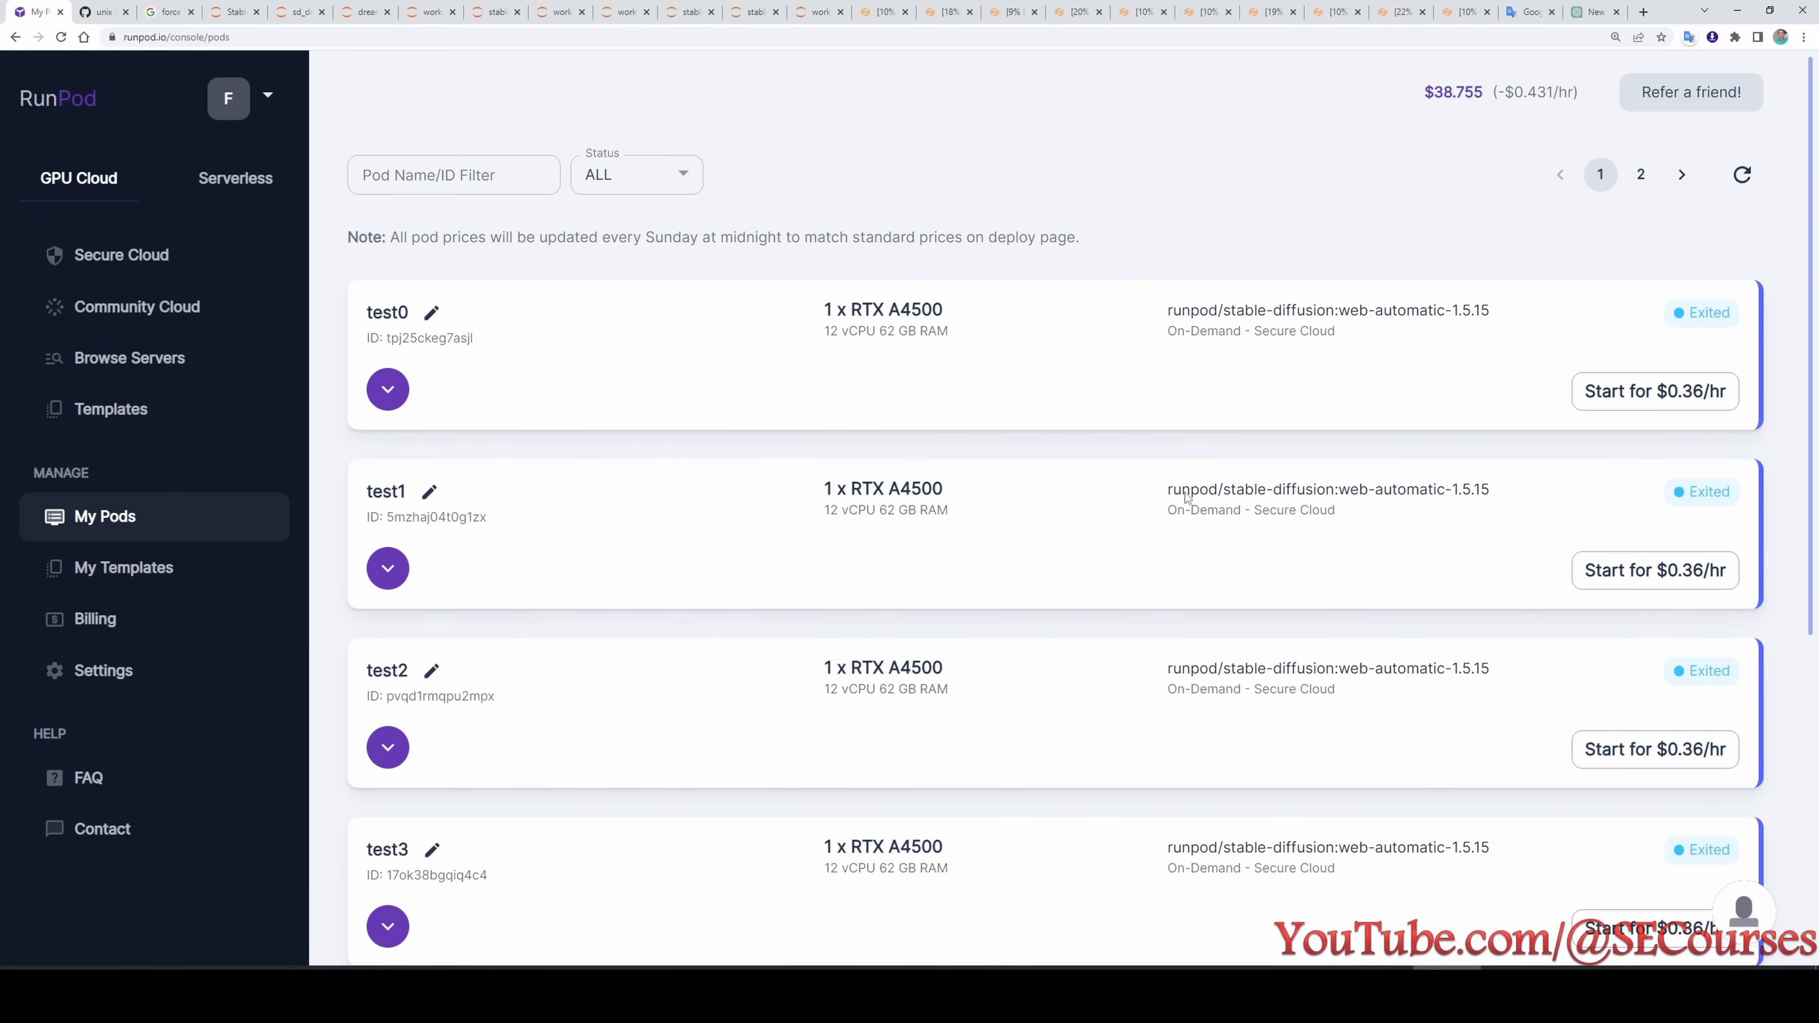
- Look through both pages of the existing pods list, from test0 to test9
{"action": "scroll", "coordinate": [1186, 497], "scroll_direction": "down", "scroll_amount": 7}
{"action": "scroll", "coordinate": [1207, 598], "scroll_direction": "up", "scroll_amount": 7}
{"action": "left_click", "coordinate": [1641, 175]}
{"action": "scroll", "coordinate": [1227, 662], "scroll_direction": "down", "scroll_amount": 2}
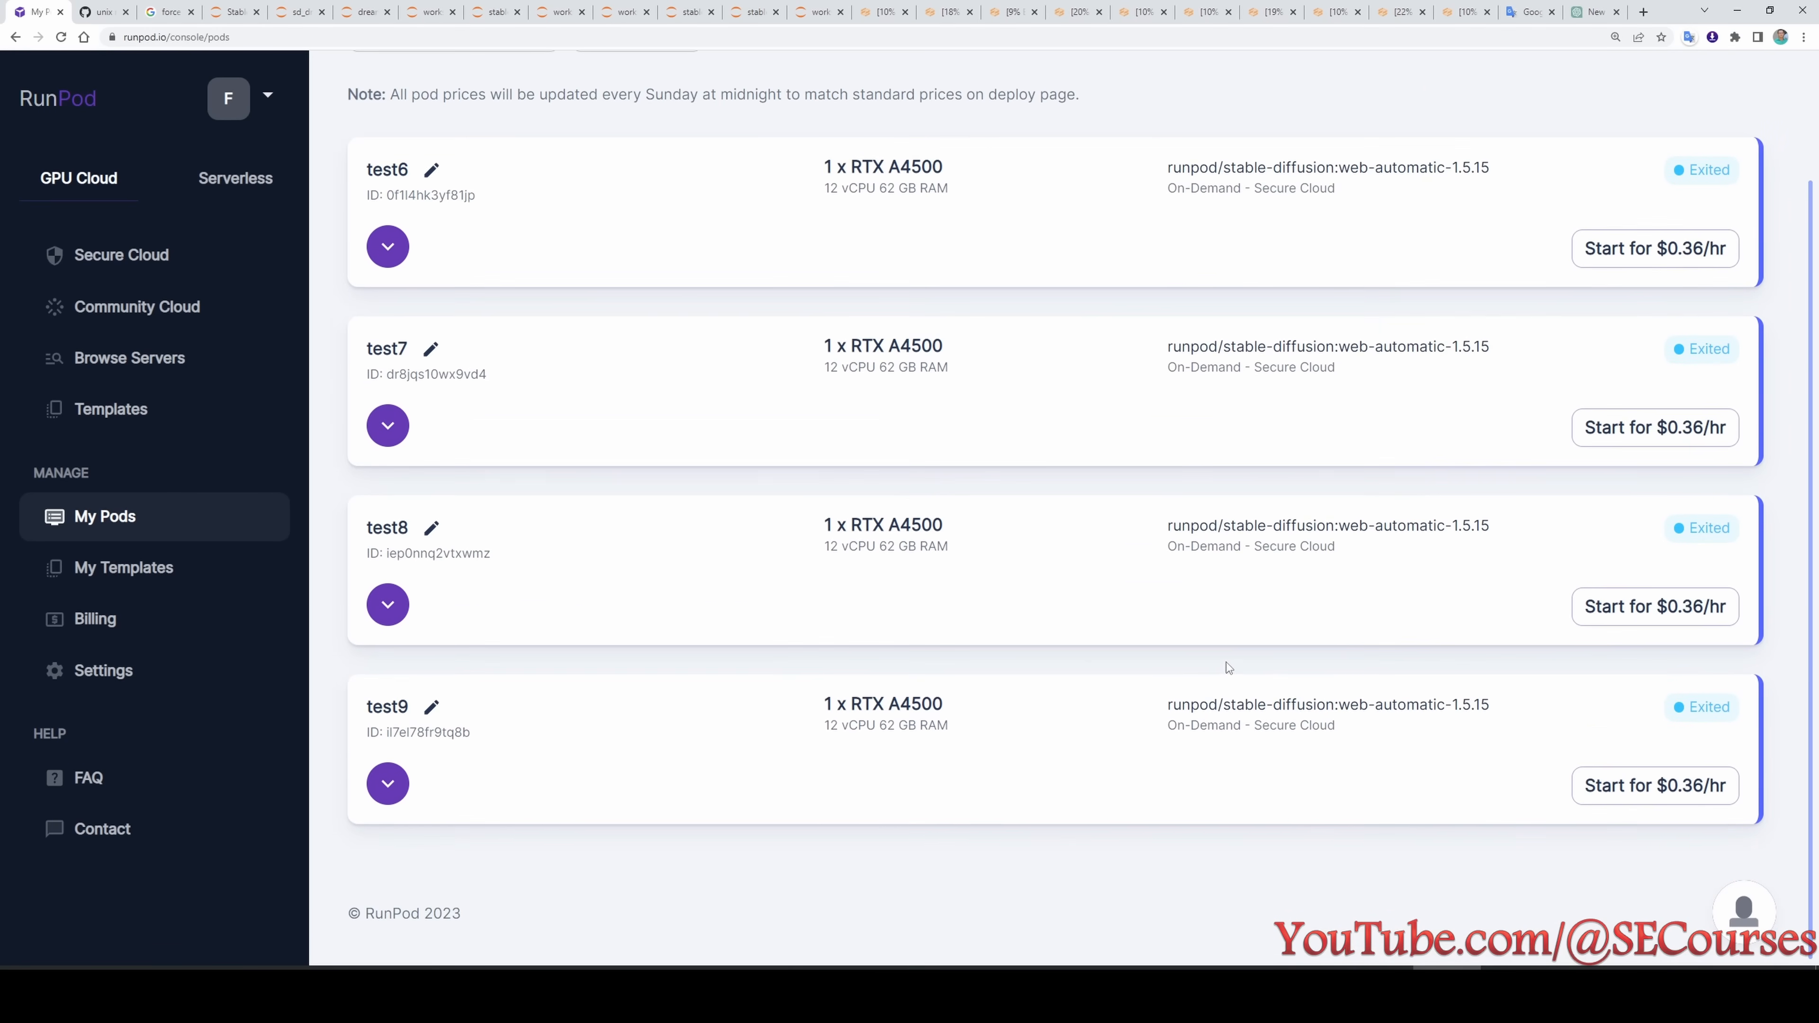
{"action": "scroll", "coordinate": [1227, 663], "scroll_direction": "up", "scroll_amount": 3}
{"action": "left_click", "coordinate": [1601, 164]}
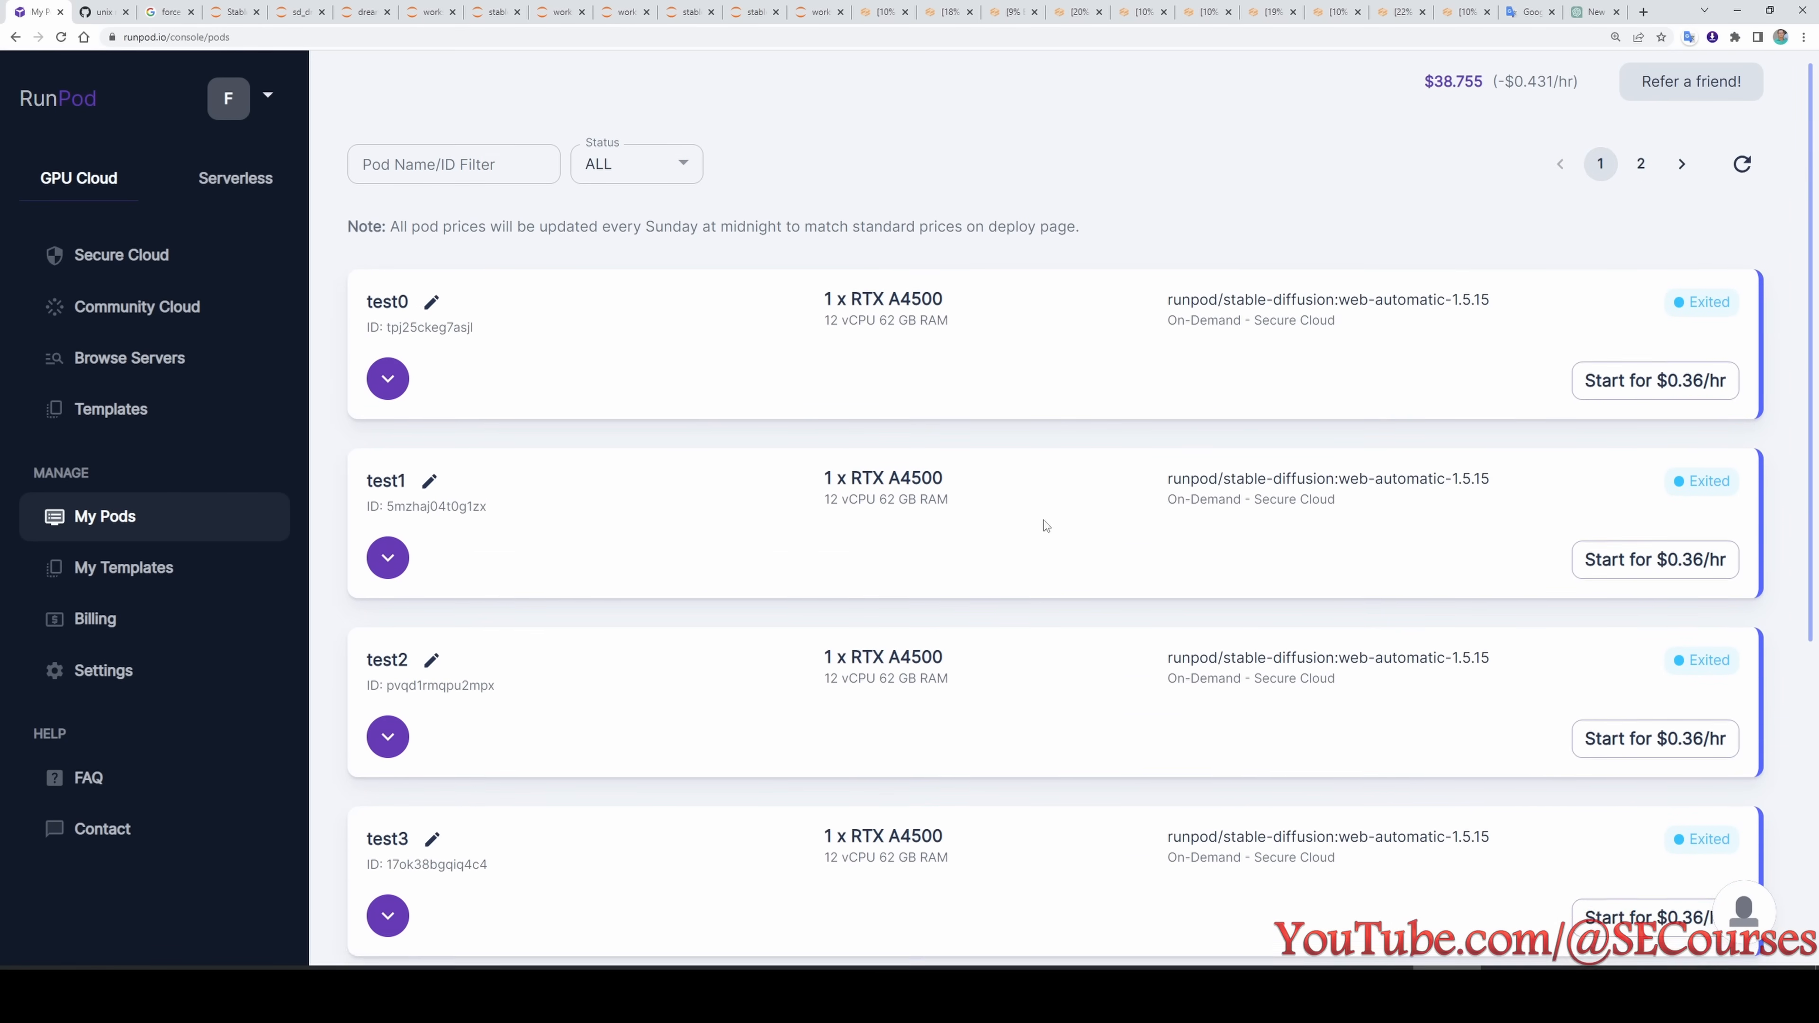
{"action": "scroll", "coordinate": [1038, 537], "scroll_direction": "up", "scroll_amount": 1}
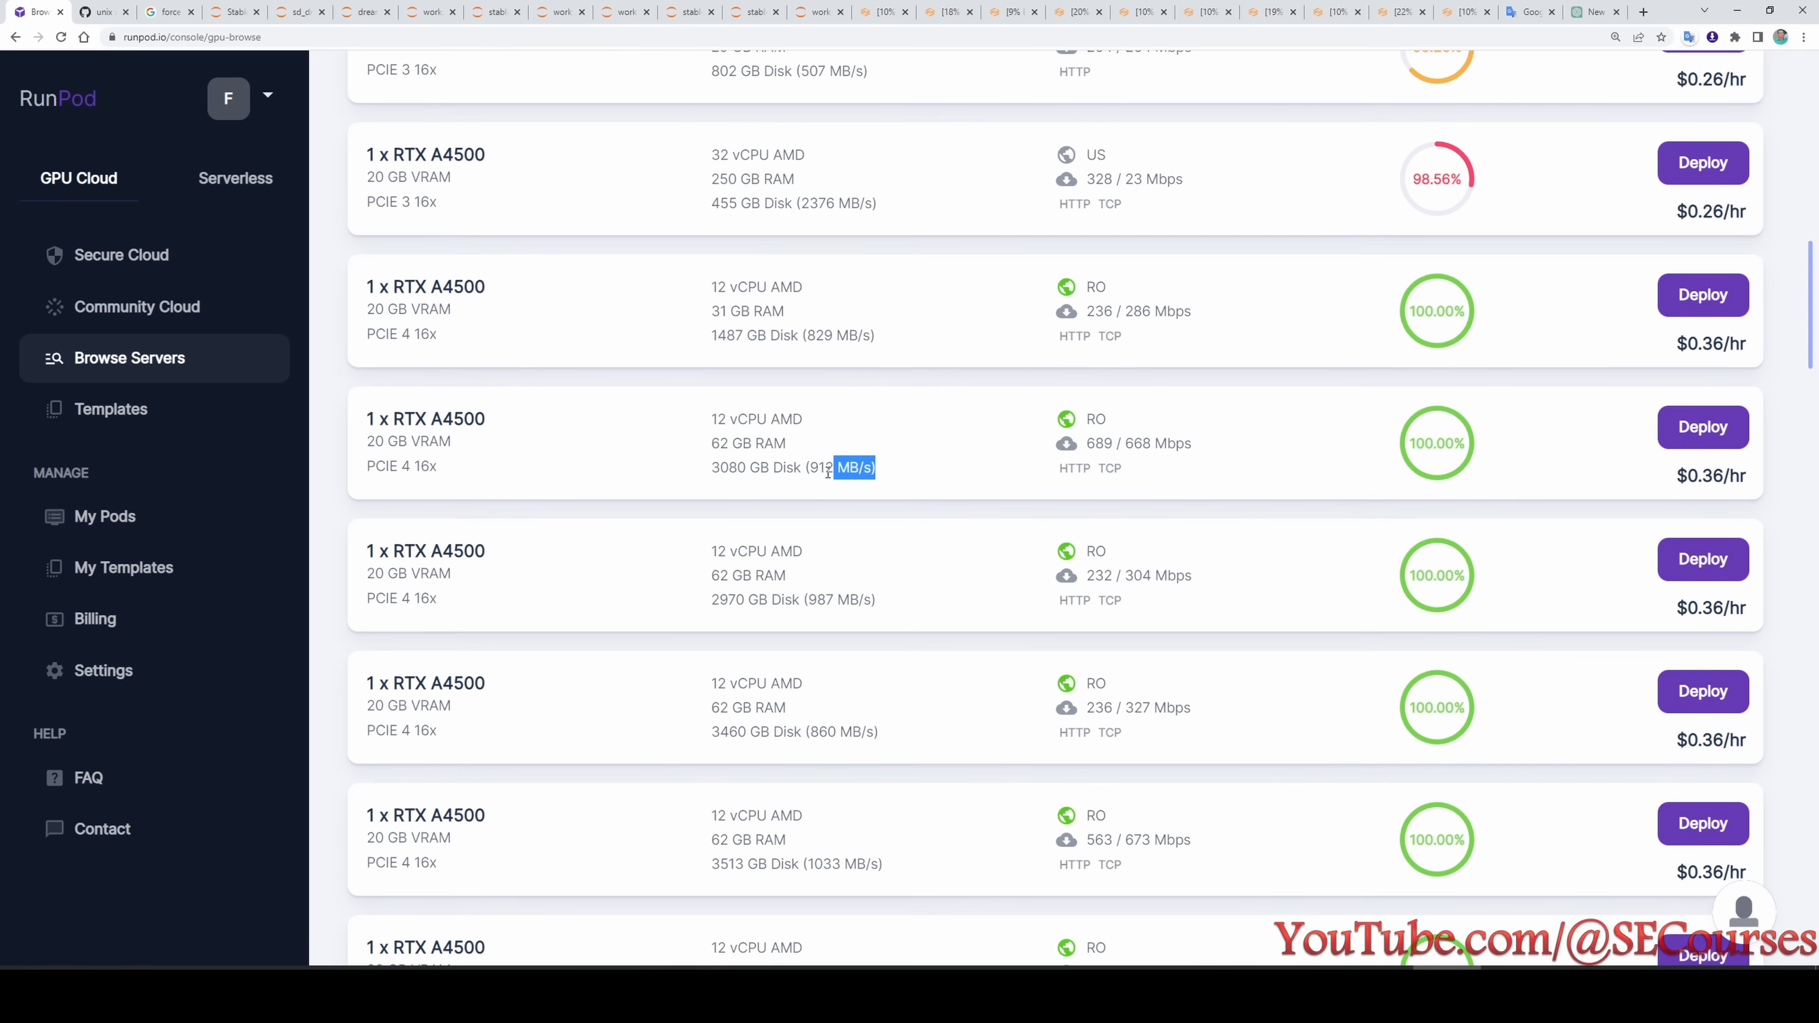
- Start a deployment on the 1 x RTX A4500 server with 62 GB RAM and 3080 GB disk, using the RunPod Stable Diffusion v1.5 template
{"action": "left_click_drag", "start_coordinate": [824, 469], "coordinate": [712, 446]}
{"action": "left_click", "coordinate": [900, 486]}
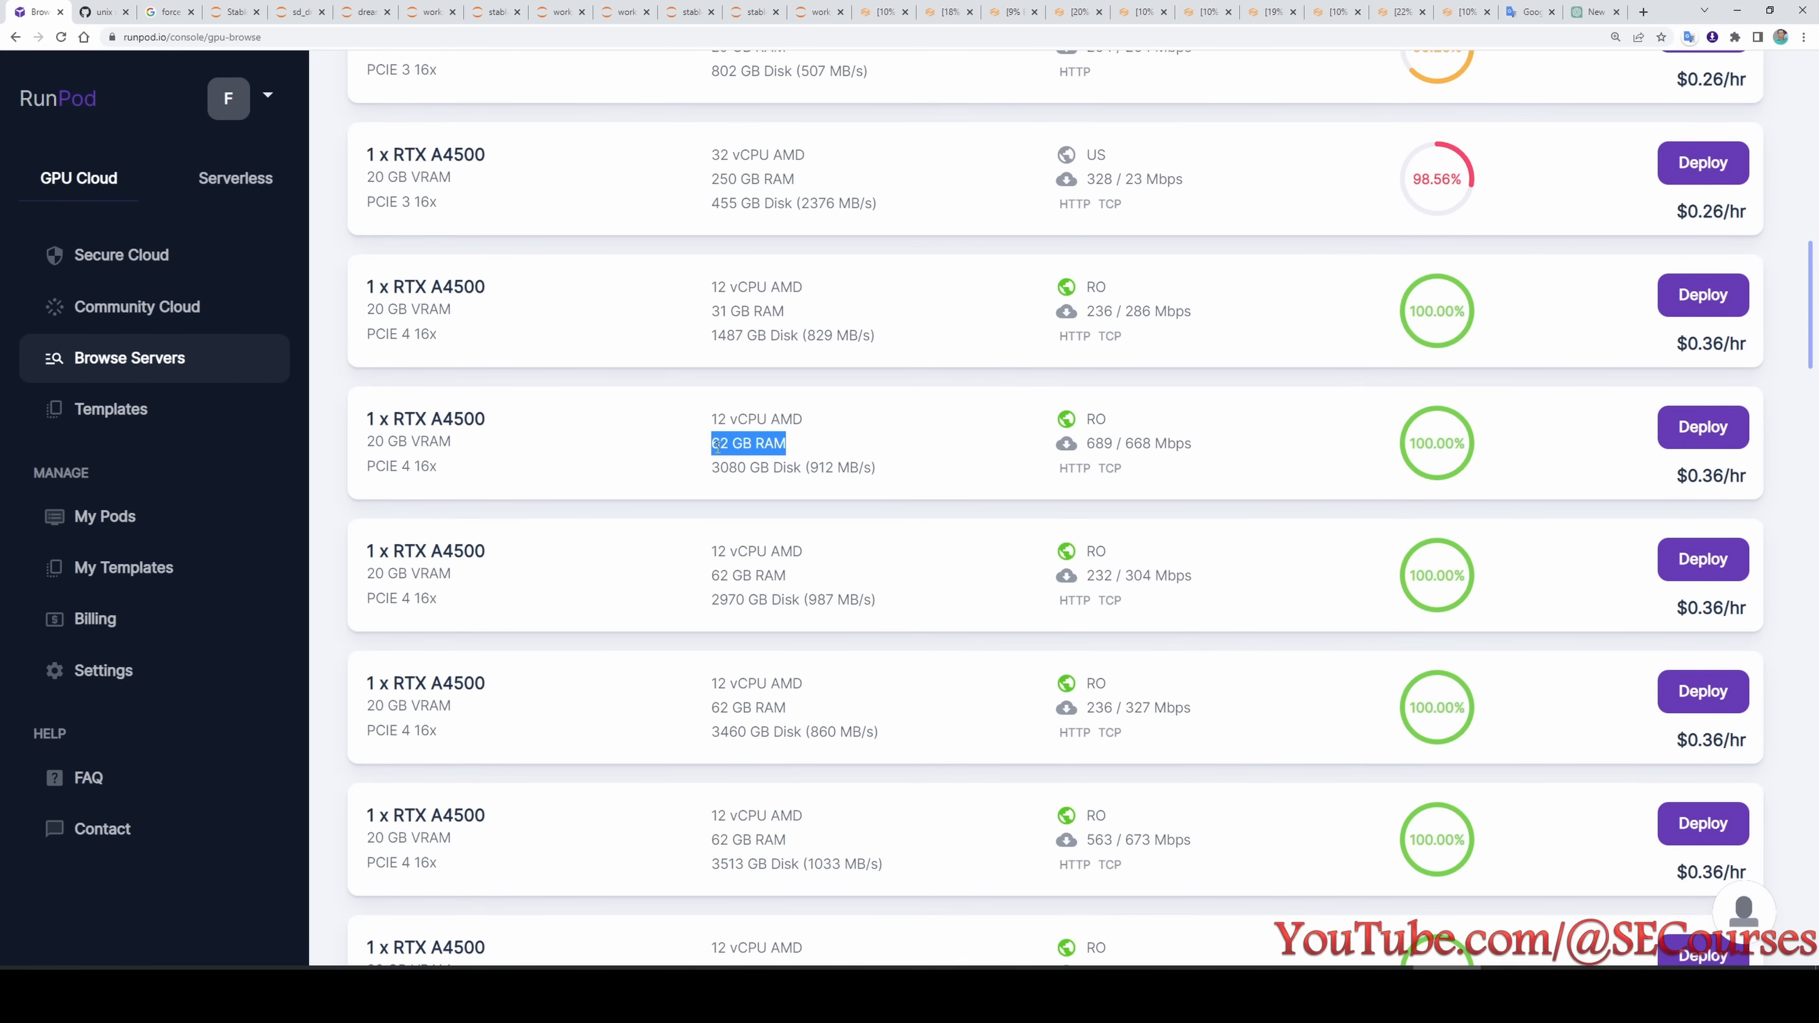
{"action": "left_click", "coordinate": [1732, 422]}
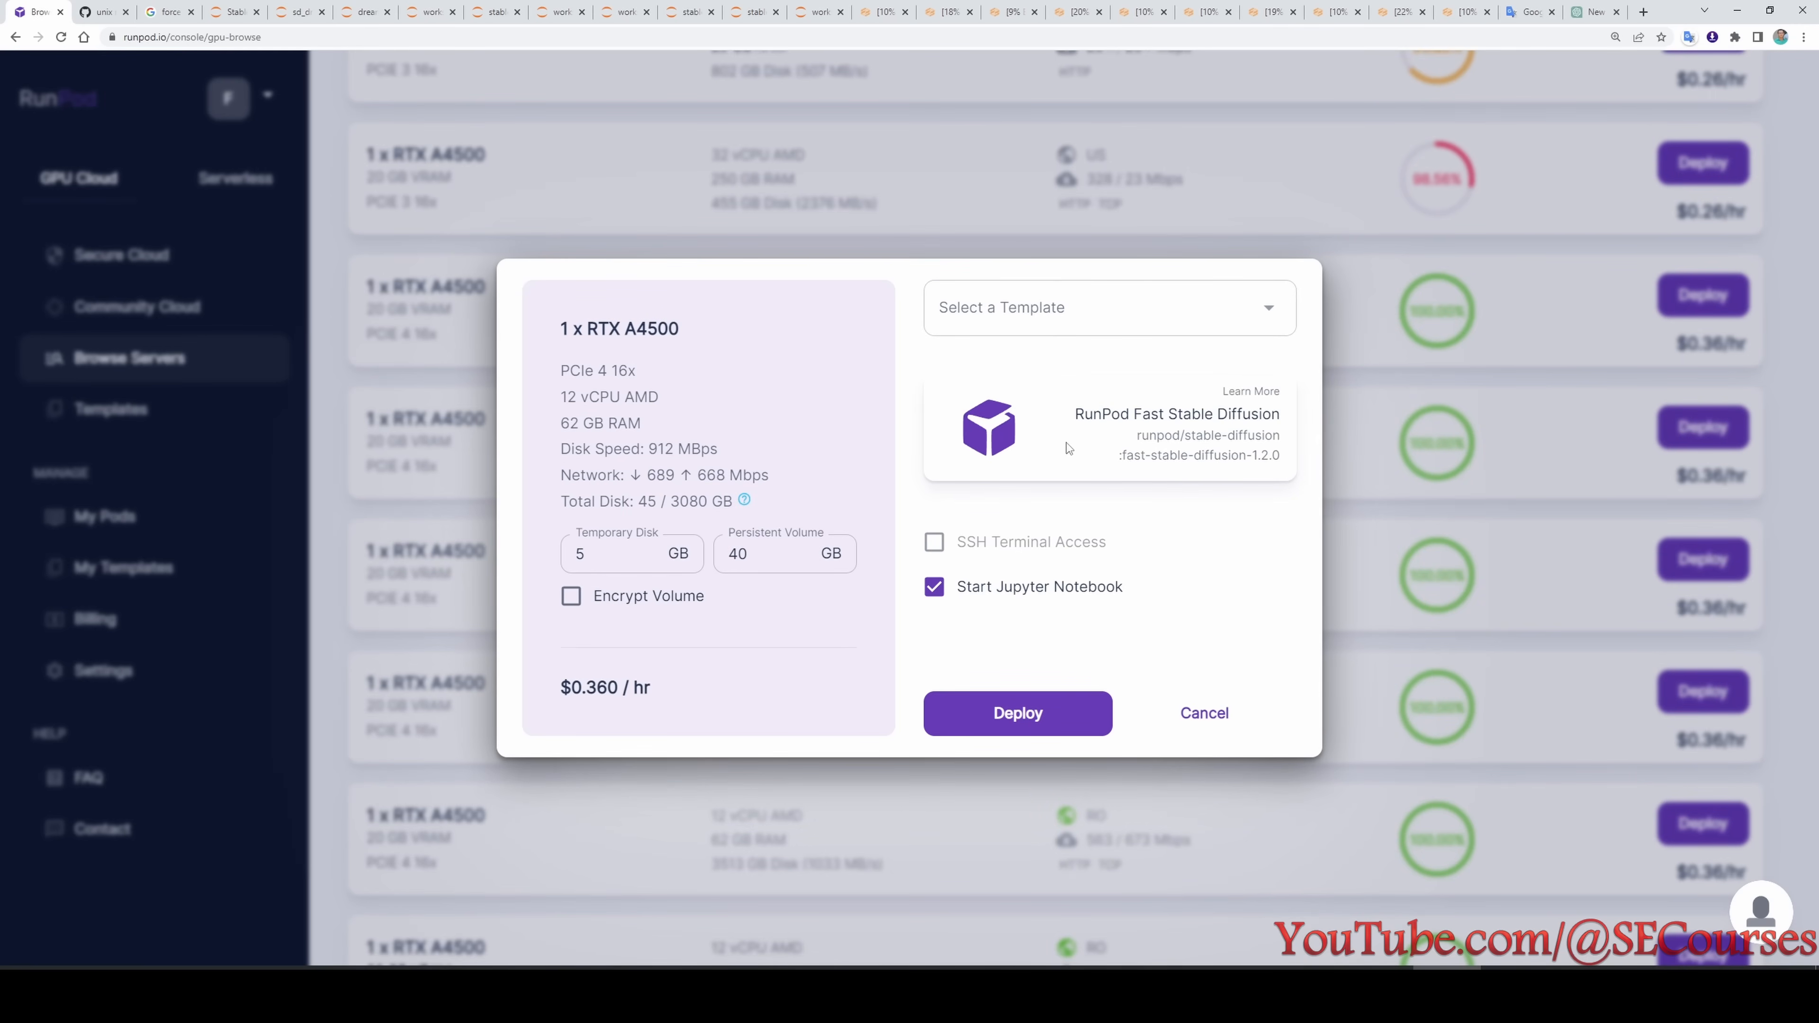
{"action": "left_click", "coordinate": [1102, 318]}
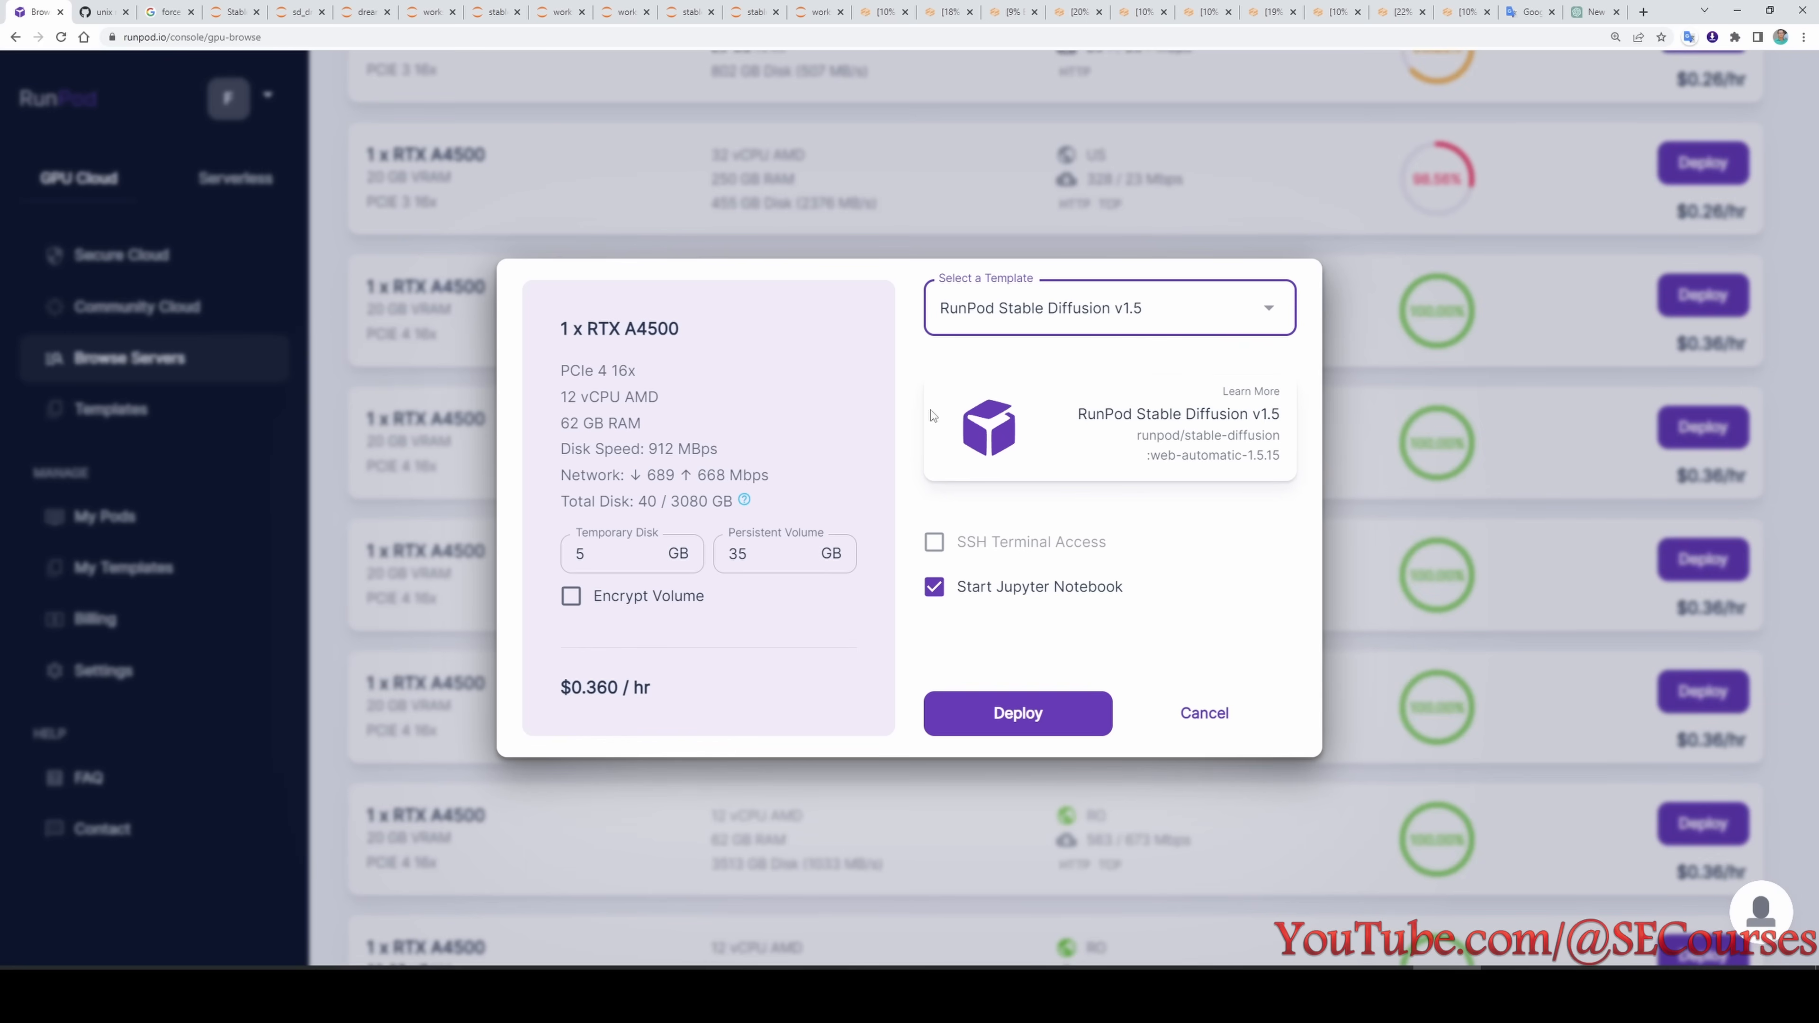
- Set the persistent volume to 150 GB and deploy the pod
{"action": "left_click", "coordinate": [624, 563]}
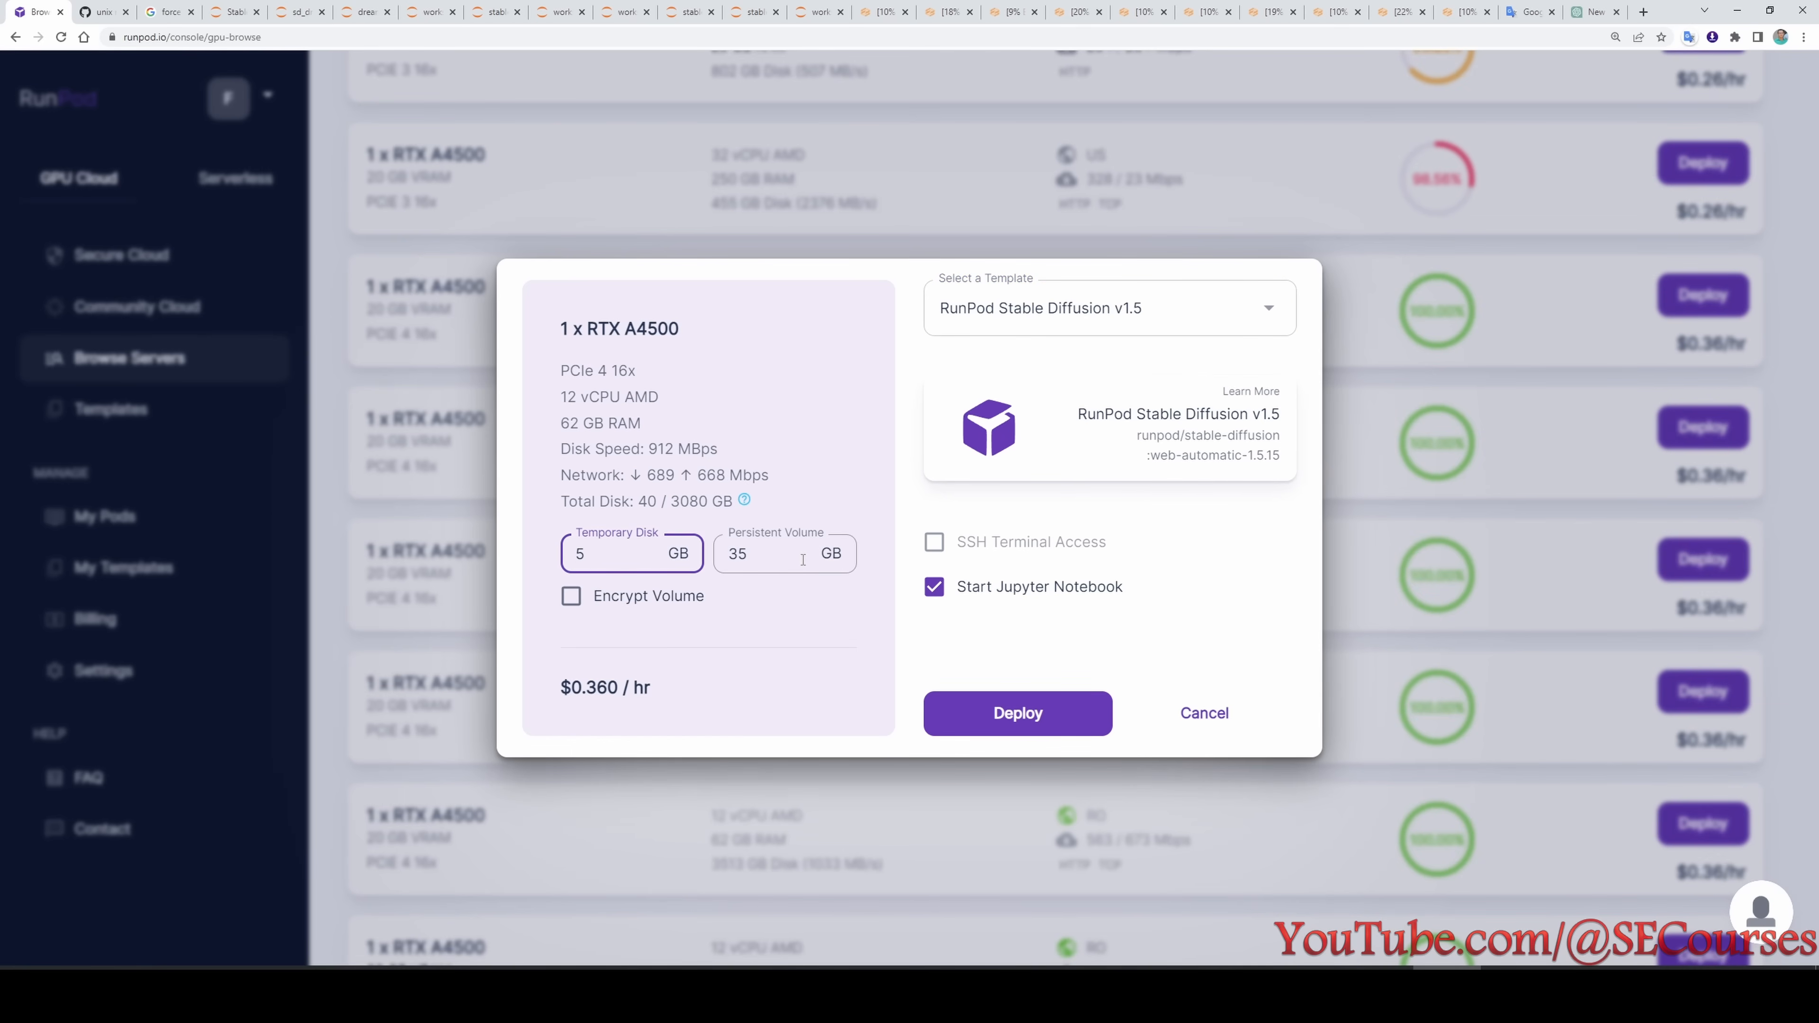
{"action": "double_click", "coordinate": [771, 558]}
{"action": "type", "text": "150"}
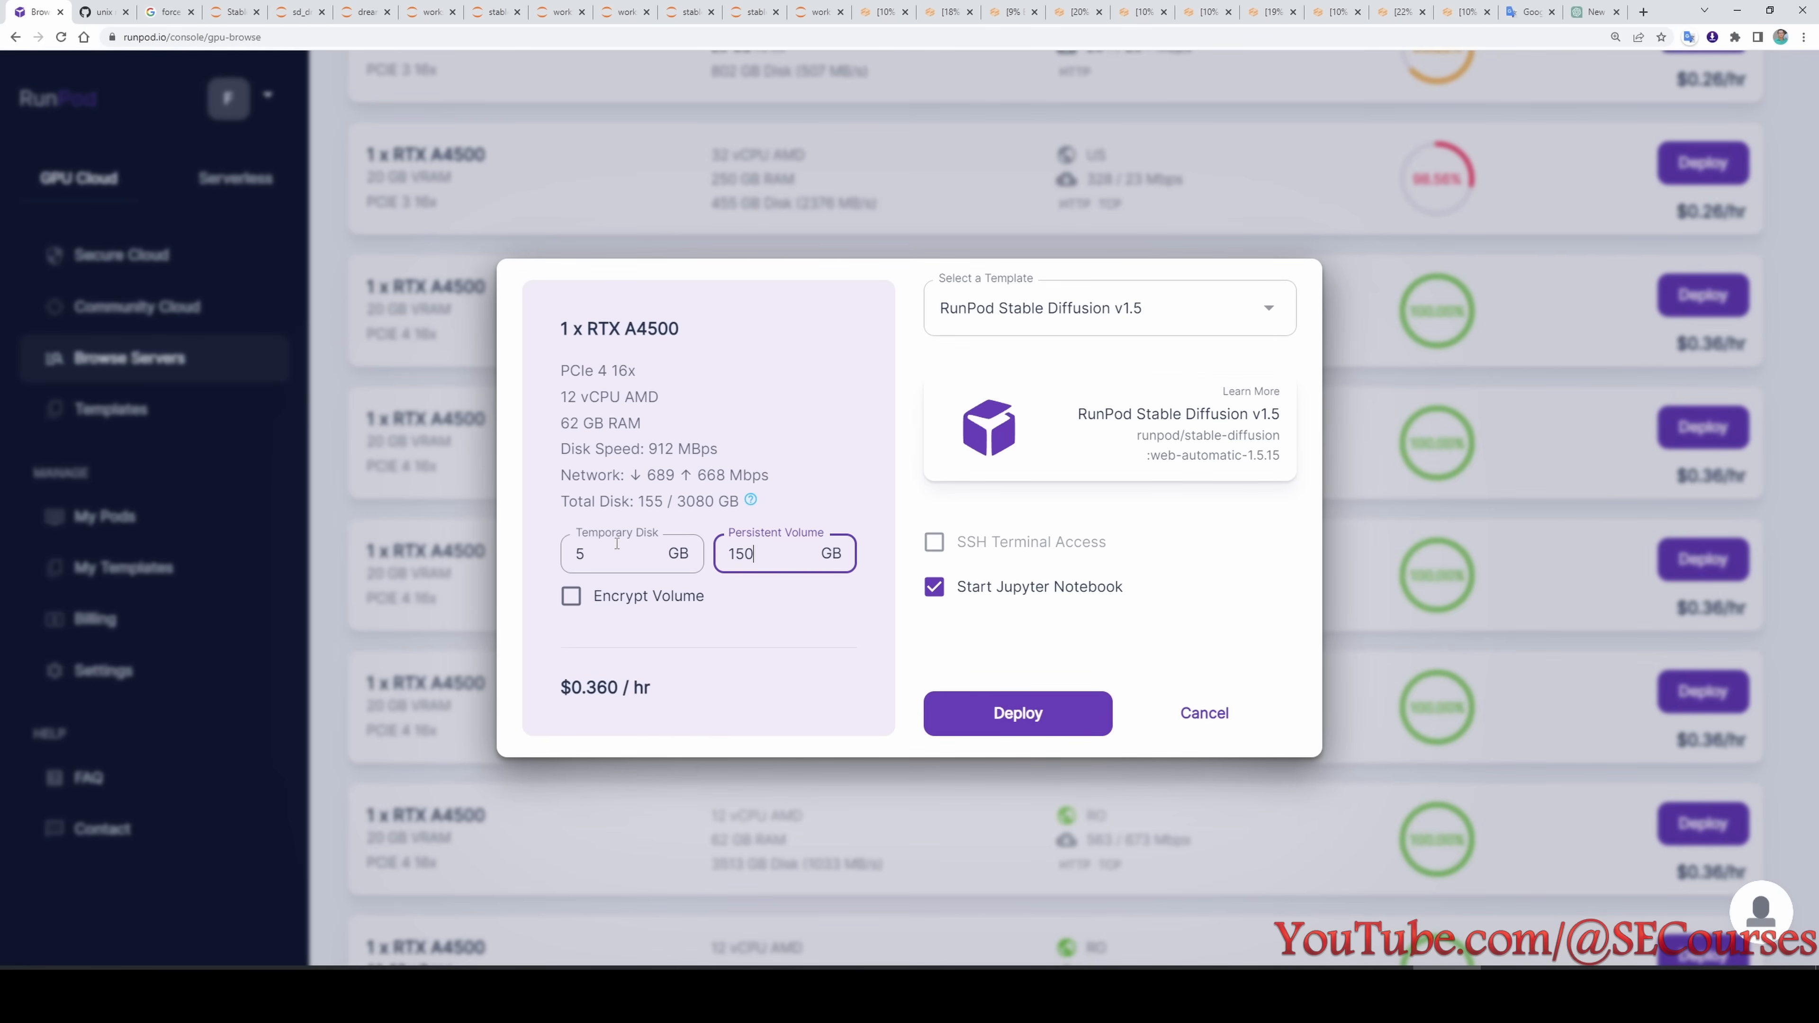
{"action": "double_click", "coordinate": [770, 552]}
{"action": "left_click", "coordinate": [1081, 713]}
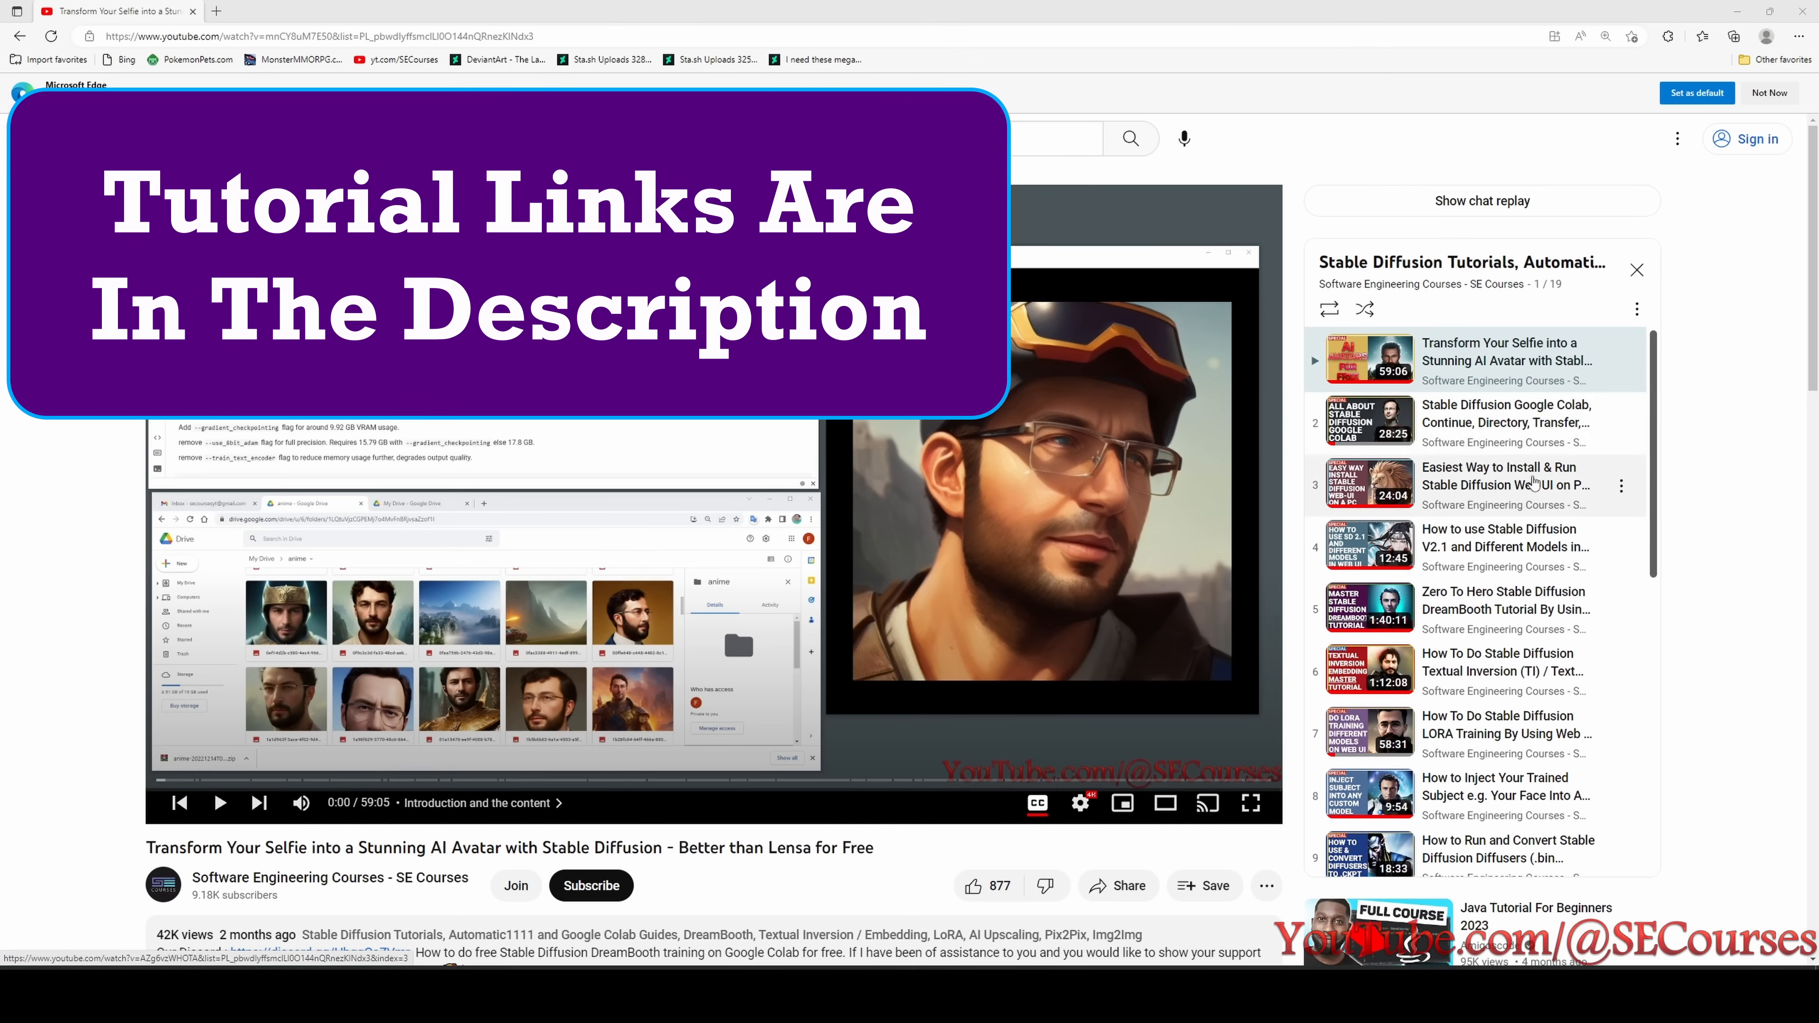
- Browse the Stable Diffusion tutorials playlist on YouTube, opening the videos on Web UI installation, DreamBooth and Textual Inversion
{"action": "scroll", "coordinate": [1540, 645], "scroll_direction": "down", "scroll_amount": 8}
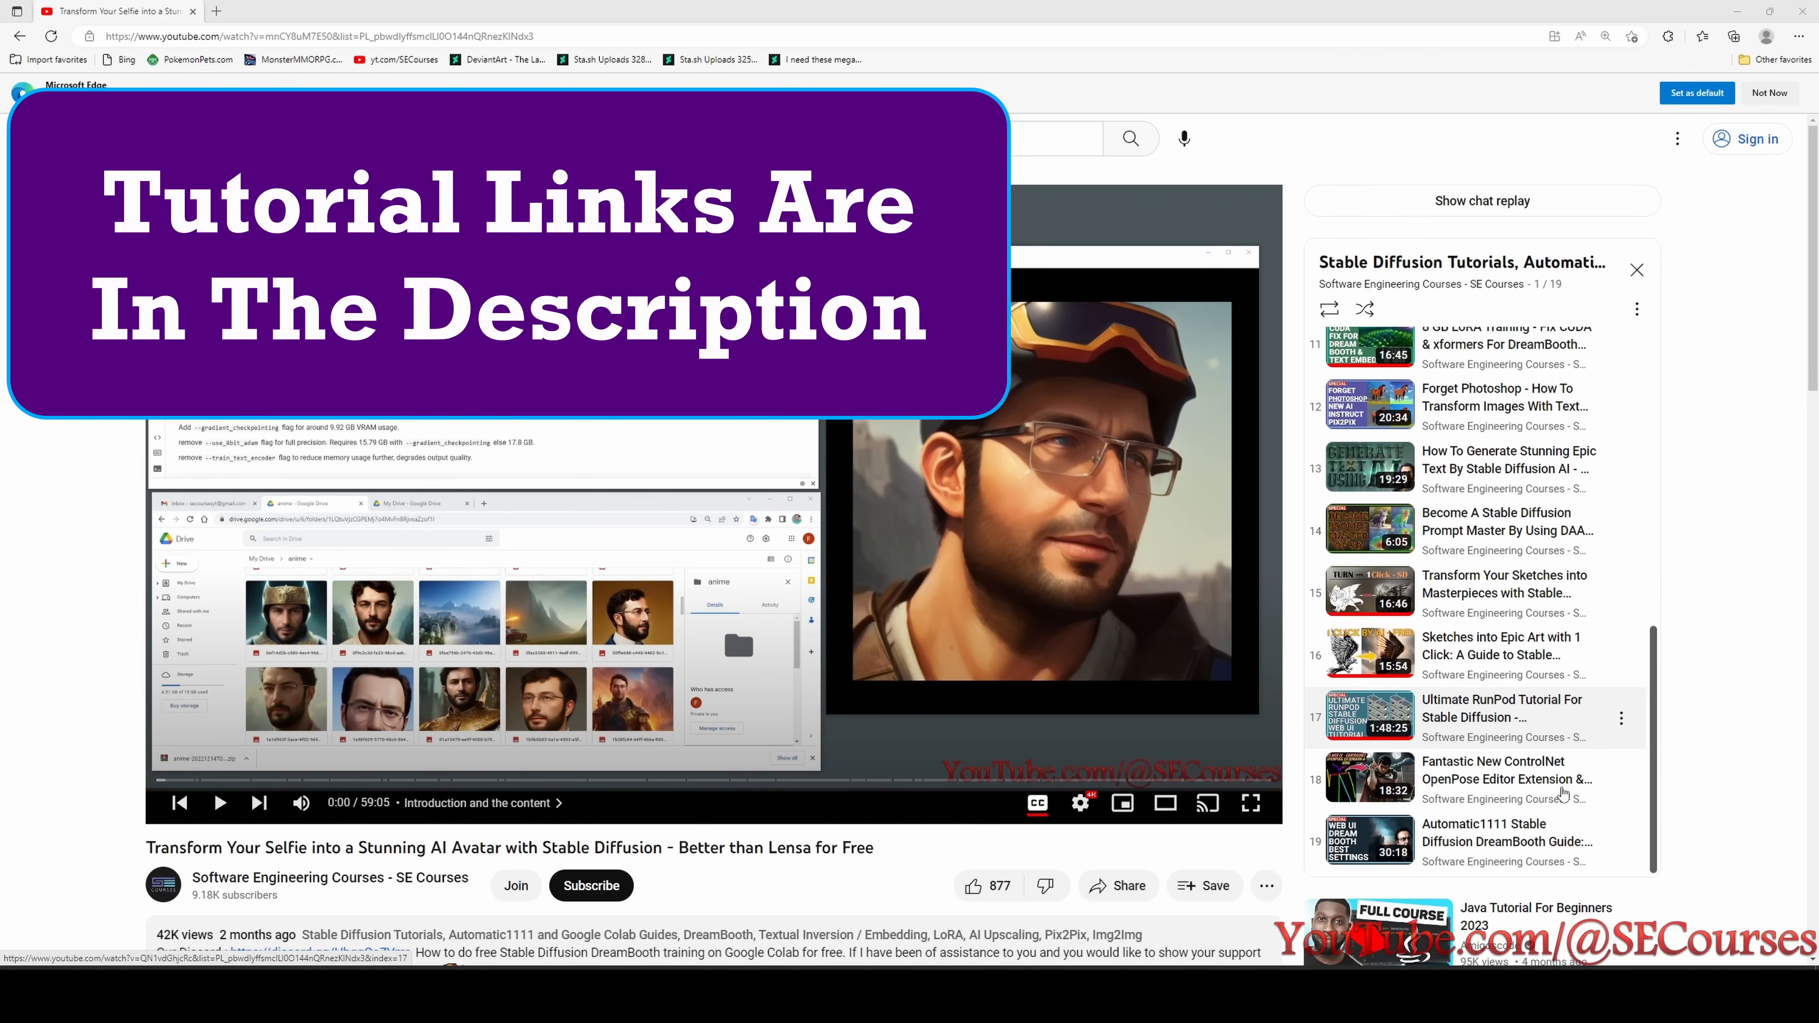
{"action": "scroll", "coordinate": [1487, 396], "scroll_direction": "up", "scroll_amount": 8}
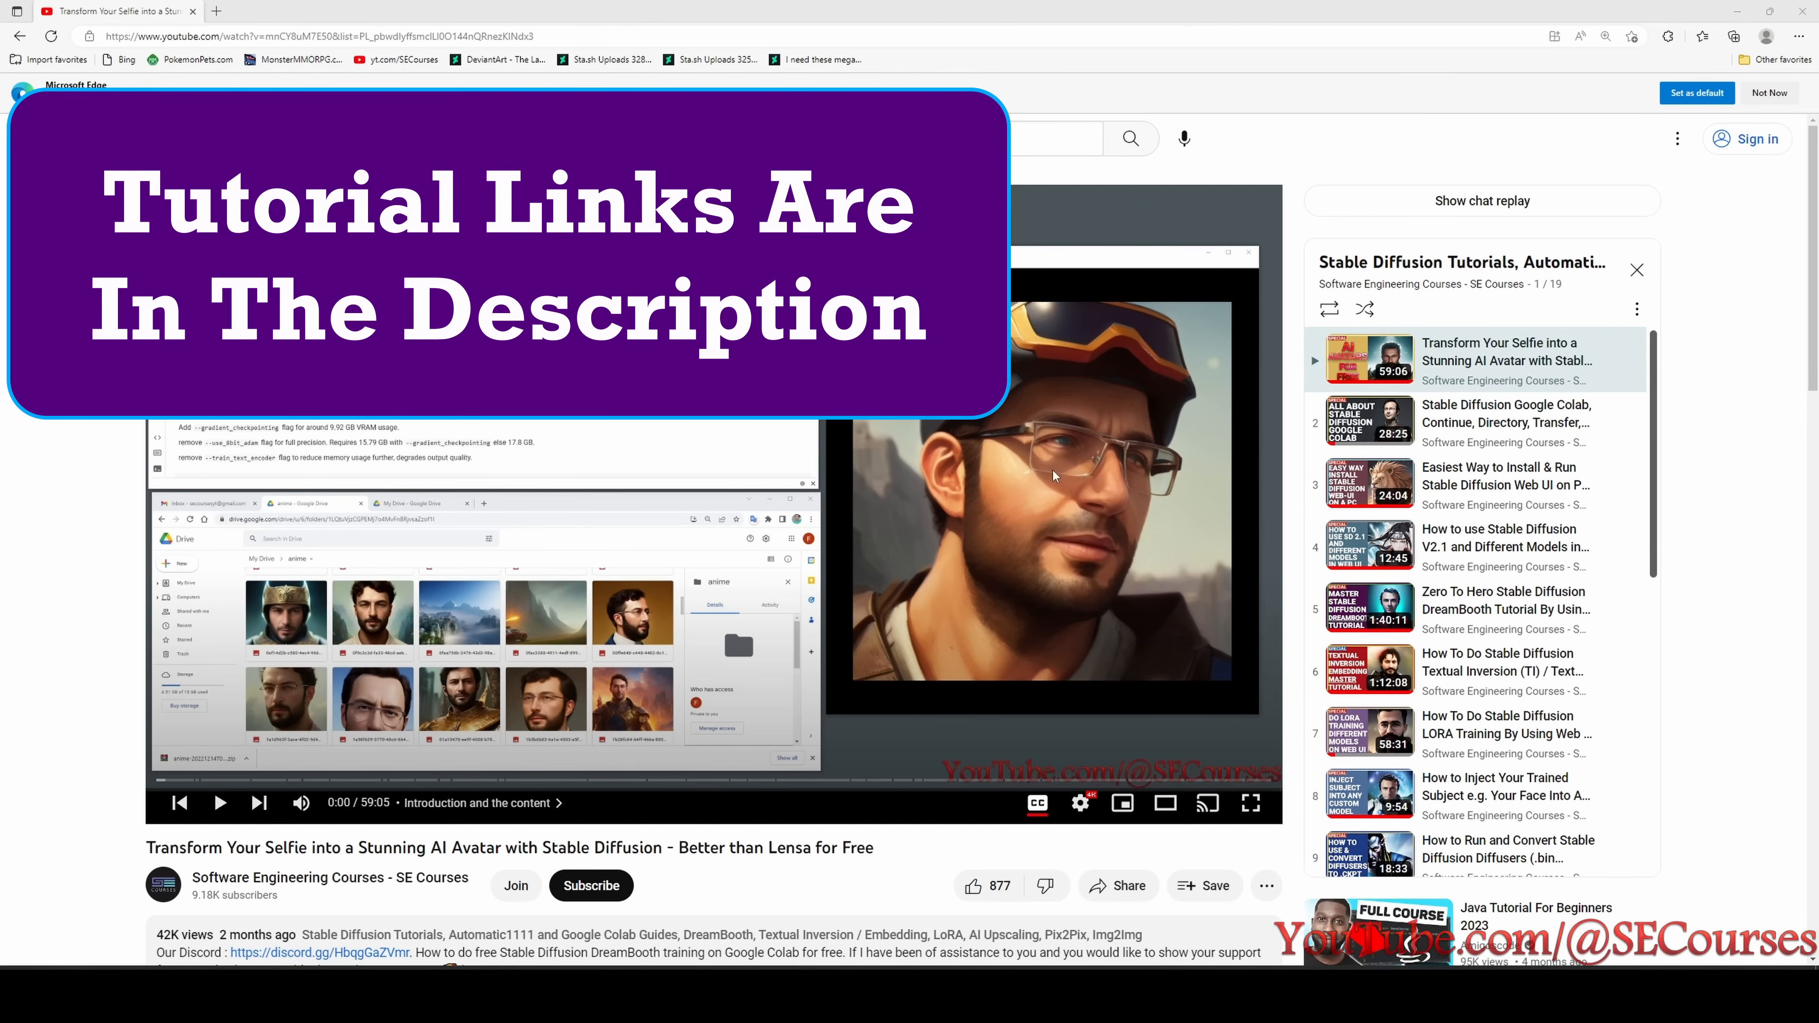
{"action": "left_click", "coordinate": [1499, 500]}
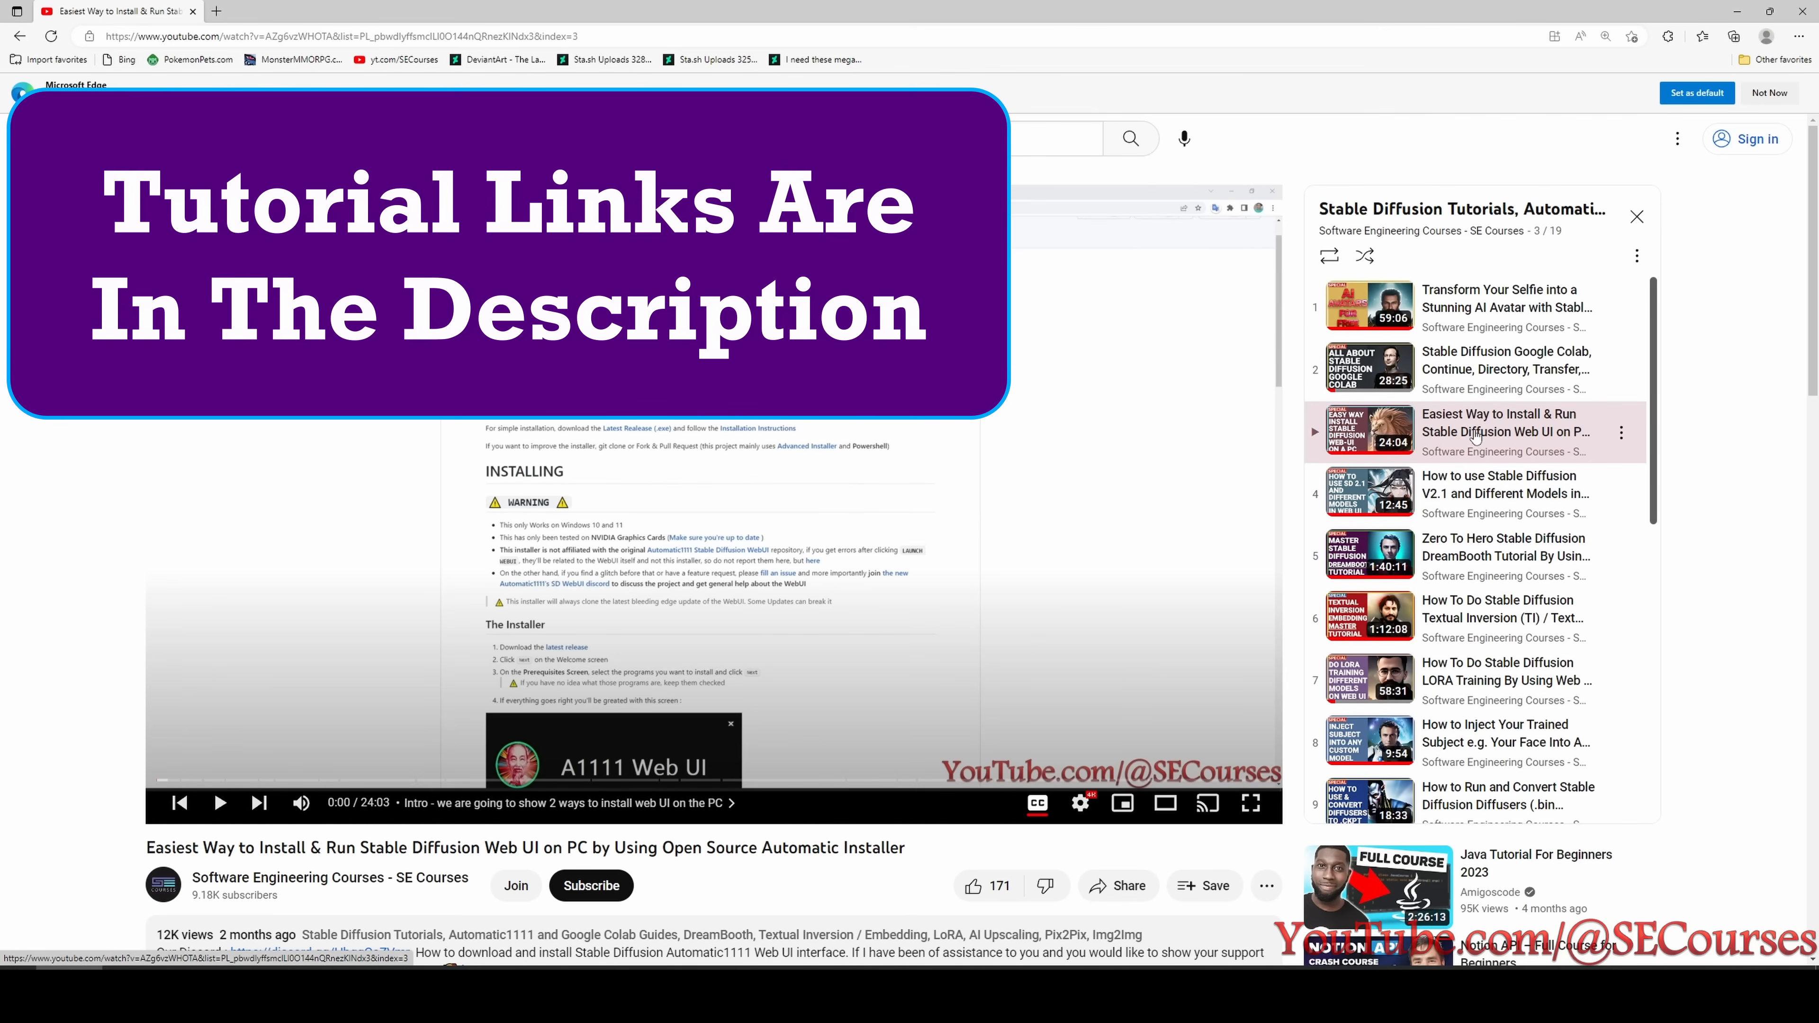
{"action": "scroll", "coordinate": [1474, 442], "scroll_direction": "down", "scroll_amount": 1}
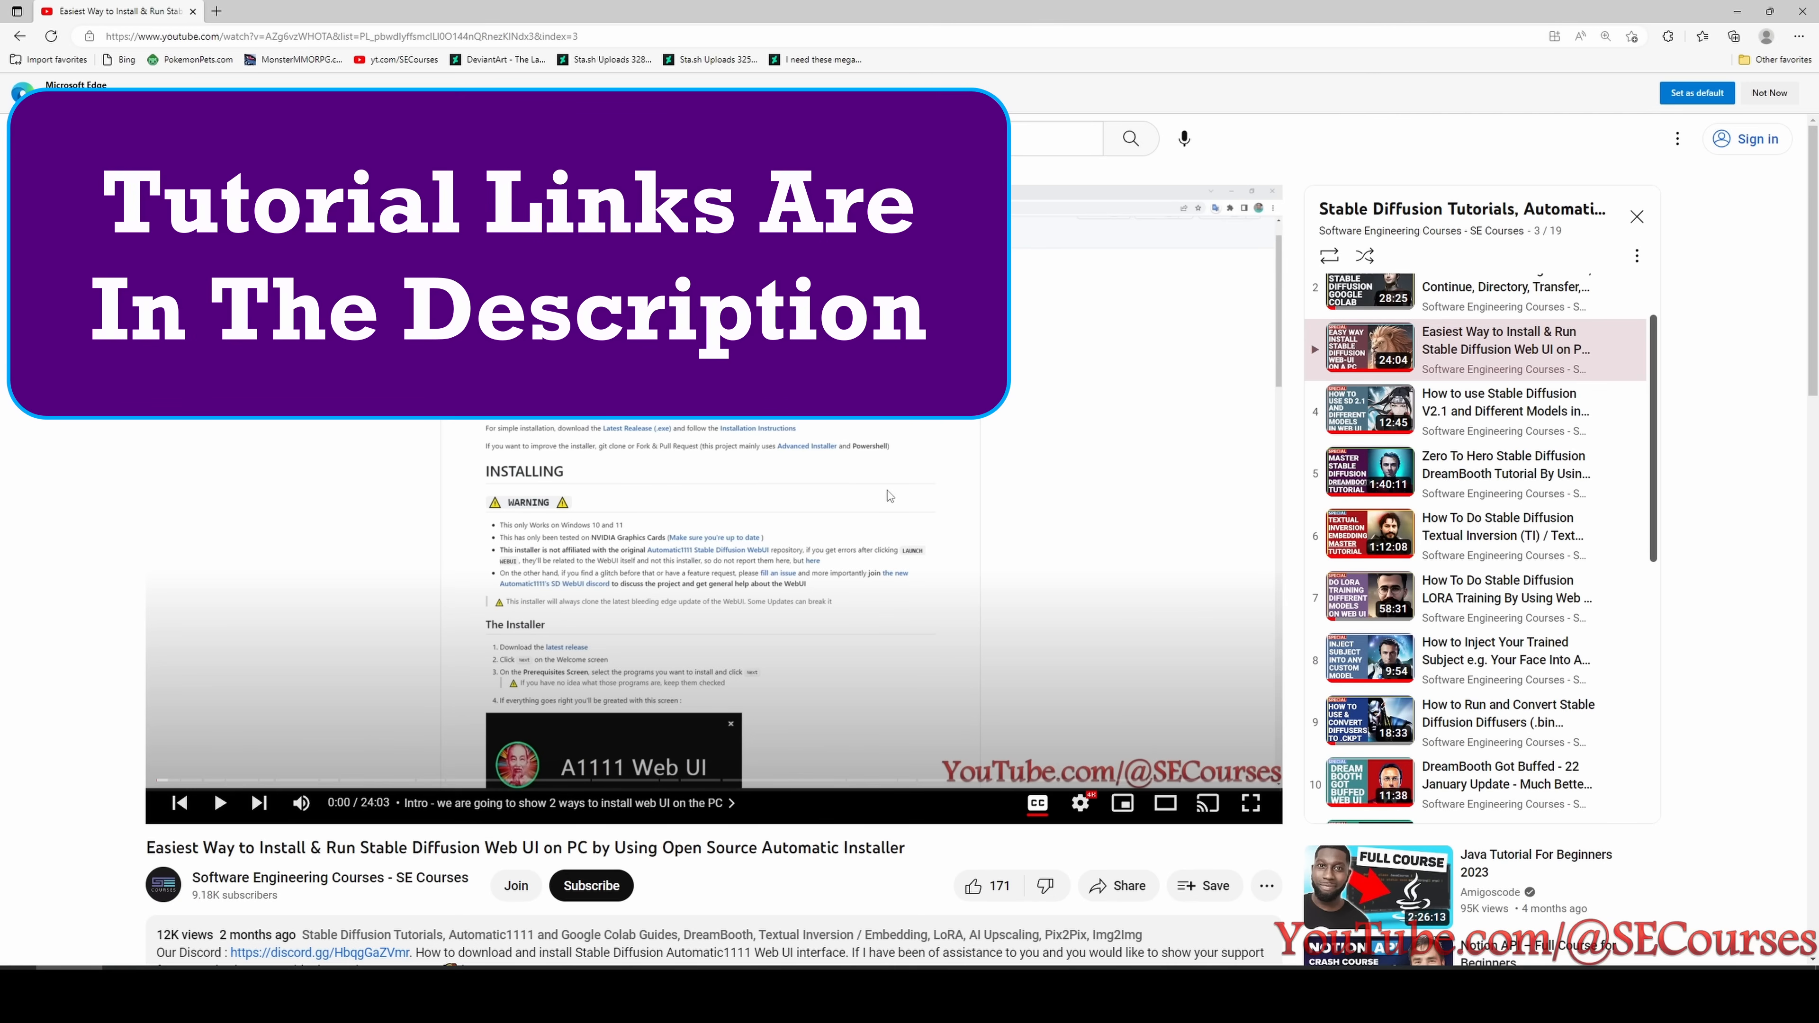
{"action": "left_click", "coordinate": [1507, 400]}
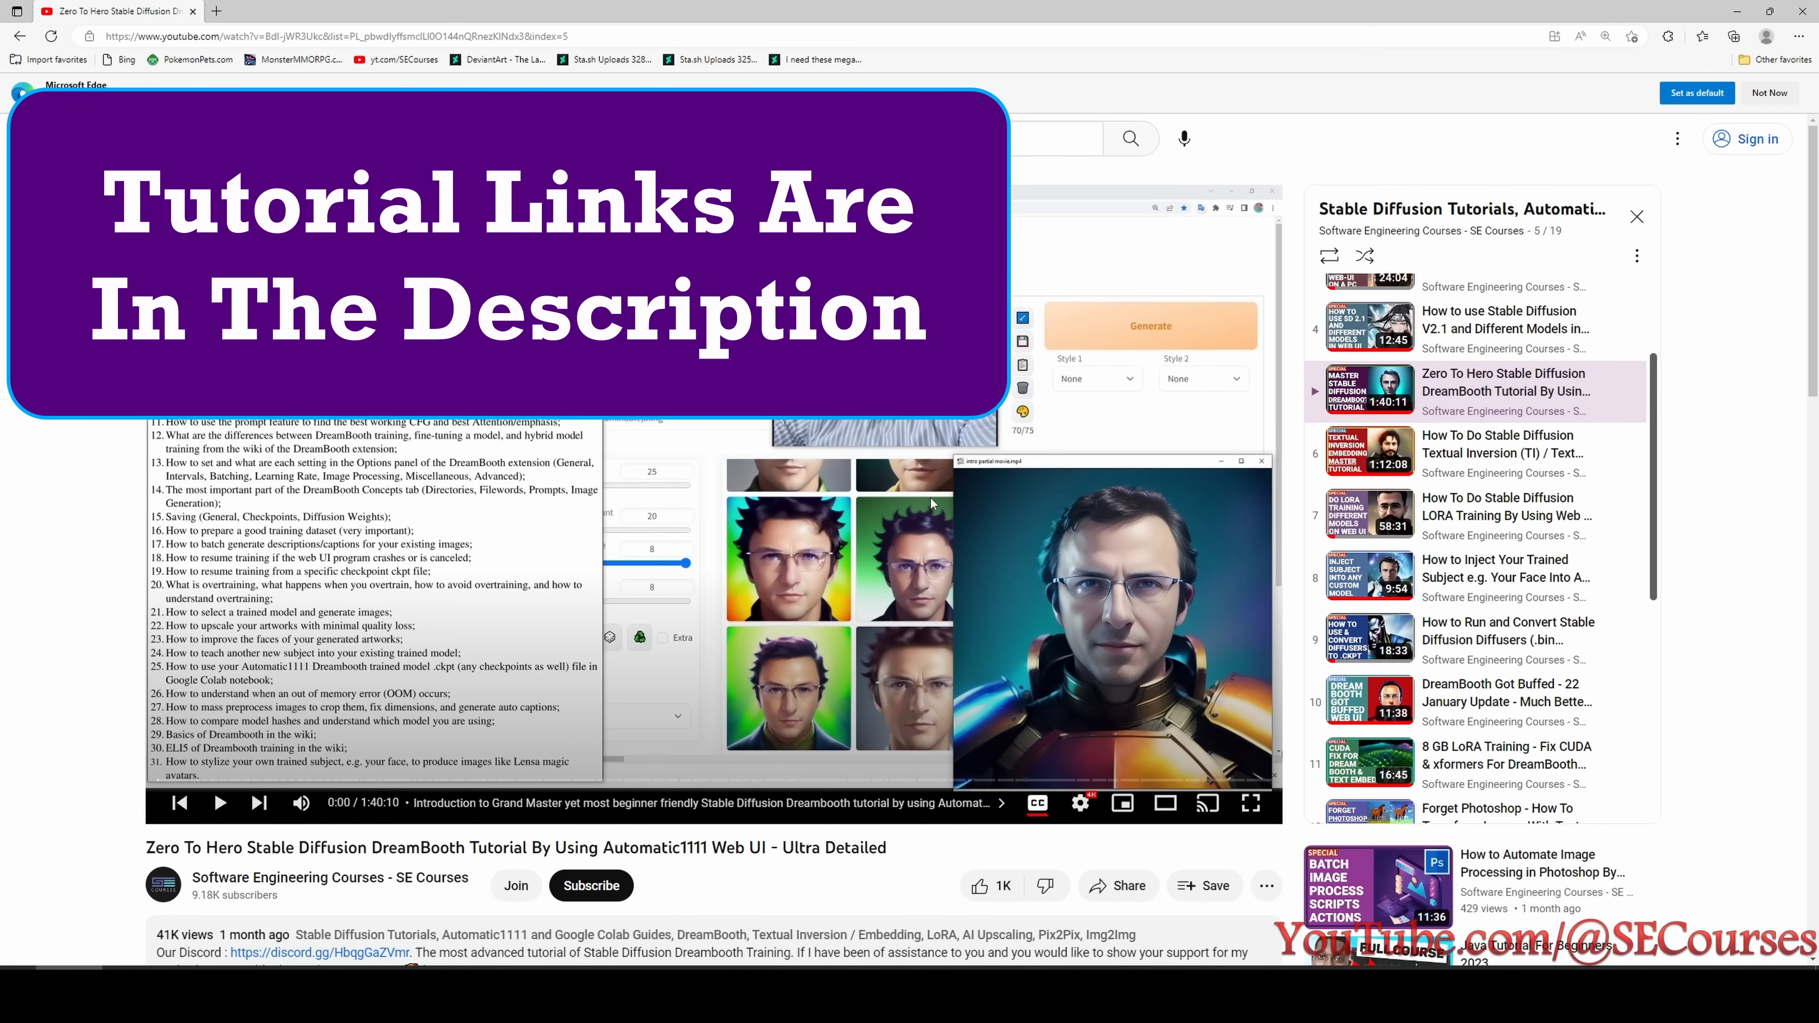
{"action": "left_click", "coordinate": [1515, 452]}
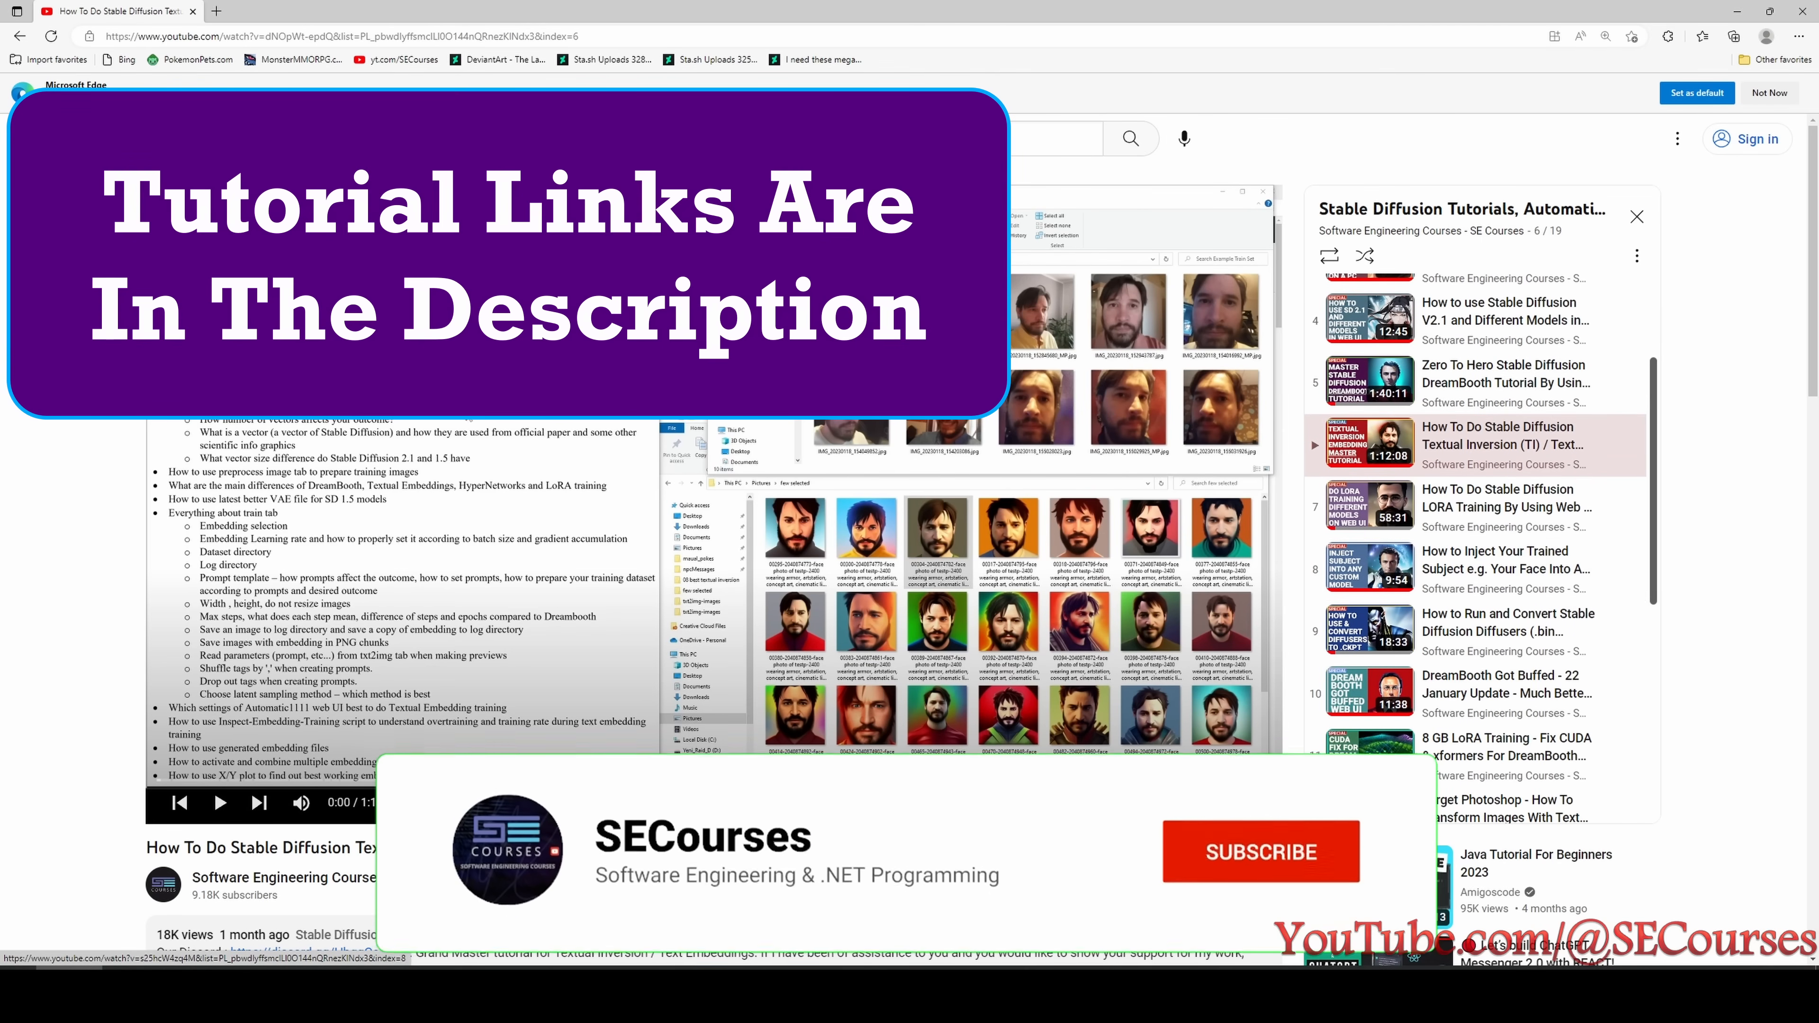
{"action": "scroll", "coordinate": [1497, 329], "scroll_direction": "down", "scroll_amount": 3}
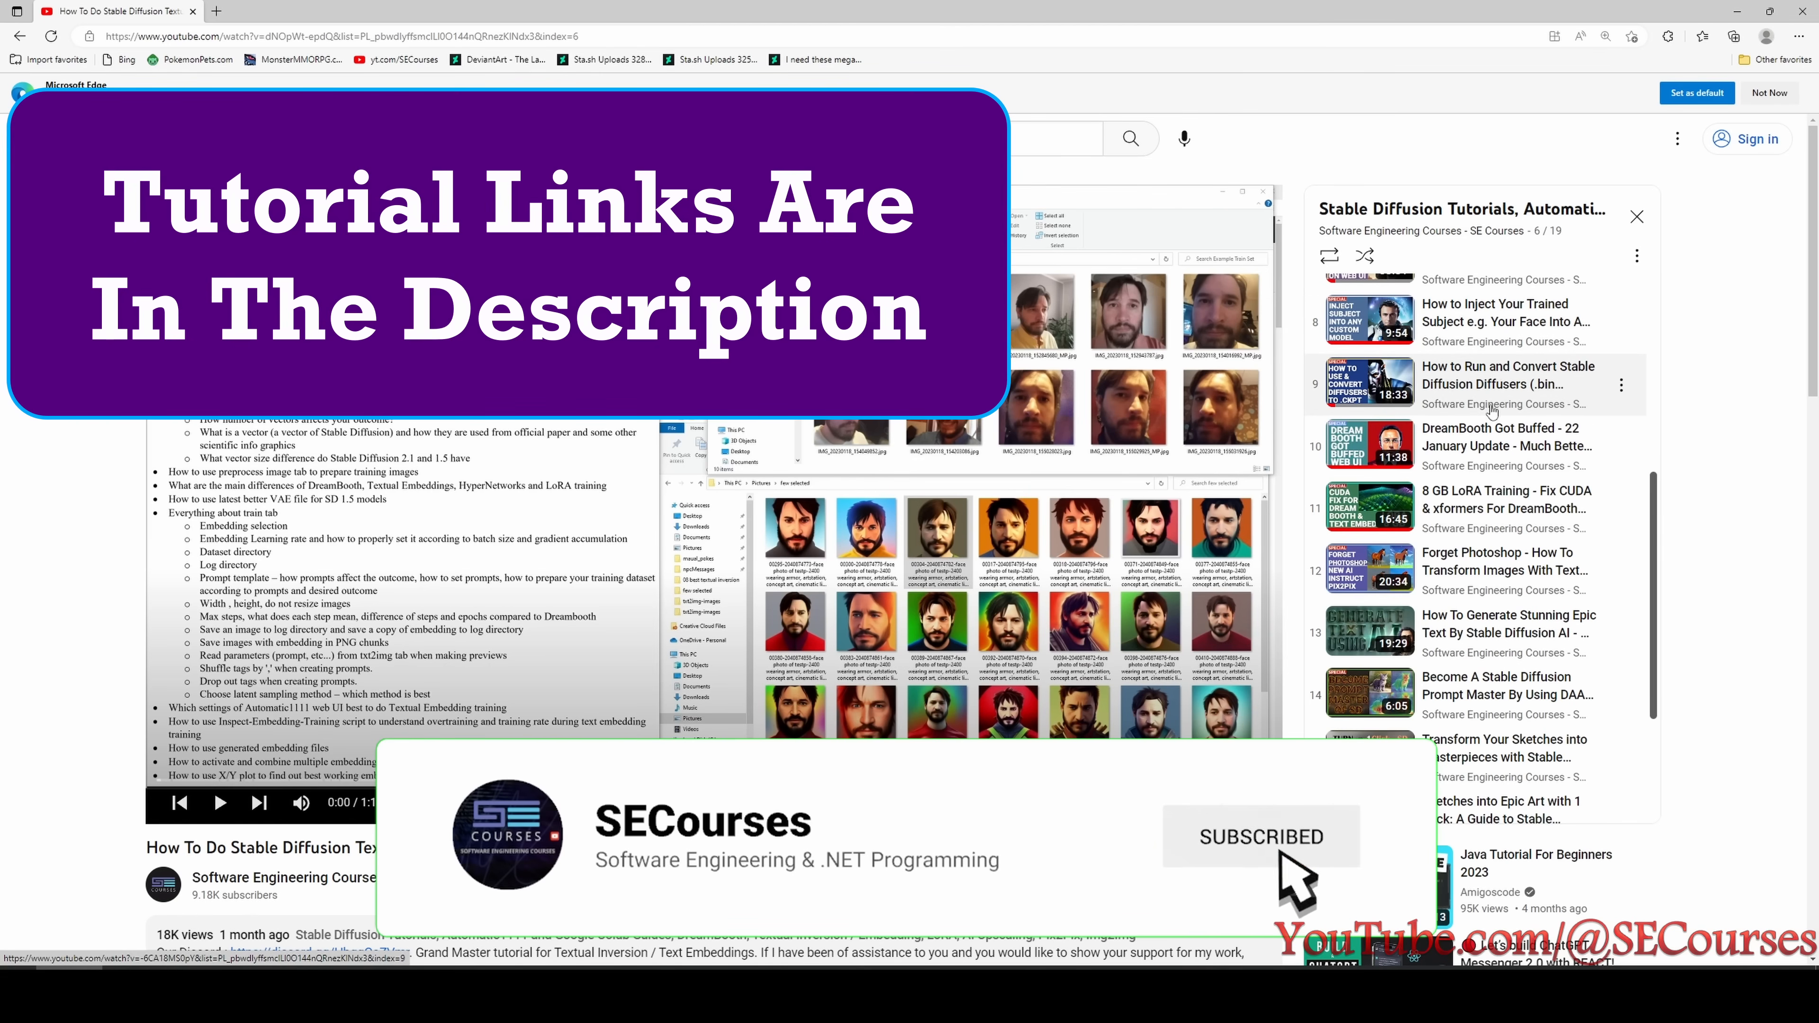
{"action": "scroll", "coordinate": [1498, 358], "scroll_direction": "down", "scroll_amount": 1}
{"action": "scroll", "coordinate": [1471, 708], "scroll_direction": "down", "scroll_amount": 2}
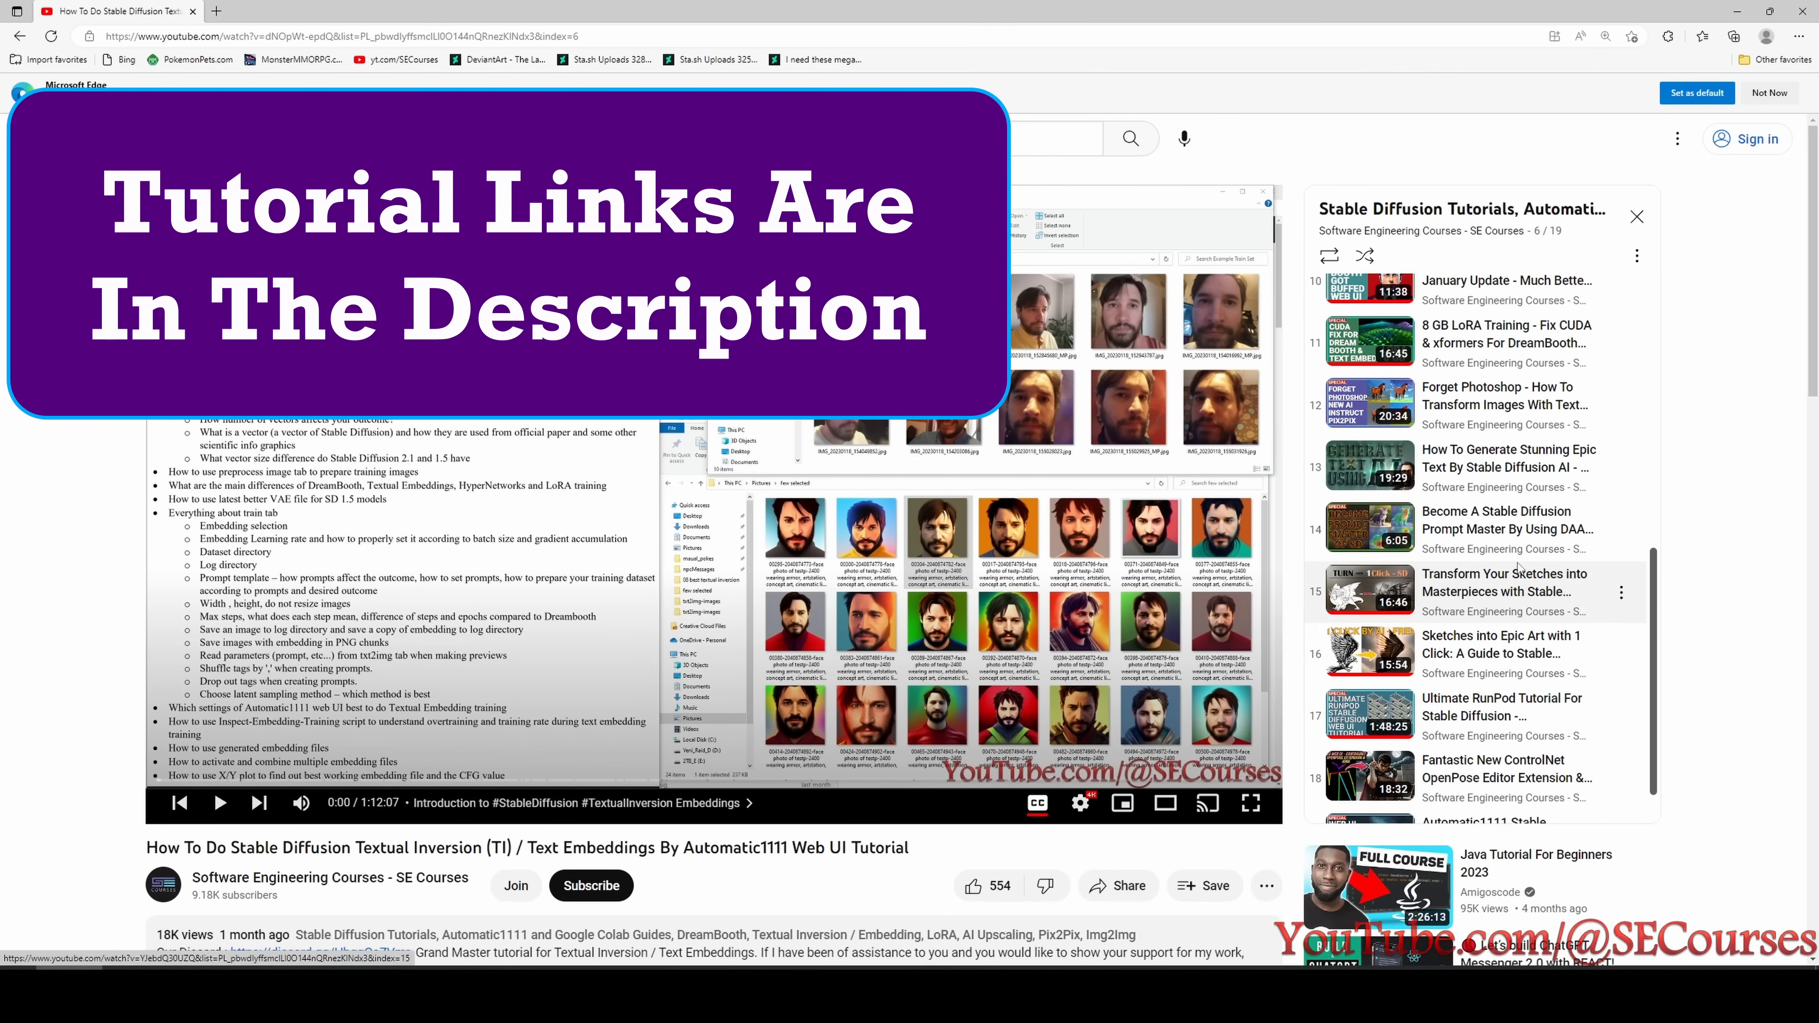
{"action": "left_click", "coordinate": [1501, 670]}
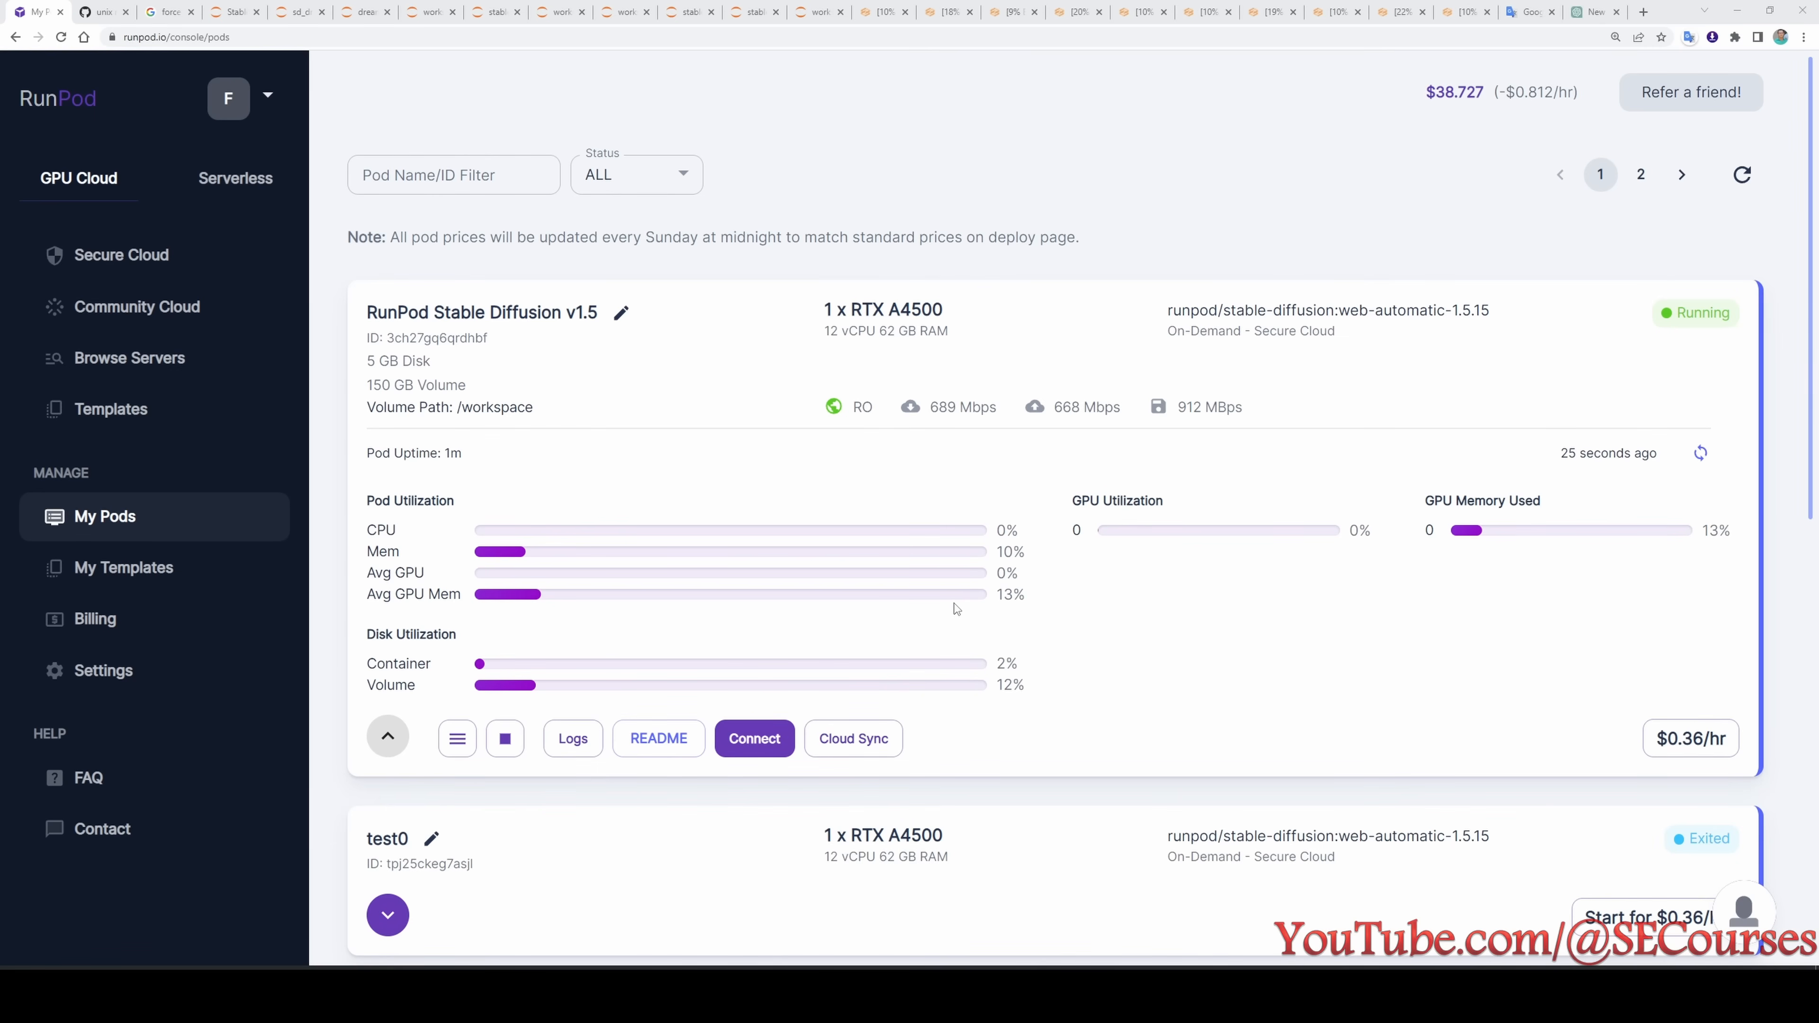
- Connect to the running pod's Jupyter Lab on port 8888 and check the web UI startup lines in the container logs
{"action": "left_click", "coordinate": [760, 738]}
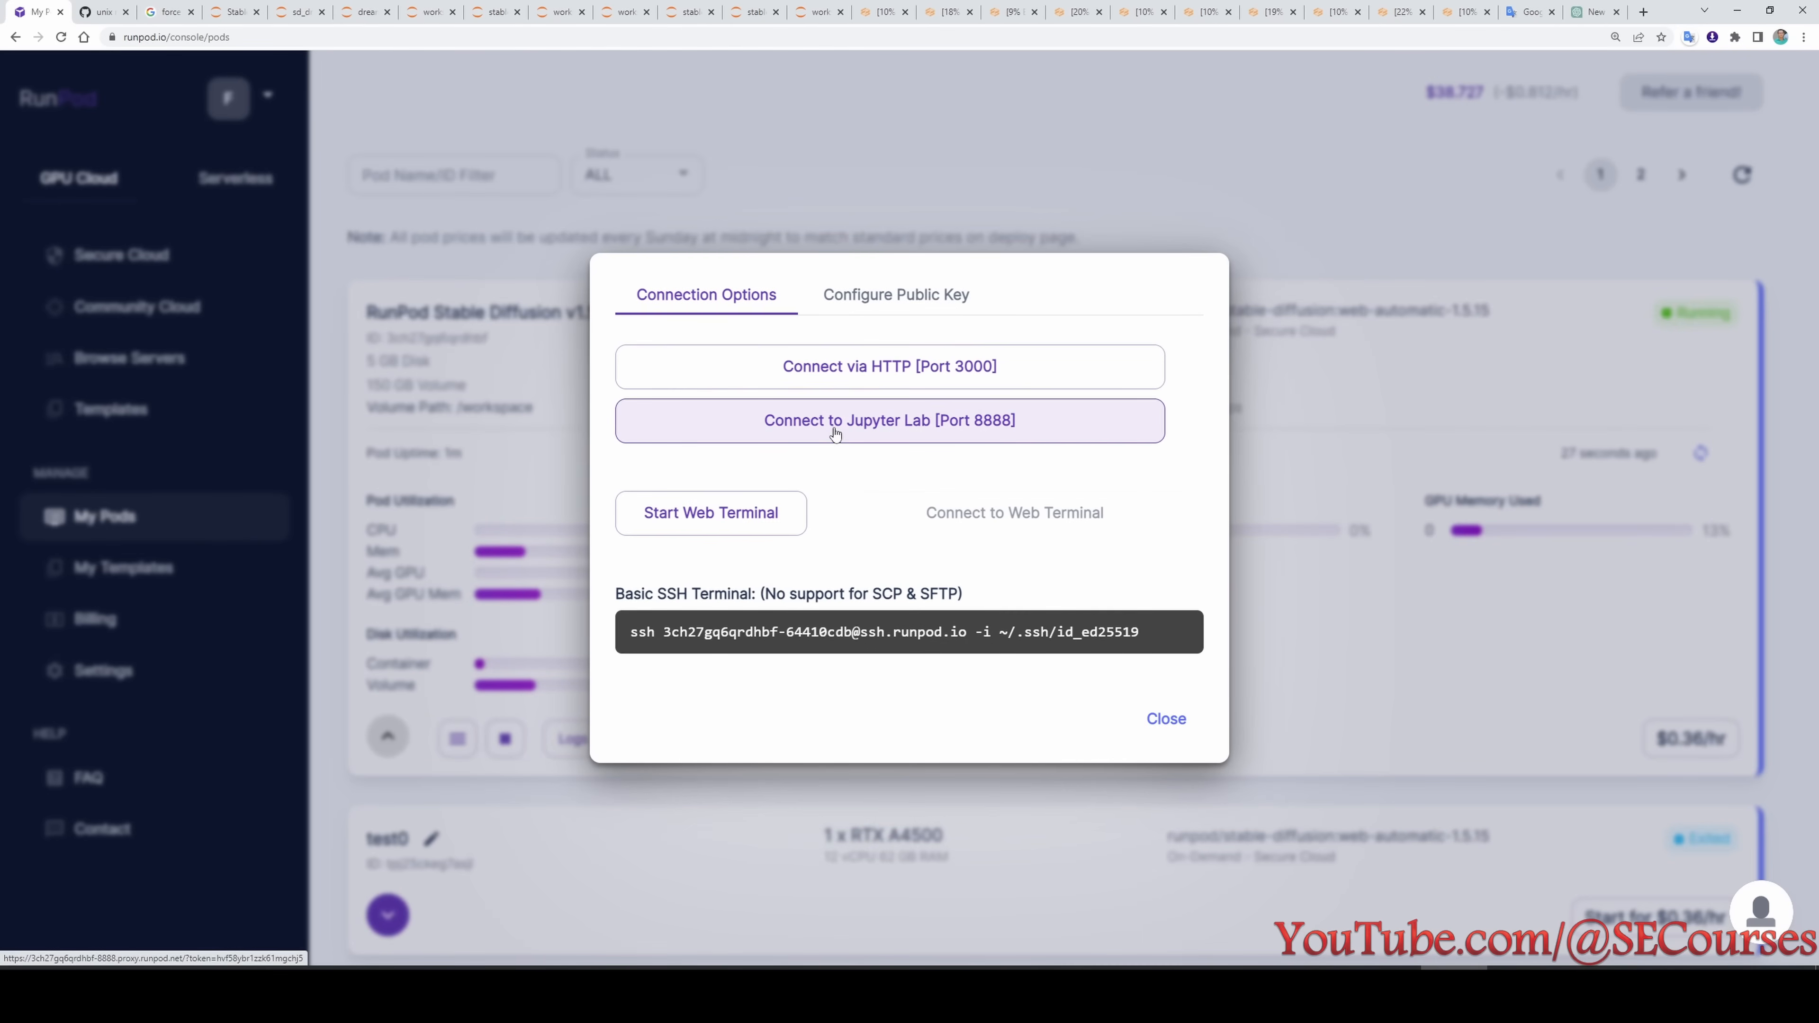
{"action": "left_click", "coordinate": [834, 428]}
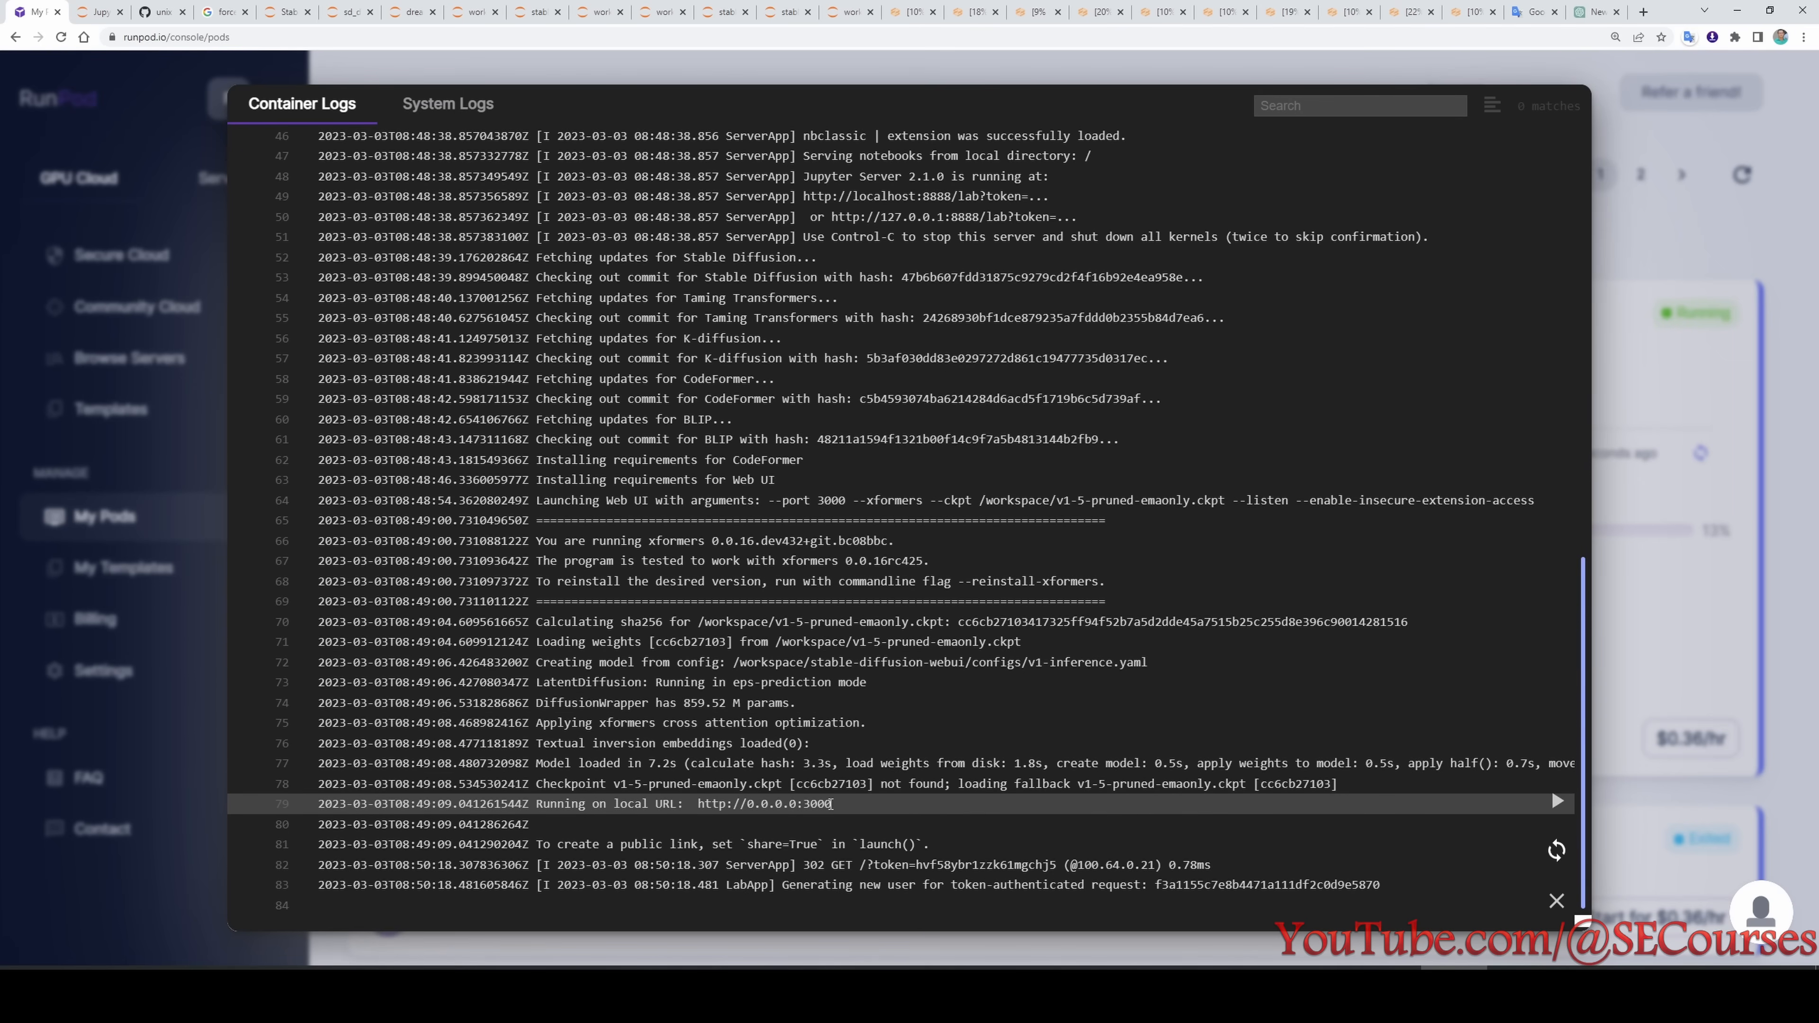
{"action": "left_click_drag", "start_coordinate": [831, 804], "coordinate": [513, 763]}
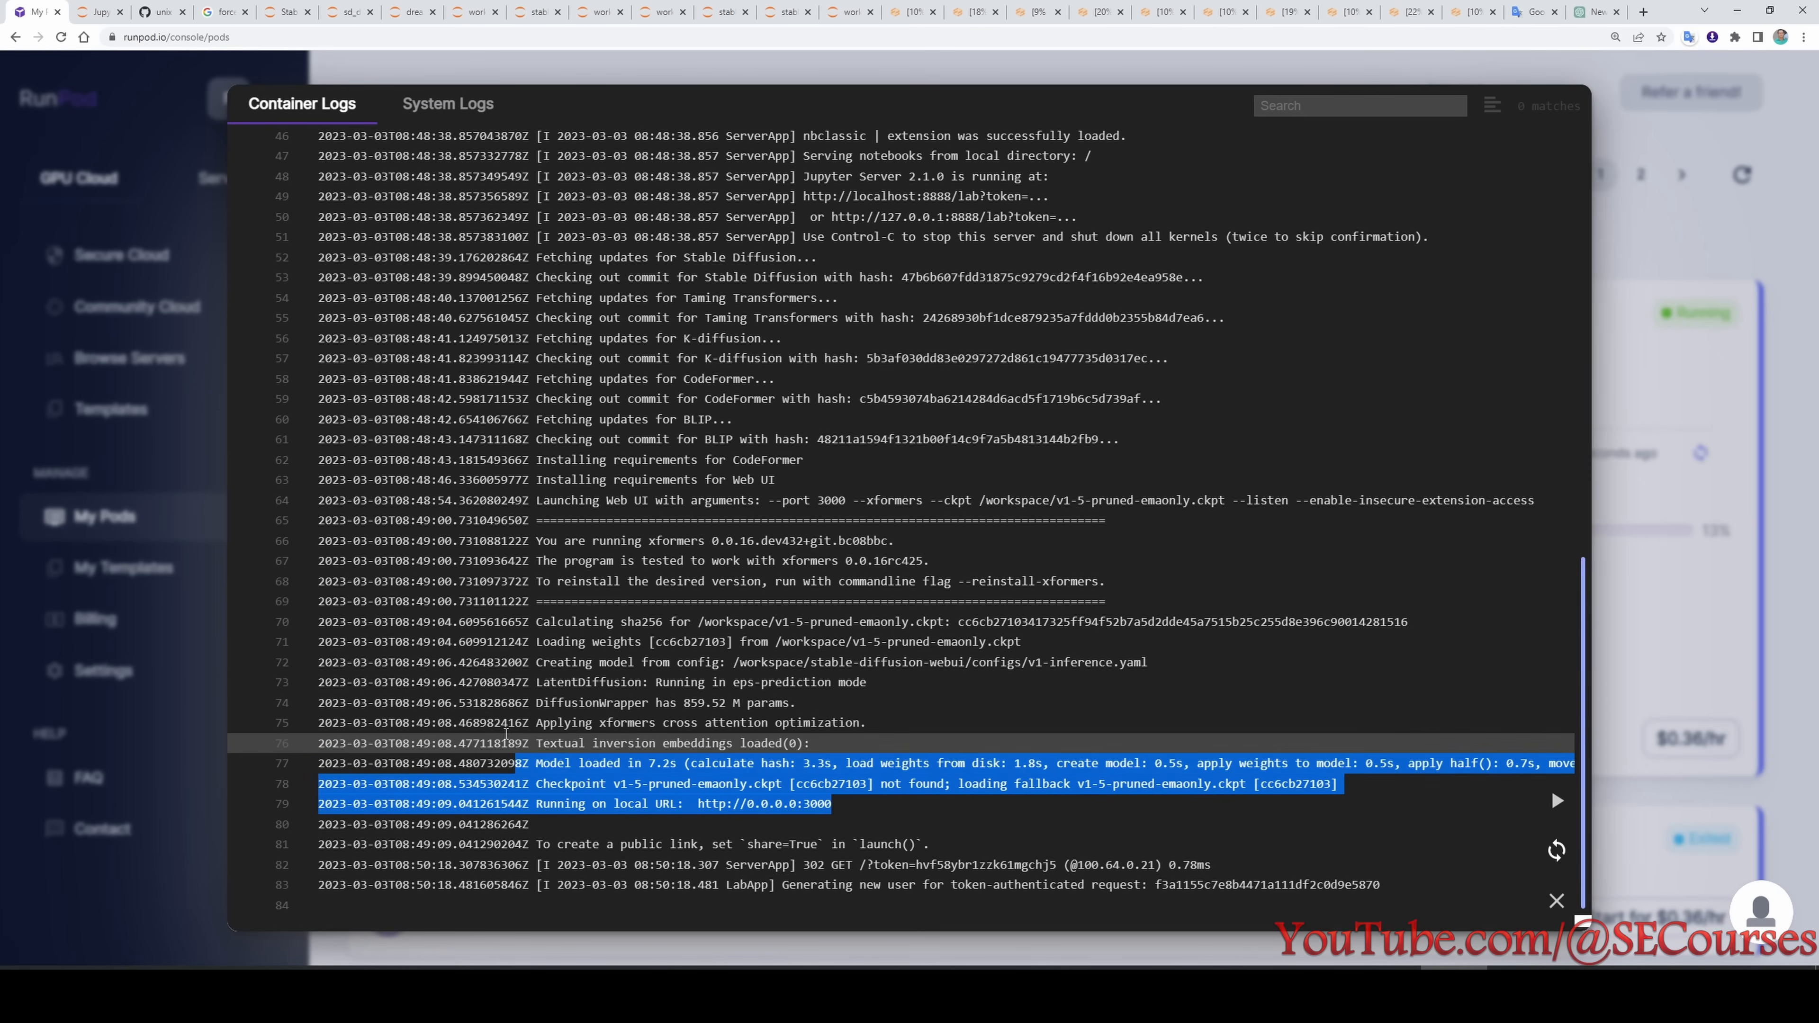
{"action": "left_click", "coordinate": [95, 10]}
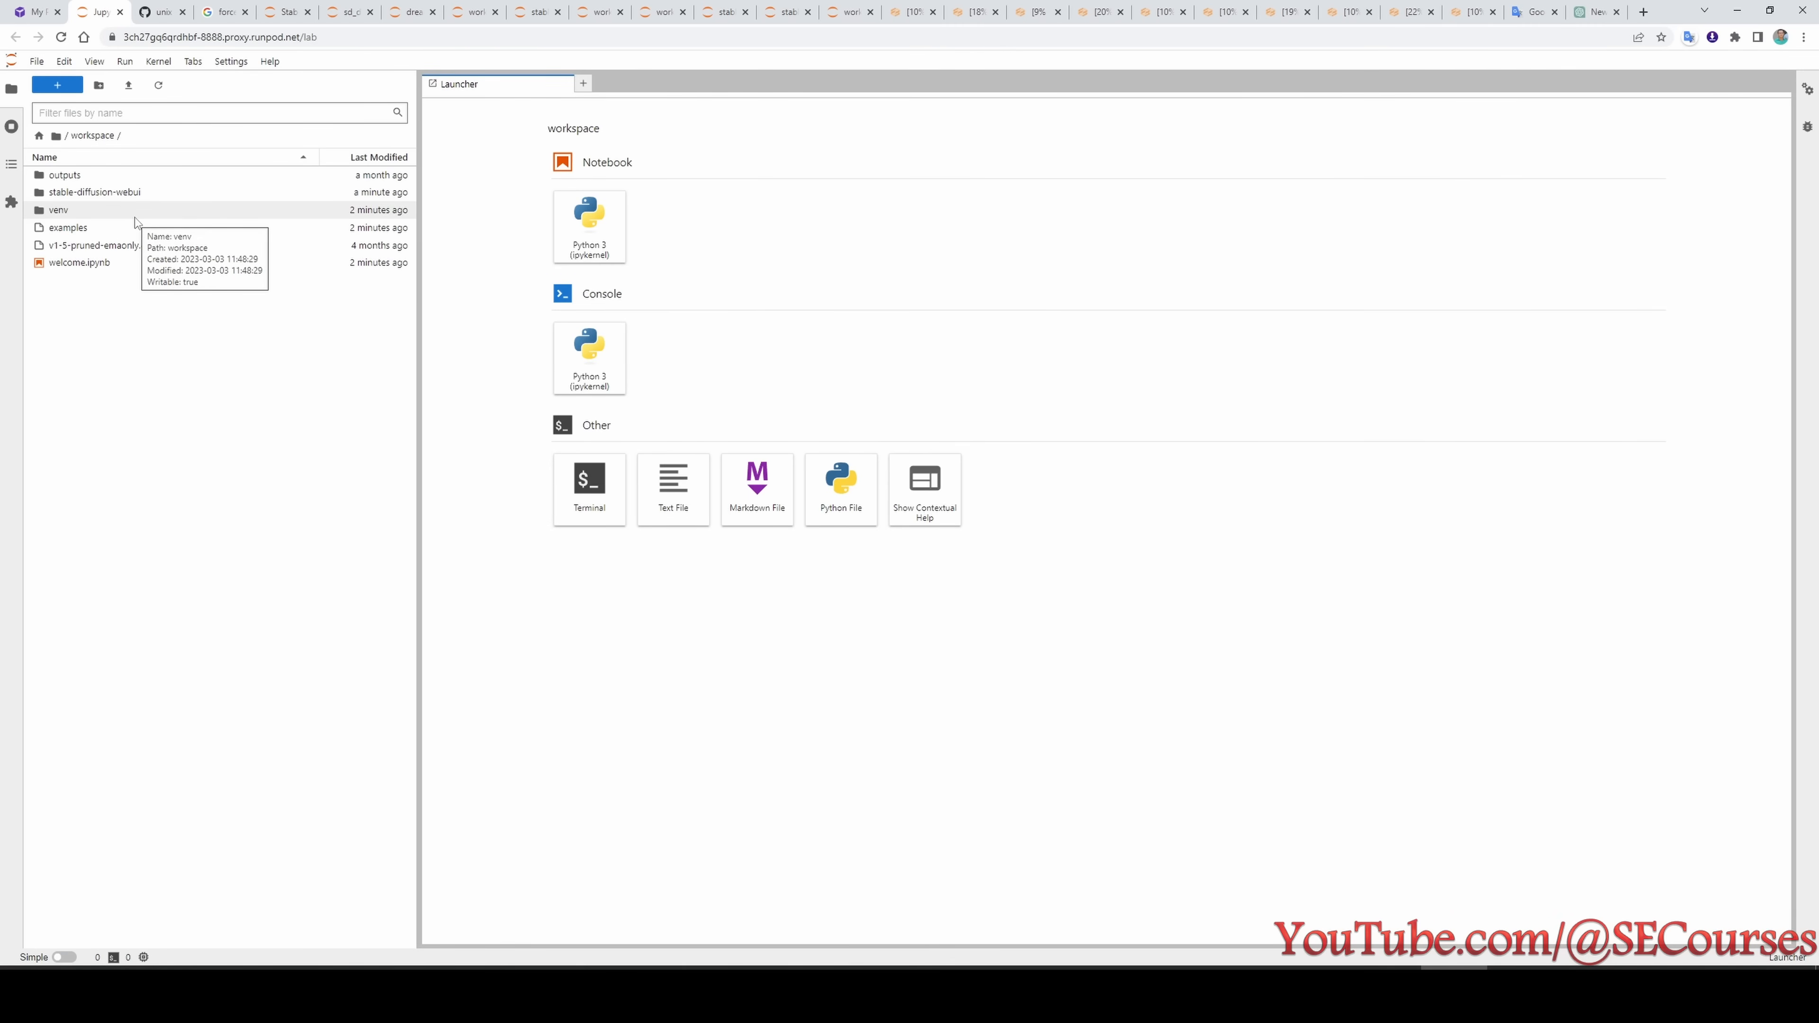
- Open relauncher.py in the stable-diffusion-webui folder, set its loop condition to while (n<1), and save the file
{"action": "double_click", "coordinate": [100, 192]}
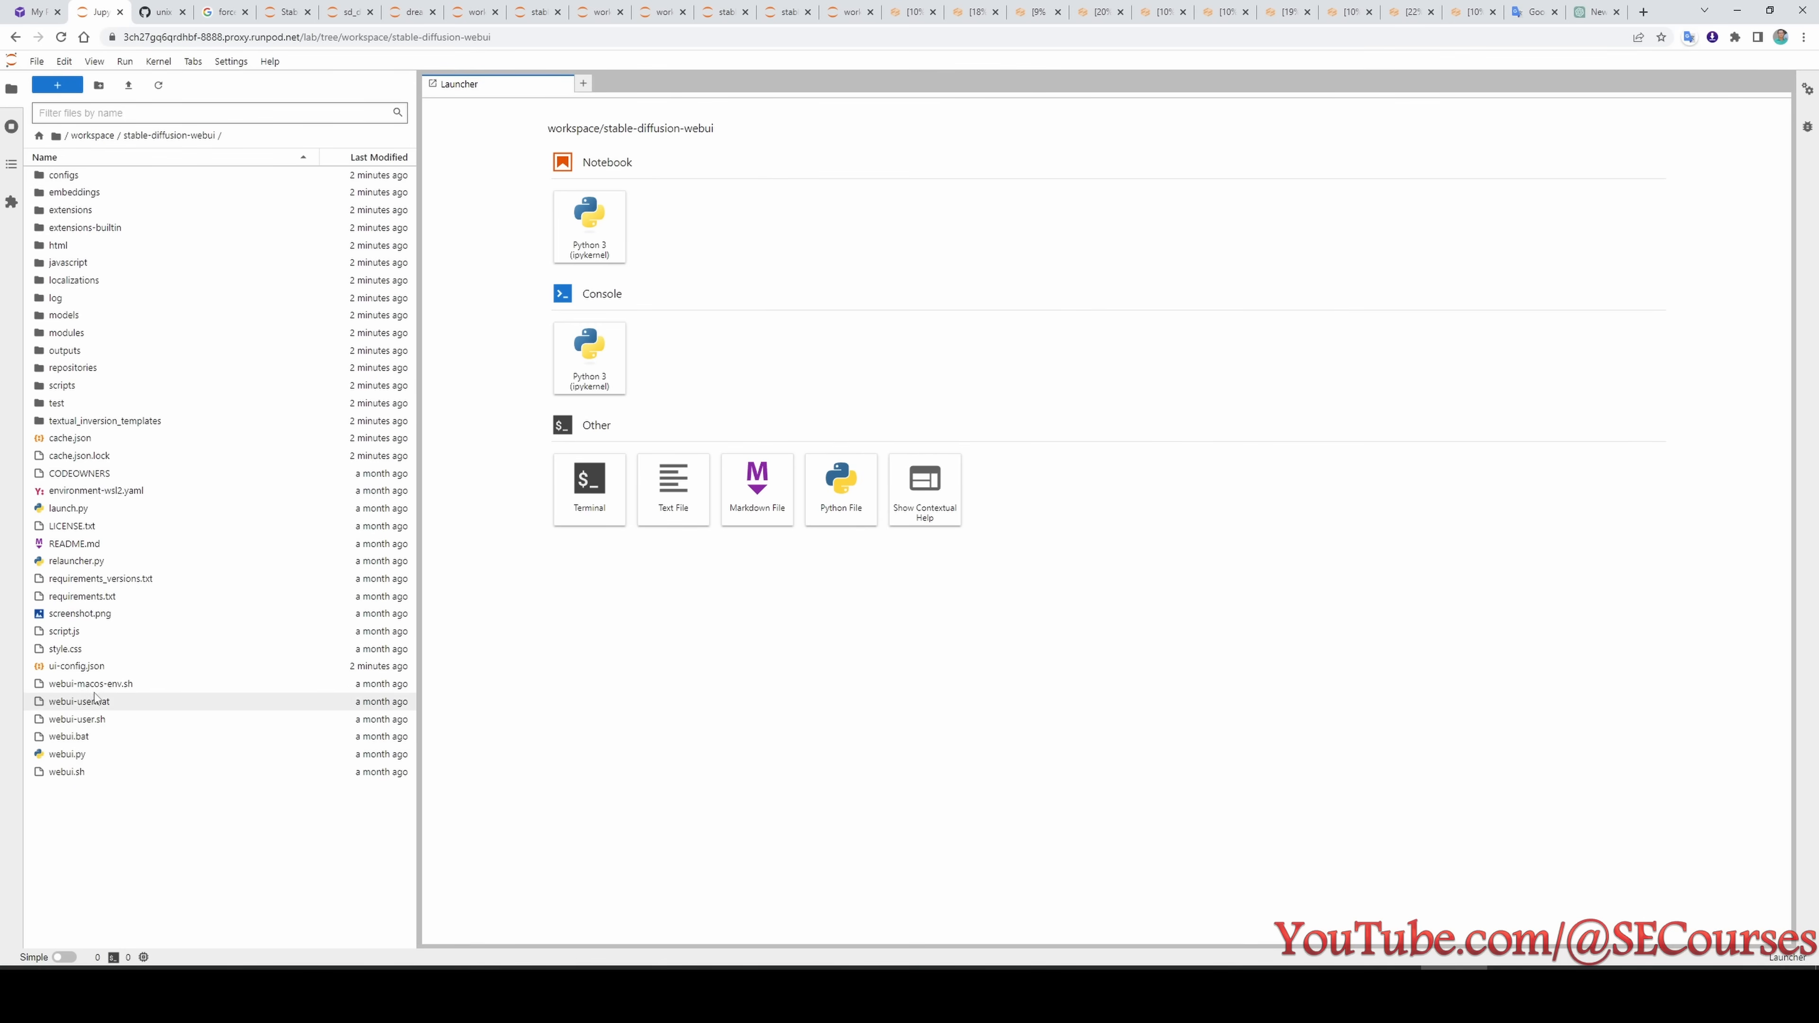
{"action": "double_click", "coordinate": [77, 561]}
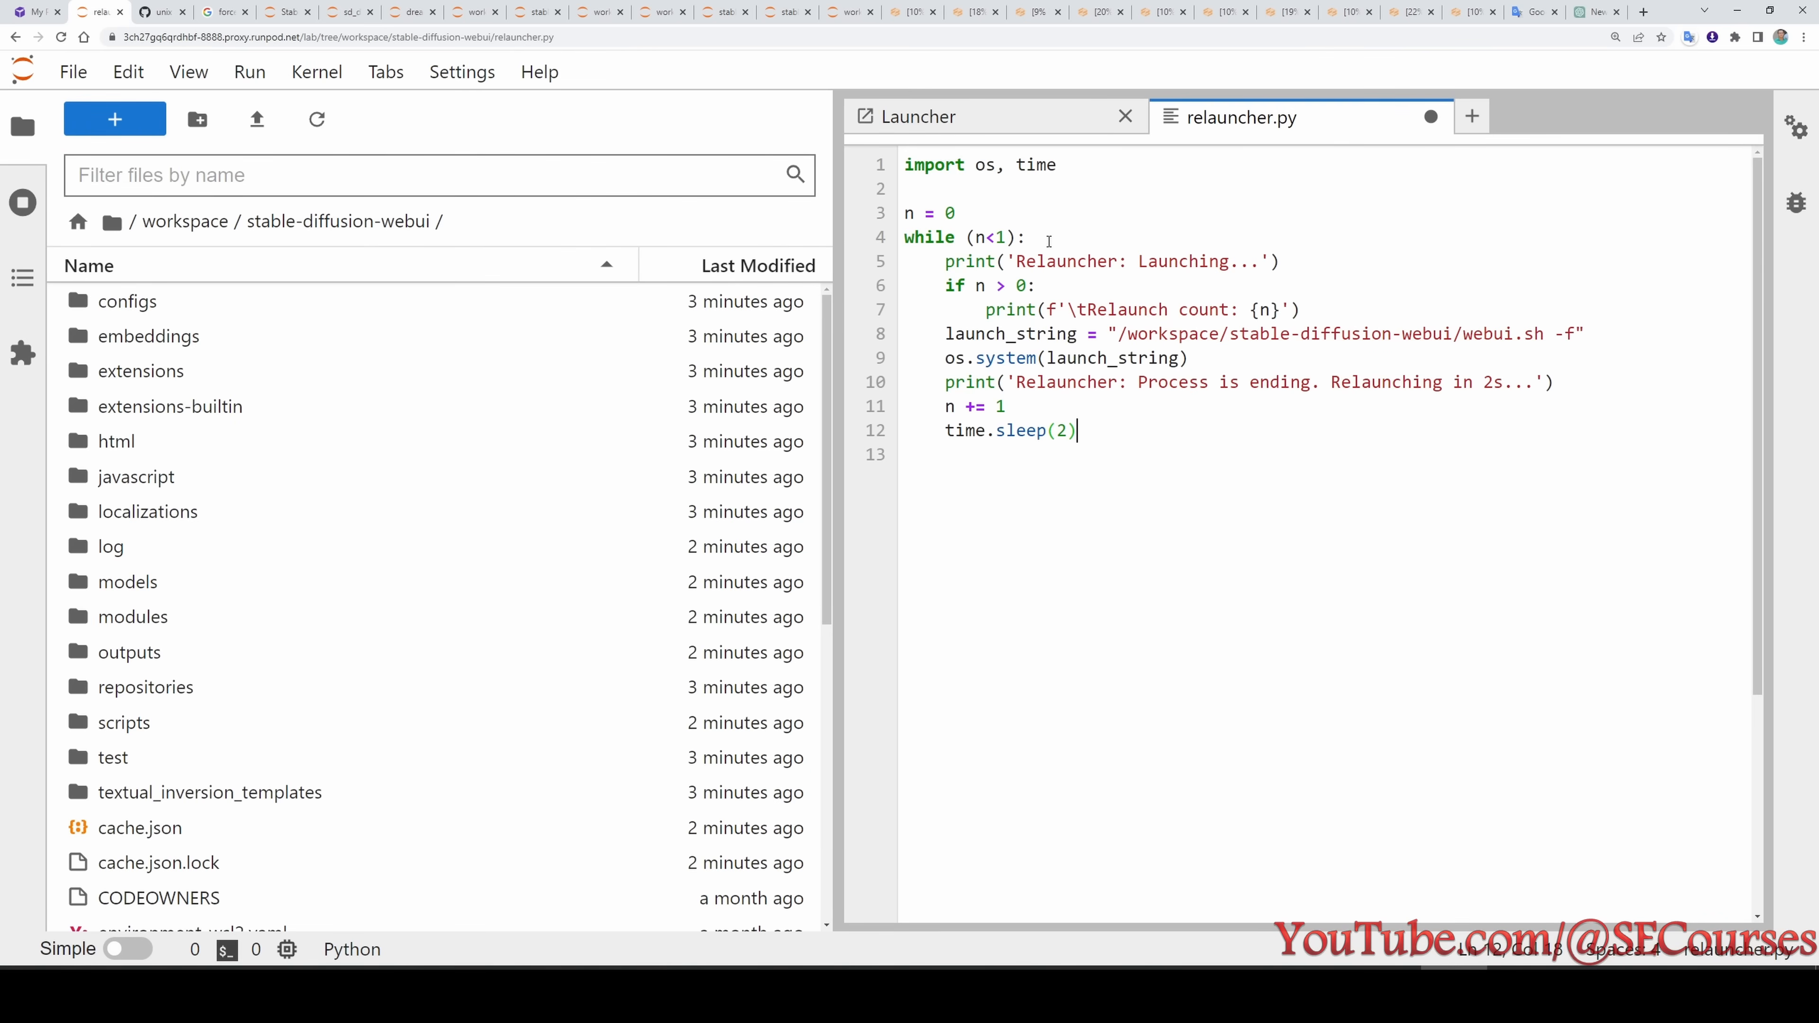
{"action": "left_click_drag", "start_coordinate": [1048, 241], "coordinate": [904, 237]}
{"action": "left_click", "coordinate": [987, 237]}
{"action": "left_click", "coordinate": [1091, 429]}
{"action": "key", "text": "ctrl+s"}
- Open webui-user.sh, append --share to COMMANDLINE_ARGS, and save the file
{"action": "scroll", "coordinate": [429, 645], "scroll_direction": "down", "scroll_amount": 8}
{"action": "double_click", "coordinate": [206, 810]}
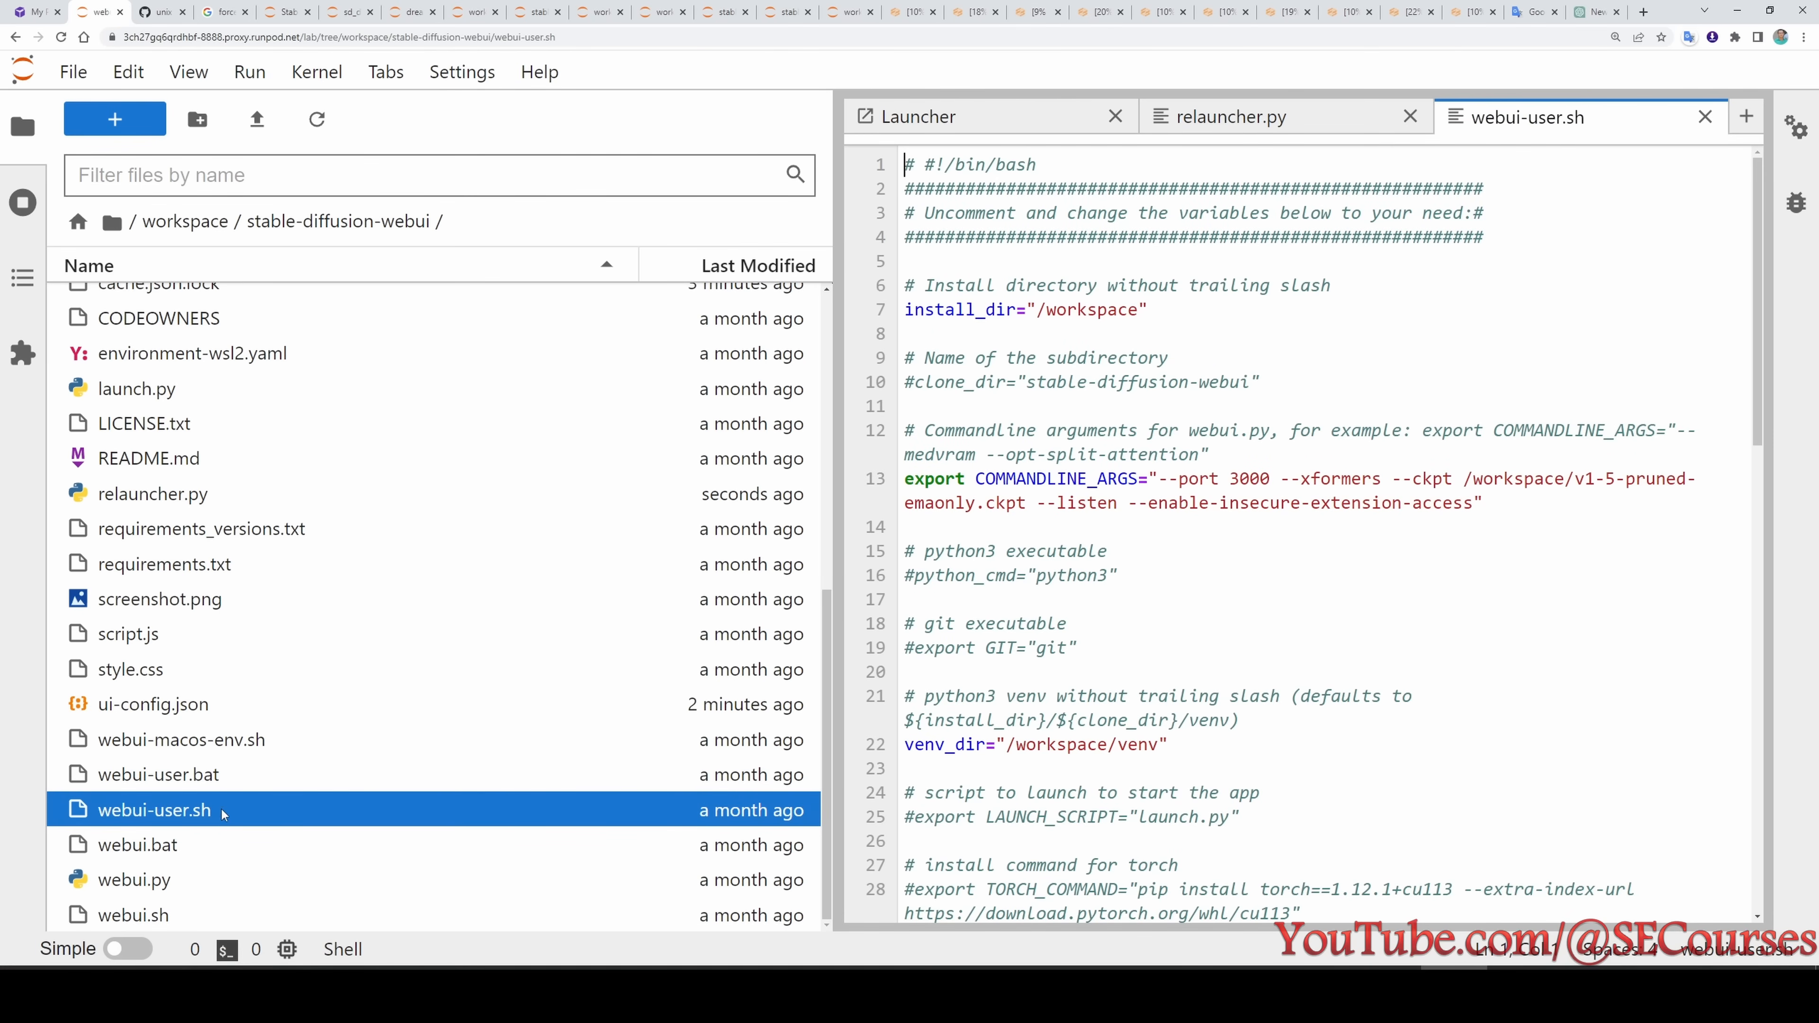
{"action": "left_click", "coordinate": [1478, 504]}
{"action": "type", "text": "--share"}
{"action": "key", "text": "ctrl+s"}
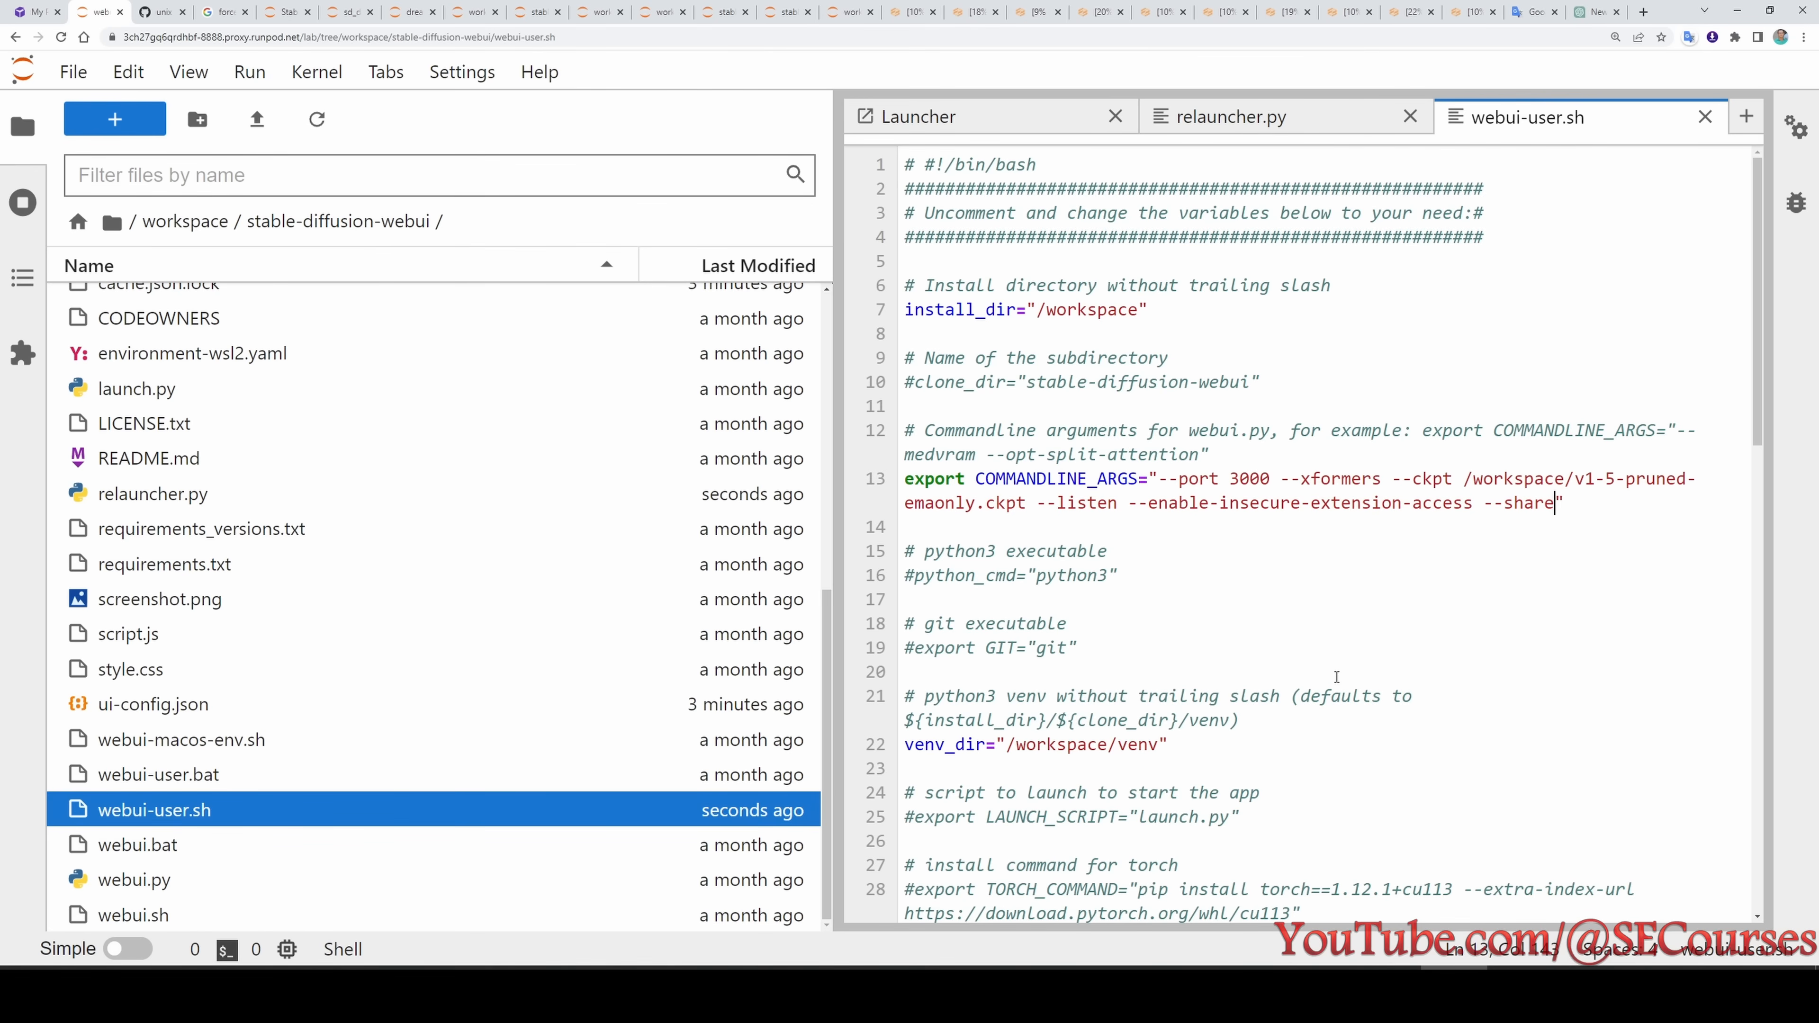
{"action": "scroll", "coordinate": [1347, 717], "scroll_direction": "down", "scroll_amount": 3}
{"action": "scroll", "coordinate": [1334, 692], "scroll_direction": "up", "scroll_amount": 3}
- Return to the RunPod console and restart the RunPod Stable Diffusion v1.5 pod
{"action": "key", "text": "ctrl+1"}
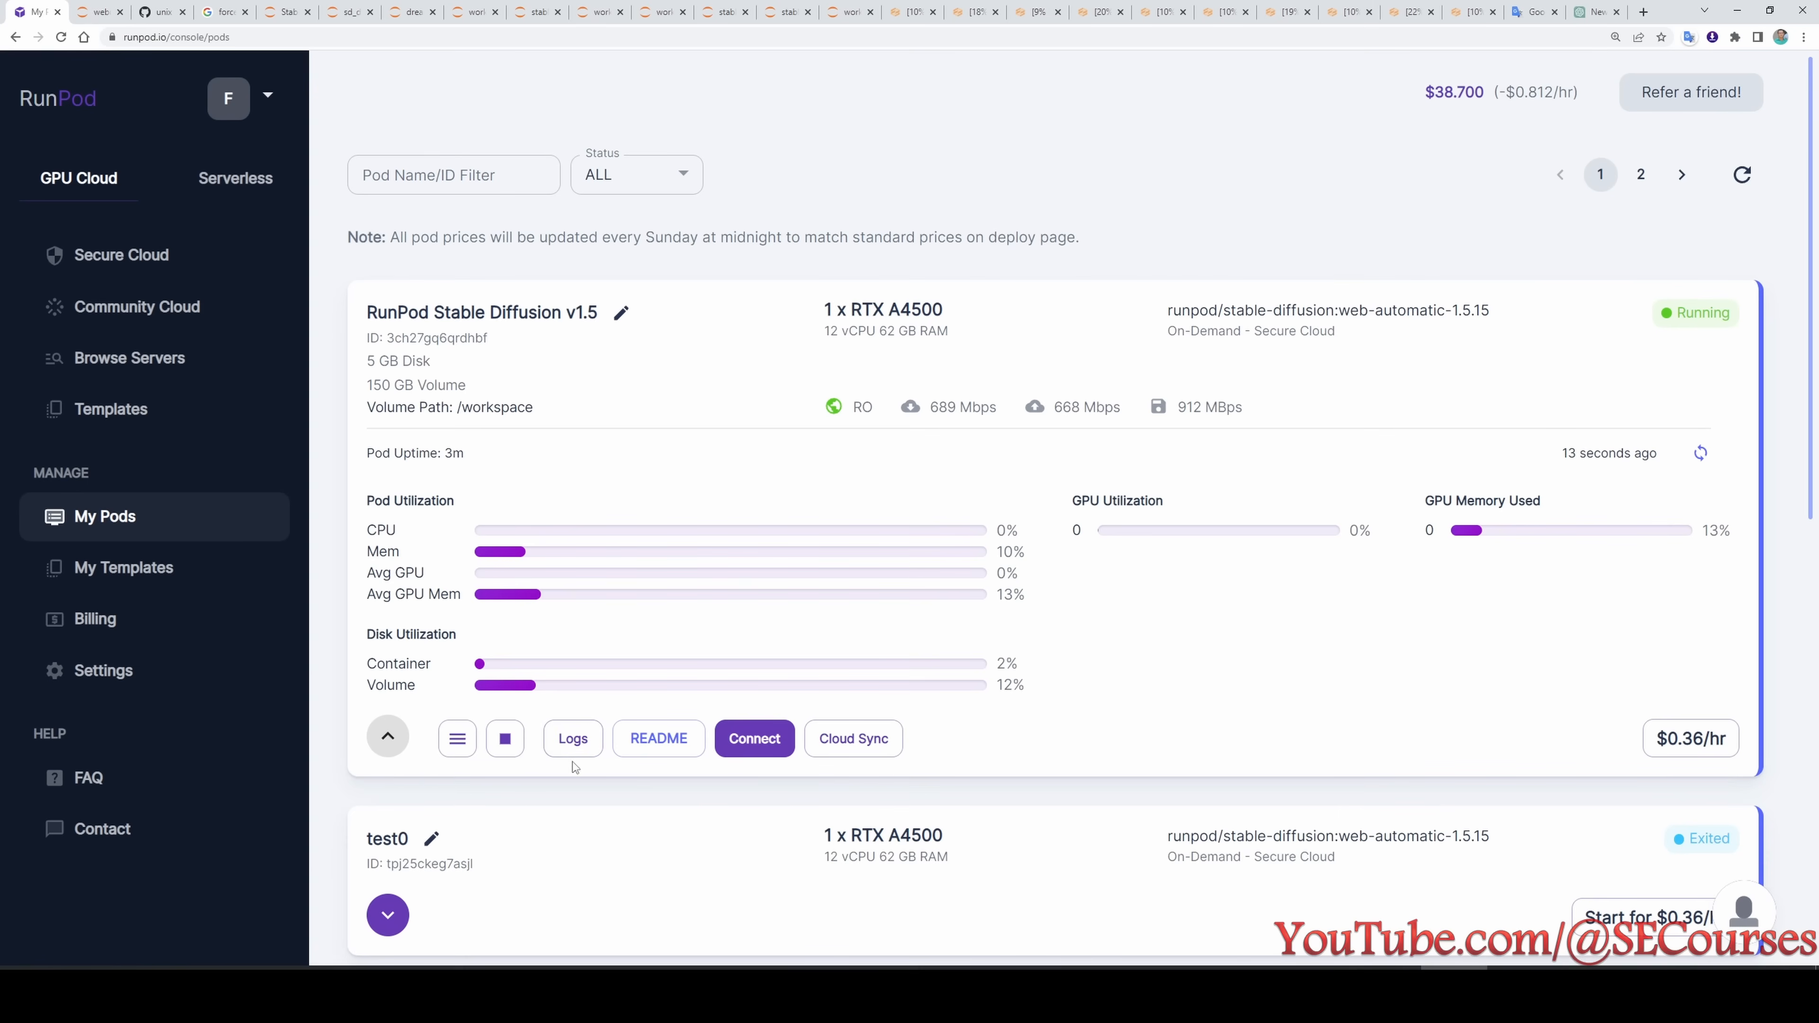
{"action": "left_click", "coordinate": [468, 740]}
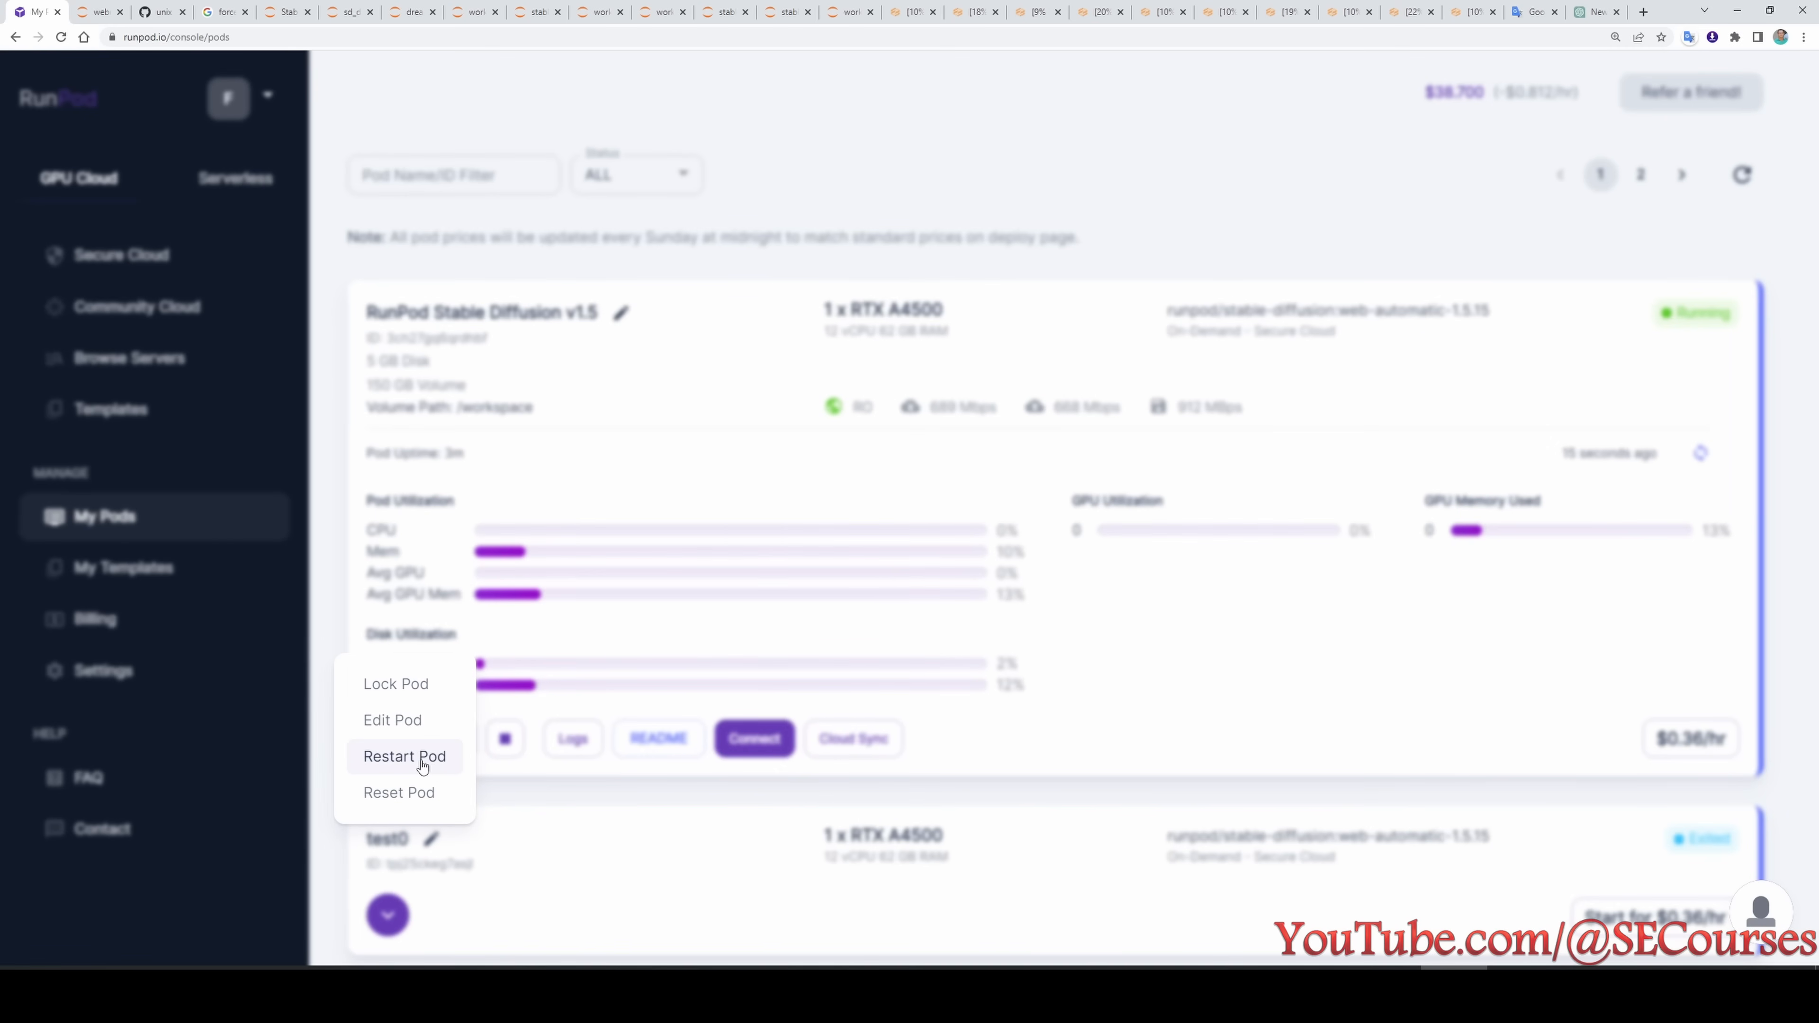
{"action": "left_click", "coordinate": [432, 761]}
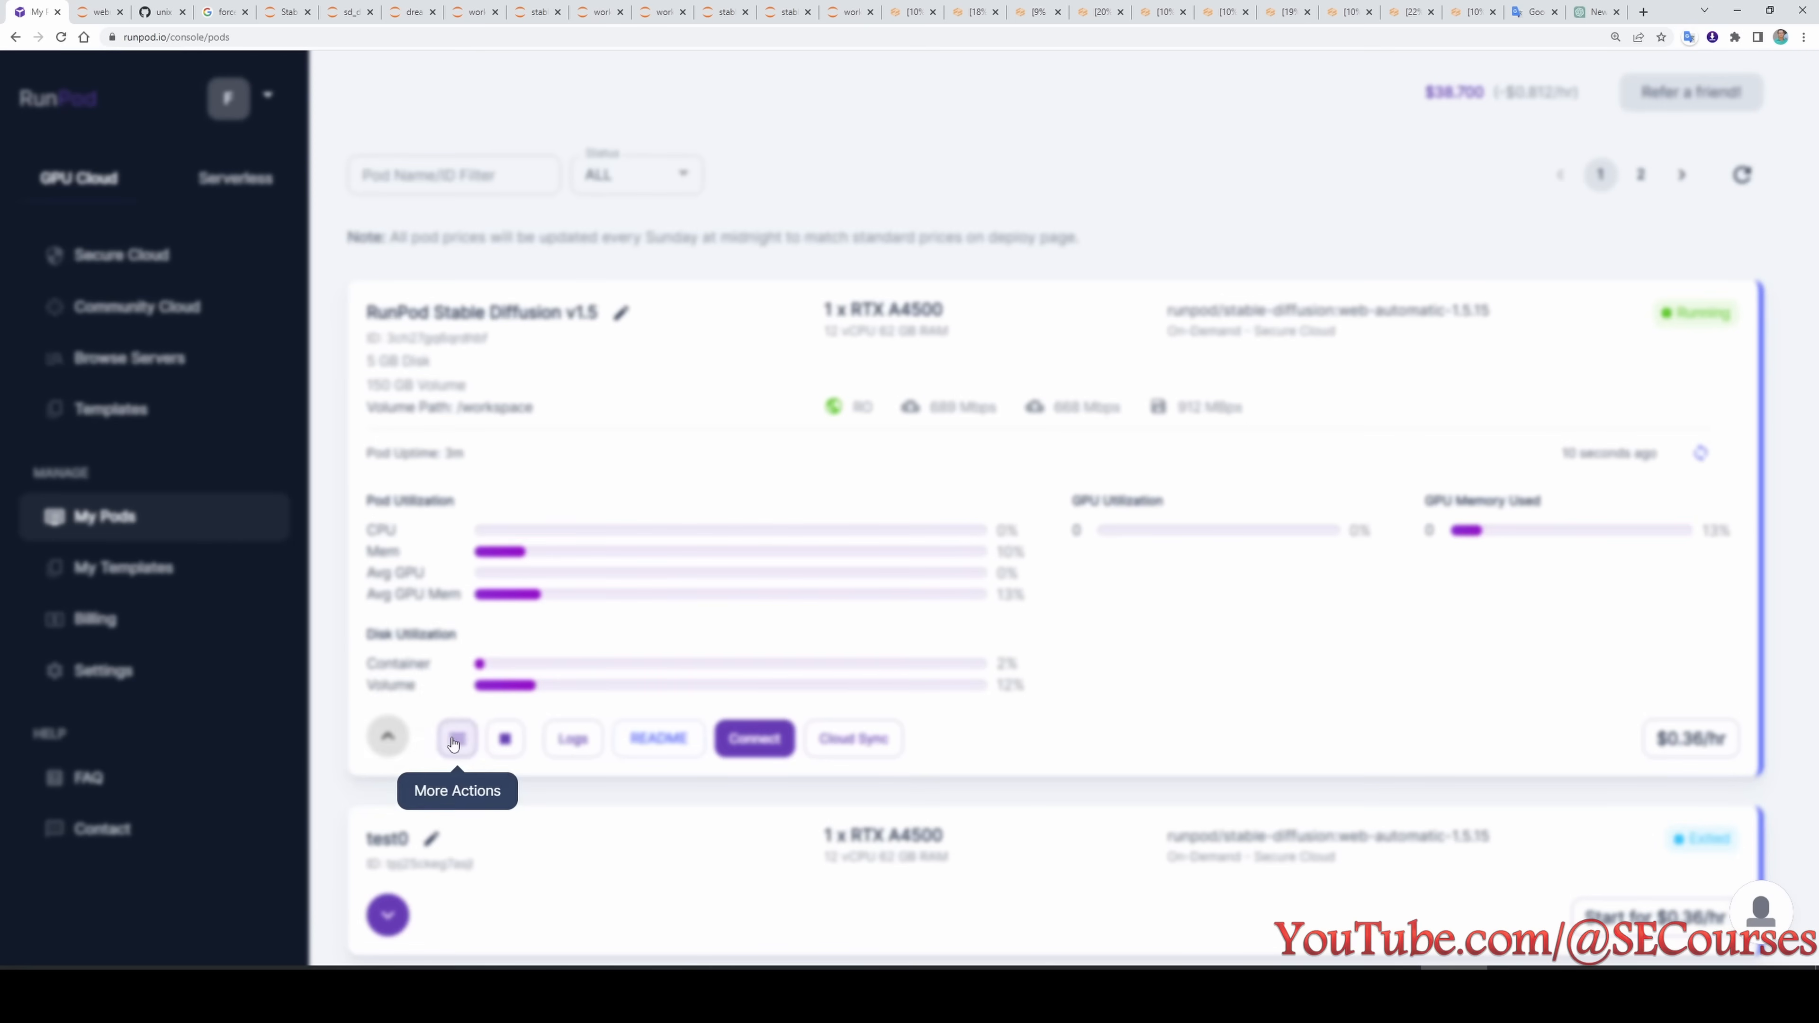
{"action": "left_click", "coordinate": [454, 743]}
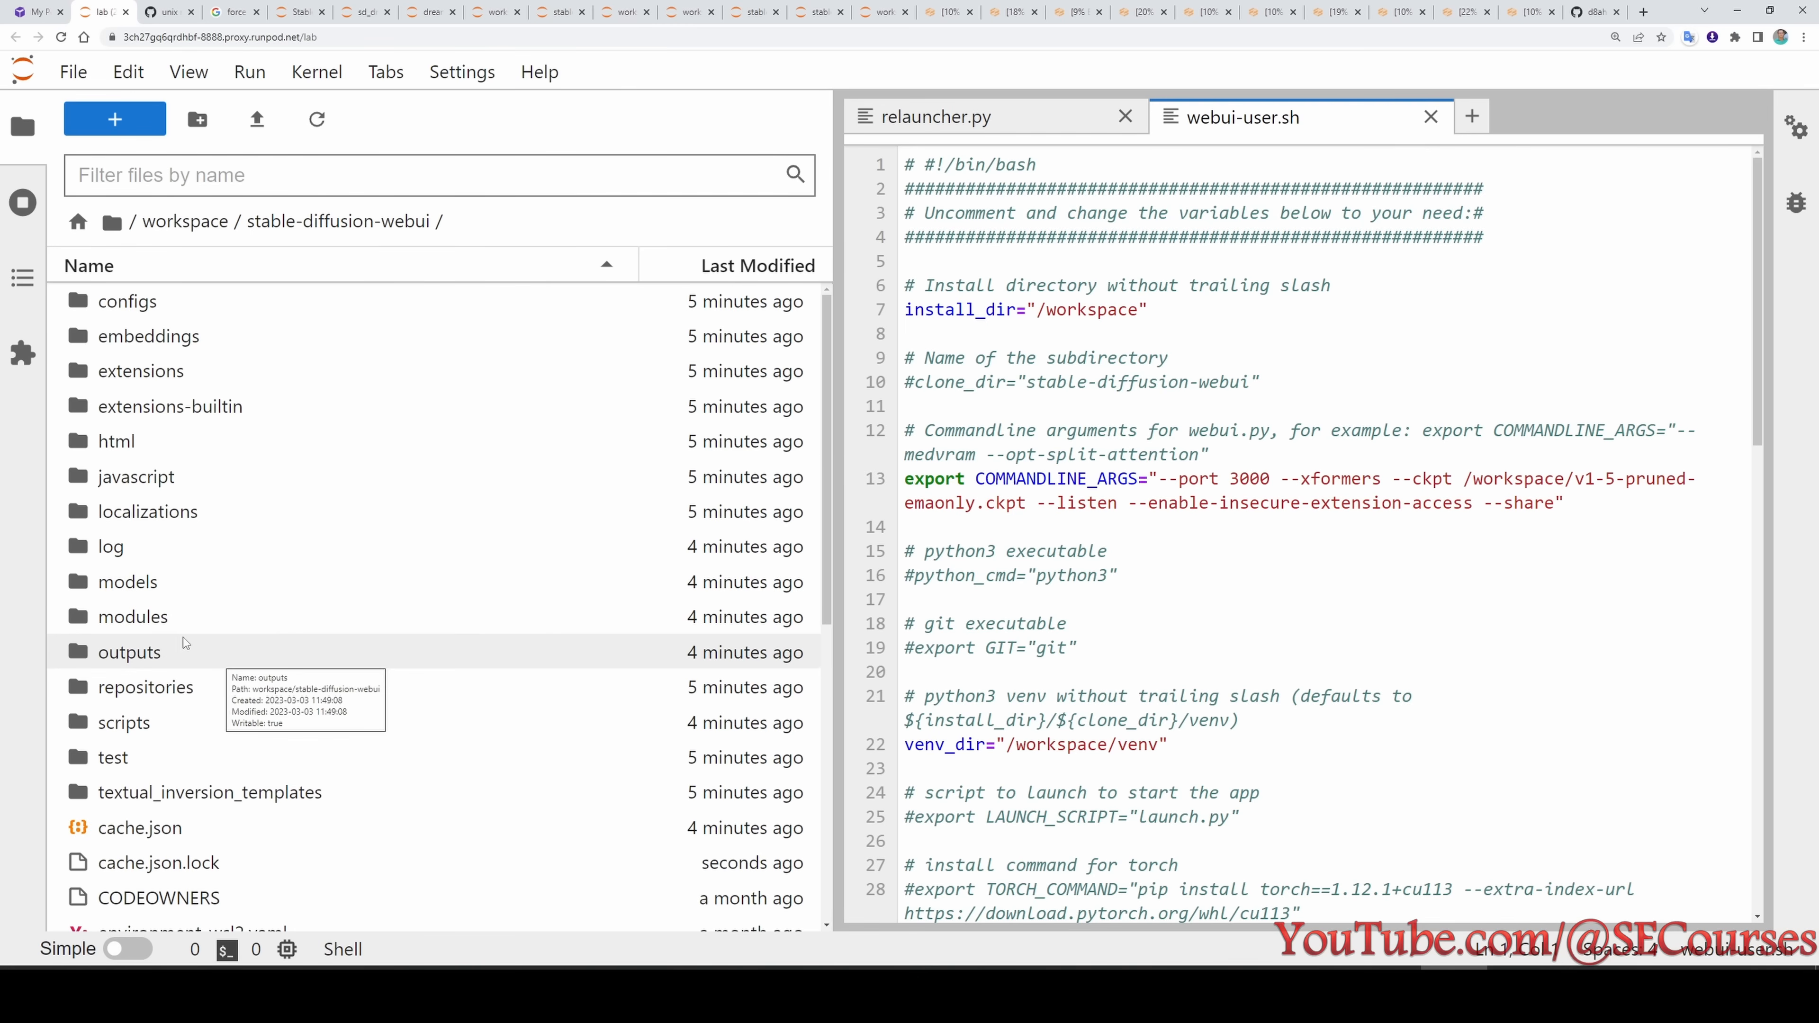
- Go to the extensions folder of stable-diffusion-webui in Jupyter Lab and open a new terminal there
{"action": "double_click", "coordinate": [143, 371]}
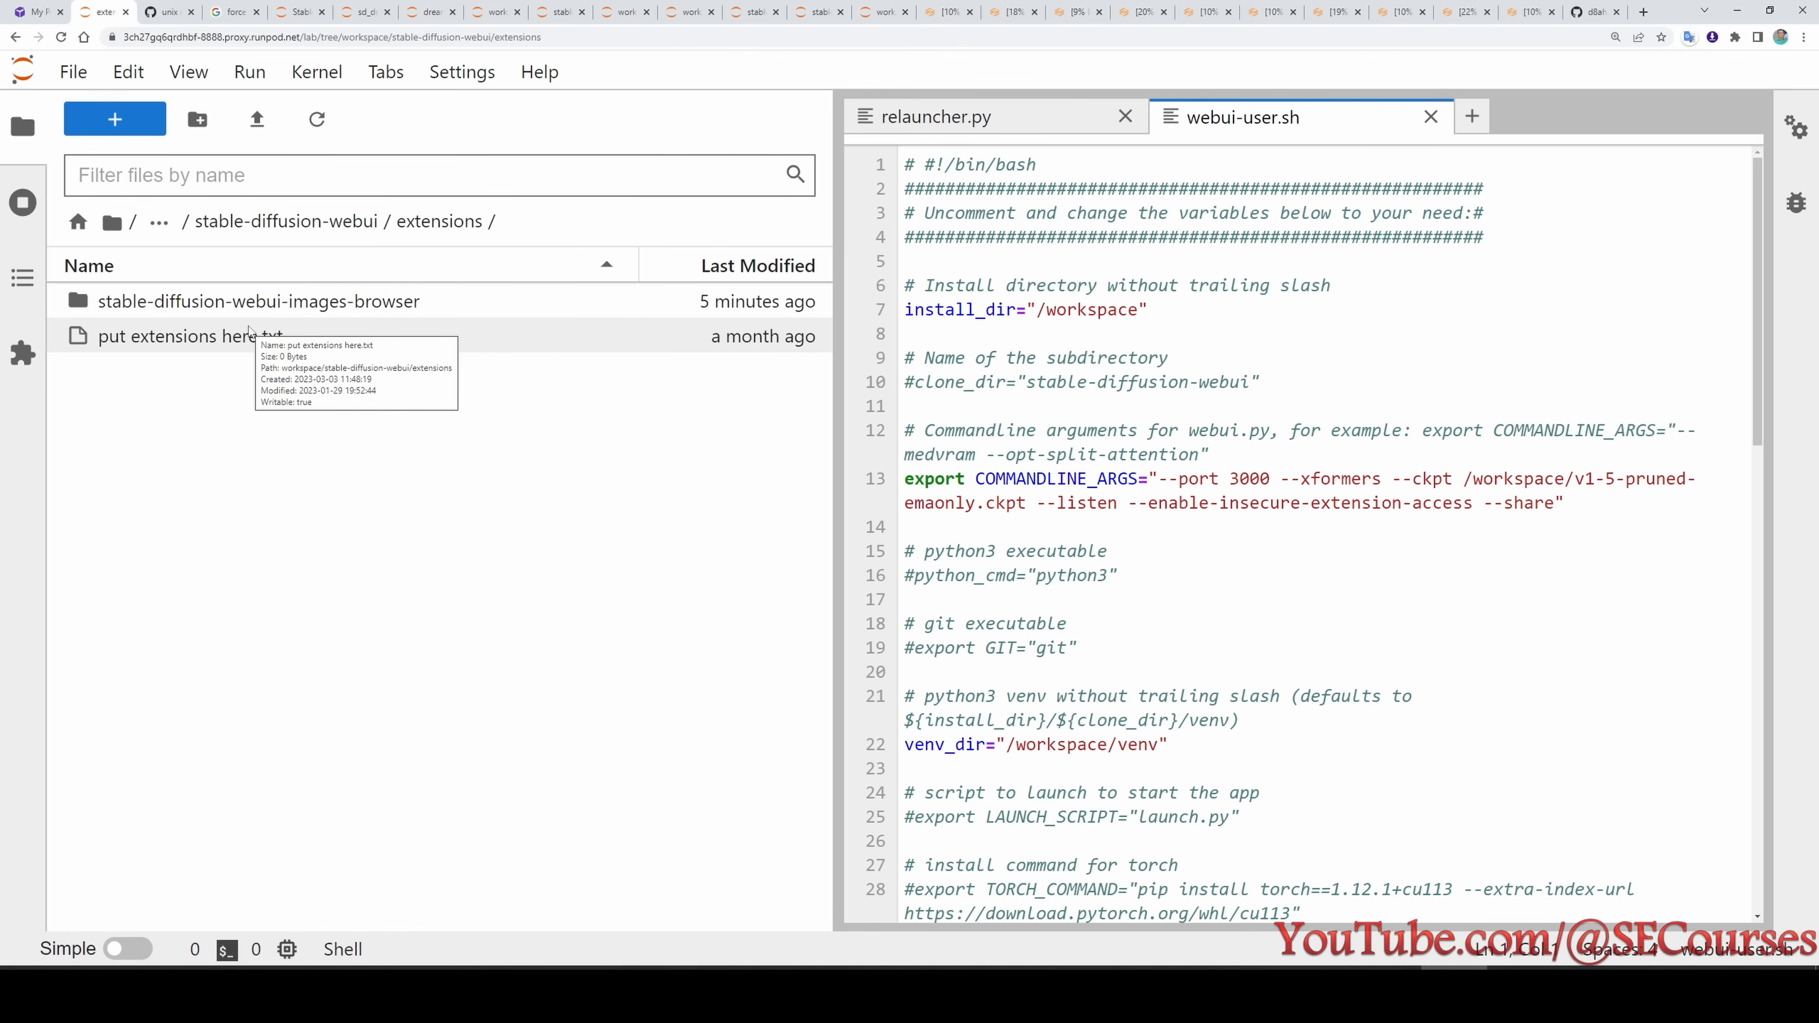
{"action": "left_click", "coordinate": [115, 119]}
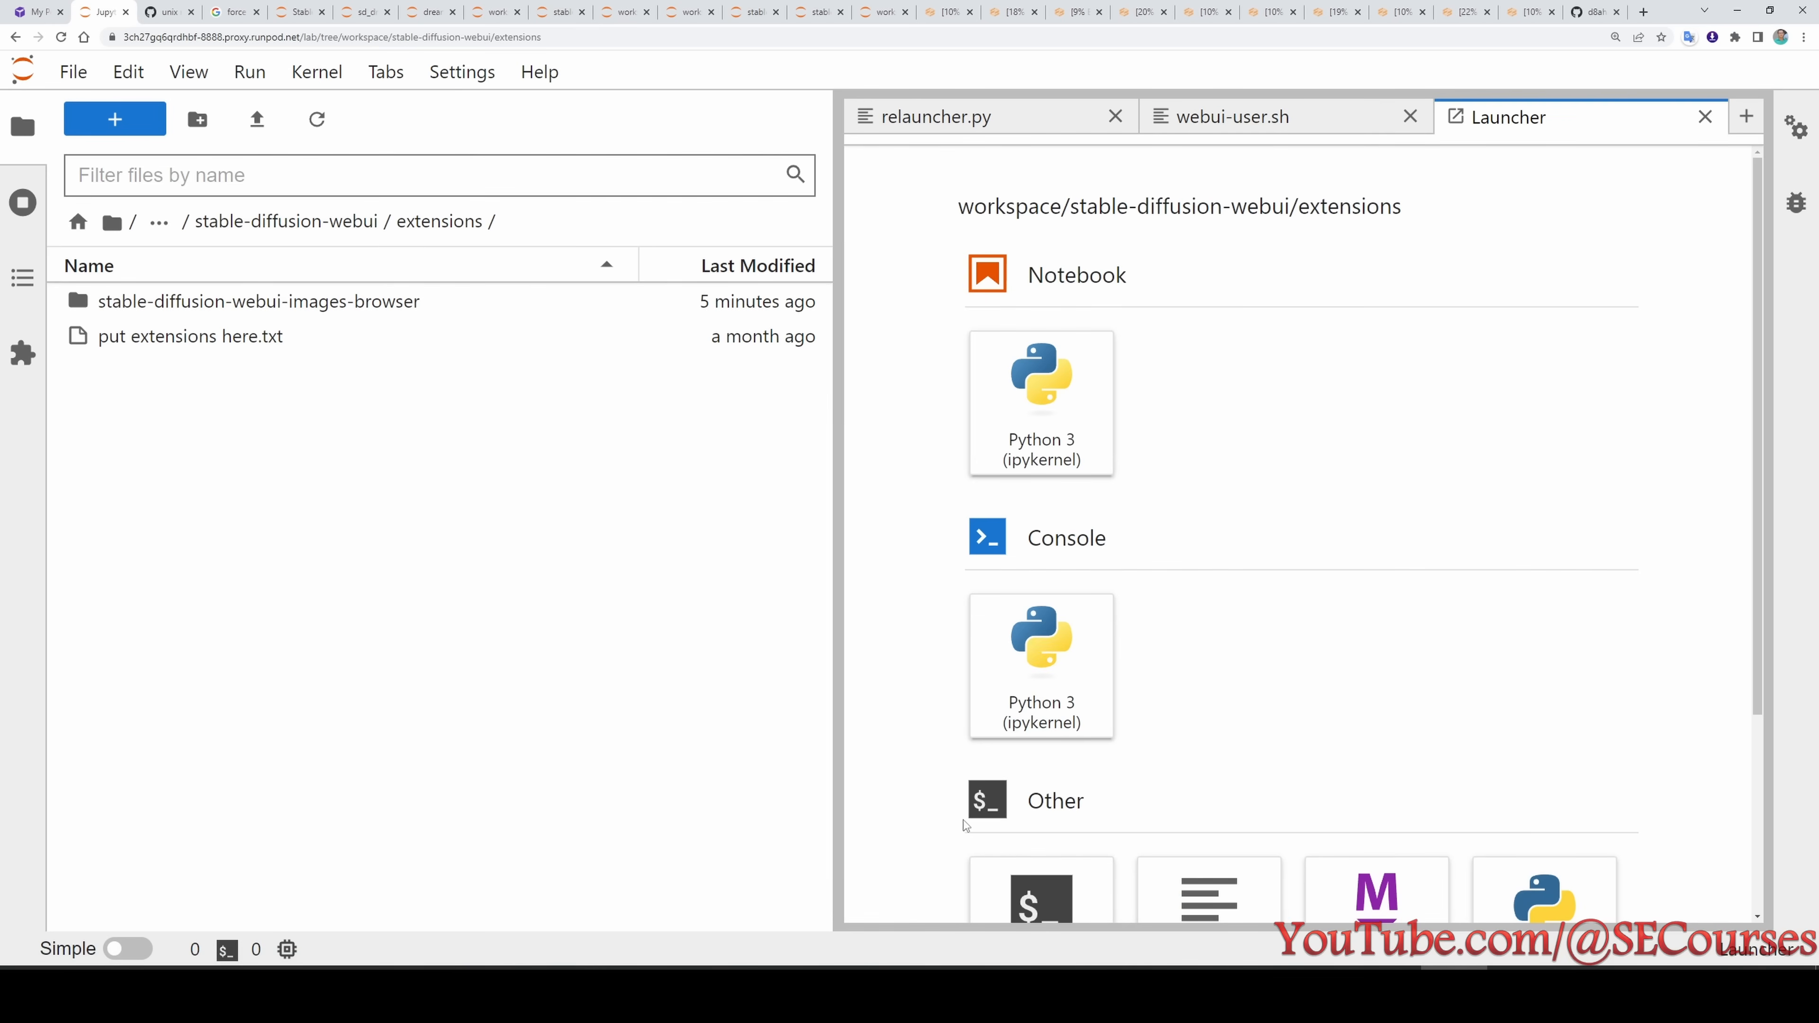
{"action": "left_click", "coordinate": [1035, 885]}
{"action": "left_click", "coordinate": [1593, 11]}
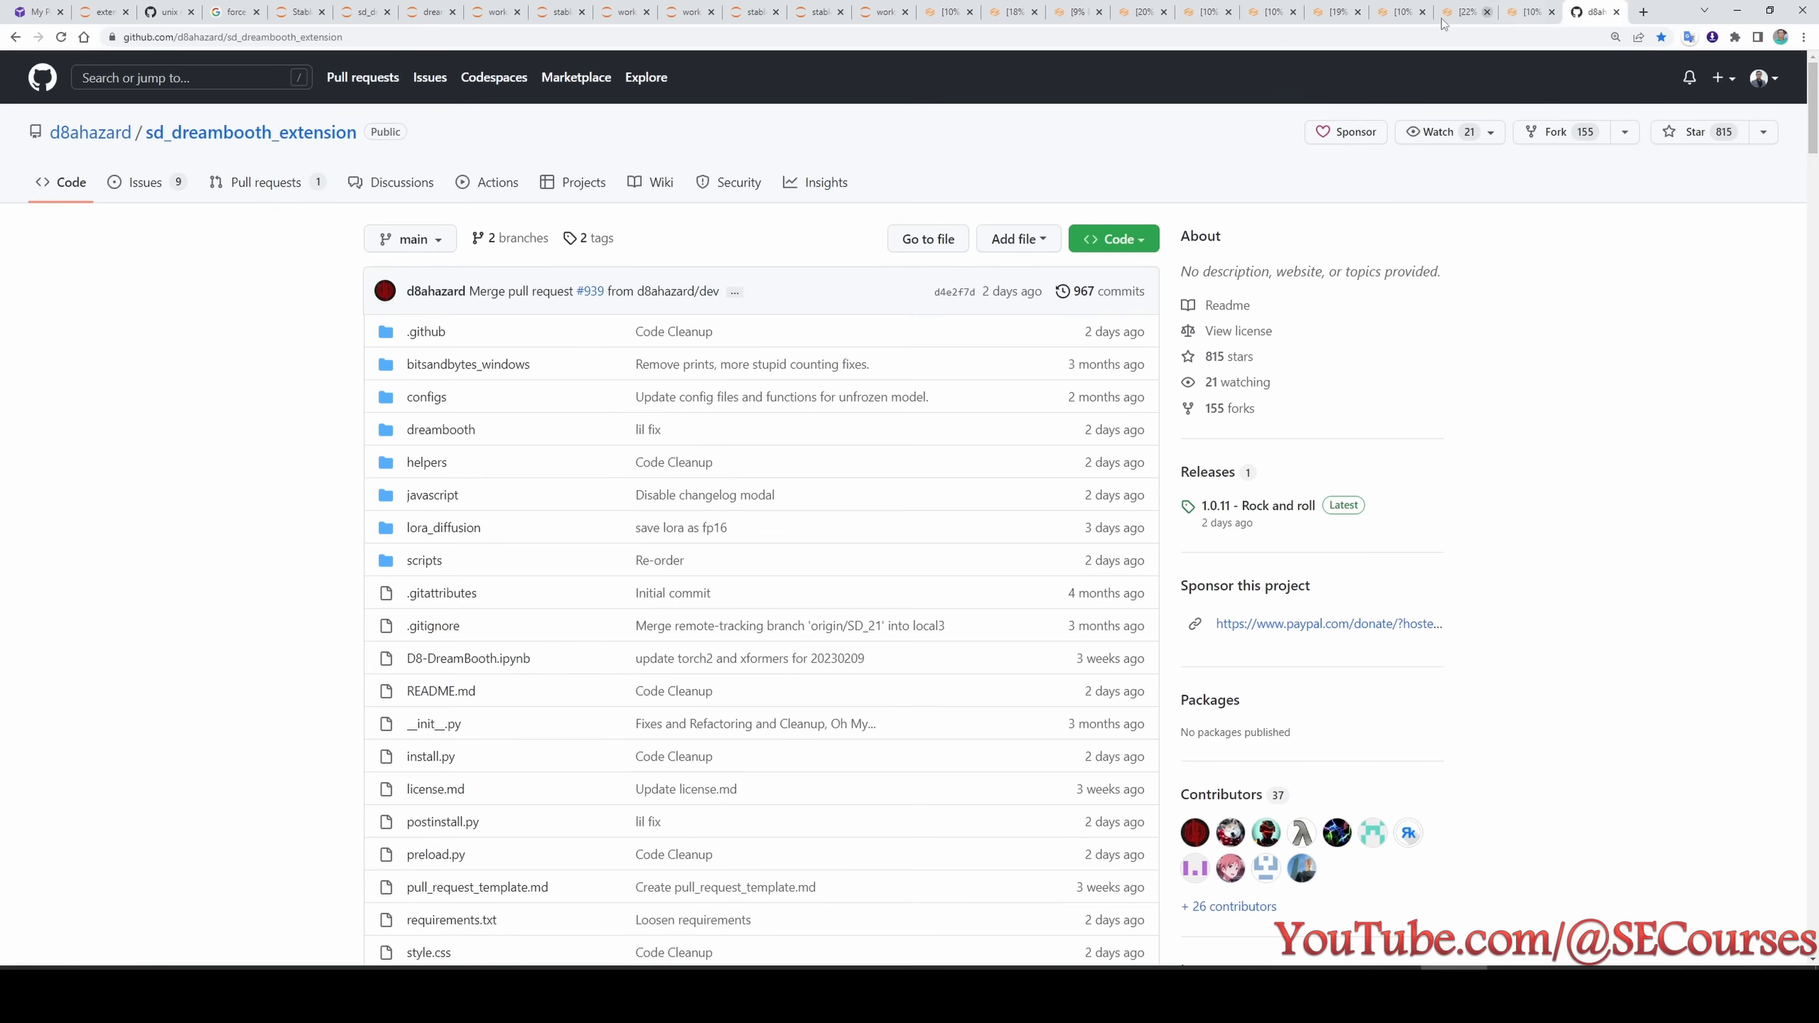
{"action": "left_click", "coordinate": [281, 37]}
{"action": "key", "text": "ctrl+c"}
{"action": "left_click", "coordinate": [104, 12]}
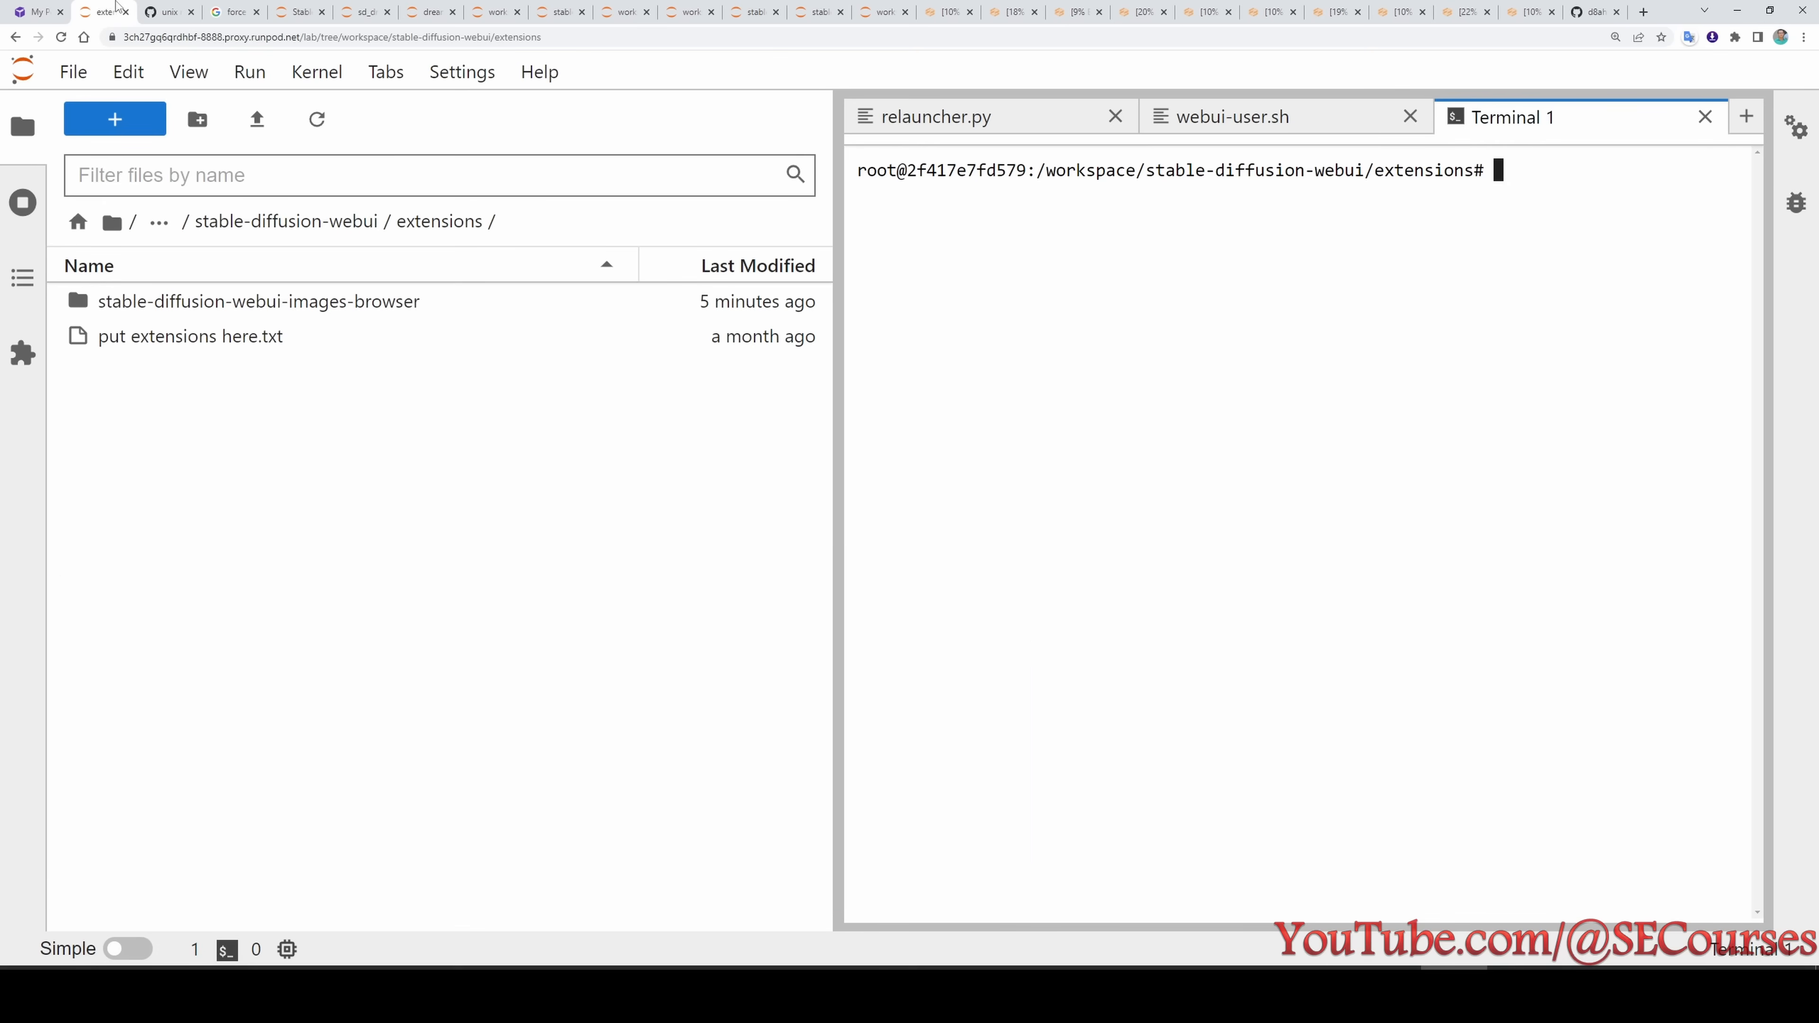
{"action": "type", "text": "git clone"}
{"action": "key", "text": "ctrl+v"}
{"action": "key", "text": "Return"}
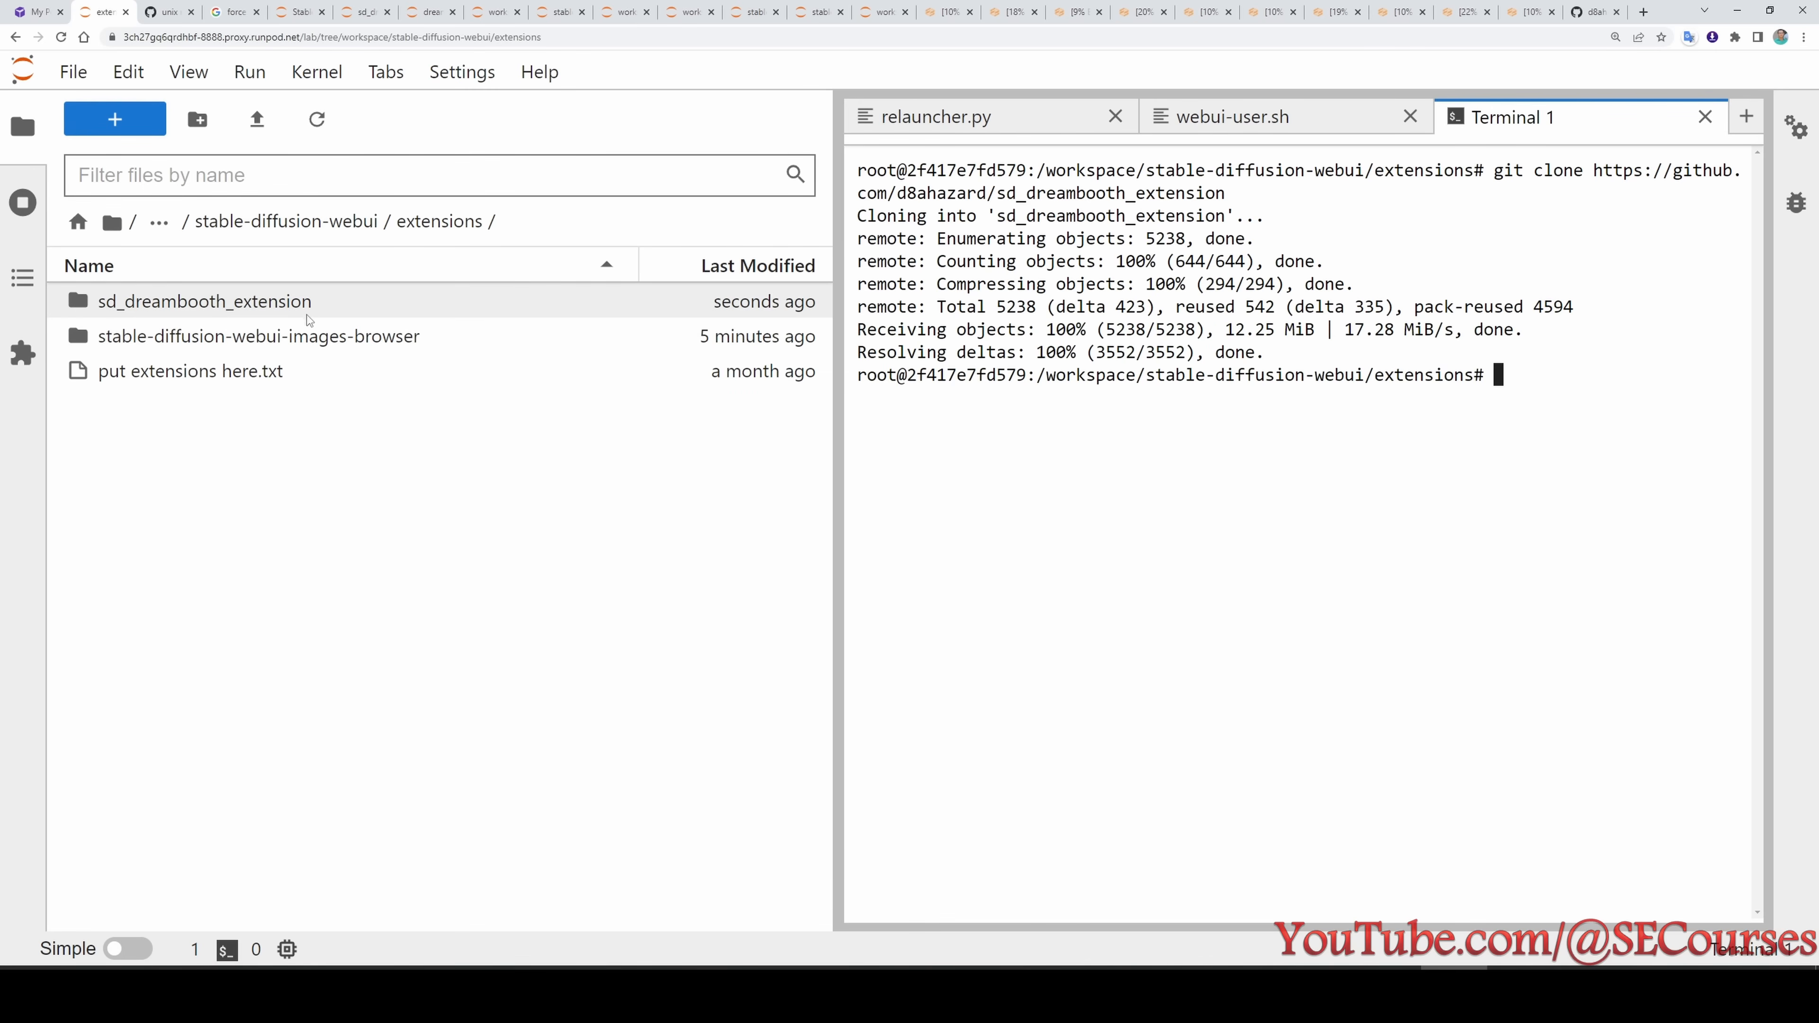
{"action": "double_click", "coordinate": [231, 306]}
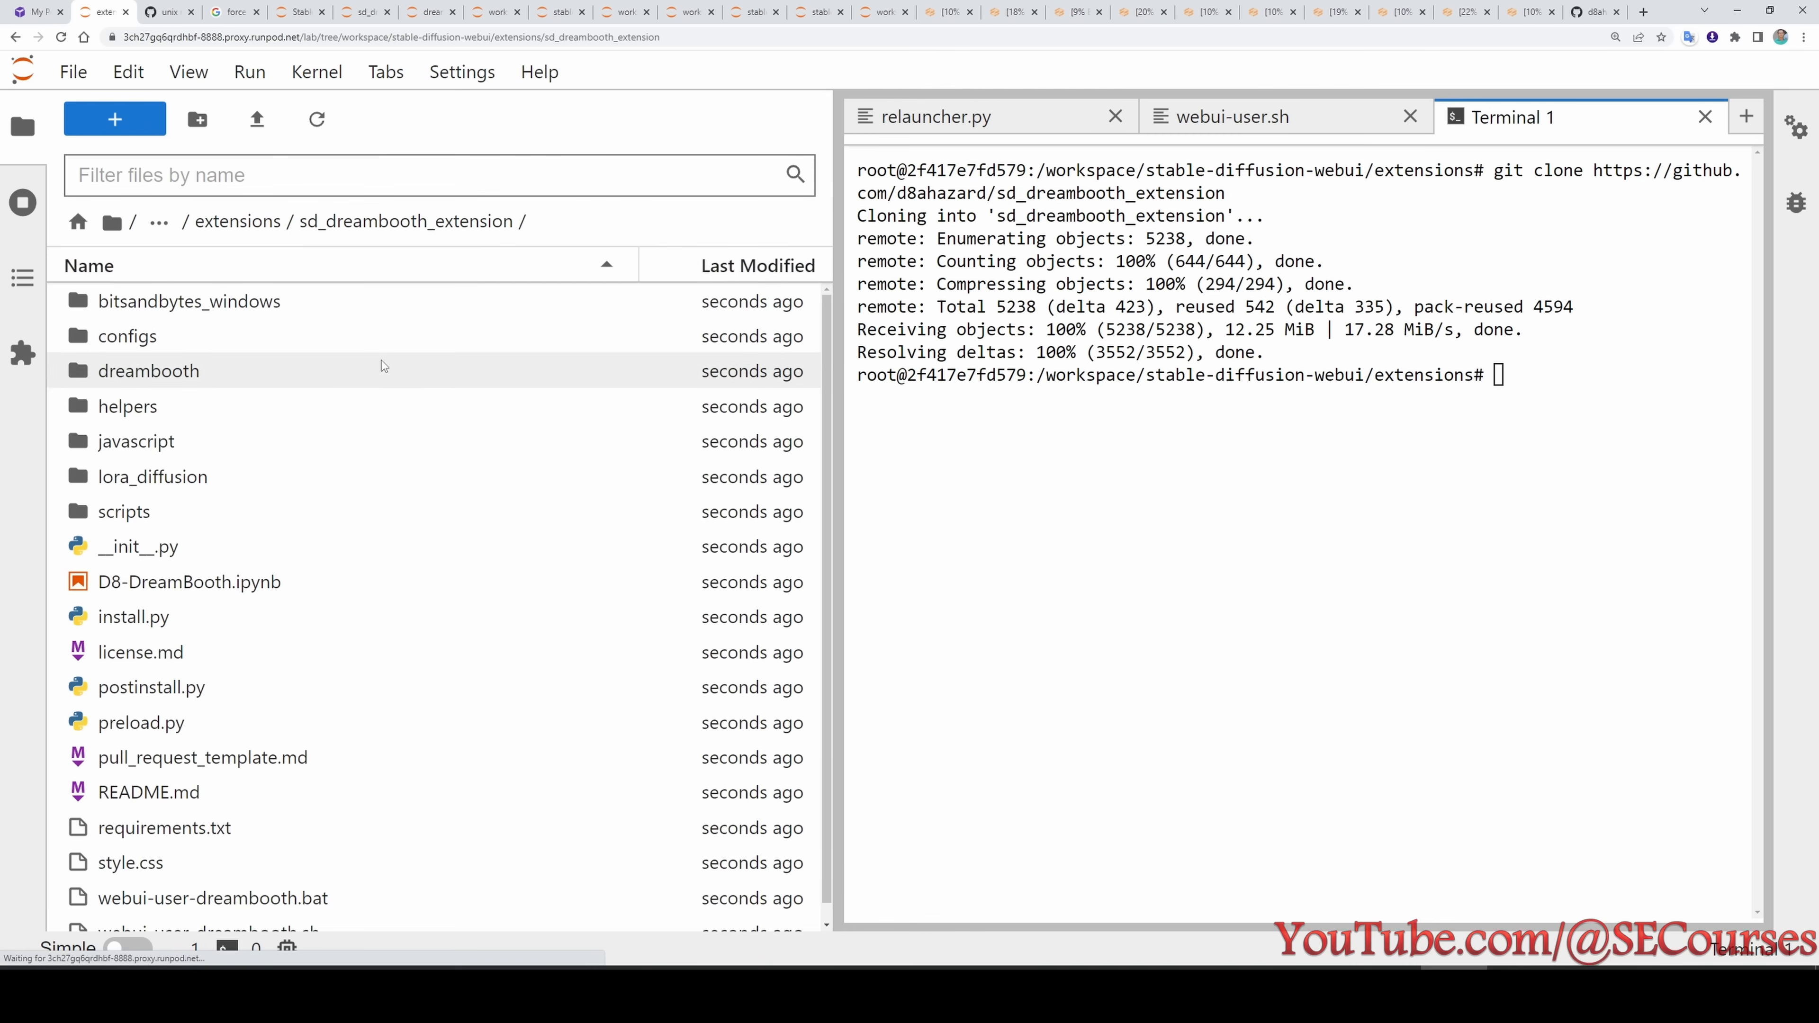
- Open a new terminal in the sd_dreambooth_extension folder and run git pull there
{"action": "left_click", "coordinate": [115, 118]}
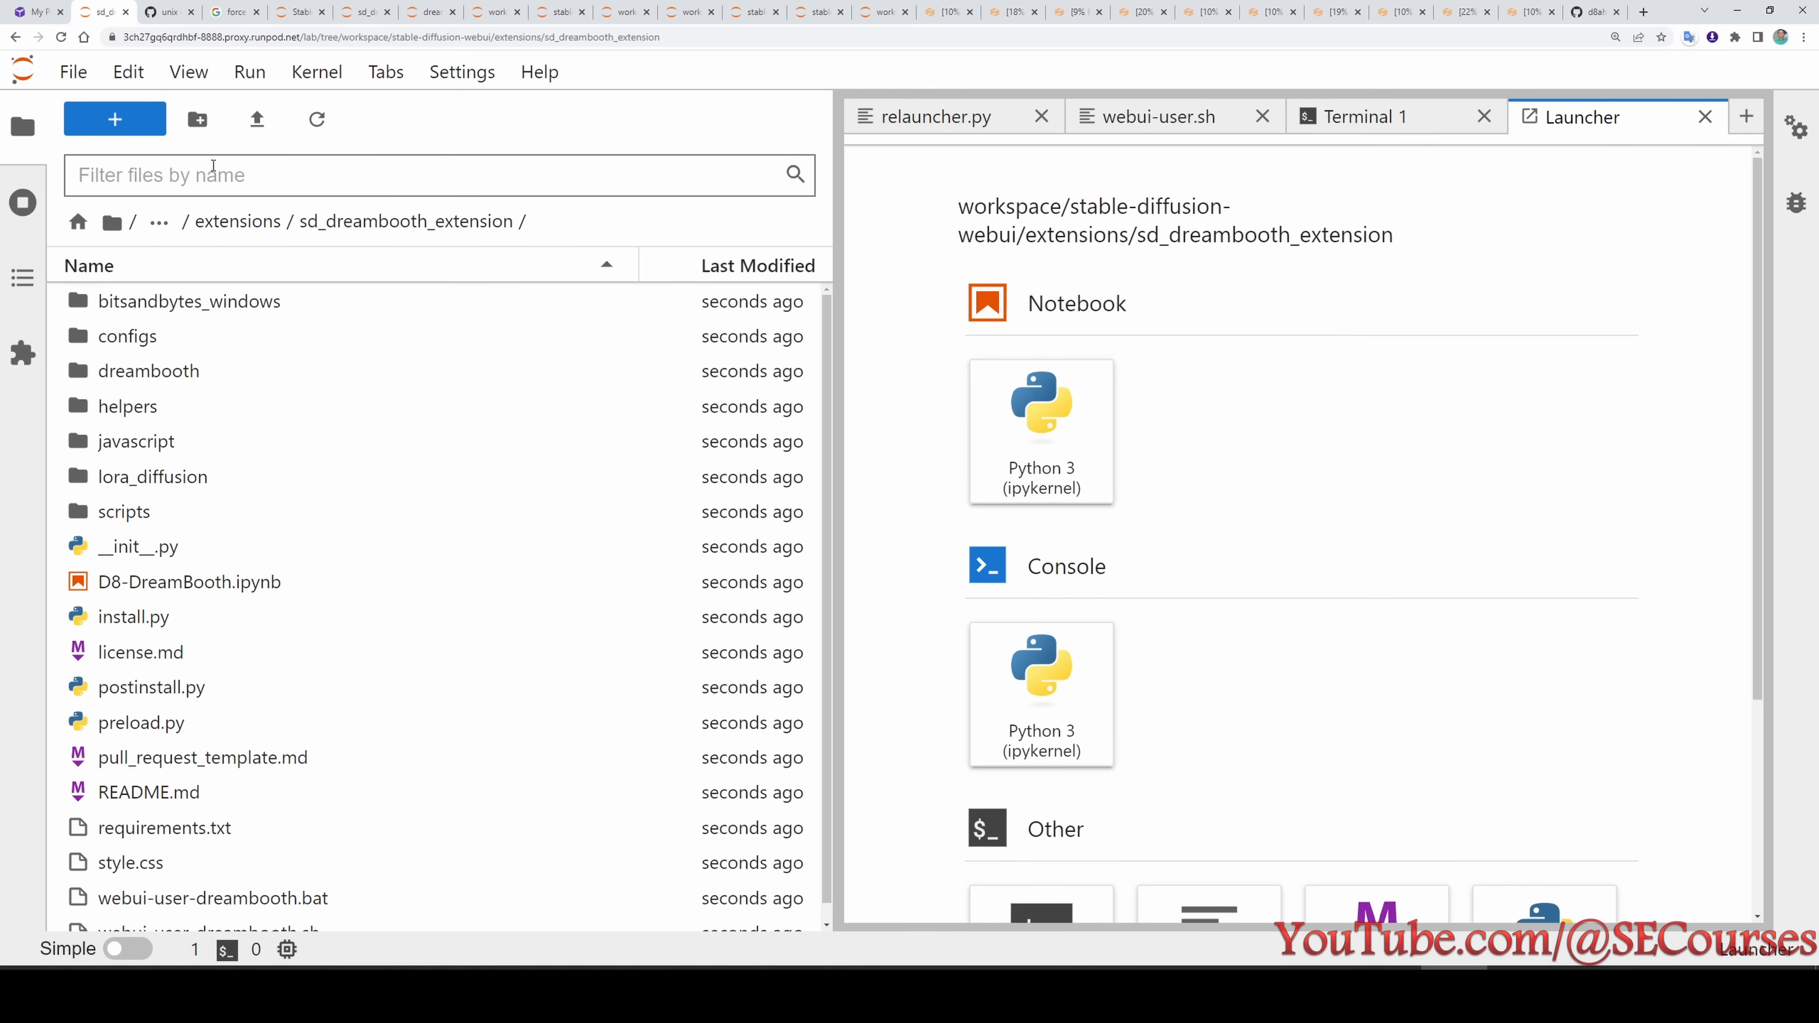
{"action": "left_click", "coordinate": [1017, 903]}
{"action": "type", "text": "git pull"}
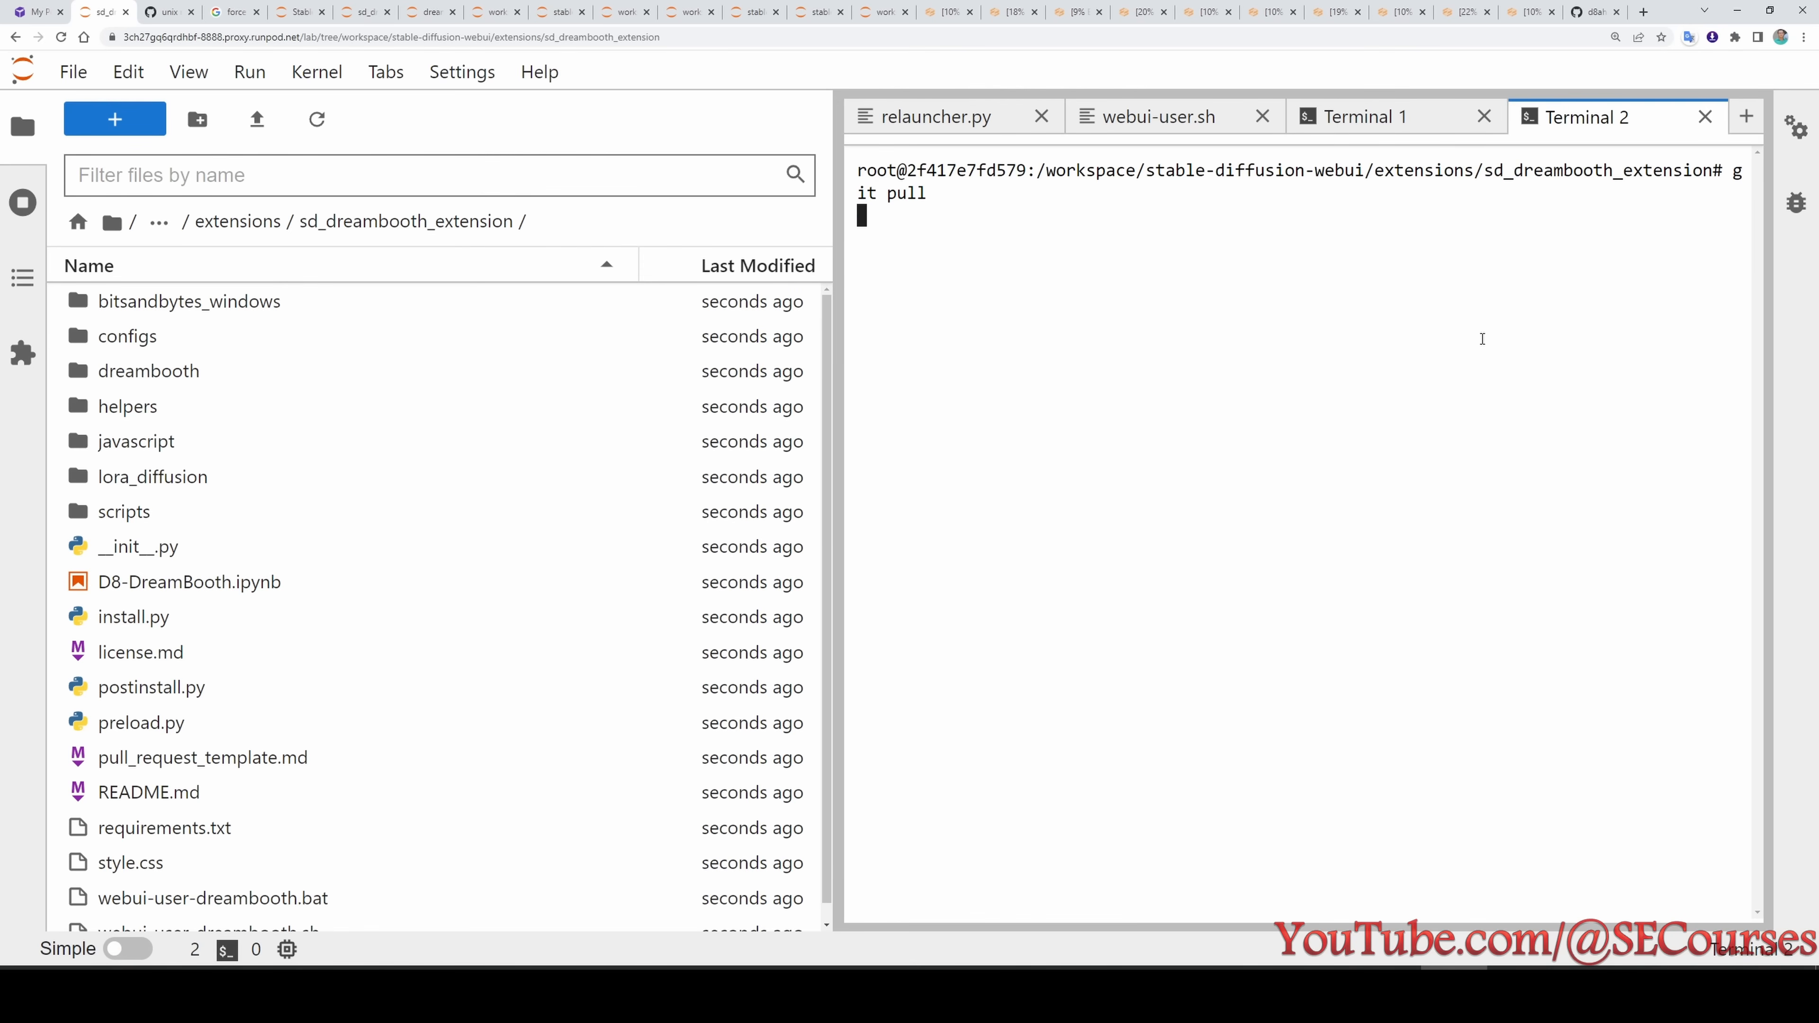
{"action": "key", "text": "Return"}
{"action": "left_click_drag", "start_coordinate": [830, 356], "coordinate": [718, 355]}
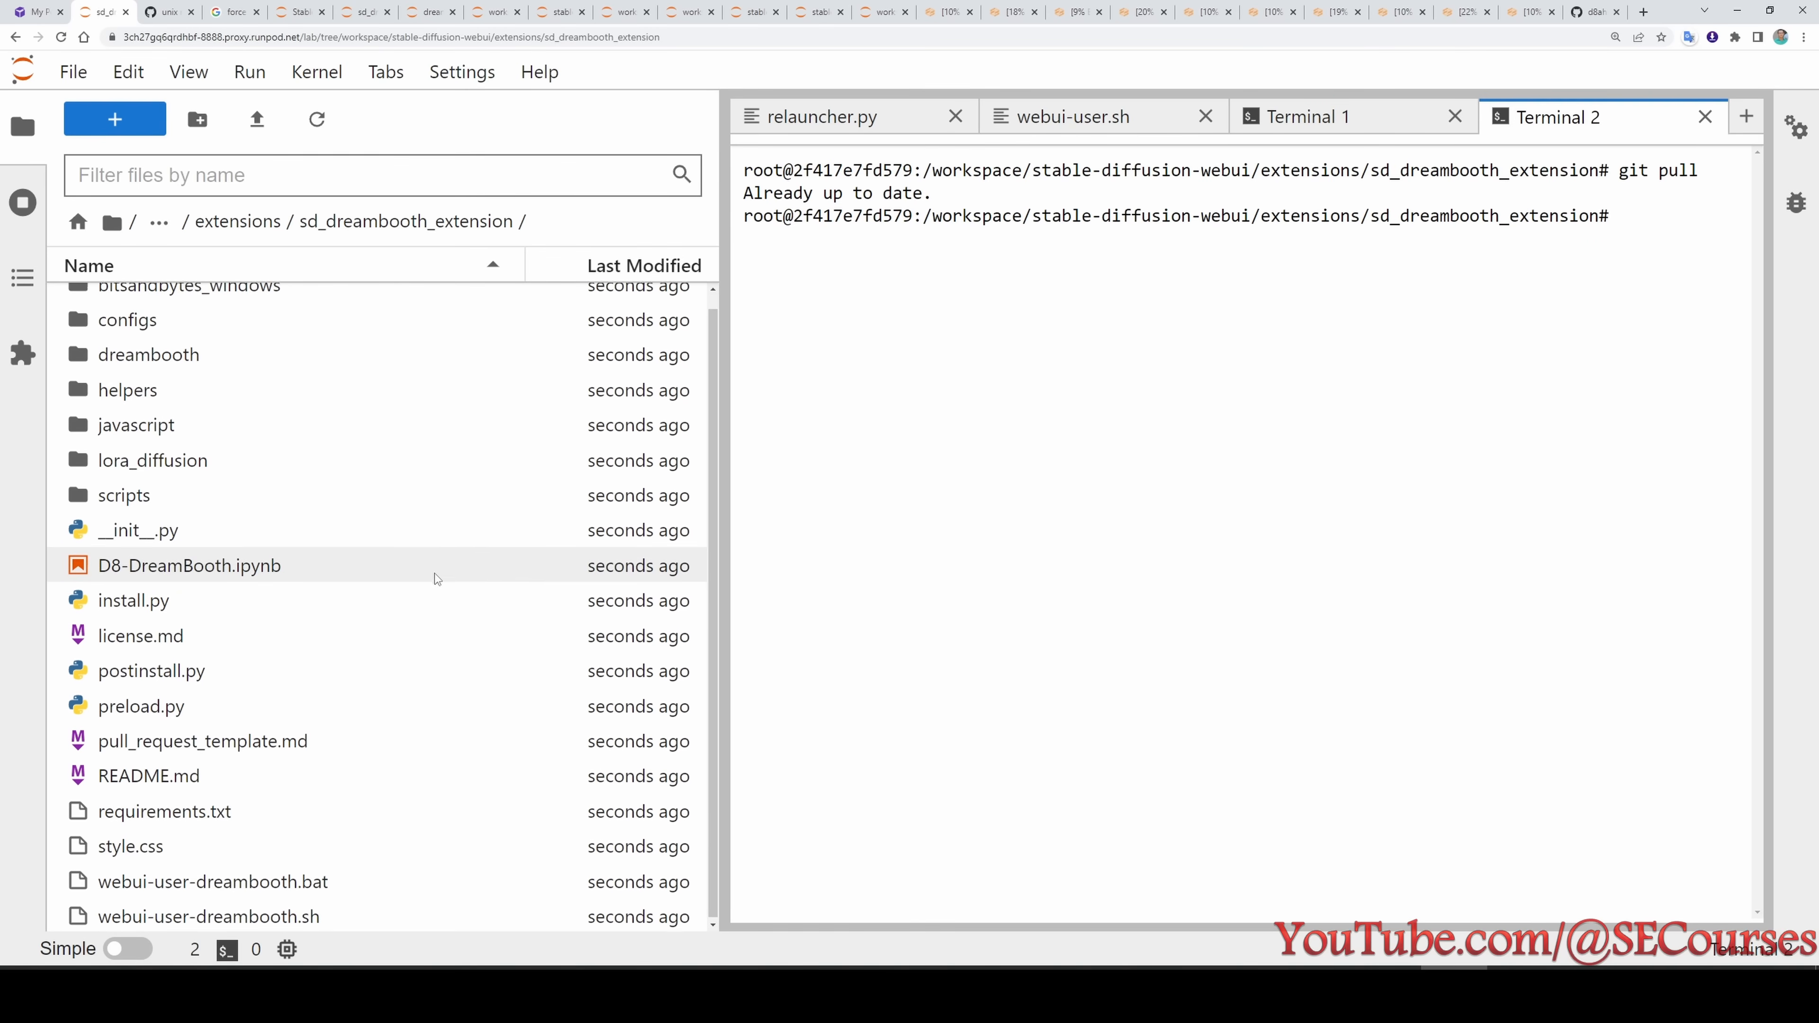
{"action": "scroll", "coordinate": [435, 573], "scroll_direction": "up", "scroll_amount": 1}
{"action": "scroll", "coordinate": [400, 617], "scroll_direction": "down", "scroll_amount": 1}
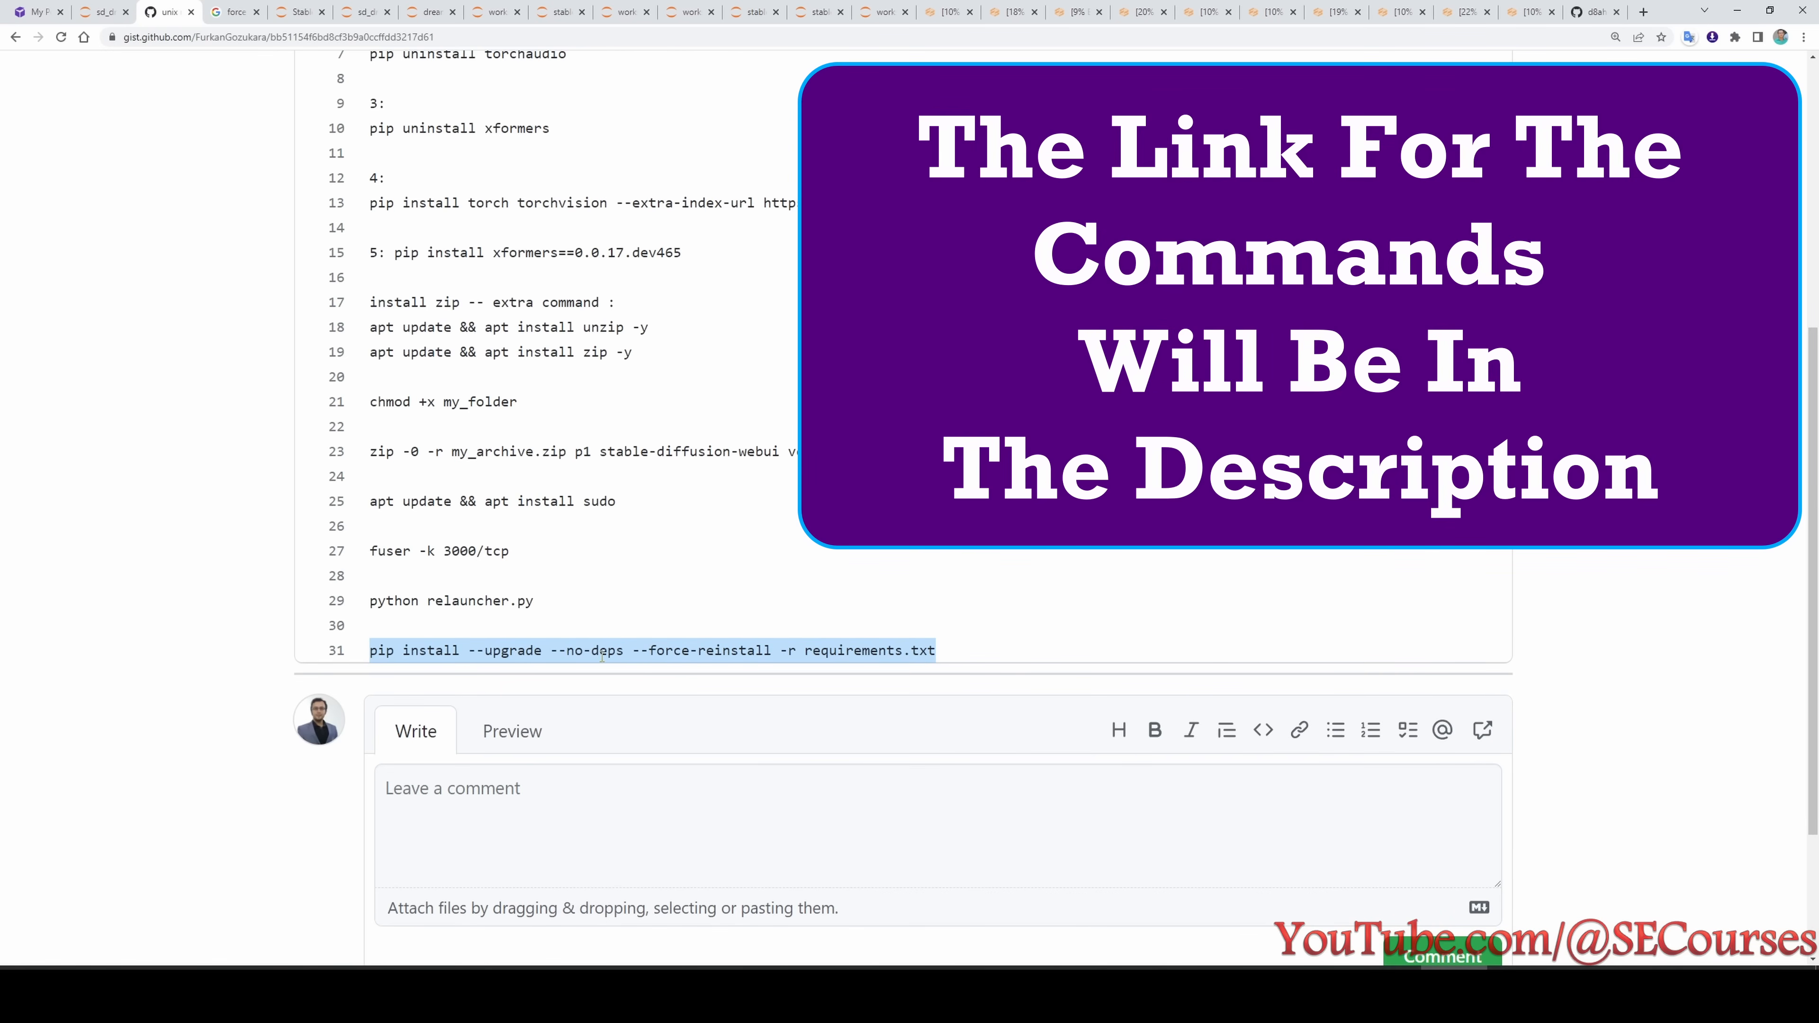
- Copy pip install --upgrade --no-deps --force-reinstall -r requirements.txt from the gist, run it in the extension's terminal, and review the package output
{"action": "right_click", "coordinate": [602, 656]}
{"action": "left_click", "coordinate": [643, 667]}
{"action": "left_click", "coordinate": [127, 6]}
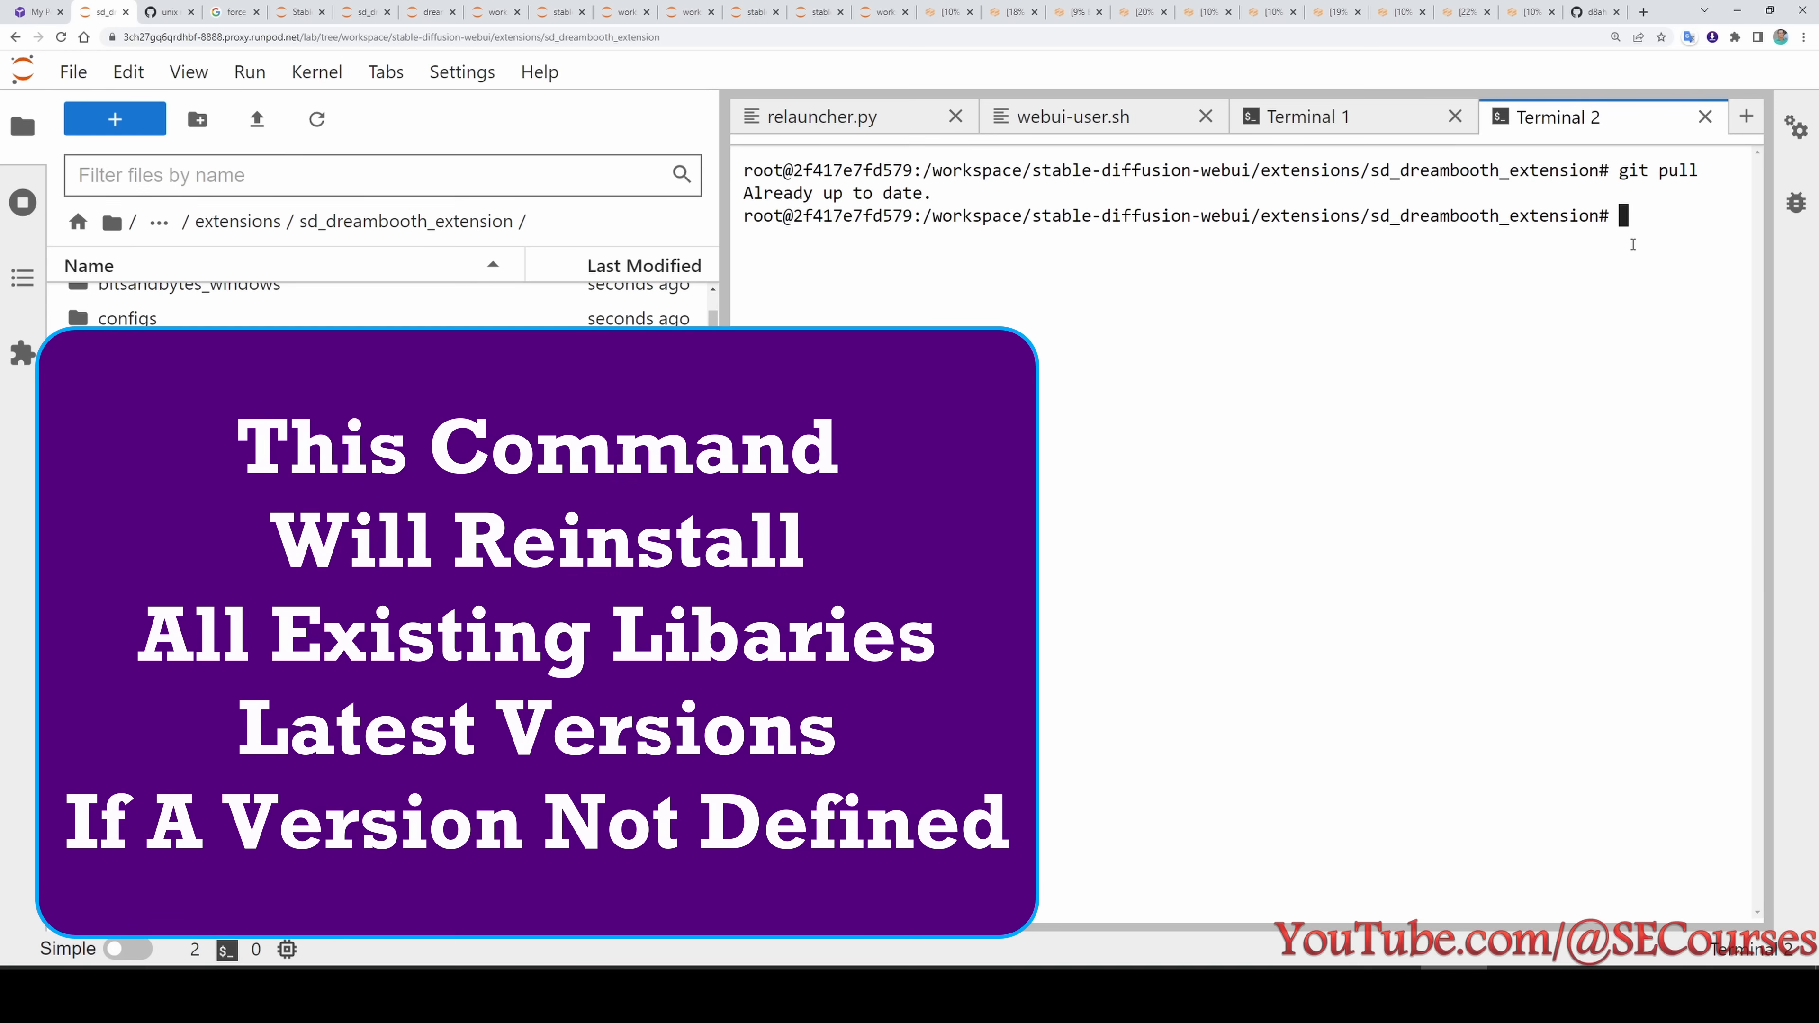
{"action": "type", "text": "pip install --upgrade --no-deps --force-reinstall -r requirements.txt"}
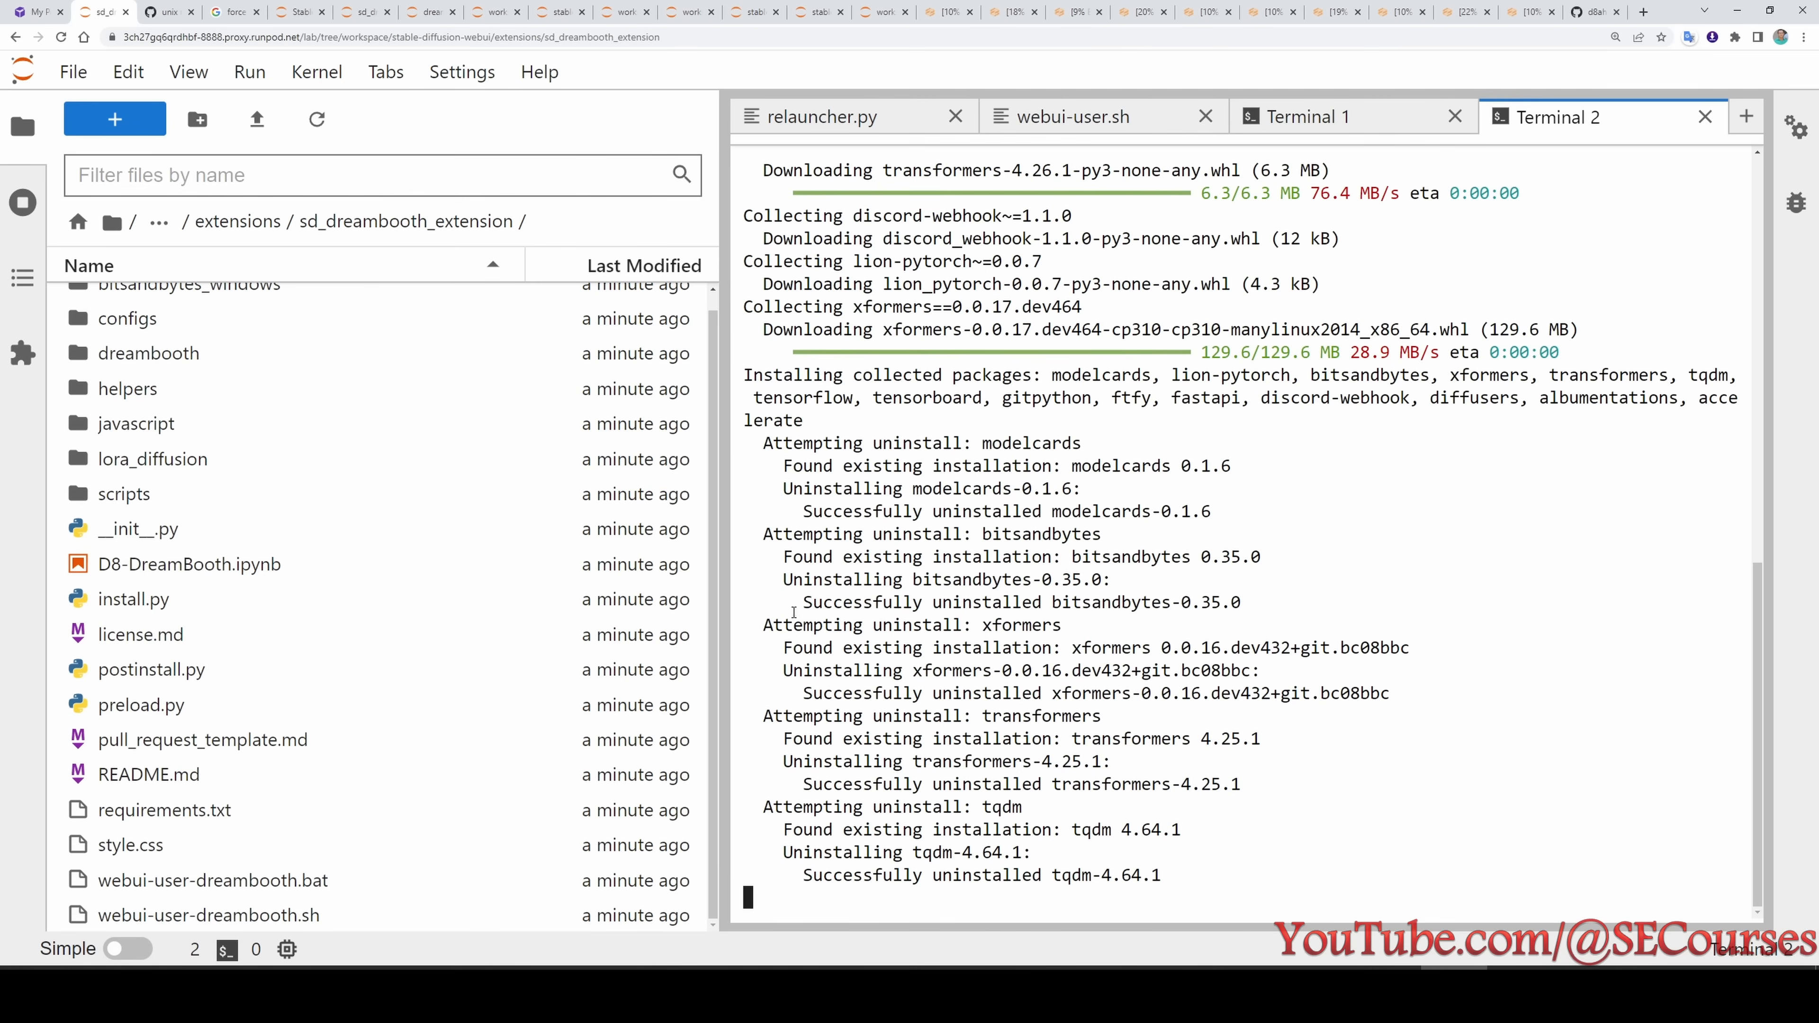
{"action": "left_click_drag", "start_coordinate": [764, 626], "coordinate": [1074, 630]}
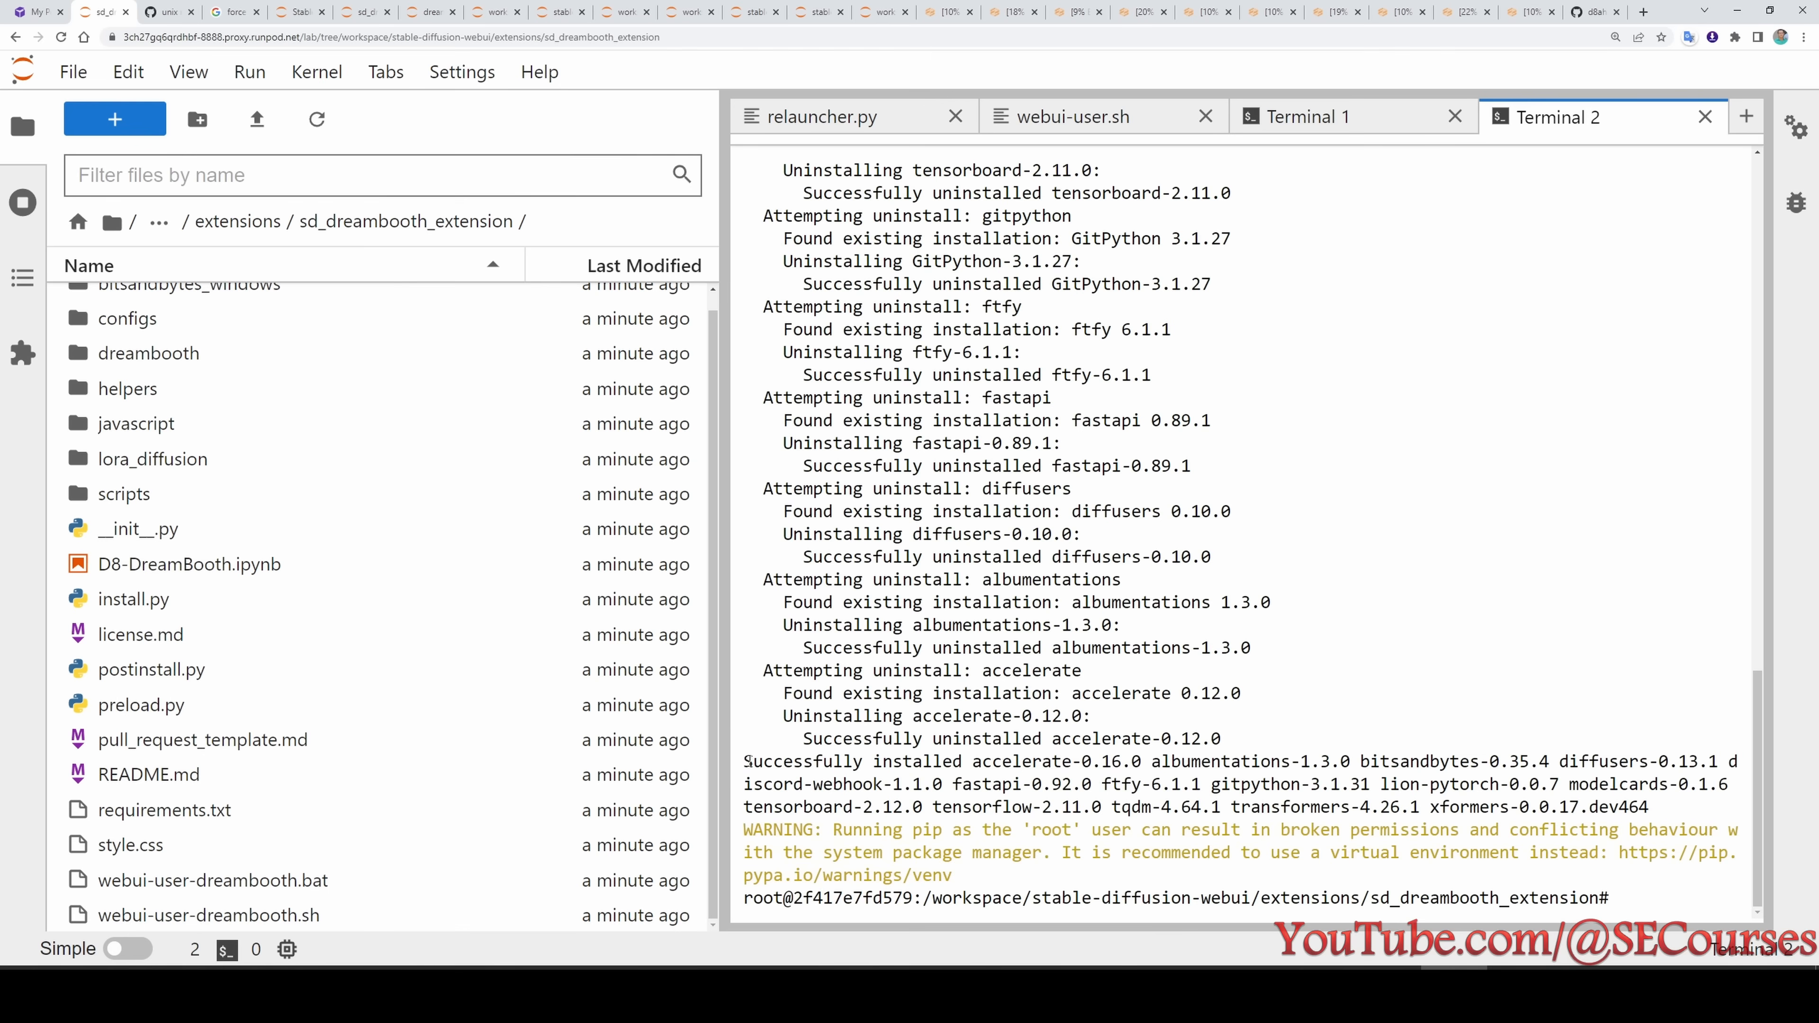
{"action": "left_click_drag", "start_coordinate": [750, 762], "coordinate": [943, 787]}
{"action": "left_click", "coordinate": [880, 782]}
{"action": "left_click_drag", "start_coordinate": [1088, 758], "coordinate": [1173, 759]}
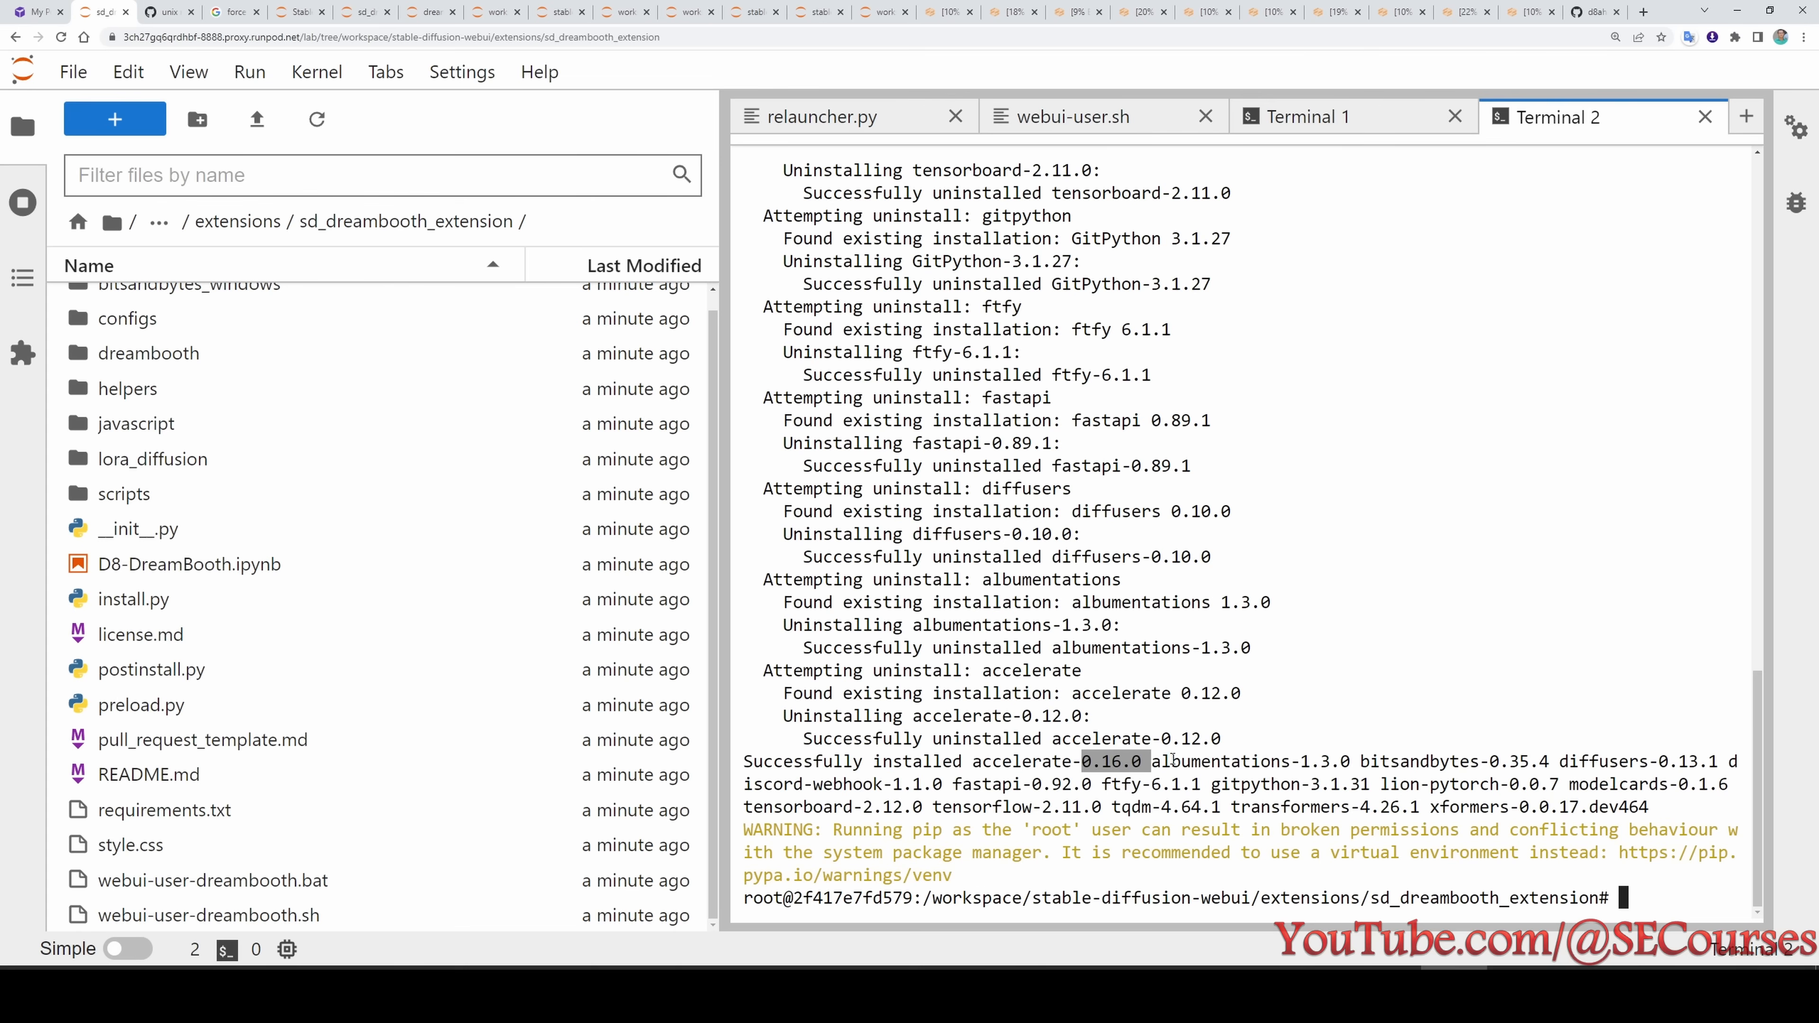
{"action": "left_click_drag", "start_coordinate": [1491, 780], "coordinate": [1343, 760]}
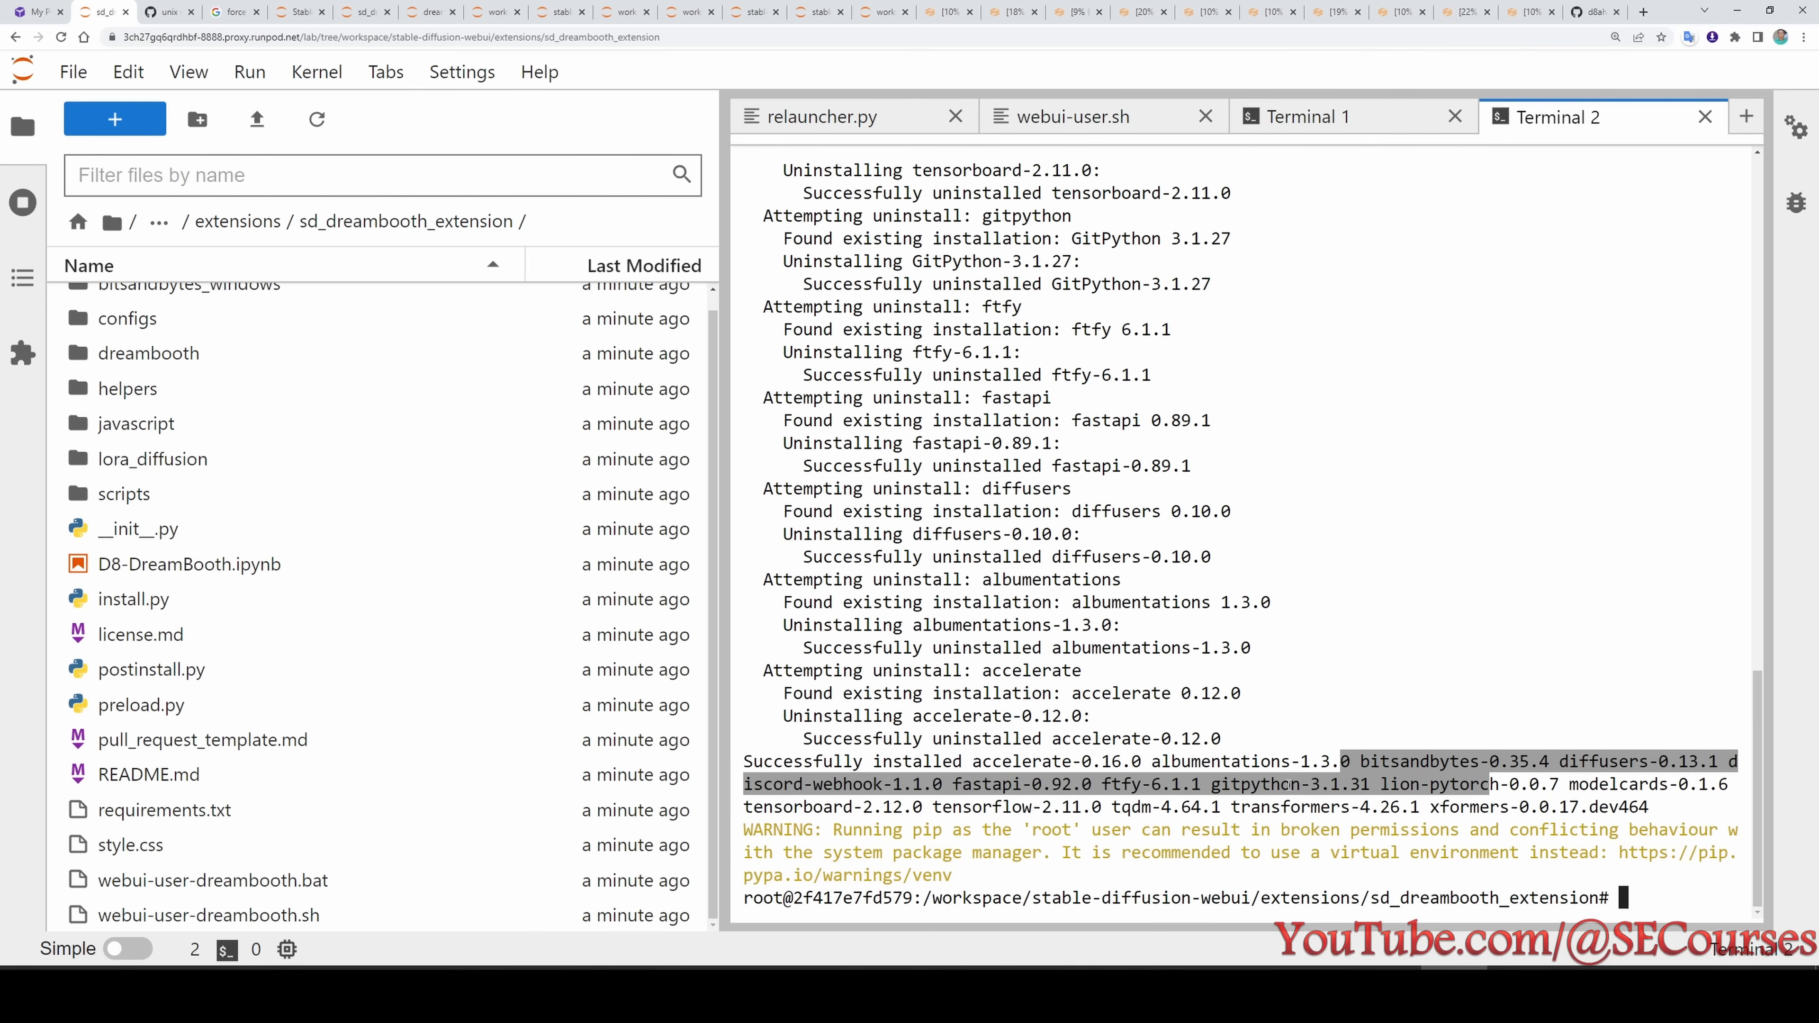
{"action": "left_click", "coordinate": [1339, 761]}
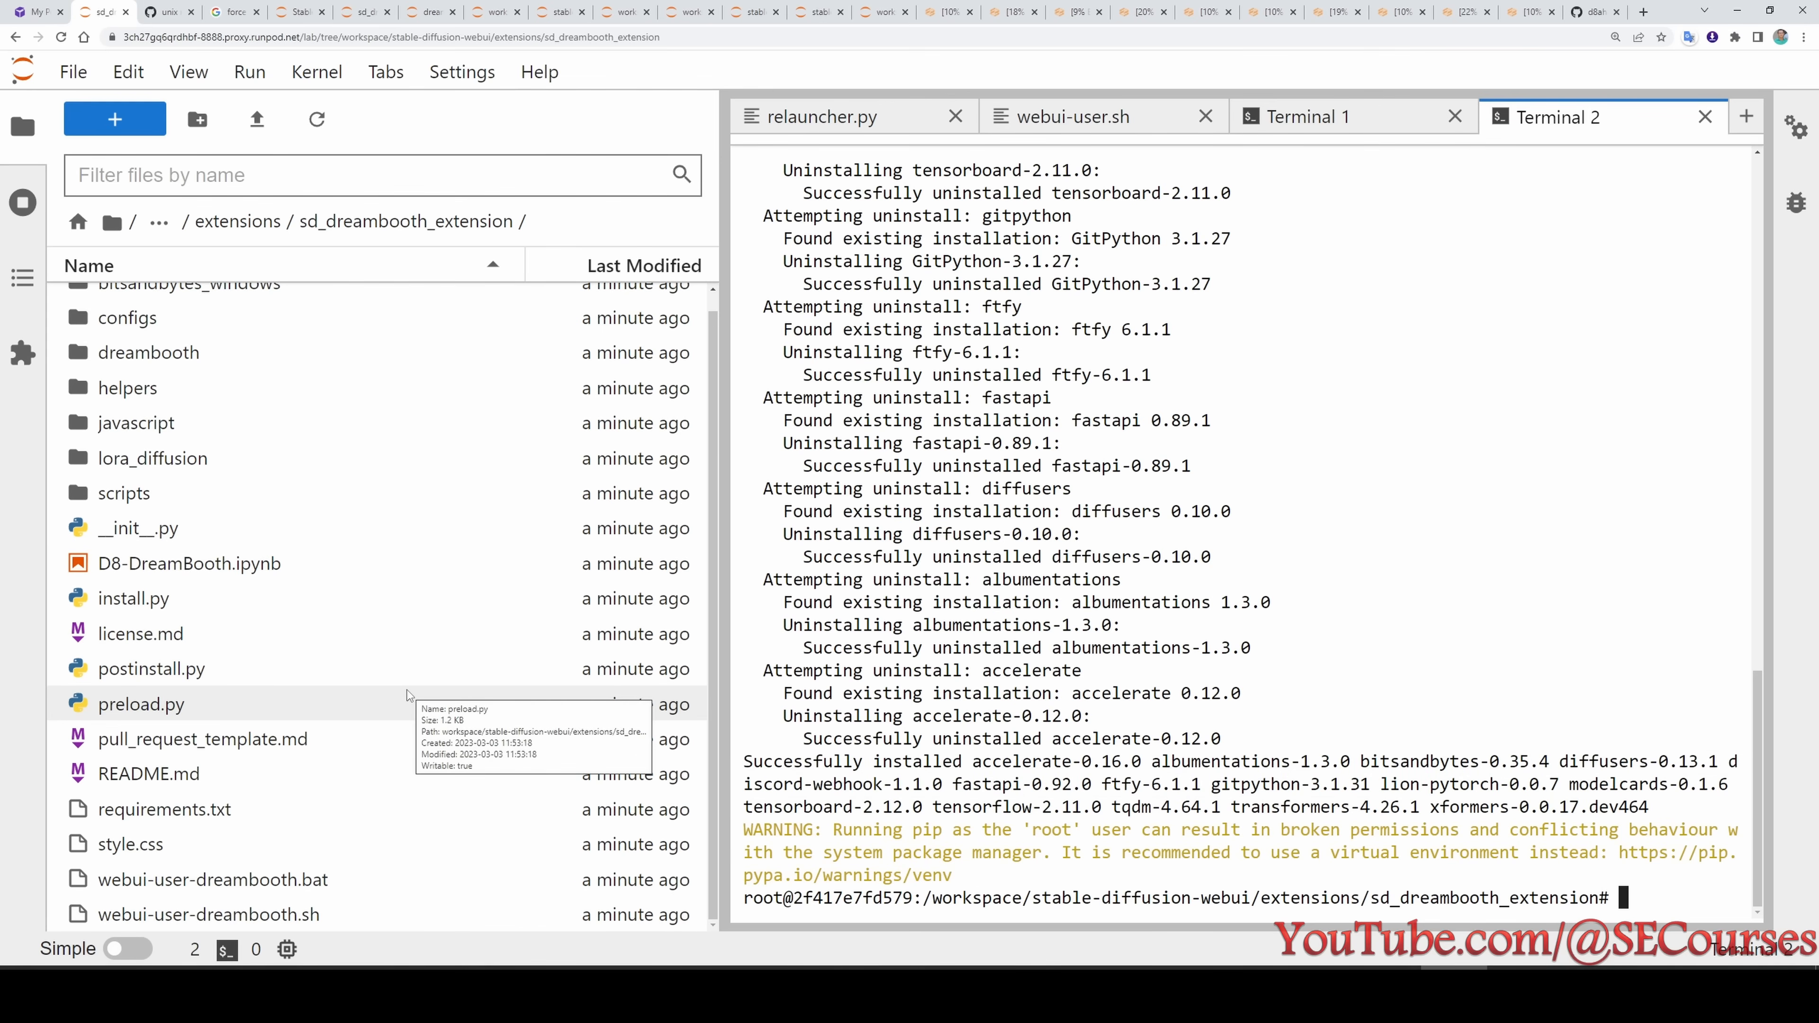
- Open the DreamBooth extension's requirements.txt, then requirements_versions.txt from the stable-diffusion-webui folder
{"action": "double_click", "coordinate": [197, 817]}
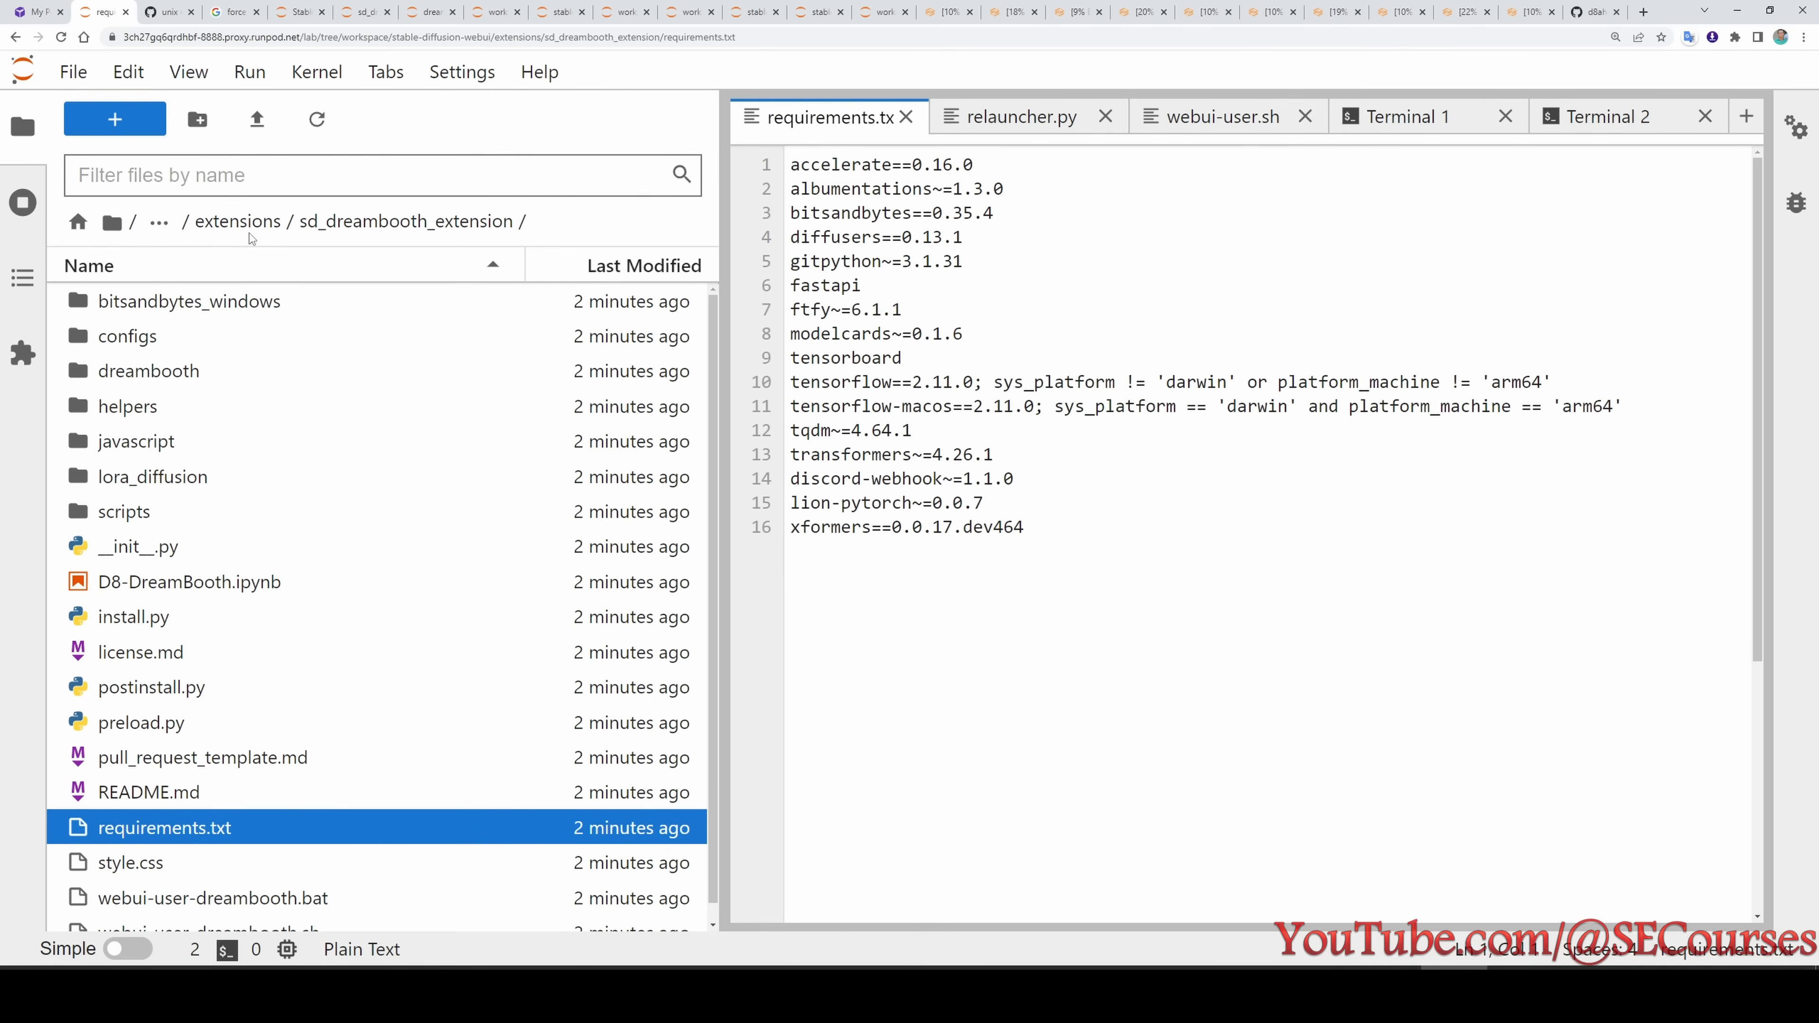
{"action": "left_click", "coordinate": [261, 227]}
{"action": "left_click", "coordinate": [261, 228]}
{"action": "scroll", "coordinate": [344, 832], "scroll_direction": "down", "scroll_amount": 5}
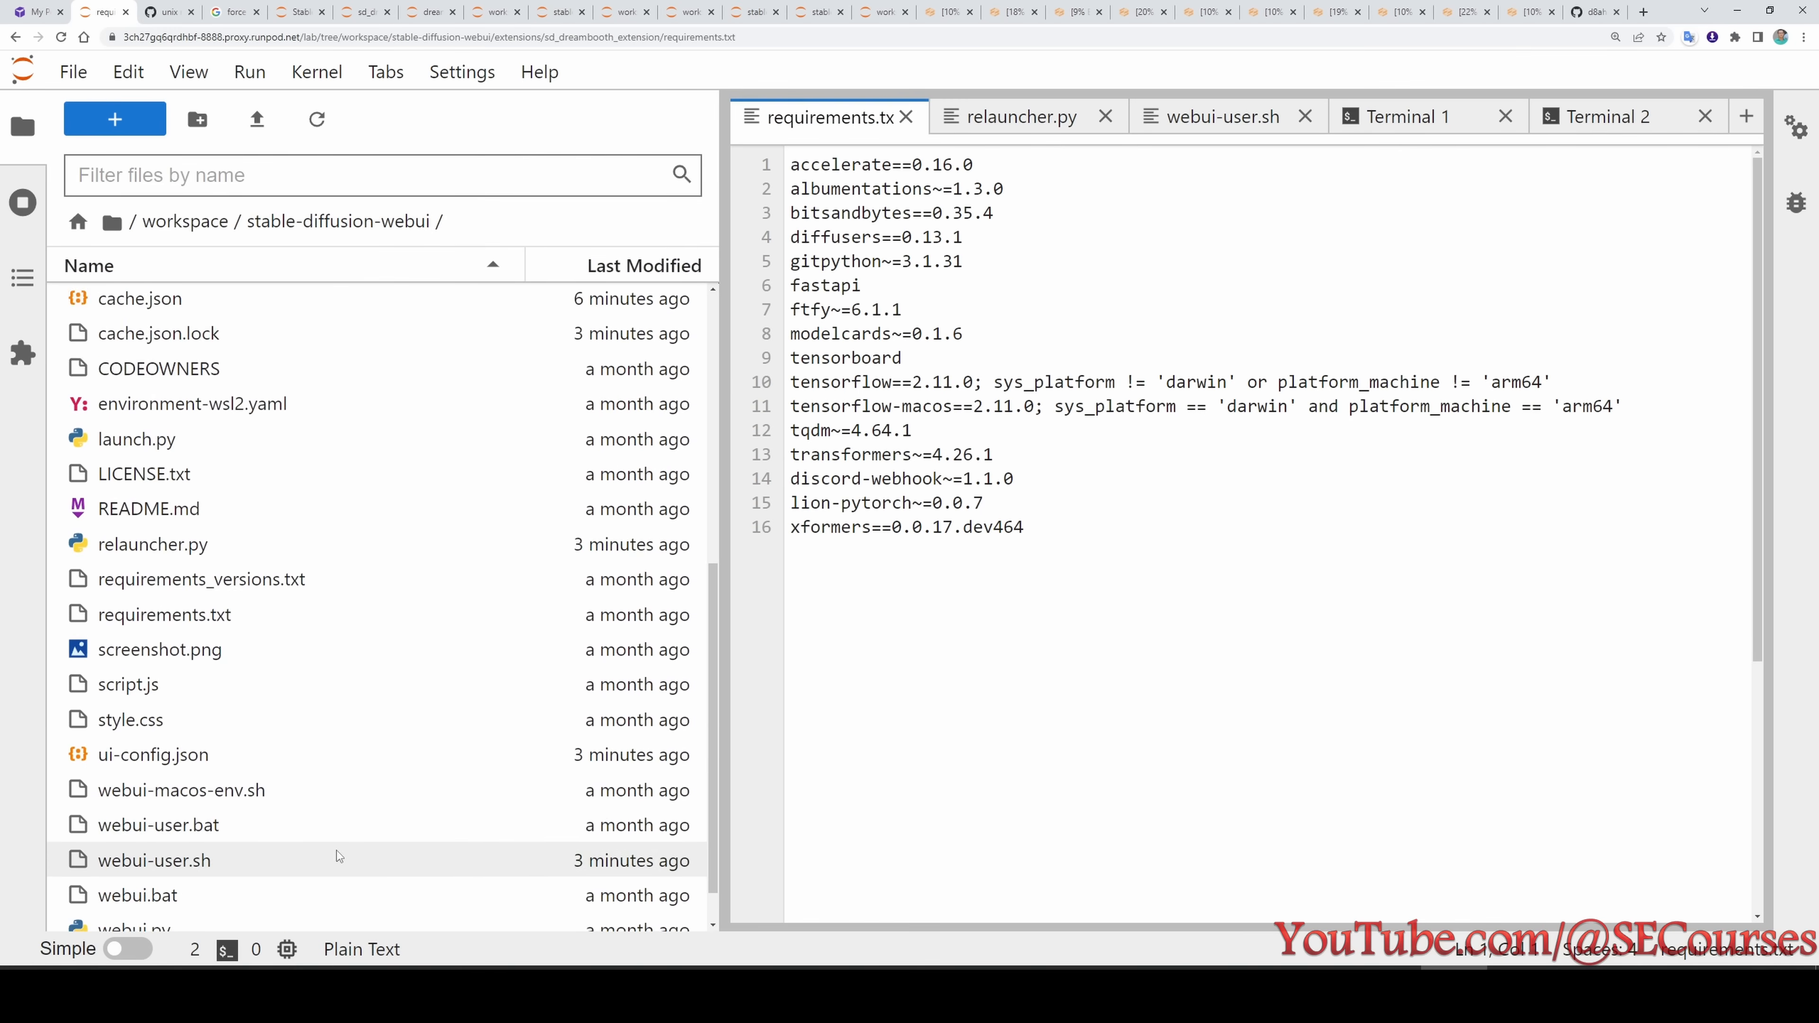
{"action": "scroll", "coordinate": [301, 645], "scroll_direction": "up", "scroll_amount": 2}
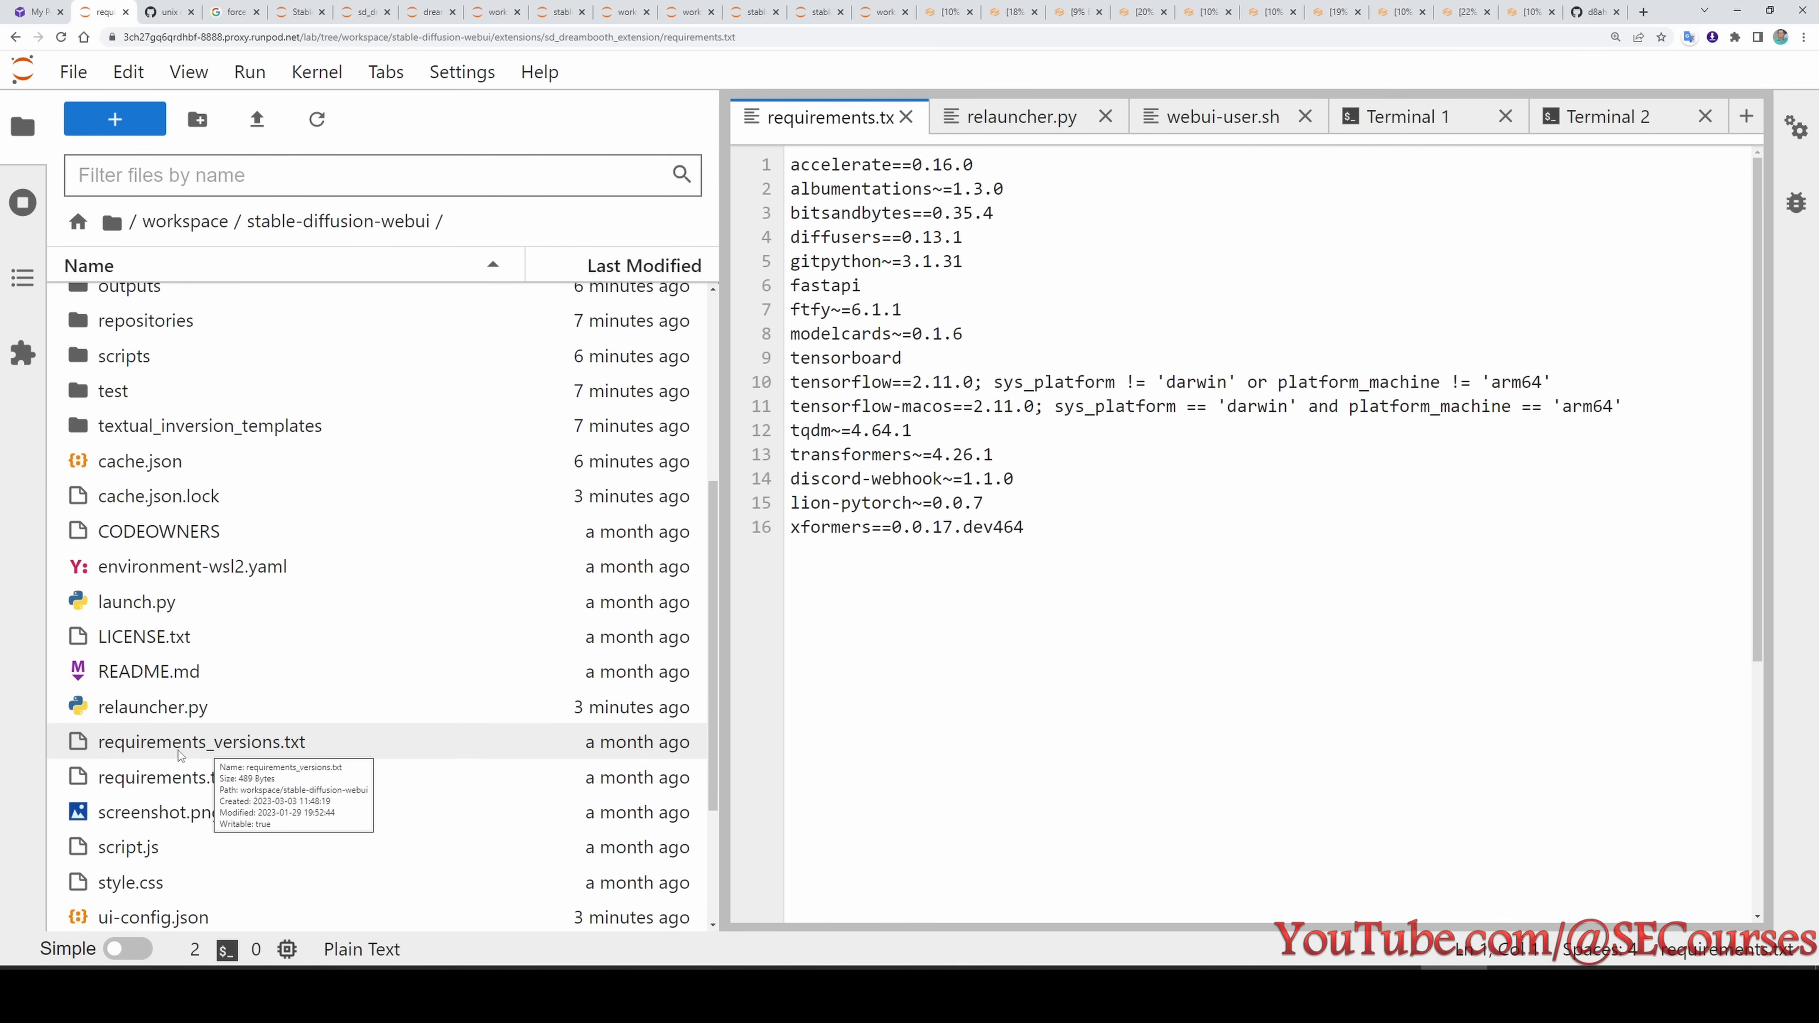
{"action": "double_click", "coordinate": [231, 745]}
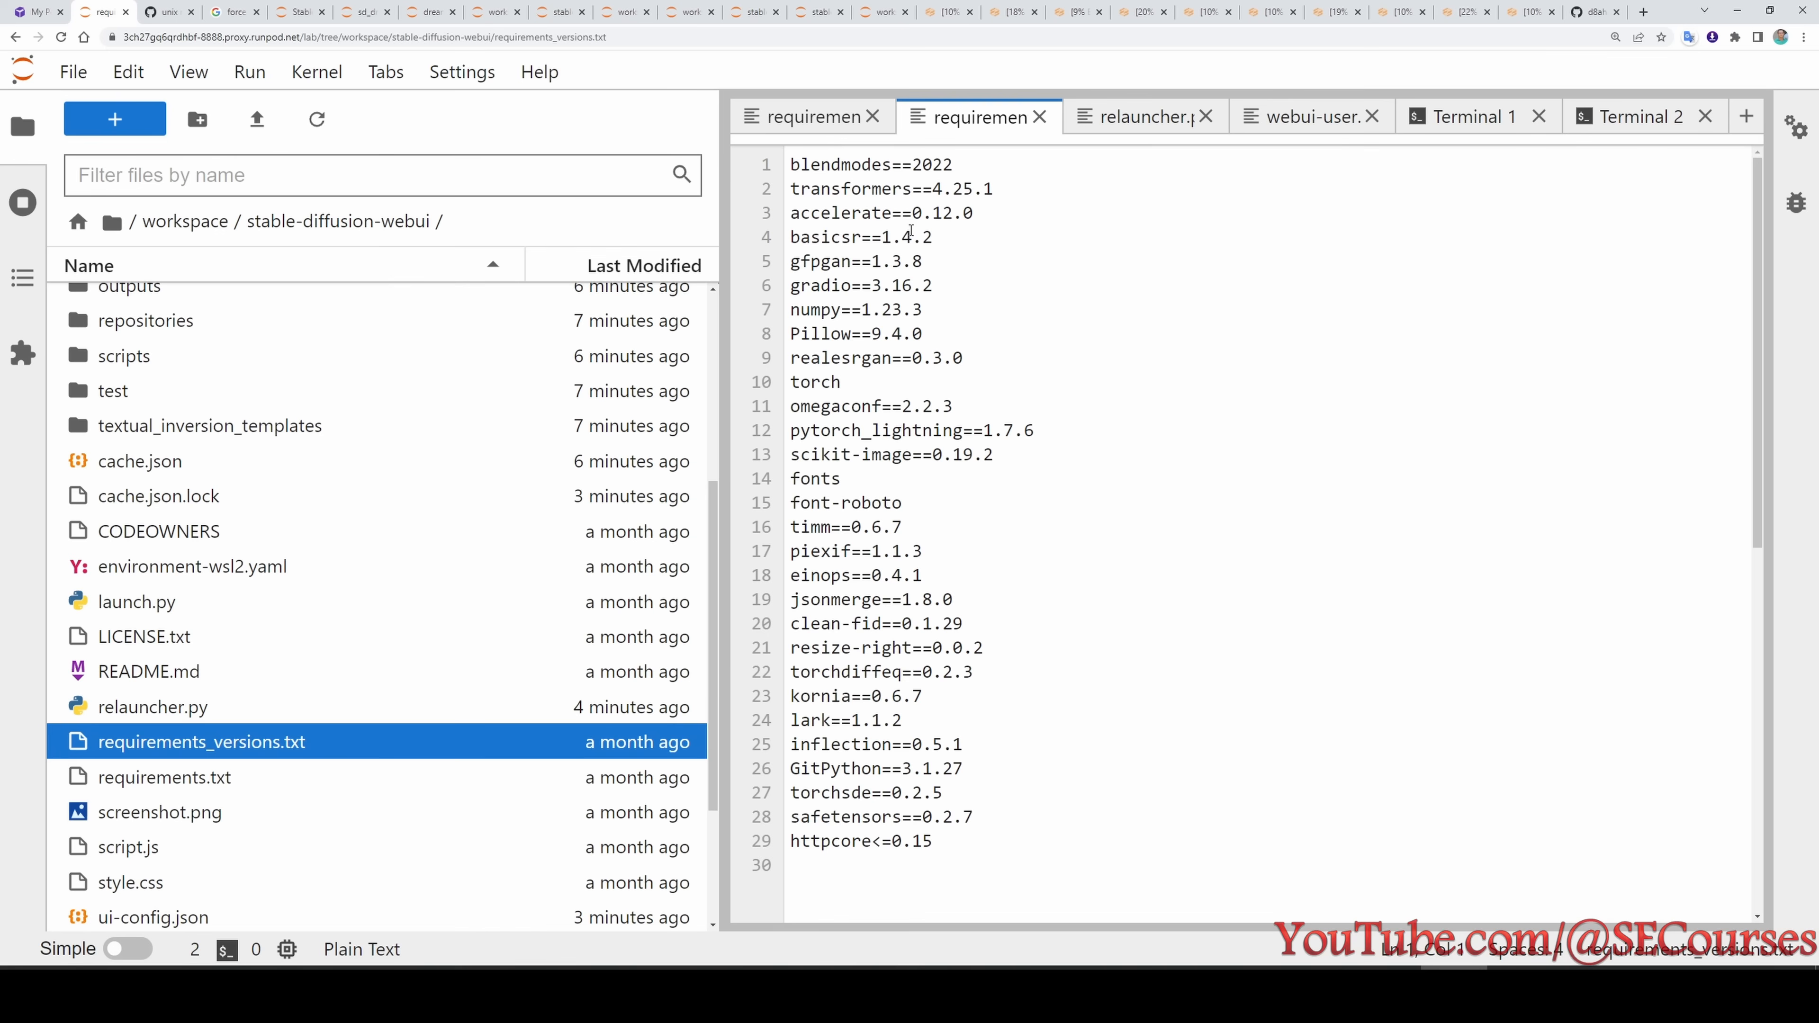
- Compare accelerate in both requirements files, set it to 0.16.0 in requirements_versions.txt, and save
{"action": "left_click", "coordinate": [813, 116]}
{"action": "left_click", "coordinate": [960, 117]}
{"action": "left_click", "coordinate": [828, 118]}
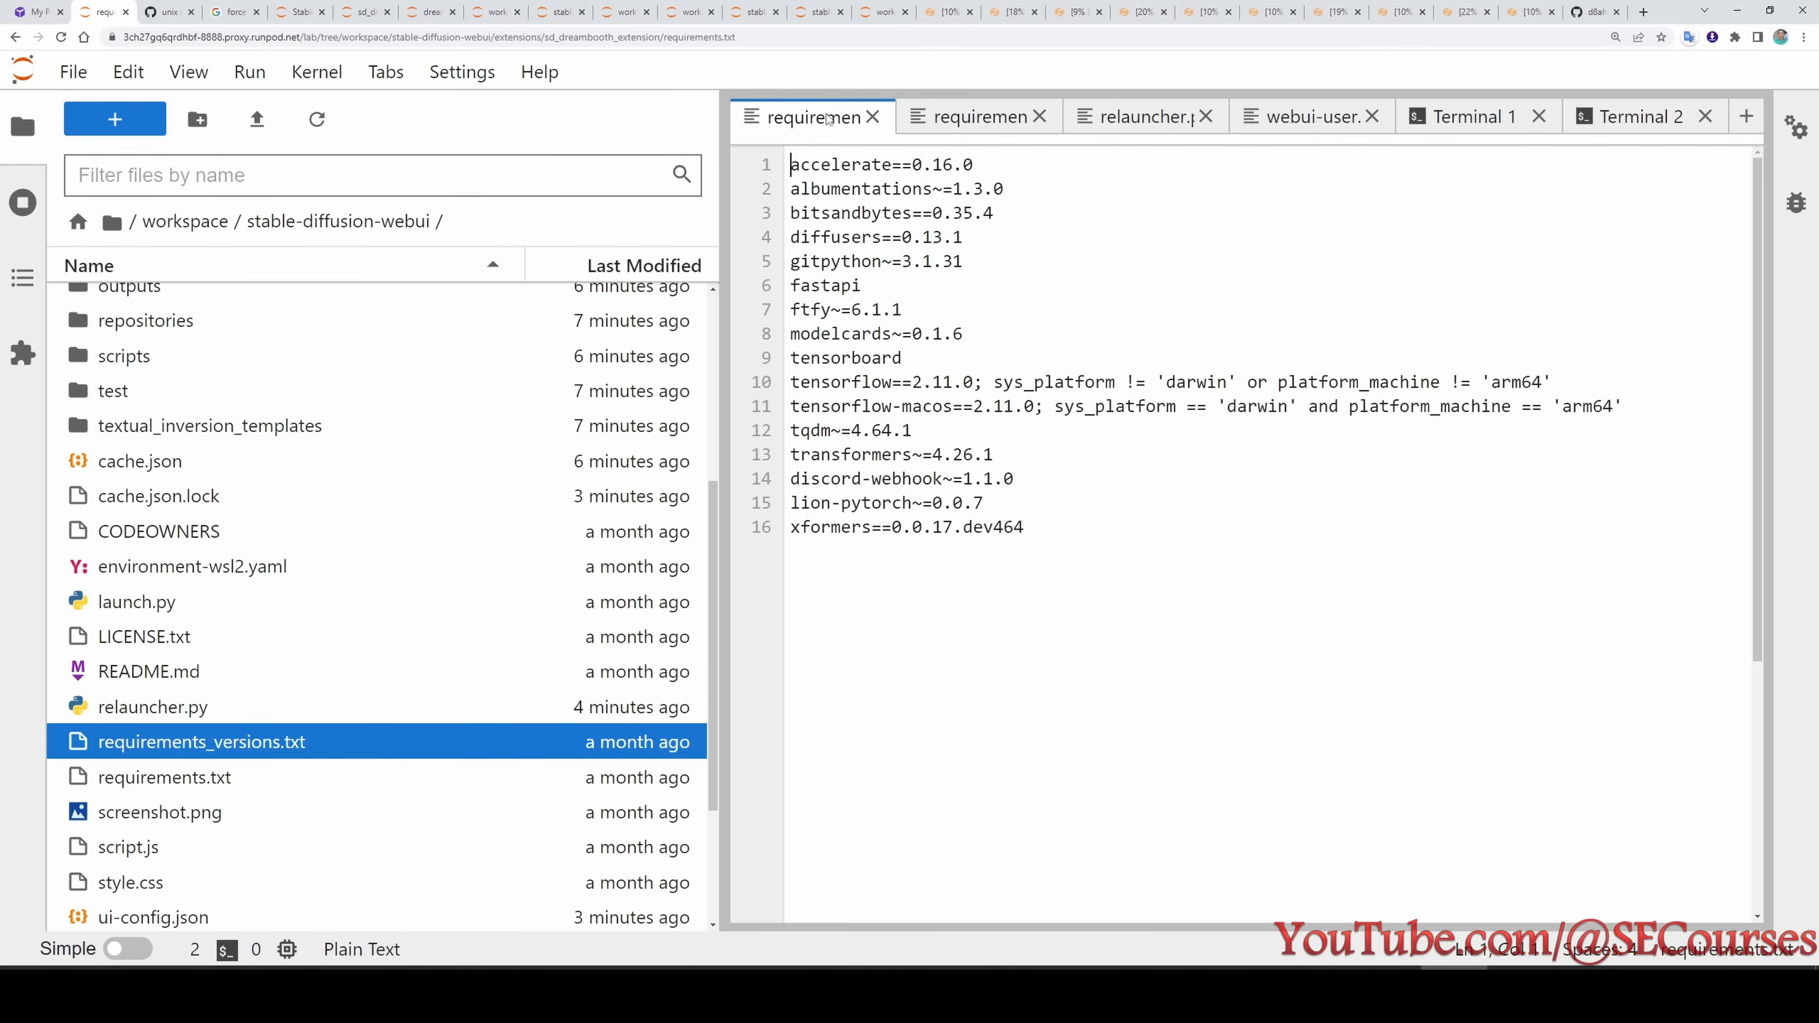
{"action": "double_click", "coordinate": [842, 167]}
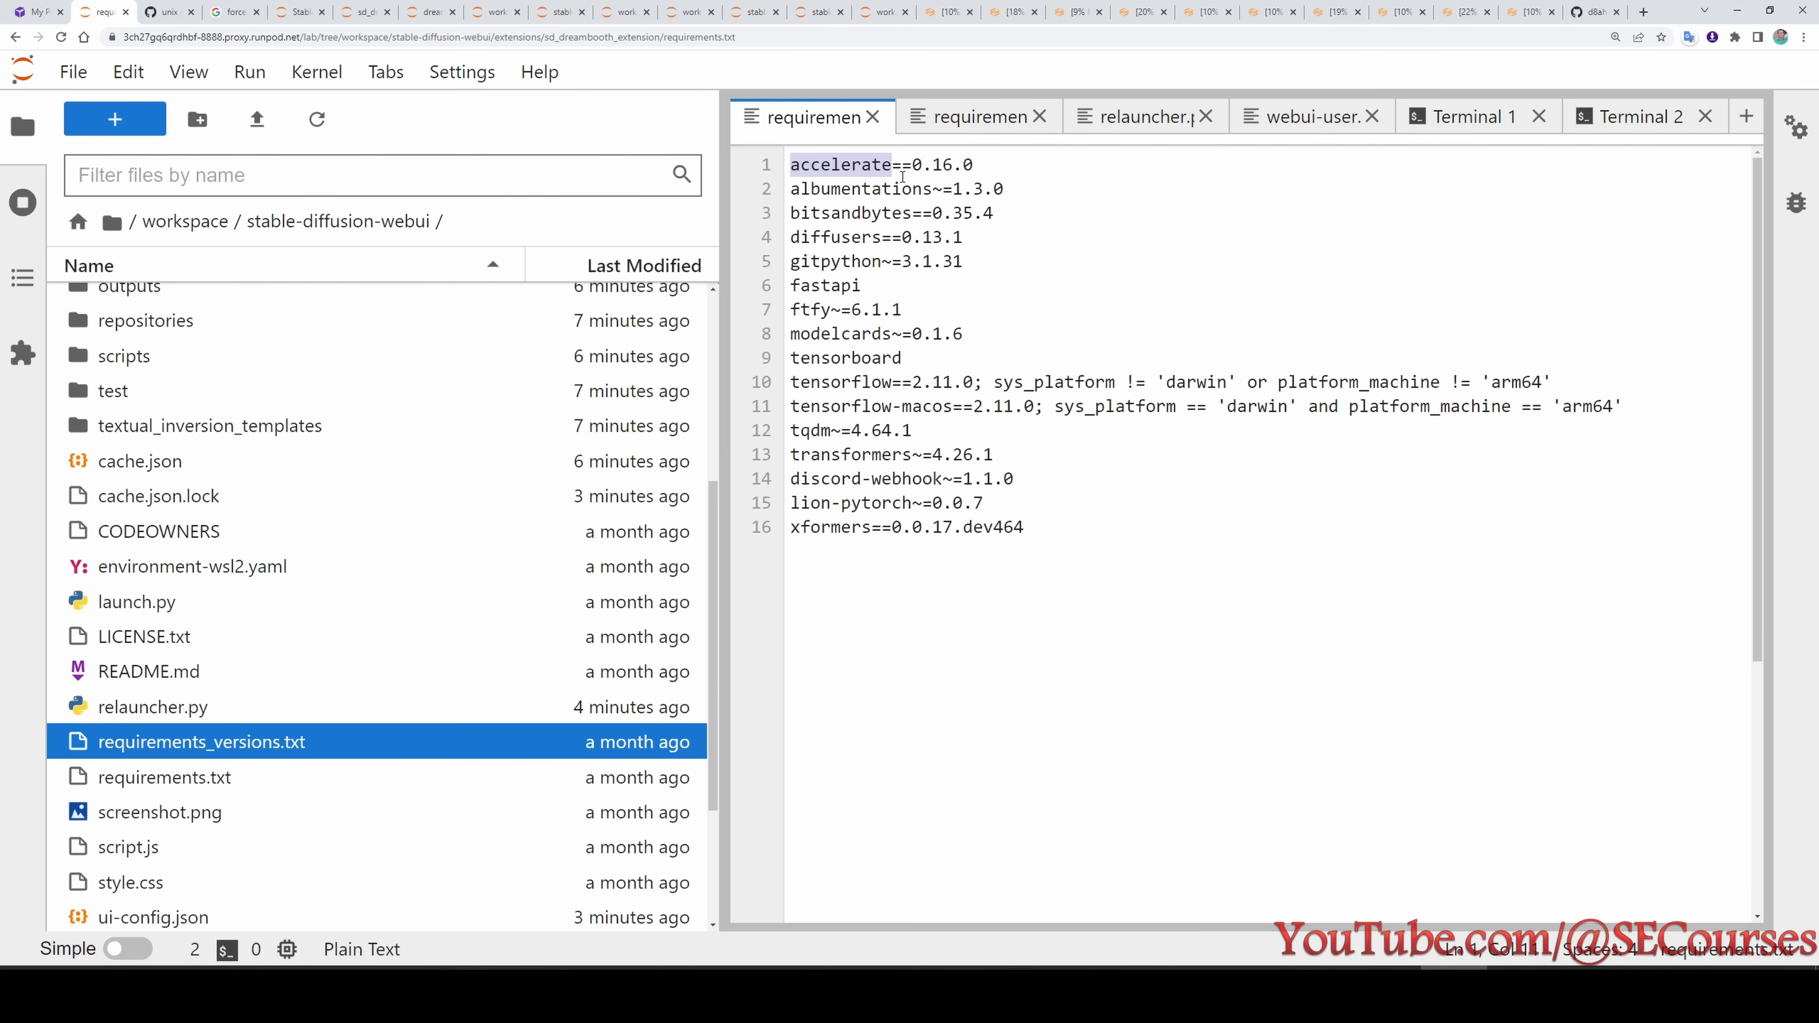
{"action": "left_click", "coordinate": [953, 117]}
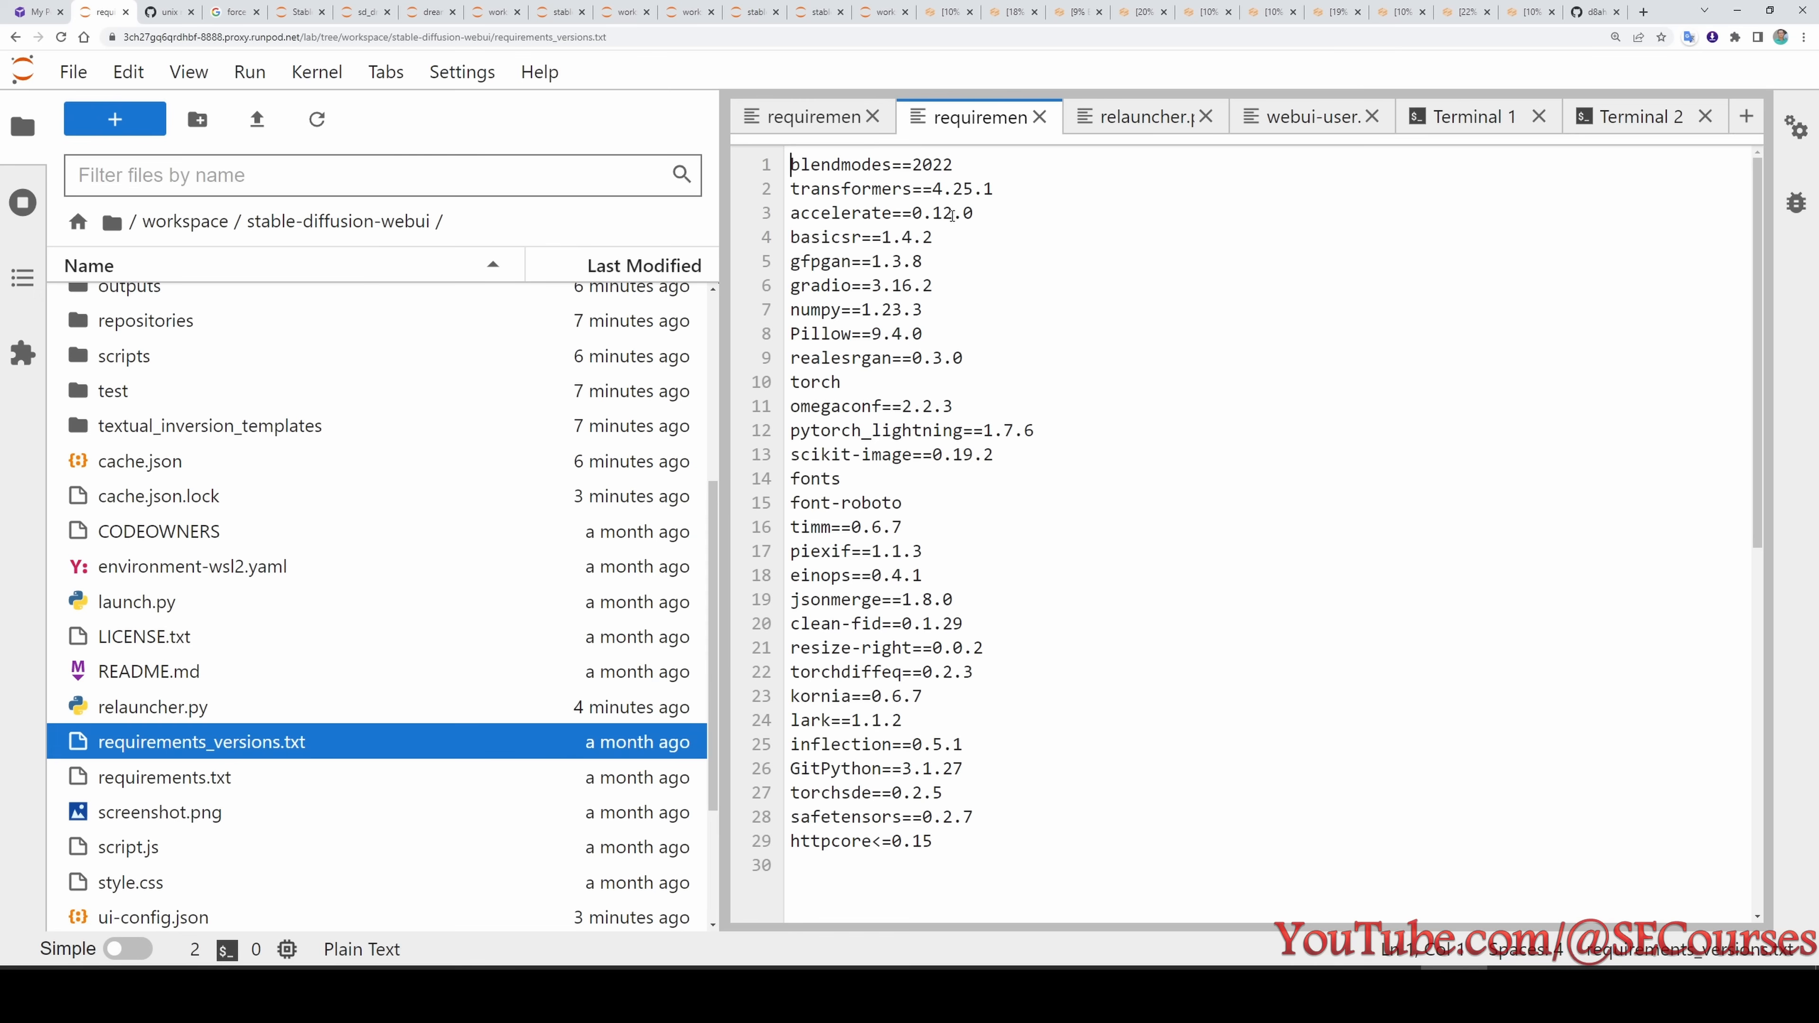
{"action": "left_click", "coordinate": [949, 214]}
{"action": "left_click", "coordinate": [955, 255]}
{"action": "left_click_drag", "start_coordinate": [953, 213], "coordinate": [791, 237]}
{"action": "type", "text": "6"}
{"action": "key", "text": "ctrl+s"}
- Search requirements_versions.txt for the diffusers package listed in the extension's requirements.txt
{"action": "left_click", "coordinate": [813, 116]}
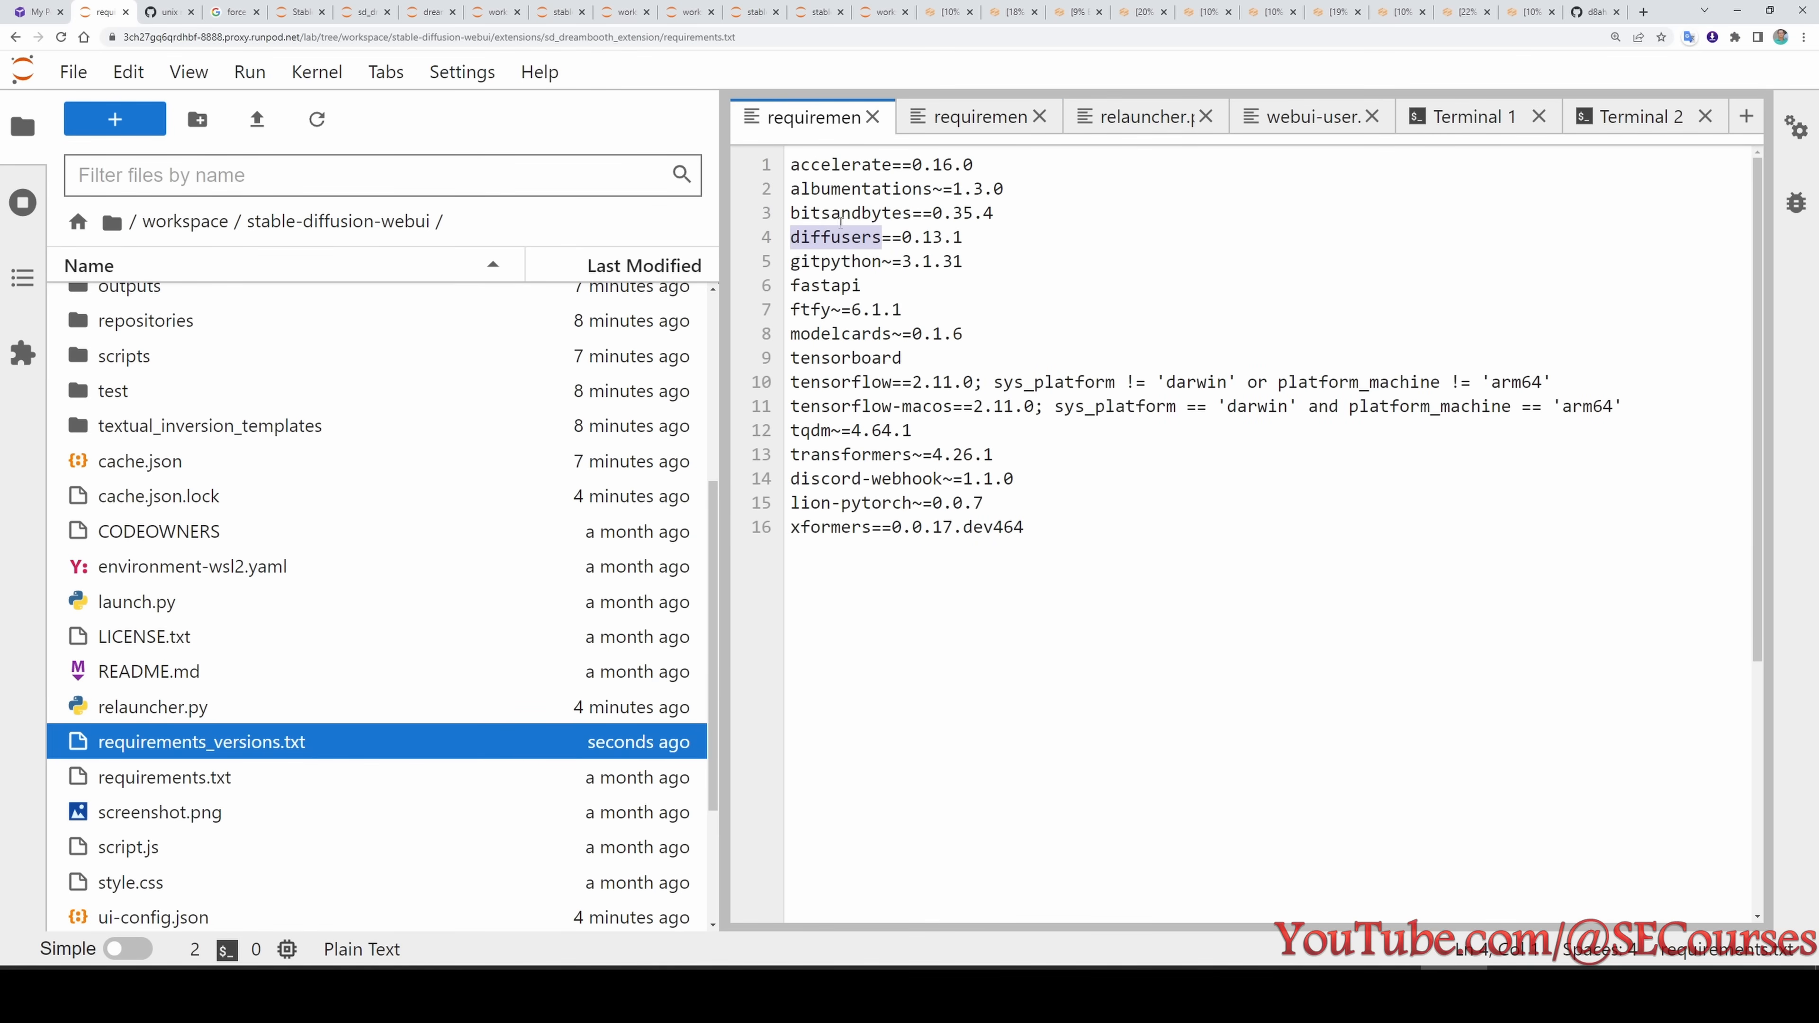
{"action": "left_click", "coordinate": [969, 125]}
{"action": "left_click", "coordinate": [995, 213]}
{"action": "key", "text": "ctrl+f"}
{"action": "left_click", "coordinate": [1704, 172]}
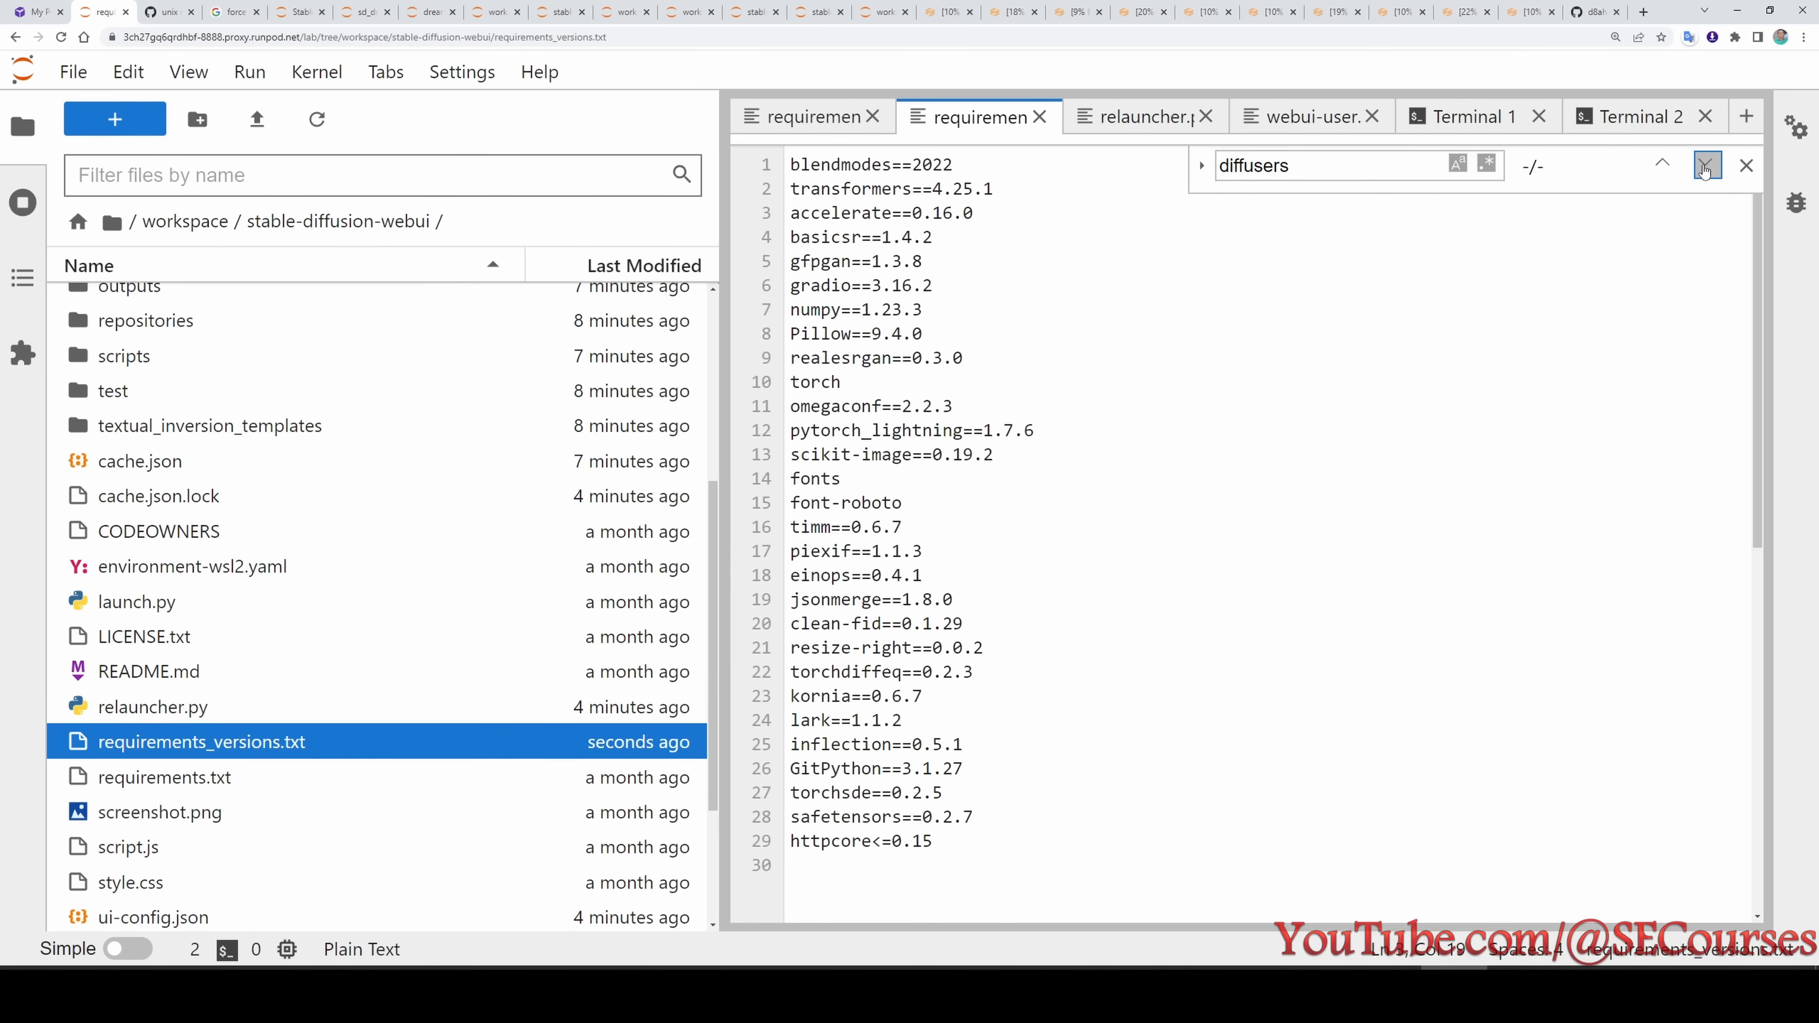
- Find gitpython in requirements_versions.txt, set it to version 3.1.31 from the extension's requirements.txt, and save
{"action": "left_click", "coordinate": [809, 117]}
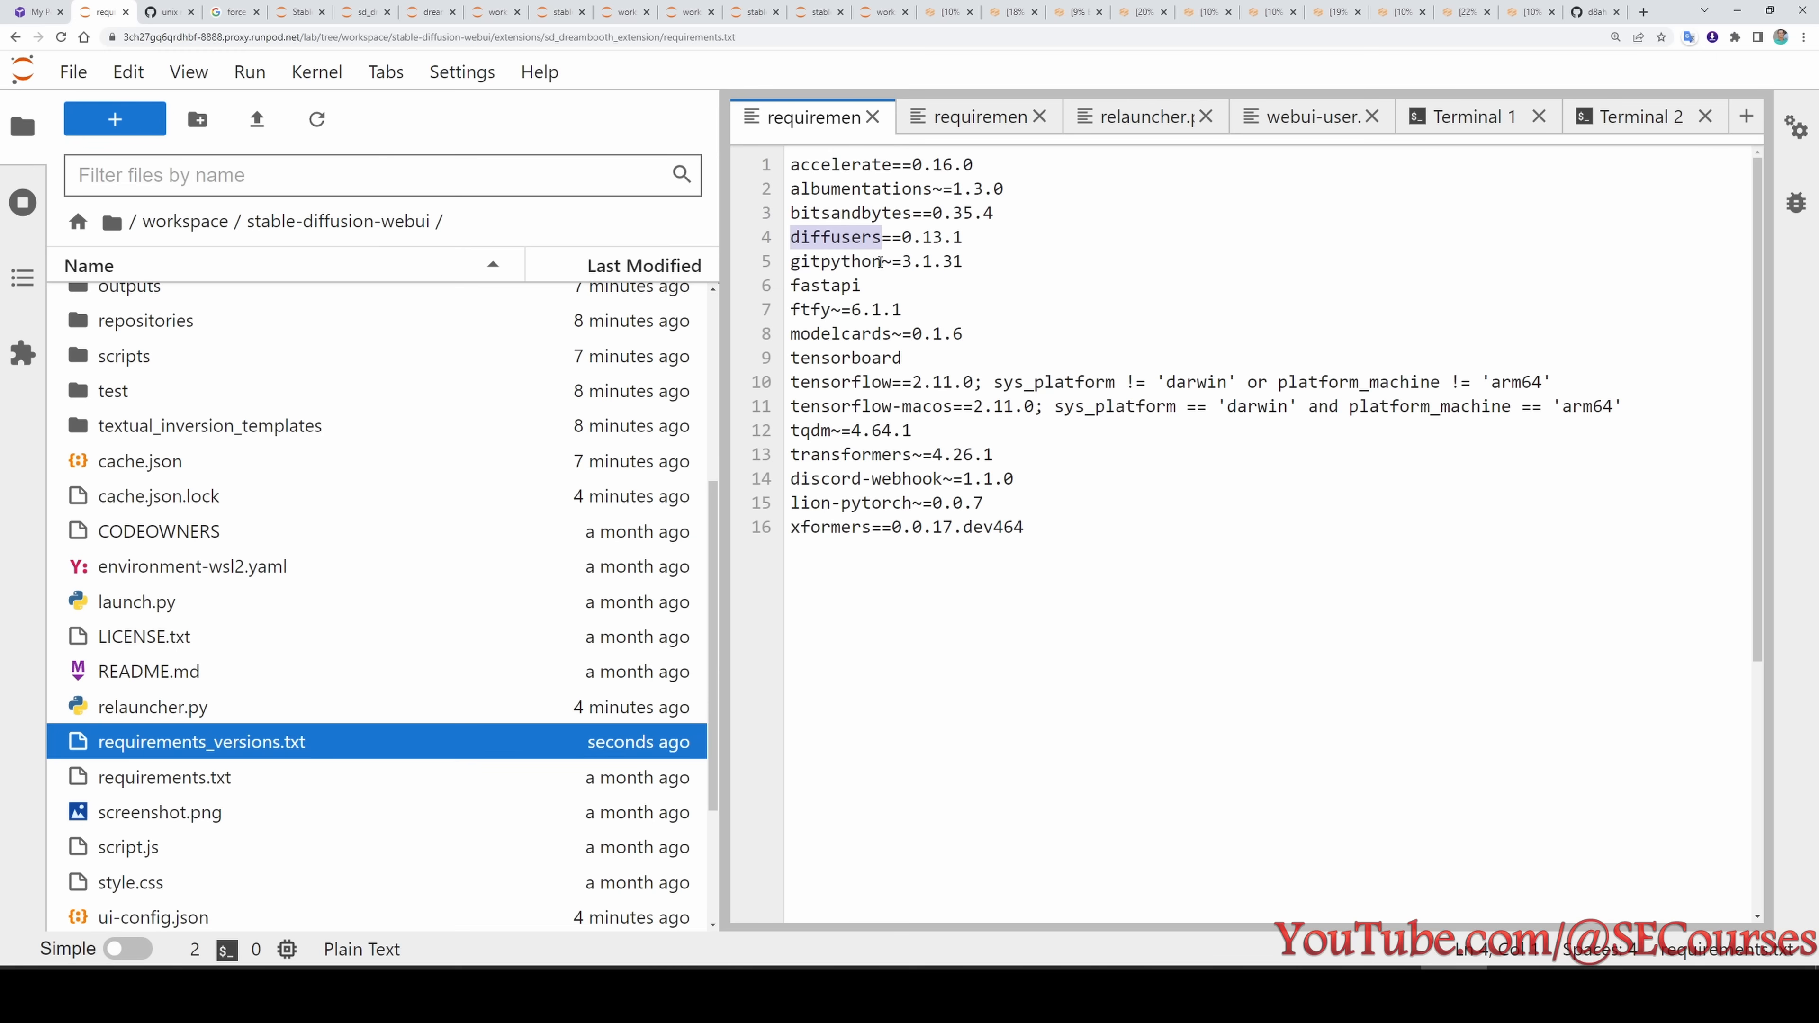
{"action": "left_click_drag", "start_coordinate": [881, 262], "coordinate": [791, 262]}
{"action": "key", "text": "ctrl+c"}
{"action": "left_click", "coordinate": [974, 117]}
{"action": "key", "text": "ctrl+f"}
{"action": "key", "text": "ctrl+v"}
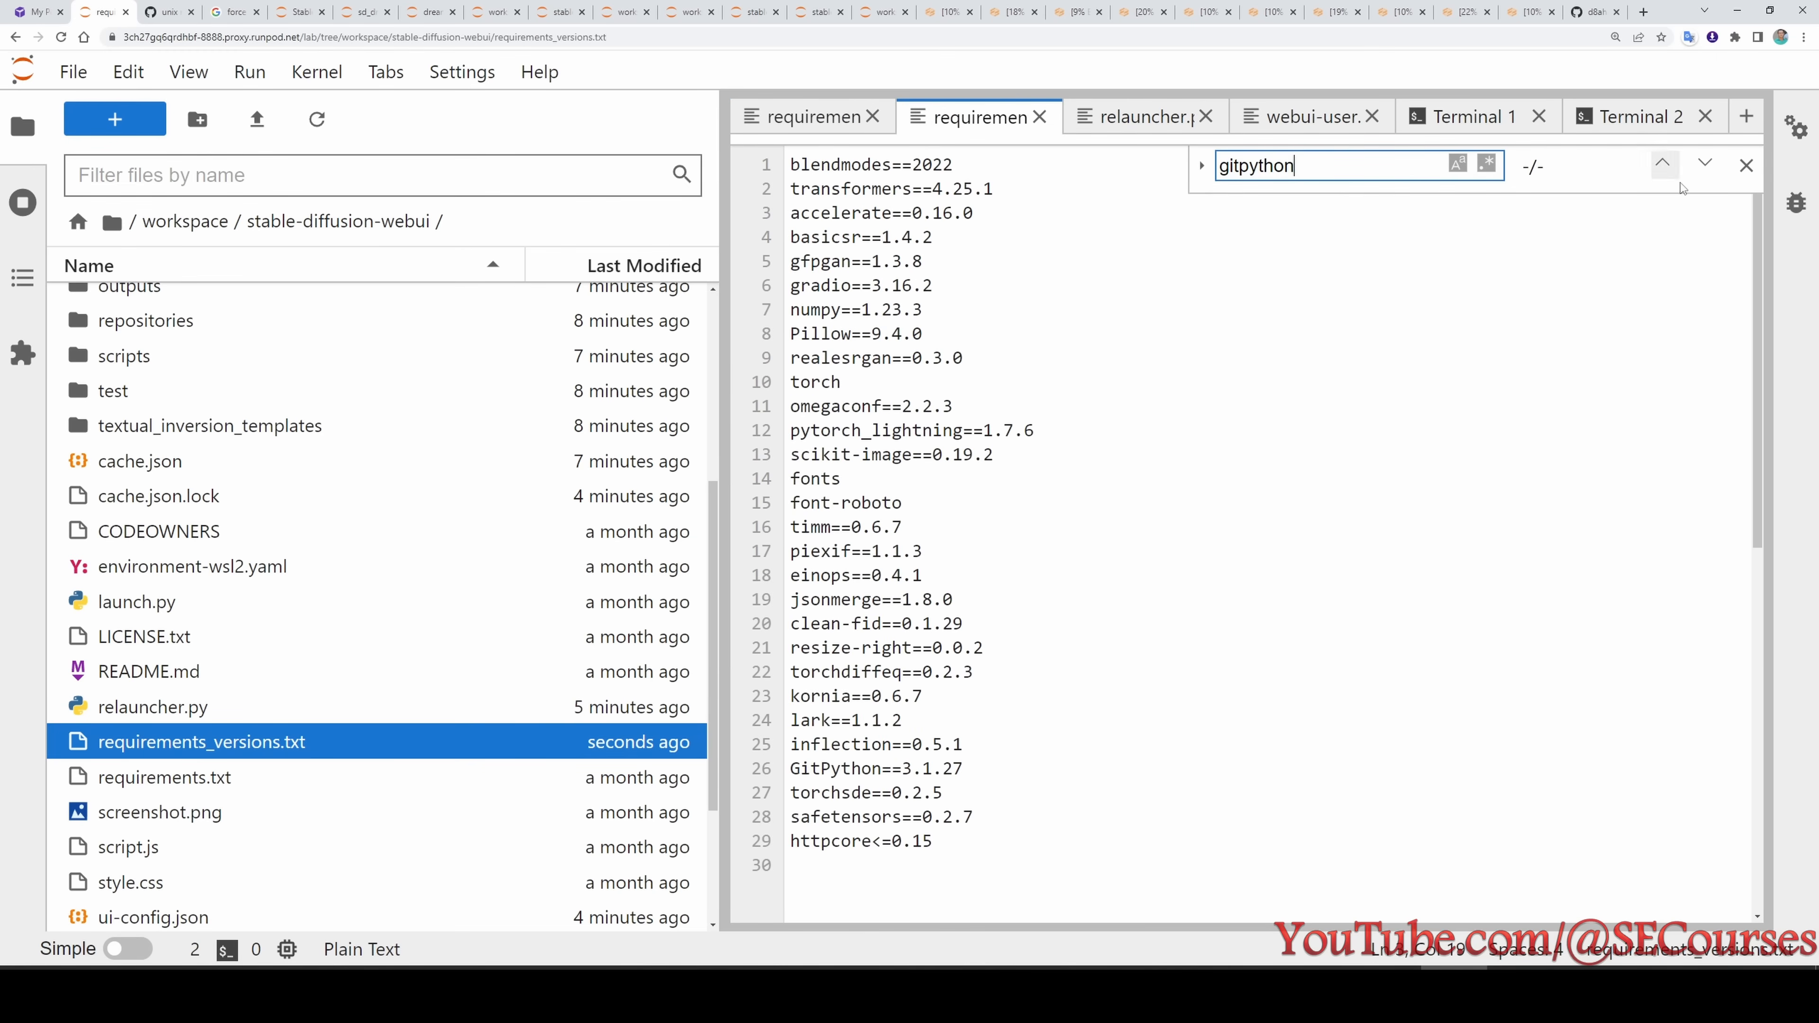
{"action": "left_click", "coordinate": [1706, 167]}
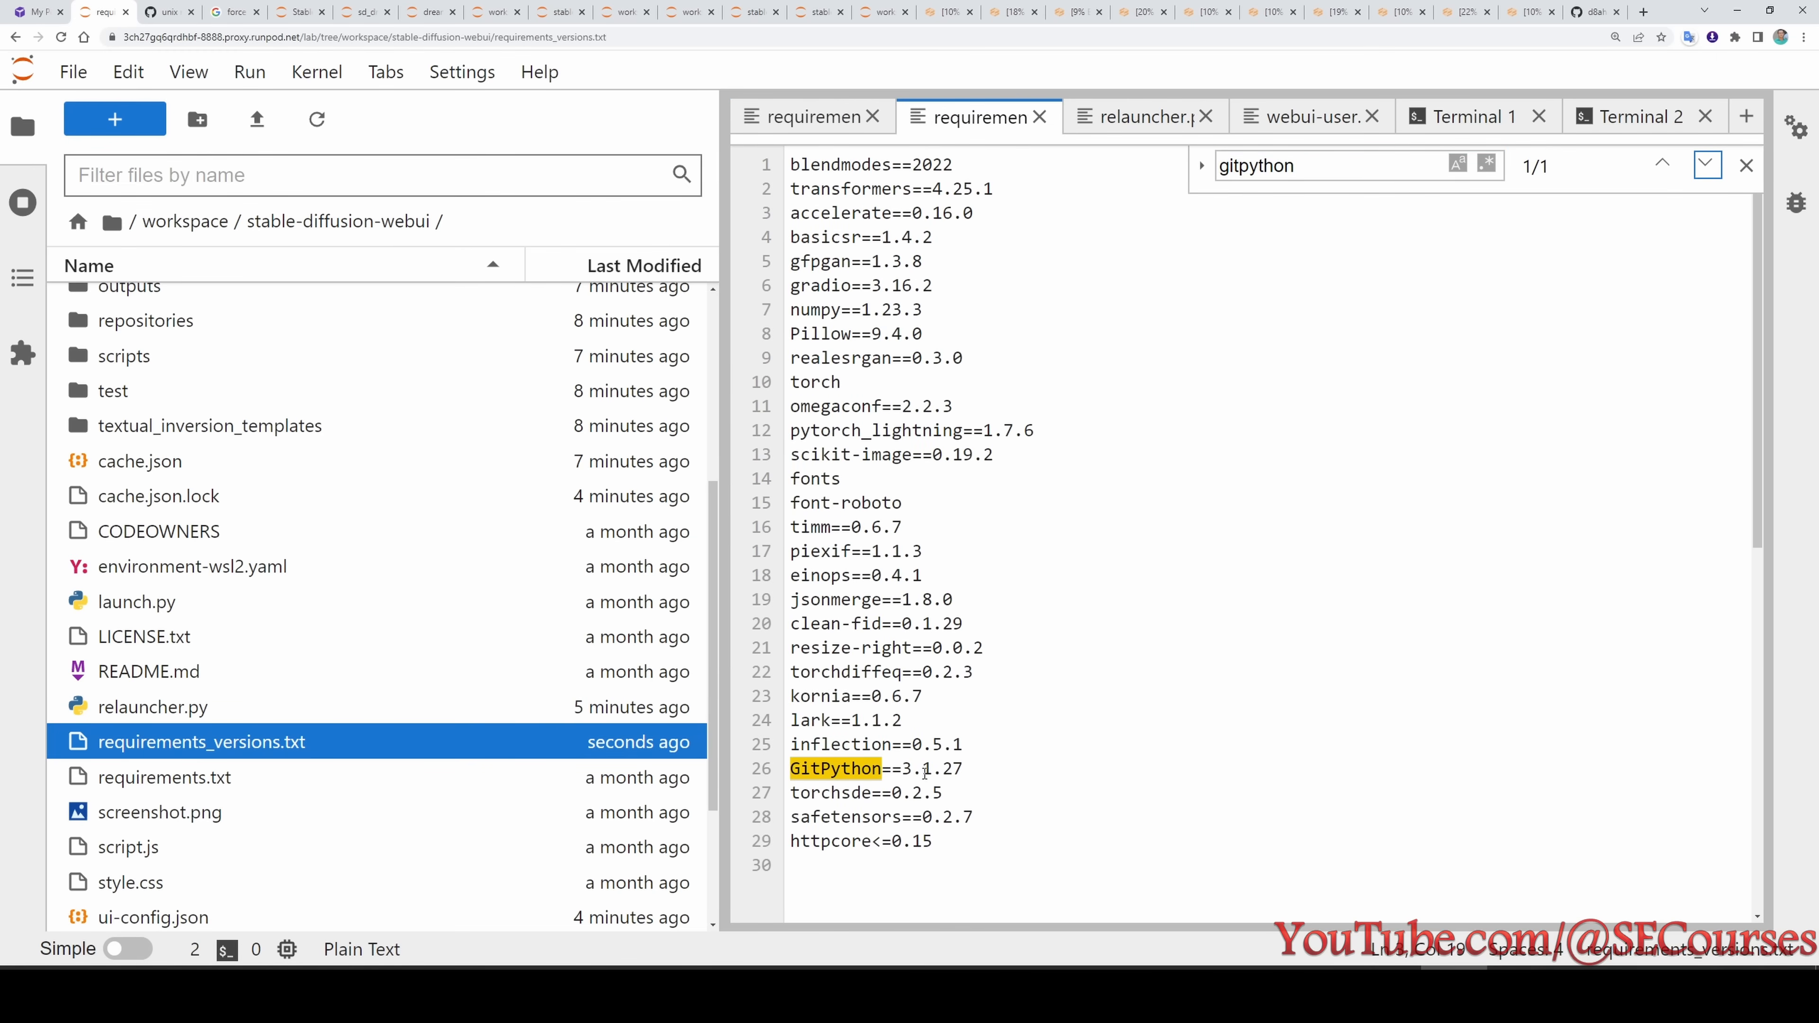
{"action": "left_click", "coordinate": [809, 117]}
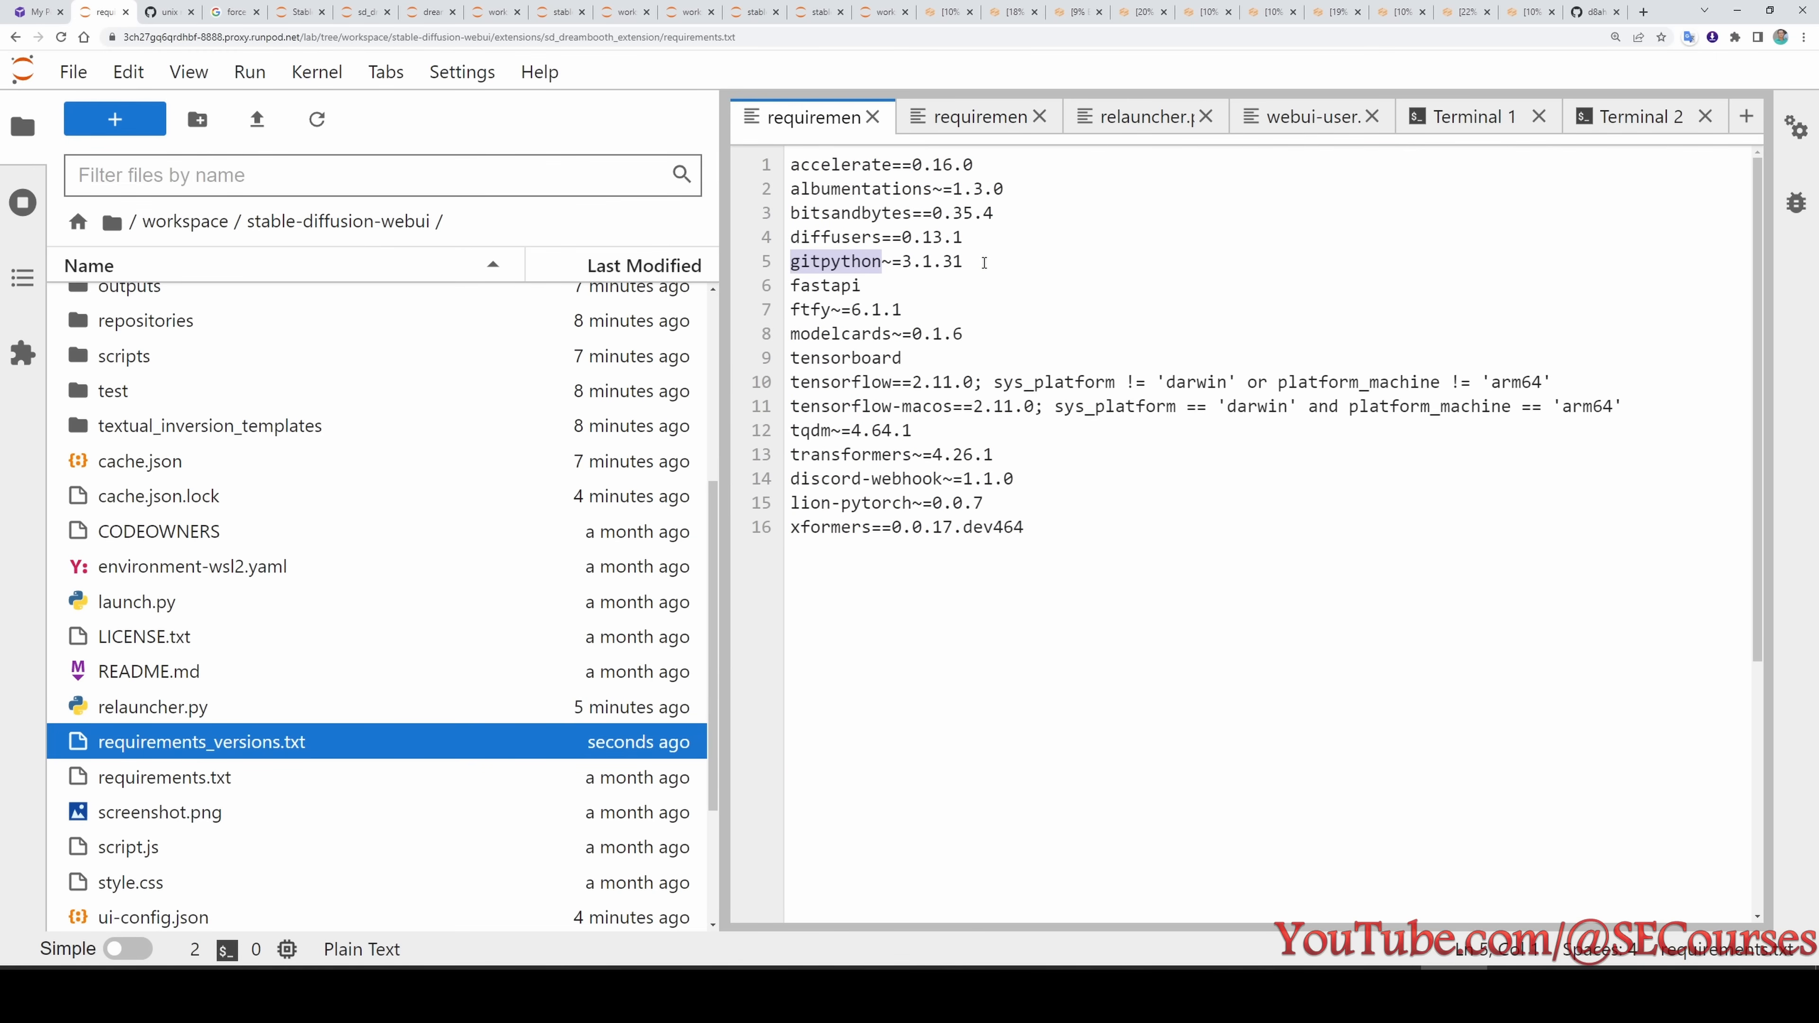
{"action": "left_click_drag", "start_coordinate": [984, 263], "coordinate": [908, 260]}
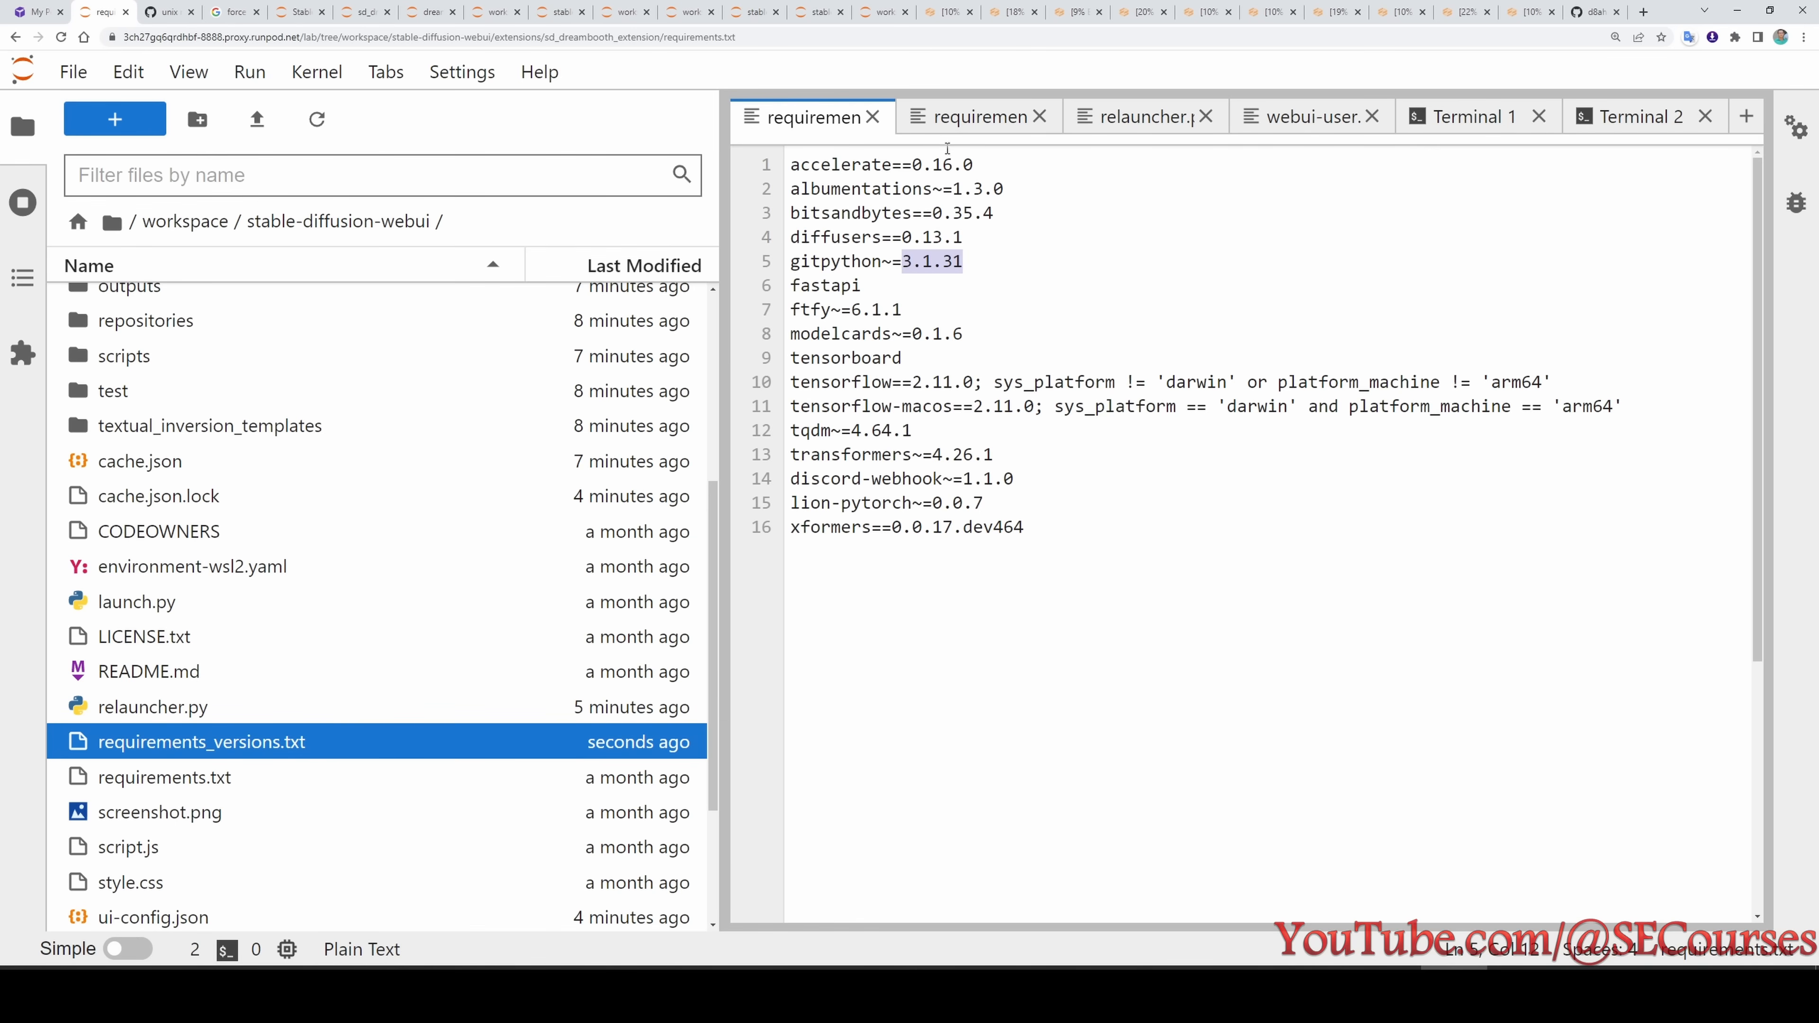
{"action": "left_click", "coordinate": [953, 117]}
{"action": "left_click_drag", "start_coordinate": [972, 759], "coordinate": [910, 761]}
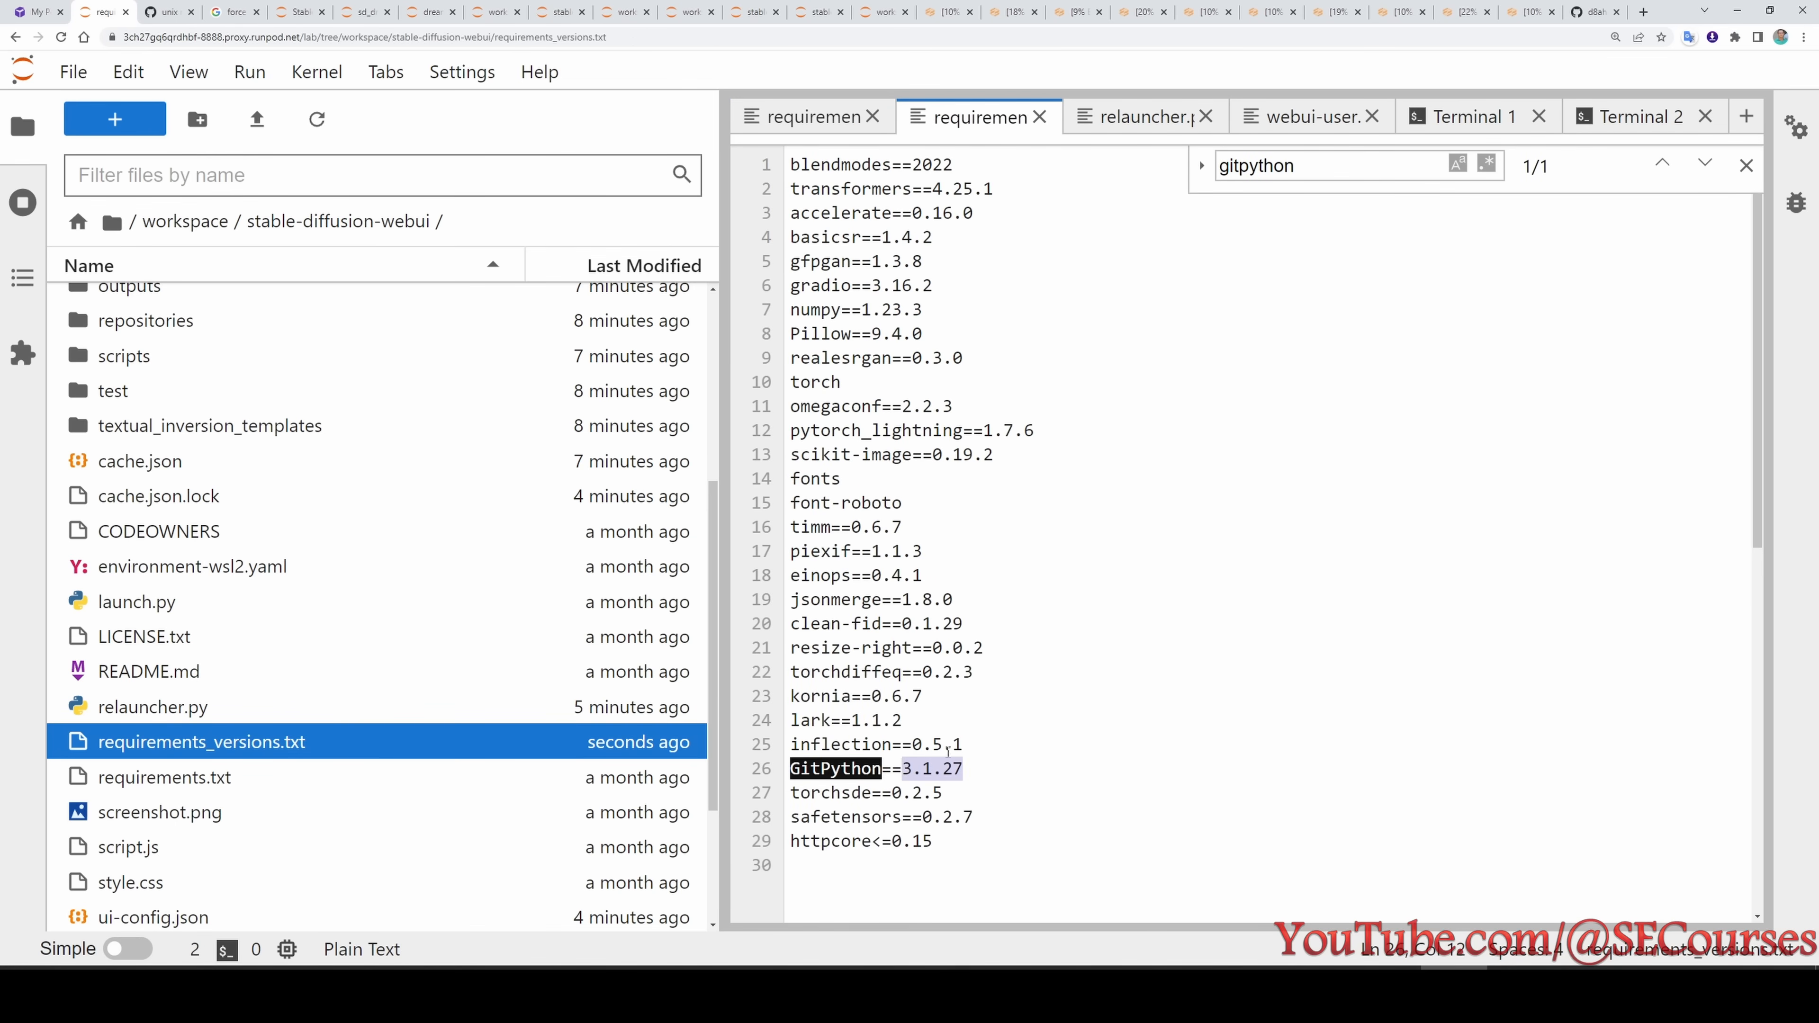
{"action": "key", "text": "ctrl+v"}
{"action": "key", "text": "ctrl+s"}
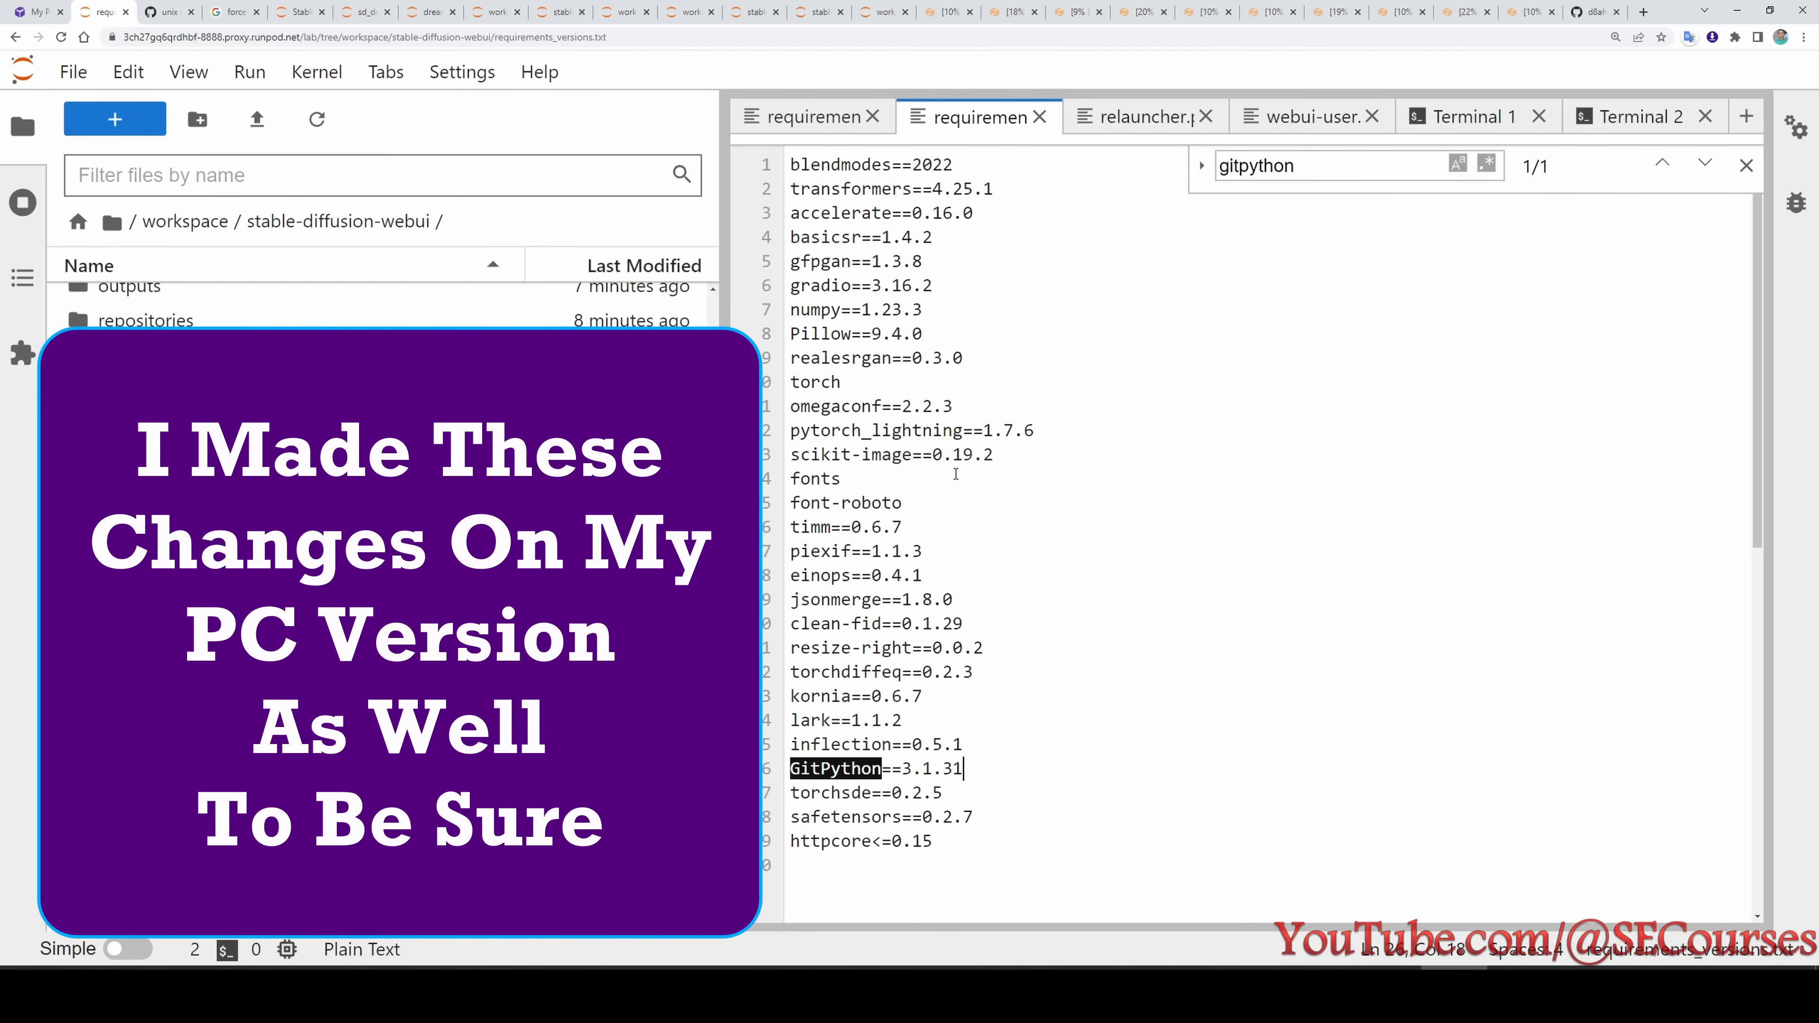
- Set transformers to the extension's version 4.26.1 in requirements_versions.txt and search the file for lion
{"action": "left_click", "coordinate": [809, 116]}
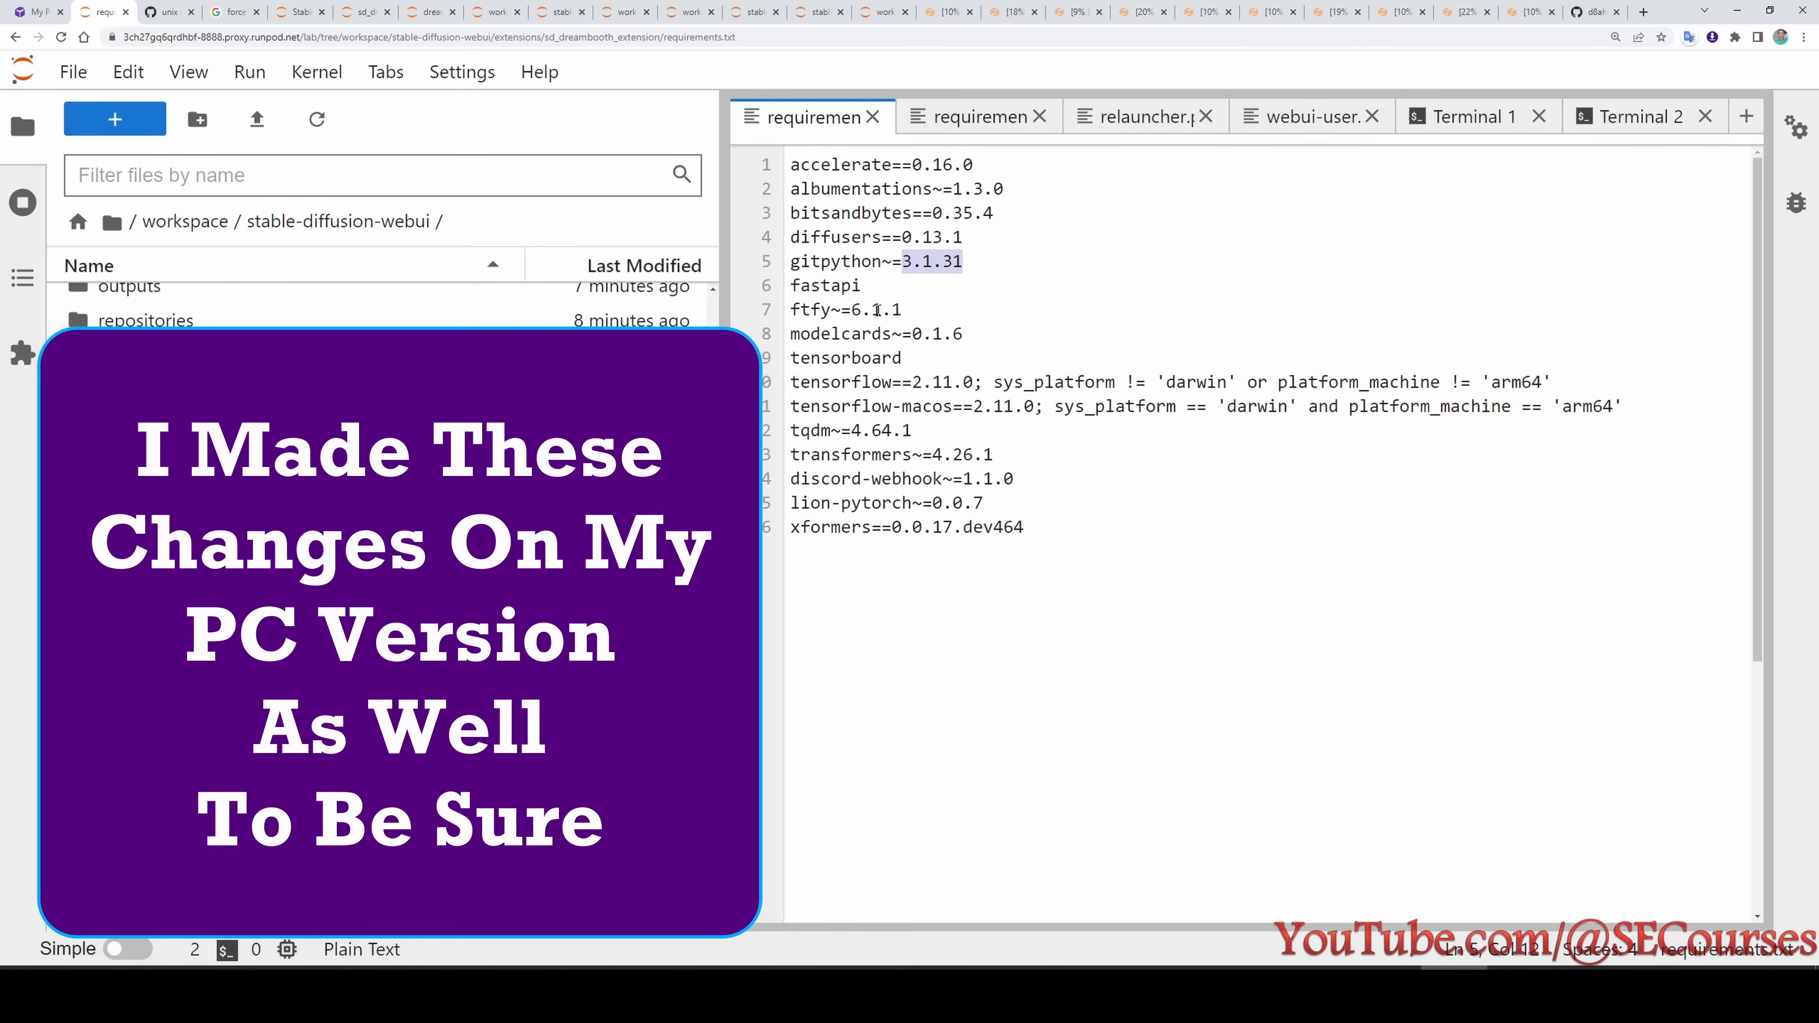
{"action": "left_click_drag", "start_coordinate": [904, 310], "coordinate": [851, 309]}
{"action": "double_click", "coordinate": [886, 455]}
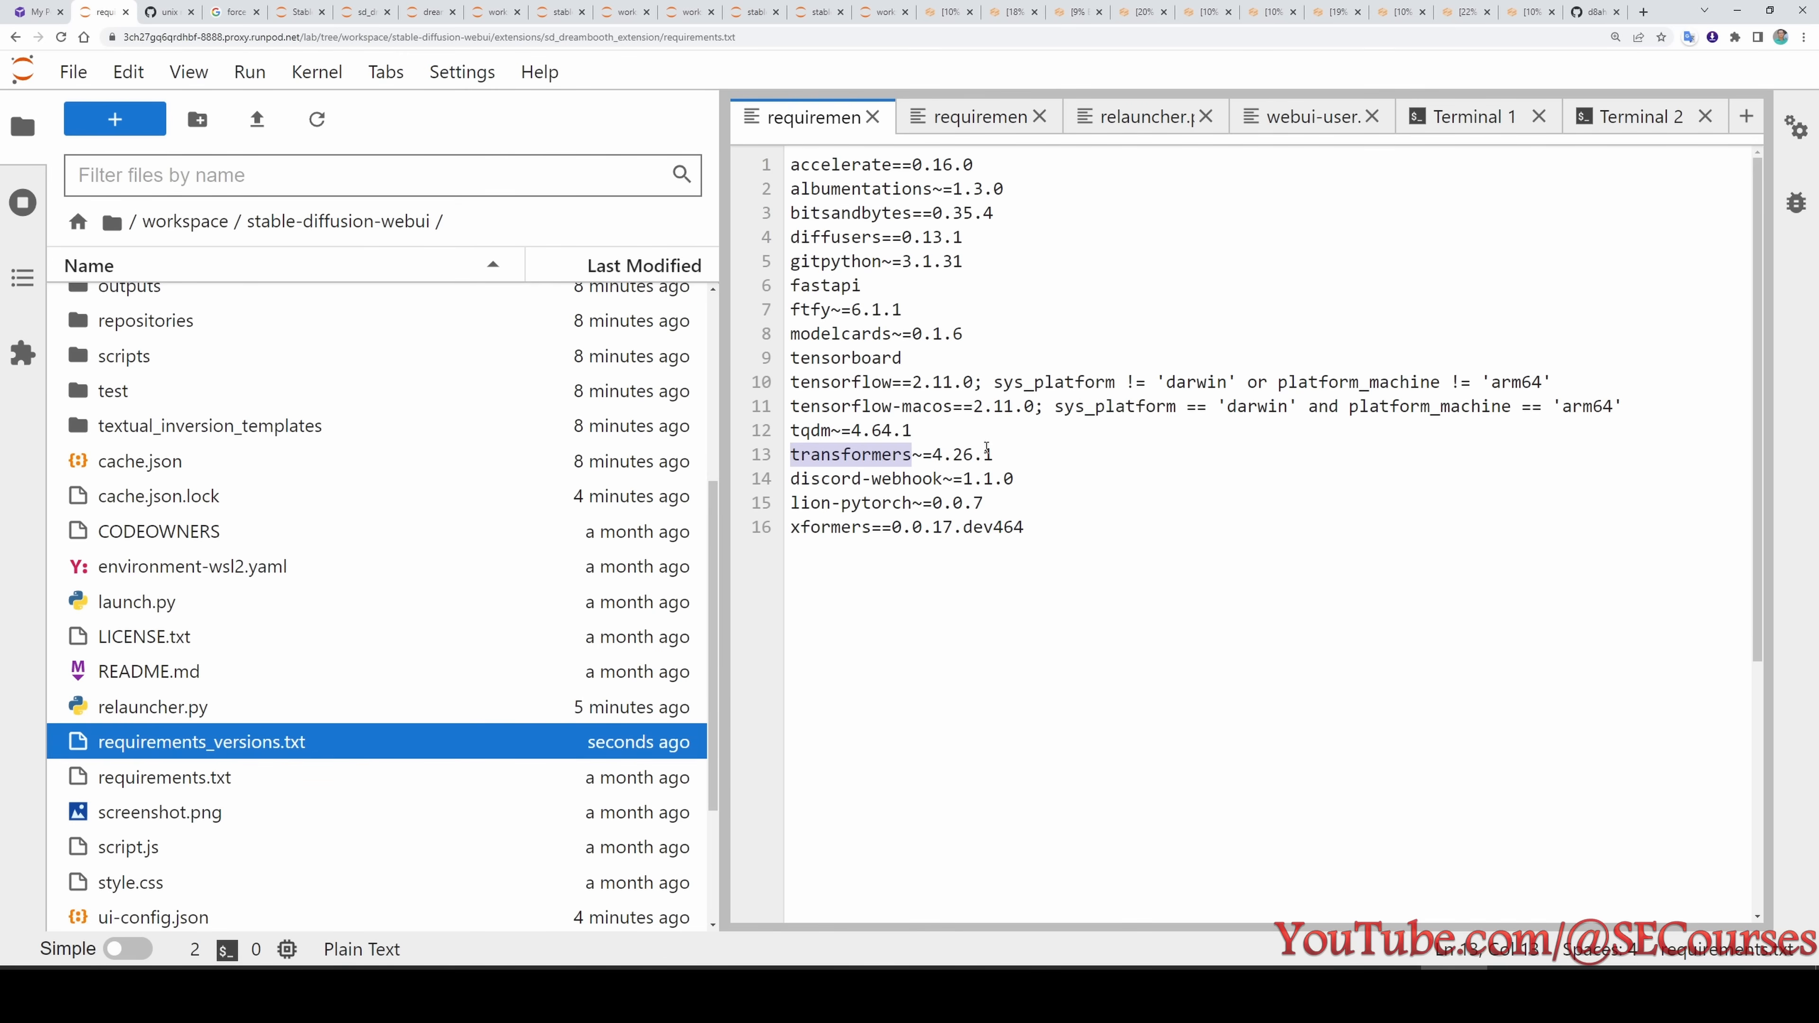
{"action": "left_click_drag", "start_coordinate": [1003, 455], "coordinate": [932, 456]}
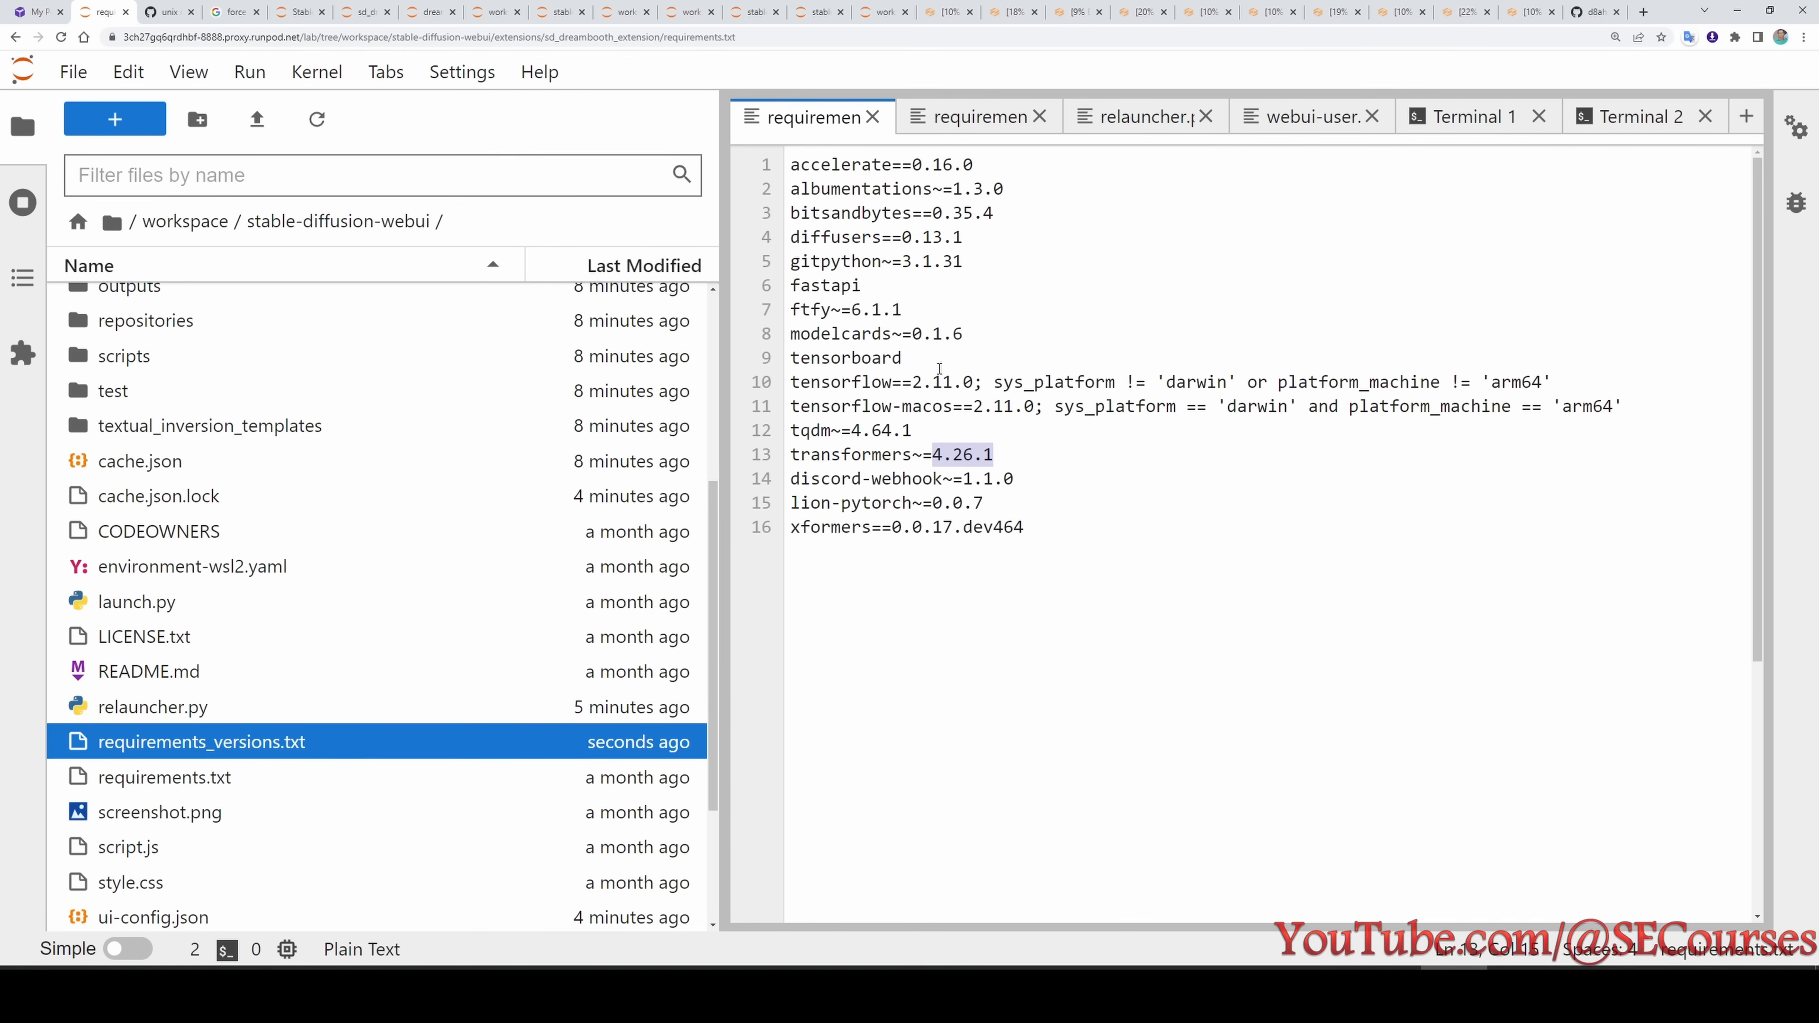
{"action": "left_click", "coordinate": [921, 121]}
{"action": "left_click_drag", "start_coordinate": [995, 188], "coordinate": [789, 212]}
{"action": "key", "text": "ctrl+v"}
{"action": "left_click", "coordinate": [1027, 330]}
{"action": "left_click_drag", "start_coordinate": [882, 768], "coordinate": [792, 769]}
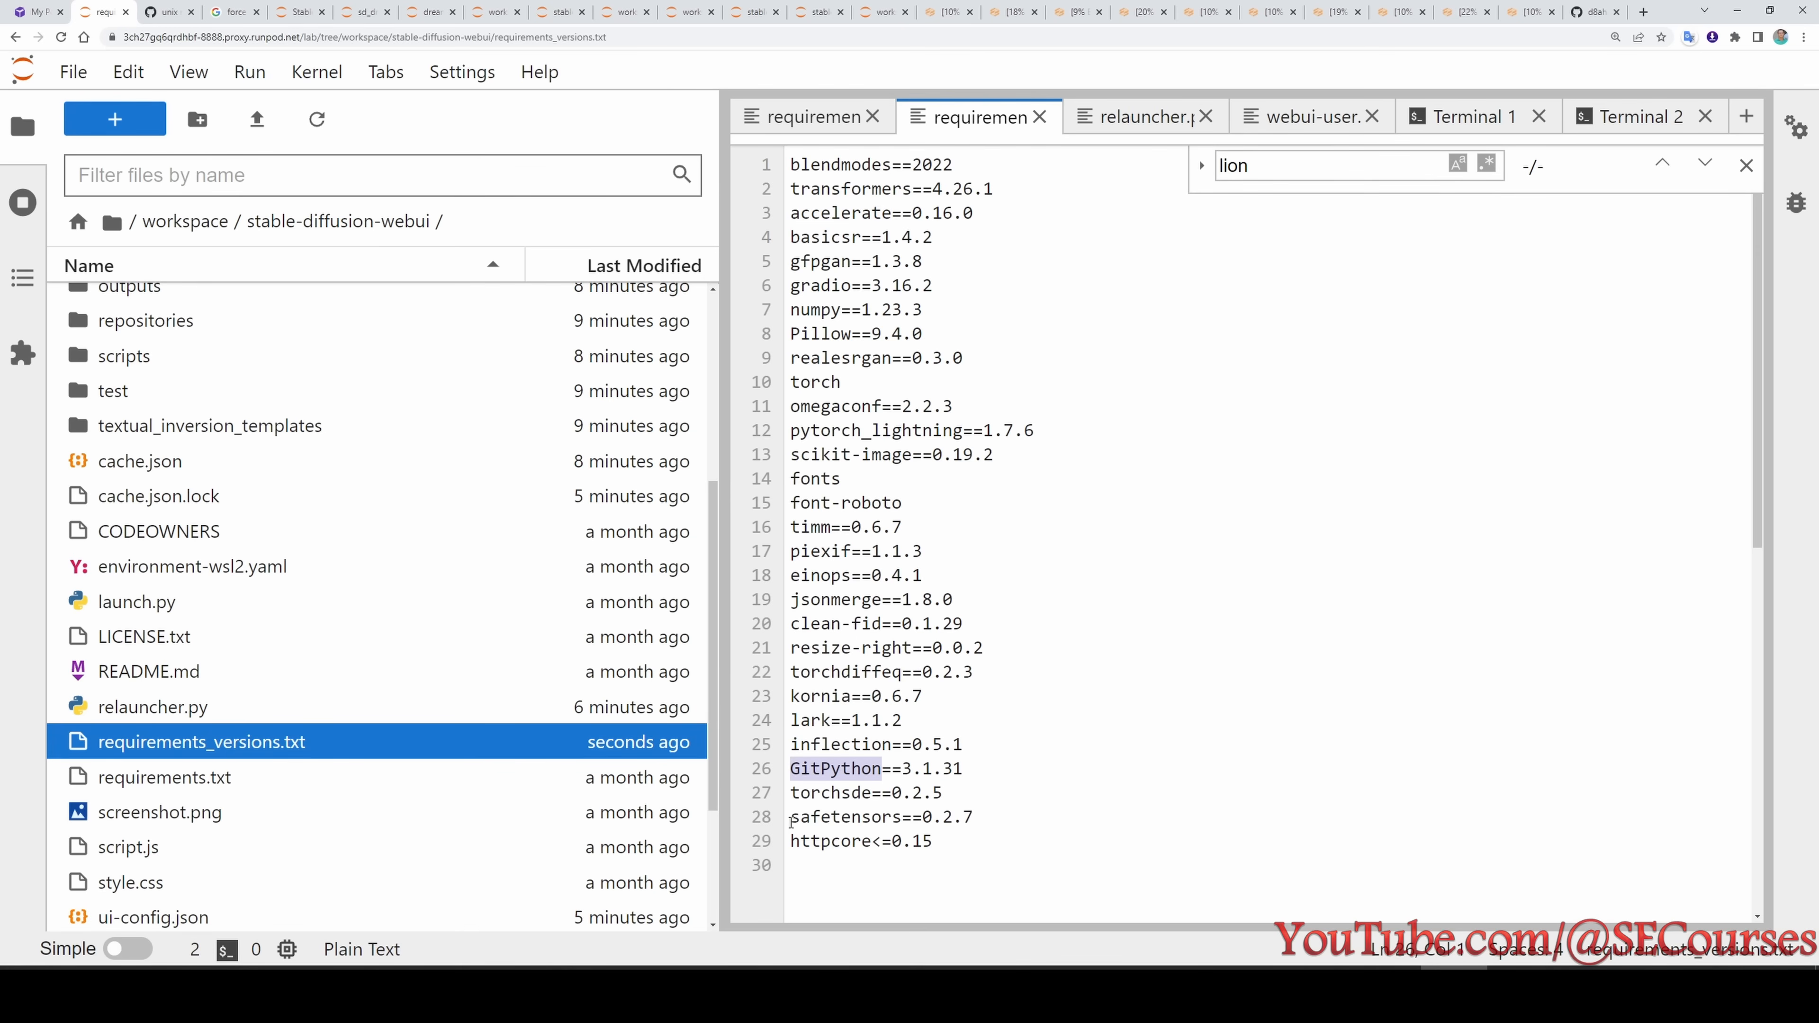
{"action": "left_click_drag", "start_coordinate": [911, 189], "coordinate": [789, 188]}
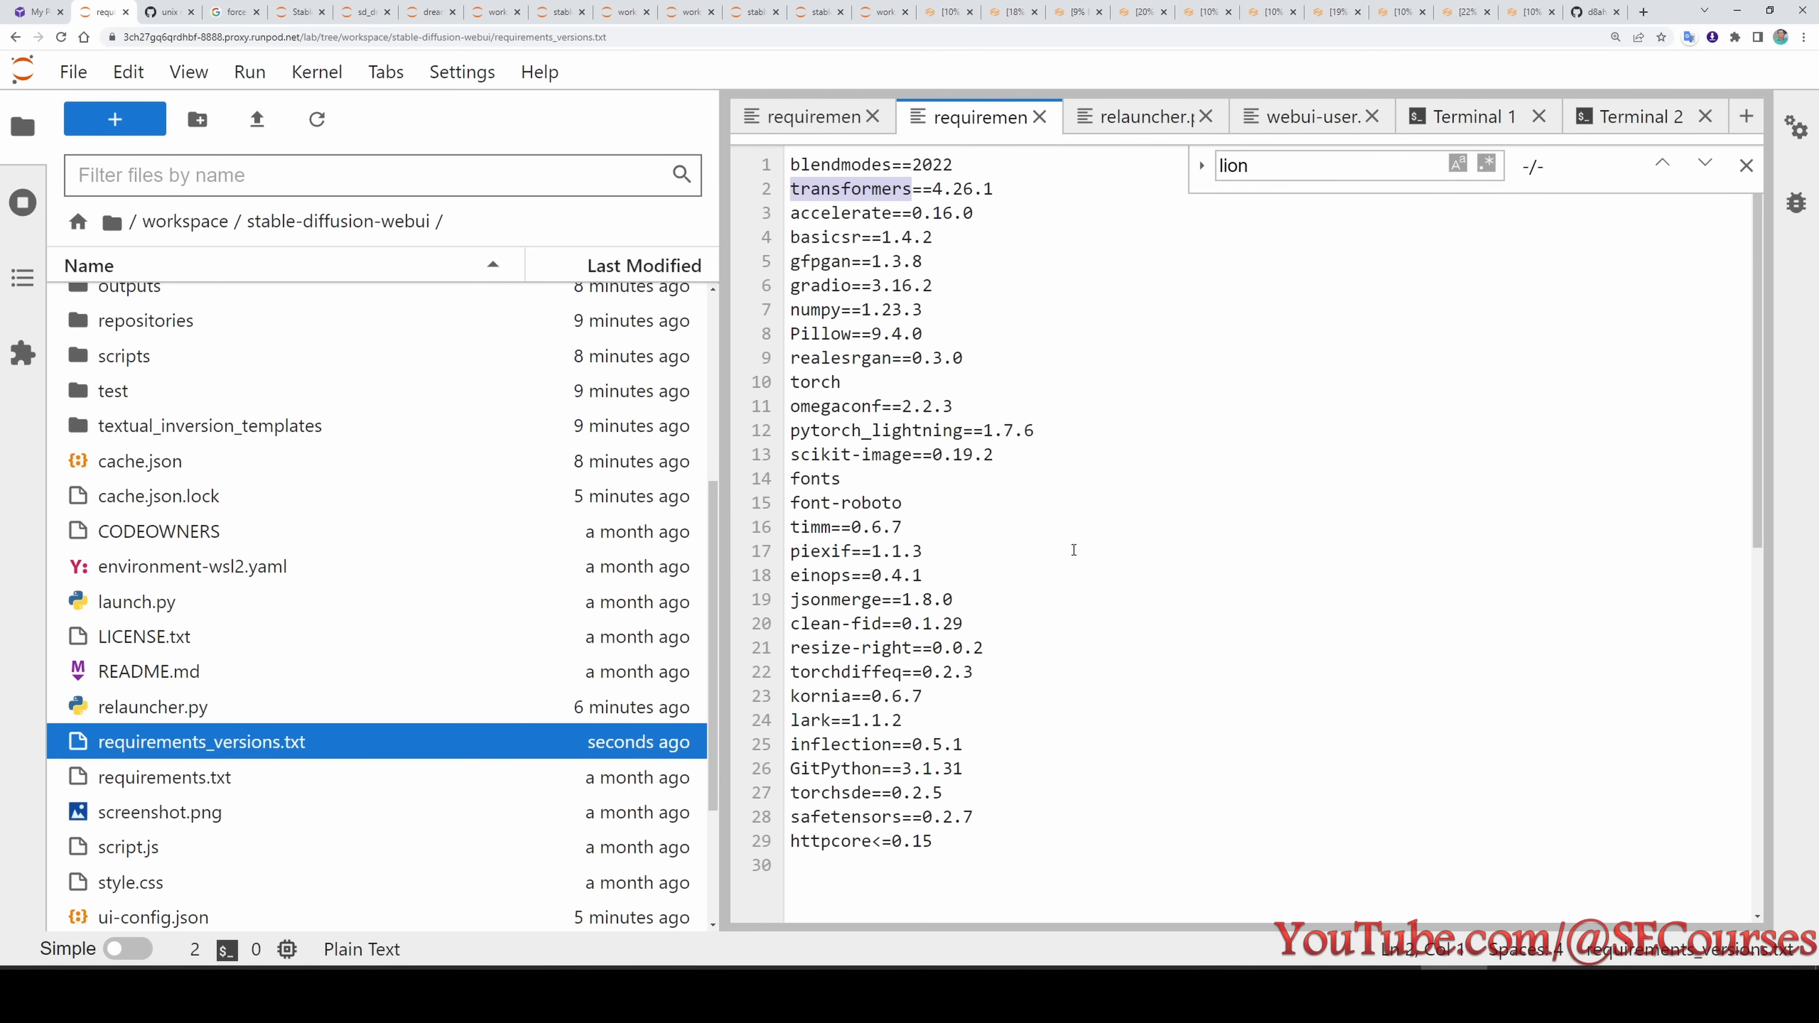
- Open a new terminal in the stable-diffusion-webui folder
{"action": "left_click", "coordinate": [1466, 121]}
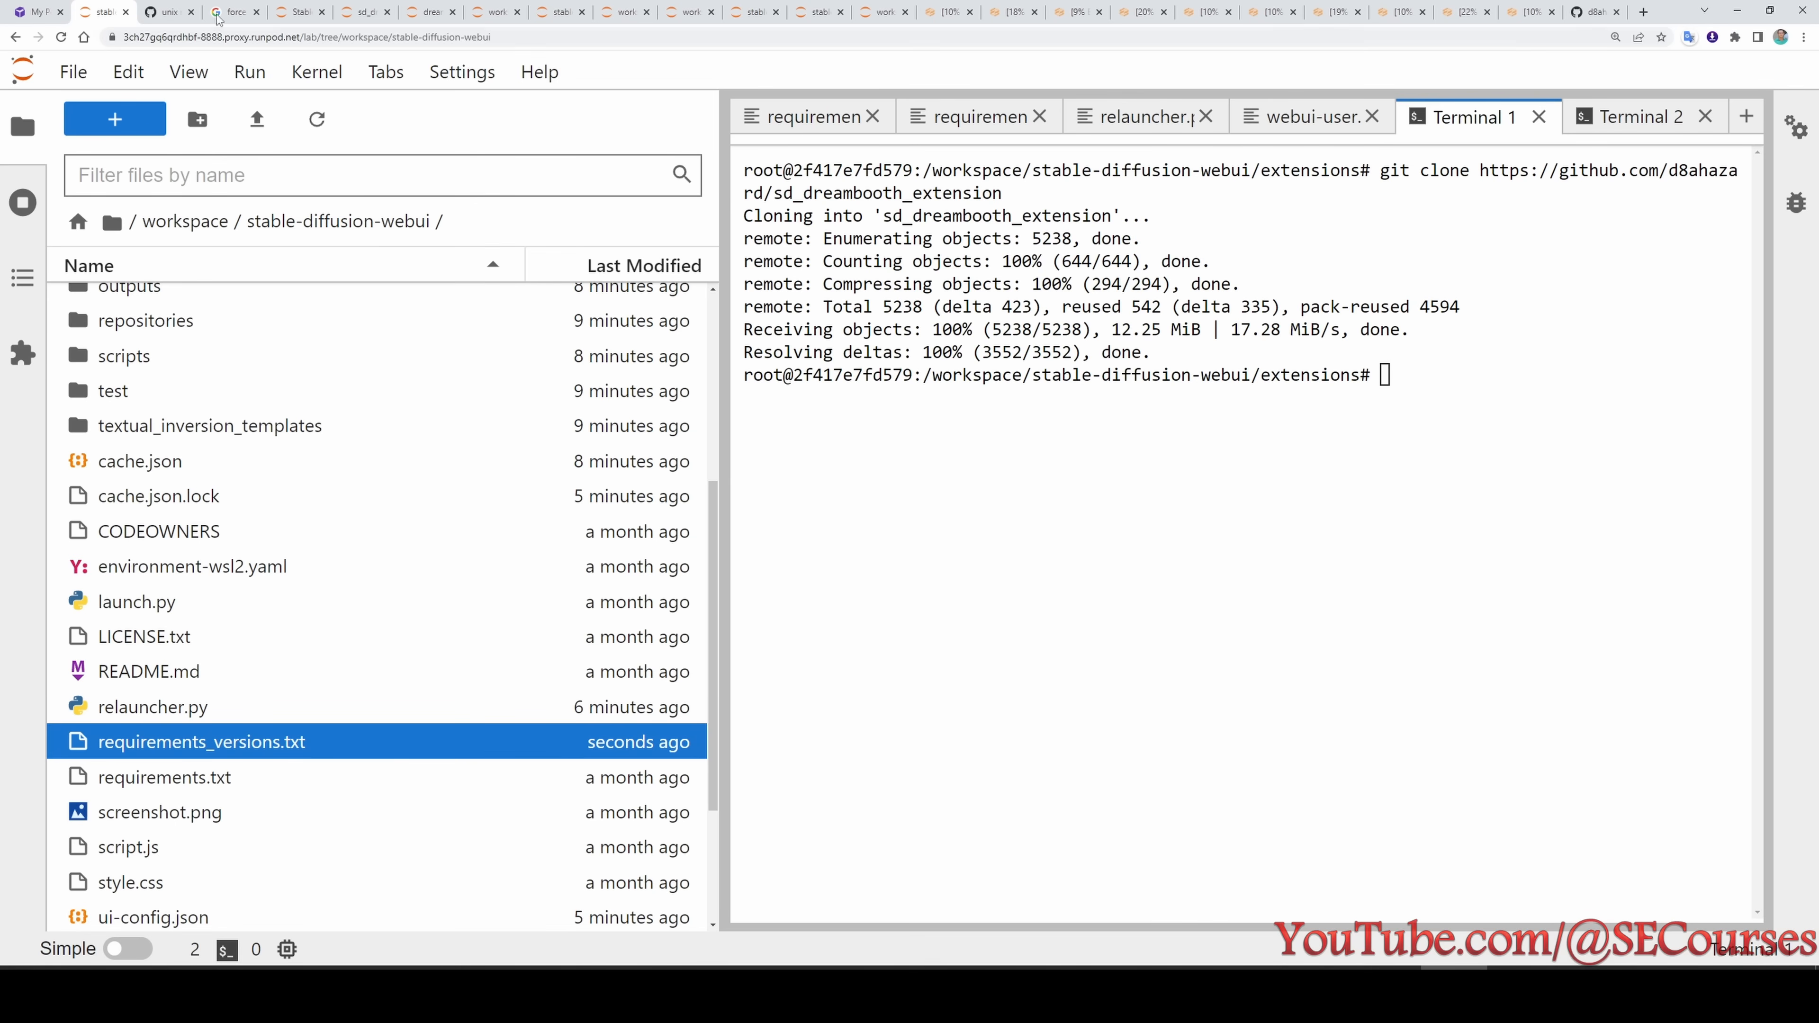
{"action": "left_click", "coordinate": [124, 117]}
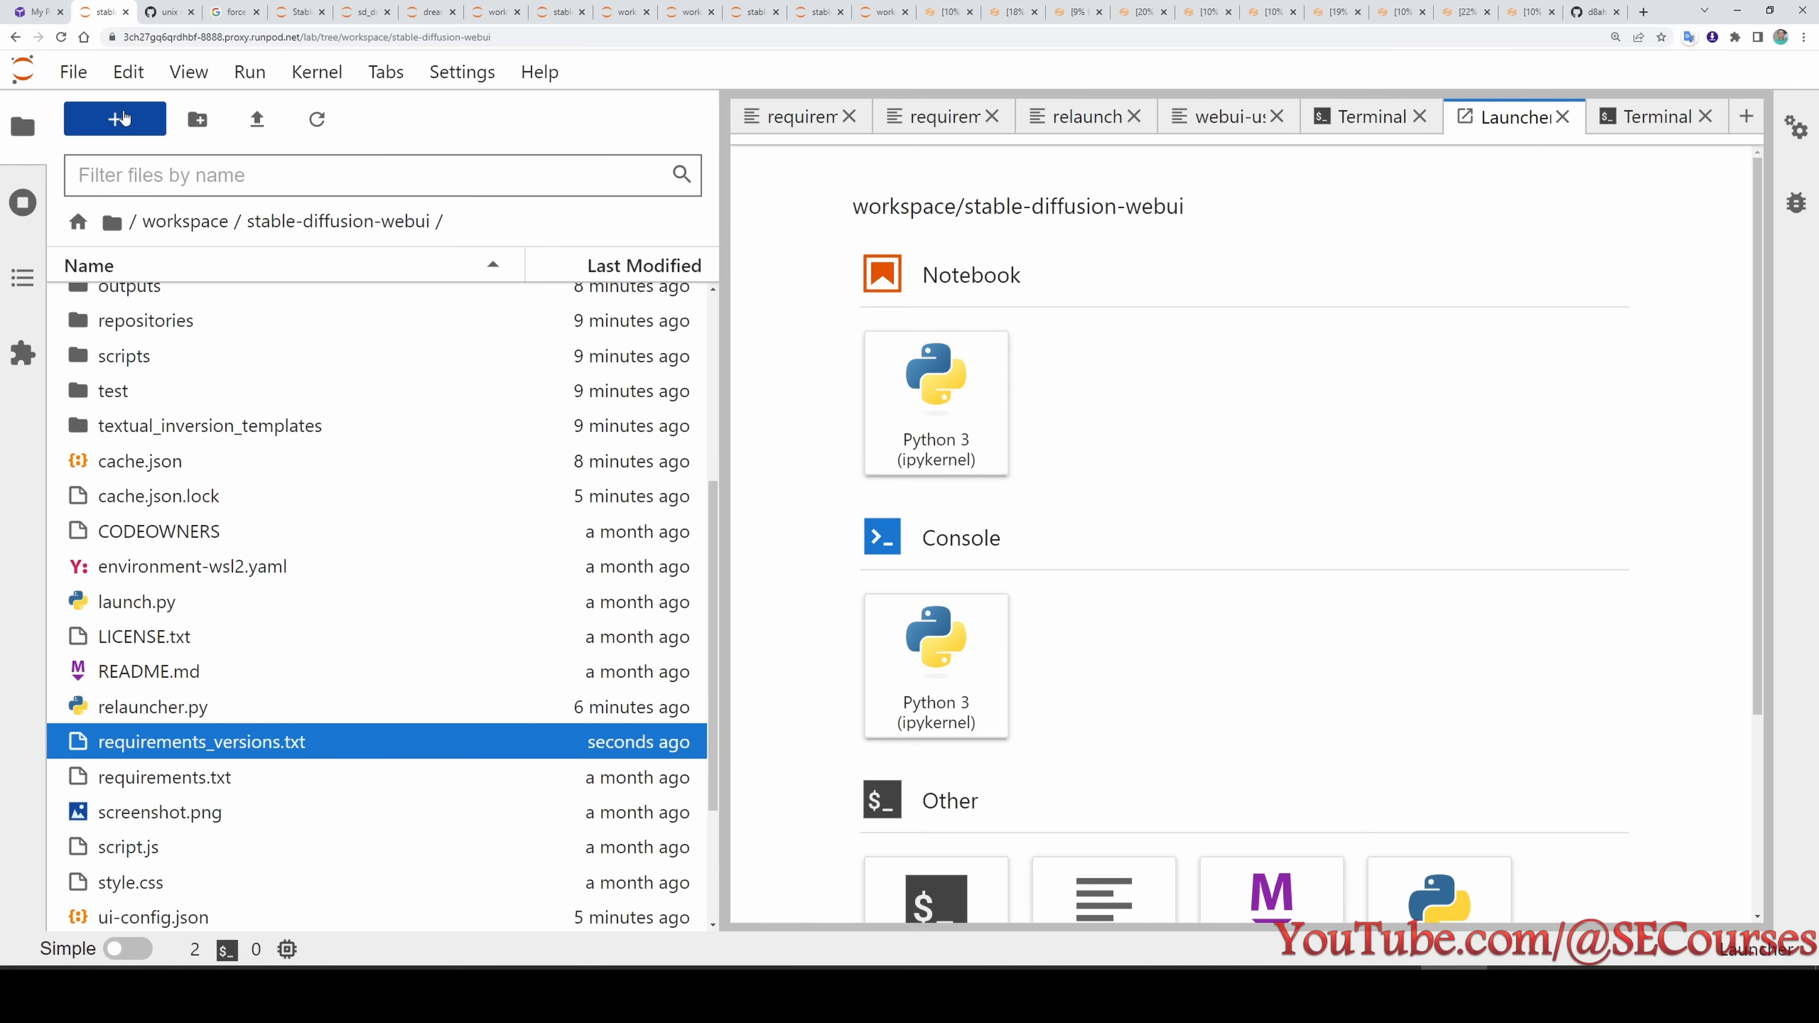
{"action": "left_click", "coordinate": [931, 892]}
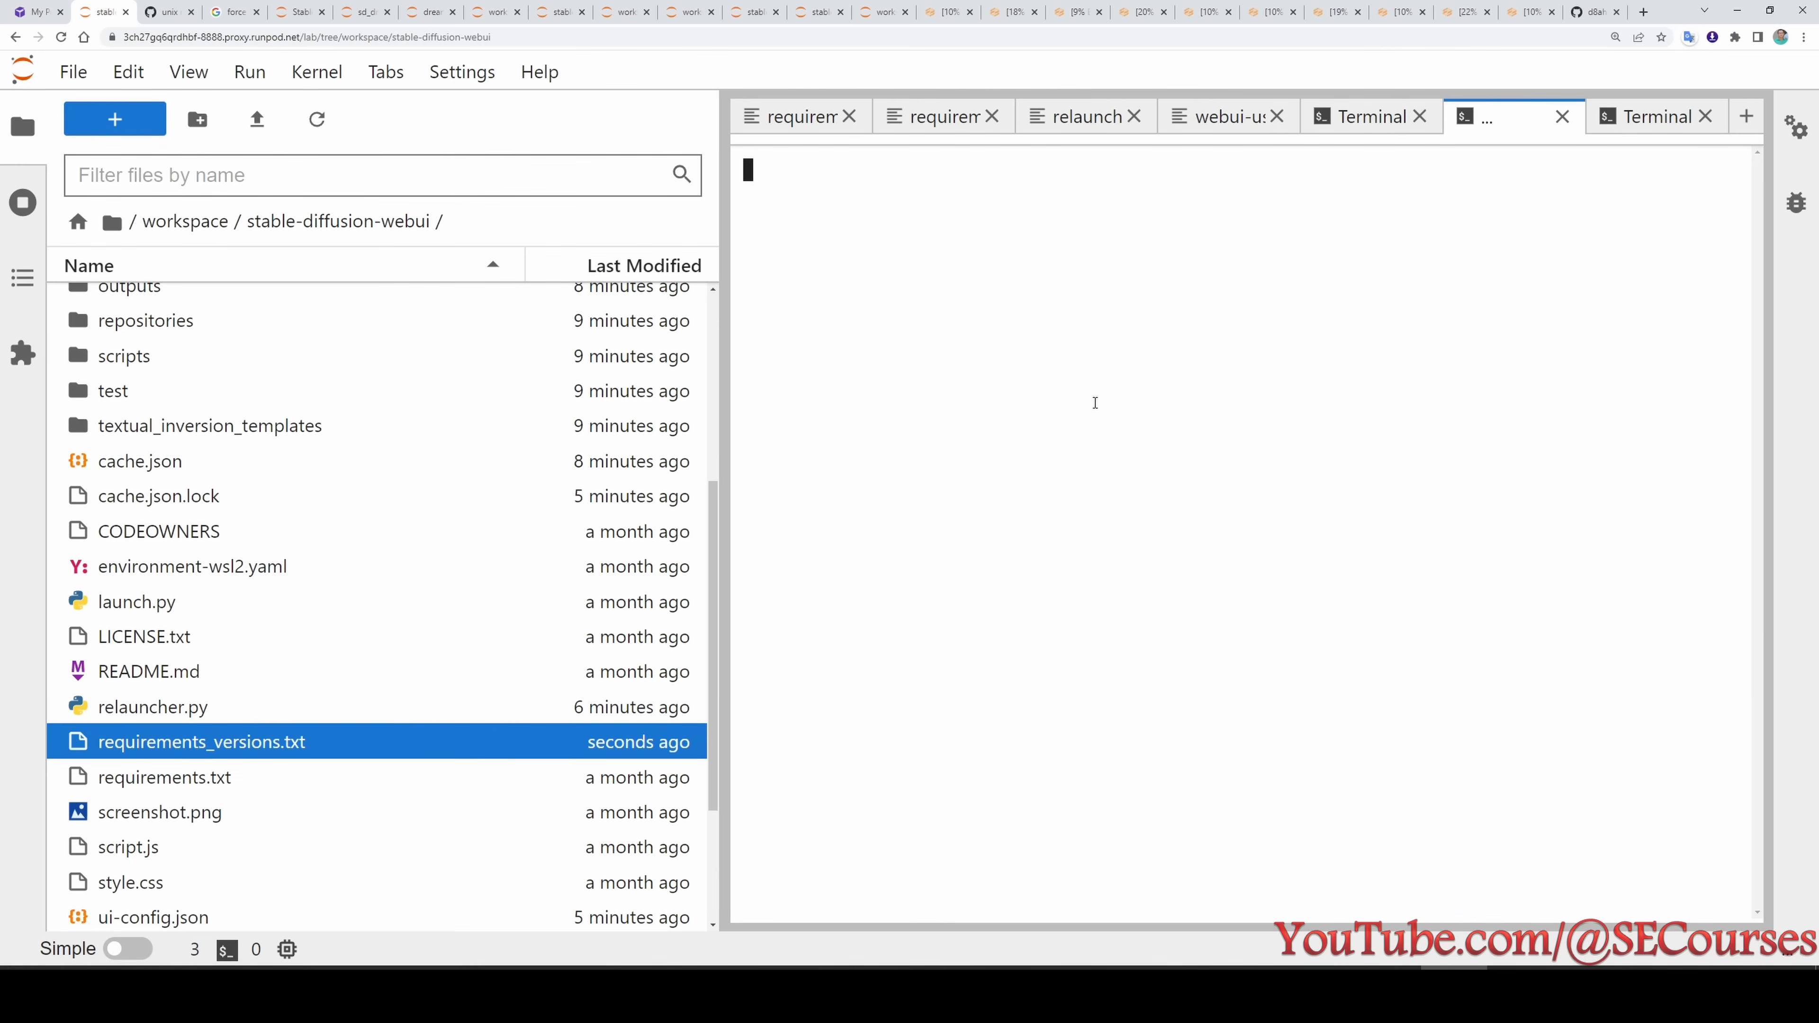
- Run fuser -k 3000/tcp in the new terminal to kill the web UI process using port 3000
{"action": "key", "text": "ctrl+v"}
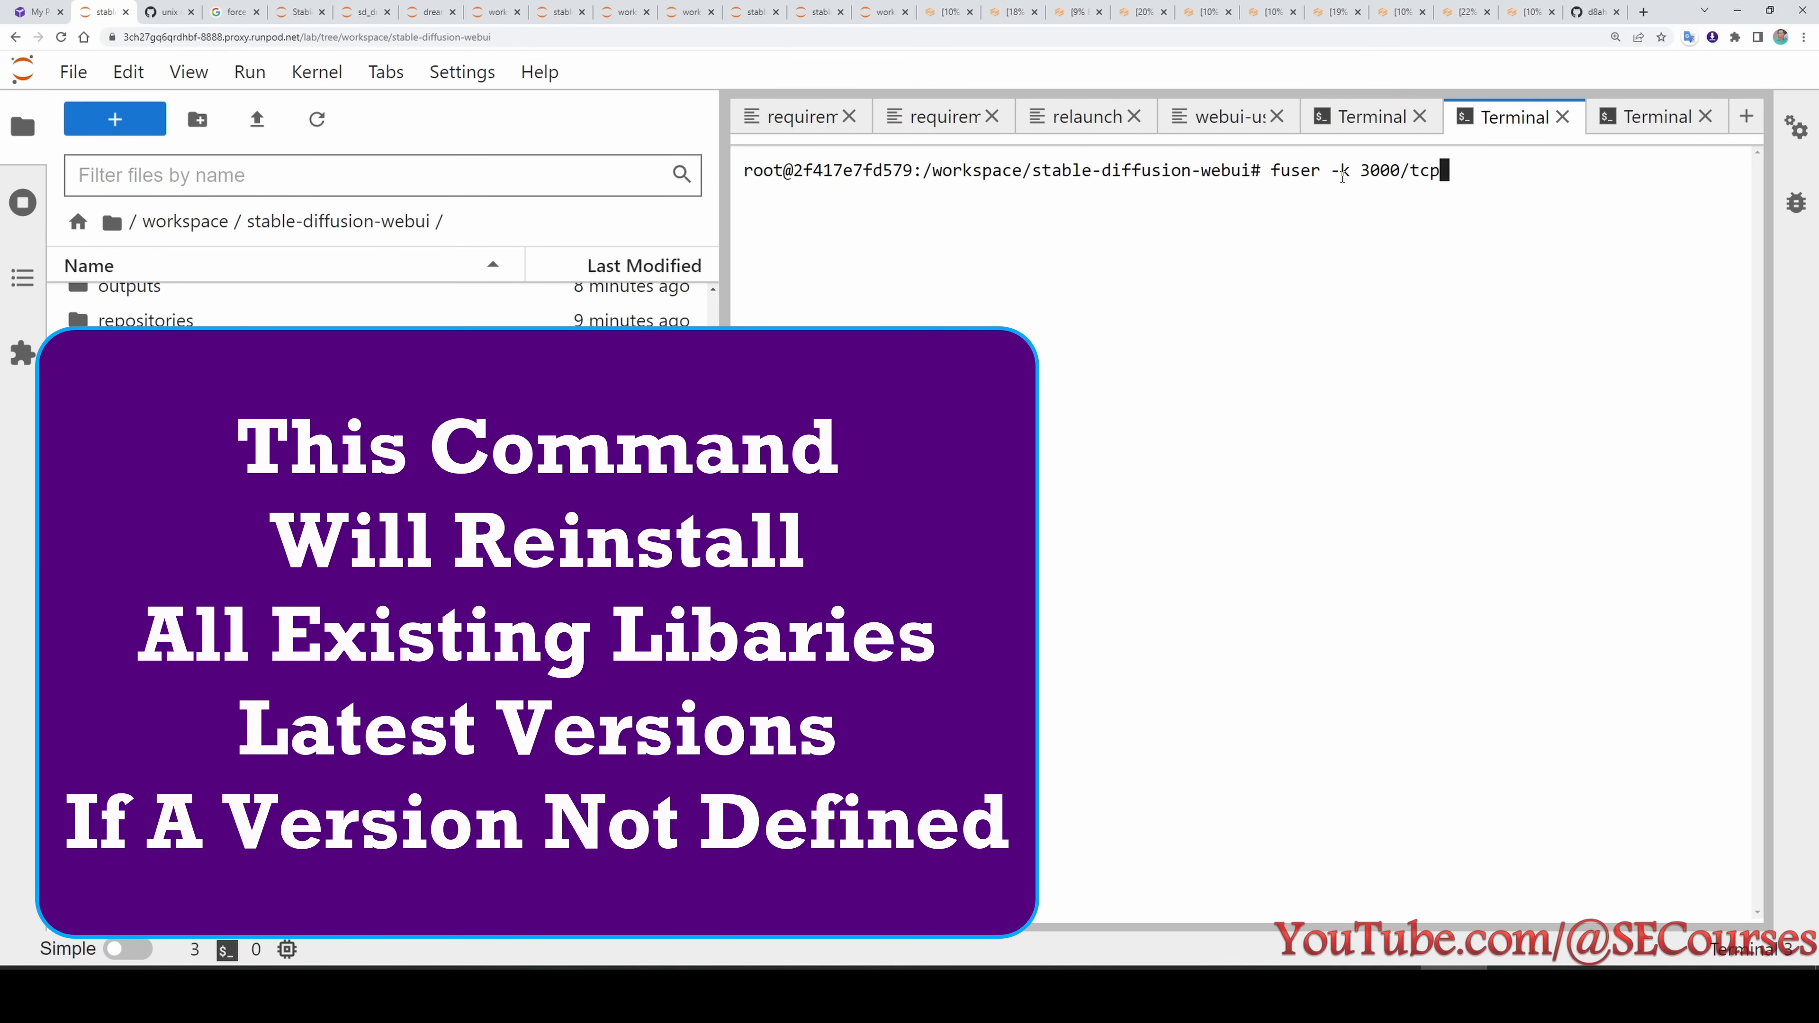
{"action": "left_click_drag", "start_coordinate": [1363, 170], "coordinate": [1399, 170]}
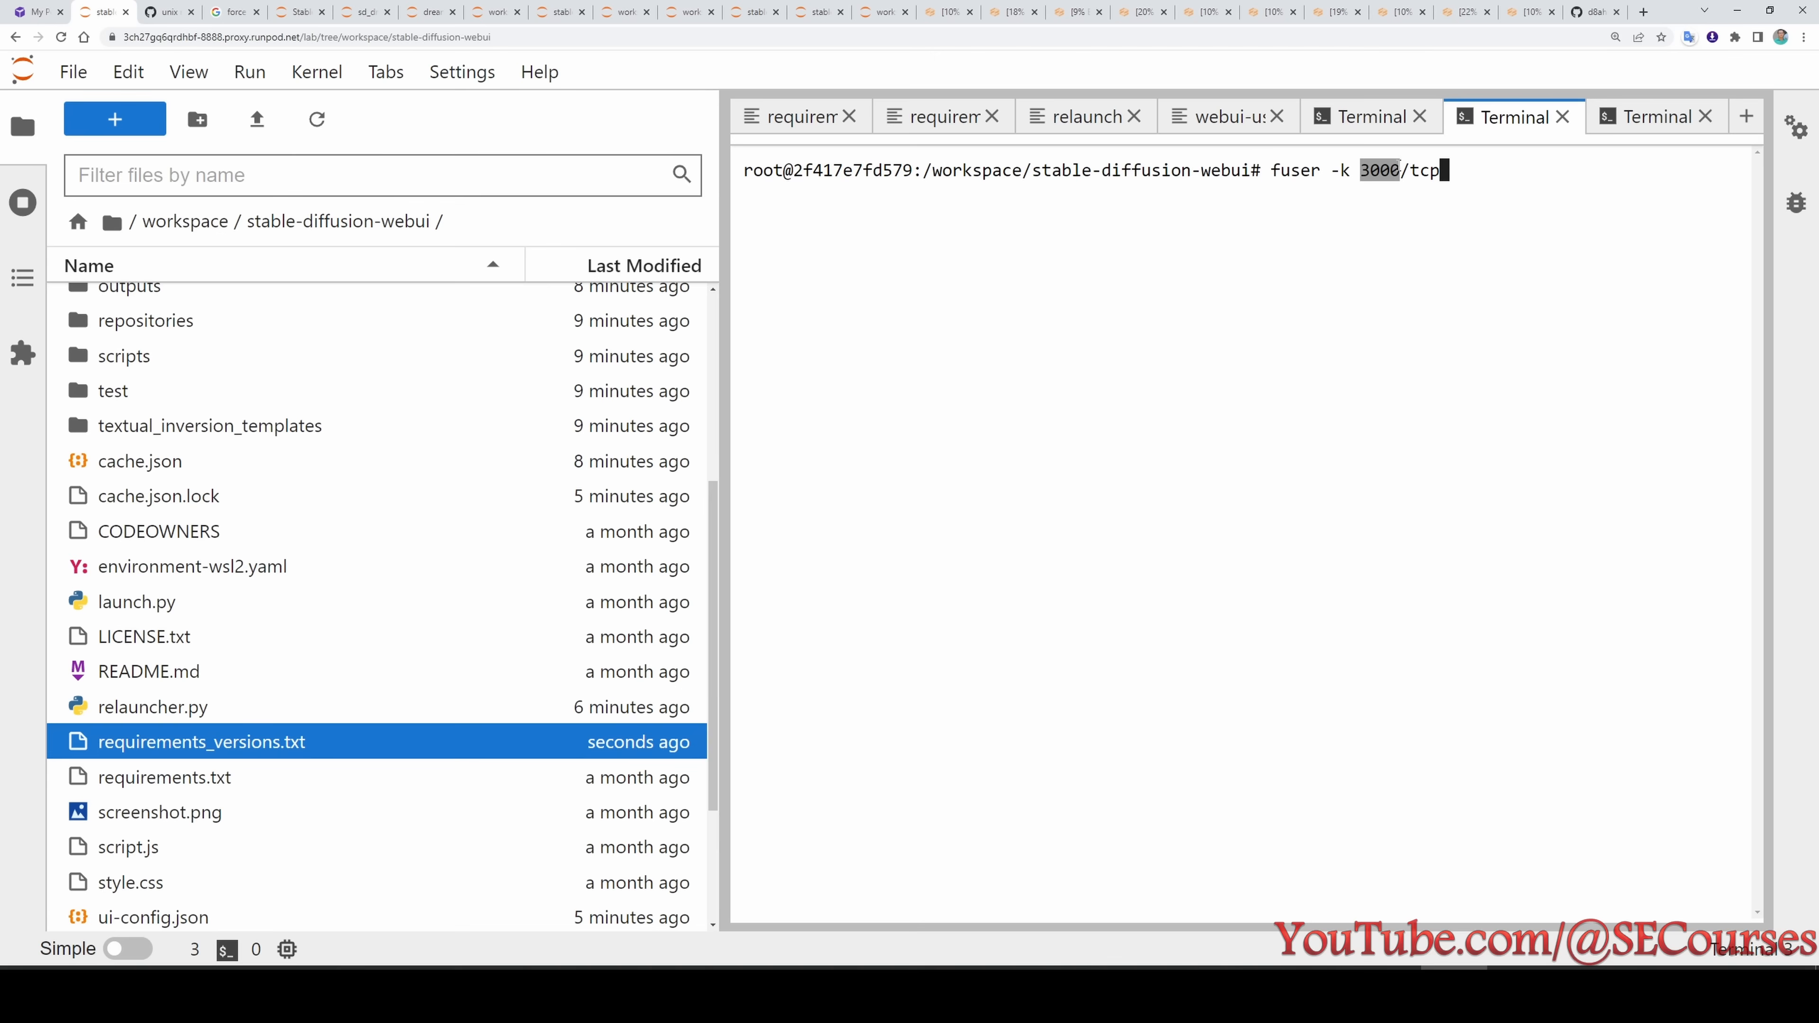
{"action": "left_click", "coordinate": [1459, 186]}
{"action": "key", "text": "Return"}
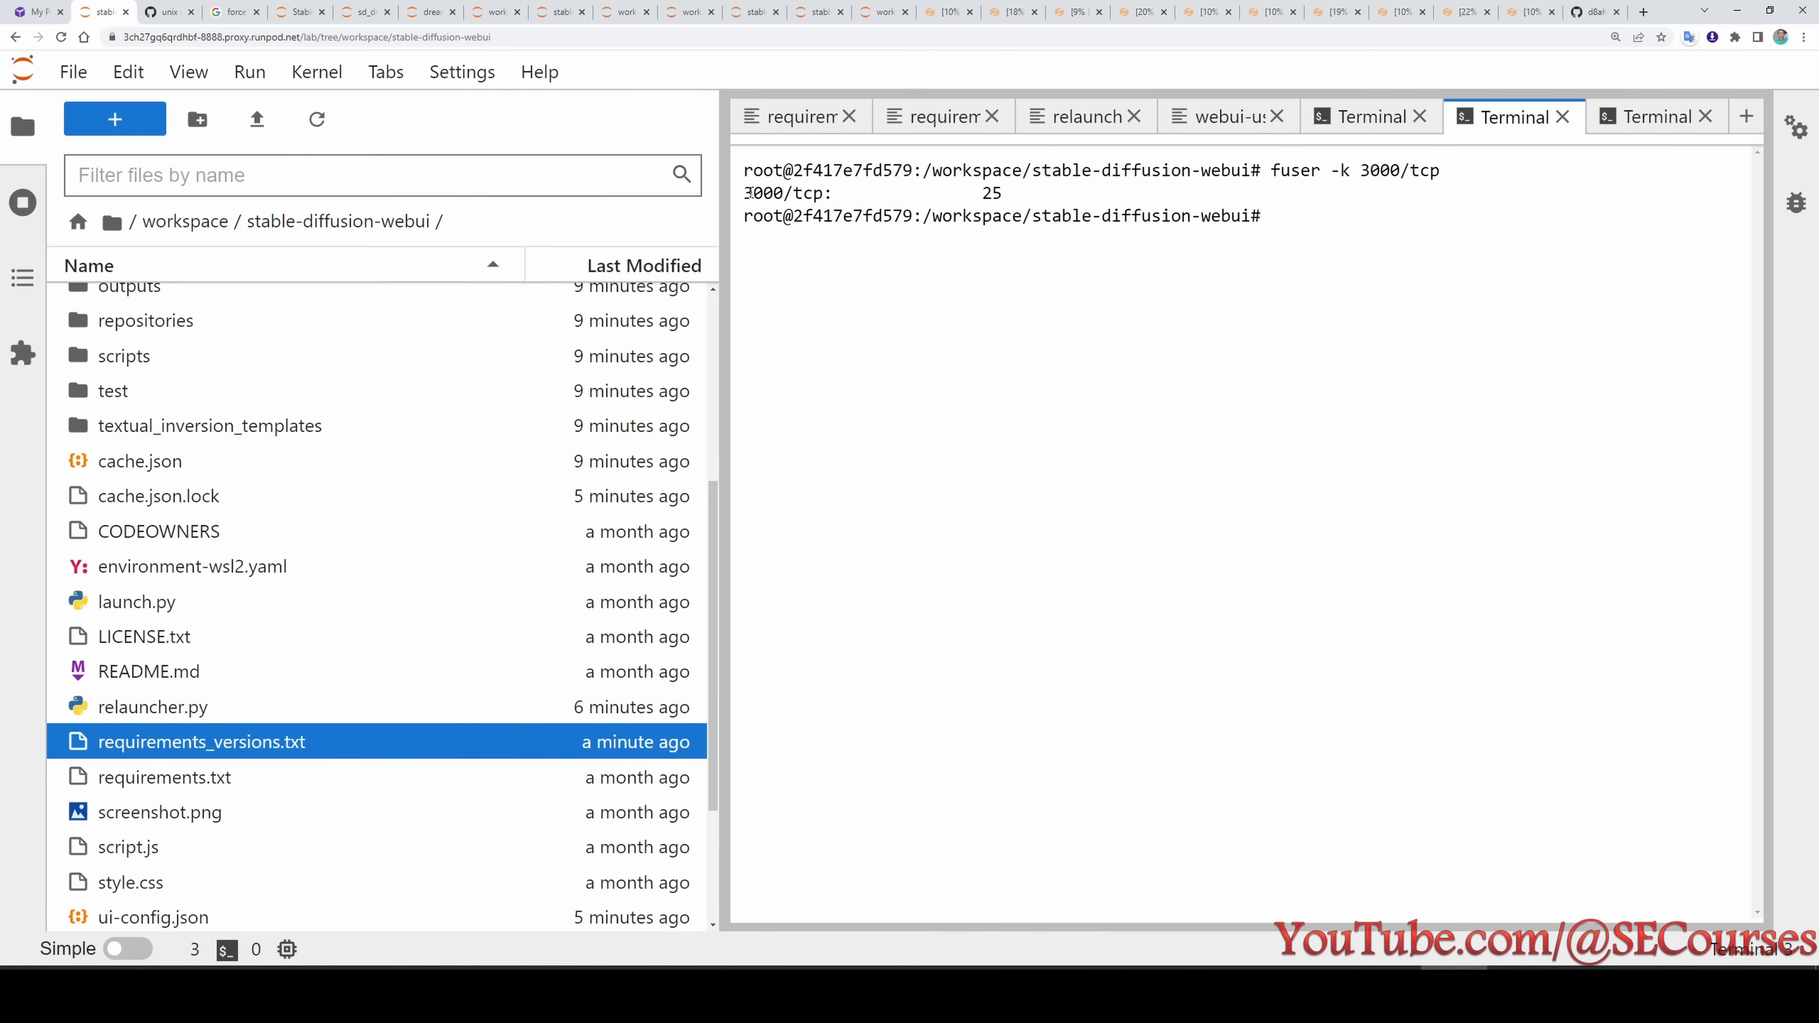
{"action": "left_click_drag", "start_coordinate": [748, 192], "coordinate": [1010, 194]}
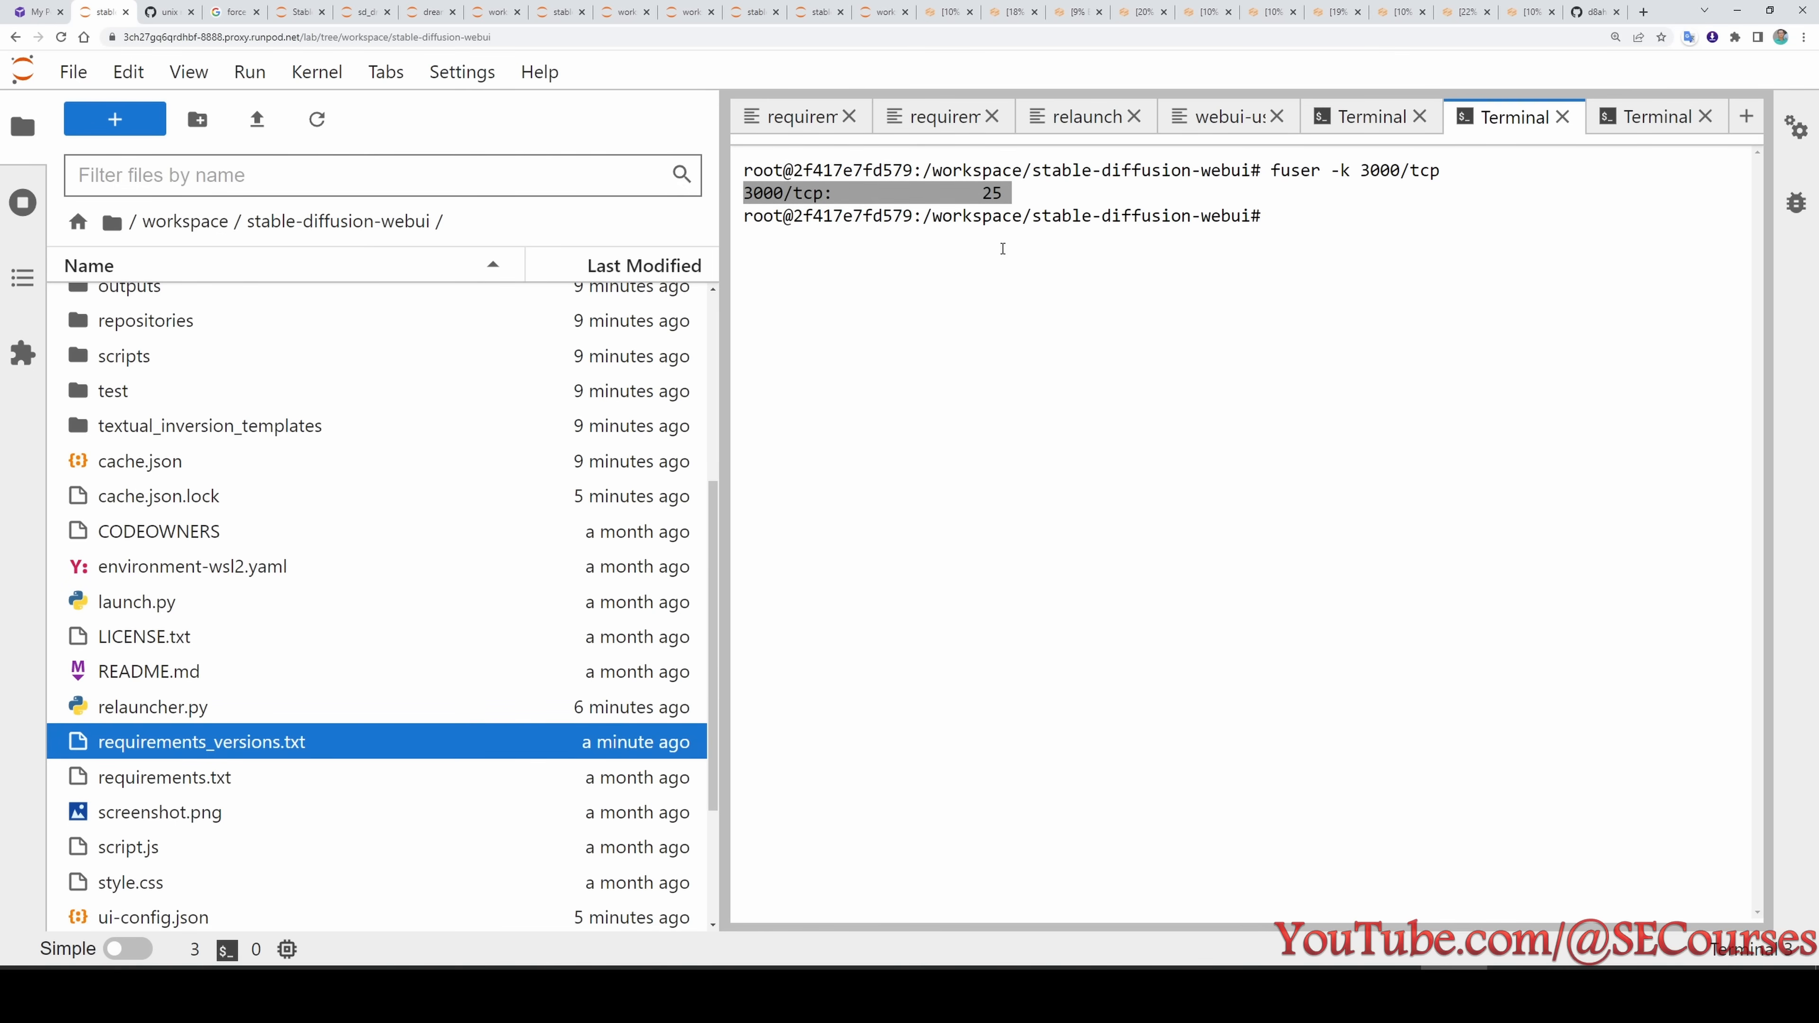
- Enter the command python relauncher.py in the stable-diffusion-webui terminal to relaunch the web UI
{"action": "scroll", "coordinate": [287, 709], "scroll_direction": "down", "scroll_amount": 3}
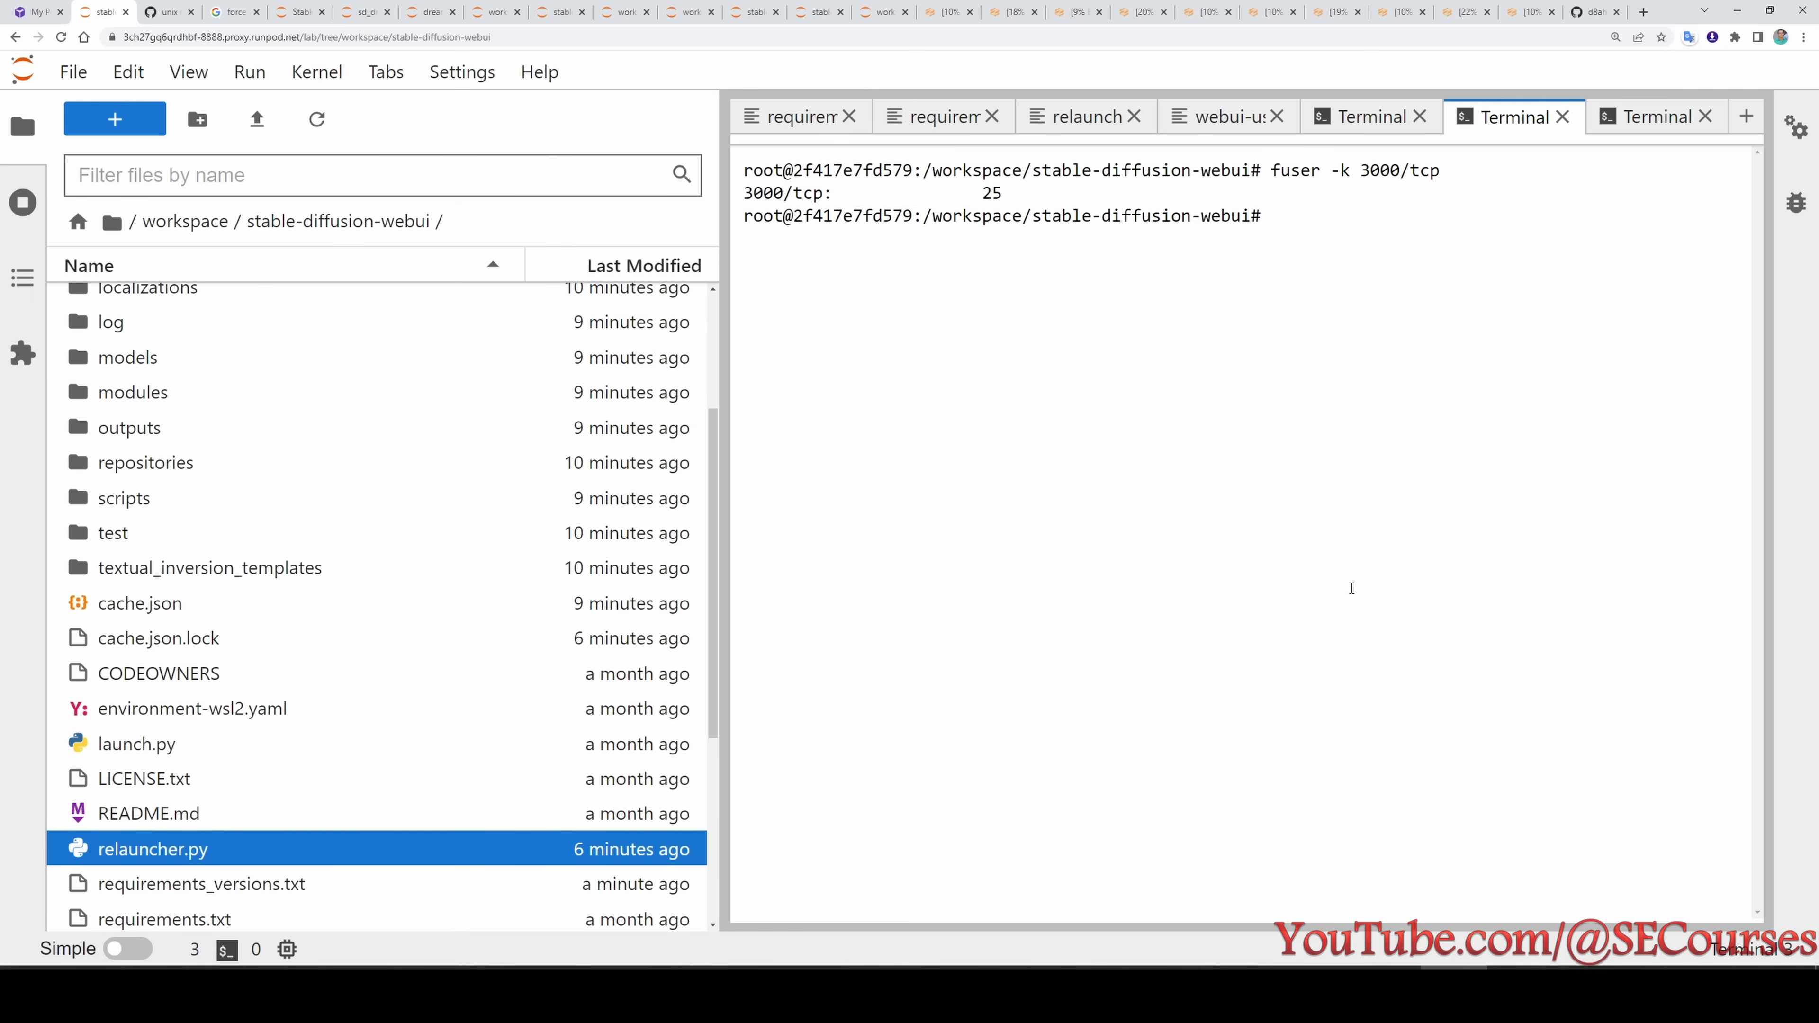
{"action": "type", "text": "python relauncher.py"}
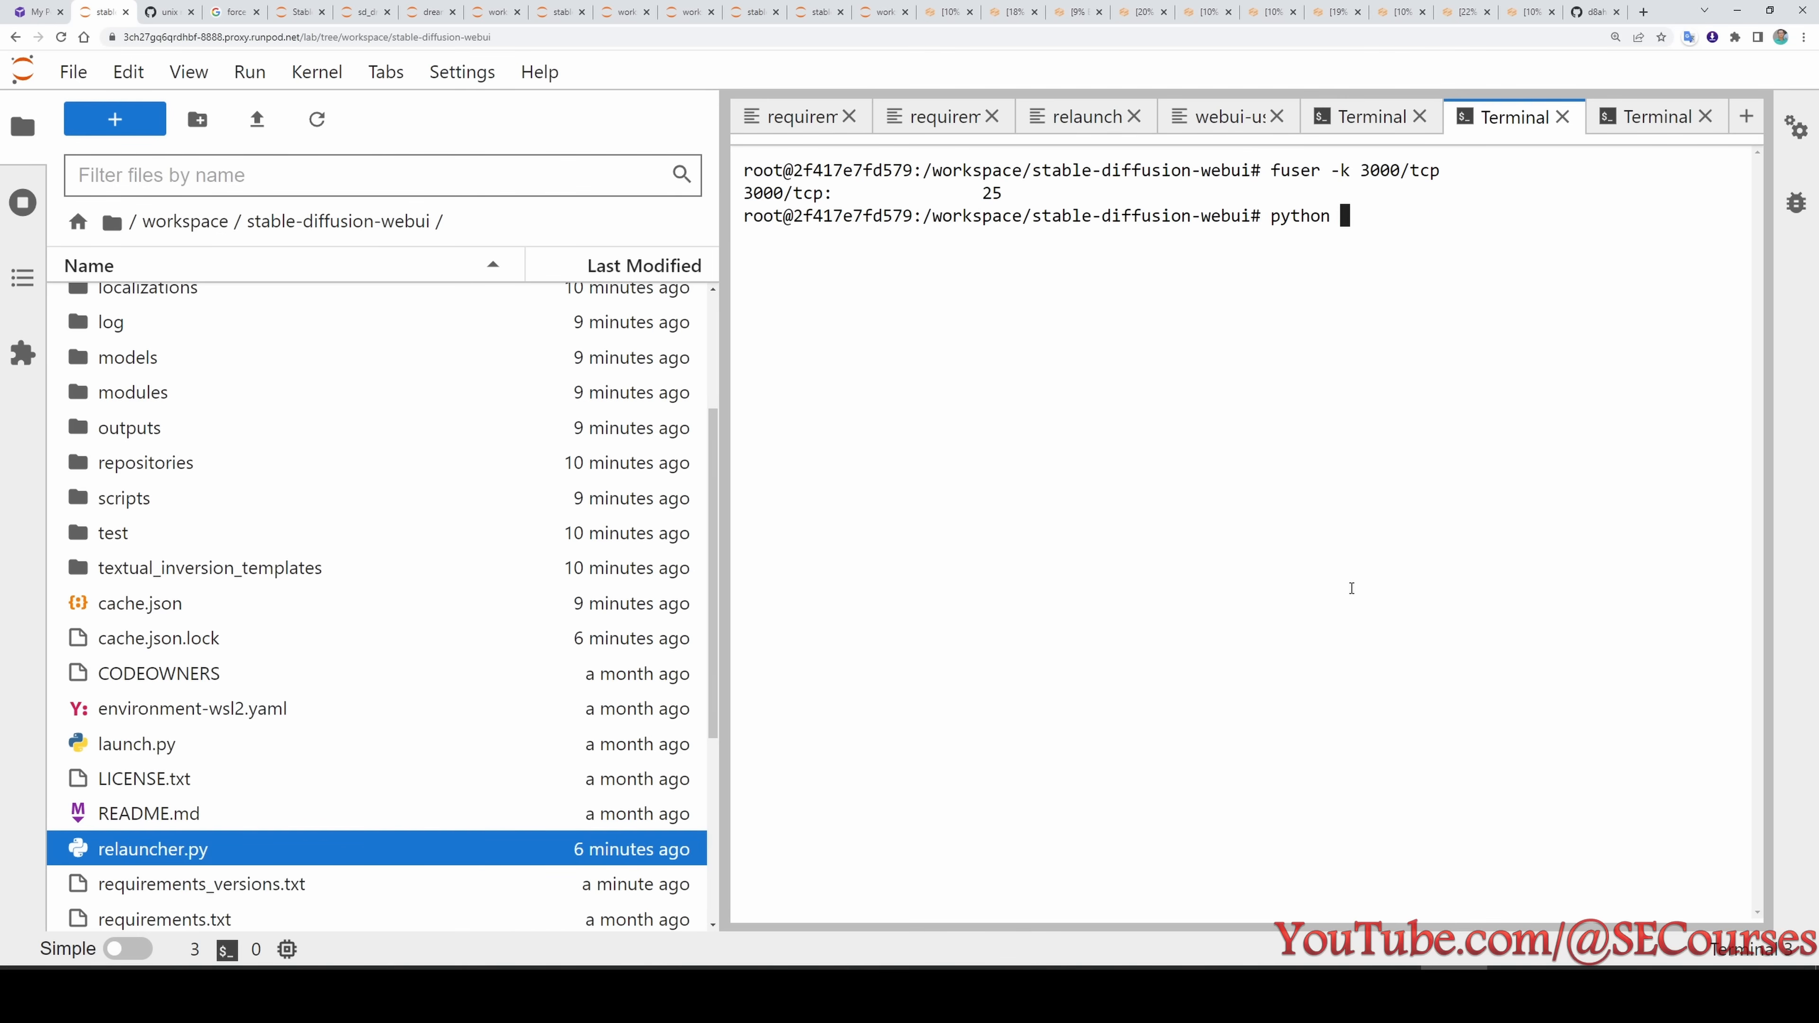
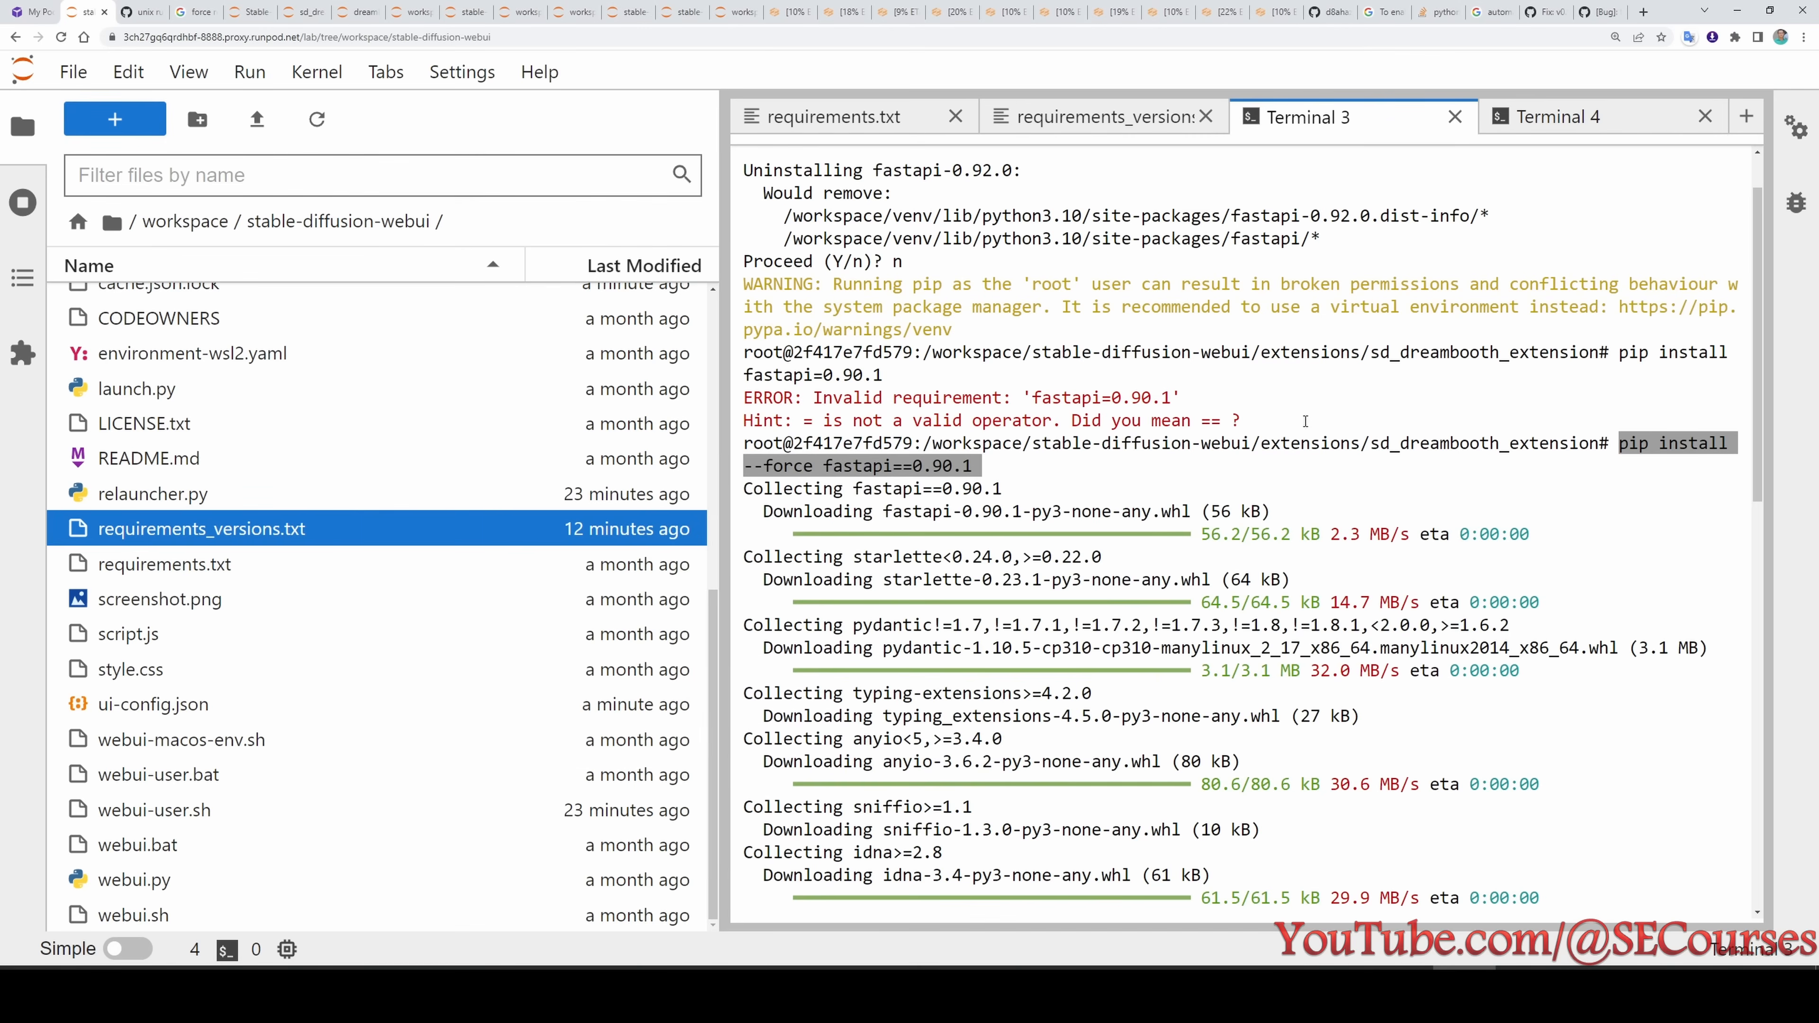
- Review the earlier fastapi uninstall and pip install --force fastapi==0.90.1 commands in the sd_dreambooth_extension terminal
{"action": "scroll", "coordinate": [1158, 580], "scroll_direction": "up", "scroll_amount": 1}
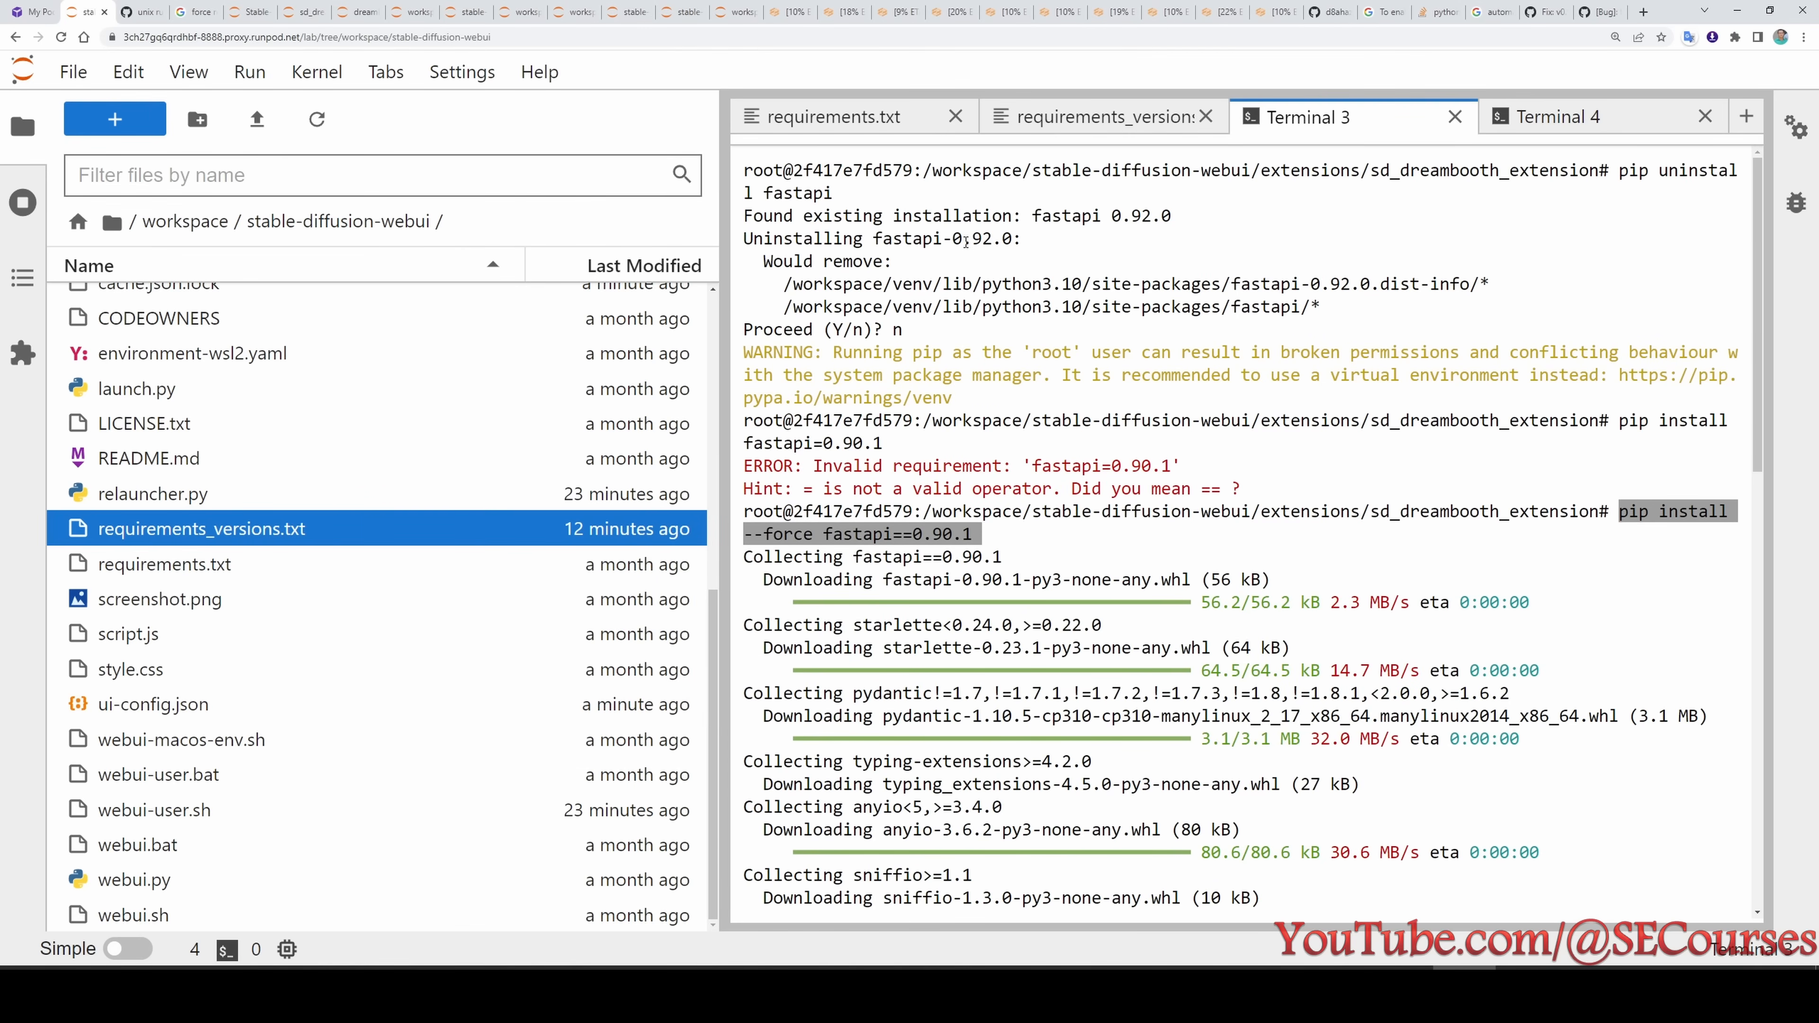
{"action": "left_click_drag", "start_coordinate": [954, 242], "coordinate": [1012, 242]}
{"action": "left_click", "coordinate": [989, 261]}
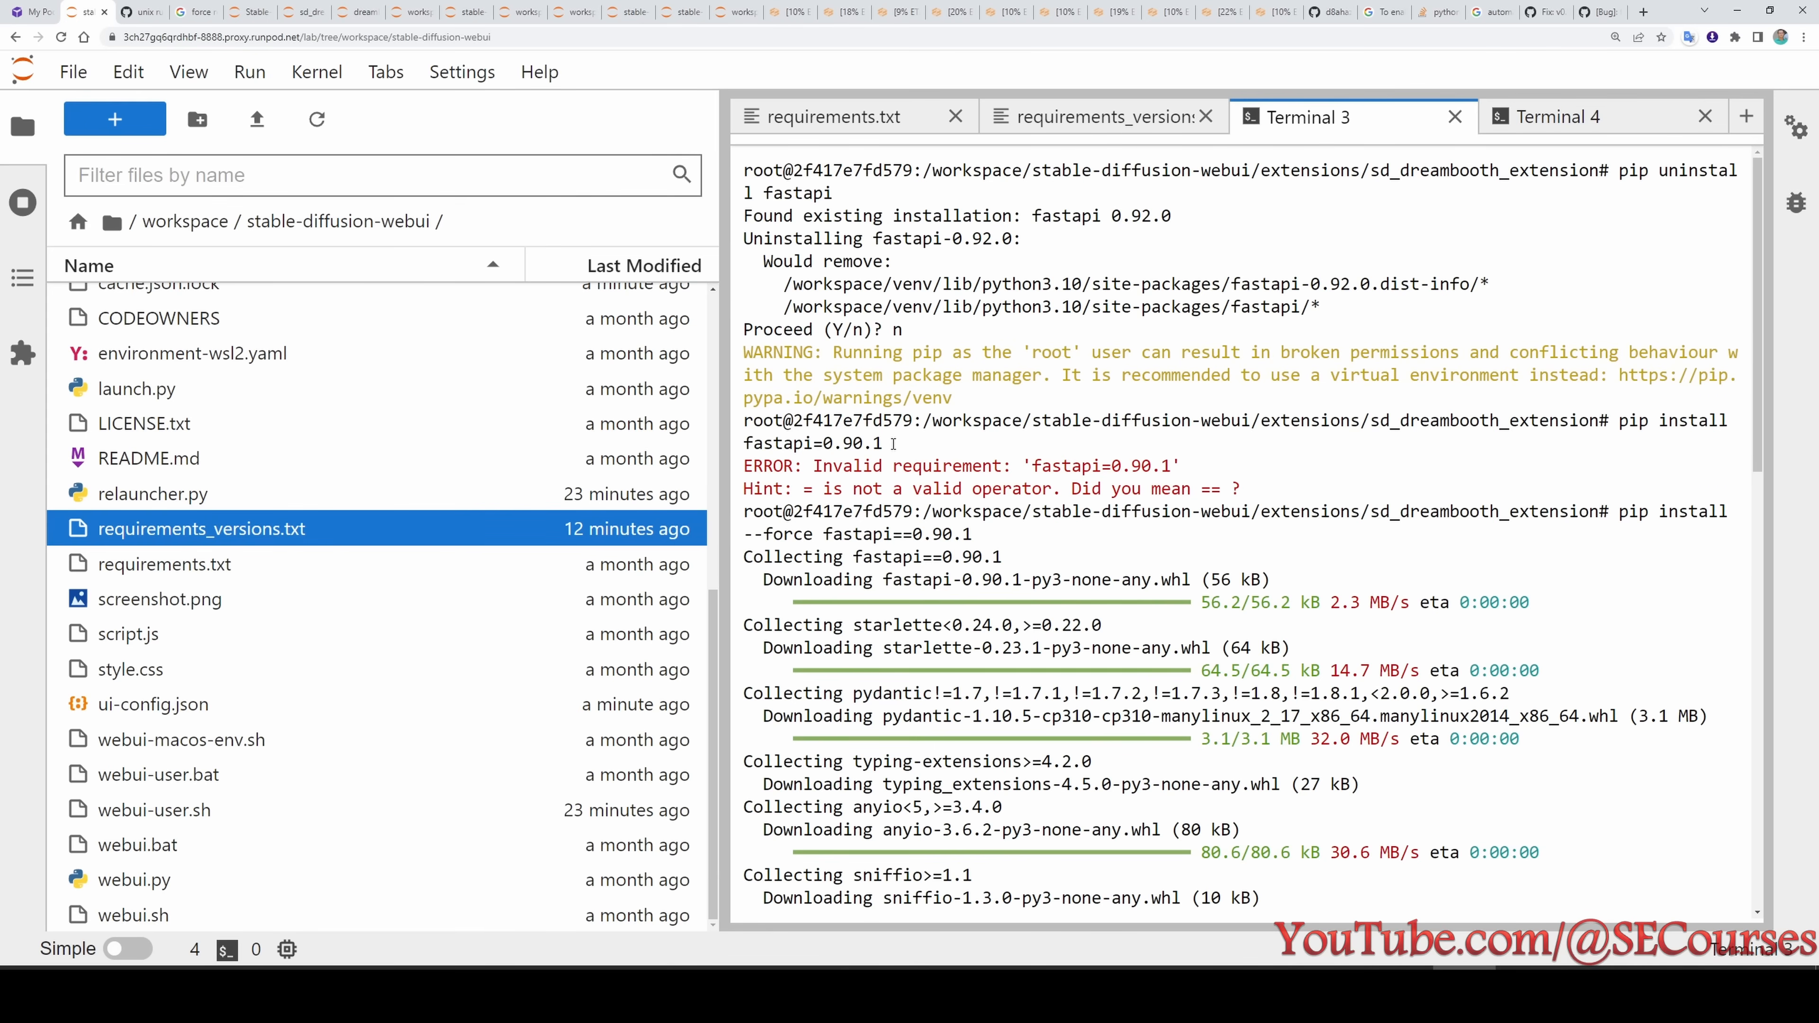
{"action": "key", "text": "alt+Tab"}
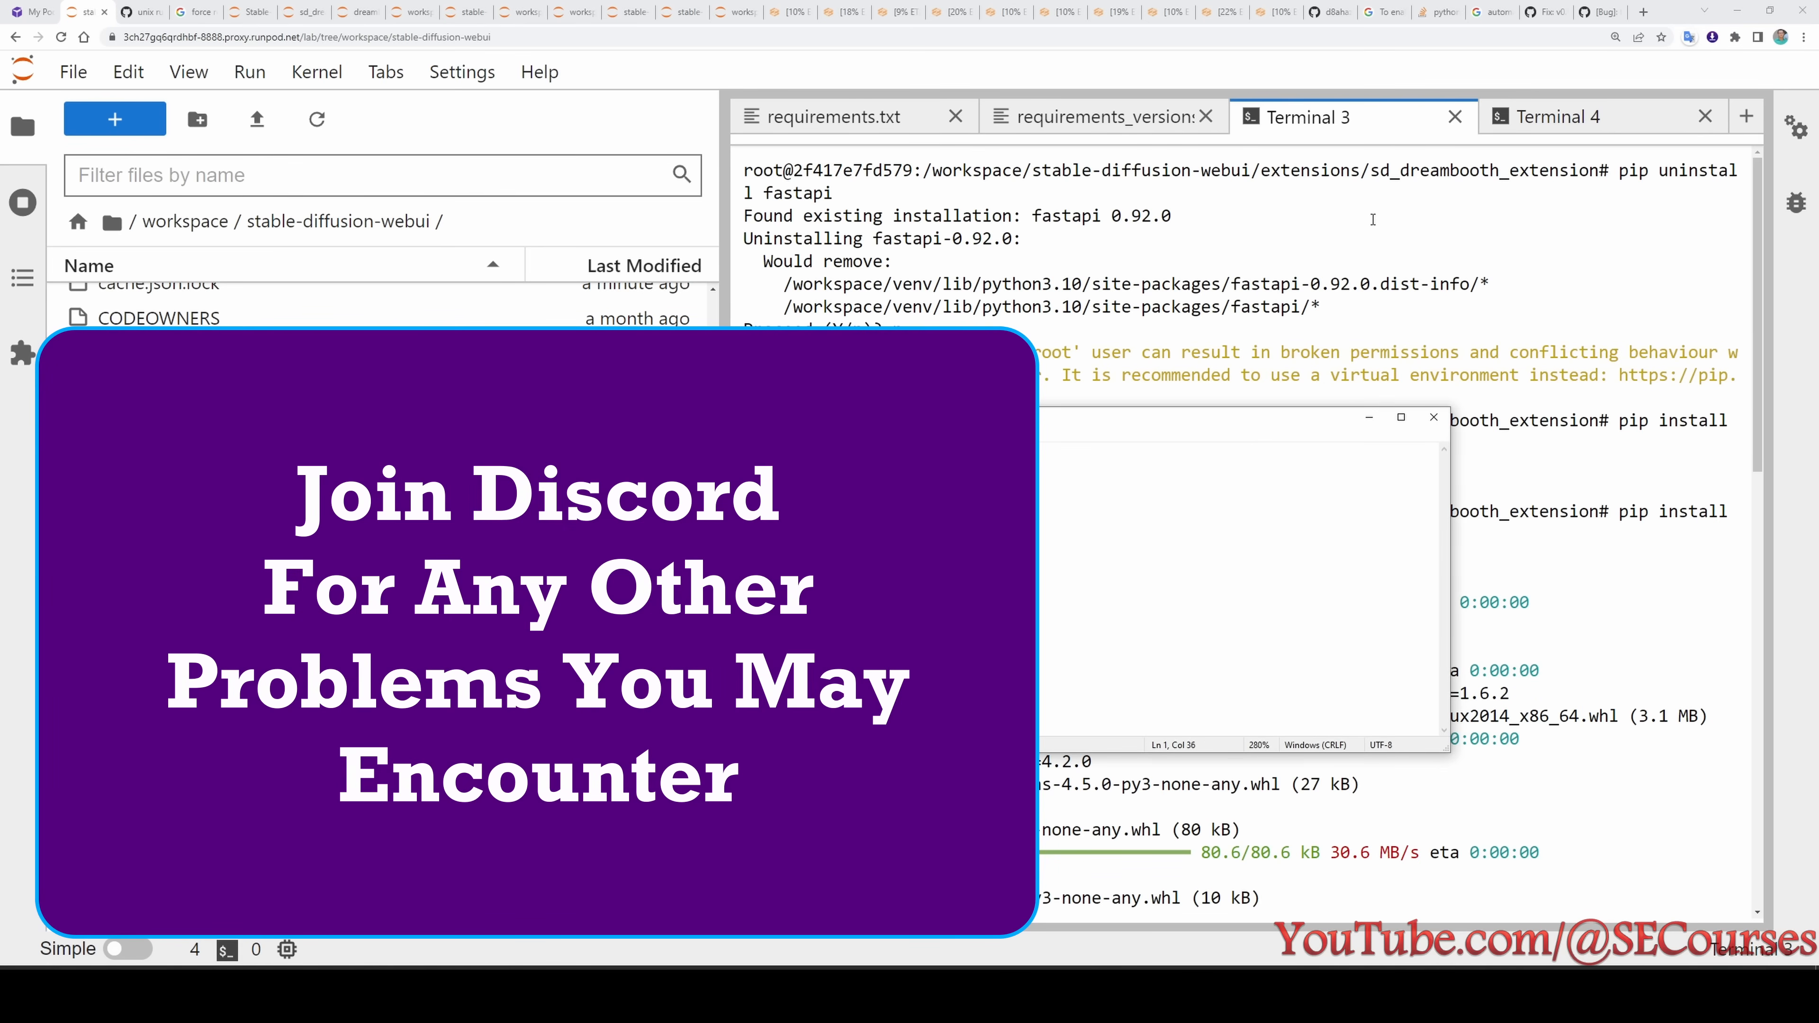
- Copy the public Gradio share link from the relaunch terminal and open it in a new browser tab
{"action": "left_click", "coordinate": [1557, 117]}
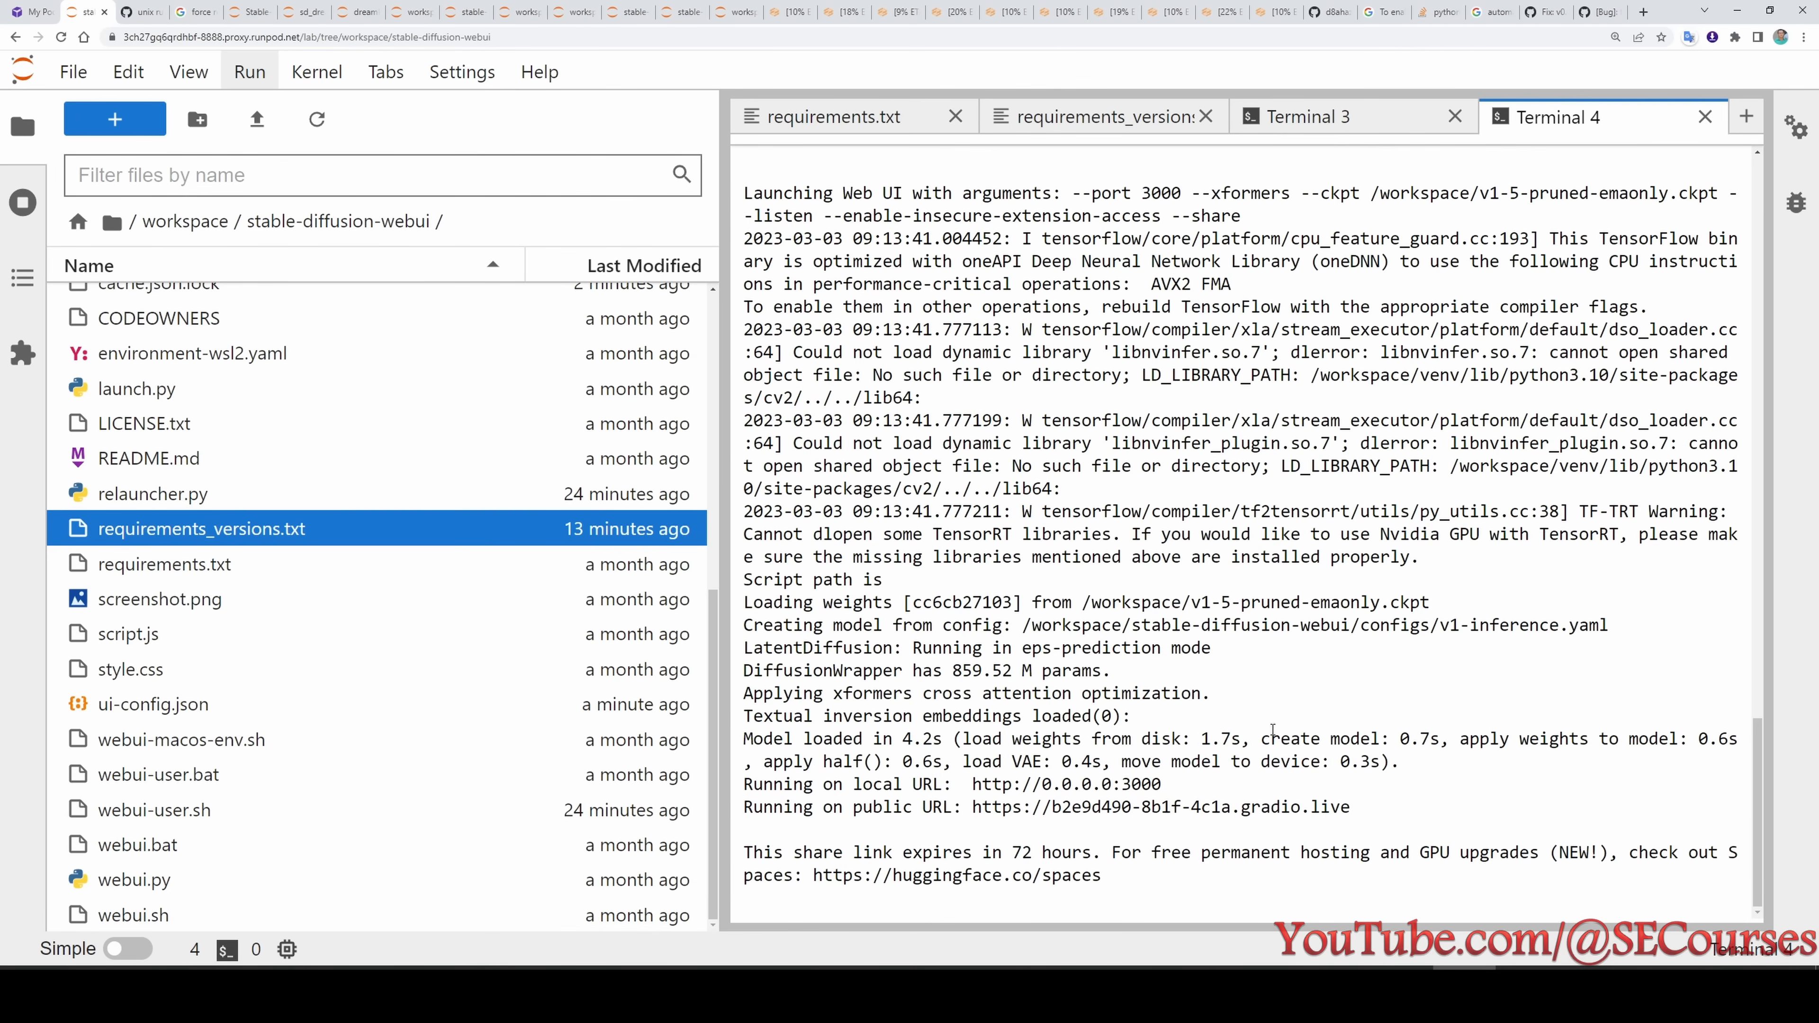
{"action": "left_click_drag", "start_coordinate": [1351, 807], "coordinate": [976, 814]}
{"action": "key", "text": "ctrl+c"}
{"action": "key", "text": "ctrl+t"}
{"action": "key", "text": "ctrl+v"}
{"action": "key", "text": "Return"}
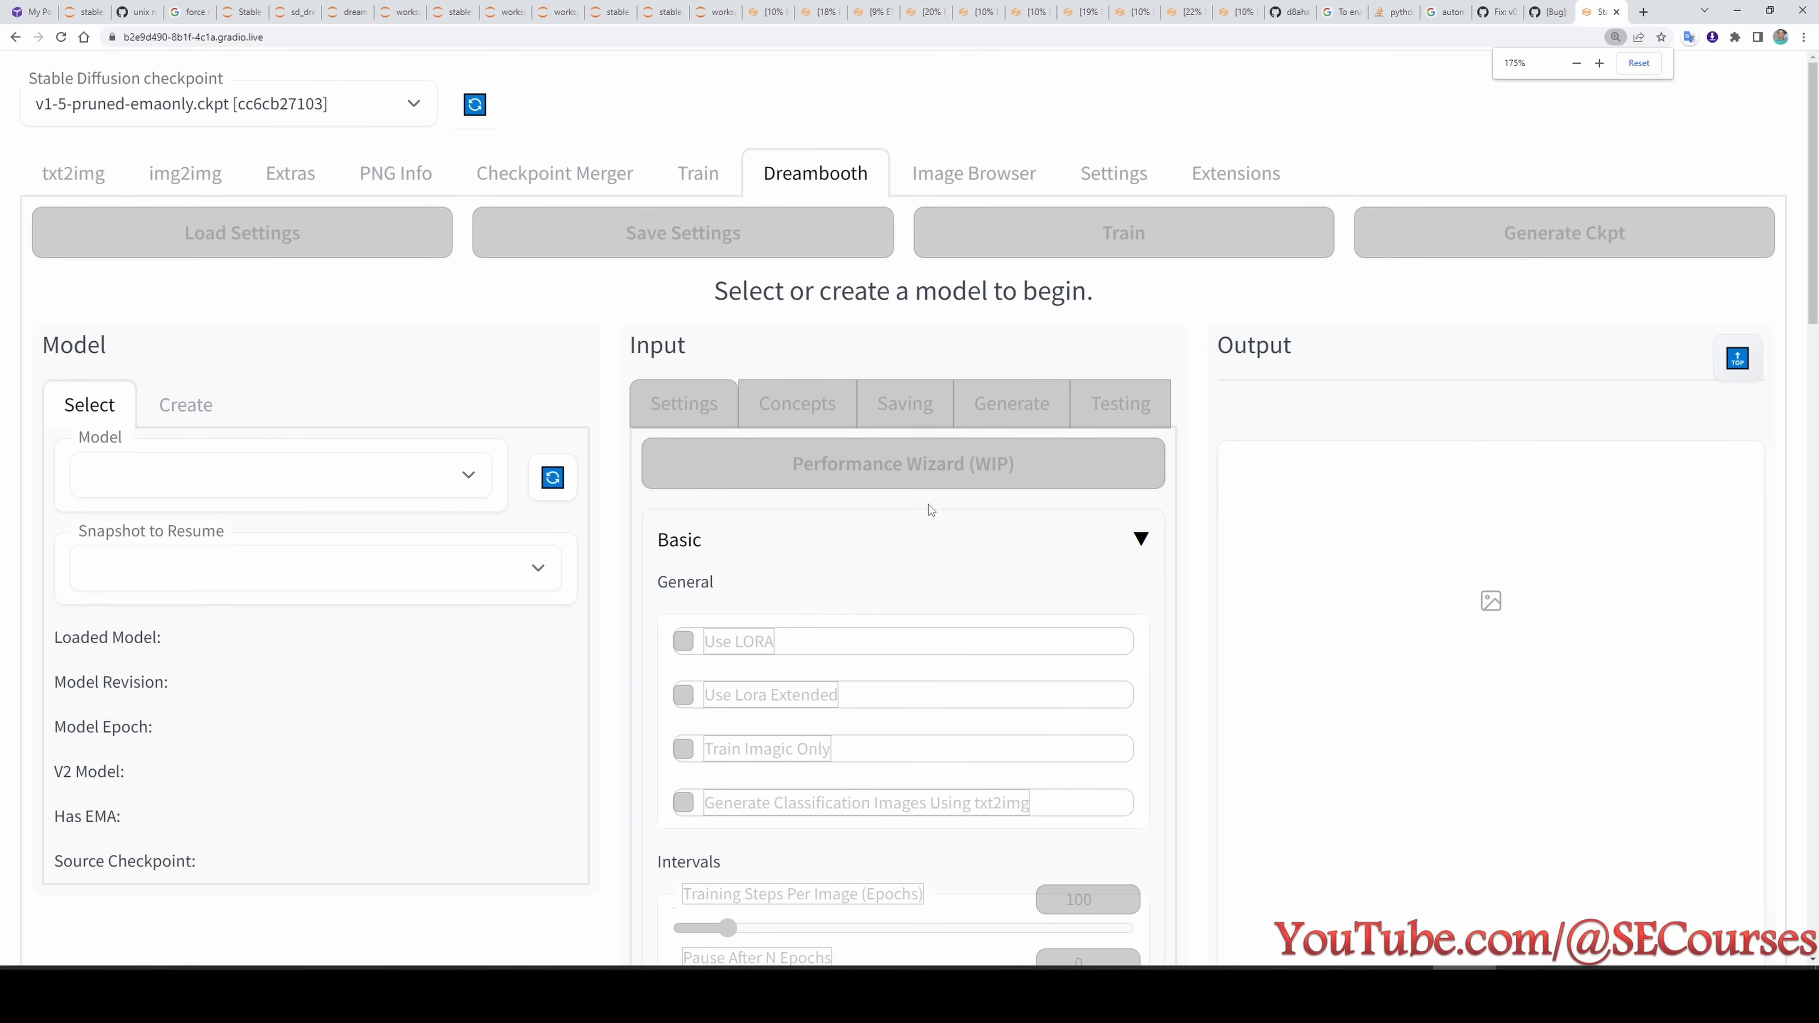
{"action": "key", "text": "ctrl+minus"}
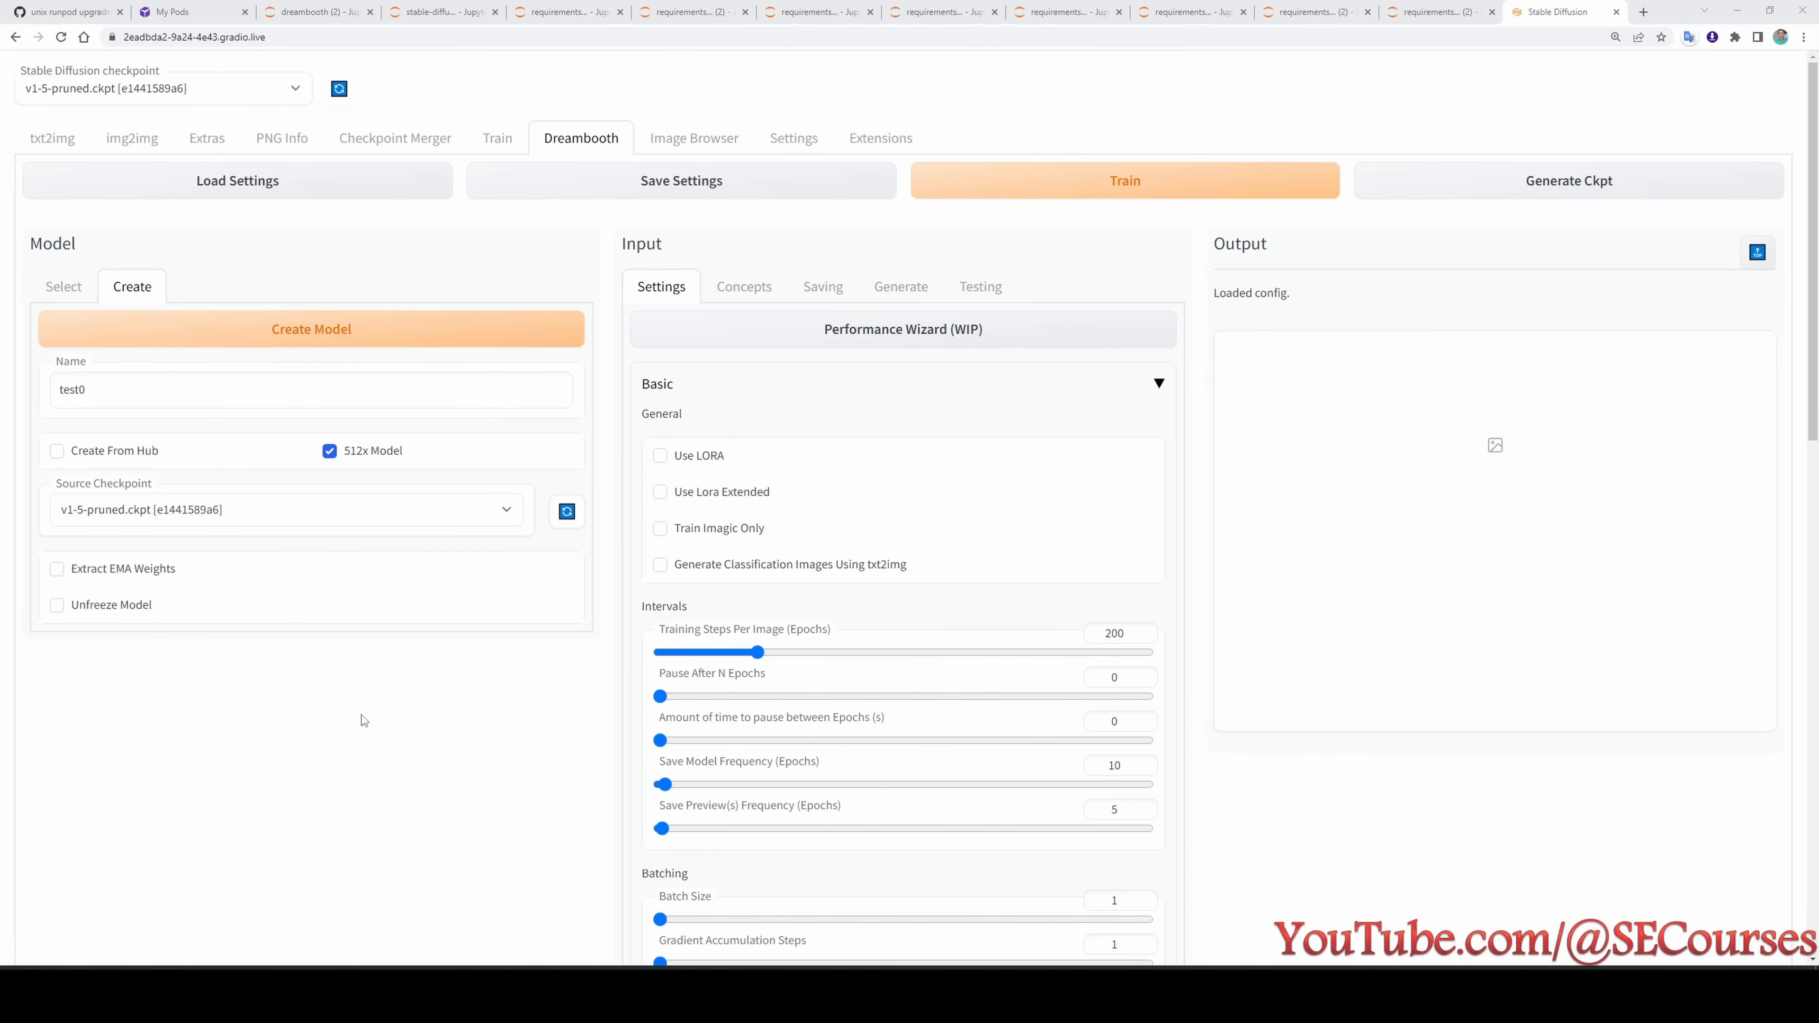
- Create the DreamBooth model test0 as a 512x model from the v1-5-pruned.ckpt source checkpoint
{"action": "left_click", "coordinate": [378, 324]}
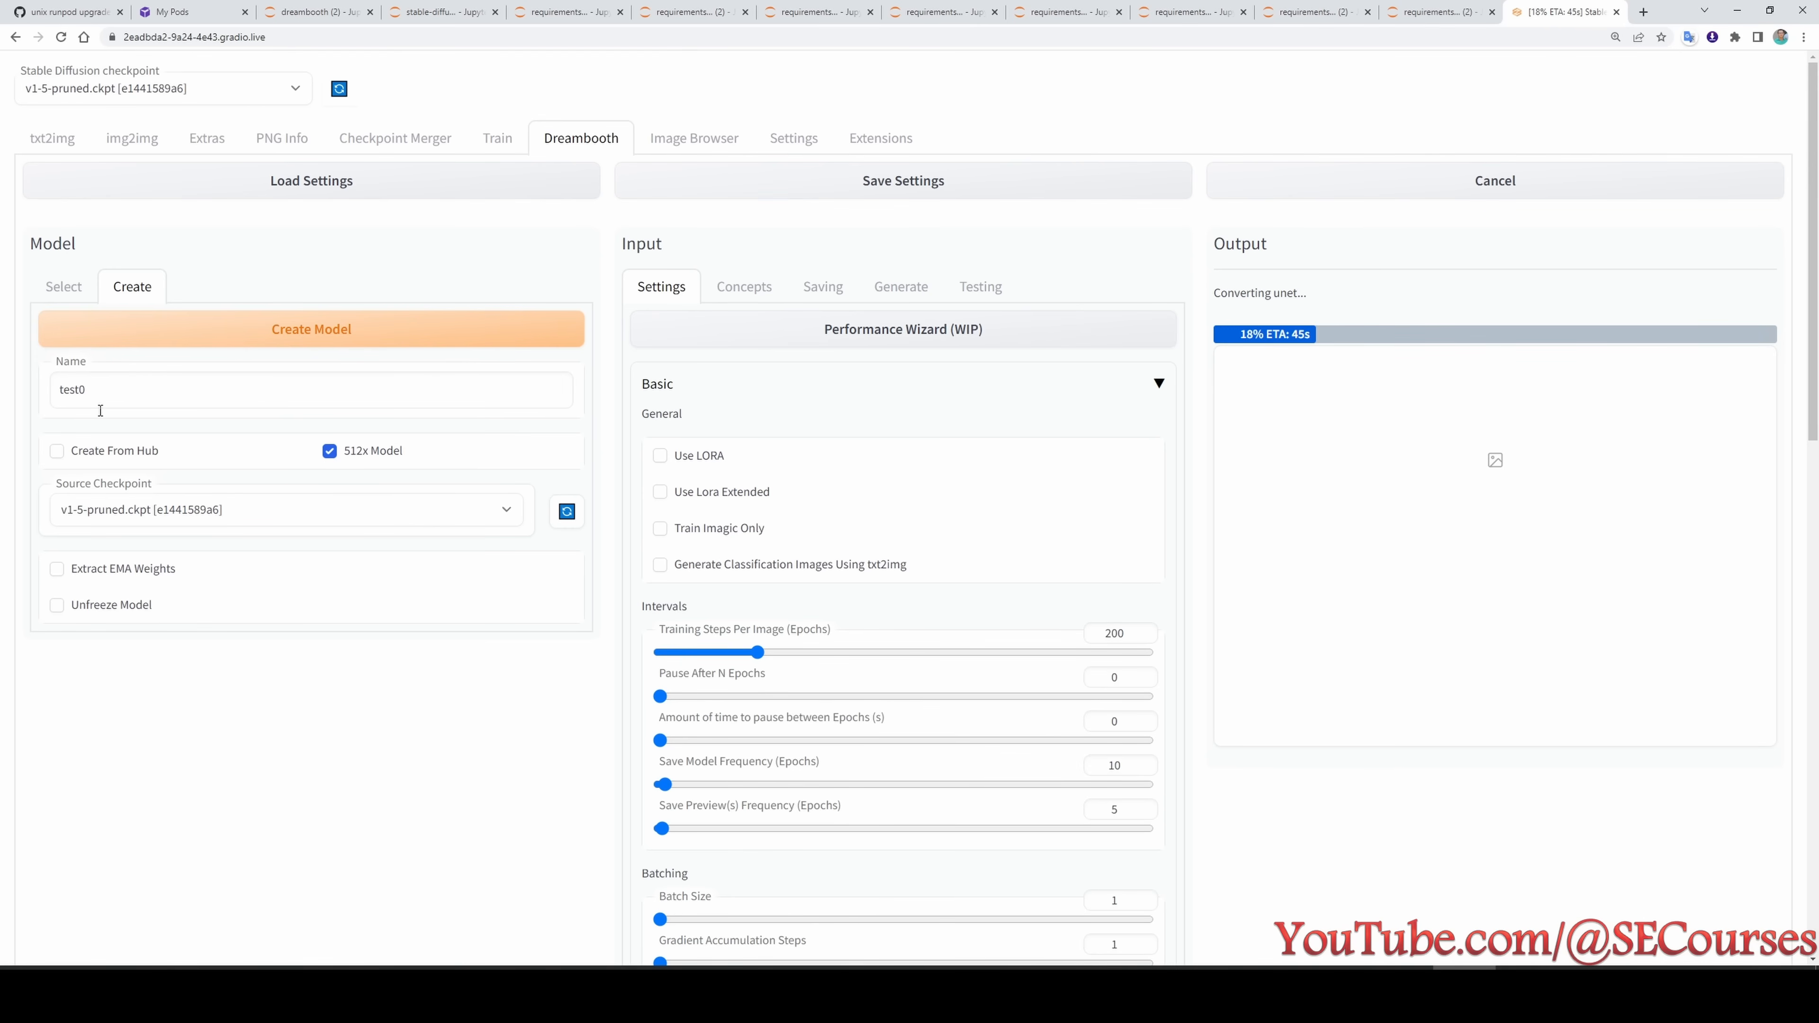
{"action": "left_click", "coordinate": [337, 996]}
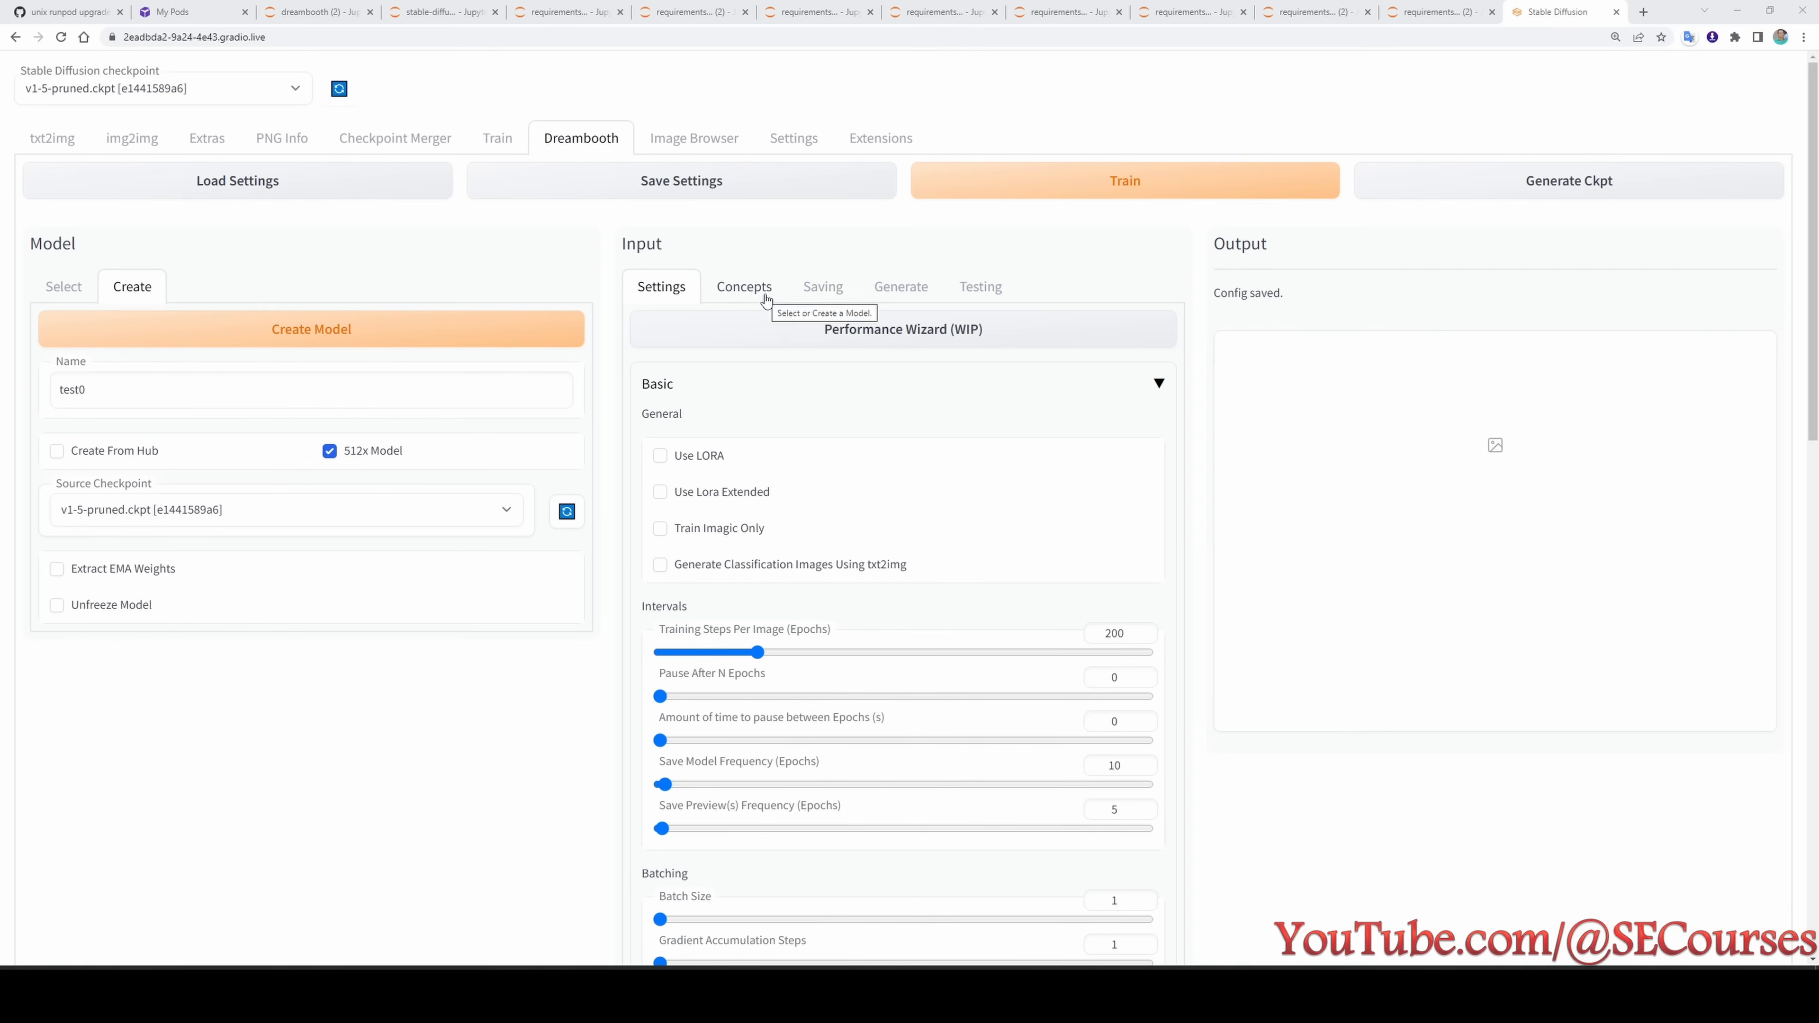
- Examine the Basic training settings for the new model, covering the Intervals and Batching values
{"action": "scroll", "coordinate": [1282, 629], "scroll_direction": "down", "scroll_amount": 2}
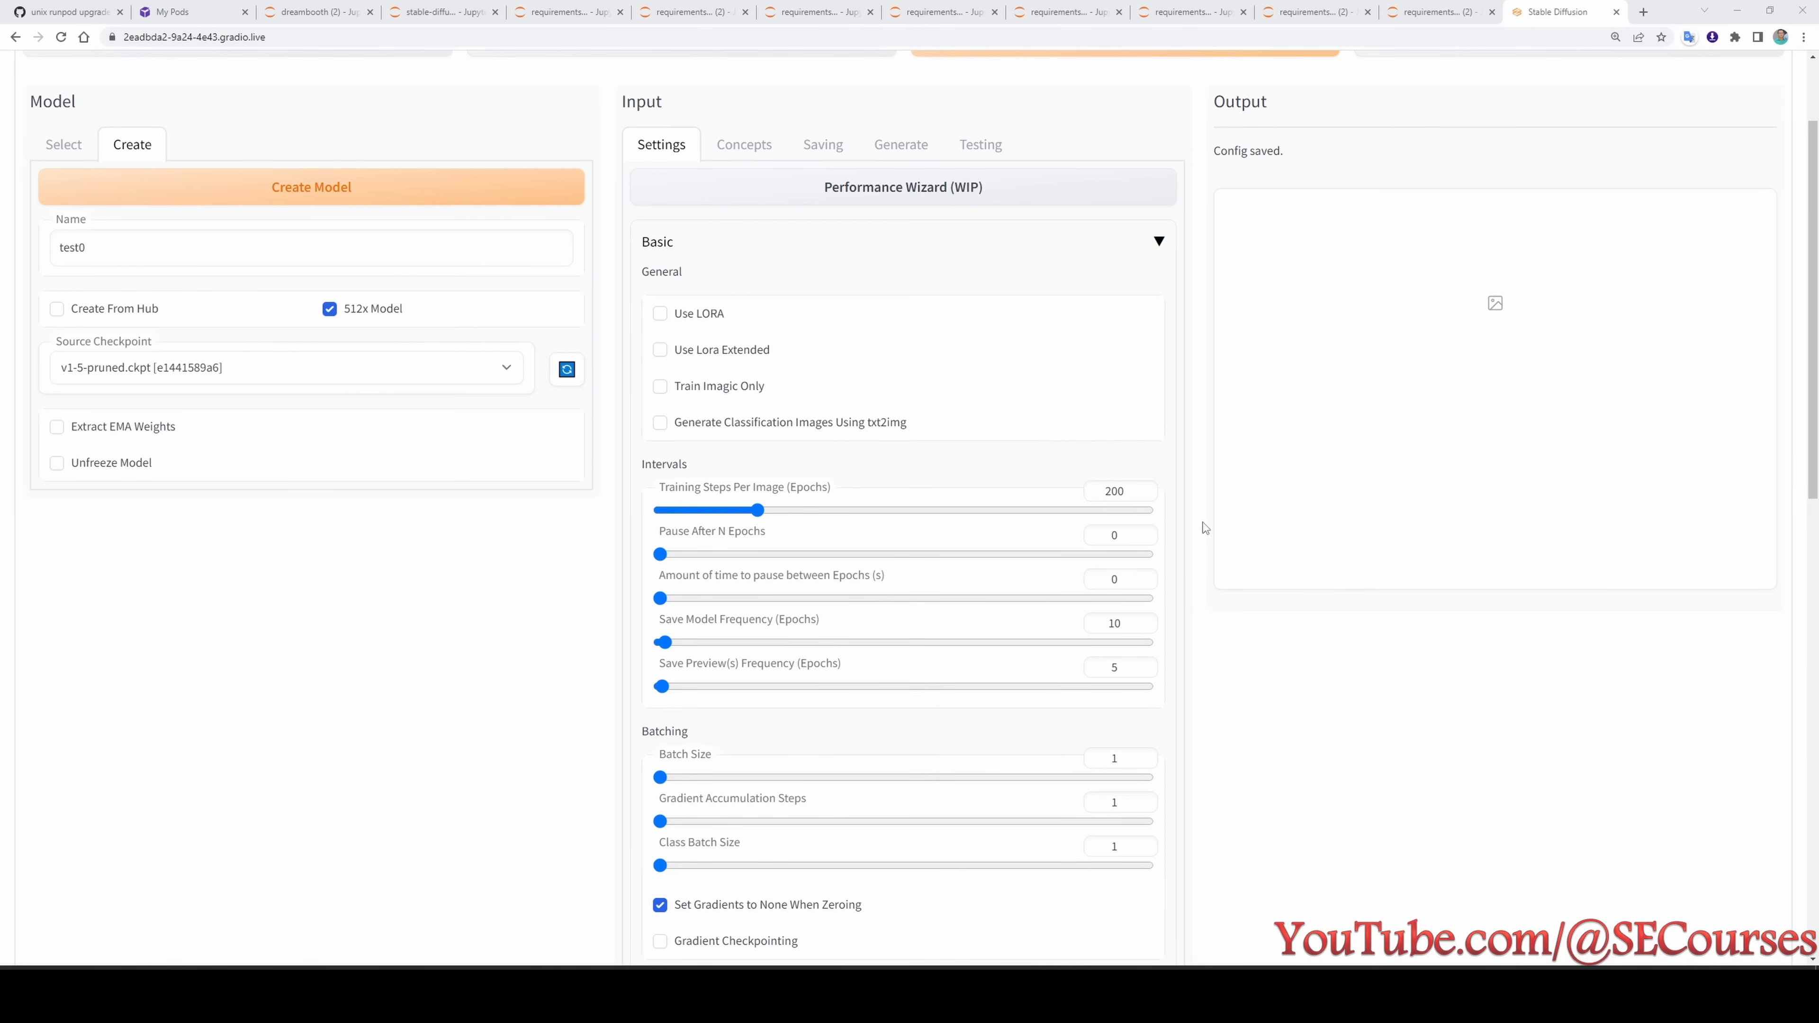
{"action": "scroll", "coordinate": [773, 255], "scroll_direction": "down", "scroll_amount": 1}
{"action": "scroll", "coordinate": [780, 385], "scroll_direction": "down", "scroll_amount": 1}
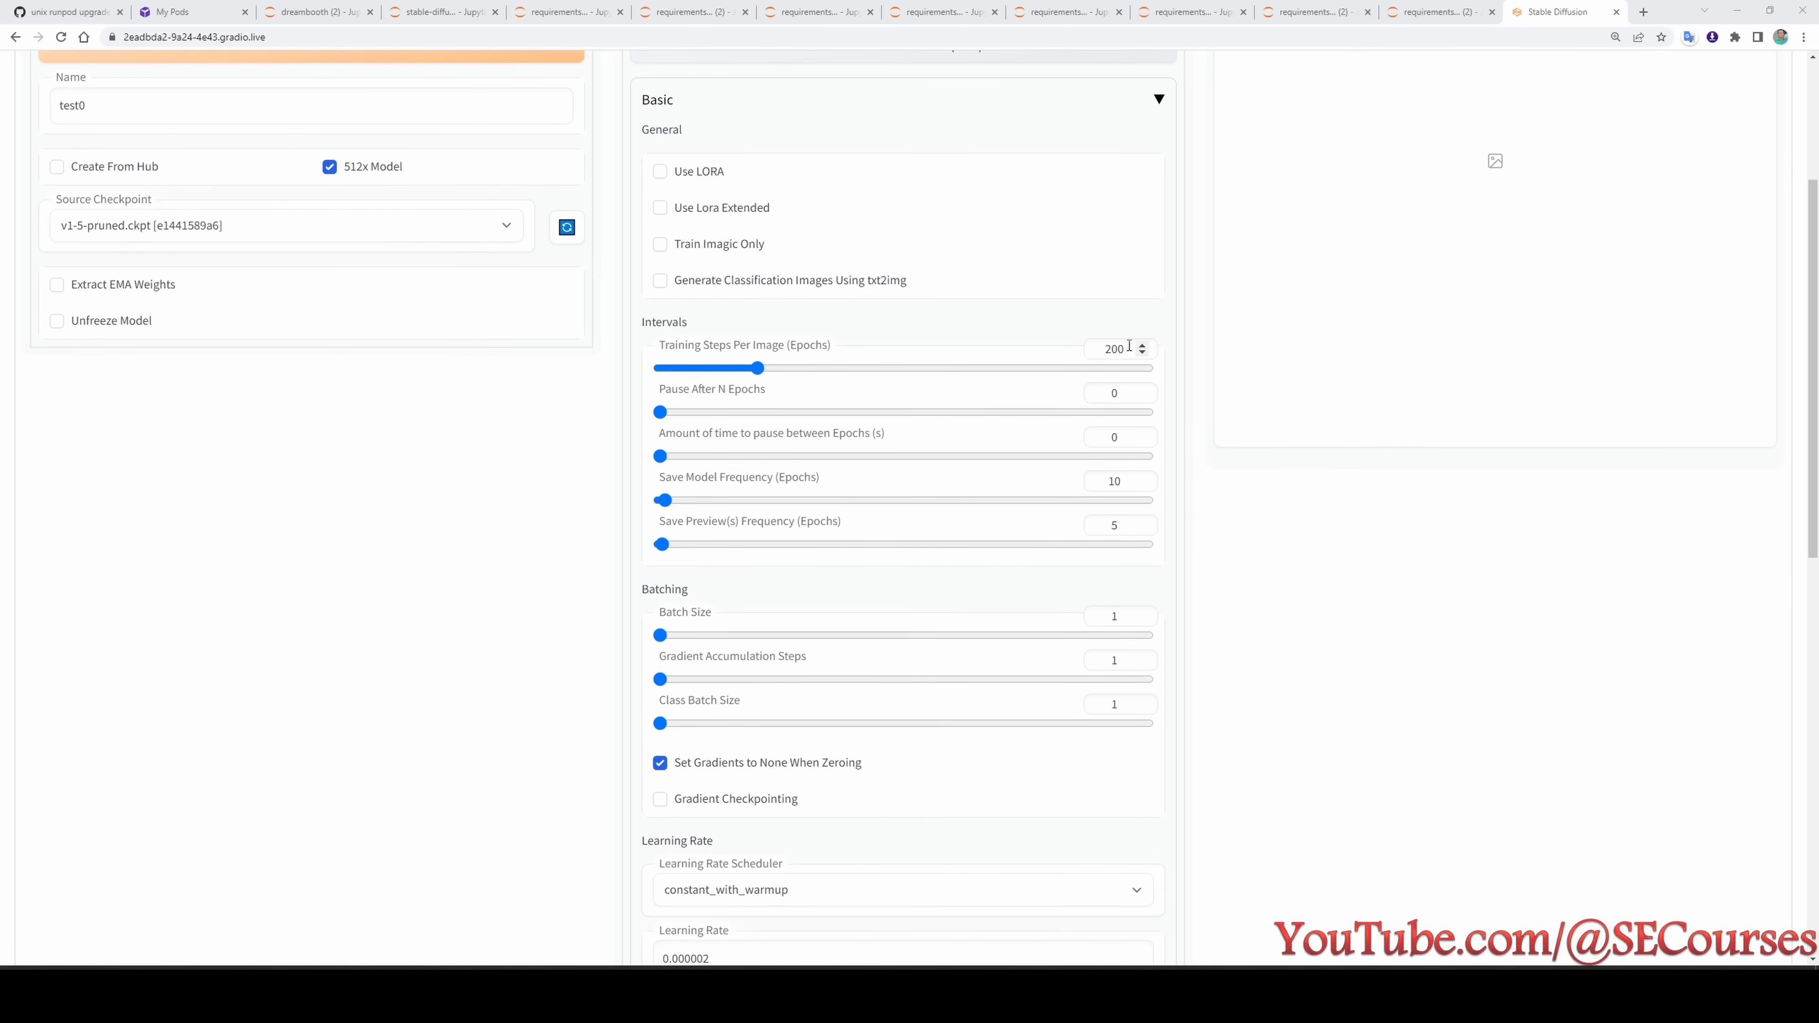
{"action": "scroll", "coordinate": [1129, 346], "scroll_direction": "down", "scroll_amount": 2}
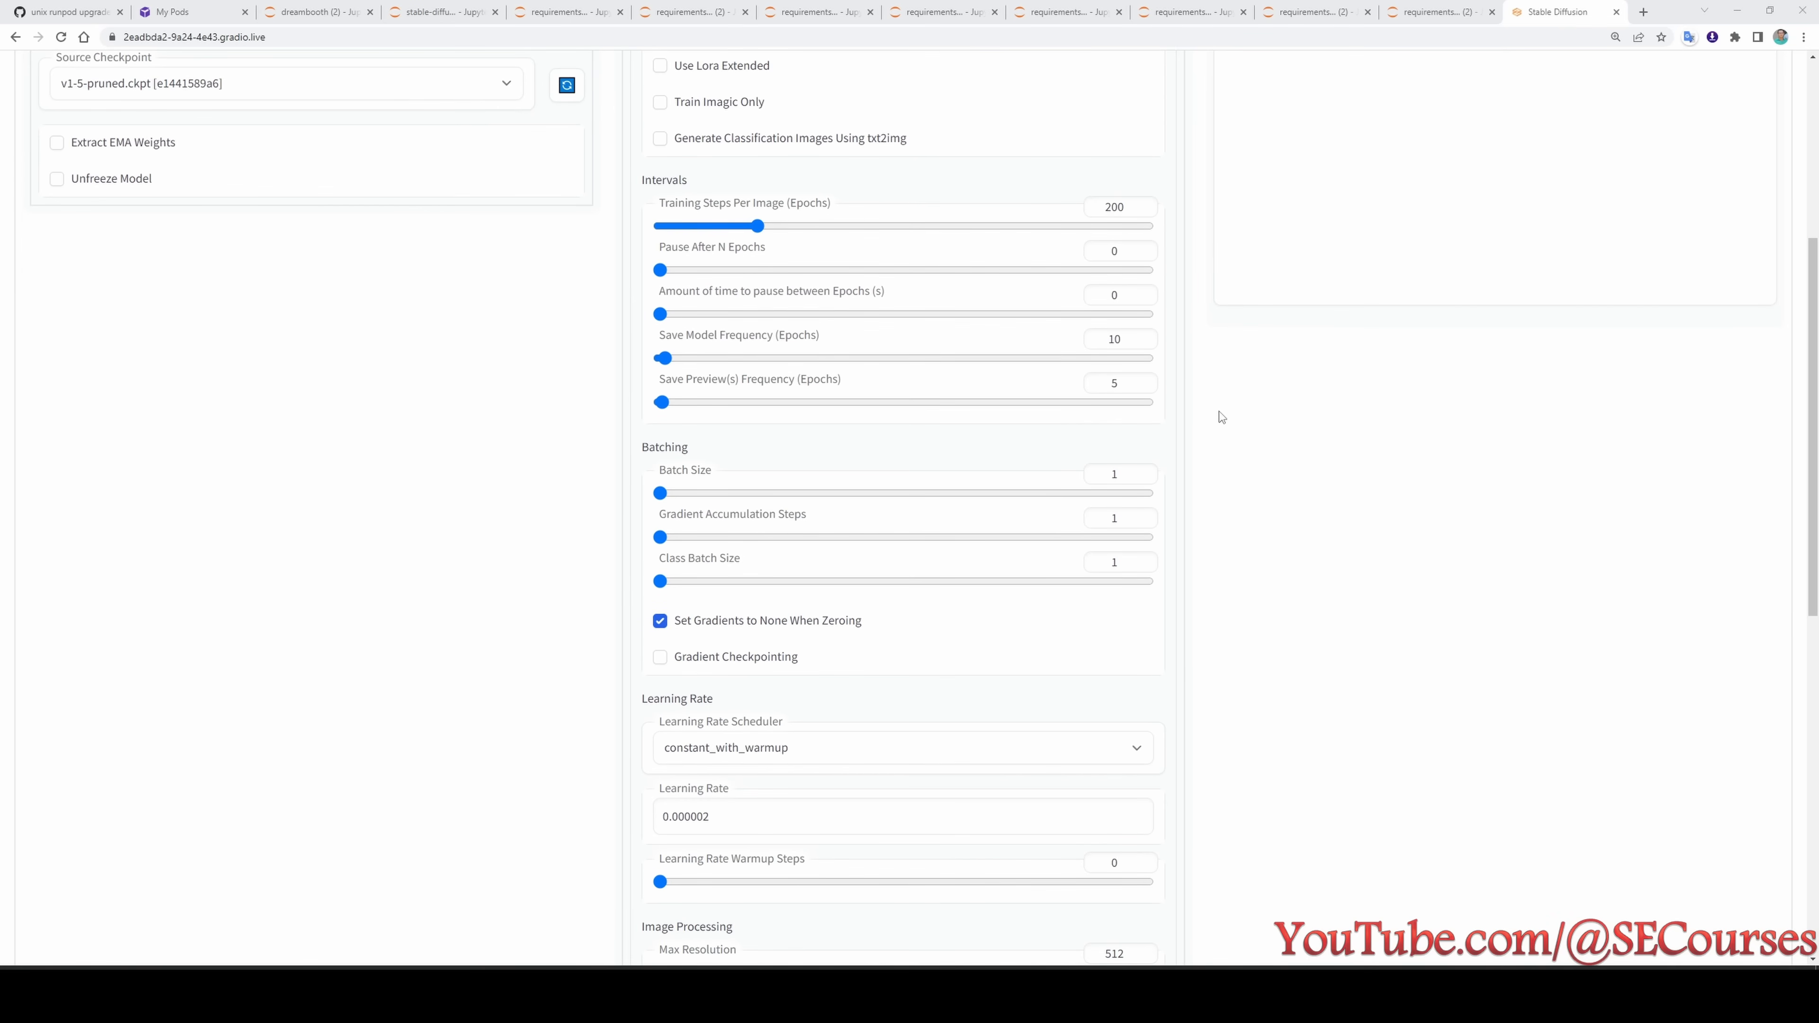
{"action": "scroll", "coordinate": [1136, 281], "scroll_direction": "up", "scroll_amount": 1}
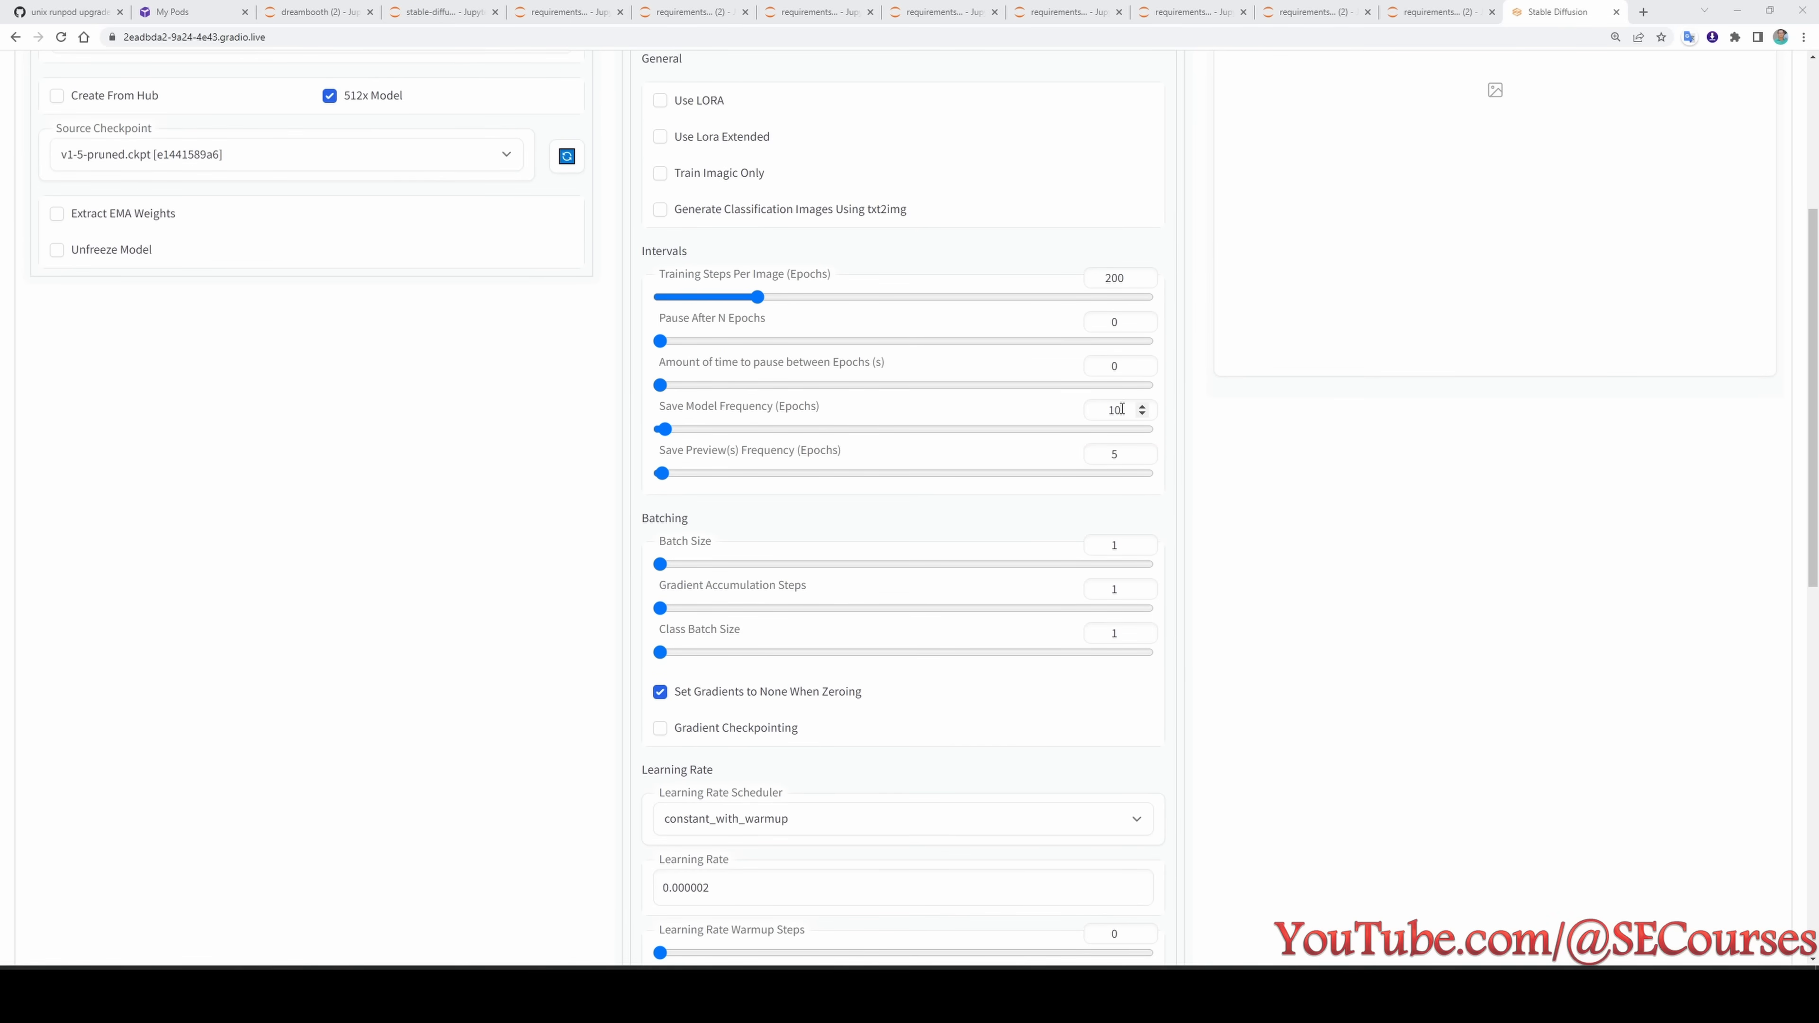
{"action": "scroll", "coordinate": [1046, 495], "scroll_direction": "down", "scroll_amount": 1}
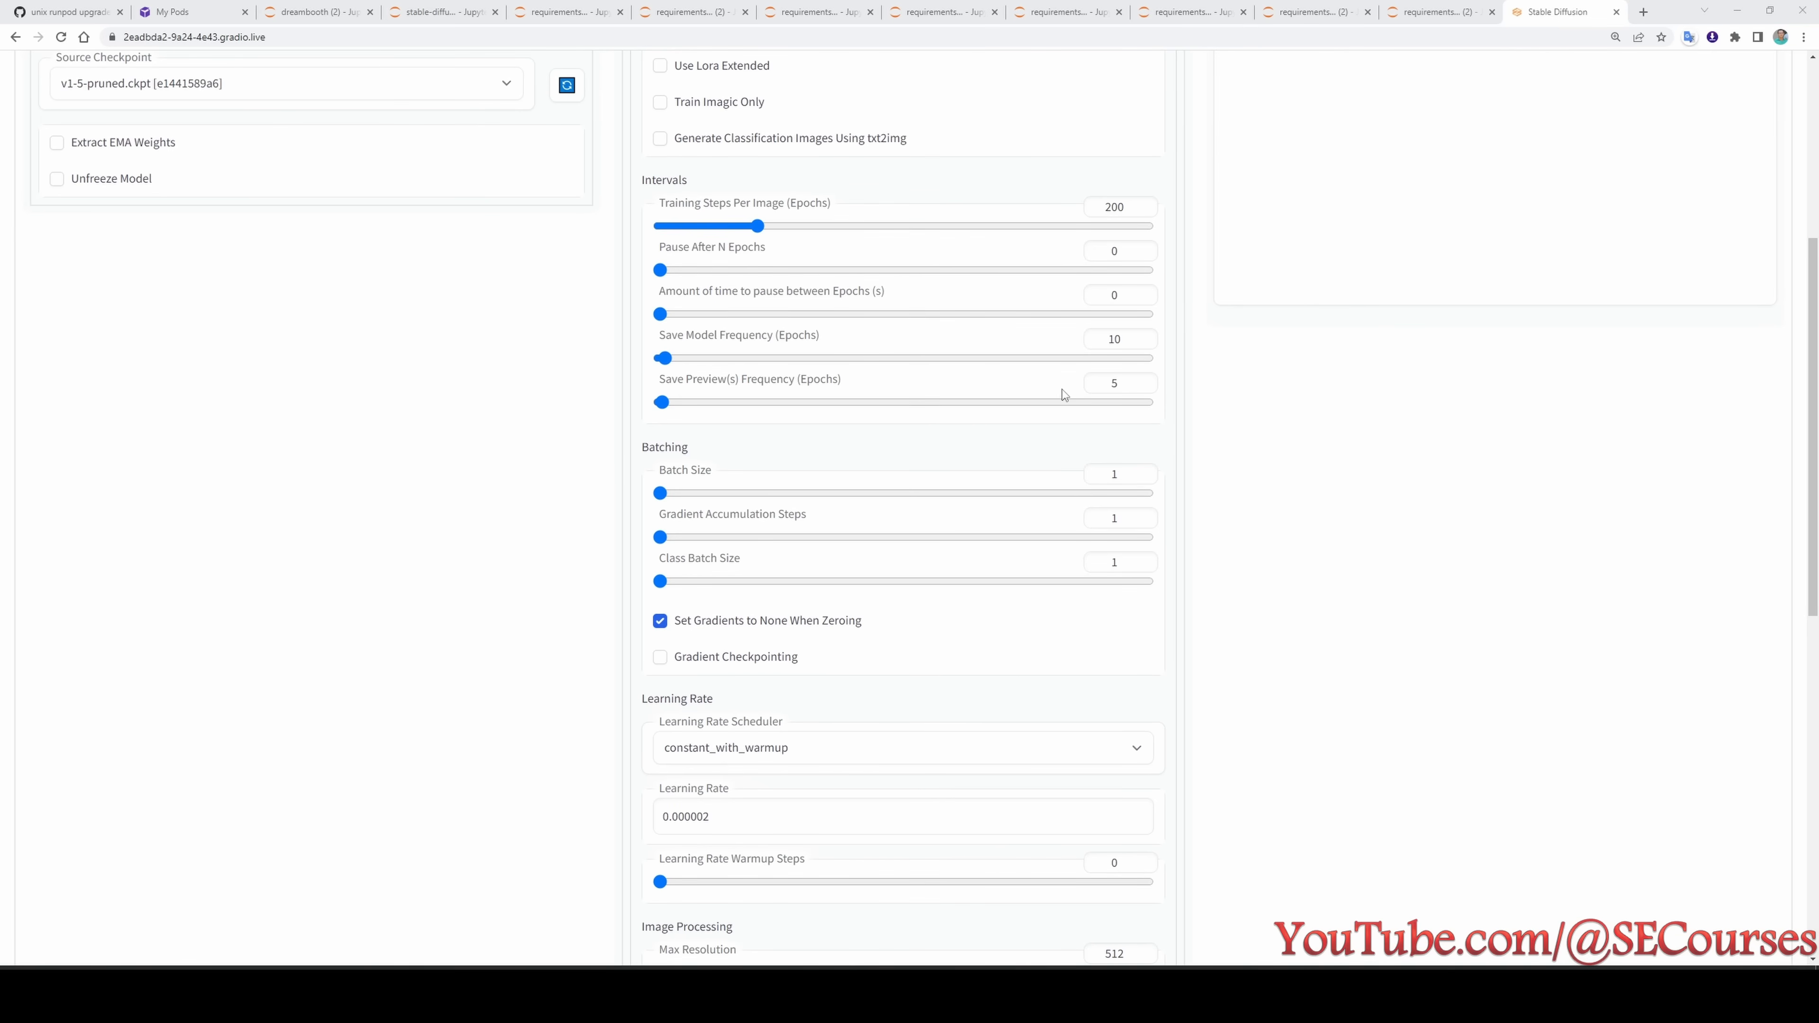
{"action": "scroll", "coordinate": [1125, 383], "scroll_direction": "down", "scroll_amount": 2}
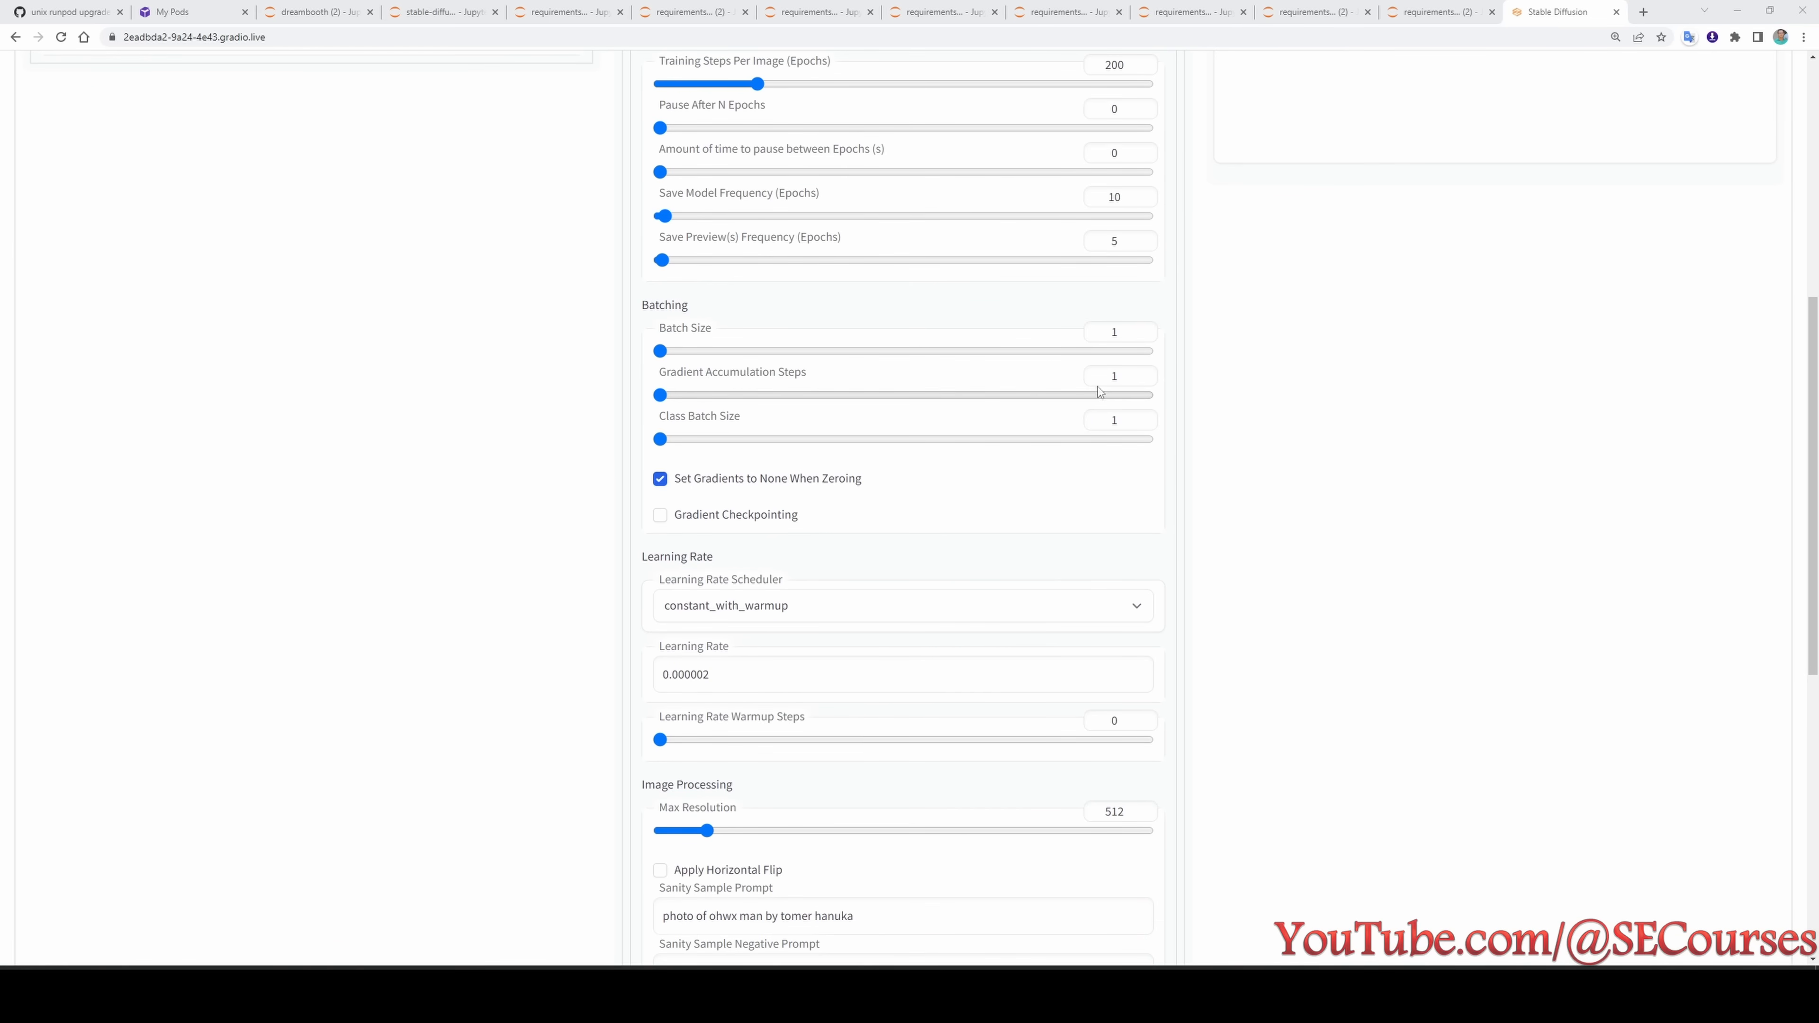
{"action": "scroll", "coordinate": [1261, 457], "scroll_direction": "down", "scroll_amount": 1}
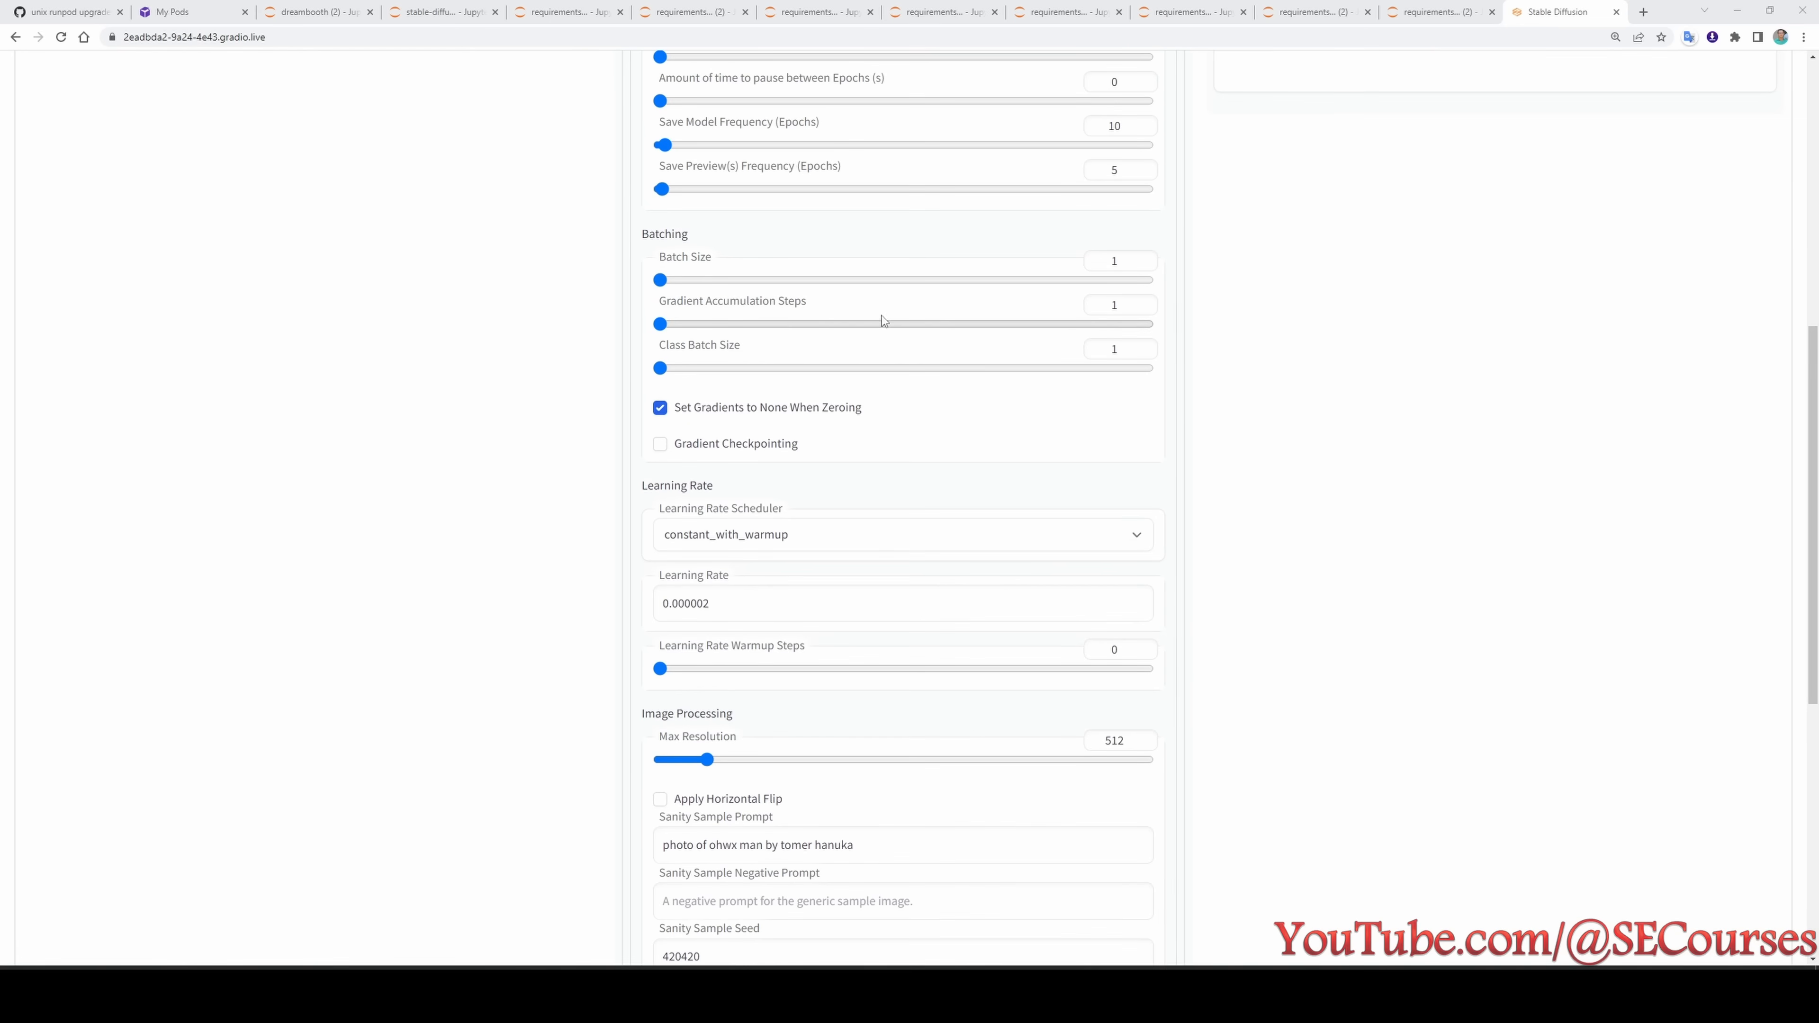
{"action": "scroll", "coordinate": [1060, 473], "scroll_direction": "up", "scroll_amount": 1}
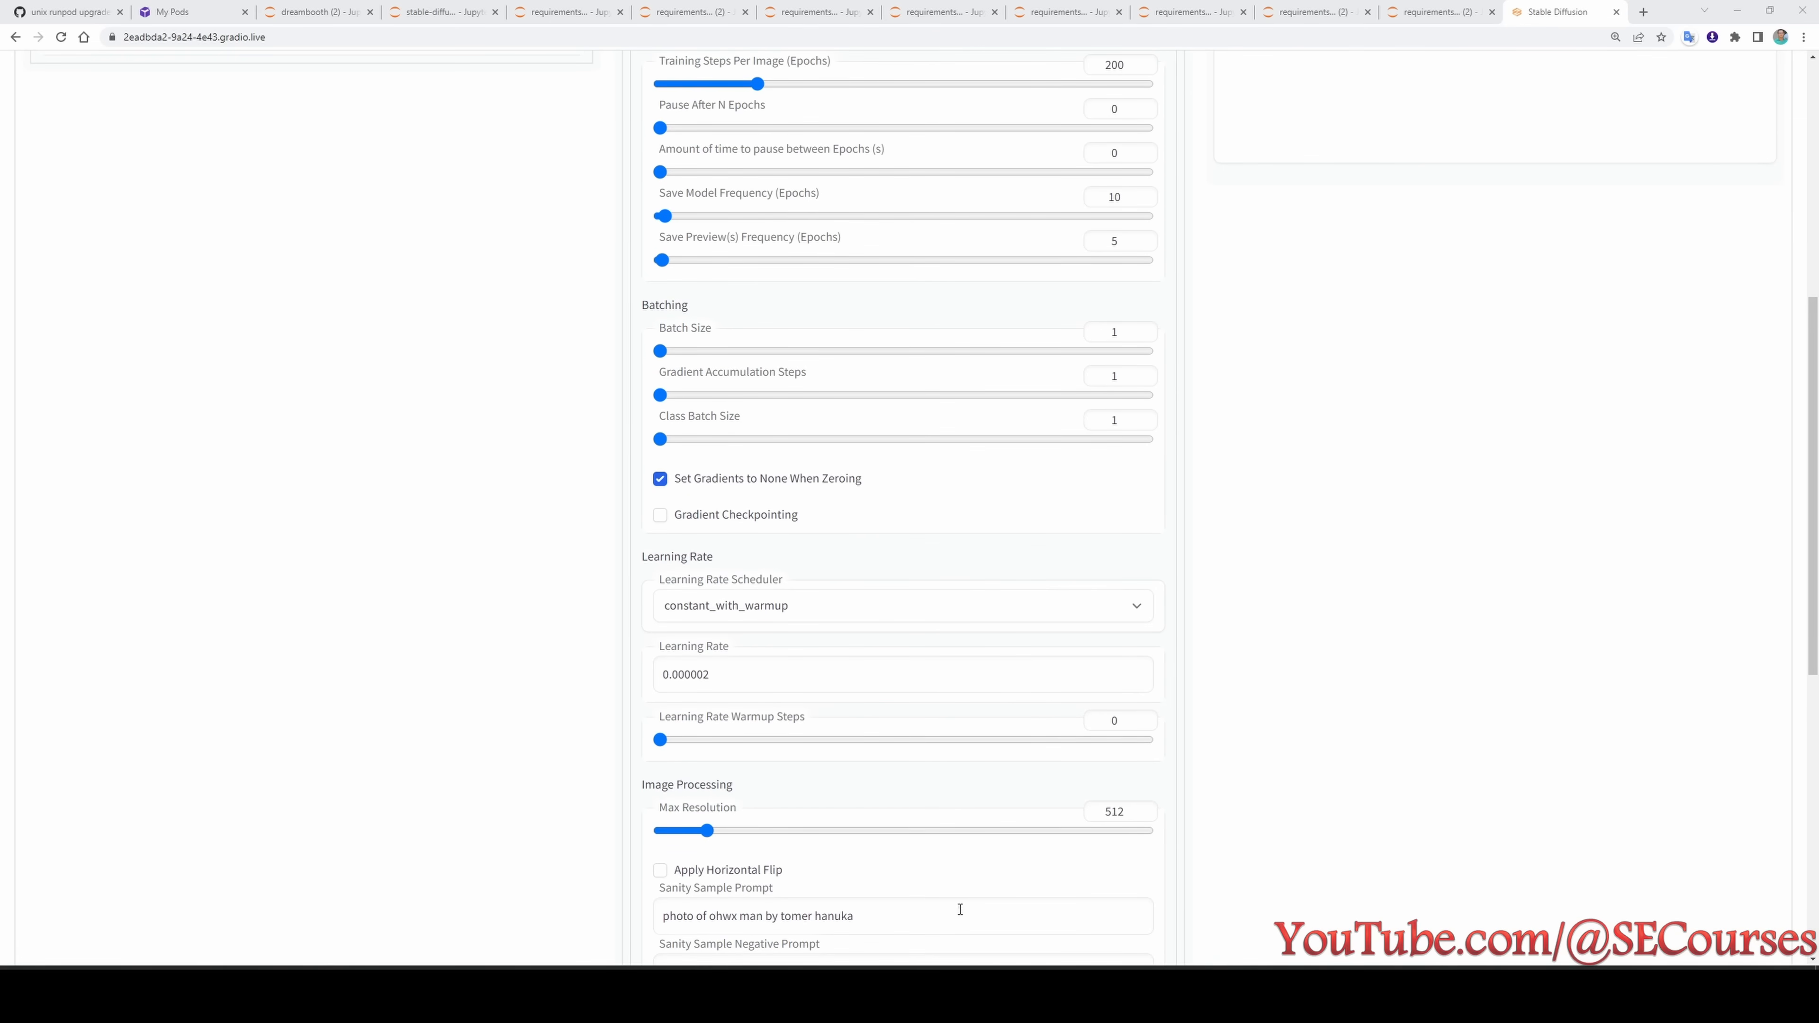
- Switch to File Explorer and look through the classification images in the 2400 photo of man old folder
{"action": "left_click", "coordinate": [913, 995]}
{"action": "scroll", "coordinate": [966, 650], "scroll_direction": "down", "scroll_amount": 5}
{"action": "scroll", "coordinate": [966, 648], "scroll_direction": "up", "scroll_amount": 10}
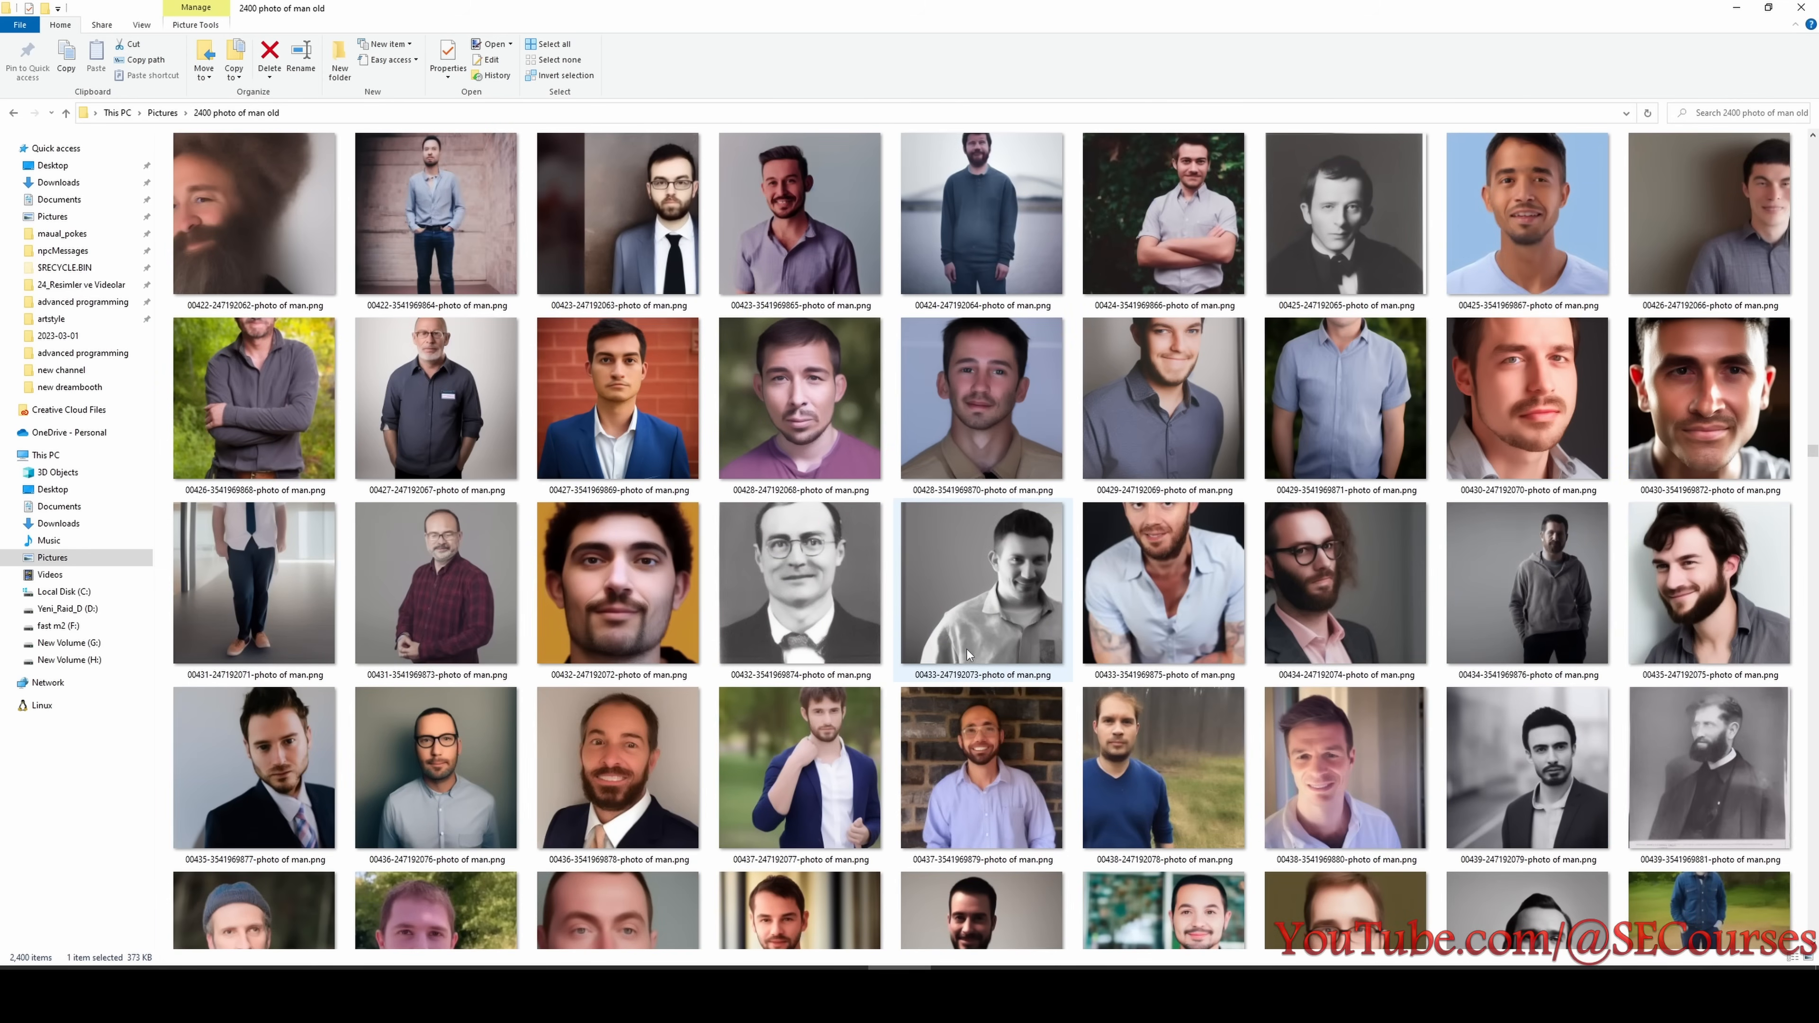
{"action": "scroll", "coordinate": [949, 681], "scroll_direction": "up", "scroll_amount": 5}
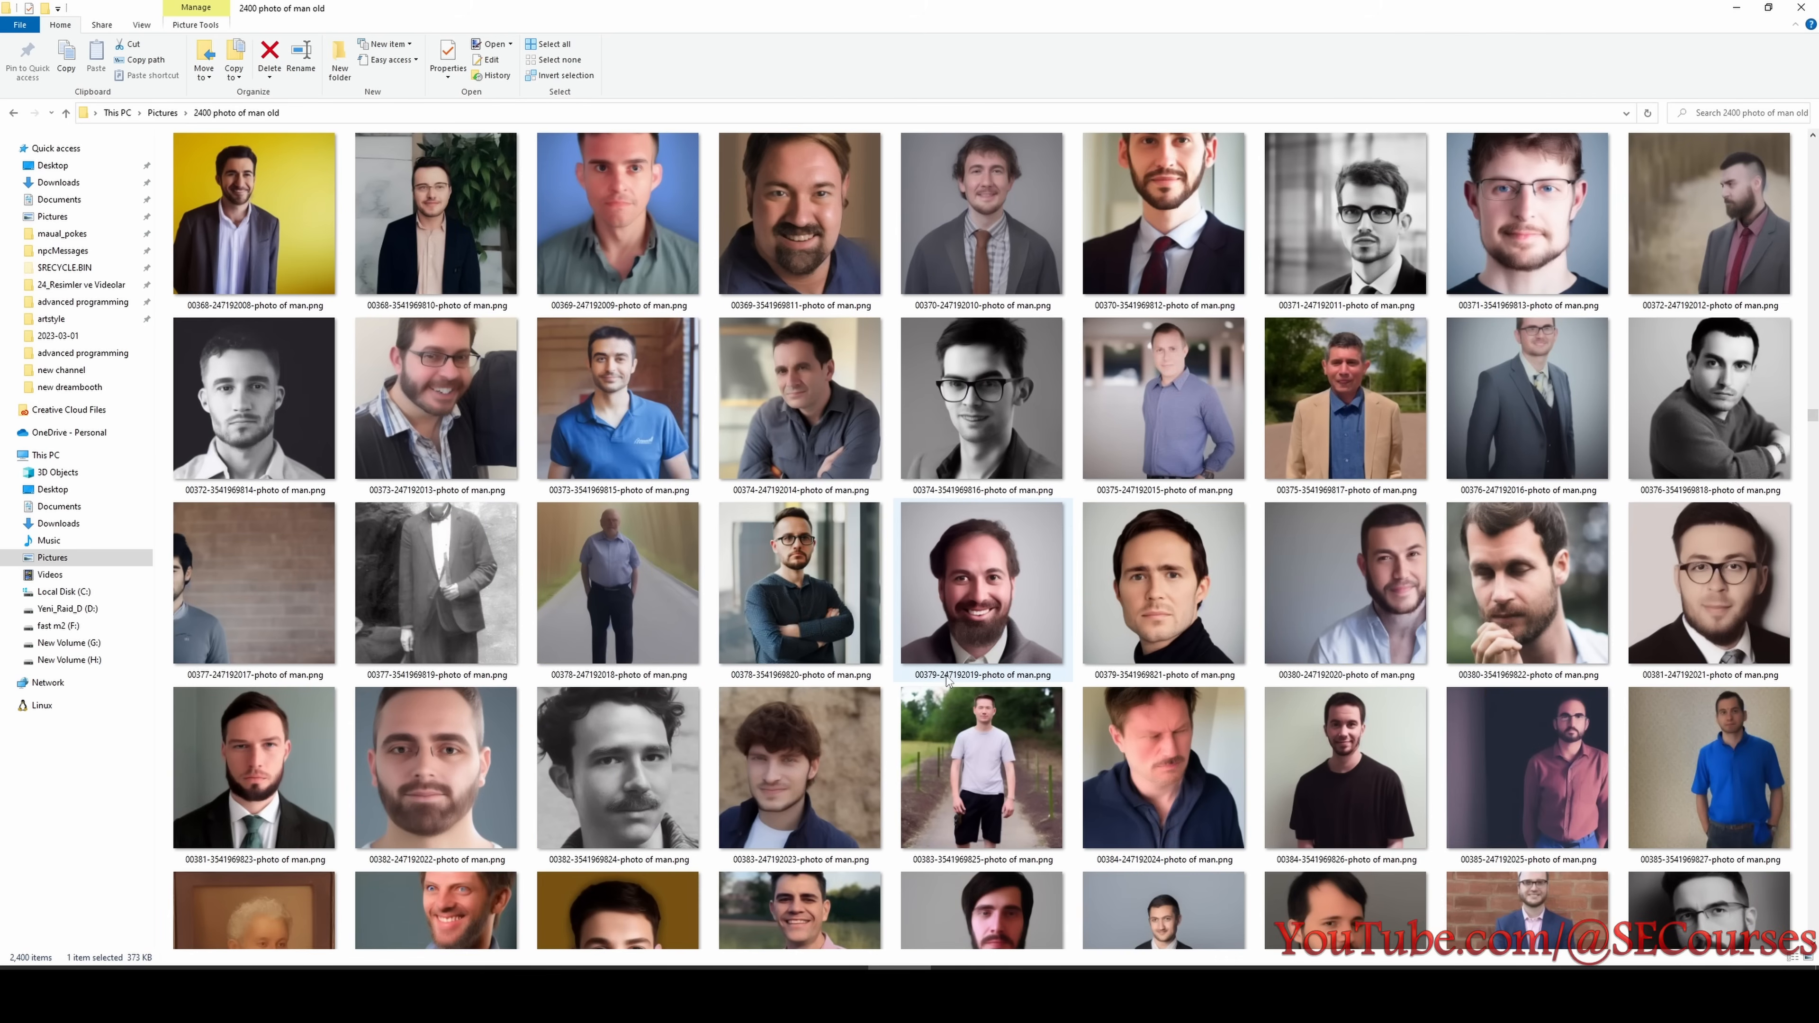
{"action": "scroll", "coordinate": [948, 677], "scroll_direction": "up", "scroll_amount": 2}
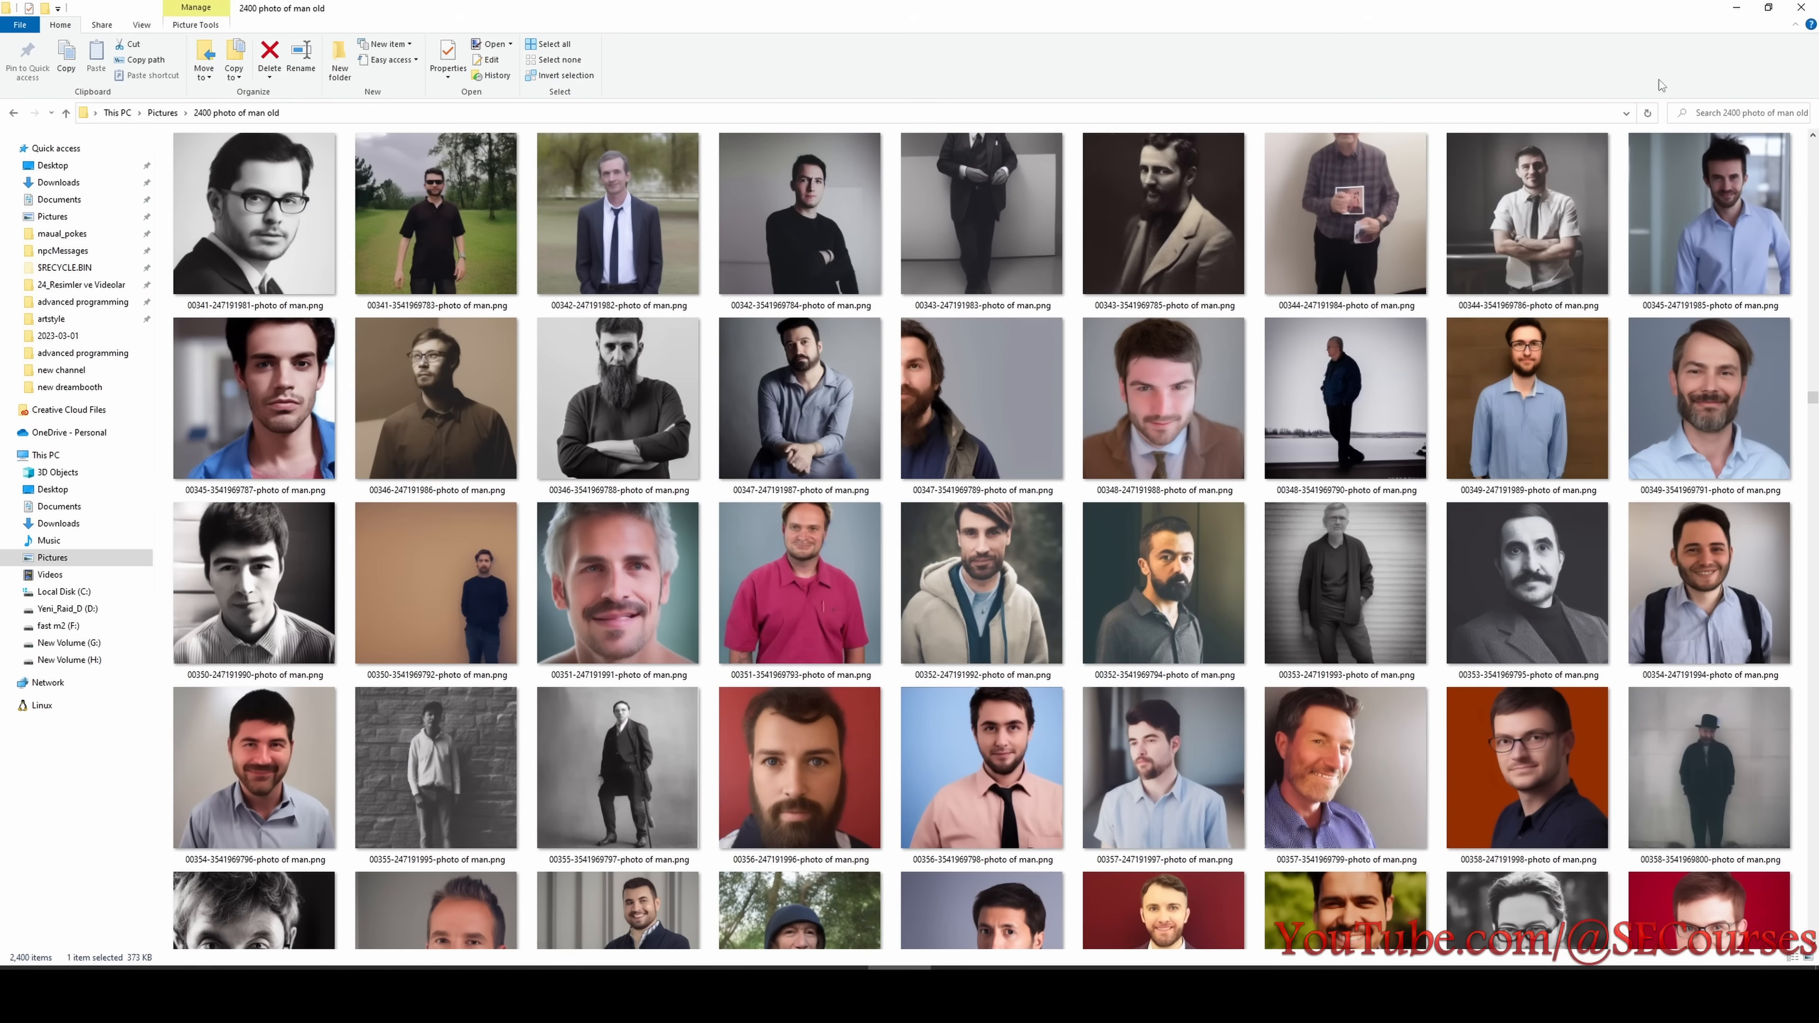
{"action": "left_click", "coordinate": [1737, 10]}
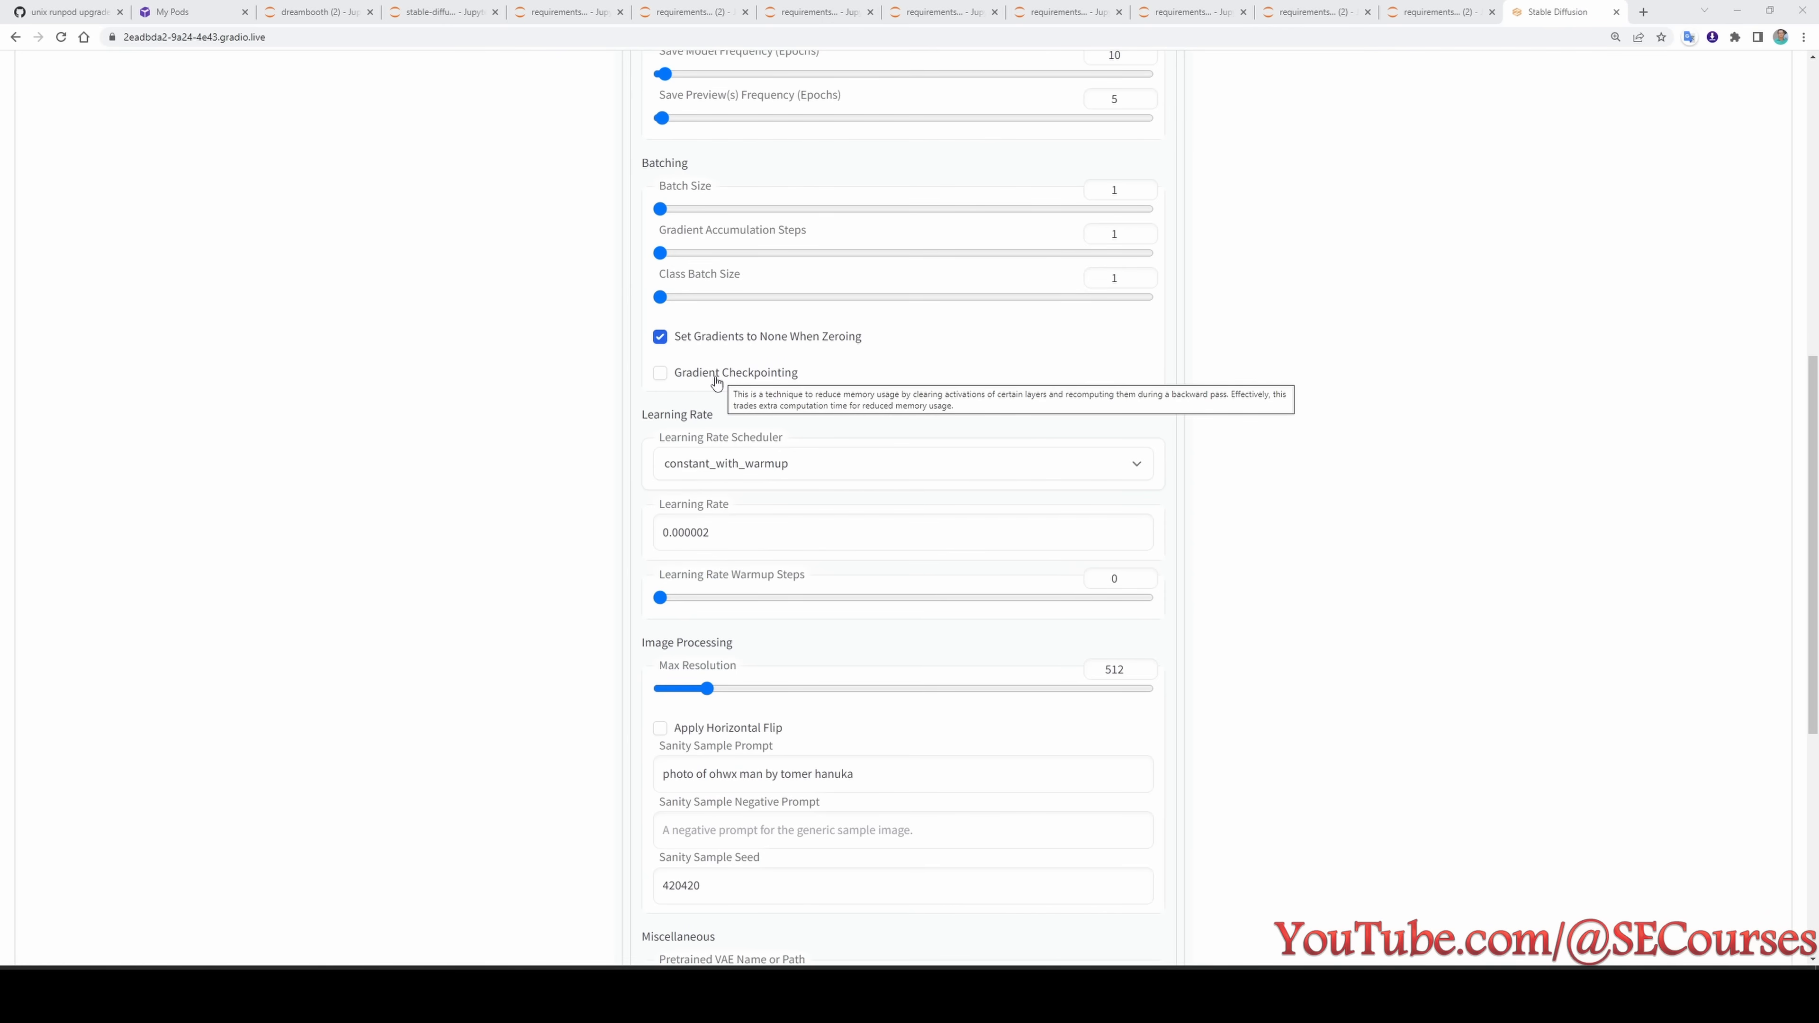
- Examine the DreamBooth learning rate, the sanity sample prompt and seed, and the Miscellaneous settings
{"action": "scroll", "coordinate": [716, 383], "scroll_direction": "down", "scroll_amount": 2}
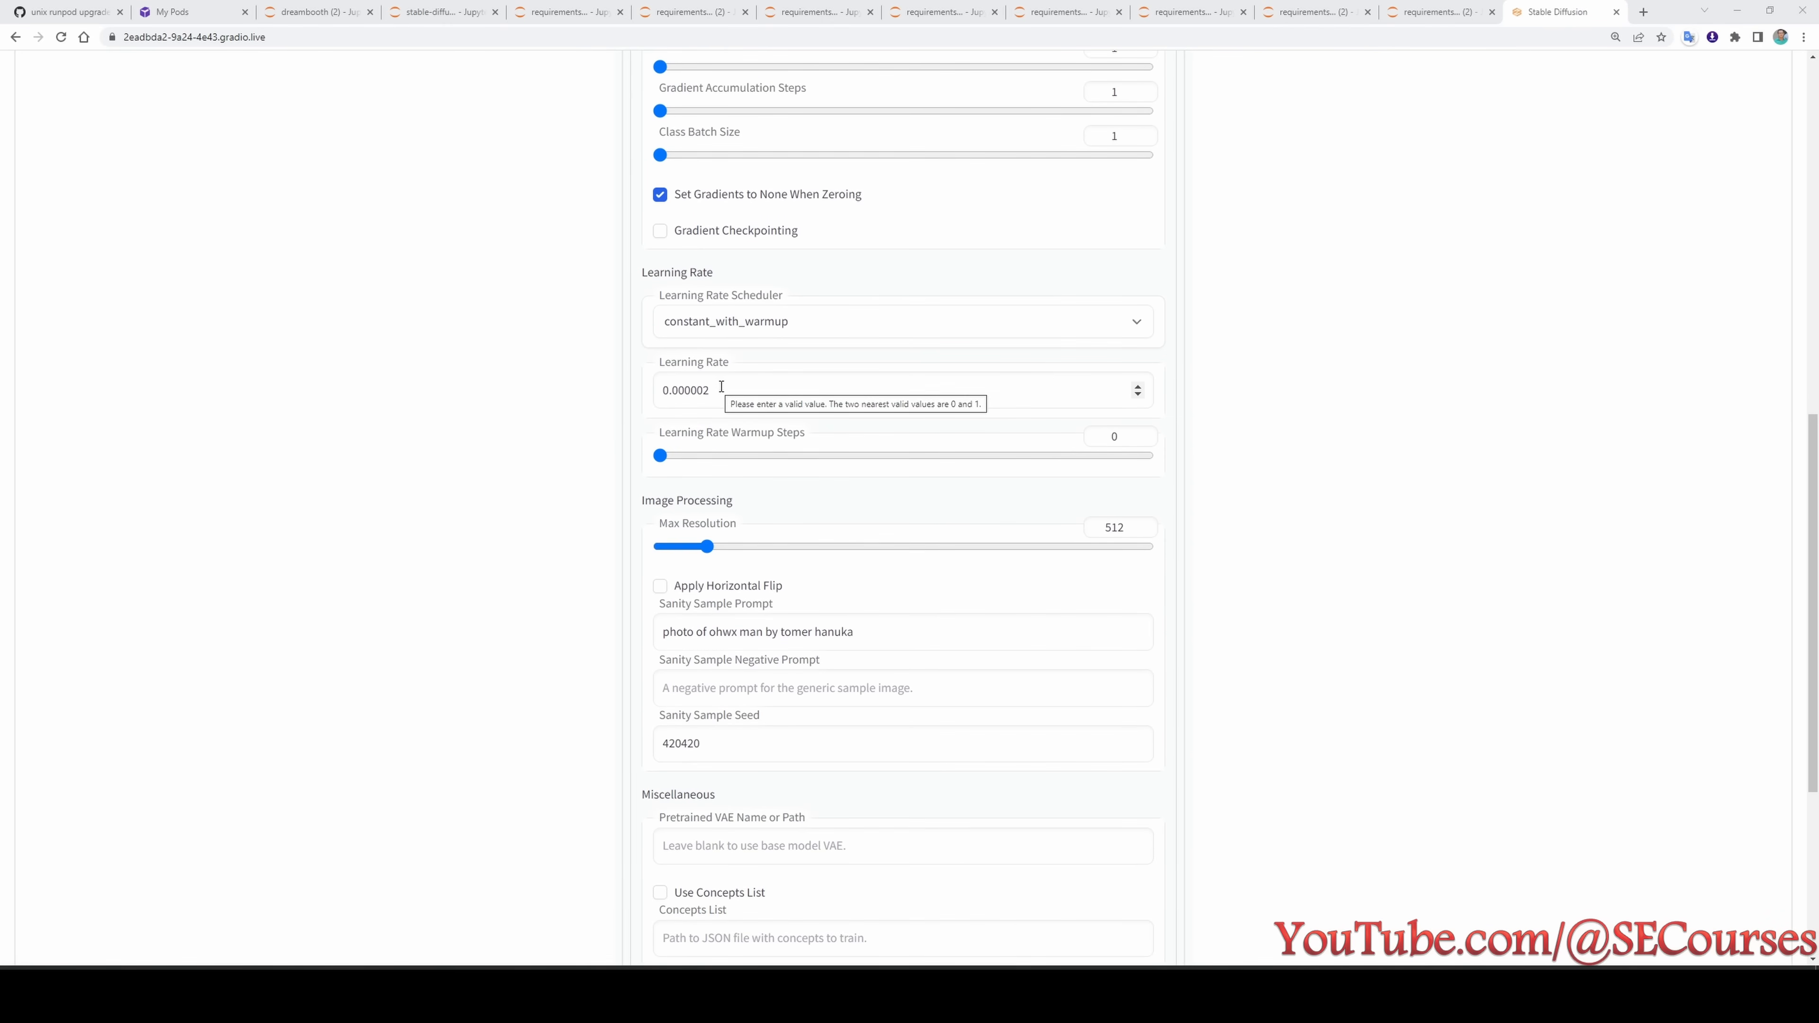
{"action": "left_click", "coordinate": [716, 397]}
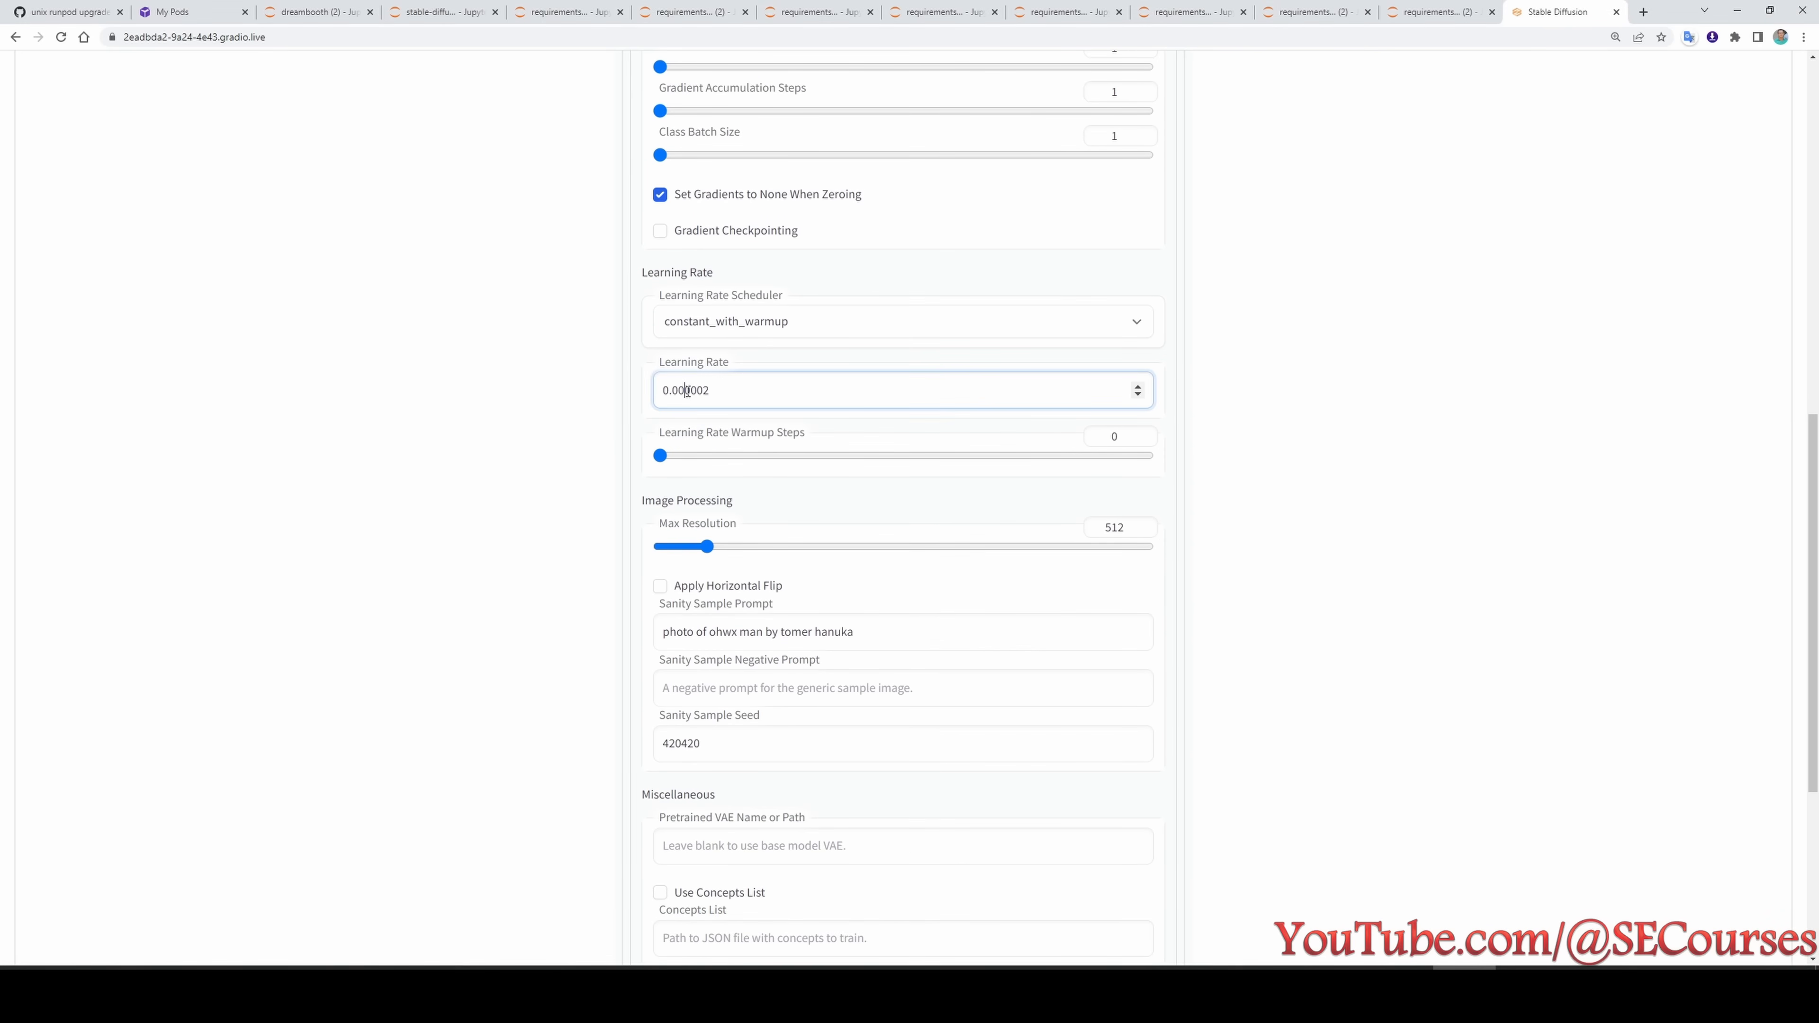
{"action": "scroll", "coordinate": [716, 397], "scroll_direction": "up", "scroll_amount": 3}
{"action": "left_click_drag", "start_coordinate": [765, 648], "coordinate": [713, 652]}
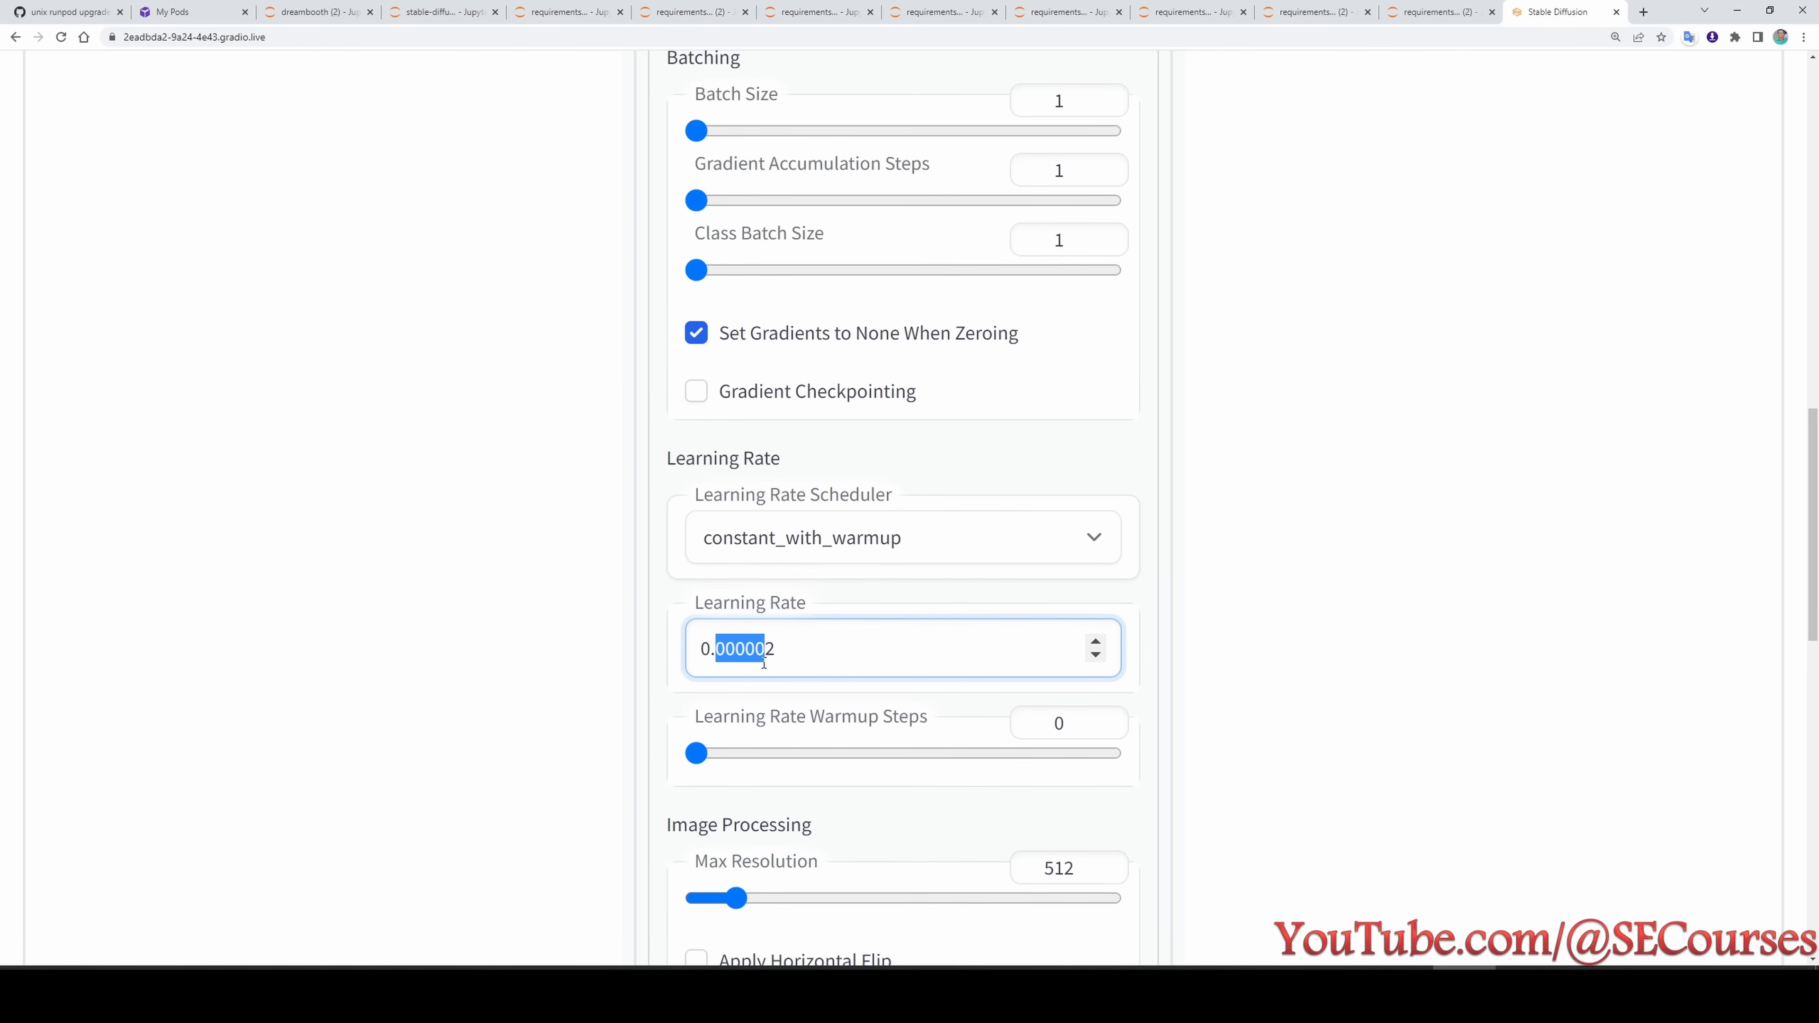
{"action": "scroll", "coordinate": [860, 465], "scroll_direction": "down", "scroll_amount": 8}
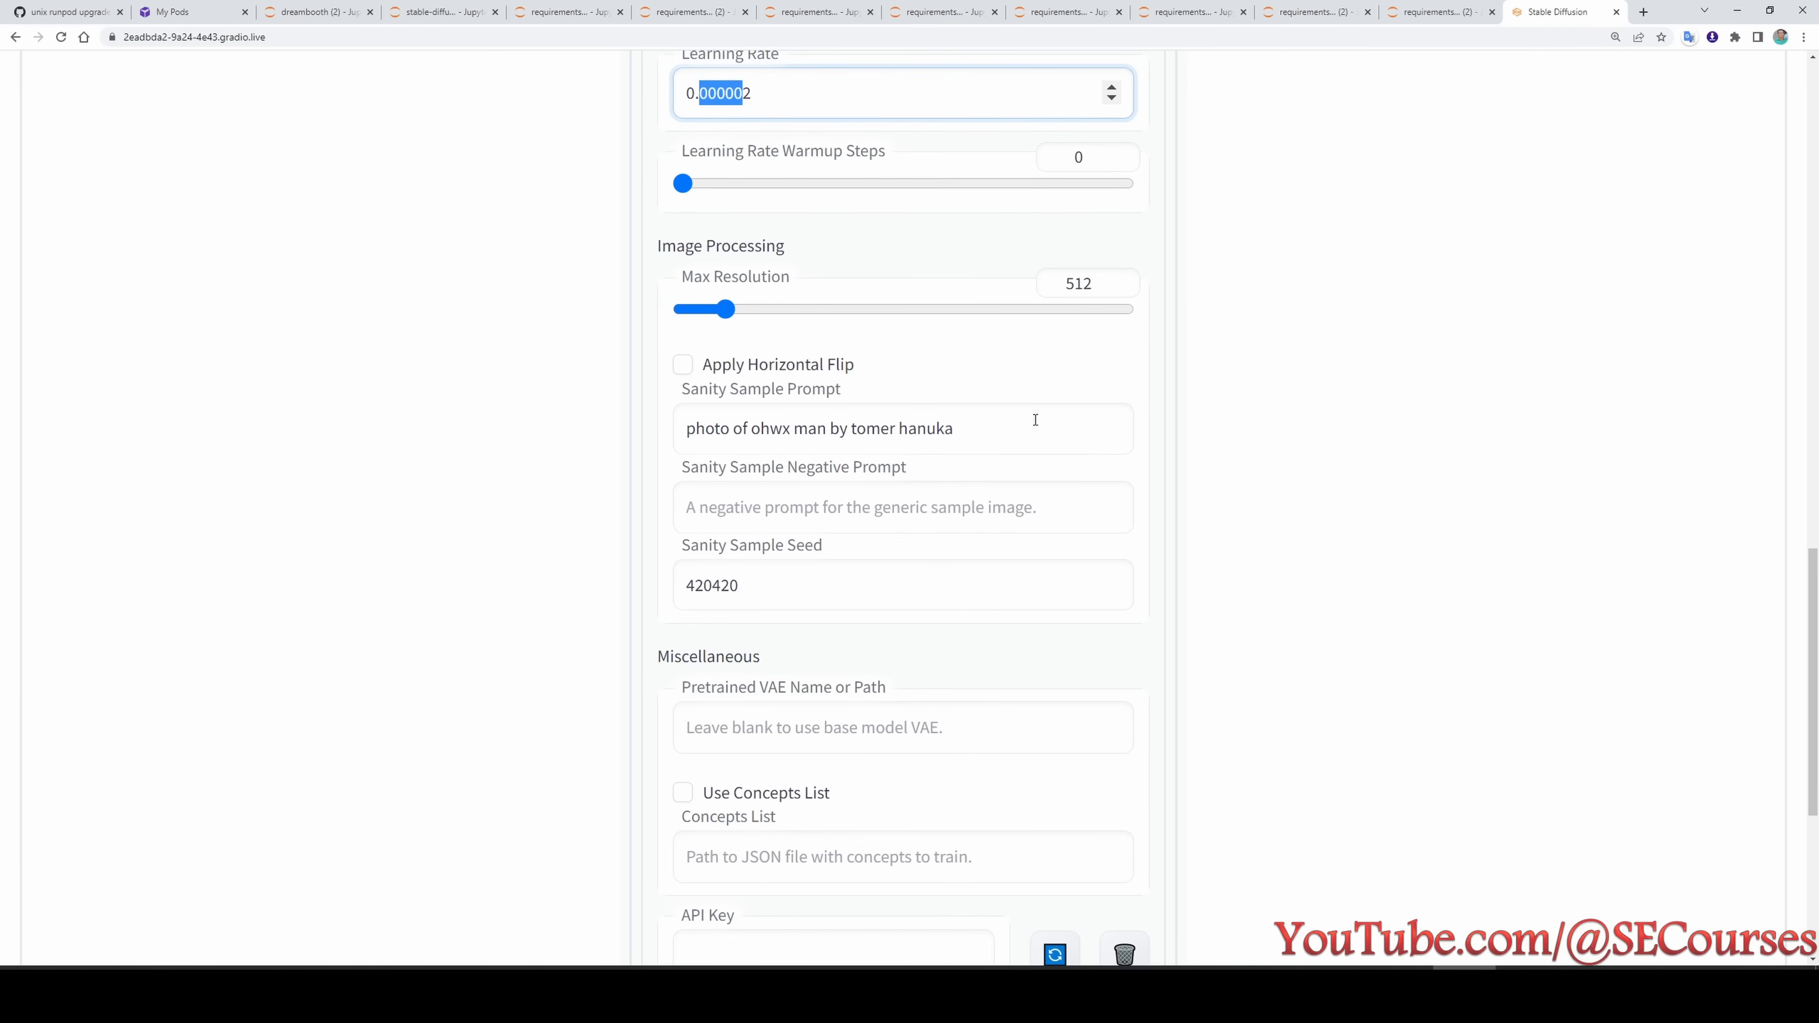
{"action": "scroll", "coordinate": [1033, 423], "scroll_direction": "down", "scroll_amount": 1}
{"action": "left_click", "coordinate": [946, 356]}
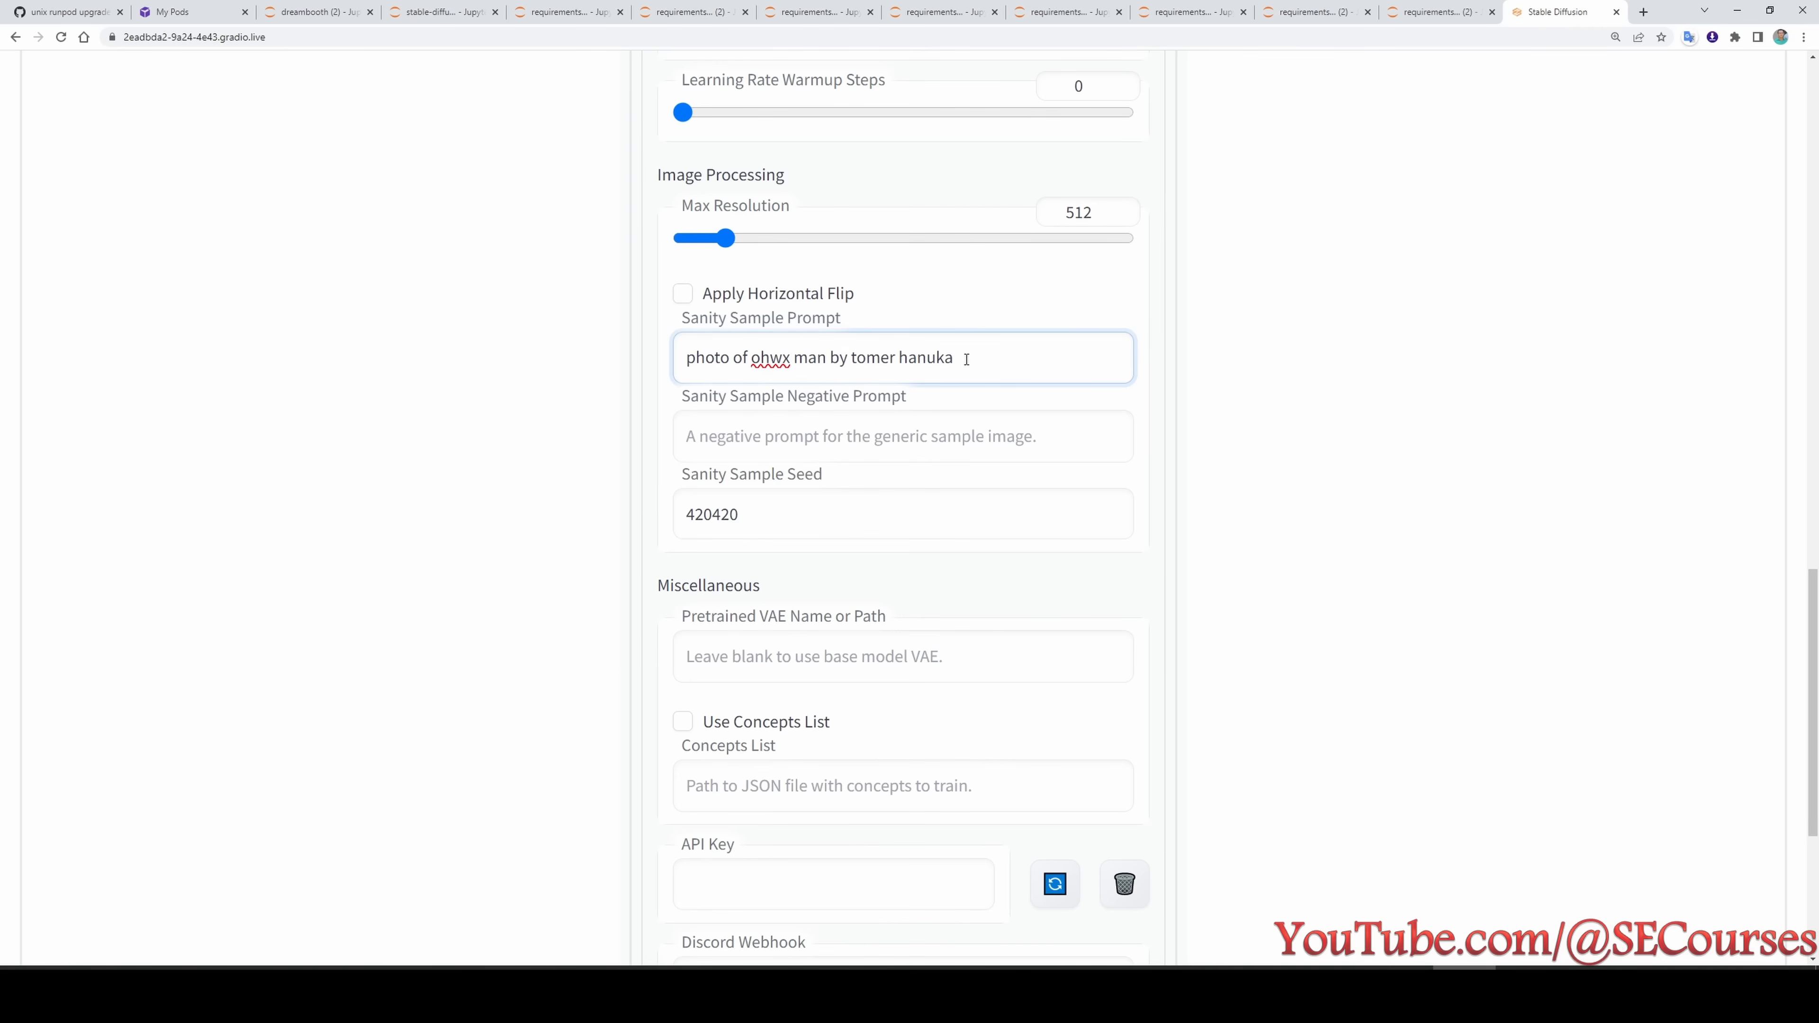
{"action": "scroll", "coordinate": [998, 475], "scroll_direction": "down", "scroll_amount": 3}
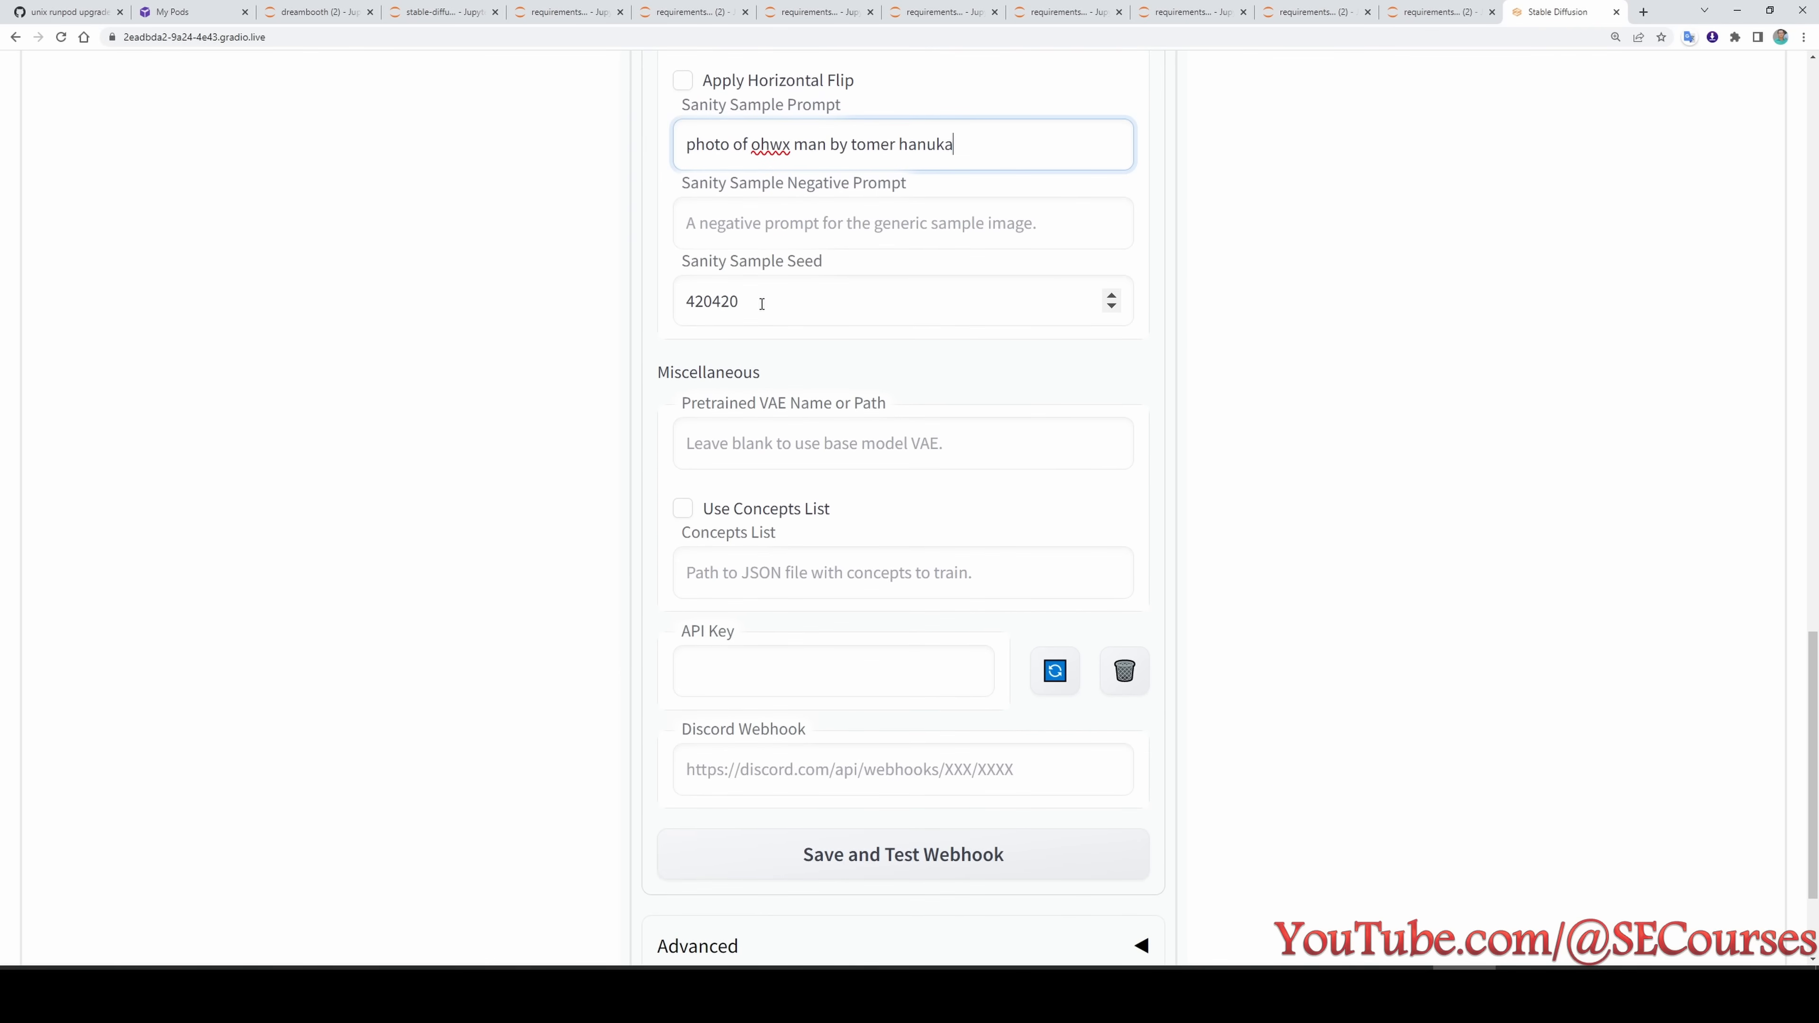
{"action": "scroll", "coordinate": [780, 278], "scroll_direction": "down", "scroll_amount": 1}
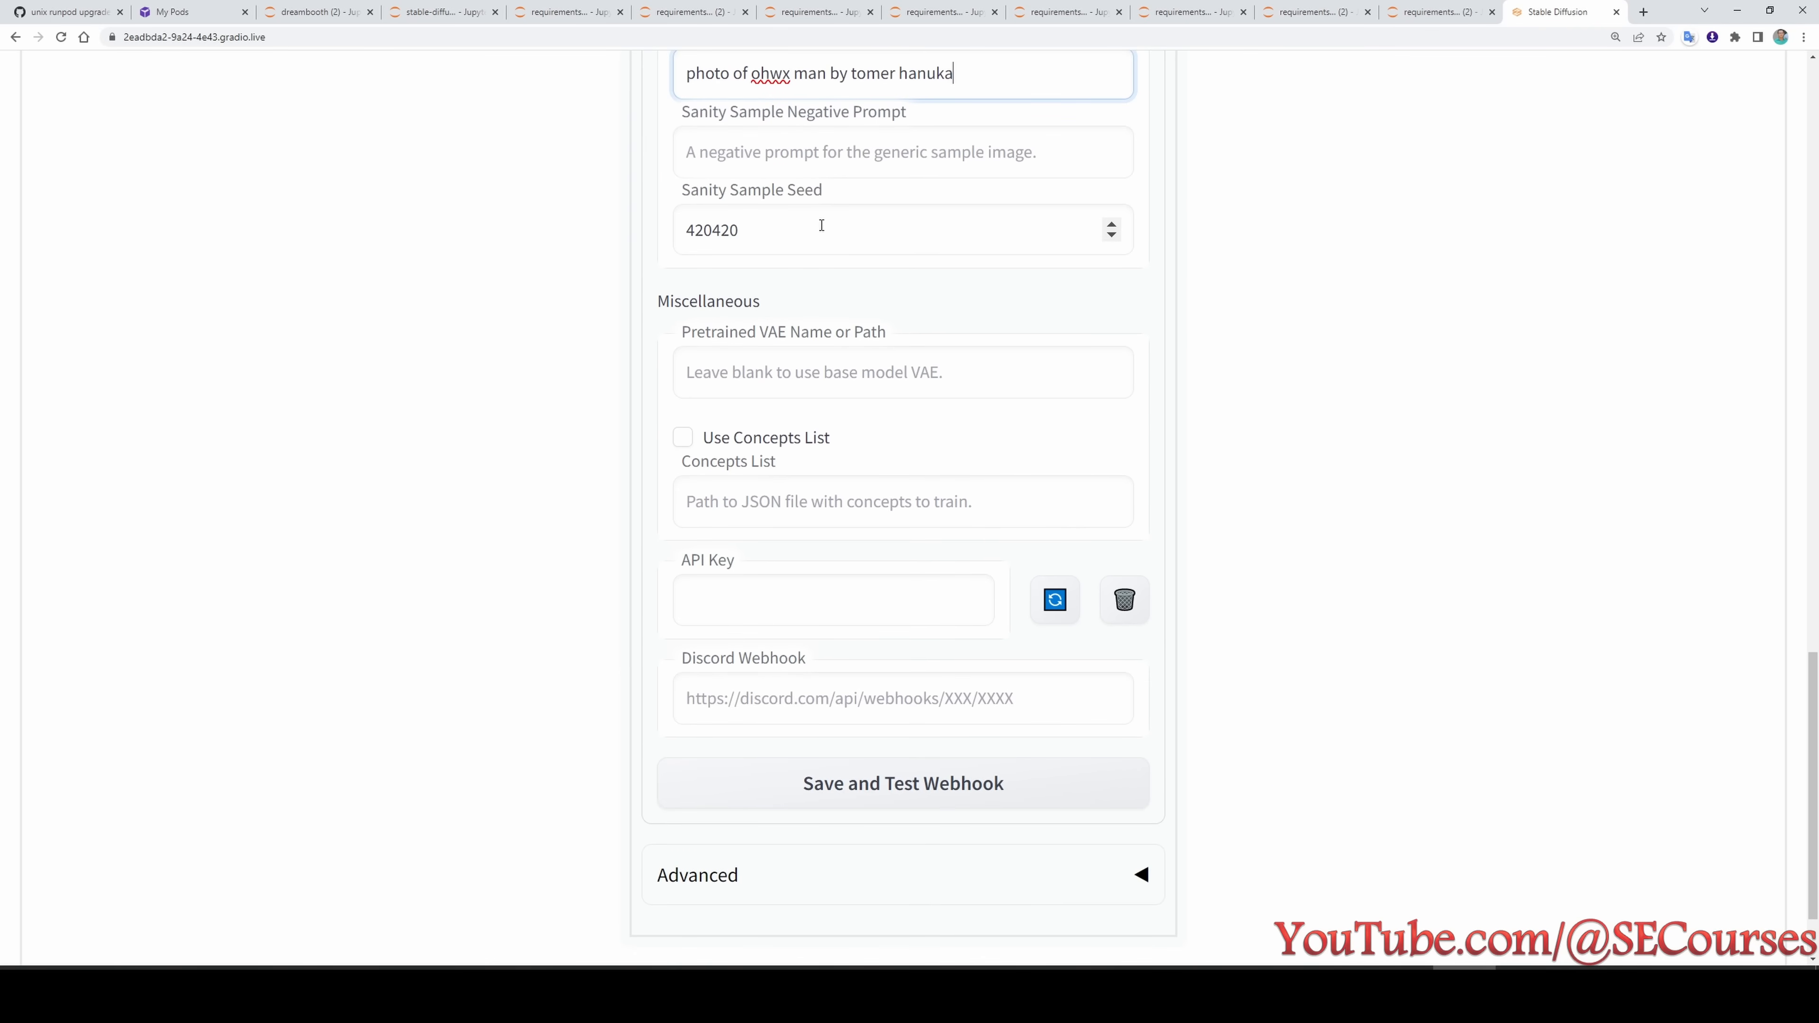
{"action": "scroll", "coordinate": [831, 337], "scroll_direction": "down", "scroll_amount": 1}
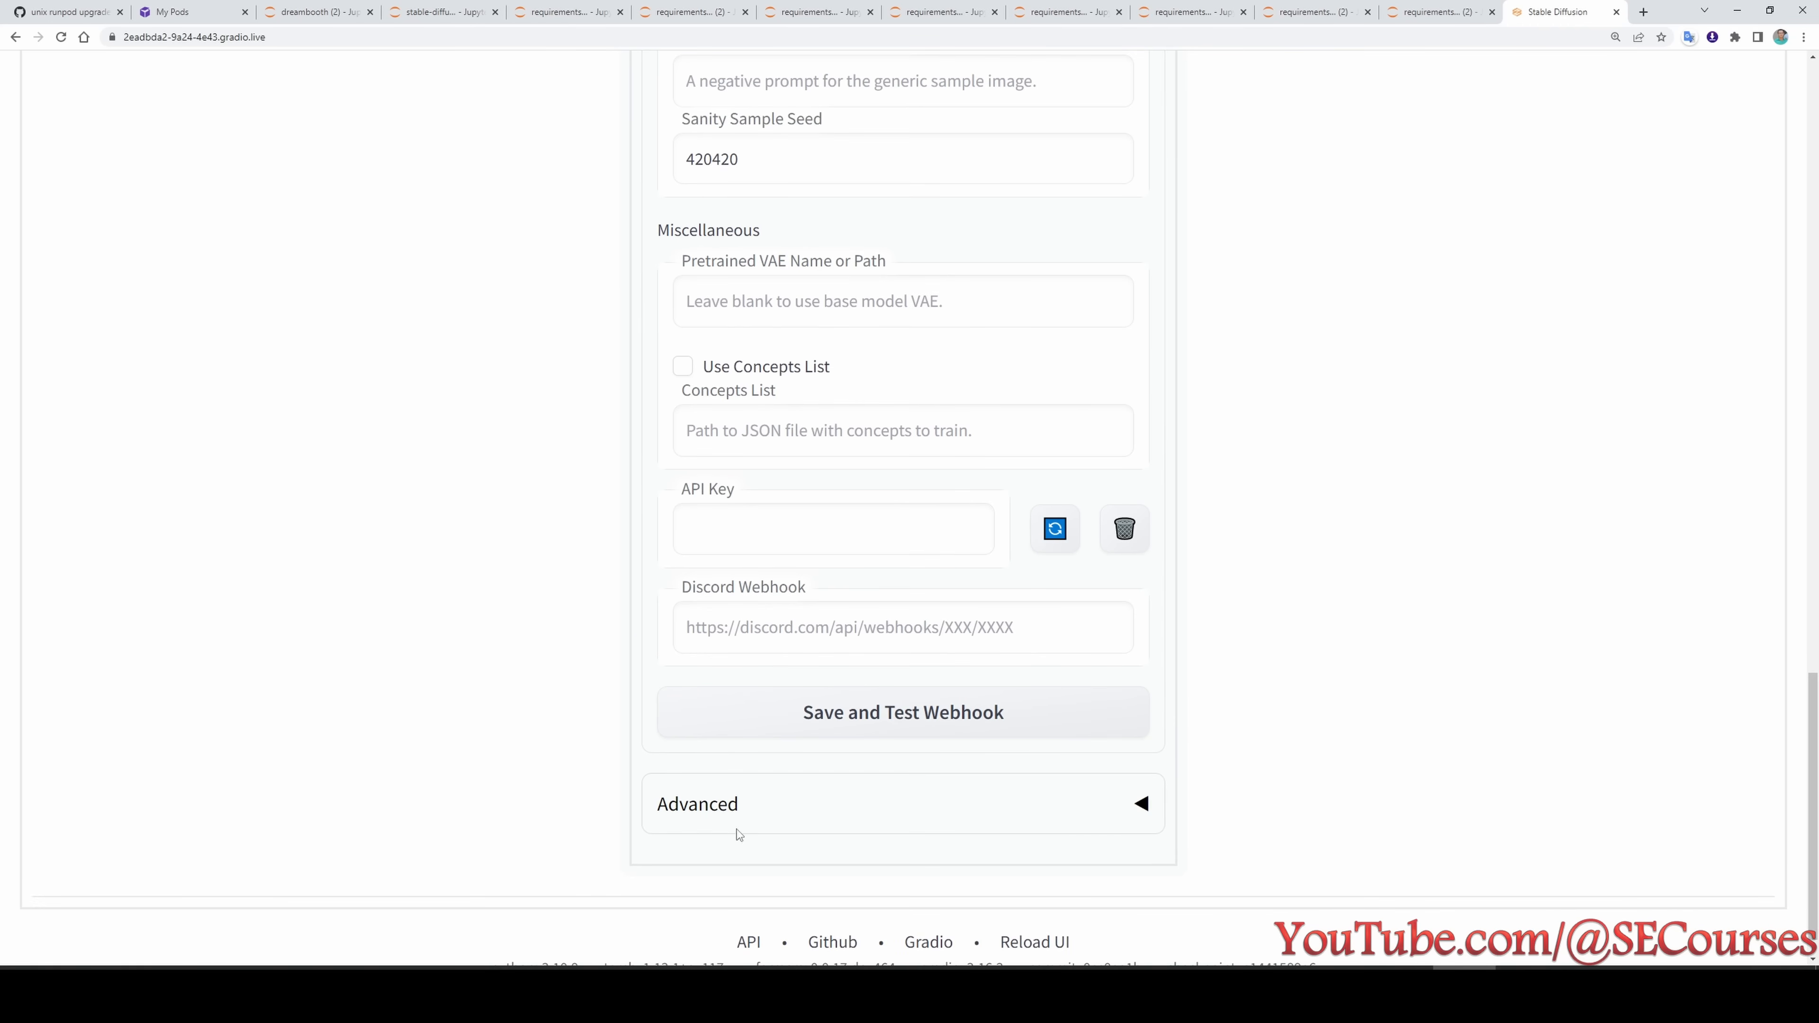
- Expand the Advanced training settings and examine the Tuning options for EMA, optimizer, mixed precision and memory attention
{"action": "left_click", "coordinate": [735, 804]}
{"action": "scroll", "coordinate": [540, 687], "scroll_direction": "down", "scroll_amount": 7}
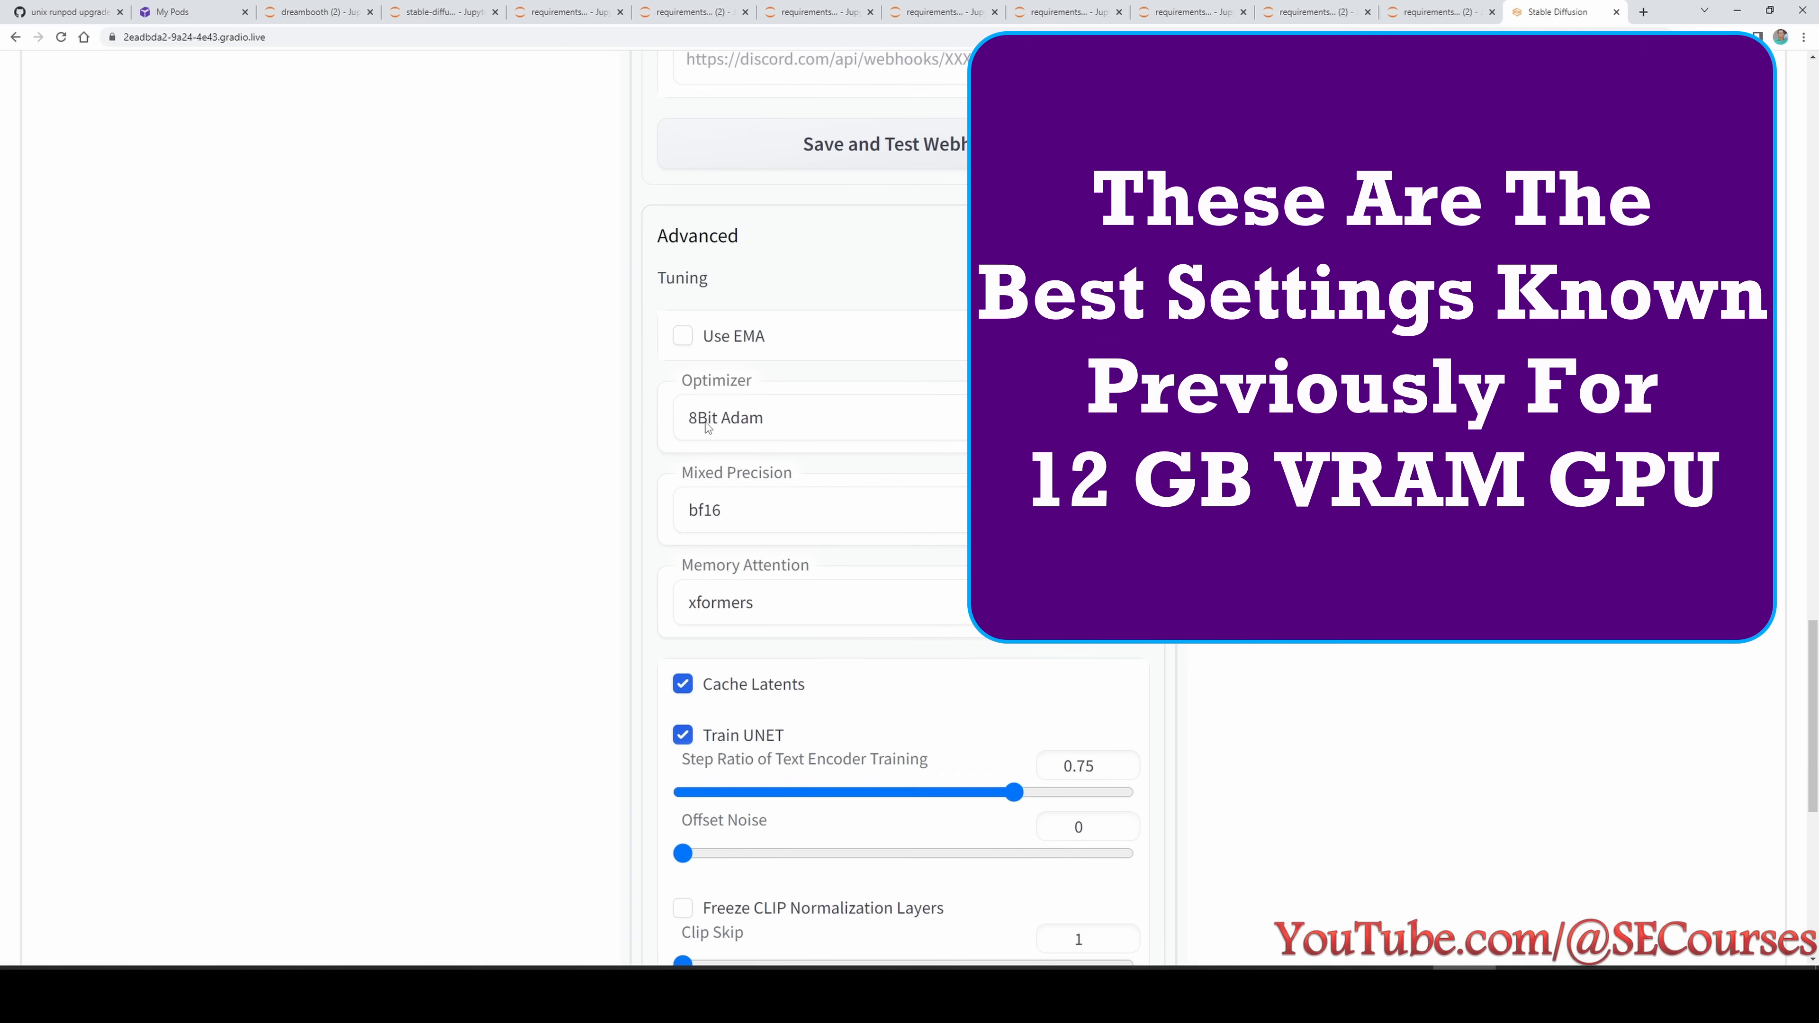
{"action": "mouse_move", "coordinate": [727, 341]}
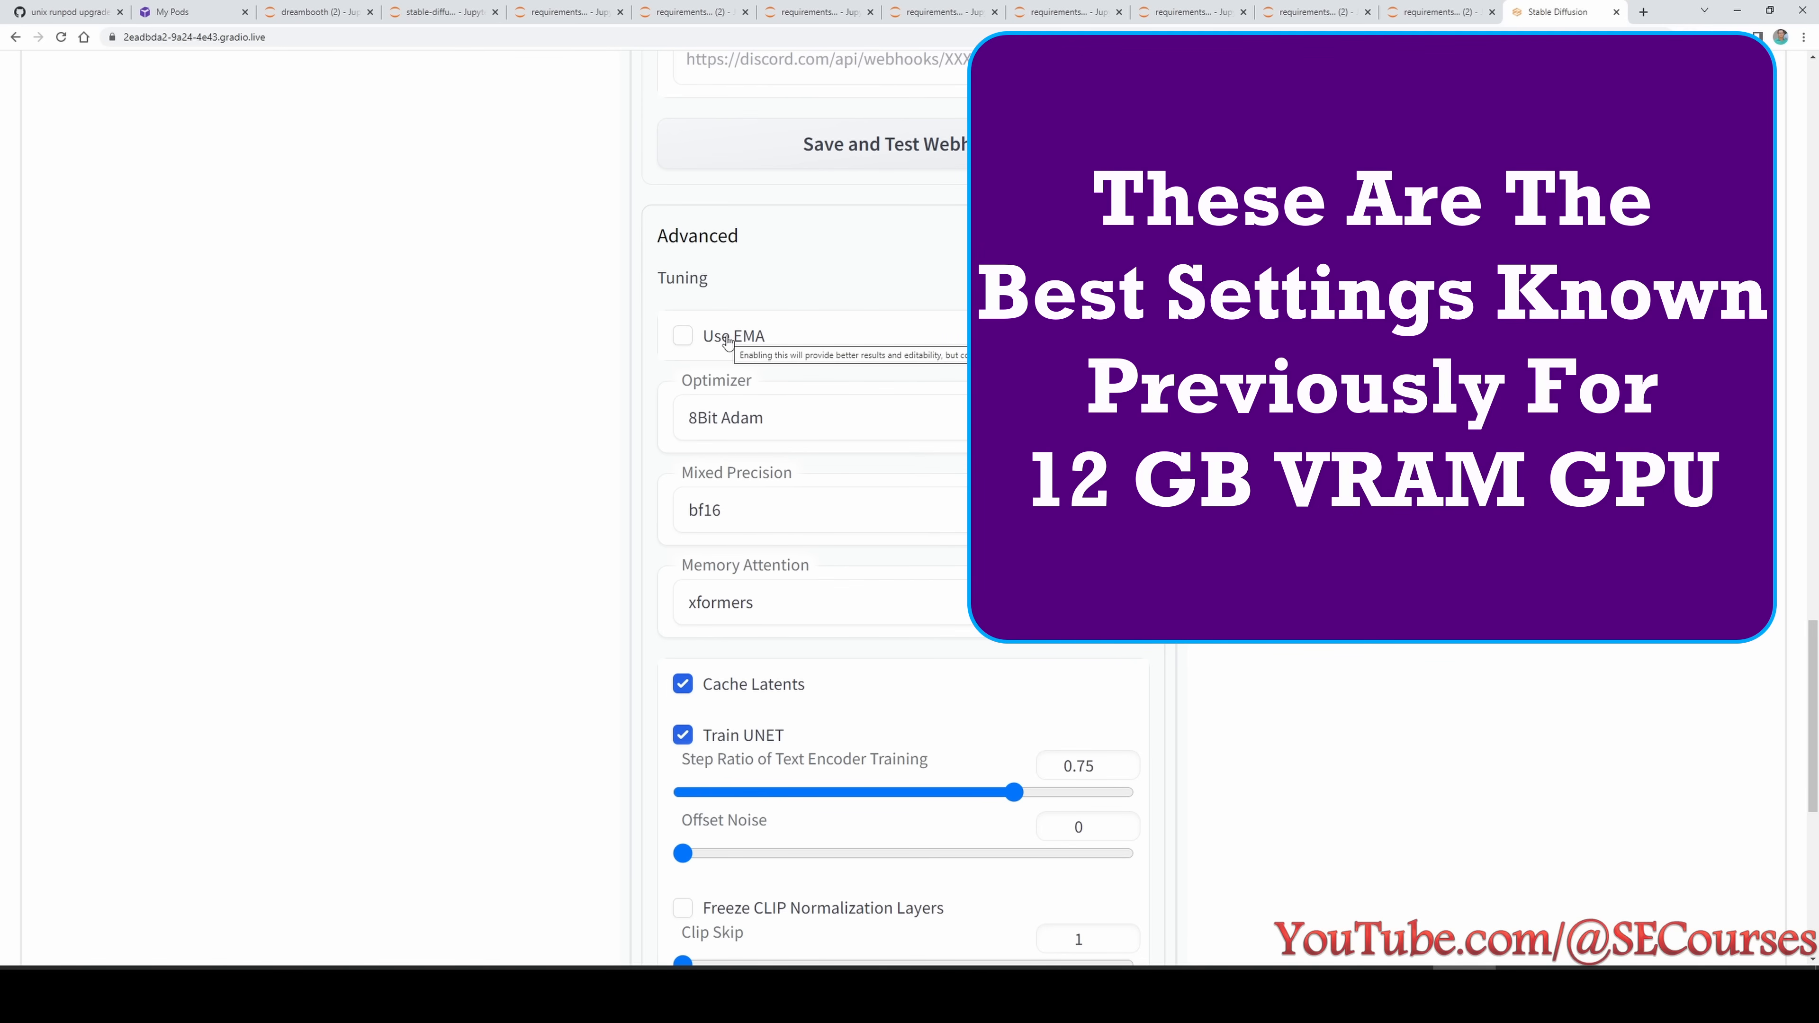
{"action": "scroll", "coordinate": [635, 419], "scroll_direction": "down", "scroll_amount": 2}
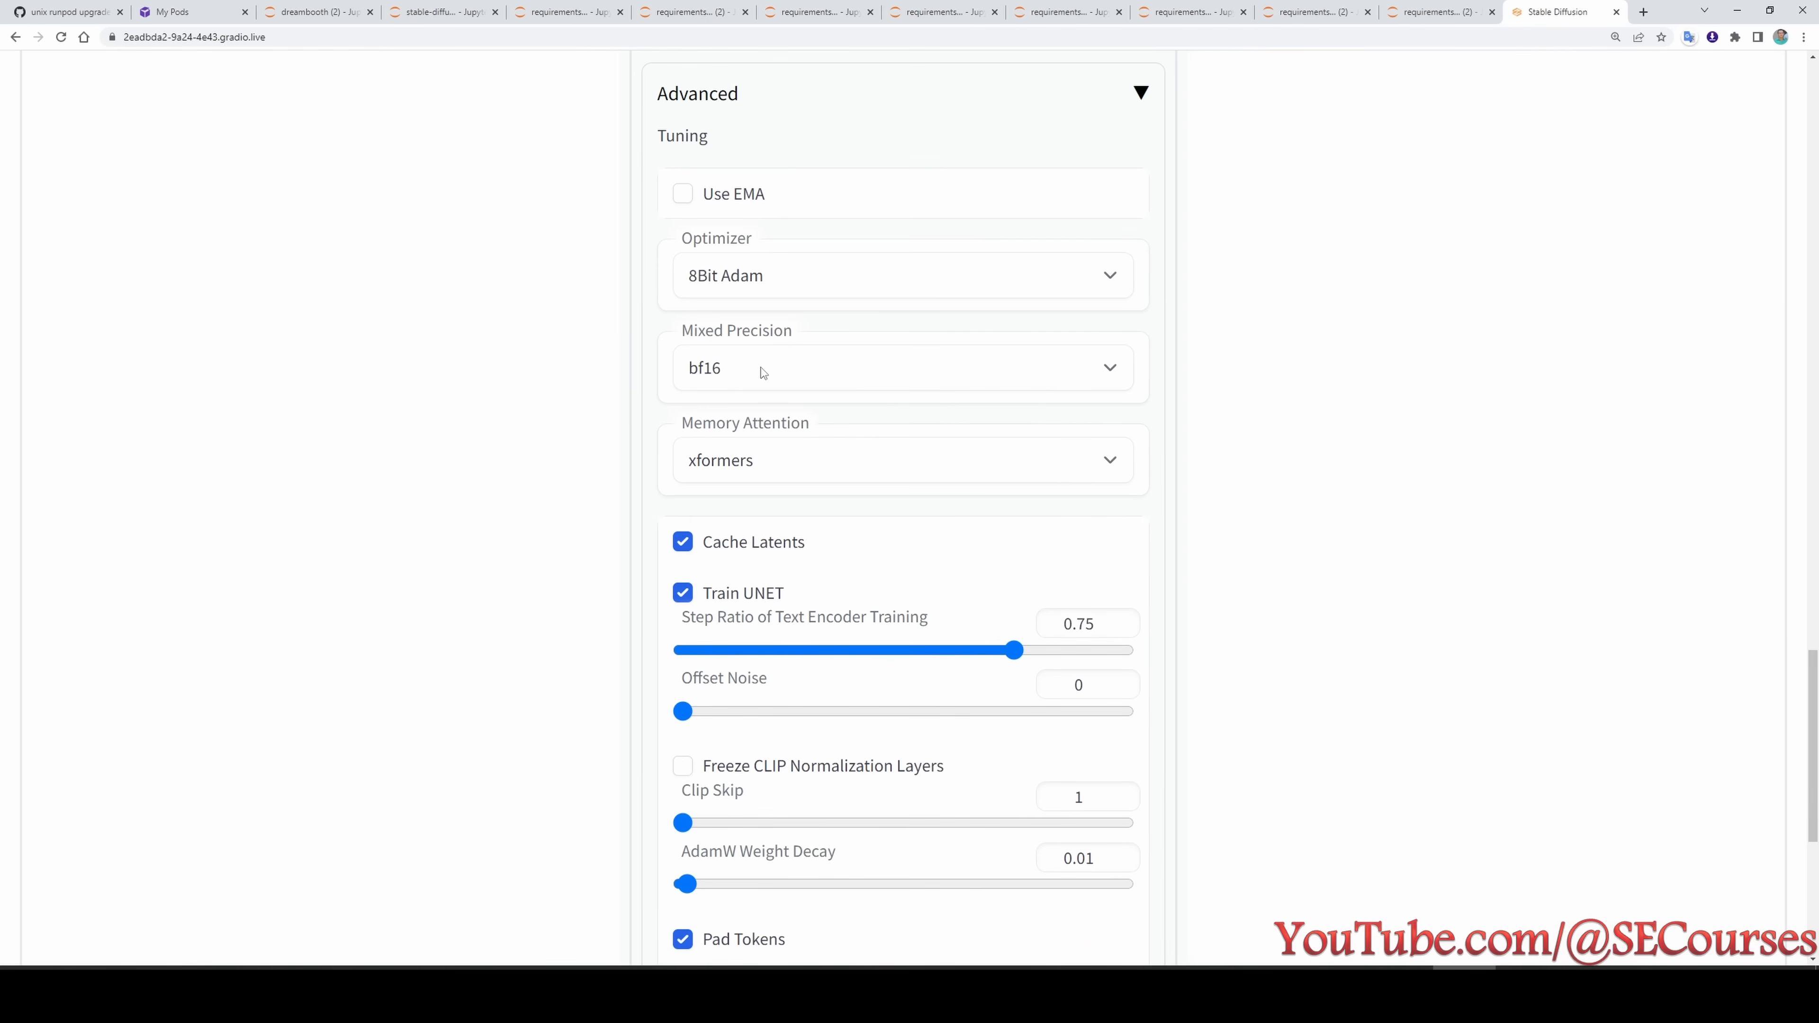
{"action": "scroll", "coordinate": [760, 375], "scroll_direction": "down", "scroll_amount": 1}
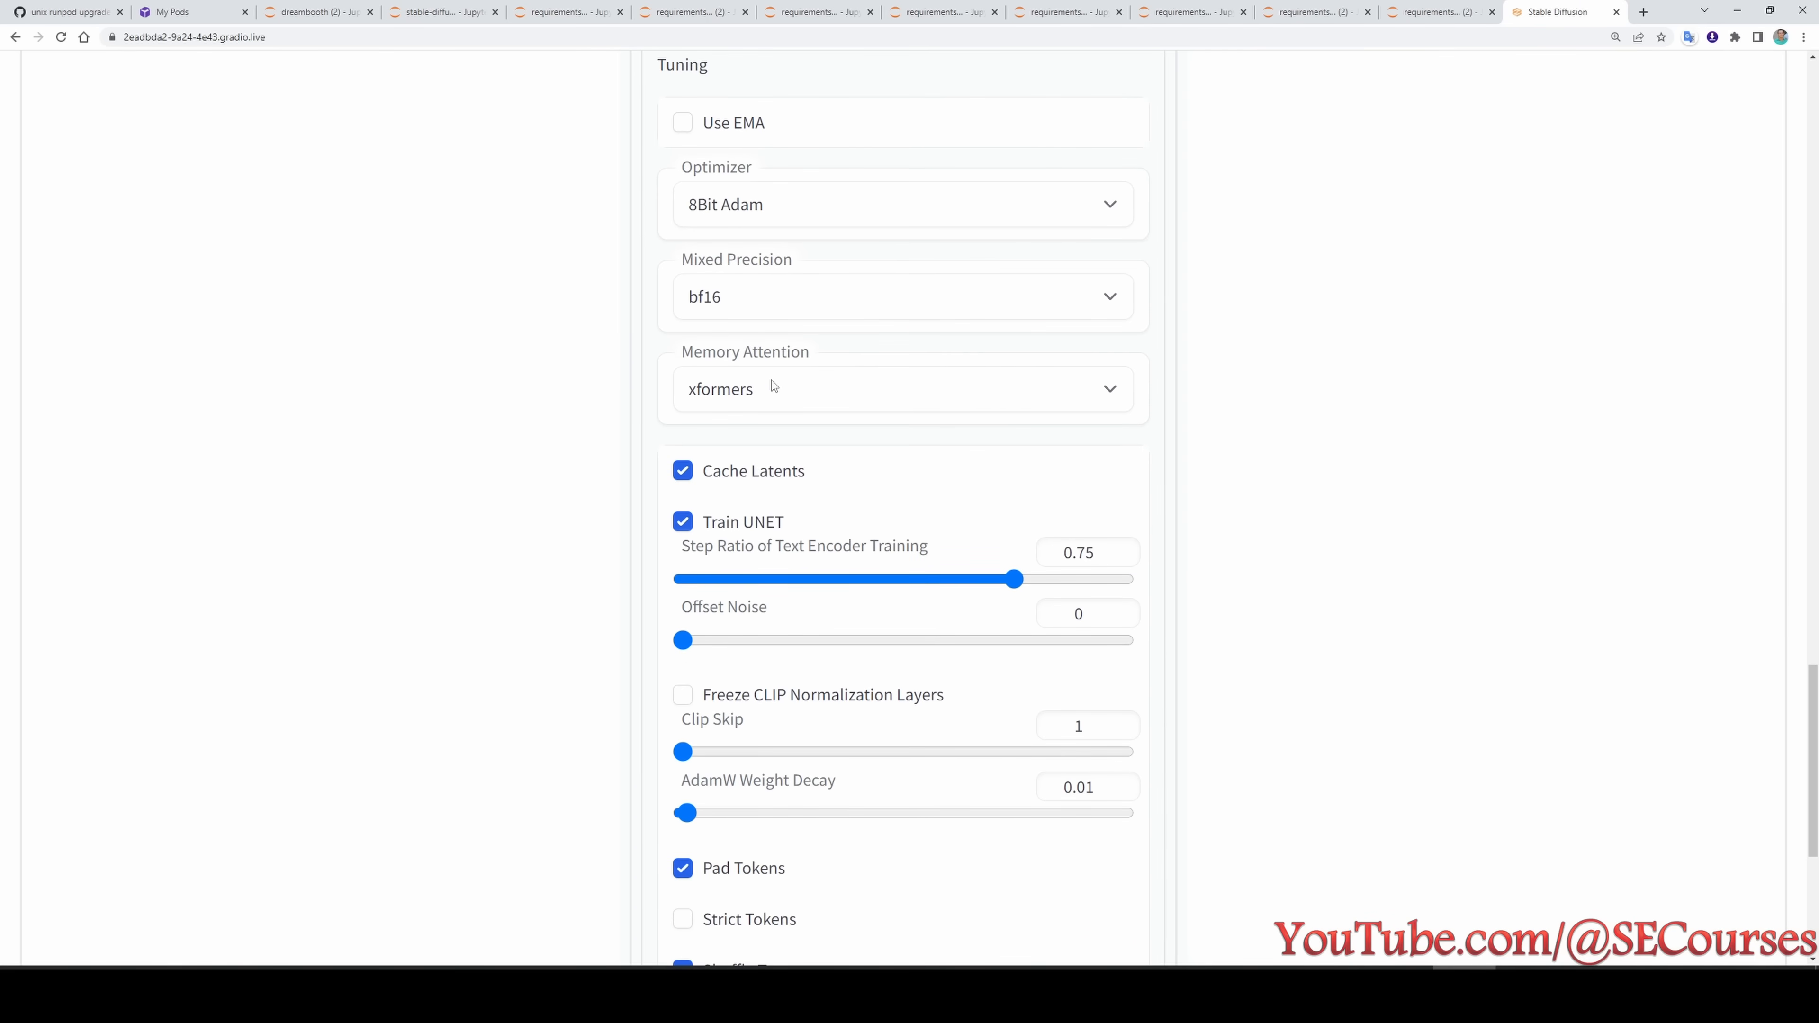
- Check the available Mixed Precision options and choose bf16
{"action": "left_click", "coordinate": [739, 294]}
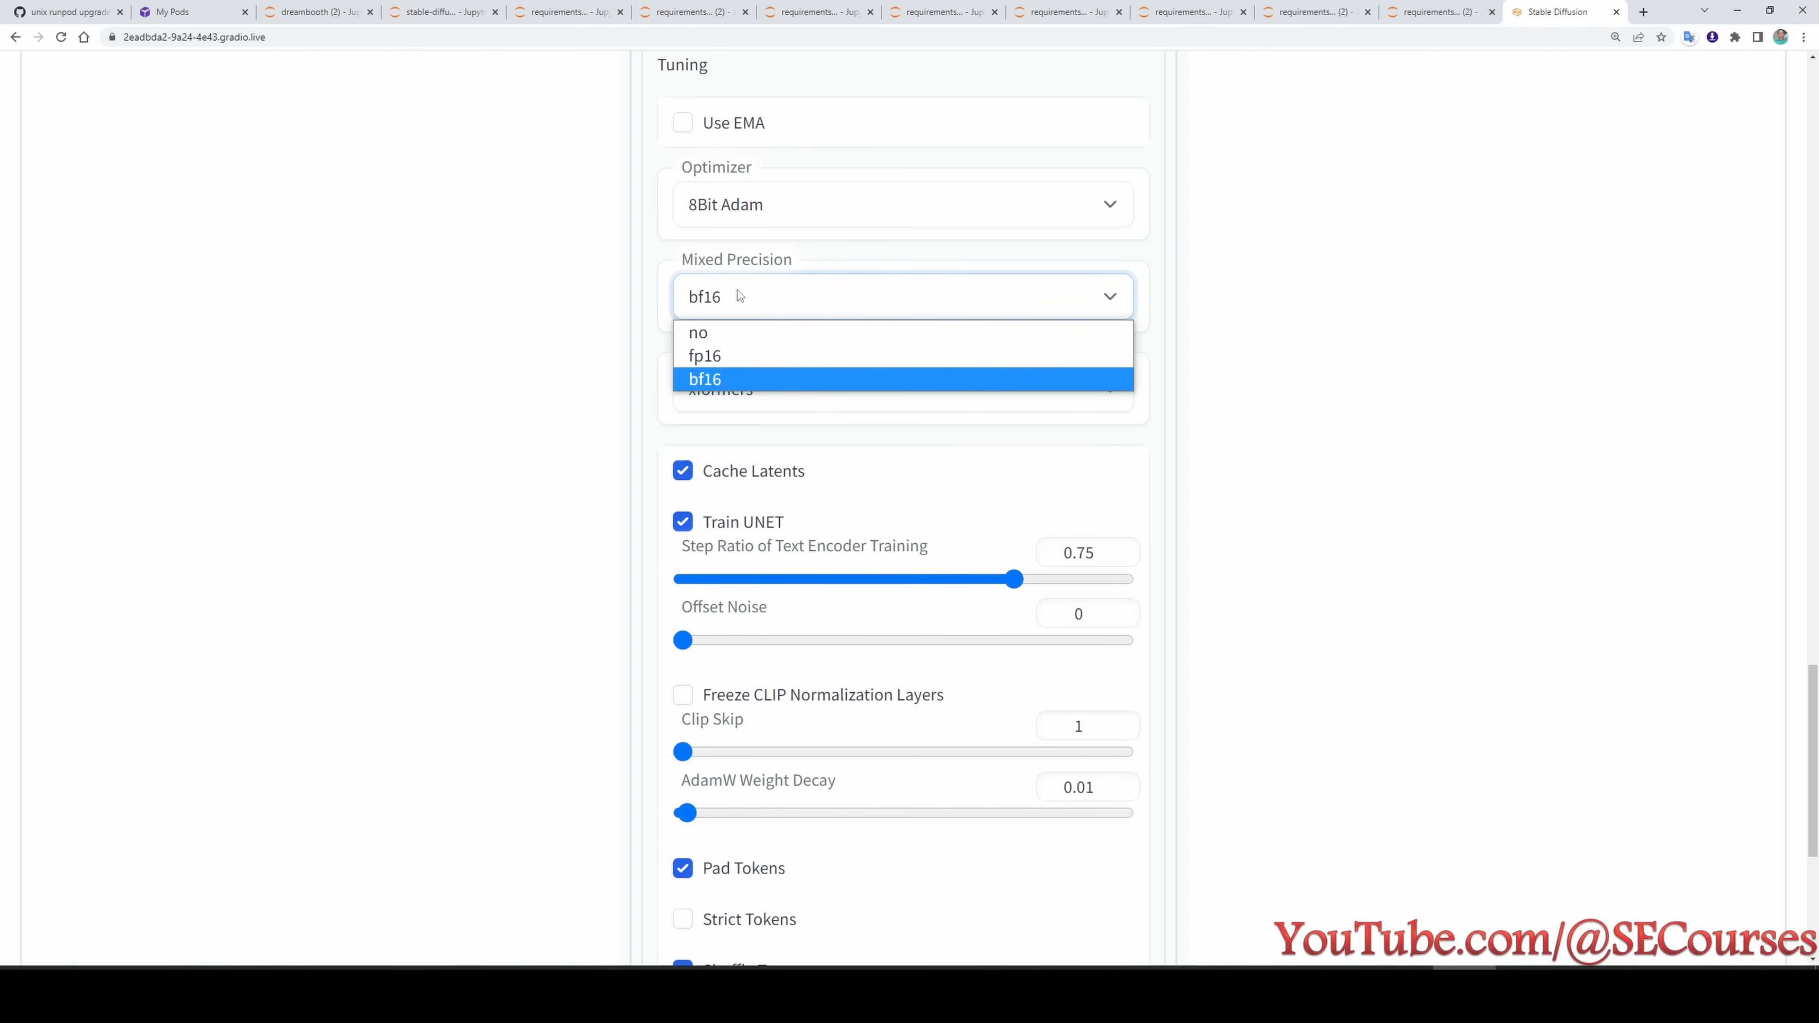
{"action": "left_click", "coordinate": [739, 294]}
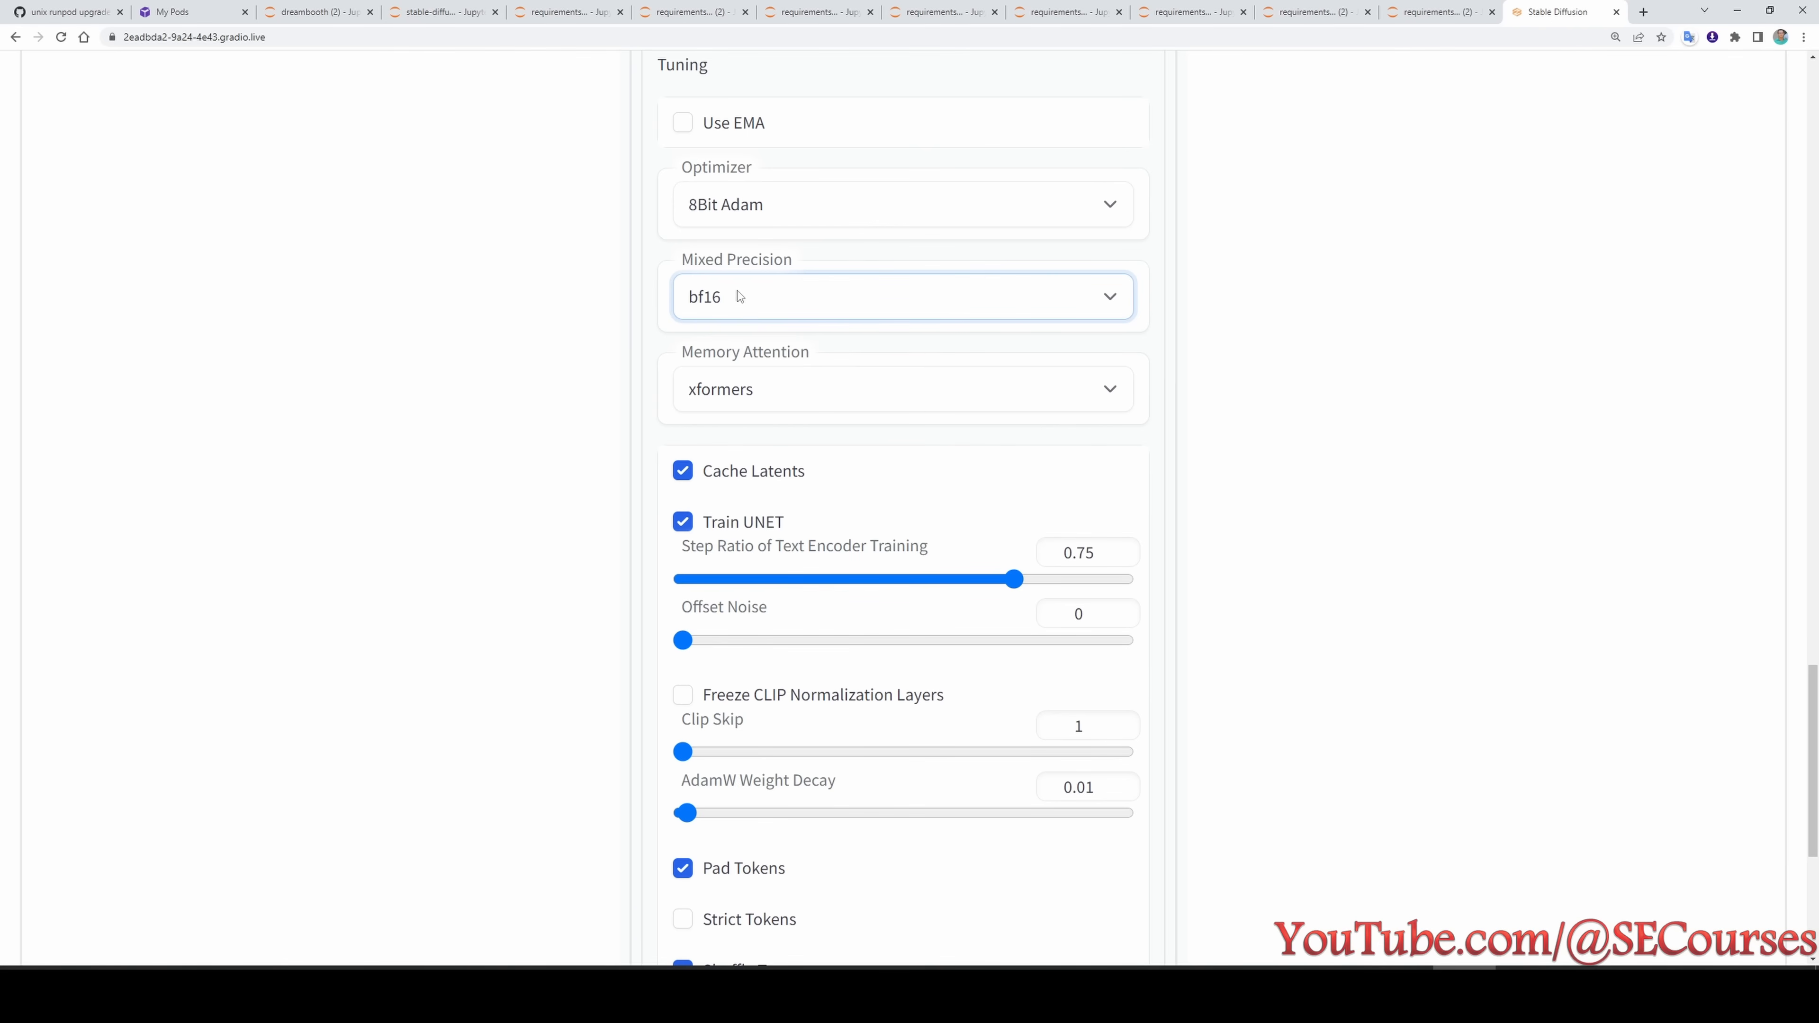
{"action": "left_click", "coordinate": [739, 295]}
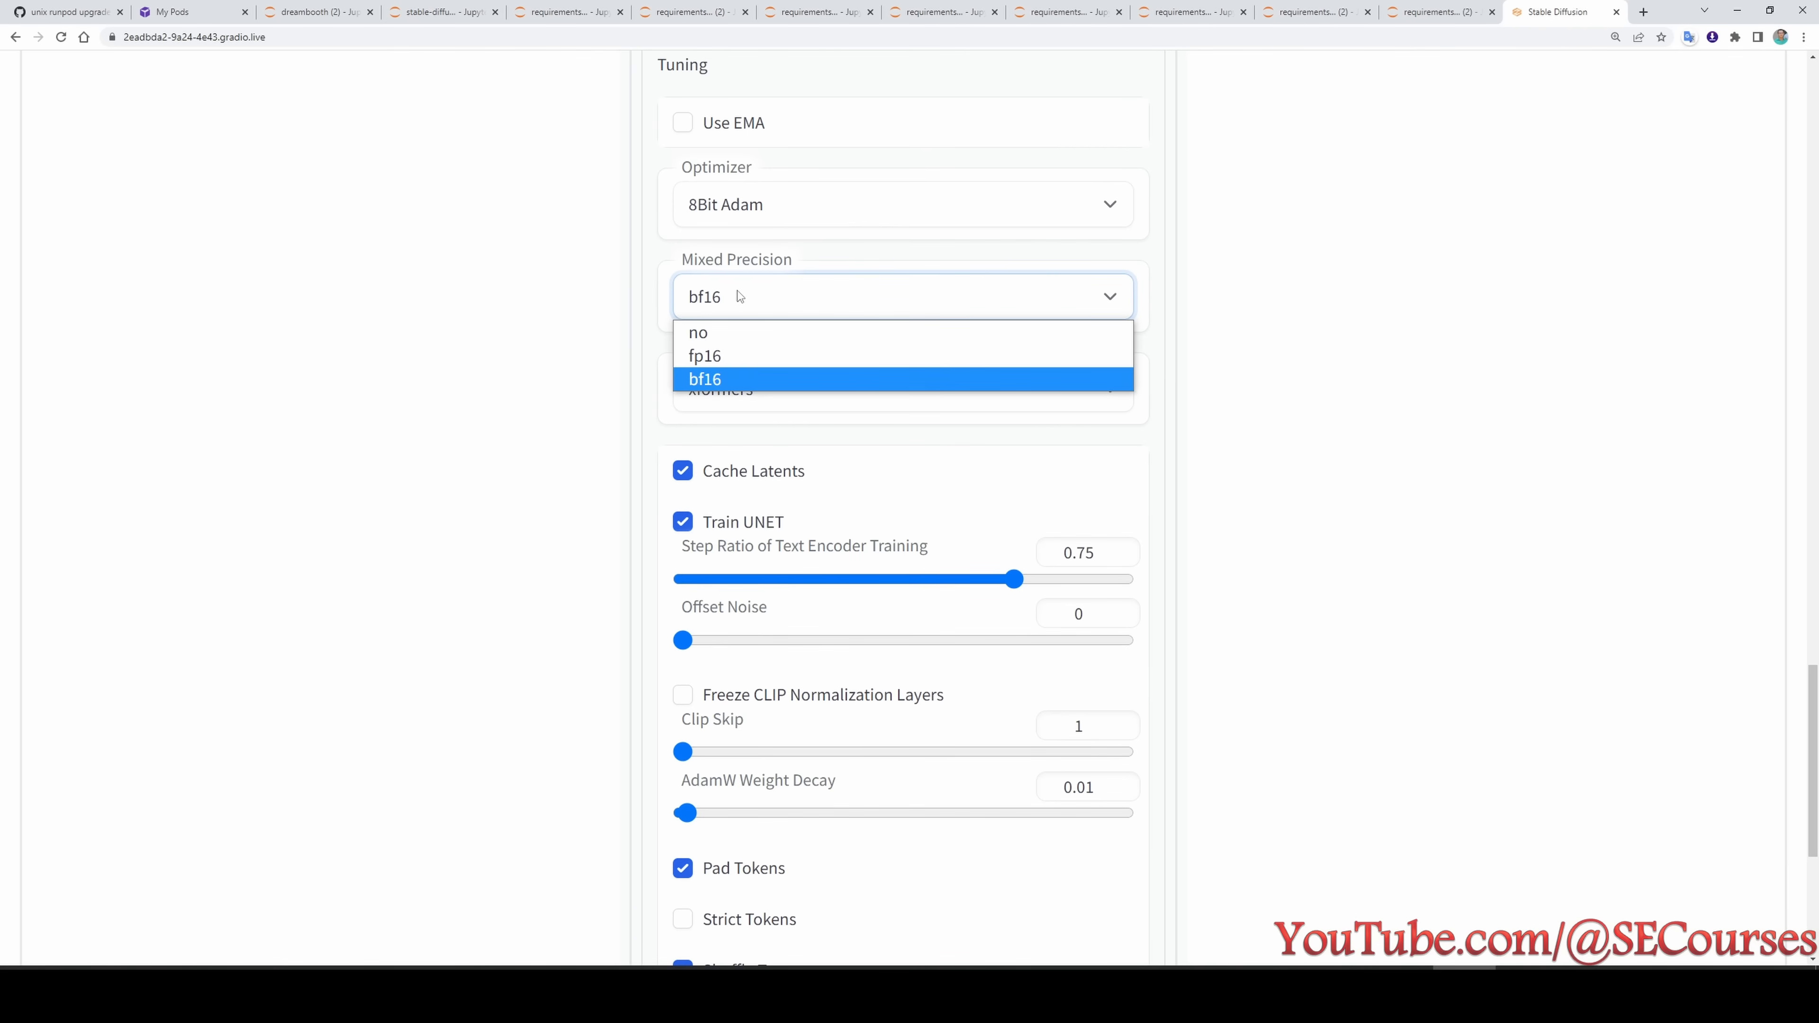
{"action": "left_click", "coordinate": [722, 379]}
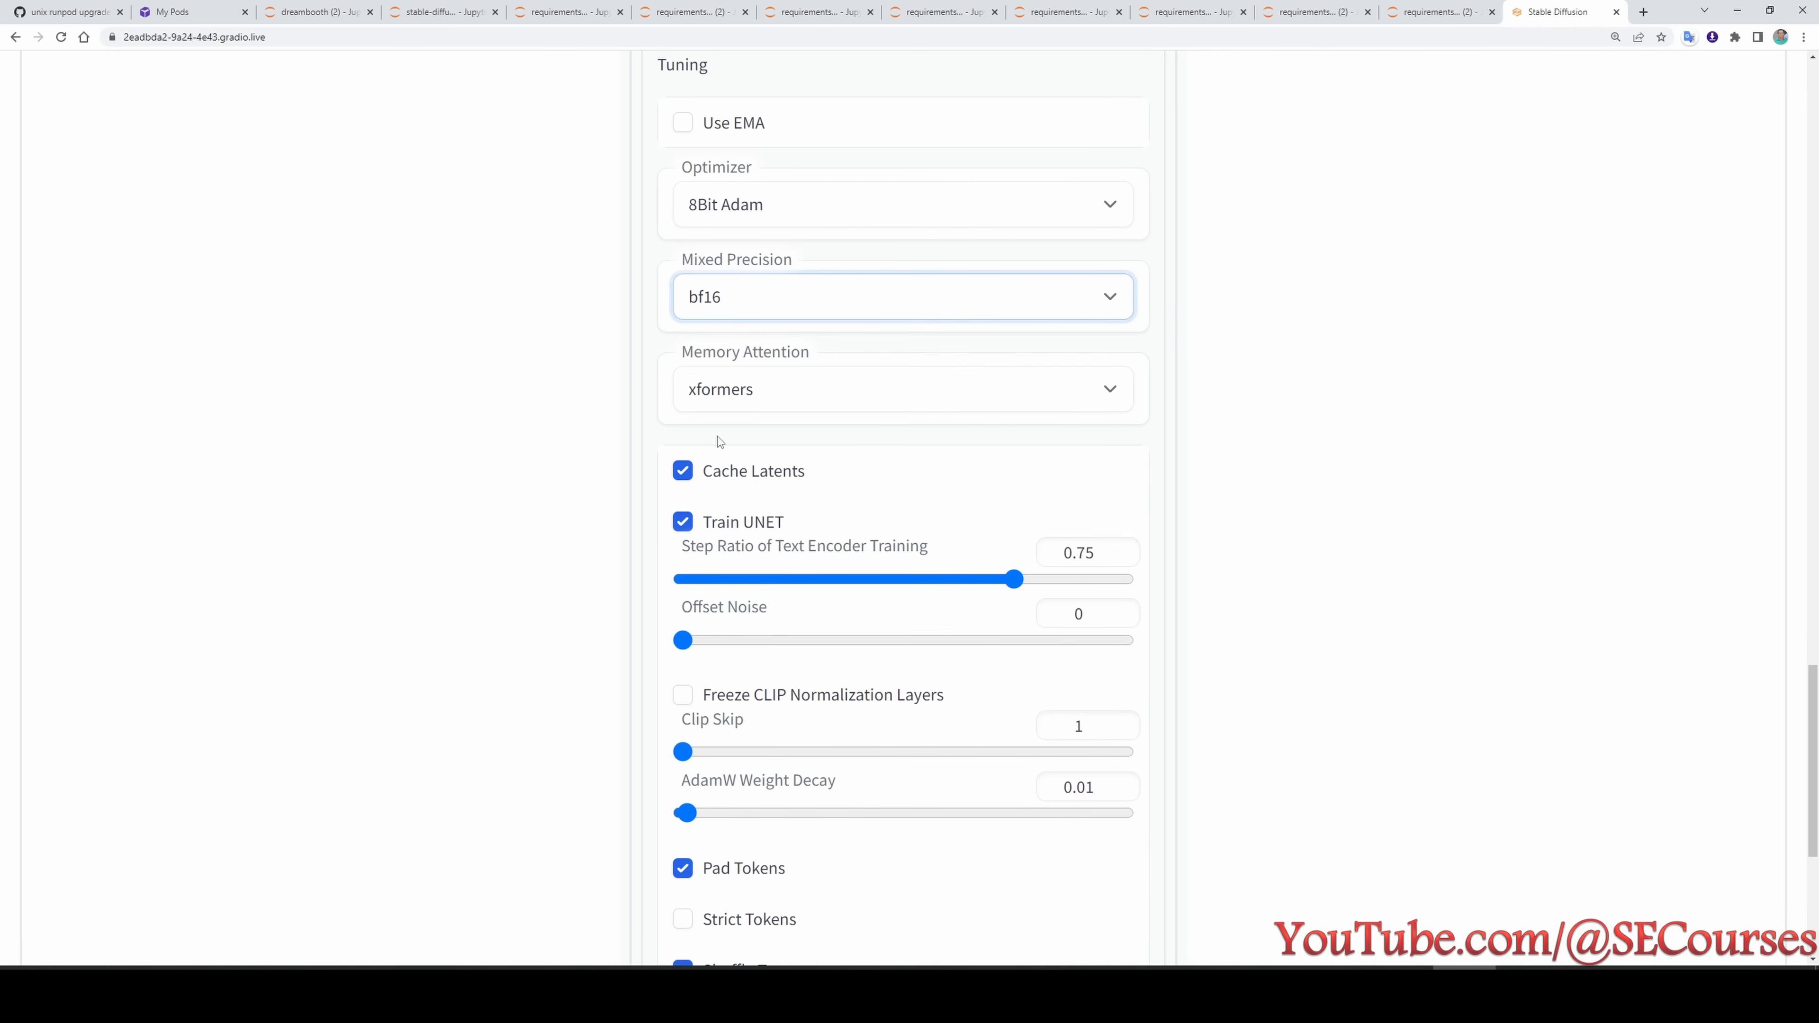
- Examine the remaining Advanced settings, from the text encoder step ratio and AdamW weight decay to the prior loss weight
{"action": "scroll", "coordinate": [666, 430], "scroll_direction": "down", "scroll_amount": 2}
{"action": "scroll", "coordinate": [642, 467], "scroll_direction": "down", "scroll_amount": 1}
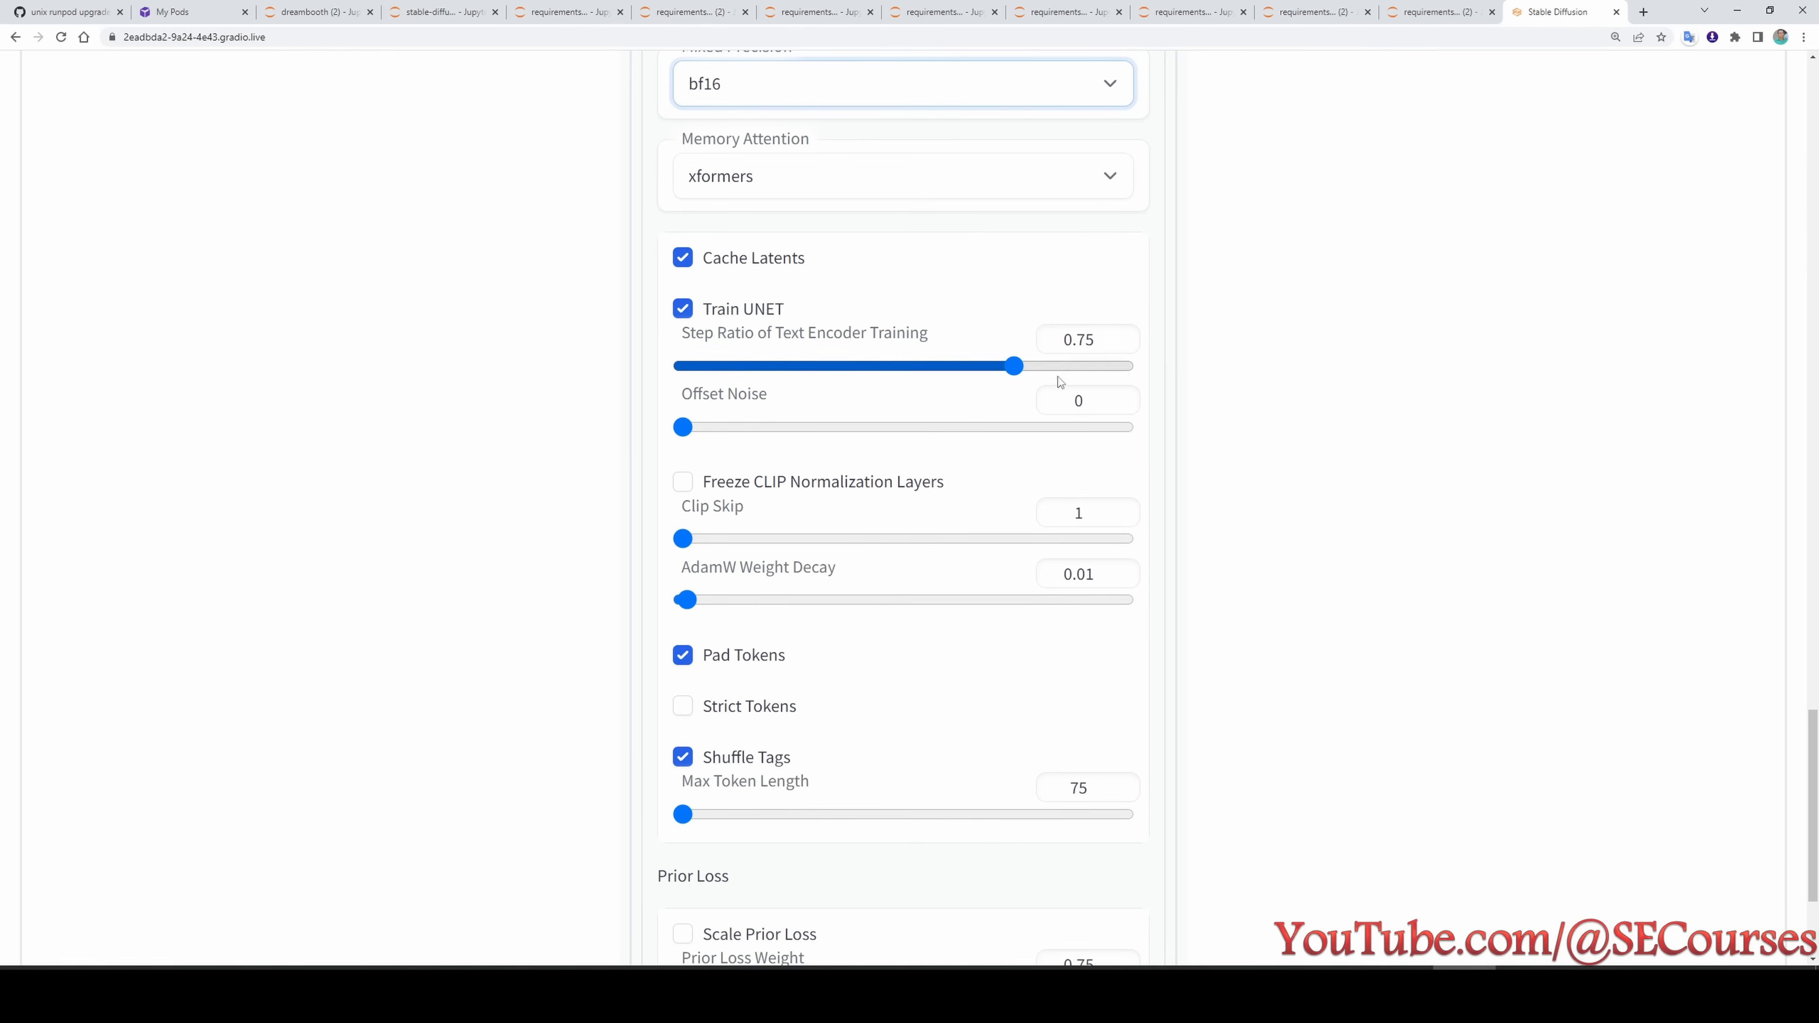
{"action": "scroll", "coordinate": [812, 377], "scroll_direction": "down", "scroll_amount": 1}
{"action": "scroll", "coordinate": [795, 452], "scroll_direction": "down", "scroll_amount": 2}
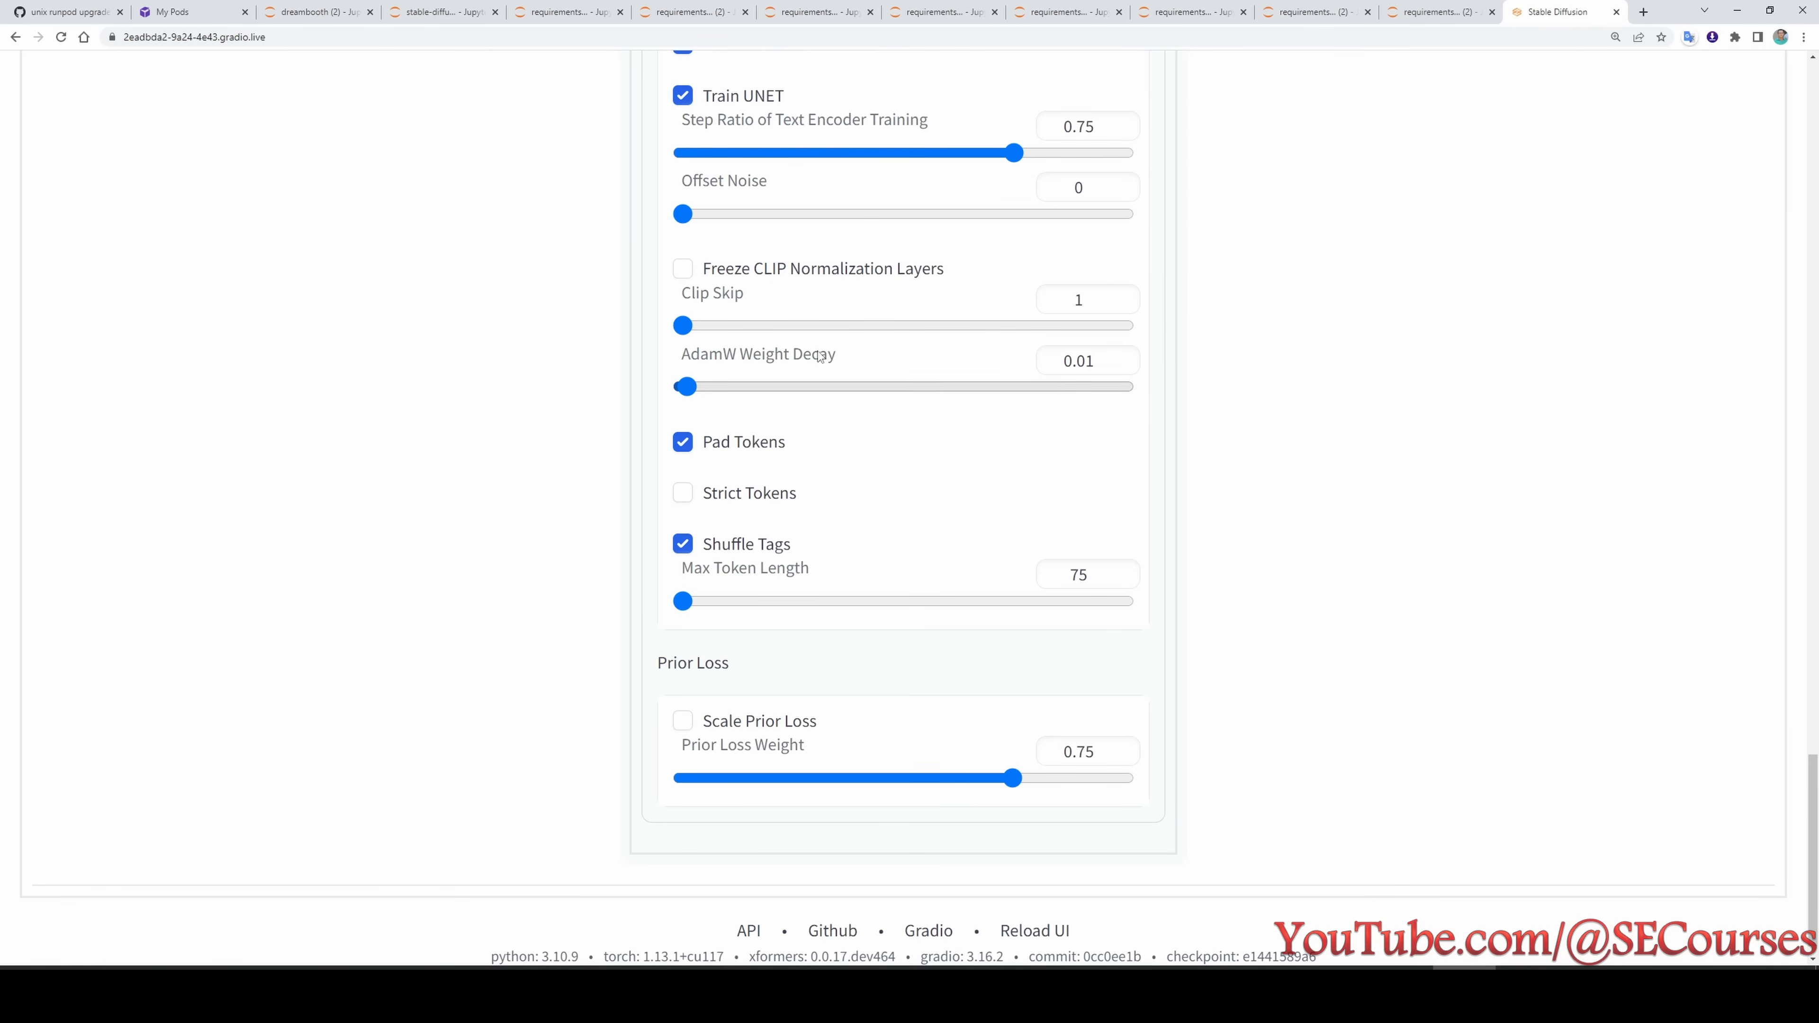
{"action": "mouse_move", "coordinate": [776, 364]}
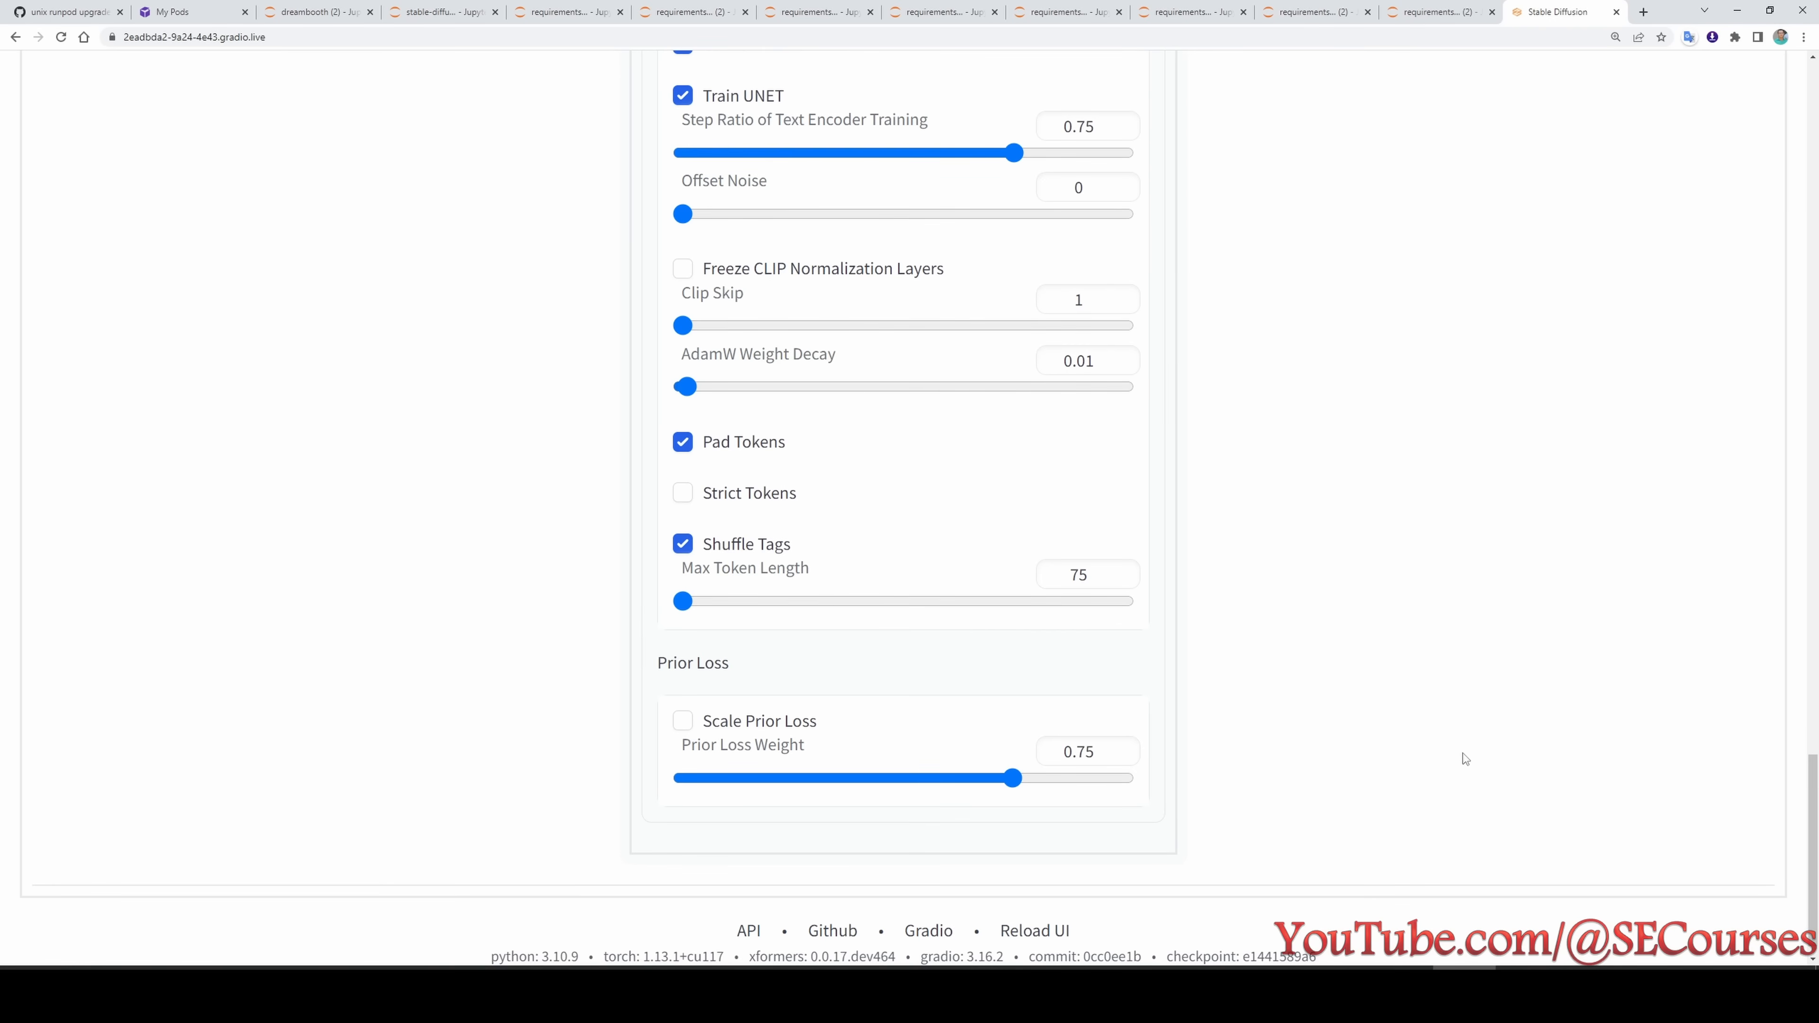
- Review Concept 1's dataset directories and check the training images in the p1 folder in File Explorer
{"action": "scroll", "coordinate": [1441, 784], "scroll_direction": "up", "scroll_amount": 9}
{"action": "scroll", "coordinate": [1429, 789], "scroll_direction": "up", "scroll_amount": 15}
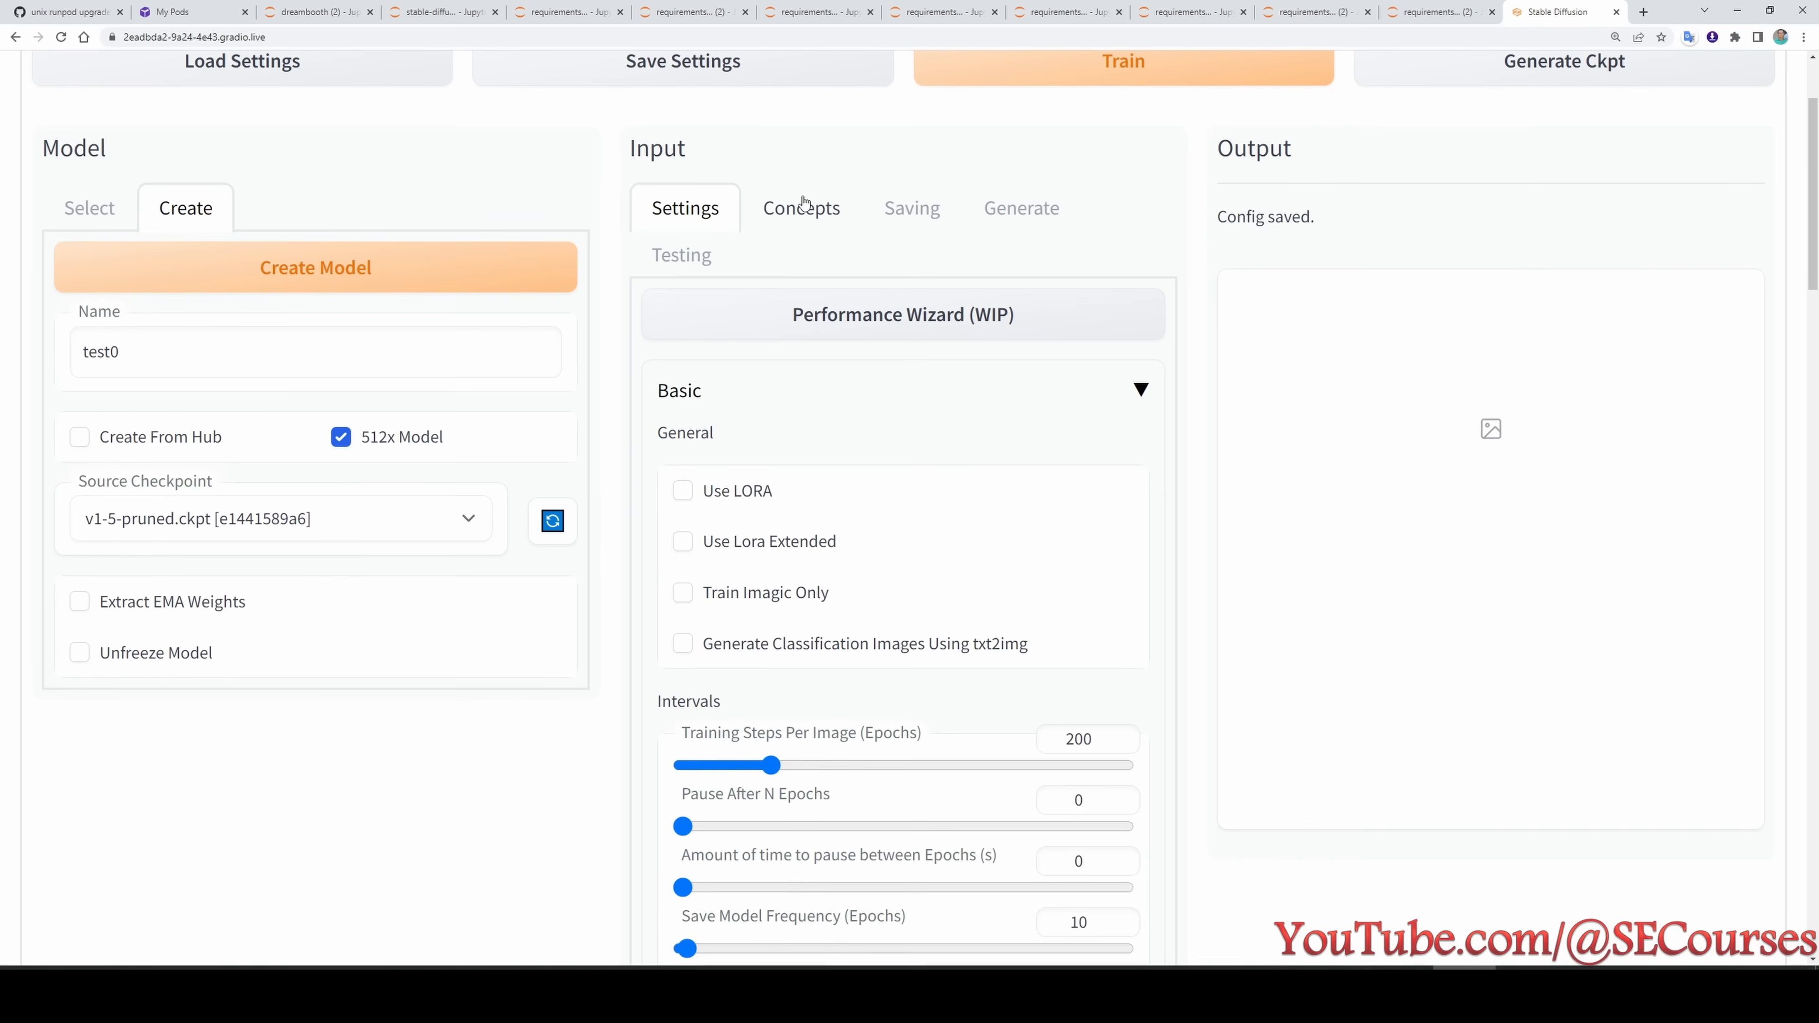
{"action": "left_click", "coordinate": [801, 204]}
{"action": "scroll", "coordinate": [833, 461], "scroll_direction": "down", "scroll_amount": 2}
{"action": "scroll", "coordinate": [829, 443], "scroll_direction": "down", "scroll_amount": 1}
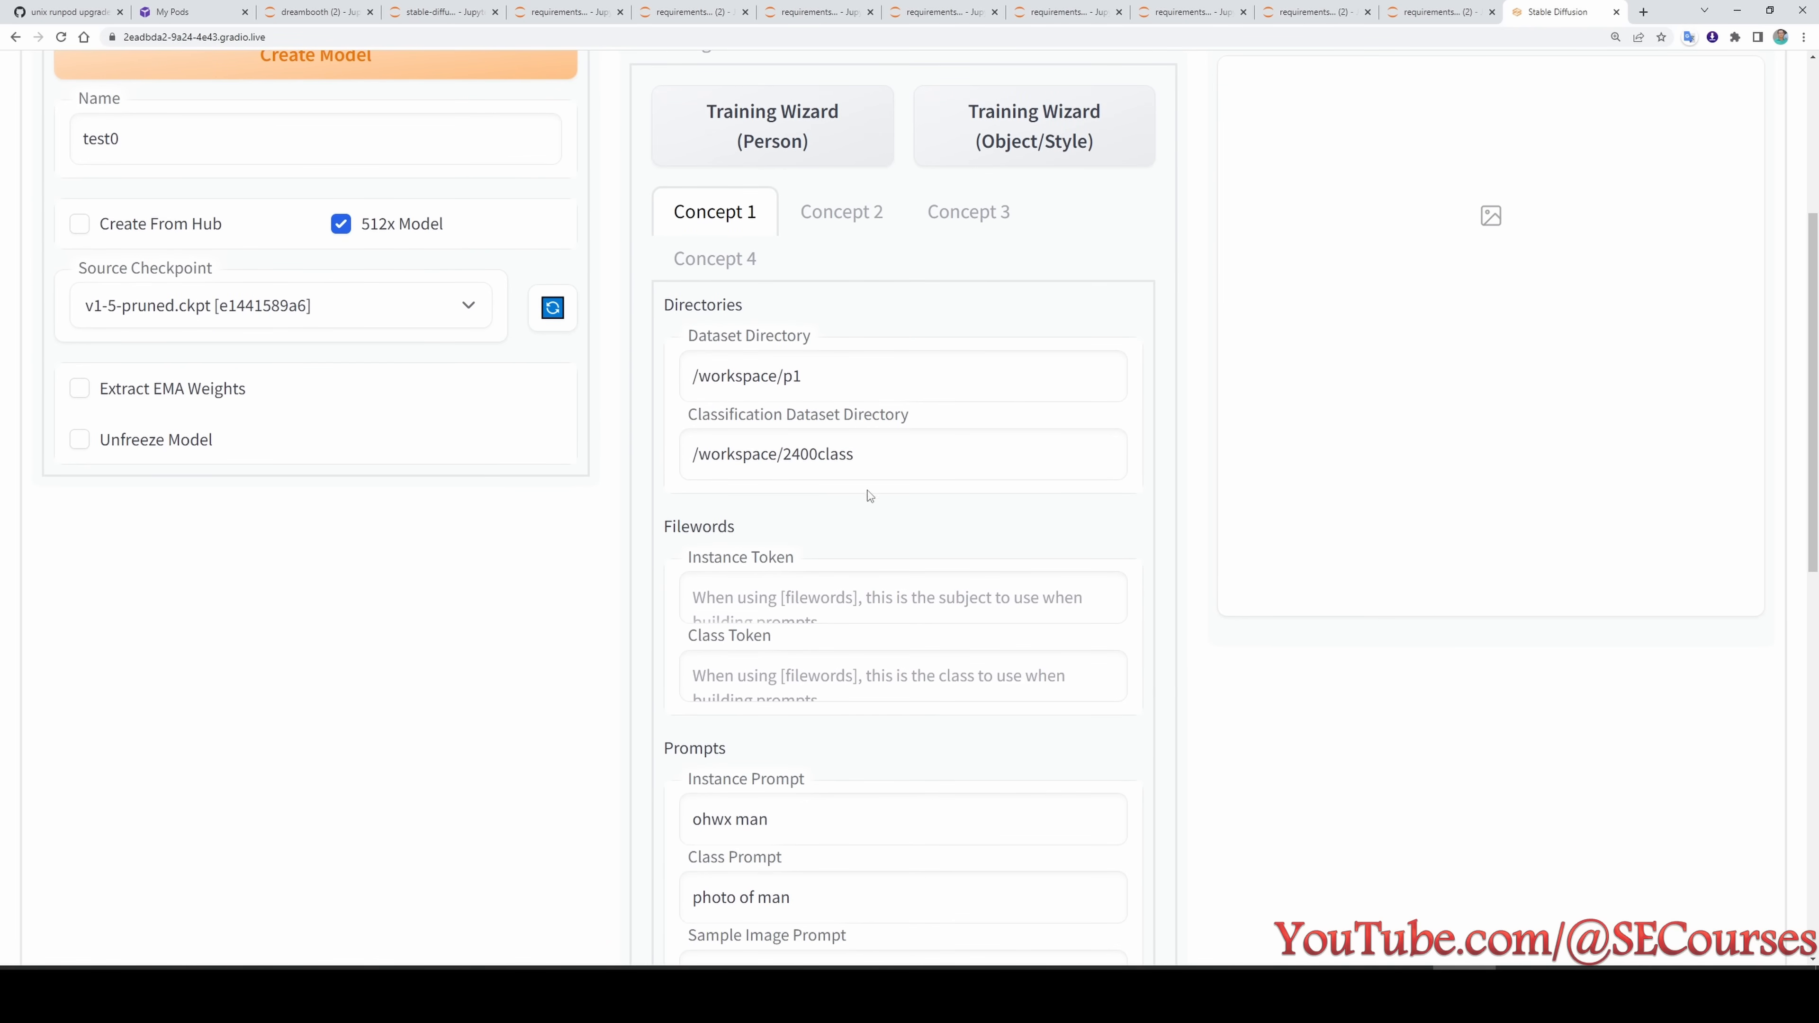
{"action": "left_click", "coordinate": [837, 992]}
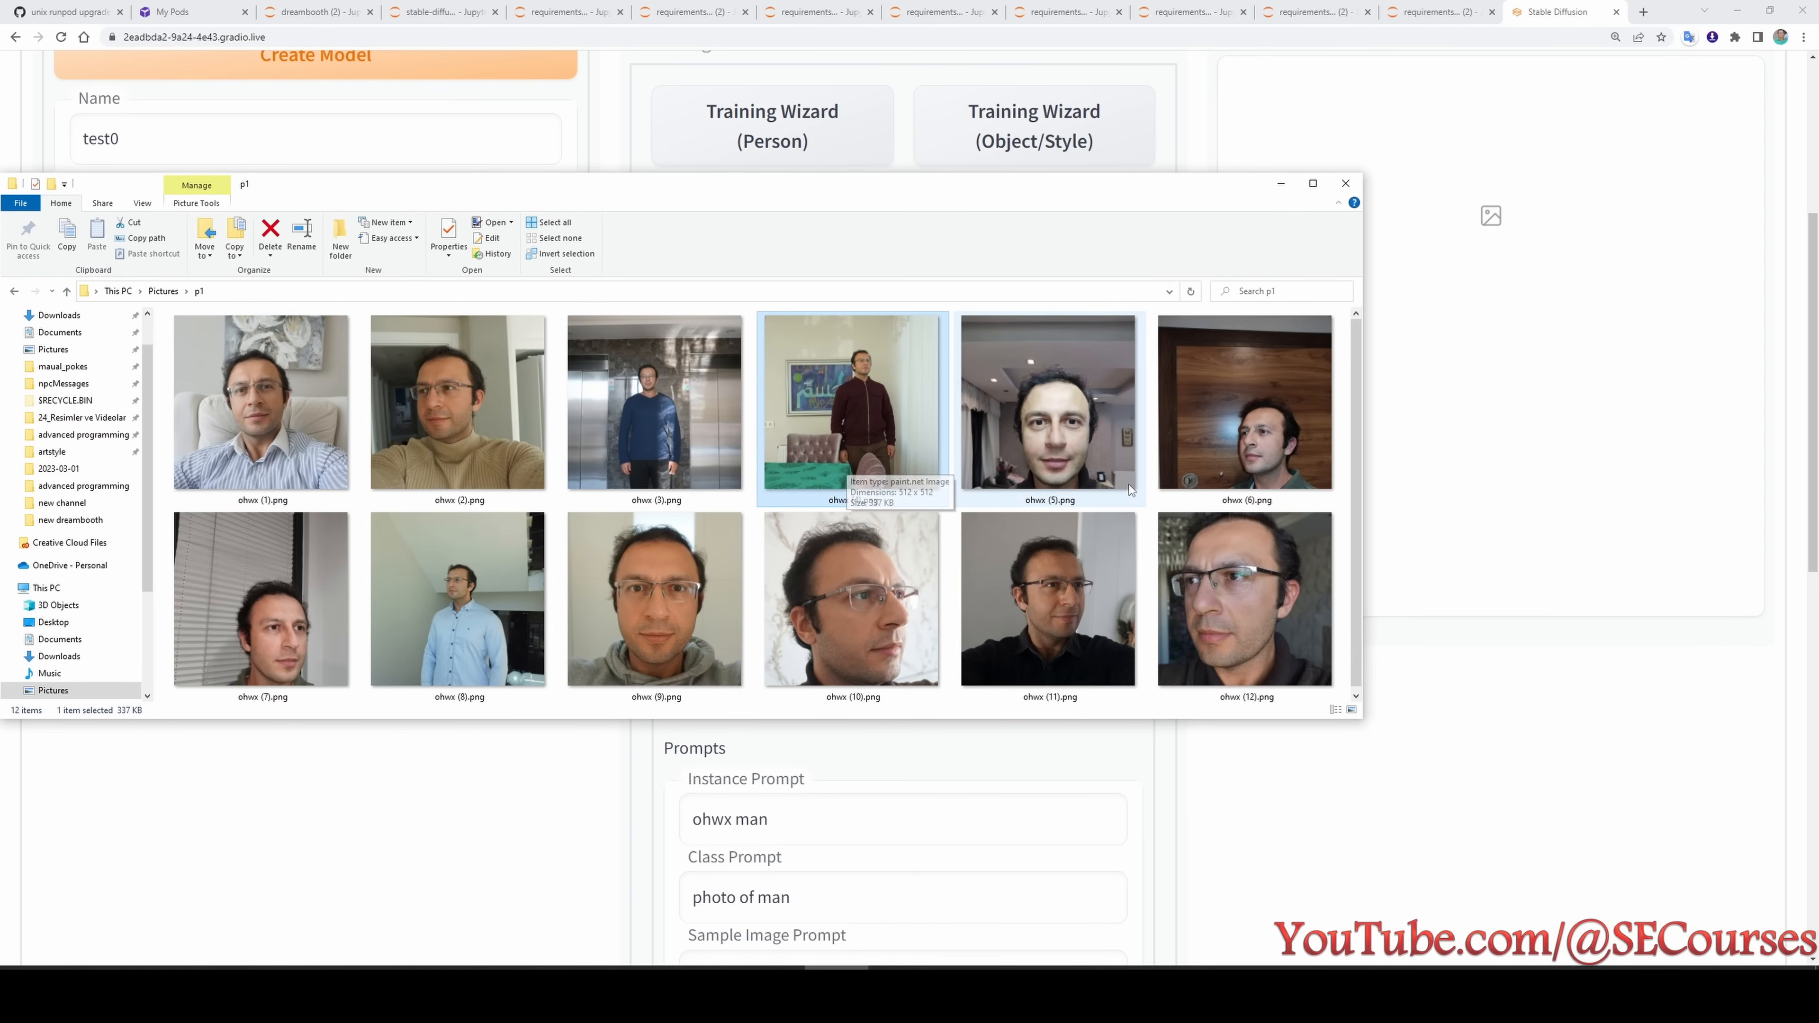
{"action": "left_click", "coordinate": [1281, 187]}
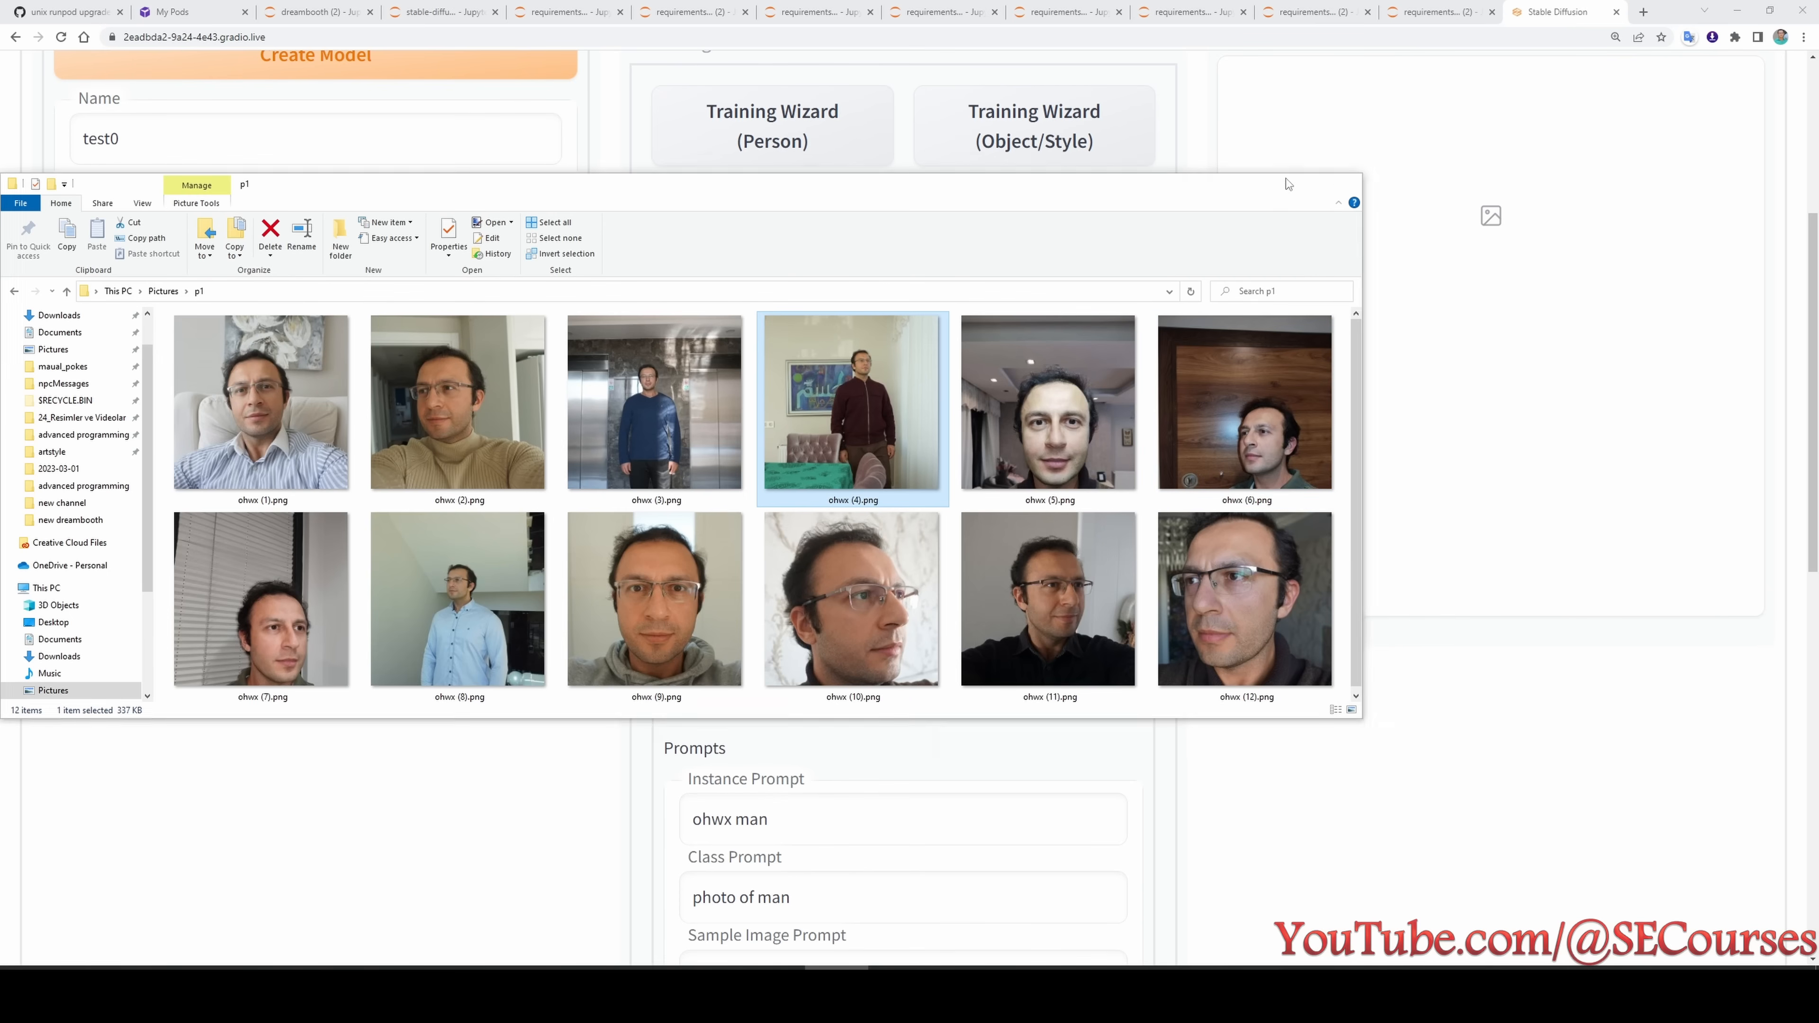
- Examine Concept 1's Instance Prompt, highlighting its class word and its full text
{"action": "scroll", "coordinate": [781, 299], "scroll_direction": "down", "scroll_amount": 5}
{"action": "scroll", "coordinate": [774, 371], "scroll_direction": "down", "scroll_amount": 1}
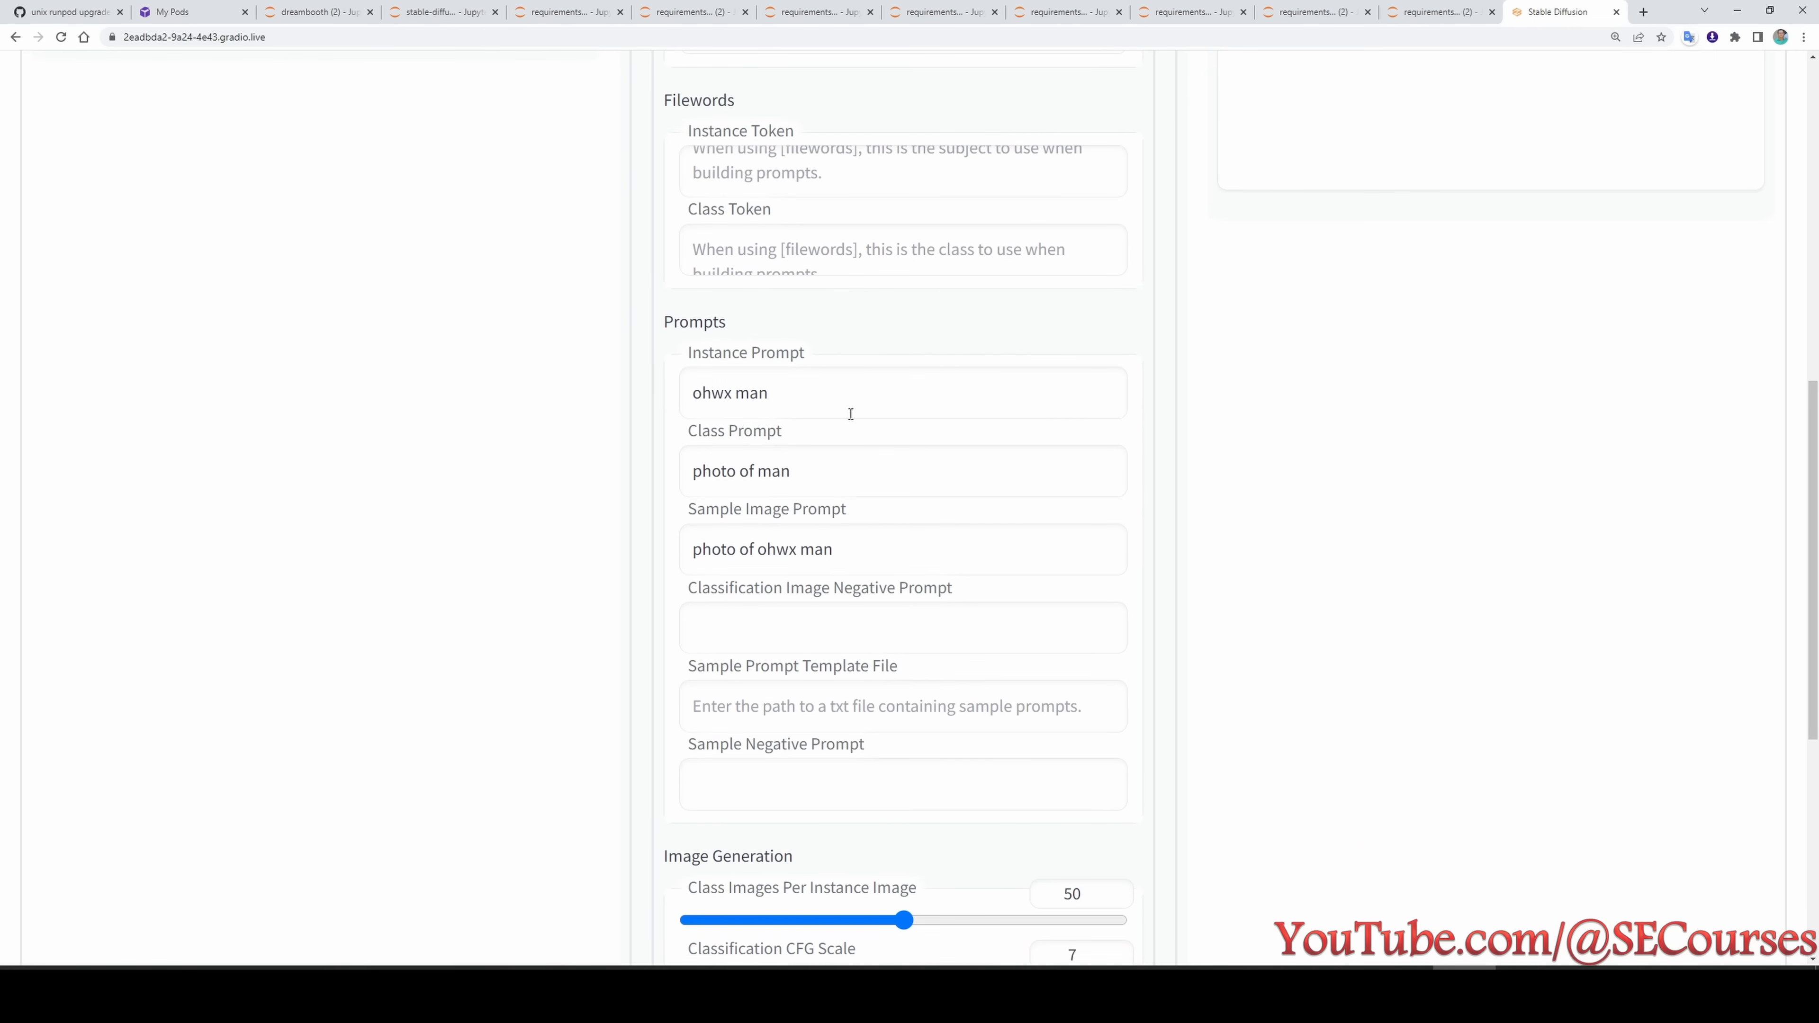
{"action": "left_click", "coordinate": [817, 390]}
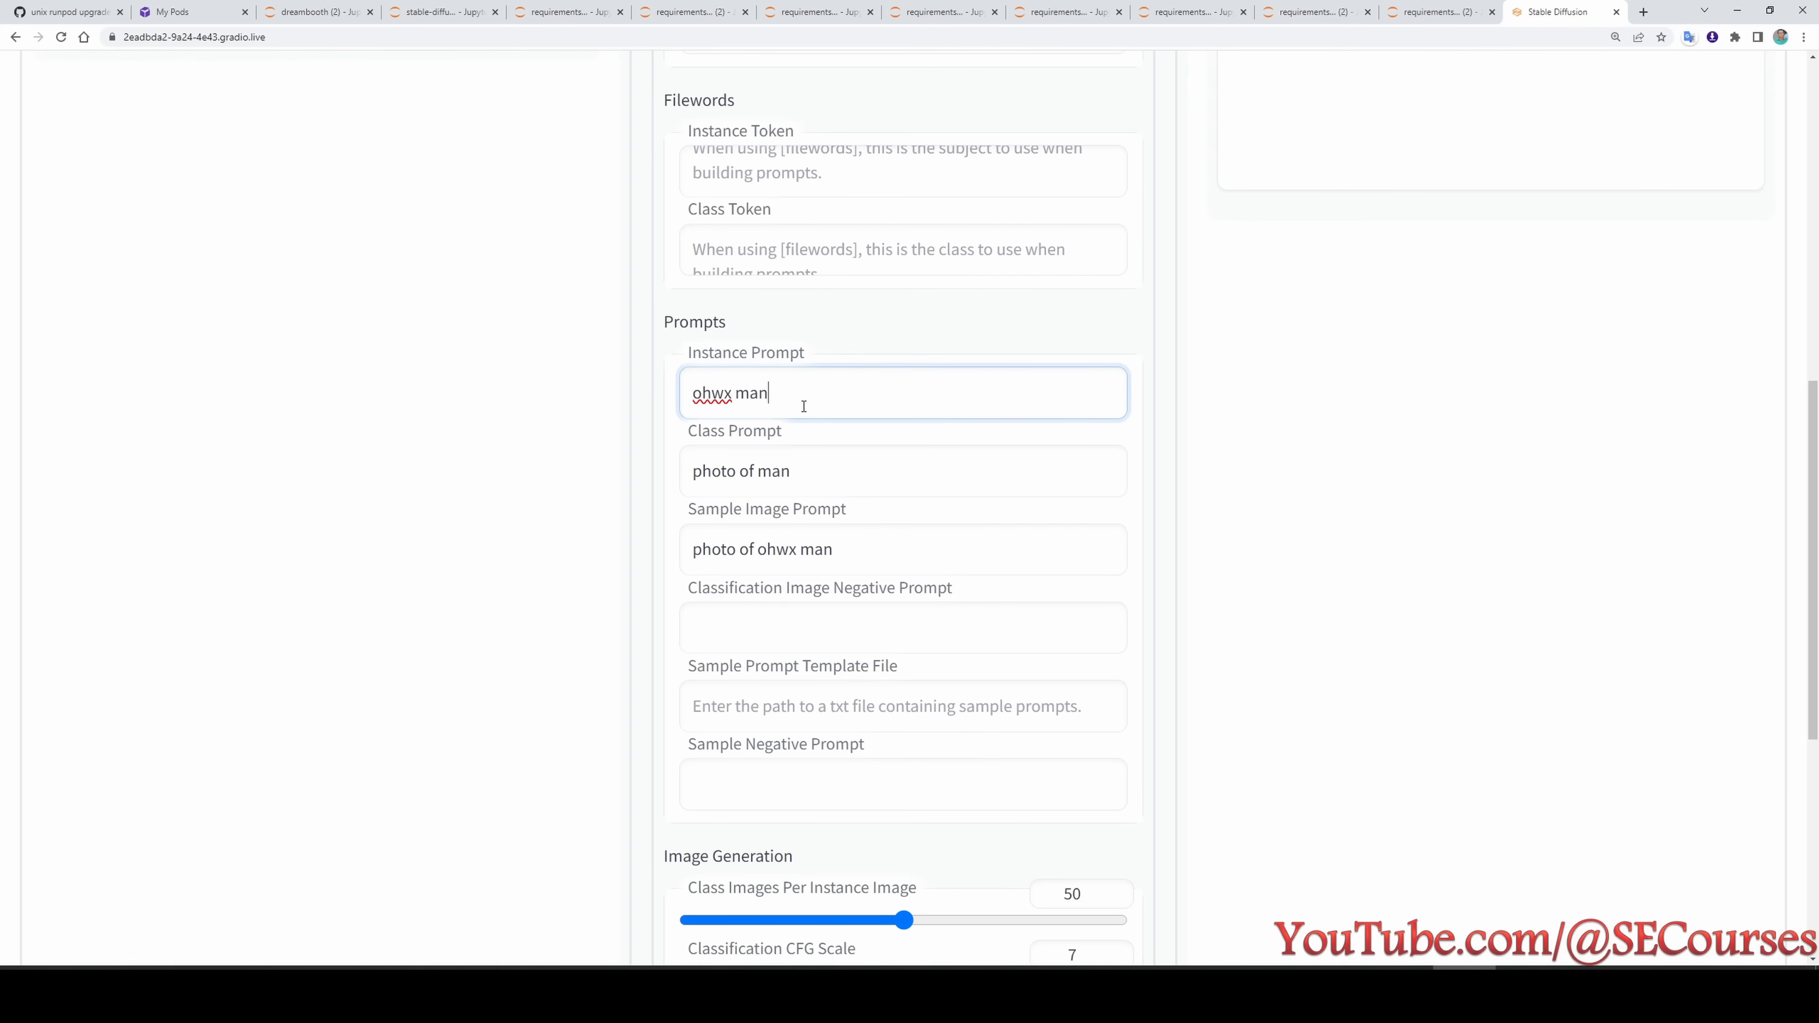
{"action": "left_click_drag", "start_coordinate": [774, 393], "coordinate": [735, 393]}
{"action": "scroll", "coordinate": [795, 450], "scroll_direction": "down", "scroll_amount": 1}
{"action": "scroll", "coordinate": [795, 450], "scroll_direction": "down", "scroll_amount": 1}
{"action": "left_click_drag", "start_coordinate": [824, 322], "coordinate": [691, 324]}
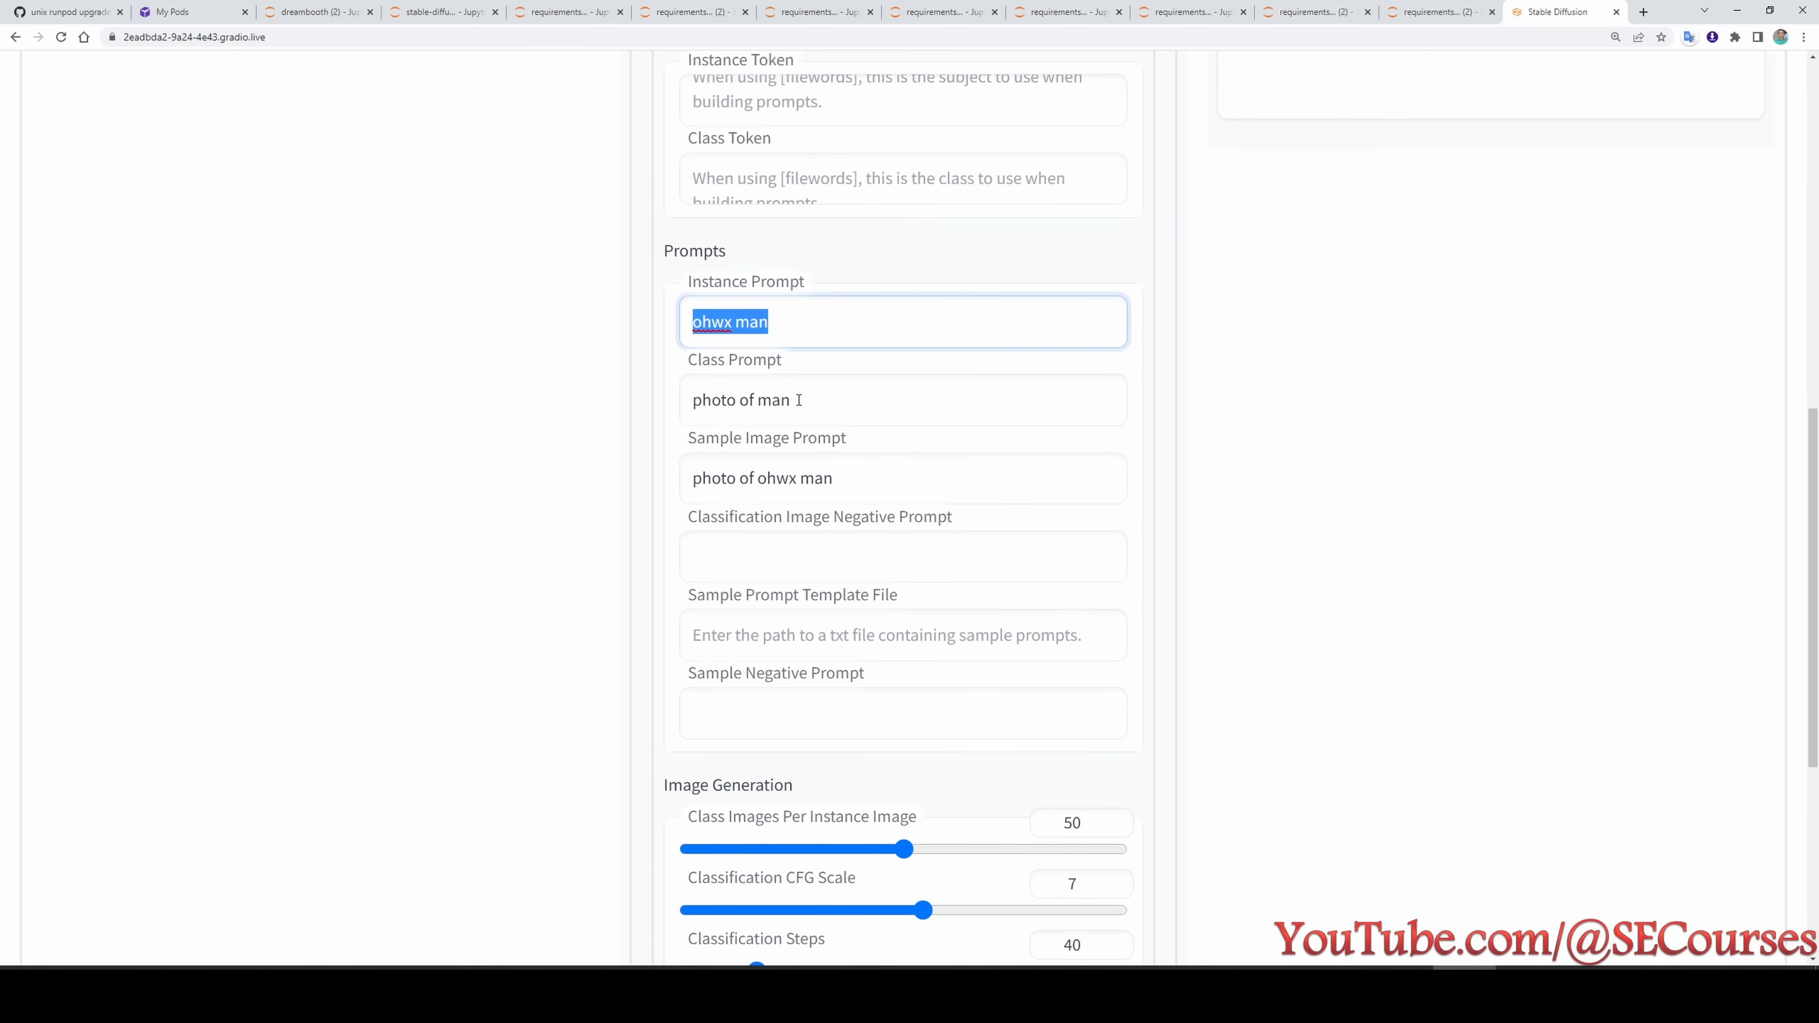
- Examine Concept 1's Class Prompt by highlighting its text
{"action": "left_click_drag", "start_coordinate": [799, 400], "coordinate": [683, 400]}
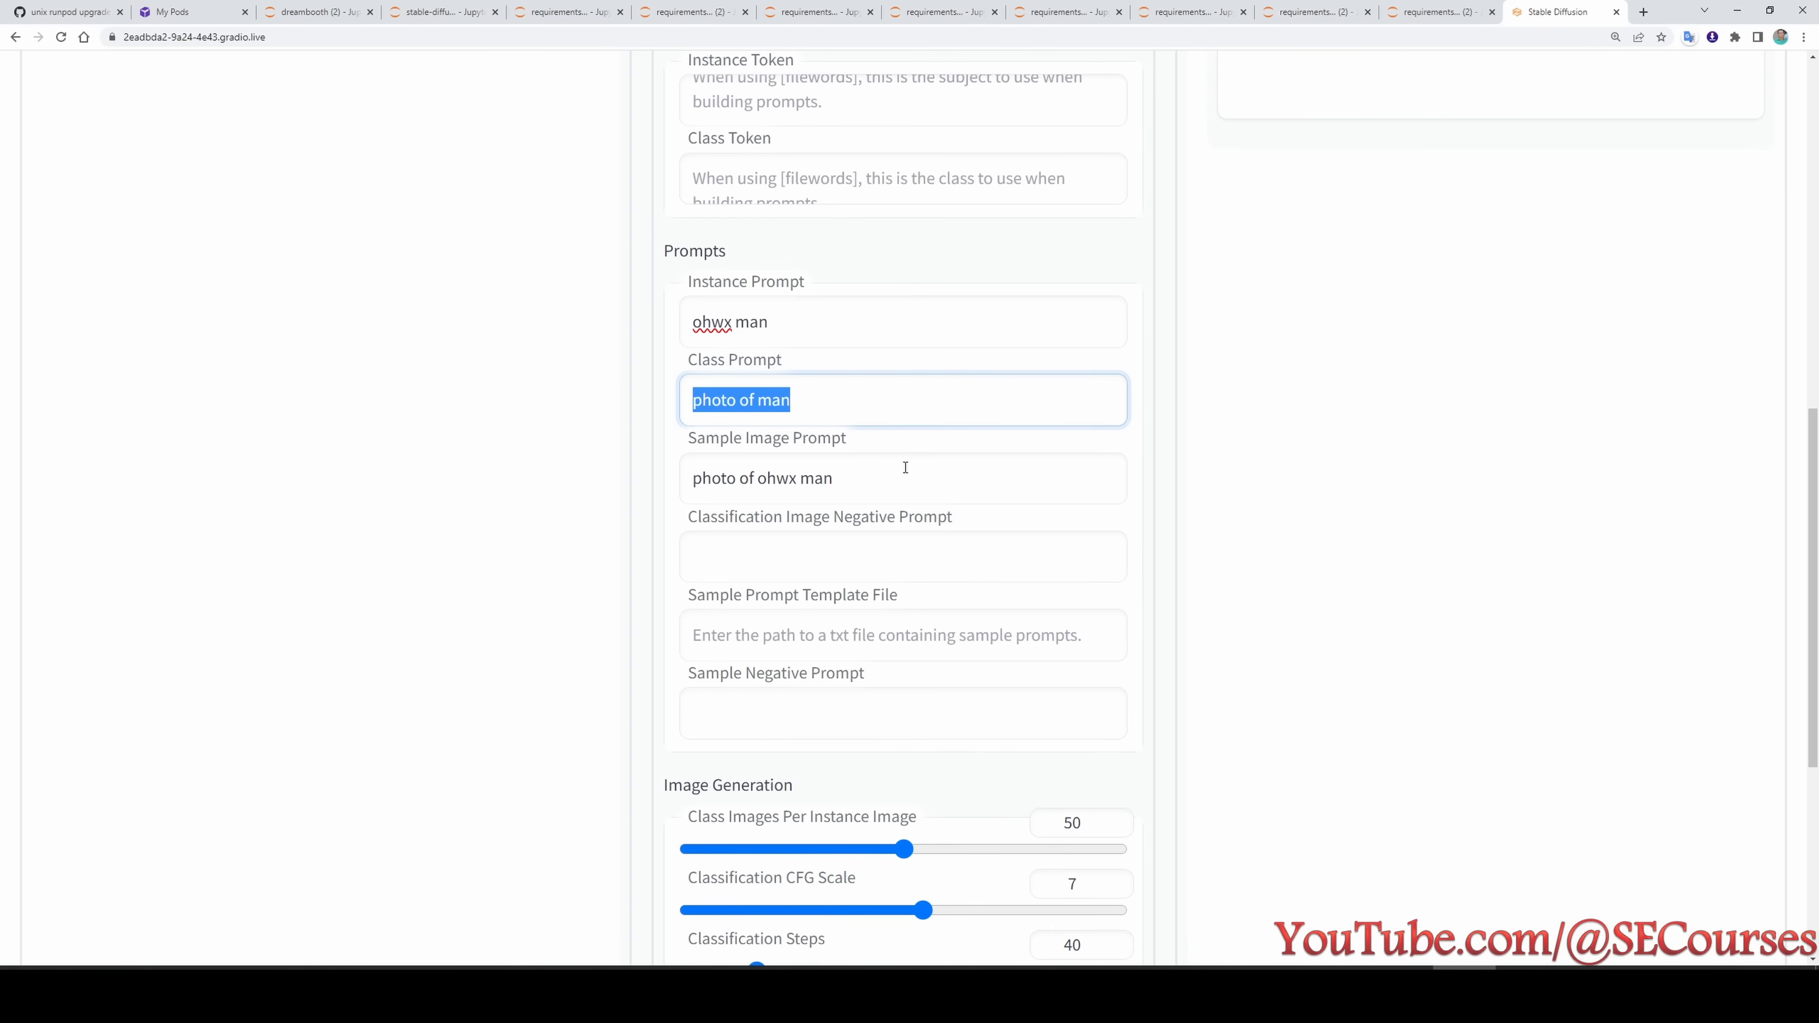
{"action": "scroll", "coordinate": [902, 475], "scroll_direction": "down", "scroll_amount": 1}
{"action": "left_click", "coordinate": [795, 334]}
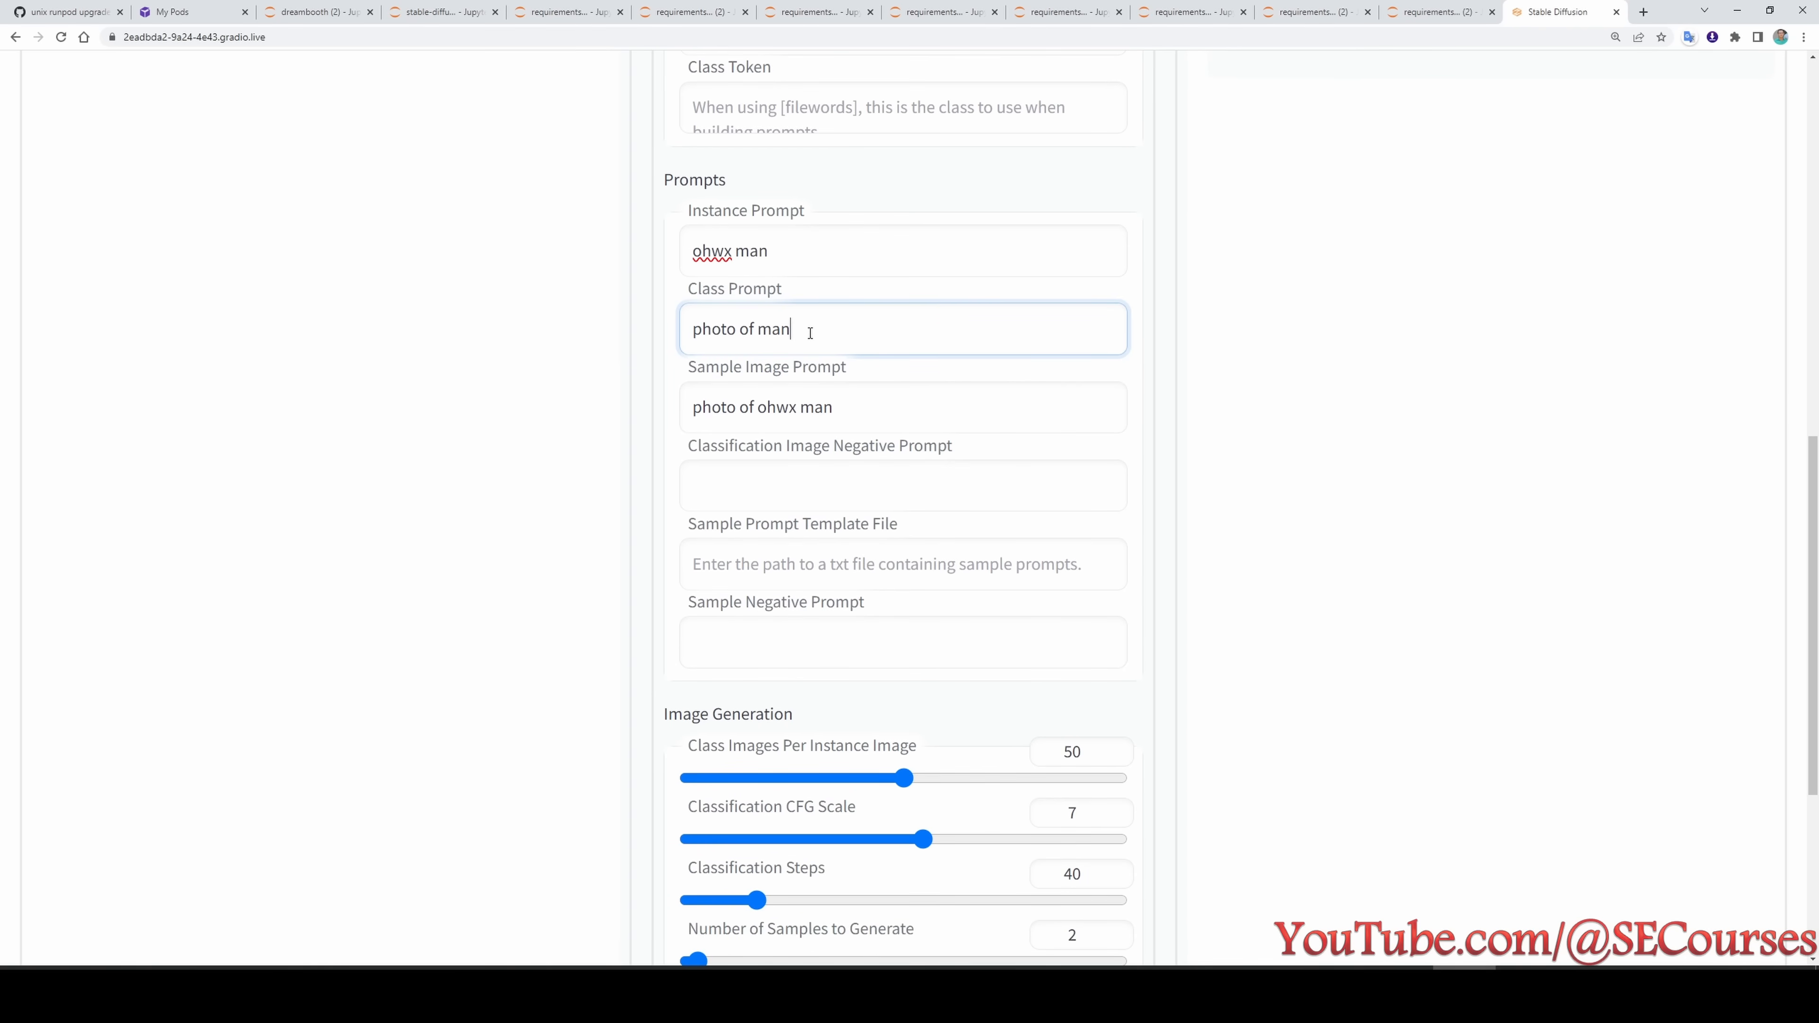
{"action": "scroll", "coordinate": [816, 416], "scroll_direction": "up", "scroll_amount": 1}
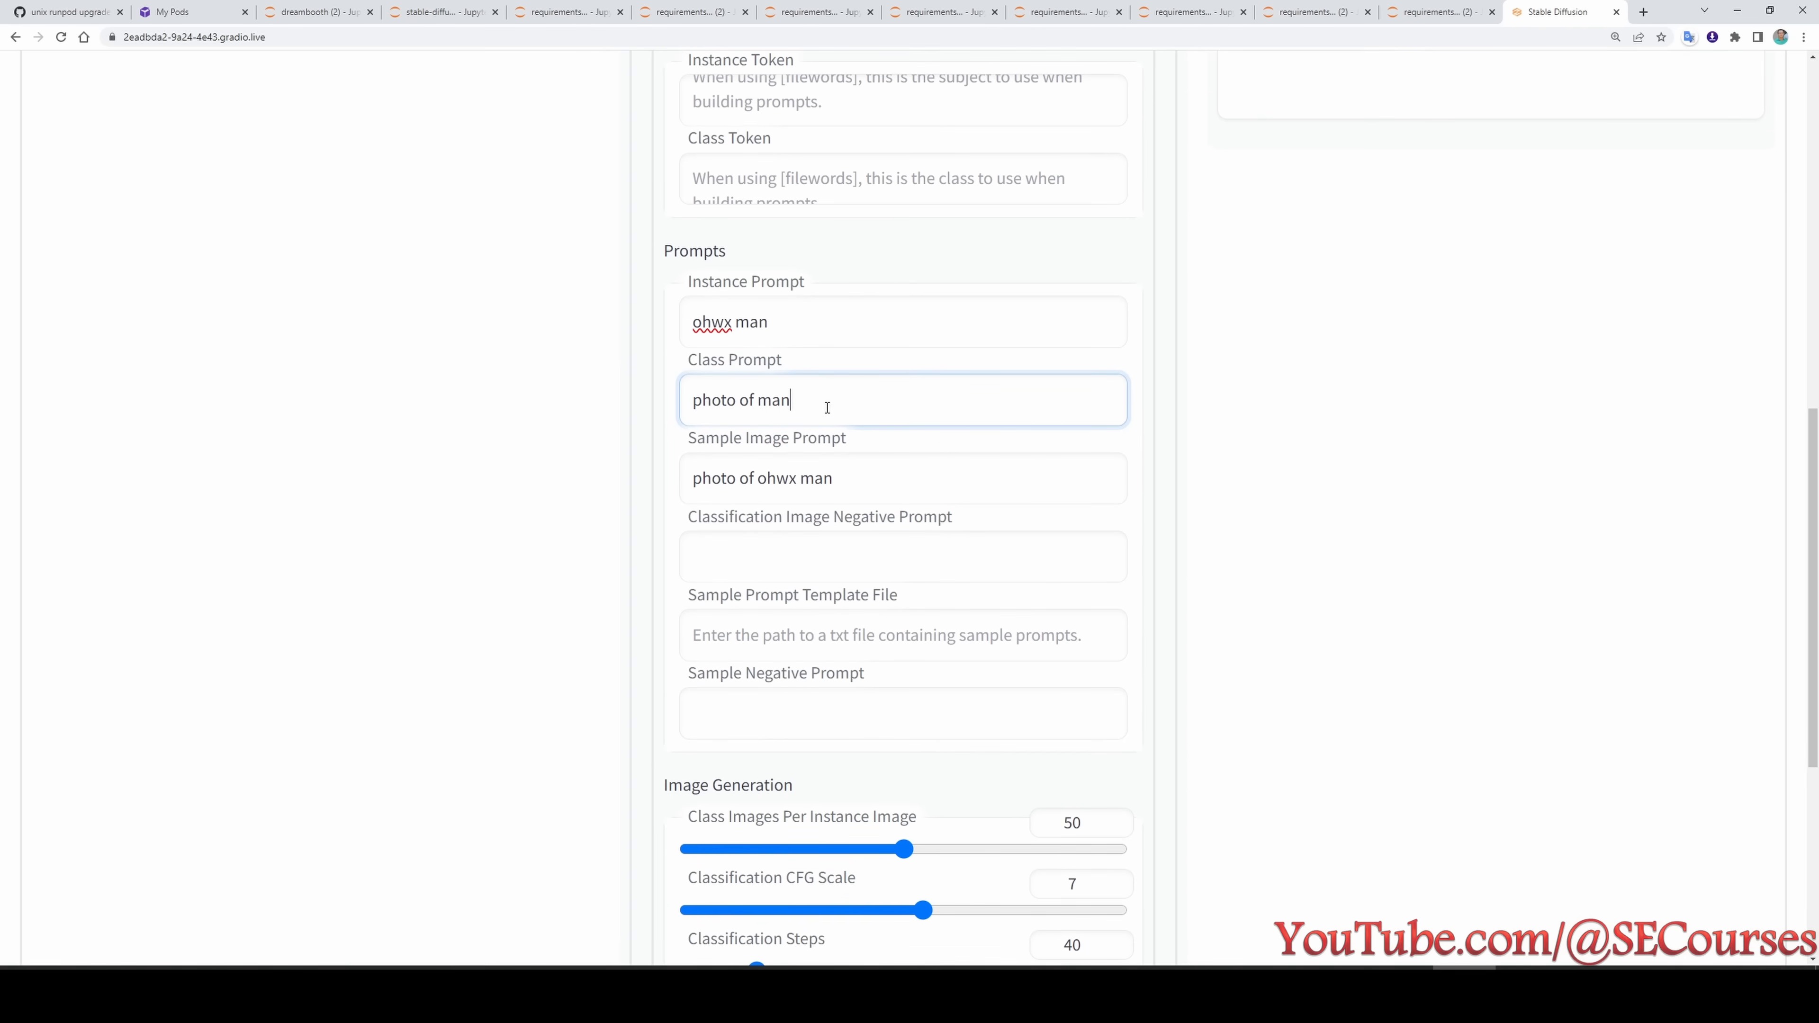
{"action": "left_click_drag", "start_coordinate": [826, 408], "coordinate": [691, 391]}
{"action": "left_click_drag", "start_coordinate": [841, 399], "coordinate": [694, 403]}
{"action": "scroll", "coordinate": [861, 407], "scroll_direction": "down", "scroll_amount": 1}
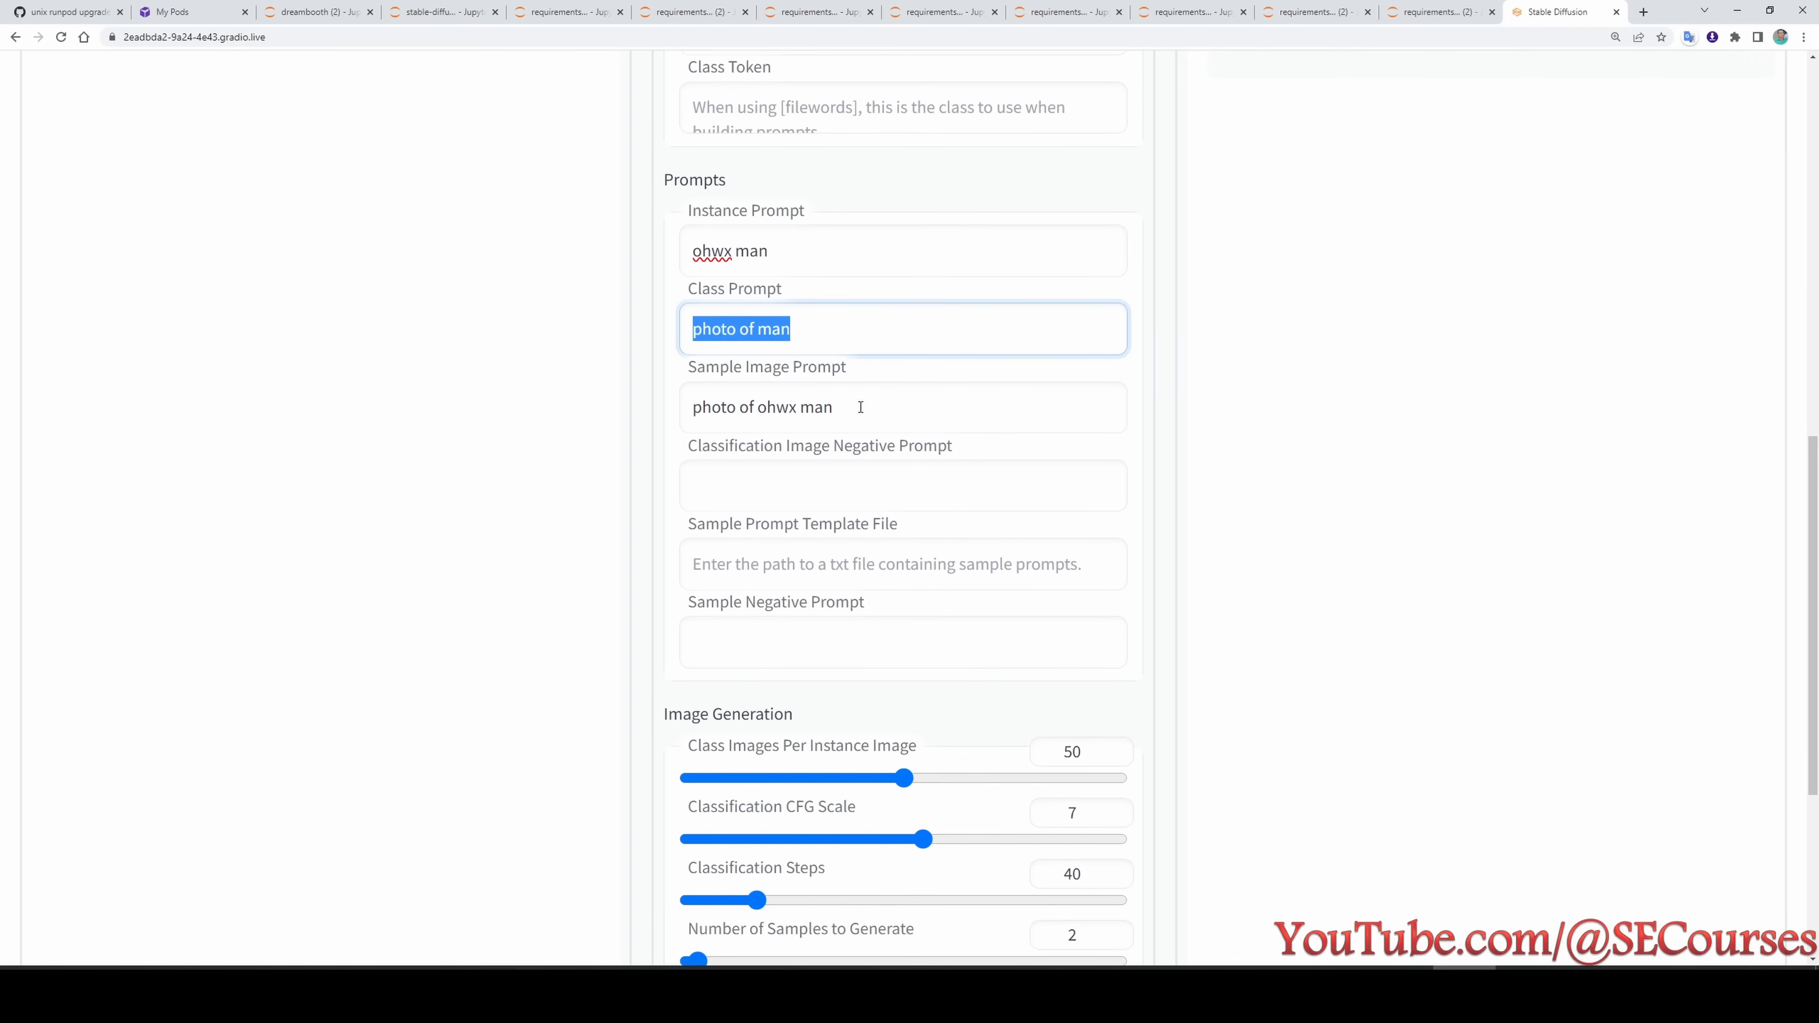
- Review Concept 1's Sample Image Prompt and the Image Generation values for classification CFG scale and steps
{"action": "left_click_drag", "start_coordinate": [830, 410], "coordinate": [703, 407]}
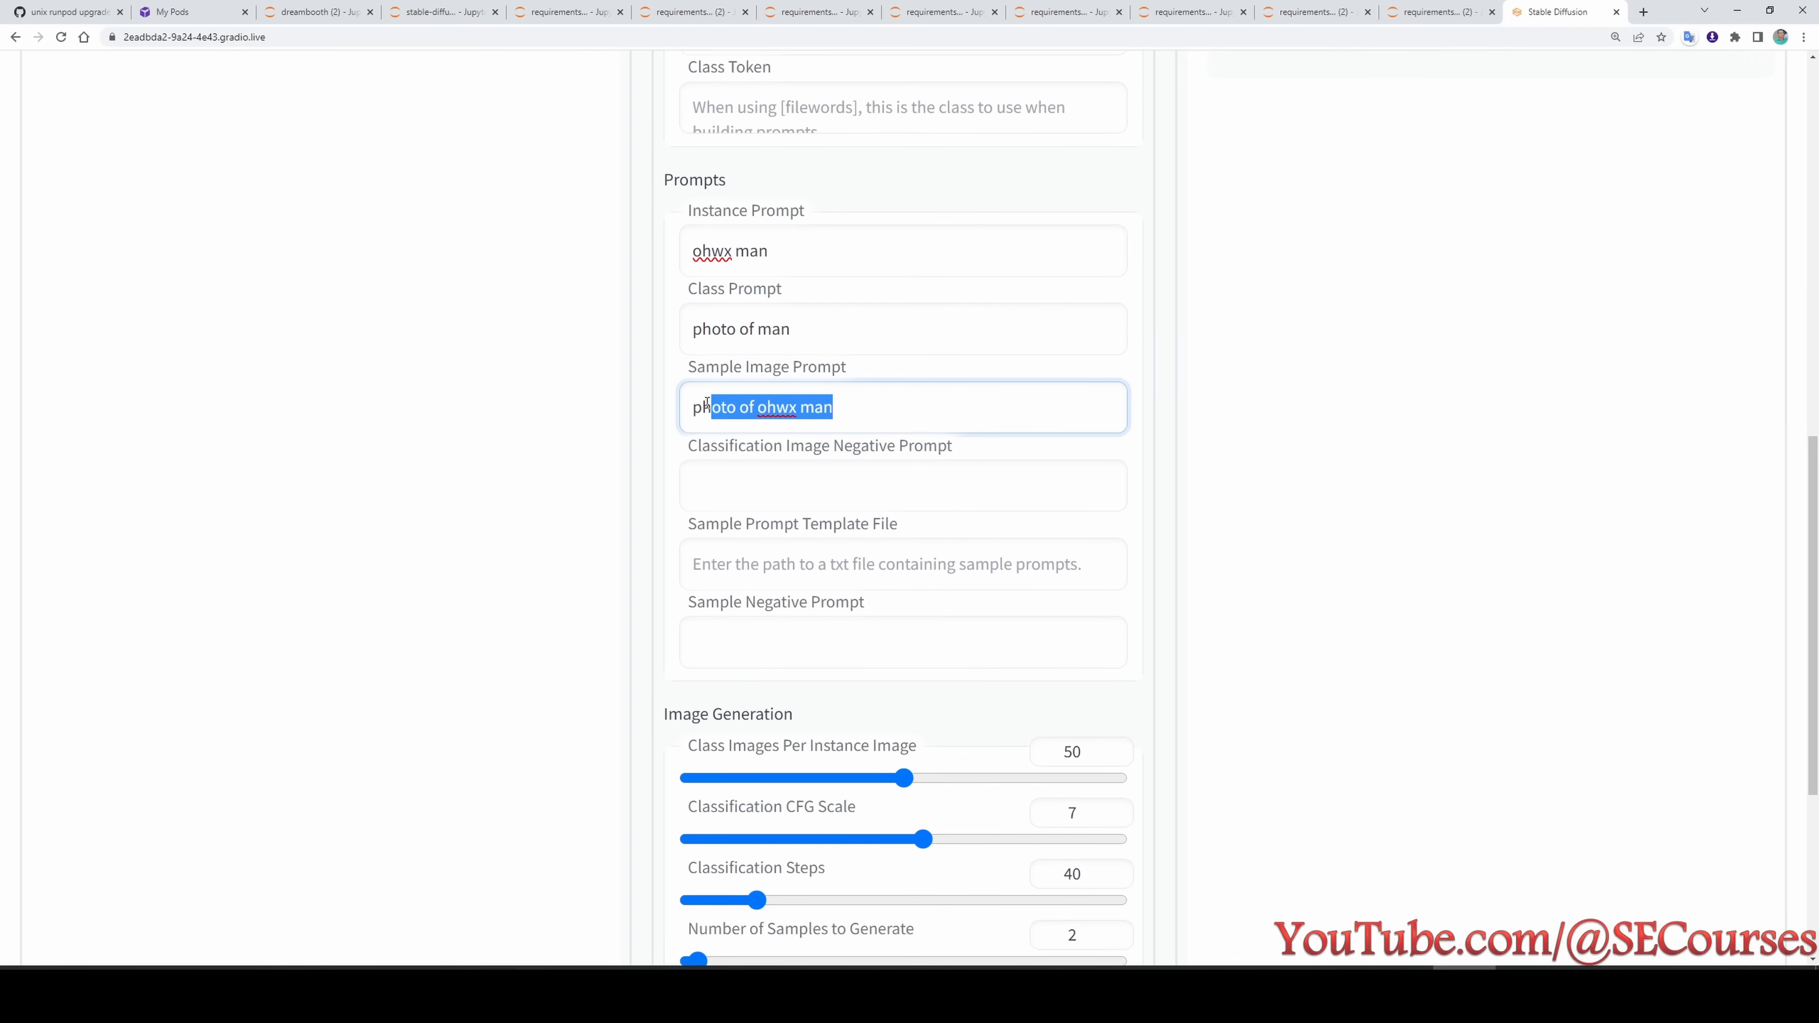
{"action": "scroll", "coordinate": [980, 390], "scroll_direction": "down", "scroll_amount": 5}
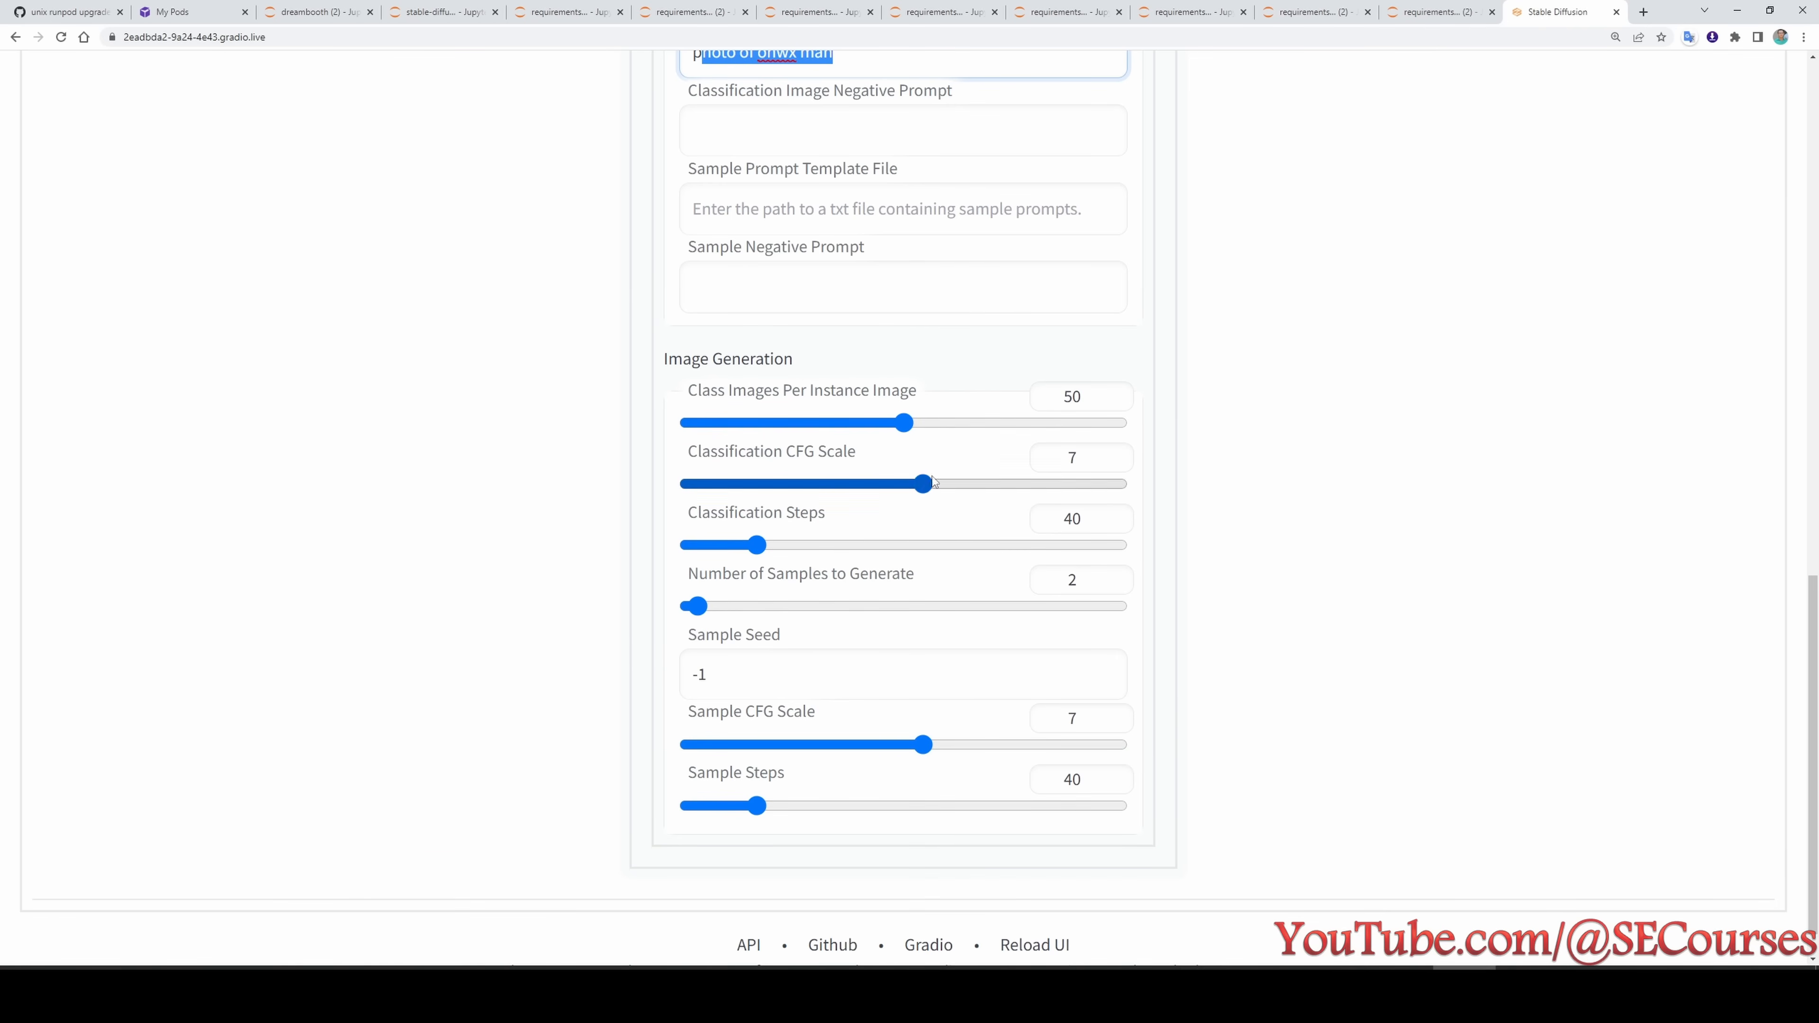
{"action": "left_click", "coordinate": [1069, 459]}
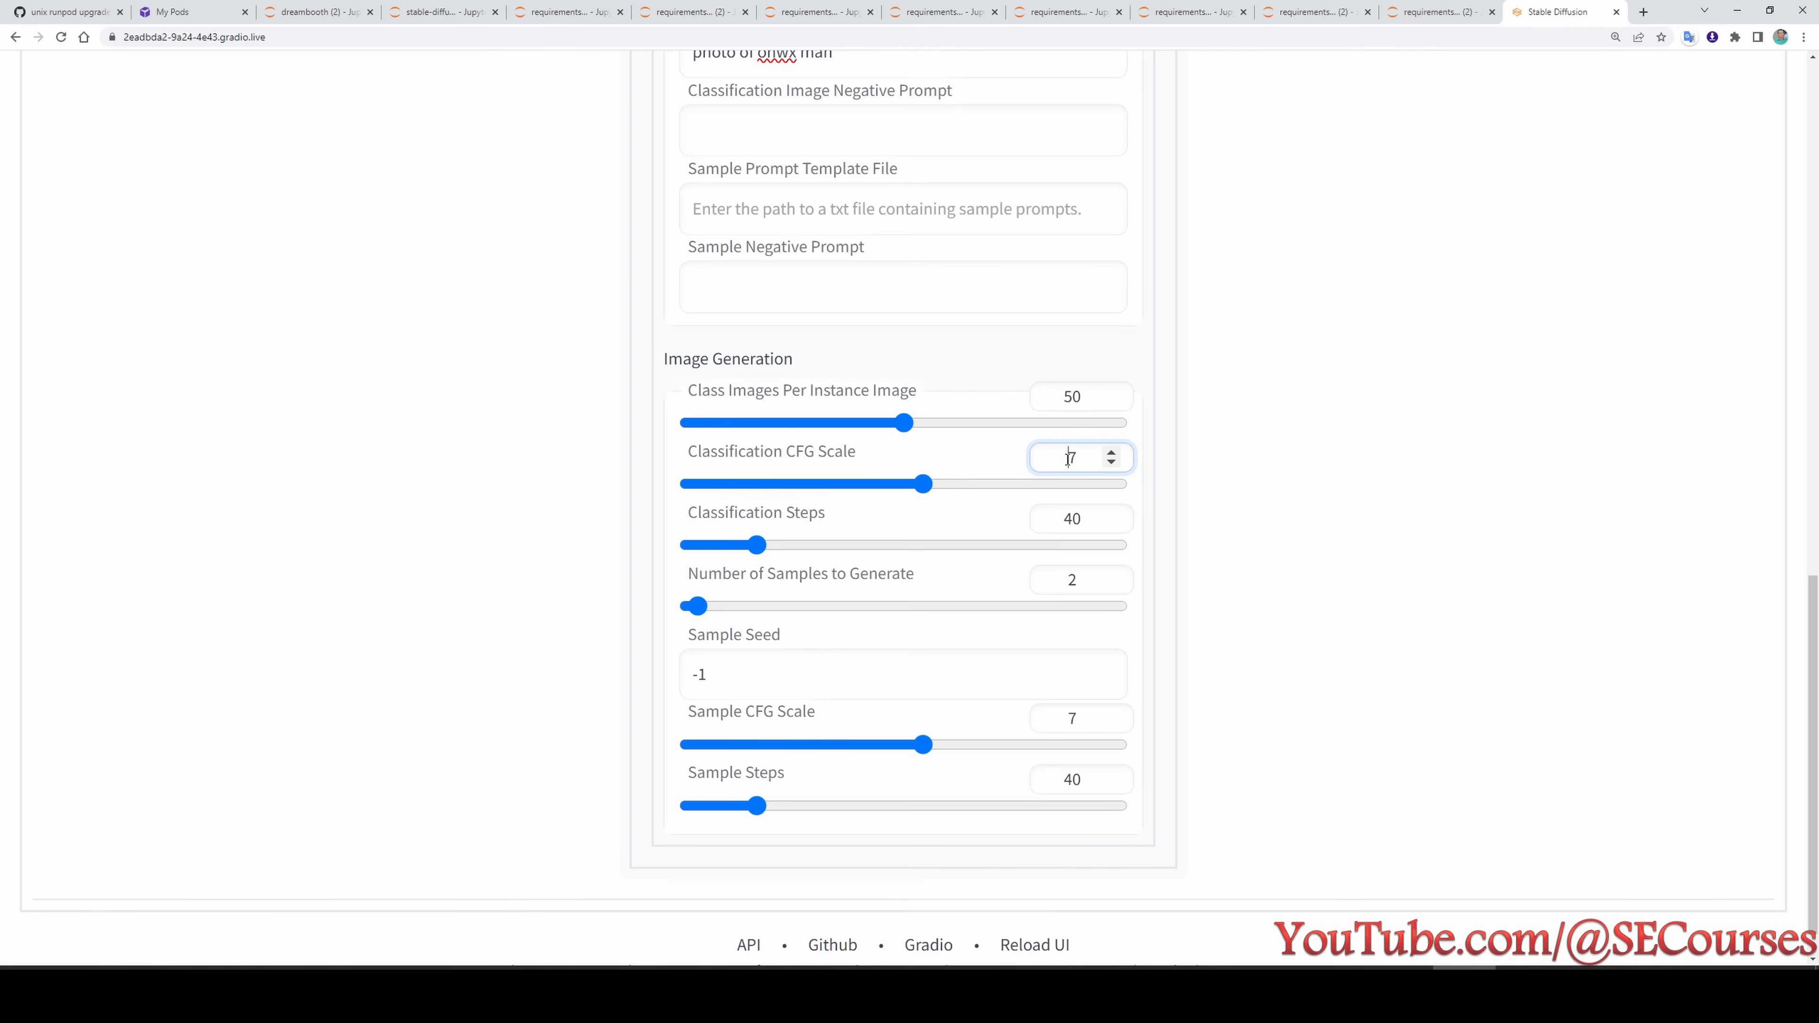
{"action": "left_click", "coordinate": [1085, 511]}
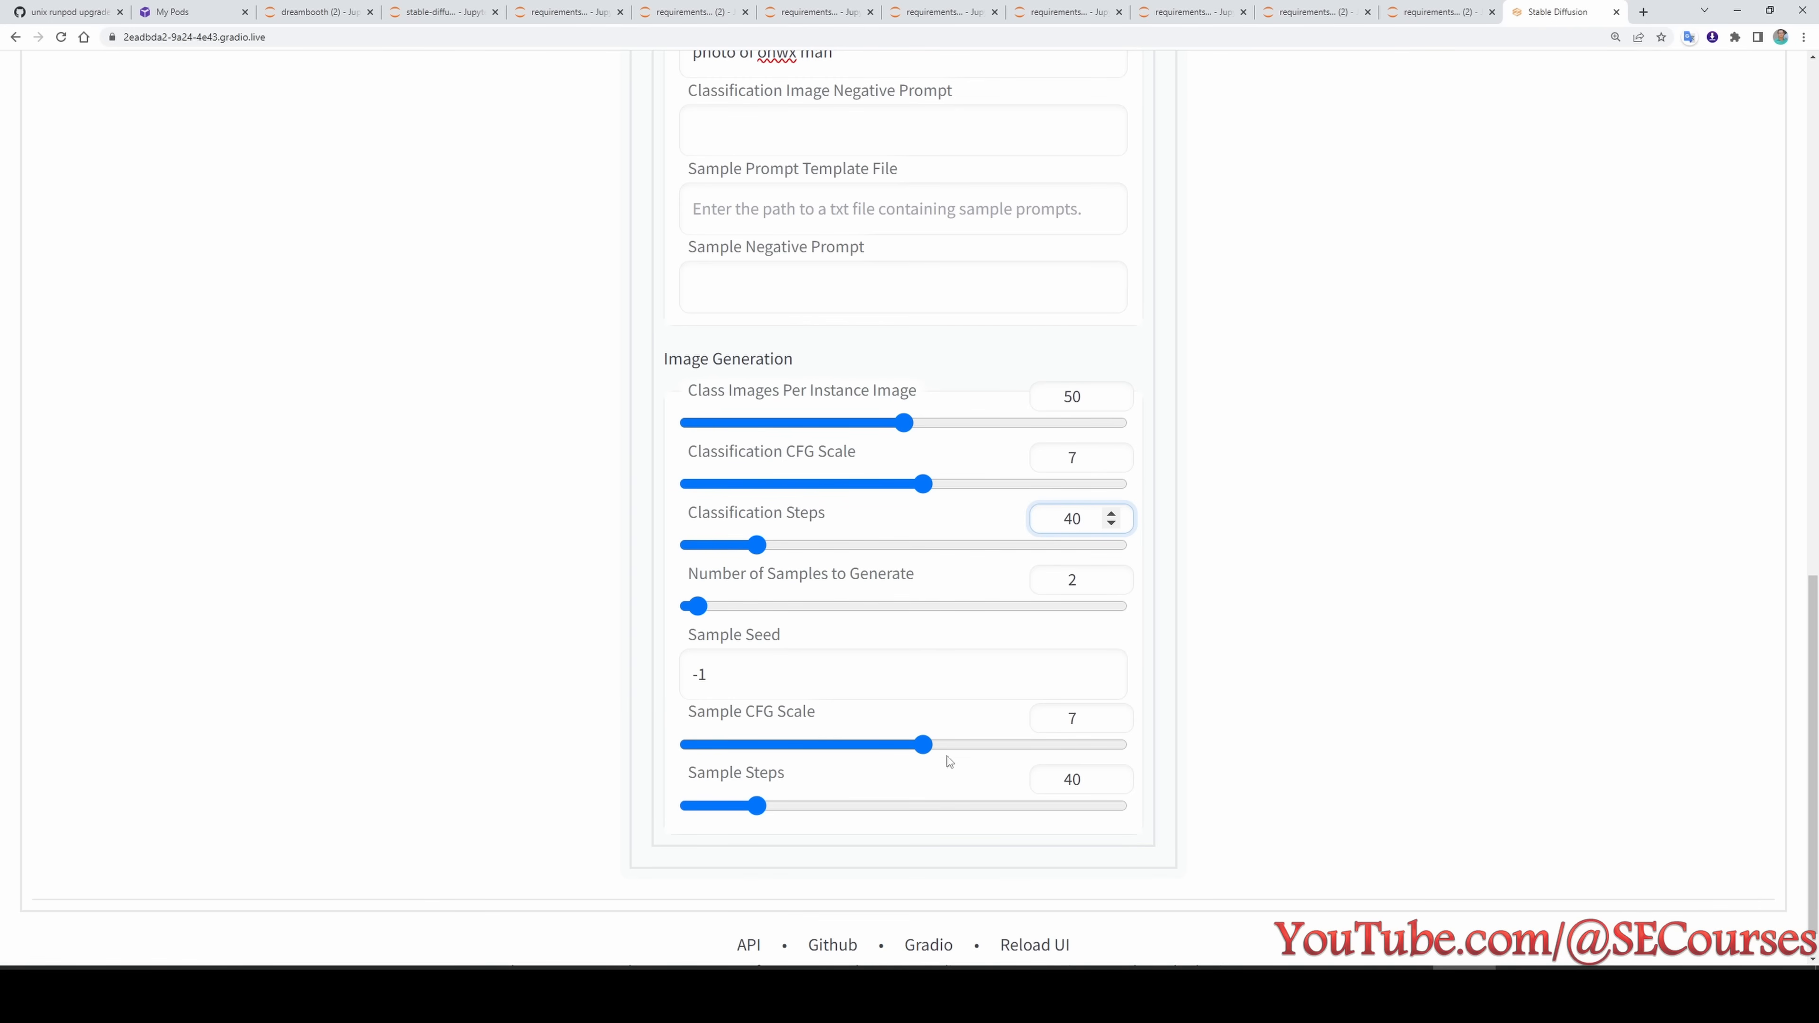
- Review the Saving settings, covering the checkpoint subdirectory and the .ckpt generation options
{"action": "scroll", "coordinate": [1149, 752], "scroll_direction": "up", "scroll_amount": 10}
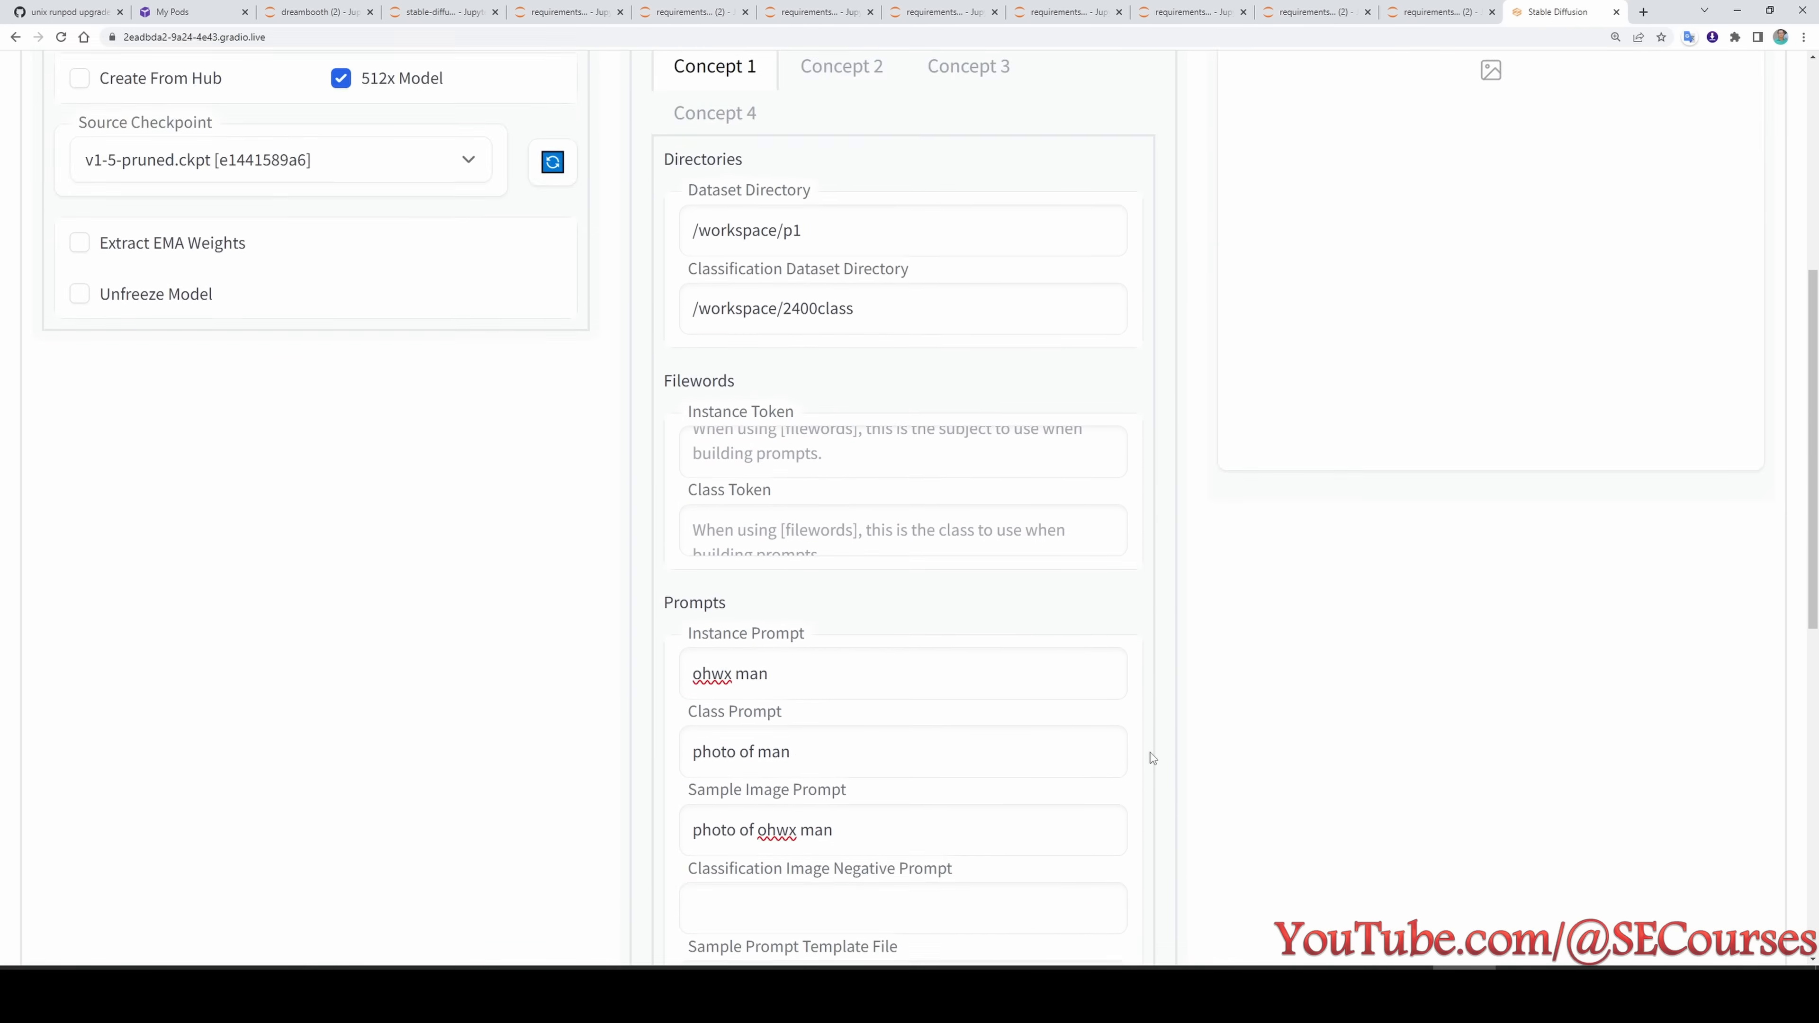
{"action": "scroll", "coordinate": [1152, 758], "scroll_direction": "up", "scroll_amount": 6}
{"action": "left_click", "coordinate": [912, 360]}
{"action": "scroll", "coordinate": [902, 626], "scroll_direction": "down", "scroll_amount": 2}
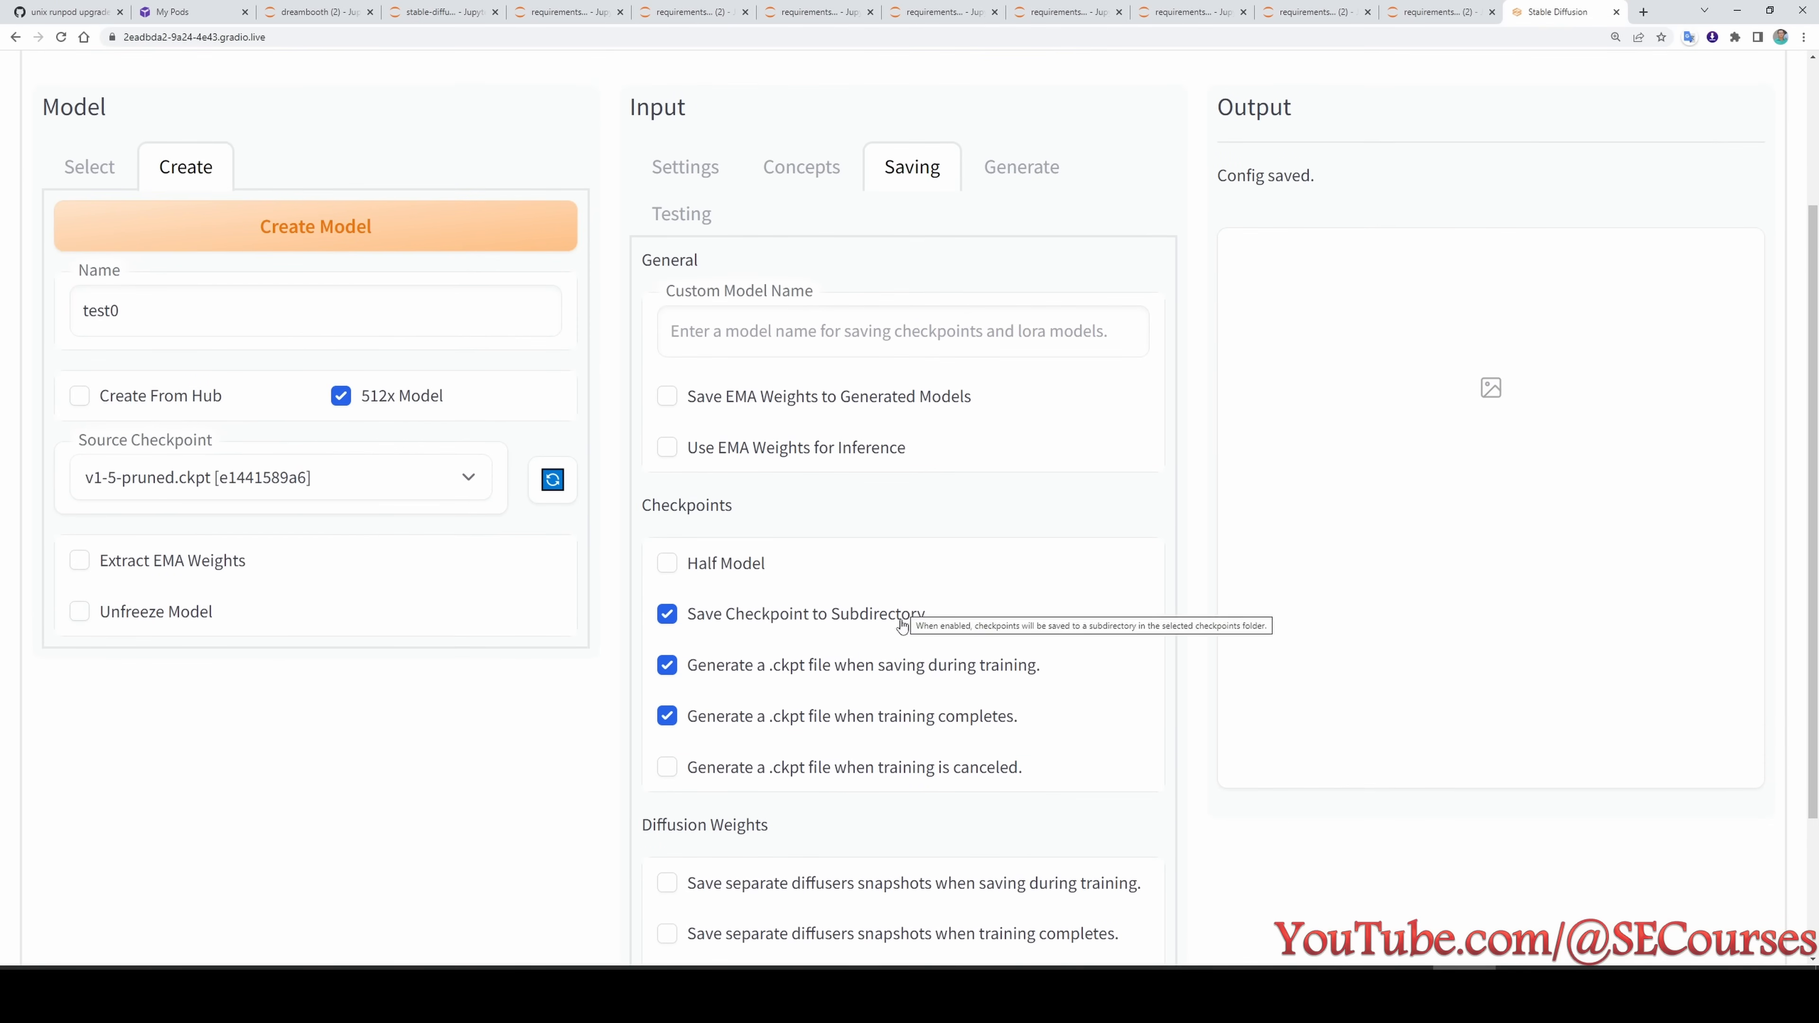
{"action": "scroll", "coordinate": [874, 688], "scroll_direction": "up", "scroll_amount": 1}
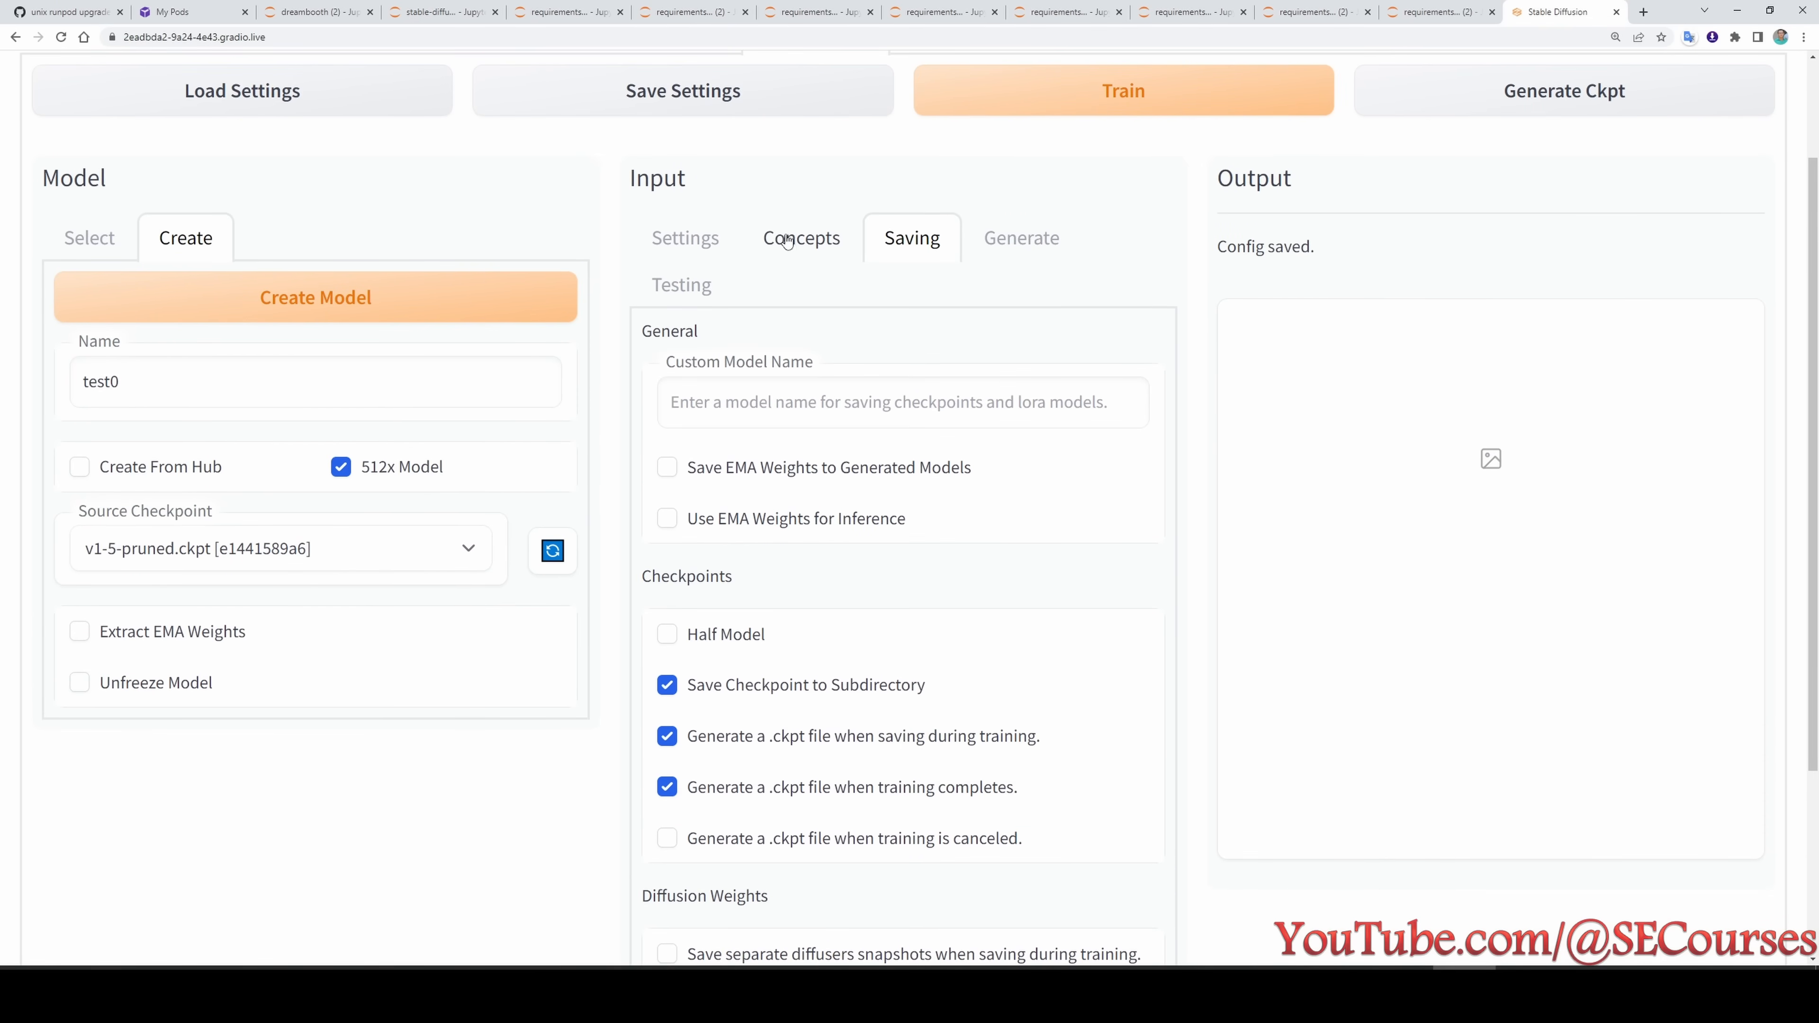
- Return to the Basic training settings and recheck the Intervals, focusing on the Save Model Frequency
{"action": "left_click", "coordinate": [802, 238]}
{"action": "scroll", "coordinate": [898, 745], "scroll_direction": "down", "scroll_amount": 8}
{"action": "scroll", "coordinate": [899, 745], "scroll_direction": "up", "scroll_amount": 8}
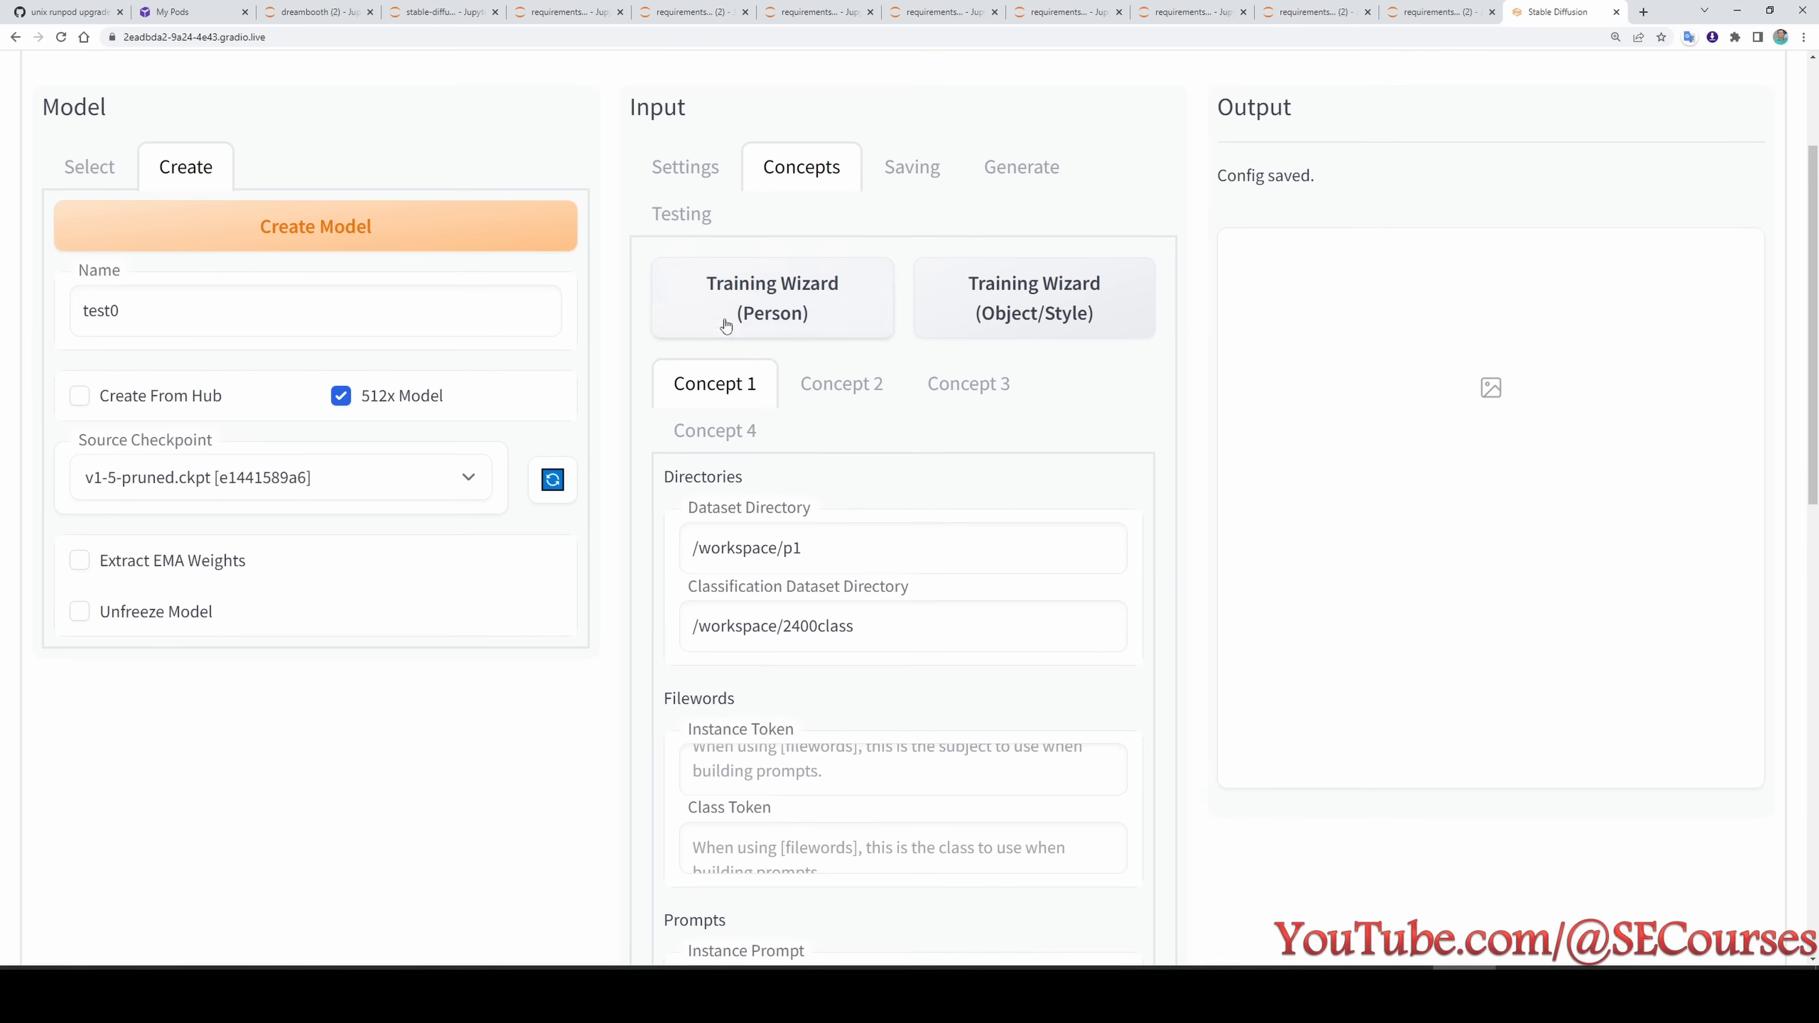
{"action": "left_click", "coordinate": [682, 167]}
{"action": "scroll", "coordinate": [1065, 457], "scroll_direction": "down", "scroll_amount": 6}
{"action": "scroll", "coordinate": [1080, 456], "scroll_direction": "up", "scroll_amount": 2}
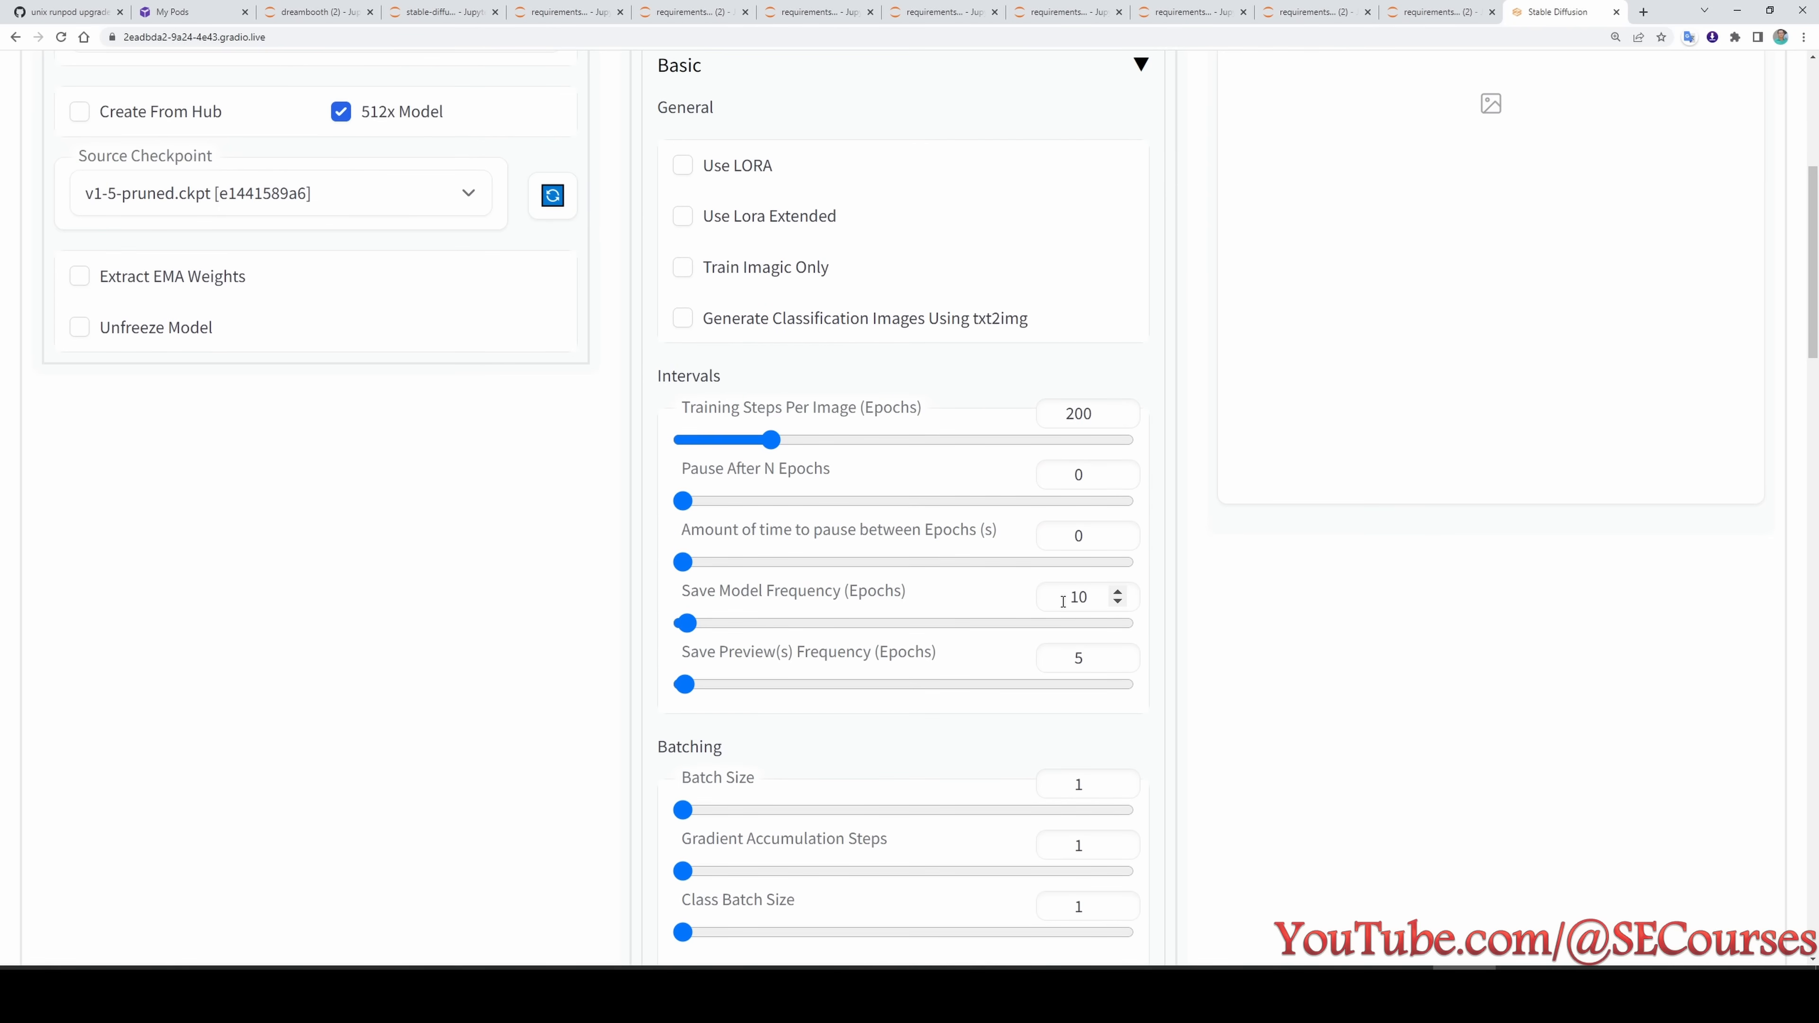
{"action": "scroll", "coordinate": [1063, 601], "scroll_direction": "up", "scroll_amount": 1}
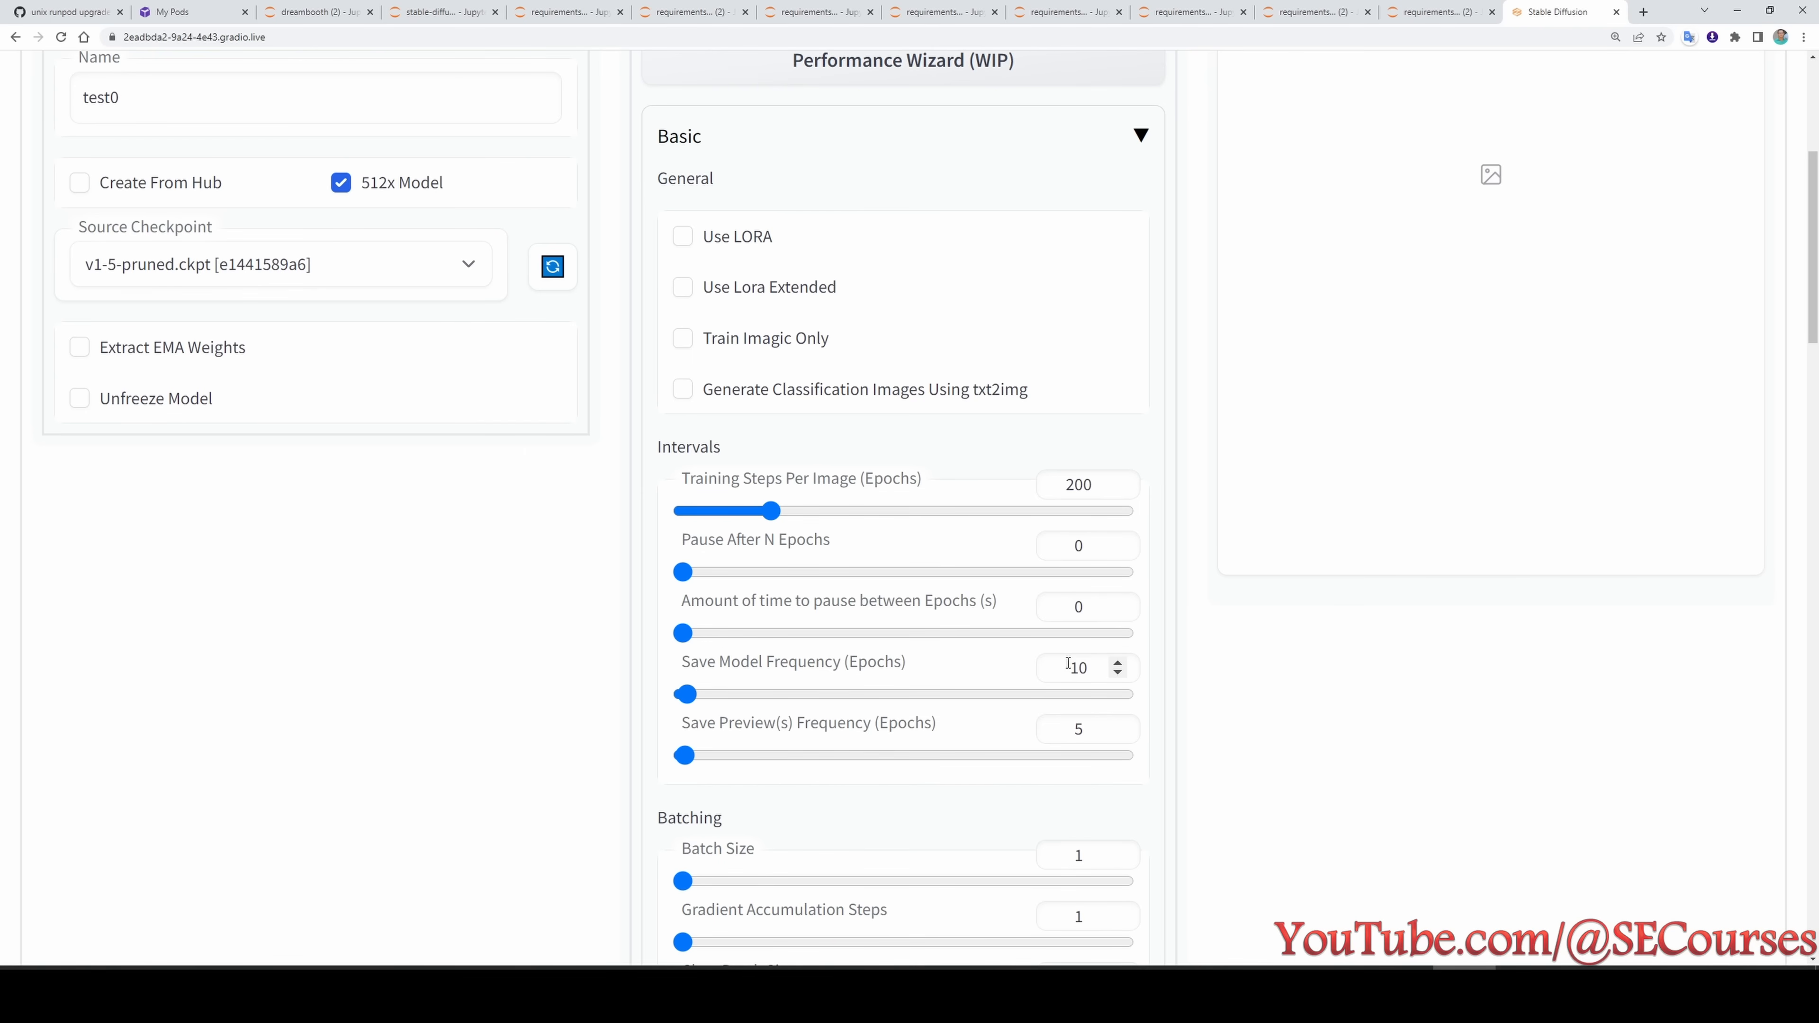
{"action": "scroll", "coordinate": [1068, 663], "scroll_direction": "up", "scroll_amount": 5}
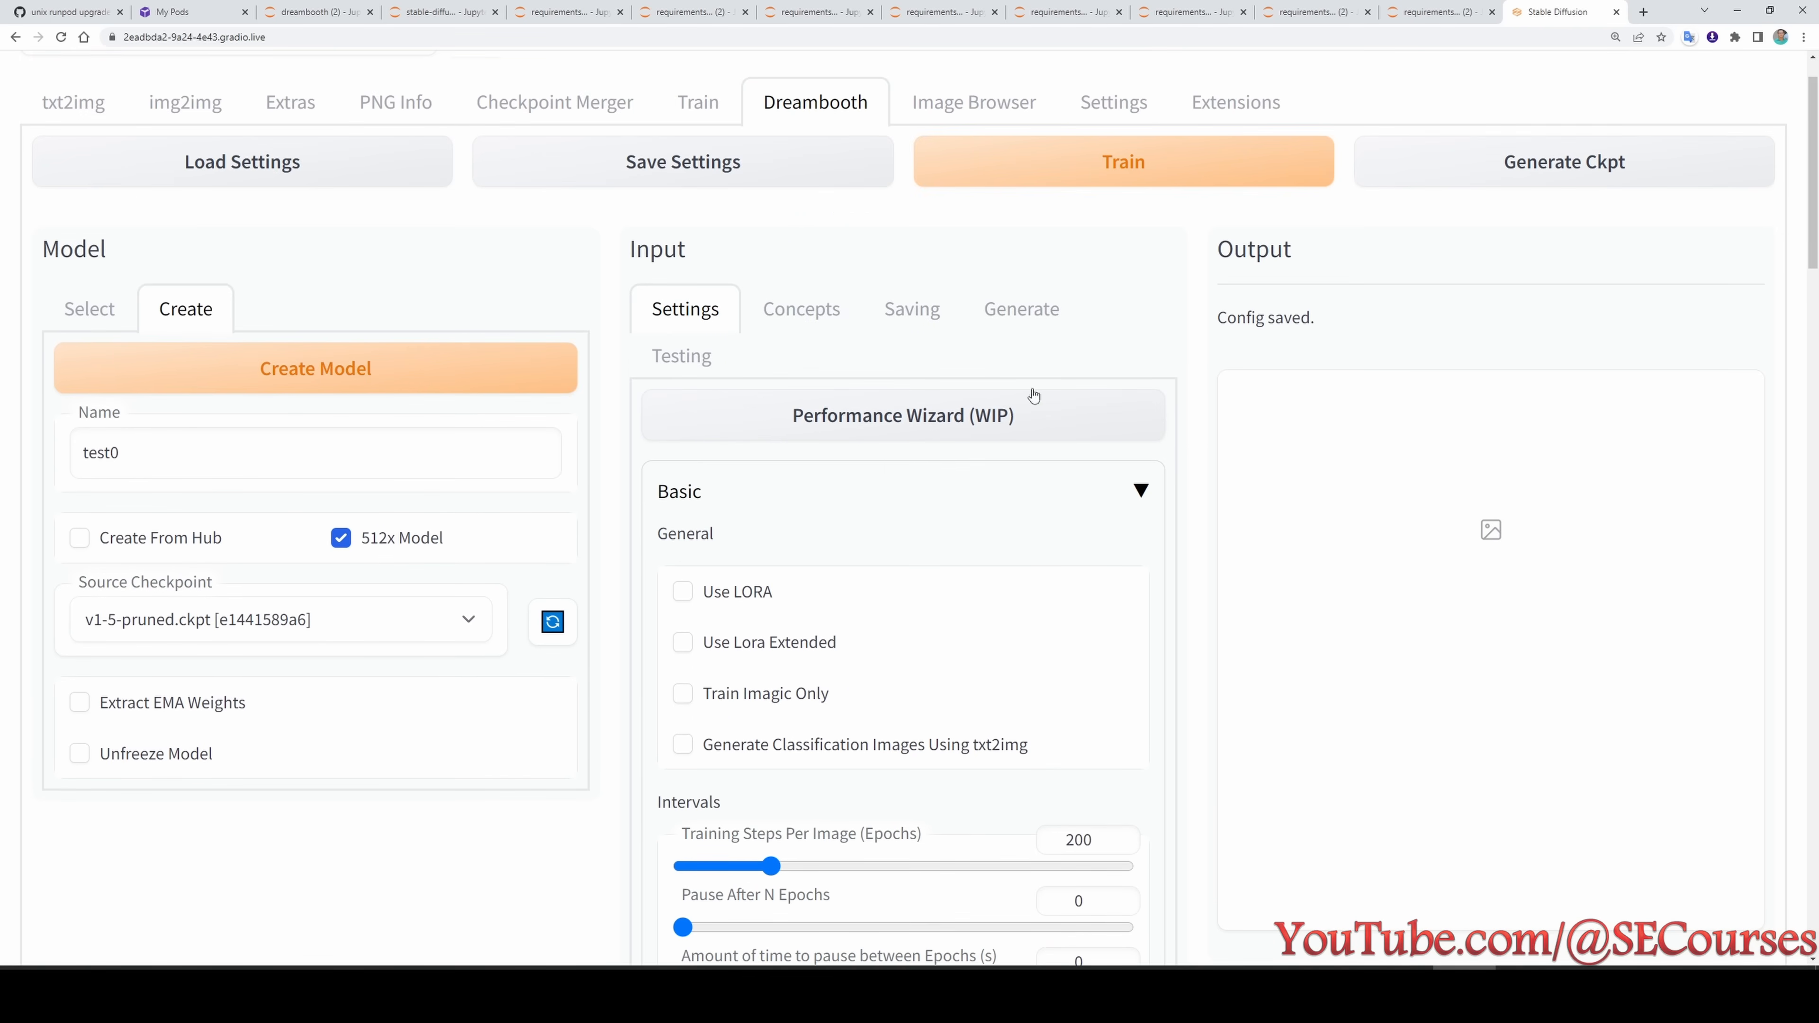
- Enable the Deterministic option in the DreamBooth Testing settings
{"action": "left_click", "coordinate": [914, 307]}
{"action": "scroll", "coordinate": [701, 299], "scroll_direction": "down", "scroll_amount": 1}
{"action": "left_click", "coordinate": [702, 299]}
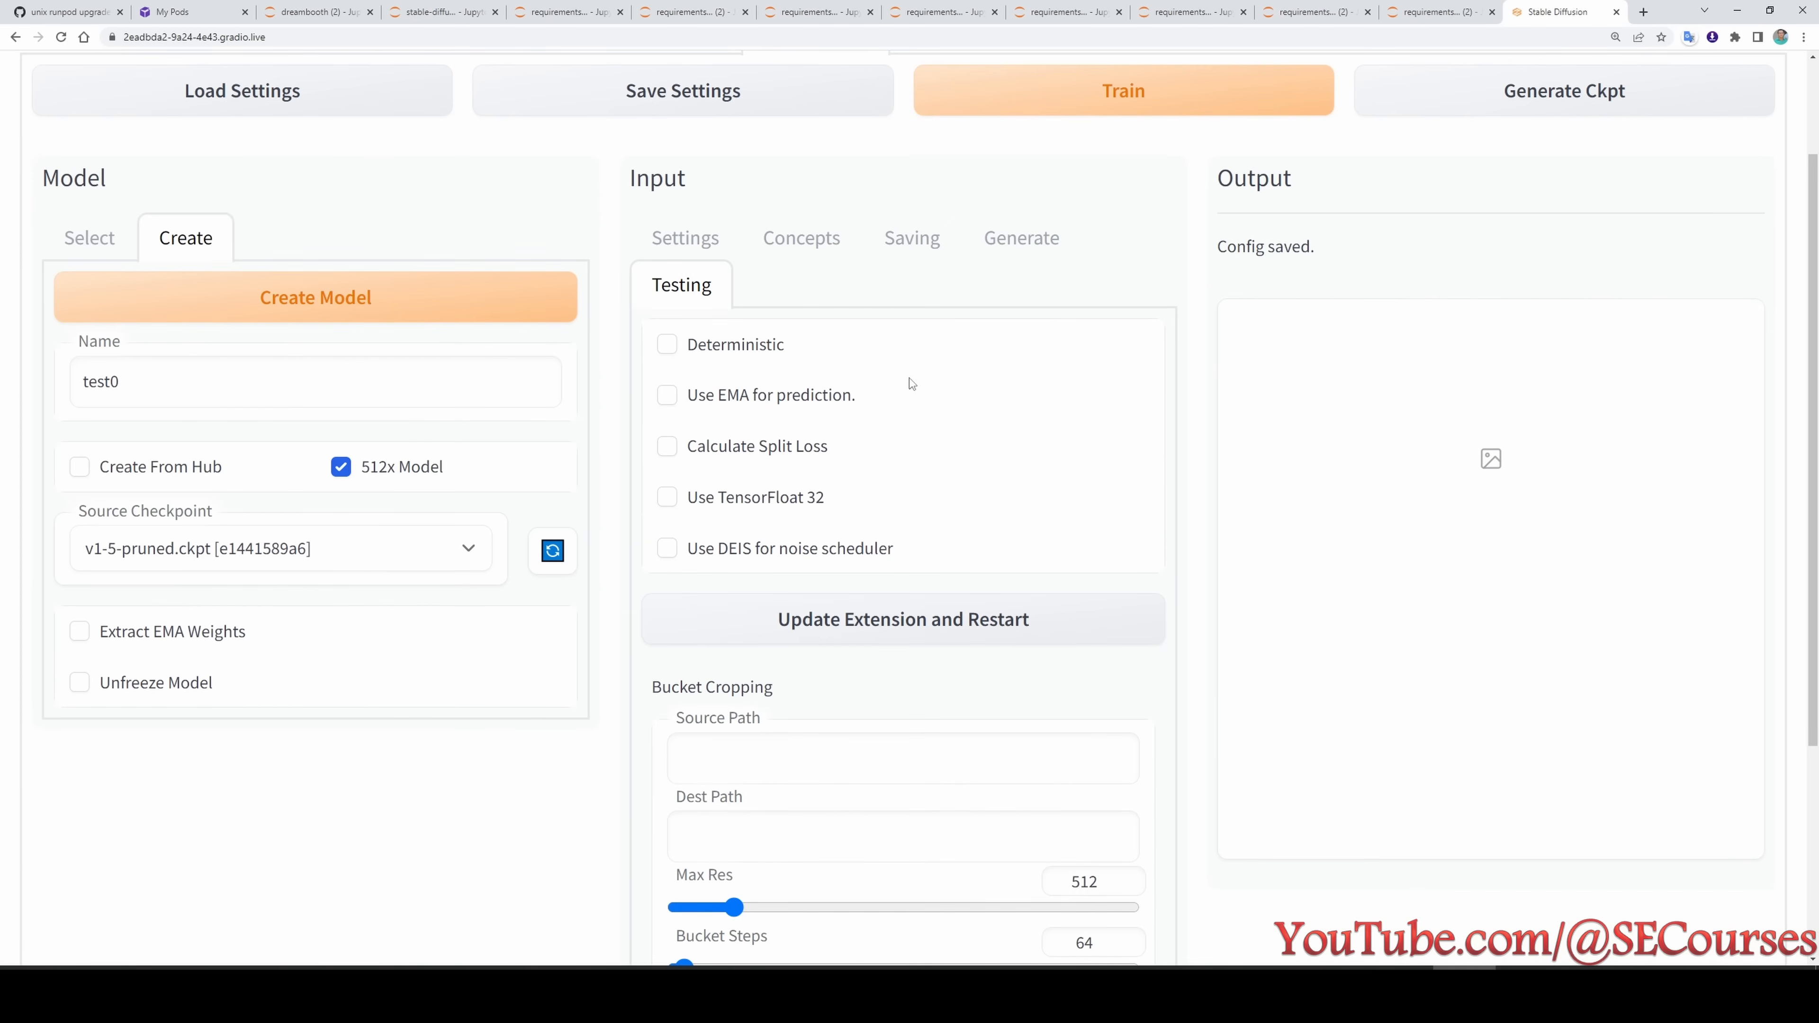
{"action": "left_click", "coordinate": [698, 358]}
{"action": "scroll", "coordinate": [869, 463], "scroll_direction": "up", "scroll_amount": 2}
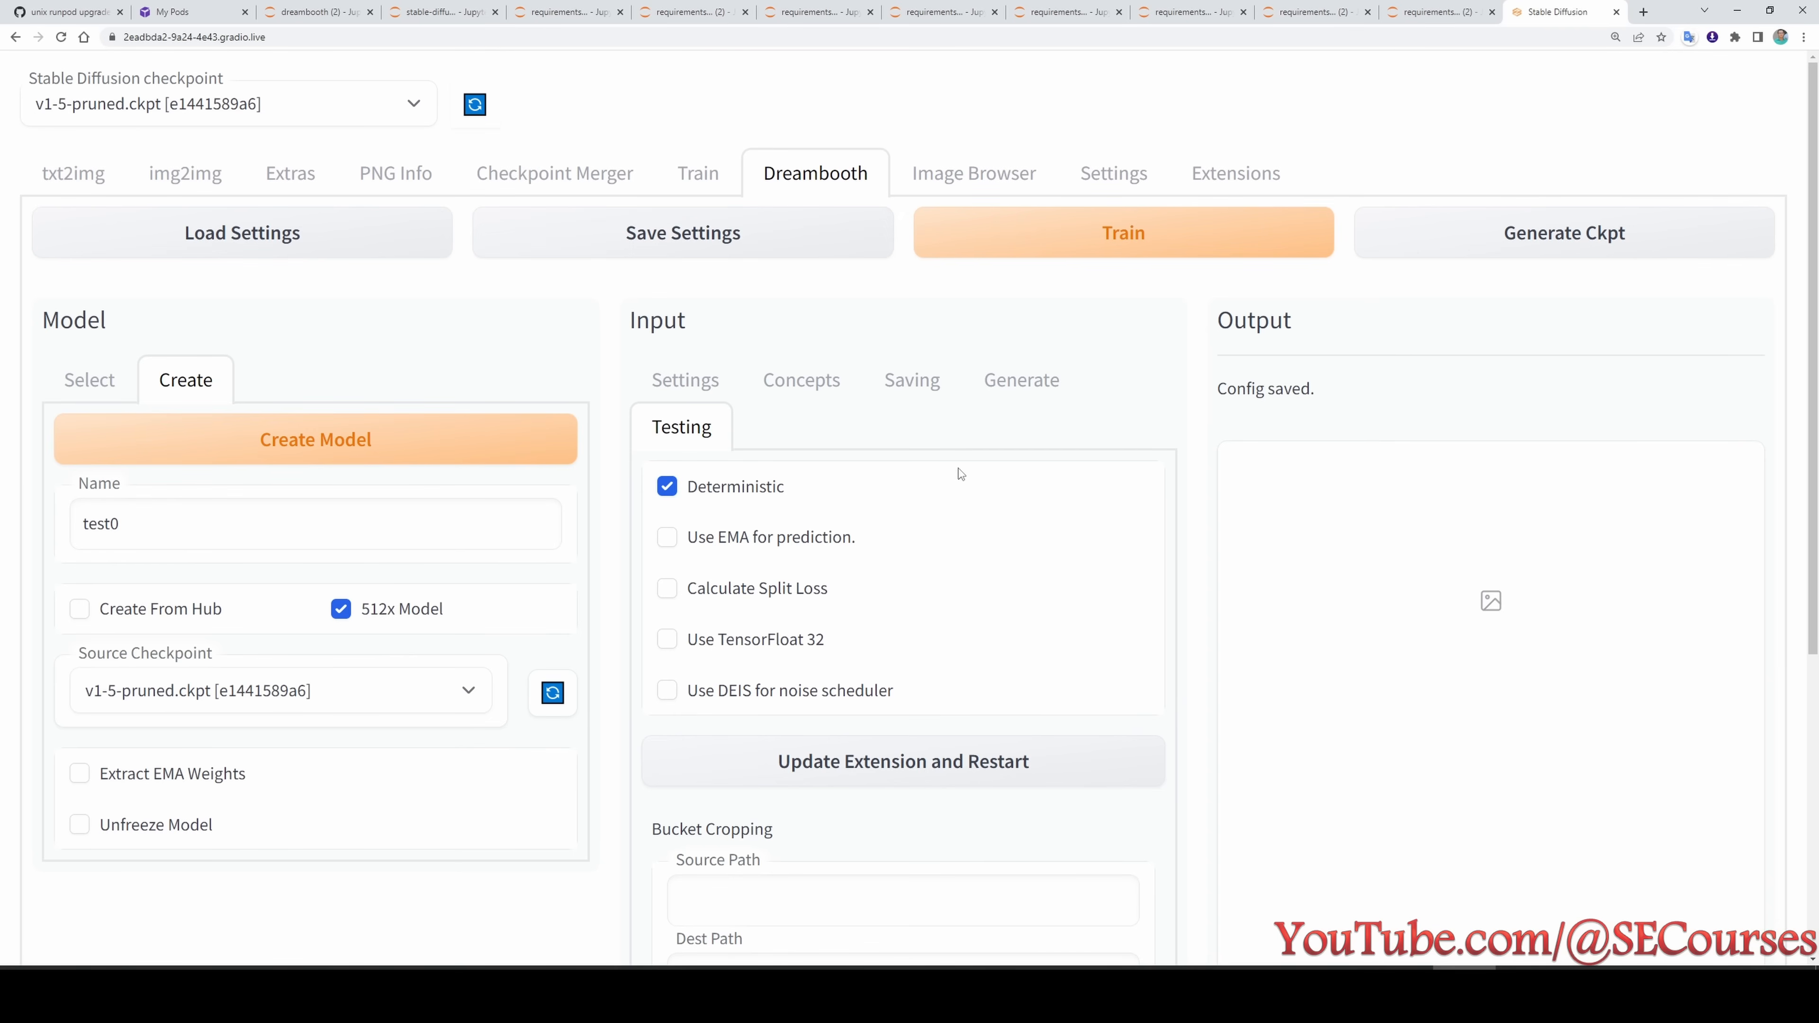
- Start training the test0 model and check the planned tests in the experiment list image
{"action": "left_click", "coordinate": [1124, 233]}
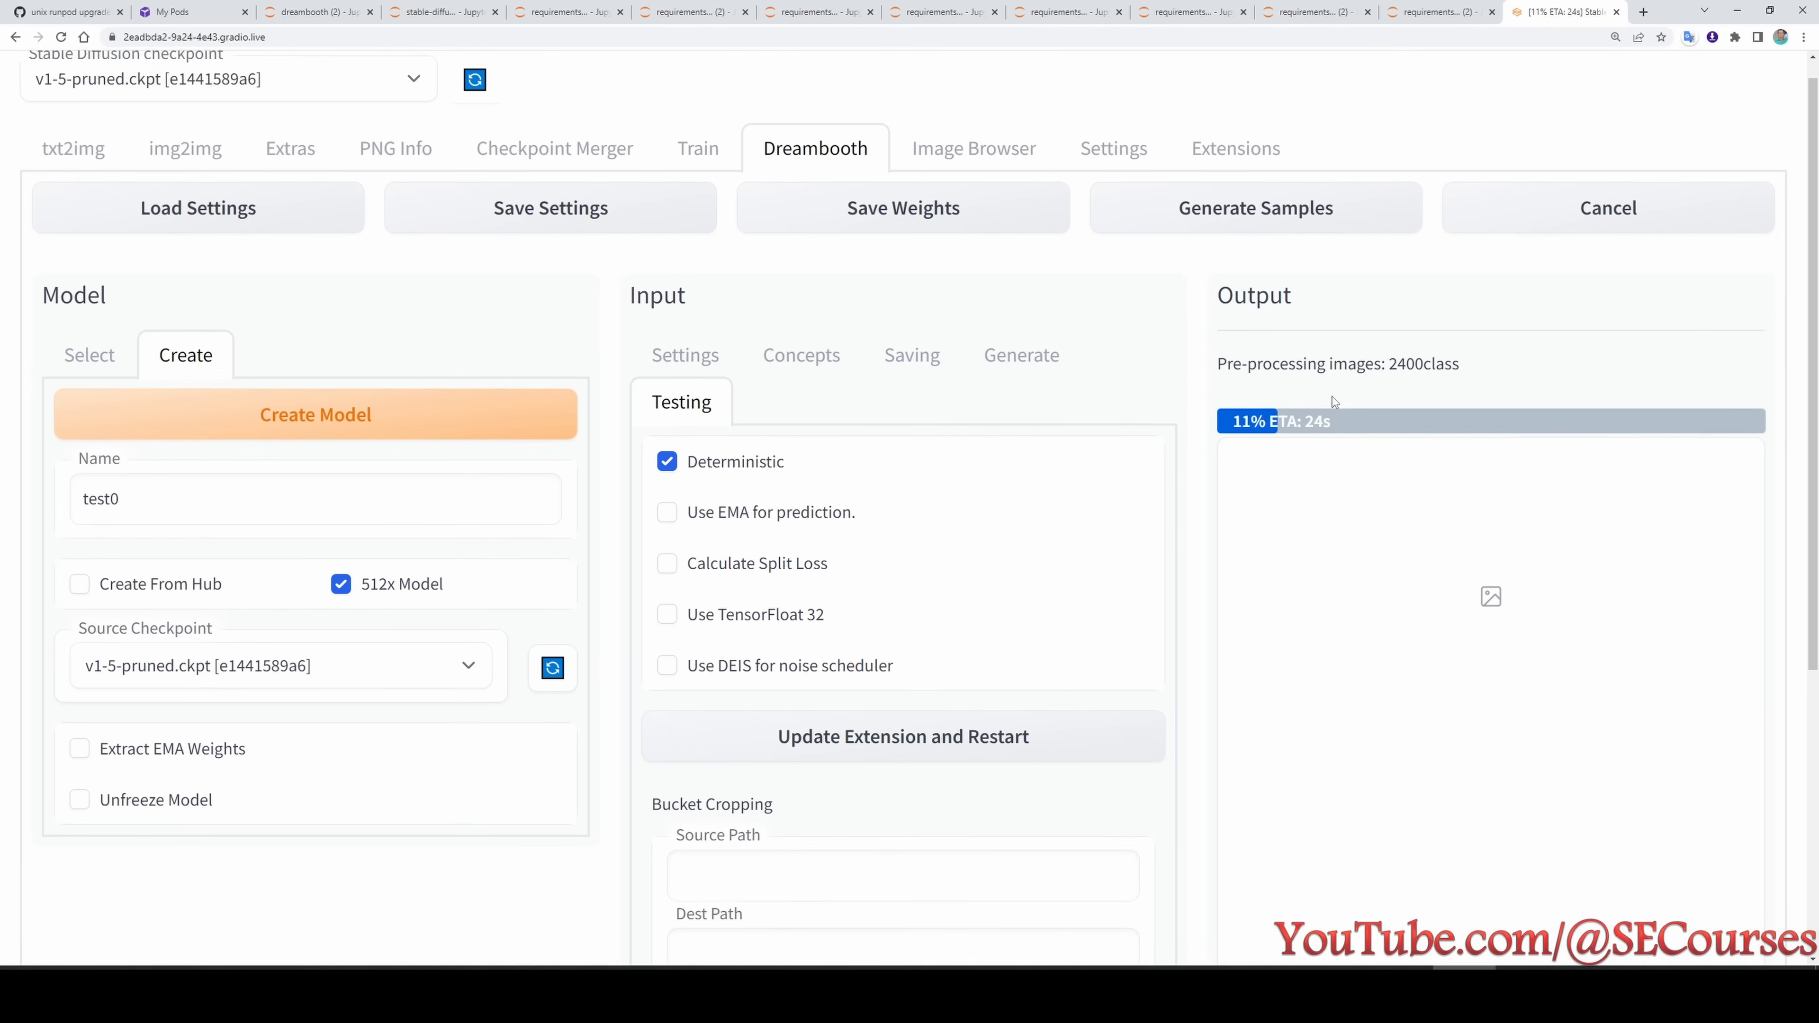
{"action": "scroll", "coordinate": [1333, 412], "scroll_direction": "up", "scroll_amount": 1}
{"action": "left_click", "coordinate": [1500, 997]}
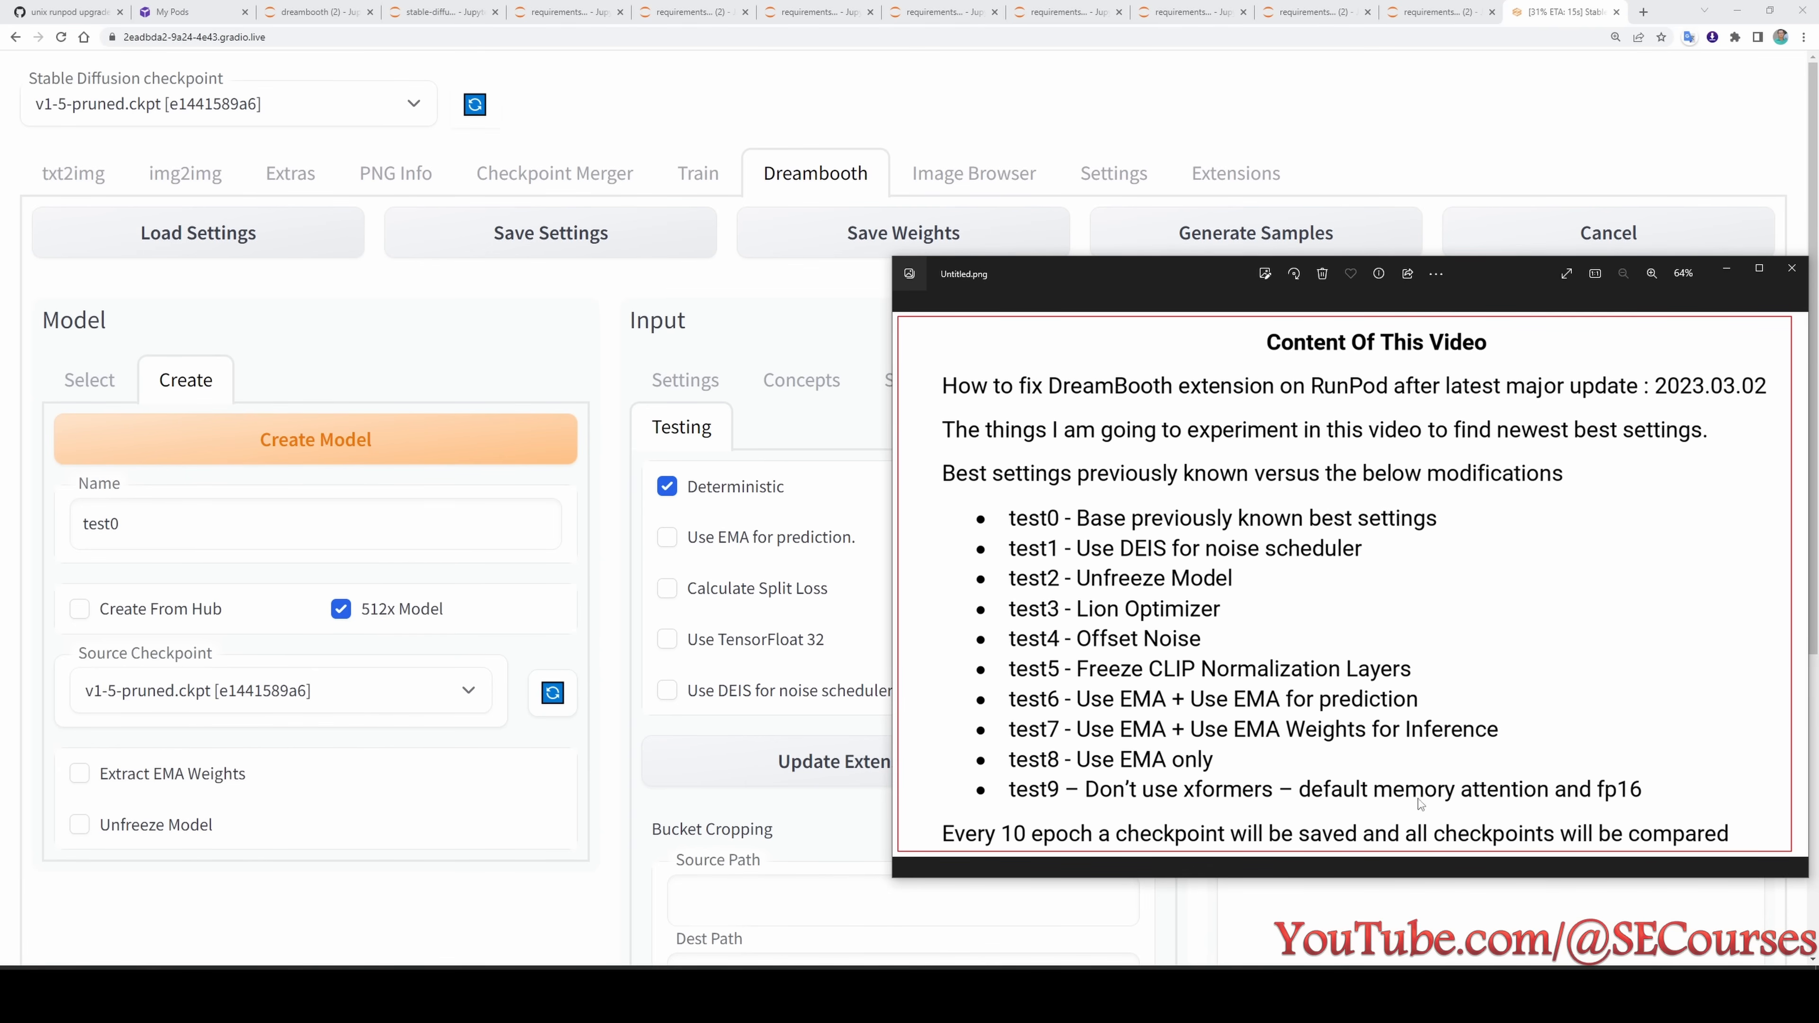
{"action": "key", "text": "alt+Tab"}
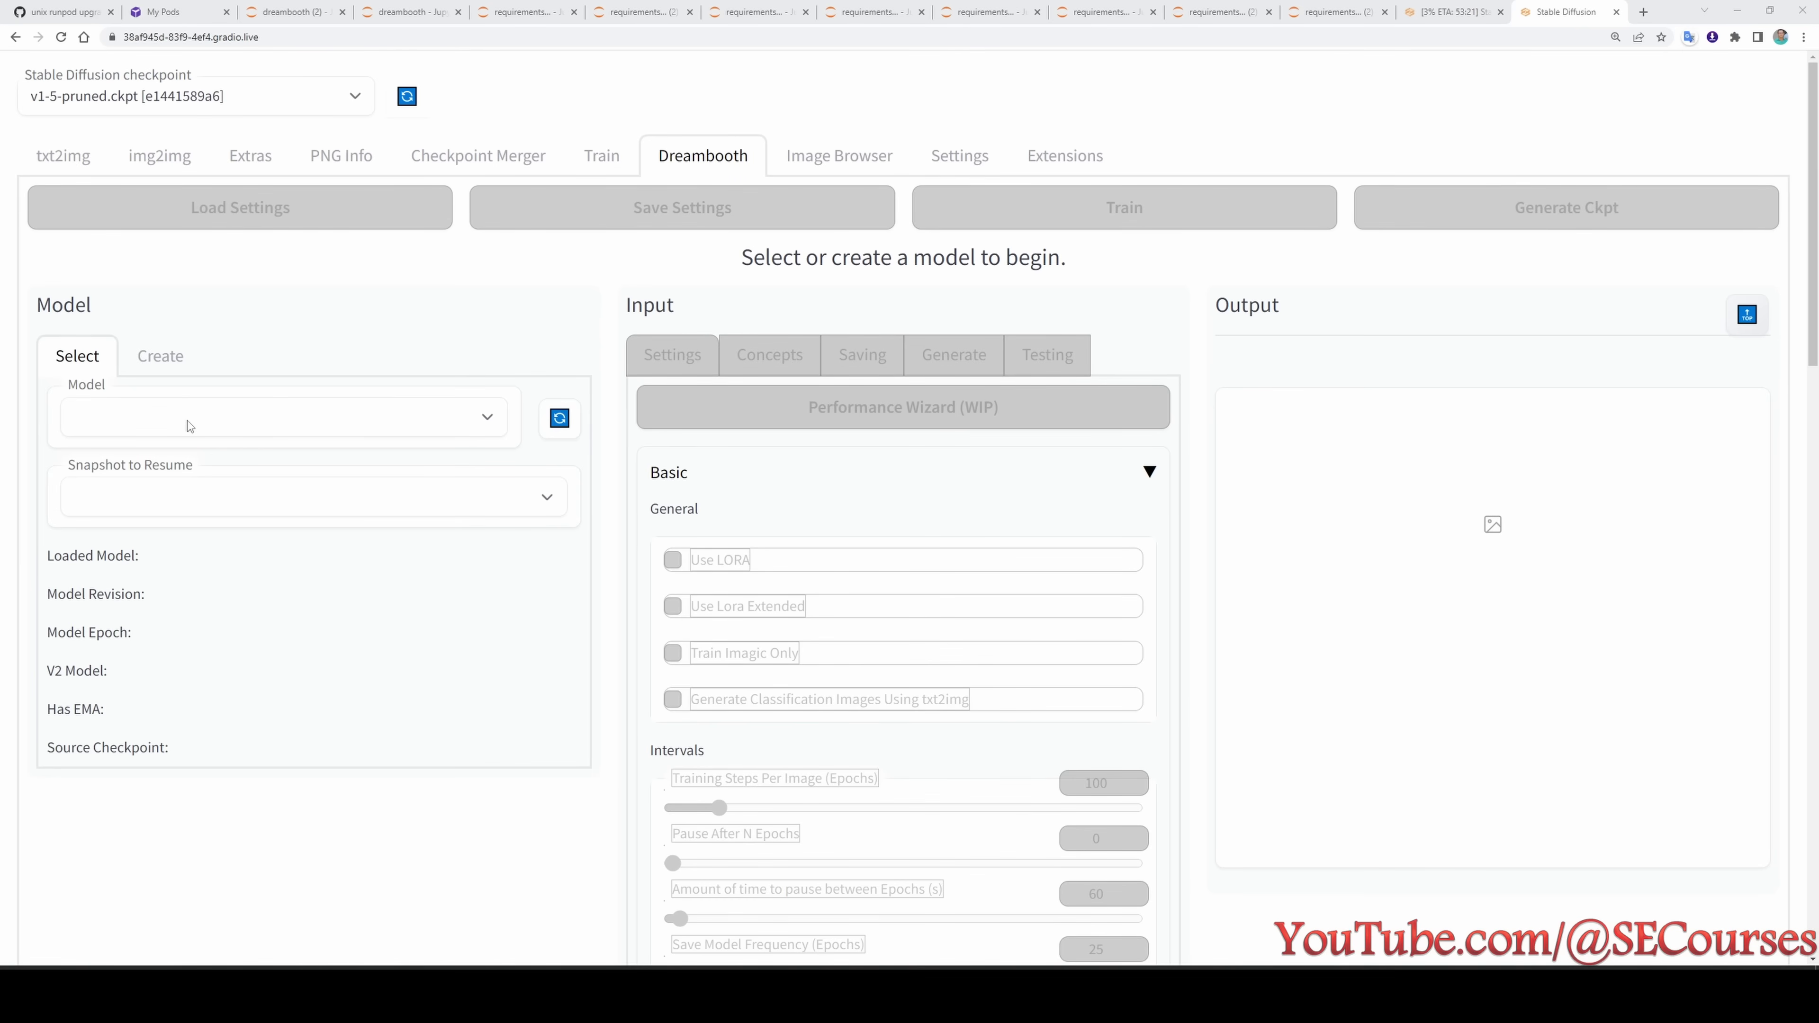
- Select the test0 model in the new DreamBooth session and load its saved settings
{"action": "left_click", "coordinate": [183, 422]}
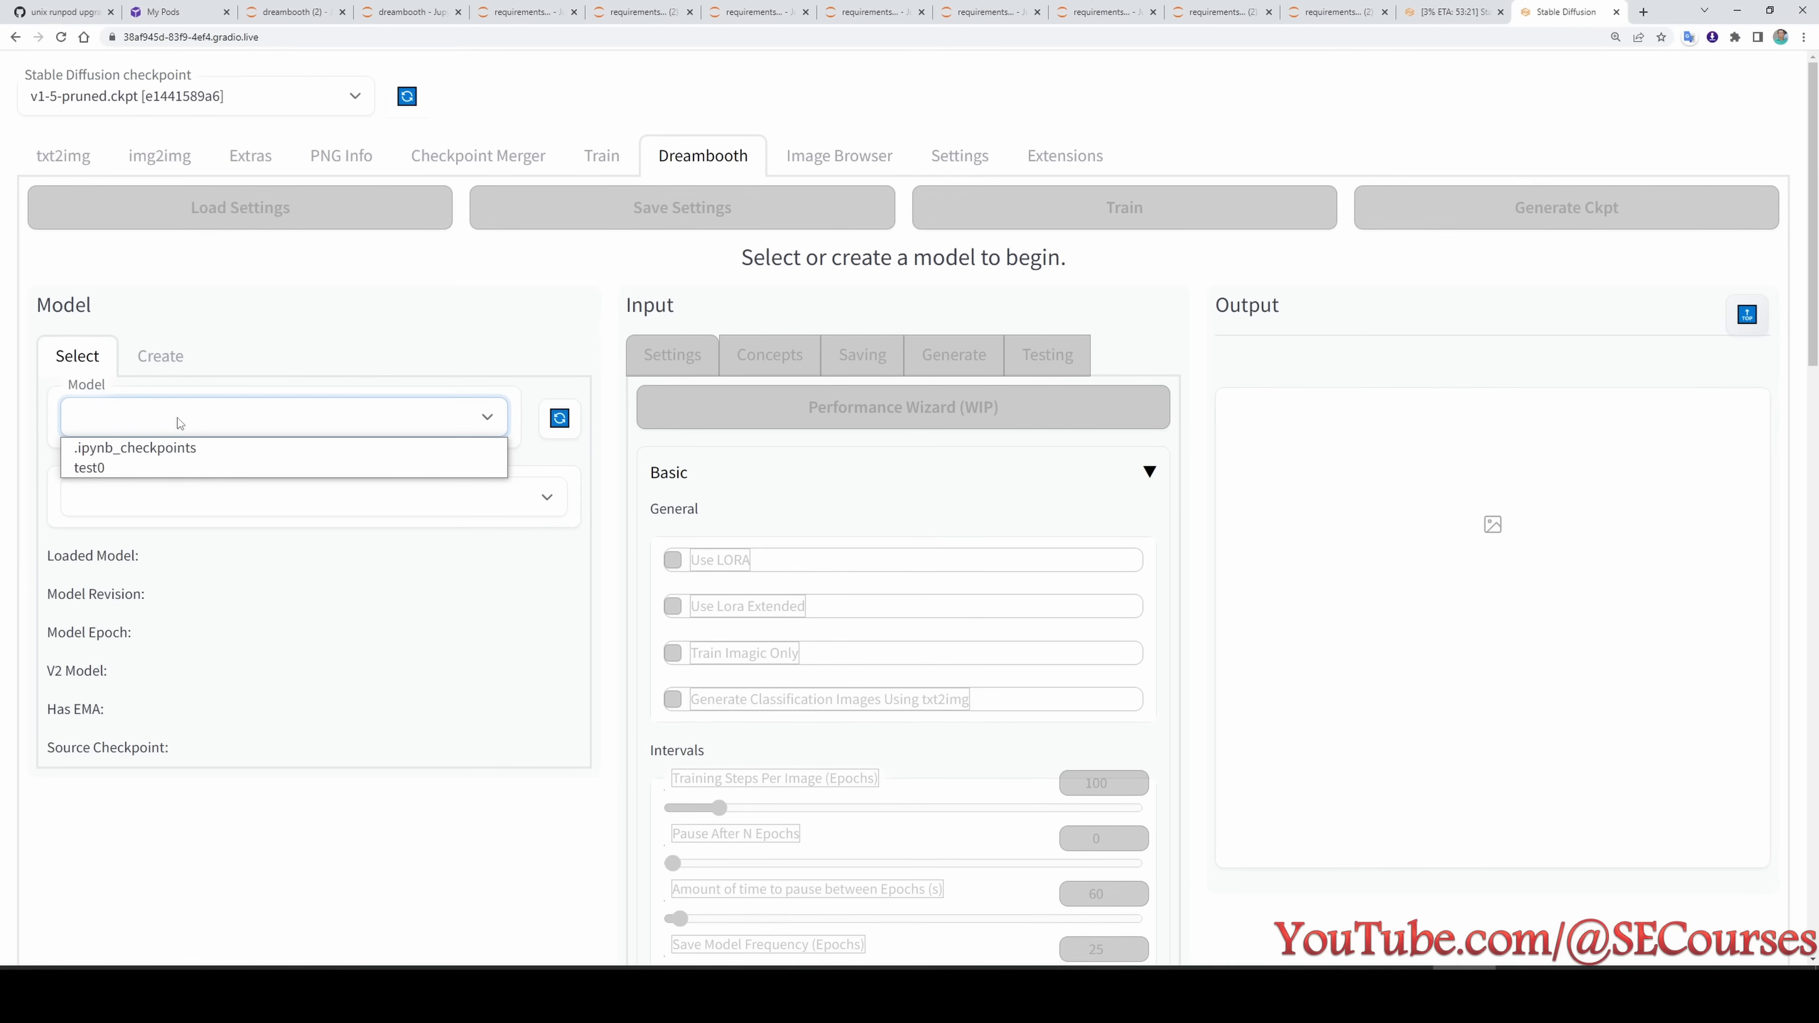
{"action": "left_click", "coordinate": [136, 466]}
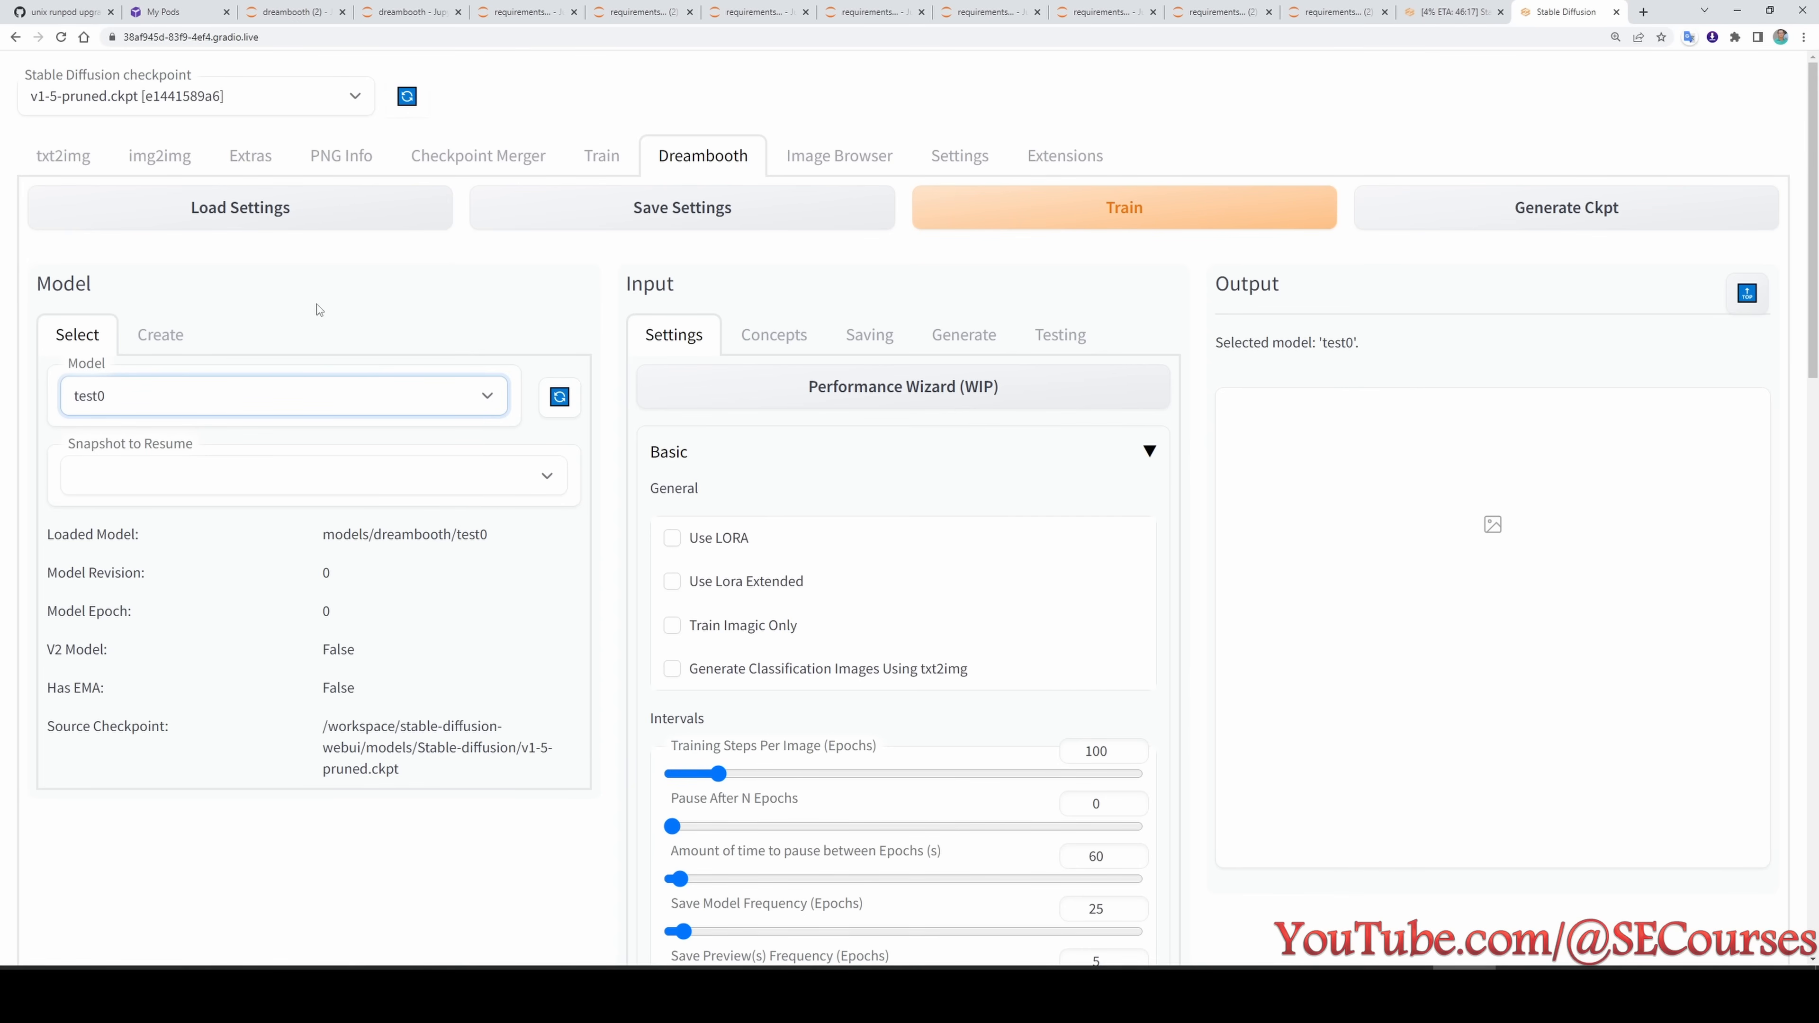
{"action": "left_click", "coordinate": [260, 219]}
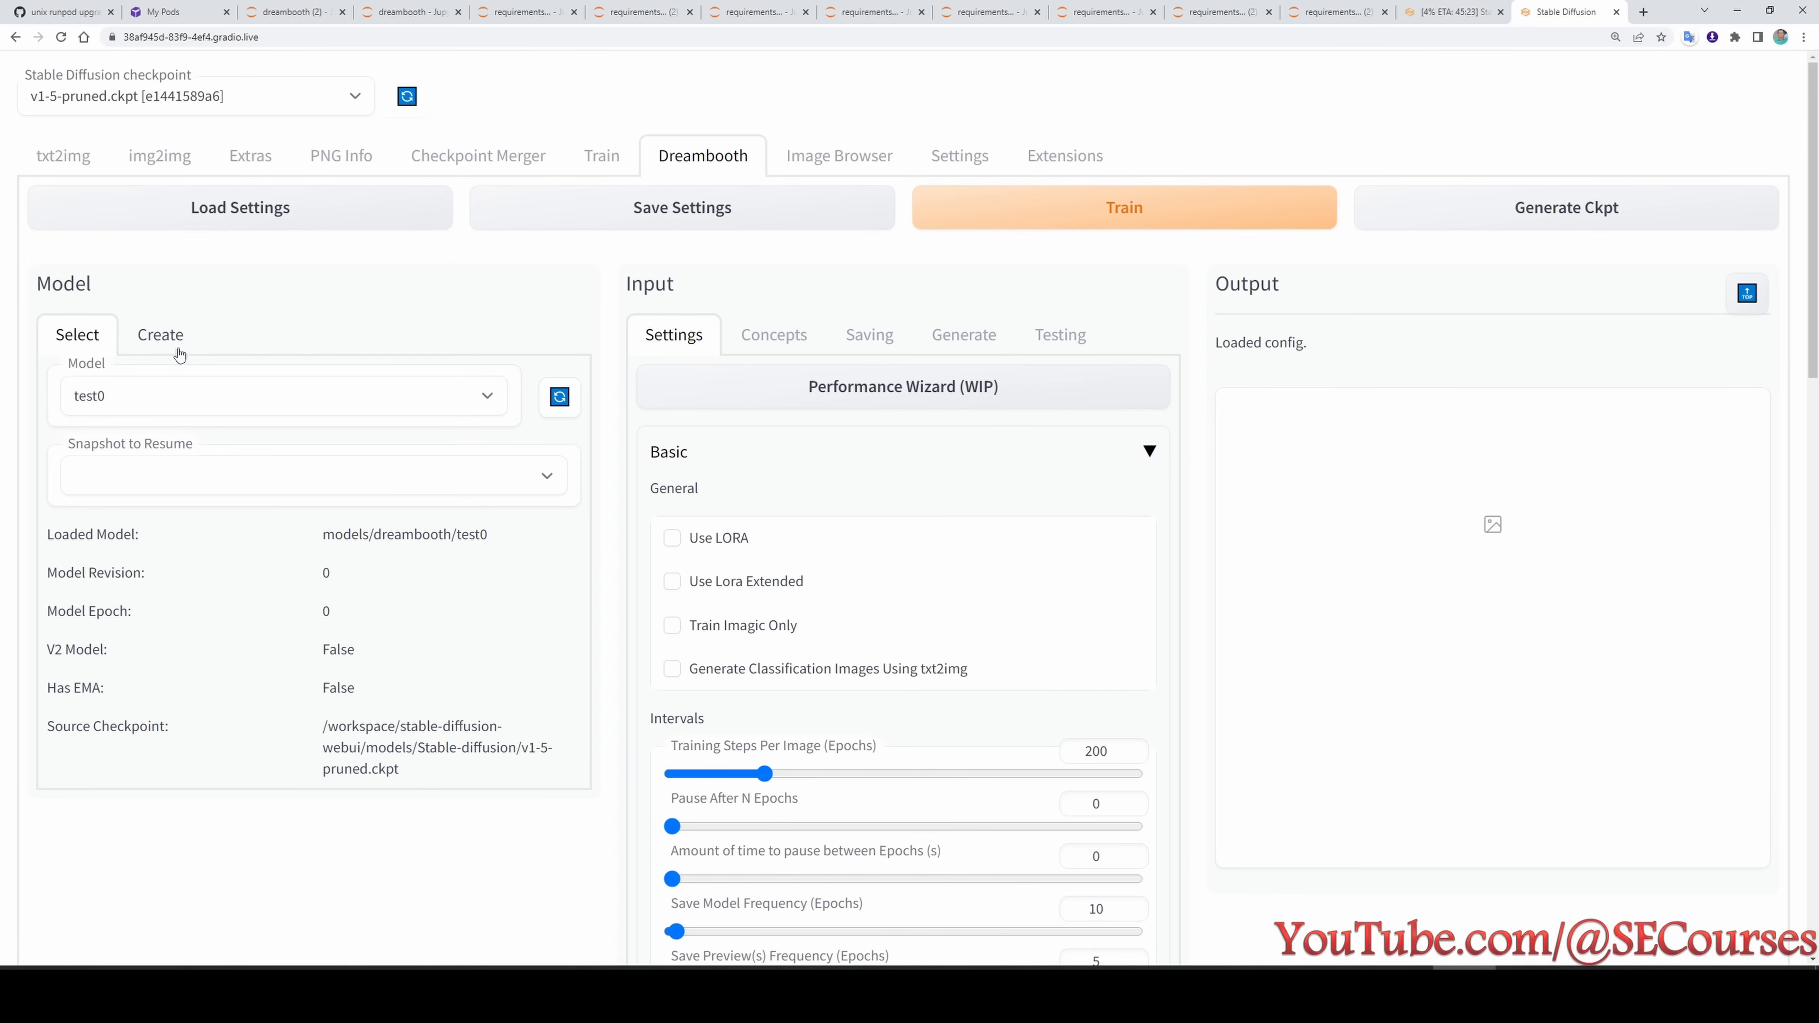
- Create a model named test1 from the v1-5-pruned.ckpt source checkpoint and check its details
{"action": "left_click", "coordinate": [161, 342]}
{"action": "left_click", "coordinate": [133, 717]}
{"action": "left_click", "coordinate": [125, 461]}
{"action": "type", "text": "test"}
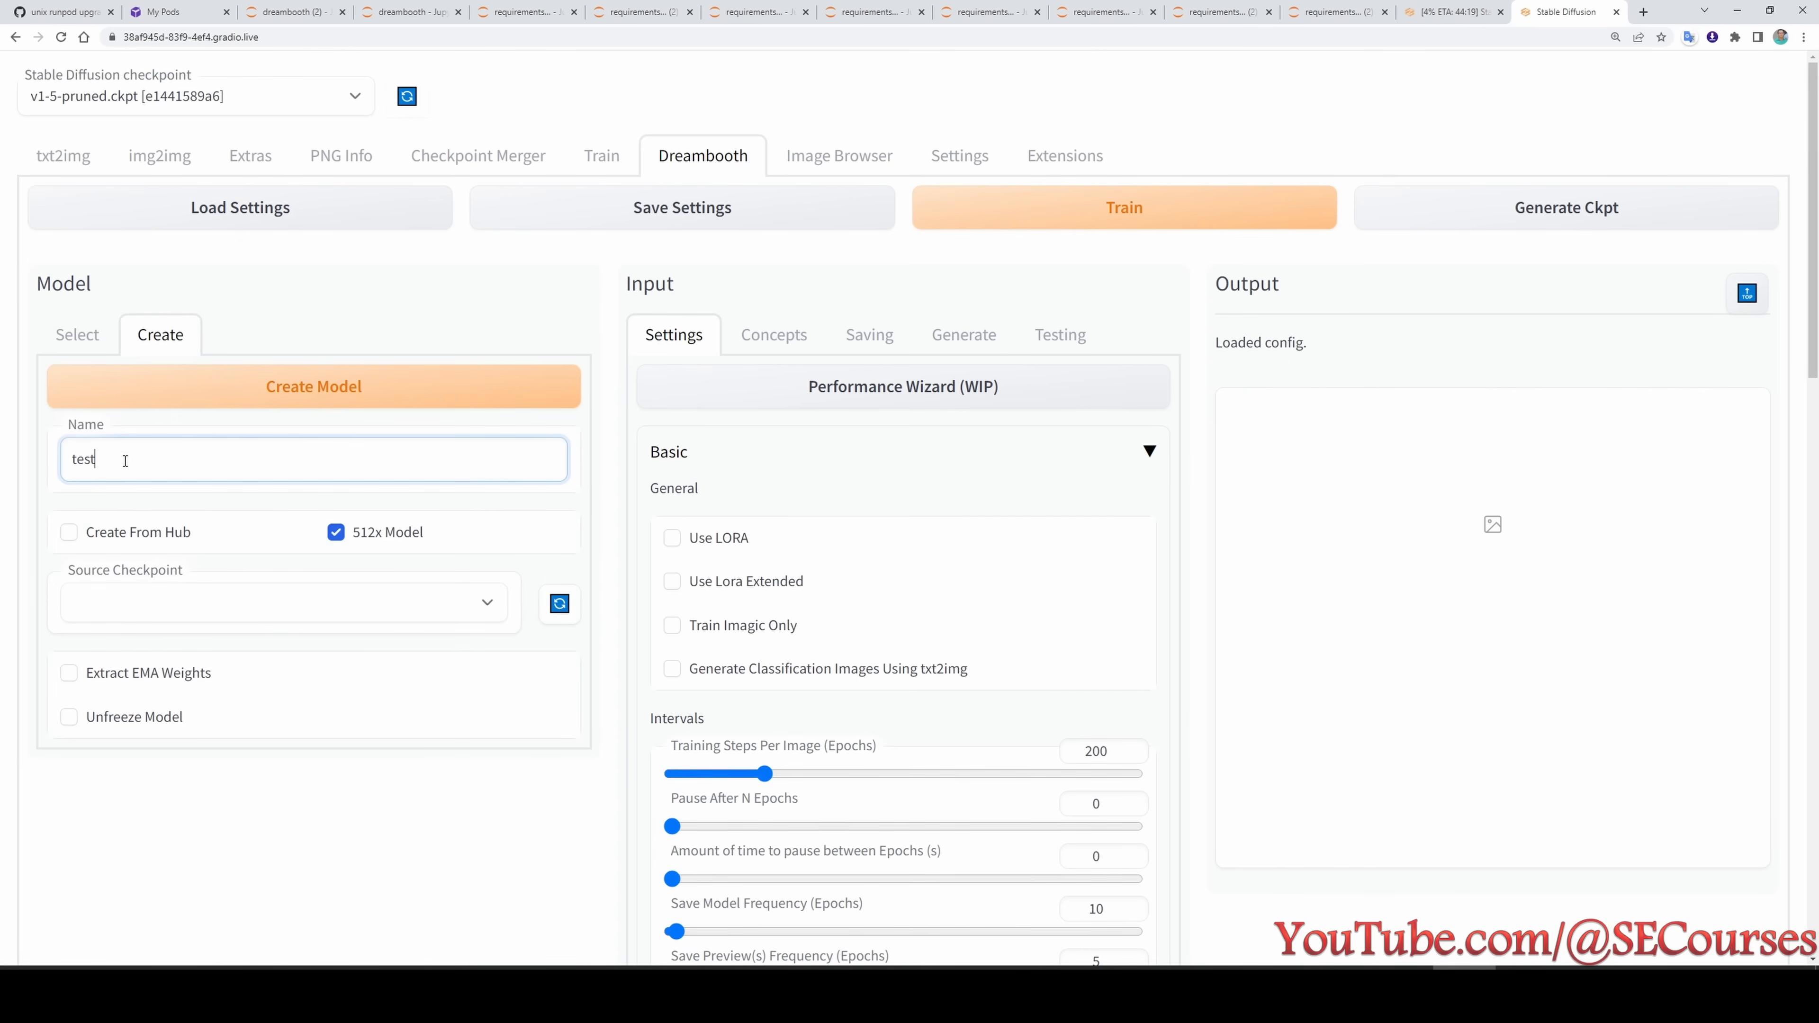
{"action": "type", "text": "1"}
{"action": "left_click", "coordinate": [183, 601]}
{"action": "left_click", "coordinate": [179, 654]}
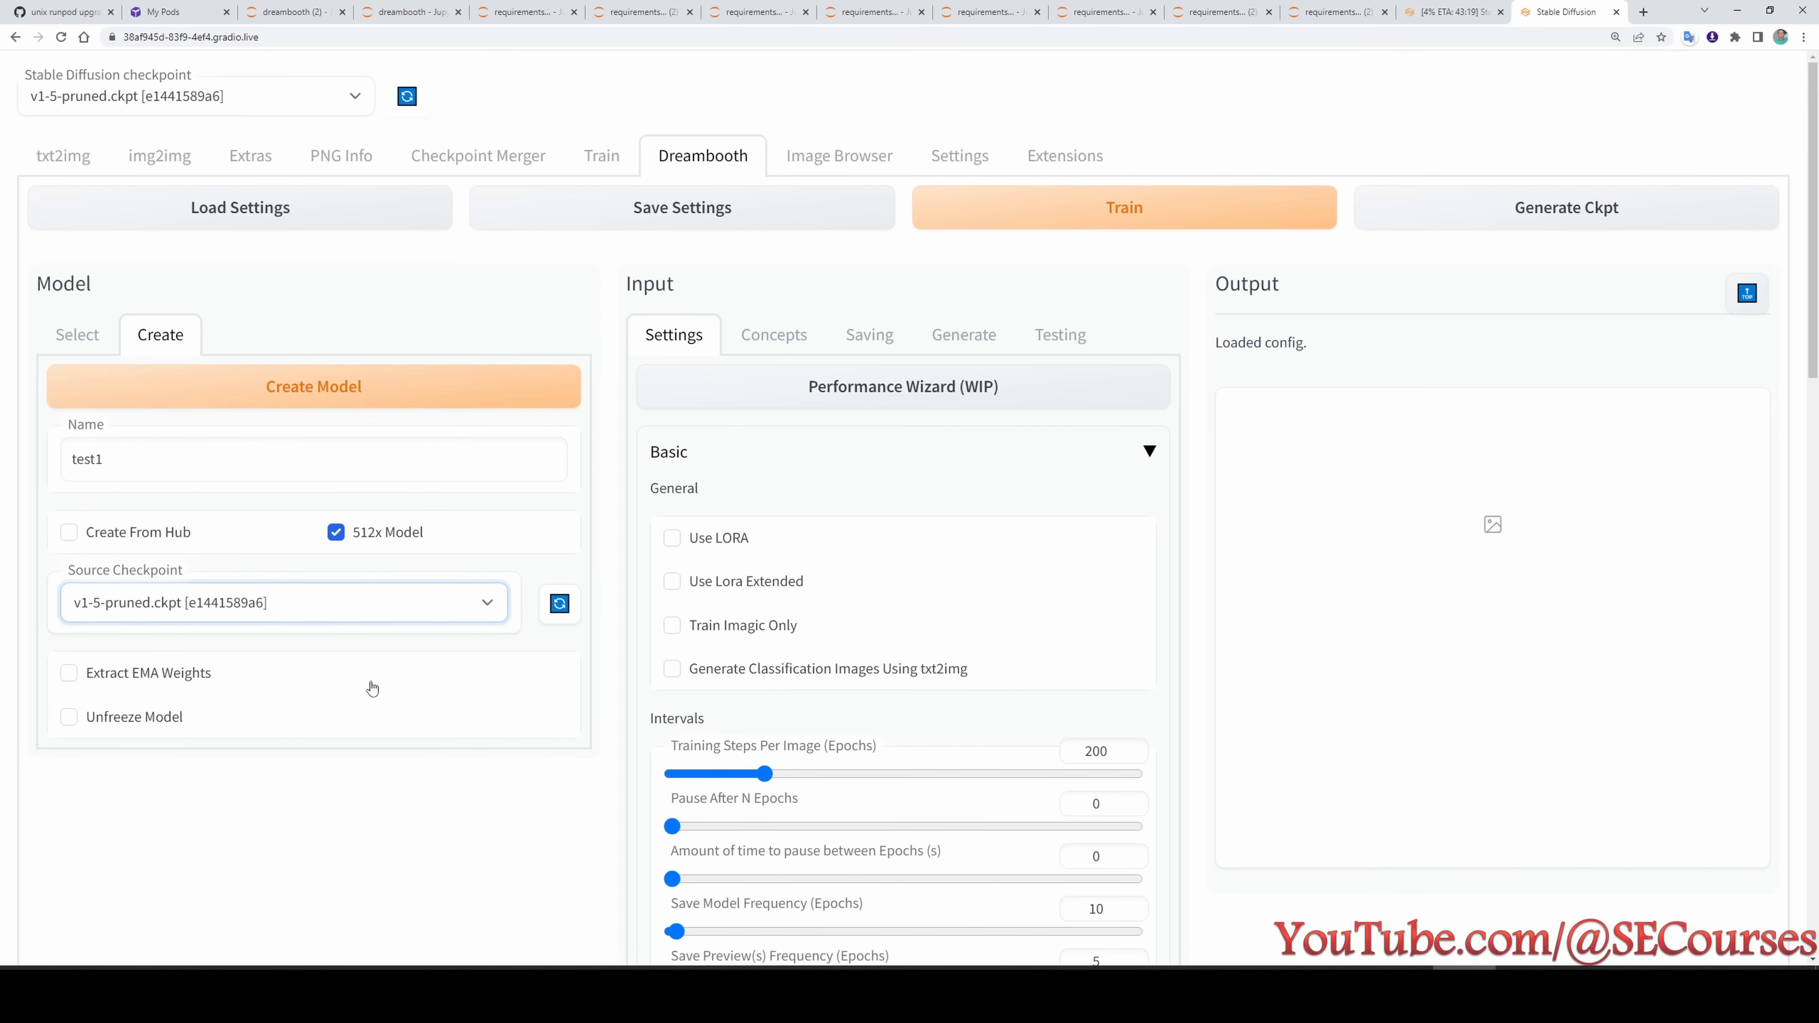
{"action": "left_click", "coordinate": [337, 390]}
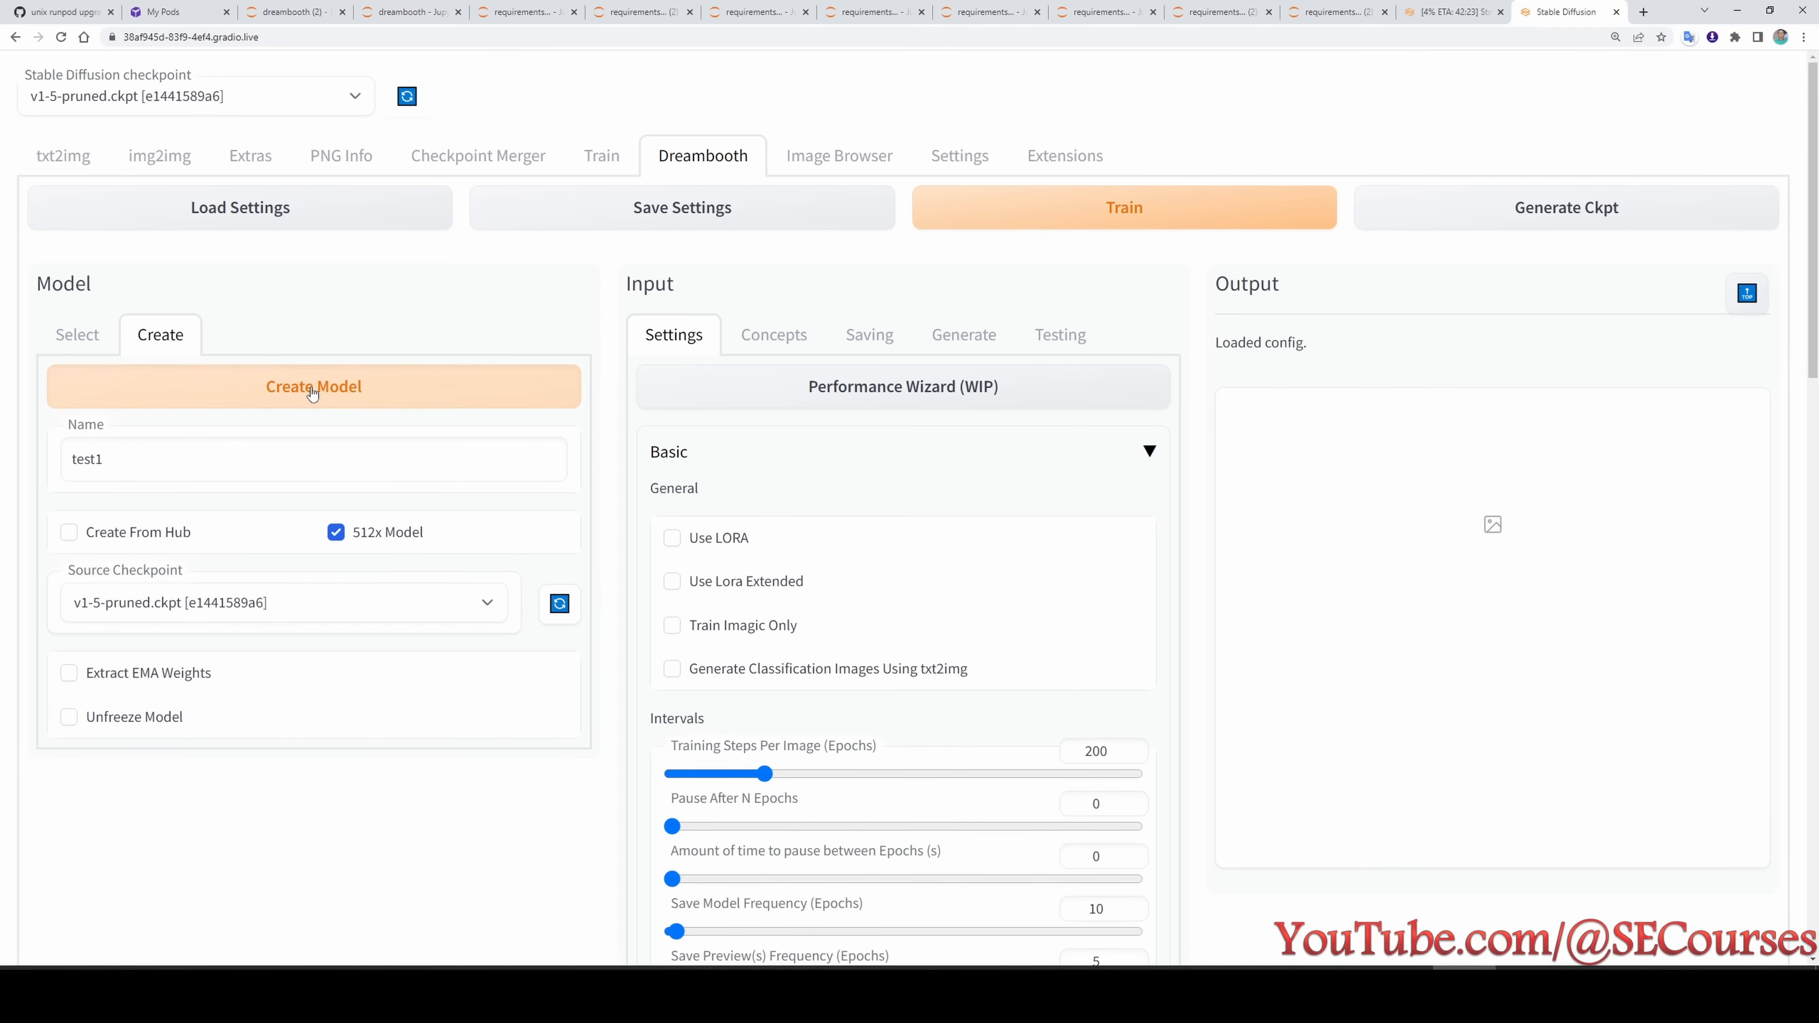
{"action": "left_click", "coordinate": [100, 337]}
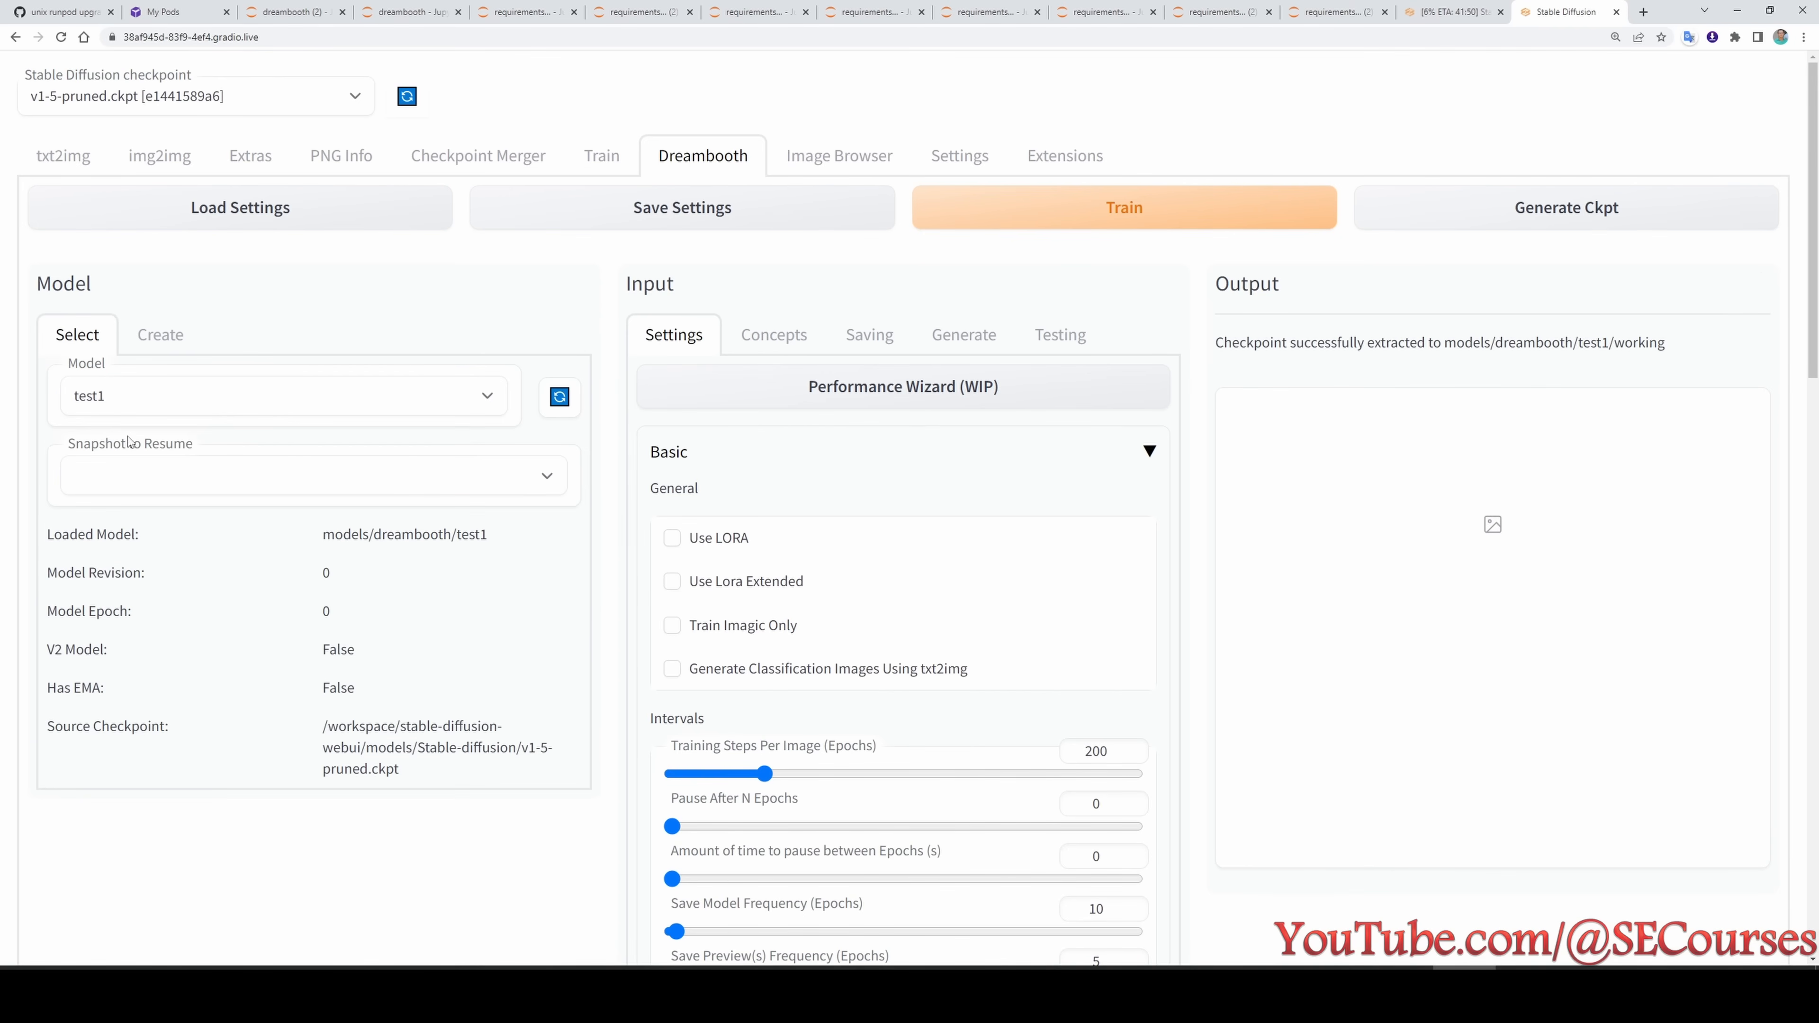
{"action": "left_click", "coordinate": [154, 337]}
- Review Concept 1's directories and prompts, and look up the planned modification for test1 in the experiment list
{"action": "left_click", "coordinate": [773, 334]}
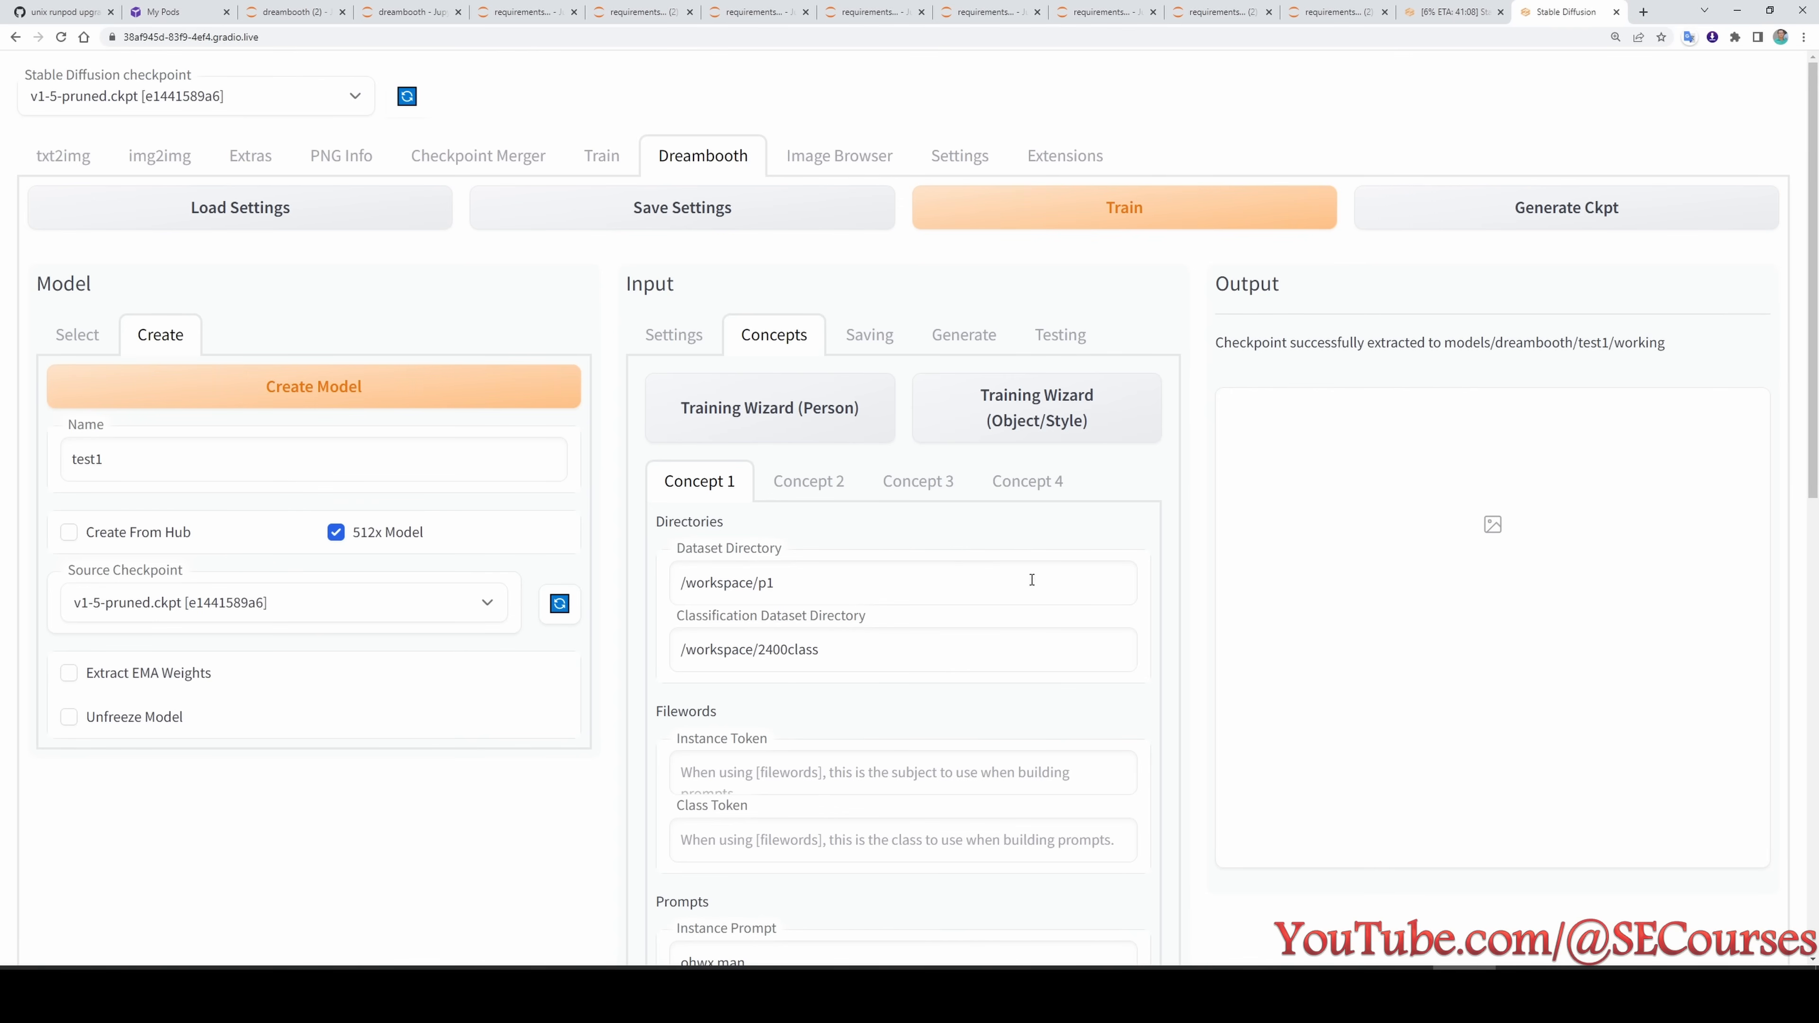
{"action": "scroll", "coordinate": [1050, 560], "scroll_direction": "down", "scroll_amount": 4}
{"action": "scroll", "coordinate": [943, 614], "scroll_direction": "up", "scroll_amount": 4}
{"action": "left_click", "coordinate": [1513, 993]}
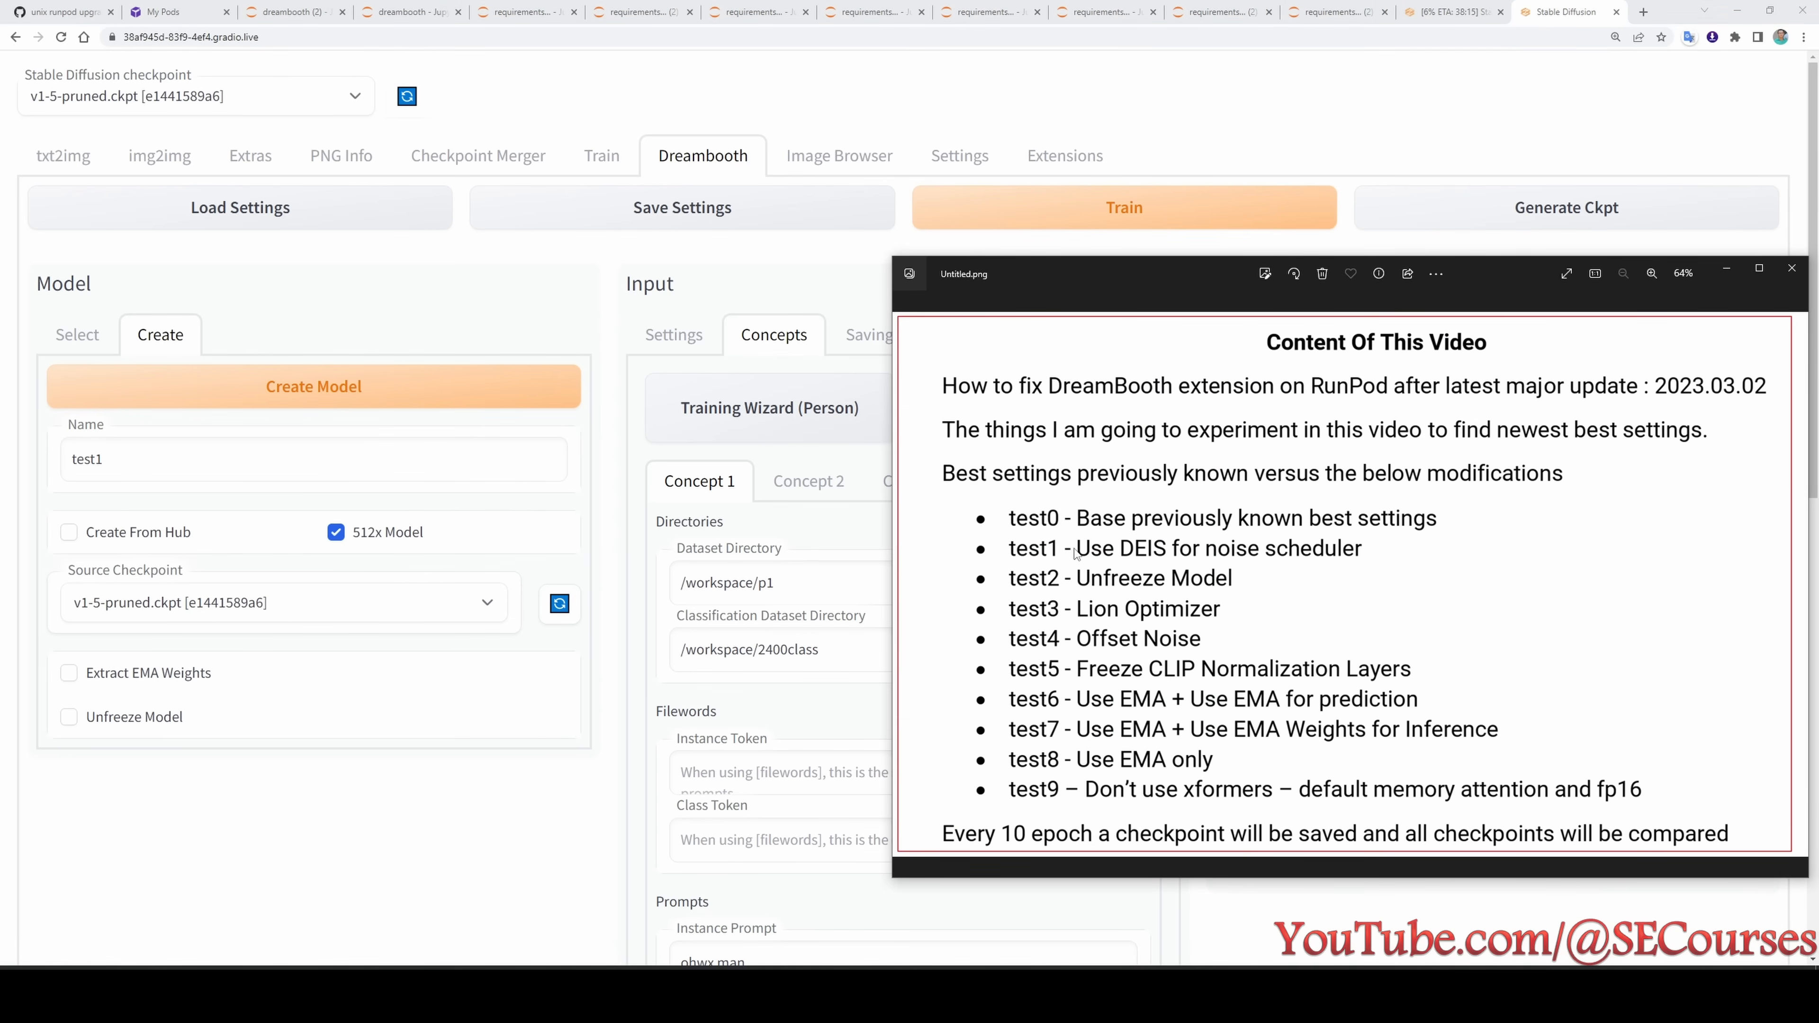
{"action": "left_click", "coordinate": [480, 824]}
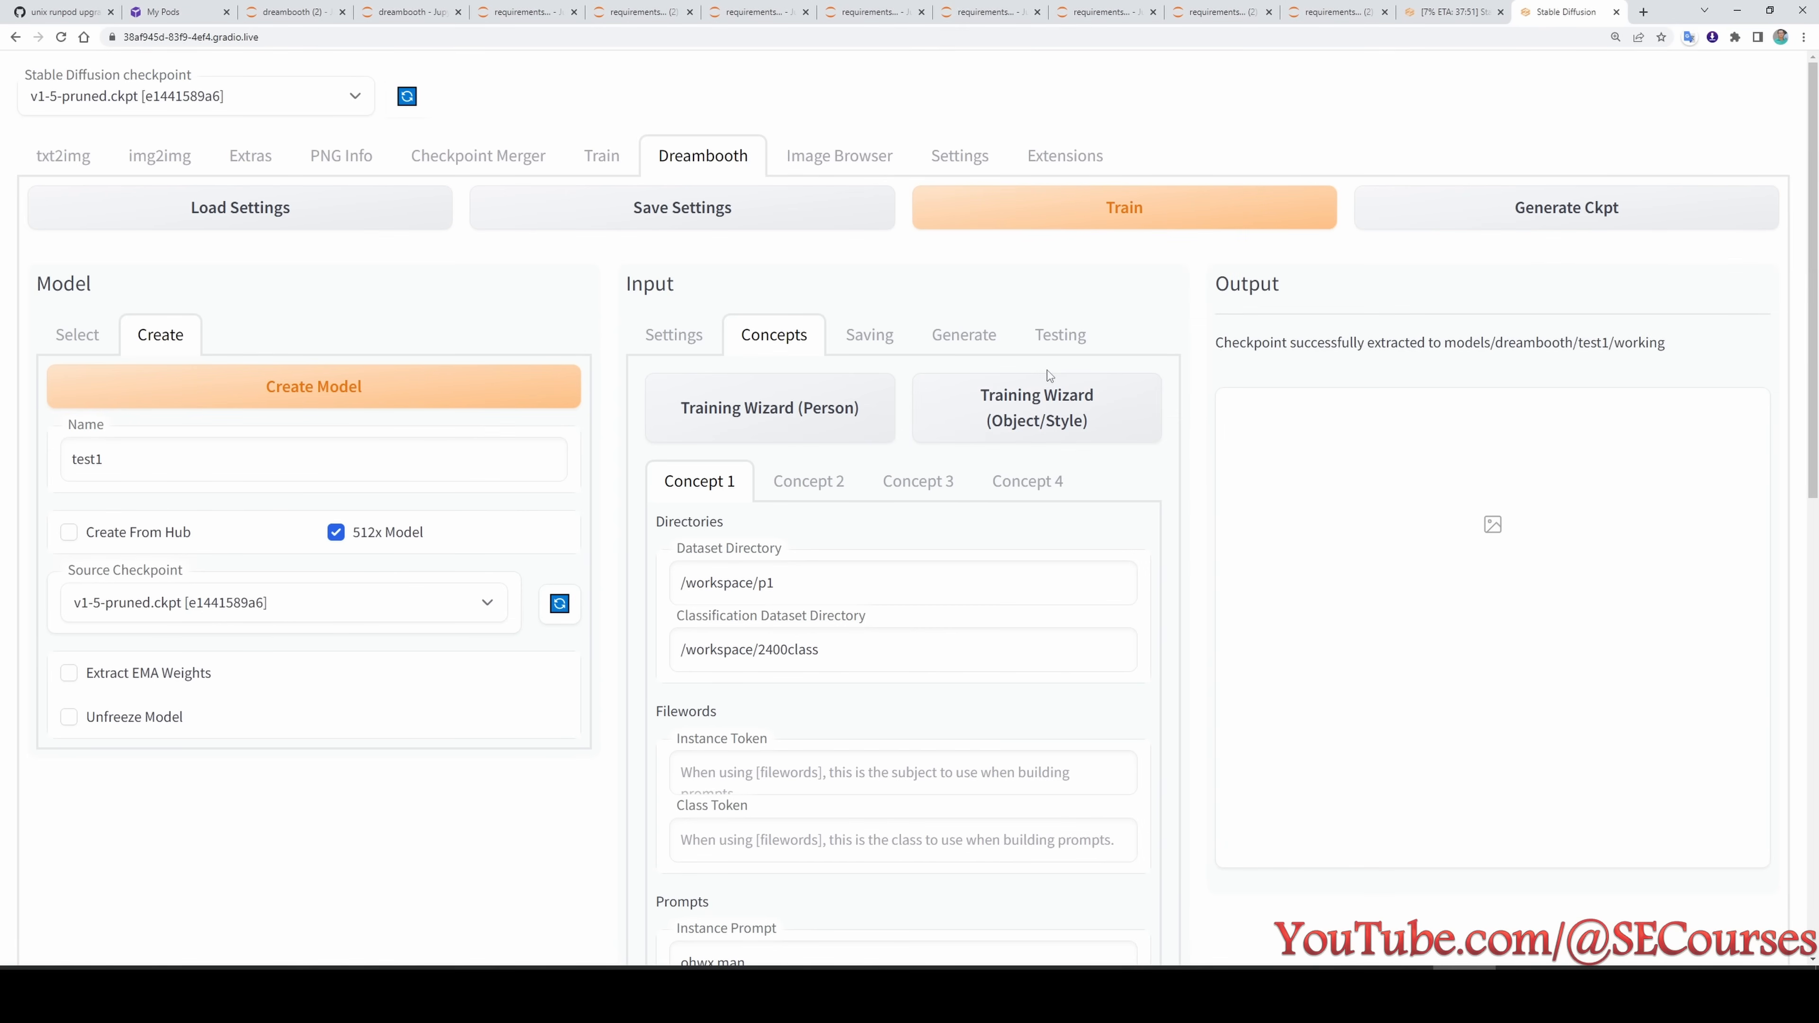
- Enable Deterministic and Use DEIS for noise scheduler in the Testing settings, and save the test1 configuration
{"action": "left_click", "coordinate": [1062, 335]}
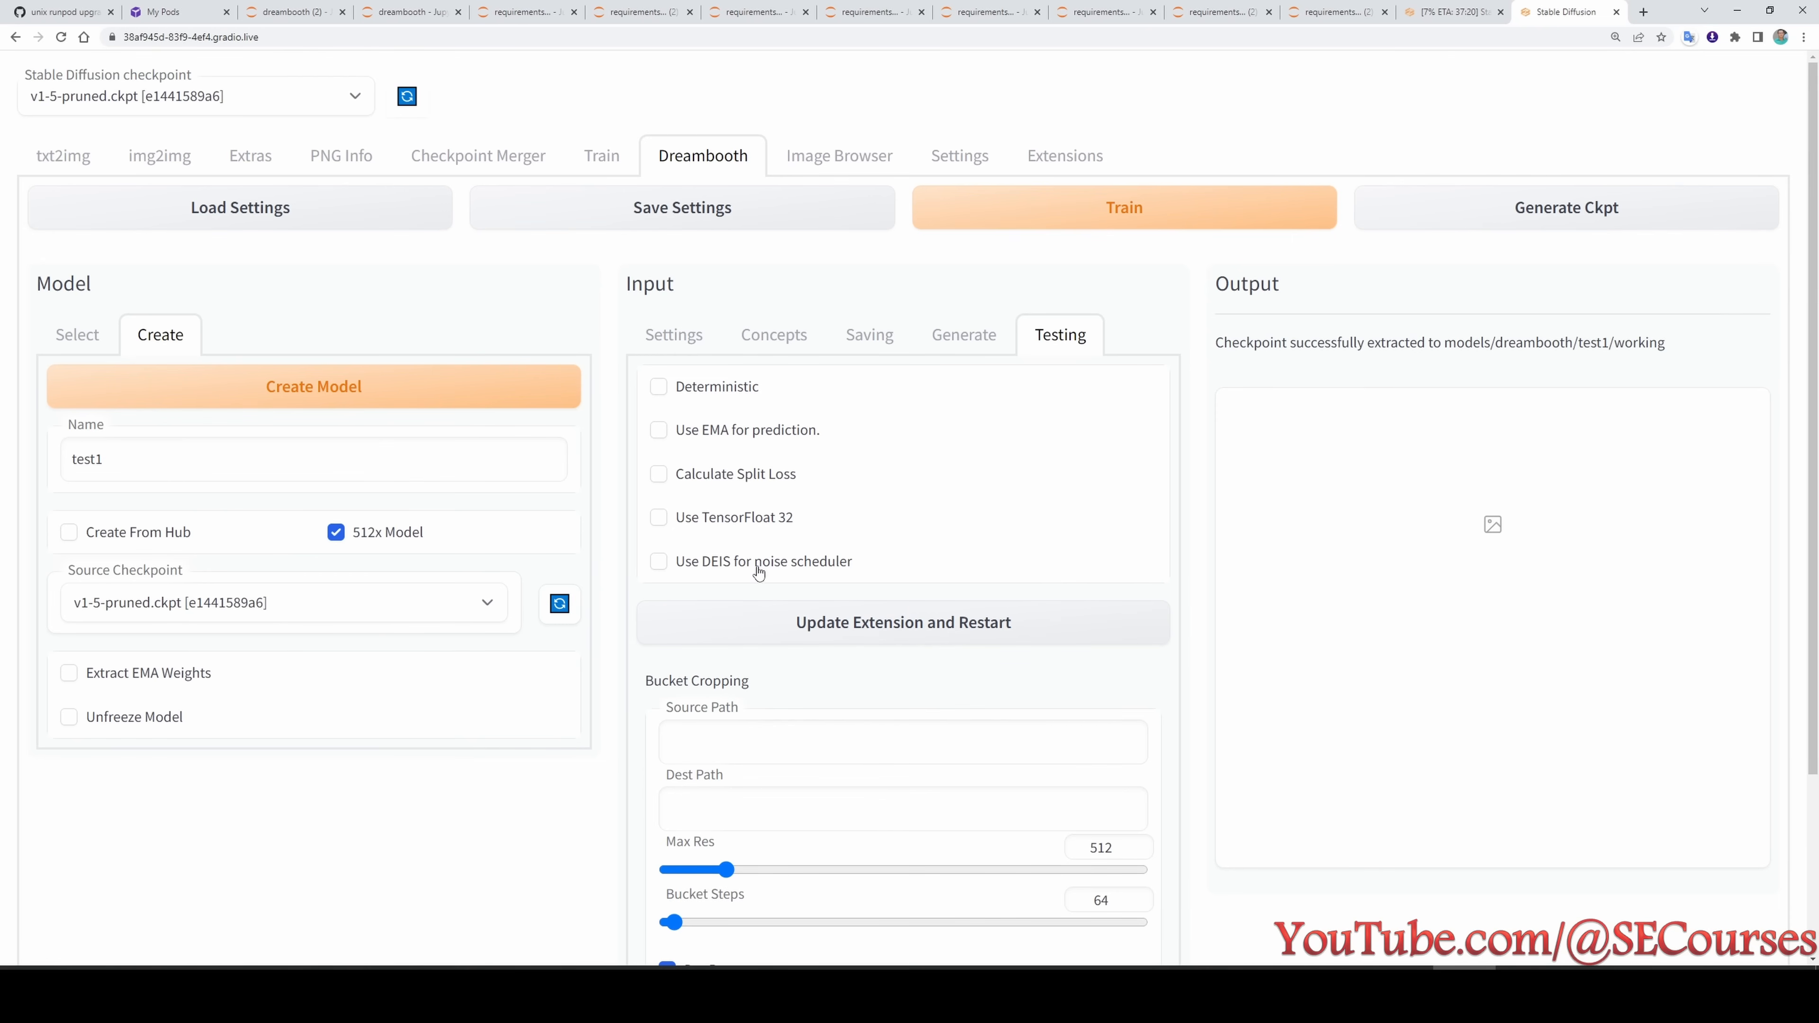
{"action": "left_click", "coordinate": [738, 565]}
{"action": "left_click", "coordinate": [726, 392]}
{"action": "left_click", "coordinate": [726, 218]}
{"action": "left_click", "coordinate": [979, 142]}
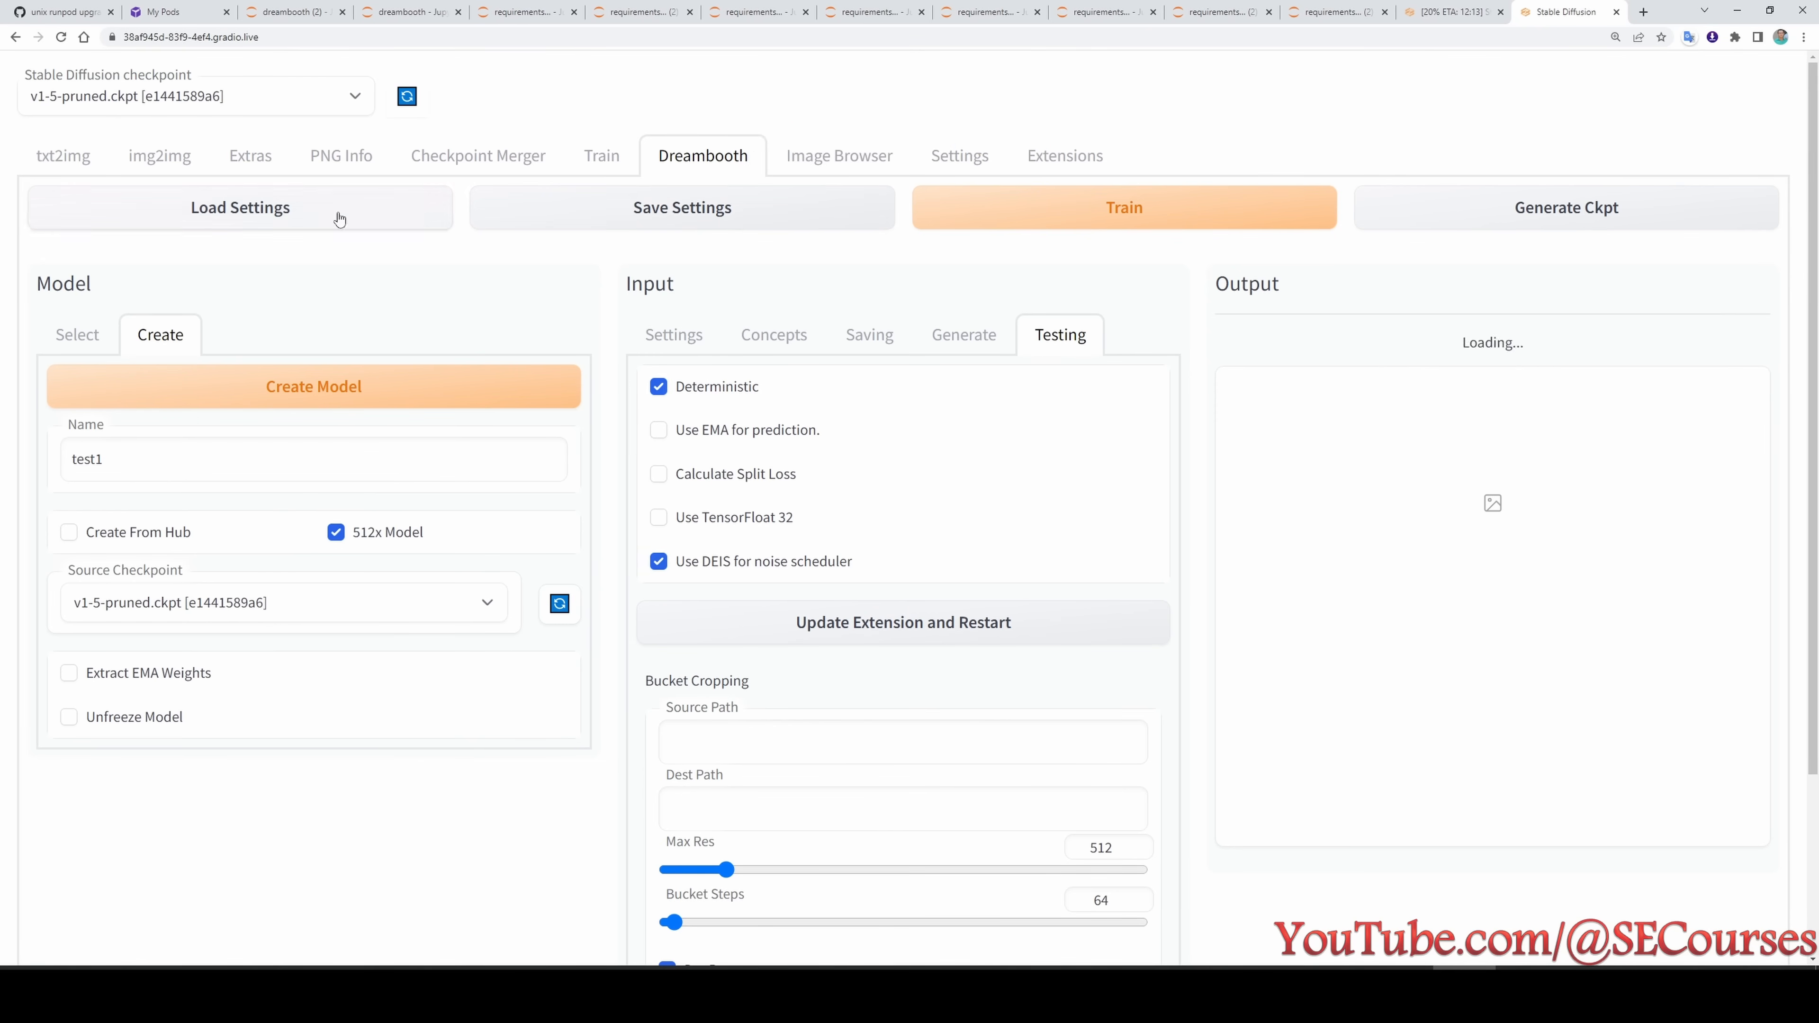
- Start training the test1 model and check the experiment list for the following test
{"action": "left_click", "coordinate": [1046, 213]}
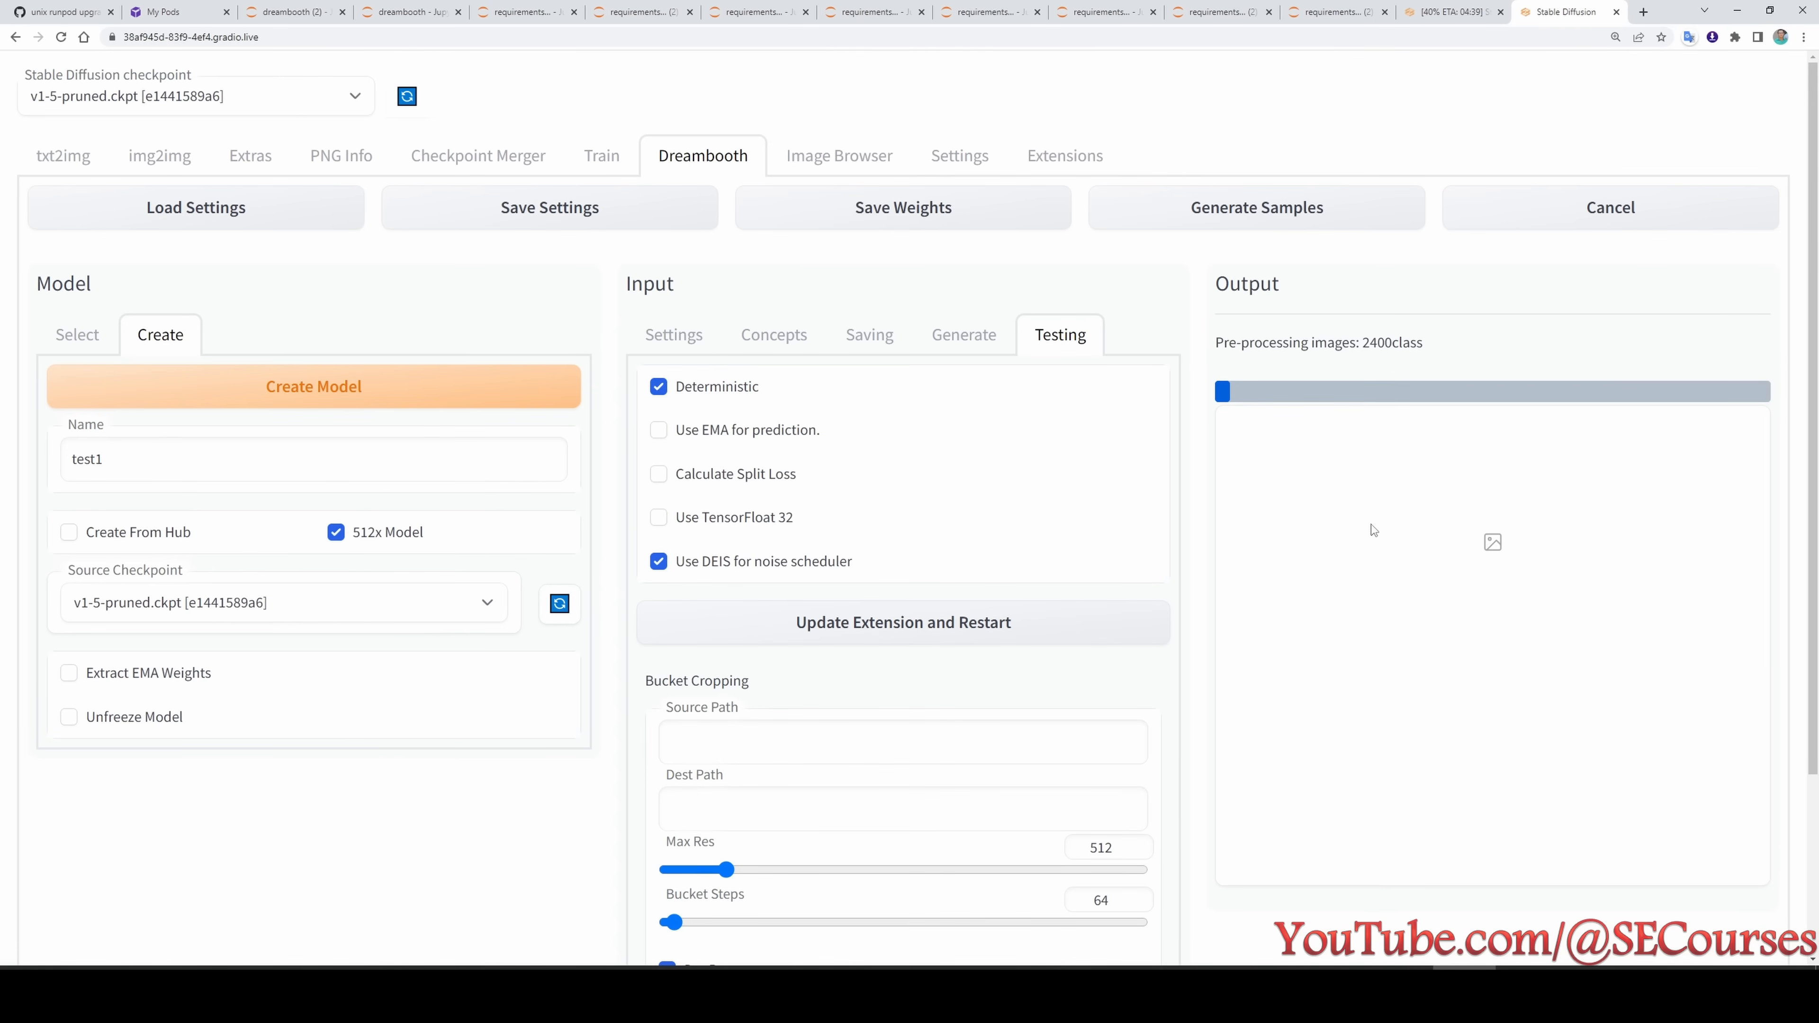
{"action": "left_click", "coordinate": [1649, 996]}
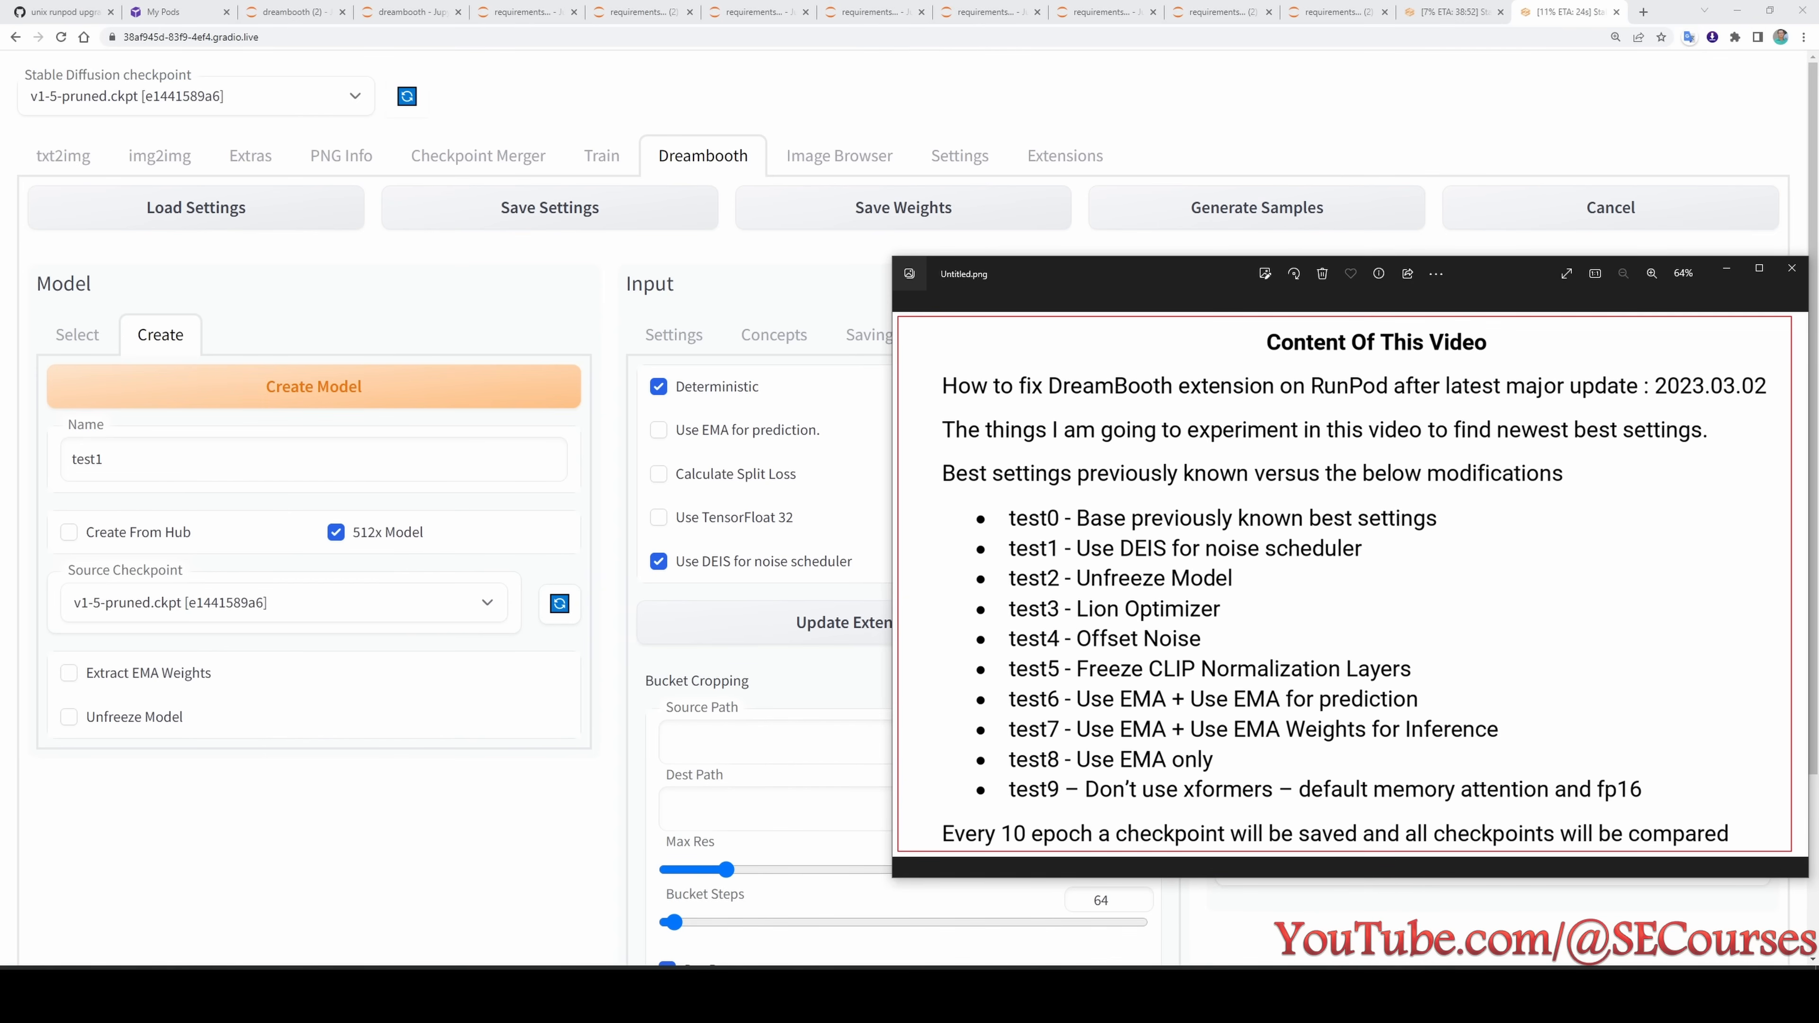
{"action": "left_click", "coordinate": [1649, 997]}
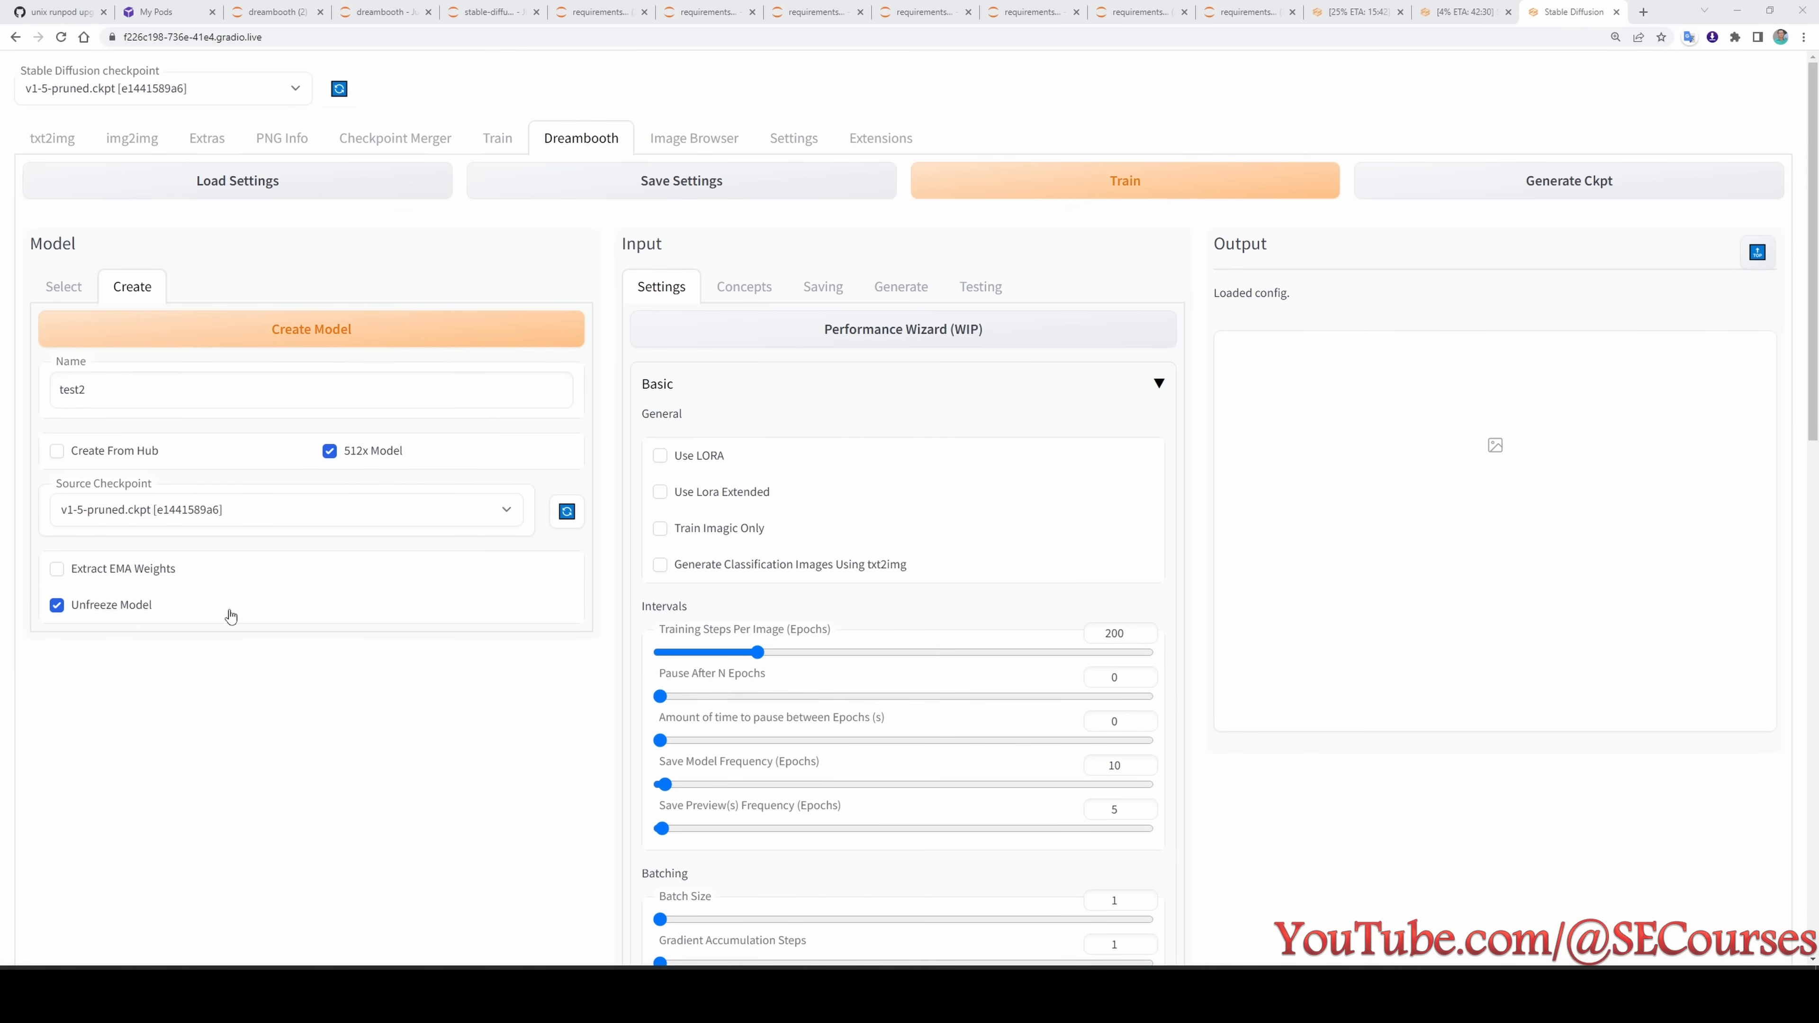
- Save the settings of the unfrozen test2 model, accepting the overwrite warning, and start its training
{"action": "mouse_move", "coordinate": [104, 609]}
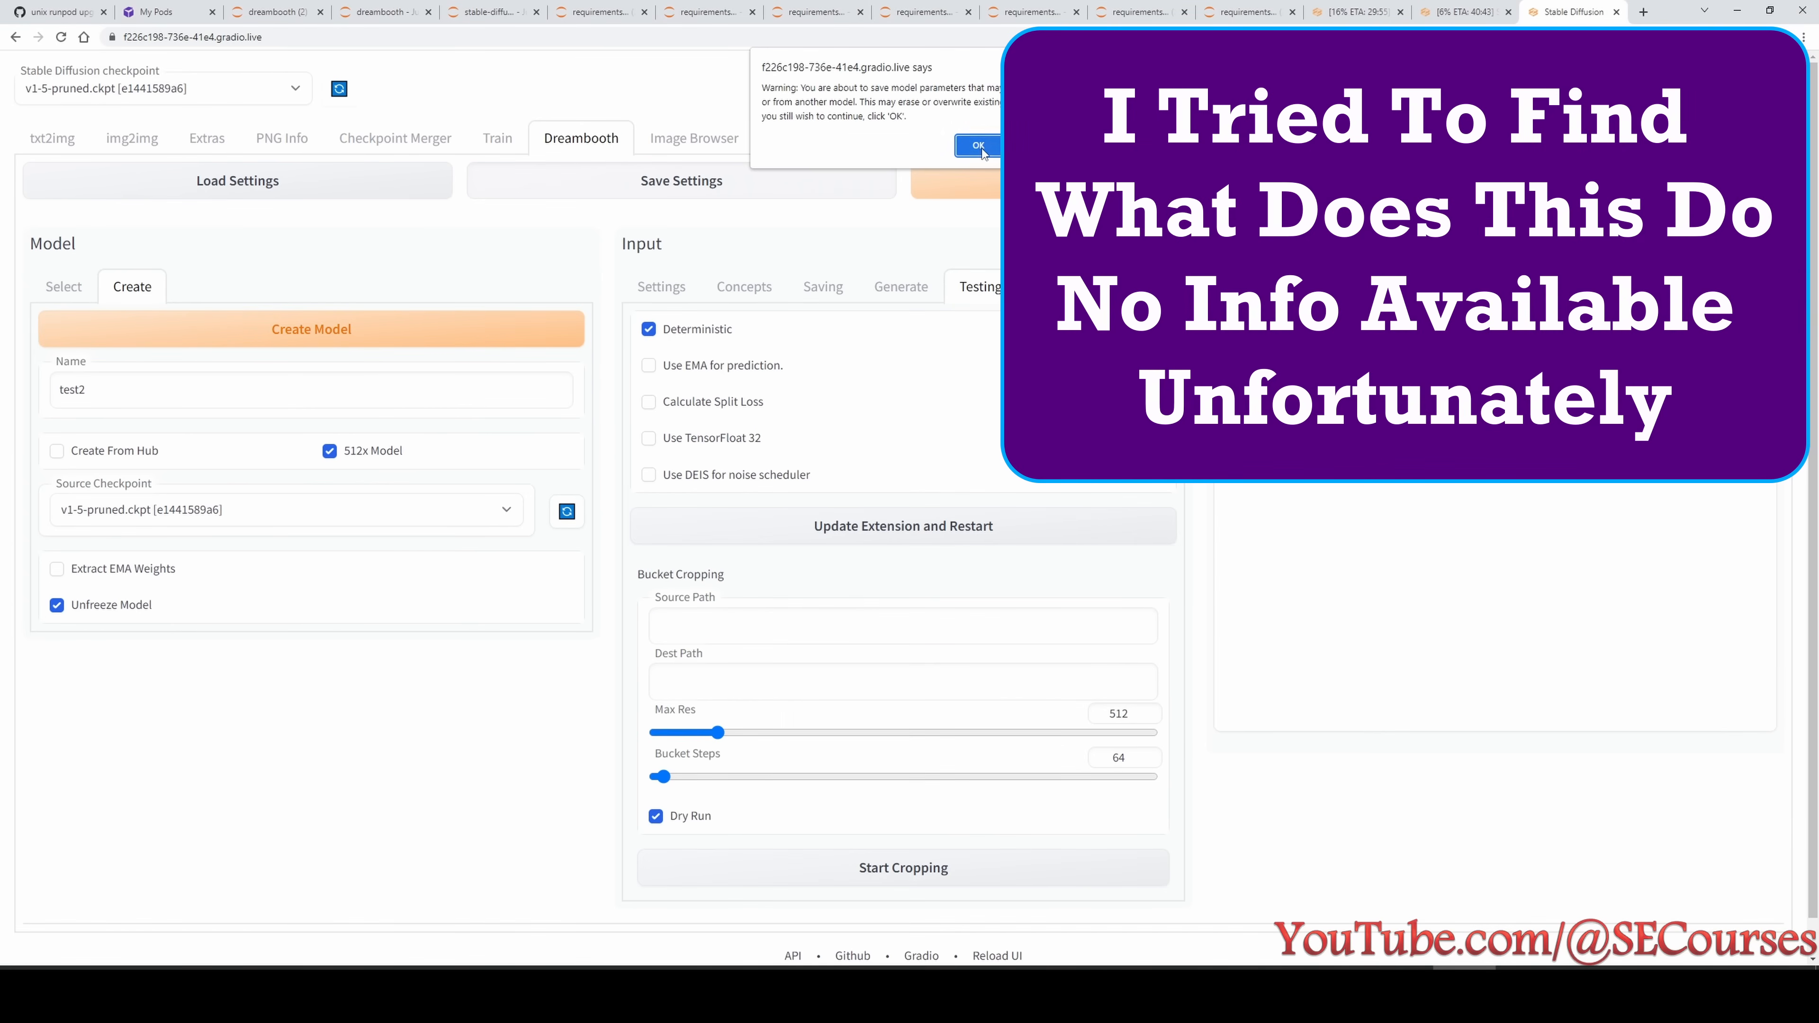
{"action": "left_click", "coordinate": [980, 146]}
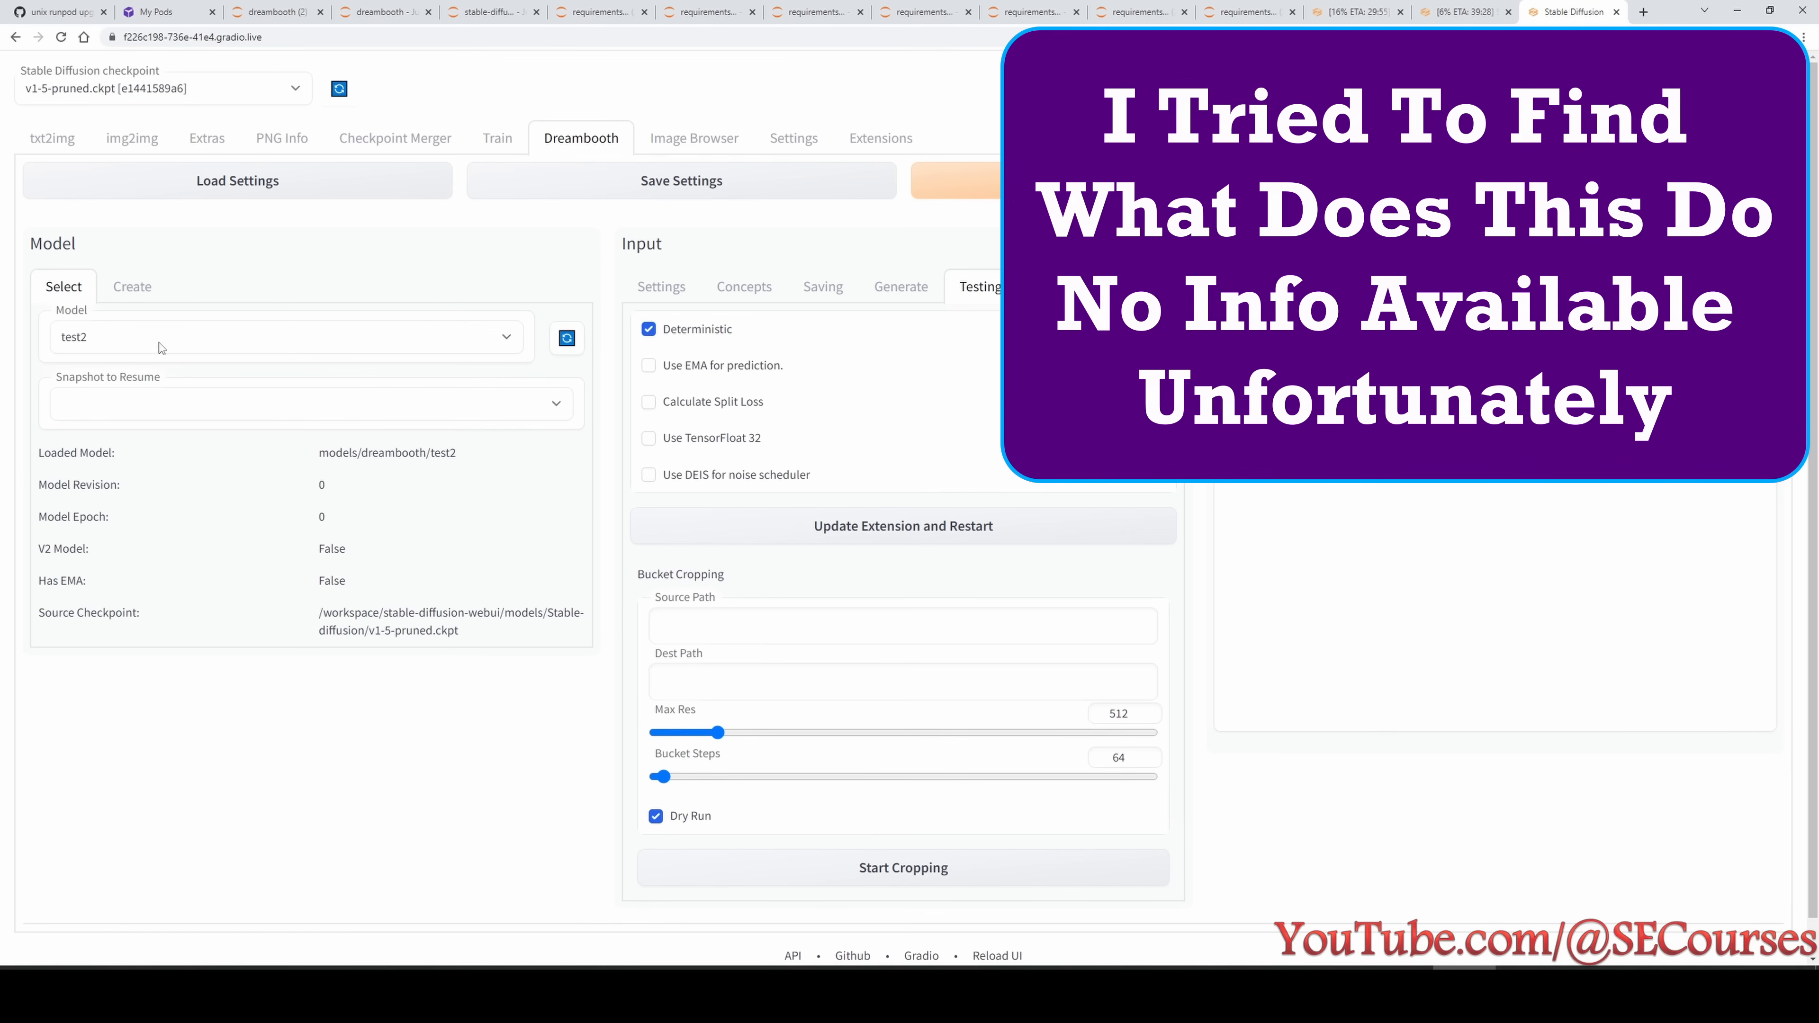
{"action": "left_click", "coordinate": [1014, 181]}
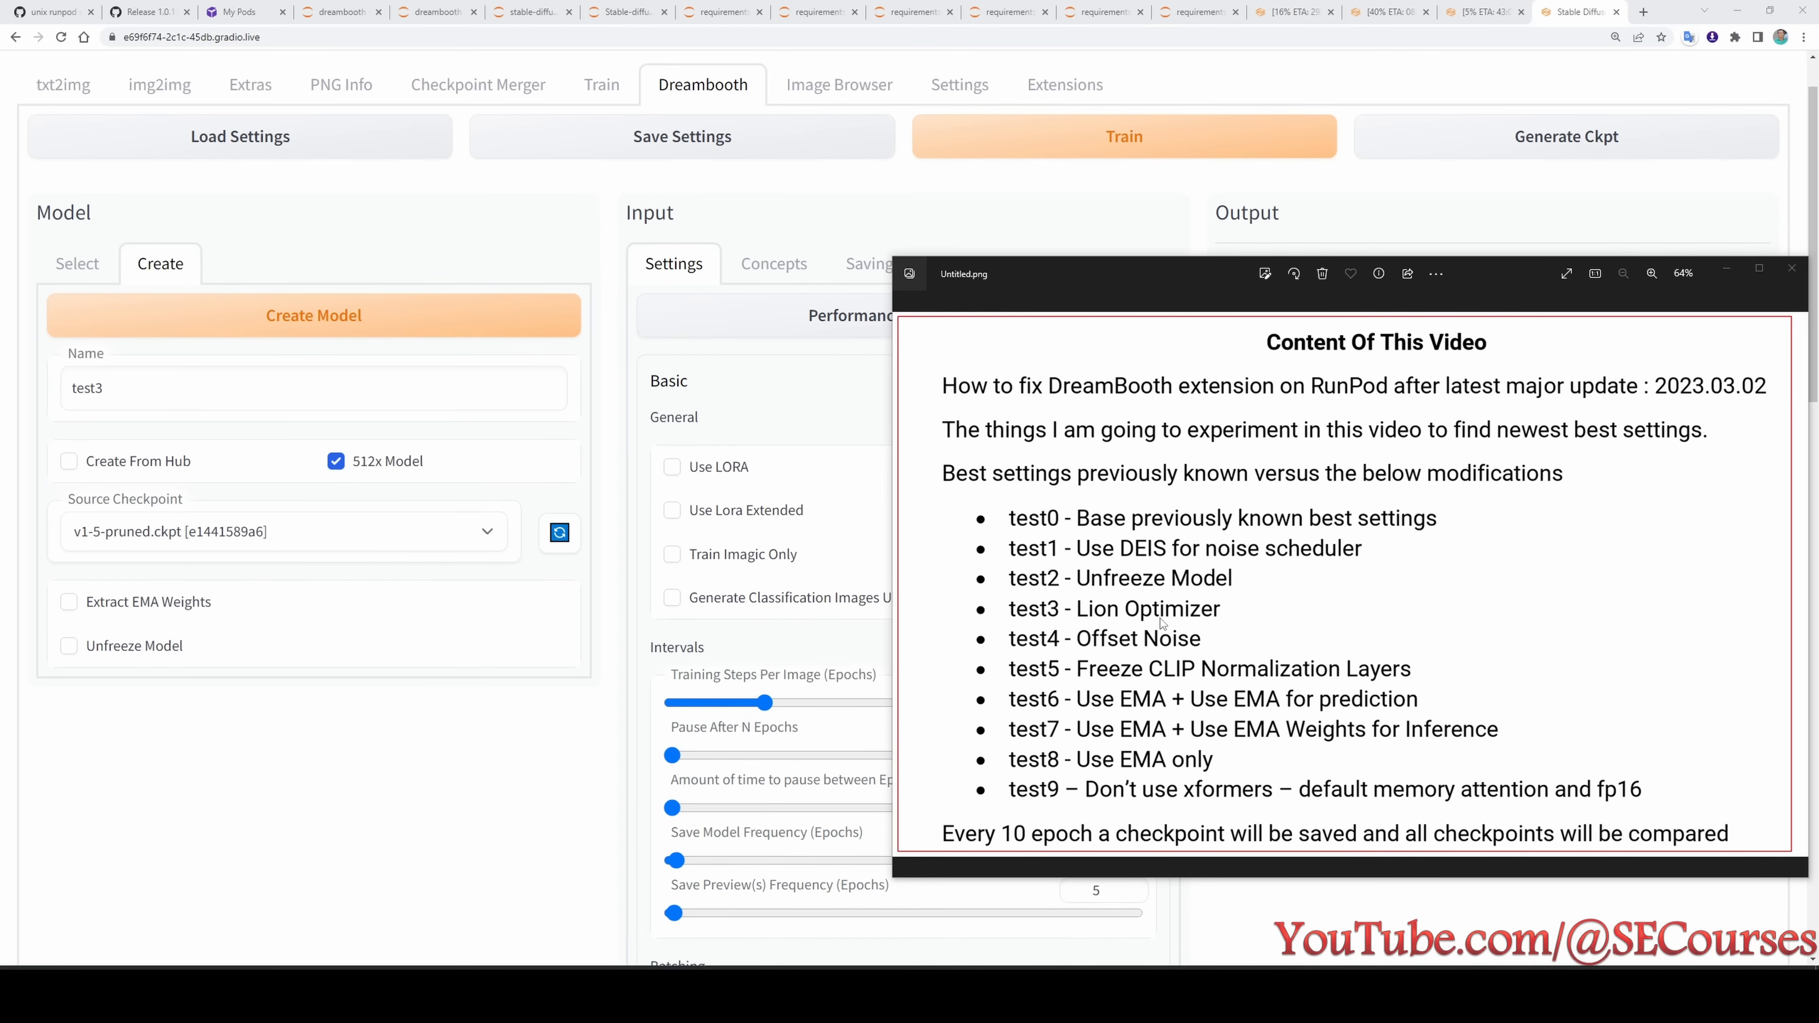
- Check test3's concept settings and set its Optimizer to Lion in the Advanced tuning settings
{"action": "left_click", "coordinate": [774, 263]}
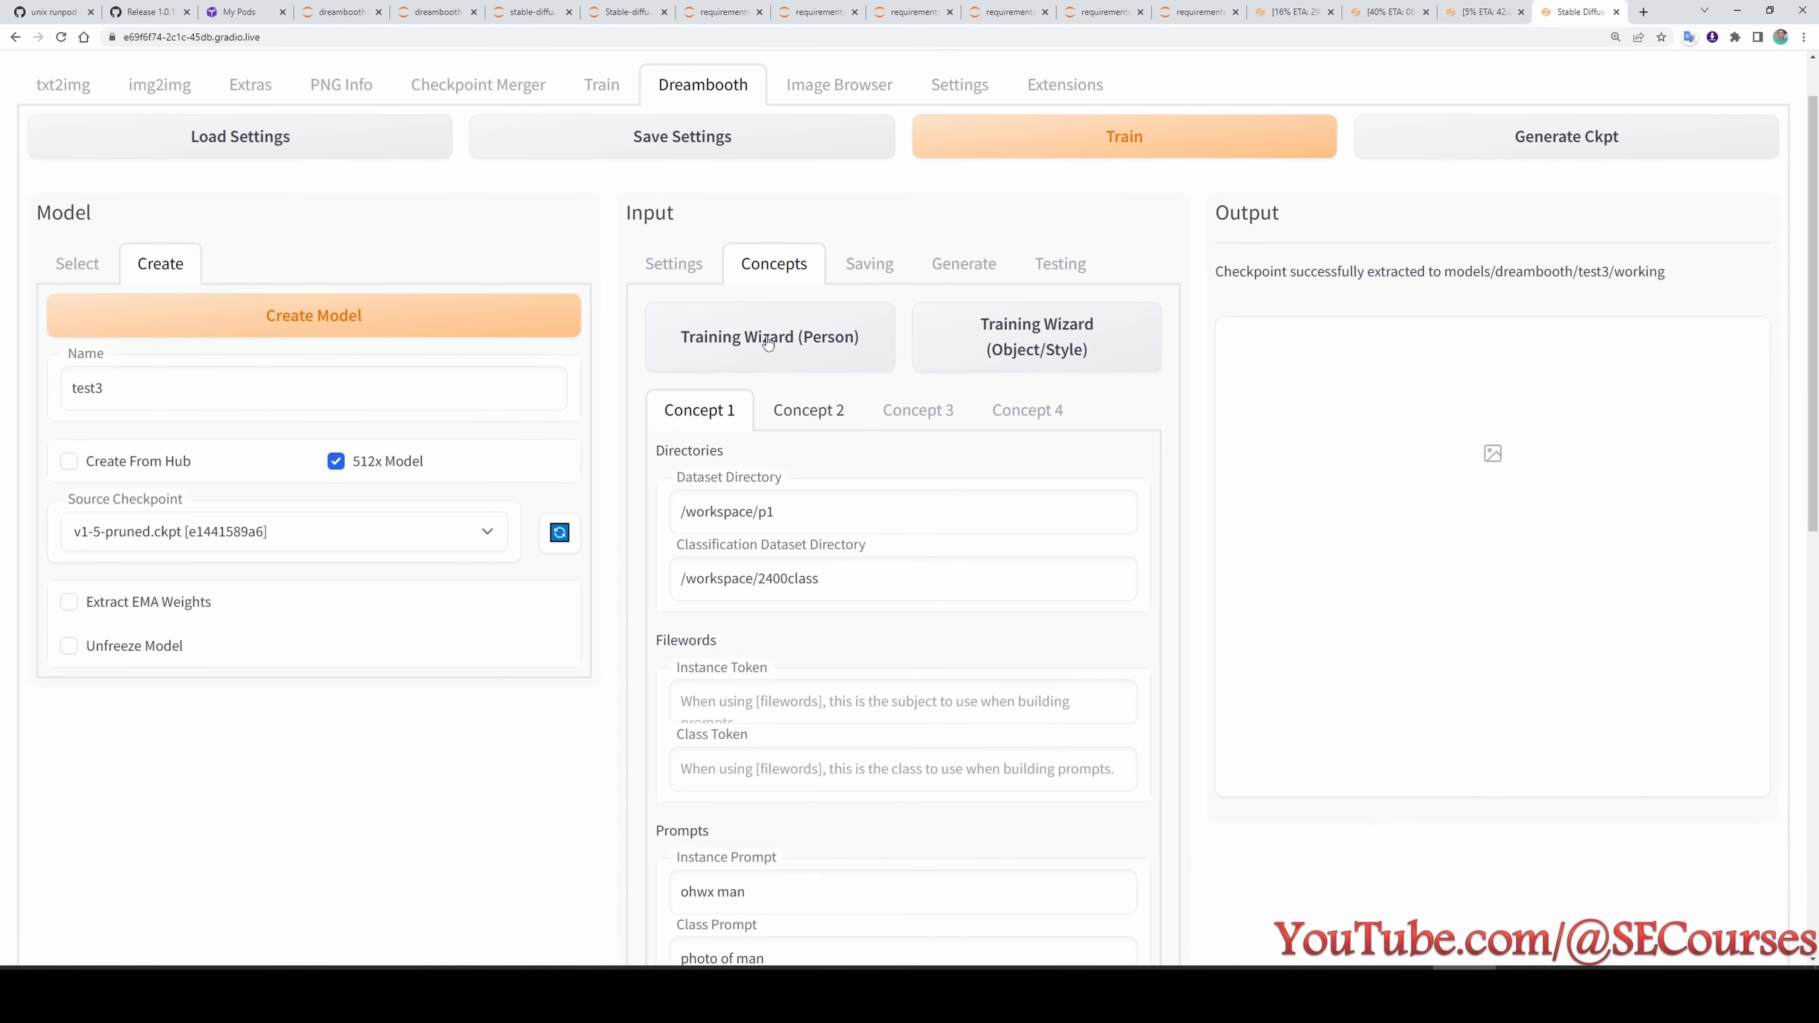
{"action": "left_click", "coordinate": [691, 270]}
{"action": "scroll", "coordinate": [906, 731], "scroll_direction": "down", "scroll_amount": 20}
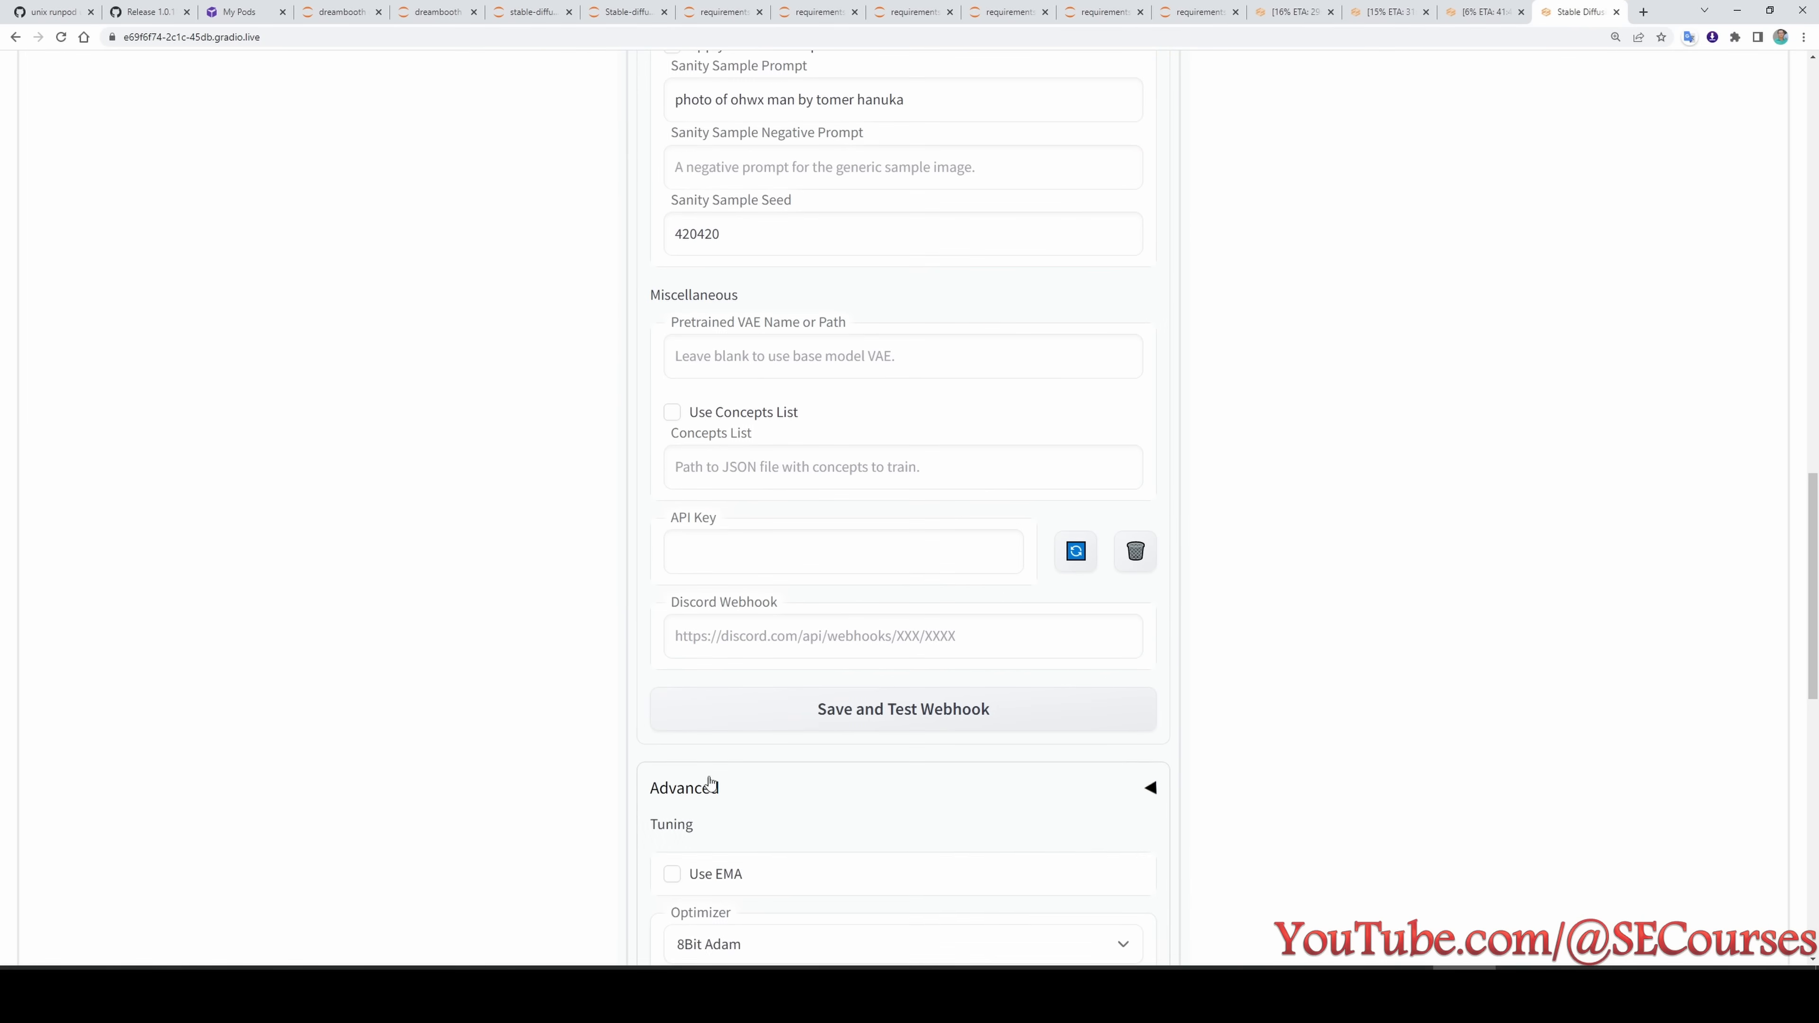
{"action": "left_click", "coordinate": [709, 786]}
{"action": "scroll", "coordinate": [716, 774], "scroll_direction": "down", "scroll_amount": 6}
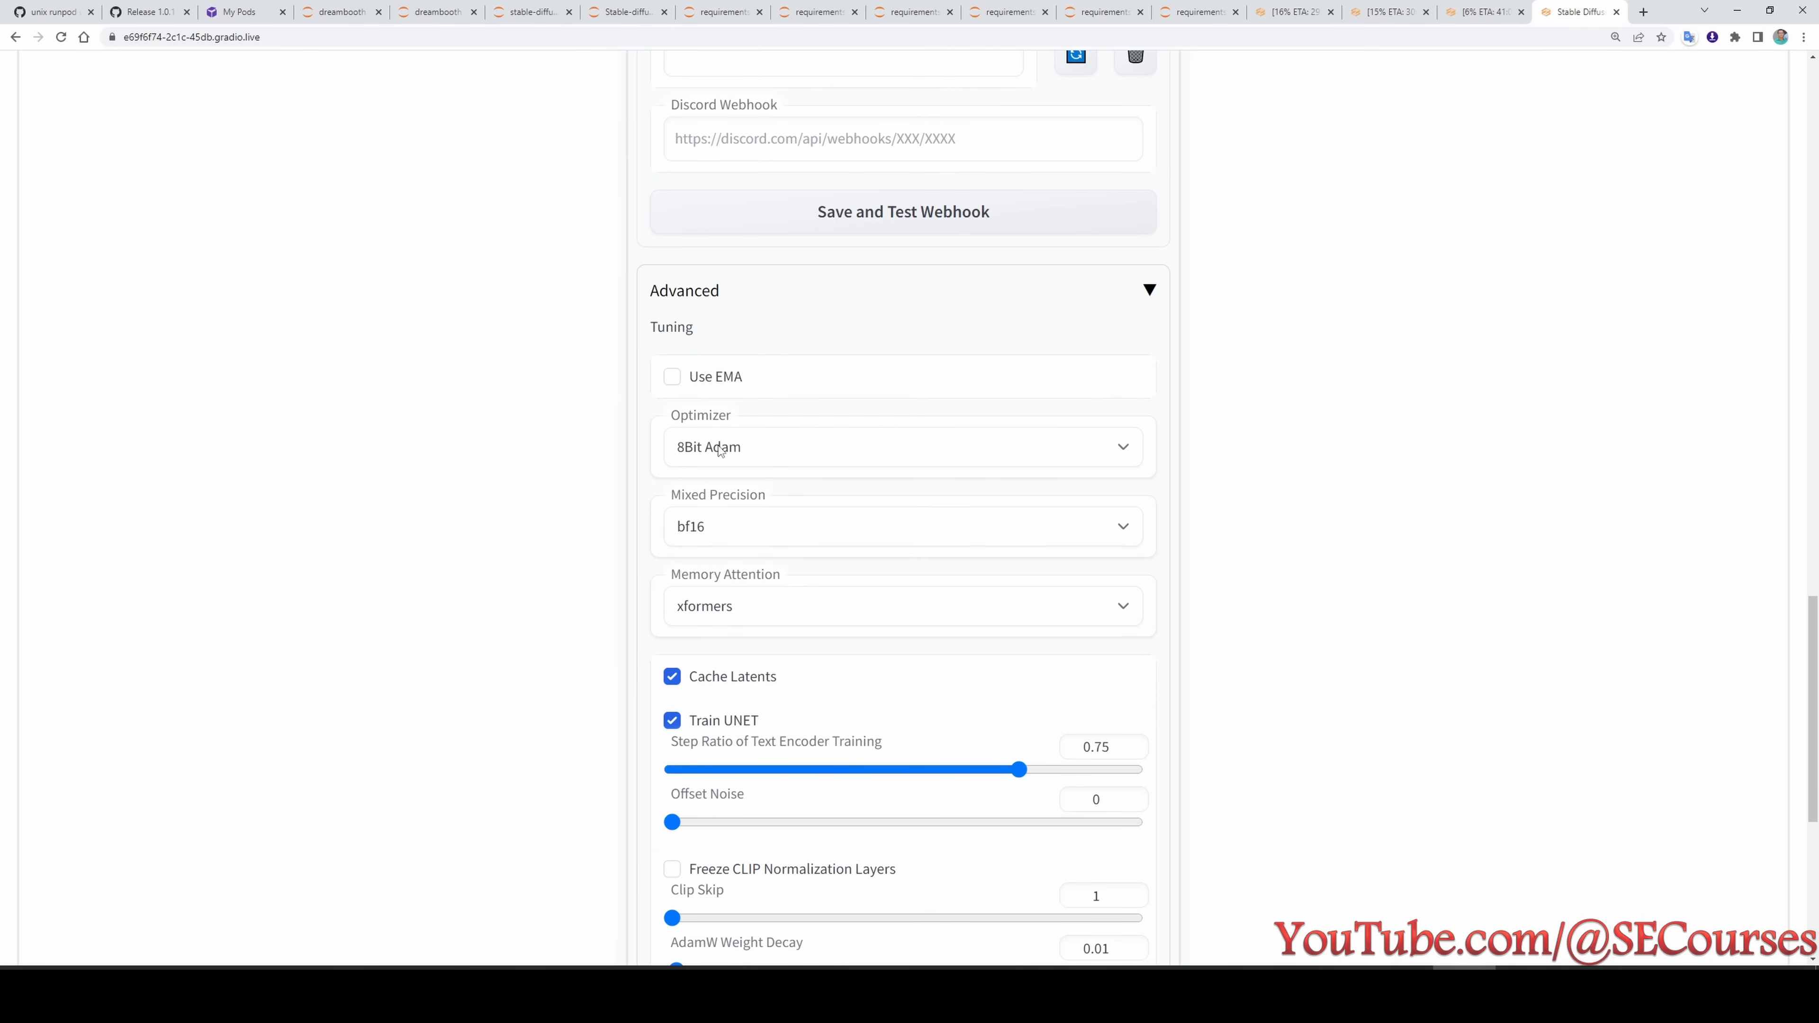
{"action": "left_click", "coordinate": [720, 449]}
{"action": "left_click", "coordinate": [712, 496]}
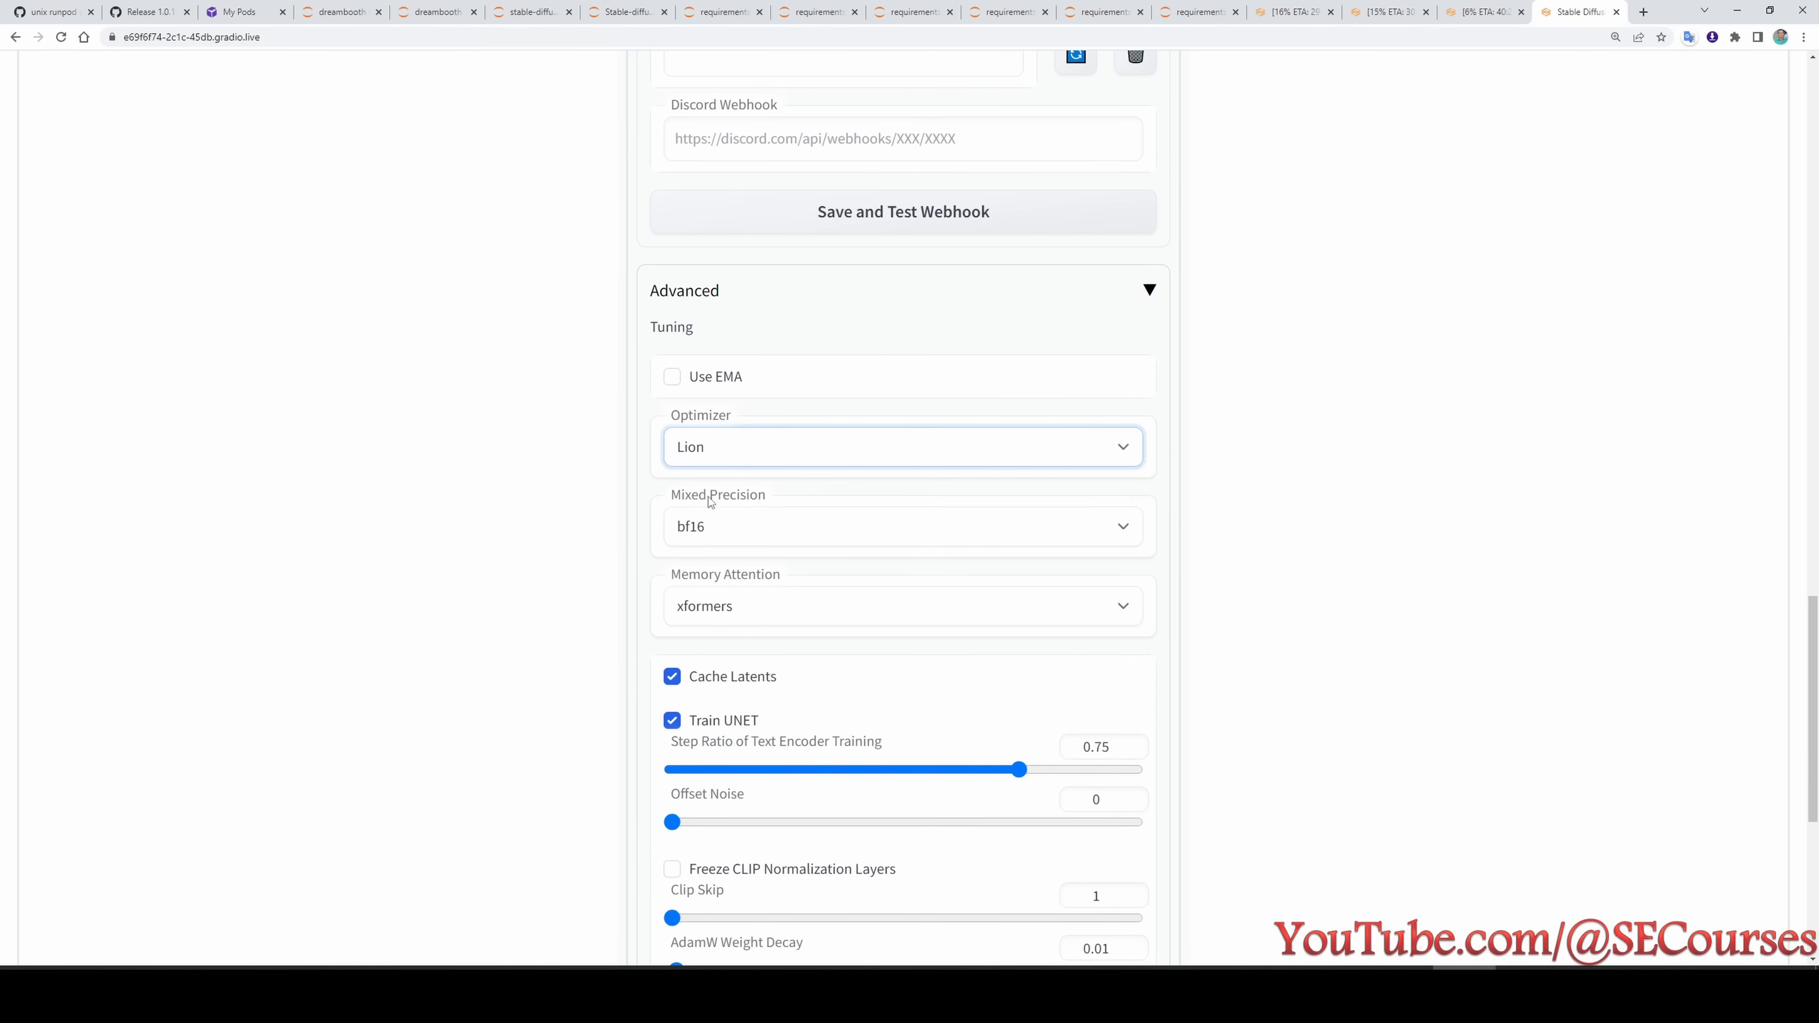
- Consult the extension's 1.0.11 release notes on the Lion optimizer and set test3's learning rate to 0.0000002
{"action": "left_click", "coordinate": [131, 7]}
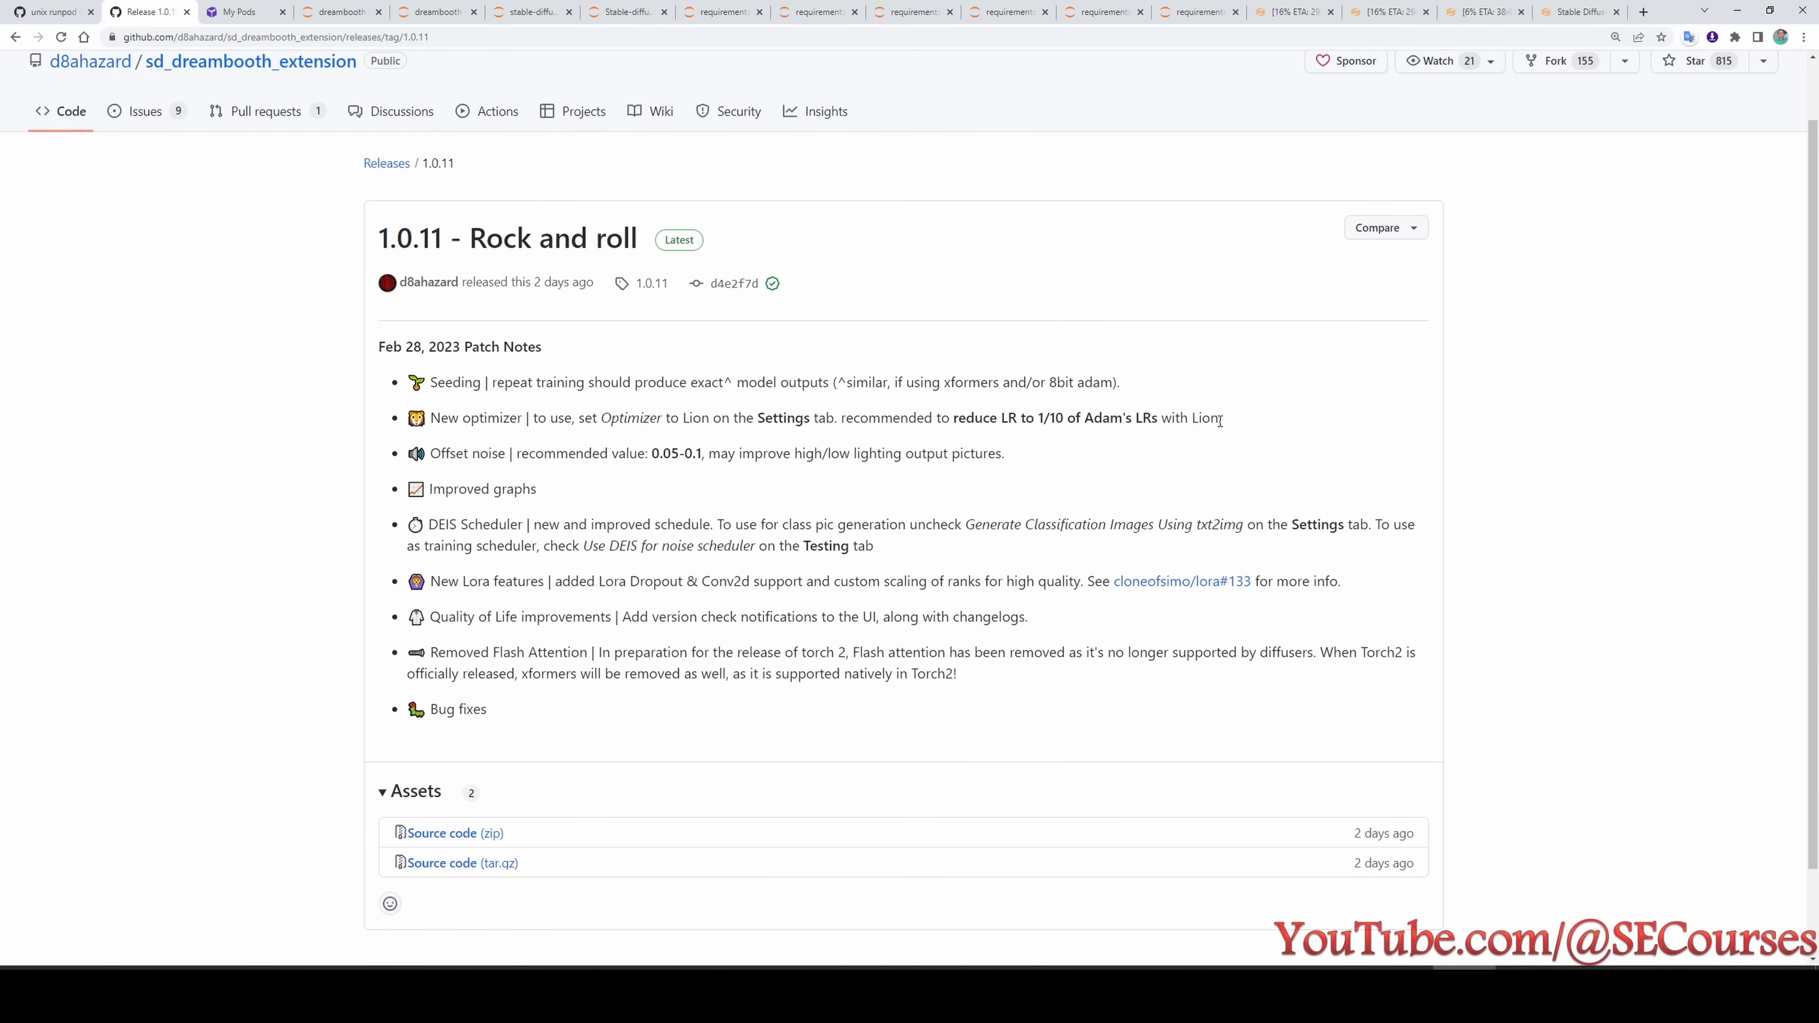
{"action": "left_click", "coordinate": [1580, 12]}
{"action": "scroll", "coordinate": [1220, 652], "scroll_direction": "up", "scroll_amount": 10}
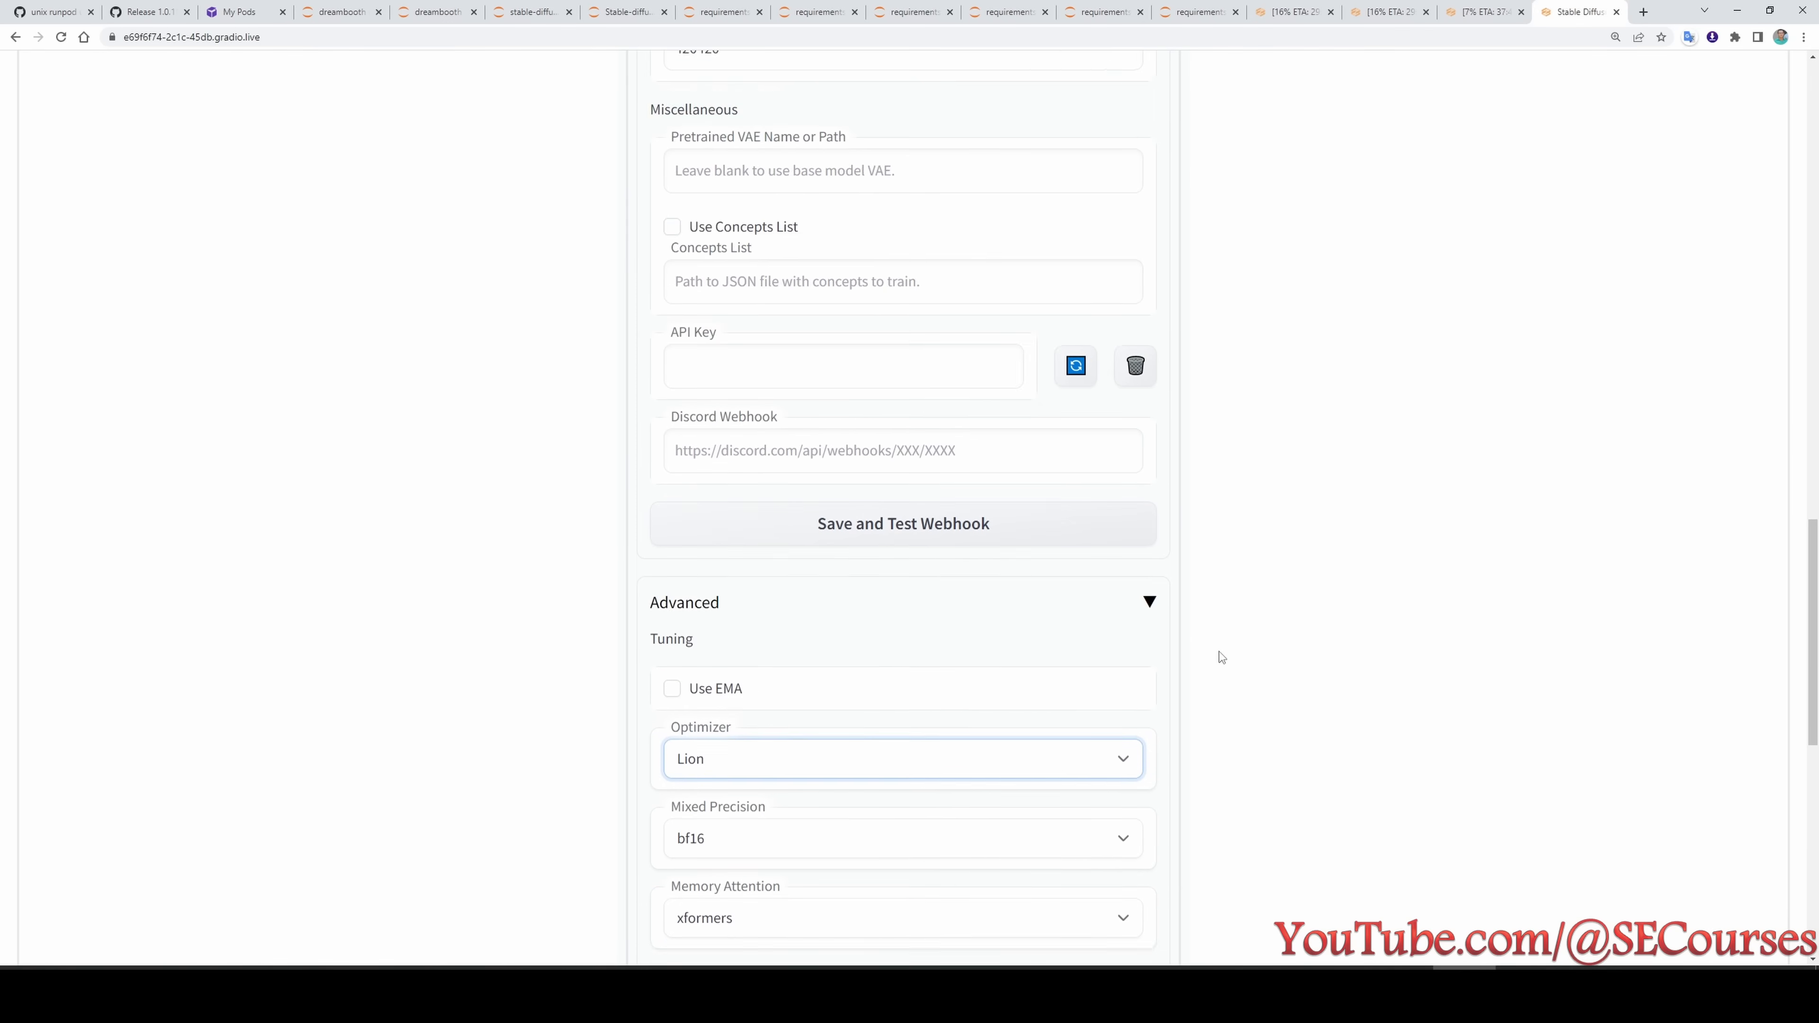
{"action": "scroll", "coordinate": [1230, 677], "scroll_direction": "up", "scroll_amount": 5}
{"action": "scroll", "coordinate": [1230, 678], "scroll_direction": "down", "scroll_amount": 2}
{"action": "left_click", "coordinate": [717, 629]}
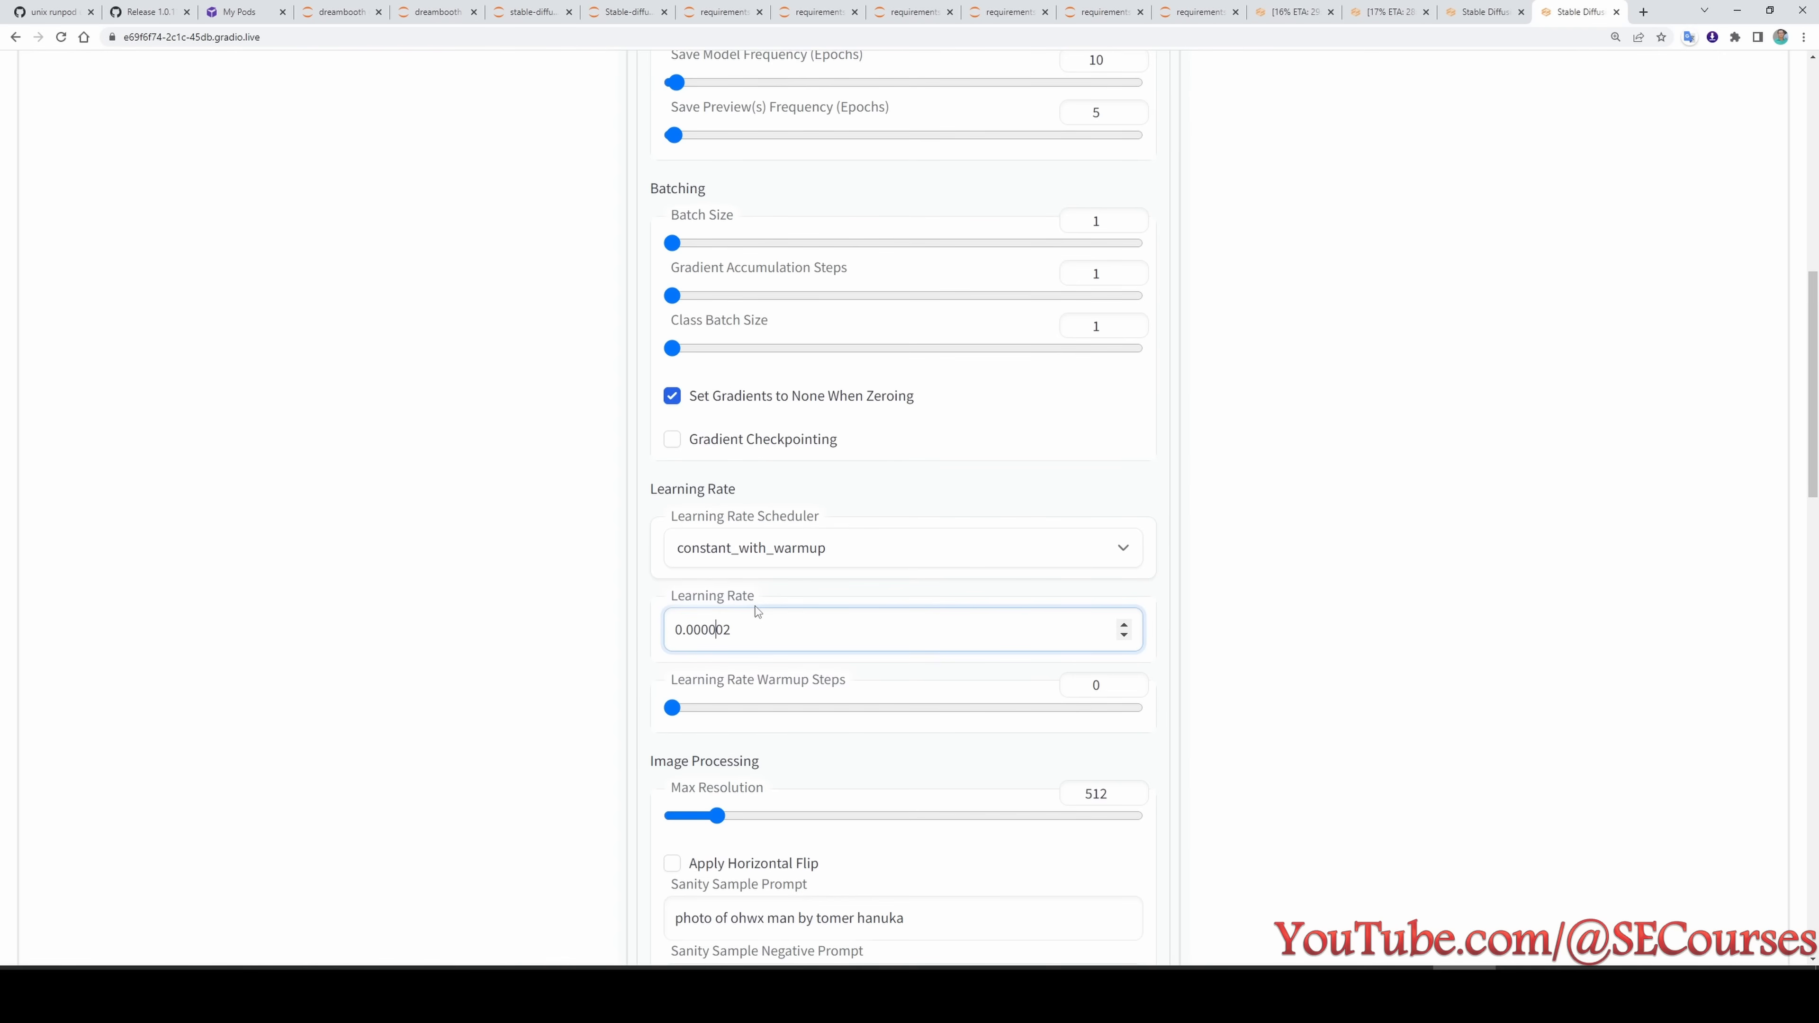
{"action": "key", "text": "ctrl+plus"}
{"action": "key", "text": "ctrl+plus"}
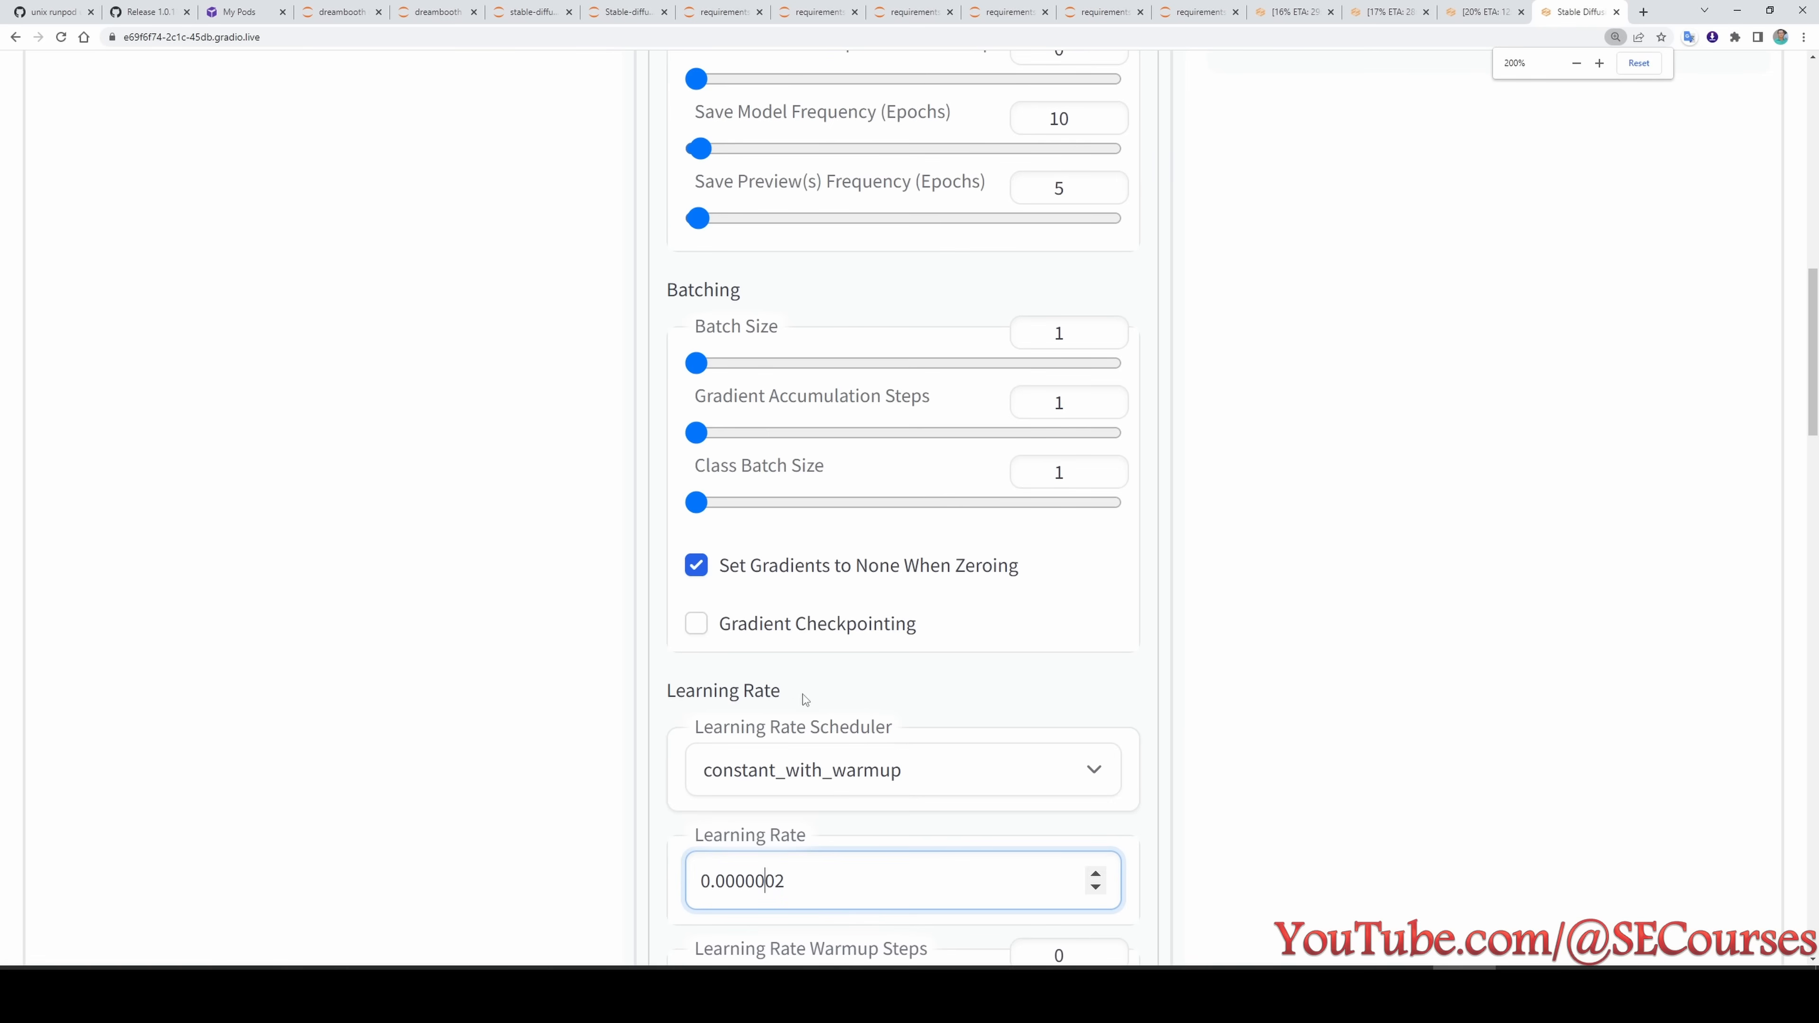
{"action": "left_click_drag", "start_coordinate": [745, 882], "coordinate": [767, 884]}
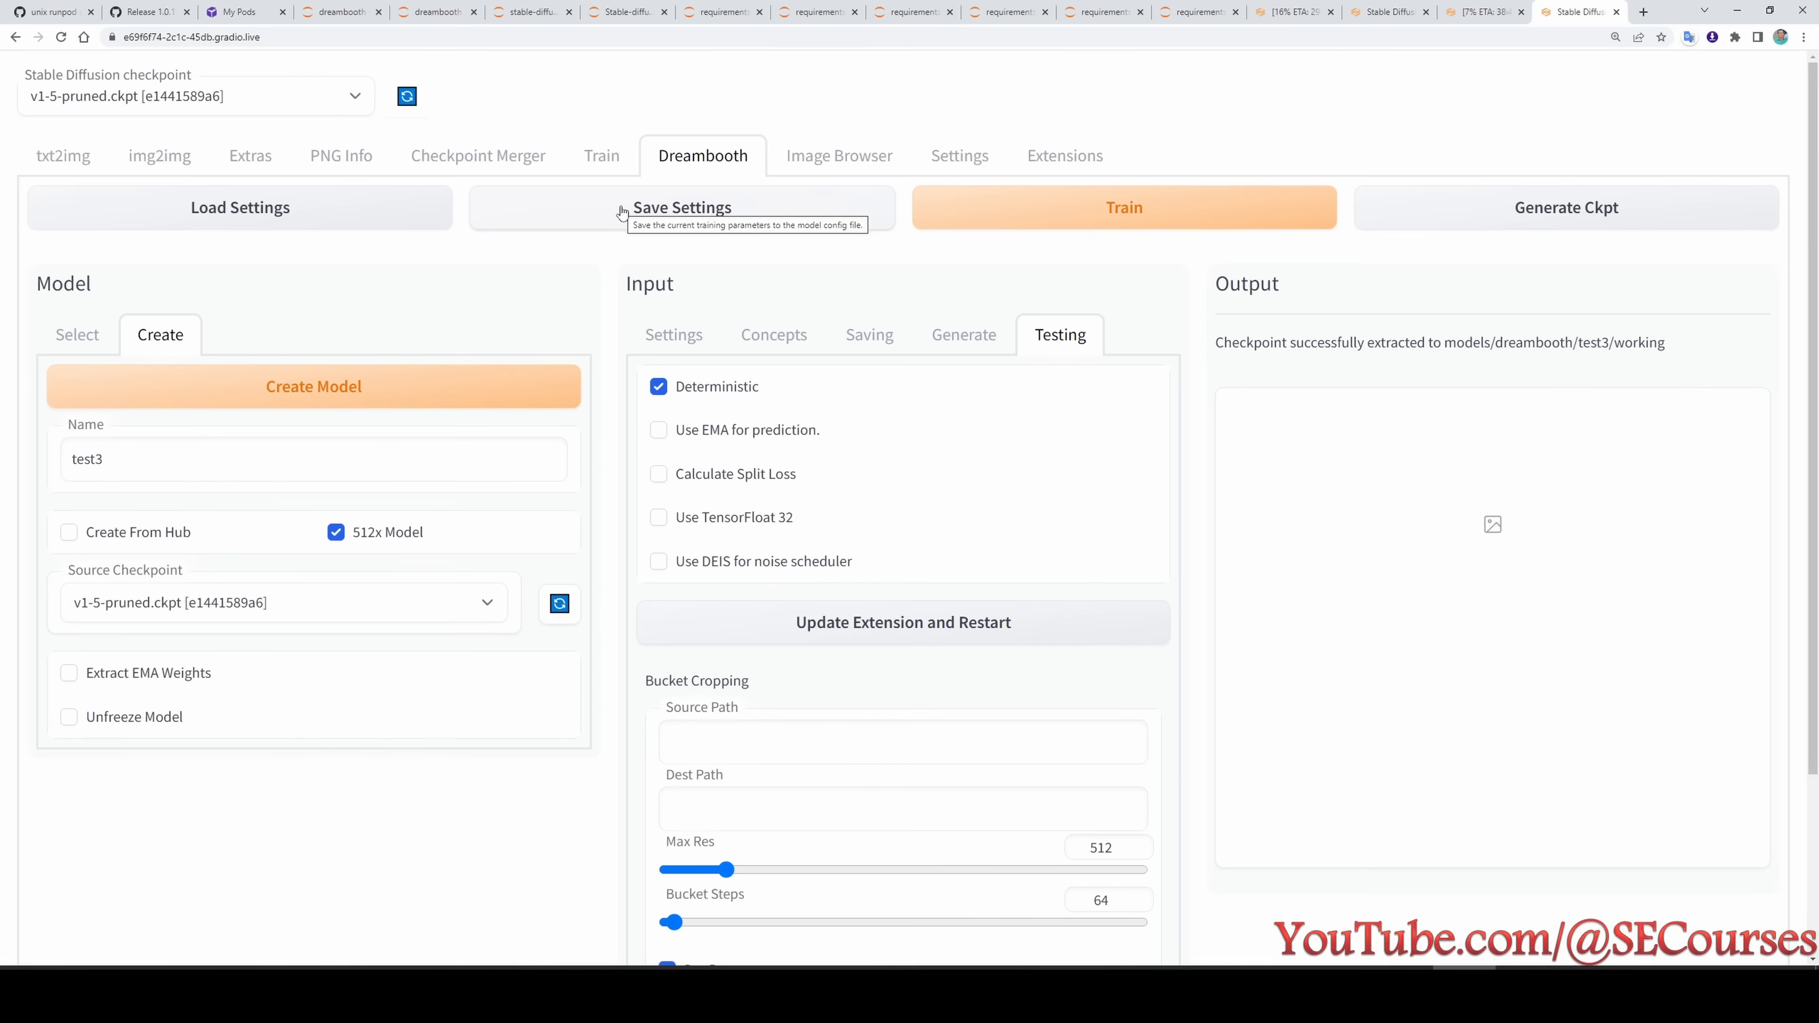
- Save the test3 model's training settings, accepting the overwrite warning
{"action": "left_click", "coordinate": [623, 209]}
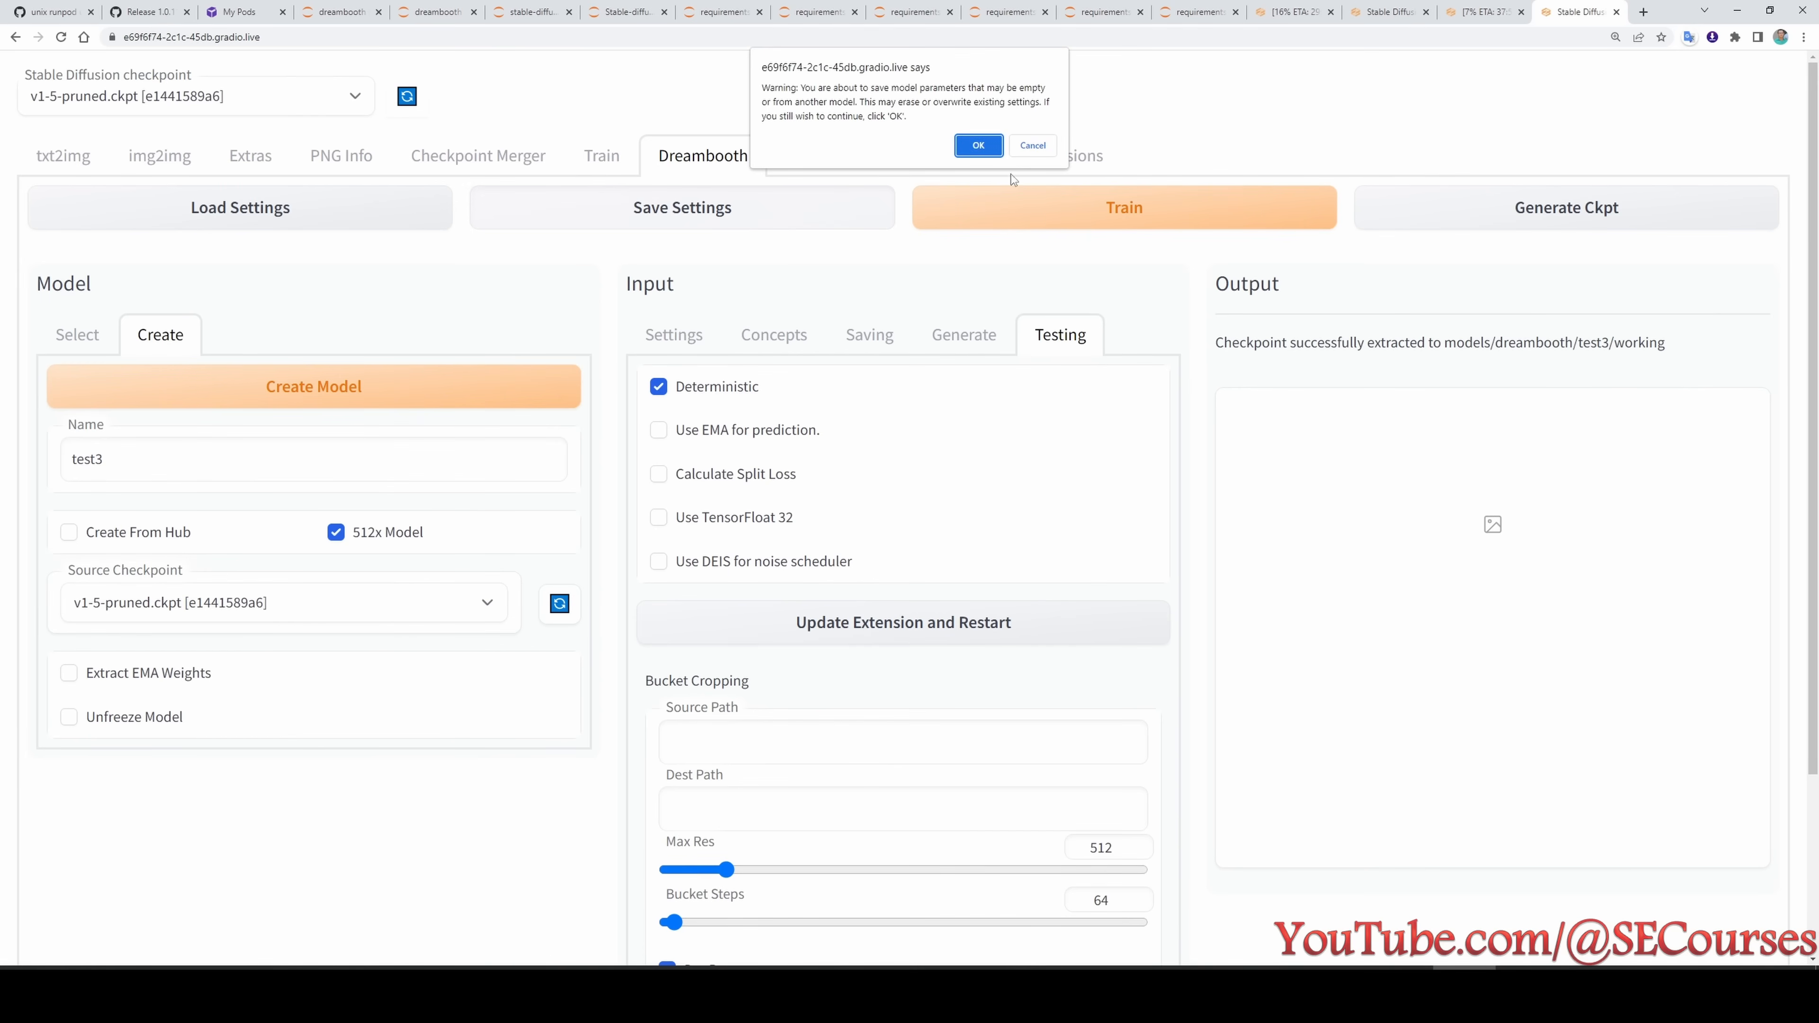
{"action": "left_click", "coordinate": [977, 142]}
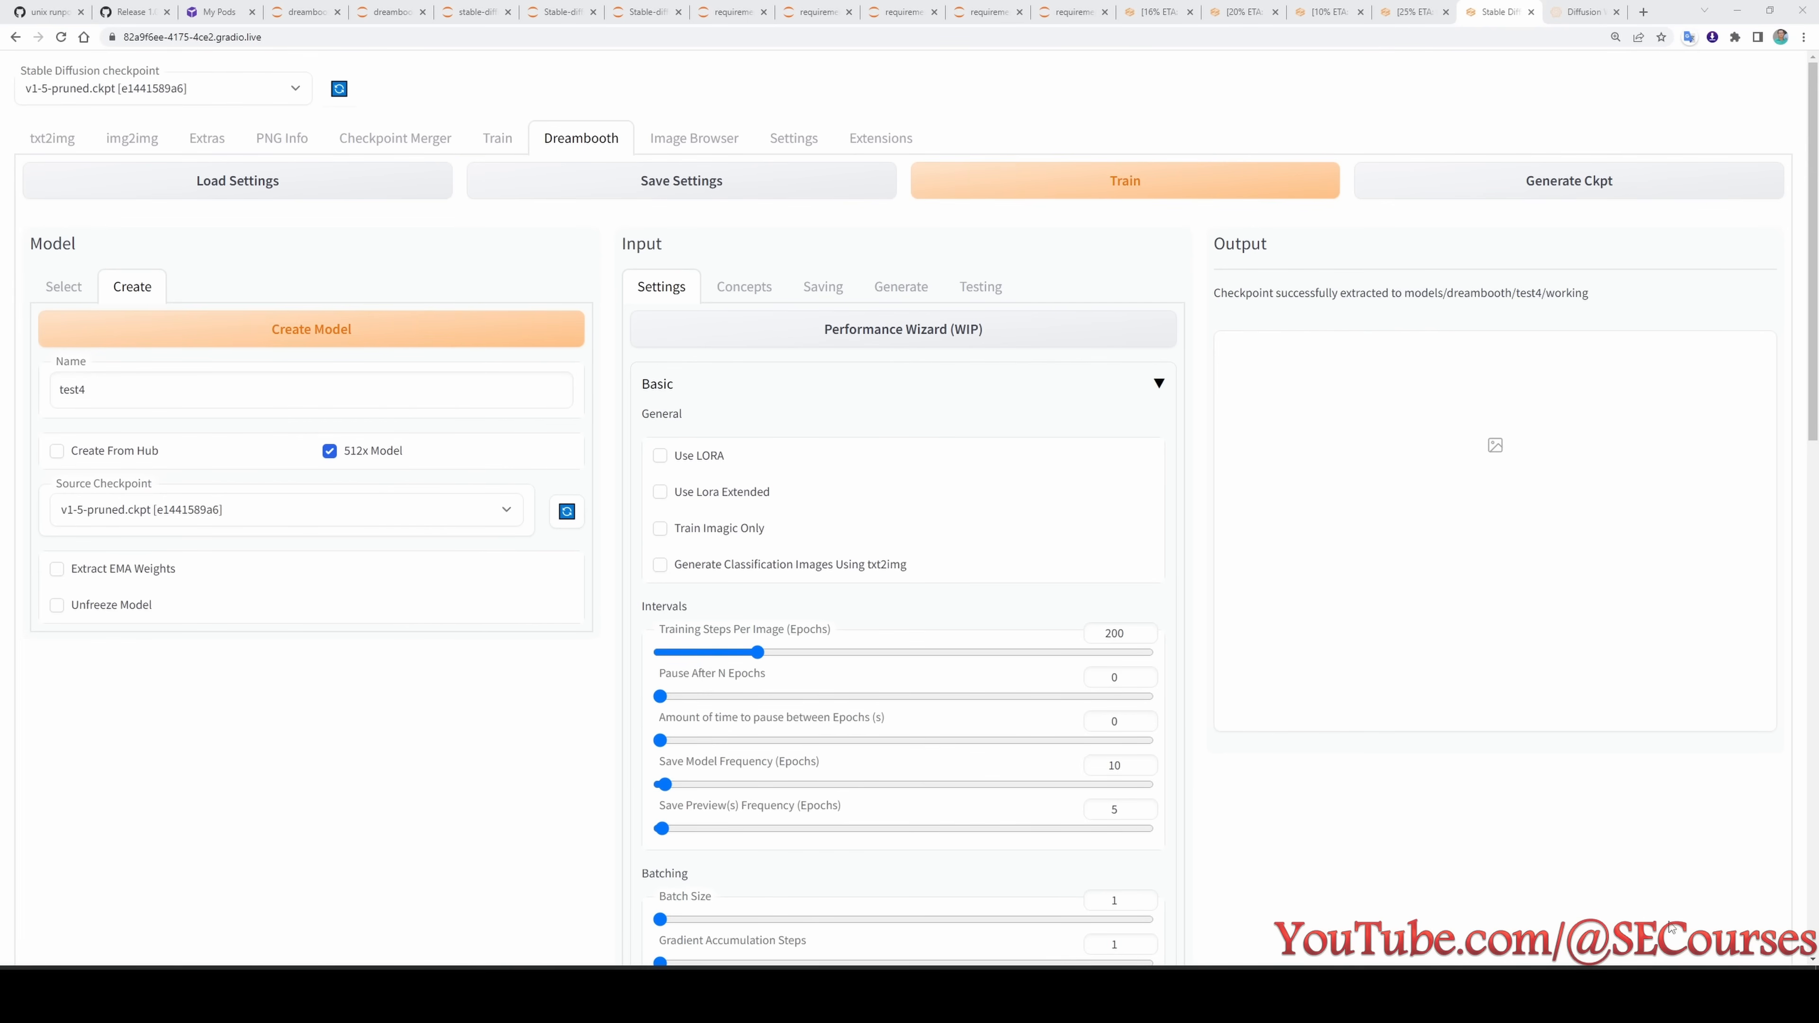
- Look up Offset Noise for test4 in the experiment list, the extension's release notes and the Crosslabs article
{"action": "left_click", "coordinate": [1554, 1000]}
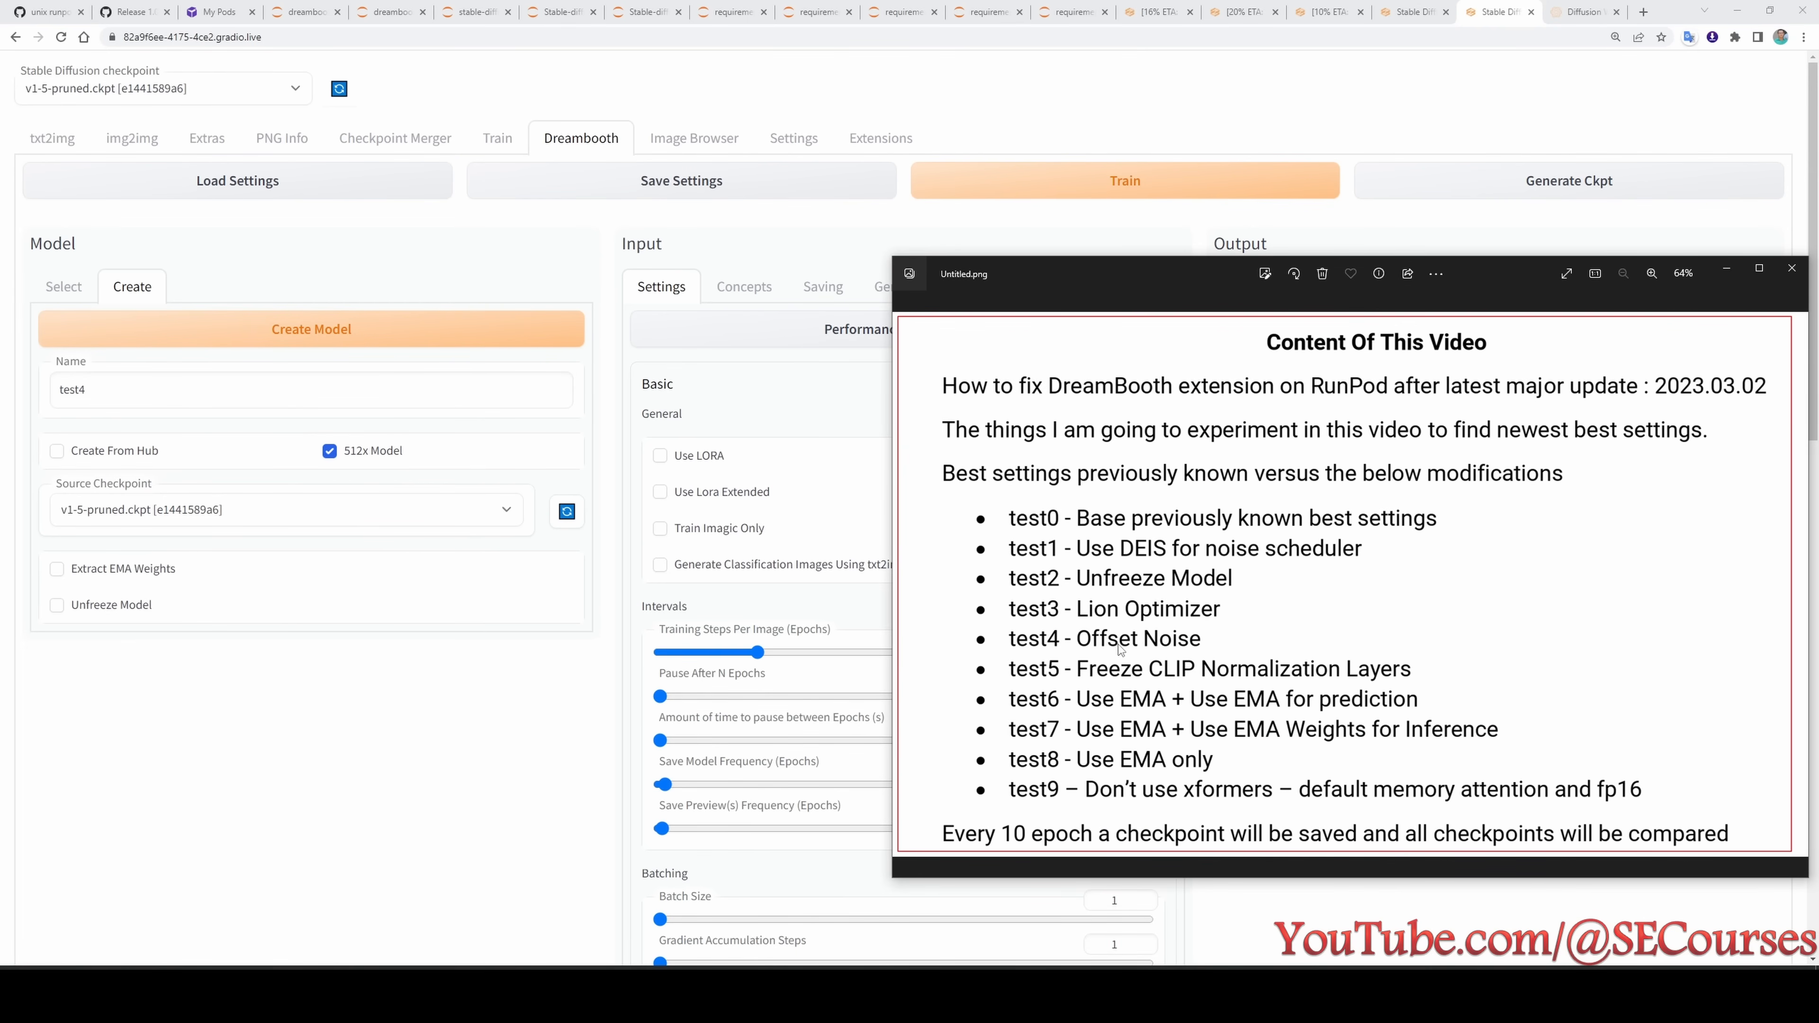
{"action": "left_click", "coordinate": [1583, 12]}
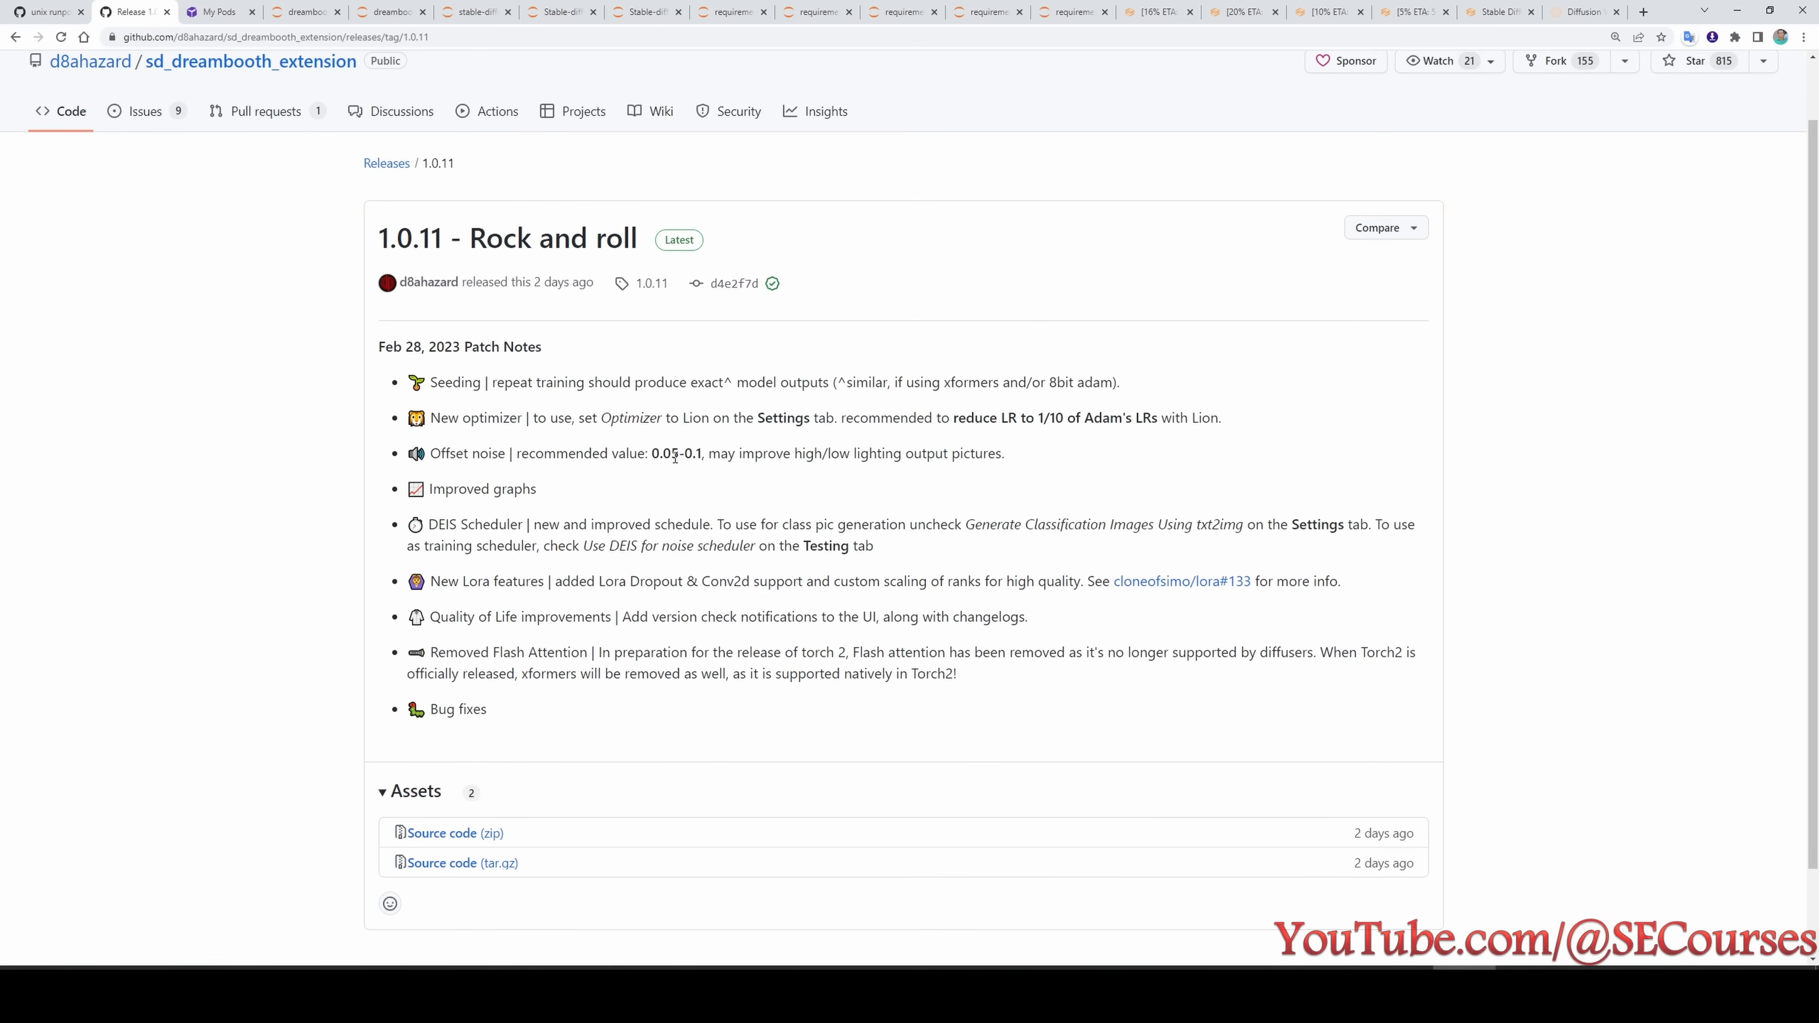
{"action": "left_click", "coordinate": [1591, 9]}
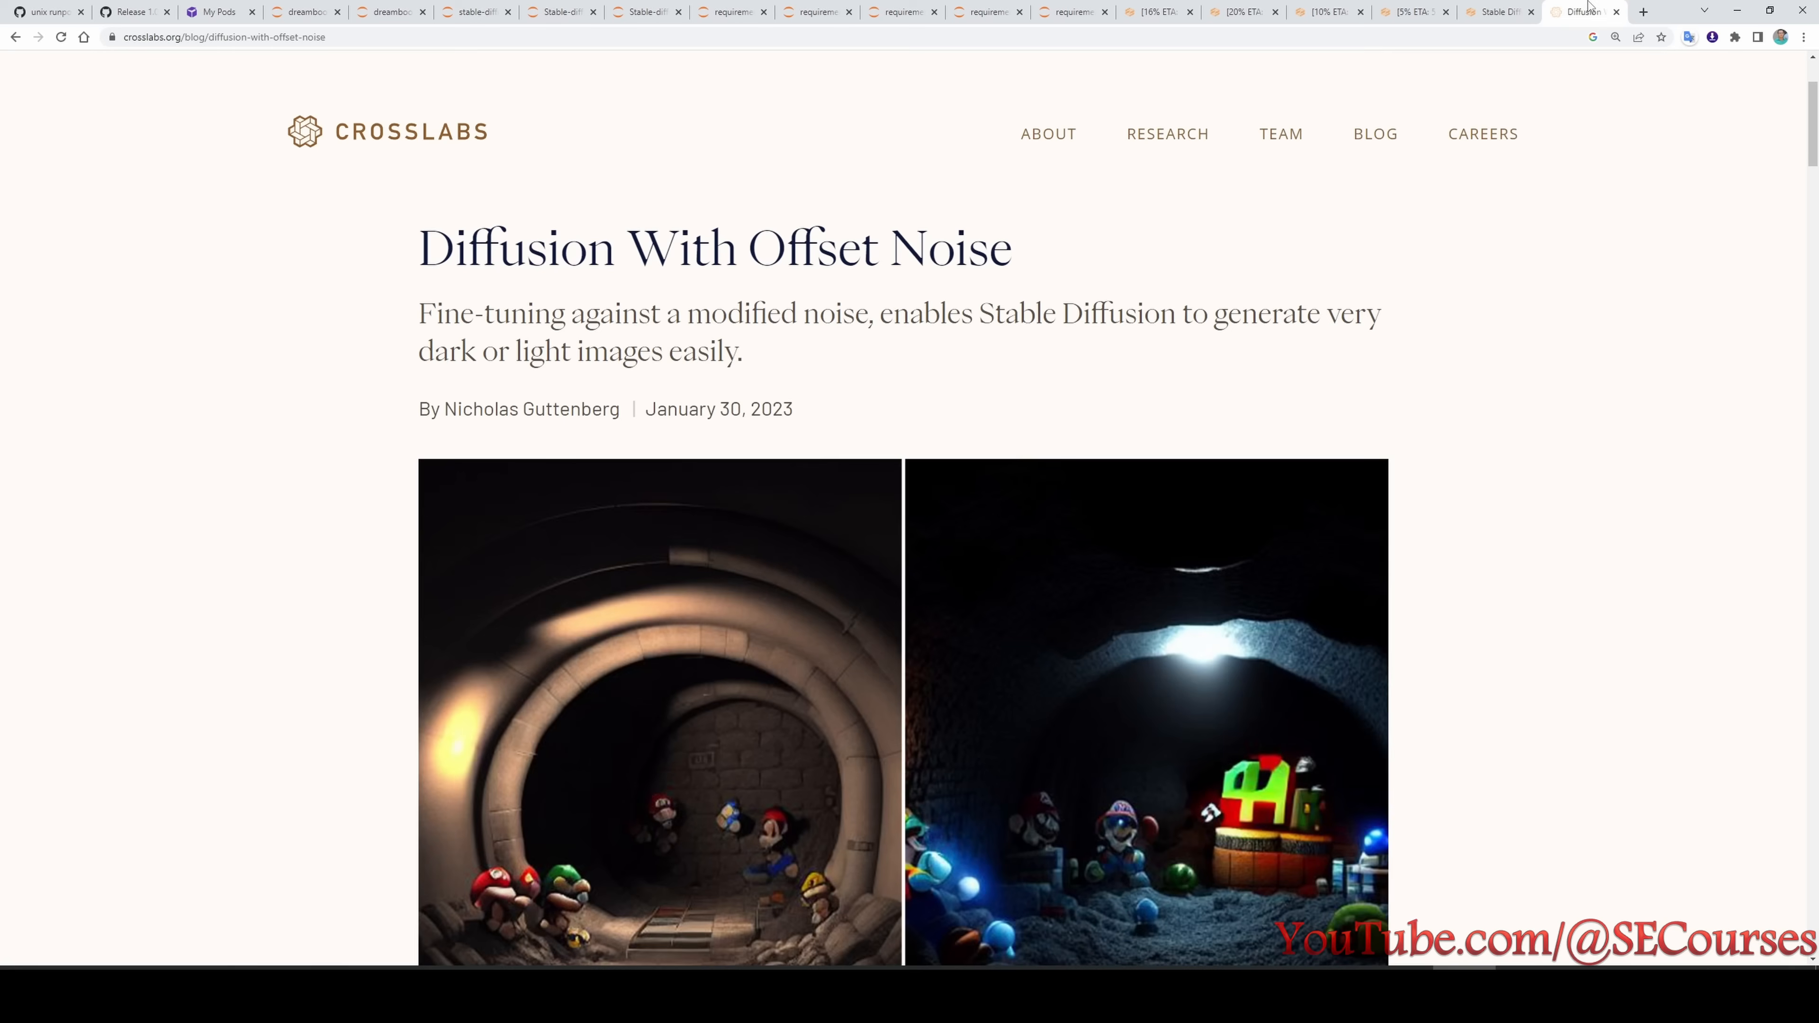
- Return to test4's DreamBooth page and check its Concept 1 dataset directories and prompts
{"action": "left_click", "coordinate": [1510, 10]}
{"action": "scroll", "coordinate": [701, 581], "scroll_direction": "down", "scroll_amount": 1}
{"action": "left_click", "coordinate": [743, 213]}
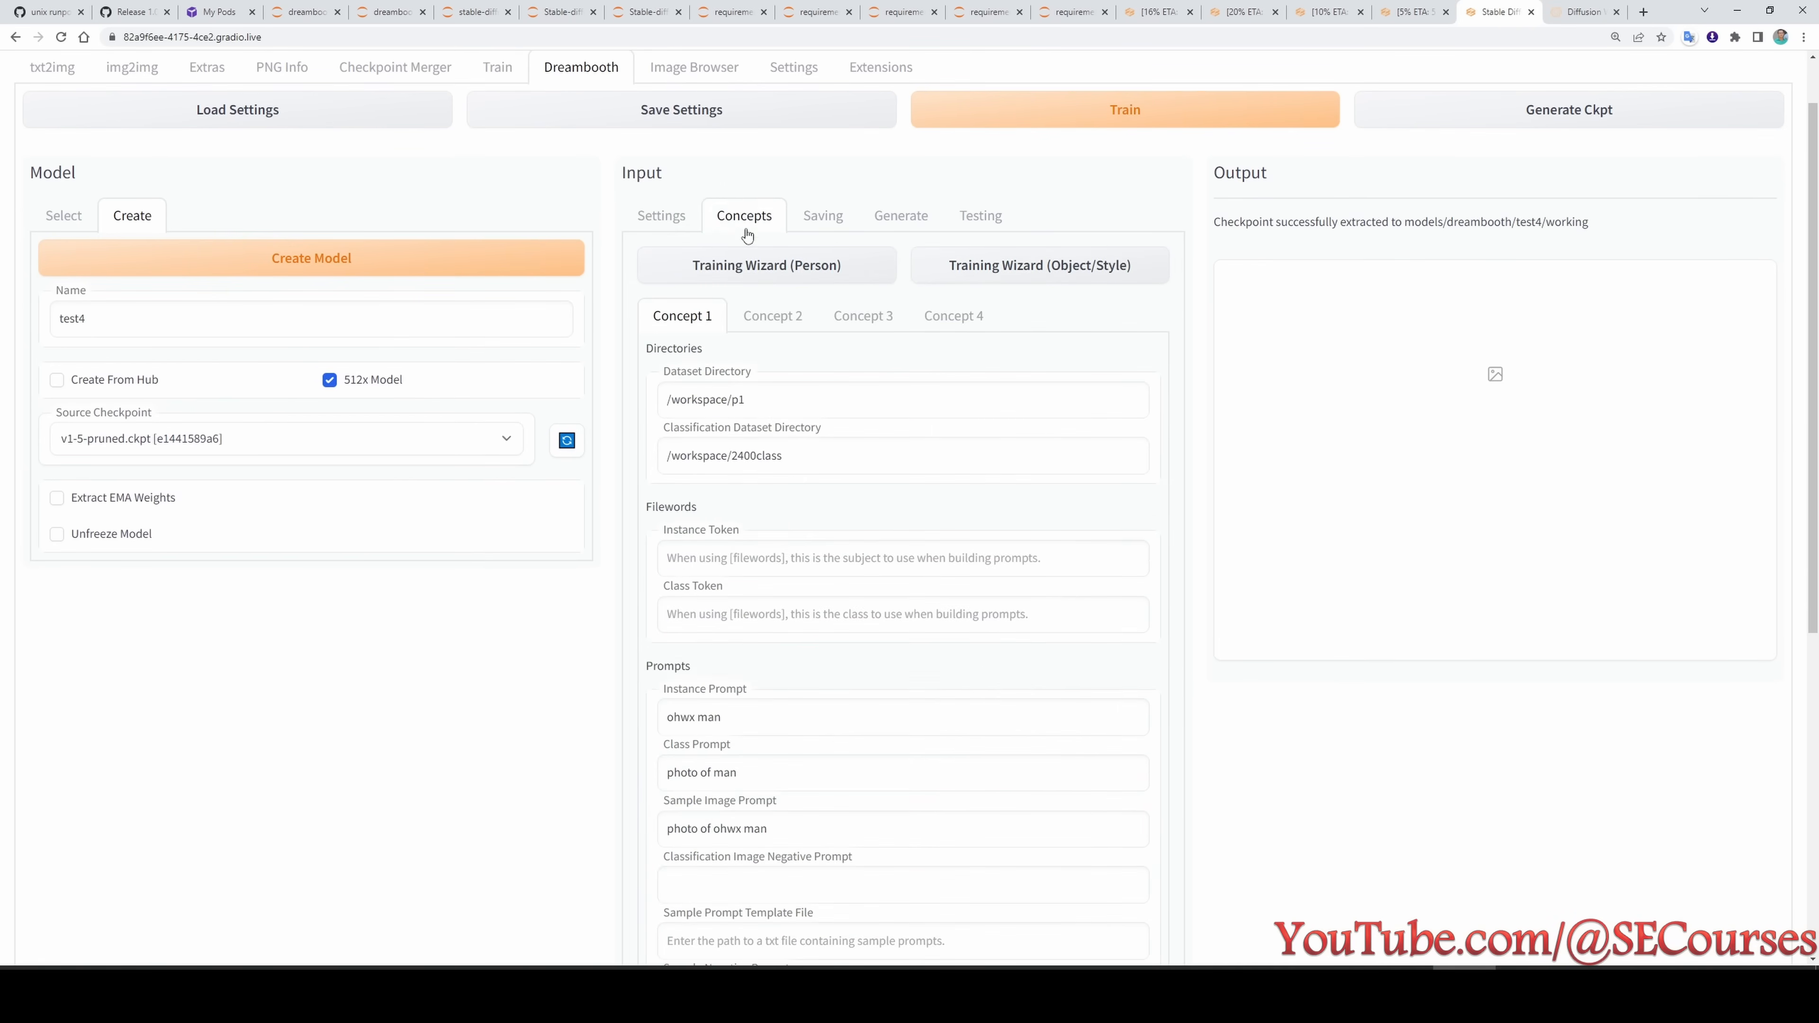
{"action": "scroll", "coordinate": [687, 272], "scroll_direction": "up", "scroll_amount": 1}
- Raise Offset Noise to about 0.08 in test4's Advanced tuning settings
{"action": "left_click", "coordinate": [659, 290]}
{"action": "scroll", "coordinate": [883, 822], "scroll_direction": "down", "scroll_amount": 5}
{"action": "scroll", "coordinate": [882, 820], "scroll_direction": "down", "scroll_amount": 10}
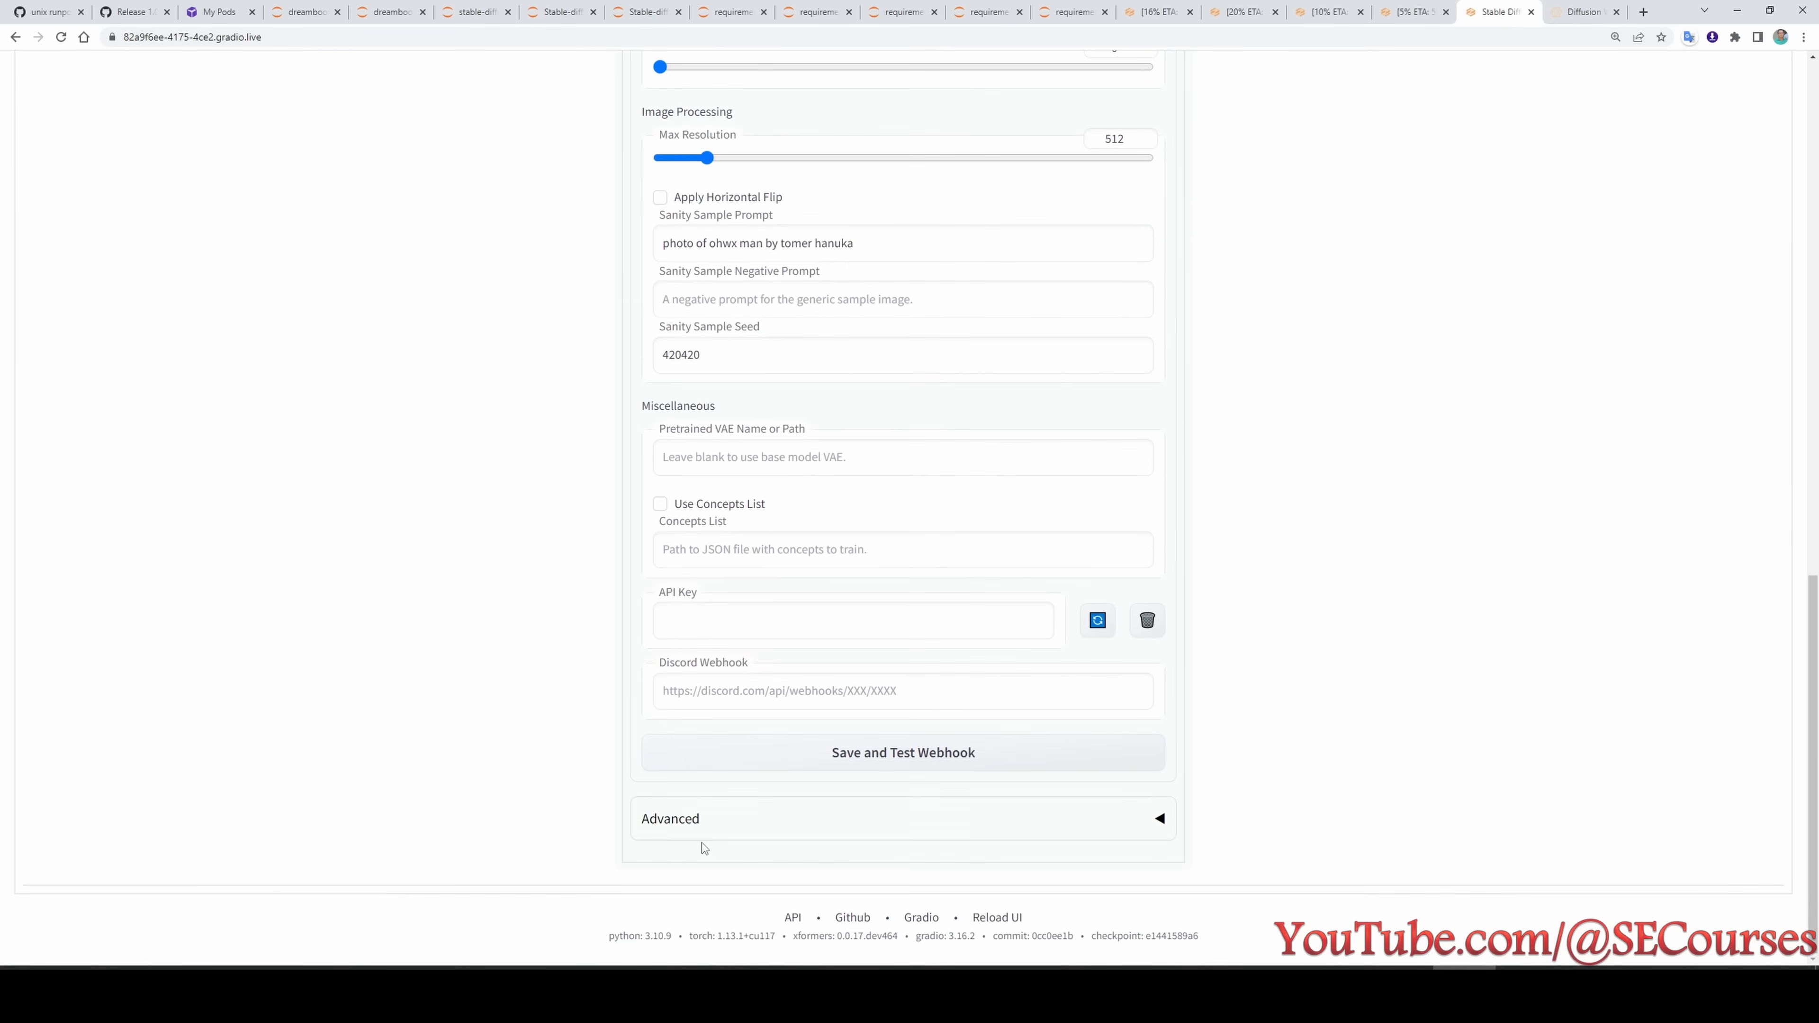
{"action": "left_click", "coordinate": [680, 820]}
{"action": "scroll", "coordinate": [618, 714], "scroll_direction": "down", "scroll_amount": 8}
{"action": "scroll", "coordinate": [618, 714], "scroll_direction": "down", "scroll_amount": 3}
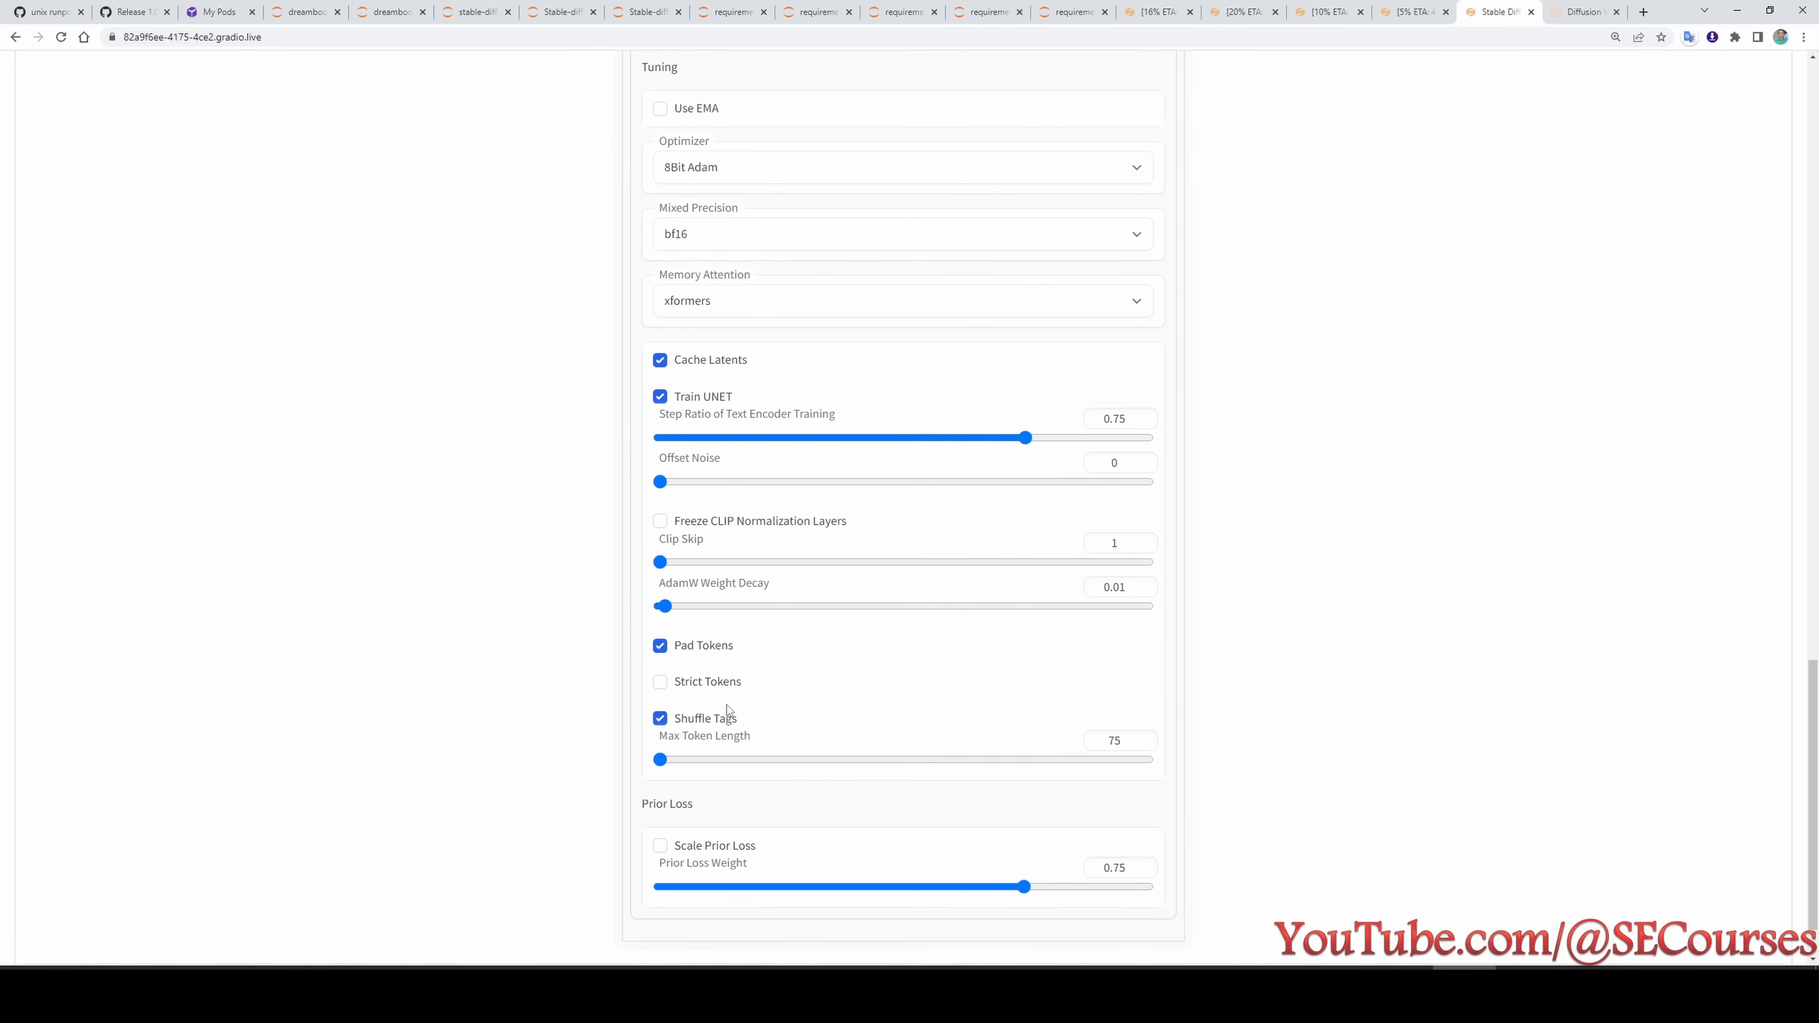
{"action": "scroll", "coordinate": [699, 466], "scroll_direction": "up", "scroll_amount": 2}
{"action": "scroll", "coordinate": [699, 466], "scroll_direction": "up", "scroll_amount": 1}
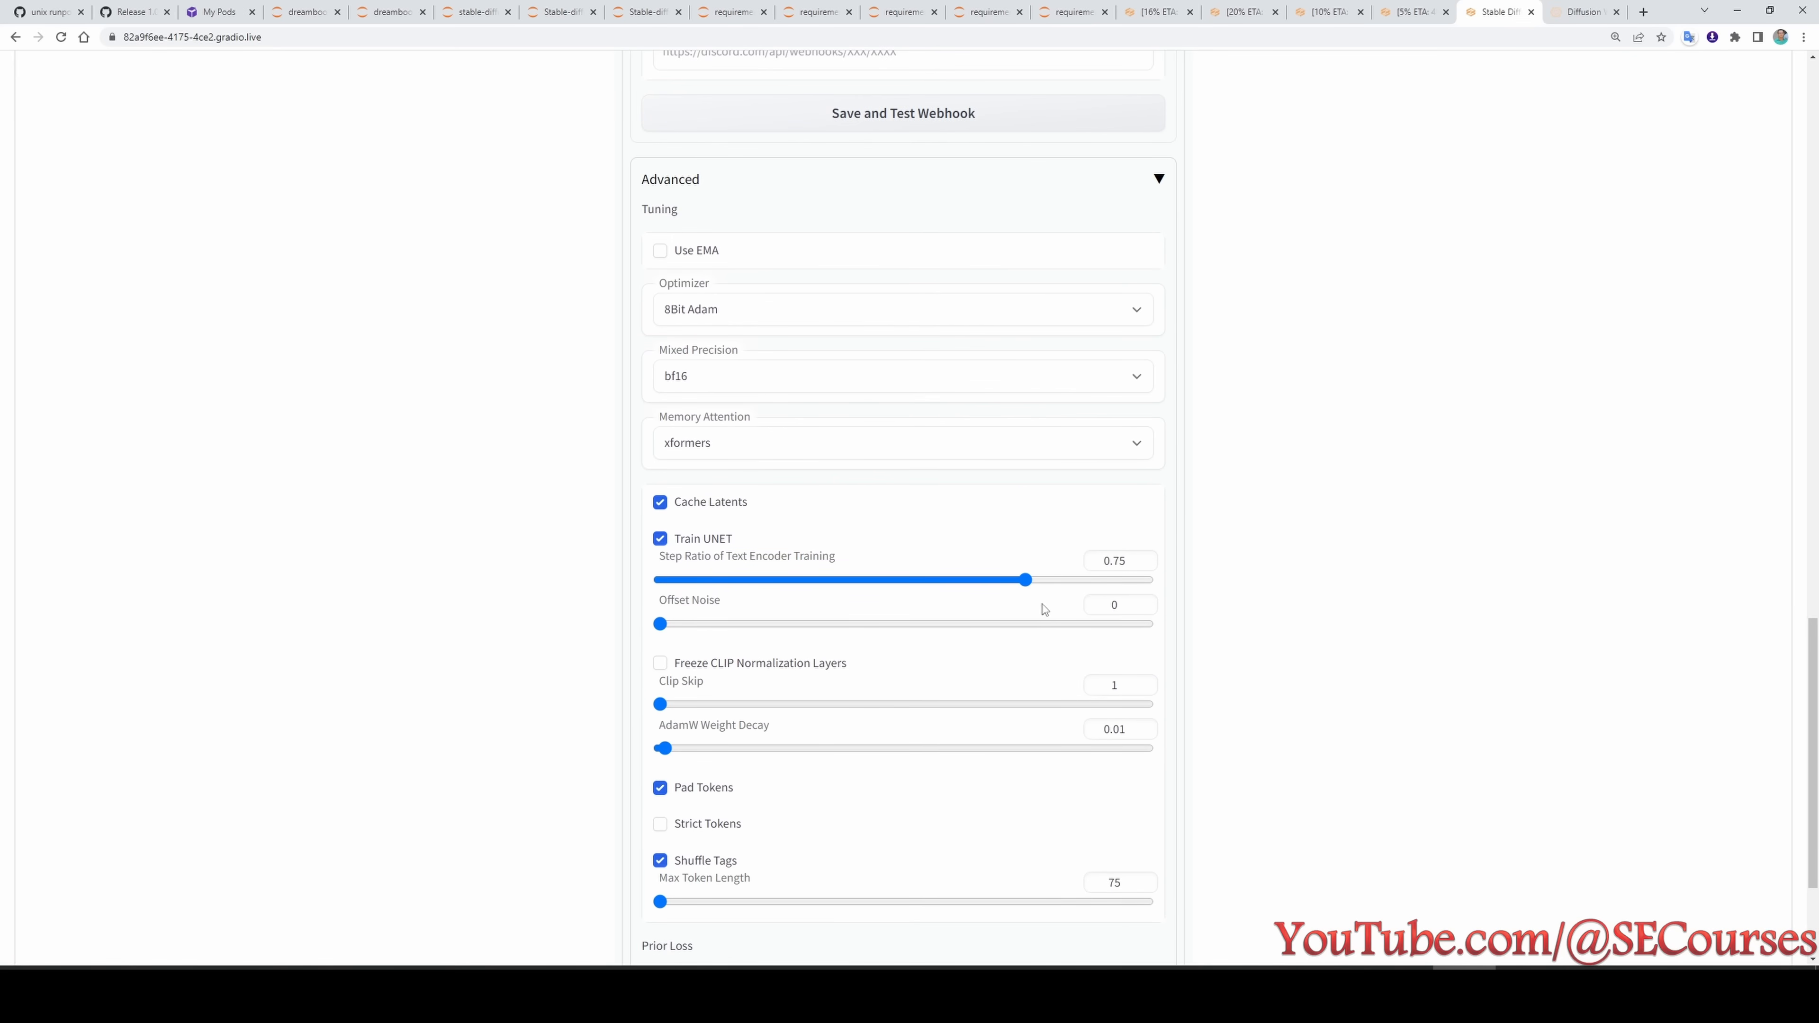
{"action": "left_click", "coordinate": [1143, 601]}
{"action": "left_click", "coordinate": [1143, 601]}
{"action": "left_click", "coordinate": [1144, 601]}
{"action": "left_click", "coordinate": [1143, 601]}
{"action": "left_click", "coordinate": [1143, 601]}
{"action": "left_click", "coordinate": [1144, 600]}
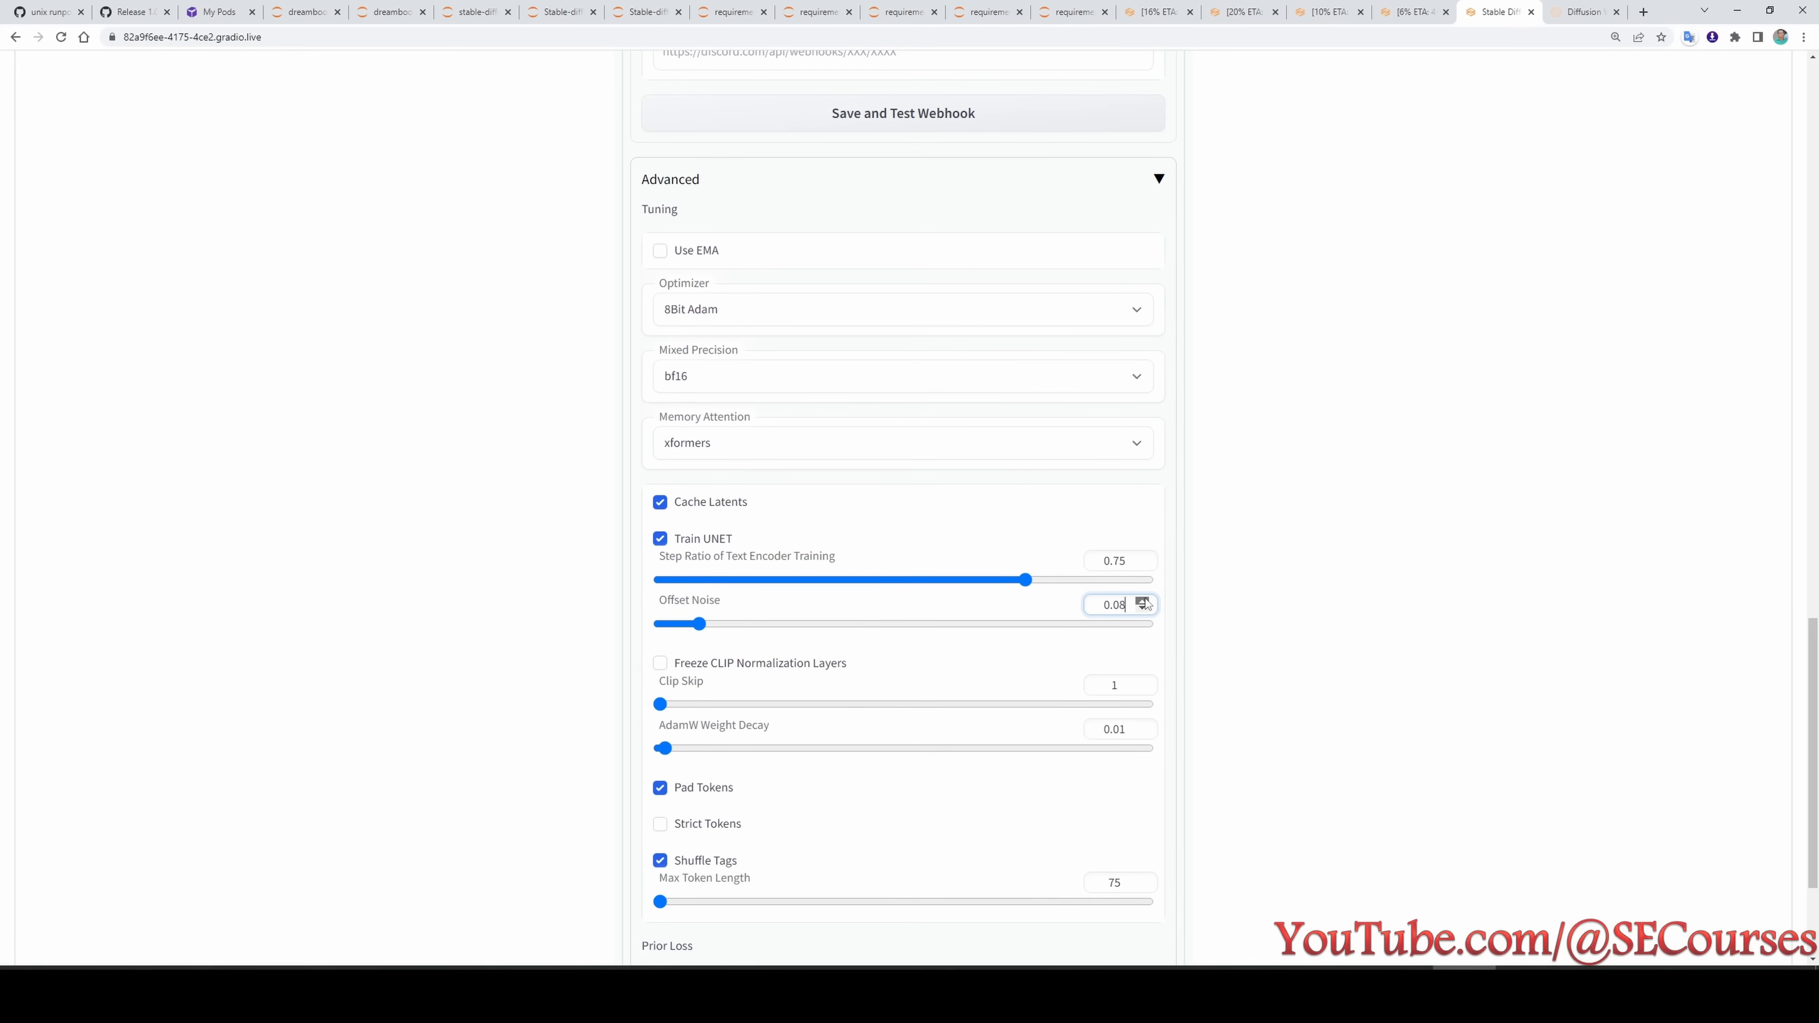
{"action": "left_click", "coordinate": [1143, 601]}
- Check test4's testing options and save its training settings, accepting the overwrite warning
{"action": "scroll", "coordinate": [1494, 61], "scroll_direction": "up", "scroll_amount": 15}
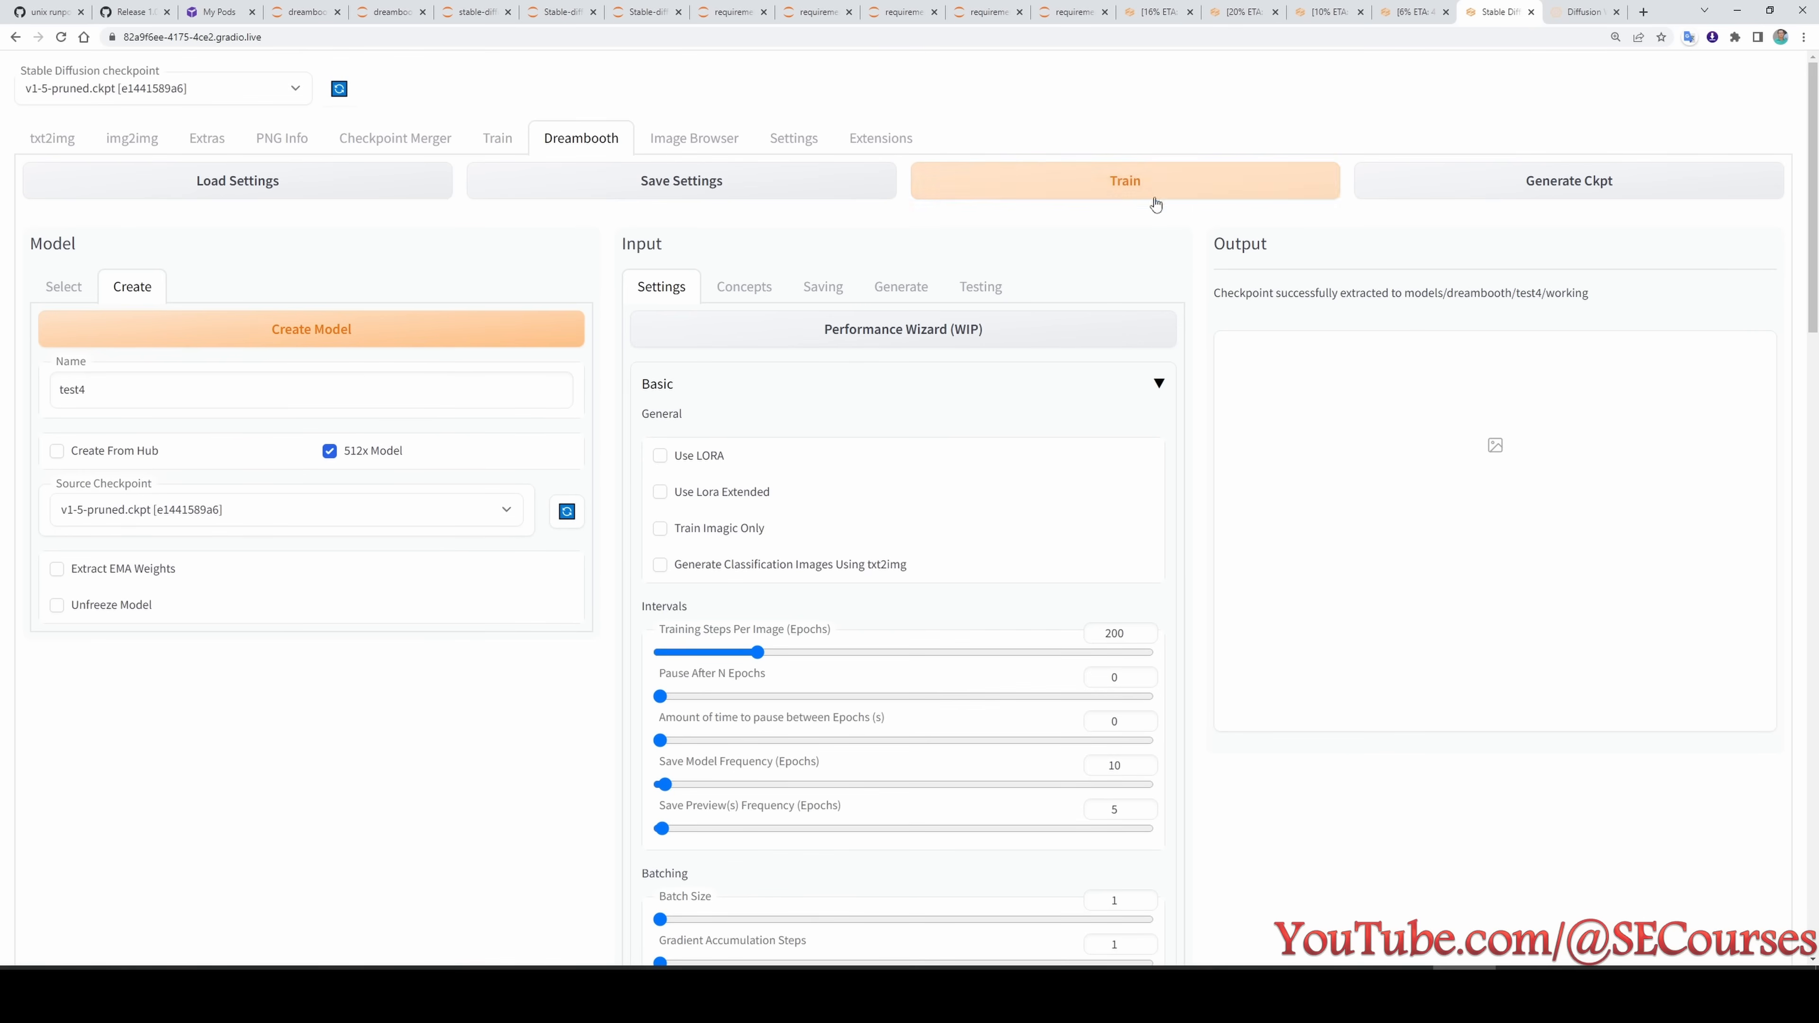
{"action": "left_click", "coordinate": [980, 287]}
{"action": "left_click", "coordinate": [733, 188]}
{"action": "left_click", "coordinate": [978, 145]}
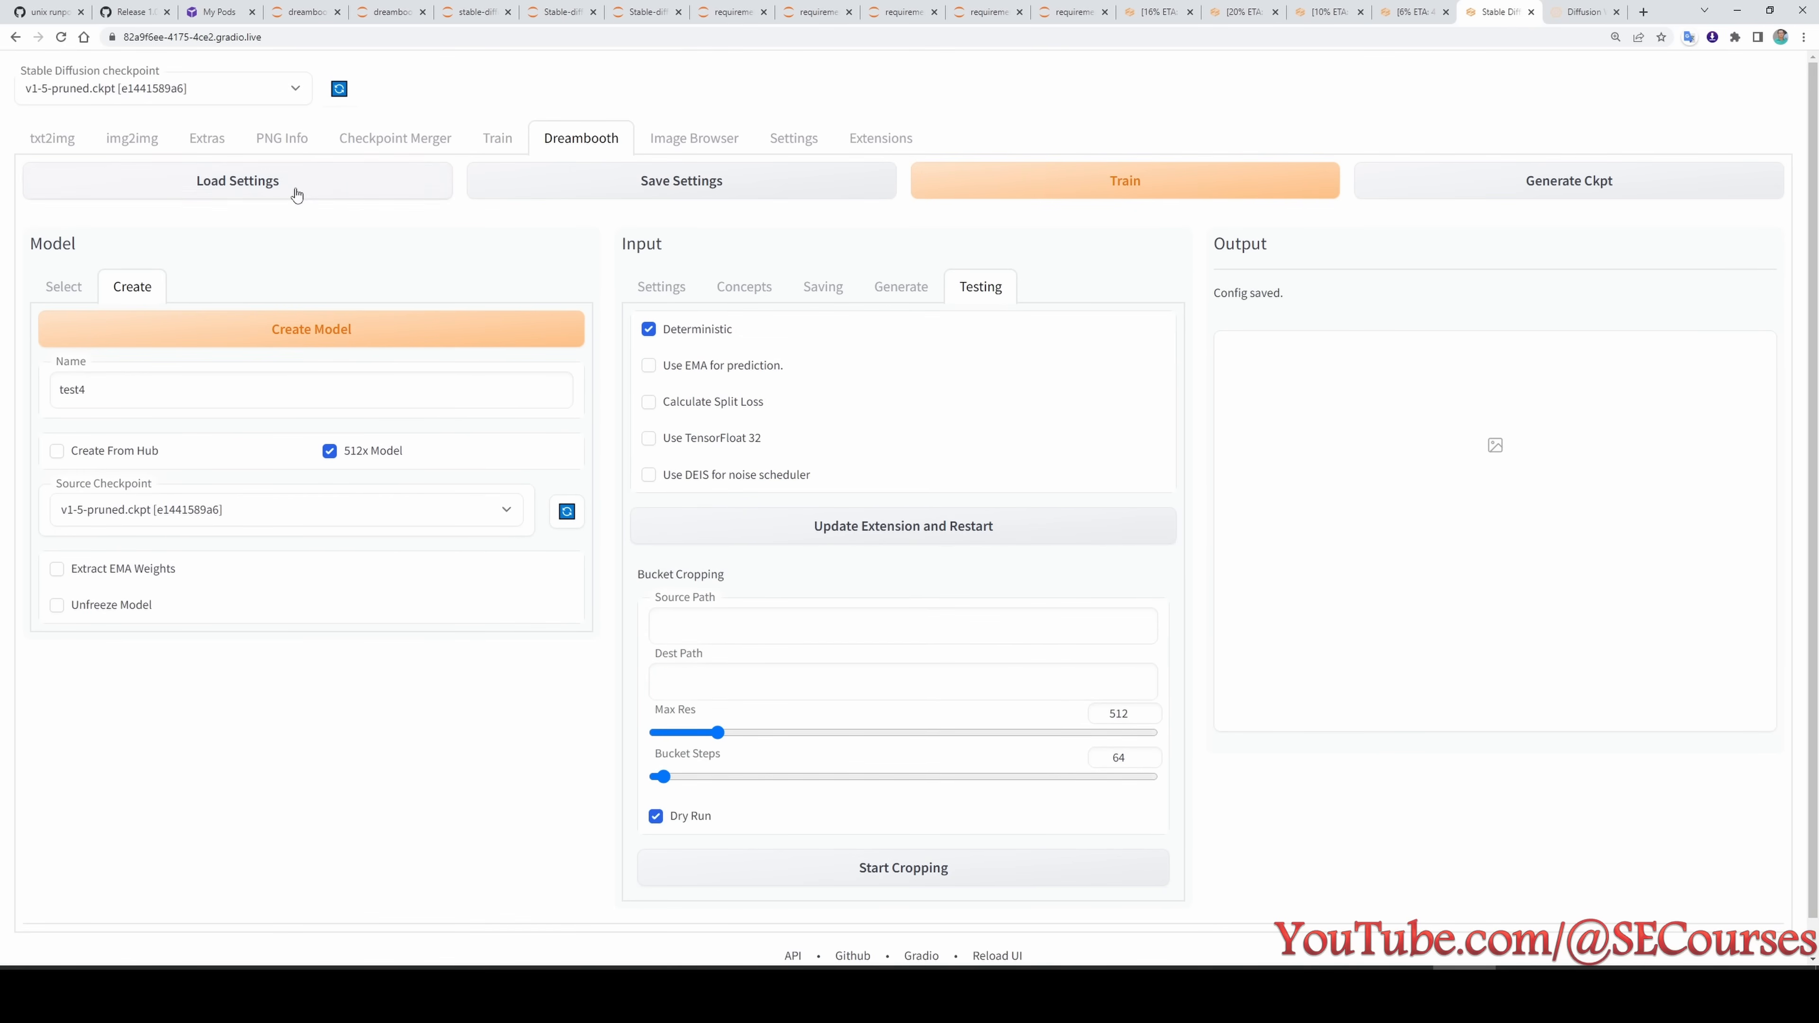
- Reload test4's saved settings, check that test4 is the selected model, and start its training
{"action": "left_click", "coordinate": [293, 190]}
{"action": "left_click", "coordinate": [63, 287]}
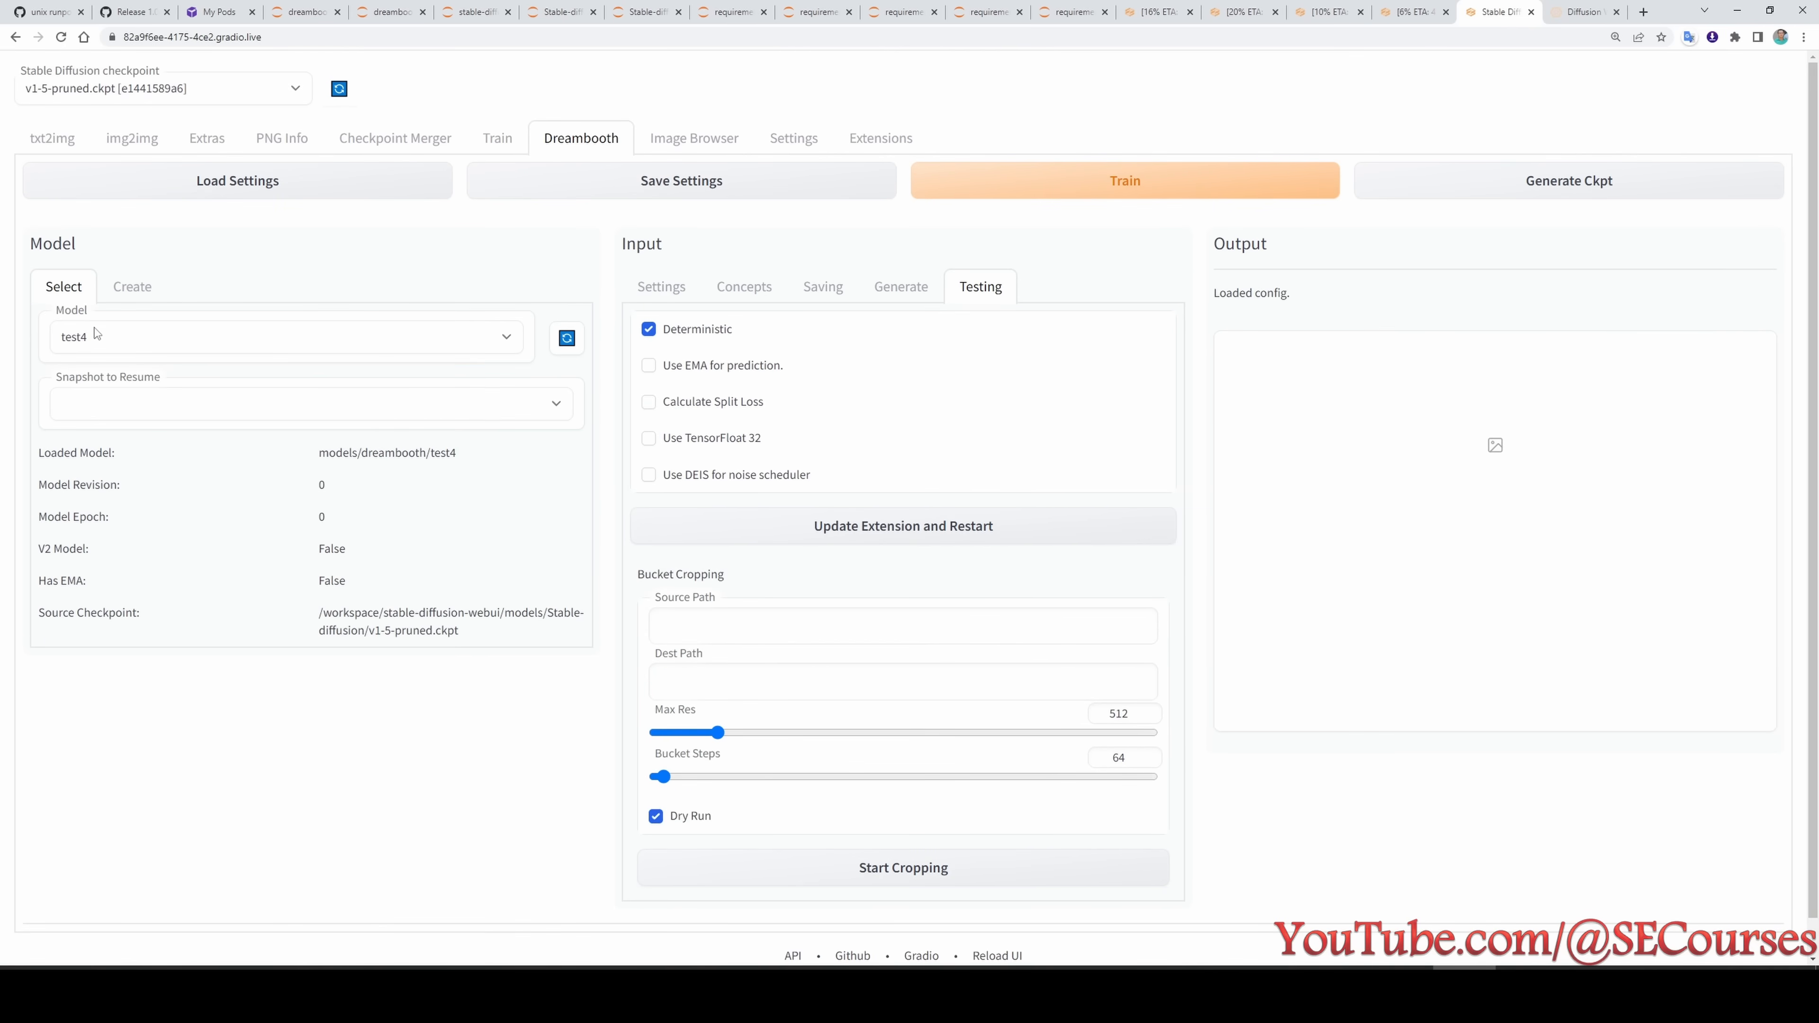
{"action": "left_click", "coordinate": [946, 185]}
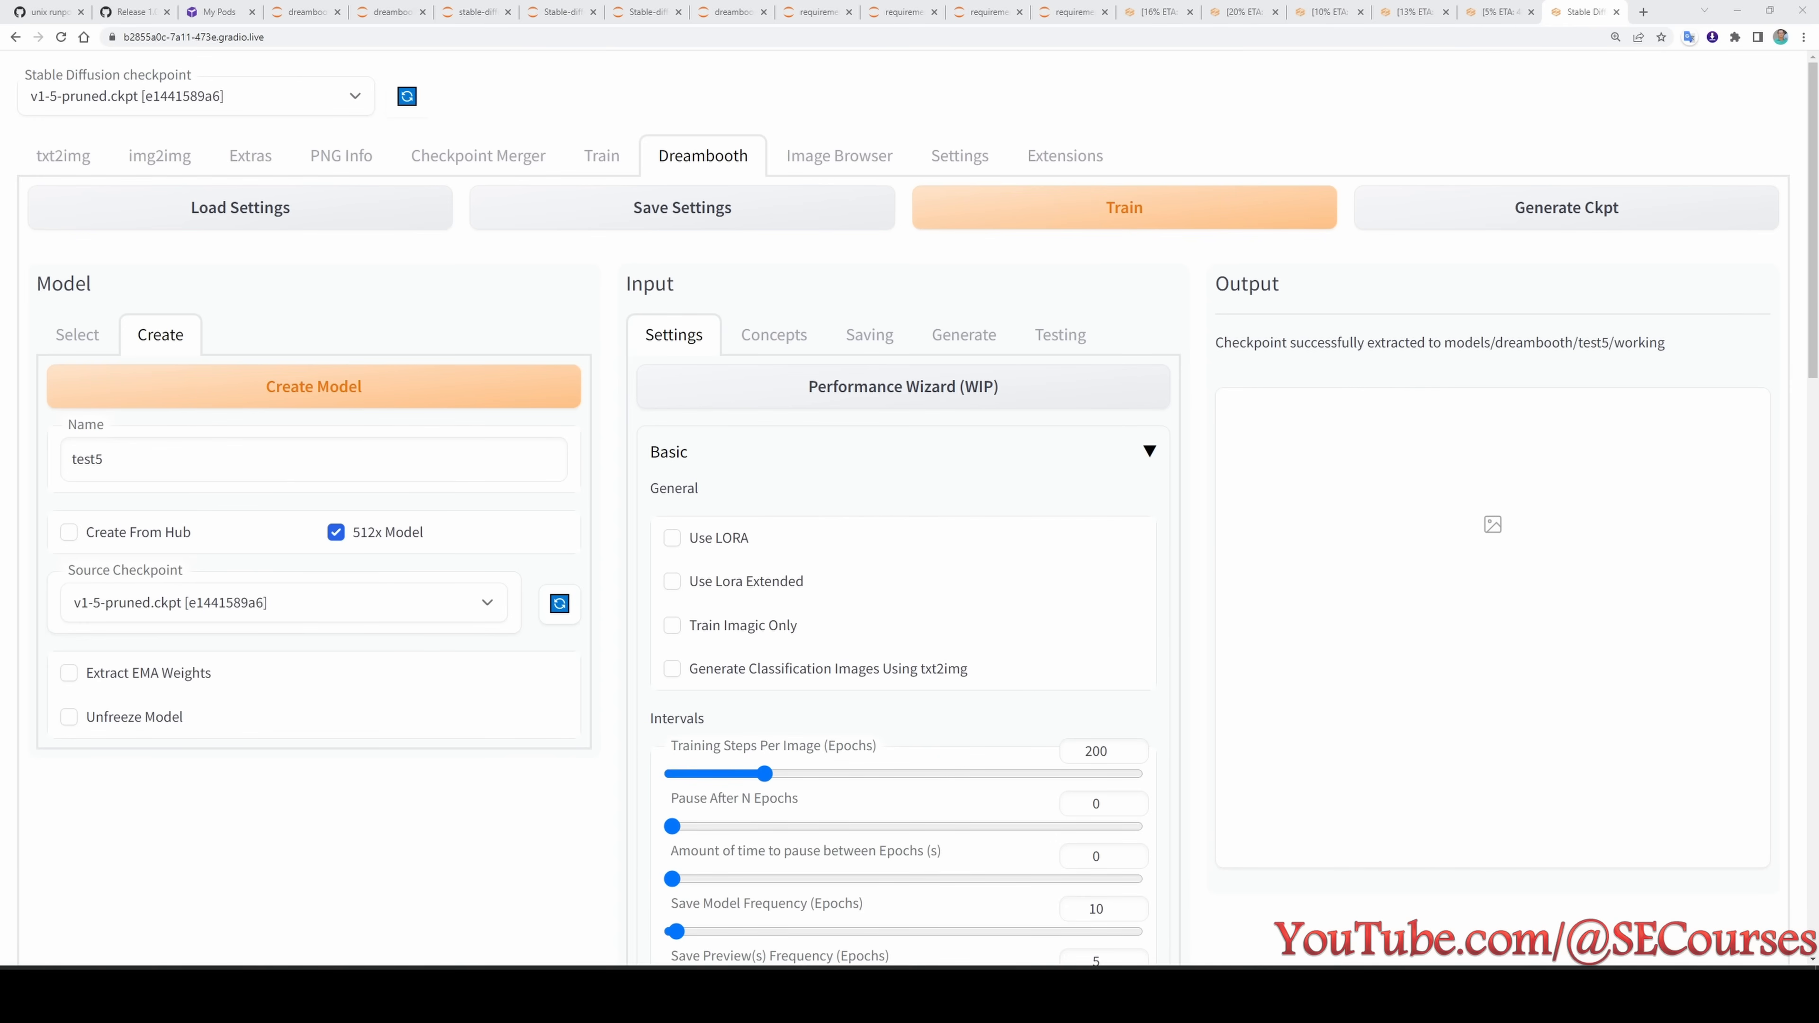
- Look up test5 in the experiment list and check its concept settings
{"action": "key", "text": "alt+Tab"}
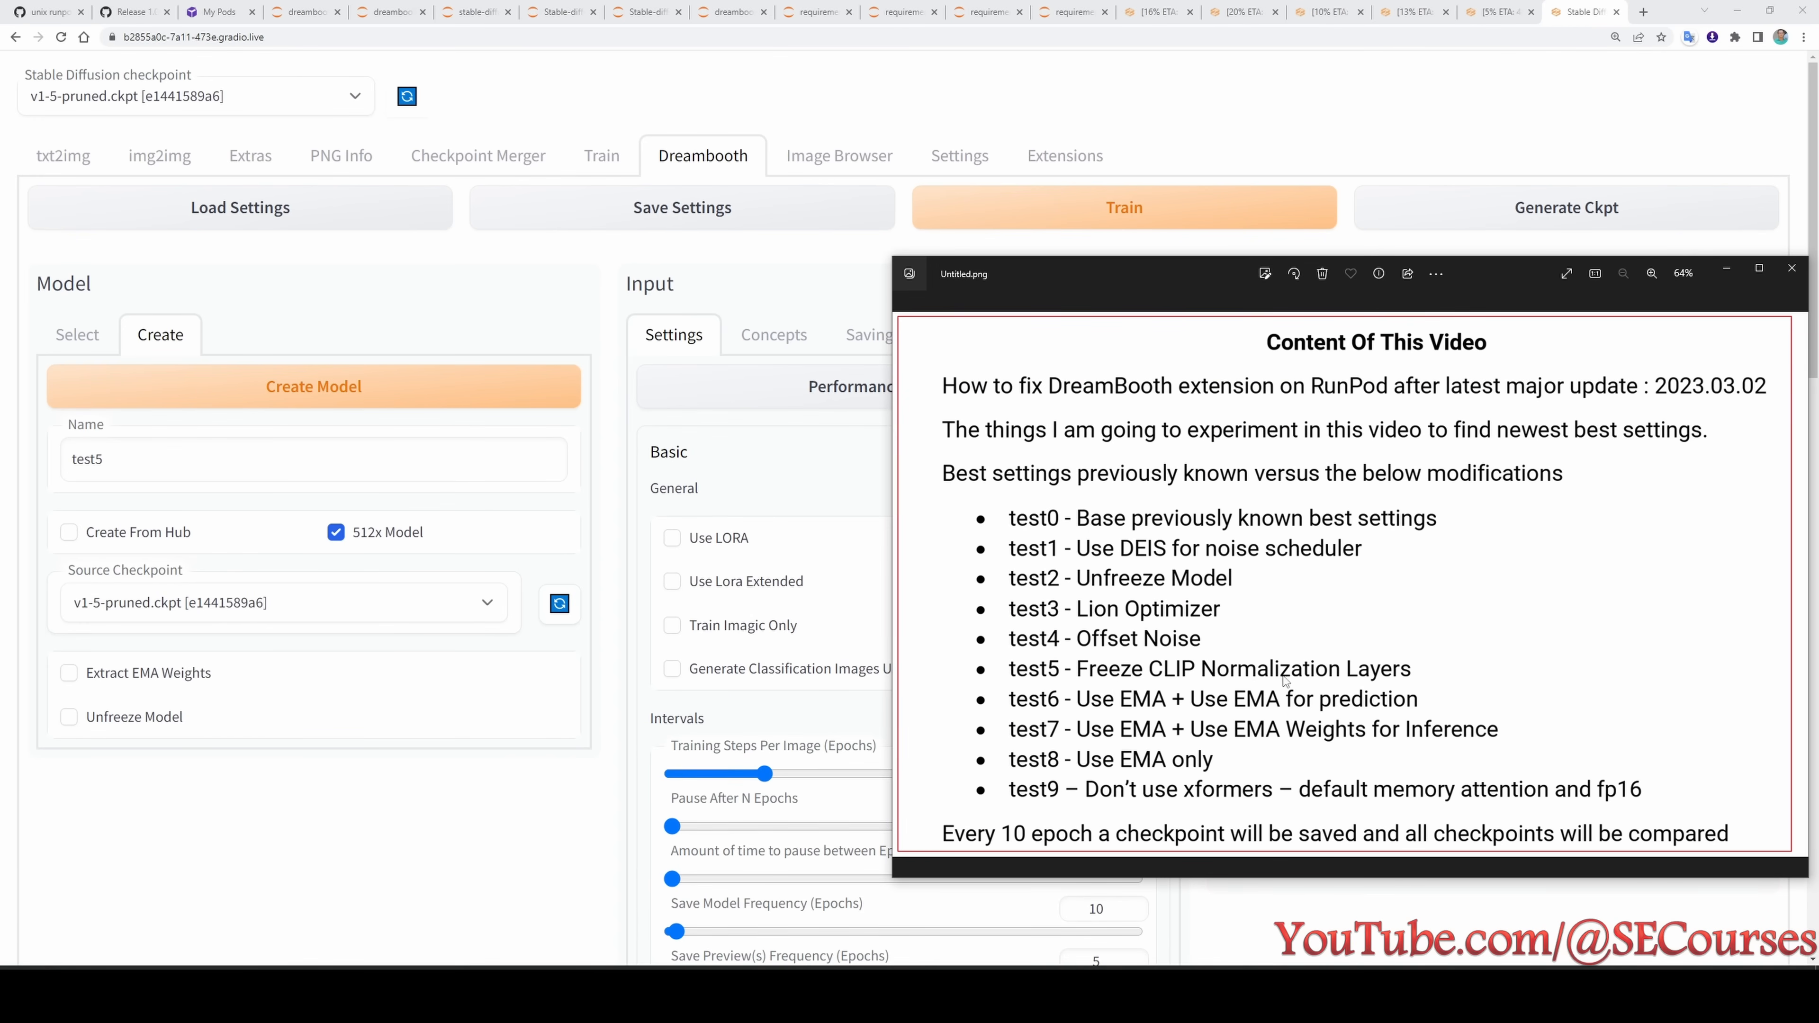
{"action": "left_click", "coordinate": [479, 841]}
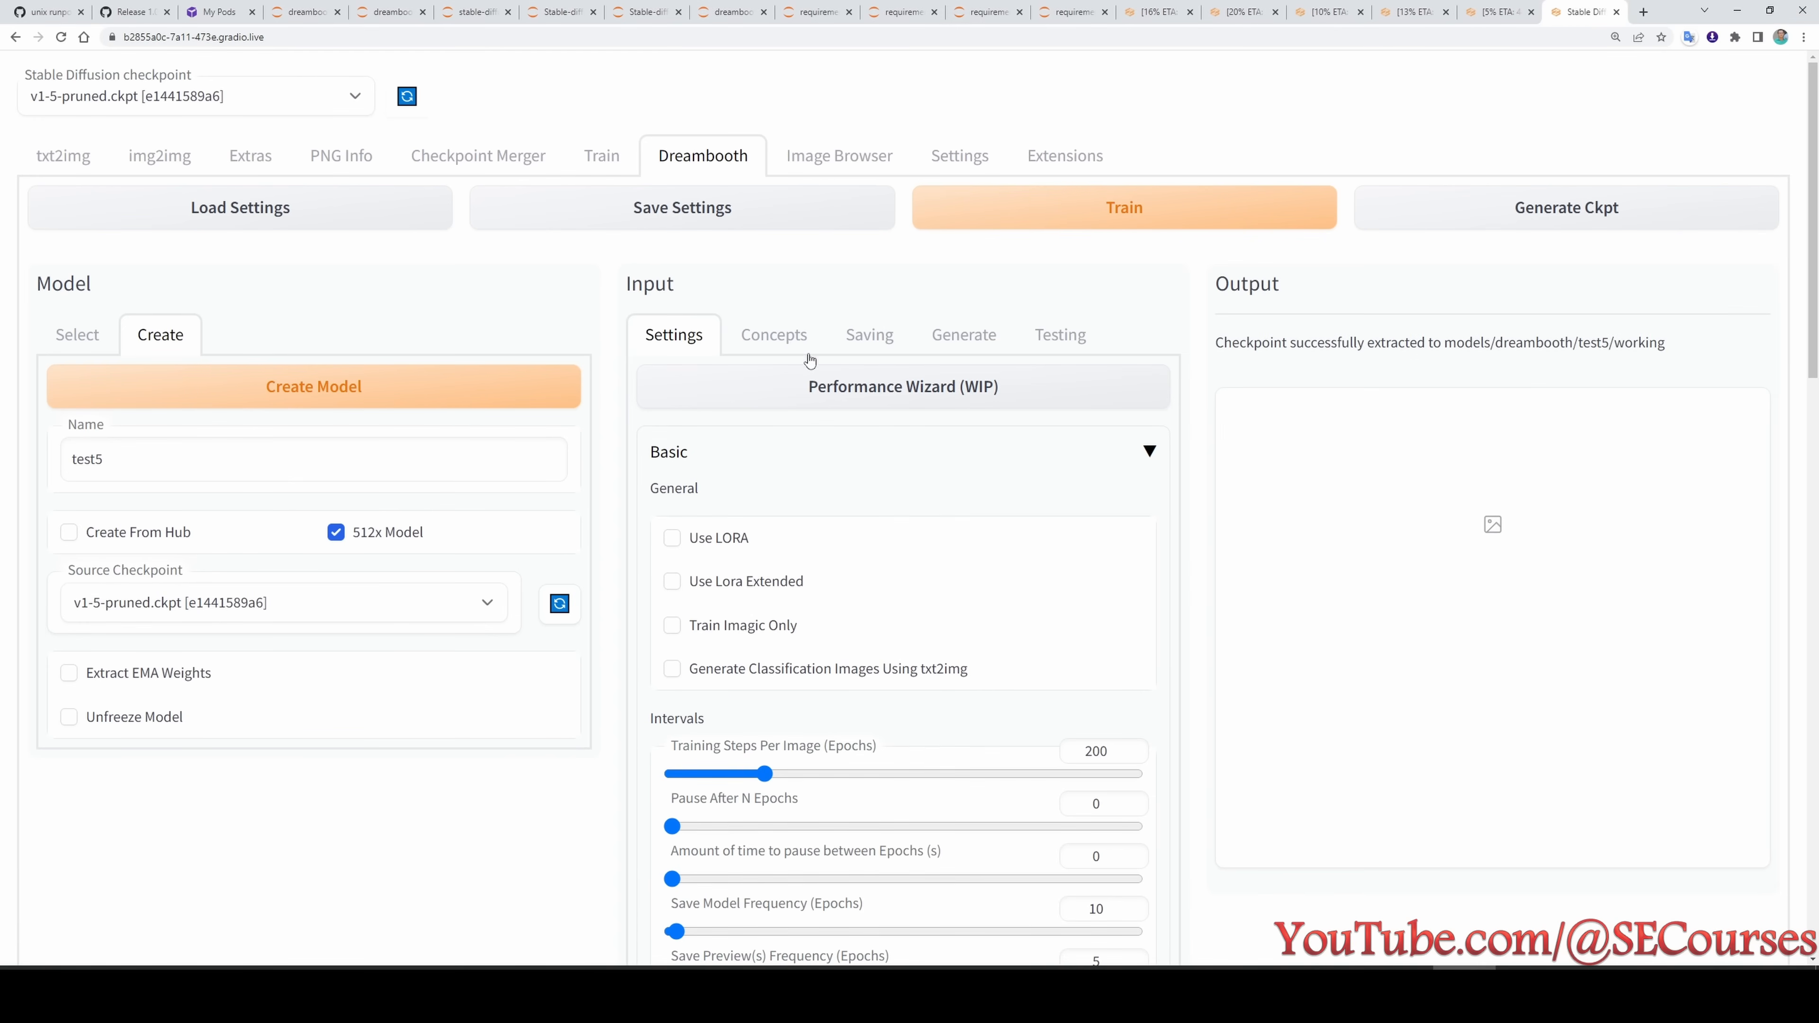
{"action": "left_click", "coordinate": [782, 343]}
- Enable Freeze CLIP Normalization Layers in test5's Advanced tuning settings
{"action": "left_click", "coordinate": [686, 338]}
{"action": "scroll", "coordinate": [829, 666], "scroll_direction": "down", "scroll_amount": 1}
{"action": "scroll", "coordinate": [848, 774], "scroll_direction": "down", "scroll_amount": 10}
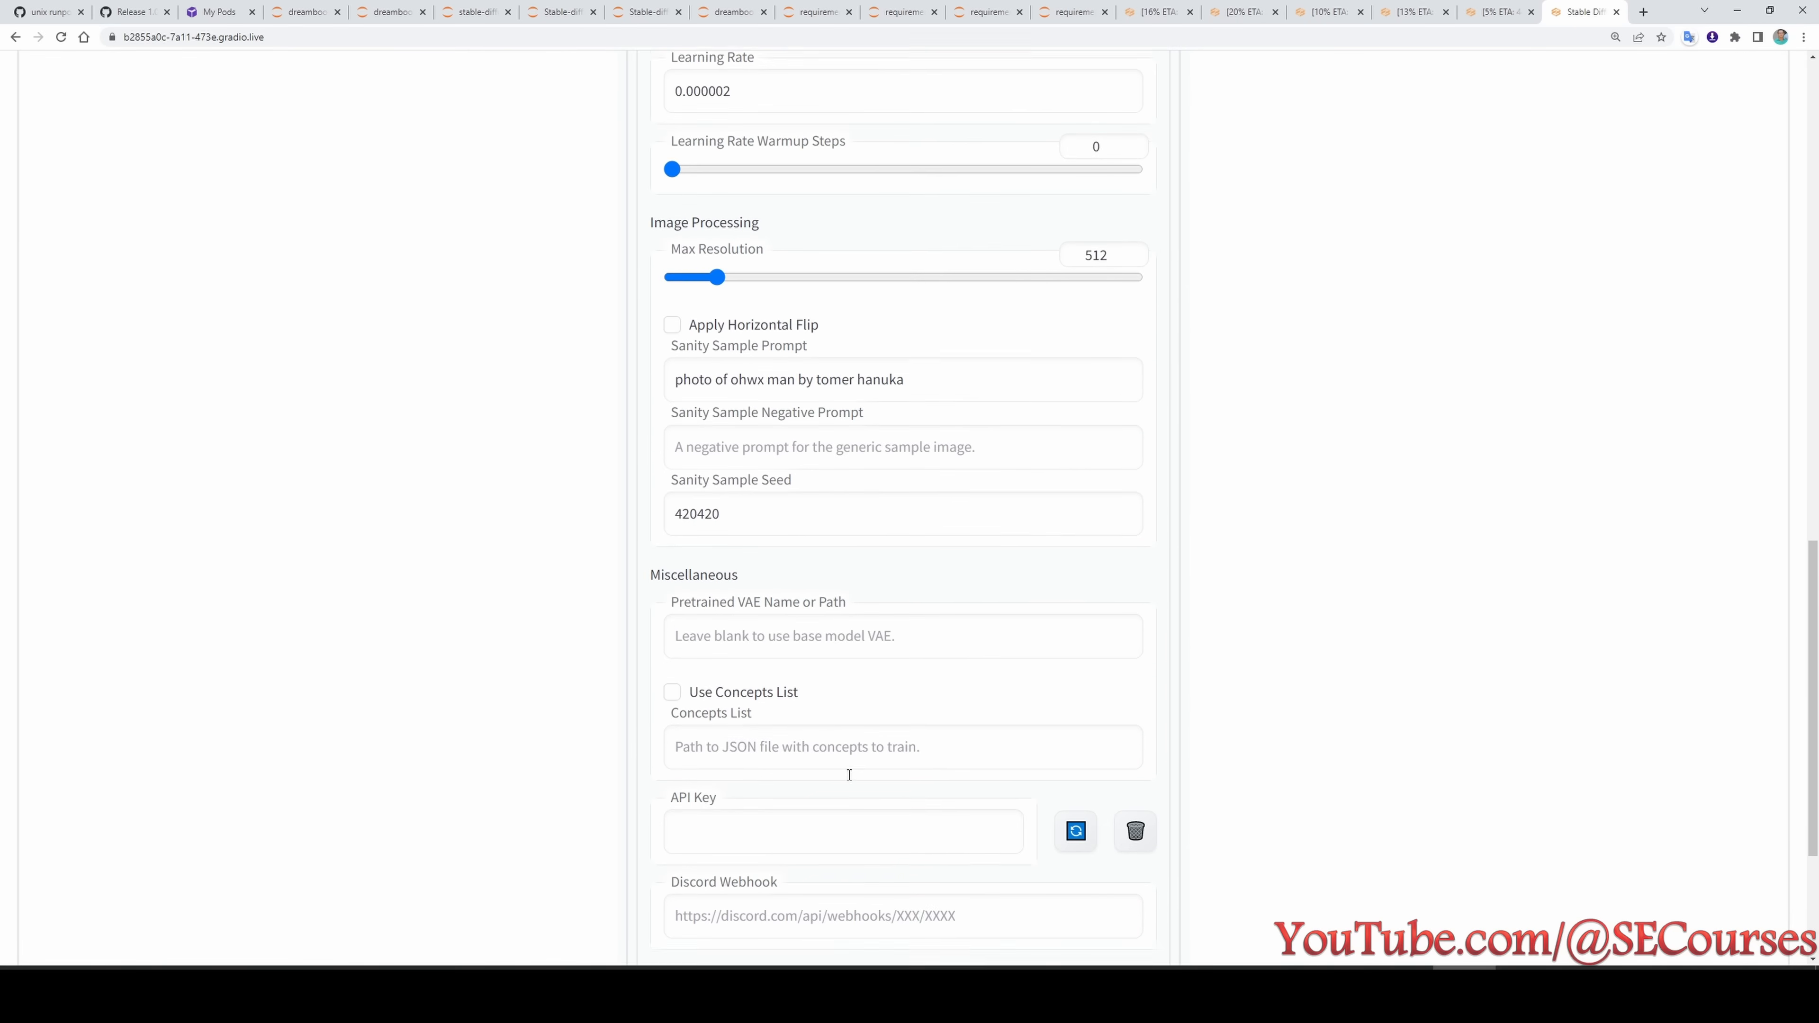
{"action": "left_click", "coordinate": [784, 796]}
{"action": "scroll", "coordinate": [528, 804], "scroll_direction": "down", "scroll_amount": 9}
{"action": "left_click", "coordinate": [718, 517]}
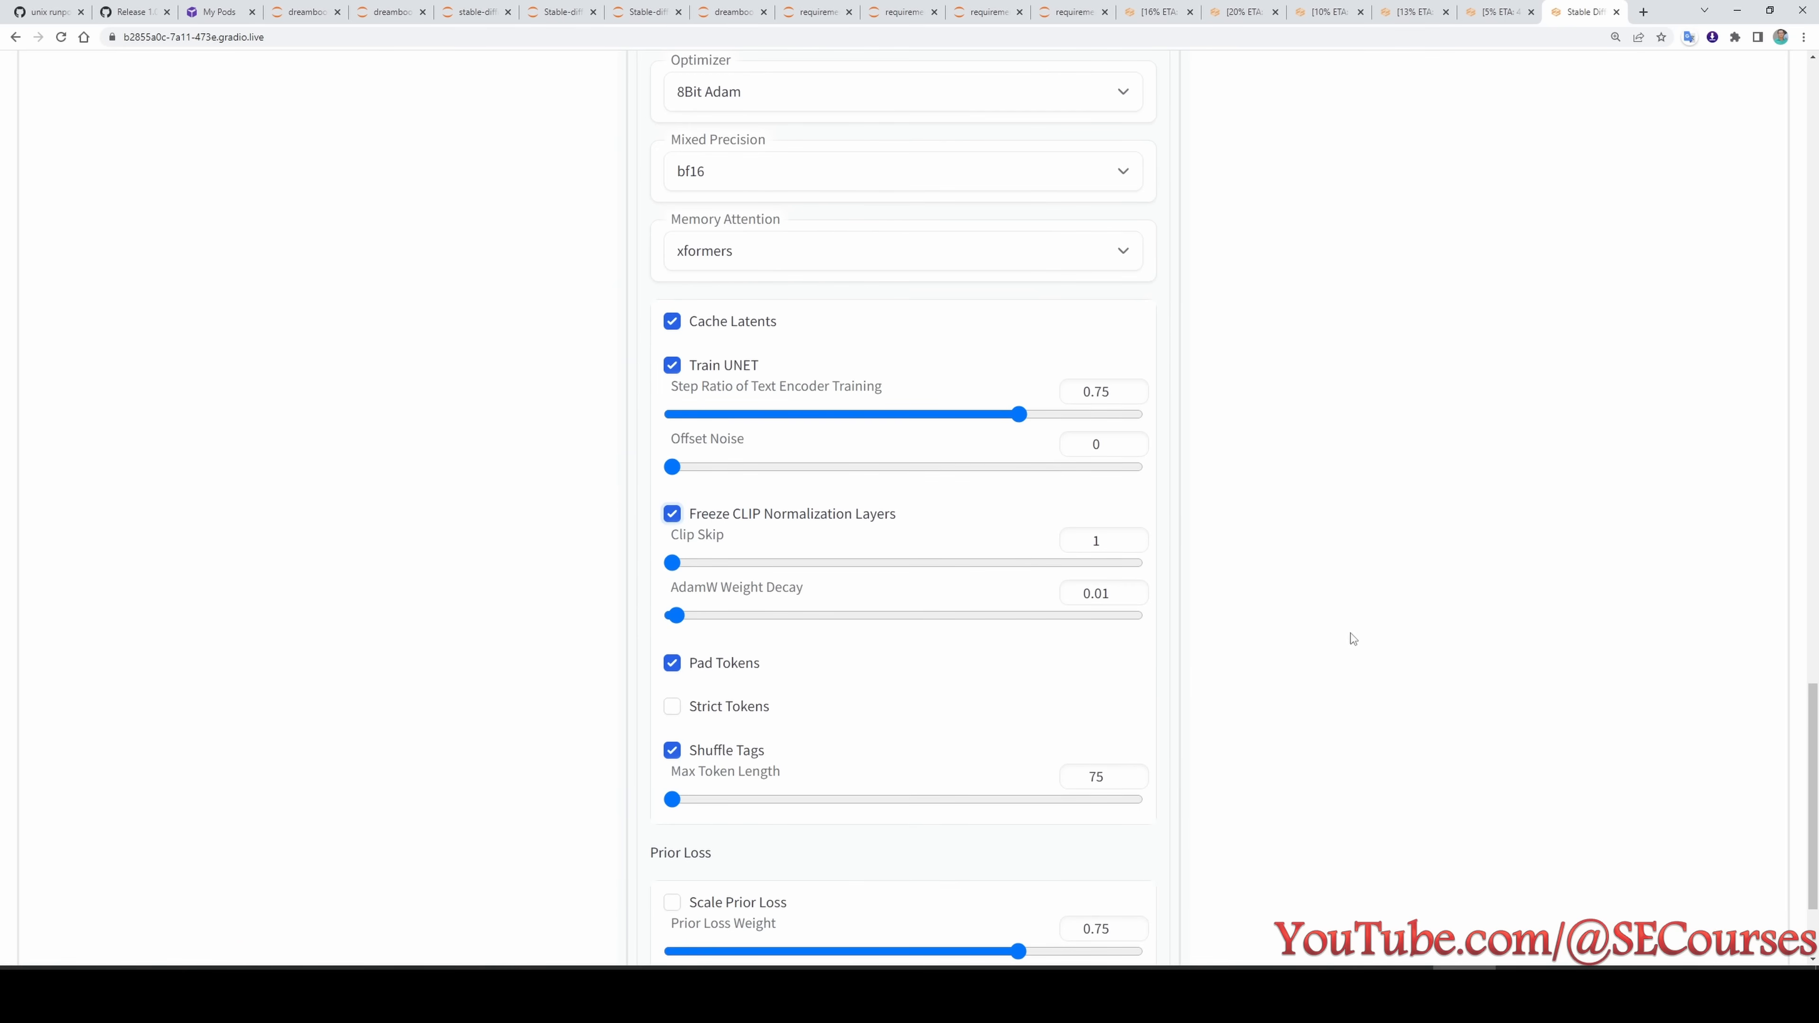
- Save test5's training settings, accepting the overwrite warning, and start its training
{"action": "scroll", "coordinate": [1357, 648], "scroll_direction": "up", "scroll_amount": 20}
{"action": "left_click", "coordinate": [867, 210]}
{"action": "key", "text": "Return"}
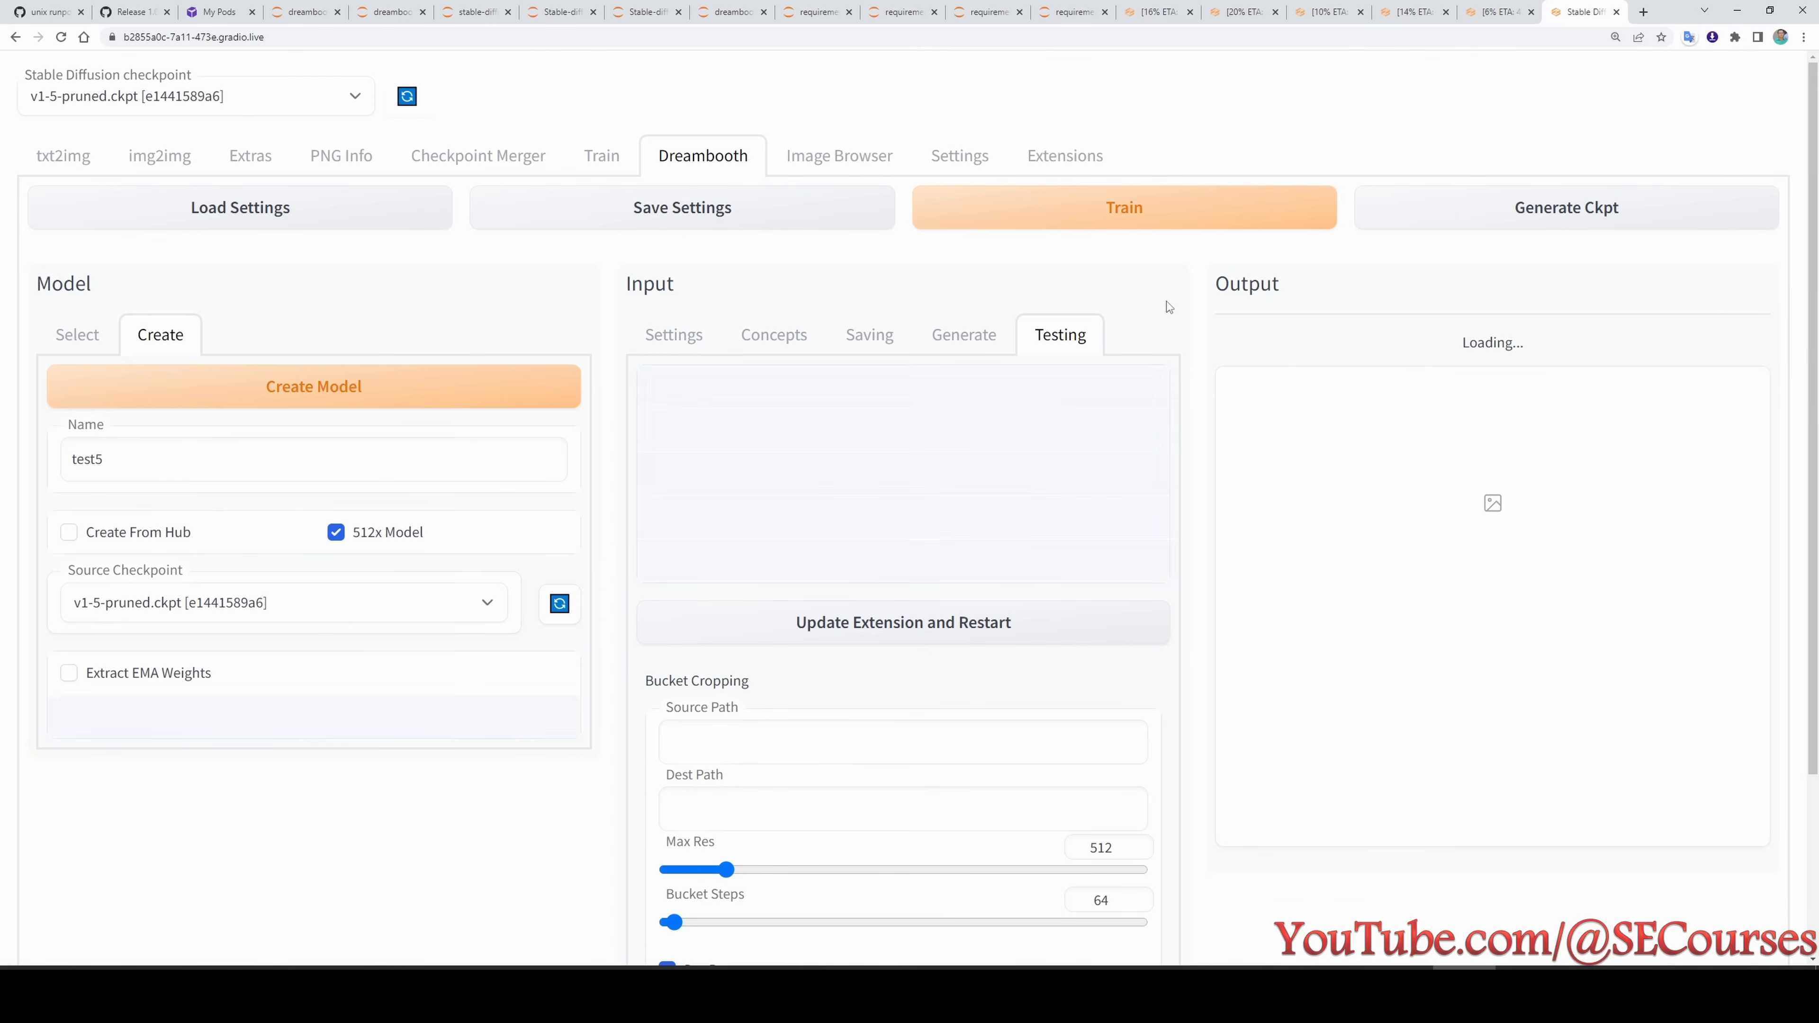
{"action": "left_click", "coordinate": [1097, 223]}
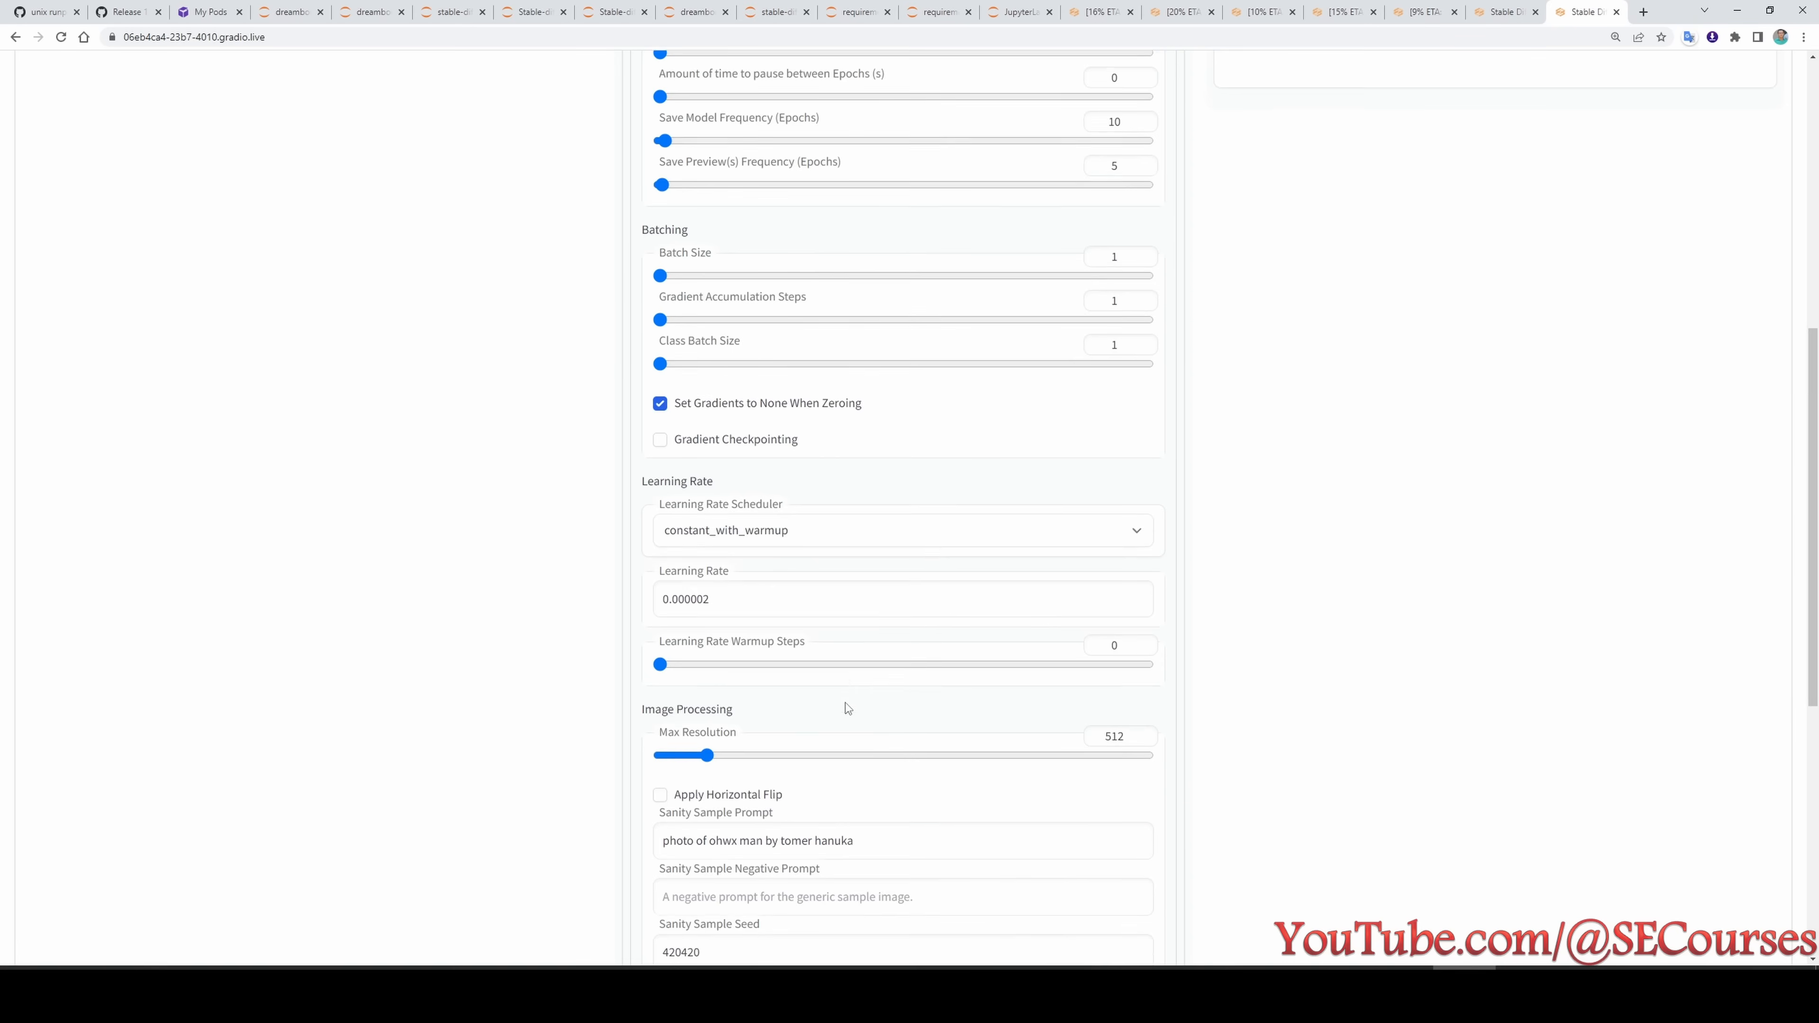
- Enable Use EMA in the Advanced tuning settings and Use EMA for prediction in the testing options for test6
{"action": "scroll", "coordinate": [846, 707], "scroll_direction": "down", "scroll_amount": 8}
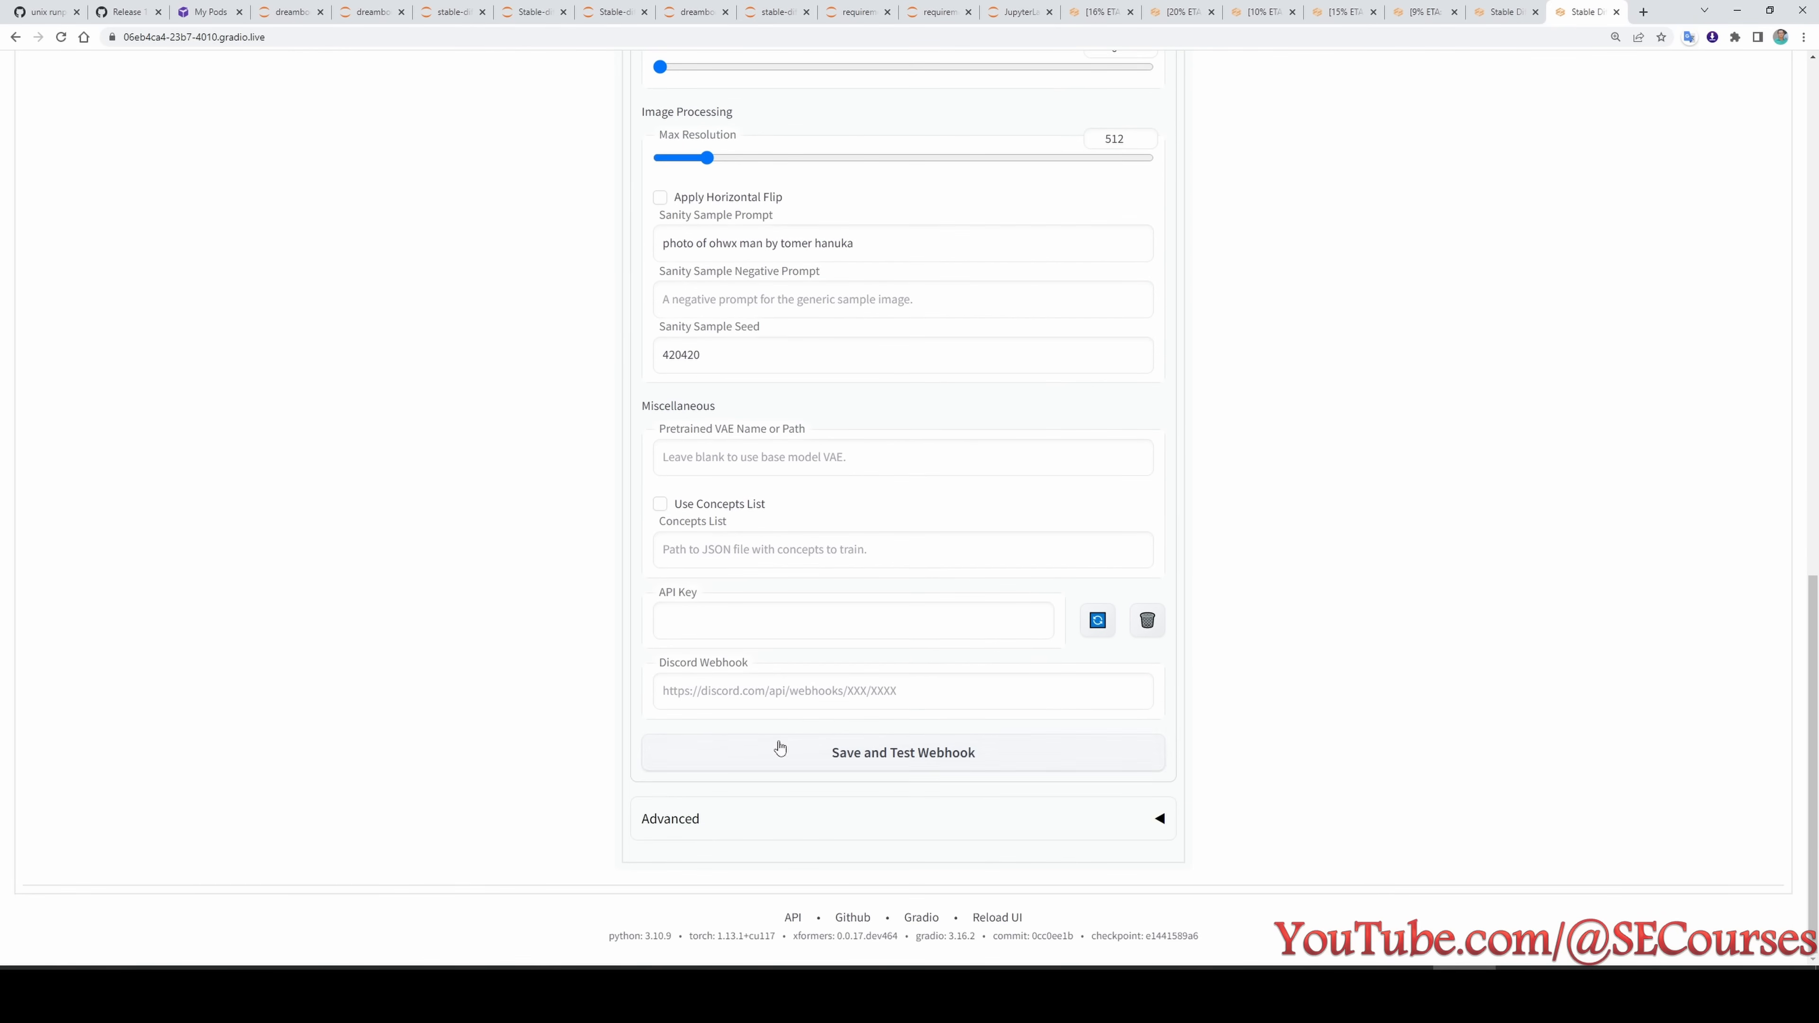
{"action": "left_click", "coordinate": [690, 817]}
{"action": "scroll", "coordinate": [690, 717], "scroll_direction": "down", "scroll_amount": 5}
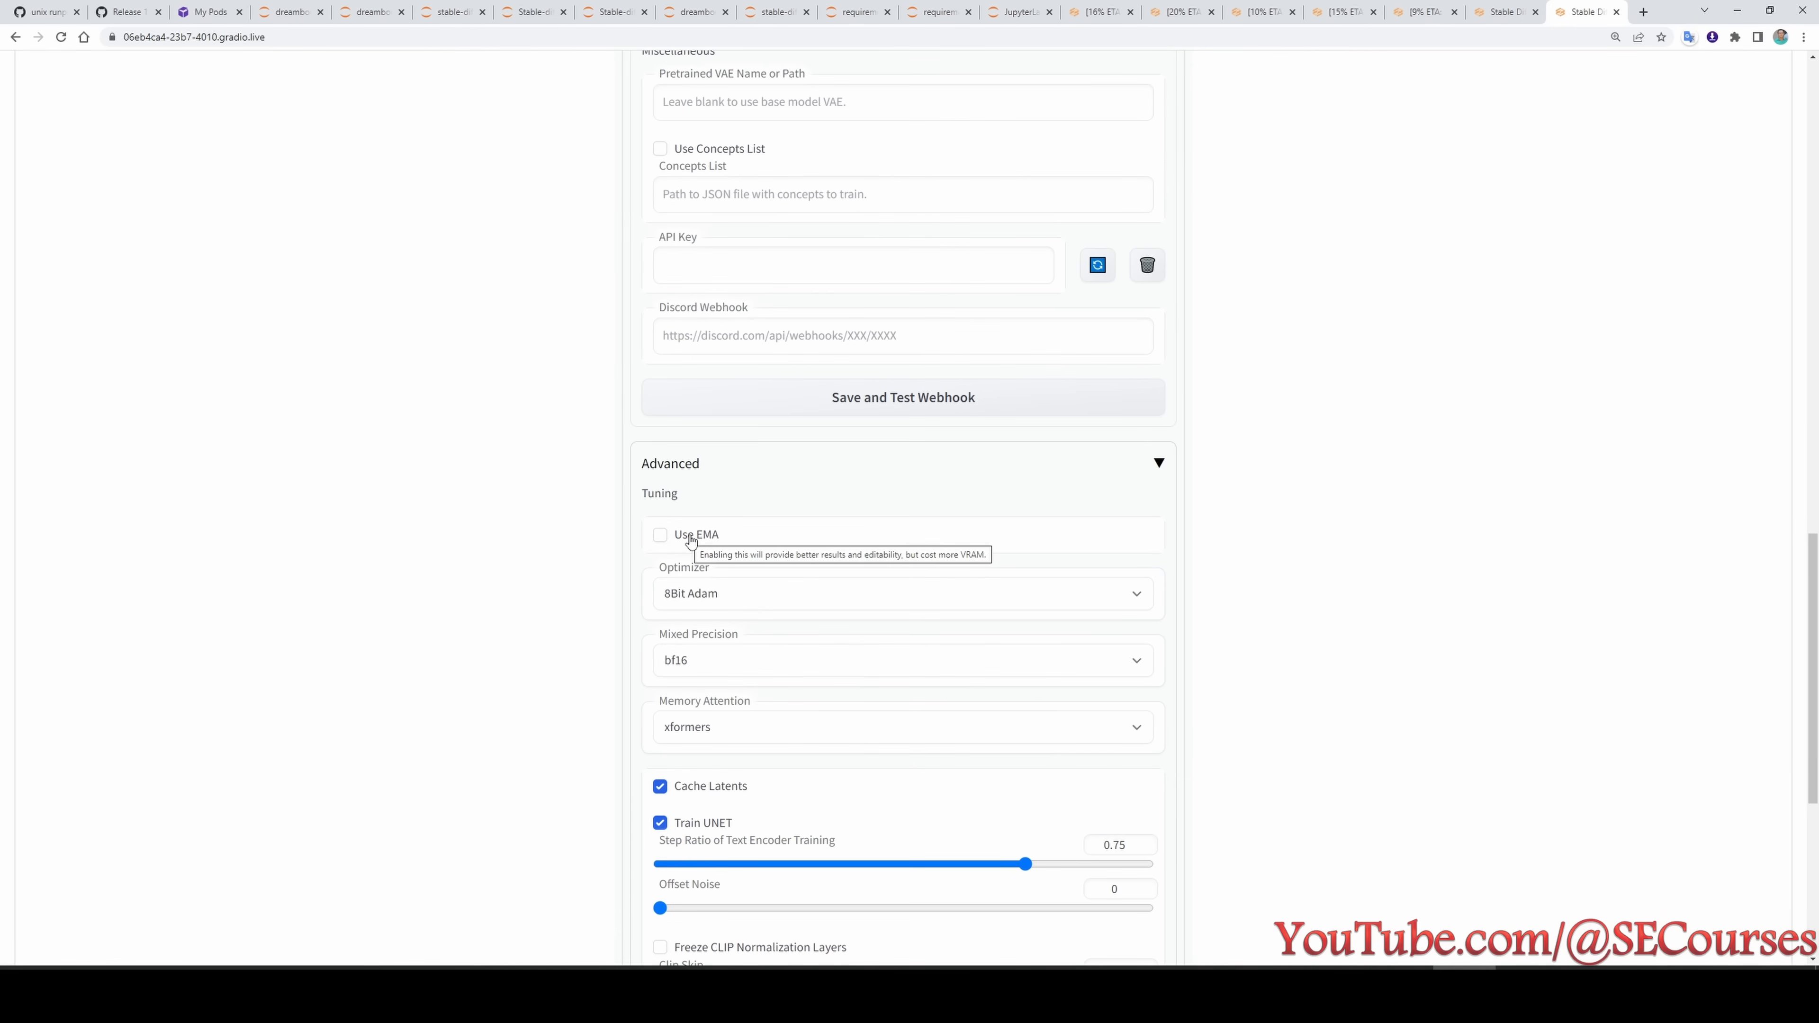
{"action": "scroll", "coordinate": [1365, 688], "scroll_direction": "up", "scroll_amount": 8}
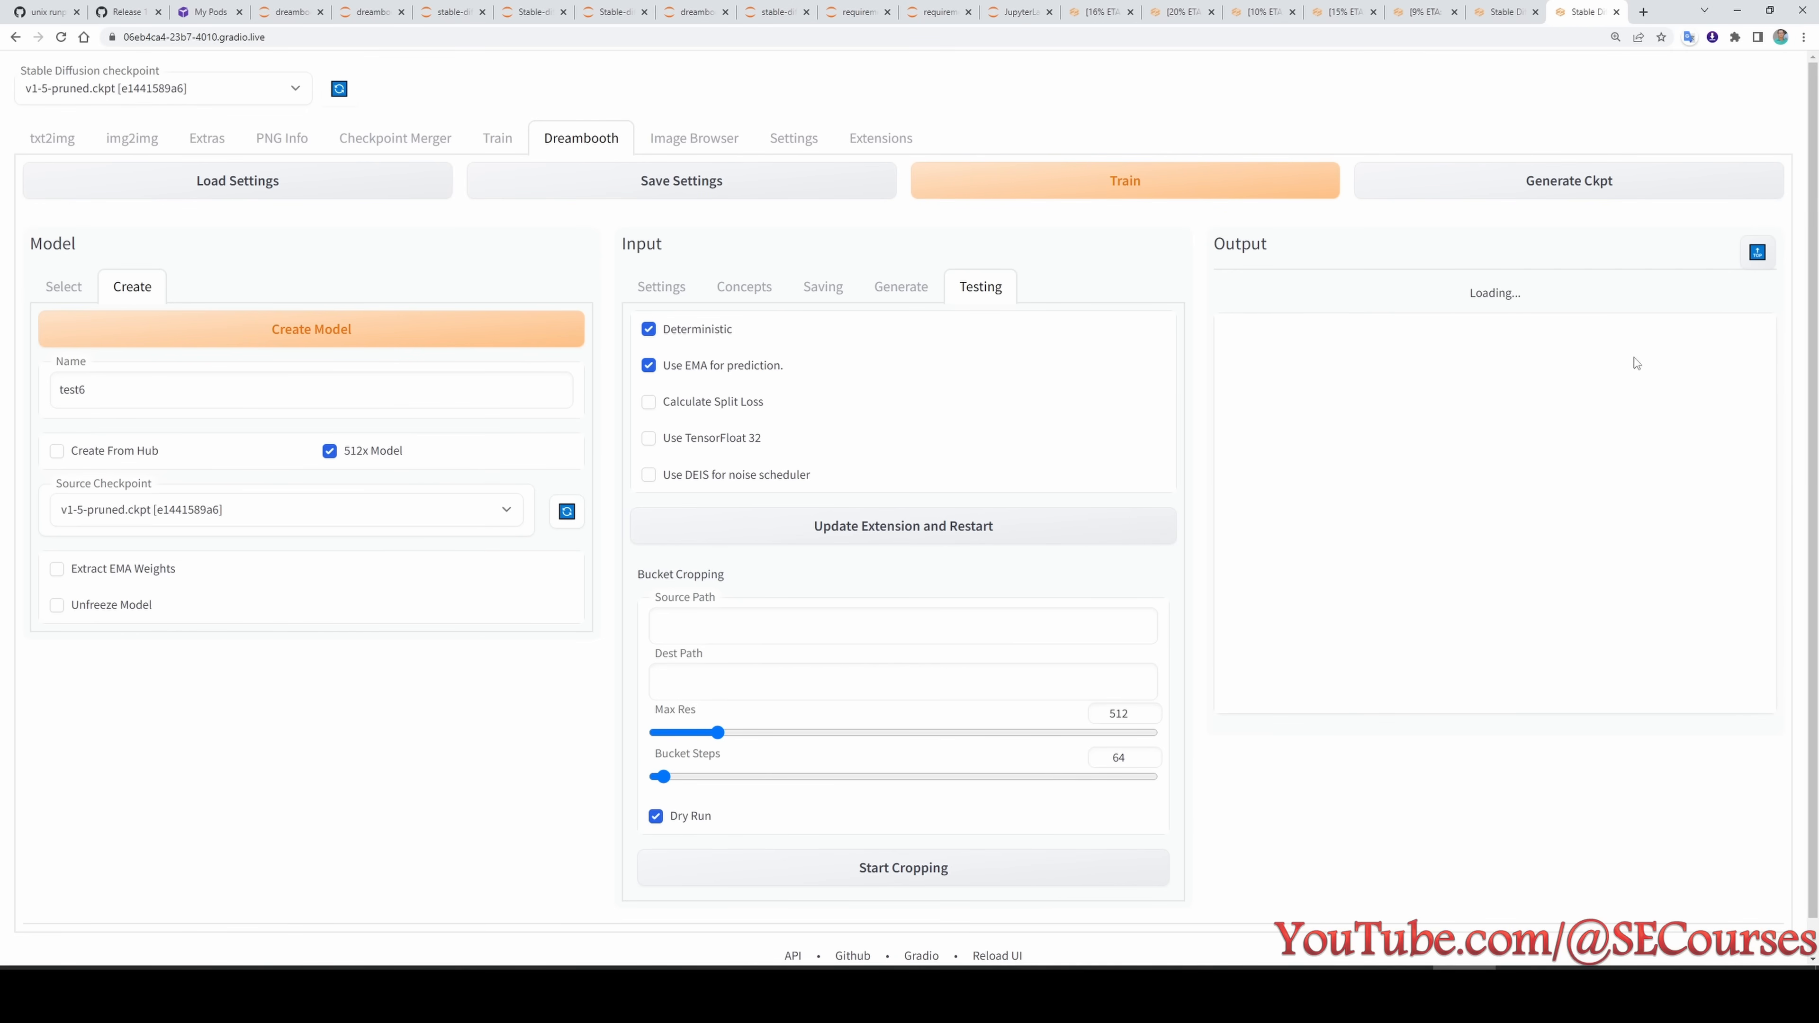
- Examine test6's training output in its JupyterLab terminal, enlarging the page text
{"action": "left_click", "coordinate": [698, 10]}
{"action": "left_click", "coordinate": [767, 11]}
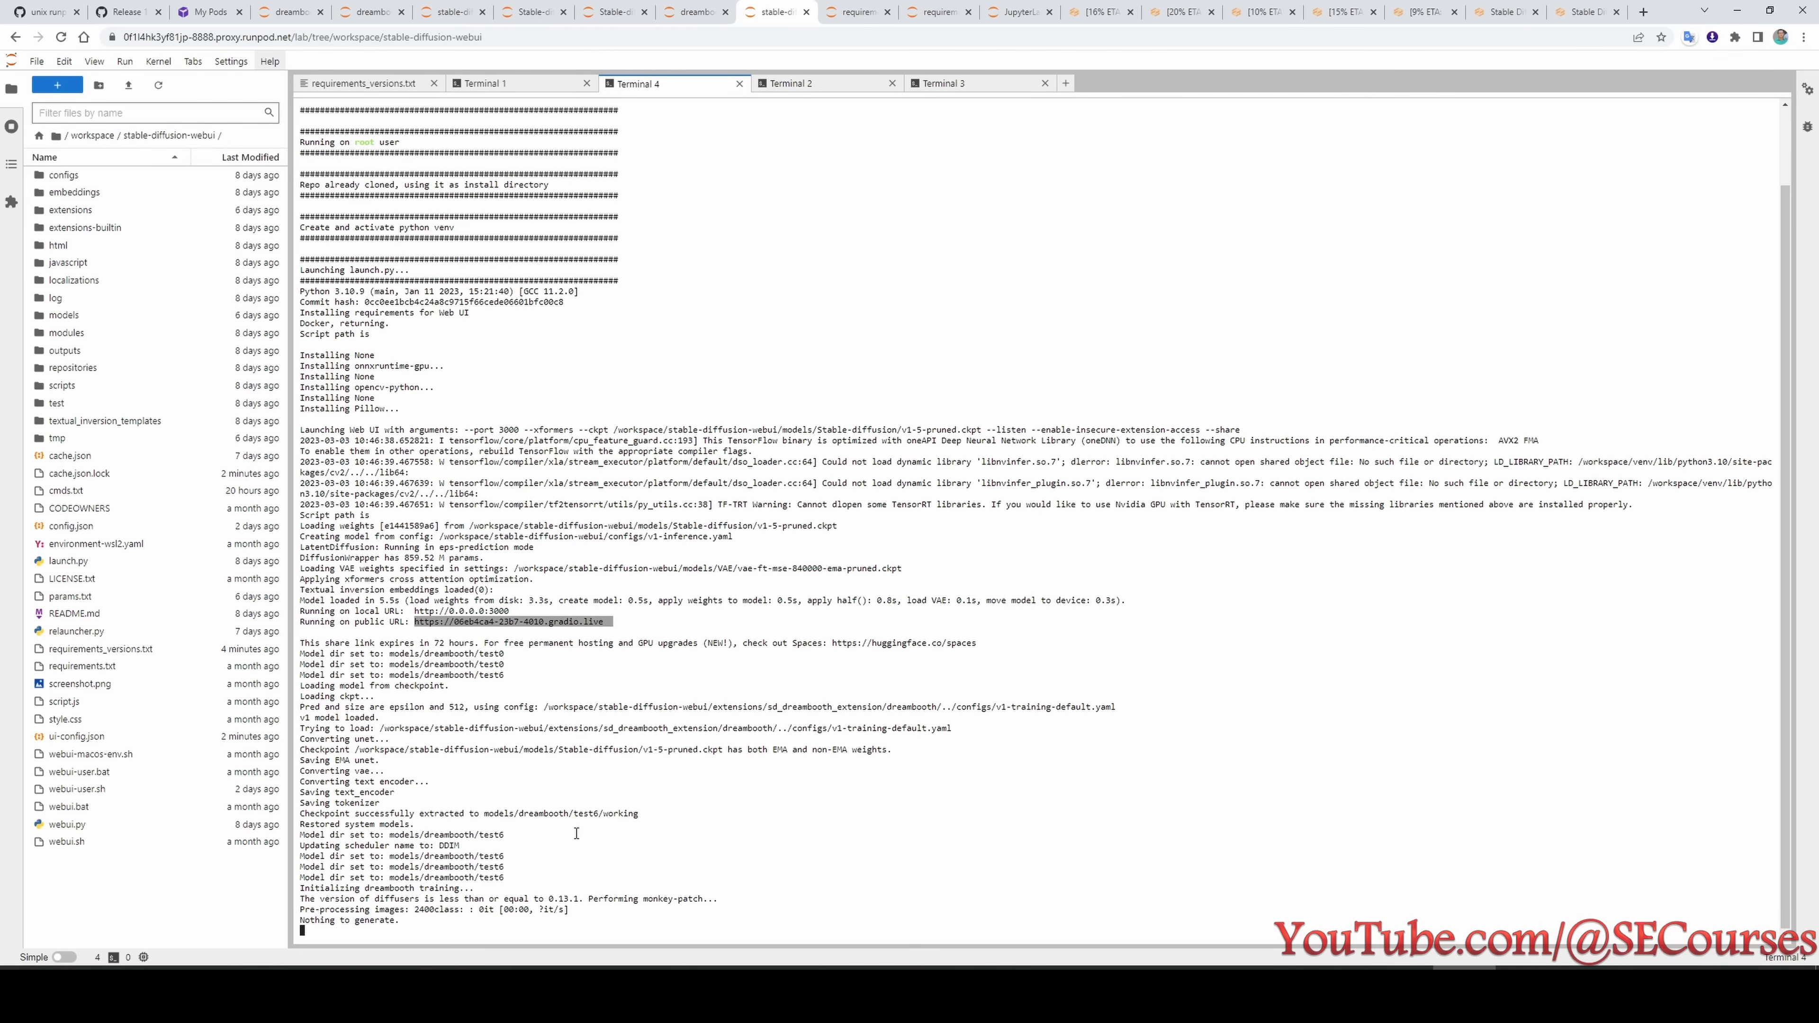
{"action": "key", "text": "ctrl+plus"}
{"action": "key", "text": "ctrl+plus"}
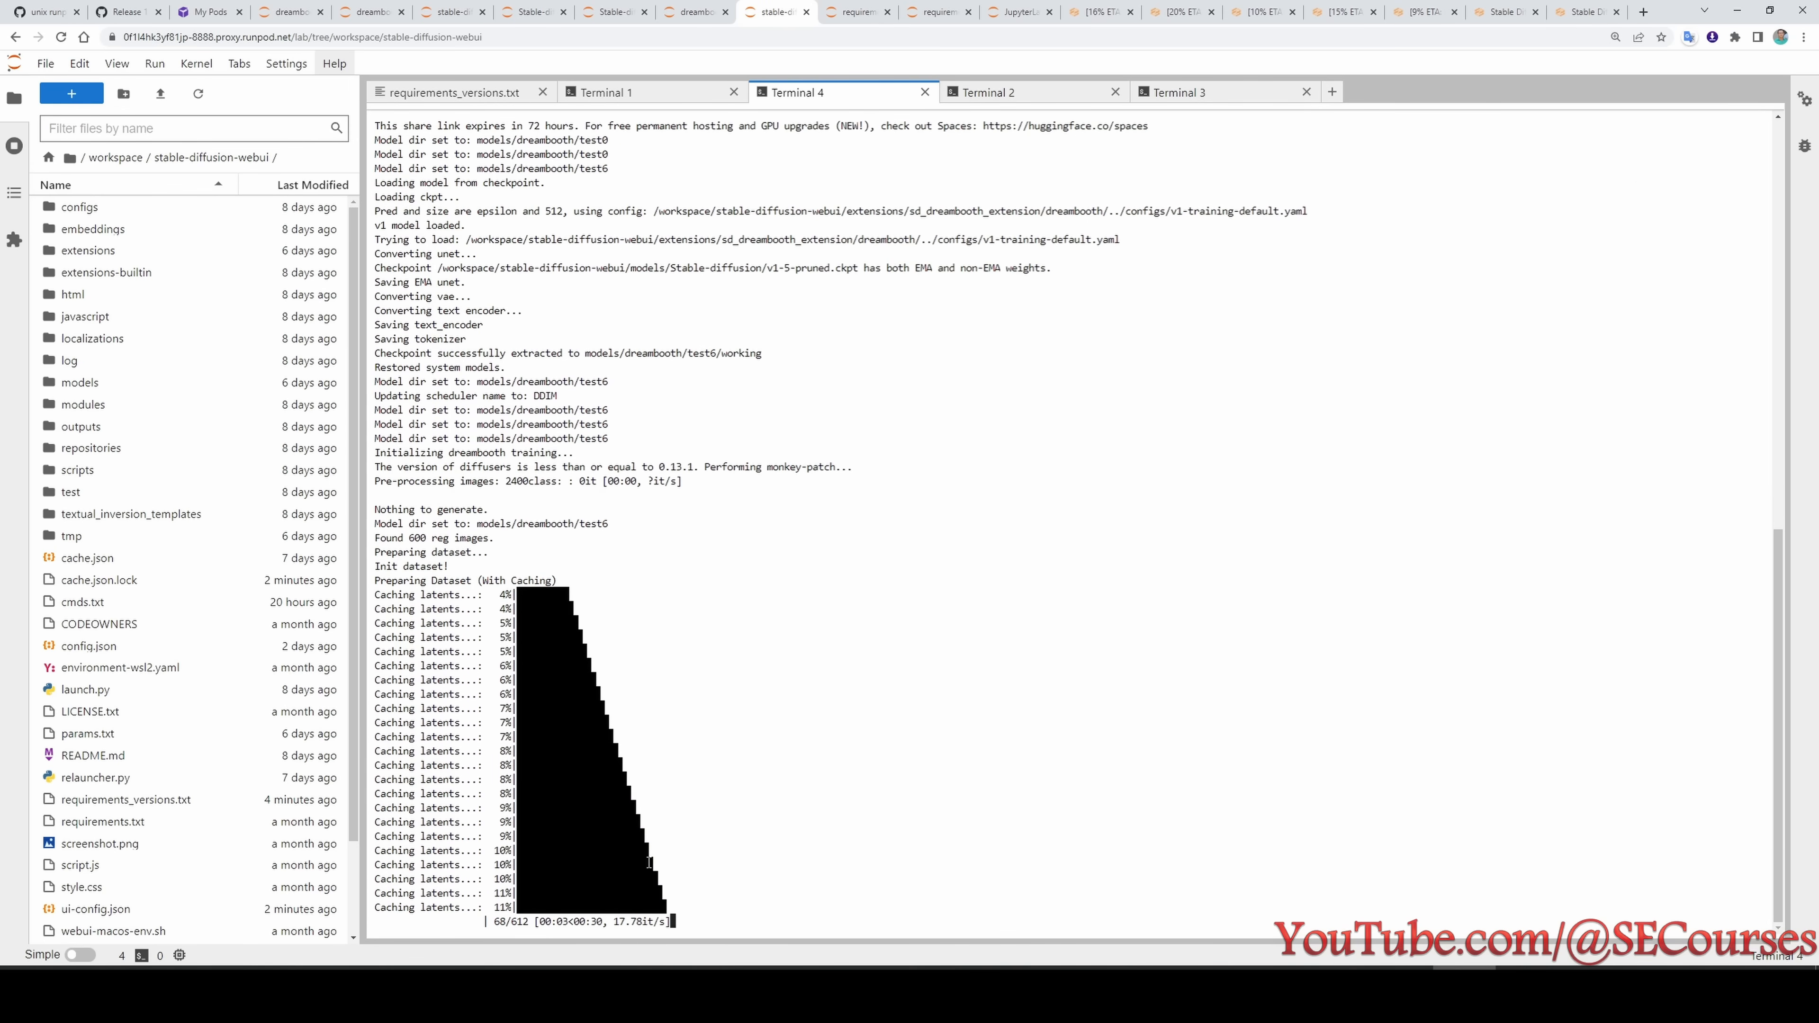
- Switch to the RunPod pods list, dismiss the test7 pod's 0x RTX A4500 start offer, and request its start again
{"action": "key", "text": "ctrl+3"}
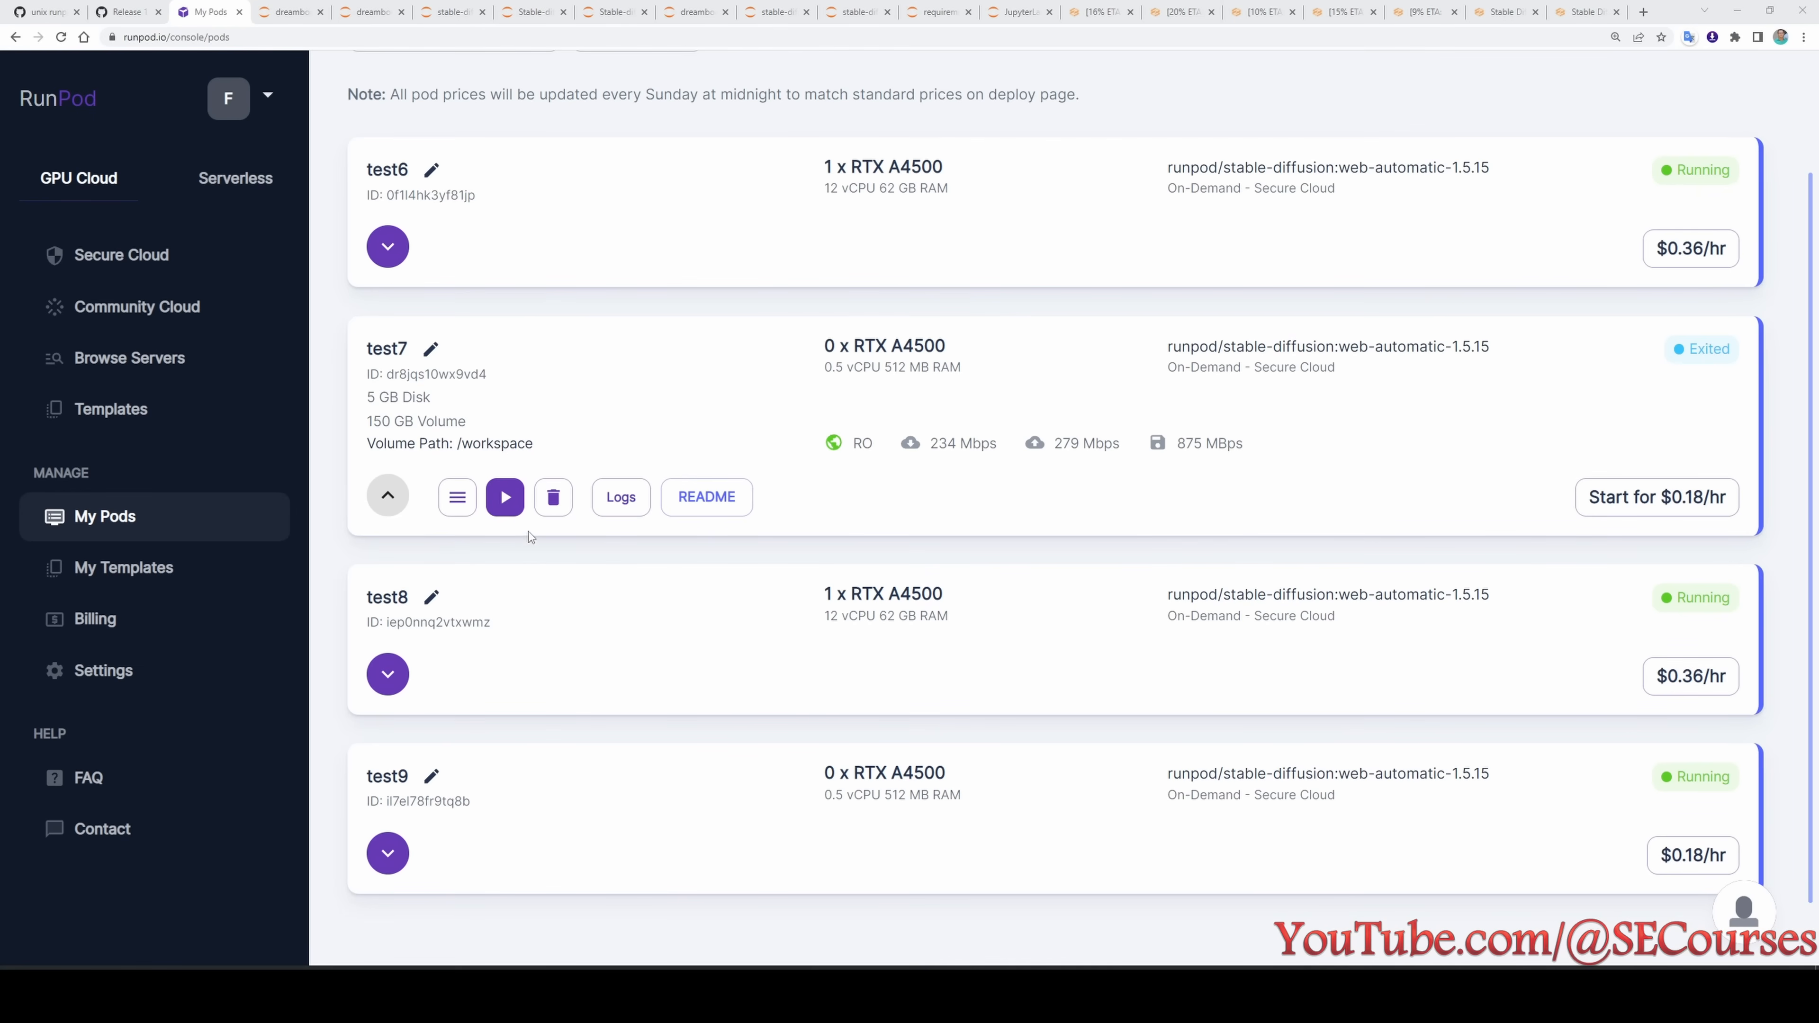
{"action": "left_click", "coordinate": [507, 510]}
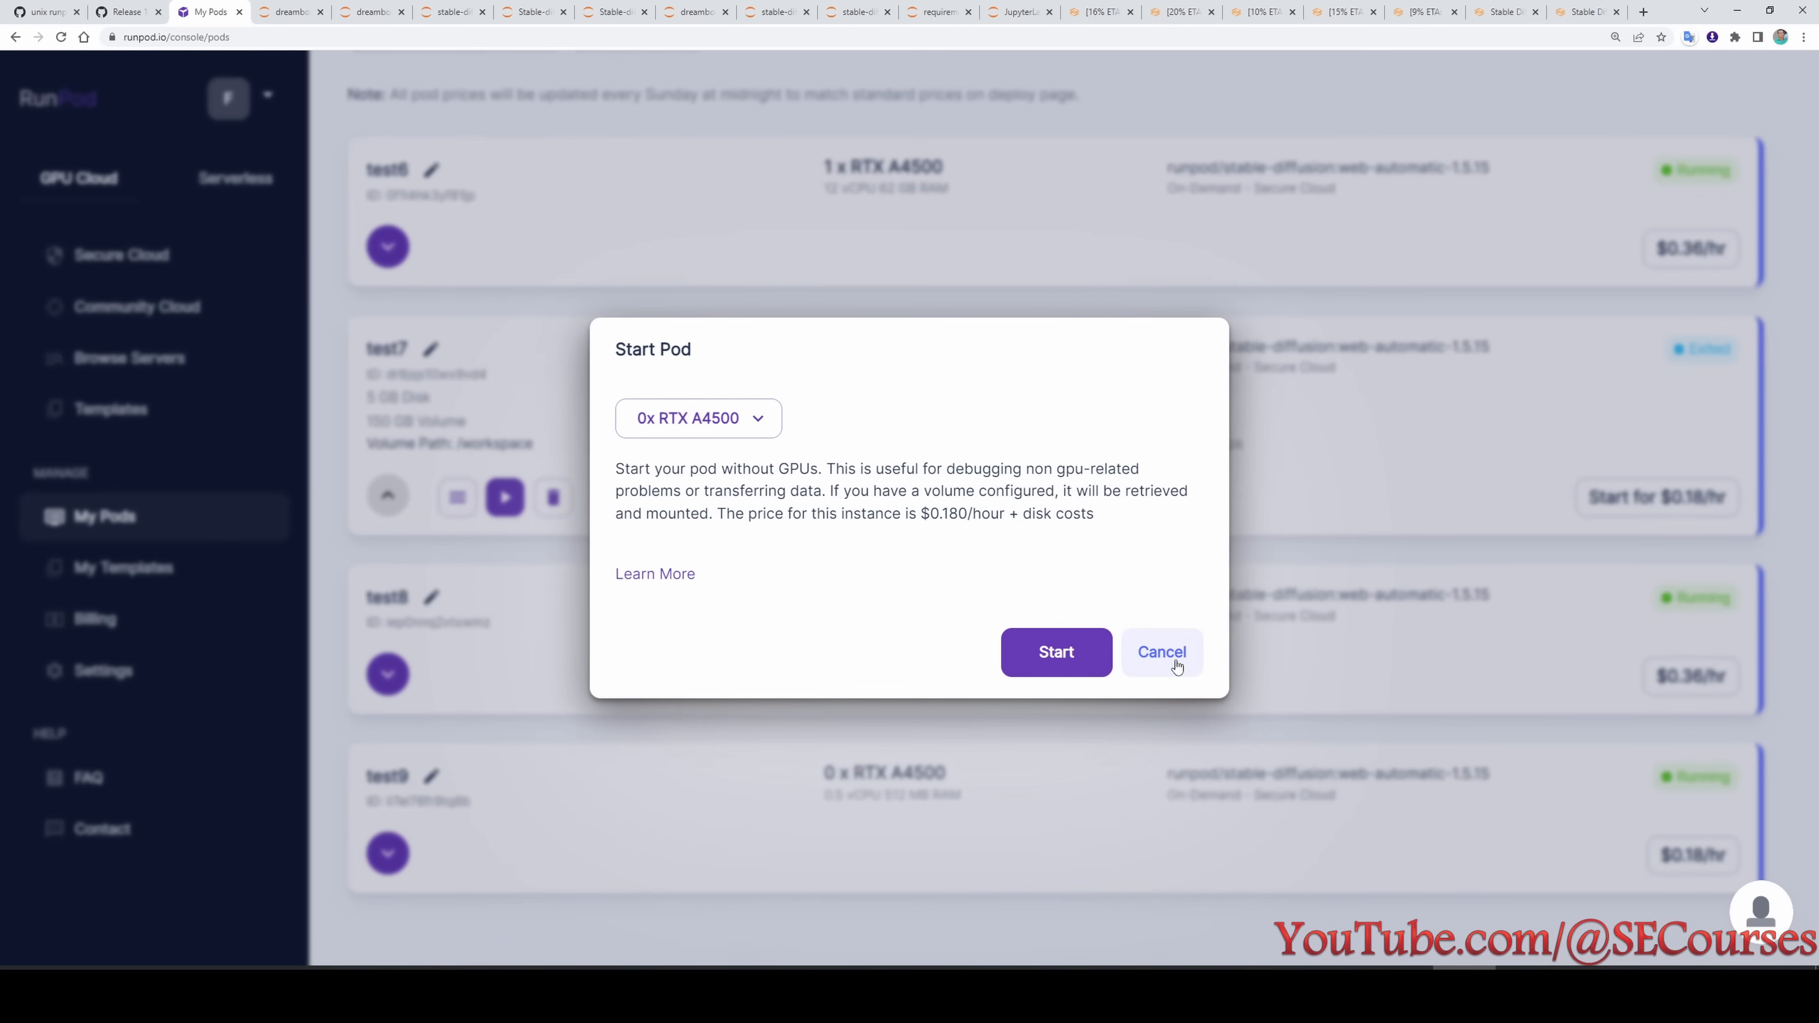
{"action": "left_click", "coordinate": [1162, 651]}
{"action": "scroll", "coordinate": [686, 435], "scroll_direction": "up", "scroll_amount": 2}
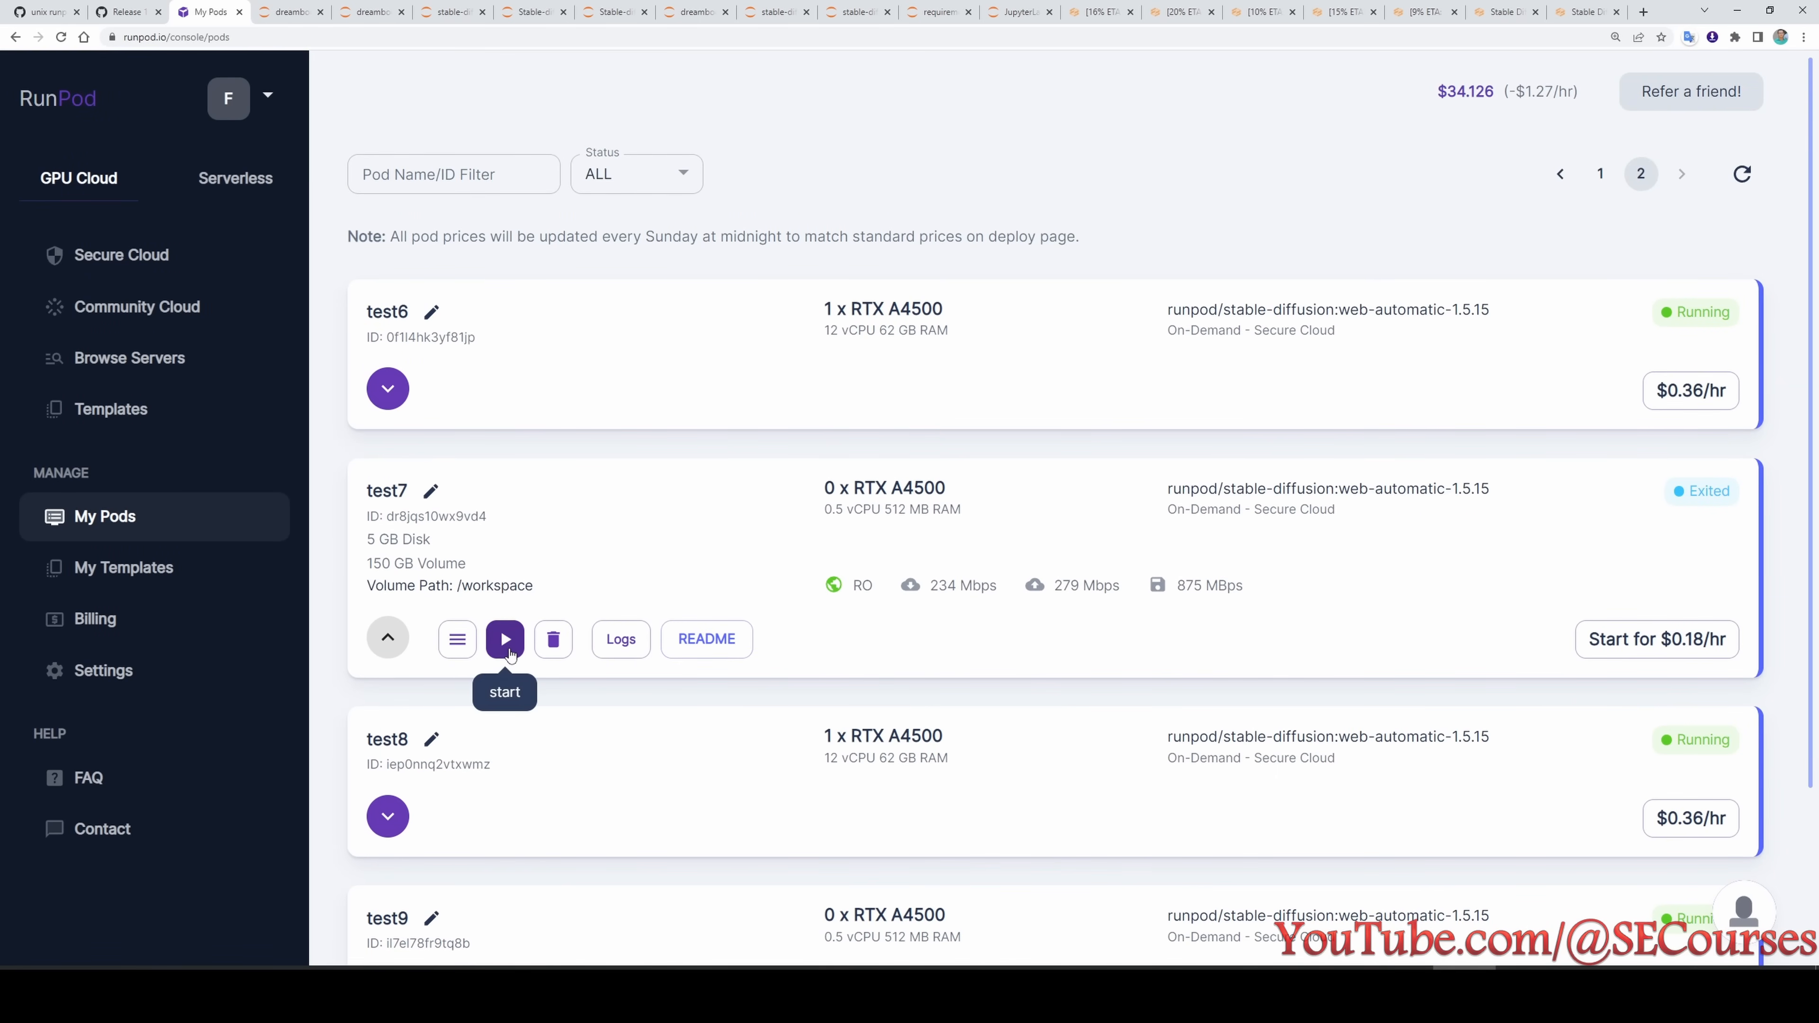
{"action": "left_click", "coordinate": [506, 641]}
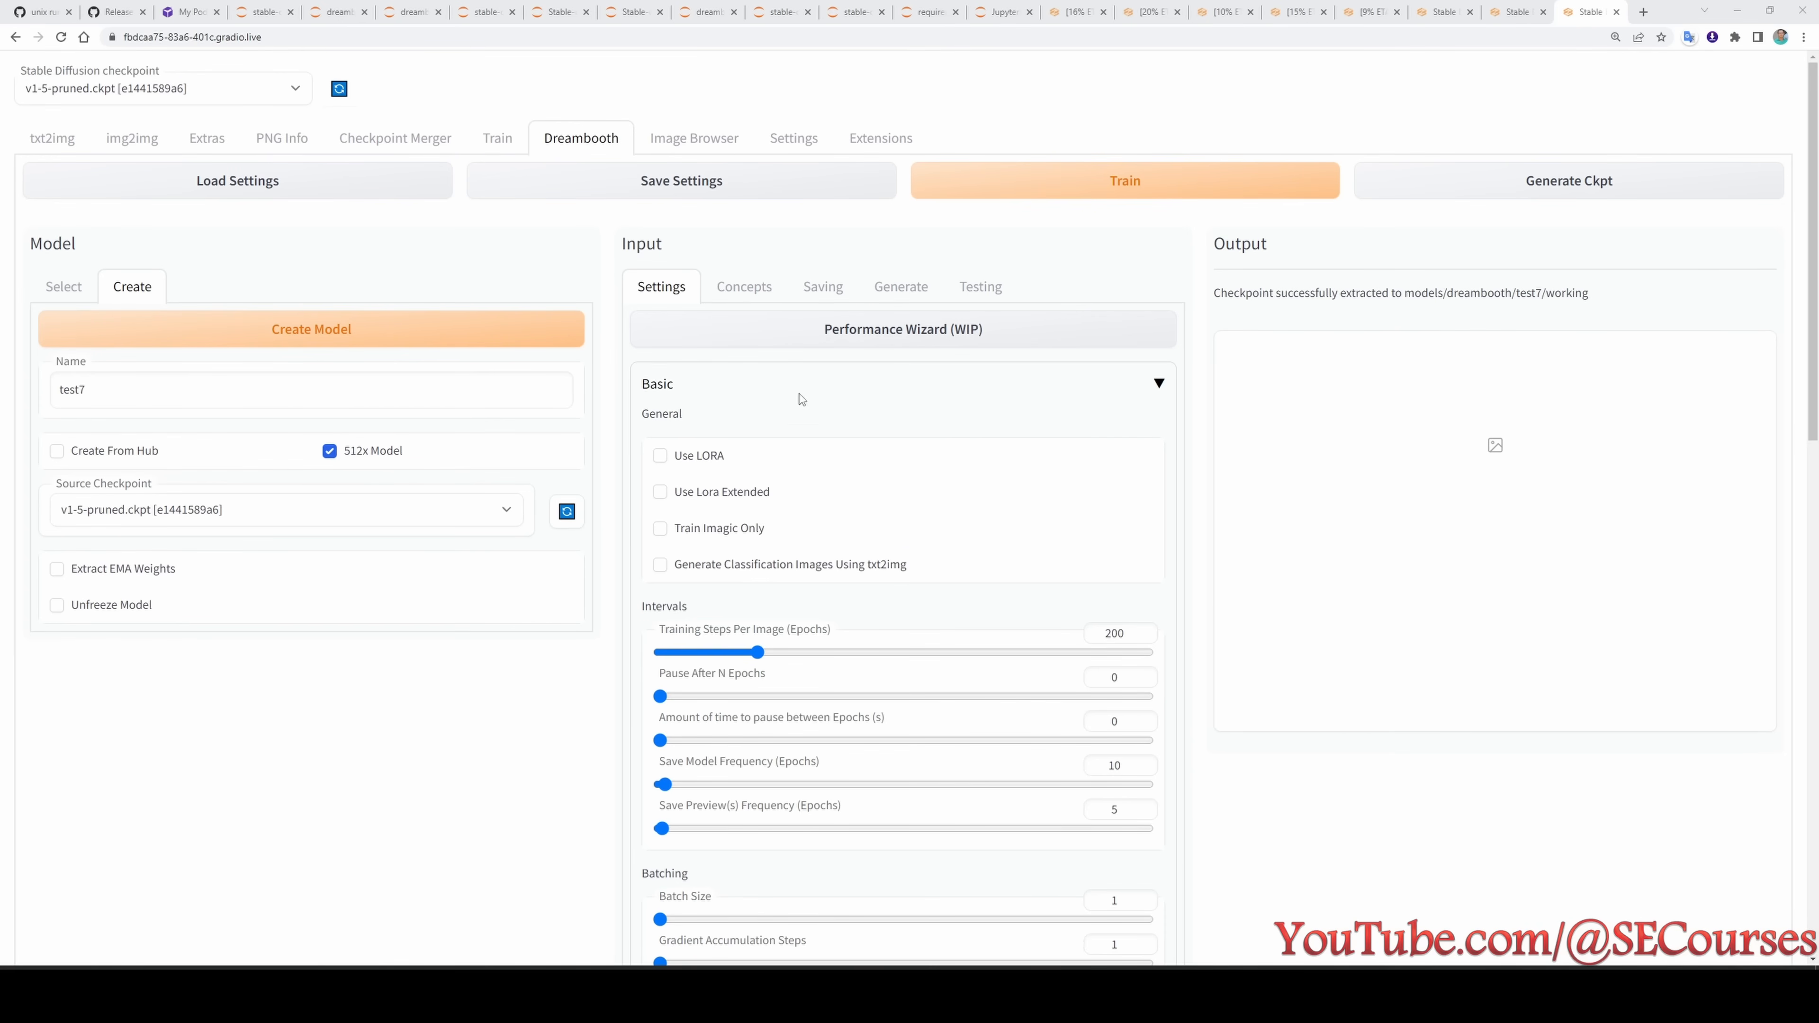
- Check test7's concept settings and enable Use EMA in its Advanced tuning settings
{"action": "left_click", "coordinate": [745, 286]}
{"action": "left_click", "coordinate": [661, 286]}
{"action": "scroll", "coordinate": [776, 724], "scroll_direction": "down", "scroll_amount": 14}
{"action": "left_click", "coordinate": [774, 914]}
{"action": "scroll", "coordinate": [774, 789], "scroll_direction": "down", "scroll_amount": 5}
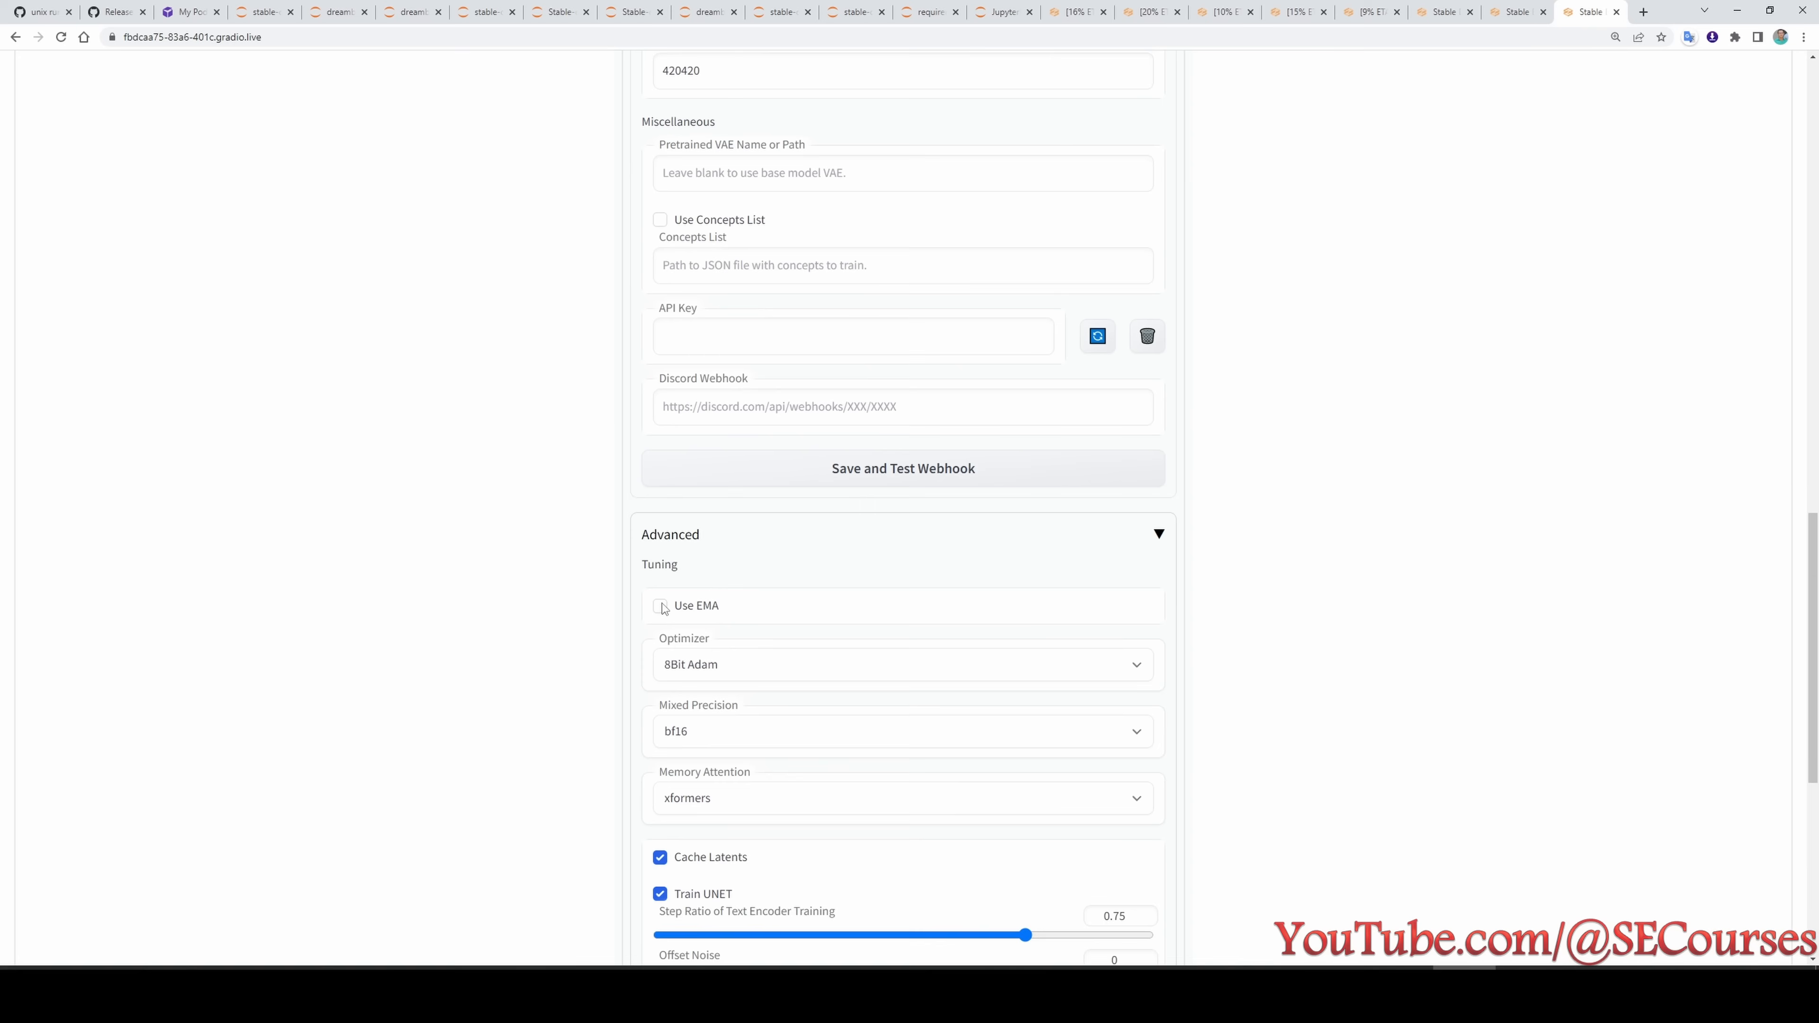
{"action": "left_click", "coordinate": [661, 607]}
{"action": "scroll", "coordinate": [1216, 741], "scroll_direction": "up", "scroll_amount": 18}
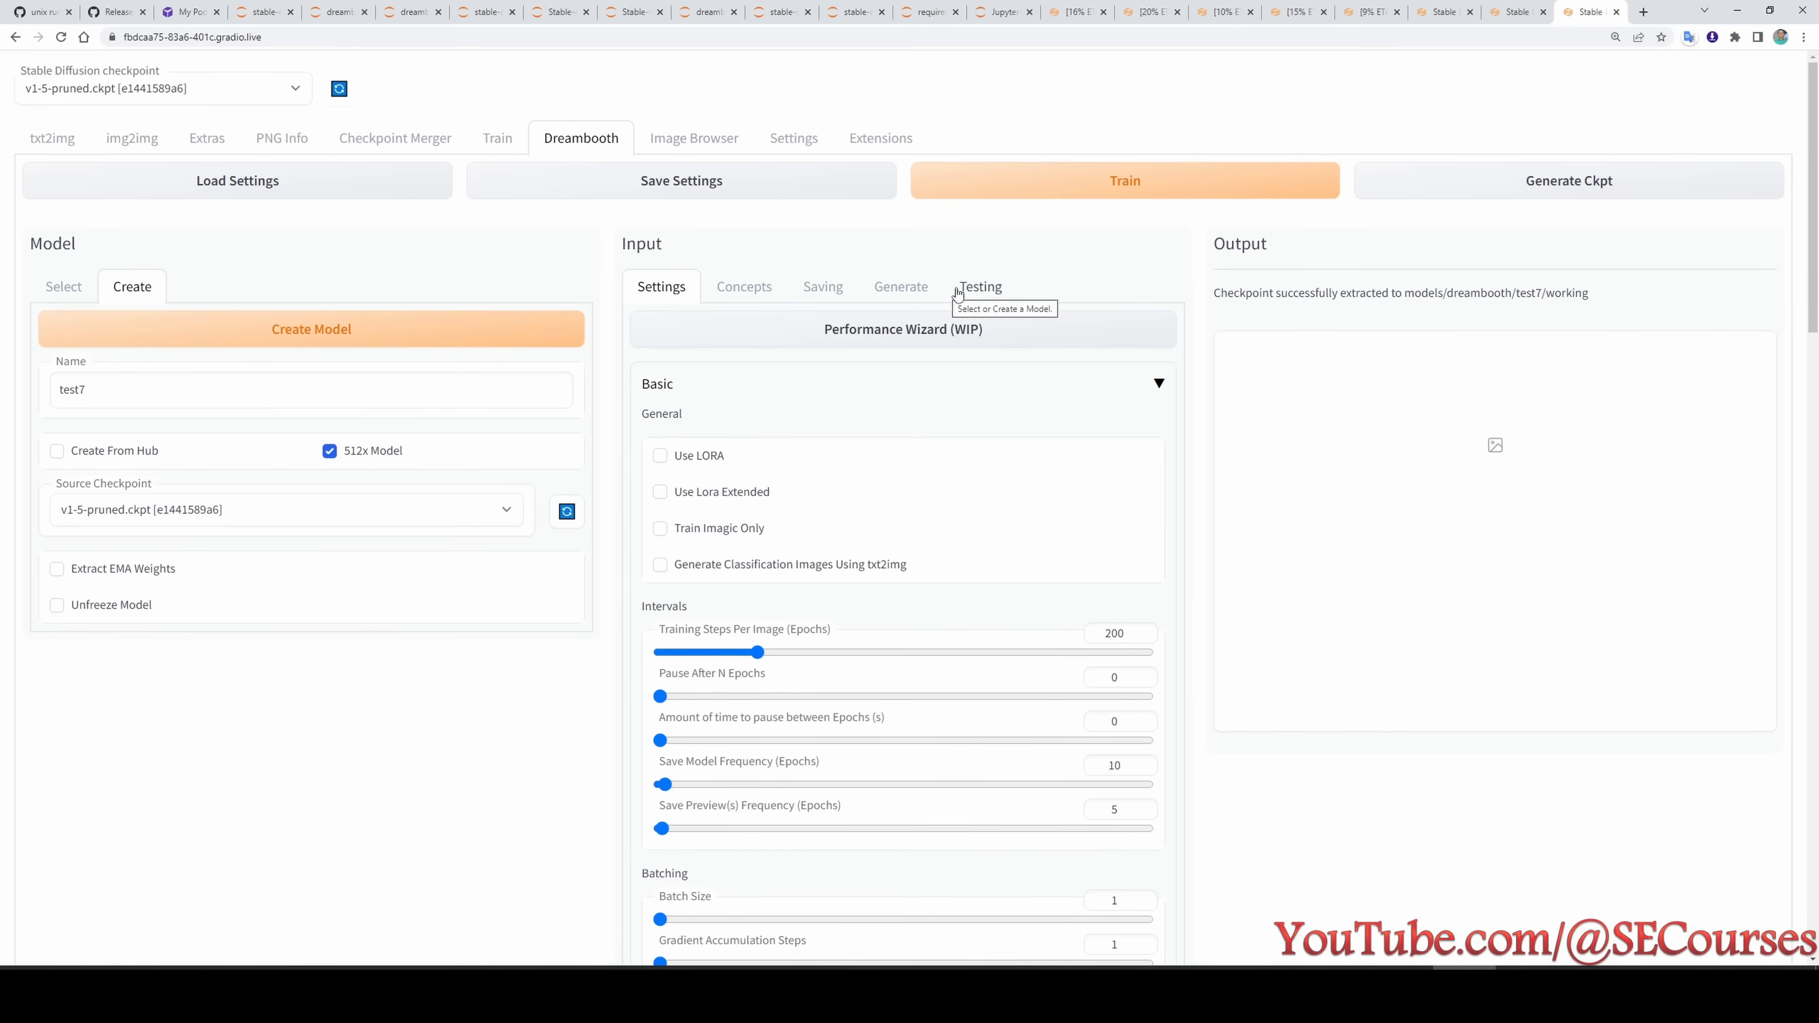
- Enable Use EMA Weights for Inference for test7 and save its training settings, accepting the overwrite warning
{"action": "left_click", "coordinate": [982, 288]}
{"action": "left_click", "coordinate": [823, 286]}
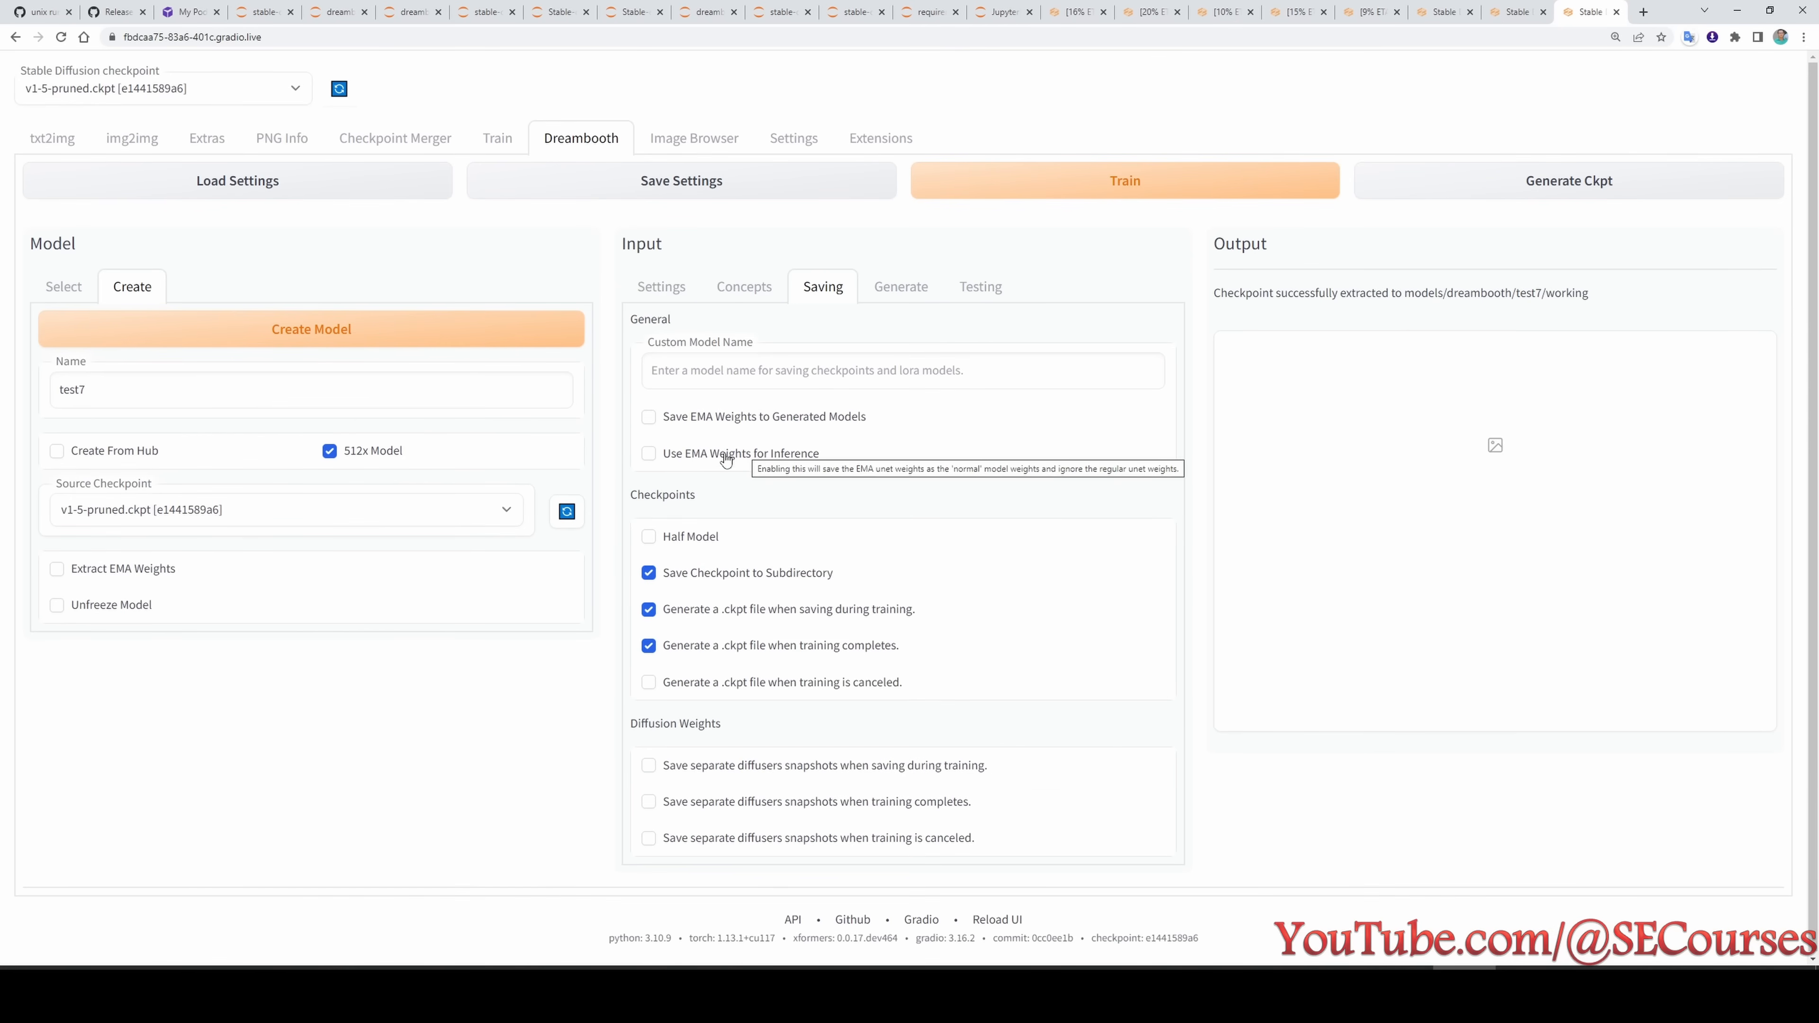
{"action": "left_click", "coordinate": [722, 463]}
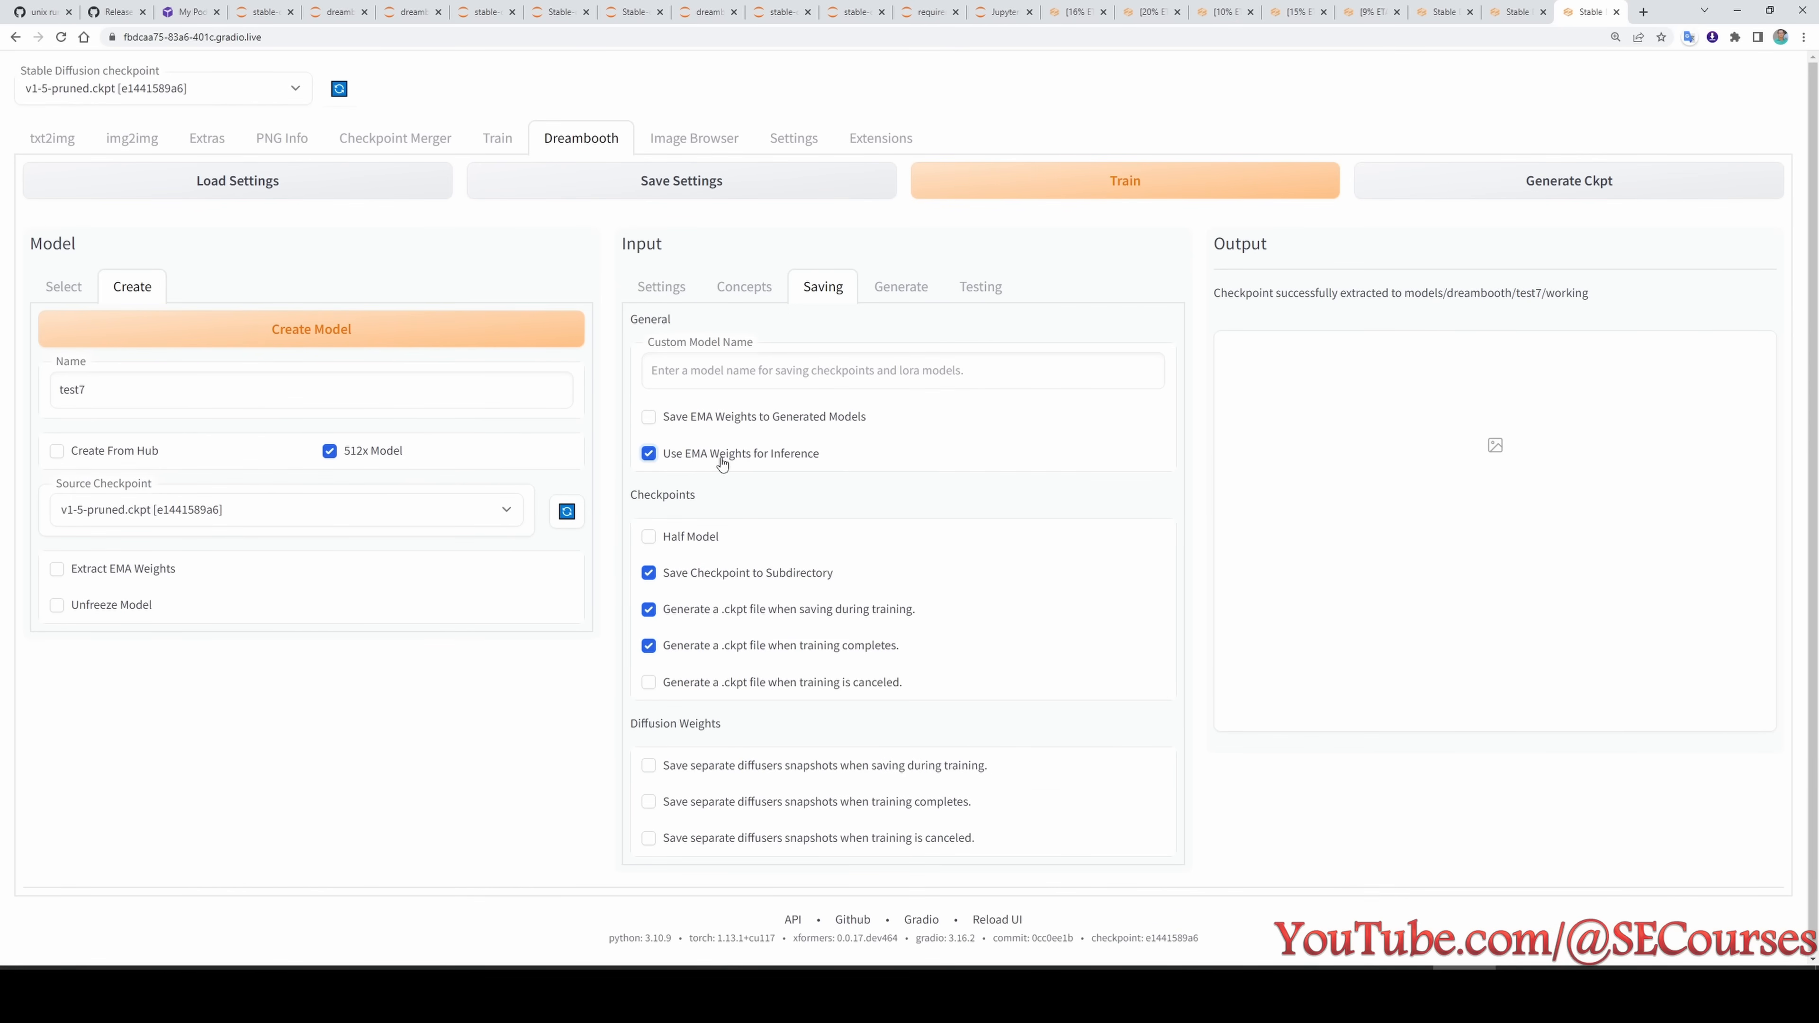
{"action": "left_click", "coordinate": [656, 183]}
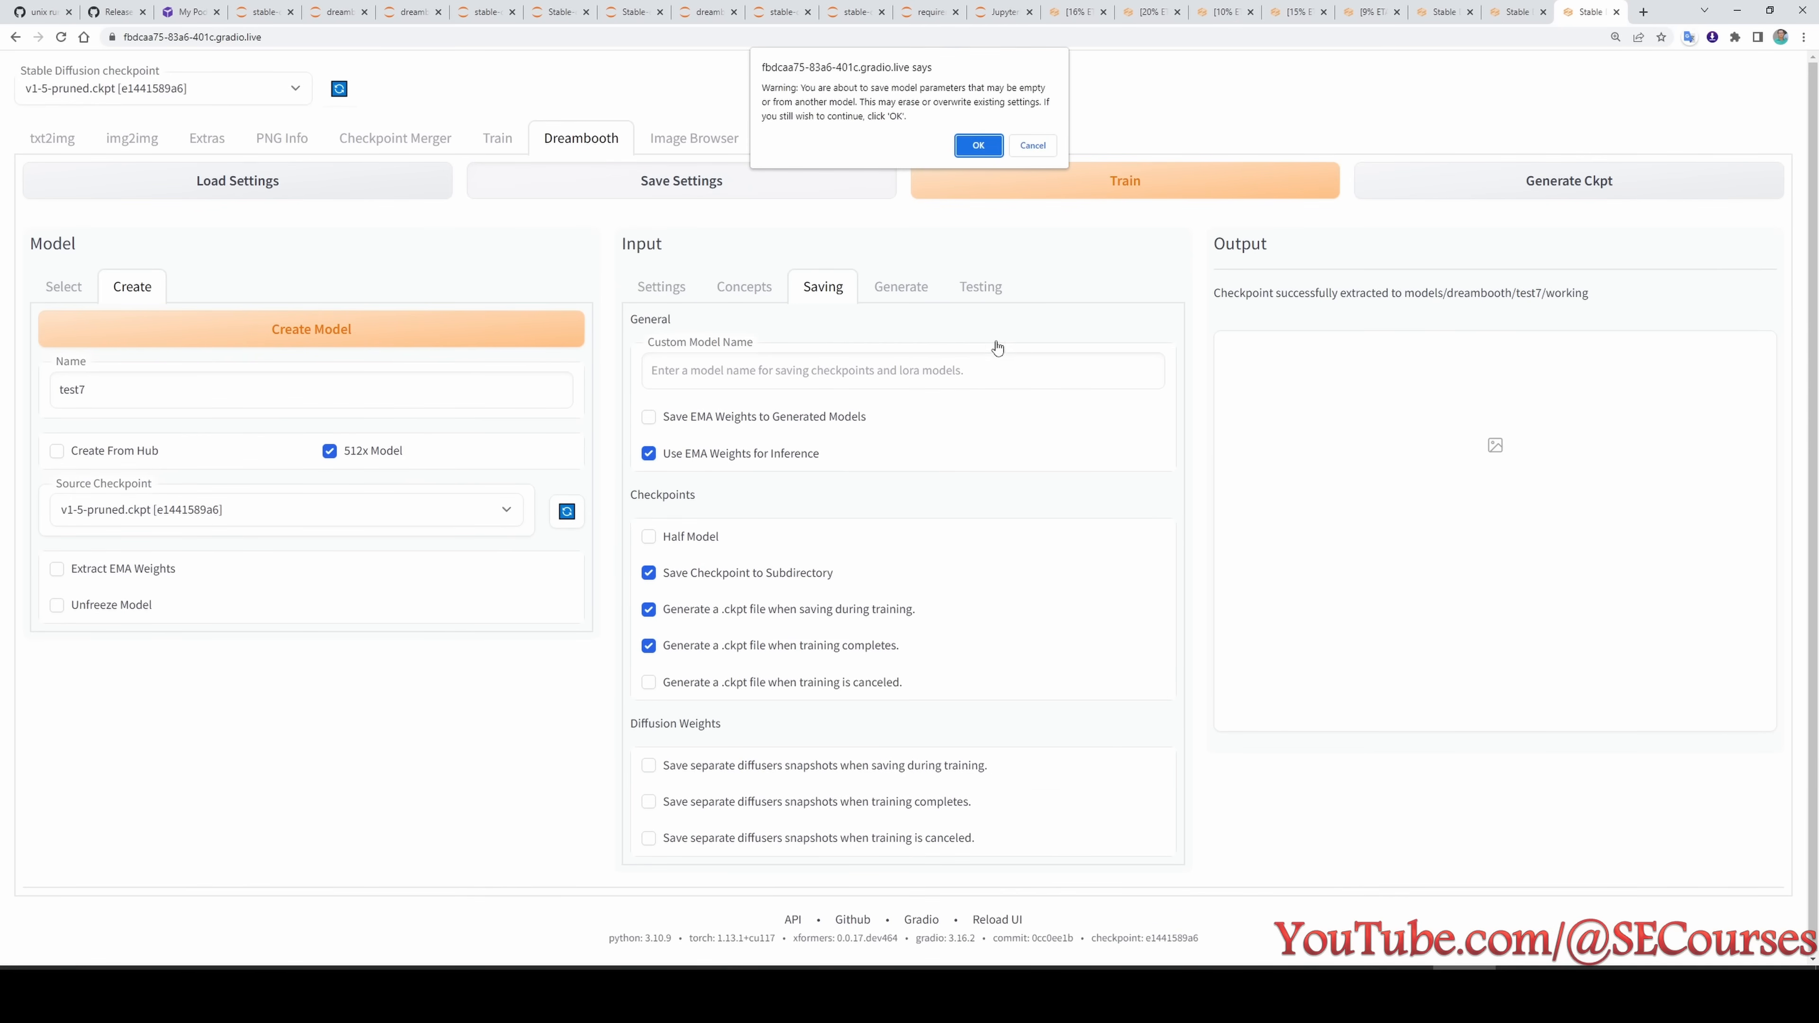
{"action": "left_click", "coordinate": [978, 145]}
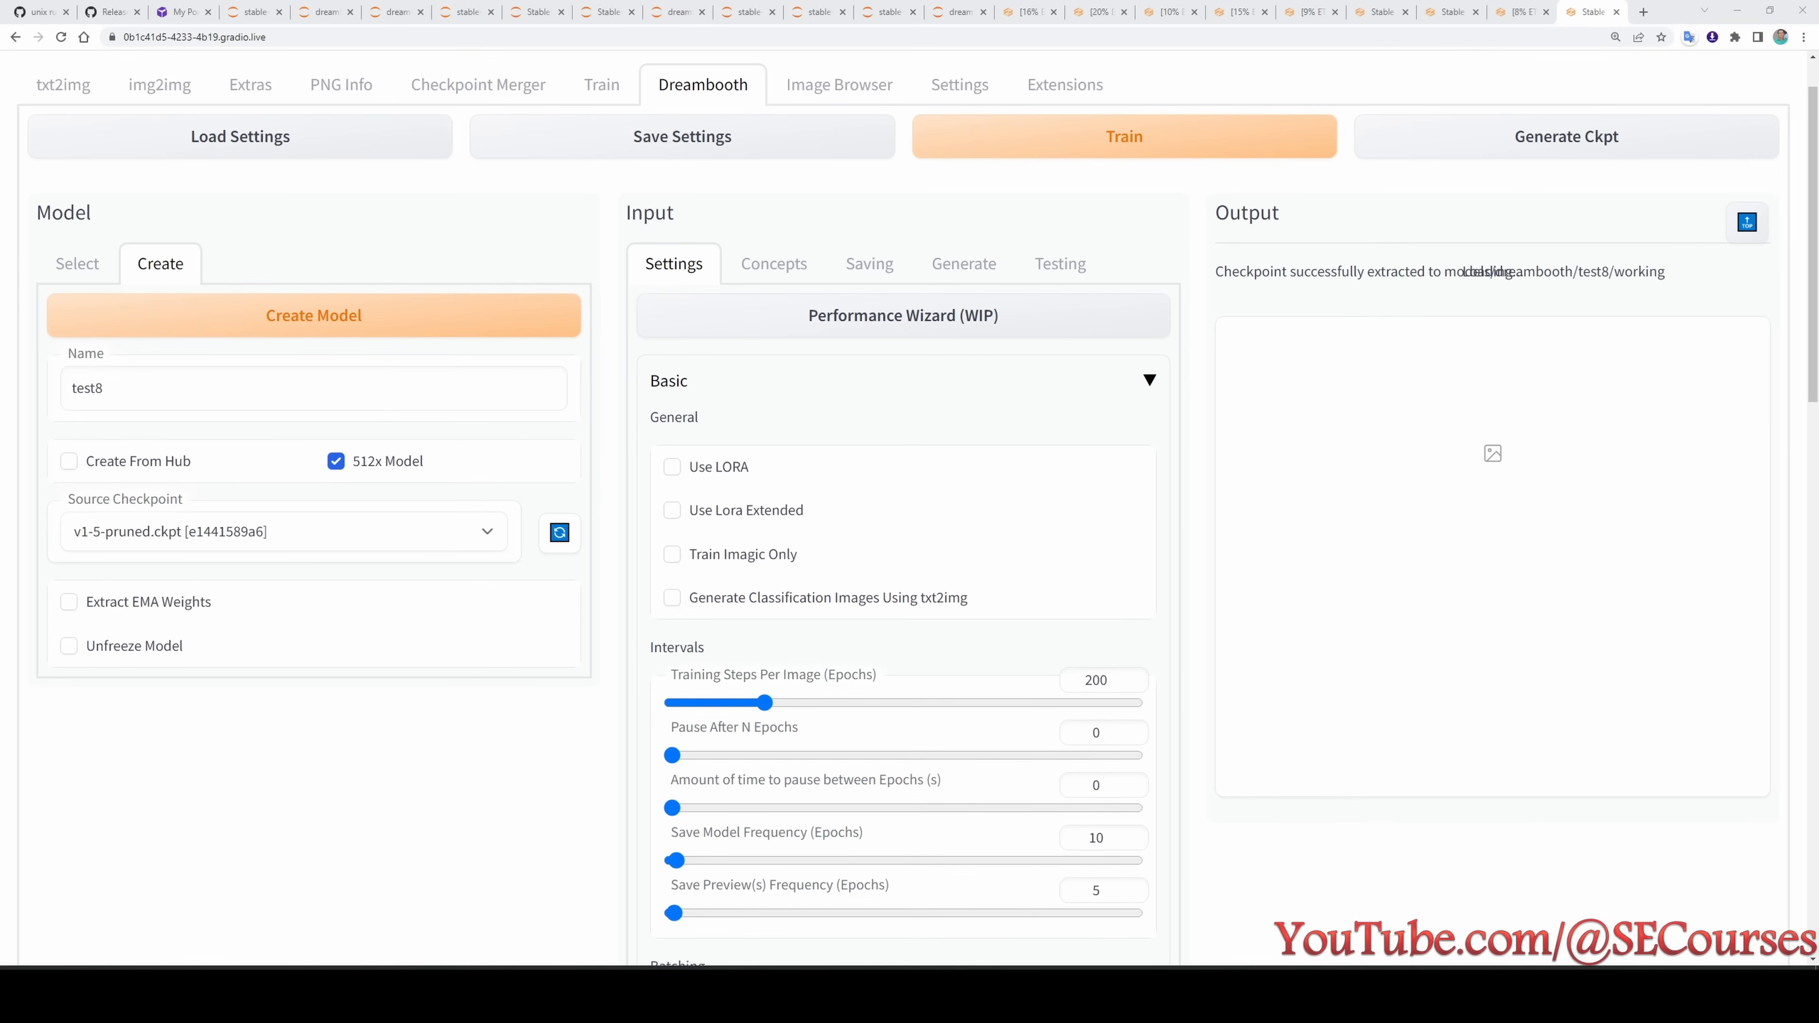
- Look up test8 in the experiment list and check its concept prompts and image generation settings
{"action": "key", "text": "alt+Tab"}
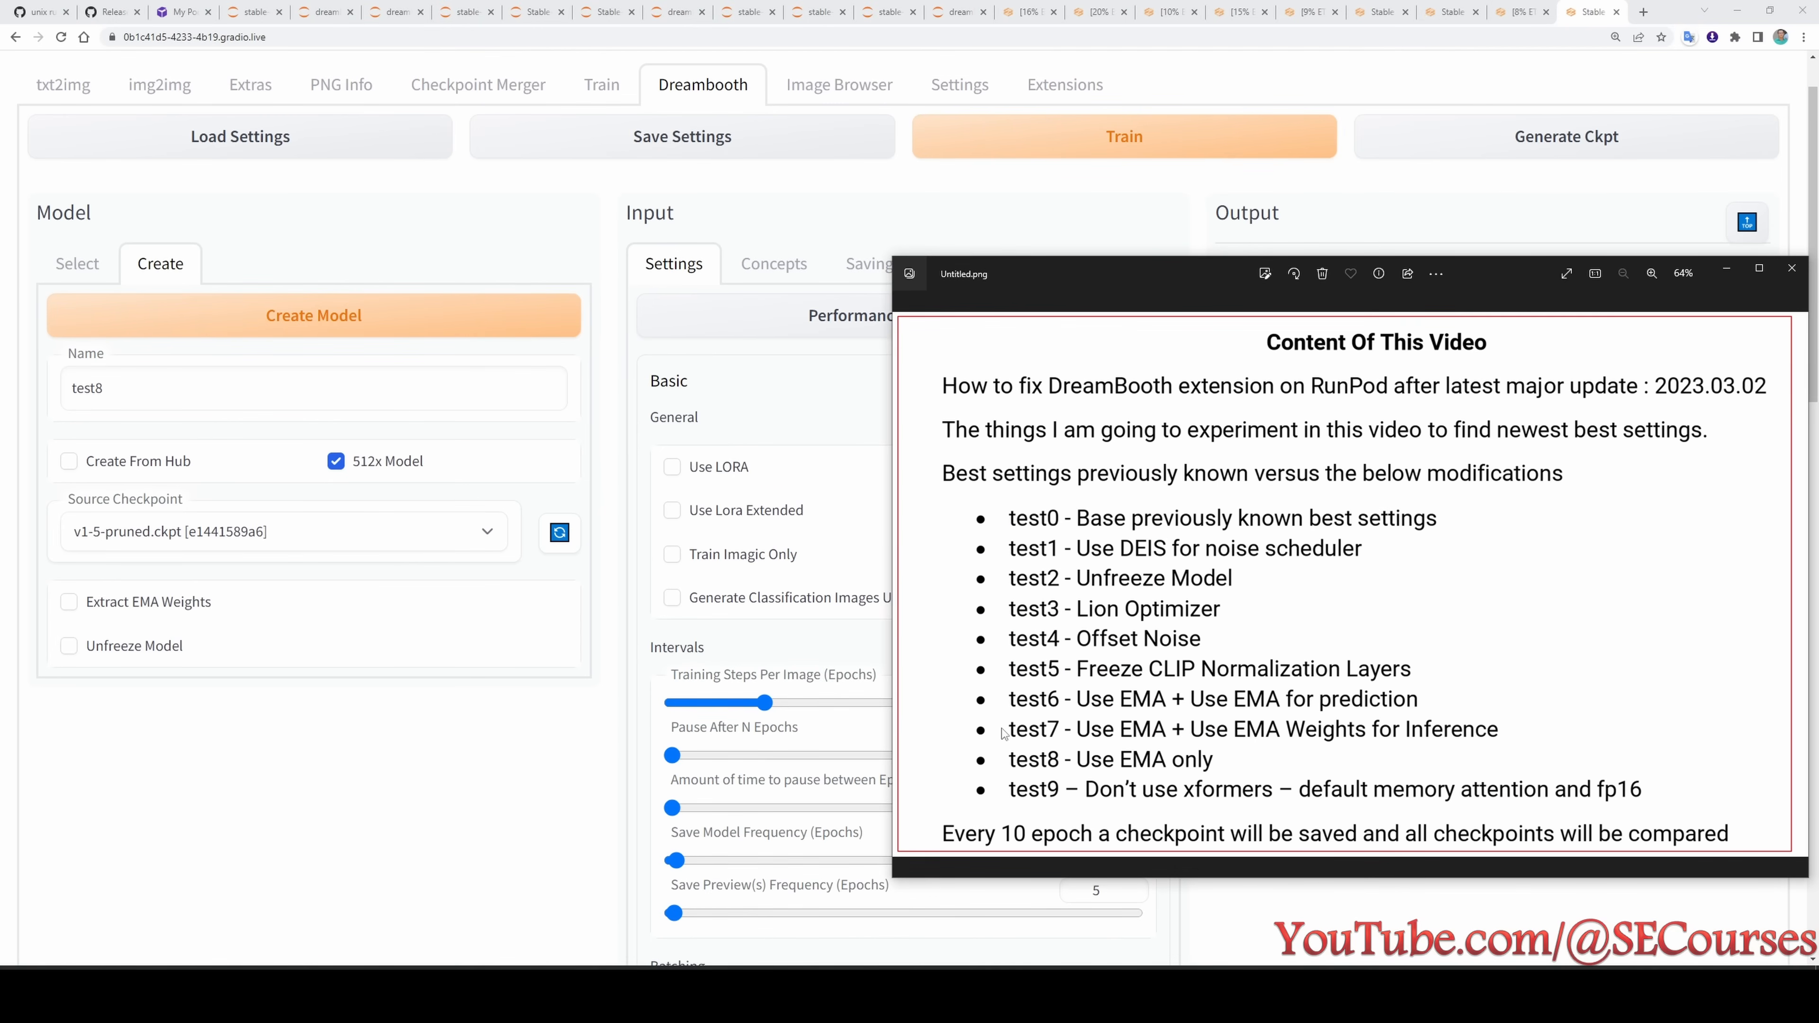
{"action": "key", "text": "alt+Tab"}
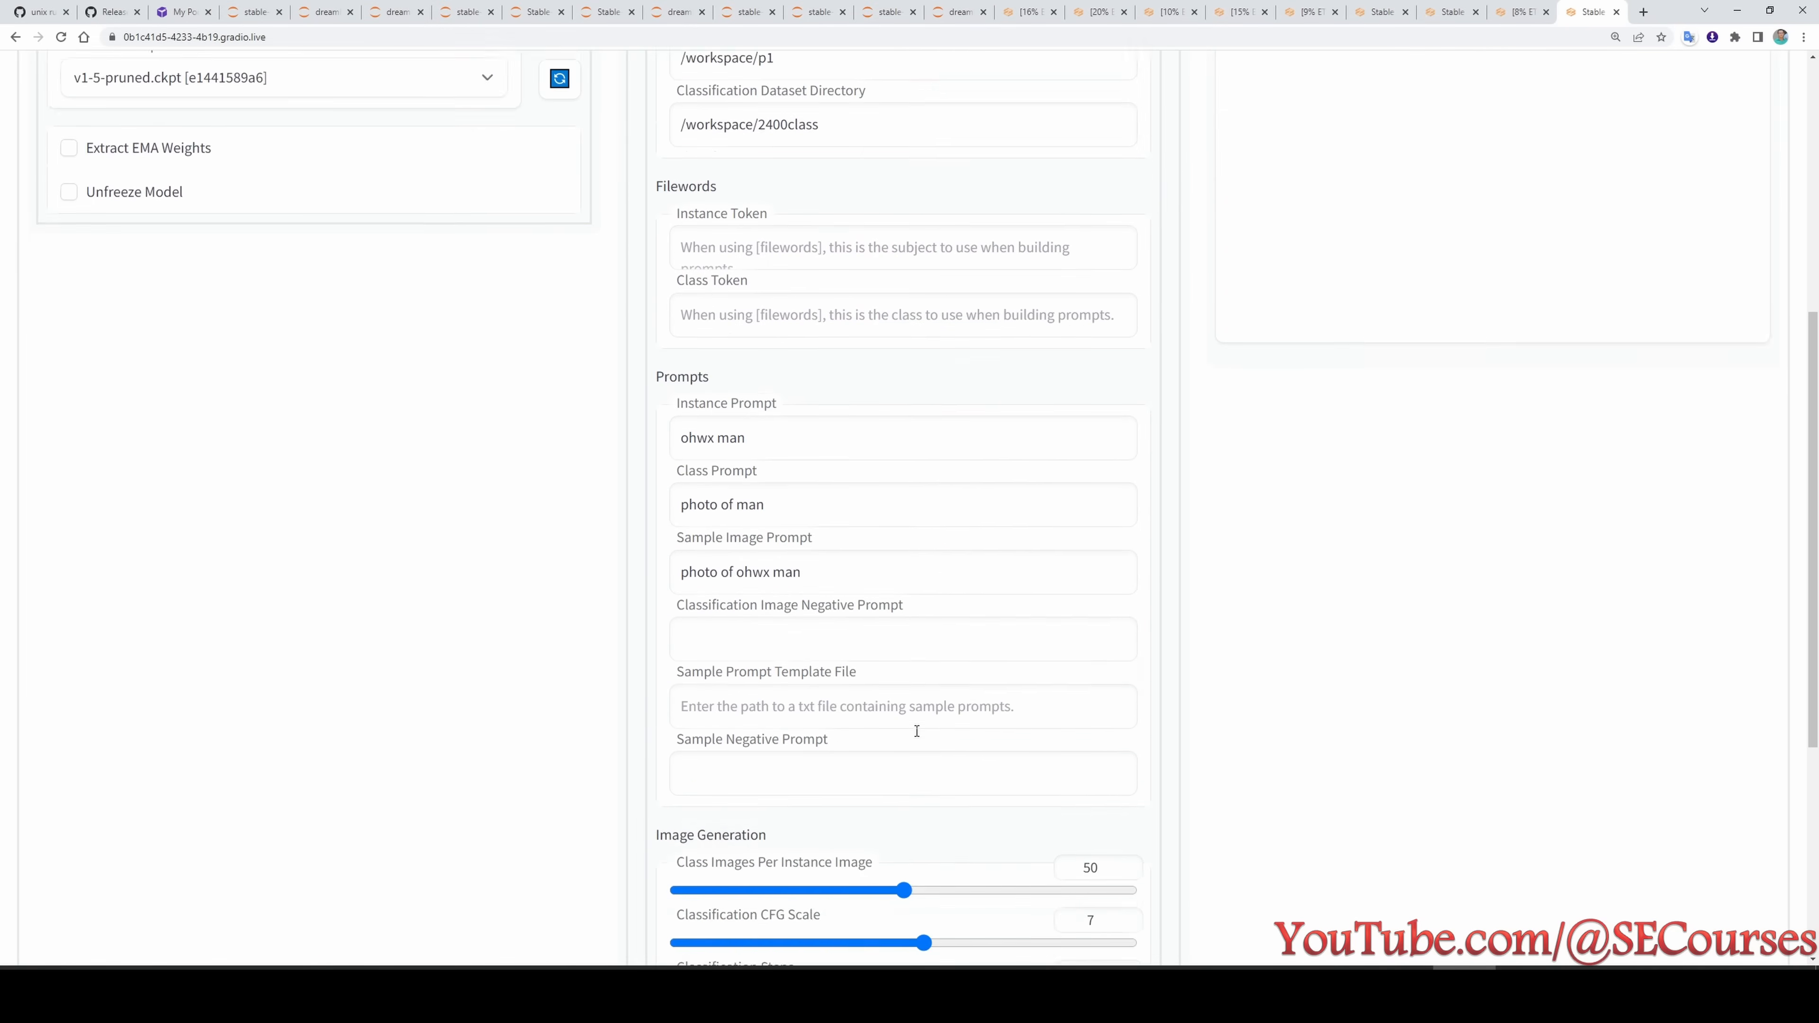
{"action": "scroll", "coordinate": [903, 502], "scroll_direction": "down", "scroll_amount": 1}
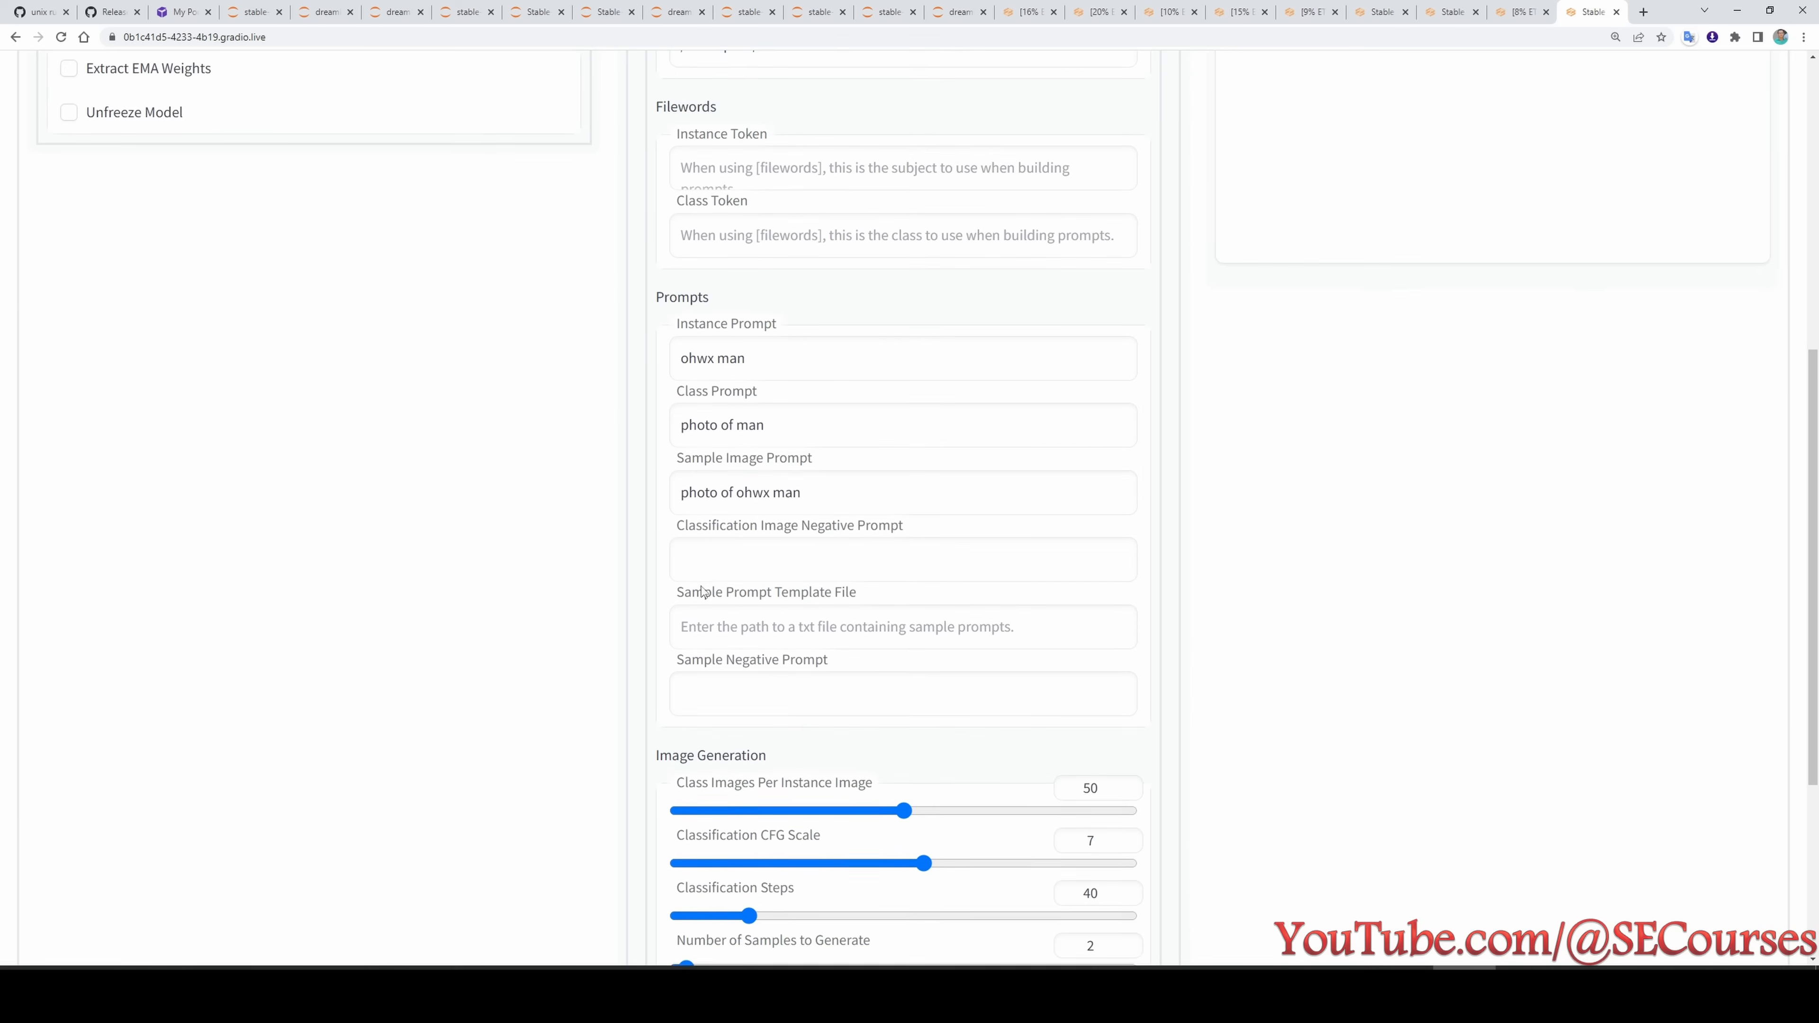
{"action": "scroll", "coordinate": [705, 250], "scroll_direction": "up", "scroll_amount": 8}
- Enable Use EMA in test8's Advanced tuning settings and save its training settings, accepting the overwrite warning
{"action": "left_click", "coordinate": [673, 334]}
{"action": "scroll", "coordinate": [707, 502], "scroll_direction": "down", "scroll_amount": 20}
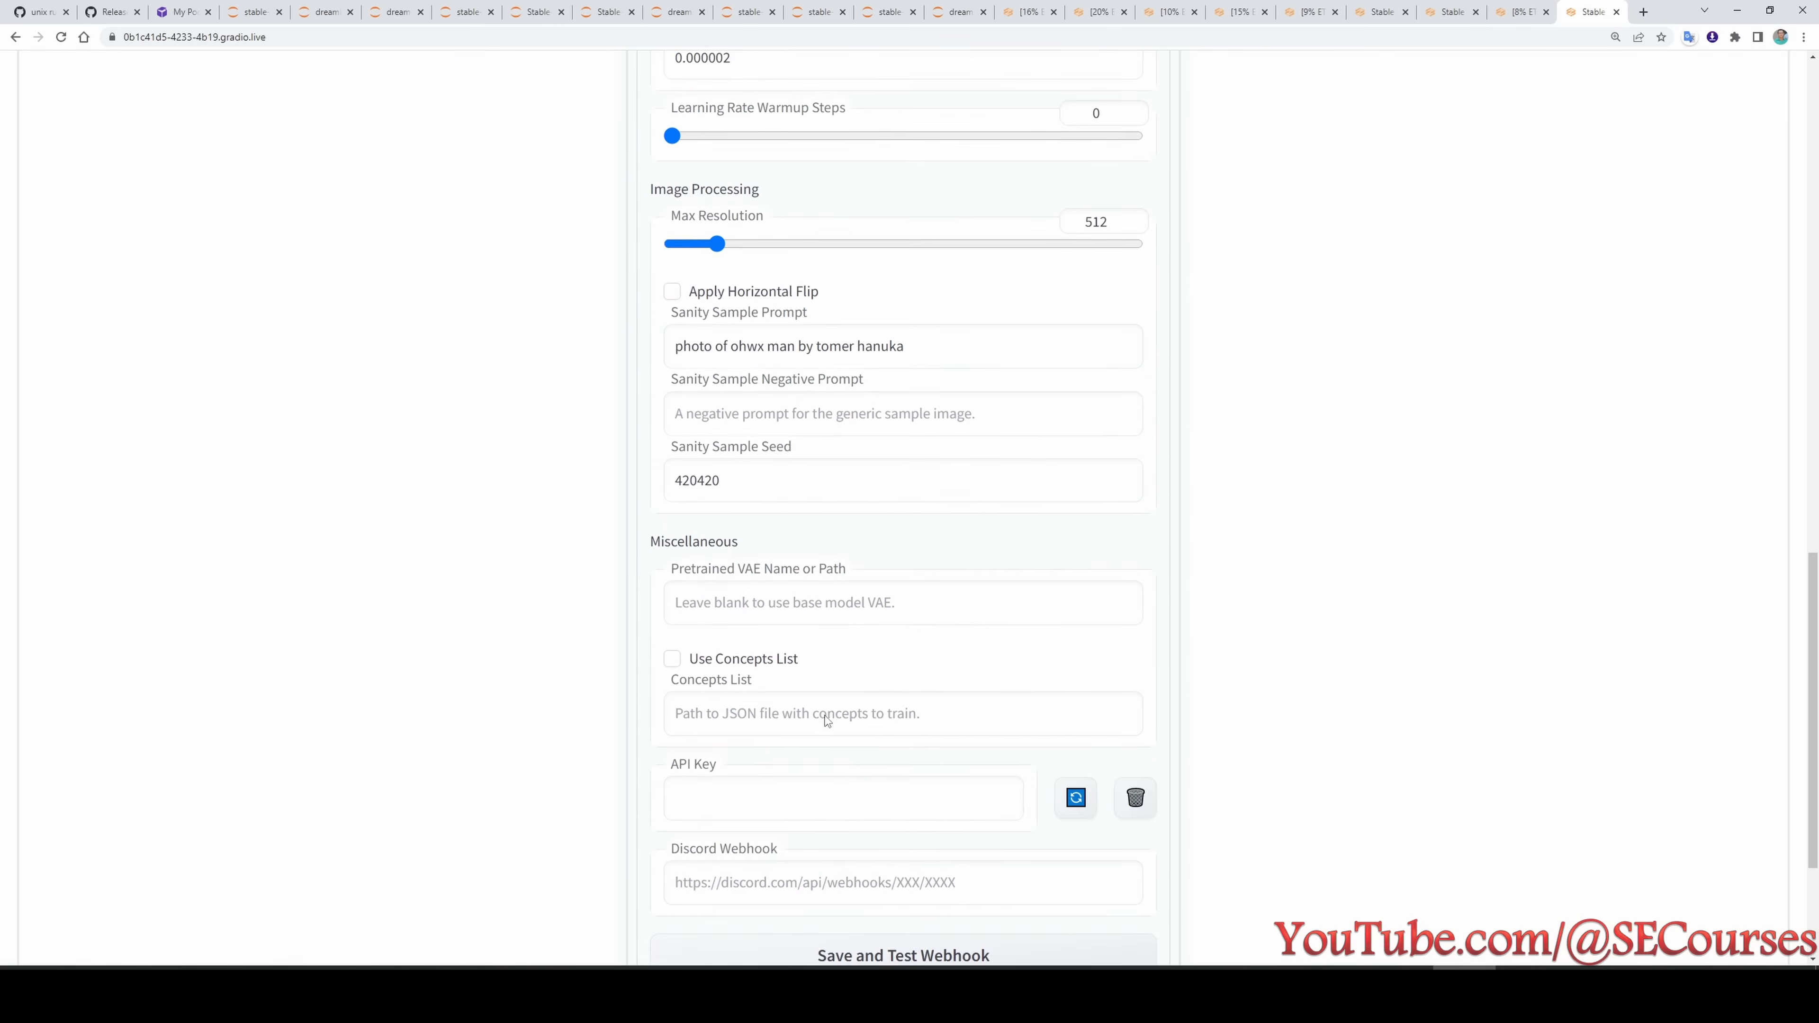
{"action": "left_click", "coordinate": [706, 529]}
{"action": "scroll", "coordinate": [1195, 681], "scroll_direction": "up", "scroll_amount": 10}
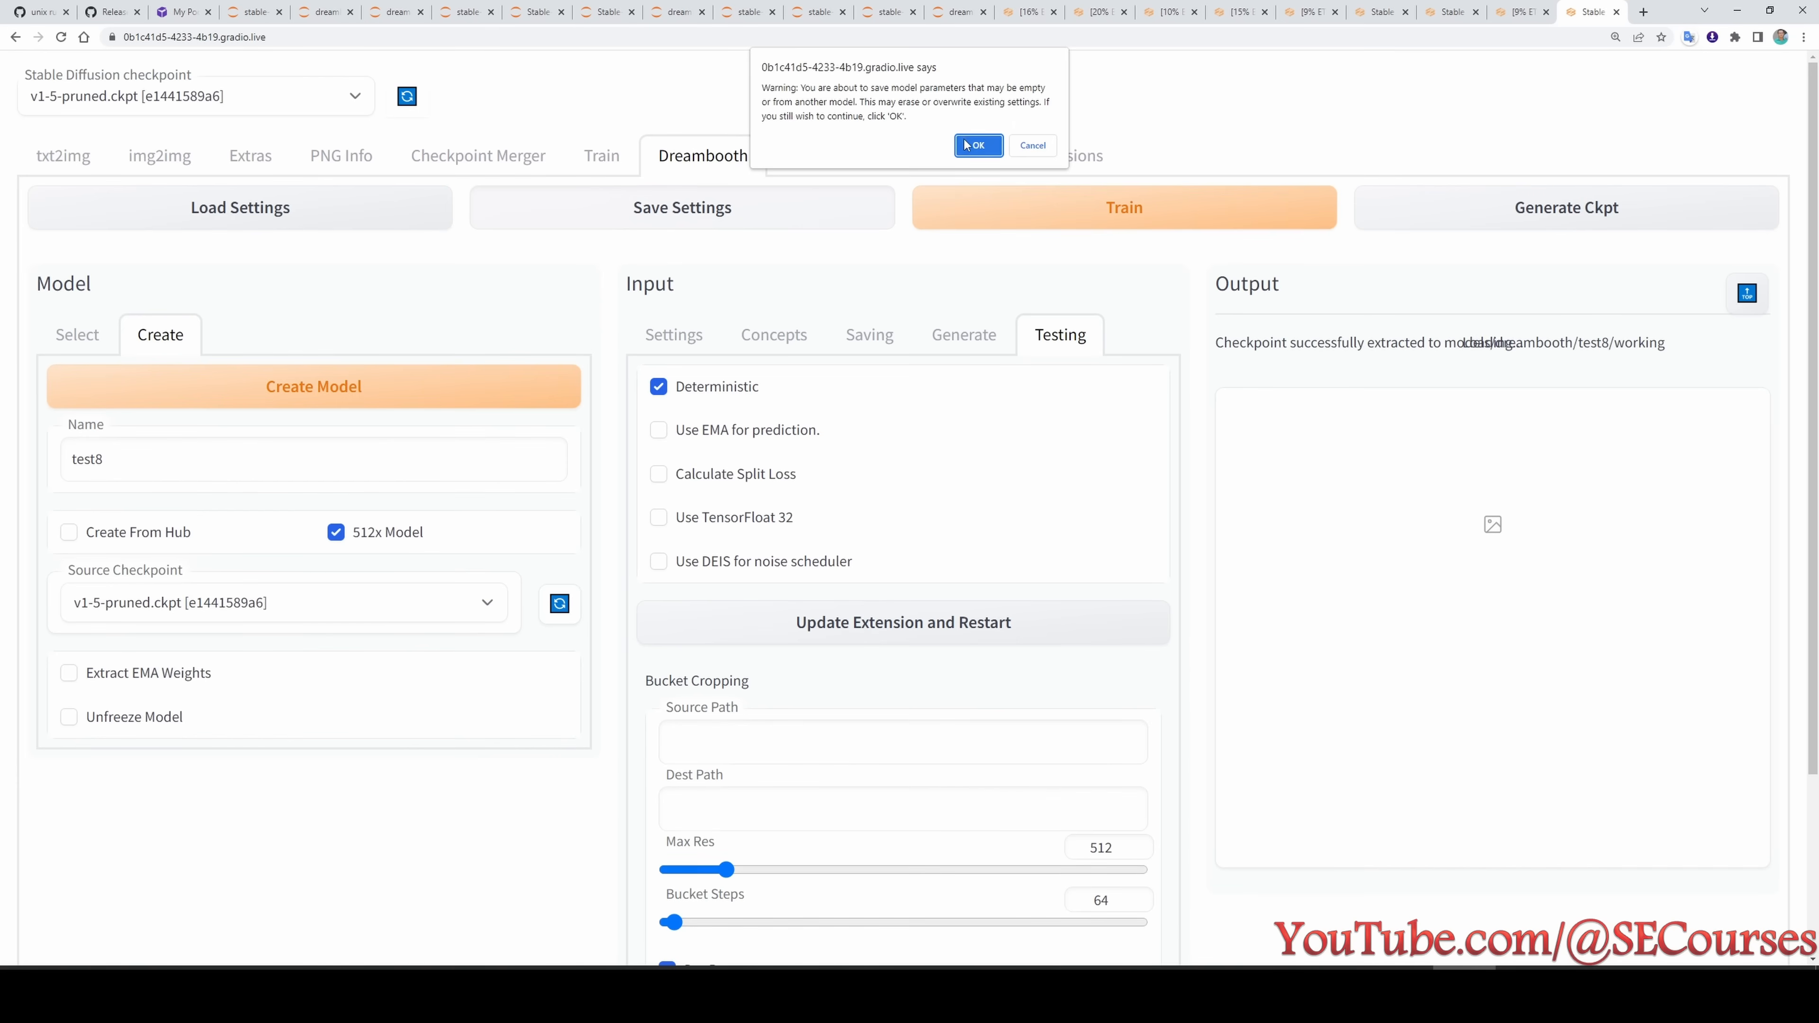
{"action": "key", "text": "Return"}
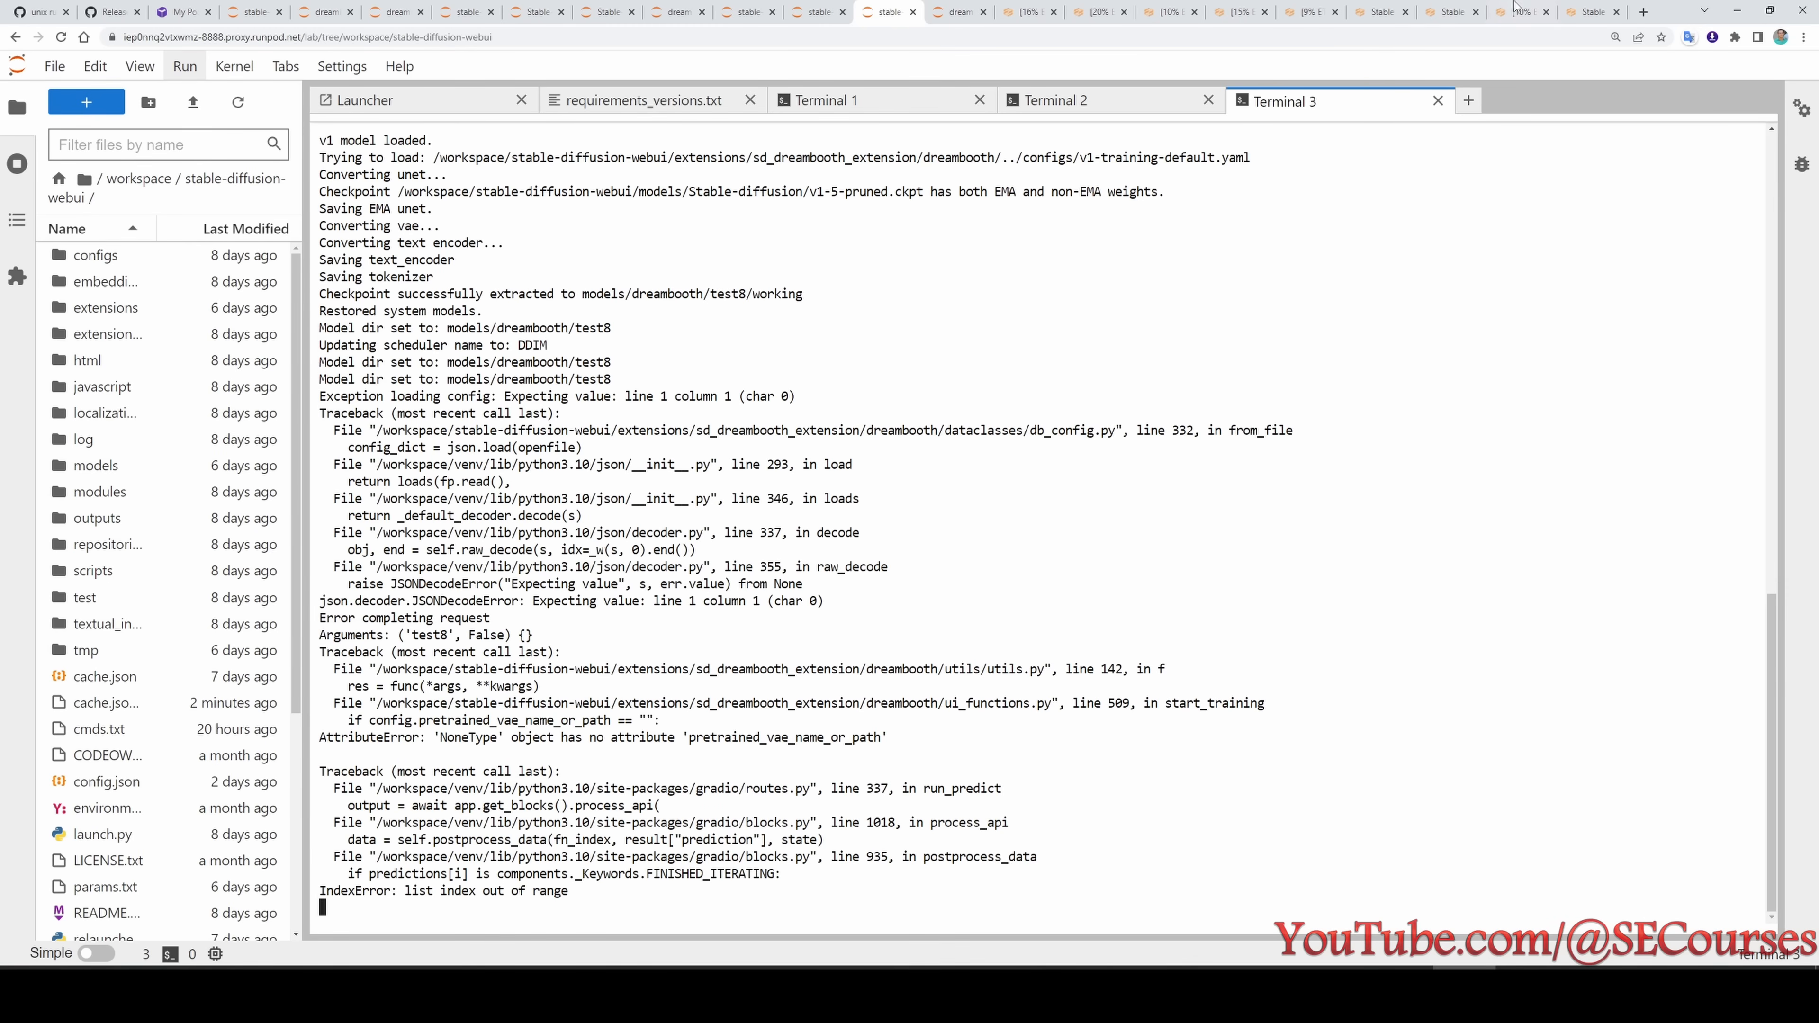
- Reload the test8 web UI, select the test8 model again and start training with its settings loaded
{"action": "left_click", "coordinate": [1592, 11]}
{"action": "left_click", "coordinate": [61, 36]}
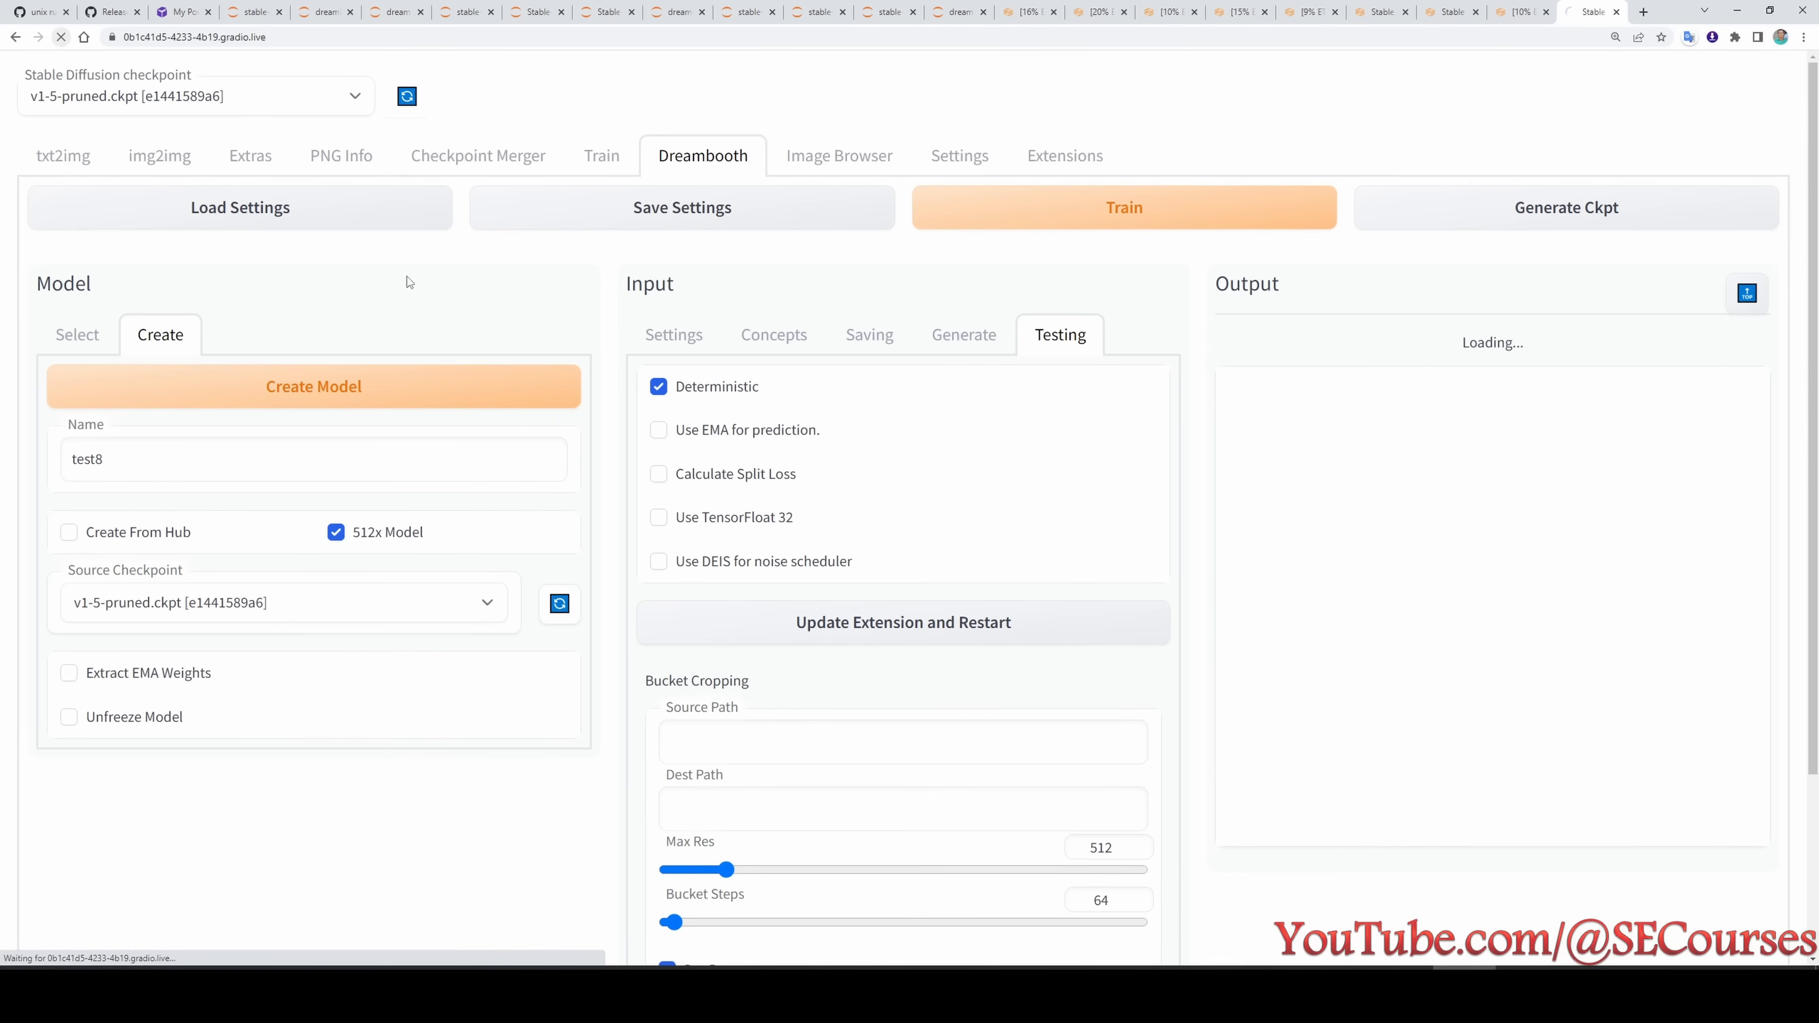
{"action": "left_click", "coordinate": [345, 417]}
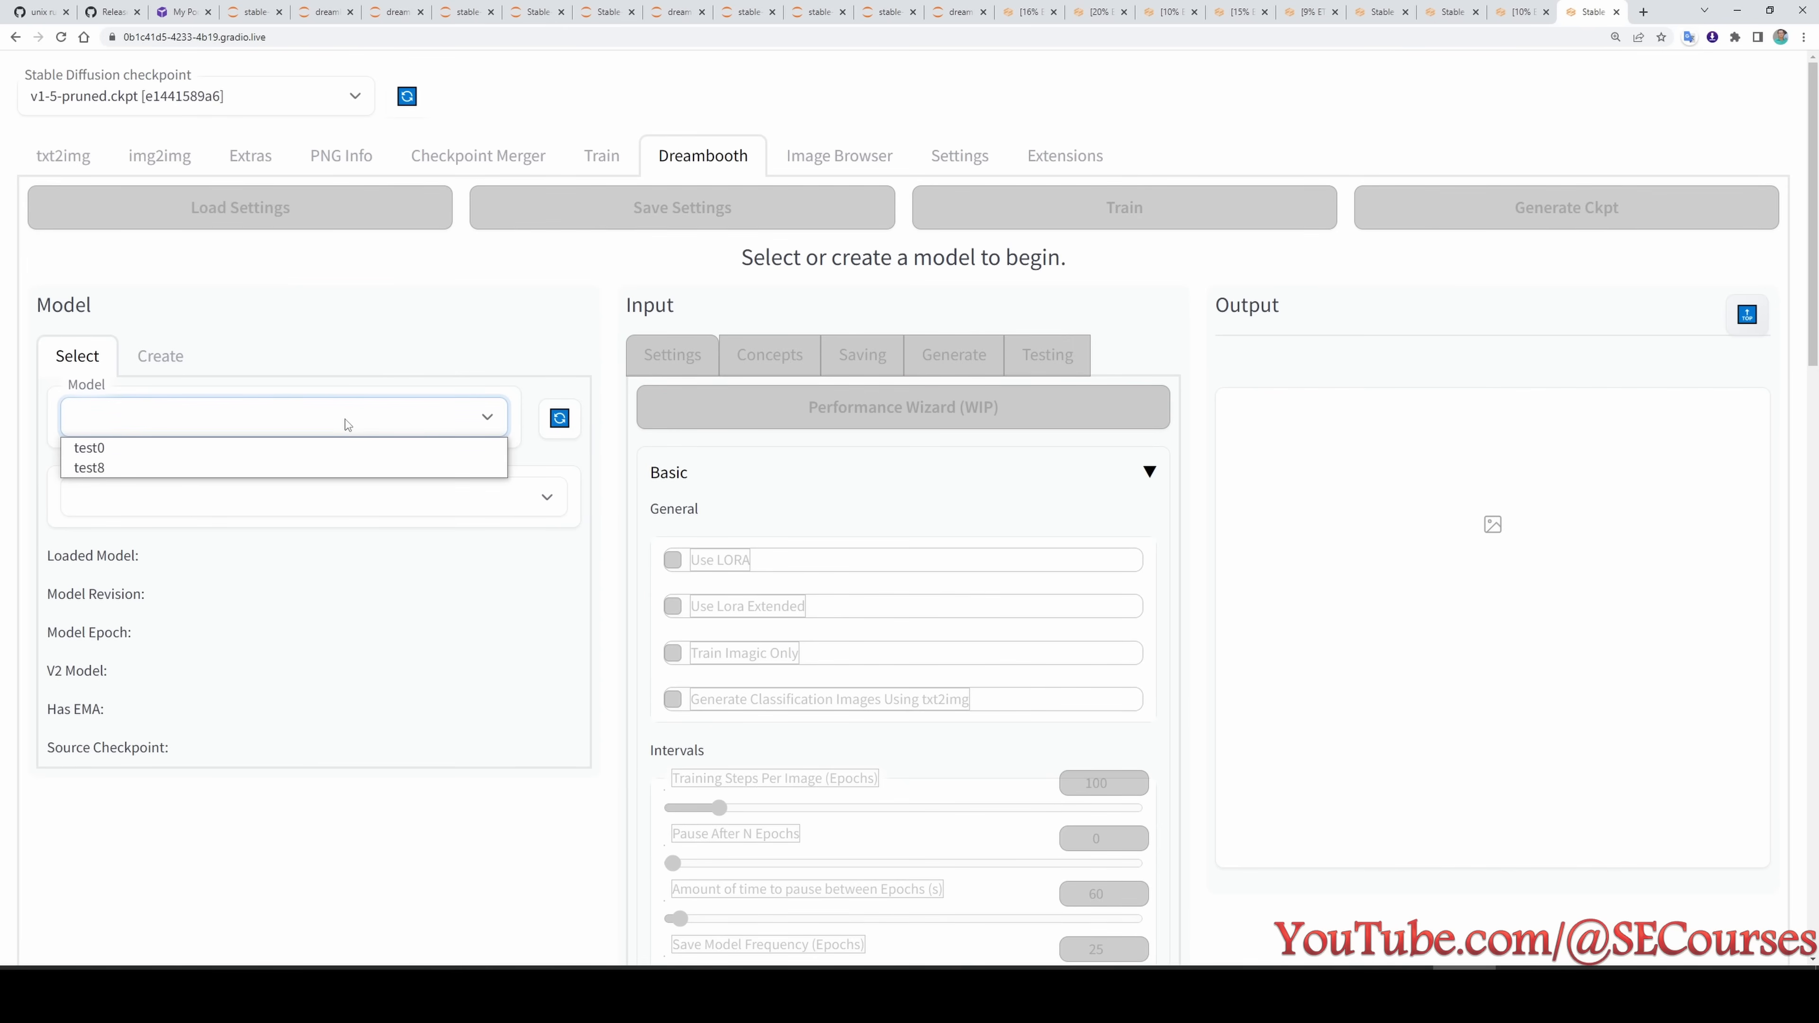
{"action": "left_click", "coordinate": [196, 467]}
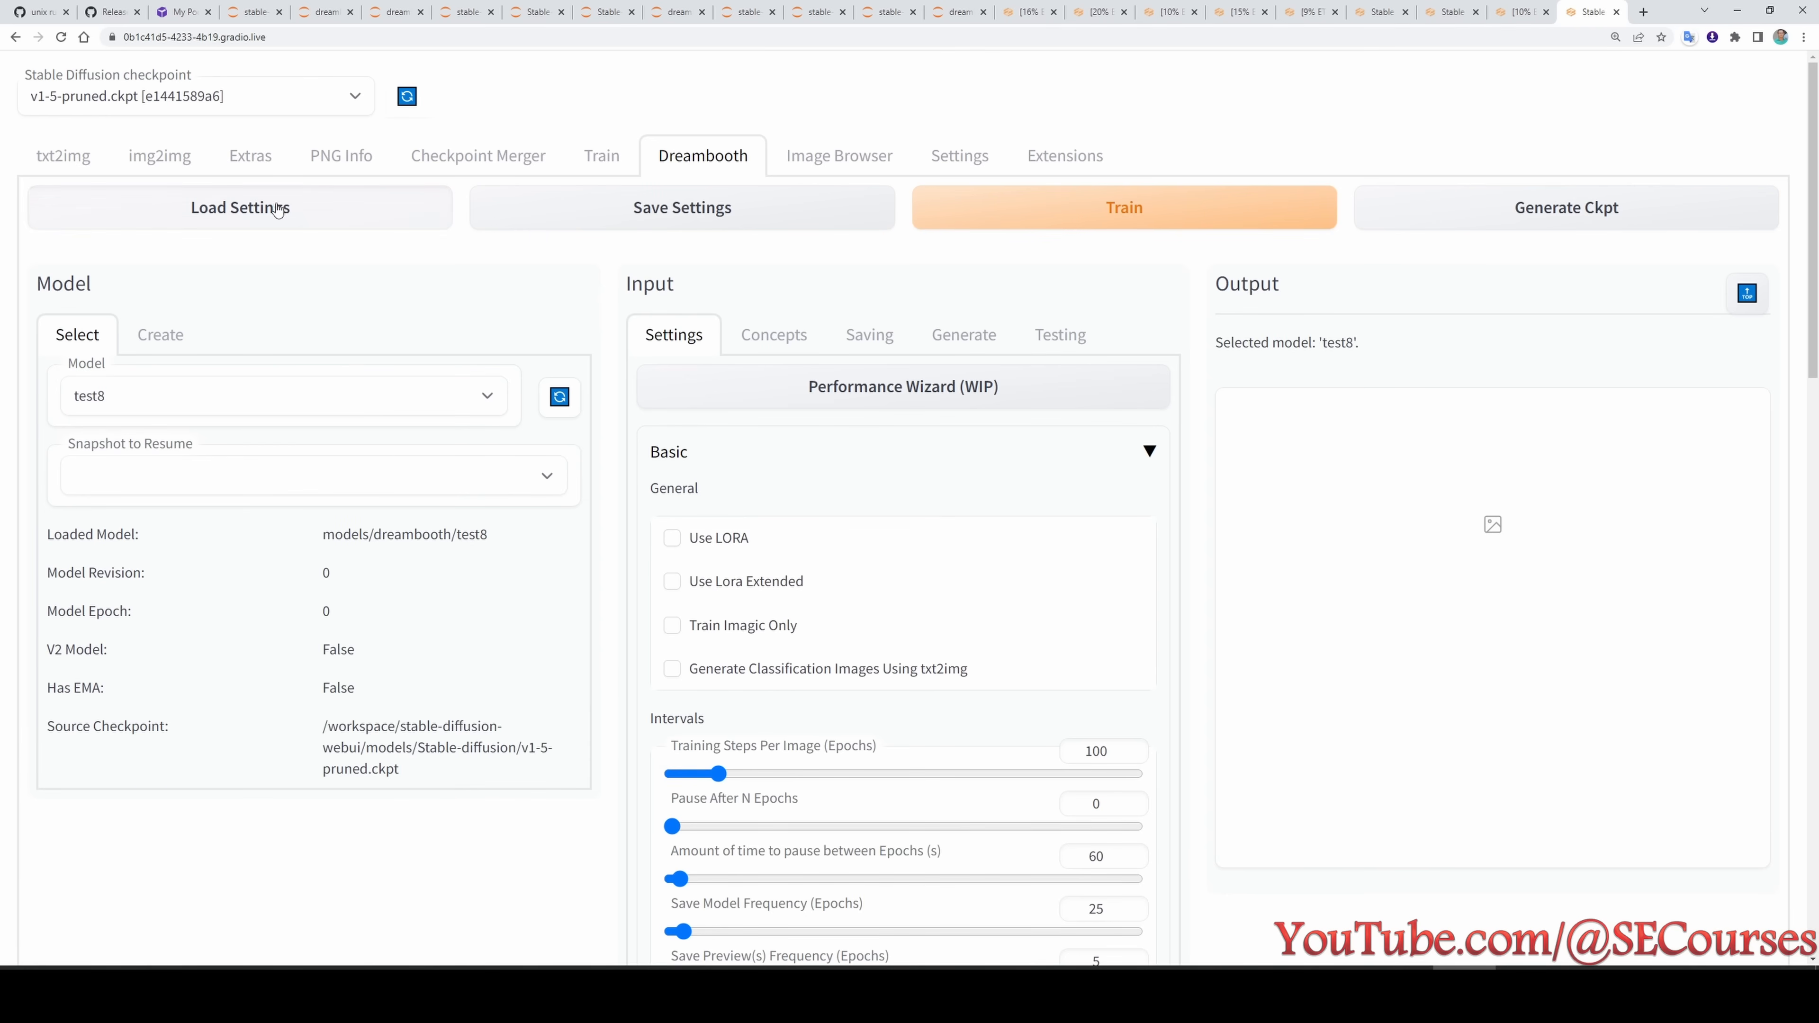
{"action": "scroll", "coordinate": [857, 837], "scroll_direction": "down", "scroll_amount": 15}
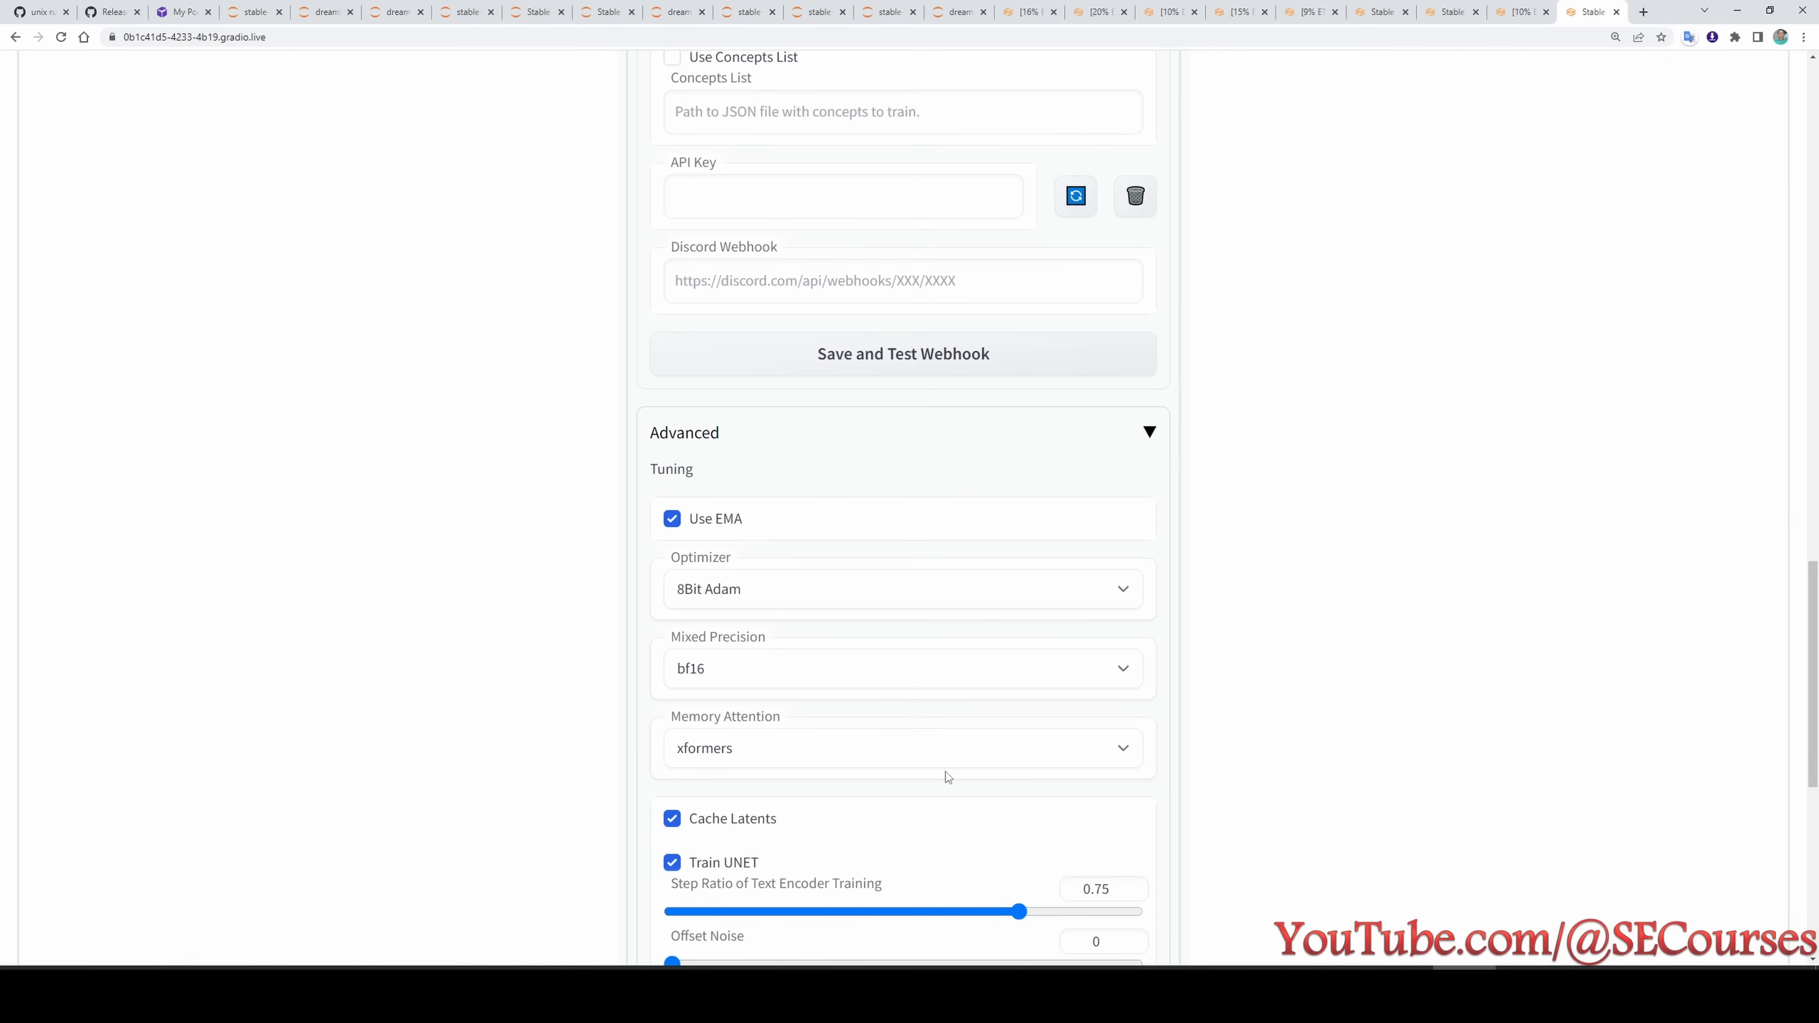
{"action": "scroll", "coordinate": [739, 770], "scroll_direction": "up", "scroll_amount": 20}
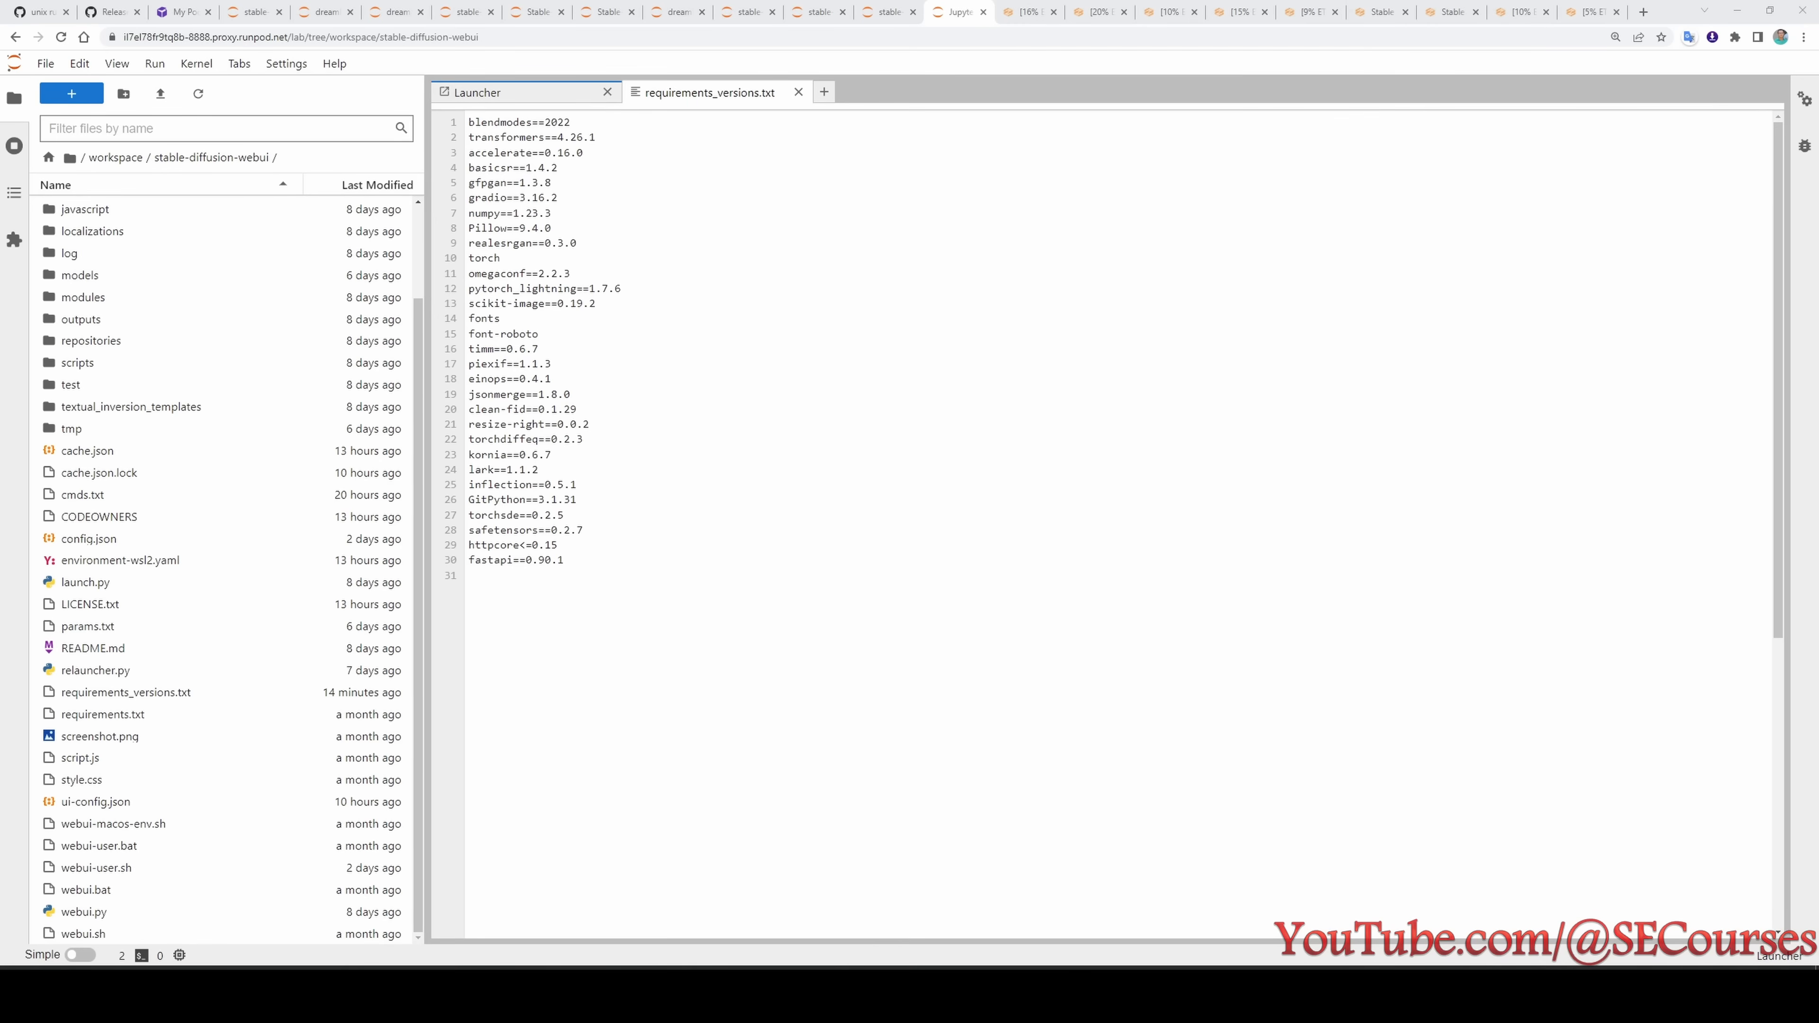
- Look up test9 in the experiment list, remove the --xformers argument from webui-user.sh on its pod and save the file
{"action": "key", "text": "alt+Tab"}
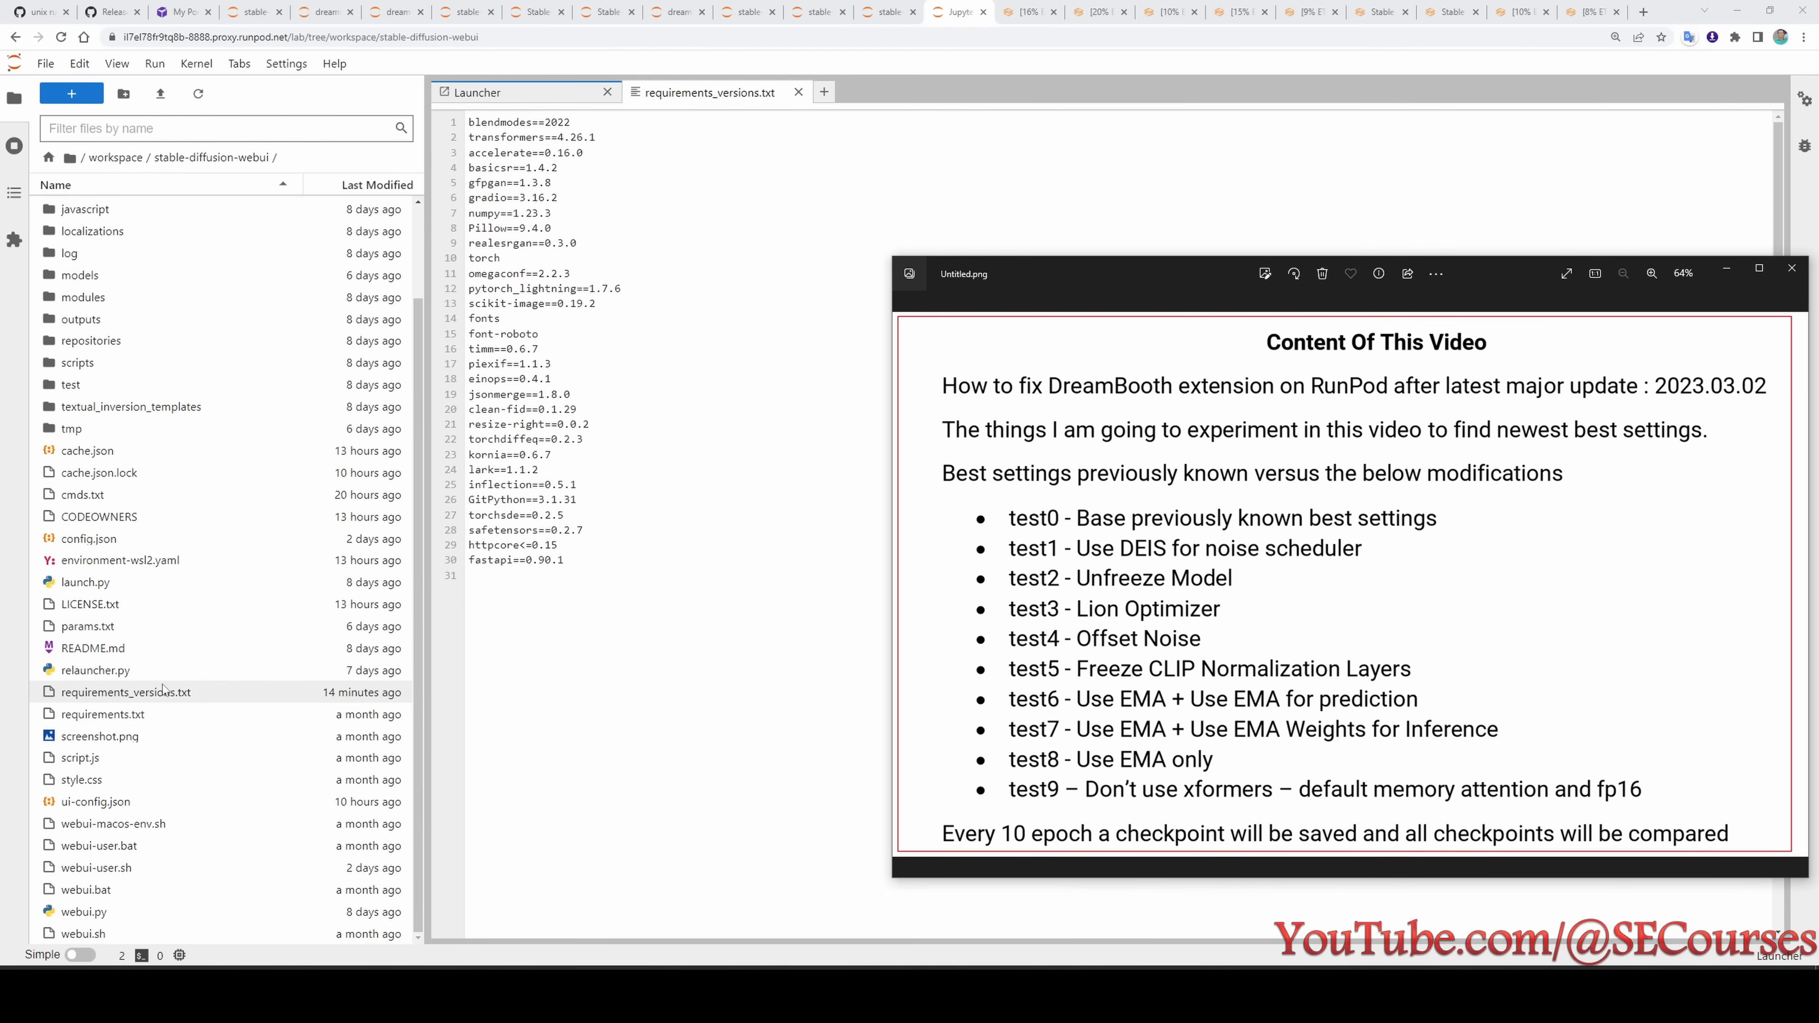
{"action": "double_click", "coordinate": [119, 671]}
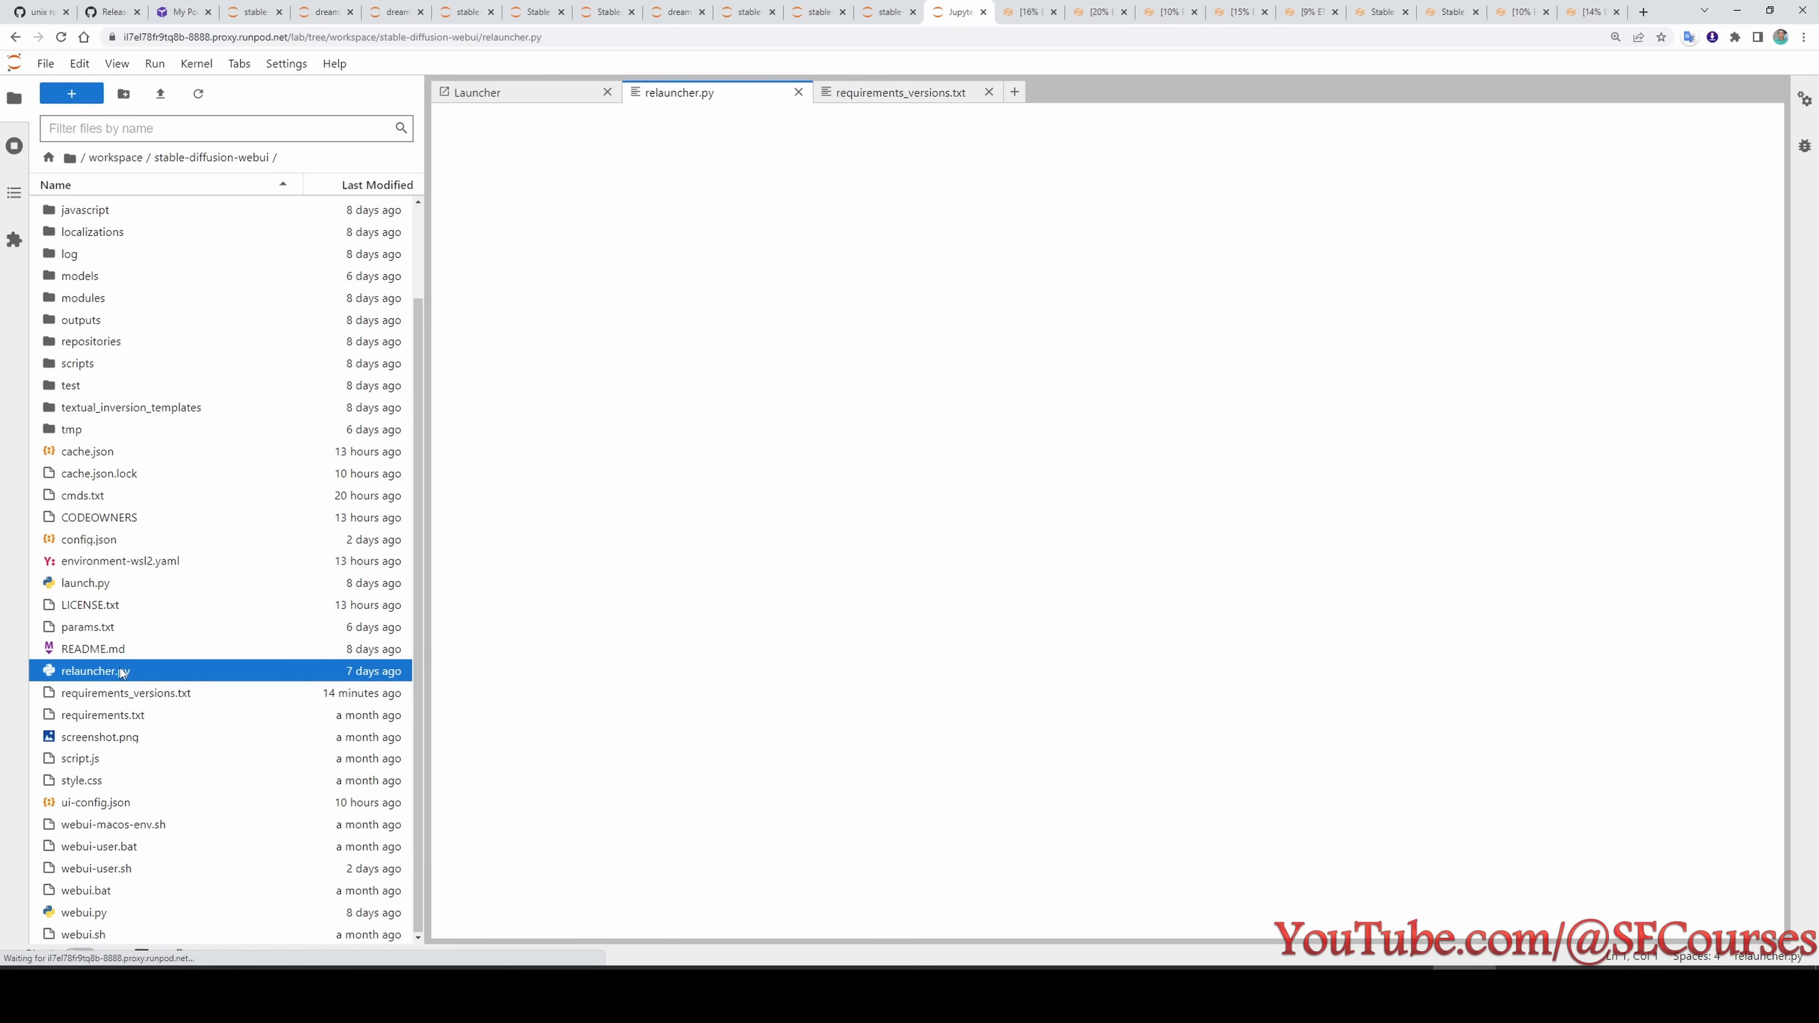
{"action": "double_click", "coordinate": [152, 865]}
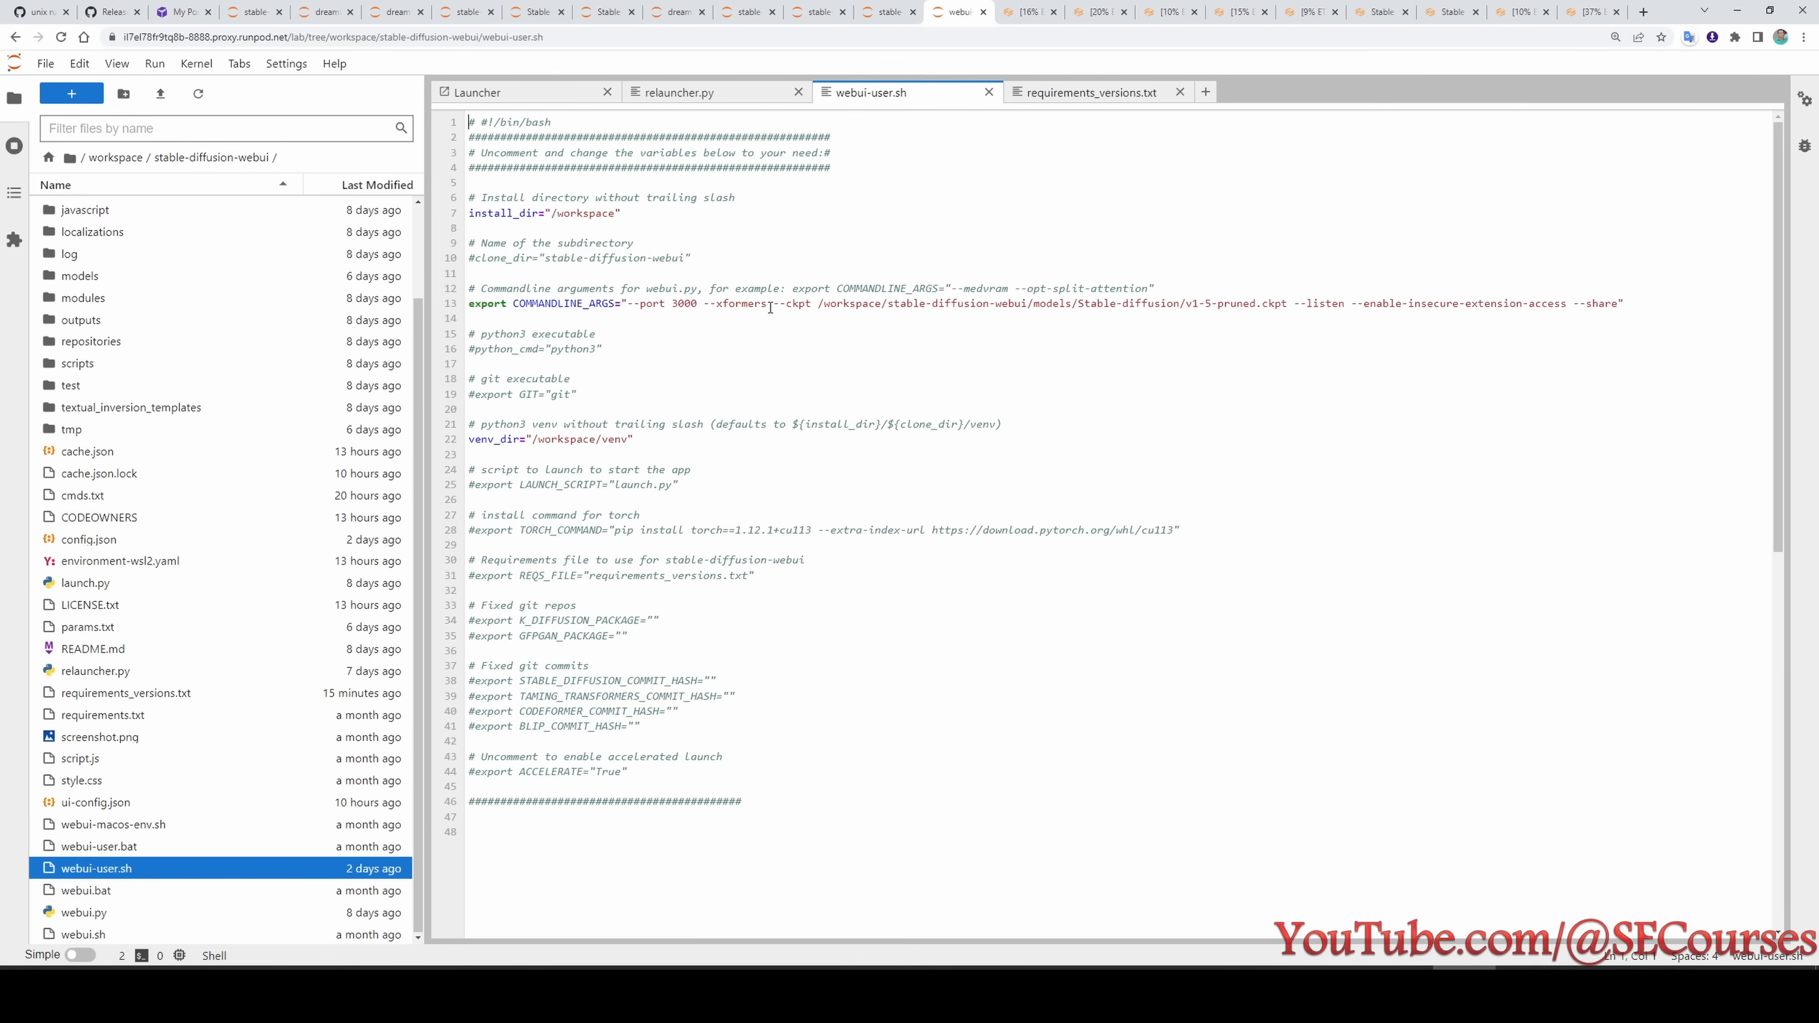
{"action": "left_click_drag", "start_coordinate": [770, 308], "coordinate": [707, 306]}
{"action": "key", "text": "BackSpace"}
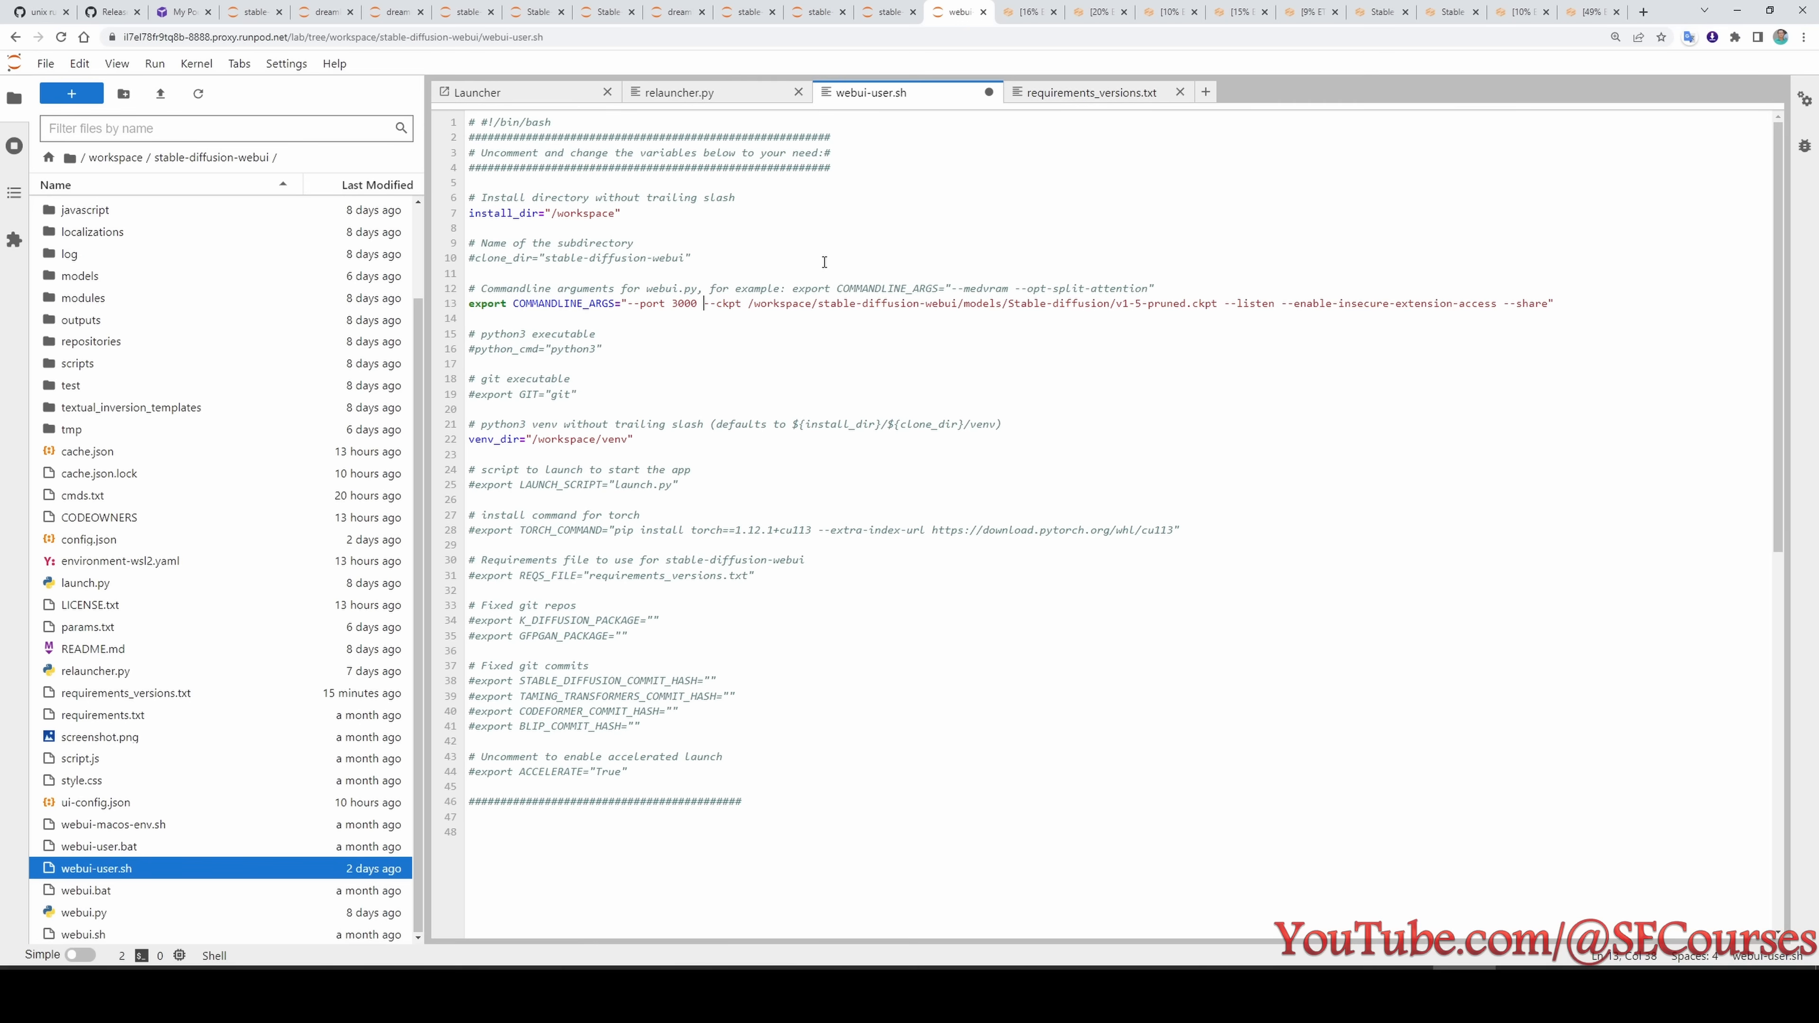
{"action": "key", "text": "ctrl+s"}
- Start the test9 pod on RunPod with the 0x RTX A4500 option
{"action": "left_click", "coordinate": [86, 95]}
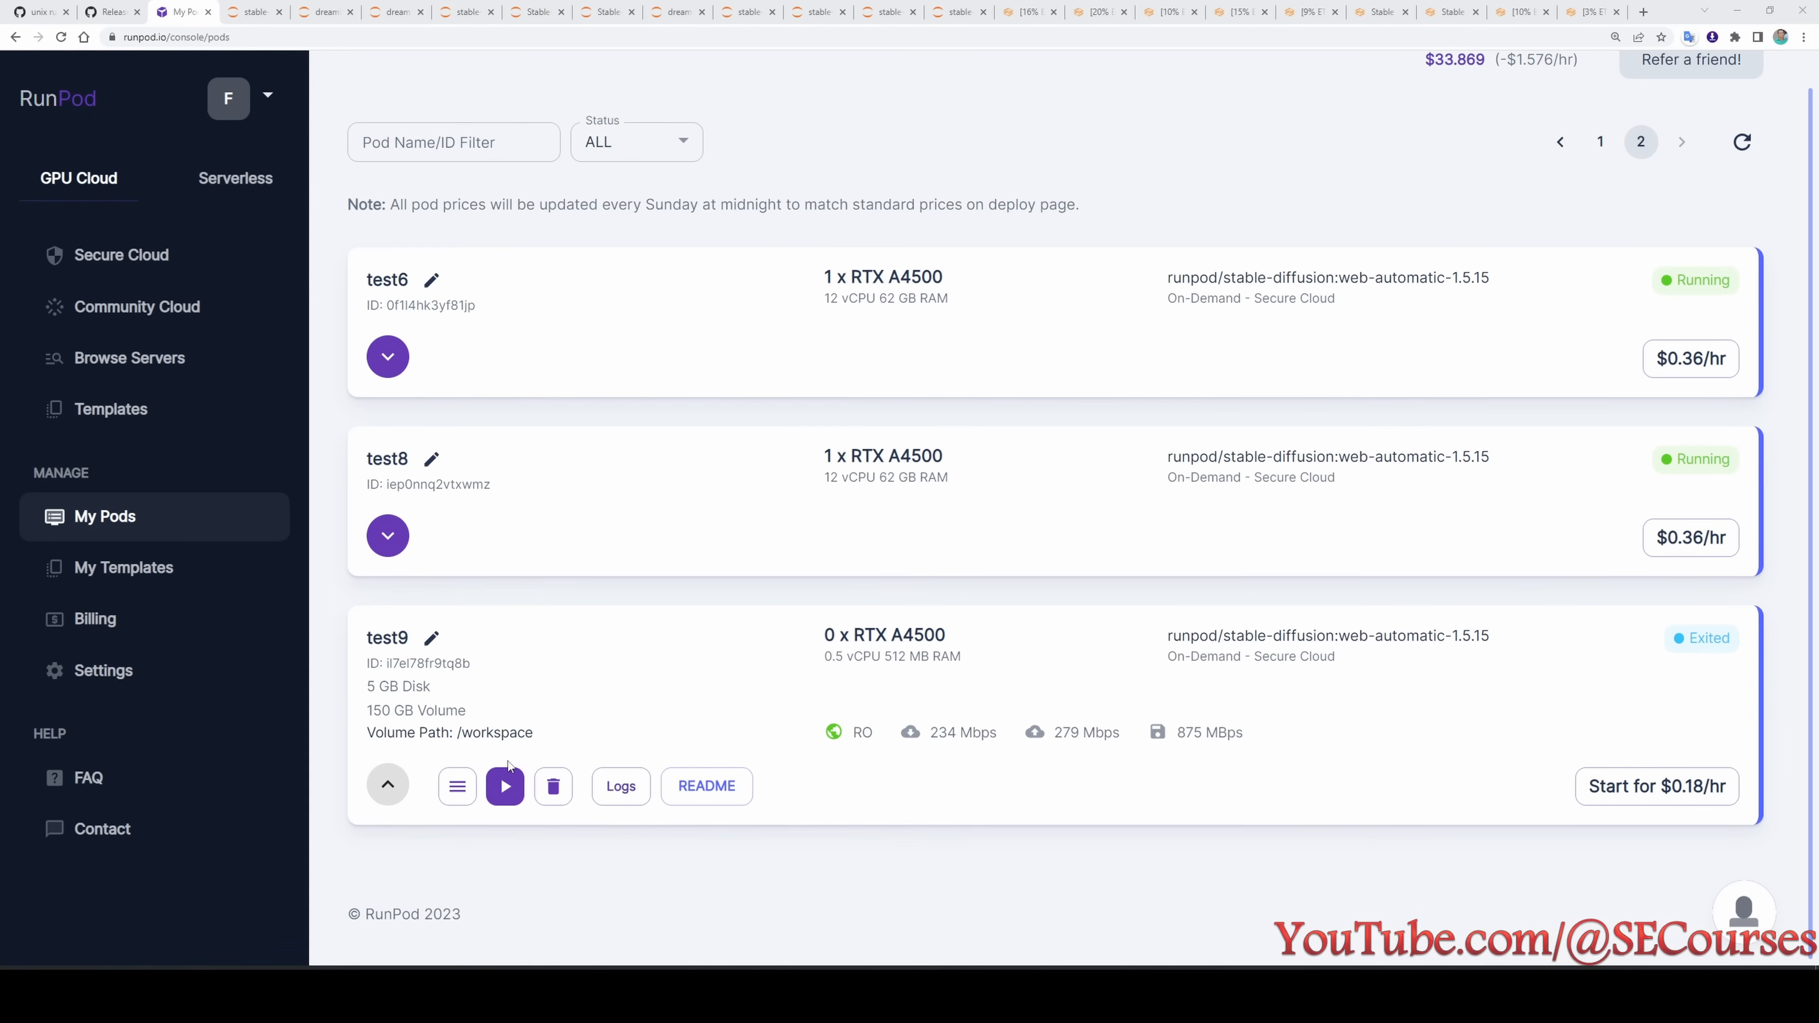
{"action": "left_click", "coordinate": [505, 775]}
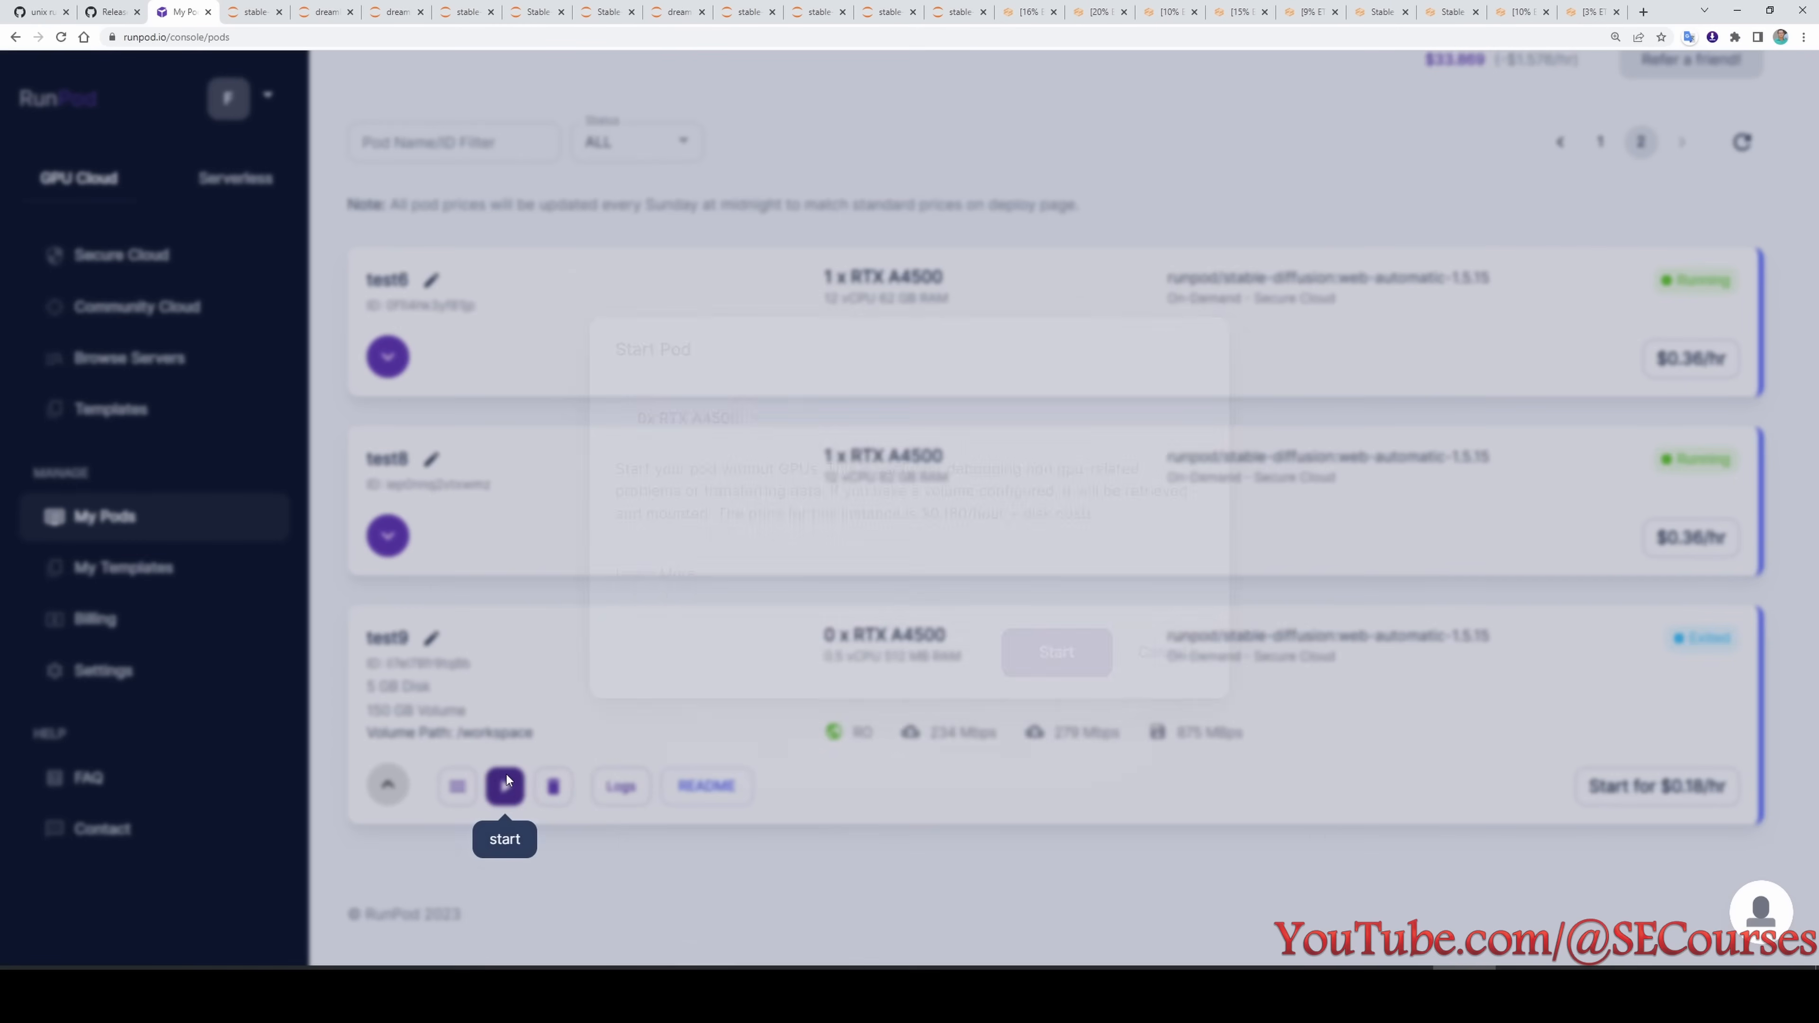
{"action": "left_click", "coordinate": [689, 421]}
{"action": "left_click", "coordinate": [649, 469]}
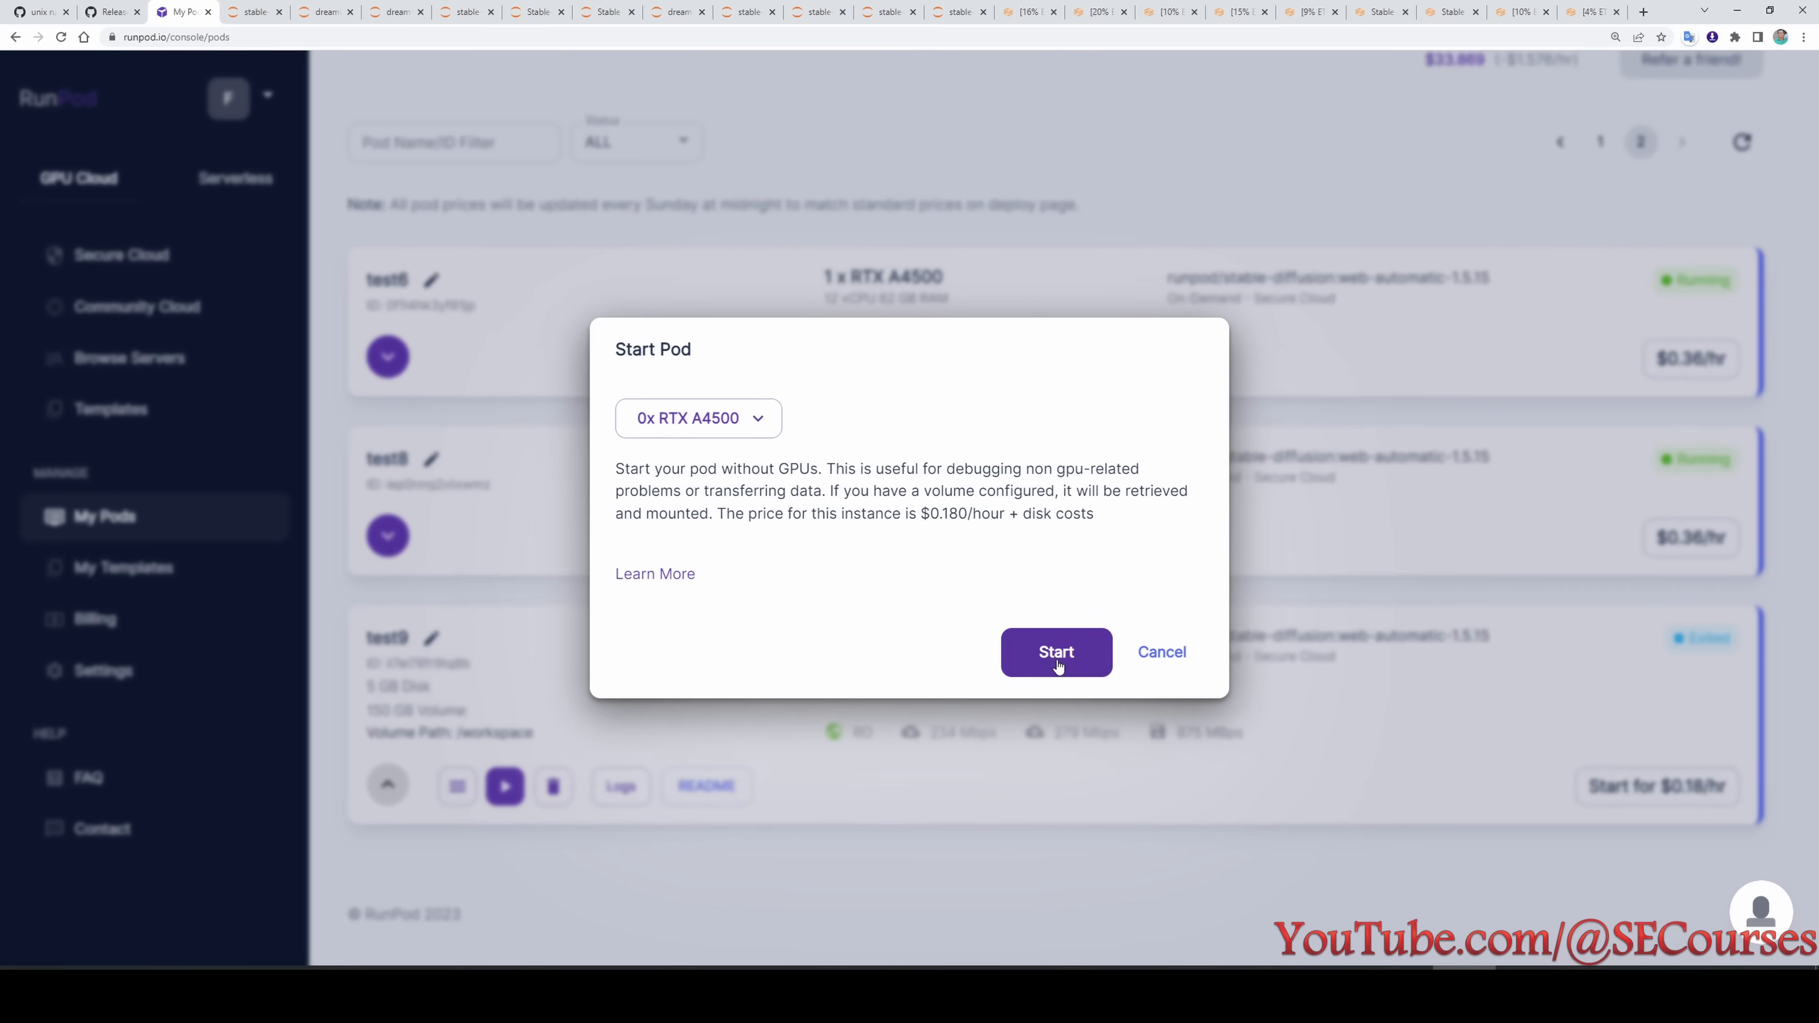
{"action": "left_click", "coordinate": [1064, 660]}
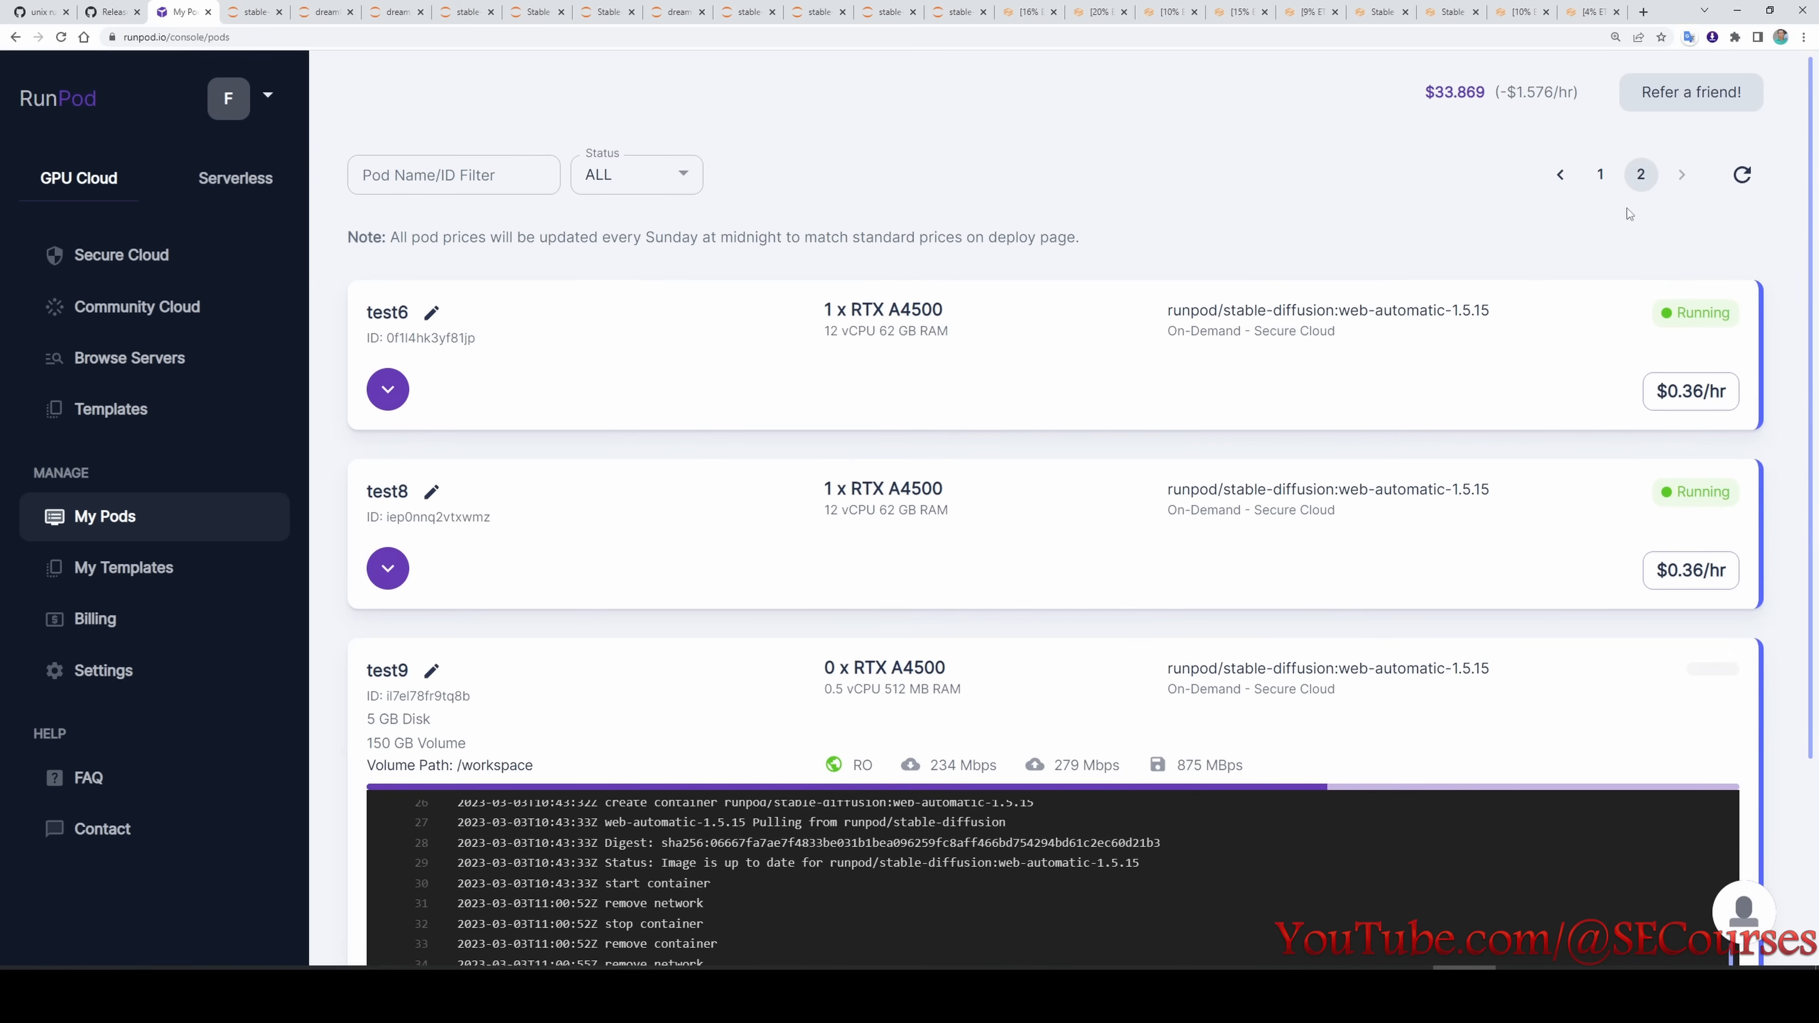
- Set the test1 pod's volume disk to 250 GB and save the pod configuration
{"action": "left_click", "coordinate": [387, 568]}
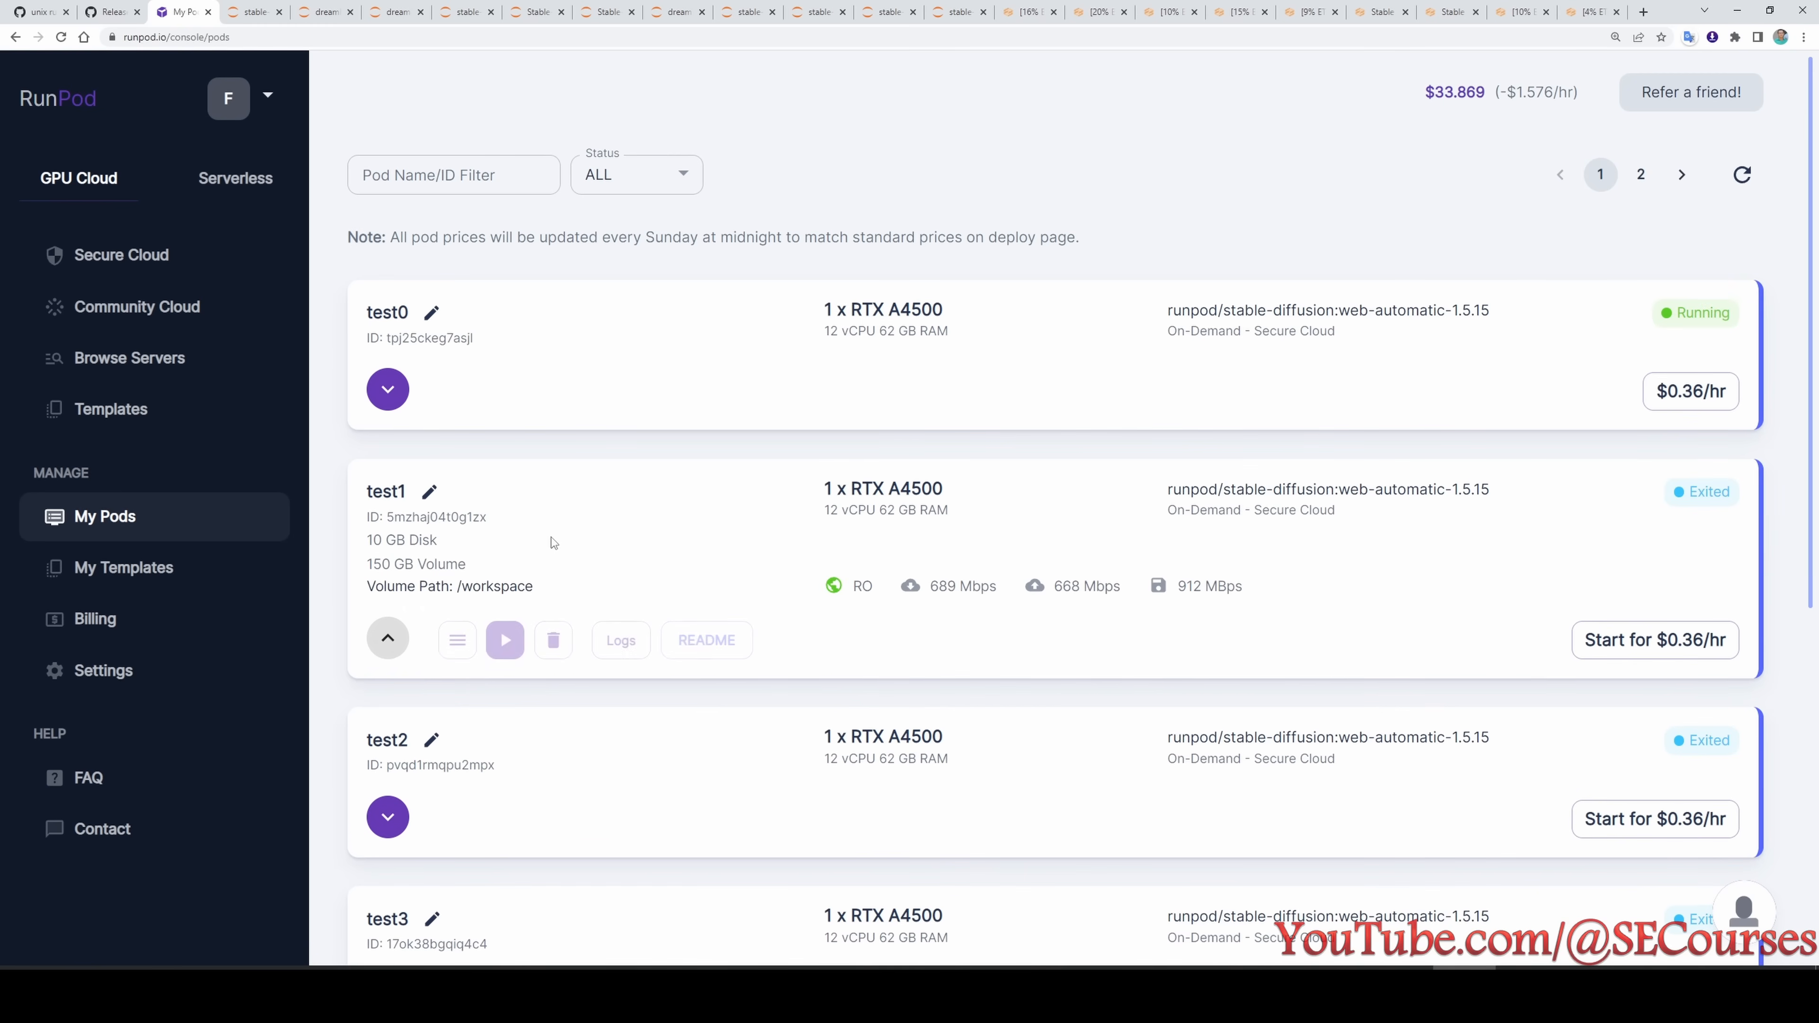
{"action": "left_click", "coordinate": [457, 640]}
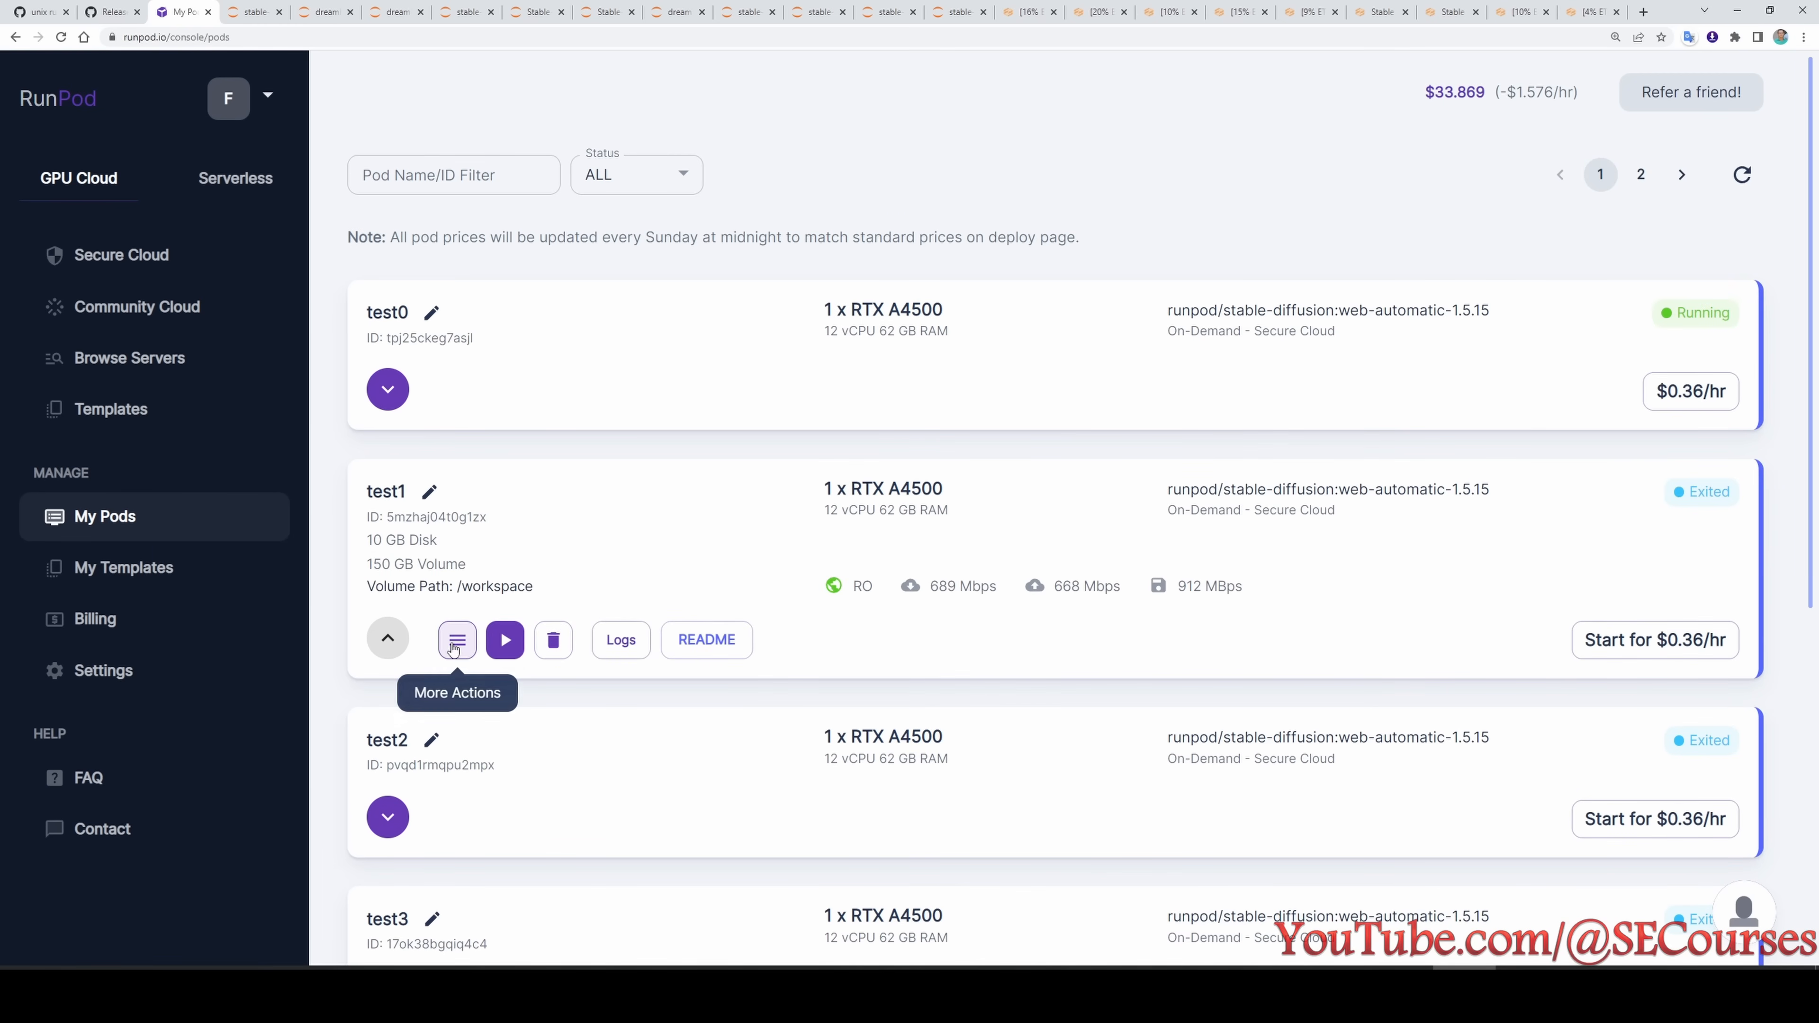
{"action": "left_click", "coordinate": [405, 623]}
{"action": "left_click", "coordinate": [692, 506]}
{"action": "key", "text": "BackSpace"}
{"action": "type", "text": "250"}
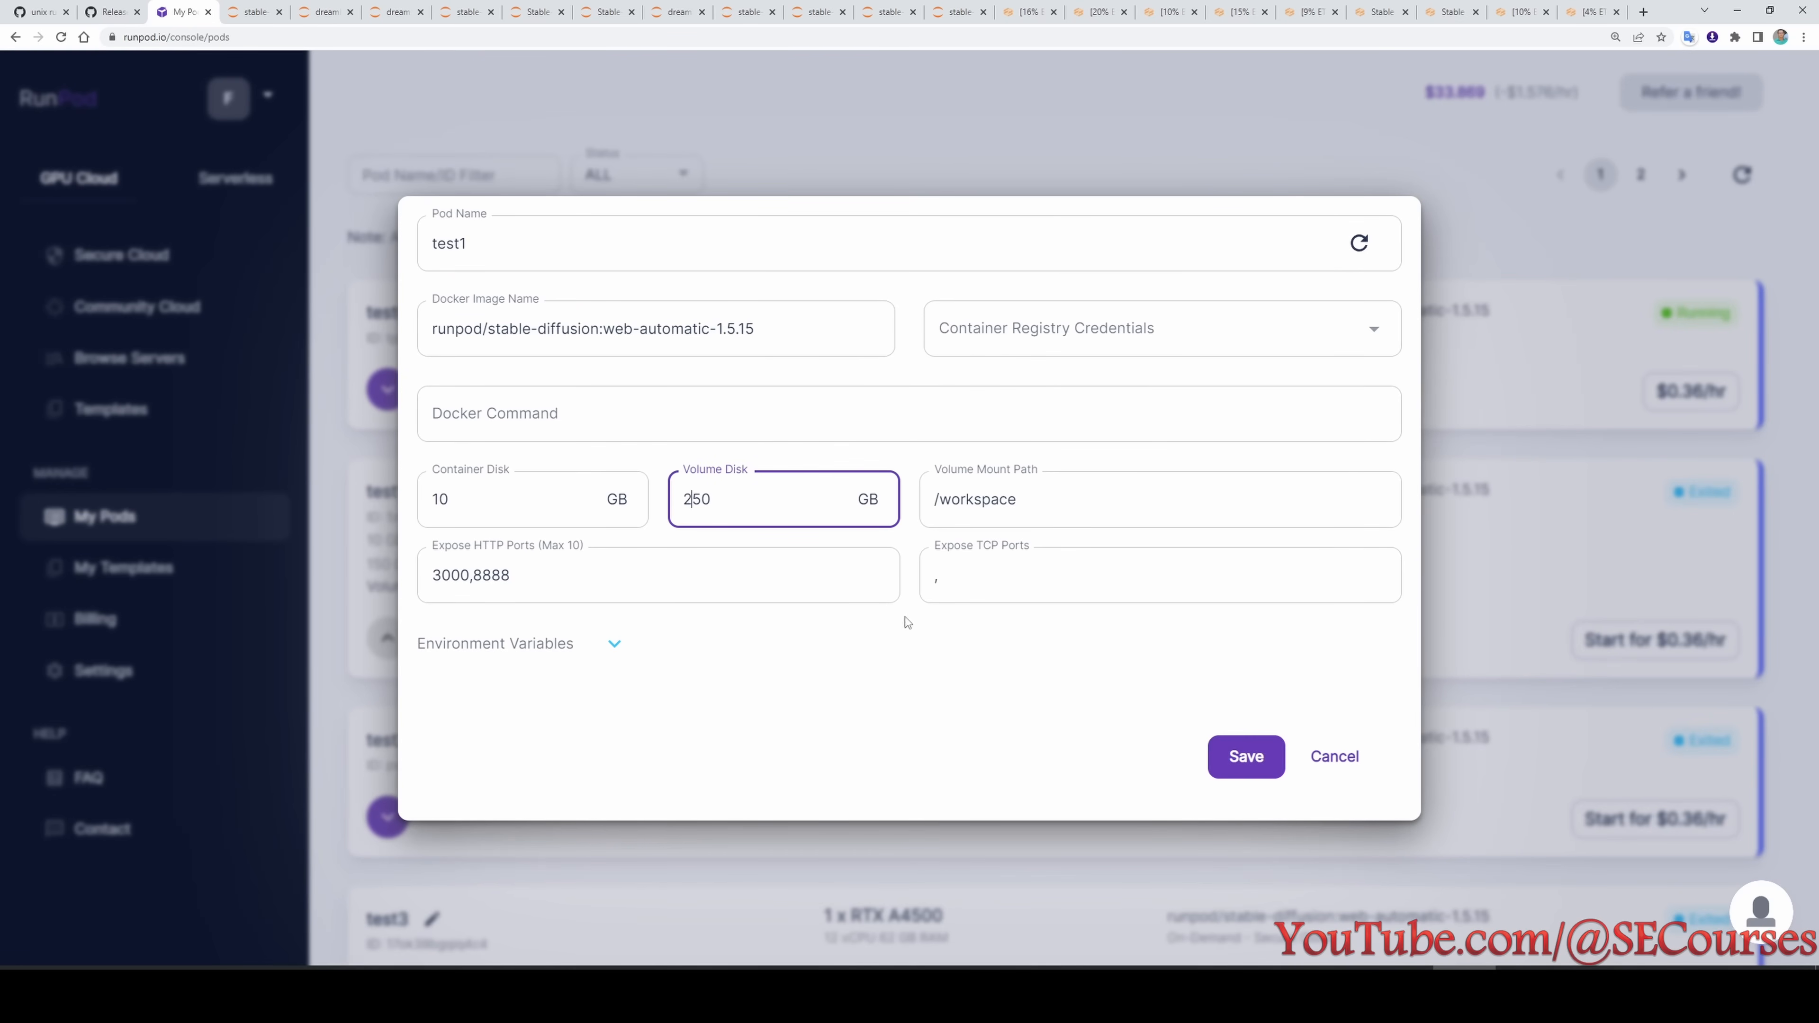
{"action": "left_click", "coordinate": [1247, 756]}
{"action": "left_click", "coordinate": [1053, 629]}
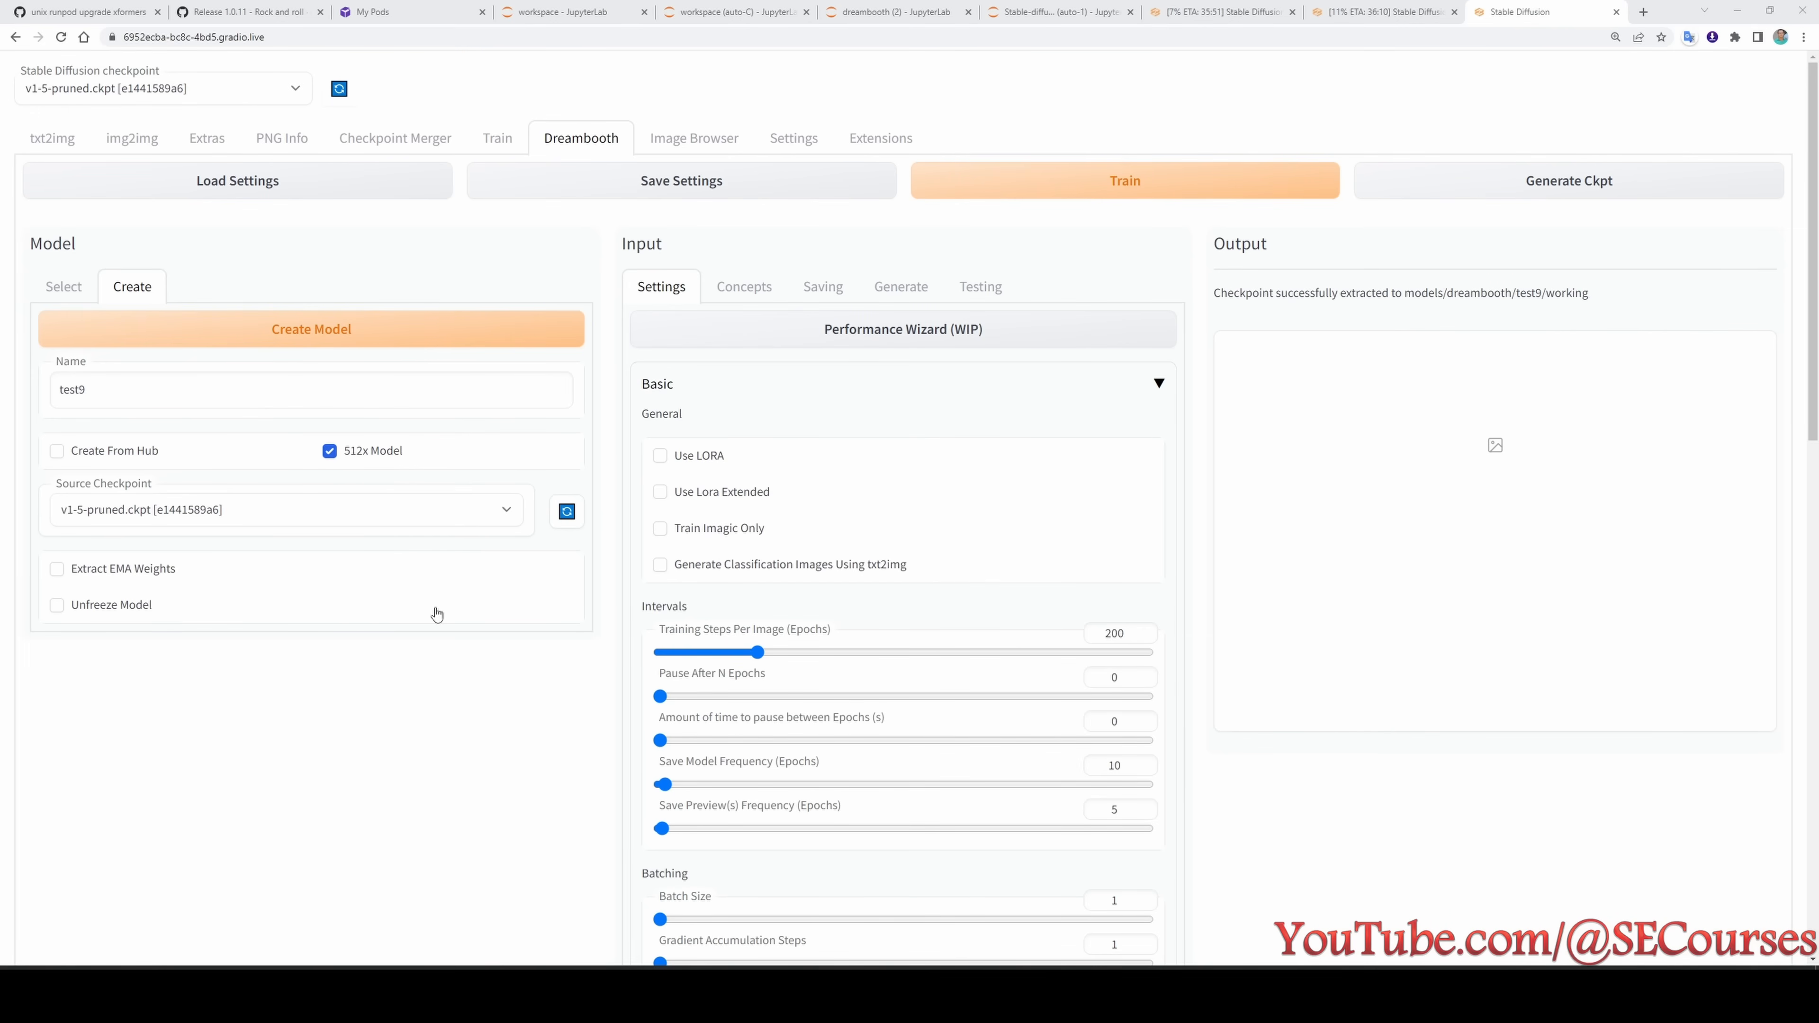
- Set test9's Memory Attention to default and Mixed Precision to fp16 as the experiment list specifies, and save its training settings
{"action": "left_click", "coordinate": [1174, 997]}
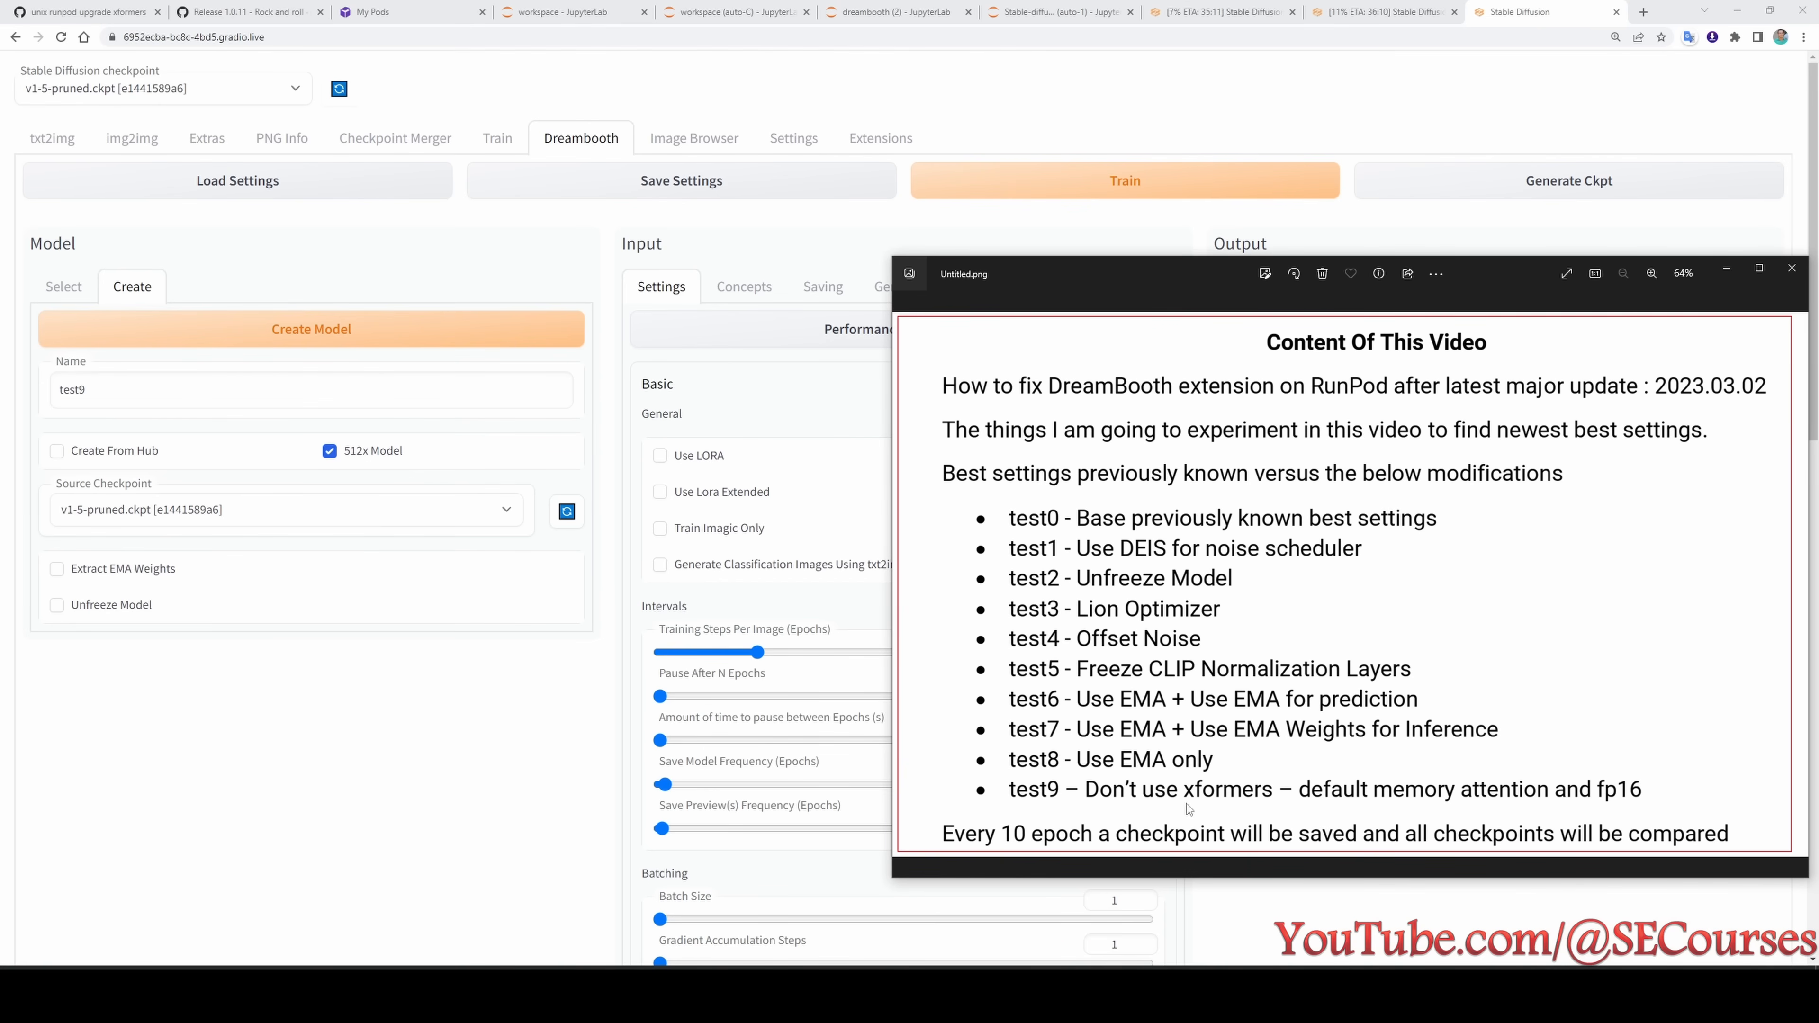
{"action": "left_click", "coordinate": [750, 246]}
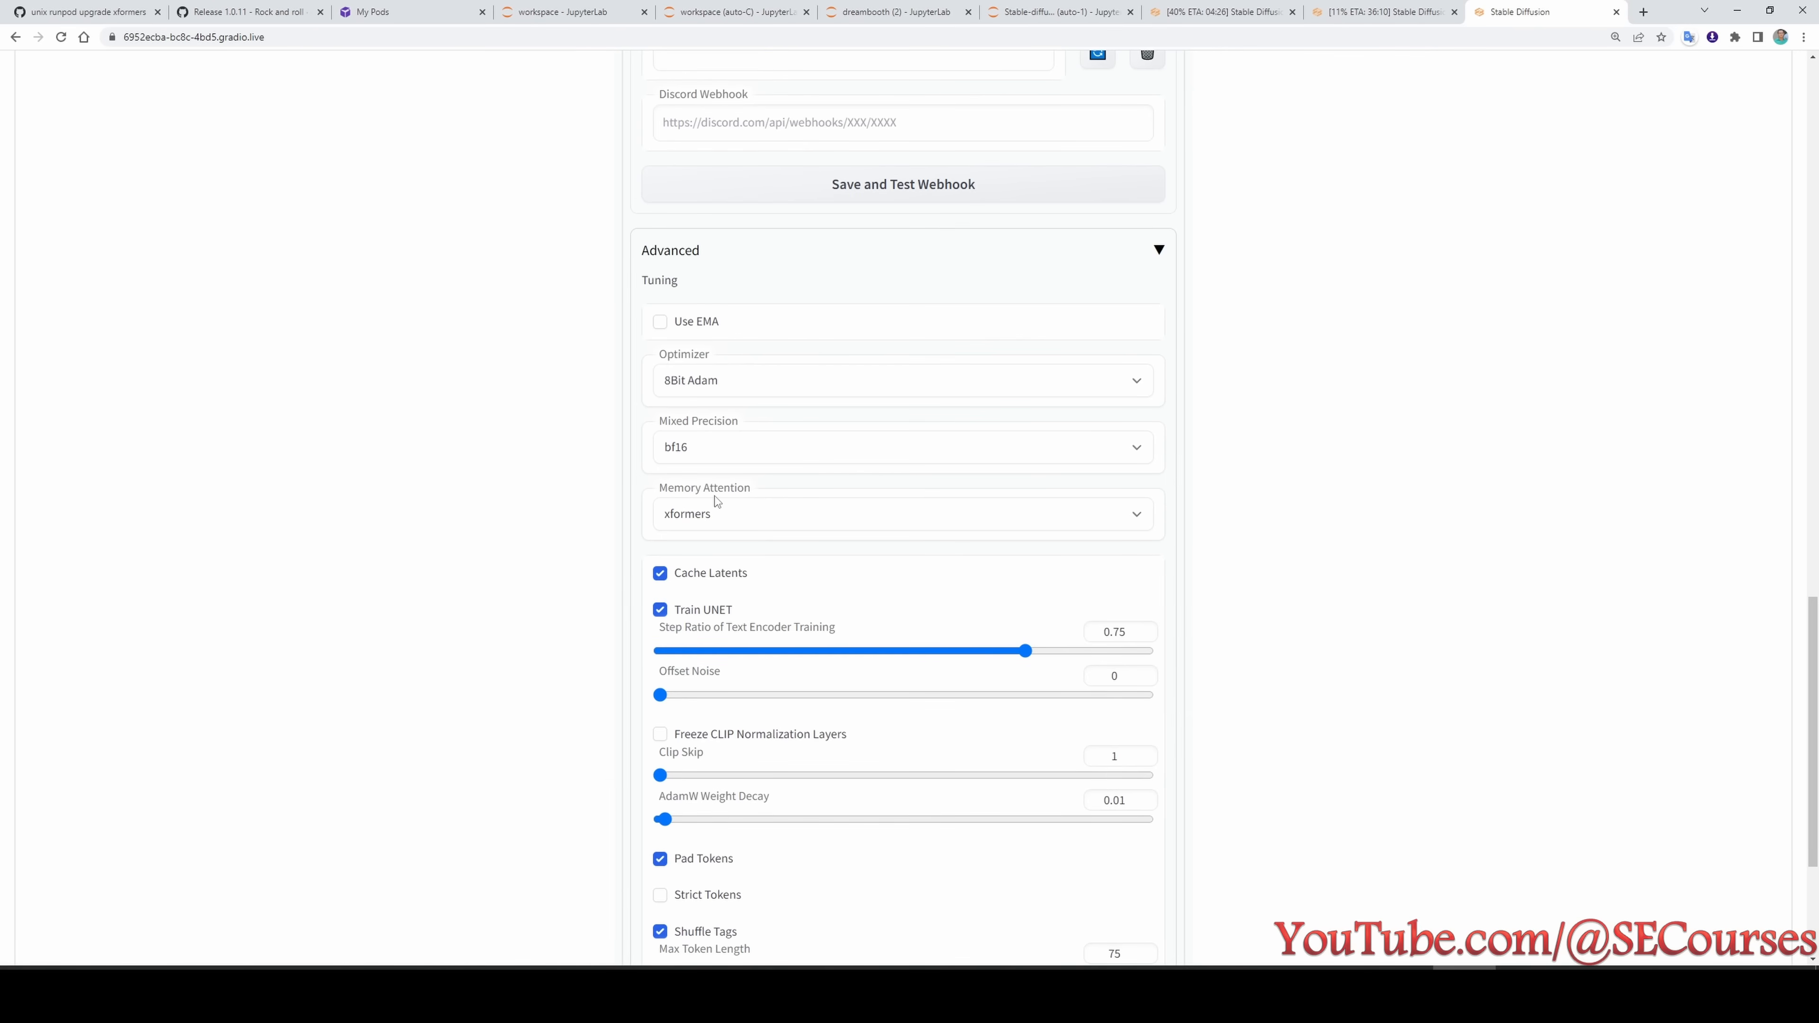
{"action": "left_click", "coordinate": [716, 507]}
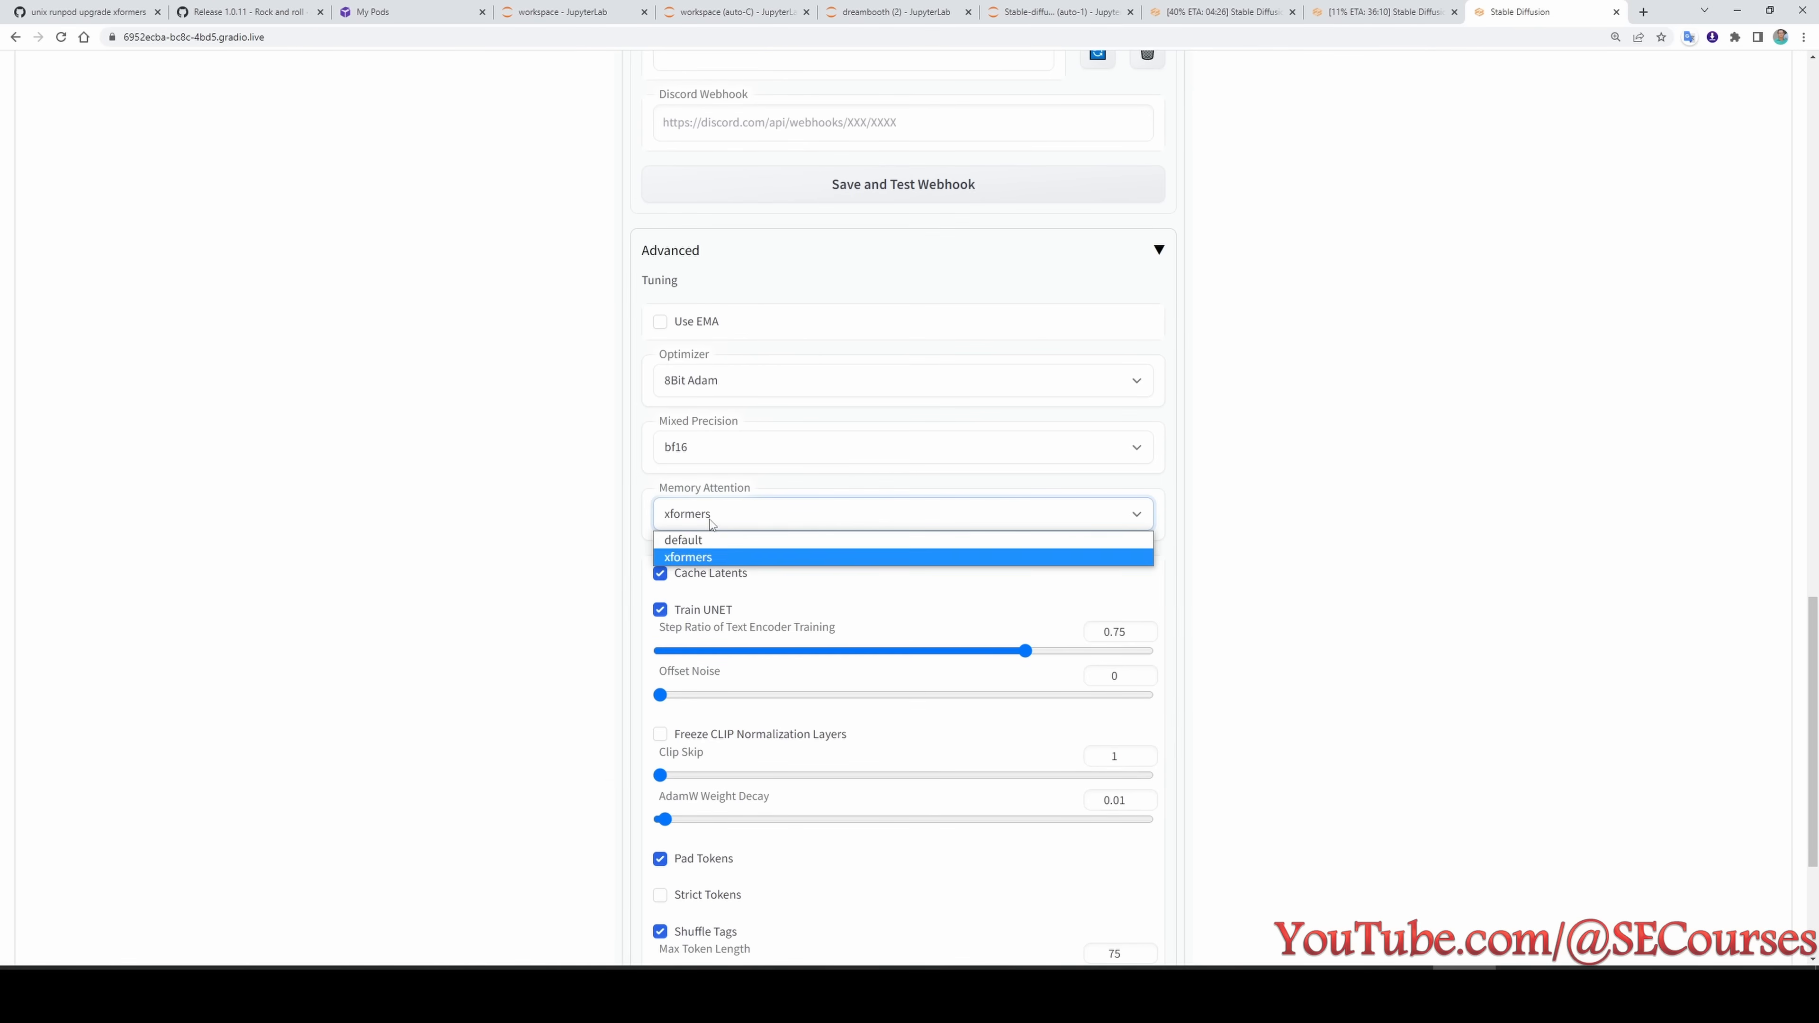
{"action": "left_click", "coordinate": [695, 544]}
{"action": "scroll", "coordinate": [699, 513], "scroll_direction": "up", "scroll_amount": 2}
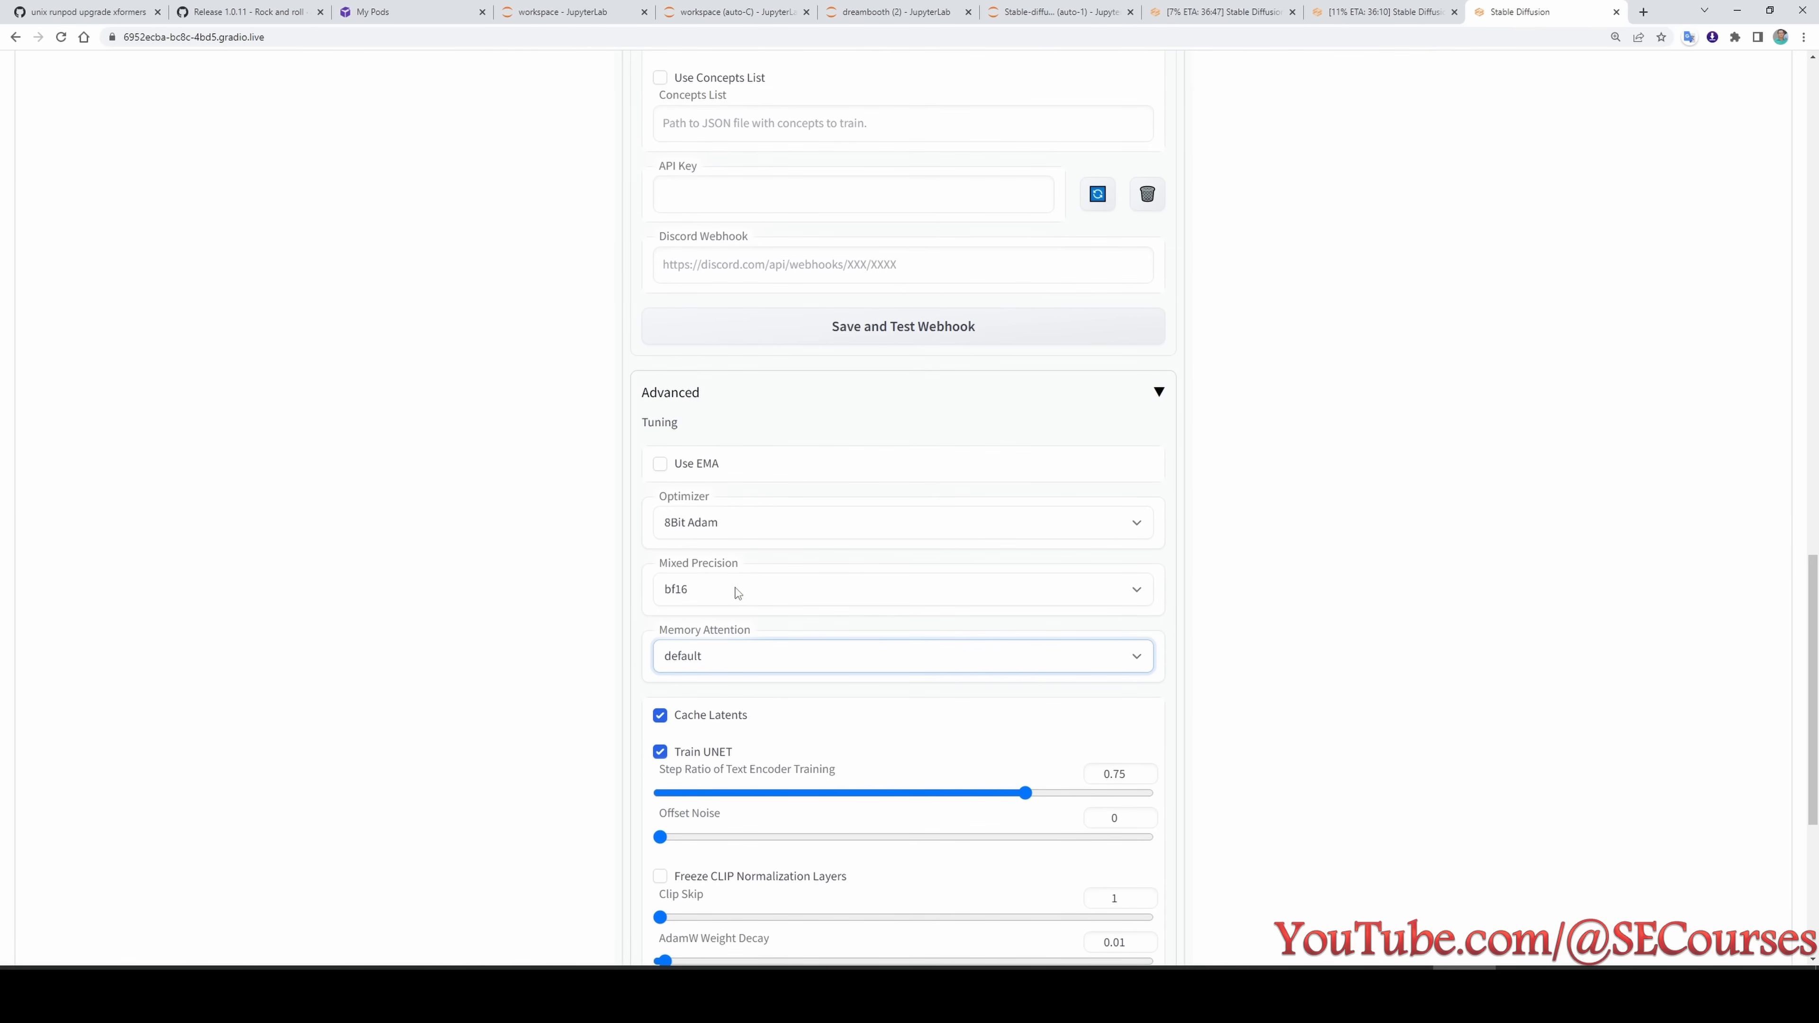
{"action": "left_click", "coordinate": [723, 589]}
{"action": "left_click", "coordinate": [685, 632]}
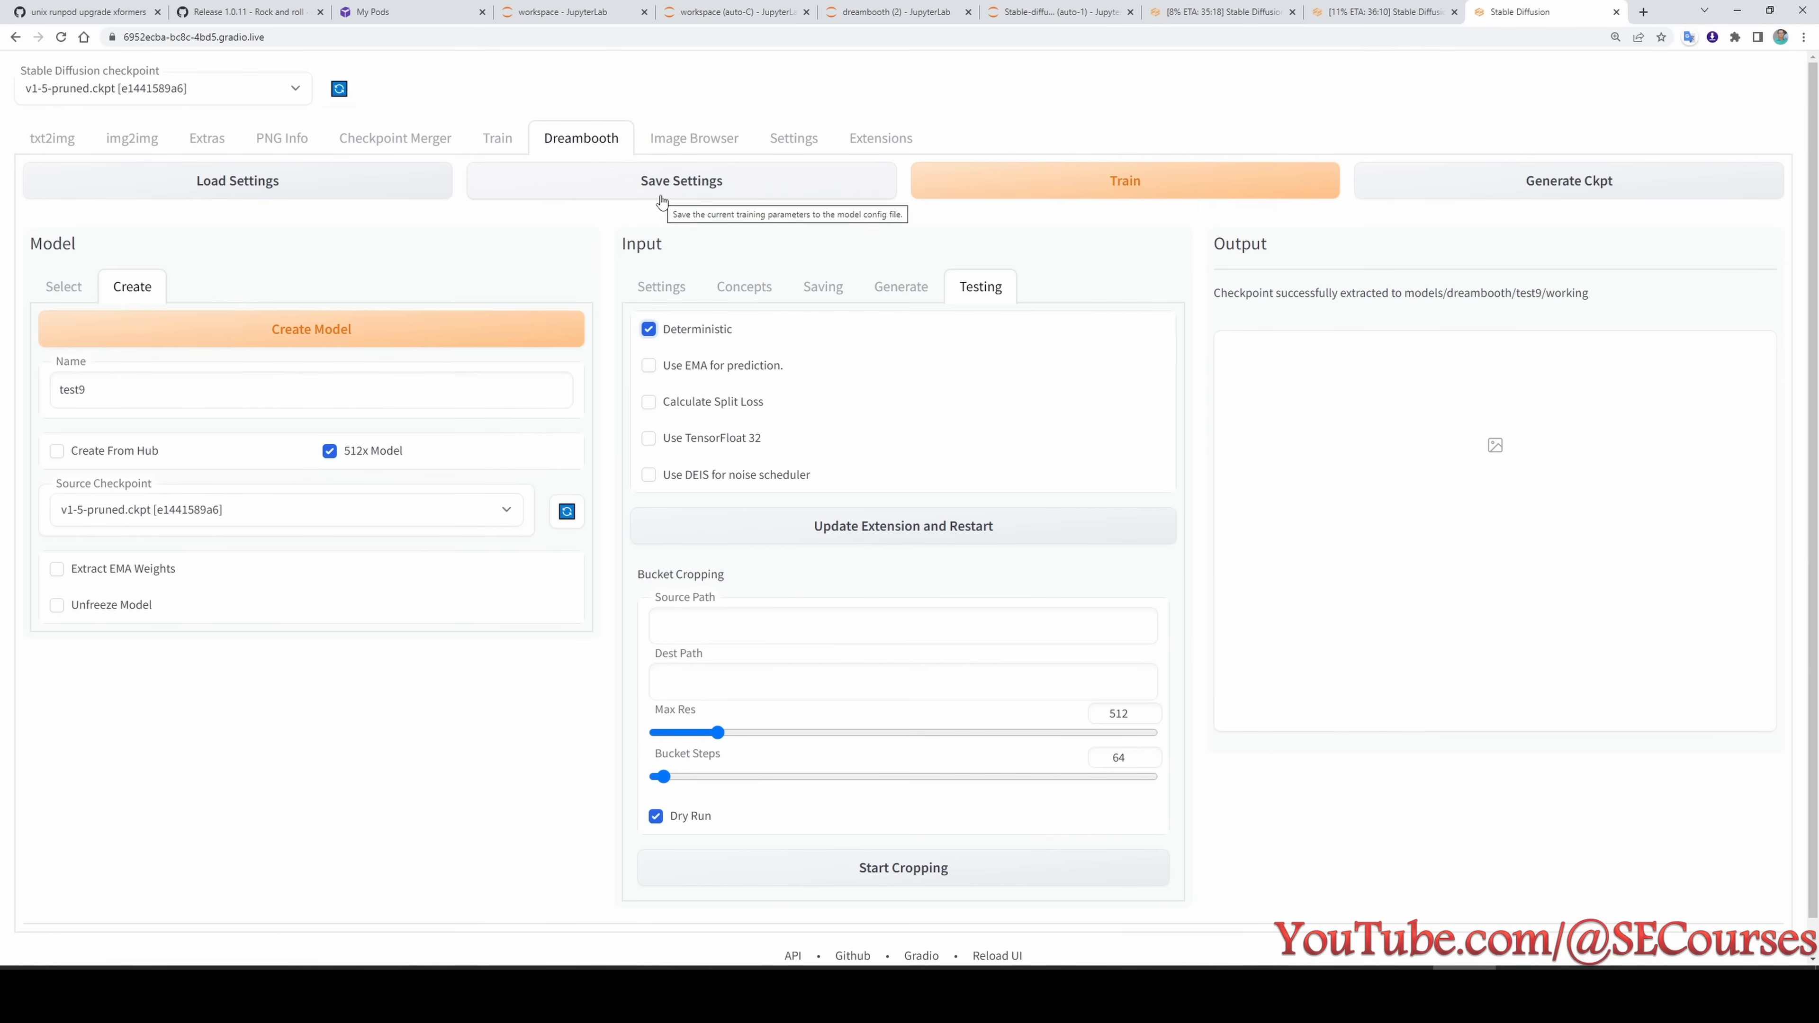
{"action": "left_click", "coordinate": [892, 187]}
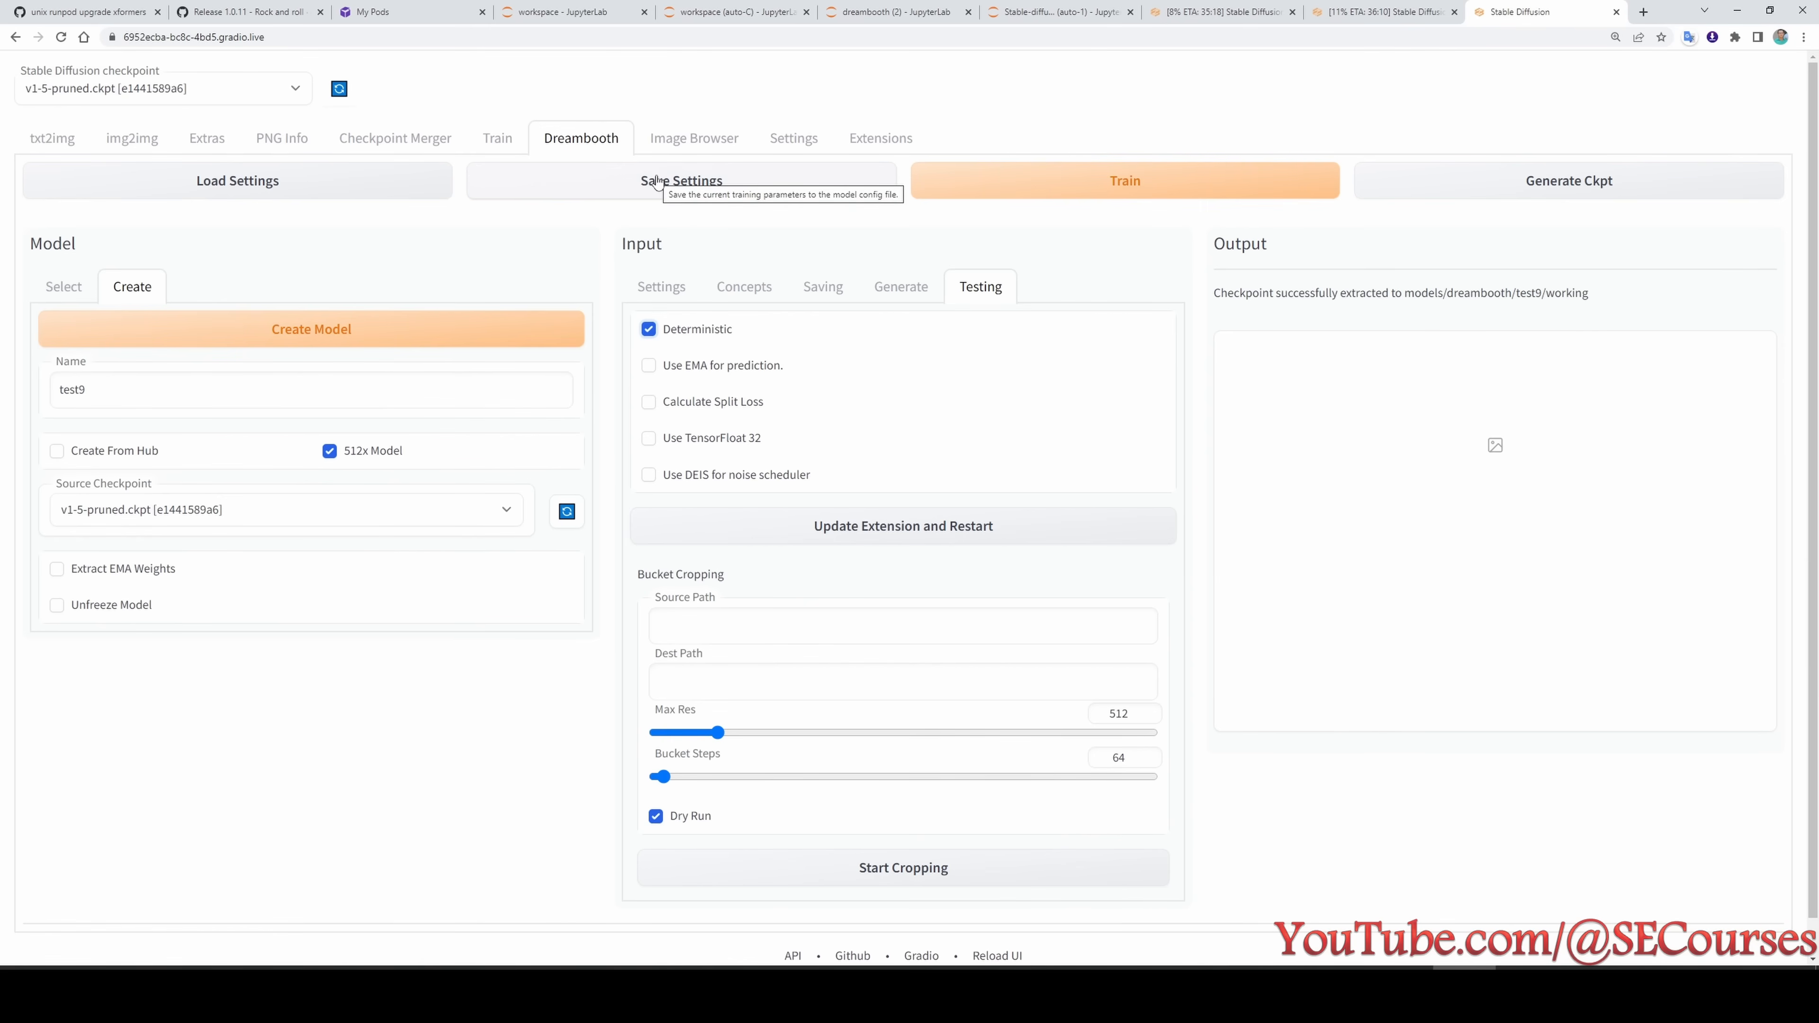
{"action": "left_click", "coordinate": [976, 145]}
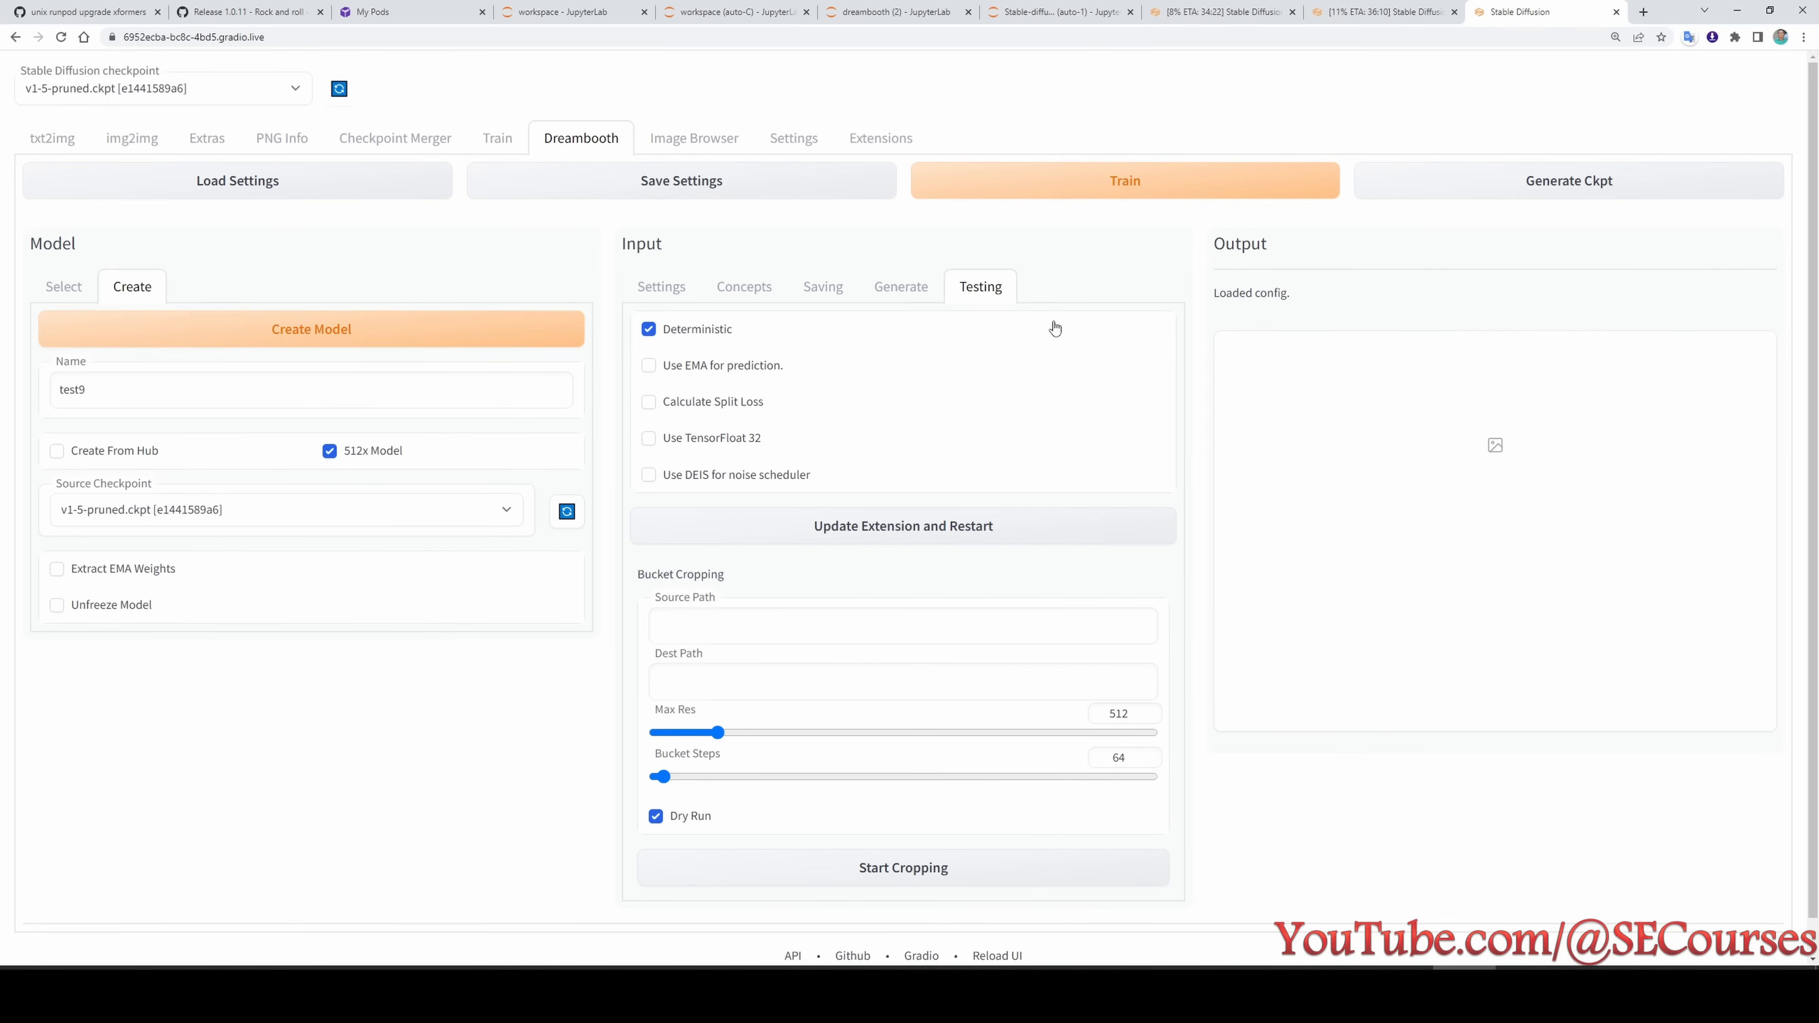
- Check test9's concept directories, prompts and general training settings, and start its training
{"action": "left_click", "coordinate": [749, 295]}
{"action": "scroll", "coordinate": [731, 838], "scroll_direction": "down", "scroll_amount": 9}
{"action": "scroll", "coordinate": [759, 668], "scroll_direction": "up", "scroll_amount": 9}
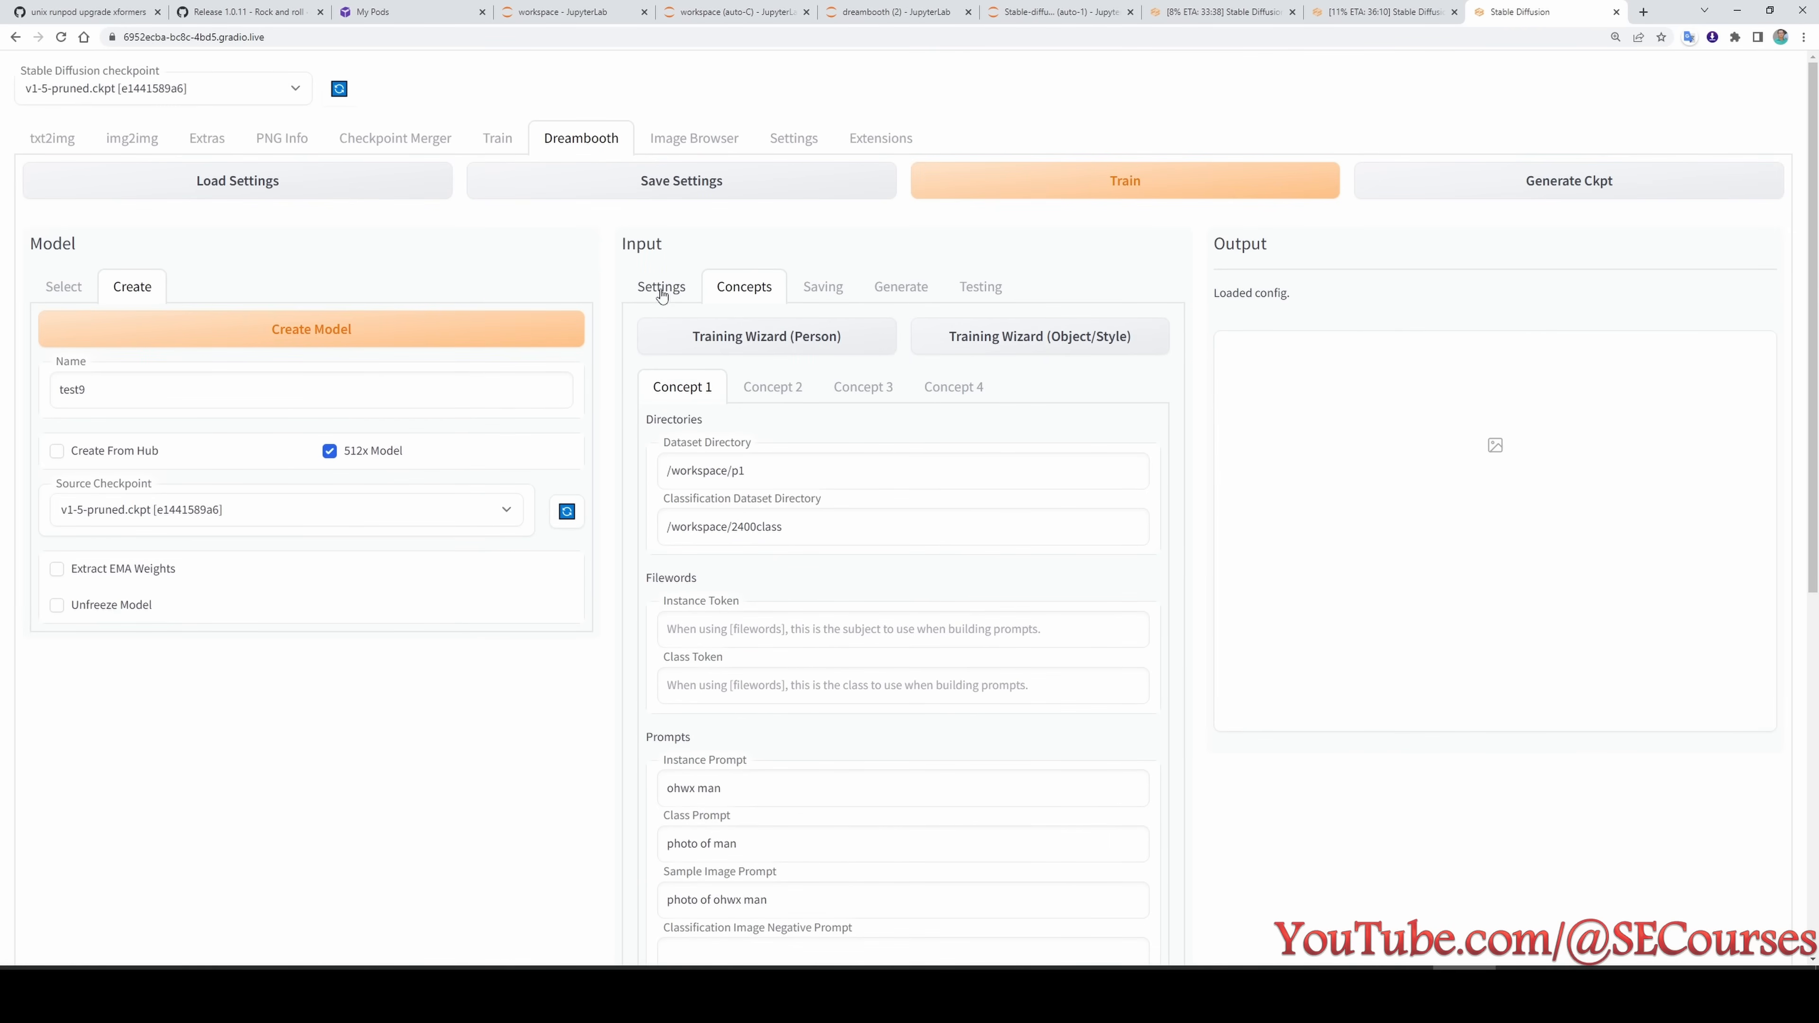
{"action": "left_click", "coordinate": [663, 291]}
{"action": "scroll", "coordinate": [828, 789], "scroll_direction": "down", "scroll_amount": 5}
{"action": "scroll", "coordinate": [796, 821], "scroll_direction": "down", "scroll_amount": 10}
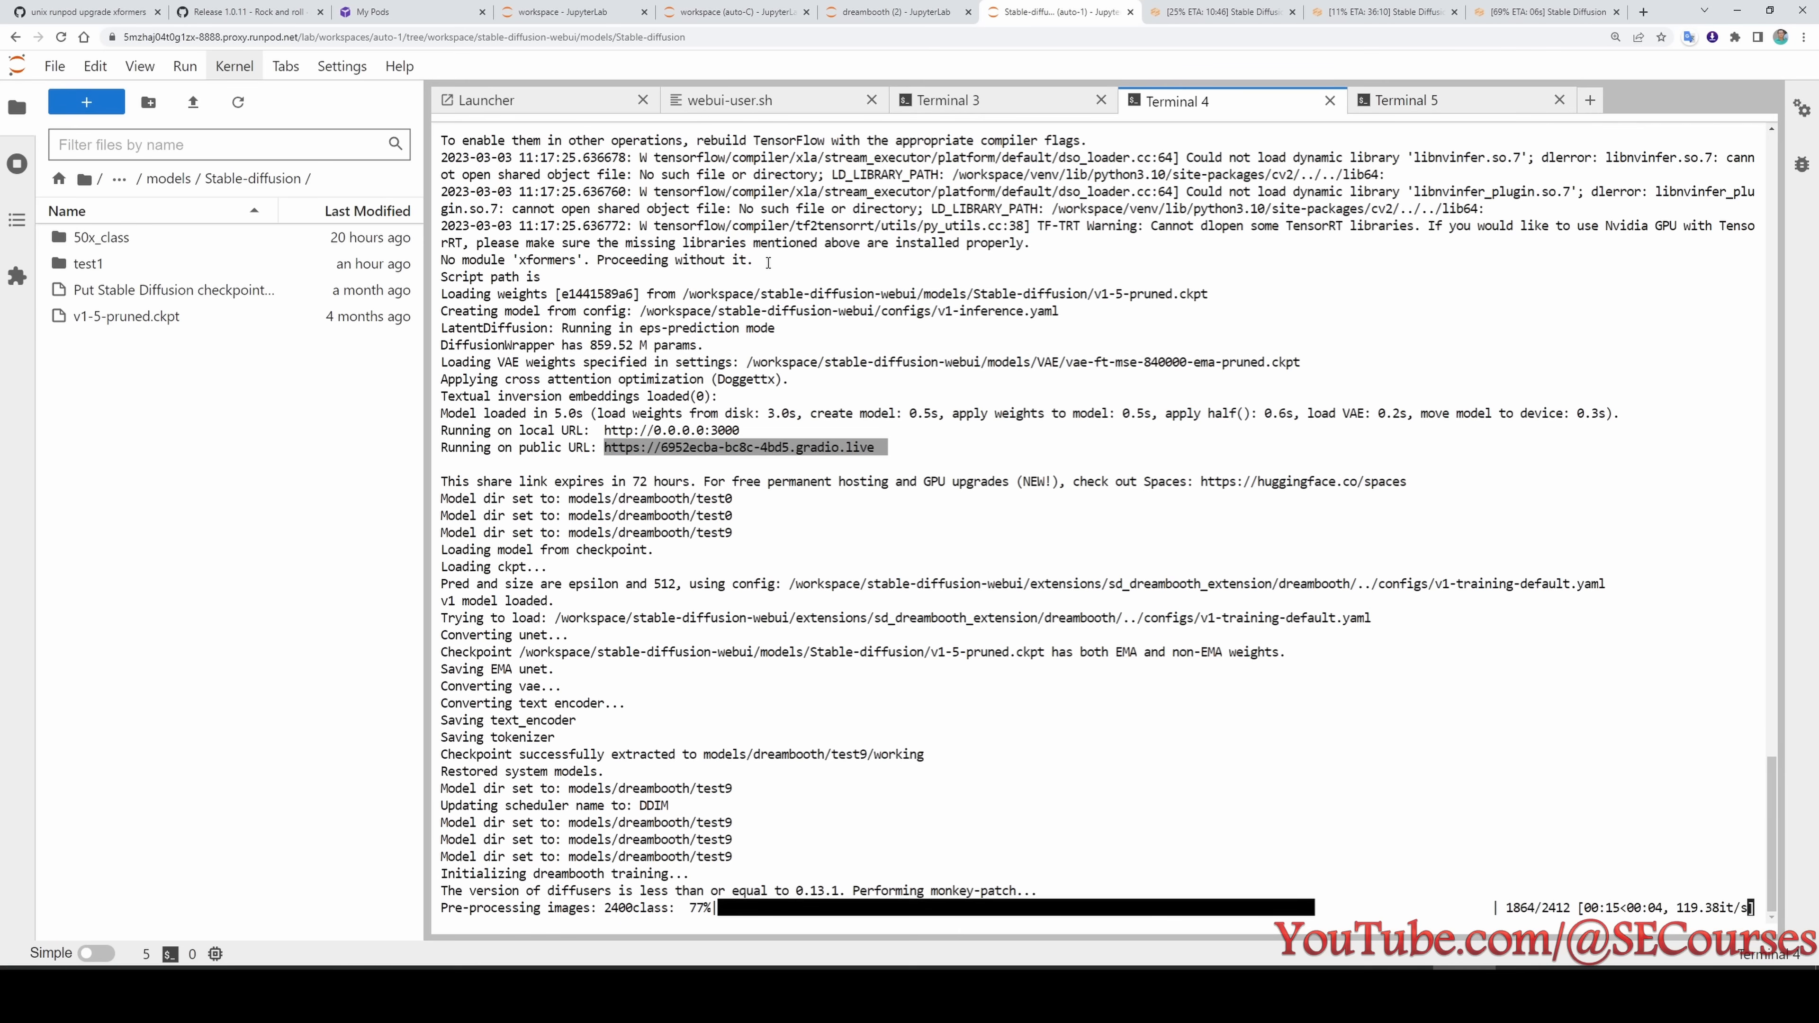
- Check the xformers line in the test9 terminal log and look at webui-user.sh
{"action": "left_click_drag", "start_coordinate": [768, 263], "coordinate": [442, 257]}
{"action": "left_click", "coordinate": [902, 336]}
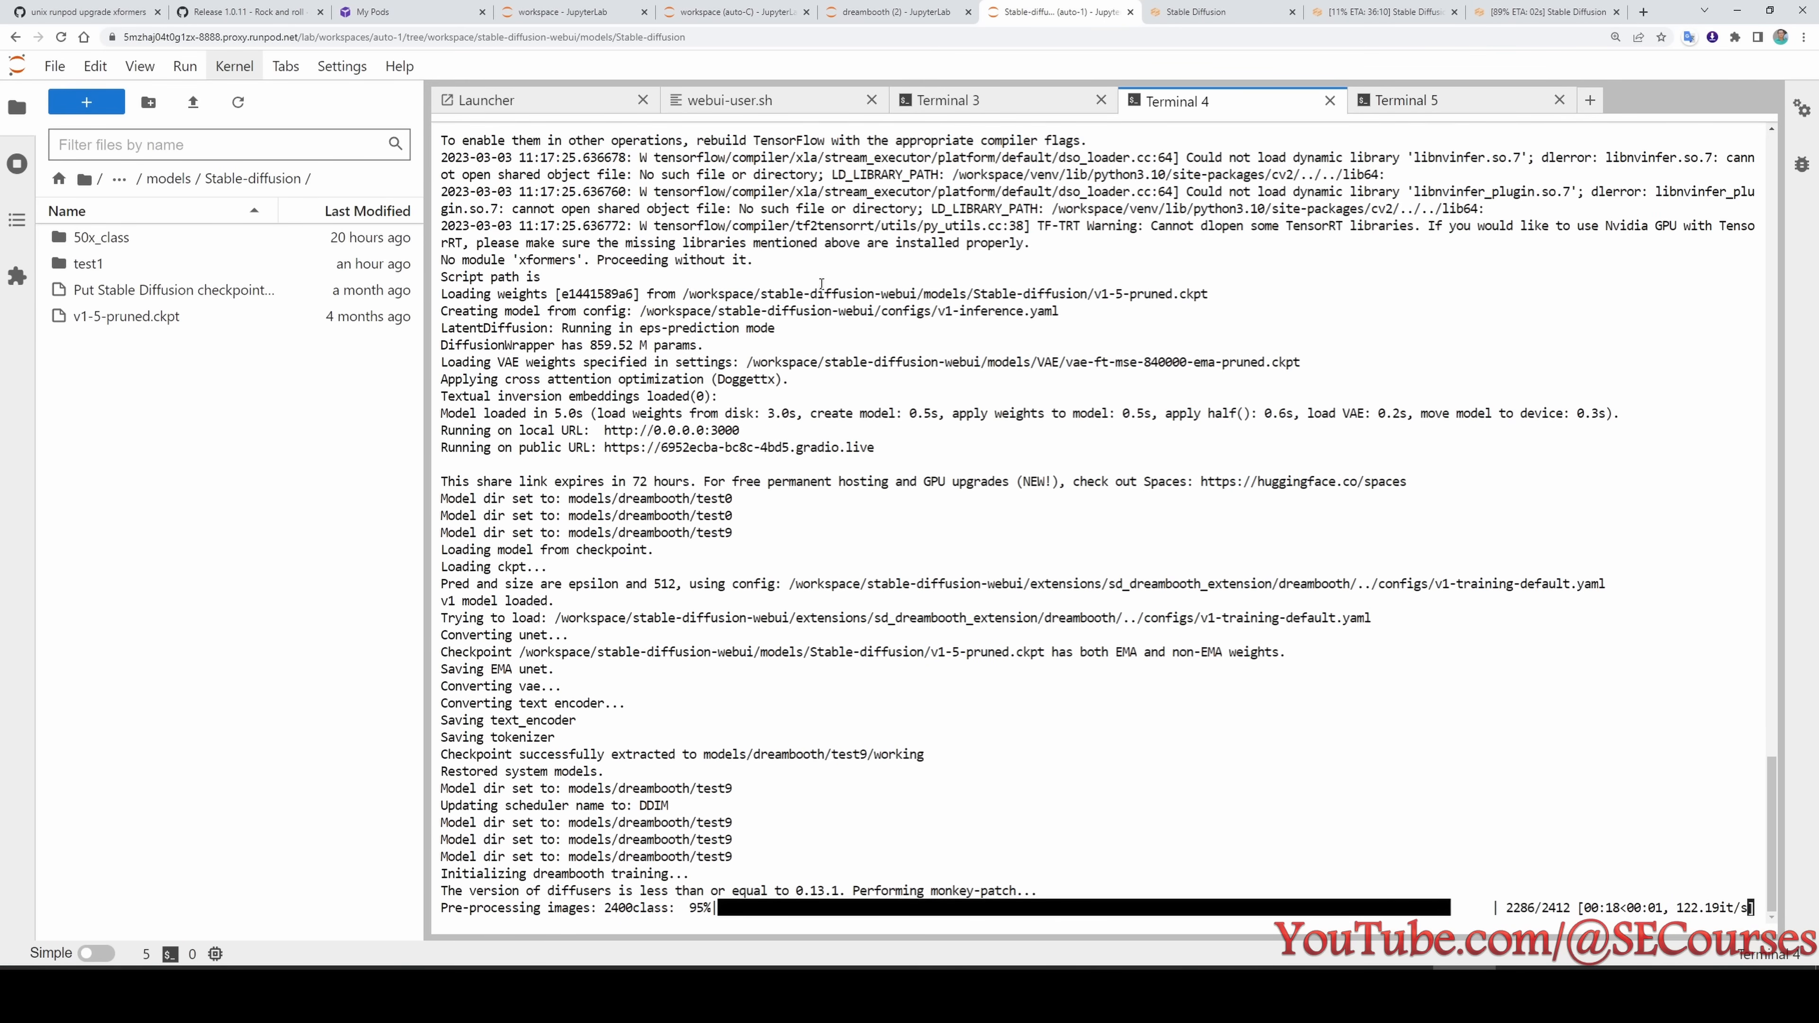
{"action": "left_click", "coordinate": [731, 101]}
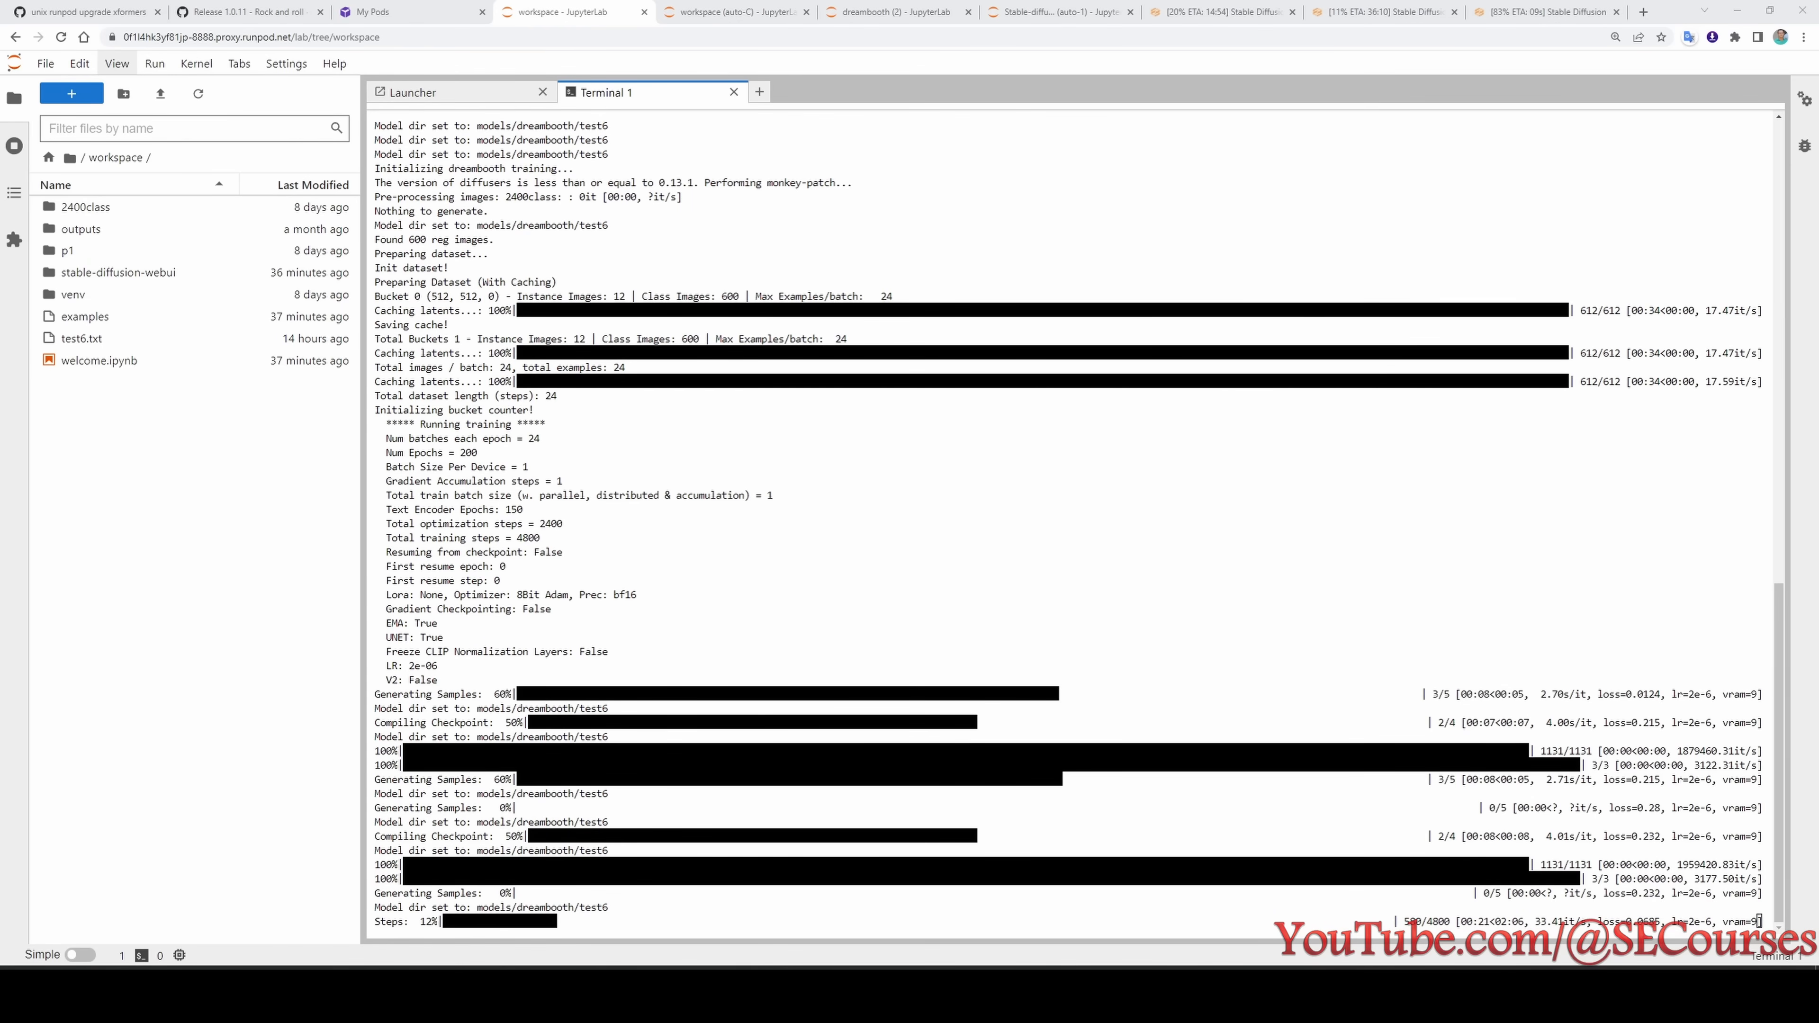
- Compare the VRAM usage in the test6, test7 and test8 training terminals against the options in the experiment list
{"action": "key", "text": "alt+Tab"}
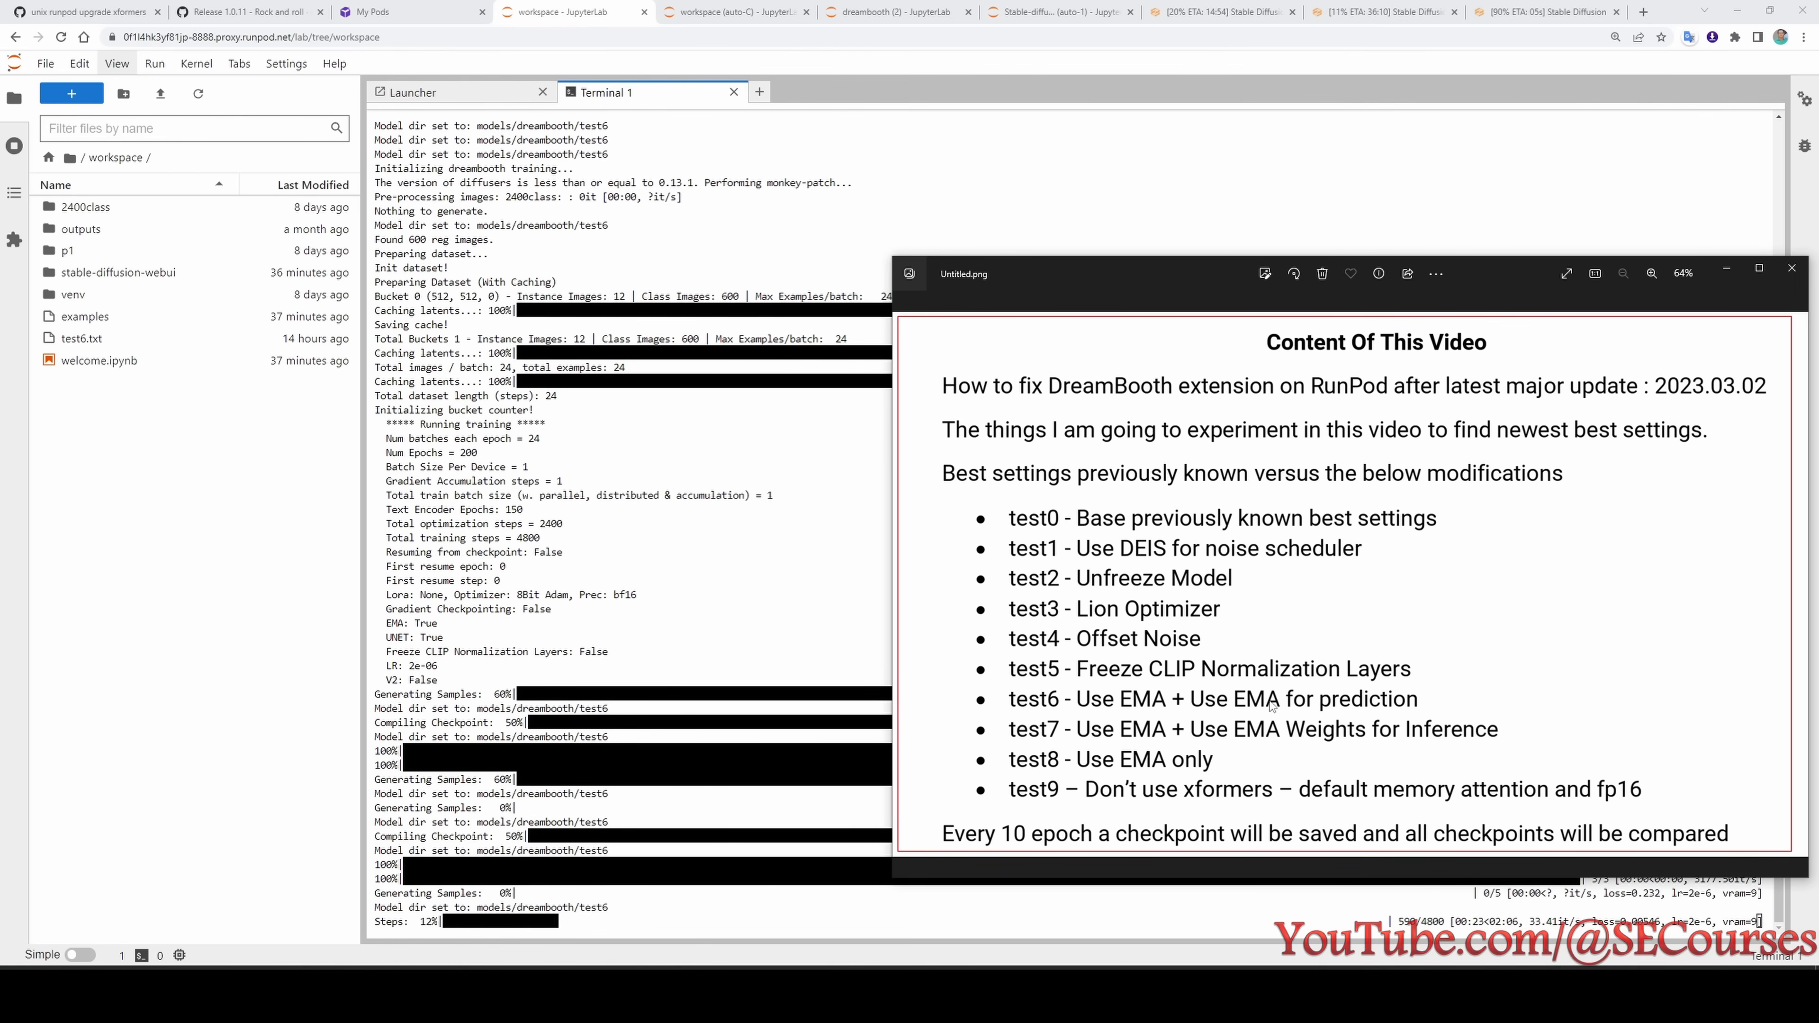
{"action": "key", "text": "alt+Tab"}
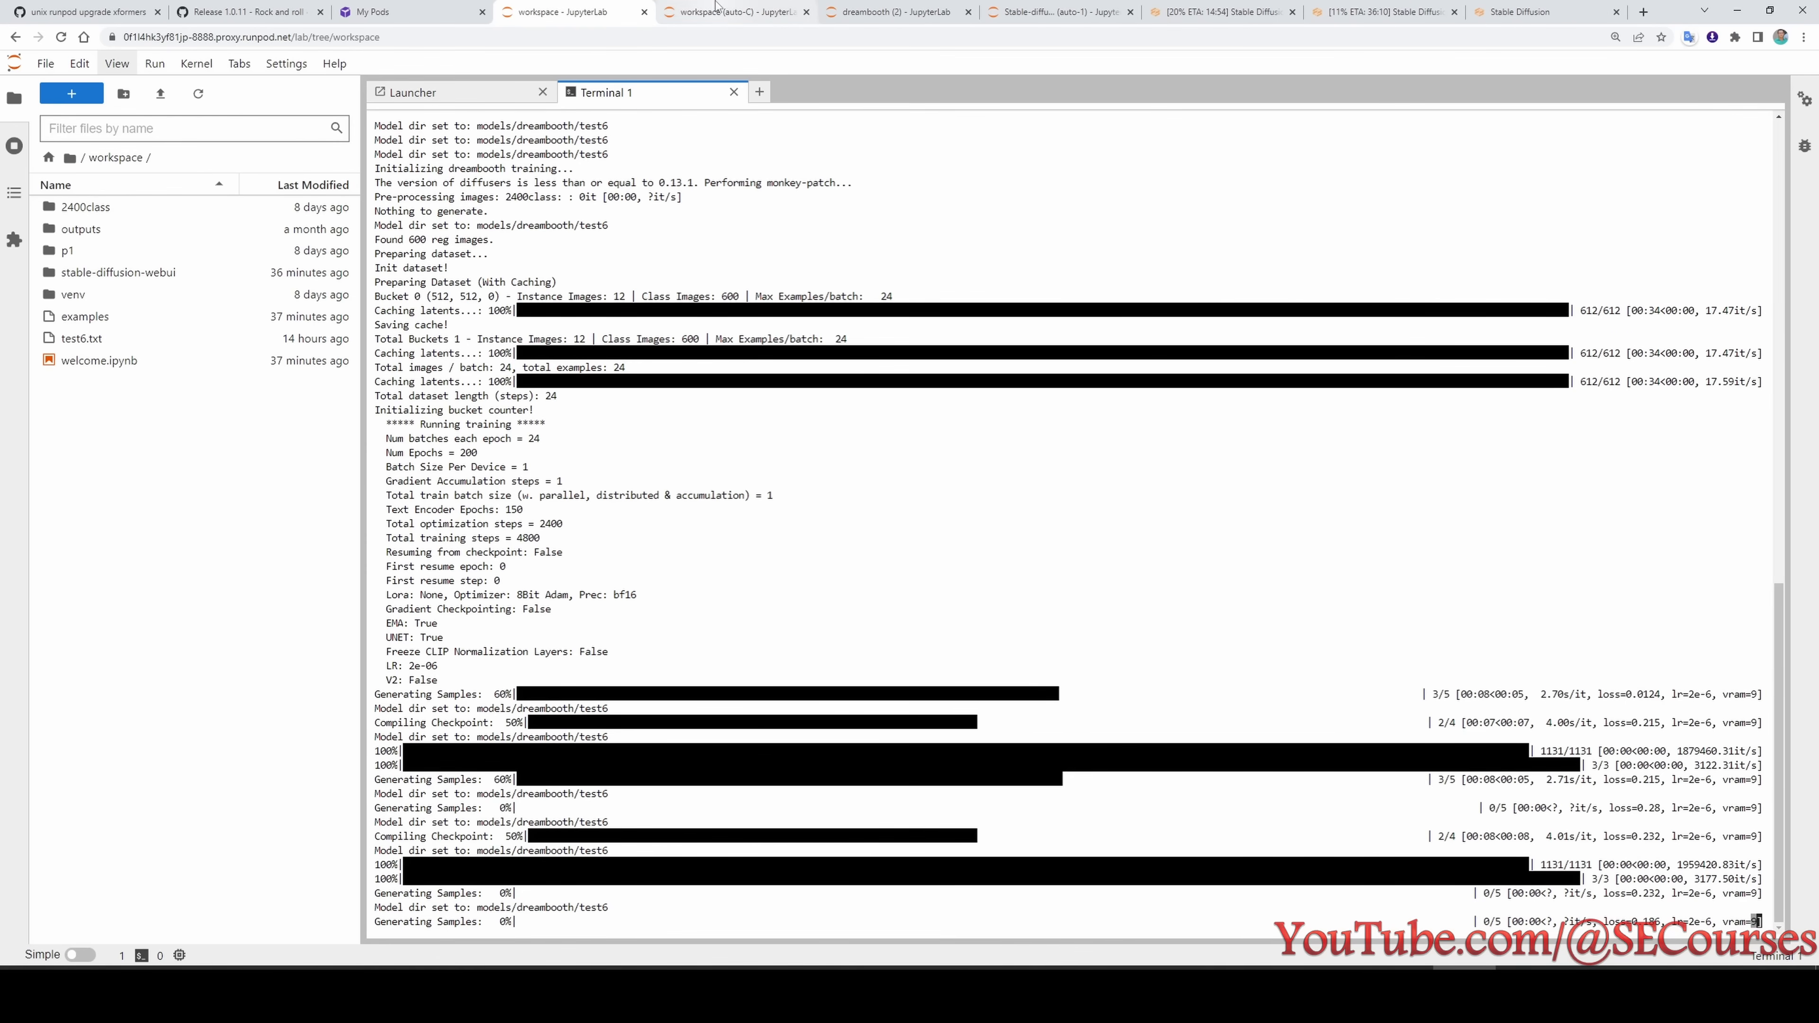
{"action": "left_click", "coordinate": [730, 12]}
{"action": "key", "text": "alt+Tab"}
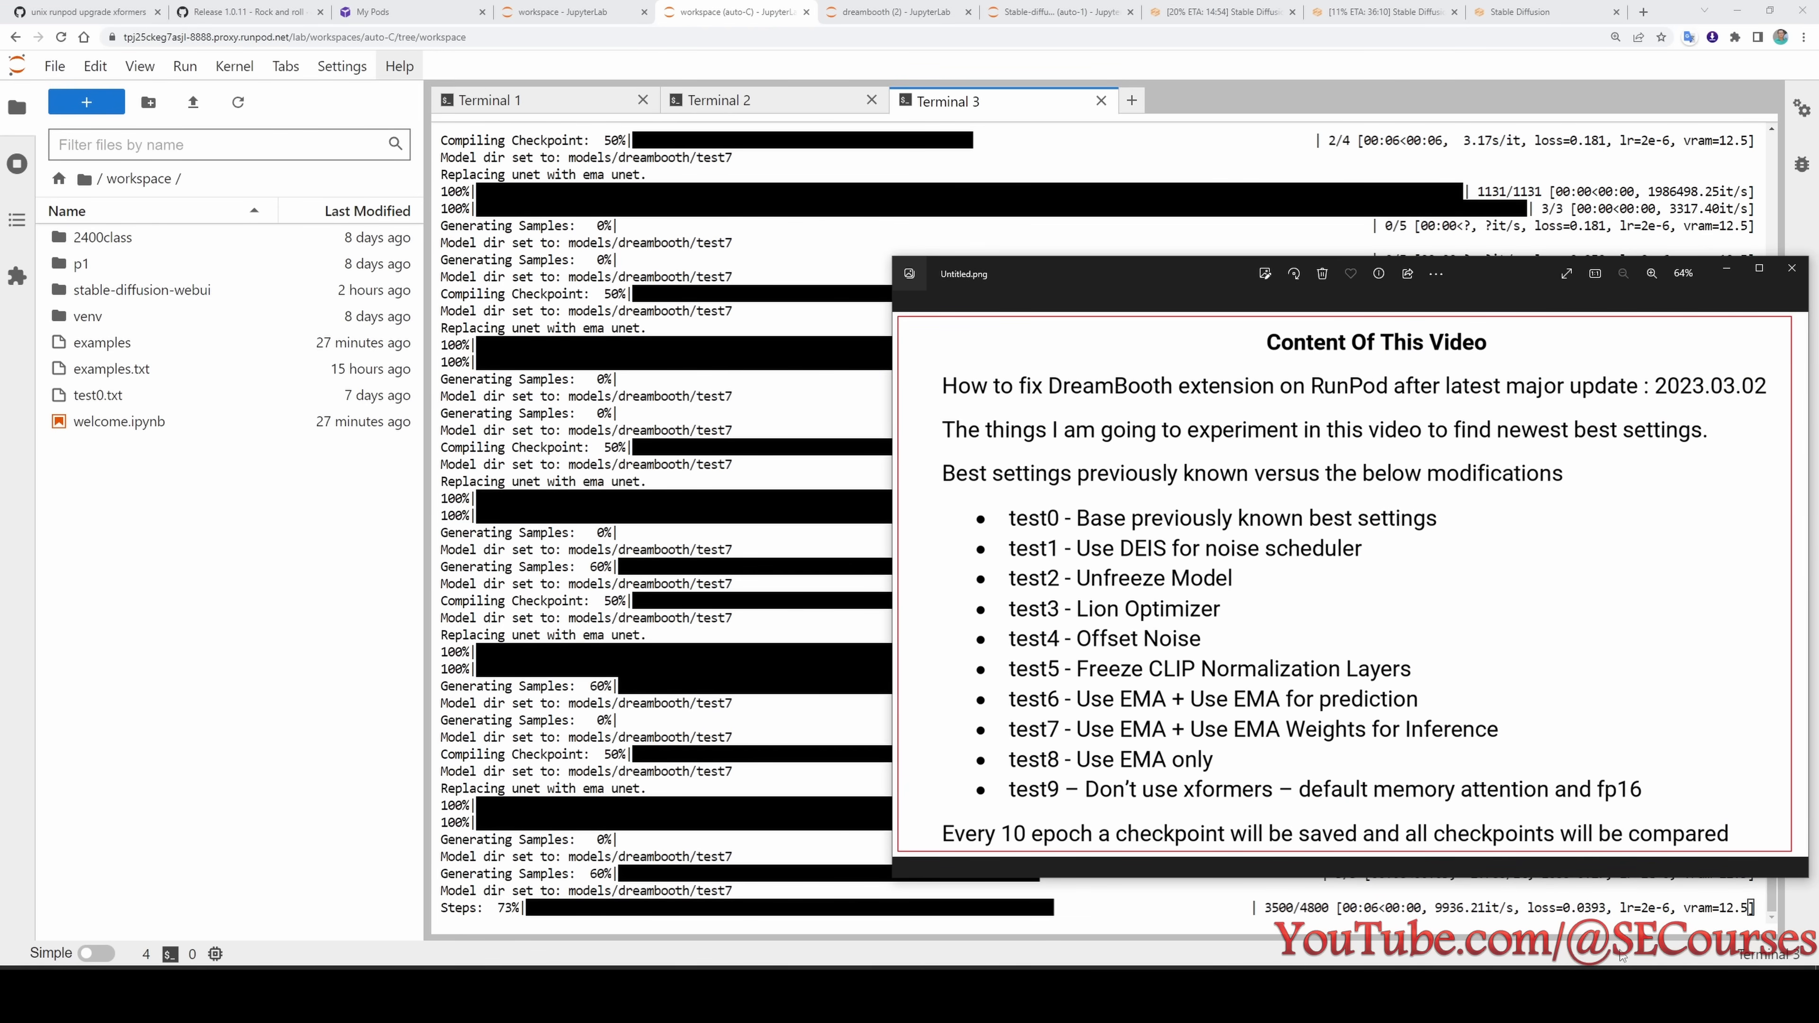
{"action": "key", "text": "alt+Tab"}
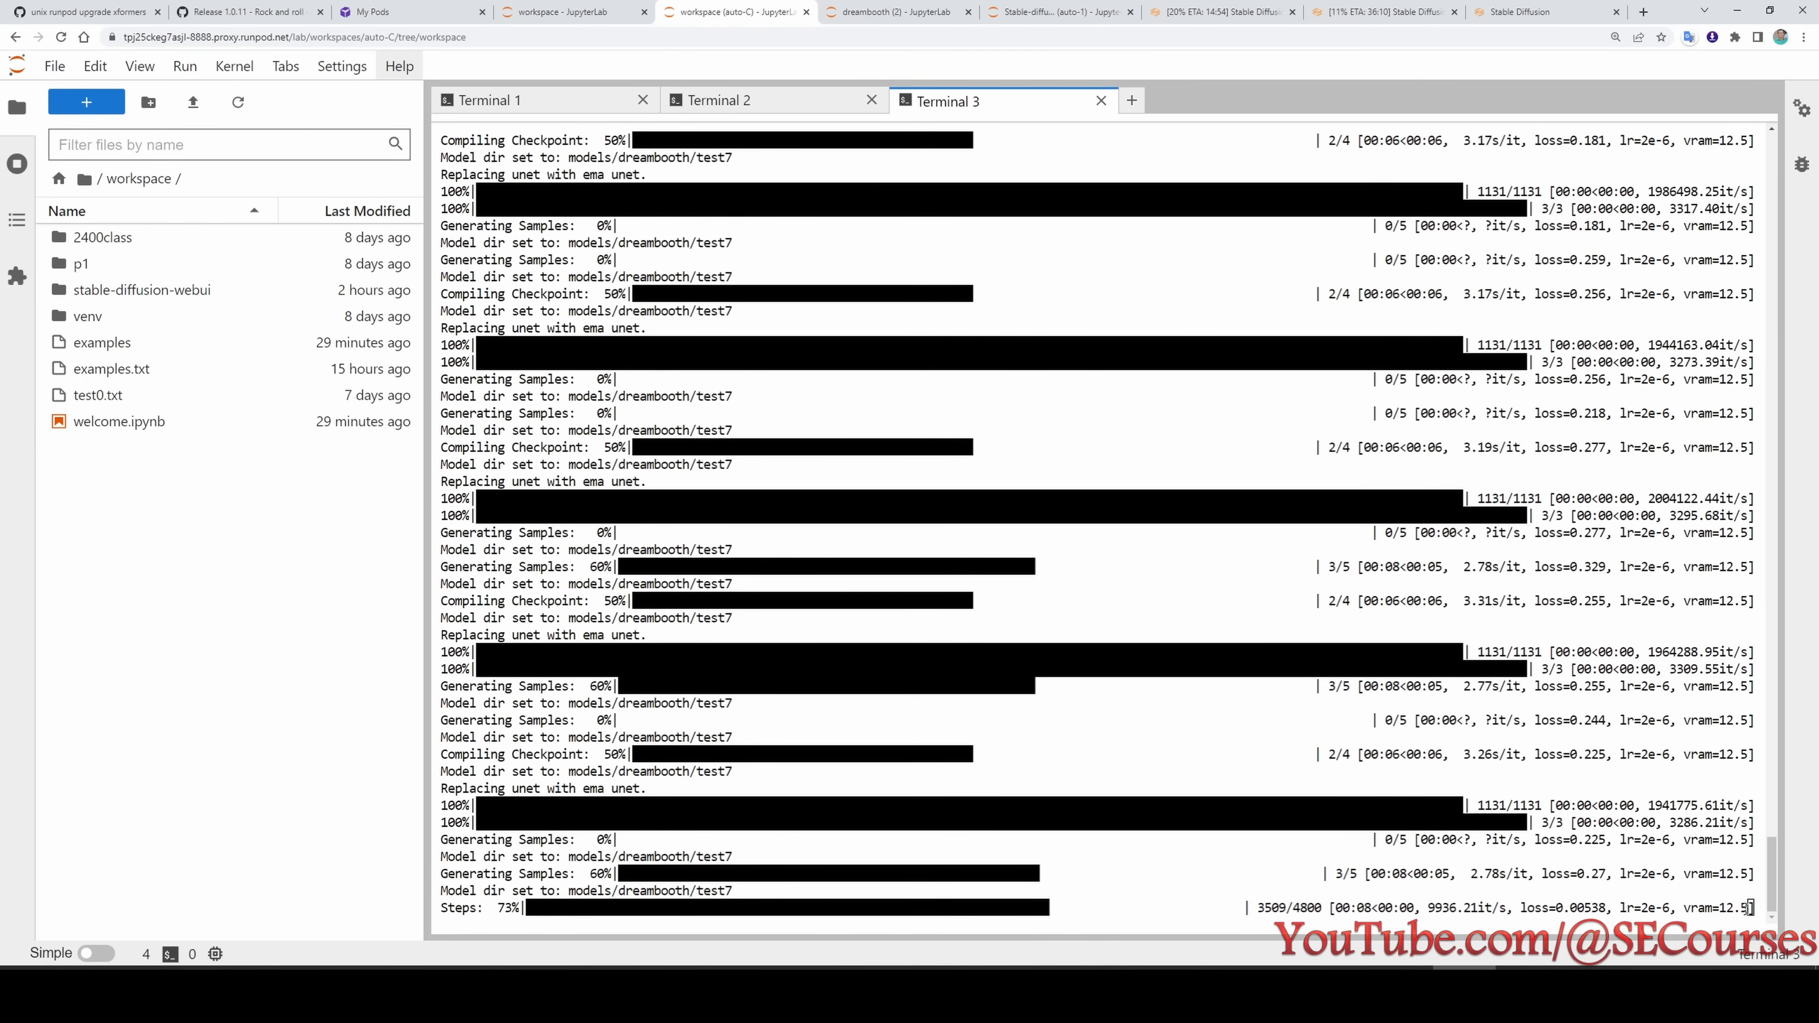
{"action": "left_click", "coordinate": [935, 12]}
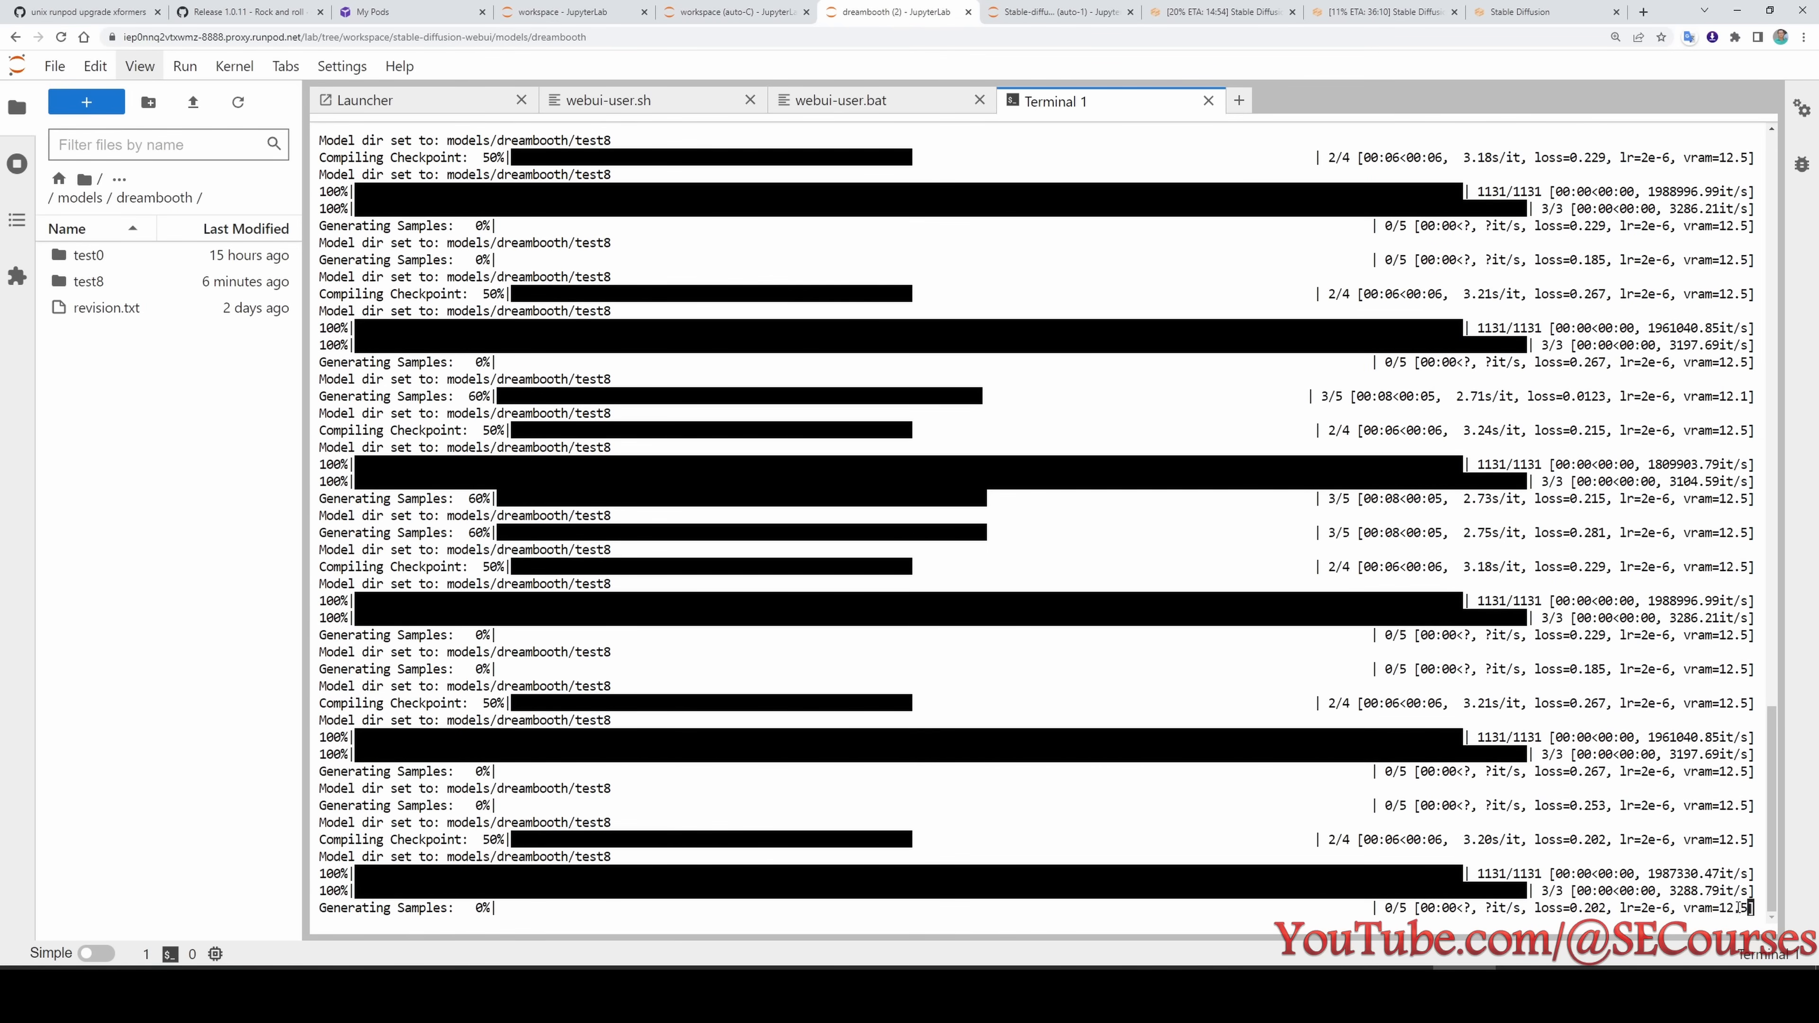
- Check the test9 training log and compare its EMA line with the one in test8's log
{"action": "key", "text": "ctrl+Tab"}
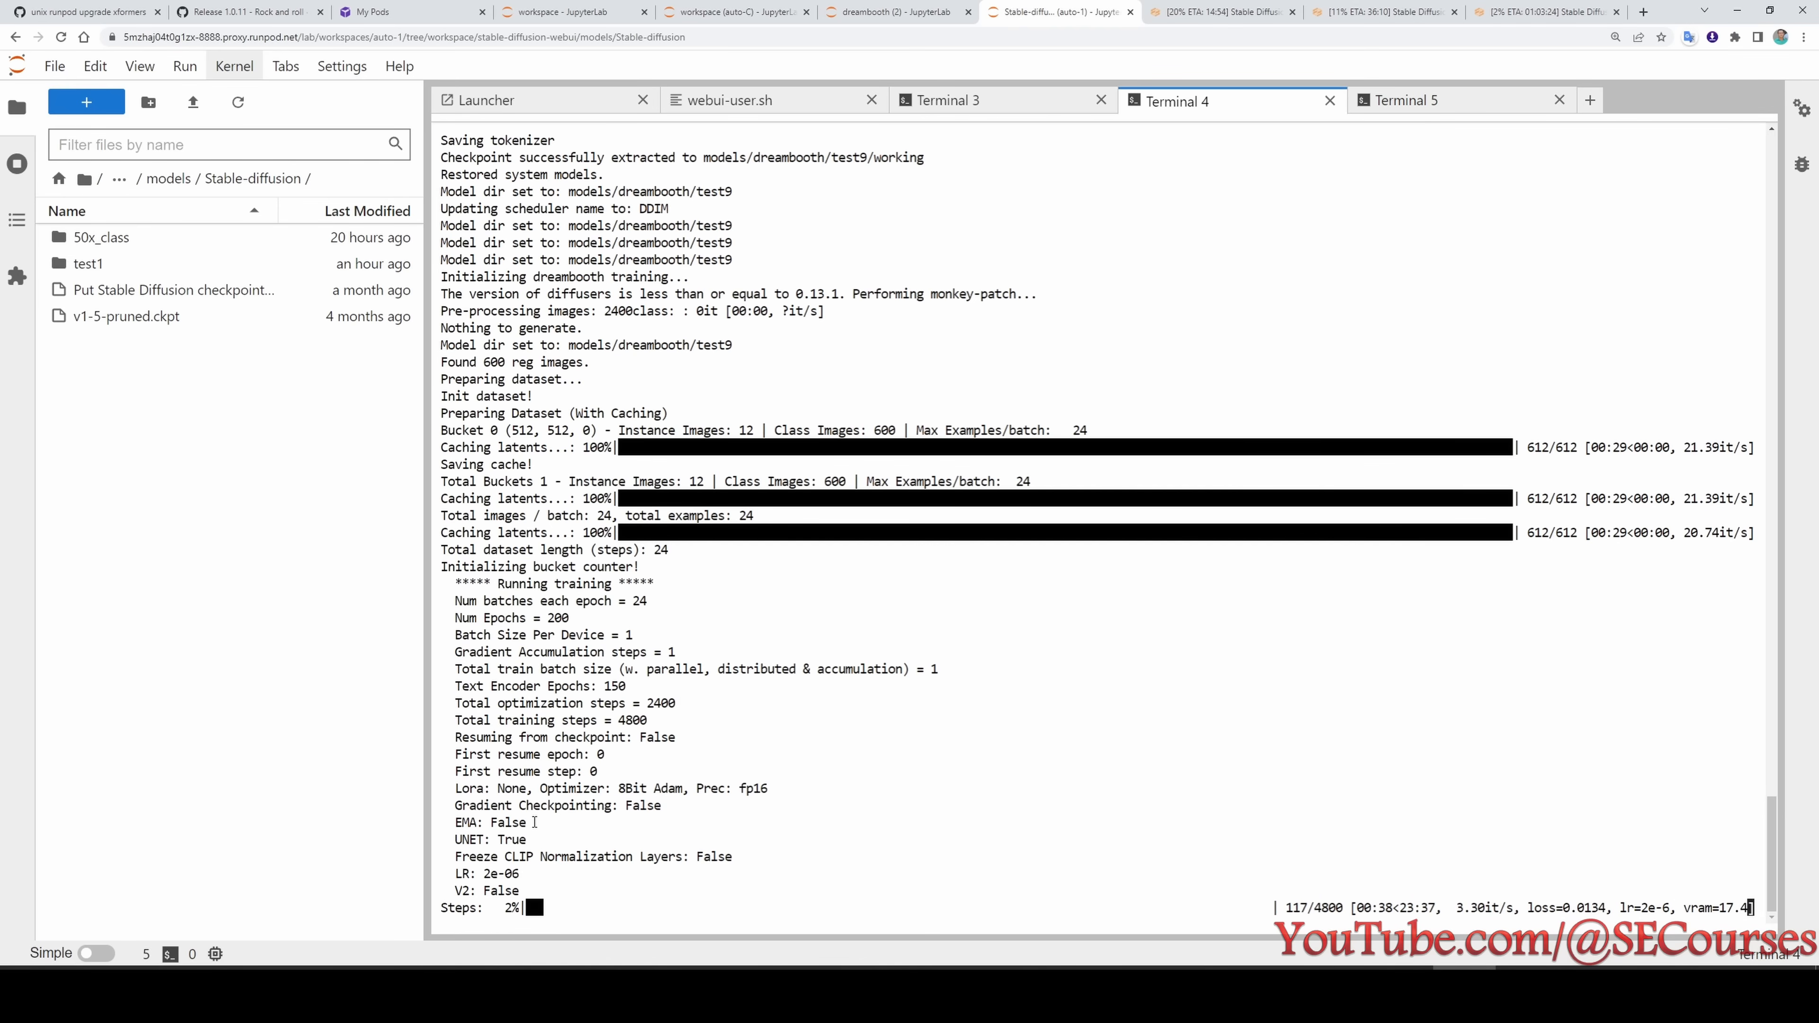
{"action": "left_click_drag", "start_coordinate": [533, 823], "coordinate": [458, 826]}
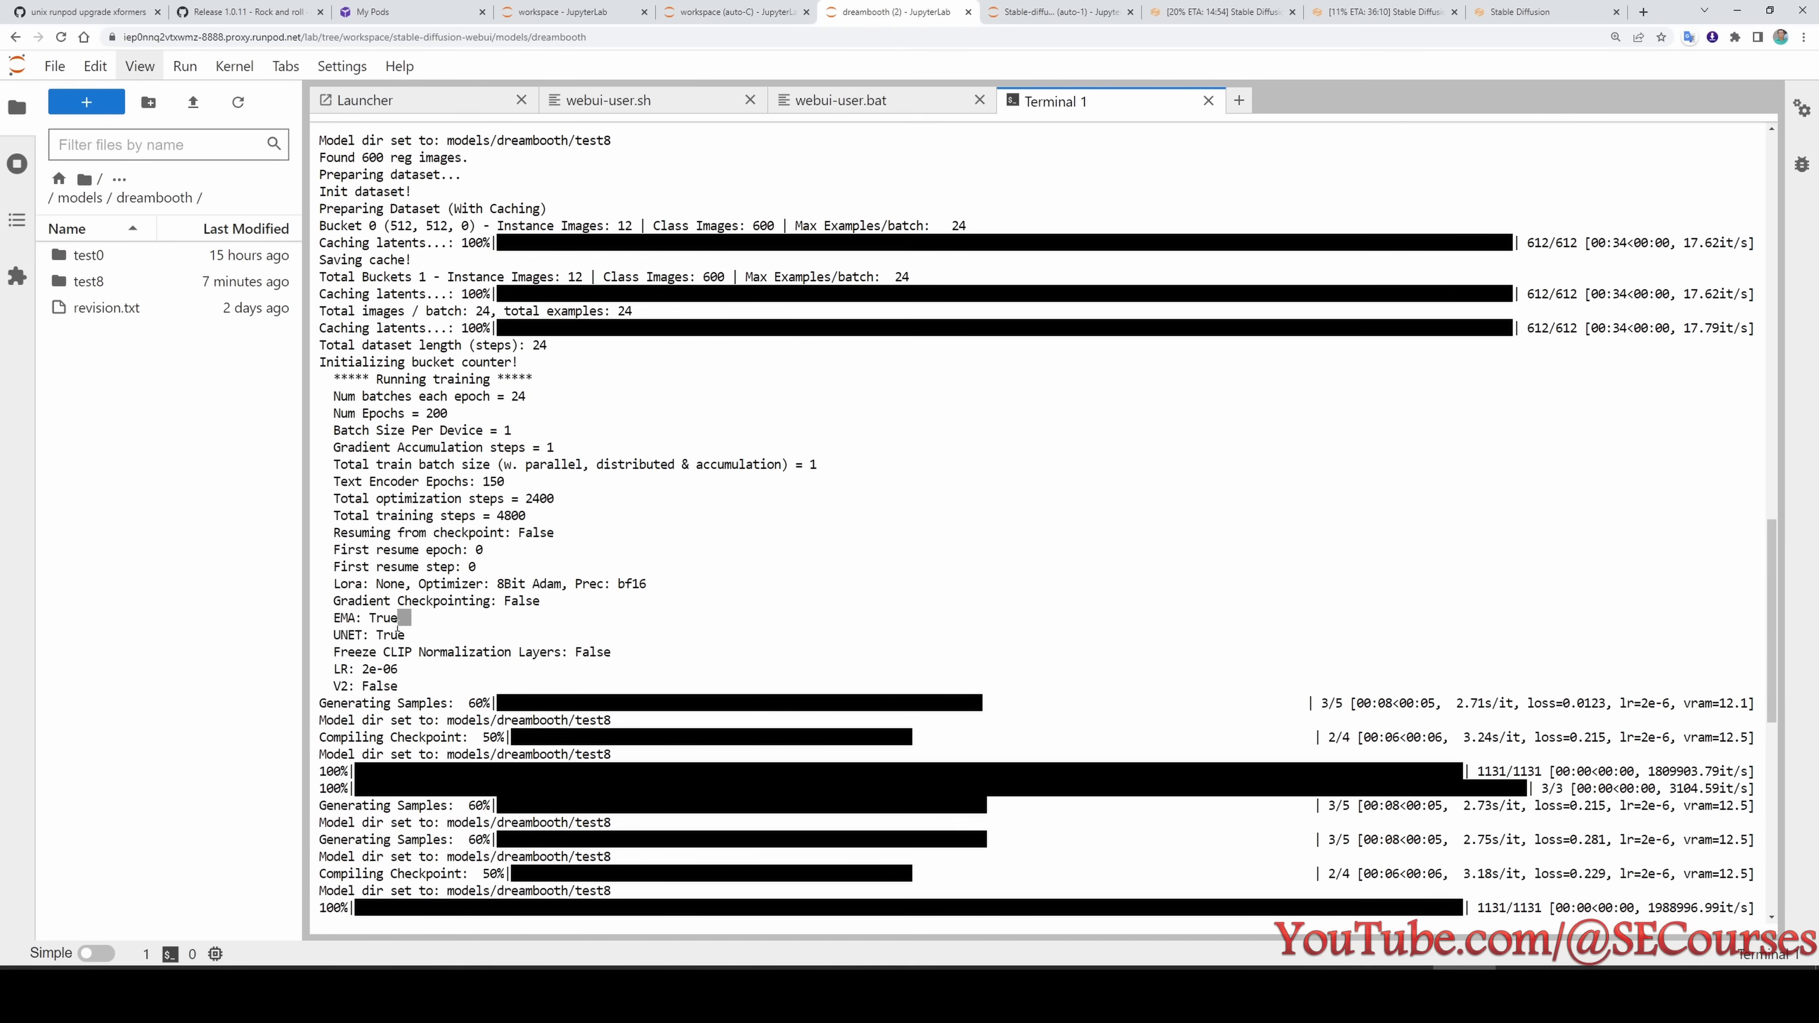
{"action": "left_click_drag", "start_coordinate": [411, 618], "coordinate": [328, 621]}
- Compare the EMA lines in the test6, test7 and test8 training logs, ending on test9's log
{"action": "left_click", "coordinate": [745, 10]}
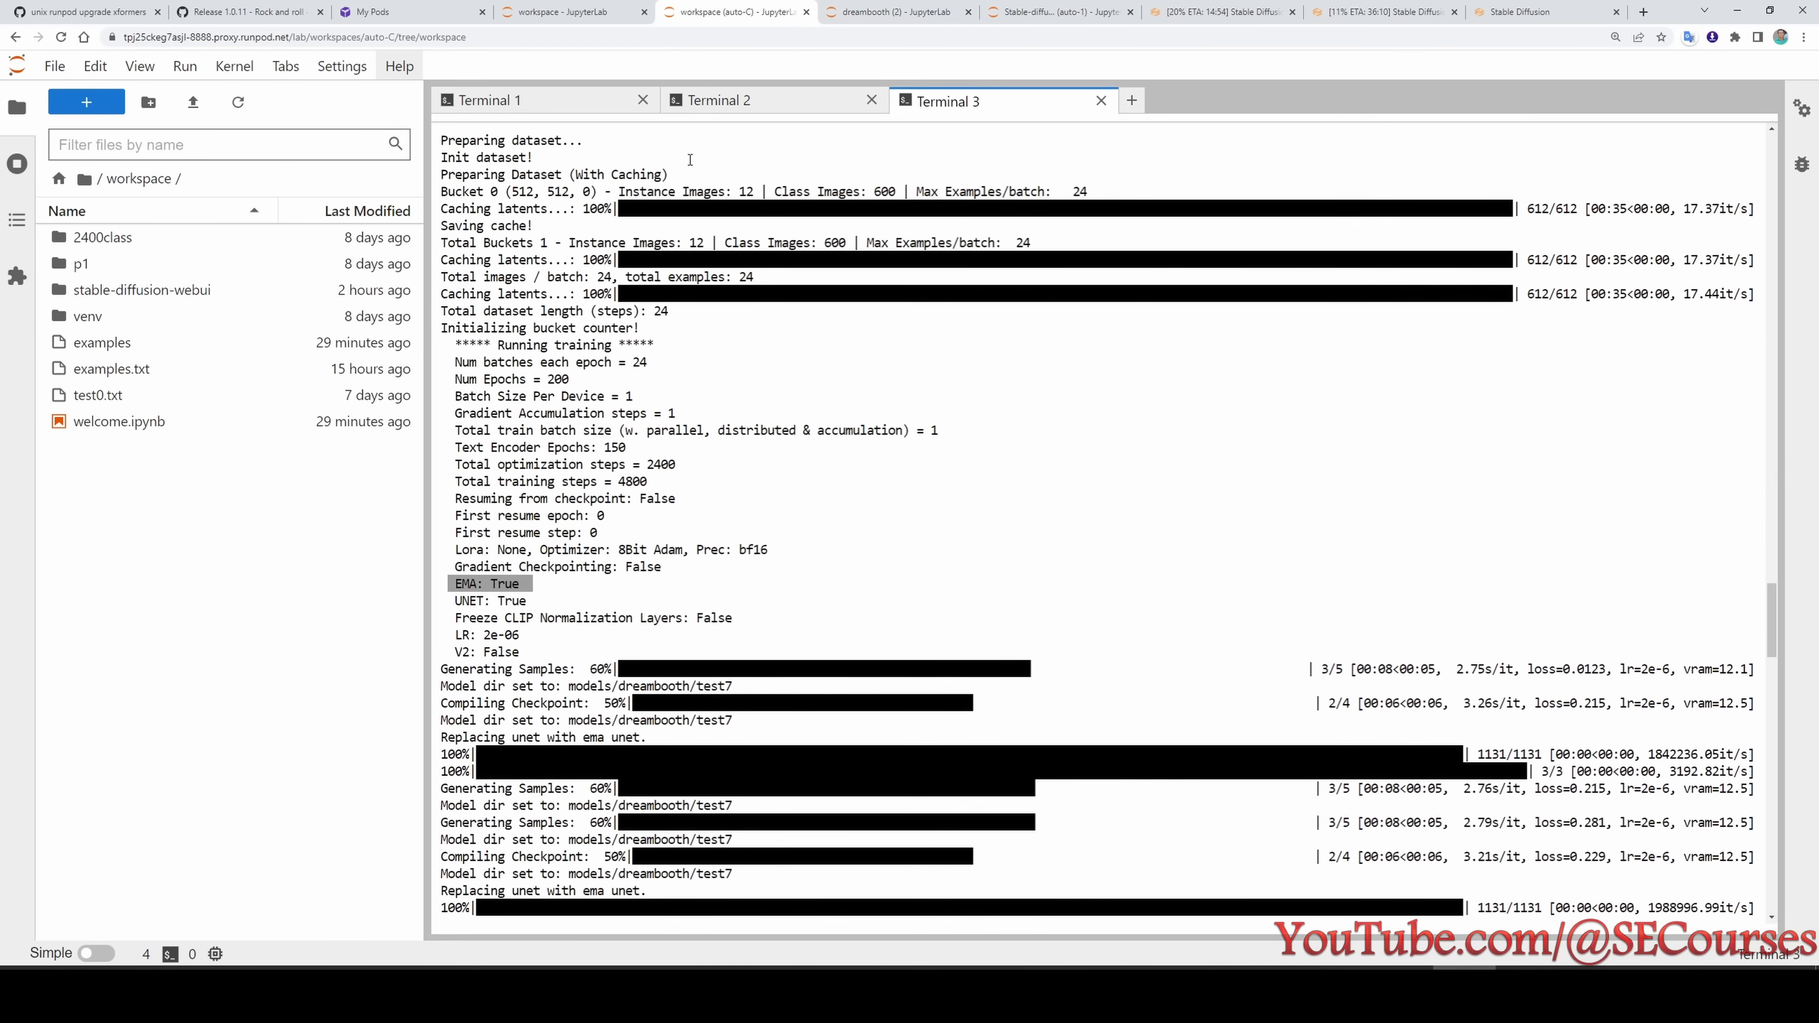
{"action": "left_click", "coordinate": [556, 10]}
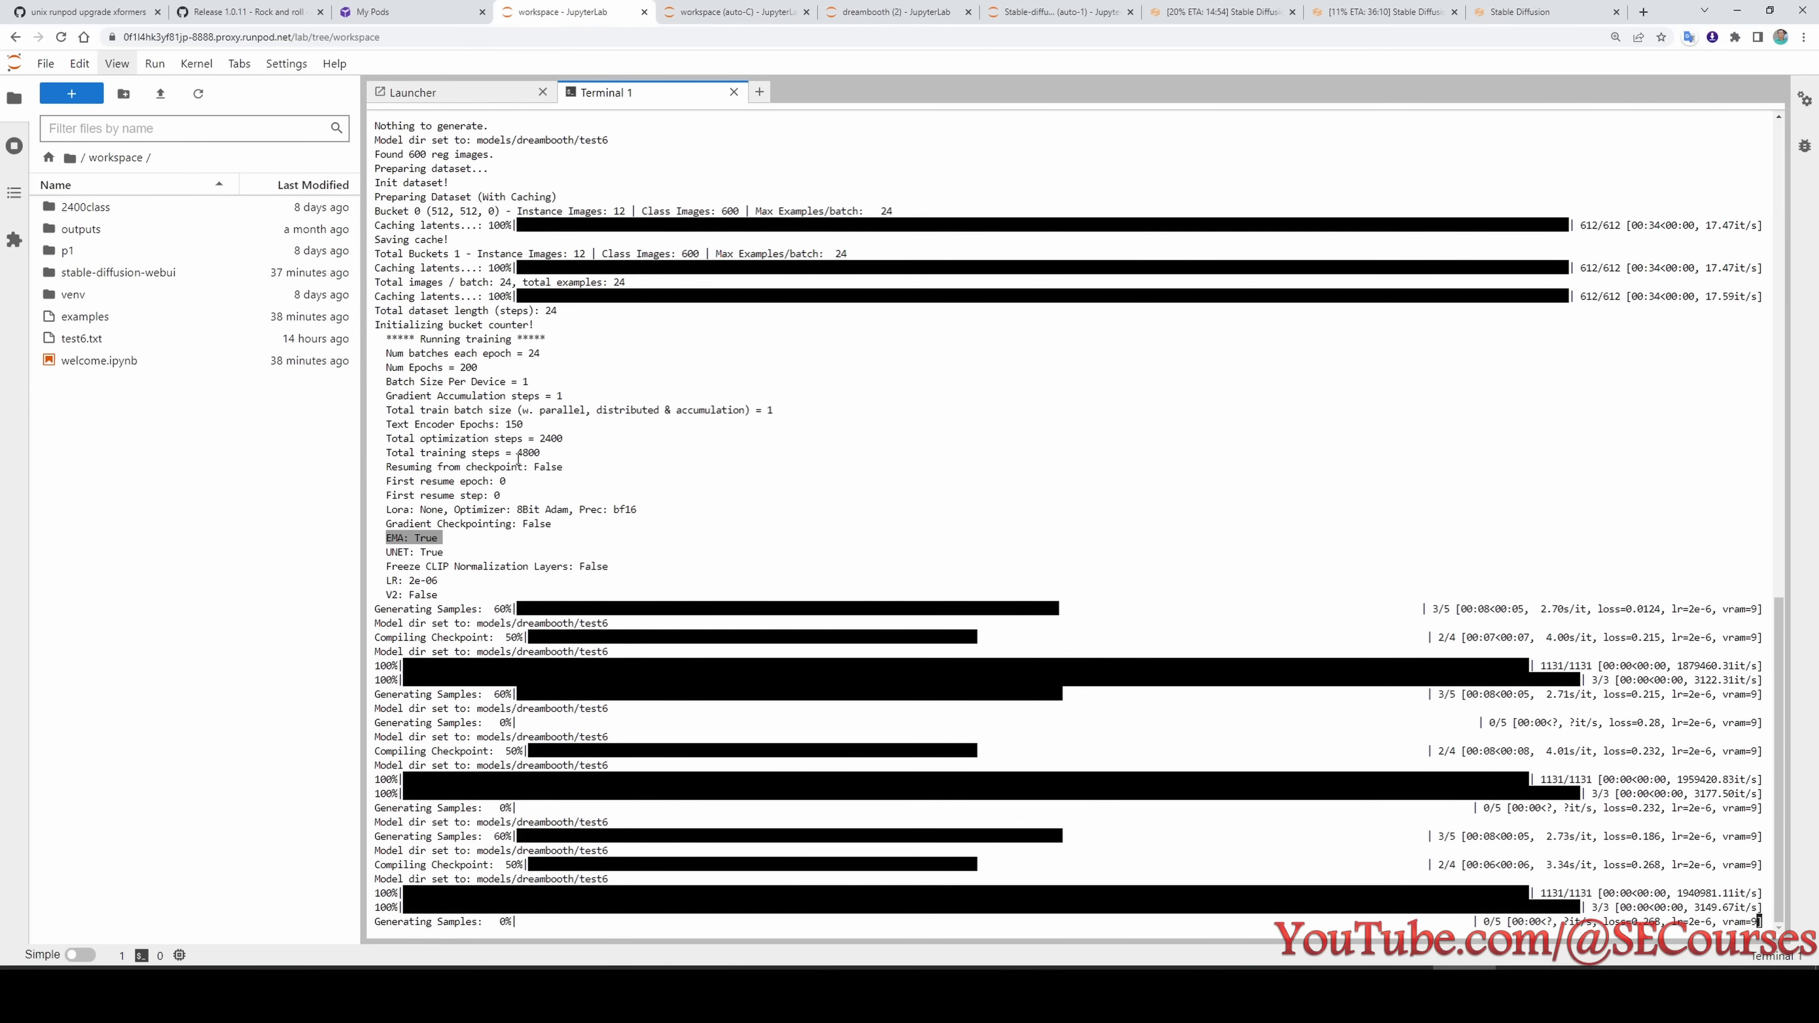
{"action": "key", "text": "ctrl+Tab"}
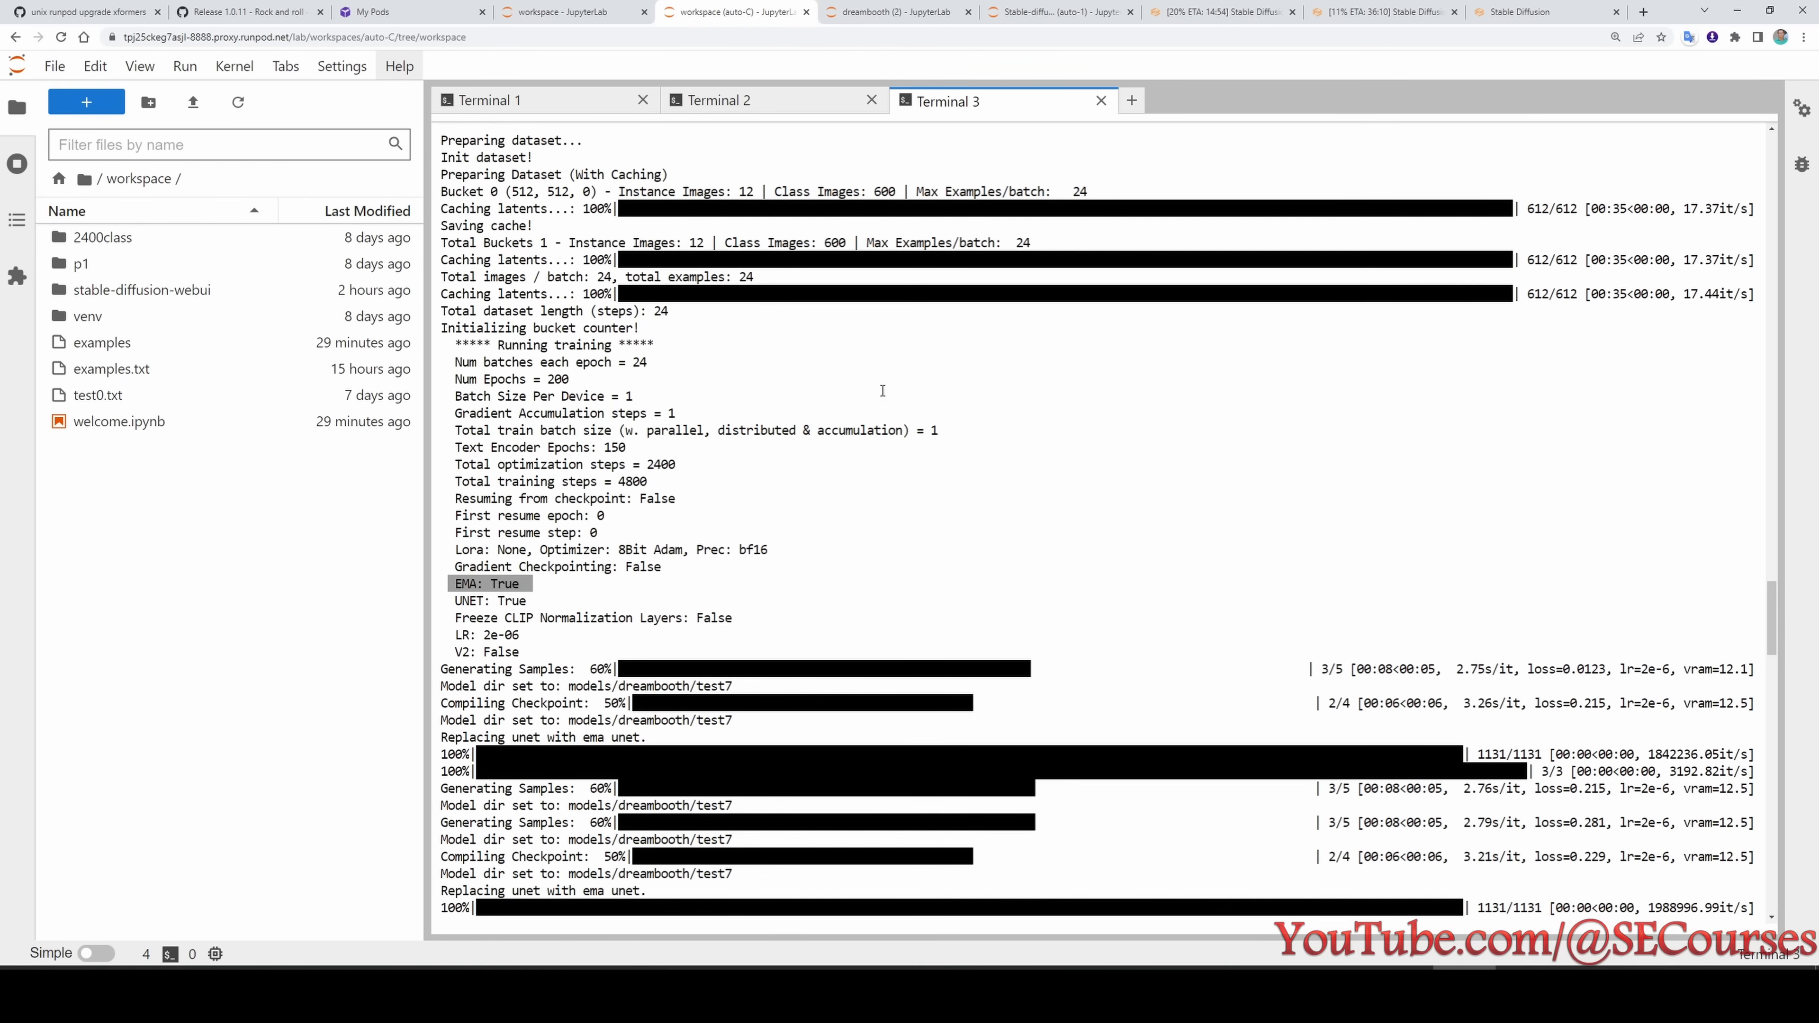
{"action": "left_click", "coordinate": [843, 7]}
{"action": "left_click", "coordinate": [1020, 8]}
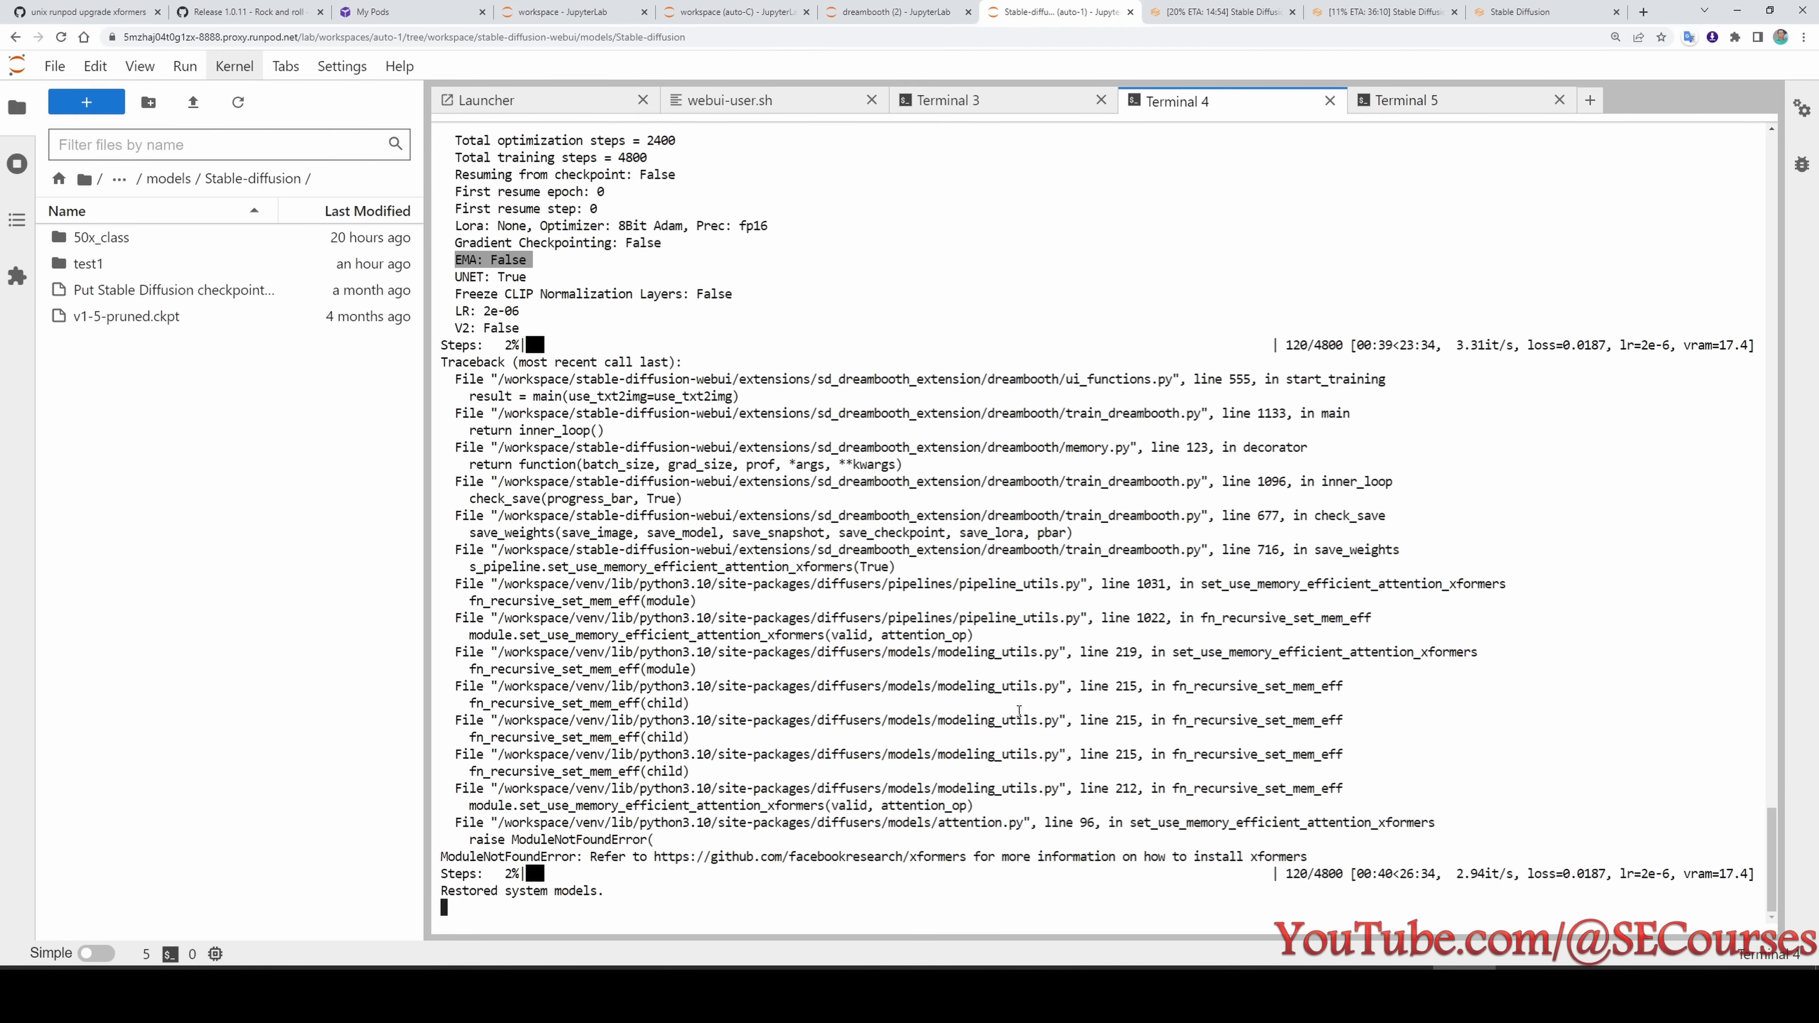
- Examine the xformers error traceback and the training settings printed above it in test9's log
{"action": "scroll", "coordinate": [1020, 711], "scroll_direction": "up", "scroll_amount": 3}
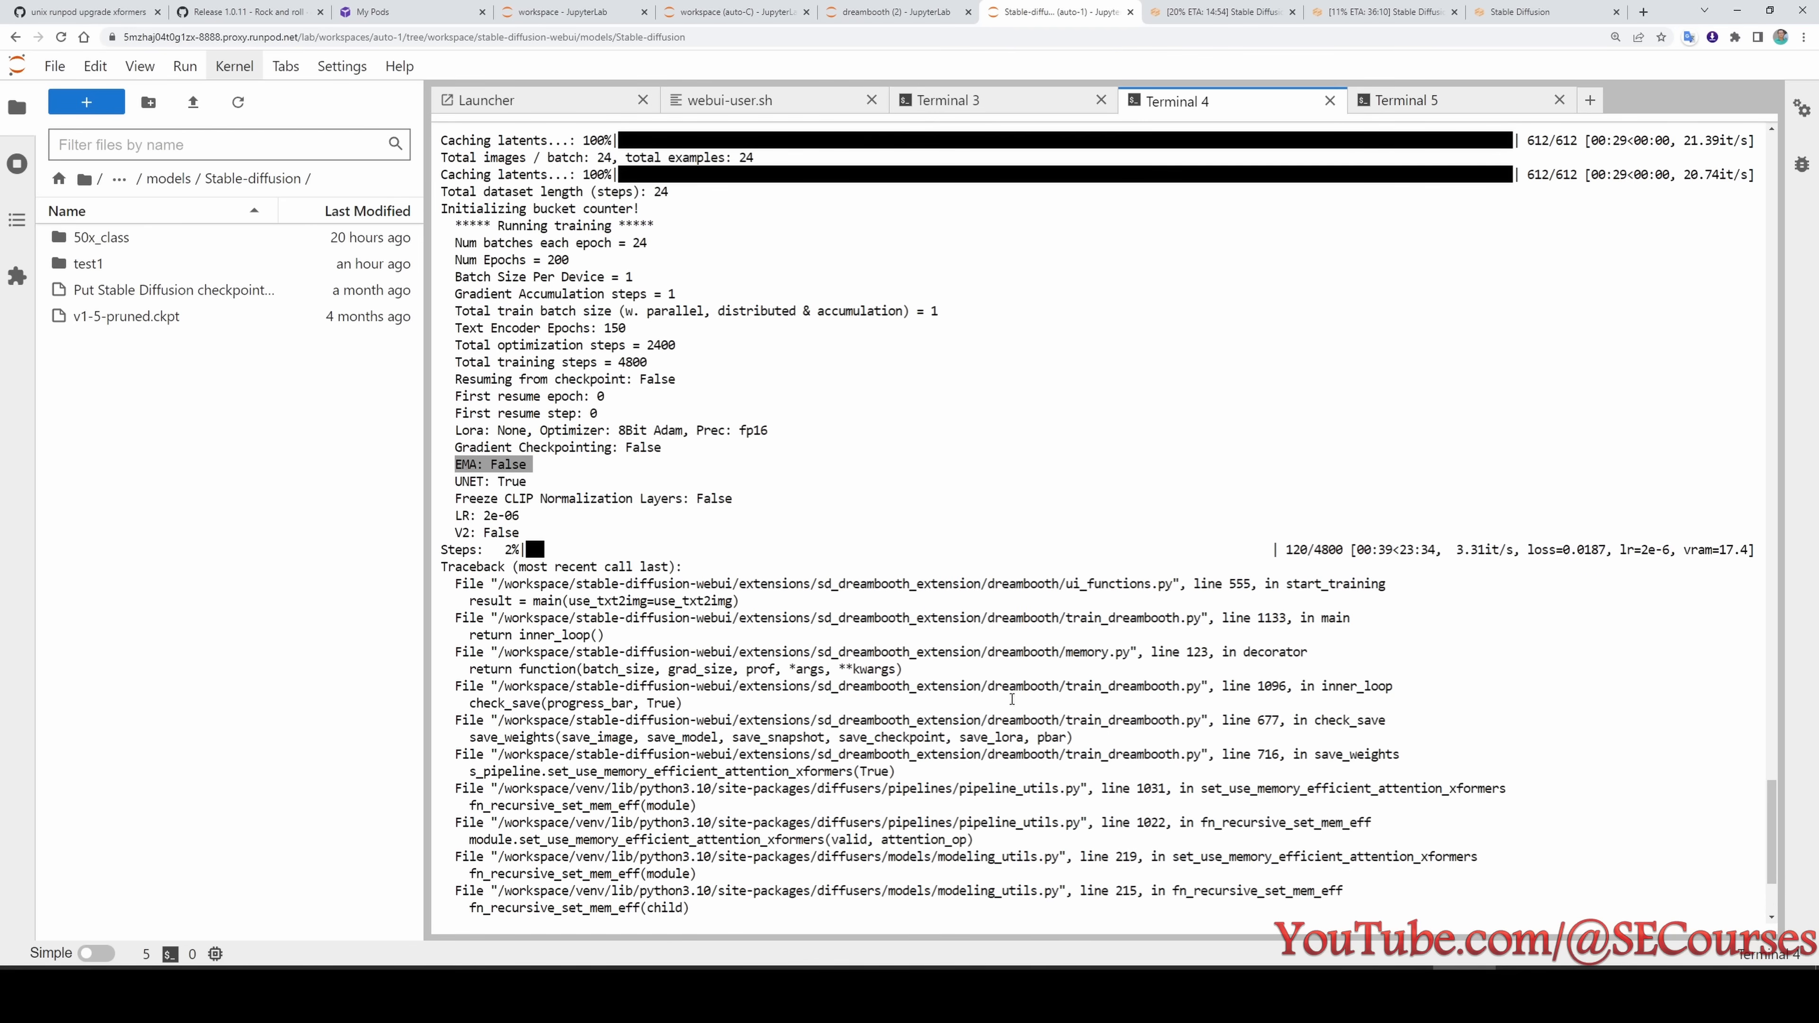
{"action": "scroll", "coordinate": [772, 719], "scroll_direction": "down", "scroll_amount": 3}
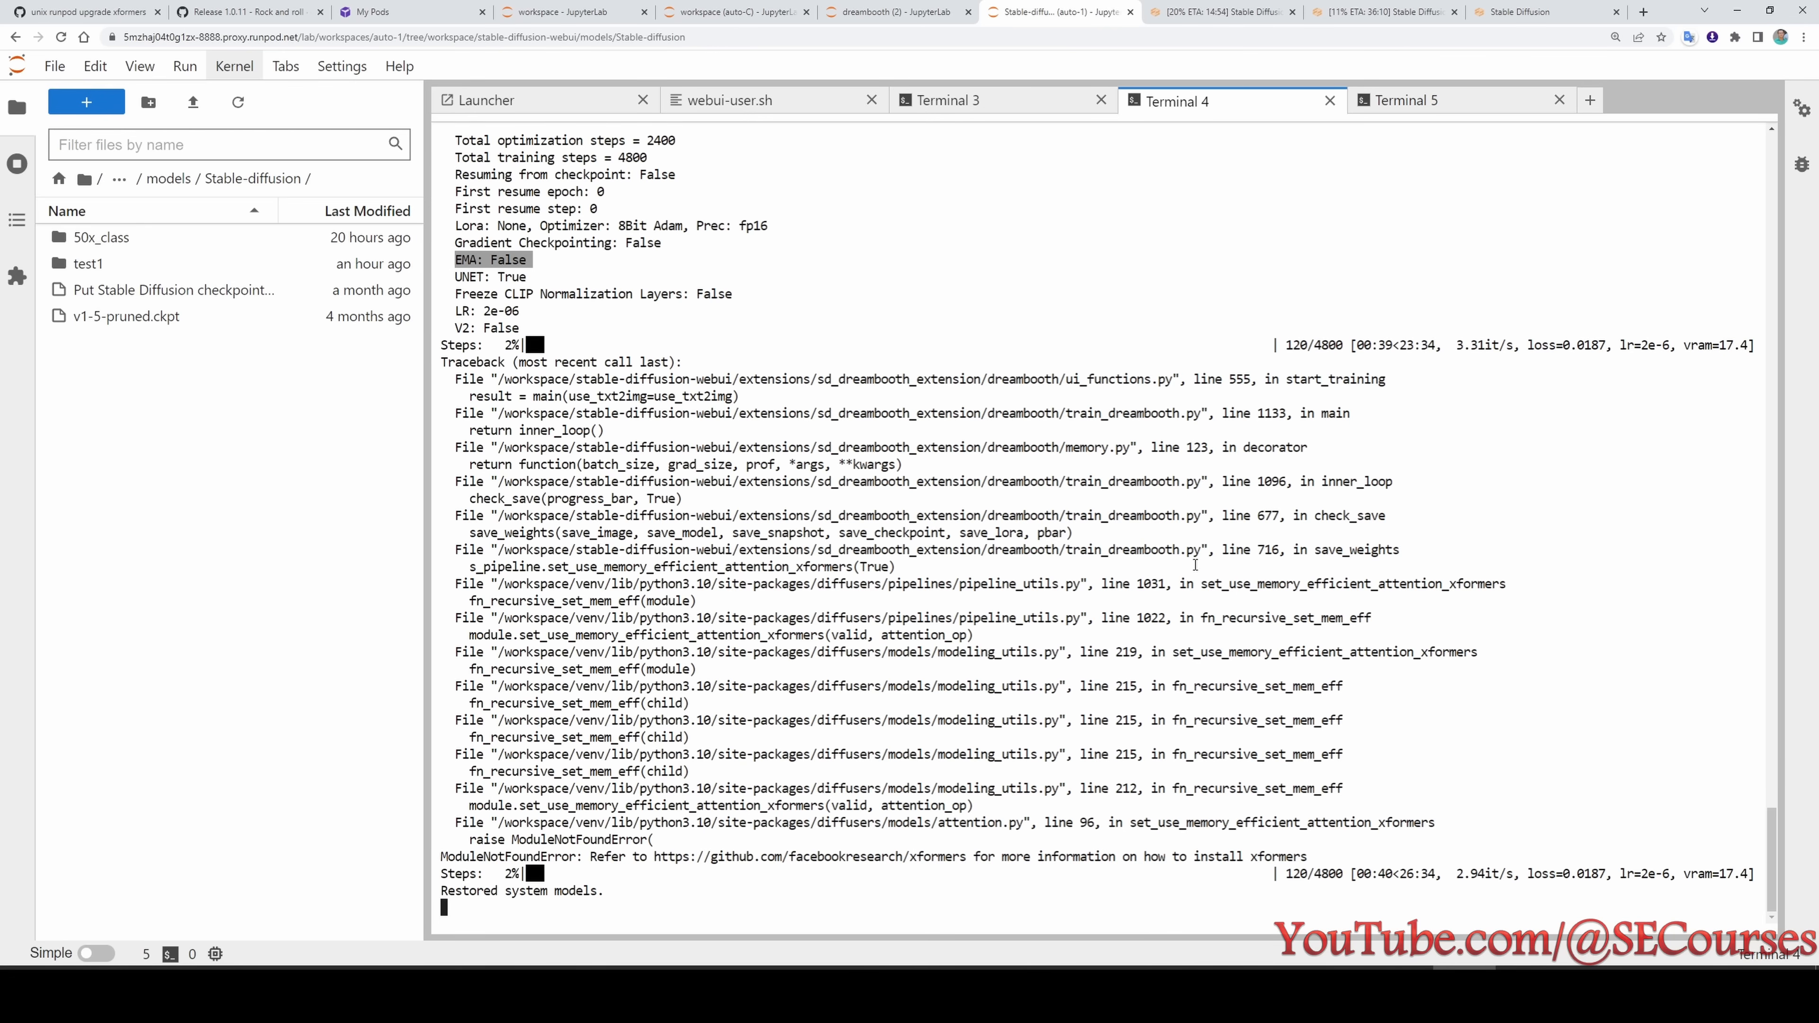
{"action": "scroll", "coordinate": [1182, 624], "scroll_direction": "up", "scroll_amount": 9}
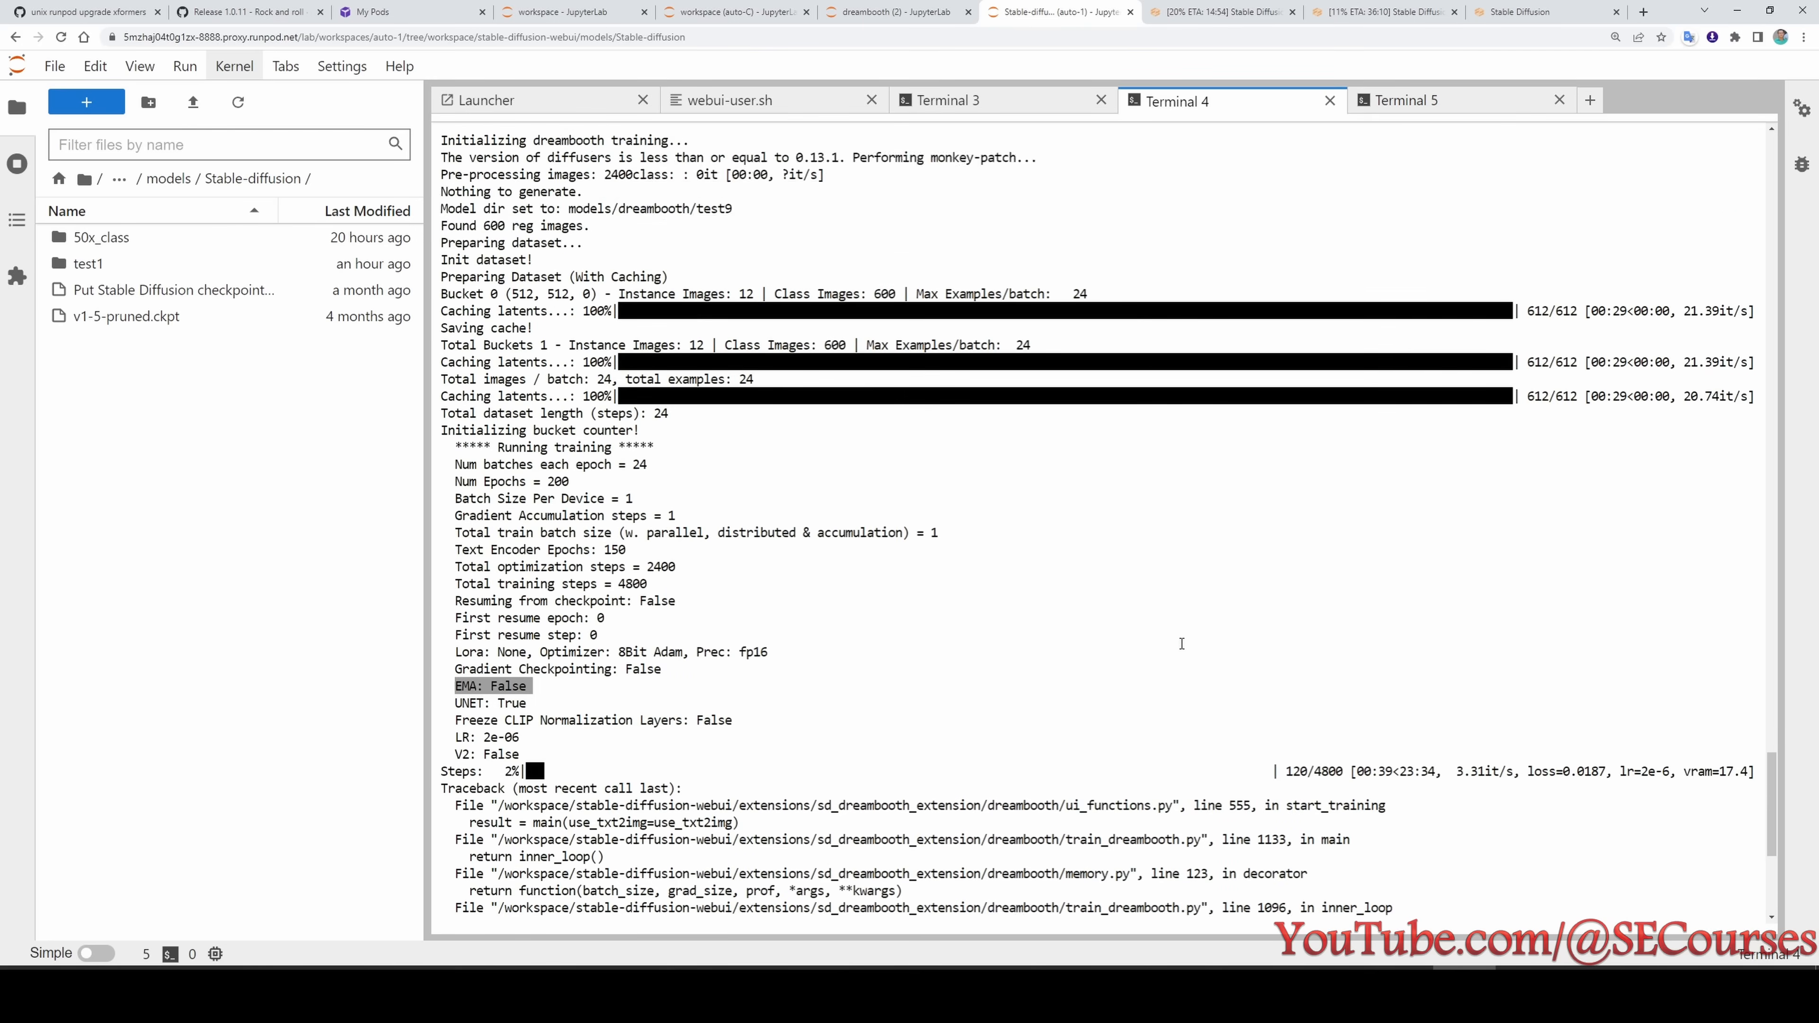
{"action": "scroll", "coordinate": [1170, 724], "scroll_direction": "down", "scroll_amount": 8}
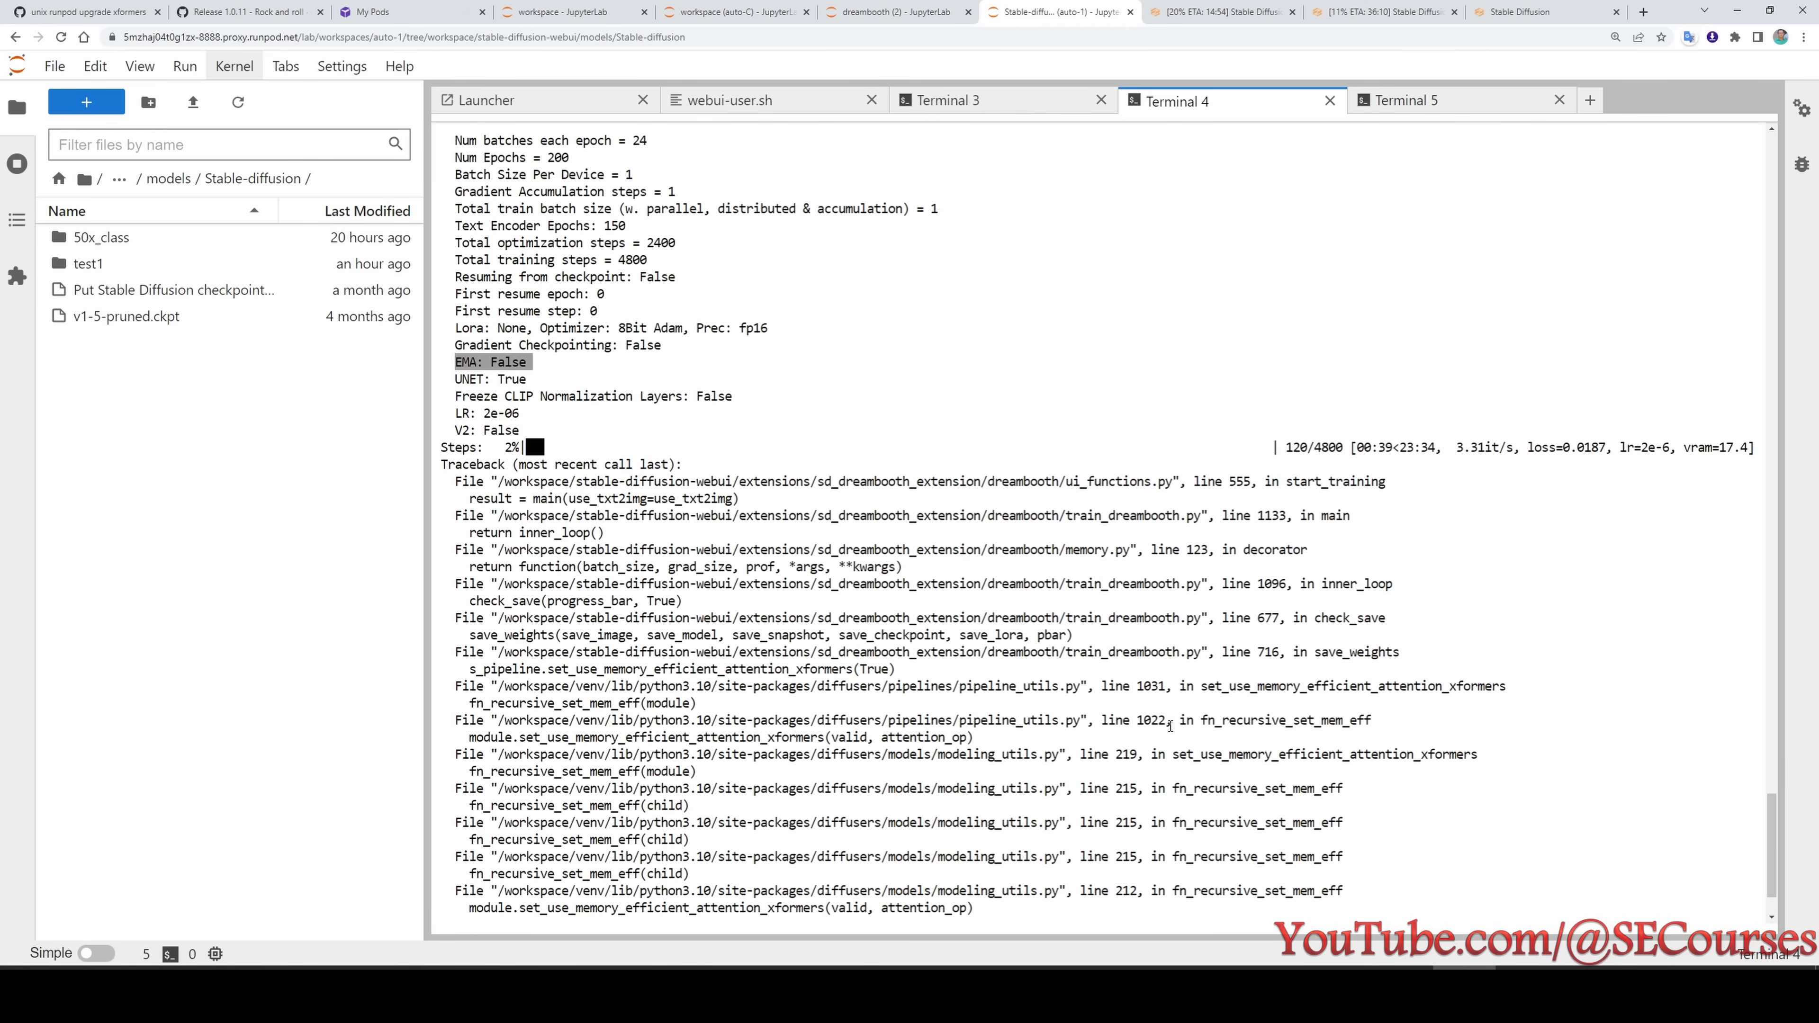
{"action": "scroll", "coordinate": [1170, 726], "scroll_direction": "down", "scroll_amount": 1}
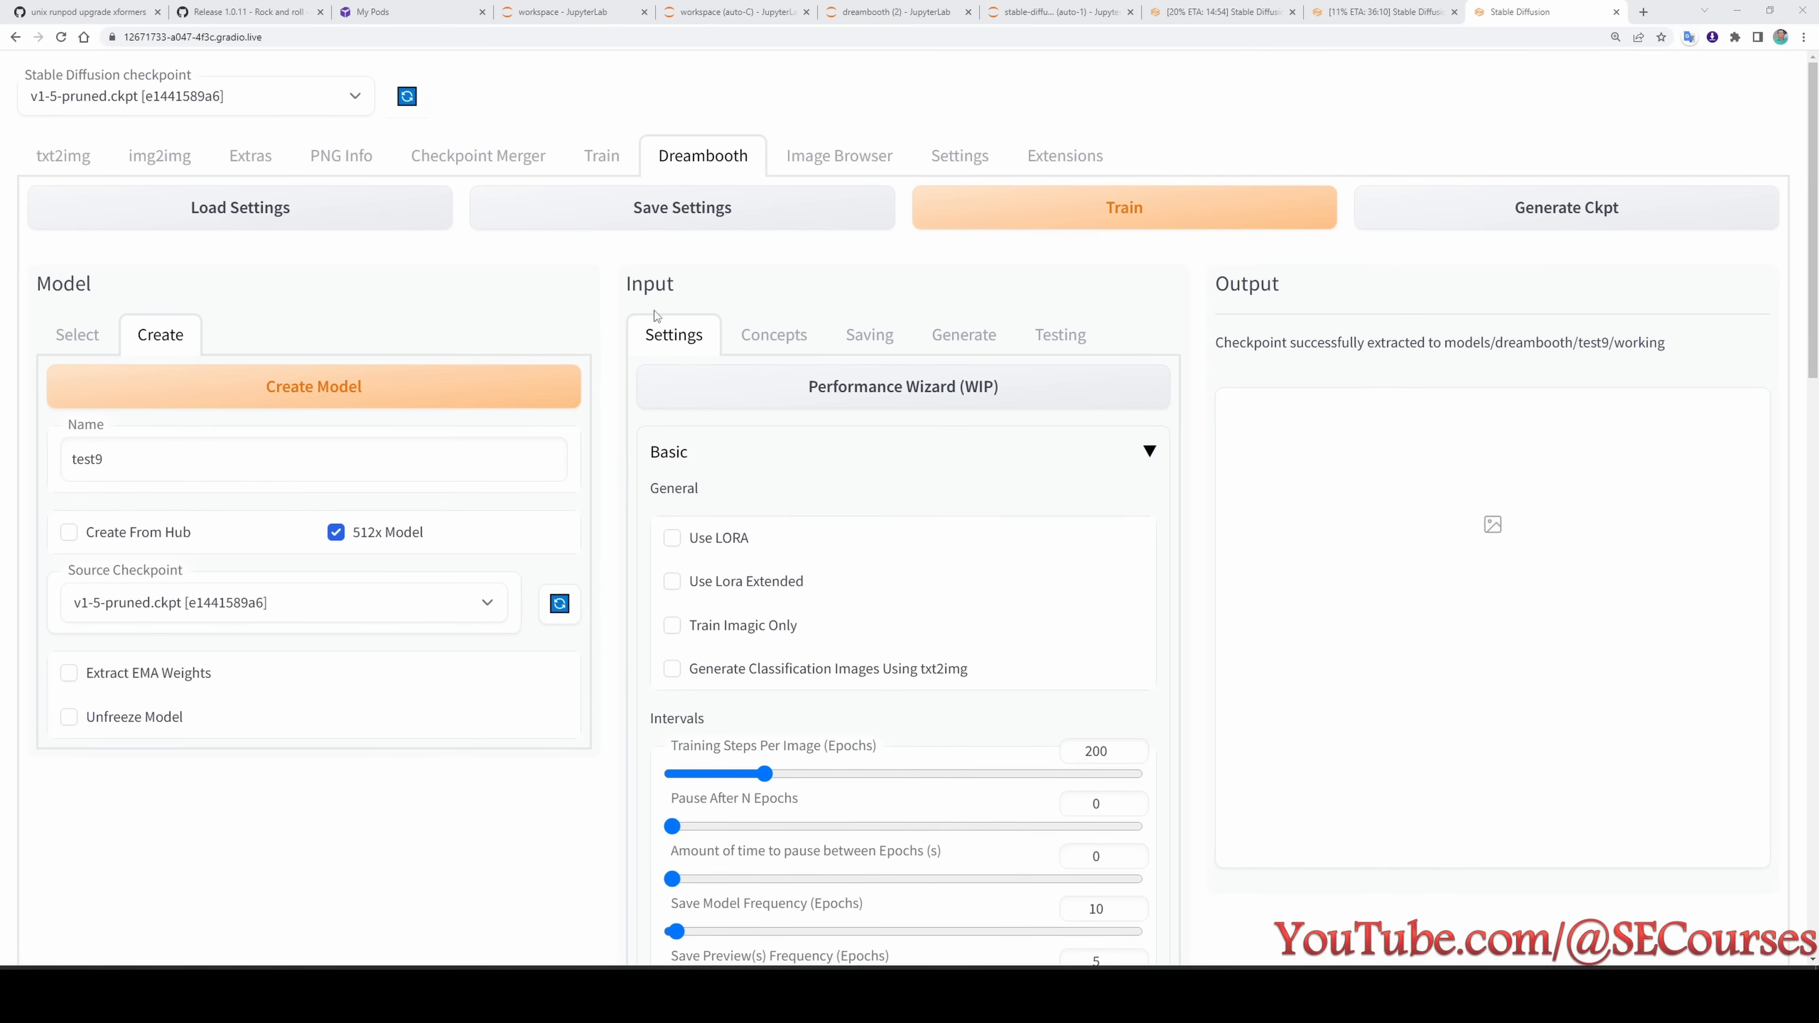
- Set test9's memory attention to default and mixed precision to fp16, and enable Deterministic in the testing options
{"action": "scroll", "coordinate": [903, 609], "scroll_direction": "down", "scroll_amount": 15}
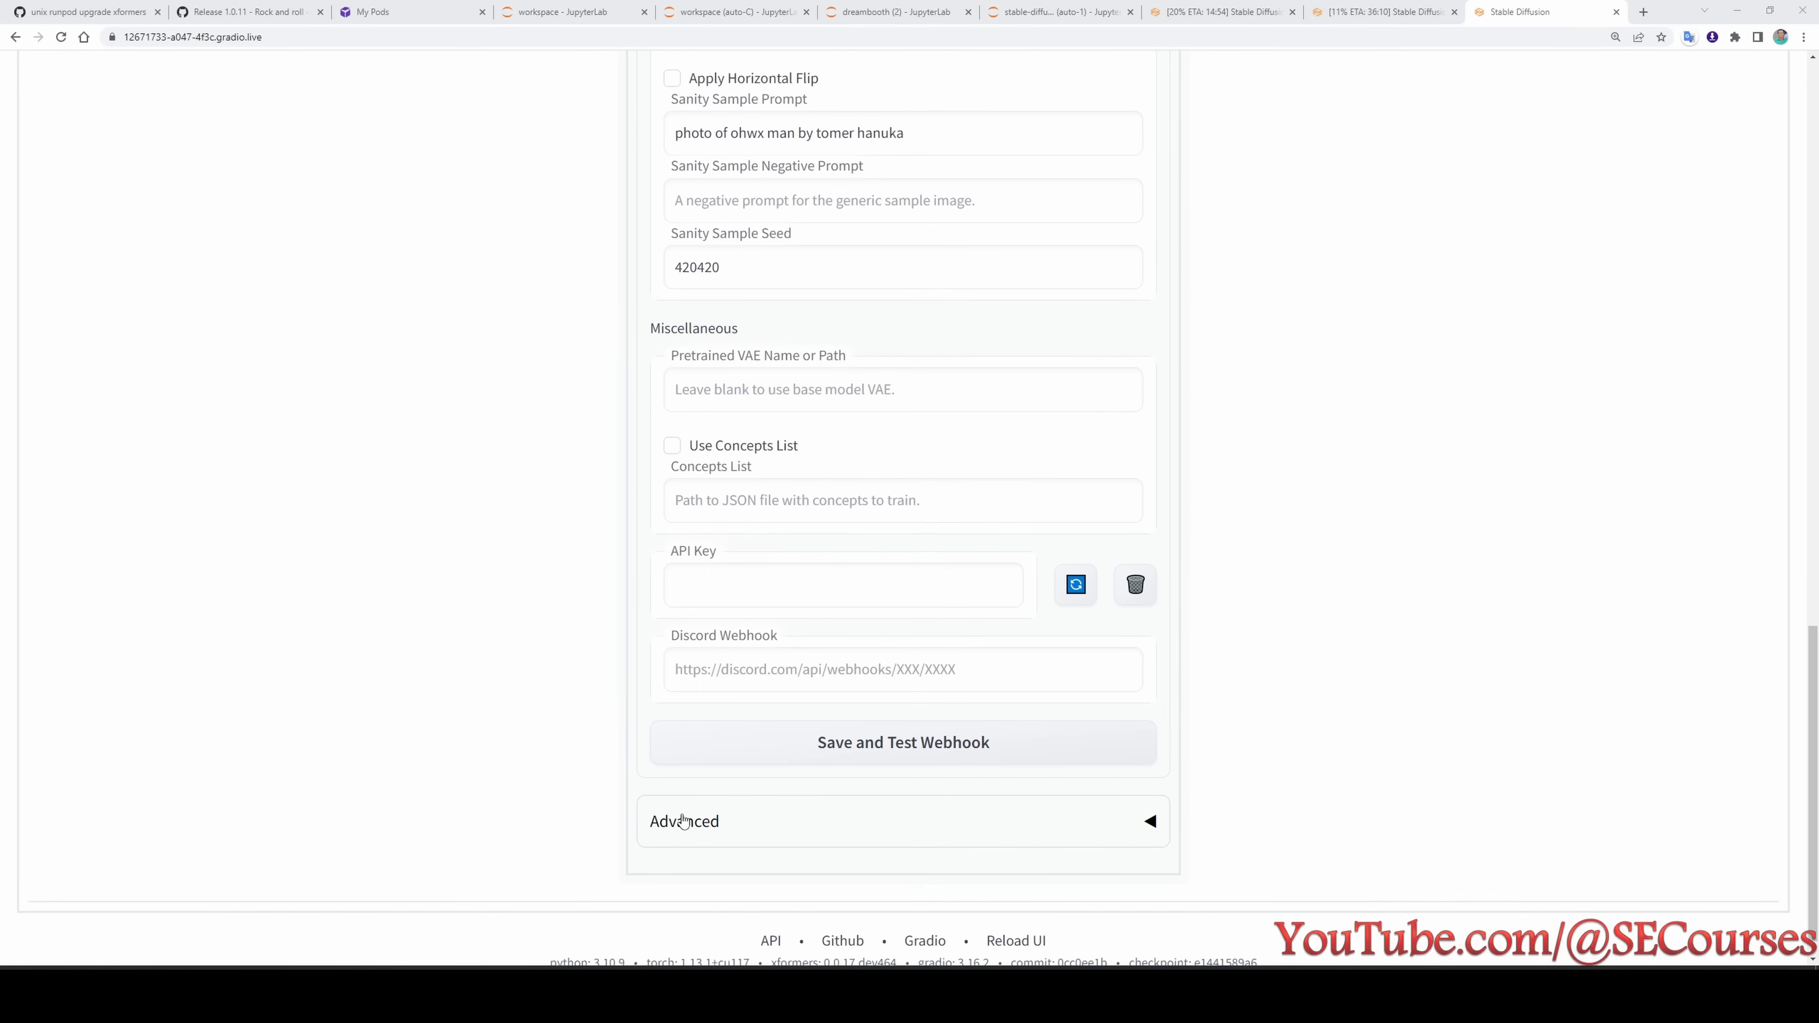
{"action": "left_click", "coordinate": [710, 821]}
{"action": "scroll", "coordinate": [705, 630], "scroll_direction": "down", "scroll_amount": 6}
{"action": "left_click", "coordinate": [730, 581]}
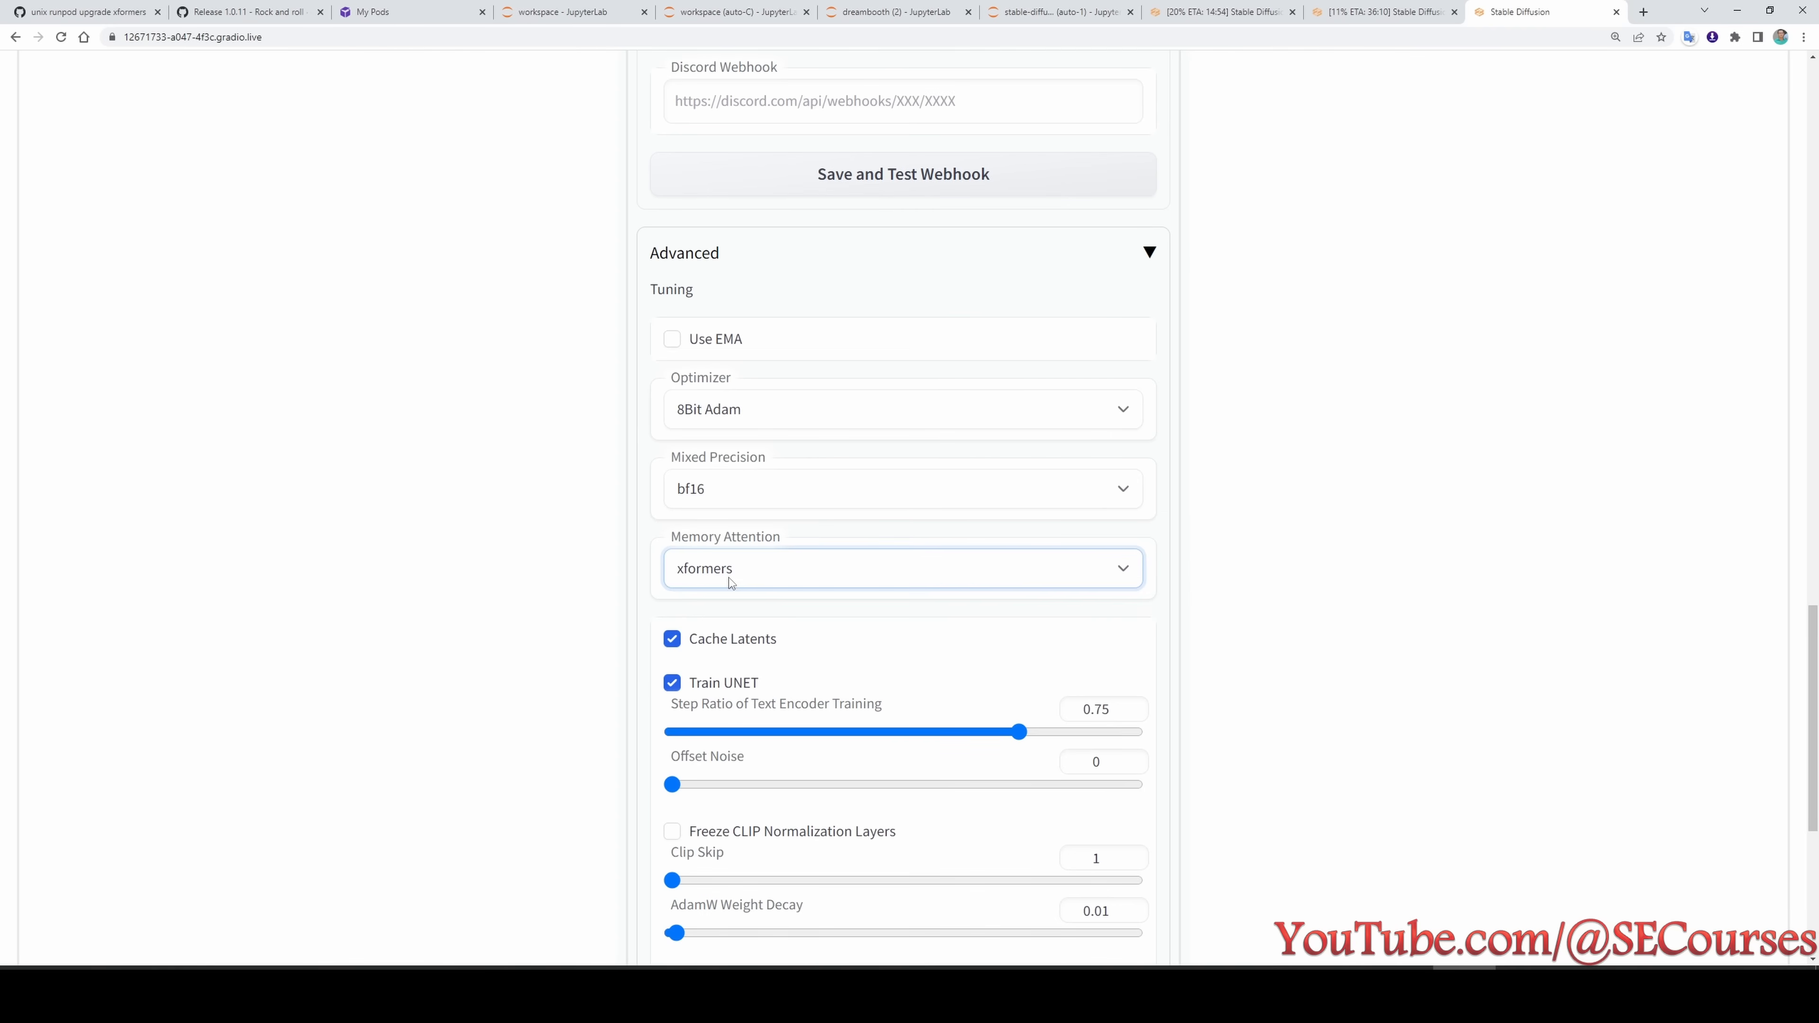
{"action": "left_click", "coordinate": [702, 597]}
{"action": "left_click", "coordinate": [716, 490]}
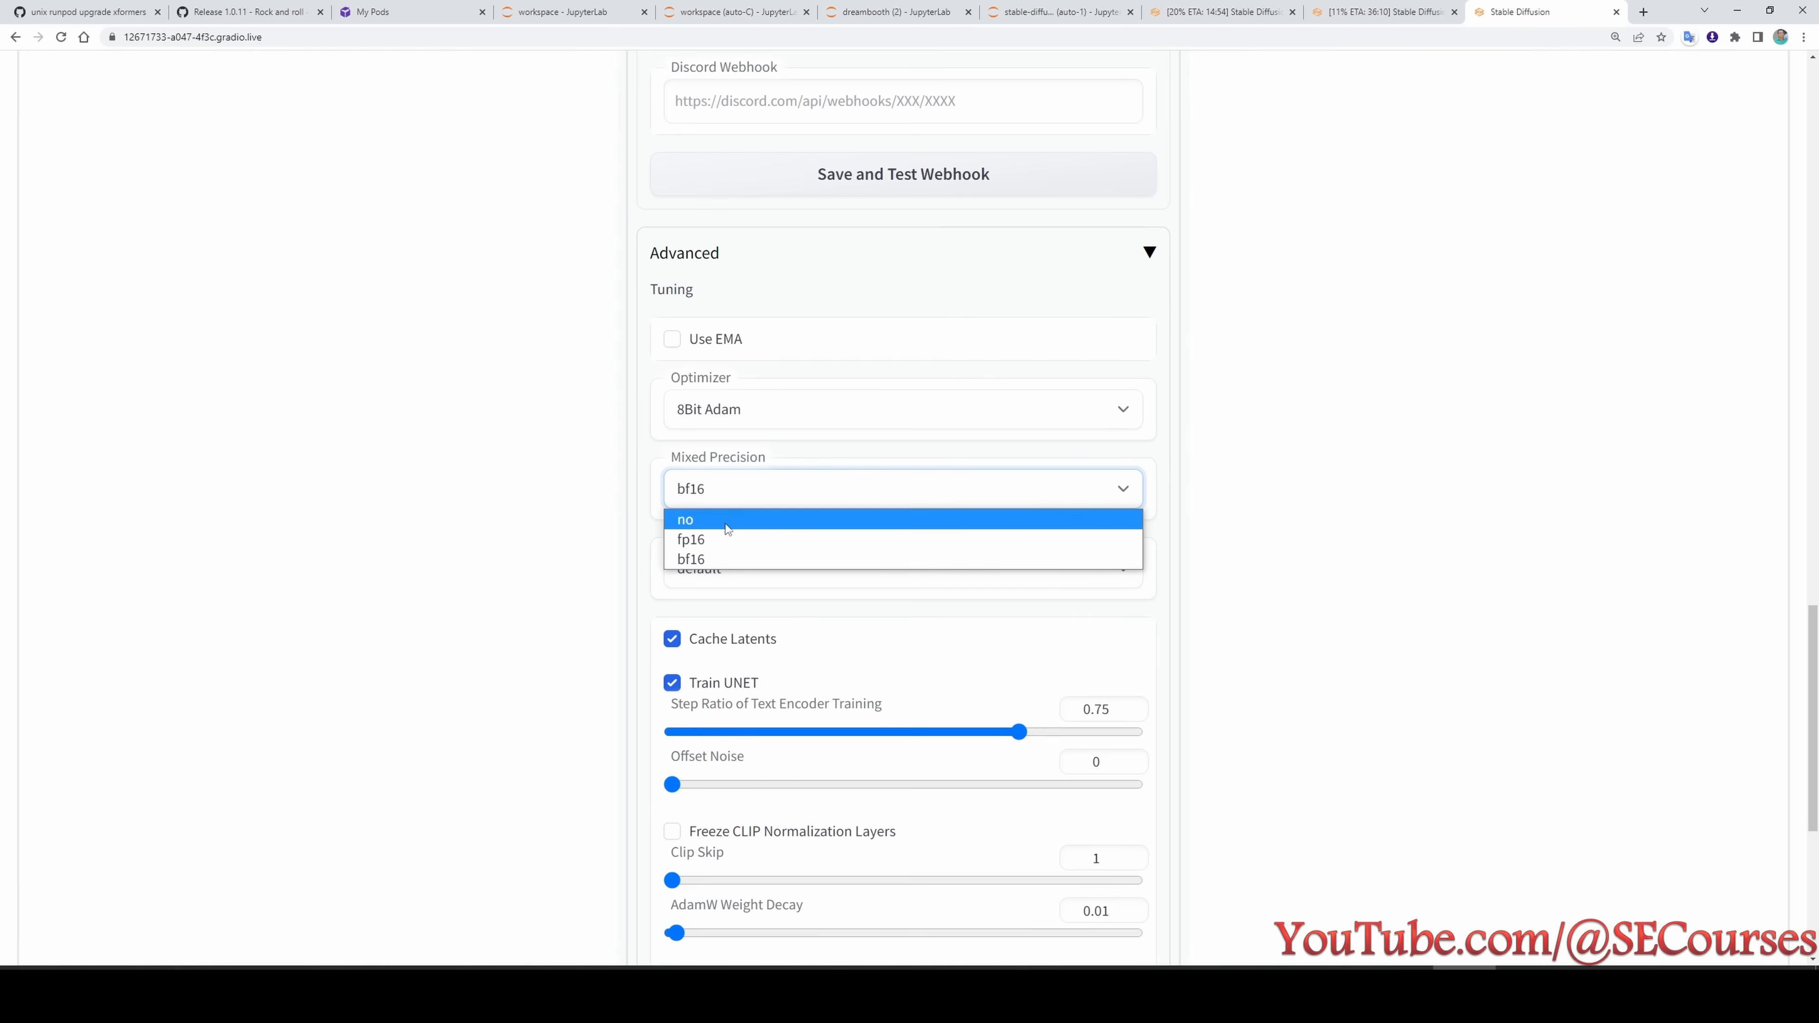
{"action": "left_click", "coordinate": [917, 537]}
{"action": "scroll", "coordinate": [920, 571], "scroll_direction": "up", "scroll_amount": 20}
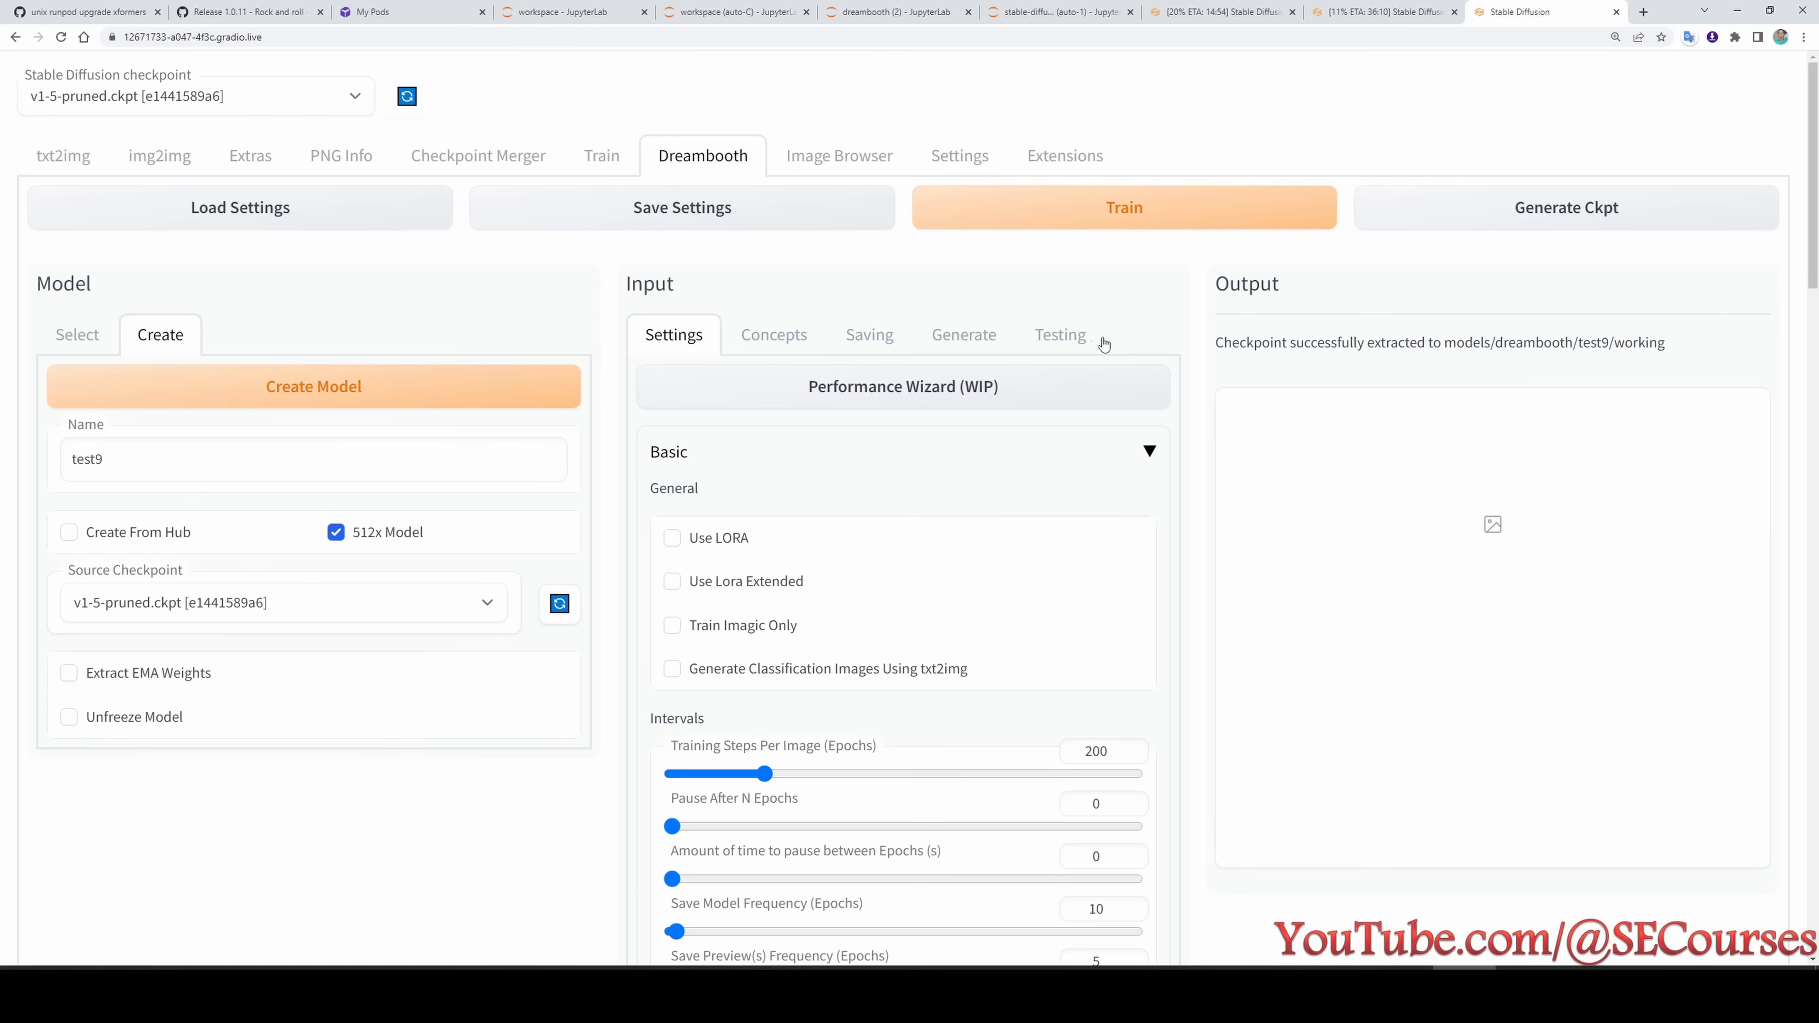
{"action": "left_click", "coordinate": [1060, 335]}
{"action": "left_click", "coordinate": [722, 390]}
- Save test9's settings and start its training, then check the VRAM usage in the log
{"action": "left_click", "coordinate": [684, 218]}
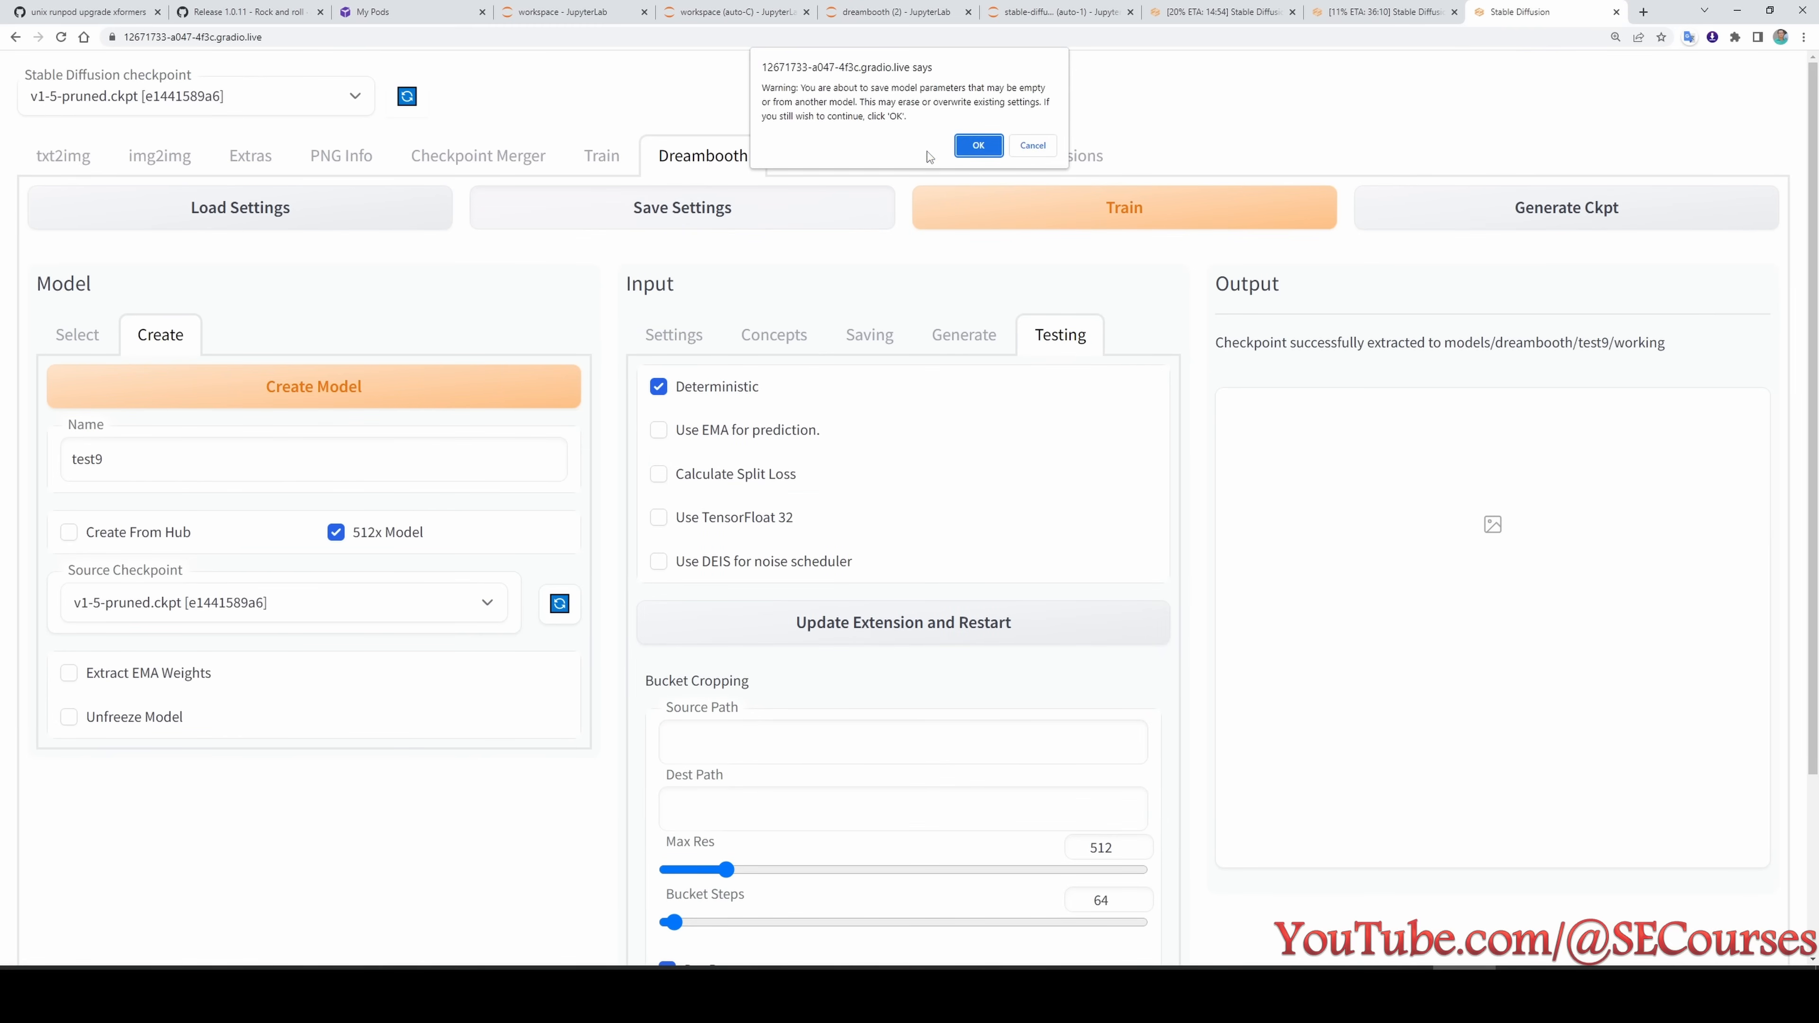
{"action": "left_click", "coordinate": [978, 146]}
{"action": "left_click", "coordinate": [1124, 207]}
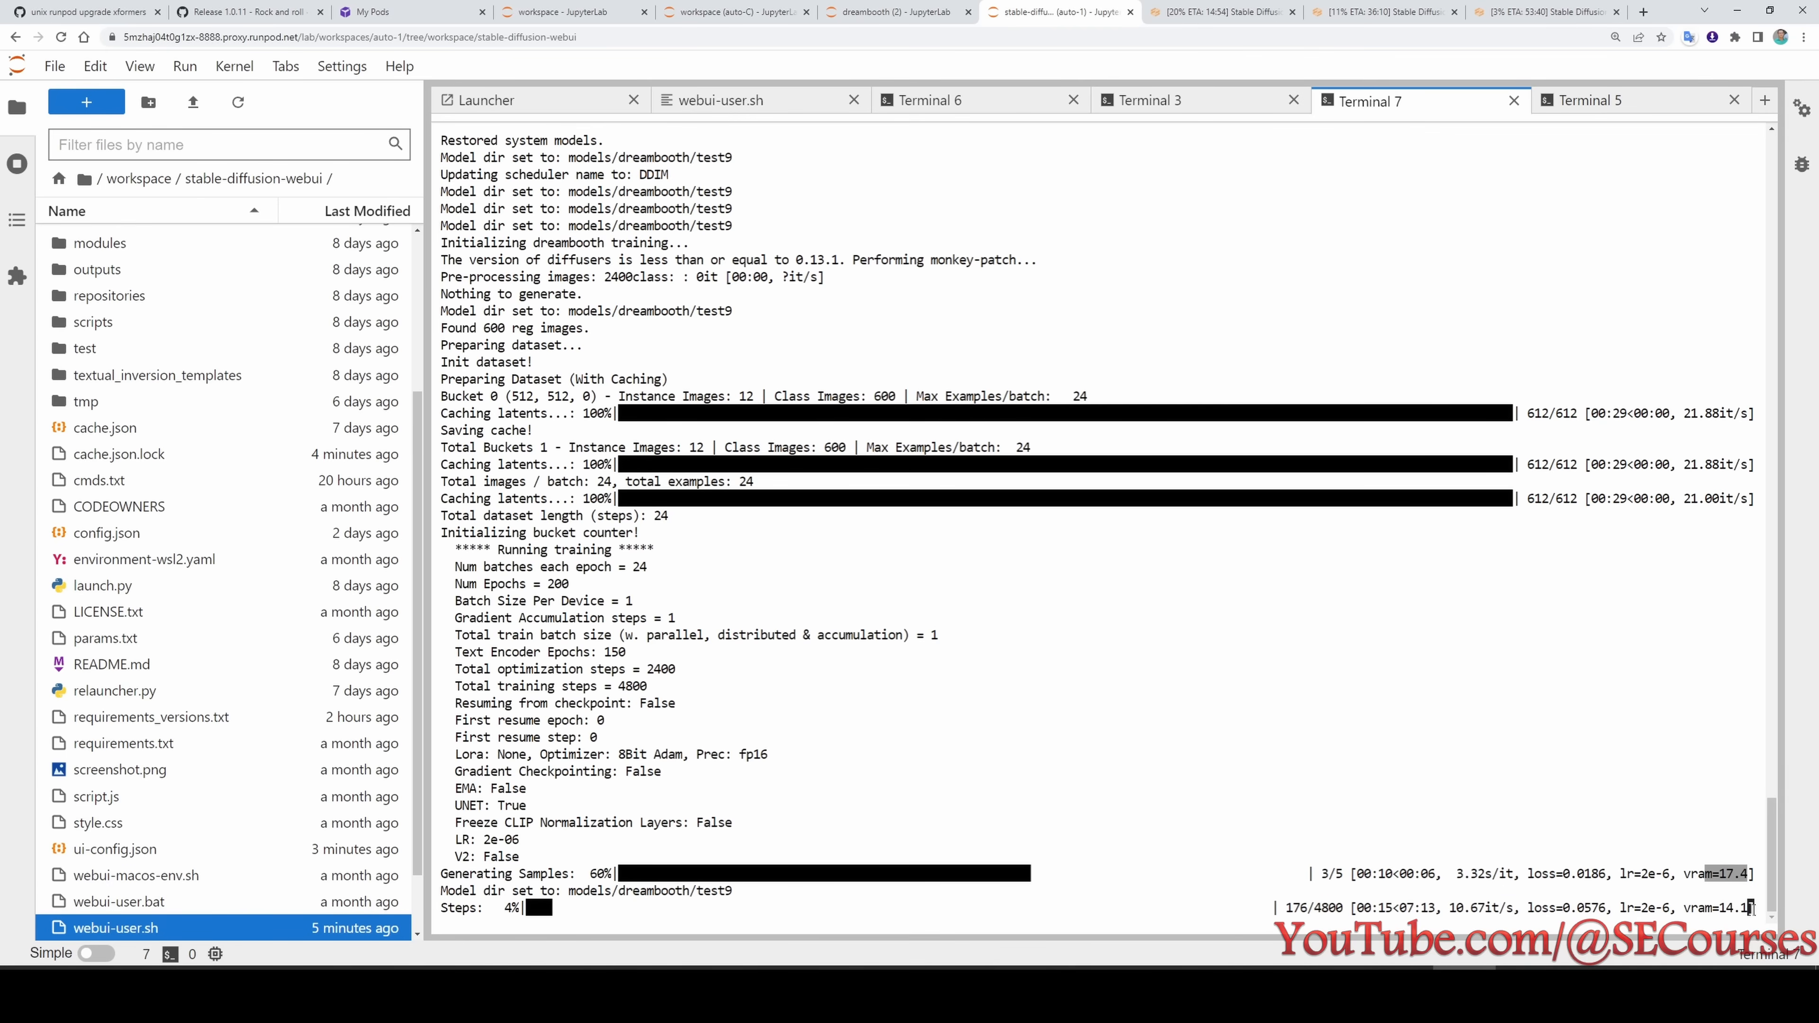
{"action": "left_click_drag", "start_coordinate": [1752, 907], "coordinate": [1686, 907]}
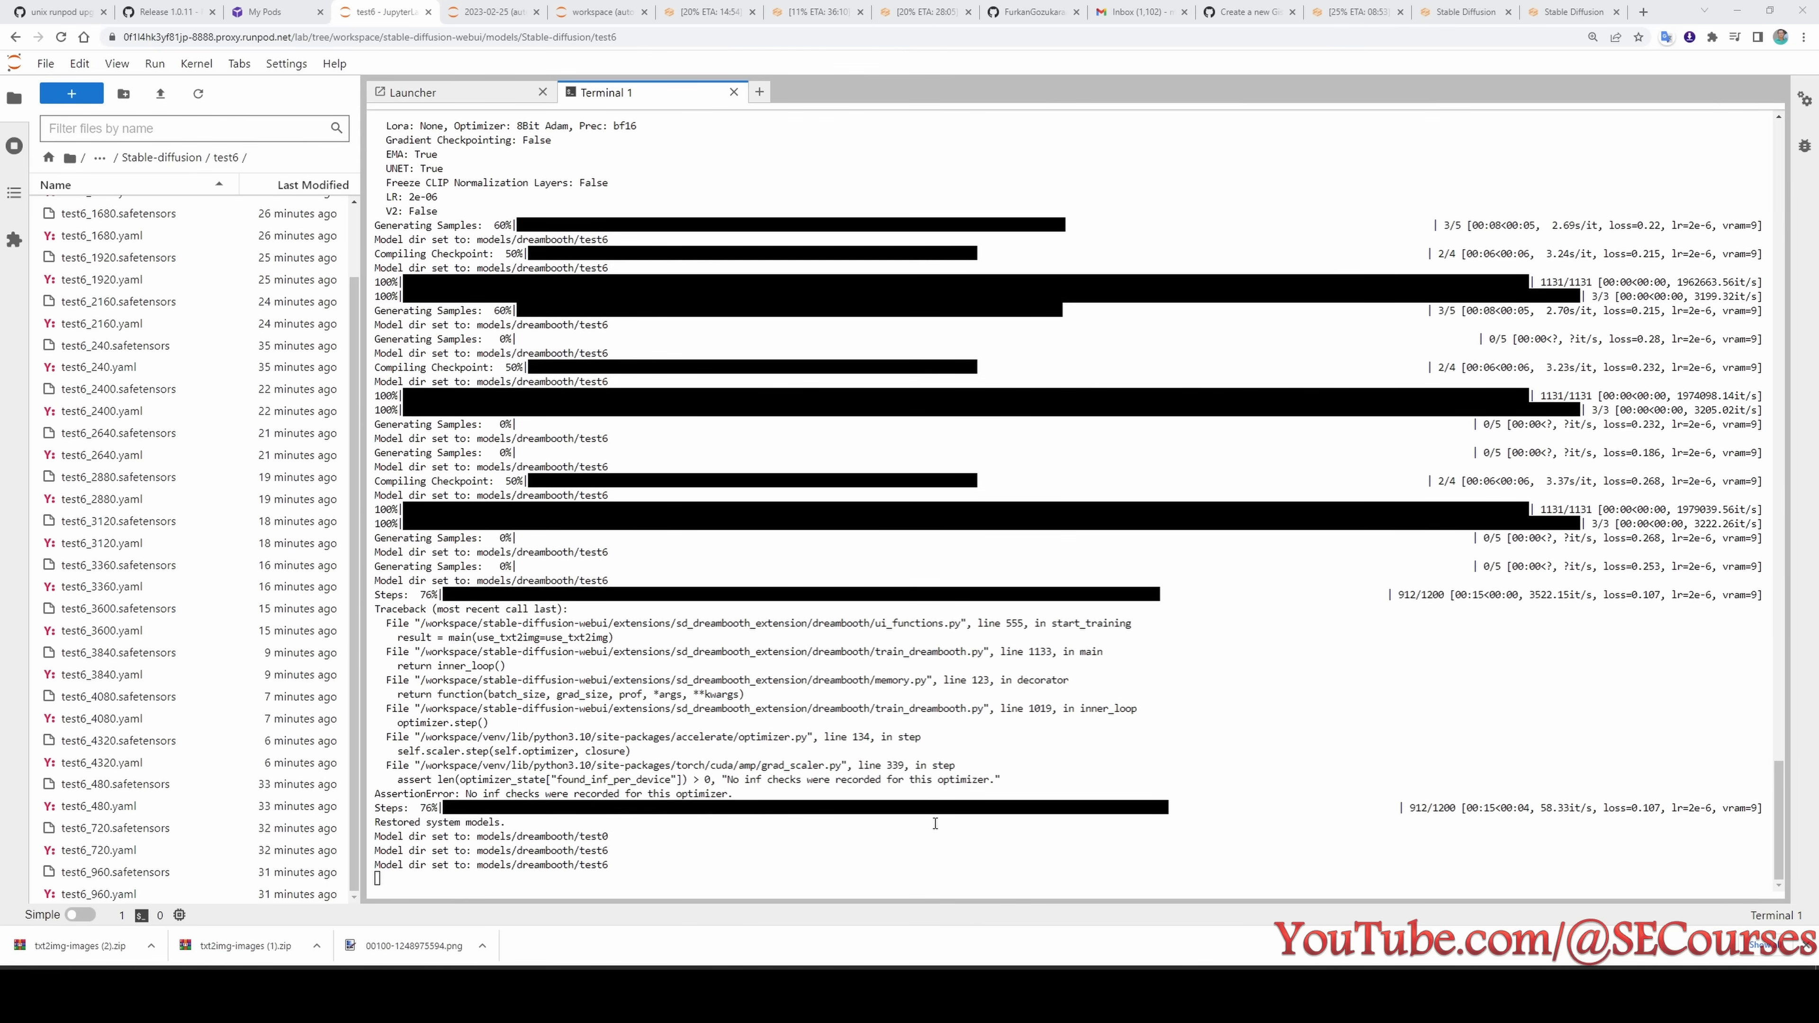
- Set test6's training steps per image to 20 epochs and check its model epoch
{"action": "left_click", "coordinate": [1574, 7]}
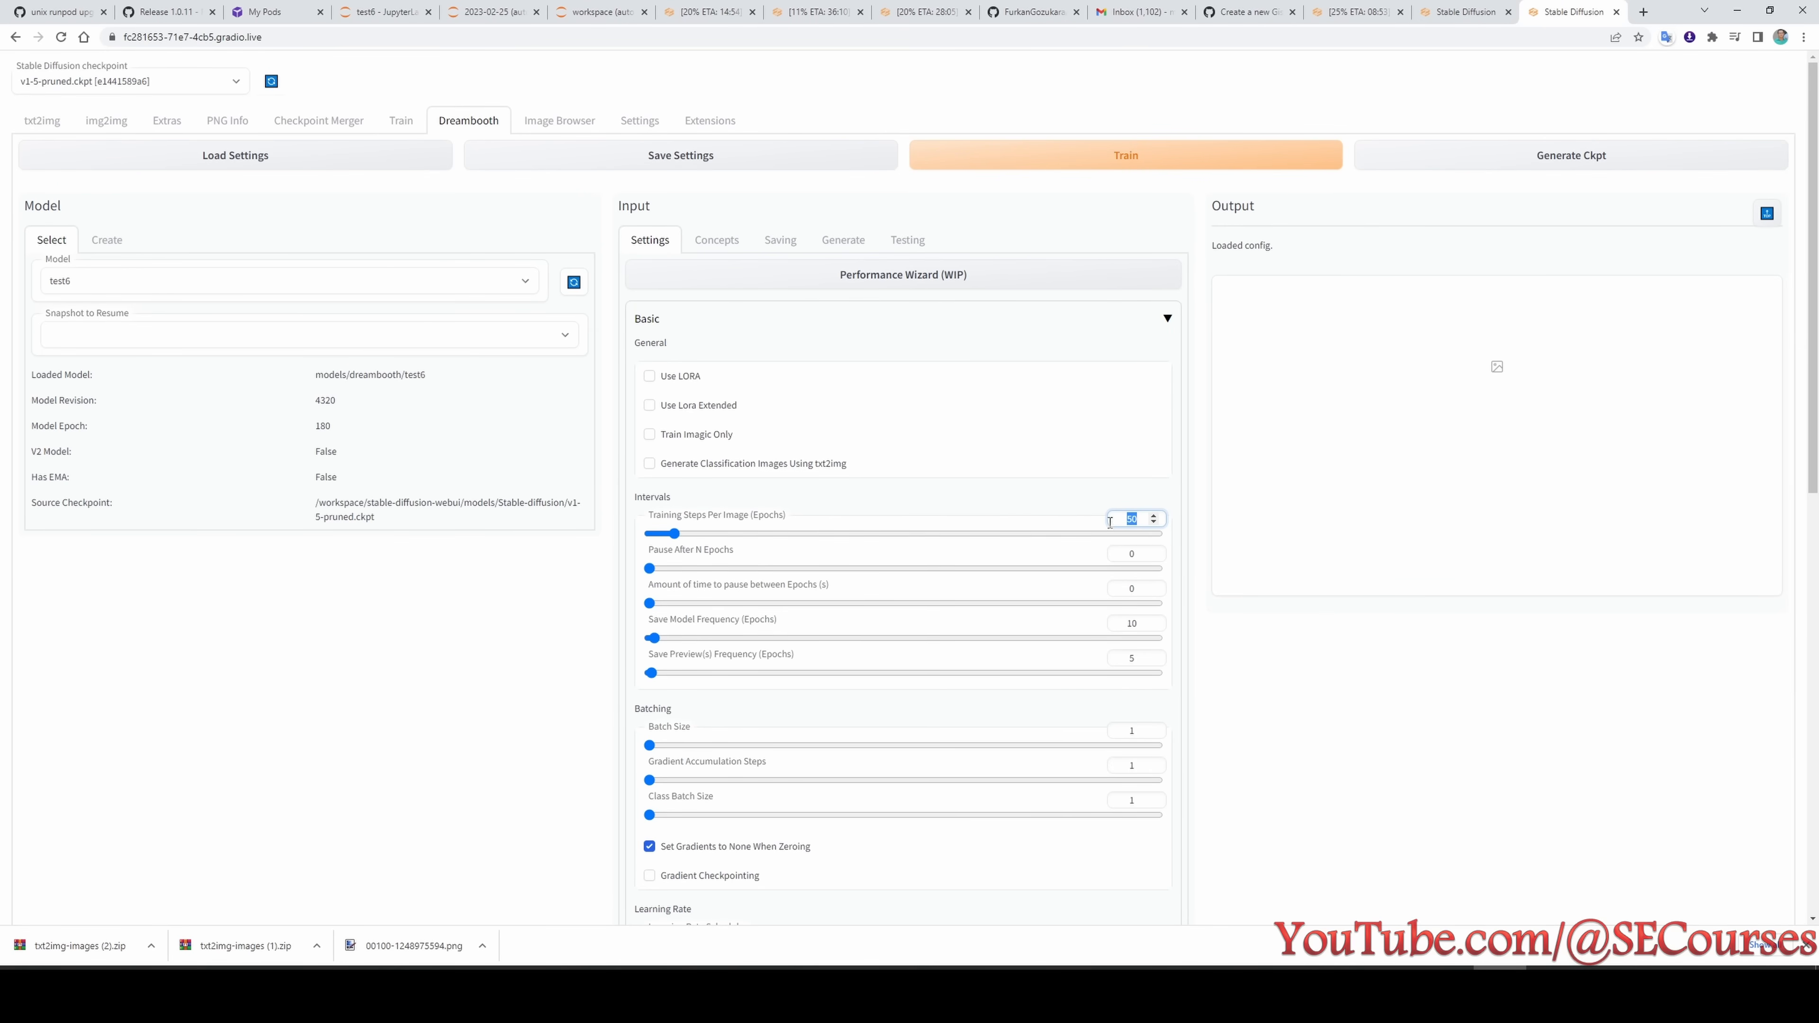
{"action": "type", "text": "20"}
{"action": "double_click", "coordinate": [324, 425]}
{"action": "key", "text": "ctrl+plus"}
{"action": "key", "text": "ctrl+plus"}
{"action": "key", "text": "ctrl+plus"}
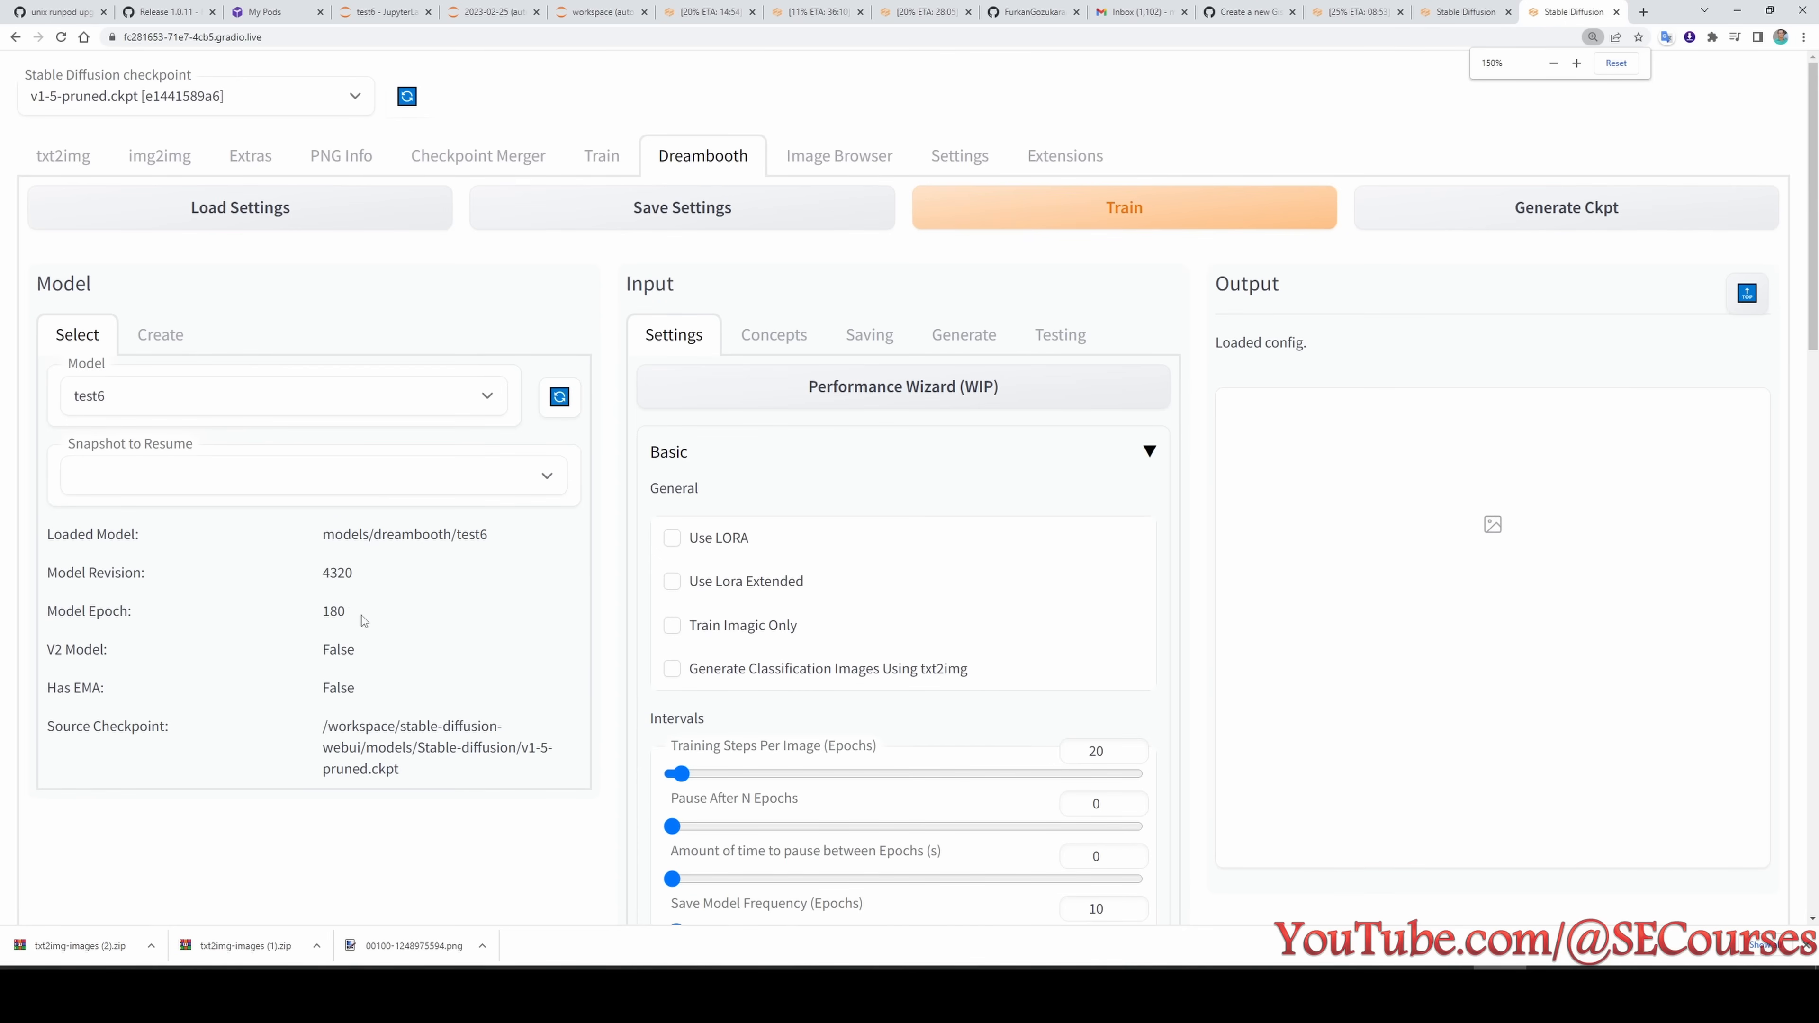
{"action": "scroll", "coordinate": [319, 617], "scroll_direction": "down", "scroll_amount": 2}
{"action": "left_click_drag", "start_coordinate": [358, 471], "coordinate": [305, 469]}
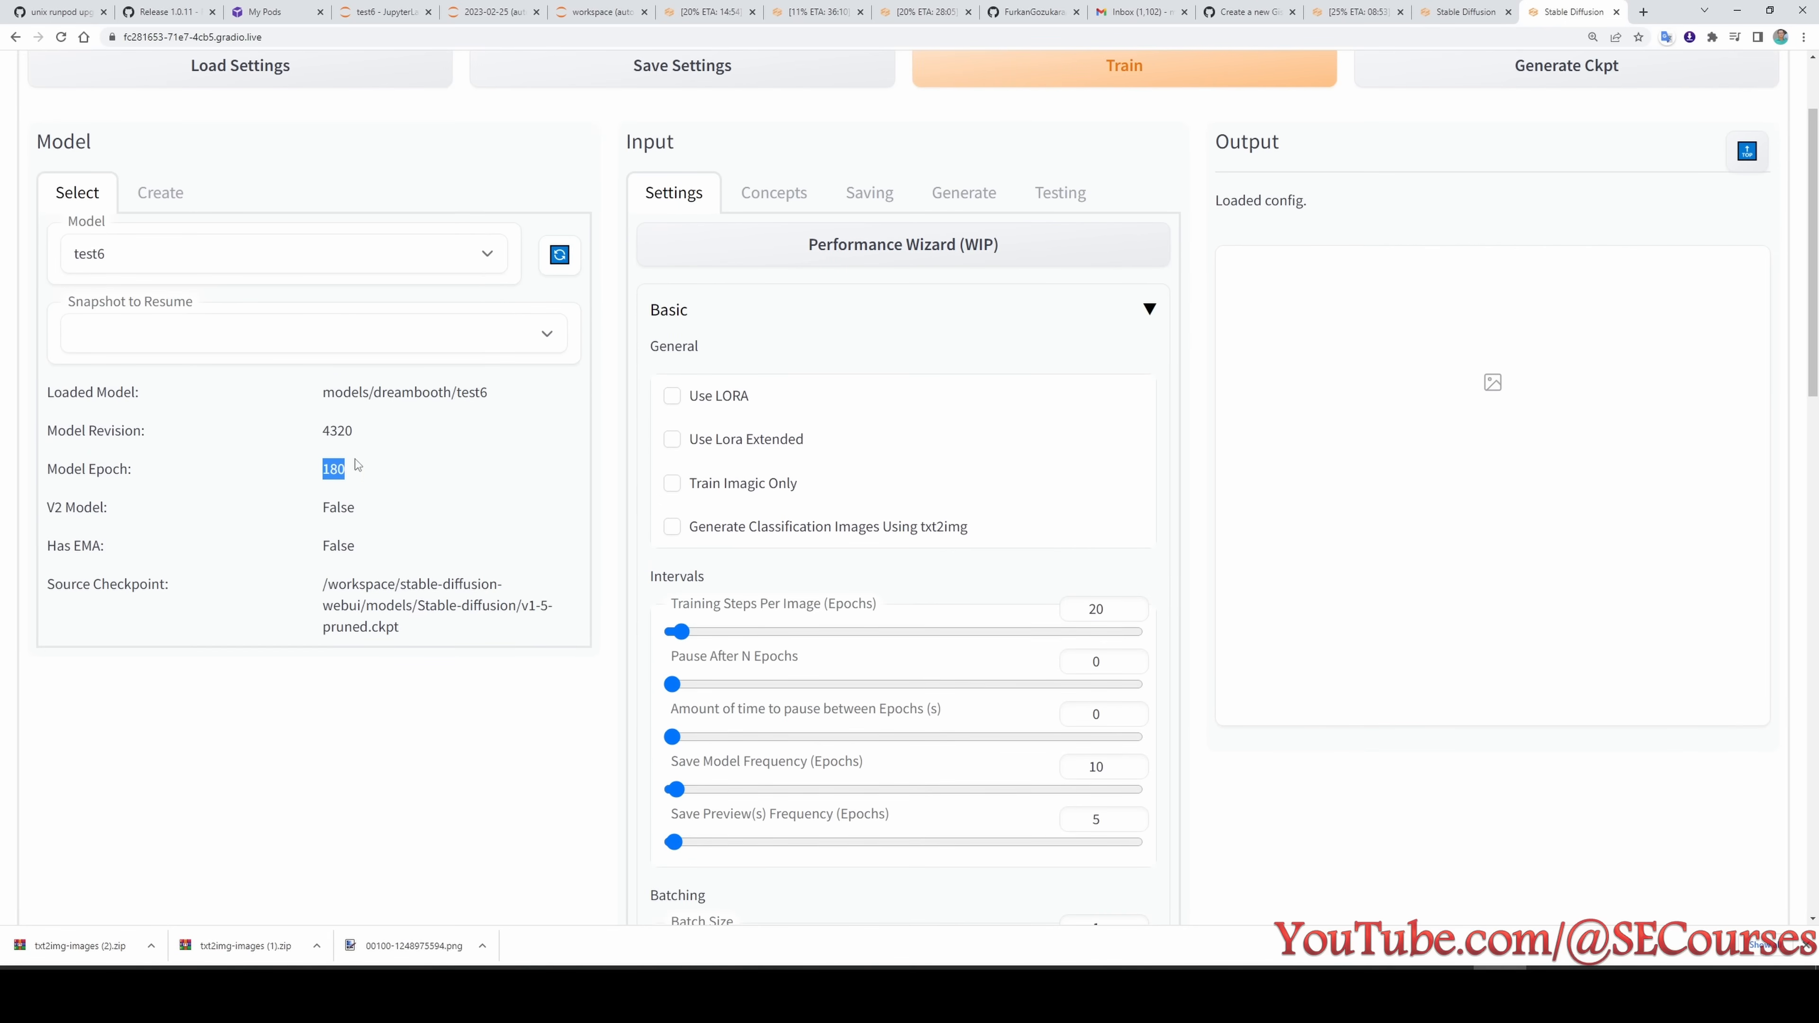
- Save and reload test6's settings and restart its training for the remaining epochs
{"action": "double_click", "coordinate": [1096, 609]}
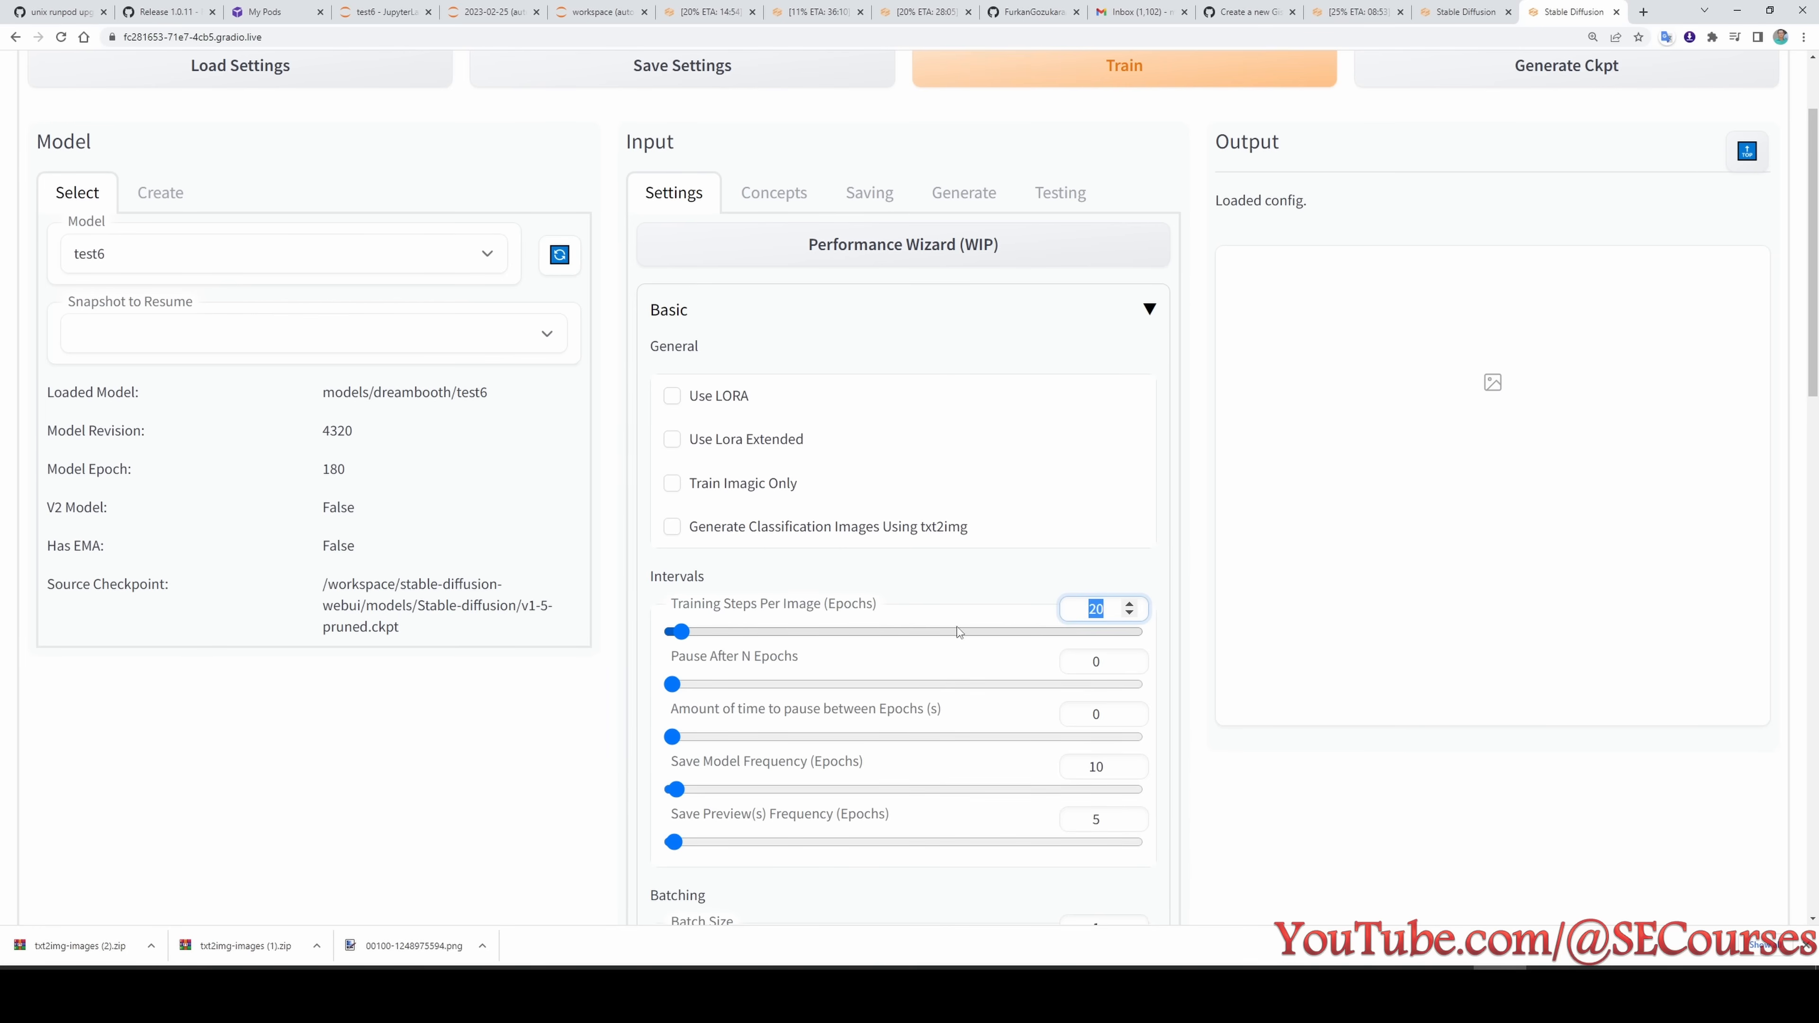
{"action": "scroll", "coordinate": [958, 633], "scroll_direction": "up", "scroll_amount": 2}
{"action": "left_click", "coordinate": [784, 215]}
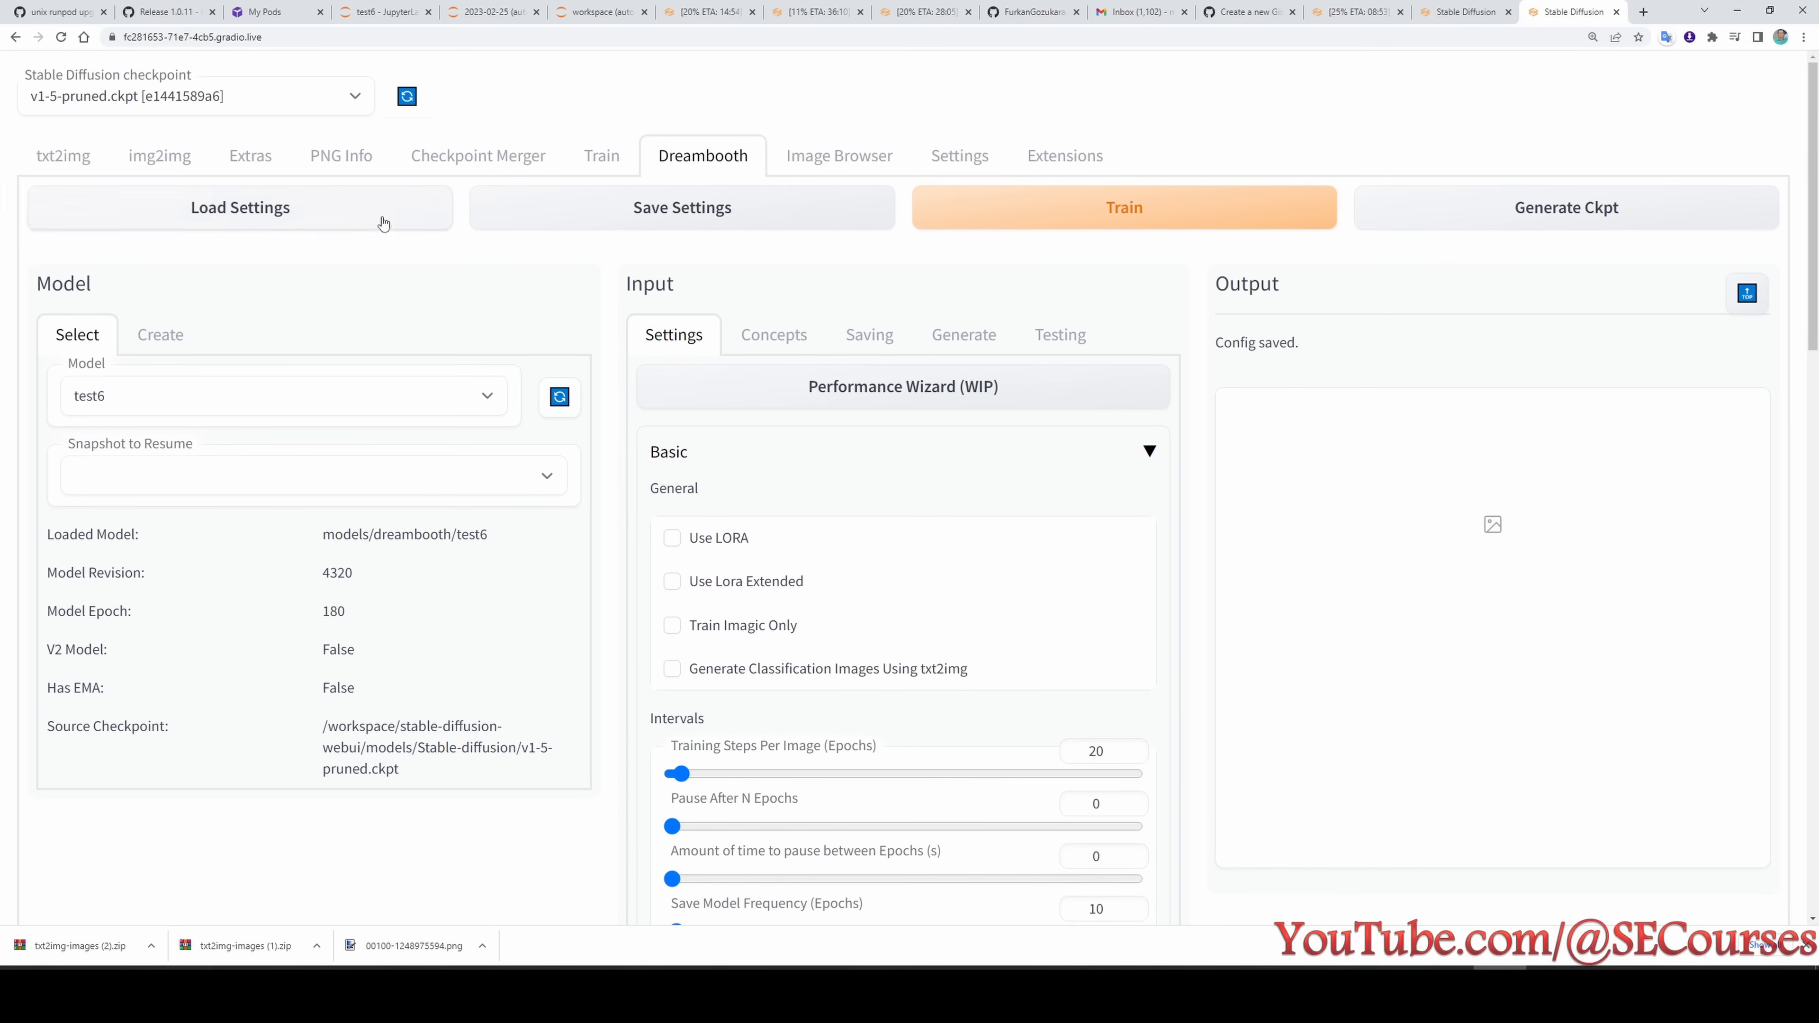
{"action": "left_click", "coordinate": [357, 213]}
{"action": "left_click", "coordinate": [1094, 218]}
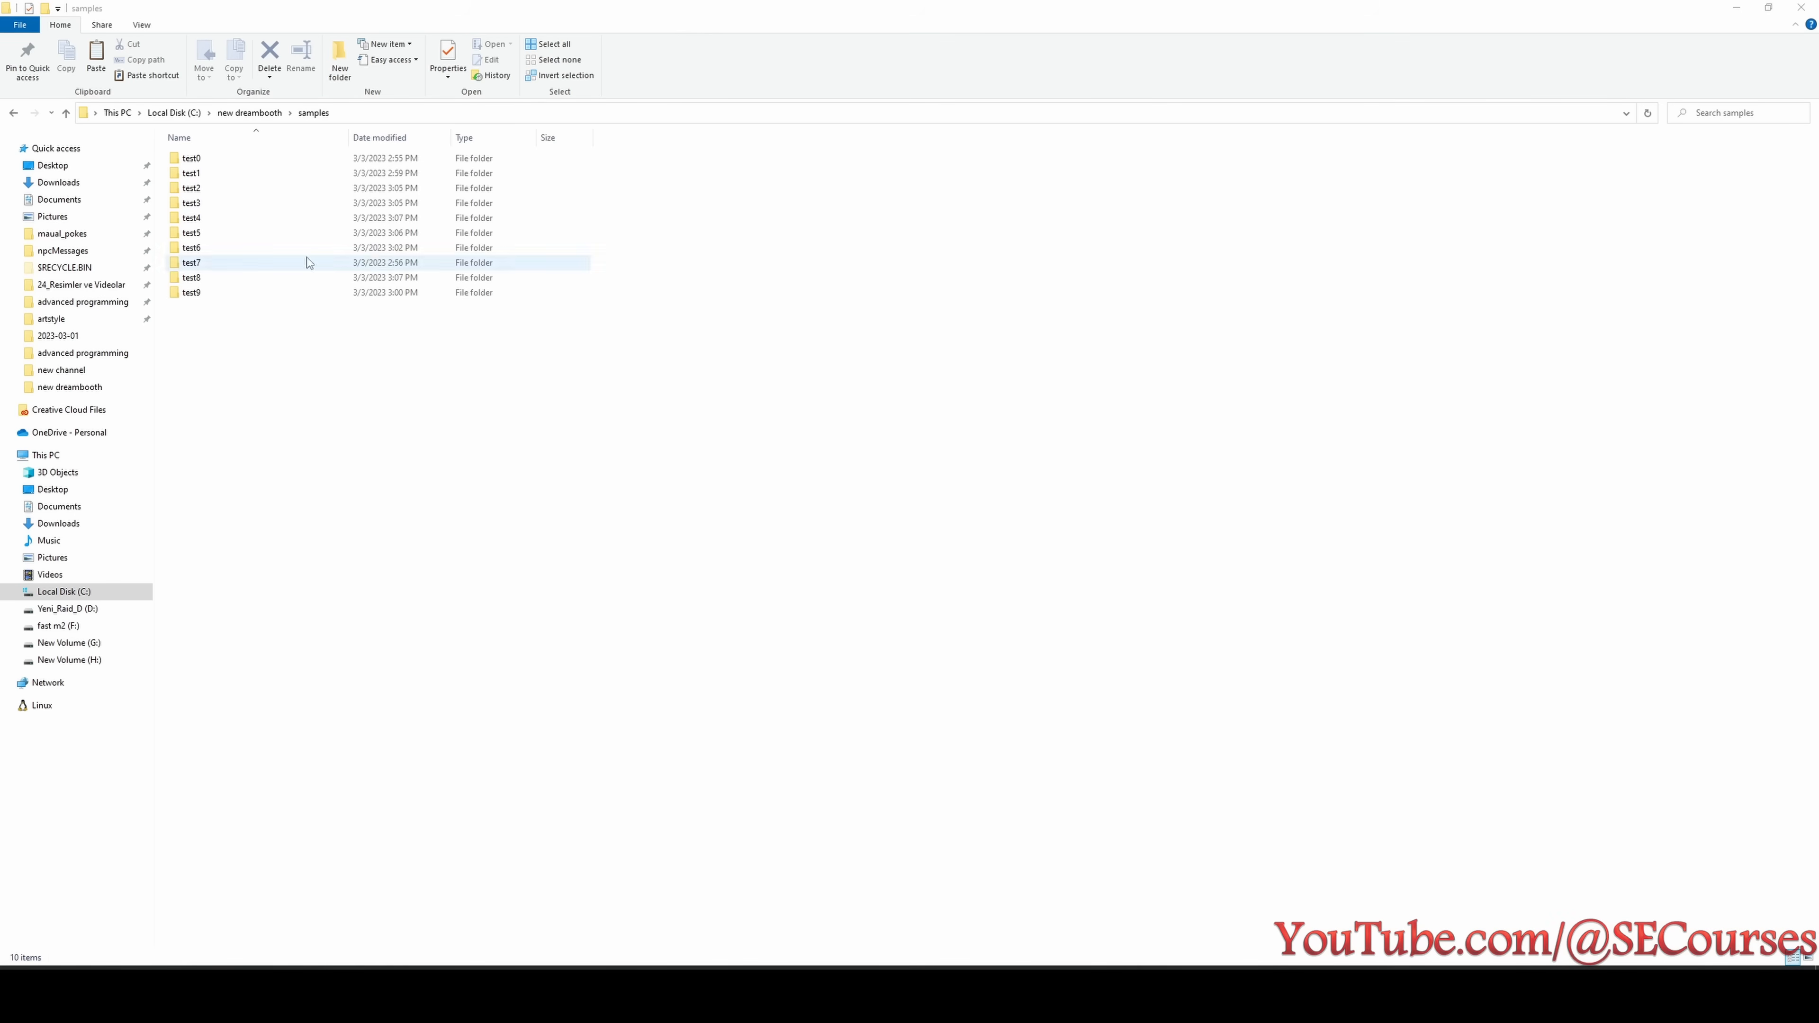
- Open the test0 samples folder and look through its early sample images for the first good likeness
{"action": "double_click", "coordinate": [232, 159]}
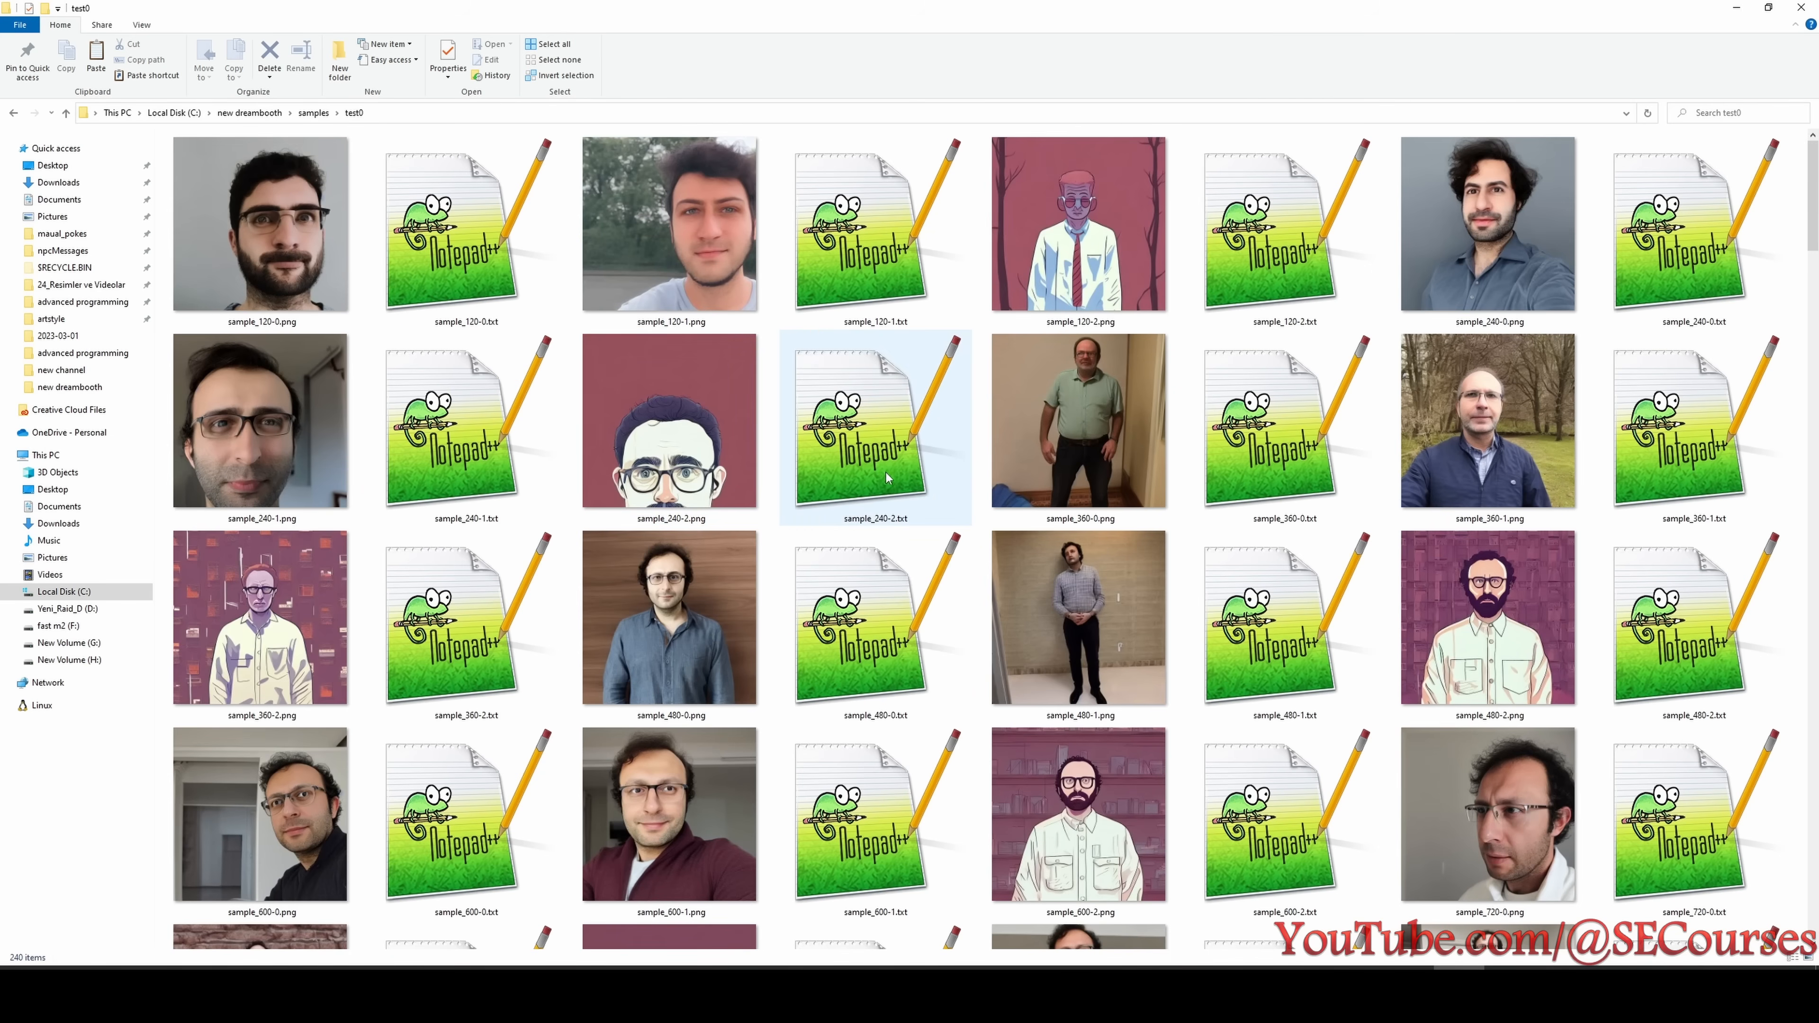
{"action": "scroll", "coordinate": [895, 390], "scroll_direction": "down", "scroll_amount": 5}
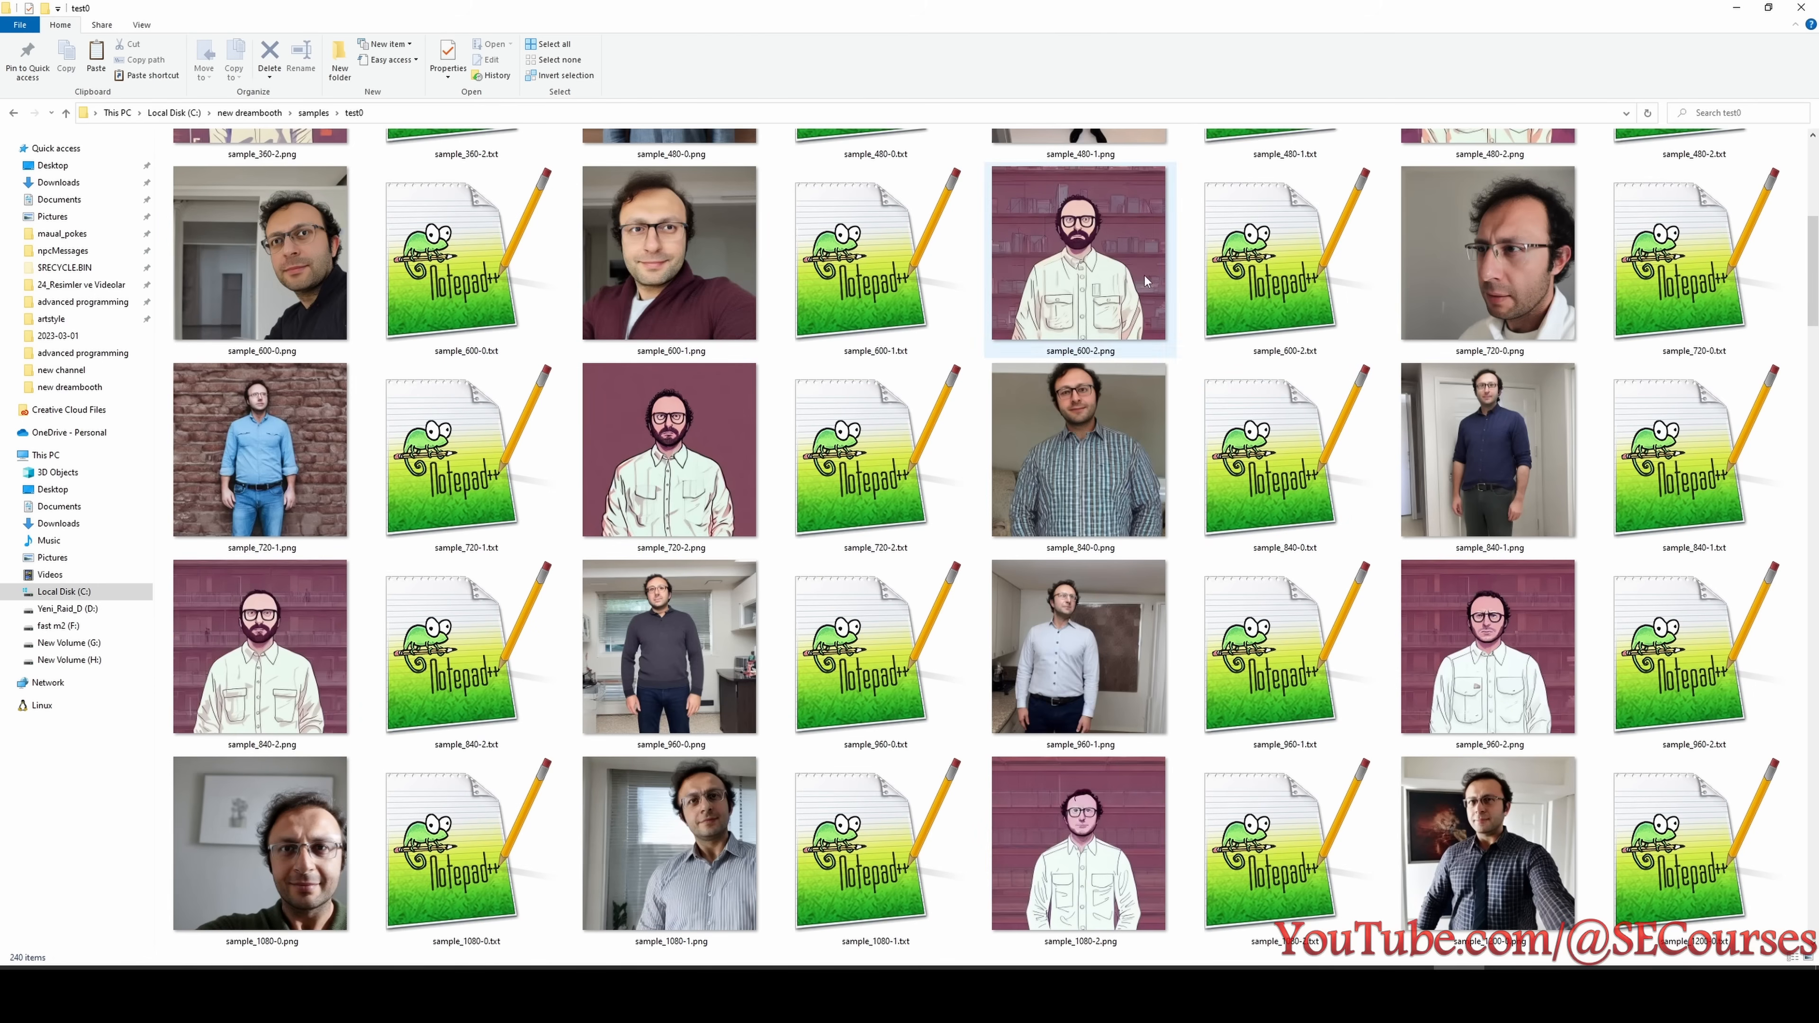
{"action": "scroll", "coordinate": [719, 387], "scroll_direction": "up", "scroll_amount": 5}
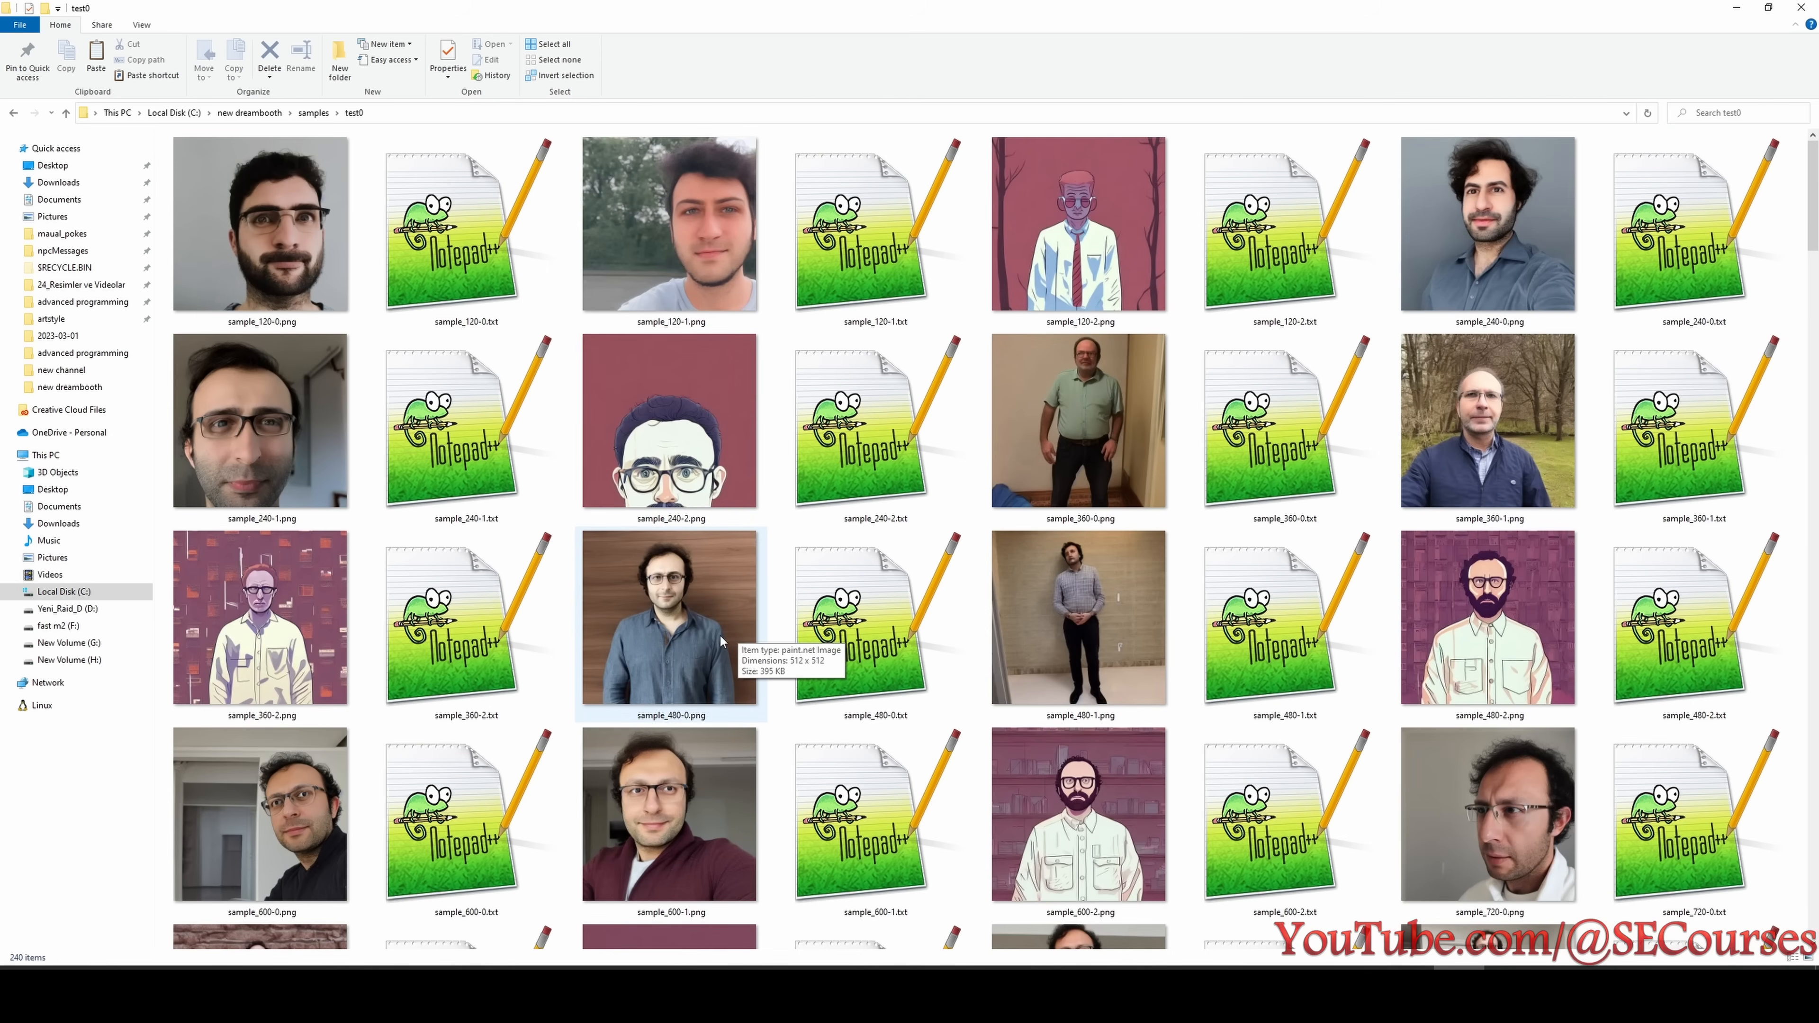
- Note "test0 - 480" in a new Notepad document and place its window over the sample images
{"action": "key", "text": "super"}
{"action": "type", "text": "notepad"}
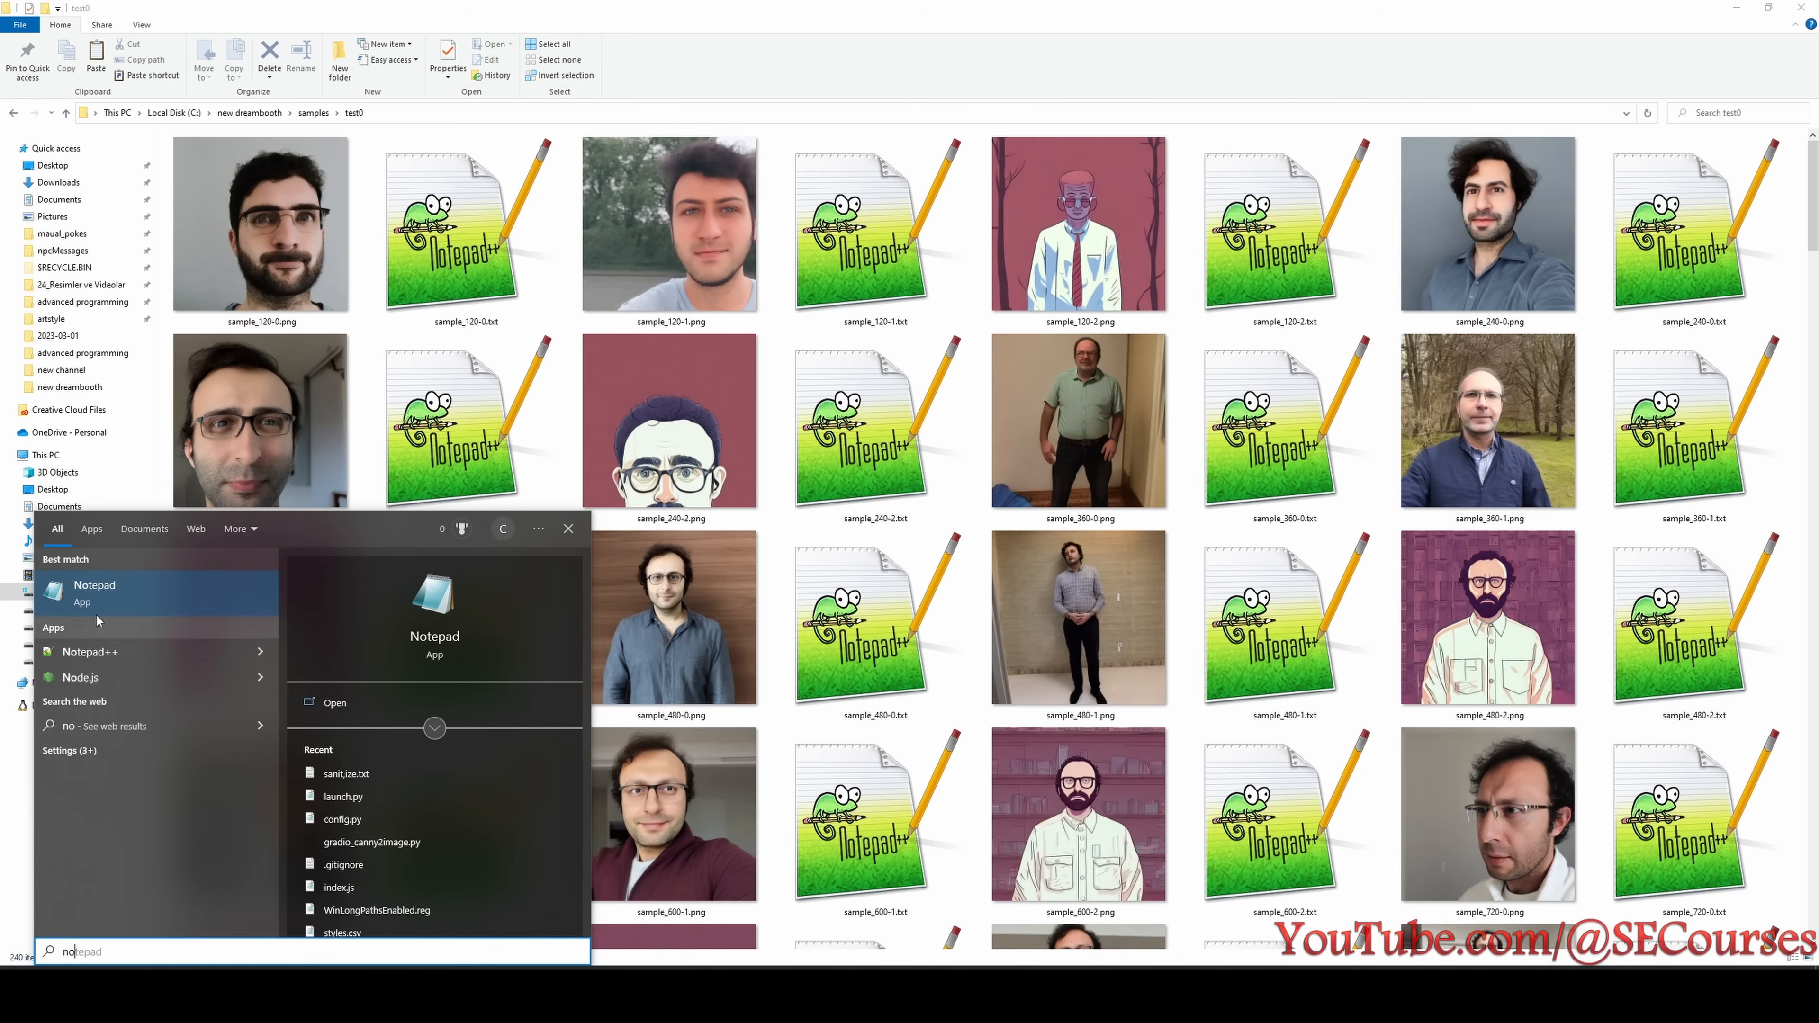
{"action": "key", "text": "Return"}
{"action": "type", "text": "test0"}
{"action": "type", "text": "- 480"}
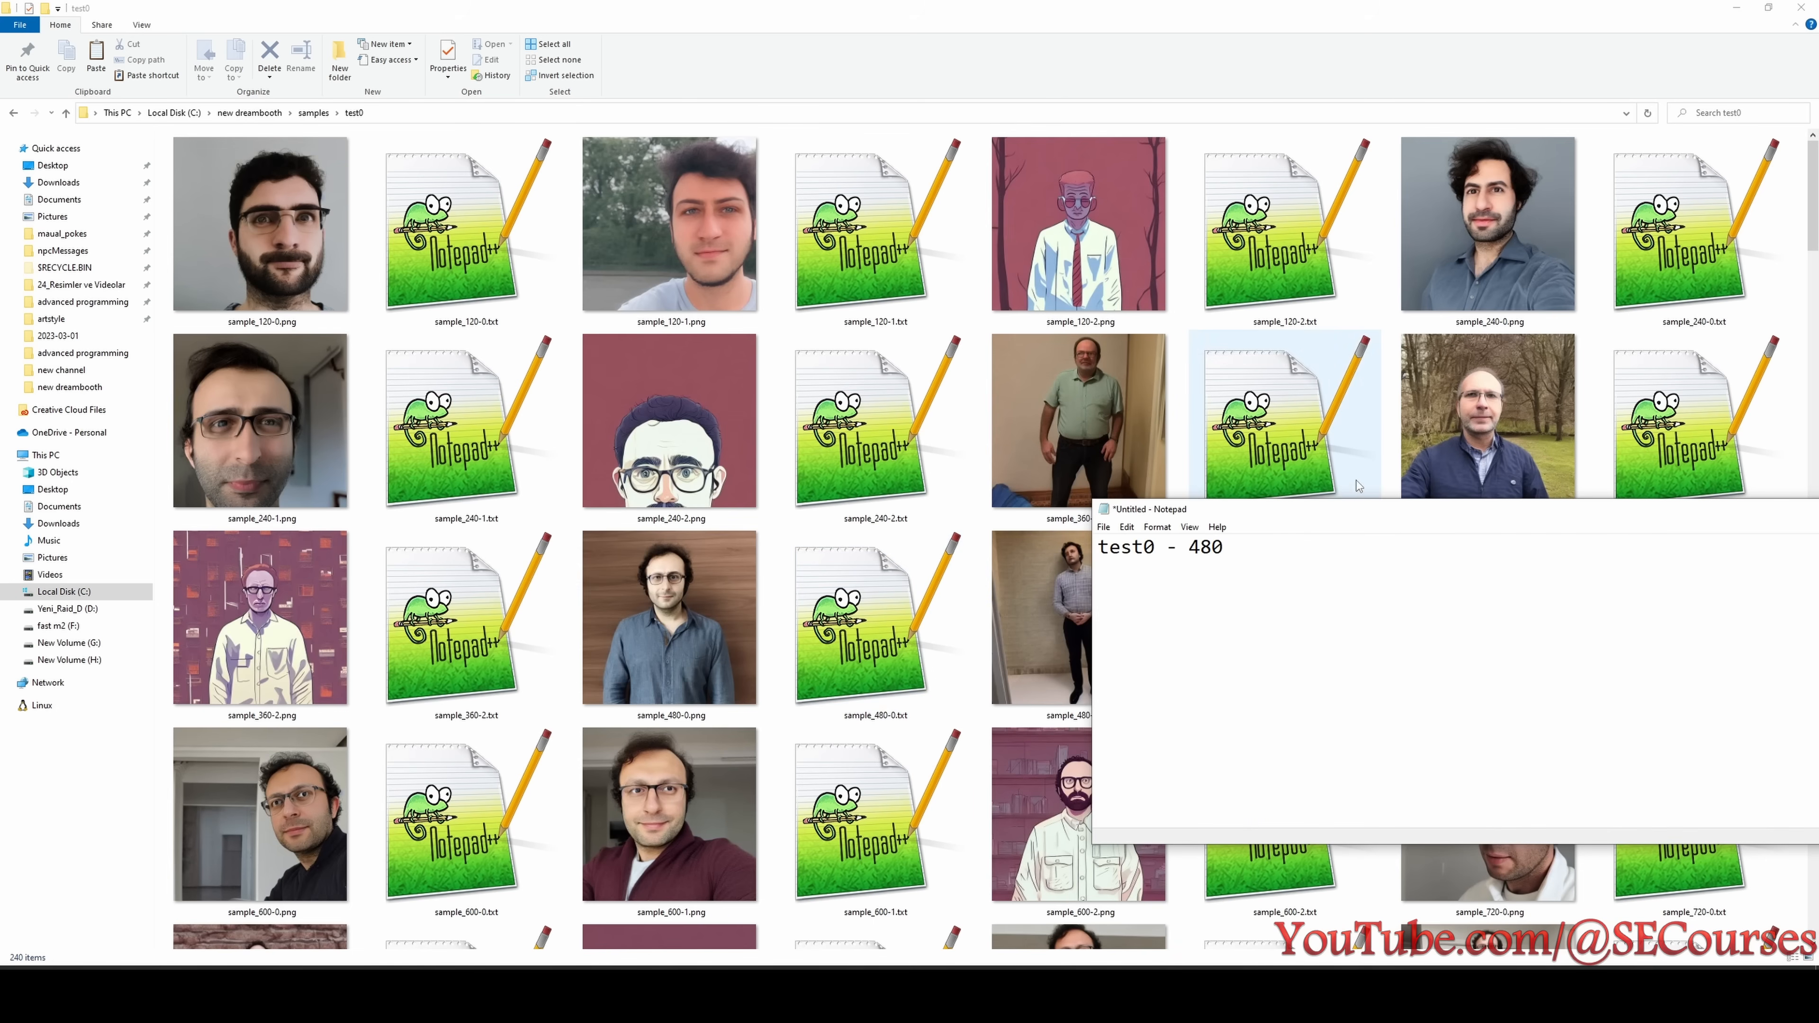
{"action": "left_click_drag", "start_coordinate": [1311, 513], "coordinate": [730, 105]}
- Examine the remaining test0 samples for overtraining, opening individual images such as sample_3840-1.png in paint.net
{"action": "scroll", "coordinate": [1041, 724], "scroll_direction": "down", "scroll_amount": 5}
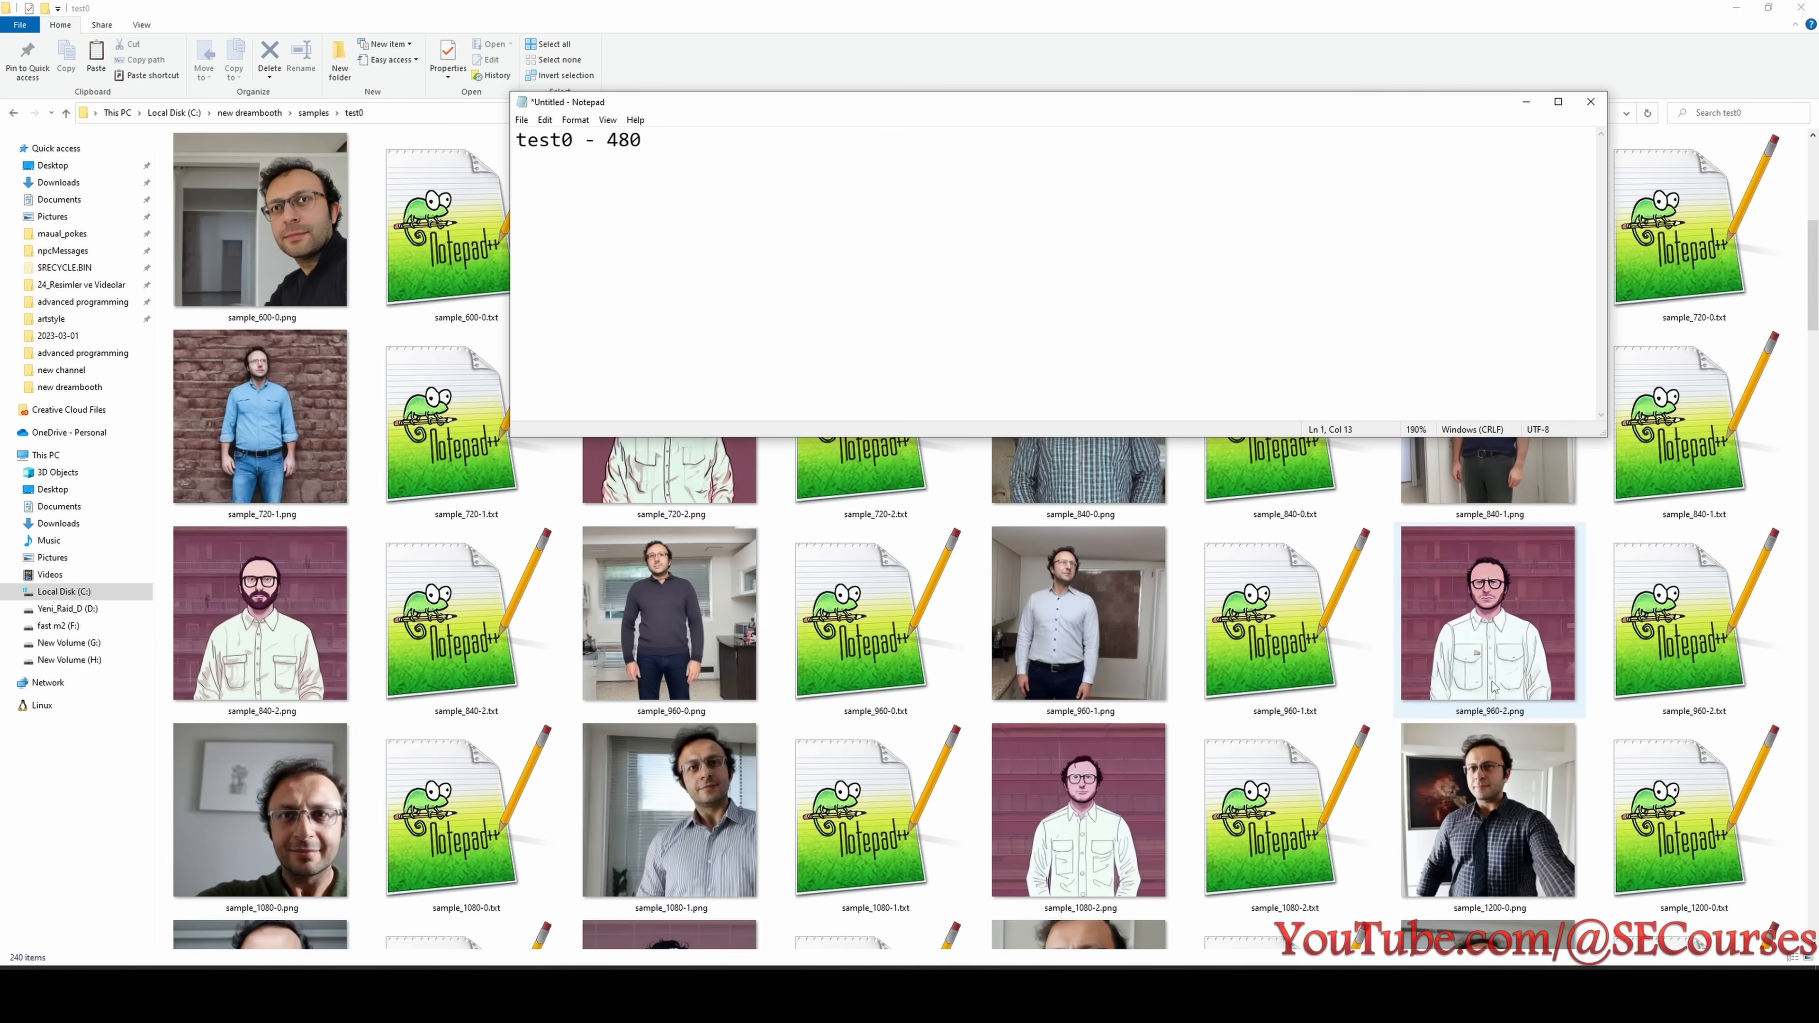
{"action": "left_click", "coordinate": [1121, 820]}
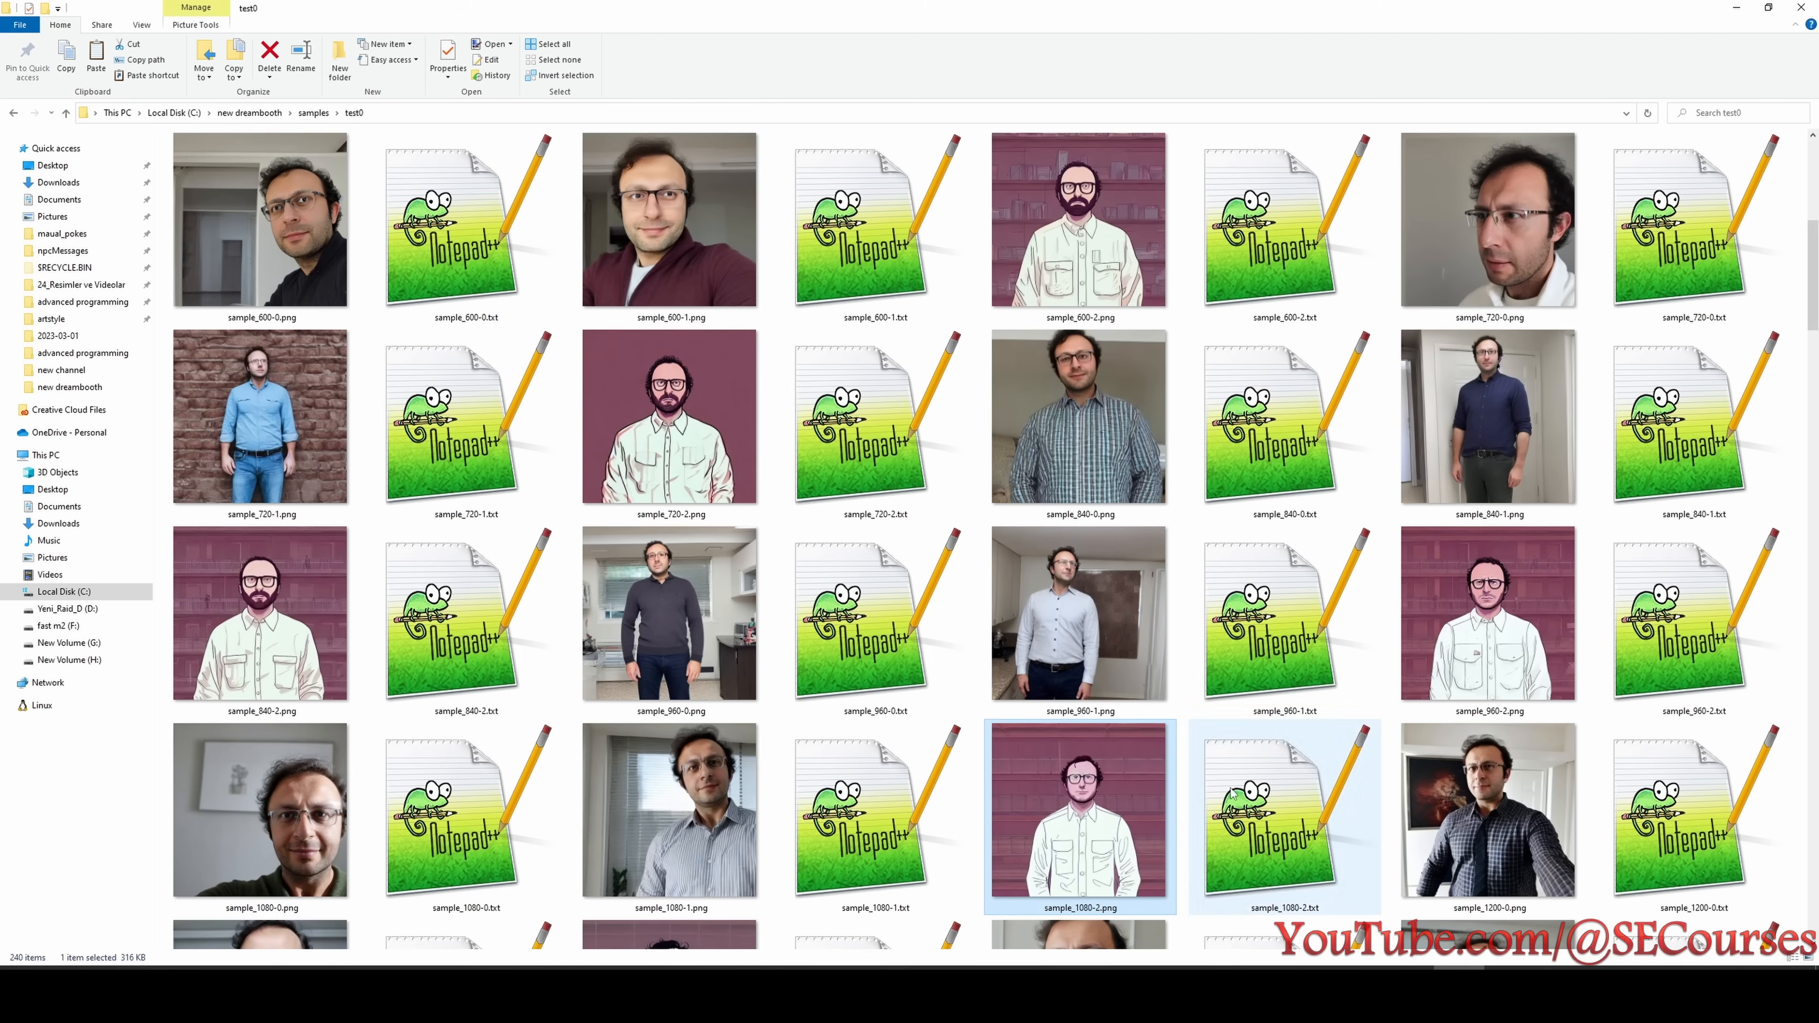
{"action": "scroll", "coordinate": [1125, 819], "scroll_direction": "down", "scroll_amount": 5}
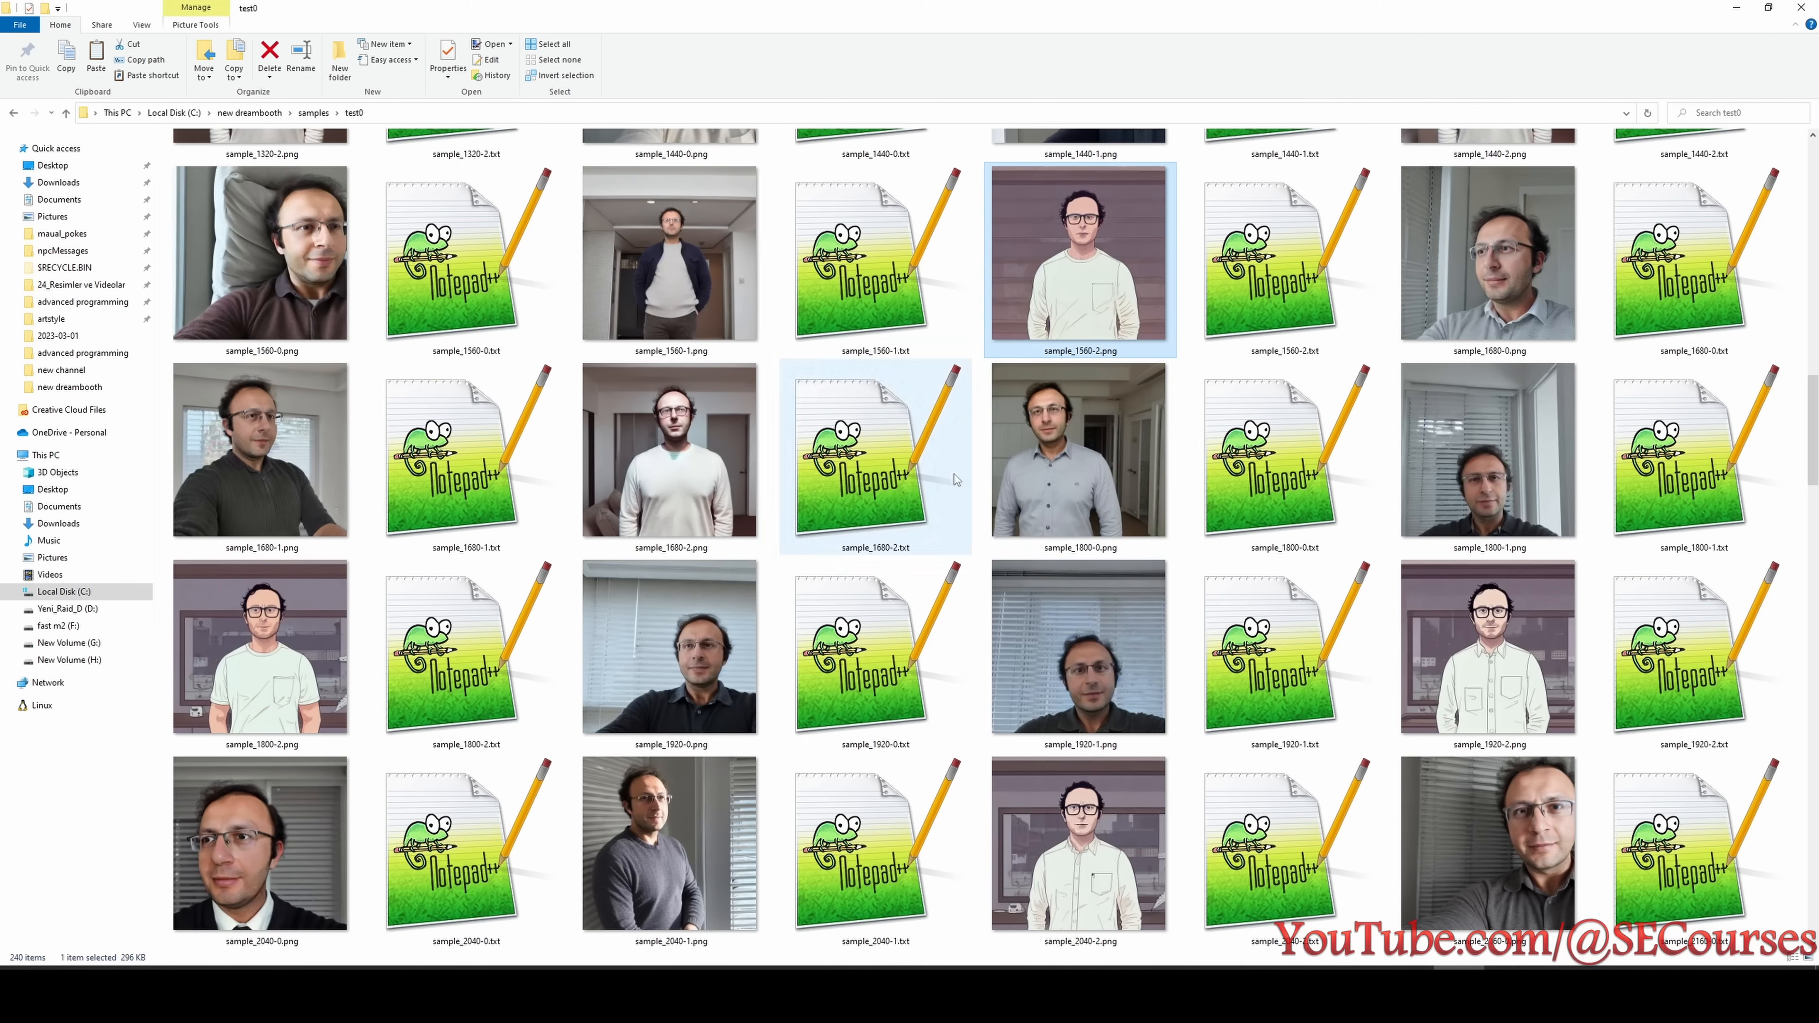
{"action": "left_click", "coordinate": [1128, 866]}
{"action": "scroll", "coordinate": [1128, 867], "scroll_direction": "down", "scroll_amount": 2}
{"action": "left_click", "coordinate": [1085, 281]}
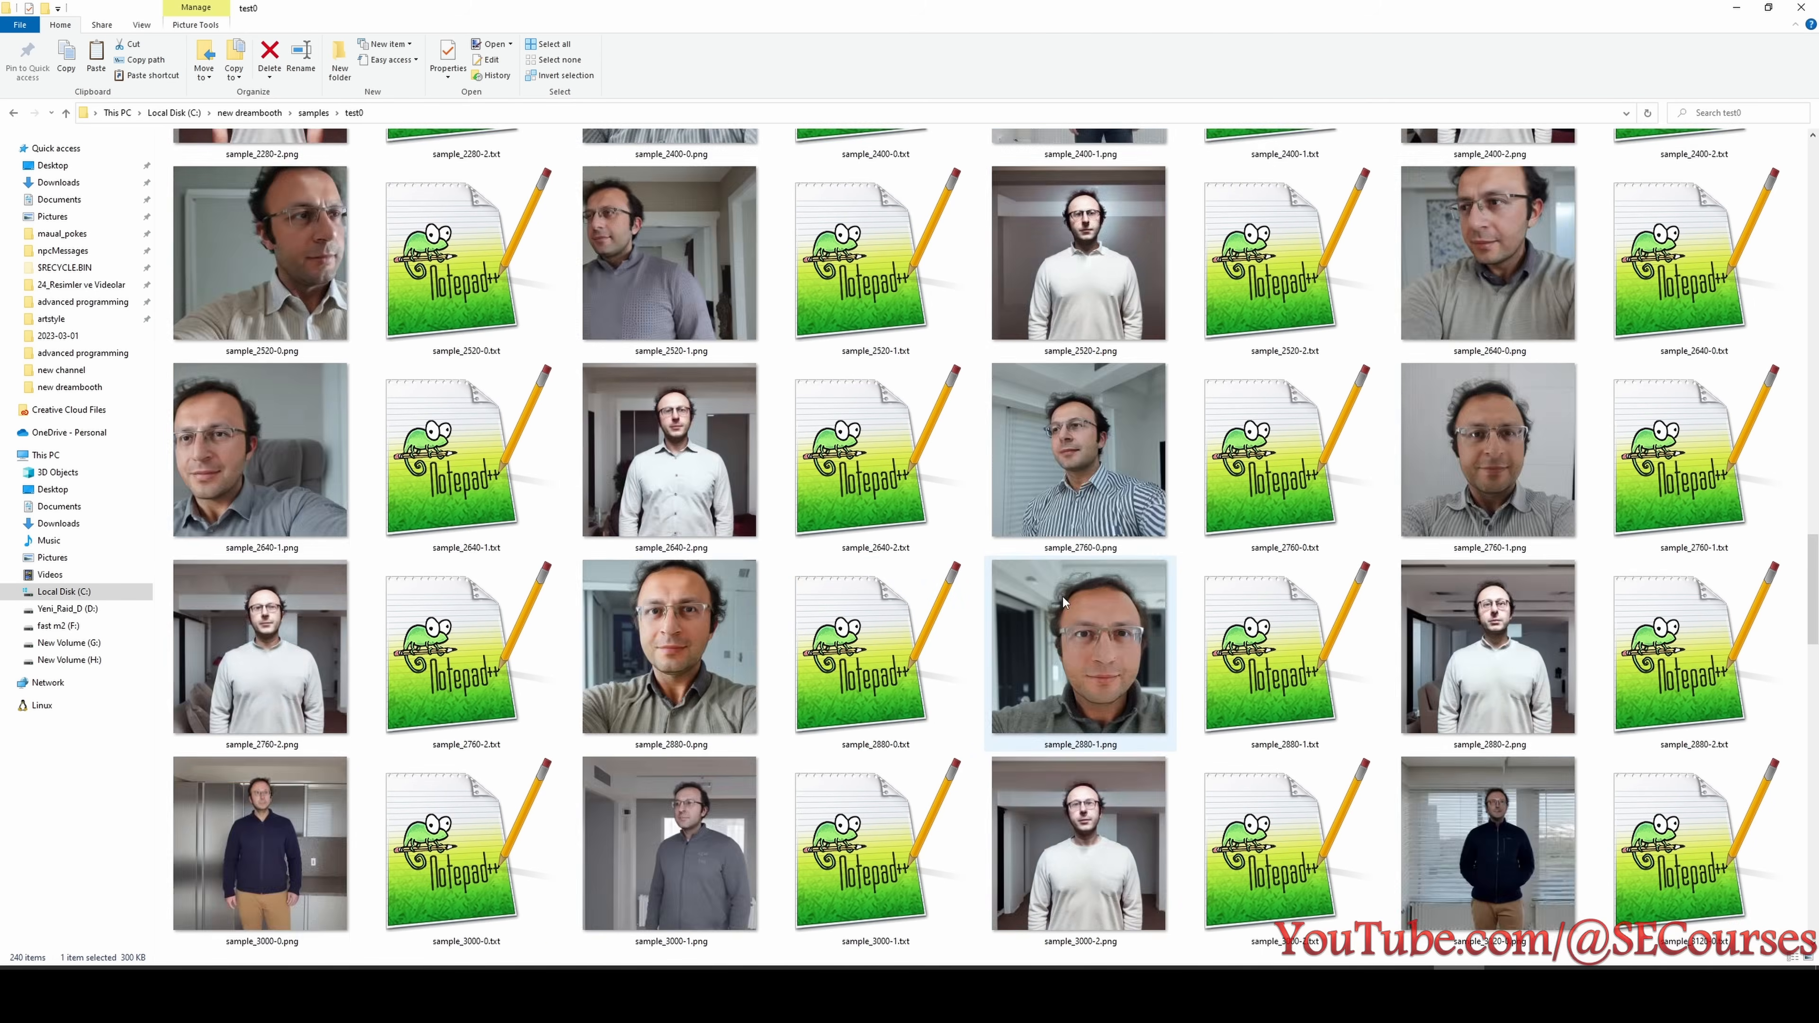
{"action": "double_click", "coordinate": [723, 477]}
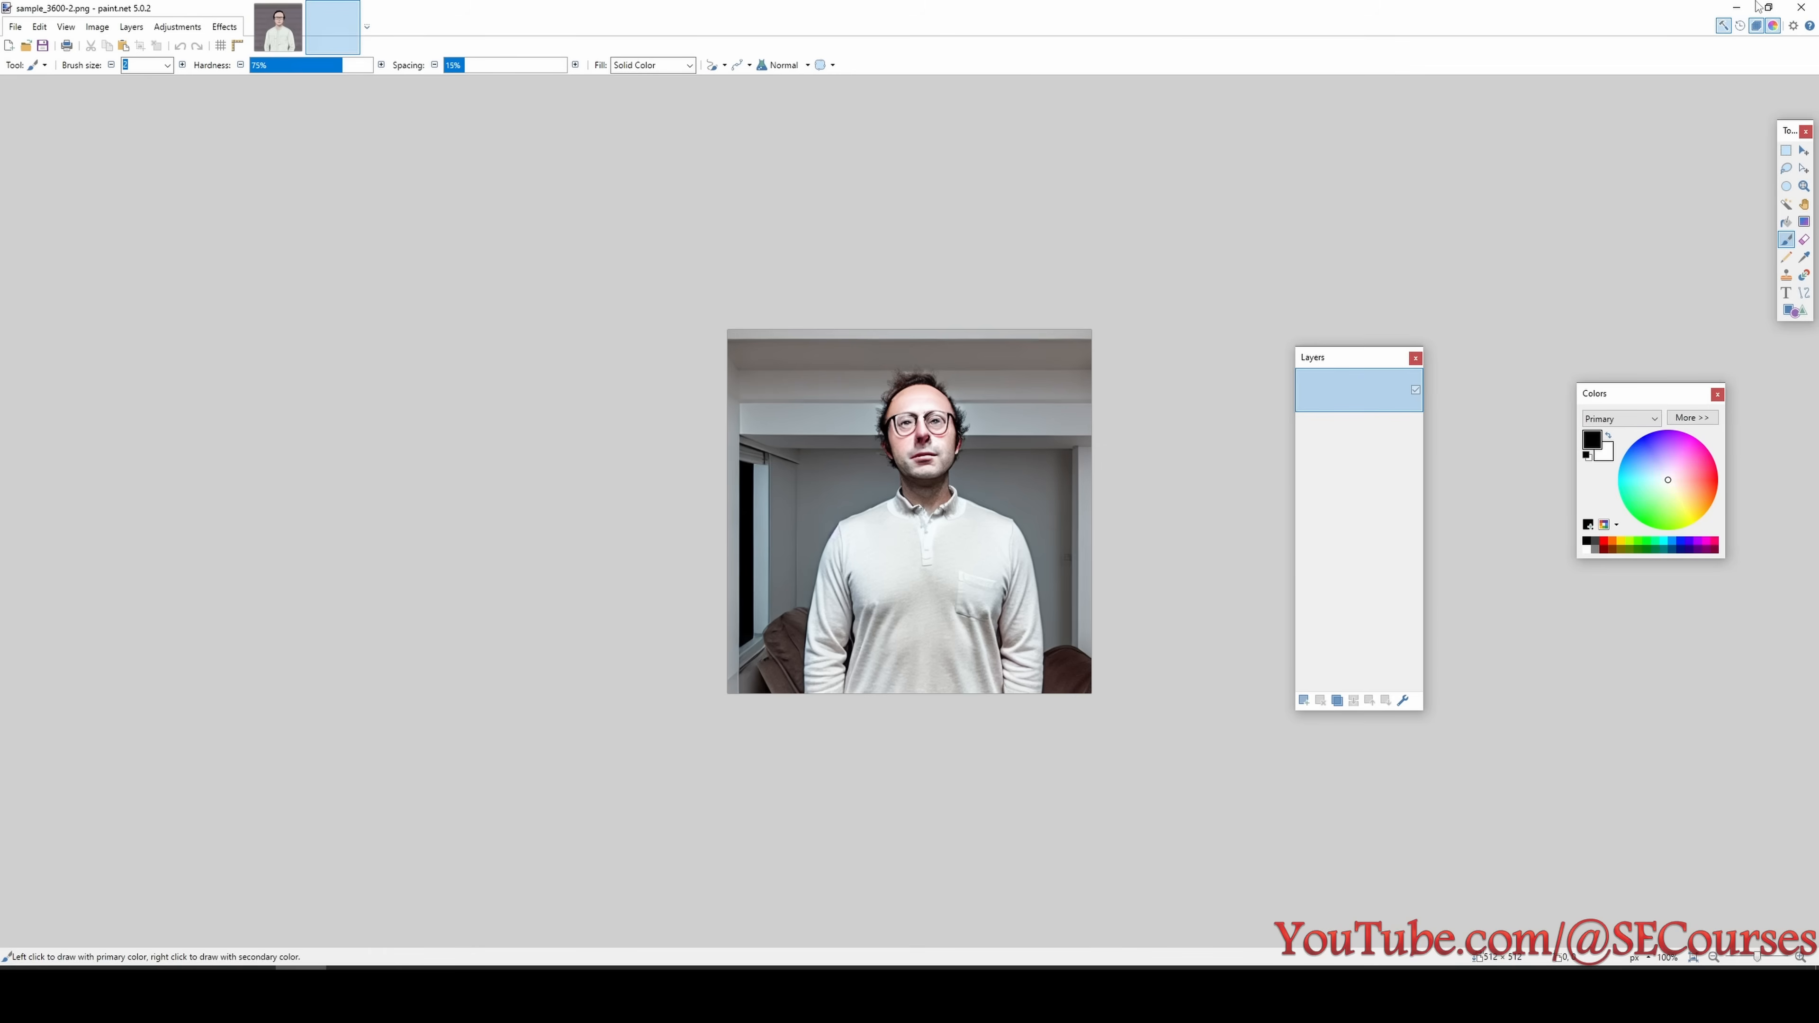
{"action": "left_click", "coordinate": [1758, 6]}
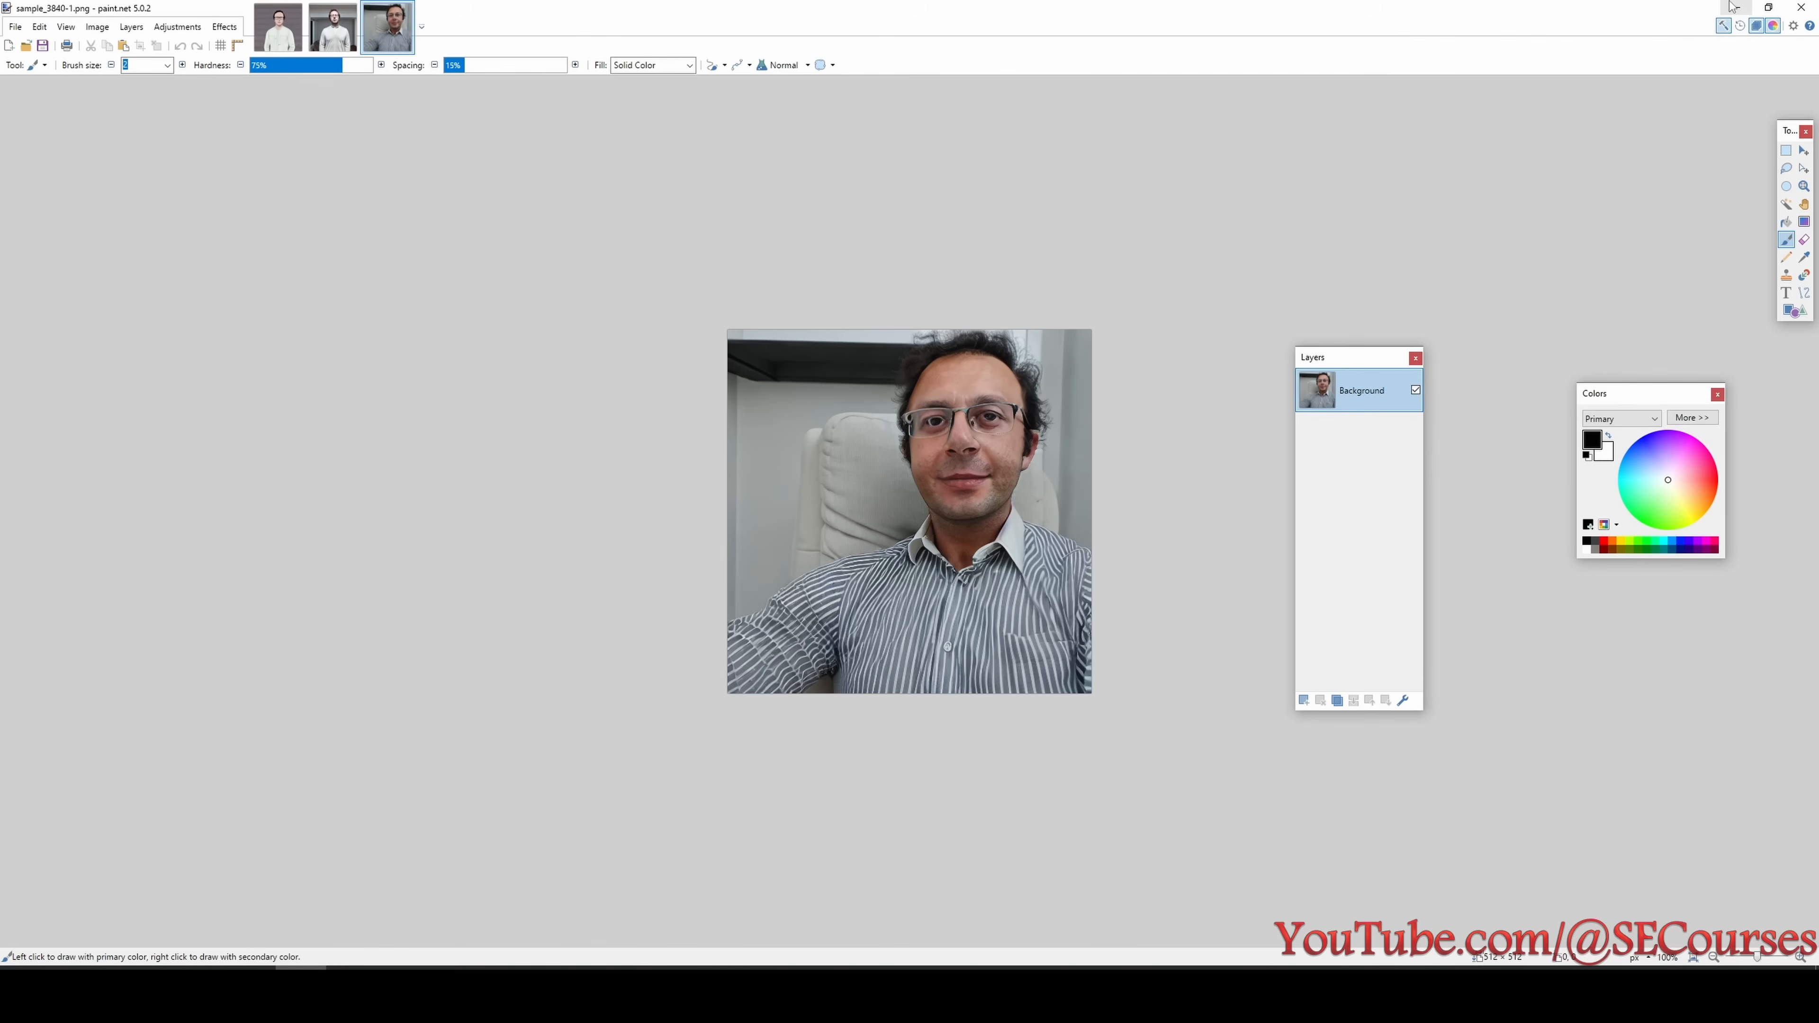
{"action": "left_click", "coordinate": [1750, 5]}
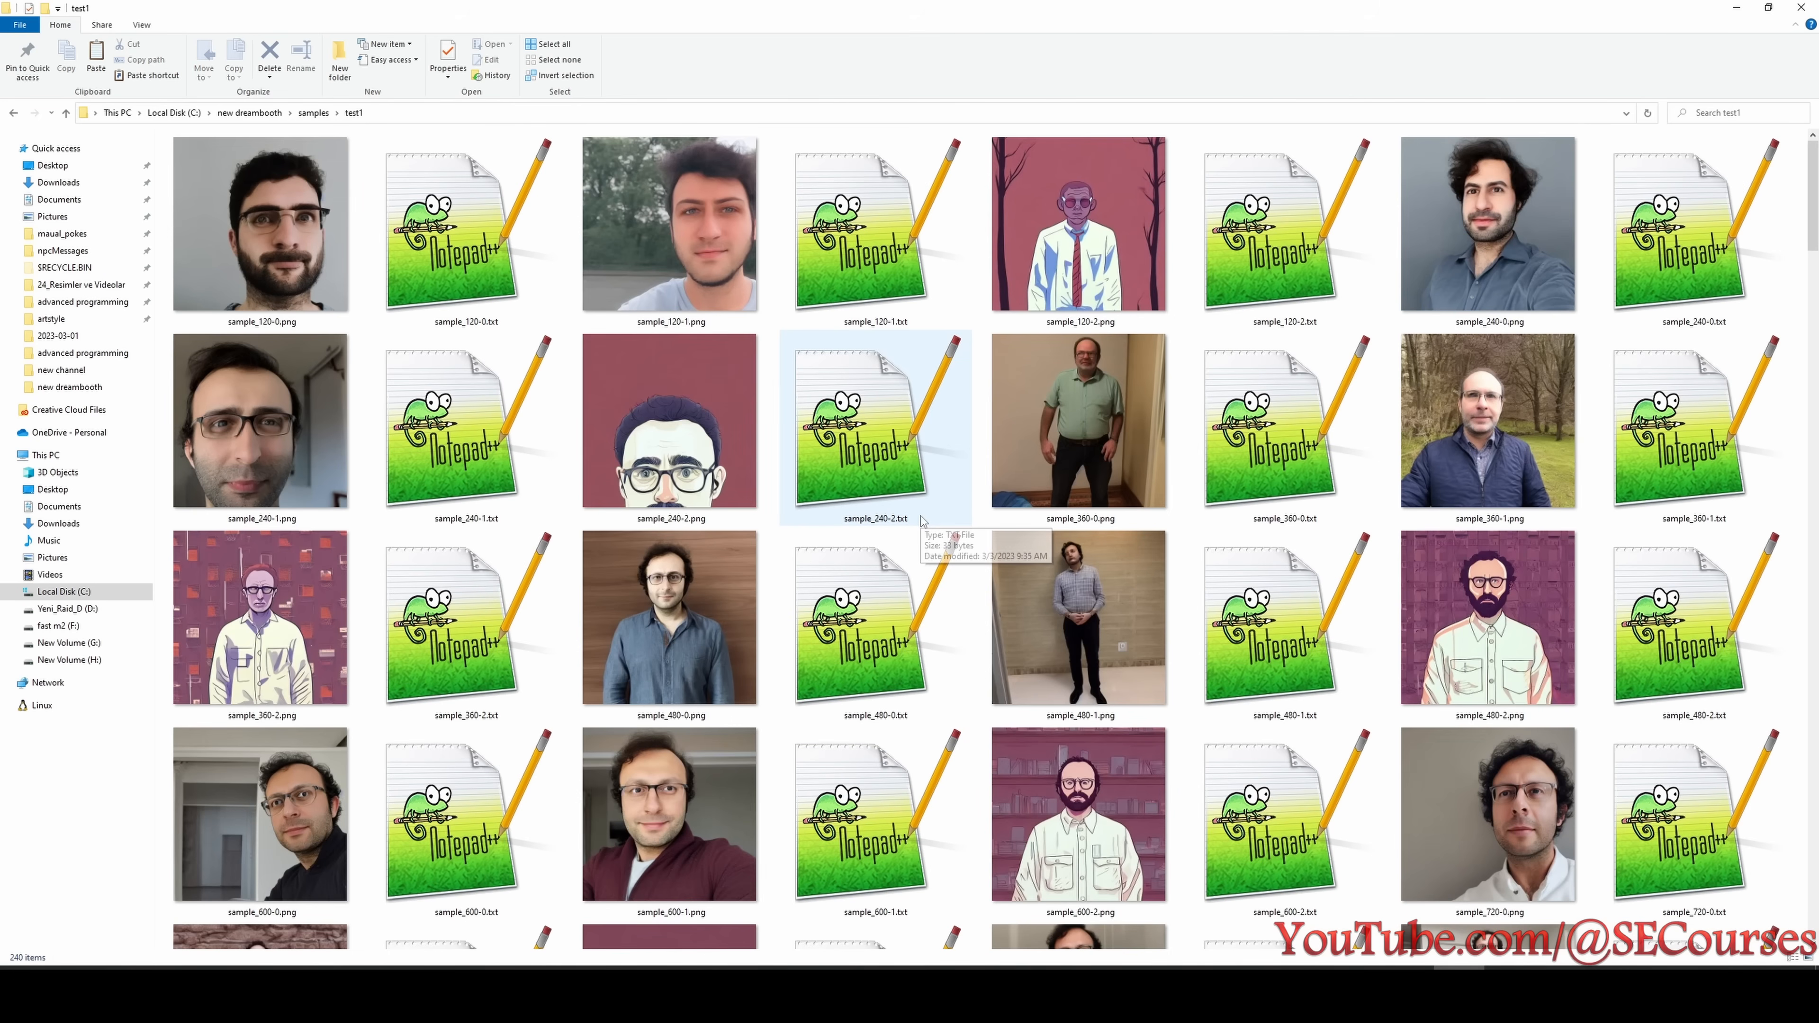
- Check test1's setting in the experiment list, then look through its early sample images for the first good likeness
{"action": "left_click", "coordinate": [1615, 986]}
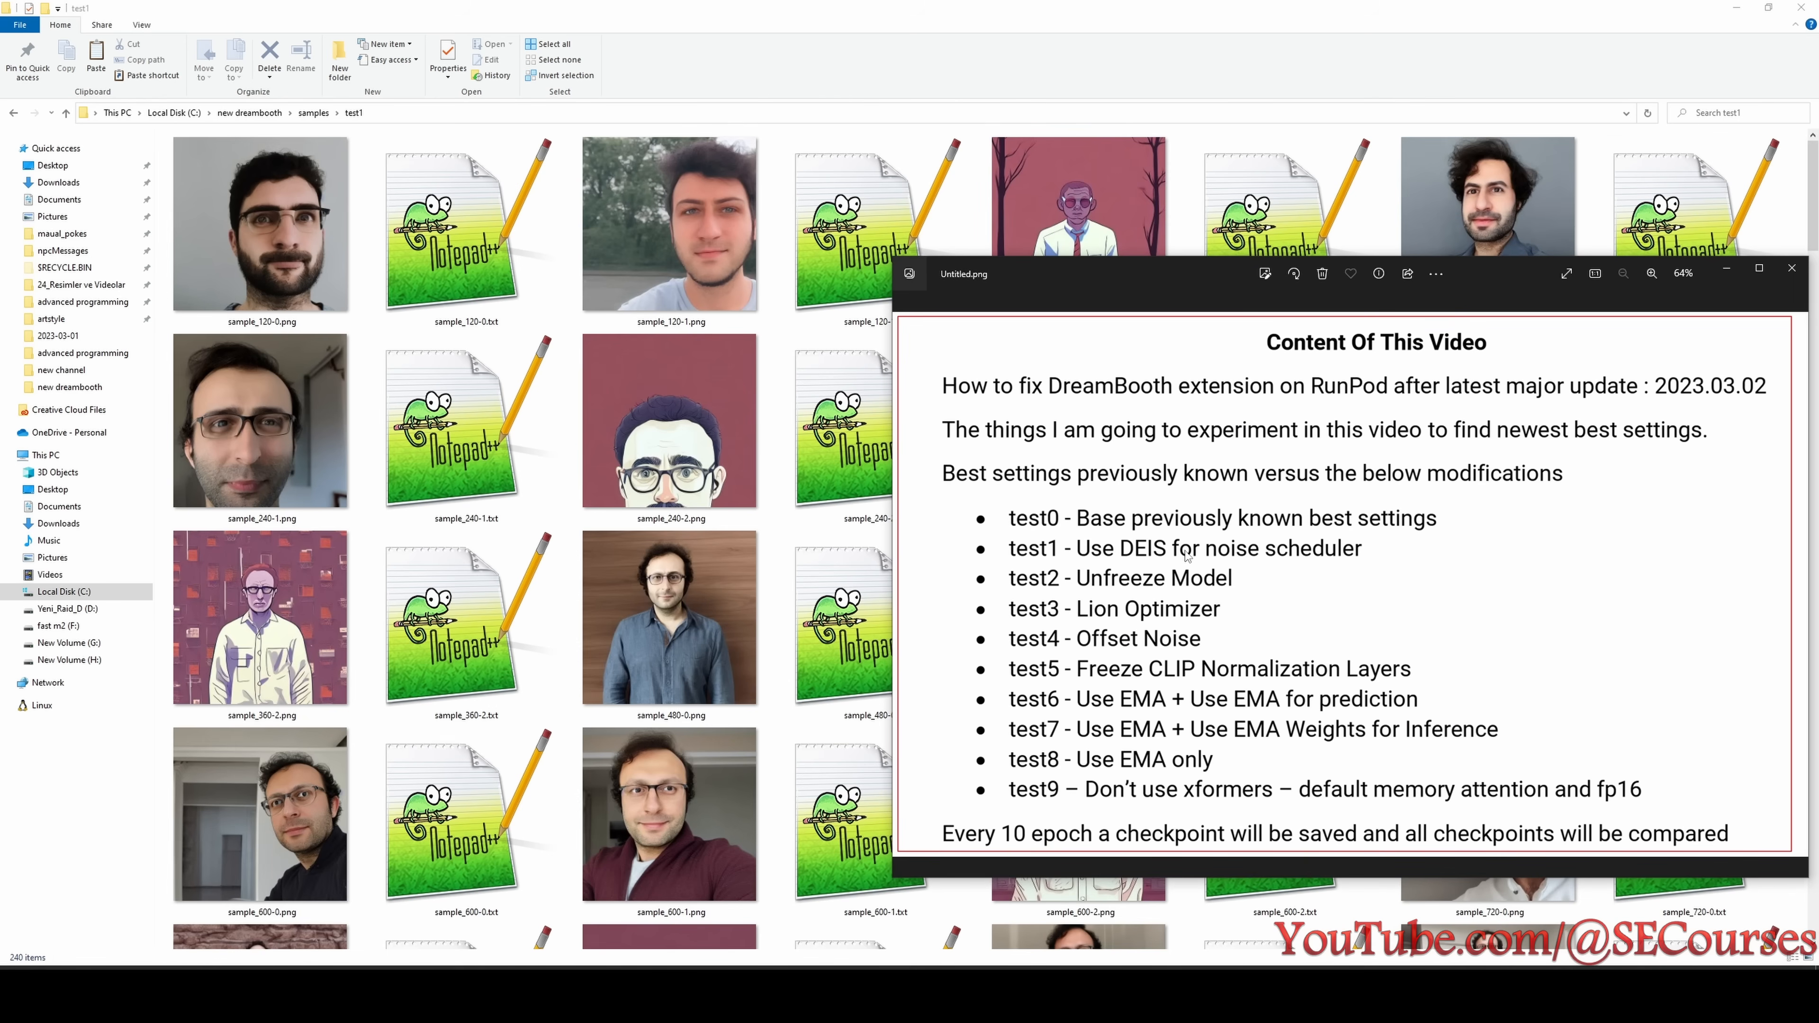
{"action": "left_click", "coordinate": [765, 435]}
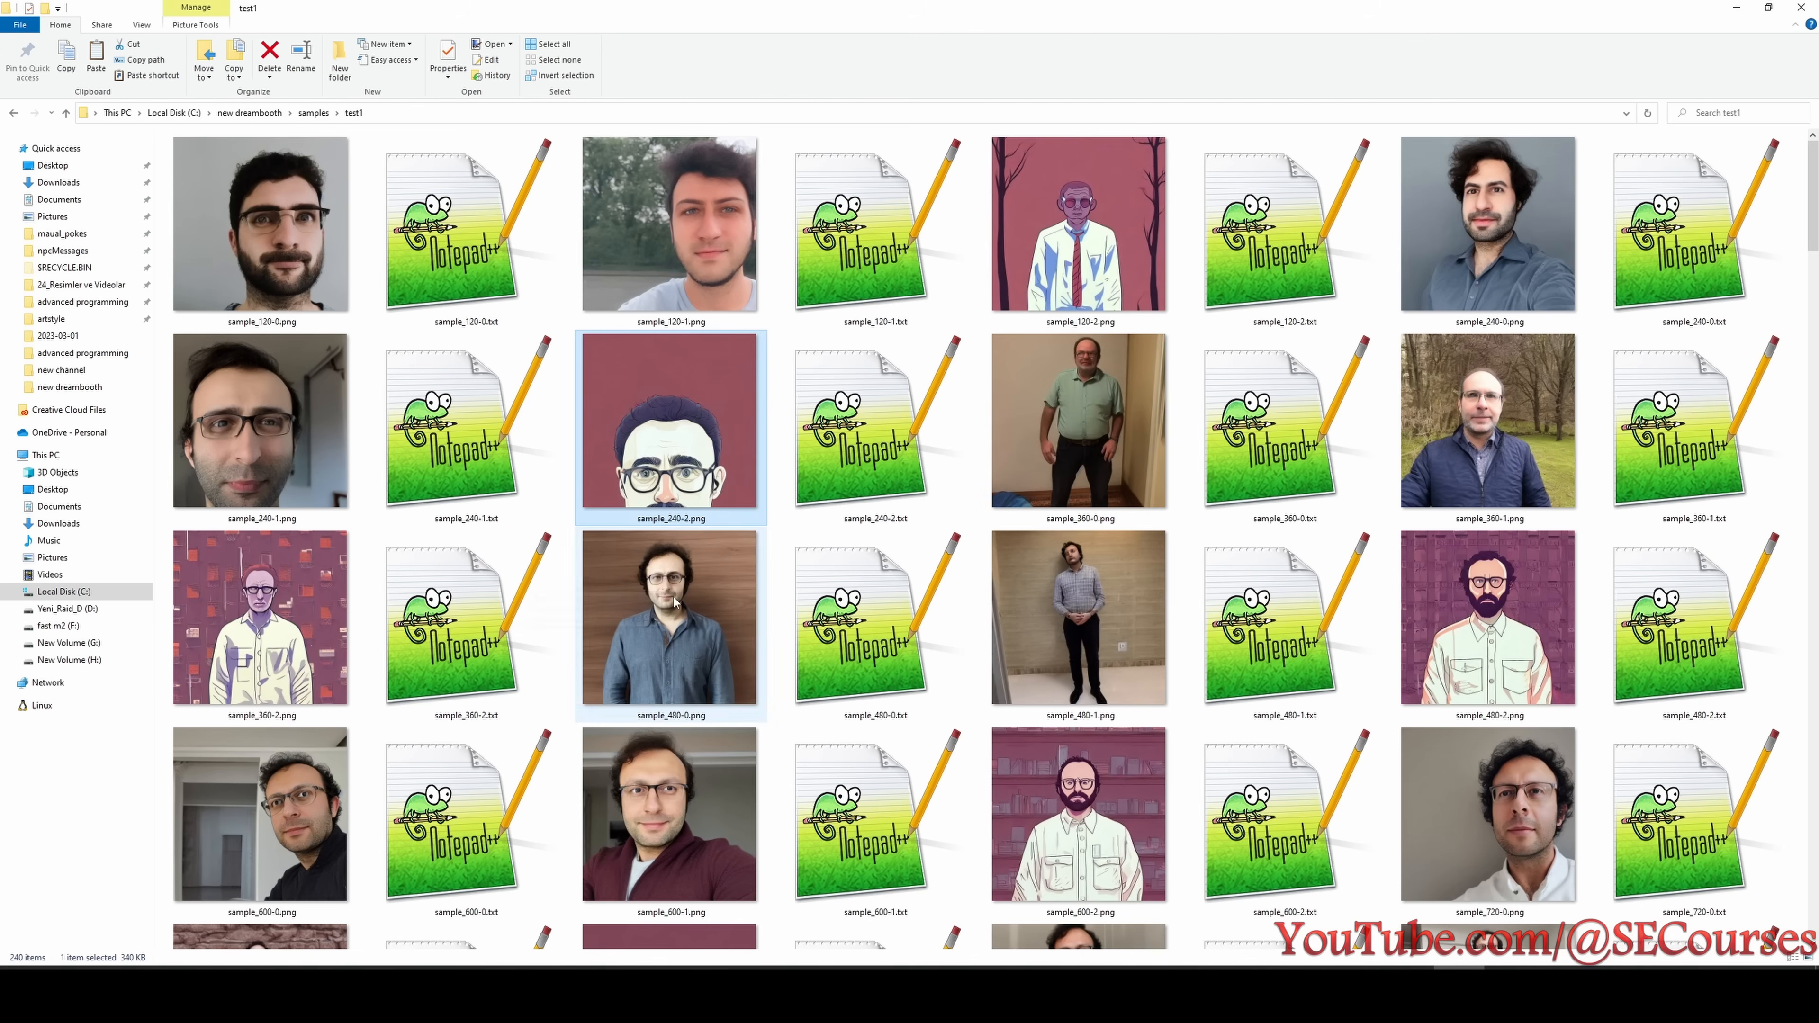
{"action": "left_click", "coordinate": [276, 613]}
{"action": "left_click", "coordinate": [695, 621]}
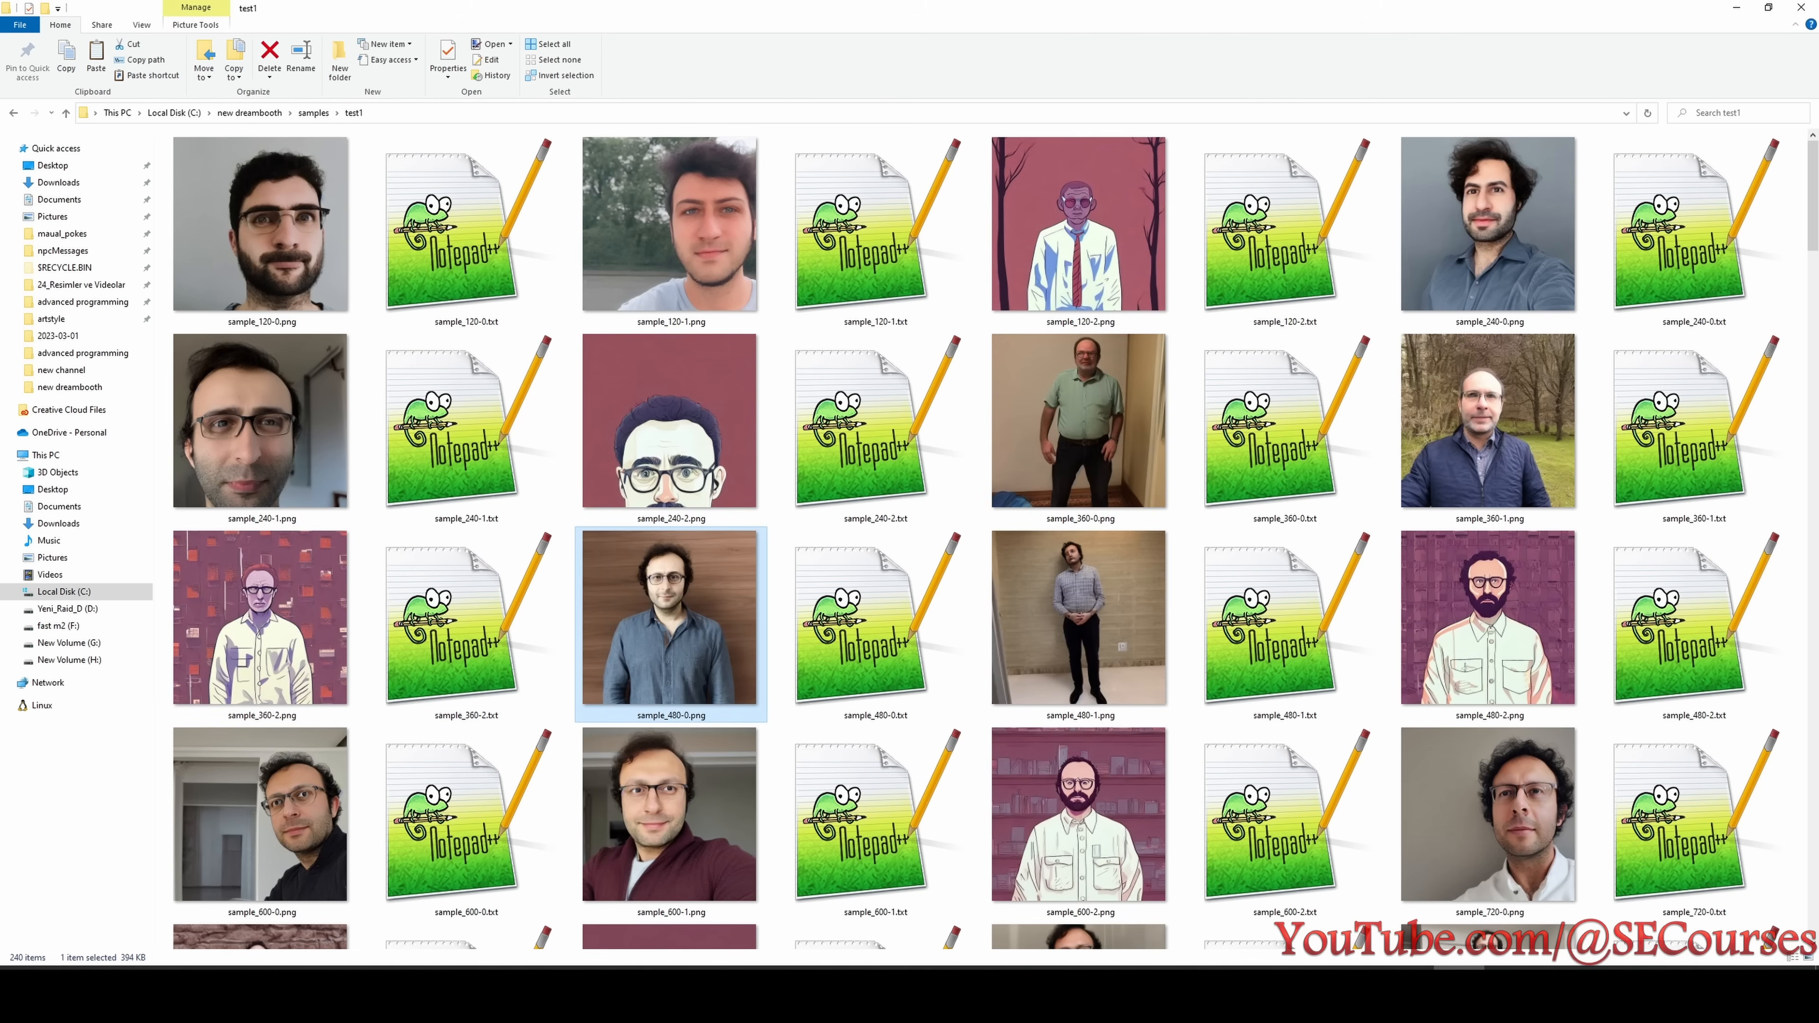
{"action": "scroll", "coordinate": [933, 646], "scroll_direction": "down", "scroll_amount": 10}
- Examine the remaining test1 samples, including sample_2040-2.png, for the point where the stylised images lose their styling
{"action": "left_click", "coordinate": [933, 646]}
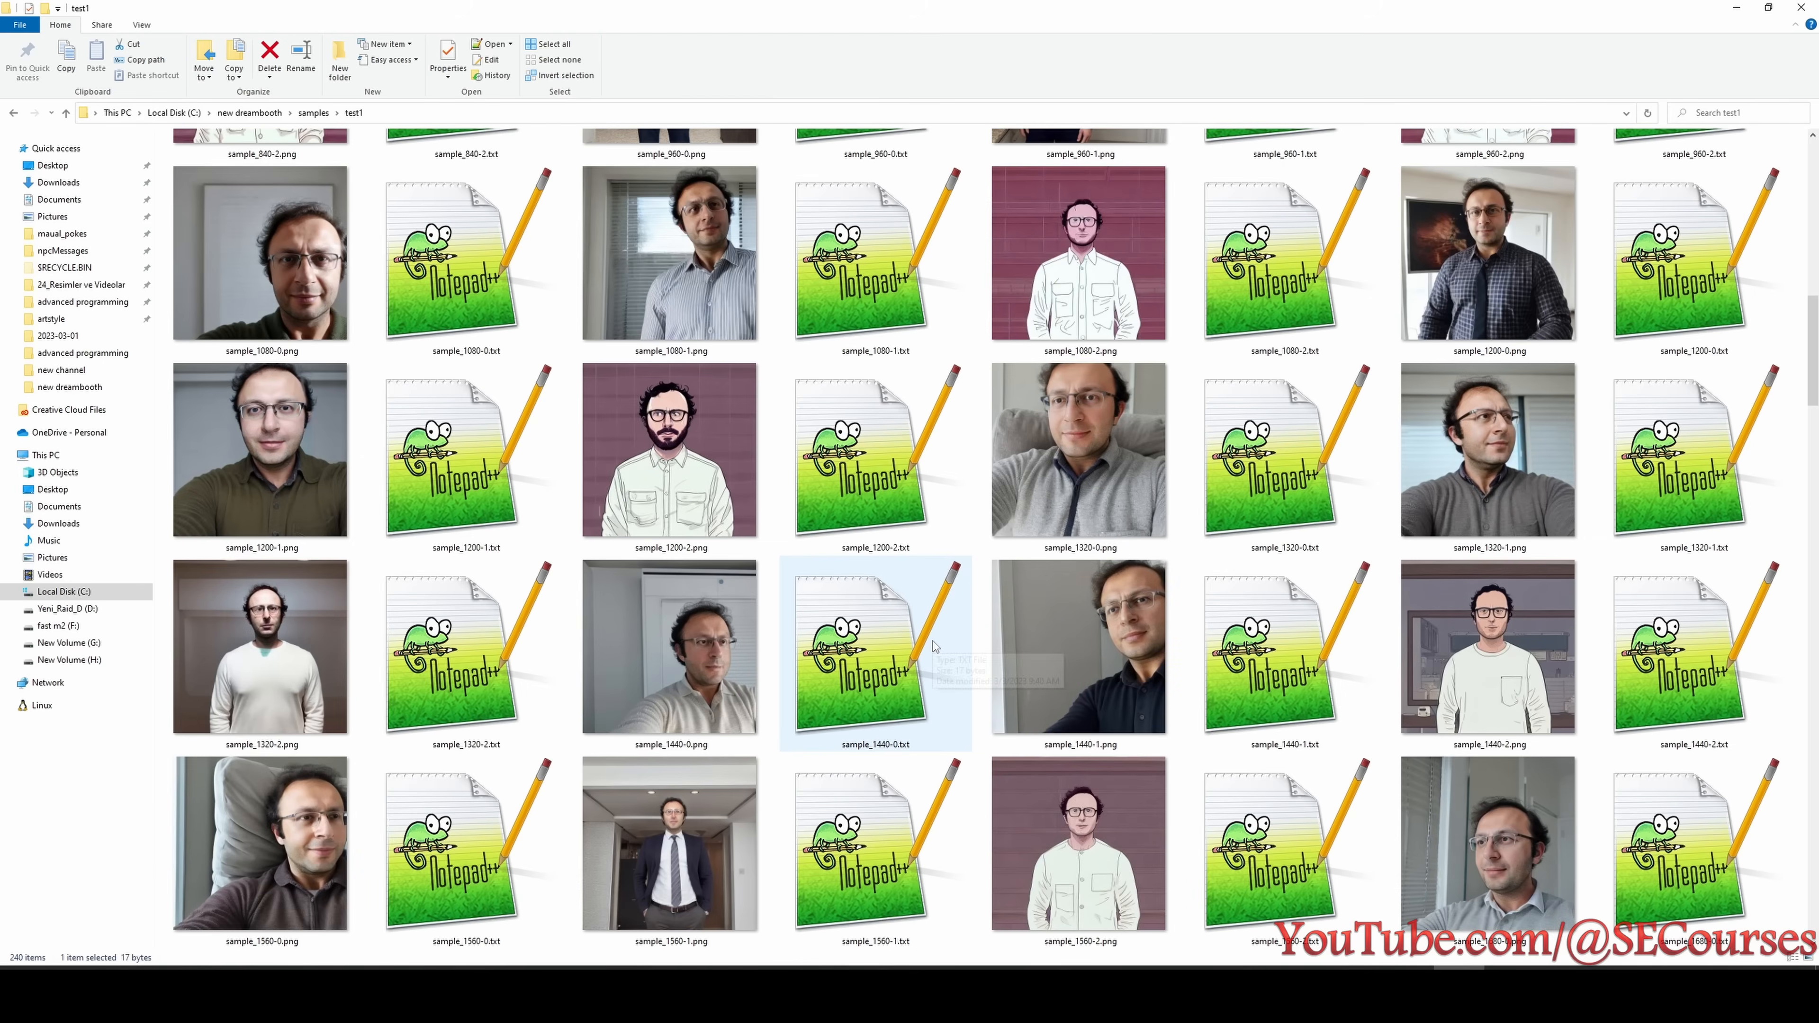
{"action": "scroll", "coordinate": [934, 646], "scroll_direction": "down", "scroll_amount": 10}
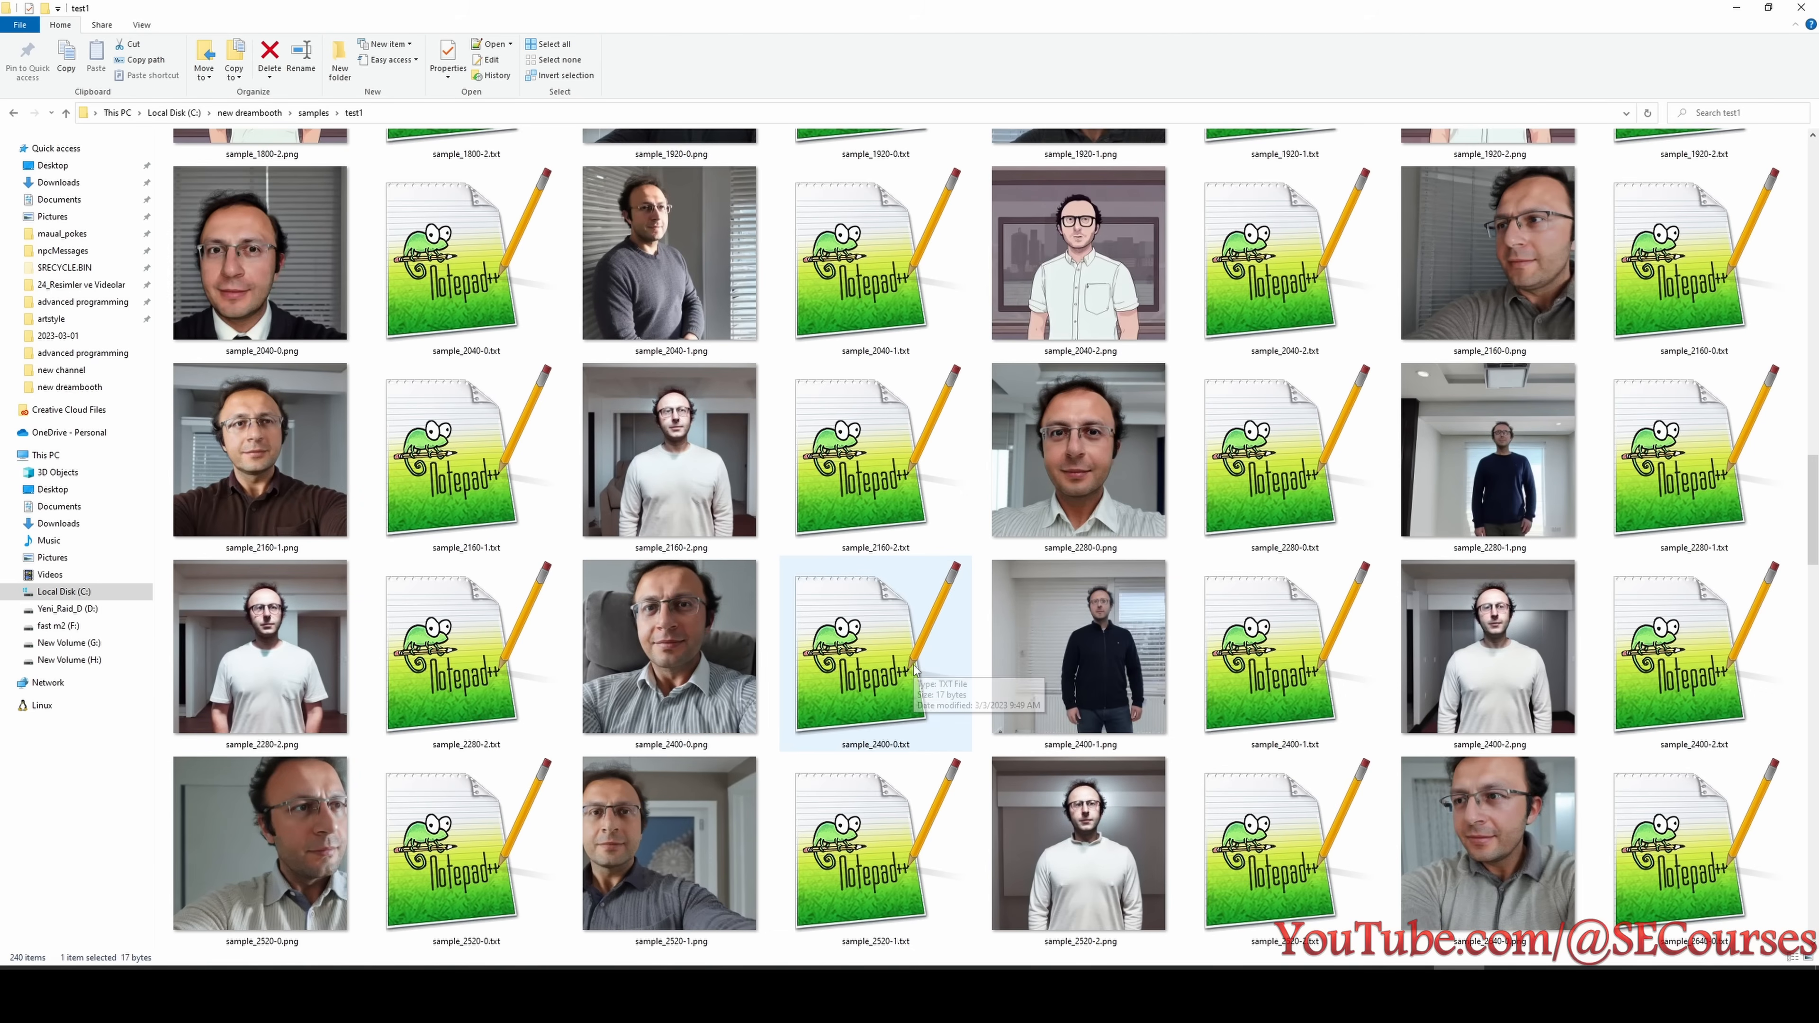
{"action": "scroll", "coordinate": [916, 671], "scroll_direction": "down", "scroll_amount": 3}
{"action": "scroll", "coordinate": [916, 670], "scroll_direction": "up", "scroll_amount": 3}
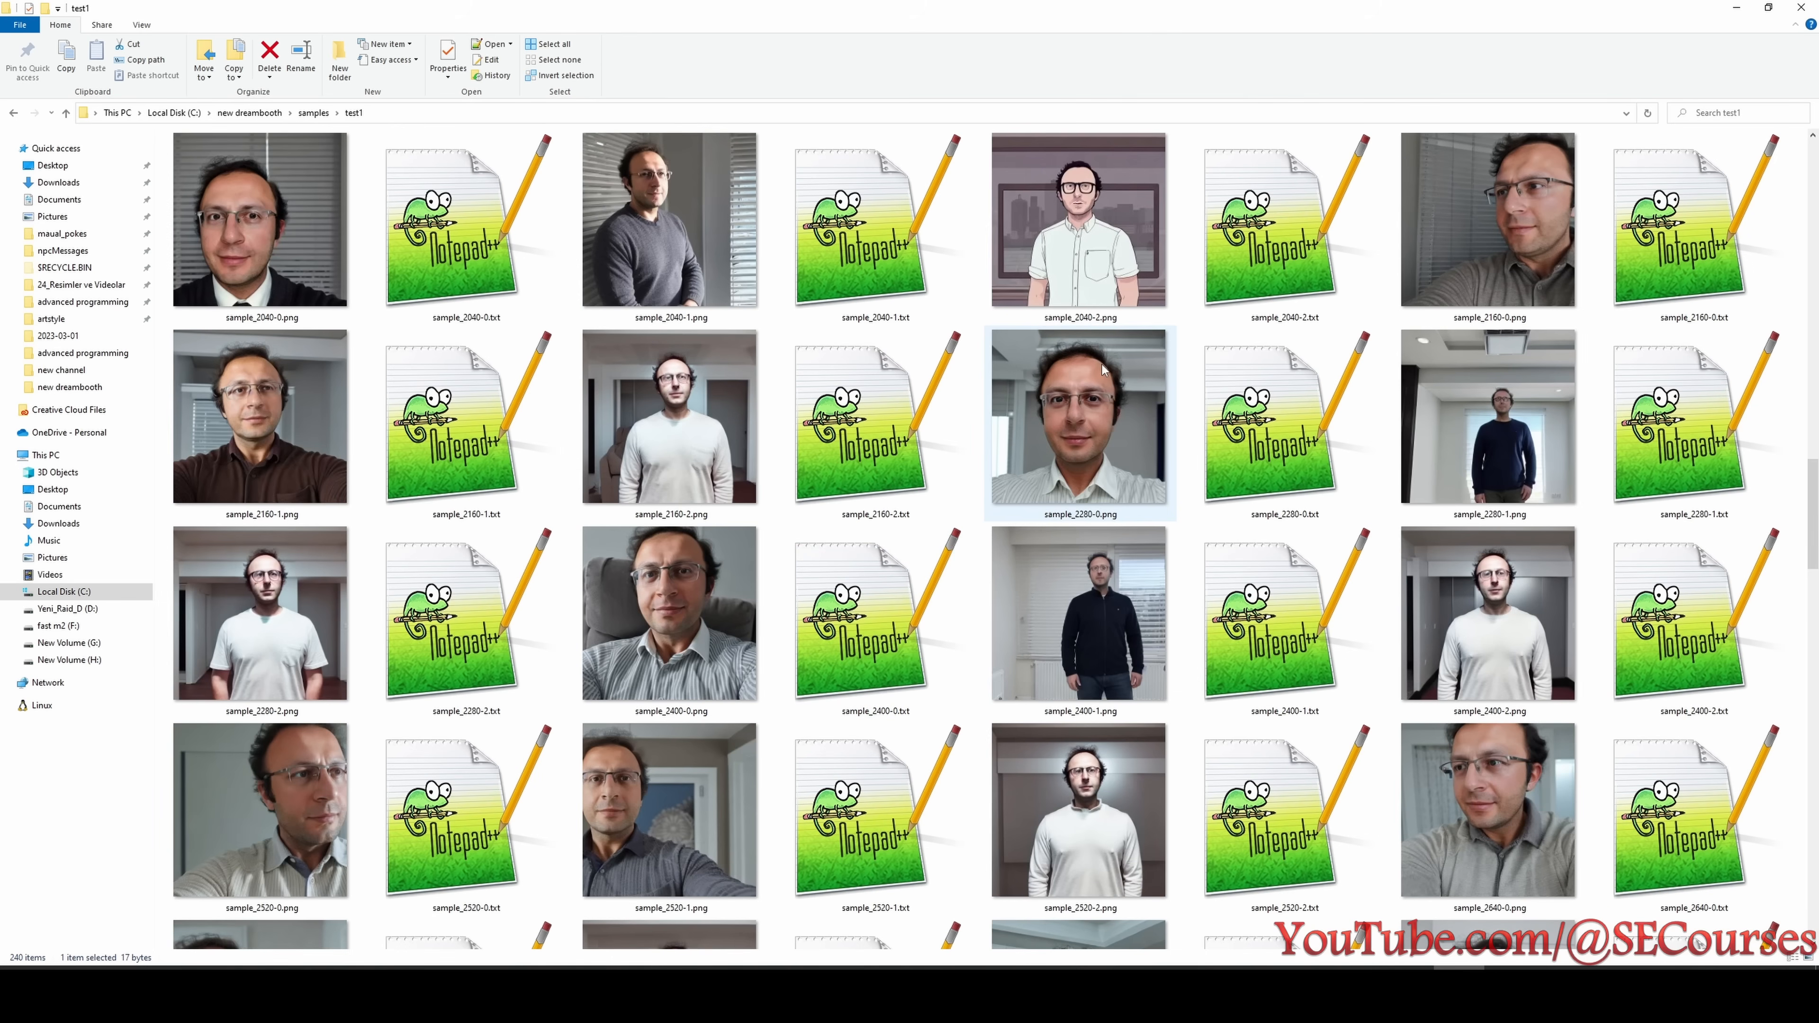
{"action": "left_click", "coordinate": [1108, 272]}
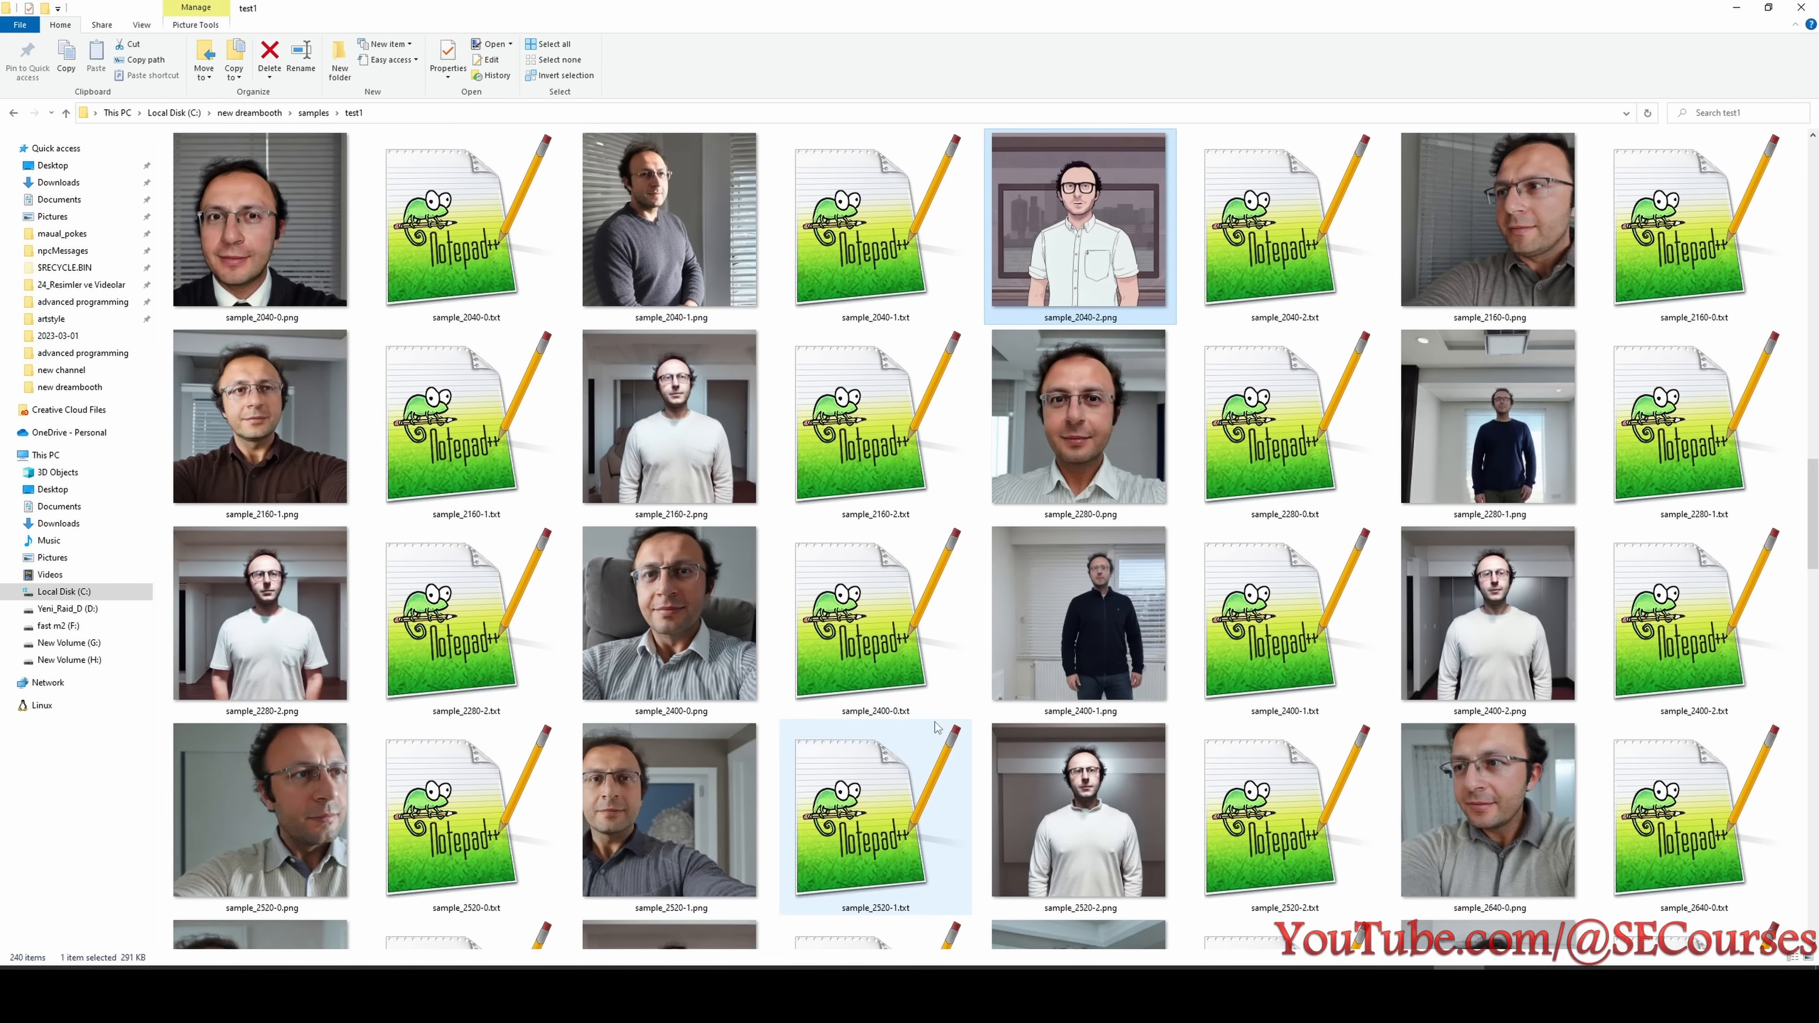
- Open the test2 samples folder and examine its images for the first good likeness and the loss of styling ability
{"action": "left_click", "coordinate": [943, 271]}
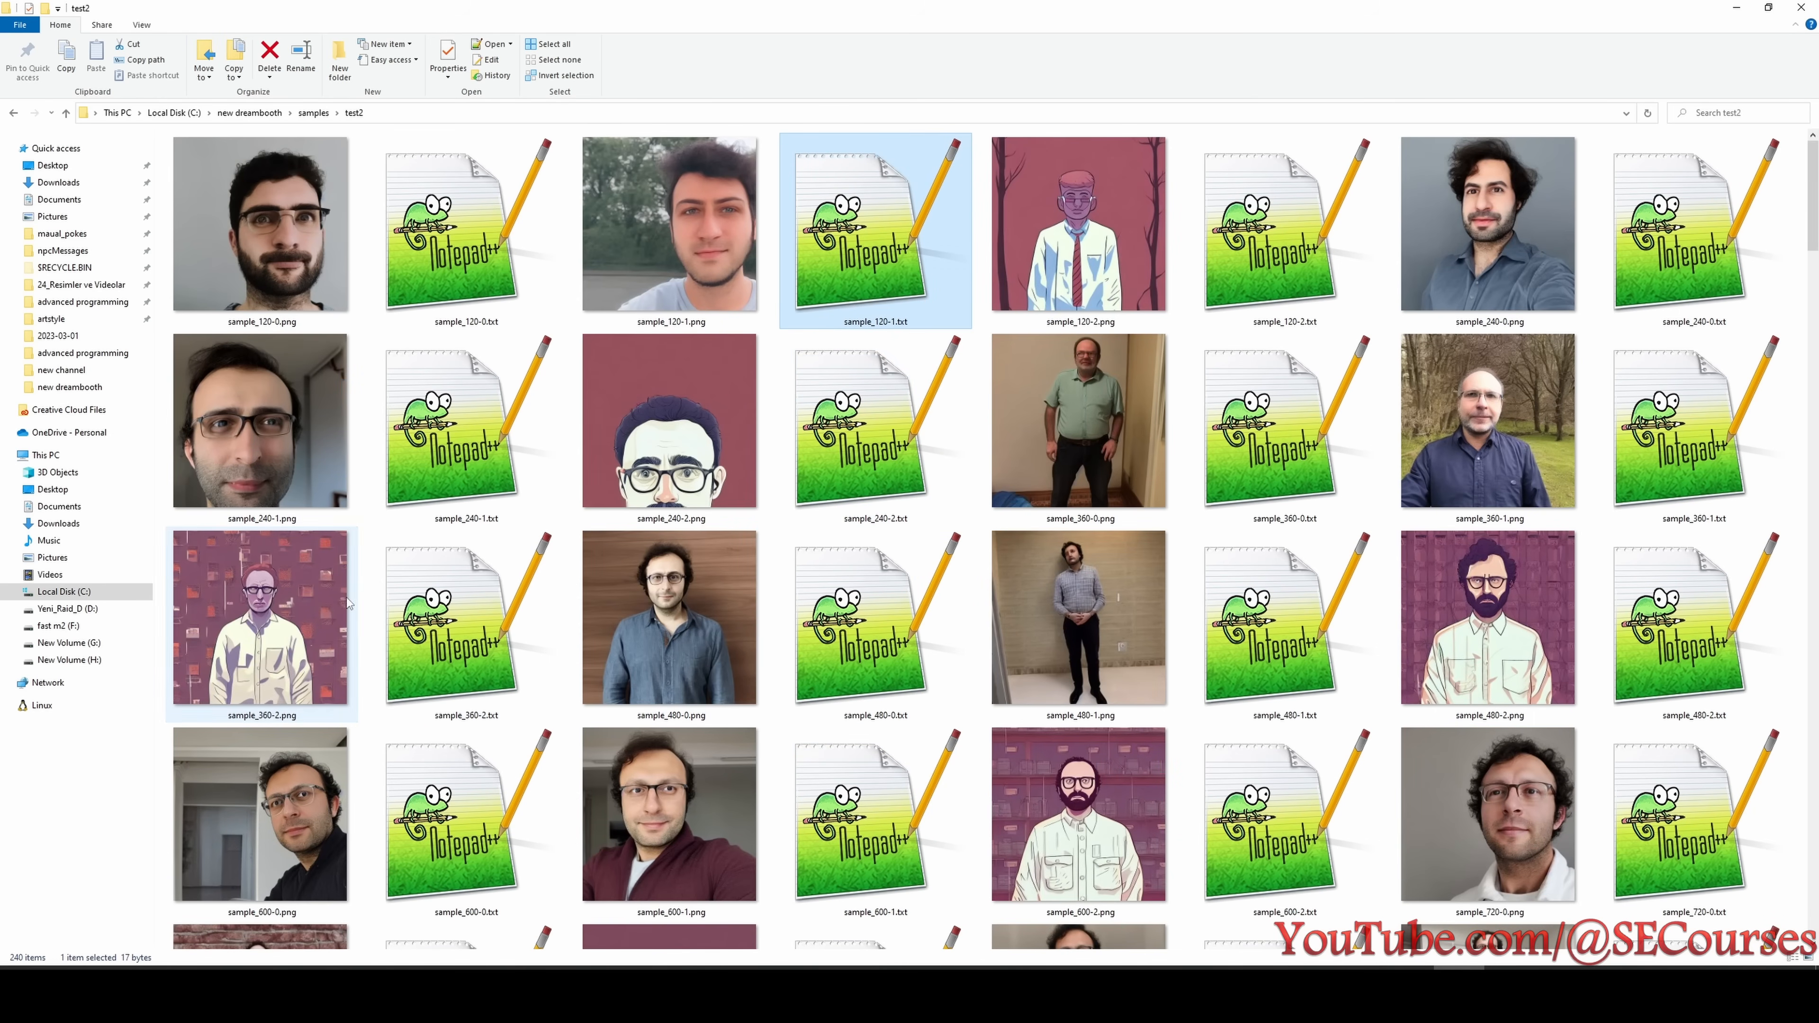
{"action": "left_click", "coordinate": [714, 607]}
{"action": "scroll", "coordinate": [716, 566], "scroll_direction": "down", "scroll_amount": 10}
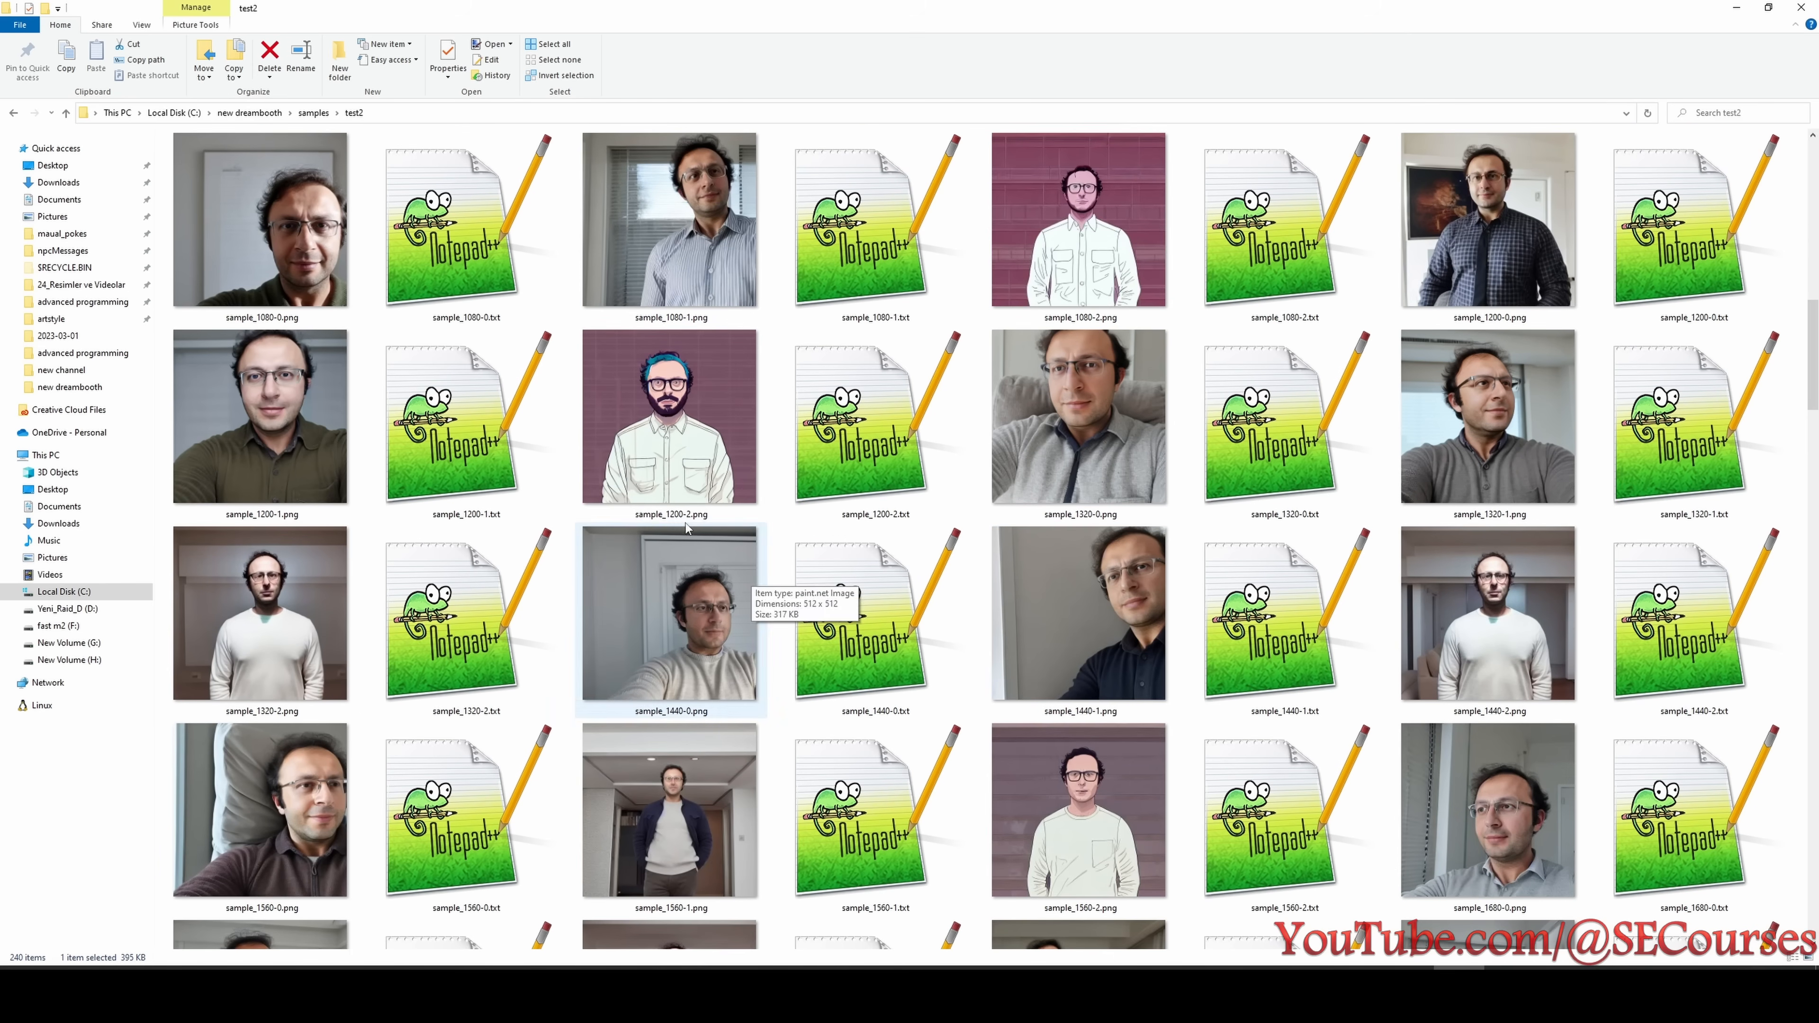
{"action": "left_click", "coordinate": [762, 343]}
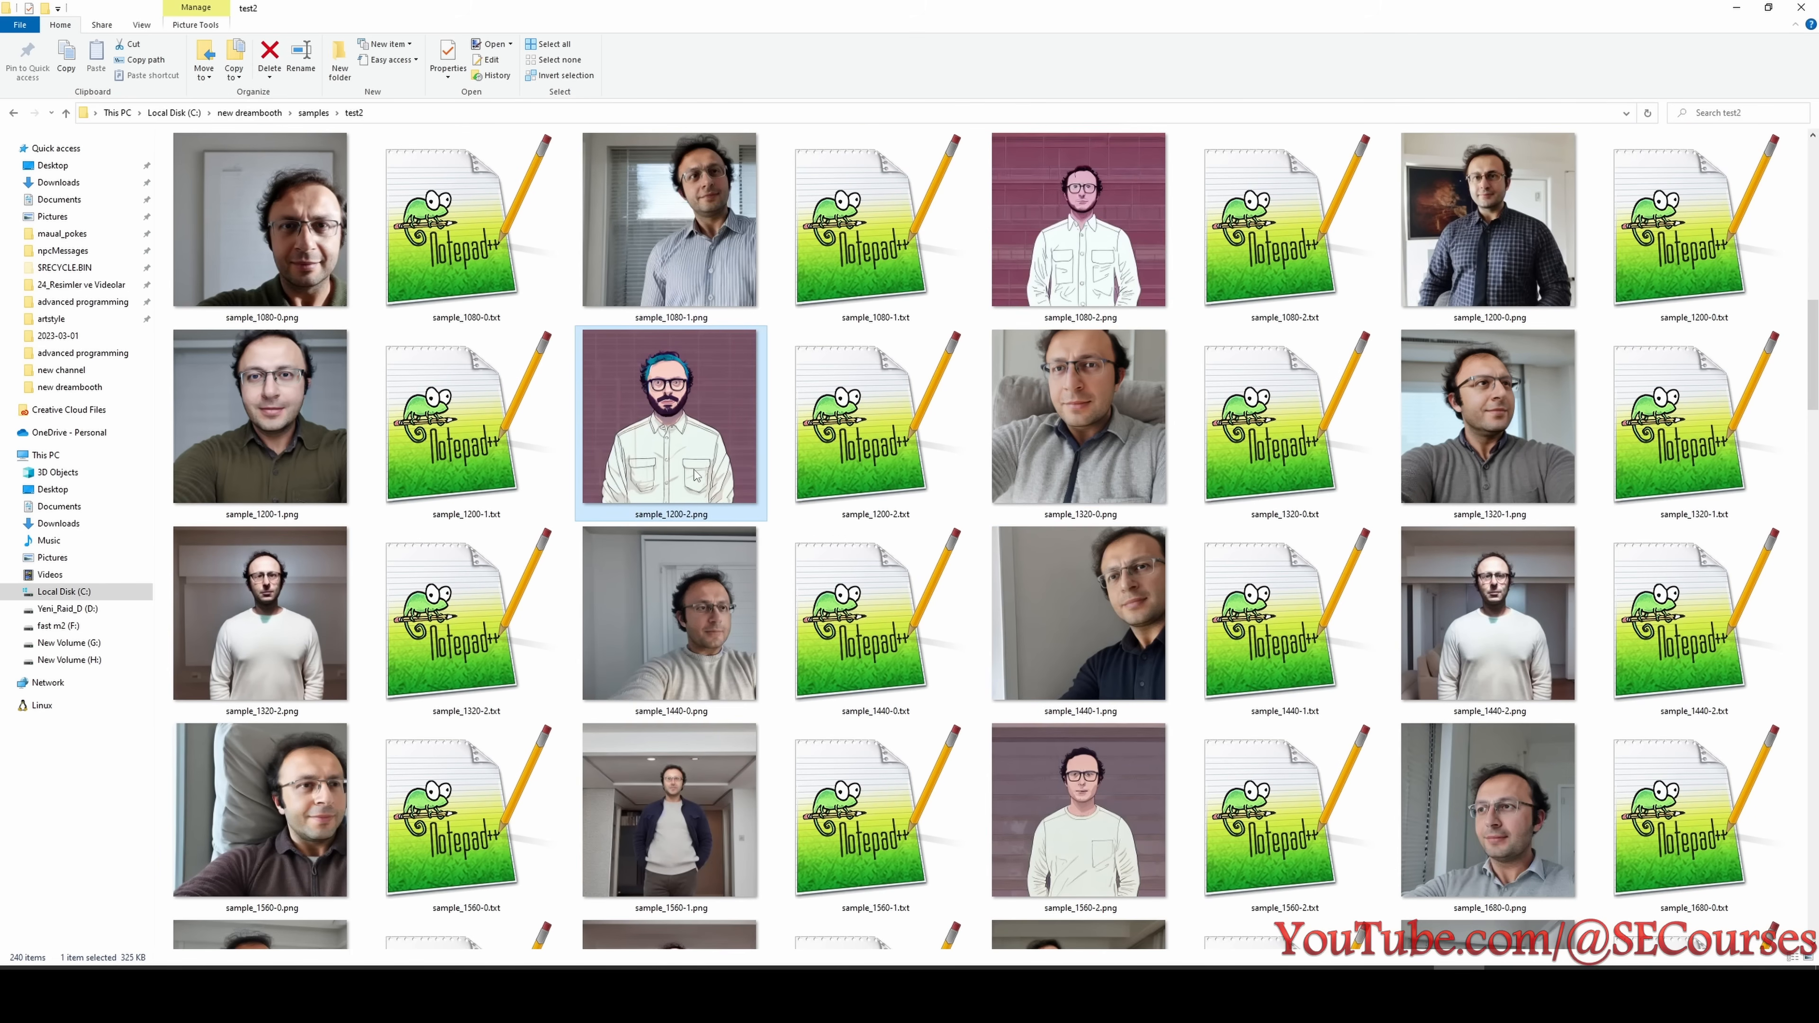
{"action": "scroll", "coordinate": [827, 549], "scroll_direction": "down", "scroll_amount": 10}
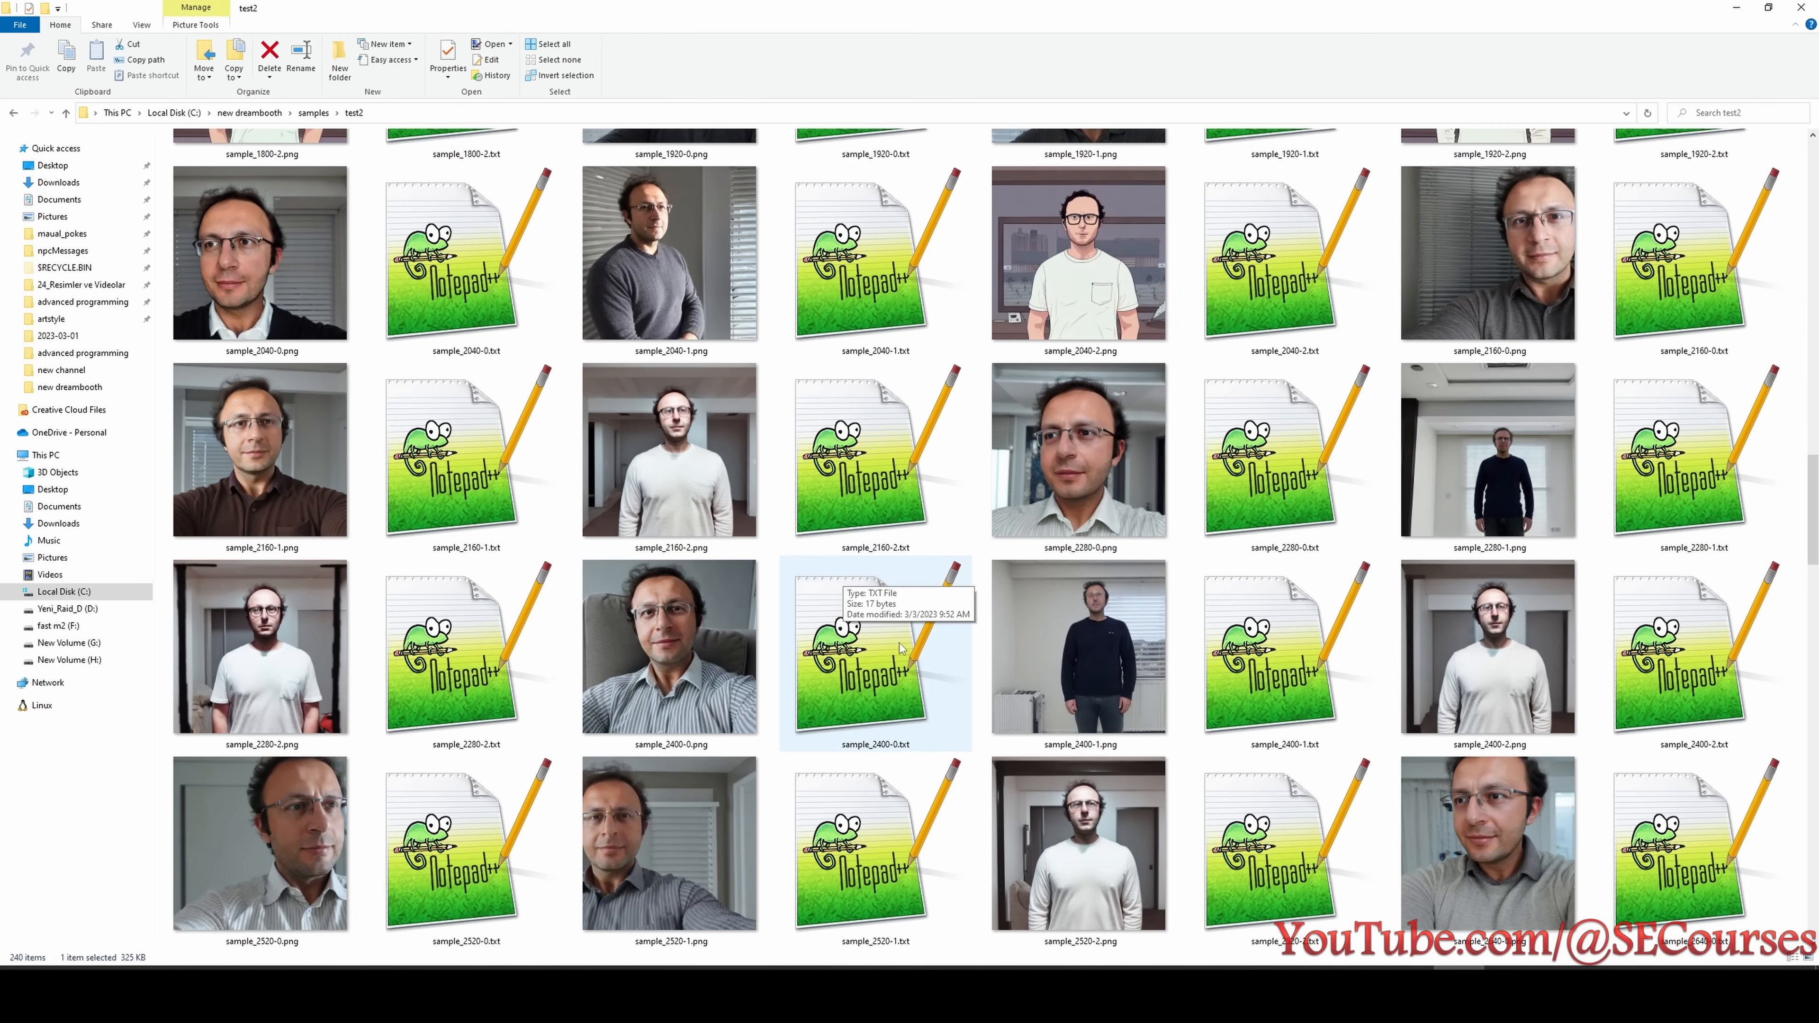
{"action": "scroll", "coordinate": [901, 645], "scroll_direction": "down", "scroll_amount": 1}
{"action": "scroll", "coordinate": [1150, 752], "scroll_direction": "down", "scroll_amount": 1}
{"action": "scroll", "coordinate": [1150, 756], "scroll_direction": "down", "scroll_amount": 1}
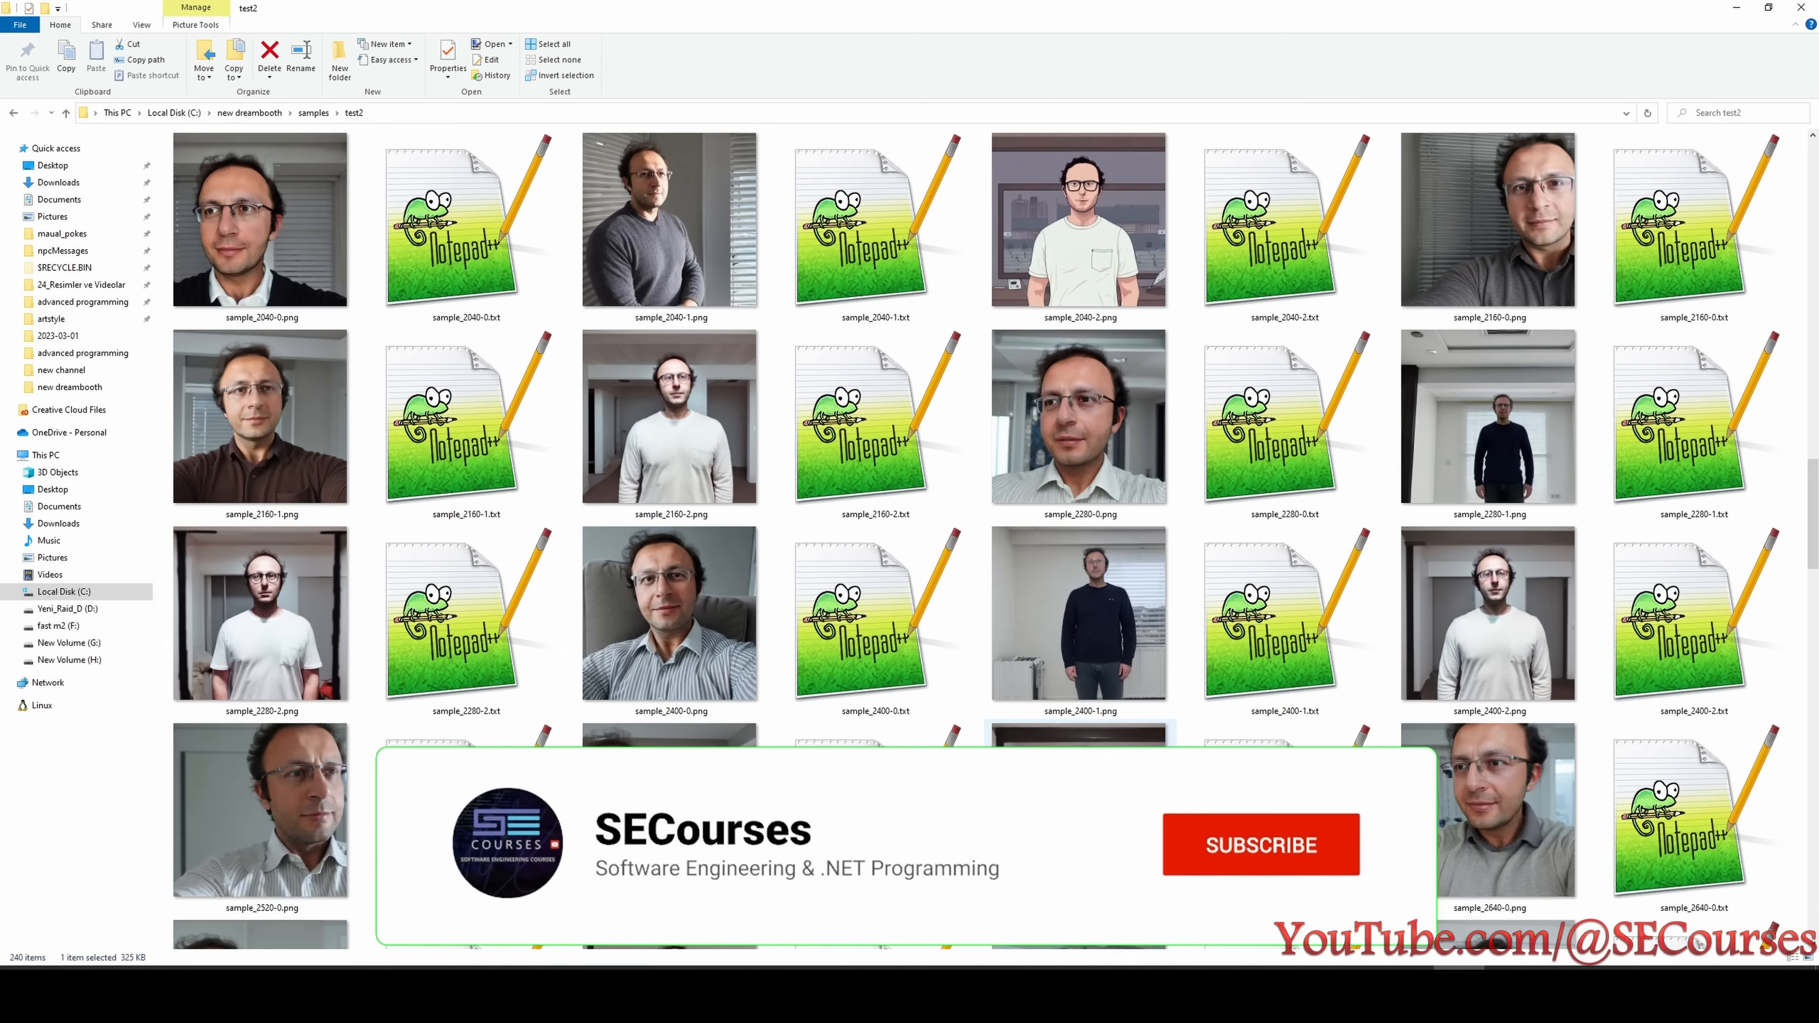
{"action": "scroll", "coordinate": [934, 364], "scroll_direction": "up", "scroll_amount": 3}
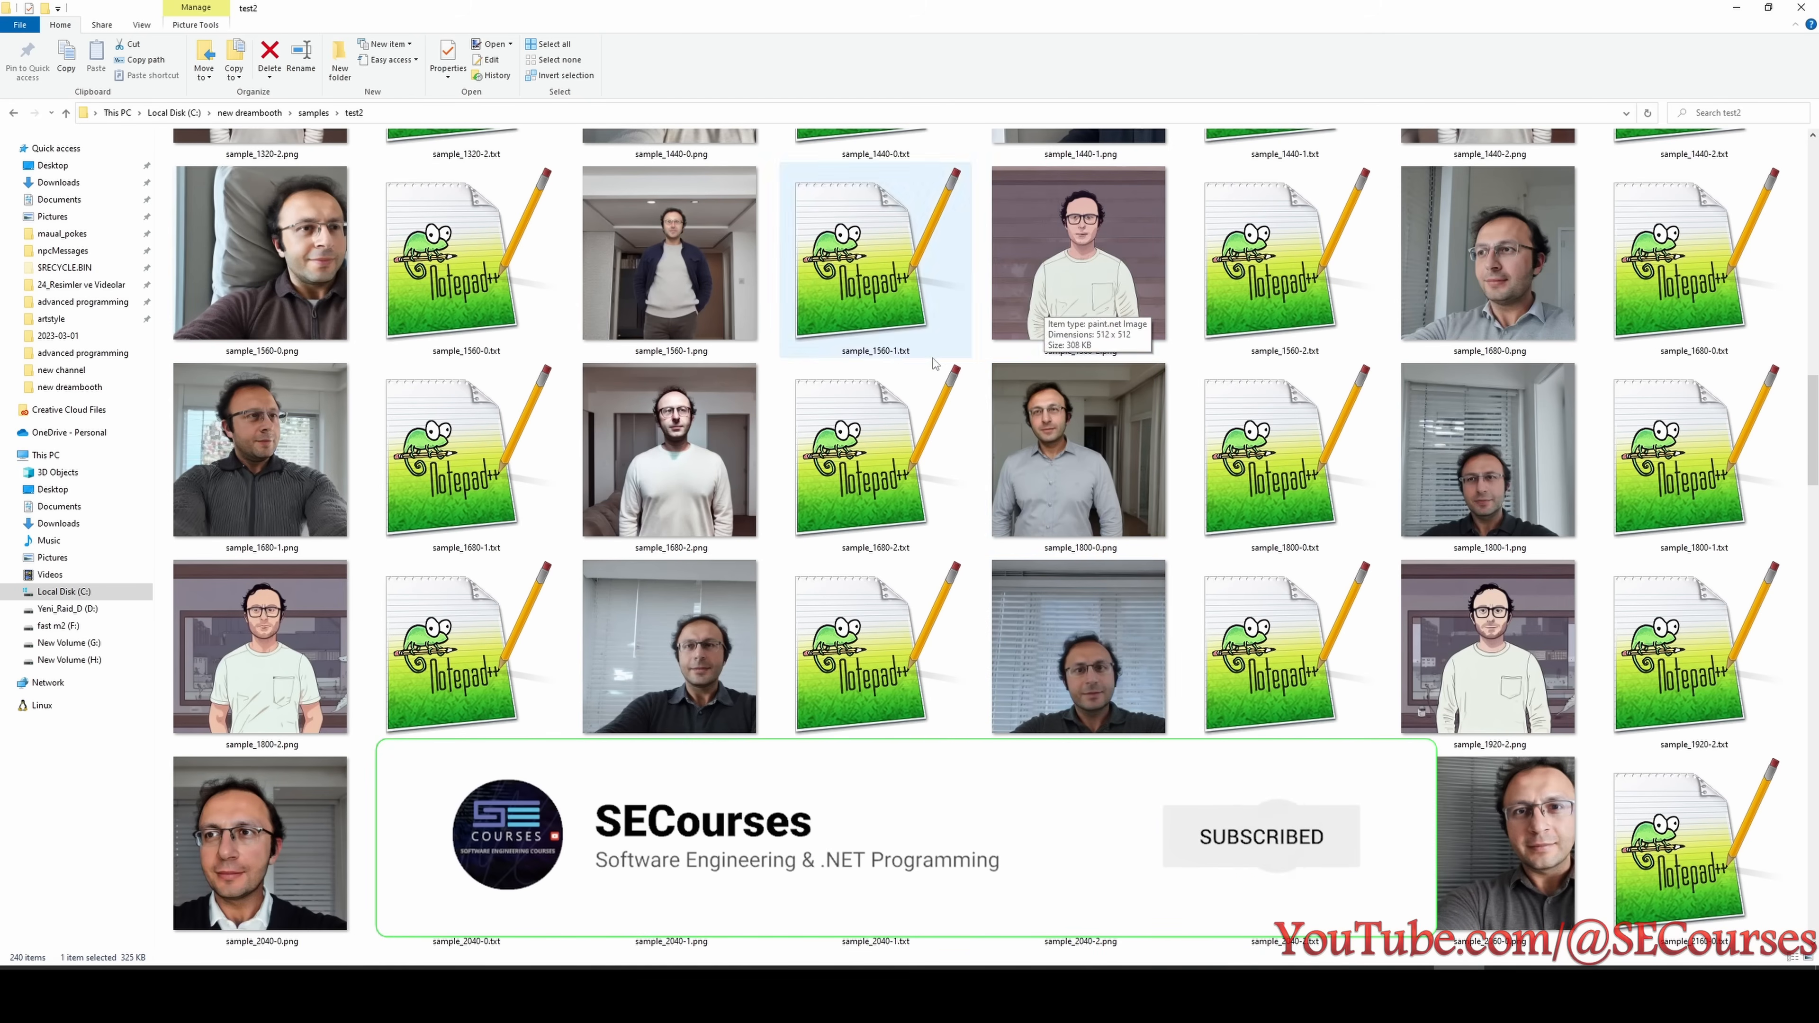
{"action": "scroll", "coordinate": [1147, 315], "scroll_direction": "down", "scroll_amount": 3}
- Mark sample_2040-2.png, relabel the copied Notepad line as test2, and bring up the experiment list
{"action": "left_click", "coordinate": [1137, 308]}
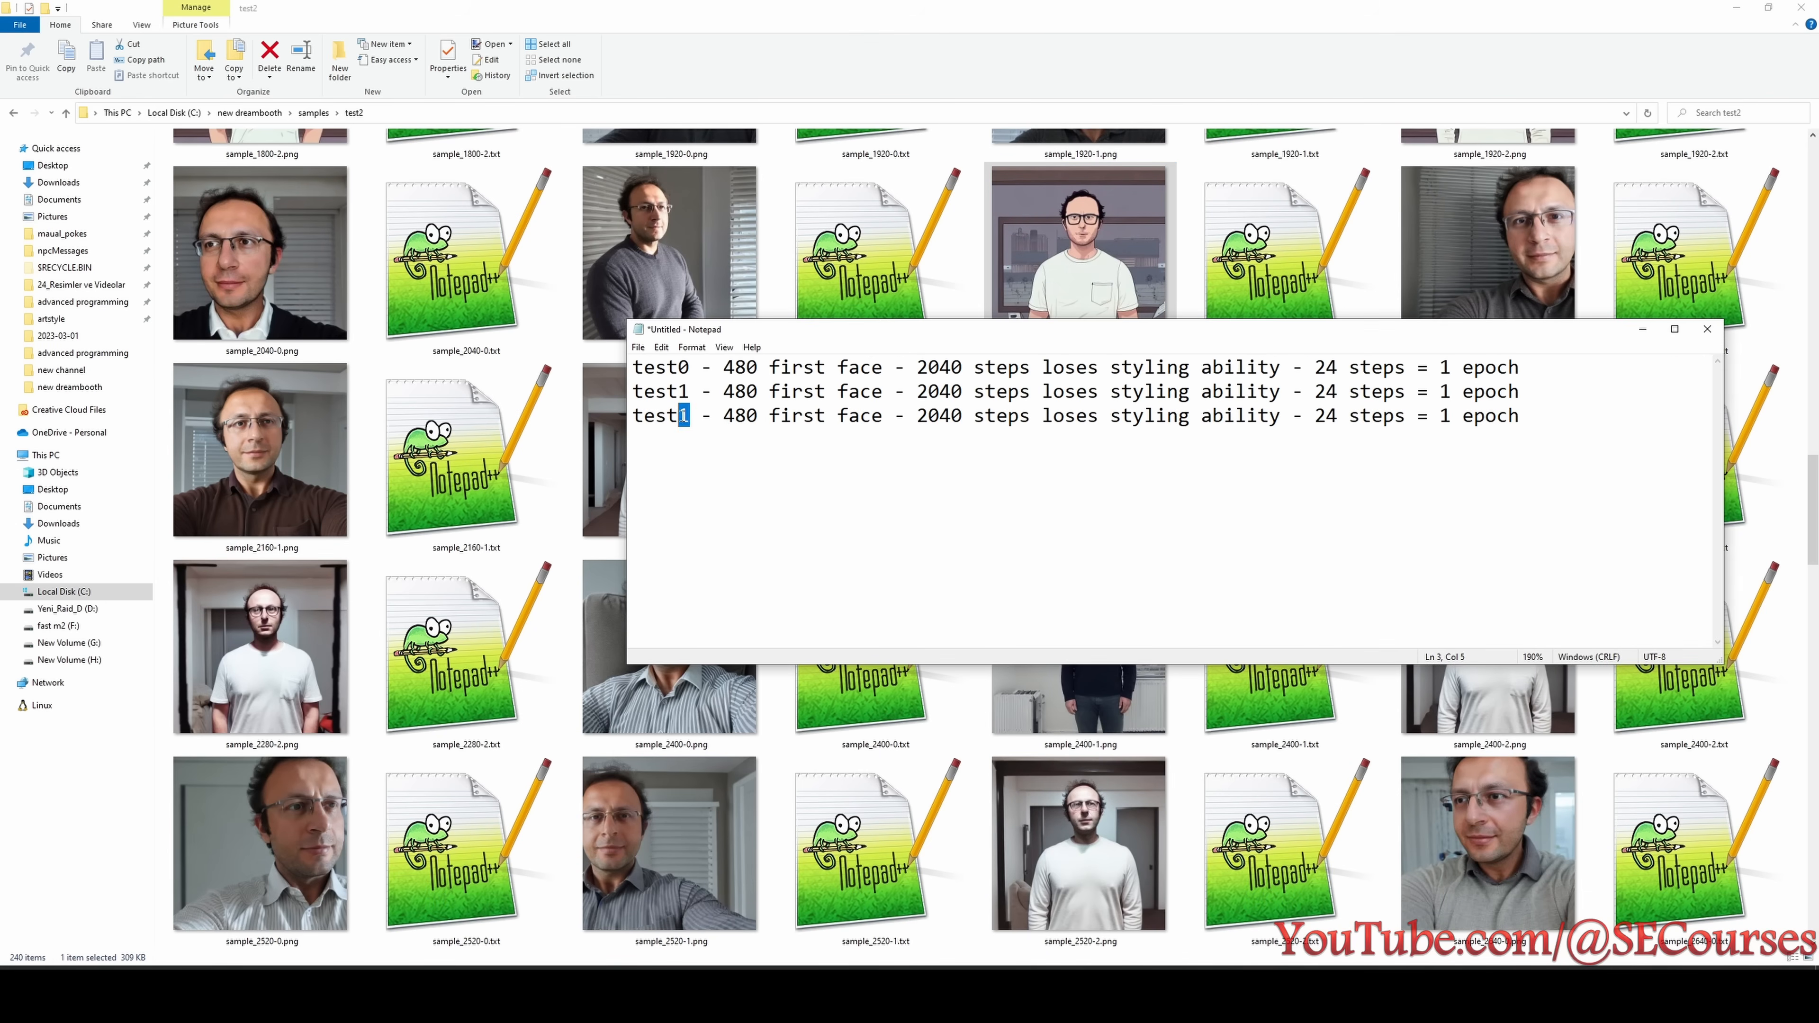
{"action": "type", "text": "2"}
{"action": "key", "text": "alt+Tab"}
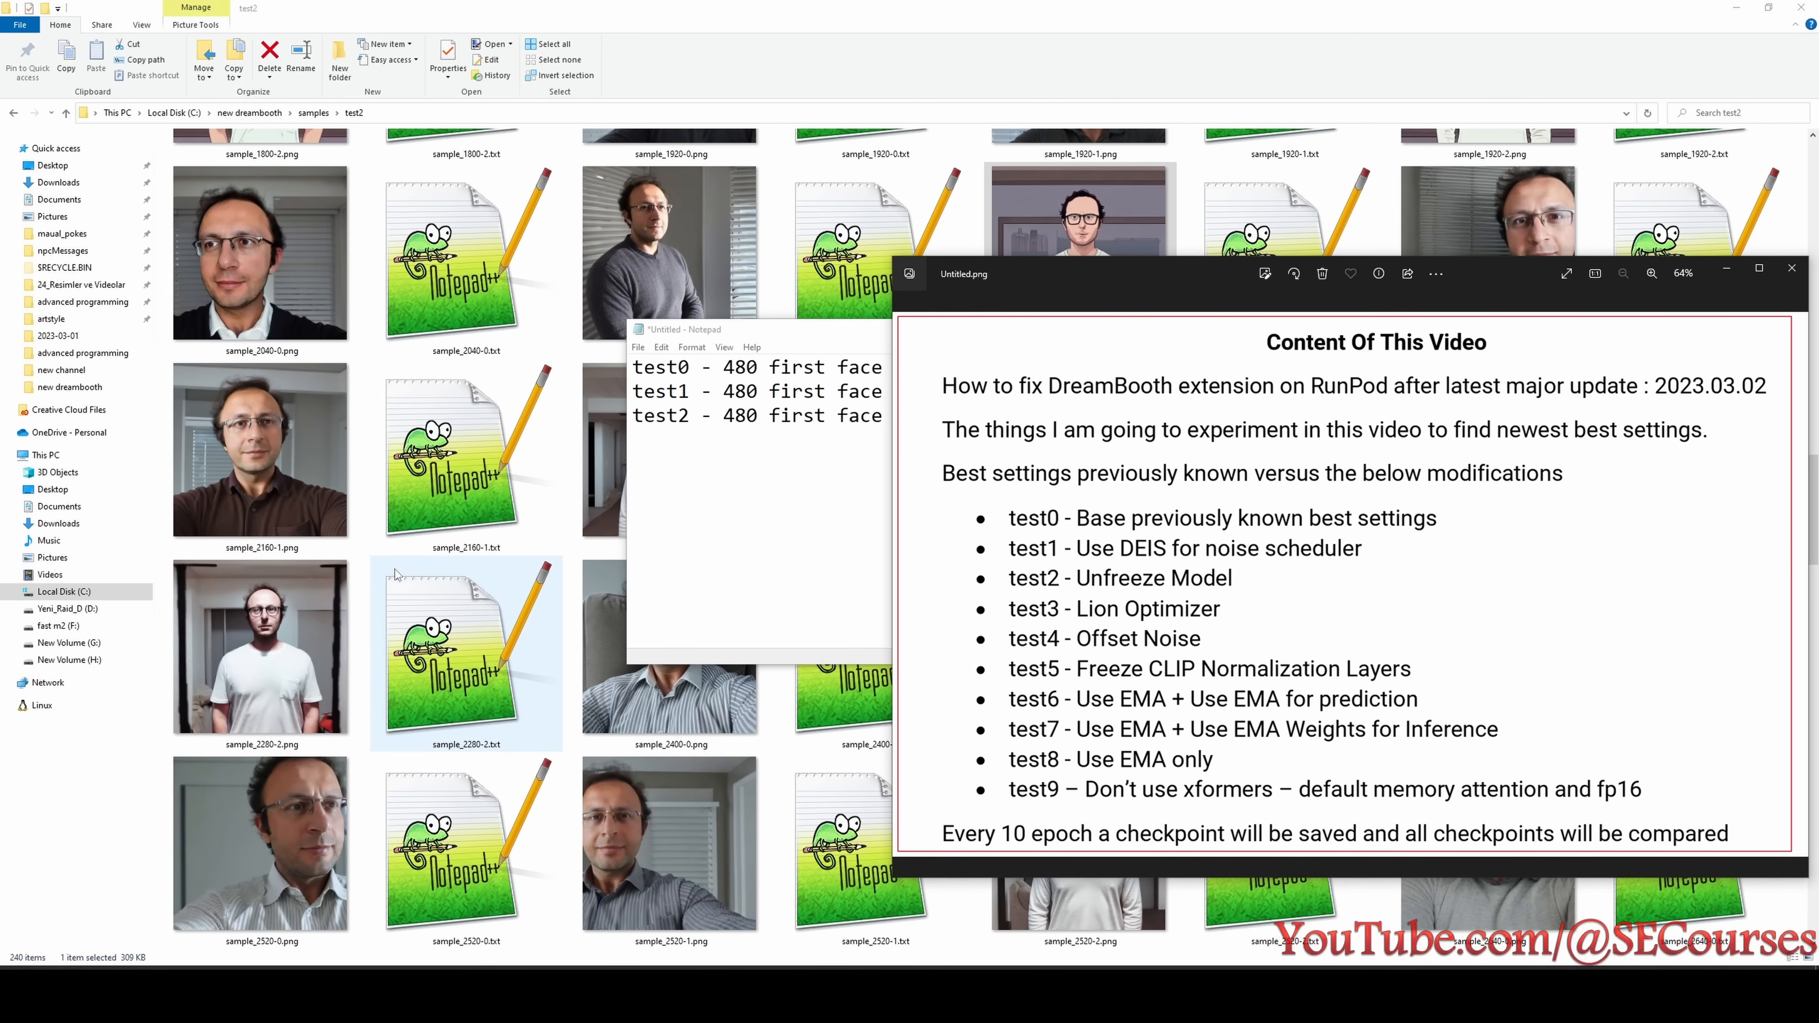
- Open the test3 samples folder and display its files as large thumbnails
{"action": "left_click", "coordinate": [314, 112]}
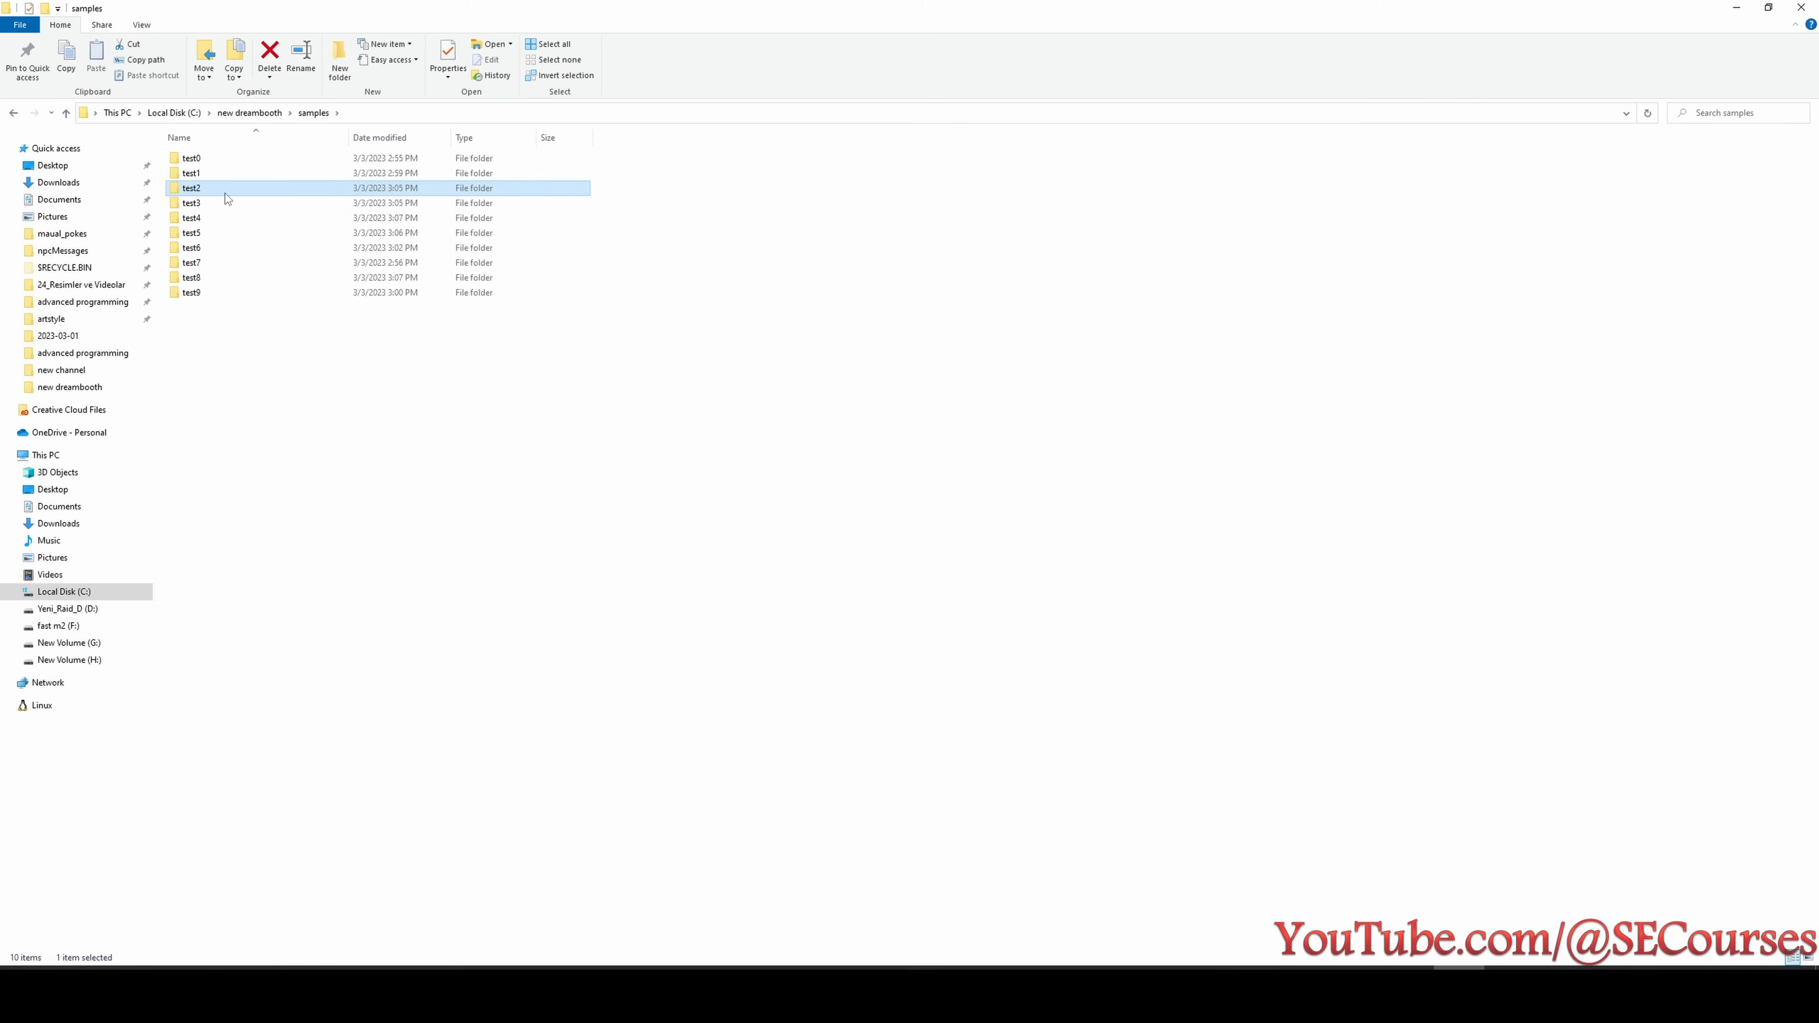
{"action": "double_click", "coordinate": [200, 206]}
{"action": "right_click", "coordinate": [753, 302]}
{"action": "mouse_move", "coordinate": [795, 311]}
{"action": "left_click", "coordinate": [974, 311]}
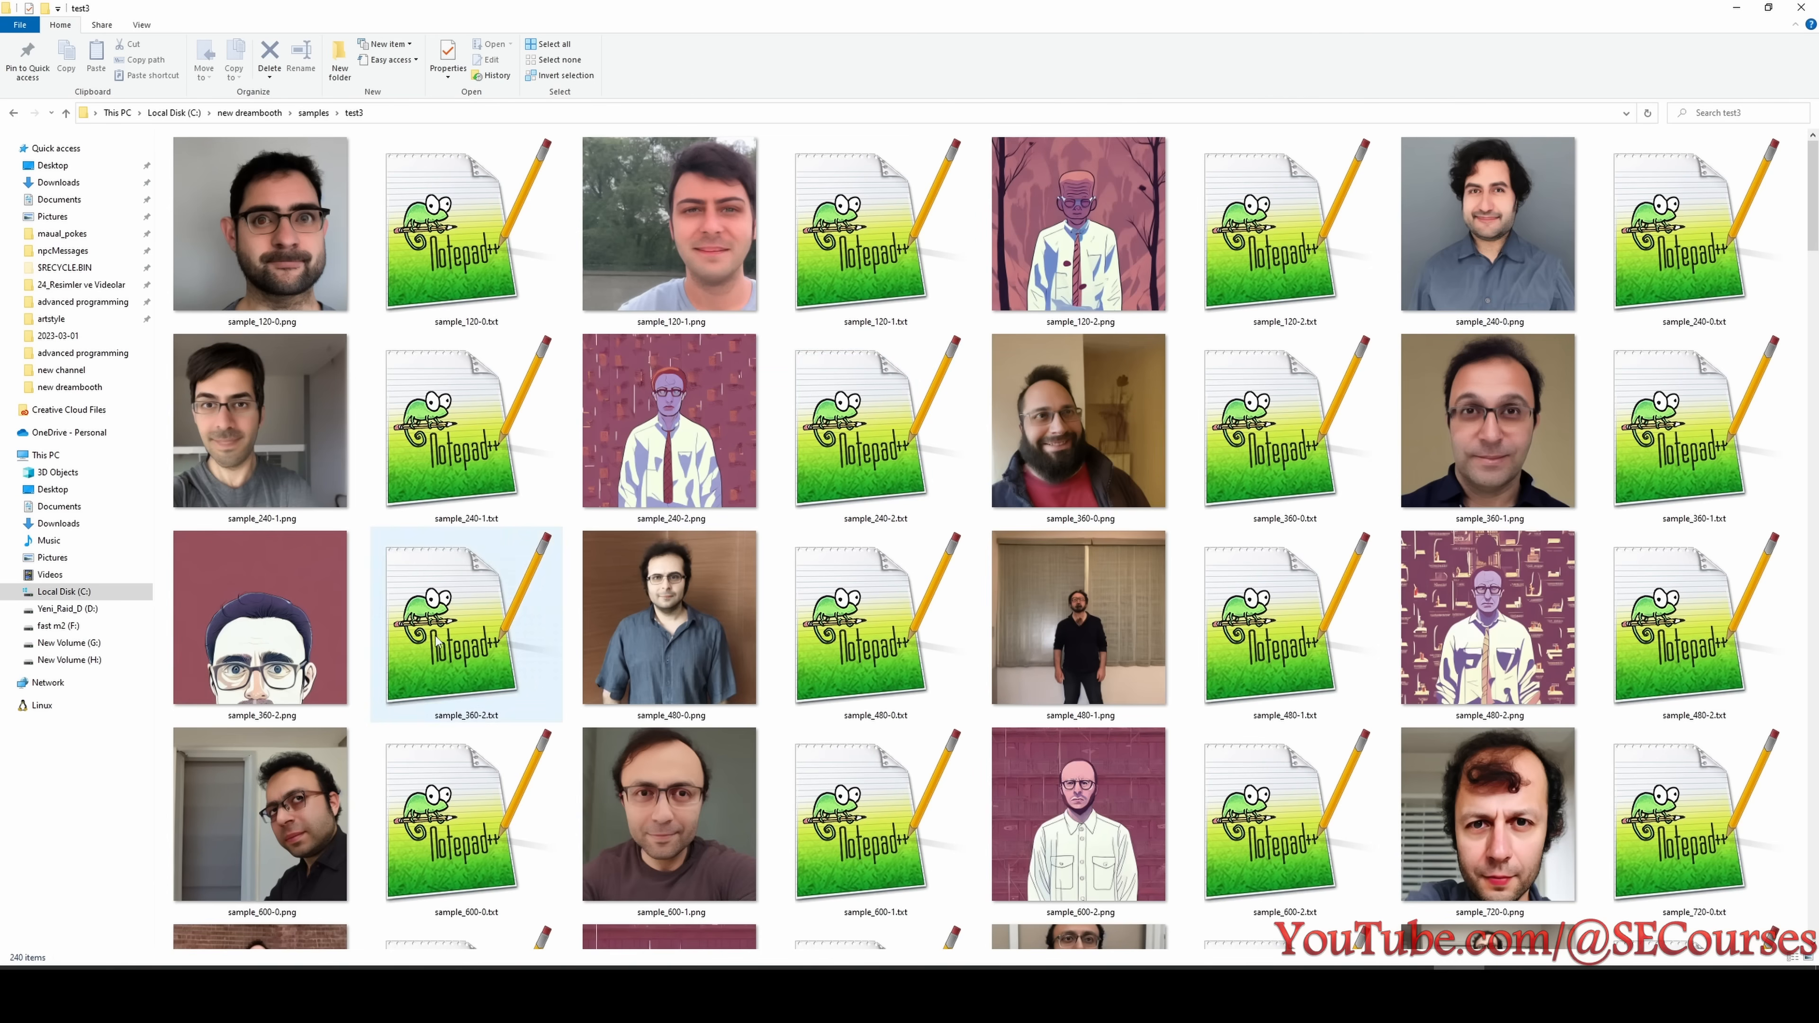
- Inspect the test3 samples from 480 to 960 steps for the first good likeness
{"action": "left_click", "coordinate": [691, 628]}
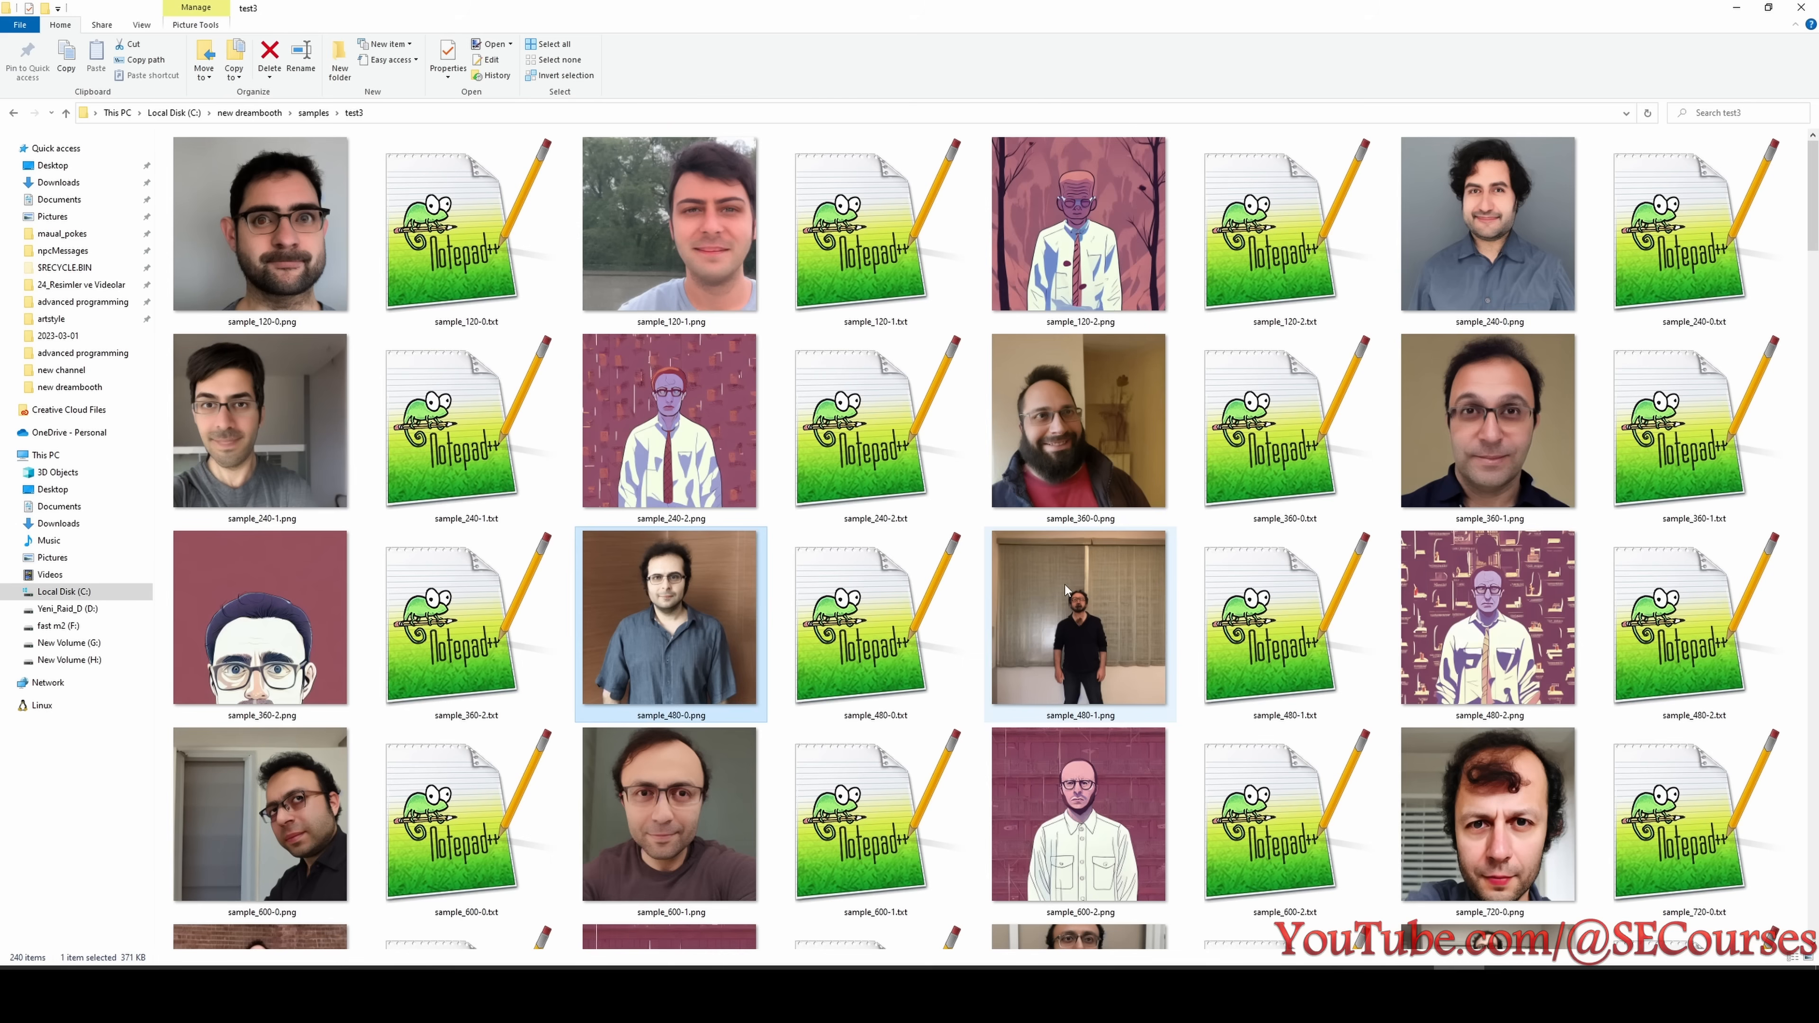
{"action": "left_click", "coordinate": [1139, 645]}
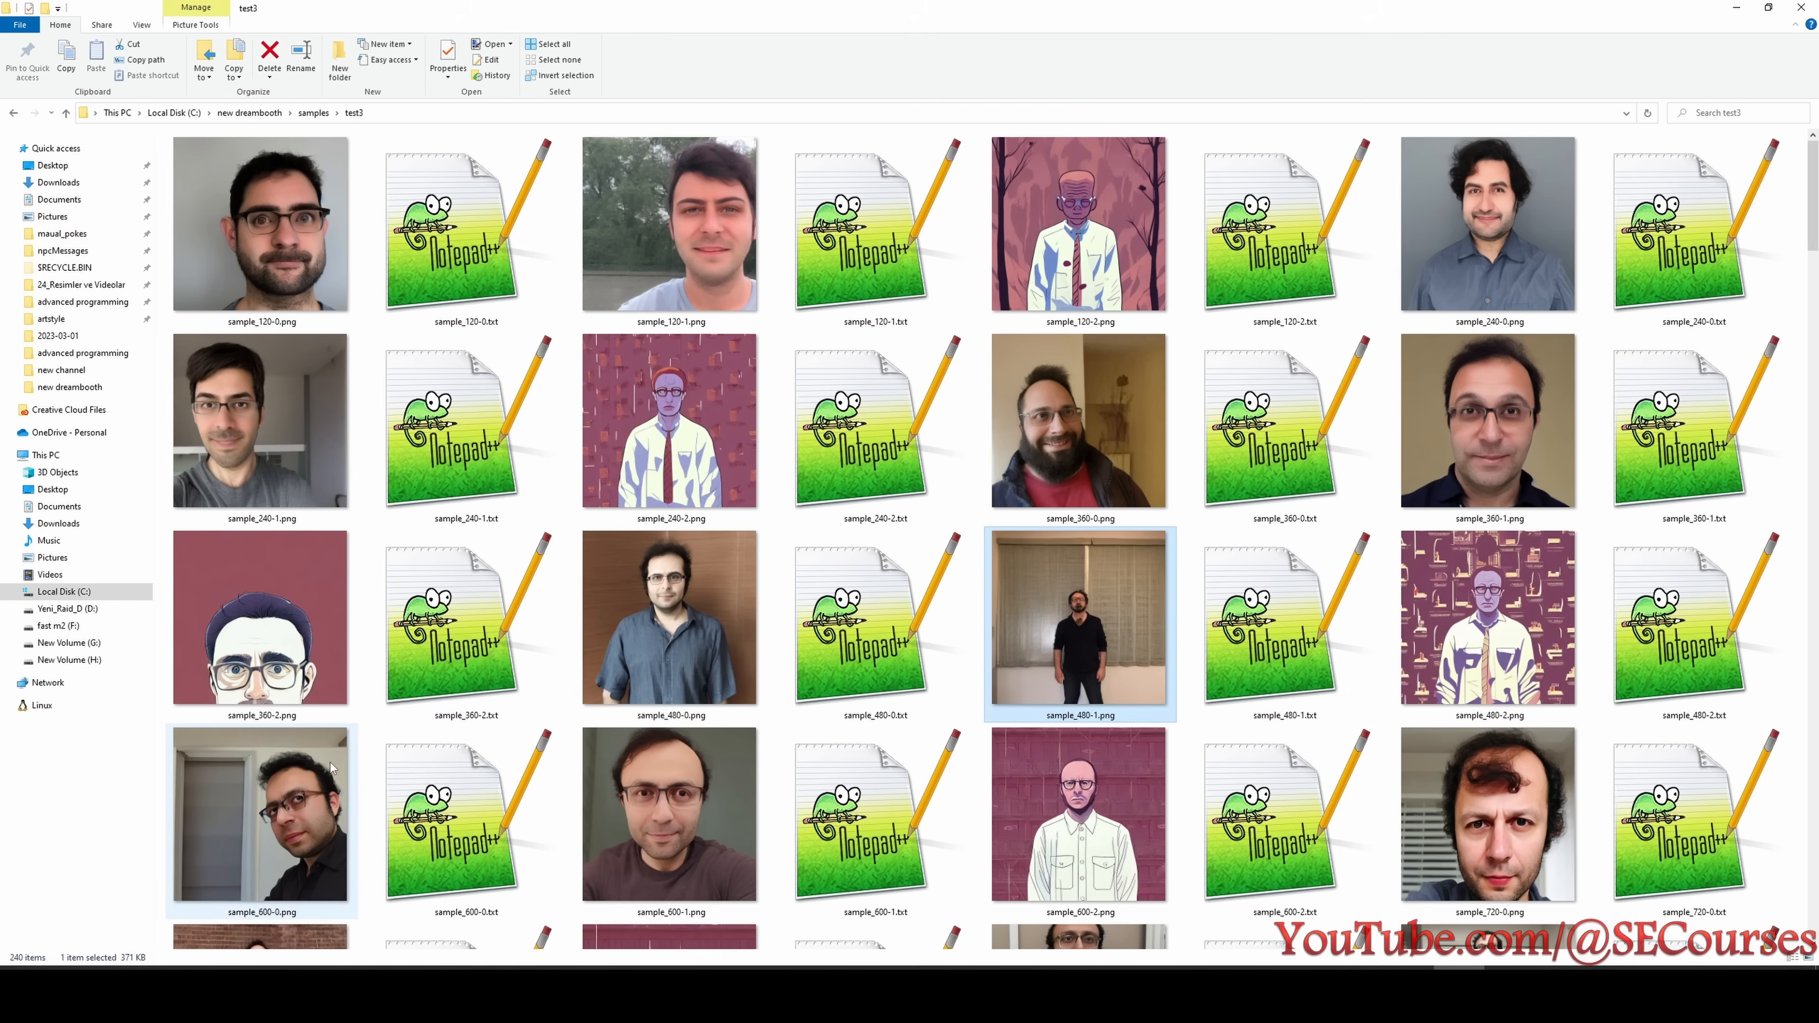
{"action": "left_click", "coordinate": [259, 817]}
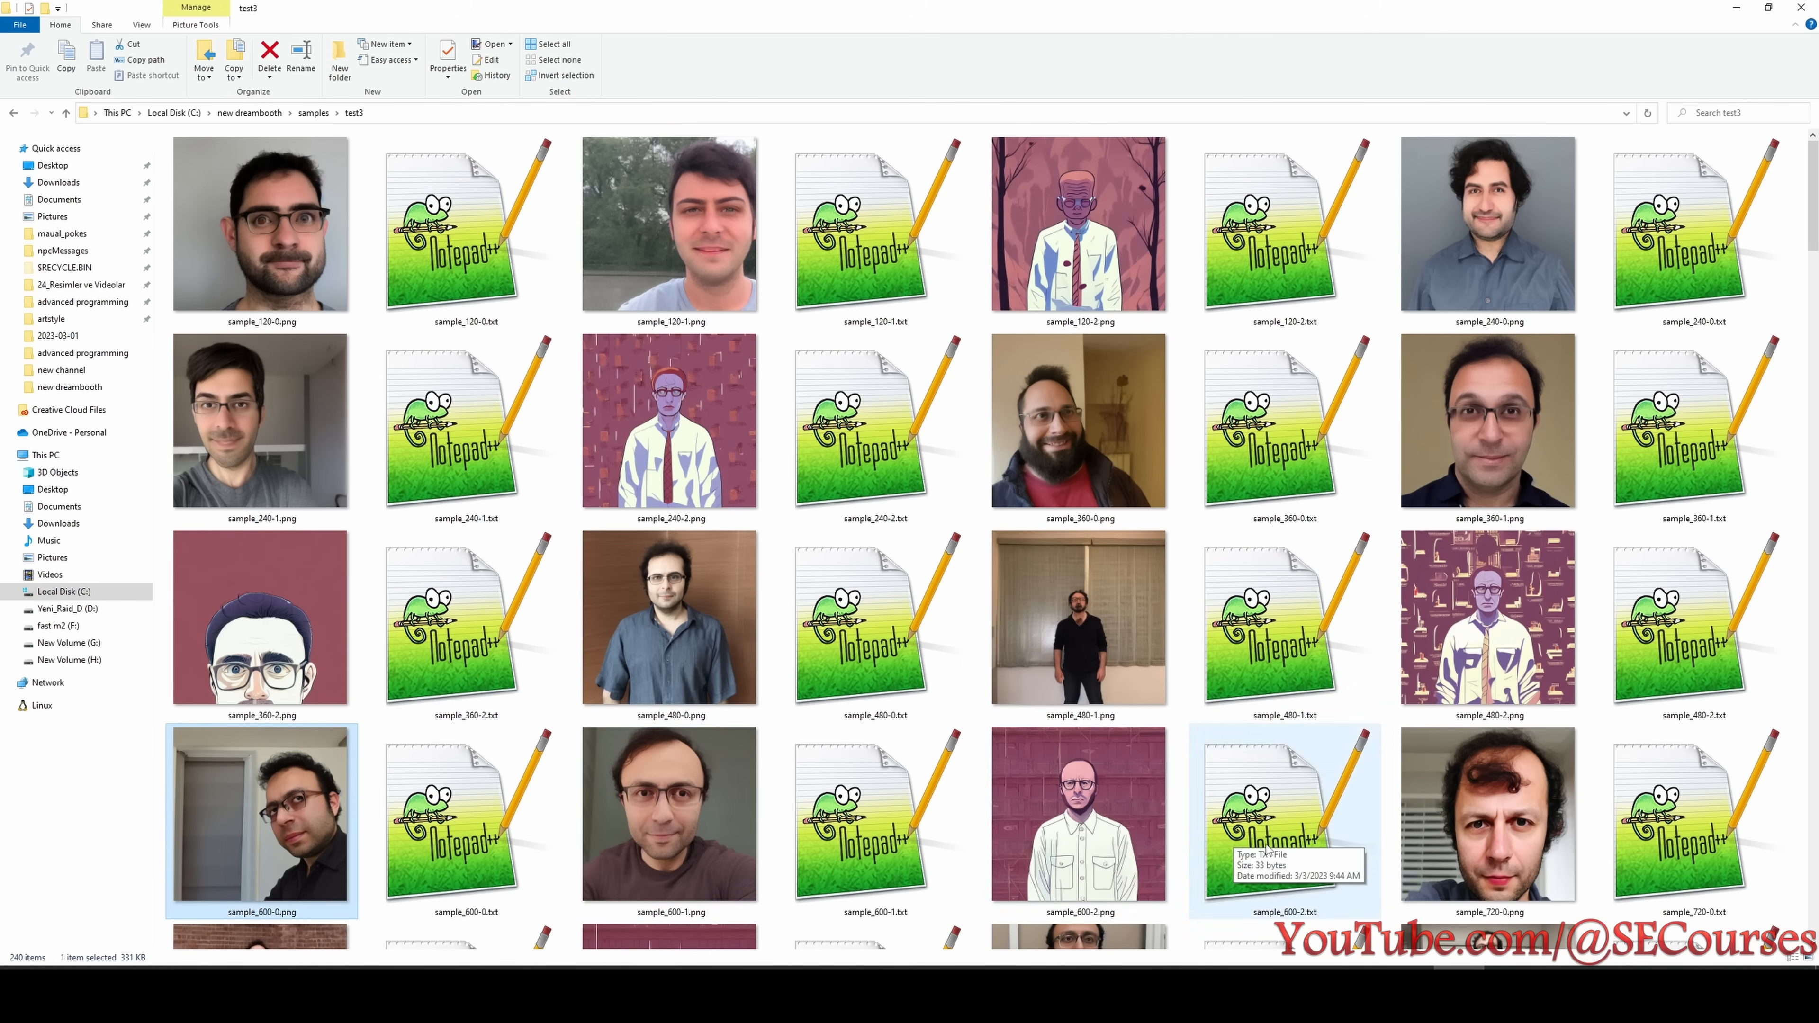
{"action": "scroll", "coordinate": [1094, 695], "scroll_direction": "down", "scroll_amount": 3}
{"action": "left_click", "coordinate": [1081, 474]}
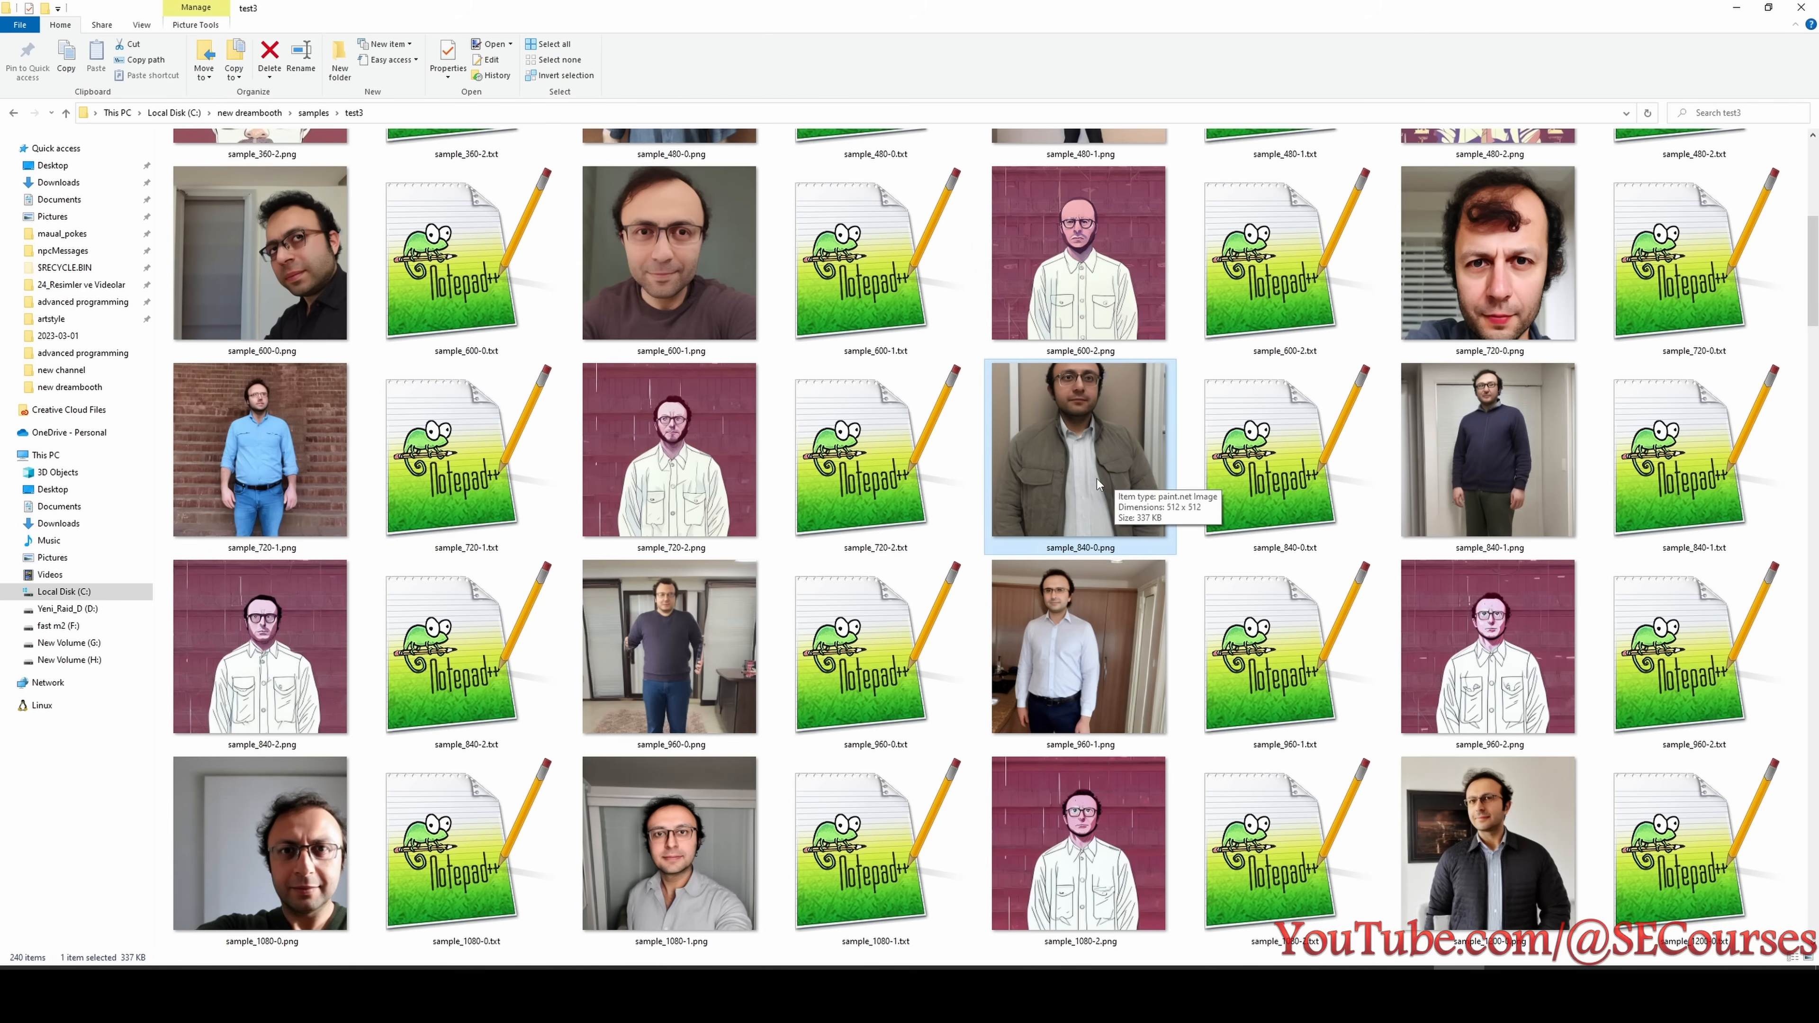
{"action": "left_click", "coordinate": [1488, 644]}
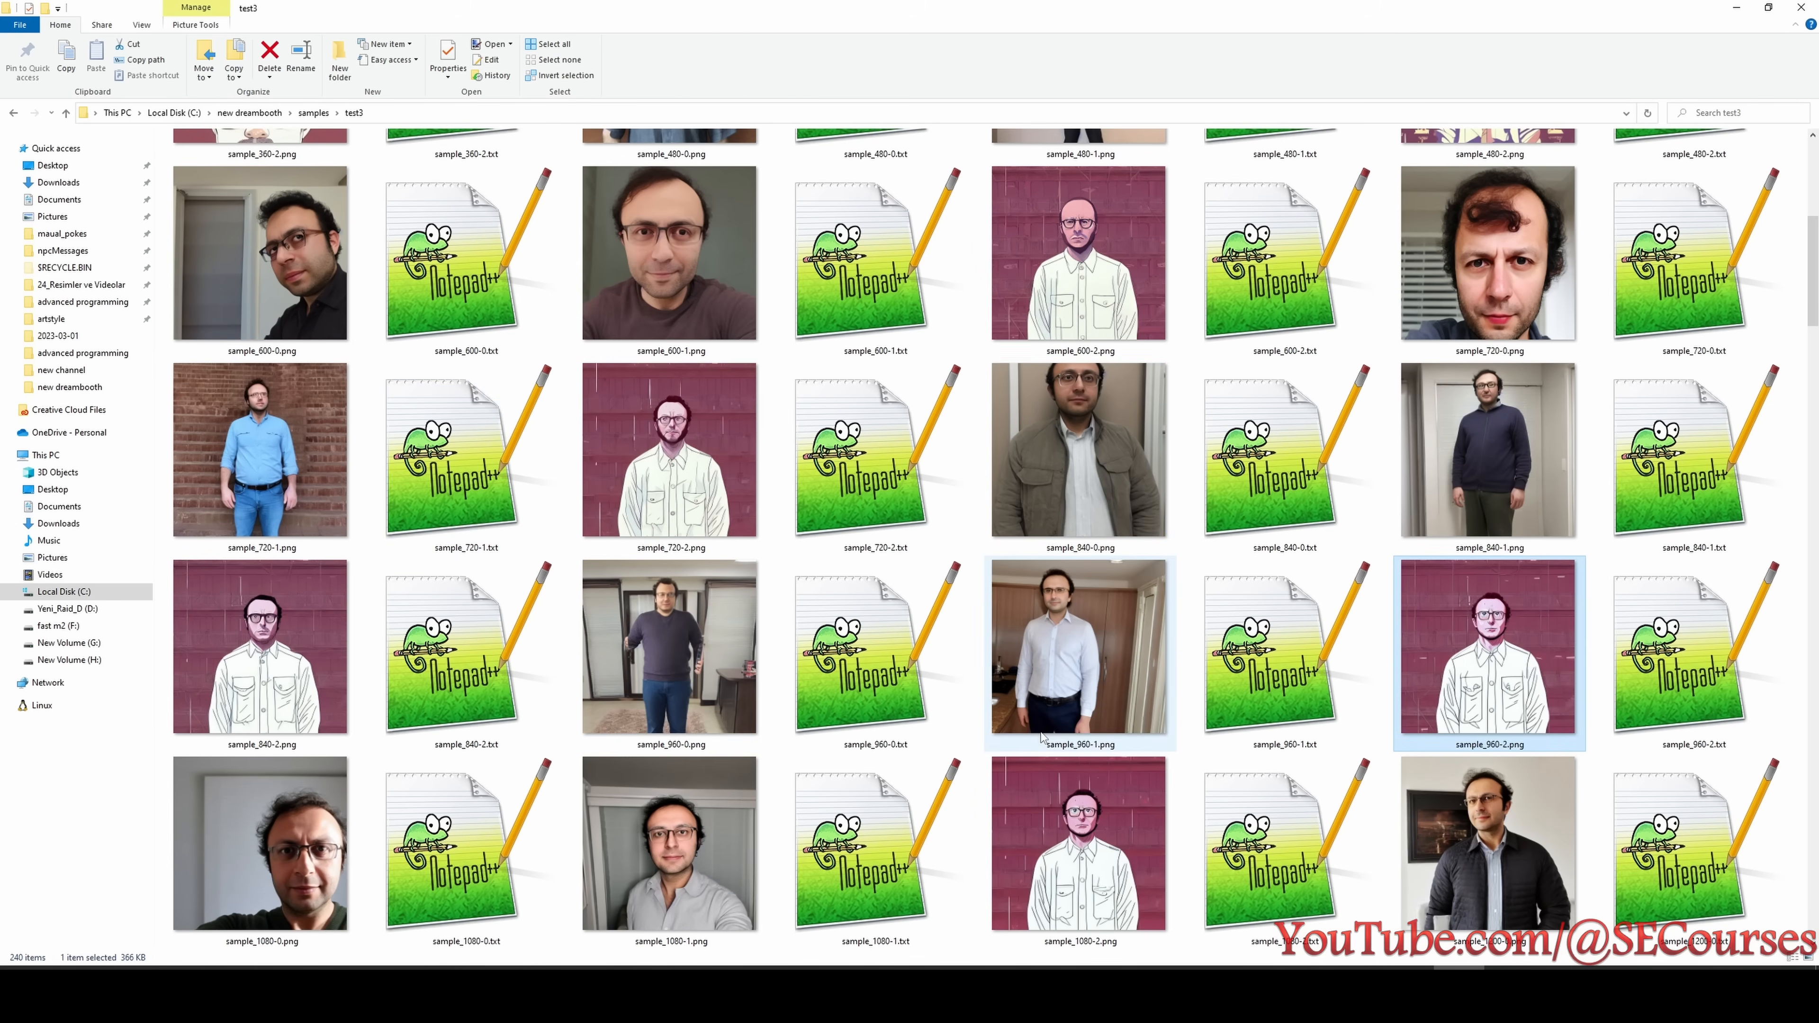
- Mark sample_1080-0.png as test3's first good likeness and add a Notepad line reading "test3 - 1080 first face"
{"action": "scroll", "coordinate": [623, 650], "scroll_direction": "down", "scroll_amount": 3}
{"action": "scroll", "coordinate": [277, 466], "scroll_direction": "up", "scroll_amount": 3}
{"action": "left_click", "coordinate": [278, 751]}
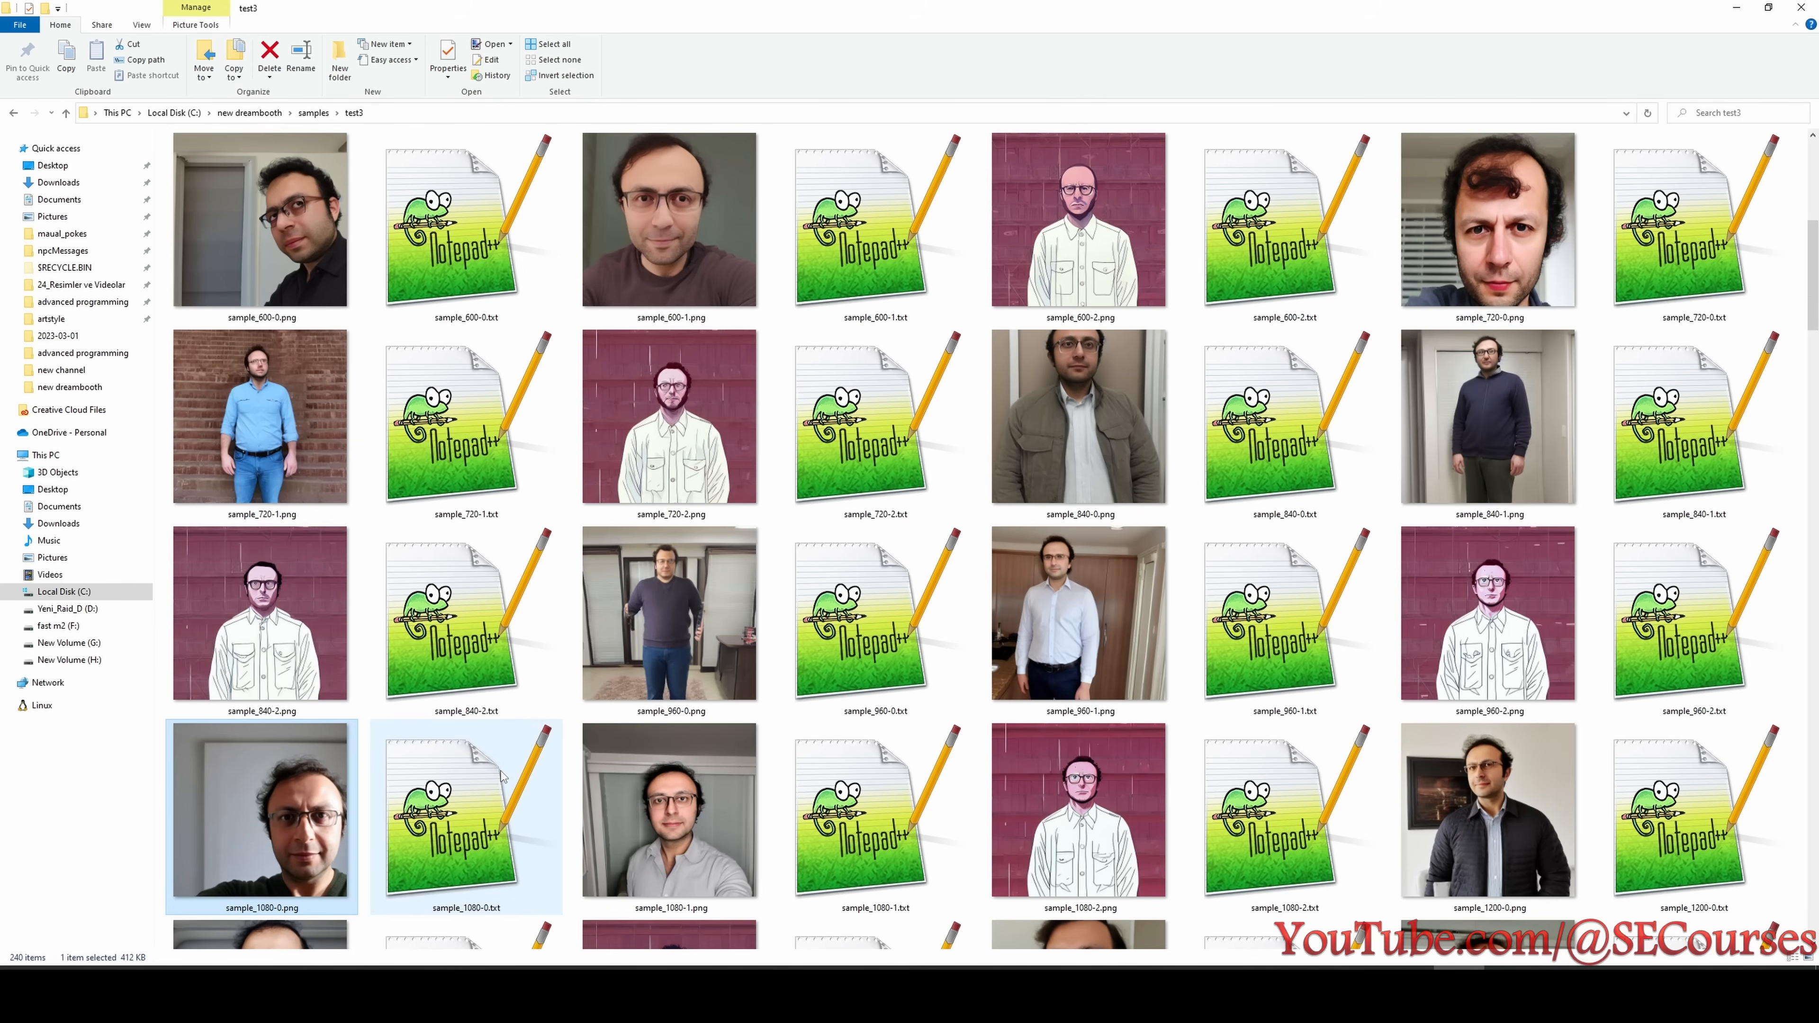
{"action": "key", "text": "alt+Tab"}
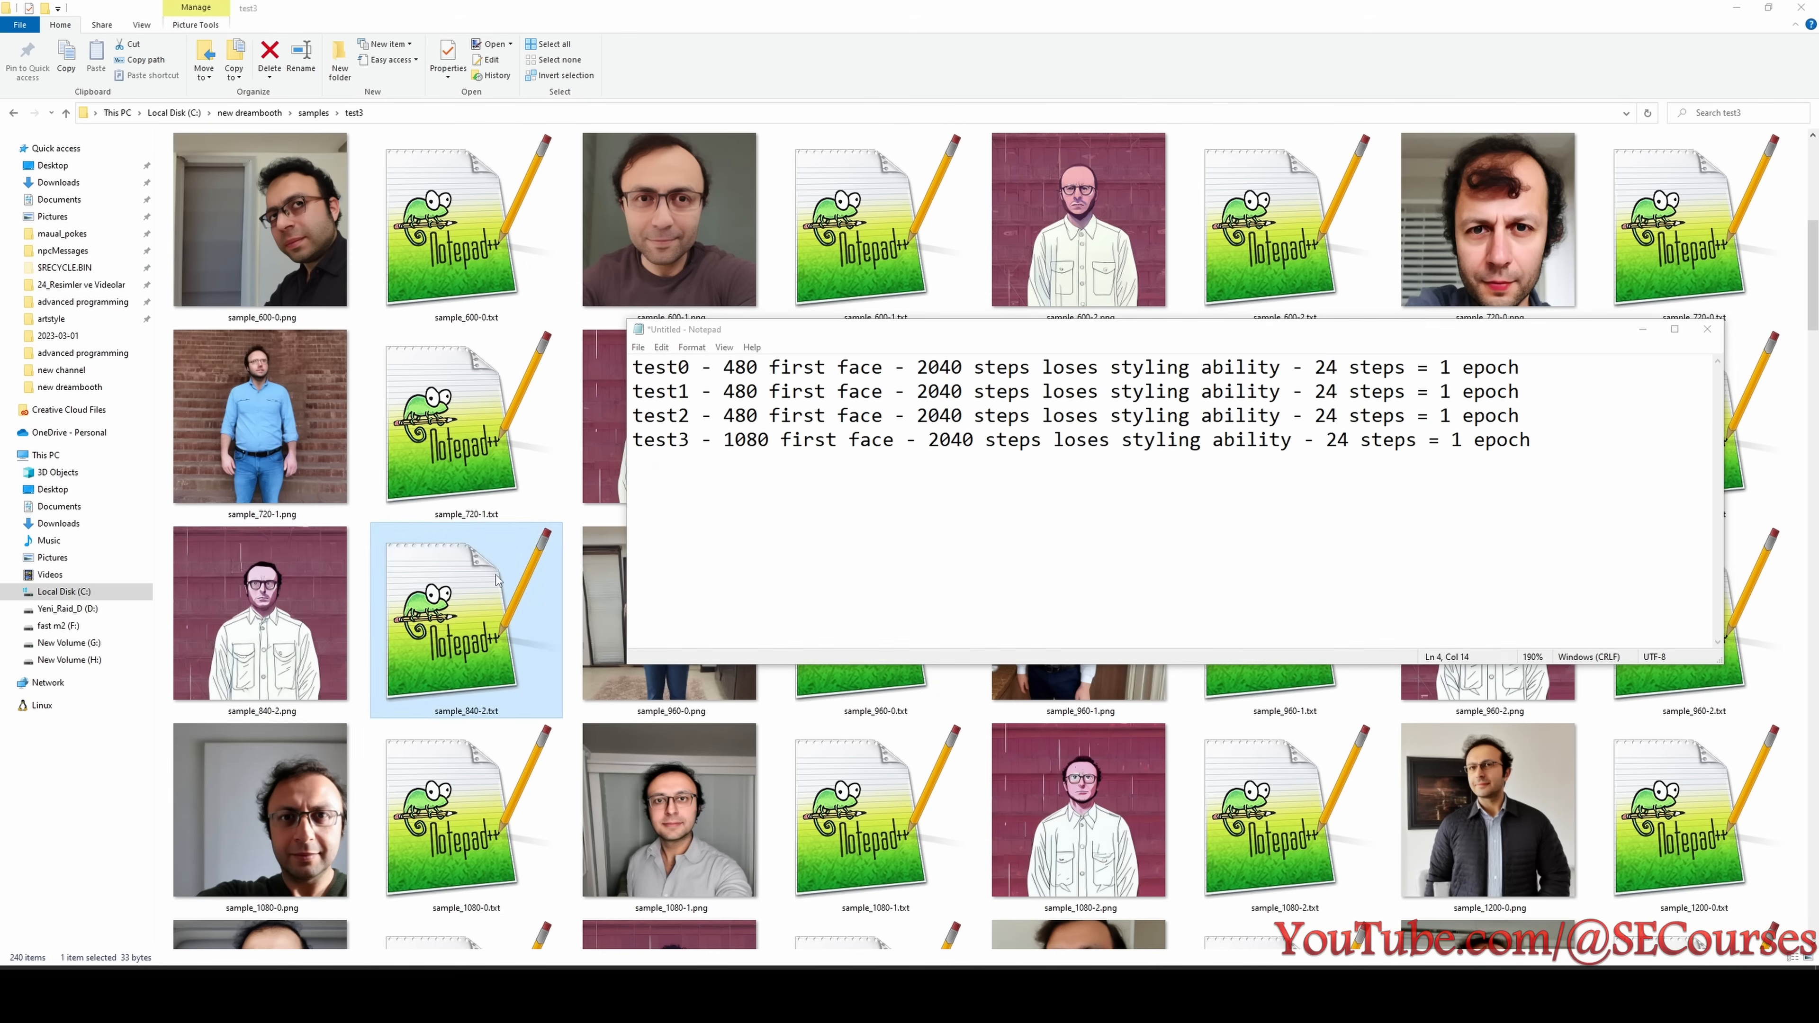
- Look through the later test3 samples for styling ability and open sample_3120-2.png for a closer view
{"action": "left_click", "coordinate": [770, 699]}
{"action": "scroll", "coordinate": [771, 703], "scroll_direction": "down", "scroll_amount": 6}
{"action": "left_click", "coordinate": [816, 679]}
{"action": "scroll", "coordinate": [816, 679], "scroll_direction": "down", "scroll_amount": 9}
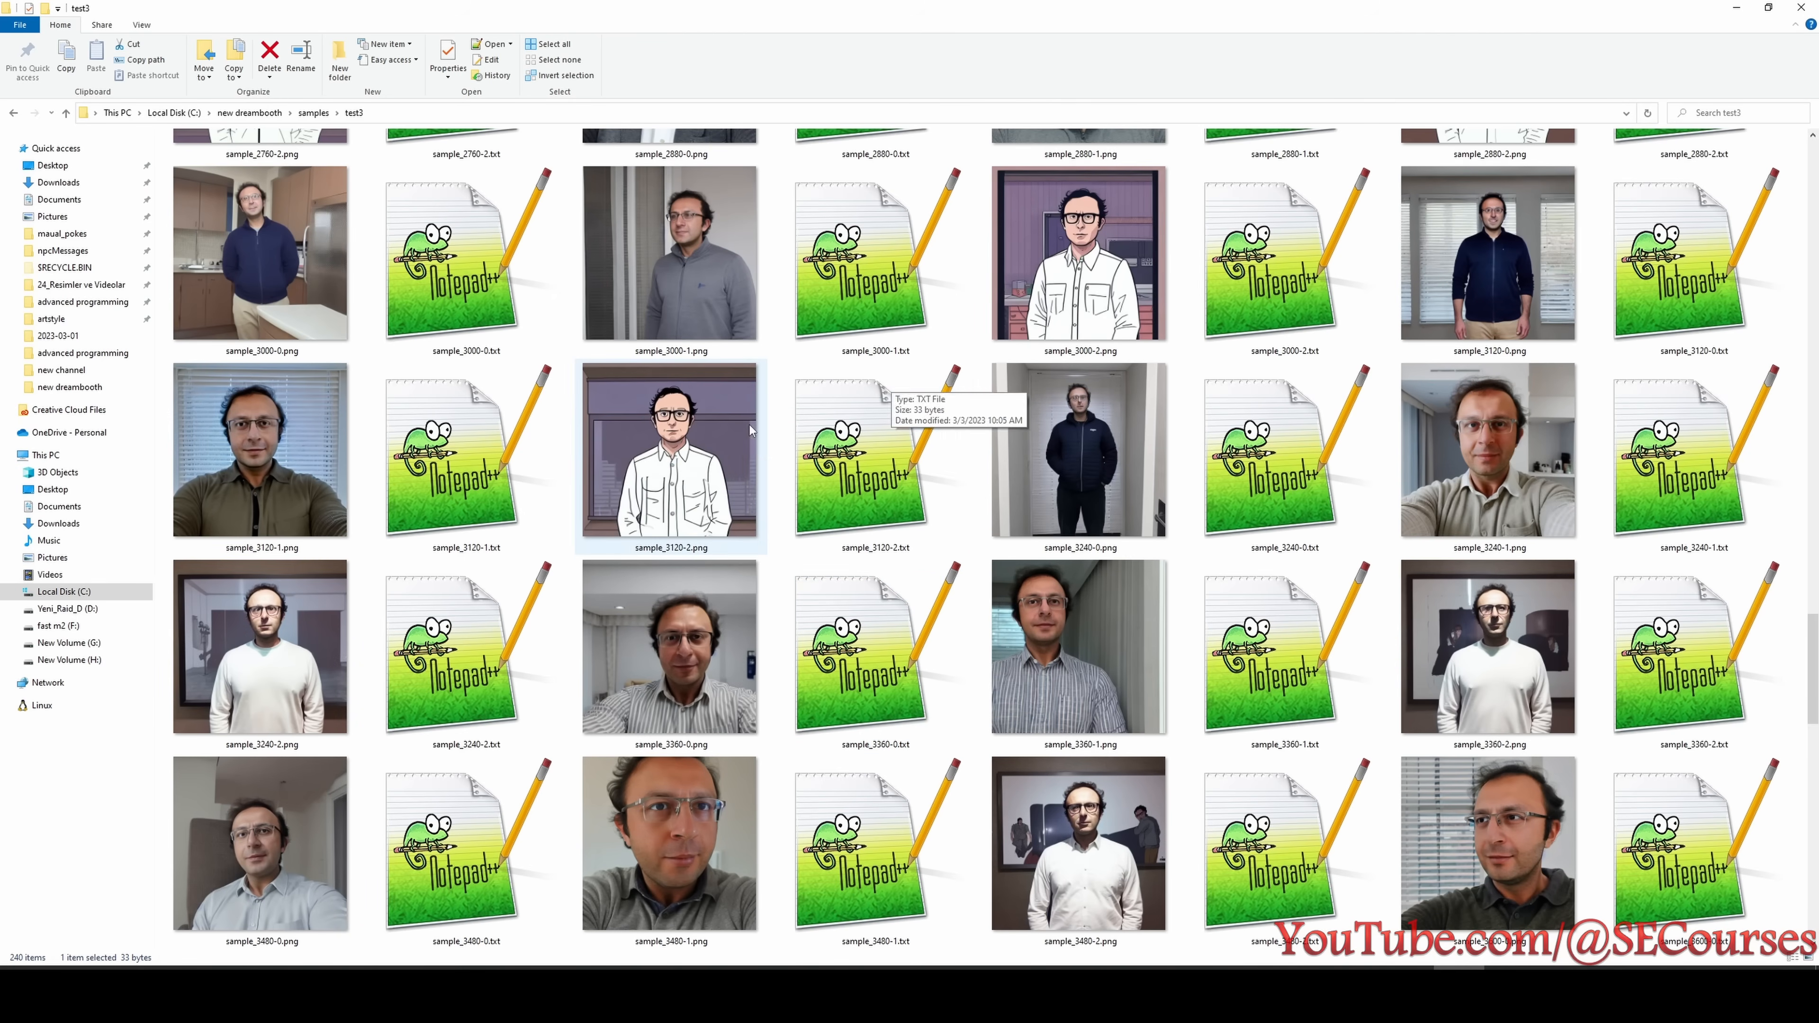
{"action": "left_click", "coordinate": [743, 491]}
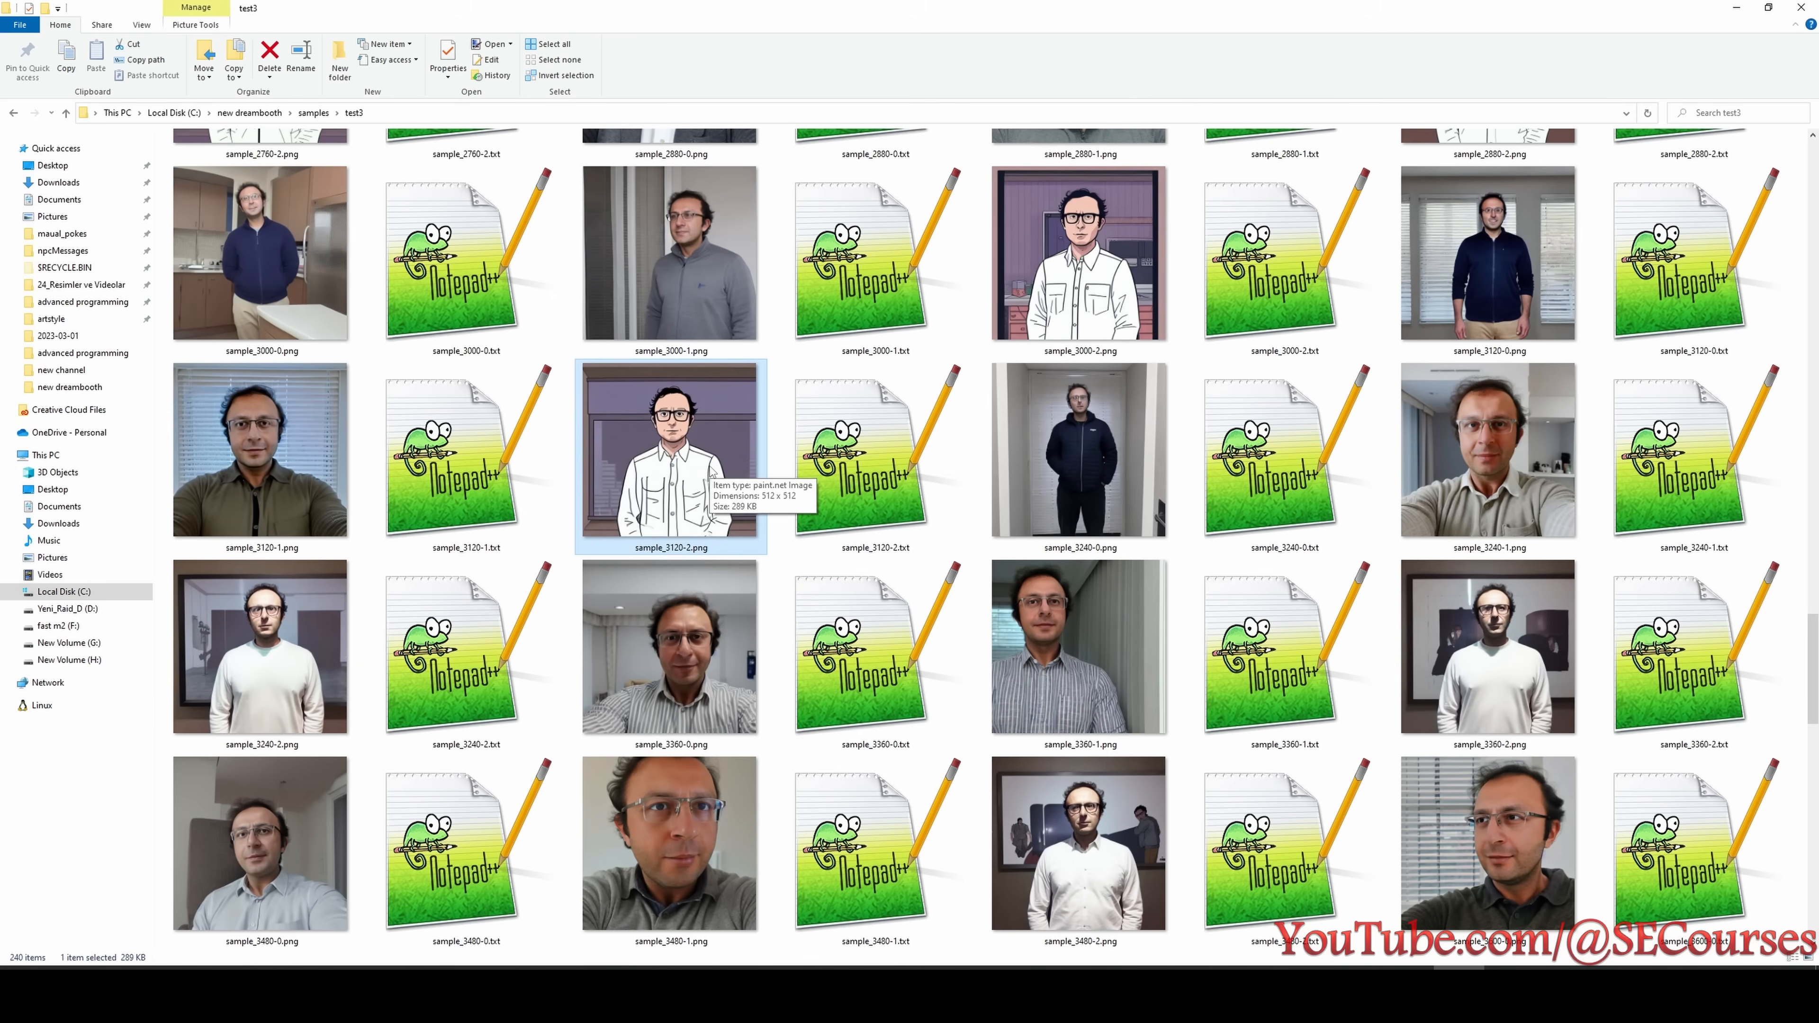
{"action": "double_click", "coordinate": [712, 473]}
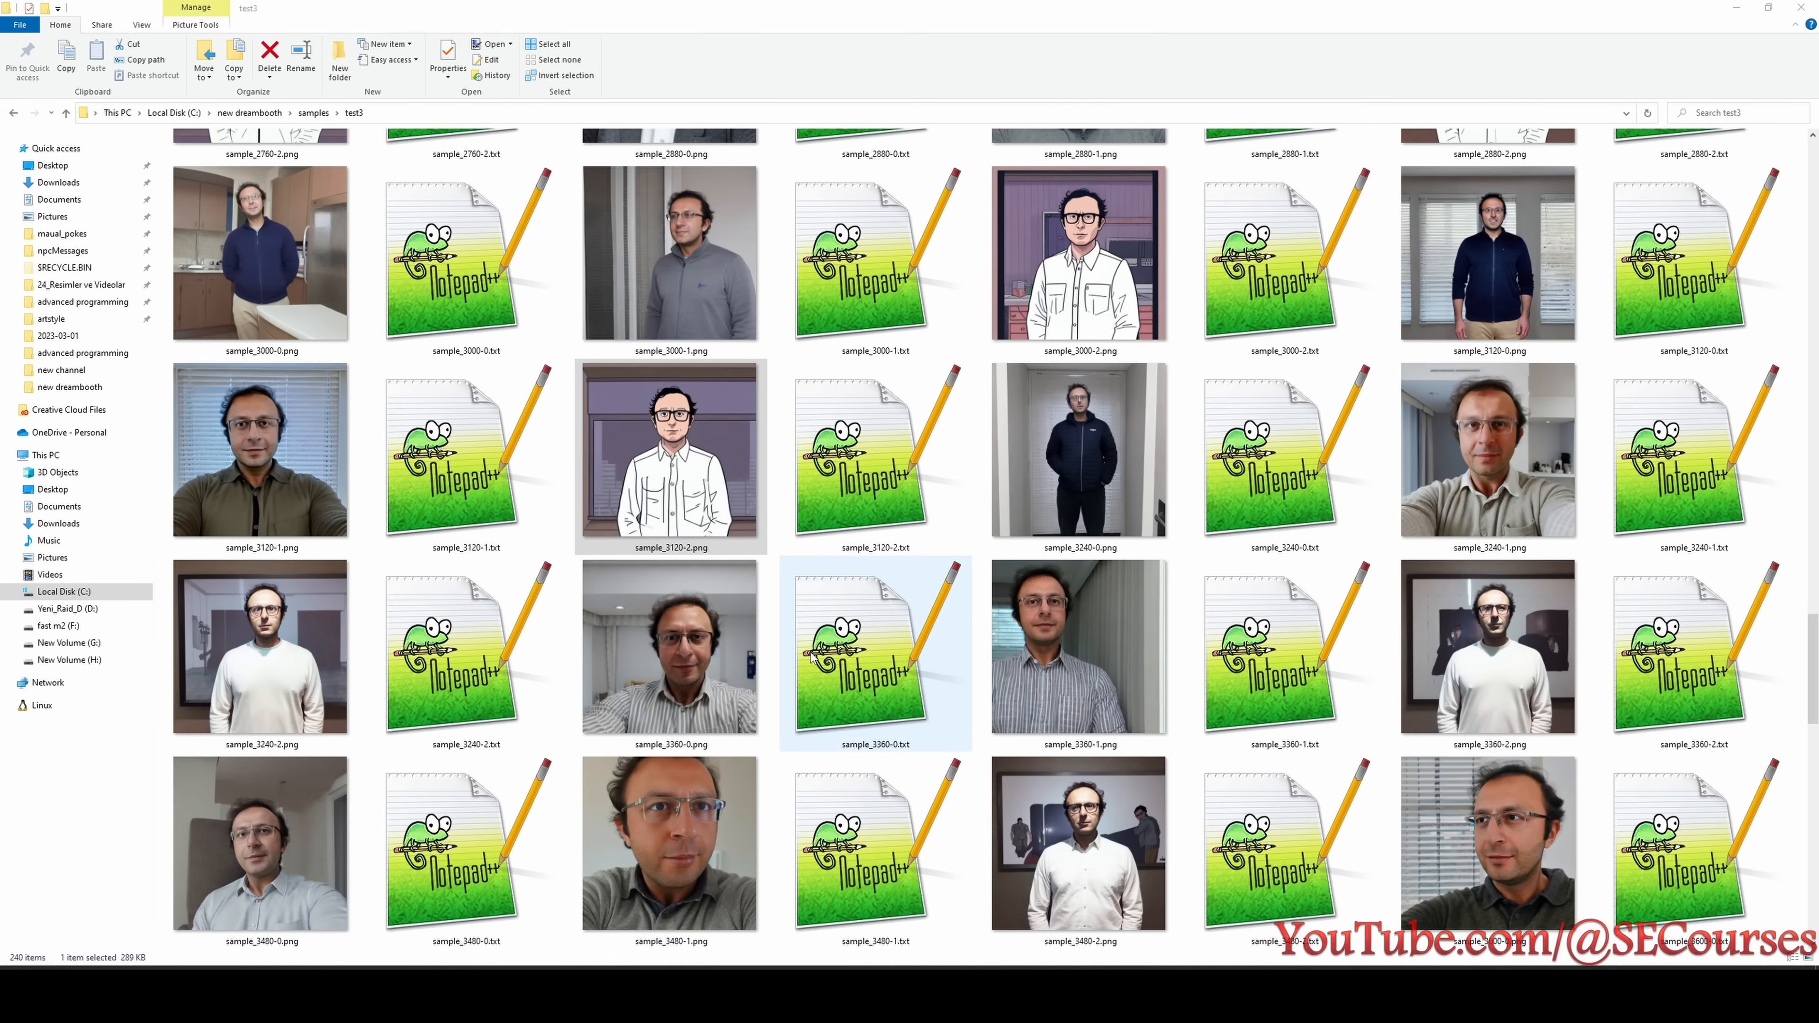
- Compare the test3 samples before and after 3120 steps for loss of styling, and check test3's entry in the experiment list
{"action": "left_click", "coordinate": [658, 613]}
{"action": "scroll", "coordinate": [824, 717], "scroll_direction": "down", "scroll_amount": 3}
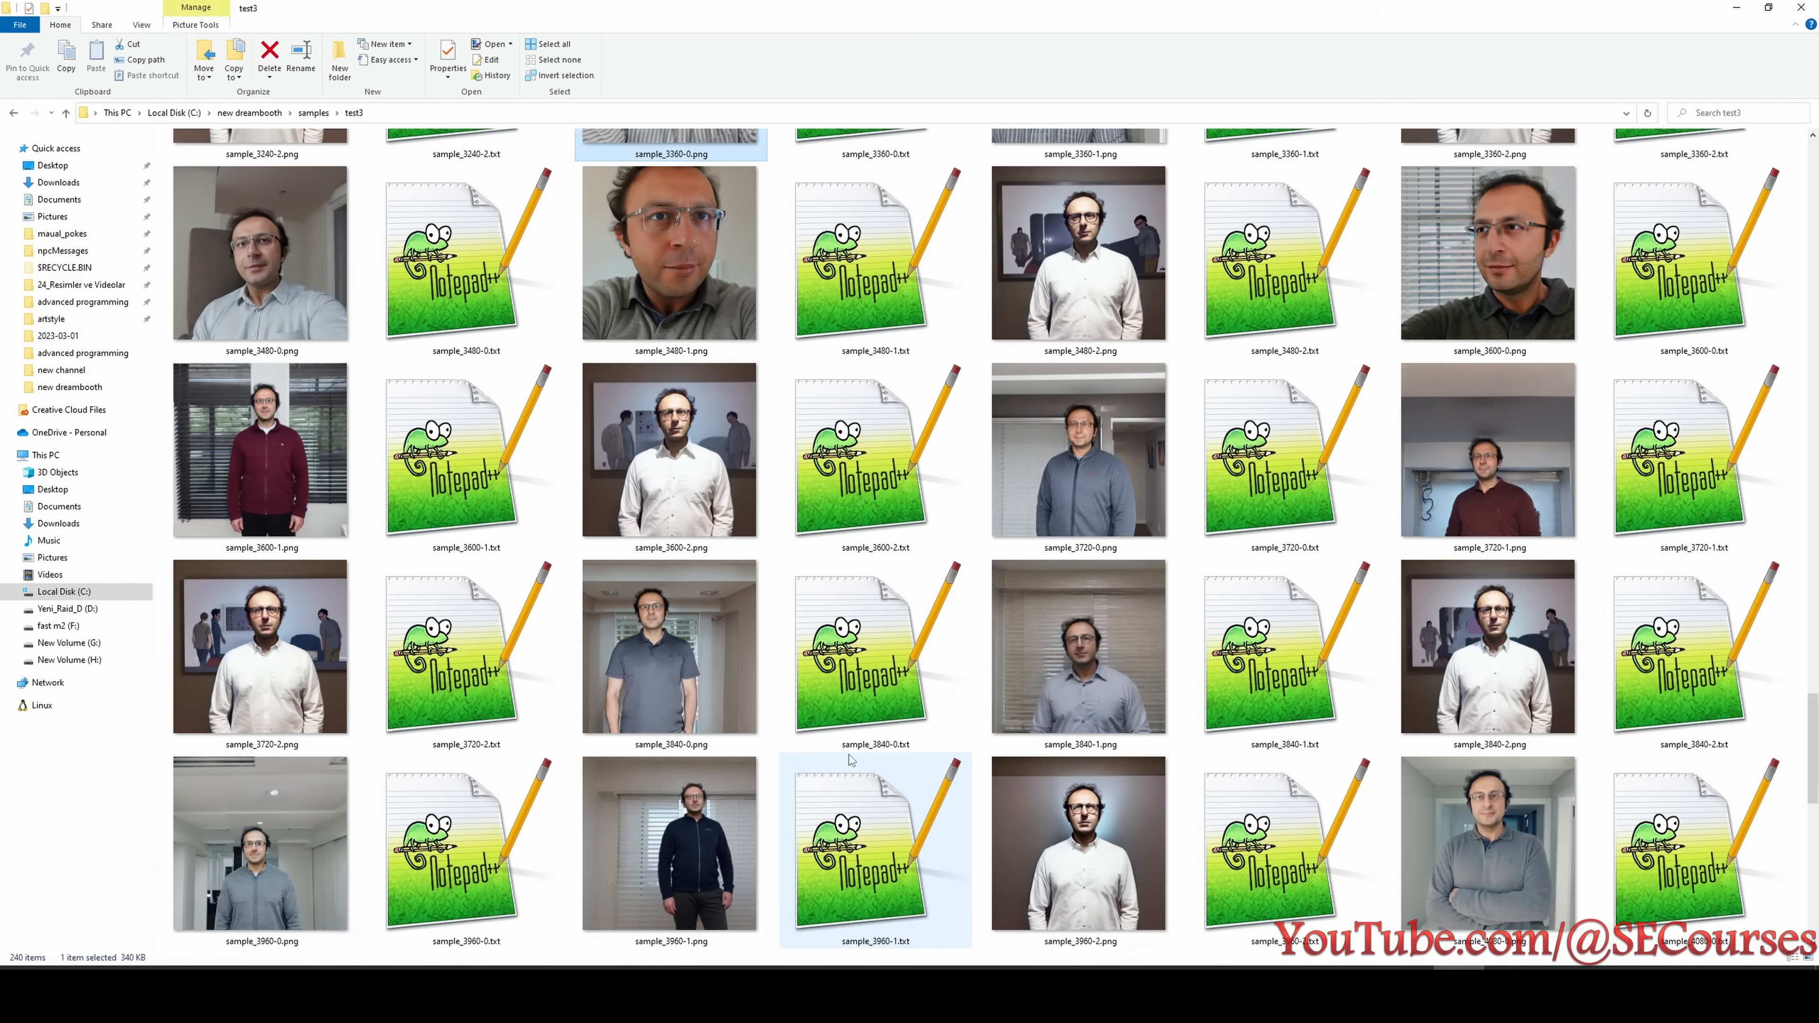
{"action": "scroll", "coordinate": [848, 774], "scroll_direction": "up", "scroll_amount": 1}
{"action": "scroll", "coordinate": [846, 783], "scroll_direction": "up", "scroll_amount": 3}
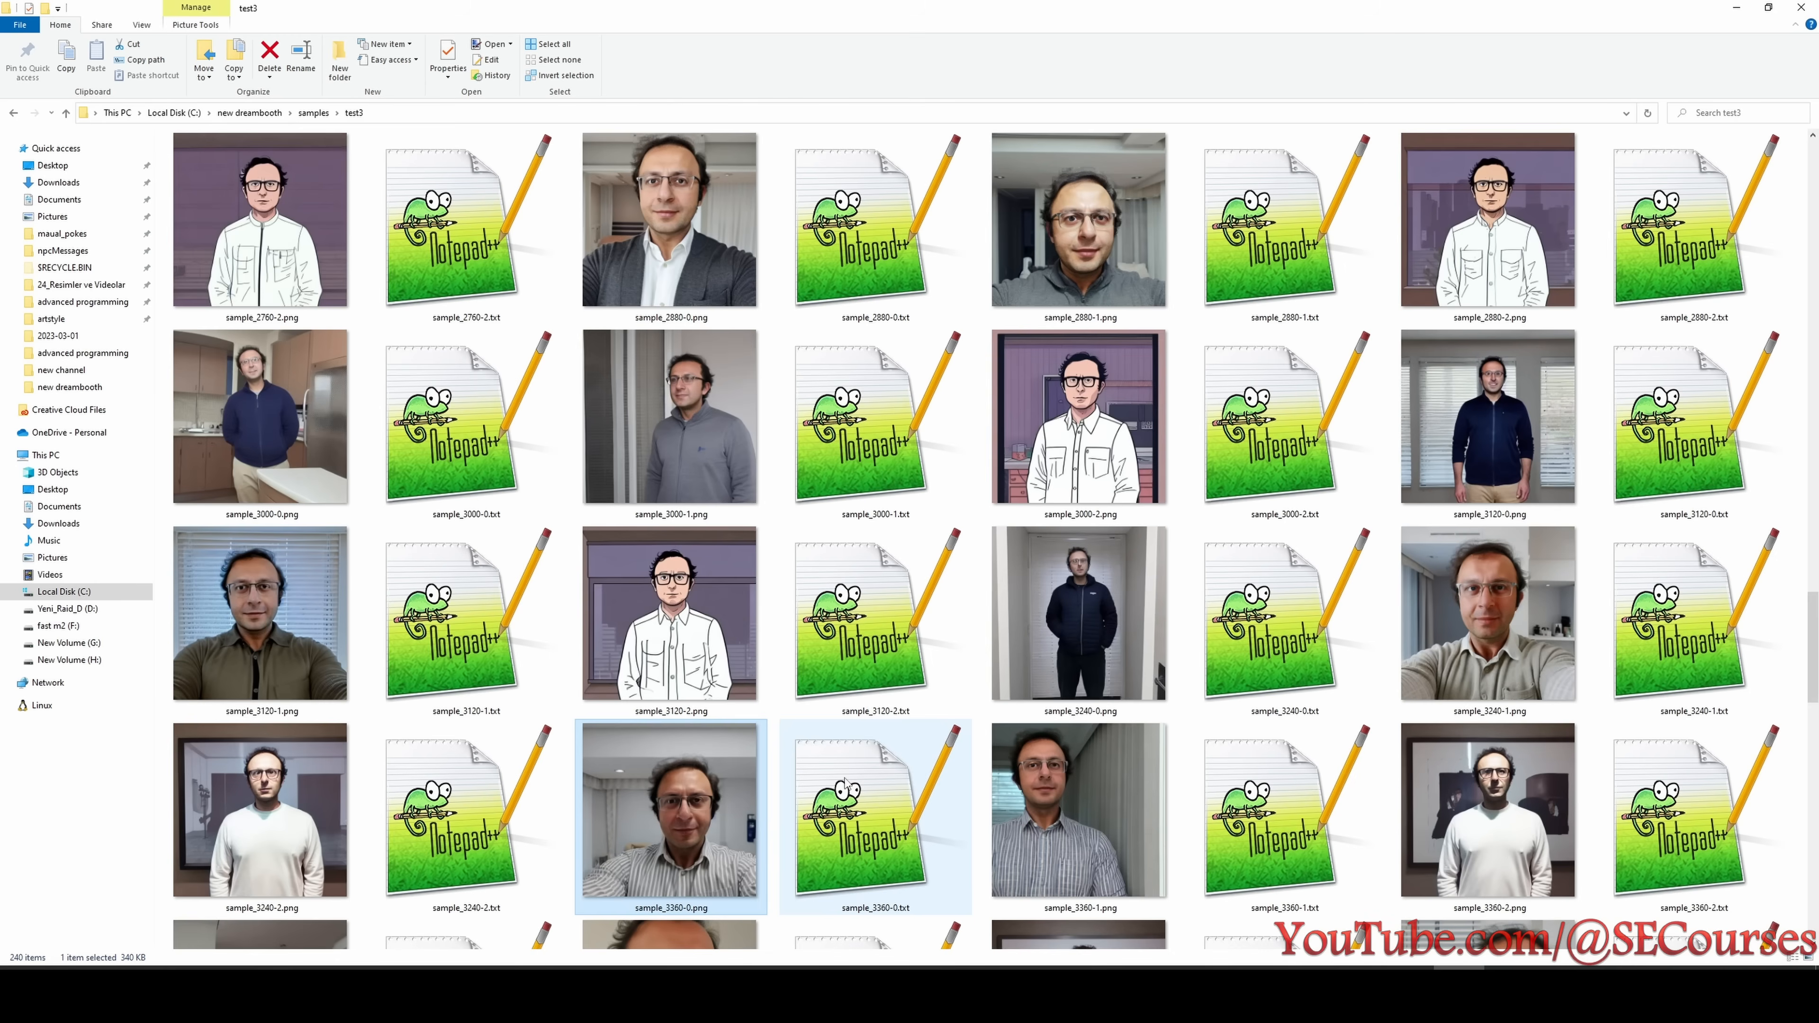
{"action": "left_click", "coordinate": [764, 709]}
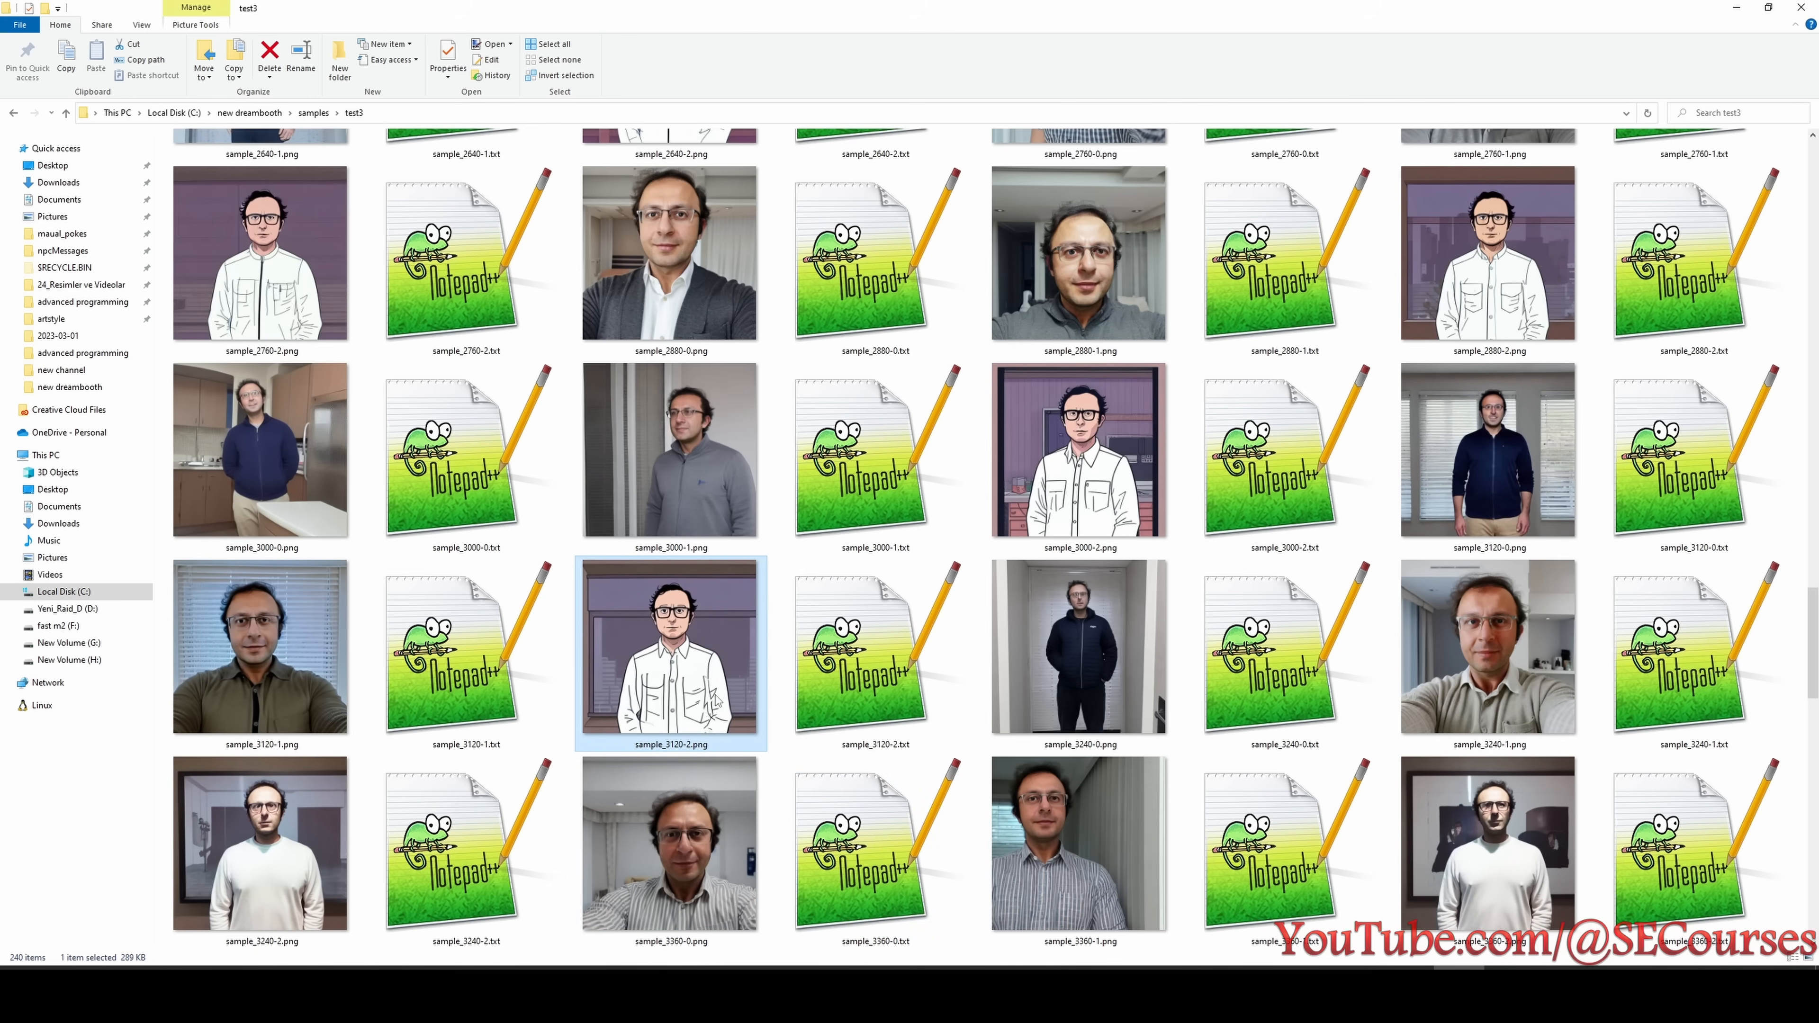
{"action": "scroll", "coordinate": [711, 686], "scroll_direction": "down", "scroll_amount": 3}
{"action": "scroll", "coordinate": [711, 686], "scroll_direction": "down", "scroll_amount": 6}
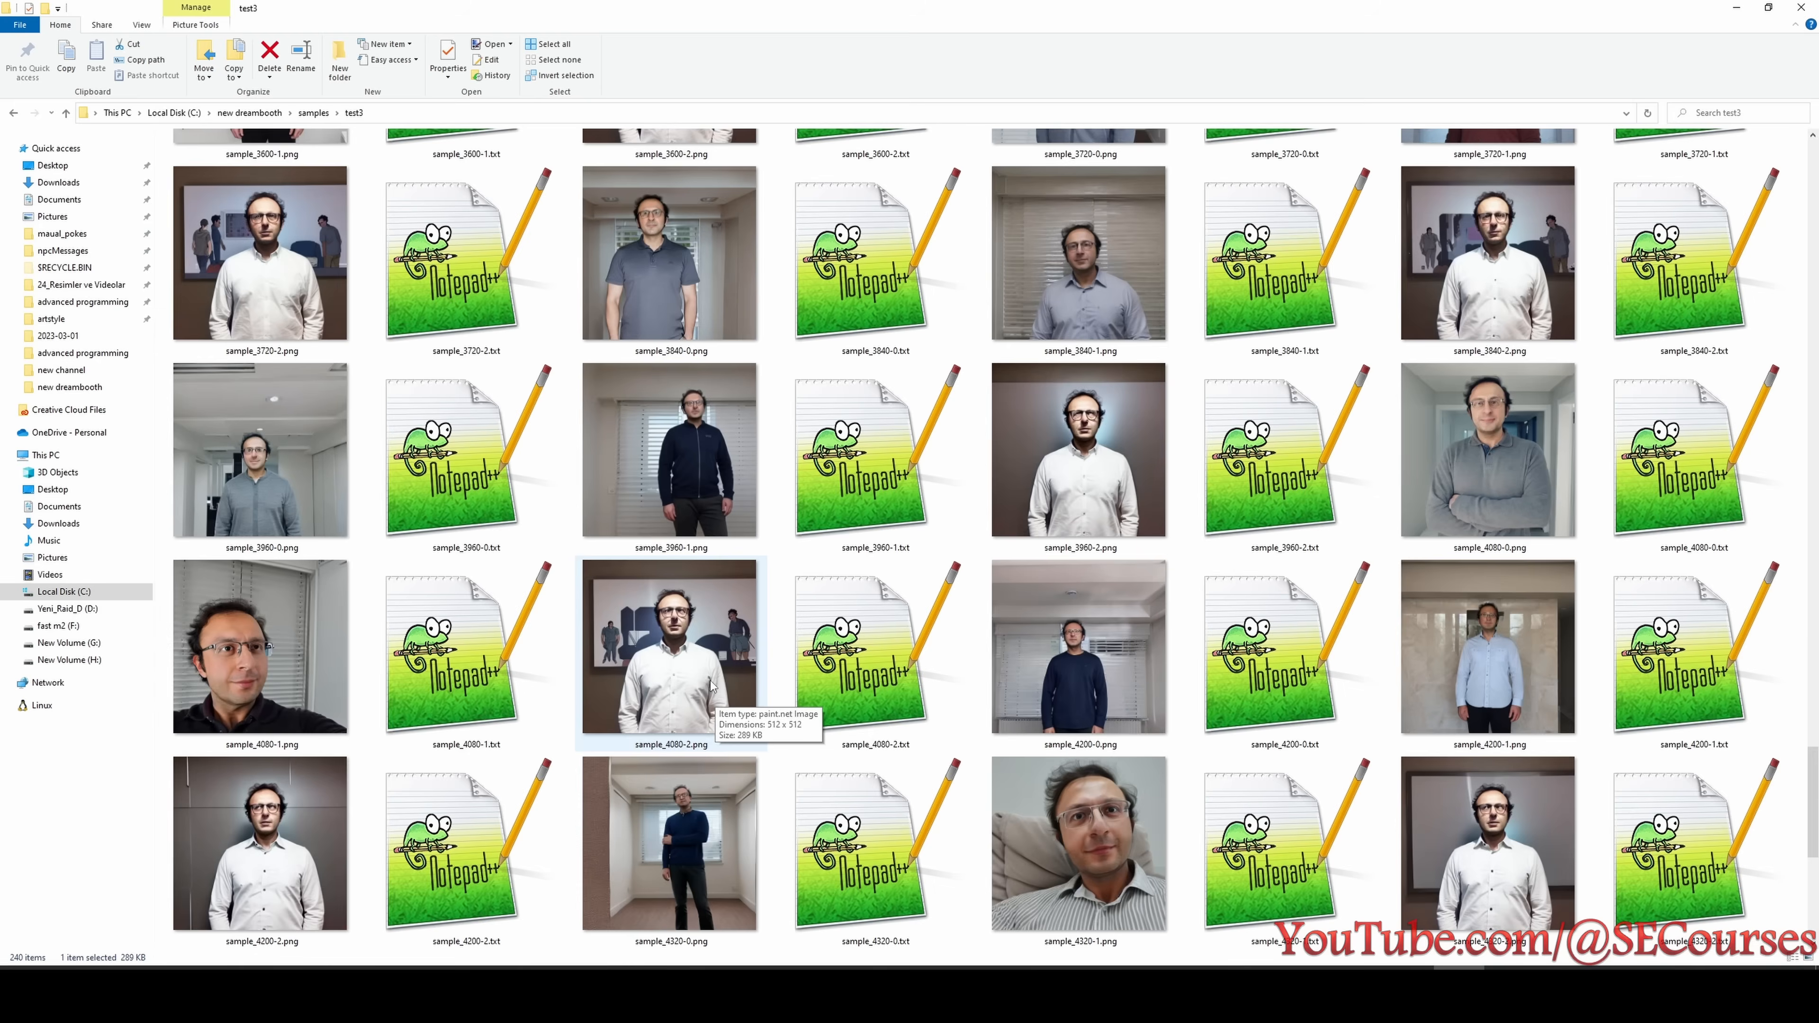
{"action": "key", "text": "alt+Tab"}
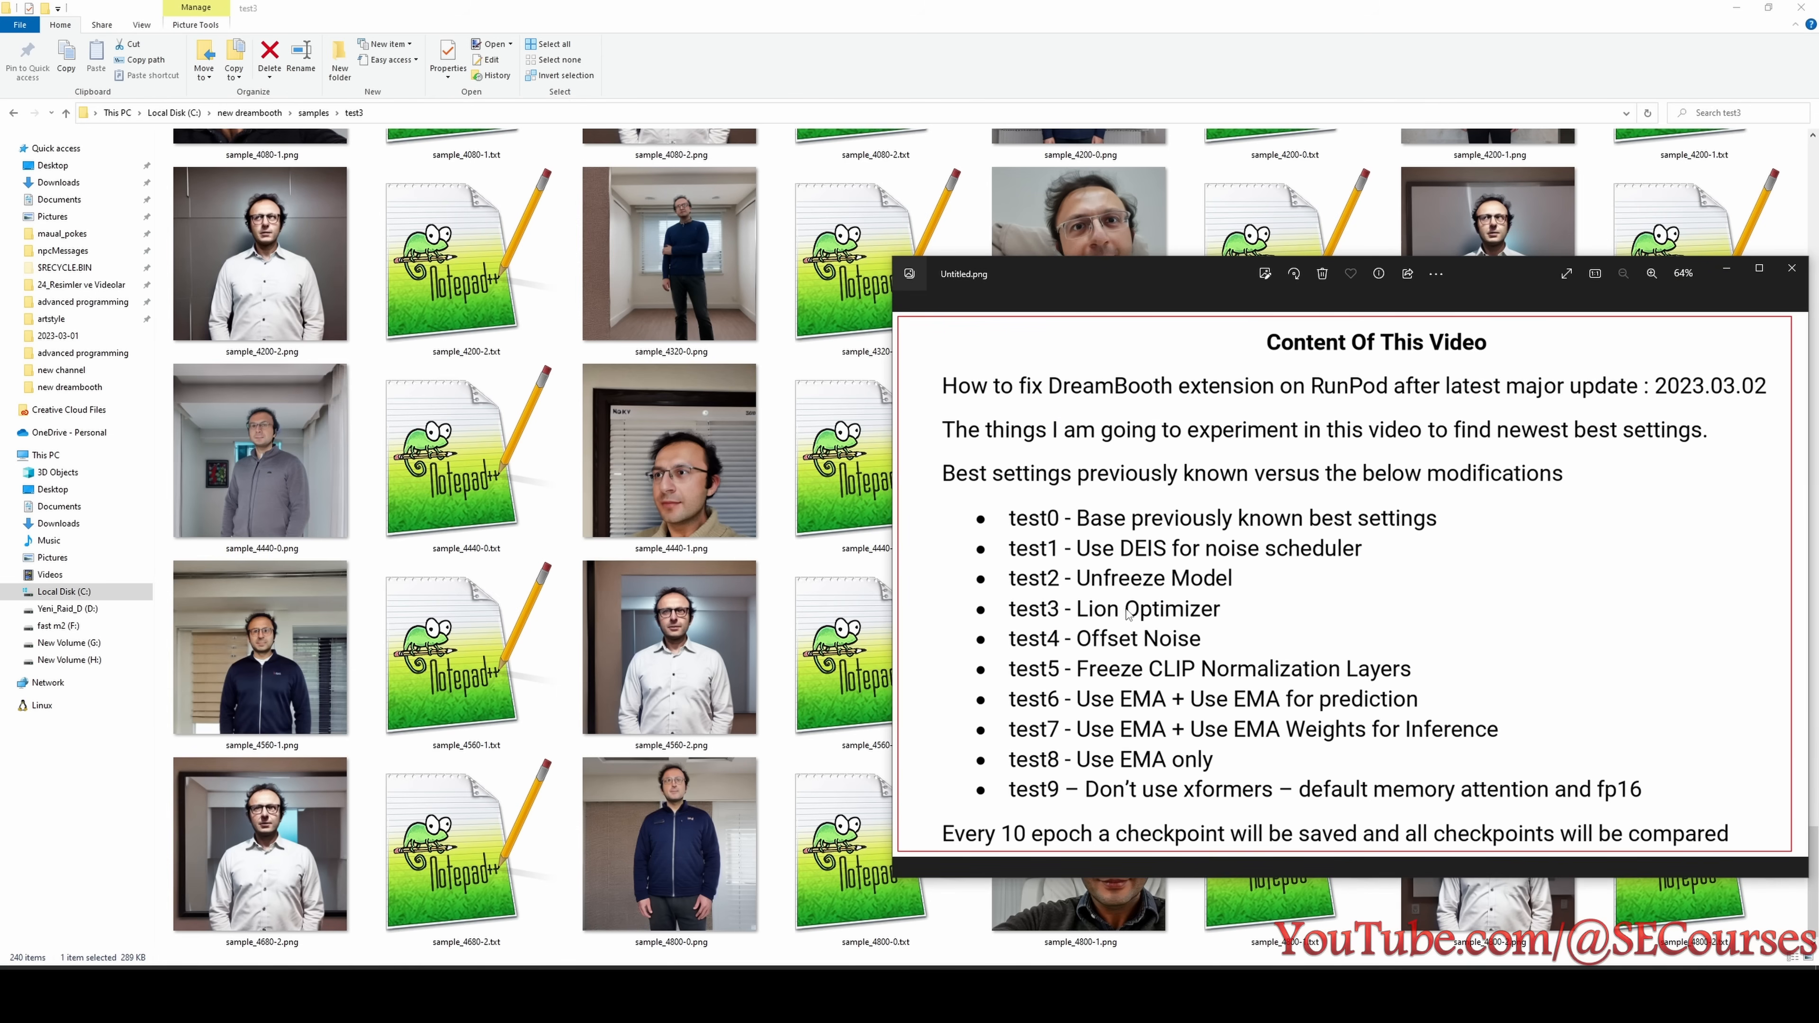
{"action": "key", "text": "alt+Tab"}
- Mark sample_3120-2.png and set the step count for losing styling ability in test3's Notepad line to 3120
{"action": "scroll", "coordinate": [650, 593], "scroll_direction": "up", "scroll_amount": 6}
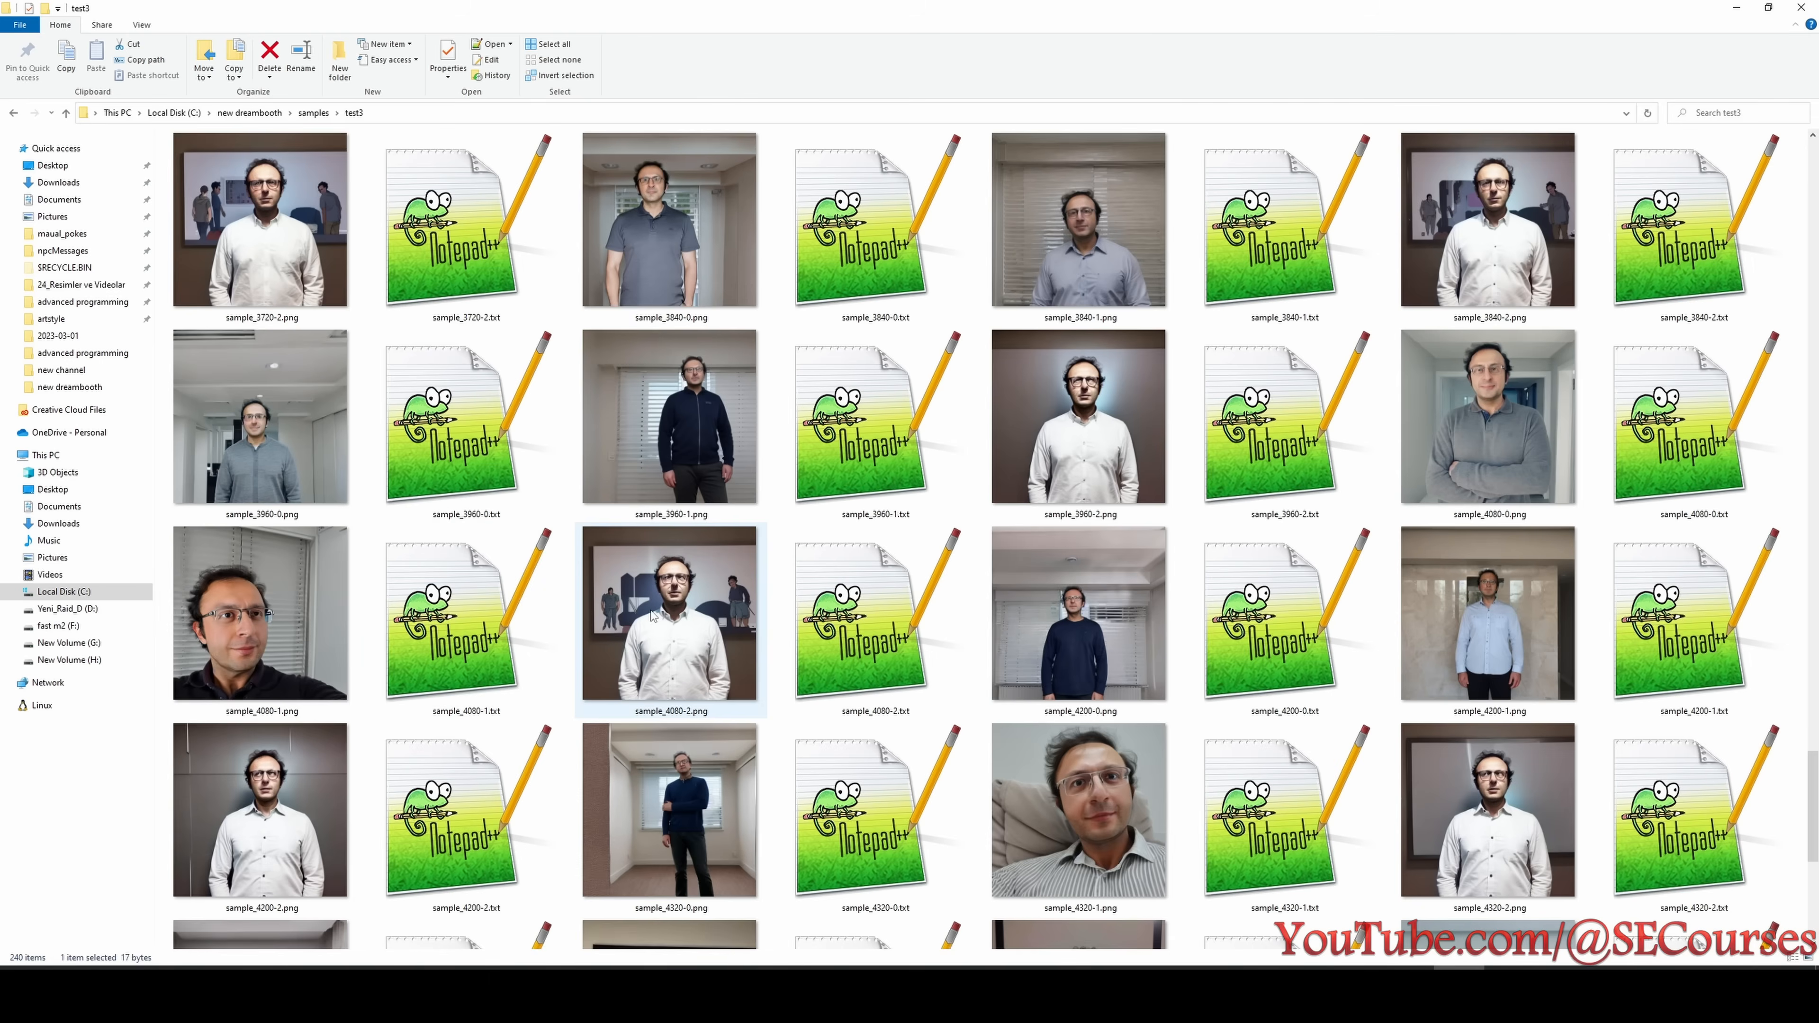
{"action": "scroll", "coordinate": [628, 557], "scroll_direction": "up", "scroll_amount": 3}
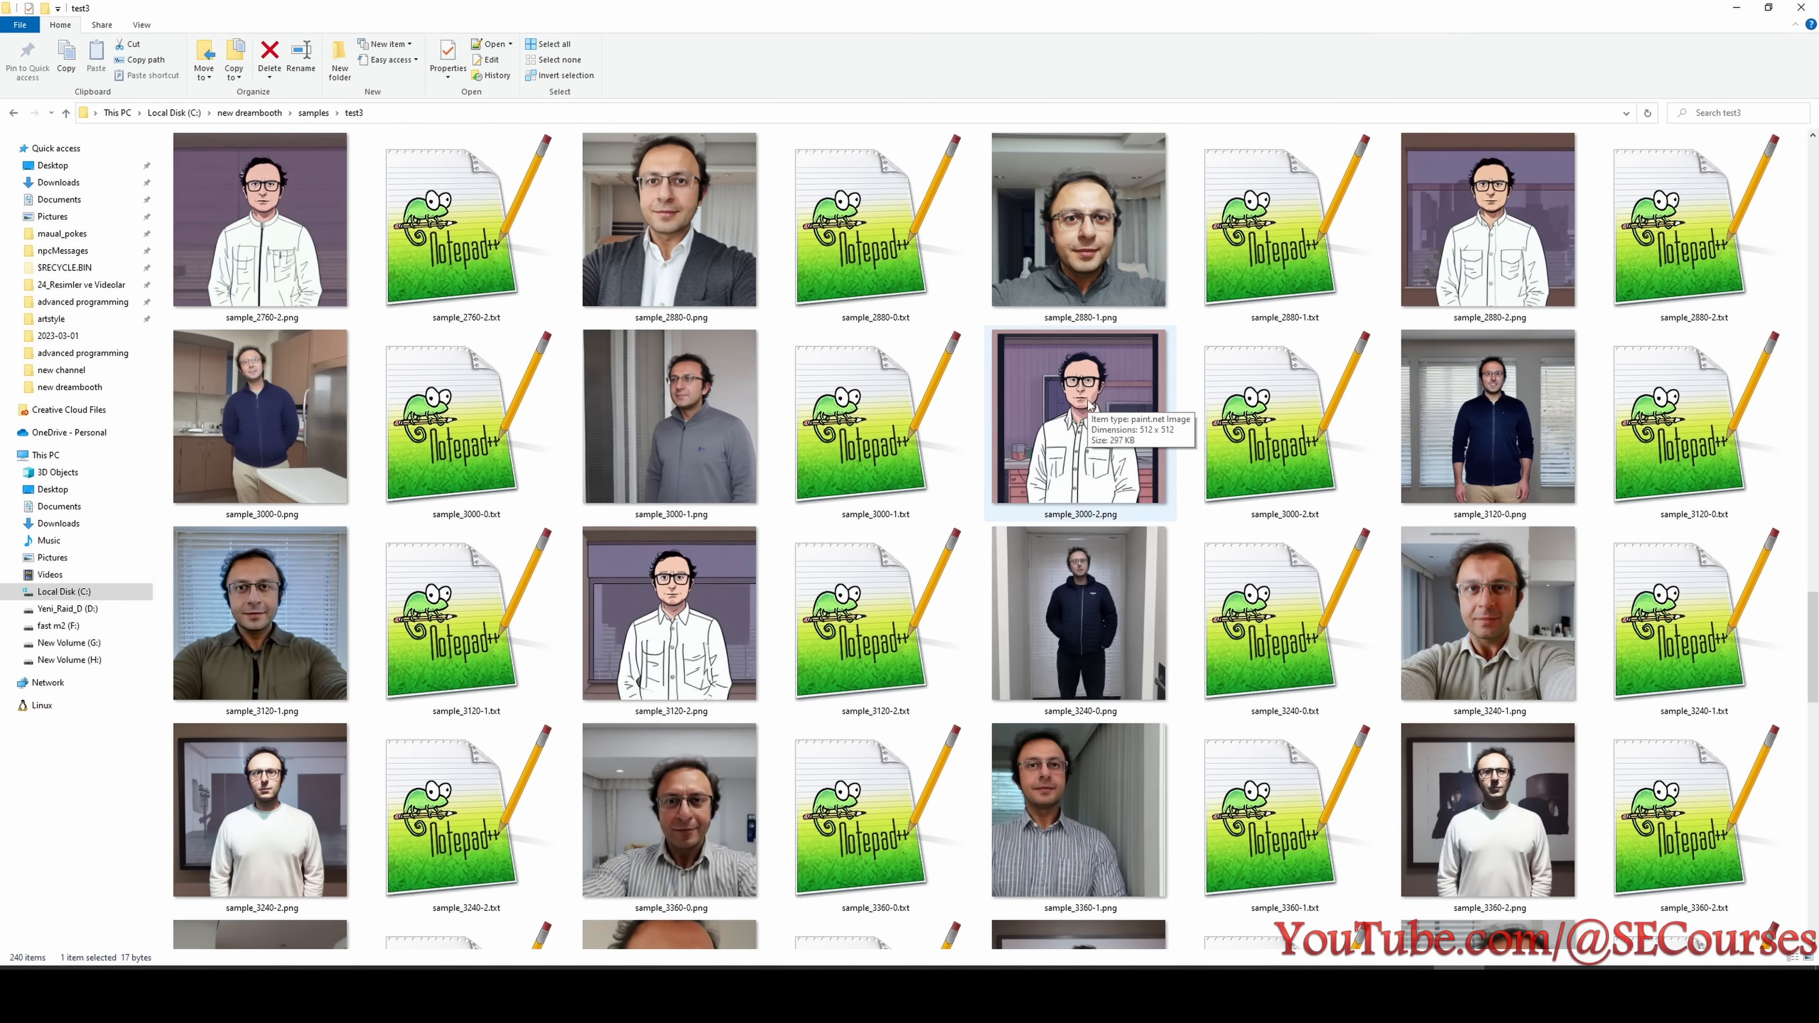
{"action": "left_click", "coordinate": [748, 642]}
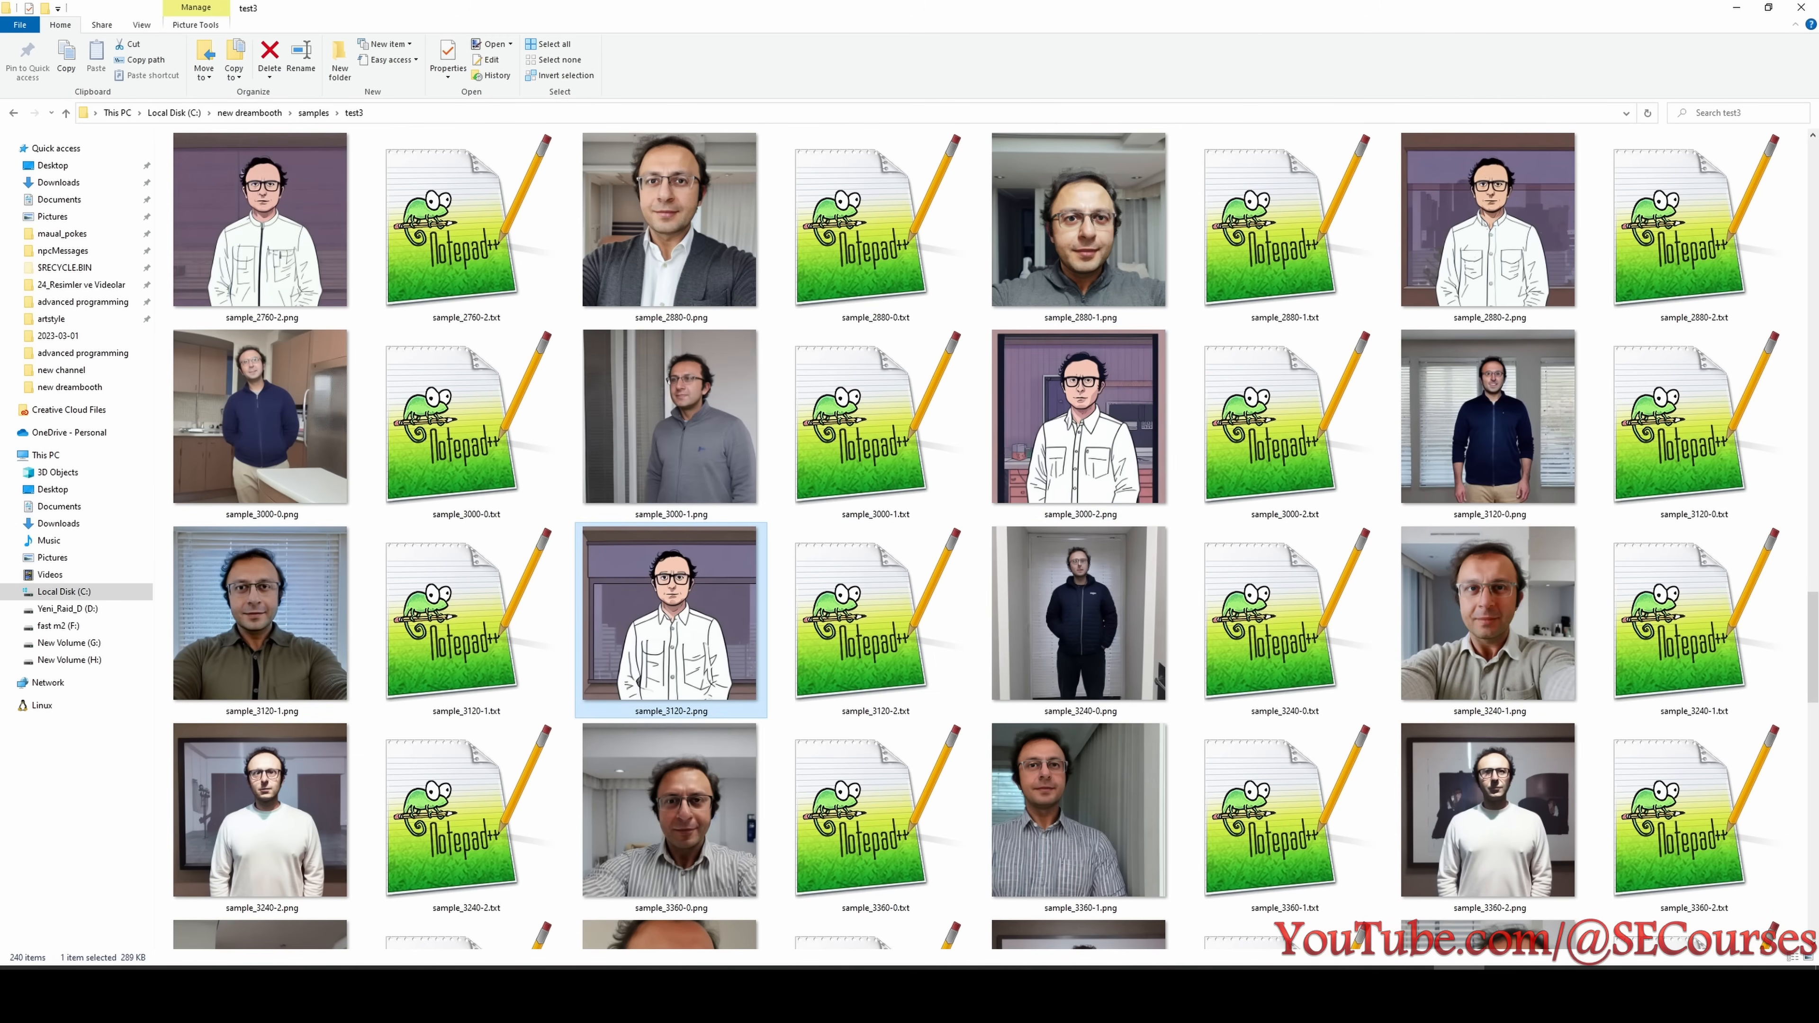
{"action": "key", "text": "alt+Tab"}
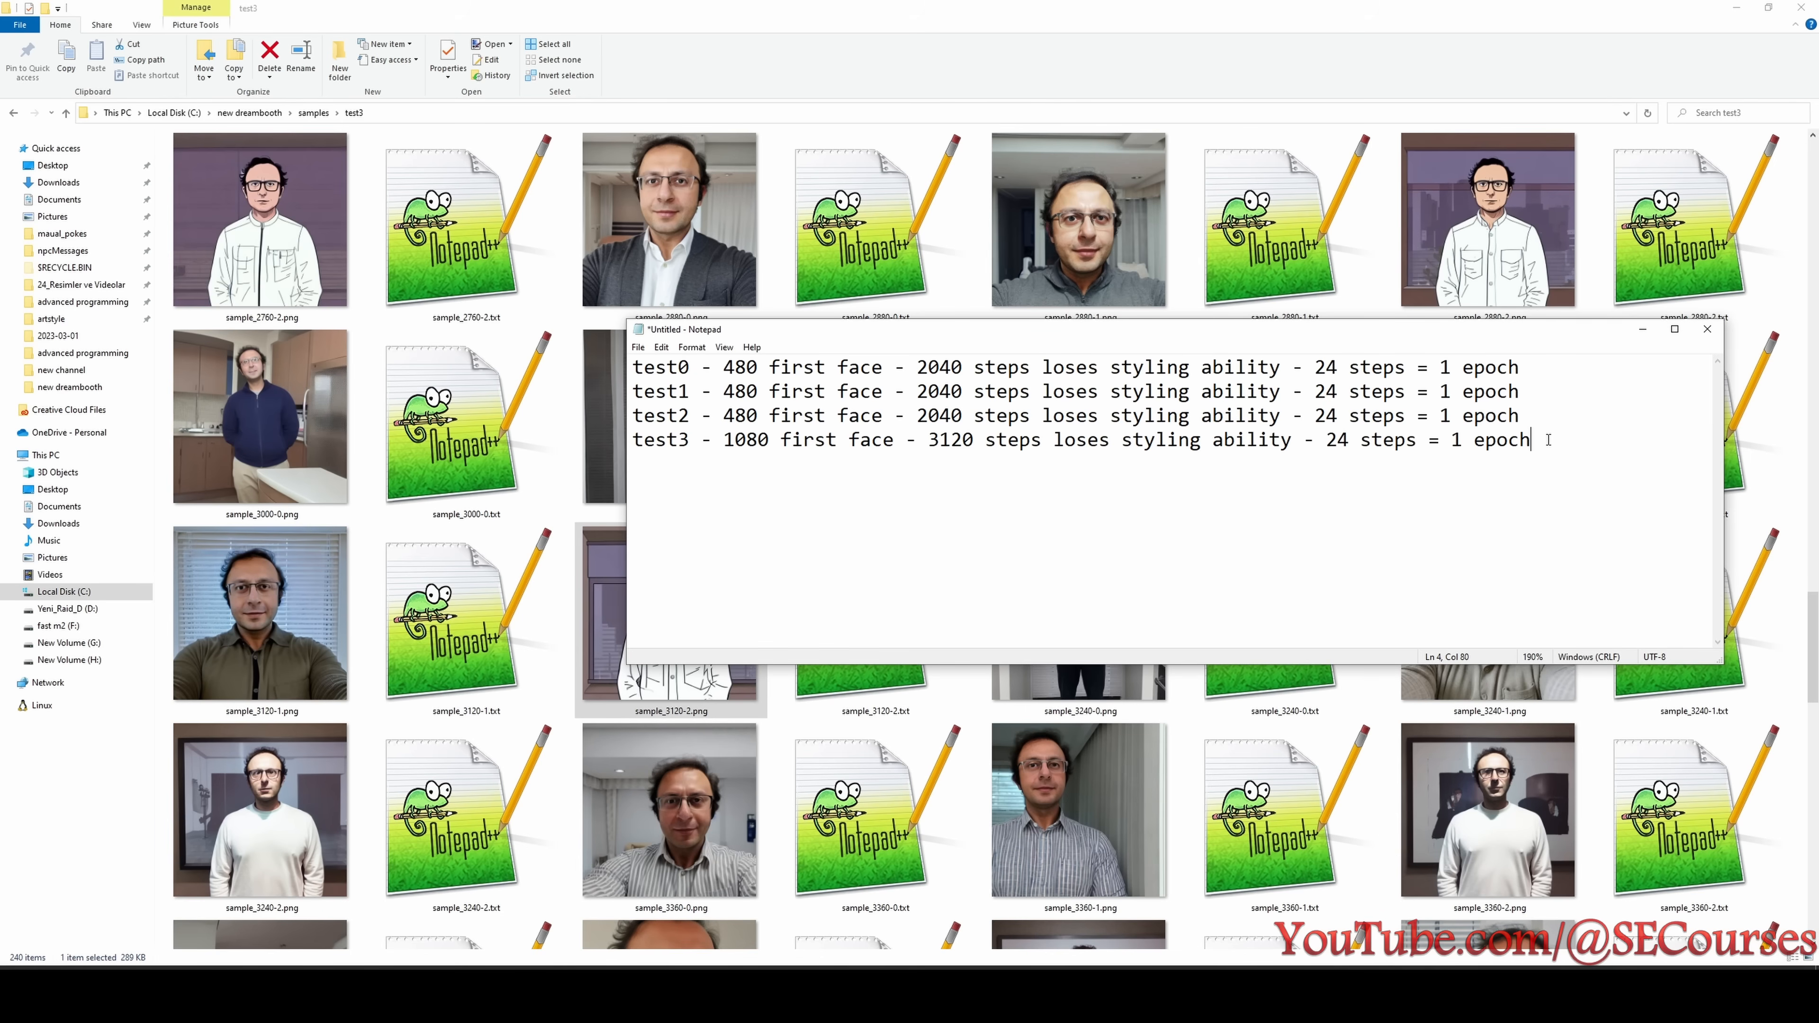
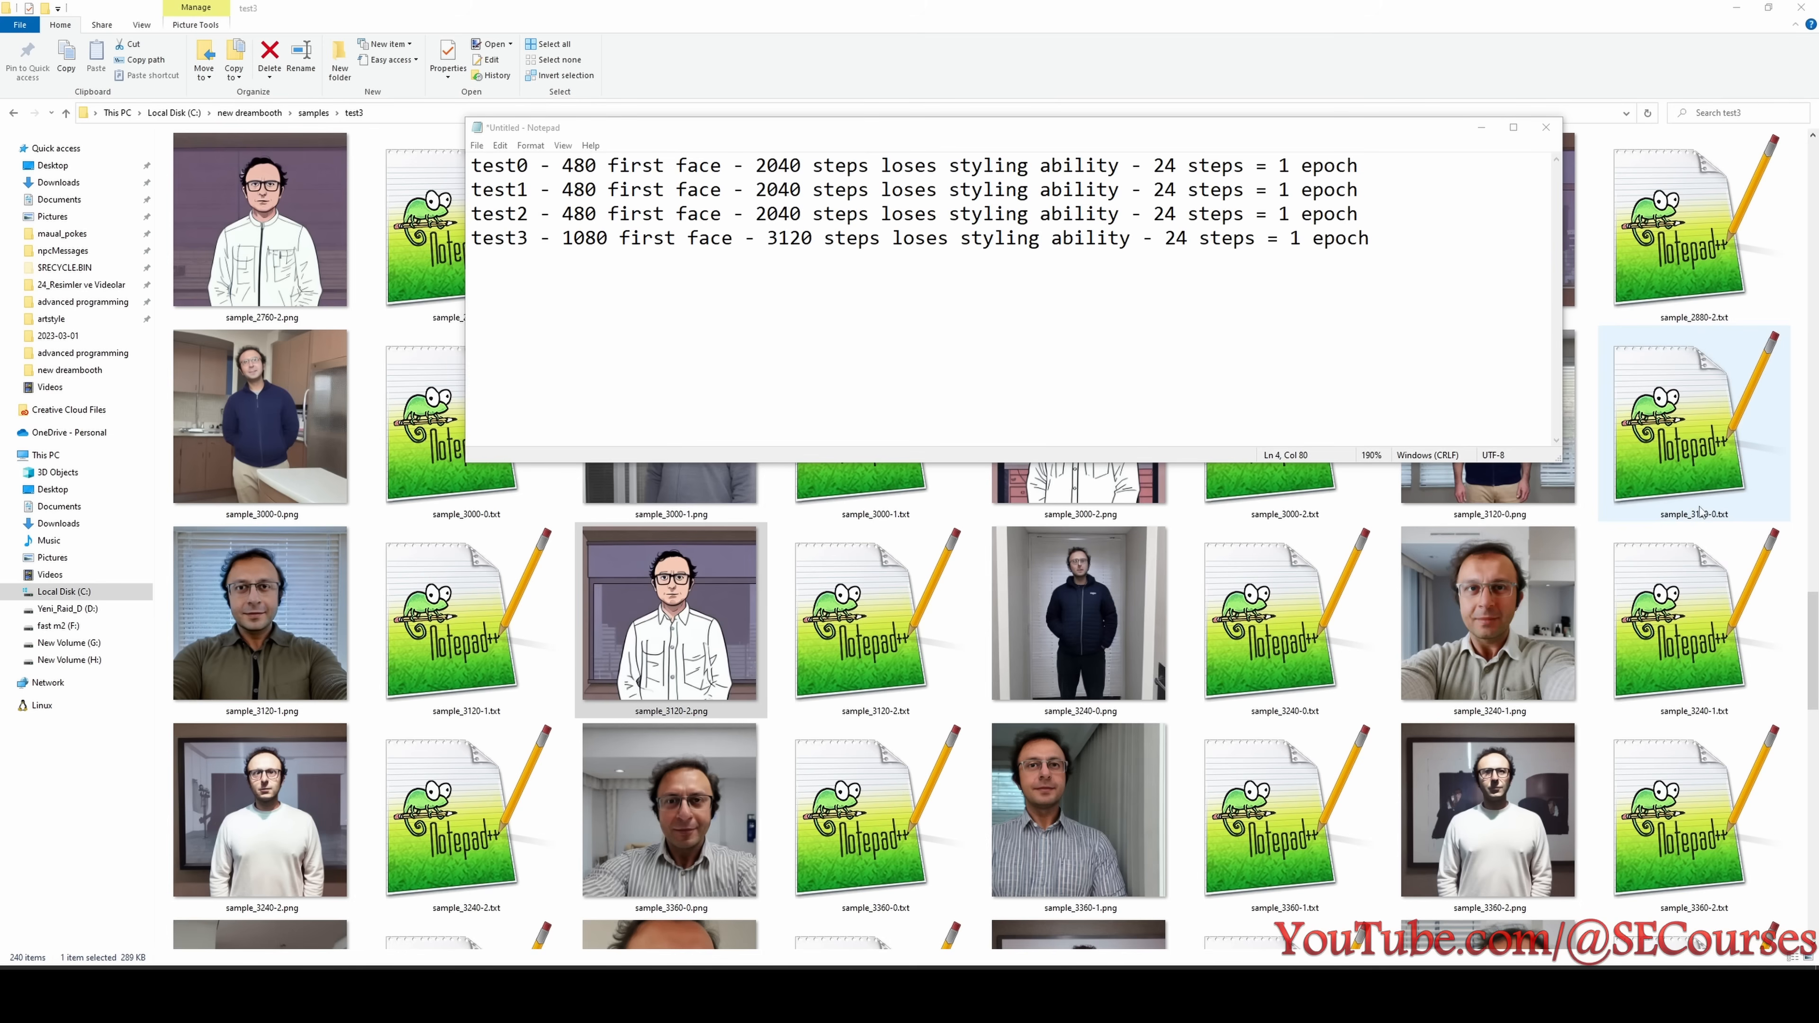
- Open the test4 samples folder with extra large thumbnails and mark sample_600-2.png as the styling-loss point
{"action": "left_click", "coordinate": [316, 120]}
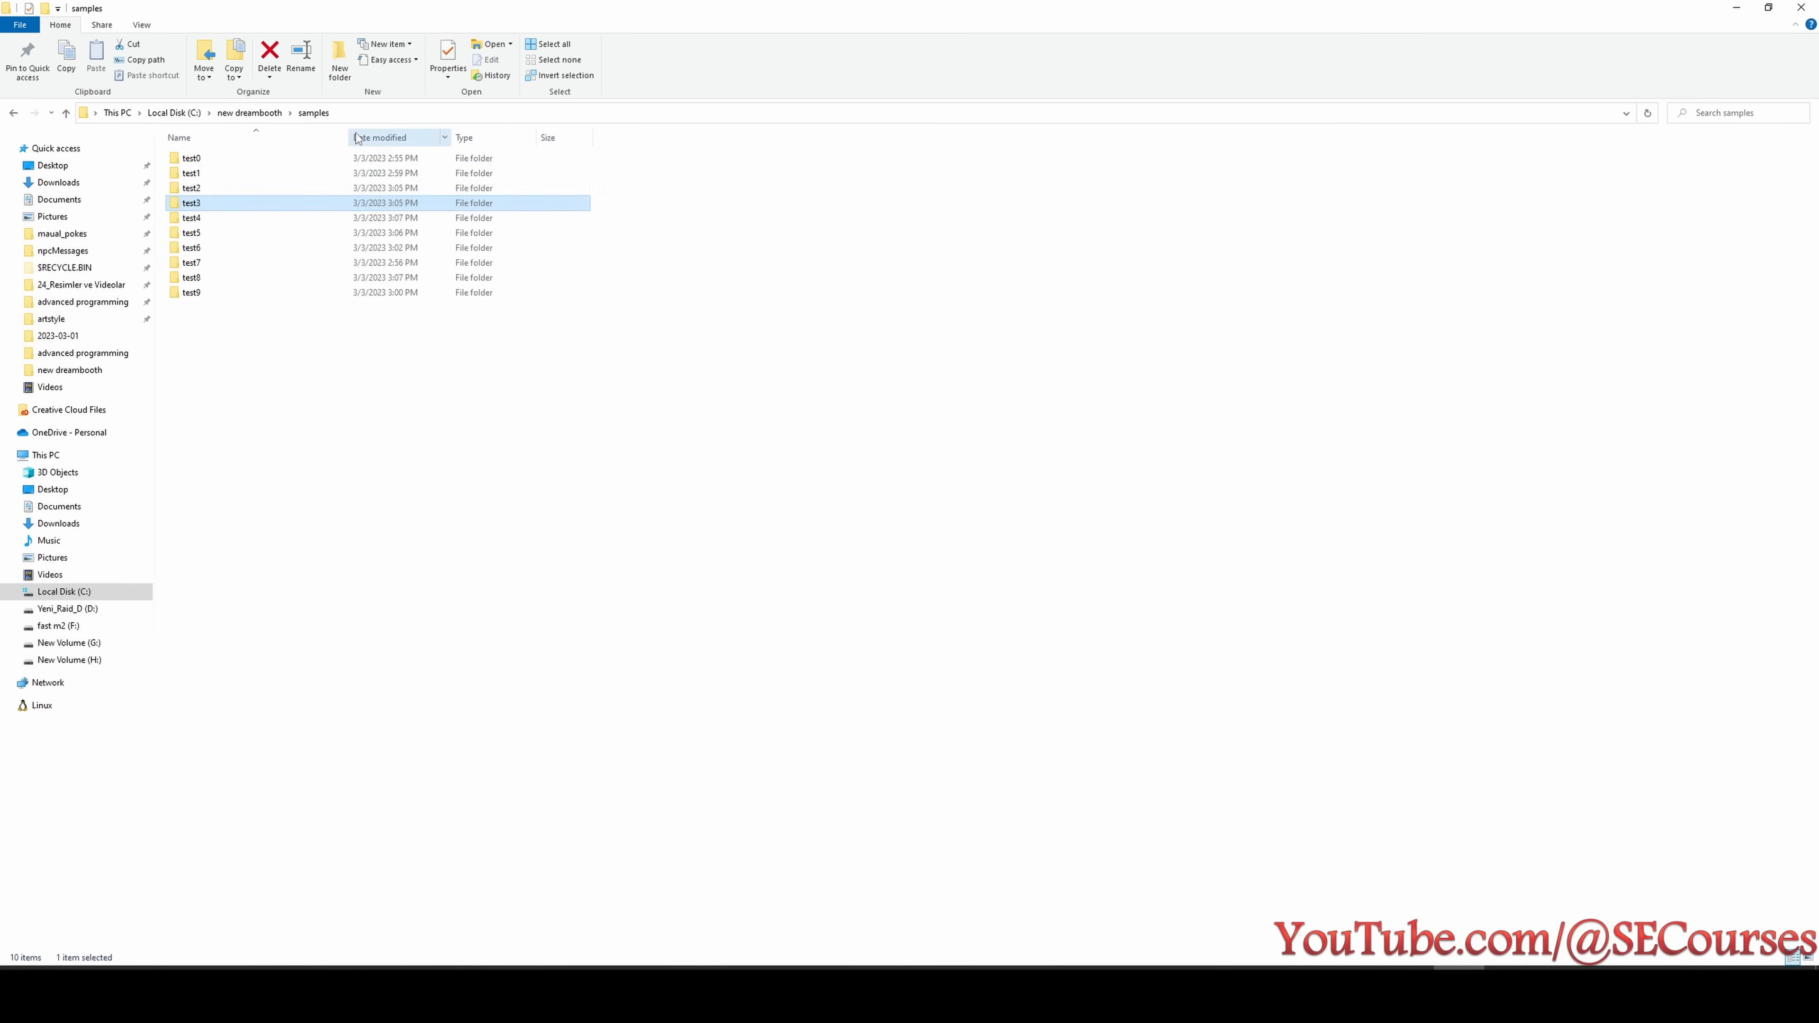
{"action": "double_click", "coordinate": [189, 218]}
{"action": "right_click", "coordinate": [761, 213]}
{"action": "mouse_move", "coordinate": [814, 225]}
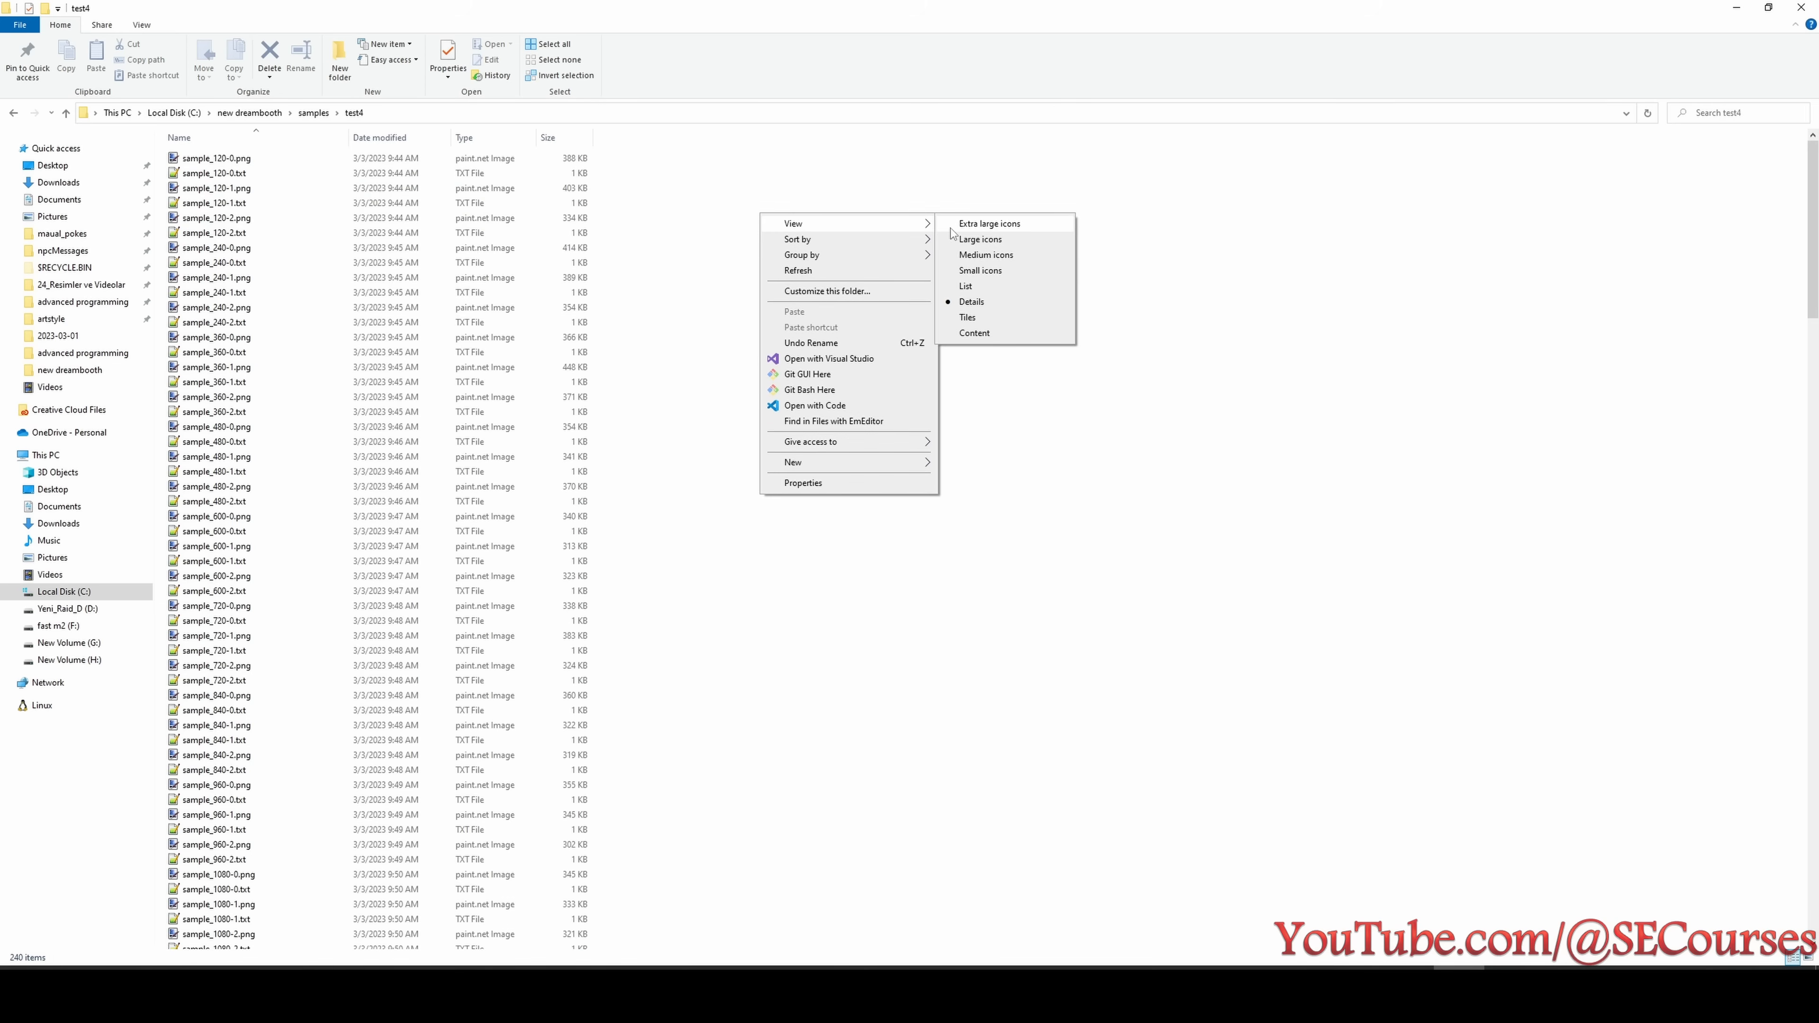
{"action": "left_click", "coordinate": [953, 230]}
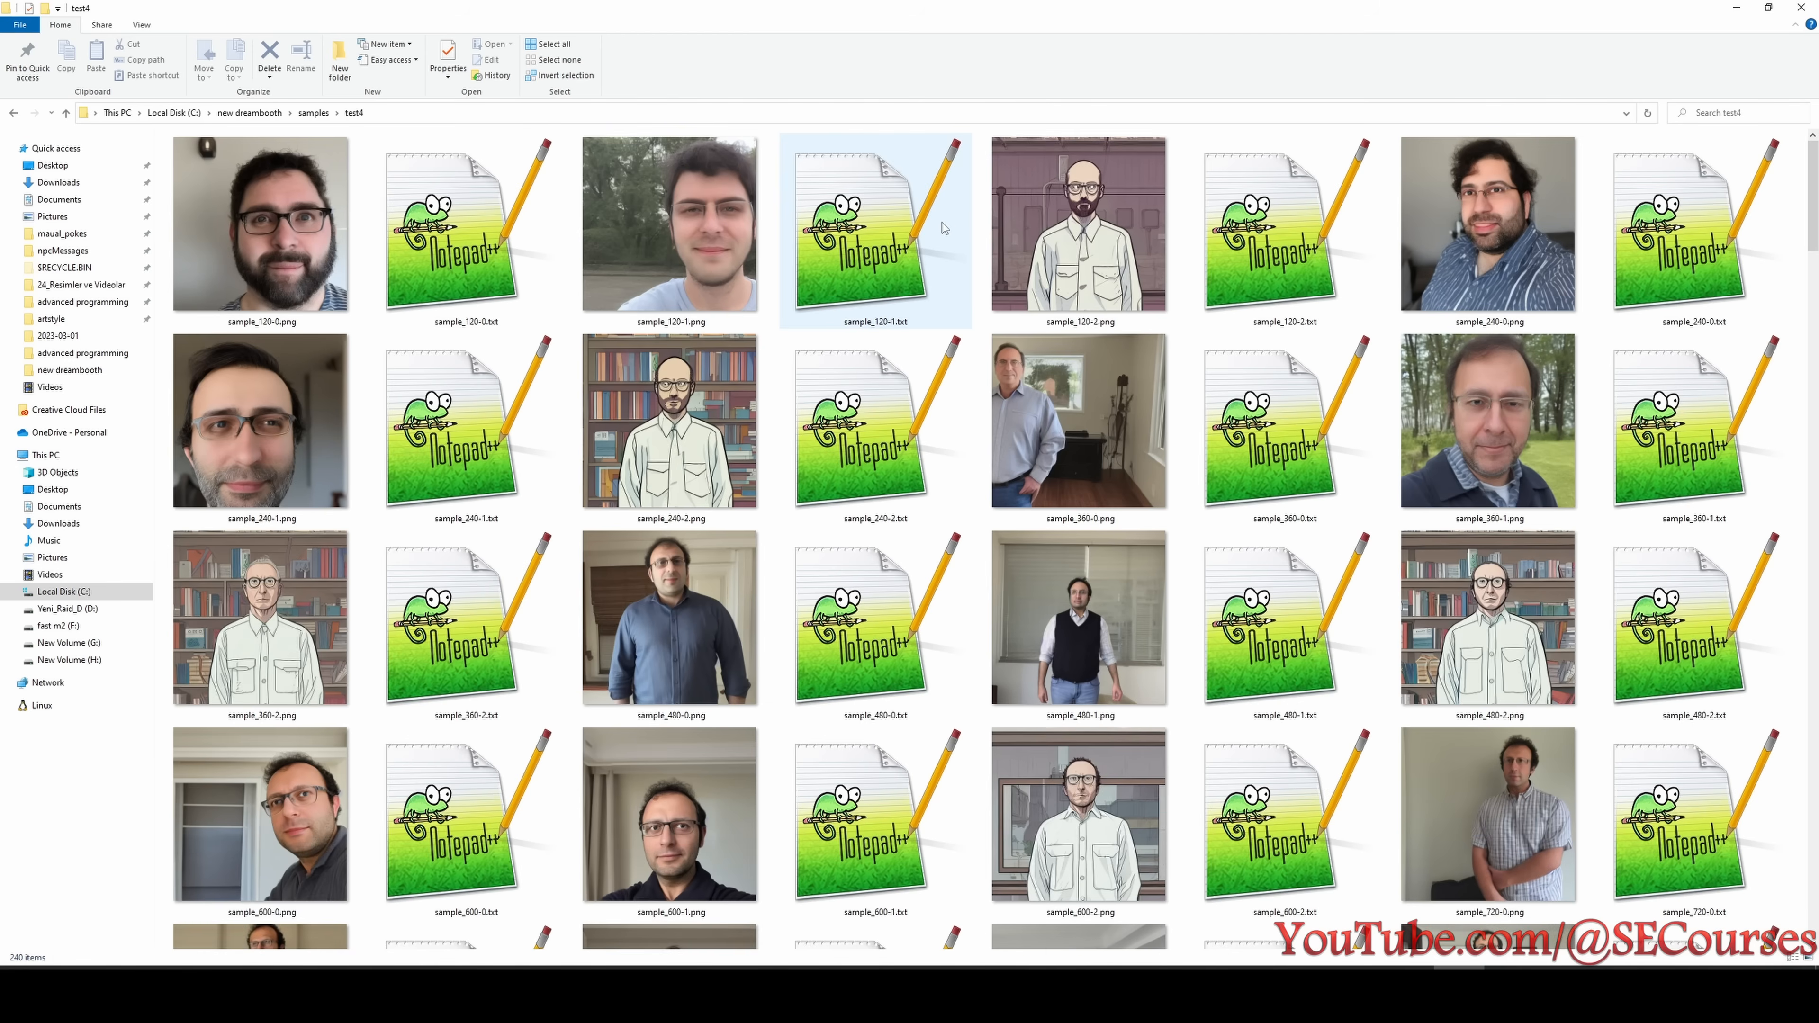
{"action": "scroll", "coordinate": [894, 533], "scroll_direction": "down", "scroll_amount": 10}
{"action": "scroll", "coordinate": [892, 562], "scroll_direction": "up", "scroll_amount": 6}
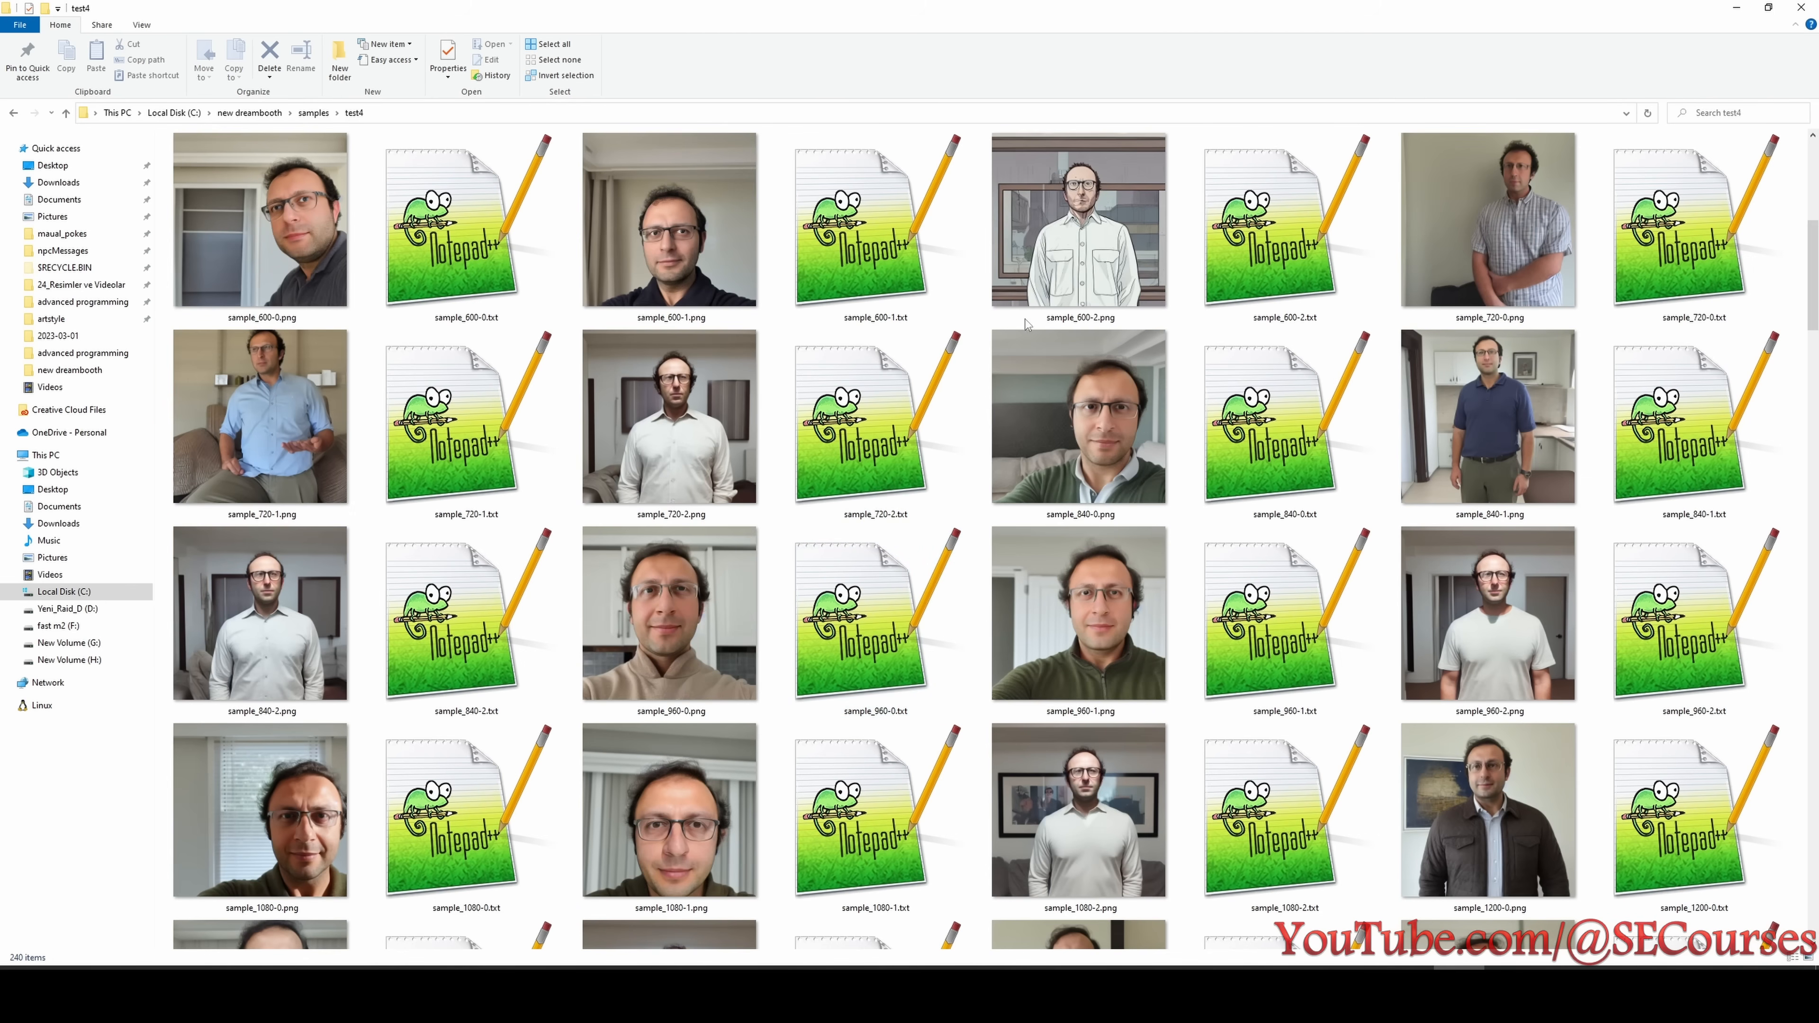
{"action": "left_click", "coordinate": [1100, 255]}
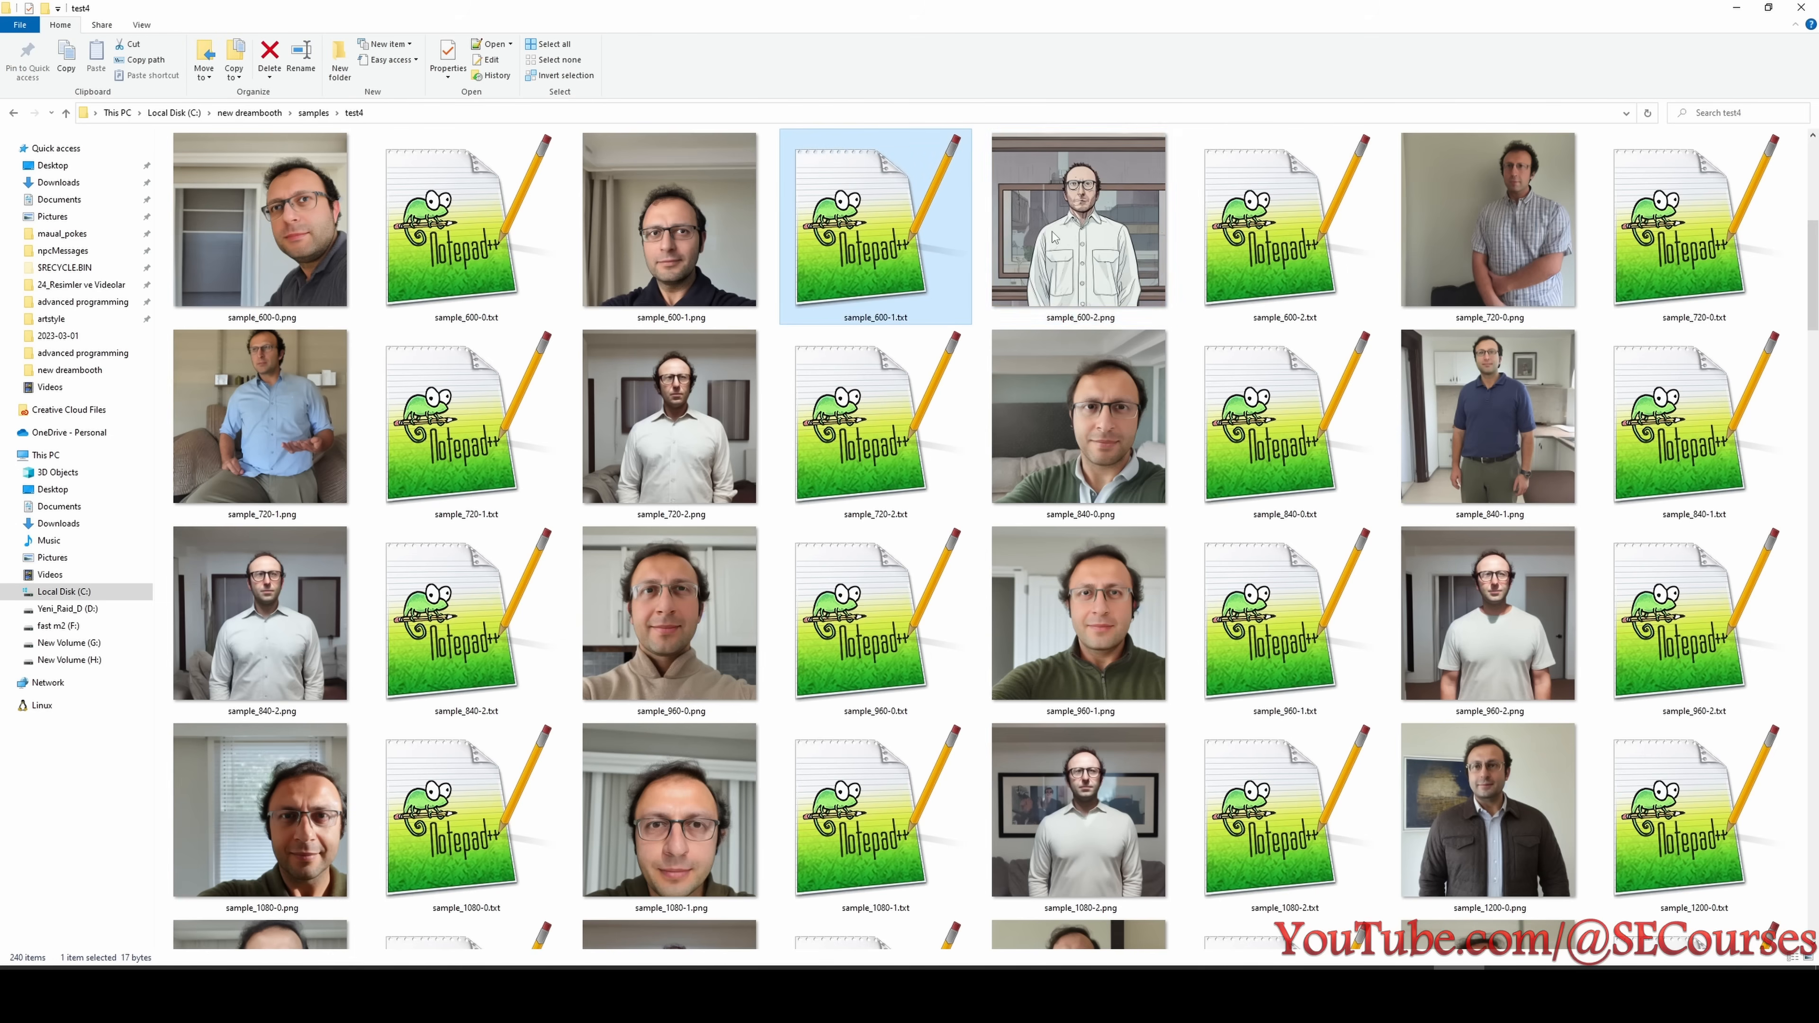
{"action": "scroll", "coordinate": [1111, 236], "scroll_direction": "up", "scroll_amount": 3}
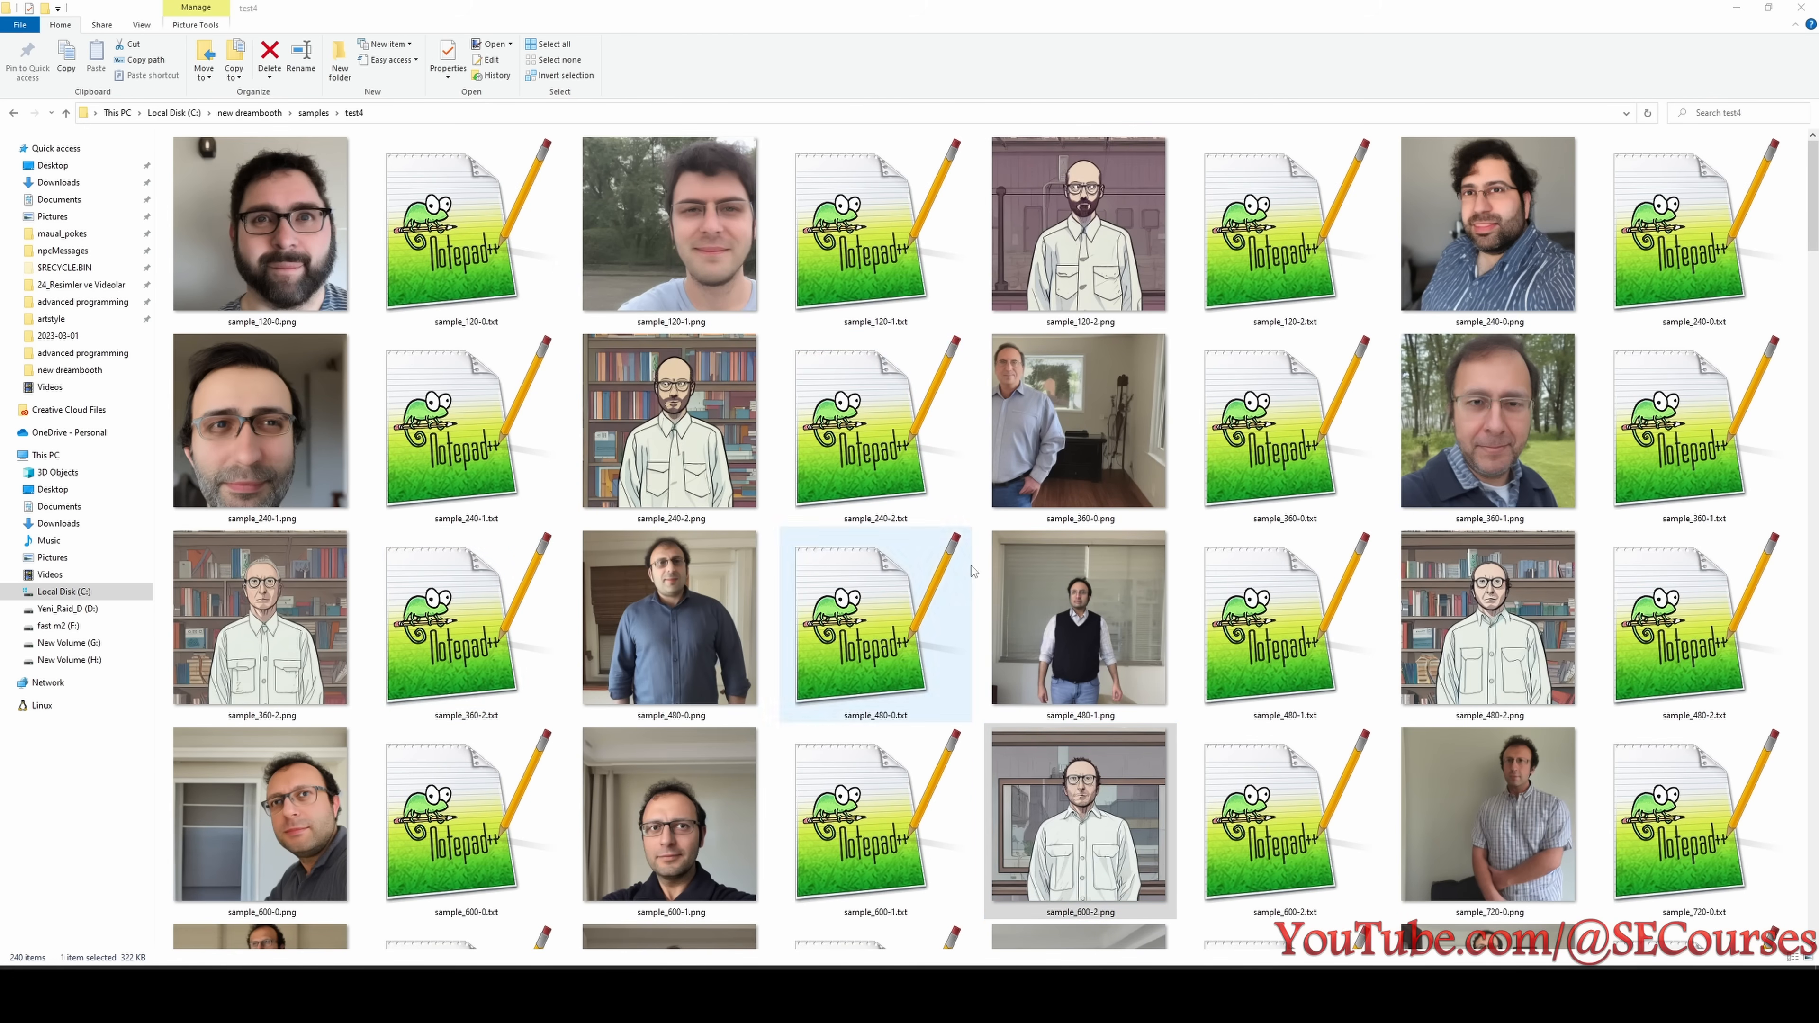
- Compare sample_480-0.png with sample_600-0.png for test4's first good likeness, then switch to the Notepad results
{"action": "left_click", "coordinate": [694, 589]}
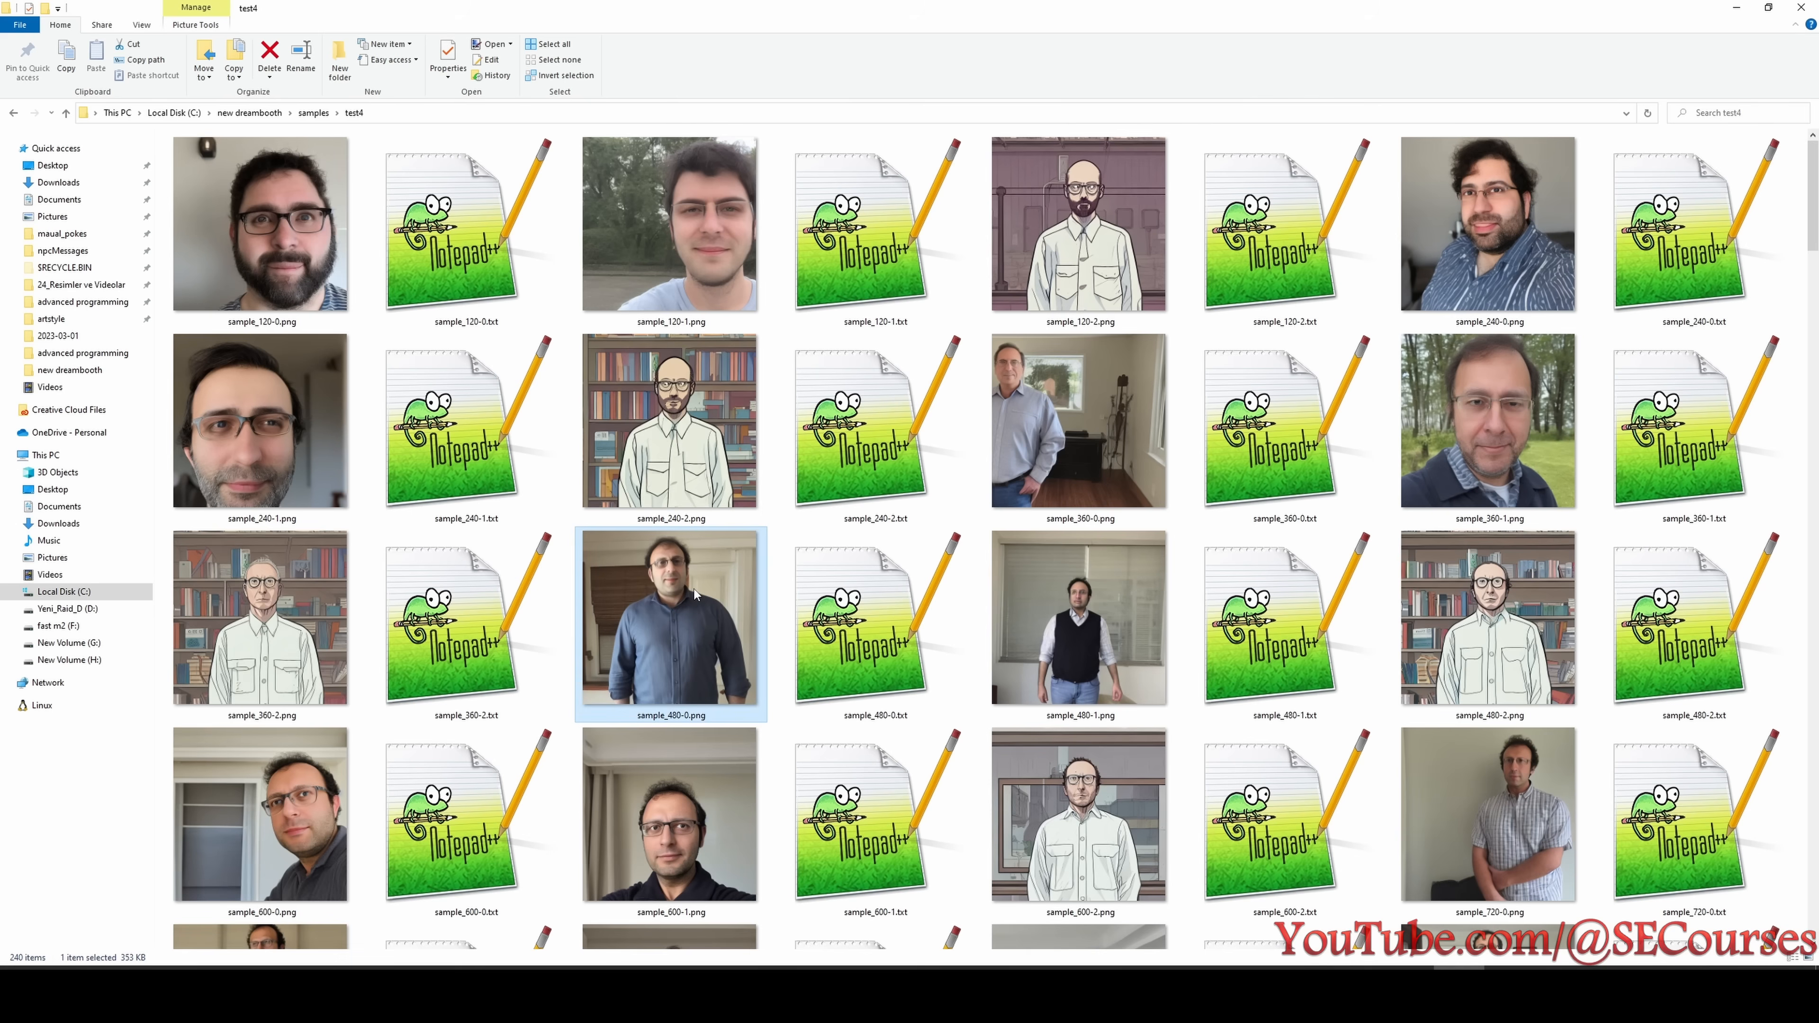
{"action": "left_click", "coordinate": [286, 832]}
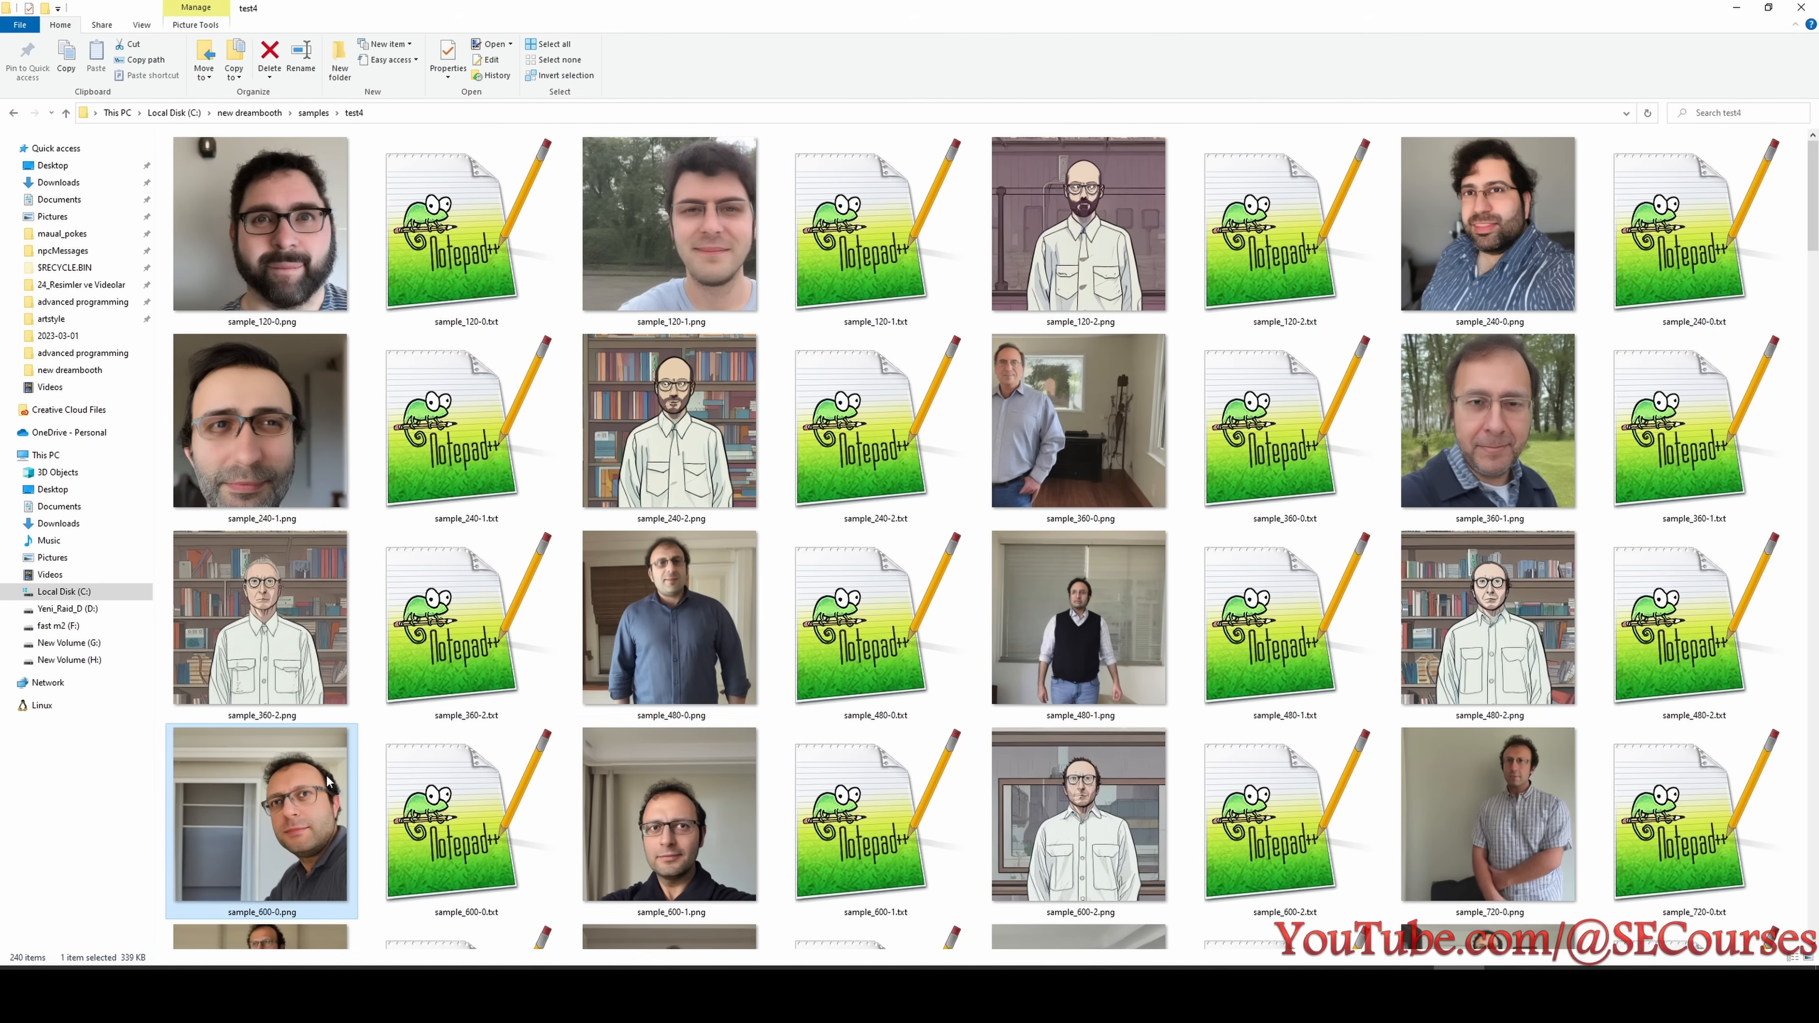
{"action": "left_click", "coordinate": [774, 1000]}
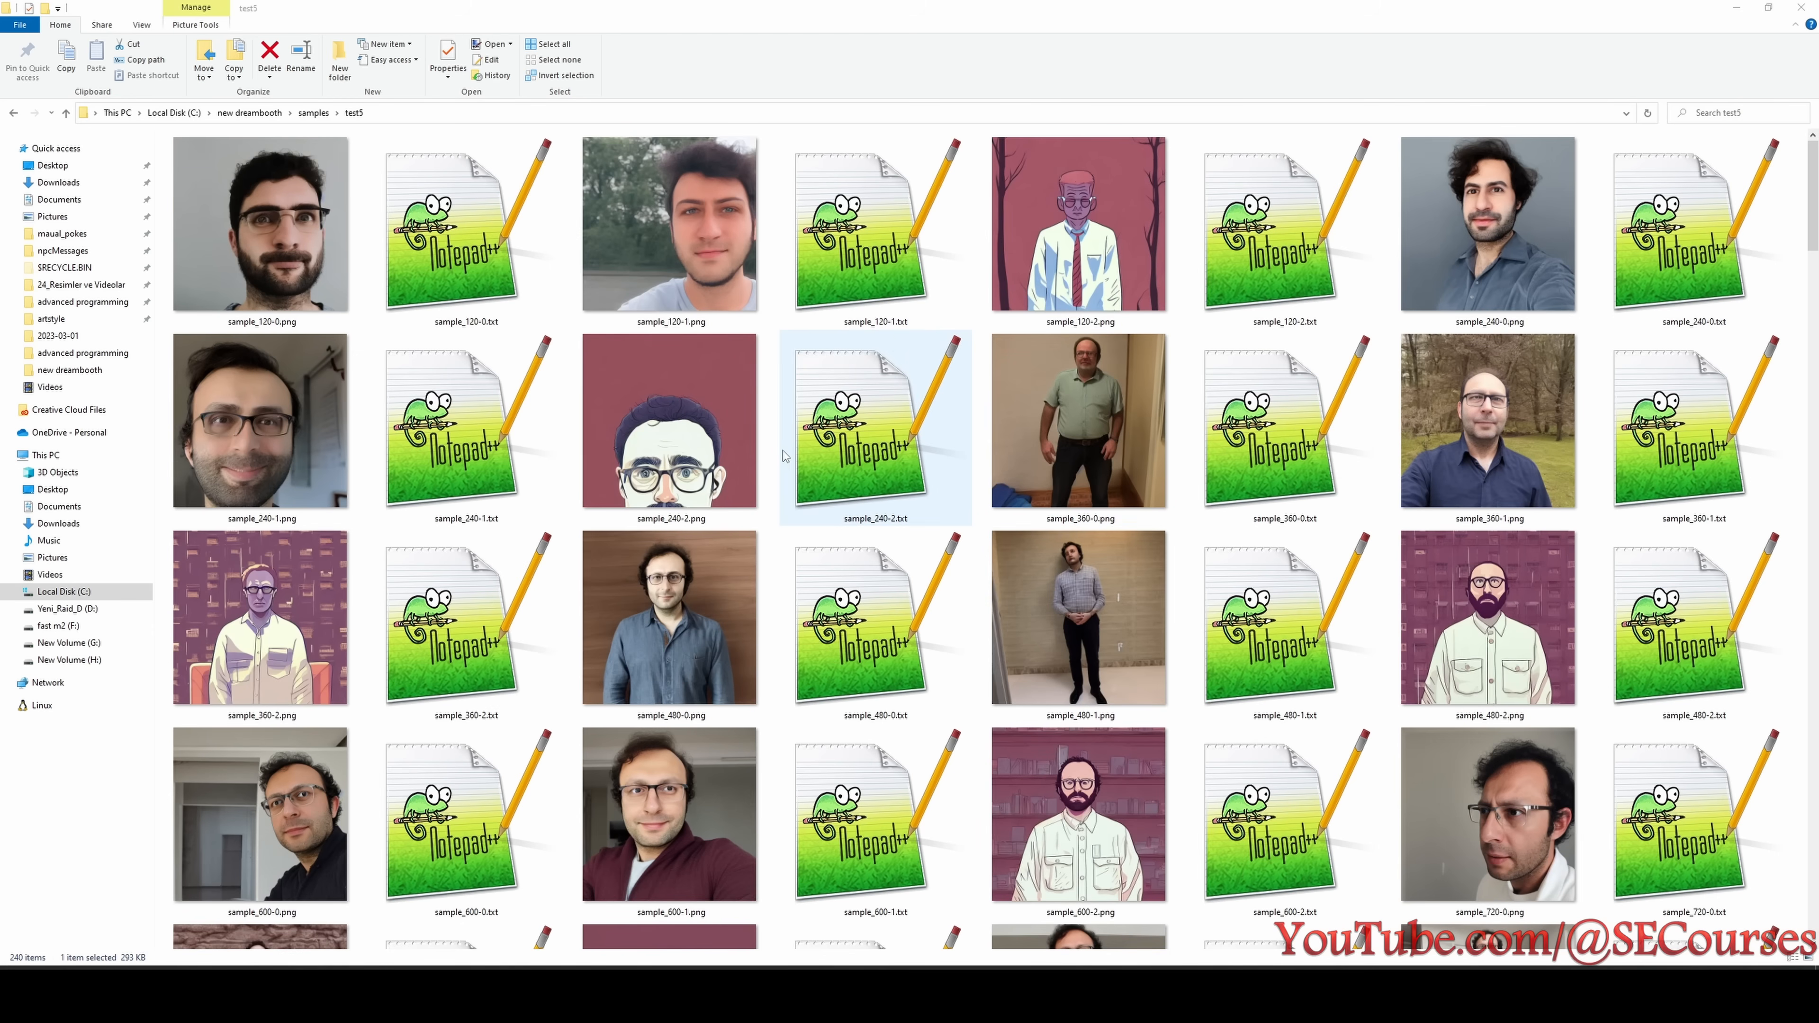
- Check sample_480-0.png in test5 for likeness, review the later samples for styling ability, and mark sample_2040-2.png
{"action": "left_click", "coordinate": [677, 573]}
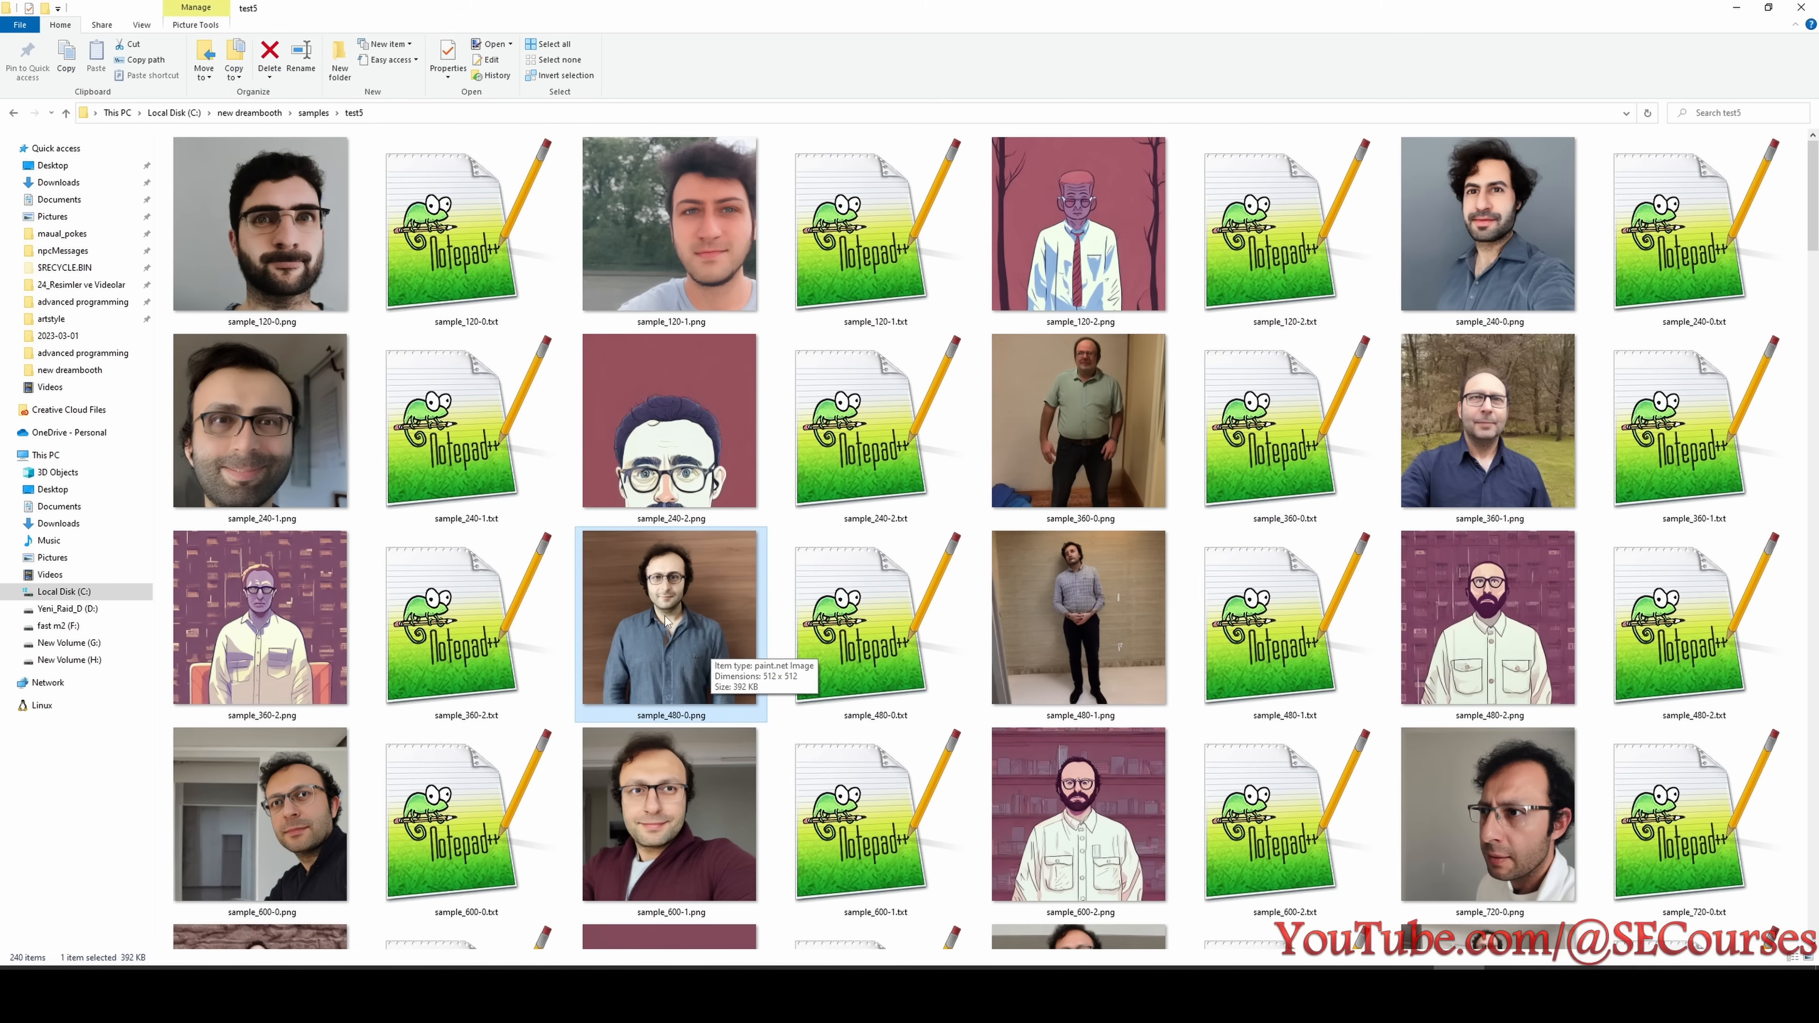
{"action": "scroll", "coordinate": [686, 622], "scroll_direction": "down", "scroll_amount": 15}
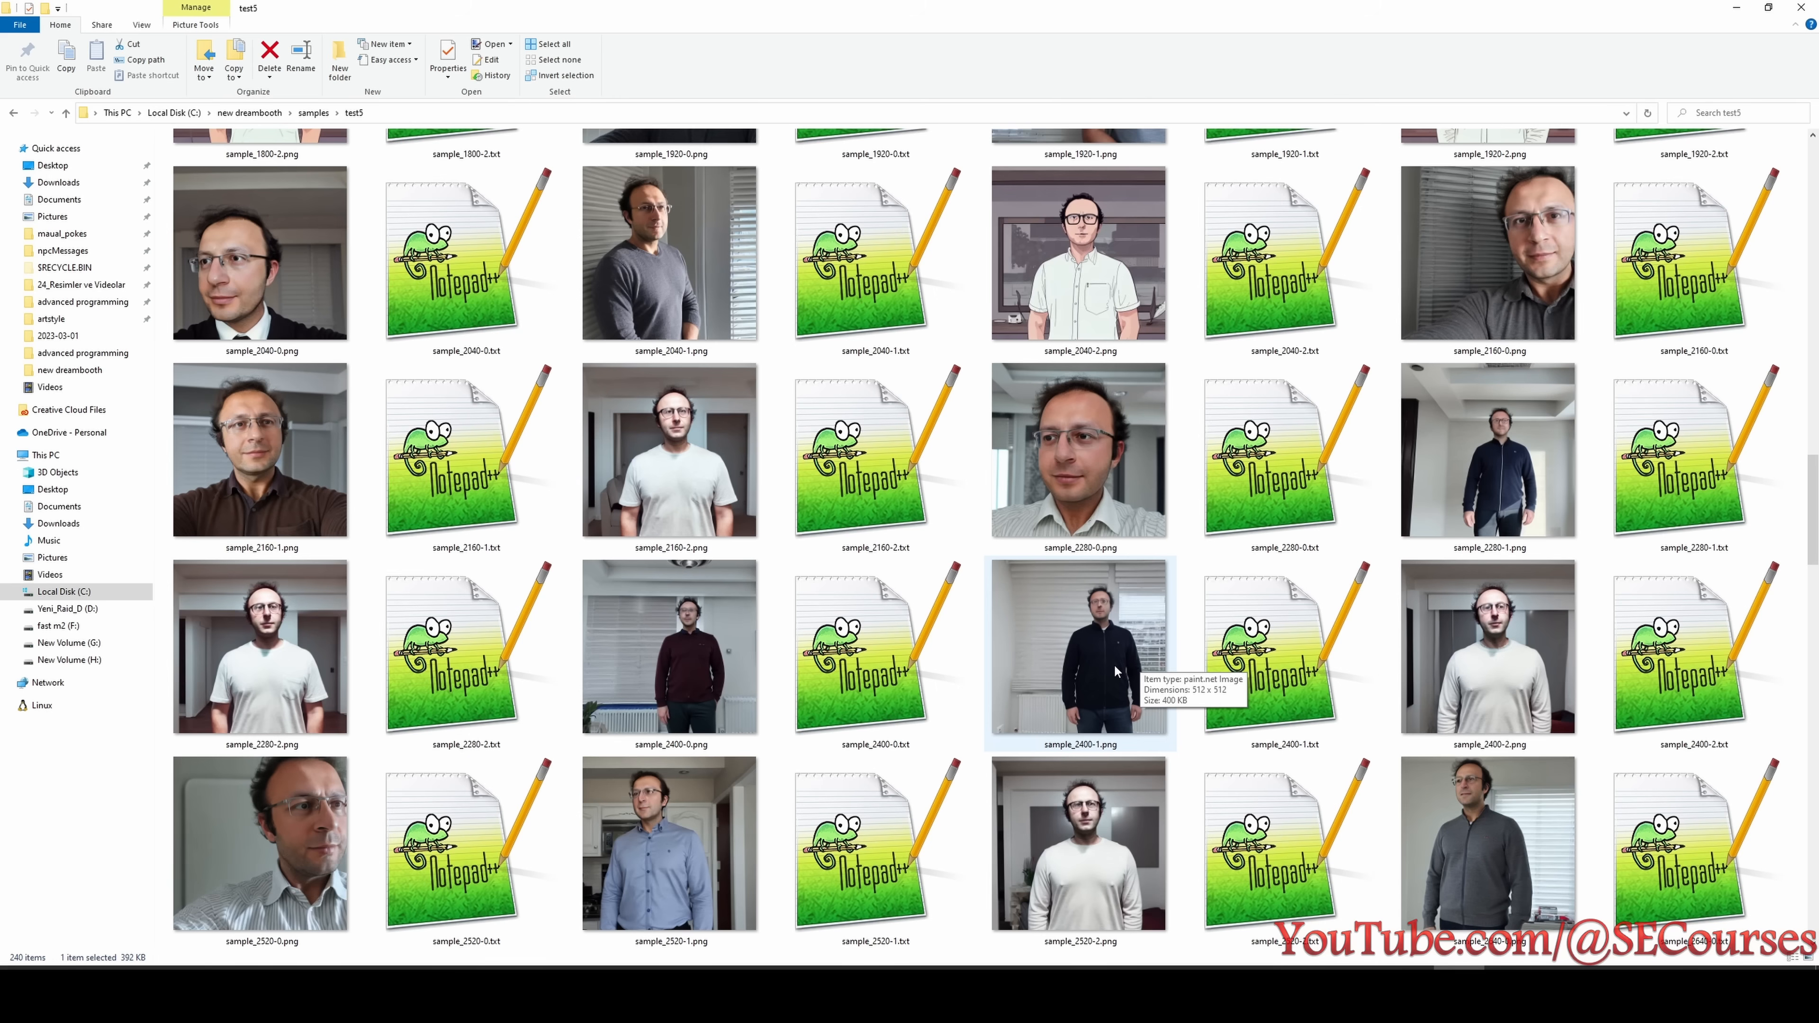
{"action": "scroll", "coordinate": [1114, 671], "scroll_direction": "down", "scroll_amount": 3}
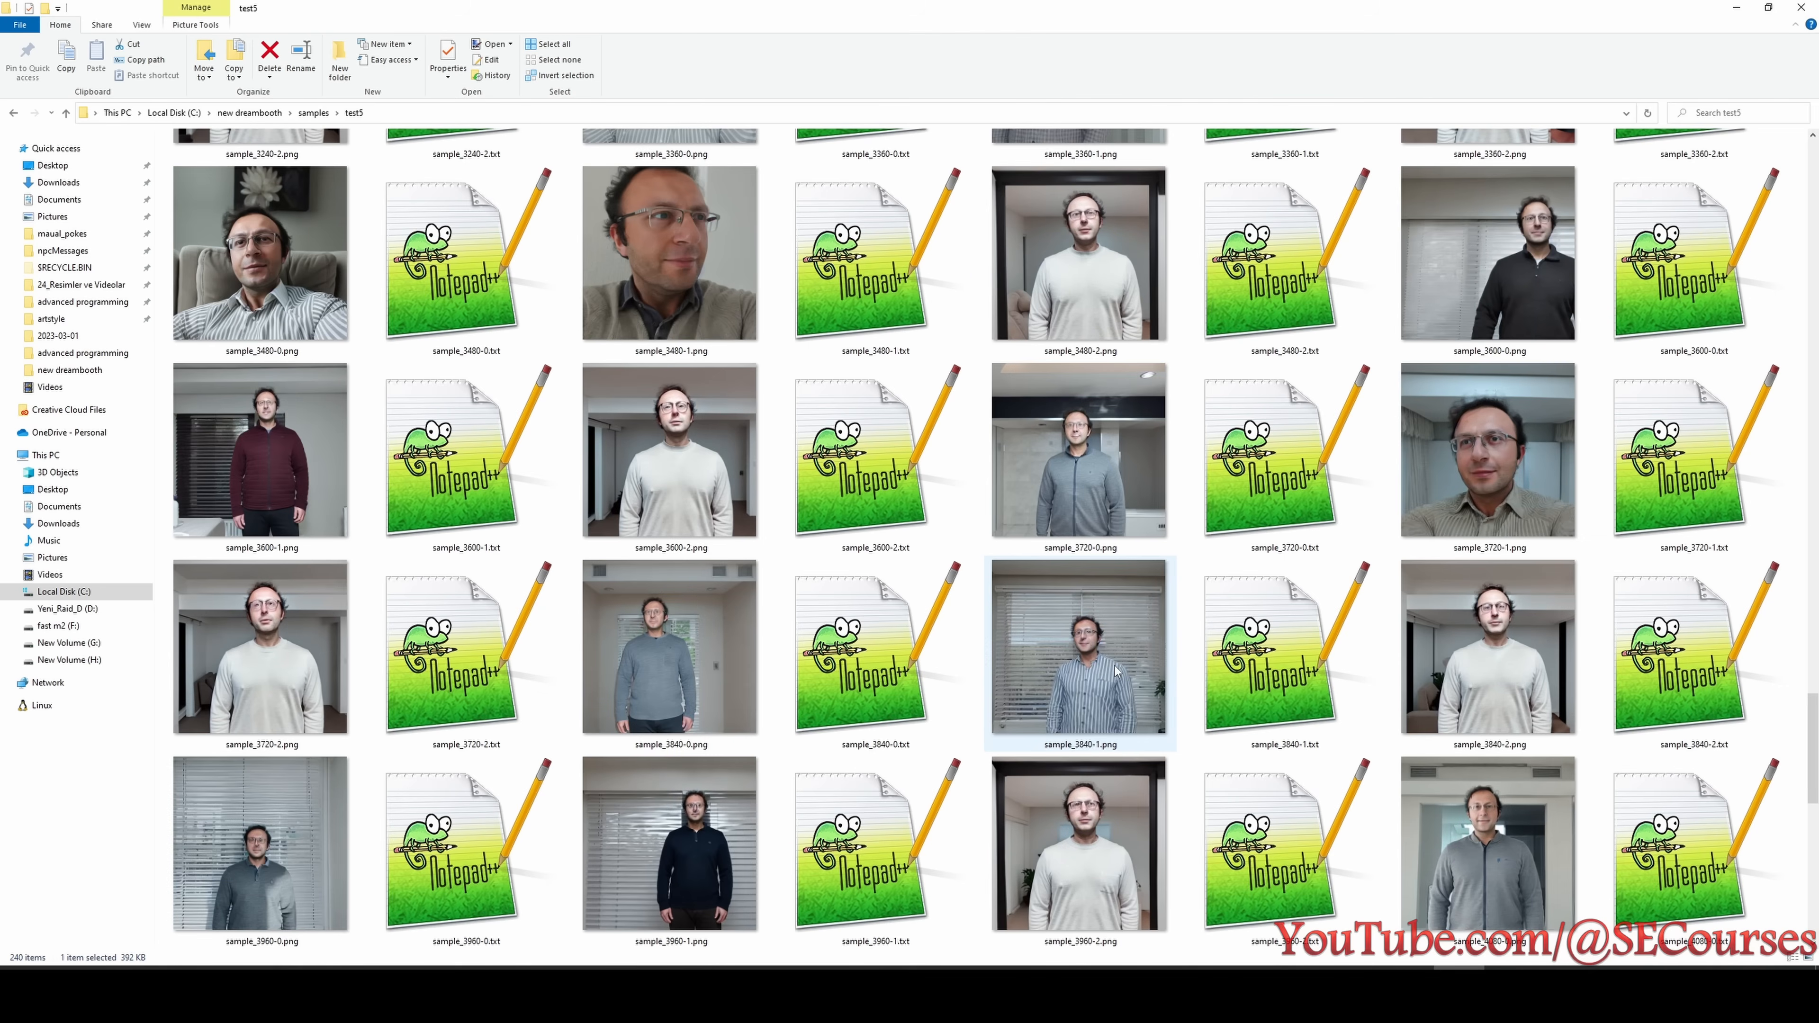
{"action": "scroll", "coordinate": [1114, 671], "scroll_direction": "up", "scroll_amount": 3}
{"action": "left_click", "coordinate": [1107, 323]}
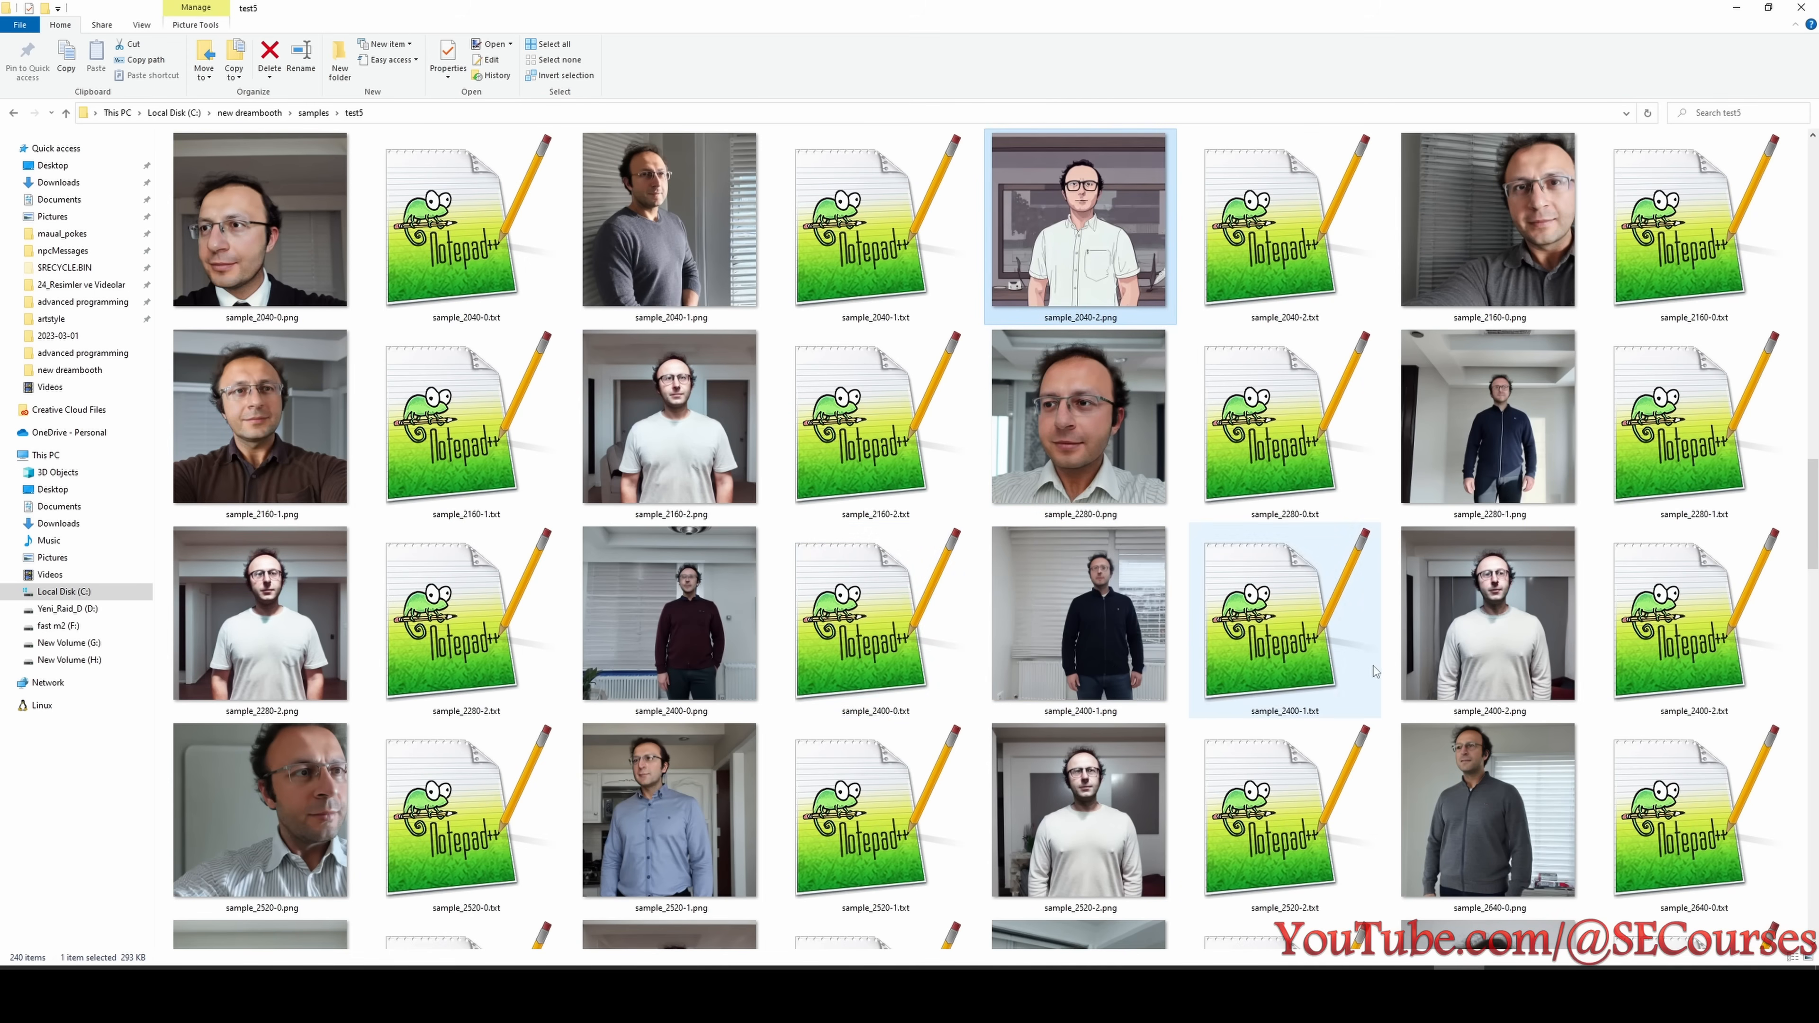
{"action": "scroll", "coordinate": [1297, 618], "scroll_direction": "up", "scroll_amount": 3}
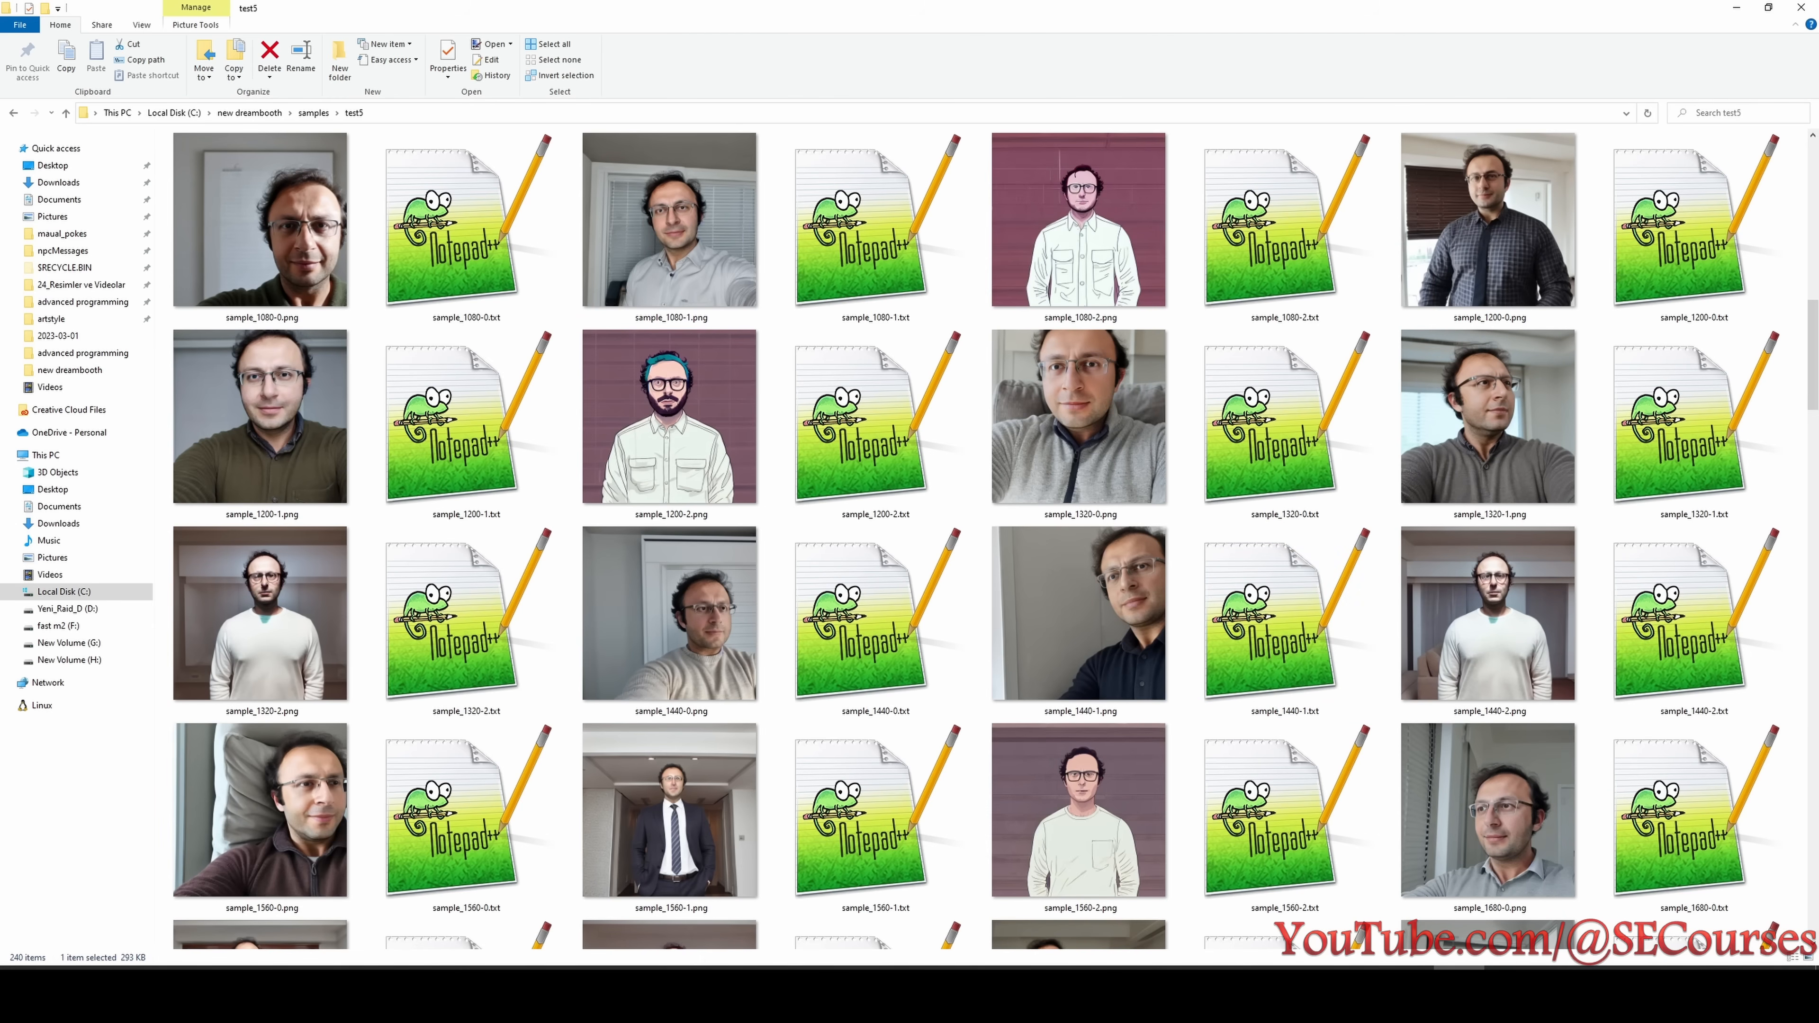
- Check test5's entry in the experiment list and view sample_1200-2.png in paint.net
{"action": "left_click", "coordinate": [1609, 993]}
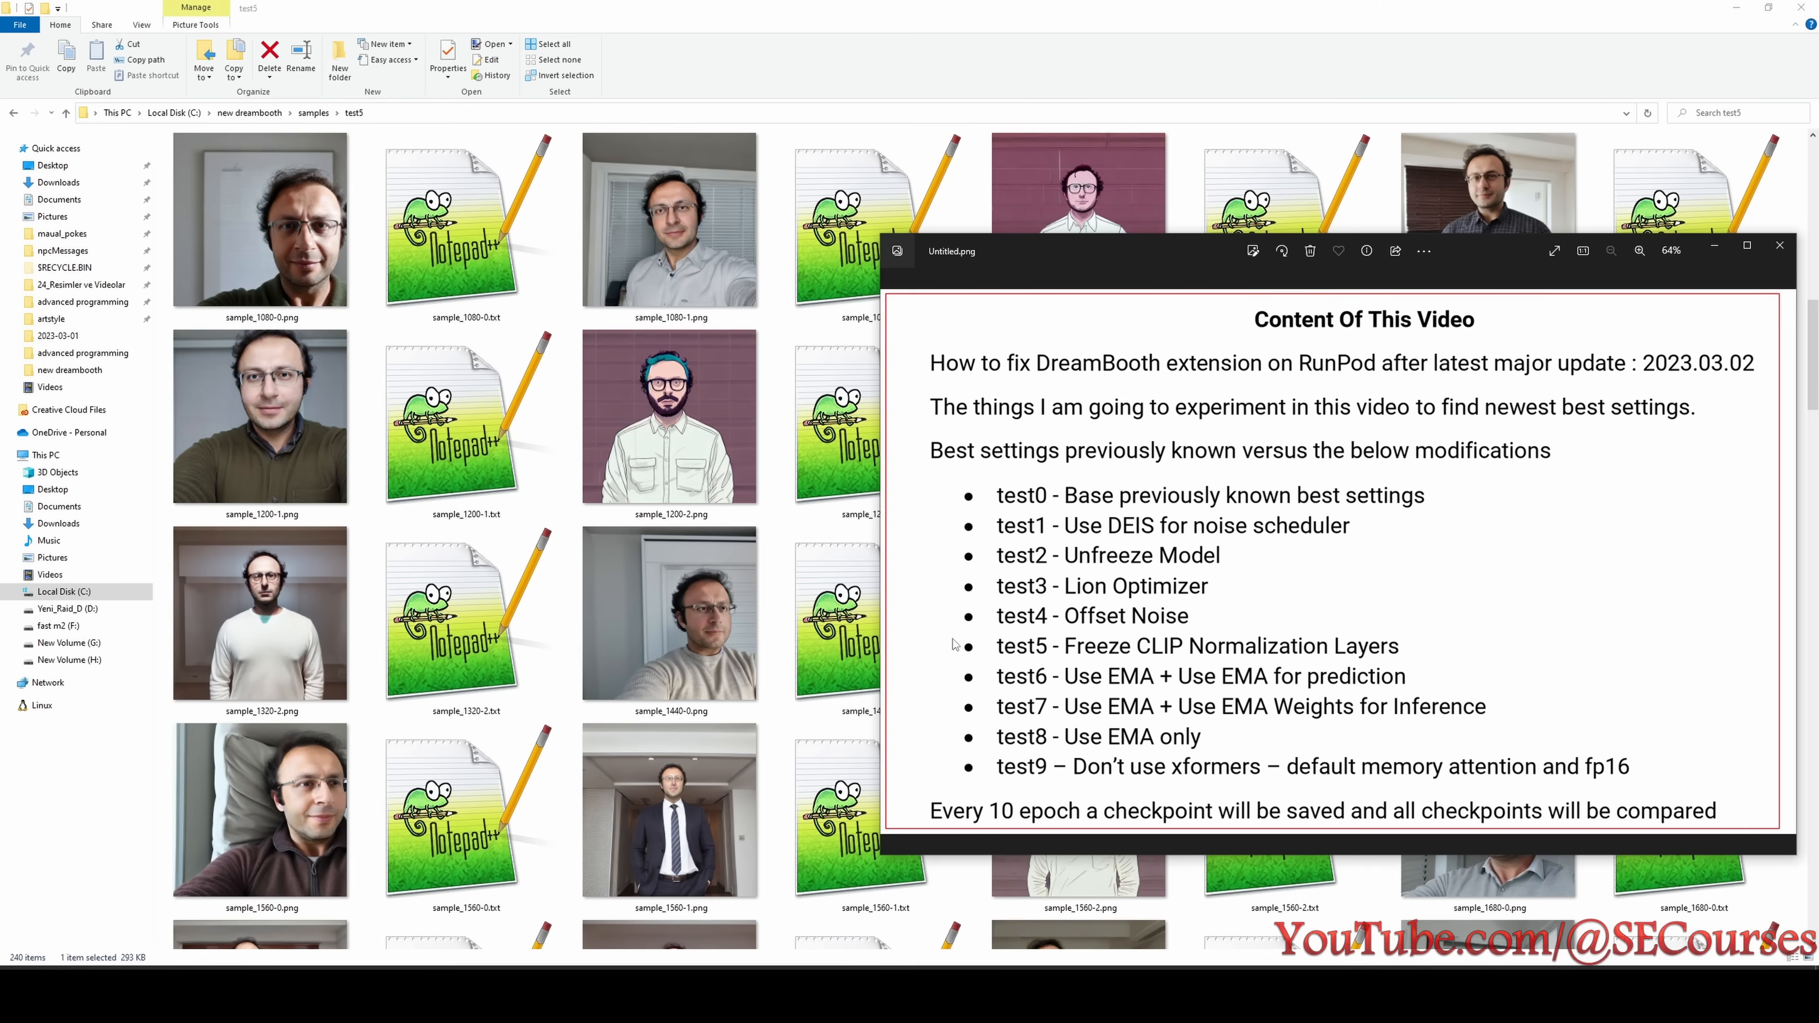
{"action": "left_click", "coordinate": [716, 573]}
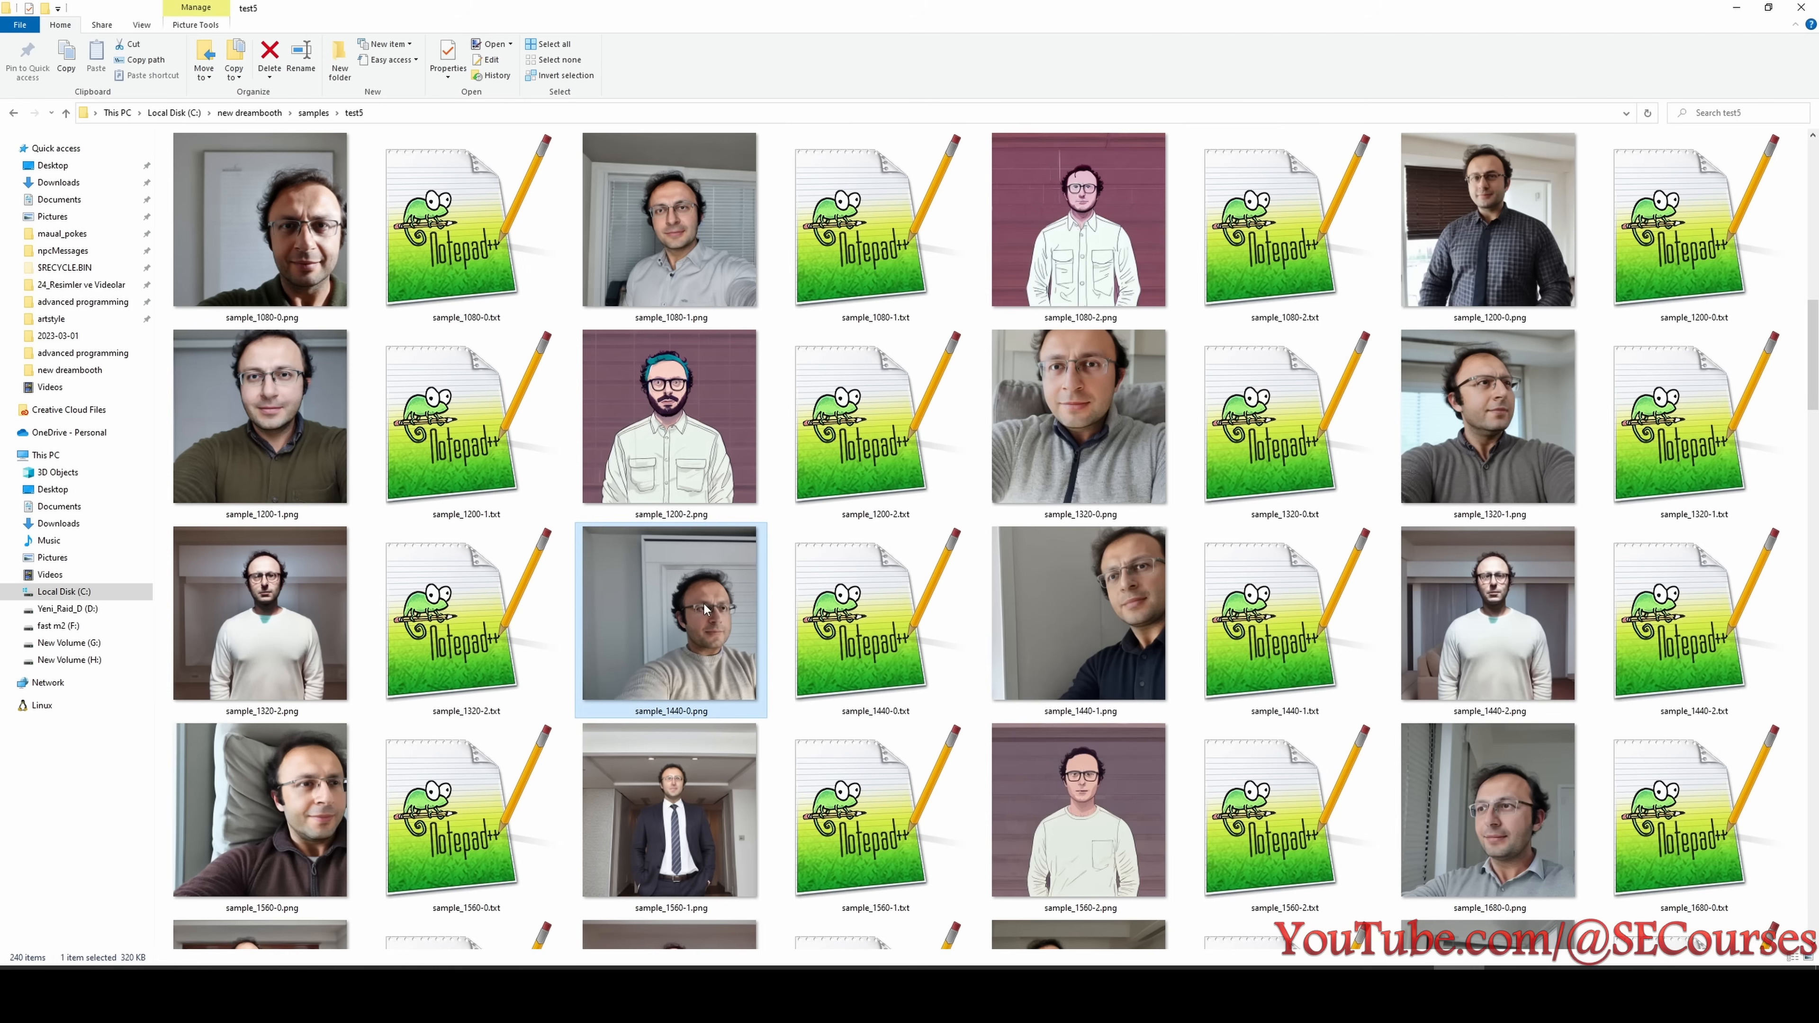
{"action": "double_click", "coordinate": [660, 401]}
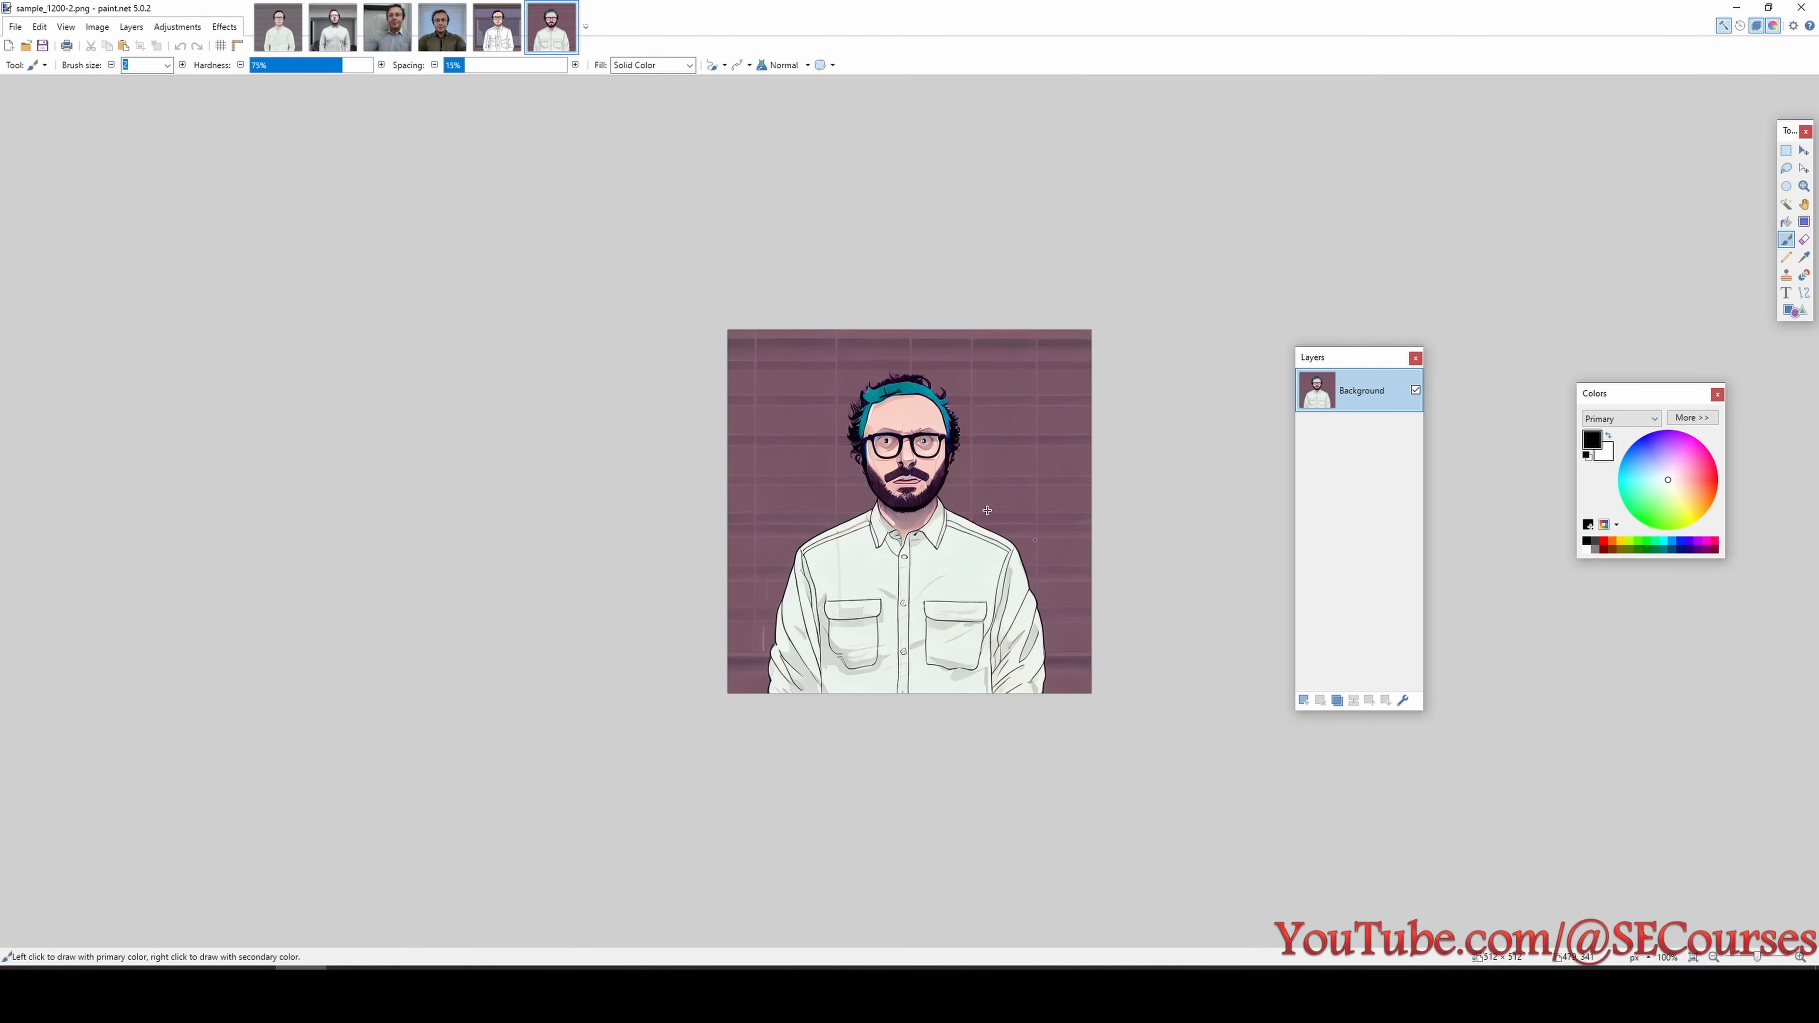
{"action": "left_click", "coordinate": [1736, 7]}
- Recheck the test5 samples around 2040 steps for loss of styling and review the recorded results in Notepad
{"action": "scroll", "coordinate": [1146, 516], "scroll_direction": "down", "scroll_amount": 5}
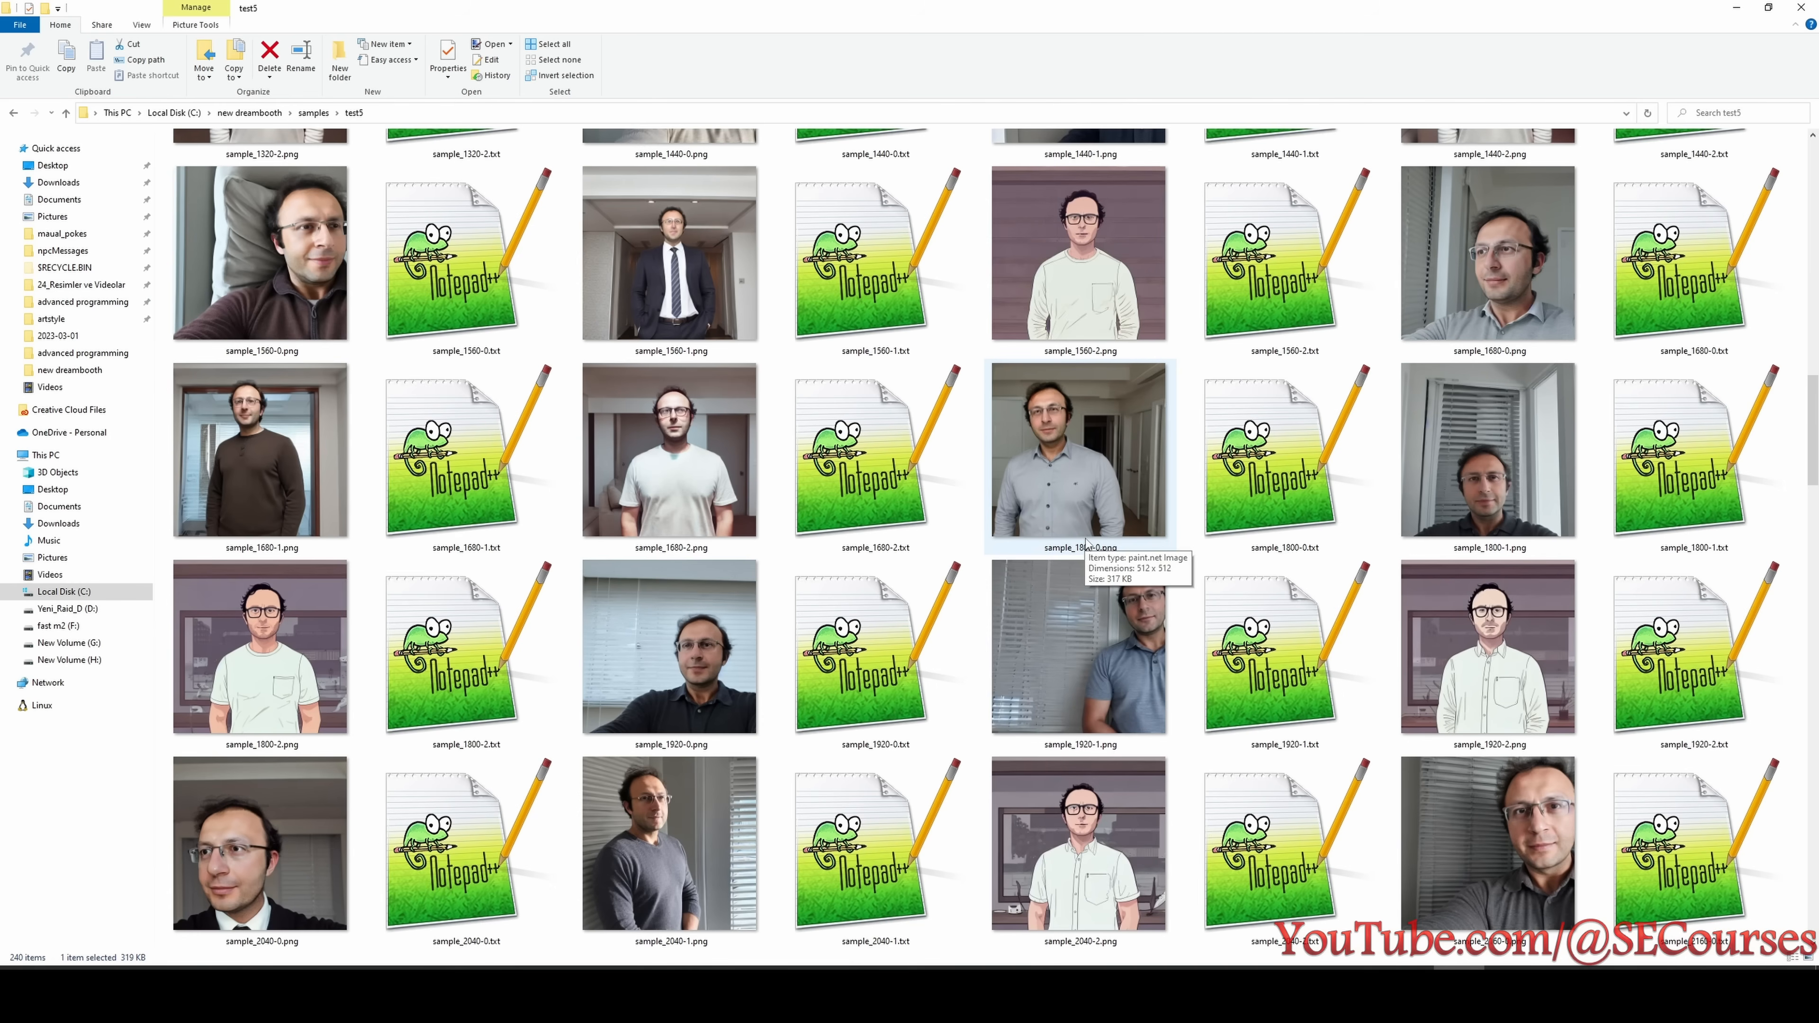
{"action": "scroll", "coordinate": [1146, 446], "scroll_direction": "down", "scroll_amount": 5}
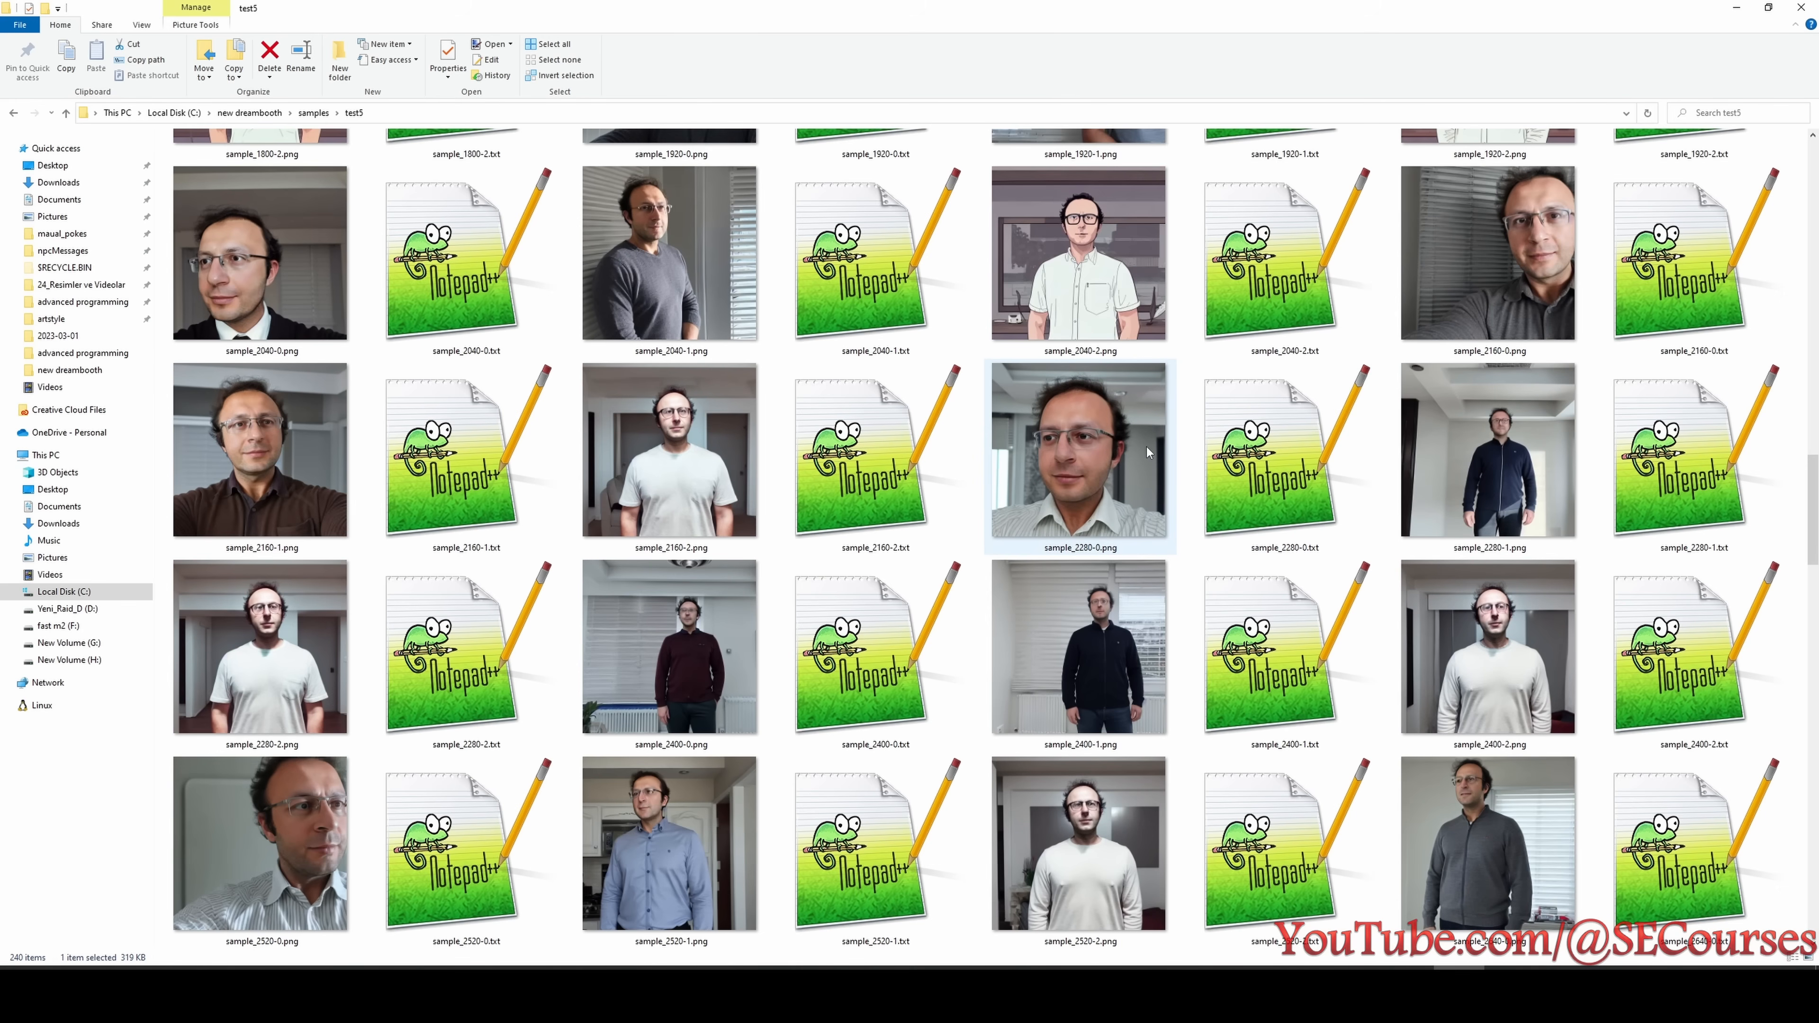
{"action": "scroll", "coordinate": [1165, 667], "scroll_direction": "down", "scroll_amount": 1}
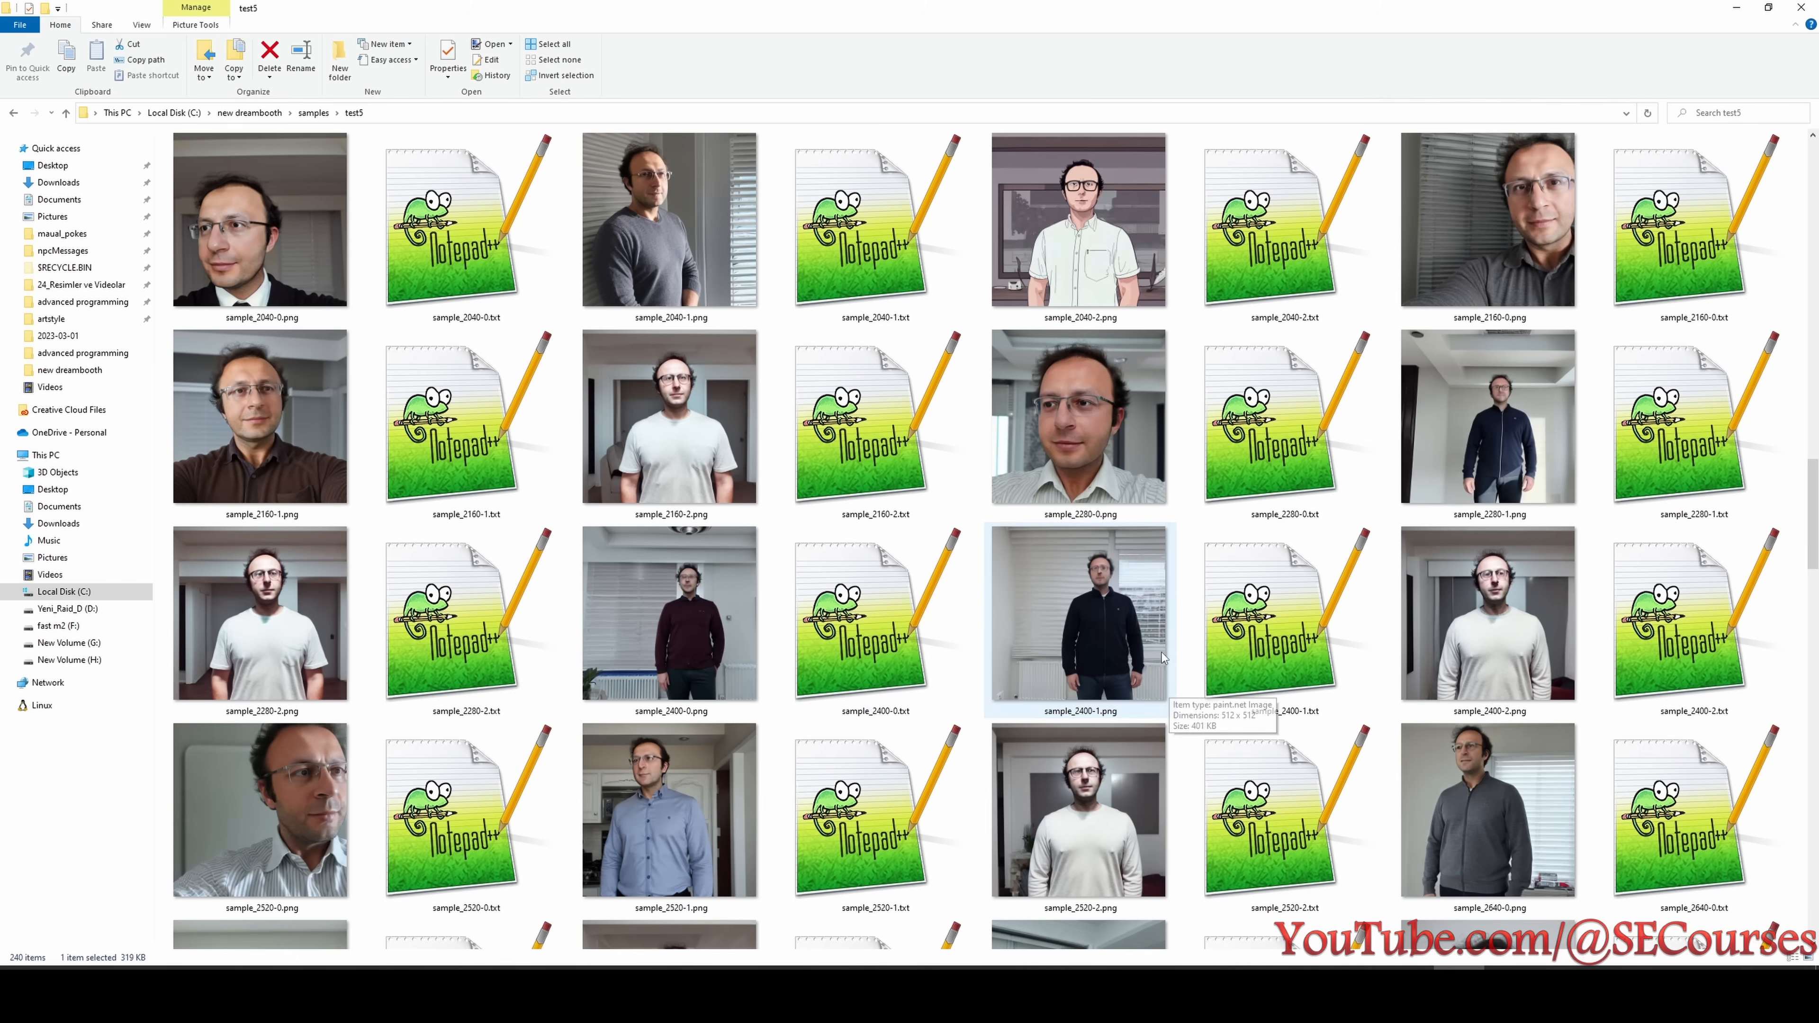
{"action": "left_click", "coordinate": [1095, 459]}
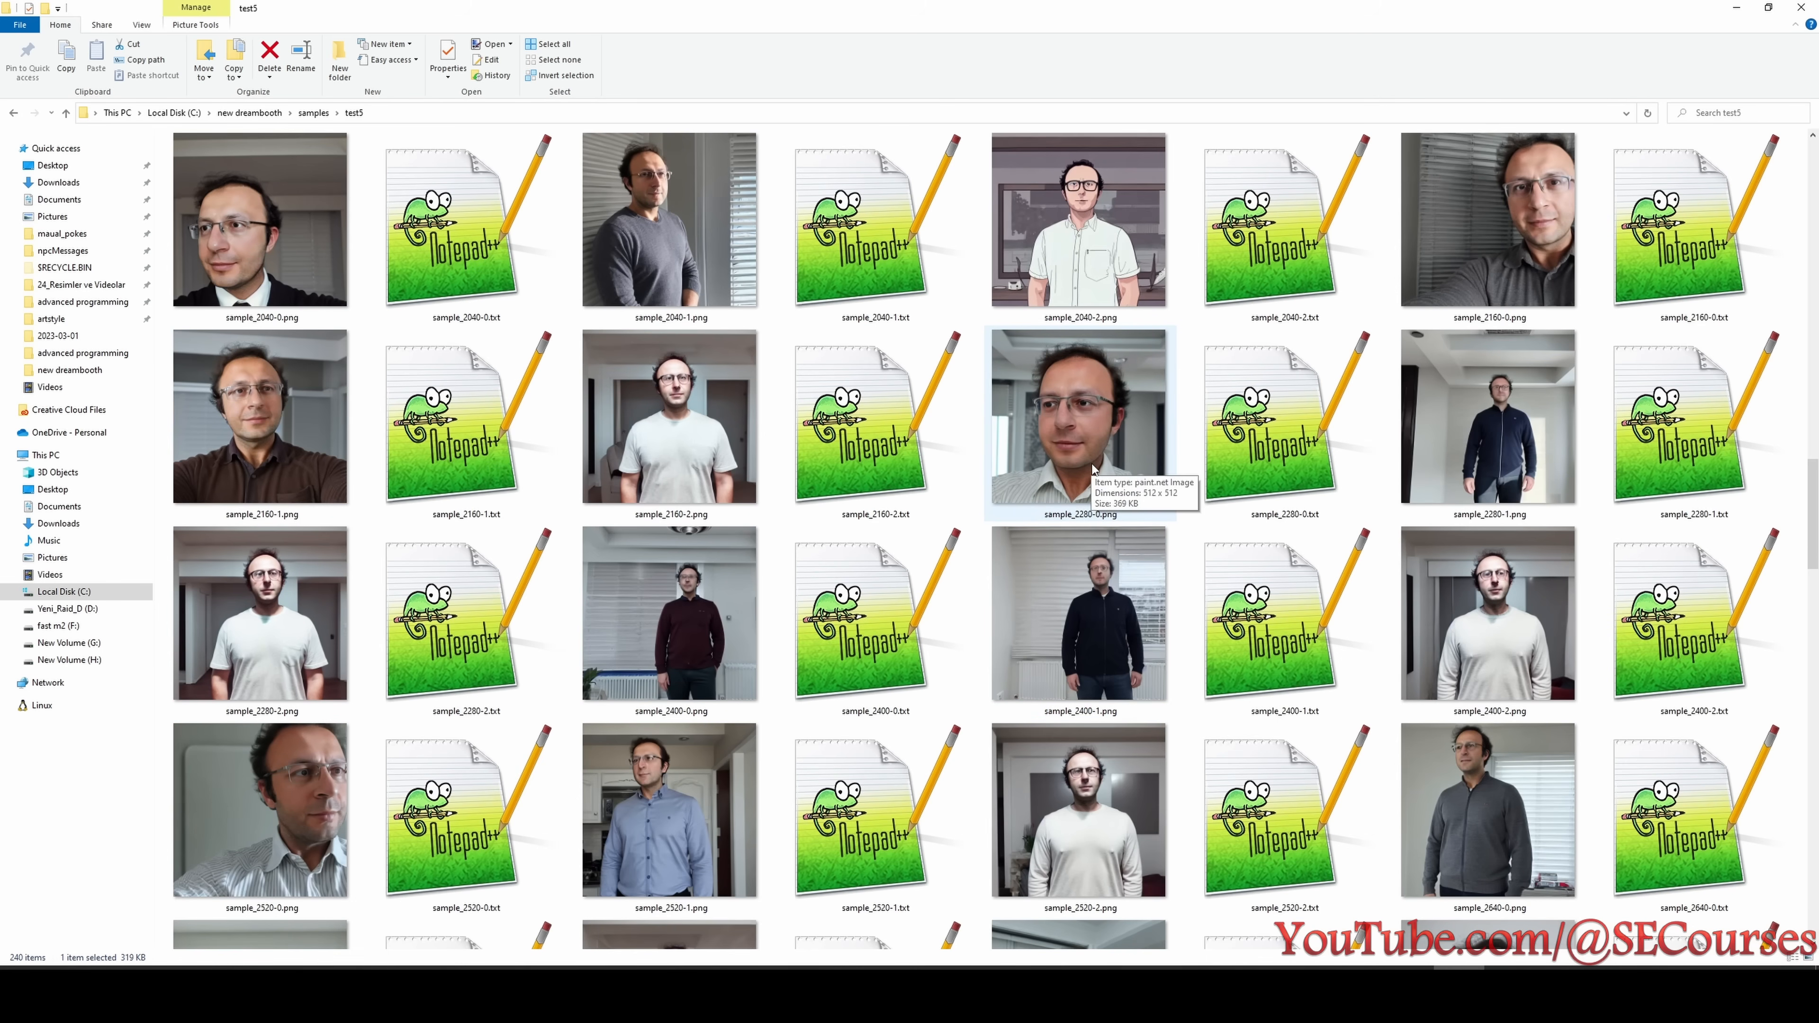
{"action": "key", "text": "alt+Tab"}
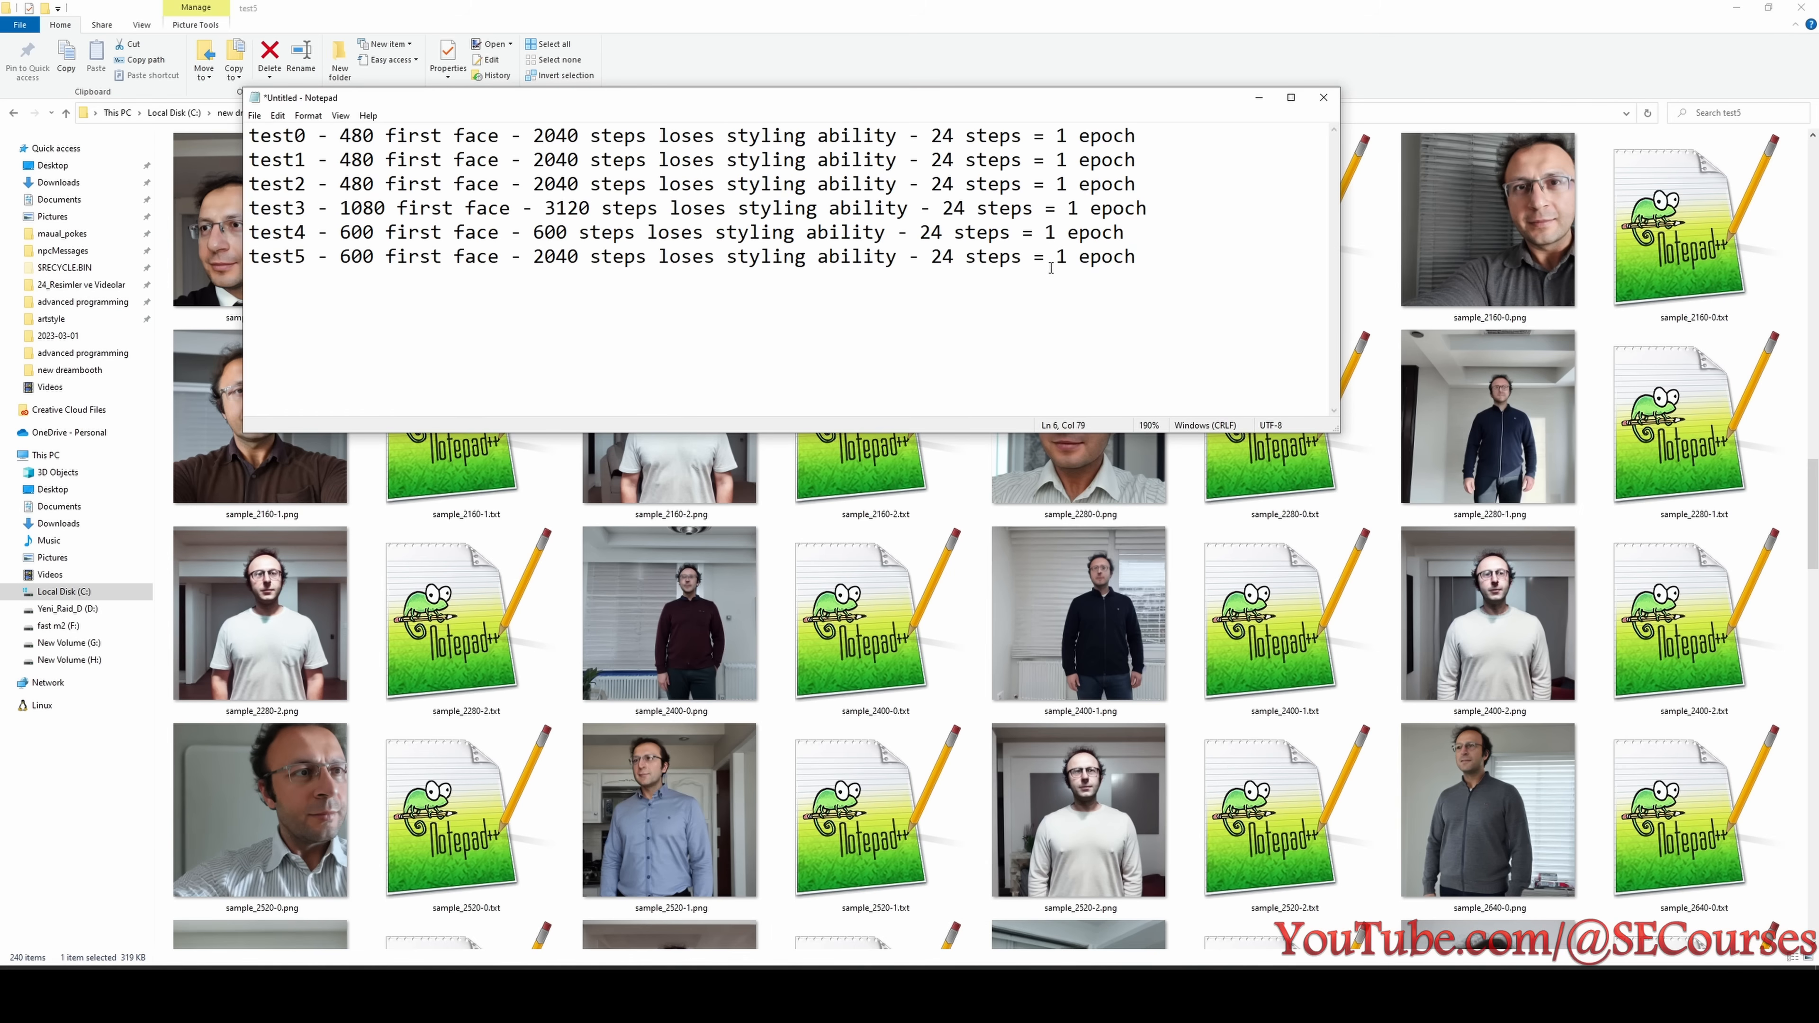
{"action": "left_click_drag", "start_coordinate": [575, 101], "coordinate": [617, 295]}
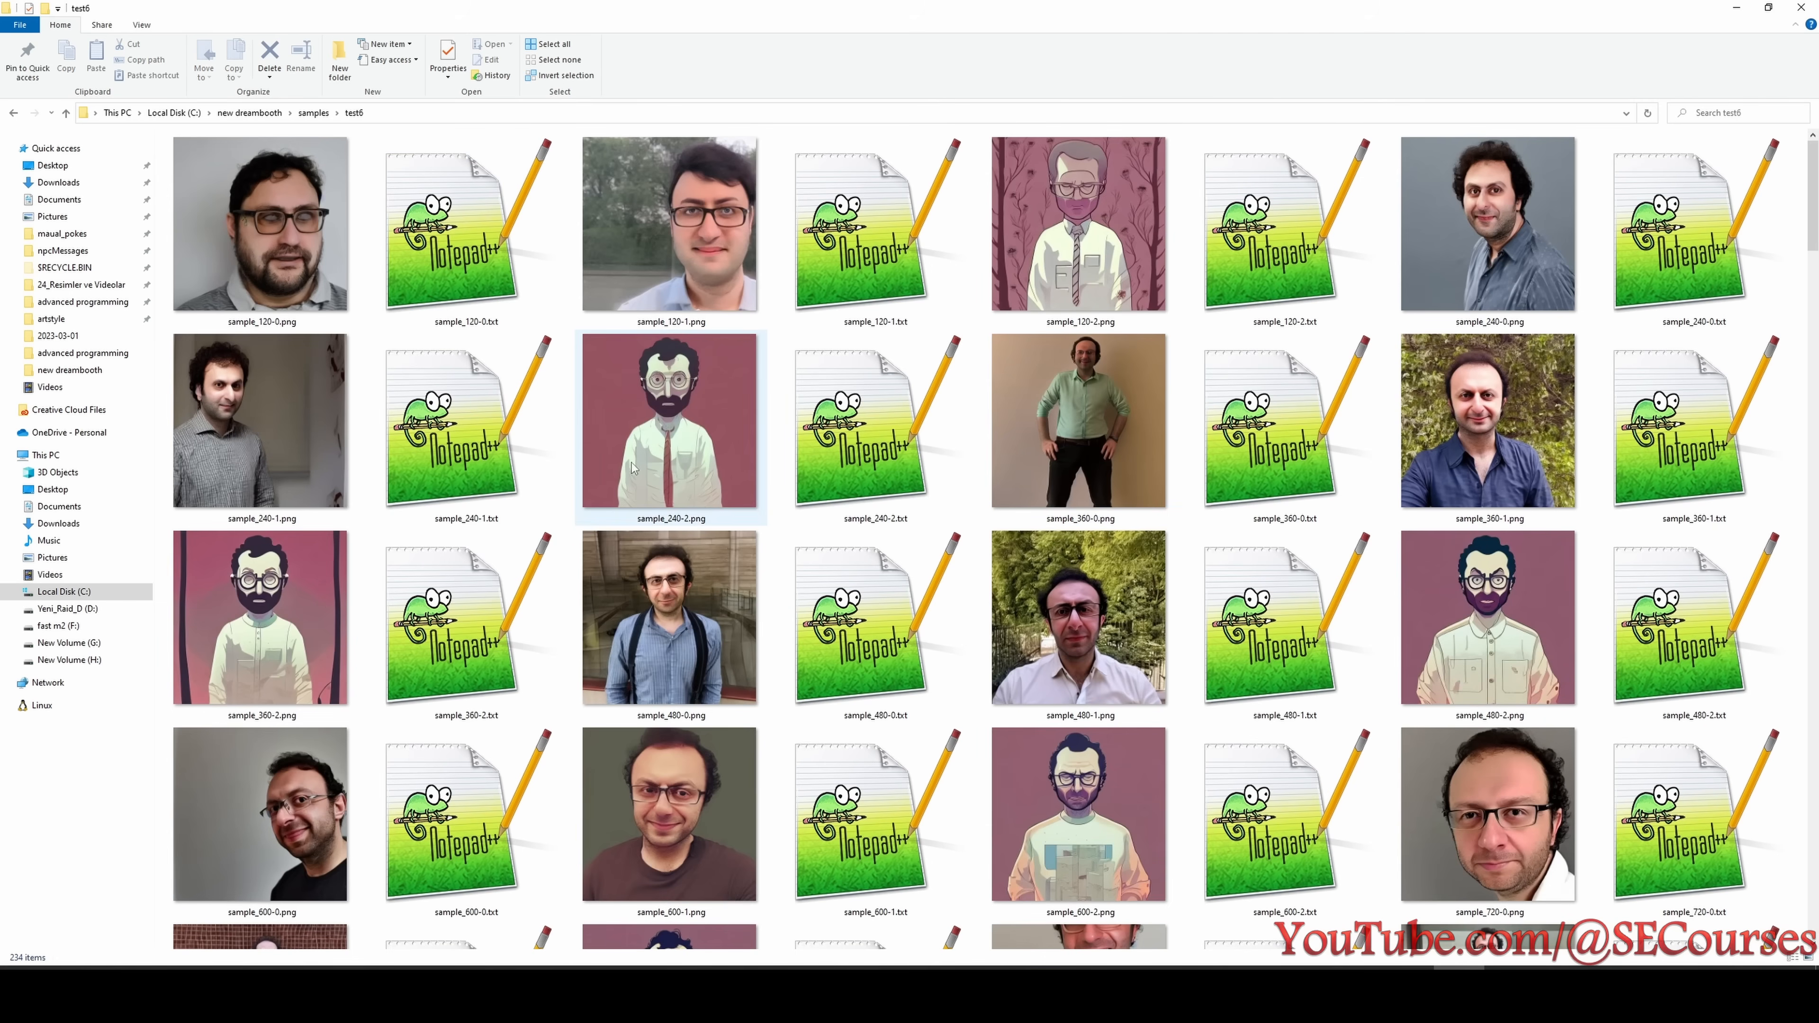
- Check sample_480-0.png in test6 for likeness and look through the samples up to 4680 steps for styling ability
{"action": "left_click", "coordinate": [701, 564]}
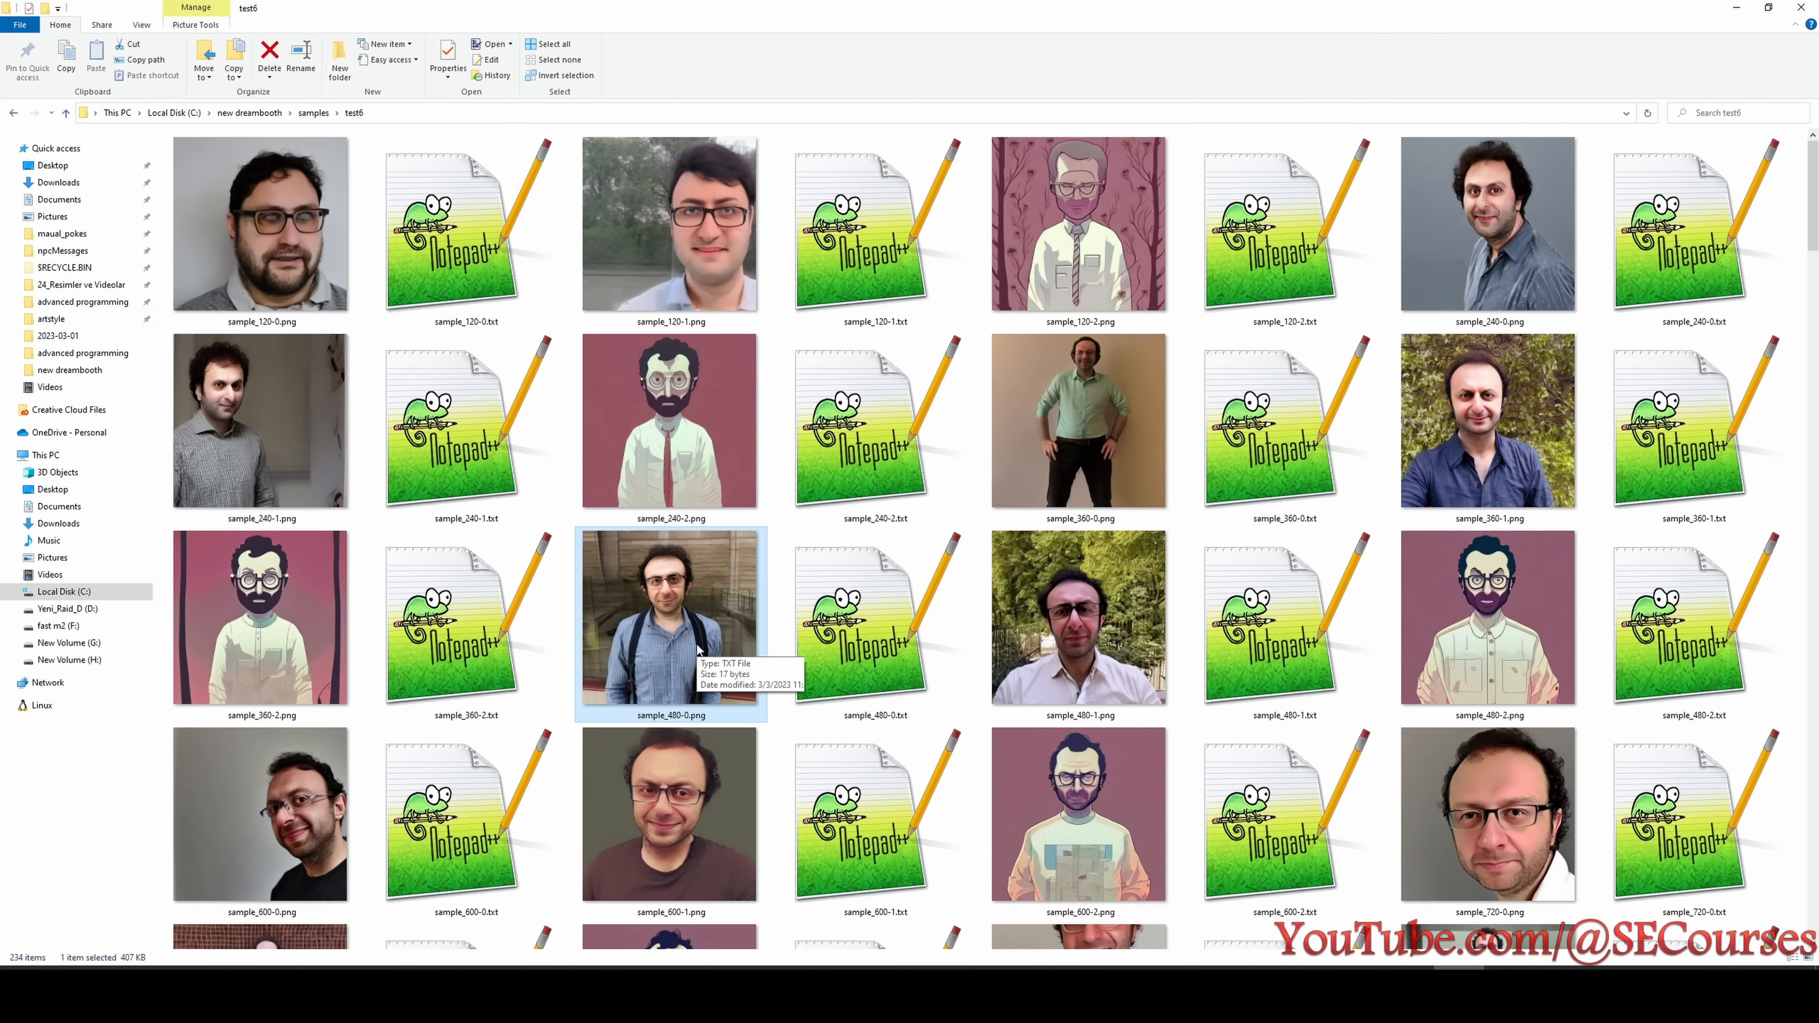
{"action": "scroll", "coordinate": [698, 649], "scroll_direction": "down", "scroll_amount": 10}
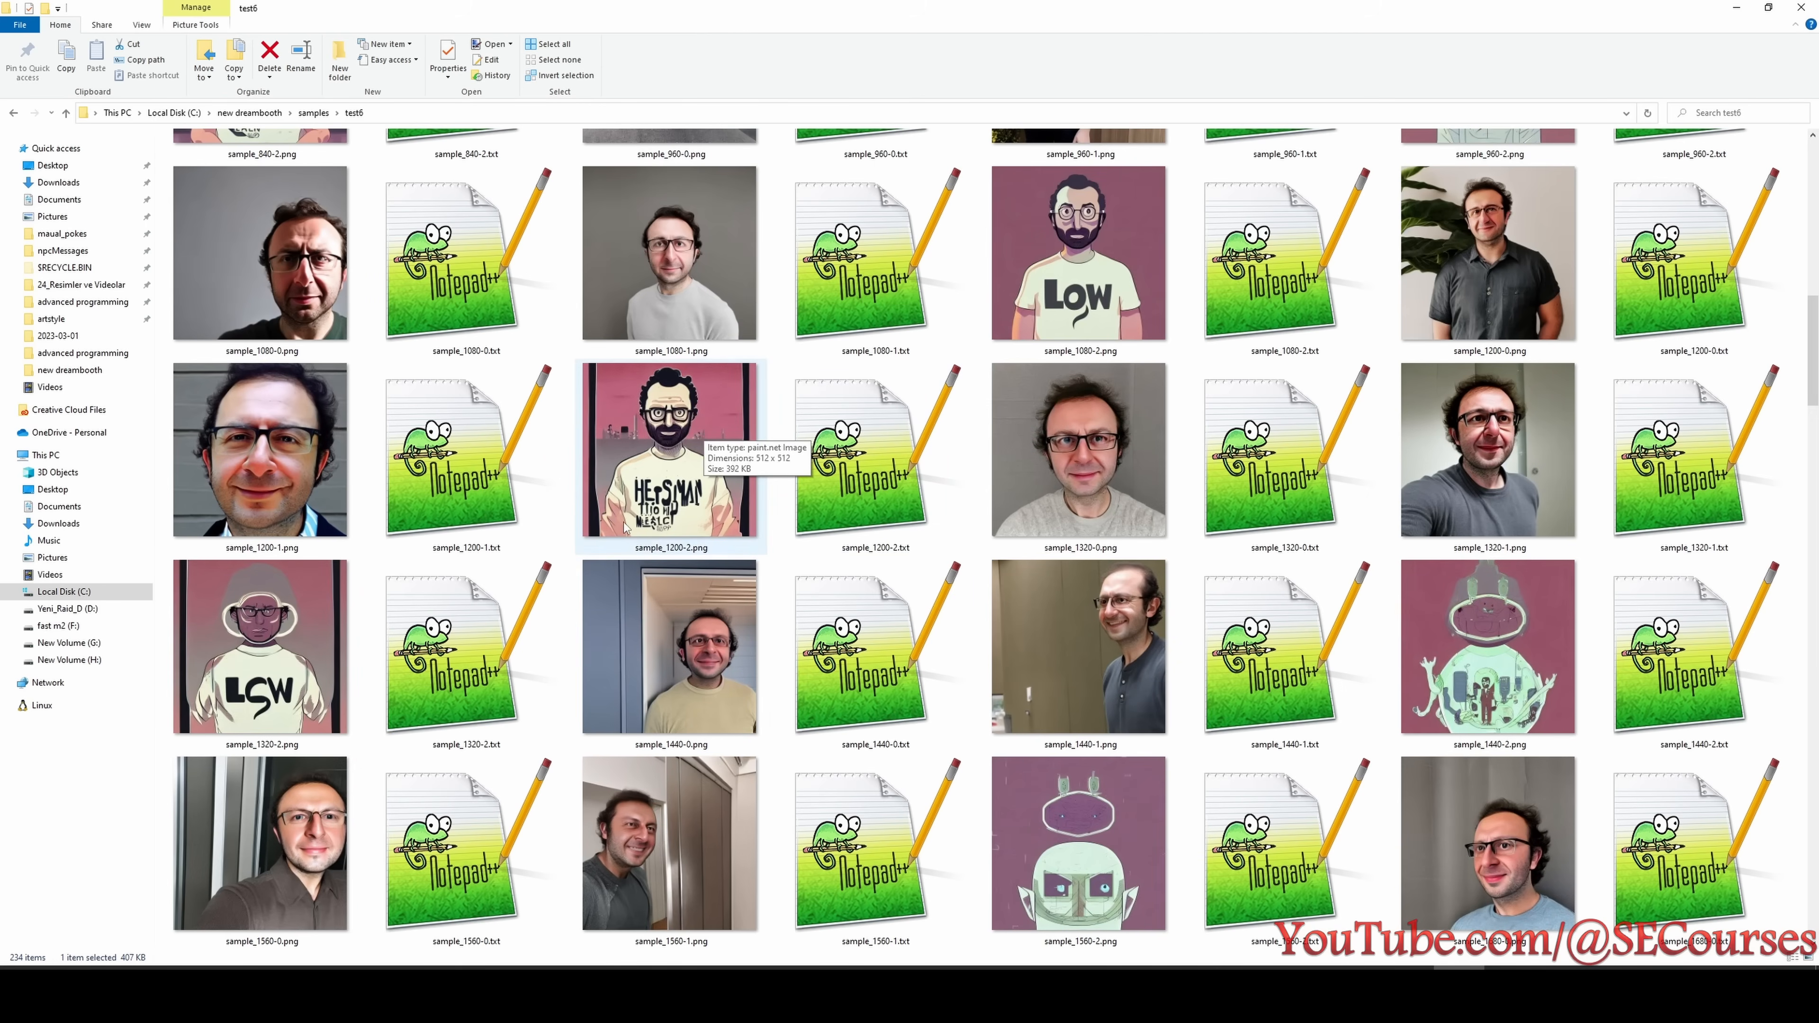
{"action": "scroll", "coordinate": [1060, 649], "scroll_direction": "down", "scroll_amount": 5}
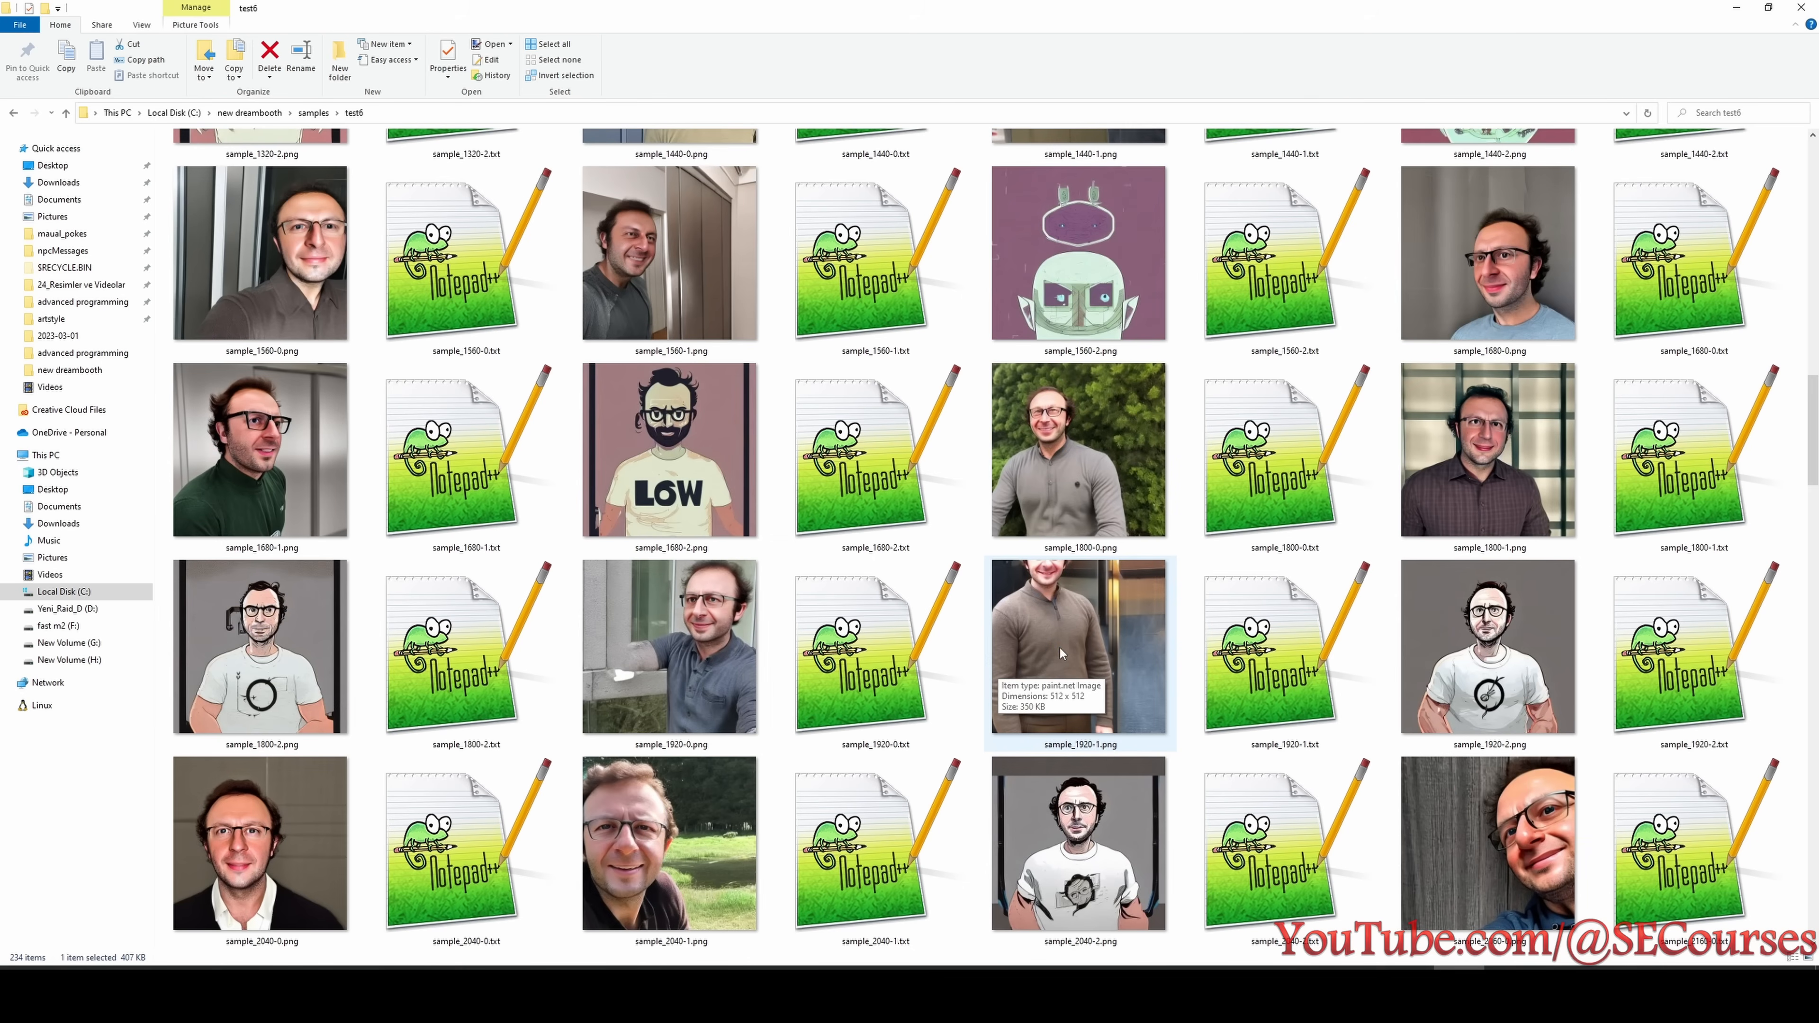
{"action": "scroll", "coordinate": [1118, 657], "scroll_direction": "down", "scroll_amount": 5}
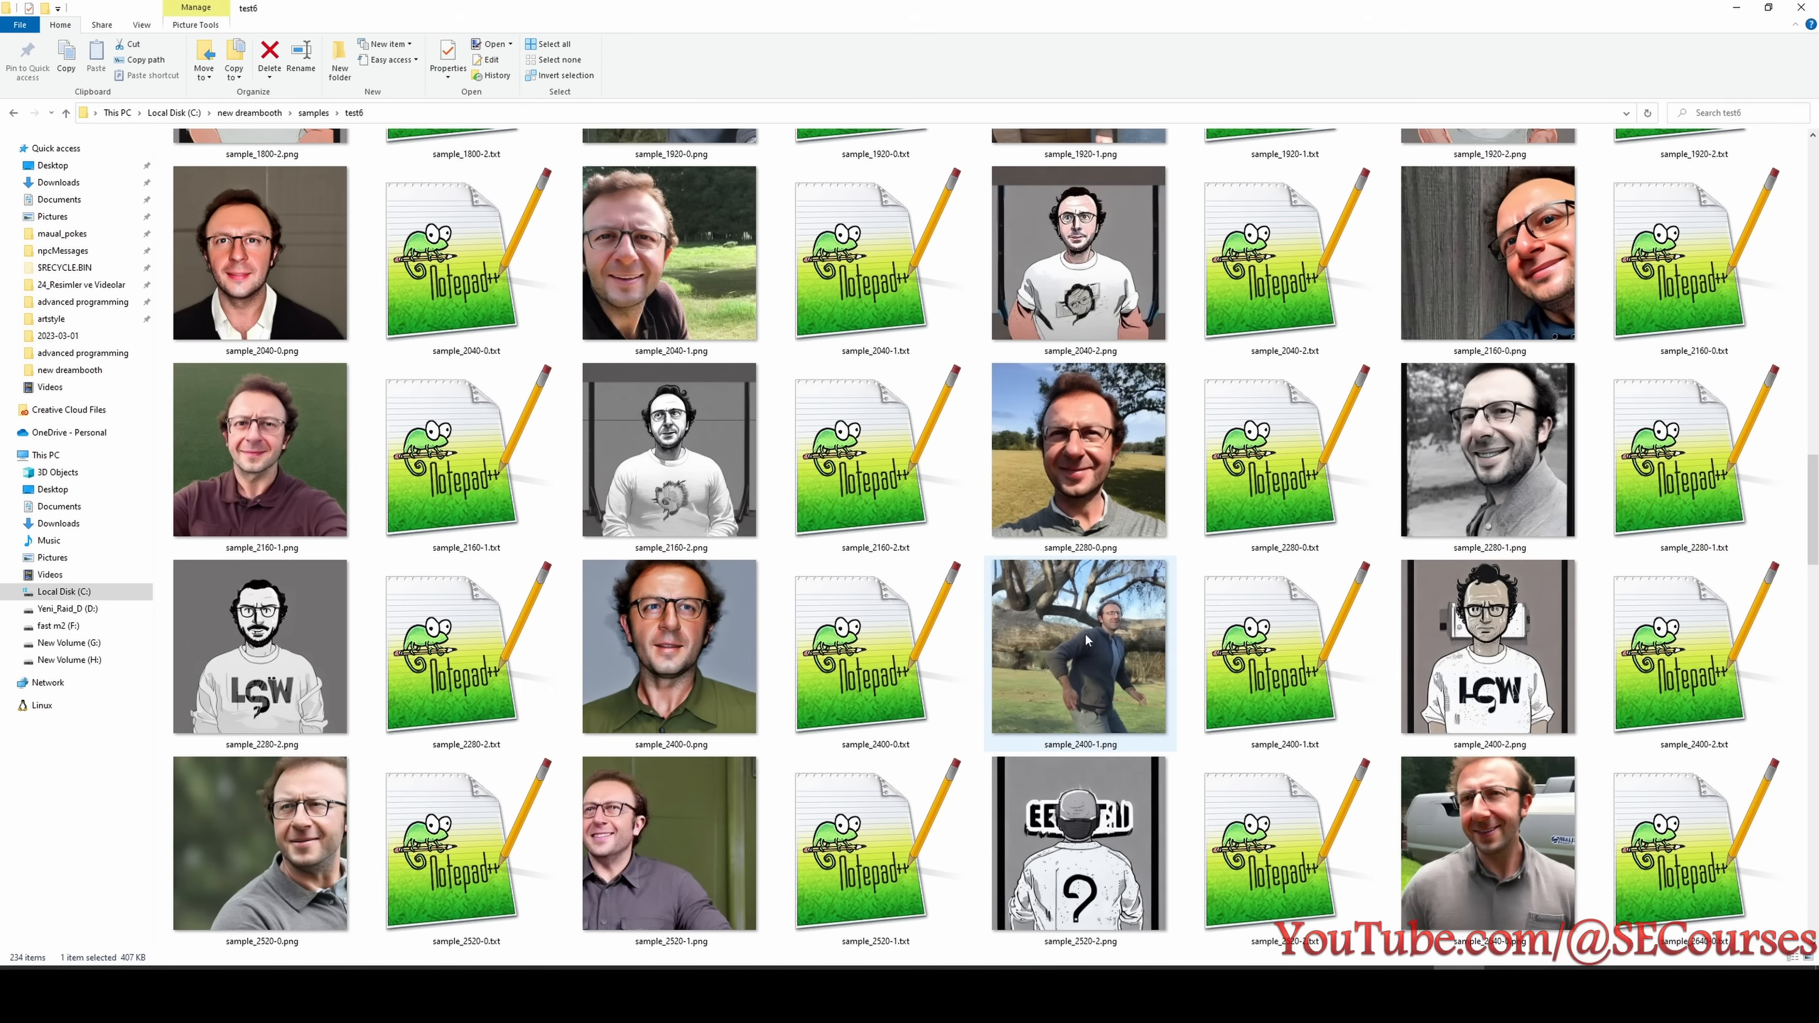
{"action": "scroll", "coordinate": [720, 646], "scroll_direction": "down", "scroll_amount": 5}
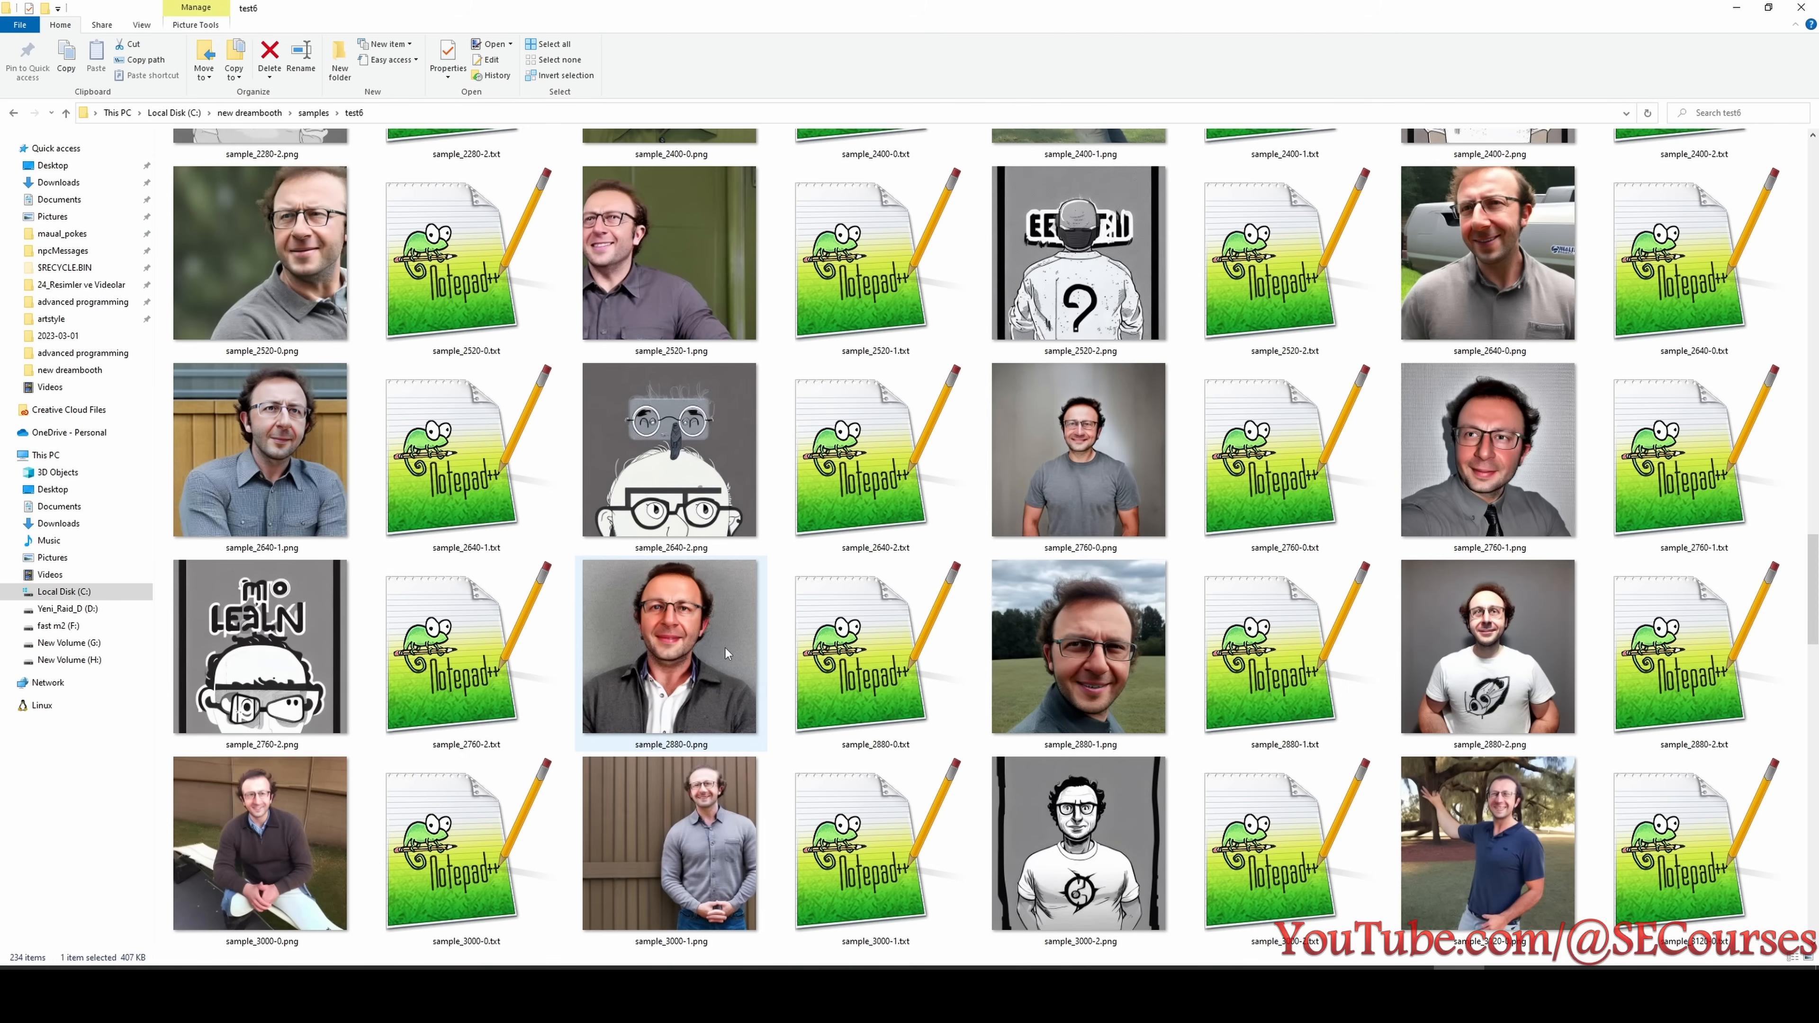
{"action": "scroll", "coordinate": [725, 648], "scroll_direction": "up", "scroll_amount": 15}
{"action": "scroll", "coordinate": [987, 810], "scroll_direction": "down", "scroll_amount": 20}
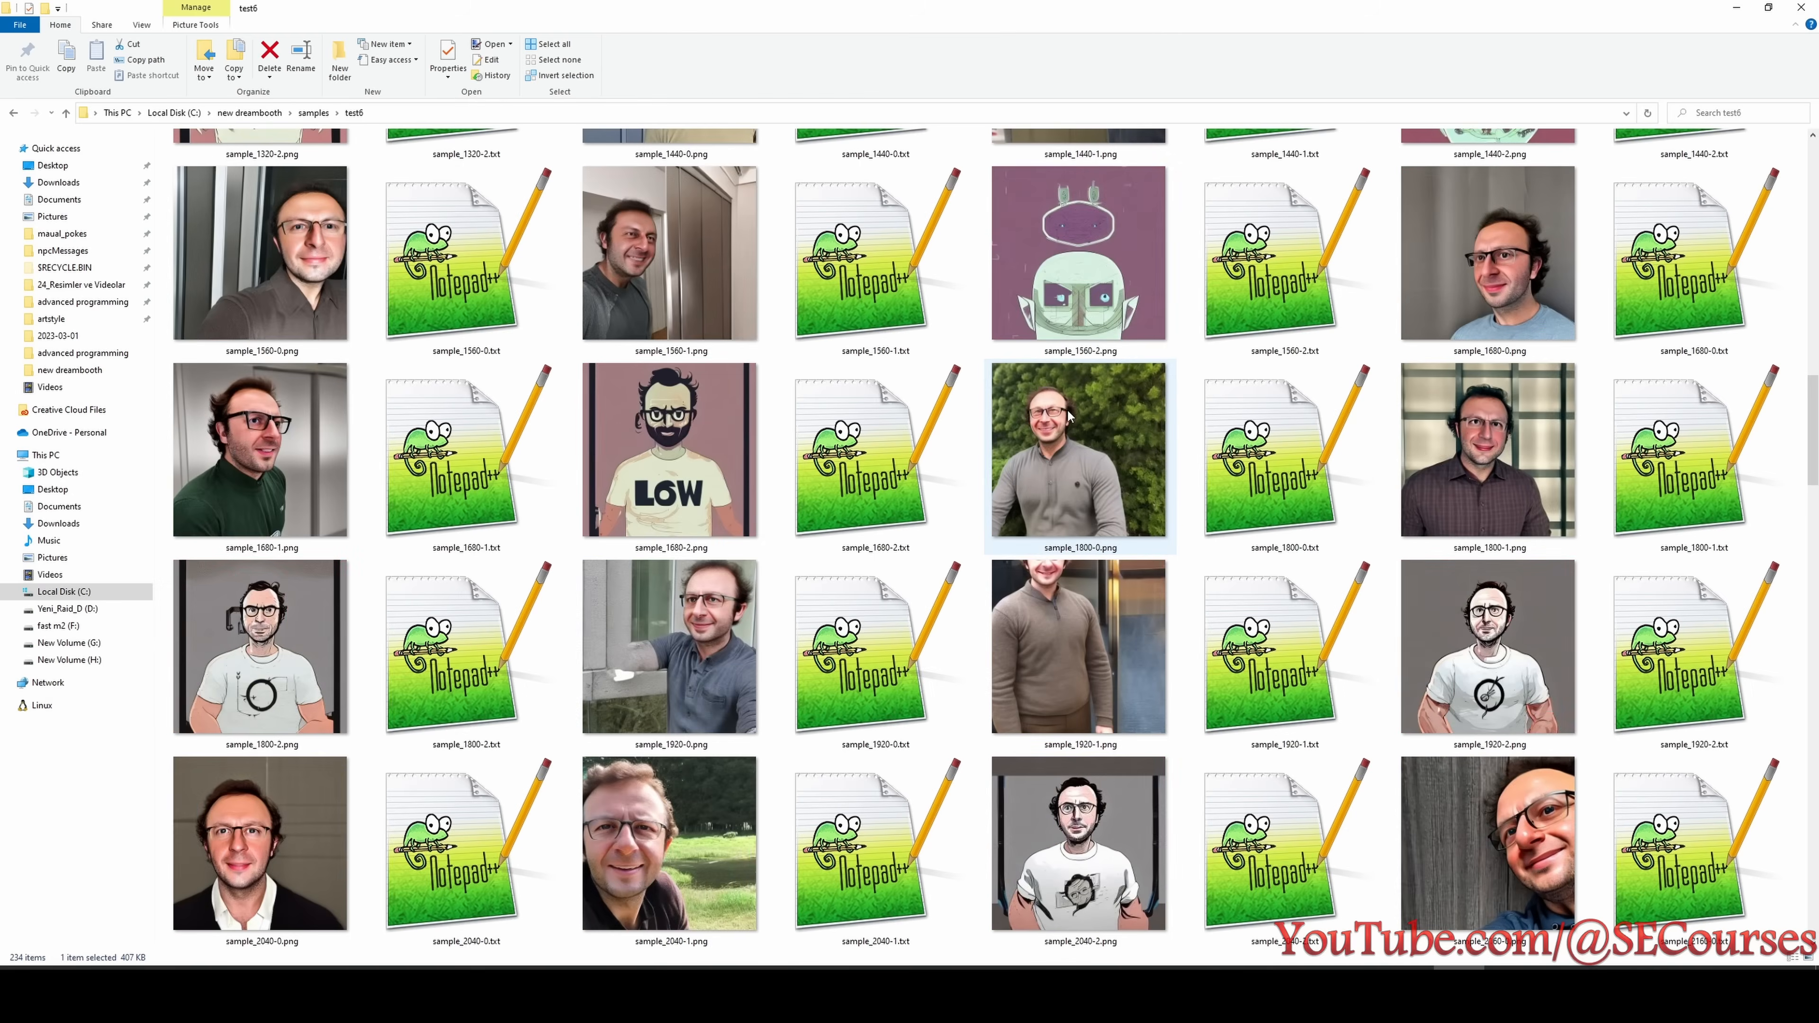
{"action": "scroll", "coordinate": [1121, 608], "scroll_direction": "down", "scroll_amount": 5}
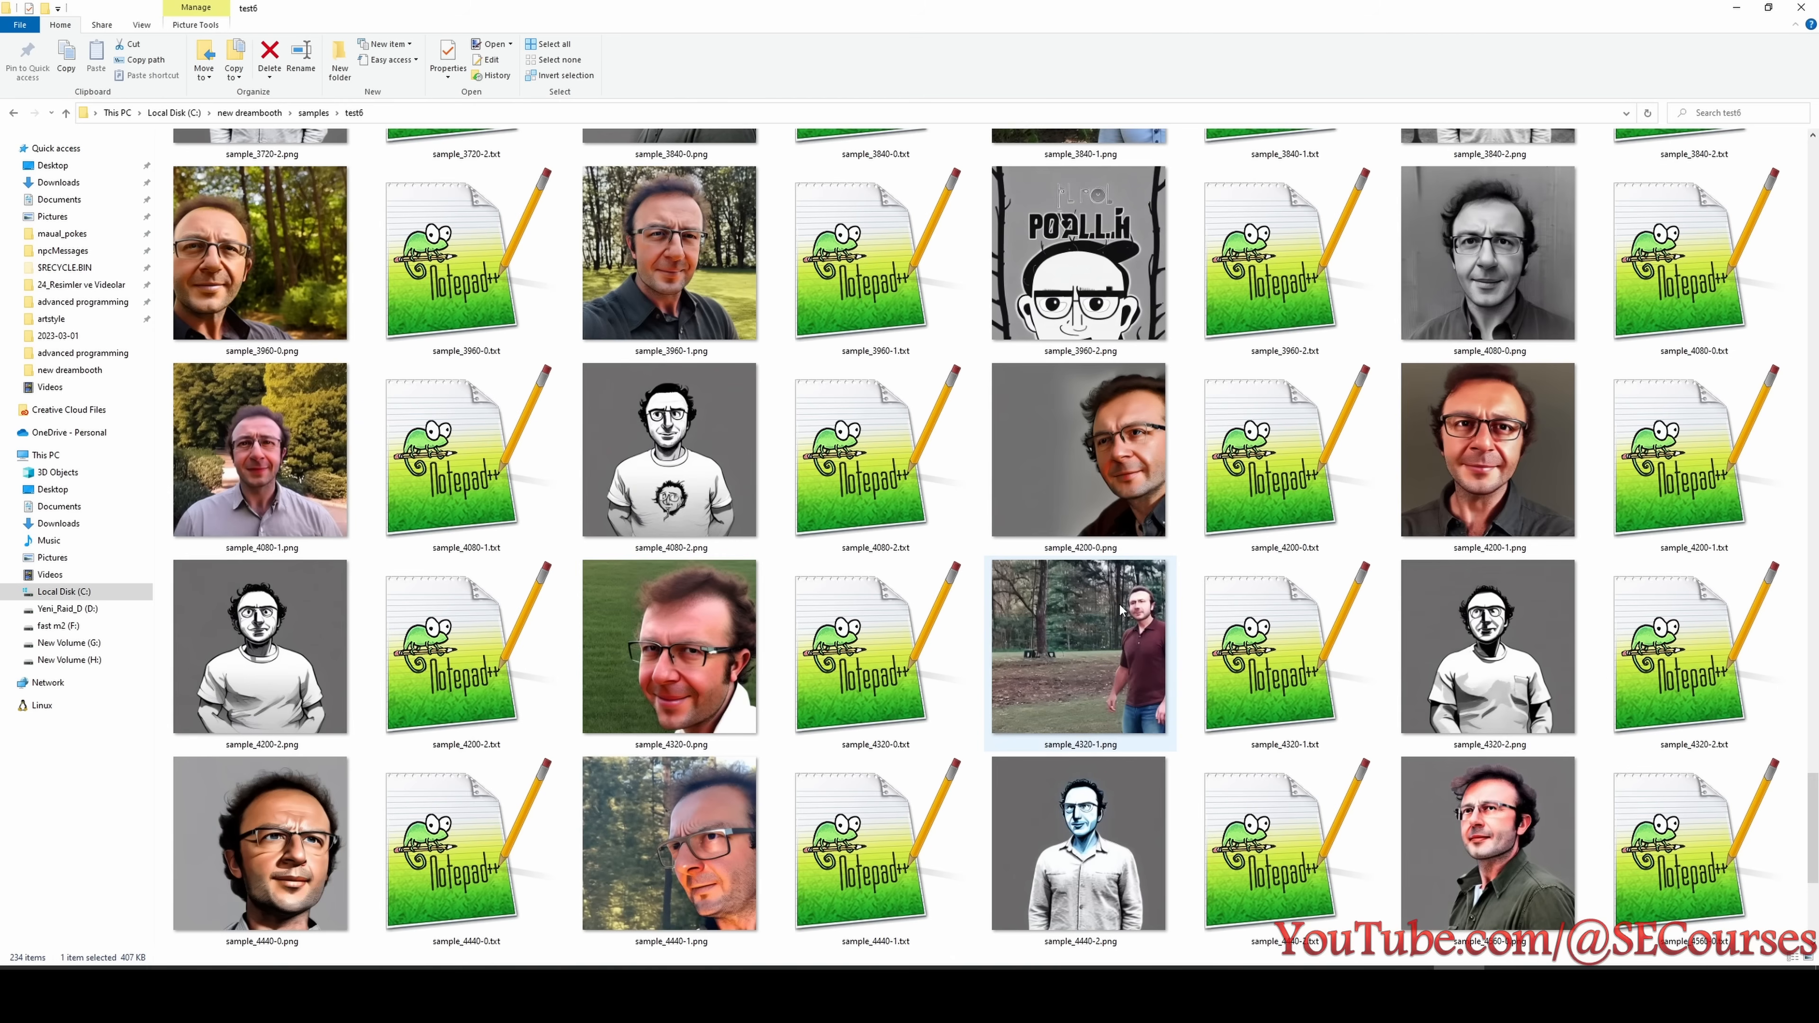
{"action": "scroll", "coordinate": [1035, 681], "scroll_direction": "down", "scroll_amount": 3}
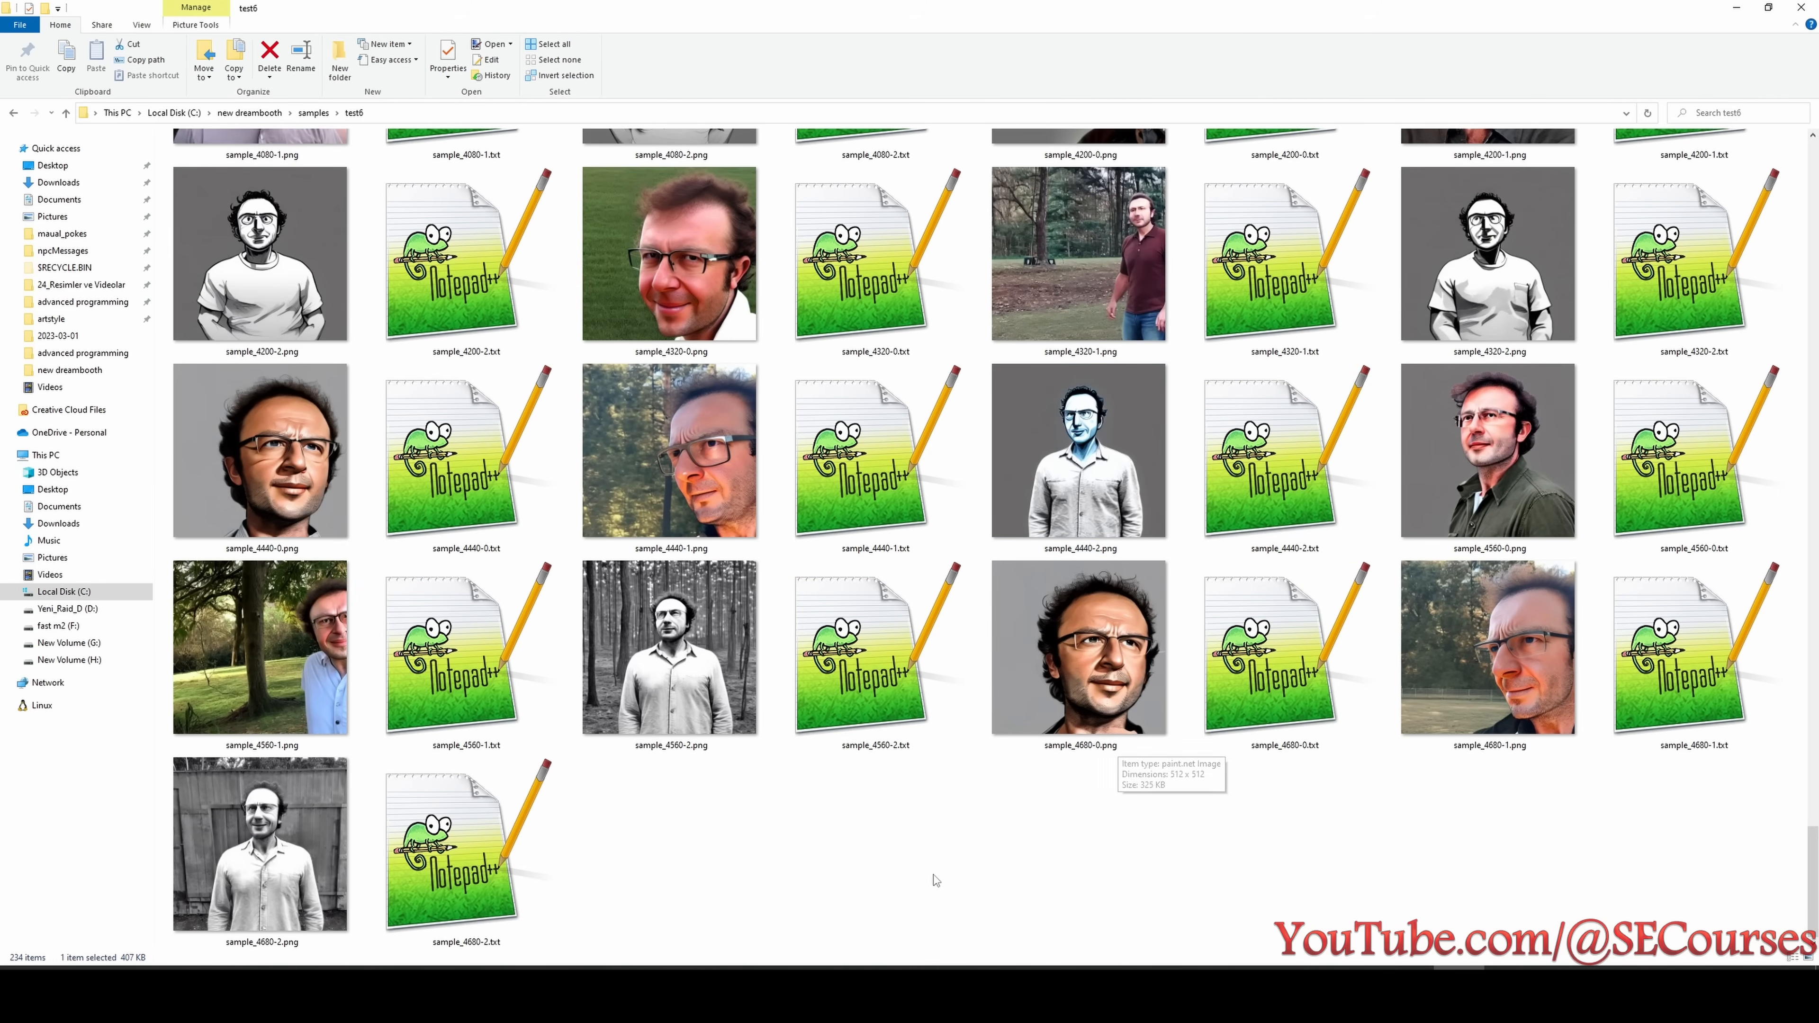
- Go back through test6's styled samples from 4560 steps to around 1800, examining sample_4560-2.png and sample_3480-2.png for styling quality
{"action": "left_click", "coordinate": [1047, 482]}
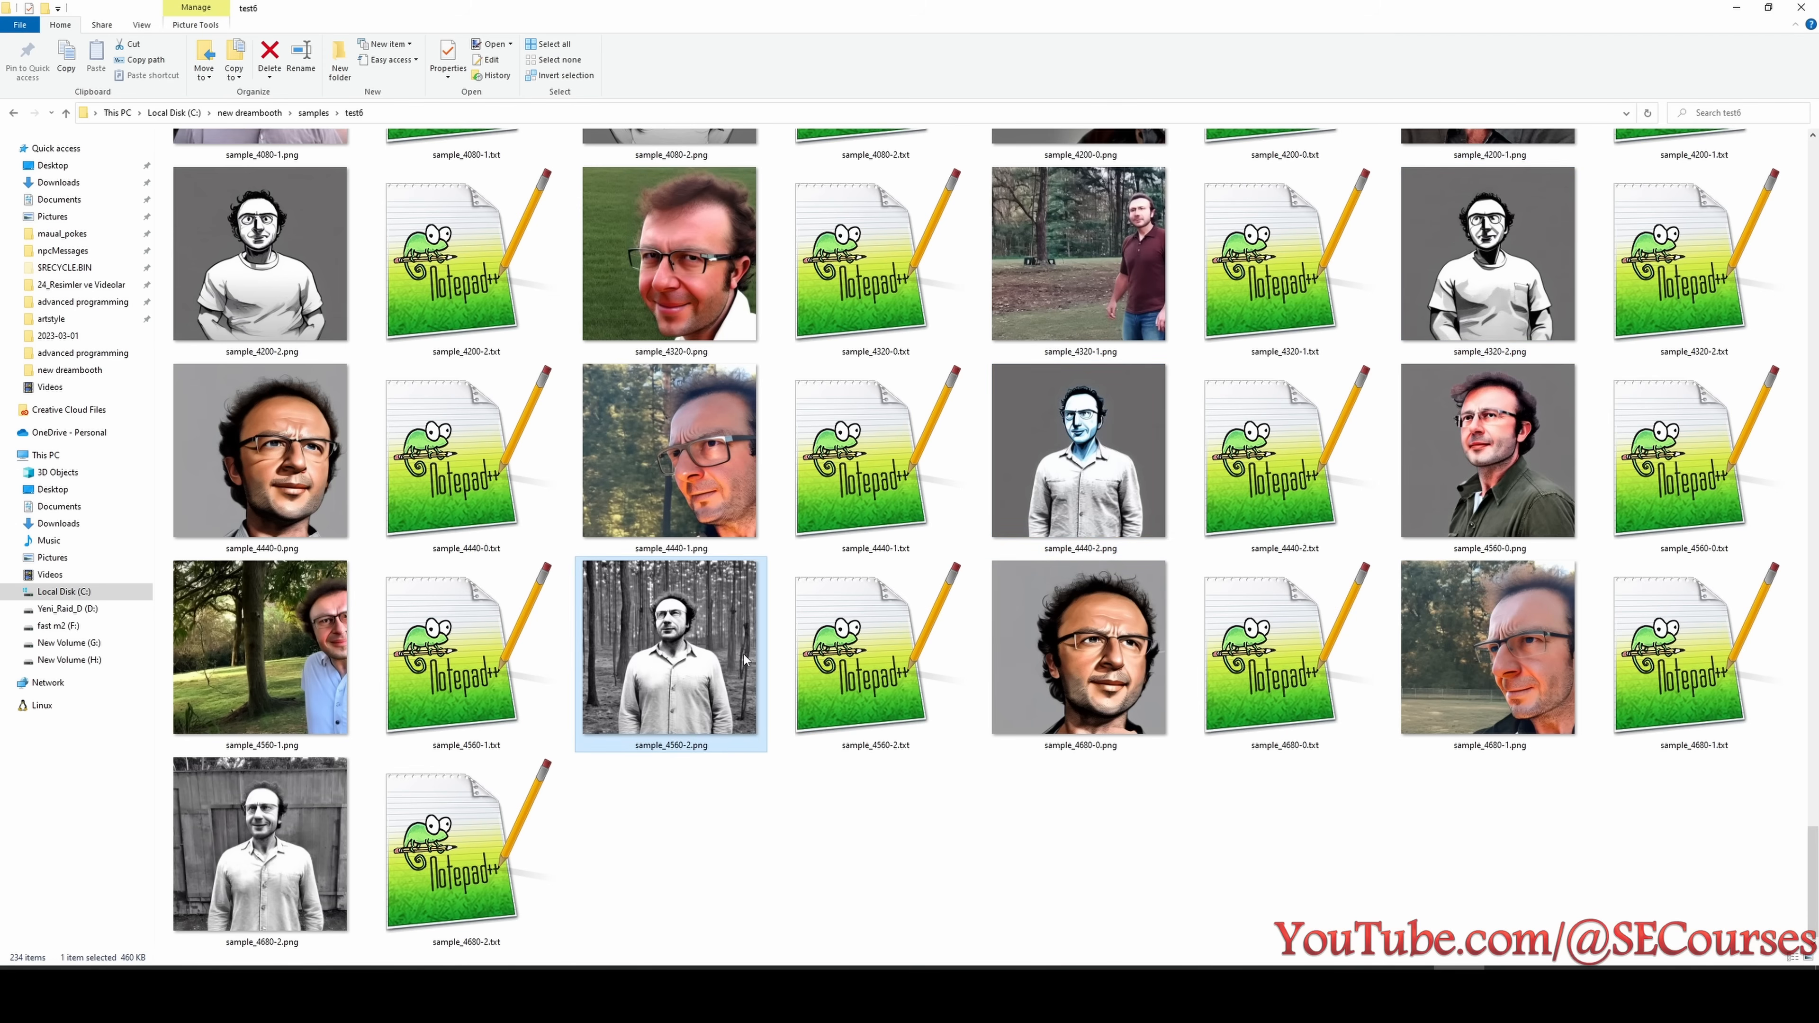
{"action": "scroll", "coordinate": [1052, 466], "scroll_direction": "up", "scroll_amount": 6}
{"action": "left_click", "coordinate": [1104, 482]}
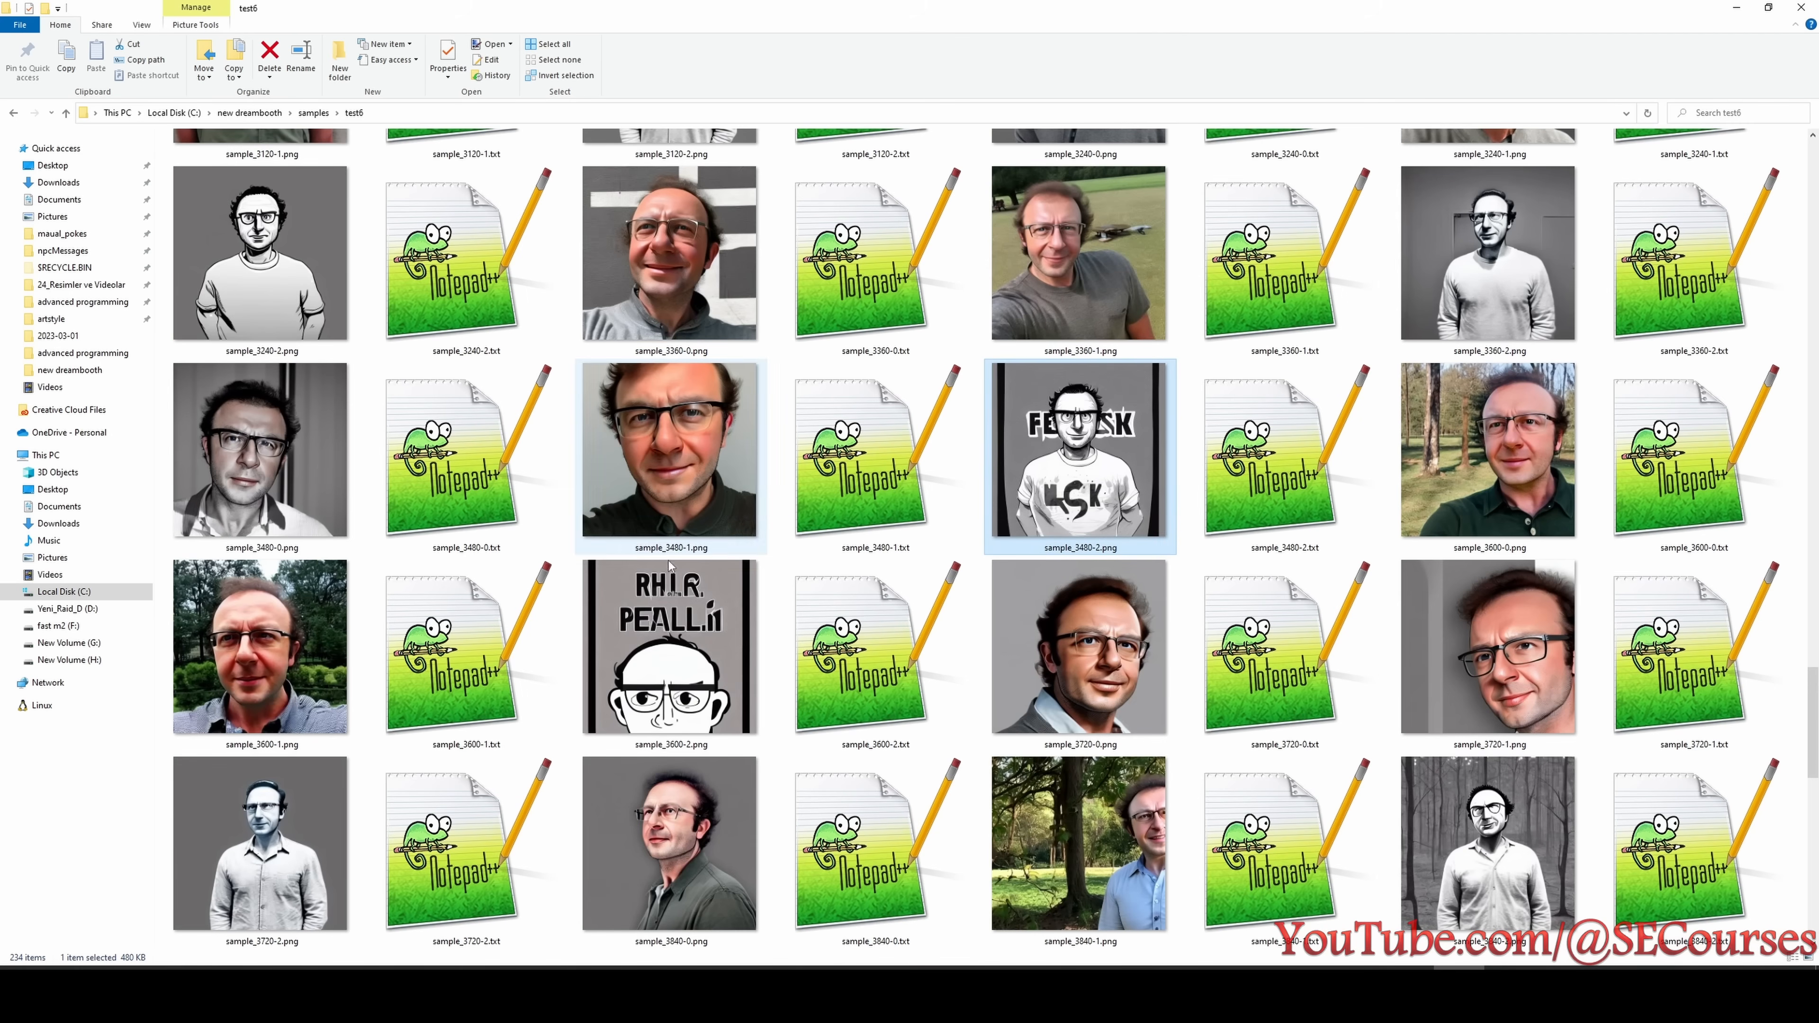
{"action": "scroll", "coordinate": [1404, 430], "scroll_direction": "up", "scroll_amount": 5}
{"action": "left_click", "coordinate": [1398, 437]}
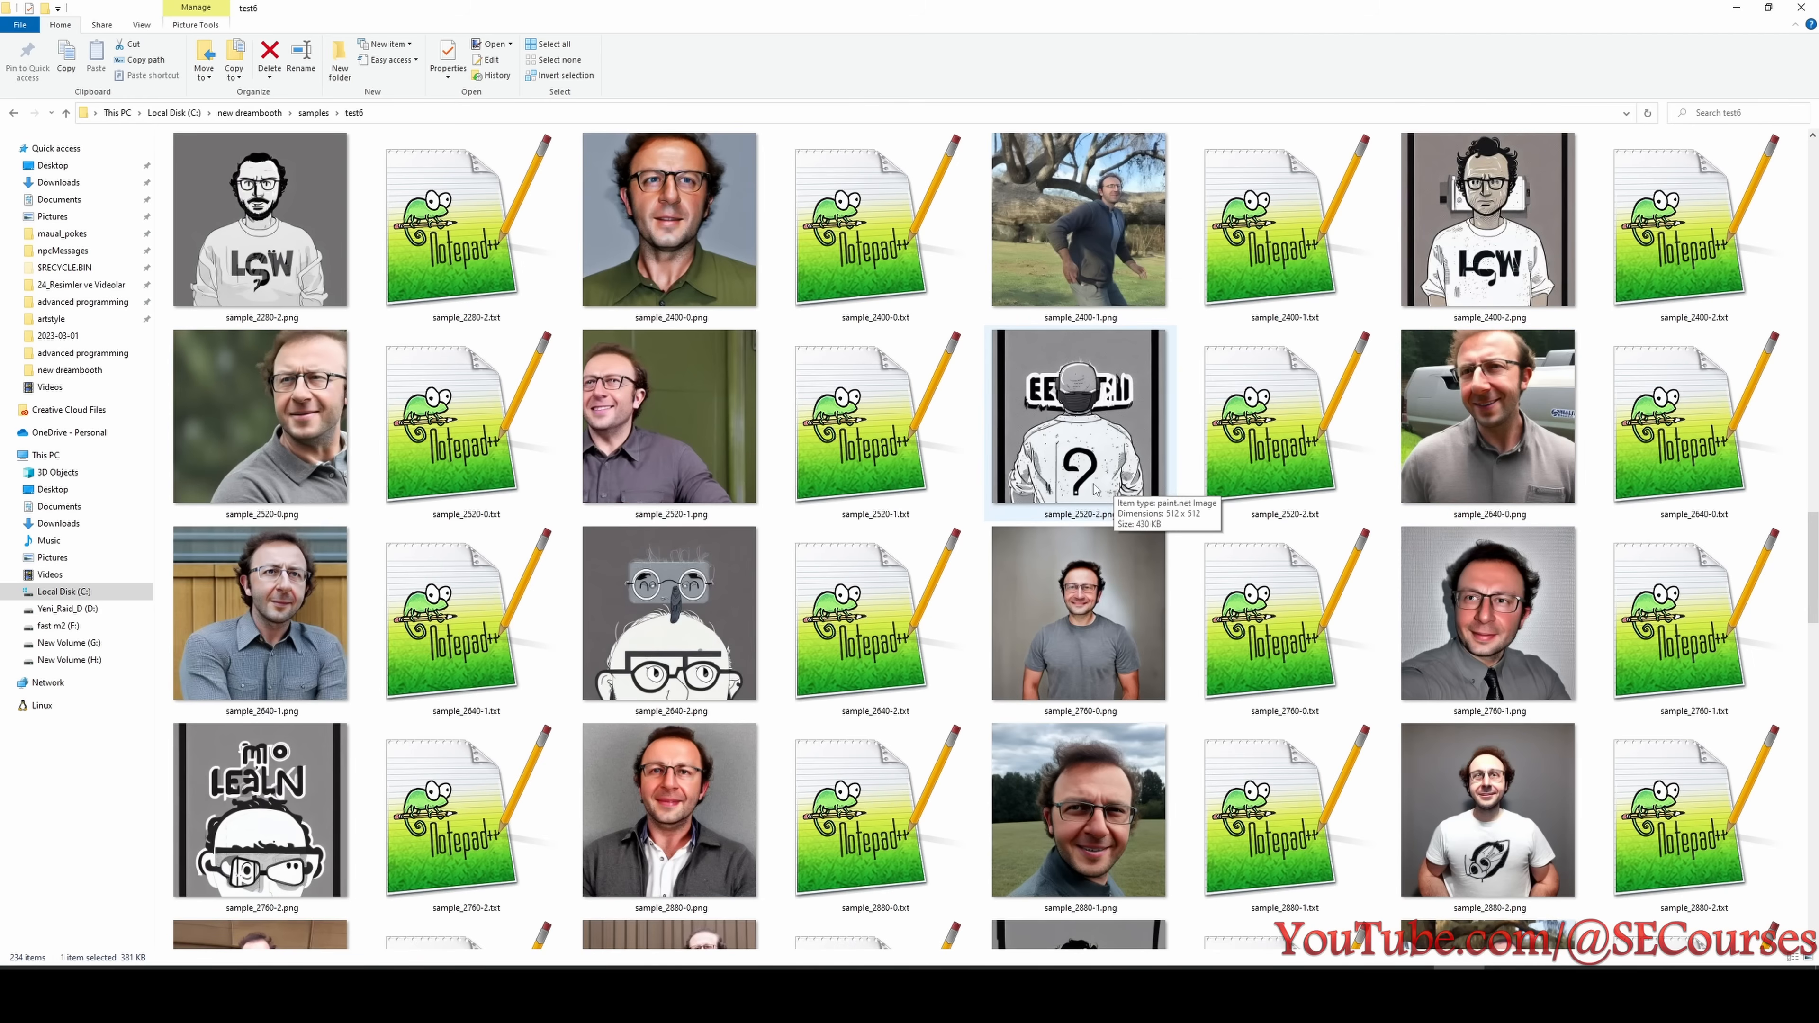
{"action": "scroll", "coordinate": [1153, 495], "scroll_direction": "up", "scroll_amount": 3}
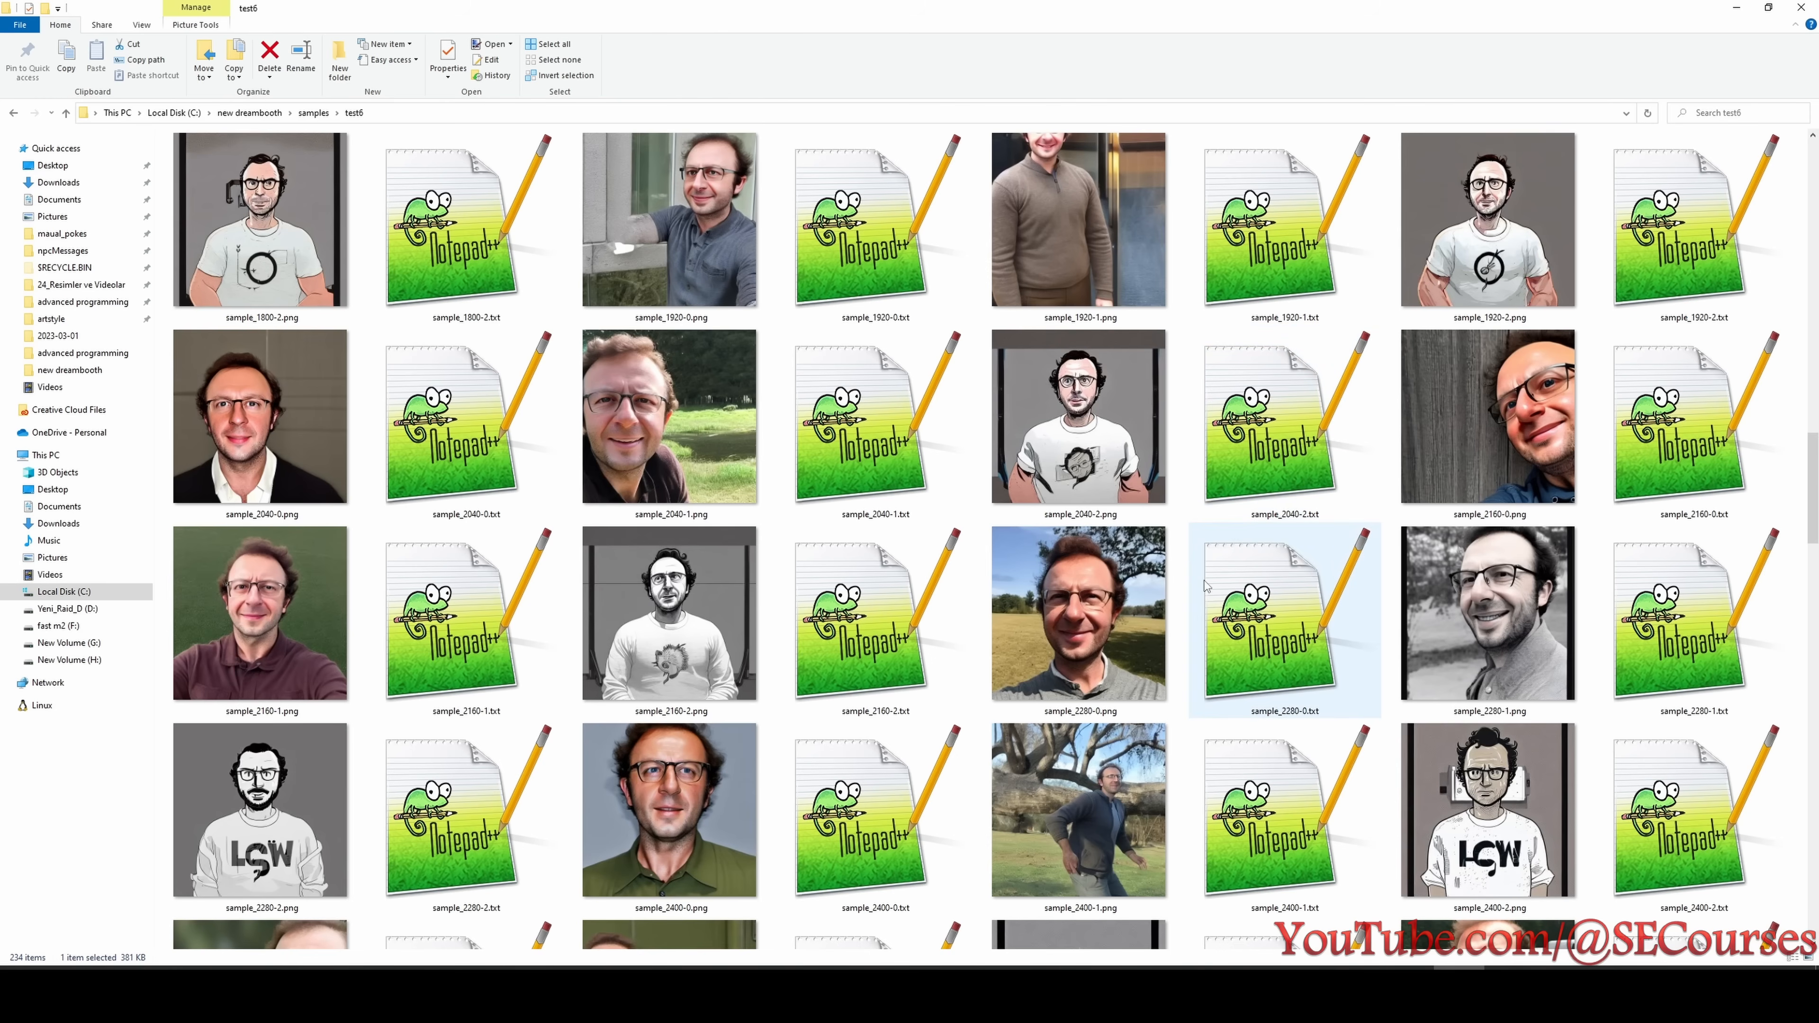
{"action": "scroll", "coordinate": [1208, 530], "scroll_direction": "up", "scroll_amount": 3}
{"action": "scroll", "coordinate": [881, 617], "scroll_direction": "down", "scroll_amount": 6}
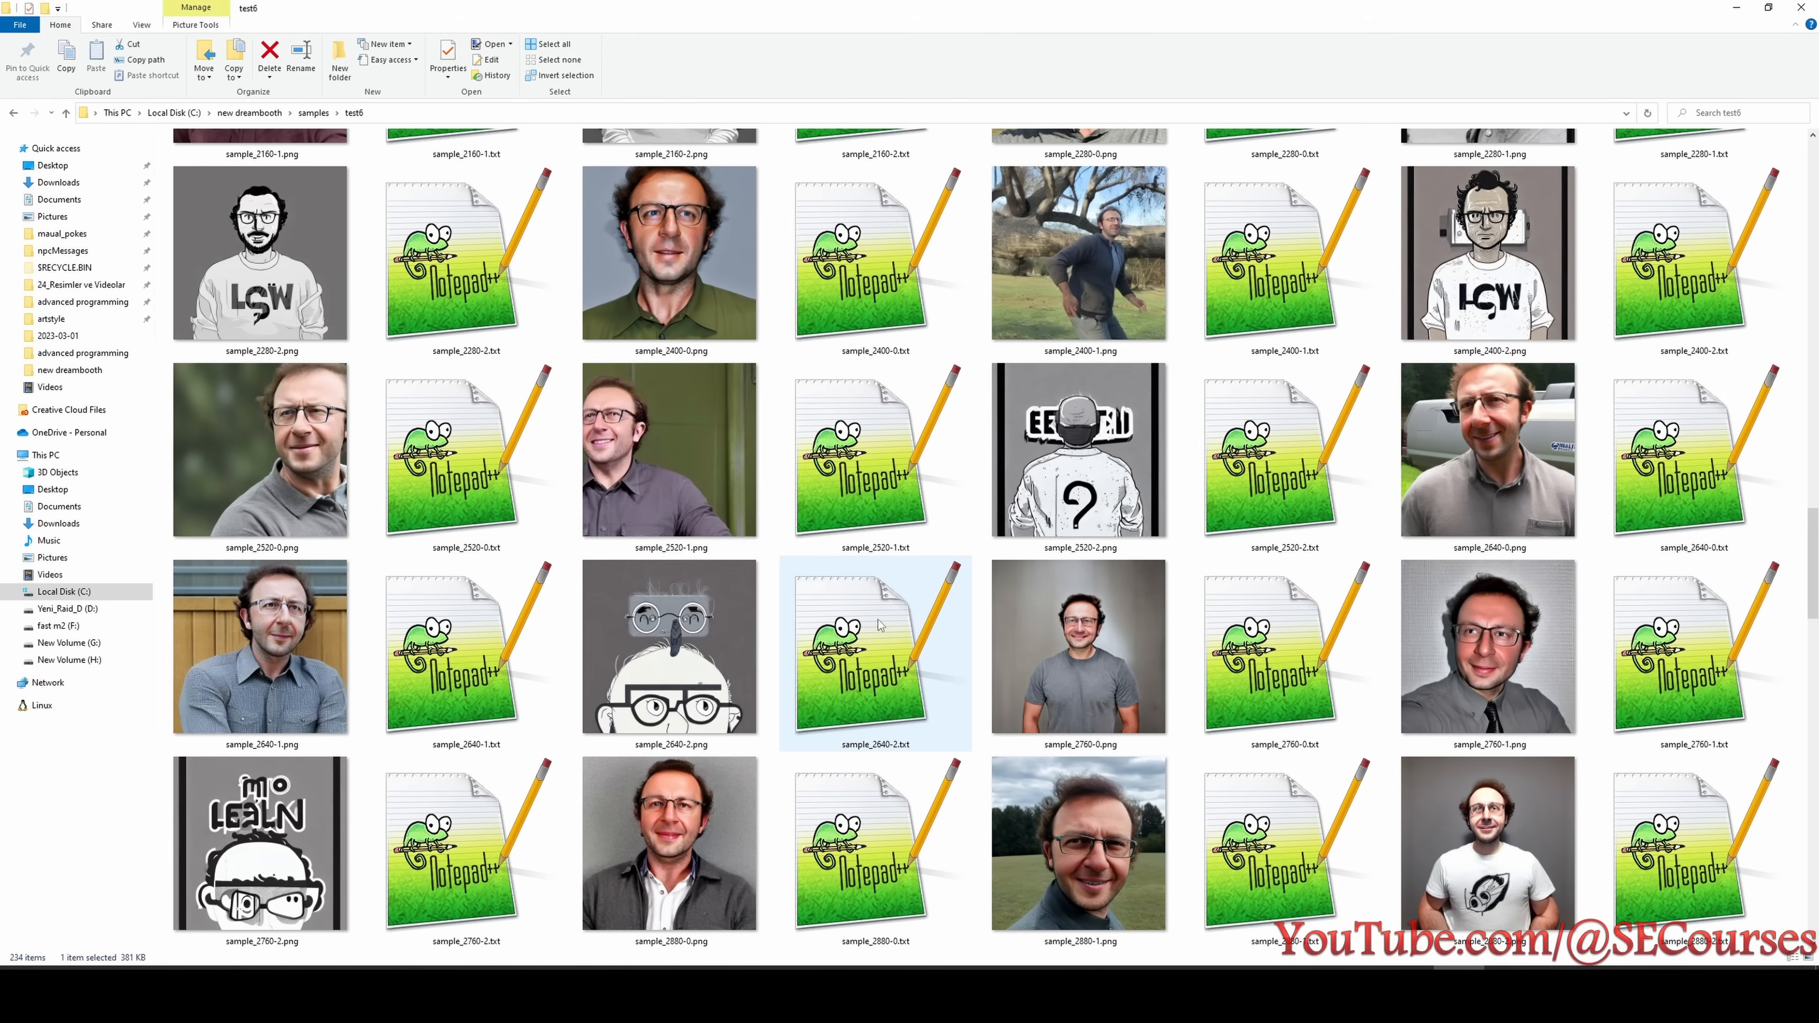
- Look through the test6 samples from about 2280 up to 4680 steps for styling ability and check test6's entry in the experiment list
{"action": "scroll", "coordinate": [645, 588], "scroll_direction": "down", "scroll_amount": 3}
{"action": "scroll", "coordinate": [873, 613], "scroll_direction": "down", "scroll_amount": 3}
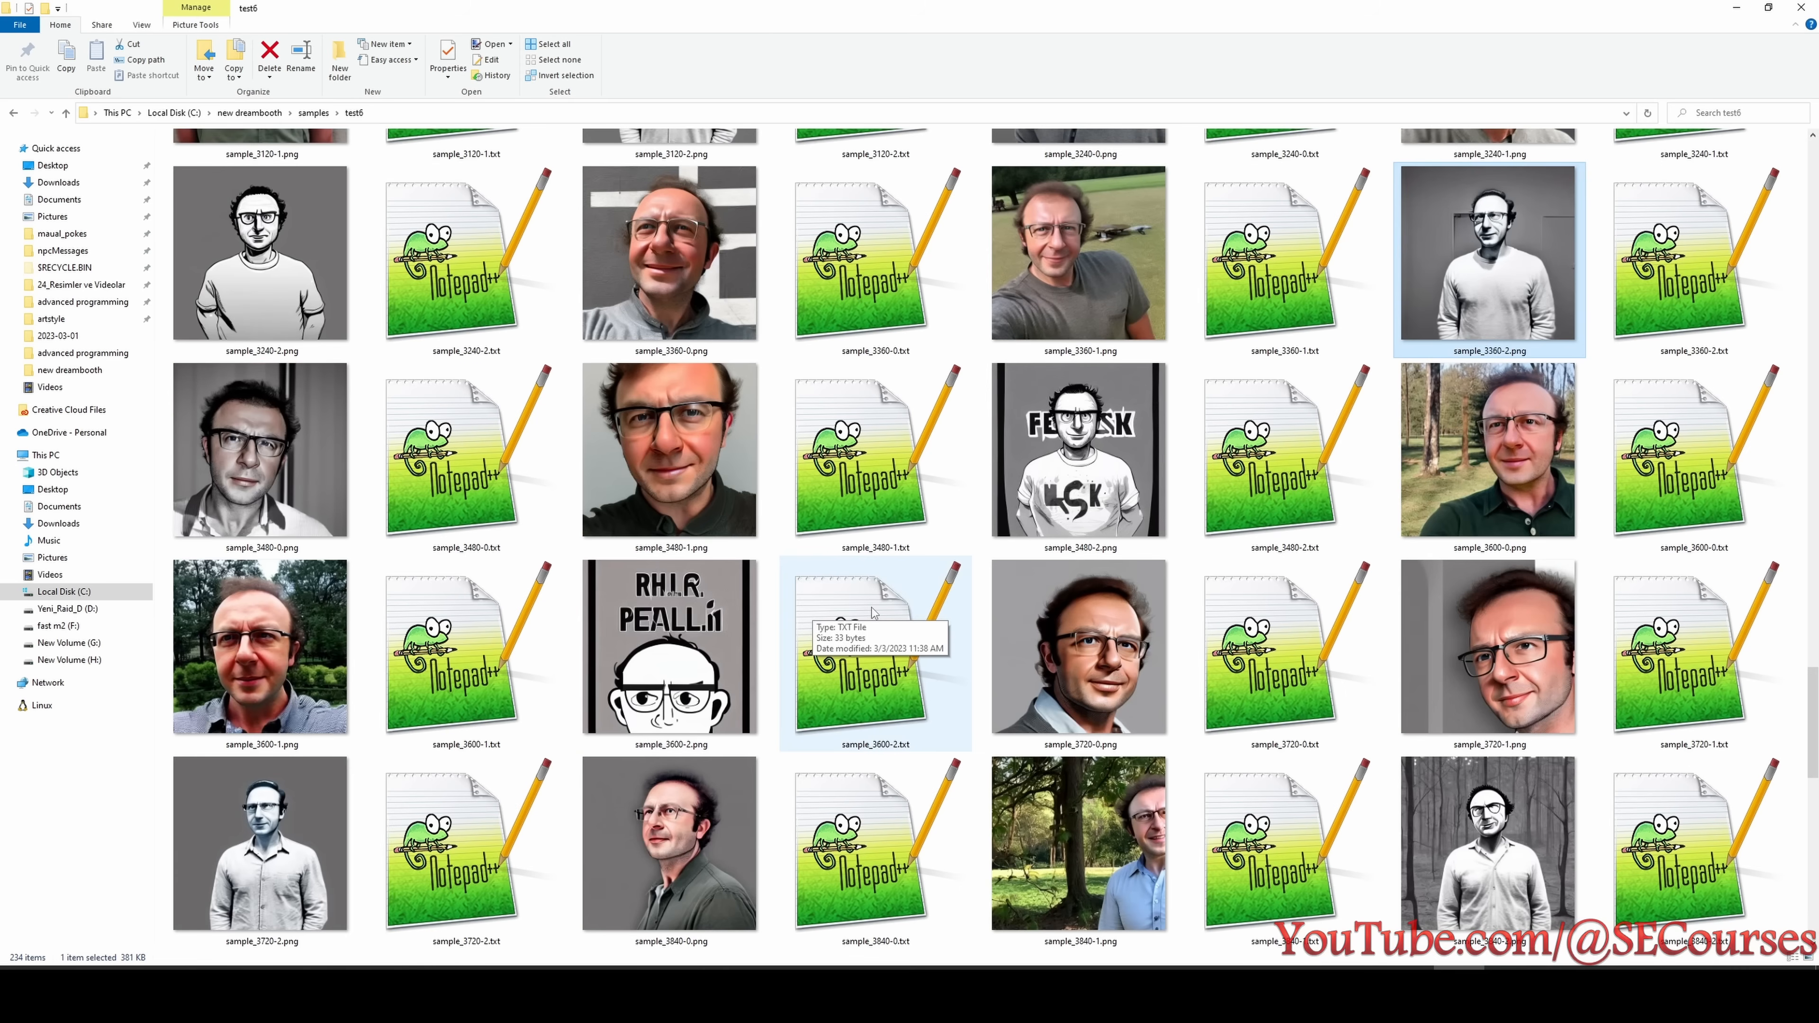
{"action": "scroll", "coordinate": [882, 632], "scroll_direction": "down", "scroll_amount": 3}
{"action": "scroll", "coordinate": [885, 638], "scroll_direction": "down", "scroll_amount": 3}
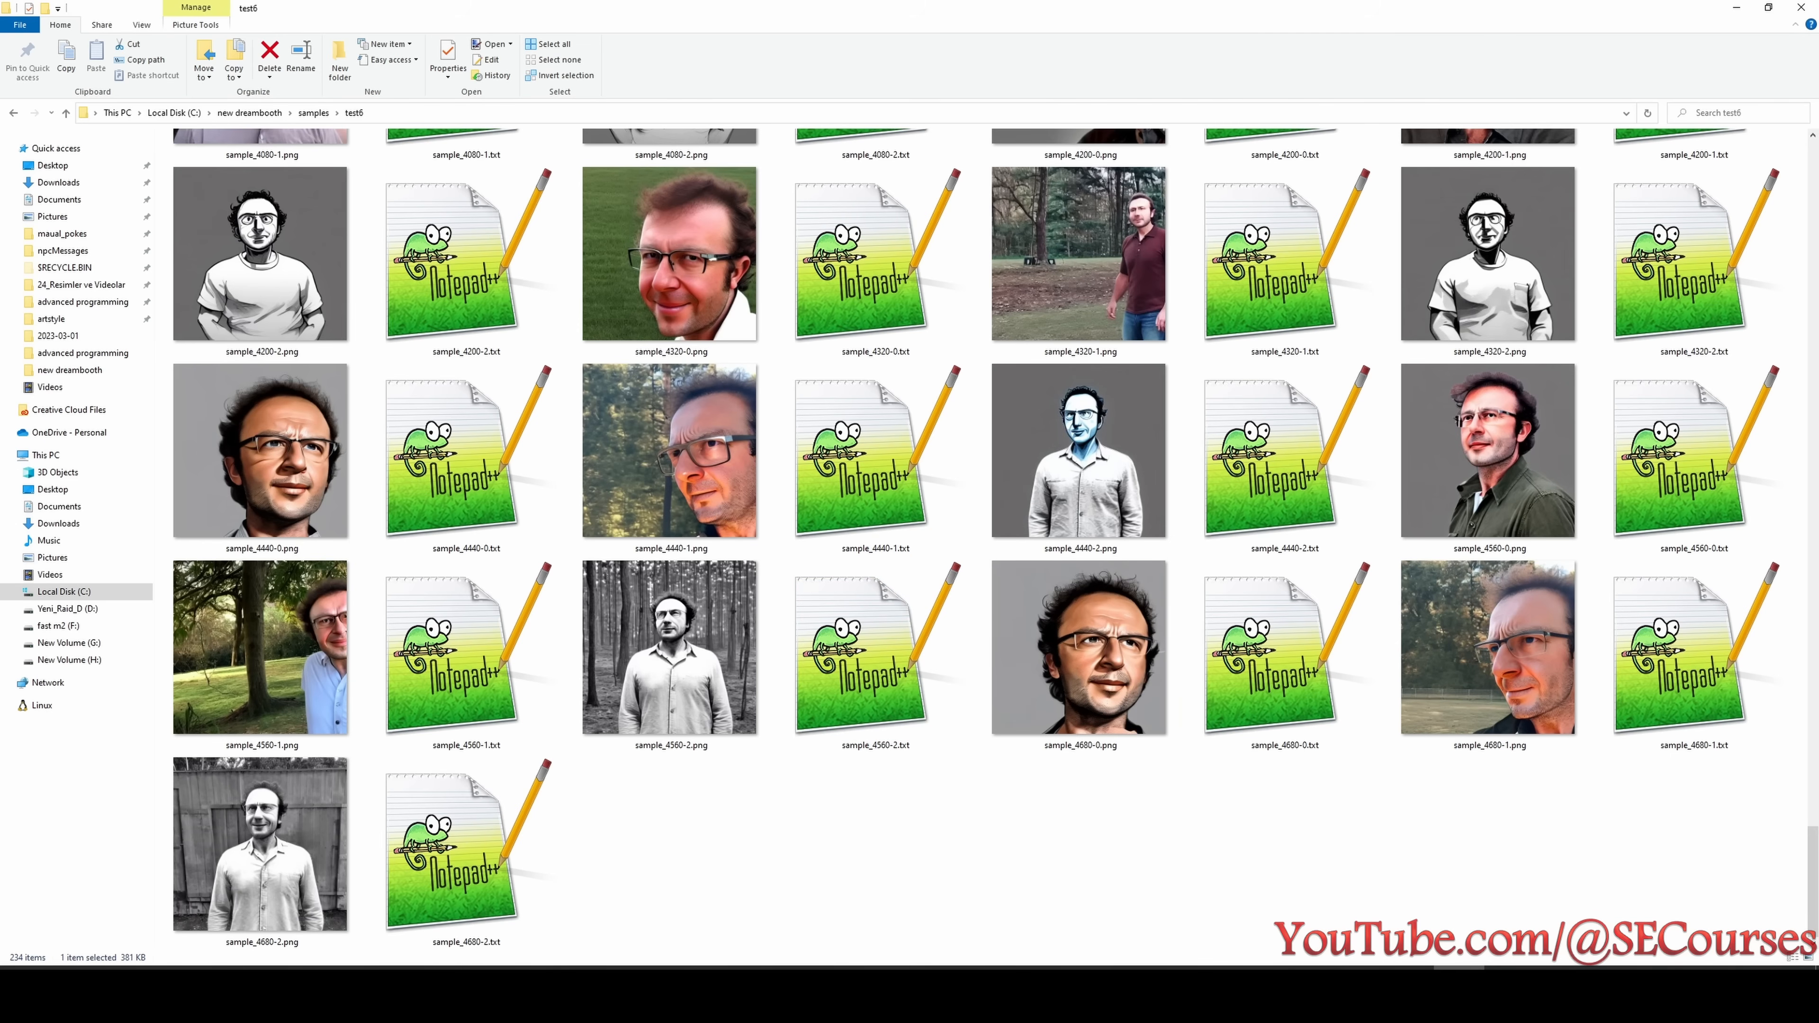
{"action": "left_click", "coordinate": [1460, 984]}
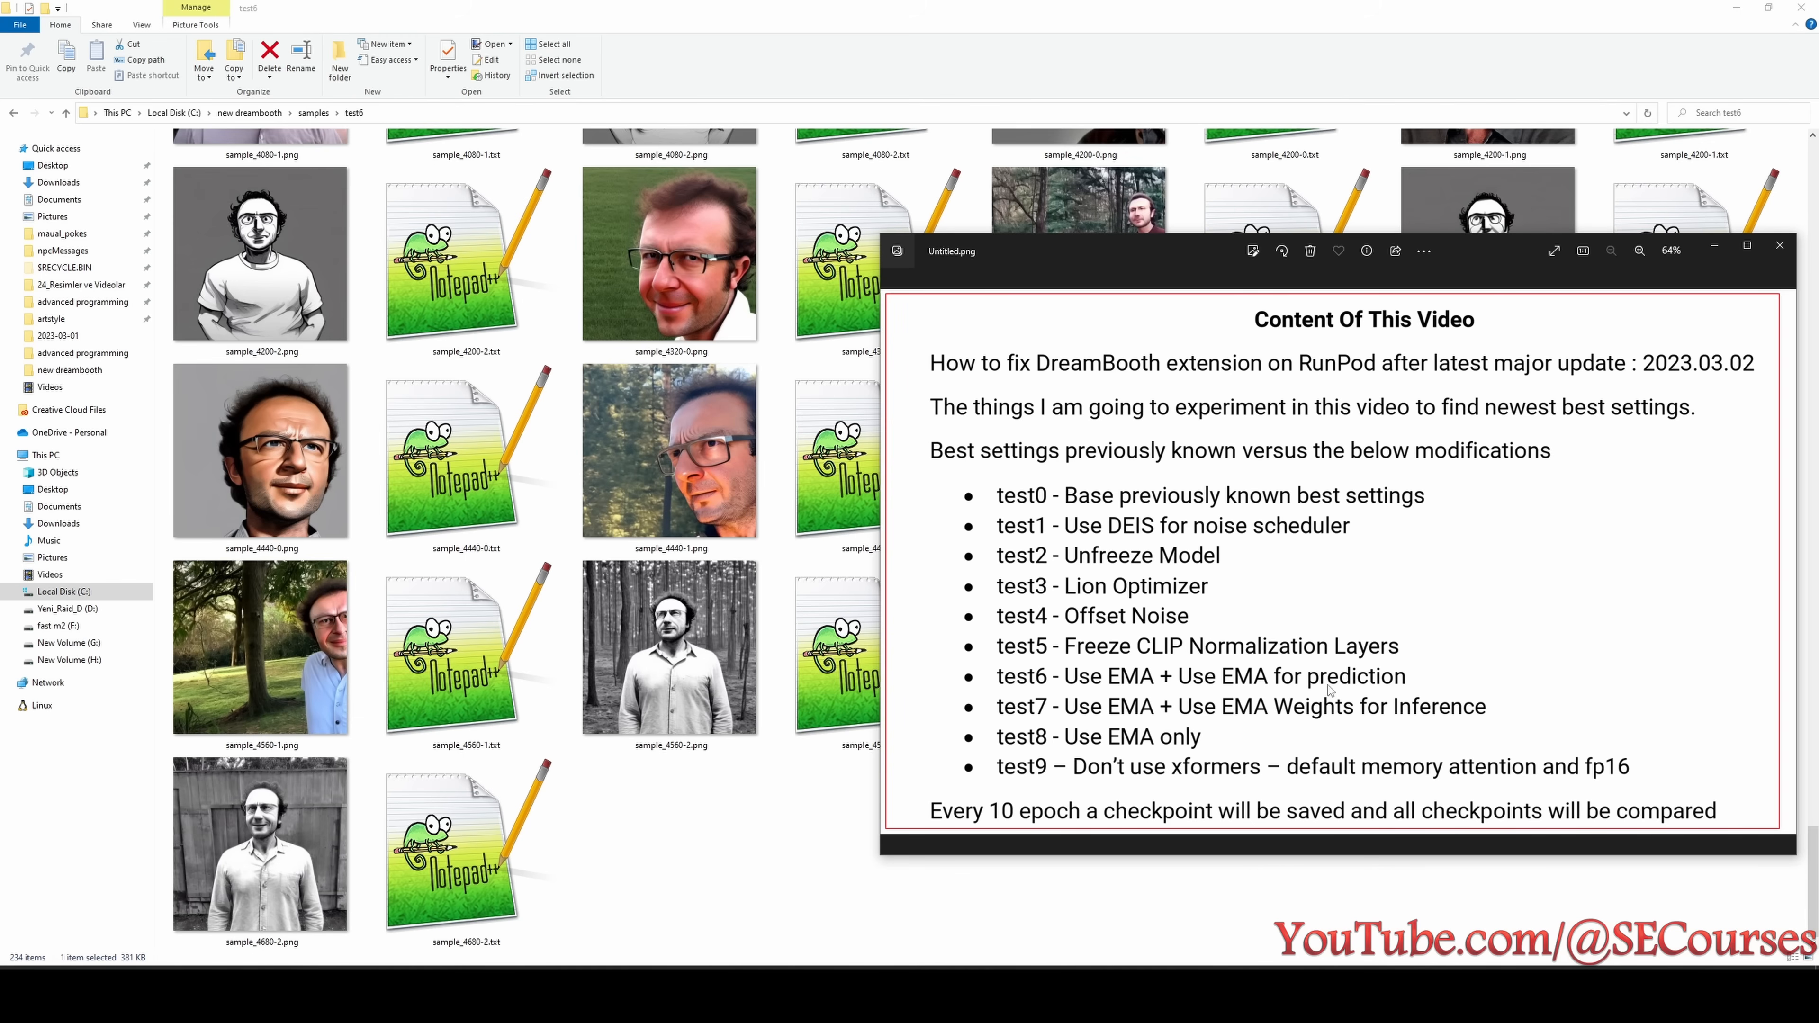
- Duplicate the test5 line below itself in the Notepad results and set the copy's first face value to 480
{"action": "left_click", "coordinate": [858, 993]}
{"action": "key", "text": "shift+Up"}
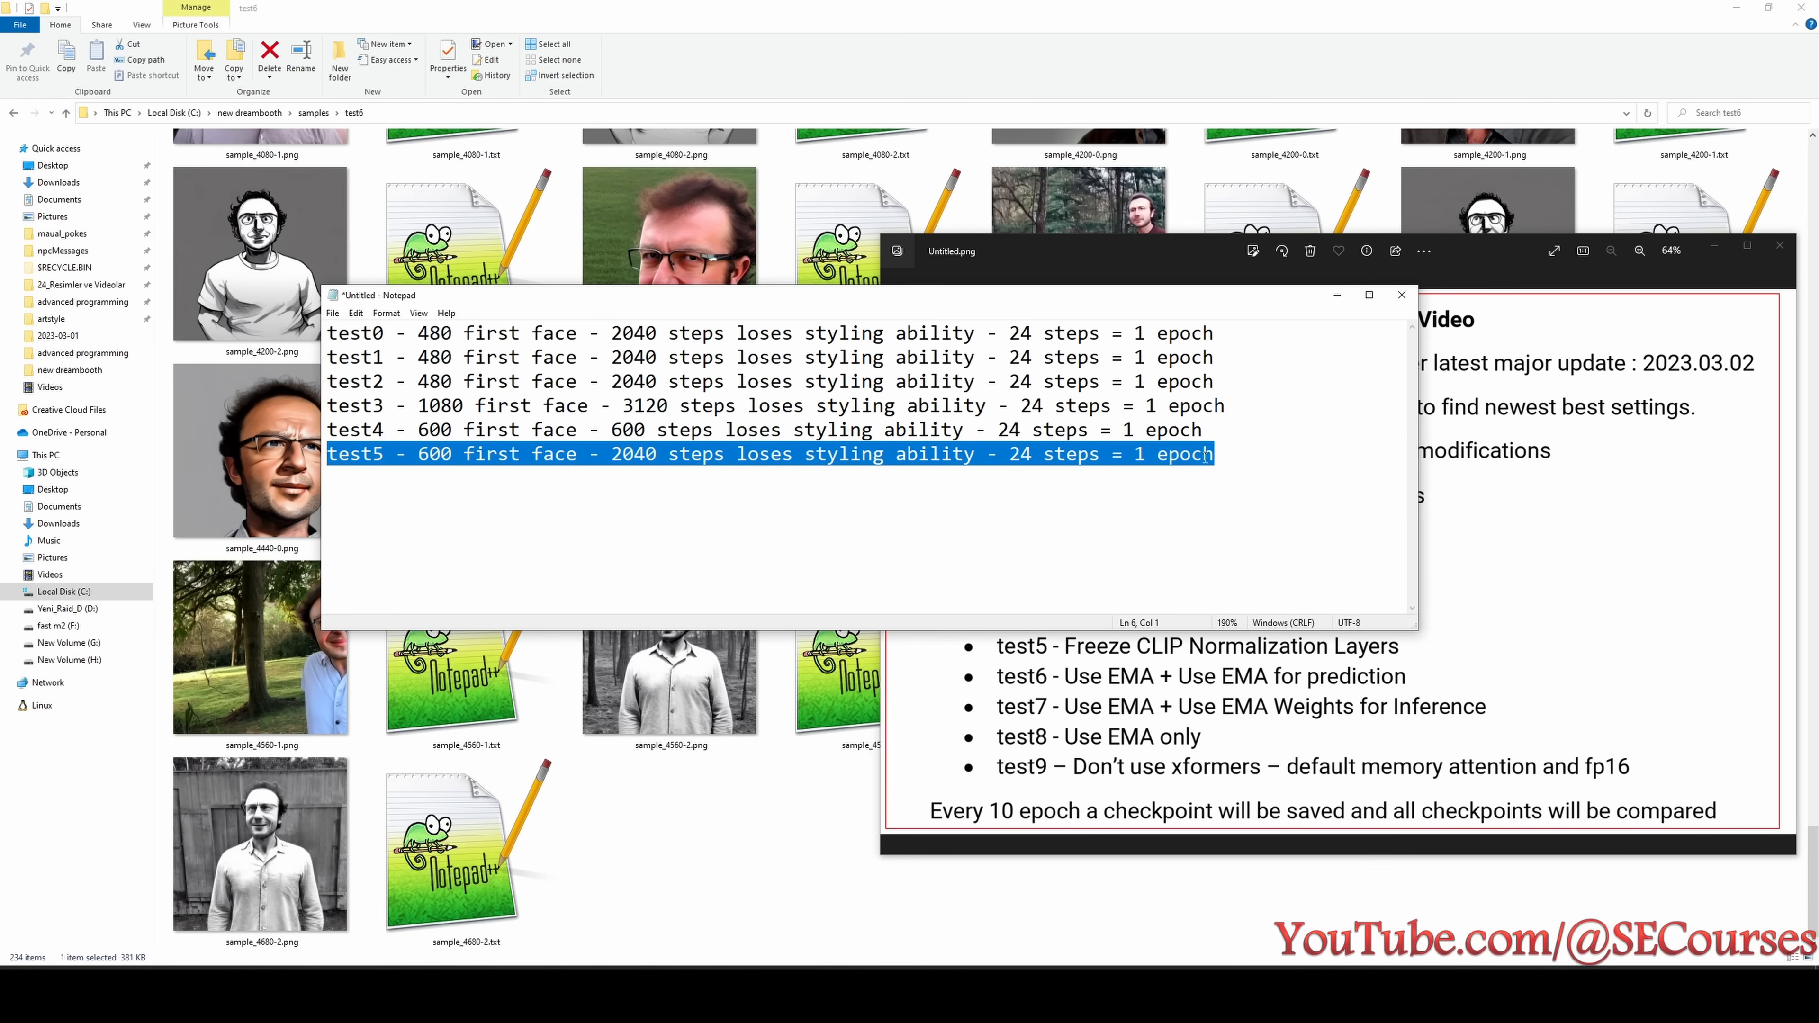
{"action": "key", "text": "ctrl+c"}
{"action": "key", "text": "End"}
{"action": "key", "text": "Return"}
{"action": "key", "text": "ctrl+v"}
{"action": "double_click", "coordinate": [435, 478]}
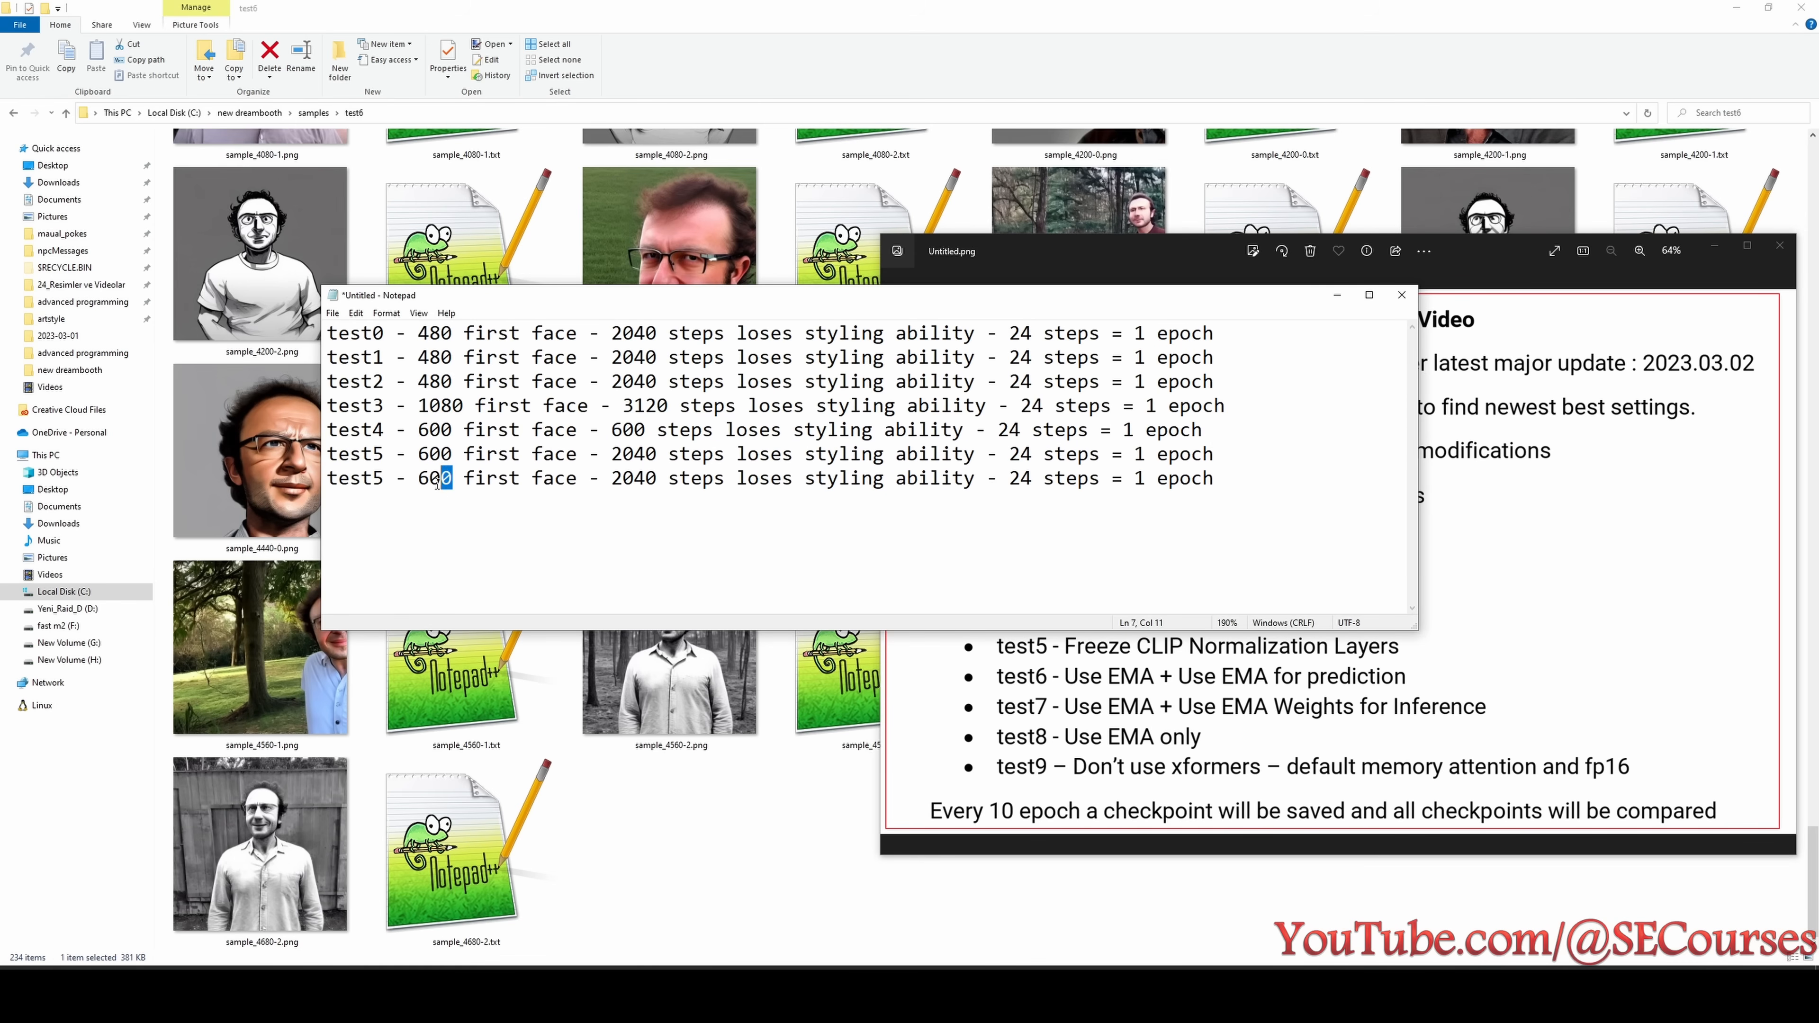
{"action": "type", "text": "480"}
- Compare sample_4440-2.png and sample_4320-2.png, then set the copied line's styling-loss value to 4320 steps and relabel it test6
{"action": "left_click_drag", "start_coordinate": [658, 478], "coordinate": [614, 474]}
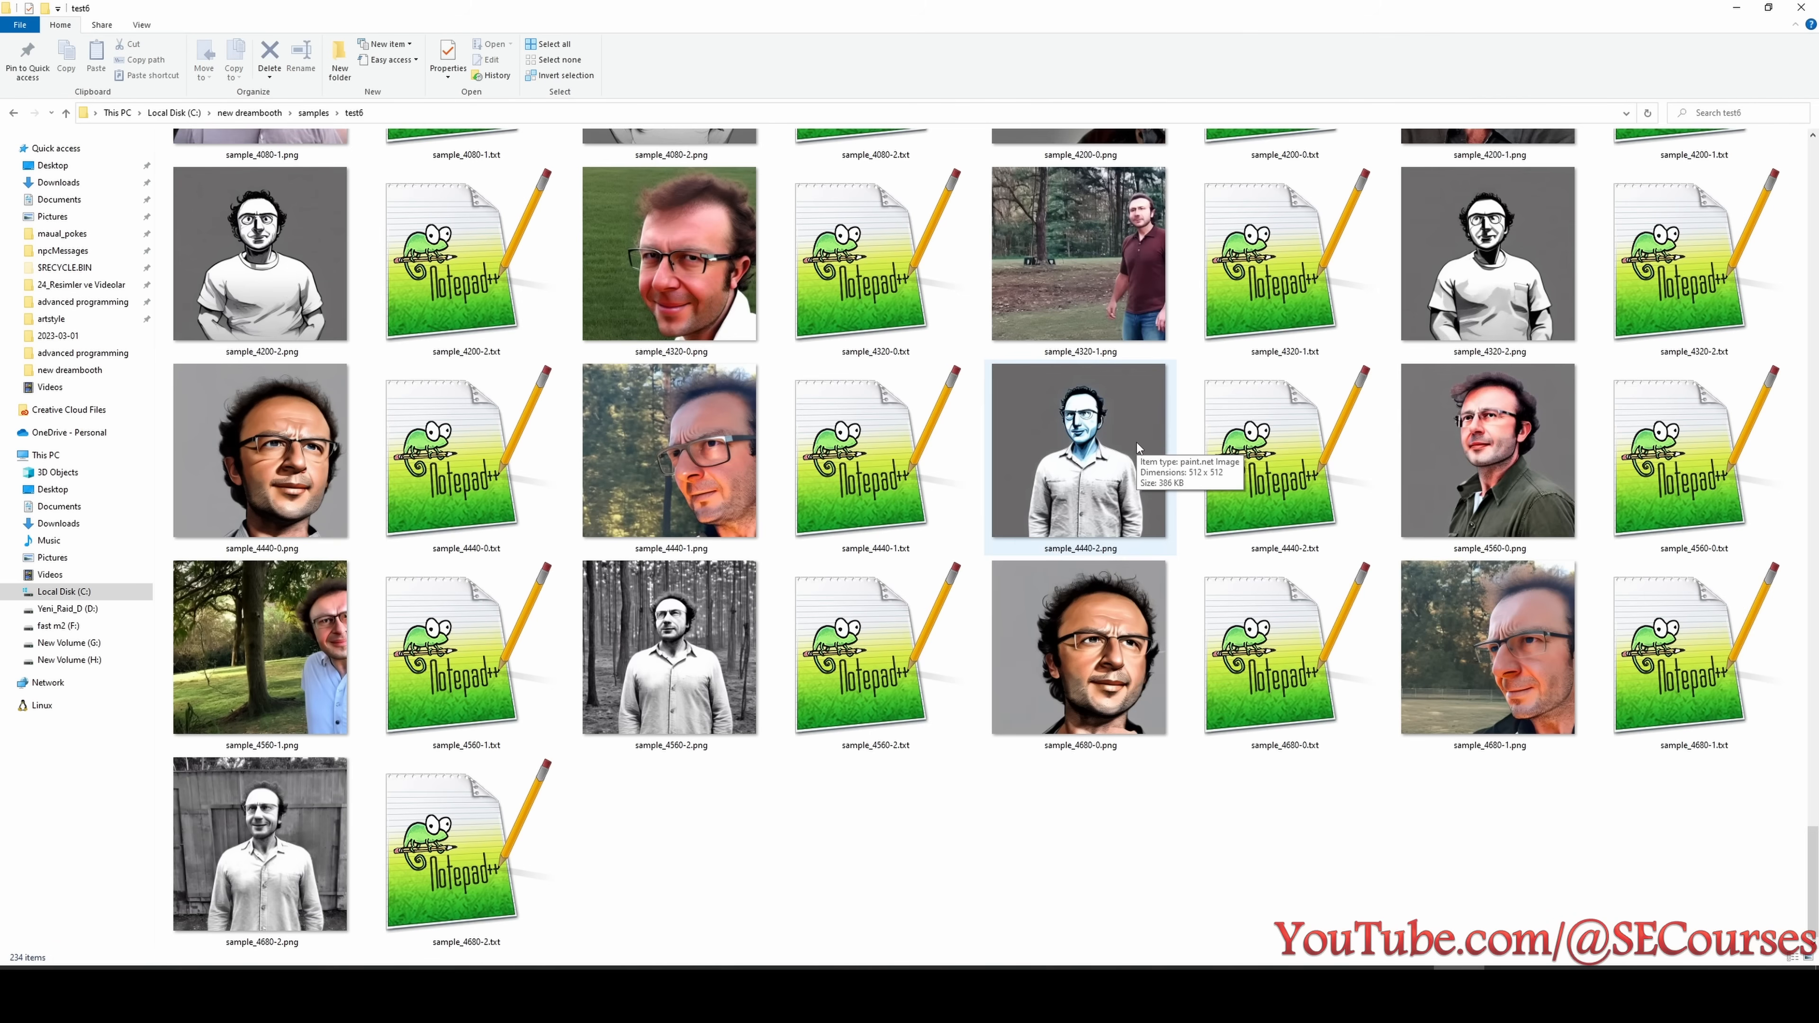
{"action": "left_click", "coordinate": [1133, 445]}
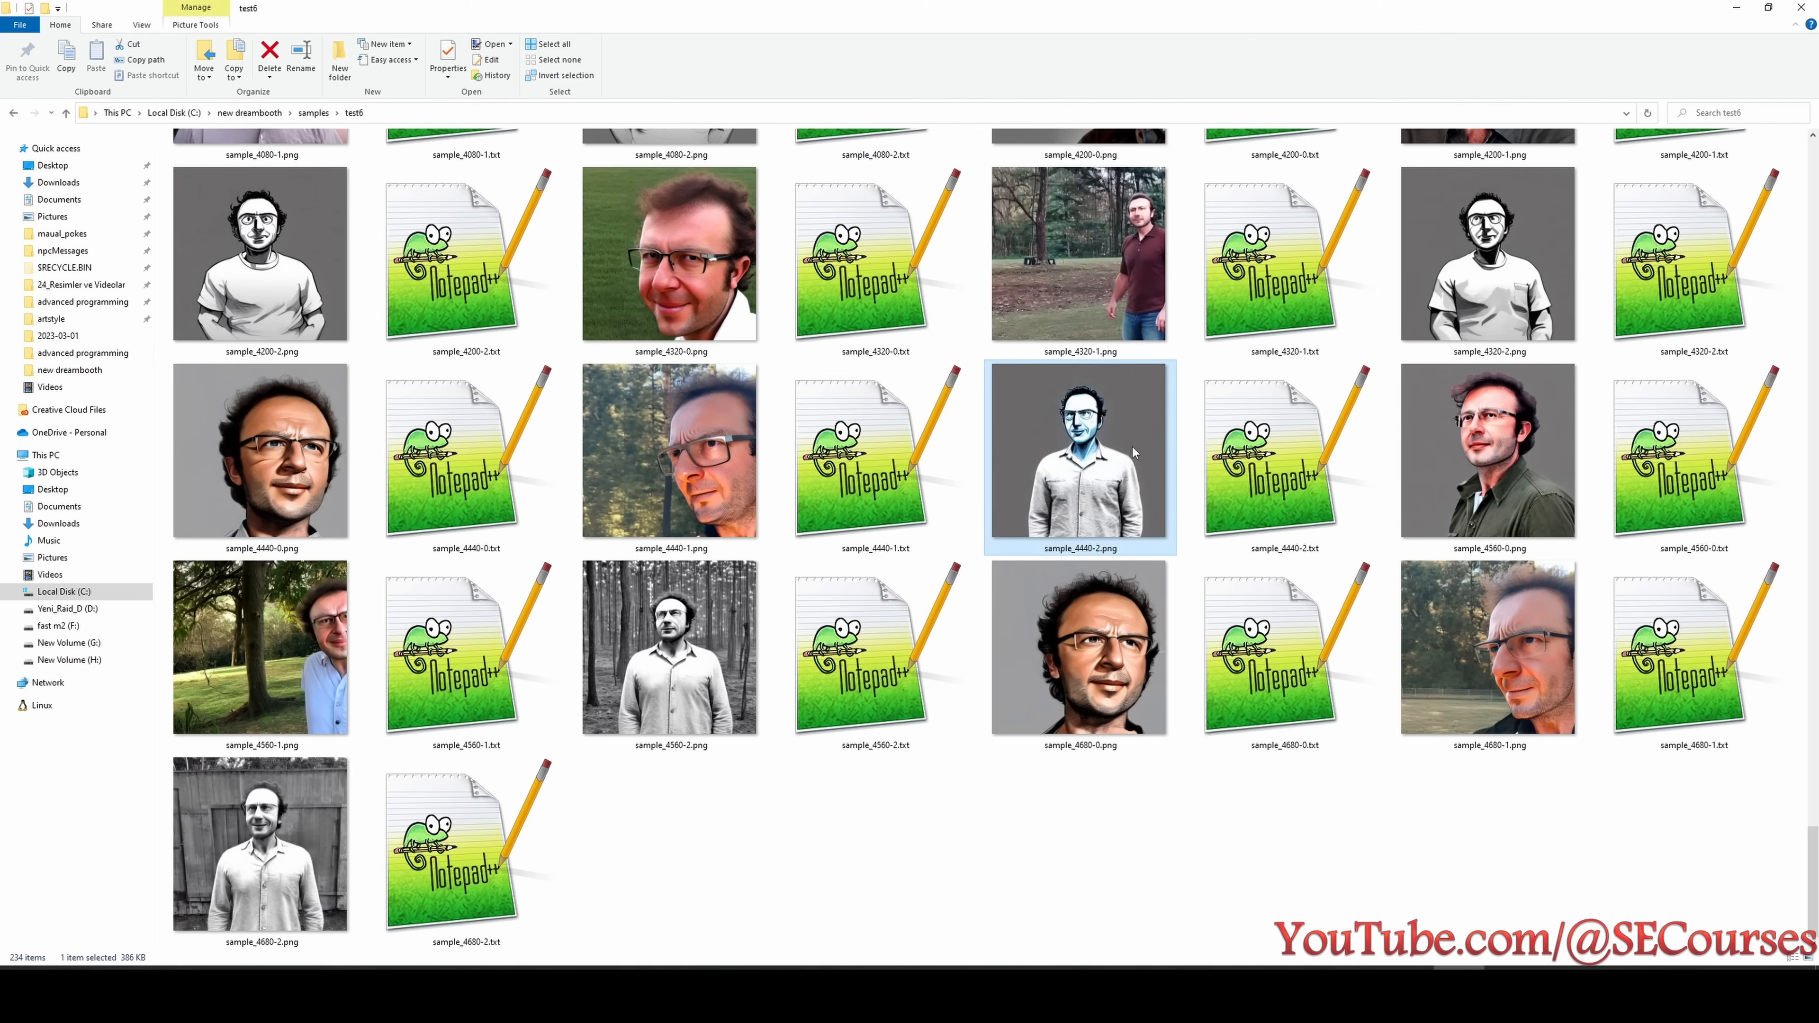
{"action": "left_click", "coordinate": [1470, 258]}
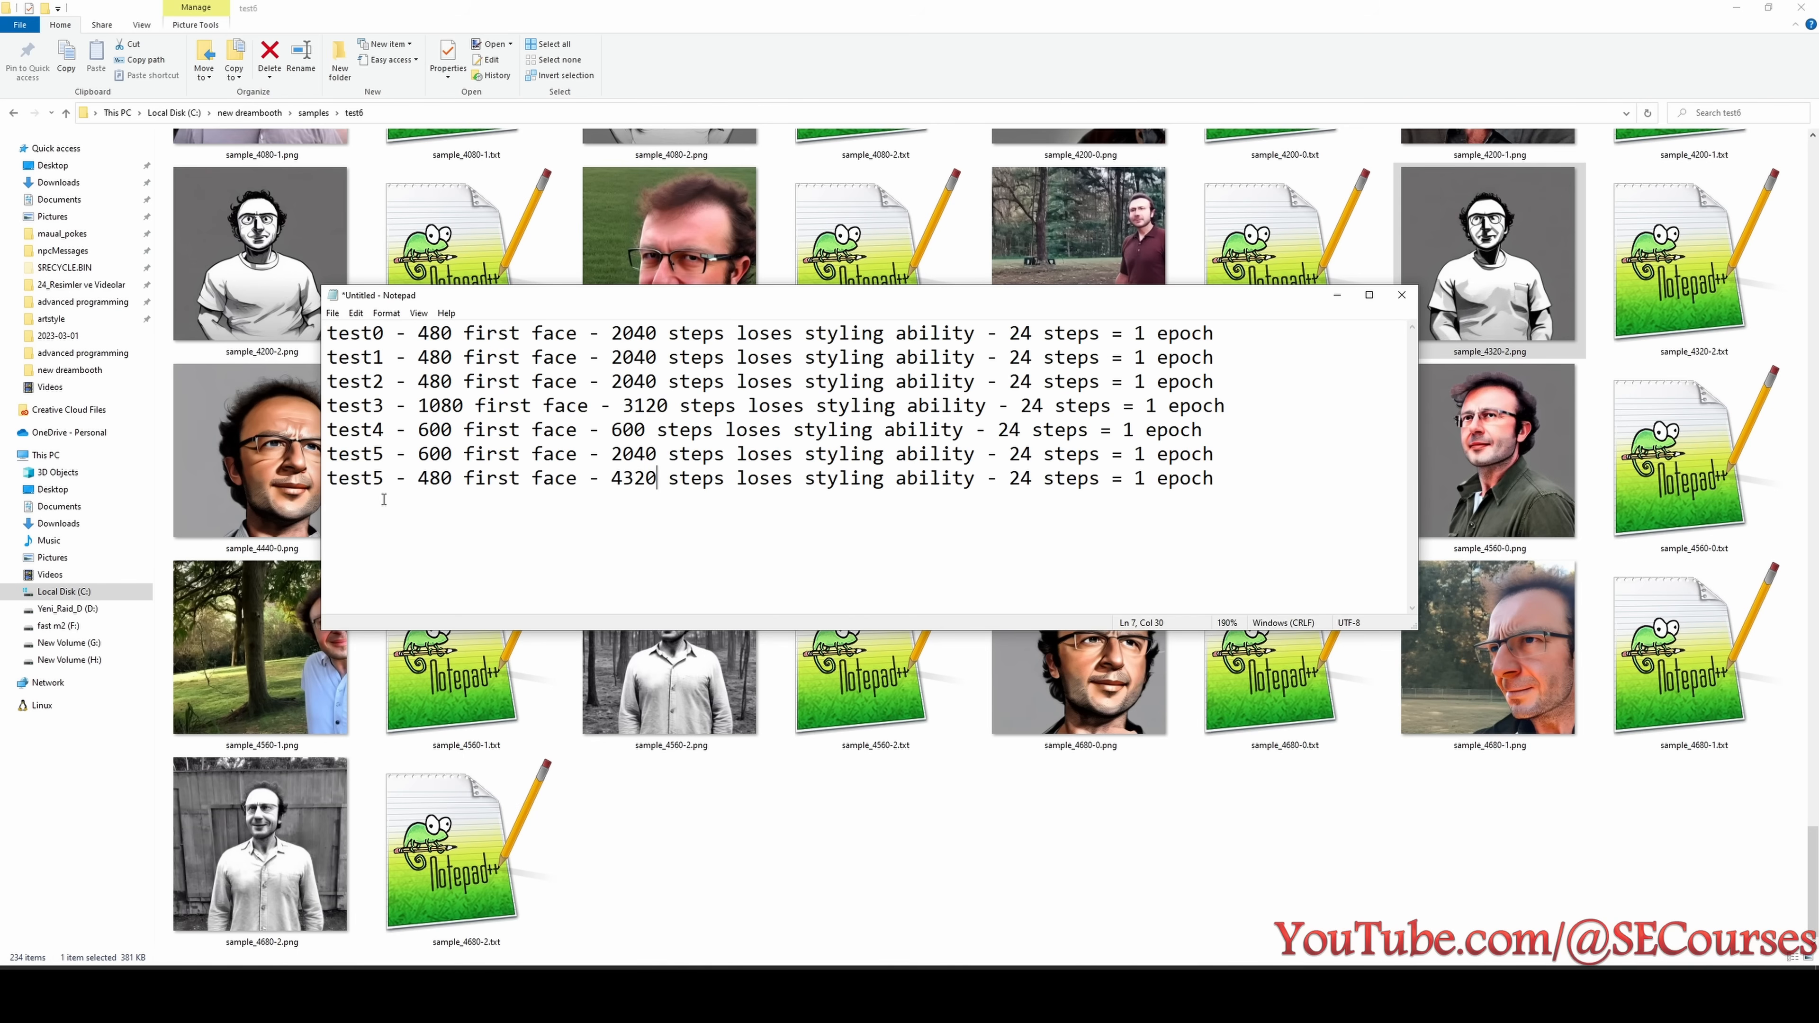
{"action": "left_click_drag", "start_coordinate": [372, 481], "coordinate": [392, 483]}
{"action": "key", "text": "BackSpace"}
{"action": "type", "text": "6"}
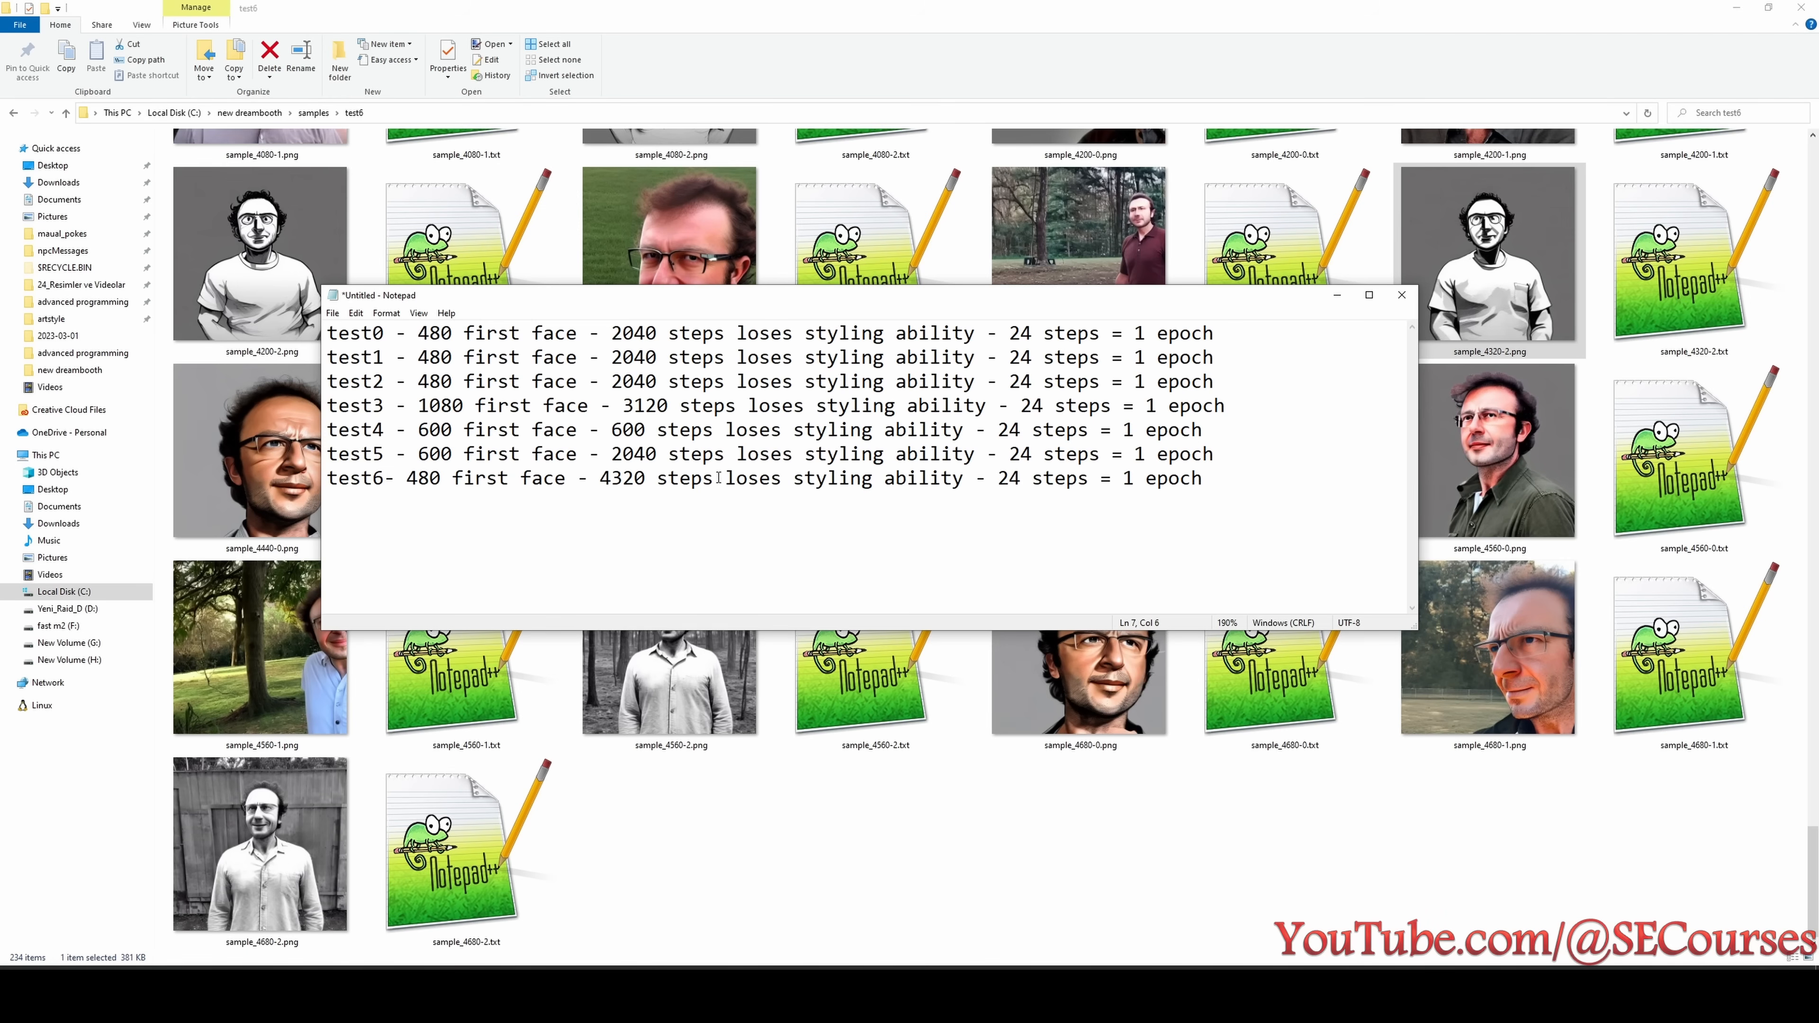
- Open the test7 samples folder and check the images from 240 to 480 steps, including sample_360-1.png and sample_480-0.png, for likeness
{"action": "left_click", "coordinate": [314, 112]}
{"action": "double_click", "coordinate": [215, 266]}
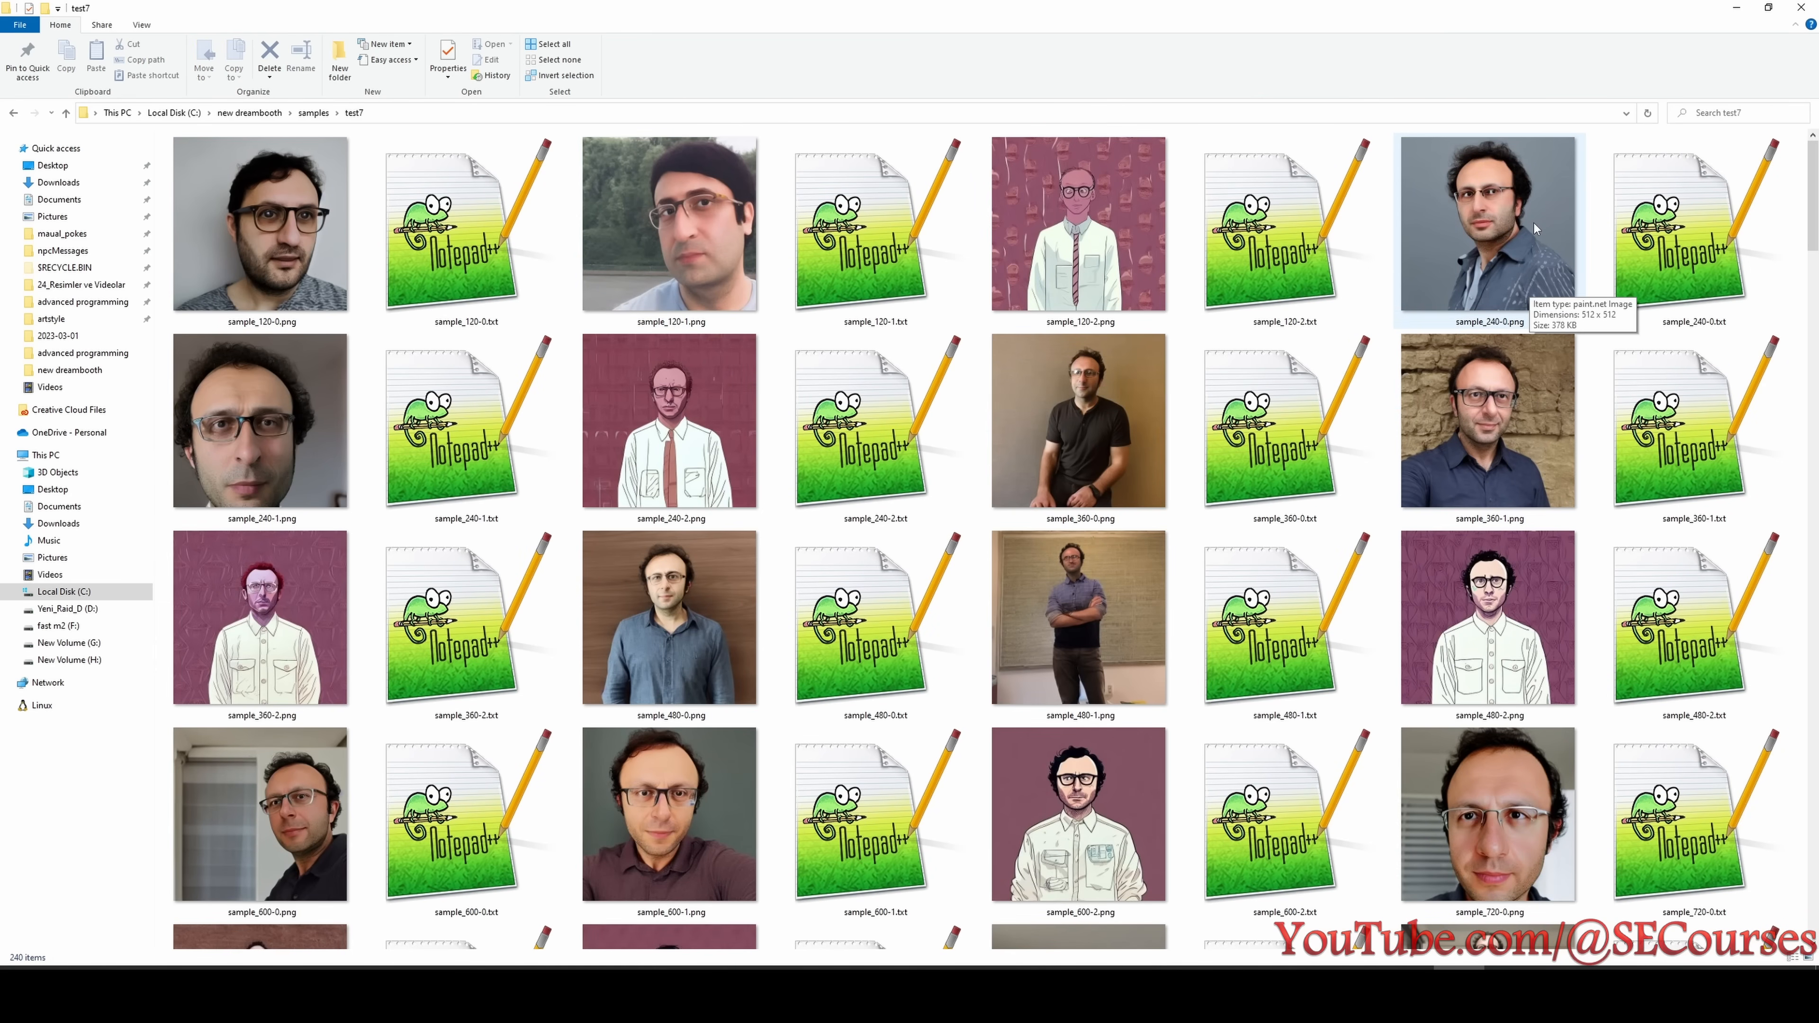
{"action": "mouse_move", "coordinate": [1472, 245]}
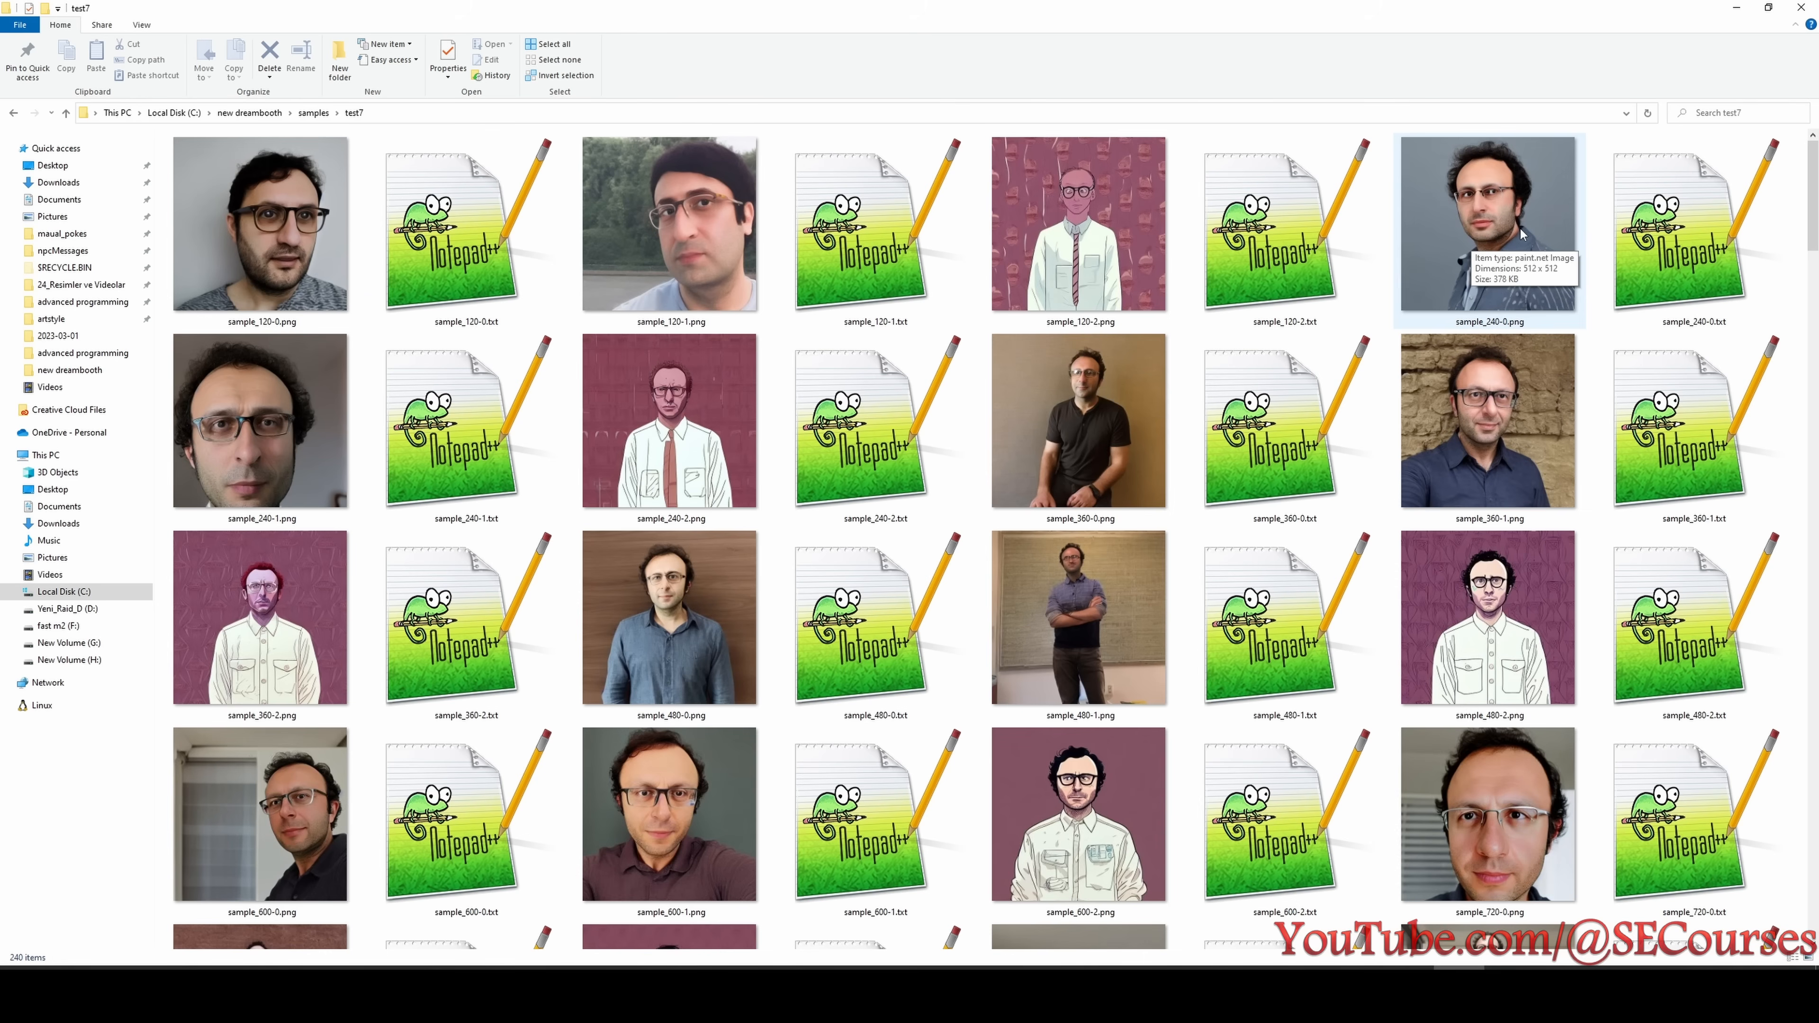
{"action": "left_click", "coordinate": [1516, 459]}
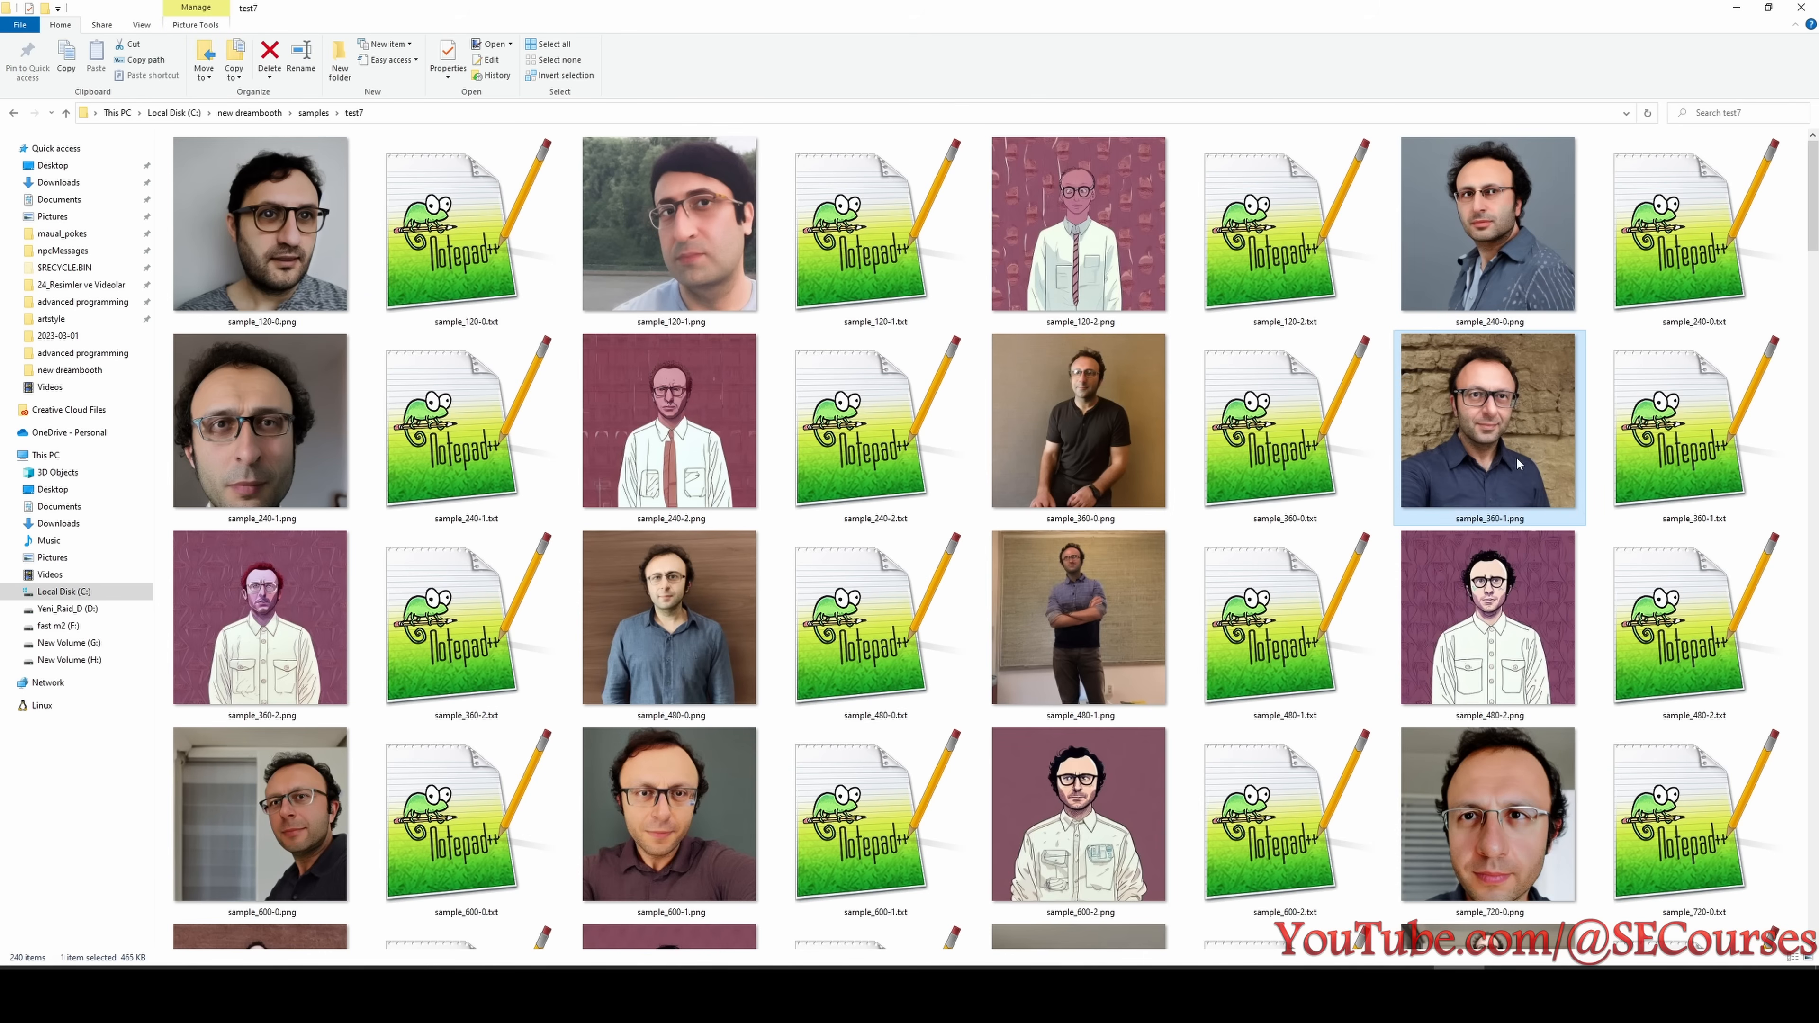
{"action": "left_click", "coordinate": [649, 635]}
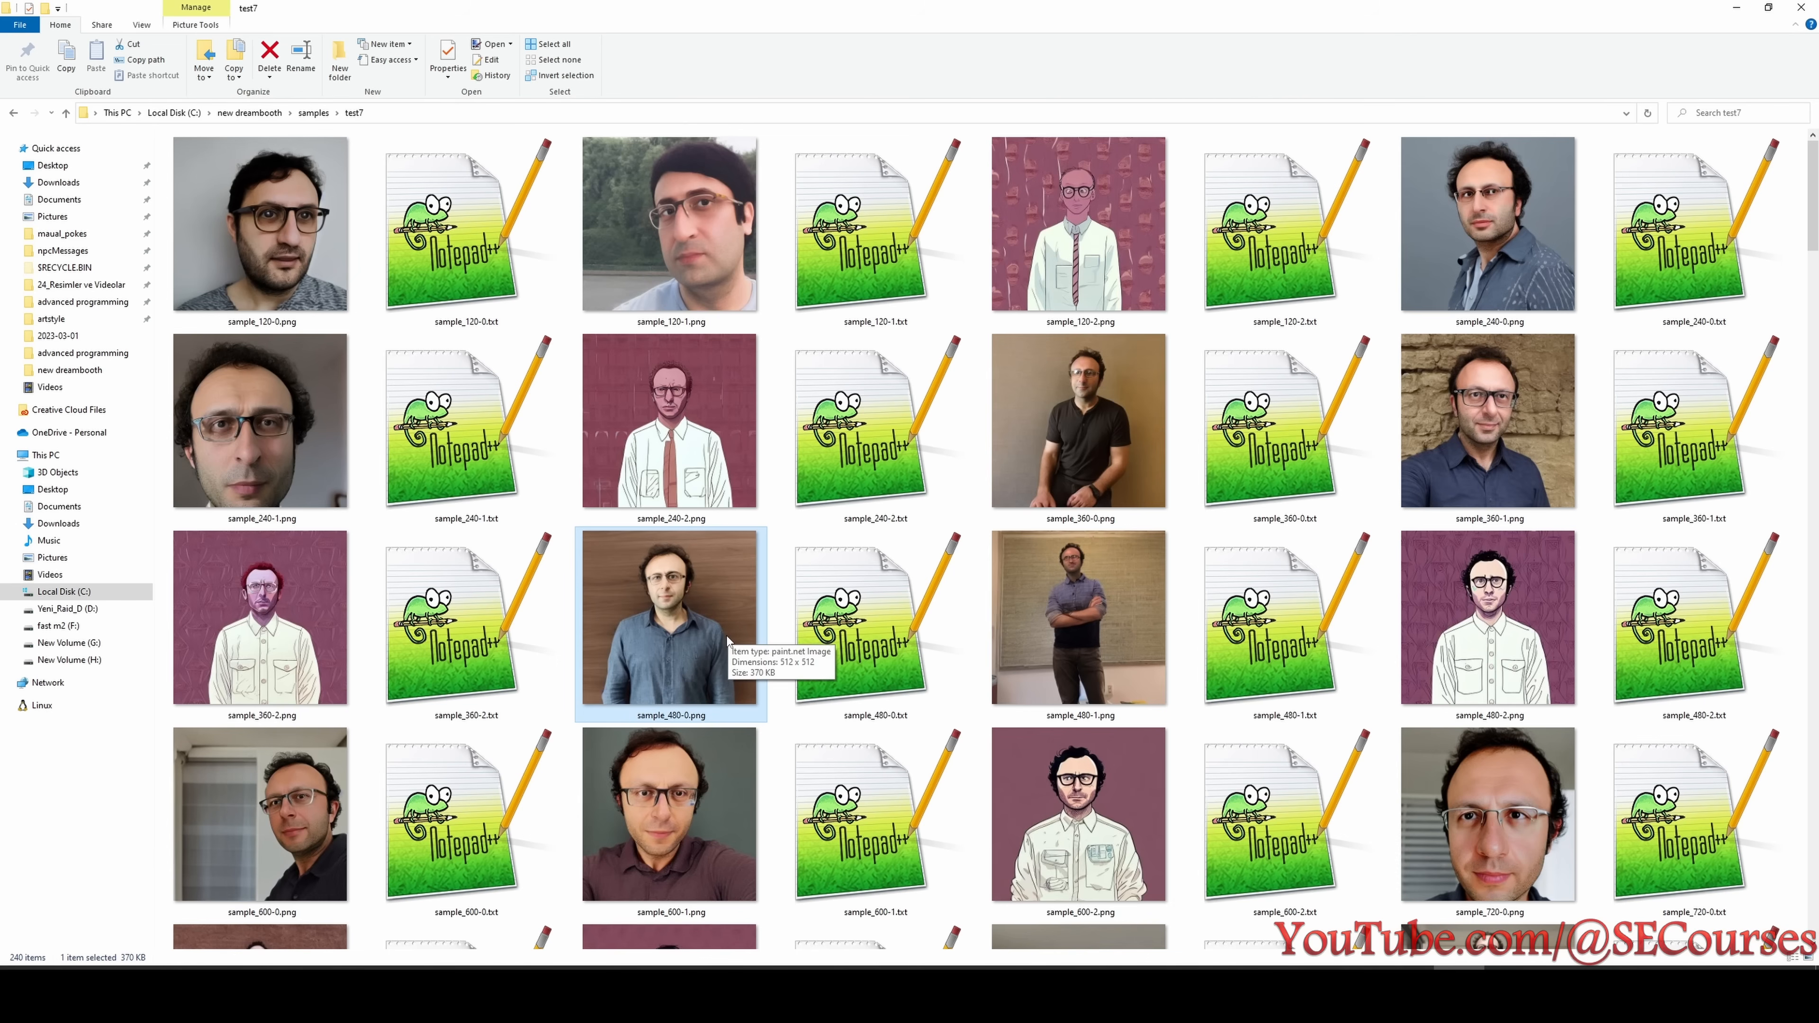
- Review test7's styled samples beyond 480 steps for loss of styling and single out sample_840-2.png
{"action": "scroll", "coordinate": [1155, 835], "scroll_direction": "down", "scroll_amount": 6}
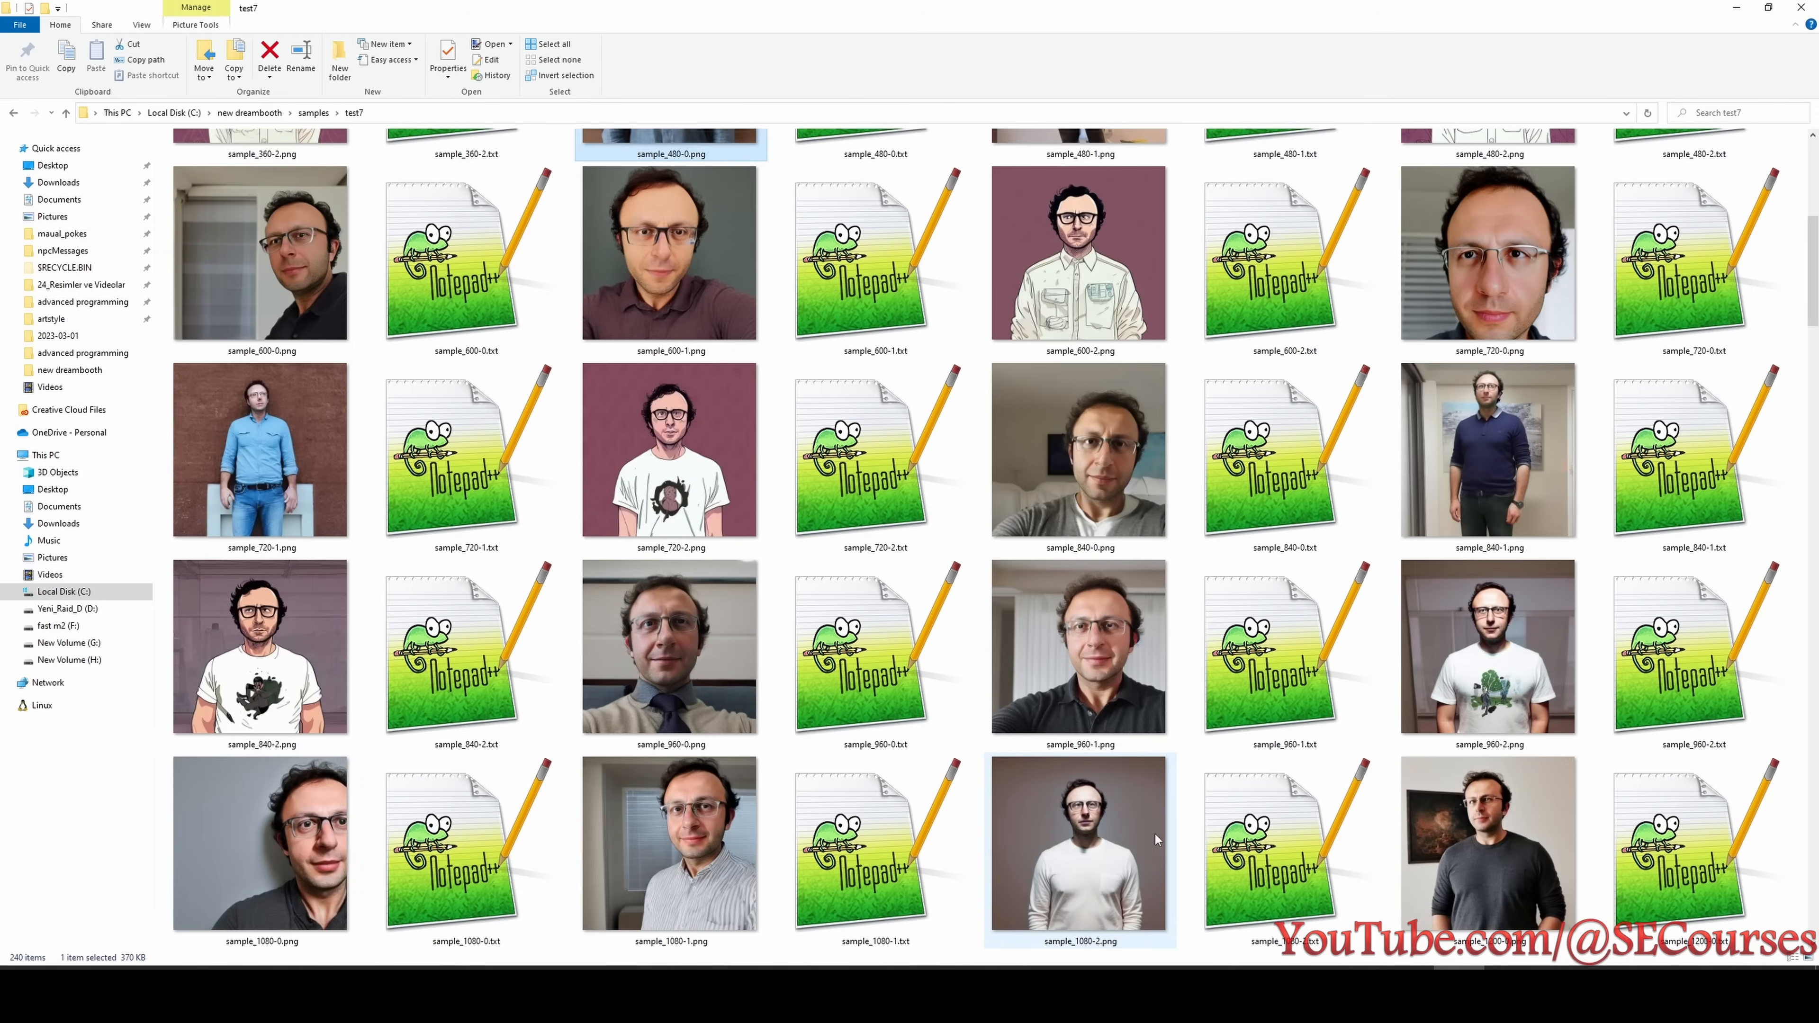
{"action": "scroll", "coordinate": [1155, 835], "scroll_direction": "down", "scroll_amount": 9}
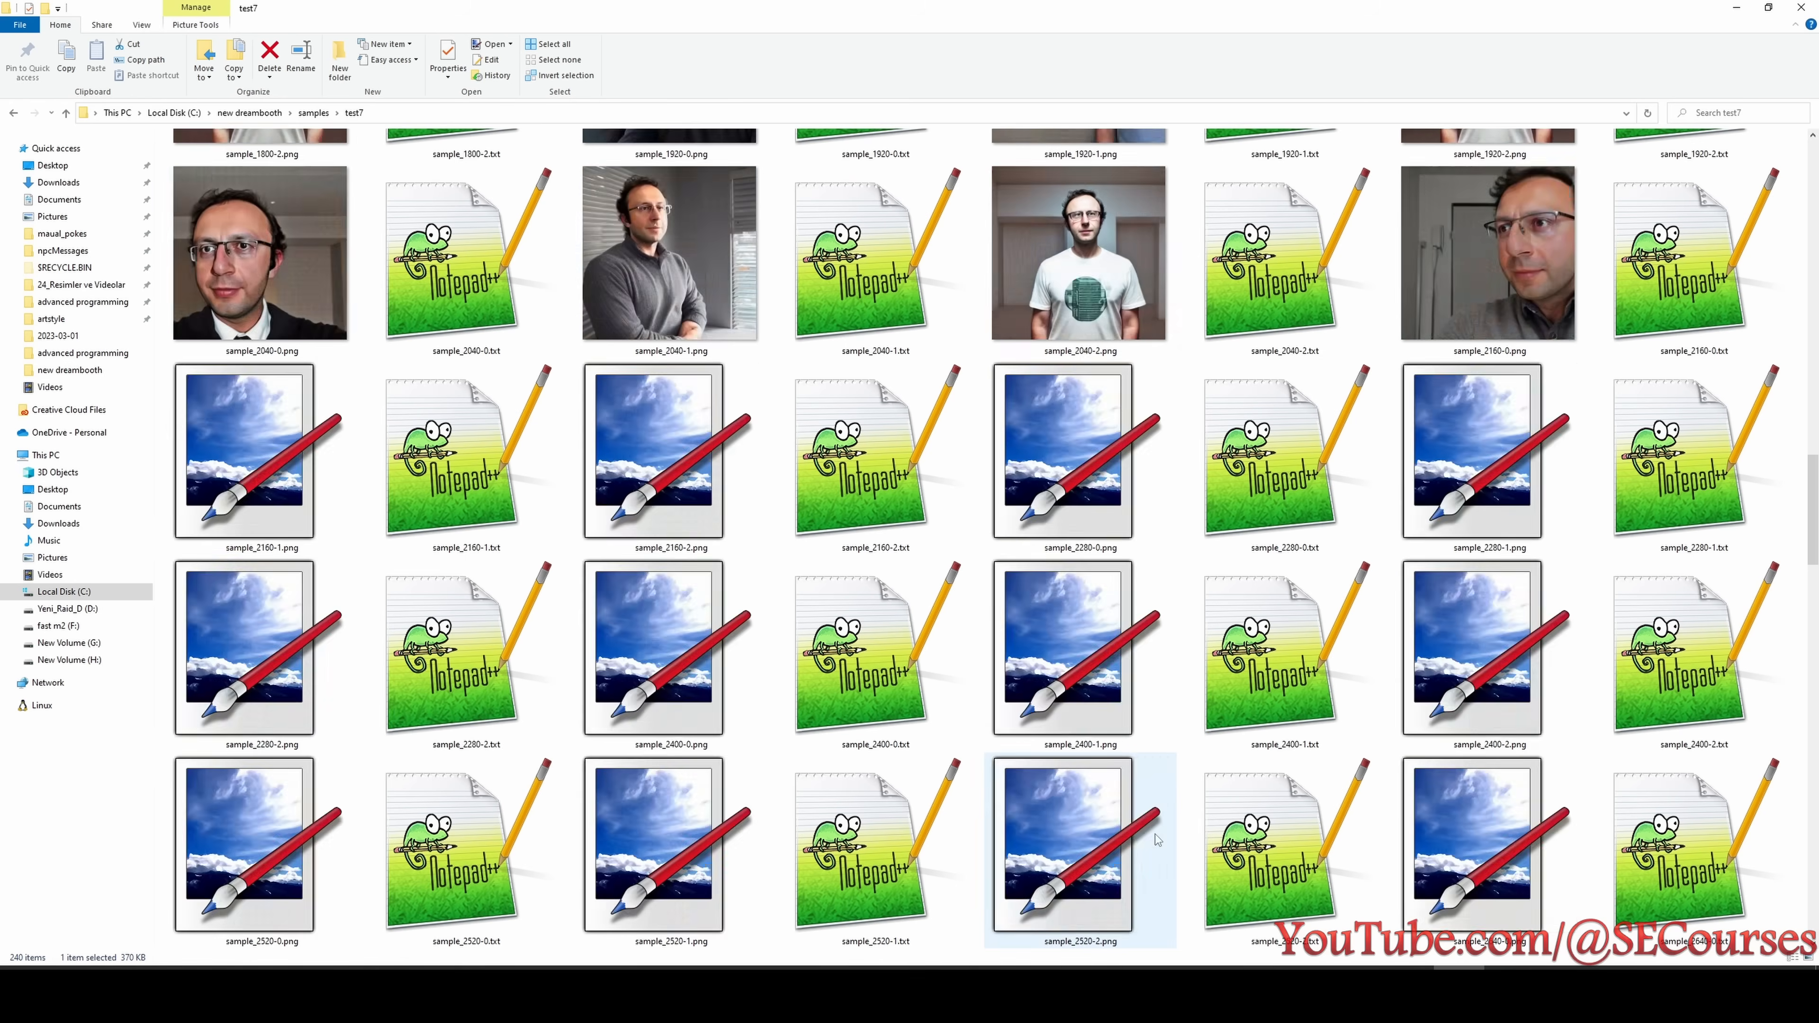
{"action": "scroll", "coordinate": [1155, 839], "scroll_direction": "up", "scroll_amount": 9}
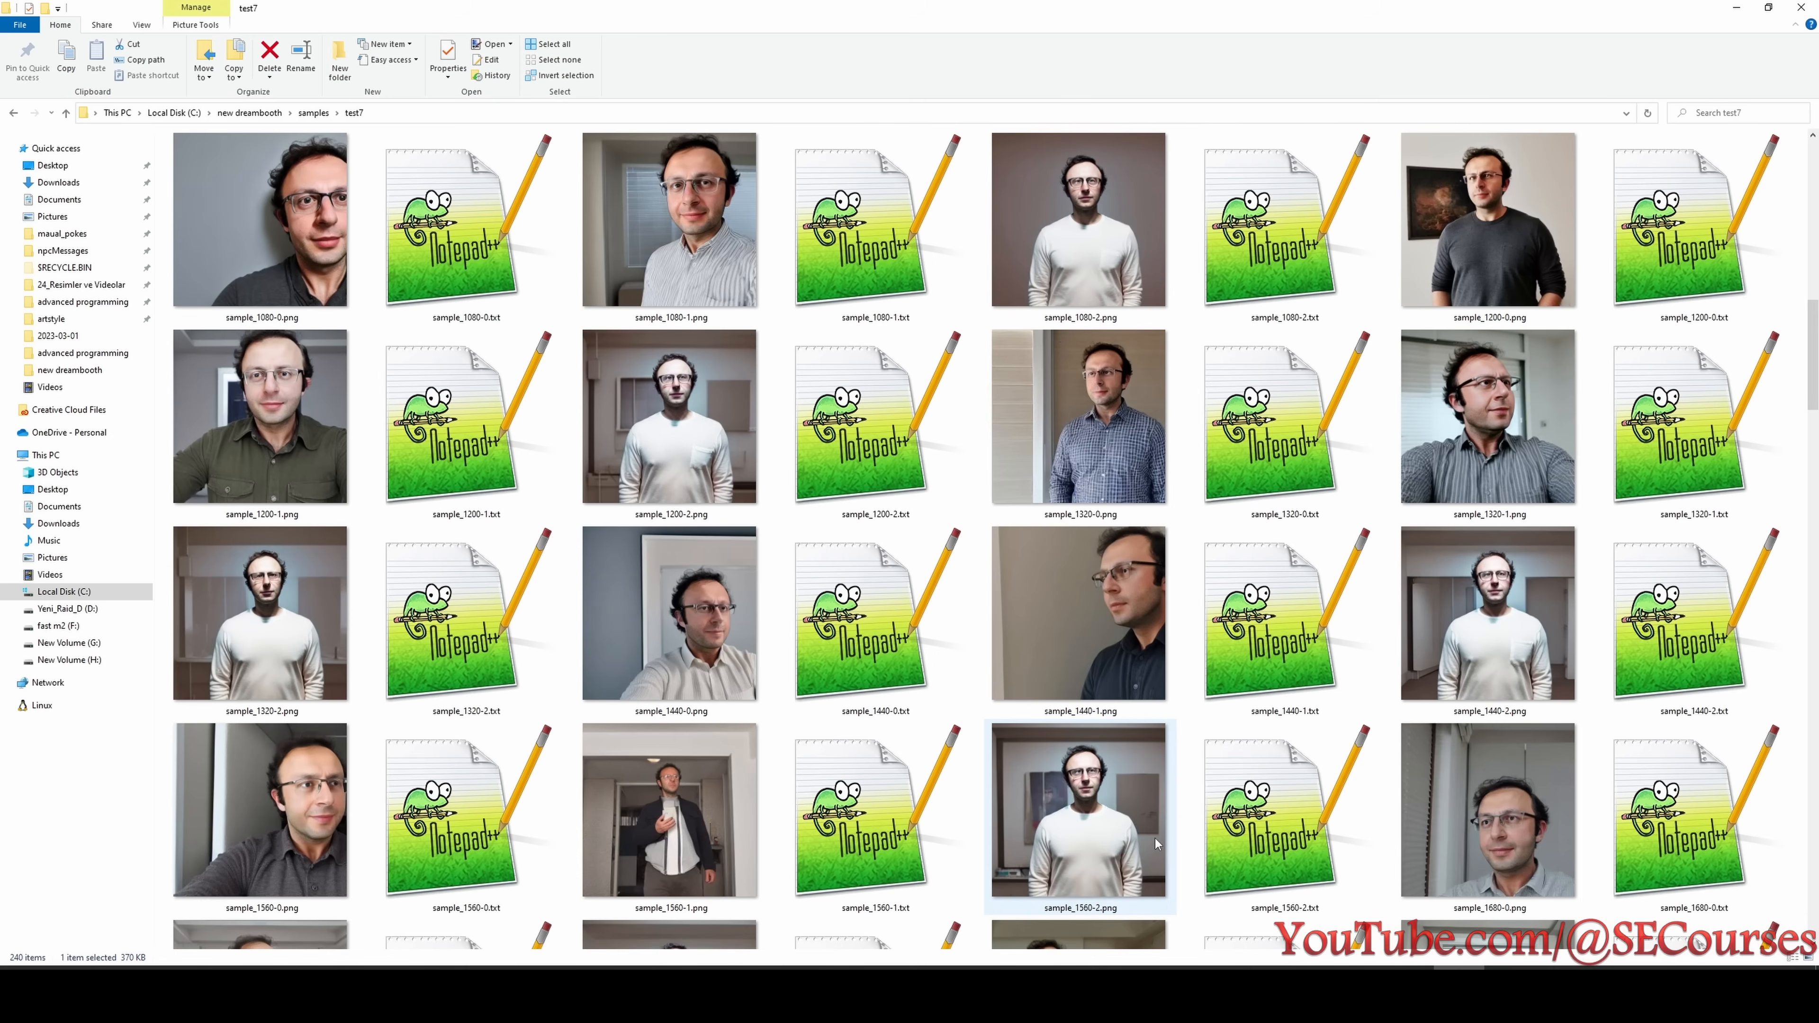
{"action": "scroll", "coordinate": [1150, 835], "scroll_direction": "up", "scroll_amount": 3}
{"action": "left_click", "coordinate": [277, 606]}
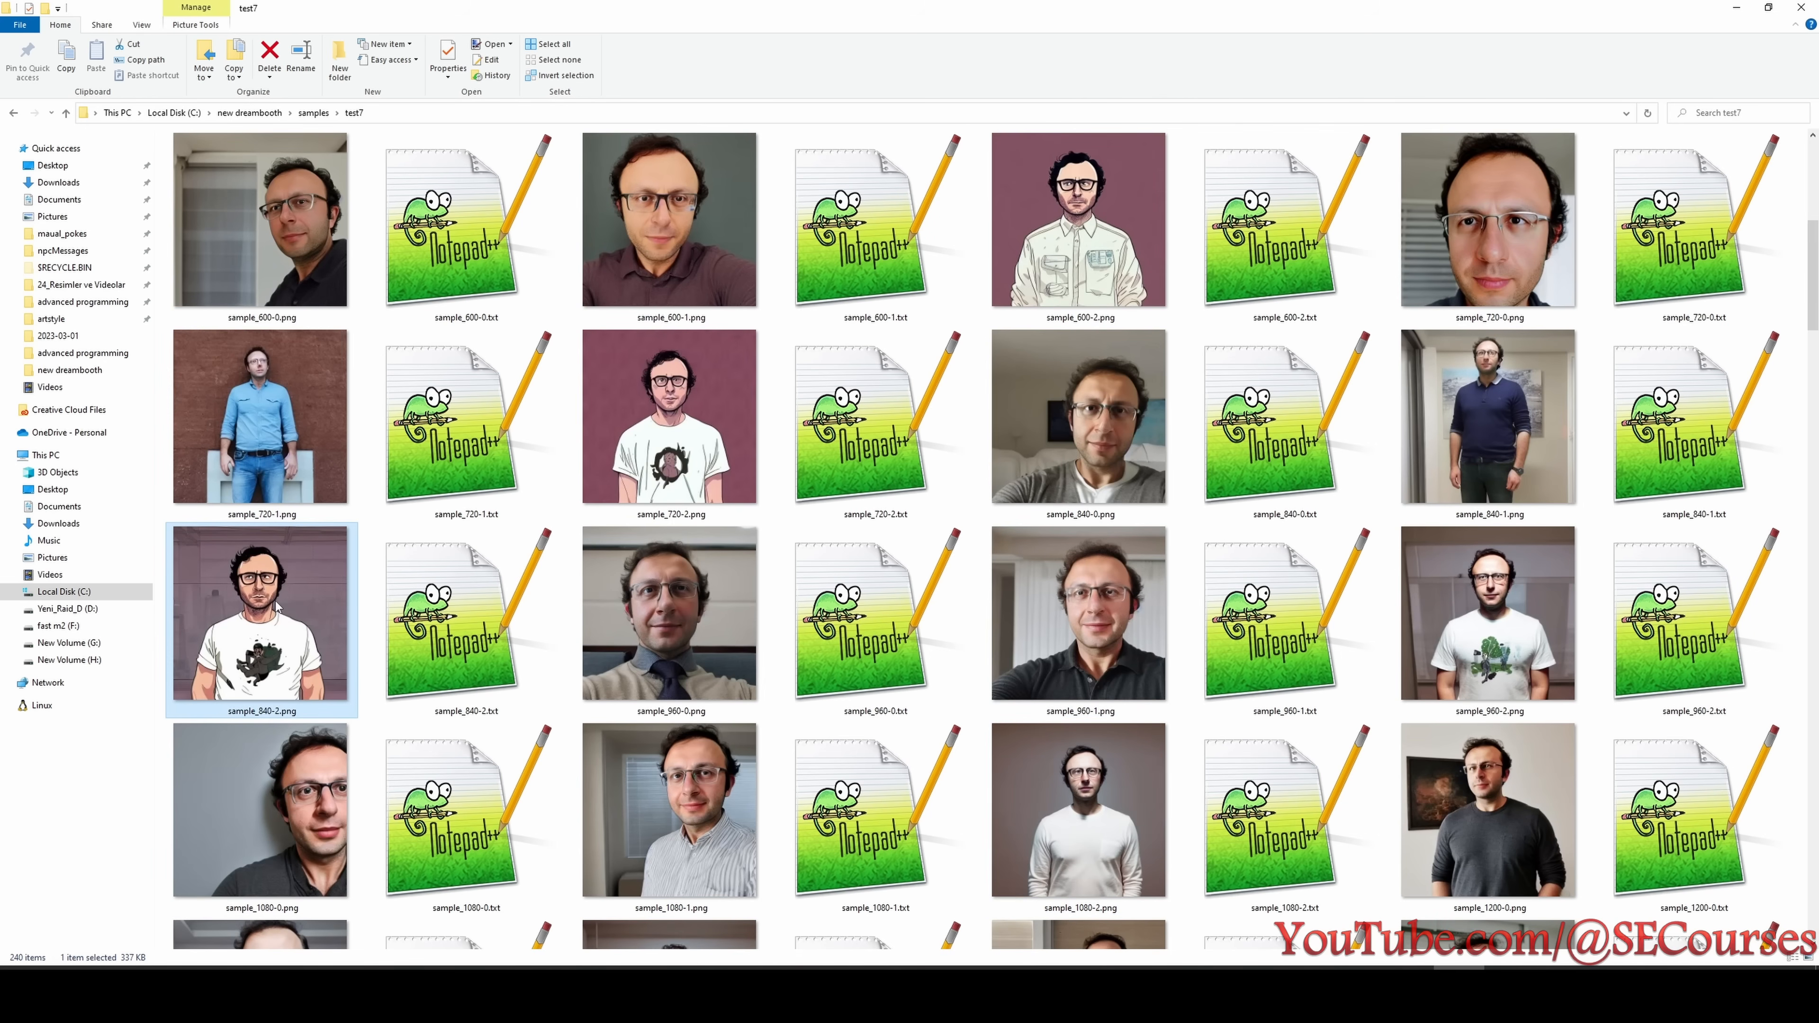
- Scan the rest of the test7 samples up to 4800 steps for styling ability and return to the earliest ones
{"action": "scroll", "coordinate": [277, 606], "scroll_direction": "down", "scroll_amount": 6}
{"action": "scroll", "coordinate": [387, 713], "scroll_direction": "down", "scroll_amount": 6}
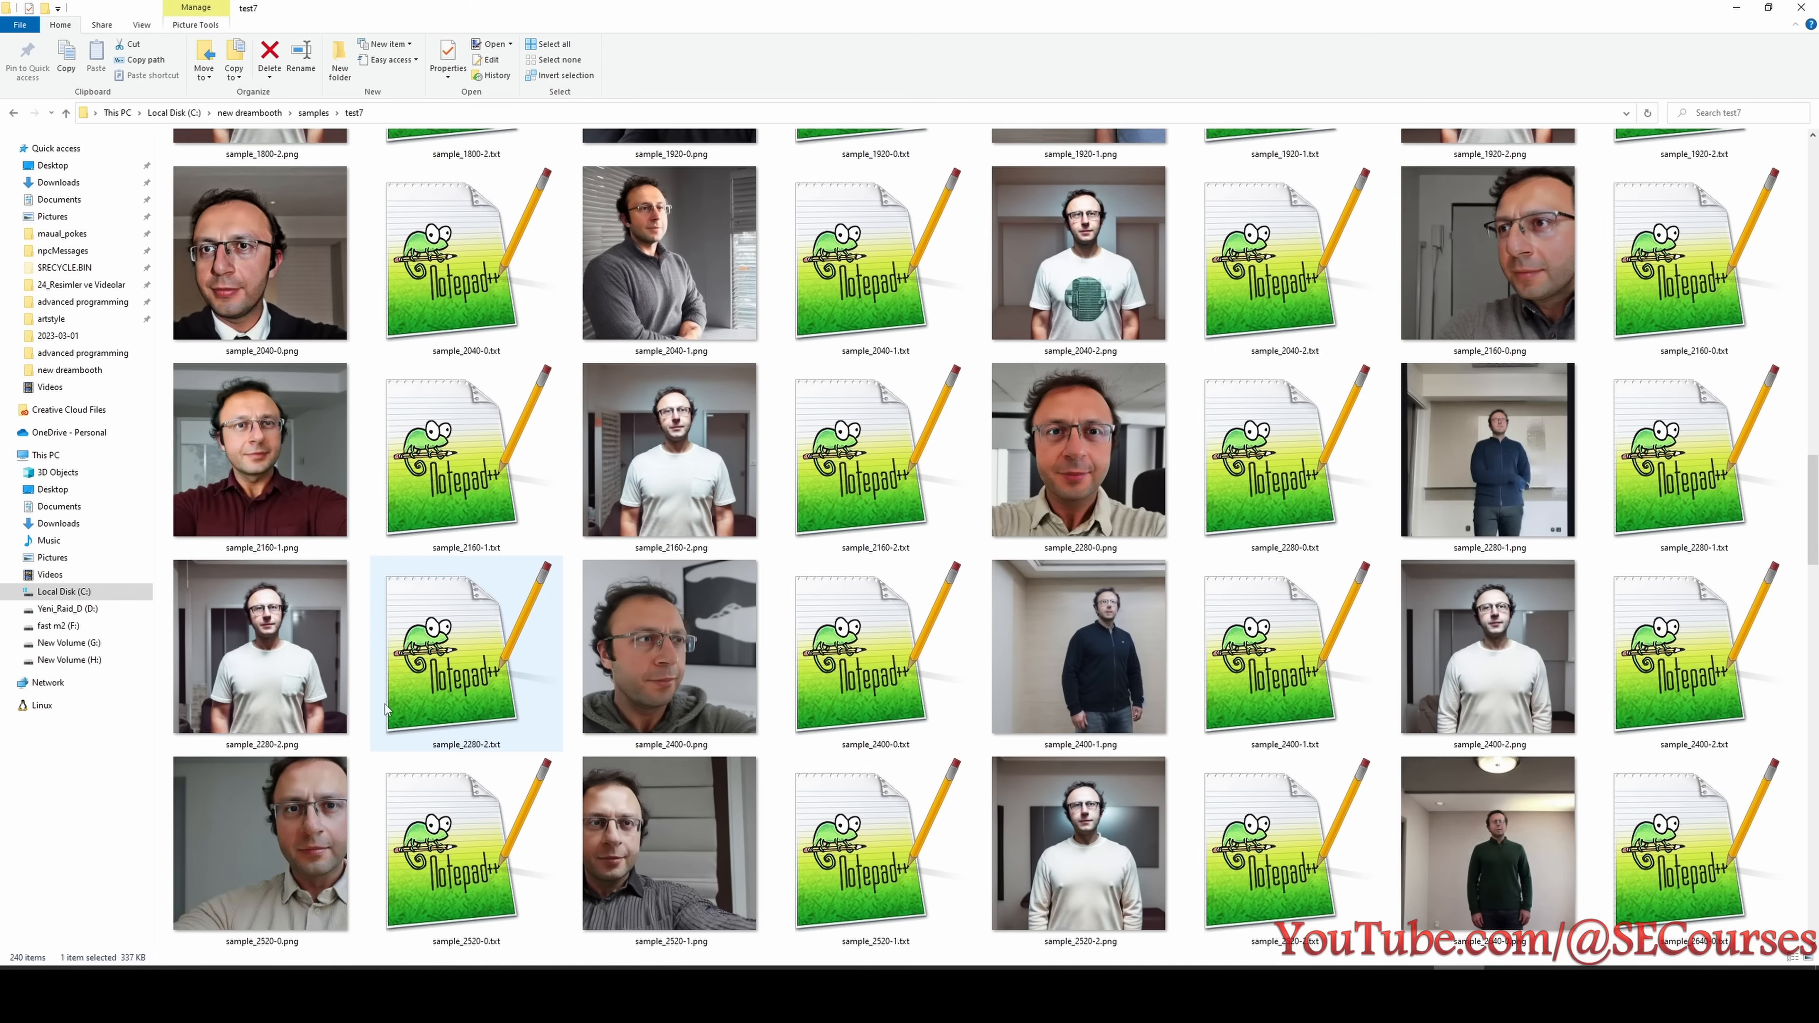
{"action": "scroll", "coordinate": [387, 713], "scroll_direction": "down", "scroll_amount": 11}
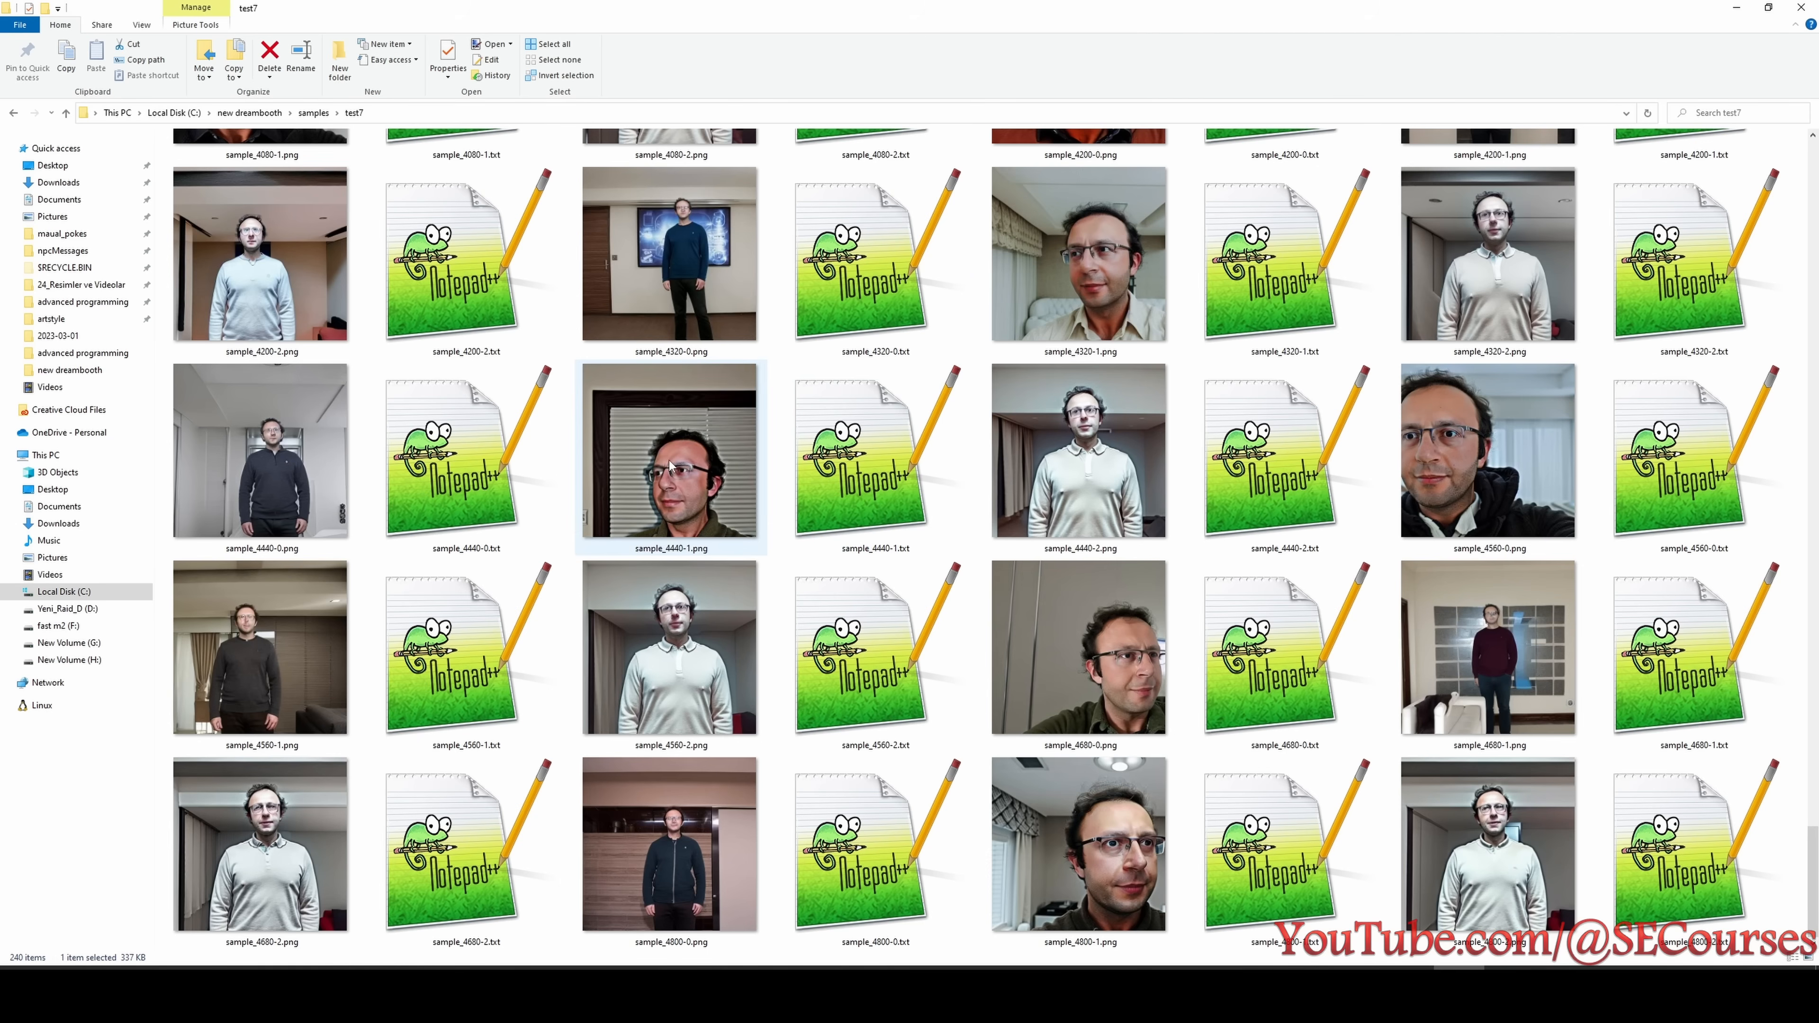
{"action": "scroll", "coordinate": [696, 504], "scroll_direction": "up", "scroll_amount": 3}
{"action": "scroll", "coordinate": [691, 609], "scroll_direction": "up", "scroll_amount": 6}
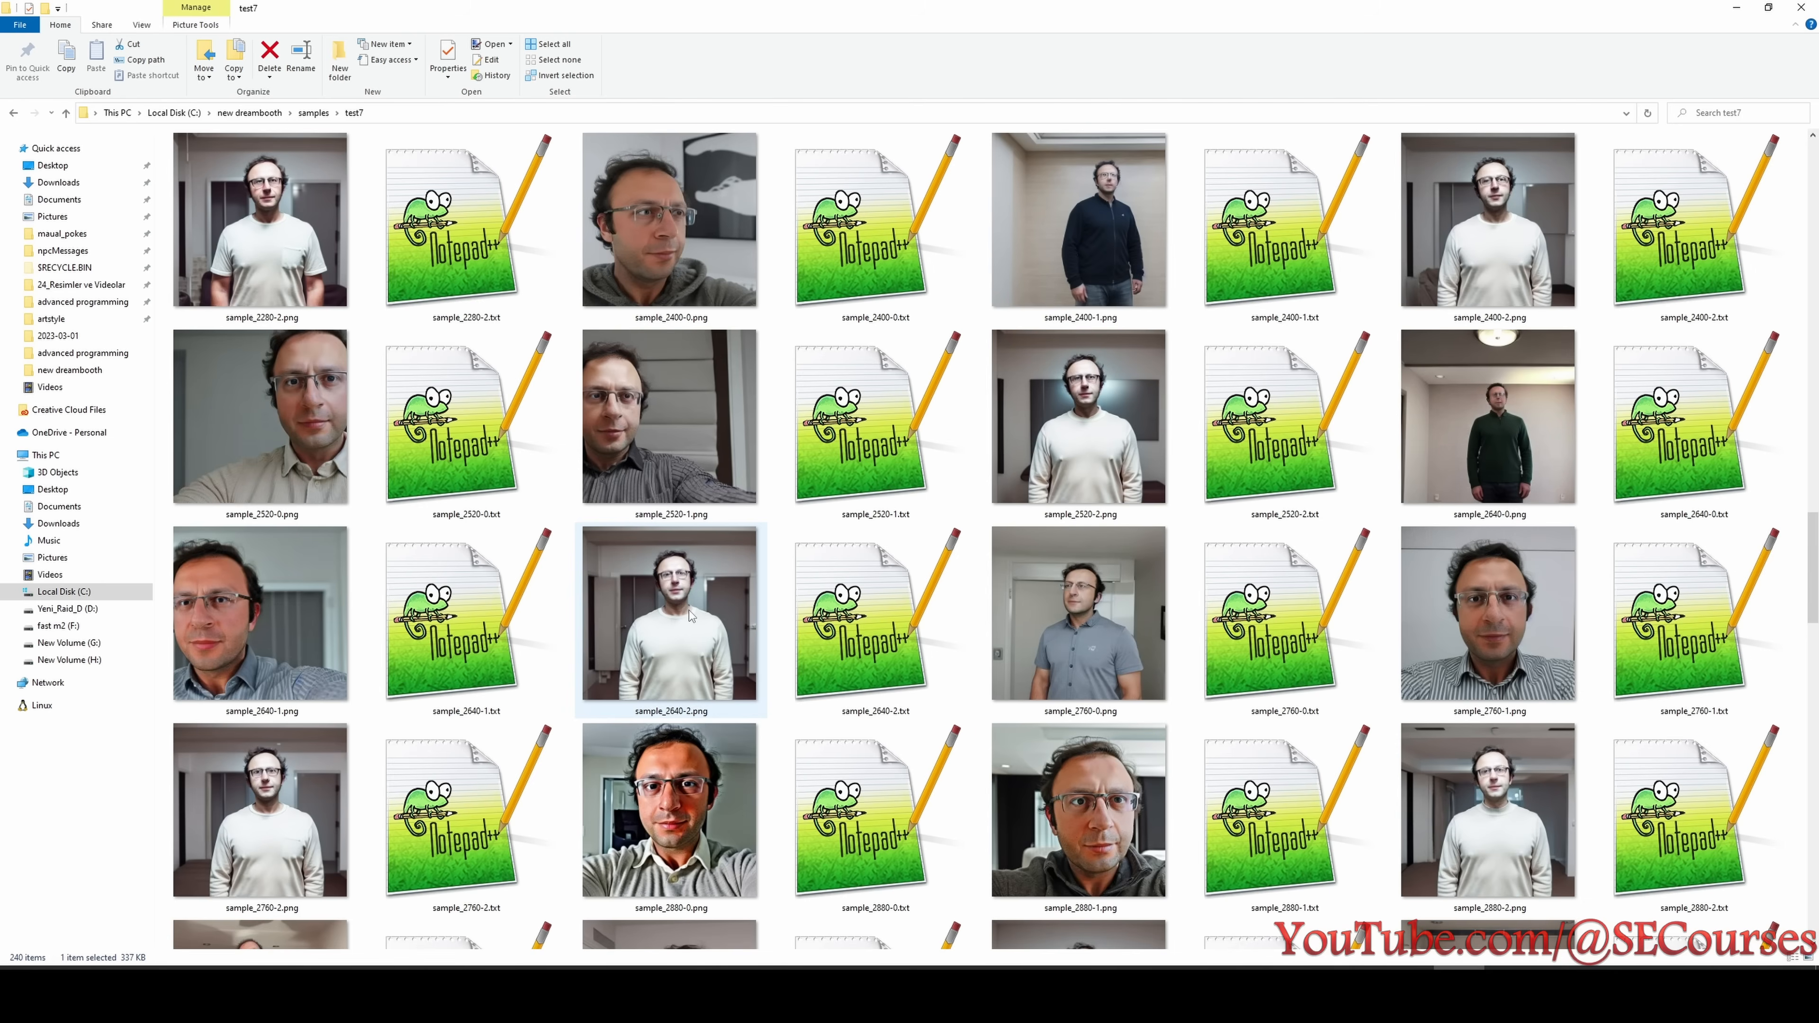
{"action": "scroll", "coordinate": [729, 654], "scroll_direction": "up", "scroll_amount": 6}
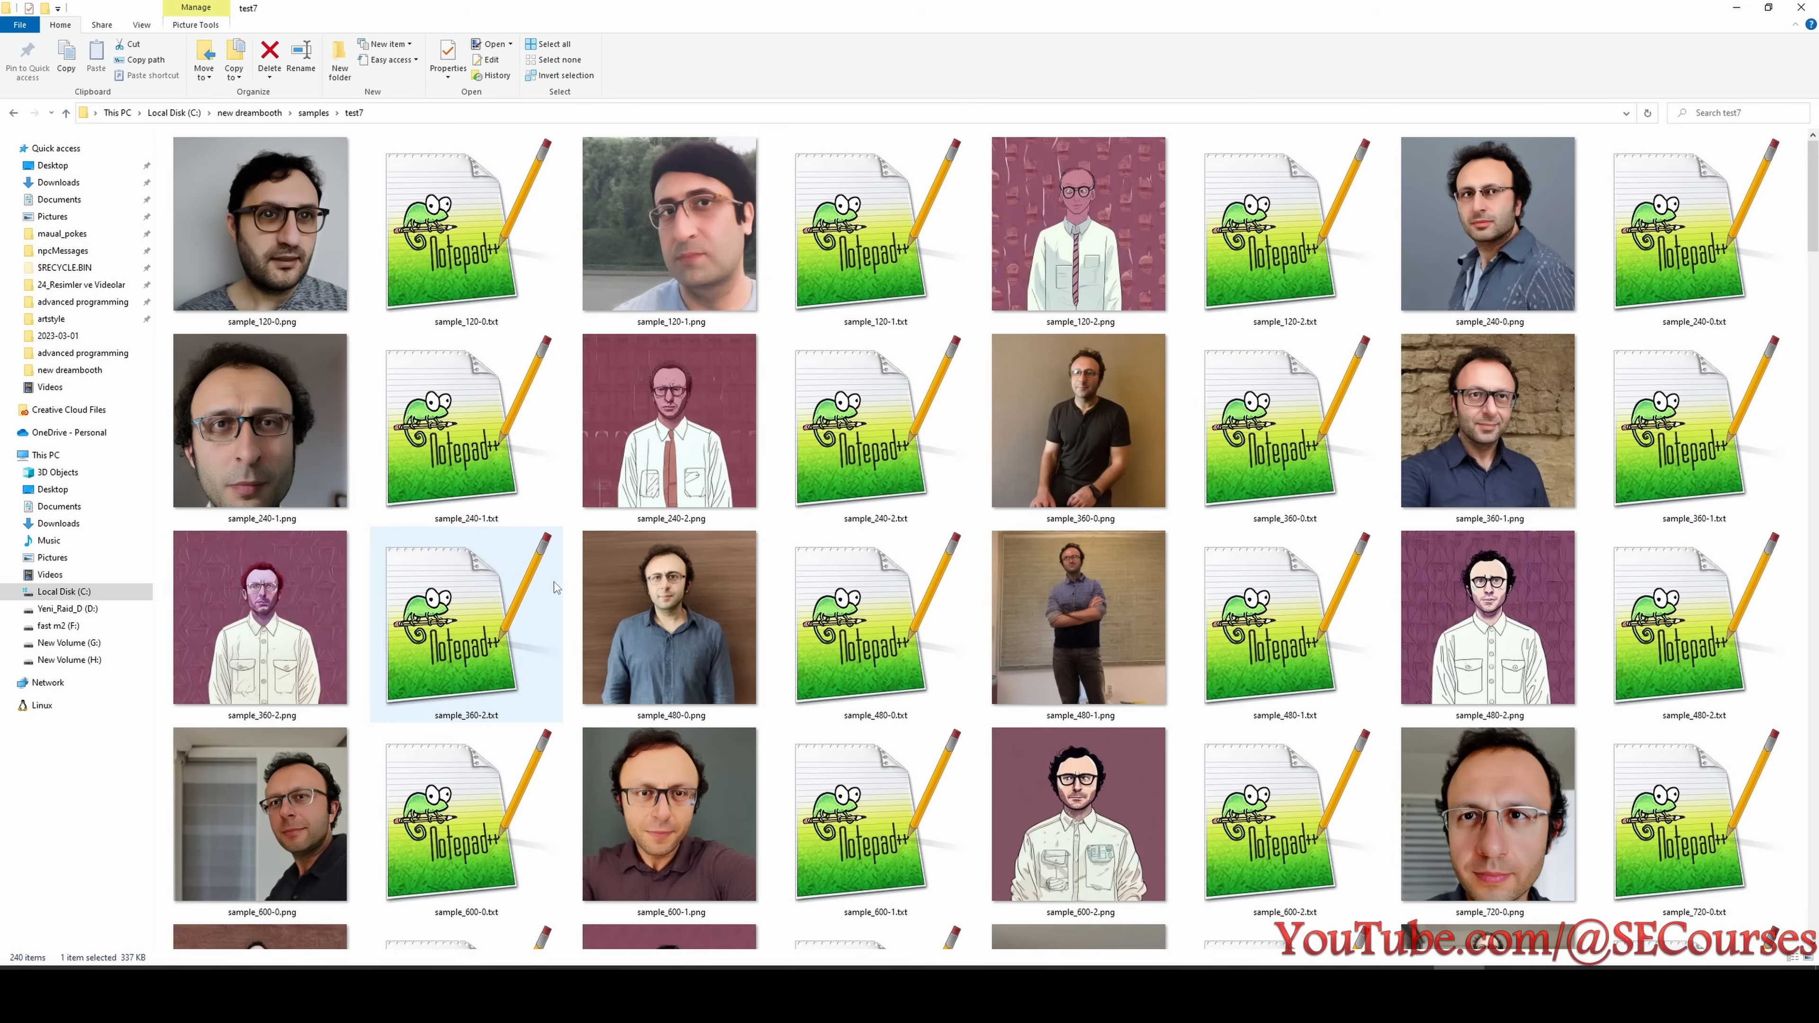
- Record test7 in the Notepad results with 480 first face and 840 steps for styling loss, and insert the missing space after test6
{"action": "key", "text": "alt+Tab"}
{"action": "left_click", "coordinate": [387, 501]}
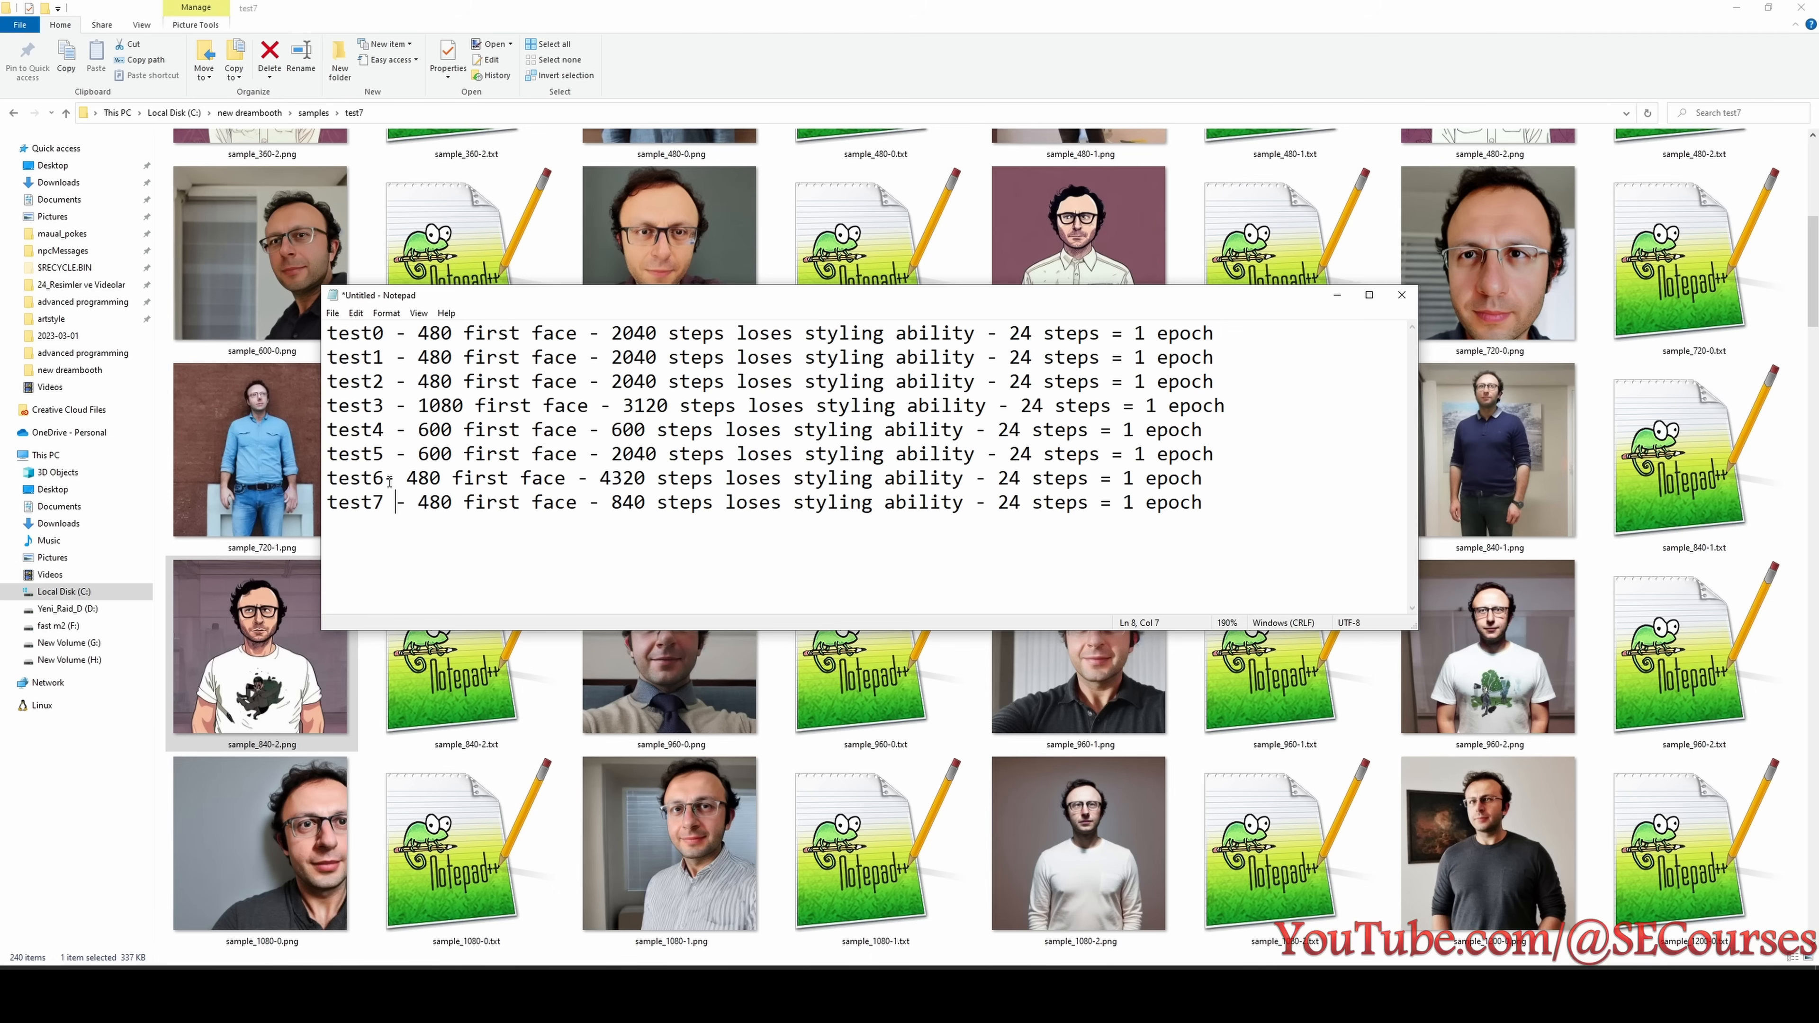
{"action": "left_click", "coordinate": [388, 477]}
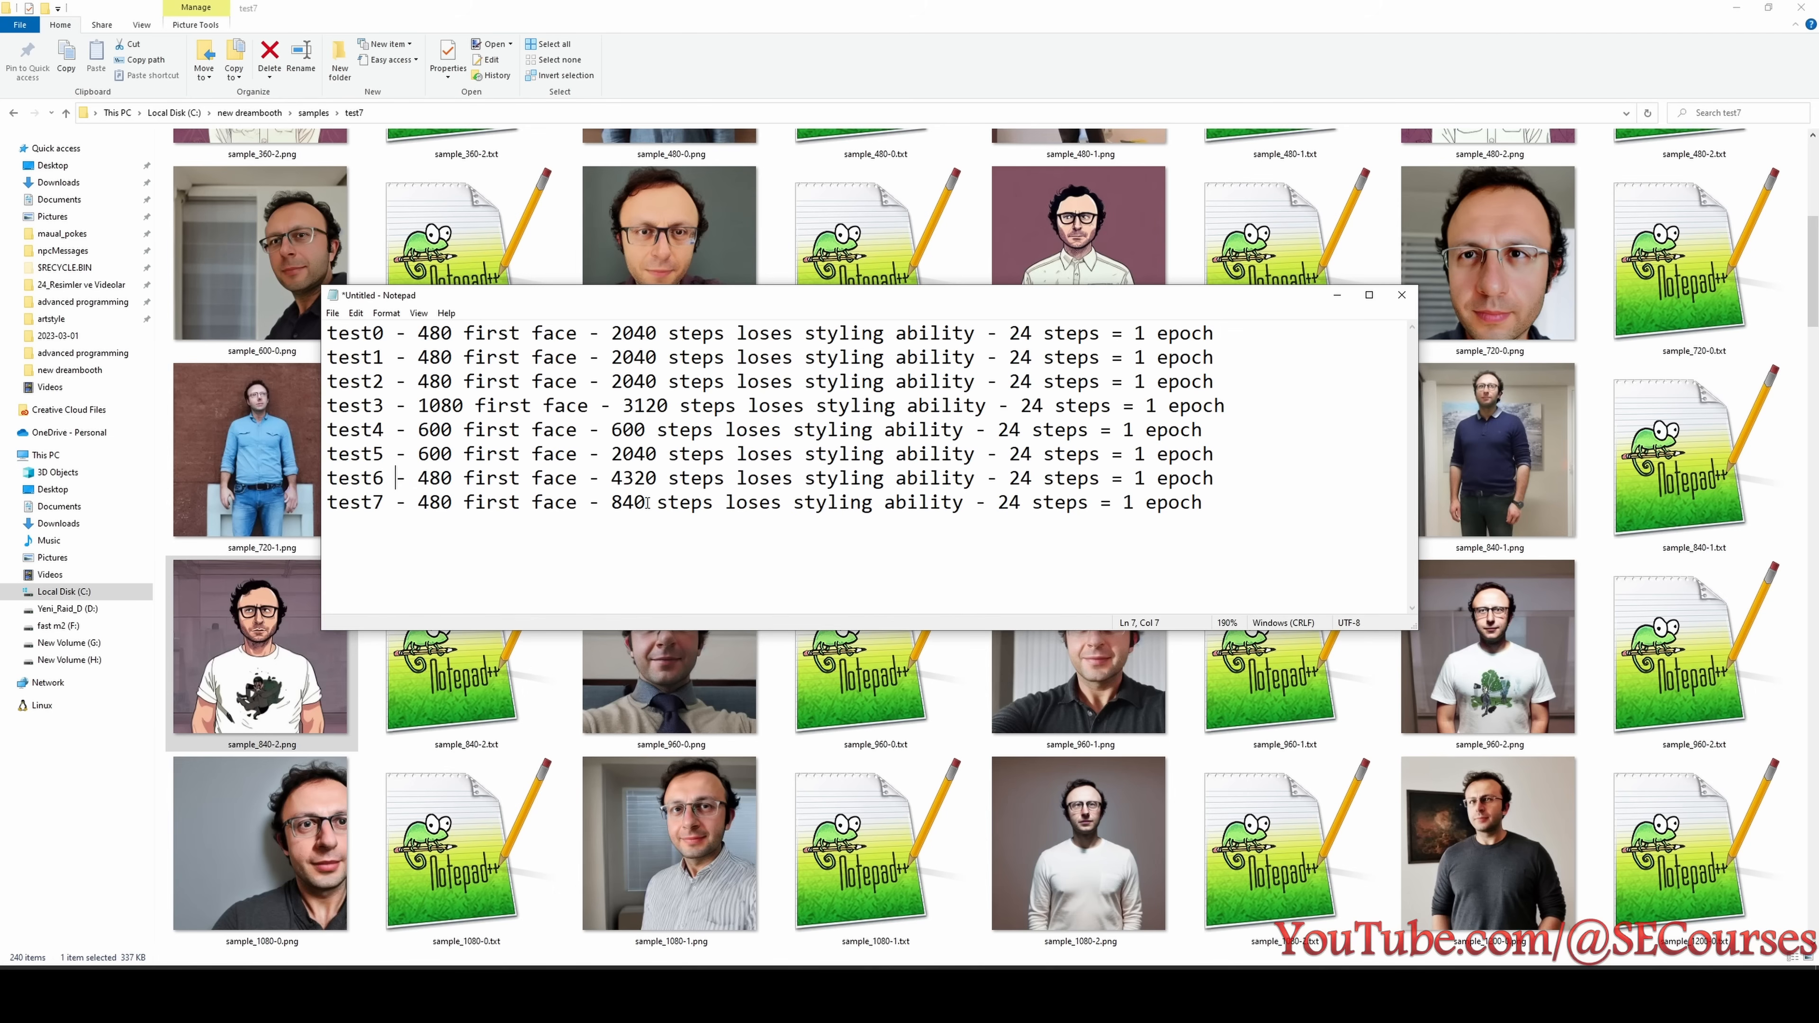
- Recheck test7's samples between 600 and 1560 steps for styling loss and compare the test6 and test7 settings in the experiment list
{"action": "left_click_drag", "start_coordinate": [648, 502], "coordinate": [624, 508]}
{"action": "key", "text": "alt+Tab"}
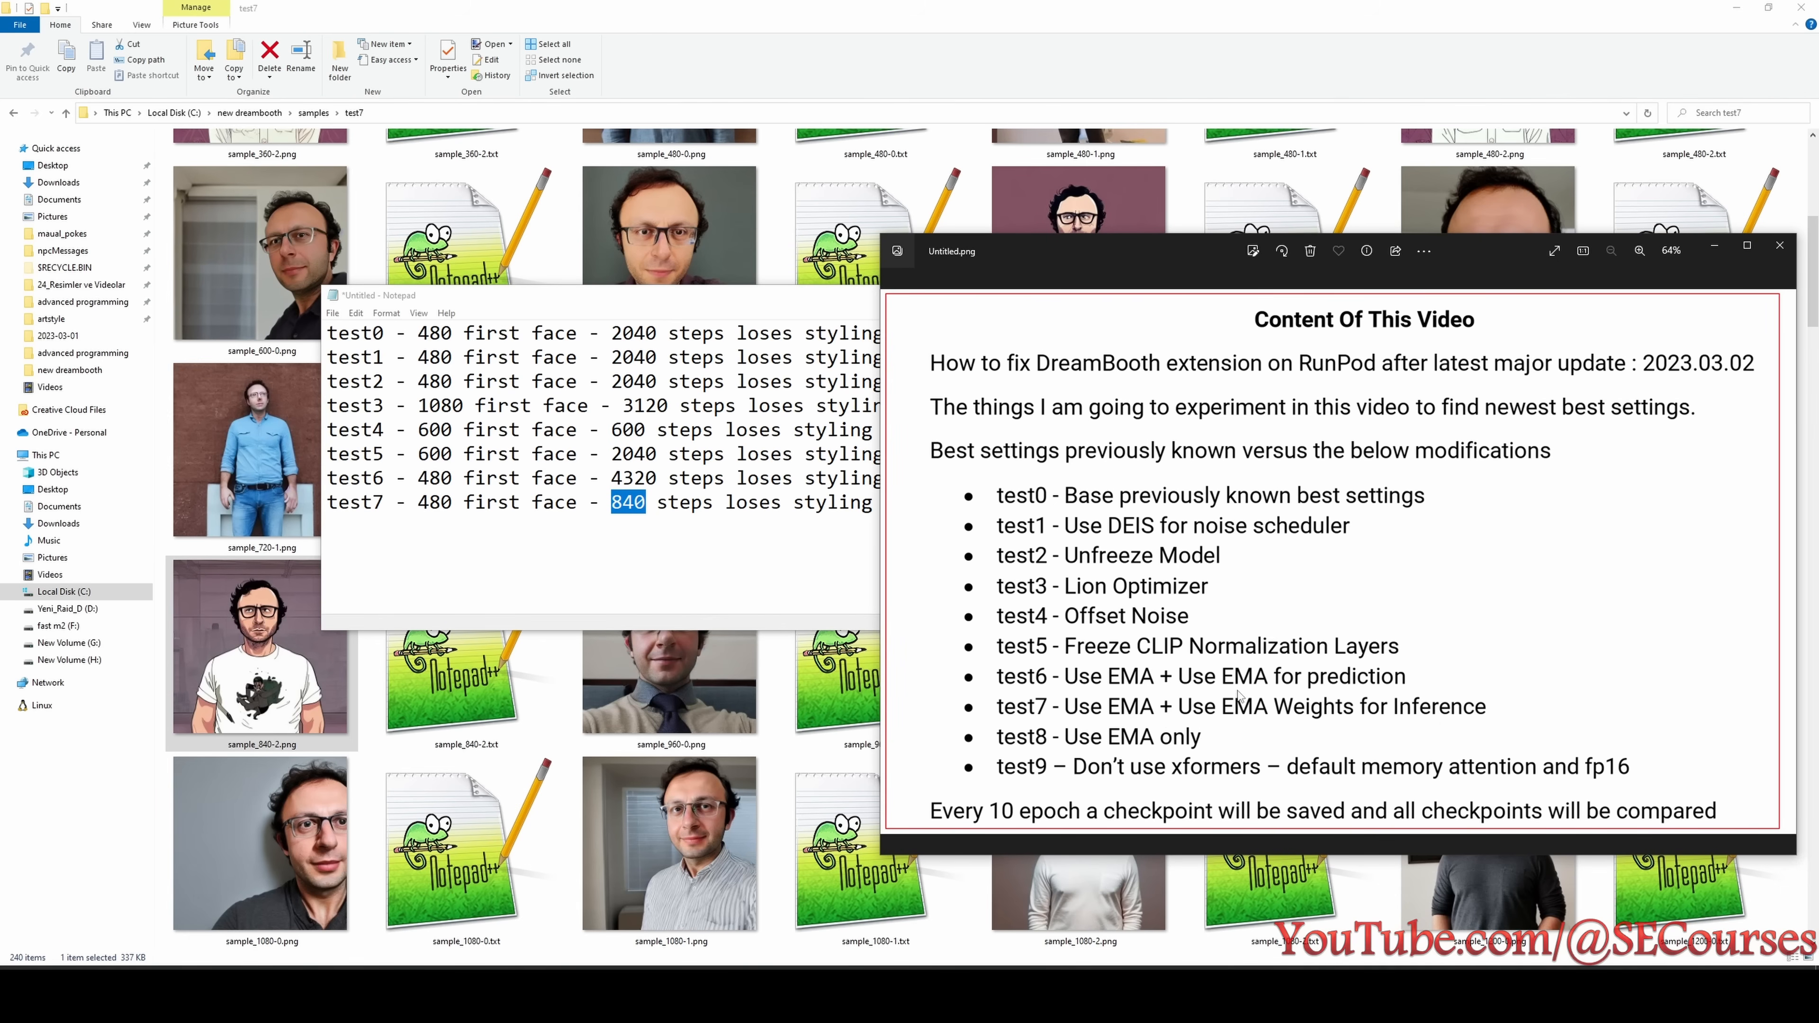
{"action": "left_click", "coordinate": [665, 838]}
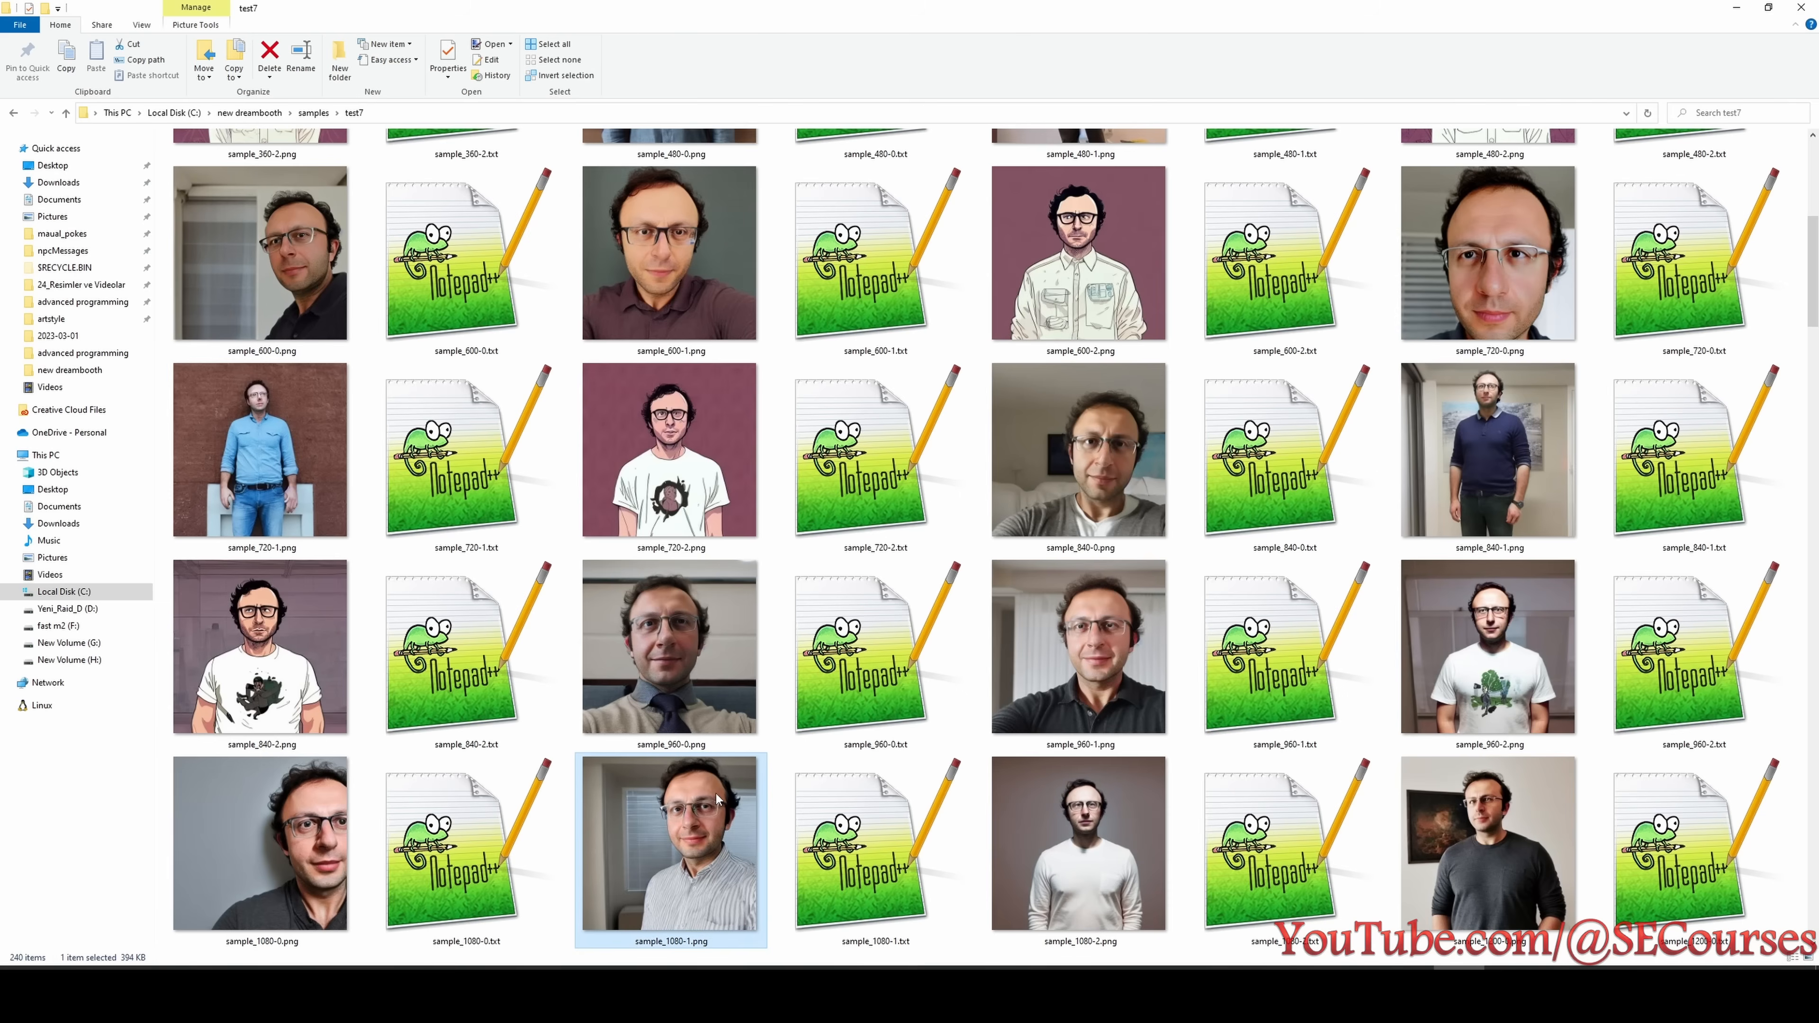
{"action": "scroll", "coordinate": [756, 576], "scroll_direction": "down", "scroll_amount": 1}
{"action": "scroll", "coordinate": [1197, 555], "scroll_direction": "down", "scroll_amount": 3}
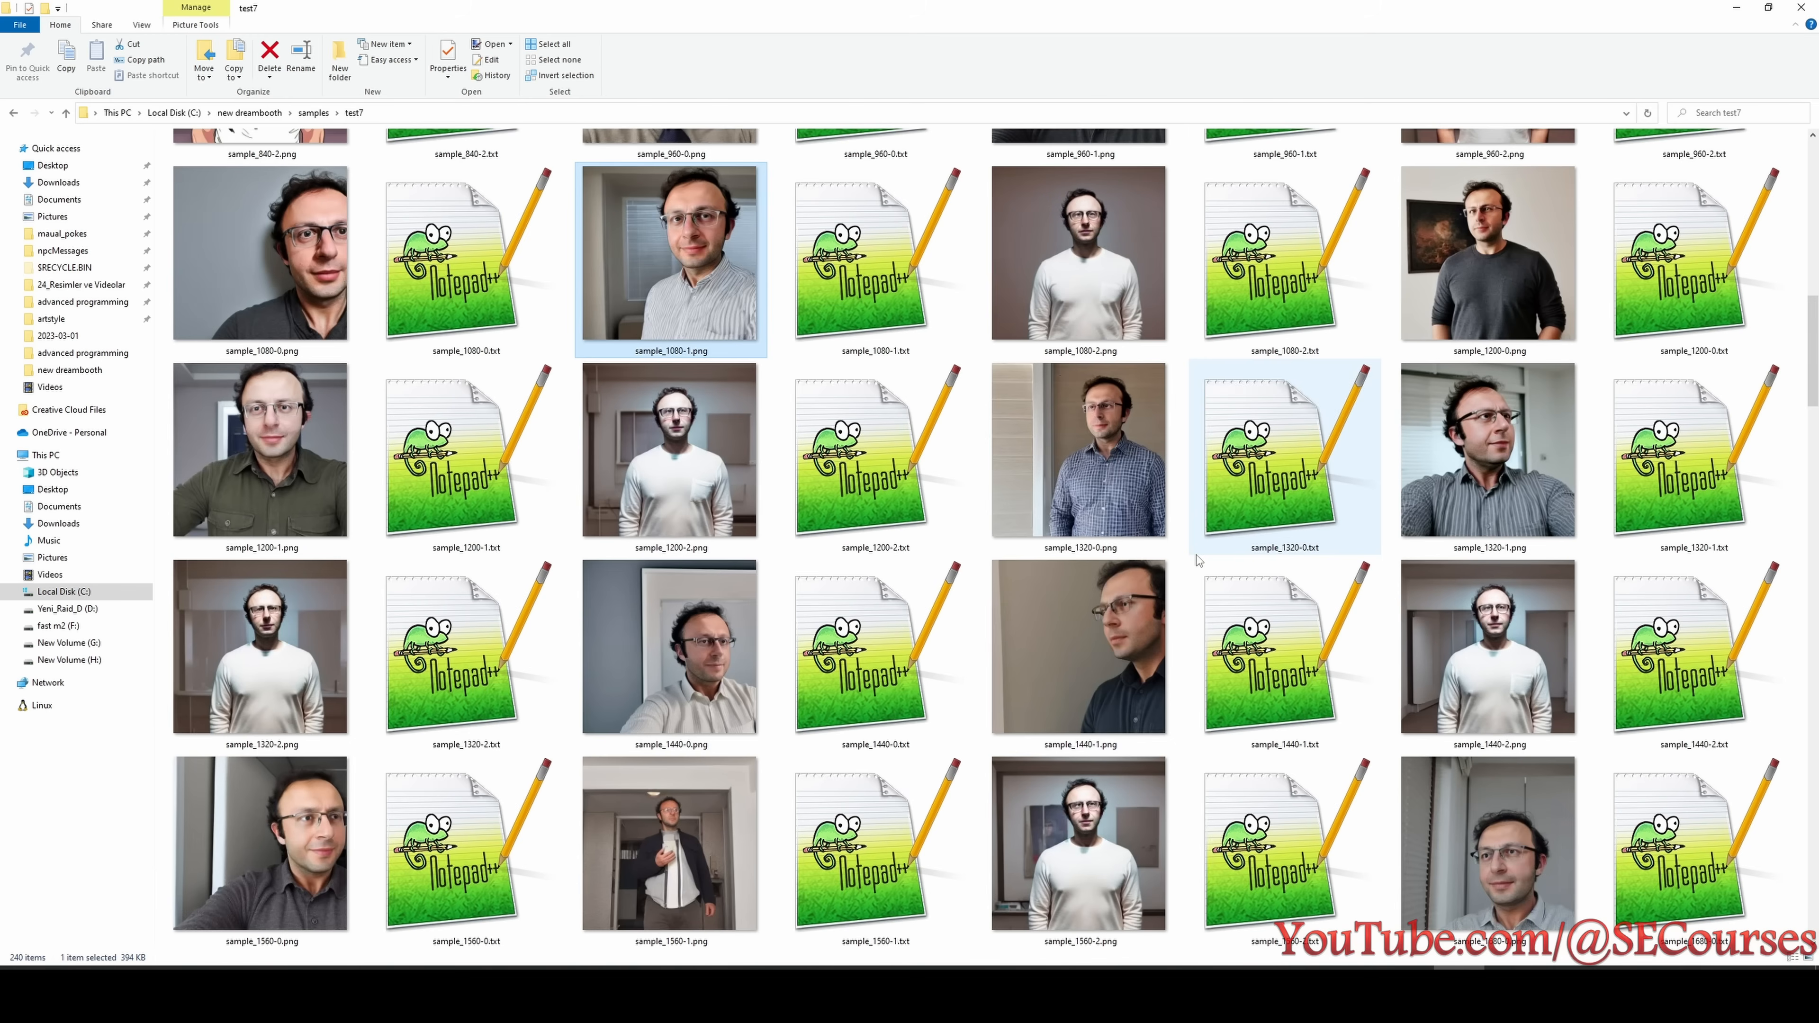
{"action": "scroll", "coordinate": [931, 488], "scroll_direction": "up", "scroll_amount": 3}
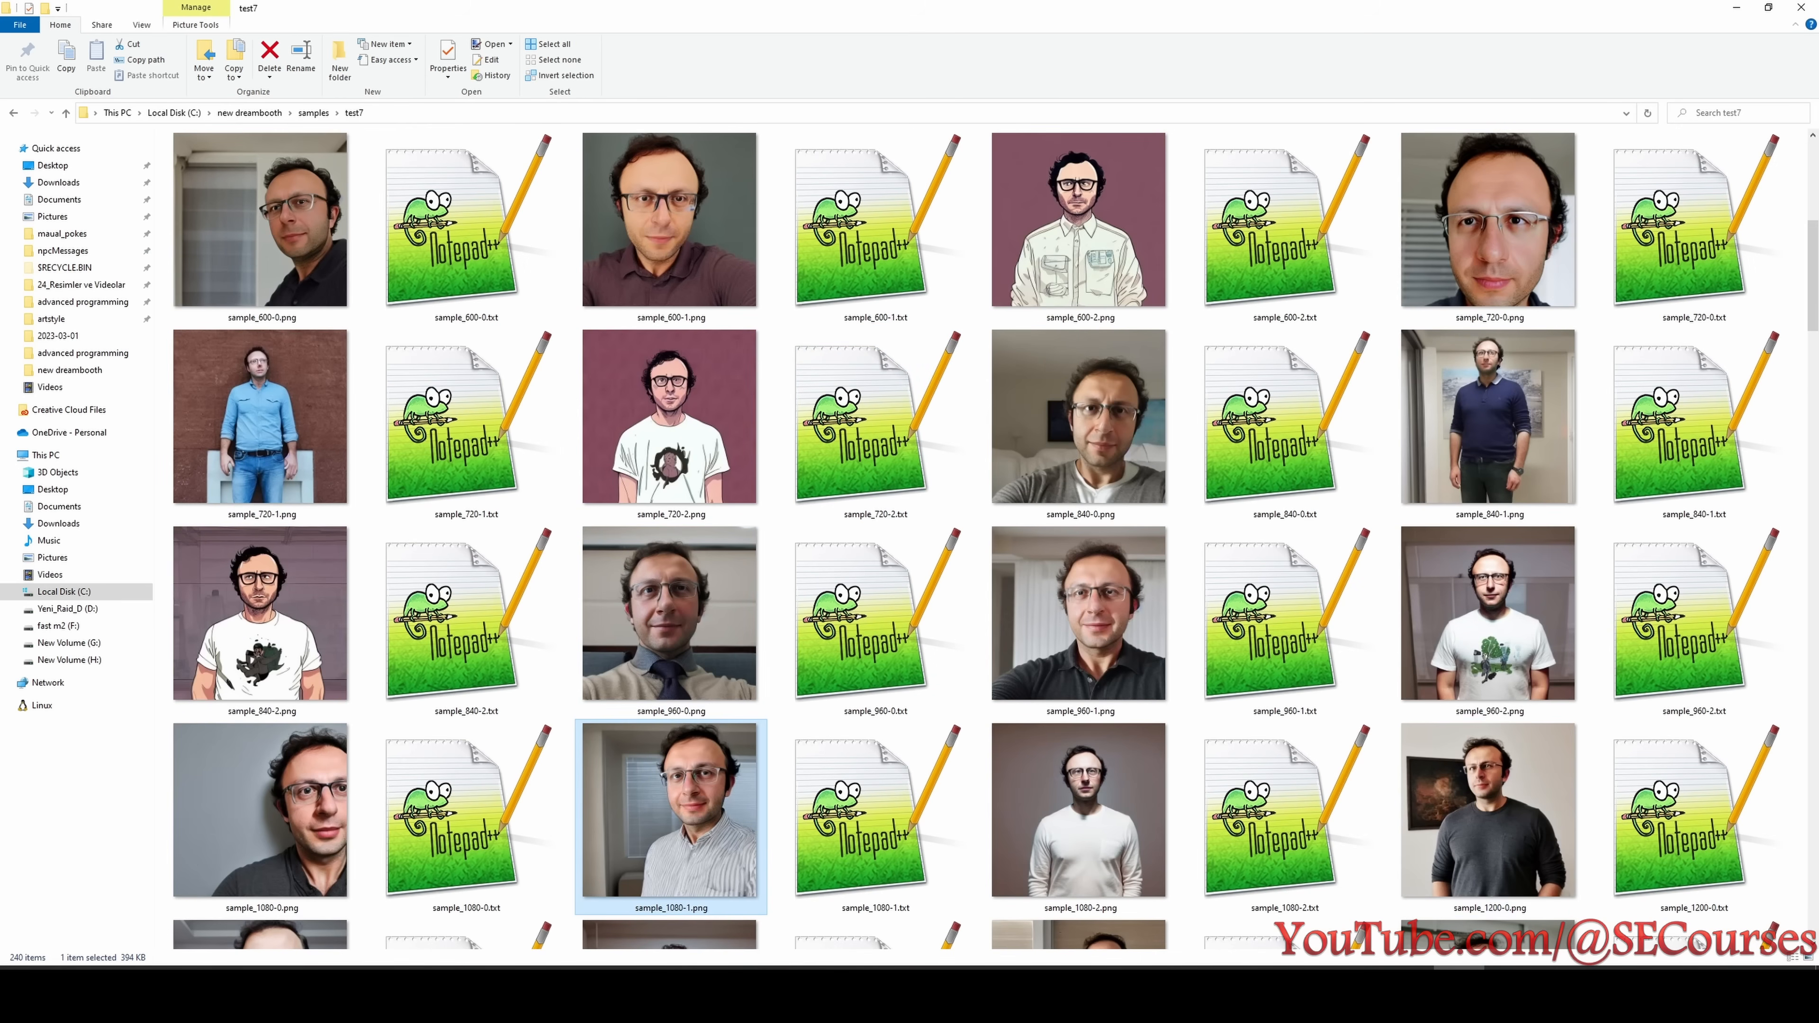
{"action": "left_click", "coordinate": [1440, 997]}
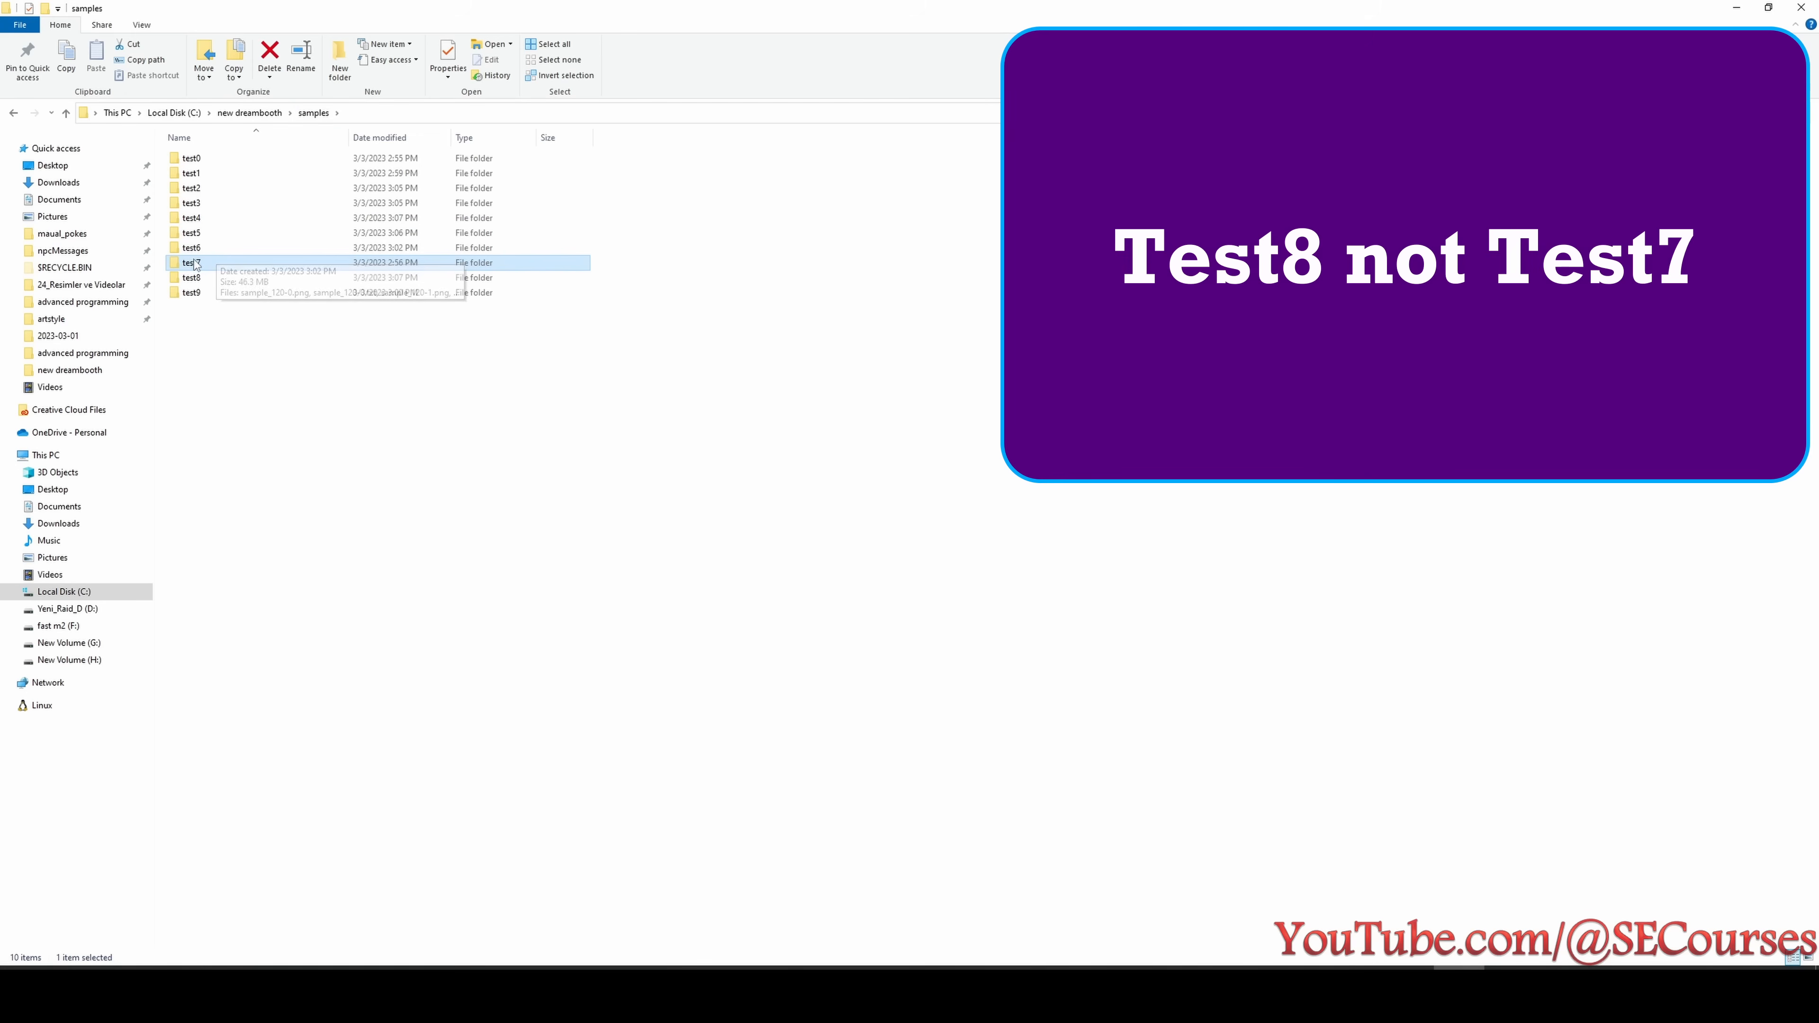
- Open the test8 samples folder and examine sample_360-1.png for likeness and sample_840-2.png for styling
{"action": "double_click", "coordinate": [190, 277]}
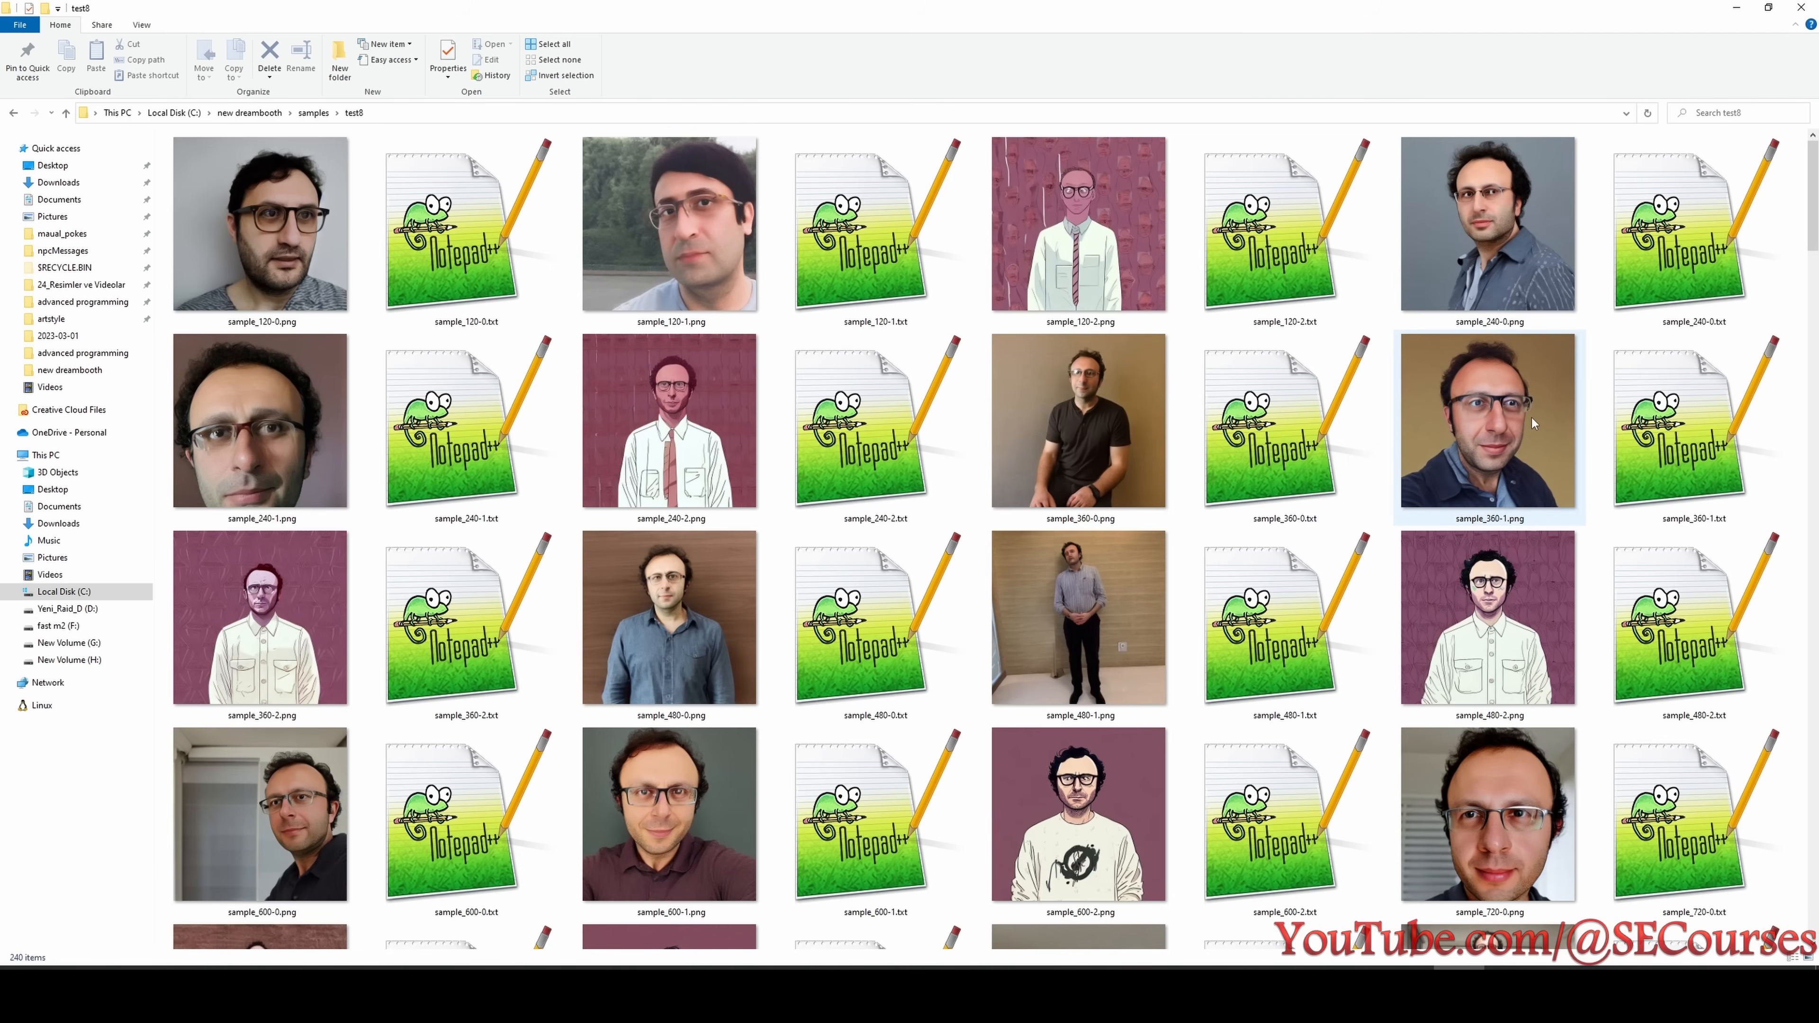
{"action": "left_click", "coordinate": [1437, 428]}
{"action": "scroll", "coordinate": [1009, 579], "scroll_direction": "down", "scroll_amount": 5}
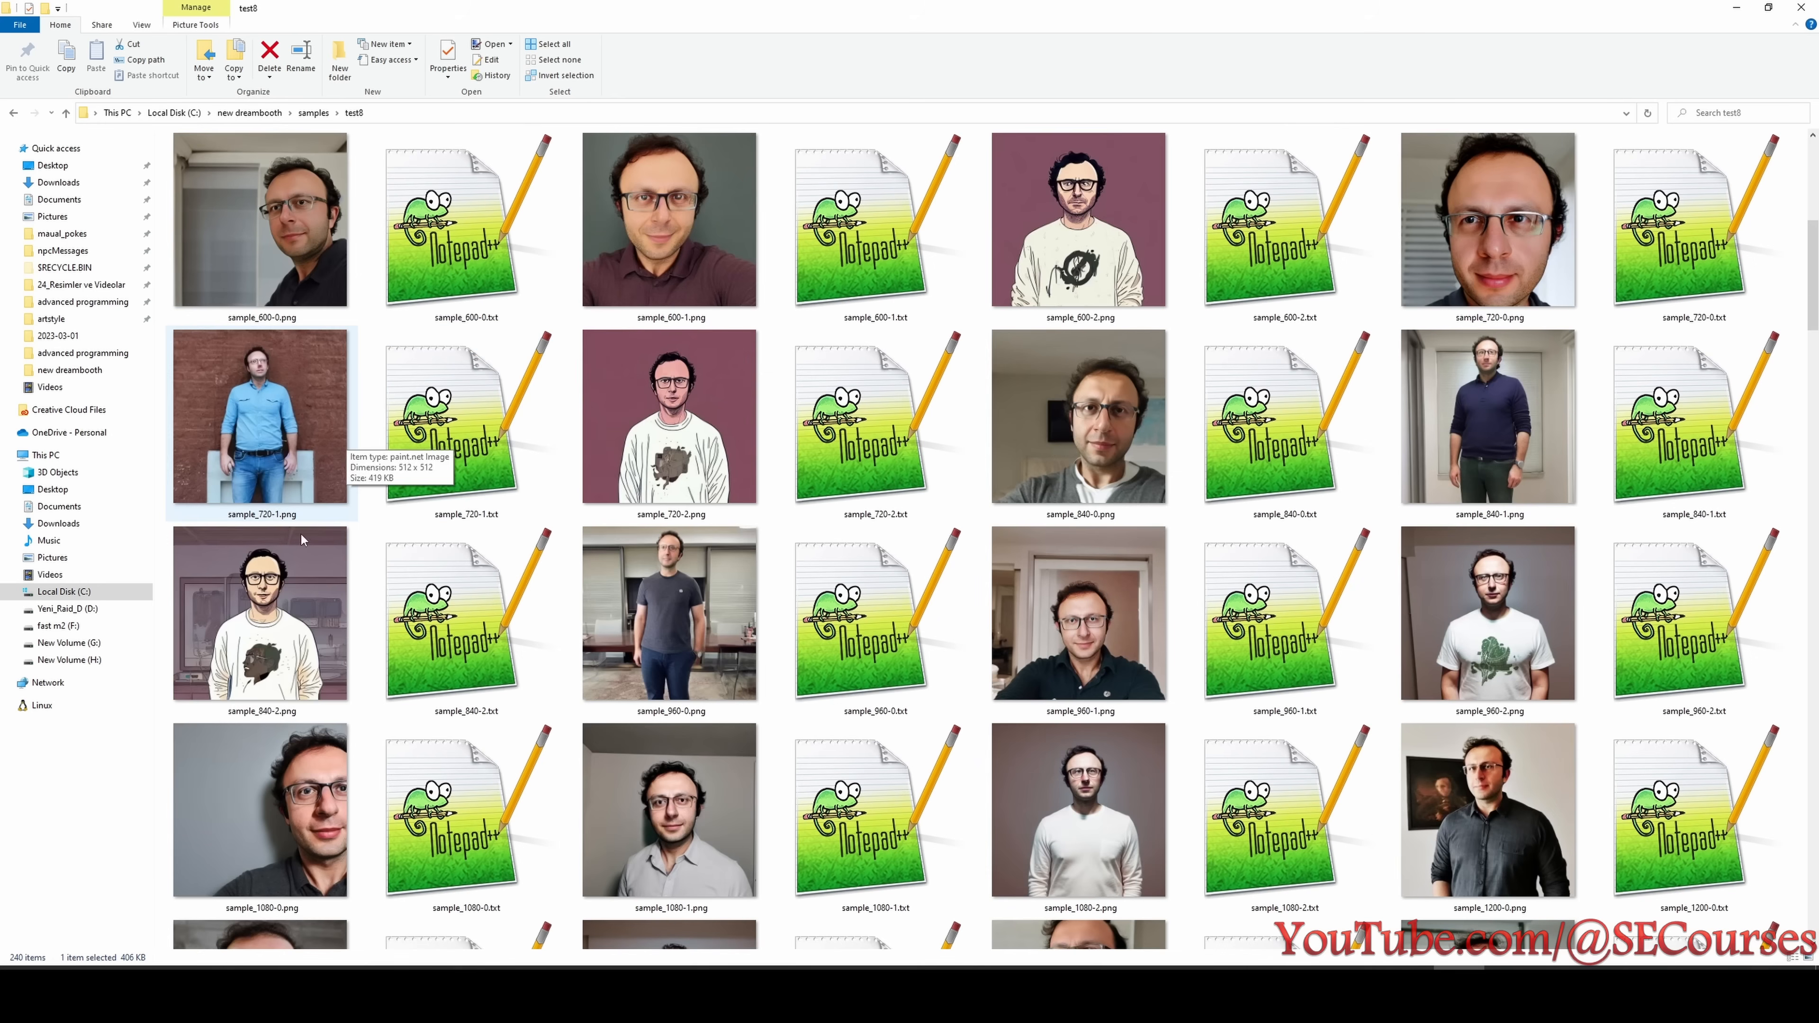
{"action": "left_click", "coordinate": [285, 593]}
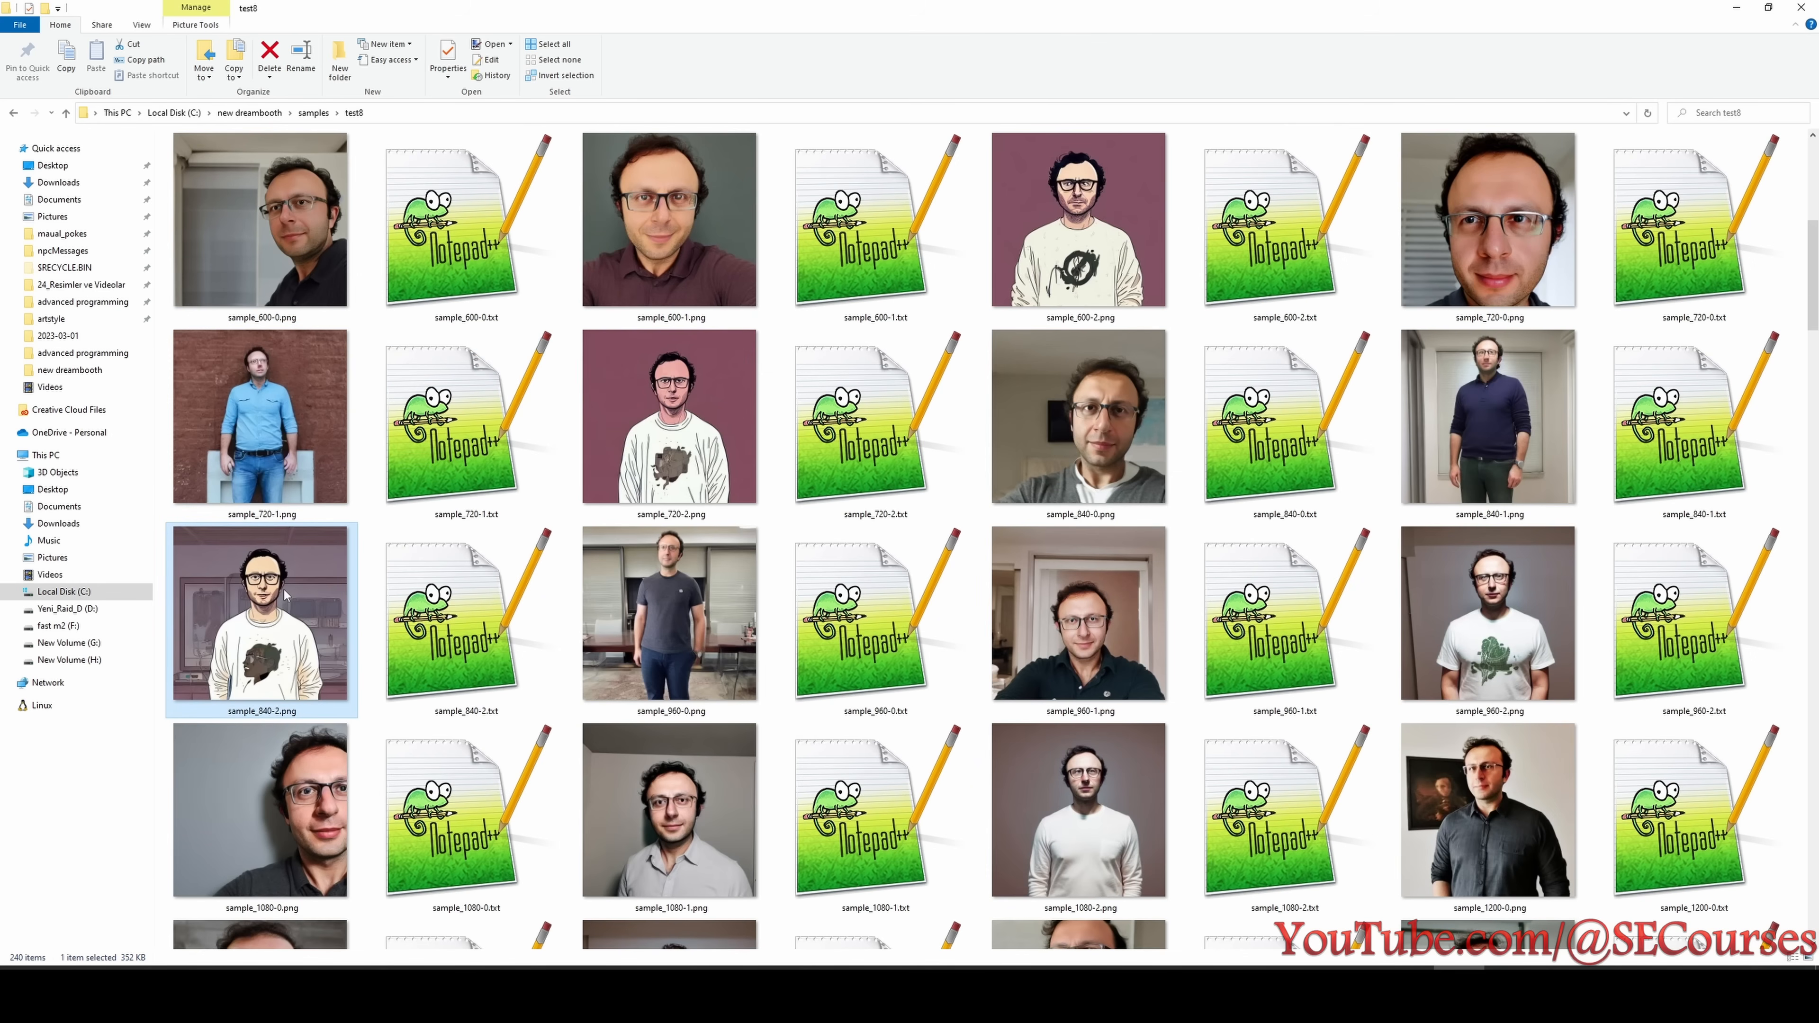
- Scan the test8 samples up to 4800 steps and record test8 in the Notepad results with 360 first face and 840 steps for styling loss
{"action": "scroll", "coordinate": [807, 683], "scroll_direction": "down", "scroll_amount": 20}
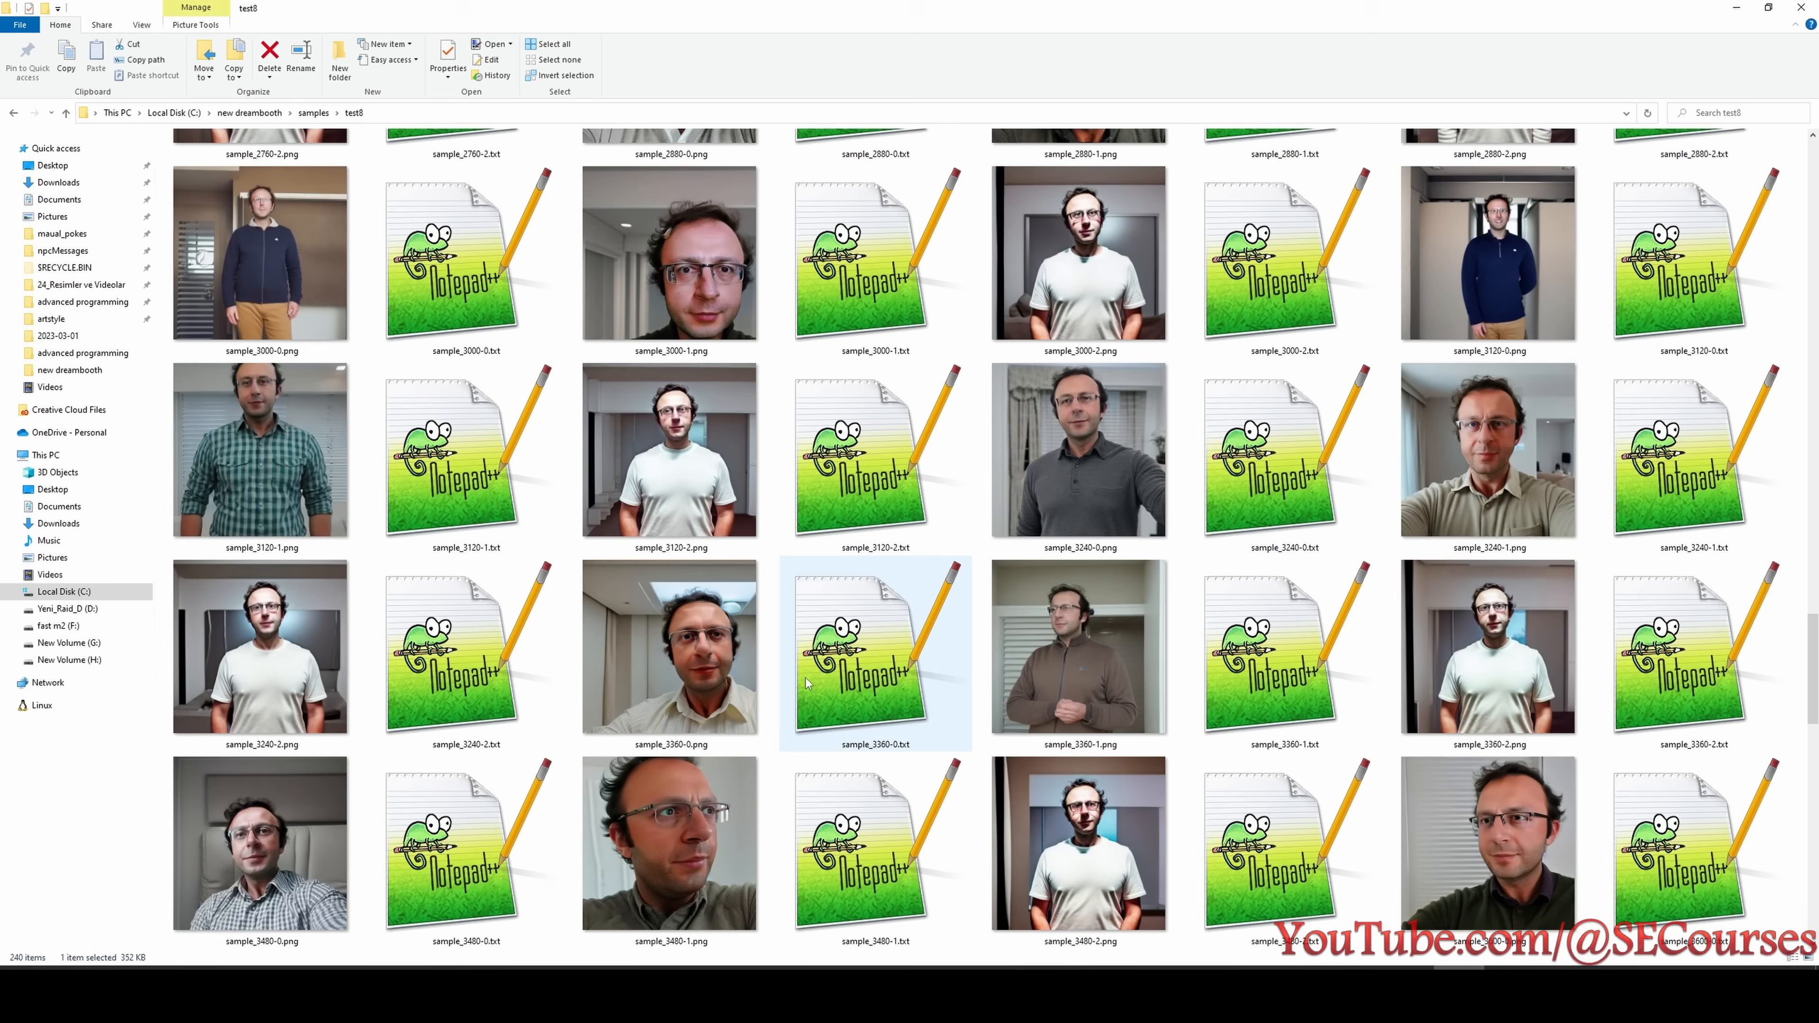
{"action": "scroll", "coordinate": [807, 683], "scroll_direction": "down", "scroll_amount": 15}
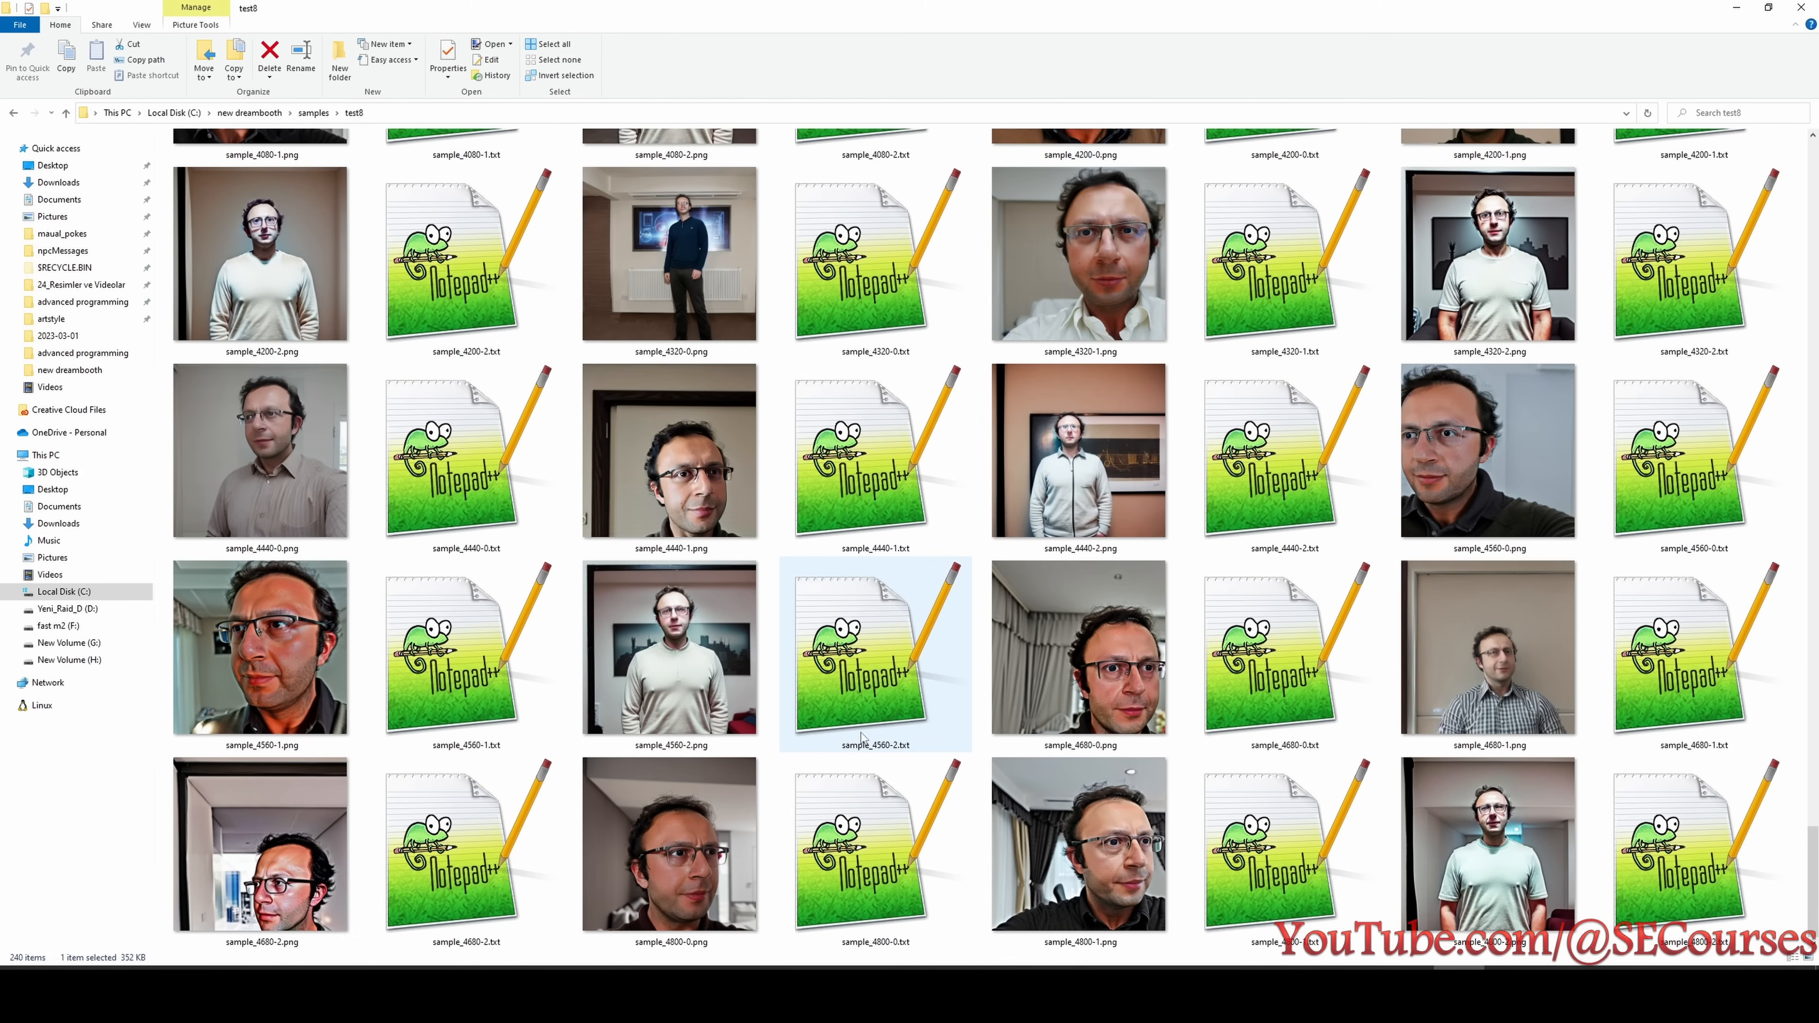
{"action": "scroll", "coordinate": [862, 737], "scroll_direction": "up", "scroll_amount": 20}
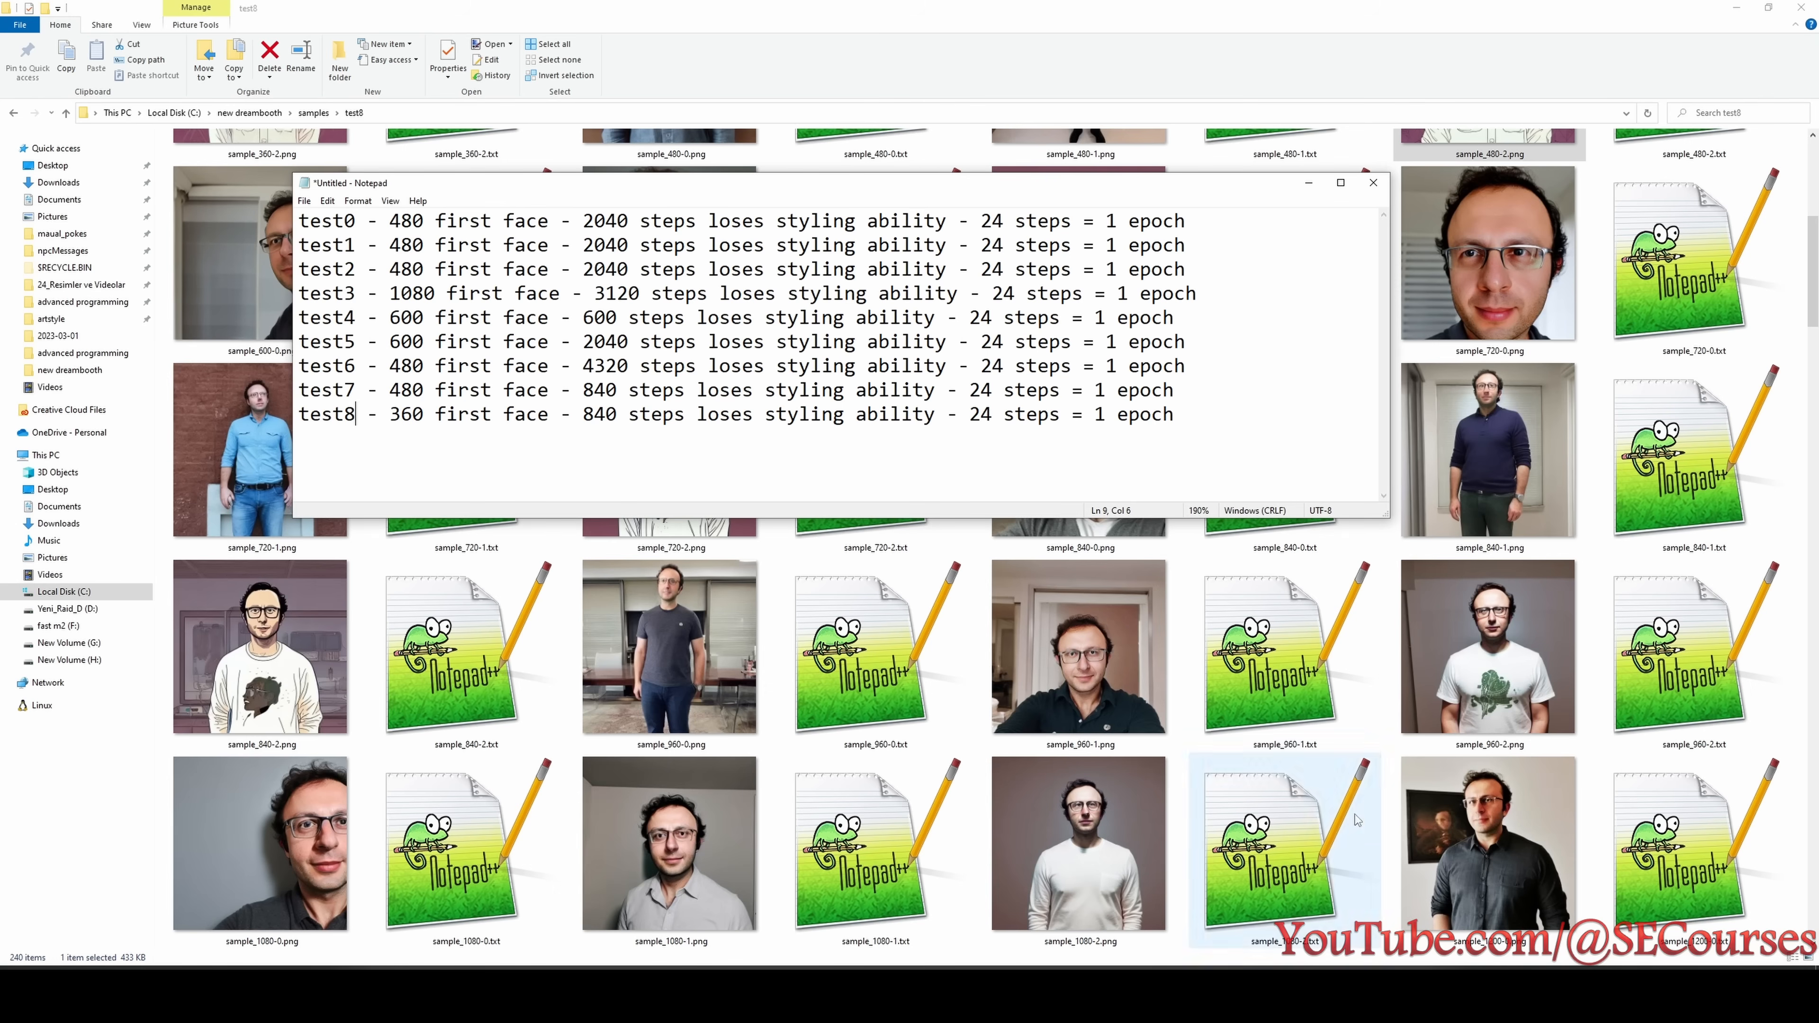
{"action": "left_click", "coordinate": [1509, 993]}
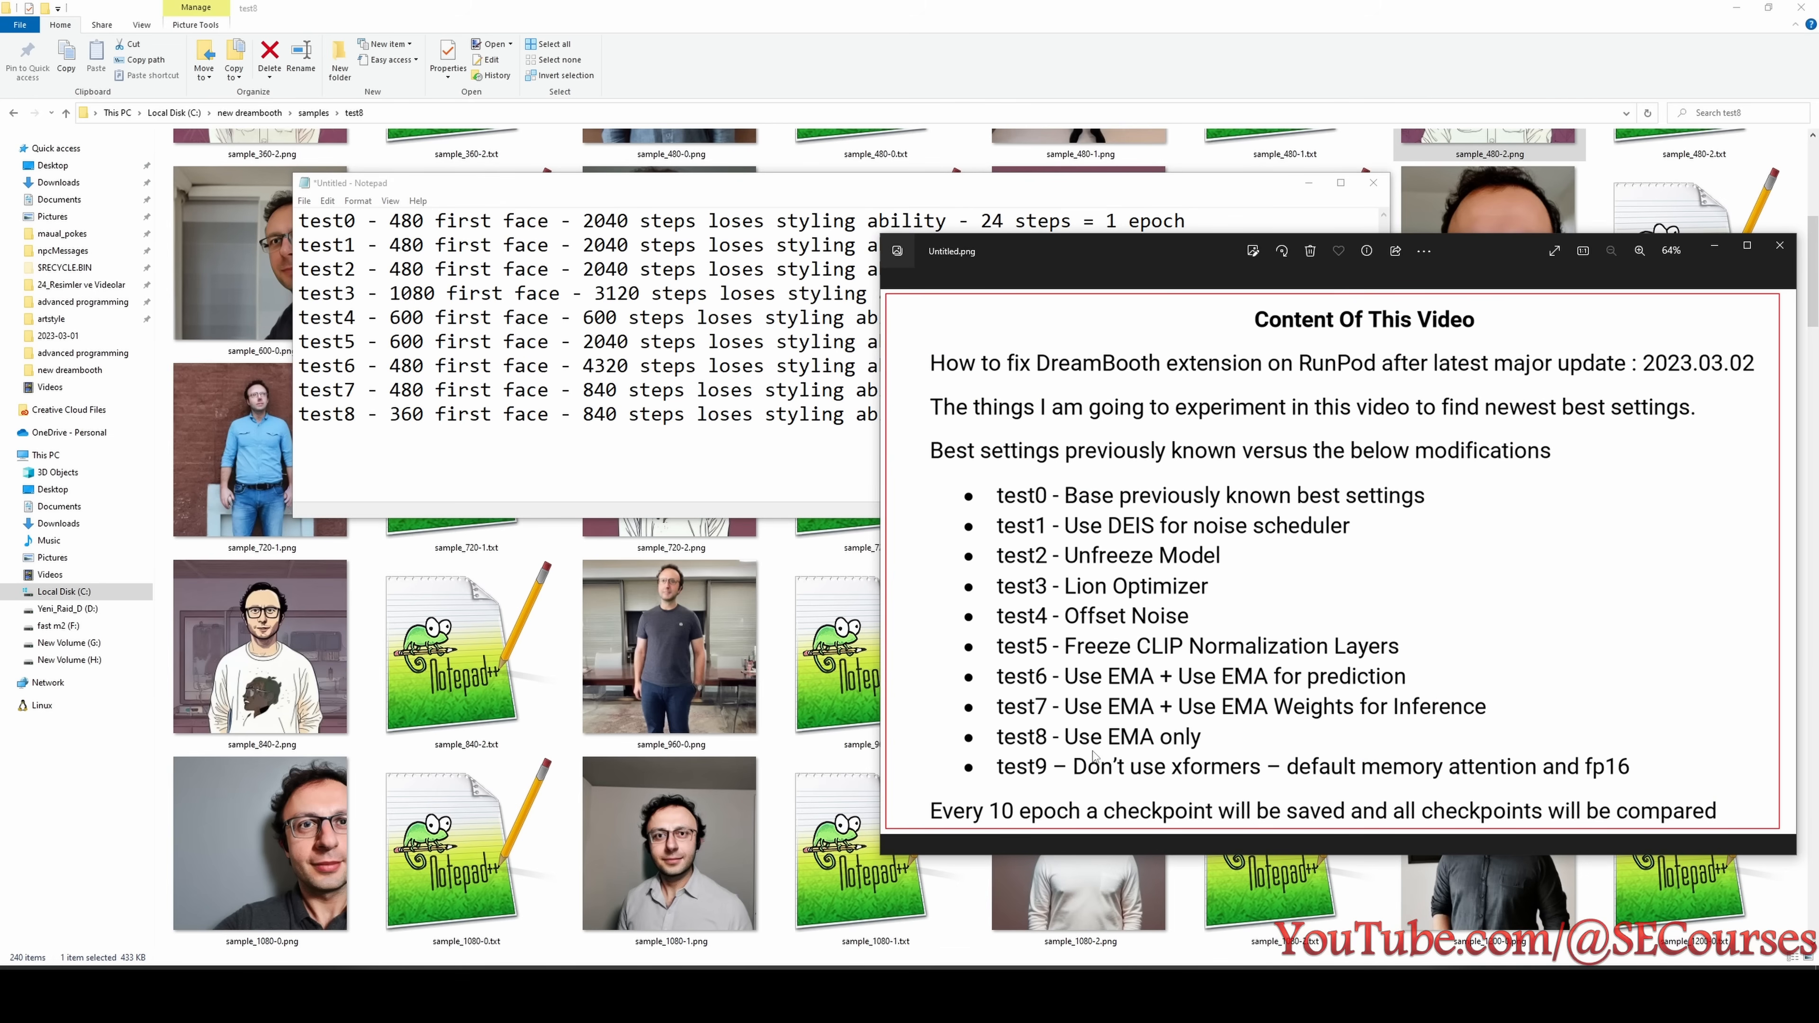
- Recheck the test8 samples from 960 to 2520 steps for likeness and styling, including sample_2280-0.png
{"action": "left_click", "coordinate": [677, 699]}
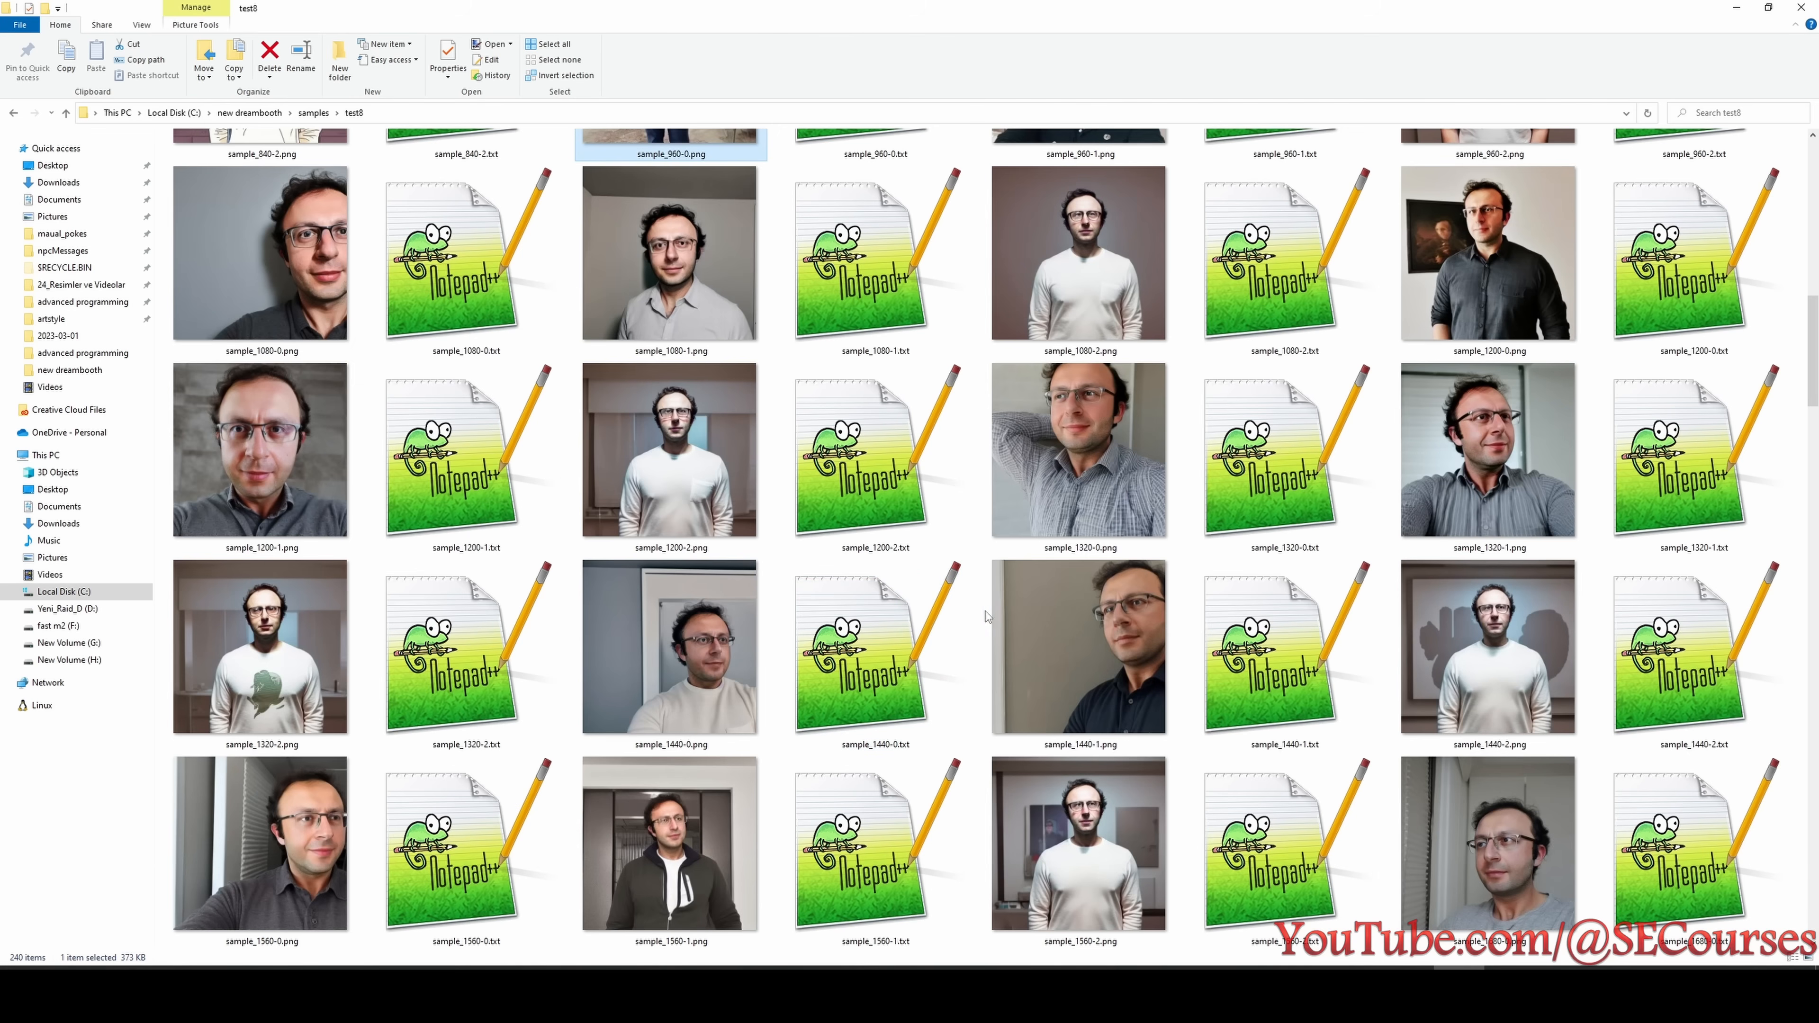
{"action": "scroll", "coordinate": [1068, 612], "scroll_direction": "down", "scroll_amount": 1}
{"action": "scroll", "coordinate": [1087, 616], "scroll_direction": "down", "scroll_amount": 10}
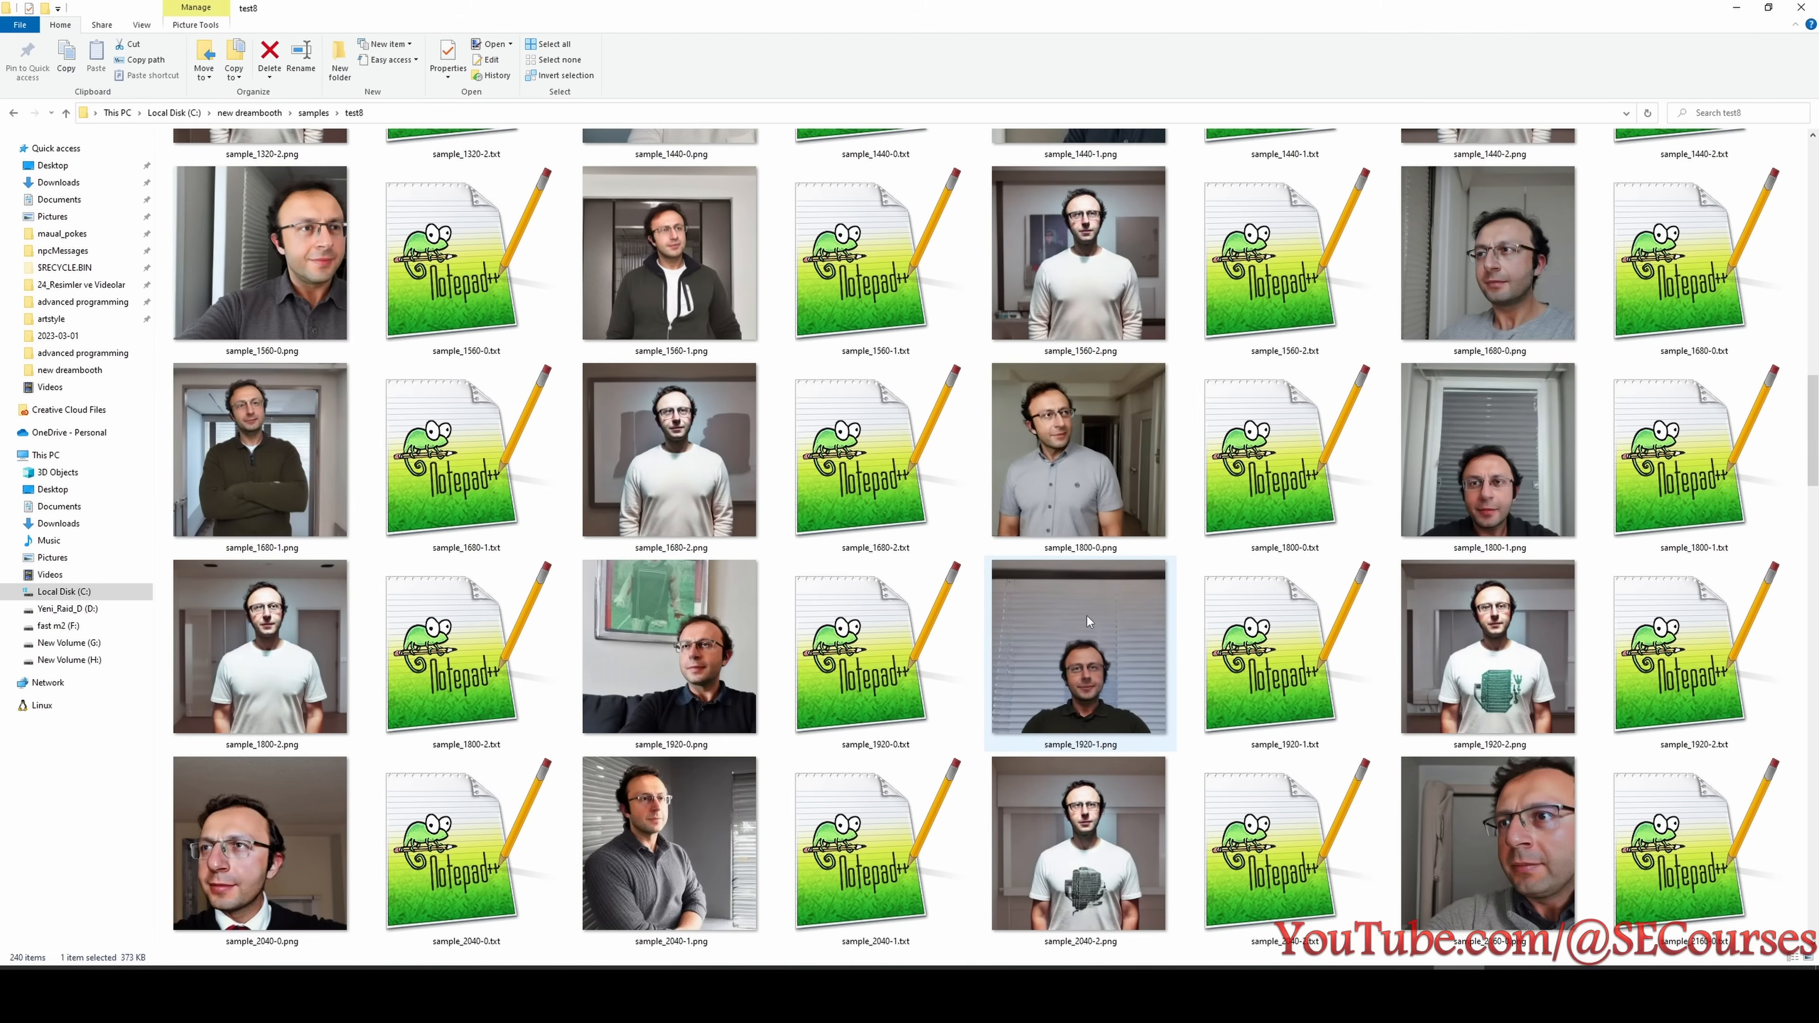
{"action": "left_click", "coordinate": [1078, 456]}
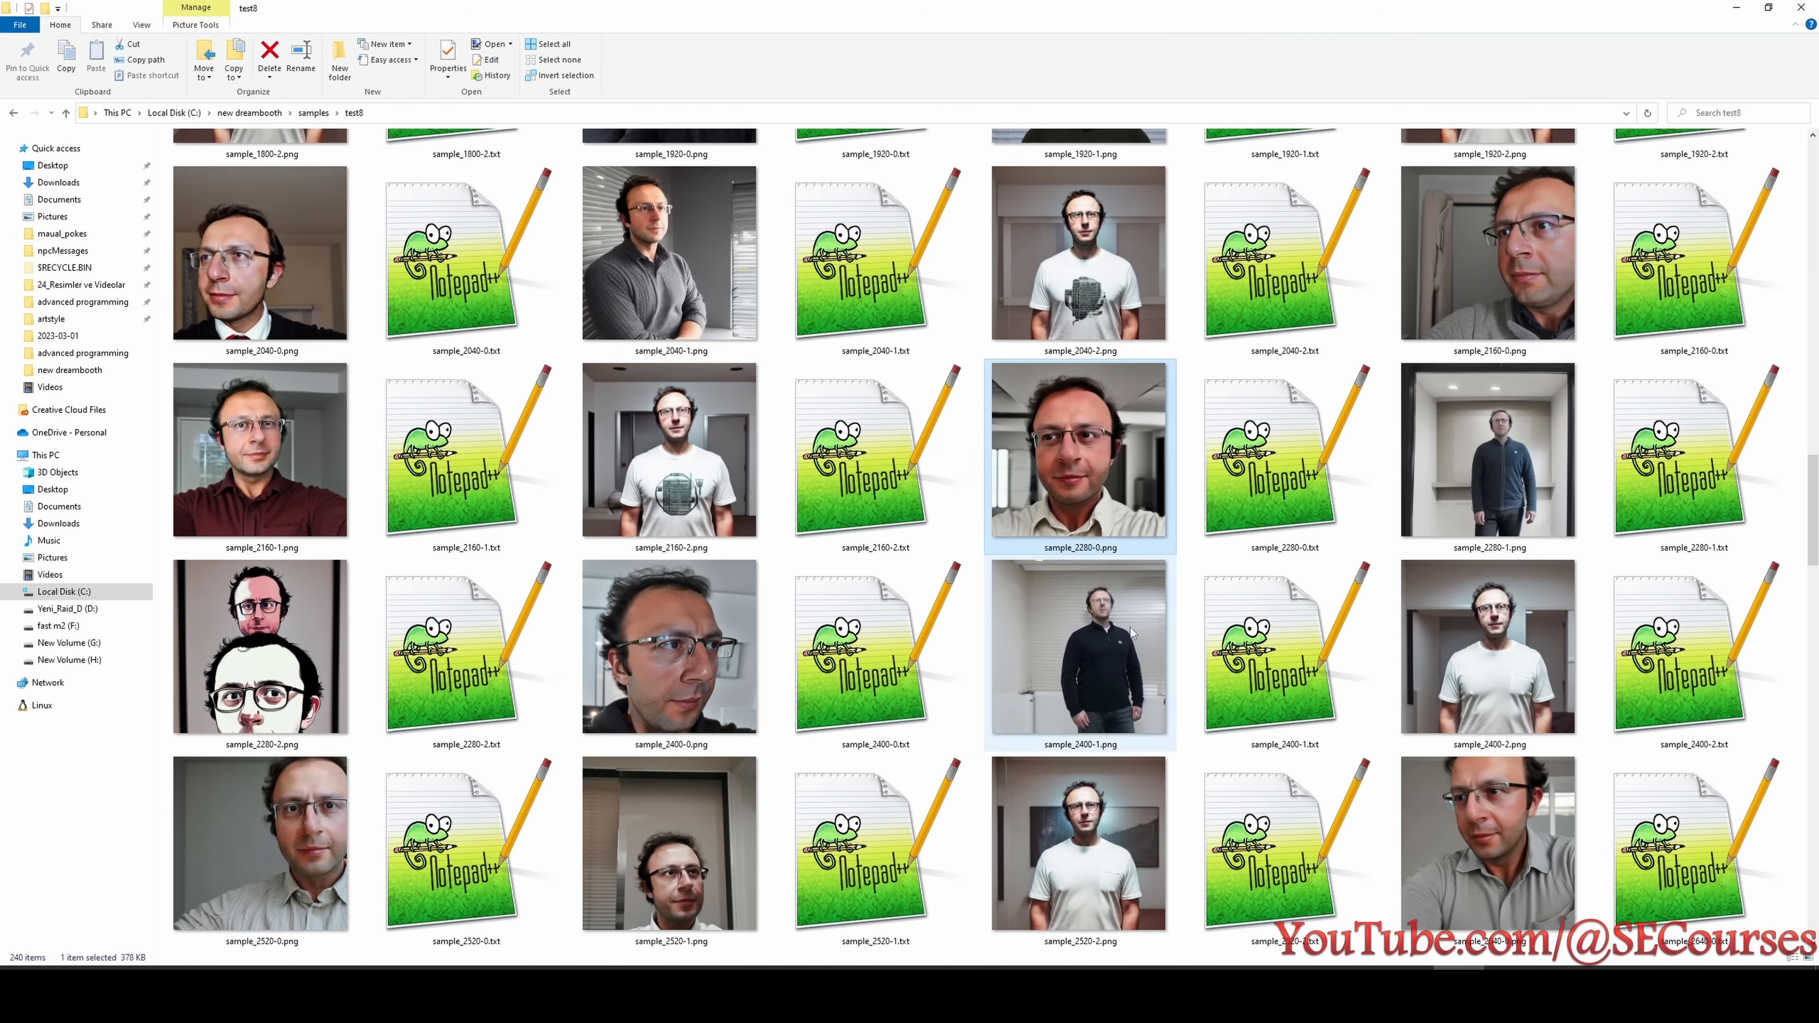
{"action": "scroll", "coordinate": [1095, 630], "scroll_direction": "up", "scroll_amount": 12}
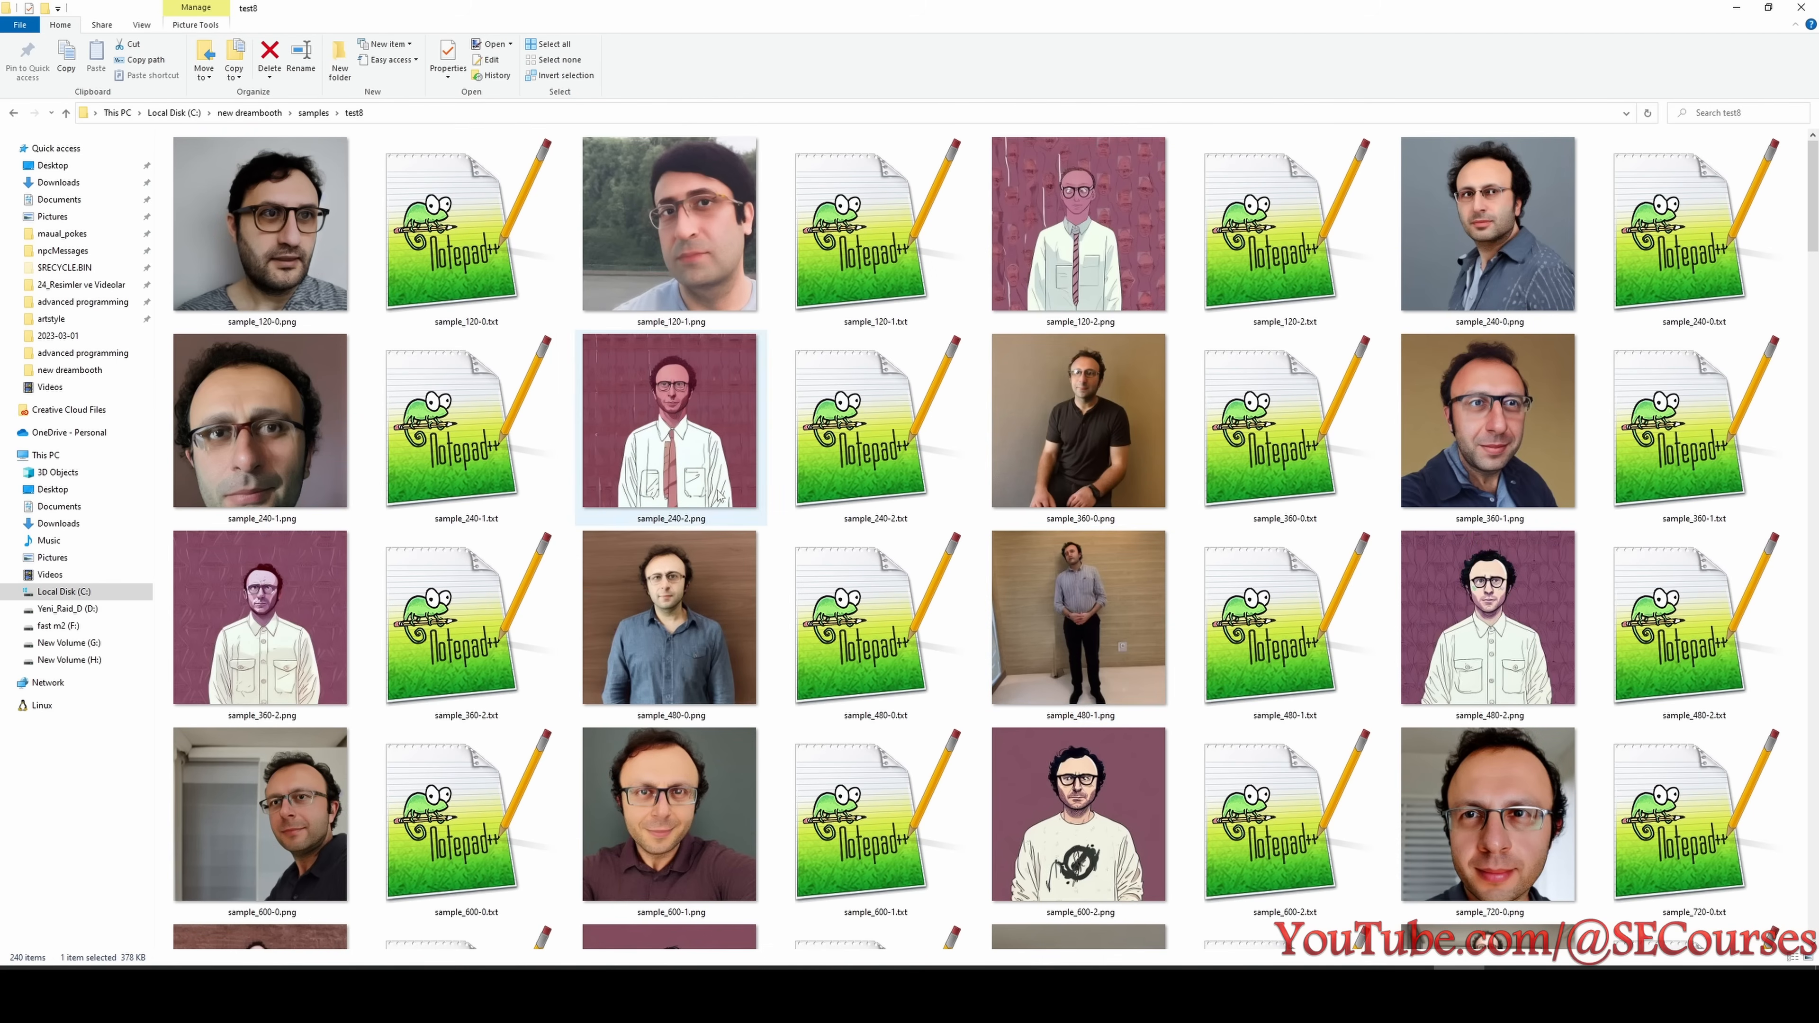
- Open the test9 samples folder and examine the samples between 480 and 600 steps for the first good likeness
{"action": "left_click", "coordinate": [313, 112]}
{"action": "double_click", "coordinate": [215, 294]}
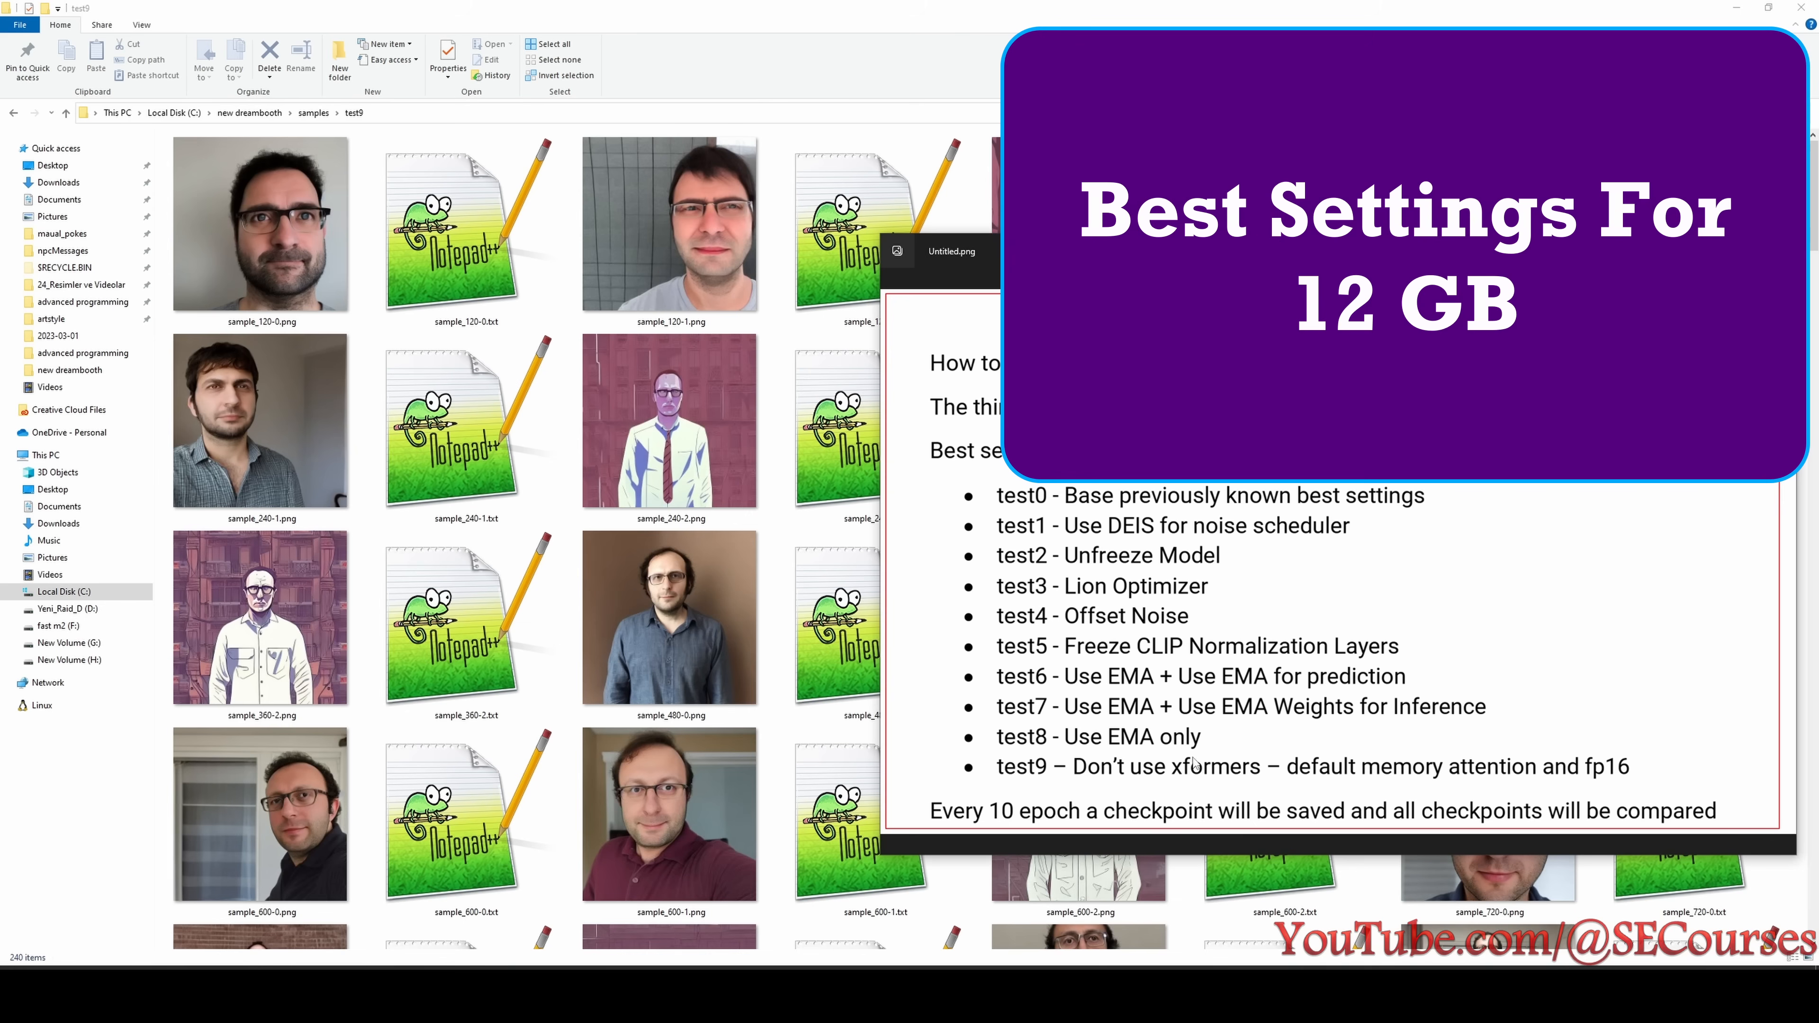
{"action": "left_click", "coordinate": [693, 628]}
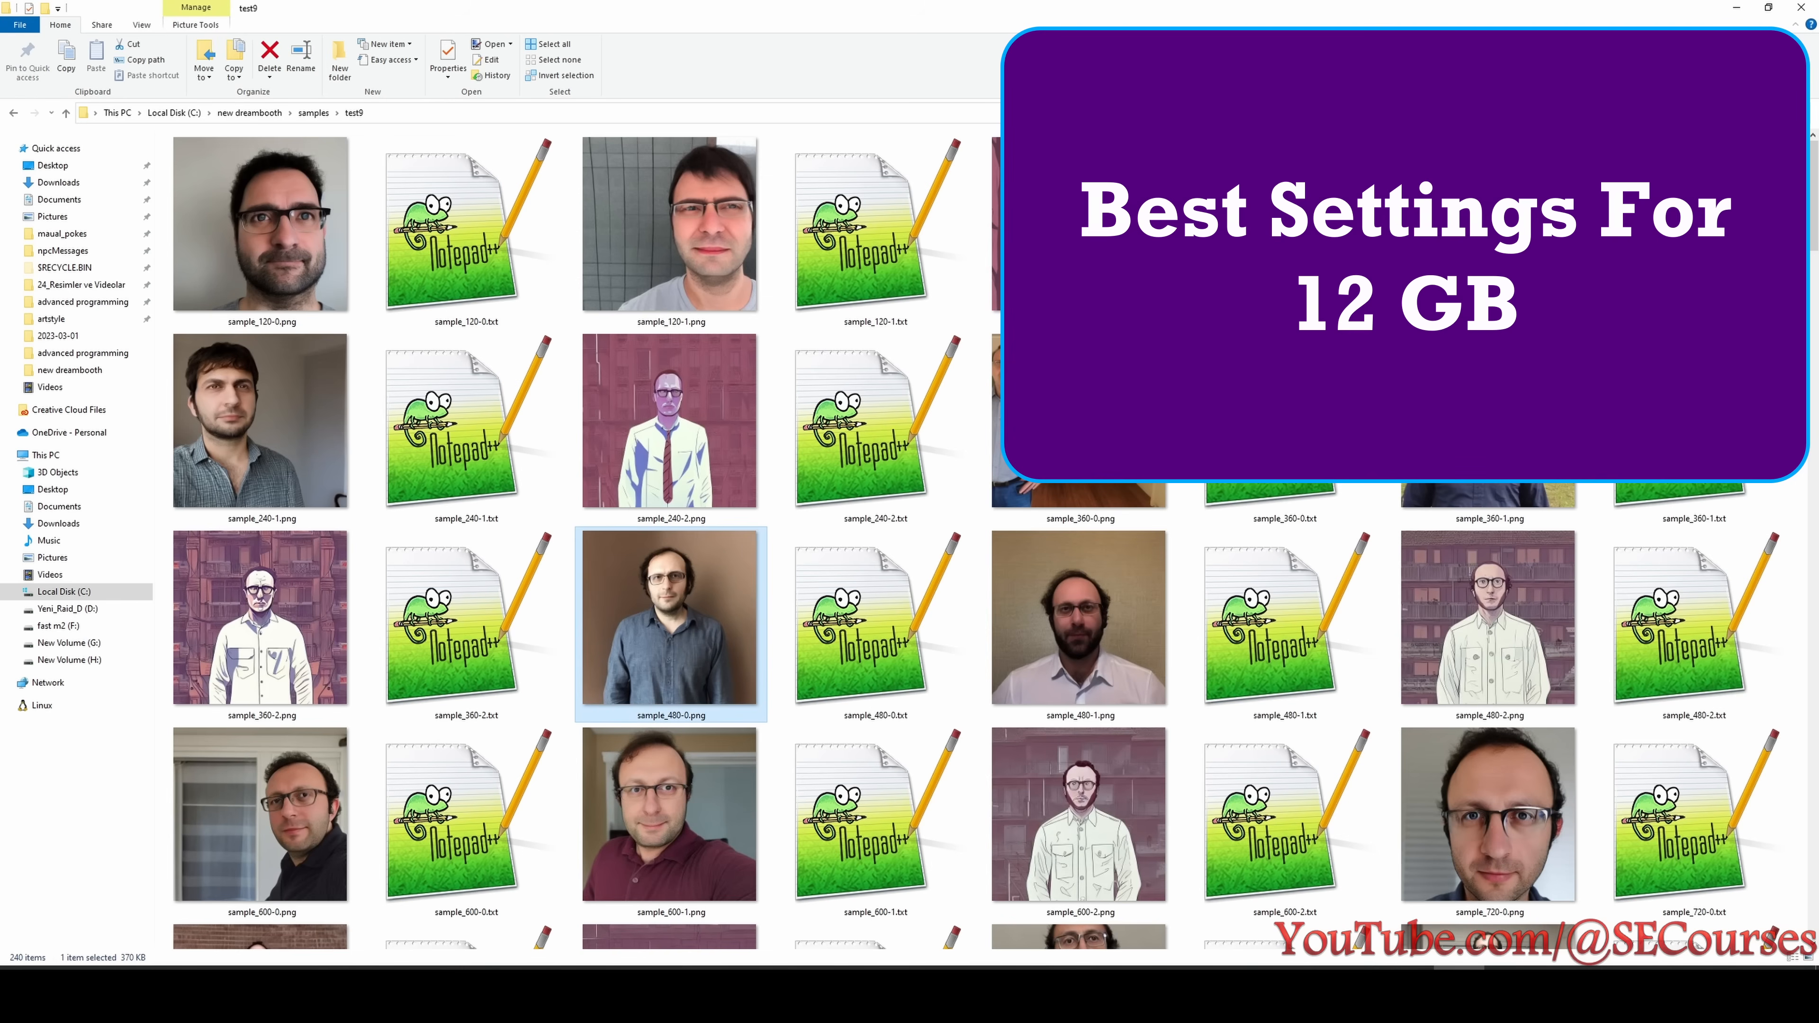
{"action": "left_click", "coordinate": [800, 701]}
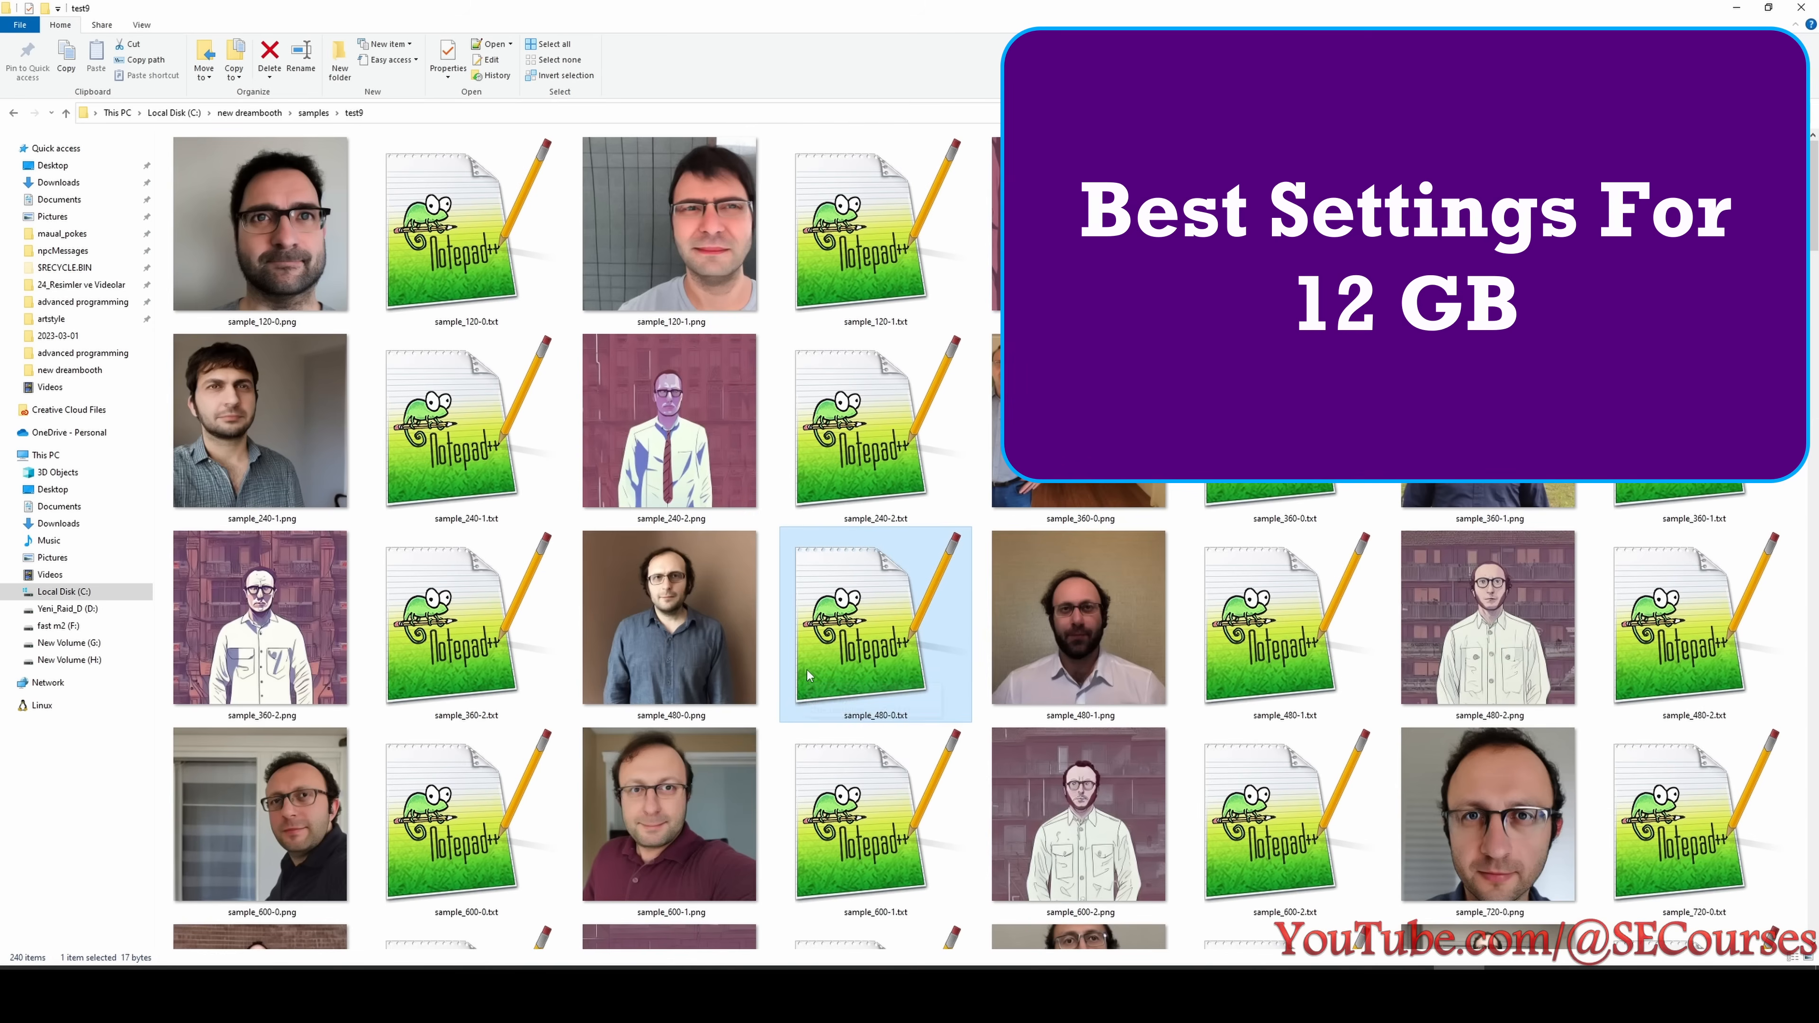
{"action": "scroll", "coordinate": [928, 608], "scroll_direction": "down", "scroll_amount": 5}
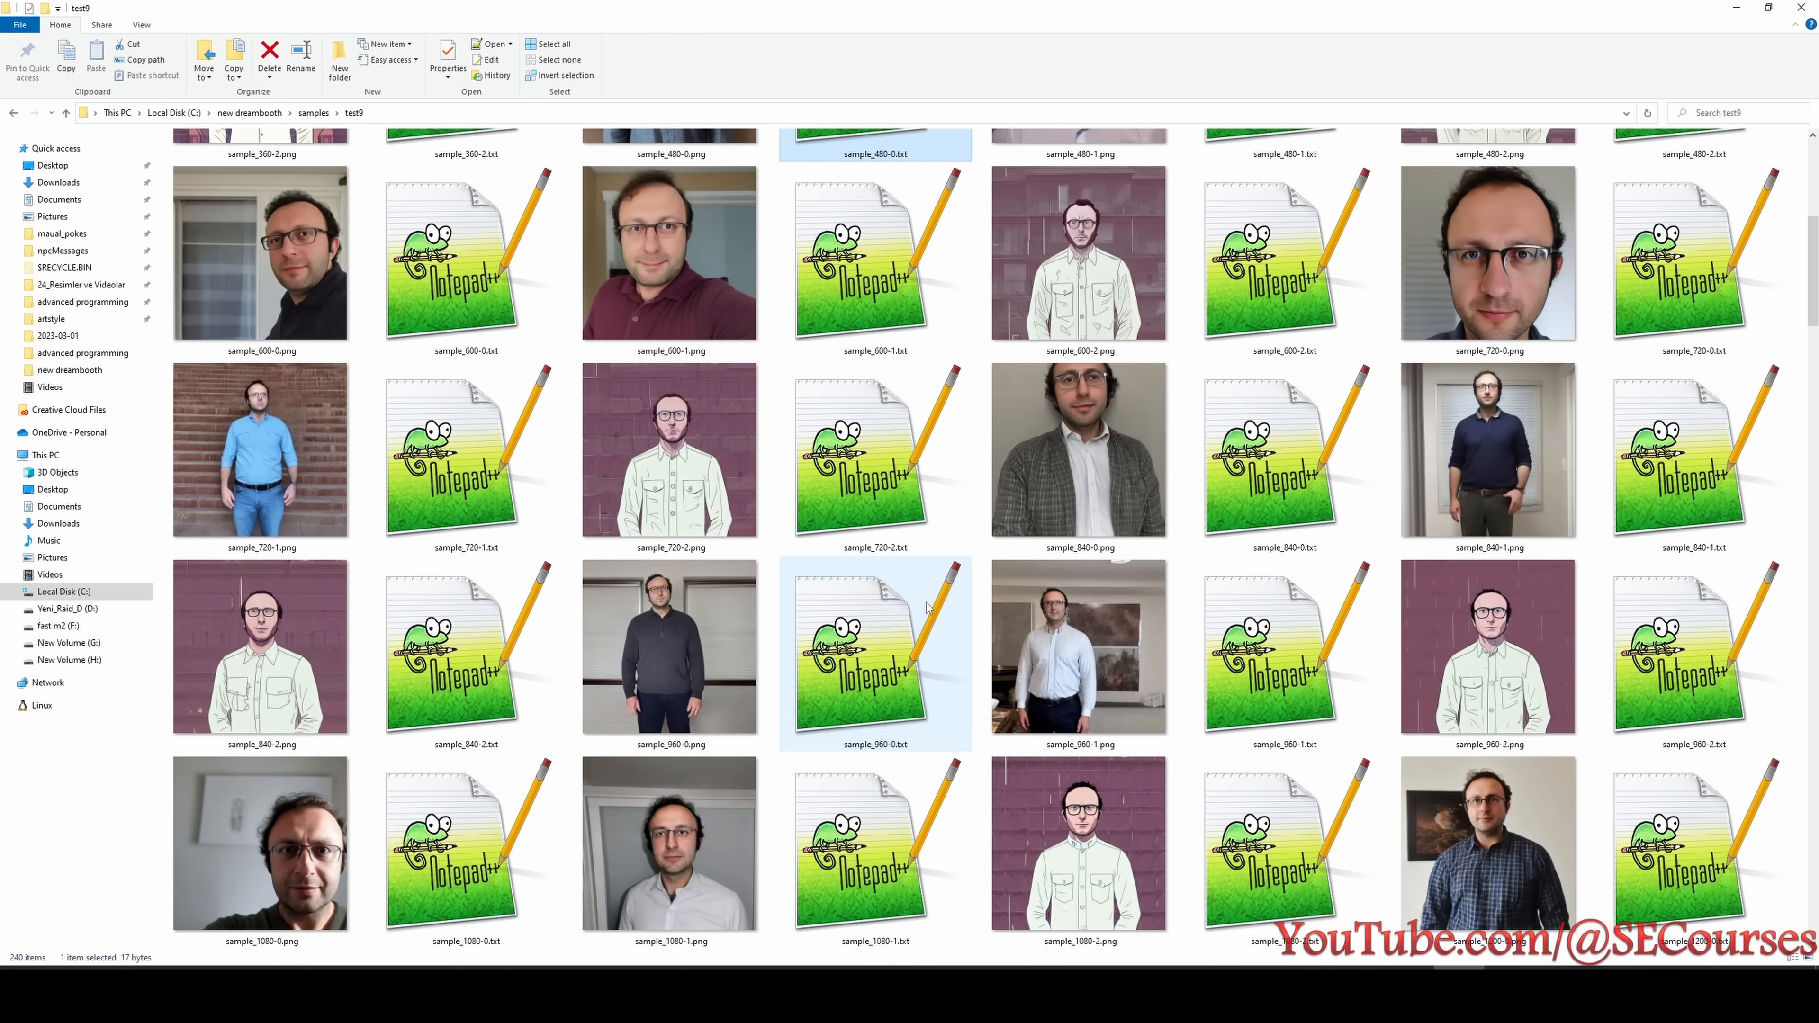
{"action": "scroll", "coordinate": [450, 516], "scroll_direction": "up", "scroll_amount": 5}
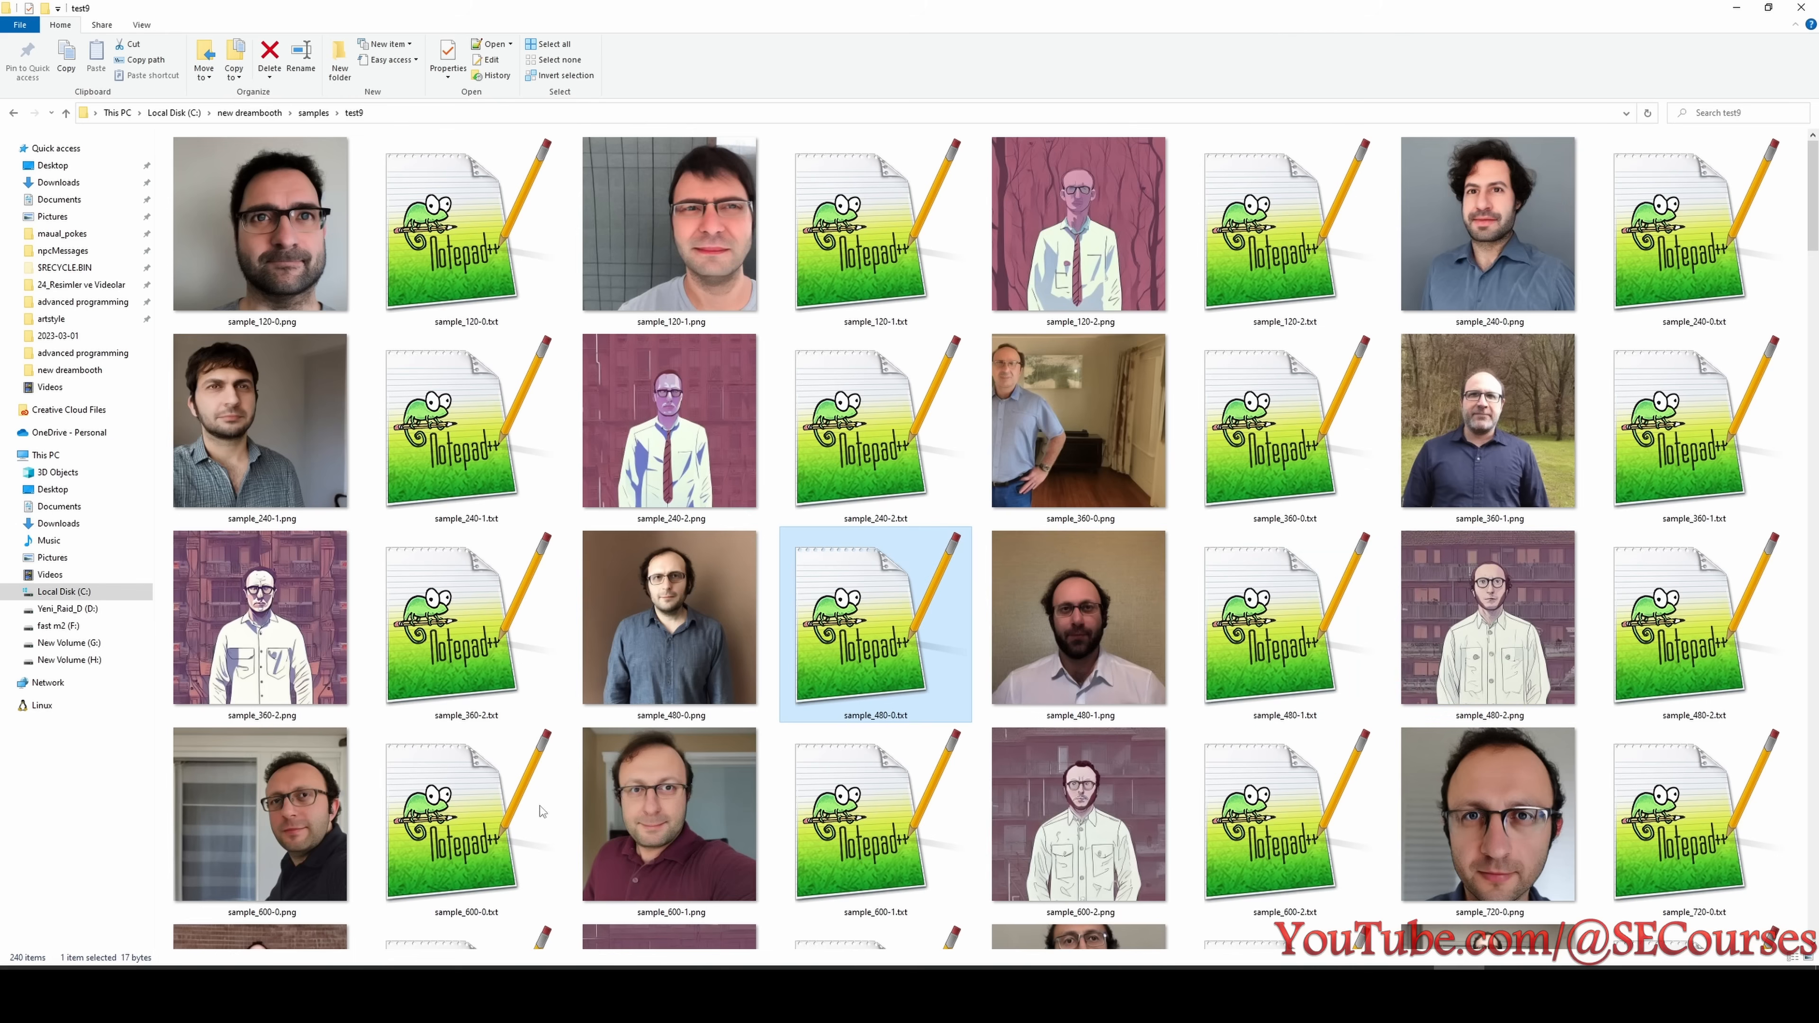
{"action": "left_click", "coordinate": [307, 834]}
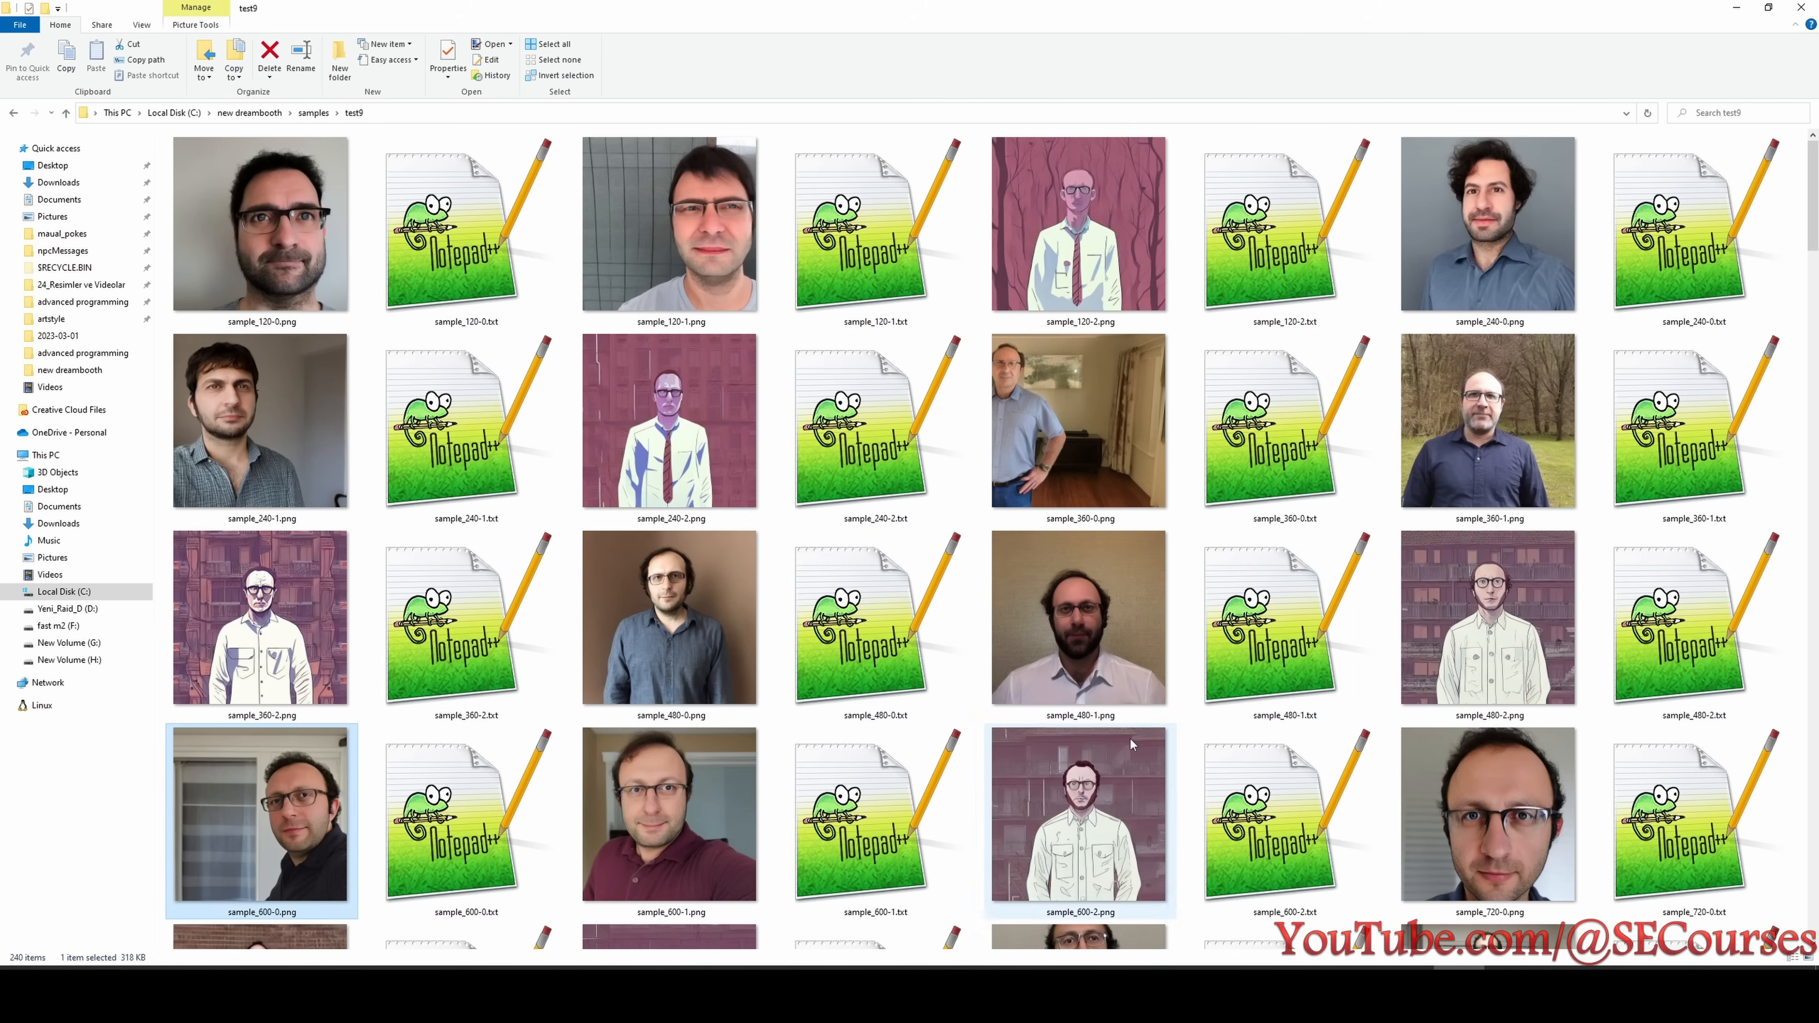
- Scan the test9 samples up to 4800 steps and recheck those around 1200 to 1560 steps for styling loss
{"action": "scroll", "coordinate": [1121, 305], "scroll_direction": "down", "scroll_amount": 10}
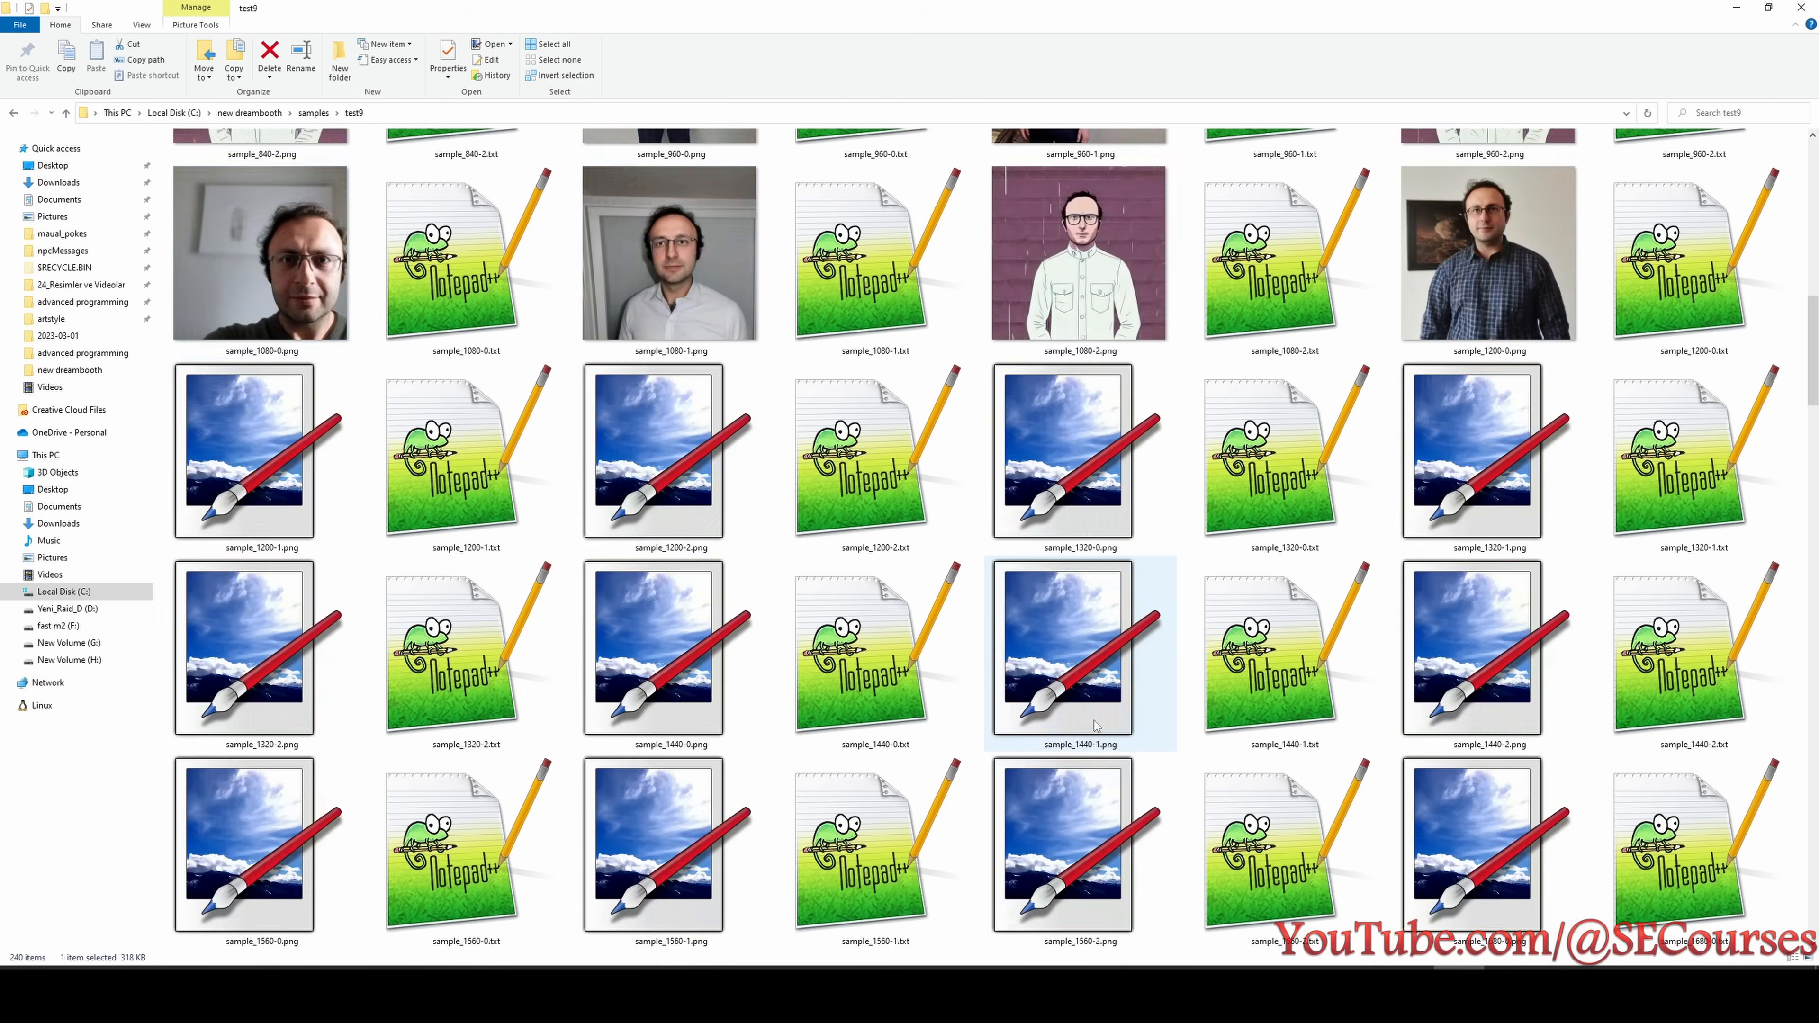
{"action": "left_click", "coordinate": [1122, 305]}
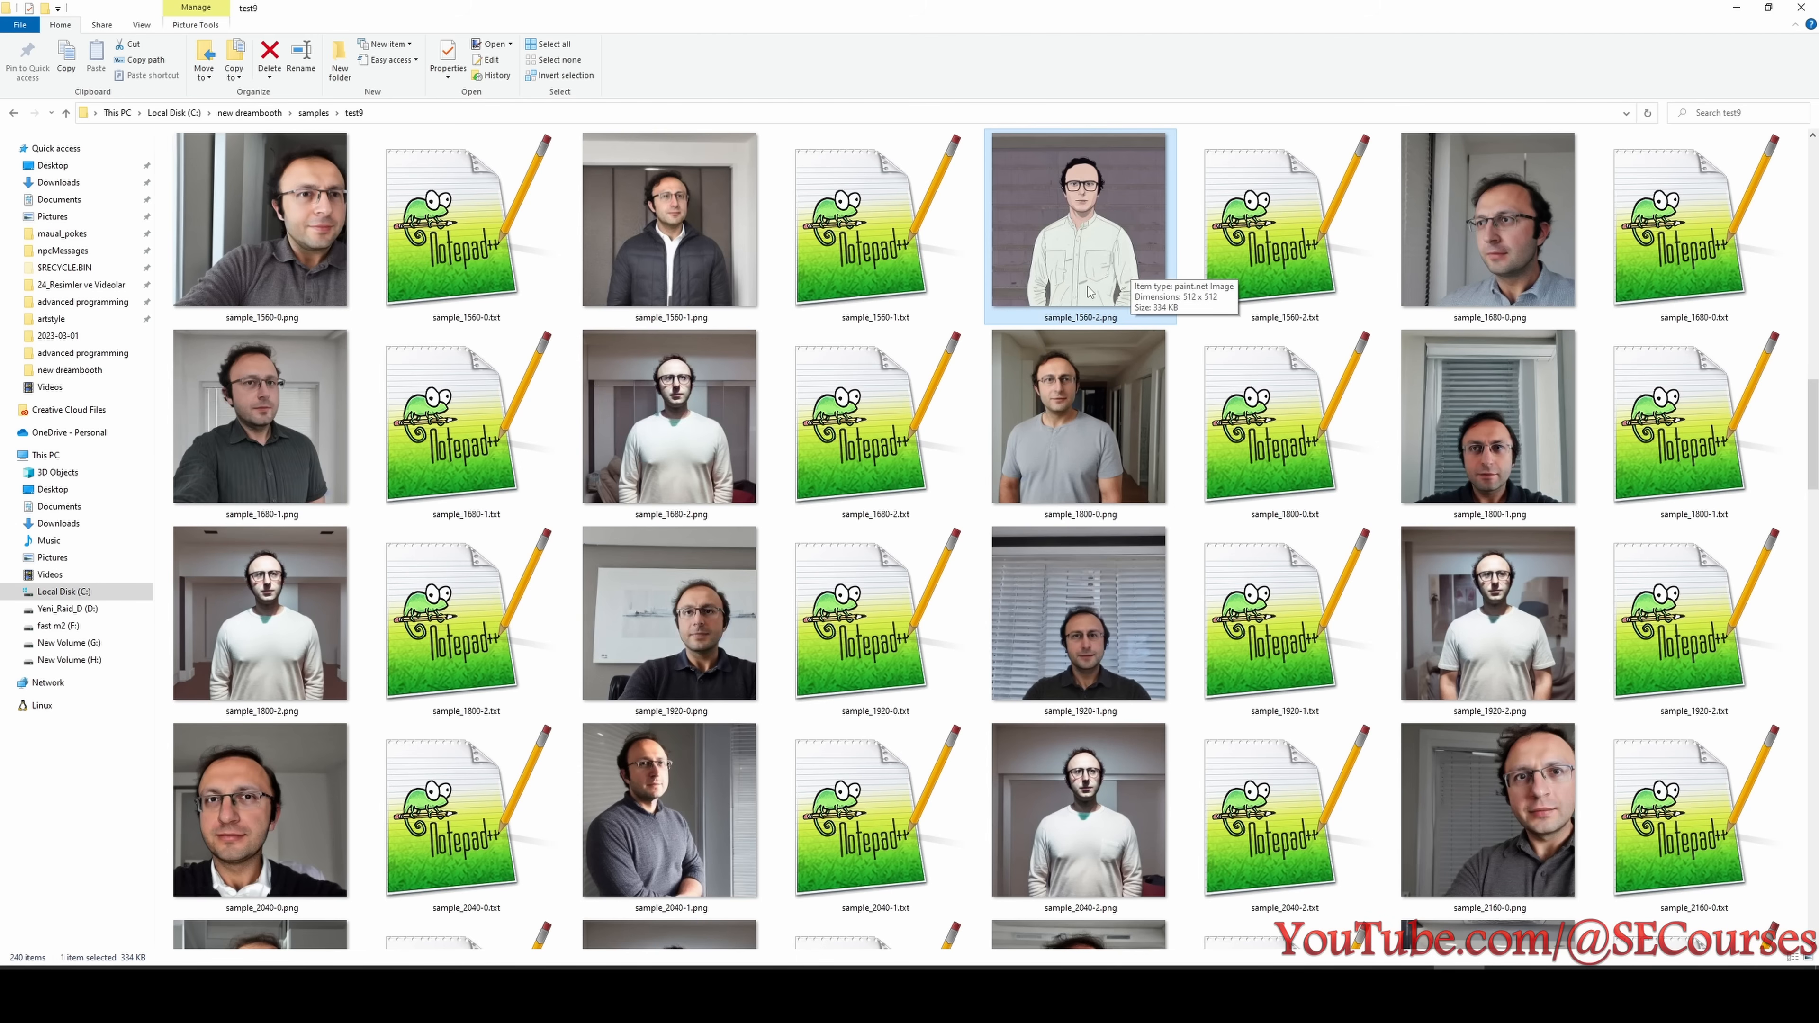
{"action": "scroll", "coordinate": [1144, 518], "scroll_direction": "down", "scroll_amount": 5}
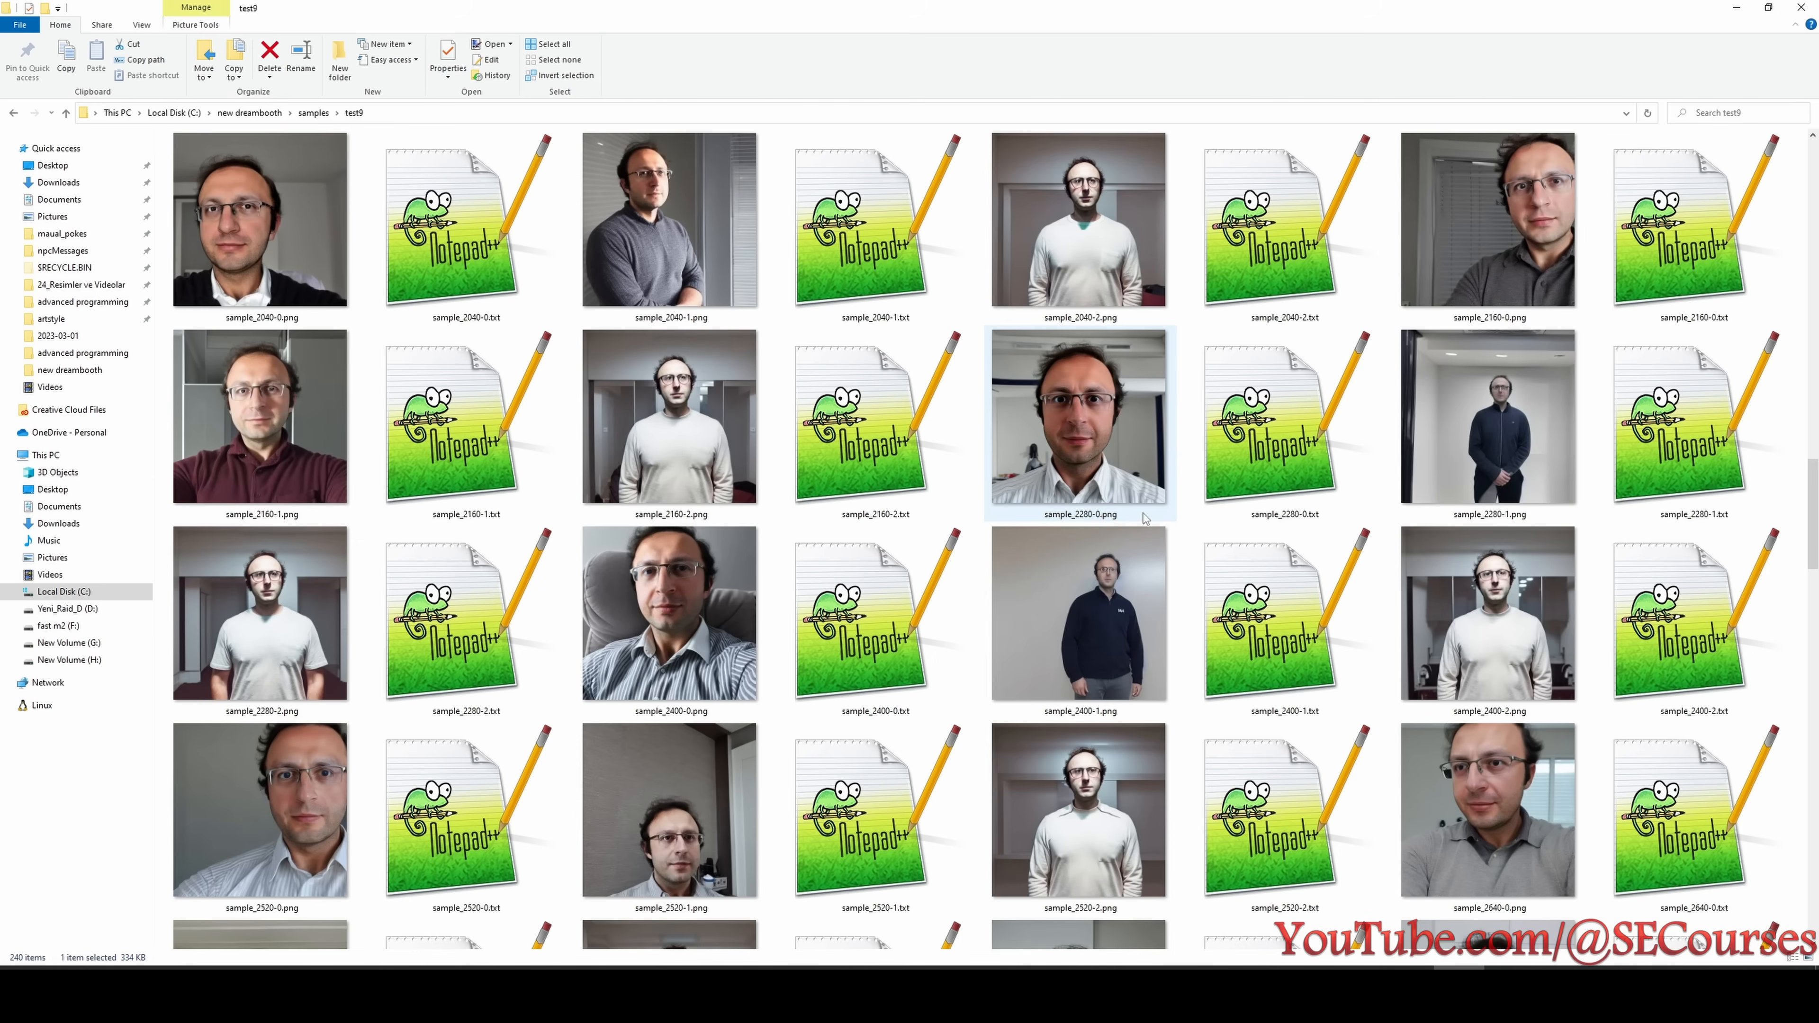
{"action": "scroll", "coordinate": [1144, 517], "scroll_direction": "down", "scroll_amount": 20}
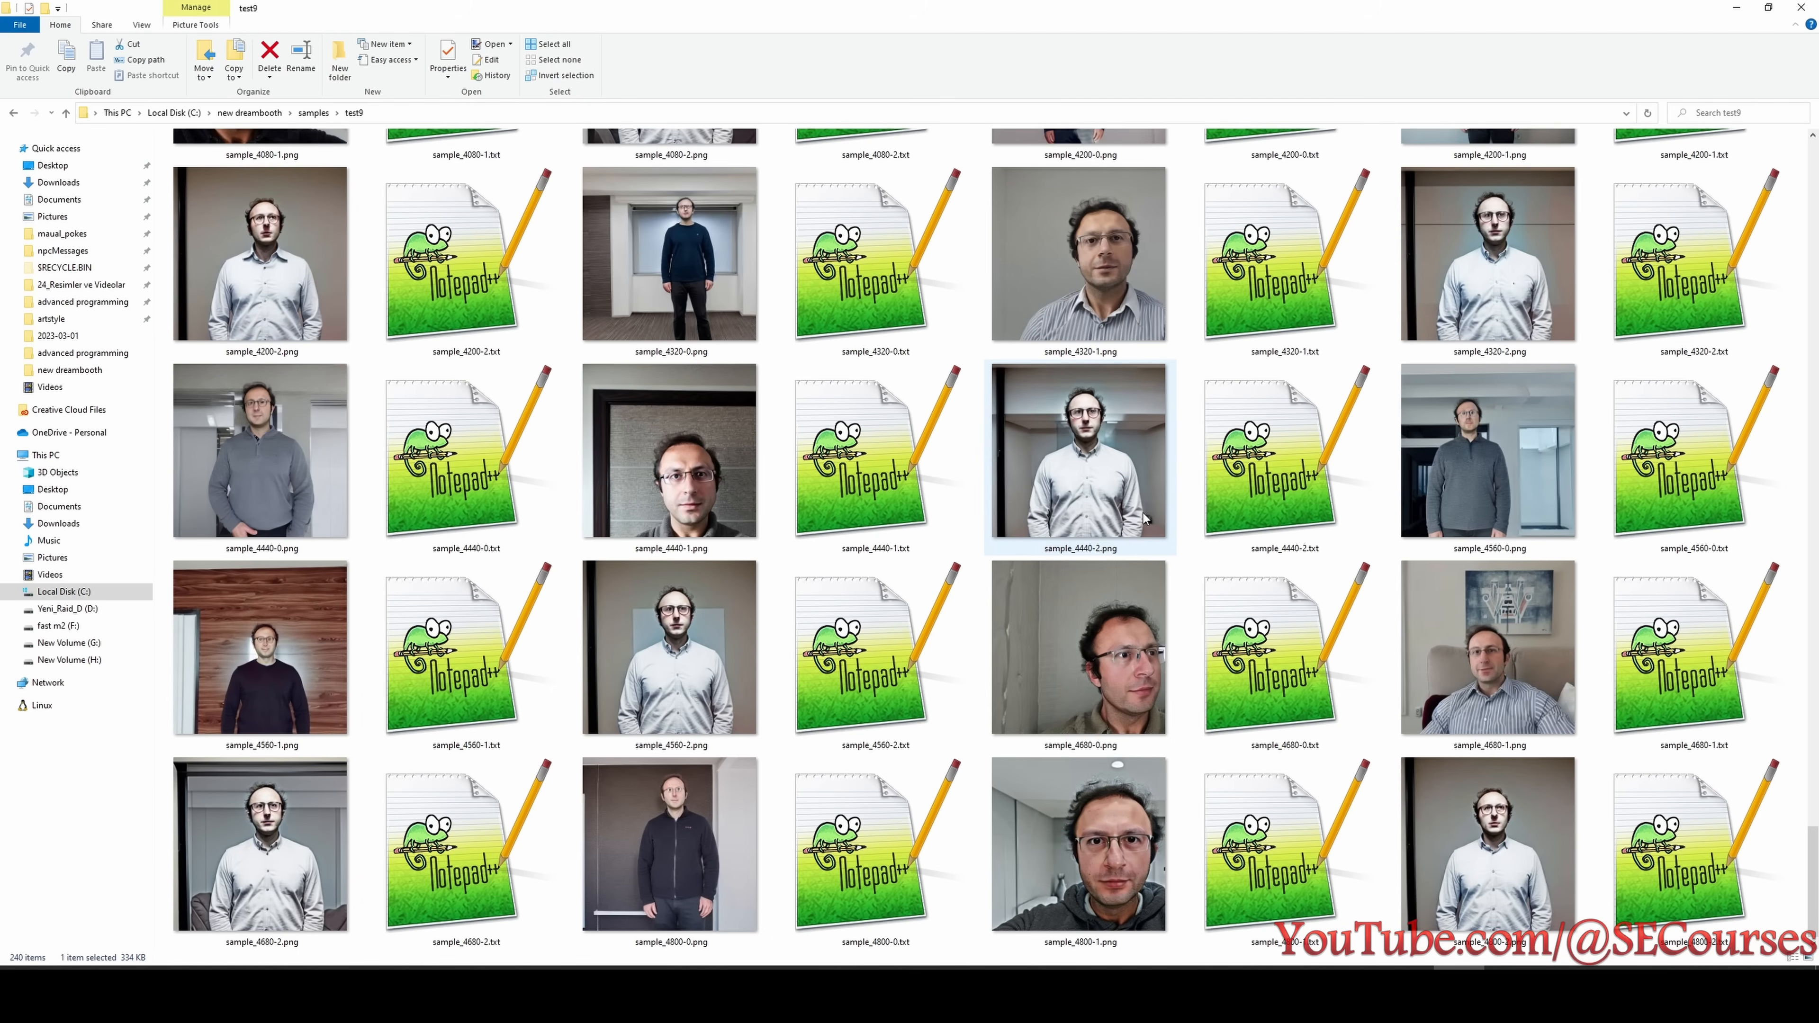
{"action": "scroll", "coordinate": [1128, 751], "scroll_direction": "up", "scroll_amount": 20}
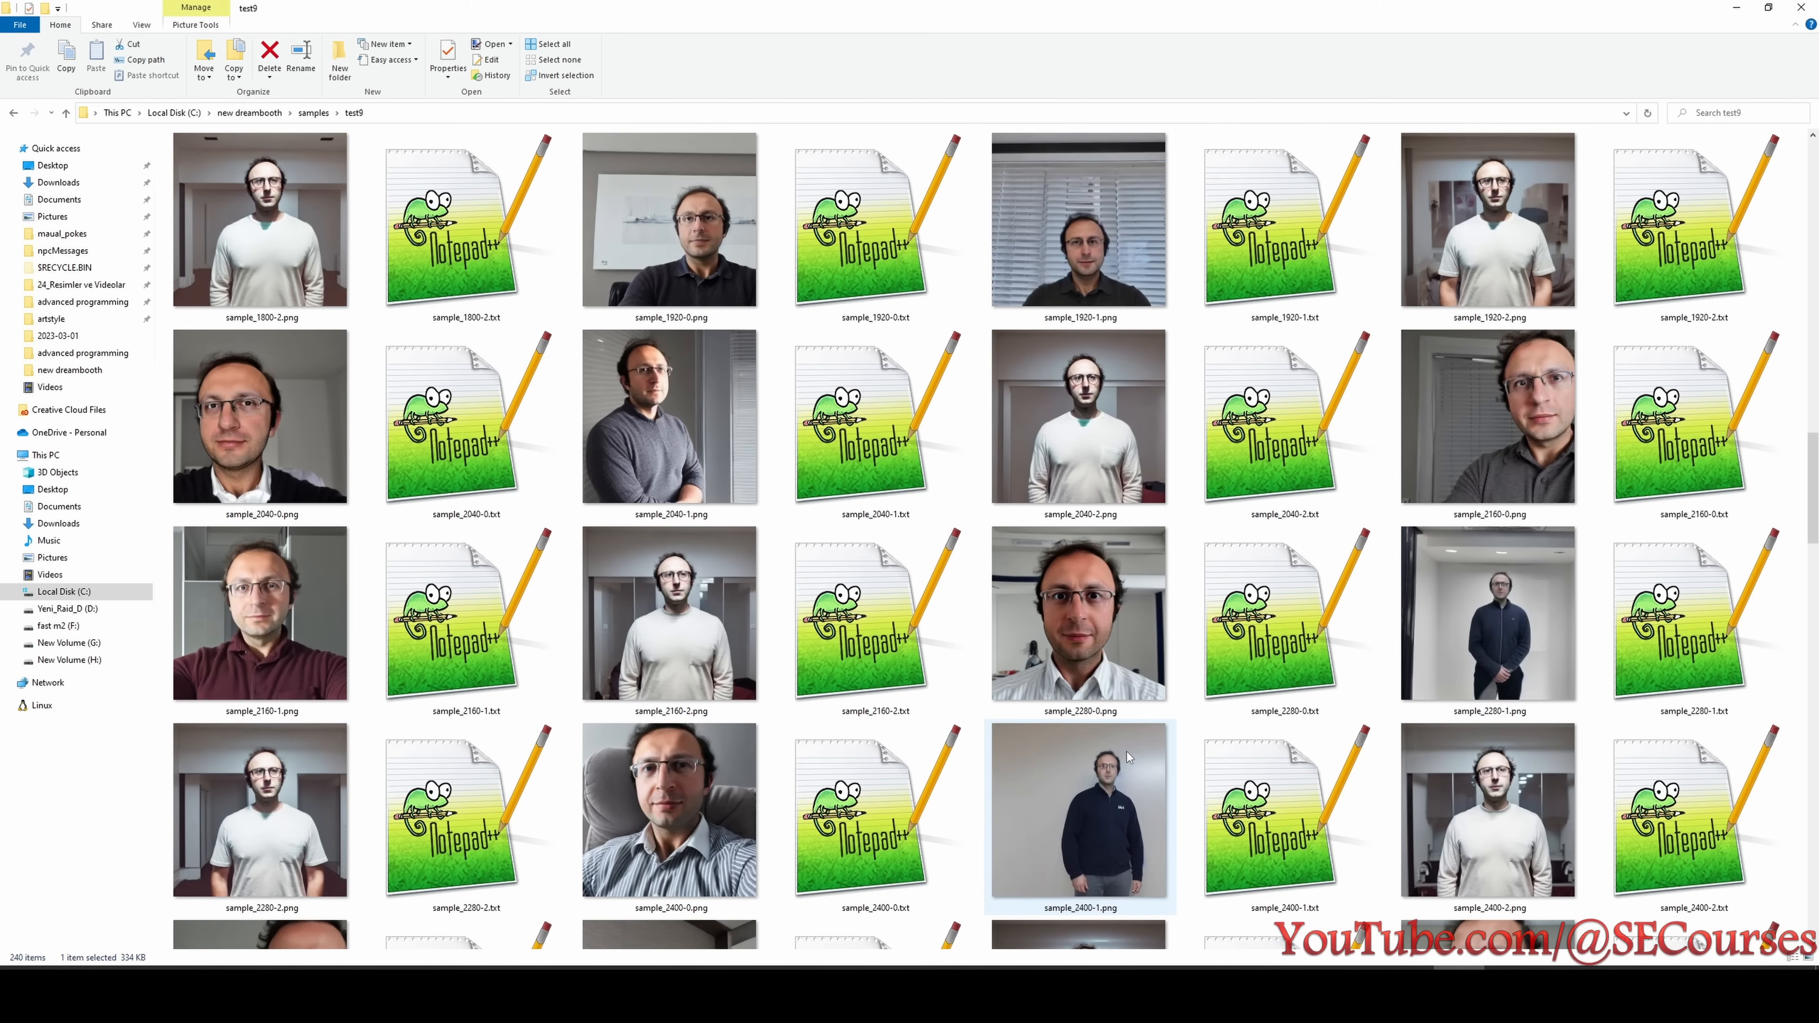
{"action": "scroll", "coordinate": [1128, 753], "scroll_direction": "up", "scroll_amount": 11}
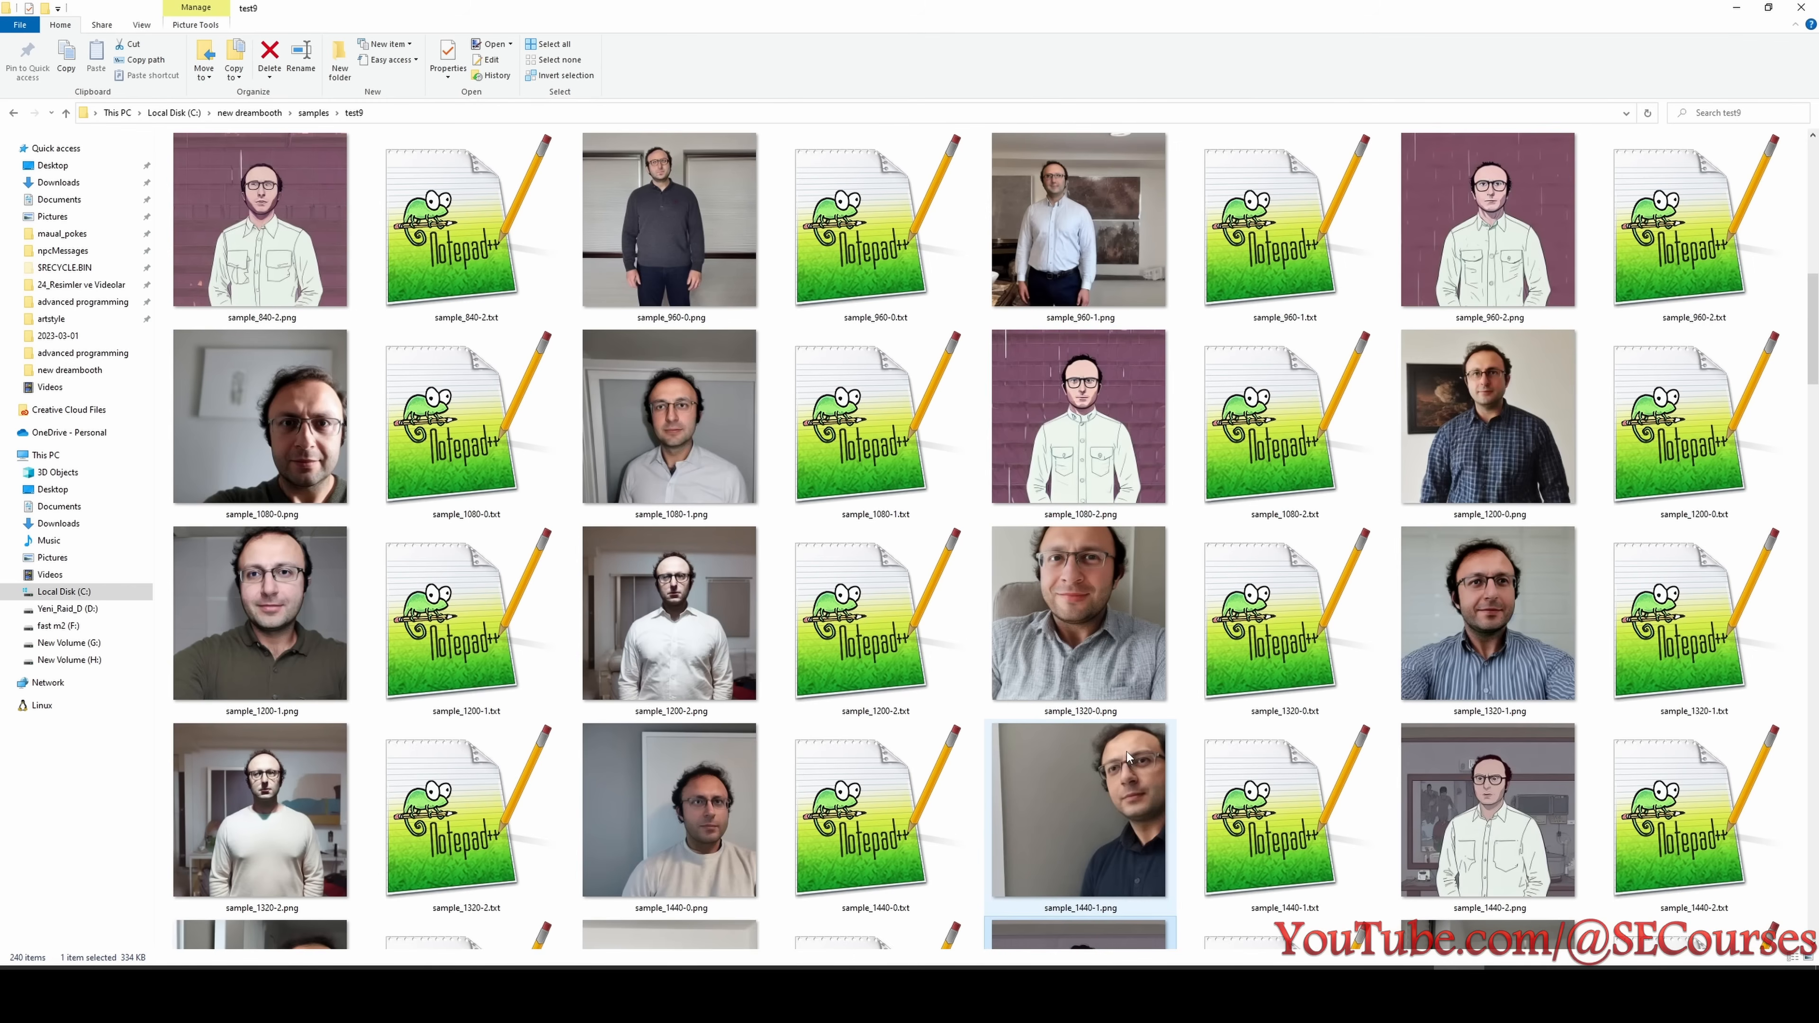
{"action": "scroll", "coordinate": [1128, 753], "scroll_direction": "down", "scroll_amount": 5}
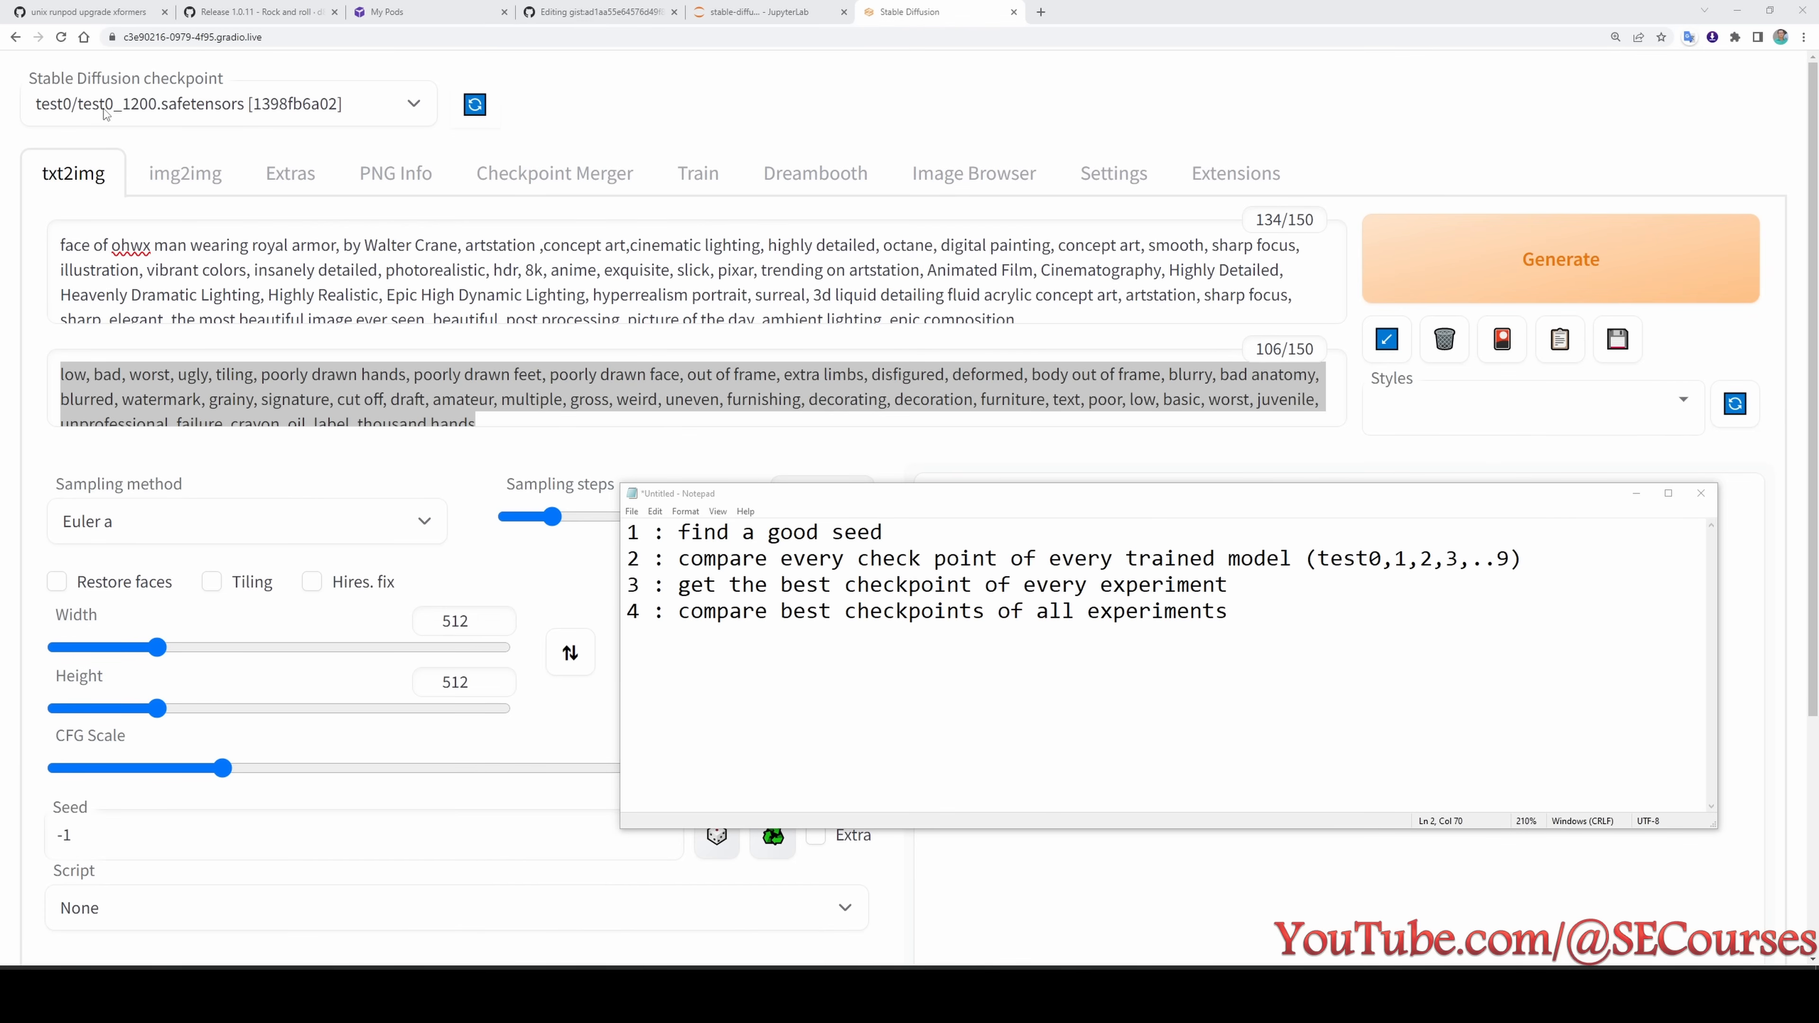
- Switch to the Stable Diffusion web UI and review the positive and negative prompts, checking them against the Massive dreambooth experiment gist
{"action": "key", "text": "alt+Tab"}
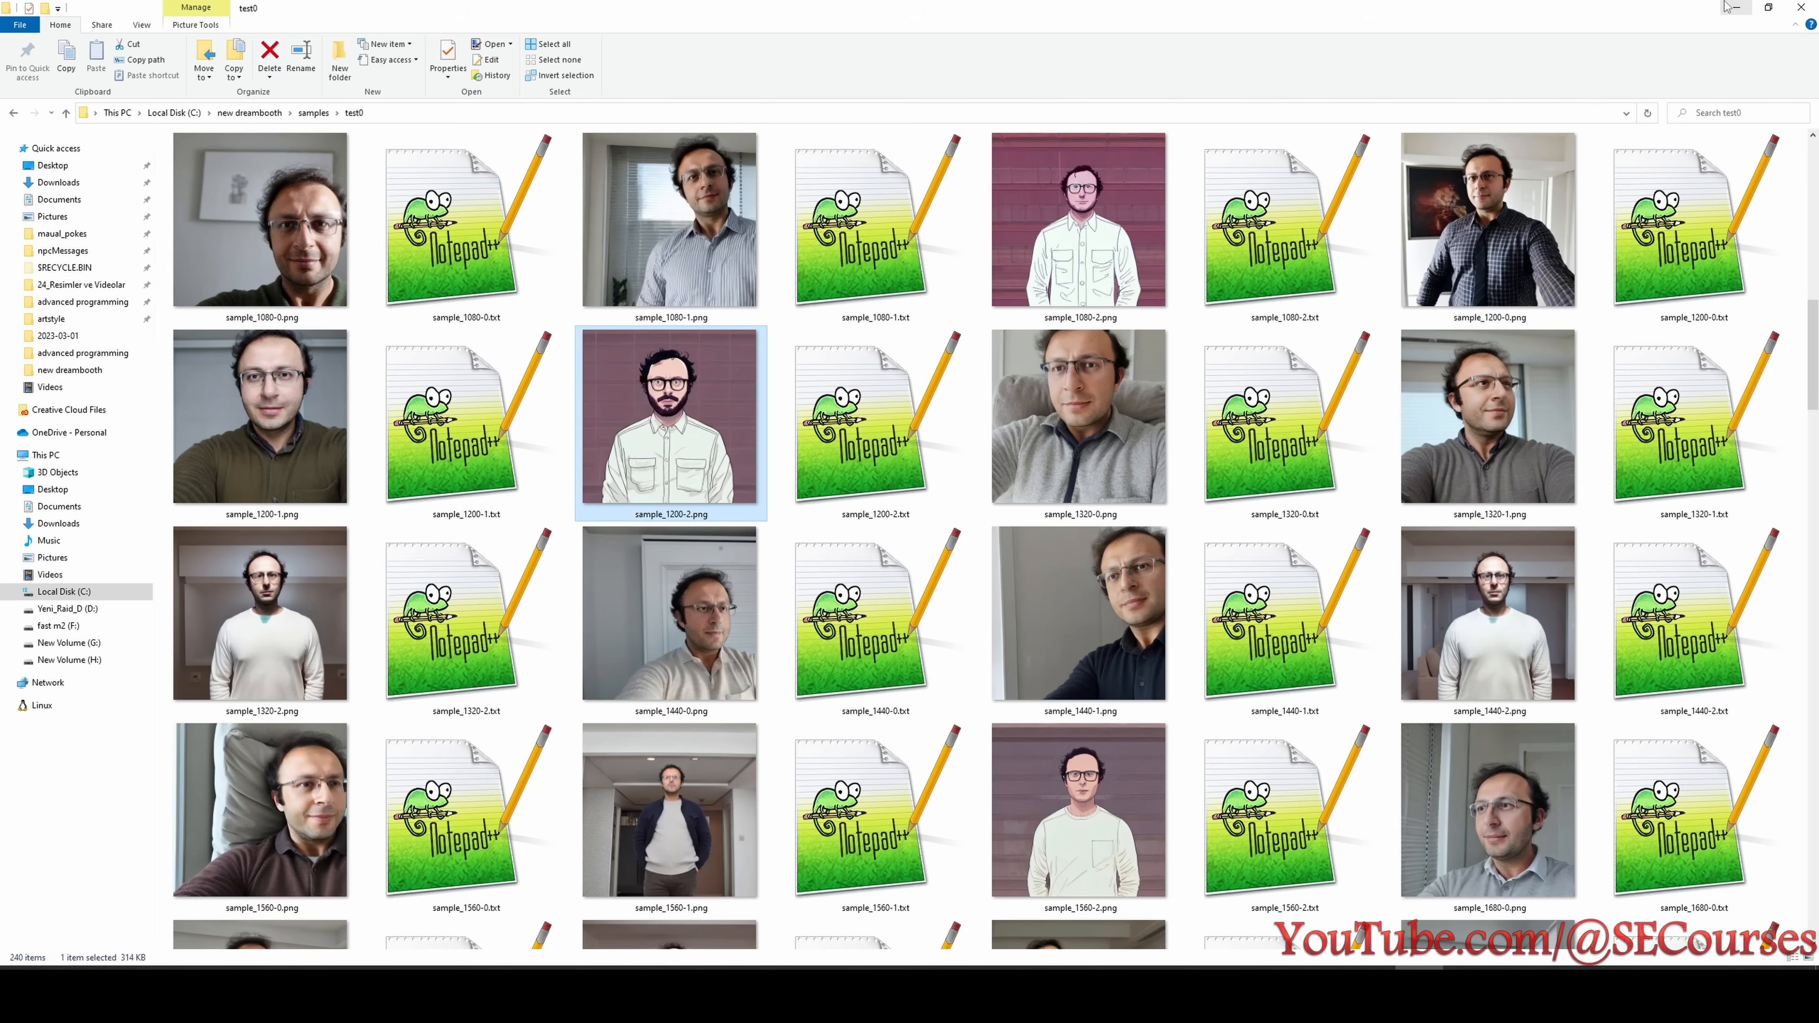
{"action": "left_click", "coordinate": [1737, 8]}
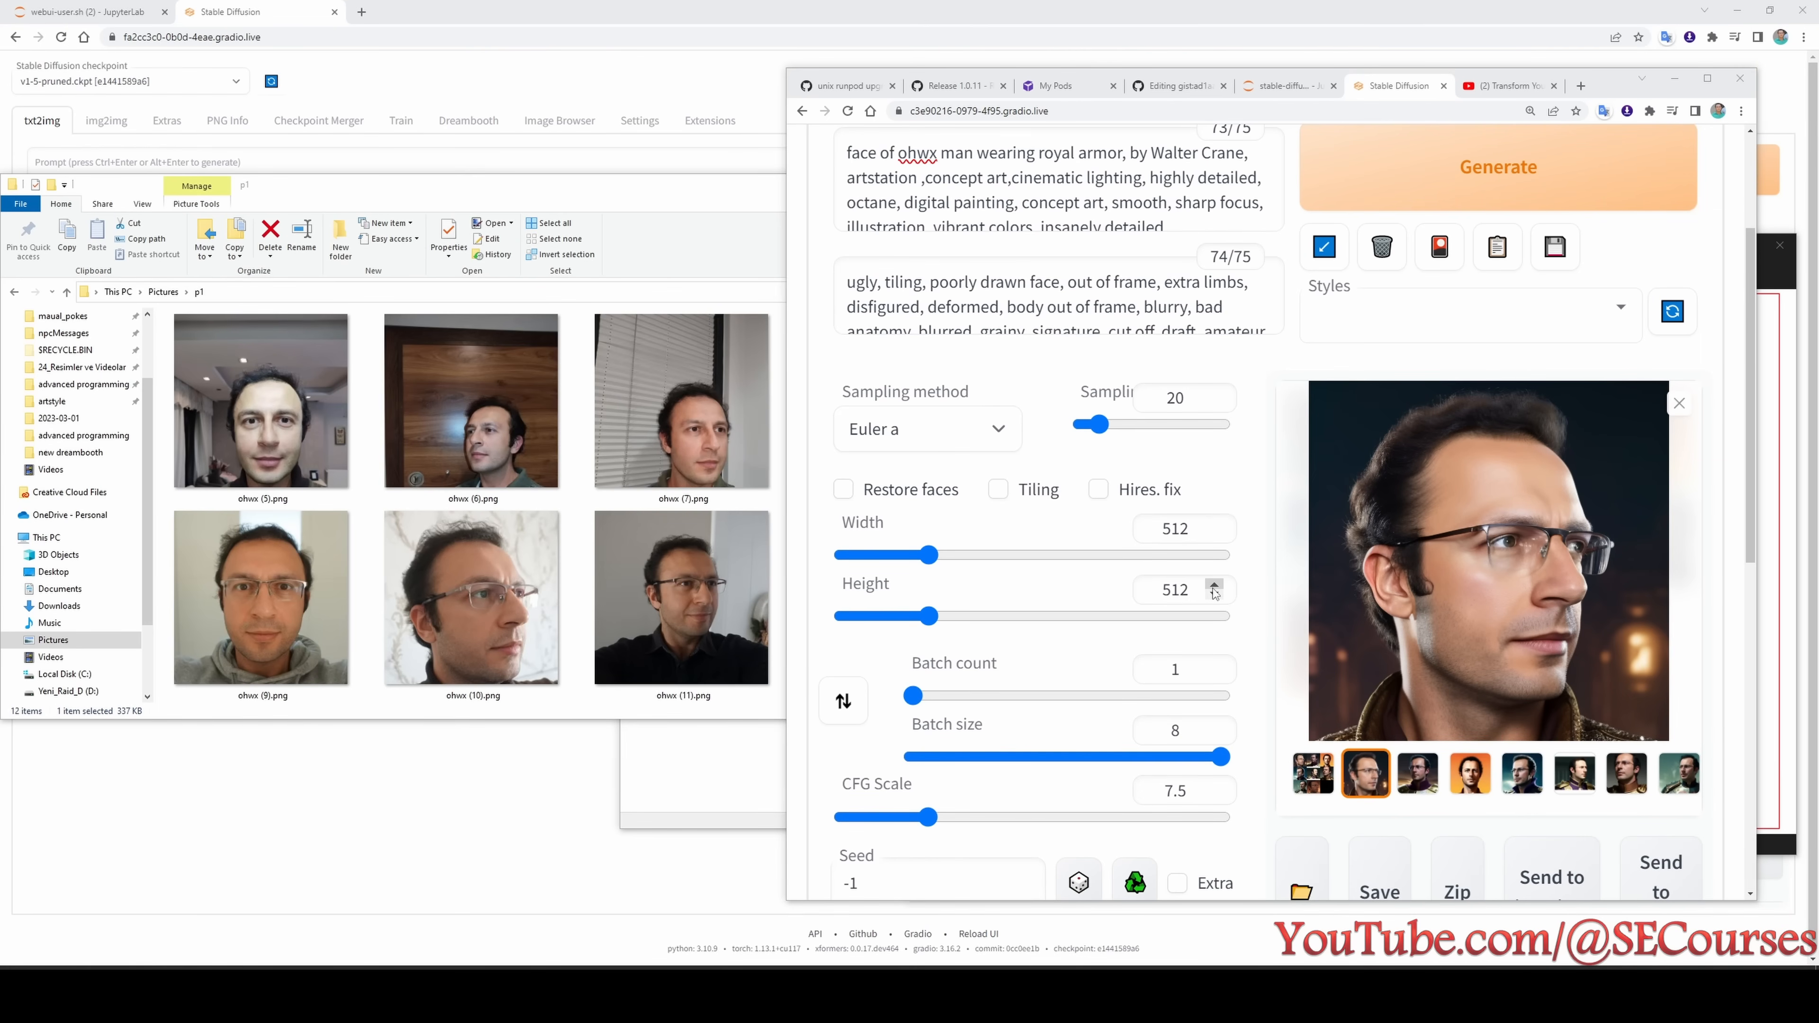
{"action": "scroll", "coordinate": [1051, 399], "scroll_direction": "up", "scroll_amount": 2}
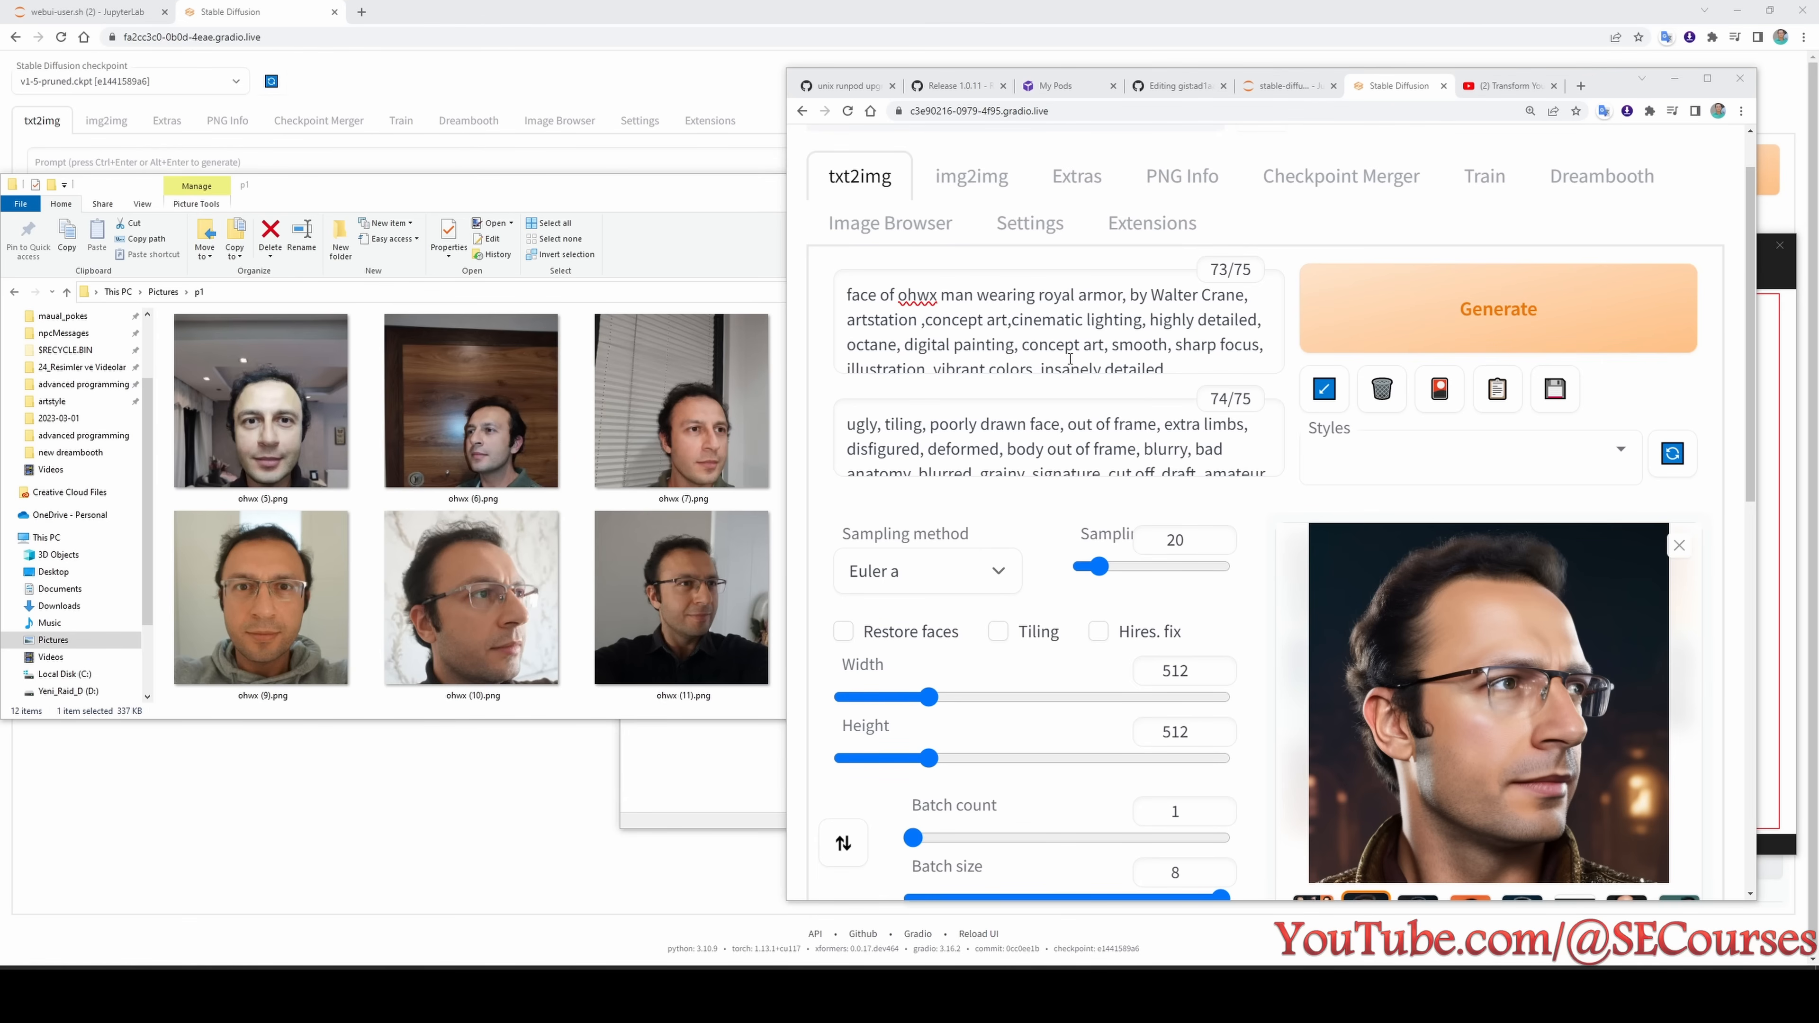
{"action": "left_click", "coordinate": [1100, 445]}
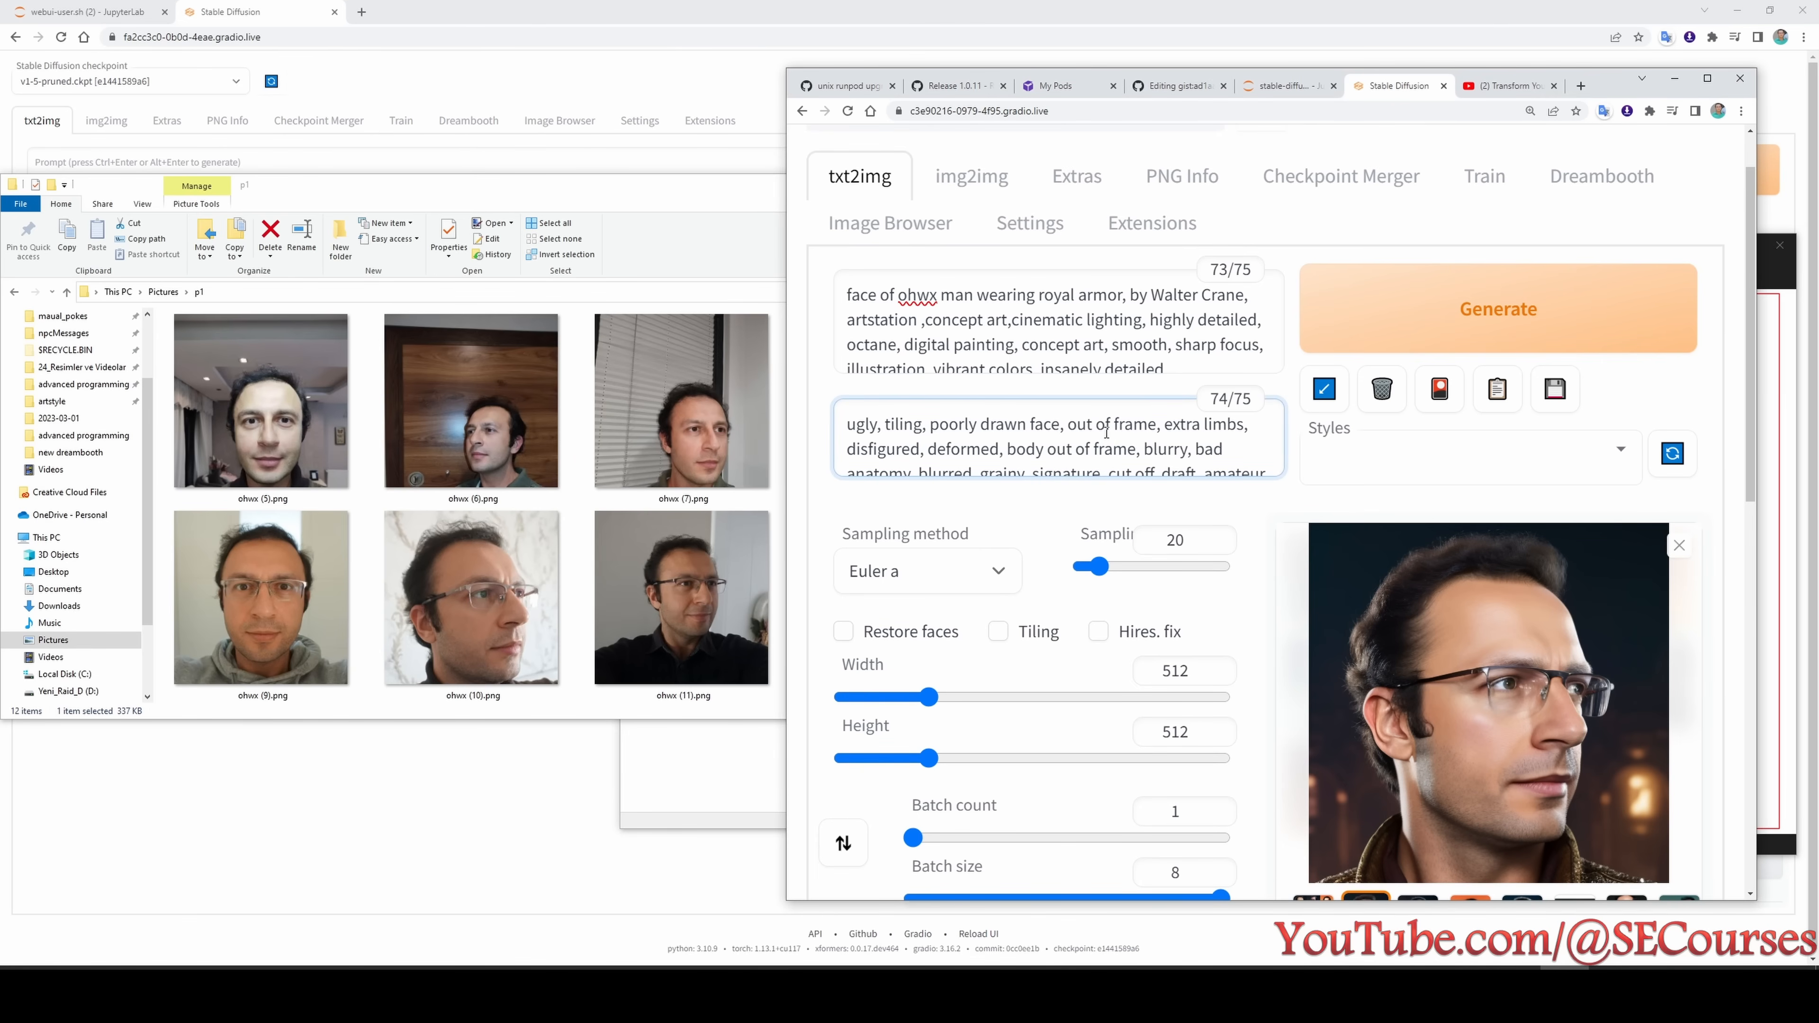
{"action": "left_click", "coordinate": [1052, 316]}
{"action": "key", "text": "ctrl+a"}
{"action": "left_click", "coordinate": [1179, 87]}
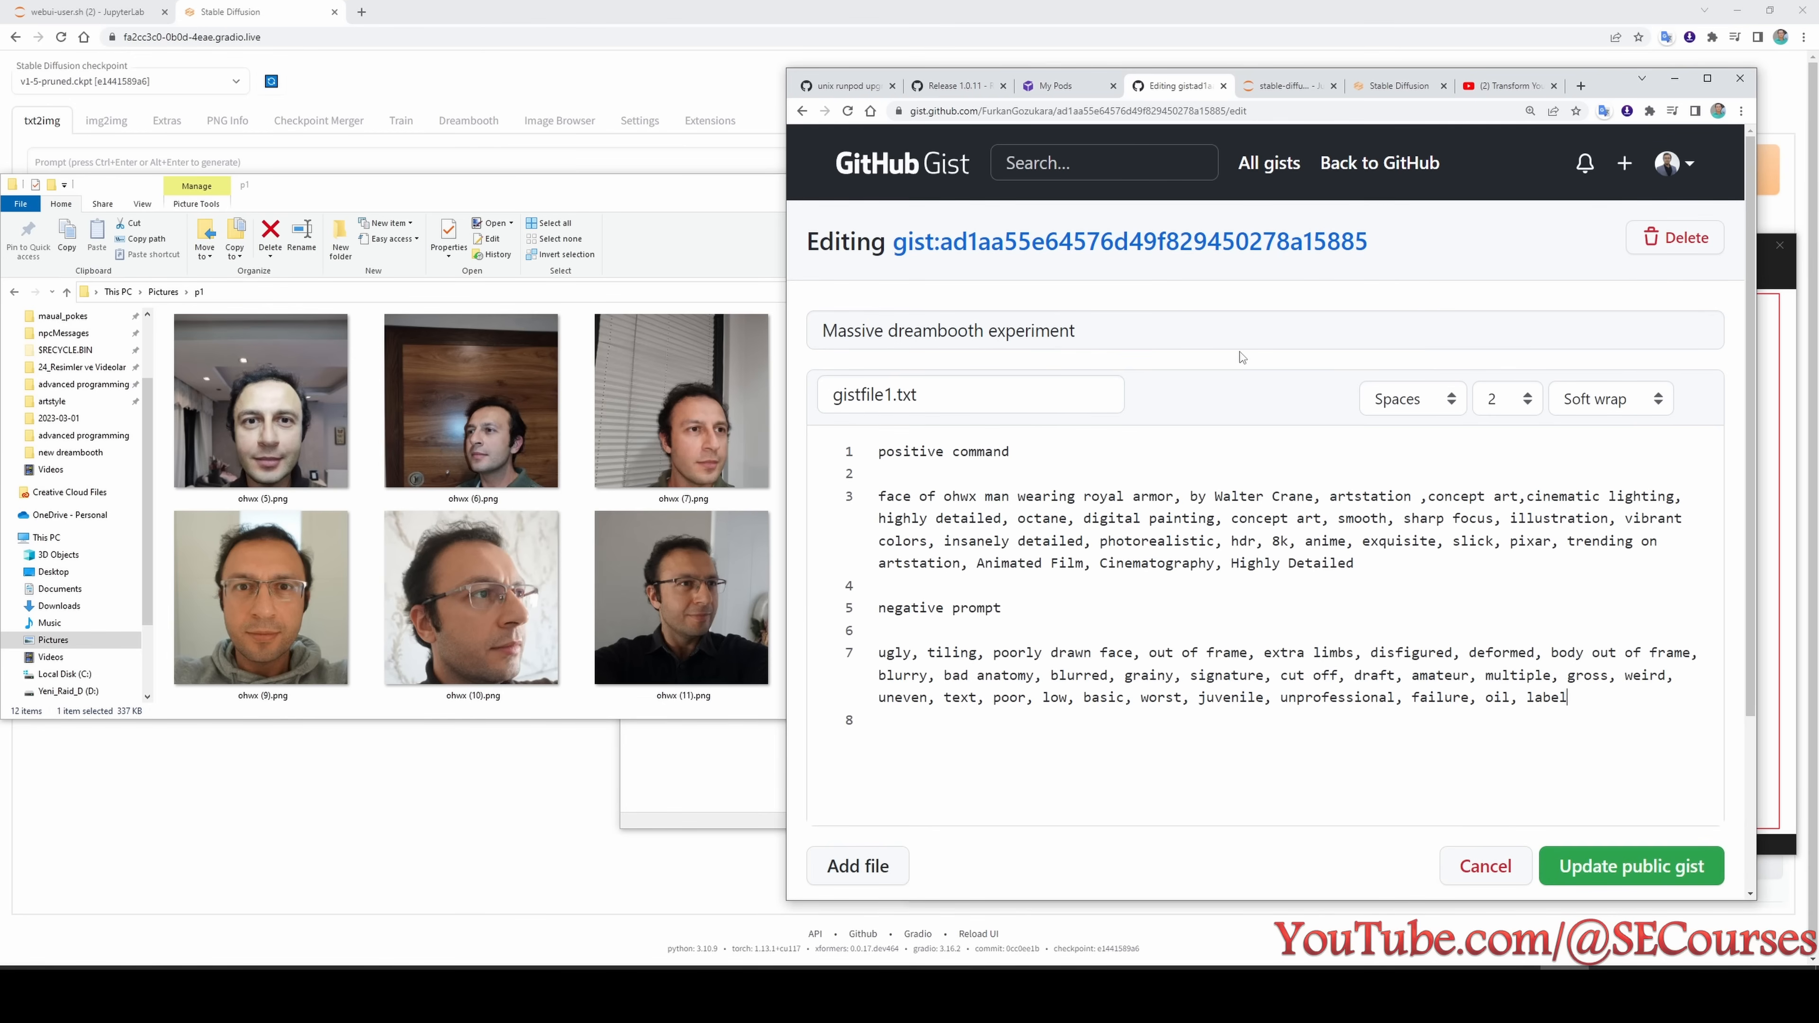
{"action": "left_click", "coordinate": [1397, 85]}
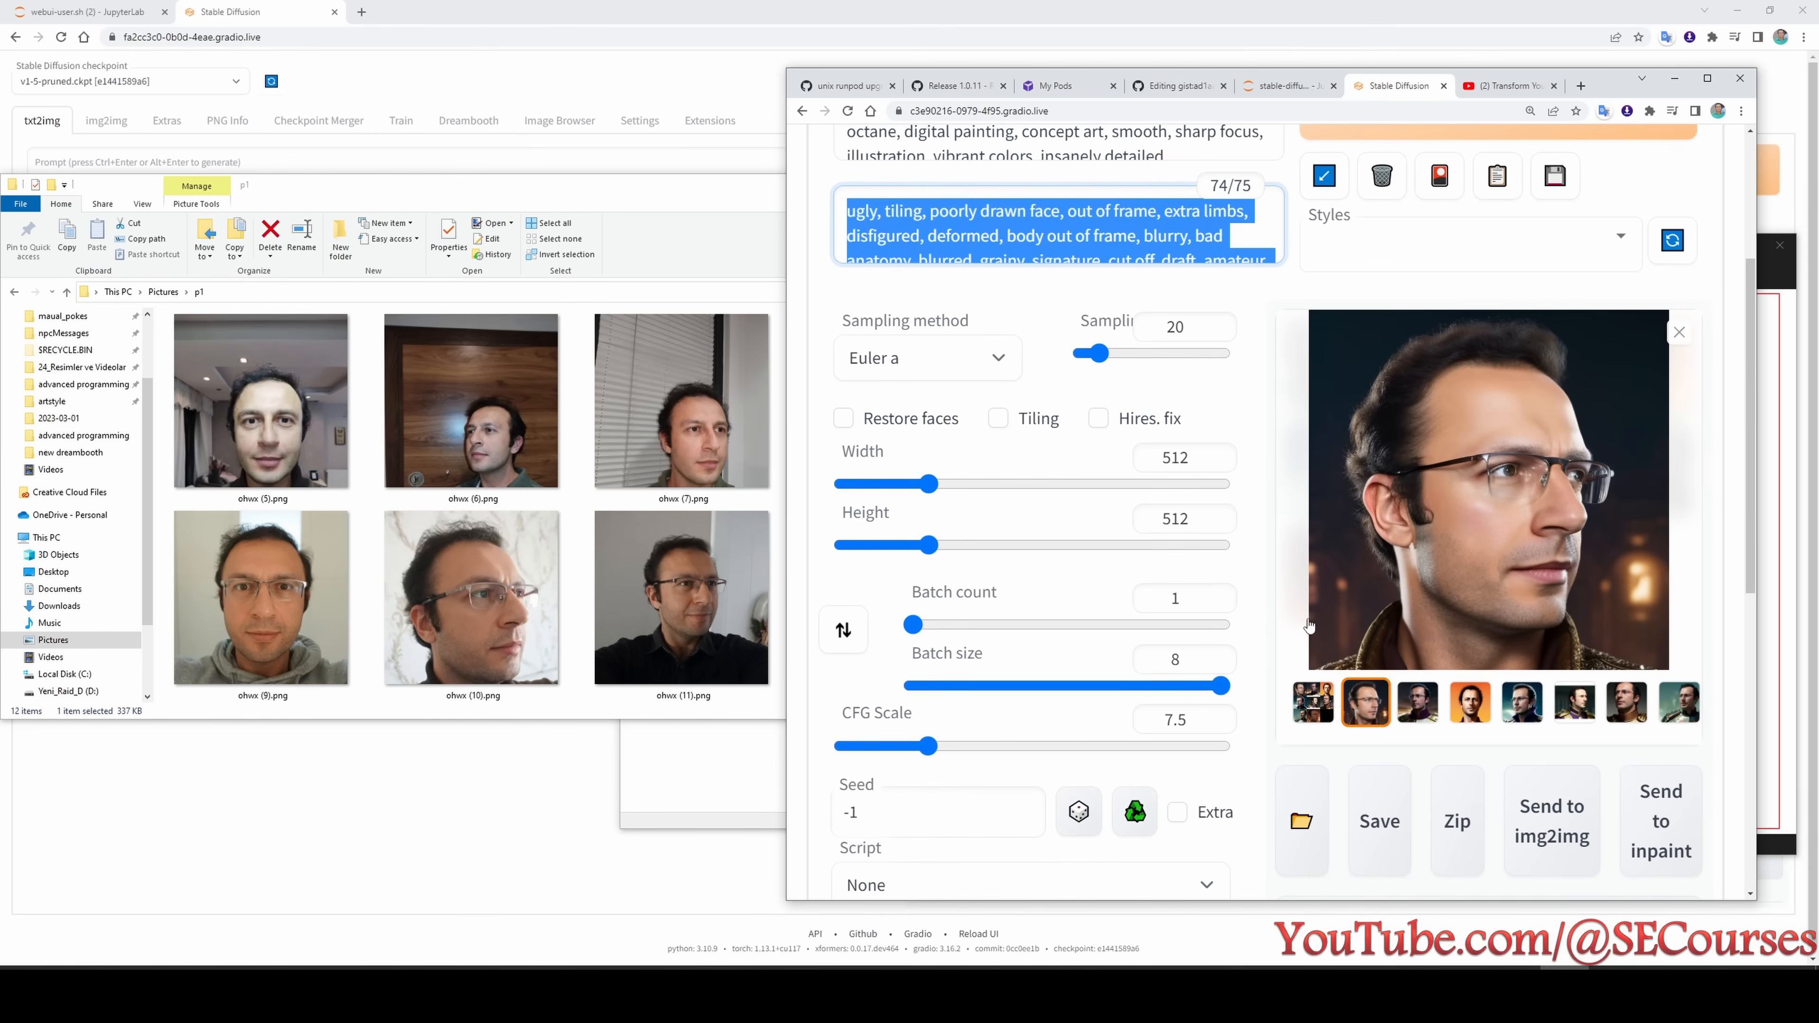
{"action": "left_click", "coordinate": [1379, 706]}
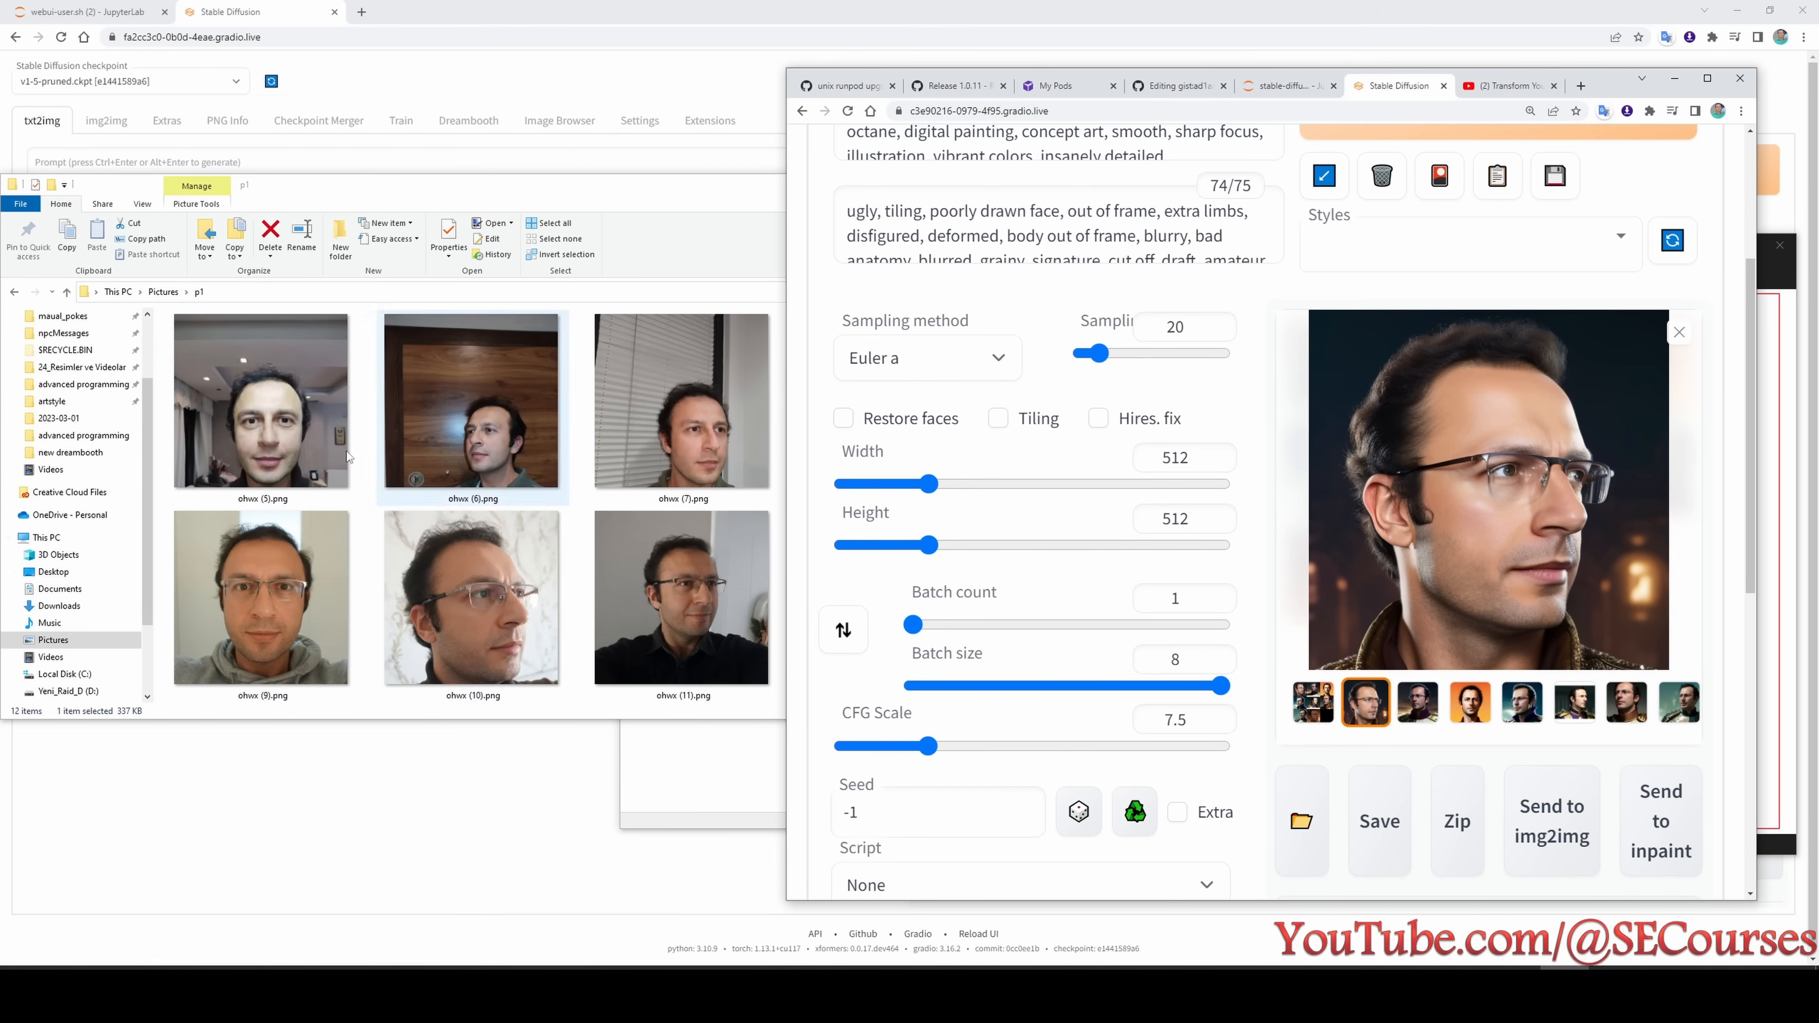
{"action": "left_click", "coordinate": [1417, 702]}
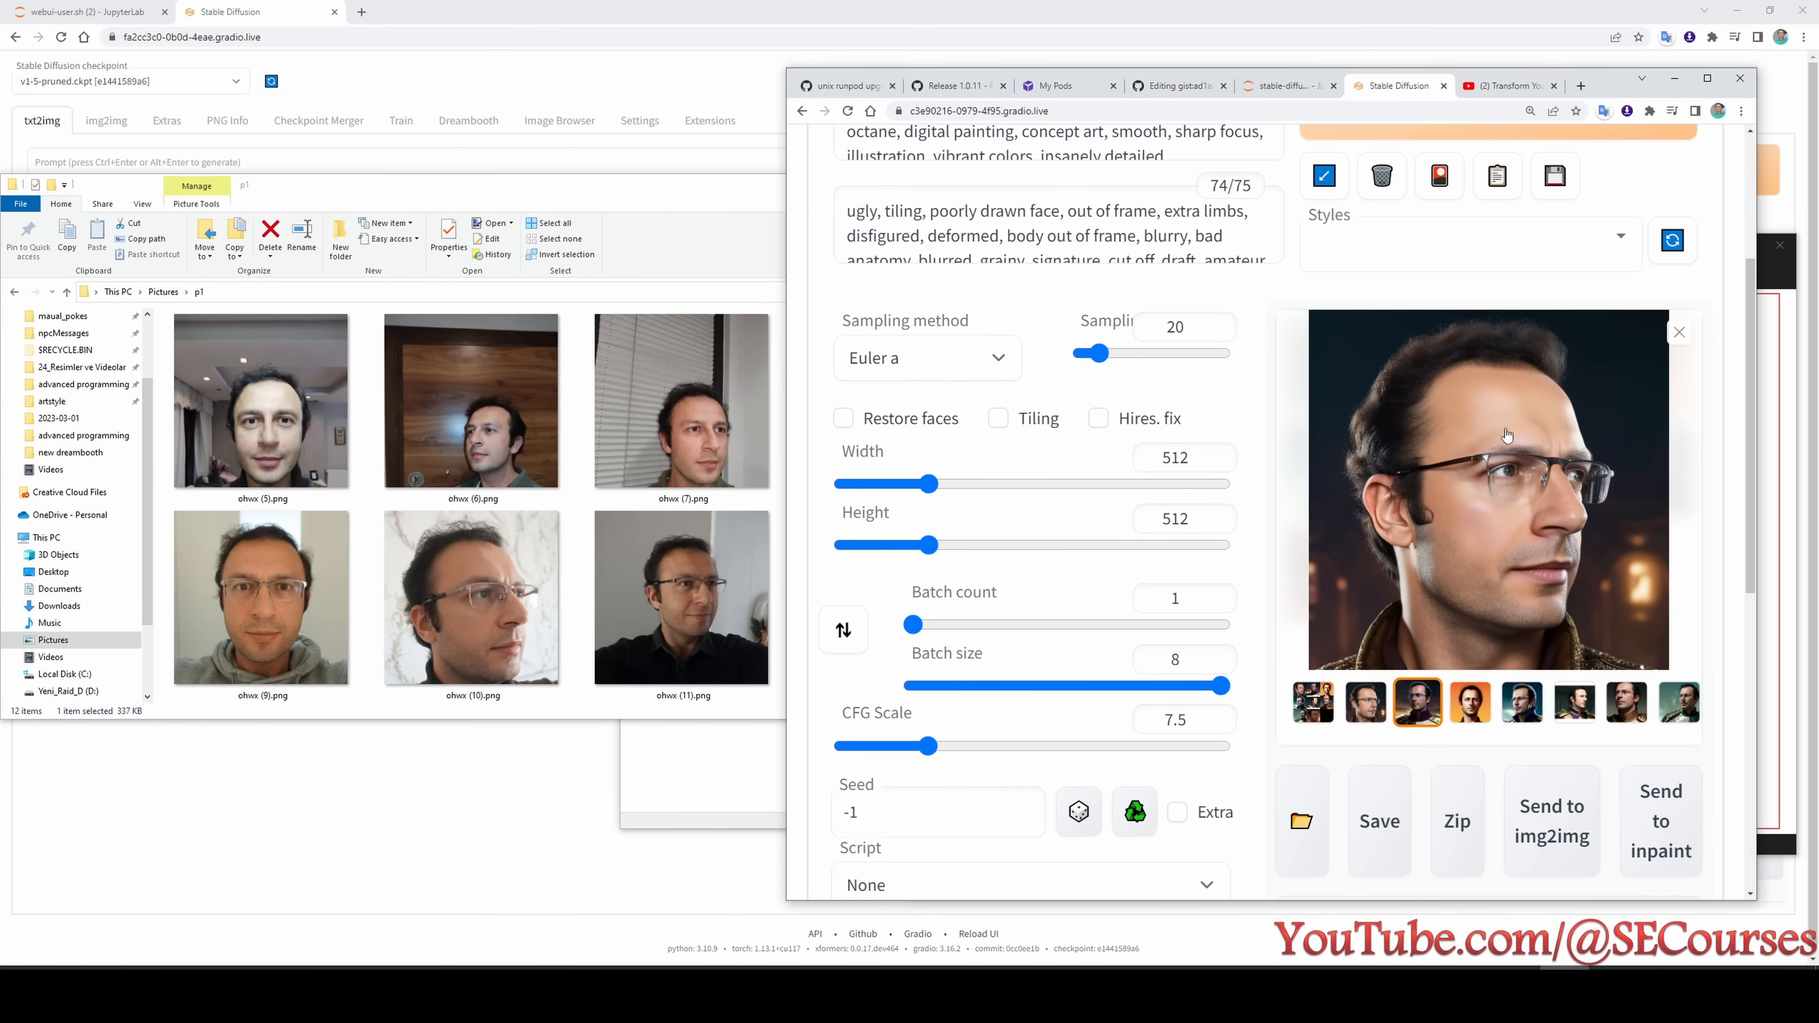
{"action": "left_click", "coordinate": [1470, 731]}
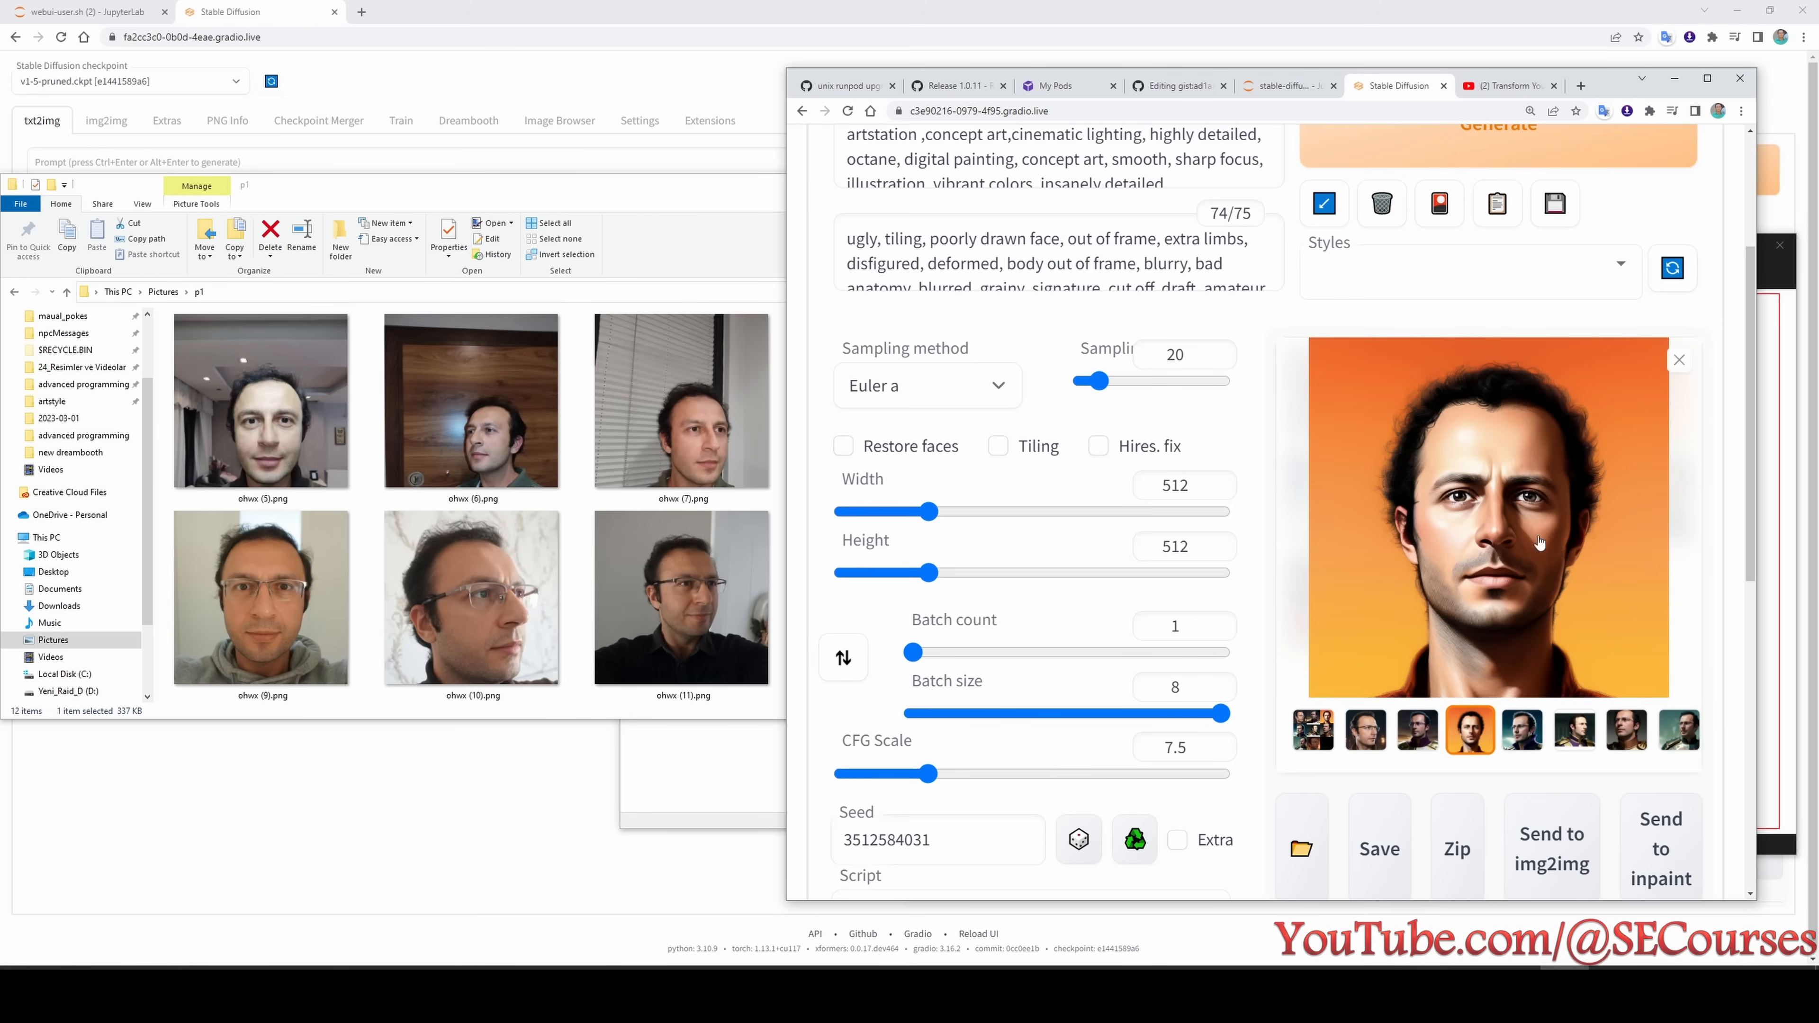
{"action": "left_click", "coordinate": [1523, 729]}
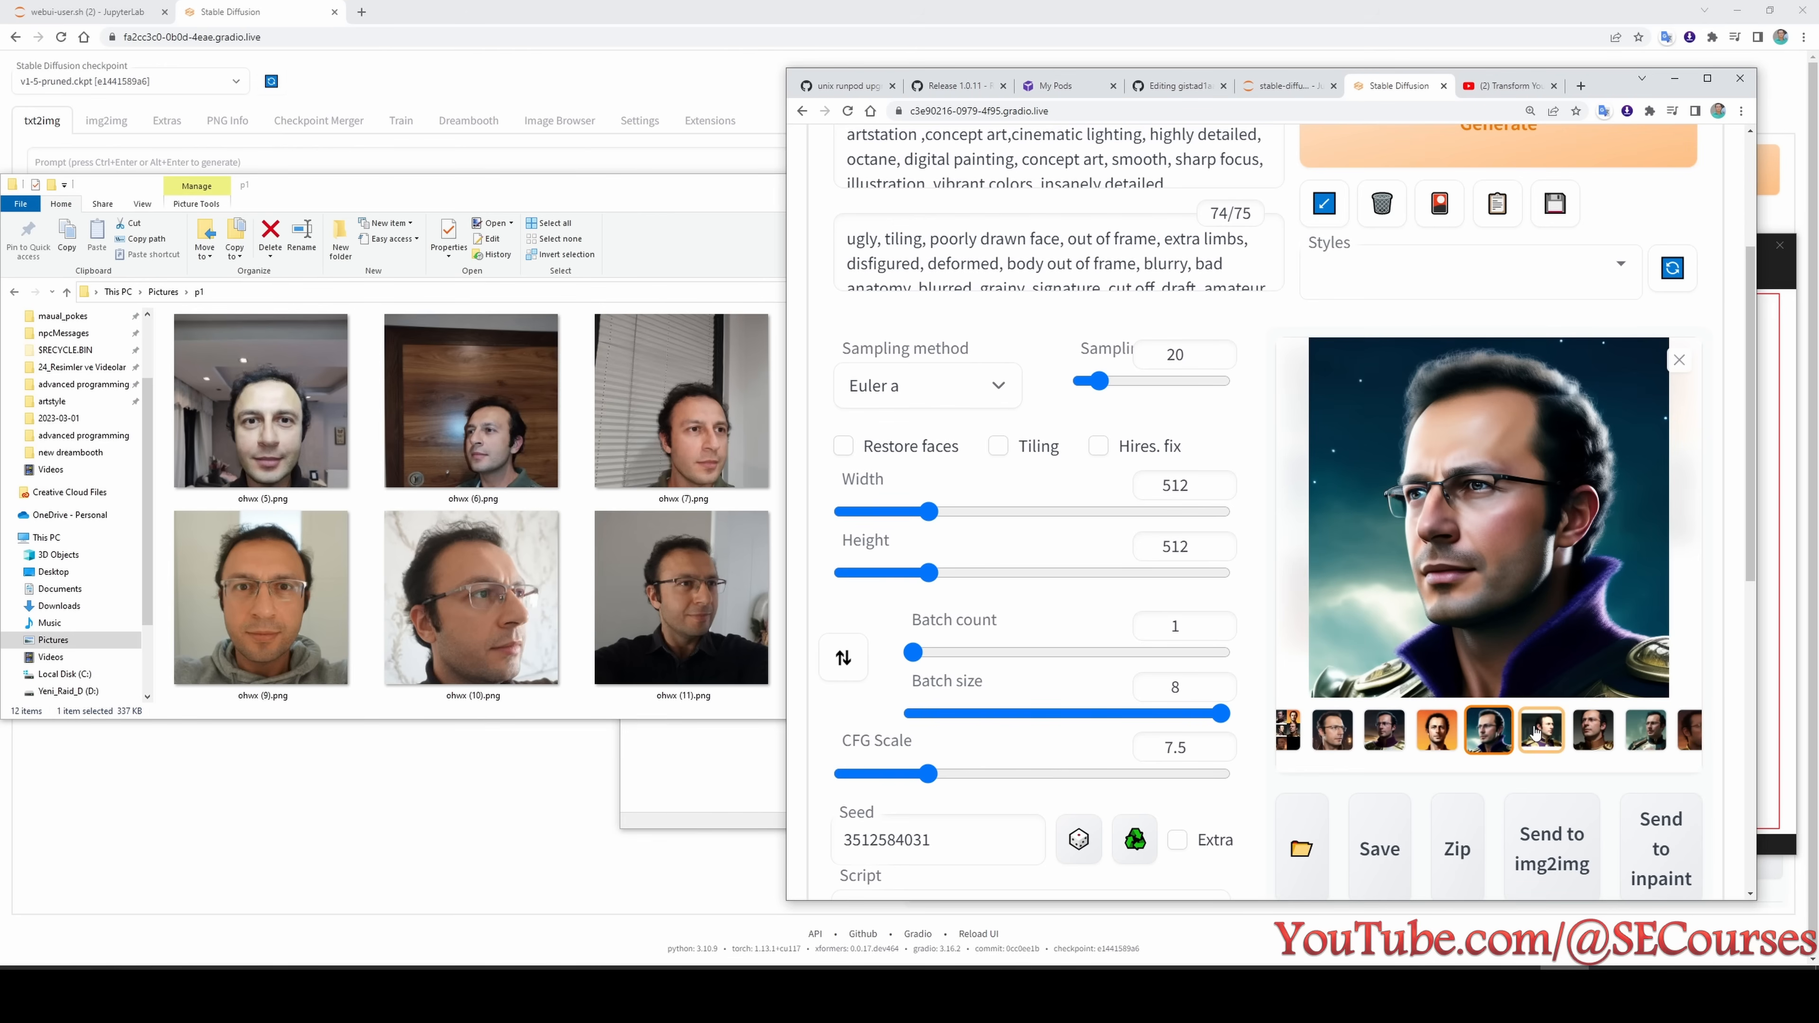
{"action": "left_click", "coordinate": [1561, 730]}
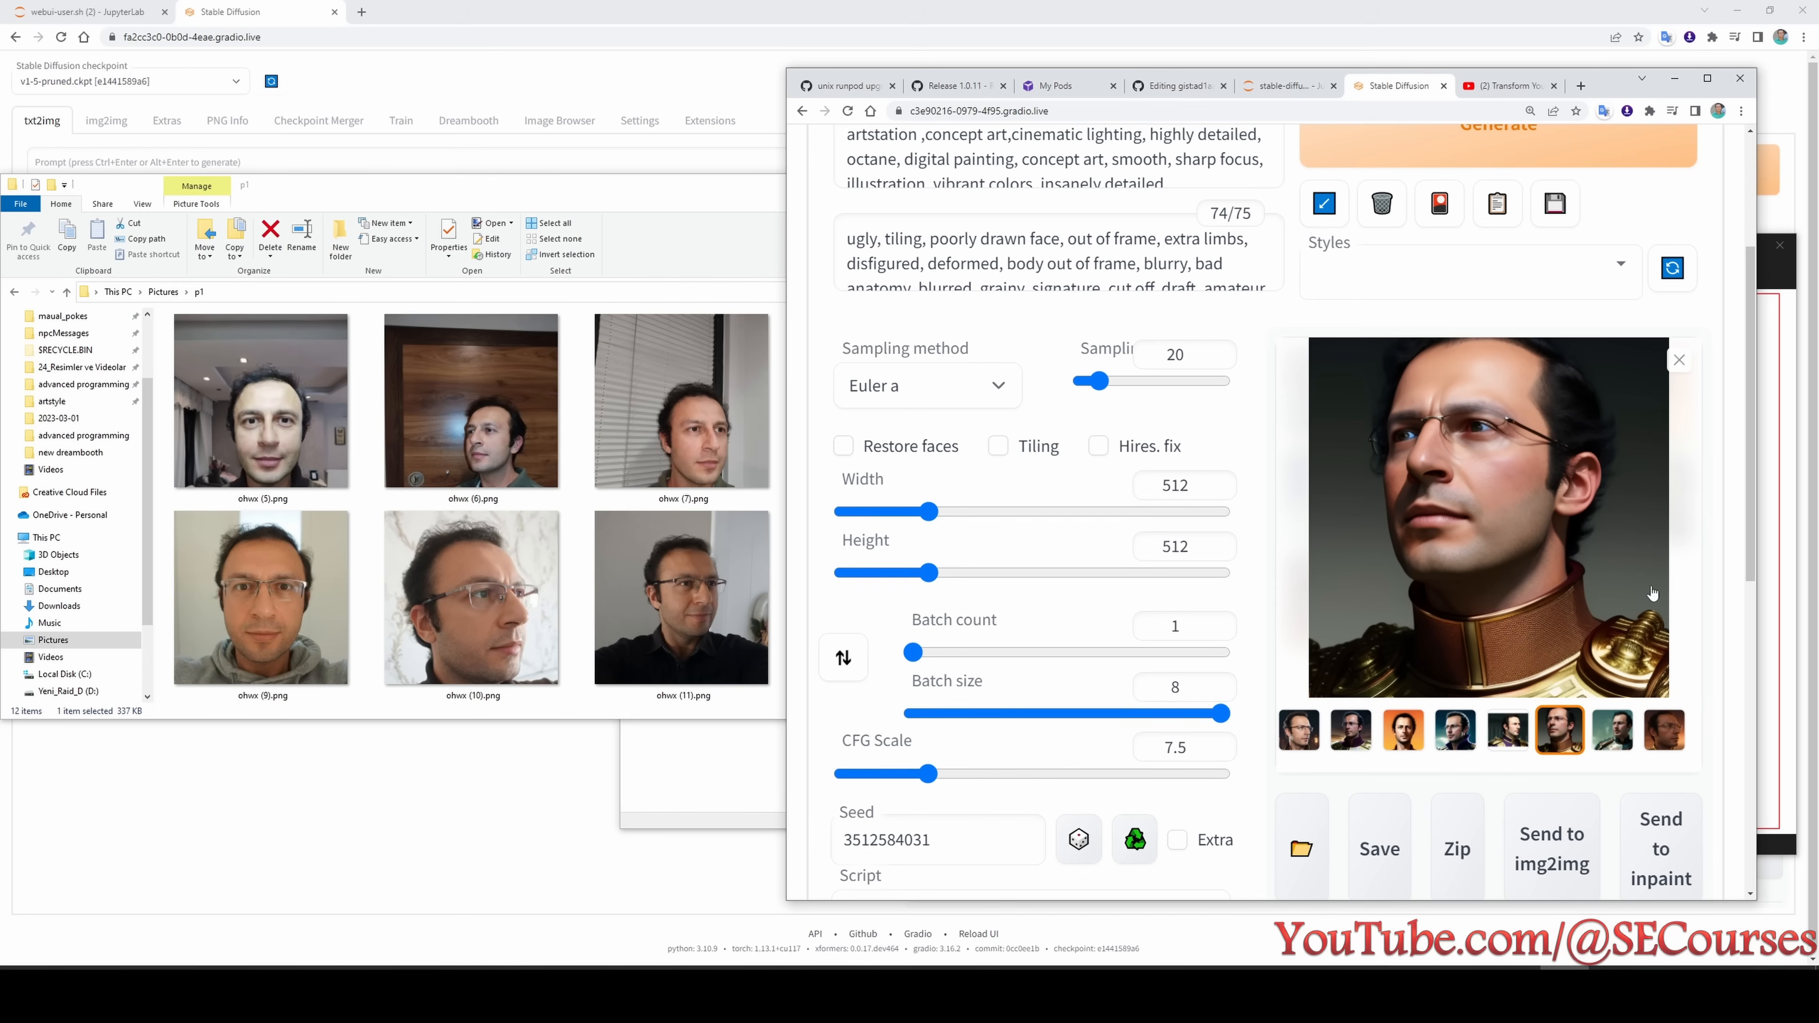
{"action": "left_click", "coordinate": [1621, 732]}
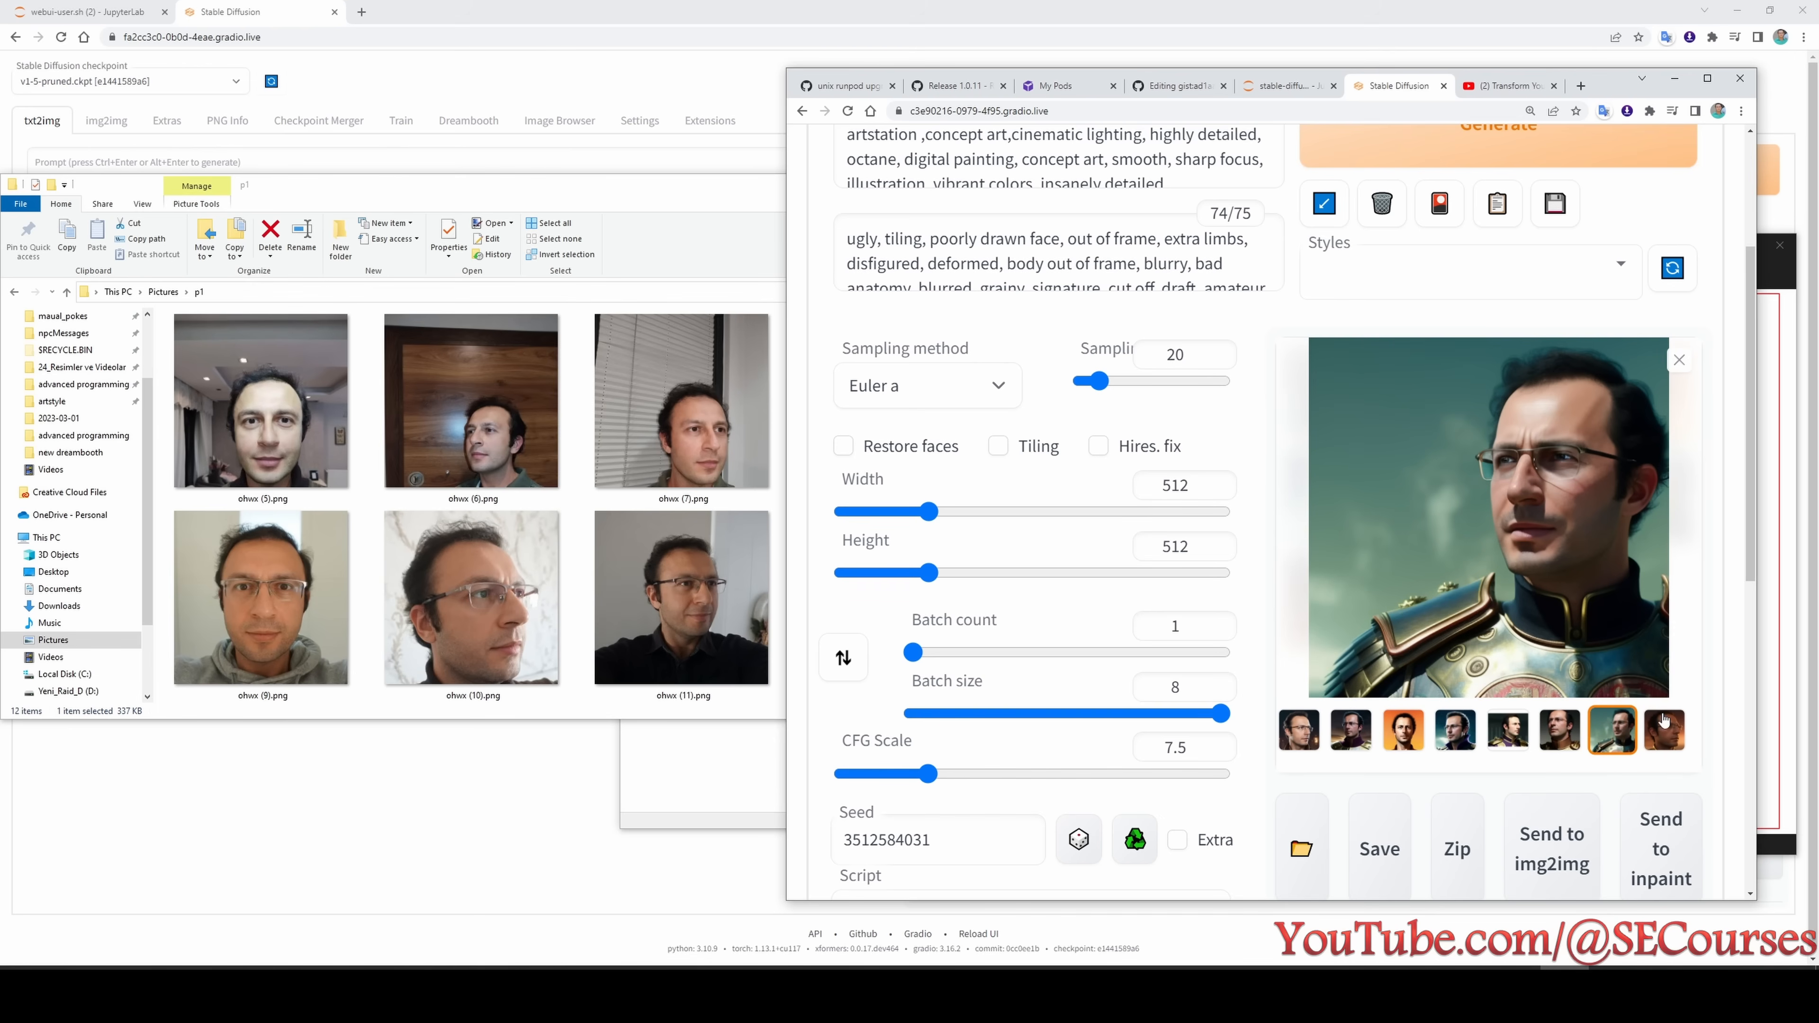
{"action": "left_click", "coordinate": [1665, 732]}
- Review the sampling settings and the generation details of the test0 portraits
{"action": "key", "text": "ctrl+minus"}
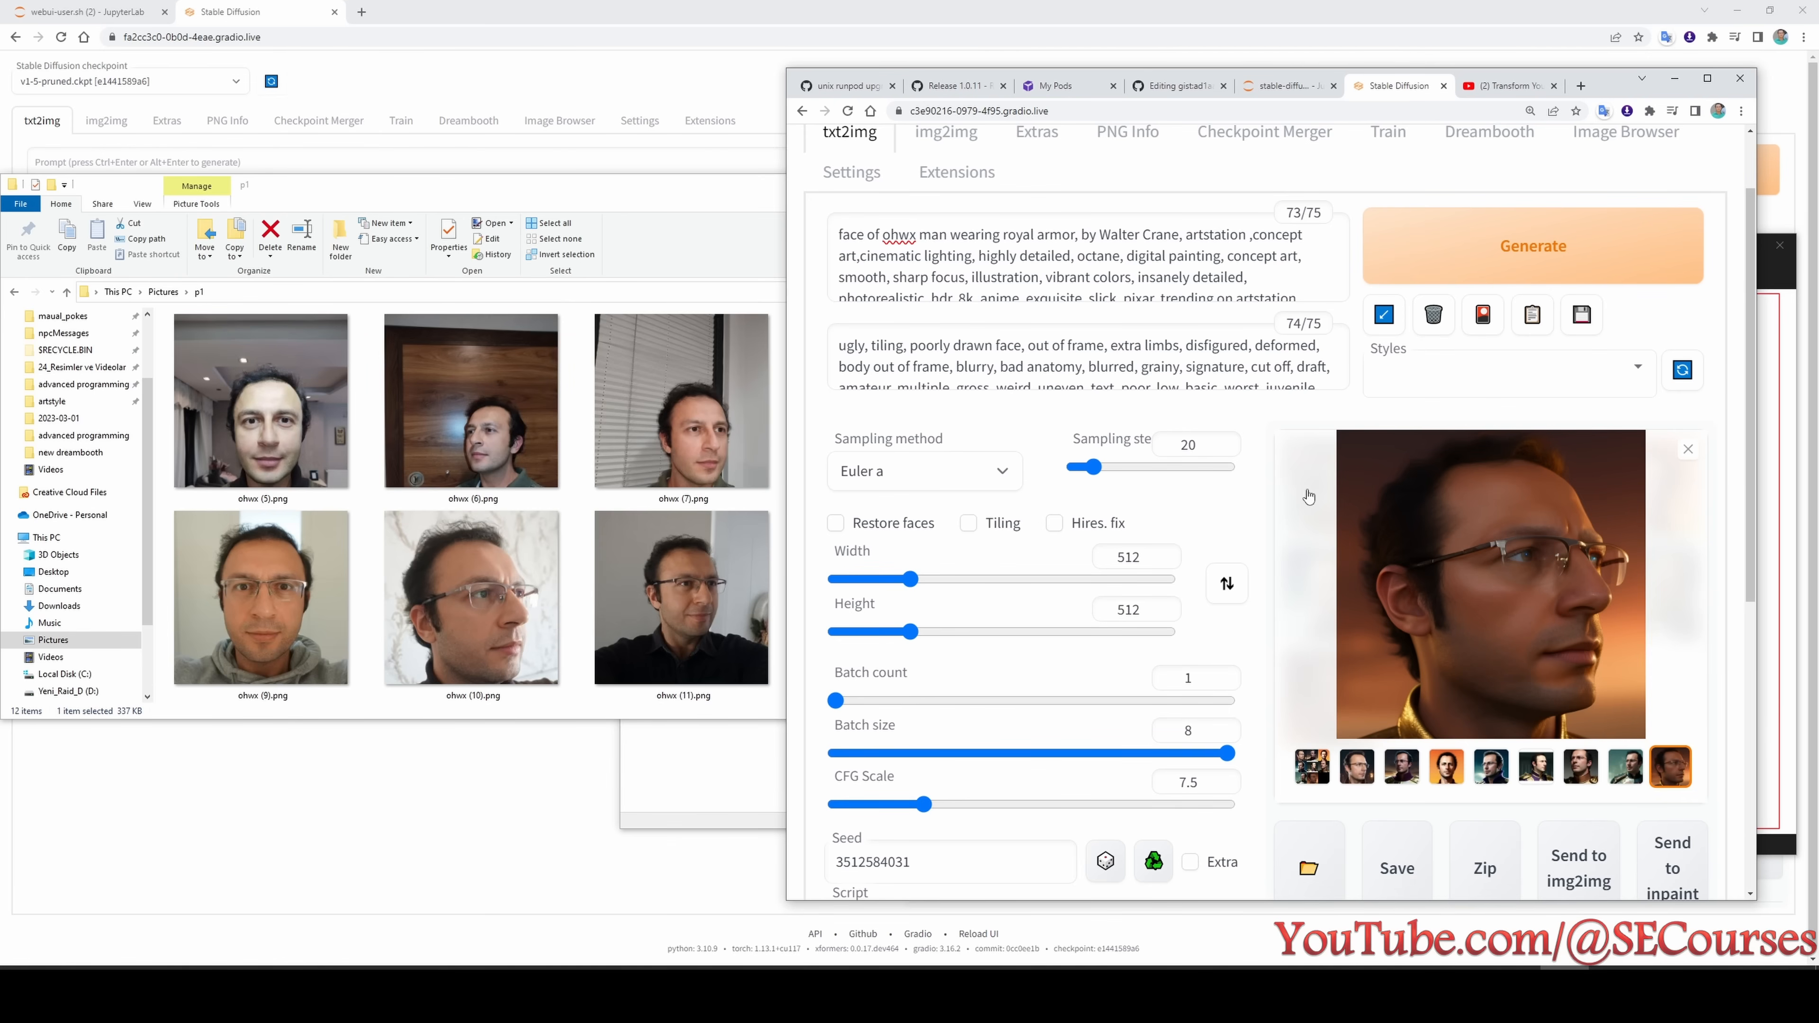
{"action": "scroll", "coordinate": [1169, 663], "scroll_direction": "down", "scroll_amount": 3}
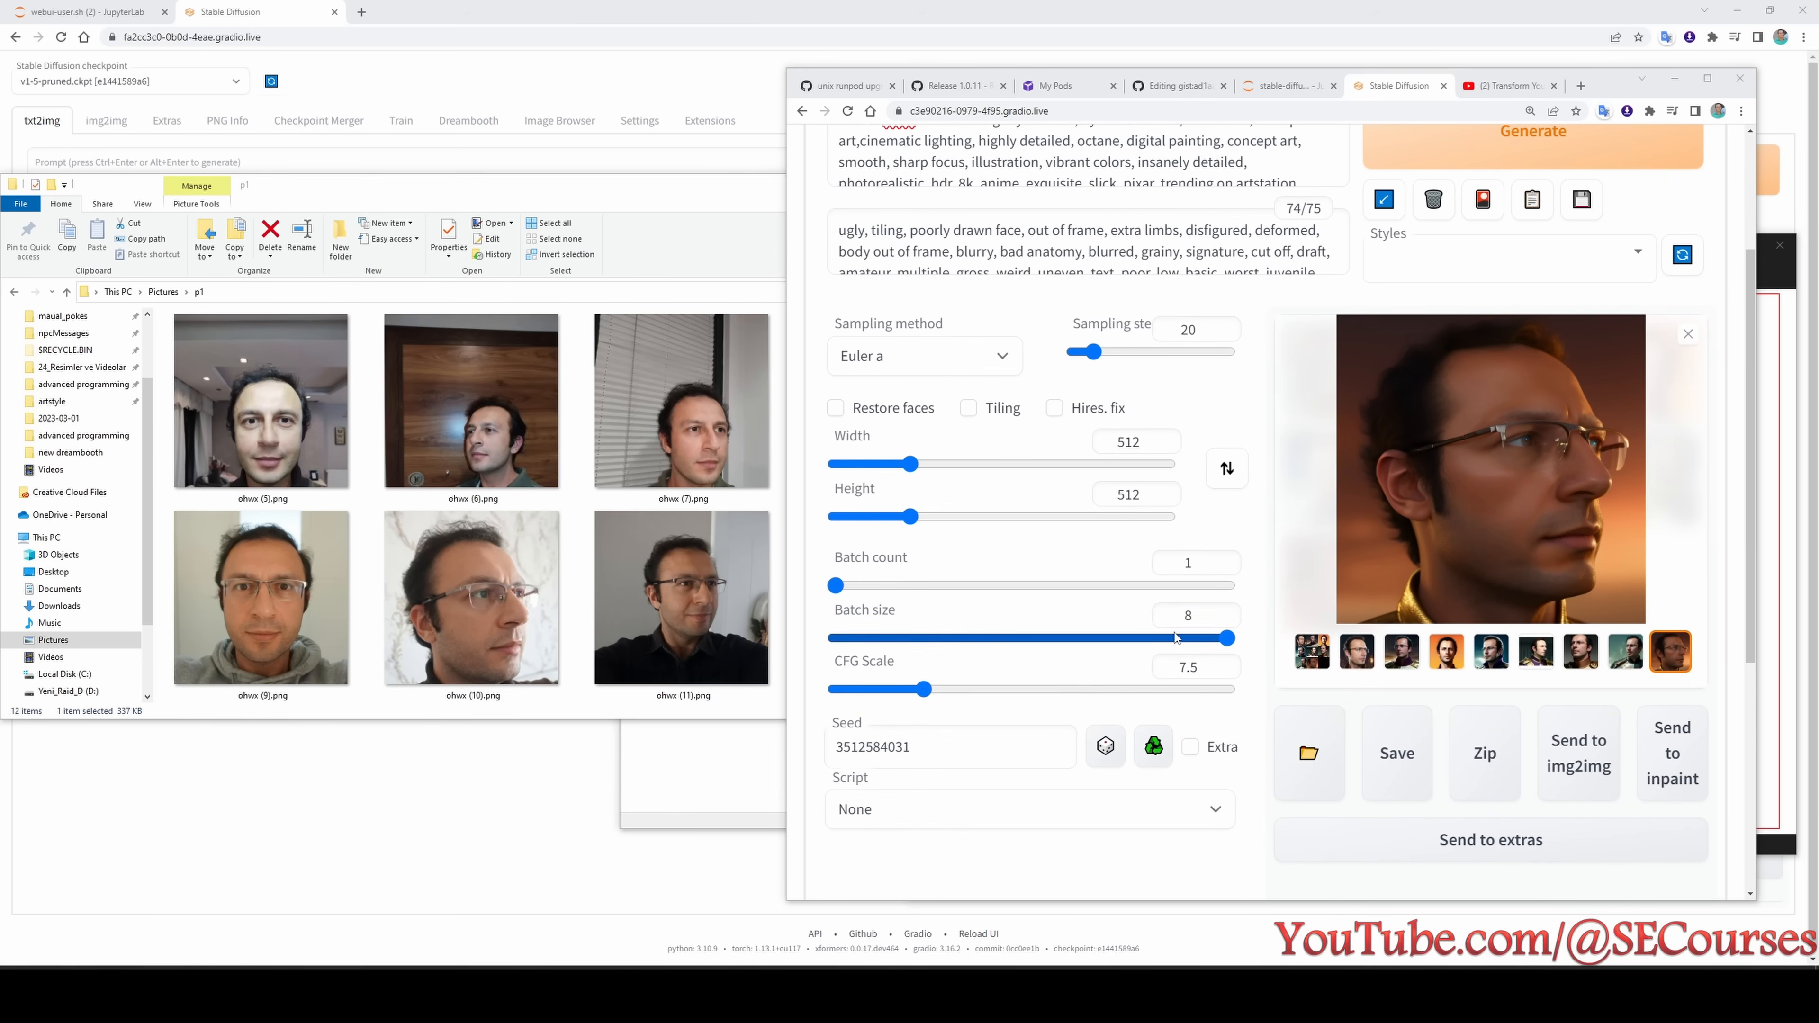
{"action": "scroll", "coordinate": [1121, 774], "scroll_direction": "down", "scroll_amount": 3}
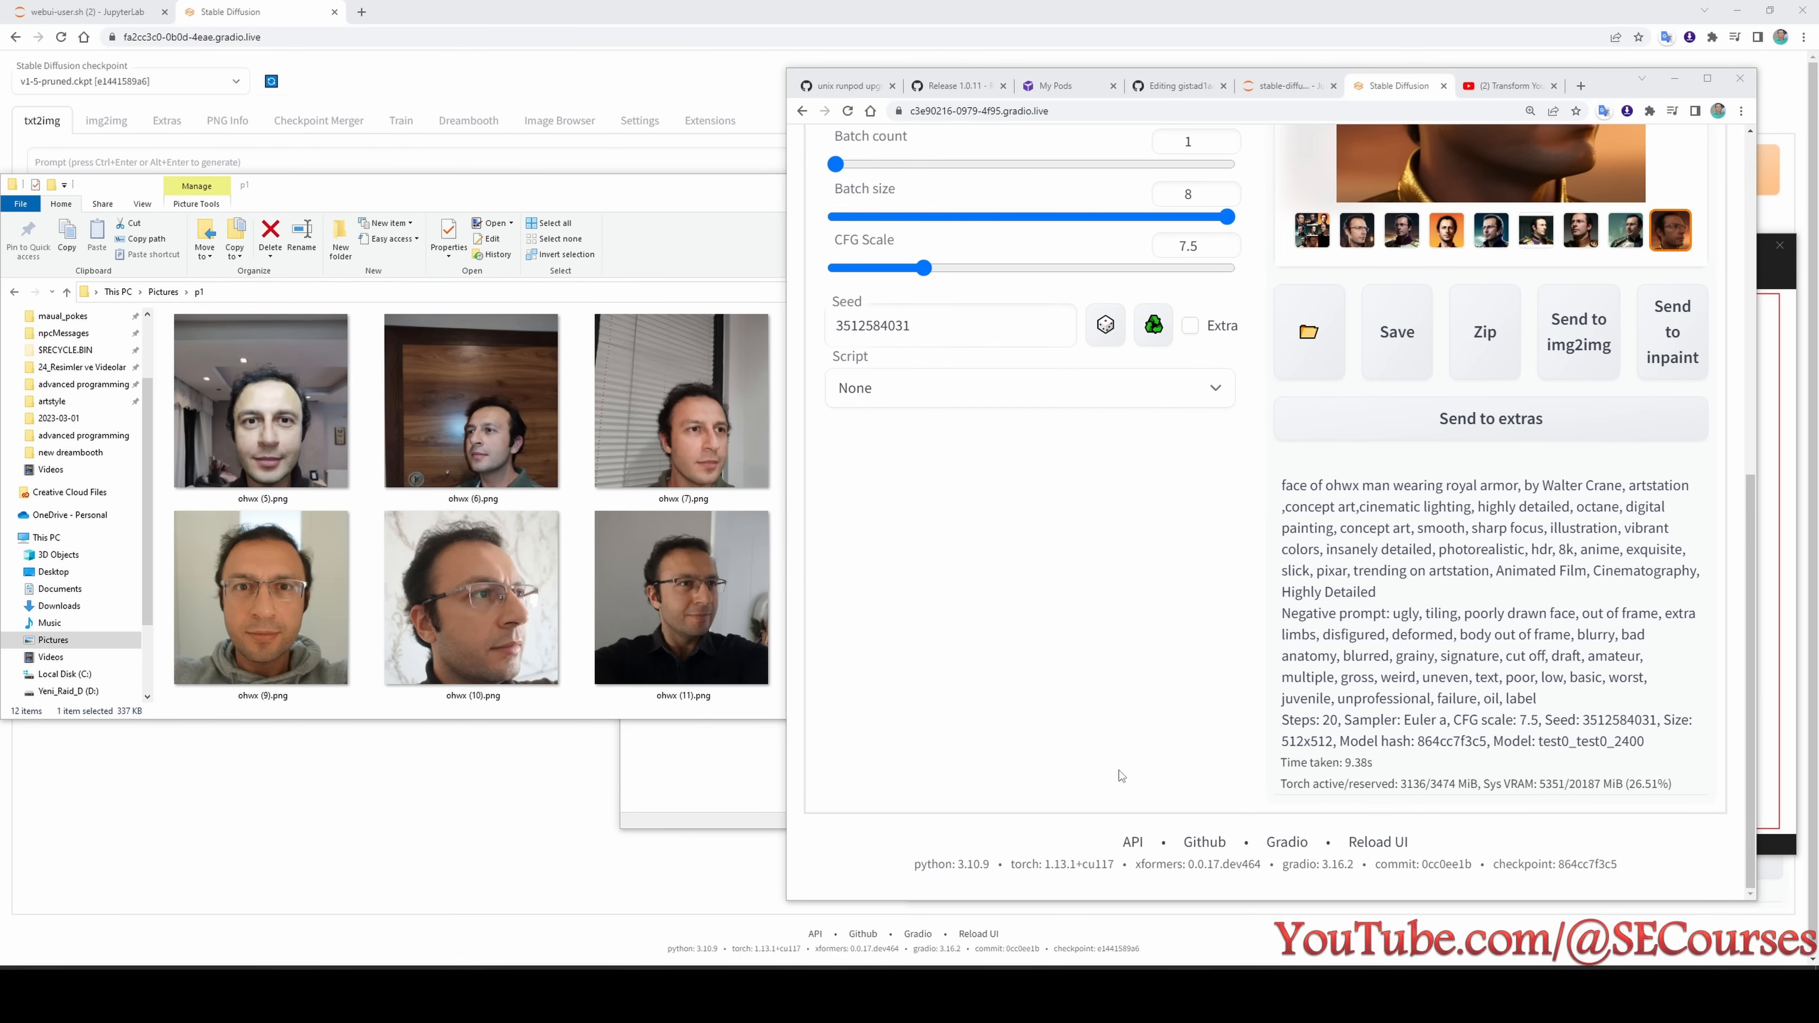
{"action": "scroll", "coordinate": [1132, 756], "scroll_direction": "up", "scroll_amount": 7}
{"action": "left_click", "coordinate": [1707, 84]}
{"action": "left_click", "coordinate": [167, 785]}
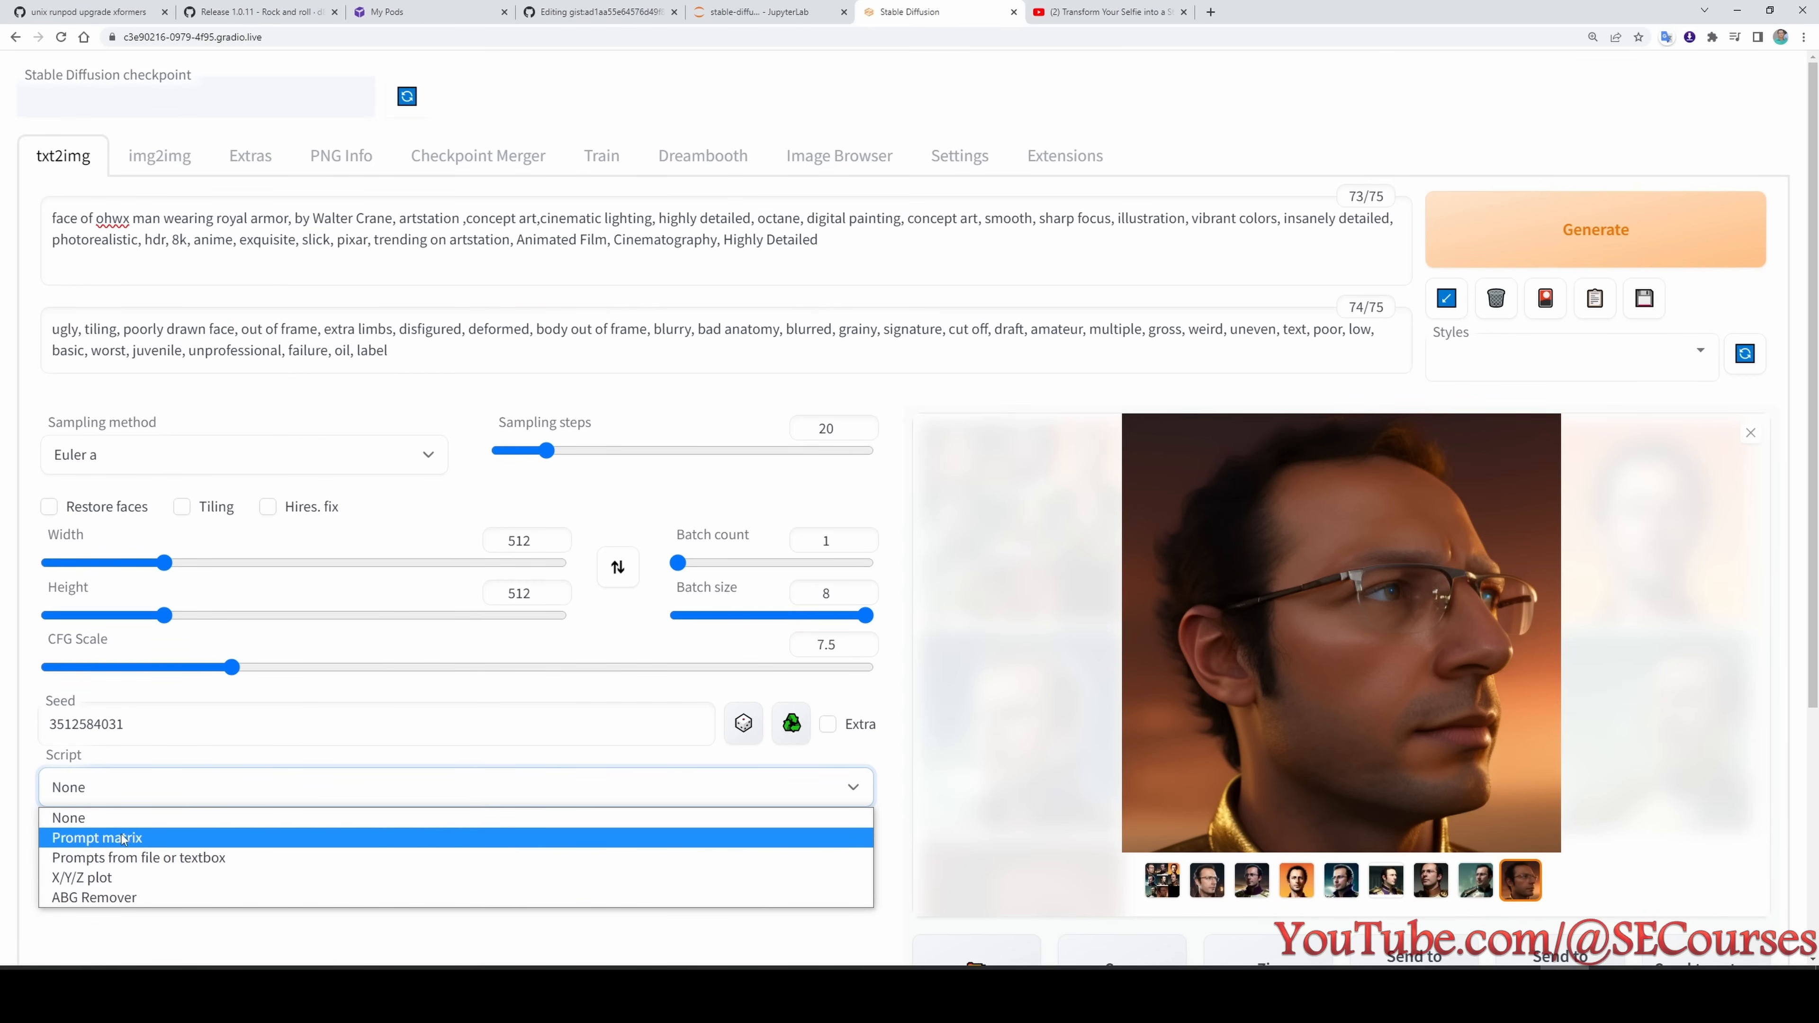
{"action": "left_click", "coordinate": [118, 818]}
{"action": "double_click", "coordinate": [62, 714]}
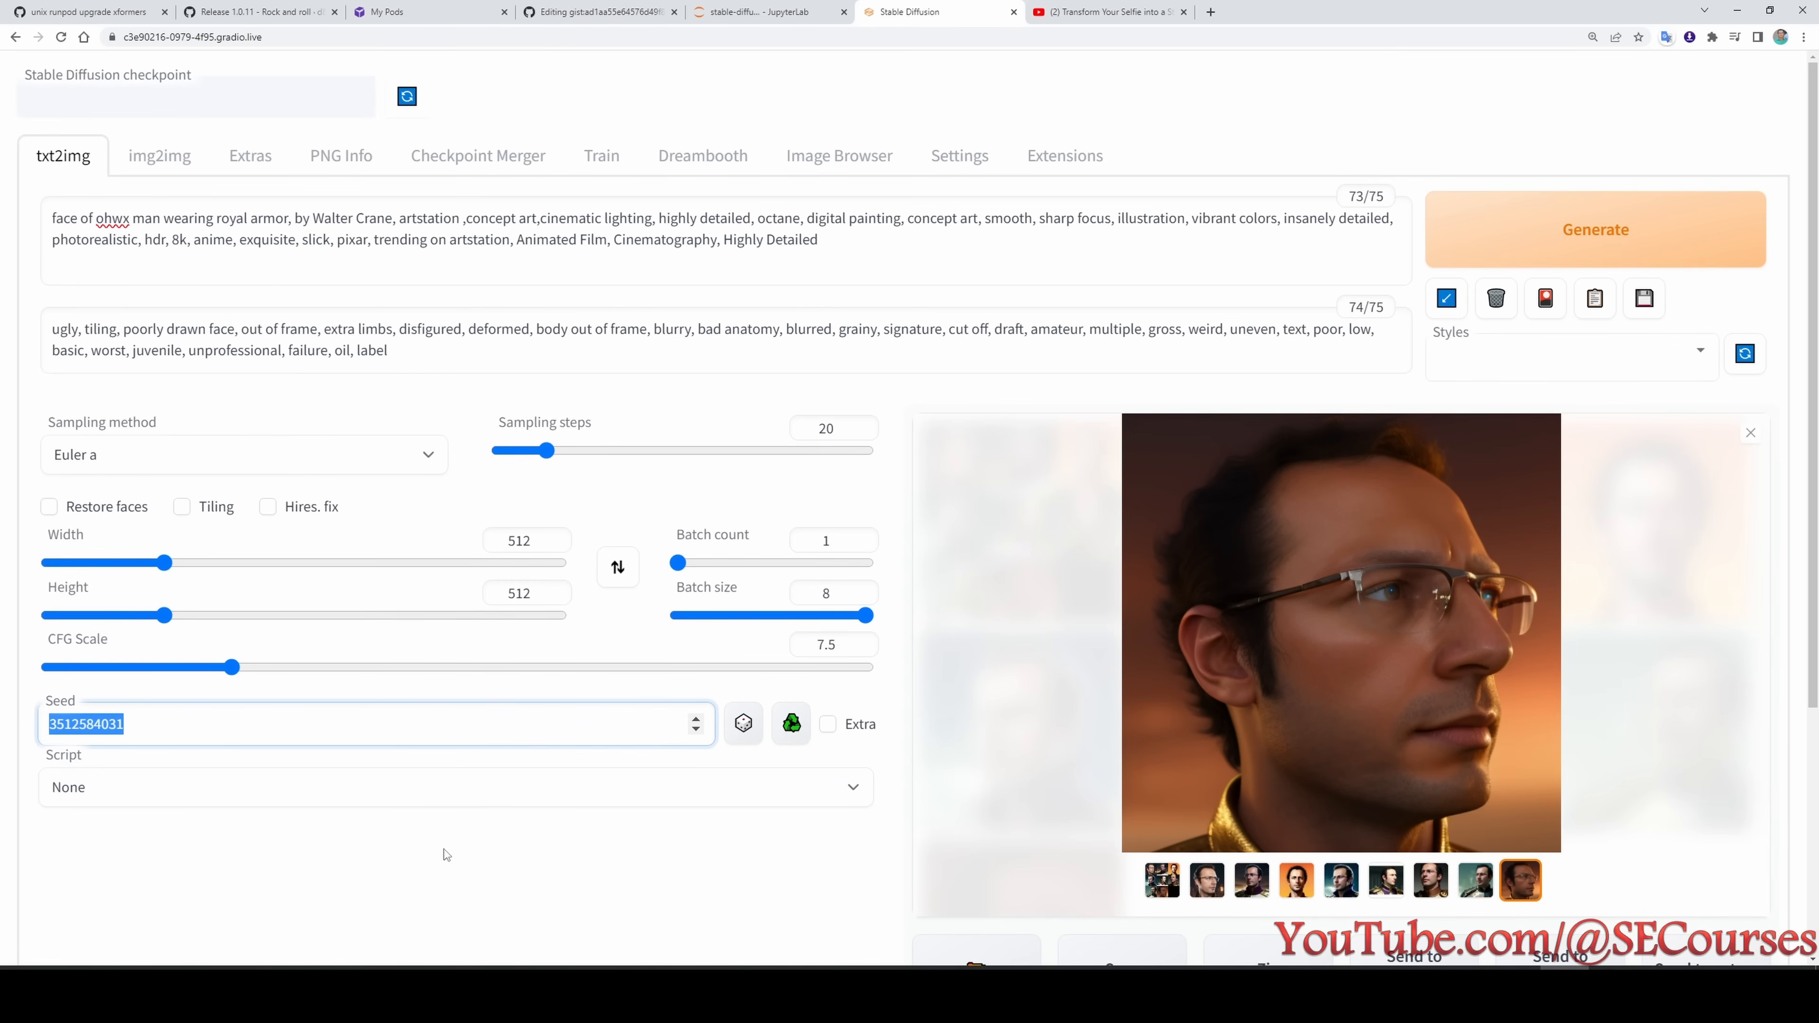
{"action": "left_click", "coordinate": [1680, 261]}
{"action": "scroll", "coordinate": [1282, 860], "scroll_direction": "down", "scroll_amount": 5}
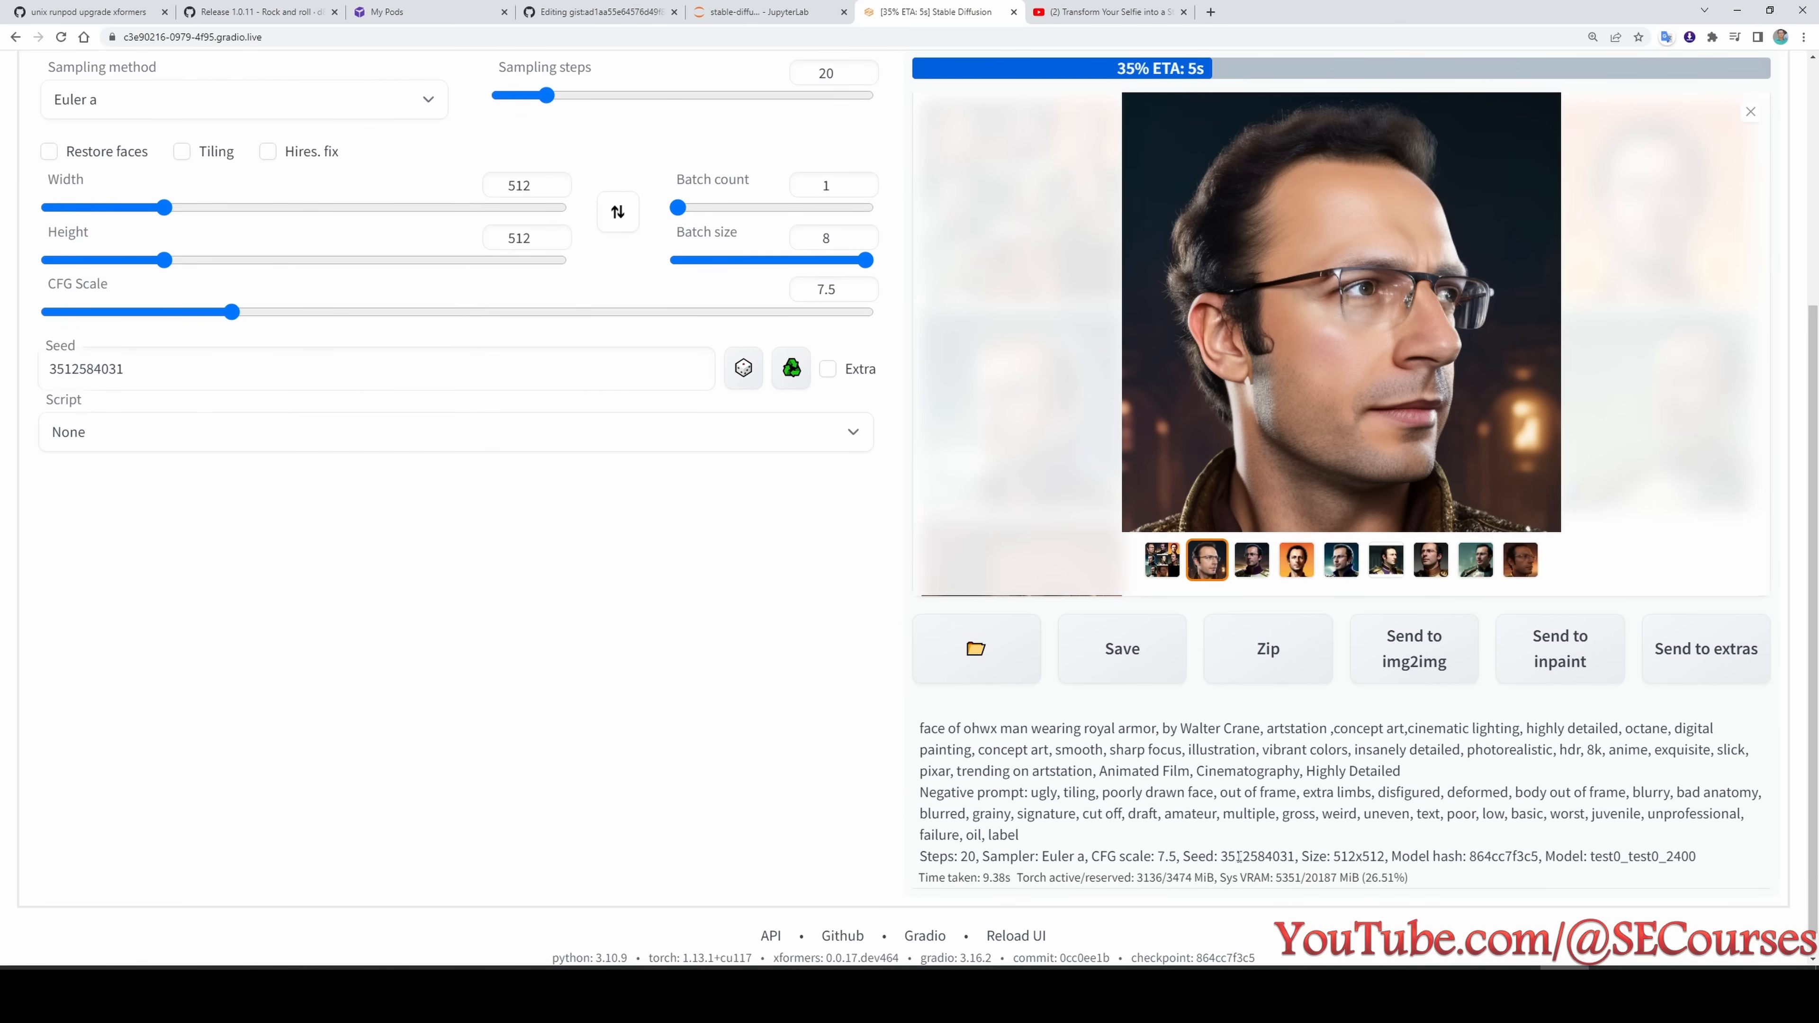
- Follow the batch generation and compare the first two regenerated royal armor portraits
{"action": "scroll", "coordinate": [722, 442], "scroll_direction": "up", "scroll_amount": 3}
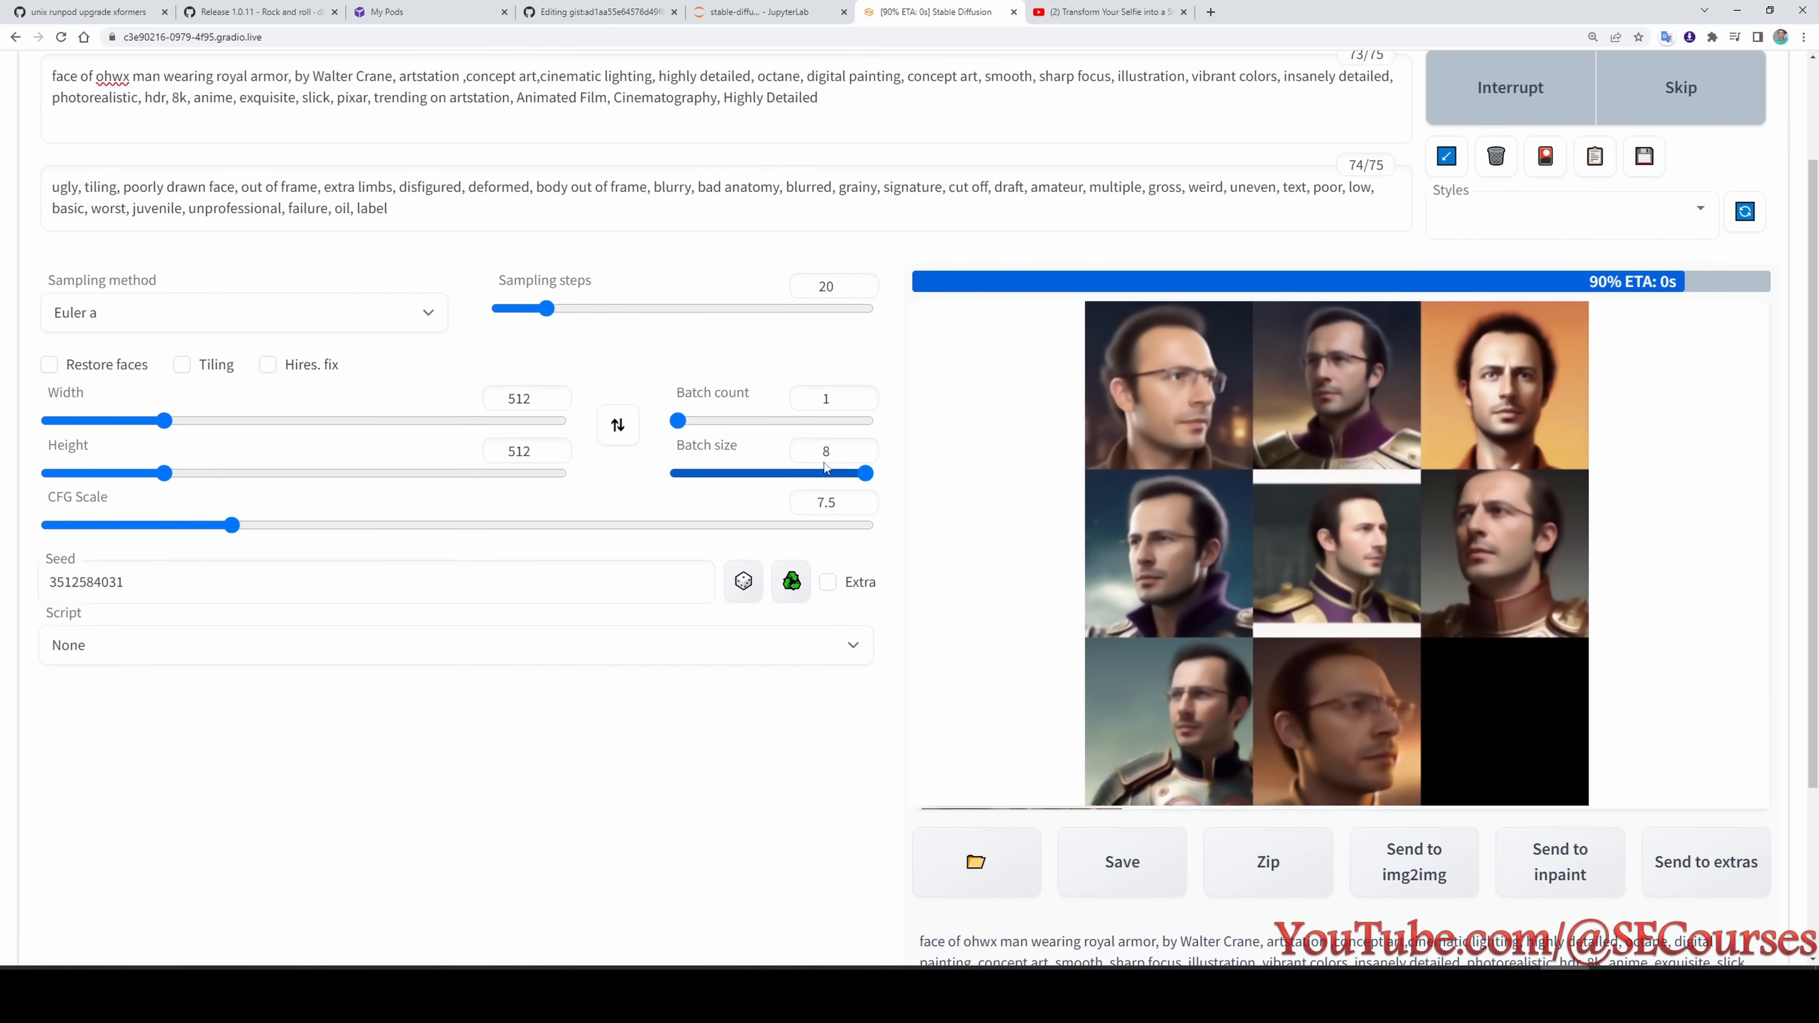
{"action": "scroll", "coordinate": [1318, 763], "scroll_direction": "down", "scroll_amount": 2}
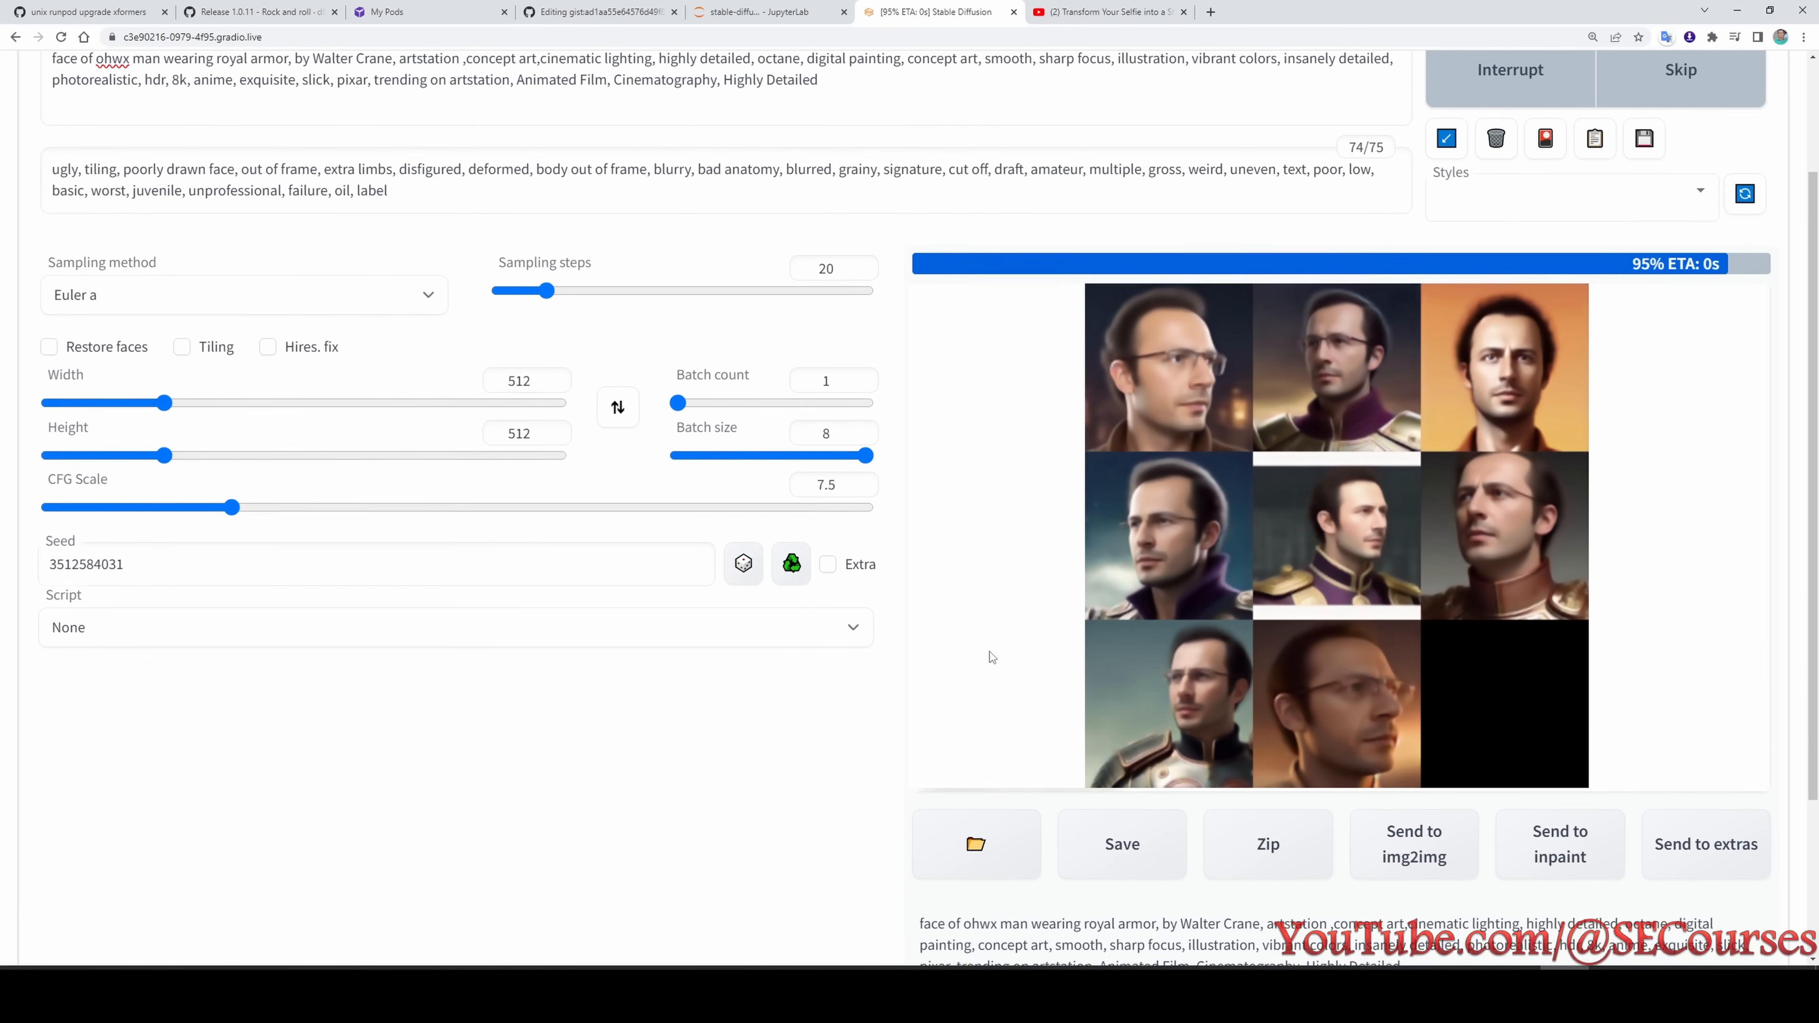
{"action": "scroll", "coordinate": [1315, 778], "scroll_direction": "up", "scroll_amount": 2}
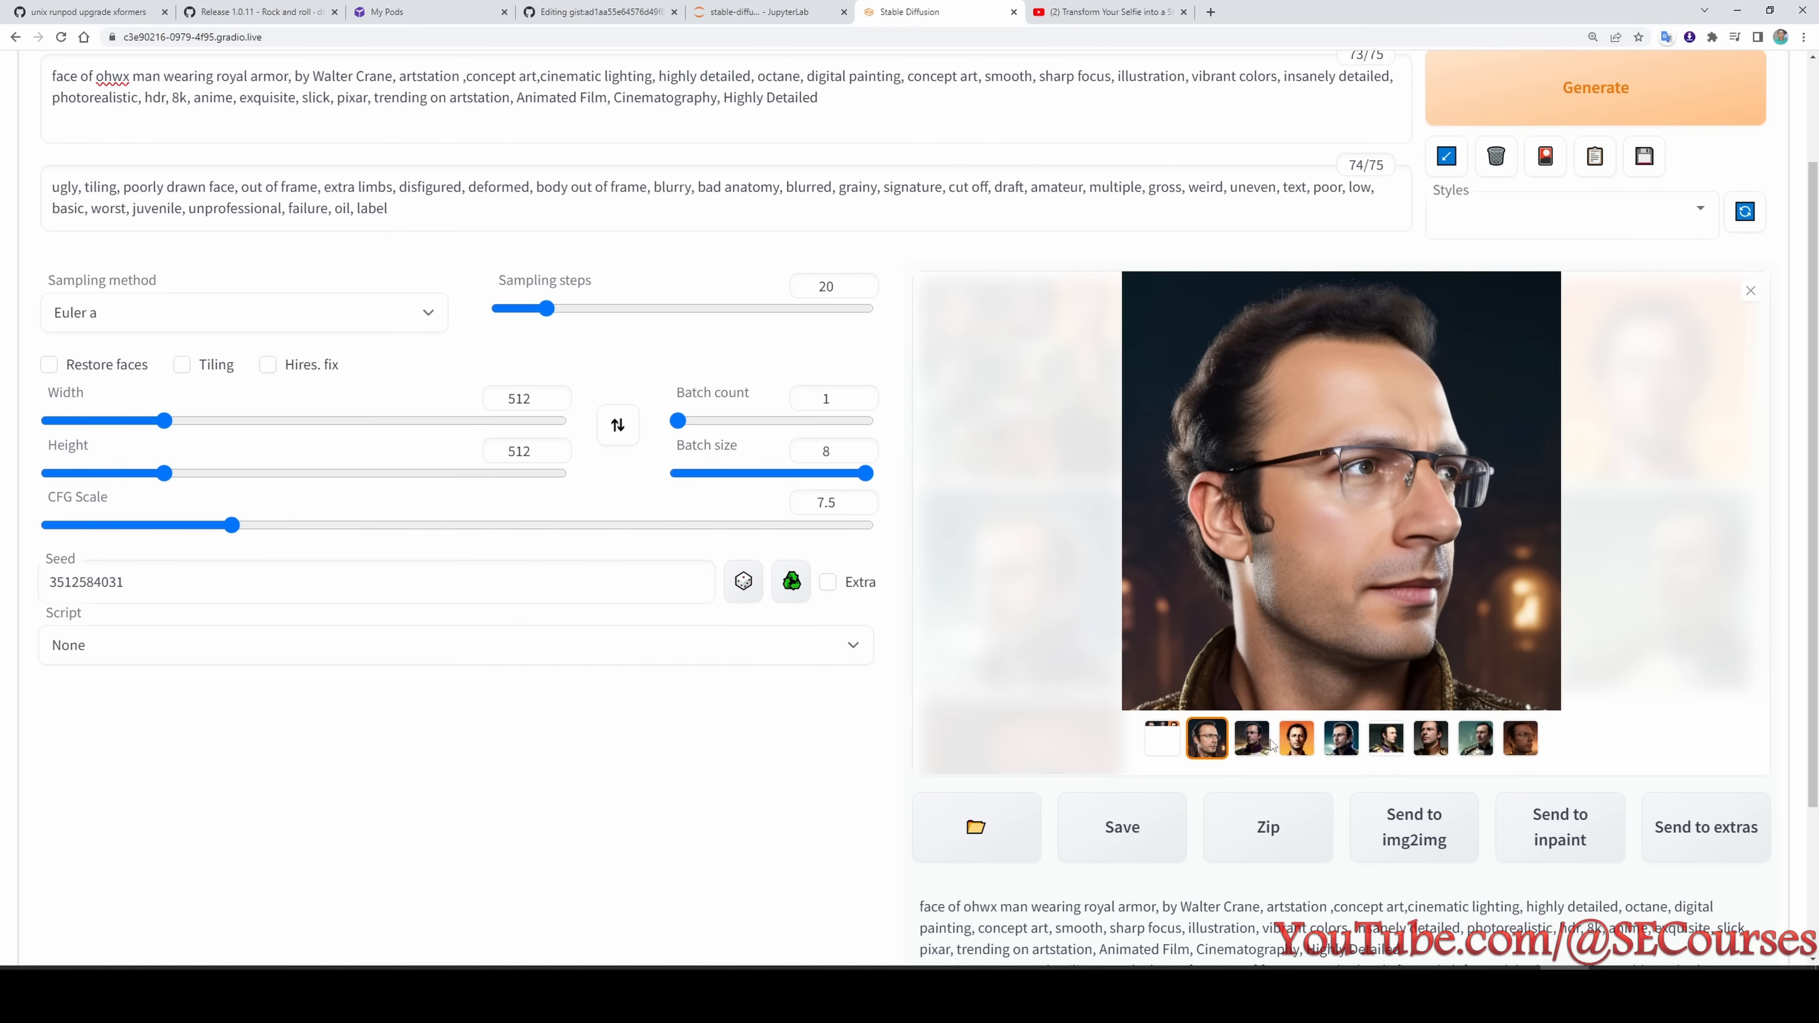
{"action": "left_click", "coordinate": [1267, 745]}
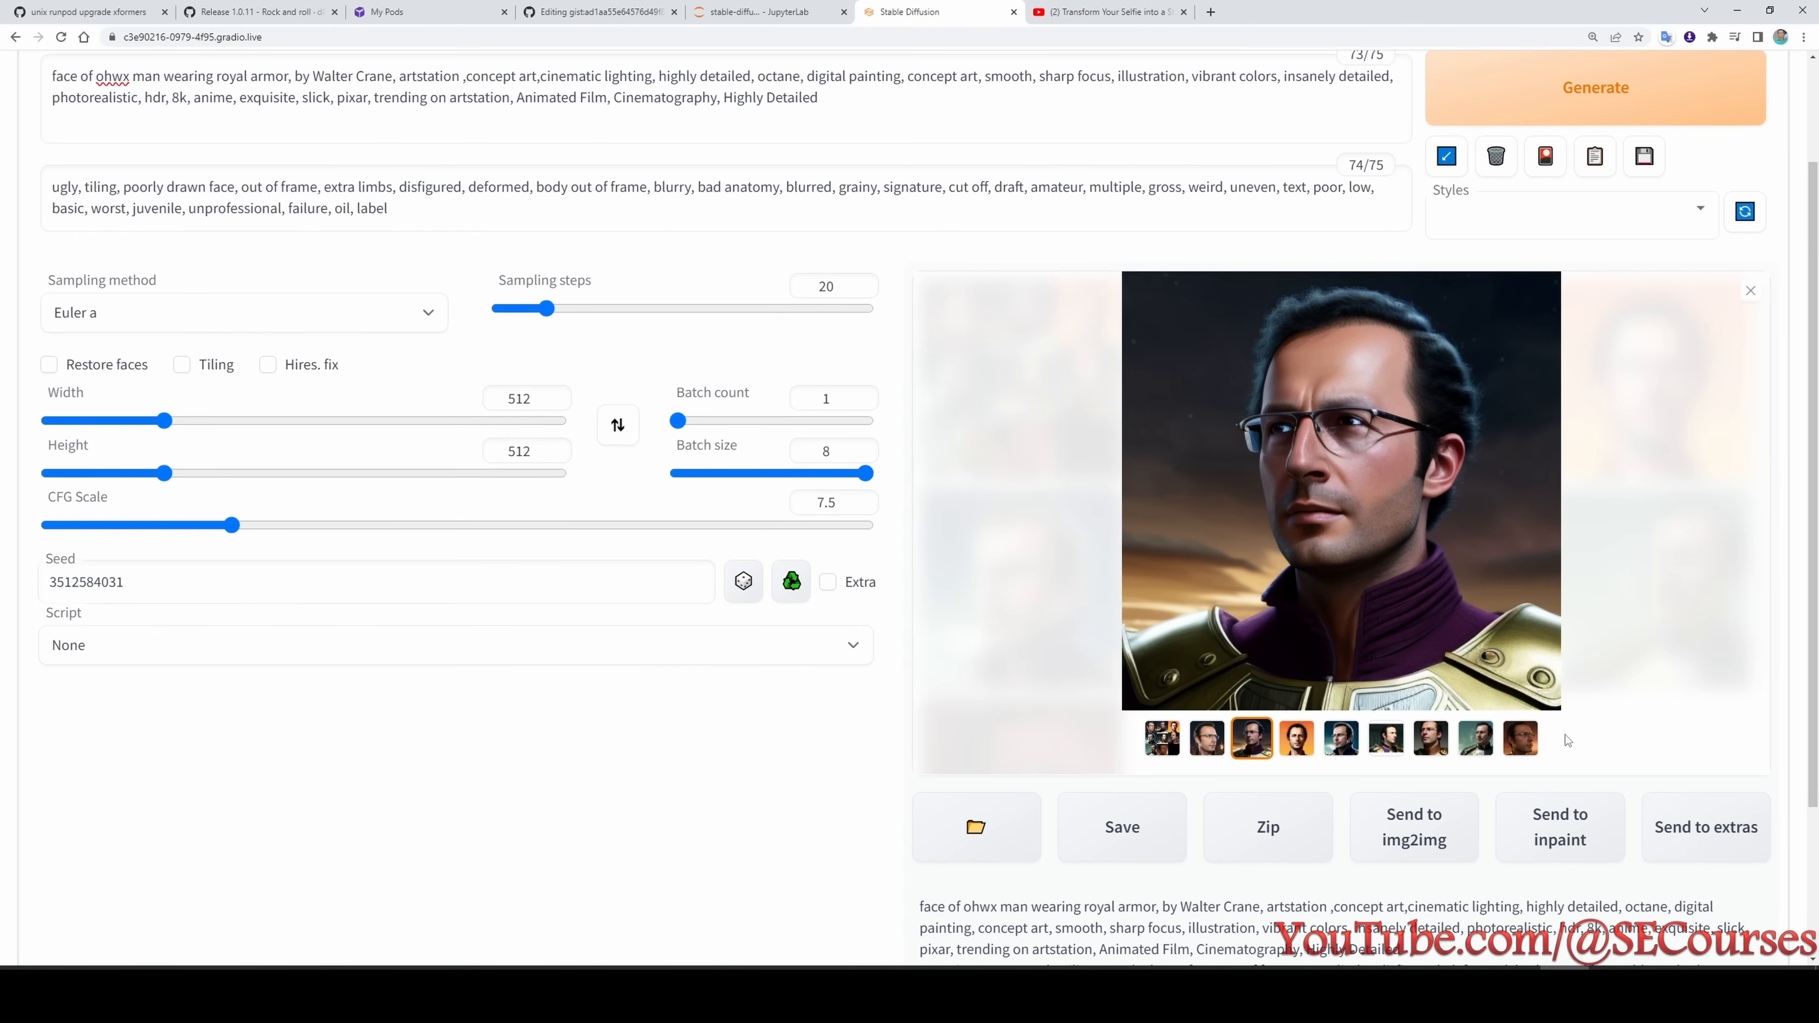
{"action": "left_click", "coordinate": [1212, 746]}
- Set the script to X/Y/Z plot with Checkpoint name as the X type
{"action": "left_click", "coordinate": [215, 634]}
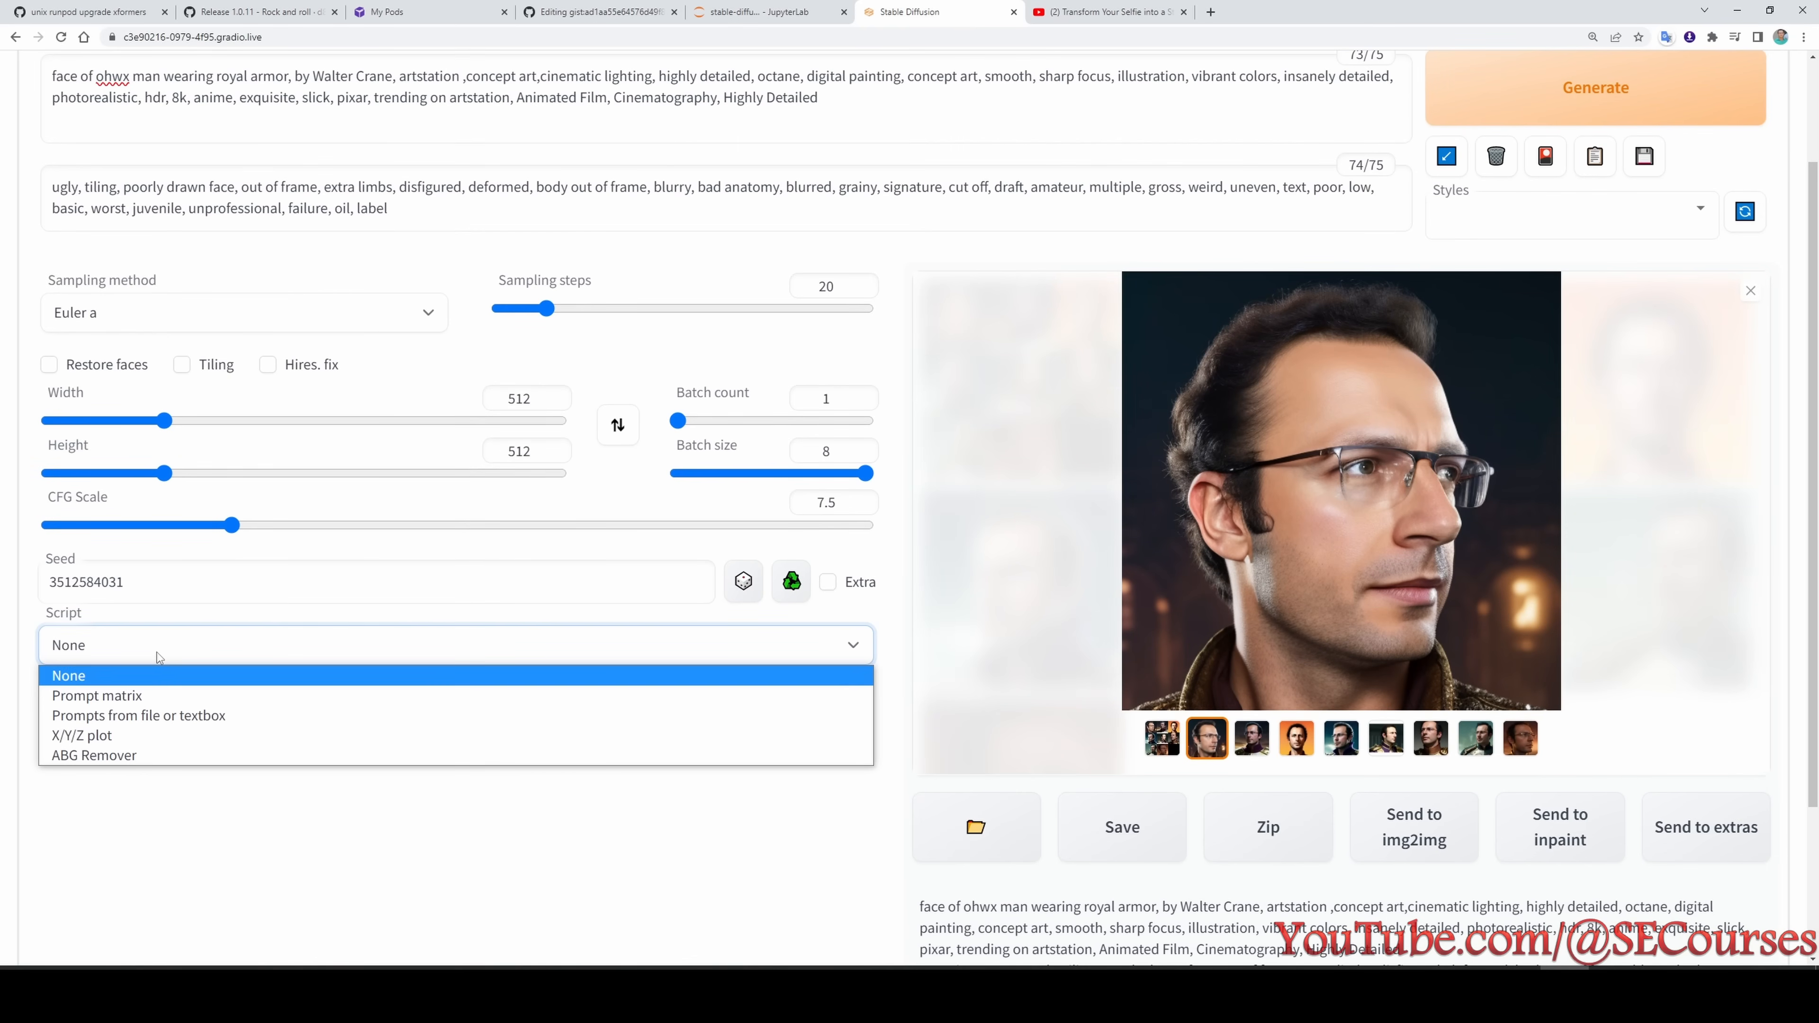
{"action": "left_click", "coordinate": [205, 733]}
{"action": "scroll", "coordinate": [204, 733], "scroll_direction": "down", "scroll_amount": 2}
{"action": "left_click", "coordinate": [184, 572]}
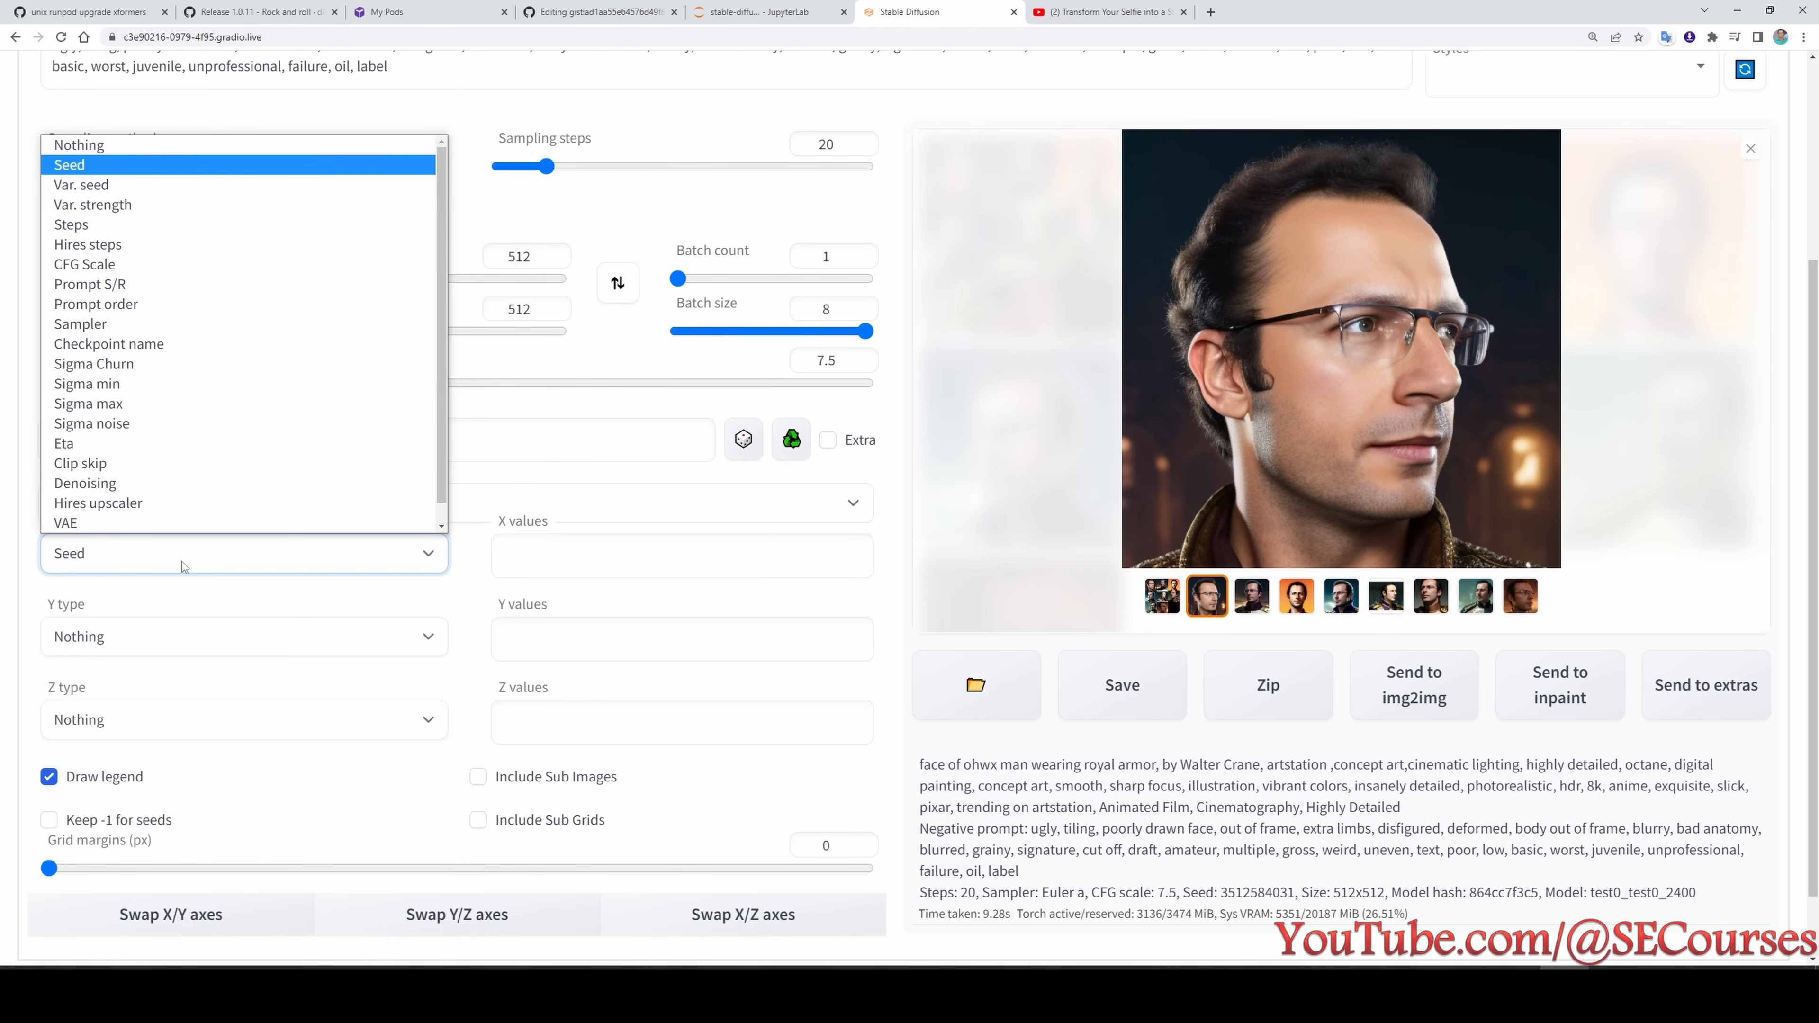
{"action": "left_click", "coordinate": [179, 346]}
{"action": "left_click", "coordinate": [864, 563]}
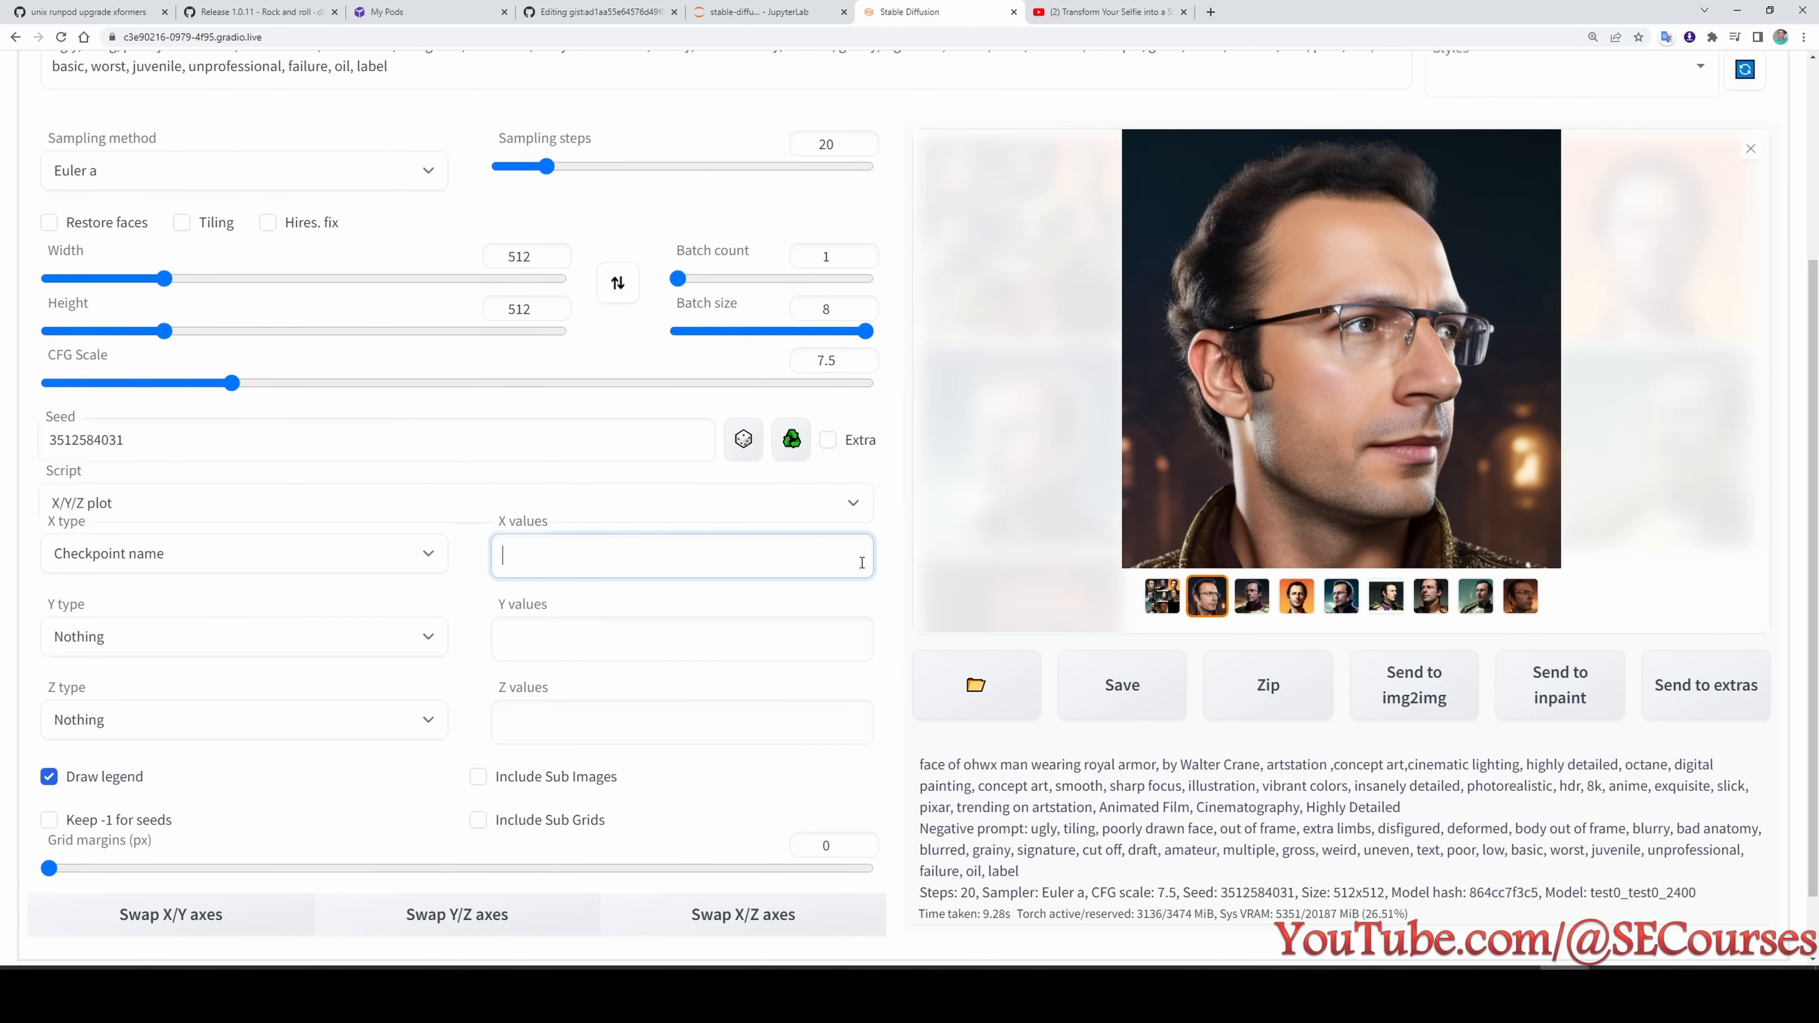
{"action": "scroll", "coordinate": [910, 617], "scroll_direction": "up", "scroll_amount": 1}
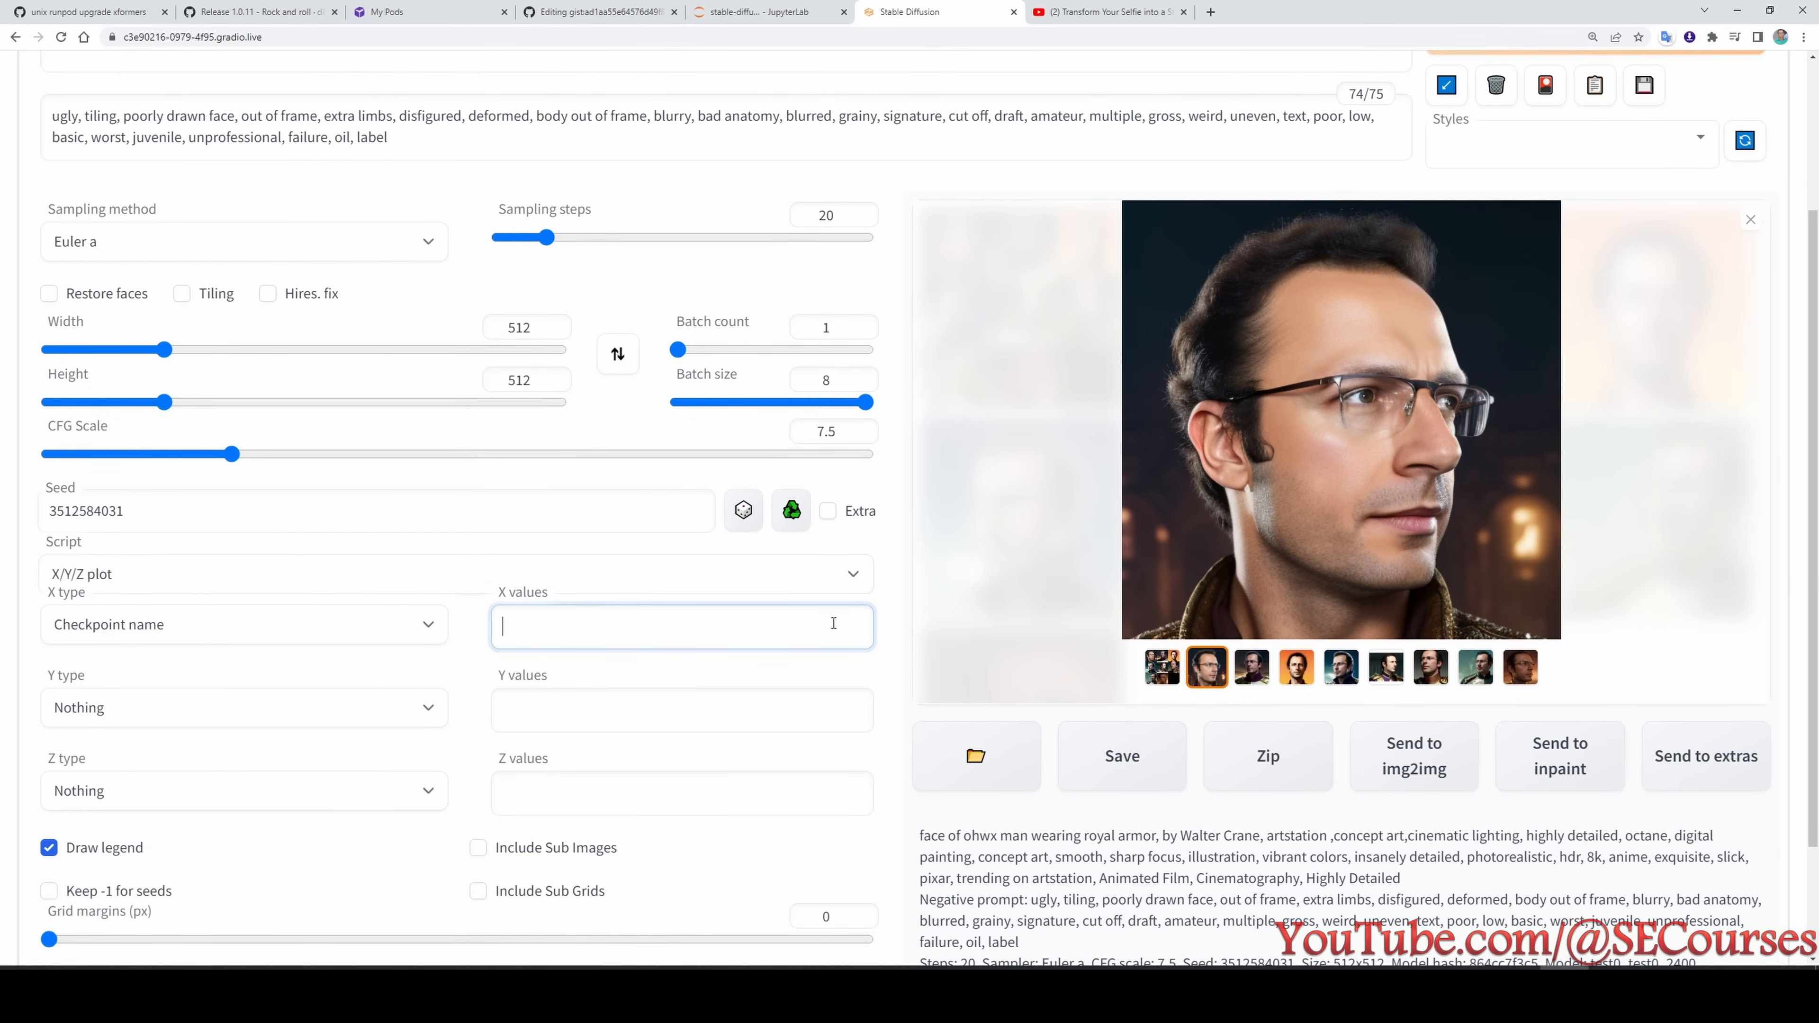
{"action": "scroll", "coordinate": [669, 703], "scroll_direction": "up", "scroll_amount": 3}
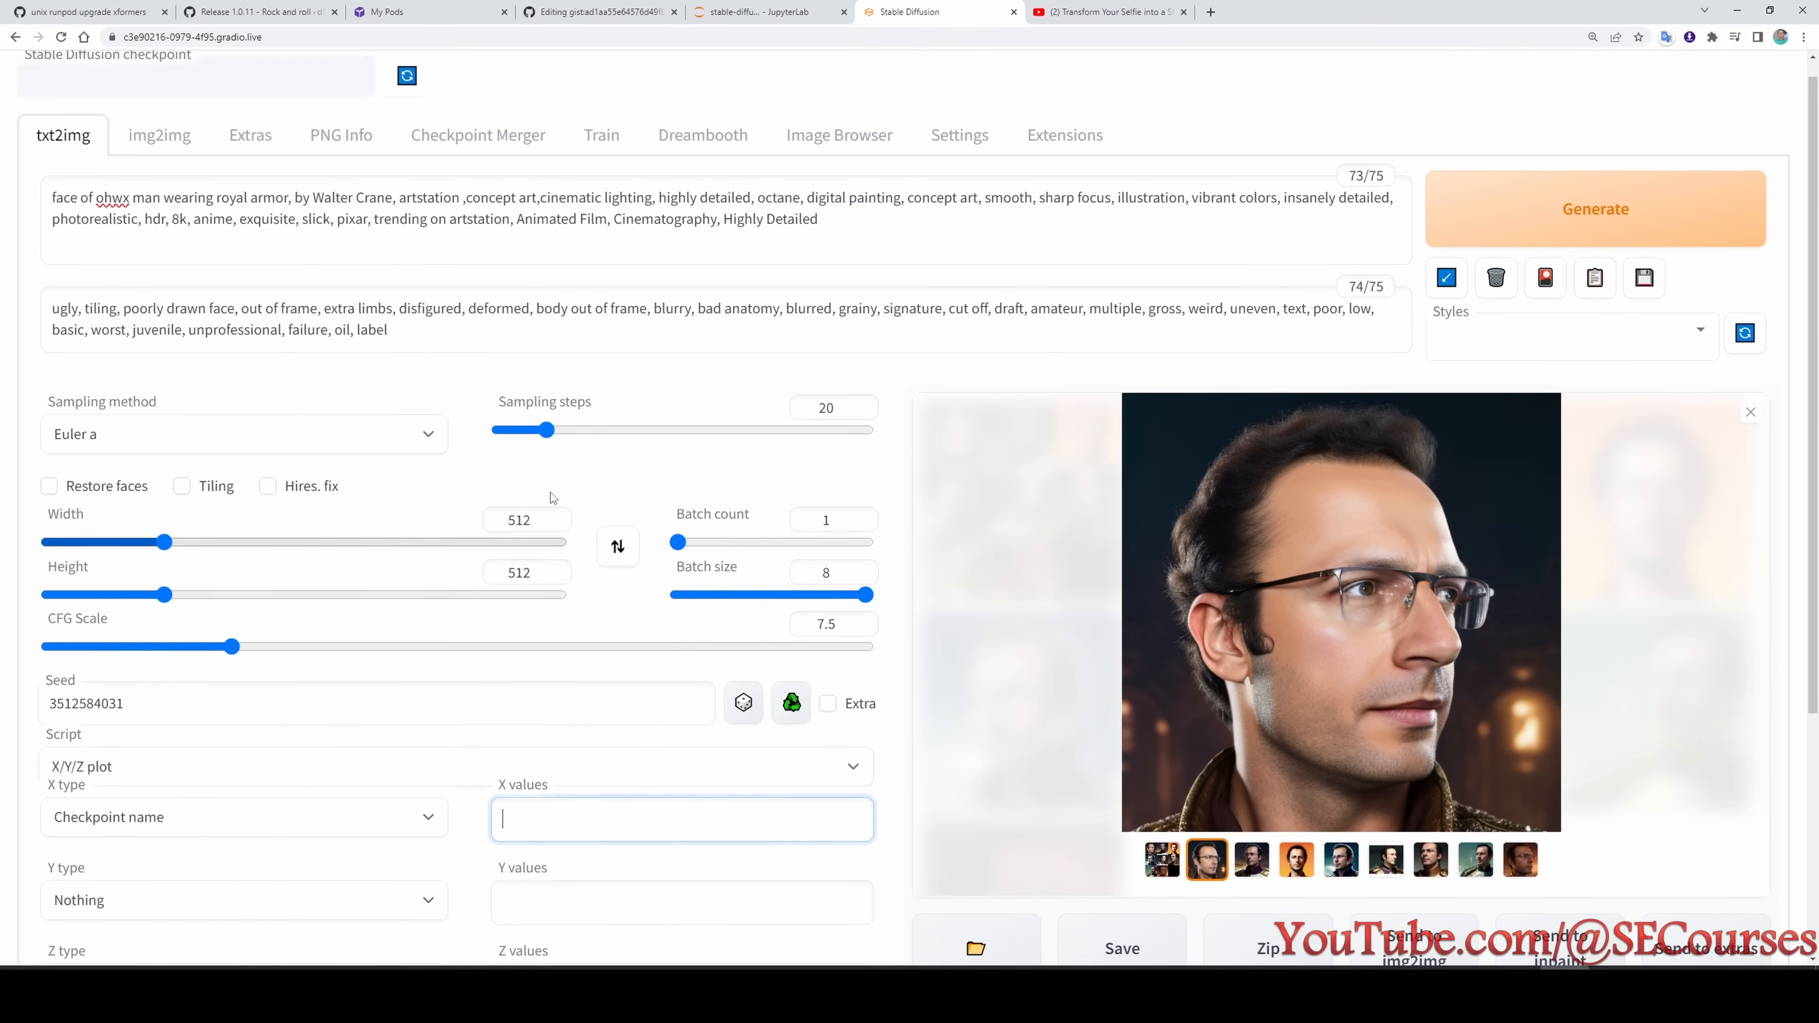
{"action": "scroll", "coordinate": [659, 703], "scroll_direction": "down", "scroll_amount": 3}
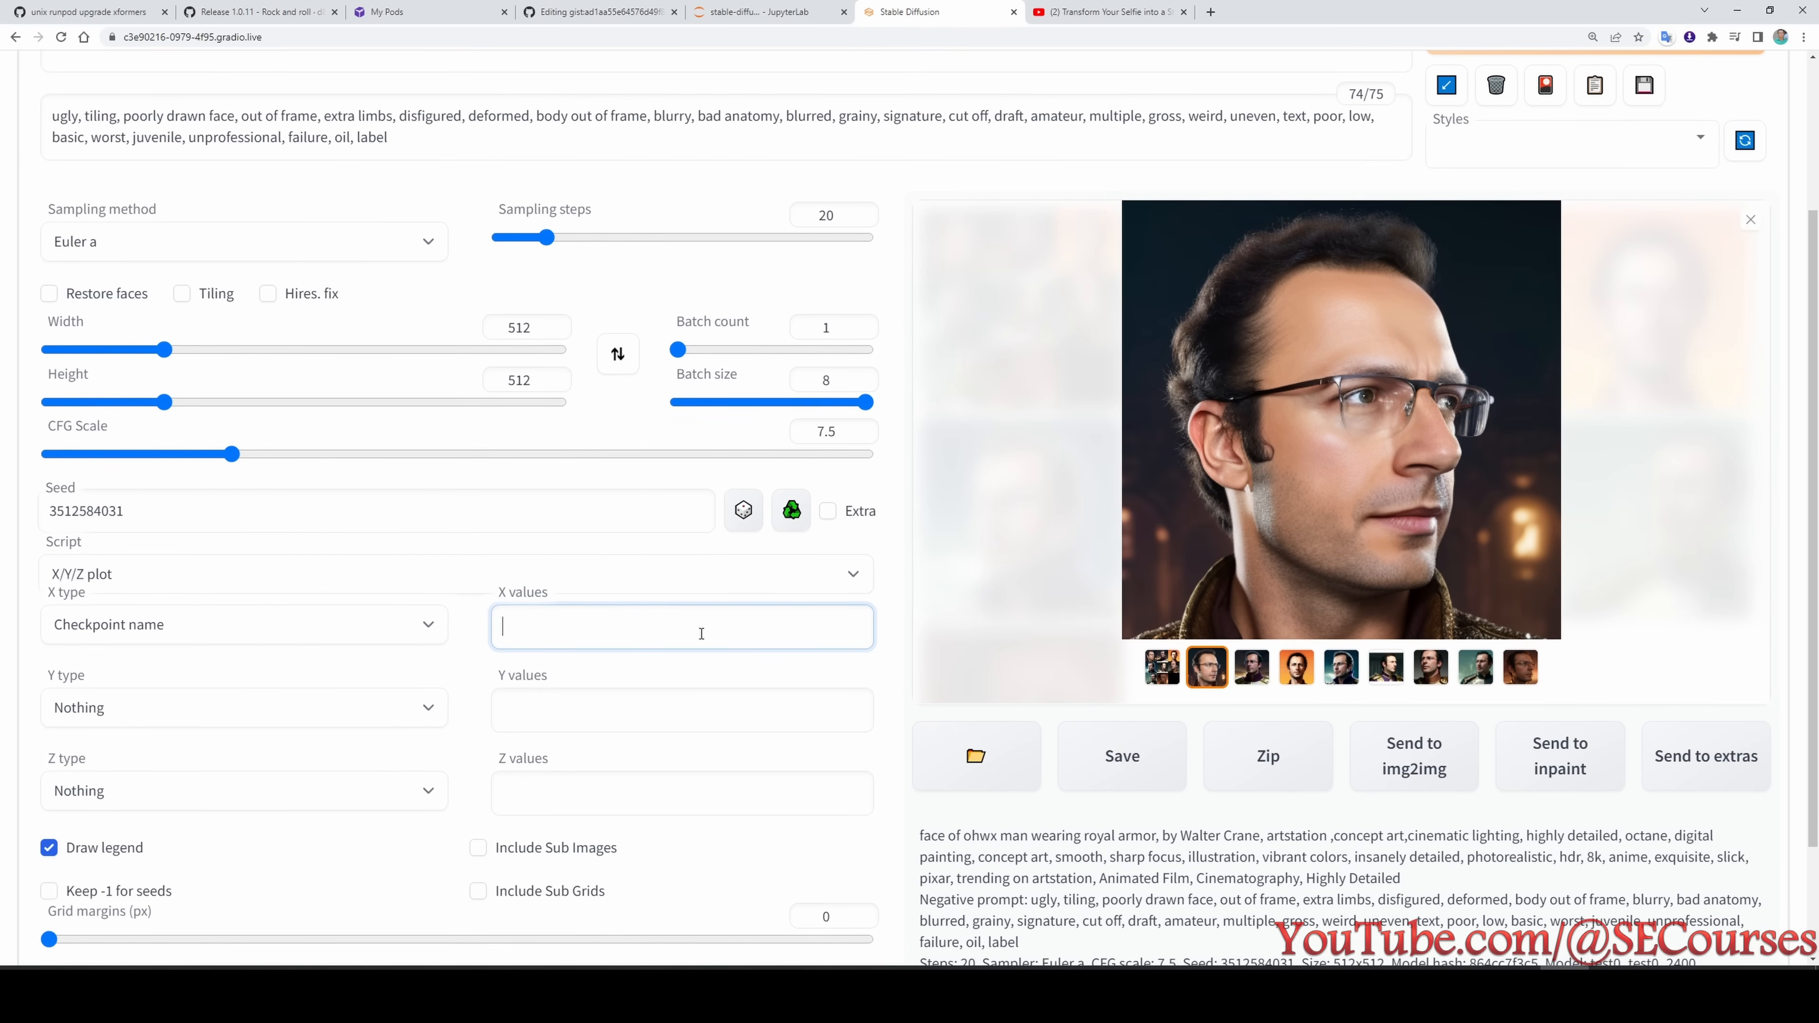
- In a second Stable Diffusion tab, fill the X values with the available checkpoints, keeping only test0_240 through test0_4800
{"action": "left_click", "coordinate": [294, 39]}
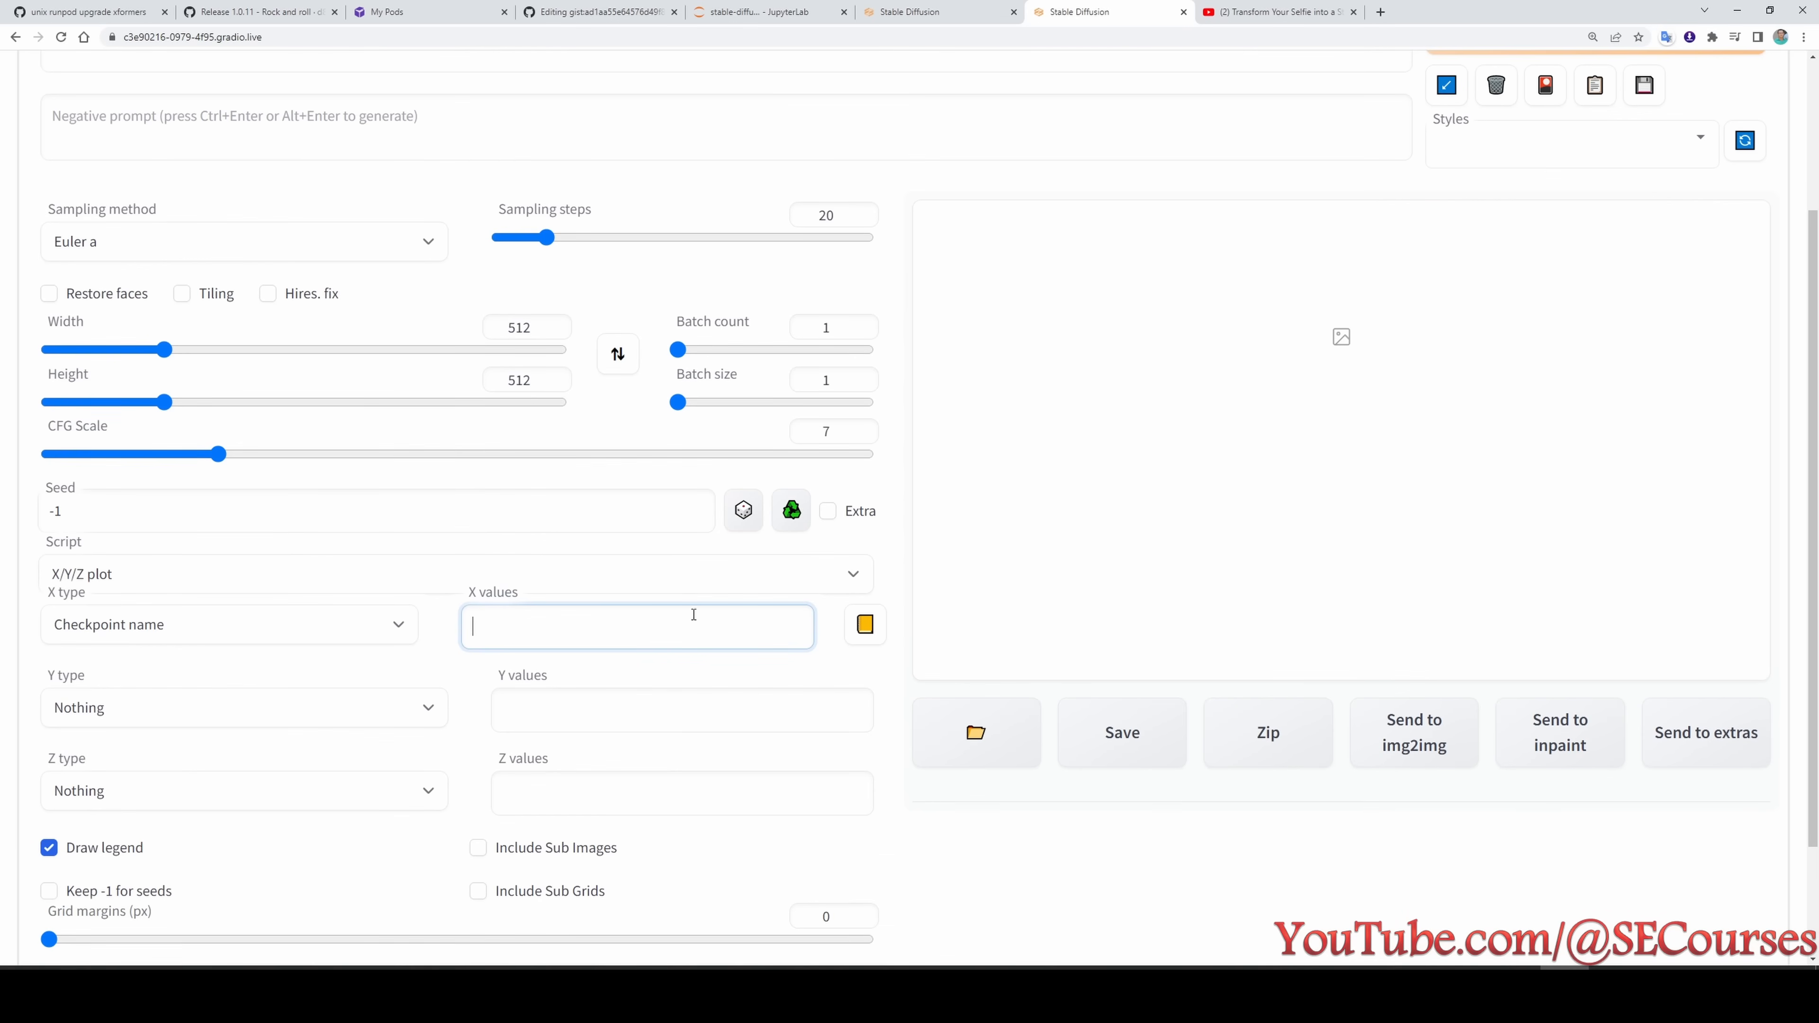
{"action": "left_click", "coordinate": [865, 624]}
{"action": "left_click_drag", "start_coordinate": [673, 814], "coordinate": [469, 474]}
{"action": "left_click", "coordinate": [645, 601]}
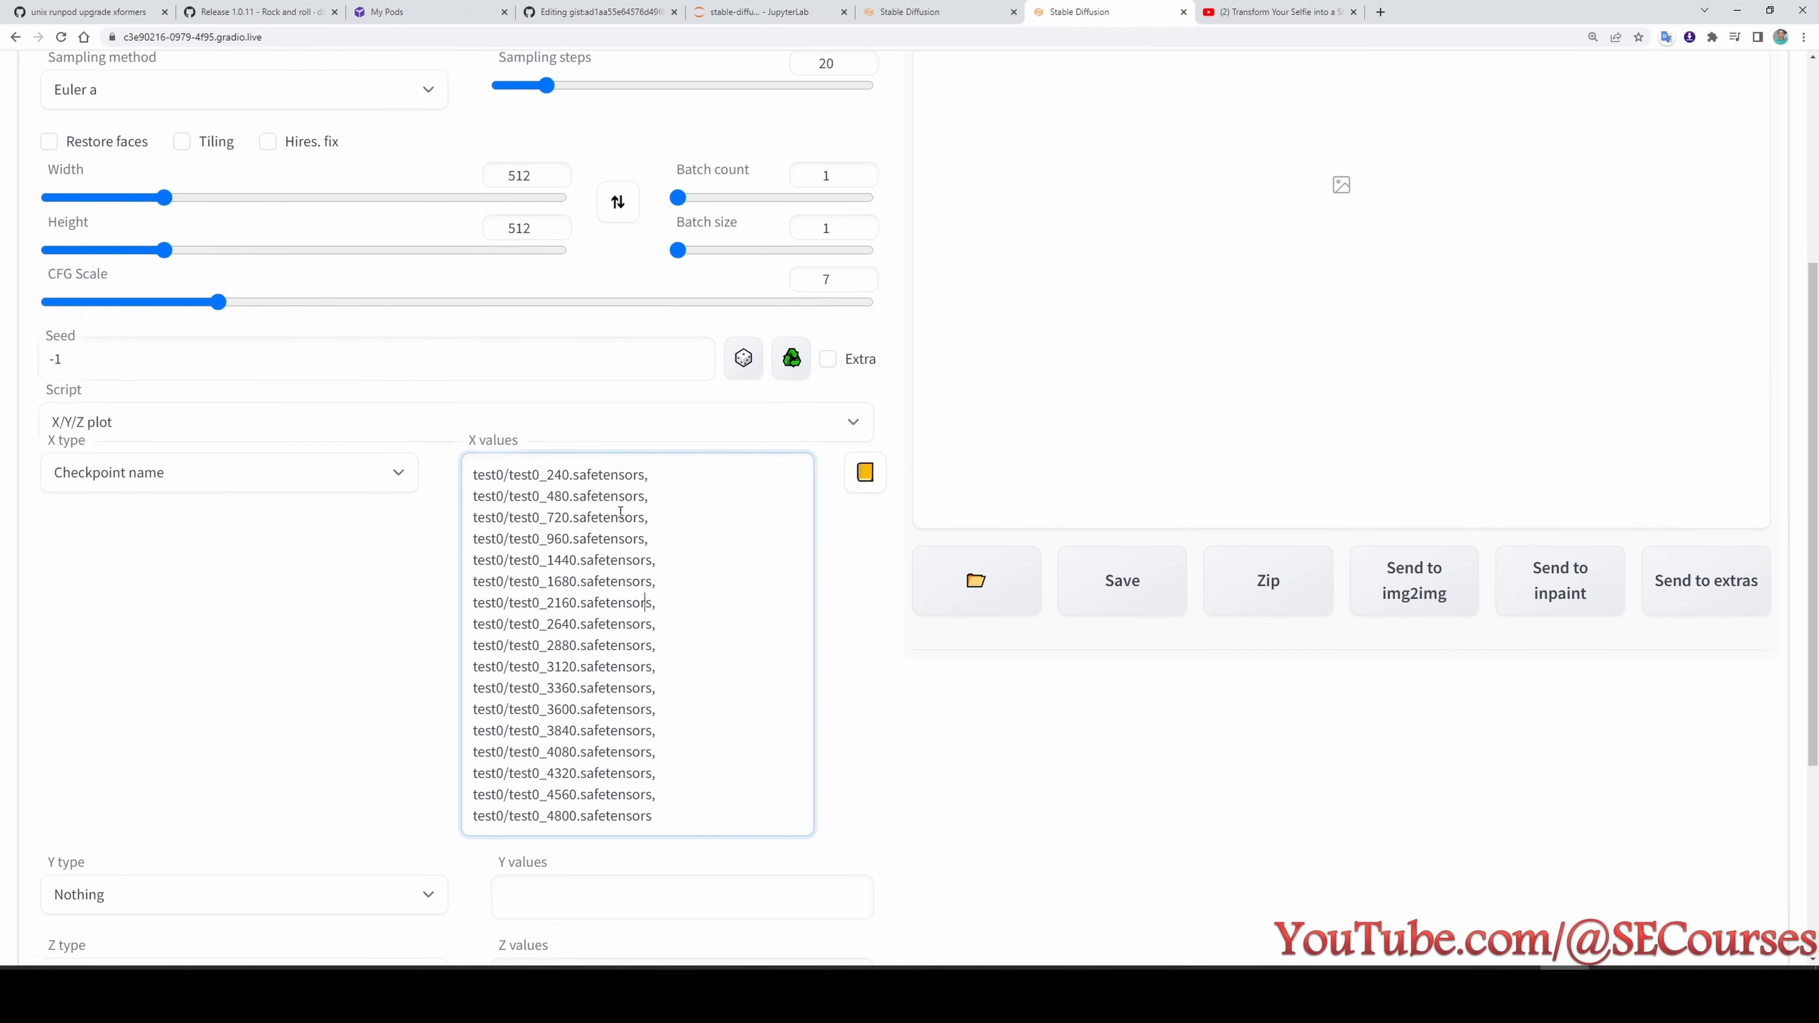
{"action": "double_click", "coordinate": [599, 472]}
{"action": "scroll", "coordinate": [738, 663], "scroll_direction": "up", "scroll_amount": 1}
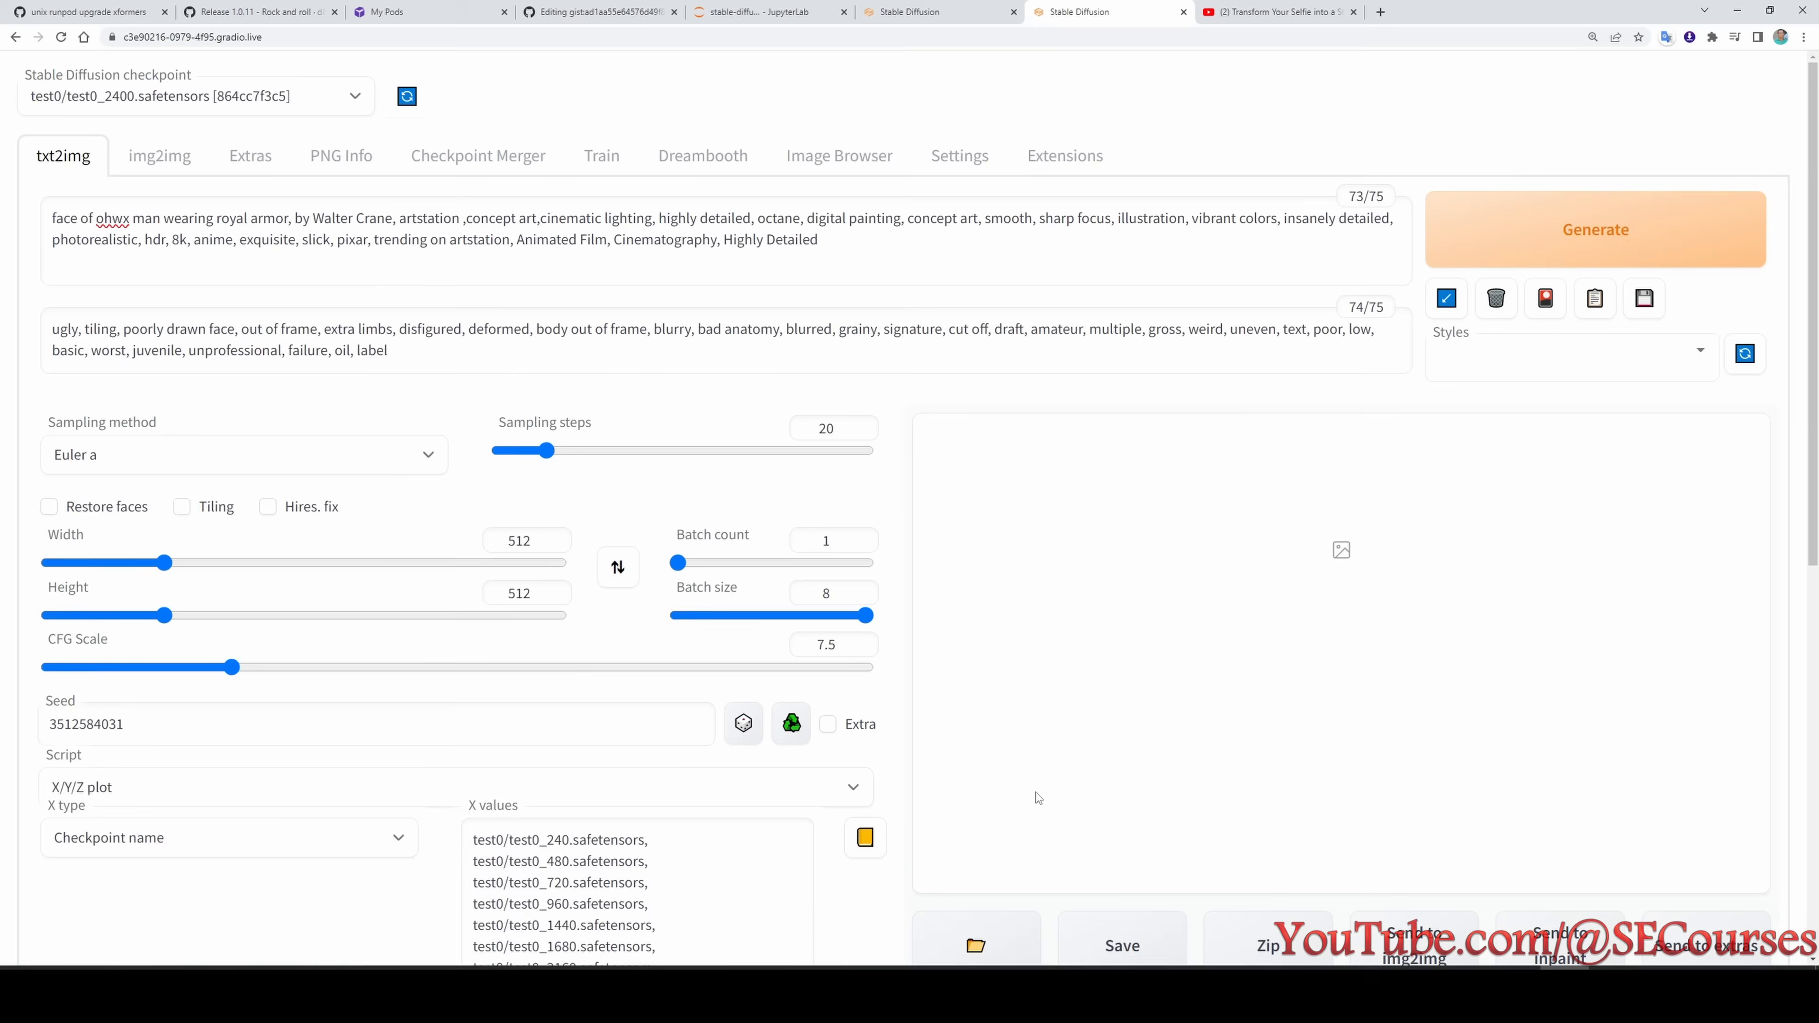
- Increase the X/Y/Z plot's grid margins and check the prompts, sampling settings, seed and checkpoint list
{"action": "scroll", "coordinate": [1032, 752], "scroll_direction": "down", "scroll_amount": 10}
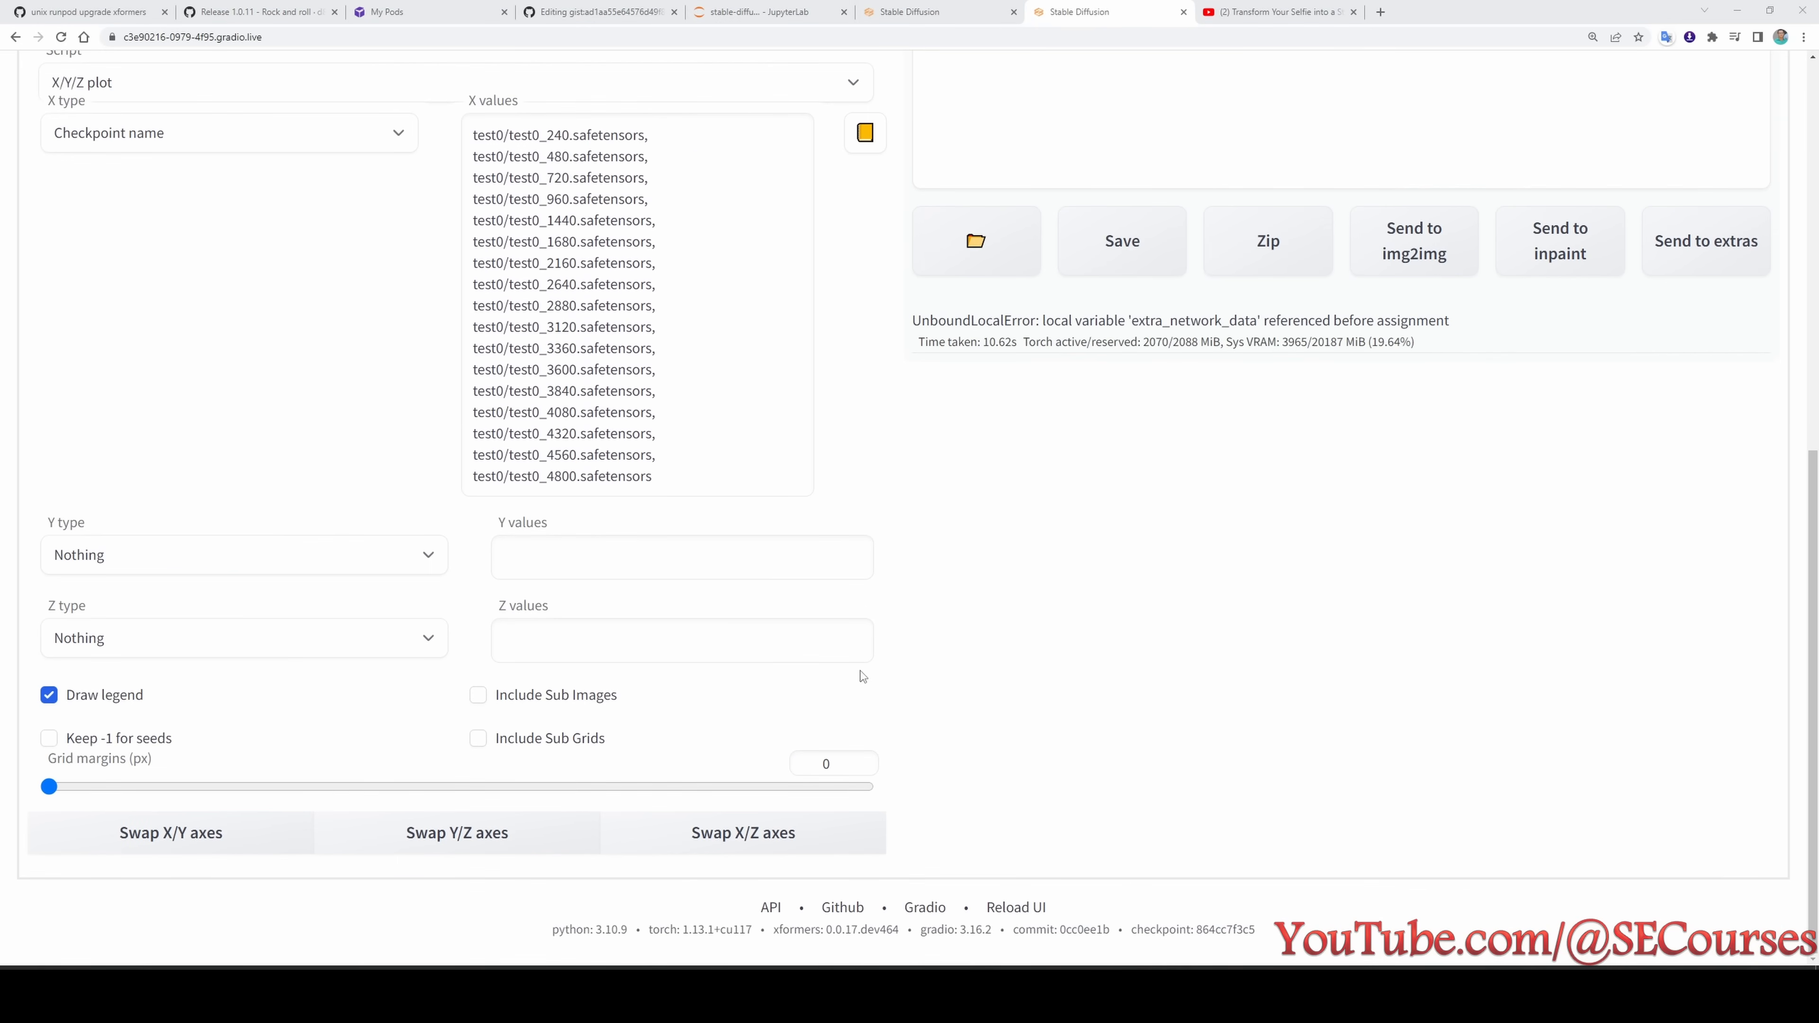
{"action": "left_click", "coordinate": [859, 758]}
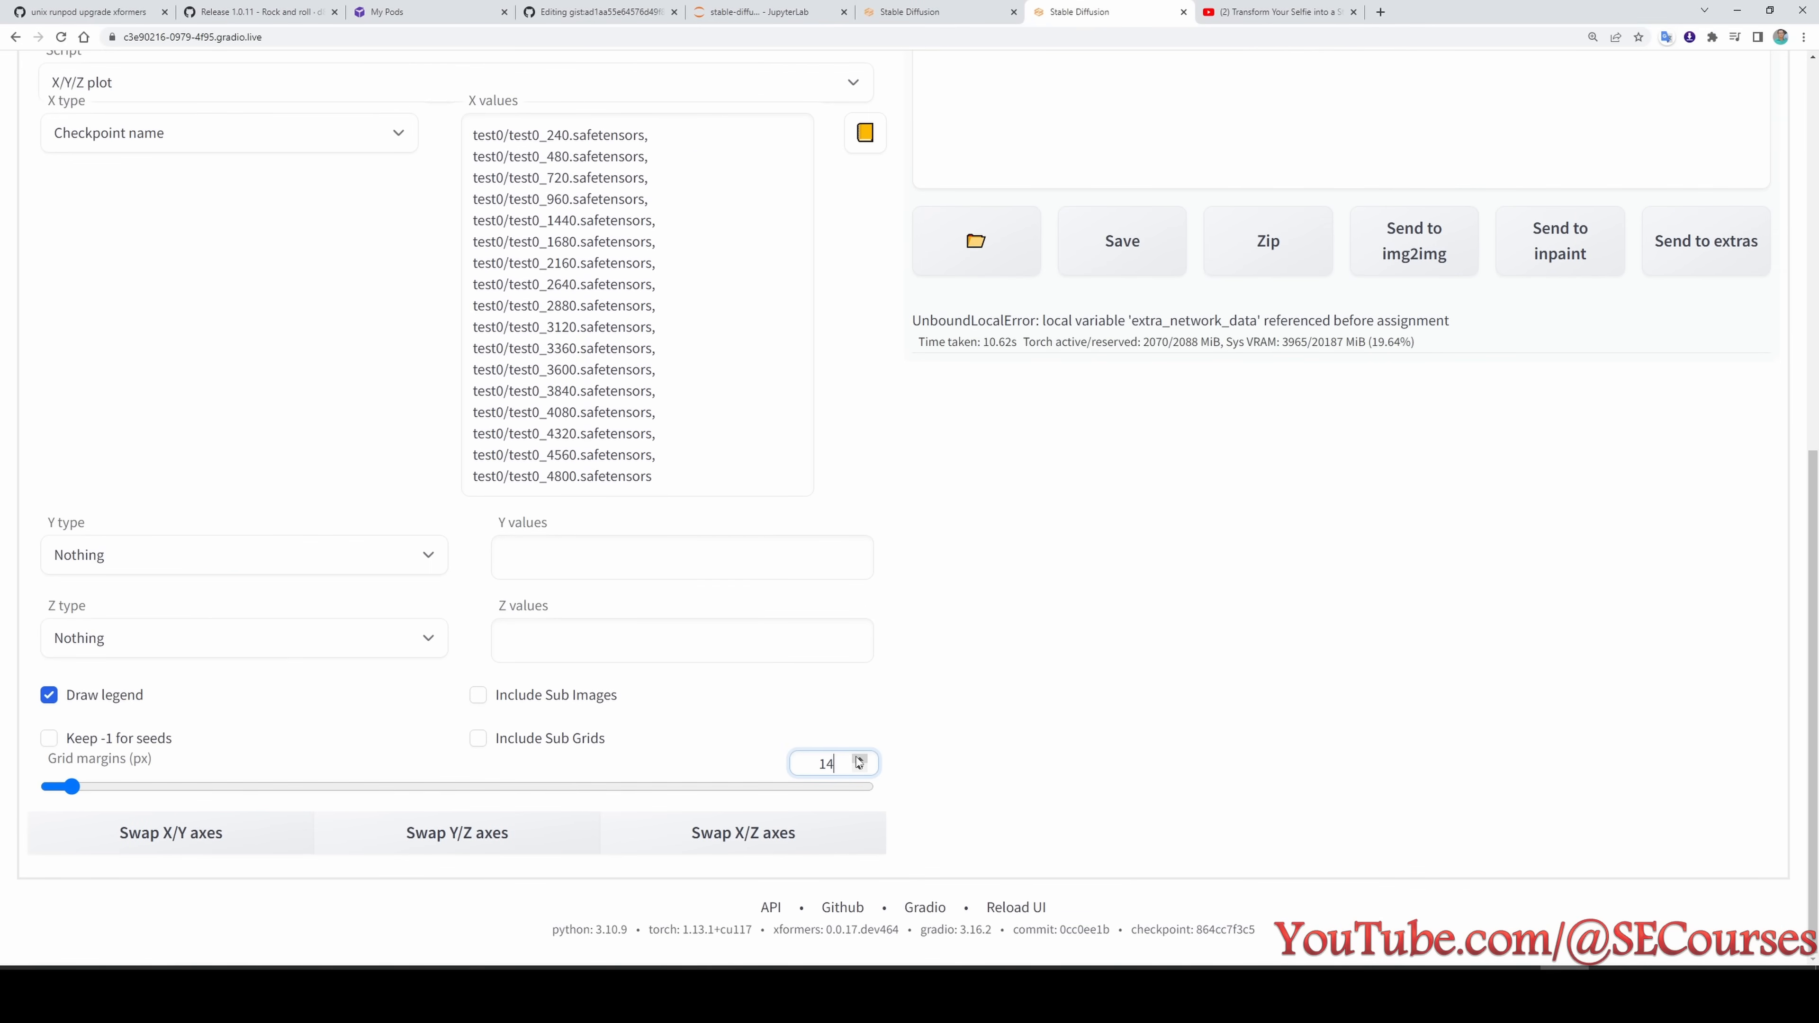
{"action": "left_click_drag", "start_coordinate": [859, 761], "coordinate": [859, 761]}
{"action": "scroll", "coordinate": [170, 741], "scroll_direction": "up", "scroll_amount": 5}
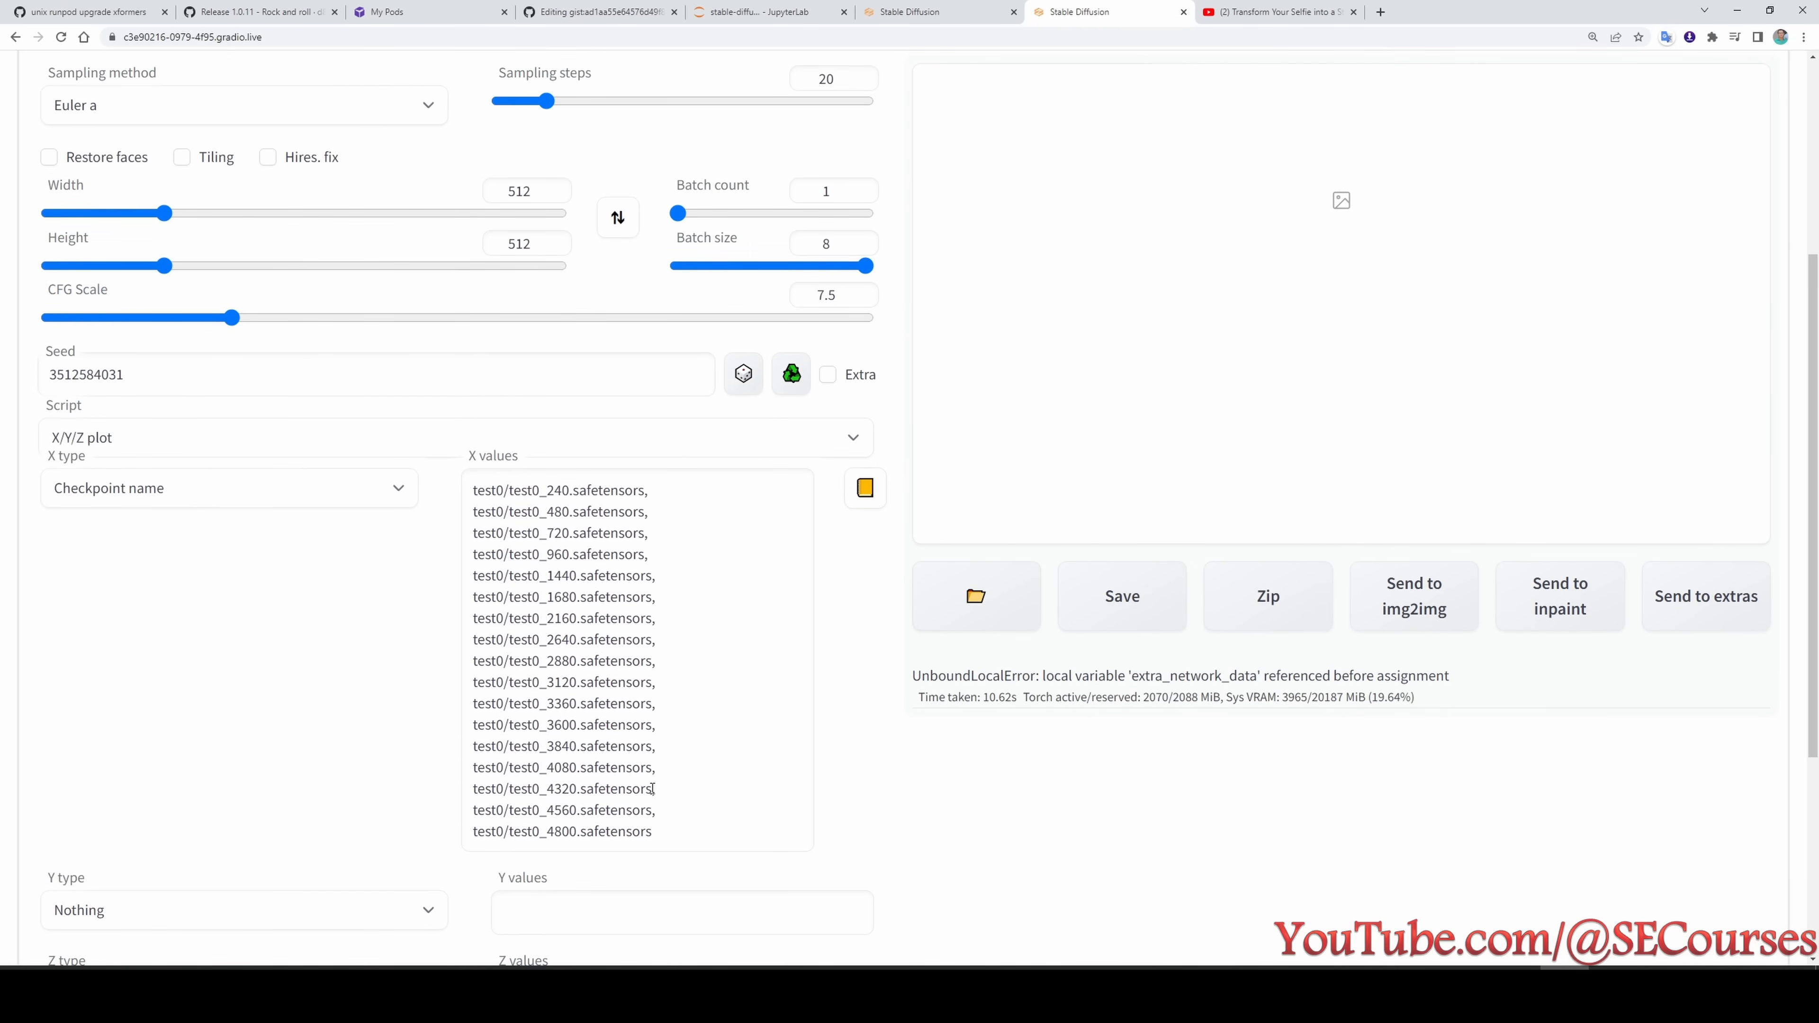
{"action": "scroll", "coordinate": [635, 715], "scroll_direction": "up", "scroll_amount": 5}
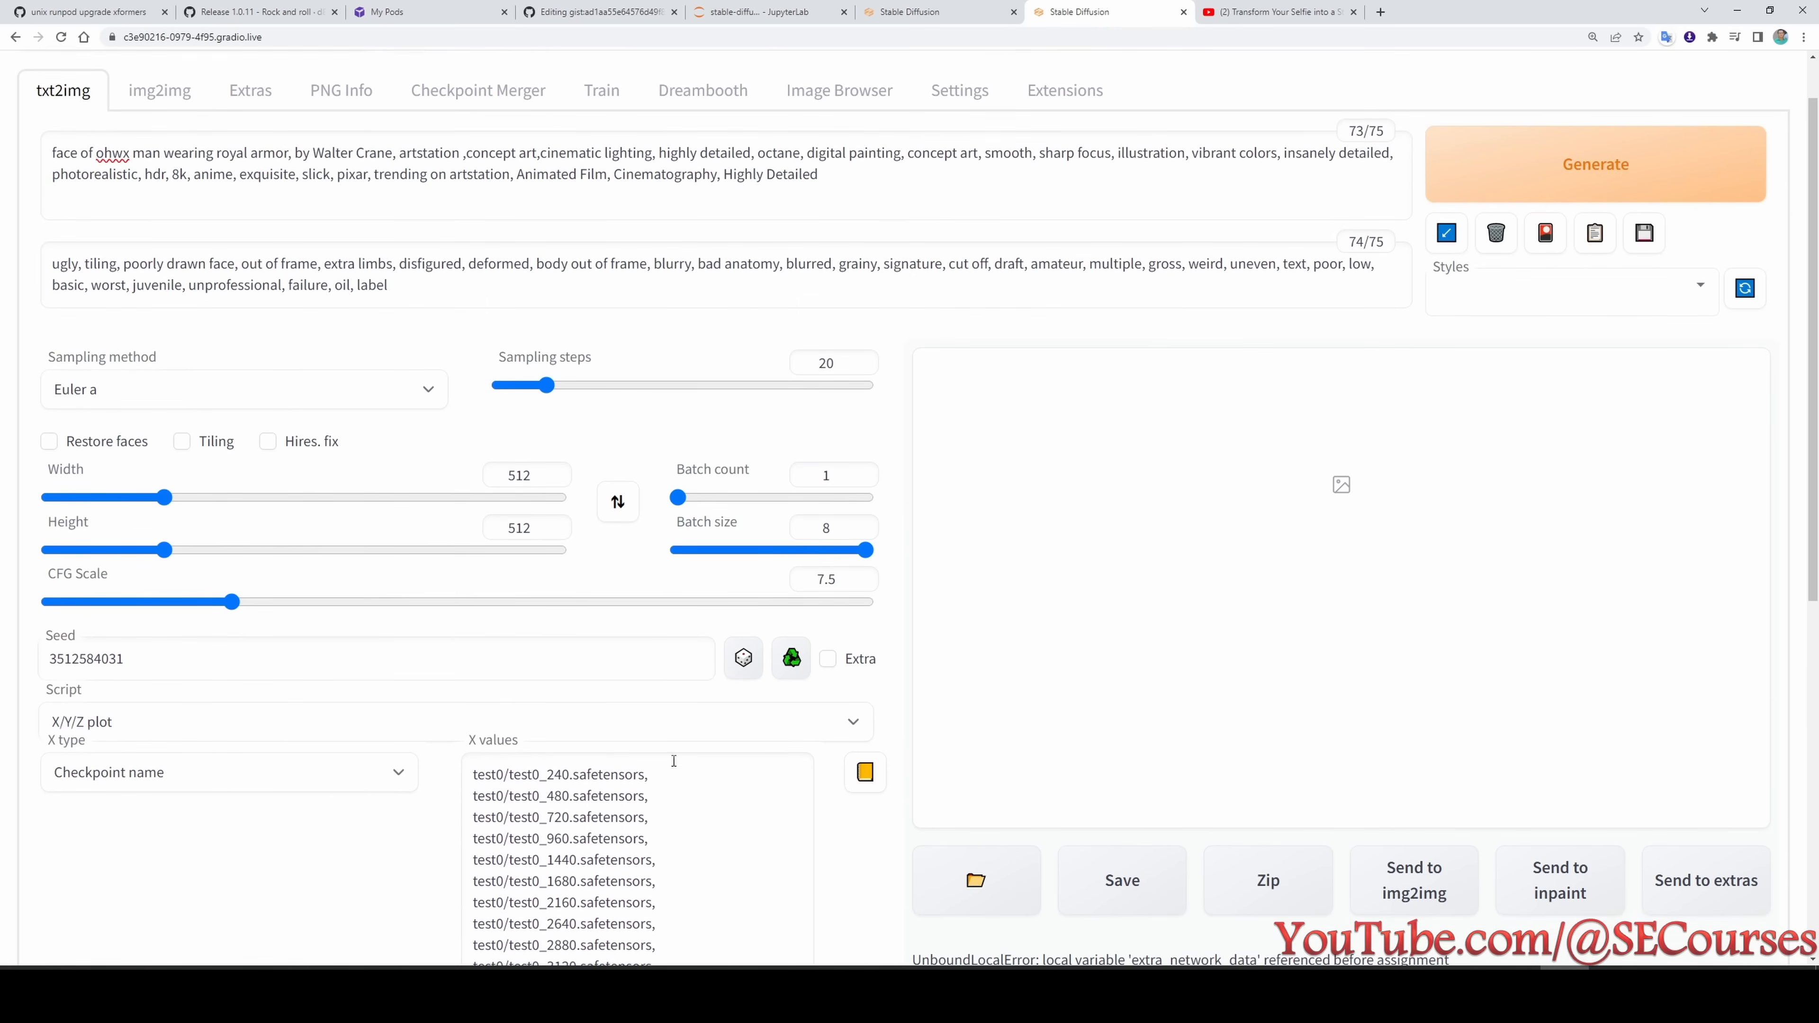
- Switch to JupyterLab and open the outputs/txt2img-grids/2023-03-03 folder of stable-diffusion-webui
{"action": "left_click", "coordinate": [1525, 228]}
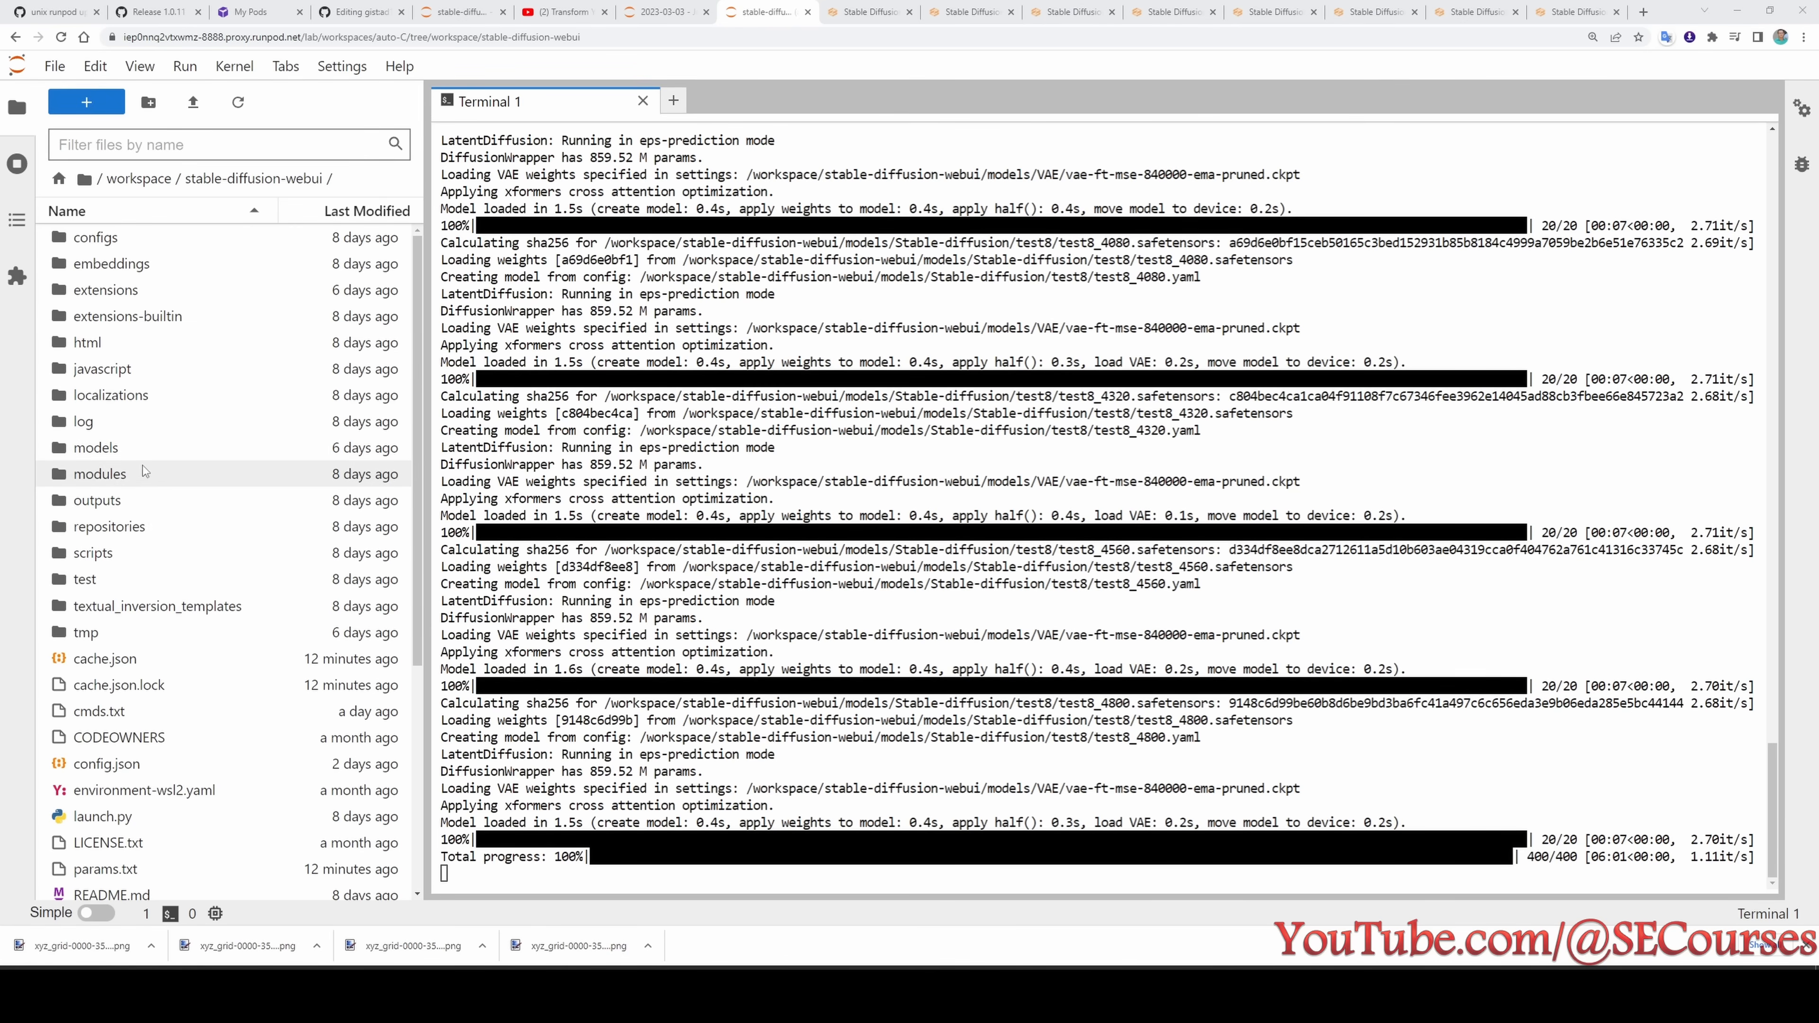
{"action": "double_click", "coordinate": [118, 501]}
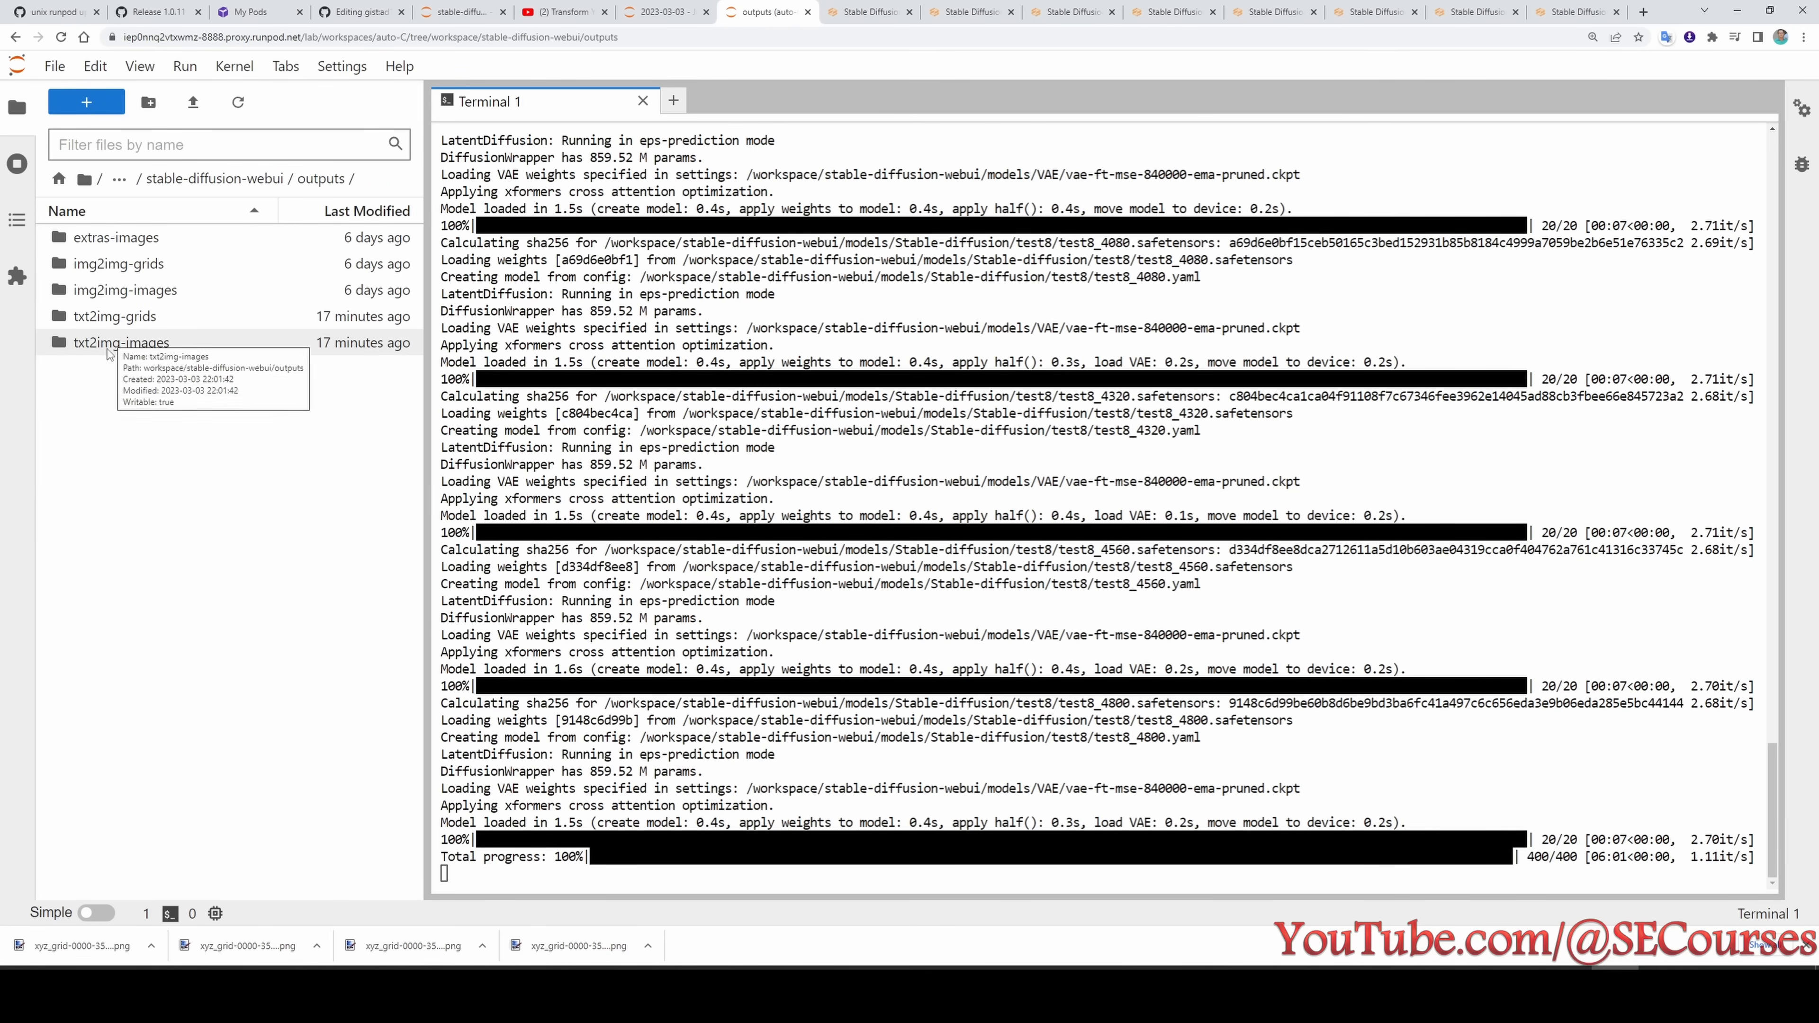
{"action": "double_click", "coordinate": [127, 317]}
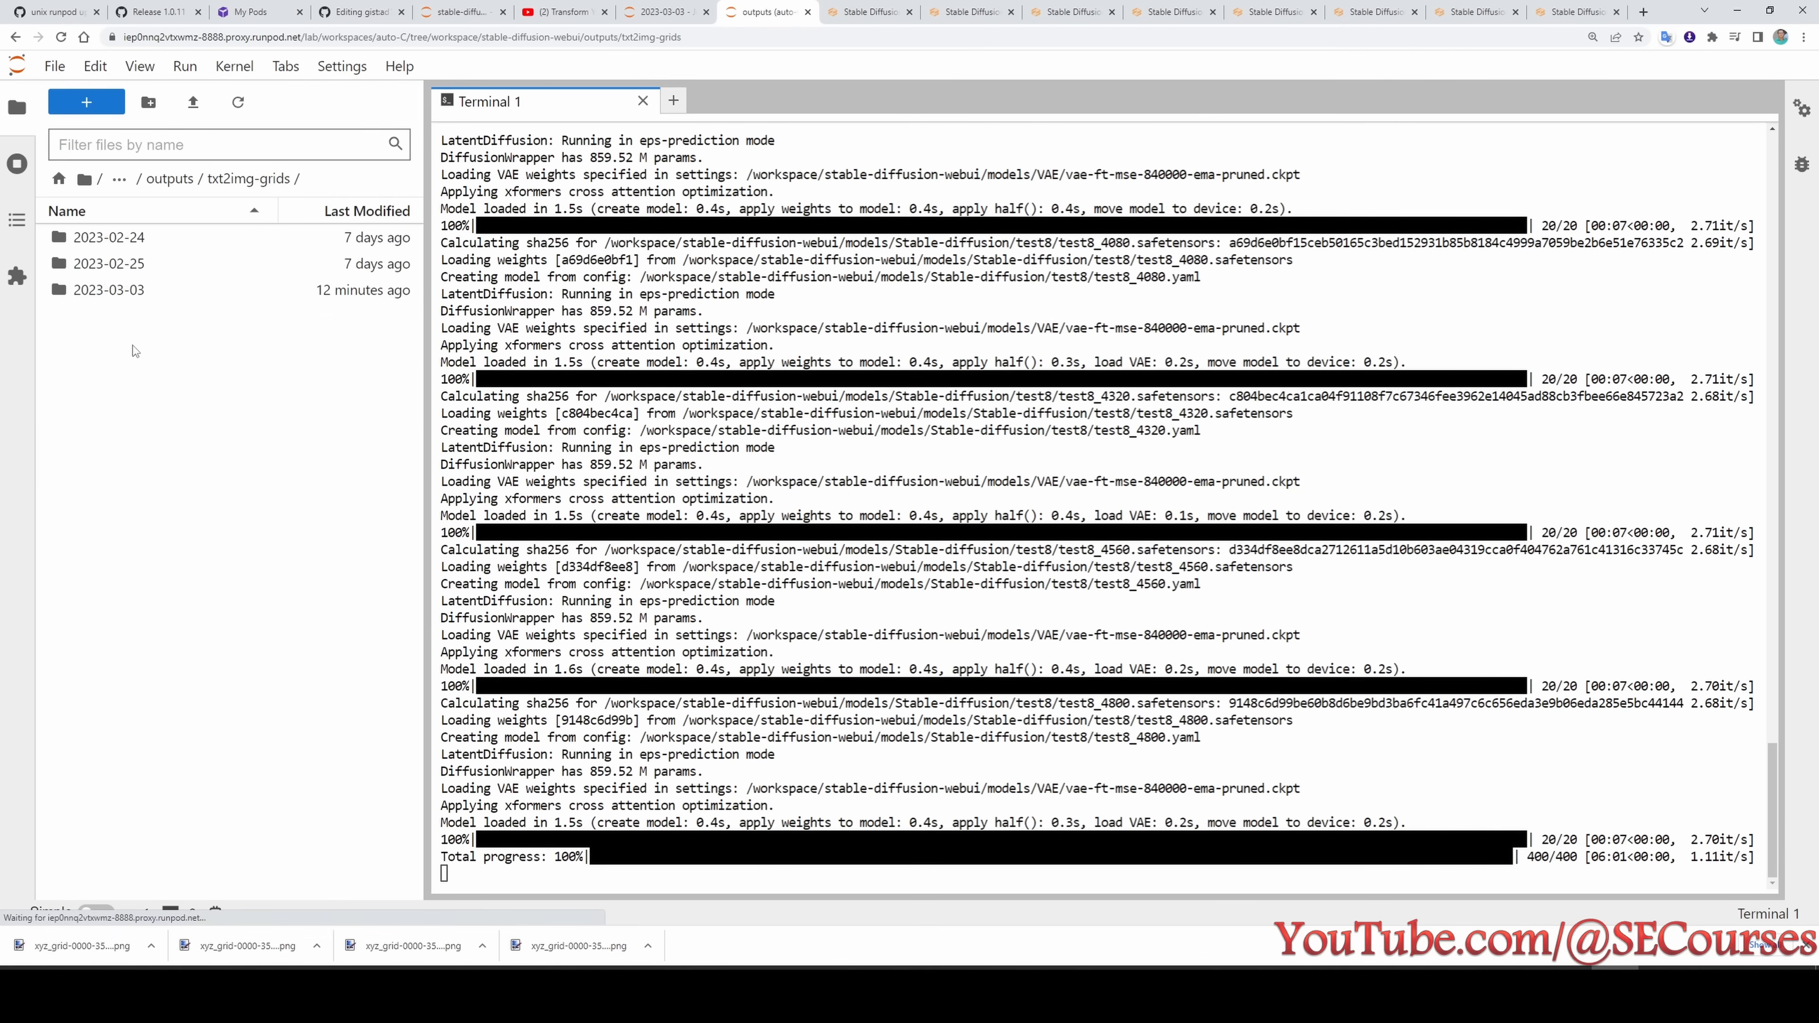
{"action": "double_click", "coordinate": [115, 290]}
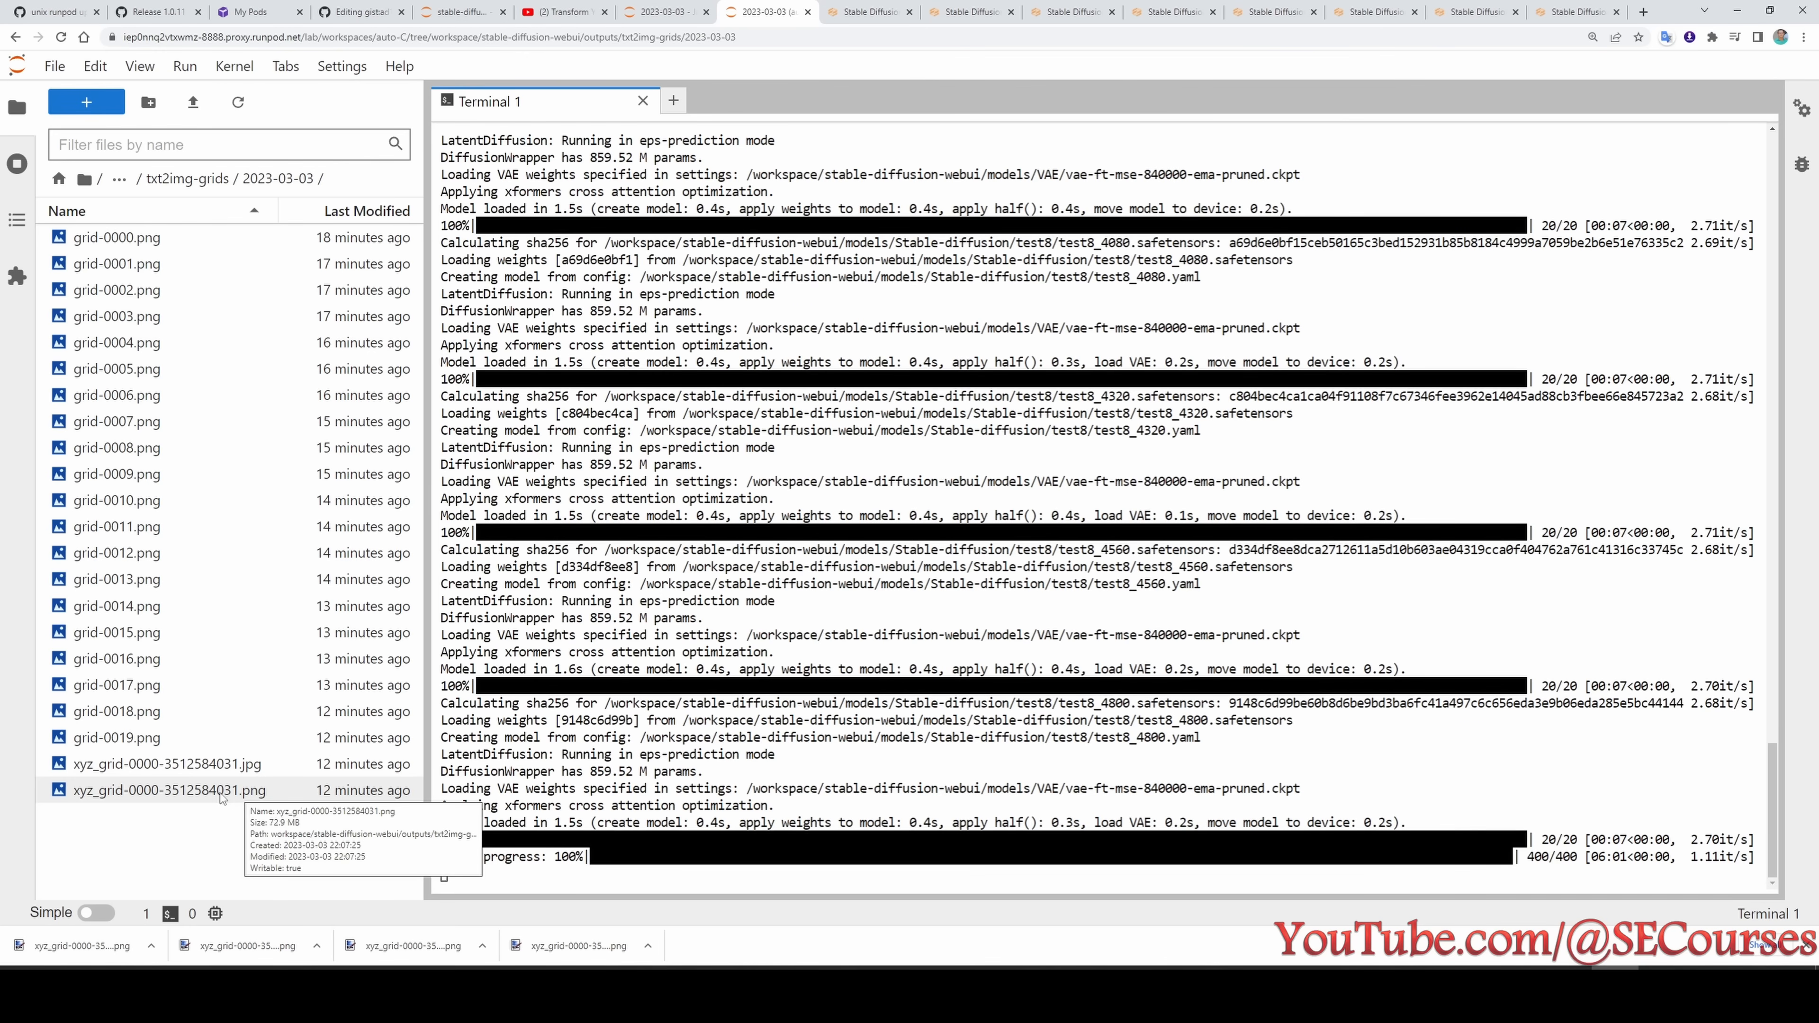
- Download xyz_grid-0000-3512584031.png and name the downloaded image test7.png in the local grids folder
{"action": "left_click", "coordinate": [221, 793]}
{"action": "right_click", "coordinate": [221, 793]}
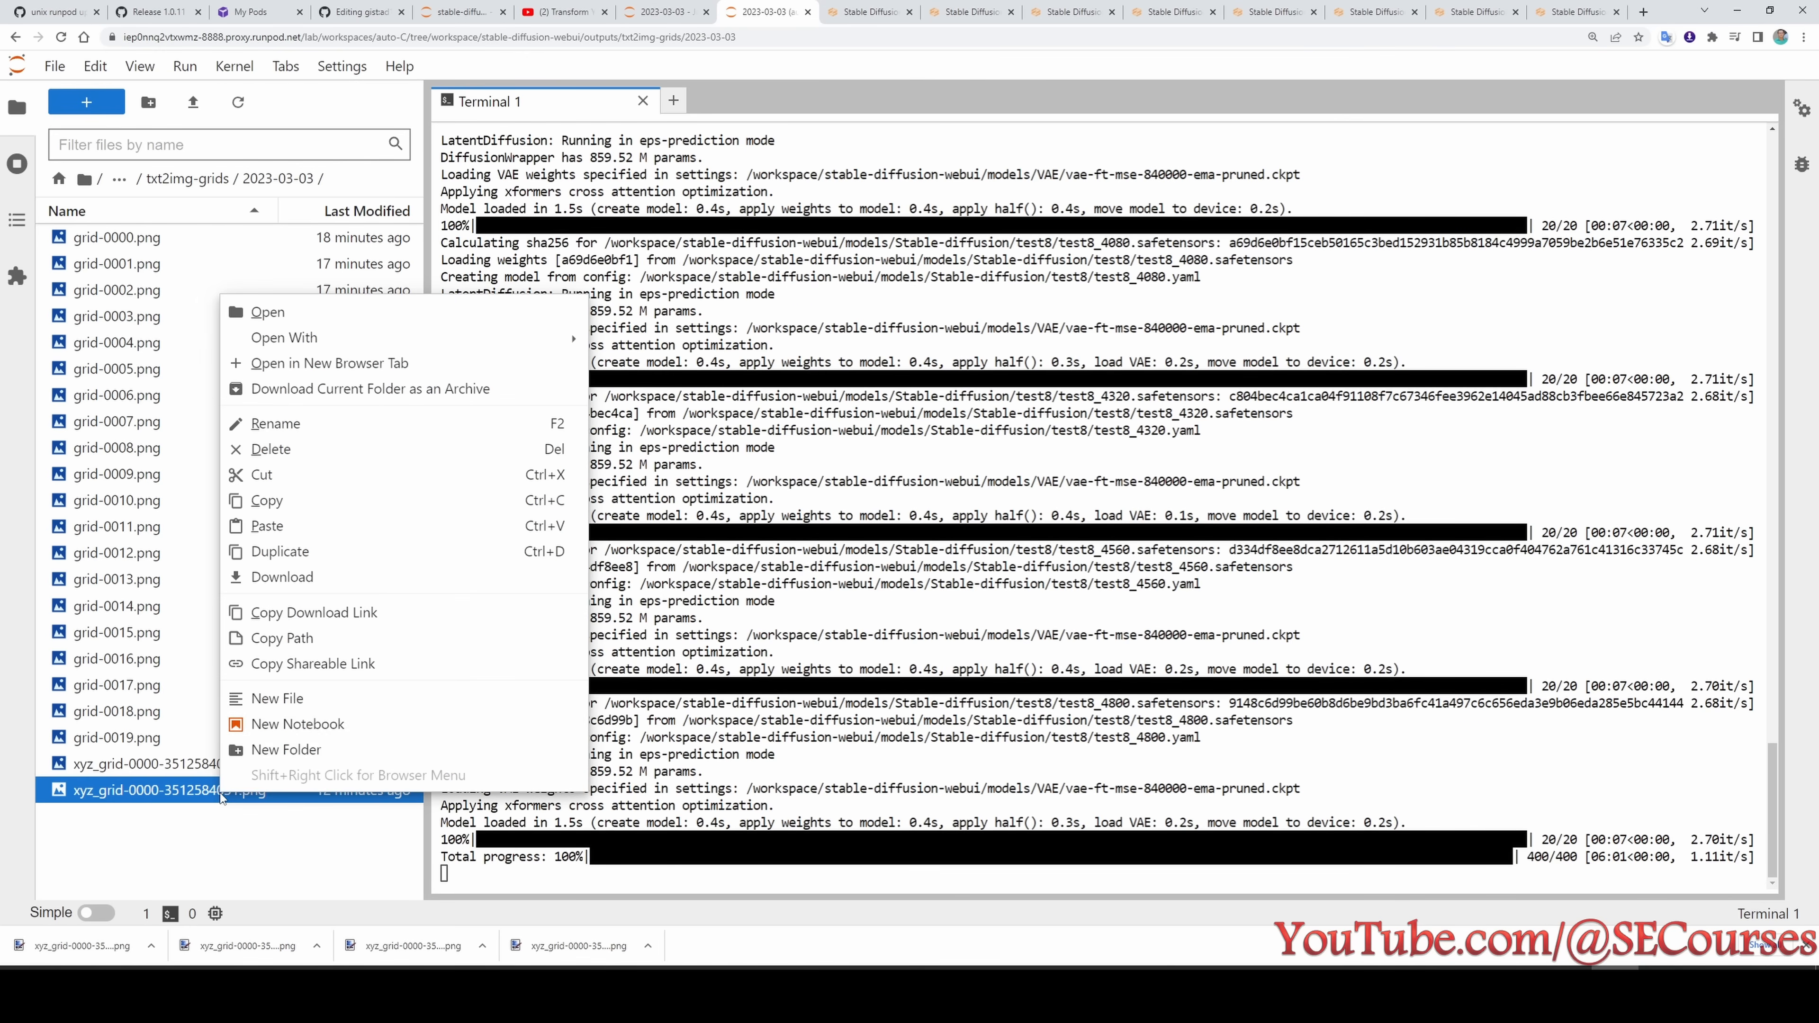
{"action": "left_click", "coordinate": [273, 578]}
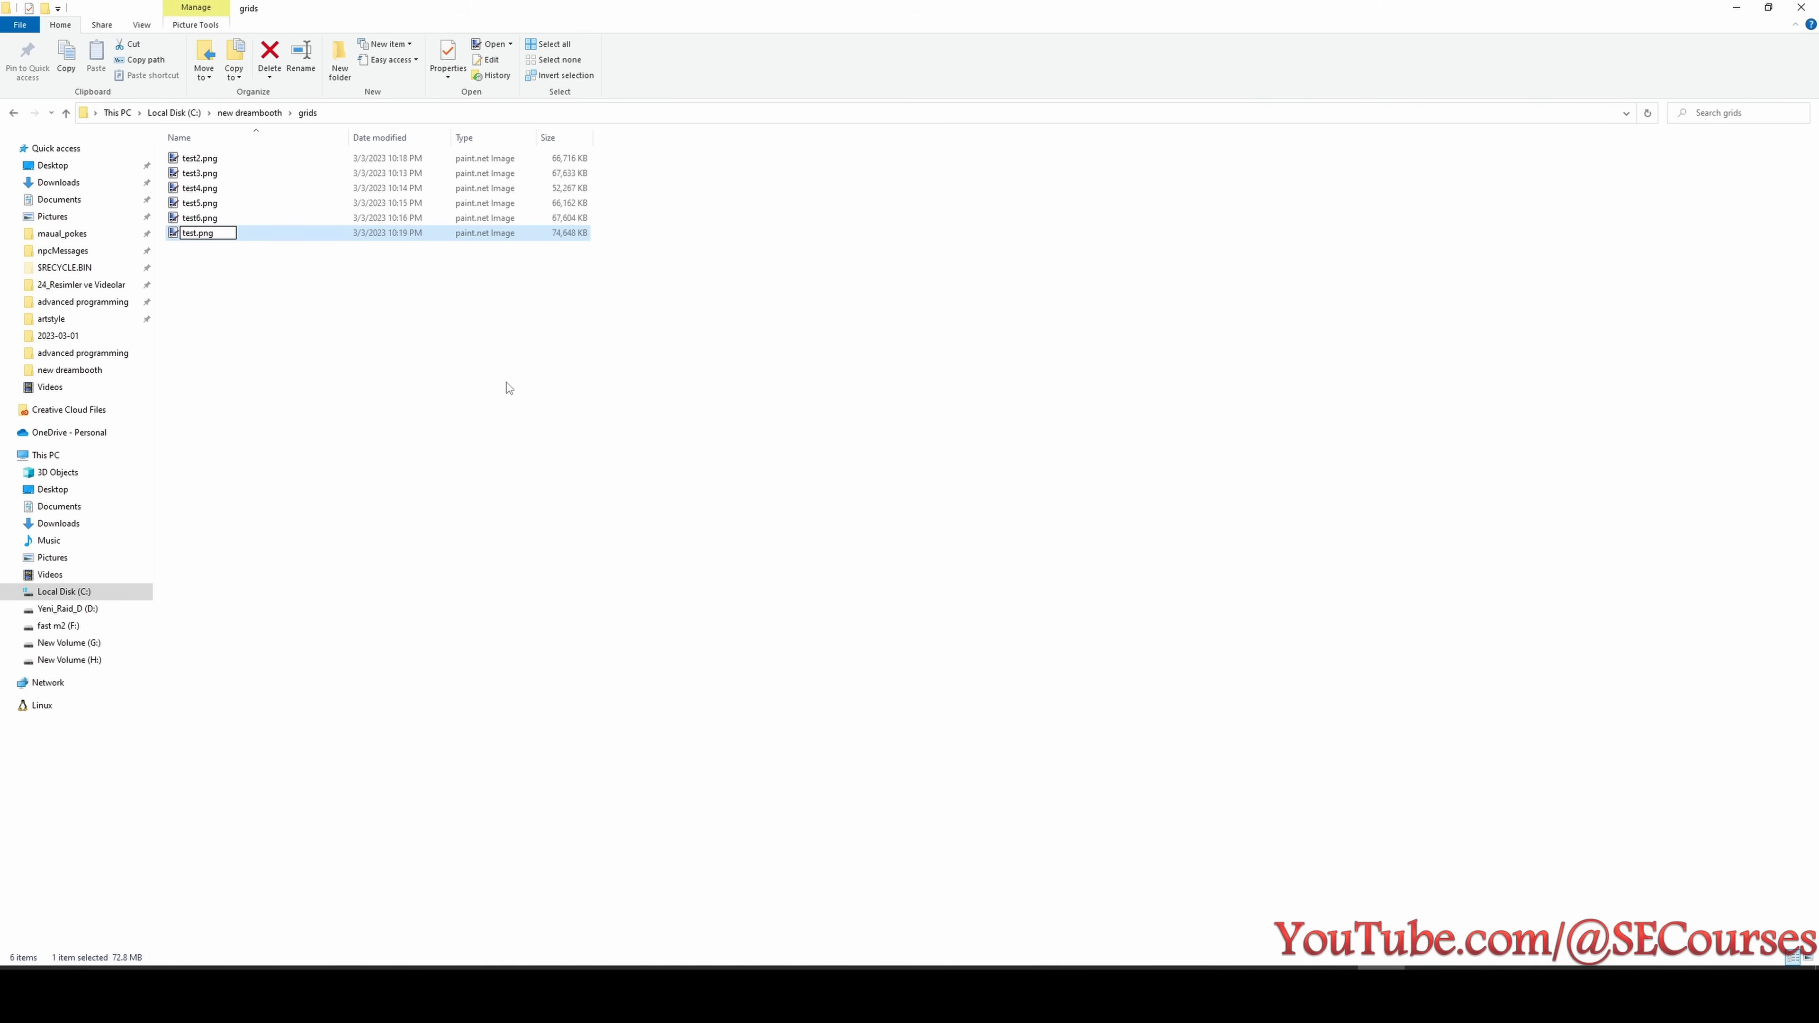
{"action": "type", "text": "7"}
{"action": "key", "text": "Return"}
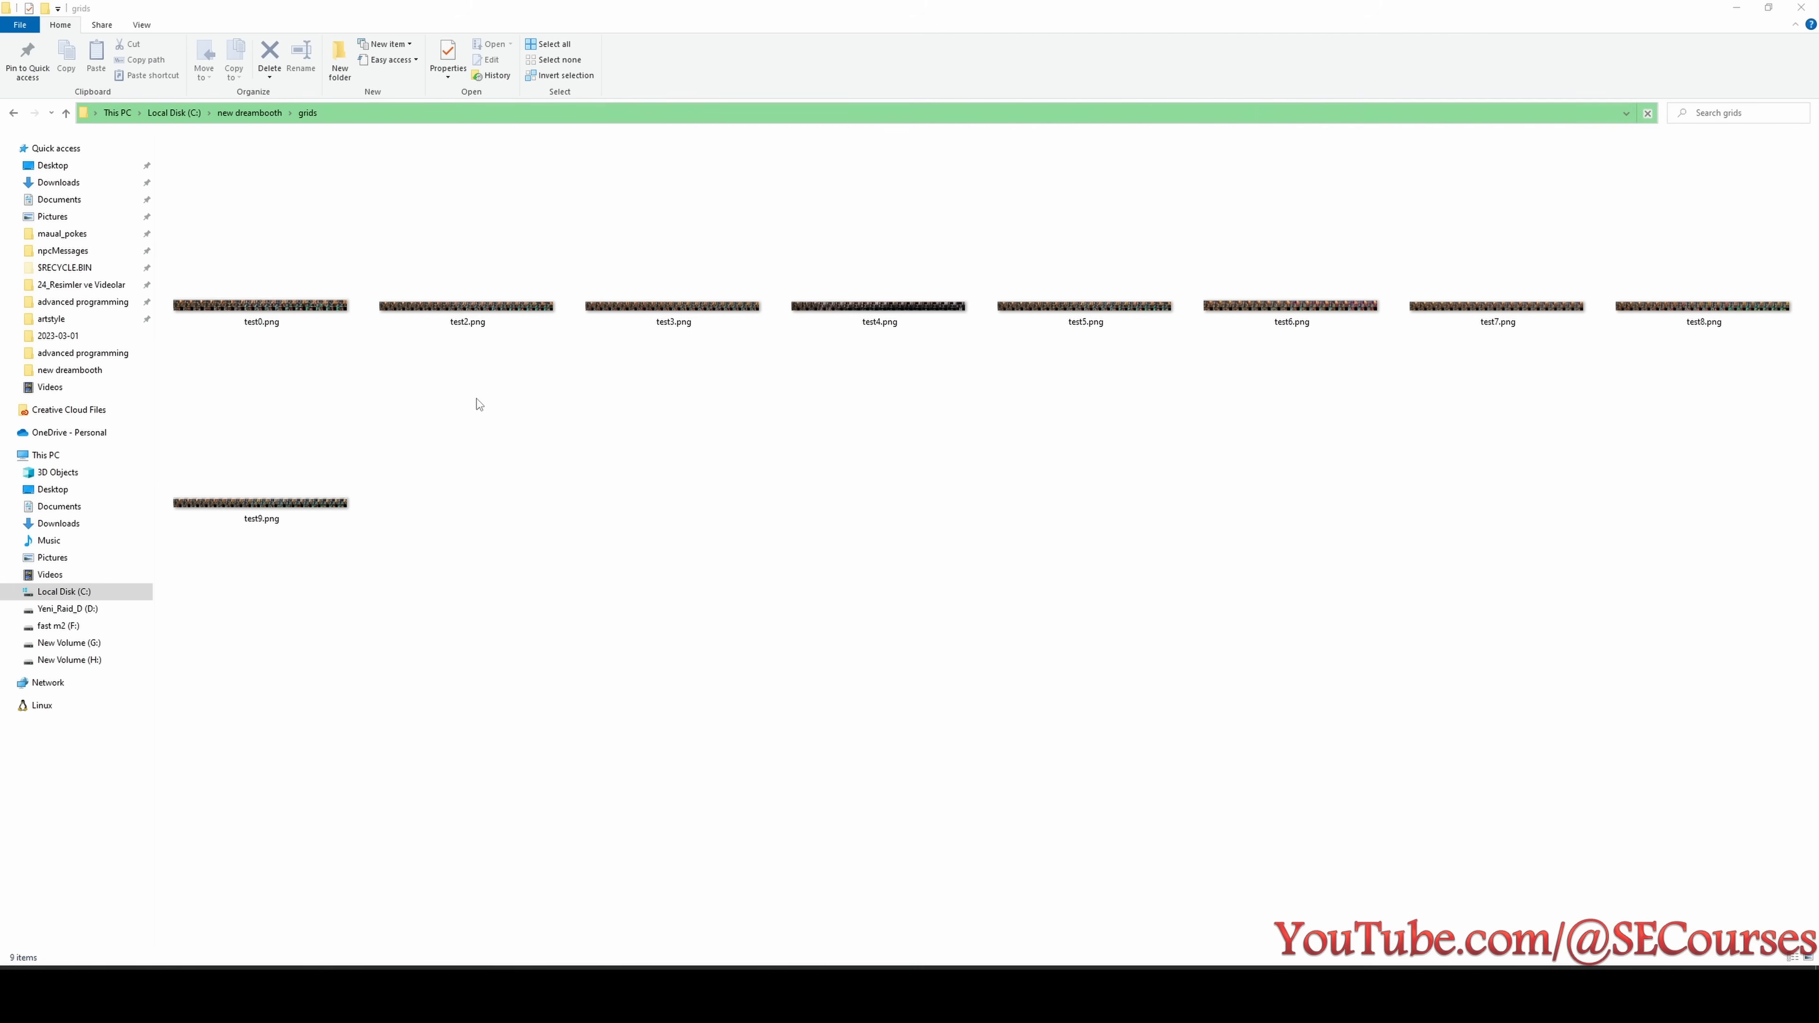
- Open the test0.png grid in paint.net, enlarge its start and close the Layers window
{"action": "double_click", "coordinate": [279, 295]}
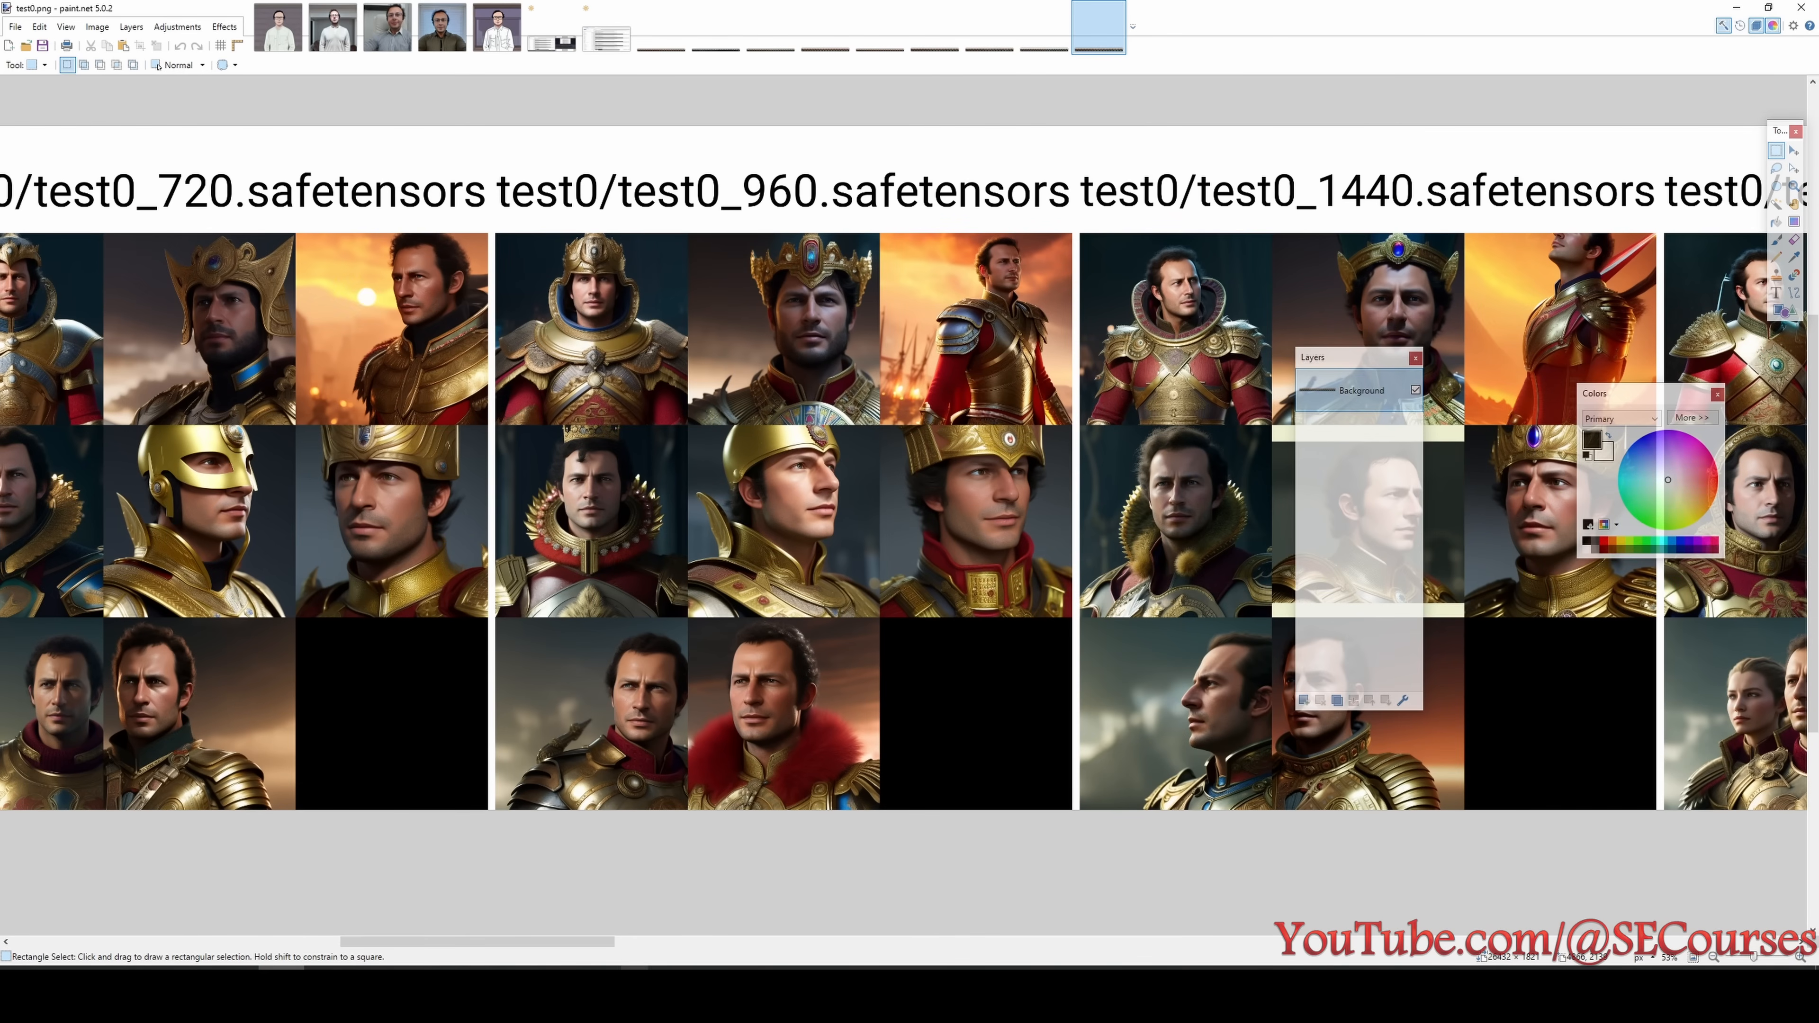
{"action": "left_click_drag", "start_coordinate": [585, 941], "coordinate": [345, 941]}
{"action": "left_click", "coordinate": [1416, 358]}
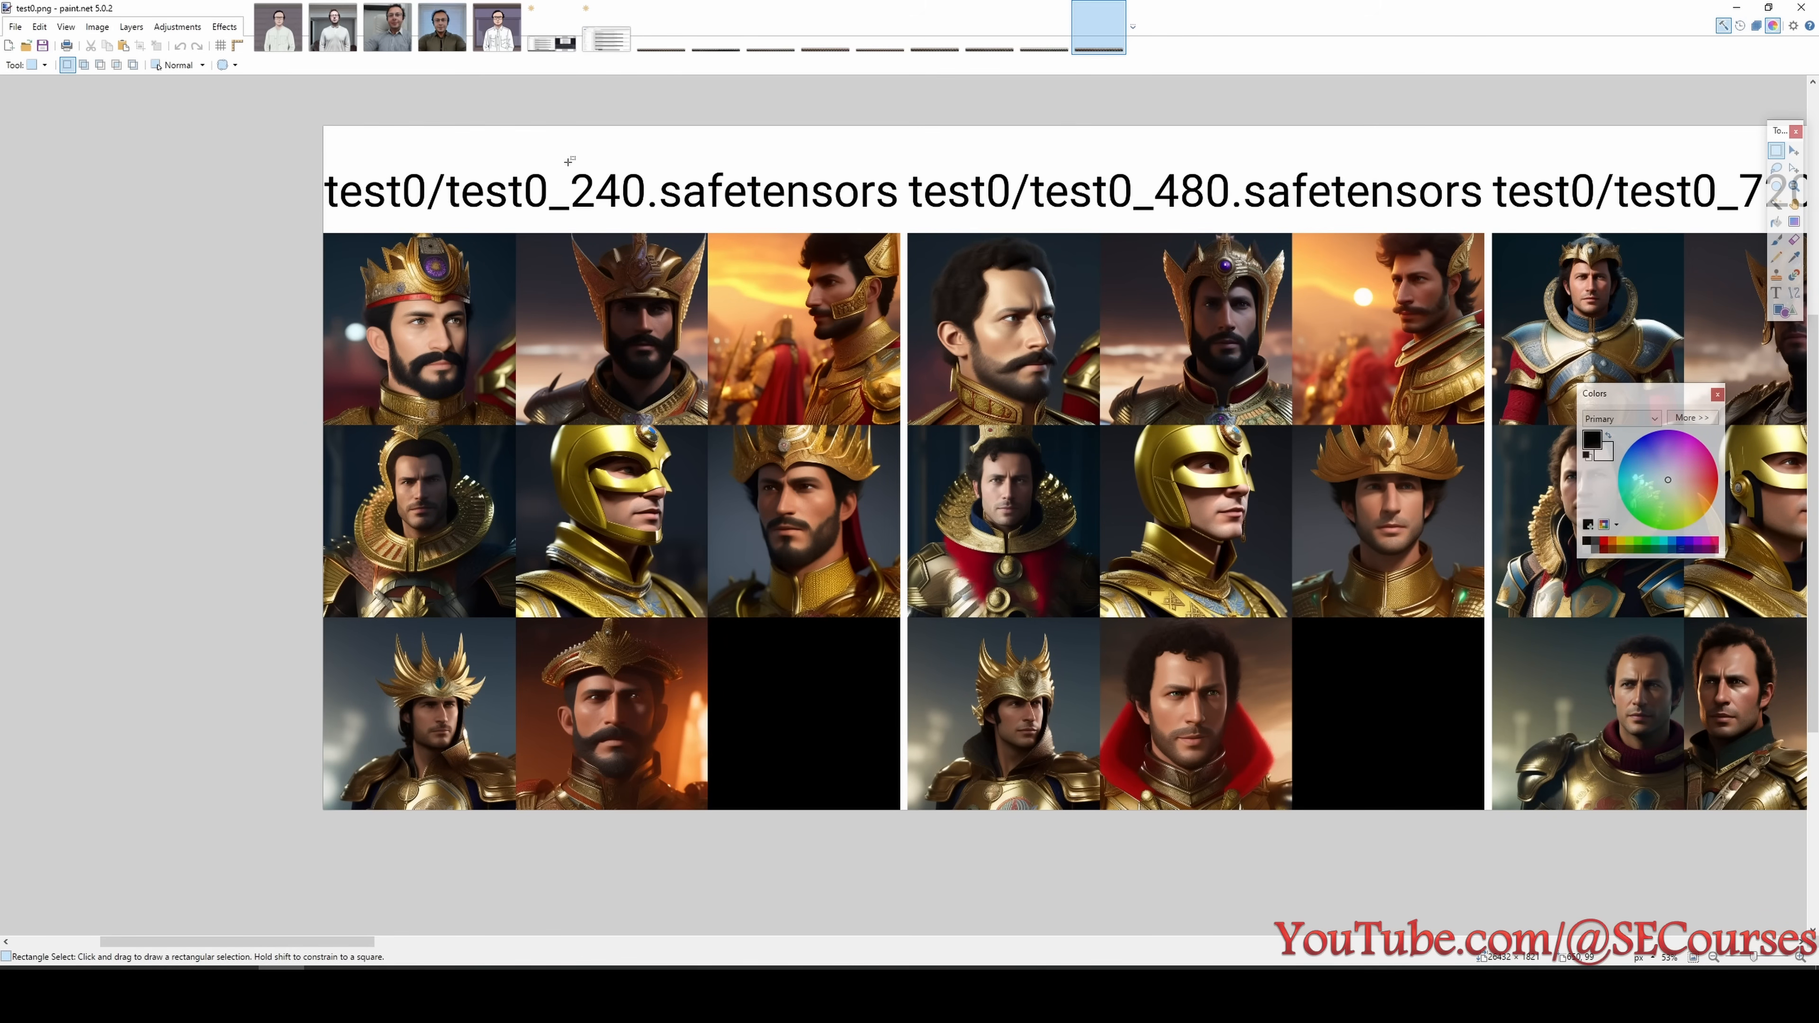
- Examine the test0 portraits of the early checkpoints from 240 to 960 steps, marking the labels and faces being compared
{"action": "left_click_drag", "start_coordinate": [557, 156], "coordinate": [659, 215]}
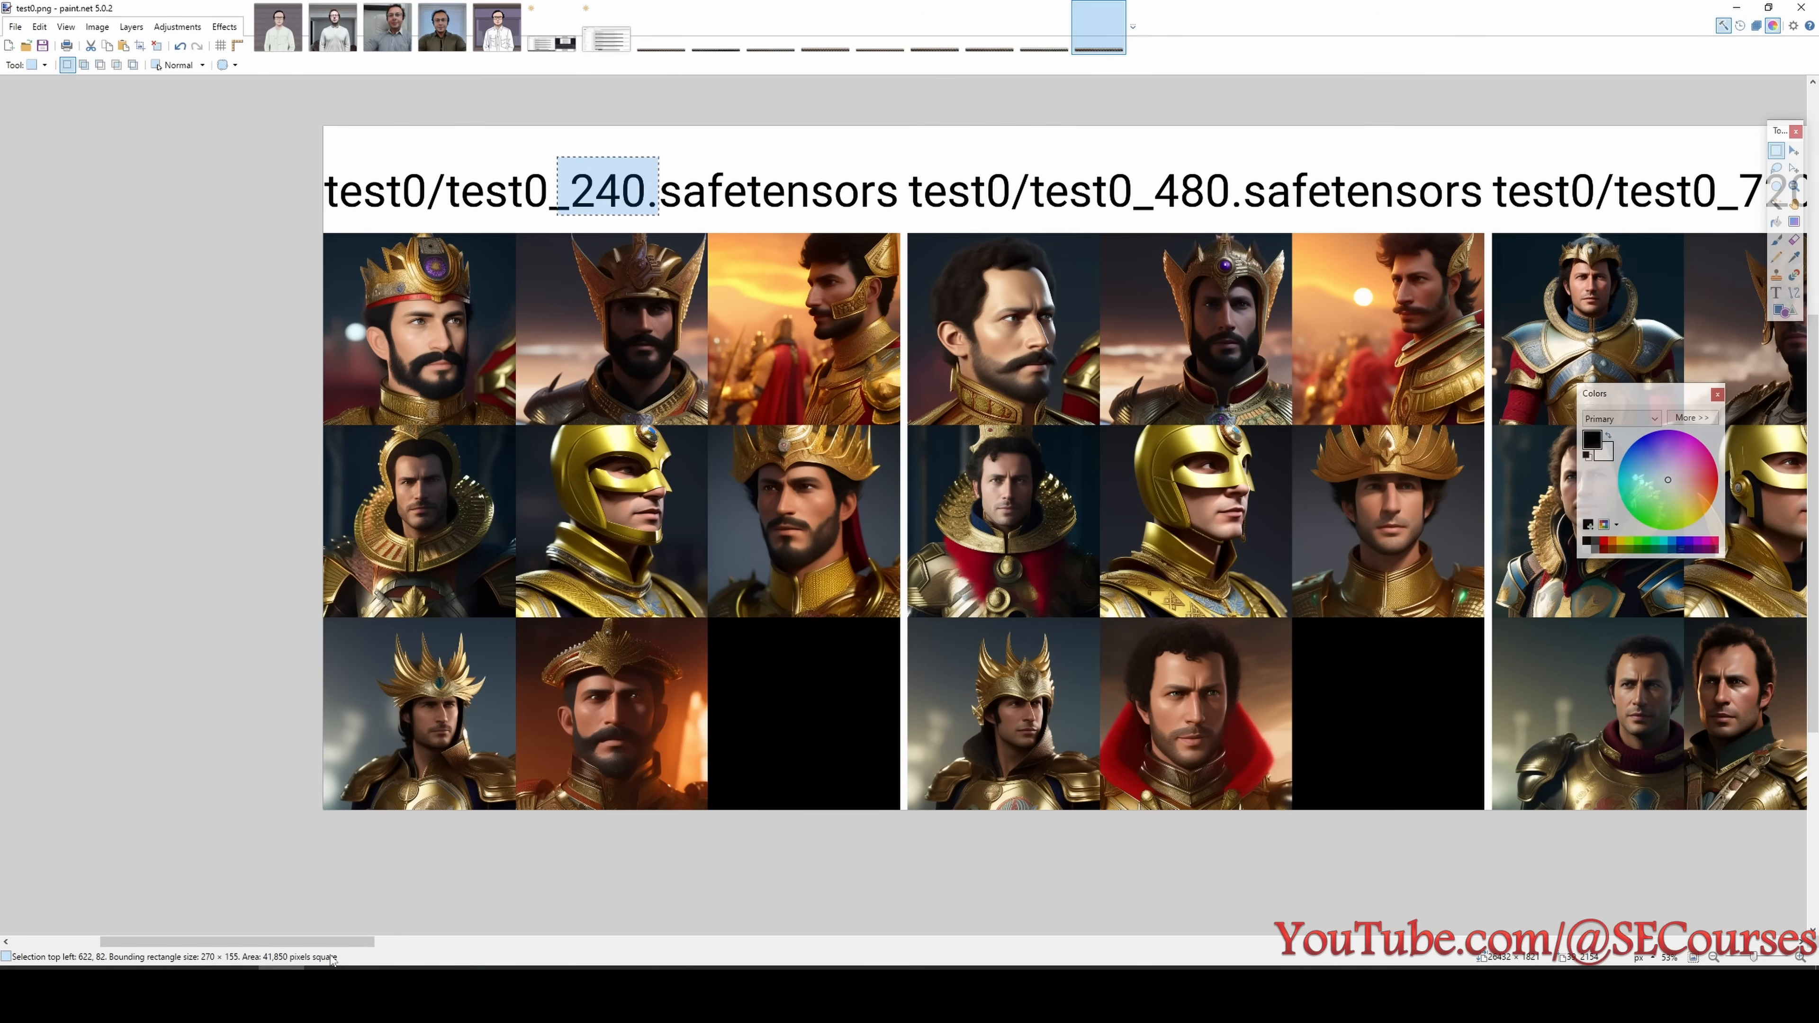
{"action": "left_click_drag", "start_coordinate": [333, 946], "coordinate": [359, 946]}
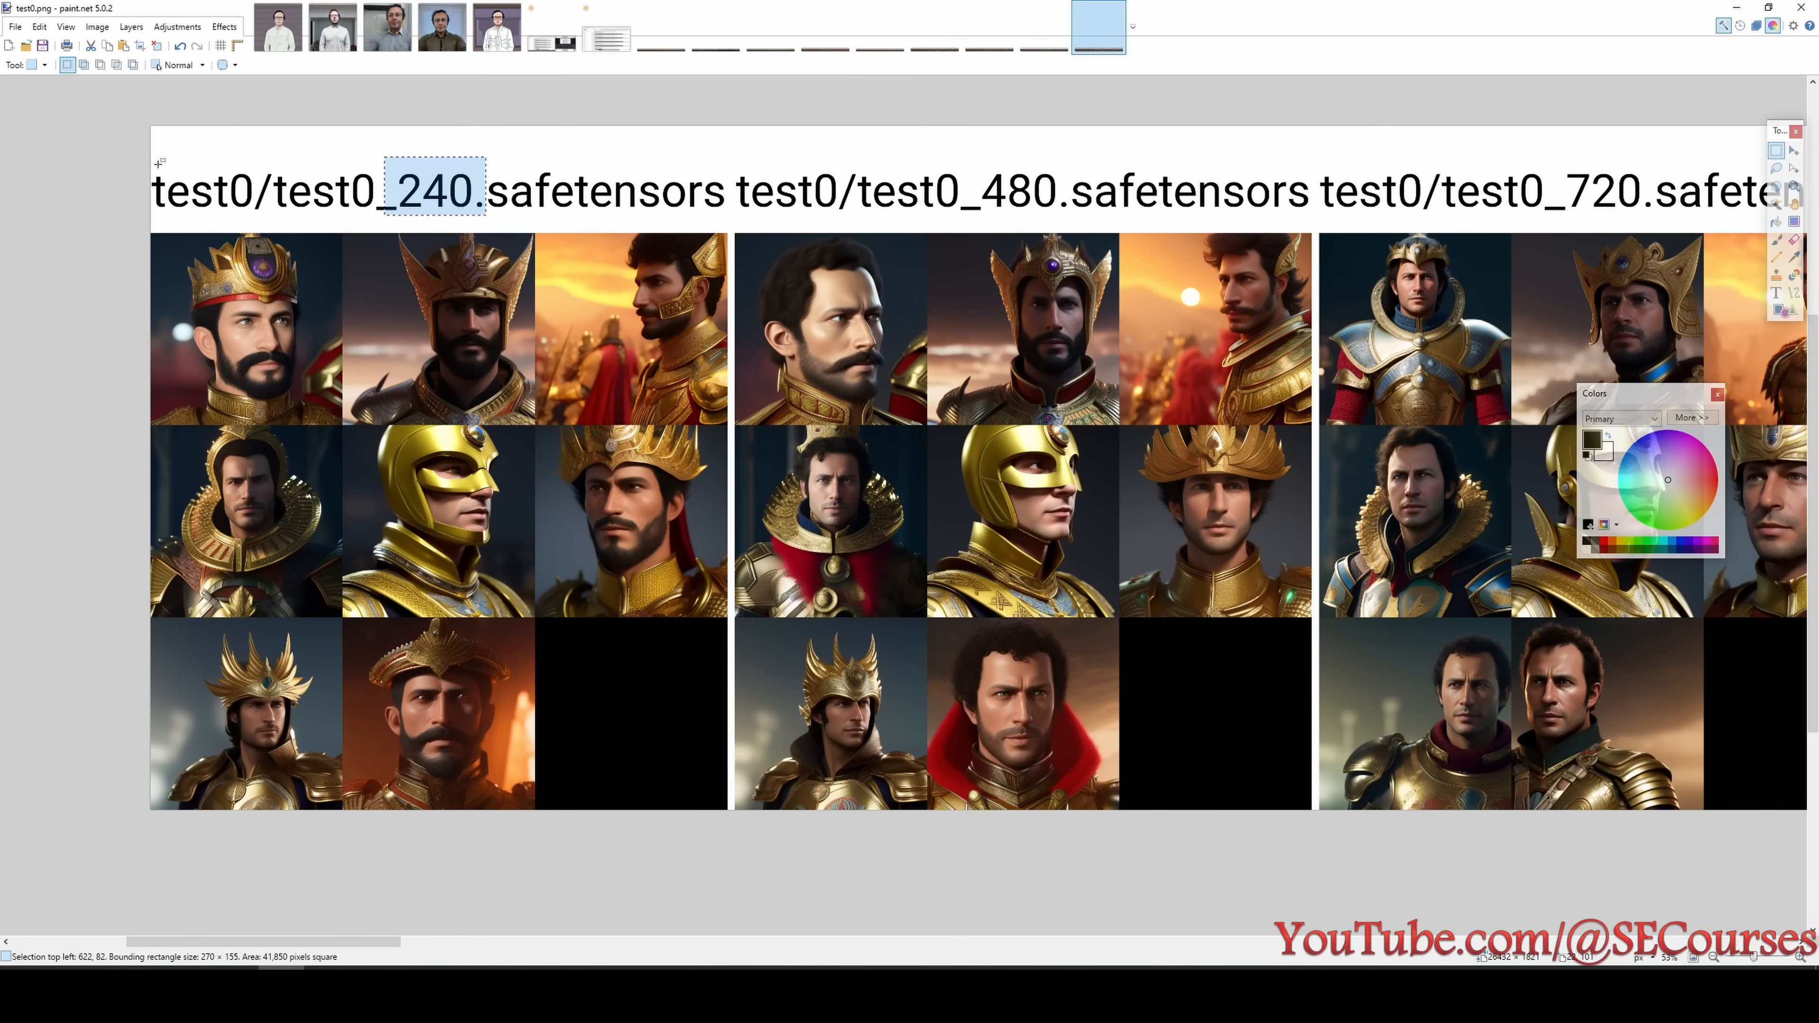
{"action": "scroll", "coordinate": [340, 214], "scroll_direction": "right", "scroll_amount": 6}
{"action": "left_click_drag", "start_coordinate": [254, 203], "coordinate": [673, 702]}
{"action": "left_click", "coordinate": [665, 727]}
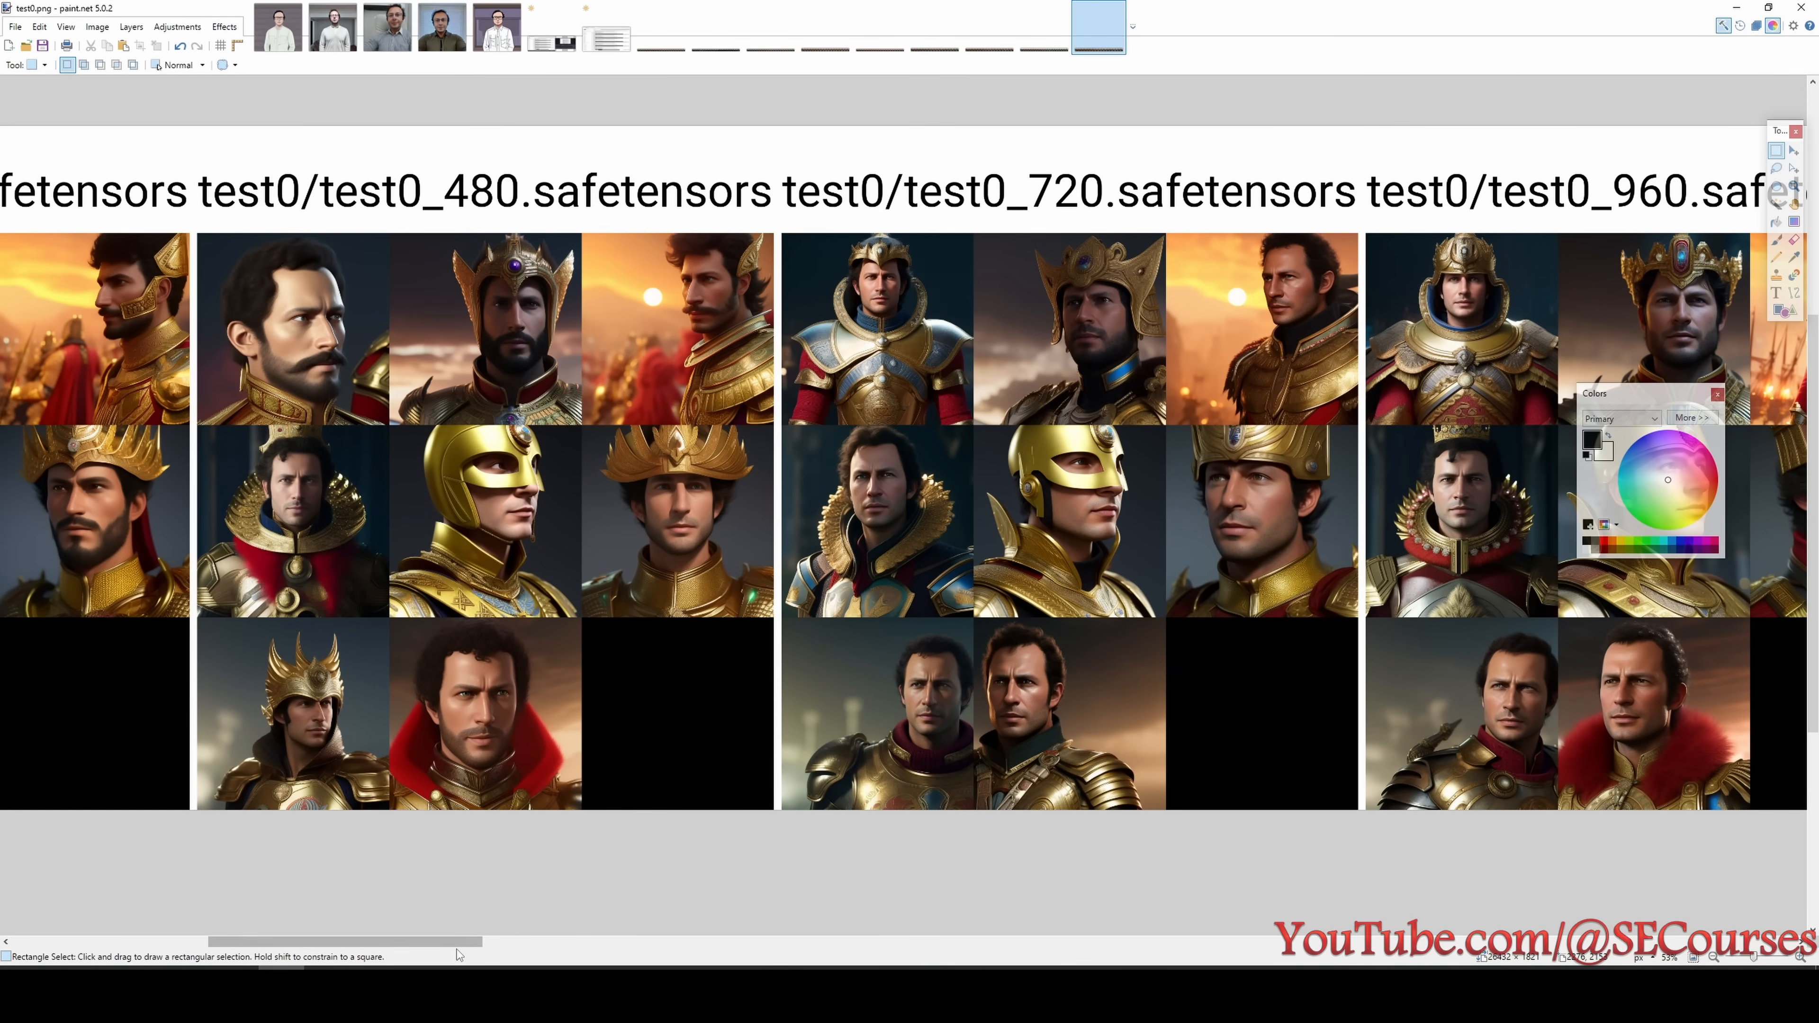
{"action": "left_click_drag", "start_coordinate": [473, 944], "coordinate": [541, 943]}
{"action": "mouse_move", "coordinate": [389, 241]}
{"action": "left_mouse_down"}
{"action": "mouse_move", "coordinate": [709, 604]}
{"action": "mouse_move", "coordinate": [782, 747]}
{"action": "left_mouse_up"}
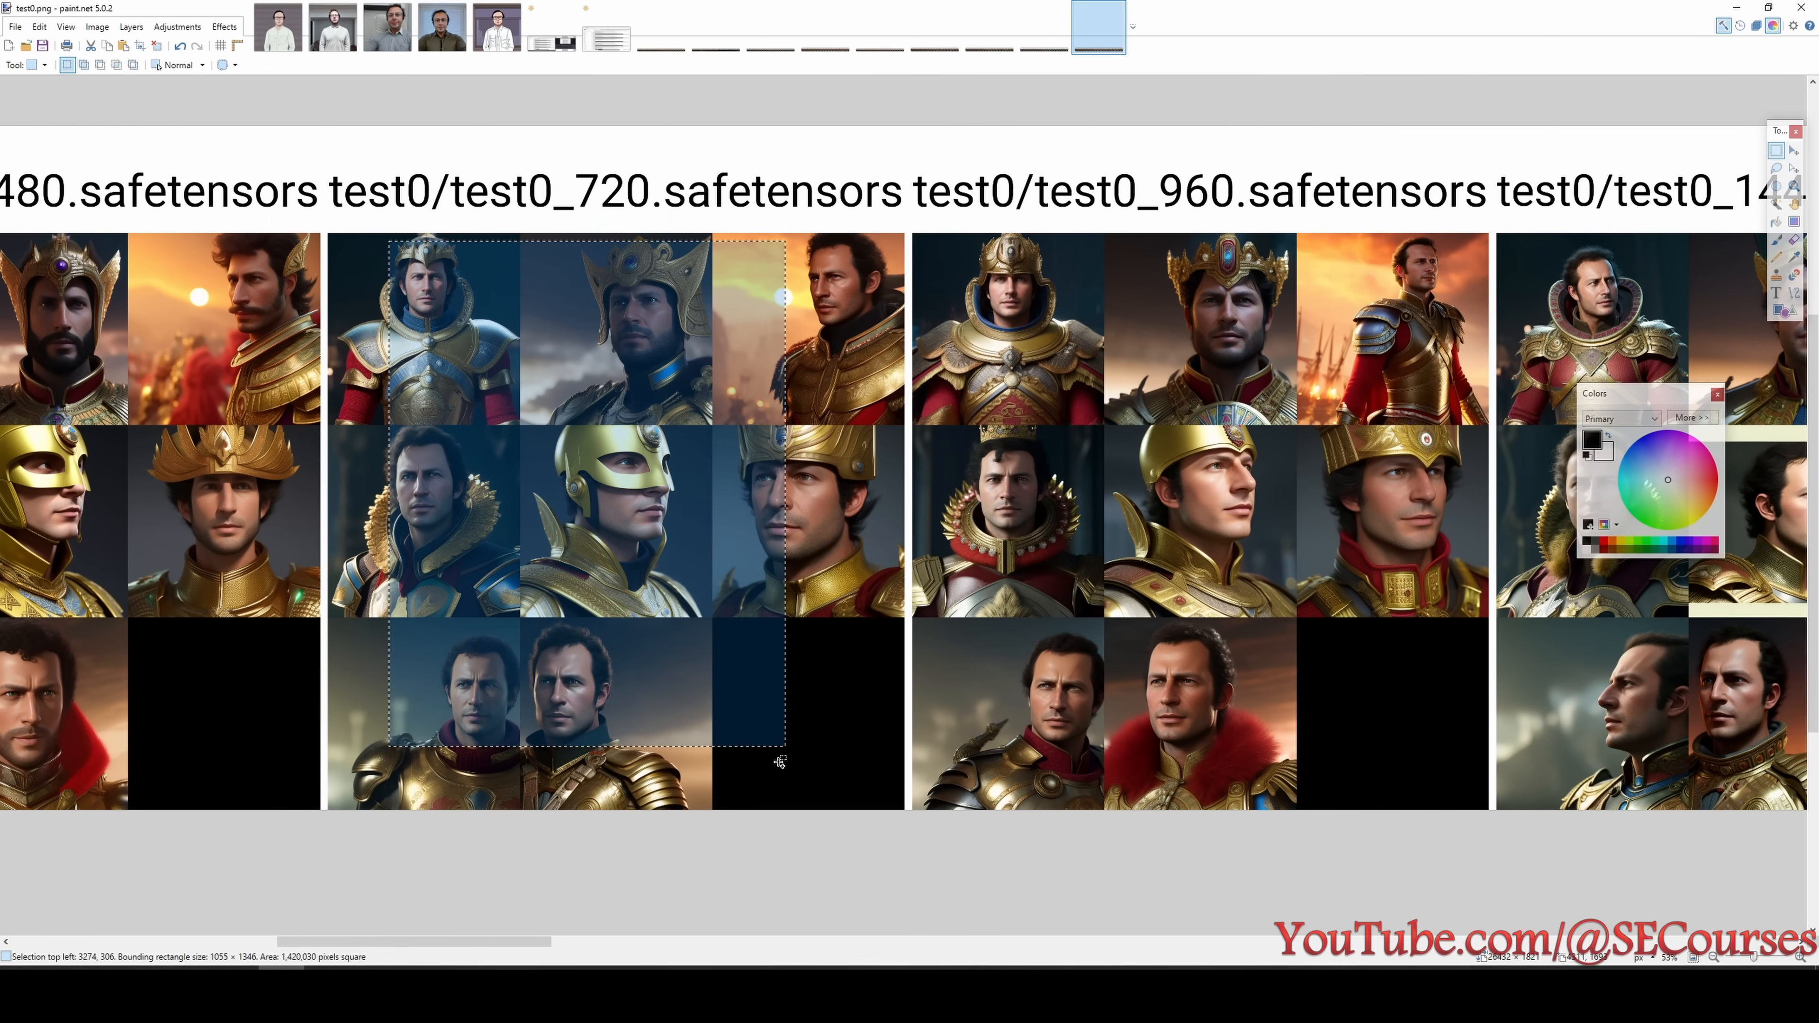
{"action": "scroll", "coordinate": [781, 759], "scroll_direction": "up", "scroll_amount": 1, "text": "ctrl"}
{"action": "left_click", "coordinate": [790, 706]}
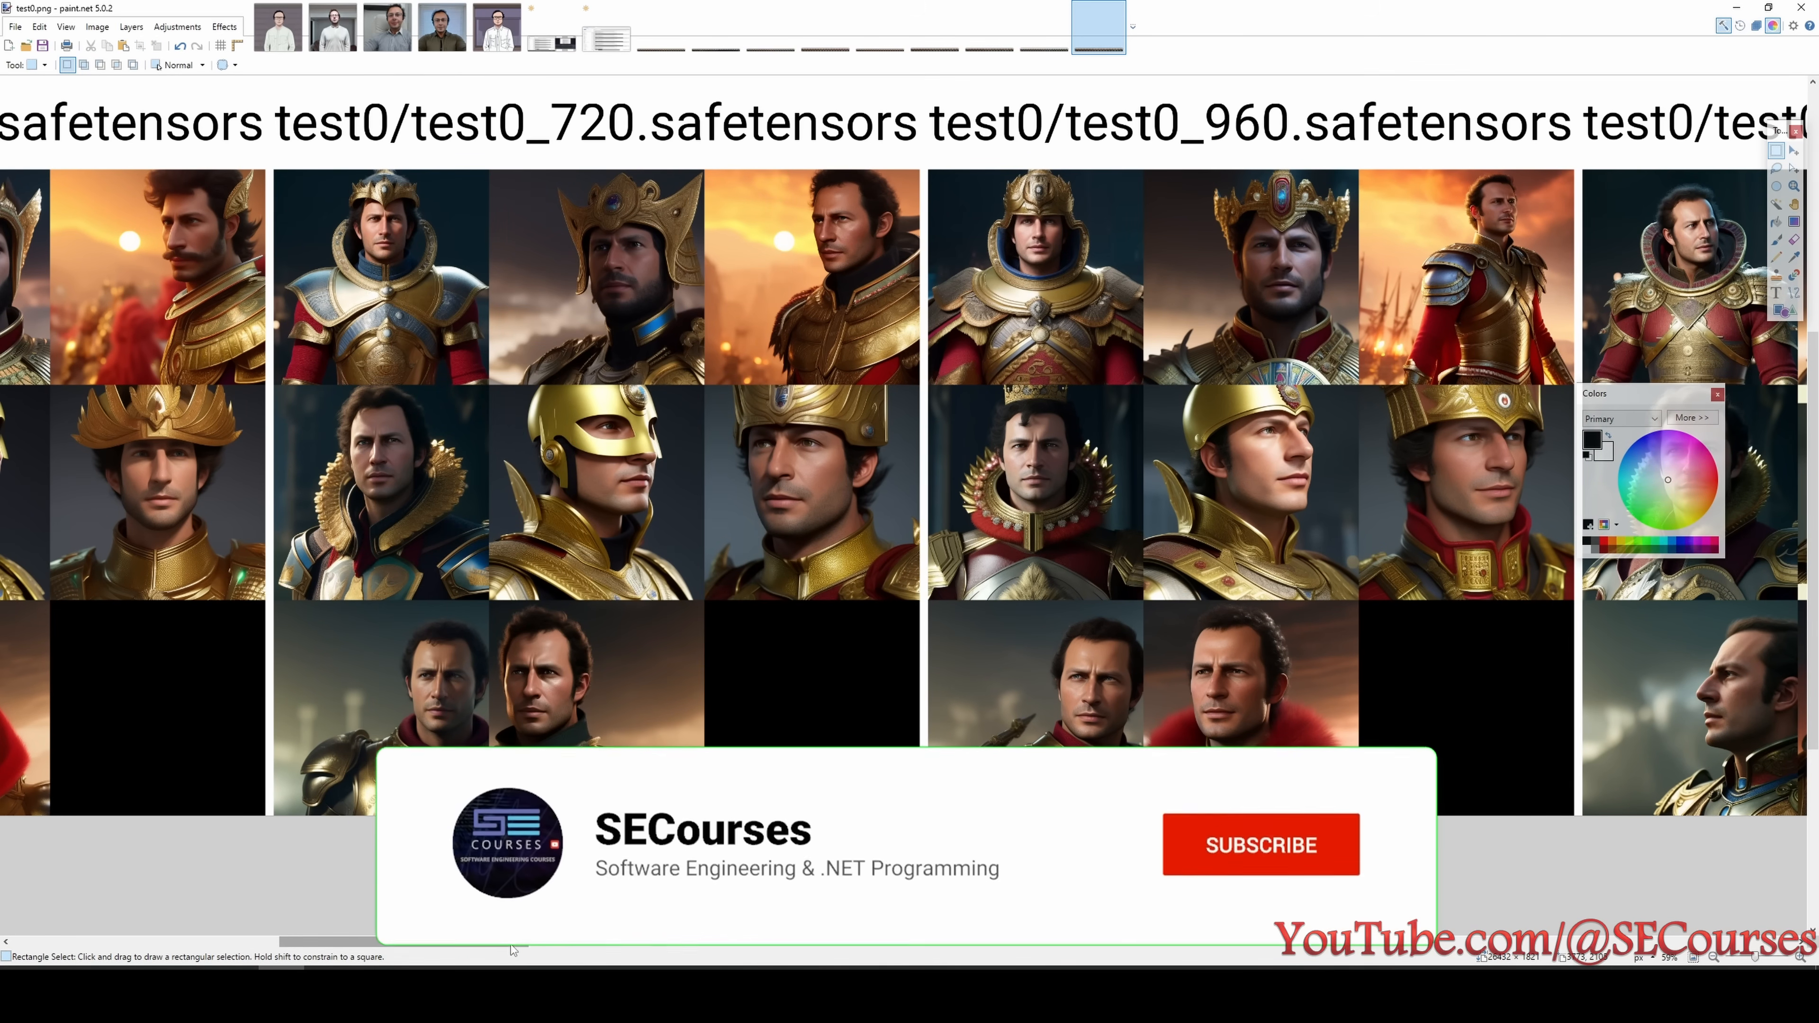
- Inspect the test0 portraits of the 3360 and 3600 step checkpoints in close-up
{"action": "left_click_drag", "start_coordinate": [510, 945], "coordinate": [1037, 955]}
{"action": "left_click_drag", "start_coordinate": [926, 942], "coordinate": [1099, 942]}
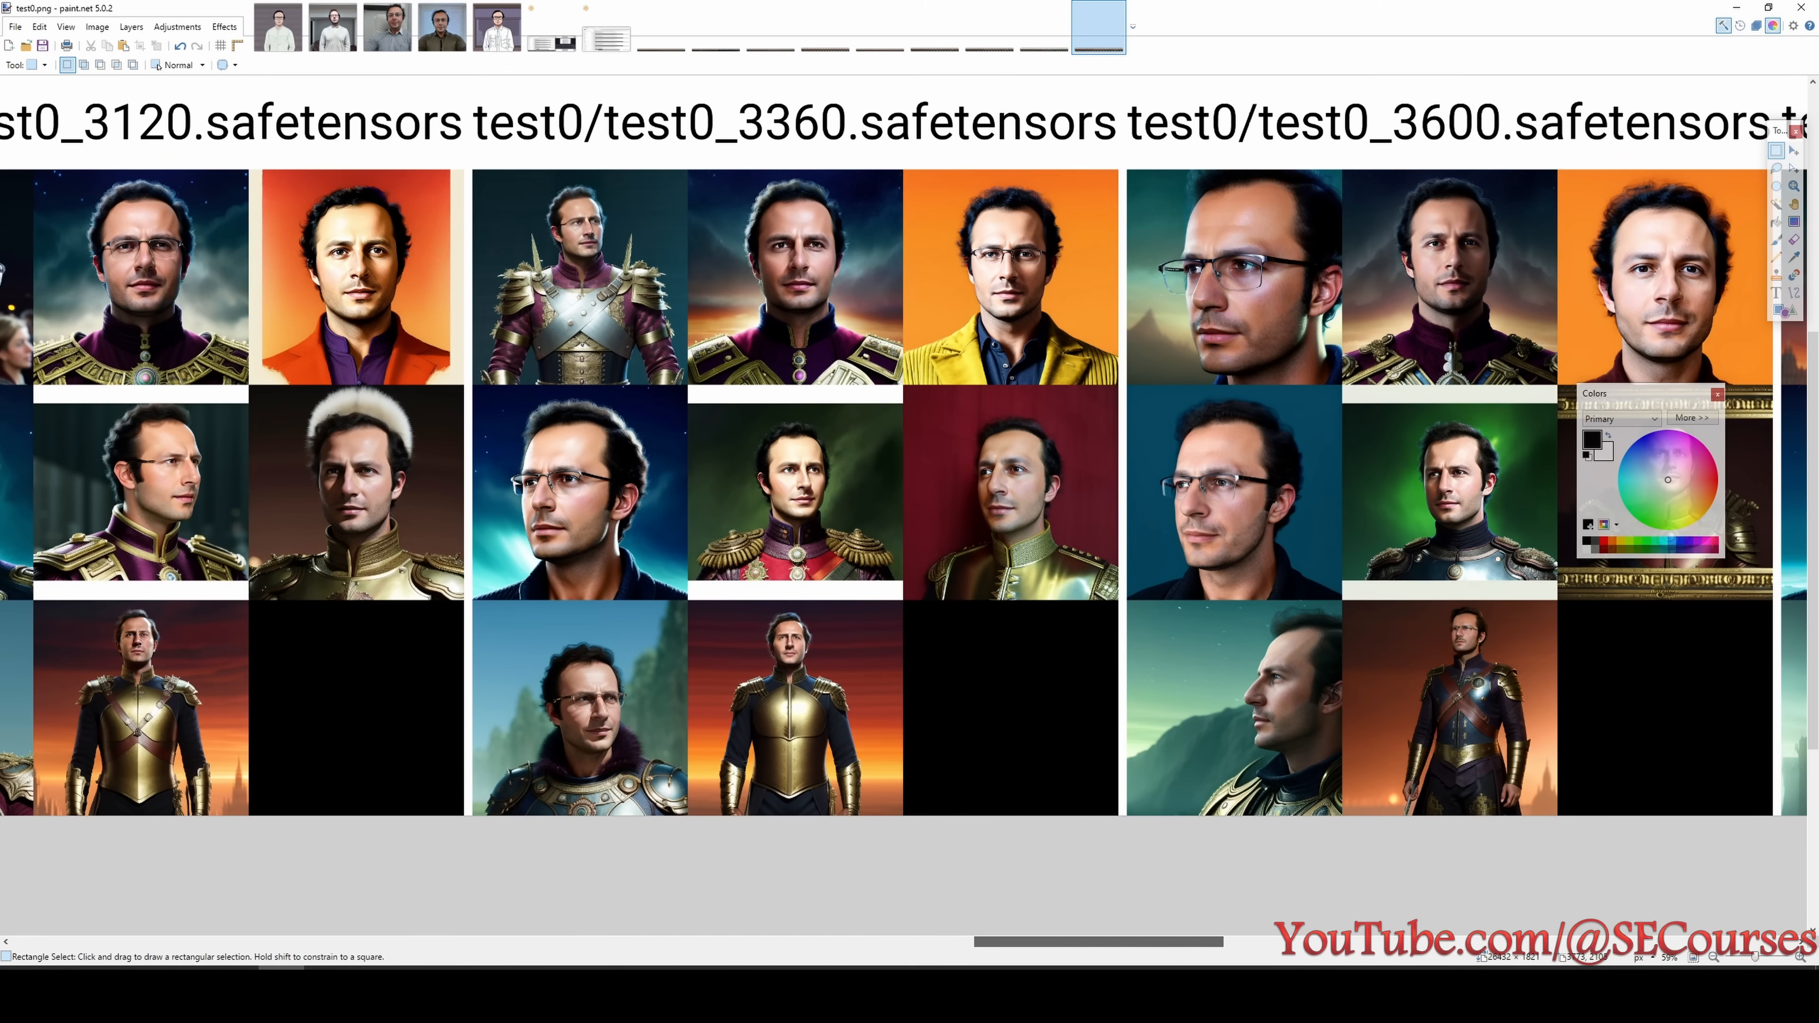
{"action": "scroll", "coordinate": [1063, 693], "scroll_direction": "up", "scroll_amount": 1}
{"action": "scroll", "coordinate": [1064, 145], "scroll_direction": "up", "scroll_amount": 4}
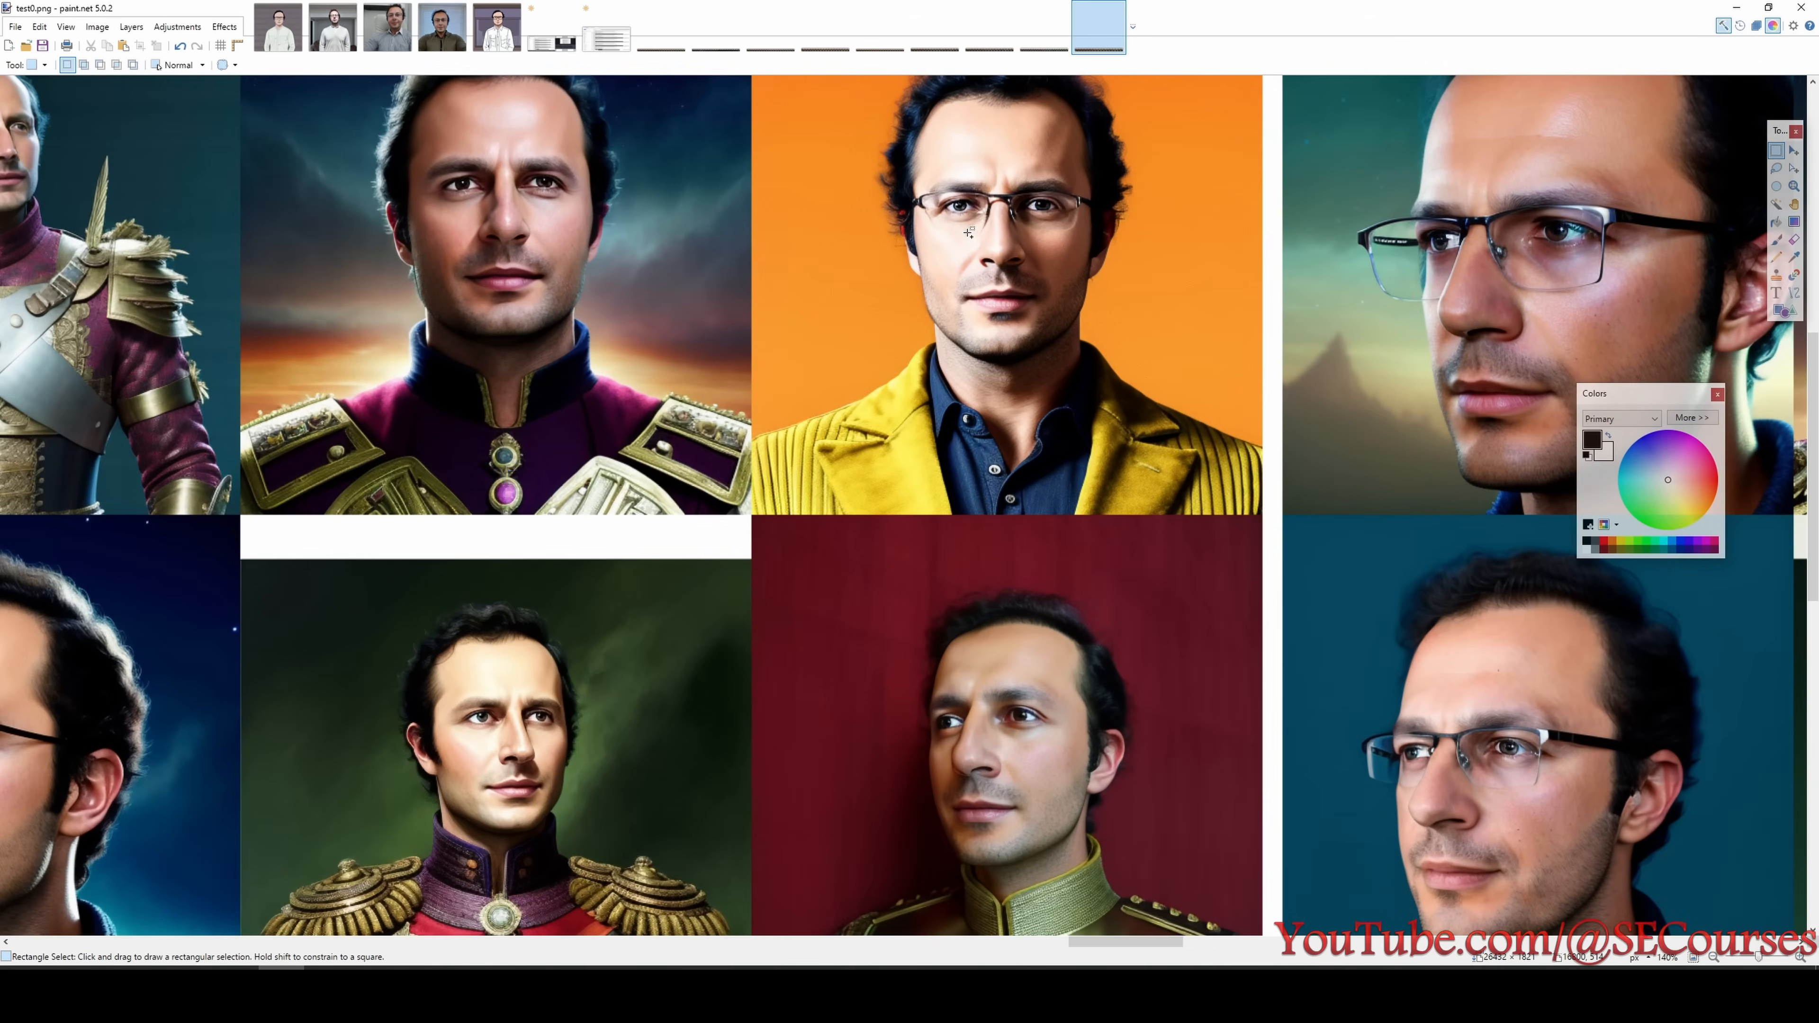
{"action": "scroll", "coordinate": [582, 593], "scroll_direction": "down", "scroll_amount": 3}
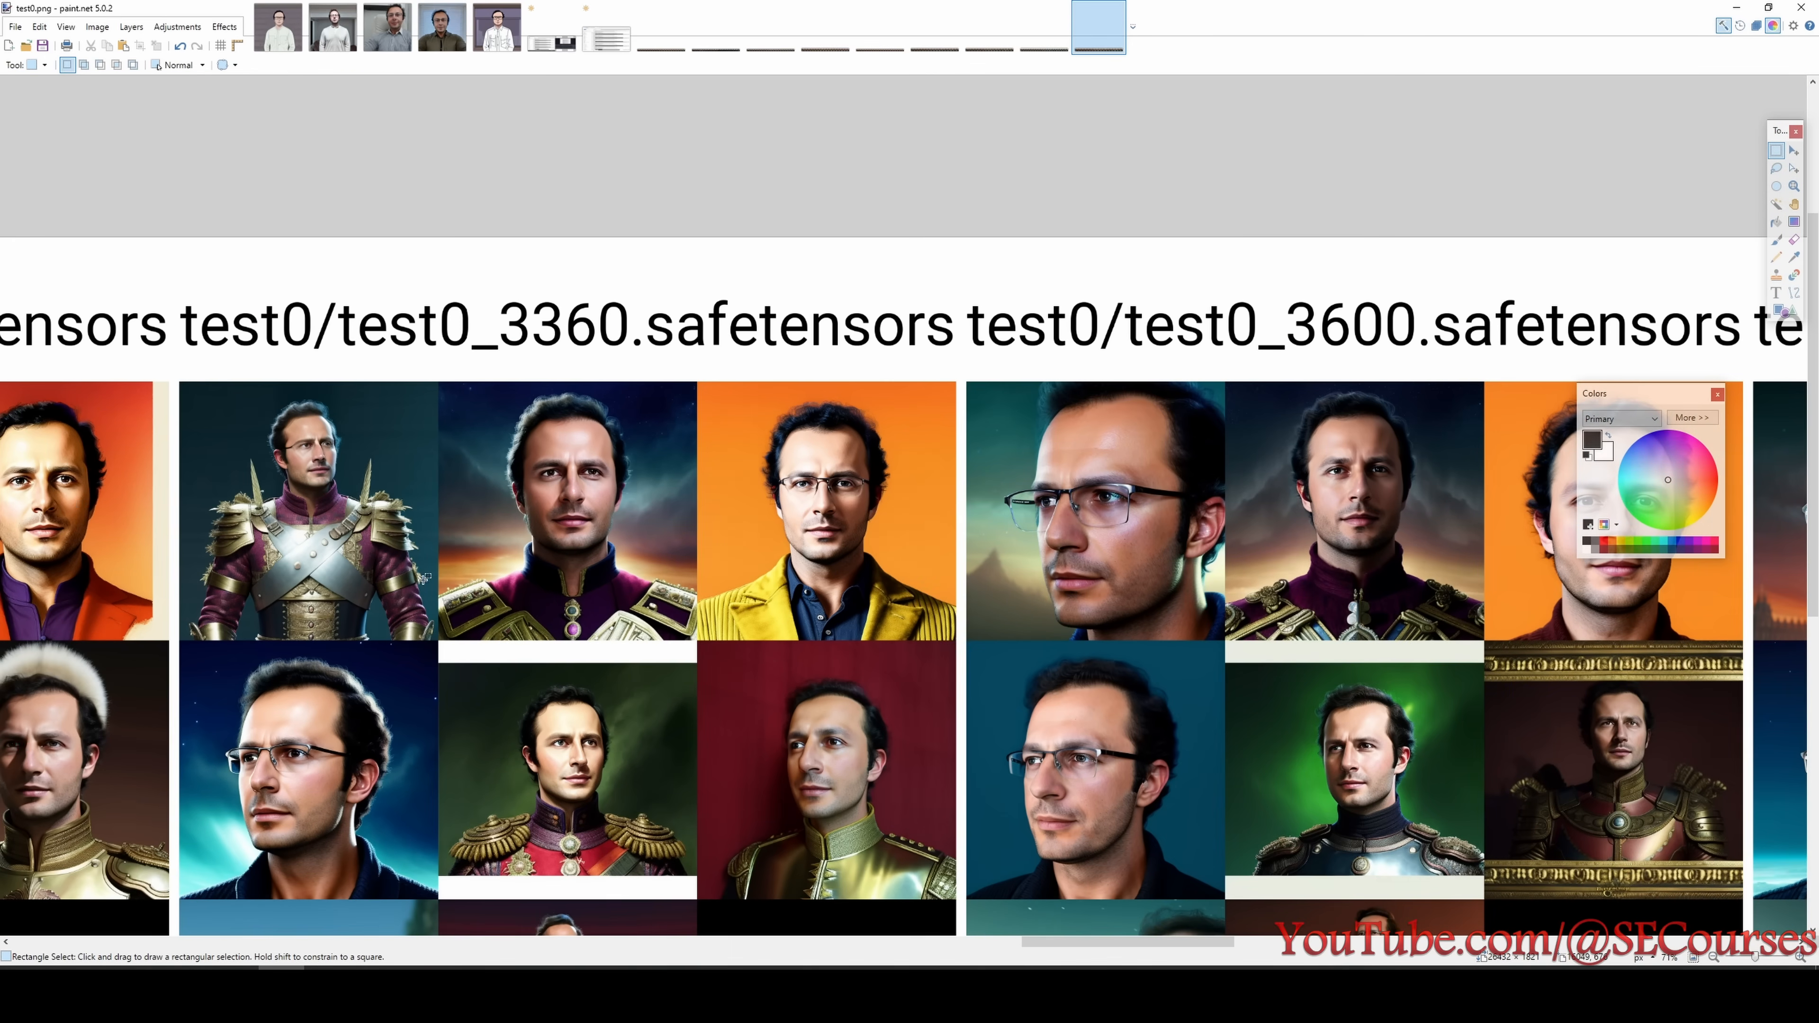
- Examine the test0 portraits from the 3360 step checkpoint through the 4560 step checkpoint, including their lower rows
{"action": "scroll", "coordinate": [817, 923], "scroll_direction": "down", "scroll_amount": 3}
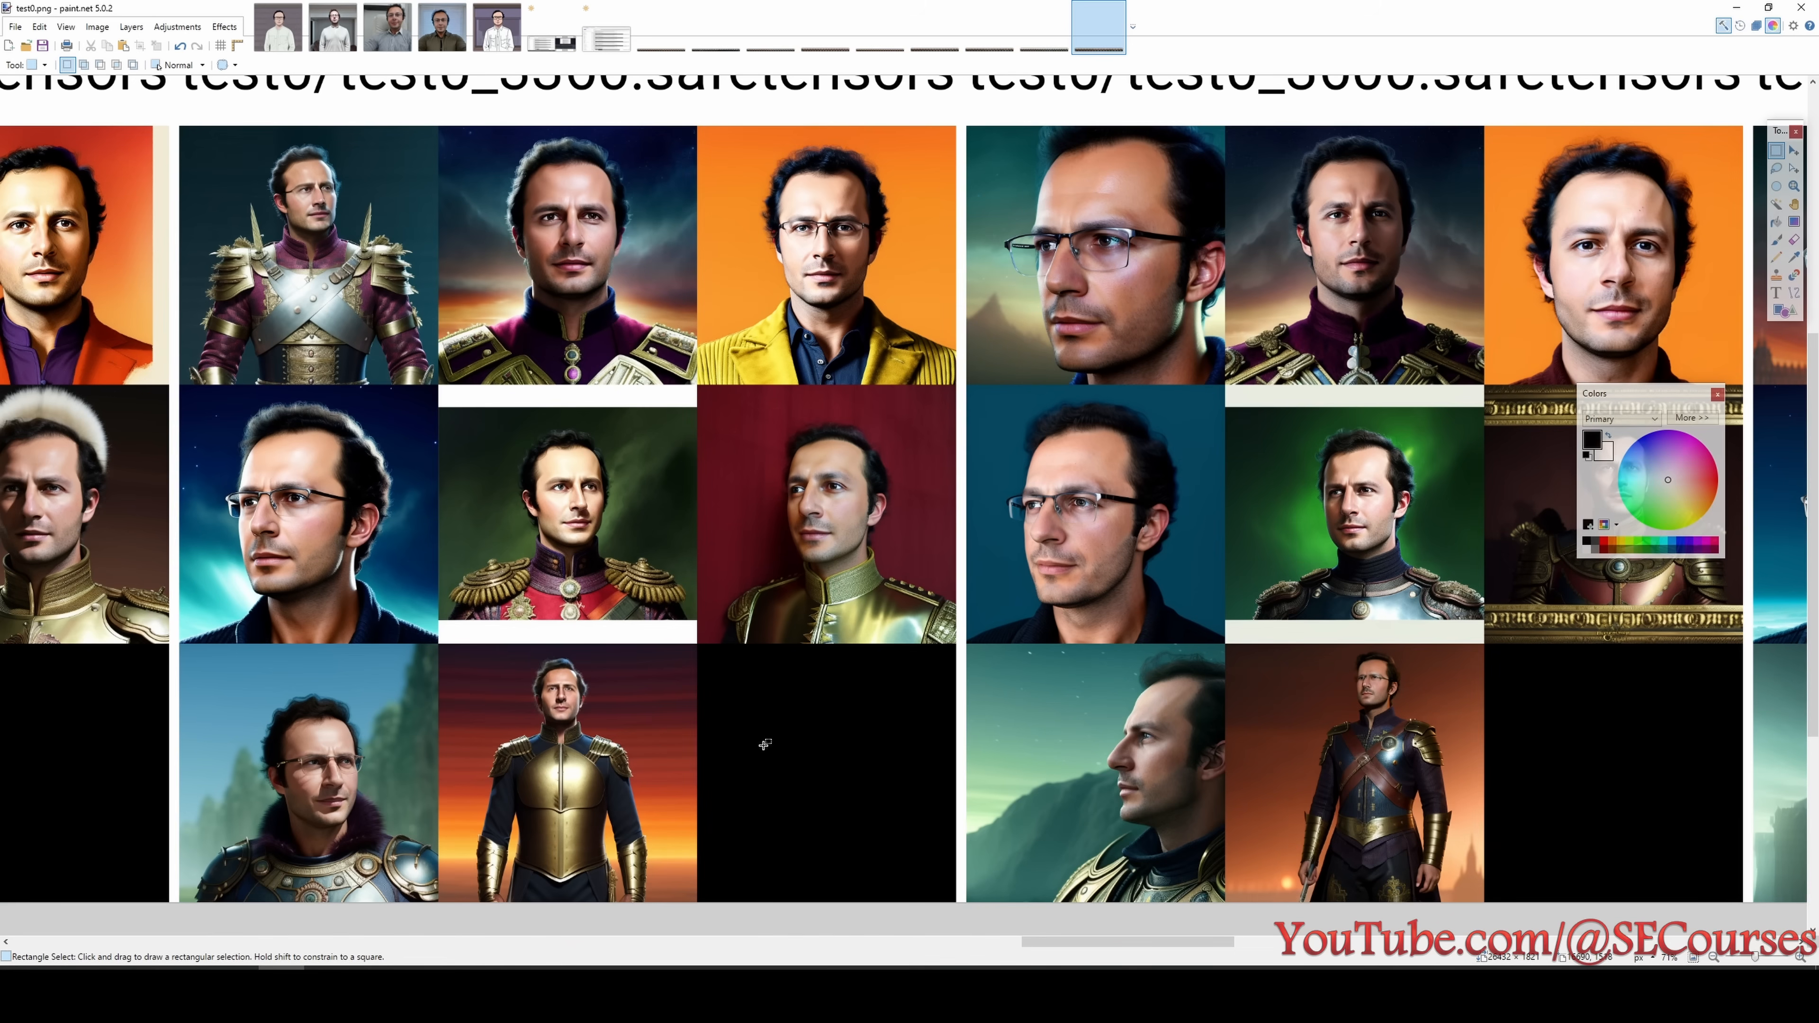
{"action": "left_click_drag", "start_coordinate": [1065, 943], "coordinate": [1312, 963]}
{"action": "scroll", "coordinate": [1046, 208], "scroll_direction": "up", "scroll_amount": 6}
{"action": "scroll", "coordinate": [441, 341], "scroll_direction": "down", "scroll_amount": 5}
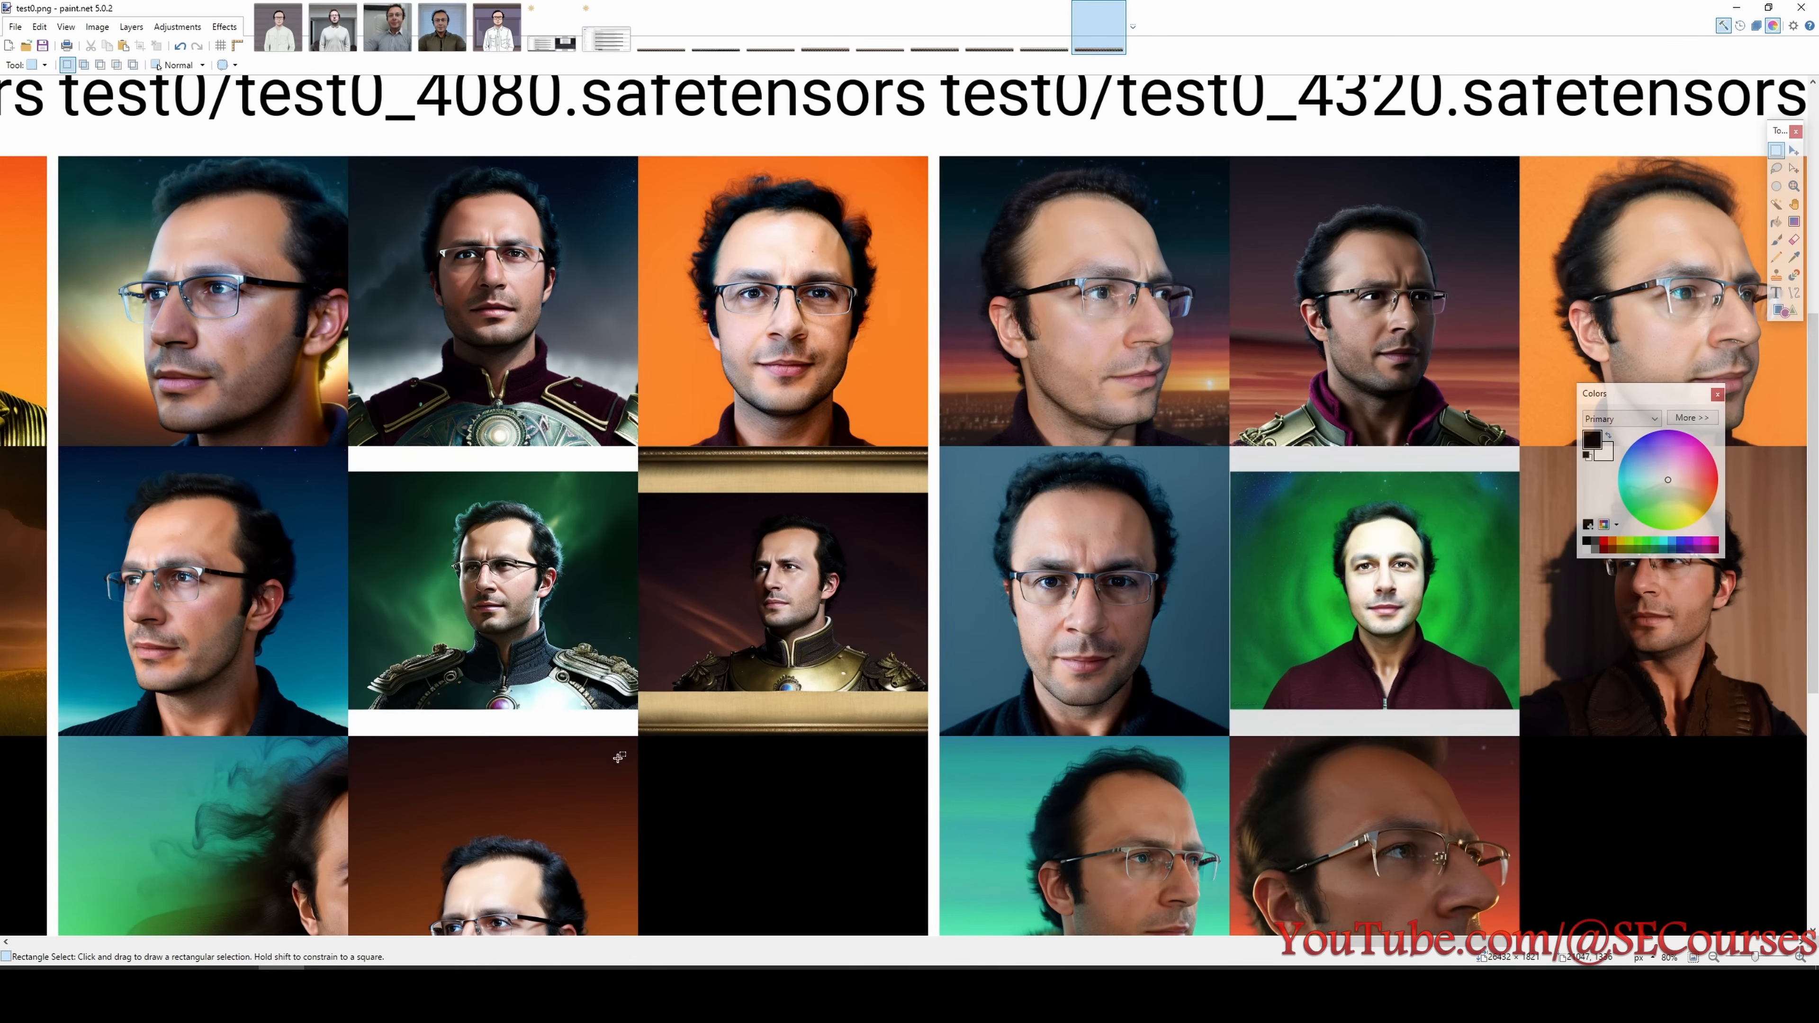
{"action": "scroll", "coordinate": [854, 787], "scroll_direction": "down", "scroll_amount": 1}
{"action": "scroll", "coordinate": [730, 719], "scroll_direction": "down", "scroll_amount": 1}
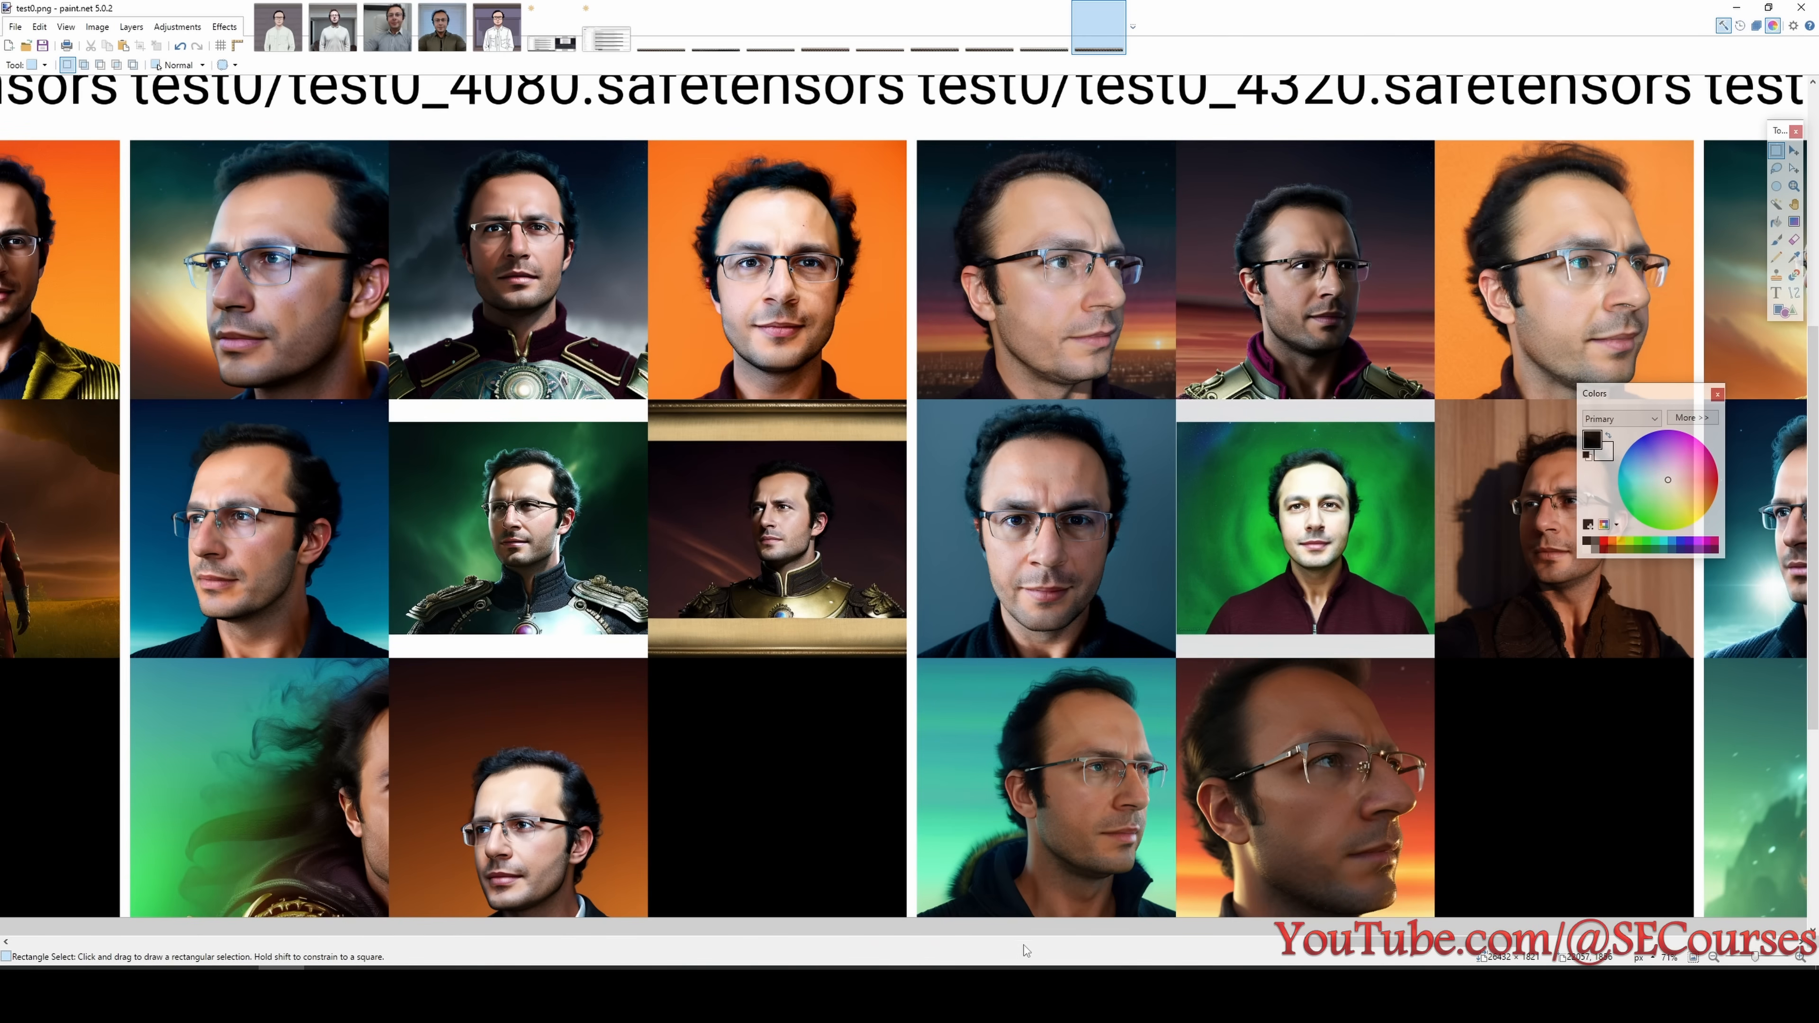
{"action": "left_click_drag", "start_coordinate": [1361, 943], "coordinate": [1429, 943]}
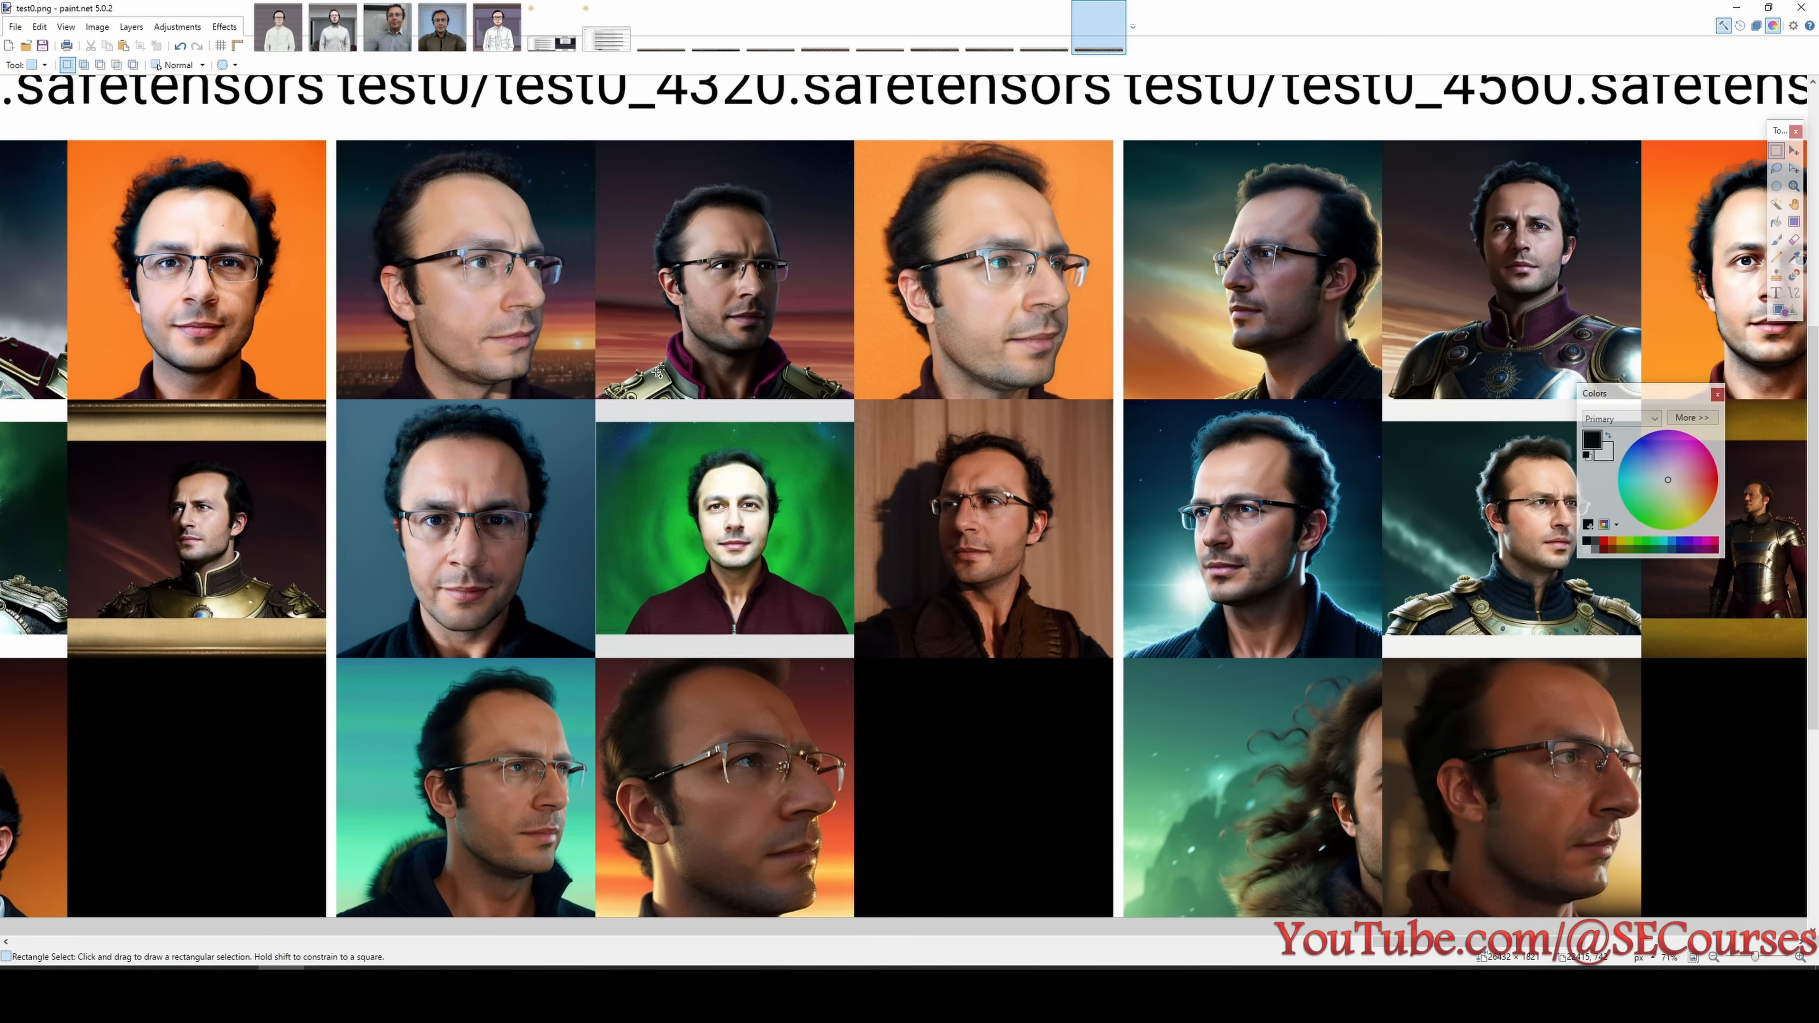
{"action": "scroll", "coordinate": [723, 495], "scroll_direction": "up", "scroll_amount": 1}
{"action": "scroll", "coordinate": [756, 410], "scroll_direction": "down", "scroll_amount": 1}
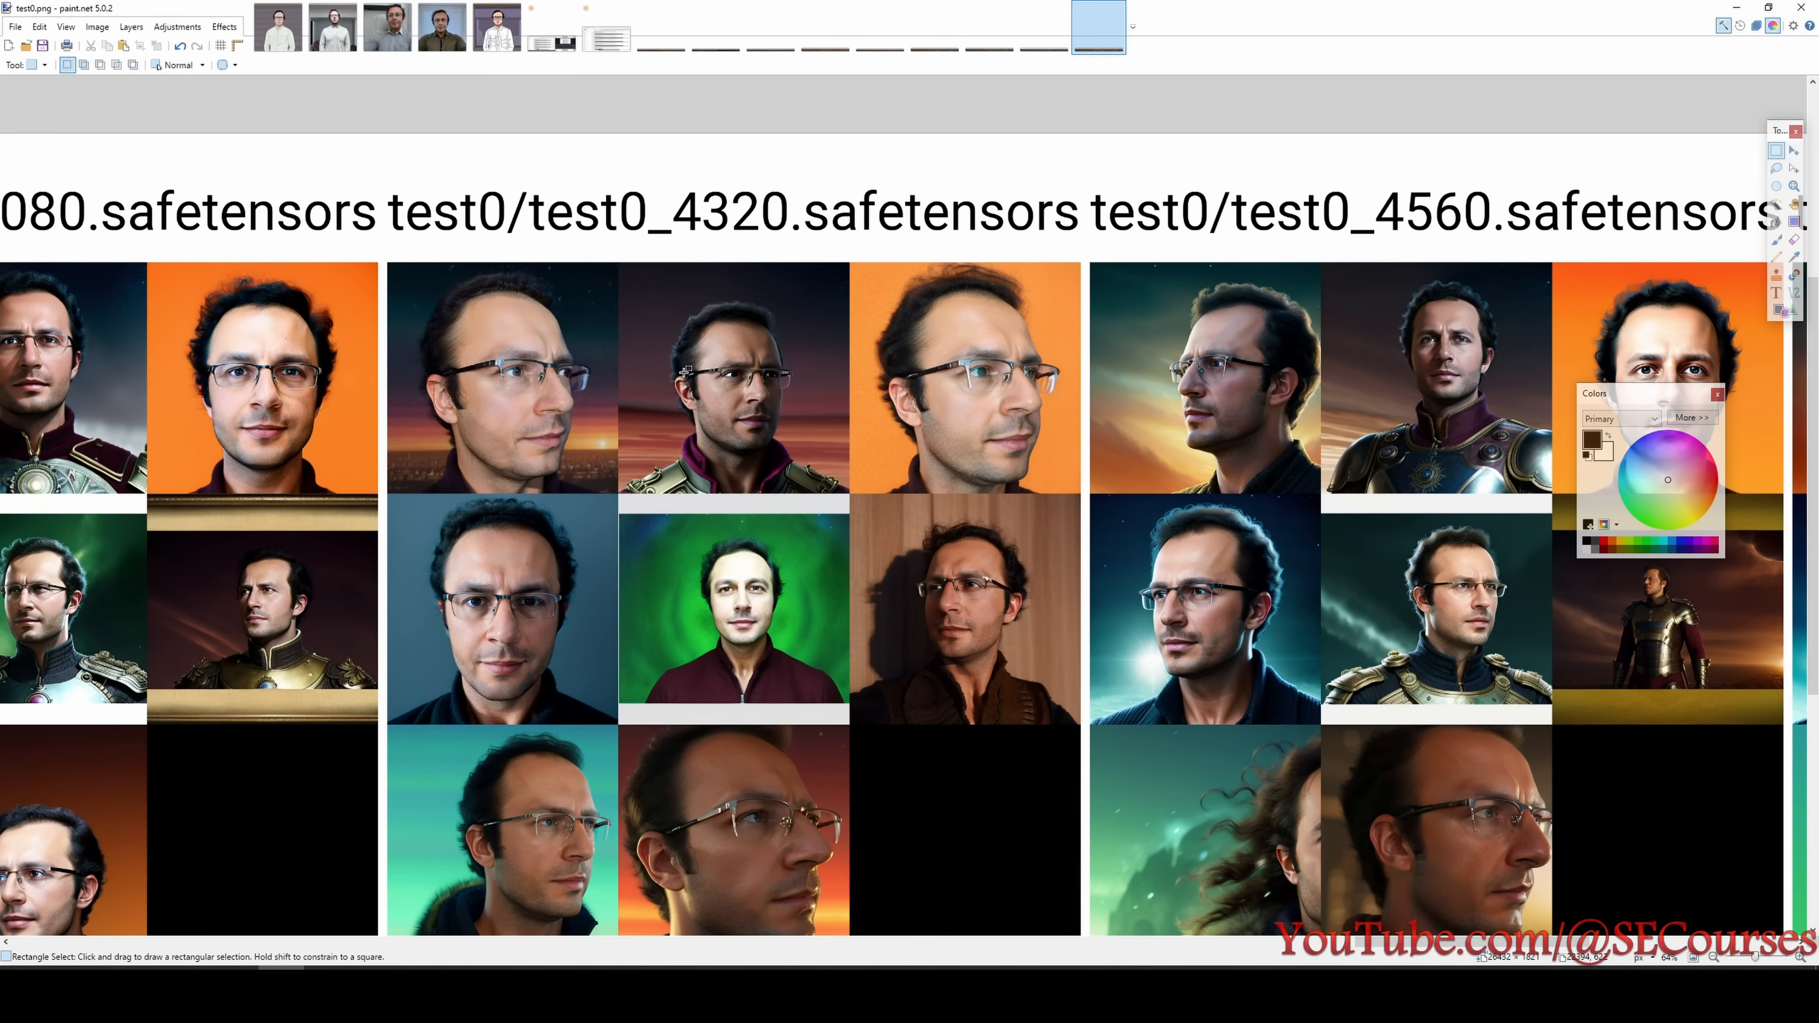
- Compare the test0 portraits of the 4320 and 4560 step checkpoints at different magnifications
{"action": "left_click", "coordinate": [17, 985]}
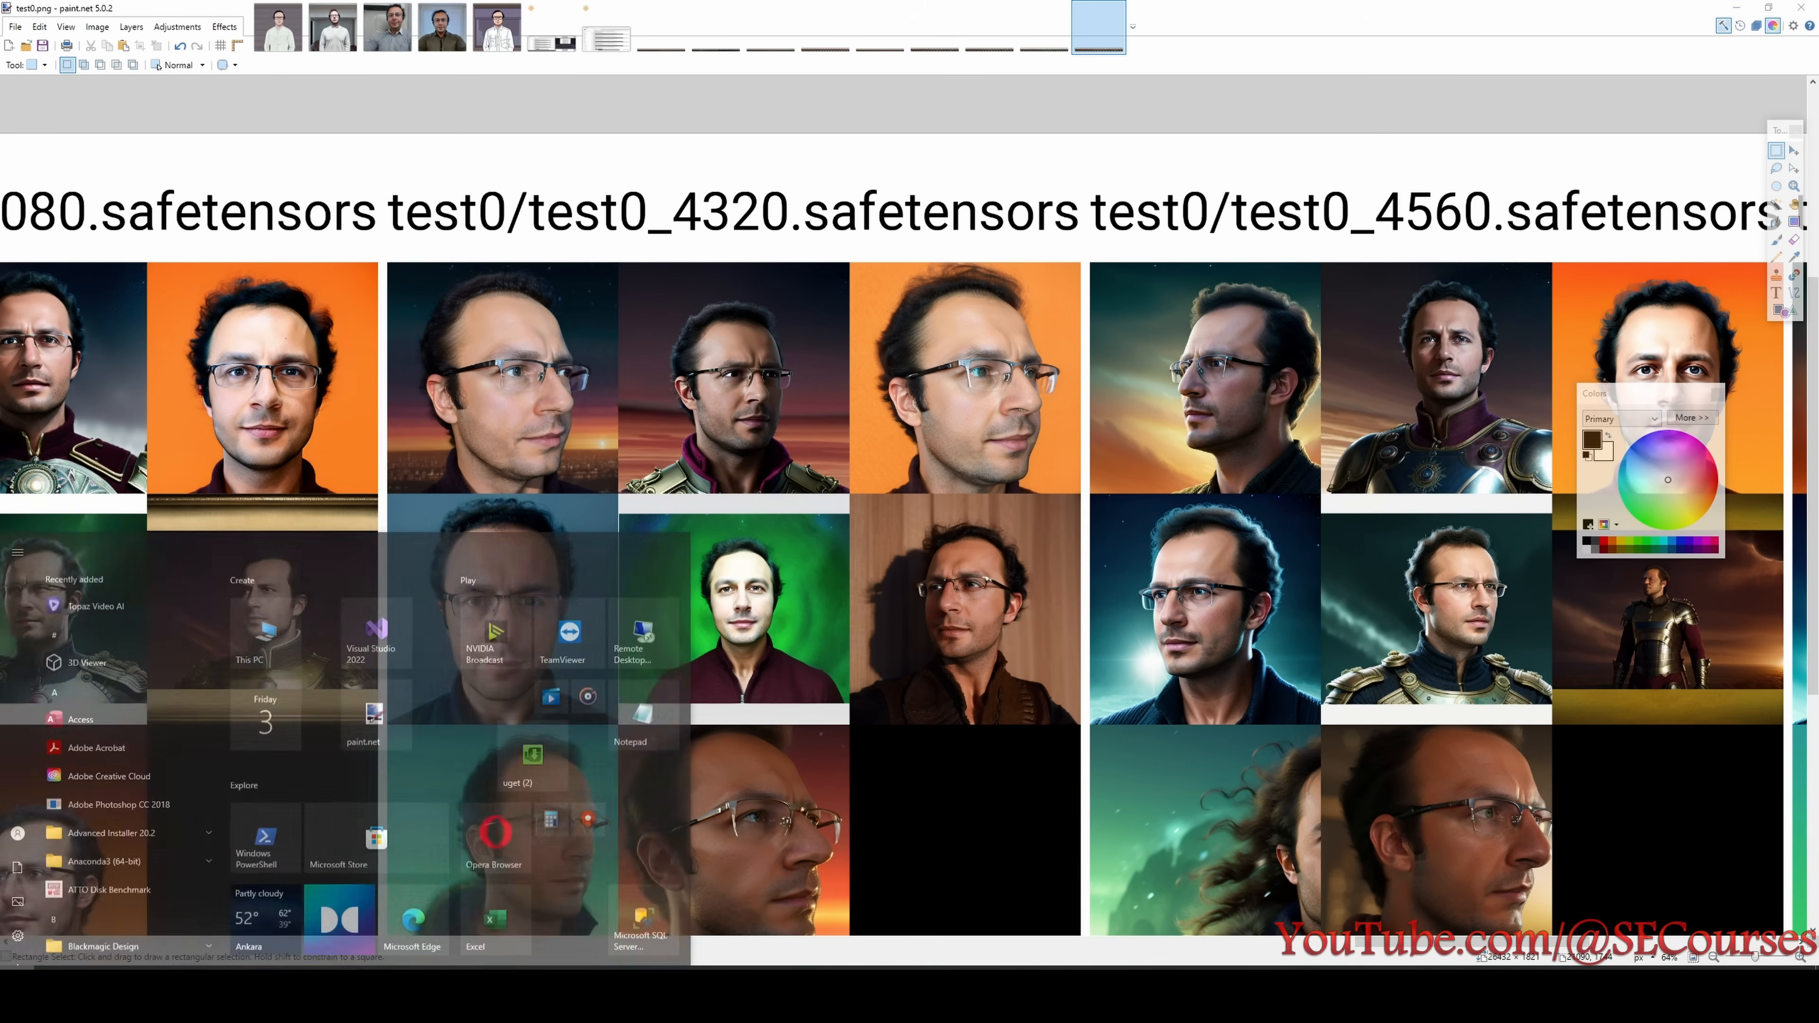
{"action": "left_click", "coordinate": [546, 209]}
{"action": "scroll", "coordinate": [551, 436], "scroll_direction": "down", "scroll_amount": 1}
{"action": "scroll", "coordinate": [796, 400], "scroll_direction": "up", "scroll_amount": 1}
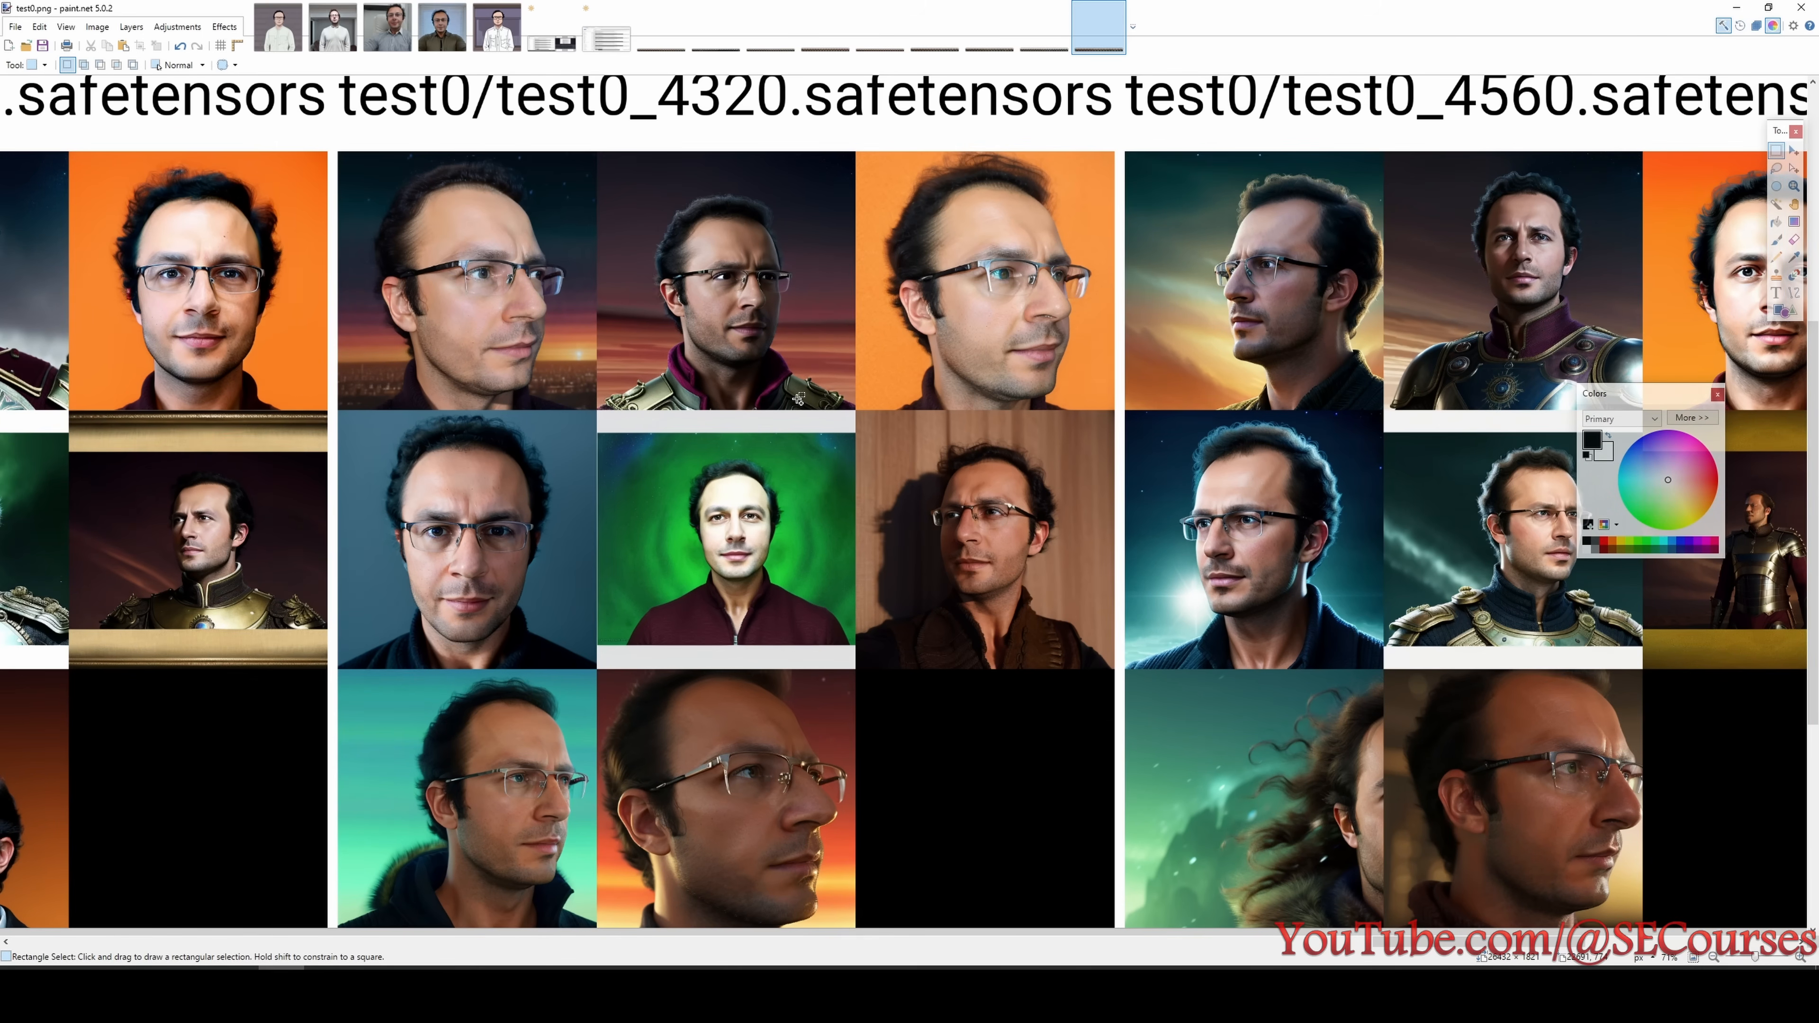
{"action": "scroll", "coordinate": [737, 444], "scroll_direction": "up", "scroll_amount": 1}
{"action": "scroll", "coordinate": [739, 377], "scroll_direction": "down", "scroll_amount": 1}
{"action": "scroll", "coordinate": [709, 348], "scroll_direction": "down", "scroll_amount": 1}
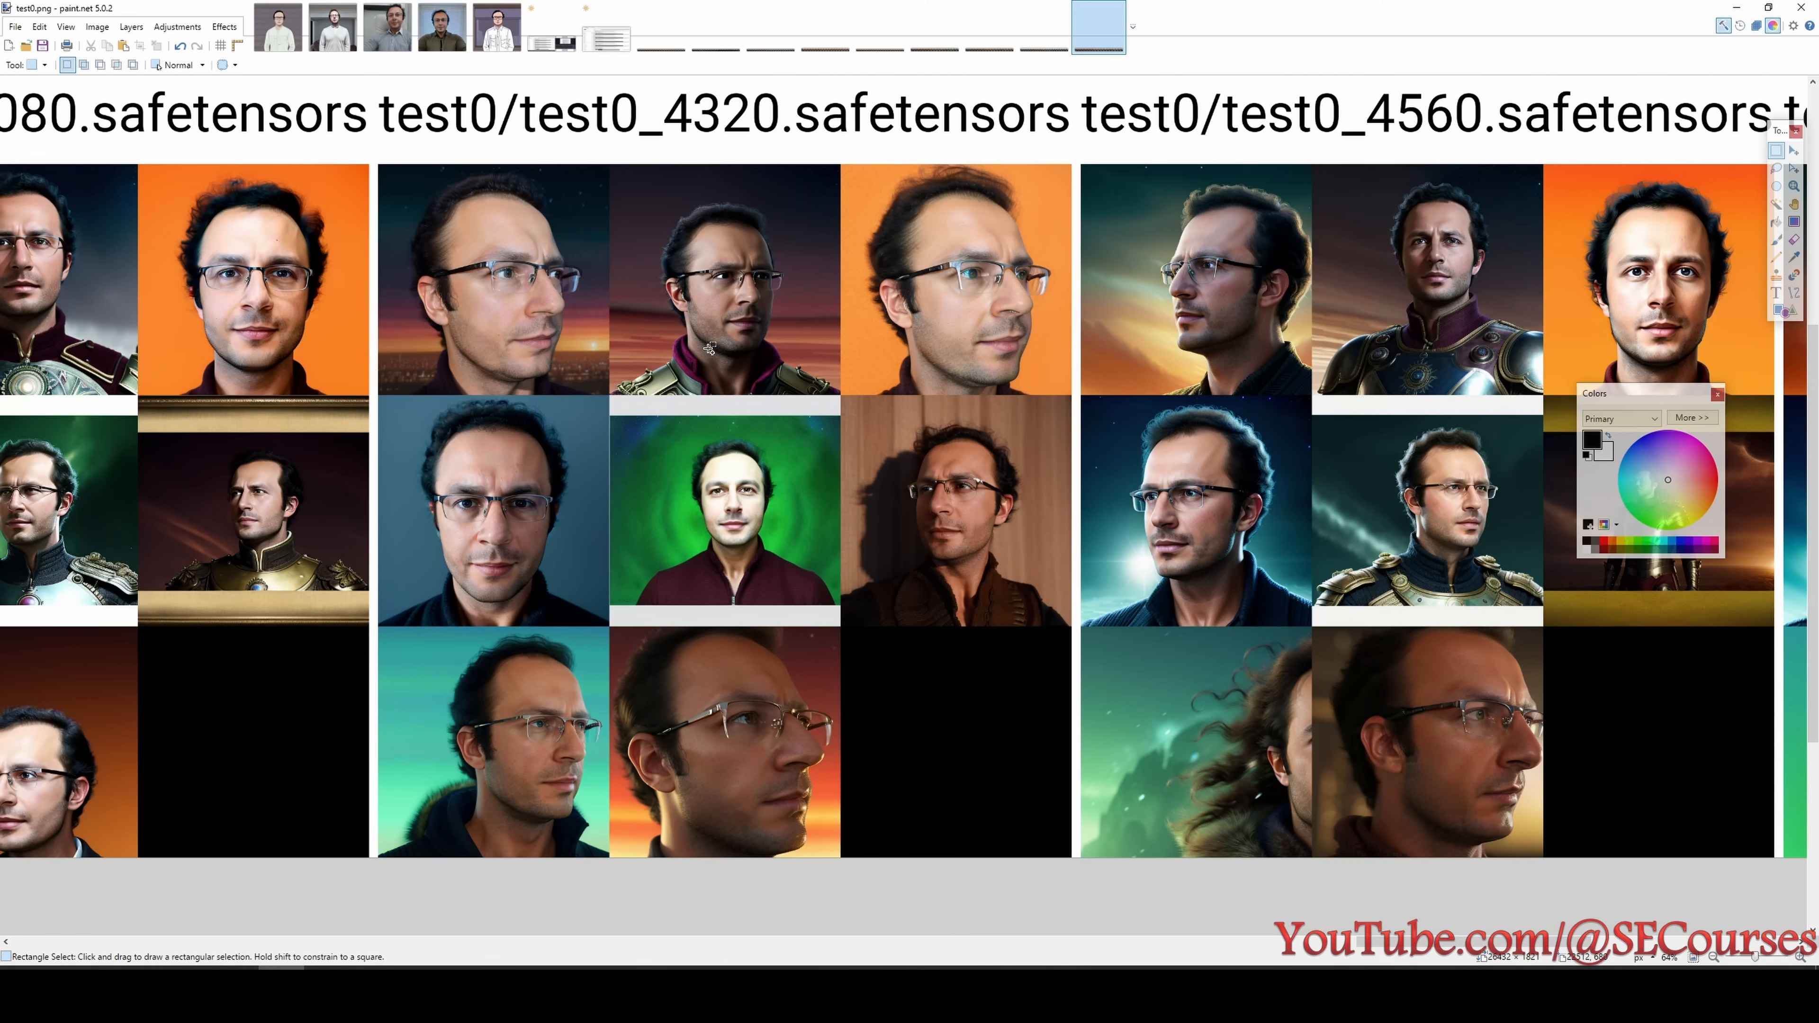
{"action": "scroll", "coordinate": [831, 528], "scroll_direction": "up", "scroll_amount": 1}
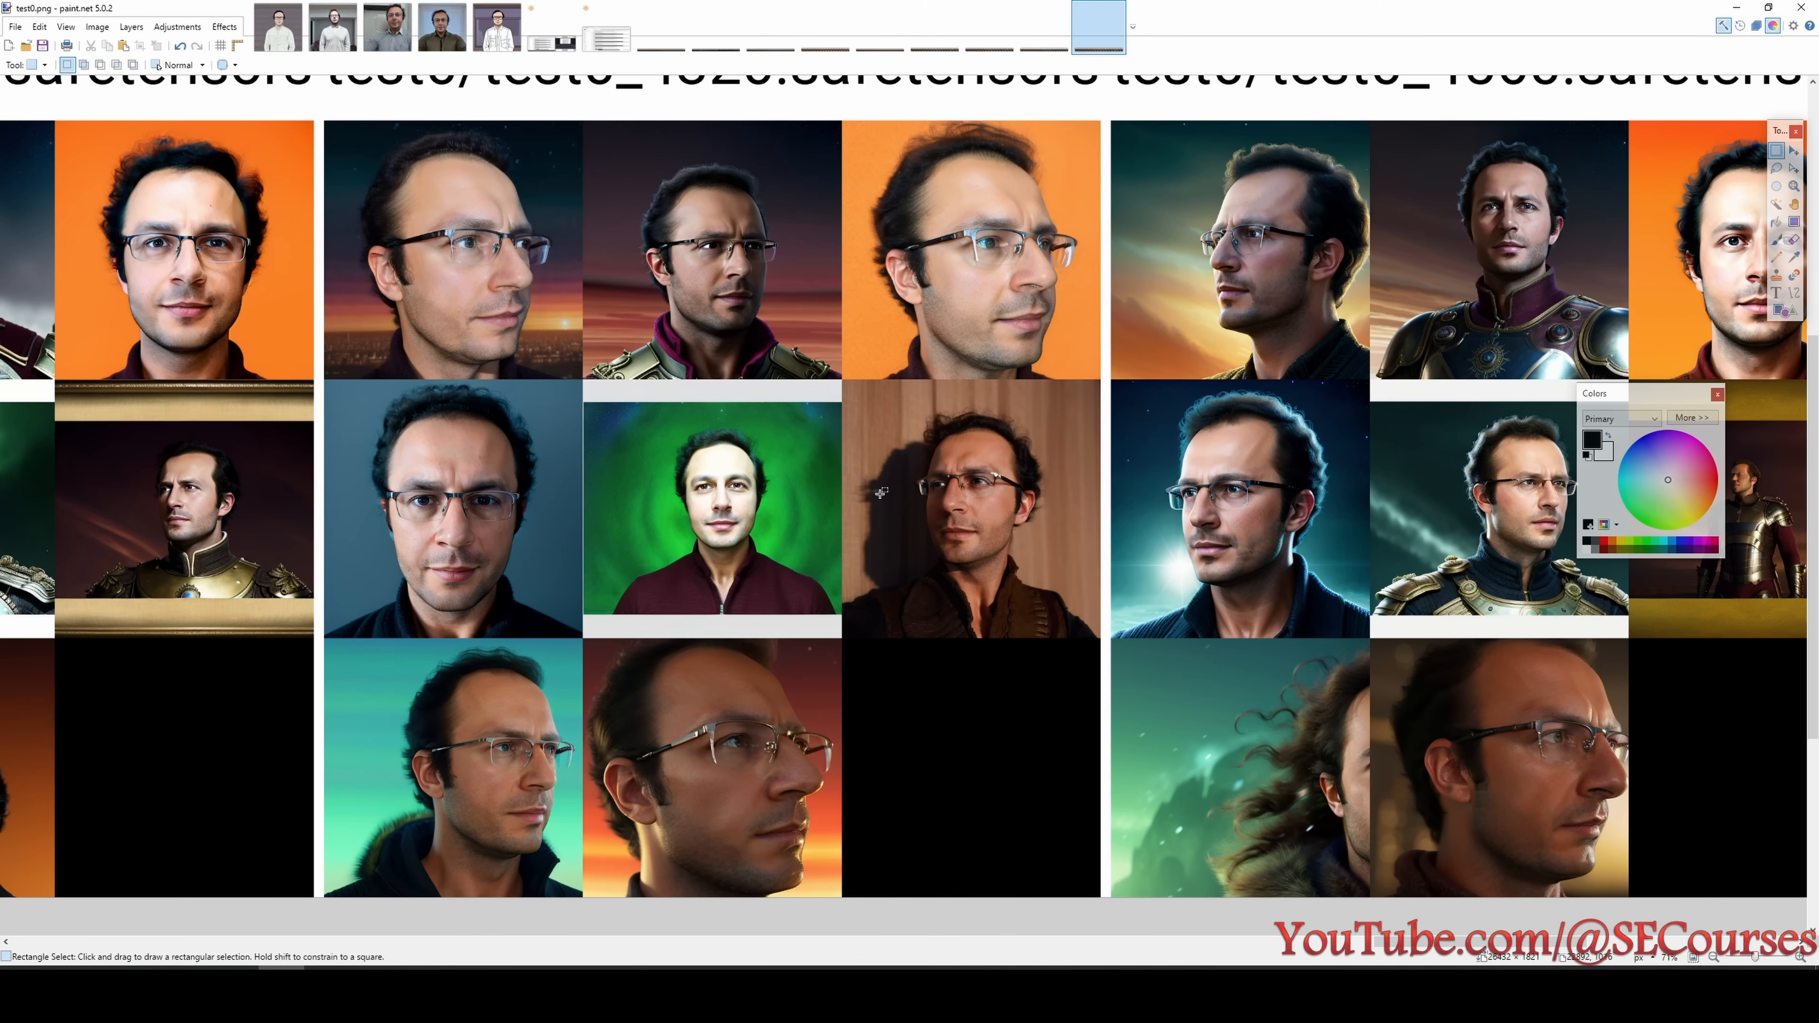
{"action": "scroll", "coordinate": [881, 493], "scroll_direction": "down", "scroll_amount": 1}
{"action": "scroll", "coordinate": [803, 547], "scroll_direction": "up", "scroll_amount": 1}
{"action": "scroll", "coordinate": [1038, 929], "scroll_direction": "right", "scroll_amount": 5}
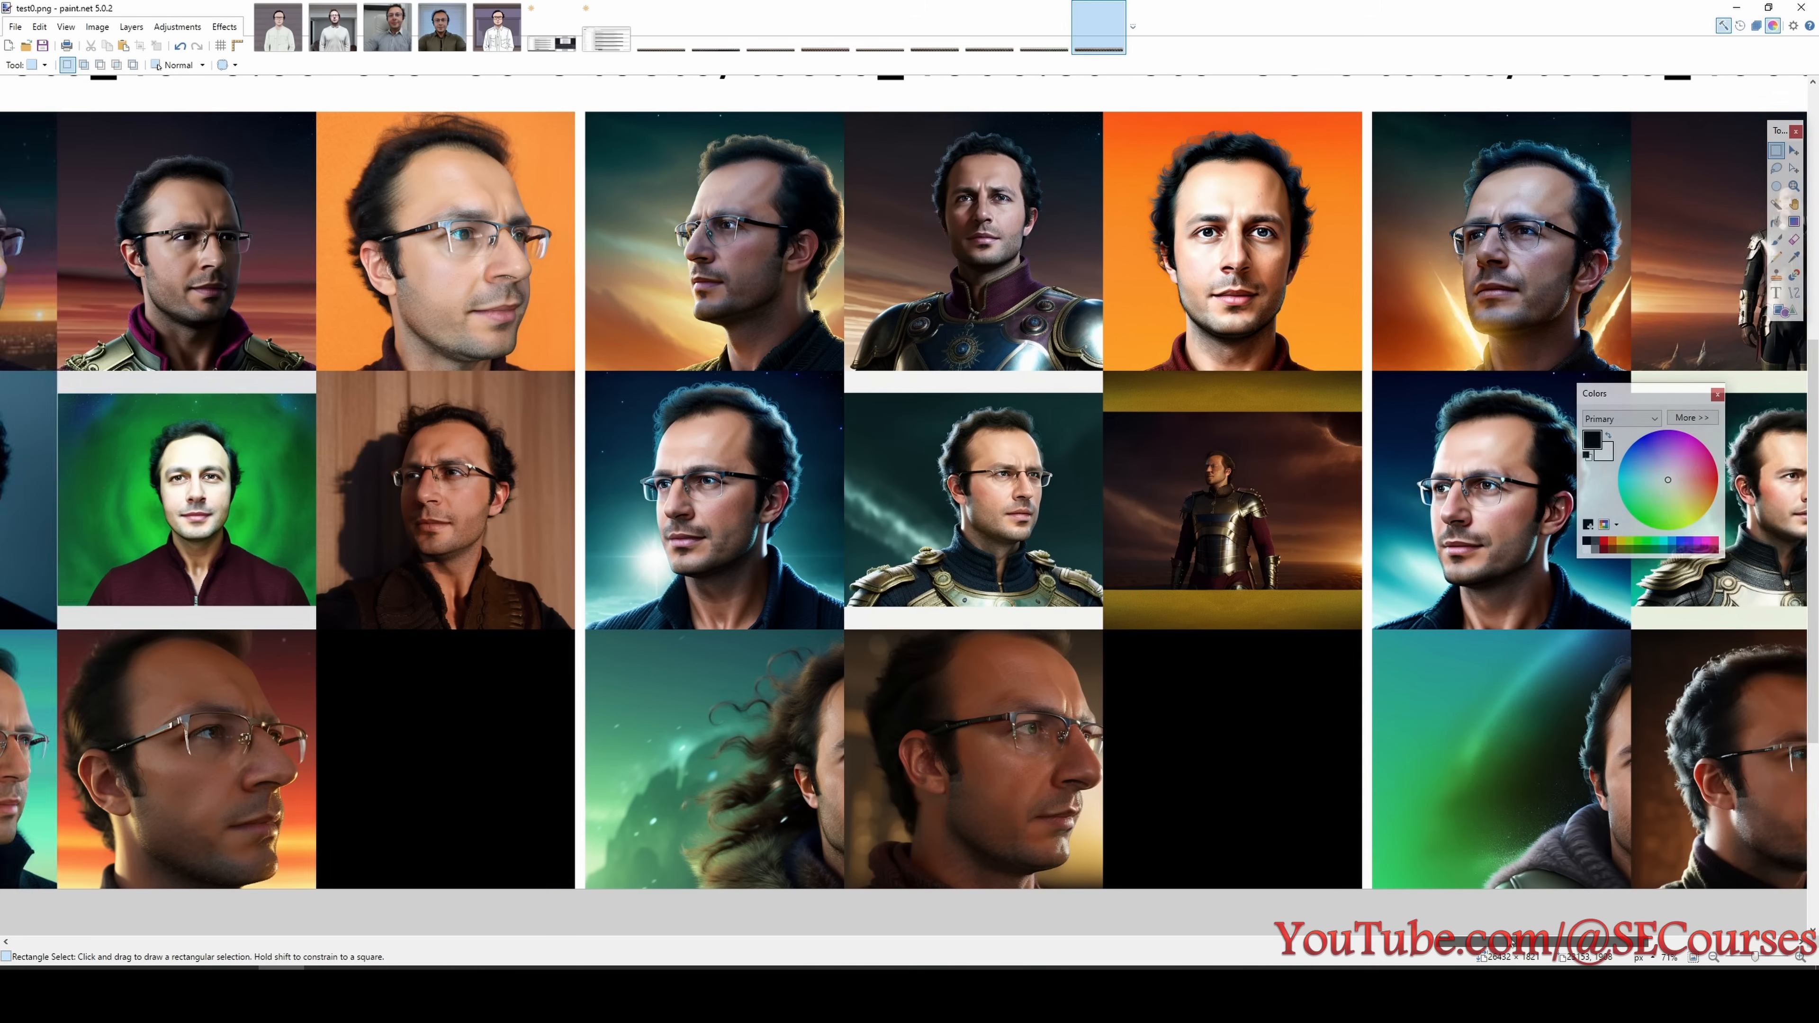
{"action": "scroll", "coordinate": [1089, 795], "scroll_direction": "up", "scroll_amount": 1}
{"action": "scroll", "coordinate": [1125, 710], "scroll_direction": "down", "scroll_amount": 1}
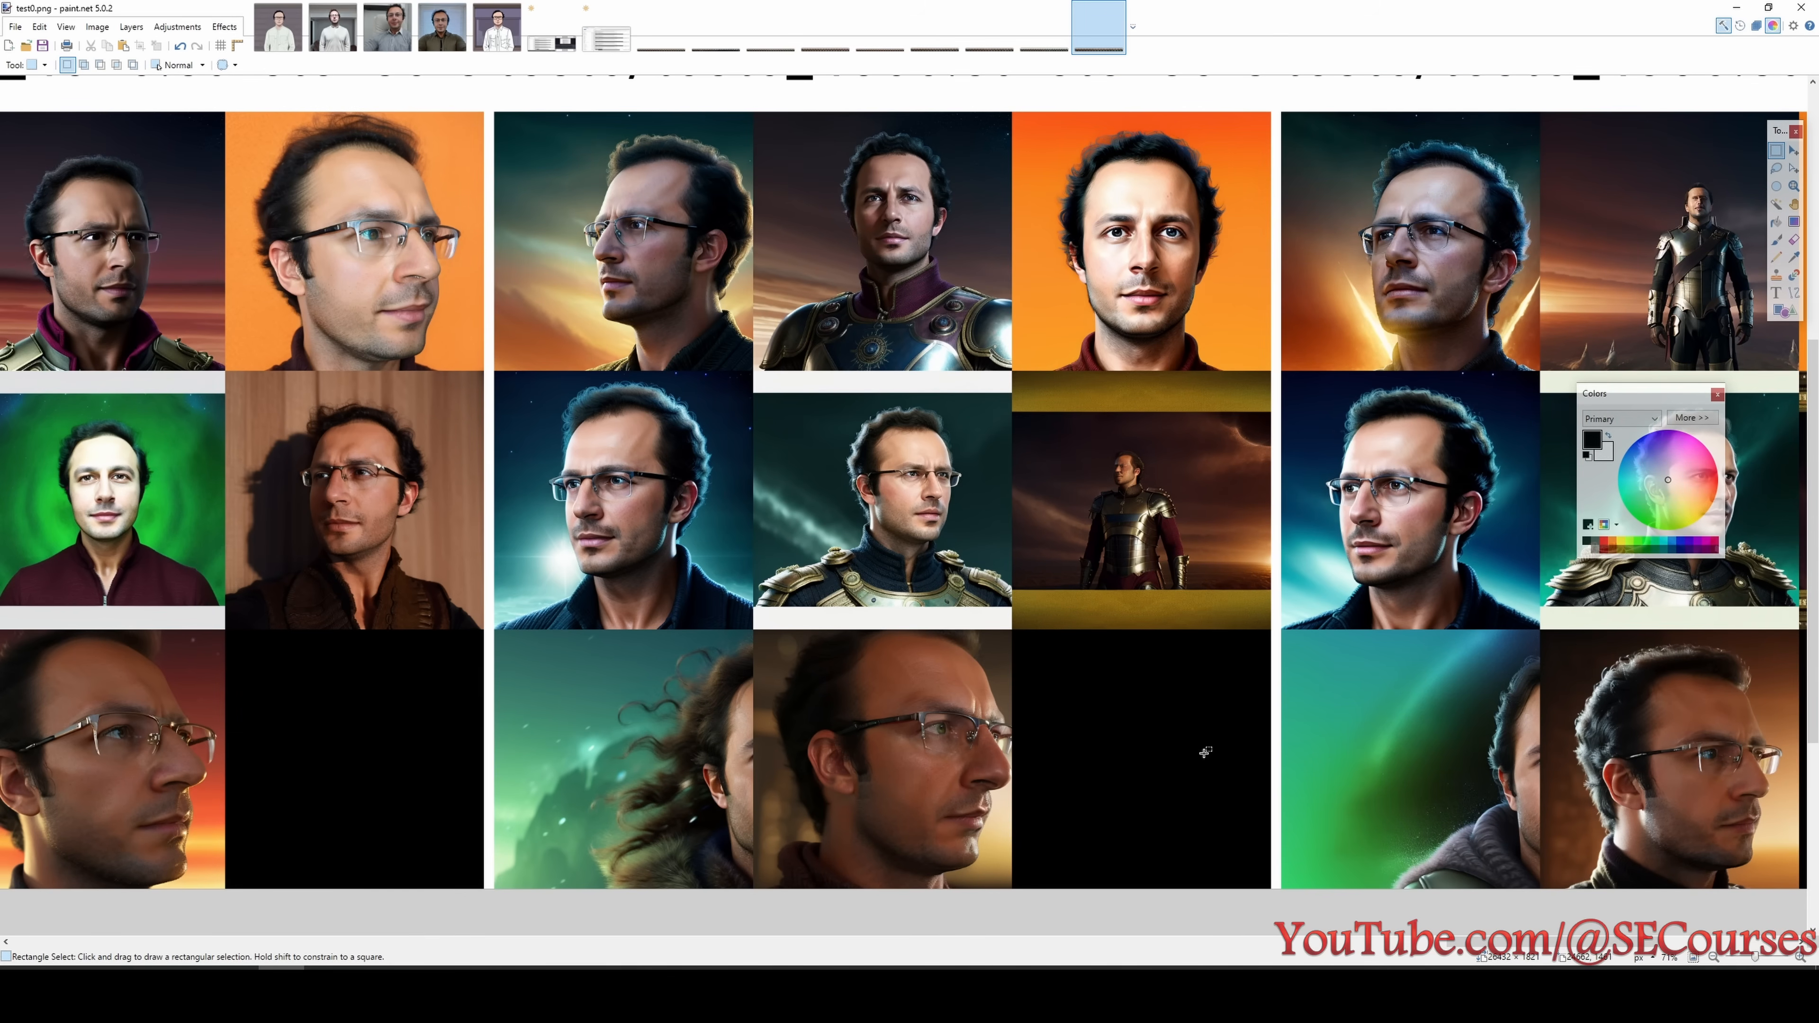
- Inspect the test0 portraits of the 4560 and 4800 step checkpoints in close-up up to the grid's end
{"action": "scroll", "coordinate": [863, 514], "scroll_direction": "up", "scroll_amount": 2}
{"action": "scroll", "coordinate": [862, 514], "scroll_direction": "up", "scroll_amount": 2}
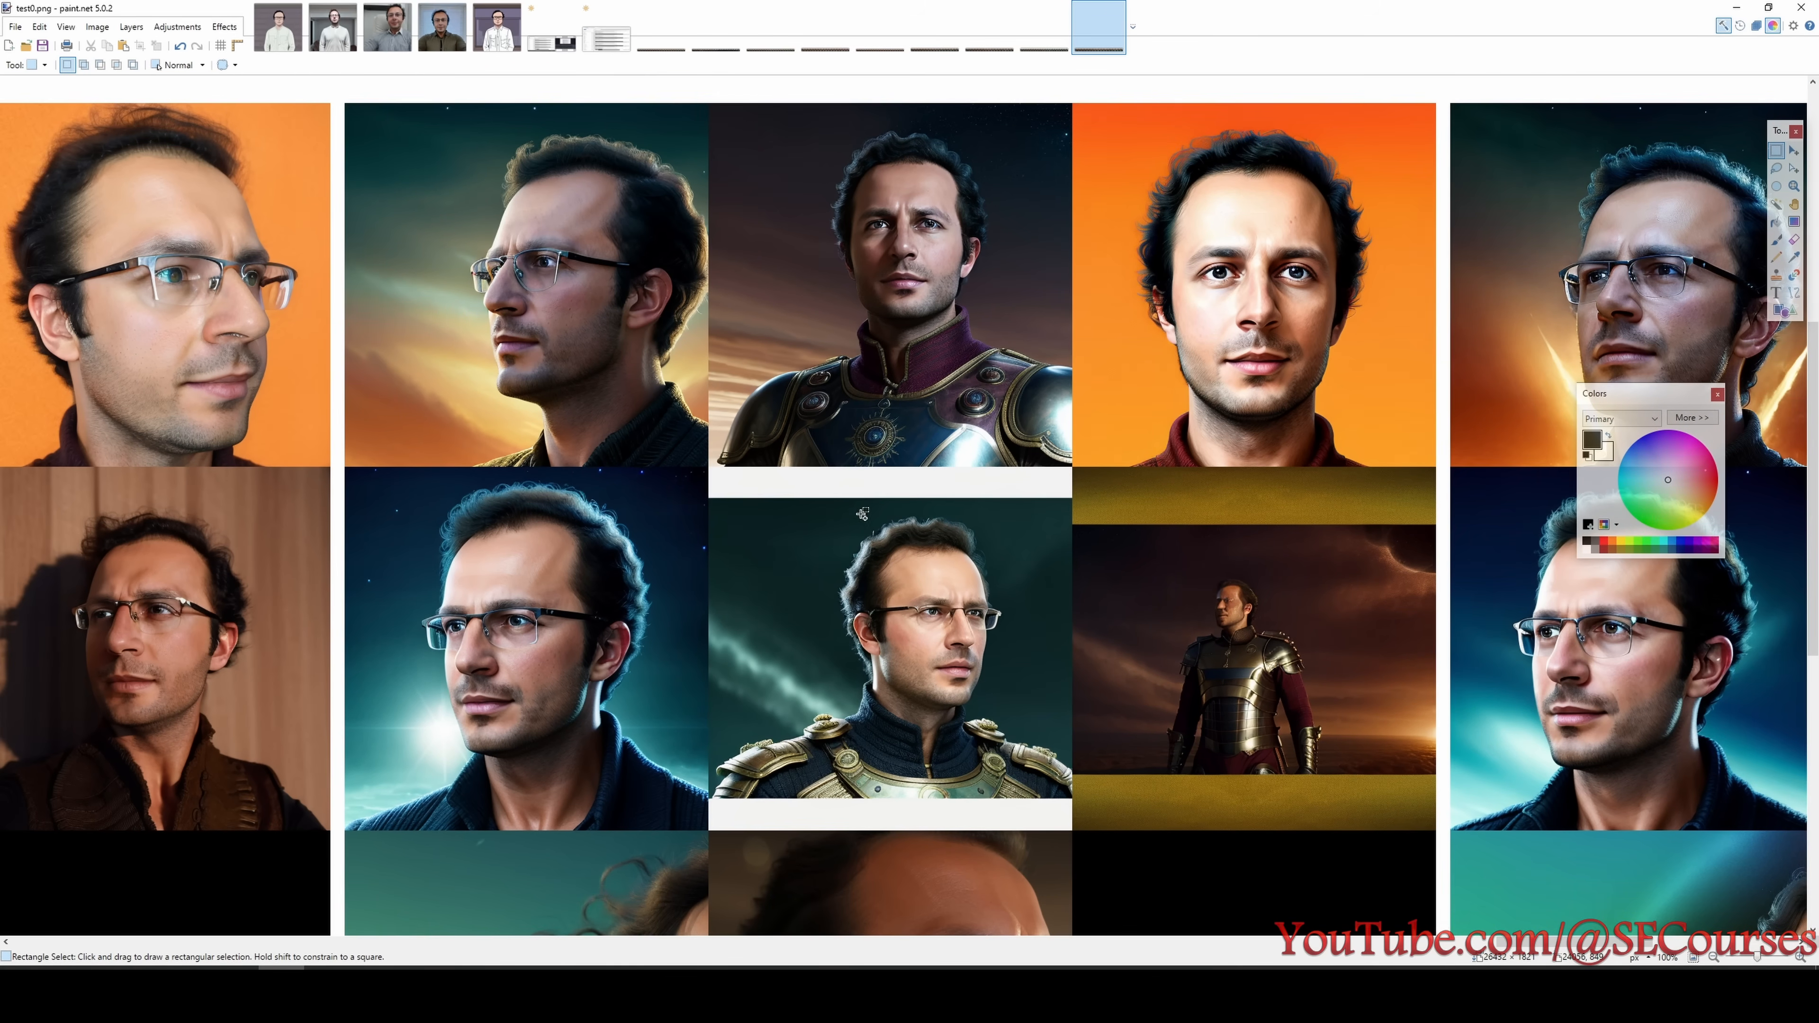
{"action": "scroll", "coordinate": [1291, 618], "scroll_direction": "right", "scroll_amount": 5}
{"action": "scroll", "coordinate": [1146, 361], "scroll_direction": "up", "scroll_amount": 2}
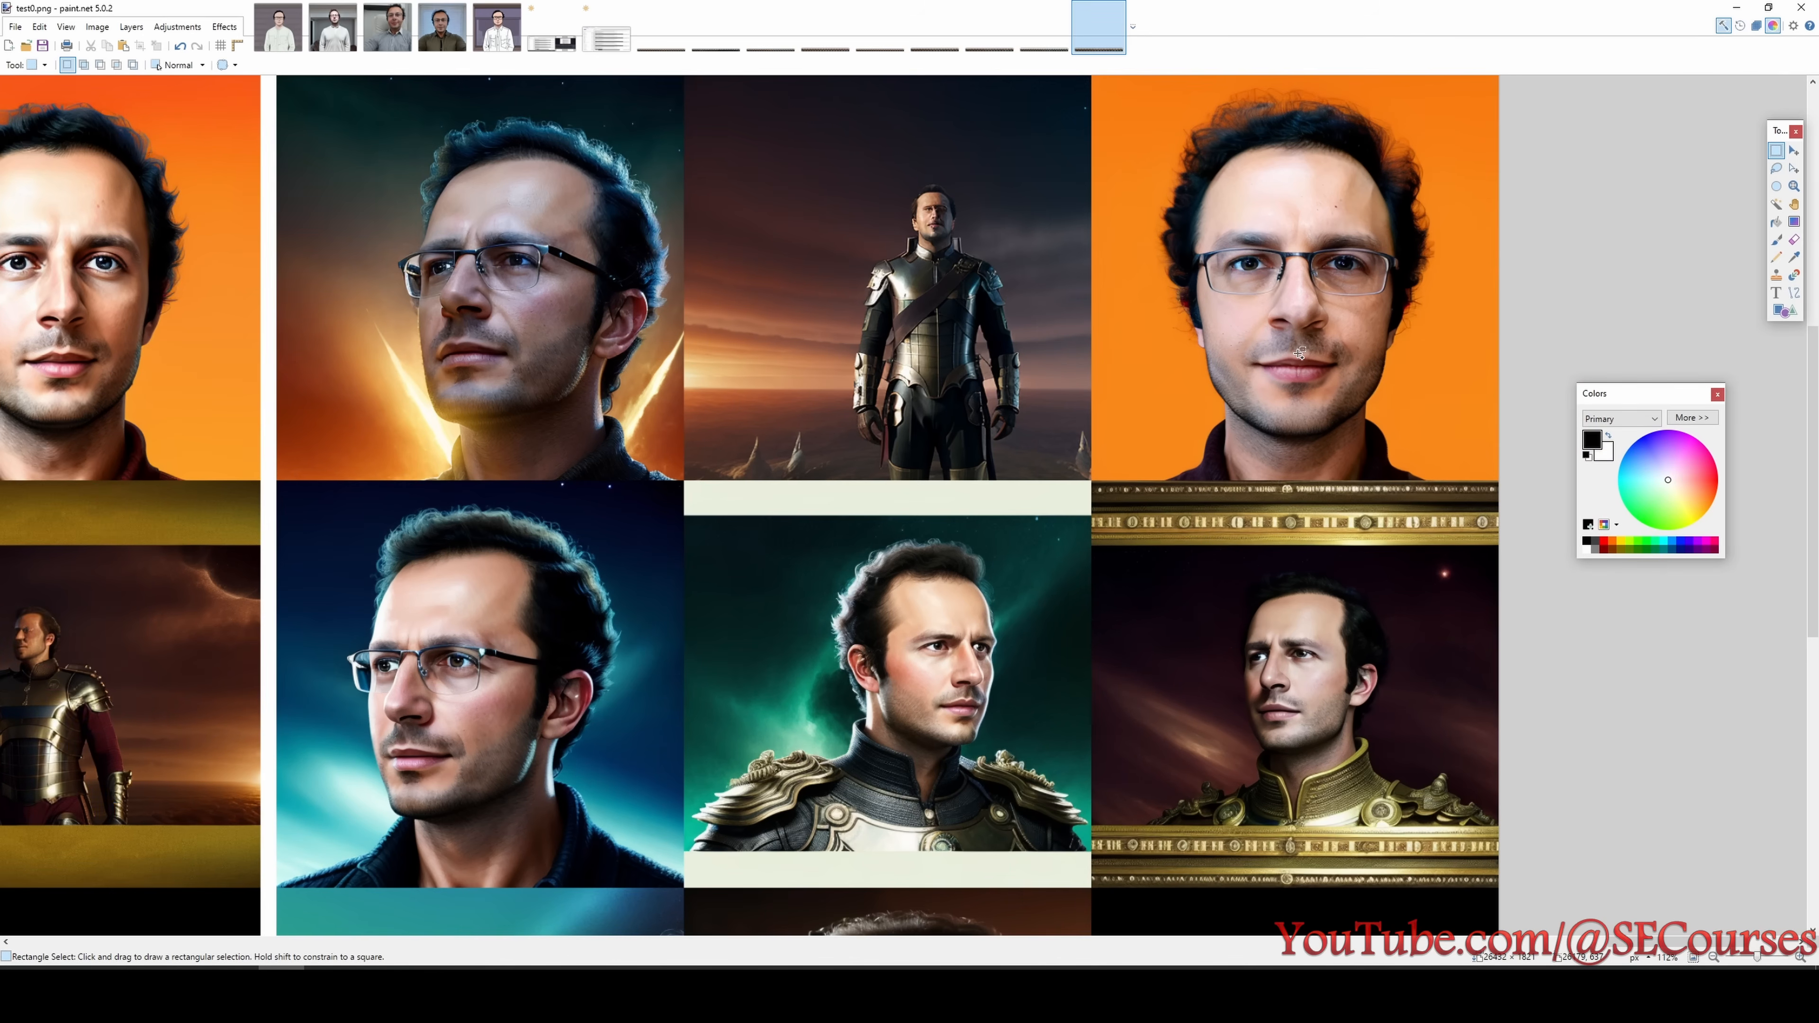
{"action": "scroll", "coordinate": [303, 368], "scroll_direction": "down", "scroll_amount": 1}
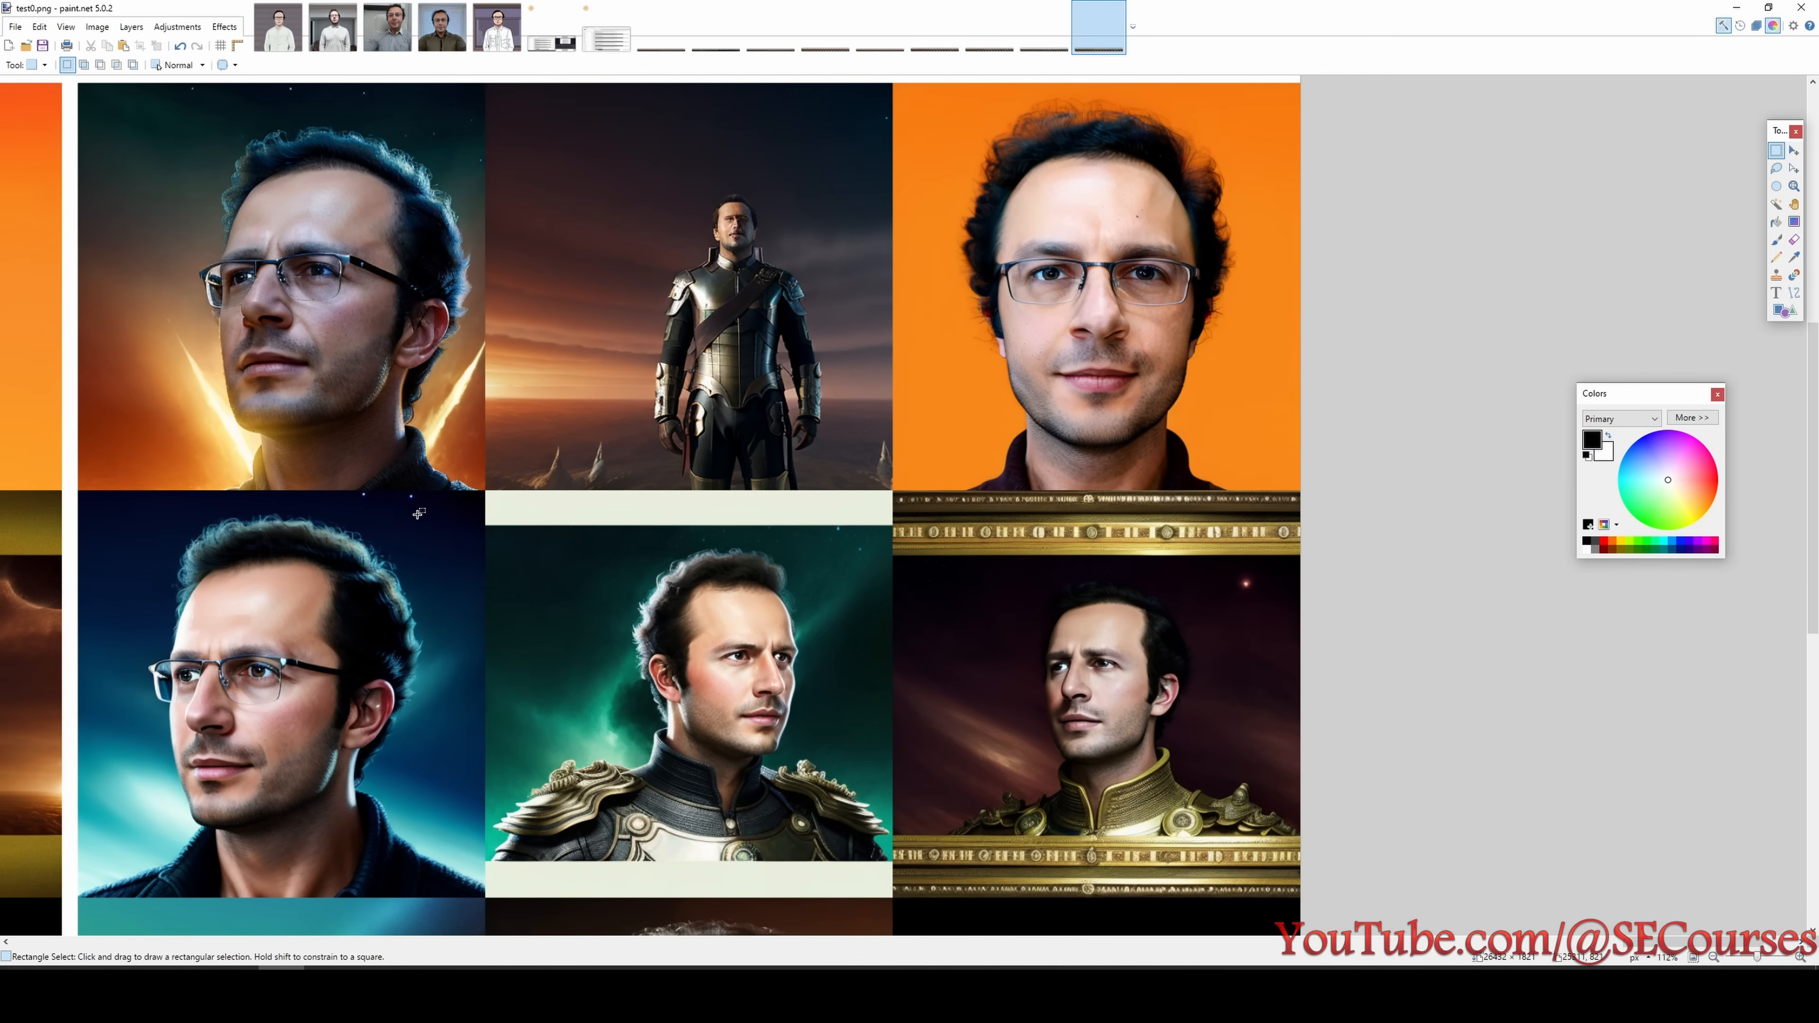
{"action": "scroll", "coordinate": [418, 514], "scroll_direction": "down", "scroll_amount": 5}
{"action": "scroll", "coordinate": [645, 536], "scroll_direction": "down", "scroll_amount": 4}
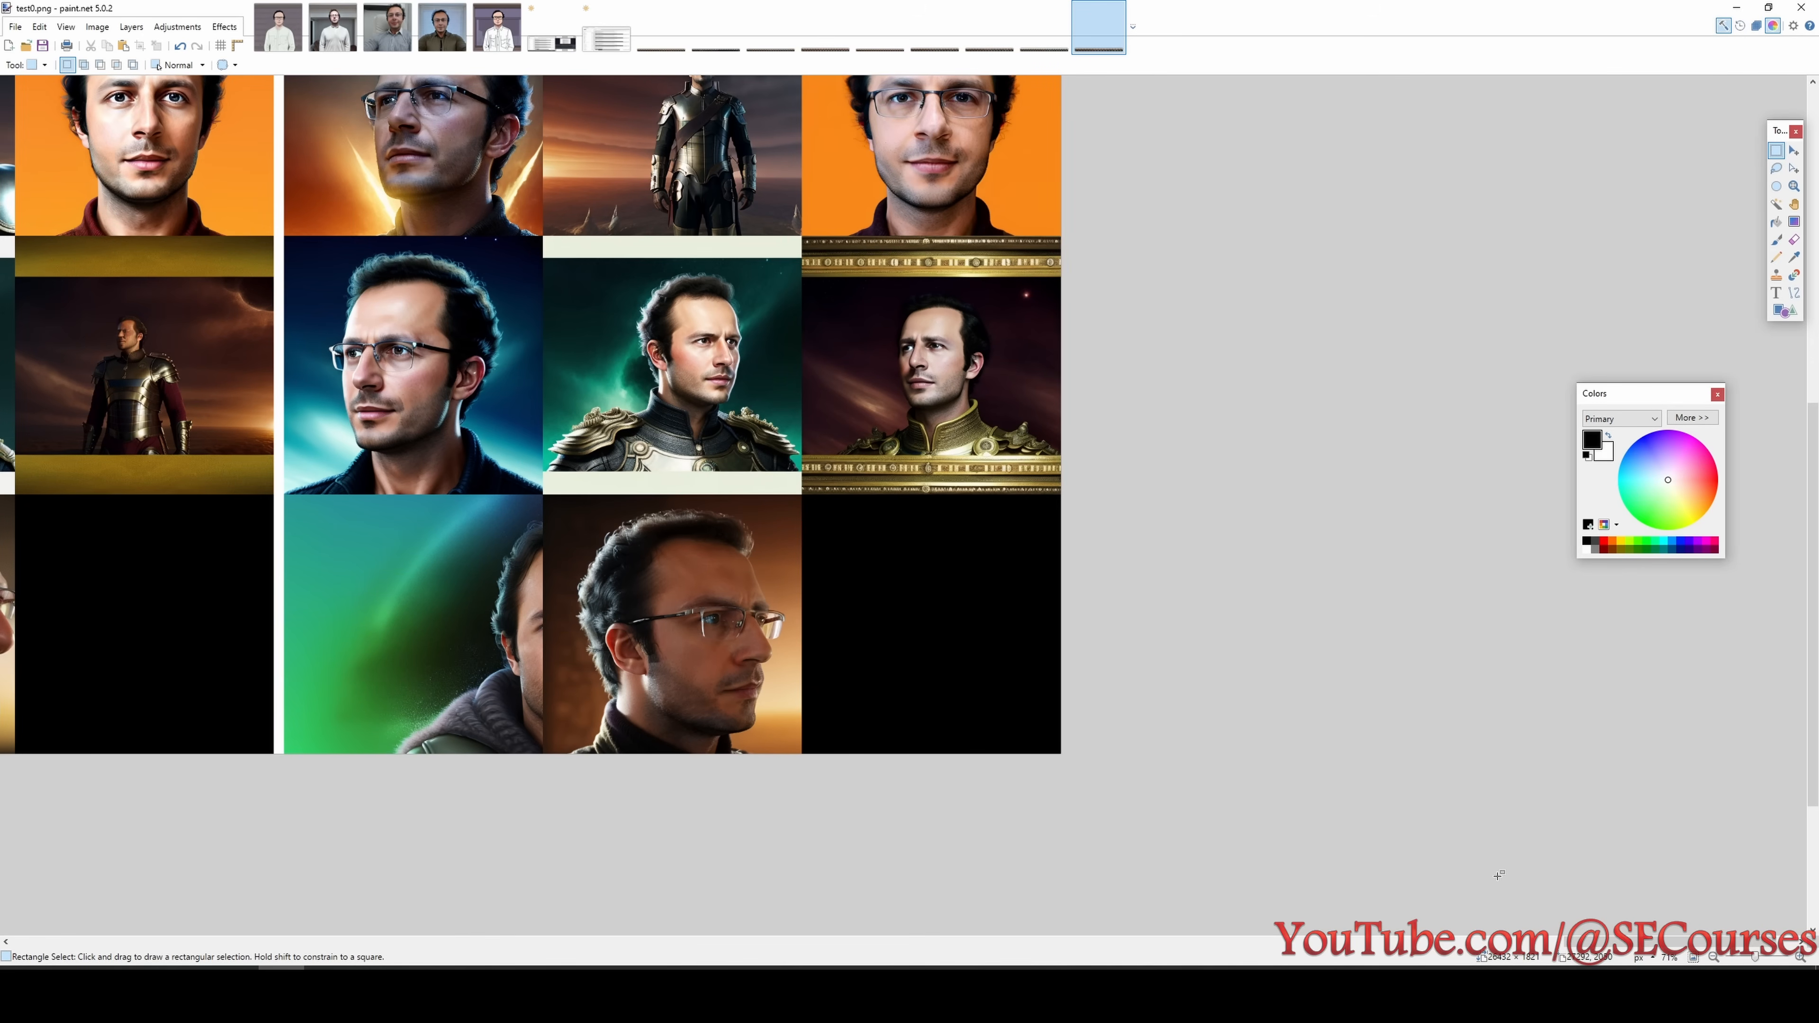
{"action": "scroll", "coordinate": [1214, 706], "scroll_direction": "up", "scroll_amount": 2}
{"action": "scroll", "coordinate": [951, 587], "scroll_direction": "down", "scroll_amount": 1}
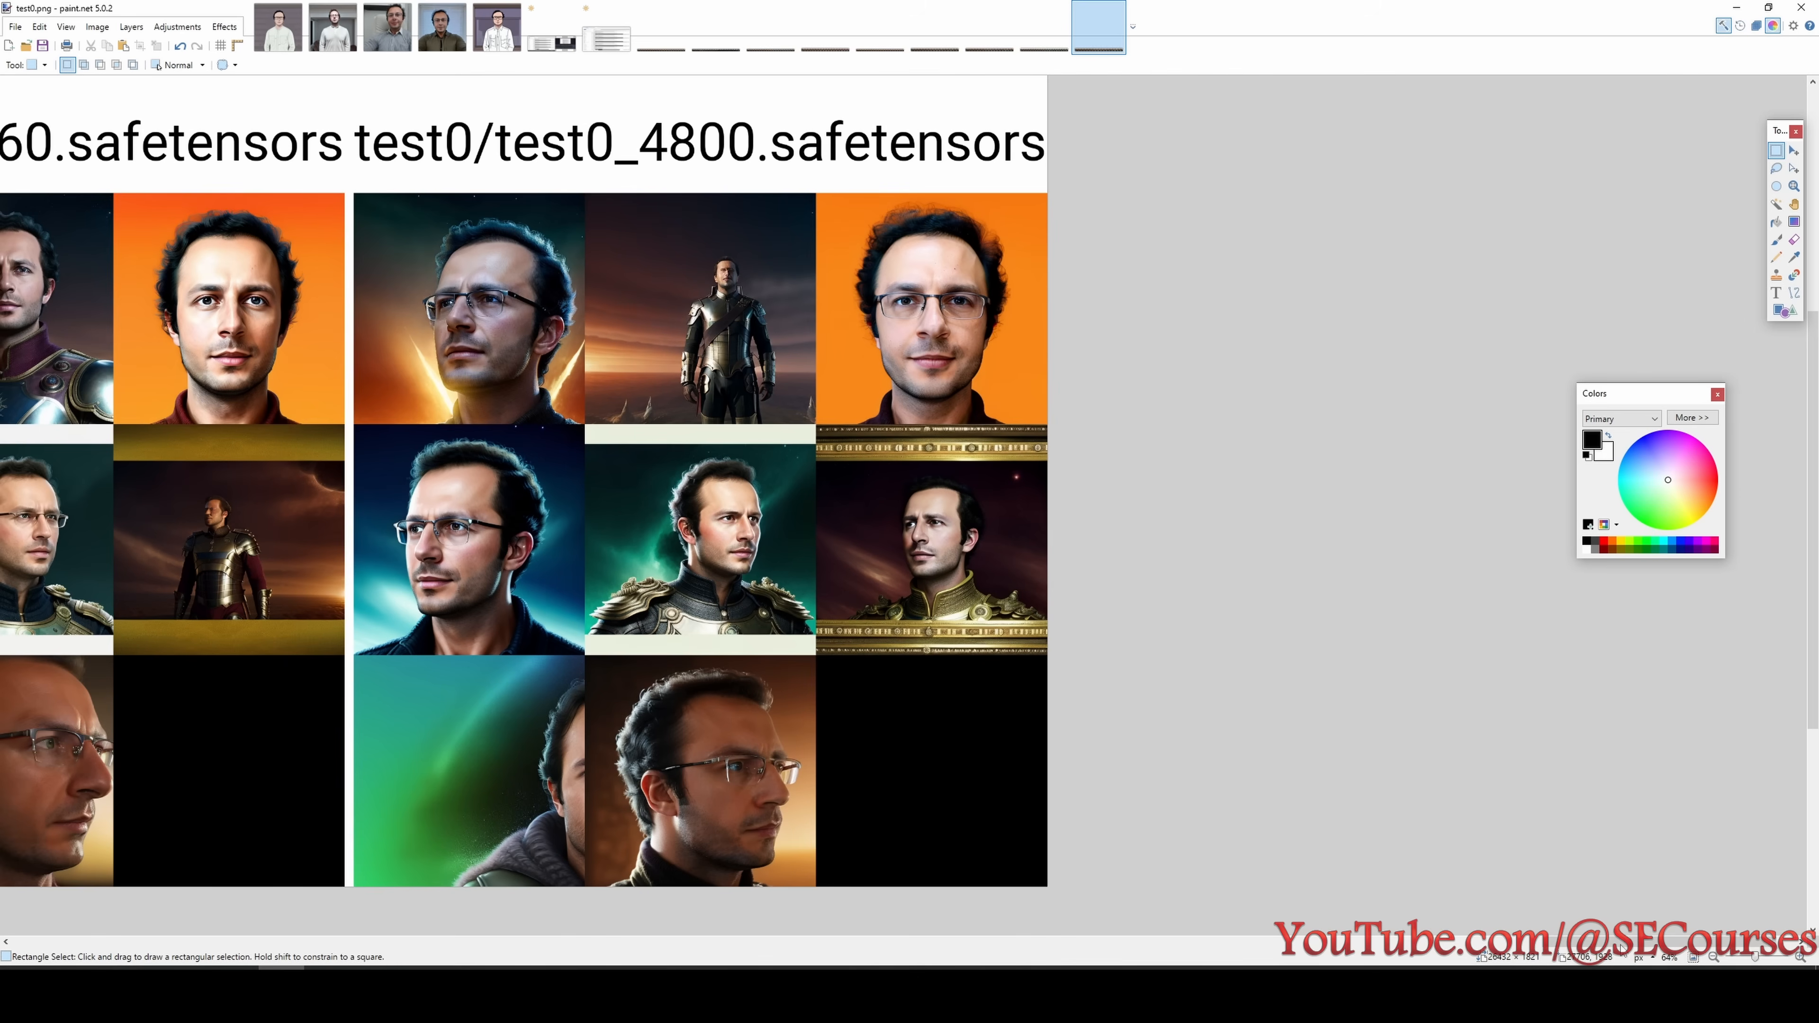
- Go back to the test0_3360 column, mark it briefly, and record "test0 140 epoch looking best 3360 steps" in Notepad
{"action": "left_click_drag", "start_coordinate": [1622, 949], "coordinate": [1060, 942]}
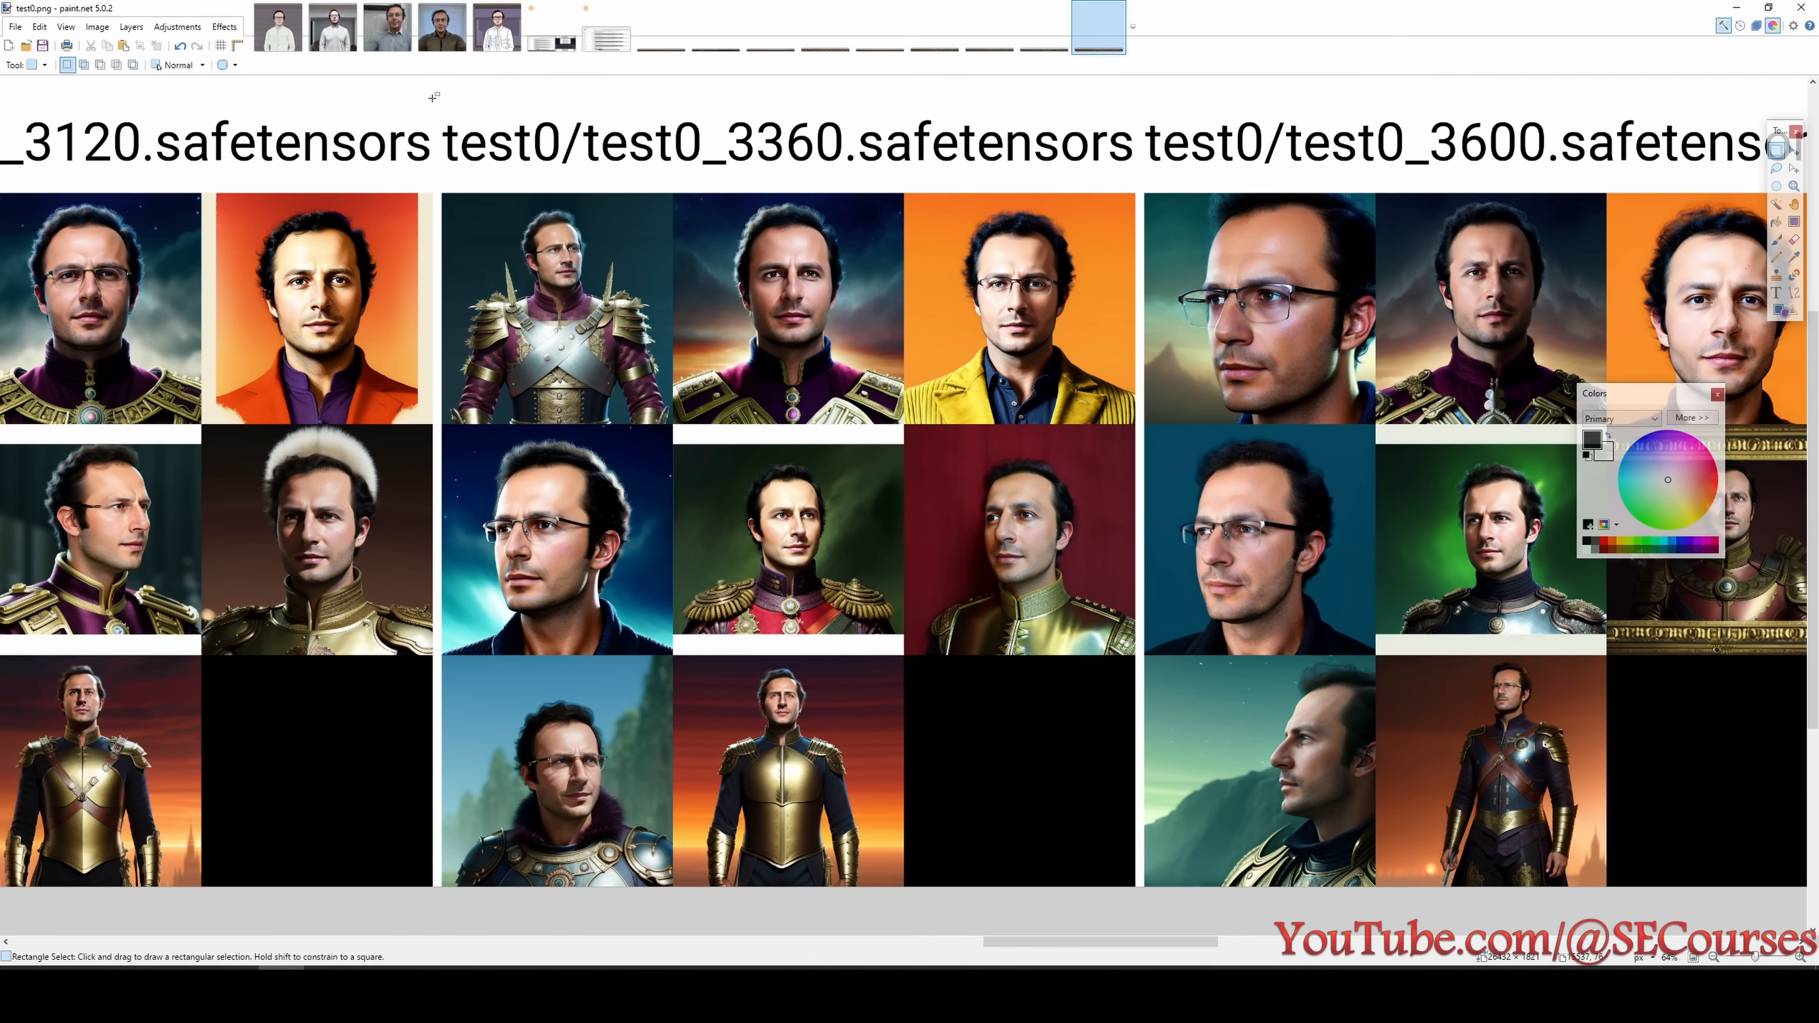
{"action": "left_click_drag", "start_coordinate": [433, 96], "coordinate": [1140, 896]}
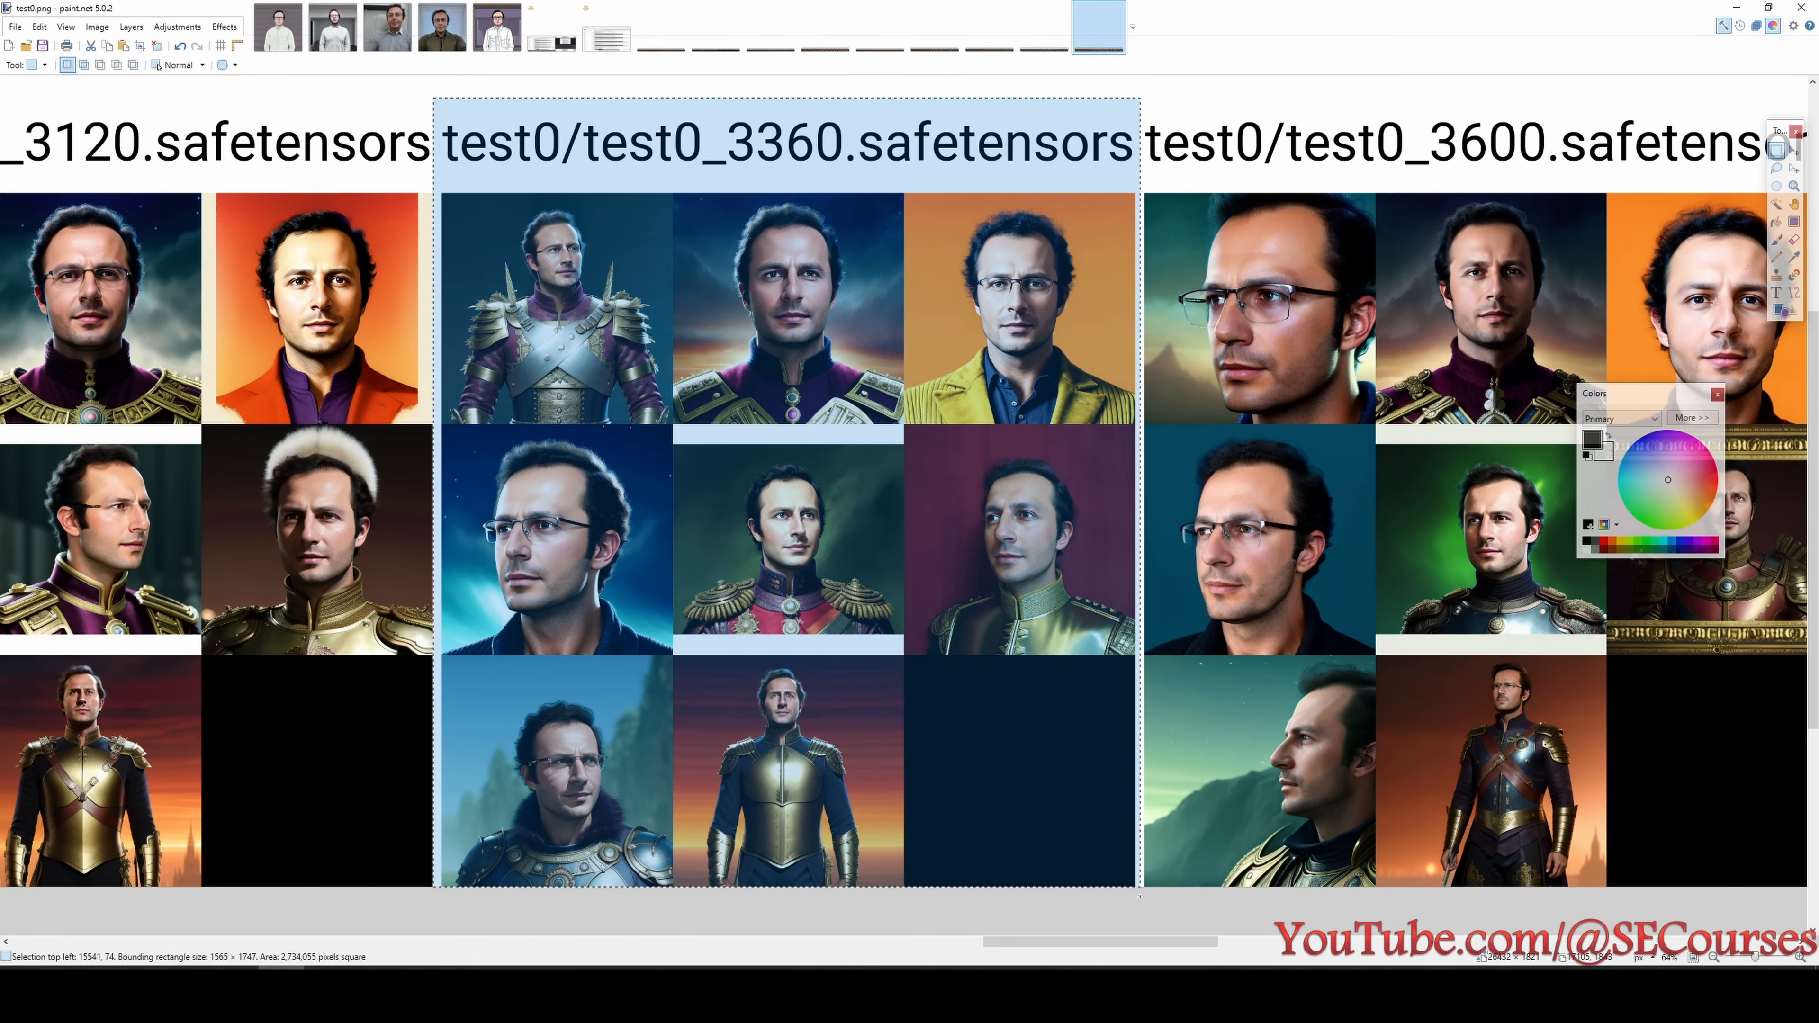
{"action": "left_click", "coordinate": [847, 257]}
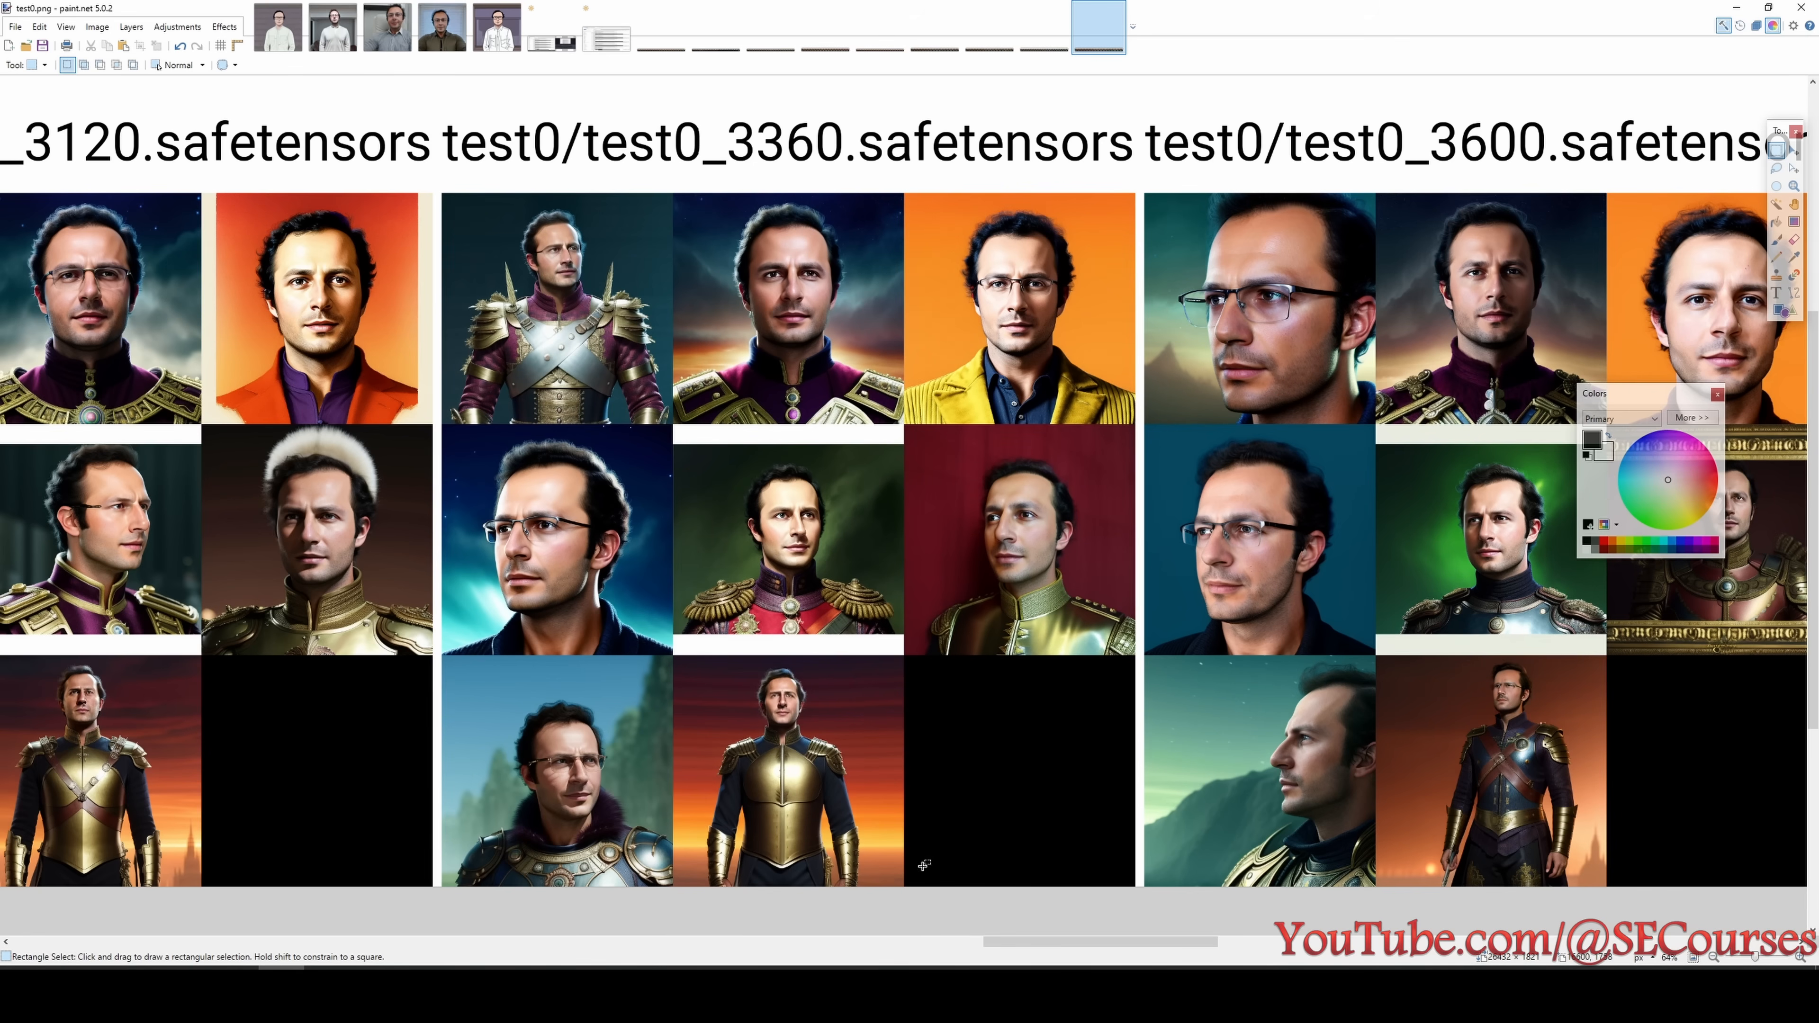
{"action": "left_click_drag", "start_coordinate": [1046, 945], "coordinate": [1141, 945]}
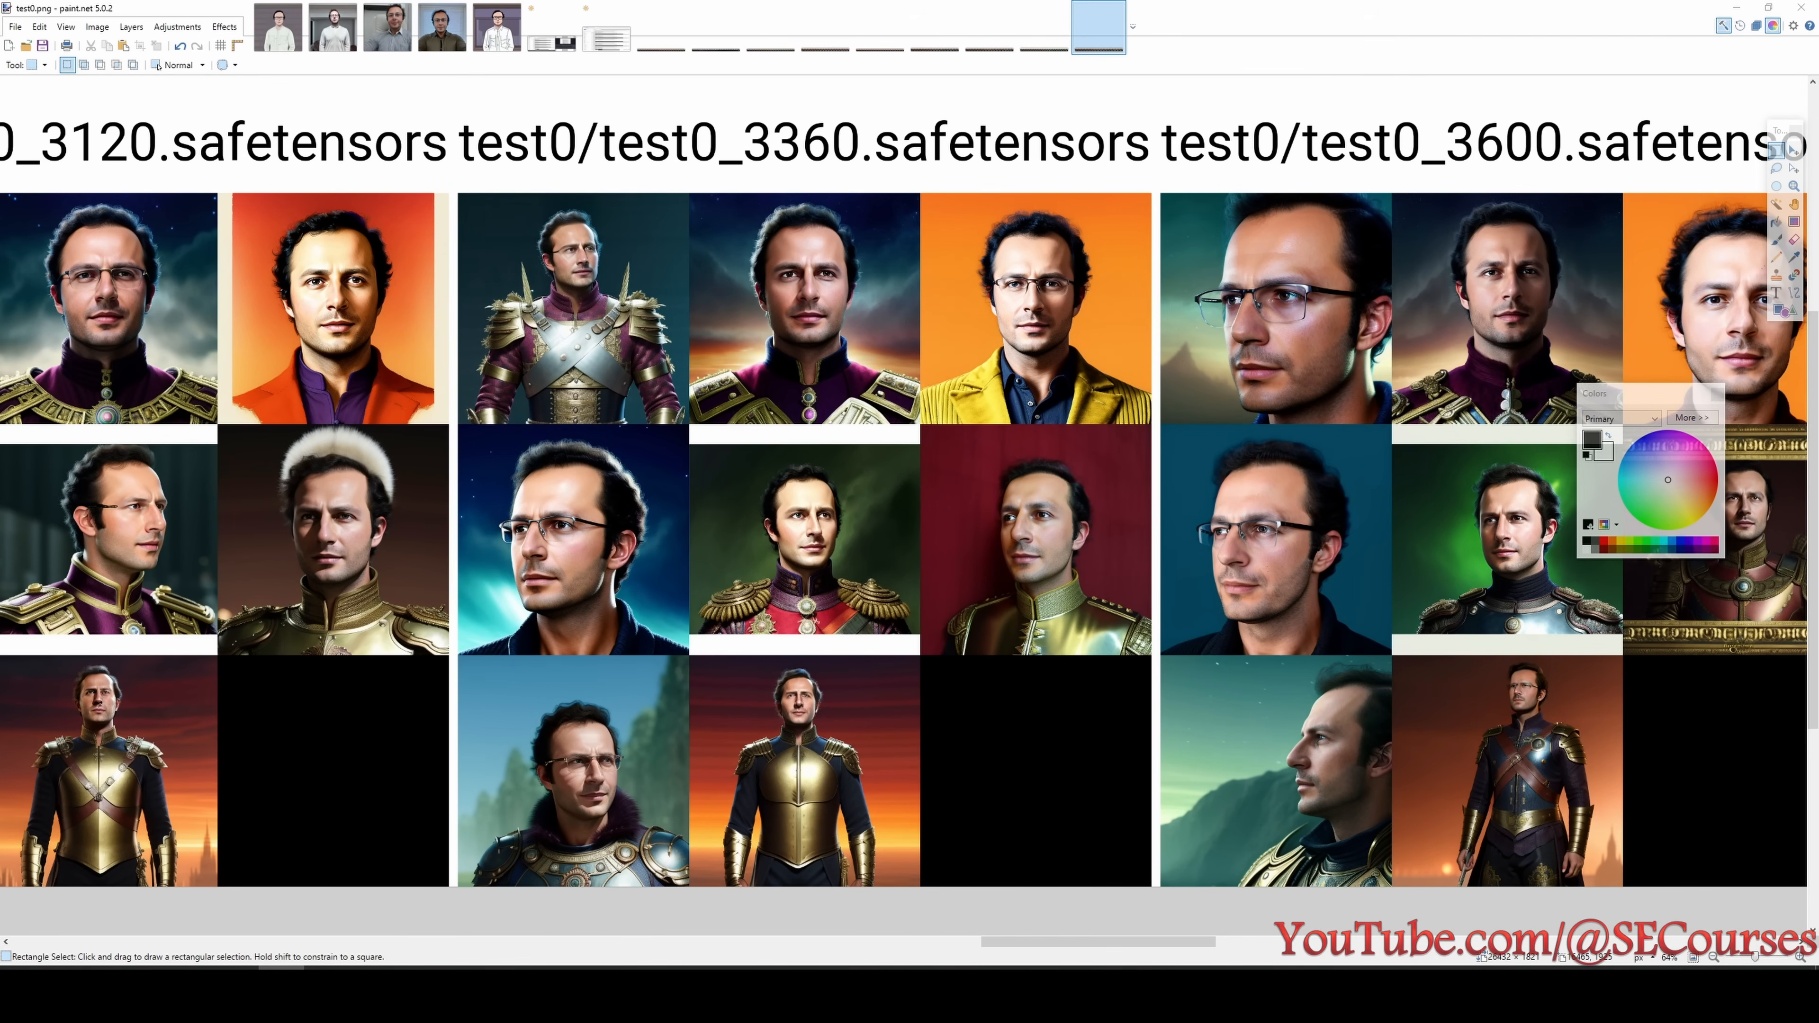
{"action": "left_click", "coordinate": [762, 993]}
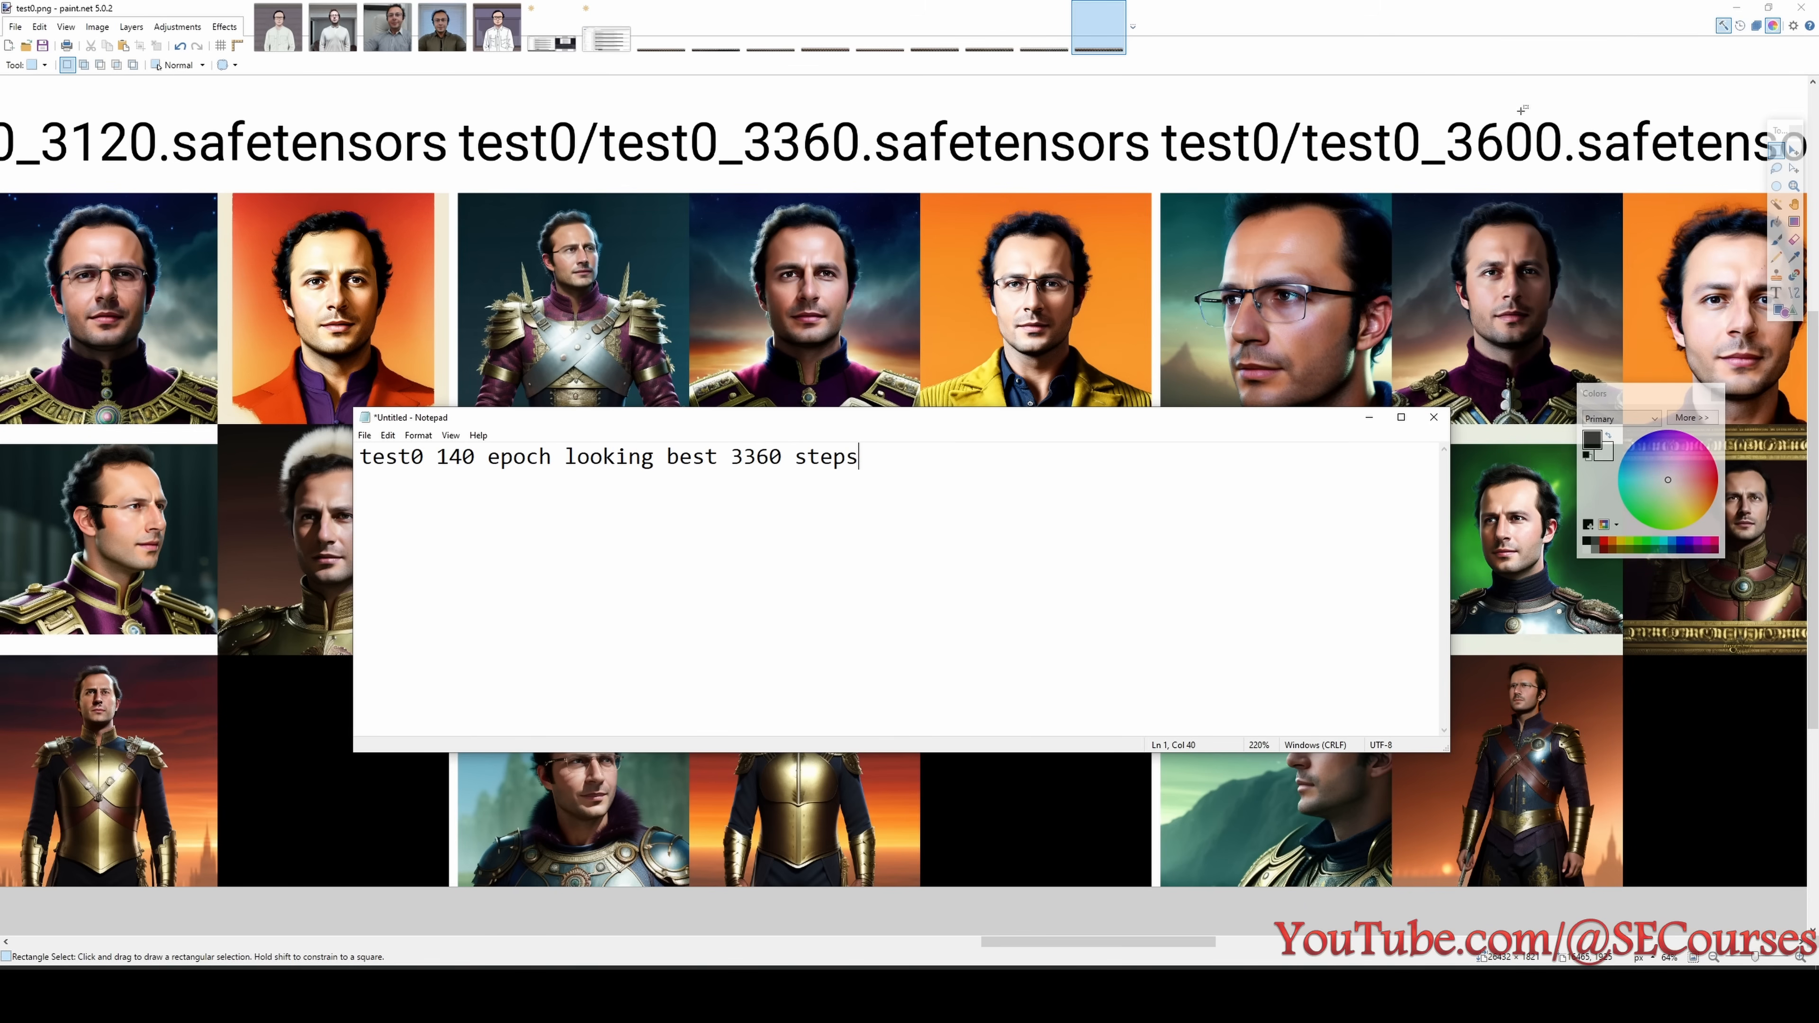
{"action": "left_click", "coordinate": [1733, 6]}
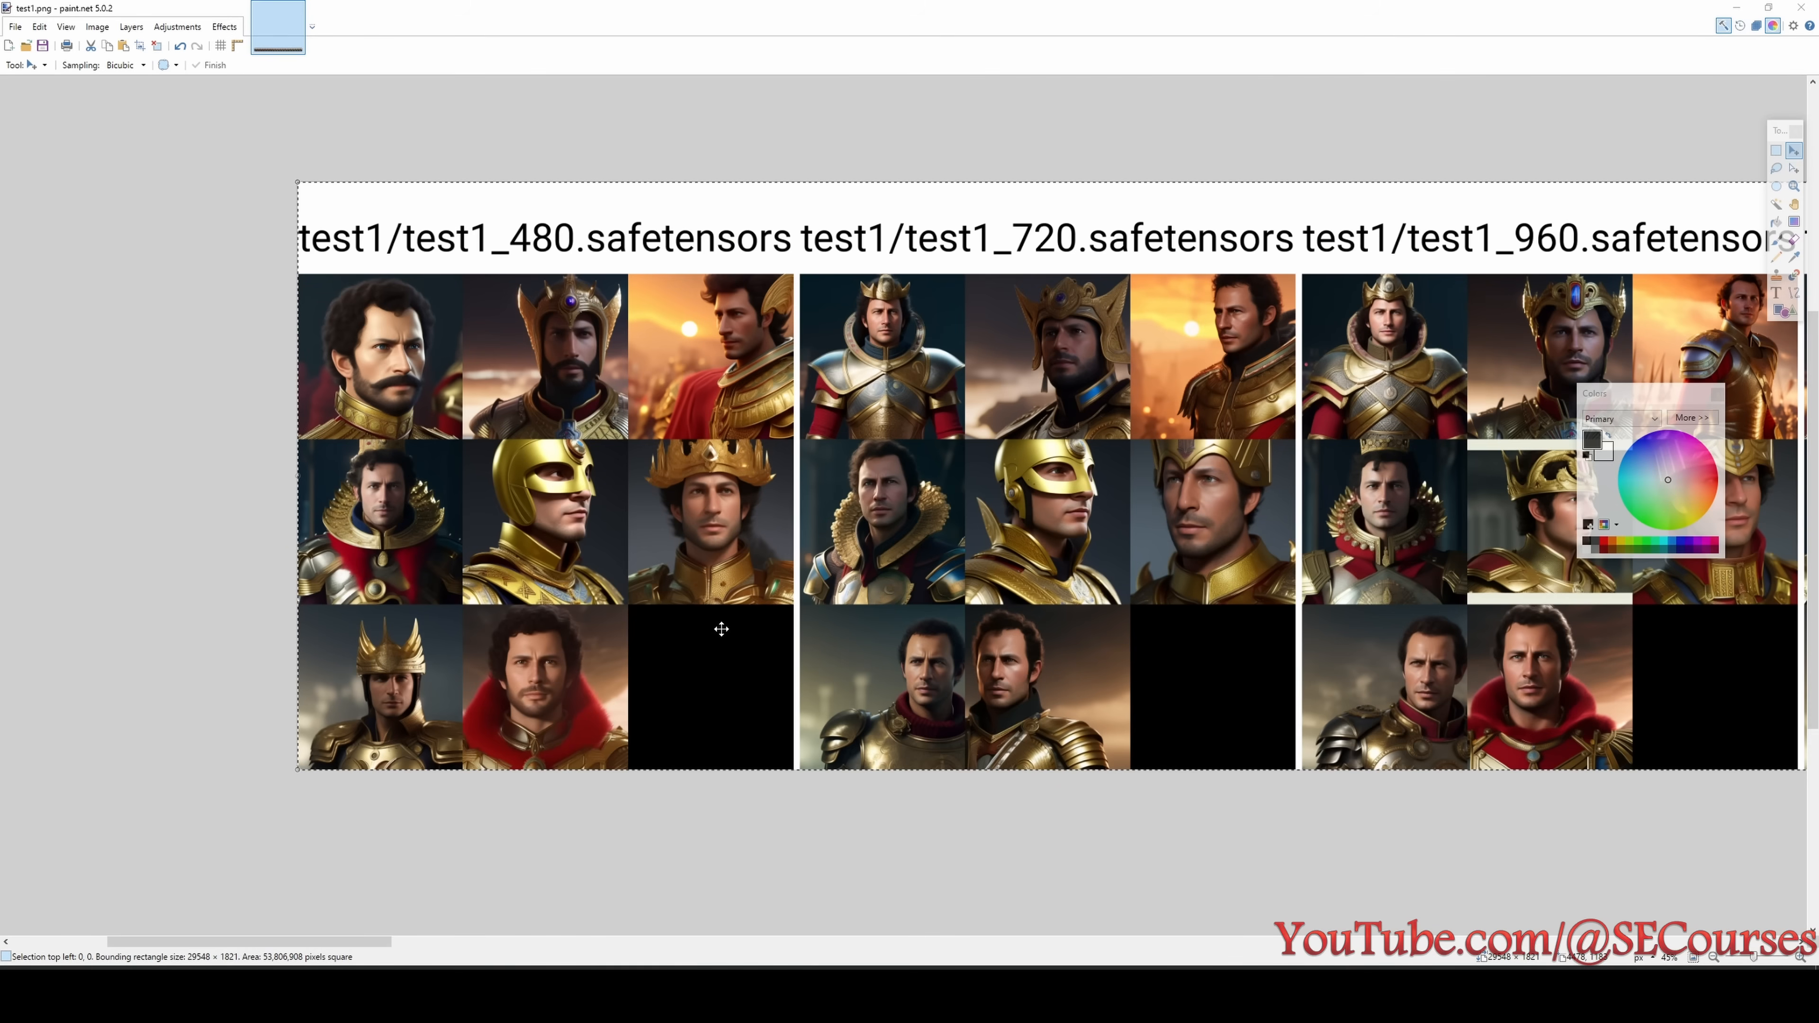
- Examine the test1 grid's portraits from 480 to 1920 steps and consult the list of experiments for test1's setting
{"action": "scroll", "coordinate": [721, 629], "scroll_direction": "up", "scroll_amount": 1, "text": "ctrl"}
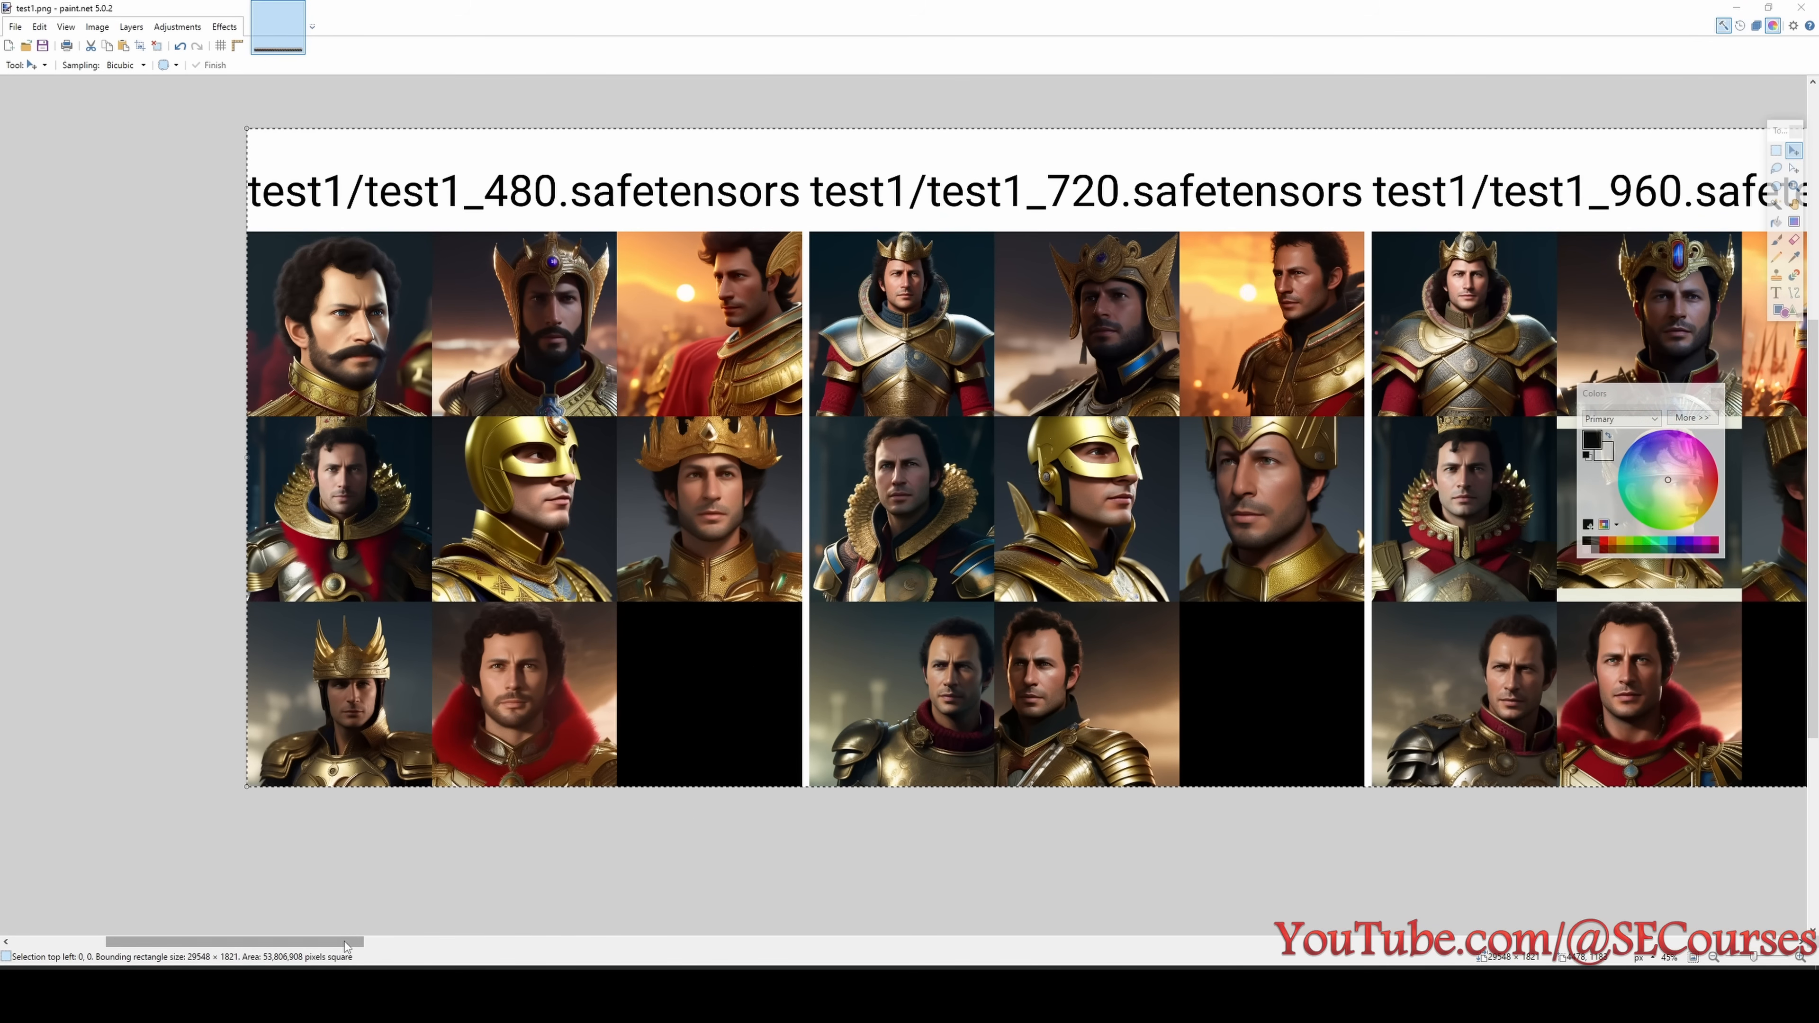
{"action": "left_click_drag", "start_coordinate": [344, 942], "coordinate": [428, 948]}
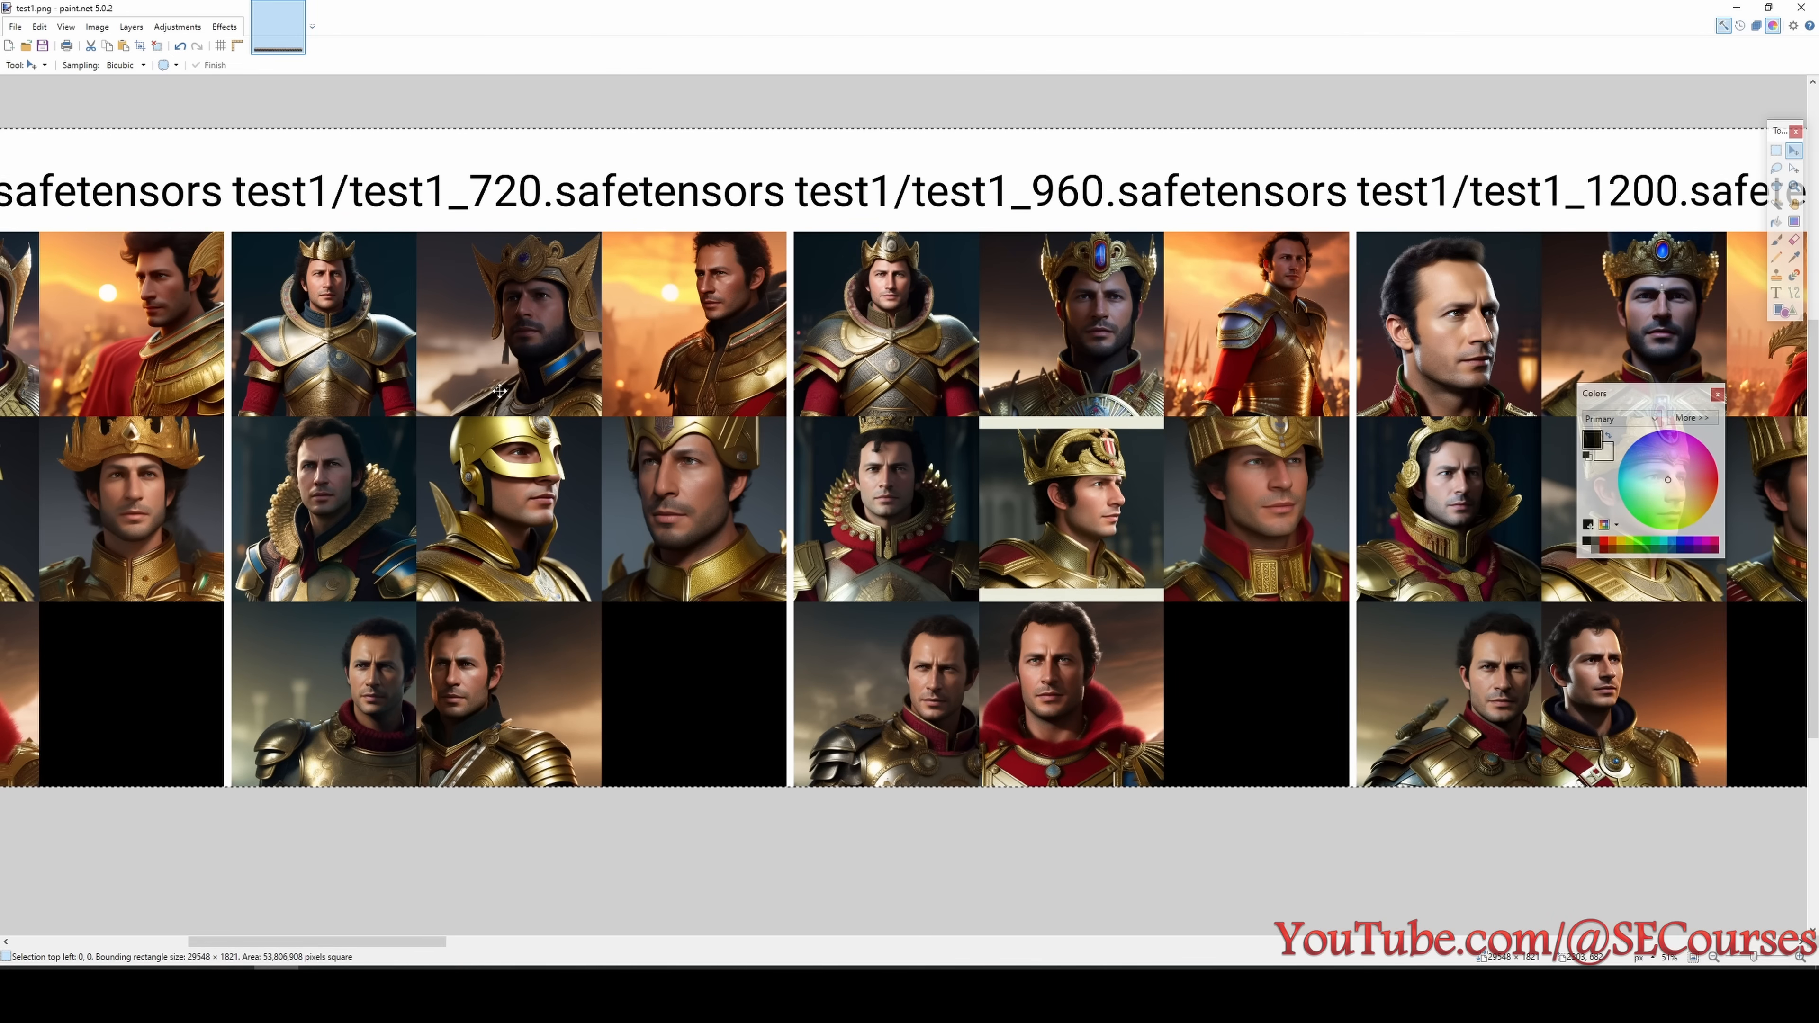
{"action": "left_click_drag", "start_coordinate": [434, 939], "coordinate": [512, 941]}
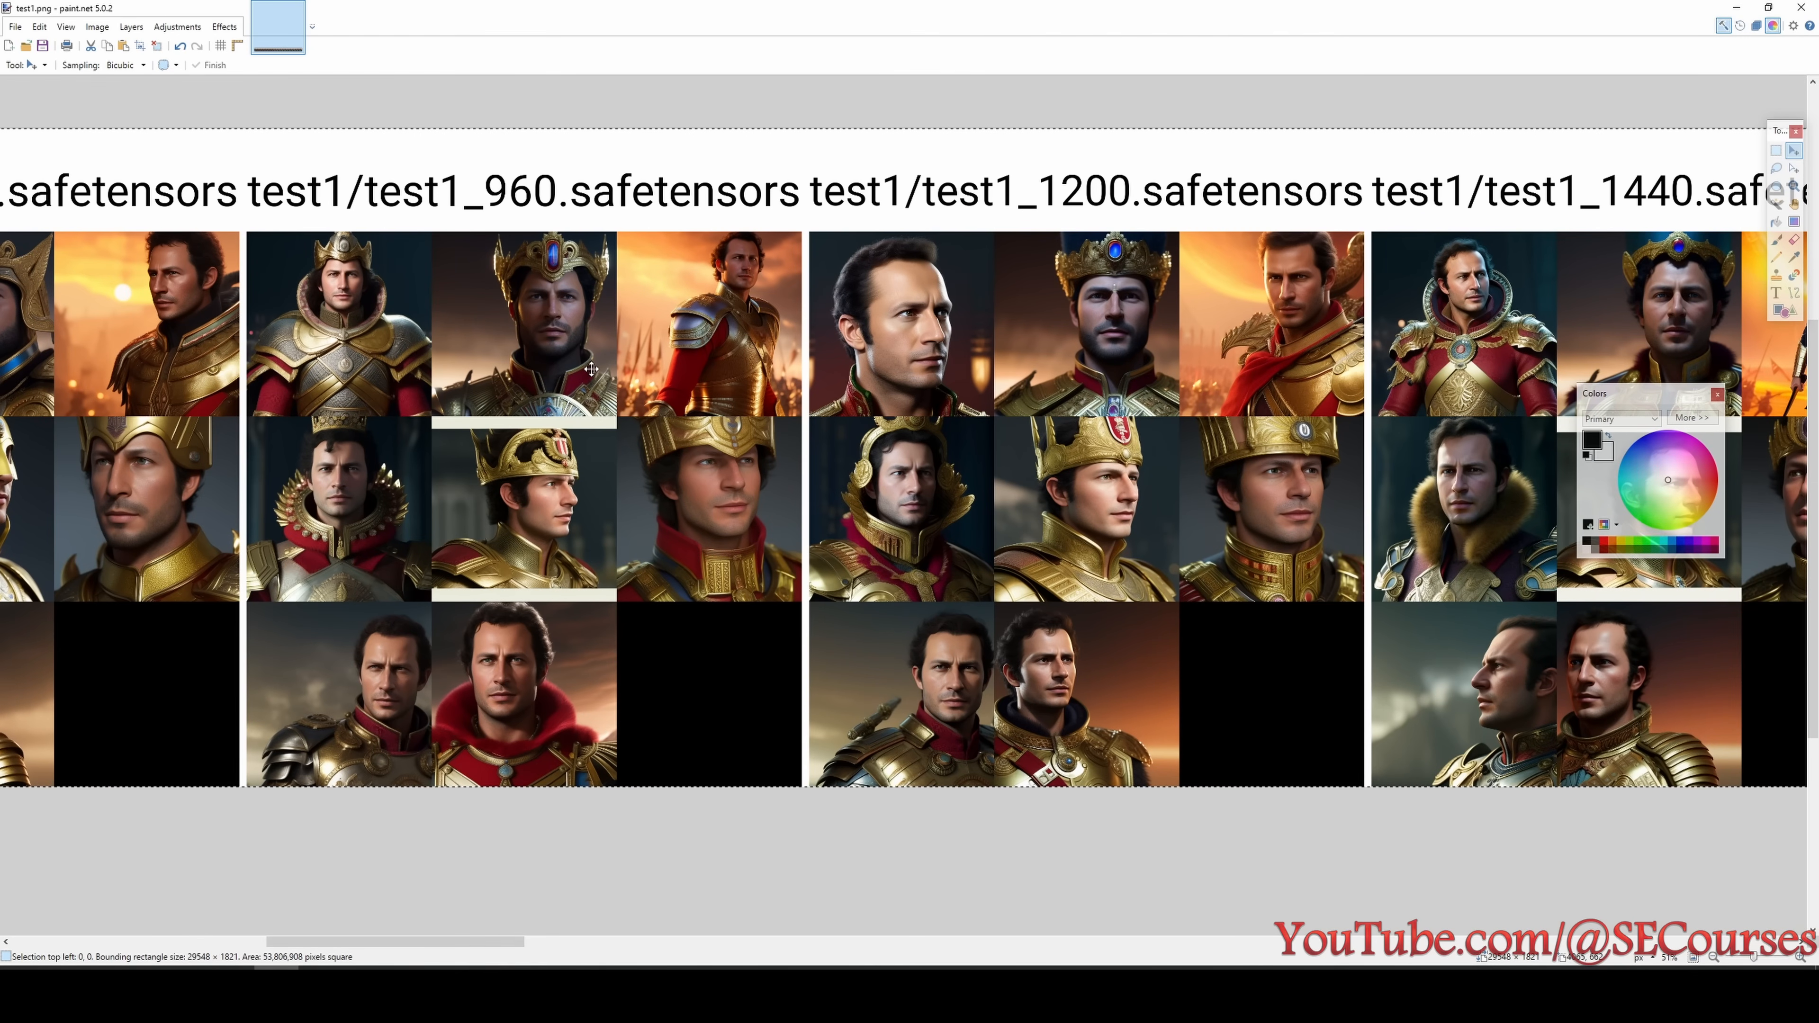
{"action": "scroll", "coordinate": [621, 407], "scroll_direction": "up", "scroll_amount": 1}
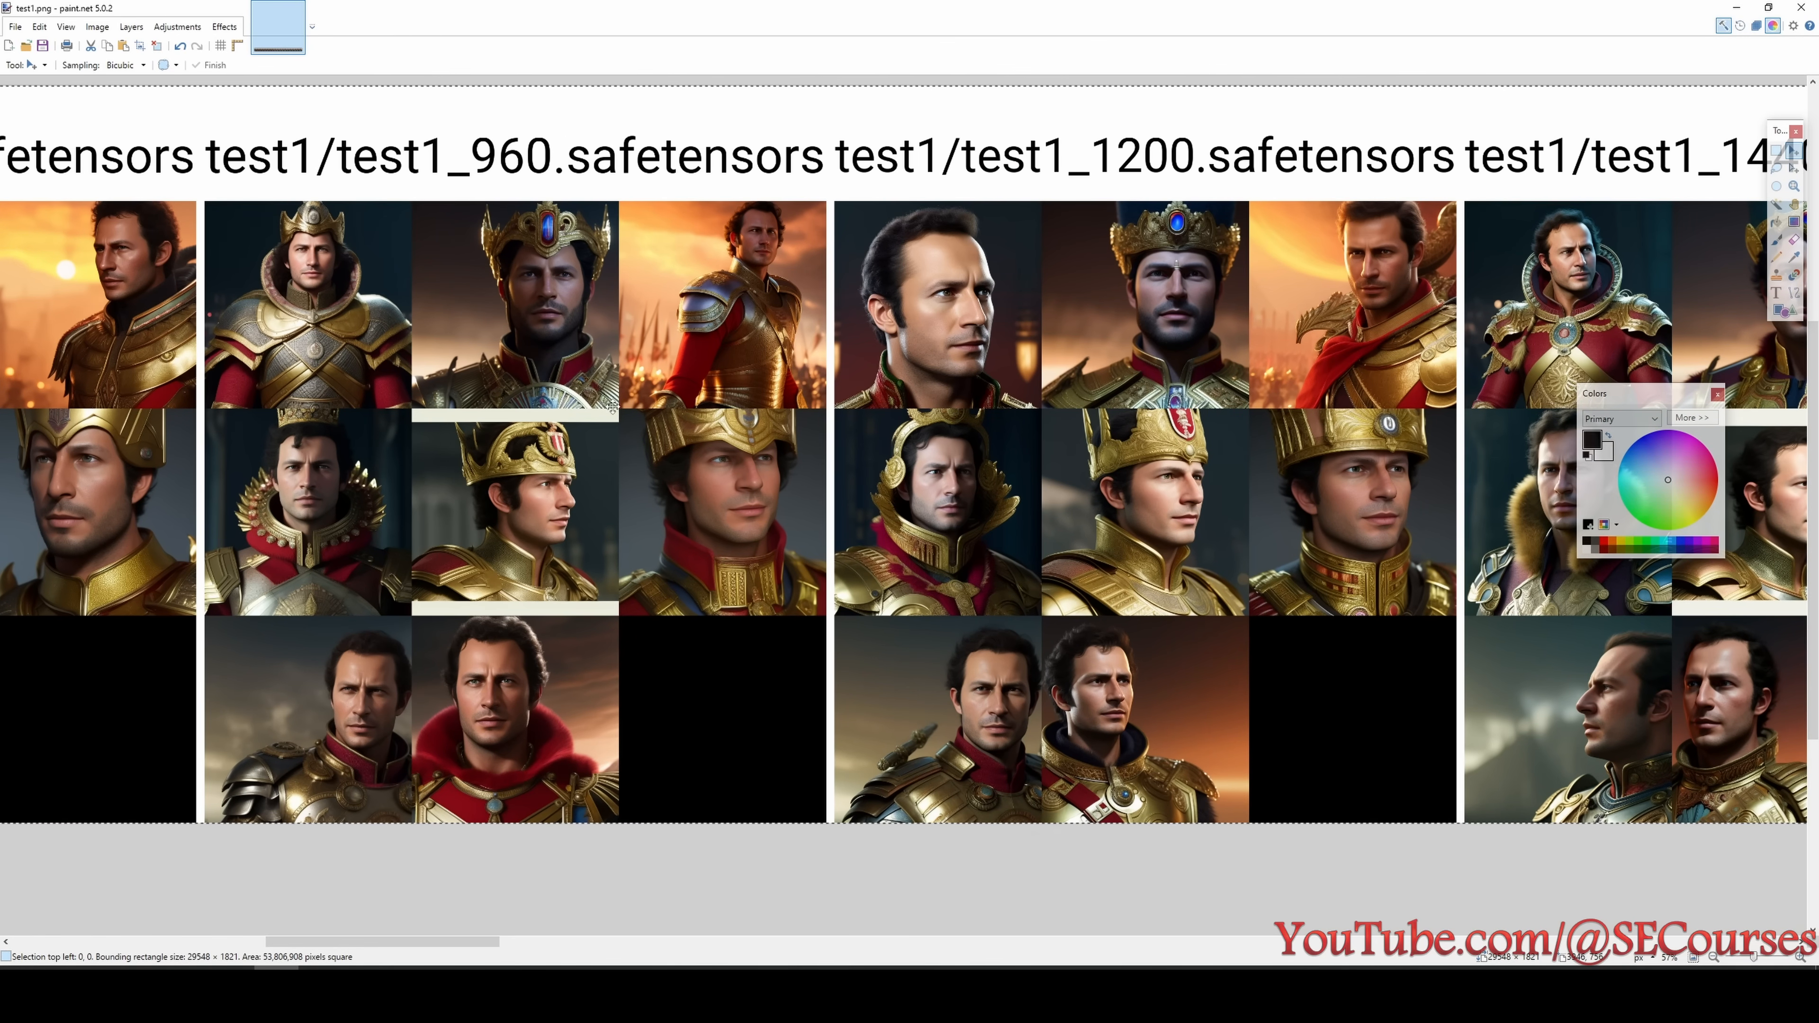
{"action": "left_click_drag", "start_coordinate": [475, 942], "coordinate": [667, 945]}
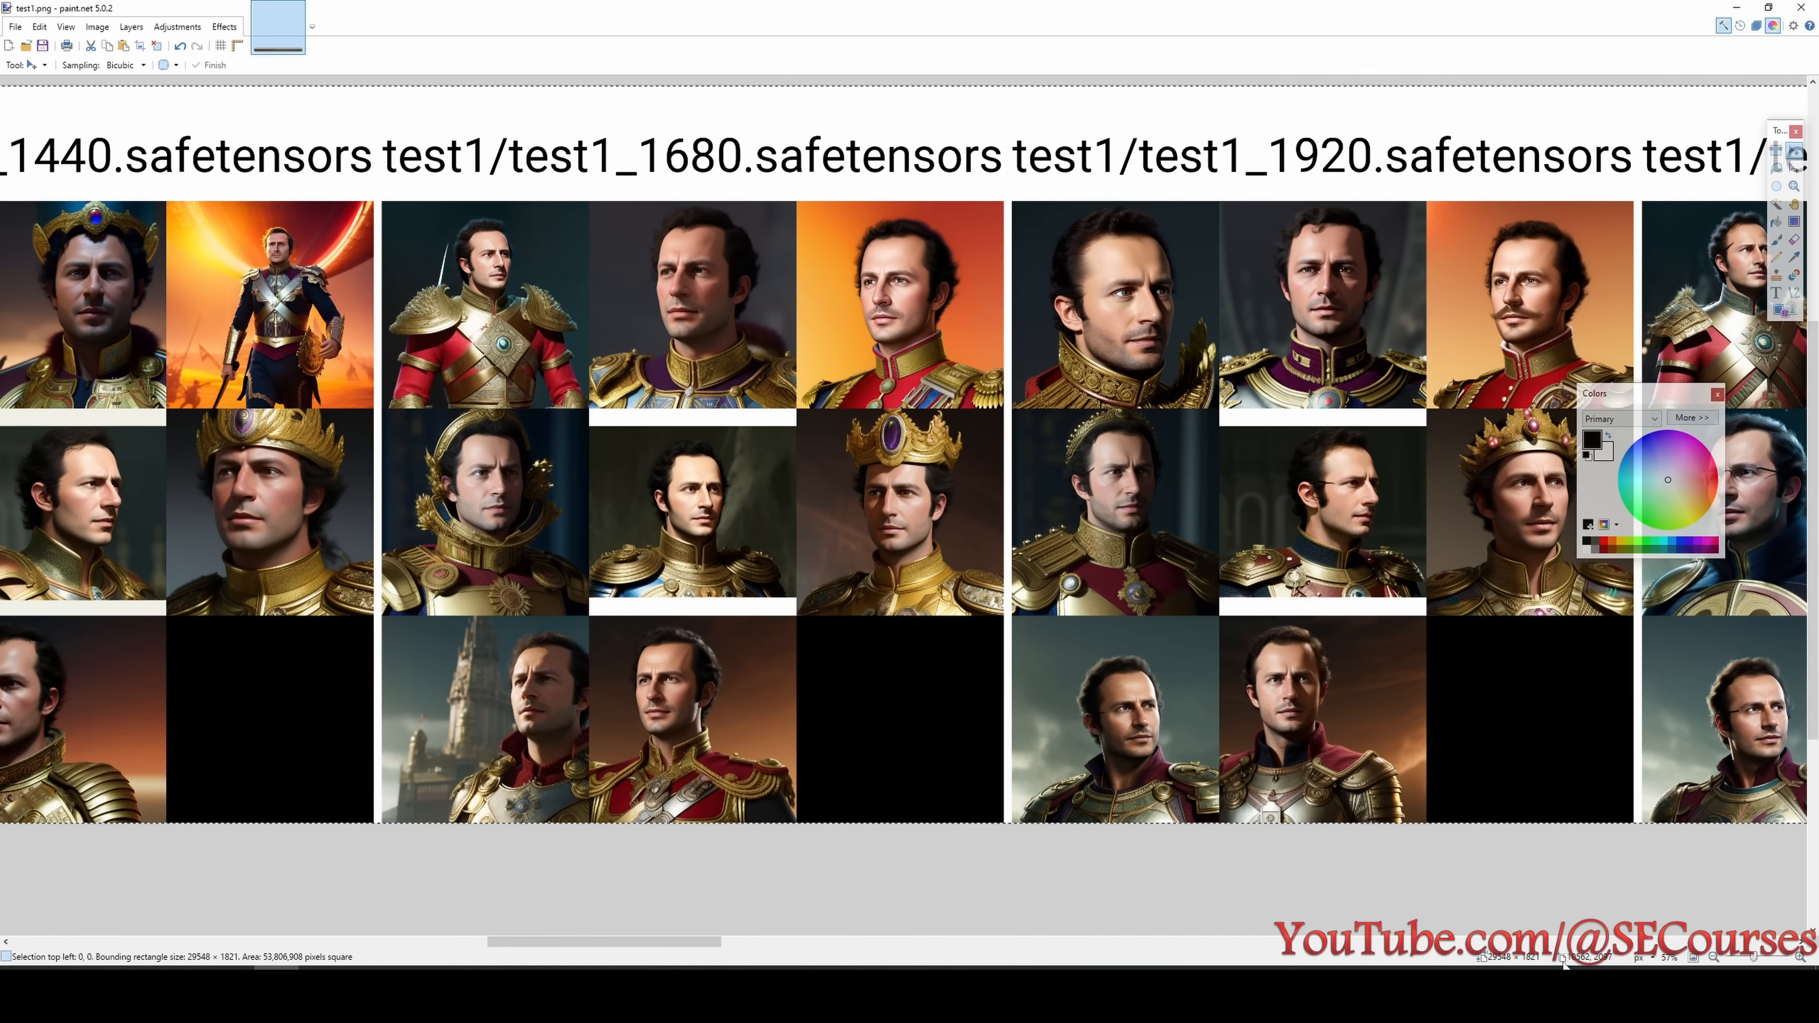
{"action": "left_click", "coordinate": [1533, 986]}
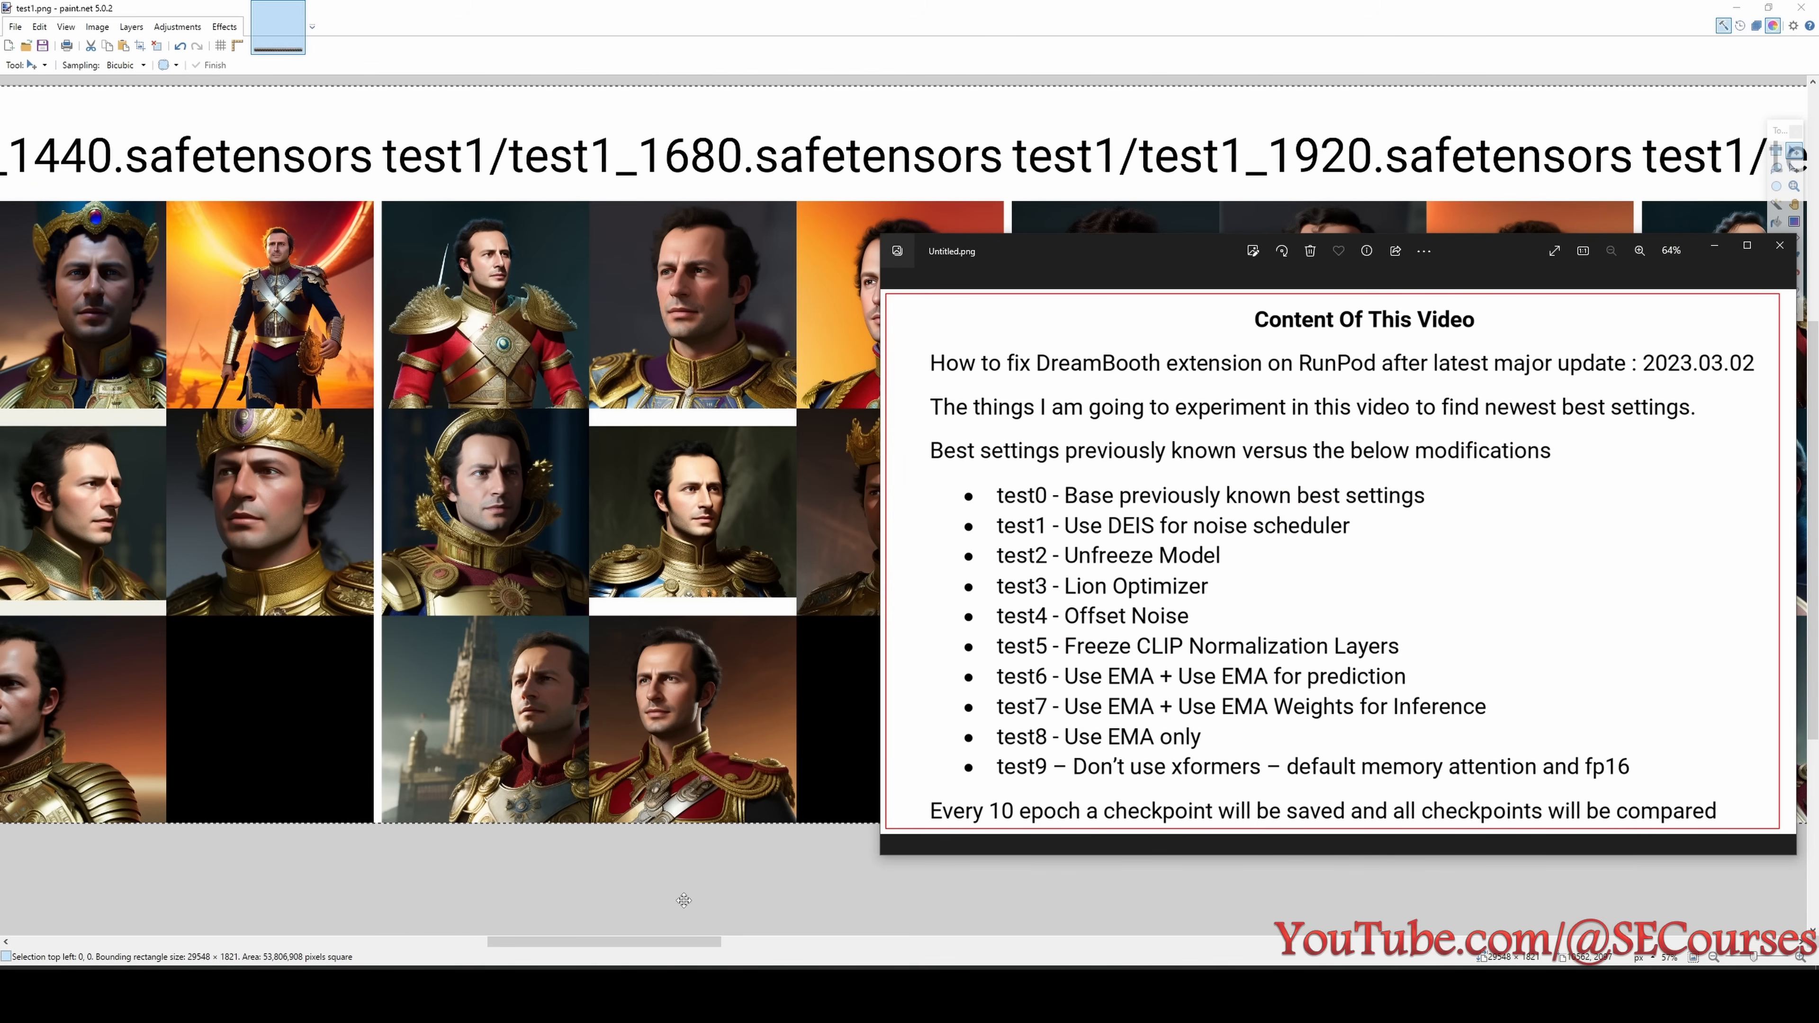
- Examine the test1 portraits of the checkpoints from 2160 to 3360 steps
{"action": "mouse_move", "coordinate": [675, 945]}
{"action": "left_mouse_down"}
{"action": "mouse_move", "coordinate": [938, 950]}
{"action": "mouse_move", "coordinate": [917, 952]}
{"action": "left_mouse_up"}
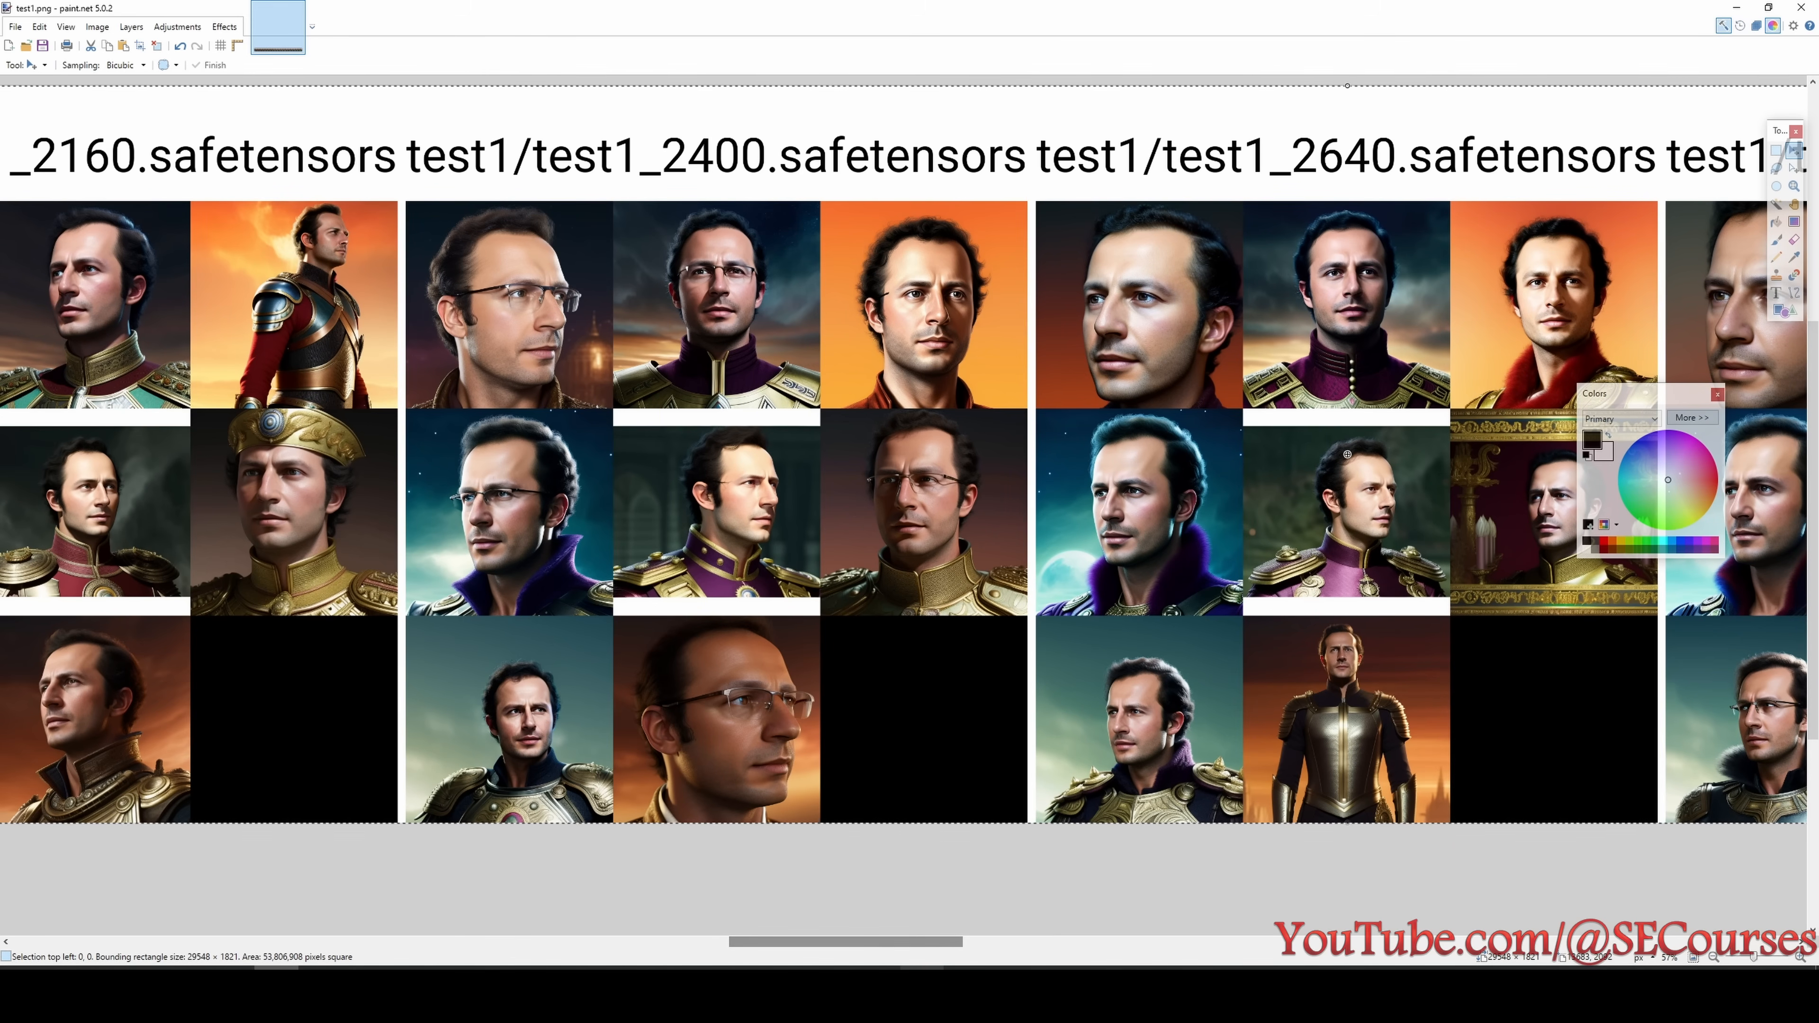
{"action": "left_click_drag", "start_coordinate": [925, 945], "coordinate": [1145, 957]}
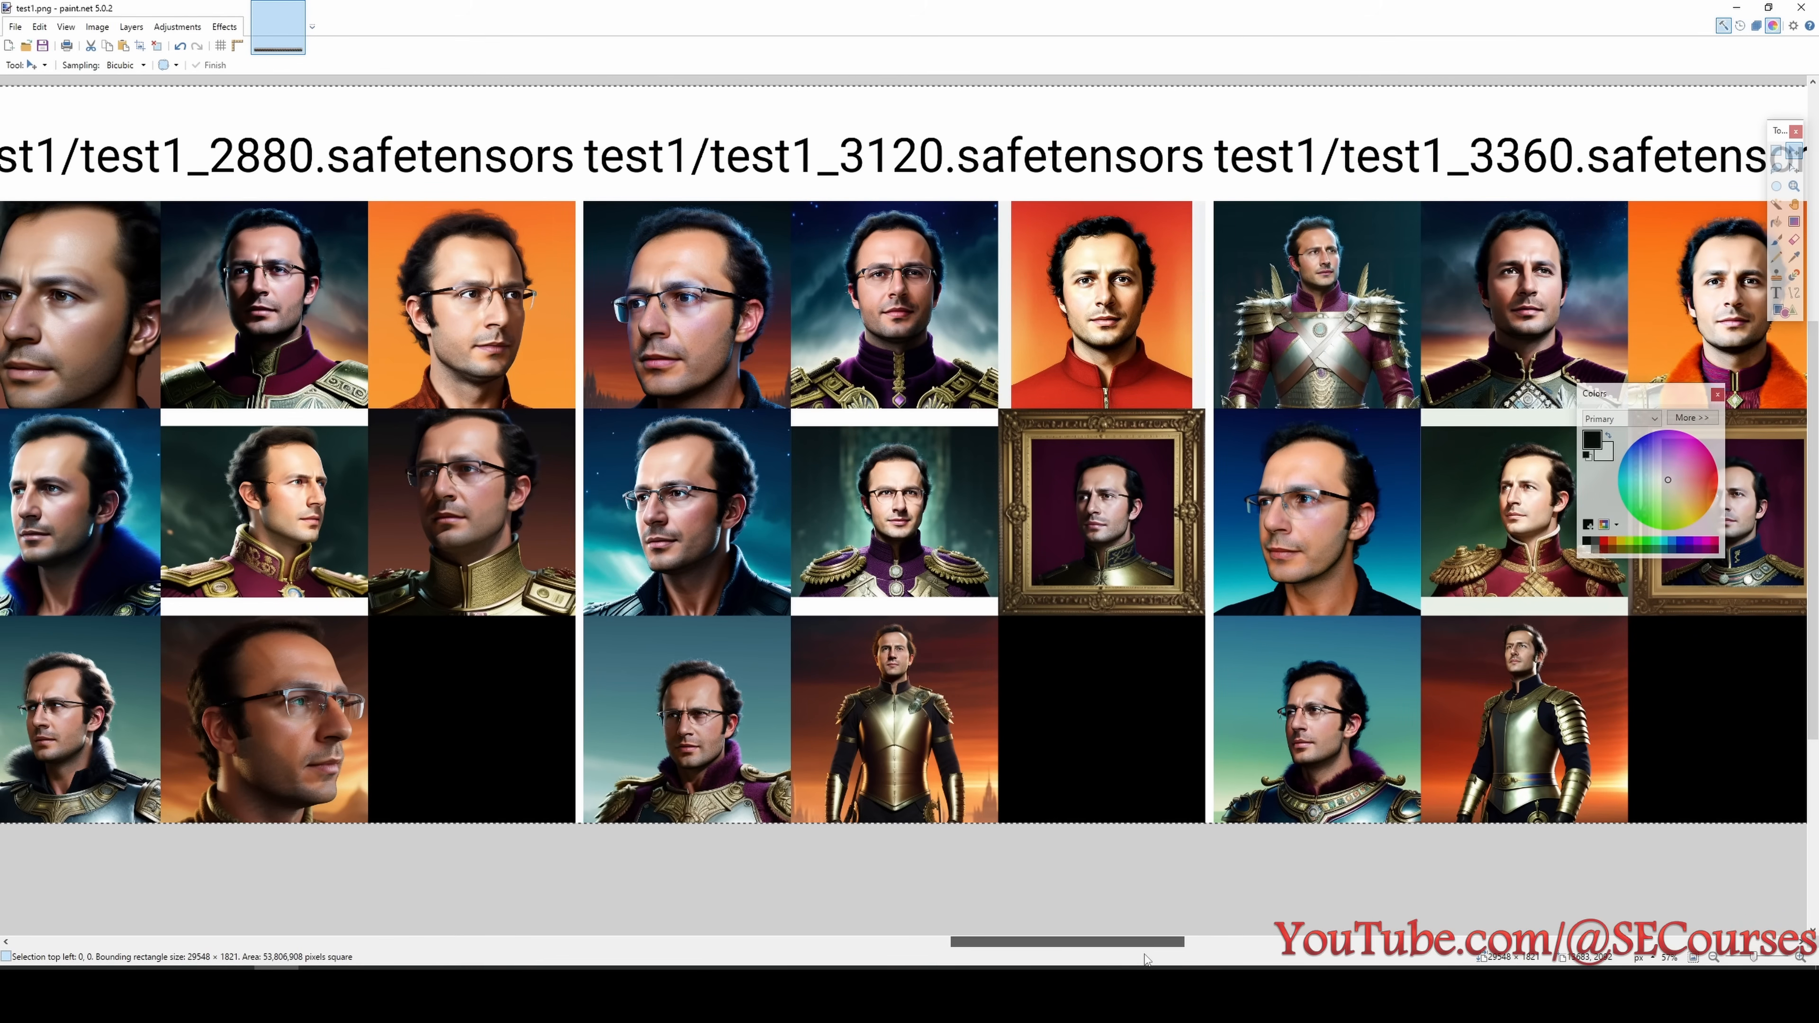
{"action": "scroll", "coordinate": [983, 463], "scroll_direction": "up", "scroll_amount": 2}
{"action": "scroll", "coordinate": [966, 443], "scroll_direction": "down", "scroll_amount": 1}
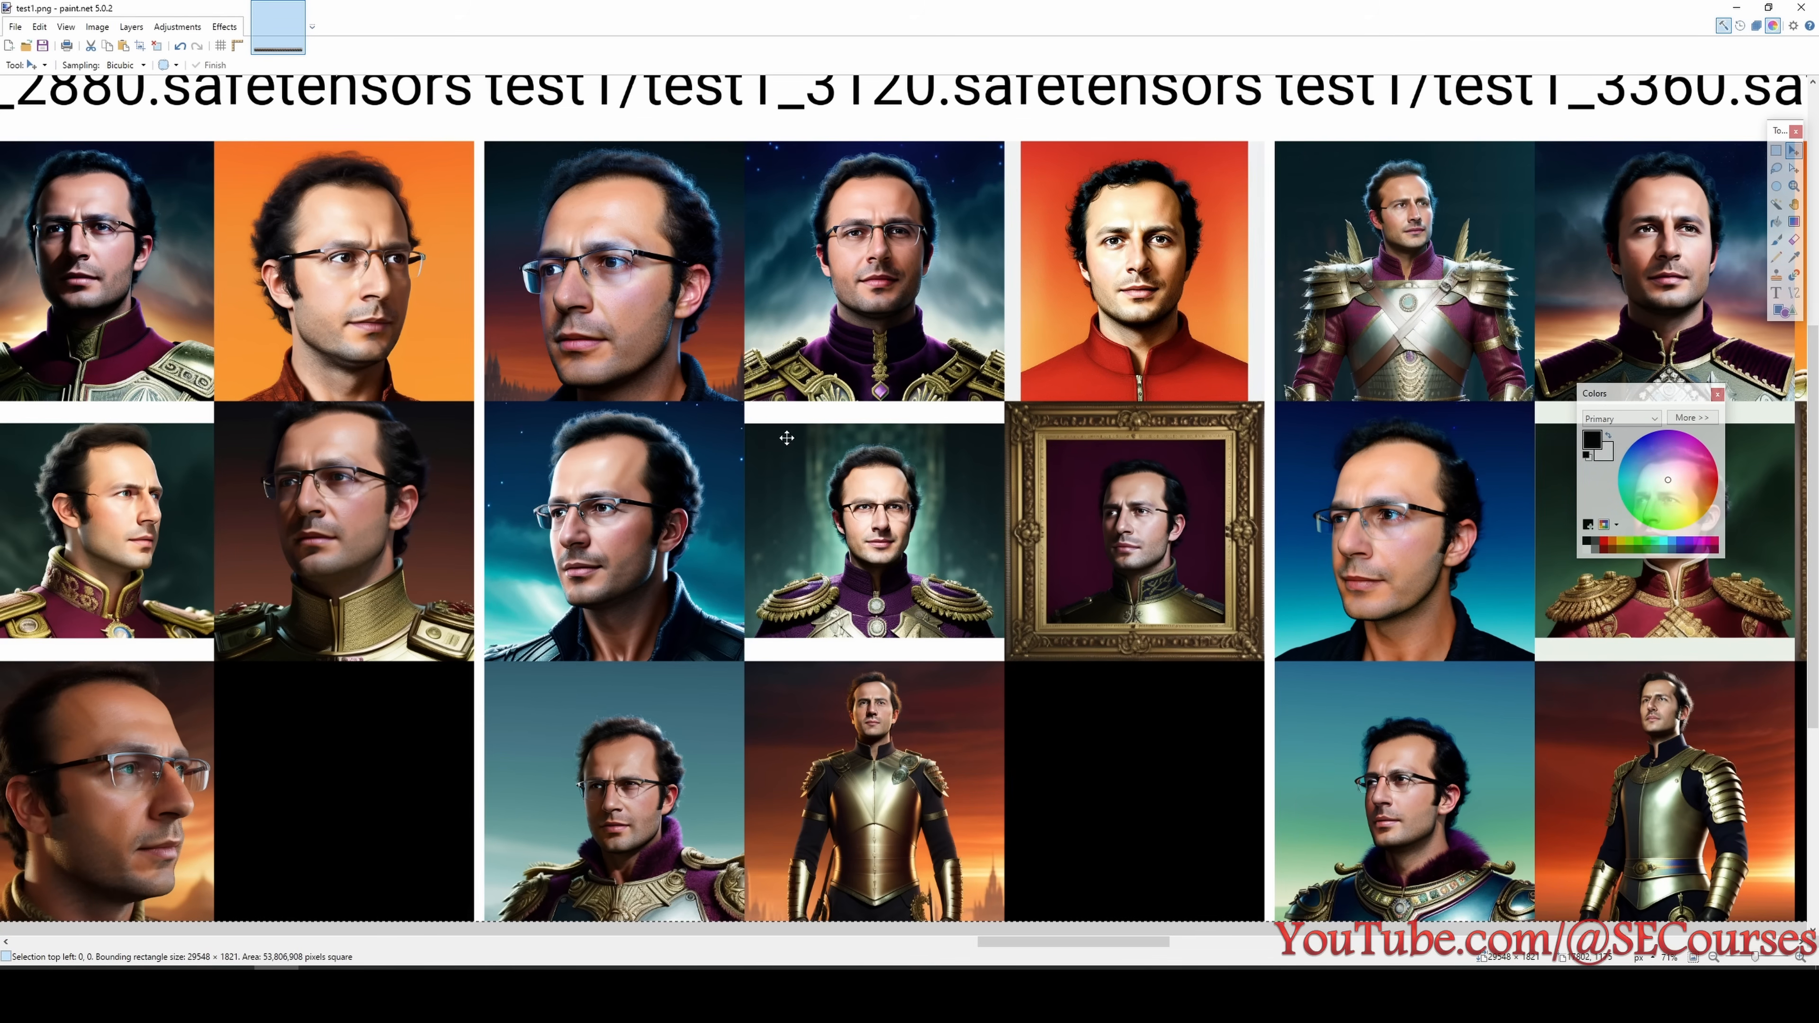
- Inspect the test1 portraits of the 4080 to 4560 step checkpoints, with the 4320 step faces in close-up
{"action": "left_click_drag", "start_coordinate": [1107, 944], "coordinate": [1531, 968]}
{"action": "scroll", "coordinate": [1193, 480], "scroll_direction": "up", "scroll_amount": 1}
{"action": "scroll", "coordinate": [1189, 476], "scroll_direction": "up", "scroll_amount": 2}
{"action": "scroll", "coordinate": [1028, 354], "scroll_direction": "up", "scroll_amount": 1}
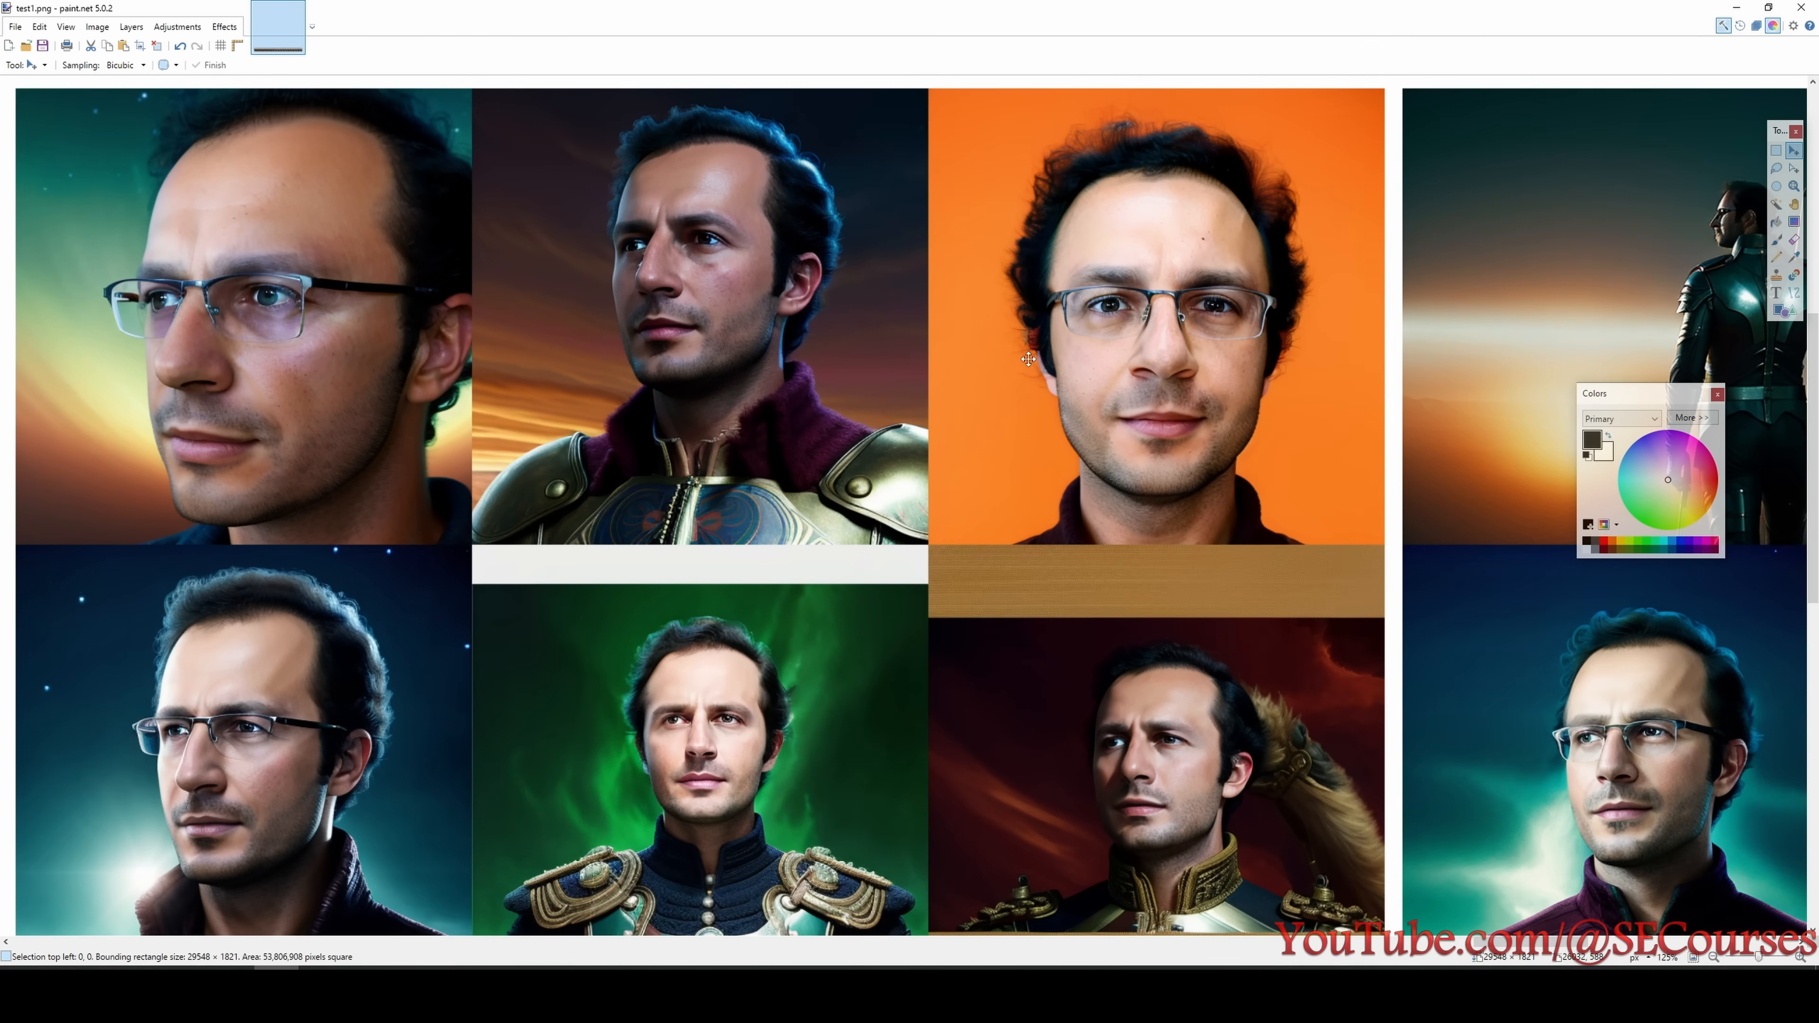
{"action": "scroll", "coordinate": [1113, 654], "scroll_direction": "down", "scroll_amount": 3}
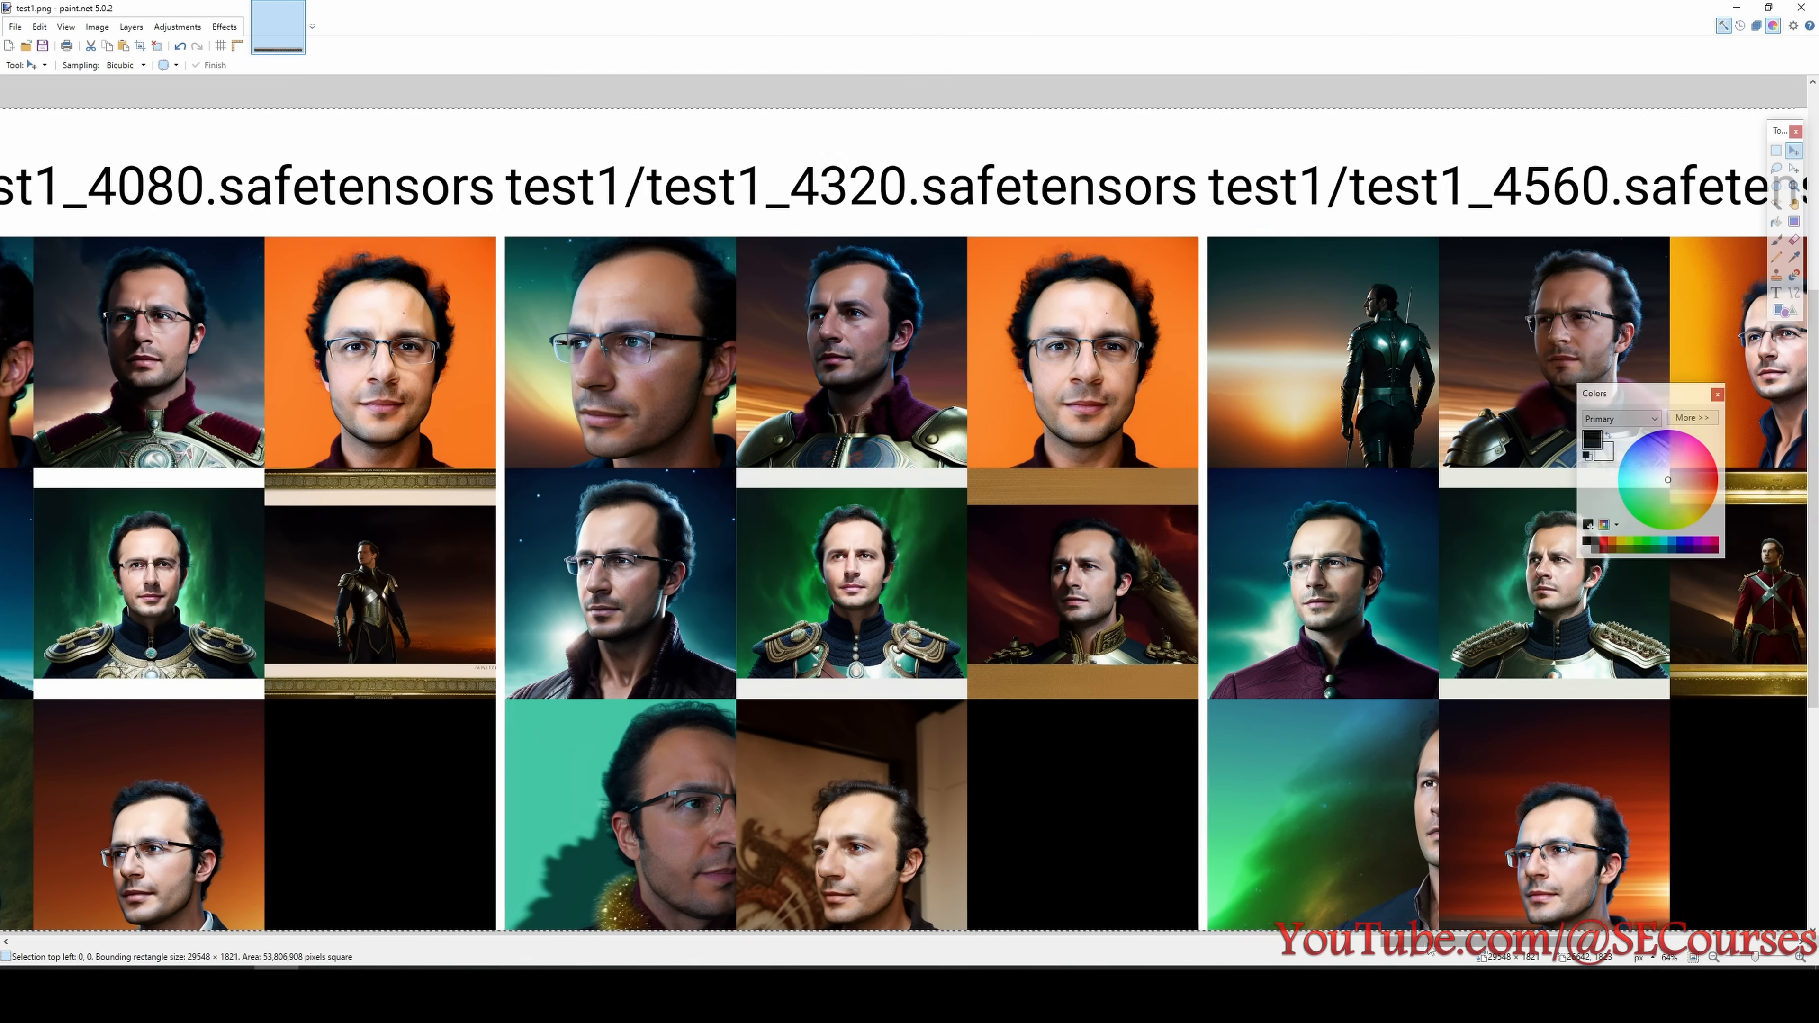
- Return to the test1 columns around 3120 steps and add a new Notepad line beginning "test1 13"
{"action": "left_click_drag", "start_coordinate": [1431, 945], "coordinate": [1014, 955]}
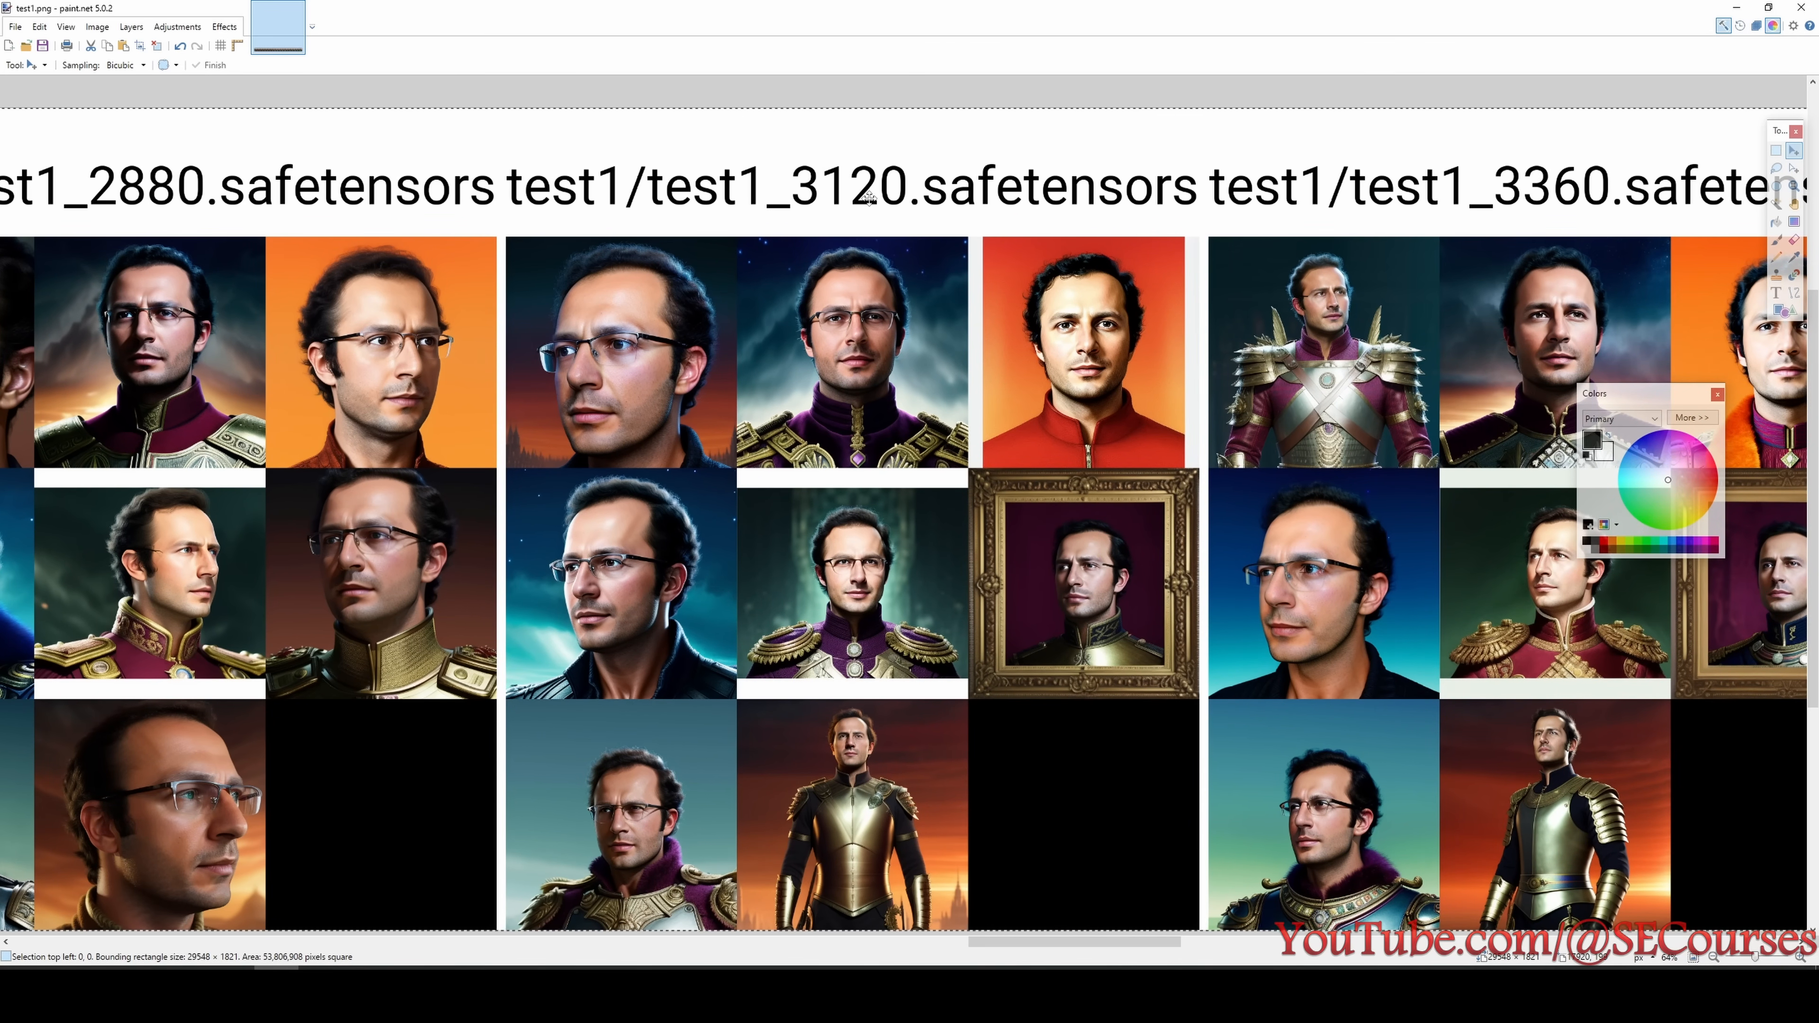
{"action": "left_click", "coordinate": [716, 992]}
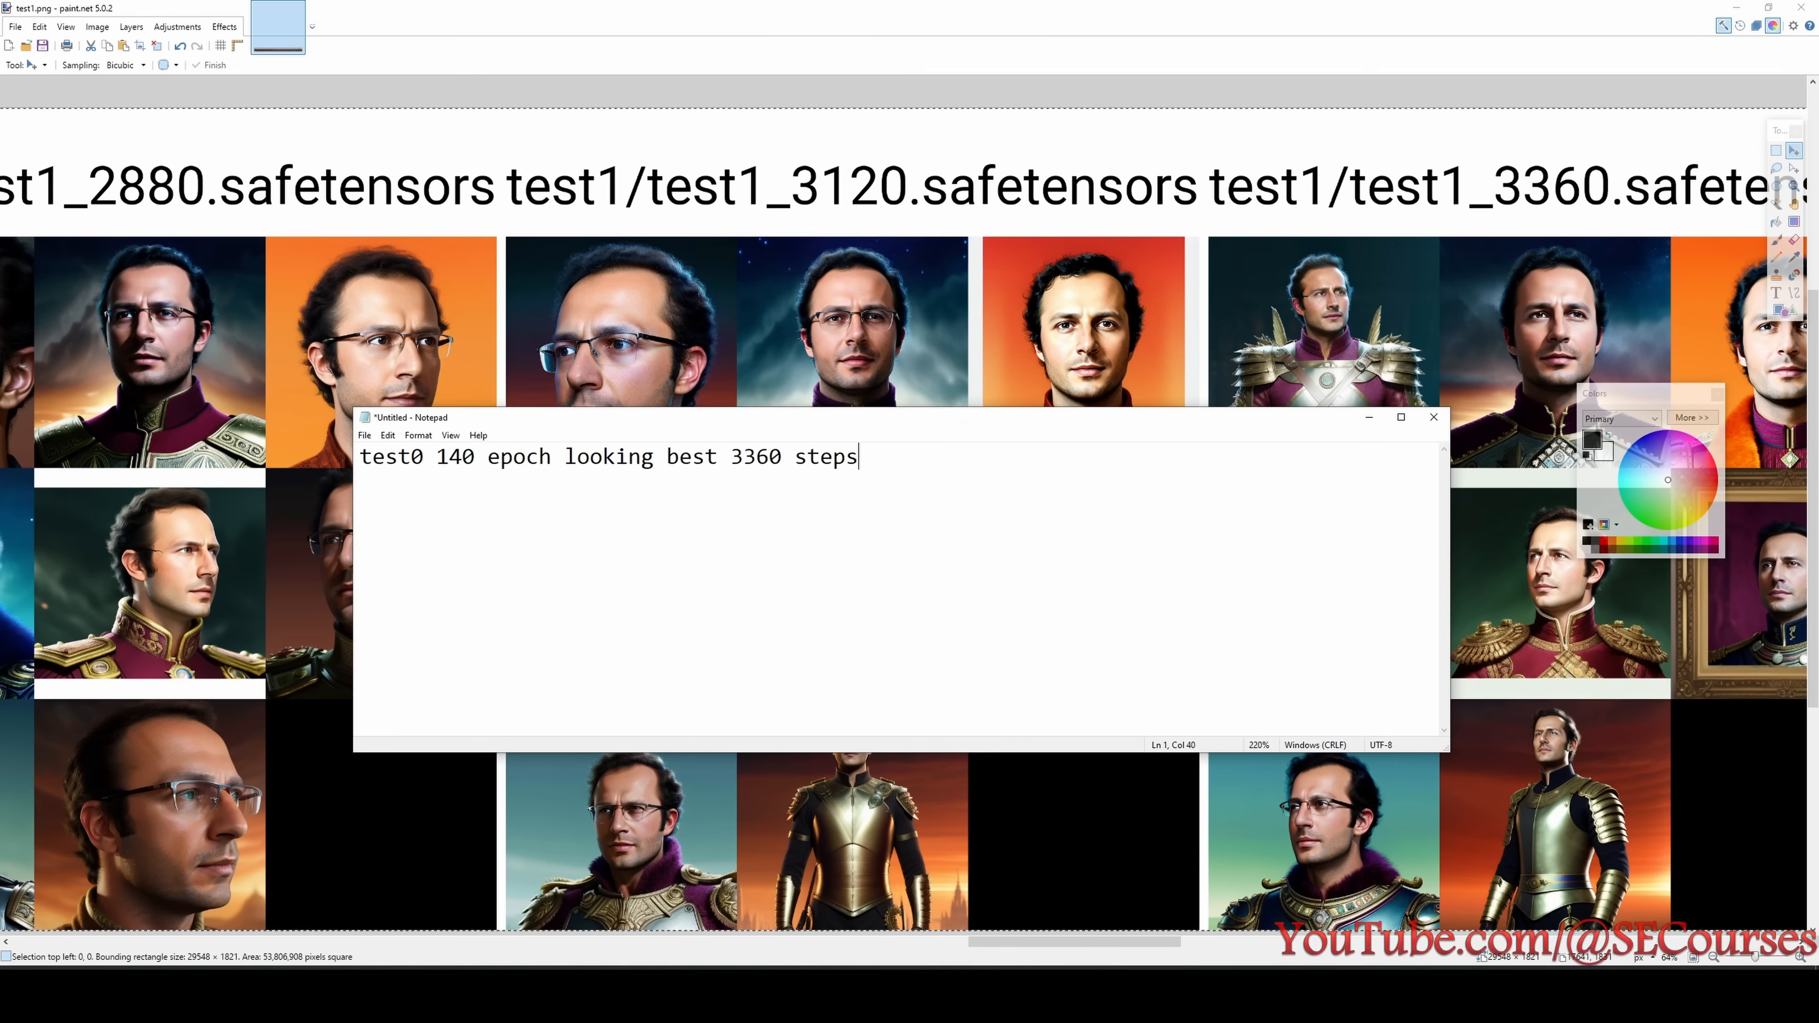
{"action": "key", "text": "Return"}
{"action": "type", "text": "test1 13"}
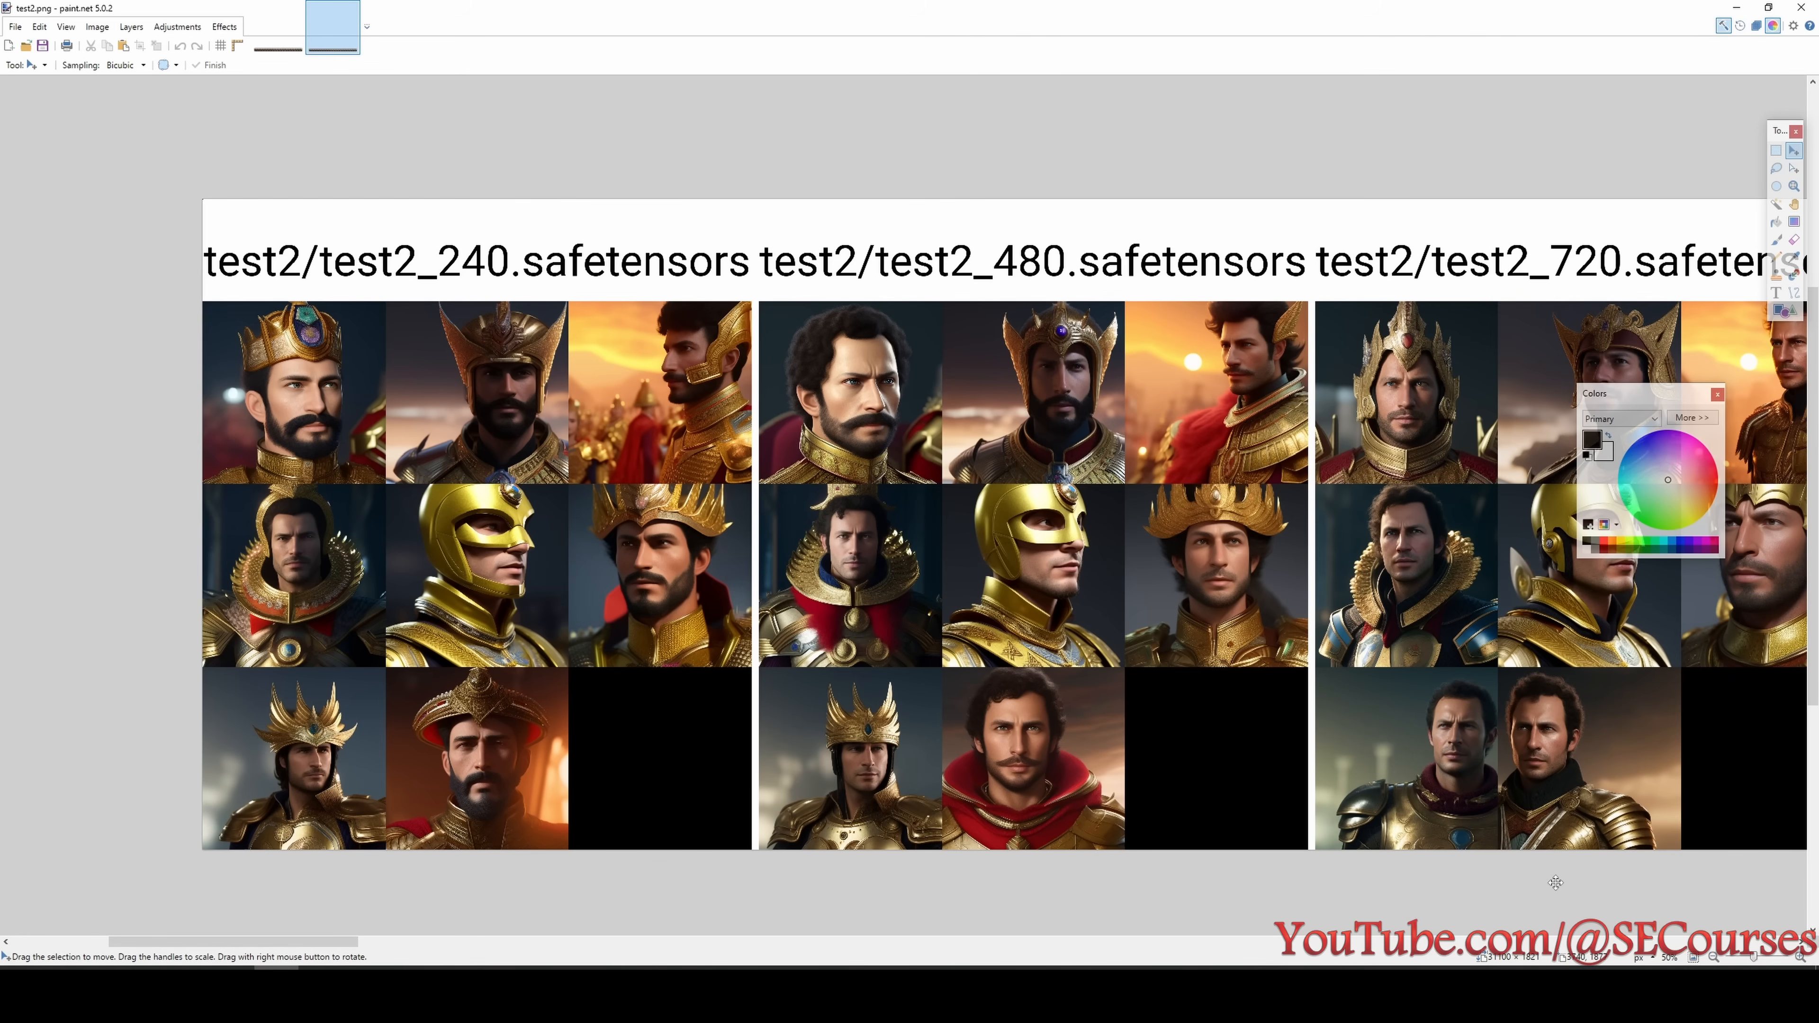
- Consult the list of experiments for test2's setting and examine the test2 portraits of the 1920 and 2160 step checkpoints
{"action": "left_click", "coordinate": [1386, 993]}
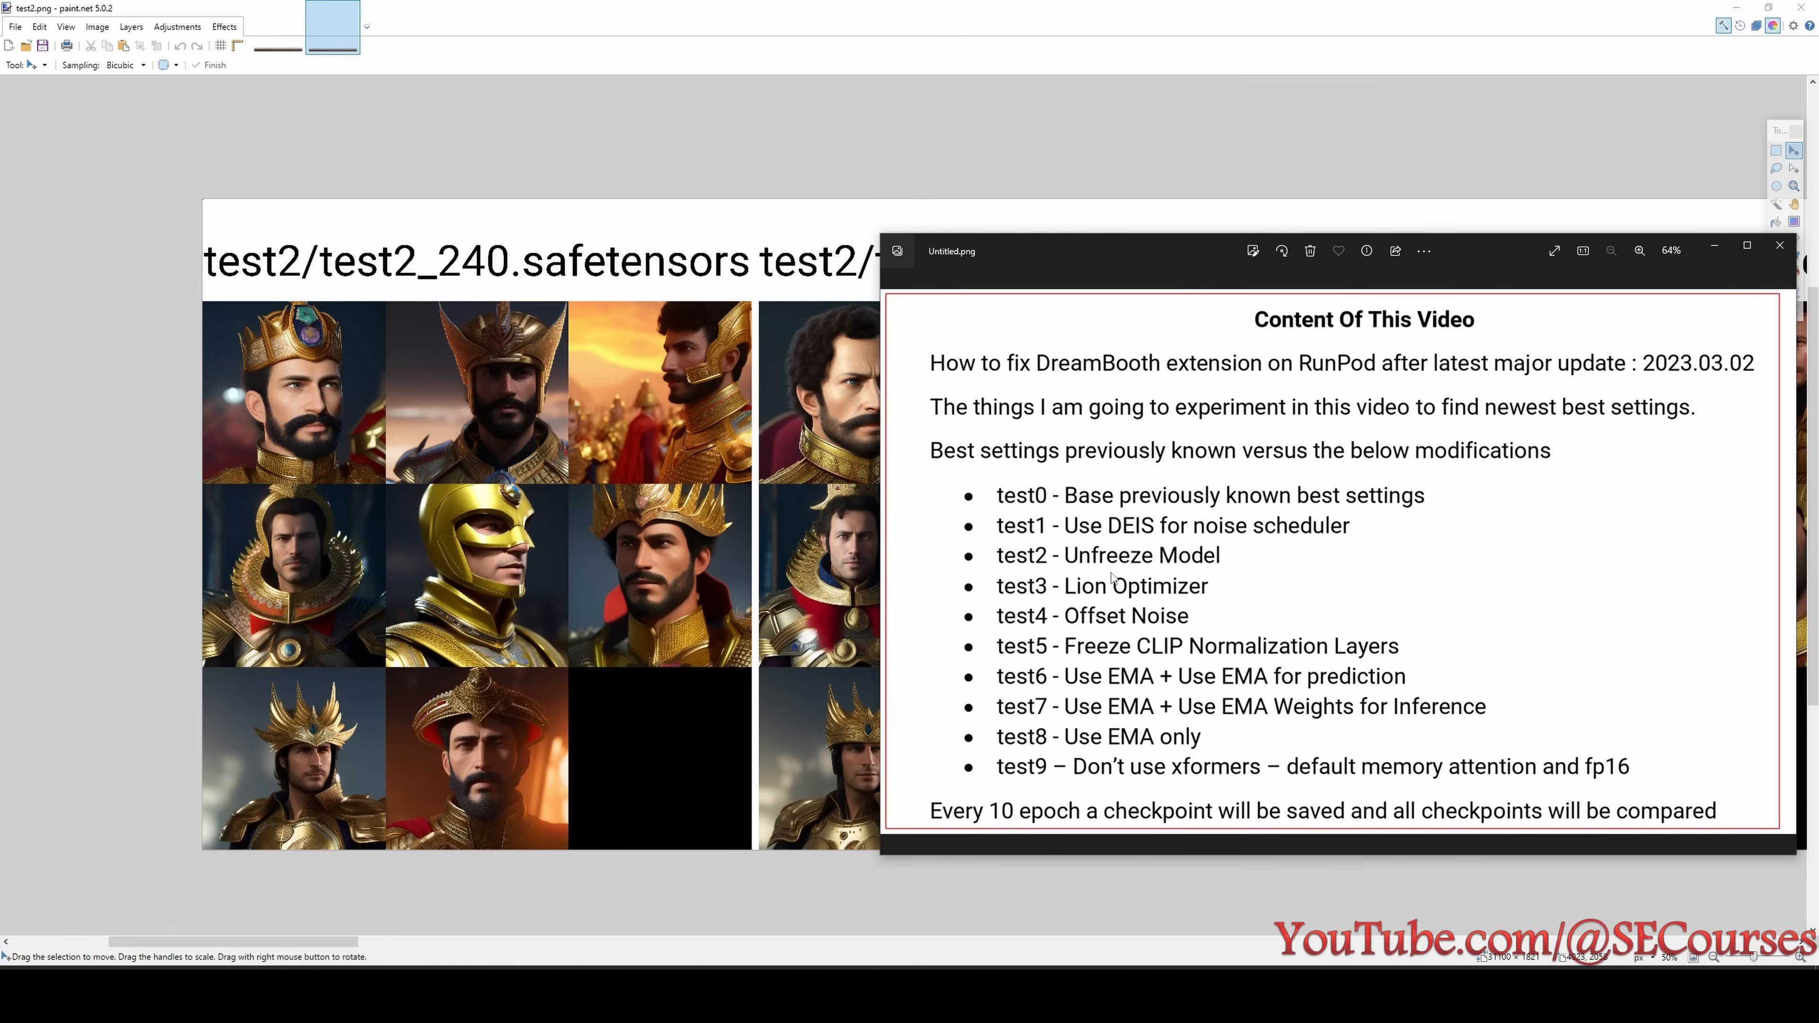
{"action": "mouse_move", "coordinate": [345, 942]}
{"action": "left_mouse_down"}
{"action": "mouse_move", "coordinate": [571, 975]}
{"action": "mouse_move", "coordinate": [714, 943]}
{"action": "mouse_move", "coordinate": [809, 954]}
{"action": "left_mouse_up"}
{"action": "scroll", "coordinate": [806, 374], "scroll_direction": "up", "scroll_amount": 4}
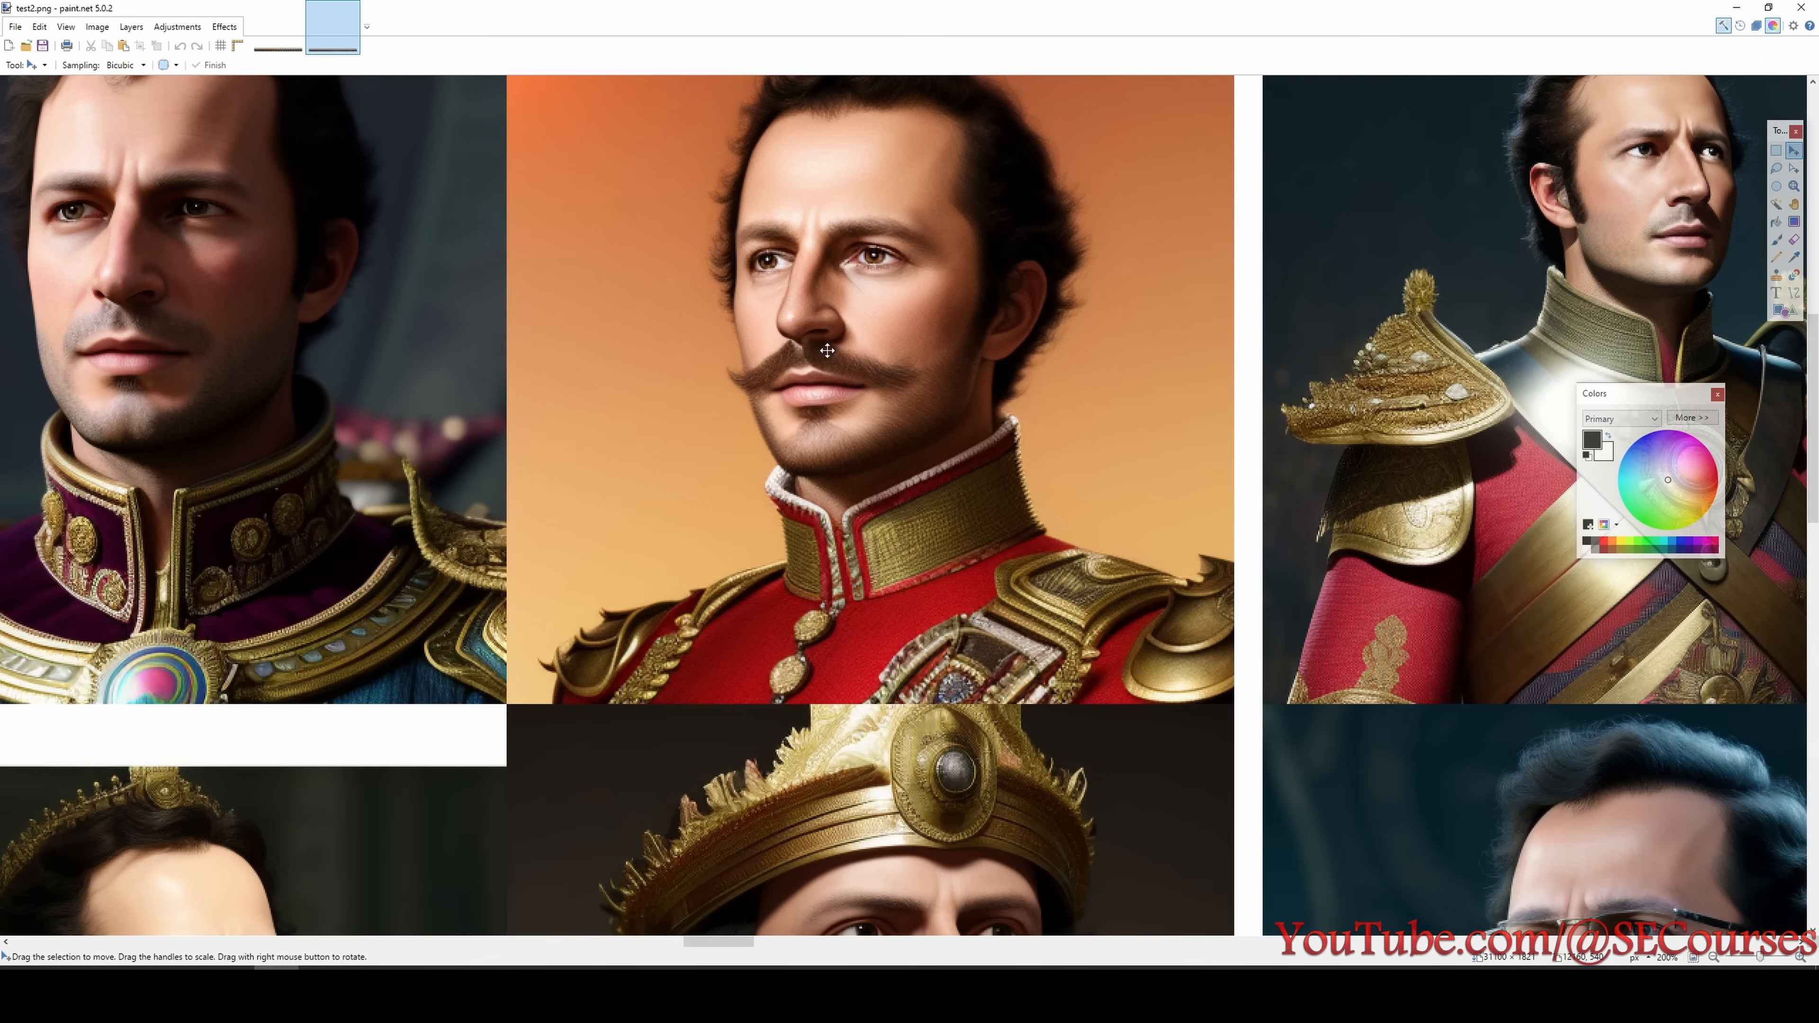
{"action": "scroll", "coordinate": [647, 436], "scroll_direction": "down", "scroll_amount": 5}
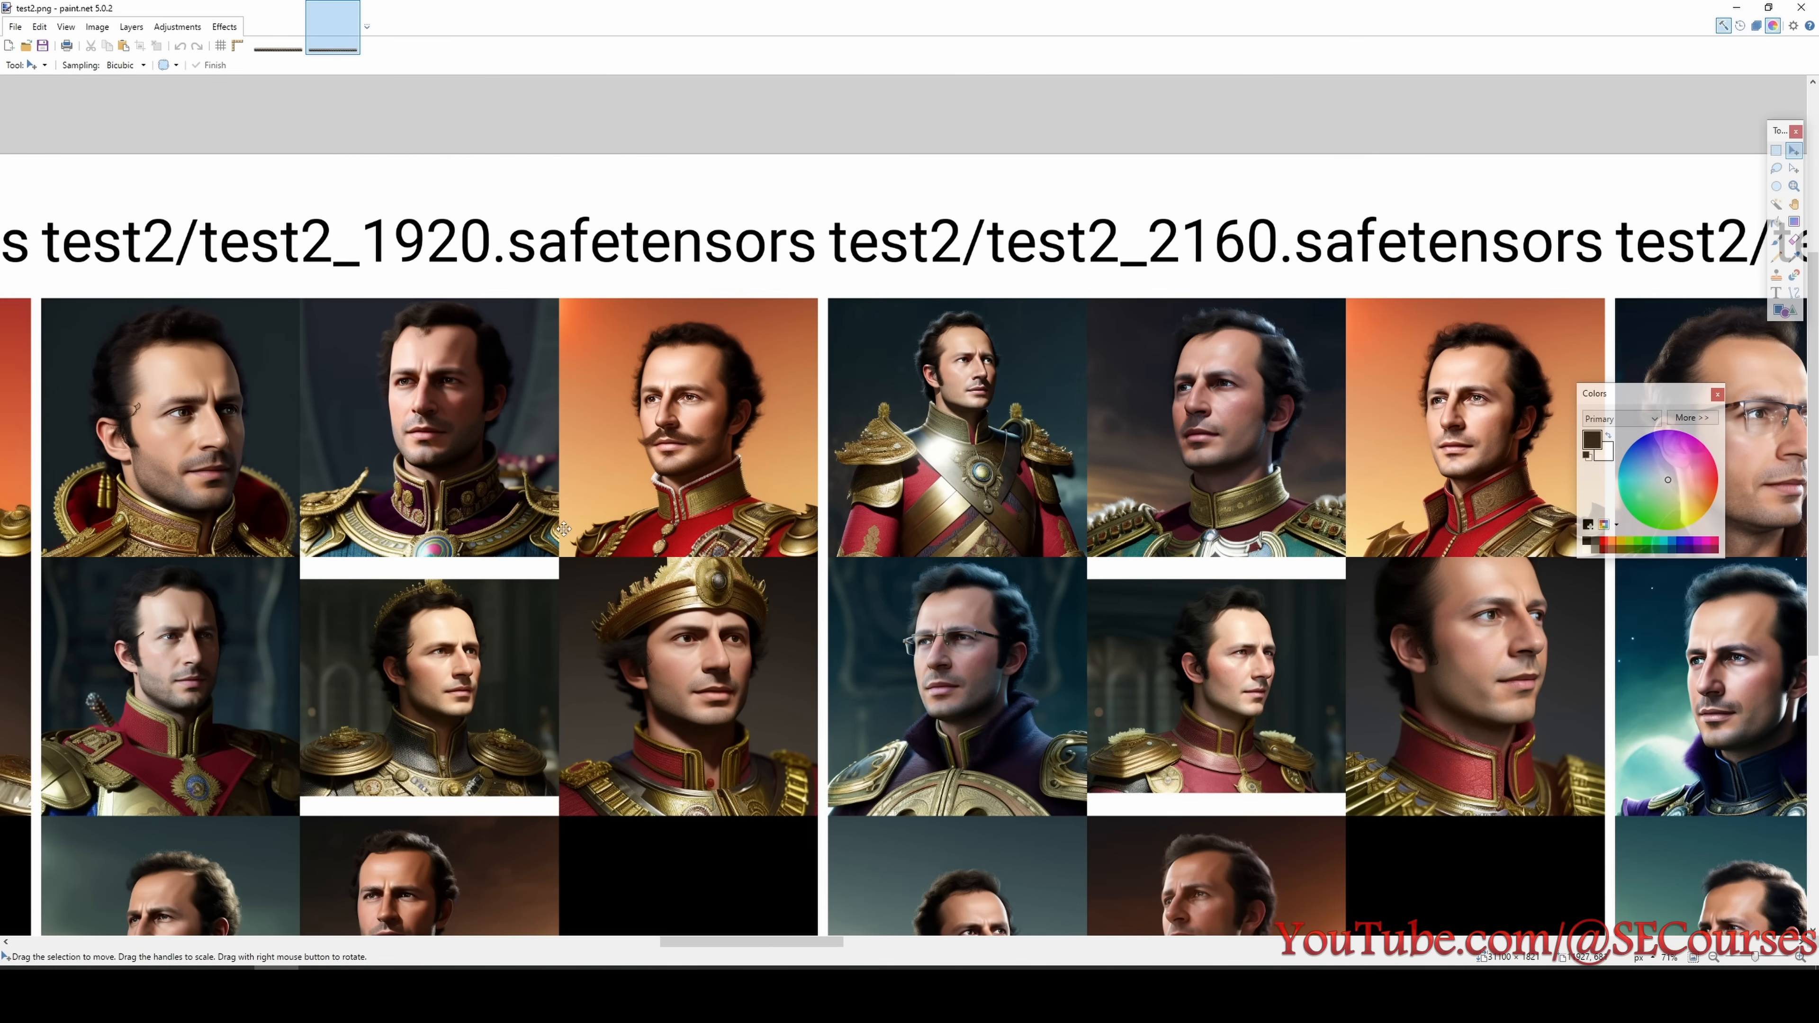
{"action": "scroll", "coordinate": [679, 430], "scroll_direction": "up", "scroll_amount": 3}
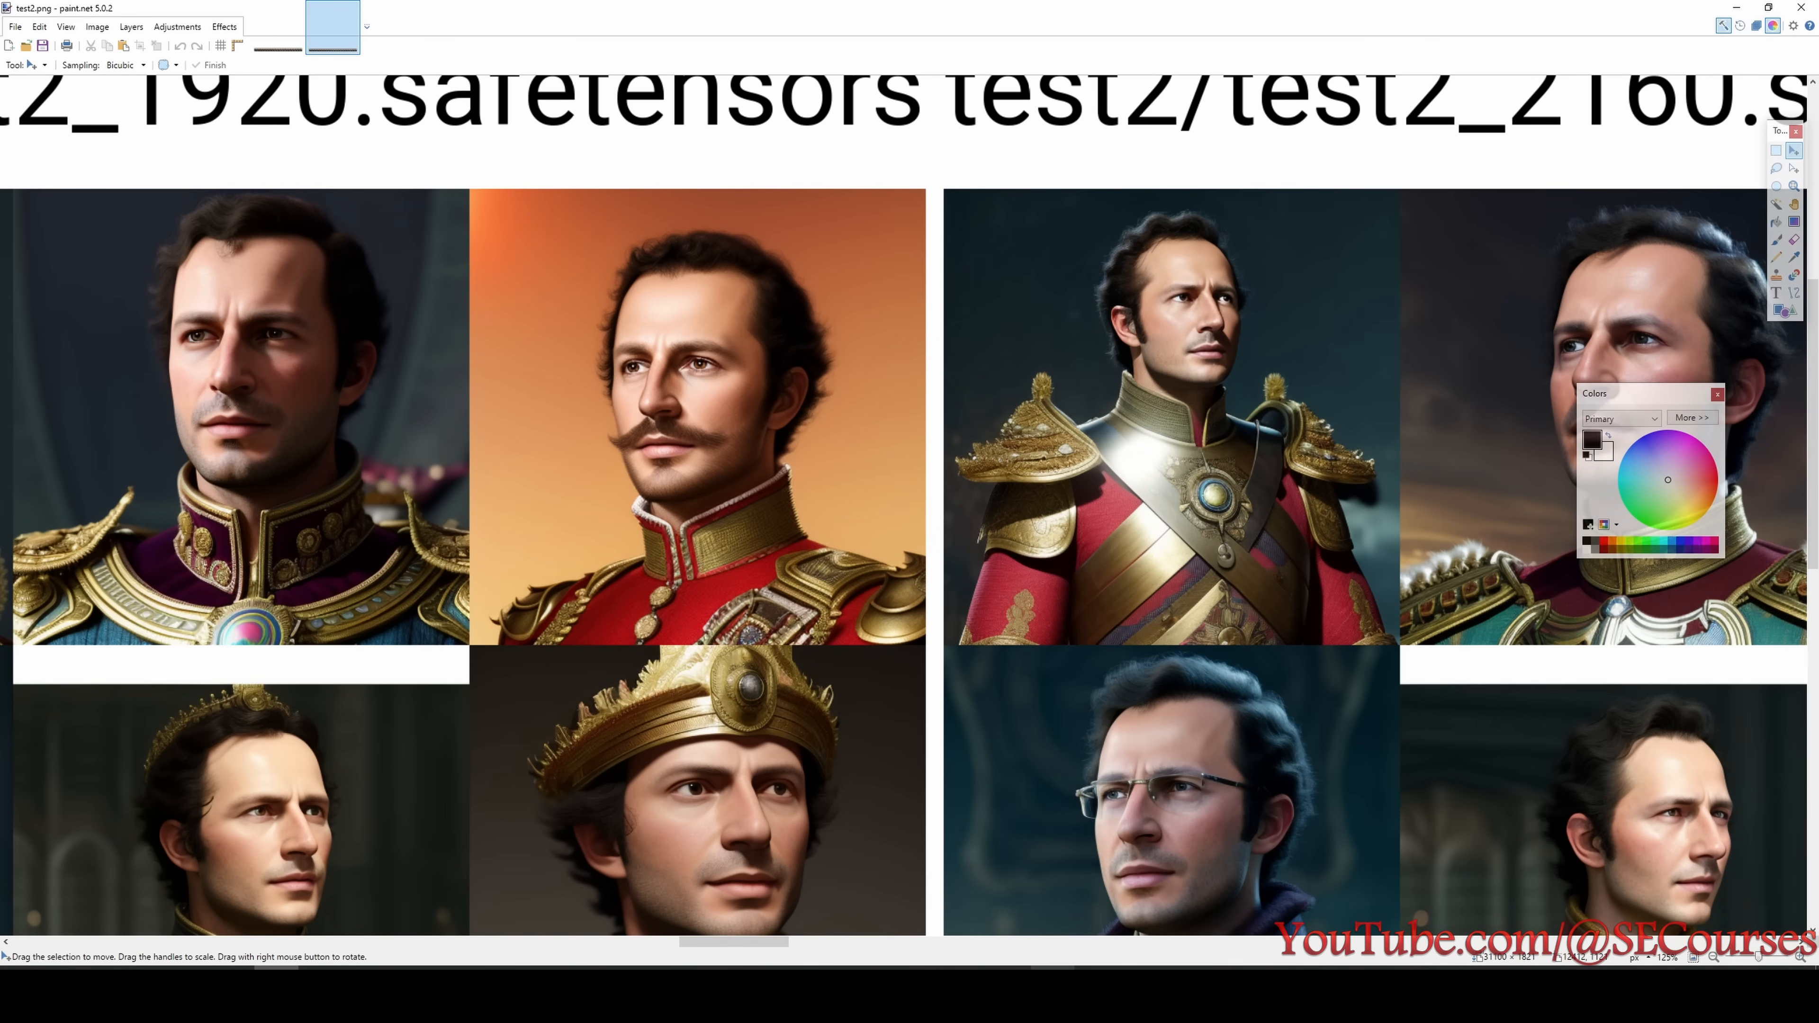
- Look over the original training photos in the p1 folder to compare them with the generated test2 faces
{"action": "left_click", "coordinate": [704, 988]}
{"action": "scroll", "coordinate": [860, 617], "scroll_direction": "up", "scroll_amount": 3}
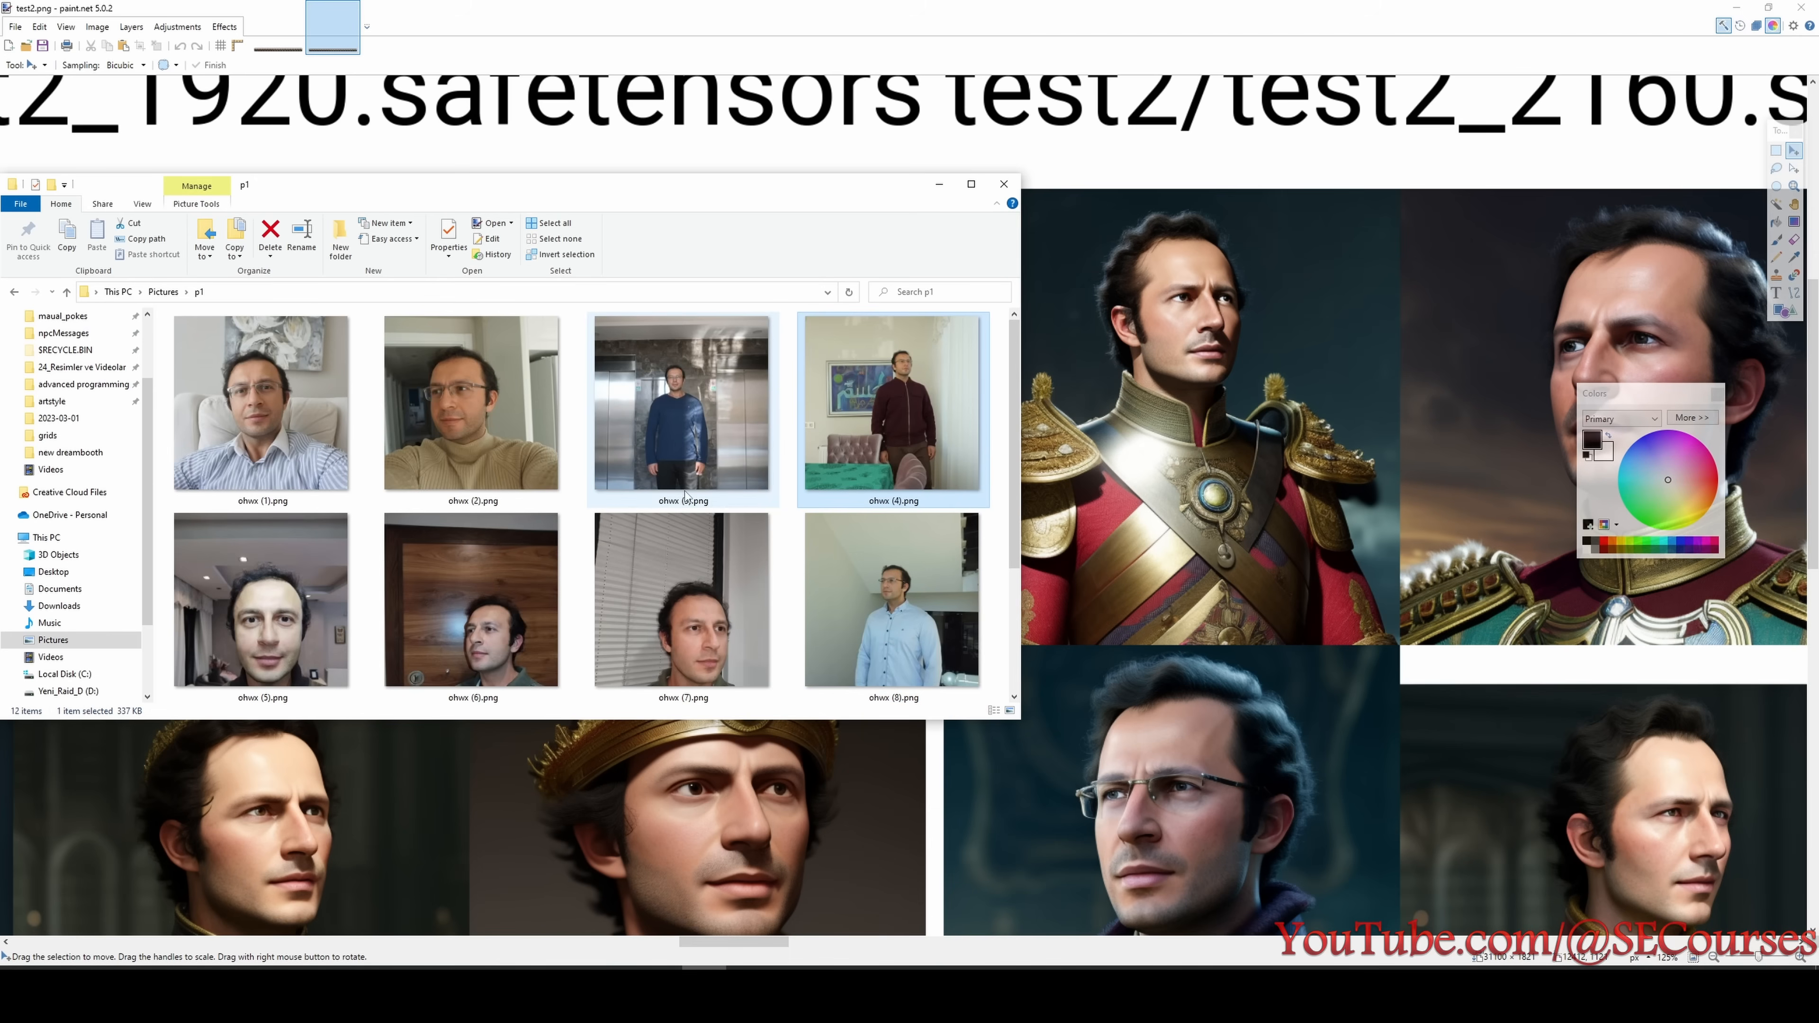
{"action": "scroll", "coordinate": [687, 498], "scroll_direction": "down", "scroll_amount": 3}
{"action": "left_click", "coordinate": [939, 185]}
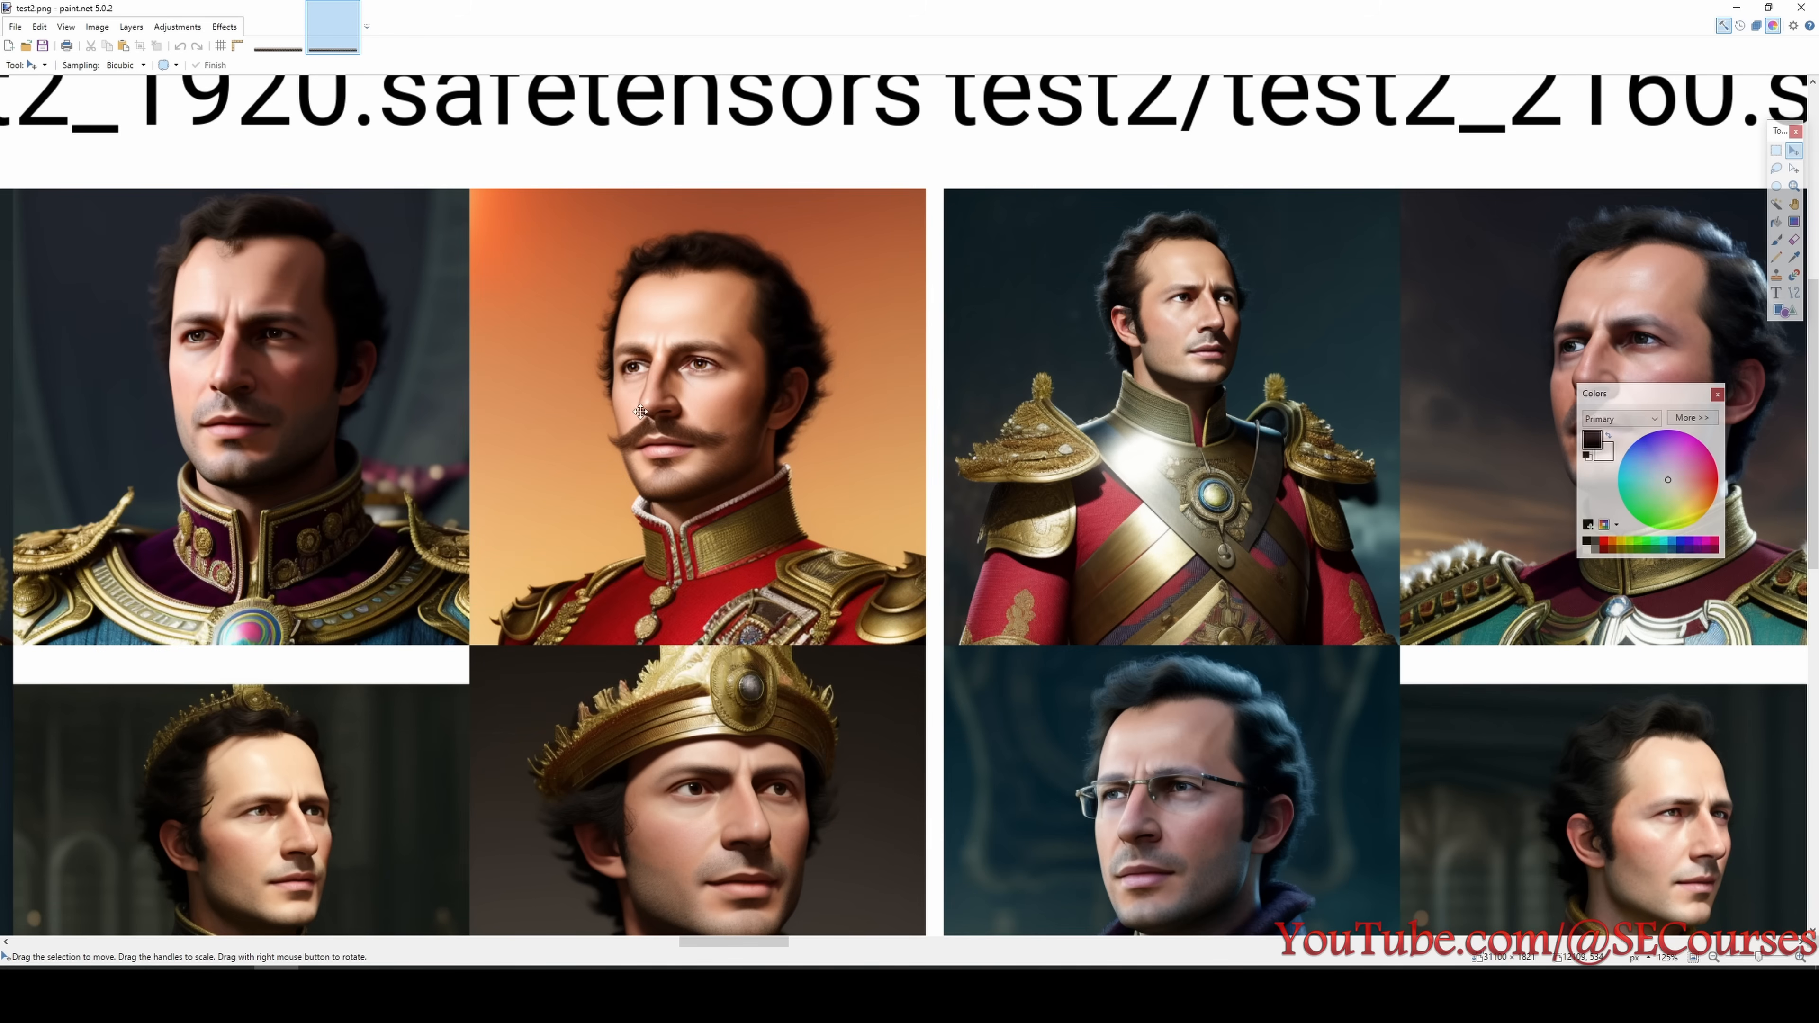
- Examine the test2 portraits of the 2160 and 2400 step checkpoints, with the 2400 step faces in close-up
{"action": "scroll", "coordinate": [598, 527], "scroll_direction": "down", "scroll_amount": 3}
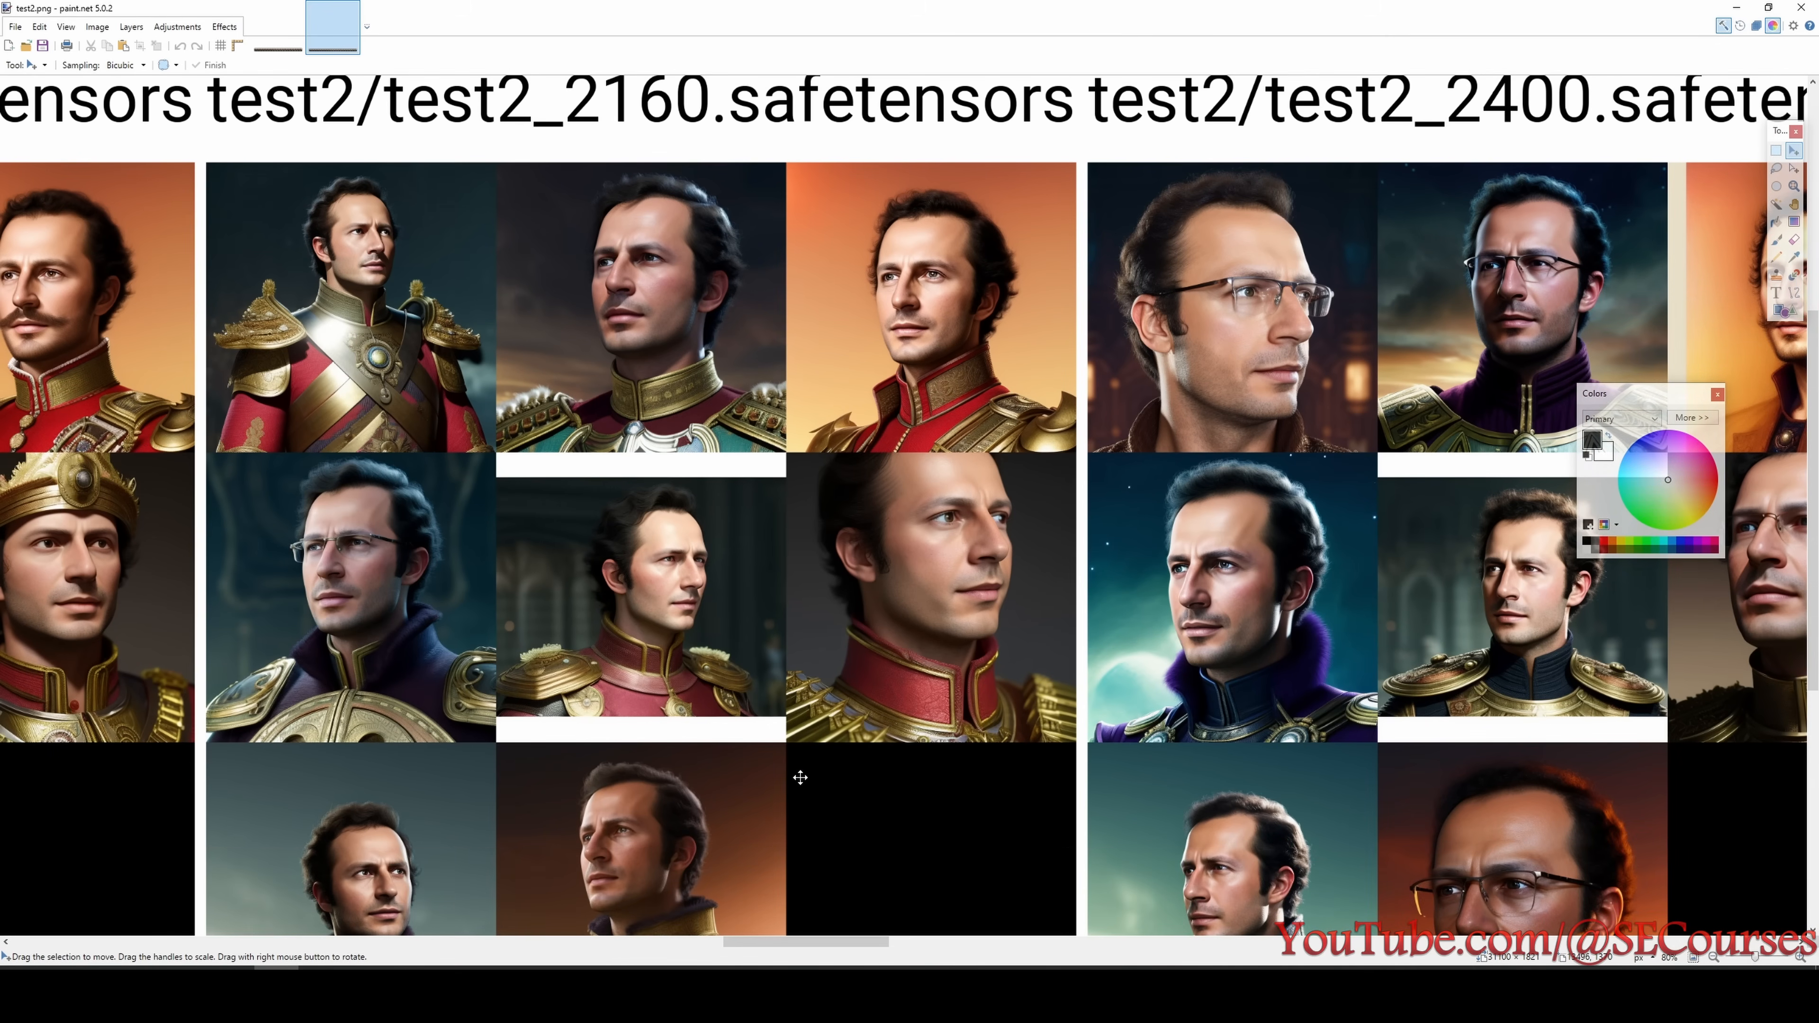
{"action": "scroll", "coordinate": [830, 946], "scroll_direction": "down", "scroll_amount": 1}
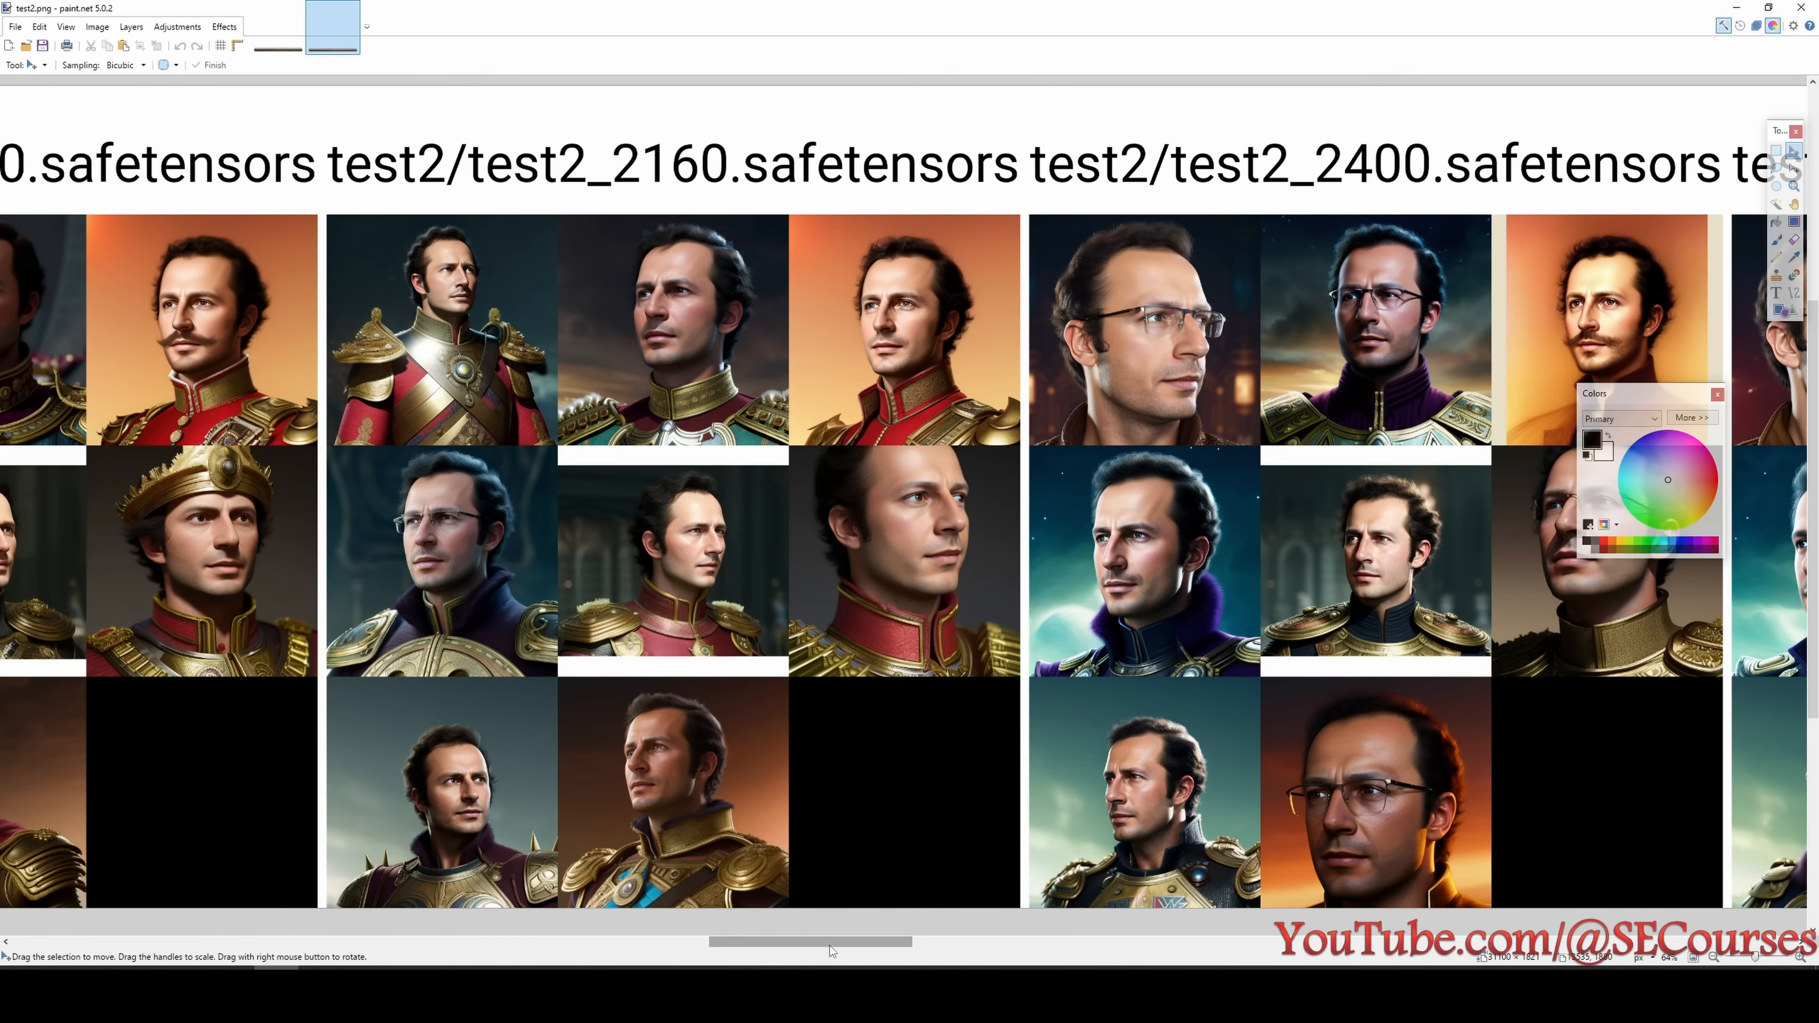
{"action": "left_click_drag", "start_coordinate": [830, 946], "coordinate": [872, 948]}
{"action": "scroll", "coordinate": [884, 949], "scroll_direction": "right", "scroll_amount": 3}
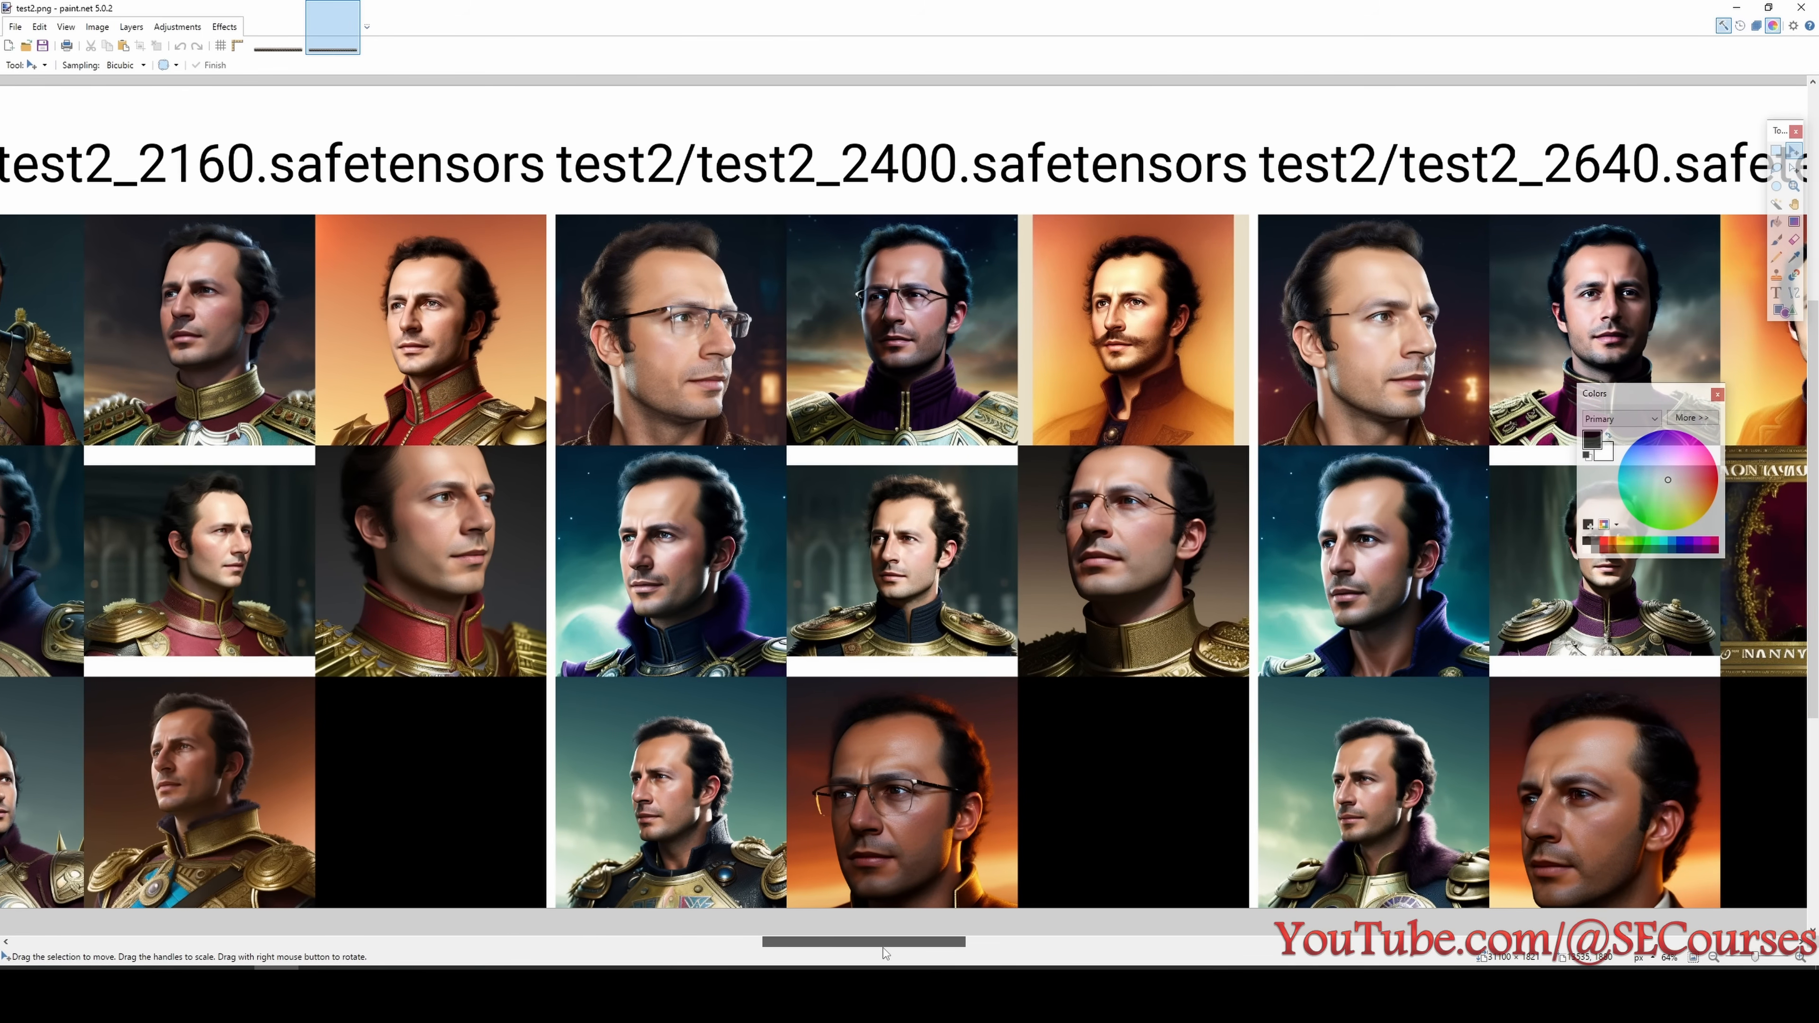
{"action": "scroll", "coordinate": [1012, 354], "scroll_direction": "up", "scroll_amount": 3}
{"action": "scroll", "coordinate": [1012, 354], "scroll_direction": "up", "scroll_amount": 3}
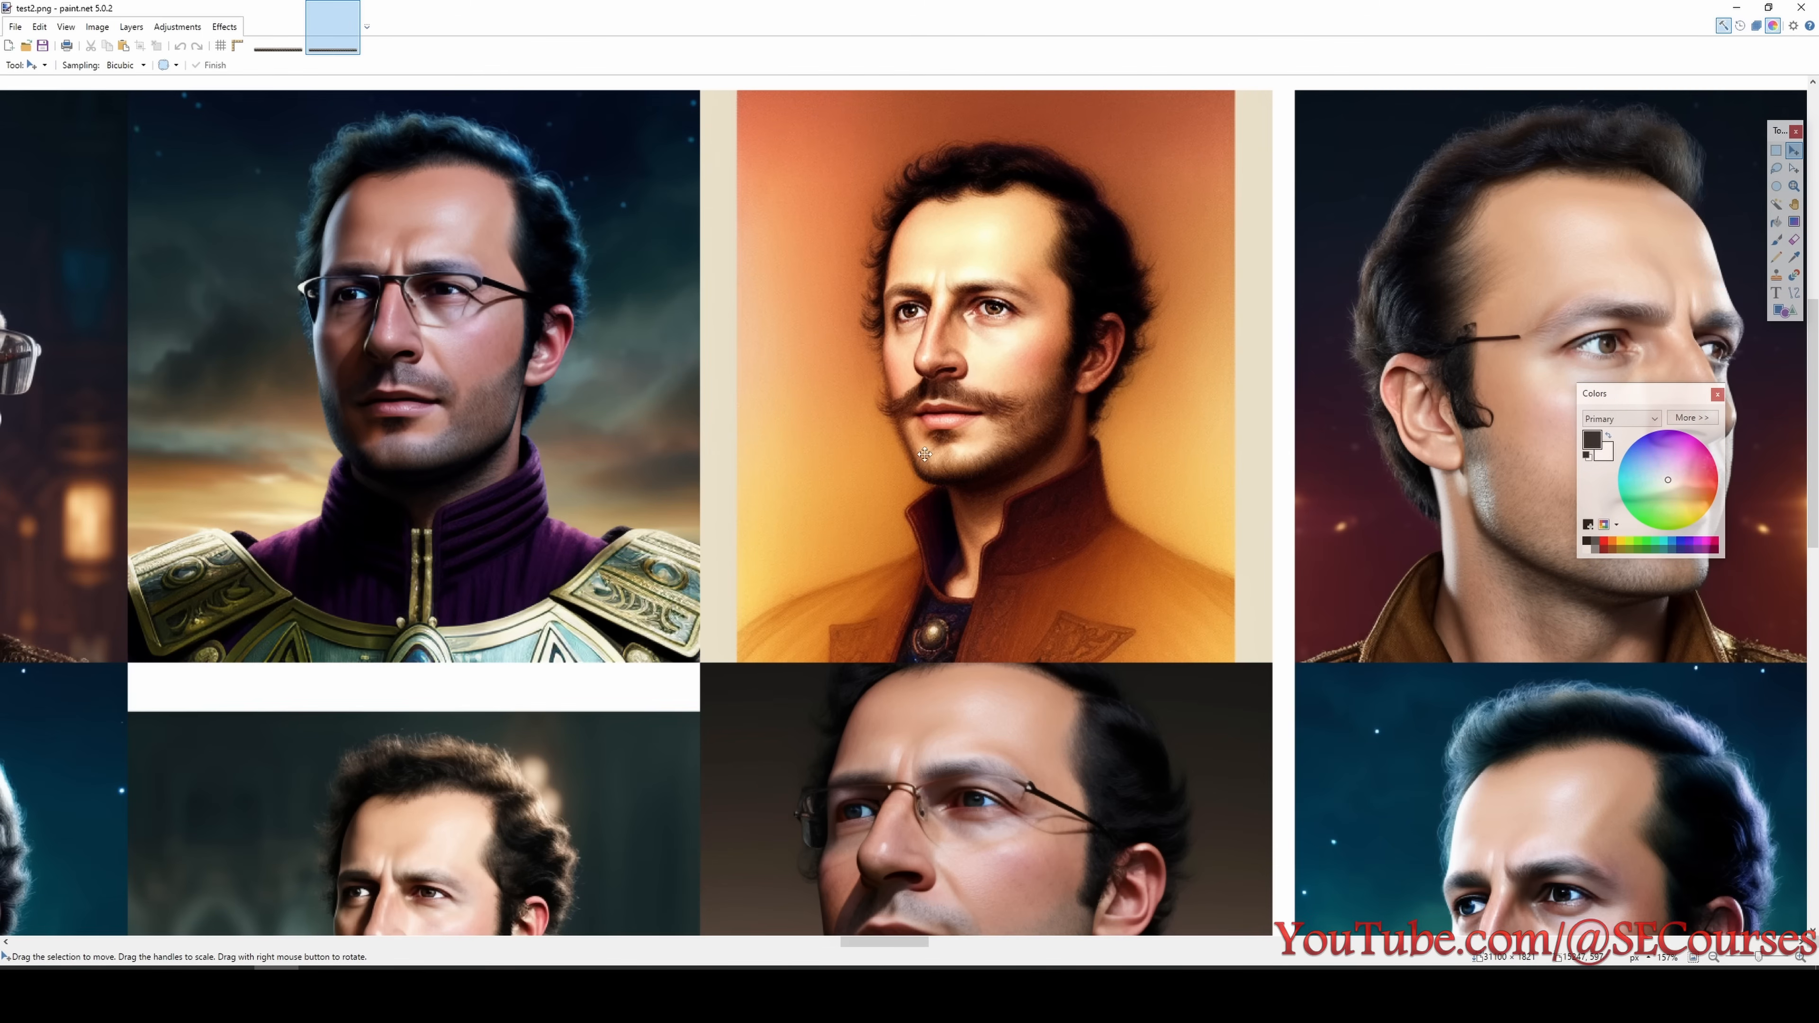
{"action": "scroll", "coordinate": [946, 401], "scroll_direction": "down", "scroll_amount": 7}
- Inspect the test2 portraits of the checkpoints from 2640 to 3120 steps
{"action": "left_click_drag", "start_coordinate": [875, 945], "coordinate": [956, 948]}
{"action": "scroll", "coordinate": [955, 353], "scroll_direction": "up", "scroll_amount": 5}
{"action": "scroll", "coordinate": [820, 378], "scroll_direction": "down", "scroll_amount": 3}
{"action": "scroll", "coordinate": [577, 410], "scroll_direction": "down", "scroll_amount": 2}
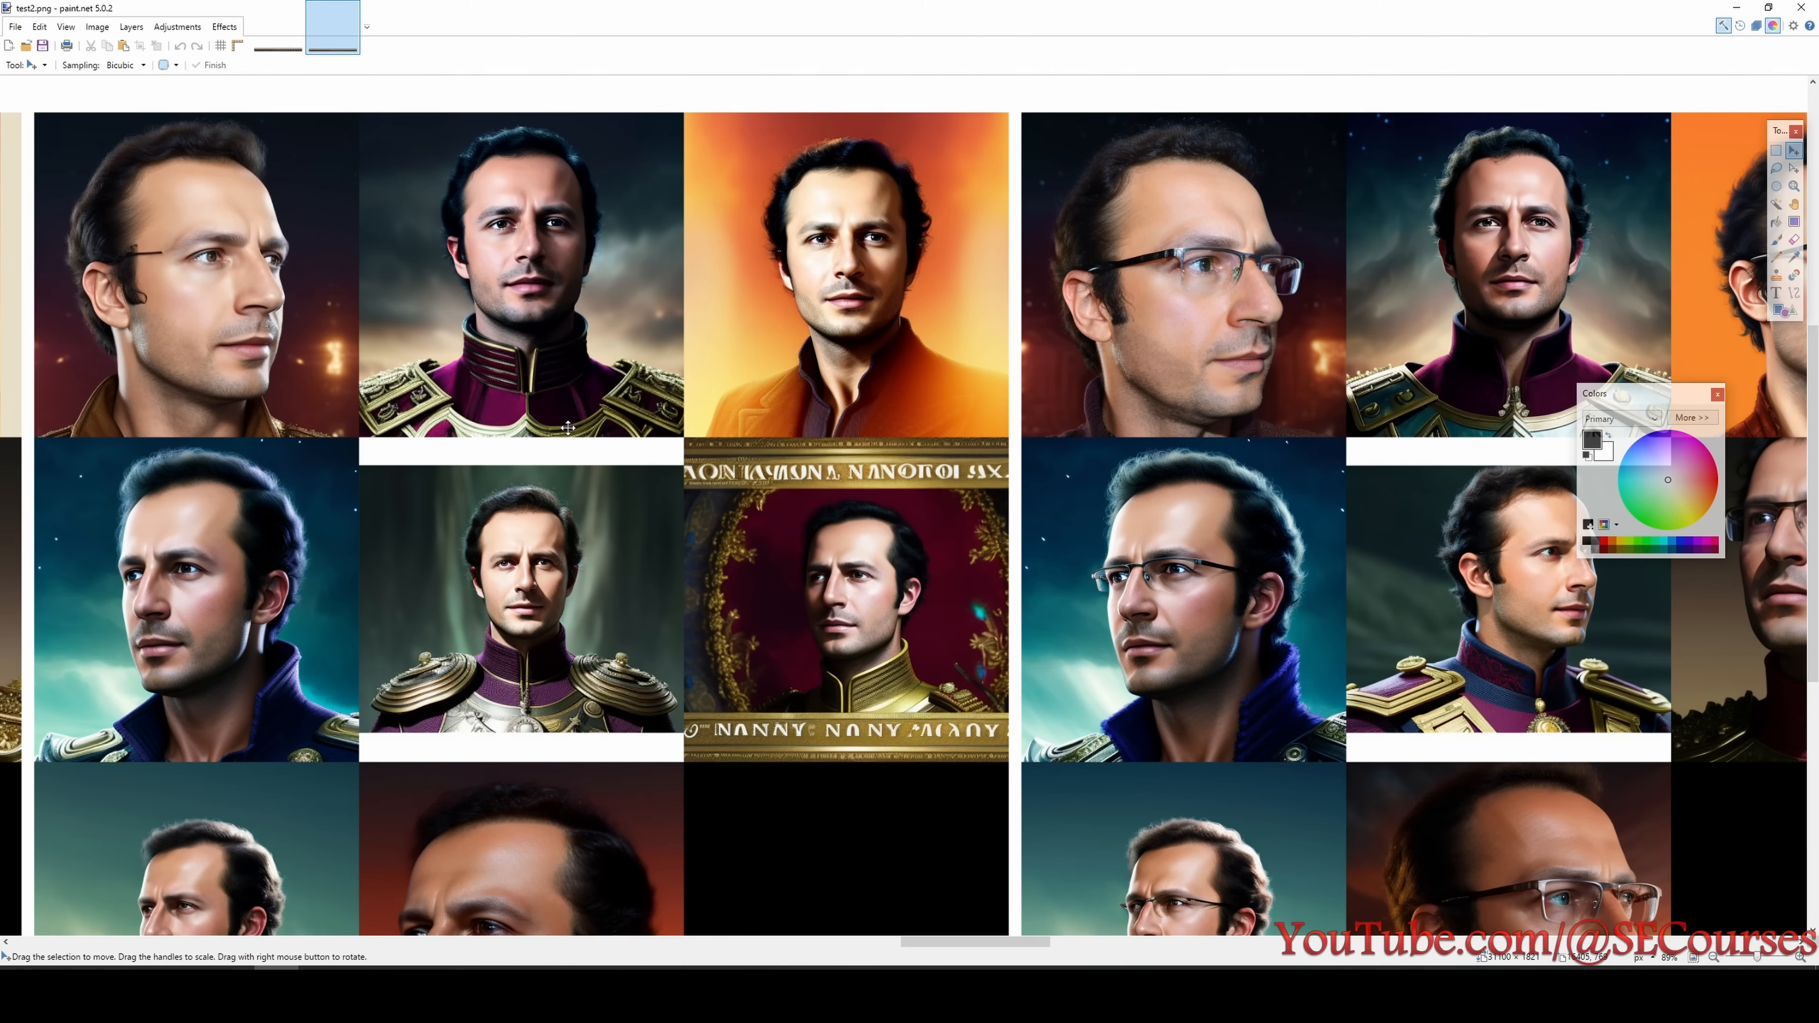
{"action": "left_click_drag", "start_coordinate": [934, 950], "coordinate": [999, 945]}
{"action": "scroll", "coordinate": [966, 731], "scroll_direction": "down", "scroll_amount": 1}
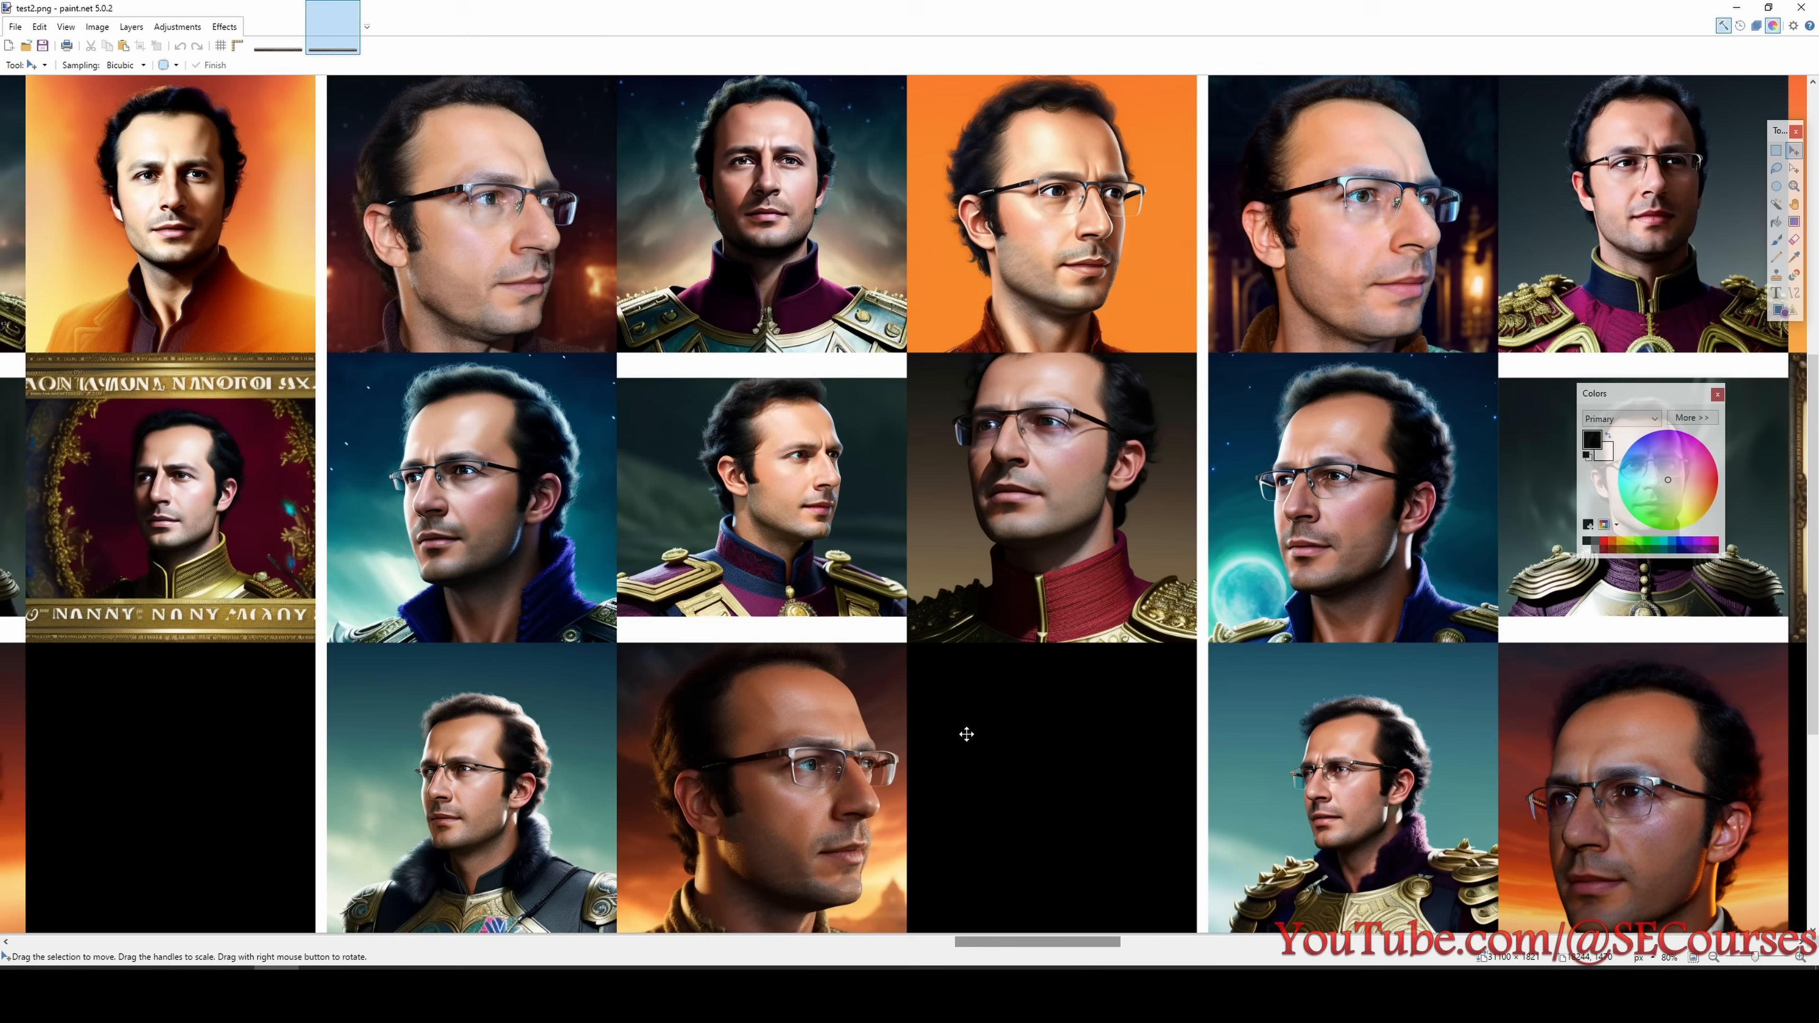
{"action": "scroll", "coordinate": [959, 763], "scroll_direction": "down", "scroll_amount": 1}
- Check the test2 portraits of the 4320 to 4800 step checkpoints and return to the 2400 and 2640 step columns
{"action": "left_click_drag", "start_coordinate": [979, 950], "coordinate": [1480, 966]}
{"action": "scroll", "coordinate": [1104, 841], "scroll_direction": "up", "scroll_amount": 1}
{"action": "scroll", "coordinate": [1100, 828], "scroll_direction": "down", "scroll_amount": 1}
{"action": "scroll", "coordinate": [771, 530], "scroll_direction": "down", "scroll_amount": 1}
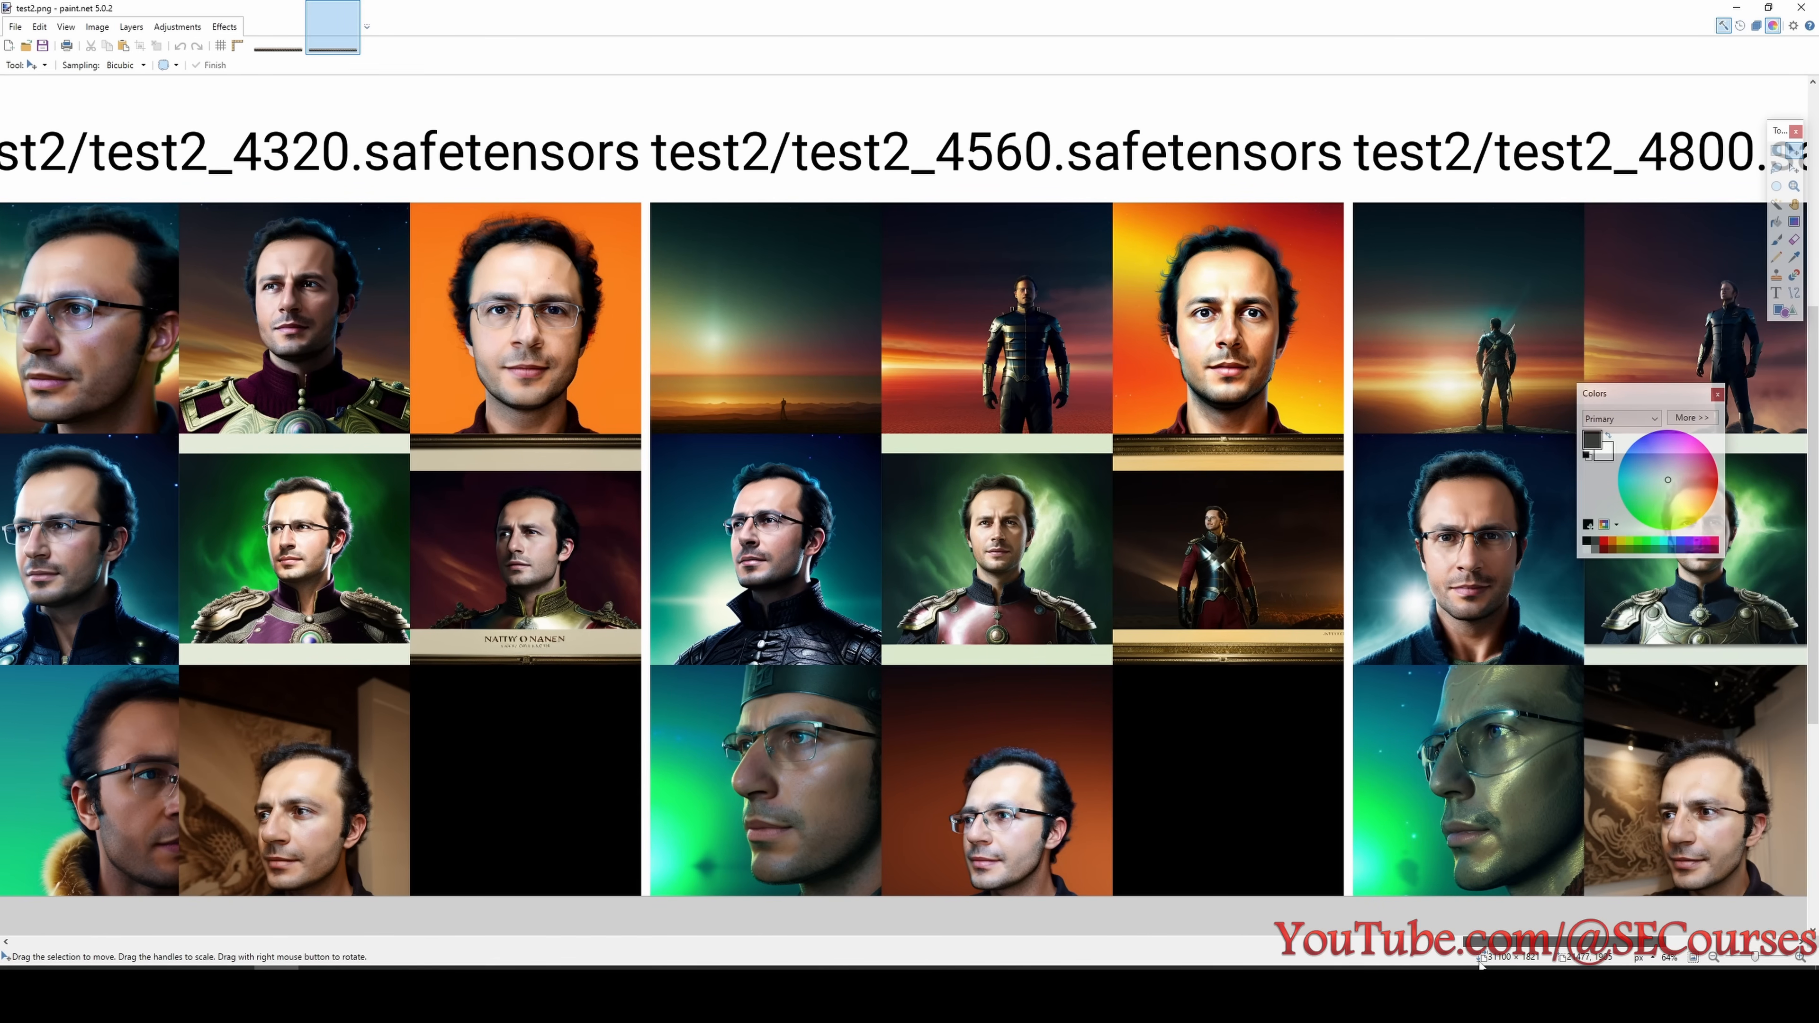
{"action": "scroll", "coordinate": [1318, 580], "scroll_direction": "up", "scroll_amount": 3}
{"action": "scroll", "coordinate": [963, 536], "scroll_direction": "down", "scroll_amount": 3}
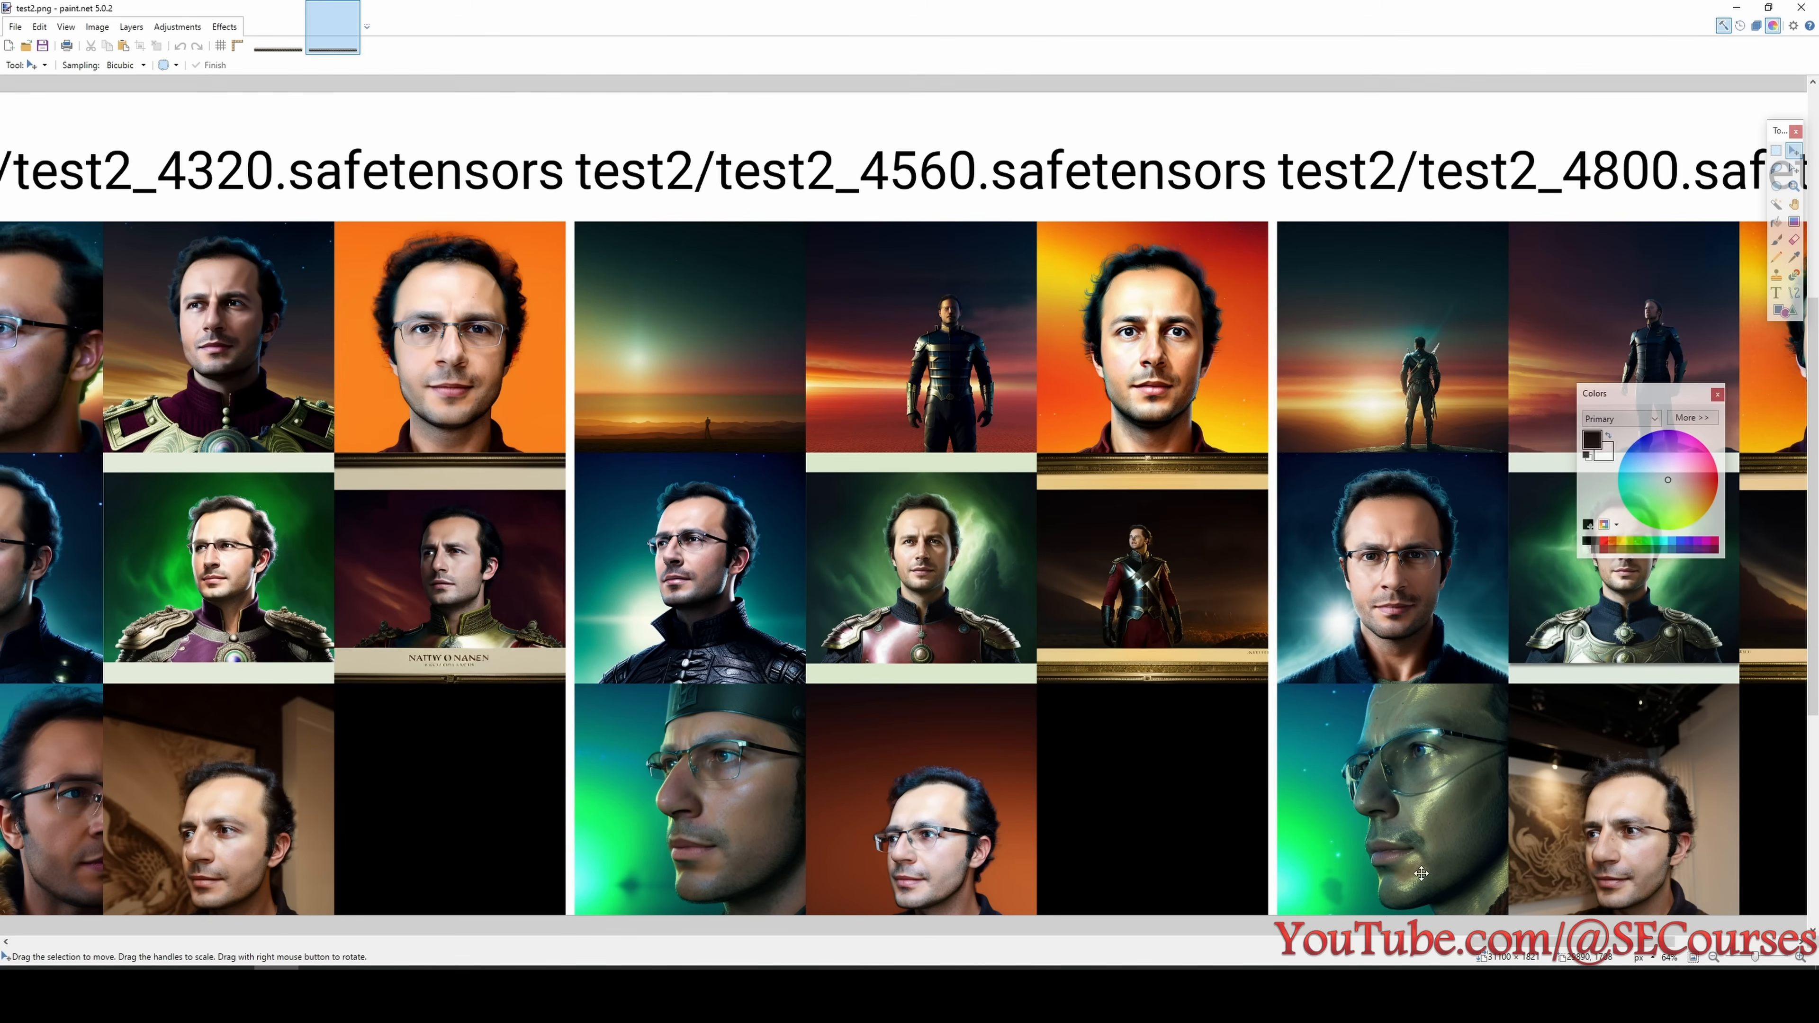
{"action": "left_click_drag", "start_coordinate": [1502, 943], "coordinate": [828, 964]}
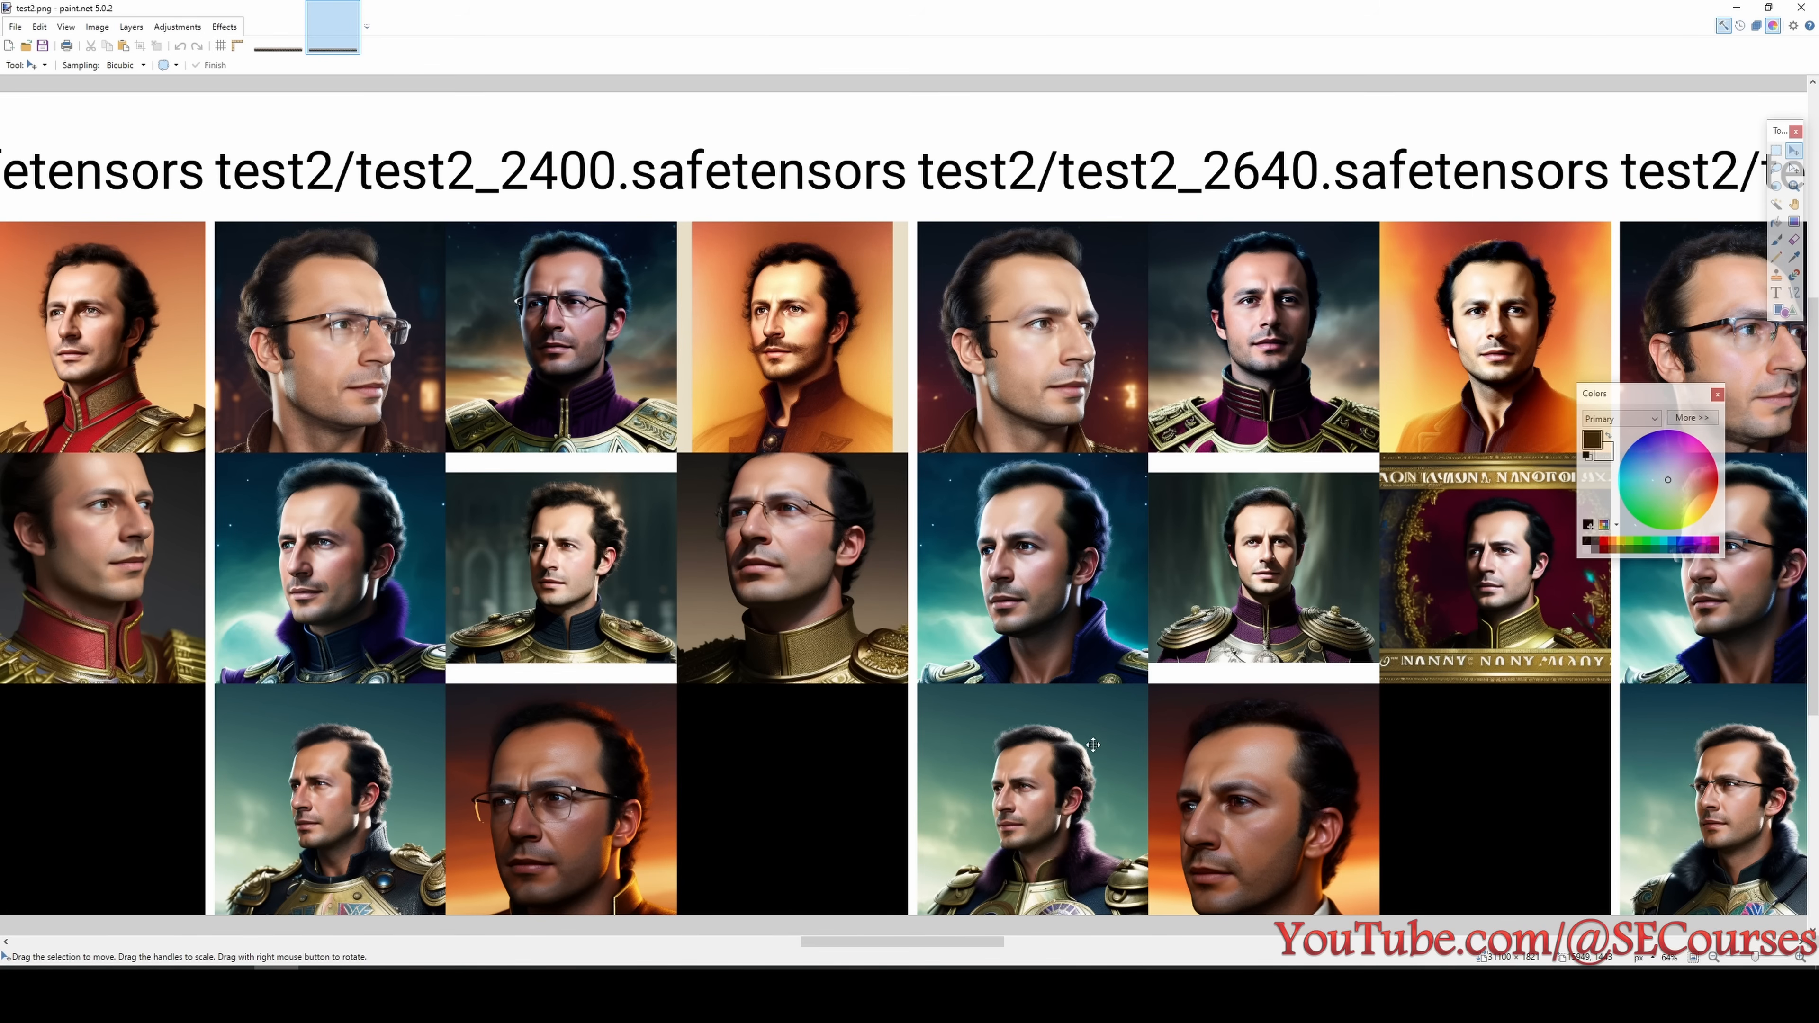
{"action": "mouse_move", "coordinate": [969, 942]}
{"action": "left_mouse_down"}
{"action": "mouse_move", "coordinate": [1102, 943]}
{"action": "mouse_move", "coordinate": [968, 948]}
{"action": "left_mouse_up"}
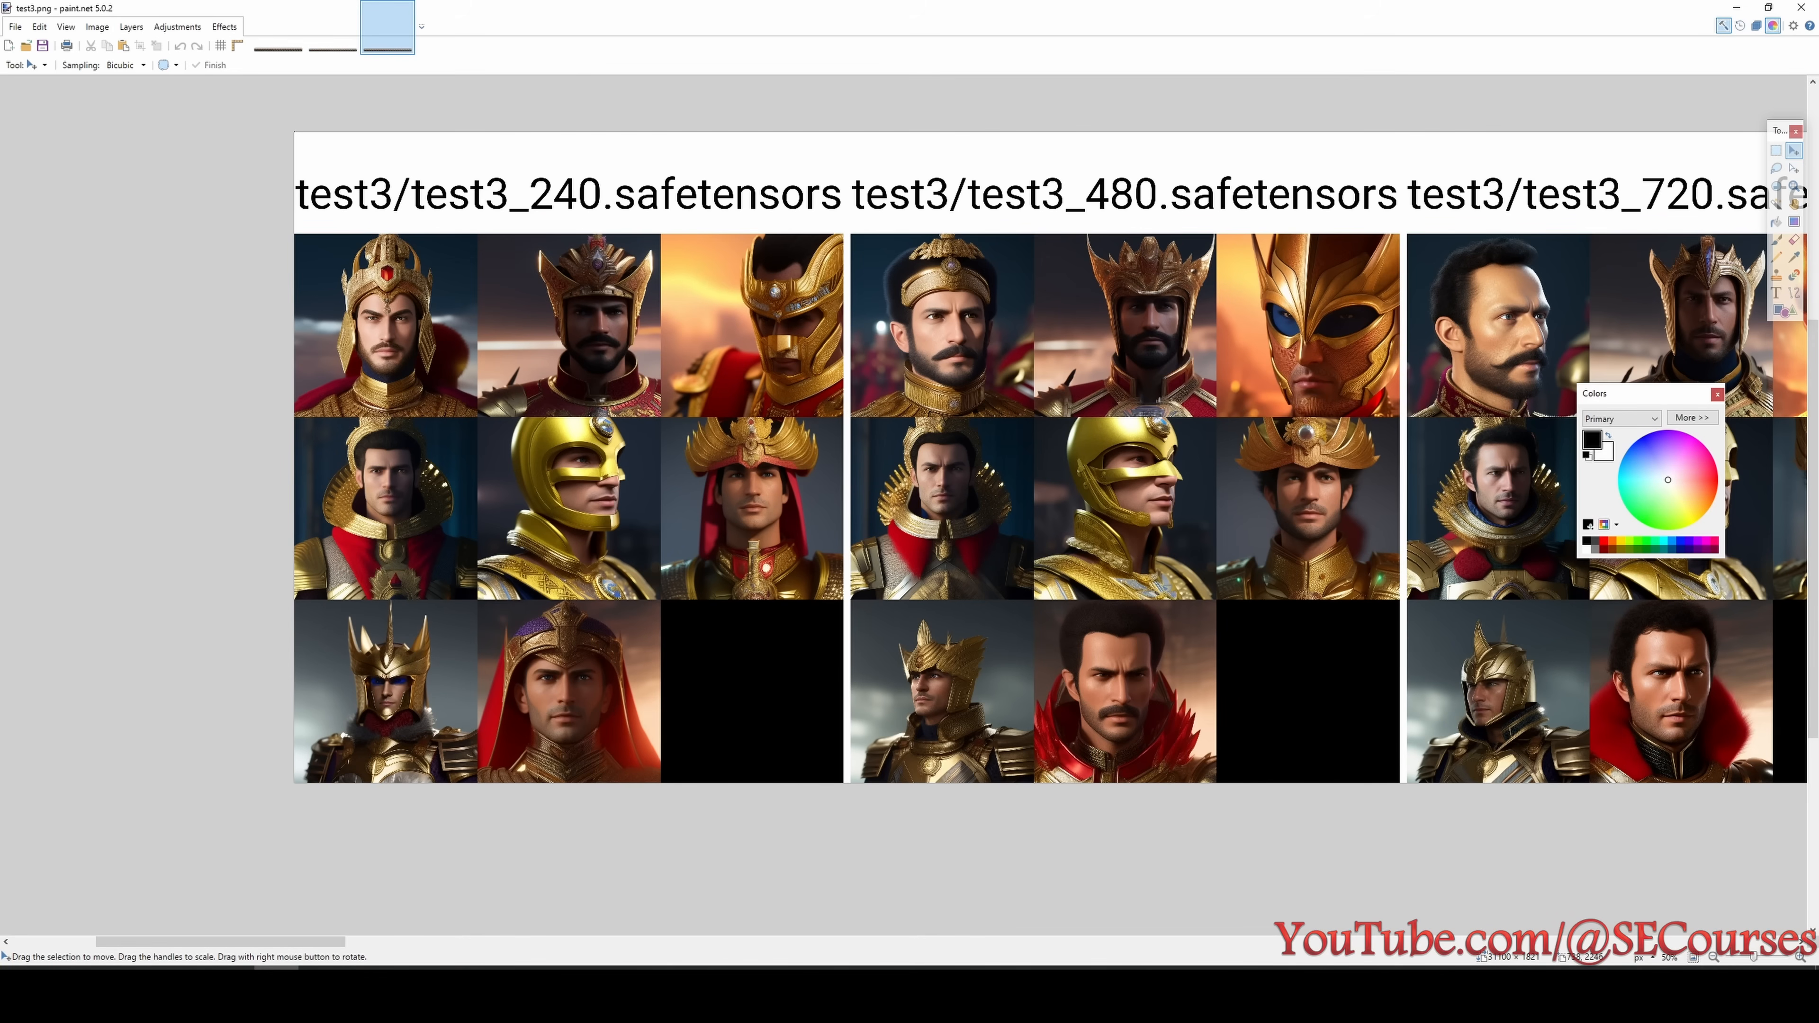
- Consult the list of experiments for test3's setting and examine the test3 grid's portraits from 240 to 1920 steps
{"action": "left_click", "coordinate": [322, 994]}
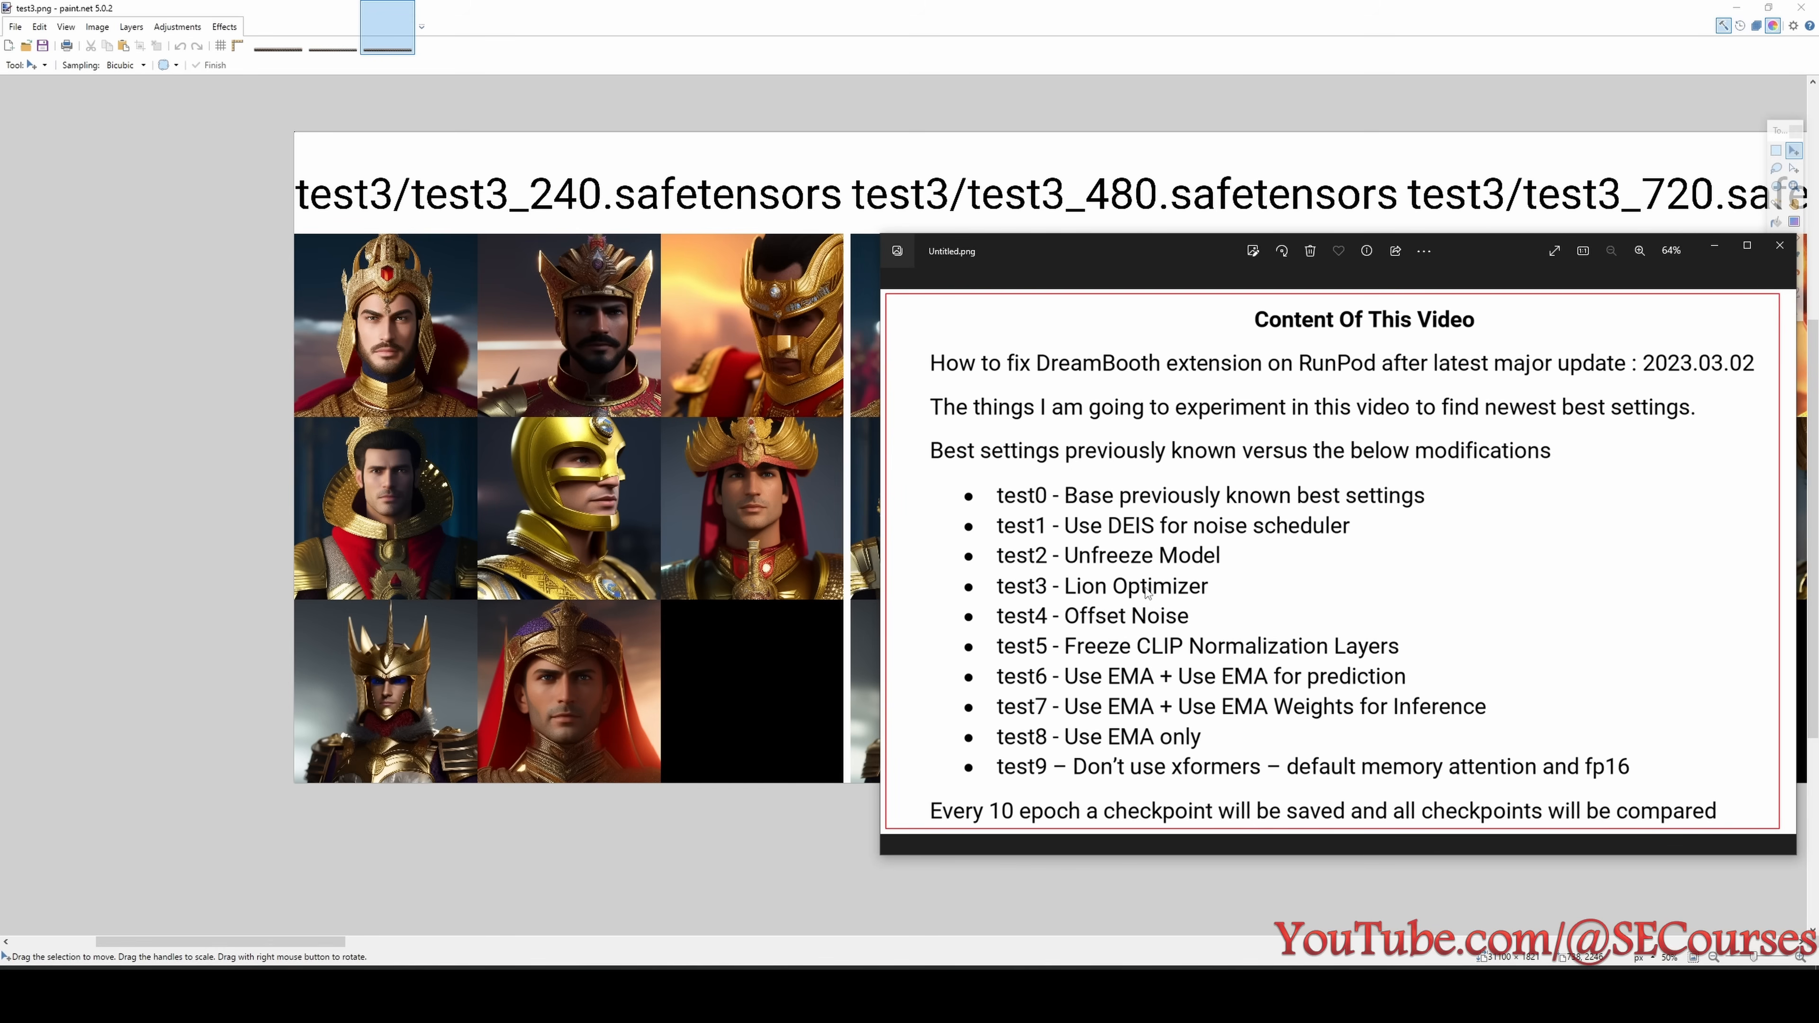
{"action": "left_click_drag", "start_coordinate": [238, 942], "coordinate": [262, 942]}
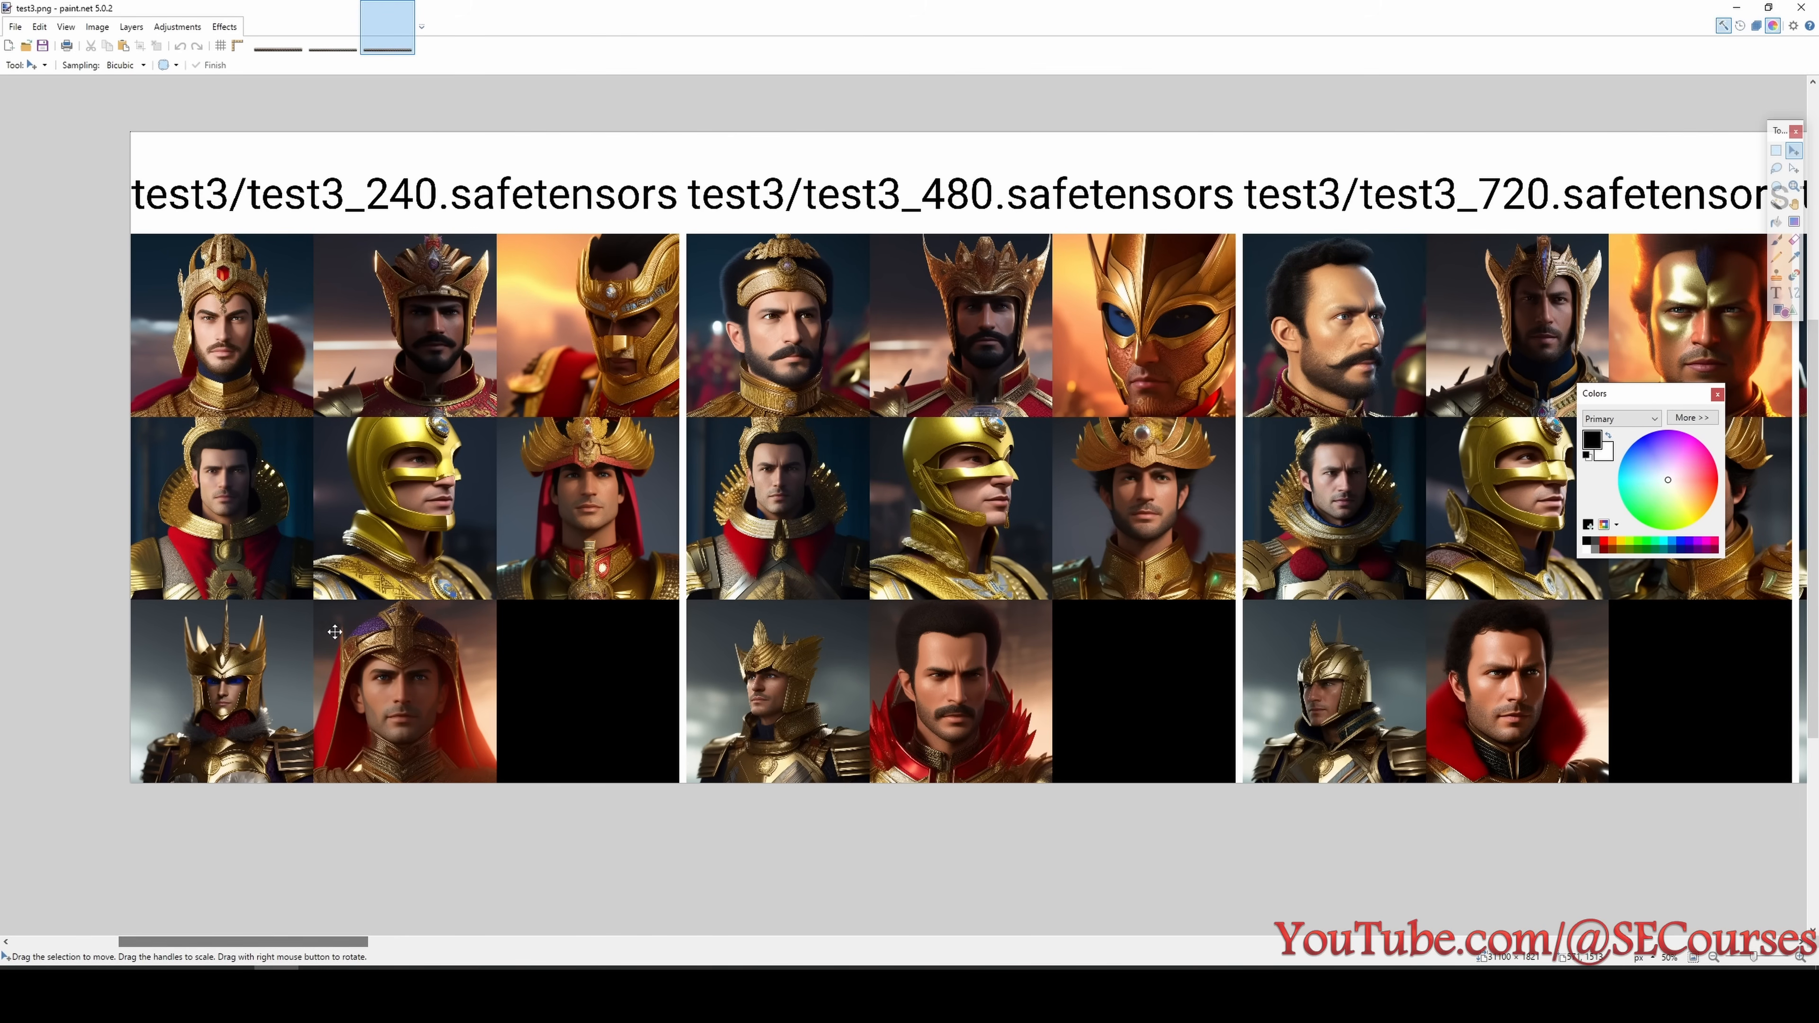
{"action": "scroll", "coordinate": [320, 622], "scroll_direction": "up", "scroll_amount": 1}
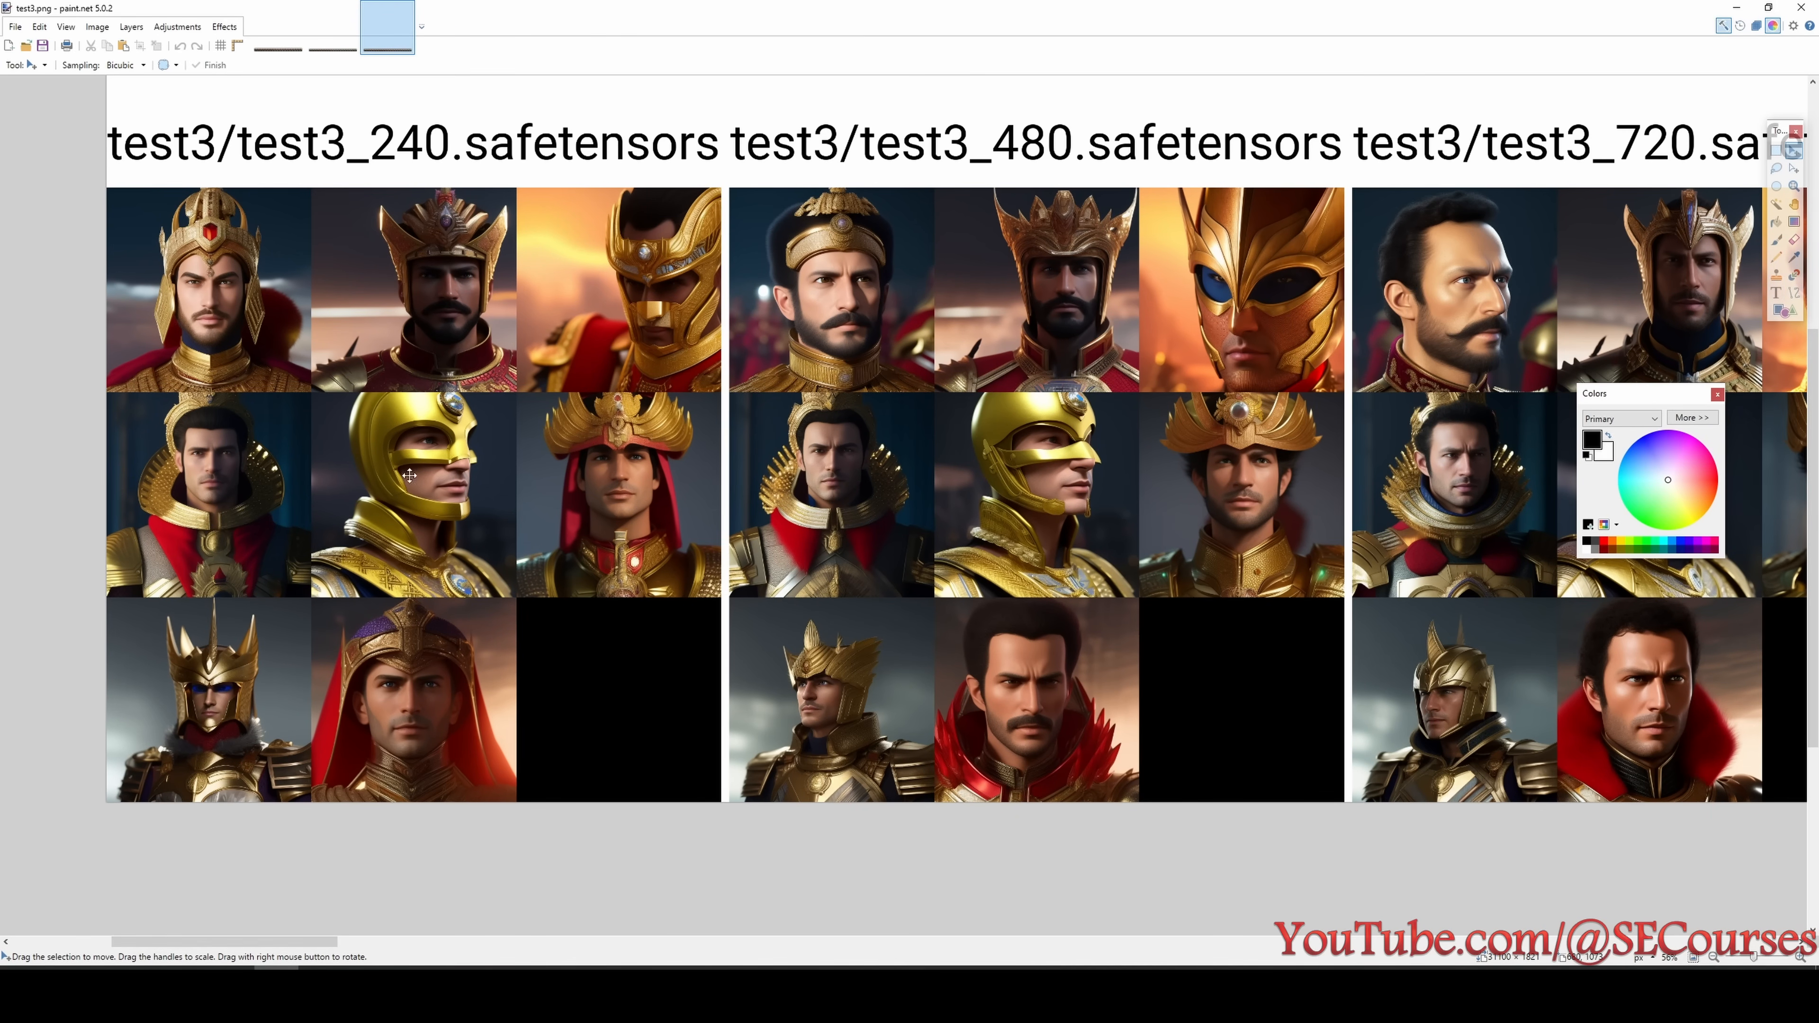
{"action": "left_click_drag", "start_coordinate": [331, 942], "coordinate": [678, 965]}
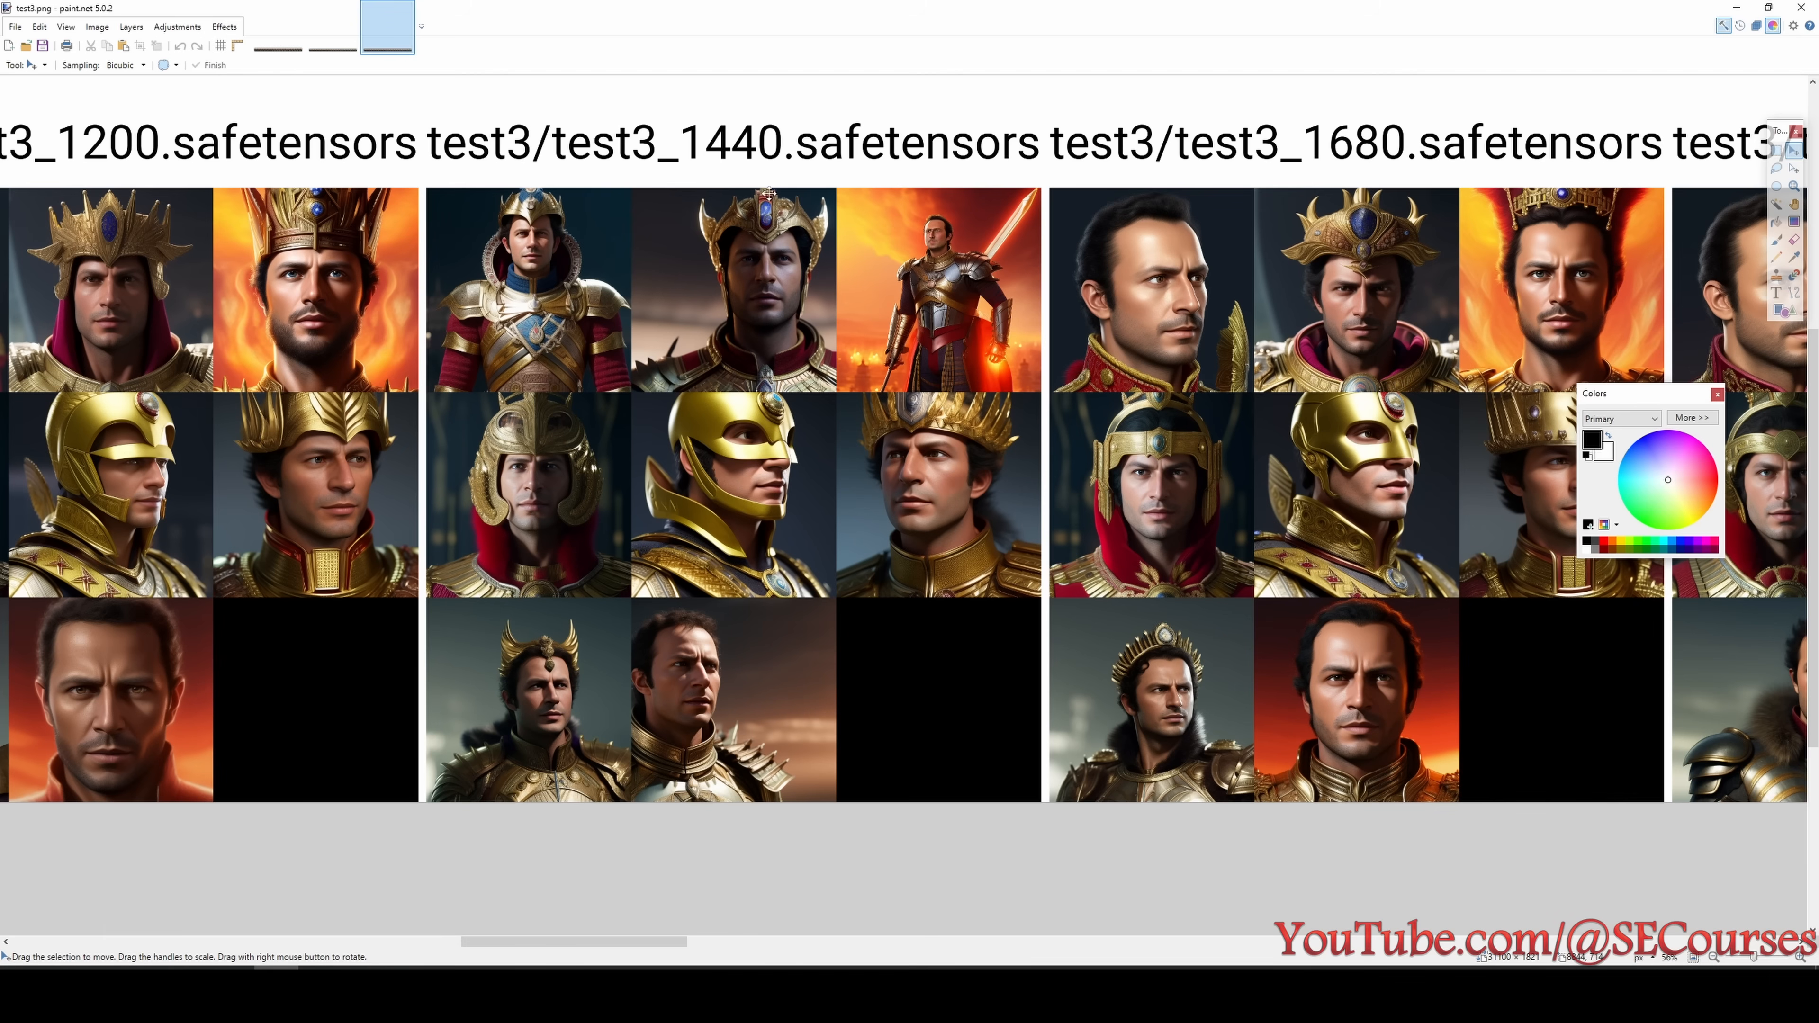
{"action": "left_click_drag", "start_coordinate": [659, 943], "coordinate": [745, 951]}
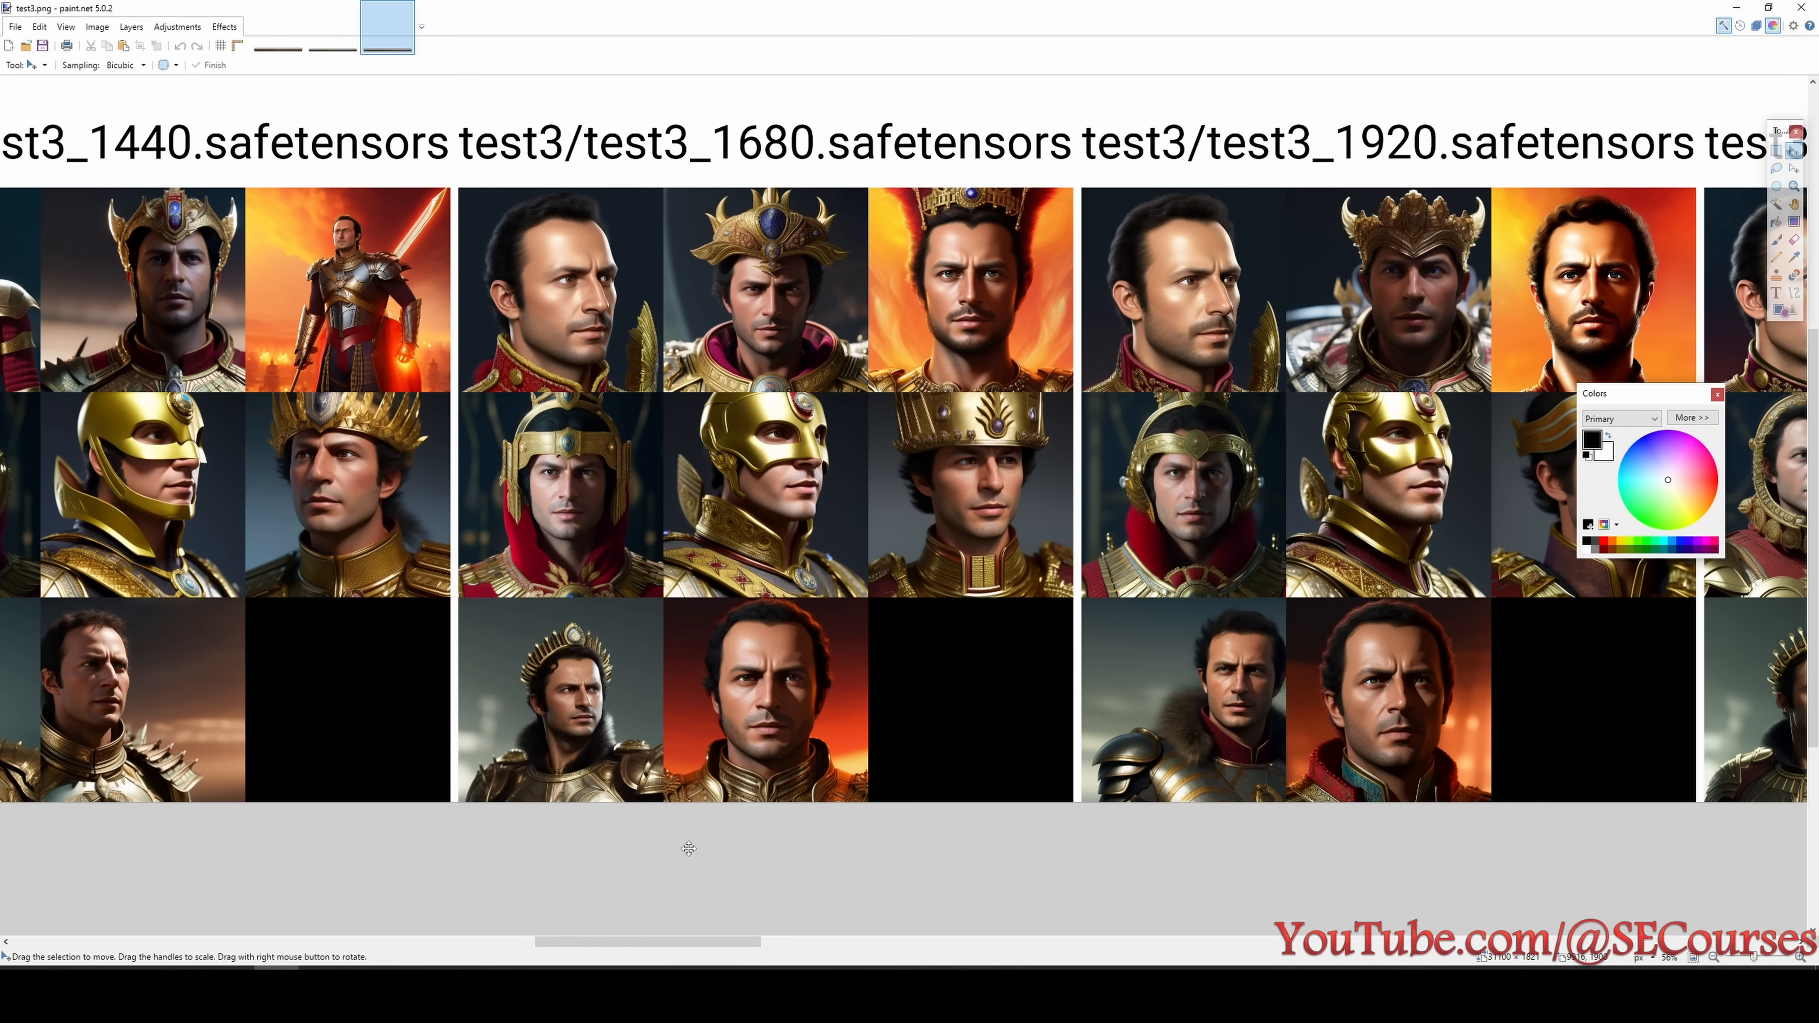
- Examine the test3 portraits of the checkpoints from 2400 to 3840 steps
{"action": "left_click_drag", "start_coordinate": [691, 944], "coordinate": [1017, 945]}
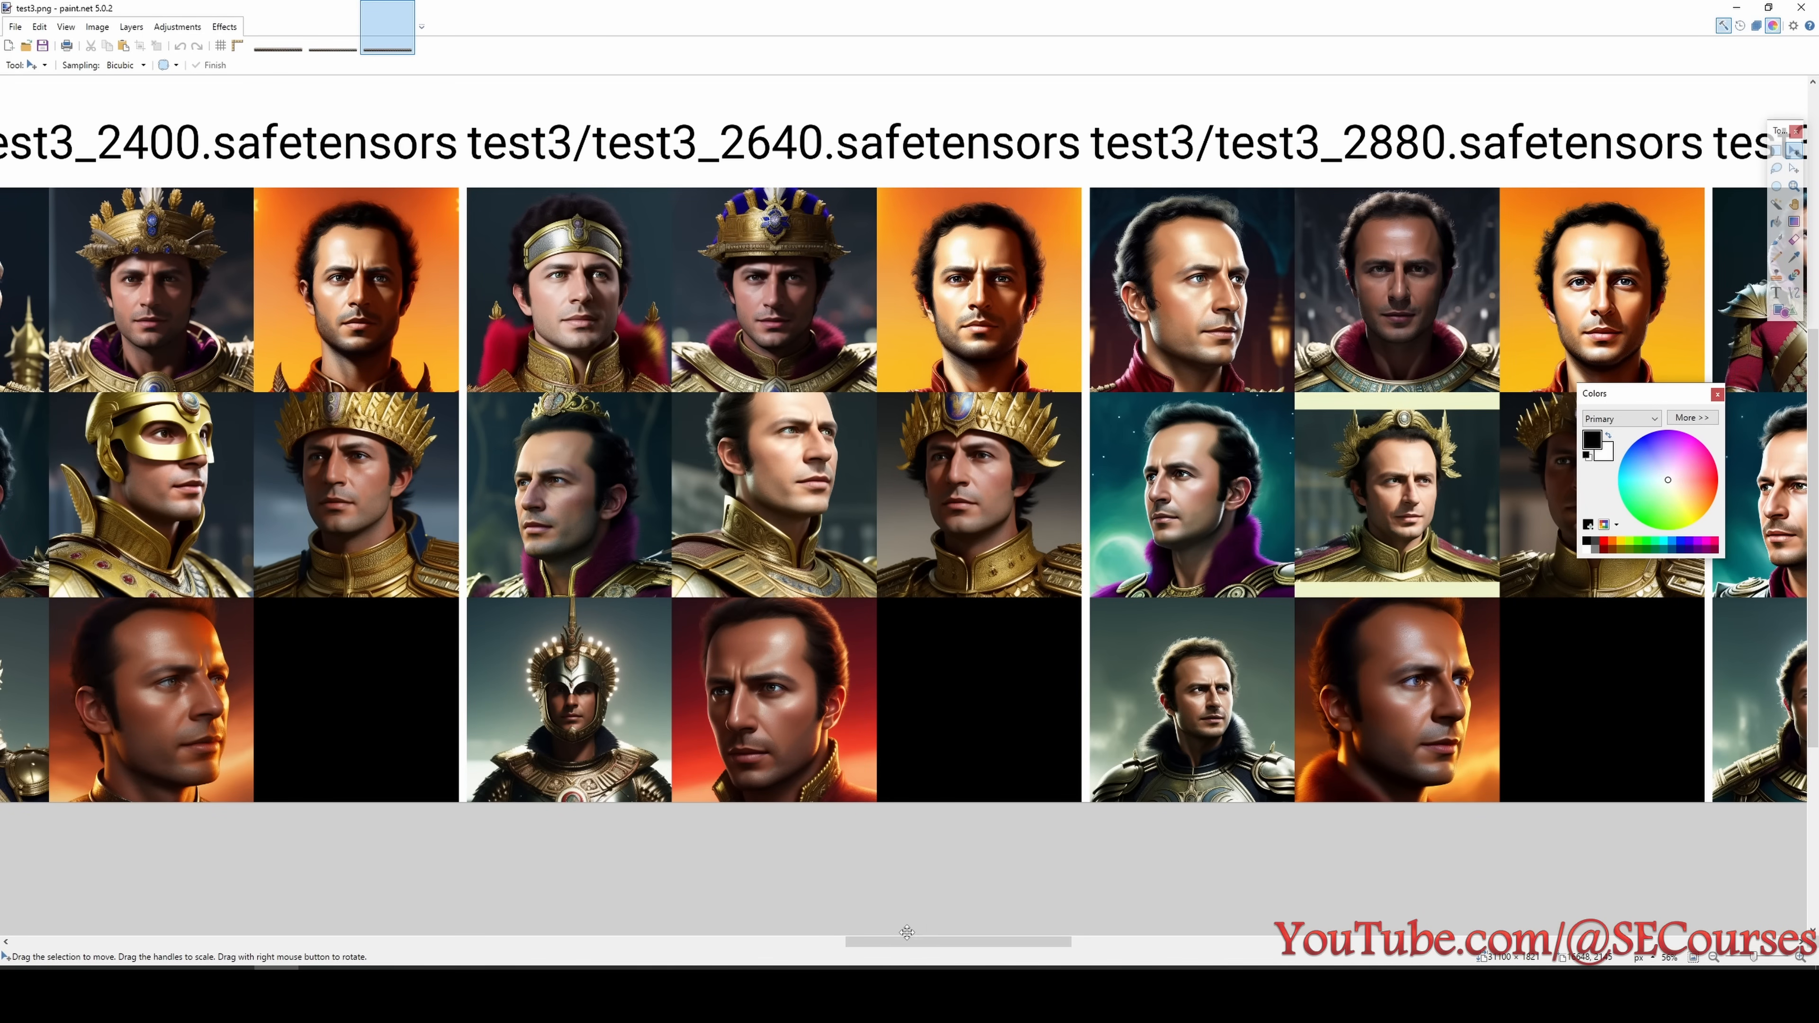
{"action": "left_click_drag", "start_coordinate": [907, 940], "coordinate": [981, 941]}
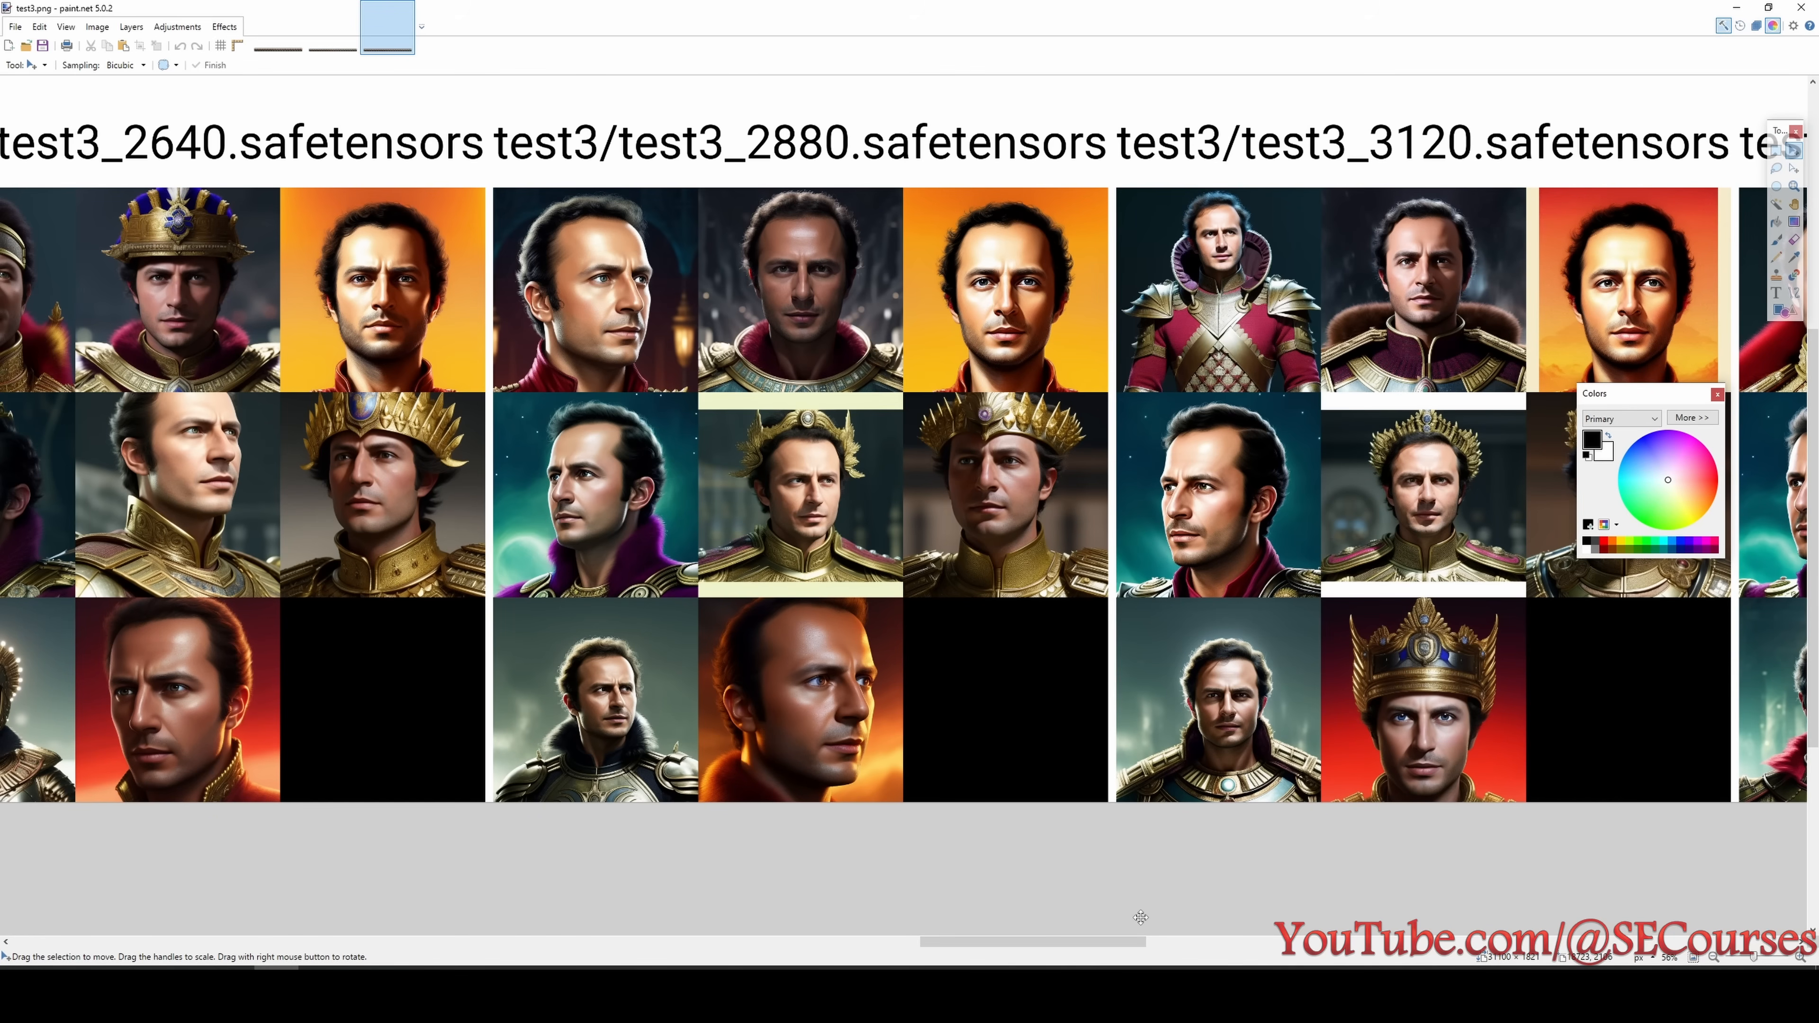
{"action": "left_click_drag", "start_coordinate": [1117, 942], "coordinate": [1275, 942]}
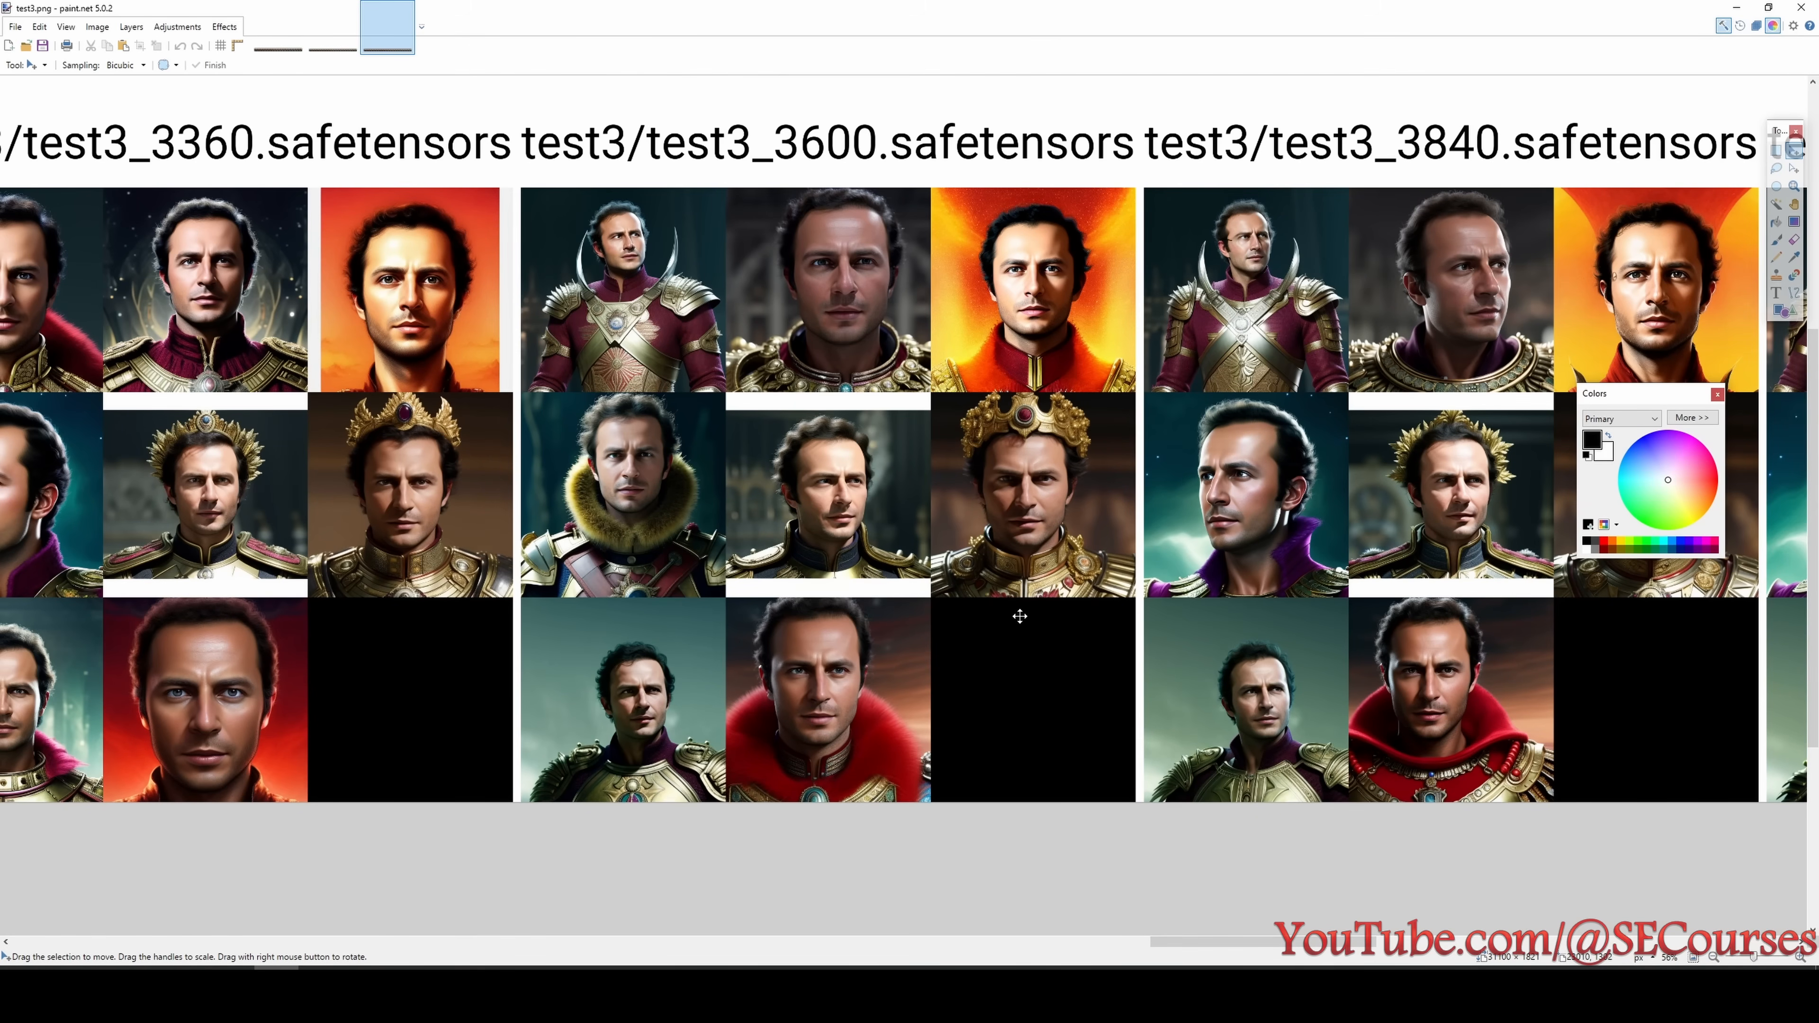
{"action": "scroll", "coordinate": [1020, 617], "scroll_direction": "up", "scroll_amount": 2}
{"action": "scroll", "coordinate": [1014, 618], "scroll_direction": "down", "scroll_amount": 1}
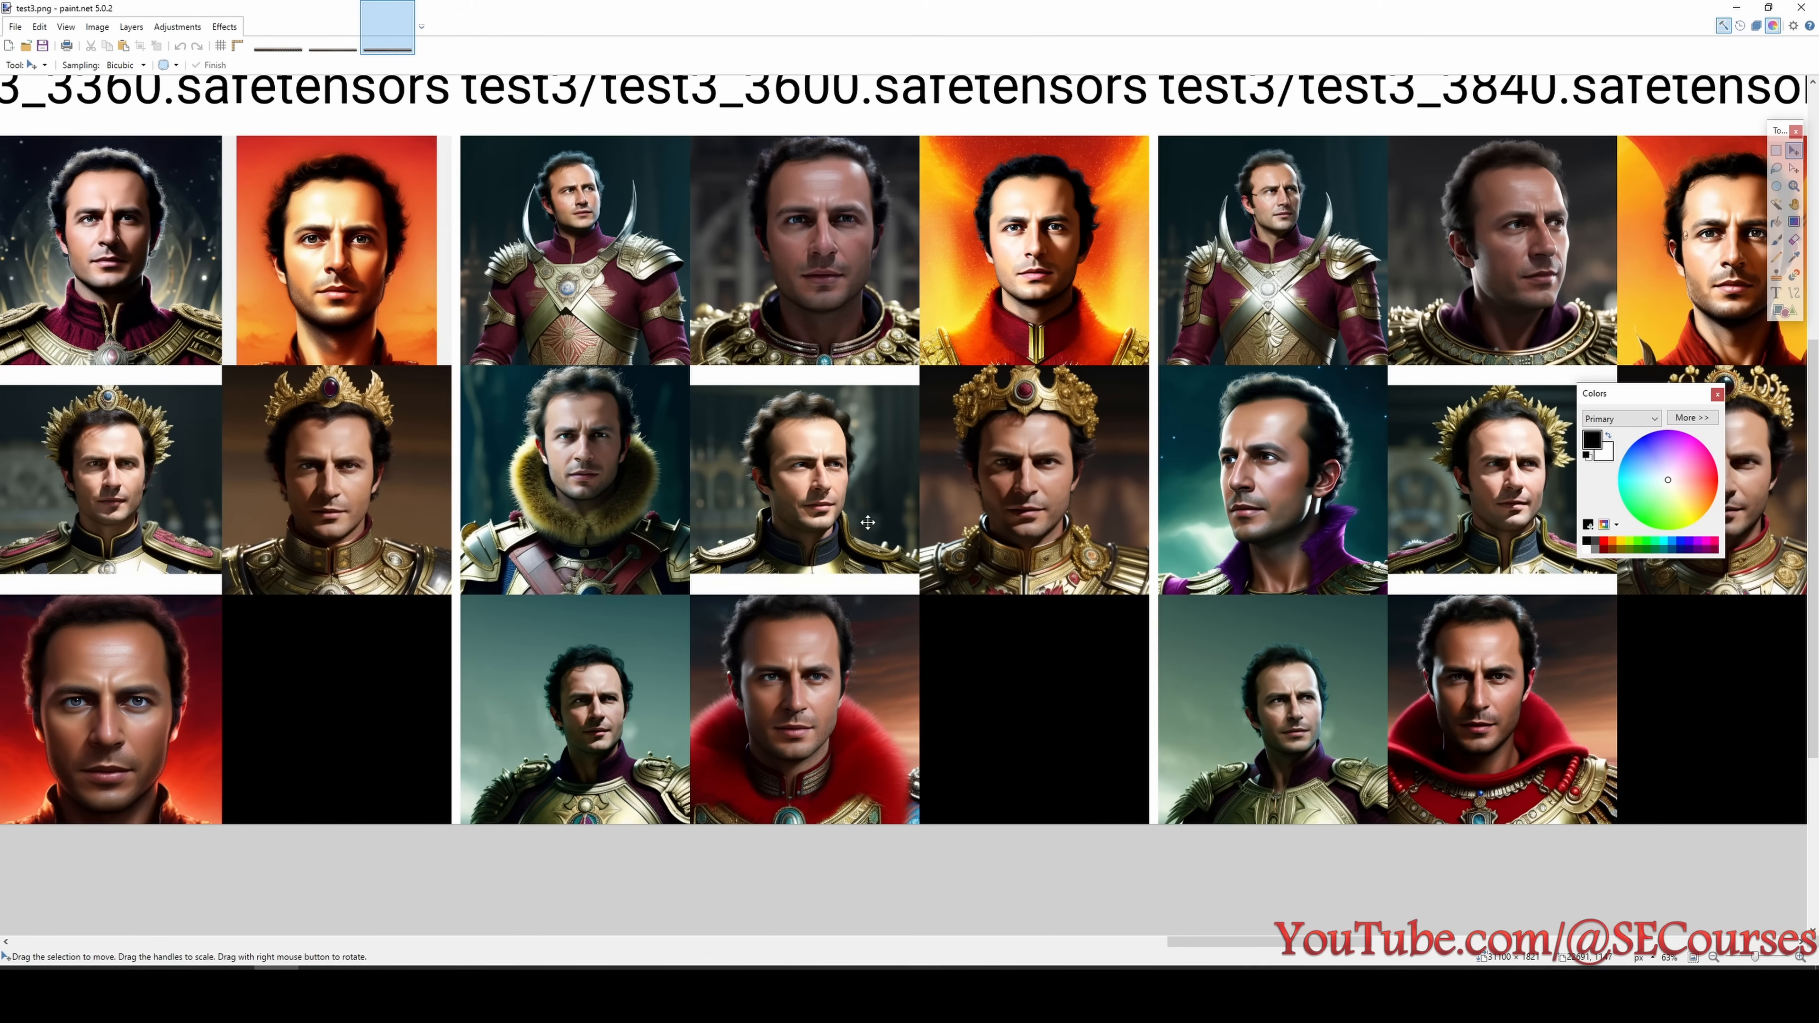
- Inspect the test3 faces of the 3840 step checkpoint in close-up beside the neighbouring columns
{"action": "left_click_drag", "start_coordinate": [1308, 941], "coordinate": [1359, 946]}
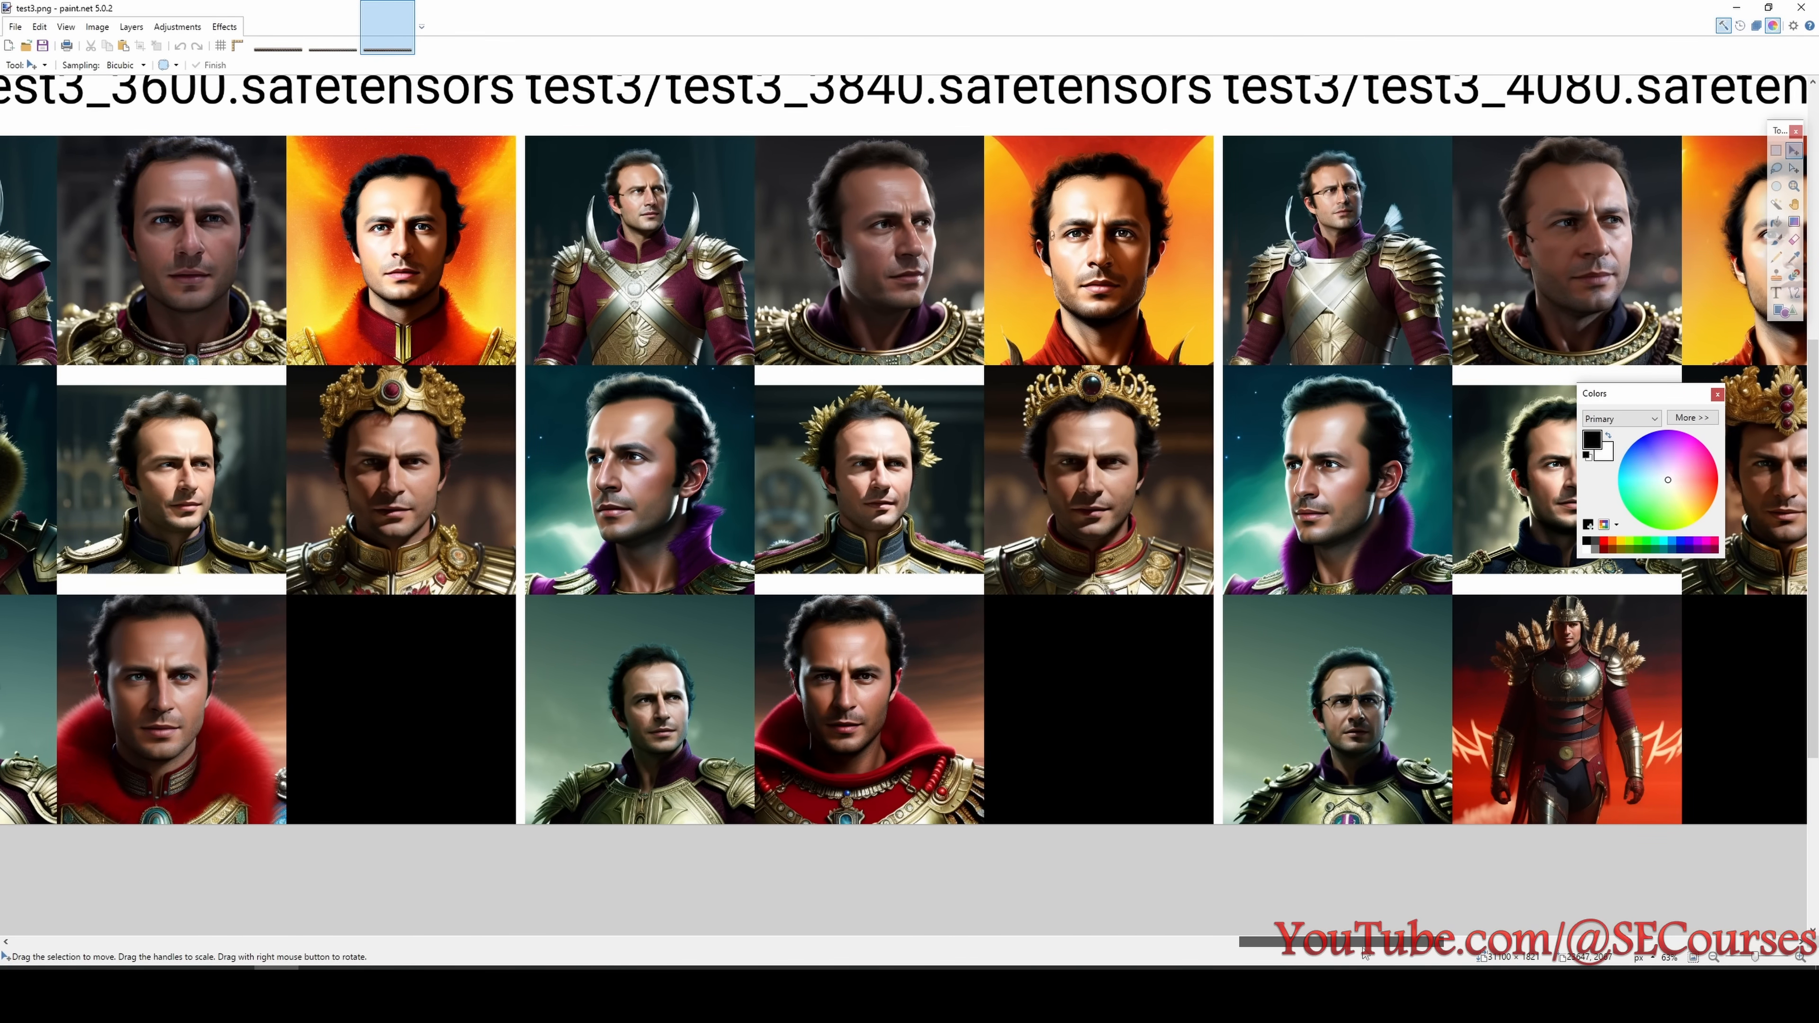
{"action": "scroll", "coordinate": [1029, 587], "scroll_direction": "up", "scroll_amount": 2}
{"action": "scroll", "coordinate": [1084, 360], "scroll_direction": "up", "scroll_amount": 7}
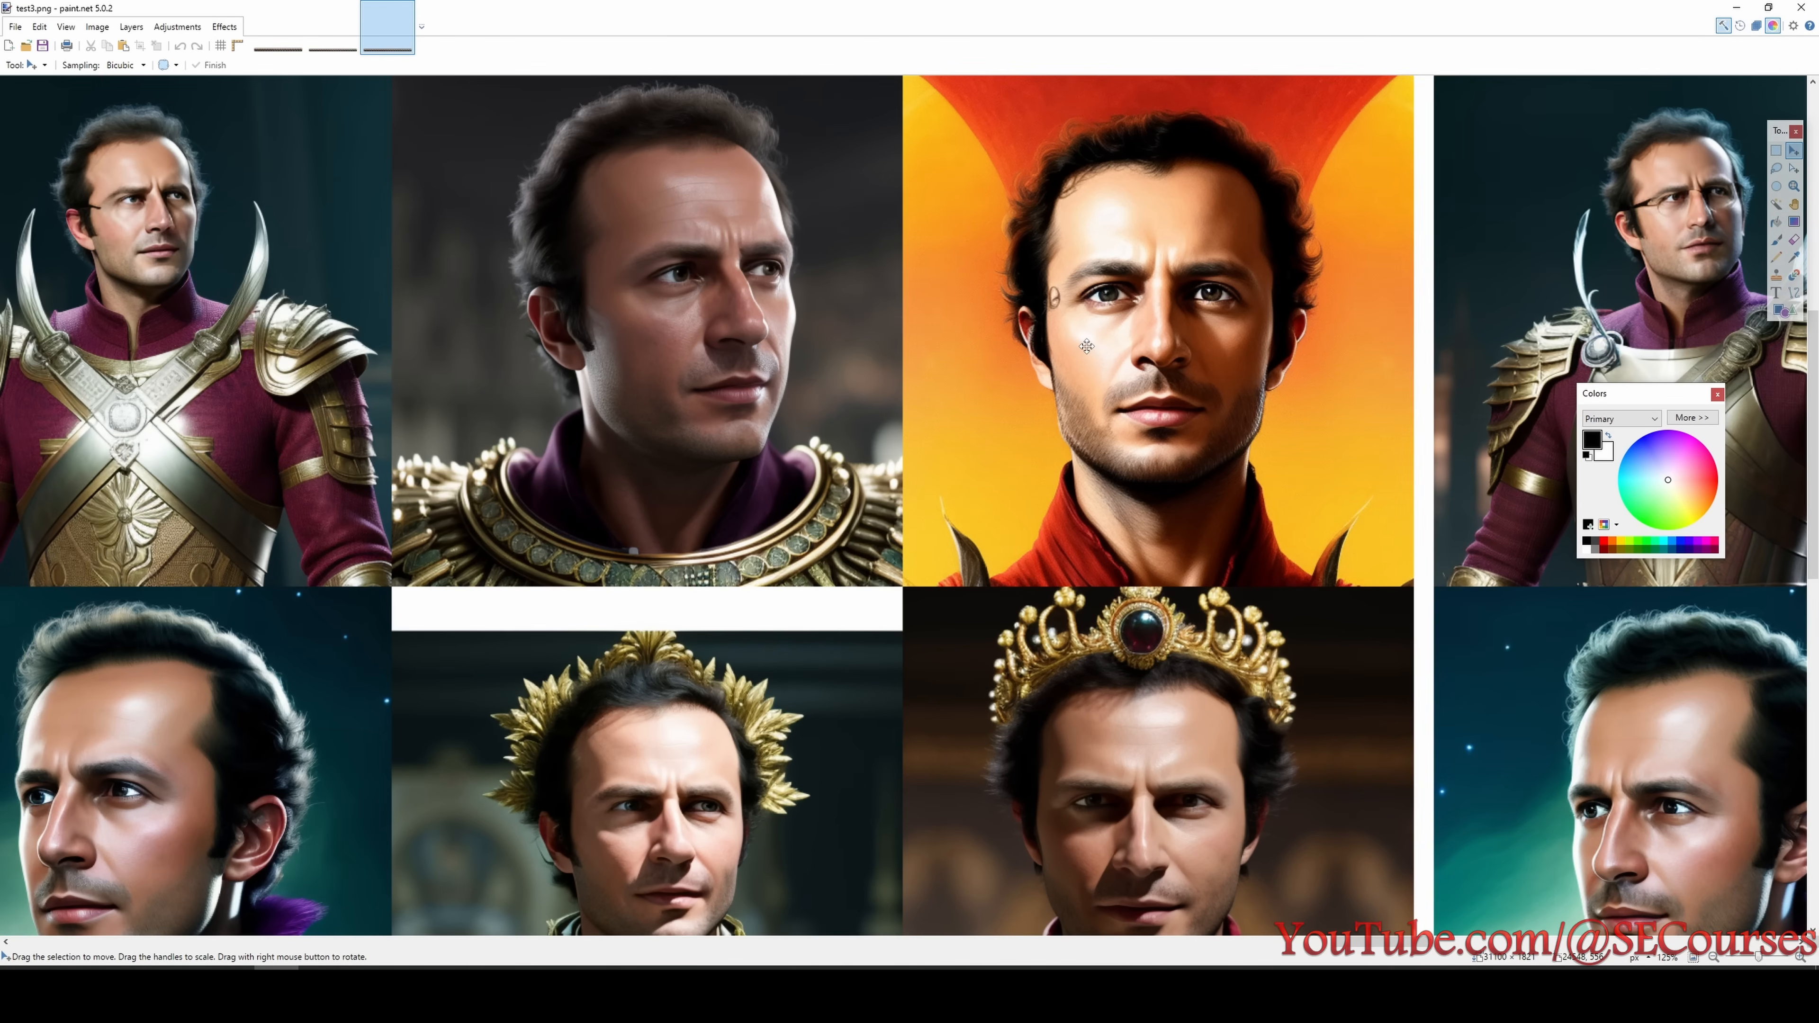
{"action": "scroll", "coordinate": [1083, 347], "scroll_direction": "down", "scroll_amount": 6}
{"action": "scroll", "coordinate": [955, 433], "scroll_direction": "down", "scroll_amount": 1}
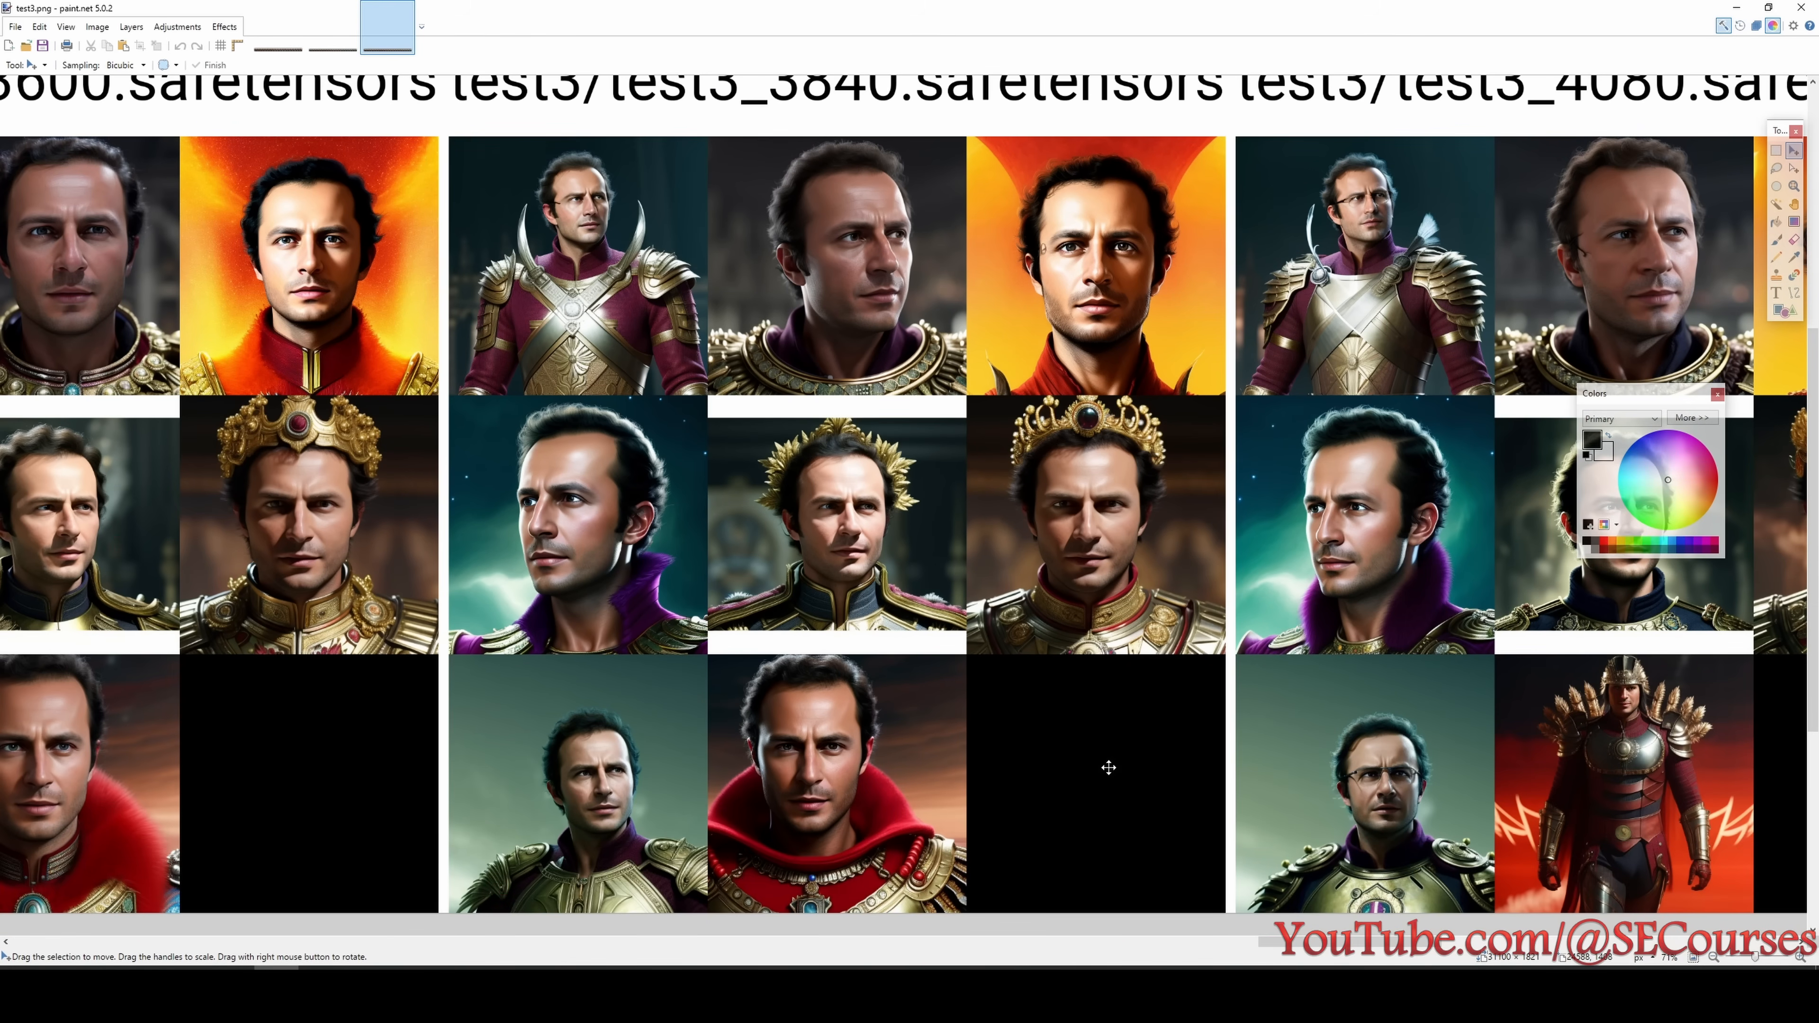
- Examine the test3 portraits of the 4080 step checkpoint, viewing the faces both in close-up and as a whole column
{"action": "left_click_drag", "start_coordinate": [1348, 943], "coordinate": [1426, 944]}
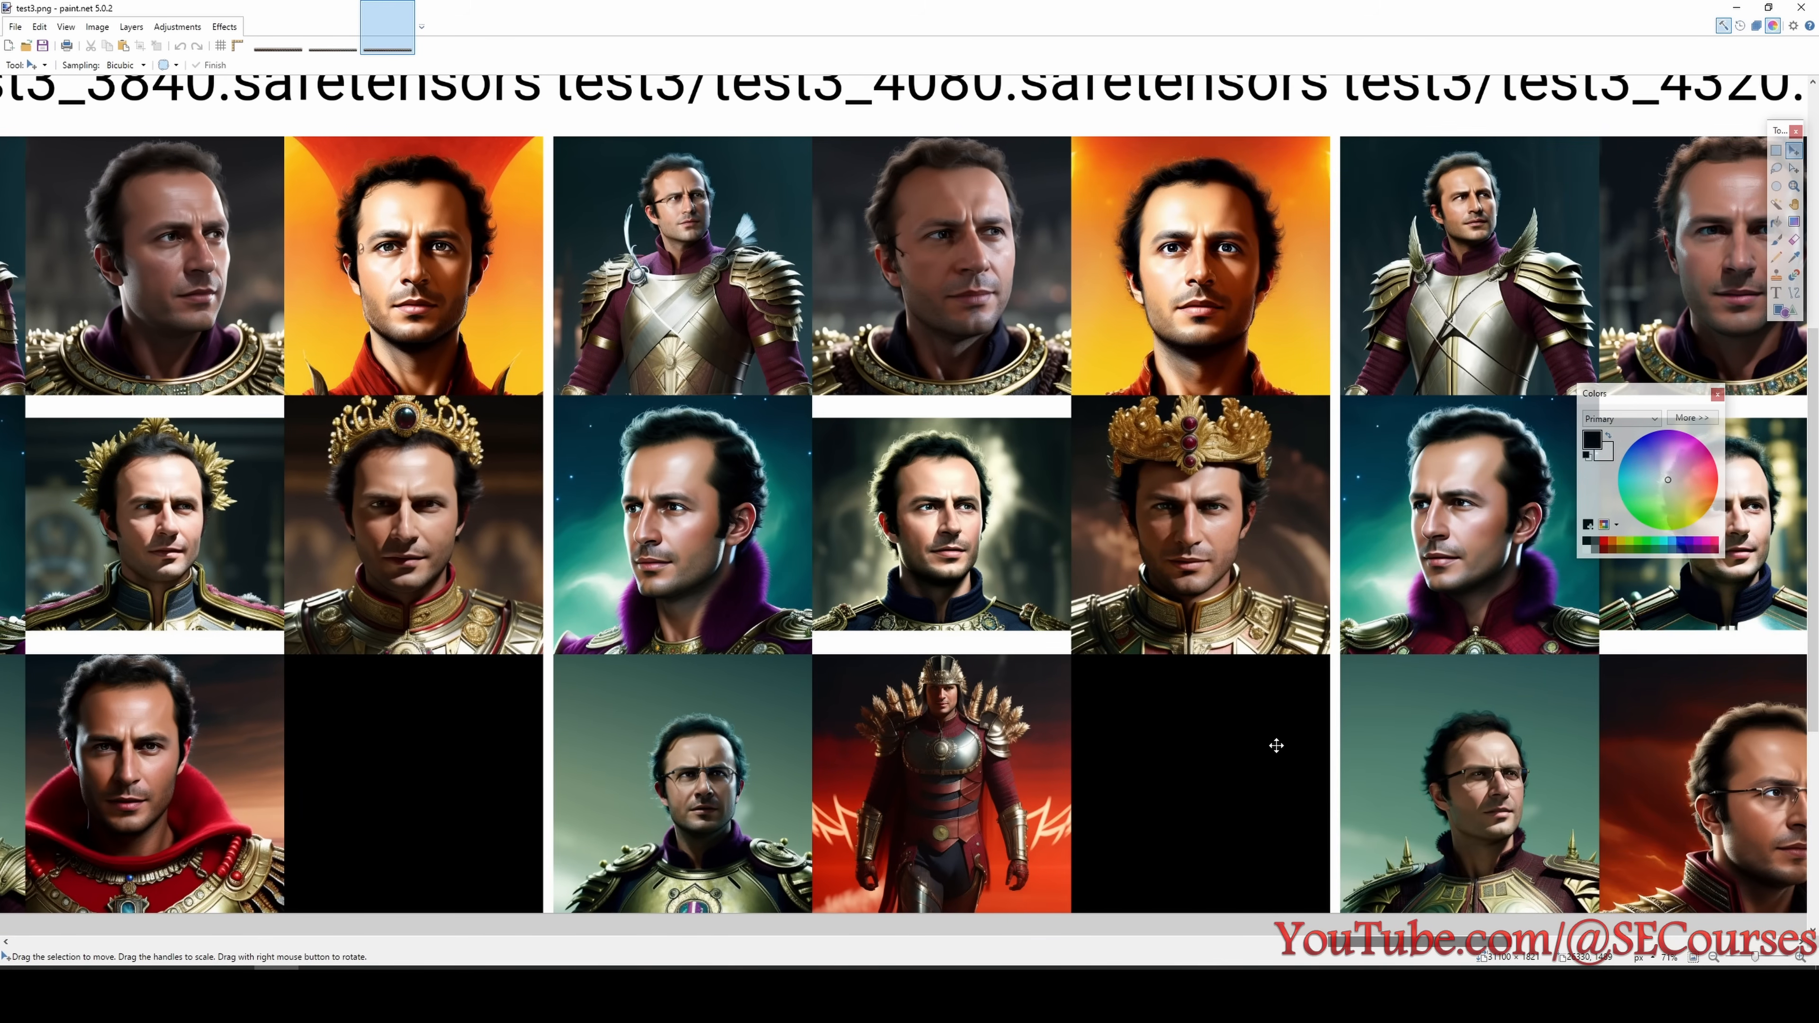
{"action": "scroll", "coordinate": [1261, 773], "scroll_direction": "up", "scroll_amount": 1}
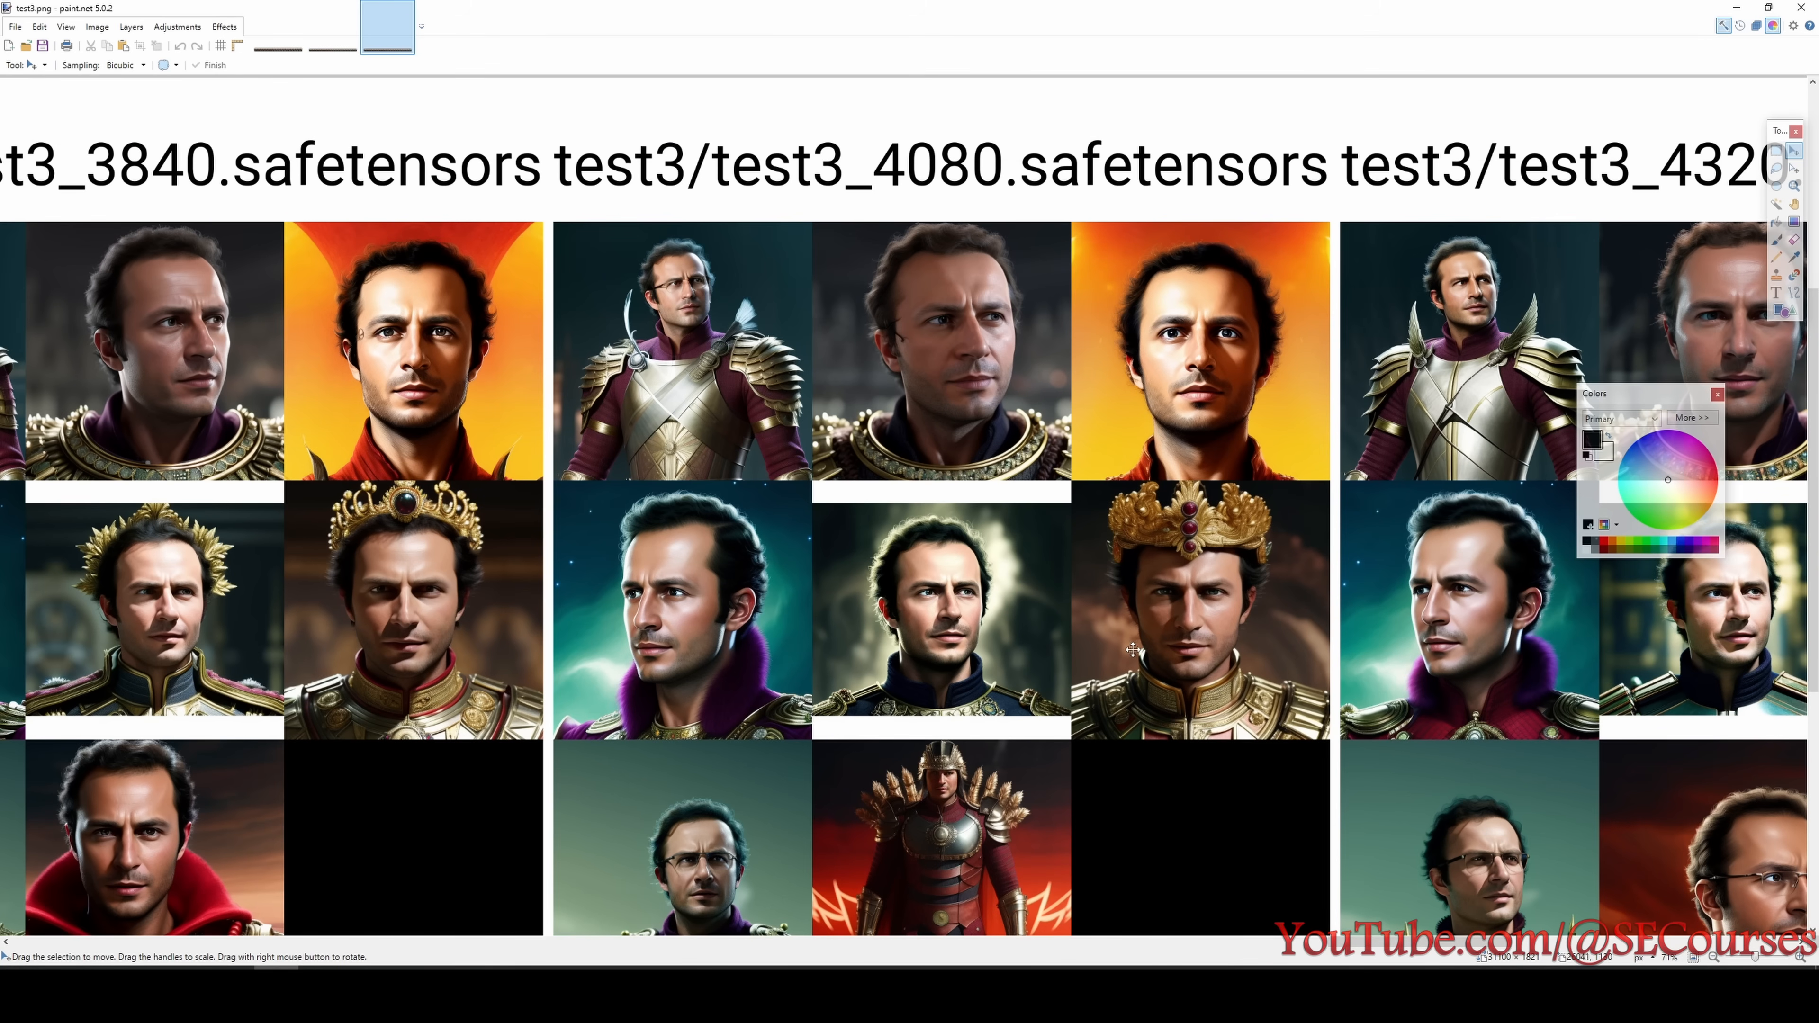
{"action": "scroll", "coordinate": [1133, 650], "scroll_direction": "down", "scroll_amount": 1}
{"action": "scroll", "coordinate": [680, 230], "scroll_direction": "up", "scroll_amount": 3}
{"action": "scroll", "coordinate": [757, 387], "scroll_direction": "down", "scroll_amount": 4}
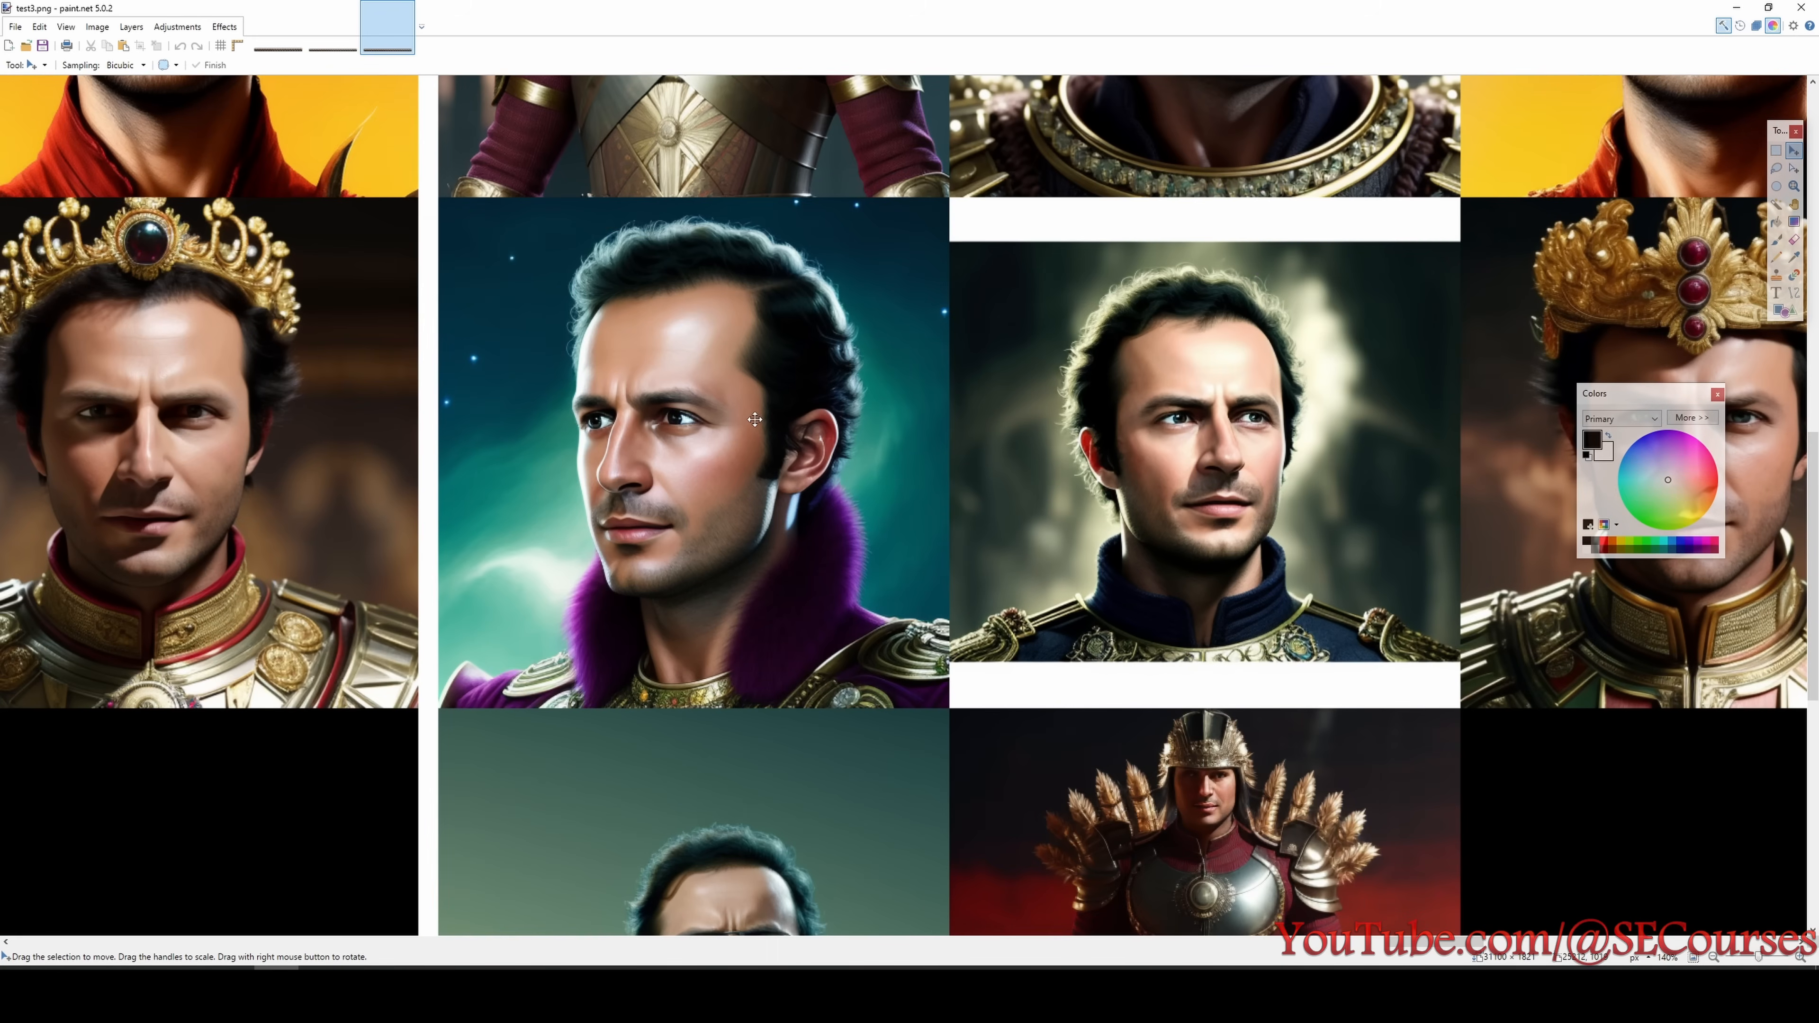
{"action": "scroll", "coordinate": [1134, 456], "scroll_direction": "down", "scroll_amount": 4}
{"action": "scroll", "coordinate": [1050, 627], "scroll_direction": "up", "scroll_amount": 6}
{"action": "scroll", "coordinate": [931, 631], "scroll_direction": "down", "scroll_amount": 3}
{"action": "scroll", "coordinate": [881, 634], "scroll_direction": "down", "scroll_amount": 1}
{"action": "scroll", "coordinate": [881, 633], "scroll_direction": "down", "scroll_amount": 1}
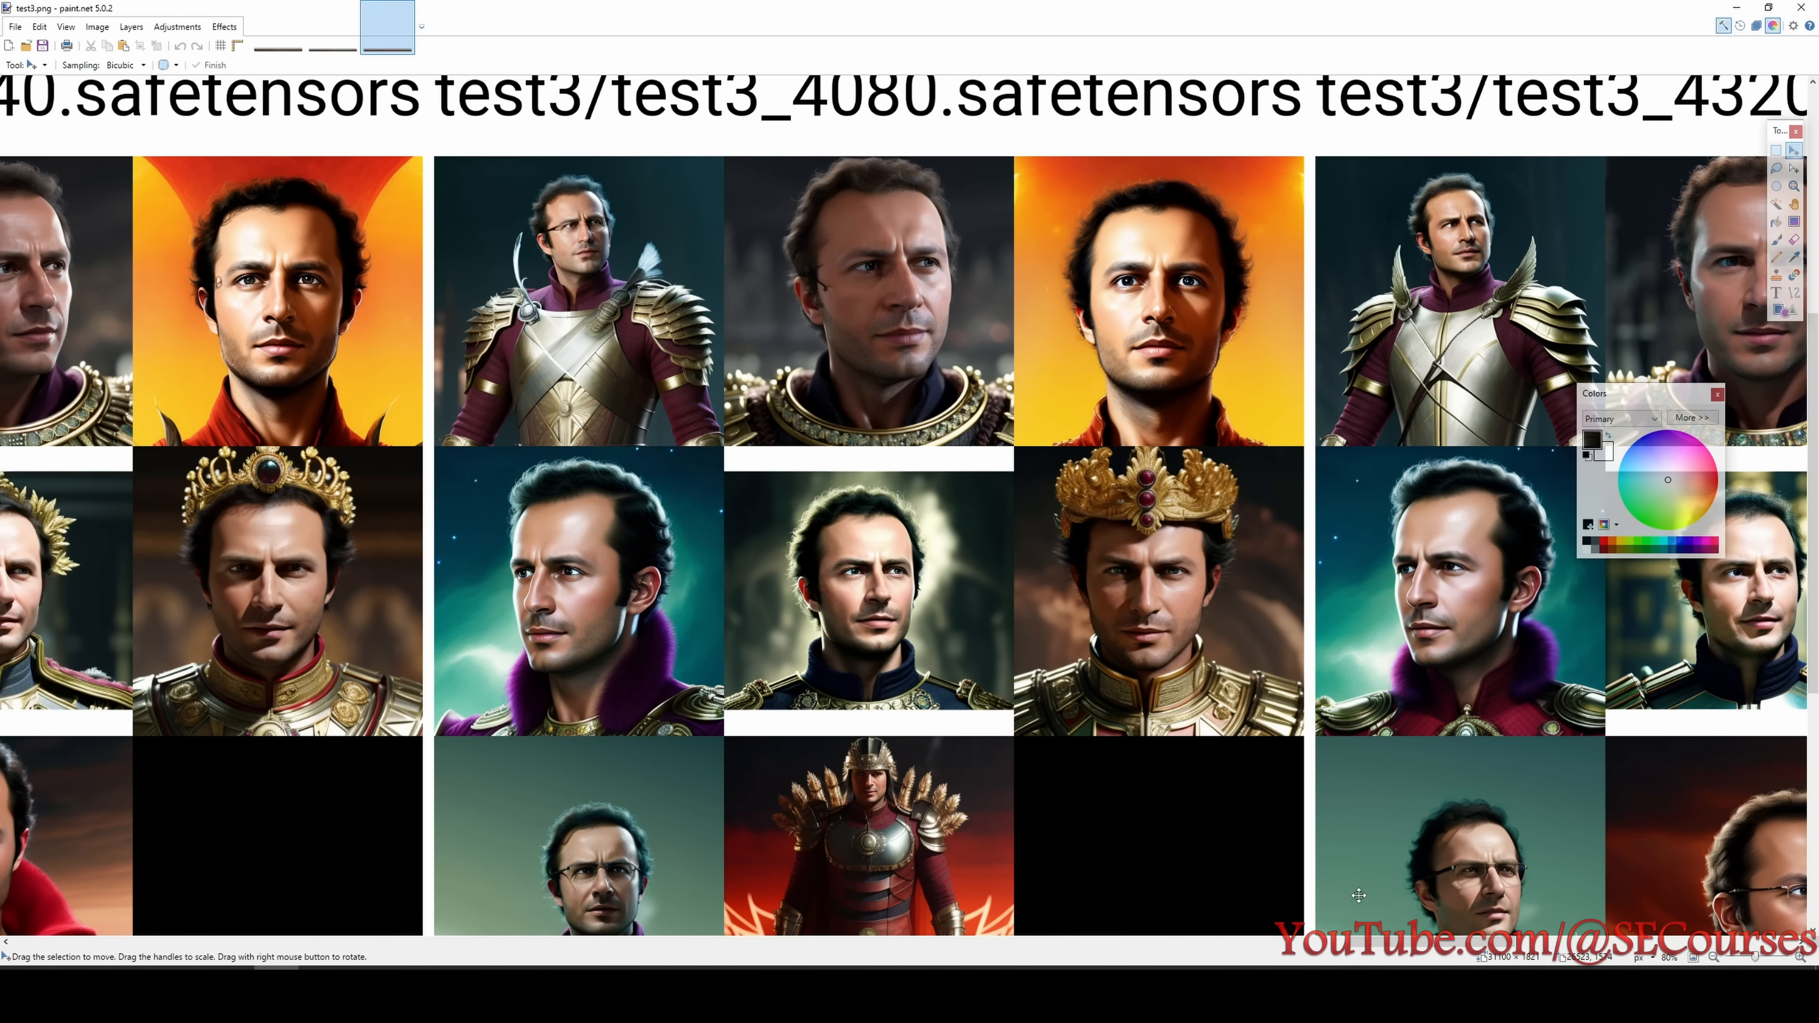
- Inspect the test3 portraits of the 4320 step checkpoint in close-up, including the faces with glasses
{"action": "left_click_drag", "start_coordinate": [1401, 948], "coordinate": [1464, 948]}
{"action": "scroll", "coordinate": [1175, 545], "scroll_direction": "up", "scroll_amount": 1}
{"action": "scroll", "coordinate": [1159, 502], "scroll_direction": "down", "scroll_amount": 3}
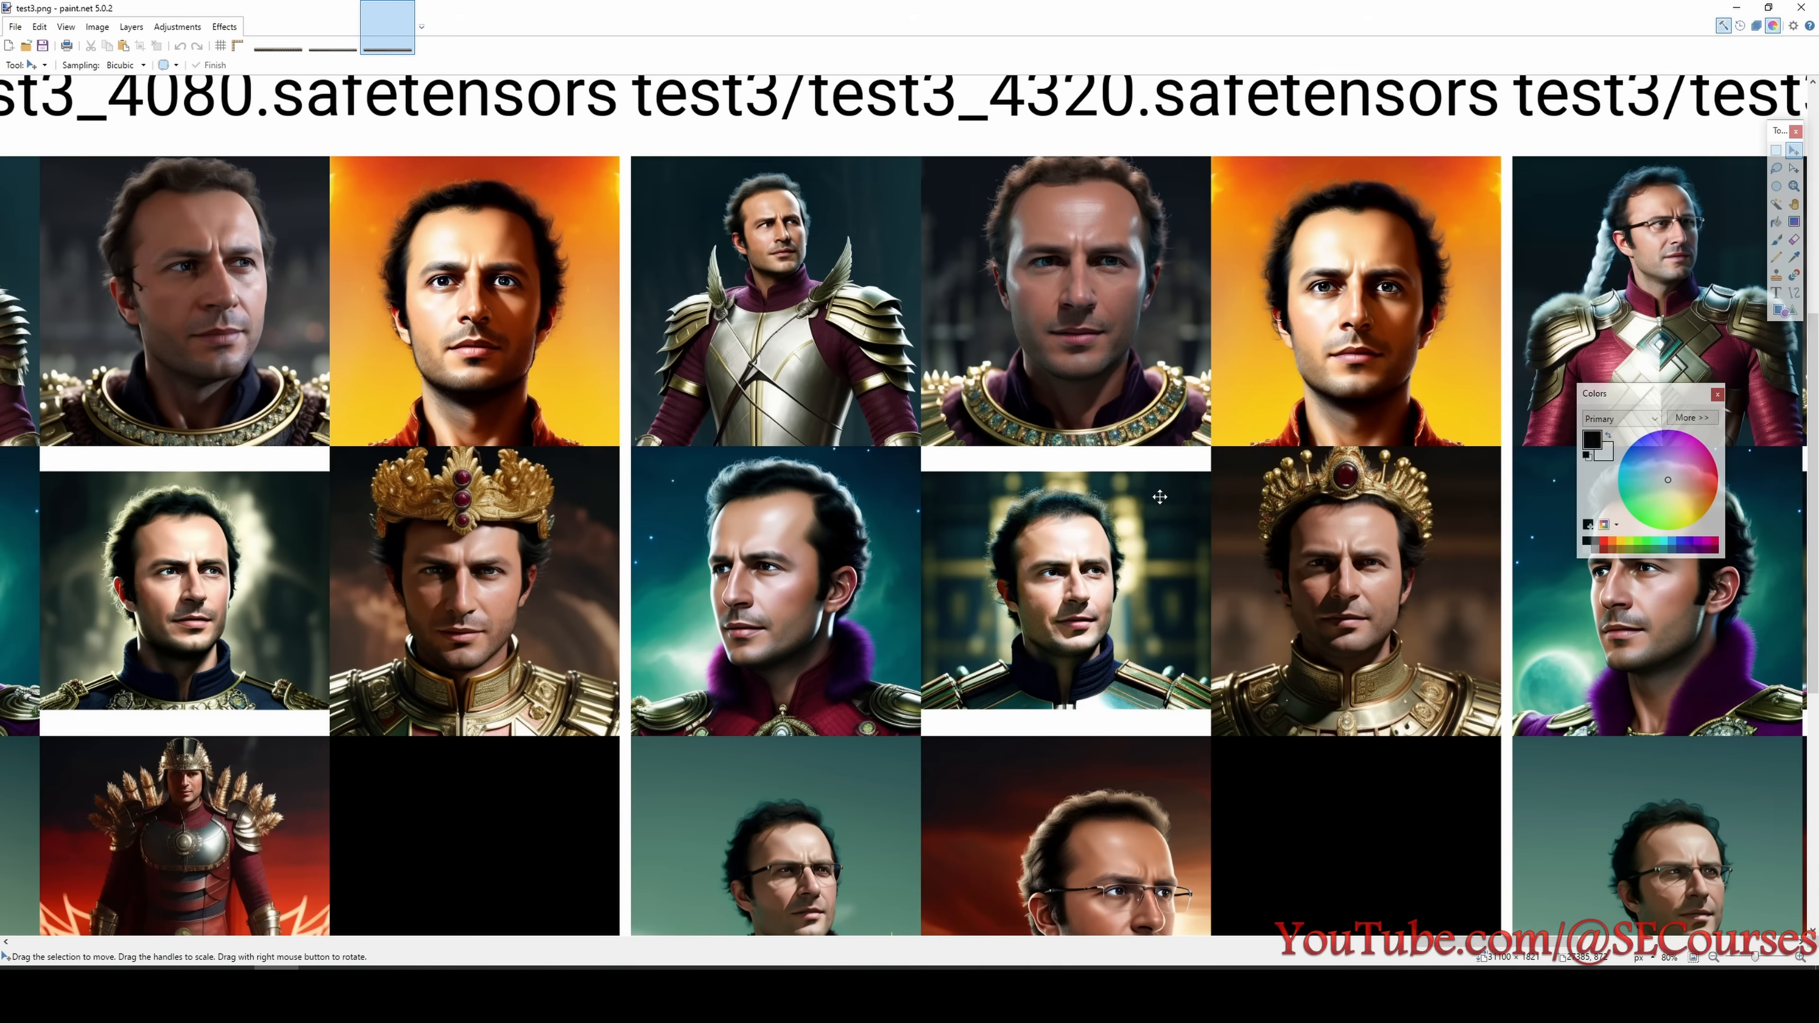
{"action": "scroll", "coordinate": [1151, 758], "scroll_direction": "up", "scroll_amount": 9}
{"action": "scroll", "coordinate": [1146, 762], "scroll_direction": "down", "scroll_amount": 4}
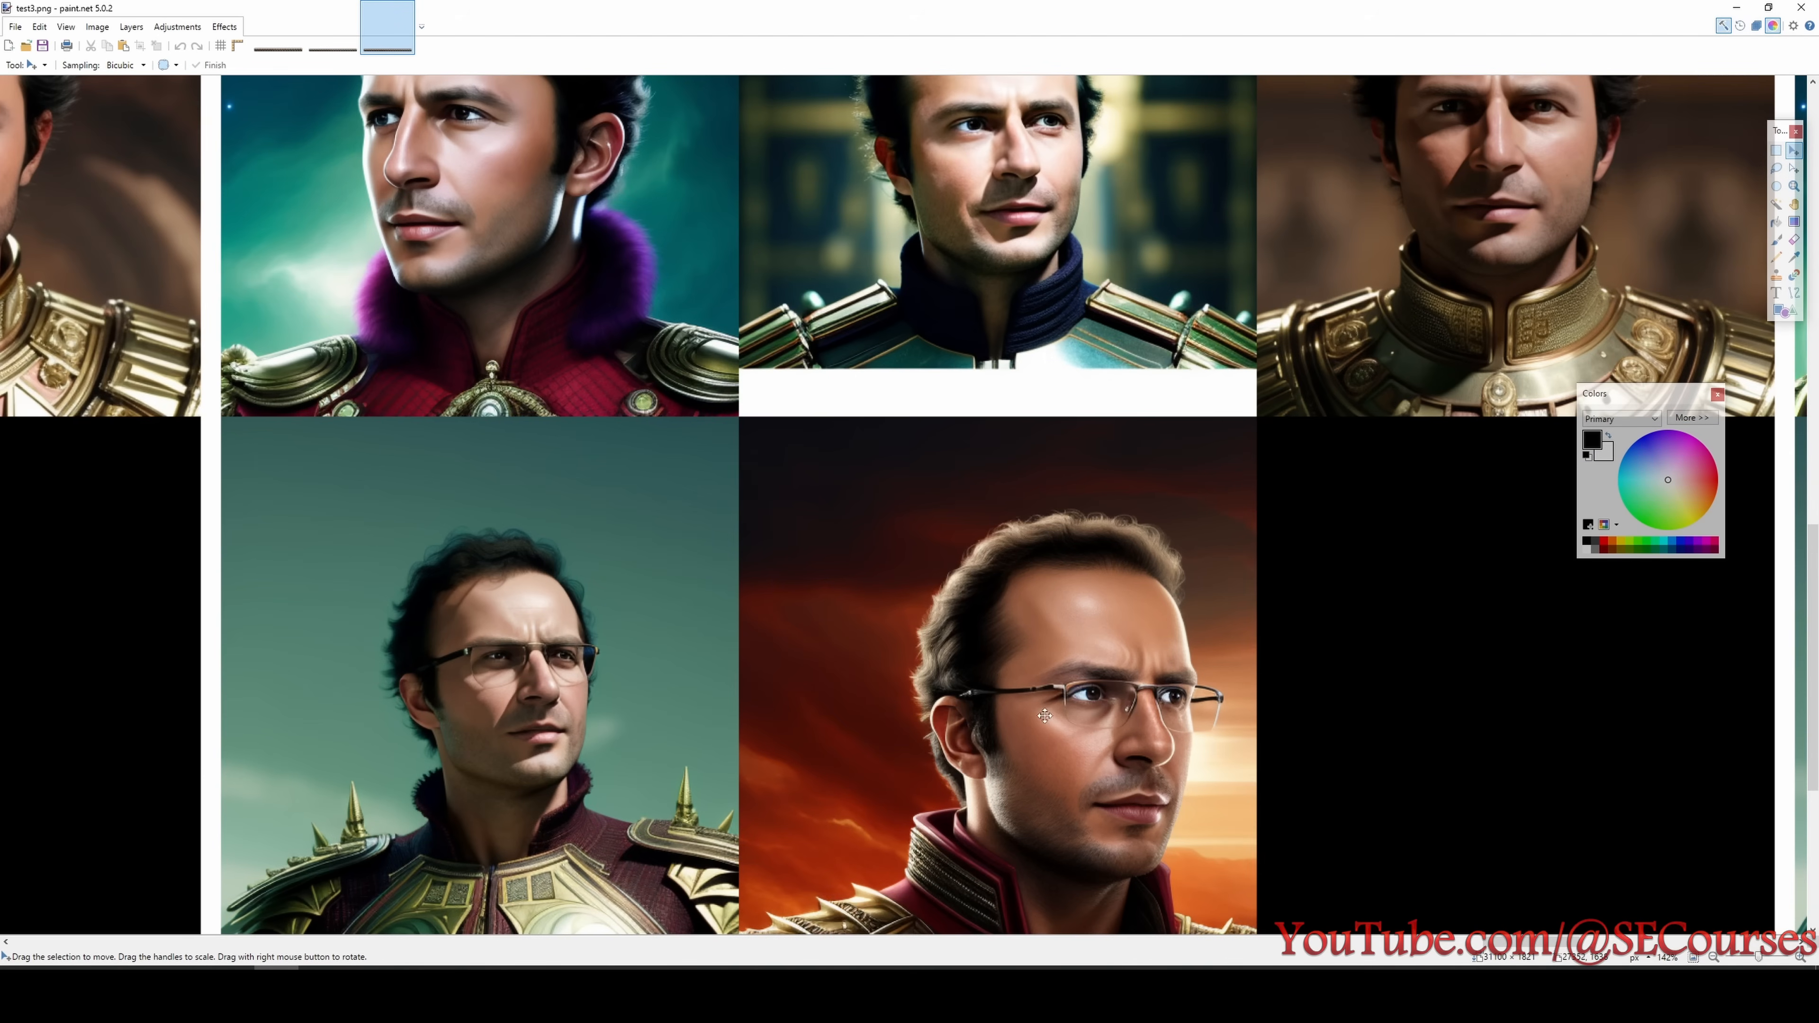
{"action": "scroll", "coordinate": [1082, 690], "scroll_direction": "up", "scroll_amount": 10}
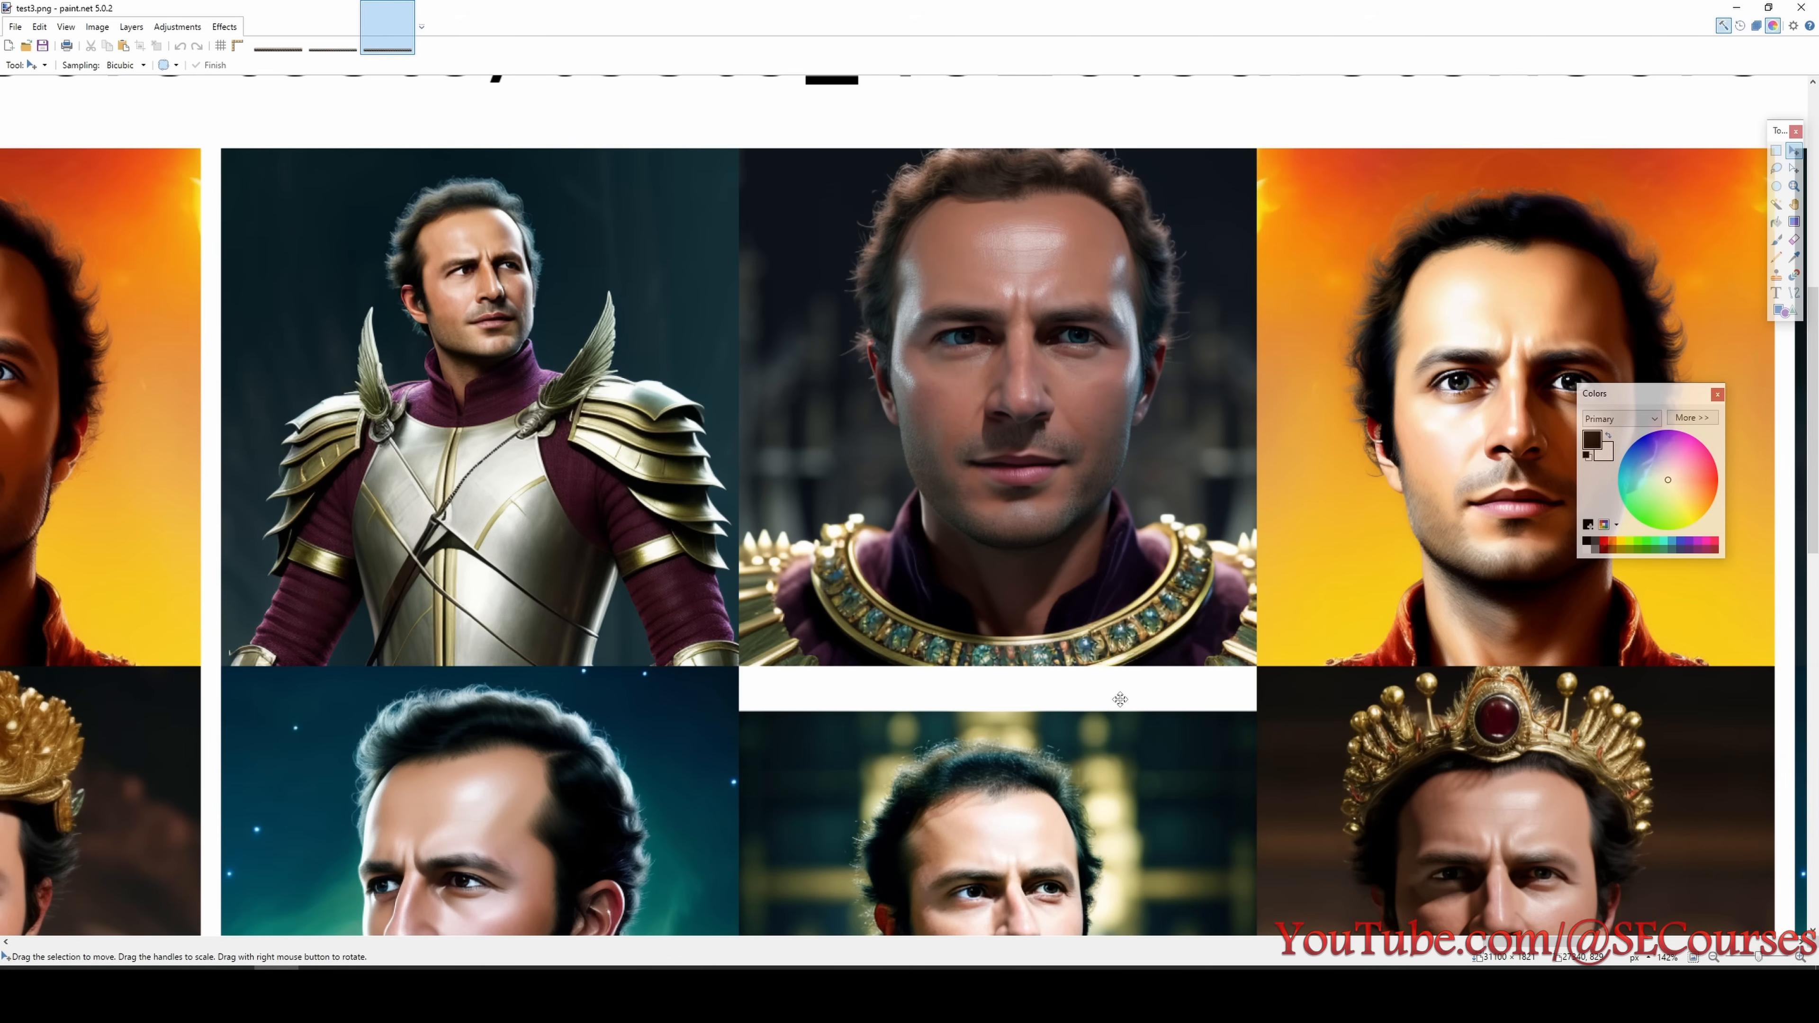
- Examine the test3 portraits of the 4560 step checkpoint beside the 4320 step column
{"action": "scroll", "coordinate": [1219, 896], "scroll_direction": "down", "scroll_amount": 3}
{"action": "left_click_drag", "start_coordinate": [1492, 948], "coordinate": [1578, 947]}
{"action": "scroll", "coordinate": [1313, 784], "scroll_direction": "up", "scroll_amount": 2}
{"action": "scroll", "coordinate": [1305, 780], "scroll_direction": "down", "scroll_amount": 3}
{"action": "scroll", "coordinate": [1303, 779], "scroll_direction": "down", "scroll_amount": 2}
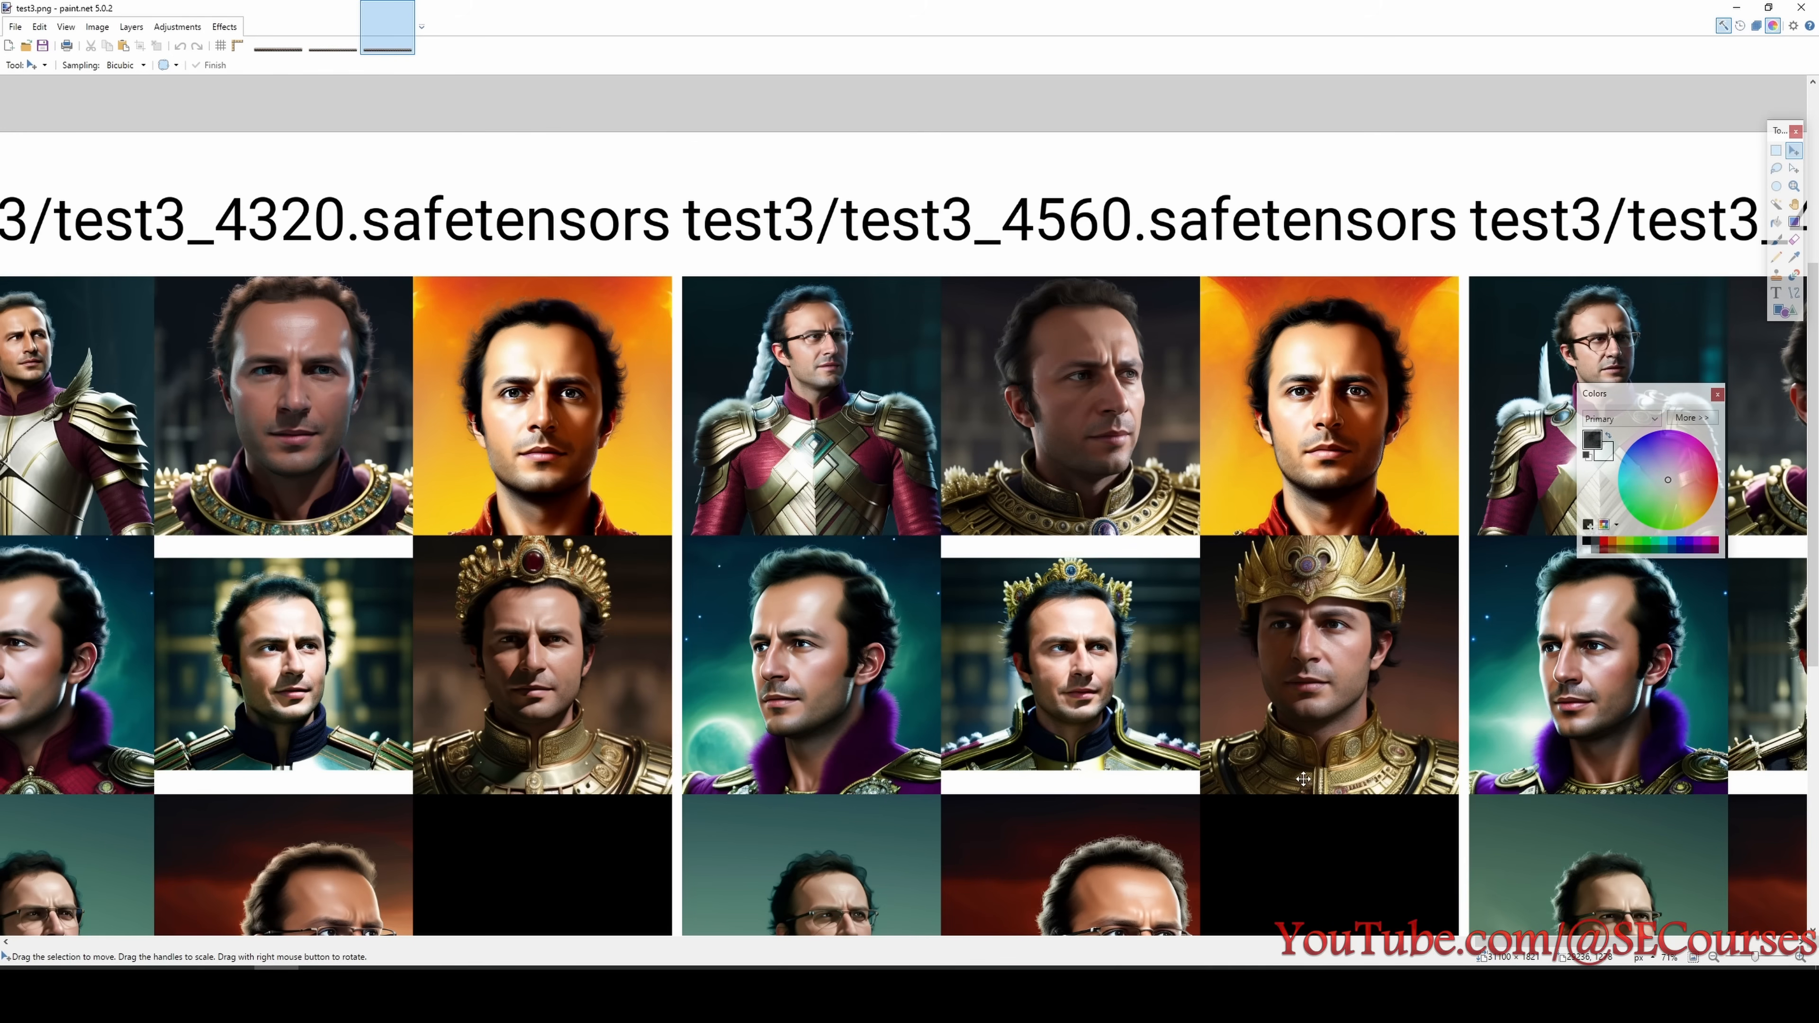
{"action": "scroll", "coordinate": [1299, 772], "scroll_direction": "up", "scroll_amount": 5}
{"action": "scroll", "coordinate": [1145, 734], "scroll_direction": "down", "scroll_amount": 3}
{"action": "scroll", "coordinate": [1145, 734], "scroll_direction": "up", "scroll_amount": 5}
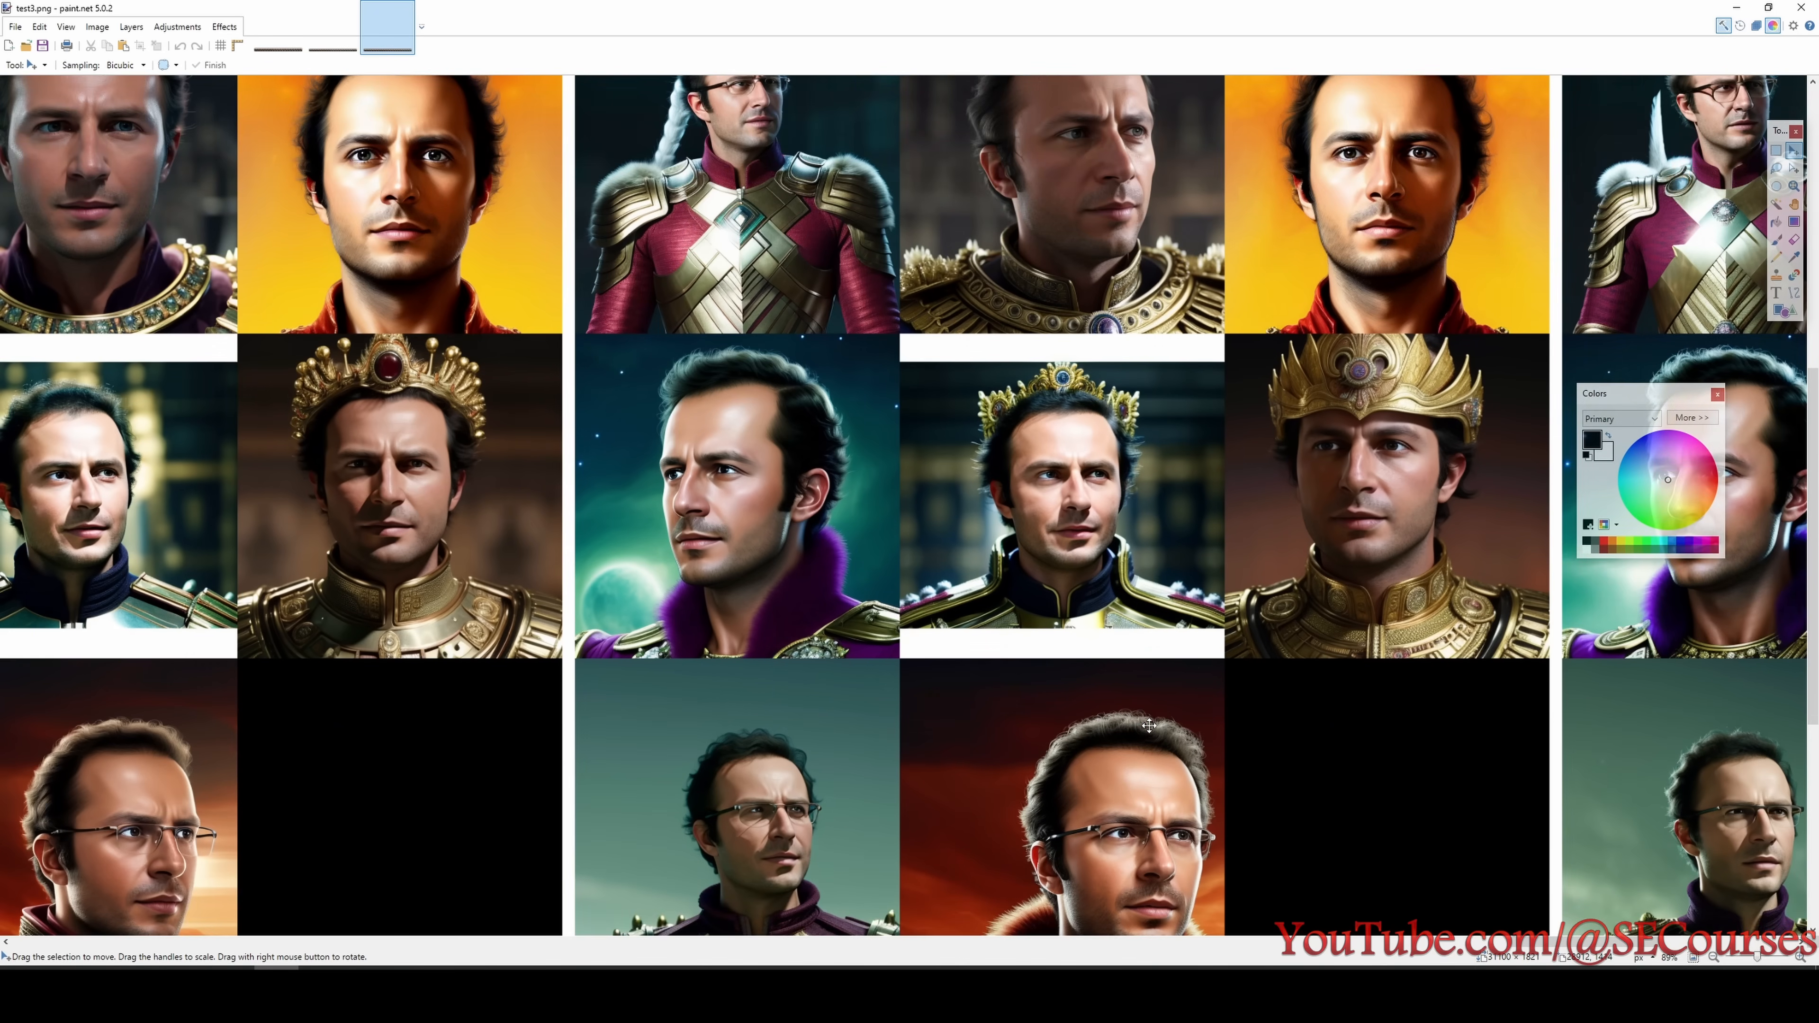
- Inspect the test3 faces of the 4800 step checkpoint in close-up and as a whole column
{"action": "left_click_drag", "start_coordinate": [1566, 943], "coordinate": [1657, 929]}
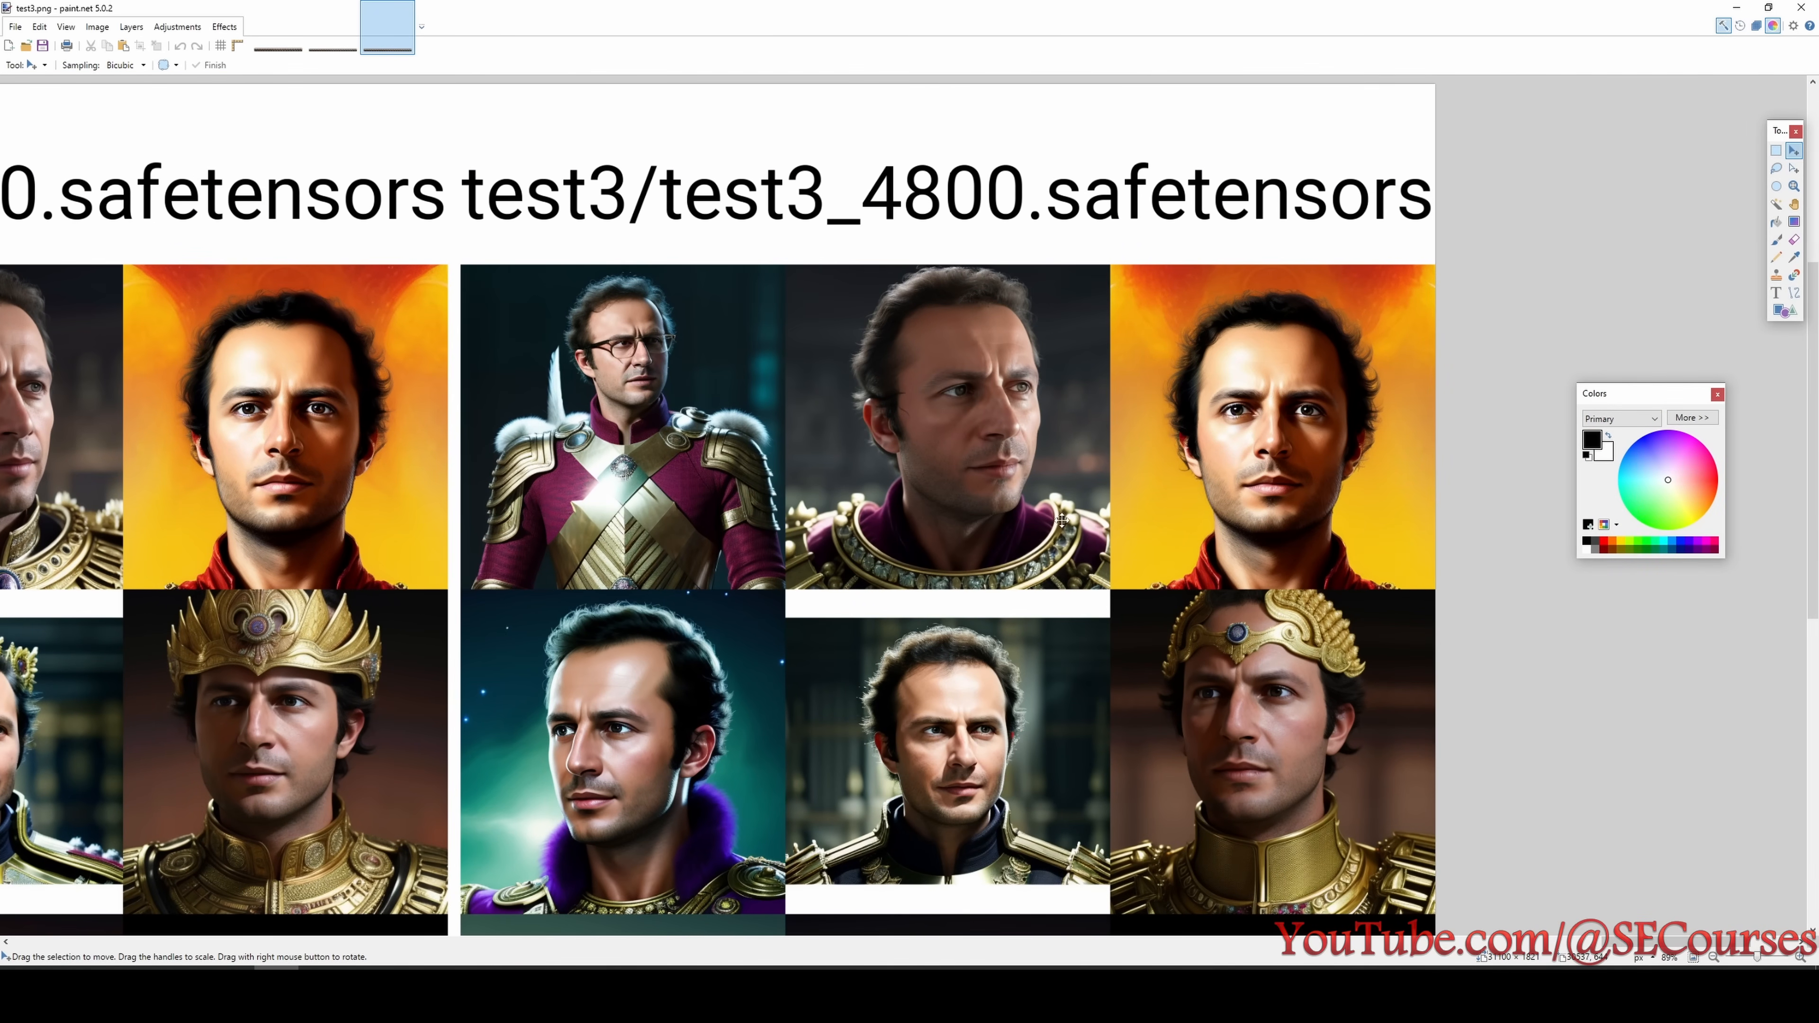
{"action": "scroll", "coordinate": [1051, 636], "scroll_direction": "up", "scroll_amount": 1}
{"action": "scroll", "coordinate": [1051, 636], "scroll_direction": "up", "scroll_amount": 4}
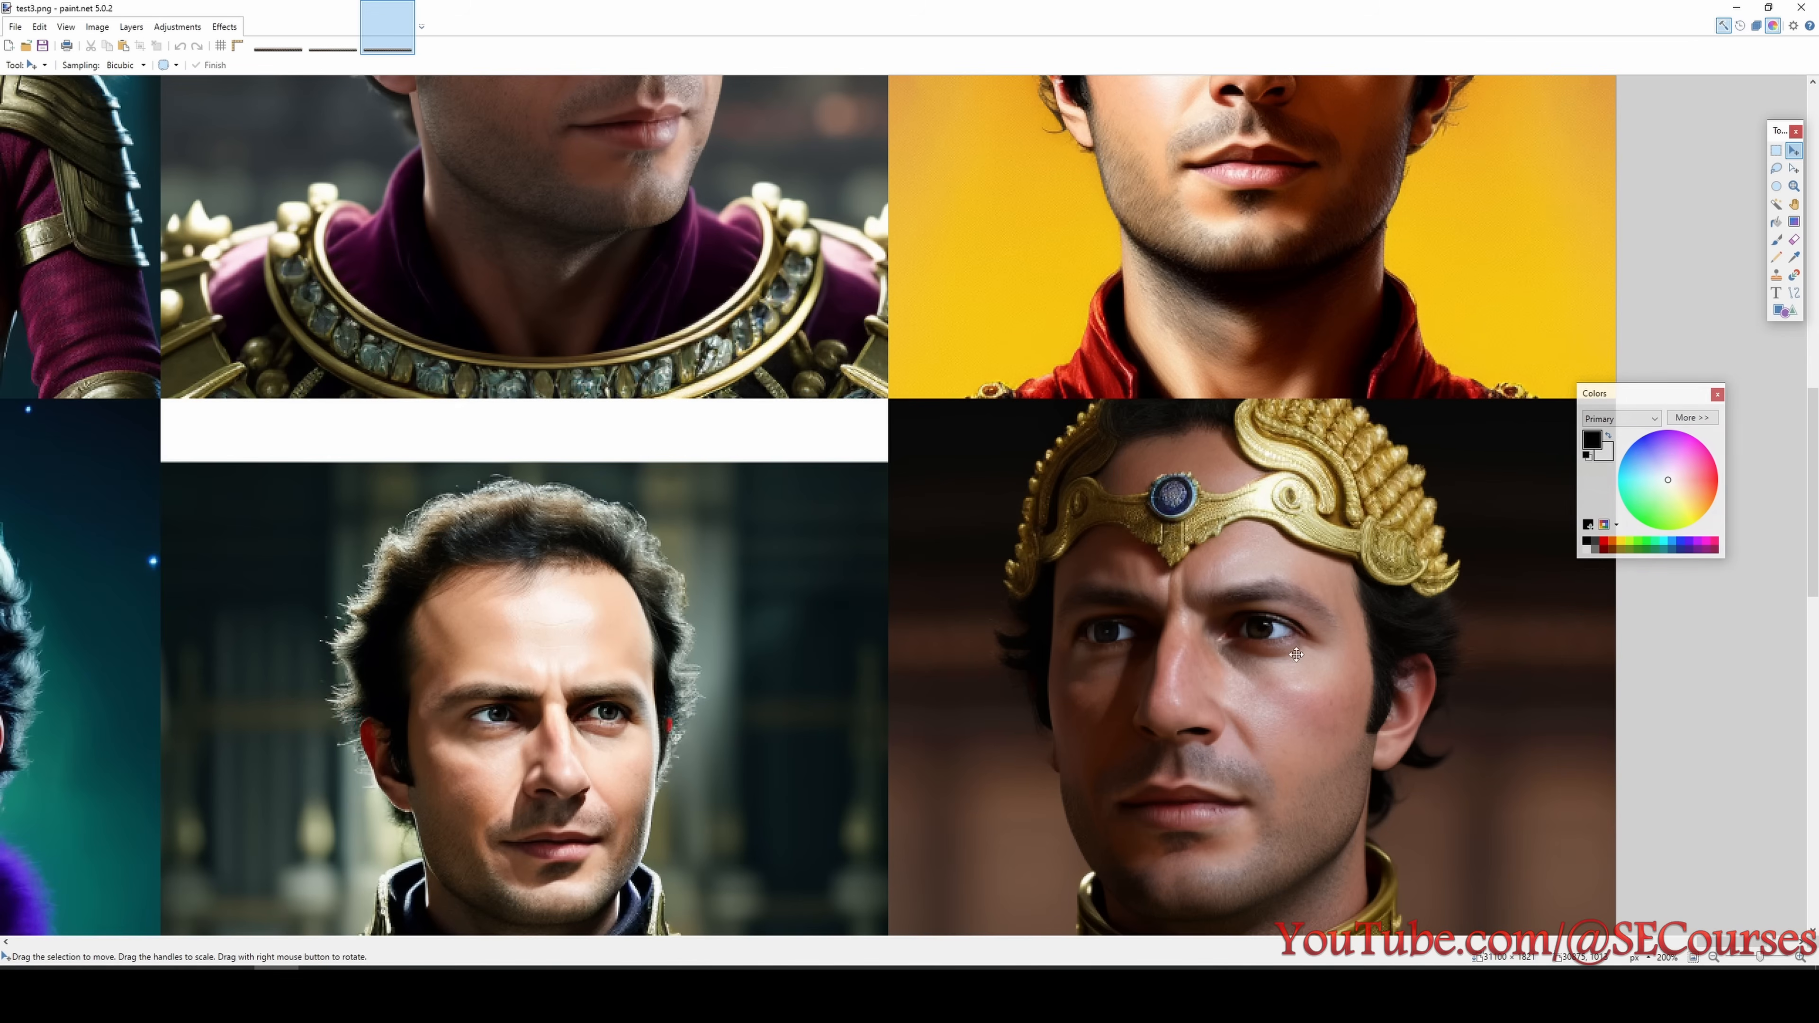
{"action": "scroll", "coordinate": [1293, 524], "scroll_direction": "down", "scroll_amount": 2}
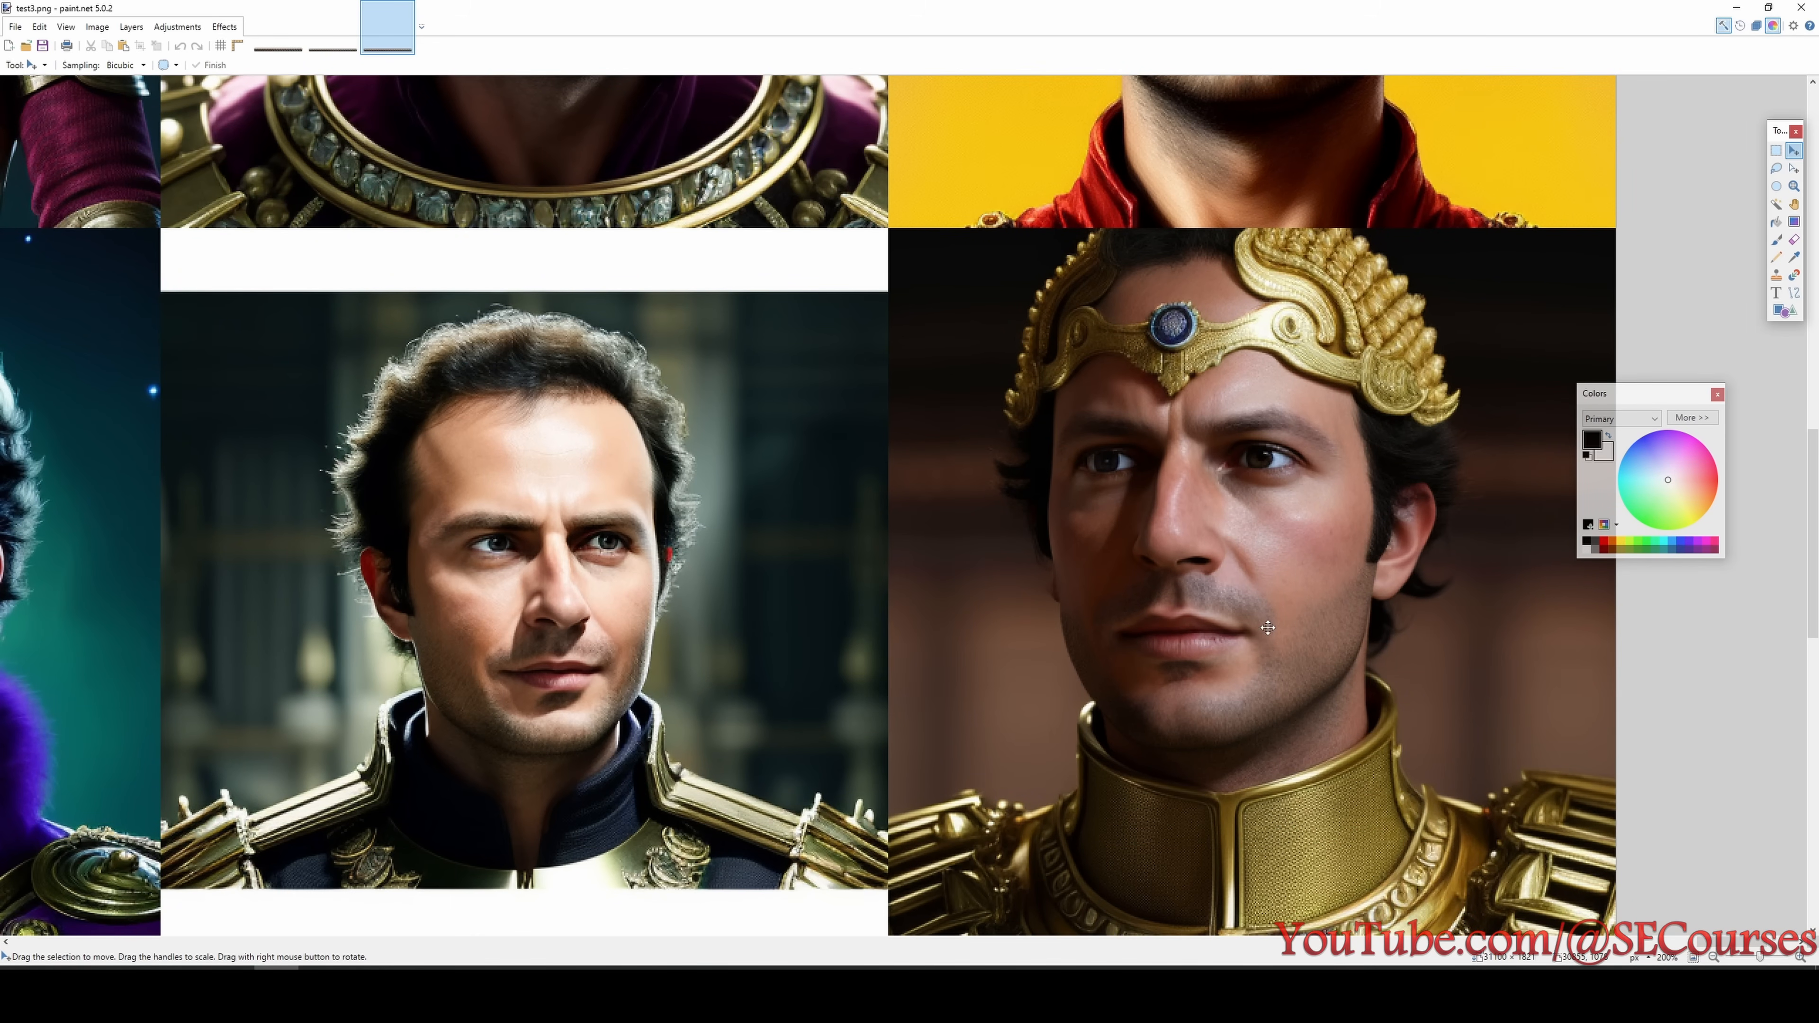
{"action": "scroll", "coordinate": [1267, 628], "scroll_direction": "down", "scroll_amount": 5}
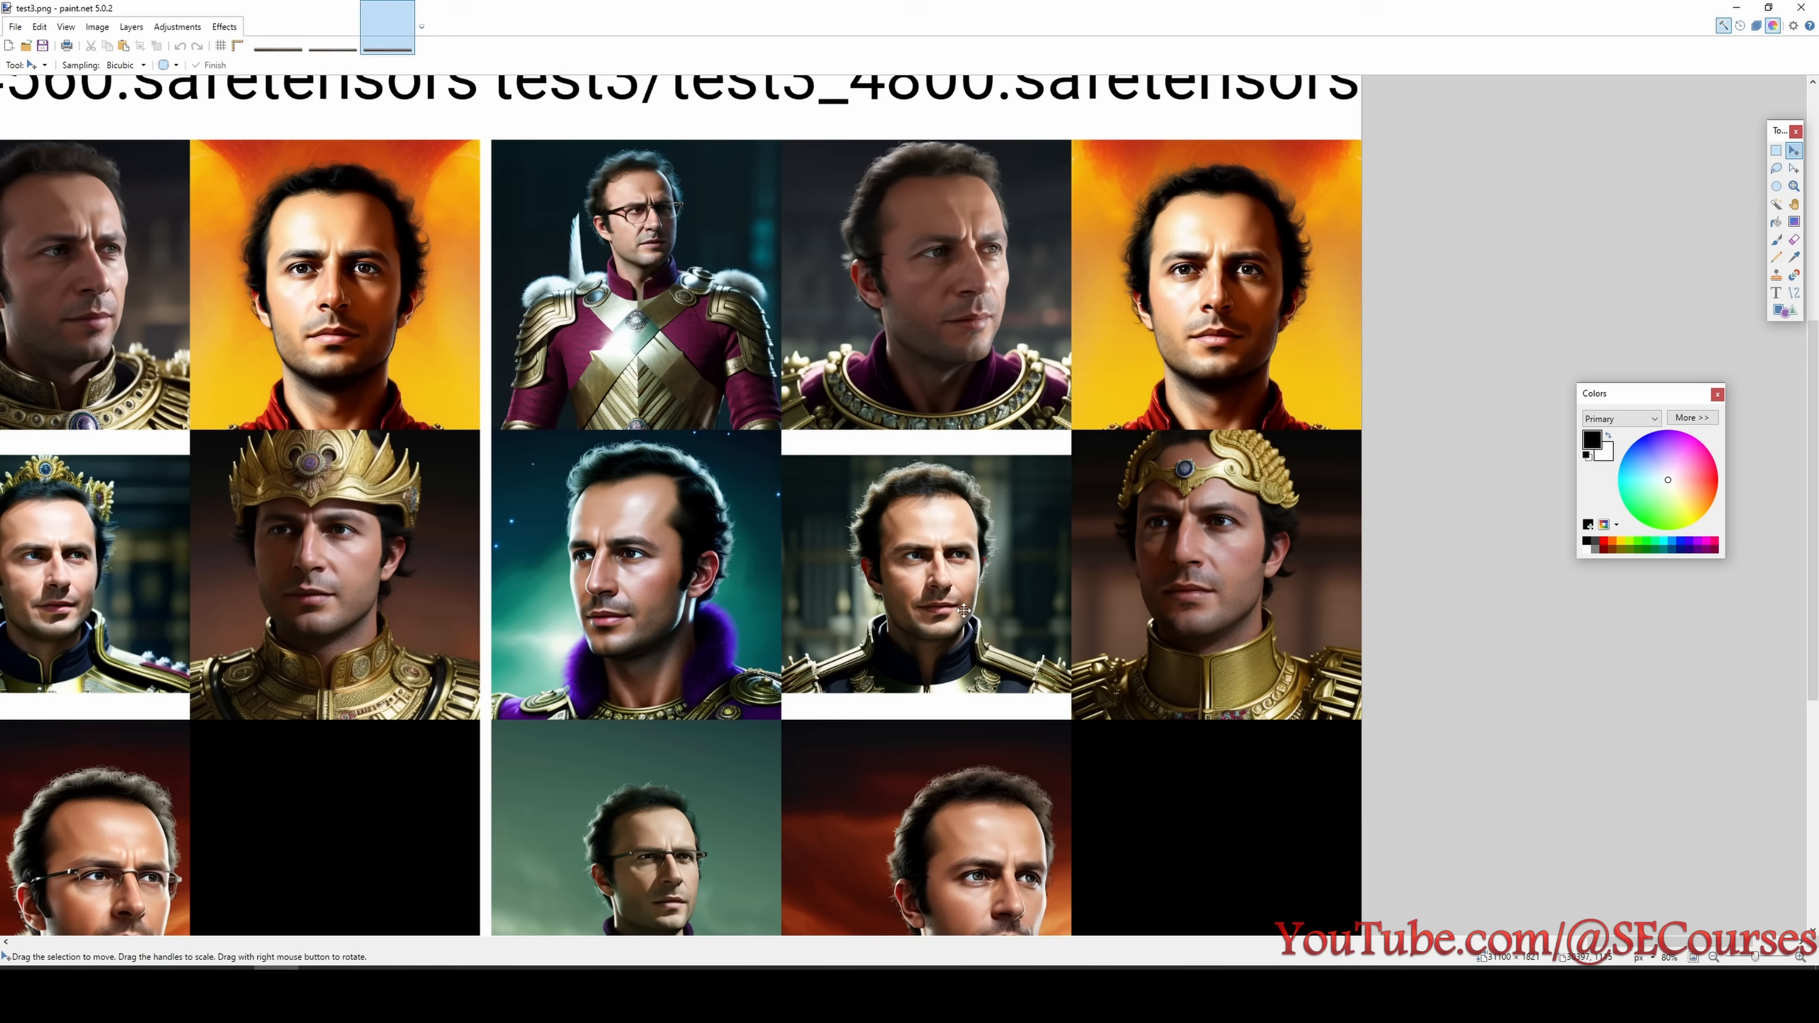
{"action": "scroll", "coordinate": [964, 609], "scroll_direction": "down", "scroll_amount": 3}
{"action": "scroll", "coordinate": [884, 382], "scroll_direction": "up", "scroll_amount": 1}
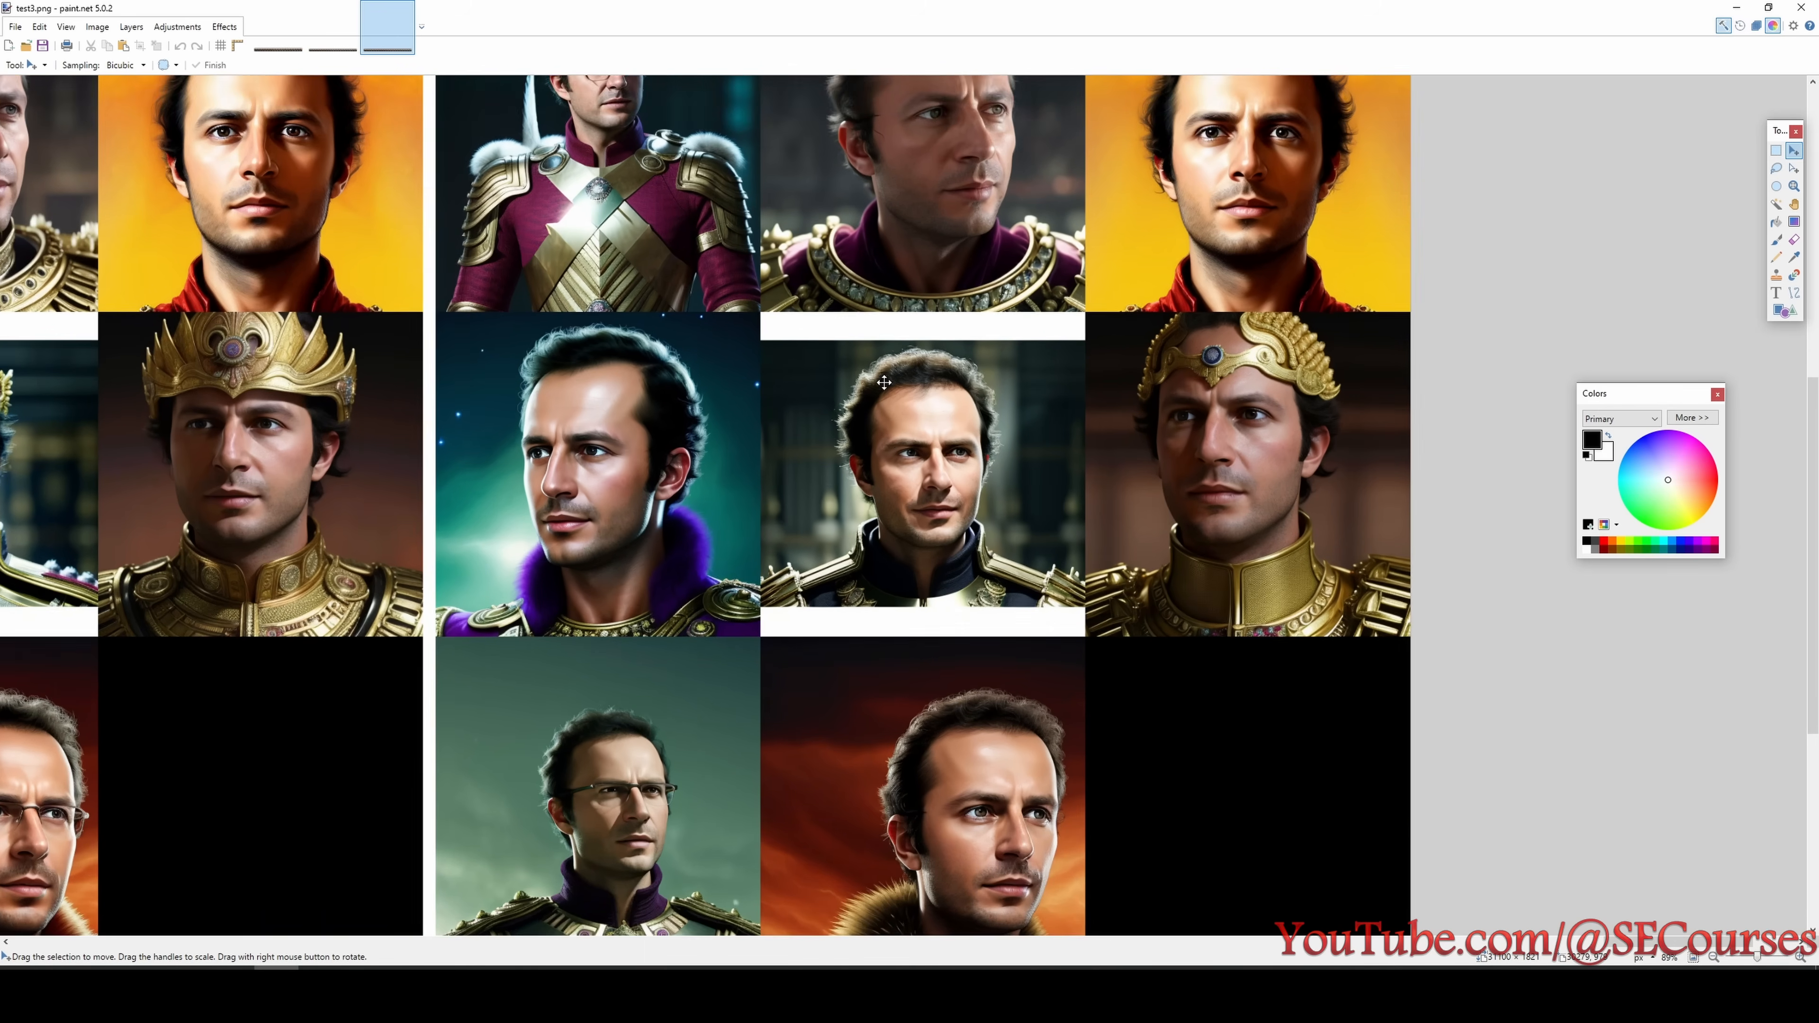
{"action": "scroll", "coordinate": [884, 382], "scroll_direction": "up", "scroll_amount": 3}
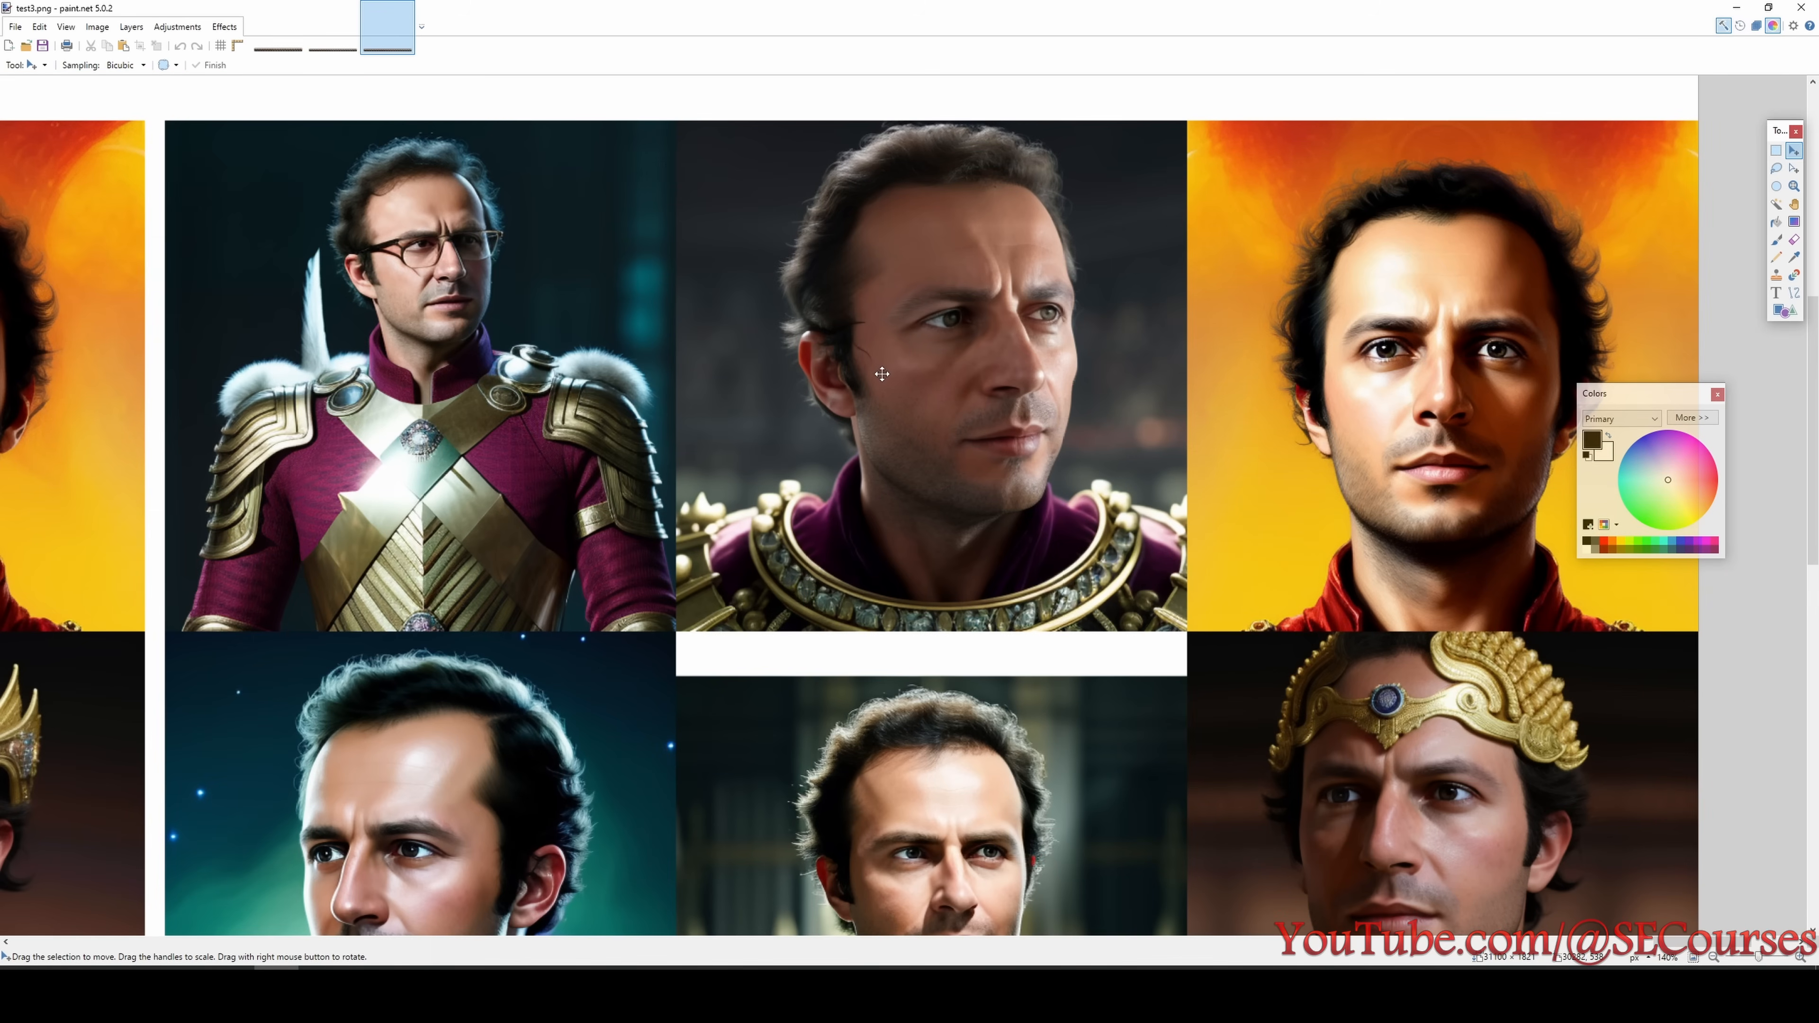
{"action": "scroll", "coordinate": [887, 423], "scroll_direction": "up", "scroll_amount": 2}
{"action": "scroll", "coordinate": [956, 594], "scroll_direction": "down", "scroll_amount": 1}
- Check in the experiment list what test3 stands for and inspect the lower faces of its 4800 step checkpoint
{"action": "left_click", "coordinate": [1594, 993]}
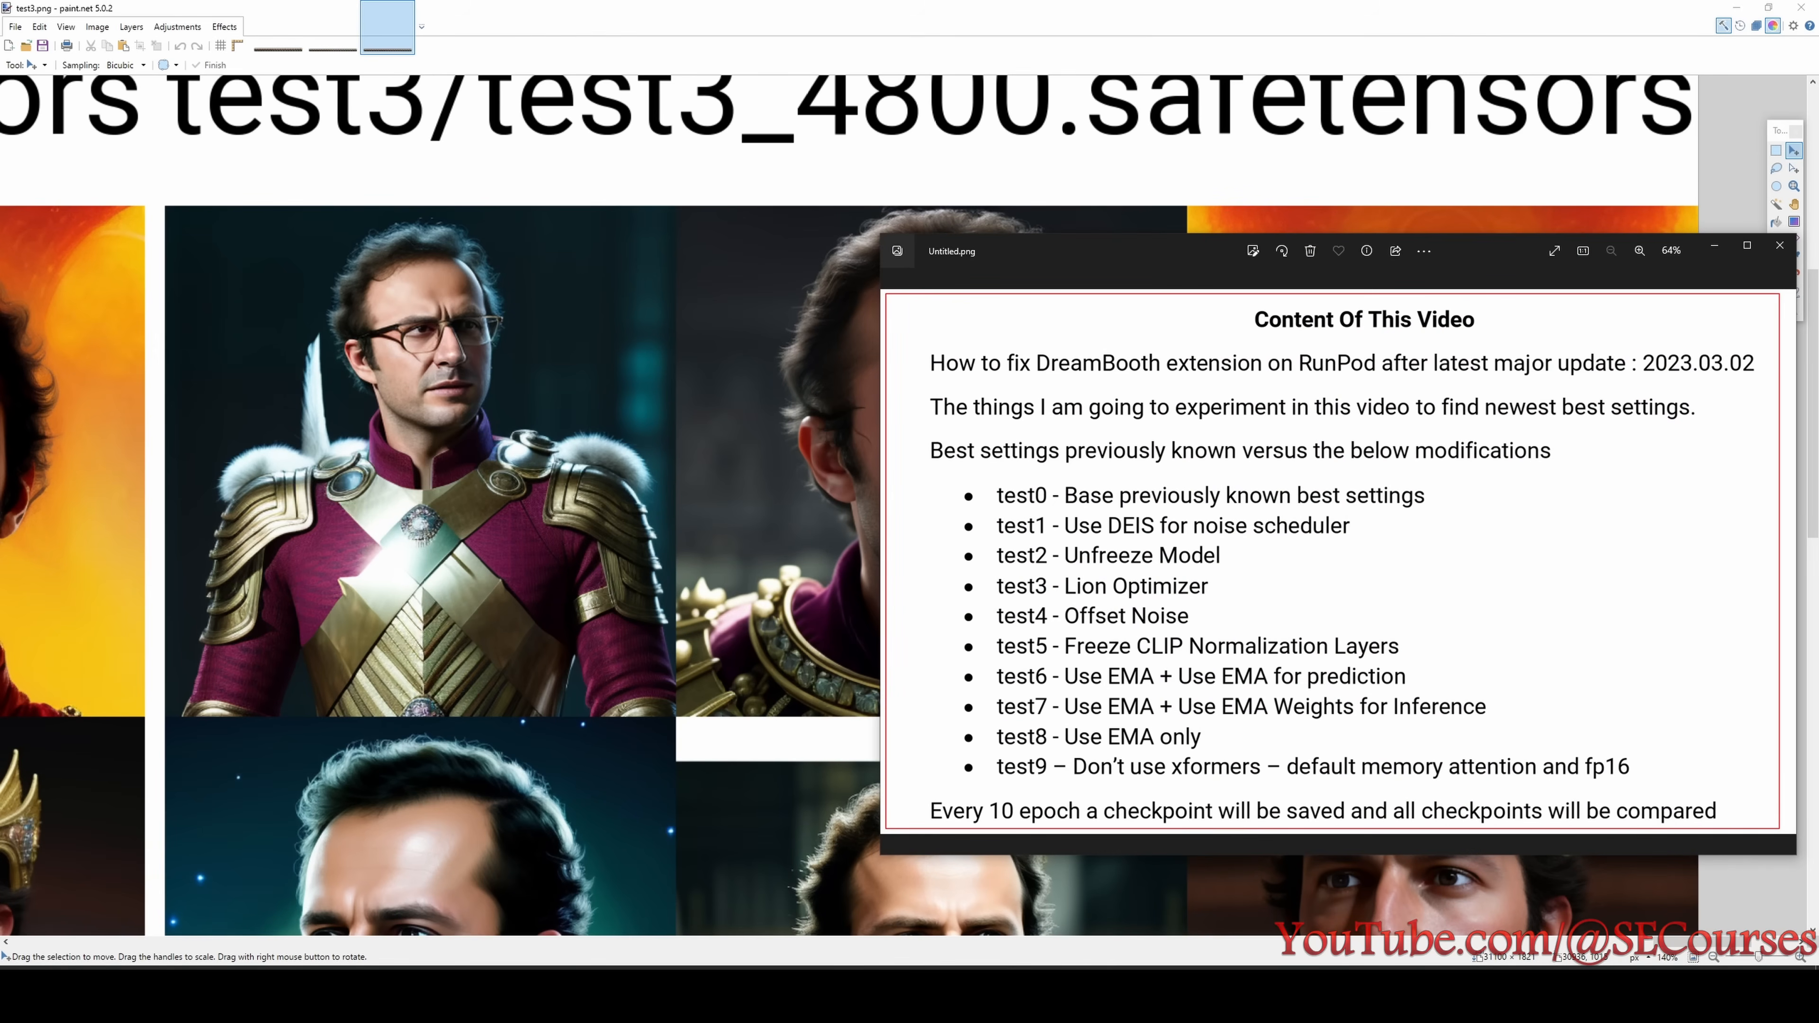
{"action": "left_click", "coordinate": [1594, 992]}
{"action": "scroll", "coordinate": [1061, 666], "scroll_direction": "down", "scroll_amount": 10}
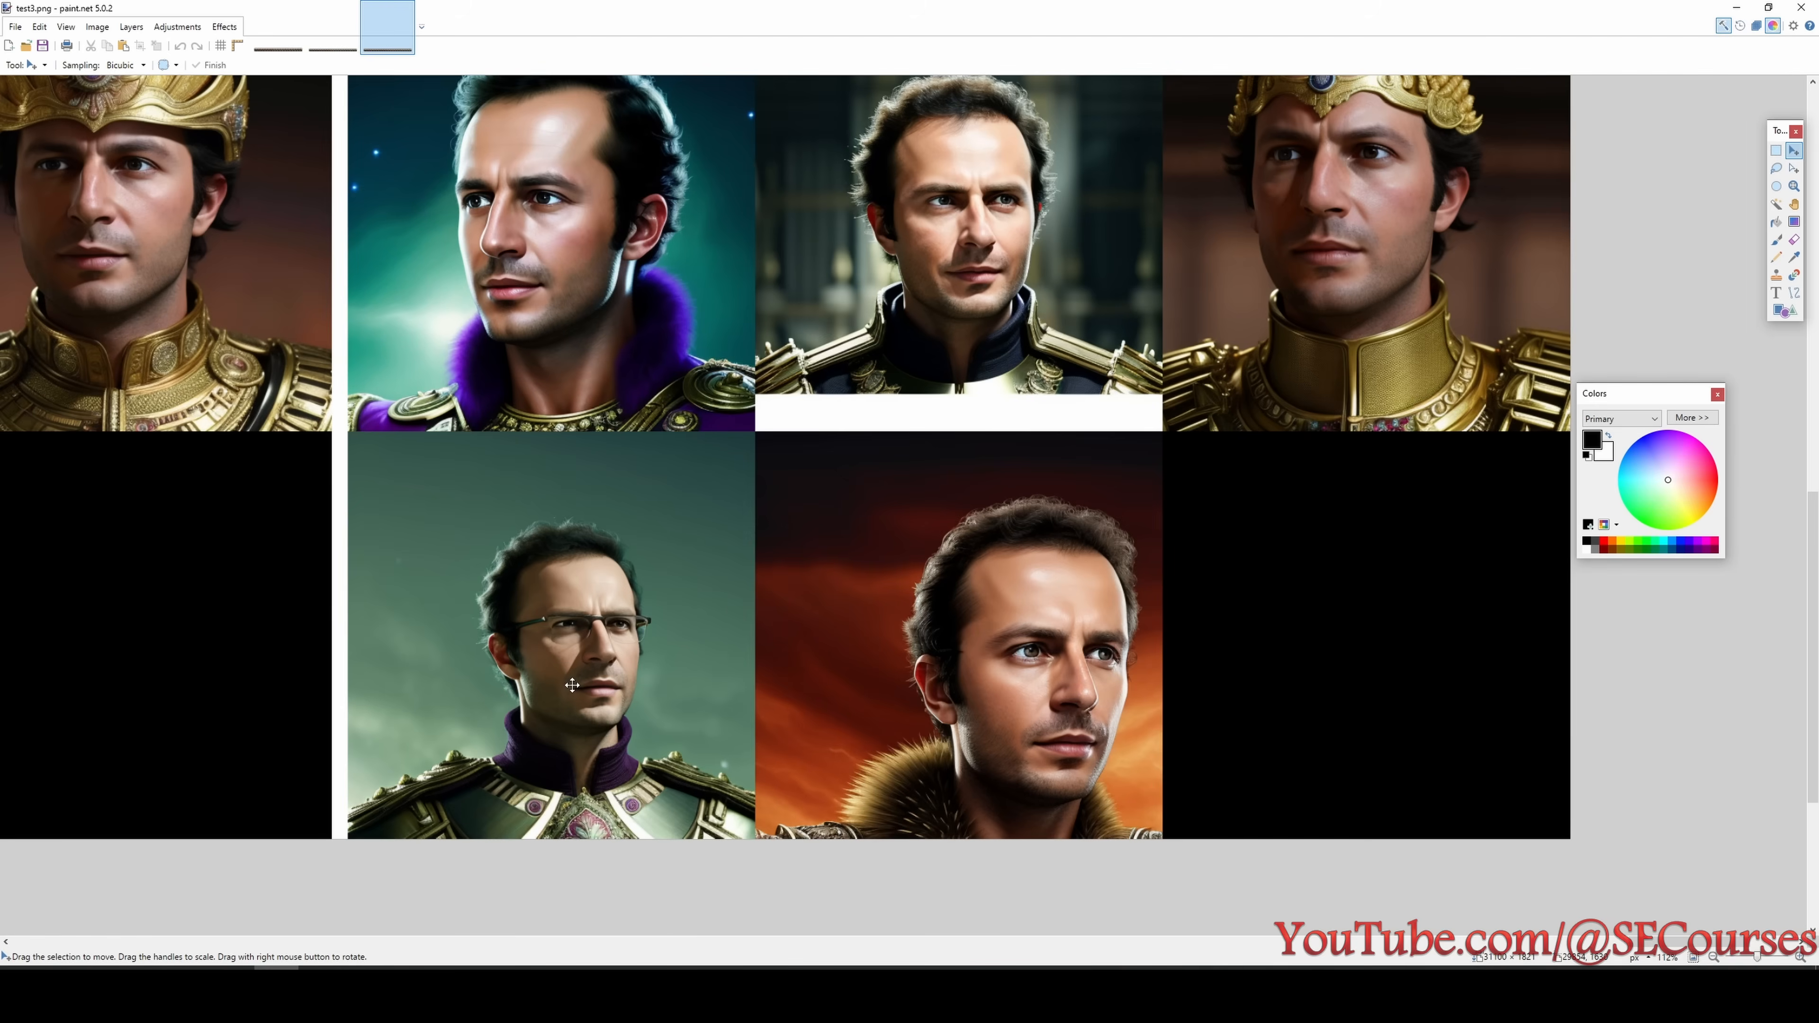
{"action": "scroll", "coordinate": [584, 679], "scroll_direction": "up", "scroll_amount": 4}
{"action": "scroll", "coordinate": [912, 595], "scroll_direction": "down", "scroll_amount": 2}
- Compare the whole test3 columns of the 4560 and 4800 step checkpoints with the earlier ones back to 2880 steps
{"action": "scroll", "coordinate": [1303, 710], "scroll_direction": "down", "scroll_amount": 2}
{"action": "scroll", "coordinate": [1295, 719], "scroll_direction": "up", "scroll_amount": 2}
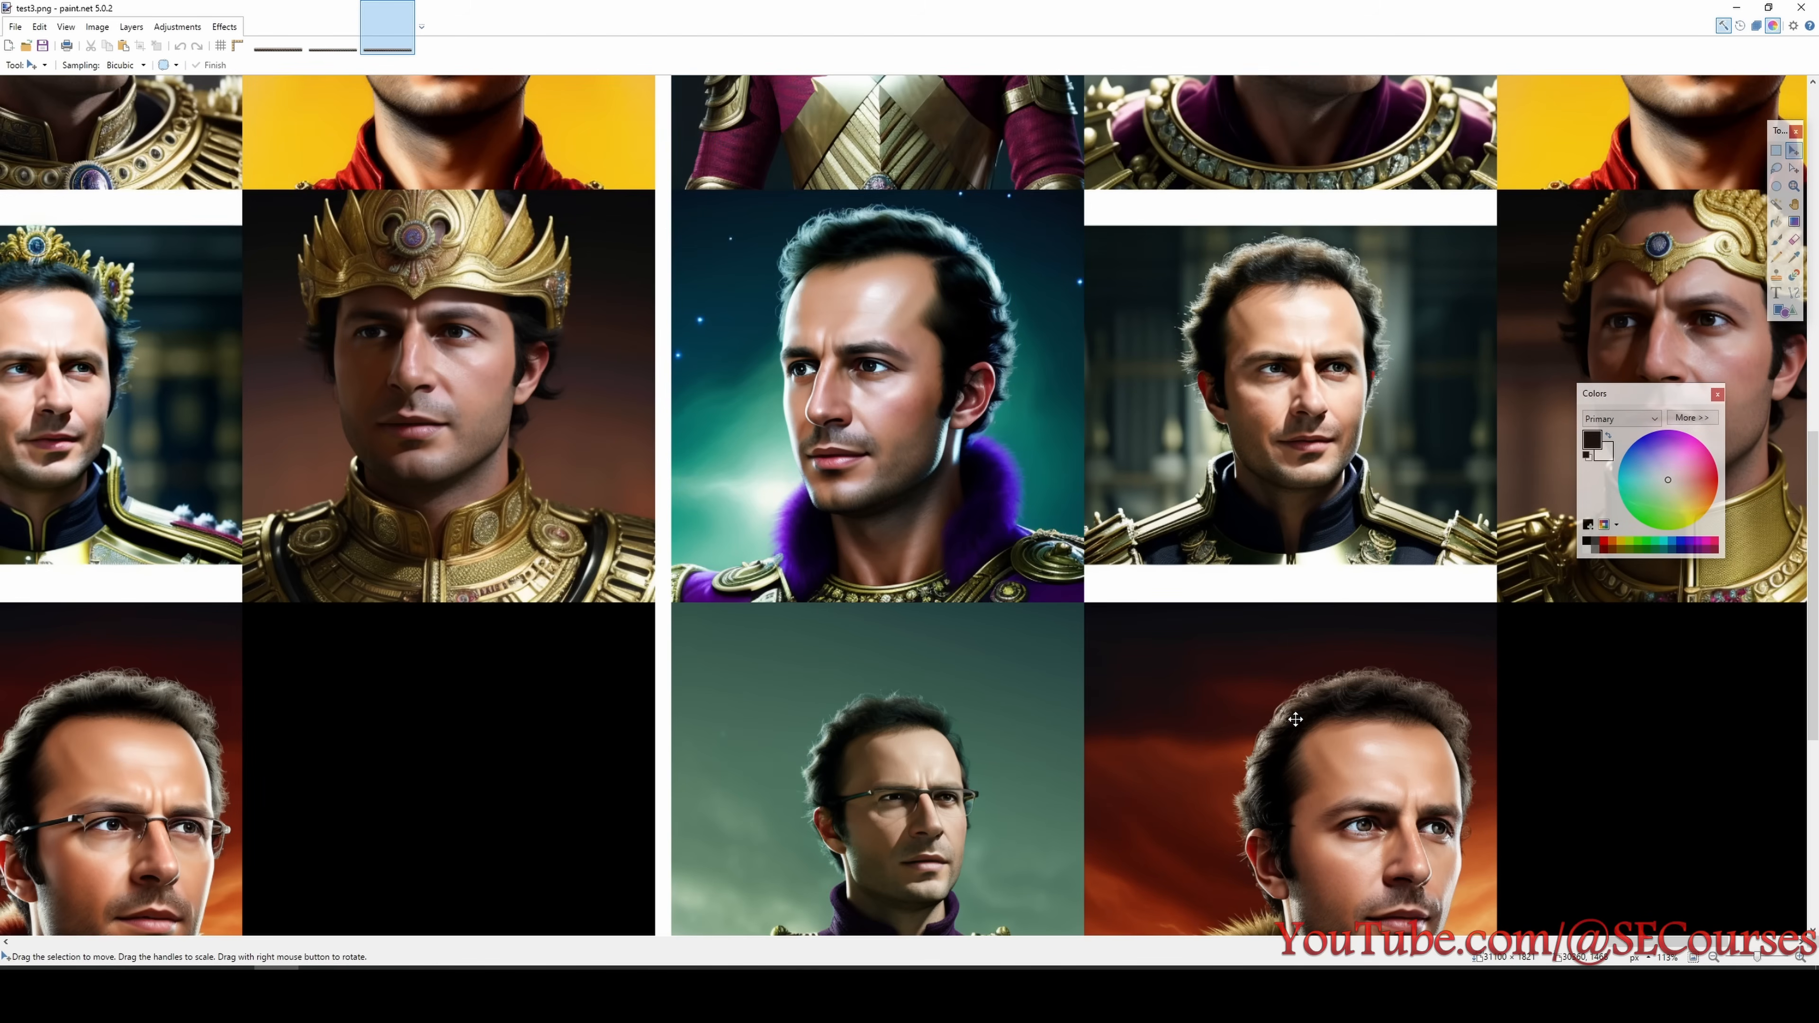
{"action": "scroll", "coordinate": [1253, 726], "scroll_direction": "up", "scroll_amount": 3}
{"action": "scroll", "coordinate": [1206, 732], "scroll_direction": "down", "scroll_amount": 1}
{"action": "left_click_drag", "start_coordinate": [1604, 945], "coordinate": [1629, 944]}
{"action": "scroll", "coordinate": [1363, 783], "scroll_direction": "down", "scroll_amount": 2}
{"action": "scroll", "coordinate": [1266, 700], "scroll_direction": "down", "scroll_amount": 2}
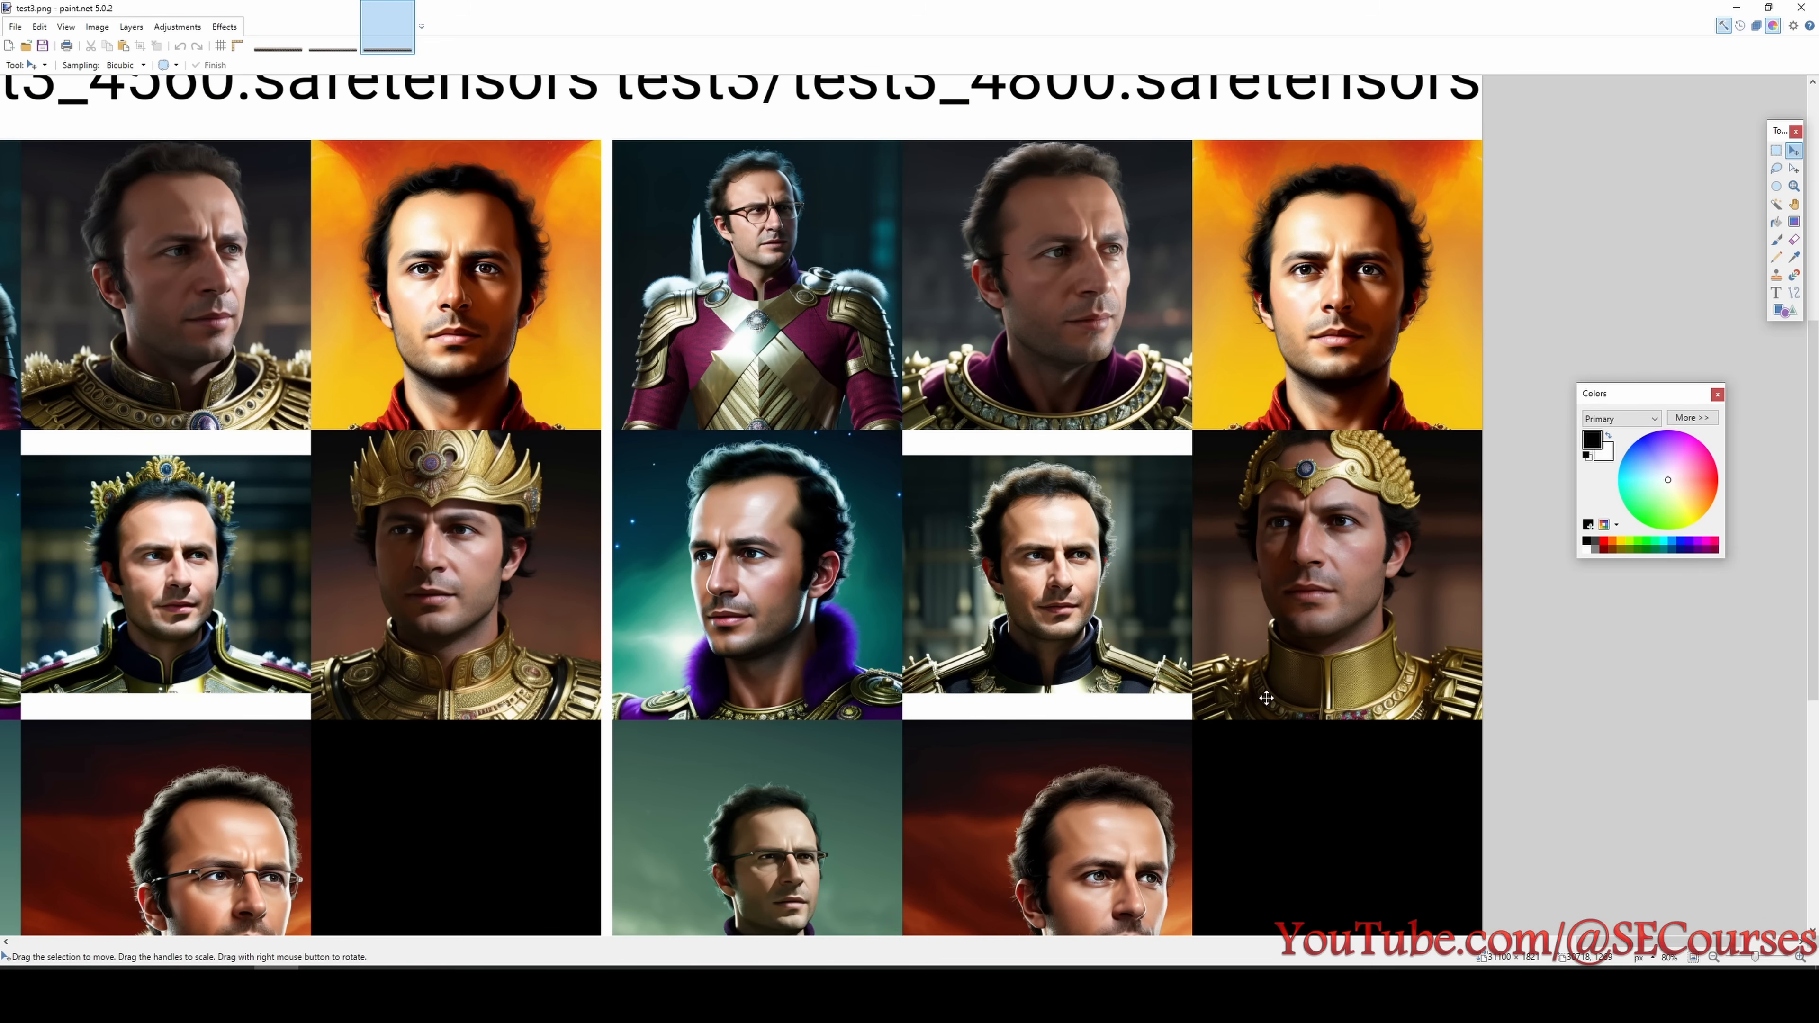
{"action": "scroll", "coordinate": [1083, 607], "scroll_direction": "down", "scroll_amount": 2}
{"action": "scroll", "coordinate": [1029, 748], "scroll_direction": "down", "scroll_amount": 2}
{"action": "scroll", "coordinate": [1060, 753], "scroll_direction": "up", "scroll_amount": 1}
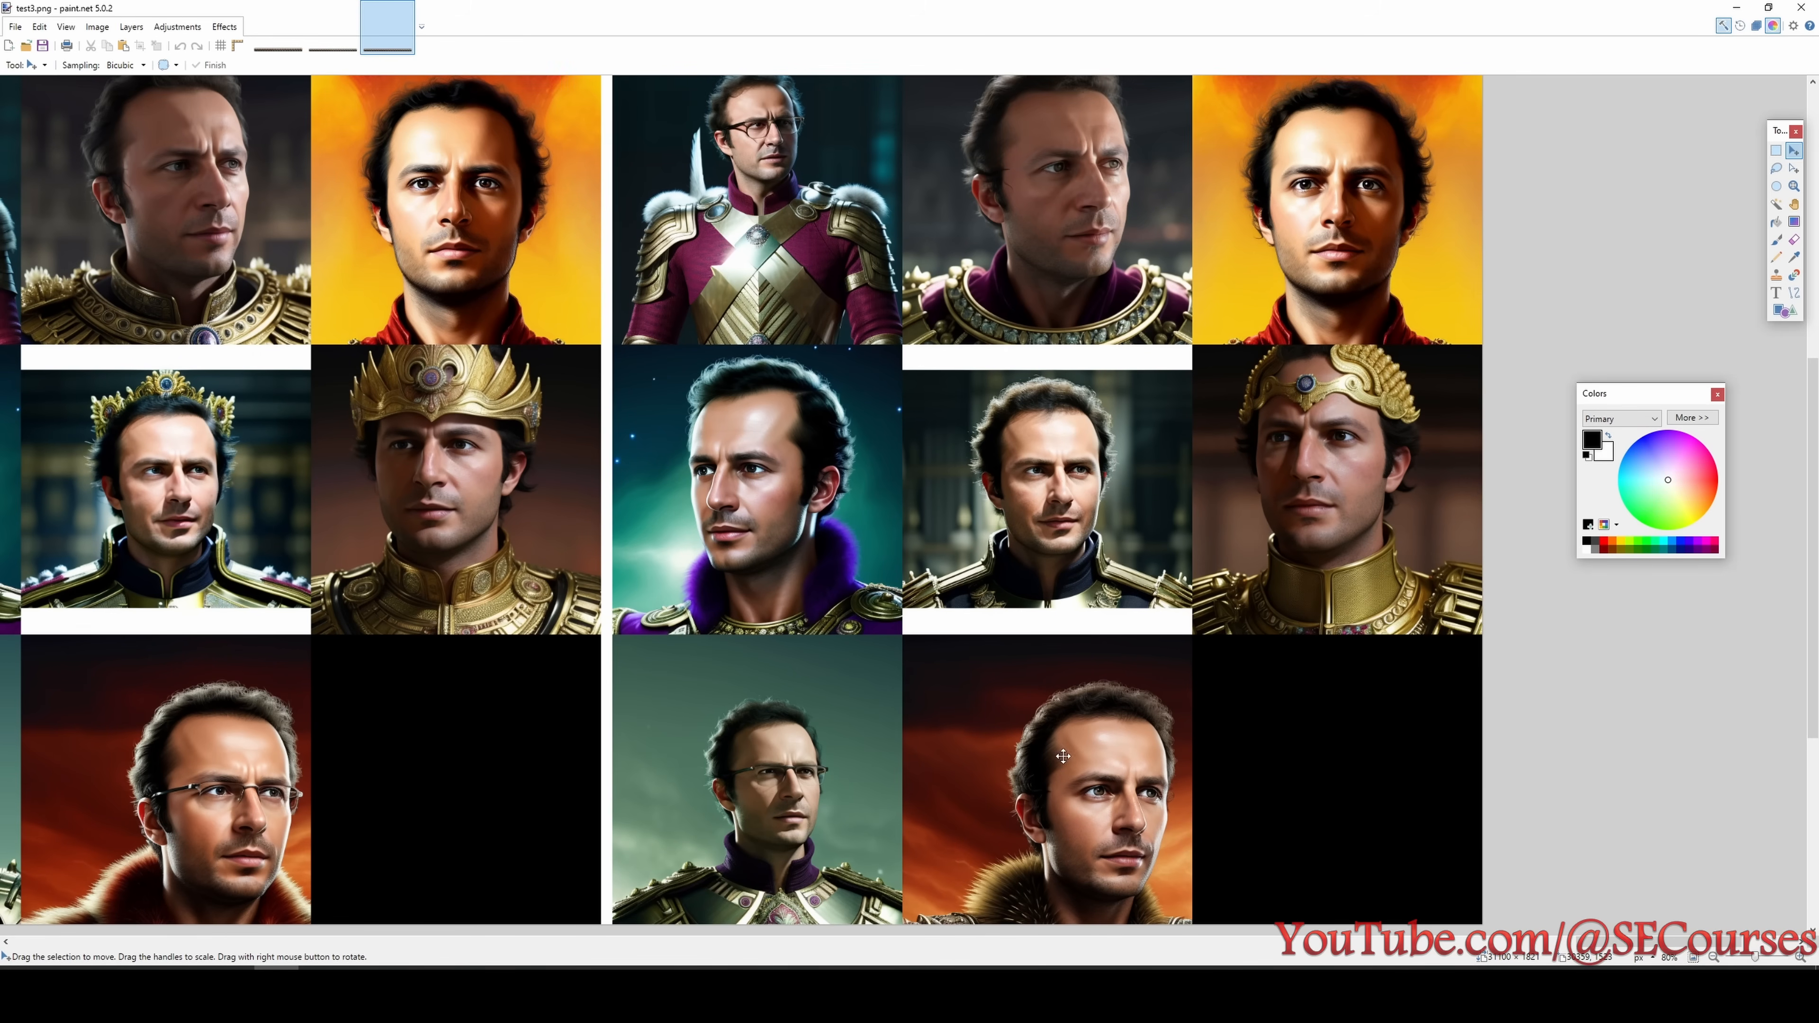
{"action": "scroll", "coordinate": [1129, 552], "scroll_direction": "up", "scroll_amount": 1}
{"action": "scroll", "coordinate": [1161, 572], "scroll_direction": "down", "scroll_amount": 1}
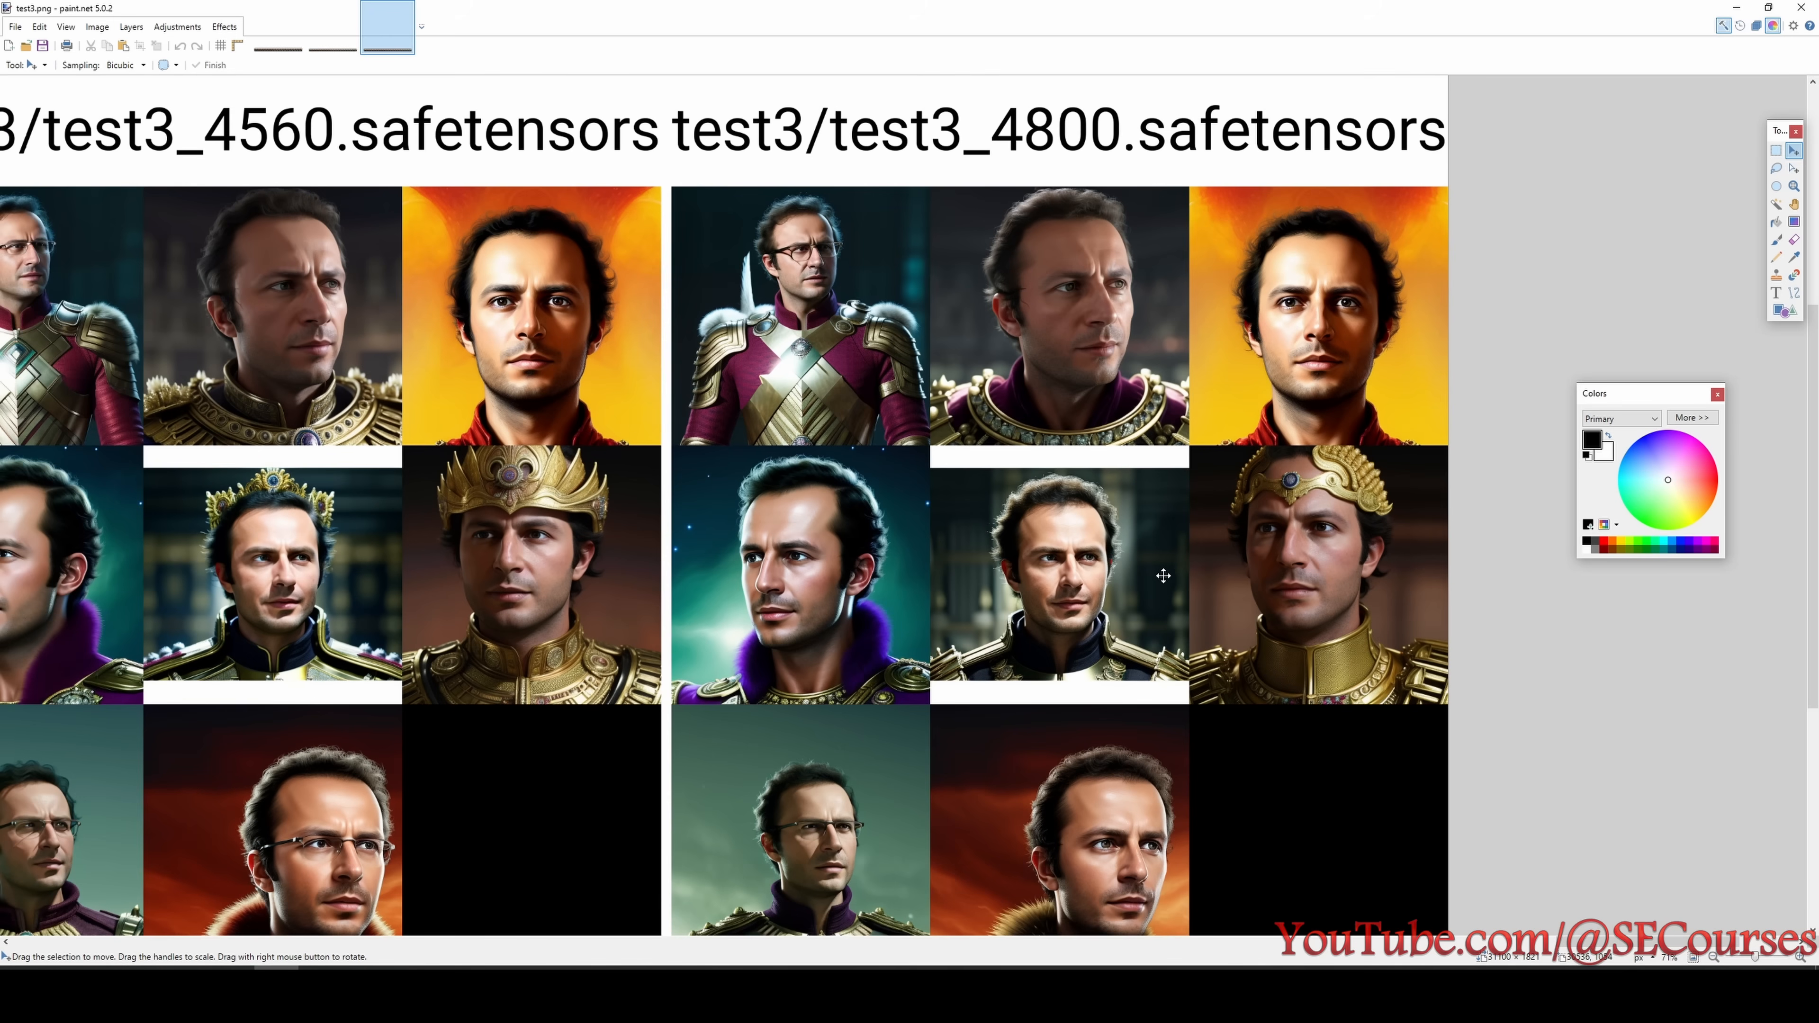
{"action": "left_click_drag", "start_coordinate": [1560, 962], "coordinate": [1133, 964]}
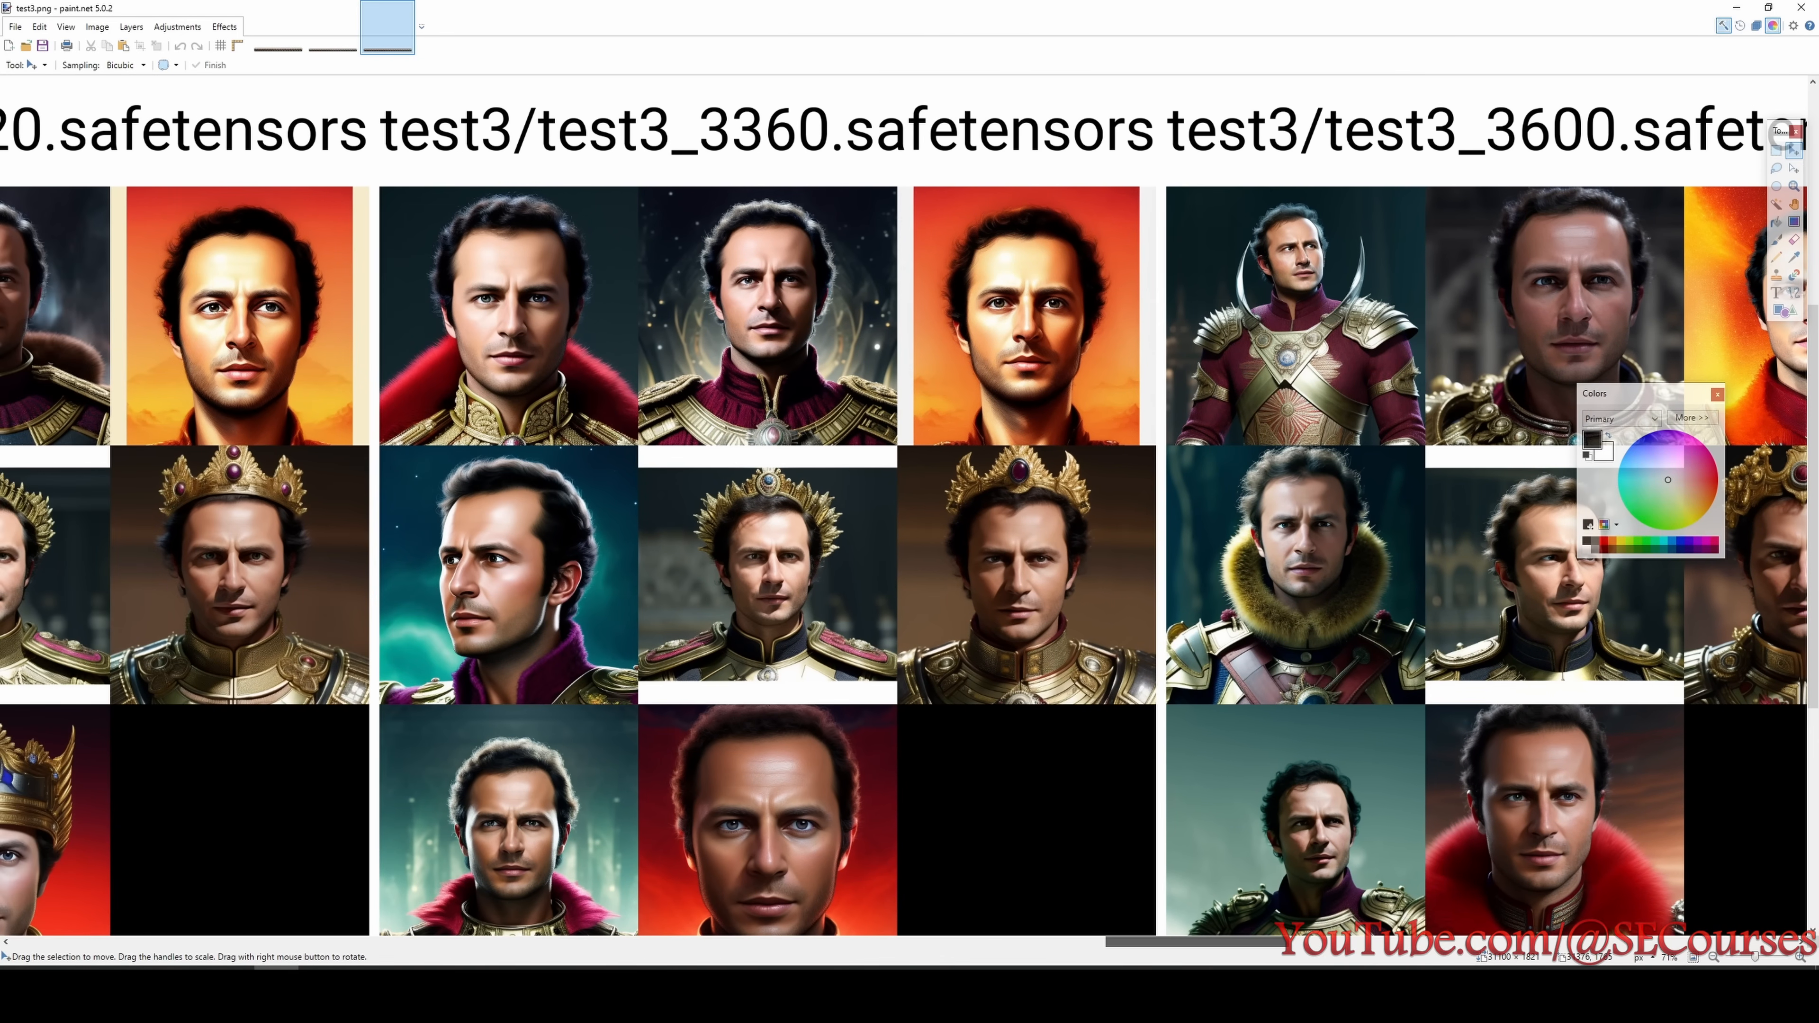
{"action": "left_click_drag", "start_coordinate": [1280, 951], "coordinate": [1083, 937]}
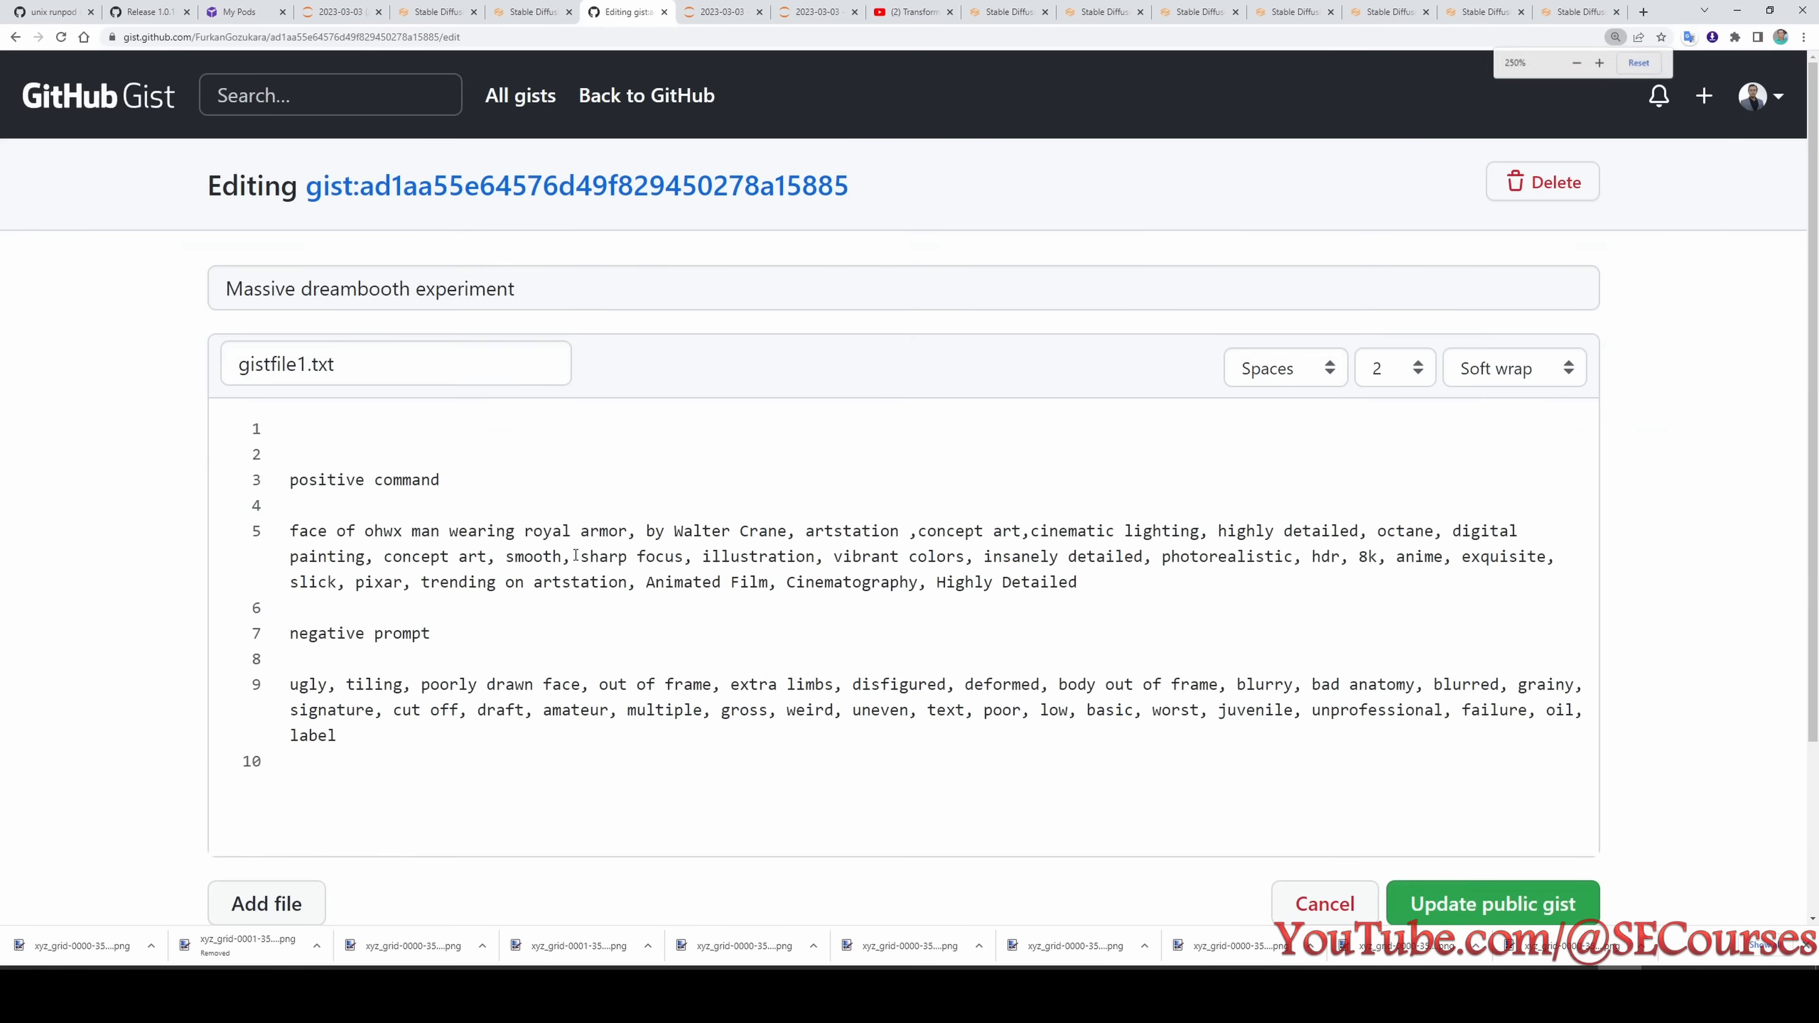
- Switch to the "Massive dreambooth experiment" gist in the browser and highlight "royal armor" in the positive prompt
{"action": "key", "text": "ctrl+plus"}
{"action": "scroll", "coordinate": [559, 573], "scroll_direction": "down", "scroll_amount": 2}
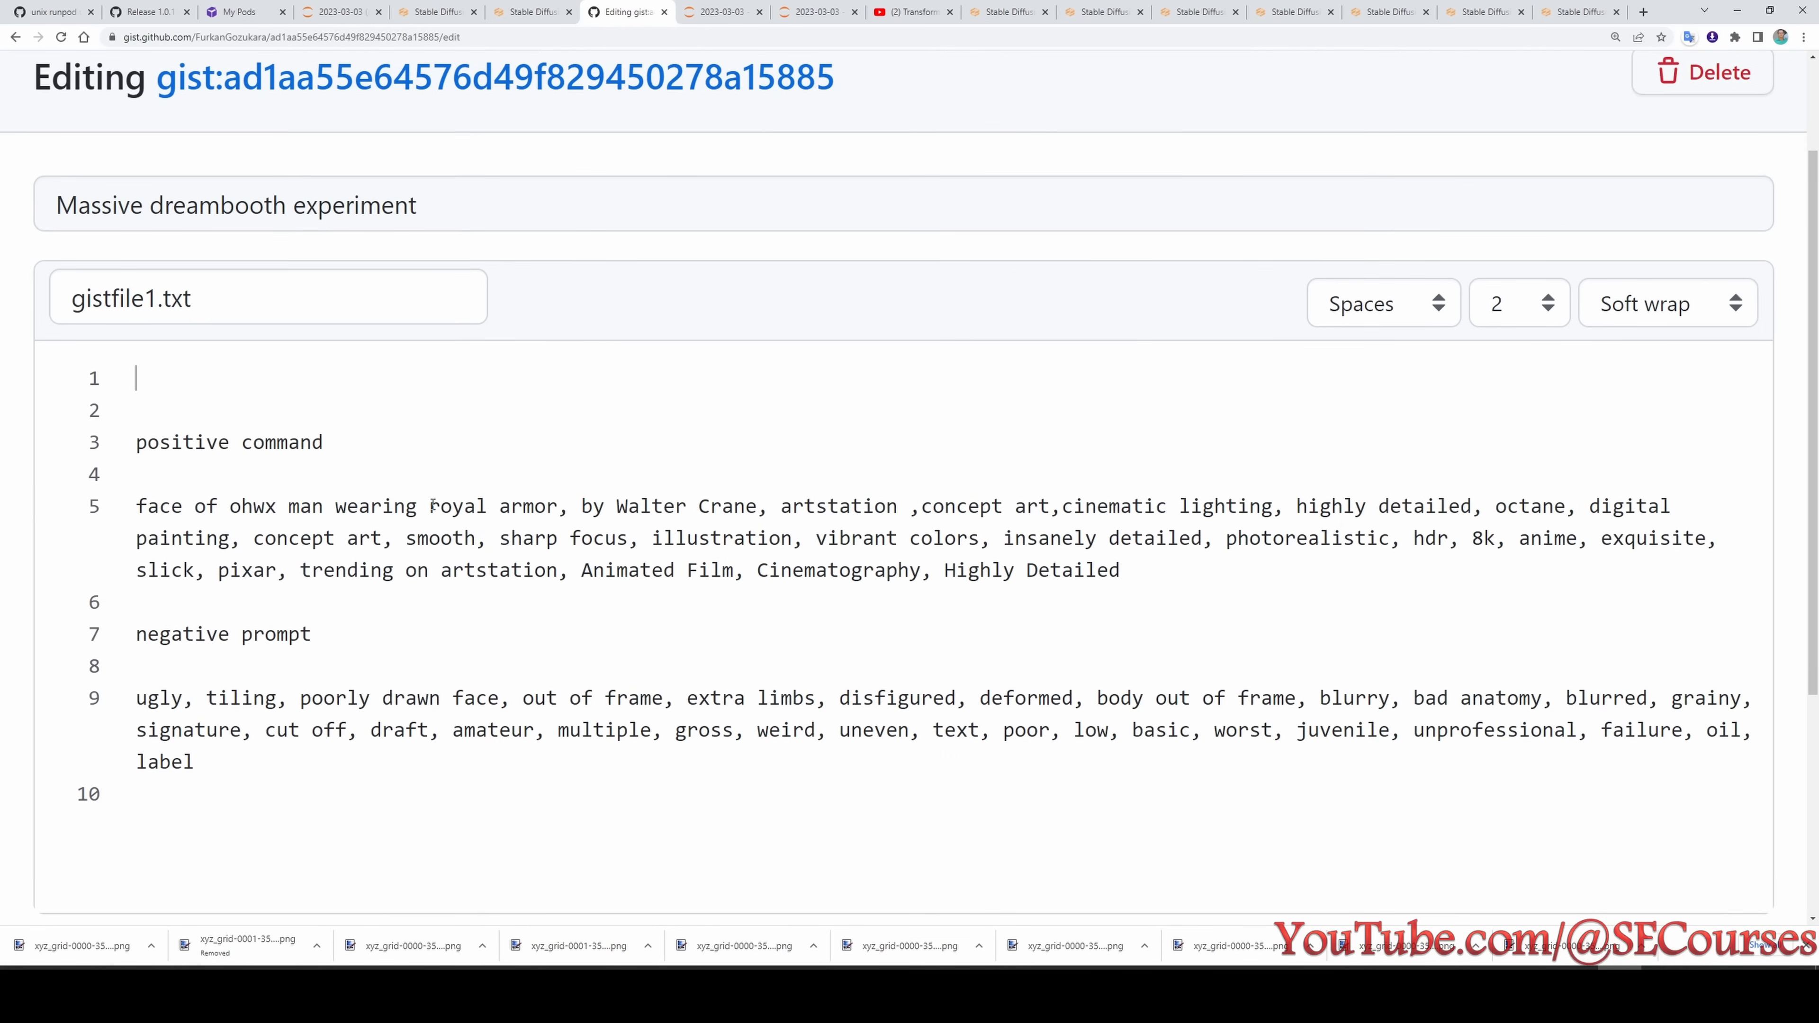
{"action": "left_click_drag", "start_coordinate": [557, 506], "coordinate": [429, 507]}
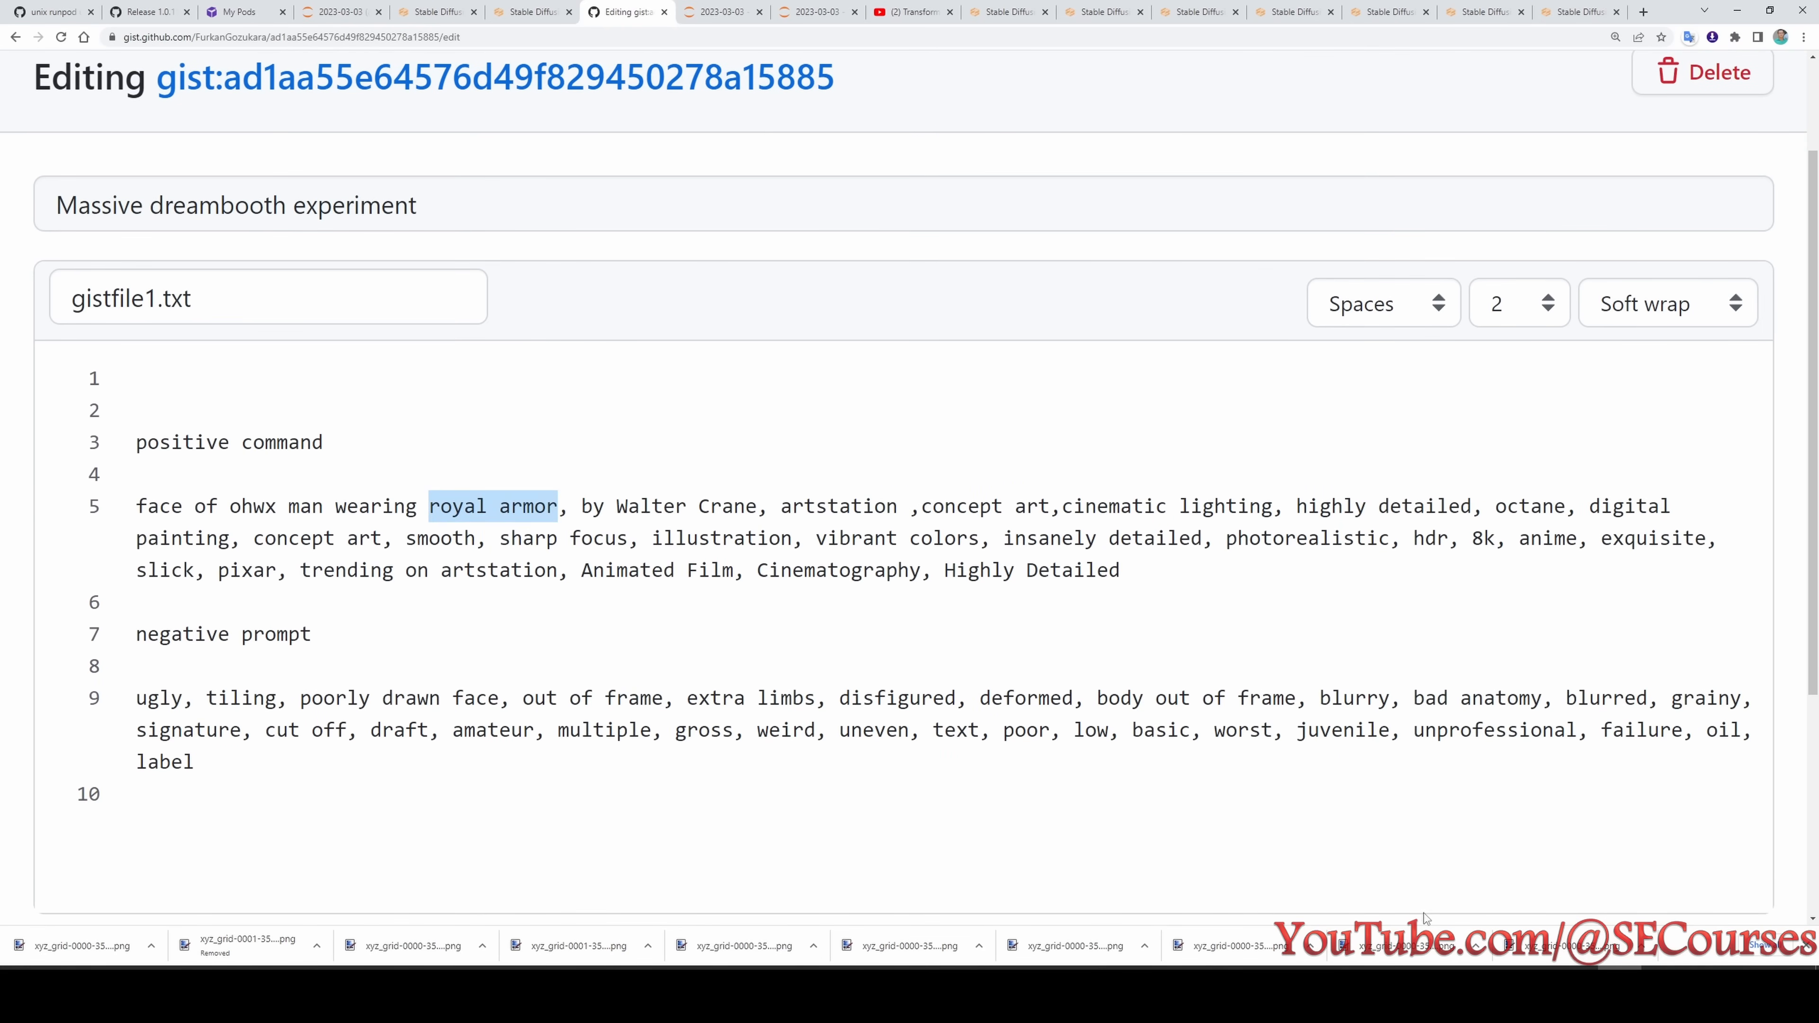
{"action": "key", "text": "alt+Tab"}
{"action": "key", "text": "alt+Tab"}
{"action": "key", "text": "alt+Tab"}
- Return to the test3 grid in paint.net and examine the armour and faces of the 2400 and 2640 step checkpoints
{"action": "mouse_move", "coordinate": [1110, 942]}
{"action": "left_mouse_down"}
{"action": "mouse_move", "coordinate": [1129, 941]}
{"action": "mouse_move", "coordinate": [1022, 940]}
{"action": "left_mouse_up"}
{"action": "scroll", "coordinate": [1050, 807], "scroll_direction": "up", "scroll_amount": 1}
{"action": "scroll", "coordinate": [851, 695], "scroll_direction": "down", "scroll_amount": 2}
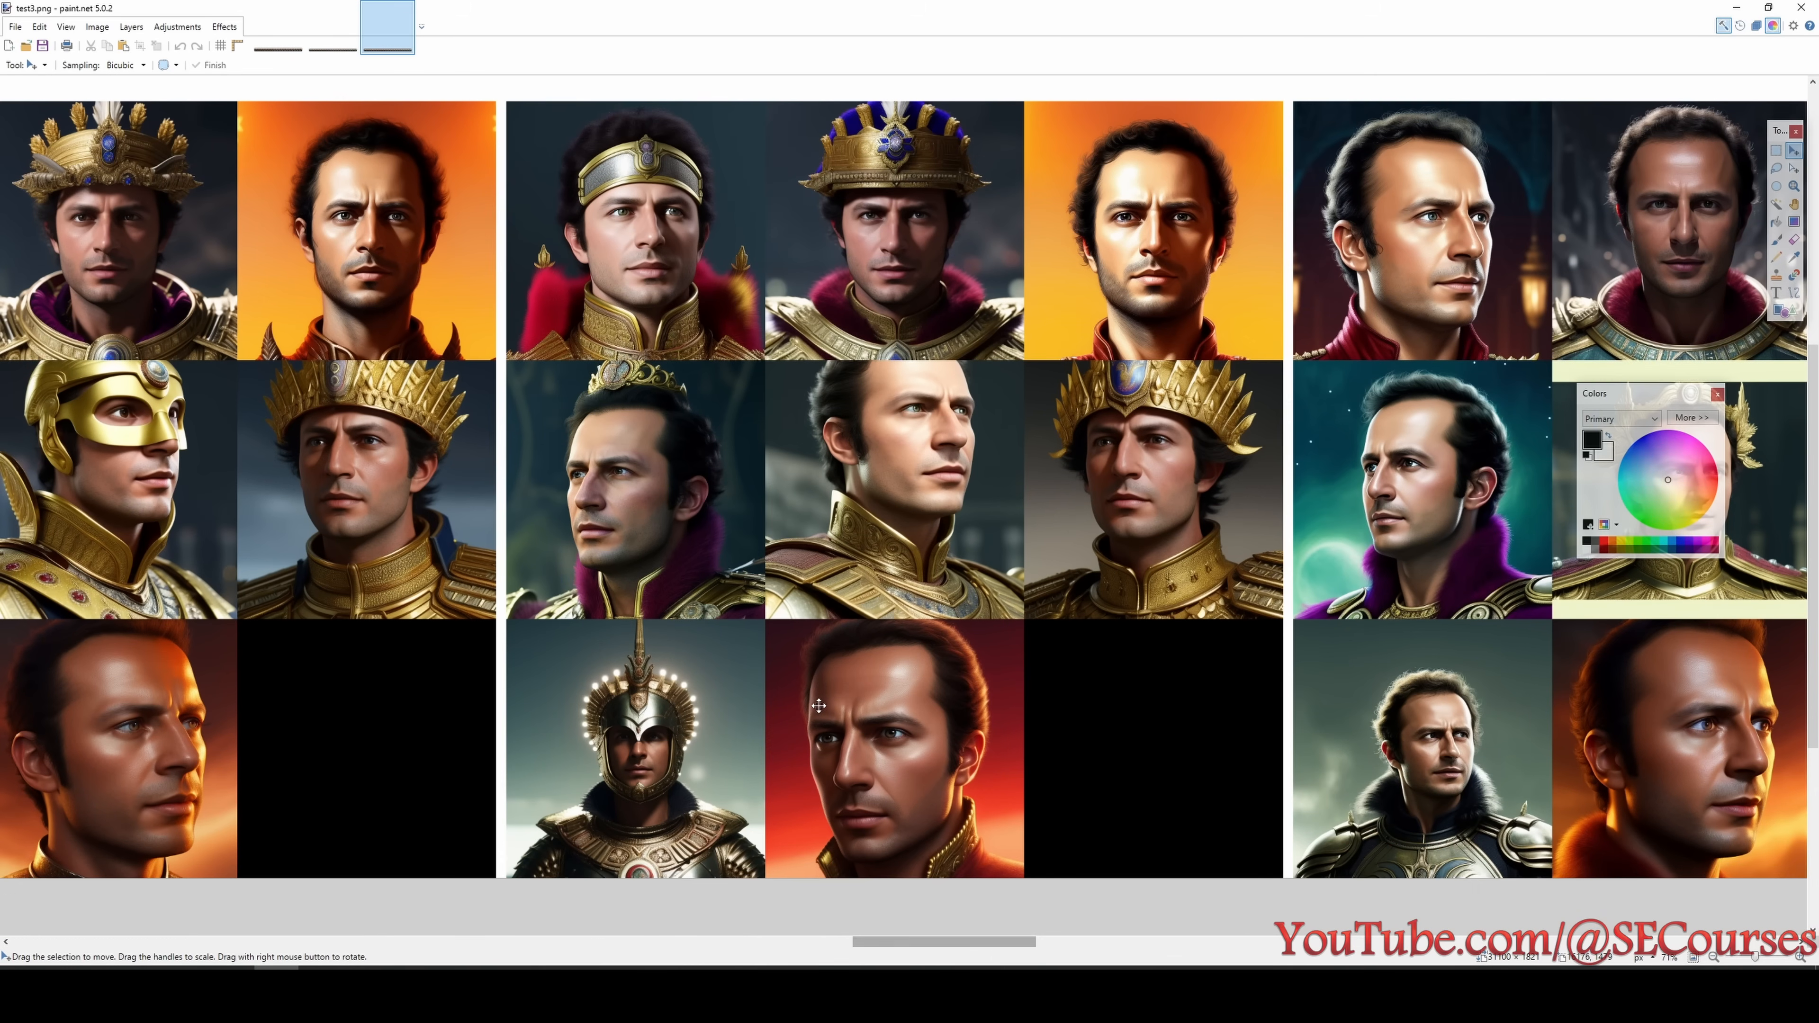
{"action": "scroll", "coordinate": [850, 695], "scroll_direction": "up", "scroll_amount": 1}
{"action": "scroll", "coordinate": [892, 680], "scroll_direction": "down", "scroll_amount": 1}
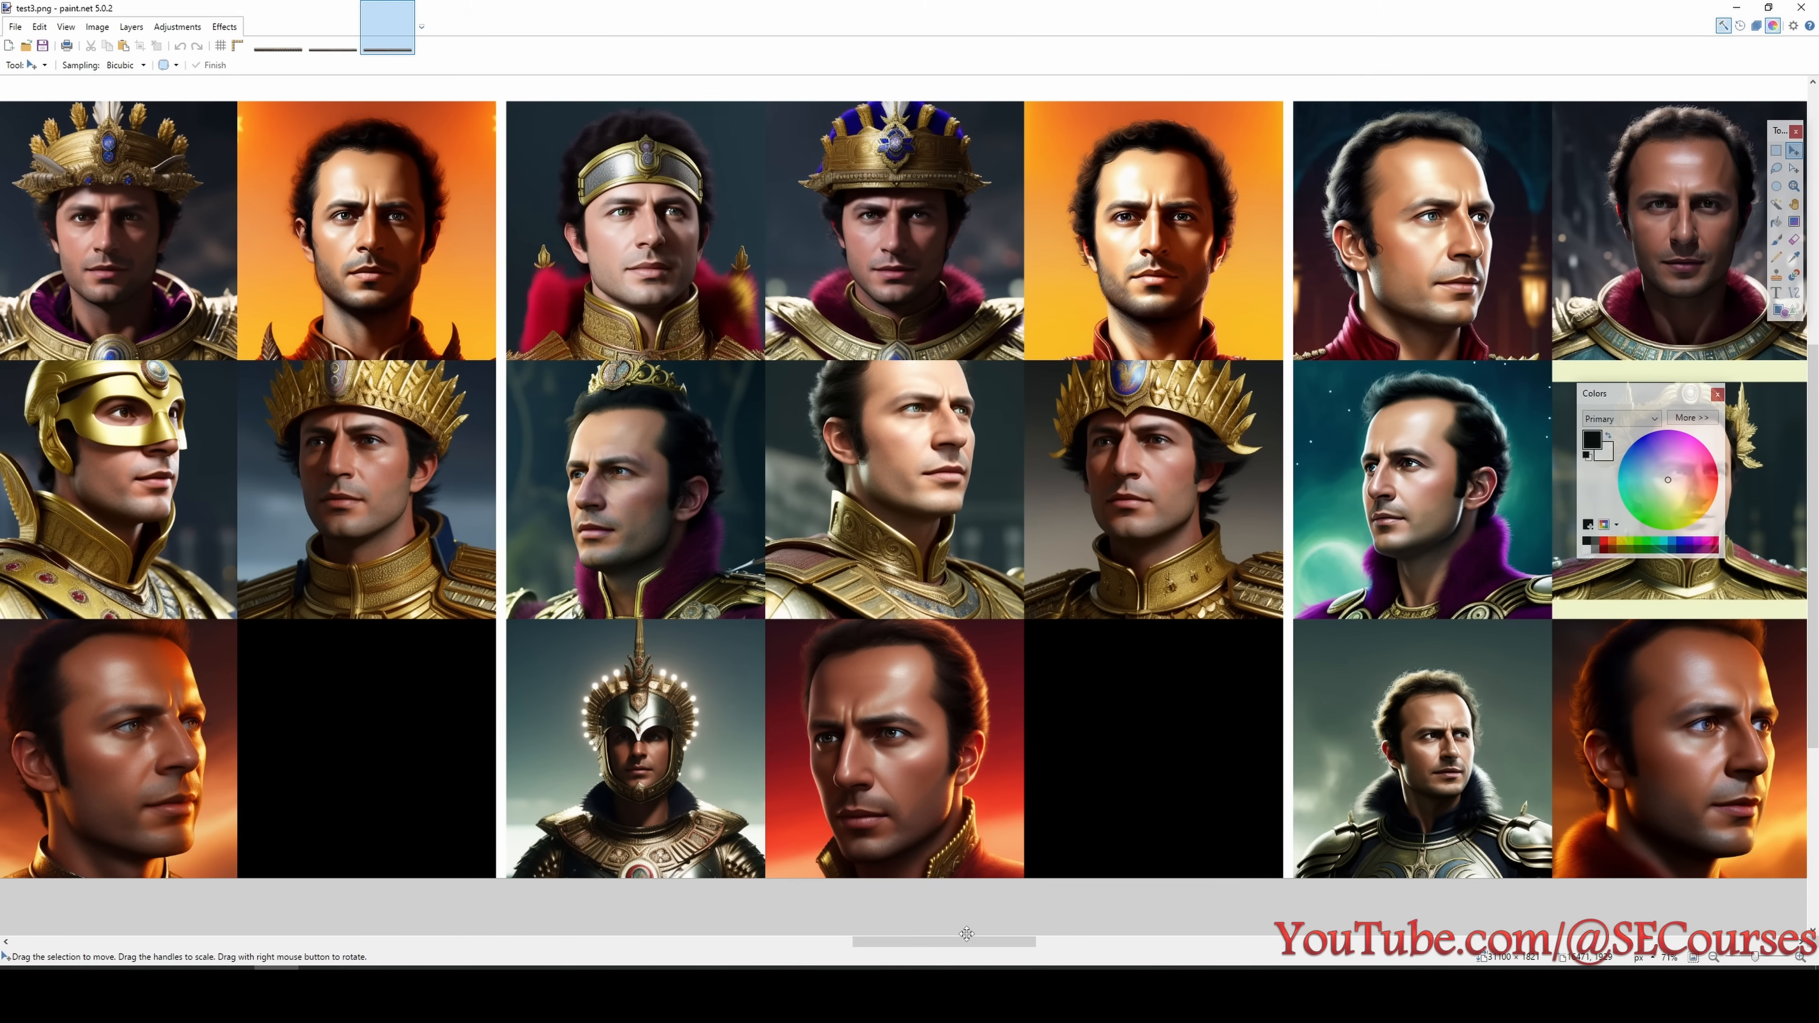
{"action": "left_click_drag", "start_coordinate": [960, 941], "coordinate": [894, 939]}
{"action": "scroll", "coordinate": [851, 776], "scroll_direction": "up", "scroll_amount": 1}
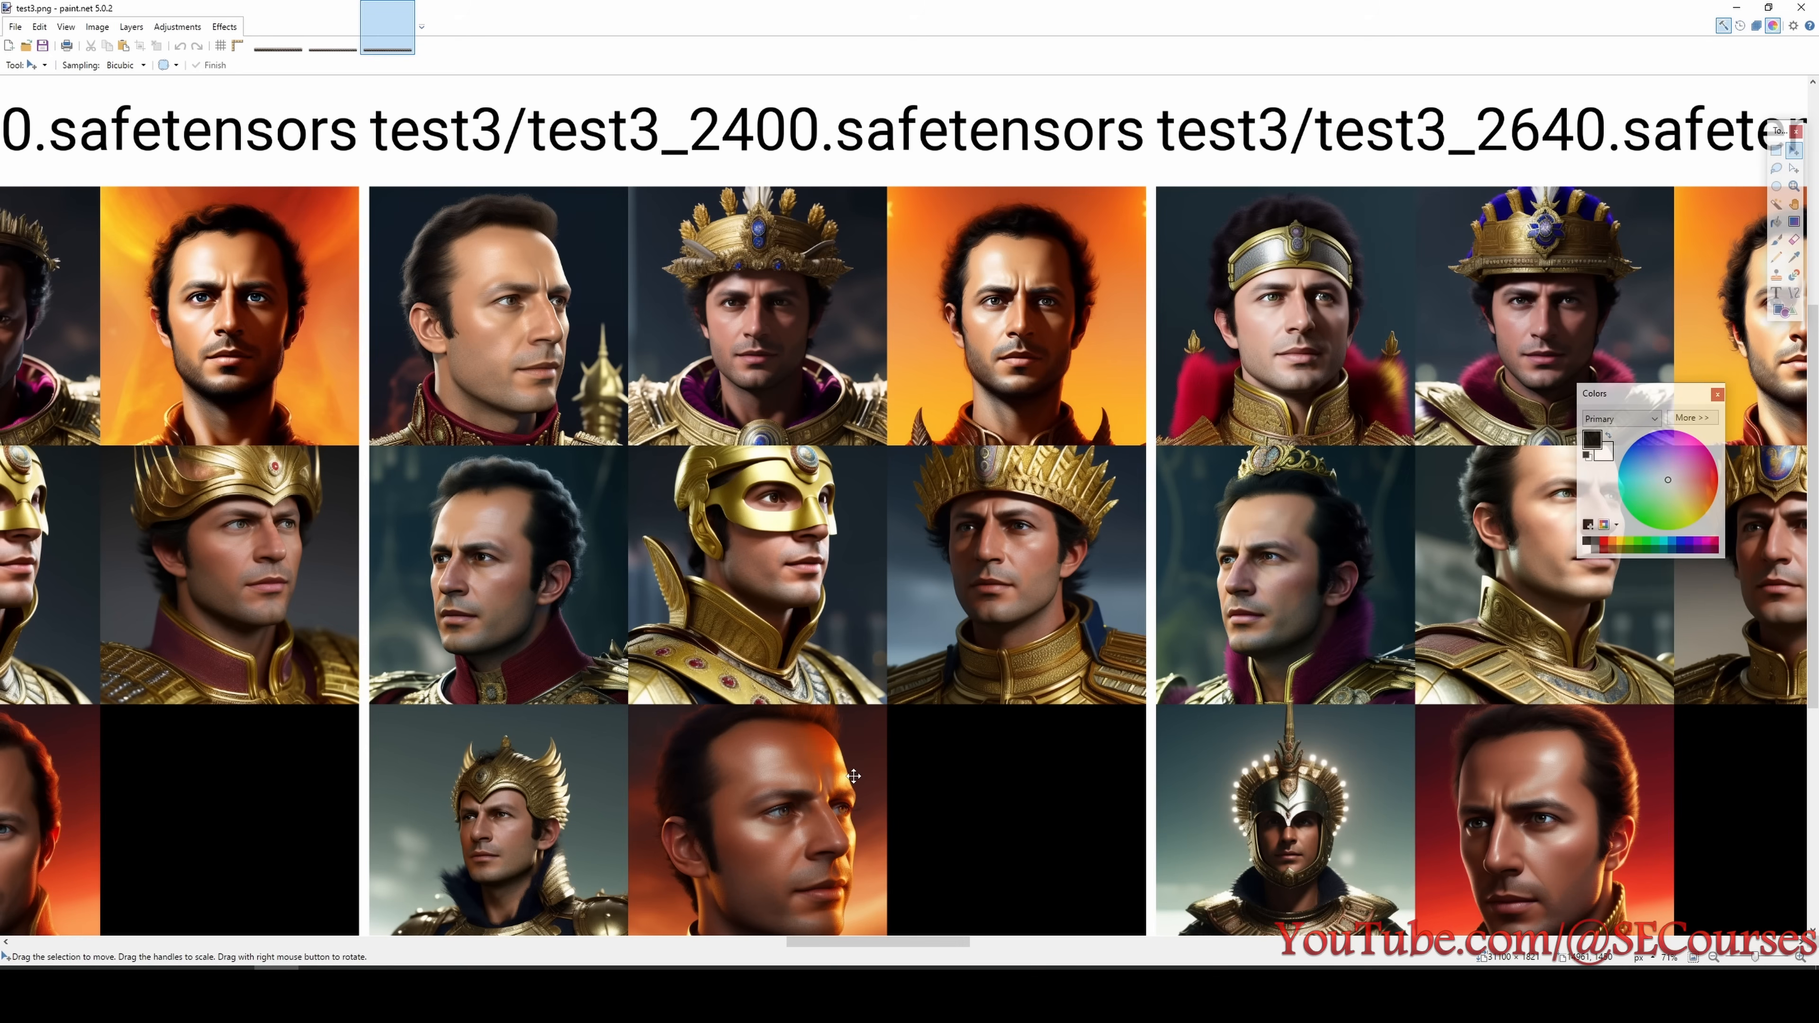
{"action": "scroll", "coordinate": [815, 777], "scroll_direction": "down", "scroll_amount": 1}
- Review the test3 portraits of the checkpoints from 2880 to 3600 steps
{"action": "left_click_drag", "start_coordinate": [907, 939], "coordinate": [1054, 883]}
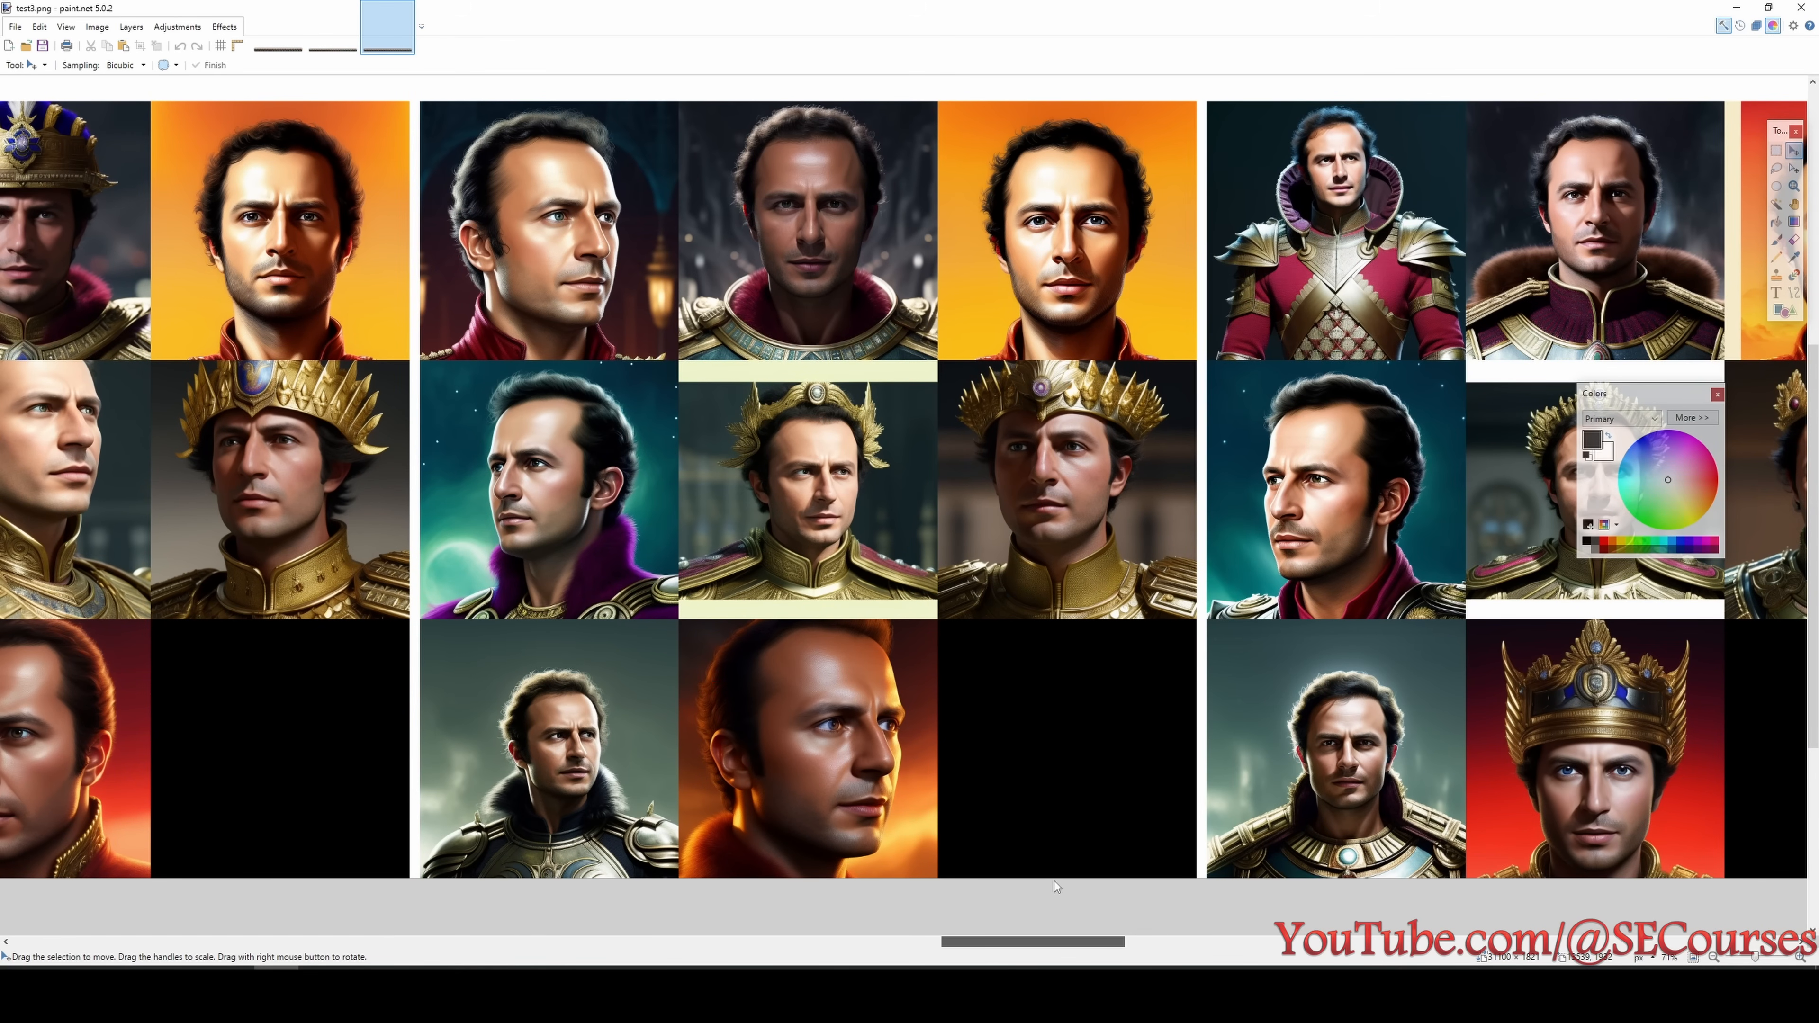
{"action": "left_click_drag", "start_coordinate": [1054, 882], "coordinate": [1204, 883]}
{"action": "scroll", "coordinate": [1172, 742], "scroll_direction": "up", "scroll_amount": 1}
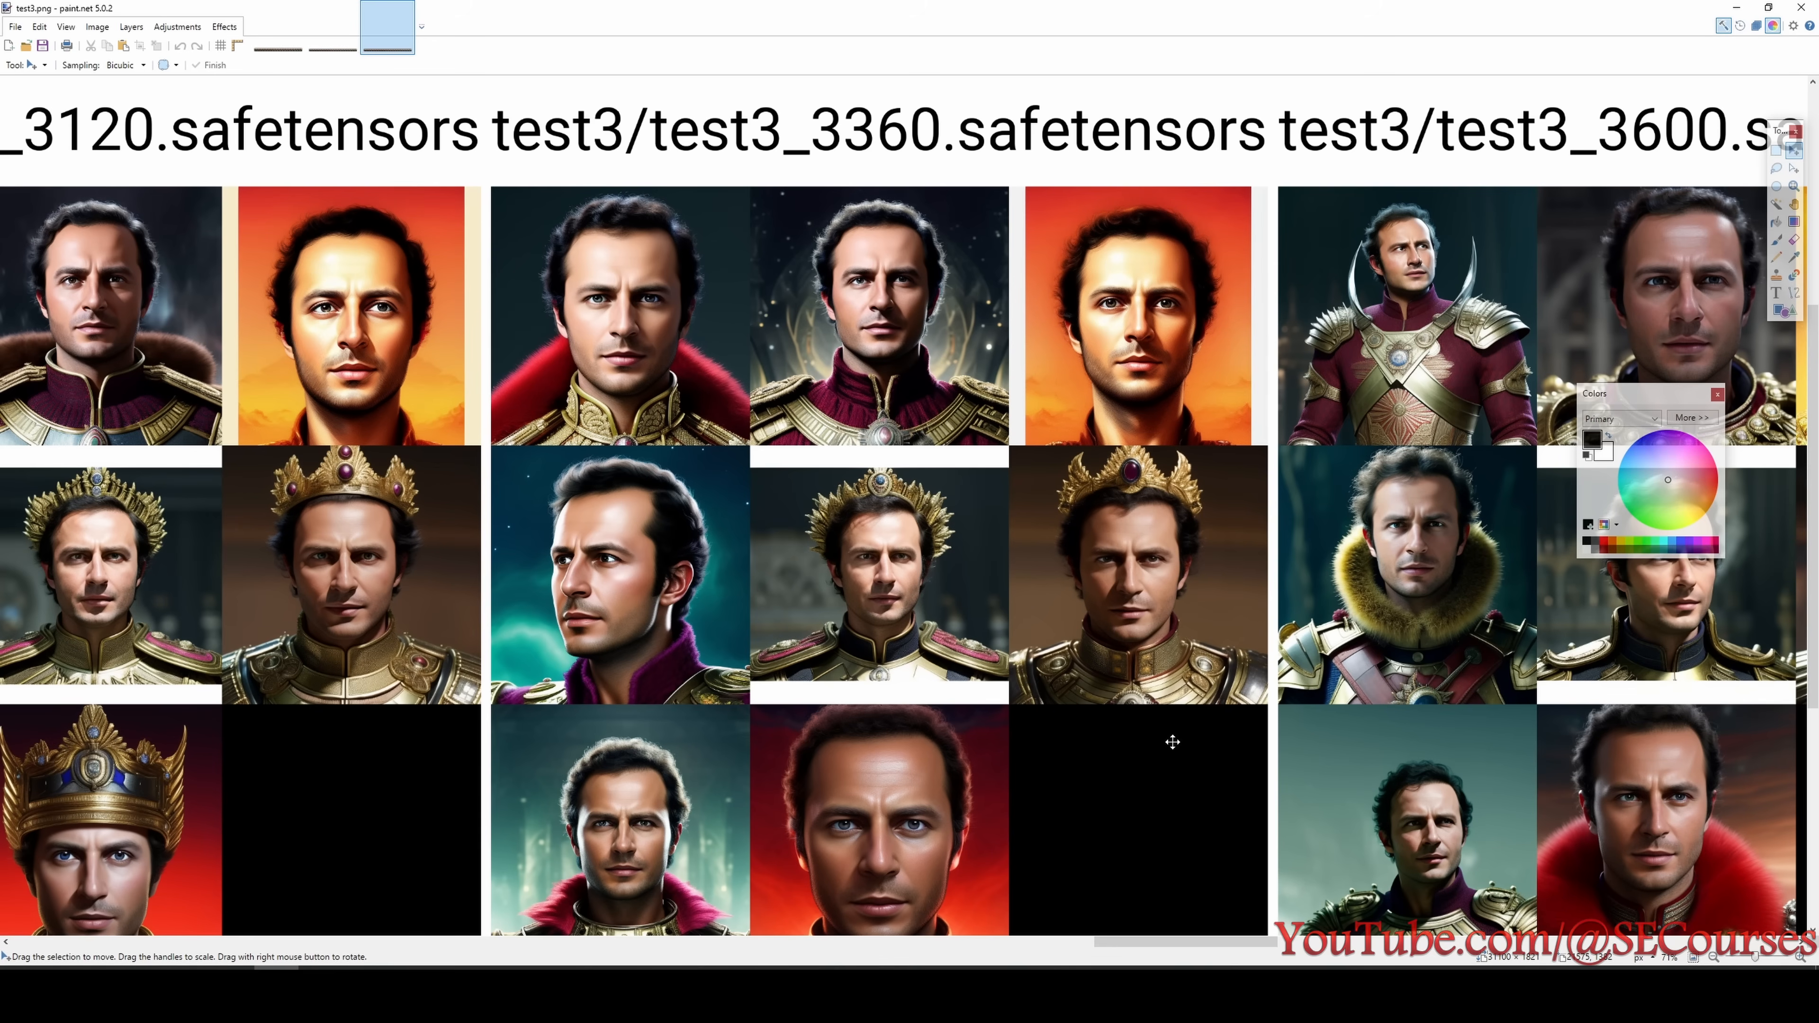
{"action": "scroll", "coordinate": [1180, 815], "scroll_direction": "down", "scroll_amount": 1}
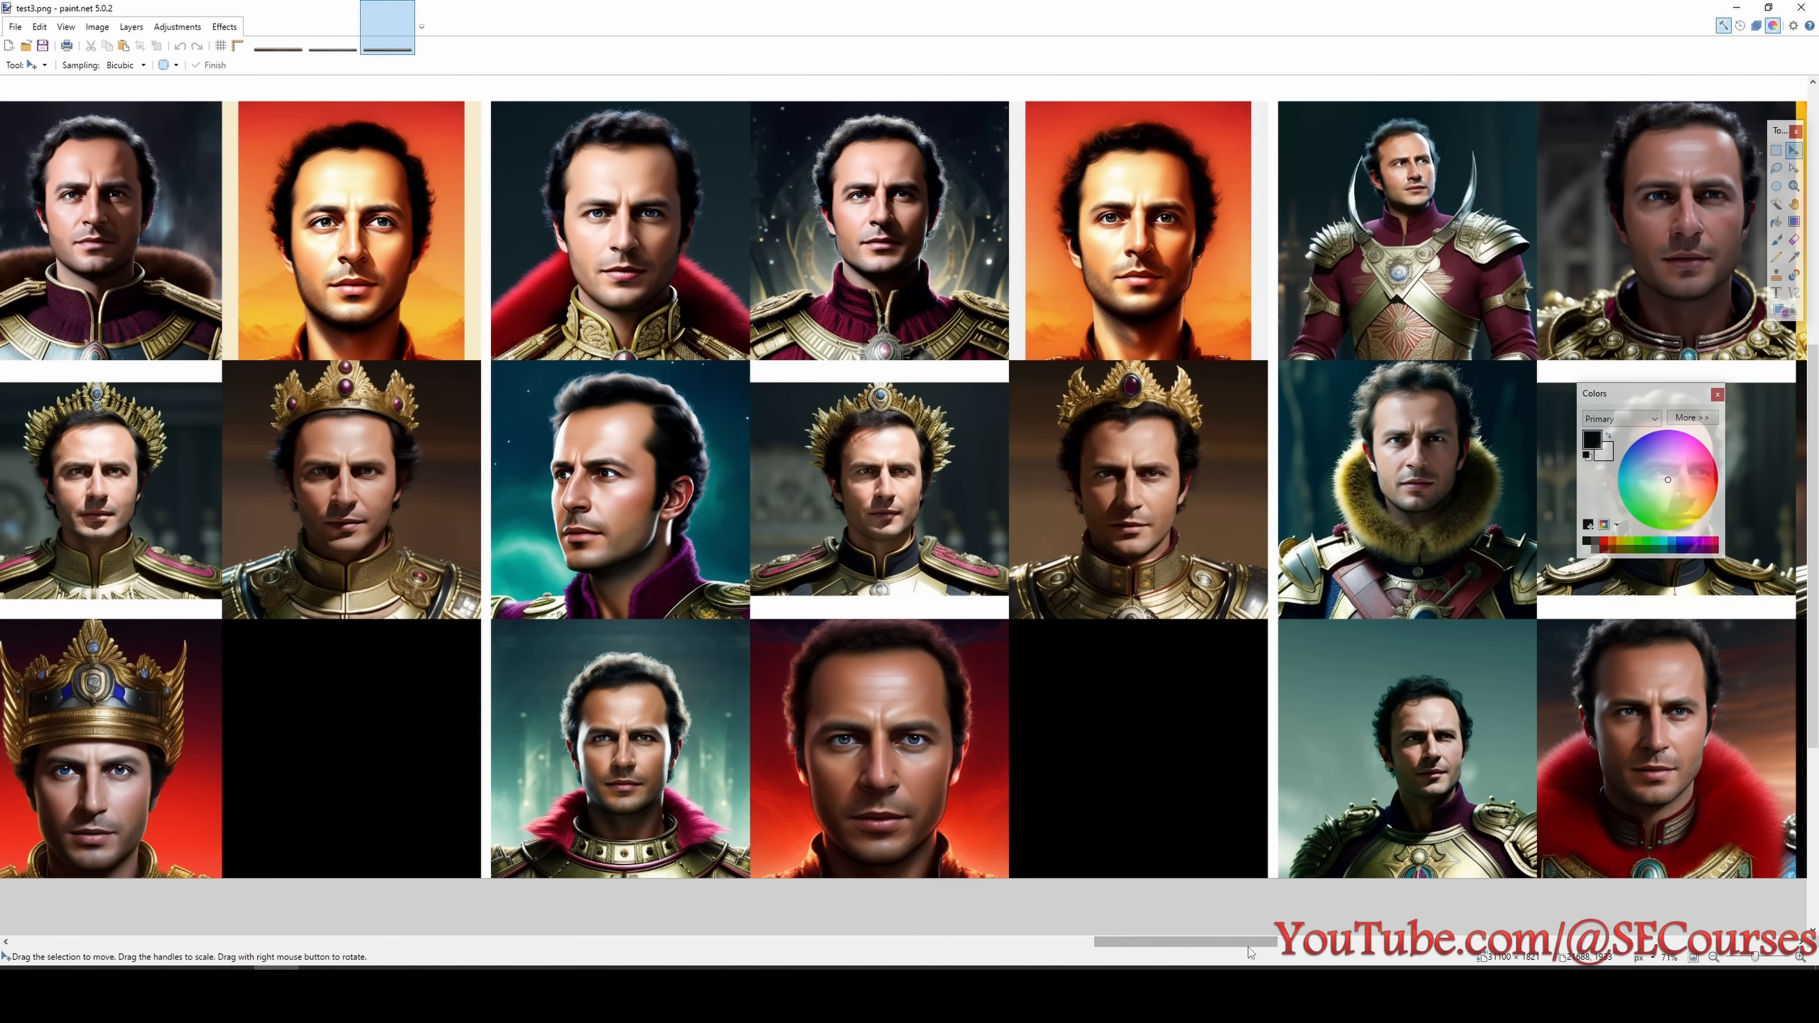
- Inspect the test3 portraits of the 3840 step checkpoint again, both in close-up and as a whole column
{"action": "left_click_drag", "start_coordinate": [1242, 948], "coordinate": [1415, 944]}
{"action": "scroll", "coordinate": [1010, 567], "scroll_direction": "up", "scroll_amount": 3}
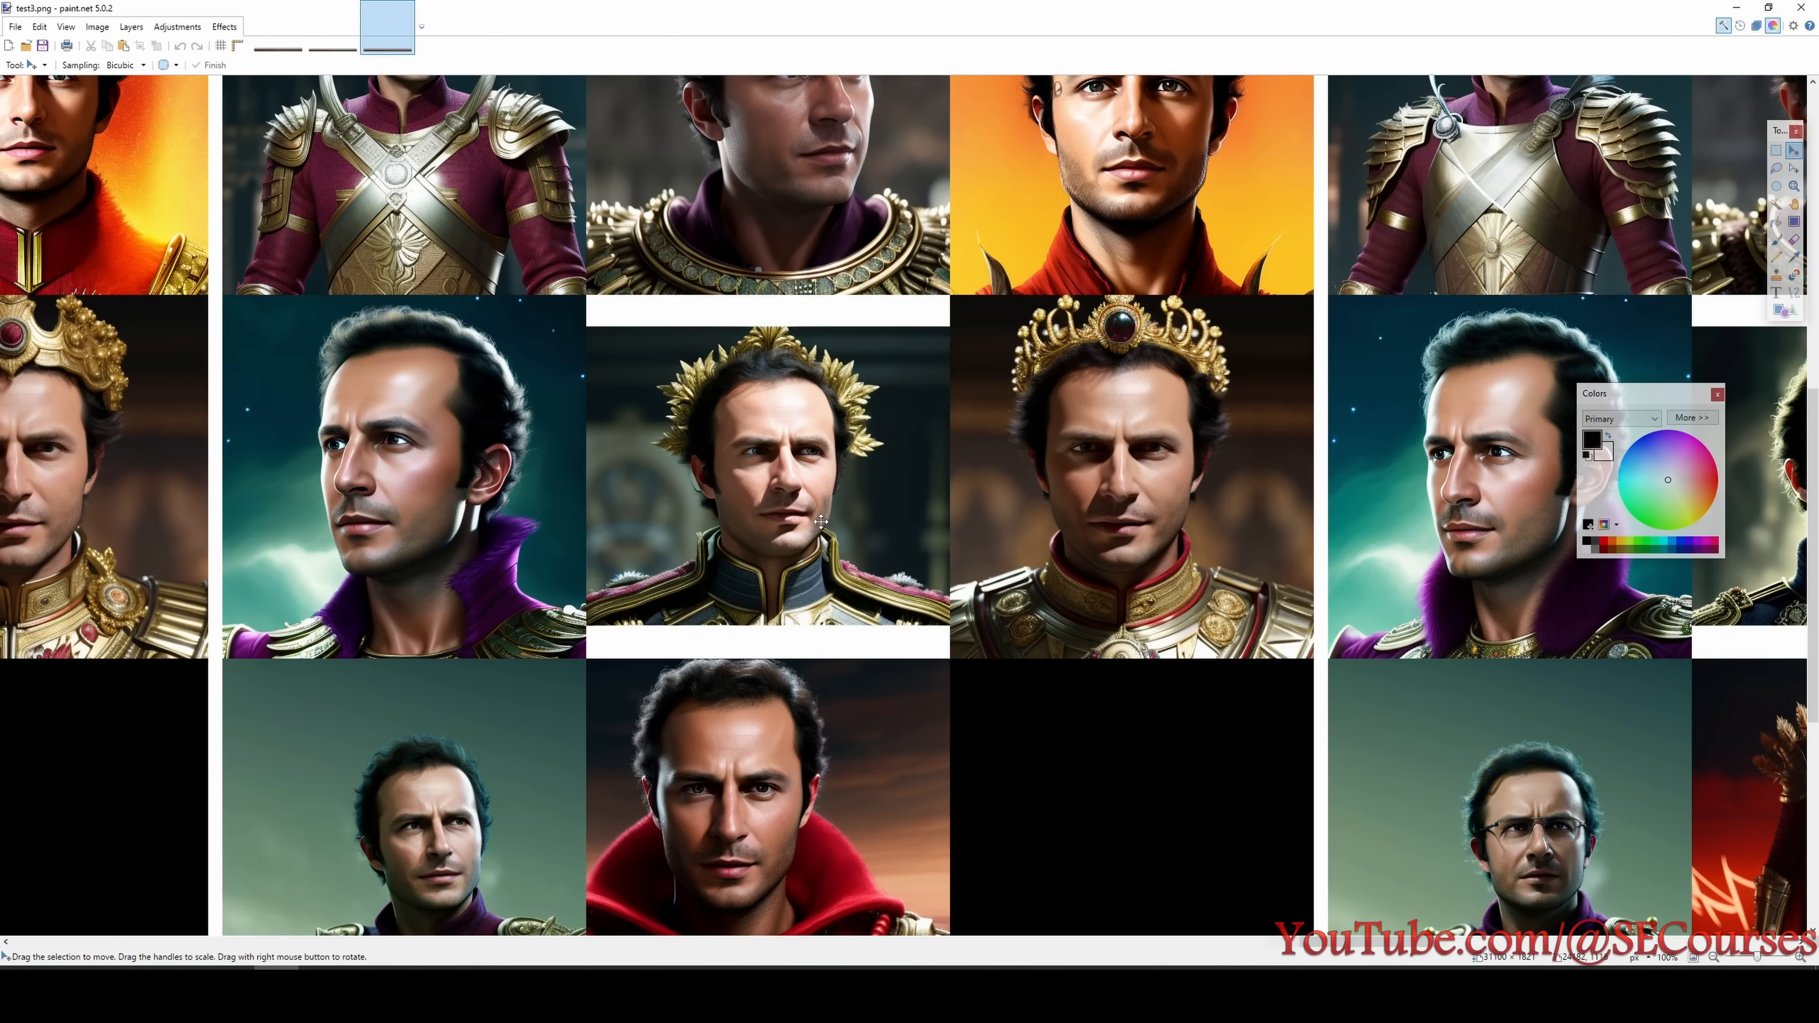
{"action": "scroll", "coordinate": [1177, 623], "scroll_direction": "down", "scroll_amount": 2}
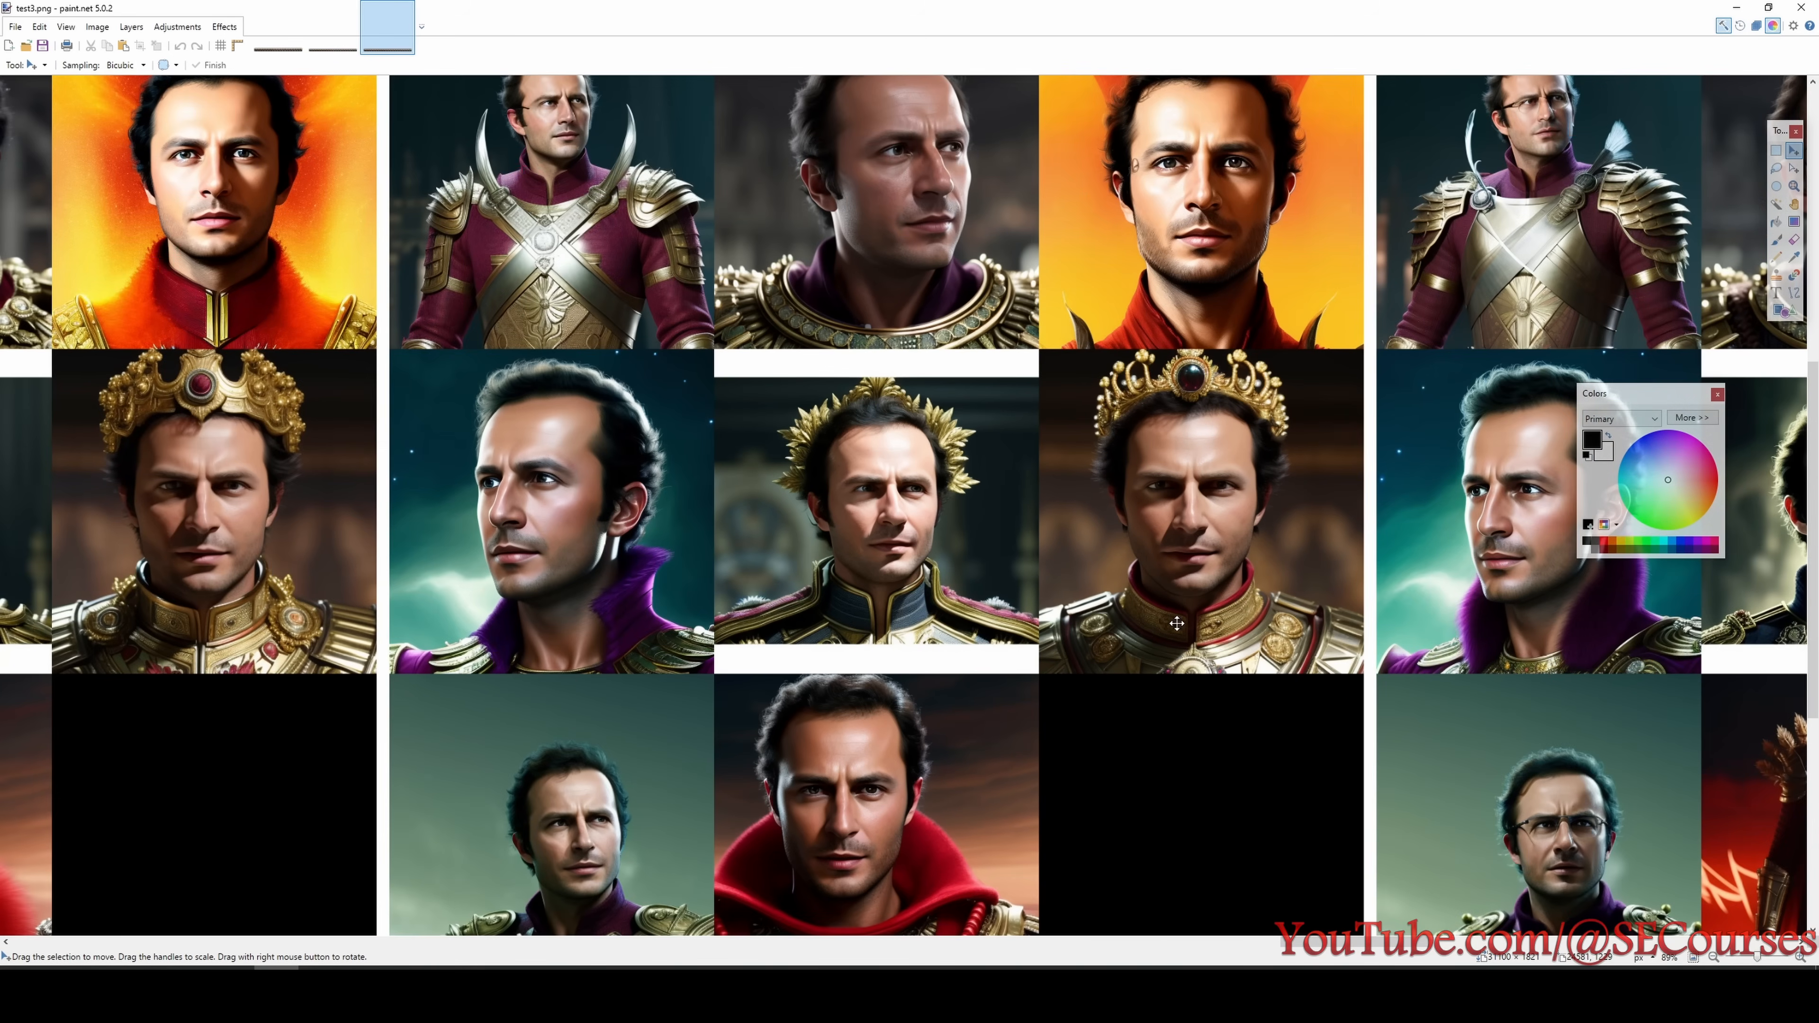
{"action": "scroll", "coordinate": [1038, 675], "scroll_direction": "down", "scroll_amount": 1}
{"action": "scroll", "coordinate": [988, 709], "scroll_direction": "down", "scroll_amount": 1}
{"action": "scroll", "coordinate": [1036, 802], "scroll_direction": "up", "scroll_amount": 1}
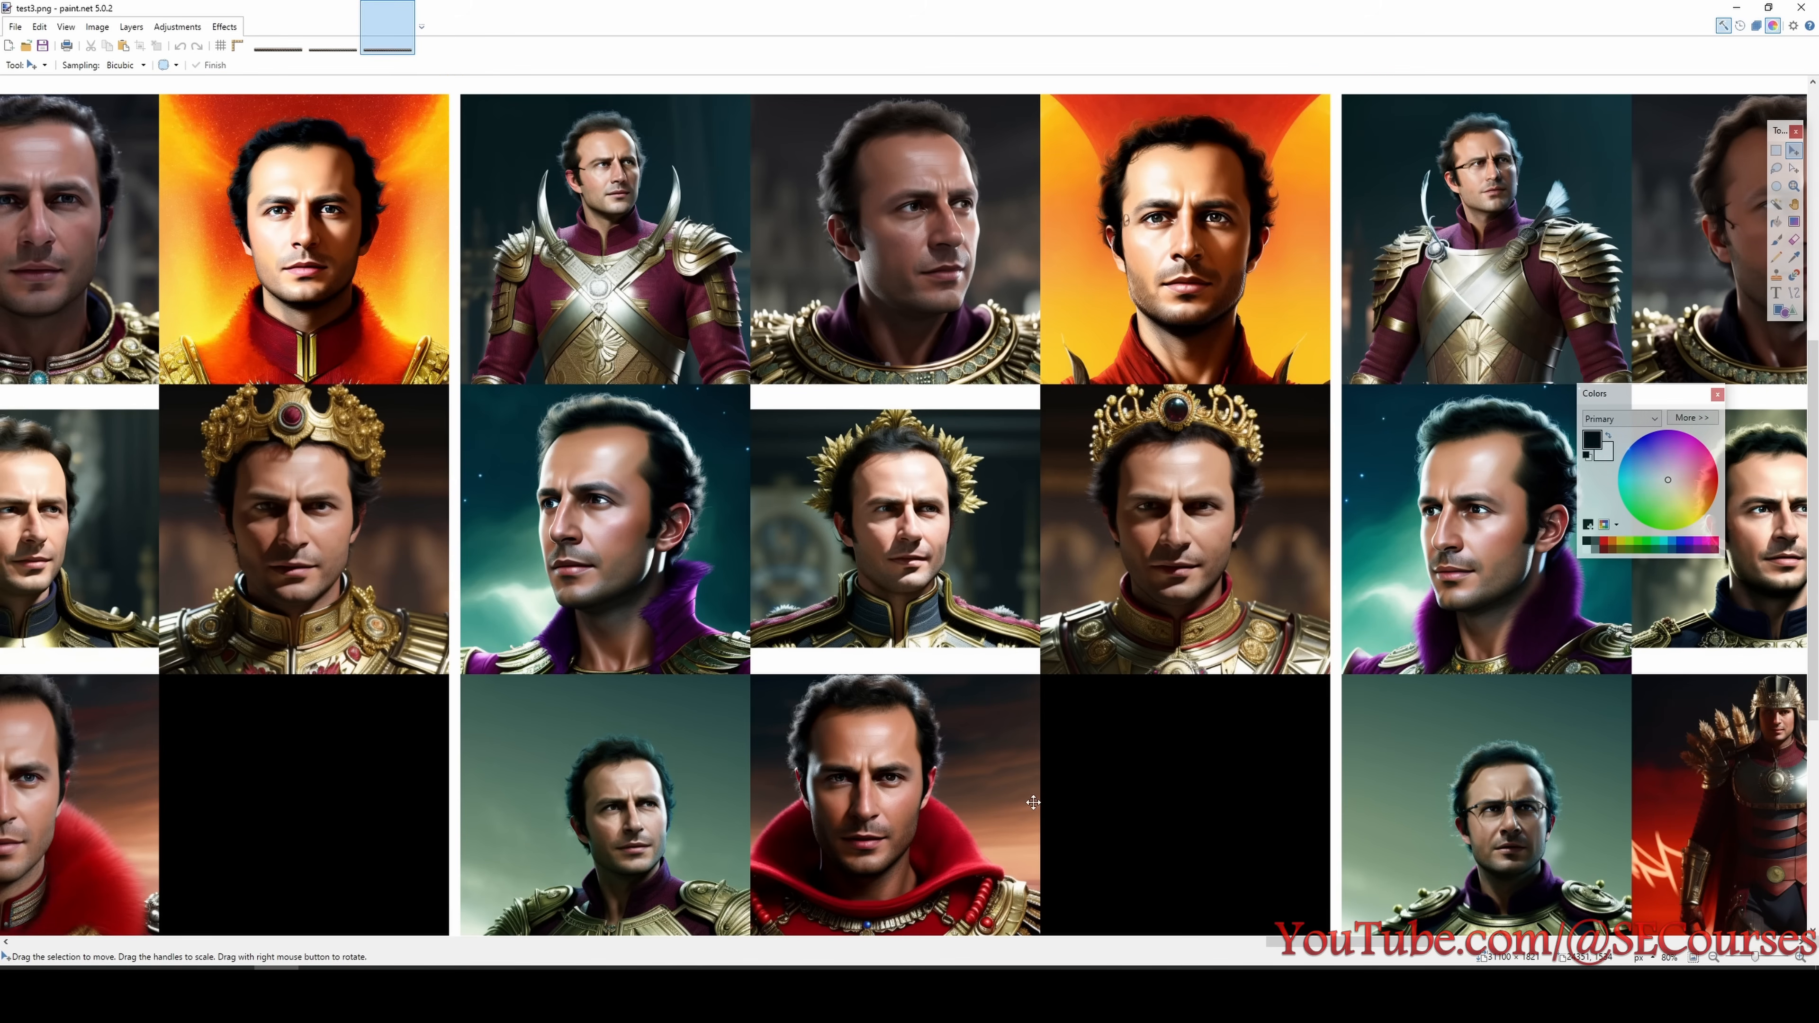
{"action": "scroll", "coordinate": [1203, 903], "scroll_direction": "up", "scroll_amount": 2}
{"action": "scroll", "coordinate": [1132, 783], "scroll_direction": "down", "scroll_amount": 2}
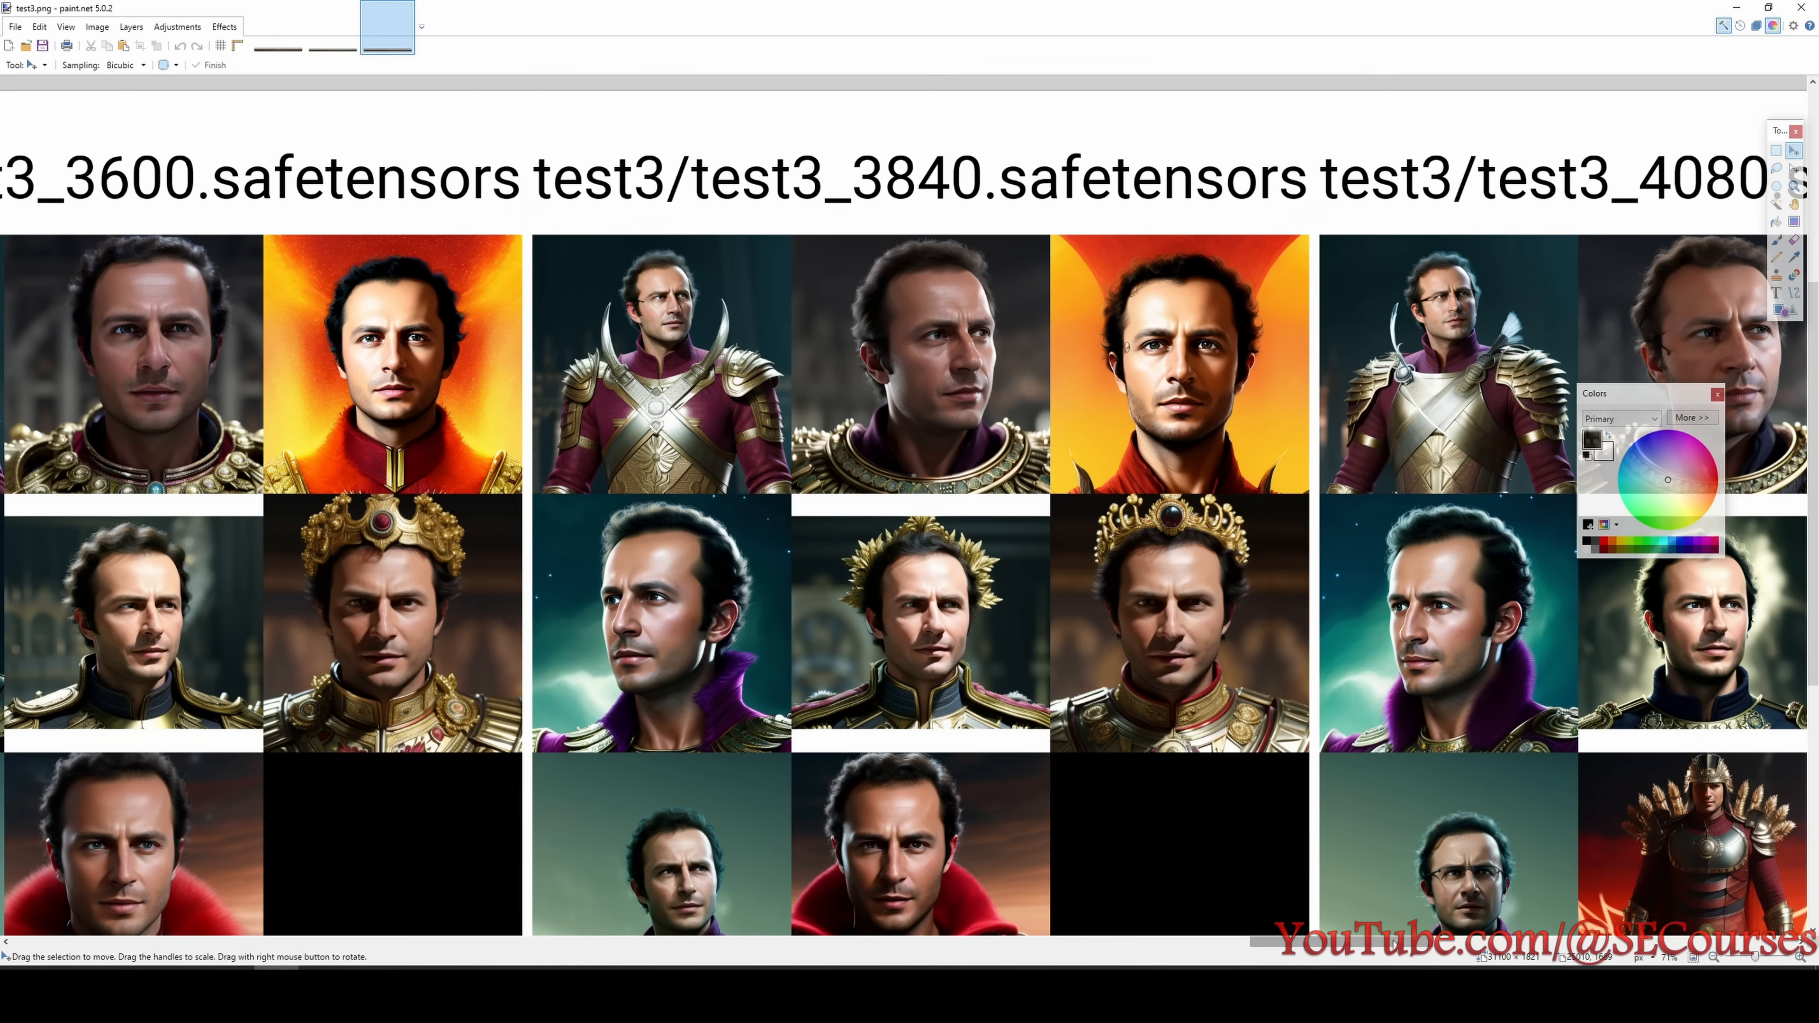
- Compare the test3 portraits of the 3600 step checkpoint with those of the neighbouring 3840 step checkpoint
{"action": "left_click_drag", "start_coordinate": [1393, 944], "coordinate": [1482, 953]}
{"action": "scroll", "coordinate": [1426, 896], "scroll_direction": "down", "scroll_amount": 1}
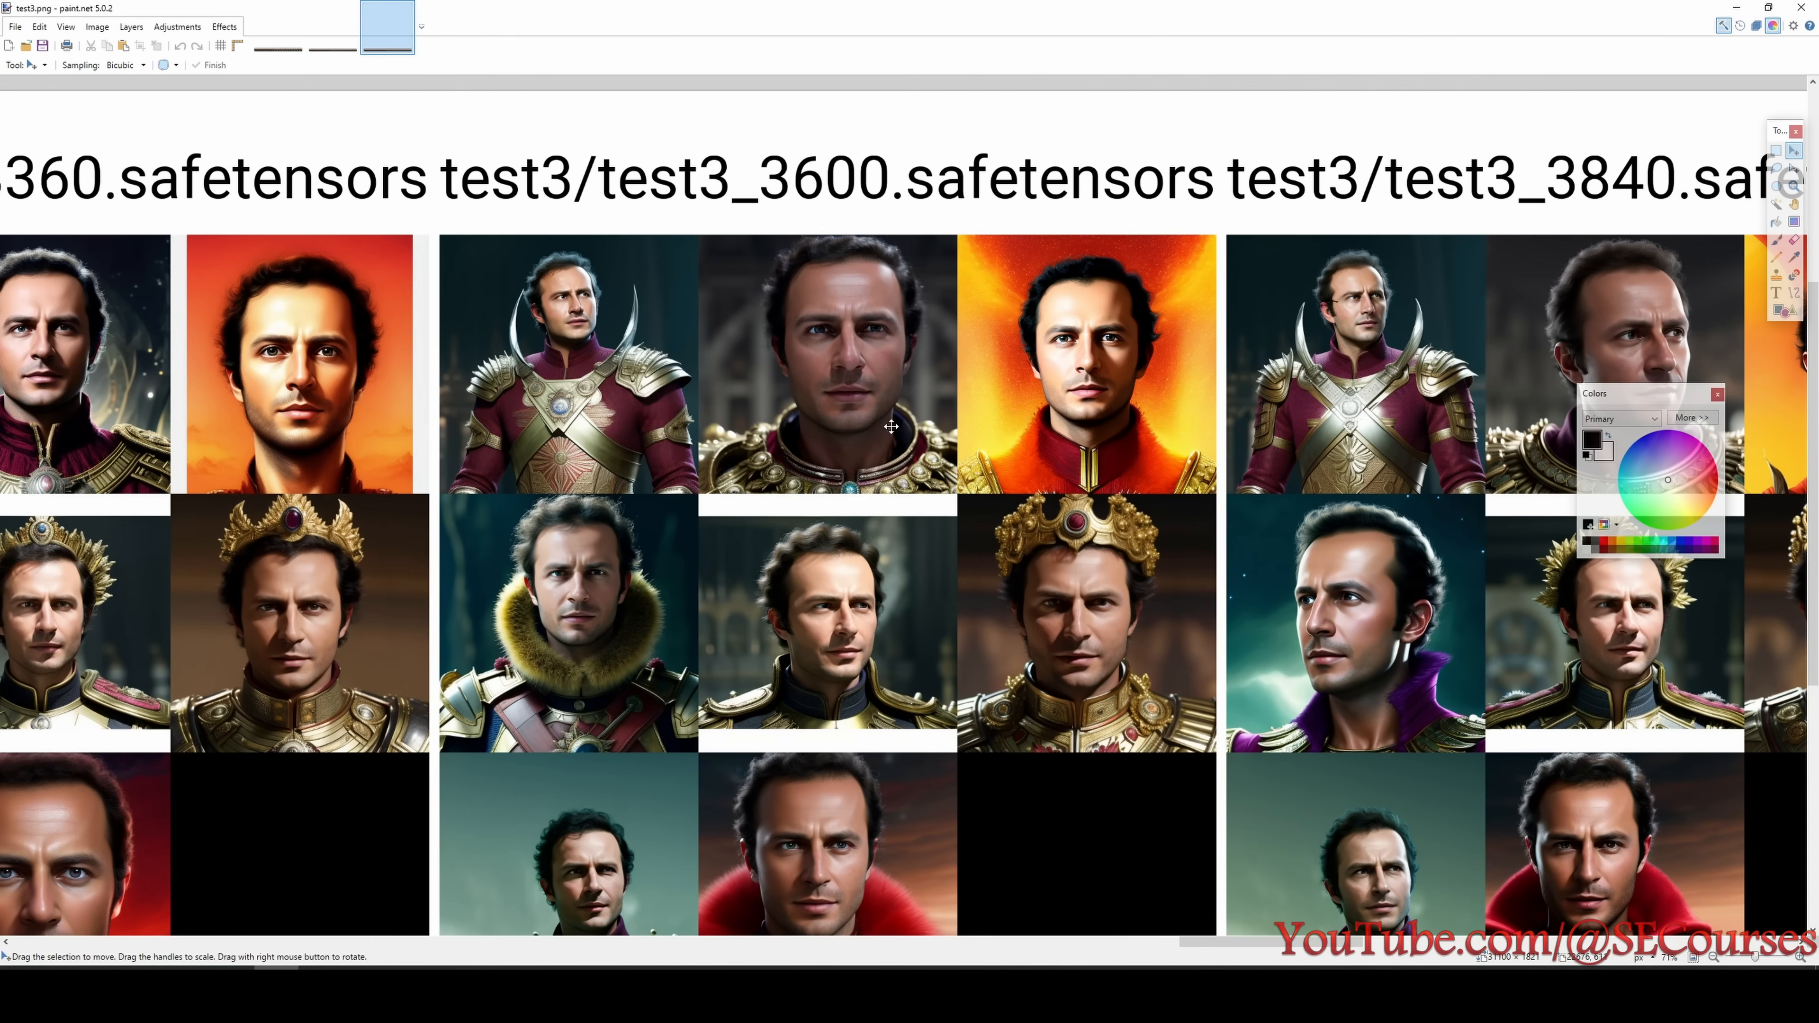
{"action": "scroll", "coordinate": [889, 523], "scroll_direction": "down", "scroll_amount": 1}
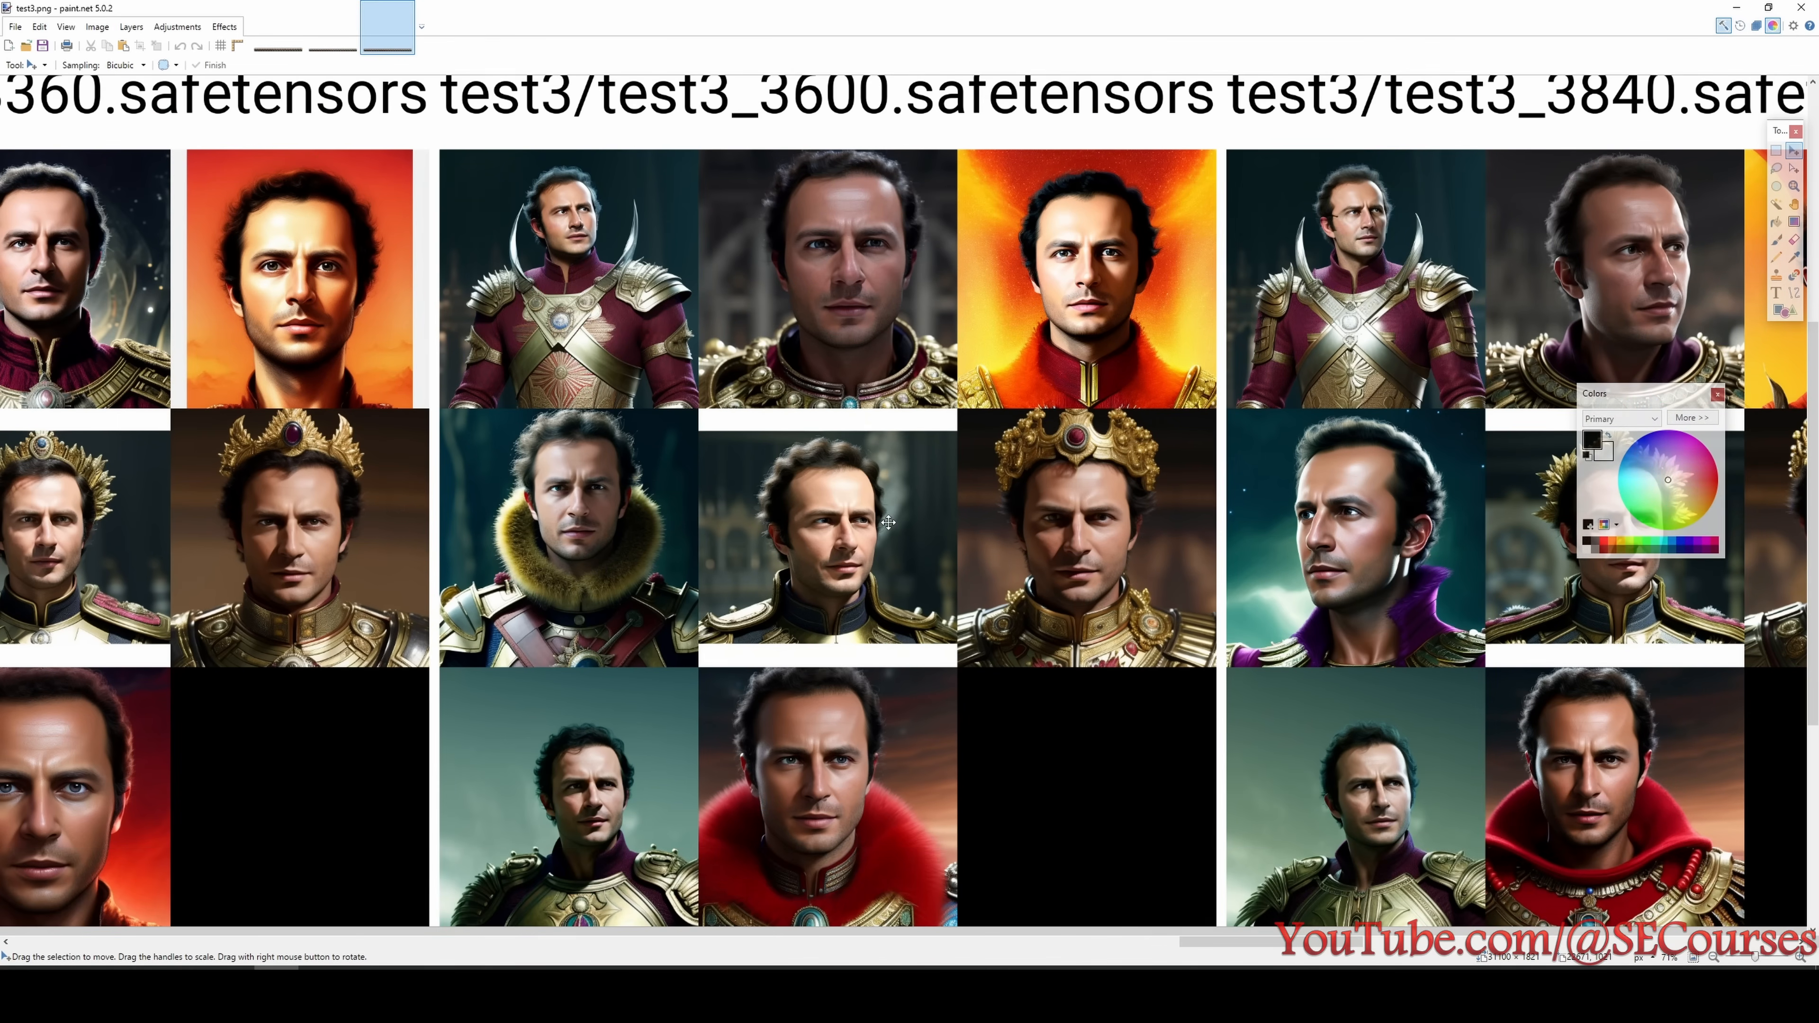
{"action": "scroll", "coordinate": [894, 521], "scroll_direction": "up", "scroll_amount": 1}
{"action": "scroll", "coordinate": [894, 522], "scroll_direction": "down", "scroll_amount": 1}
{"action": "scroll", "coordinate": [894, 521], "scroll_direction": "down", "scroll_amount": 1}
{"action": "scroll", "coordinate": [912, 461], "scroll_direction": "up", "scroll_amount": 2}
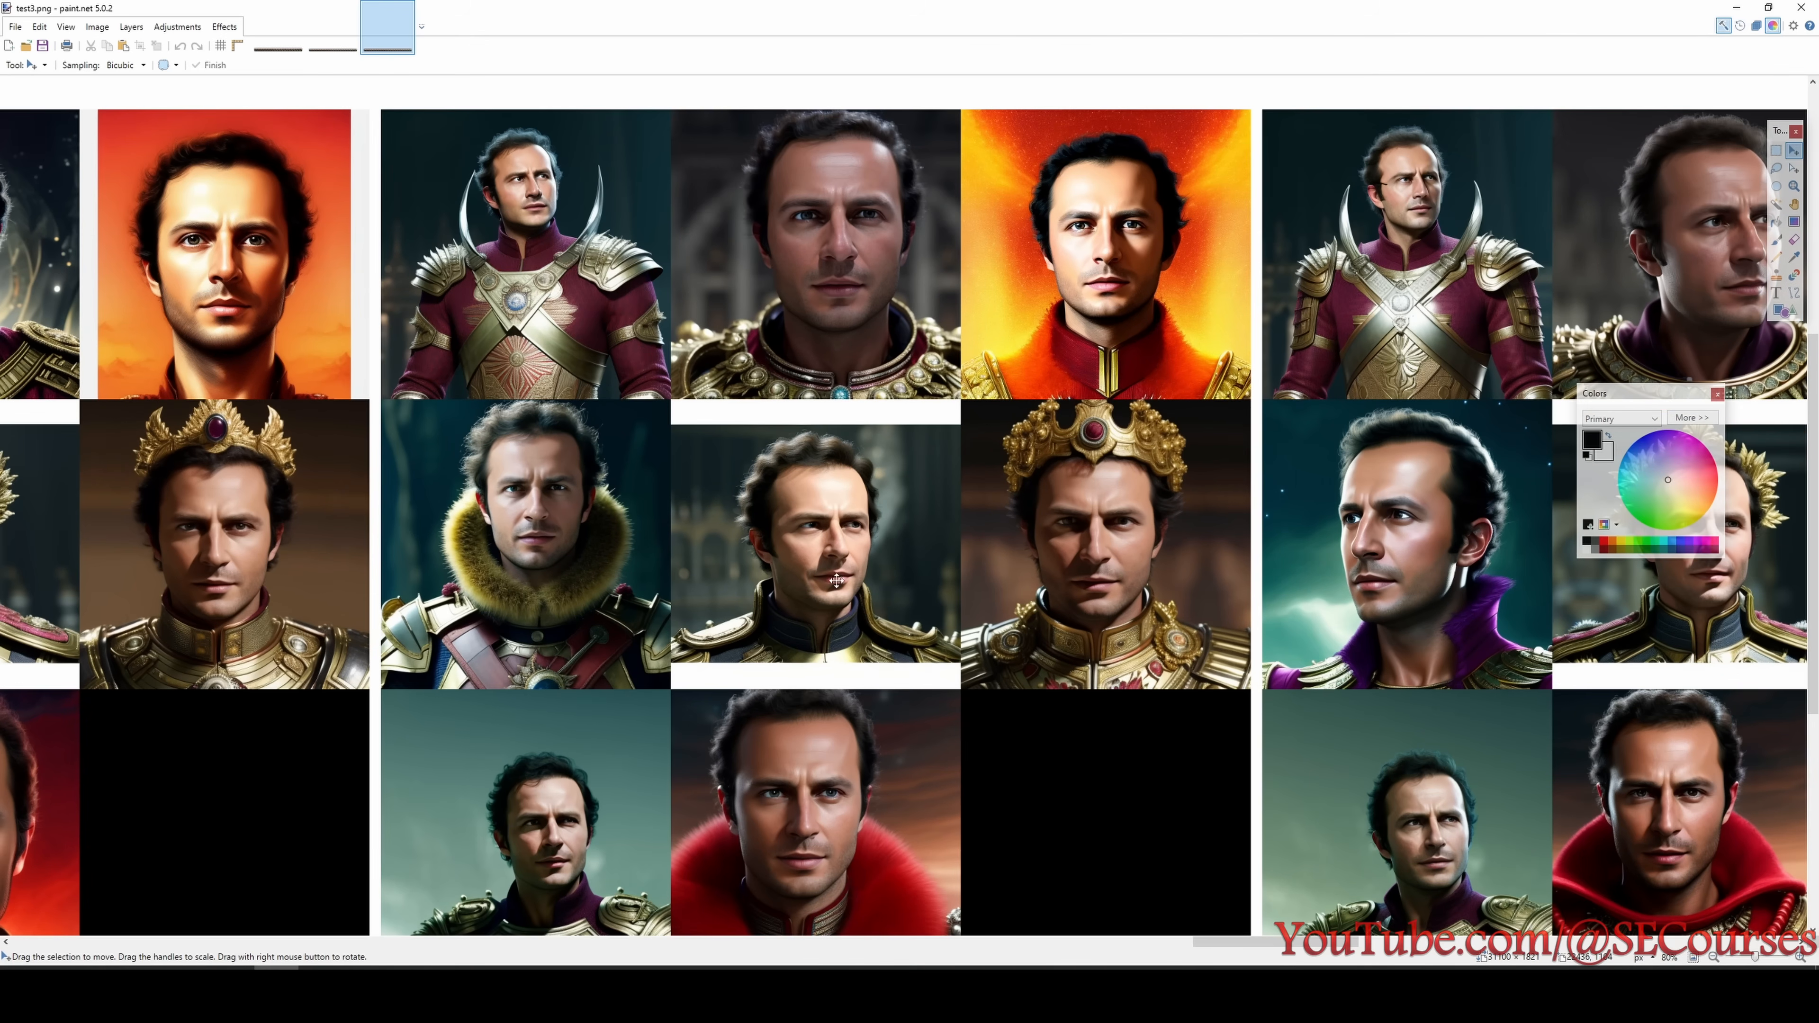
{"action": "scroll", "coordinate": [965, 614], "scroll_direction": "up", "scroll_amount": 1}
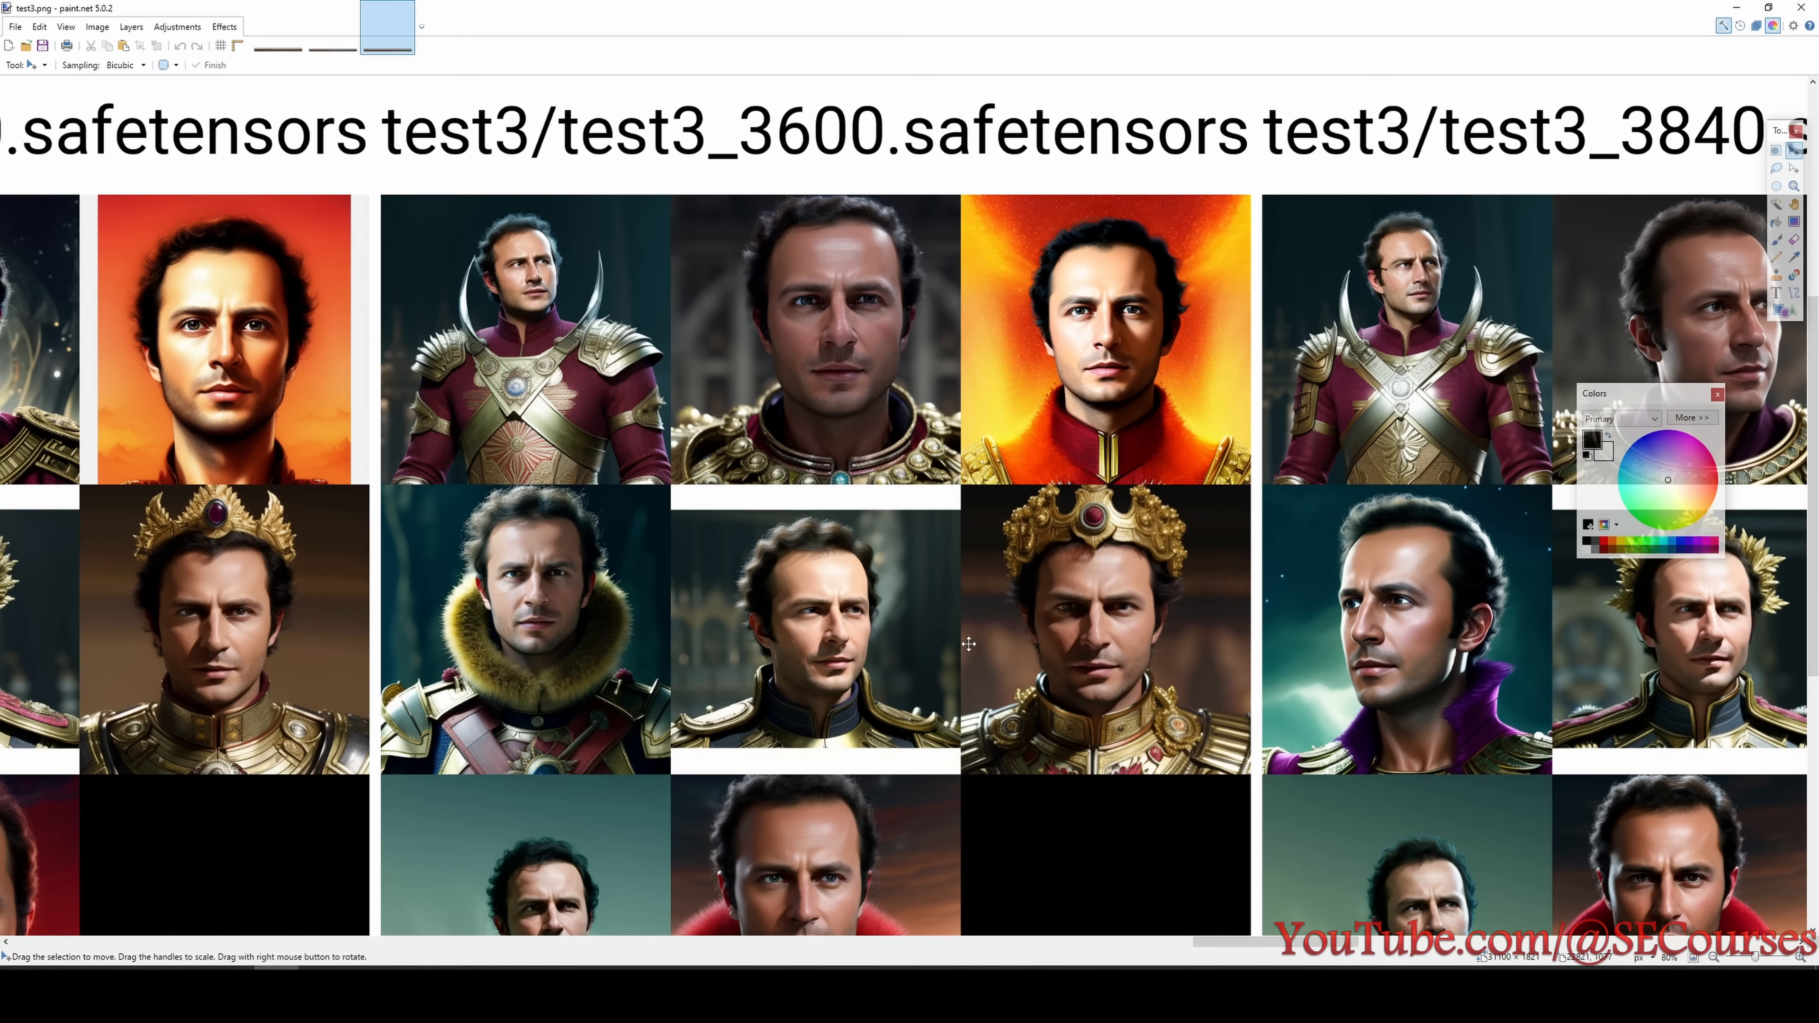
{"action": "scroll", "coordinate": [969, 643], "scroll_direction": "down", "scroll_amount": 2}
{"action": "scroll", "coordinate": [841, 674], "scroll_direction": "down", "scroll_amount": 1}
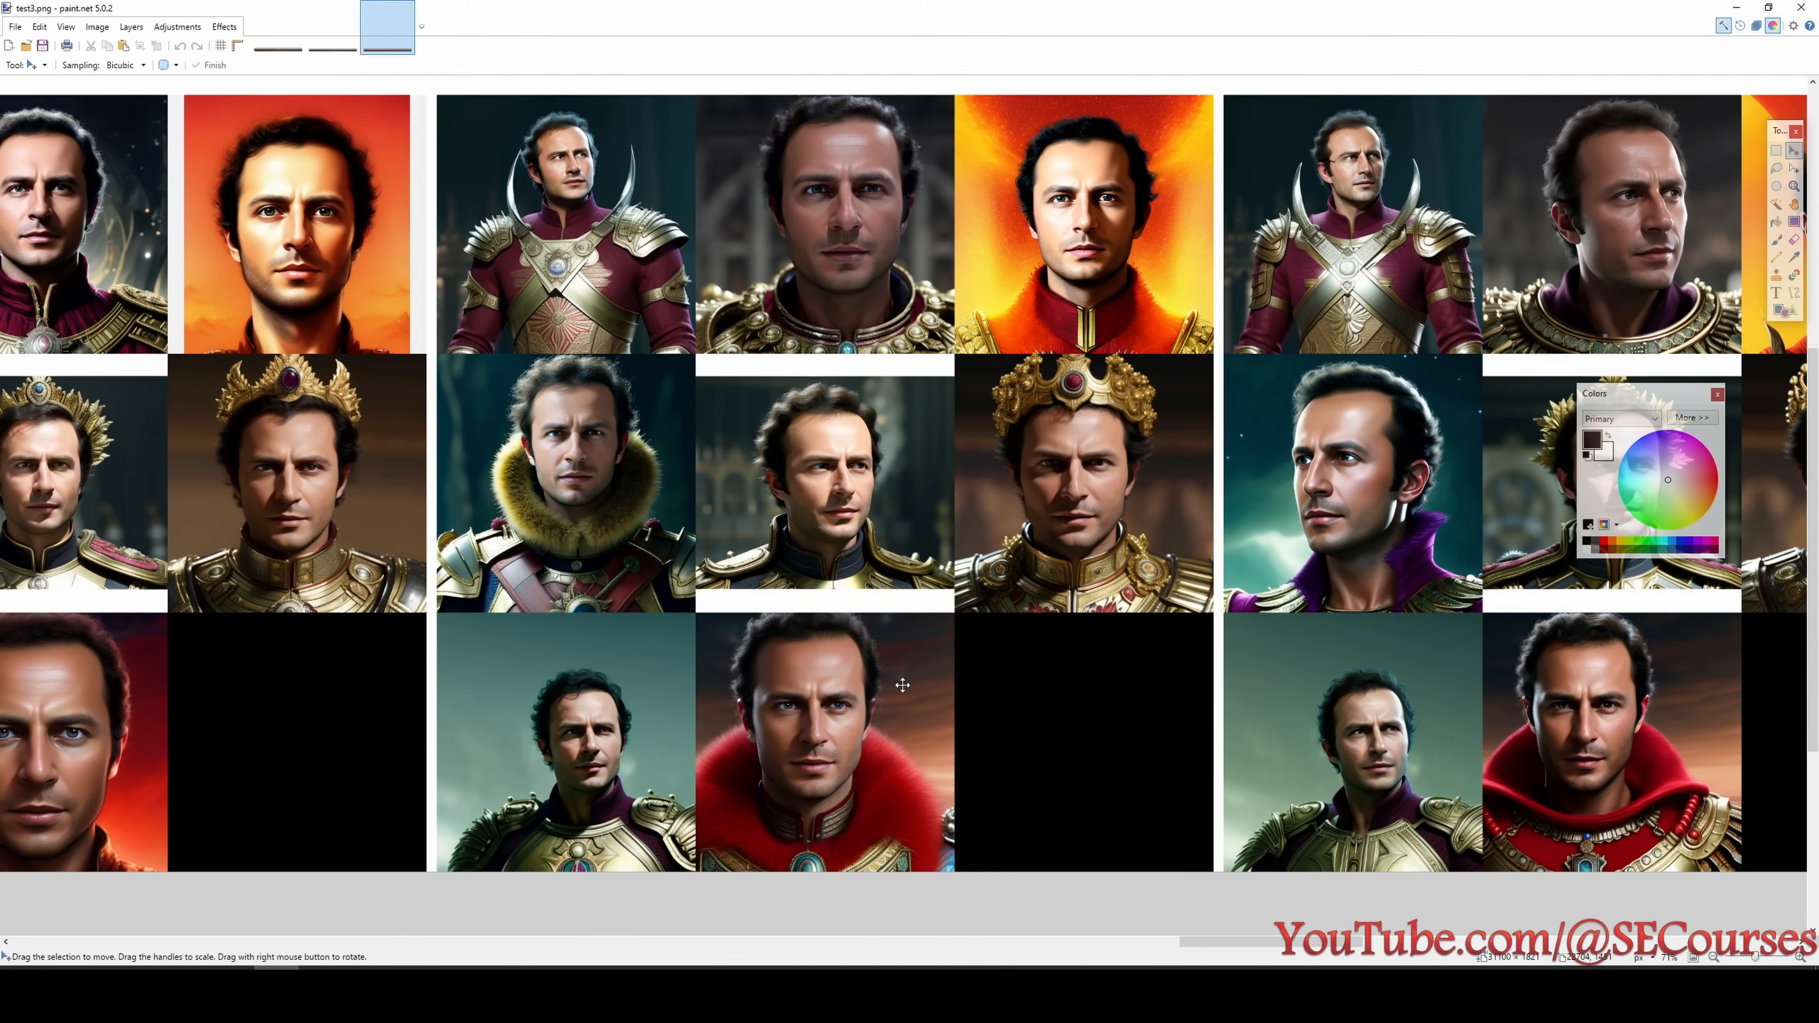
{"action": "scroll", "coordinate": [903, 685], "scroll_direction": "up", "scroll_amount": 1}
{"action": "scroll", "coordinate": [902, 685], "scroll_direction": "down", "scroll_amount": 1}
{"action": "scroll", "coordinate": [898, 675], "scroll_direction": "down", "scroll_amount": 1}
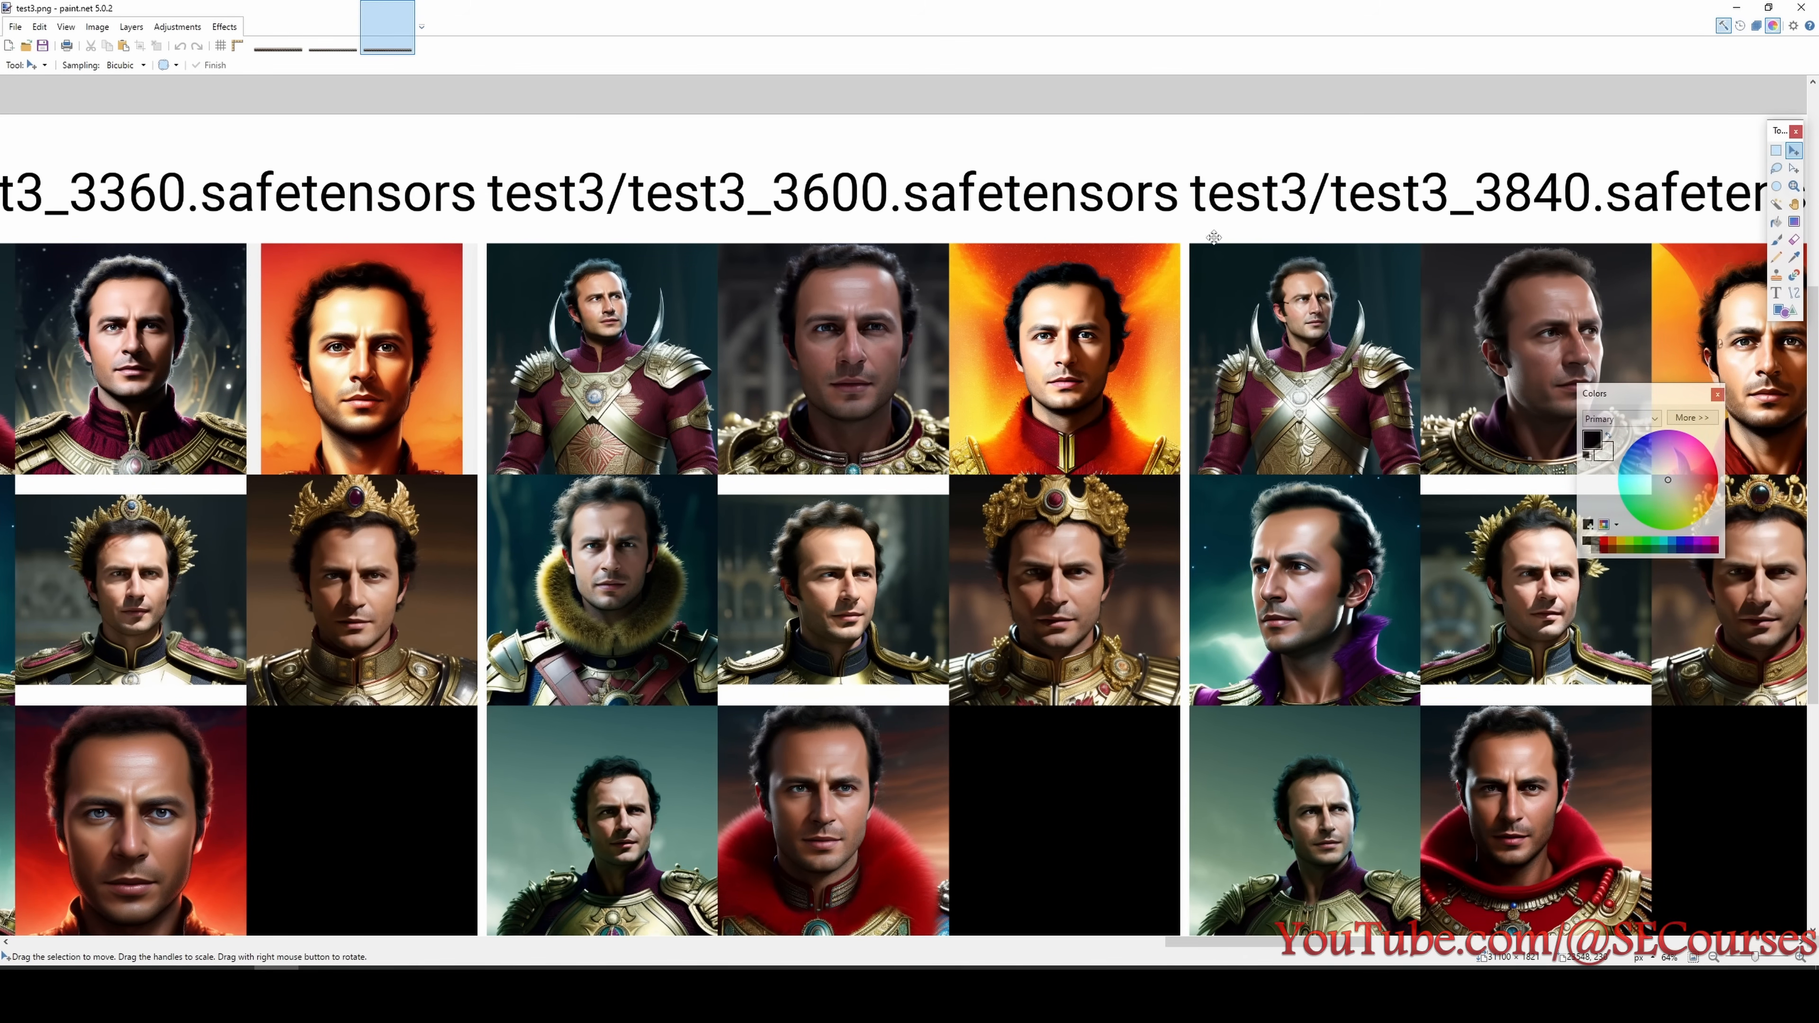
- Switch to the test4 grid, review its checkpoints from 240 to 1200 steps and look up the tested setting in the experiment list
{"action": "left_click", "coordinate": [856, 999]}
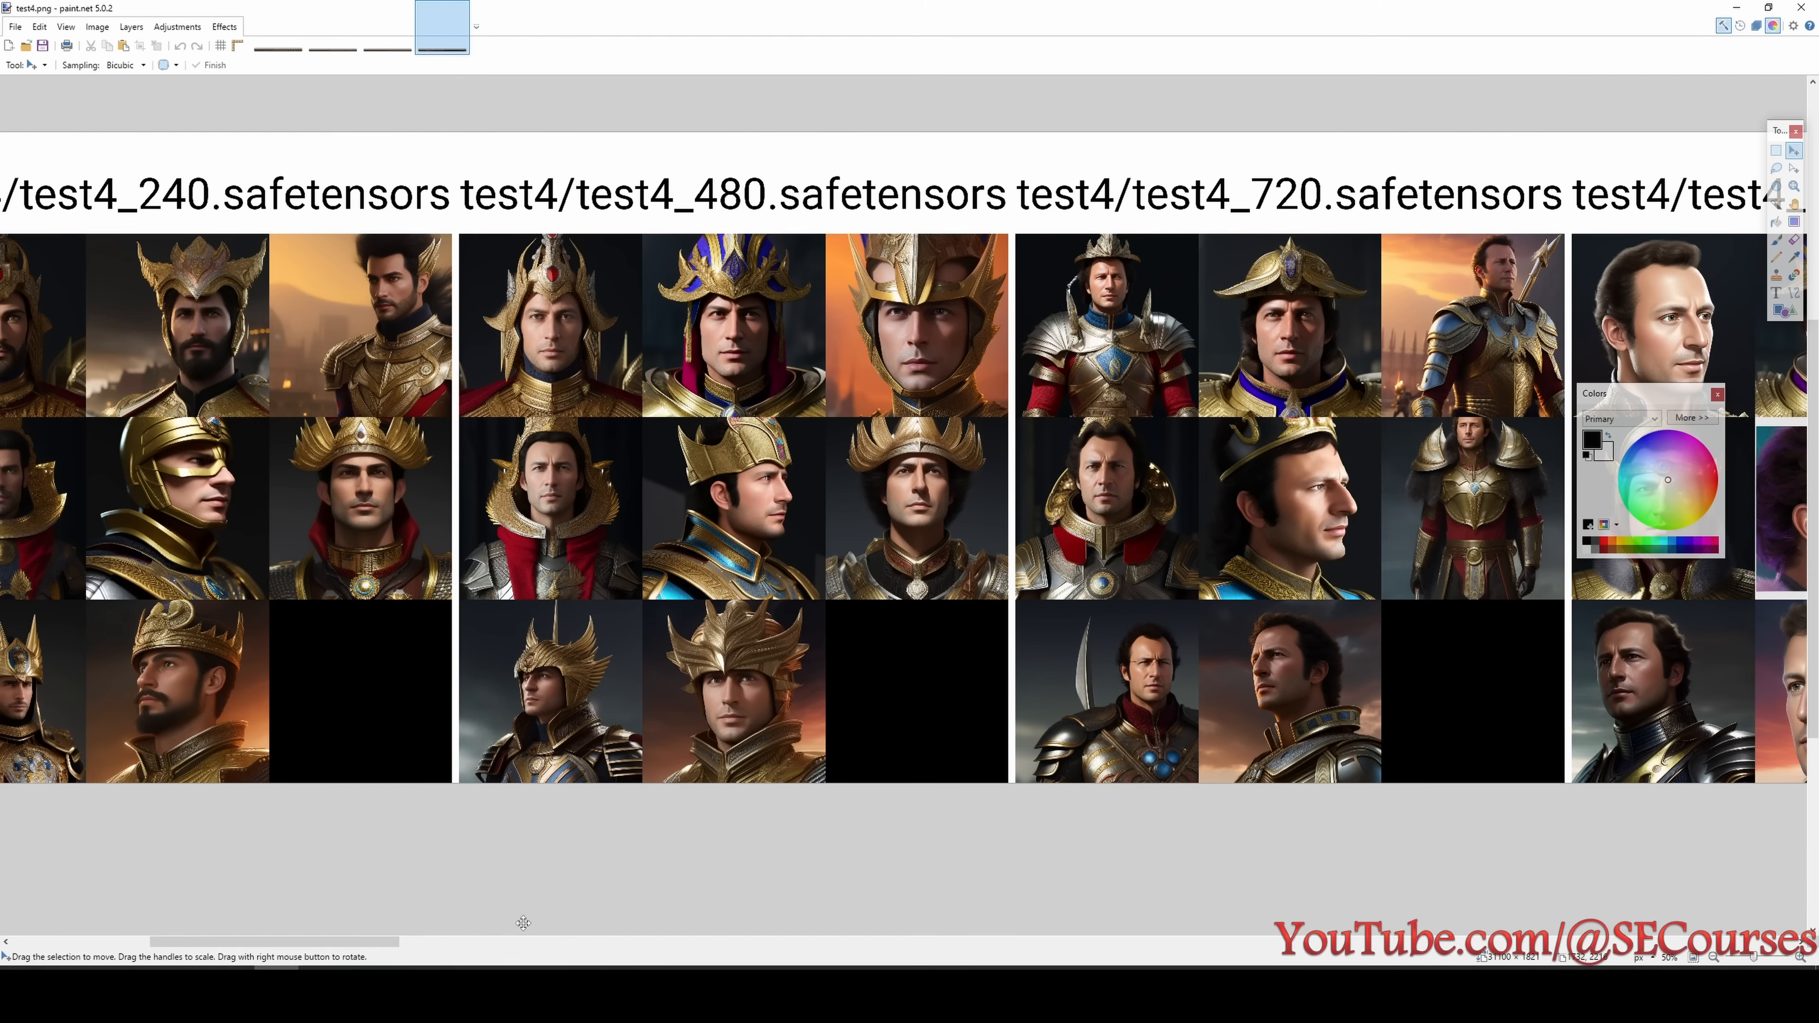
{"action": "mouse_move", "coordinate": [401, 946]}
{"action": "left_mouse_down"}
{"action": "mouse_move", "coordinate": [355, 946]}
{"action": "mouse_move", "coordinate": [430, 927]}
{"action": "mouse_move", "coordinate": [529, 950]}
{"action": "left_mouse_up"}
{"action": "scroll", "coordinate": [808, 542], "scroll_direction": "up", "scroll_amount": 3}
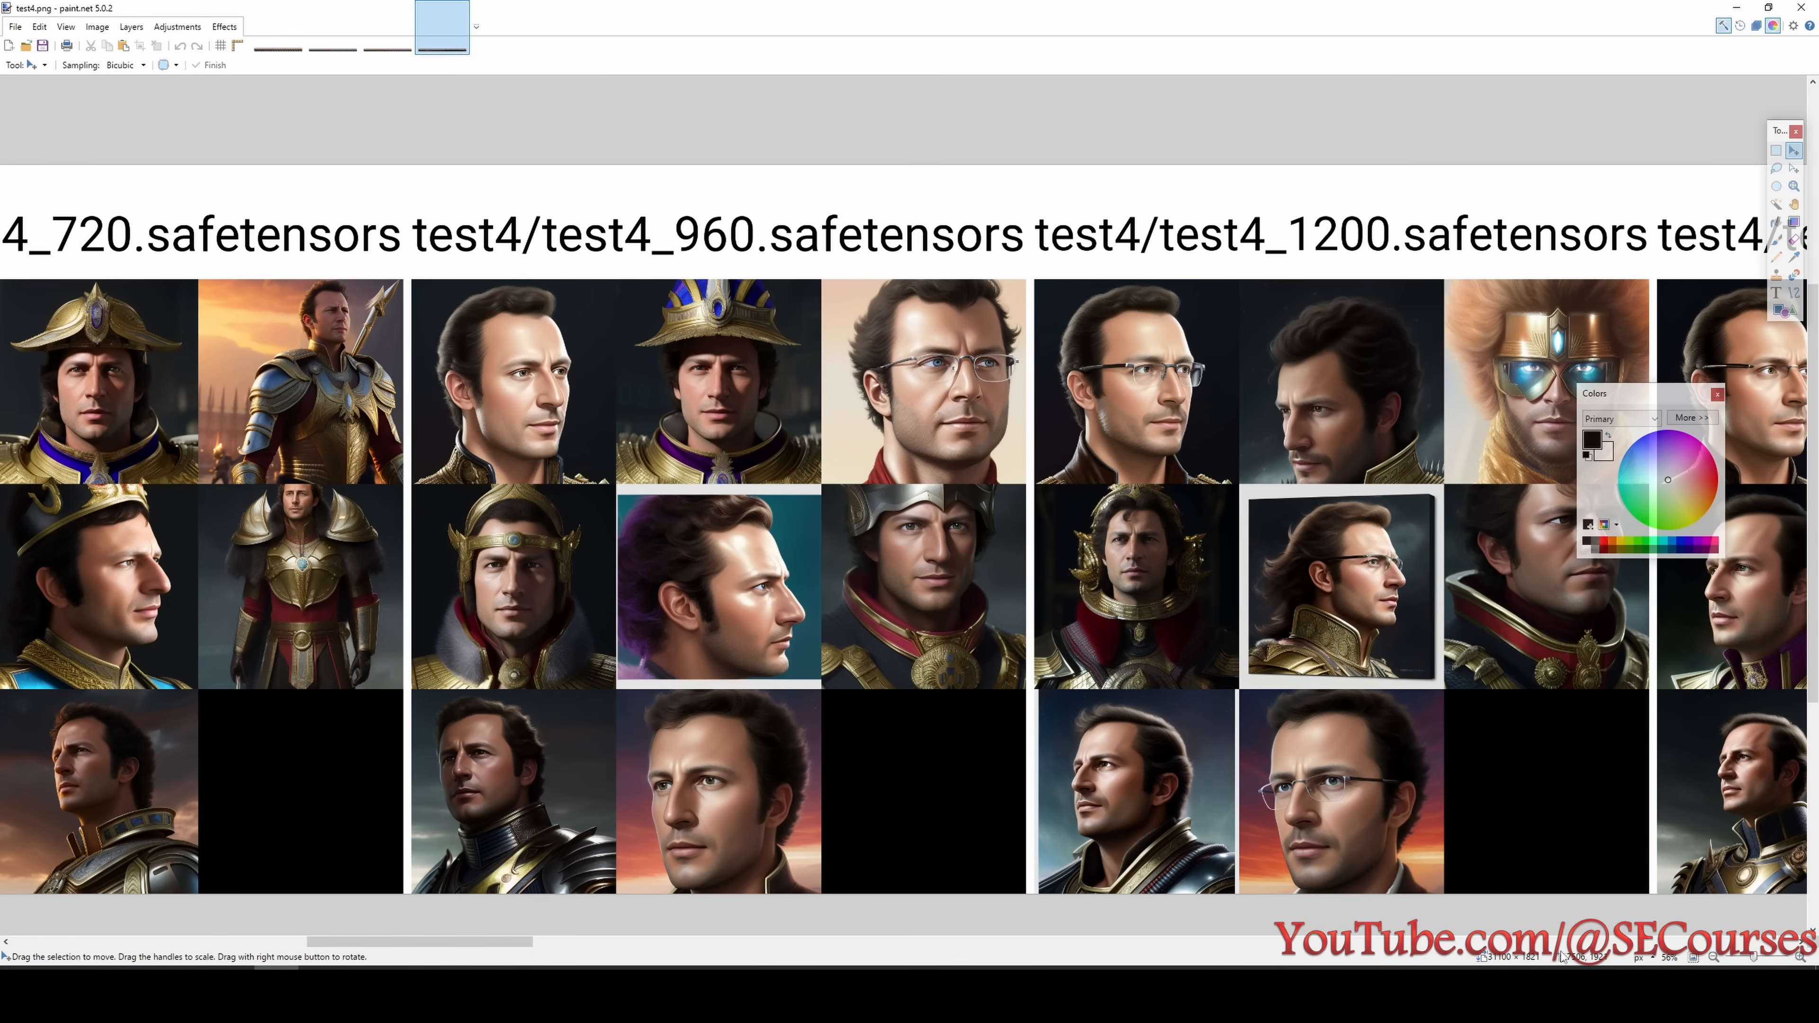
{"action": "left_click", "coordinate": [1561, 987]}
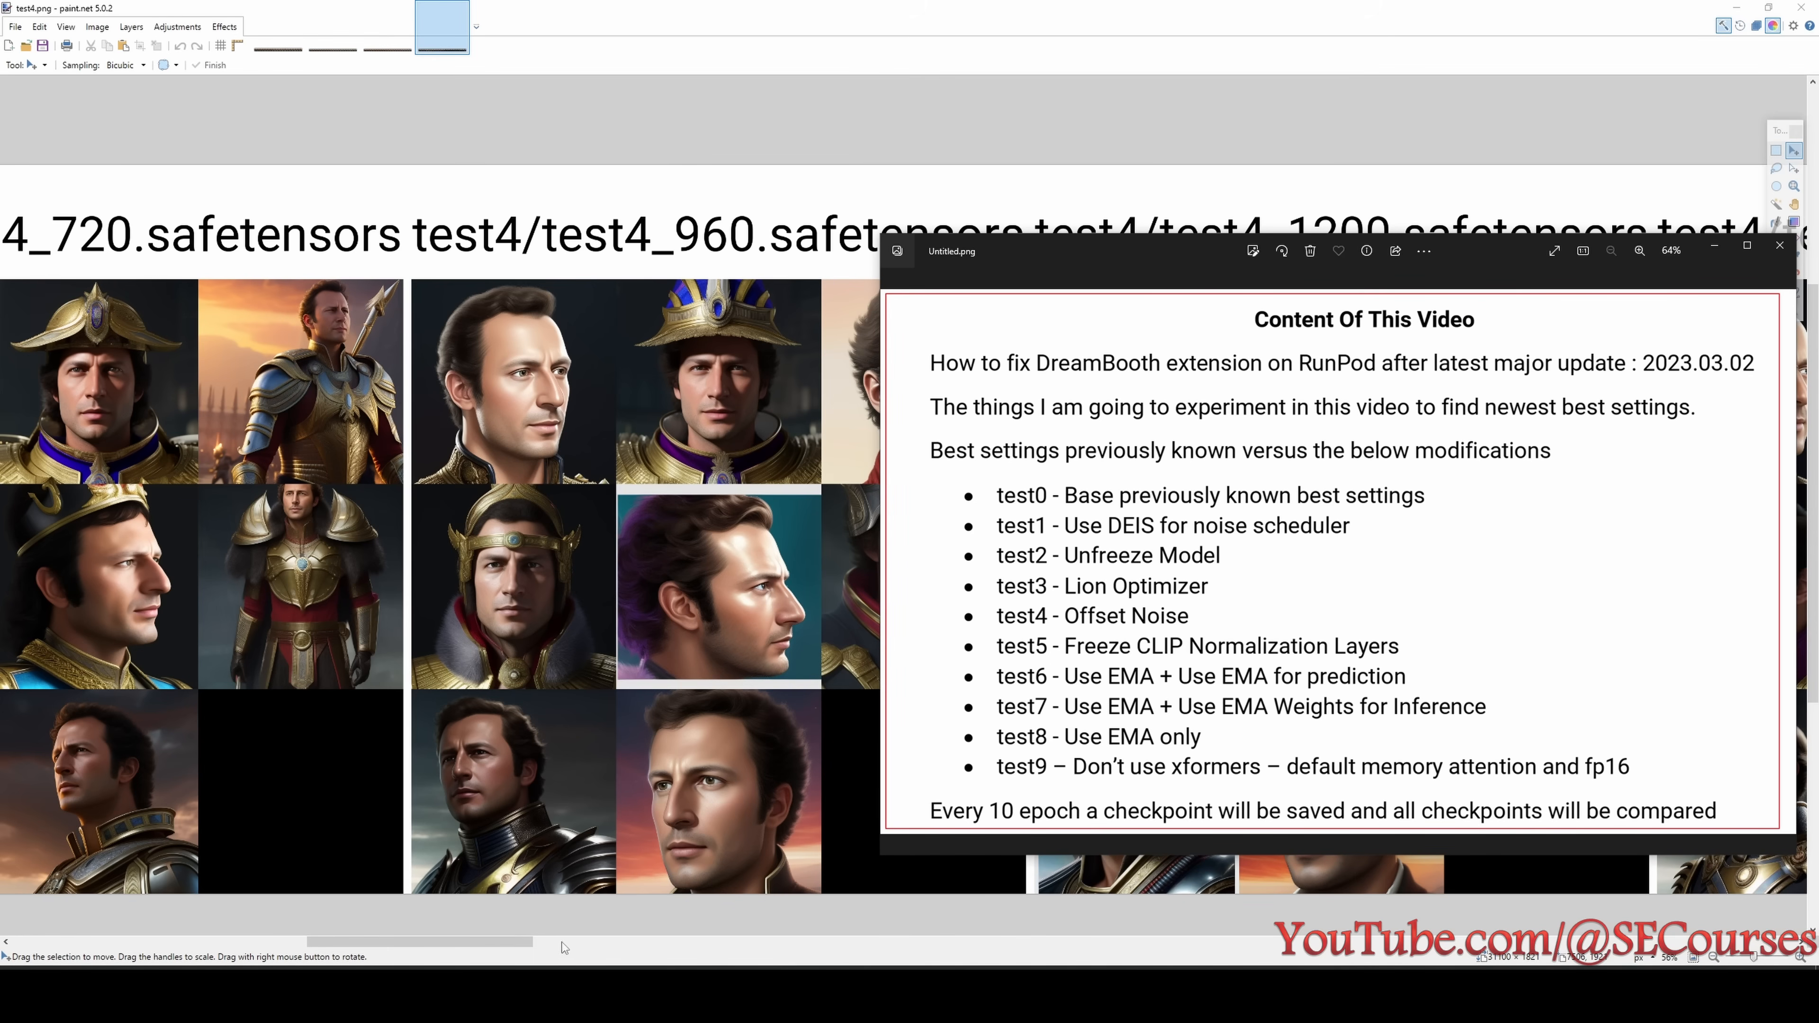
- Review the test4 portraits of the 1440 and 1680 step checkpoints, examining the faces in the 1680 column's upper row in close-up
{"action": "mouse_move", "coordinate": [513, 942]}
{"action": "left_mouse_down"}
{"action": "mouse_move", "coordinate": [309, 930]}
{"action": "mouse_move", "coordinate": [648, 949]}
{"action": "left_mouse_up"}
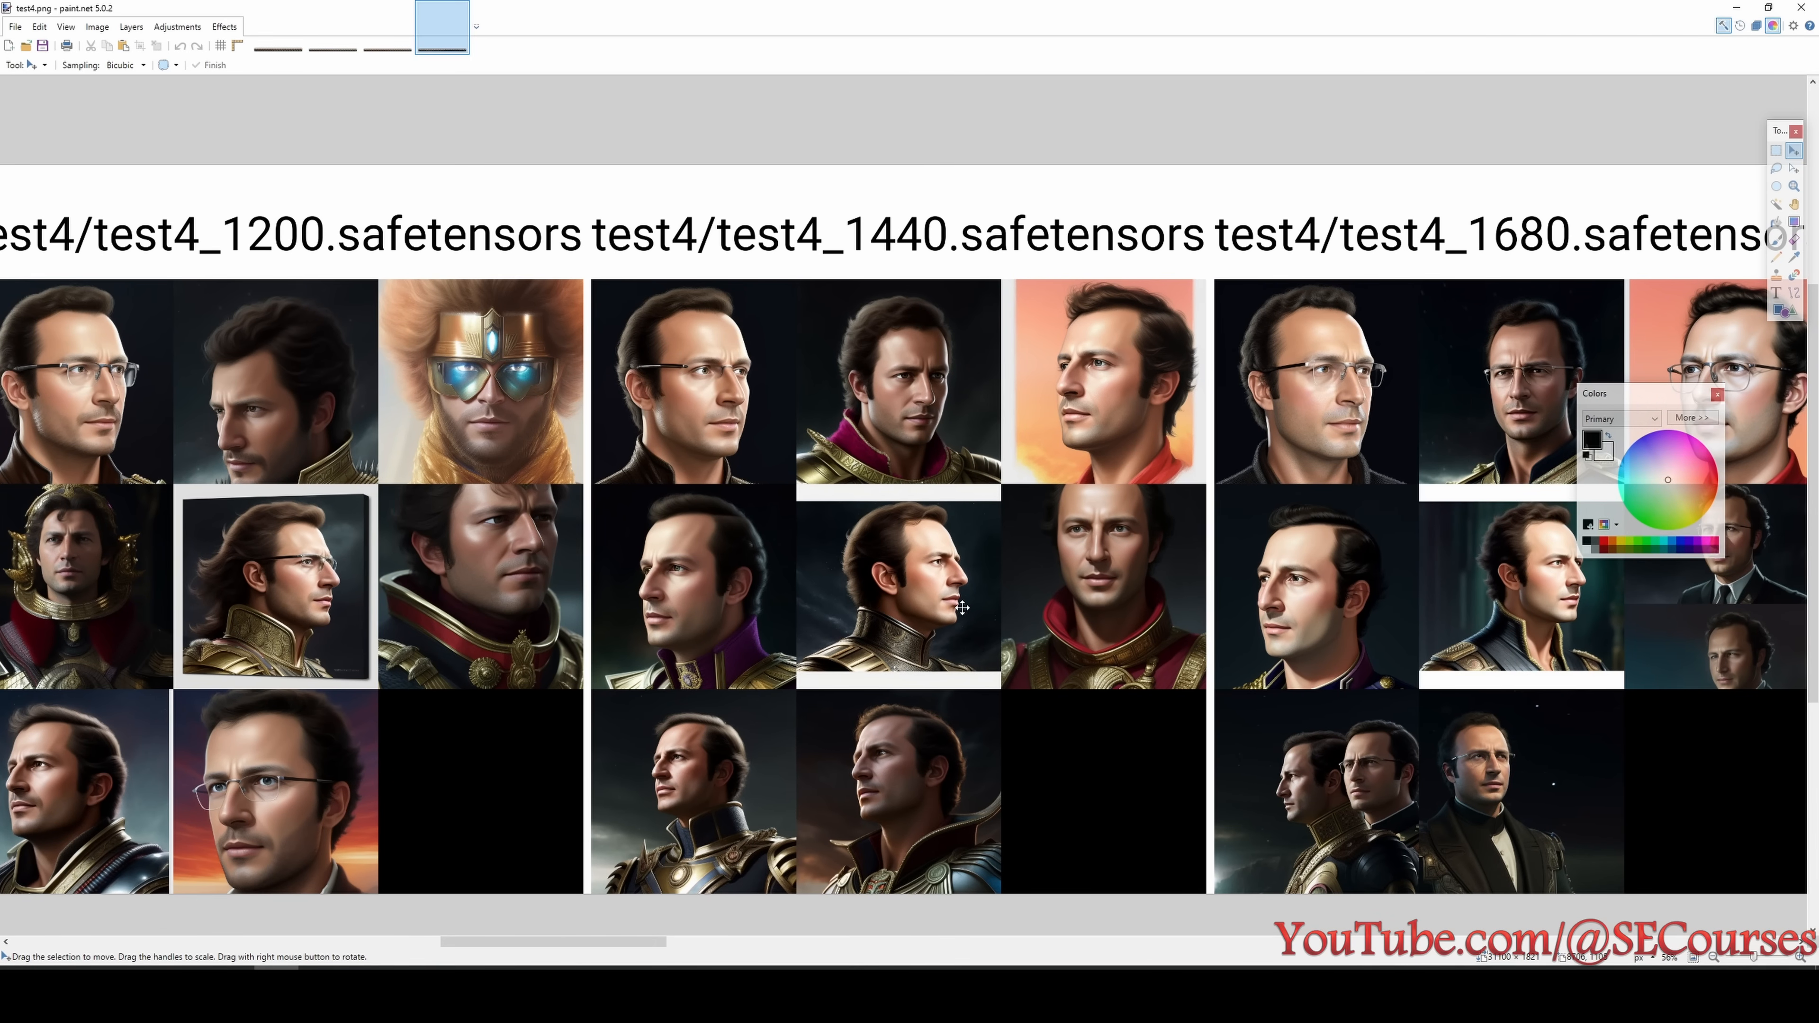
{"action": "left_click_drag", "start_coordinate": [651, 943], "coordinate": [725, 945]}
{"action": "scroll", "coordinate": [609, 273], "scroll_direction": "up", "scroll_amount": 3, "text": "ctrl"}
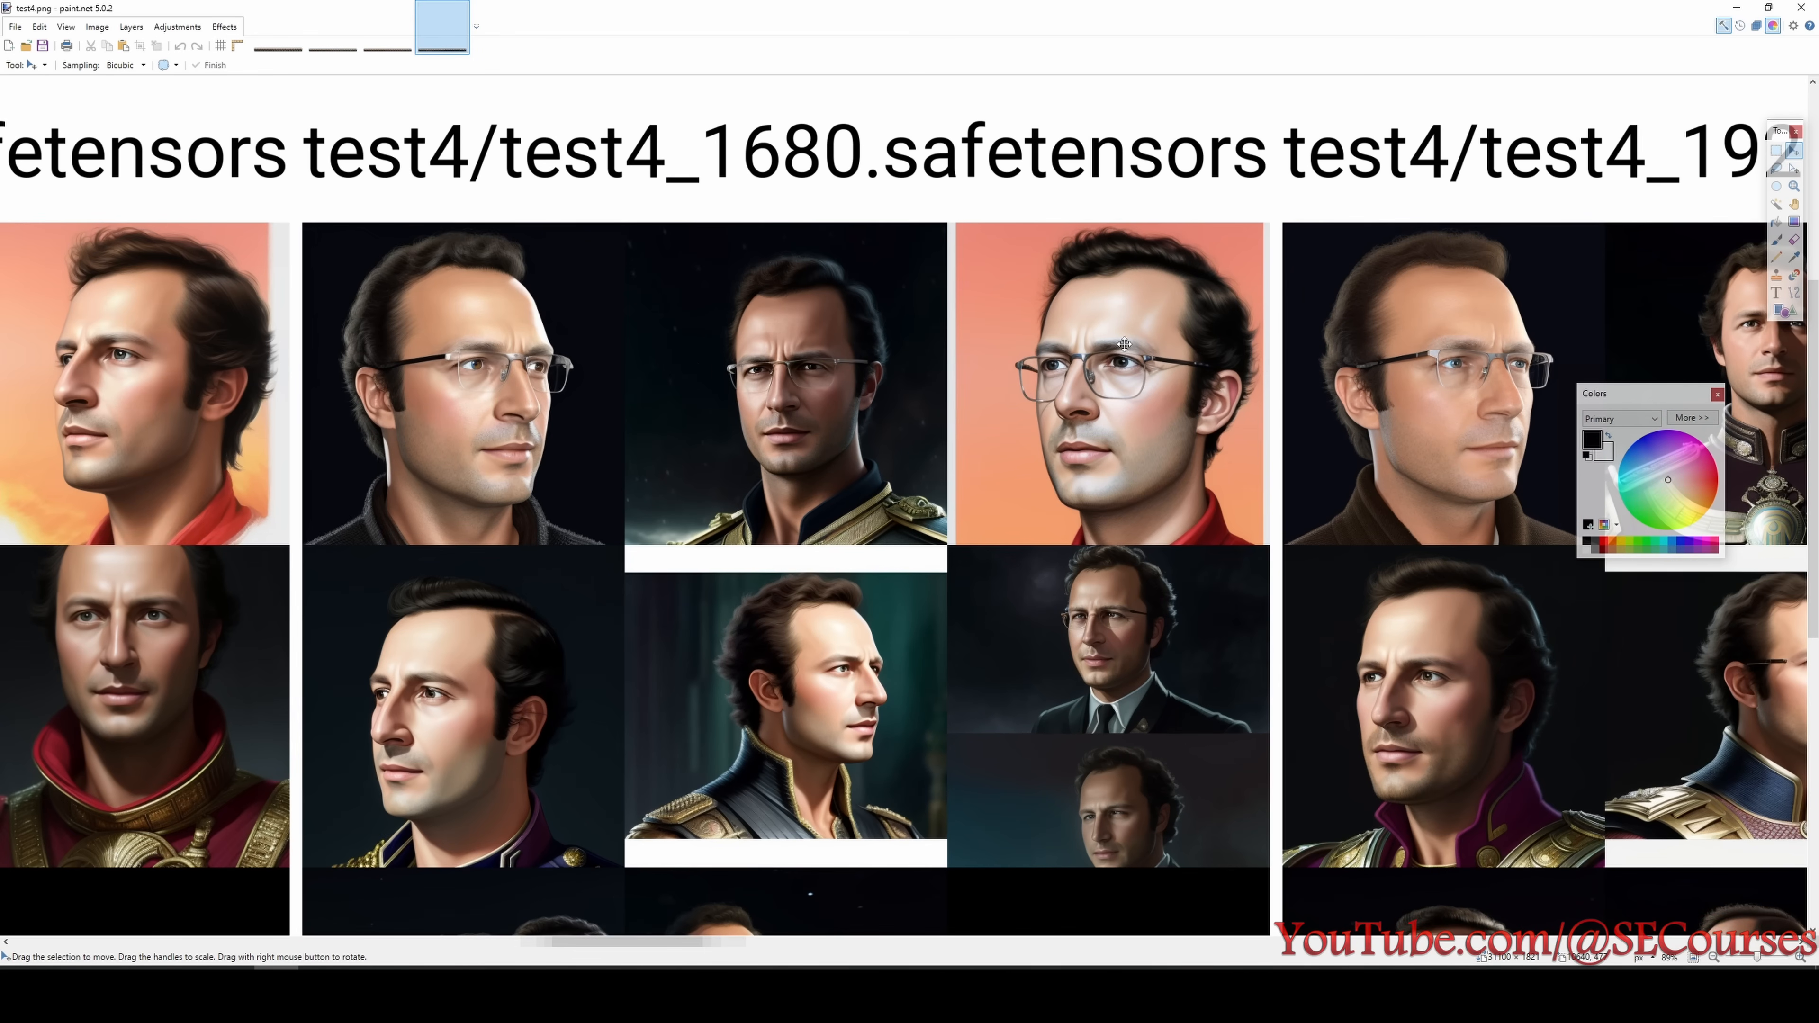
{"action": "scroll", "coordinate": [650, 292], "scroll_direction": "up", "scroll_amount": 2, "text": "ctrl"}
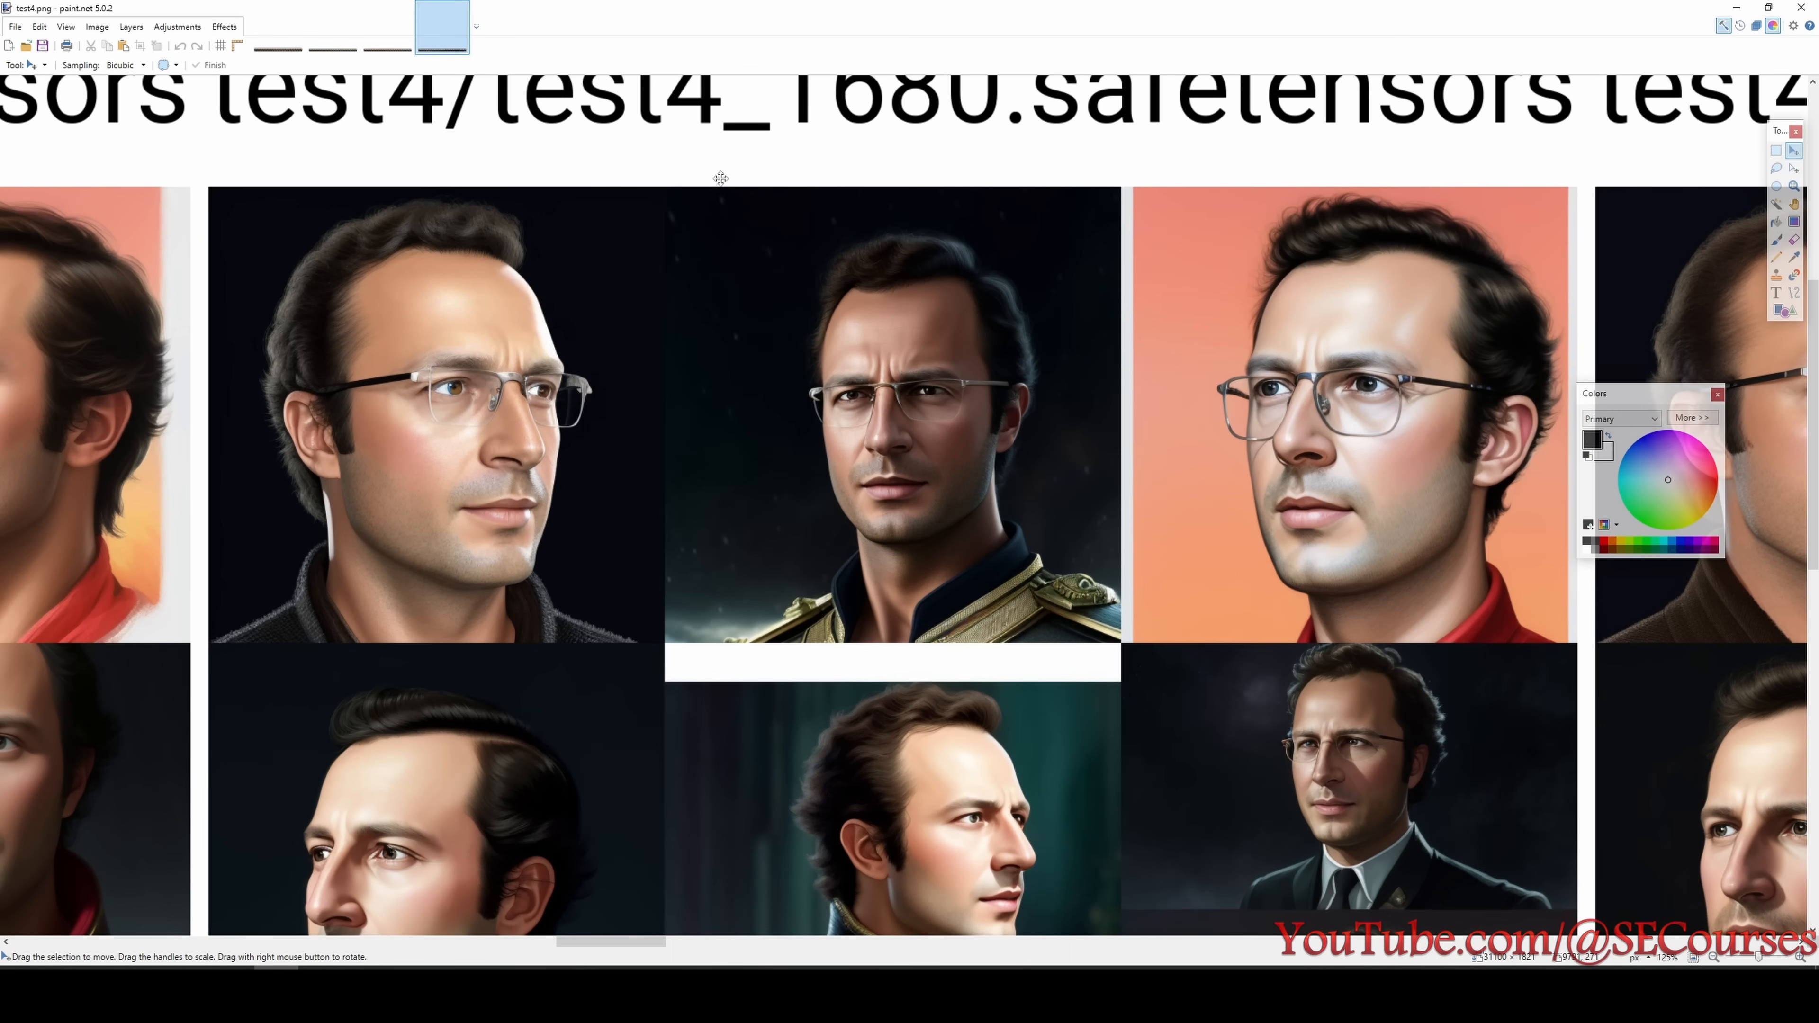
{"action": "scroll", "coordinate": [595, 304], "scroll_direction": "down", "scroll_amount": 2, "text": "ctrl"}
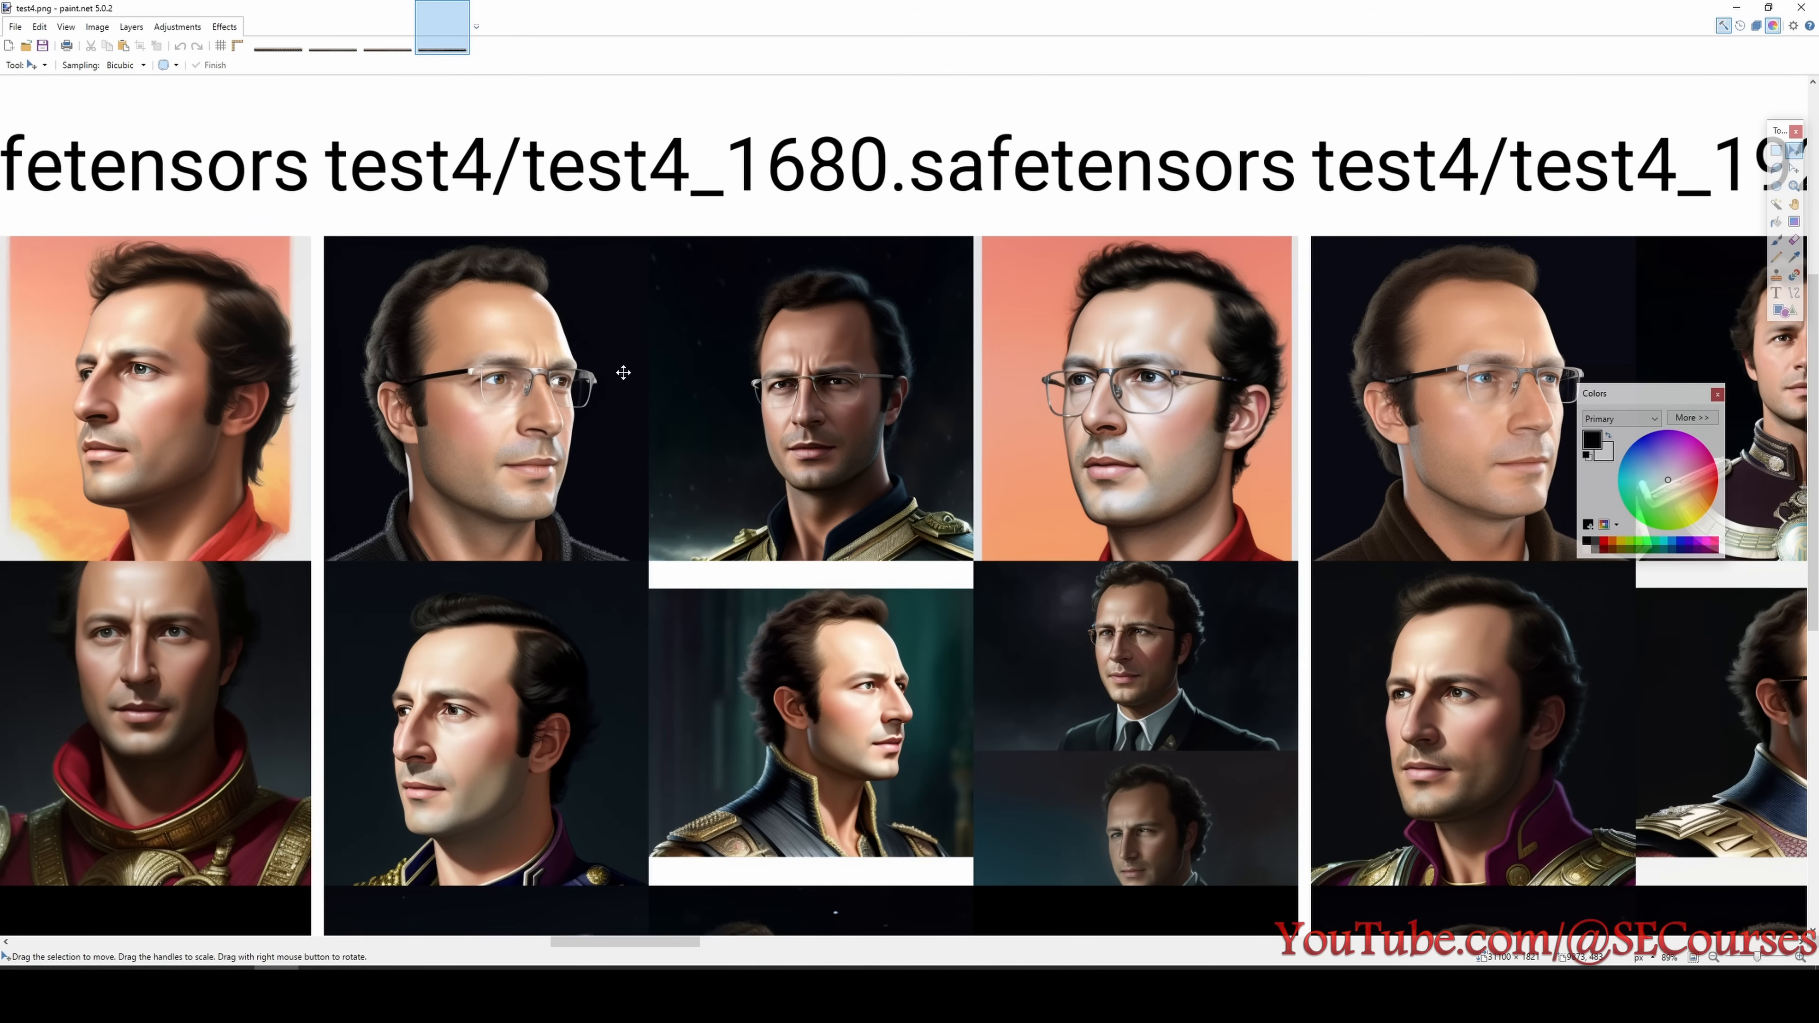
{"action": "scroll", "coordinate": [623, 373], "scroll_direction": "up", "scroll_amount": 2, "text": "ctrl"}
{"action": "scroll", "coordinate": [528, 379], "scroll_direction": "down", "scroll_amount": 2, "text": "ctrl"}
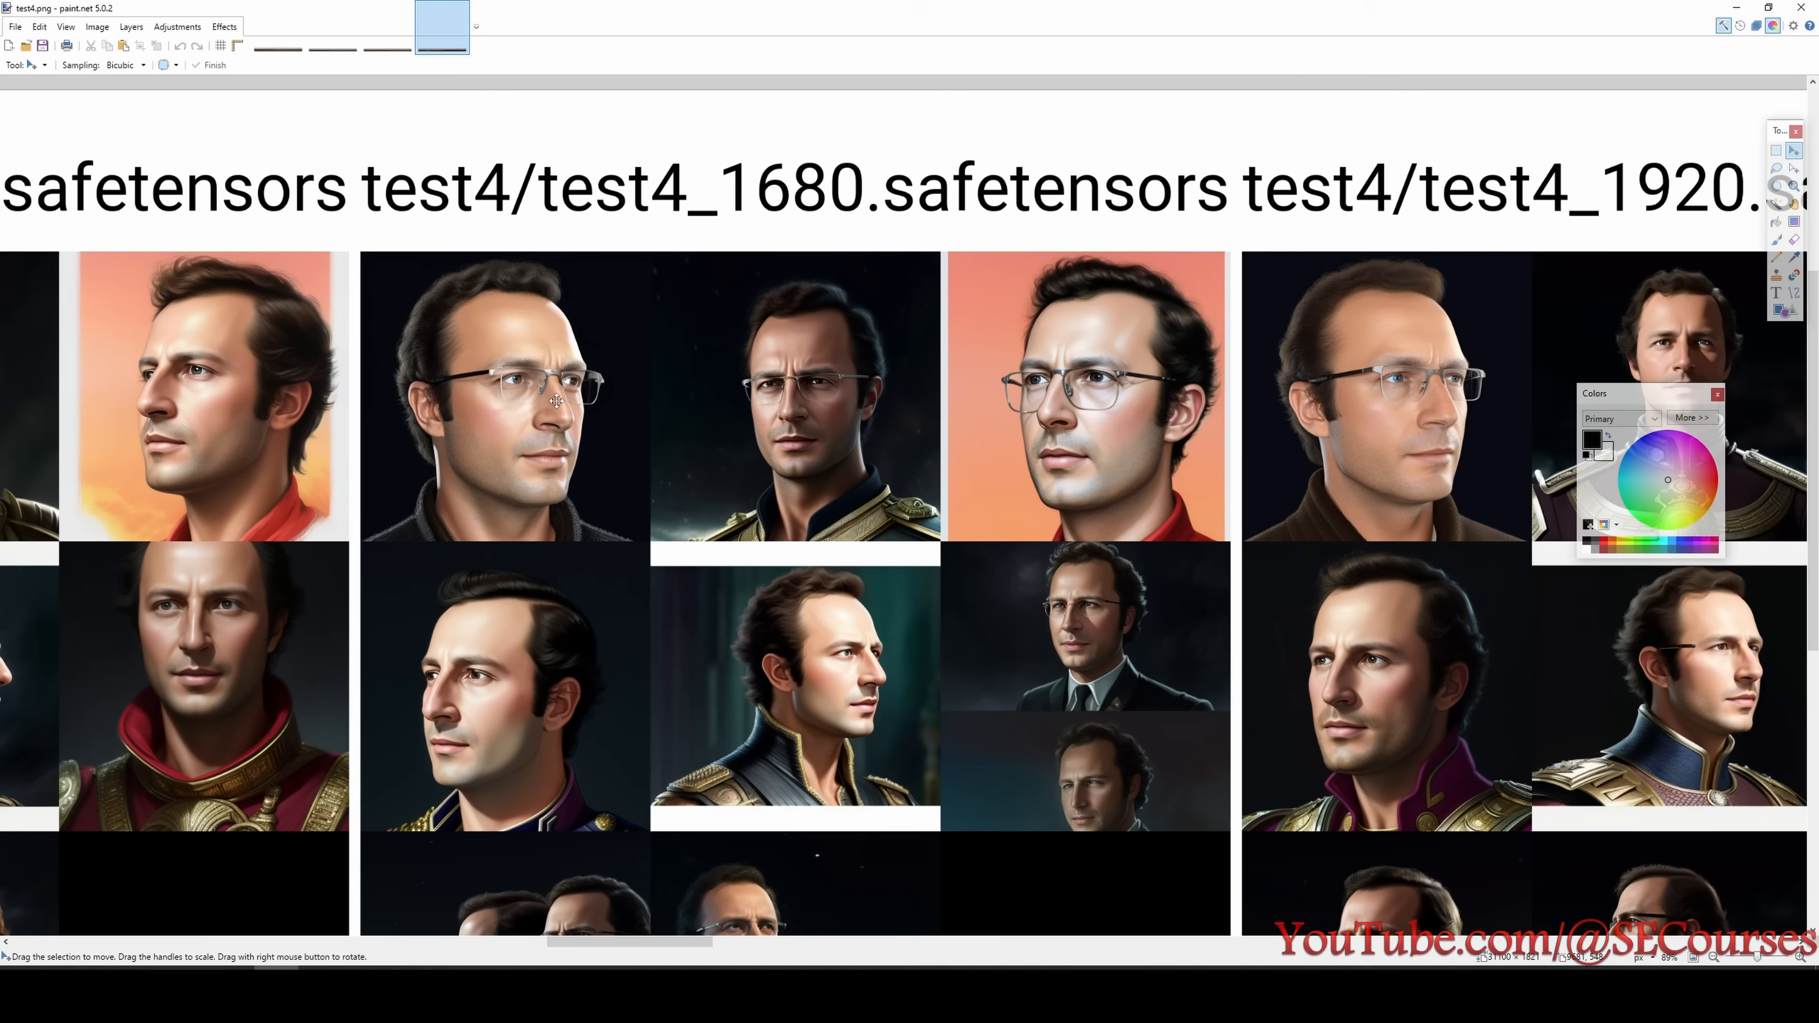
- Inspect the middle and lower rows of test4's 1680 step checkpoint, both in close-up and as a whole column
{"action": "scroll", "coordinate": [605, 464], "scroll_direction": "down", "scroll_amount": 2}
{"action": "scroll", "coordinate": [837, 464], "scroll_direction": "up", "scroll_amount": 4, "text": "ctrl"}
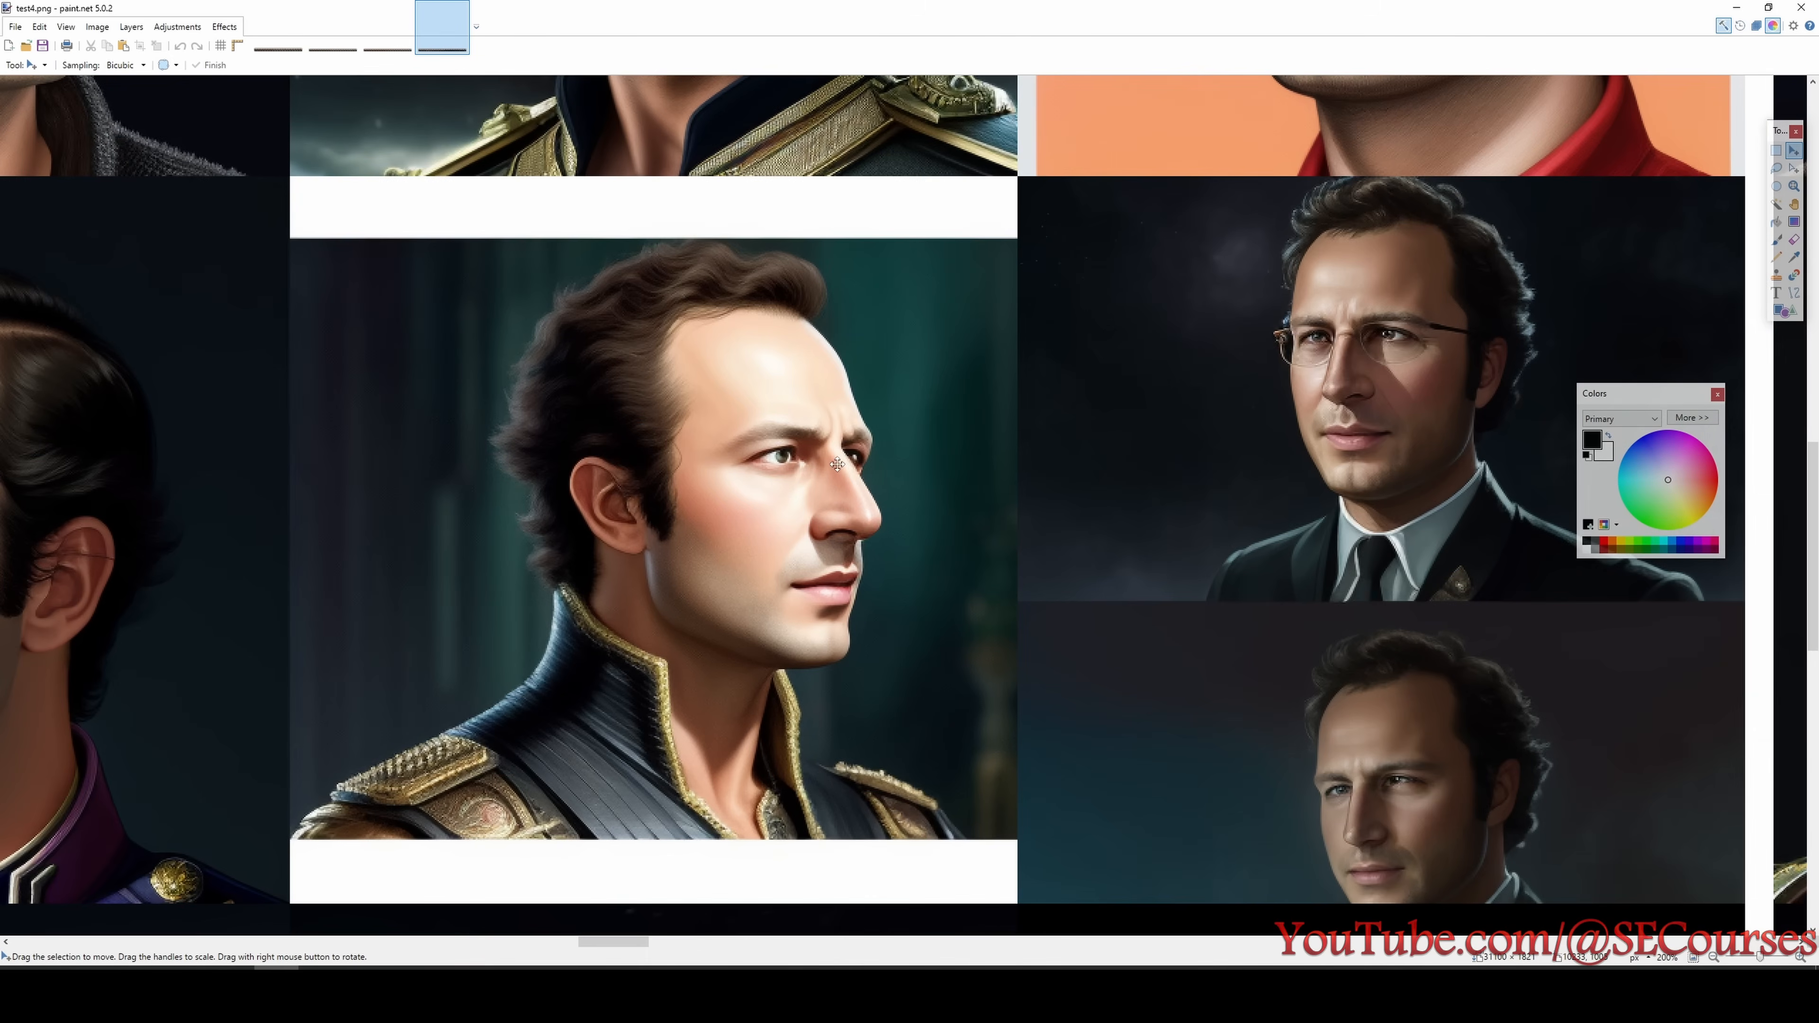
{"action": "scroll", "coordinate": [731, 516], "scroll_direction": "down", "scroll_amount": 6, "text": "ctrl"}
{"action": "scroll", "coordinate": [753, 587], "scroll_direction": "up", "scroll_amount": 1, "text": "ctrl"}
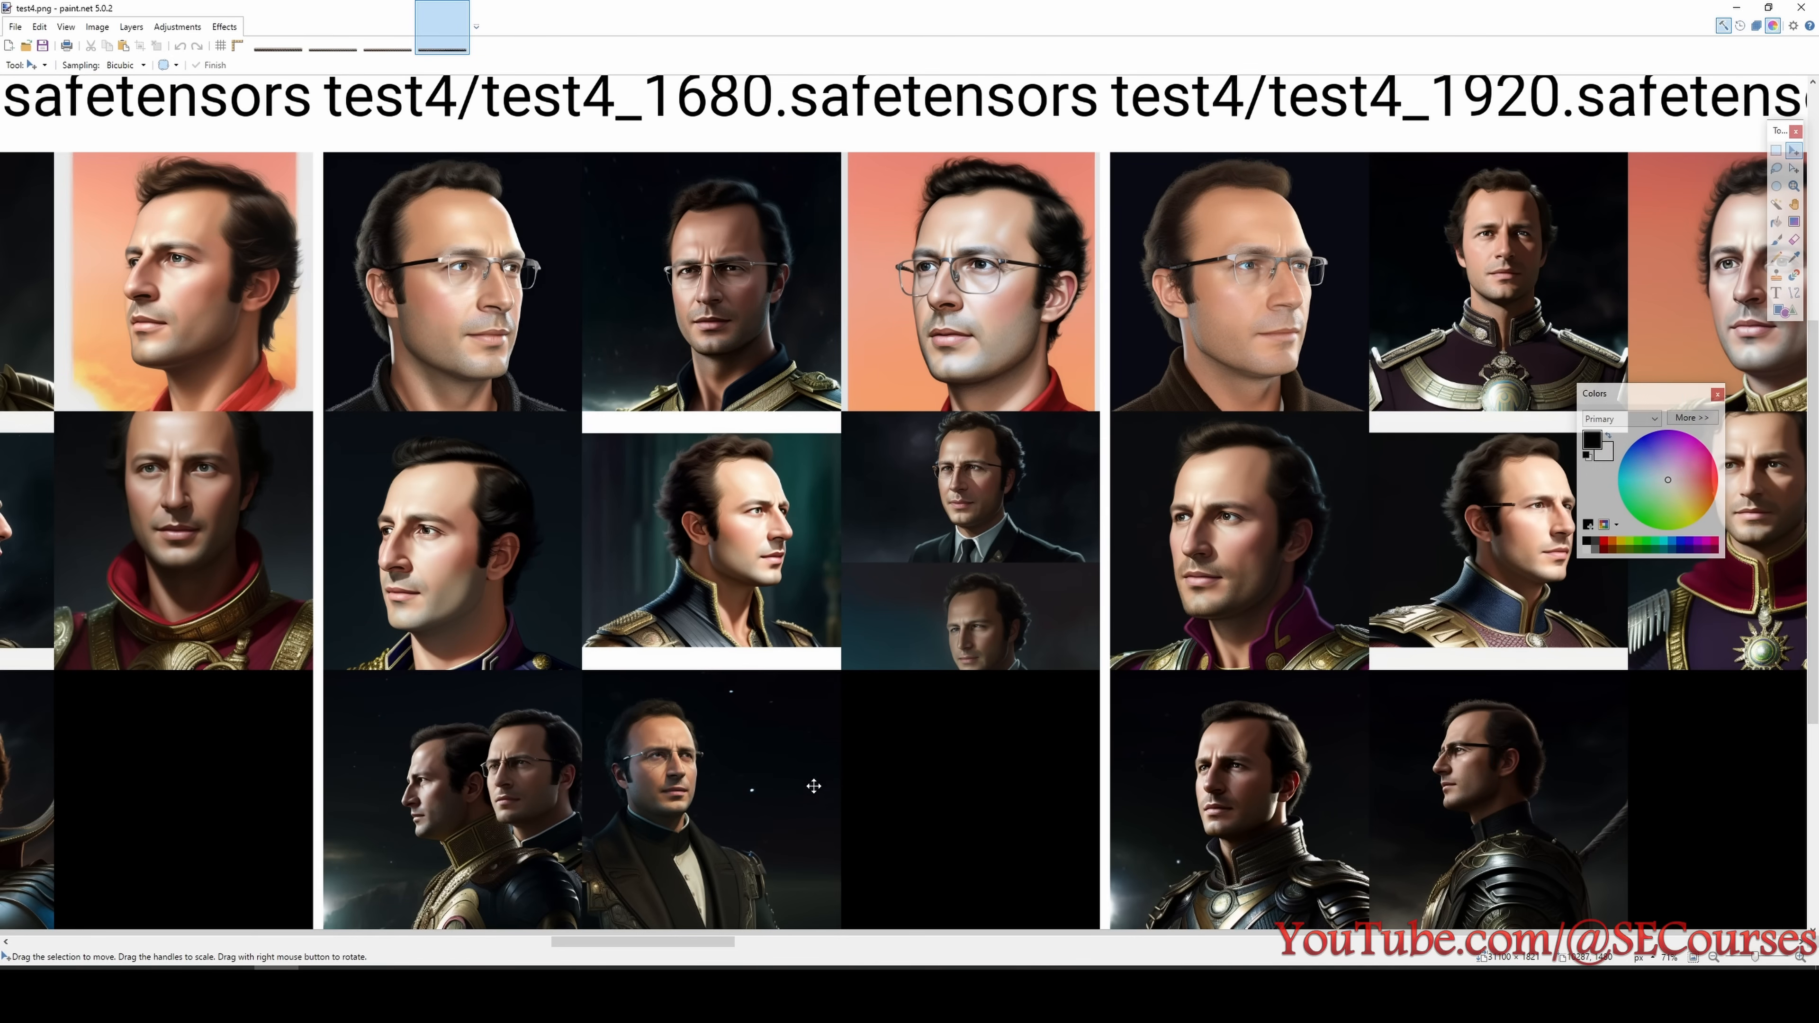
{"action": "scroll", "coordinate": [815, 800], "scroll_direction": "down", "scroll_amount": 2}
{"action": "scroll", "coordinate": [715, 565], "scroll_direction": "up", "scroll_amount": 4, "text": "ctrl"}
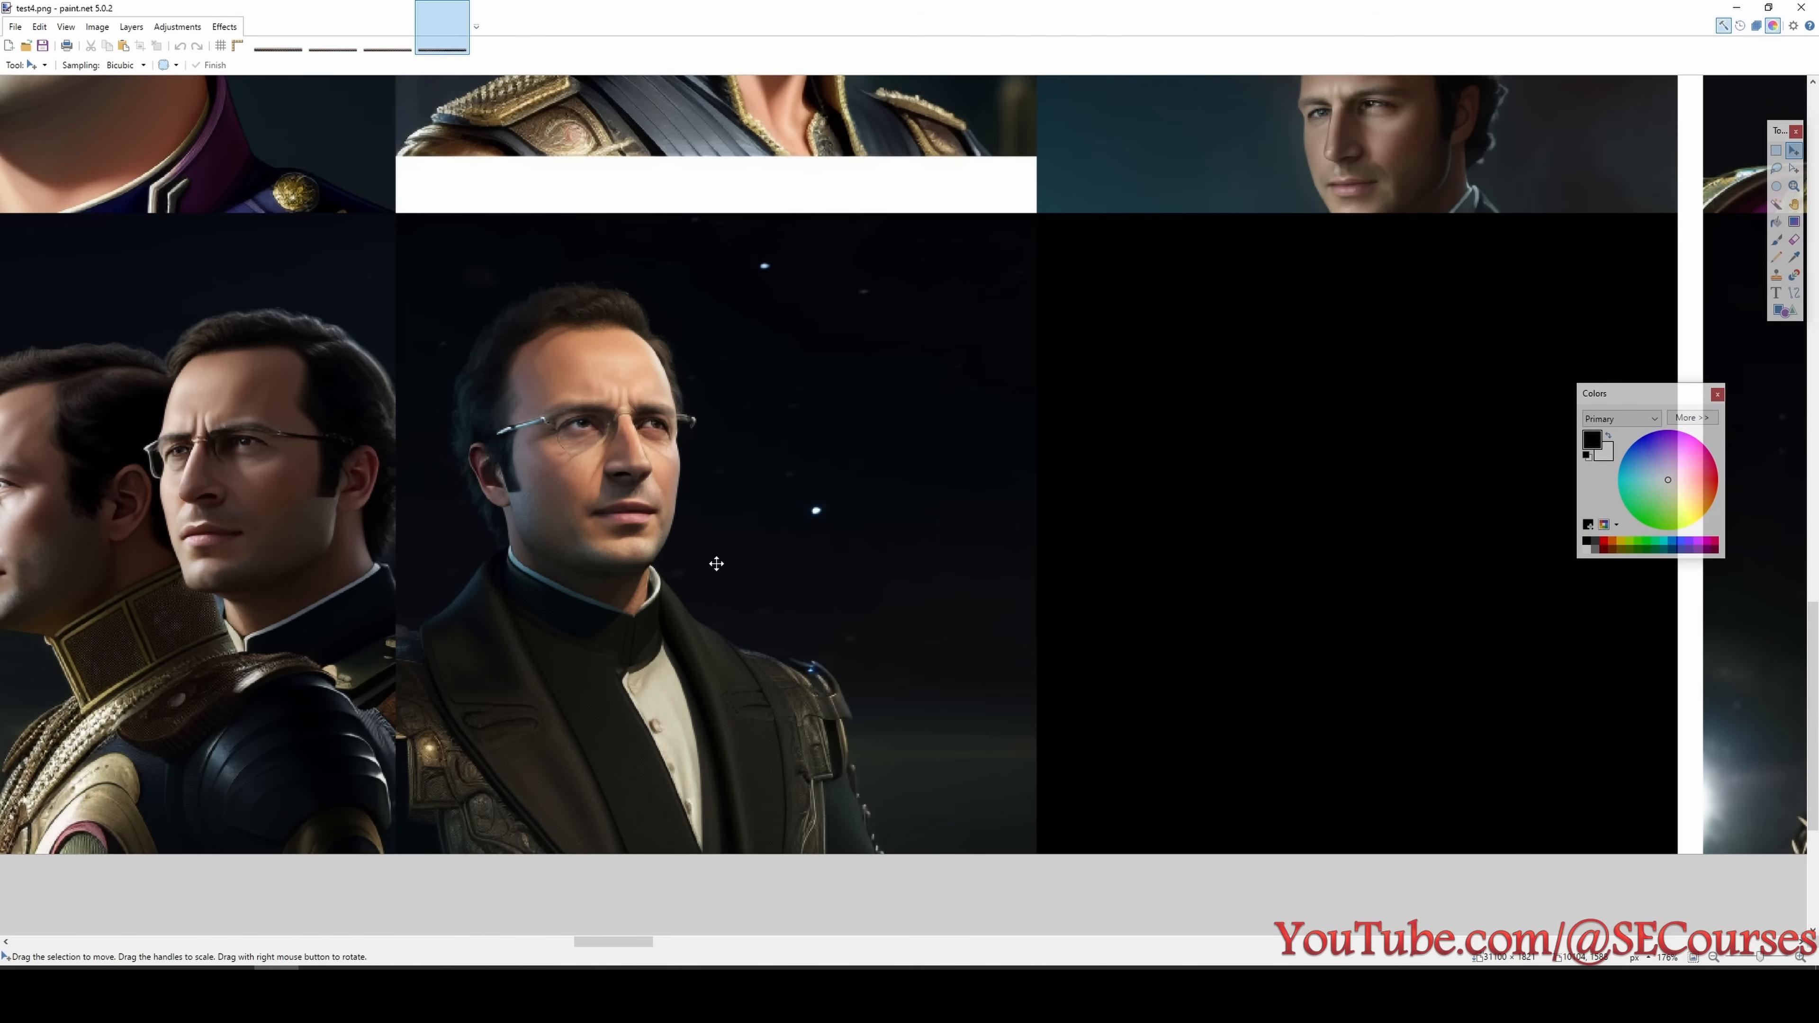
{"action": "scroll", "coordinate": [712, 583], "scroll_direction": "down", "scroll_amount": 2, "text": "ctrl"}
{"action": "scroll", "coordinate": [711, 583], "scroll_direction": "up", "scroll_amount": 3}
{"action": "scroll", "coordinate": [711, 583], "scroll_direction": "down", "scroll_amount": 1, "text": "ctrl"}
{"action": "scroll", "coordinate": [760, 782], "scroll_direction": "down", "scroll_amount": 1}
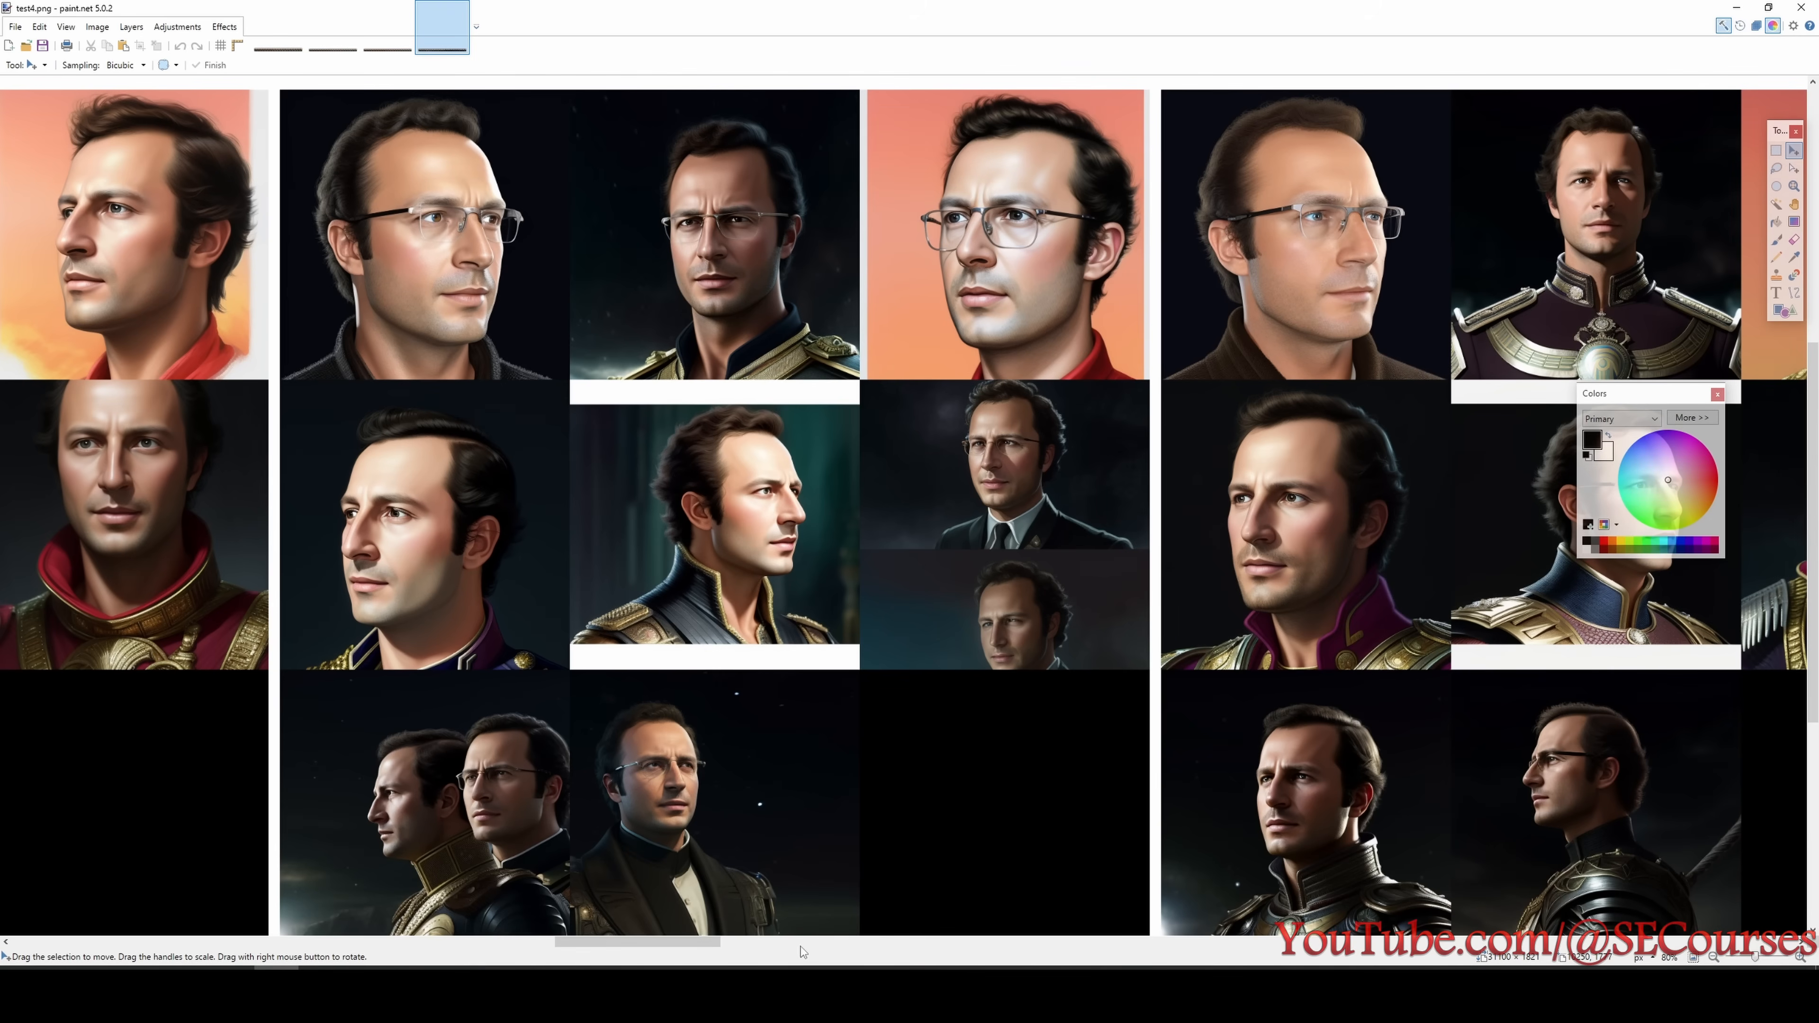
- Examine the test4 portraits of the late checkpoints from 4320 to 4800 steps
{"action": "left_click_drag", "start_coordinate": [701, 950], "coordinate": [1531, 957]}
{"action": "scroll", "coordinate": [847, 673], "scroll_direction": "down", "scroll_amount": 2, "text": "ctrl"}
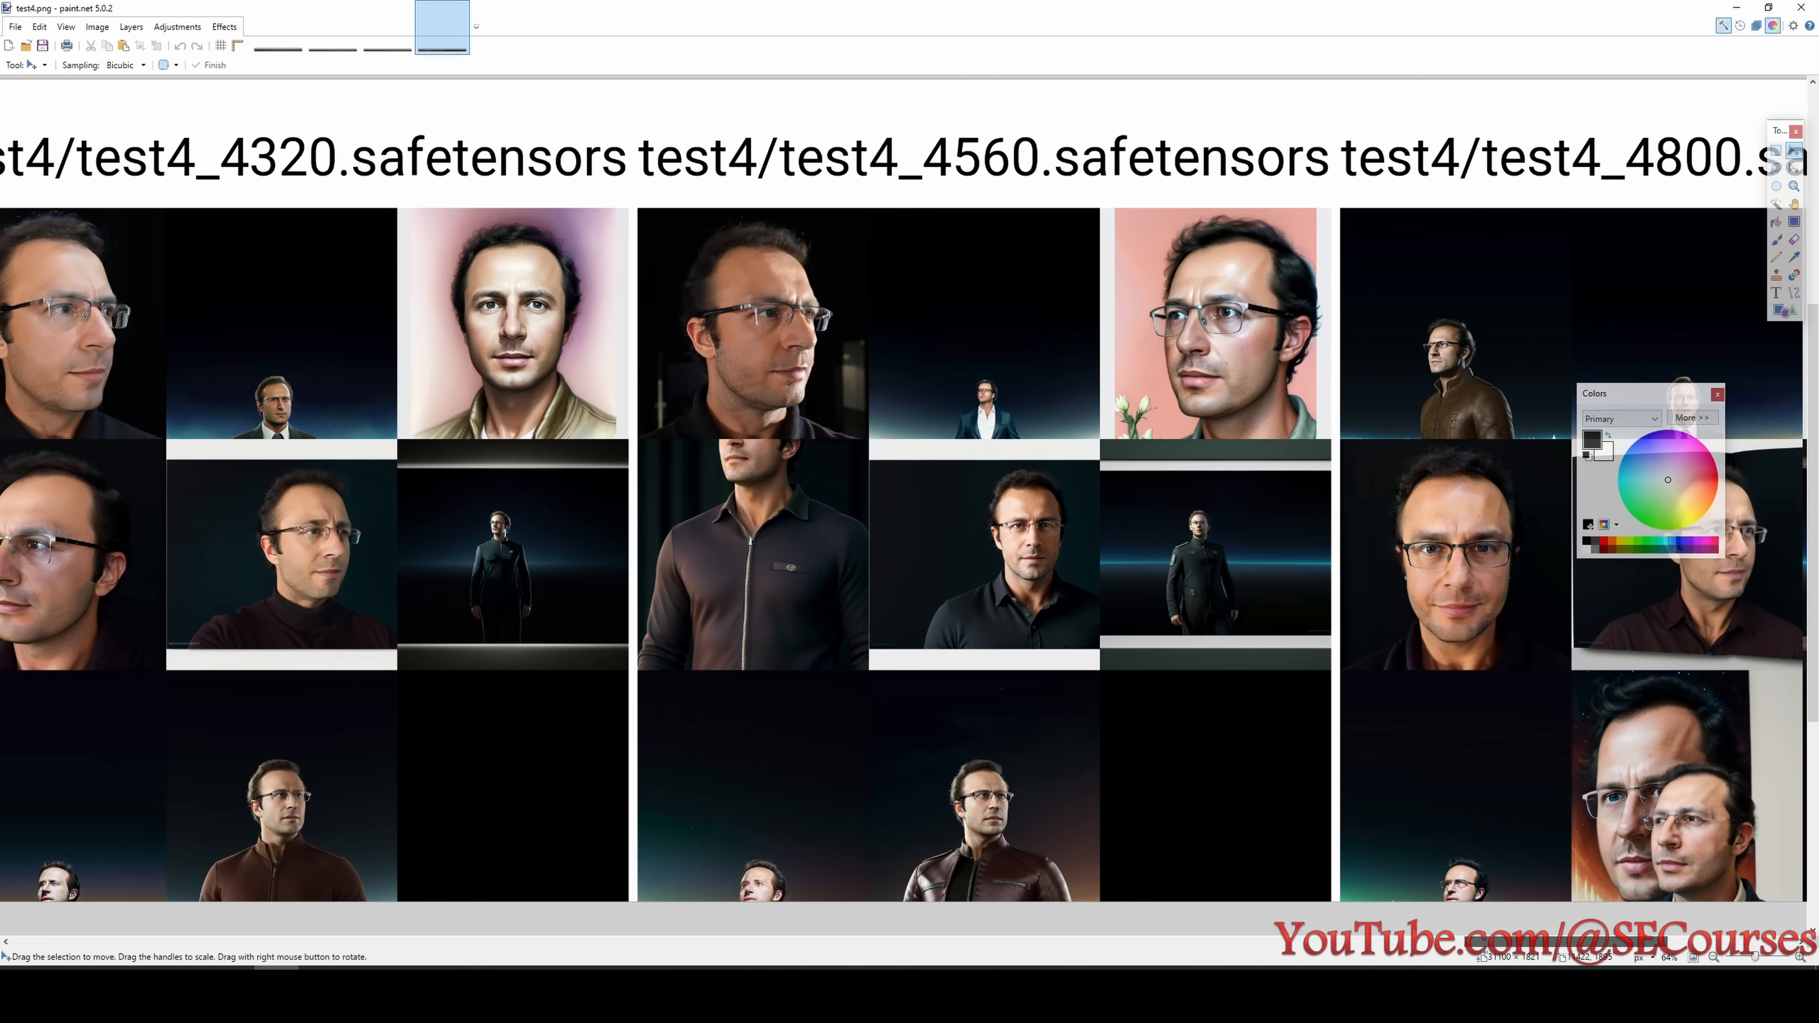
{"action": "scroll", "coordinate": [1282, 822], "scroll_direction": "down", "scroll_amount": 1}
{"action": "scroll", "coordinate": [1229, 790], "scroll_direction": "up", "scroll_amount": 1}
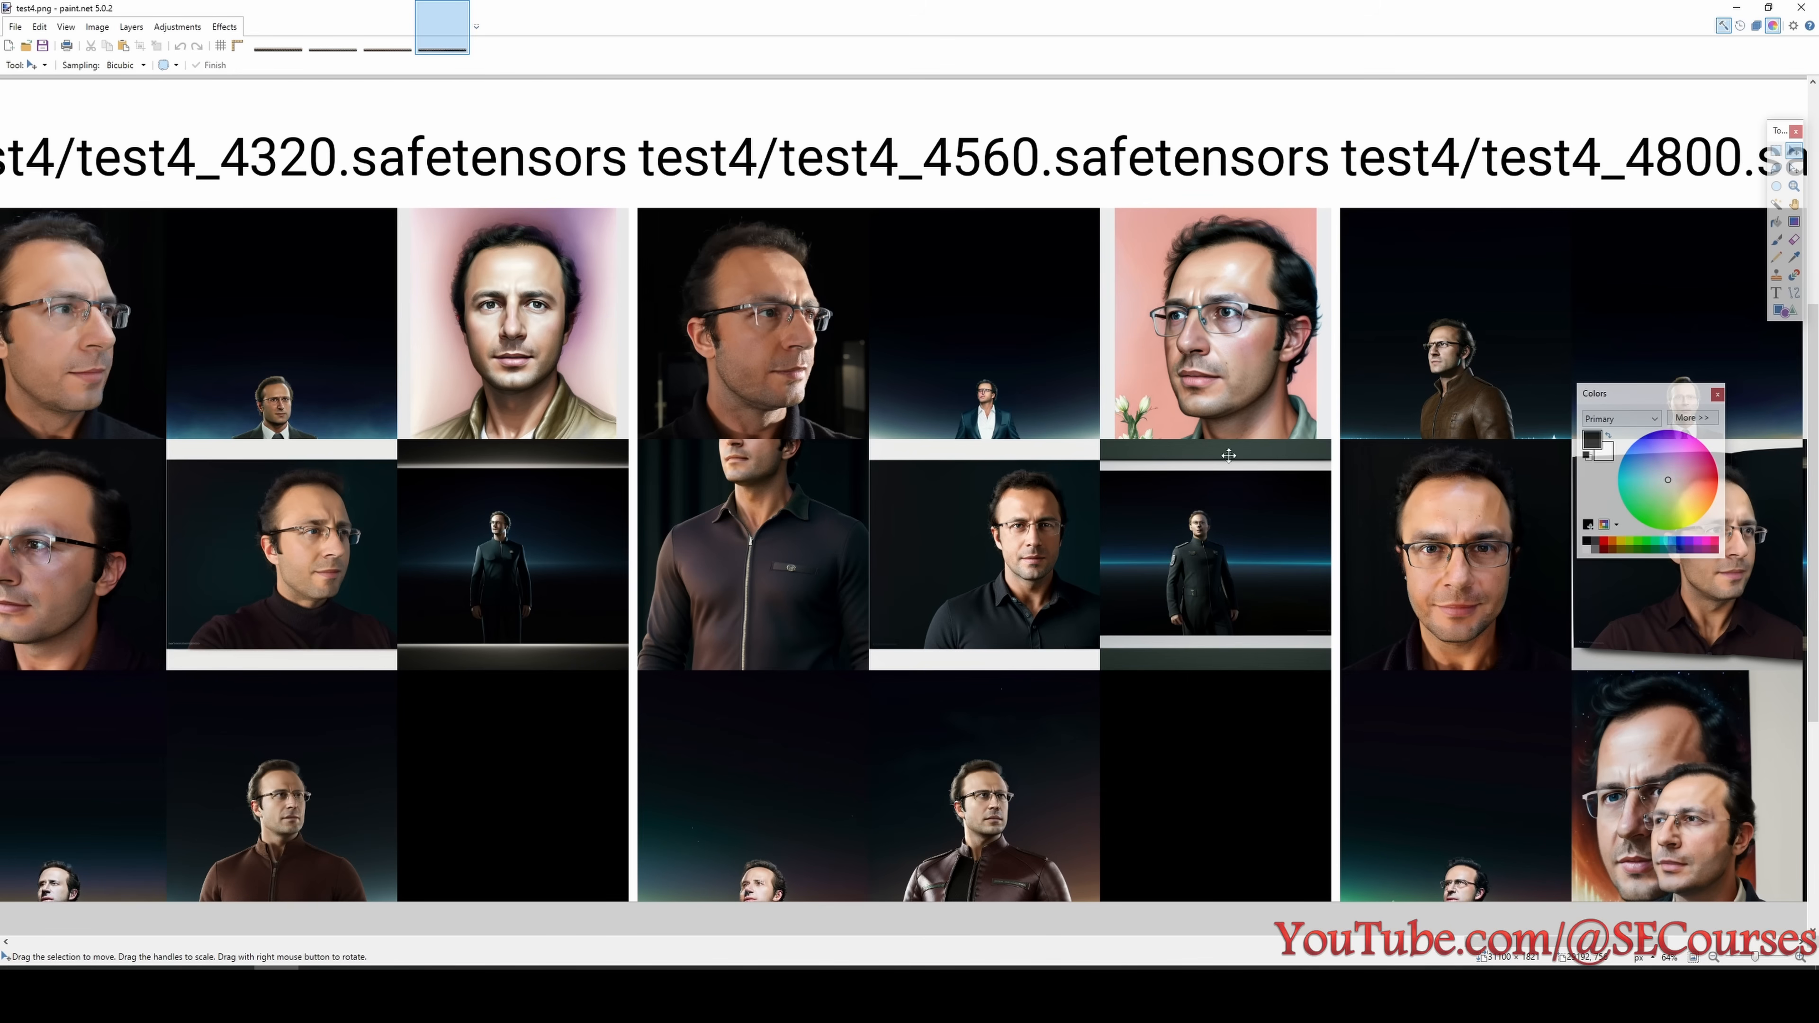
- Go back through the test4 grid and examine the clothing and faces of the 3600 and 3360 step checkpoints
{"action": "left_click_drag", "start_coordinate": [1547, 941], "coordinate": [1236, 946]}
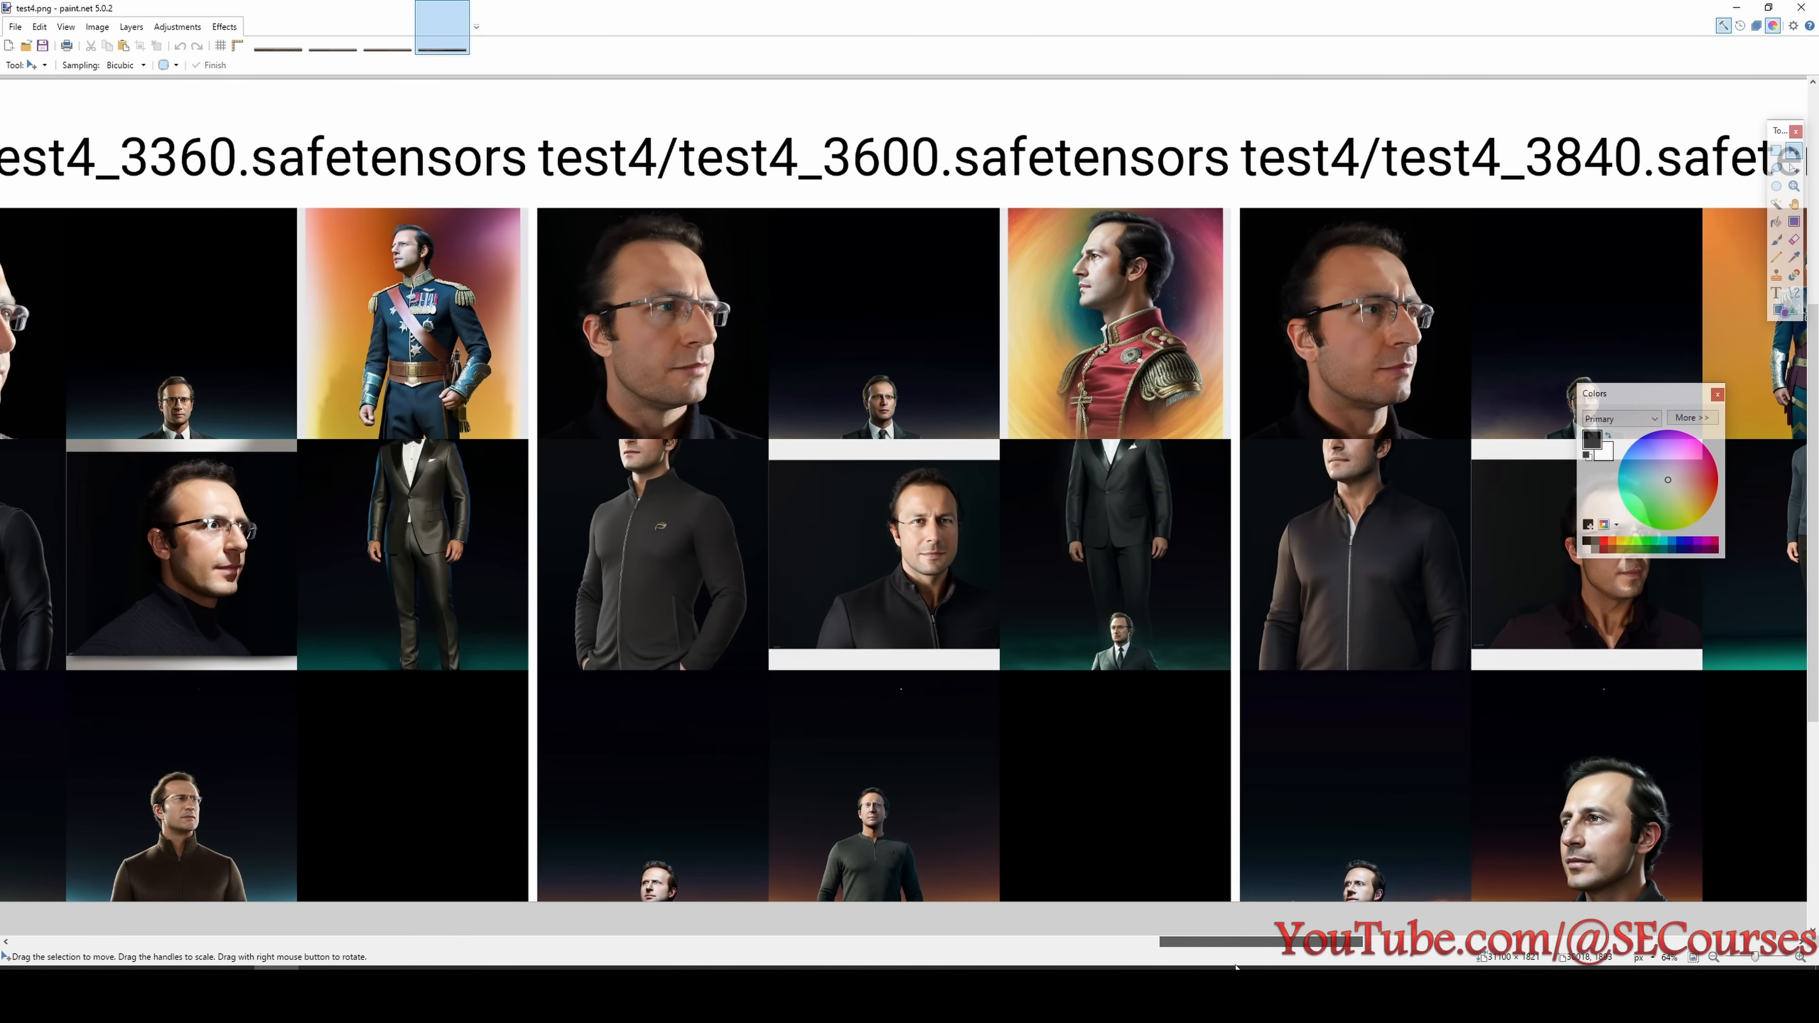
{"action": "scroll", "coordinate": [967, 686], "scroll_direction": "up", "scroll_amount": 4}
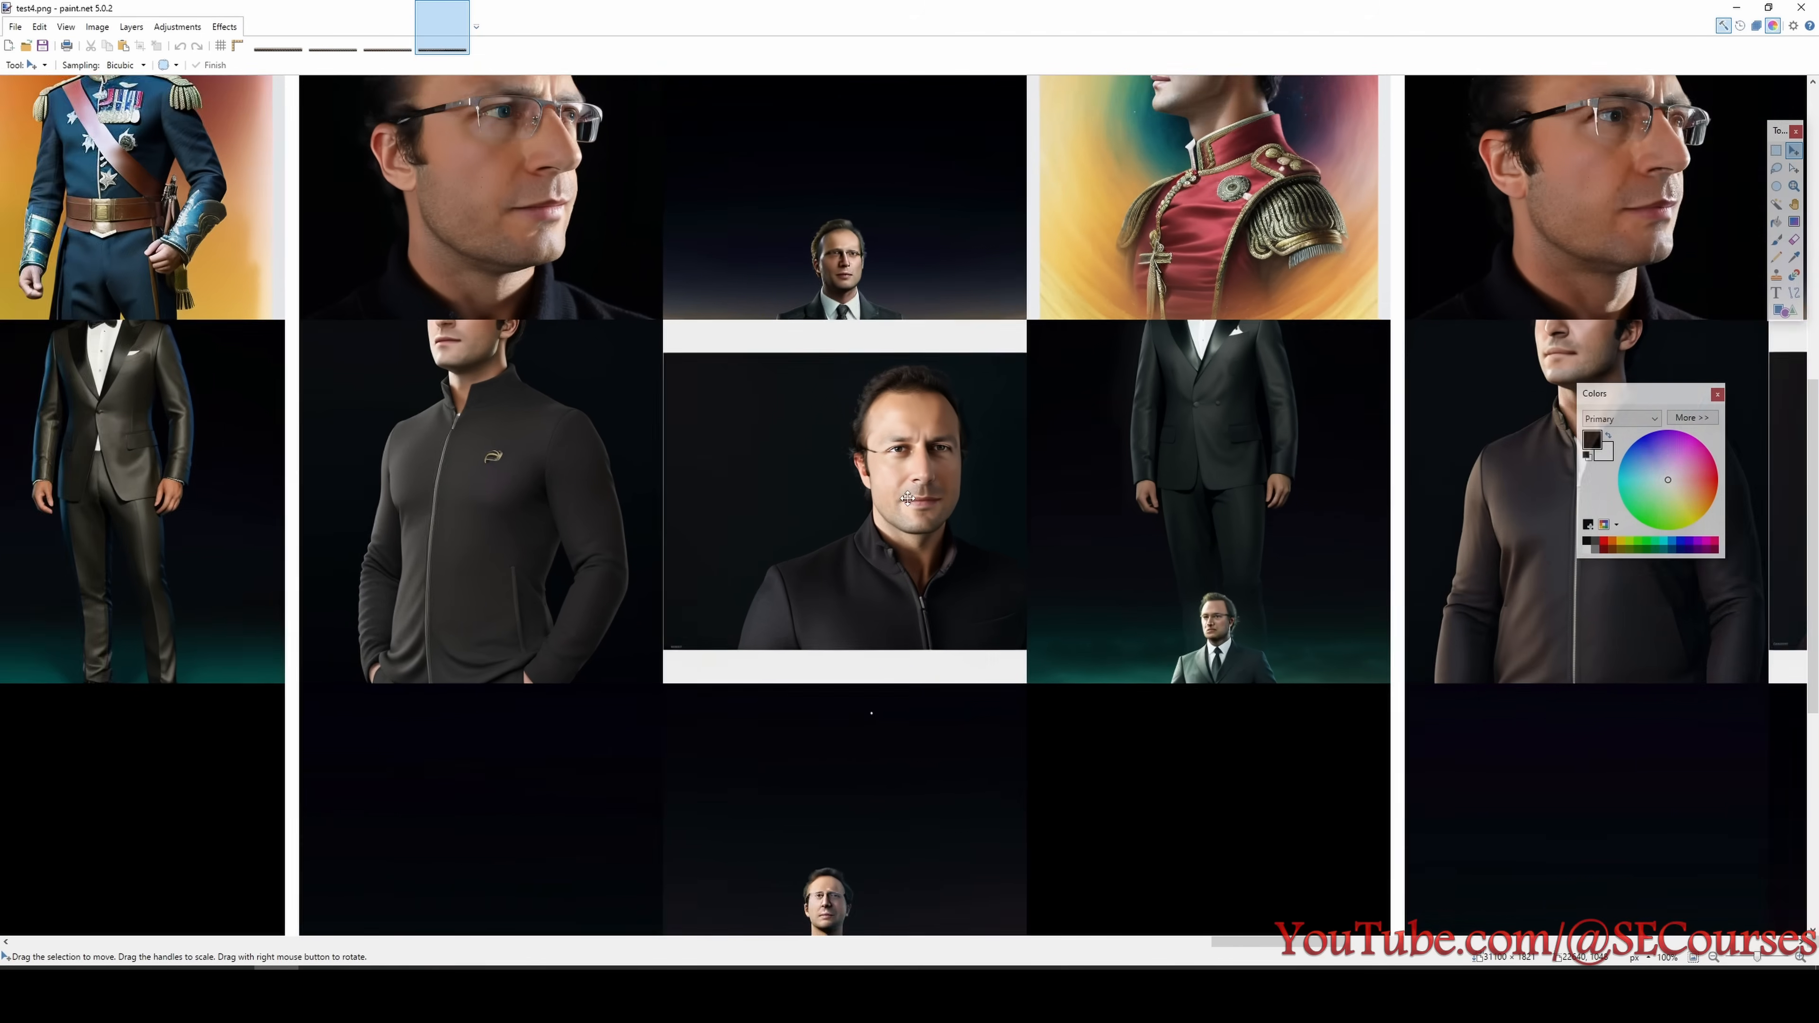
{"action": "scroll", "coordinate": [908, 503], "scroll_direction": "down", "scroll_amount": 3}
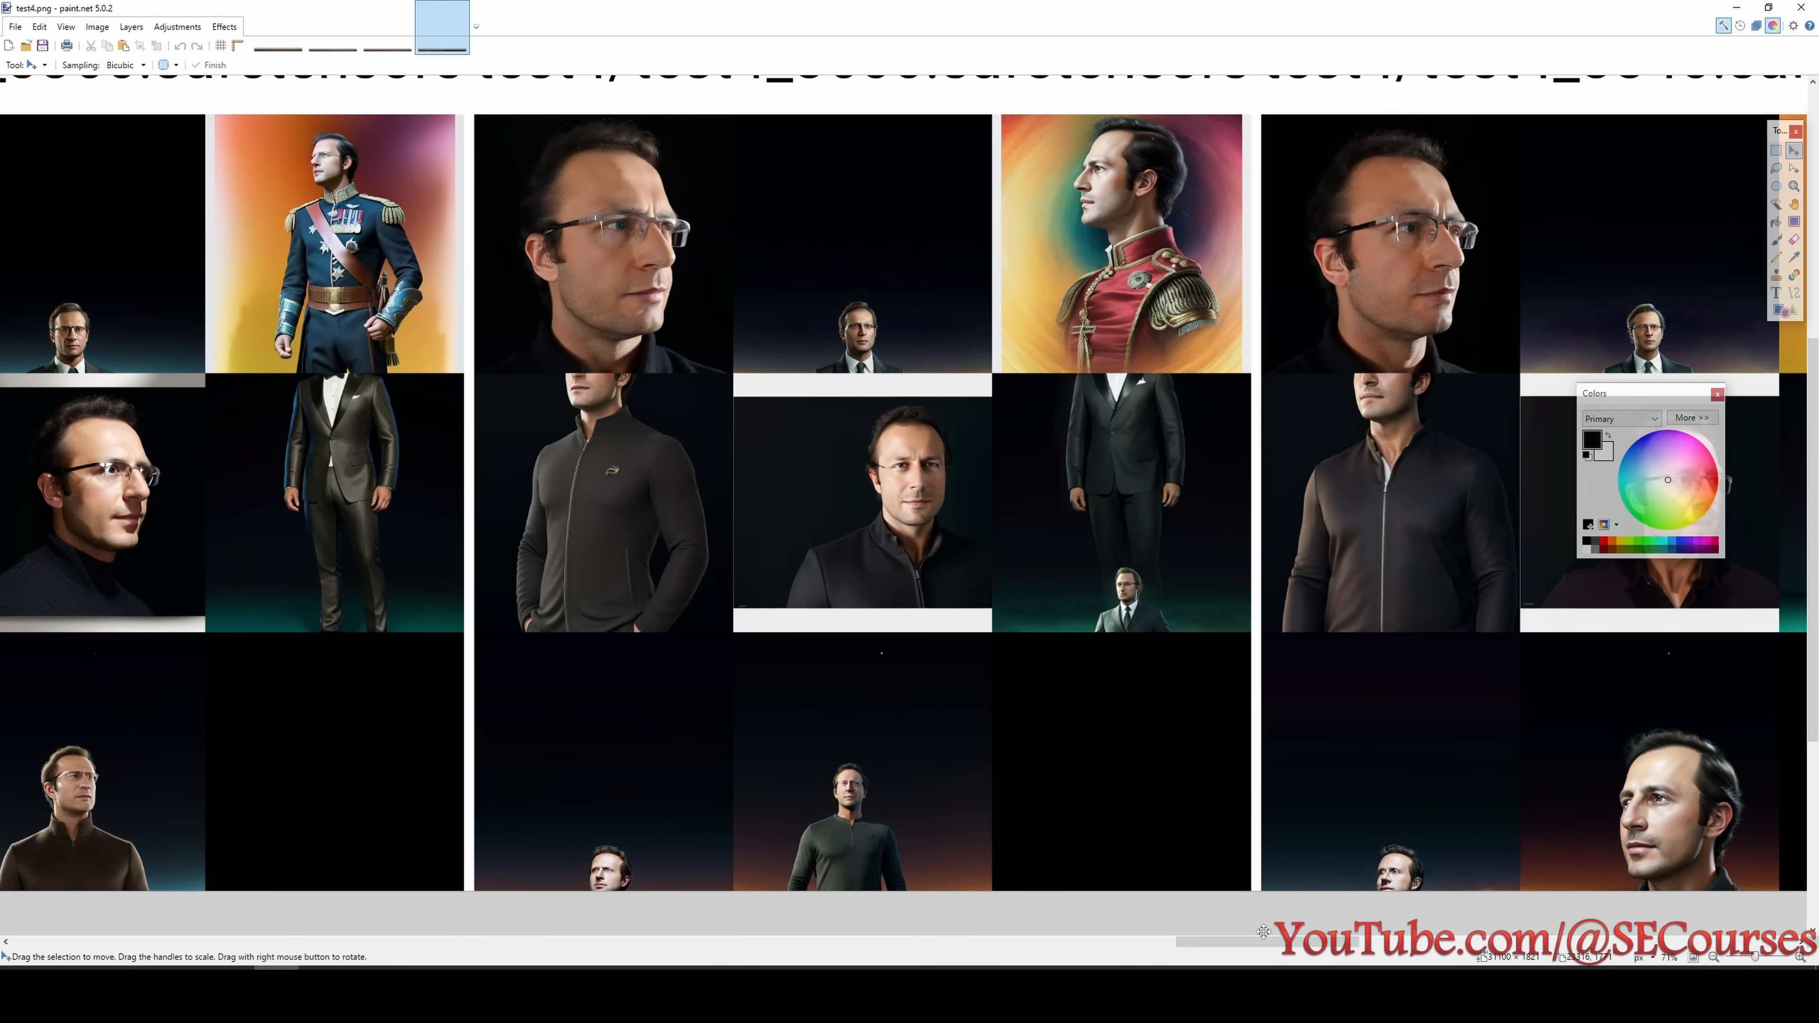
{"action": "left_click_drag", "start_coordinate": [1317, 948], "coordinate": [1231, 946]}
{"action": "scroll", "coordinate": [1066, 737], "scroll_direction": "up", "scroll_amount": 1}
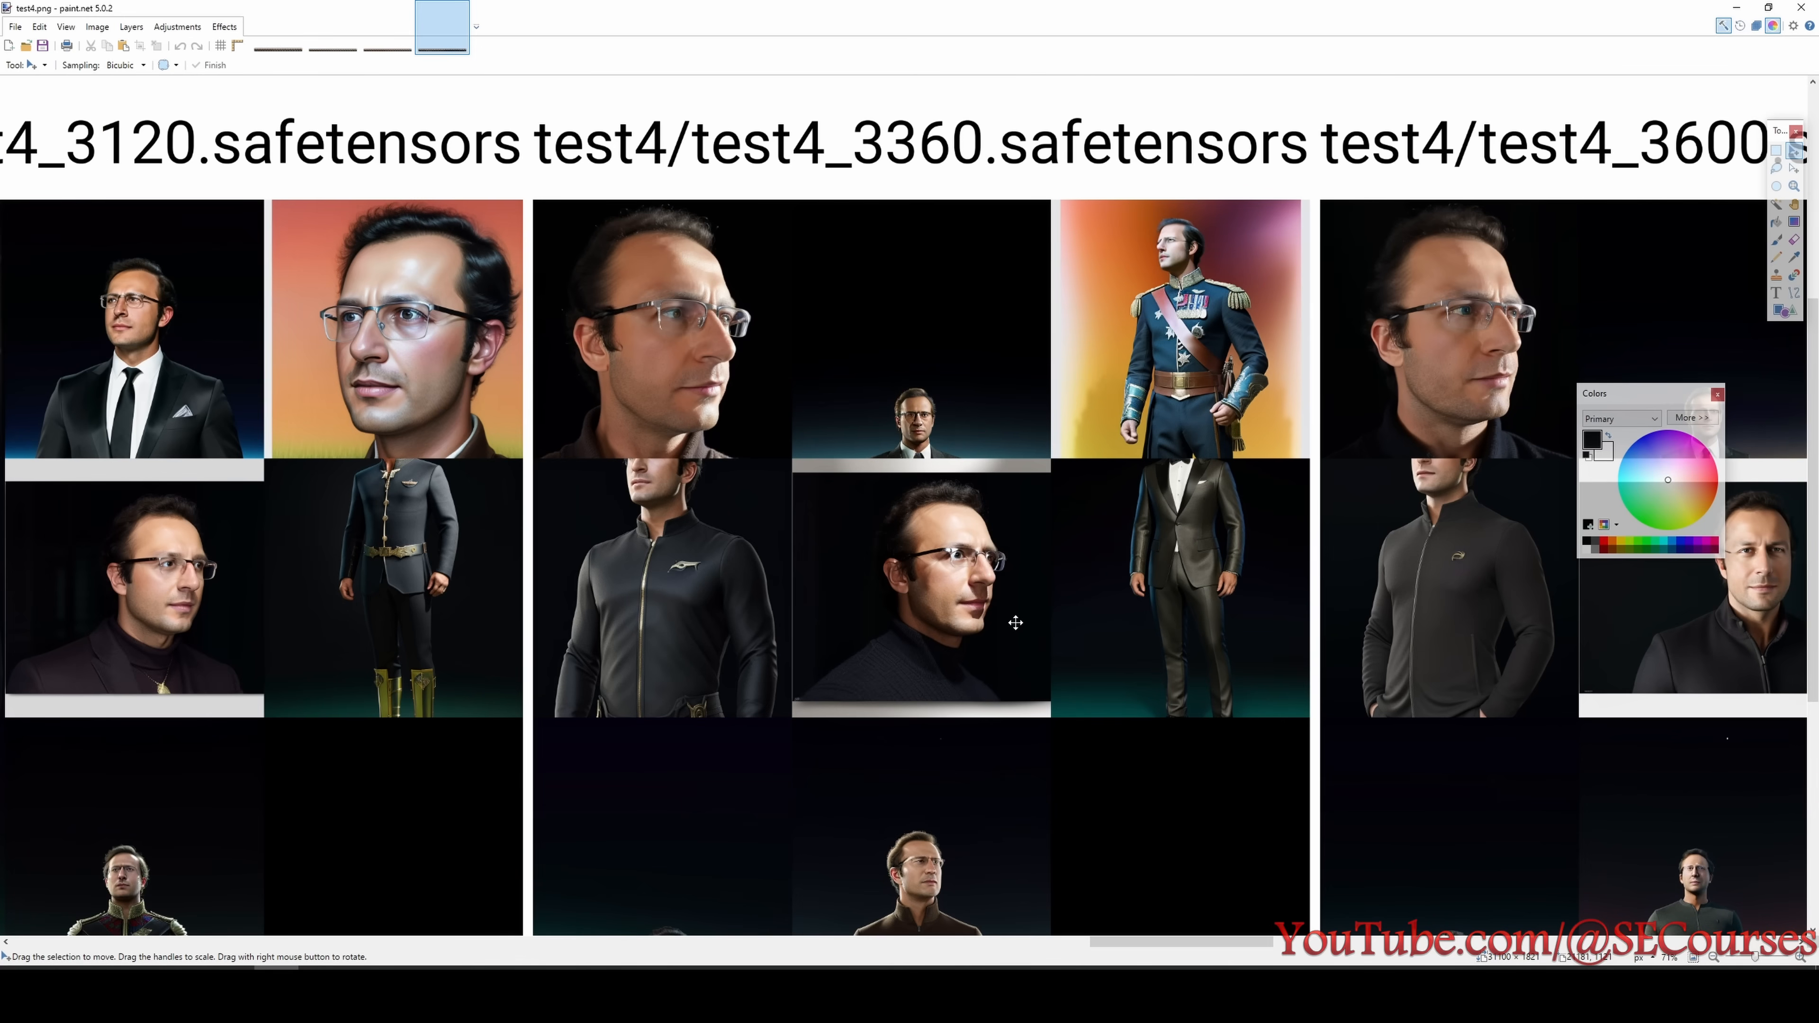
{"action": "scroll", "coordinate": [1016, 623], "scroll_direction": "down", "scroll_amount": 1}
{"action": "scroll", "coordinate": [1039, 699], "scroll_direction": "down", "scroll_amount": 1}
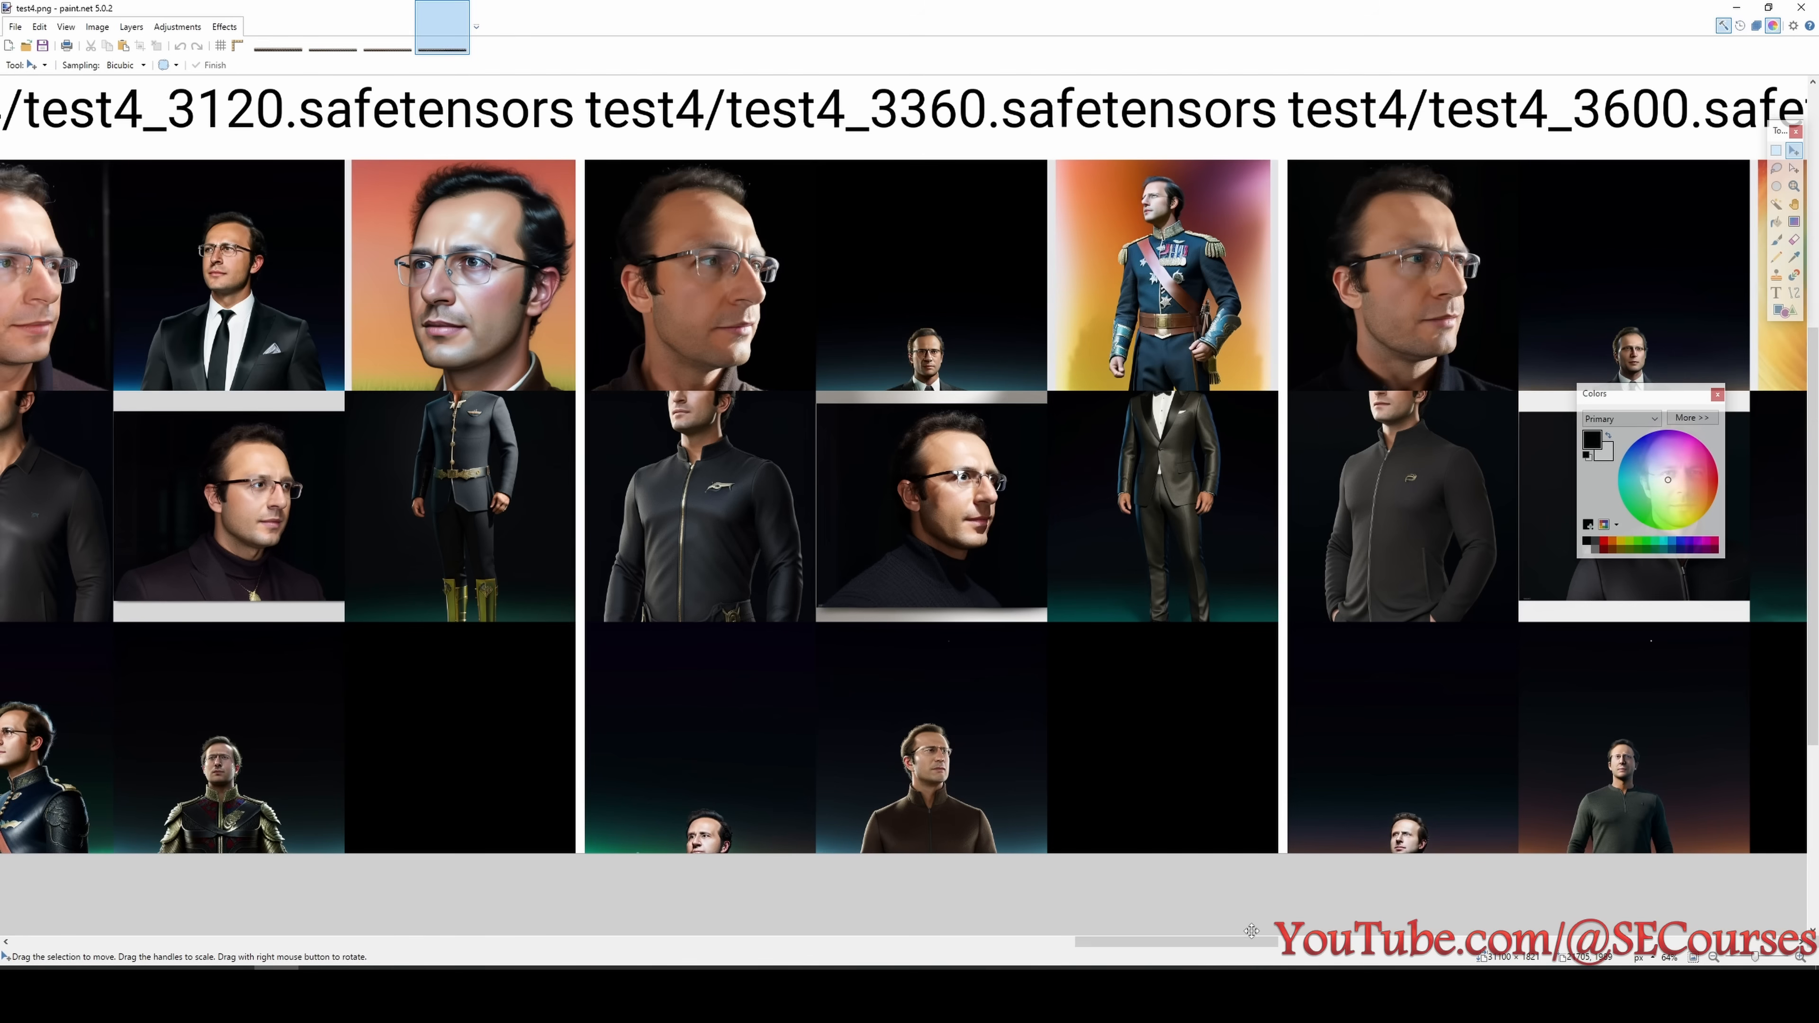
- Review the test4 portraits backwards from the 3120 step checkpoint to the 2160 step checkpoint
{"action": "left_click_drag", "start_coordinate": [1245, 945], "coordinate": [1166, 950]}
{"action": "scroll", "coordinate": [1001, 443], "scroll_direction": "up", "scroll_amount": 1}
{"action": "scroll", "coordinate": [1001, 443], "scroll_direction": "down", "scroll_amount": 1}
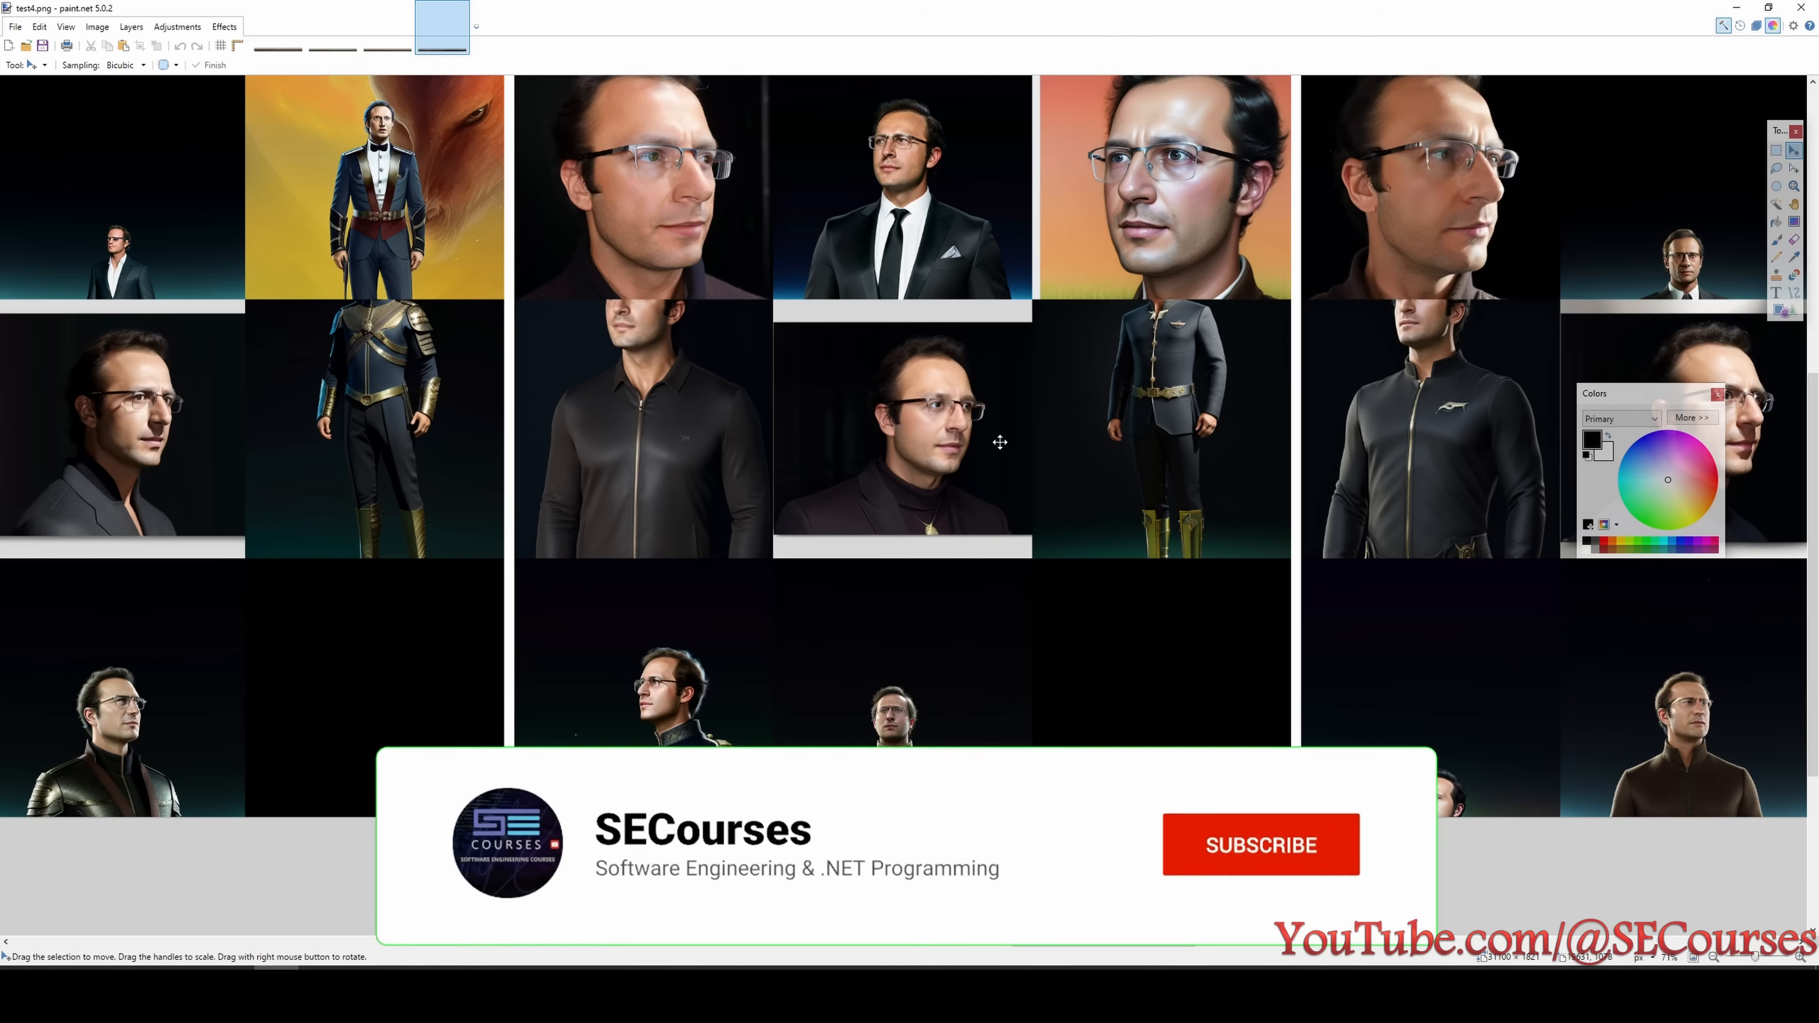
{"action": "scroll", "coordinate": [1000, 442], "scroll_direction": "down", "scroll_amount": 2}
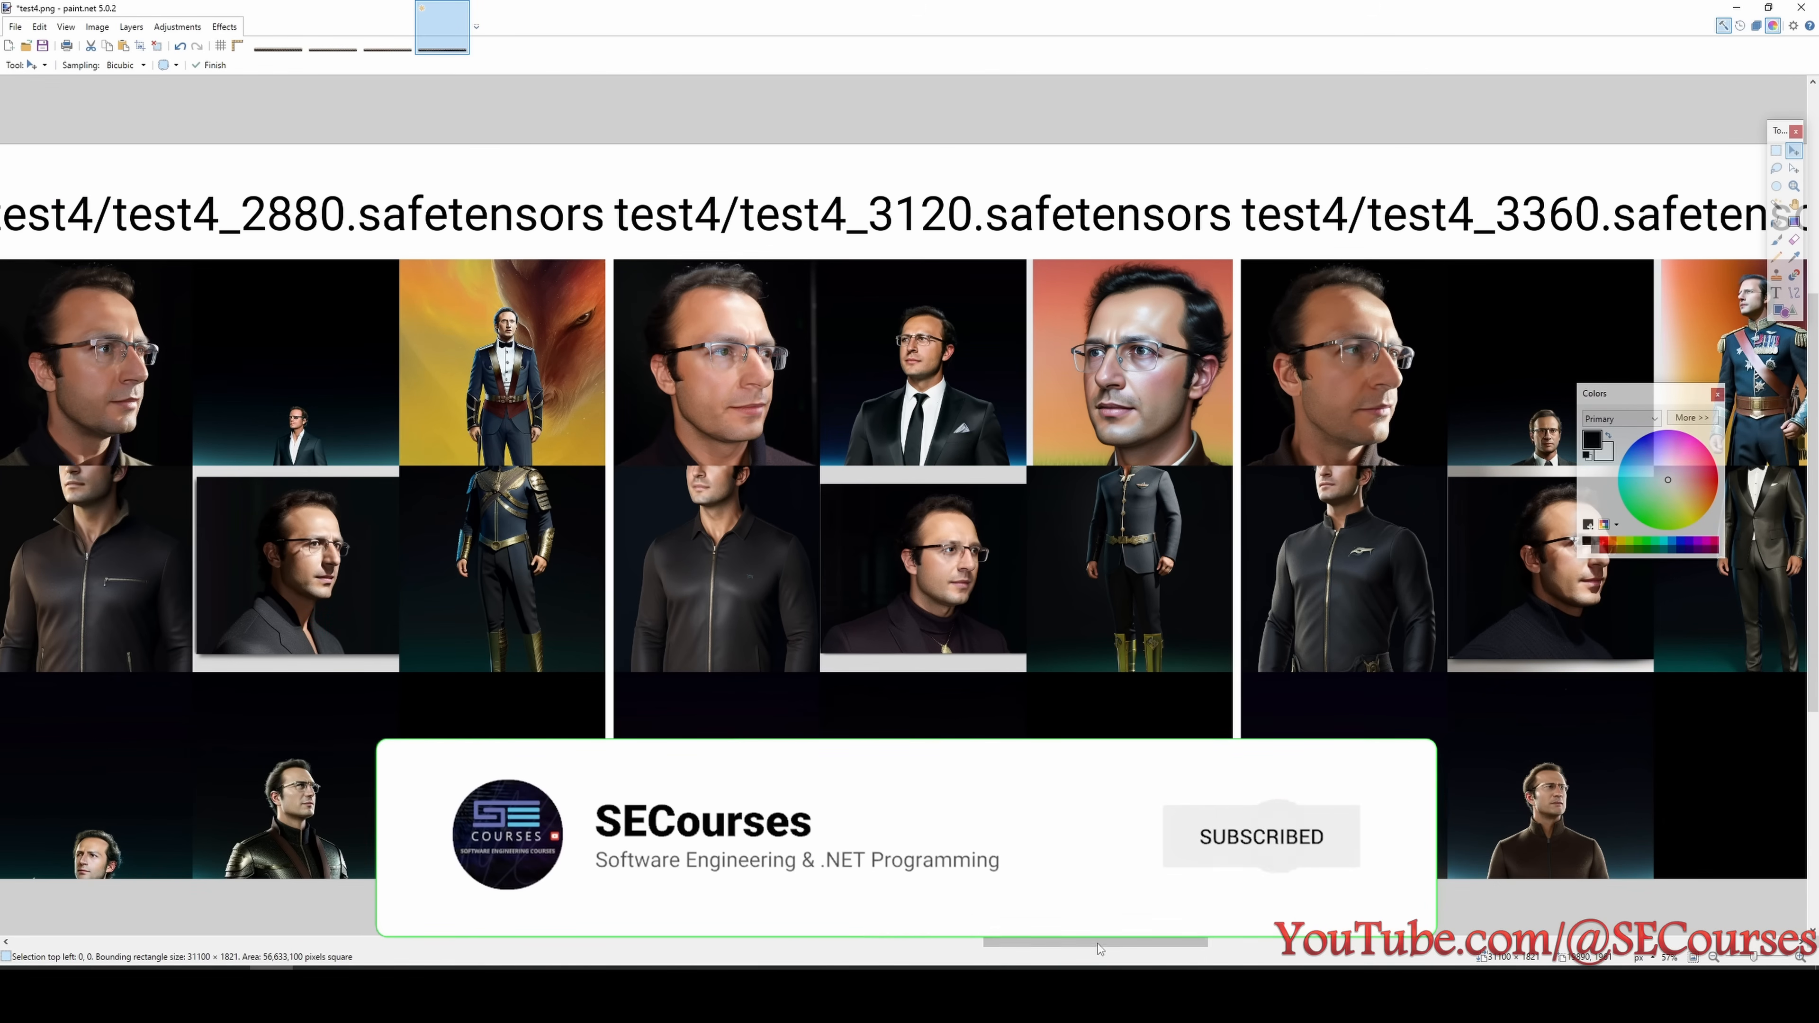
{"action": "left_click_drag", "start_coordinate": [1100, 945], "coordinate": [880, 928]}
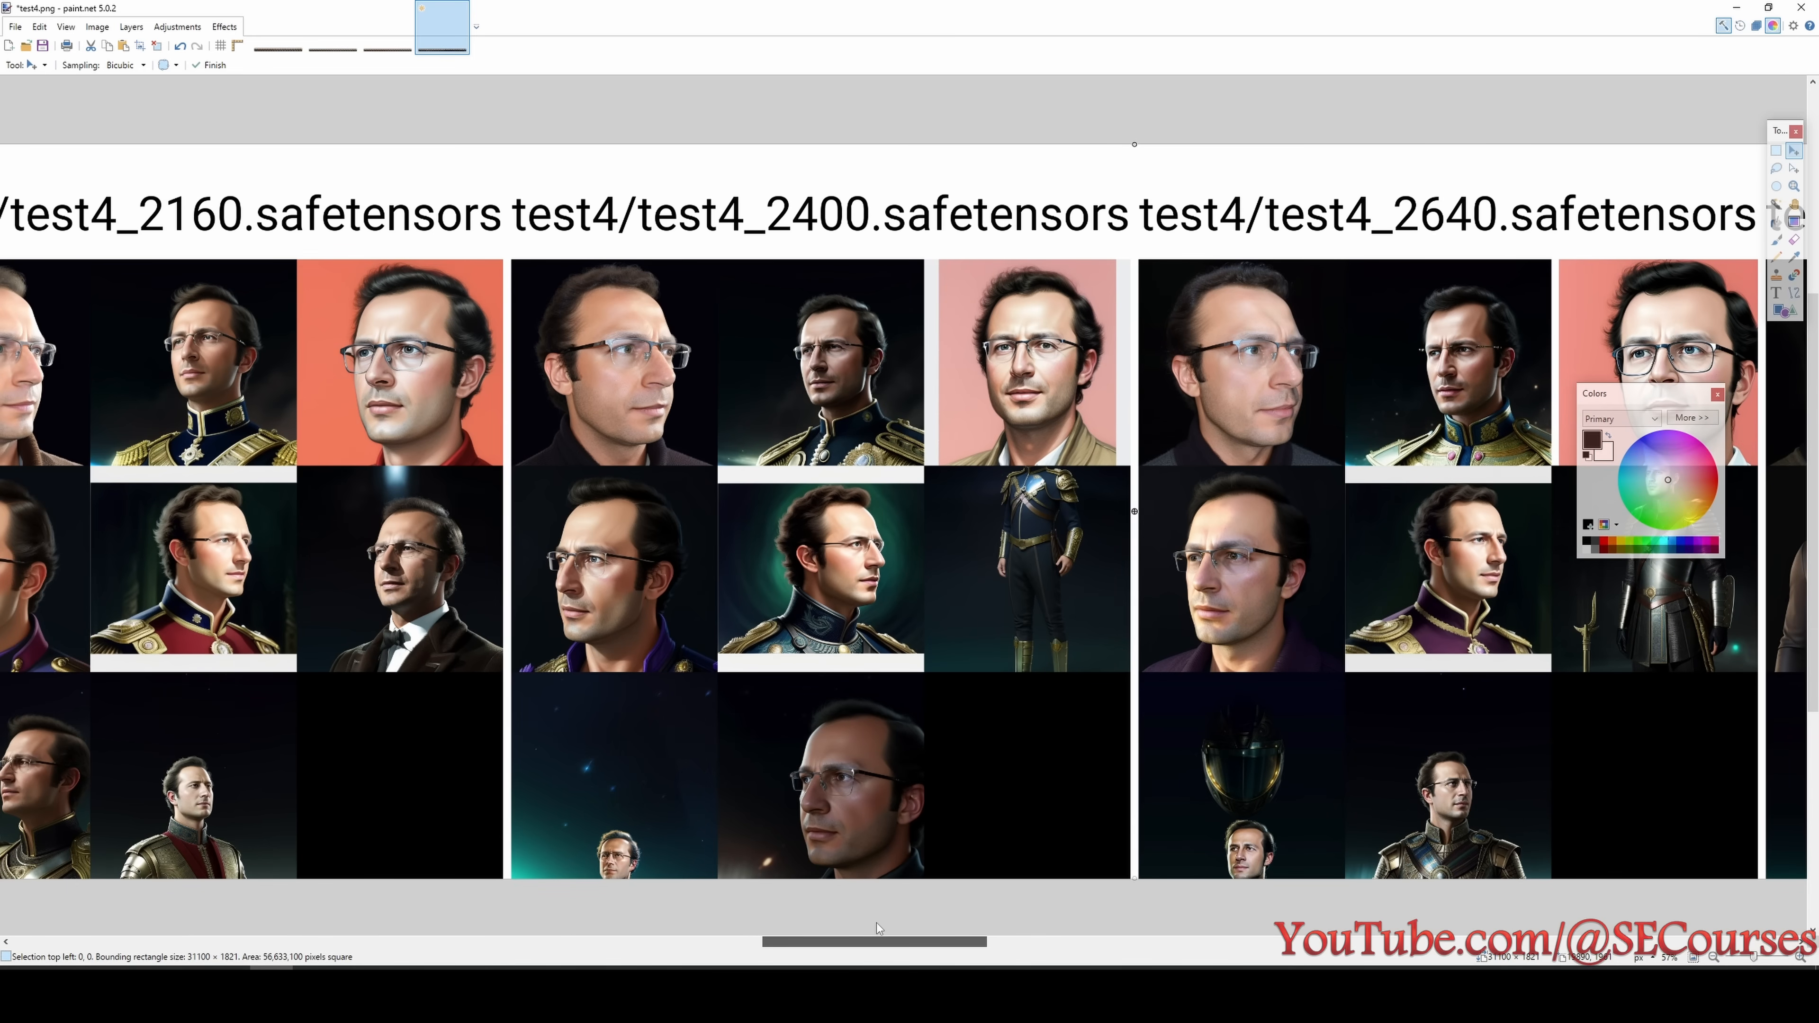
{"action": "left_click_drag", "start_coordinate": [877, 923], "coordinate": [813, 928]}
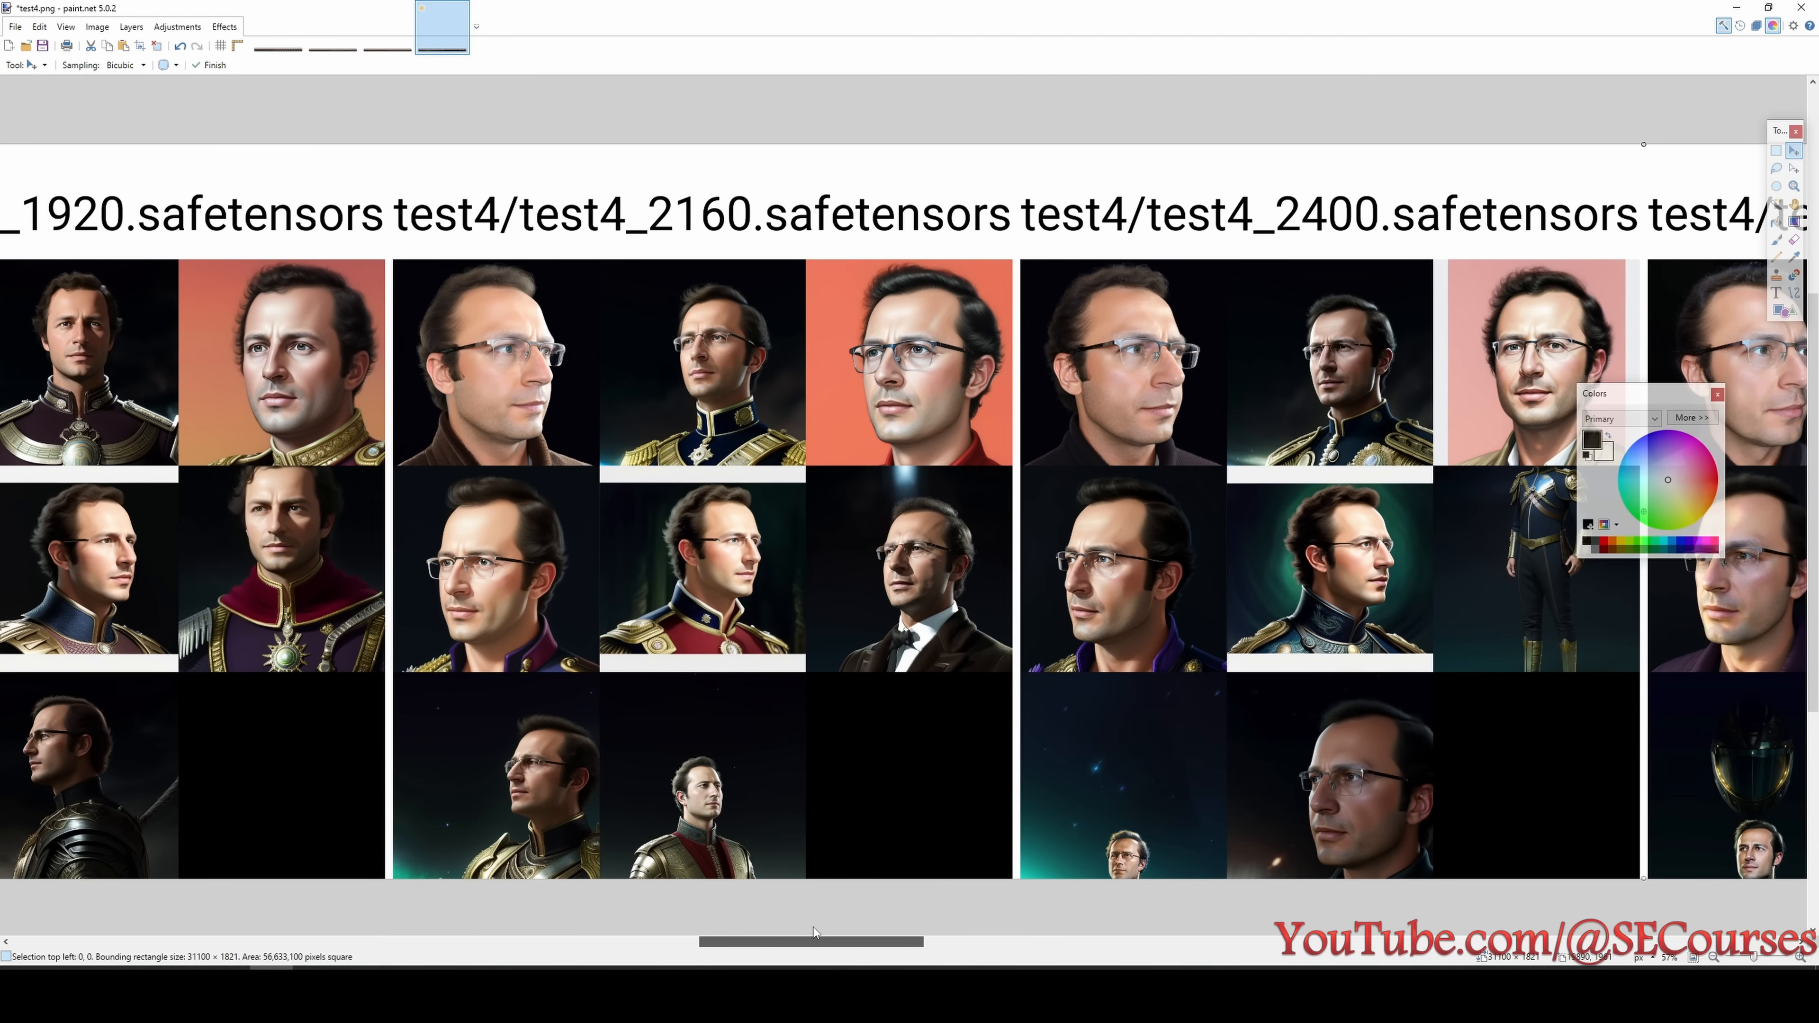
{"action": "left_click_drag", "start_coordinate": [813, 927], "coordinate": [942, 950]}
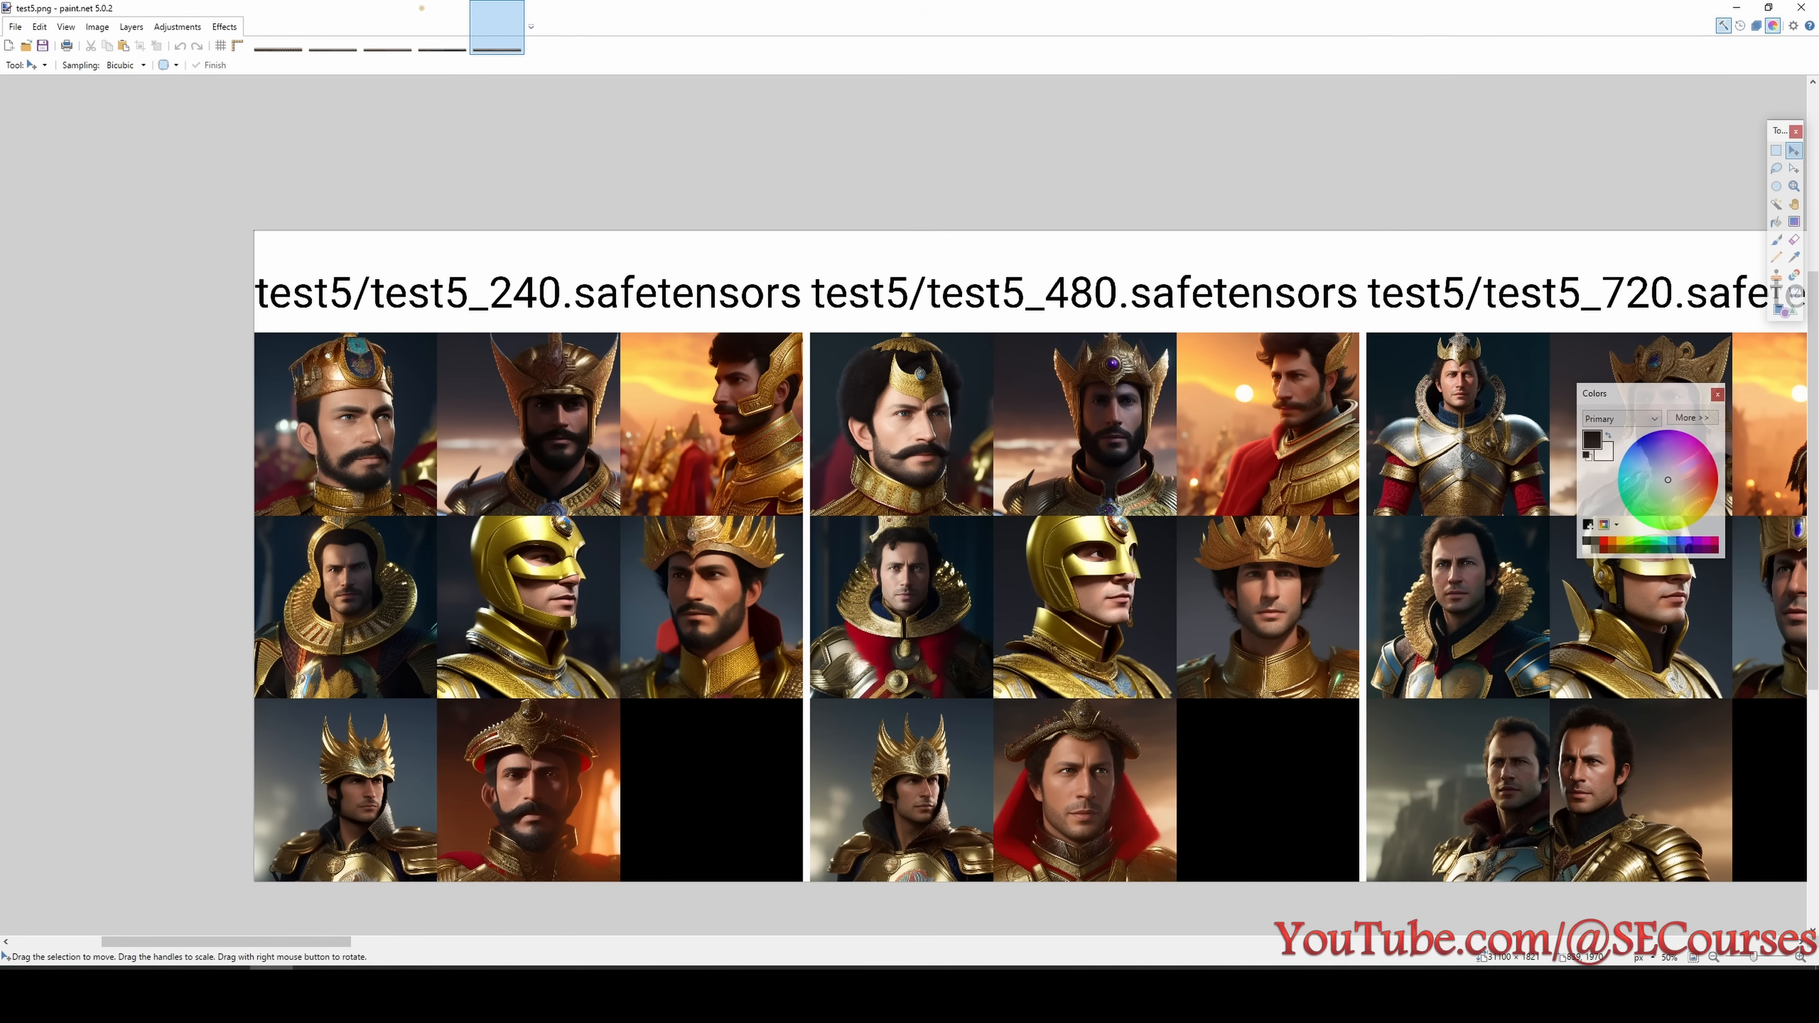
- Look up test5 in the experiment list and review the test5 portraits of the checkpoints from 2400 to 3120 steps
{"action": "left_click", "coordinate": [375, 991]}
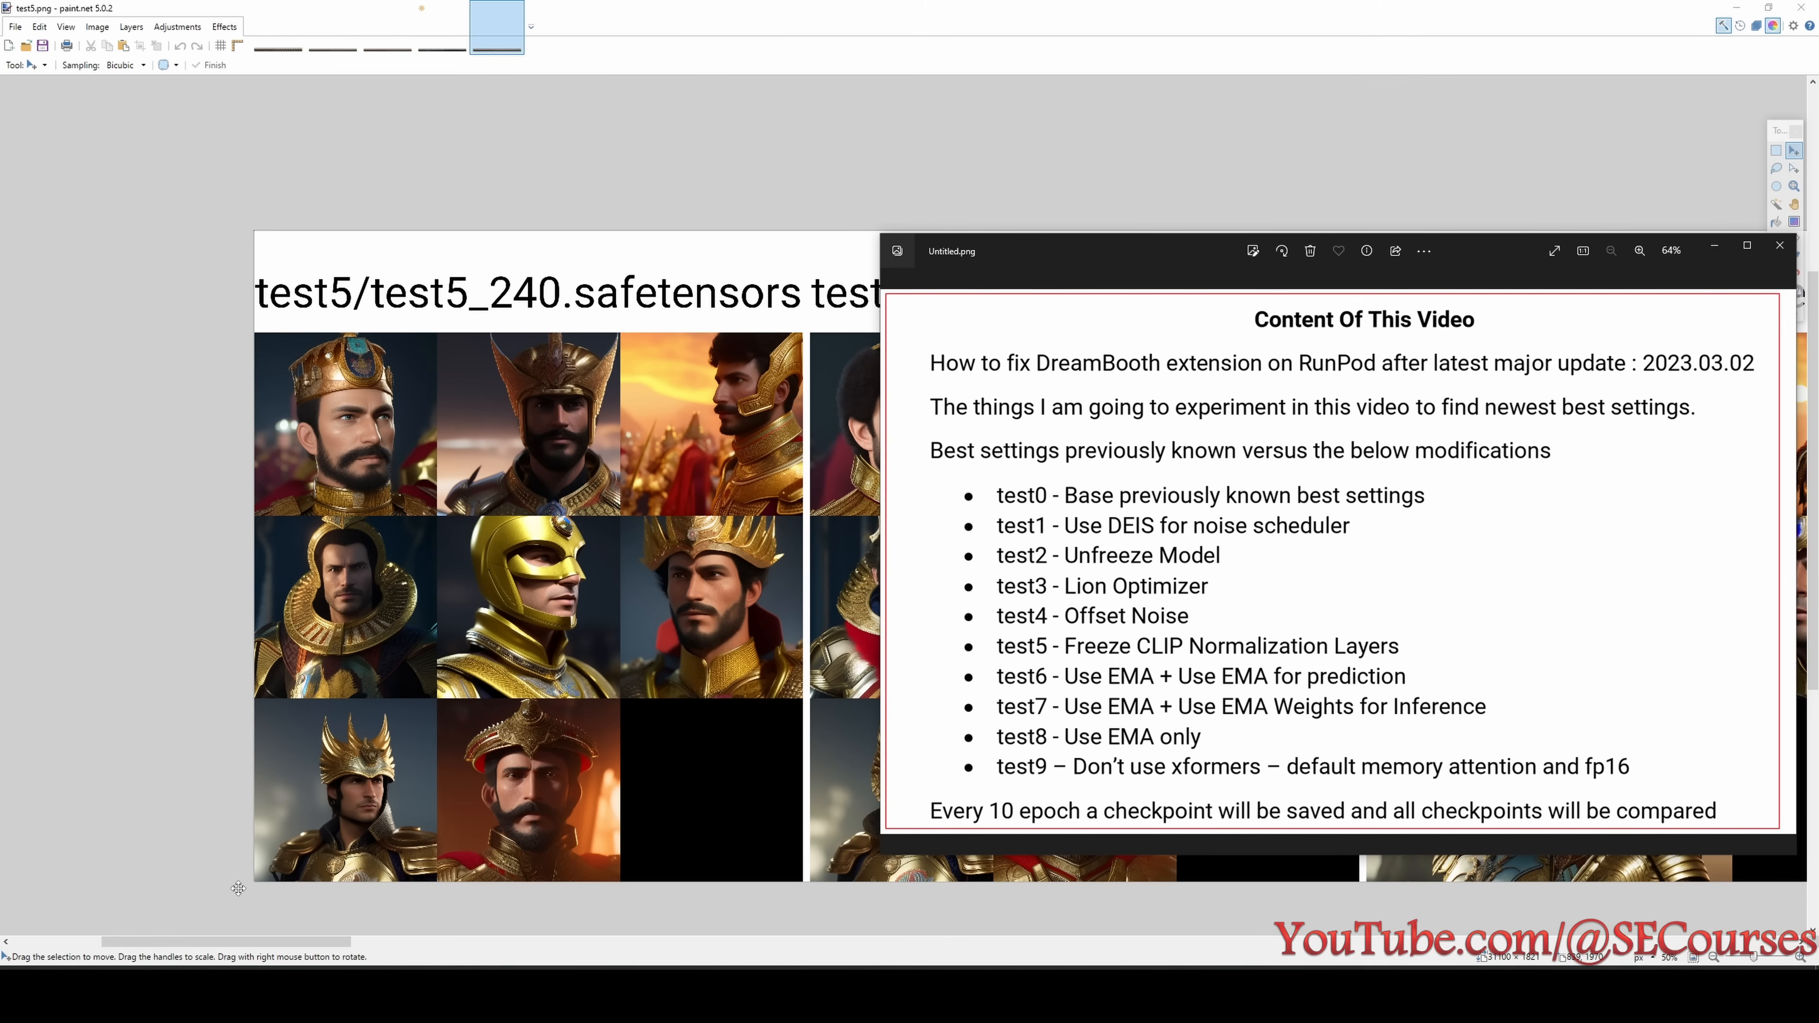
{"action": "left_click_drag", "start_coordinate": [265, 945], "coordinate": [1028, 962]}
{"action": "scroll", "coordinate": [995, 825], "scroll_direction": "up", "scroll_amount": 1, "text": "ctrl"}
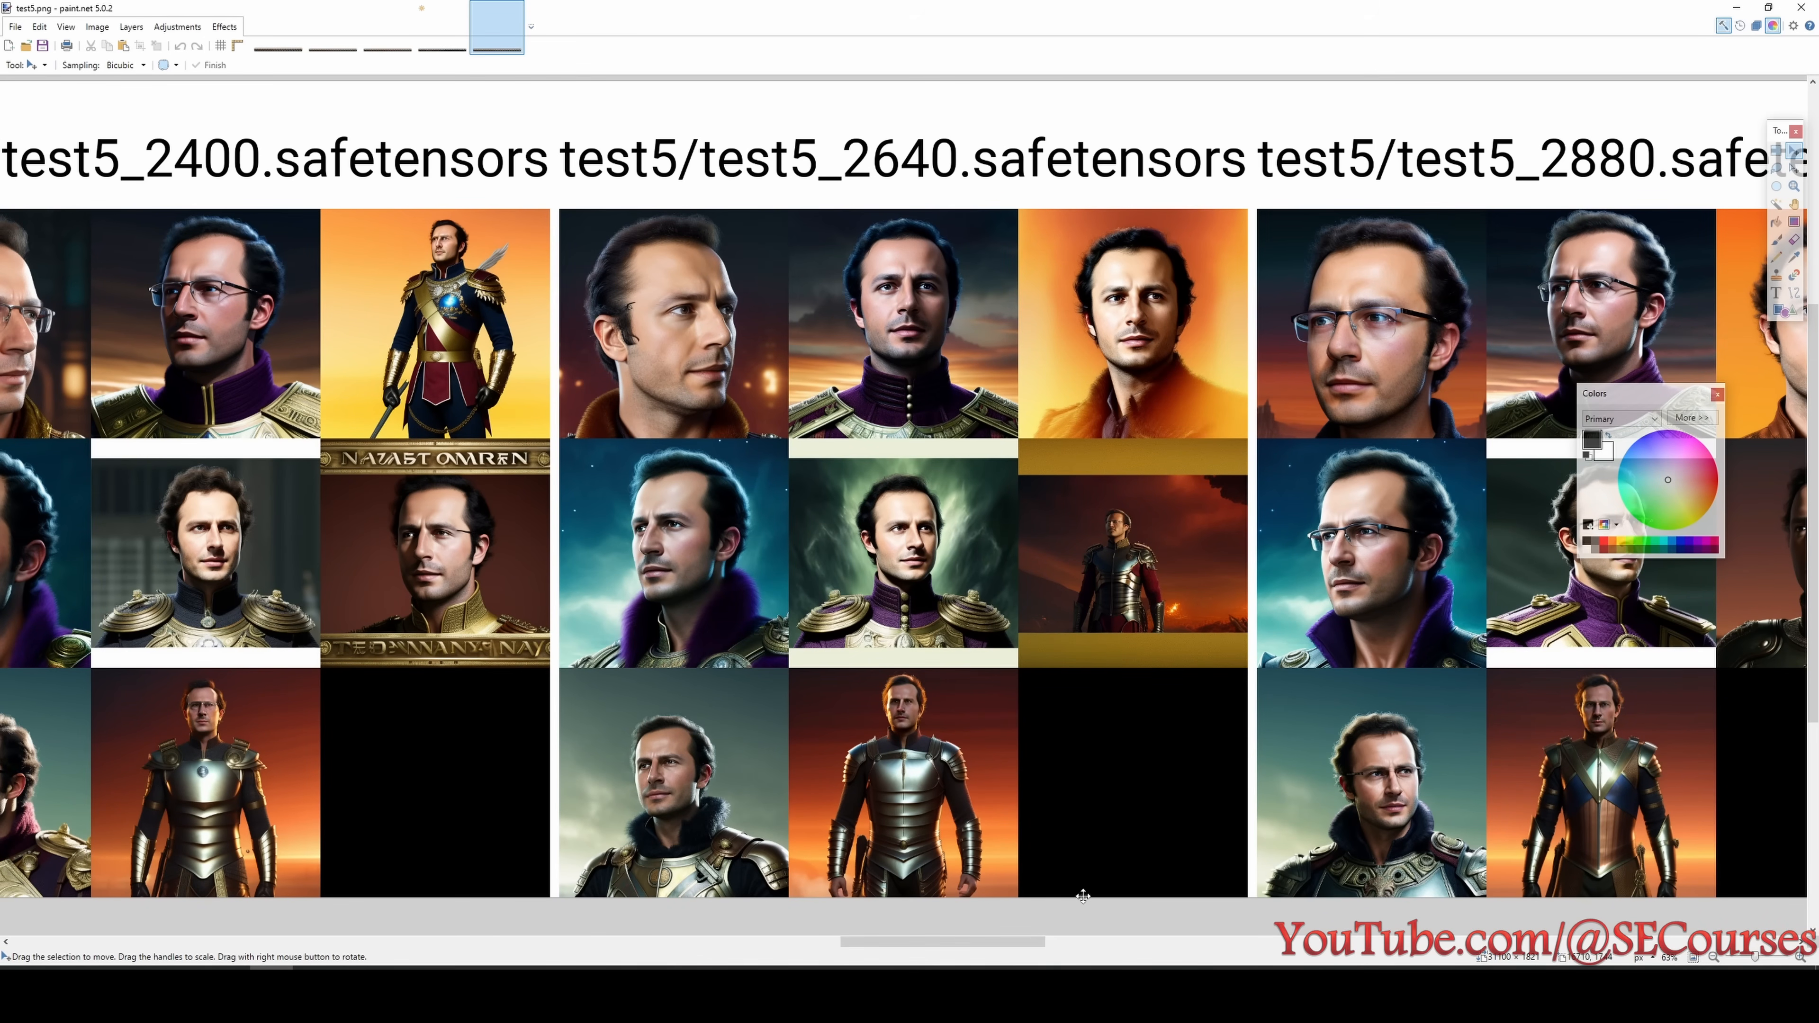
{"action": "left_click_drag", "start_coordinate": [936, 947], "coordinate": [1107, 965]}
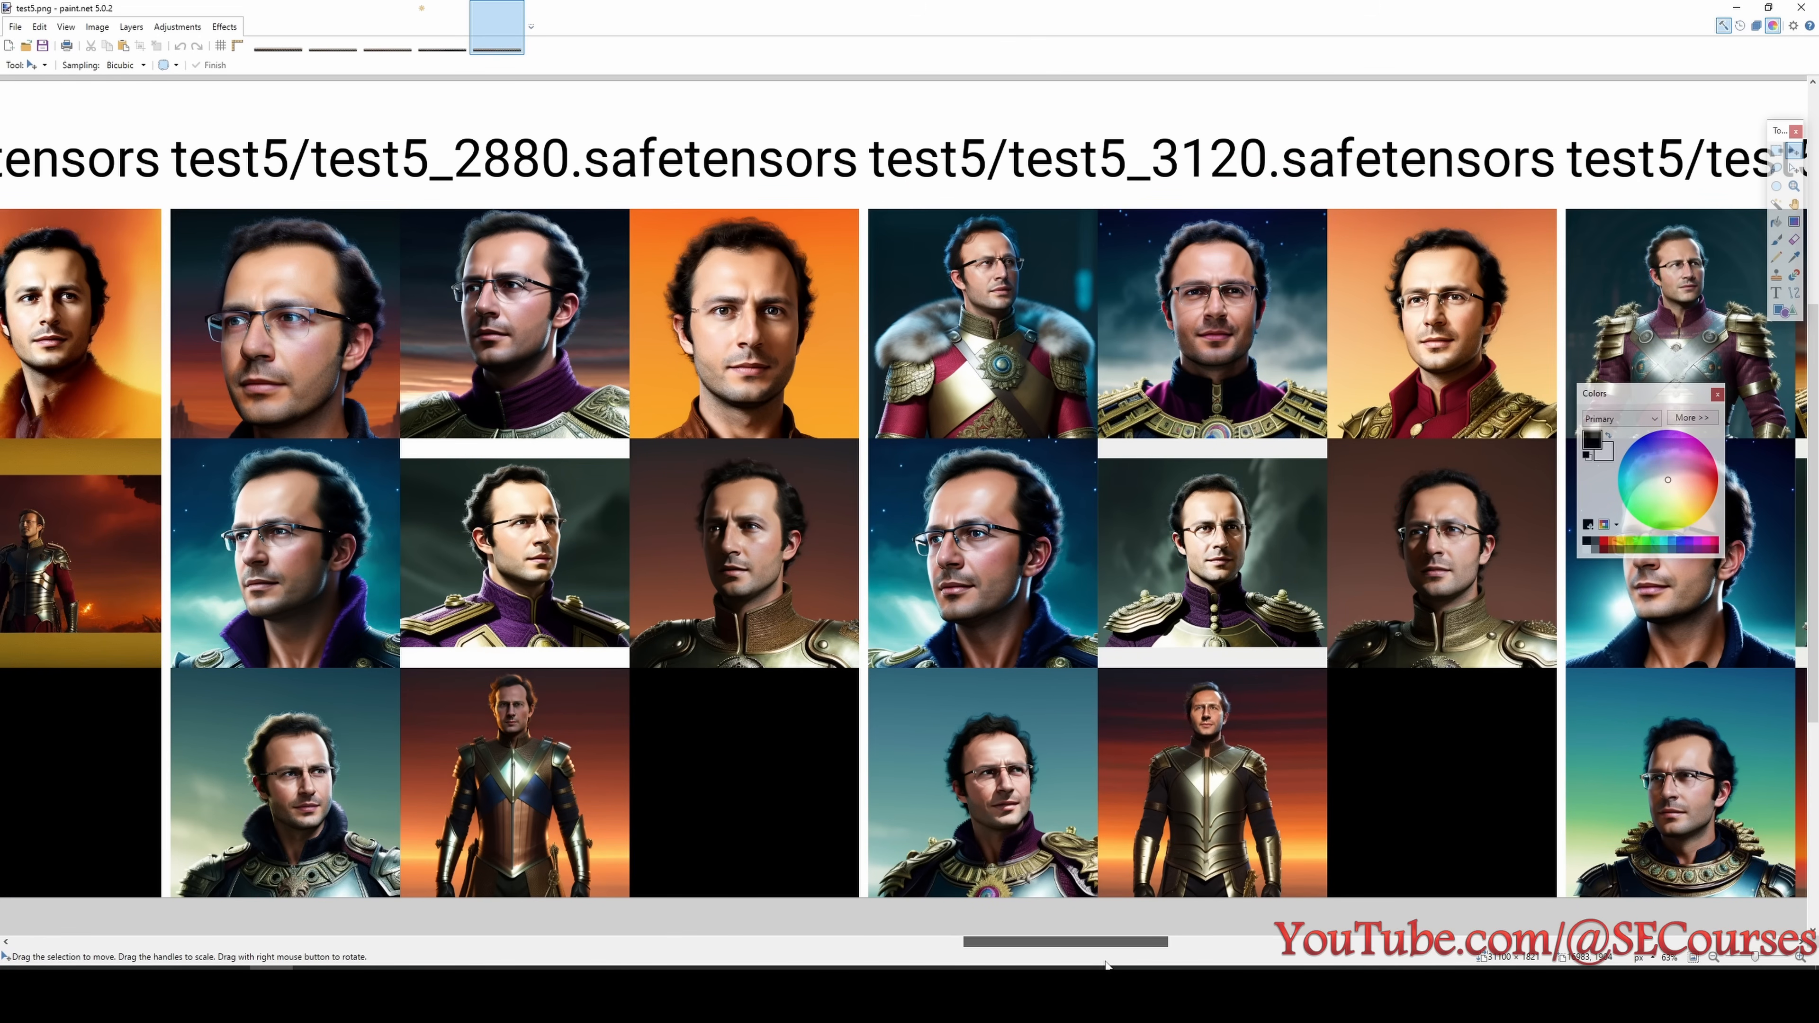
{"action": "left_click_drag", "start_coordinate": [1107, 965], "coordinate": [1146, 967]}
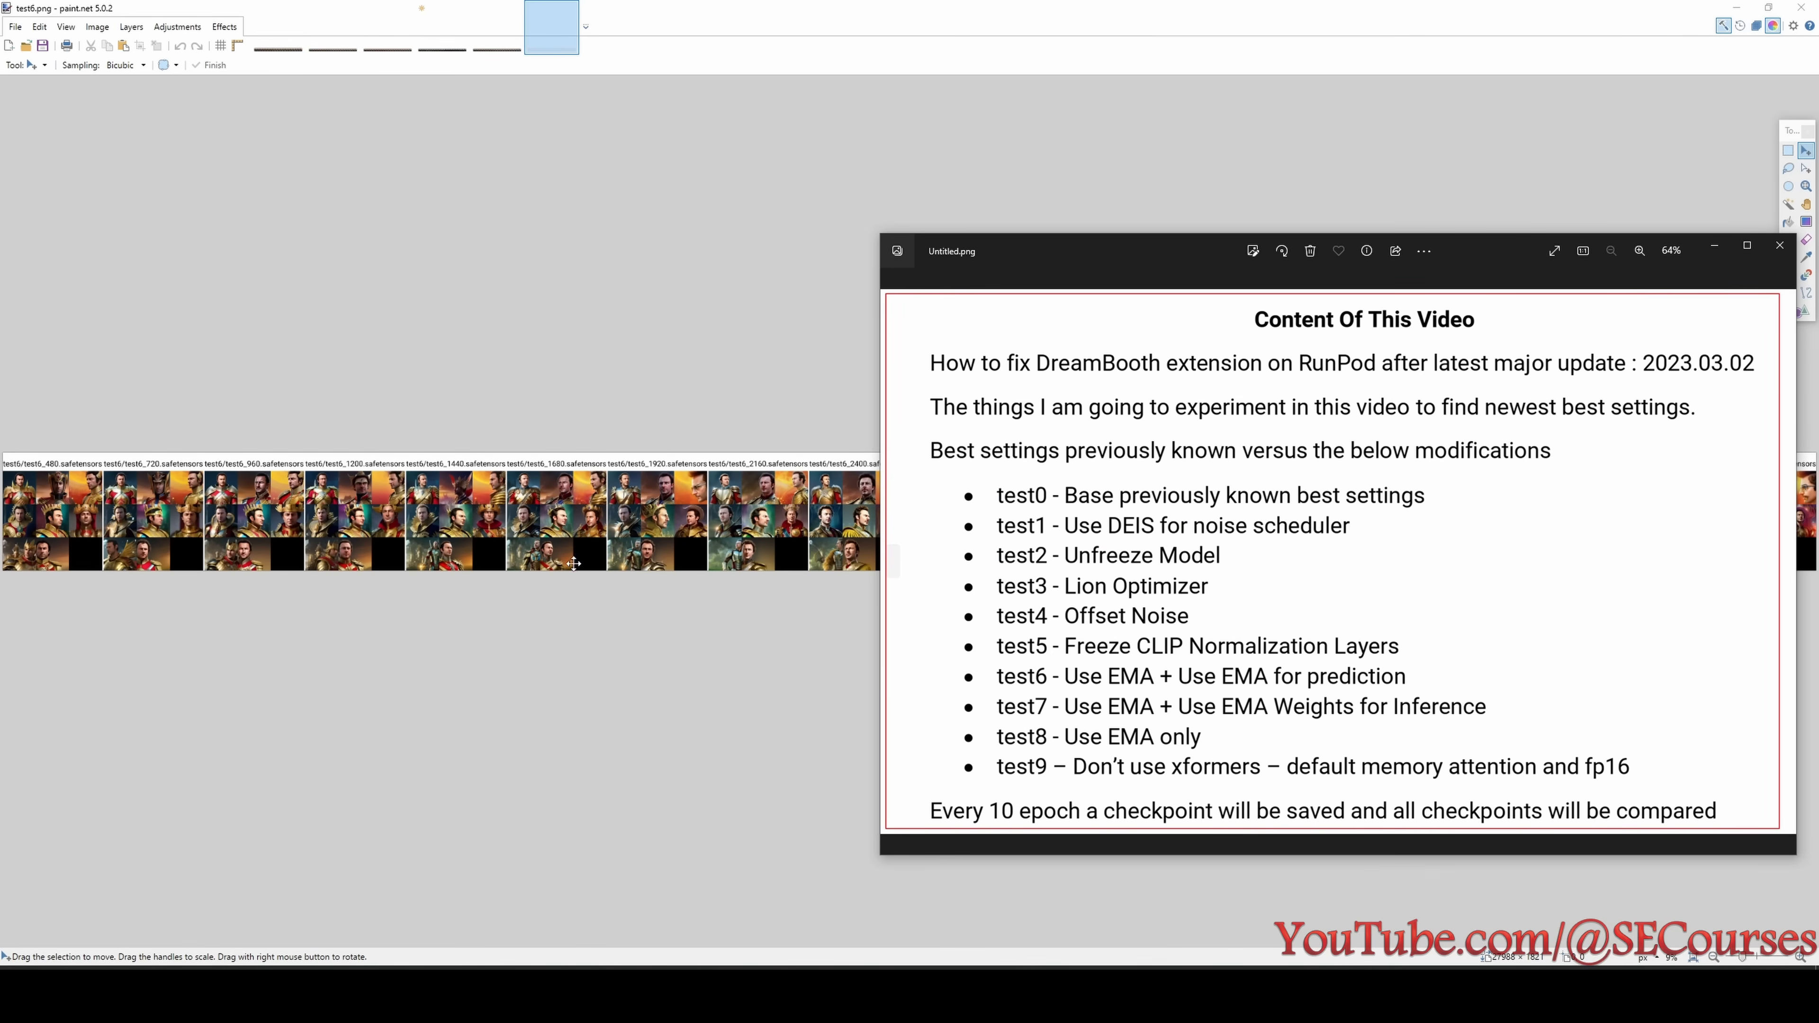
- Enlarge the test6 grid and review its portraits from the 480 step checkpoint through the 2640 step checkpoint
{"action": "left_click", "coordinate": [573, 563]}
{"action": "scroll", "coordinate": [580, 559], "scroll_direction": "up", "scroll_amount": 10}
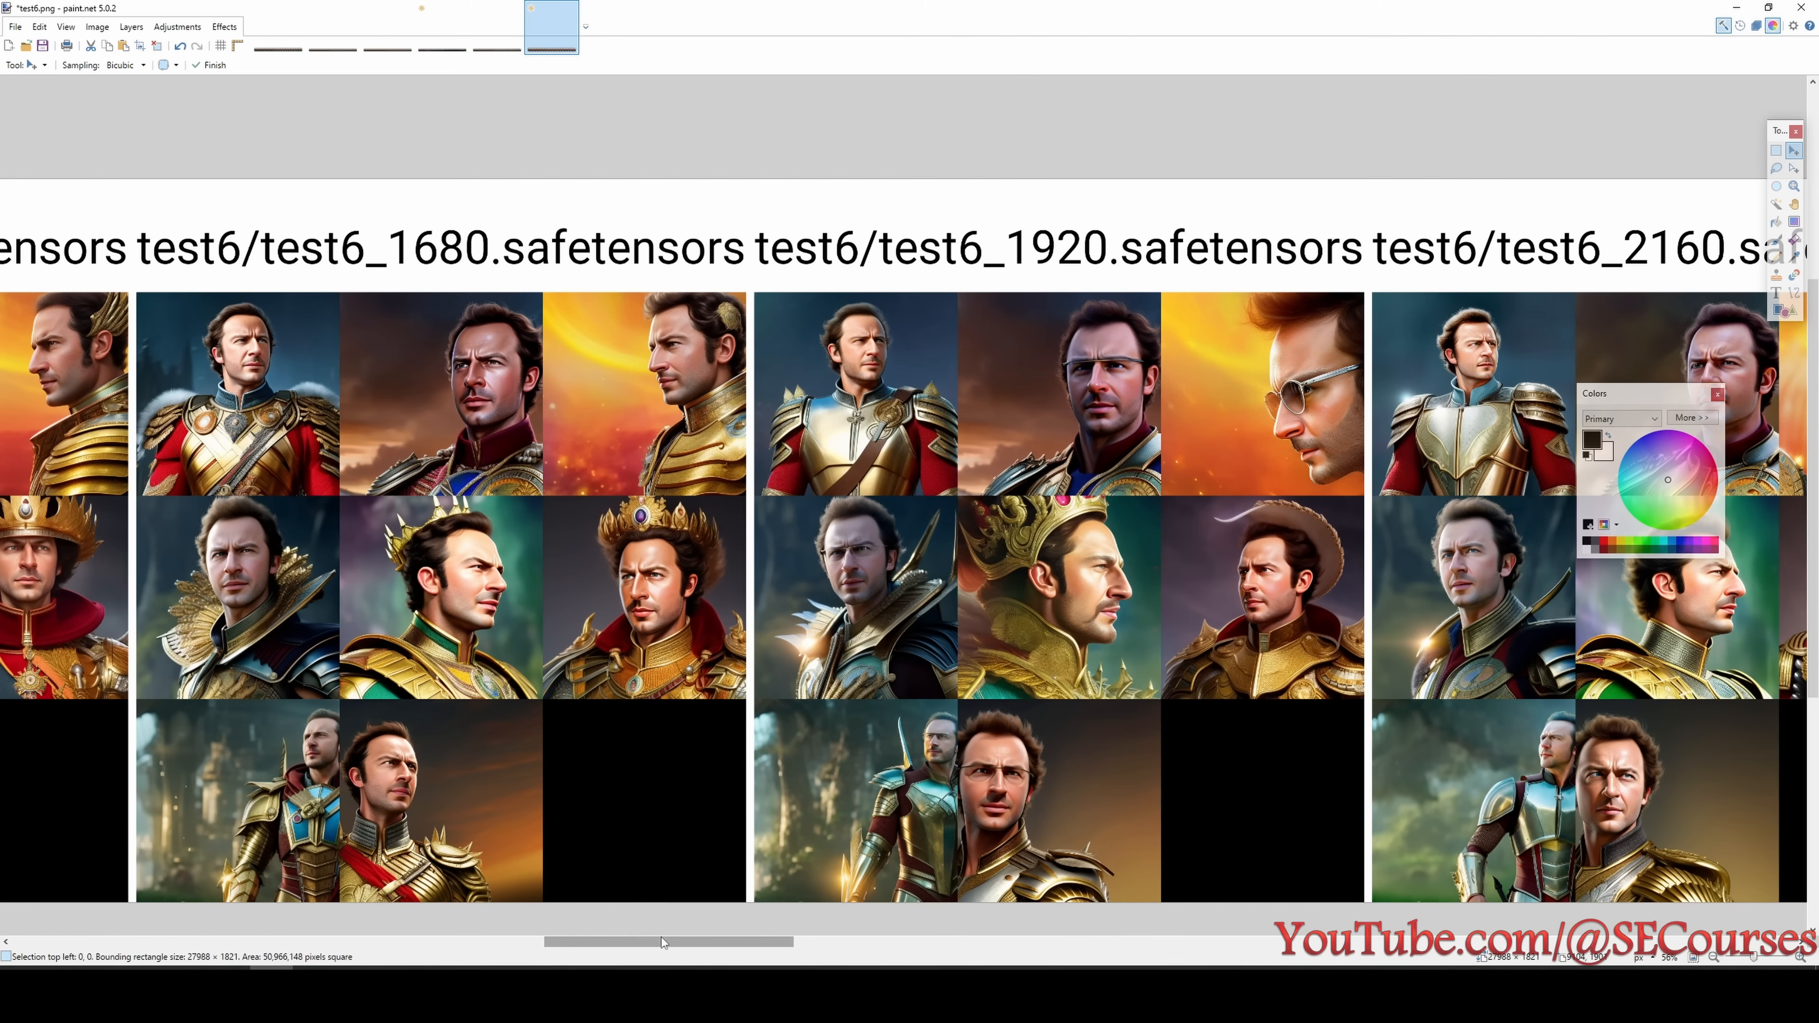
{"action": "left_click_drag", "start_coordinate": [661, 942], "coordinate": [222, 925]}
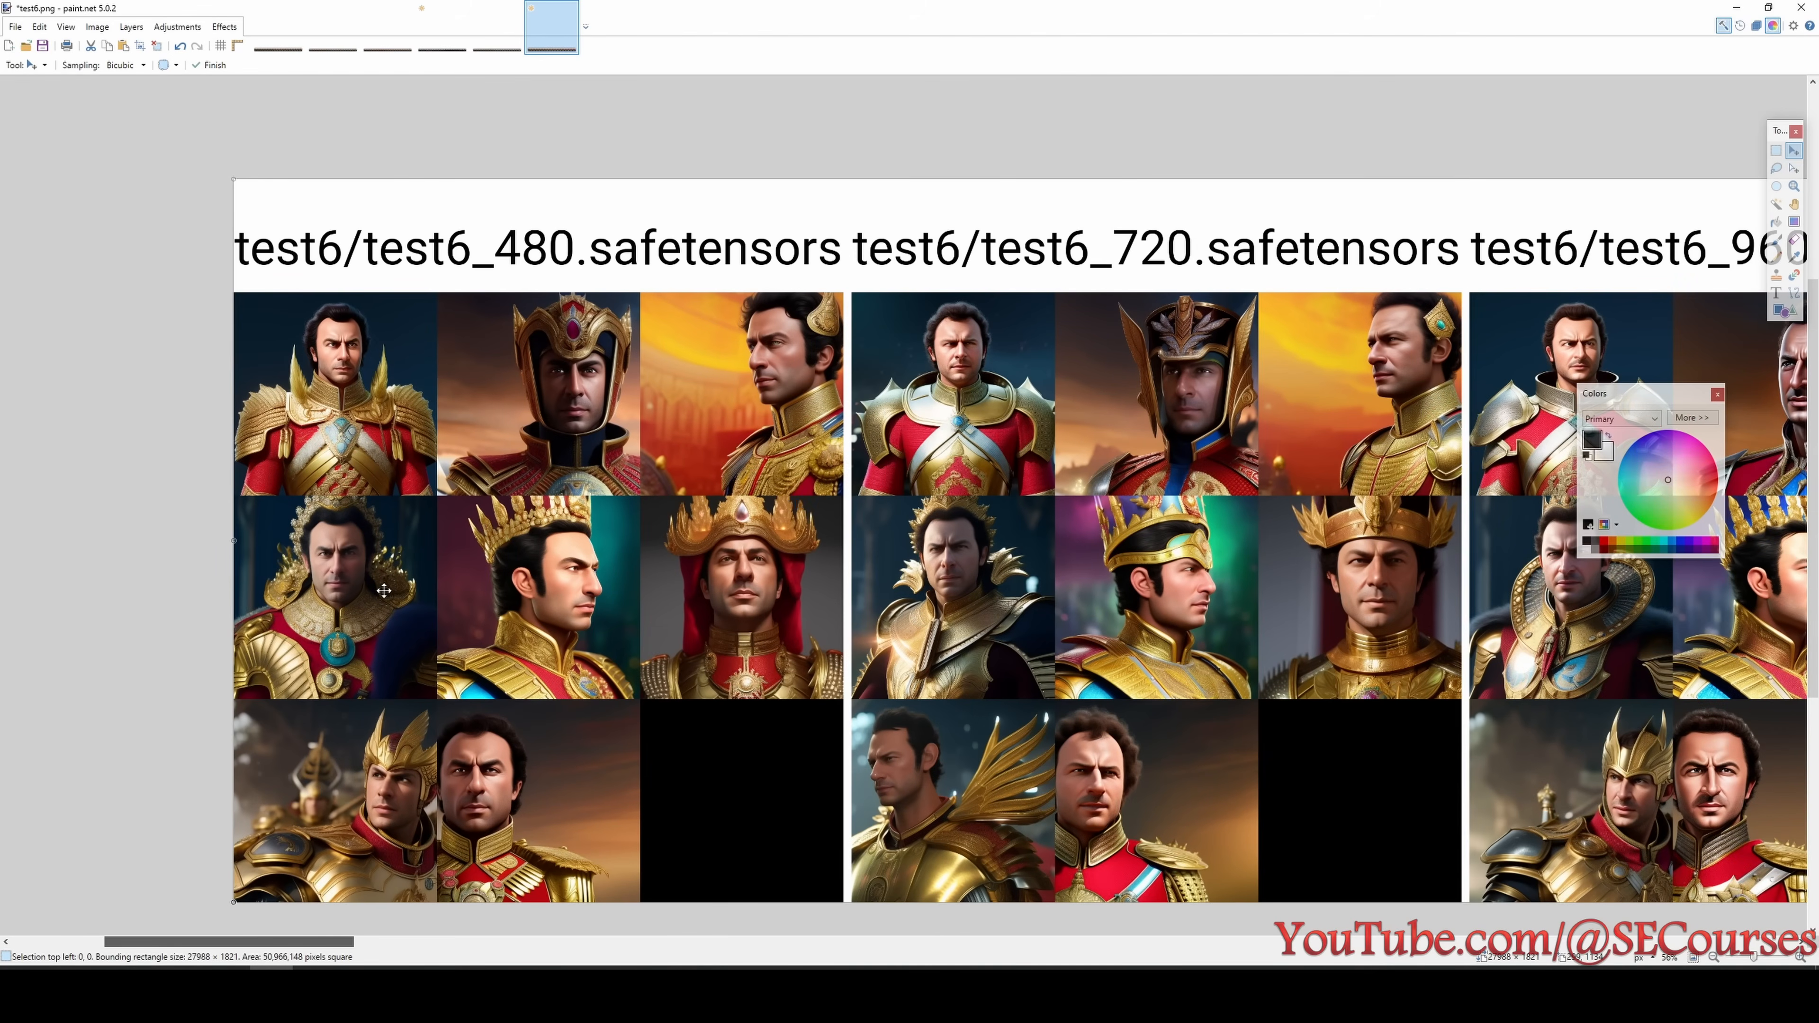
{"action": "scroll", "coordinate": [383, 590], "scroll_direction": "down", "scroll_amount": 1}
{"action": "left_click_drag", "start_coordinate": [336, 945], "coordinate": [882, 936]}
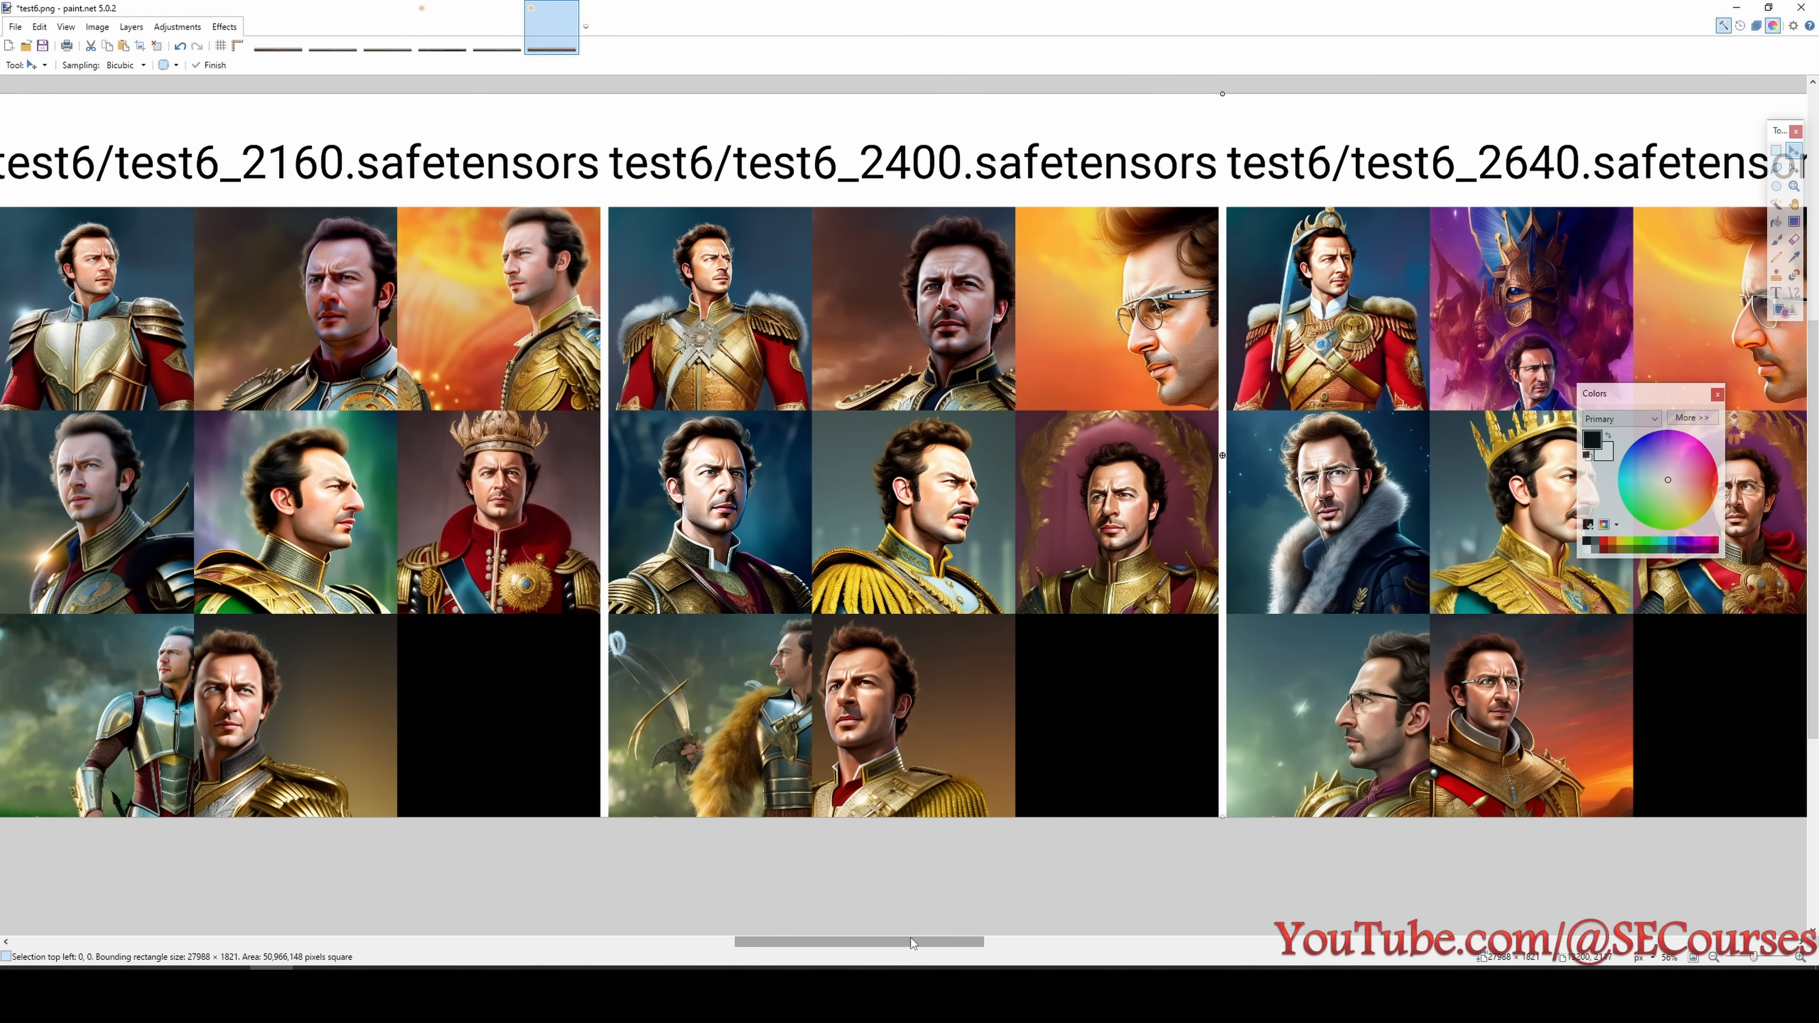
- Compare the test6 portraits of the final 4320 and 4560 step checkpoints with those from 2160 to 3120 steps
{"action": "left_click_drag", "start_coordinate": [911, 939], "coordinate": [1647, 954]}
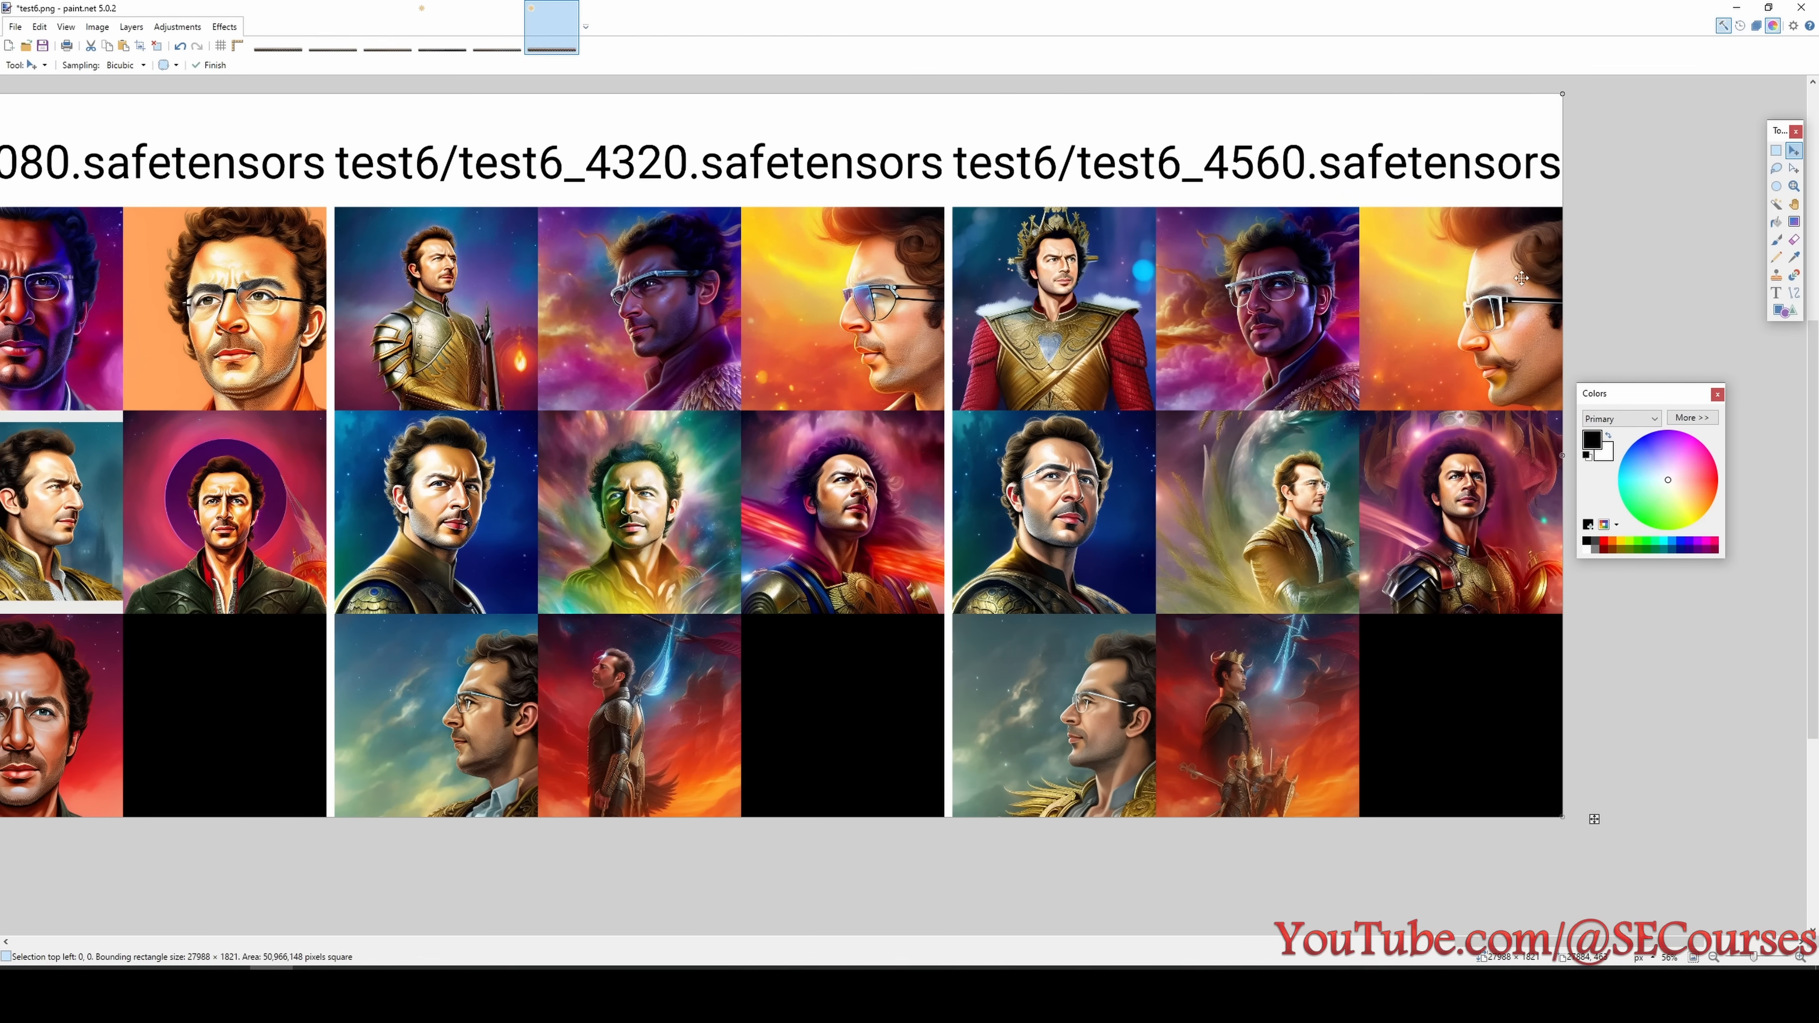
{"action": "scroll", "coordinate": [1521, 278], "scroll_direction": "up", "scroll_amount": 1}
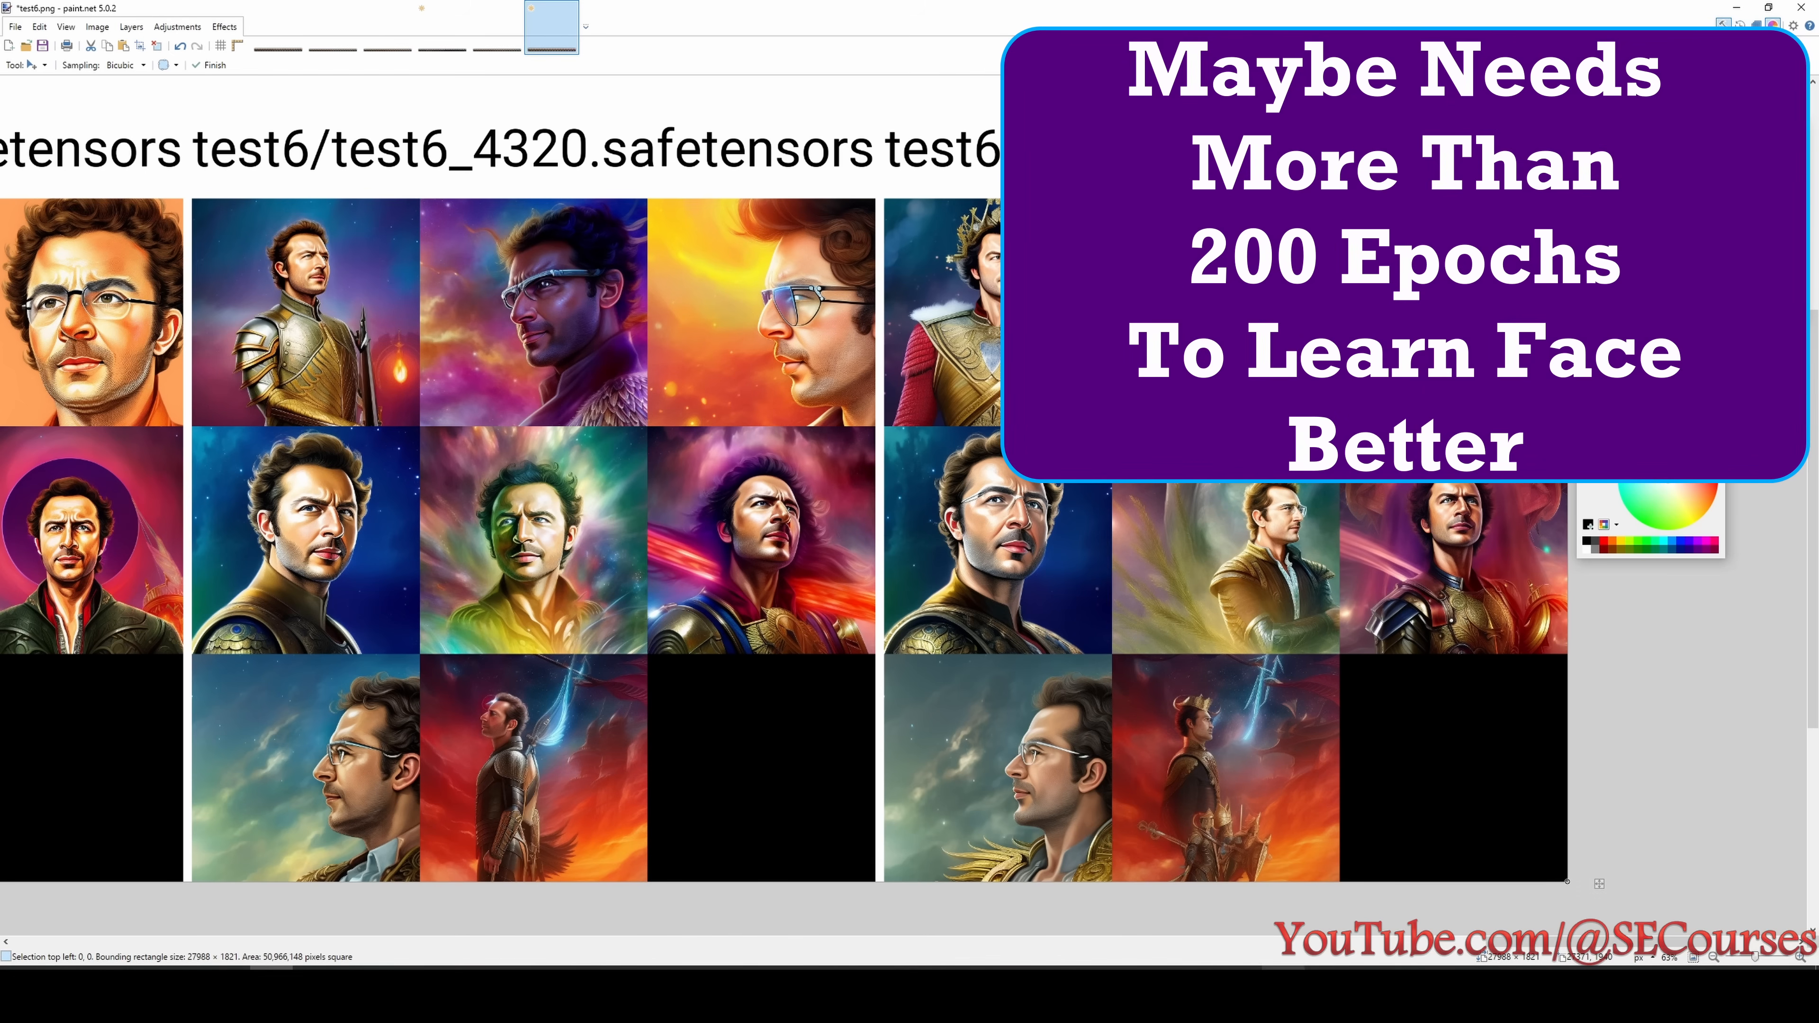
{"action": "left_click_drag", "start_coordinate": [1531, 945], "coordinate": [1154, 942]}
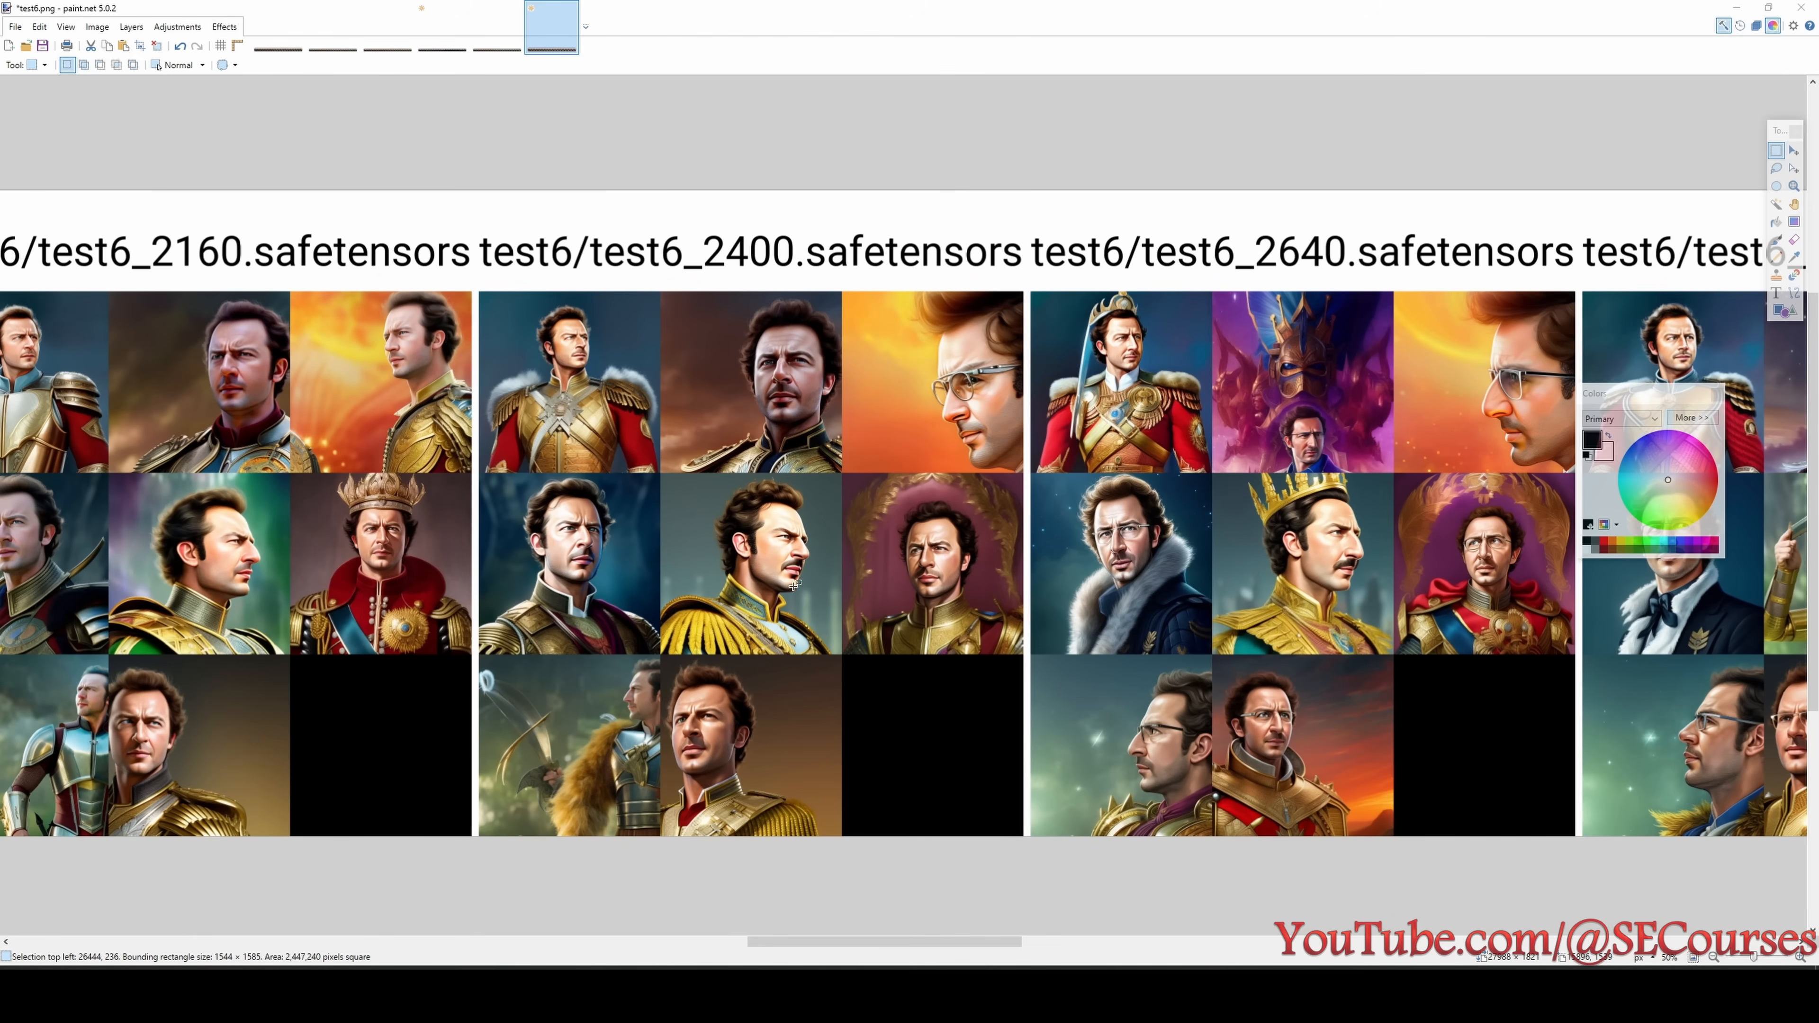
{"action": "left_click_drag", "start_coordinate": [795, 947], "coordinate": [950, 950]}
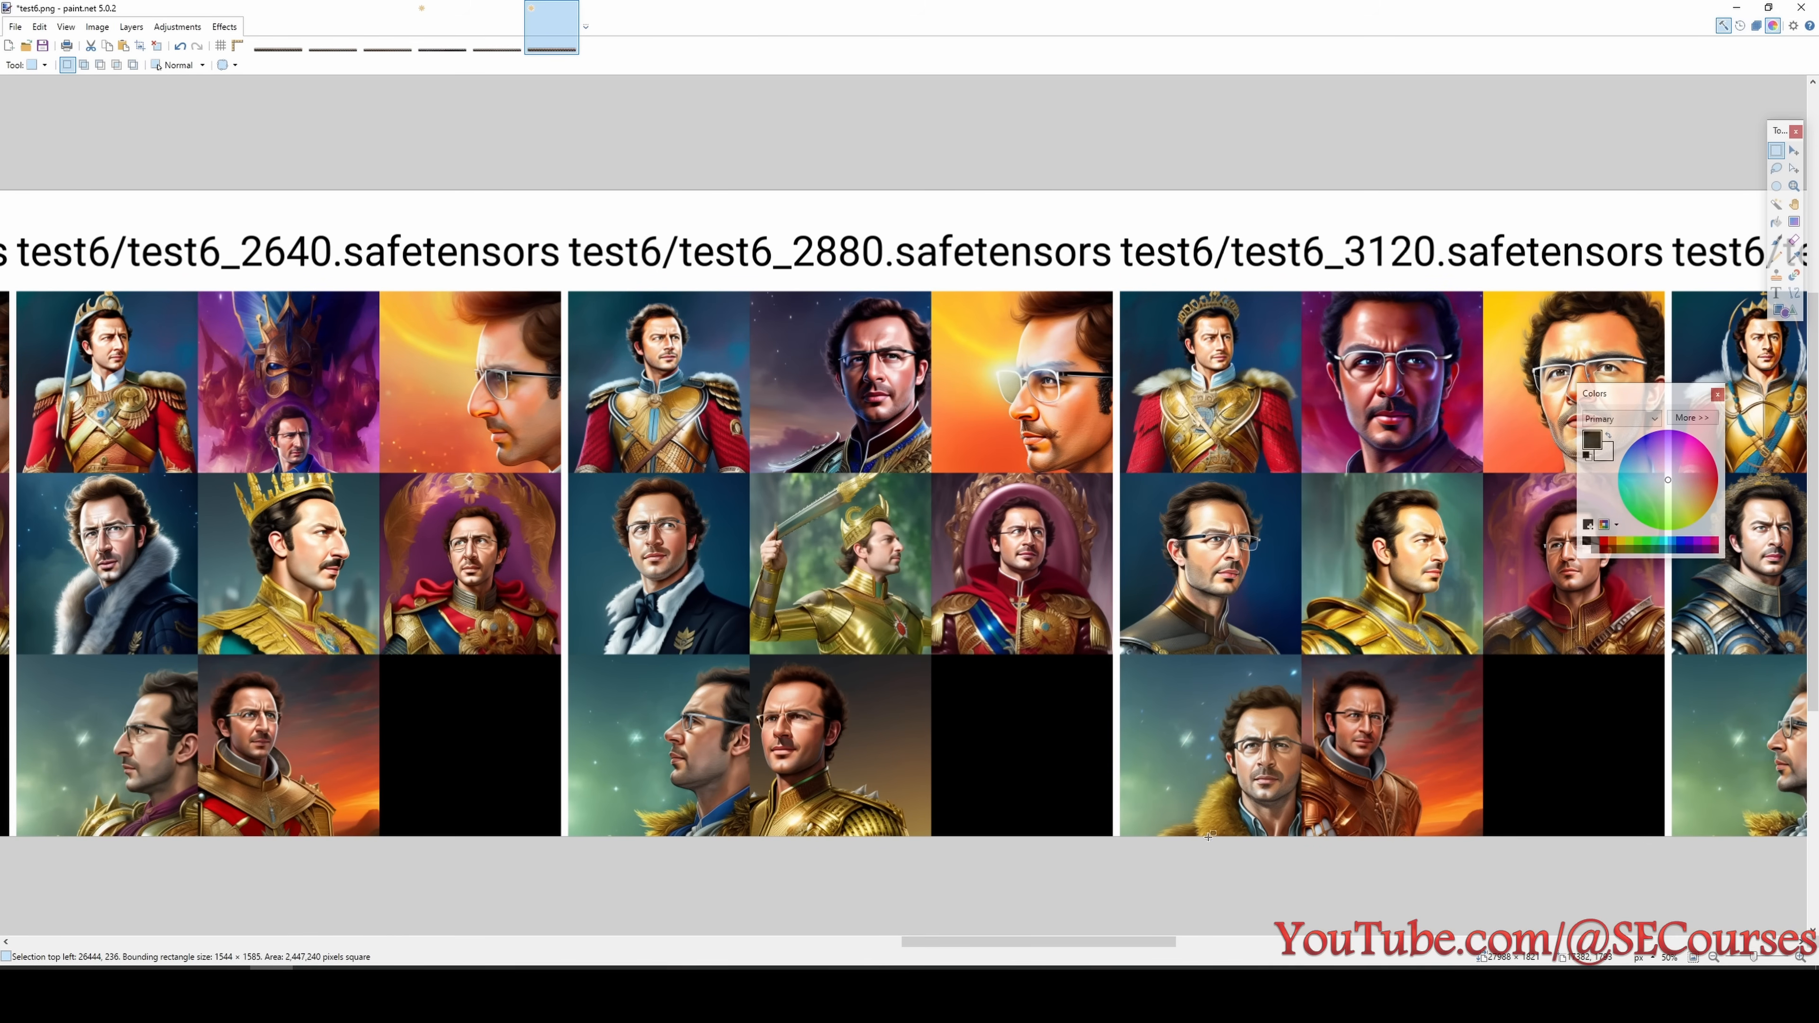
- Switch from the test6 grid to test7 and review its portraits from the 240 step checkpoint through the 2640 step checkpoint
{"action": "mouse_move", "coordinate": [1054, 944]}
{"action": "left_mouse_down"}
{"action": "mouse_move", "coordinate": [1346, 953]}
{"action": "mouse_move", "coordinate": [1061, 946]}
{"action": "left_mouse_up"}
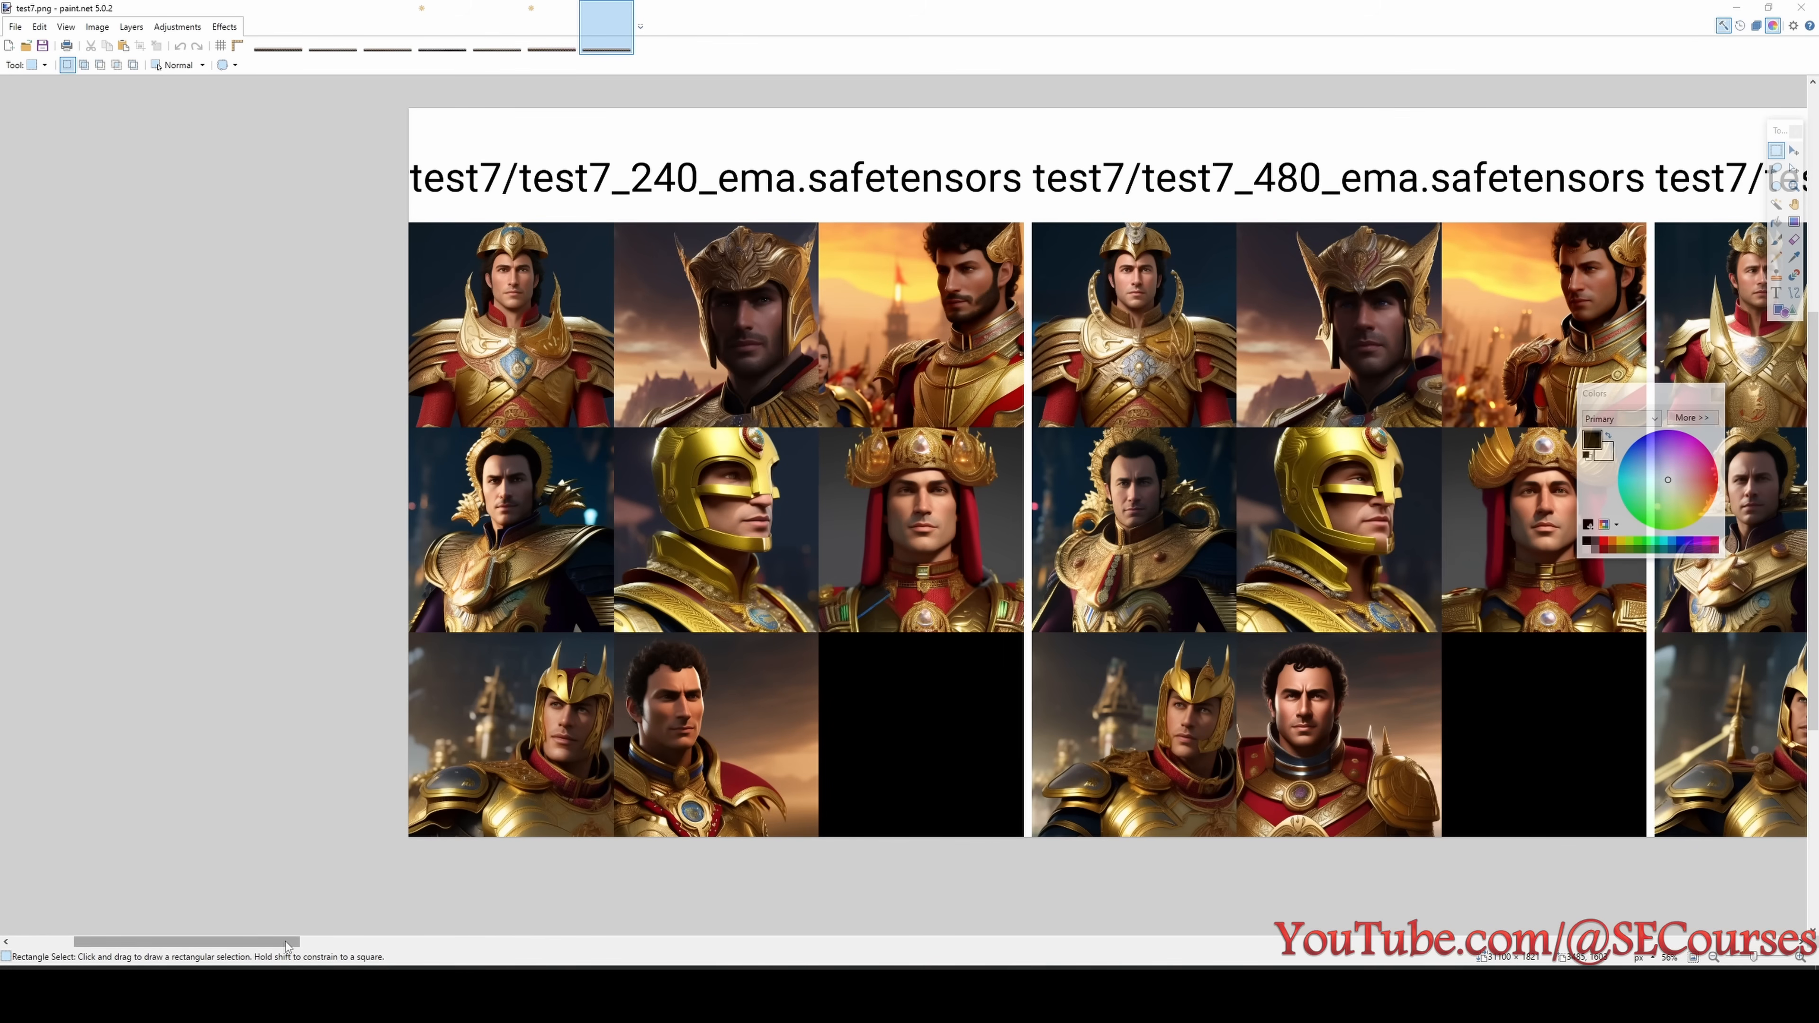
{"action": "scroll", "coordinate": [355, 945], "scroll_direction": "right", "scroll_amount": 3}
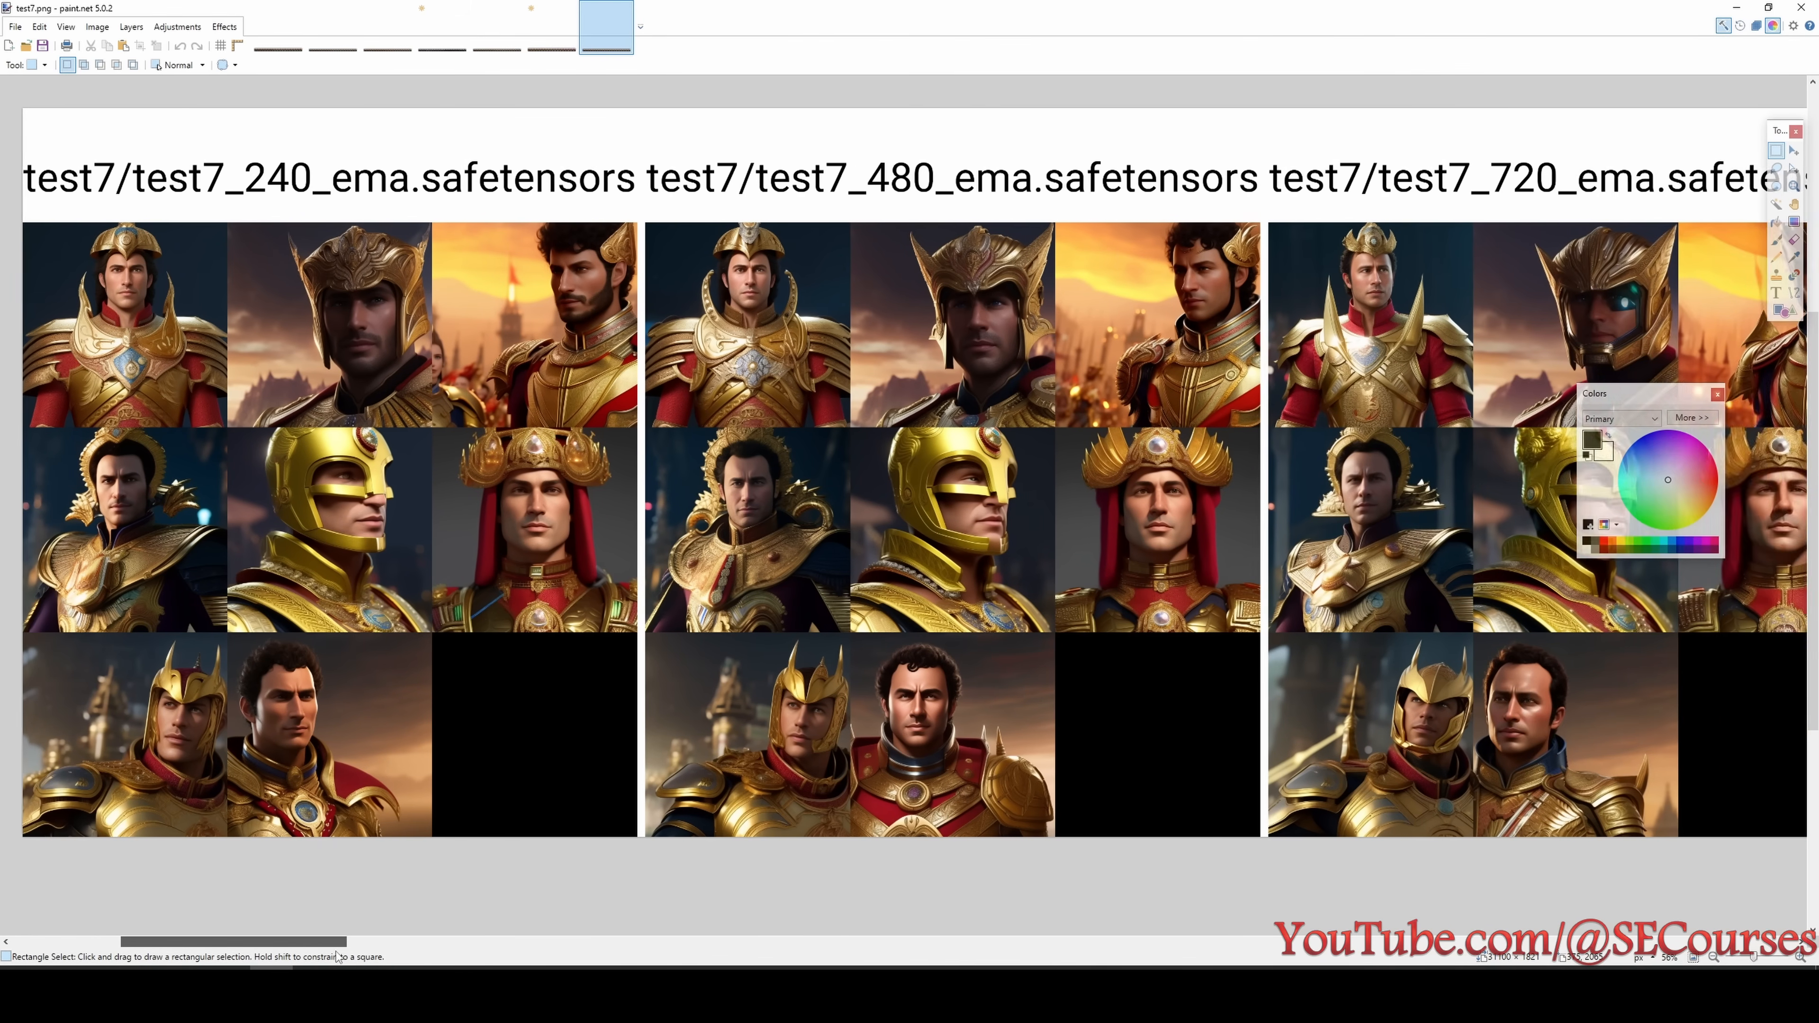
{"action": "left_click_drag", "start_coordinate": [337, 957], "coordinate": [738, 966]}
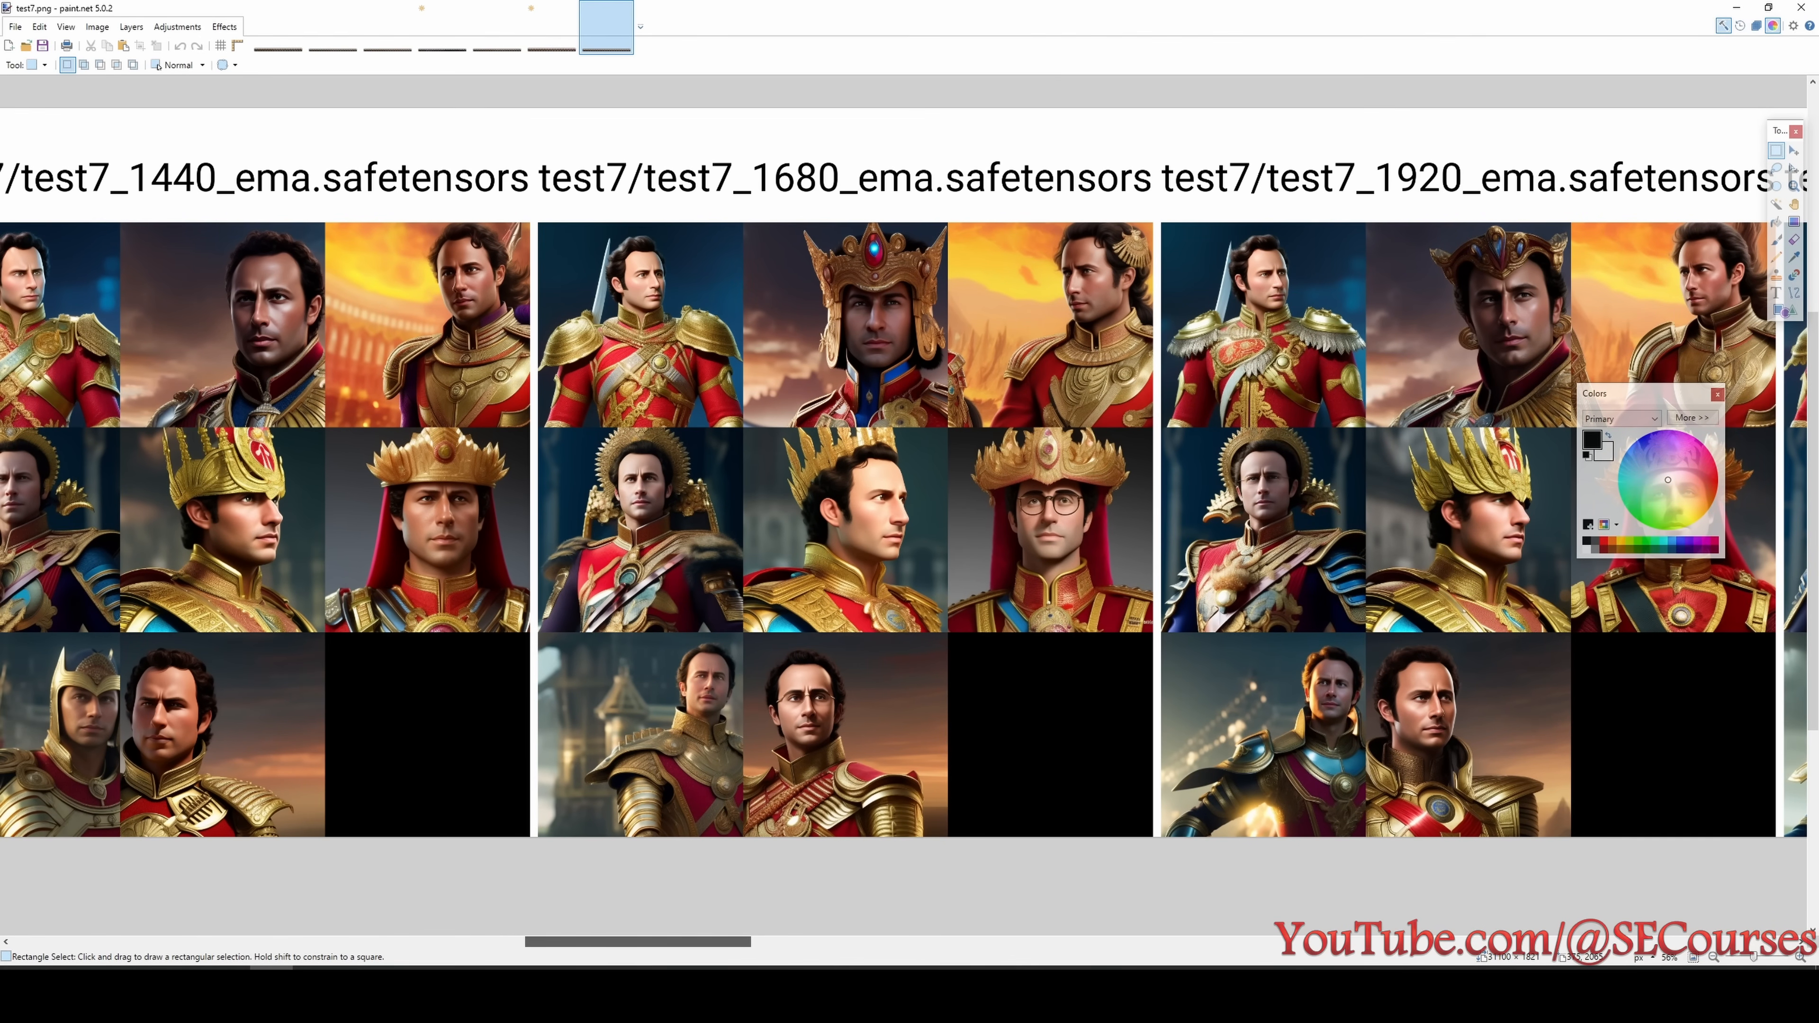
{"action": "scroll", "coordinate": [904, 530], "scroll_direction": "right", "scroll_amount": 5}
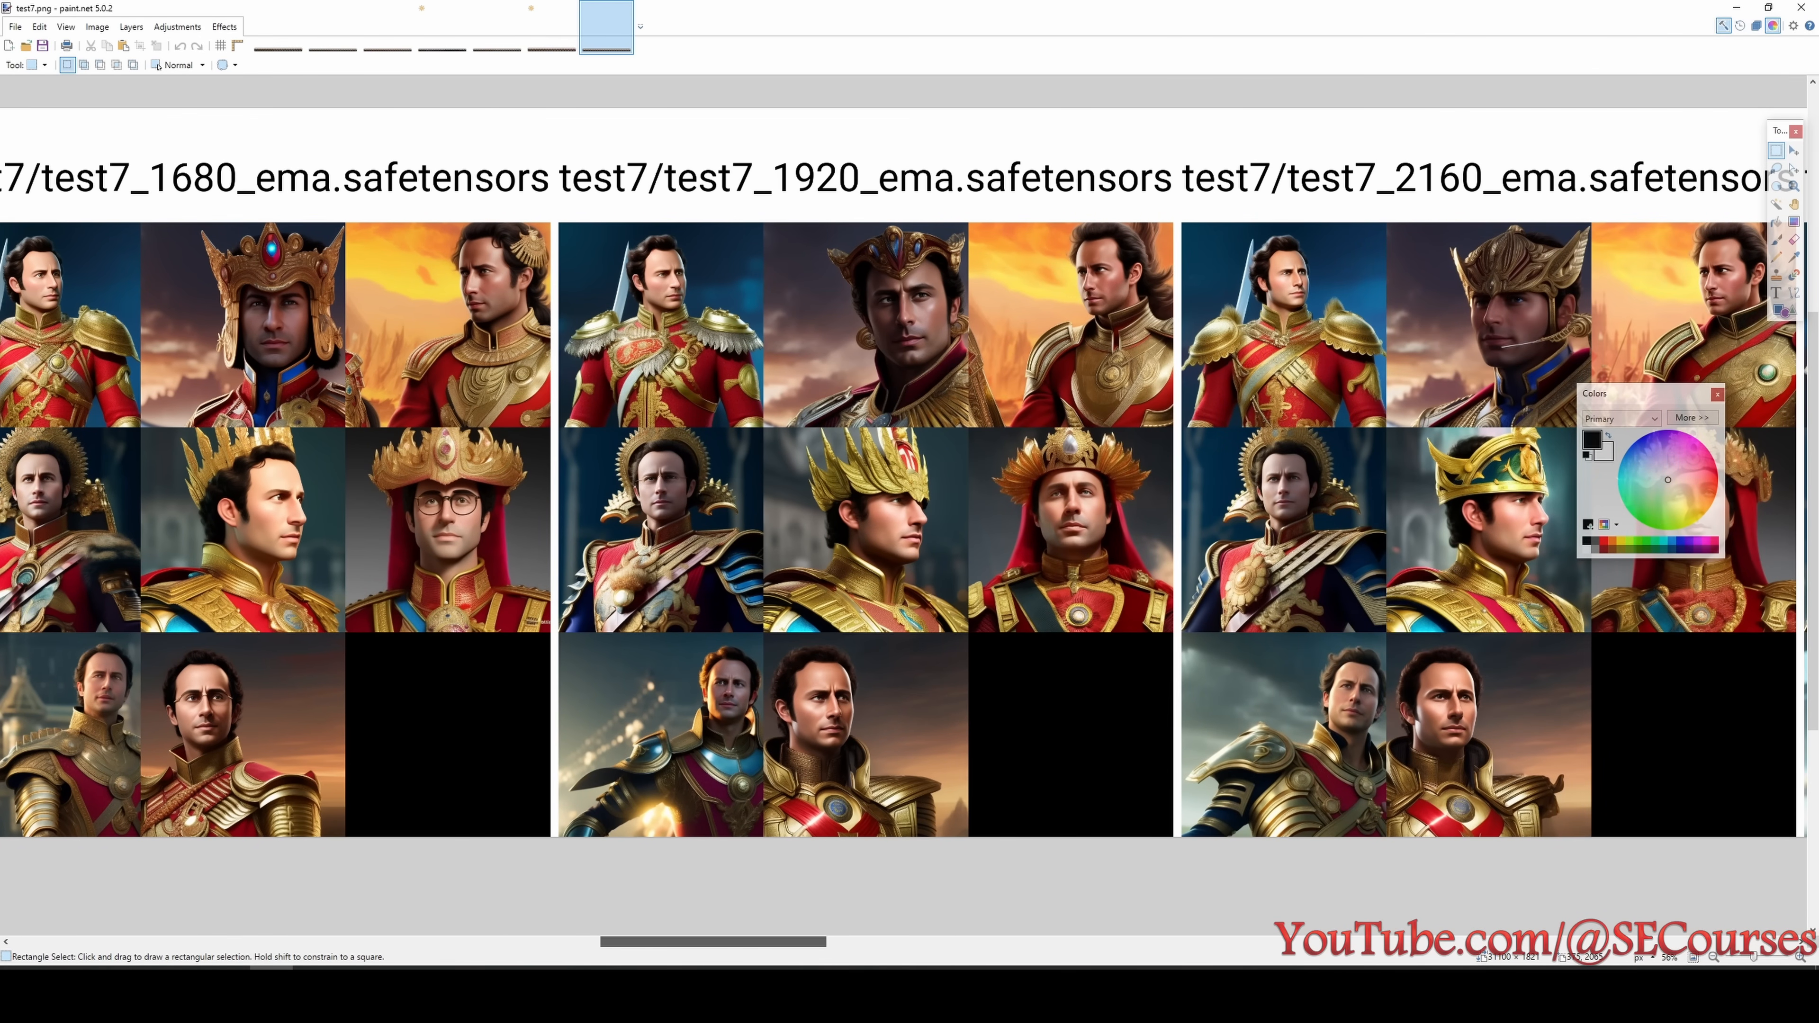
{"action": "scroll", "coordinate": [904, 530], "scroll_direction": "right", "scroll_amount": 5}
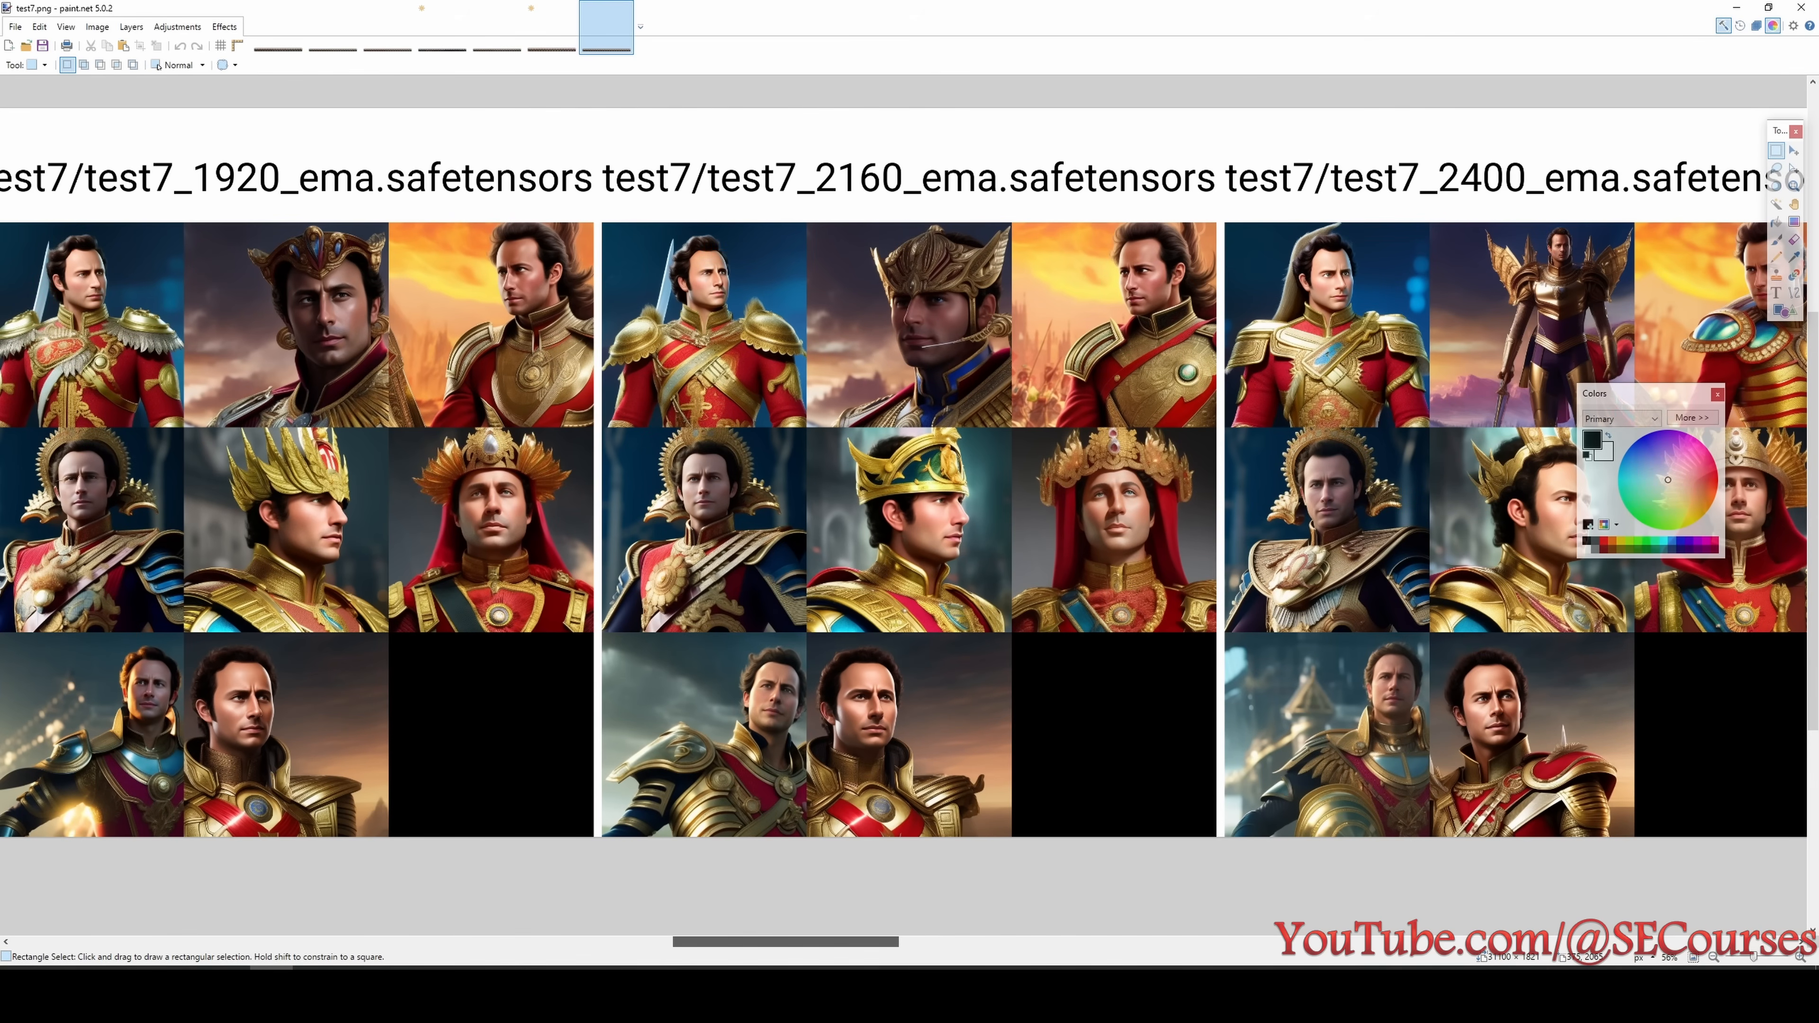
{"action": "scroll", "coordinate": [904, 530], "scroll_direction": "right", "scroll_amount": 4}
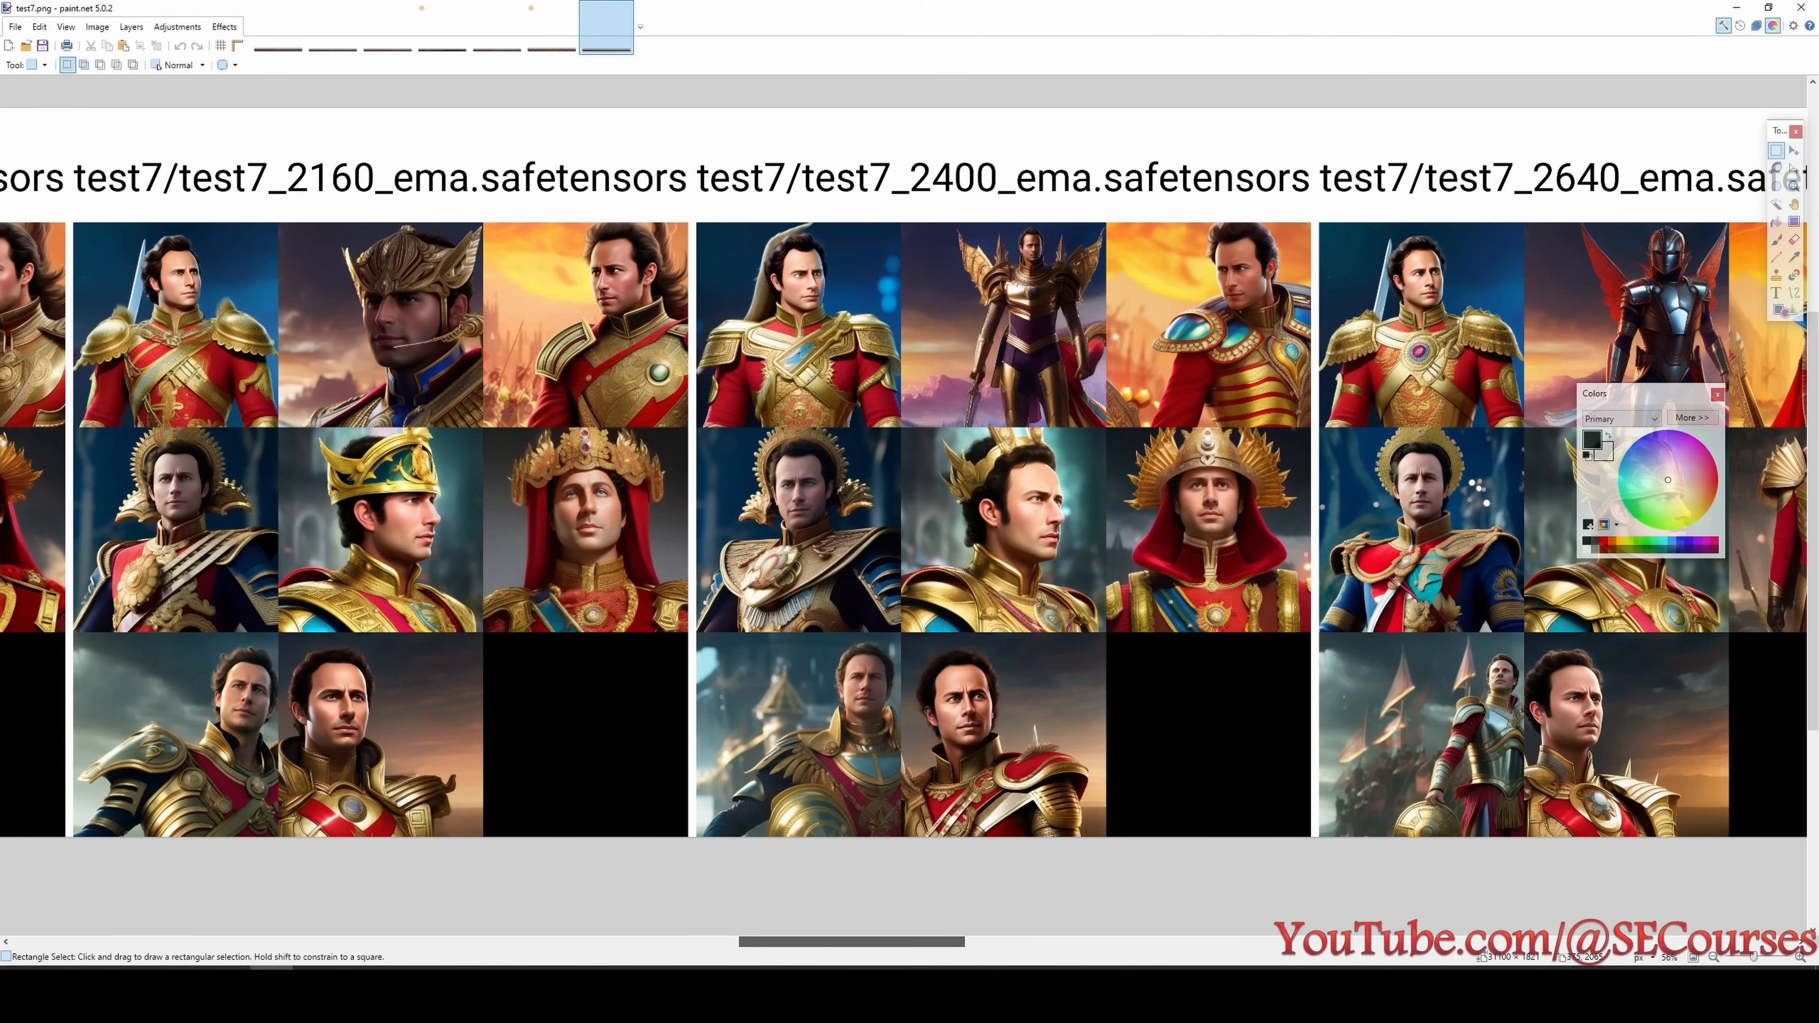
- Examine enlarged test7 portraits of the checkpoints beyond 2640 steps and look up test7 in the experiment list
{"action": "left_click_drag", "start_coordinate": [878, 942], "coordinate": [1126, 948]}
{"action": "scroll", "coordinate": [1063, 654], "scroll_direction": "up", "scroll_amount": 2}
{"action": "scroll", "coordinate": [1039, 868], "scroll_direction": "up", "scroll_amount": 2}
{"action": "scroll", "coordinate": [1039, 870], "scroll_direction": "down", "scroll_amount": 2}
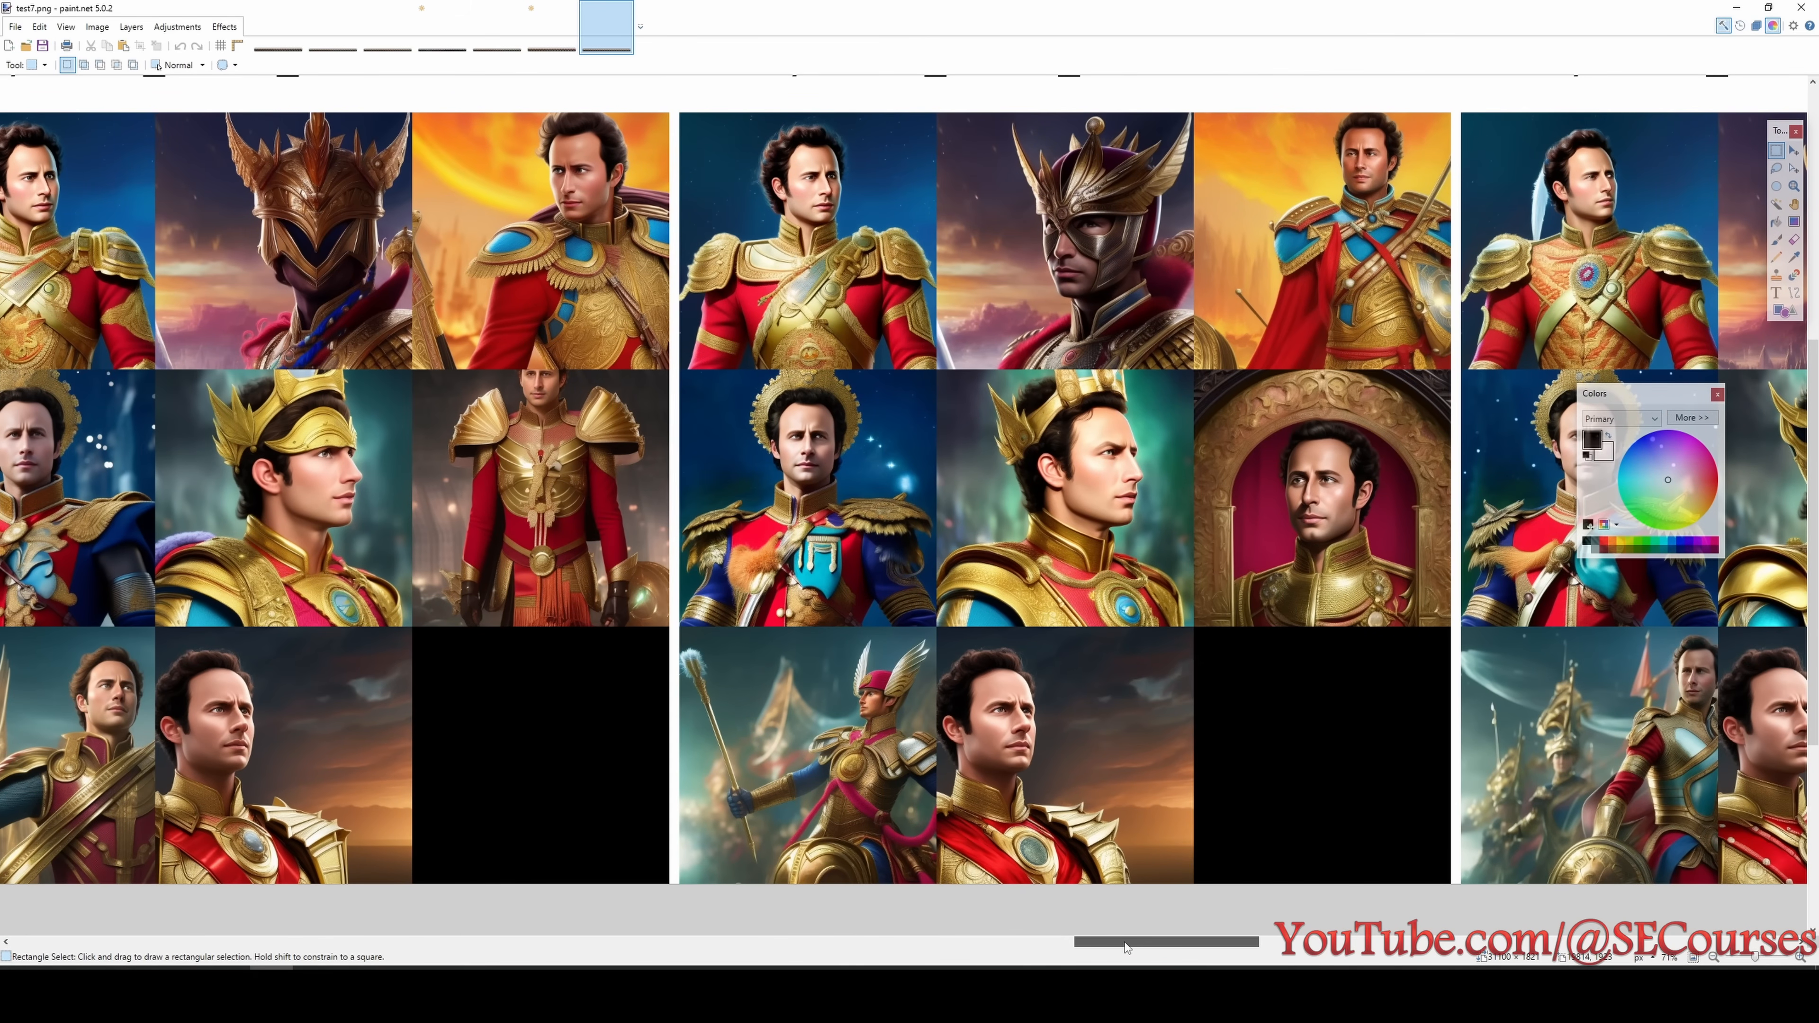
{"action": "key", "text": "alt+Tab"}
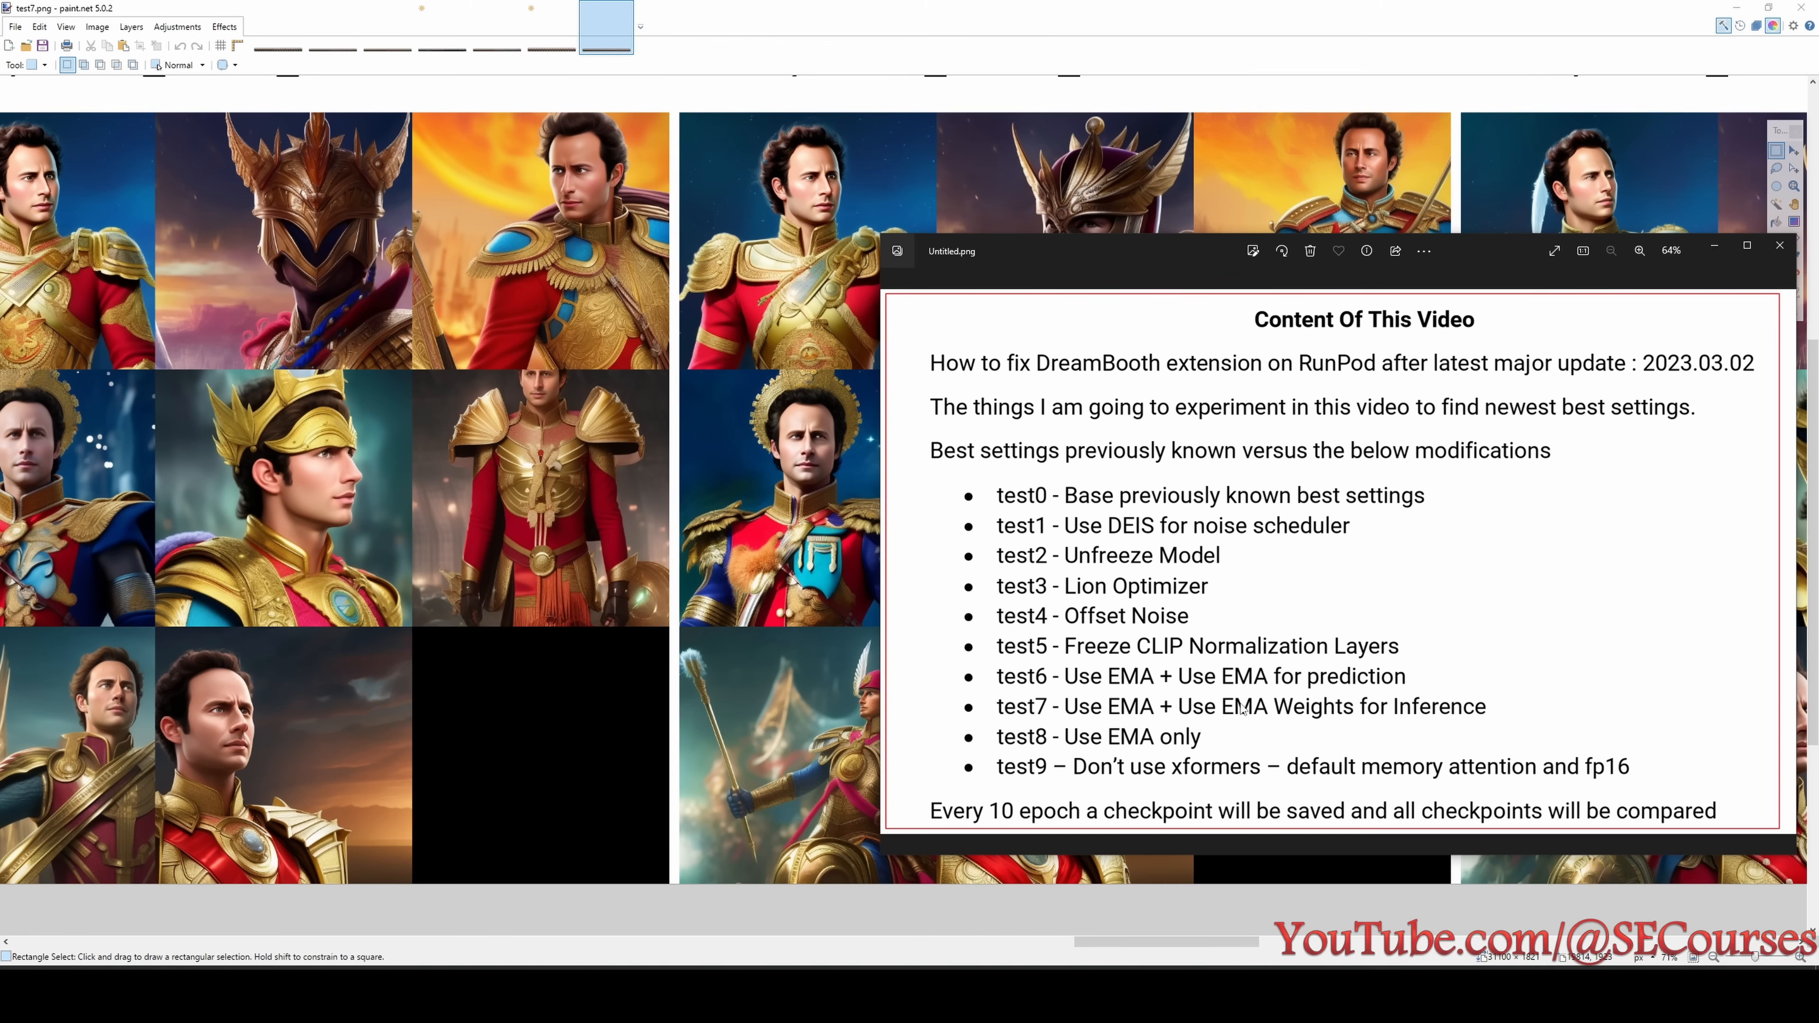
- Examine the test7 portraits of the final 4560 and 4800 step checkpoints up close
{"action": "left_click_drag", "start_coordinate": [1165, 948], "coordinate": [1668, 955]}
{"action": "scroll", "coordinate": [1093, 525], "scroll_direction": "up", "scroll_amount": 1}
{"action": "scroll", "coordinate": [1252, 564], "scroll_direction": "down", "scroll_amount": 1}
{"action": "scroll", "coordinate": [1253, 563], "scroll_direction": "up", "scroll_amount": 2}
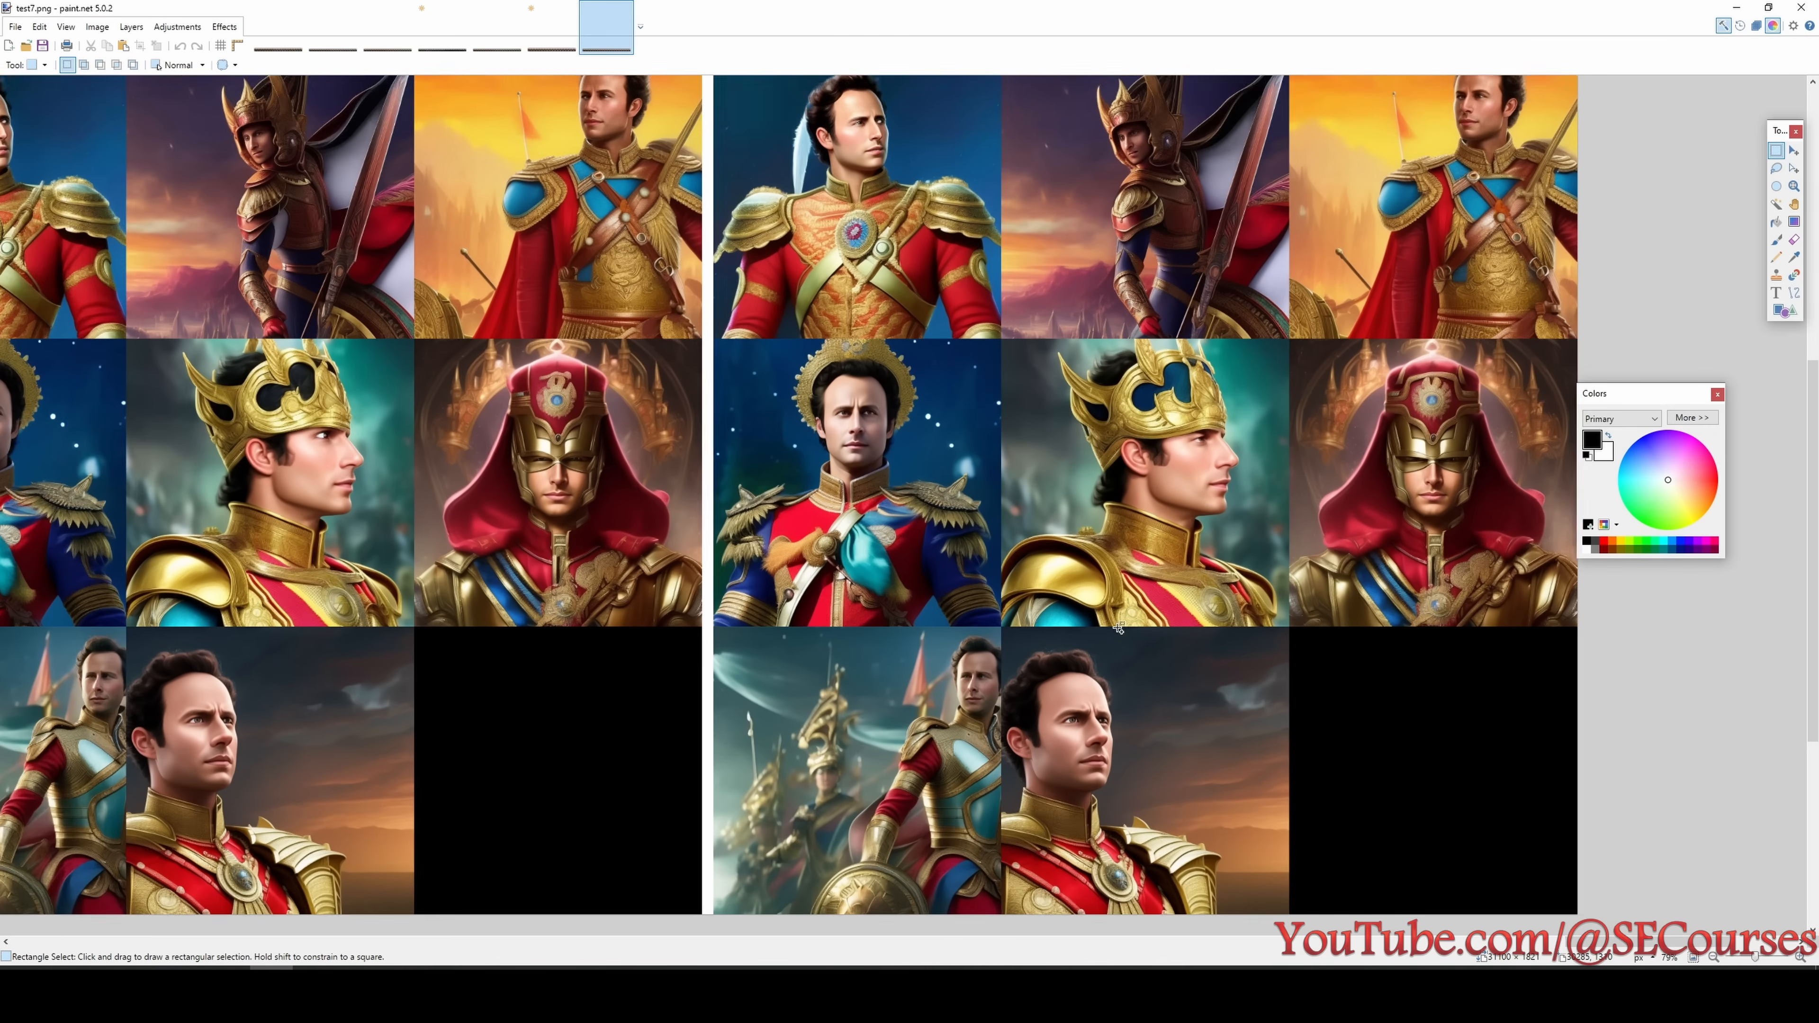
{"action": "scroll", "coordinate": [1059, 784], "scroll_direction": "up", "scroll_amount": 3}
{"action": "scroll", "coordinate": [1041, 673], "scroll_direction": "up", "scroll_amount": 5}
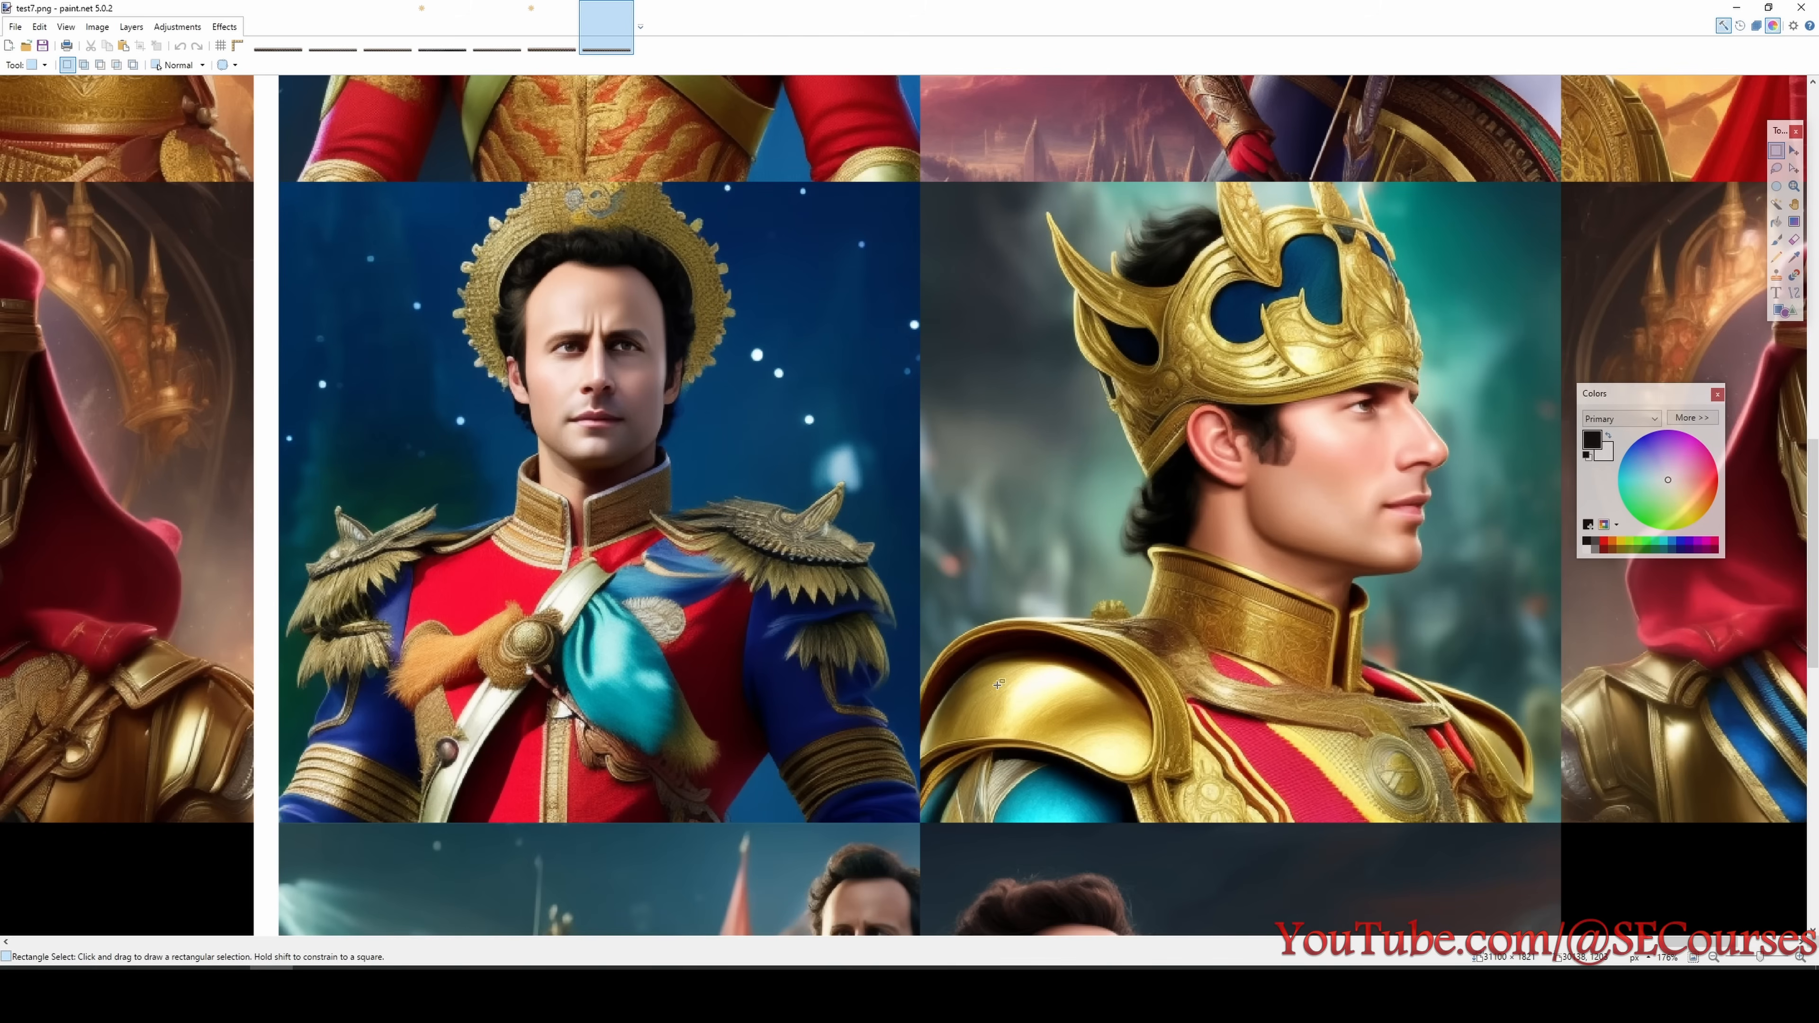
{"action": "scroll", "coordinate": [1041, 671], "scroll_direction": "down", "scroll_amount": 3}
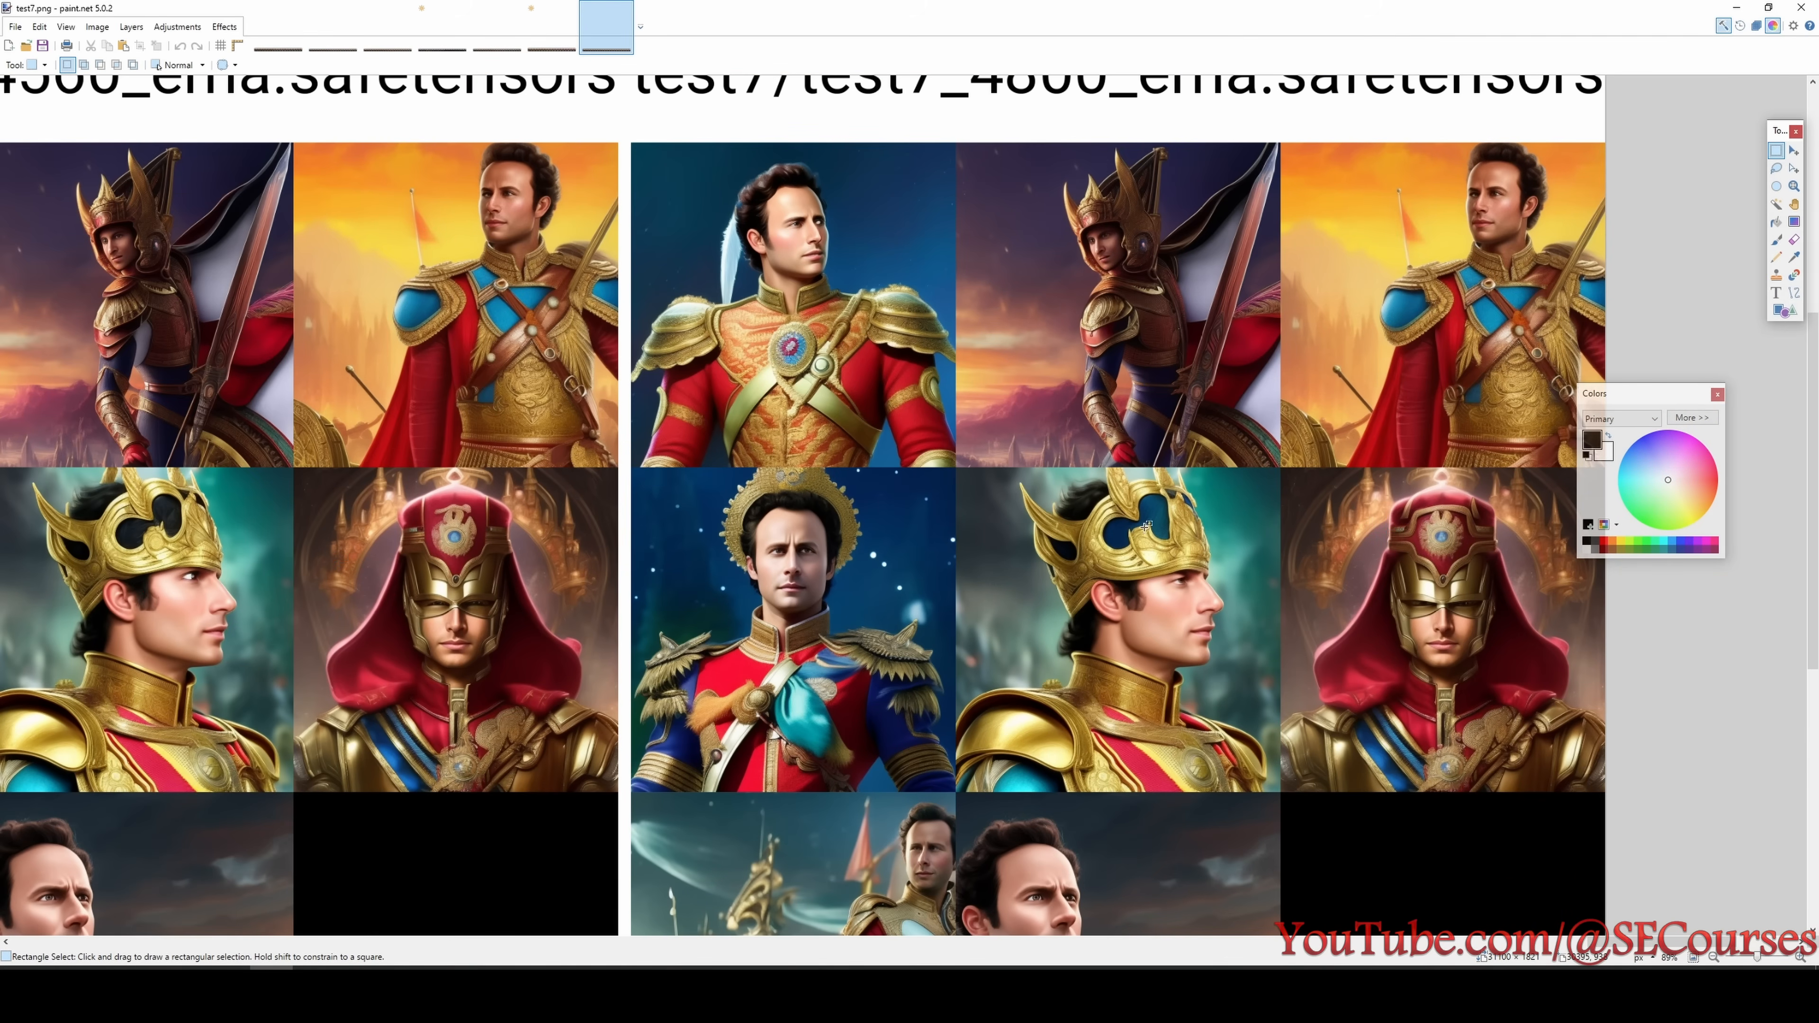
{"action": "scroll", "coordinate": [1153, 637], "scroll_direction": "up", "scroll_amount": 1}
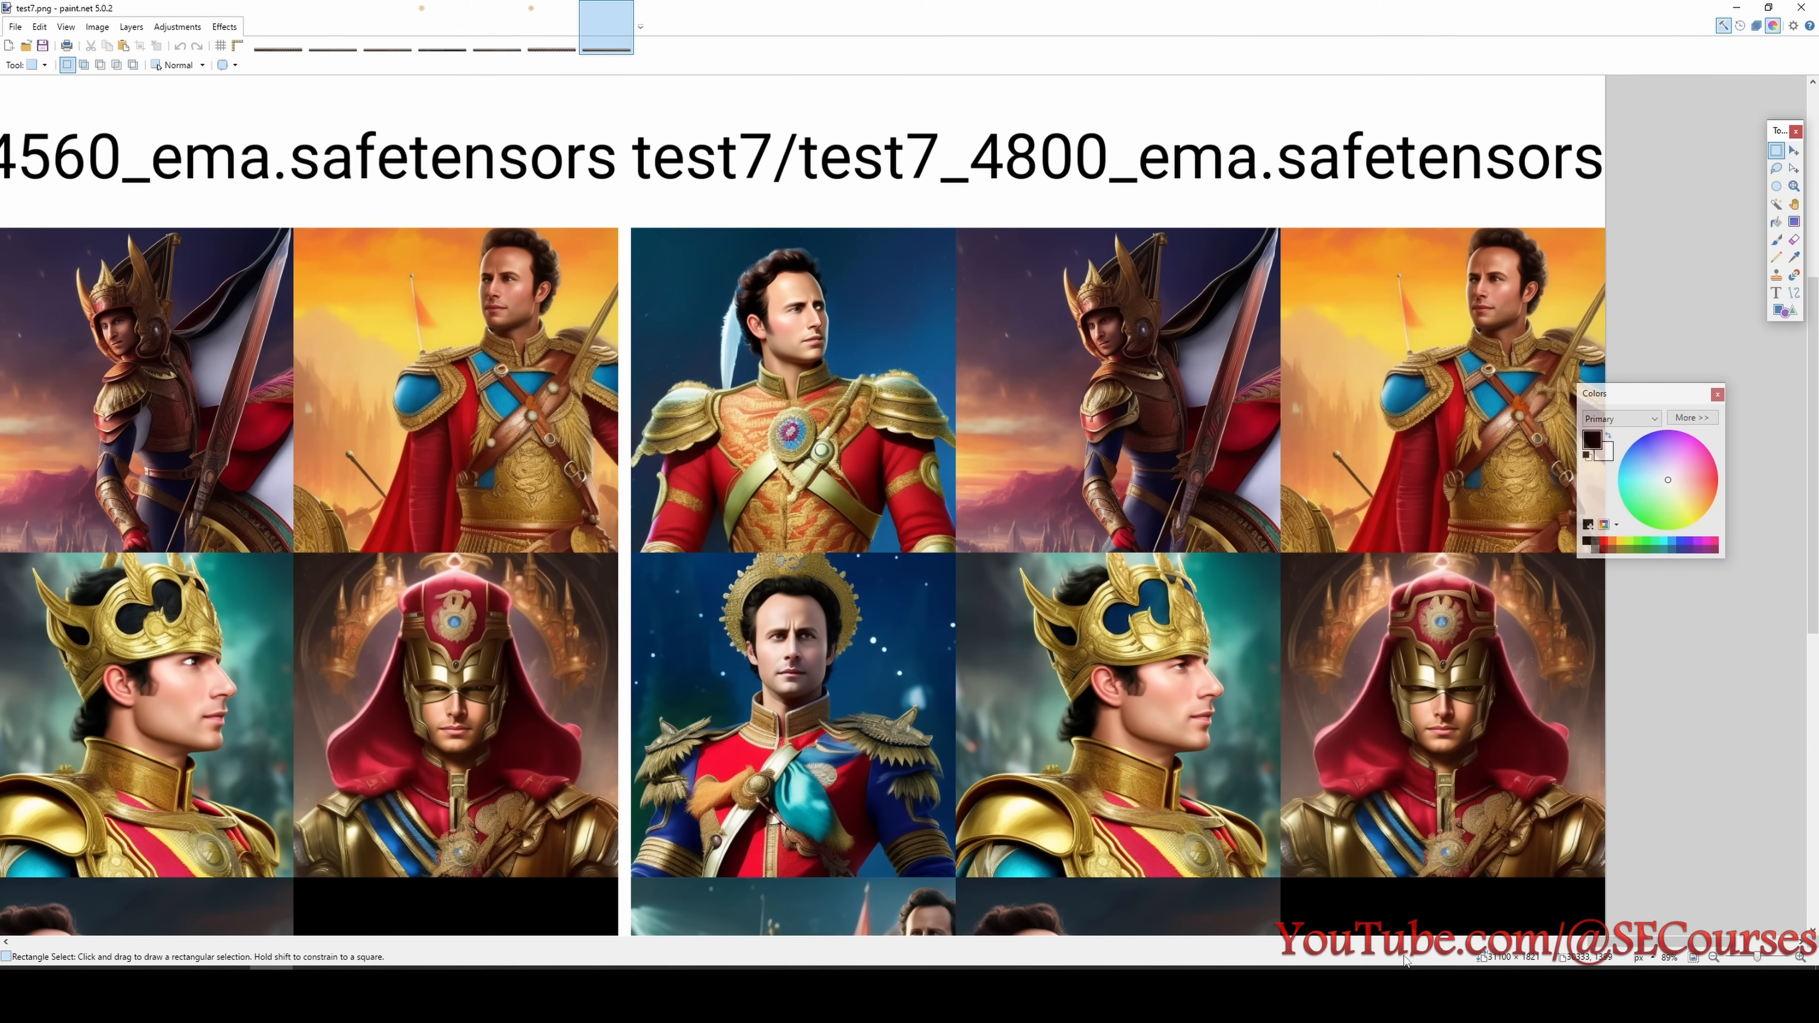
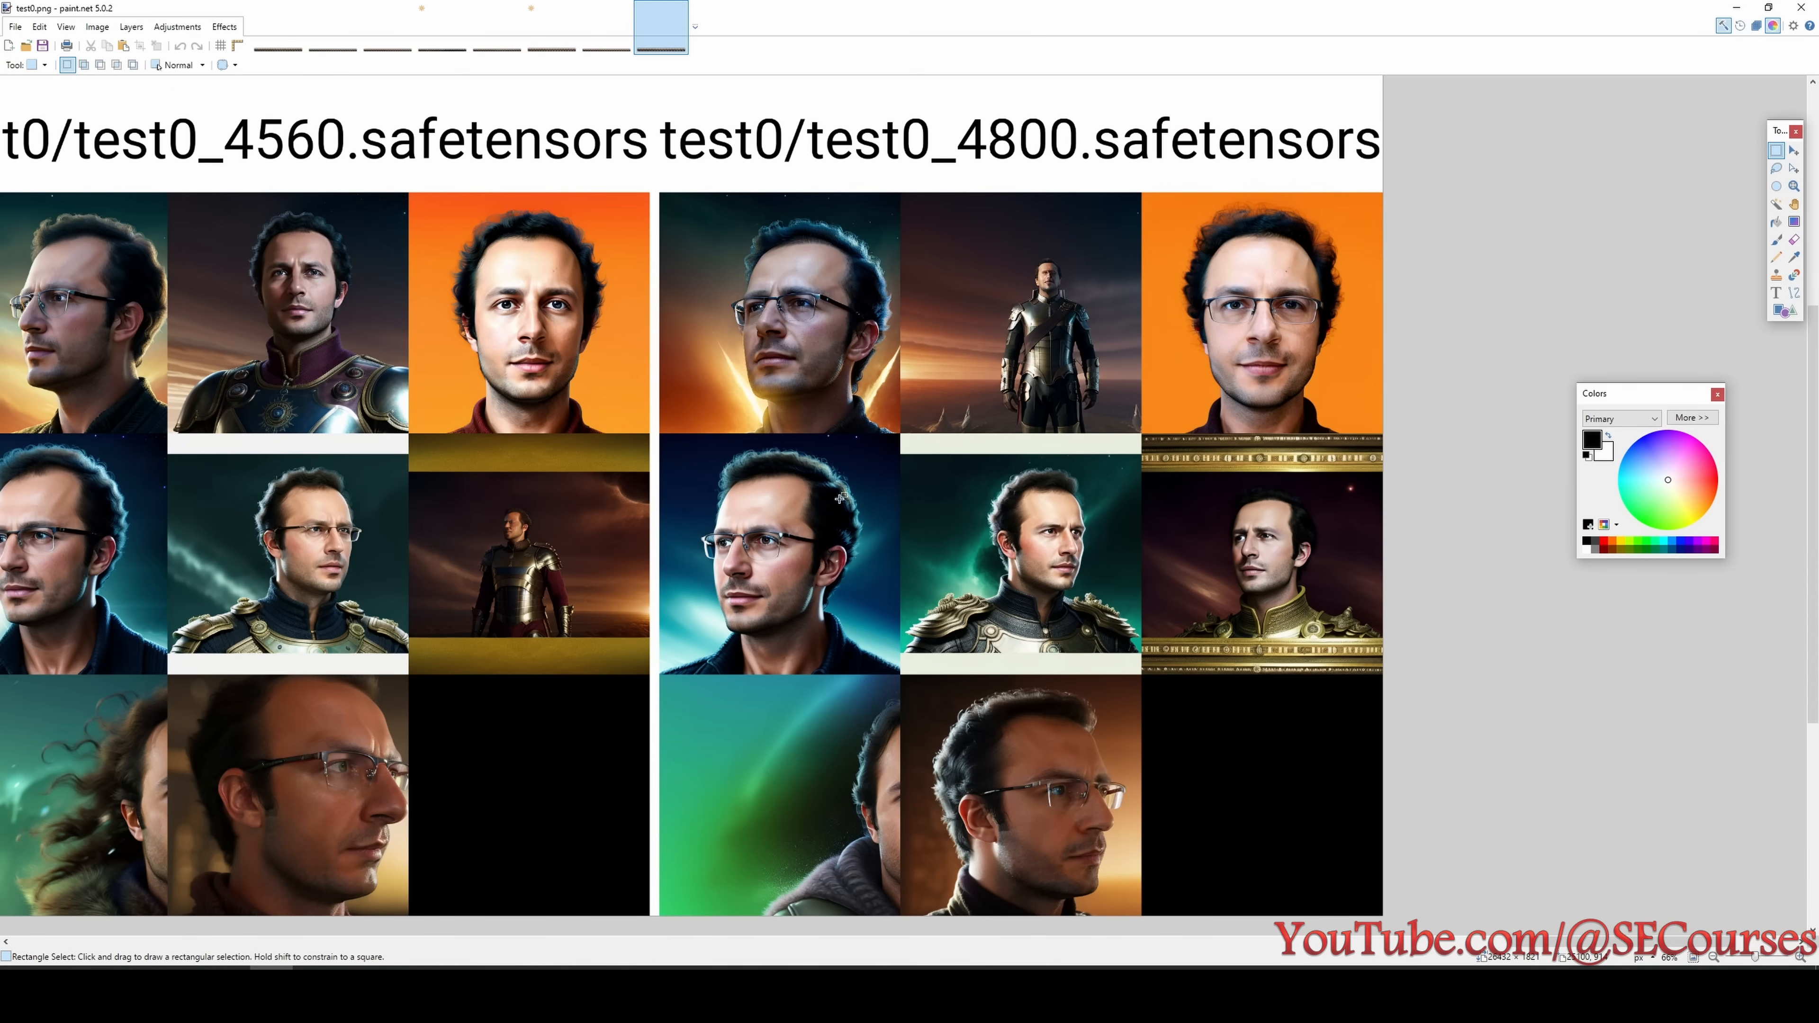
- Compare the test7 portraits of the 4800 step checkpoint with the test0 portraits at 4800 steps
{"action": "key", "text": "ctrl+shift+Tab"}
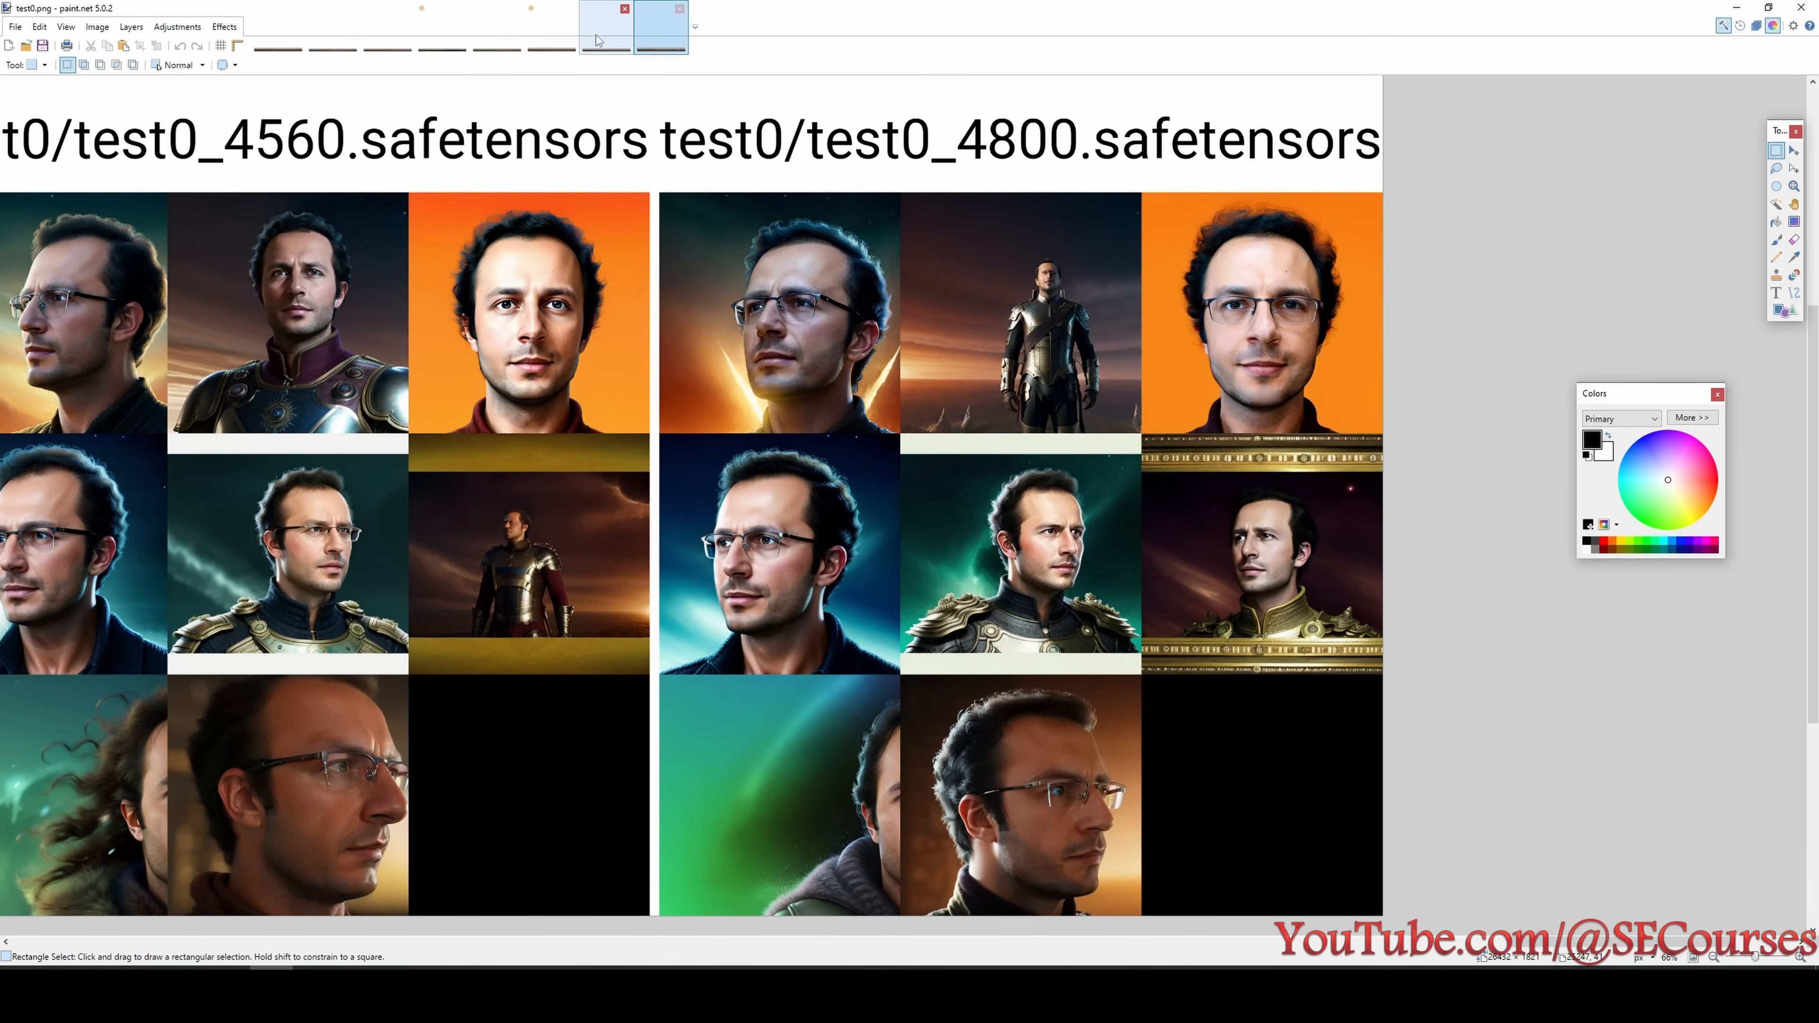
{"action": "scroll", "coordinate": [1256, 504], "scroll_direction": "down", "scroll_amount": 1}
{"action": "scroll", "coordinate": [1263, 566], "scroll_direction": "down", "scroll_amount": 1}
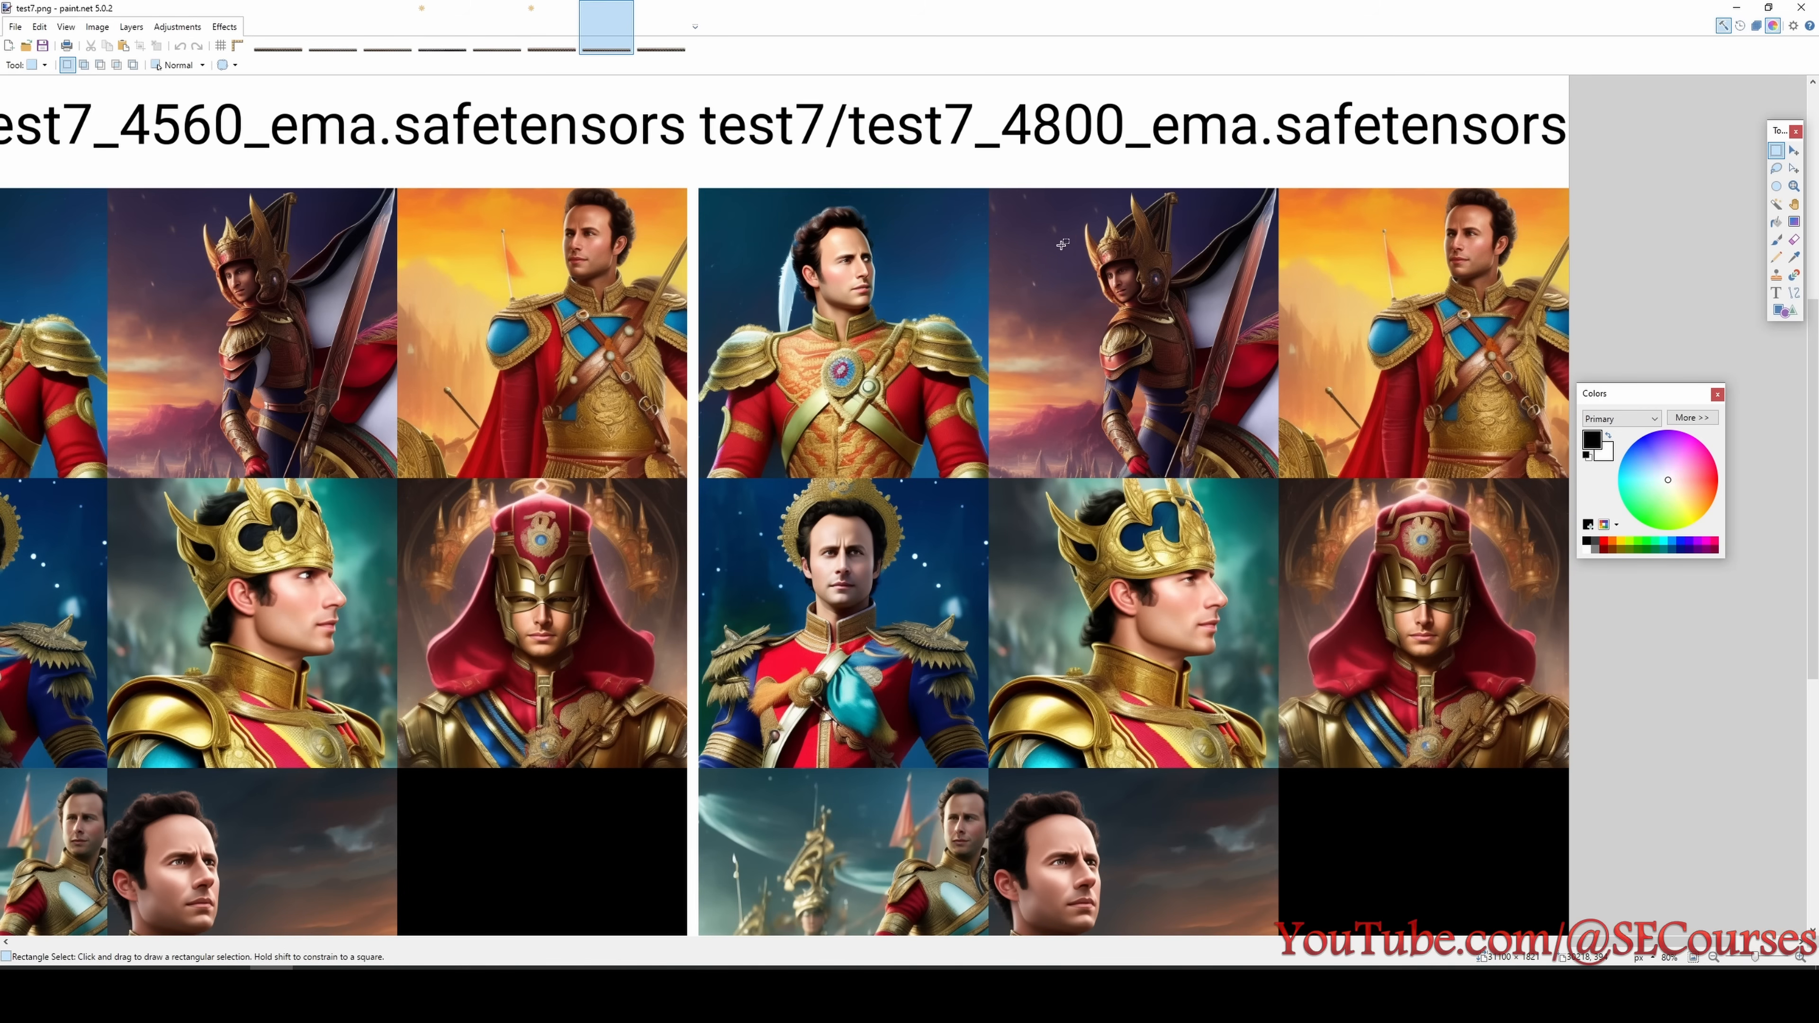
{"action": "scroll", "coordinate": [1056, 389], "scroll_direction": "down", "scroll_amount": 2}
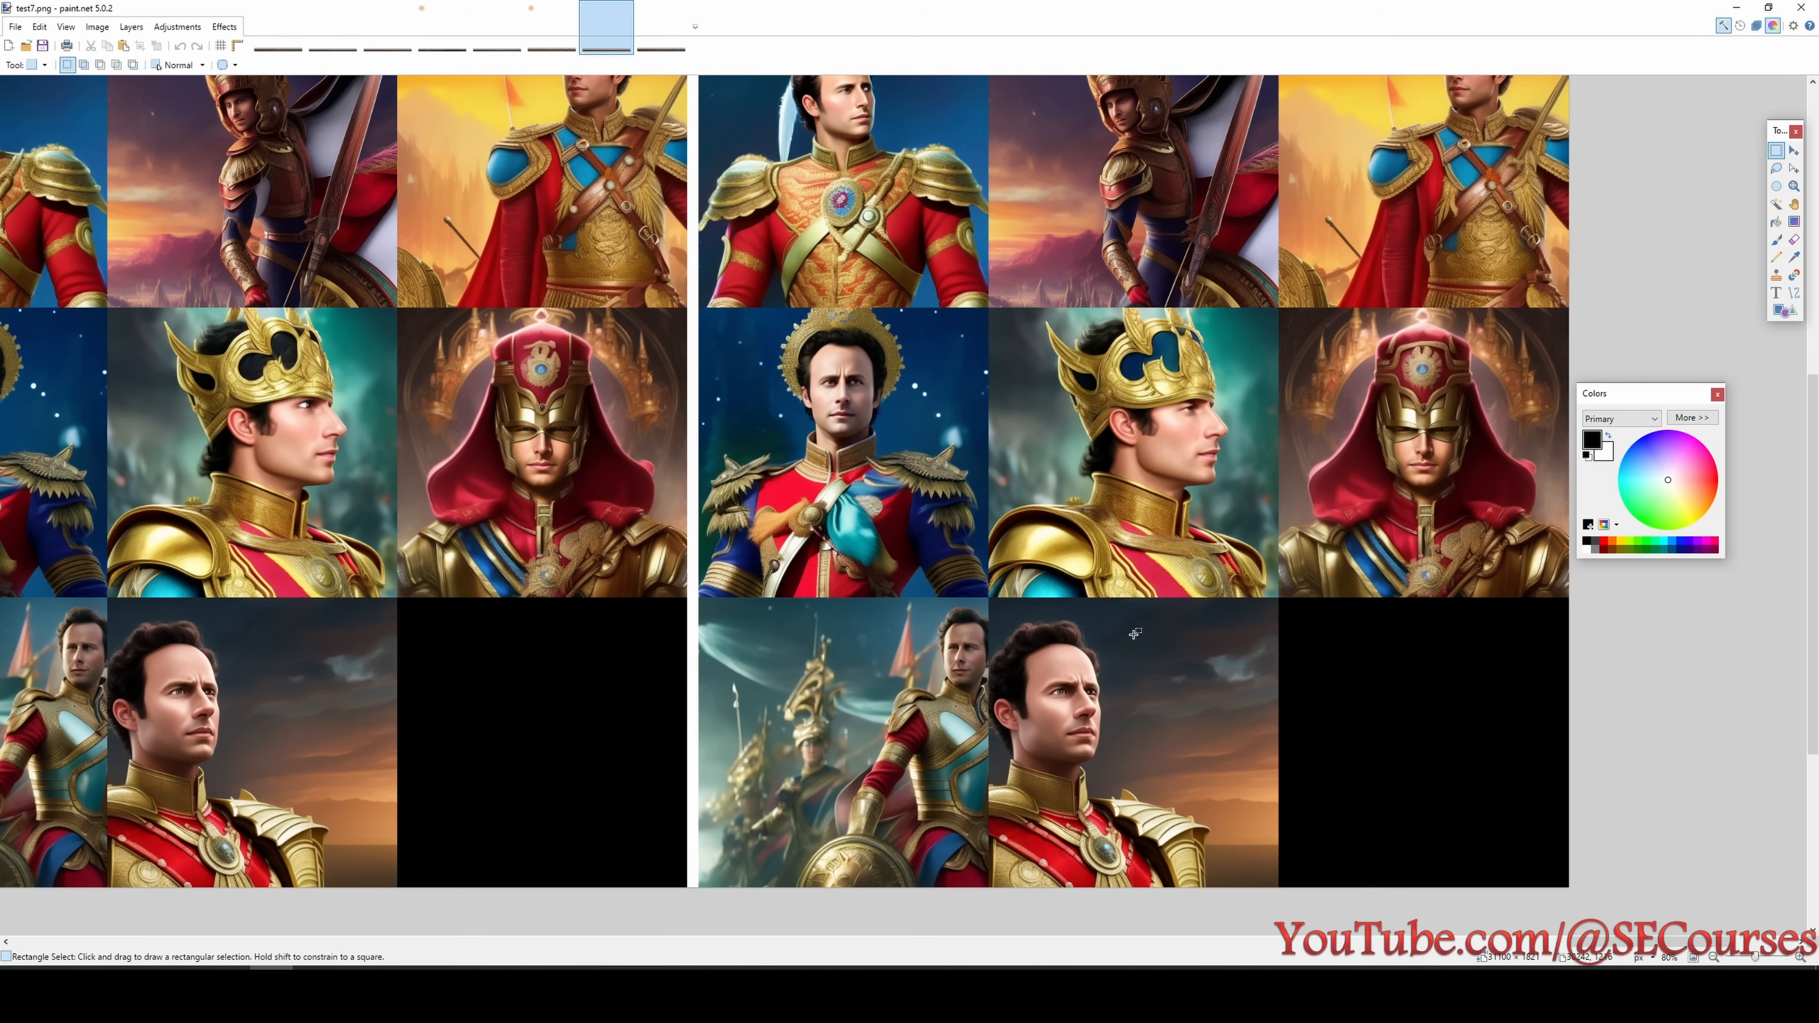
{"action": "scroll", "coordinate": [1083, 688], "scroll_direction": "up", "scroll_amount": 1}
{"action": "key", "text": "ctrl+Tab"}
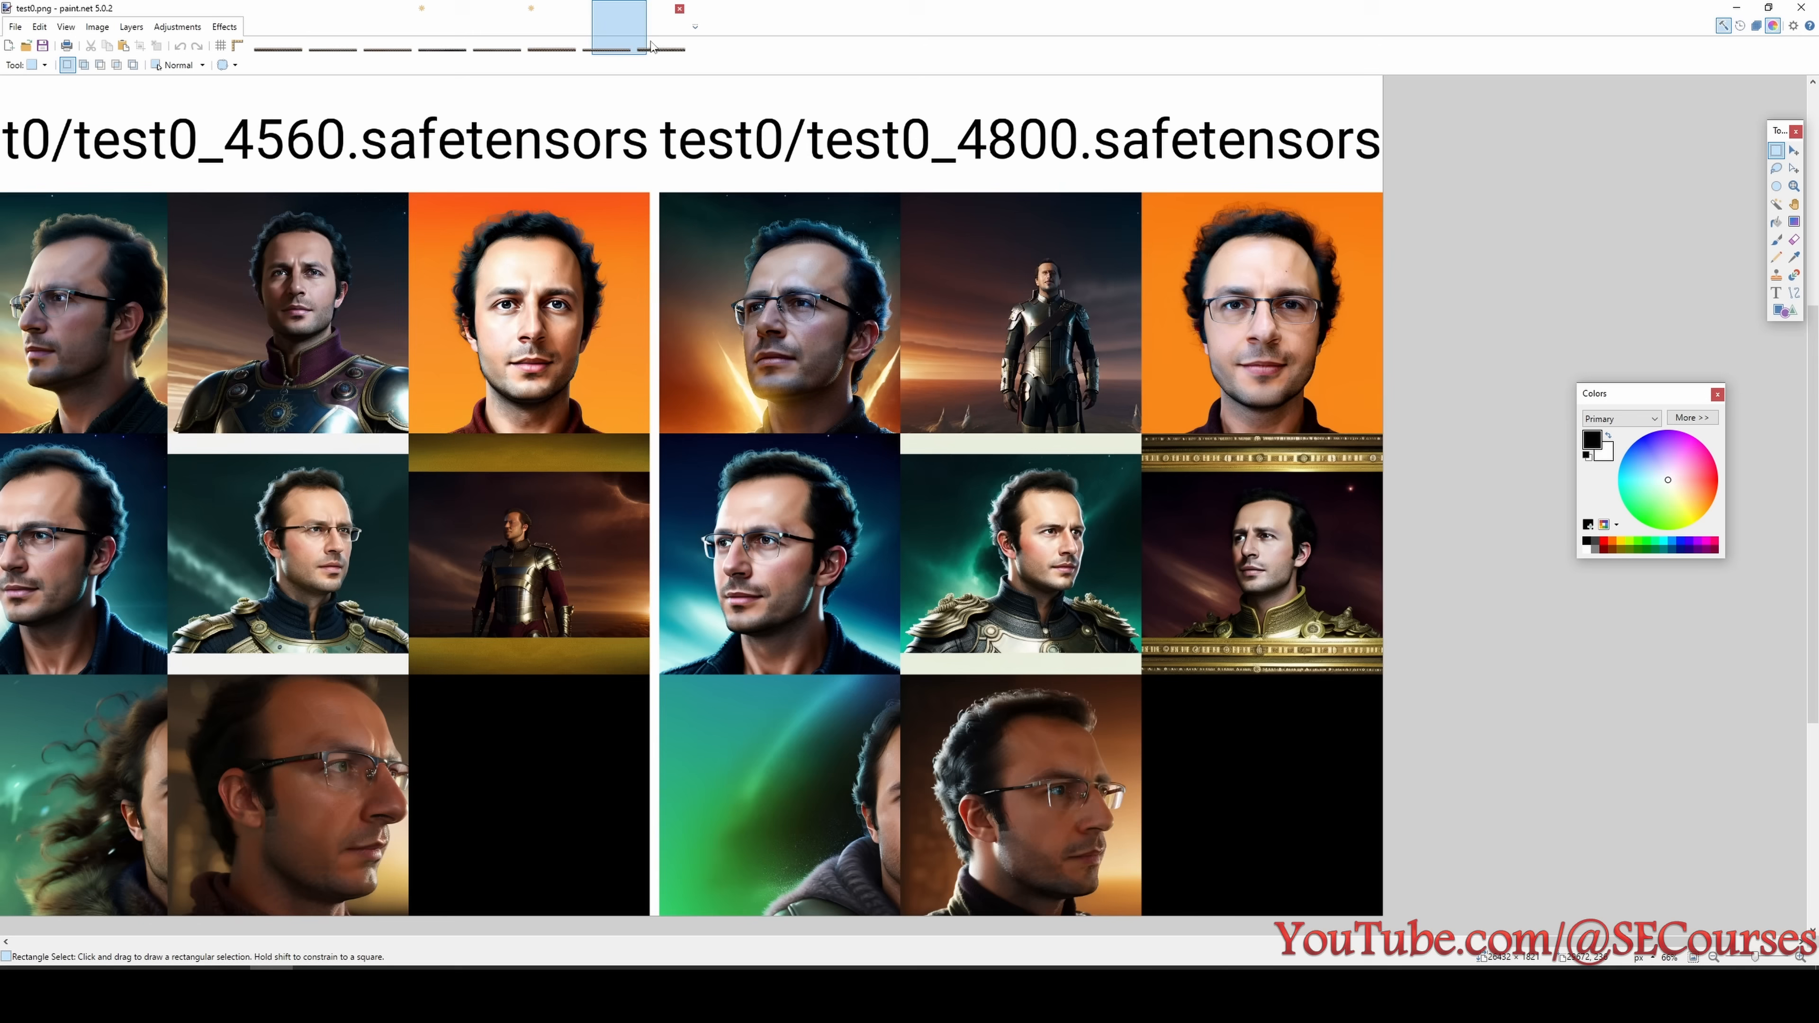
{"action": "left_click", "coordinate": [1624, 967]}
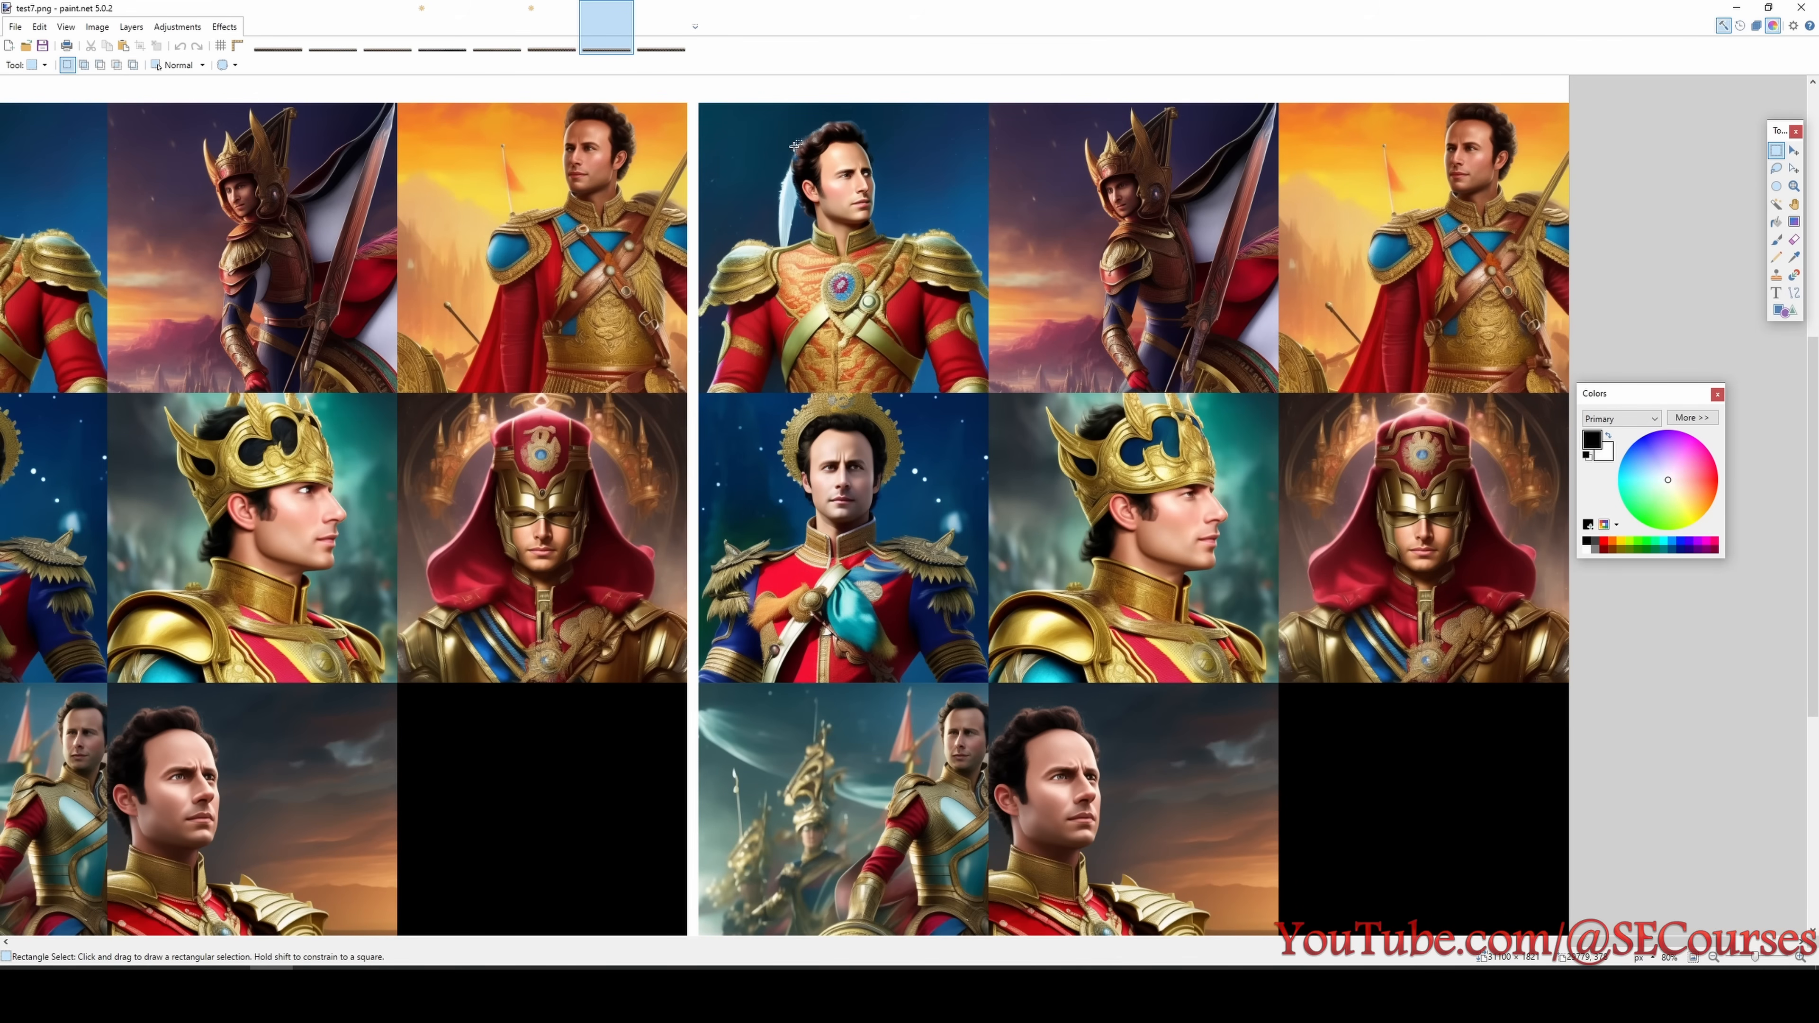
- Compare the test6 portraits of the final 4560 step checkpoint with the last test7 portraits
{"action": "left_click", "coordinate": [555, 29]}
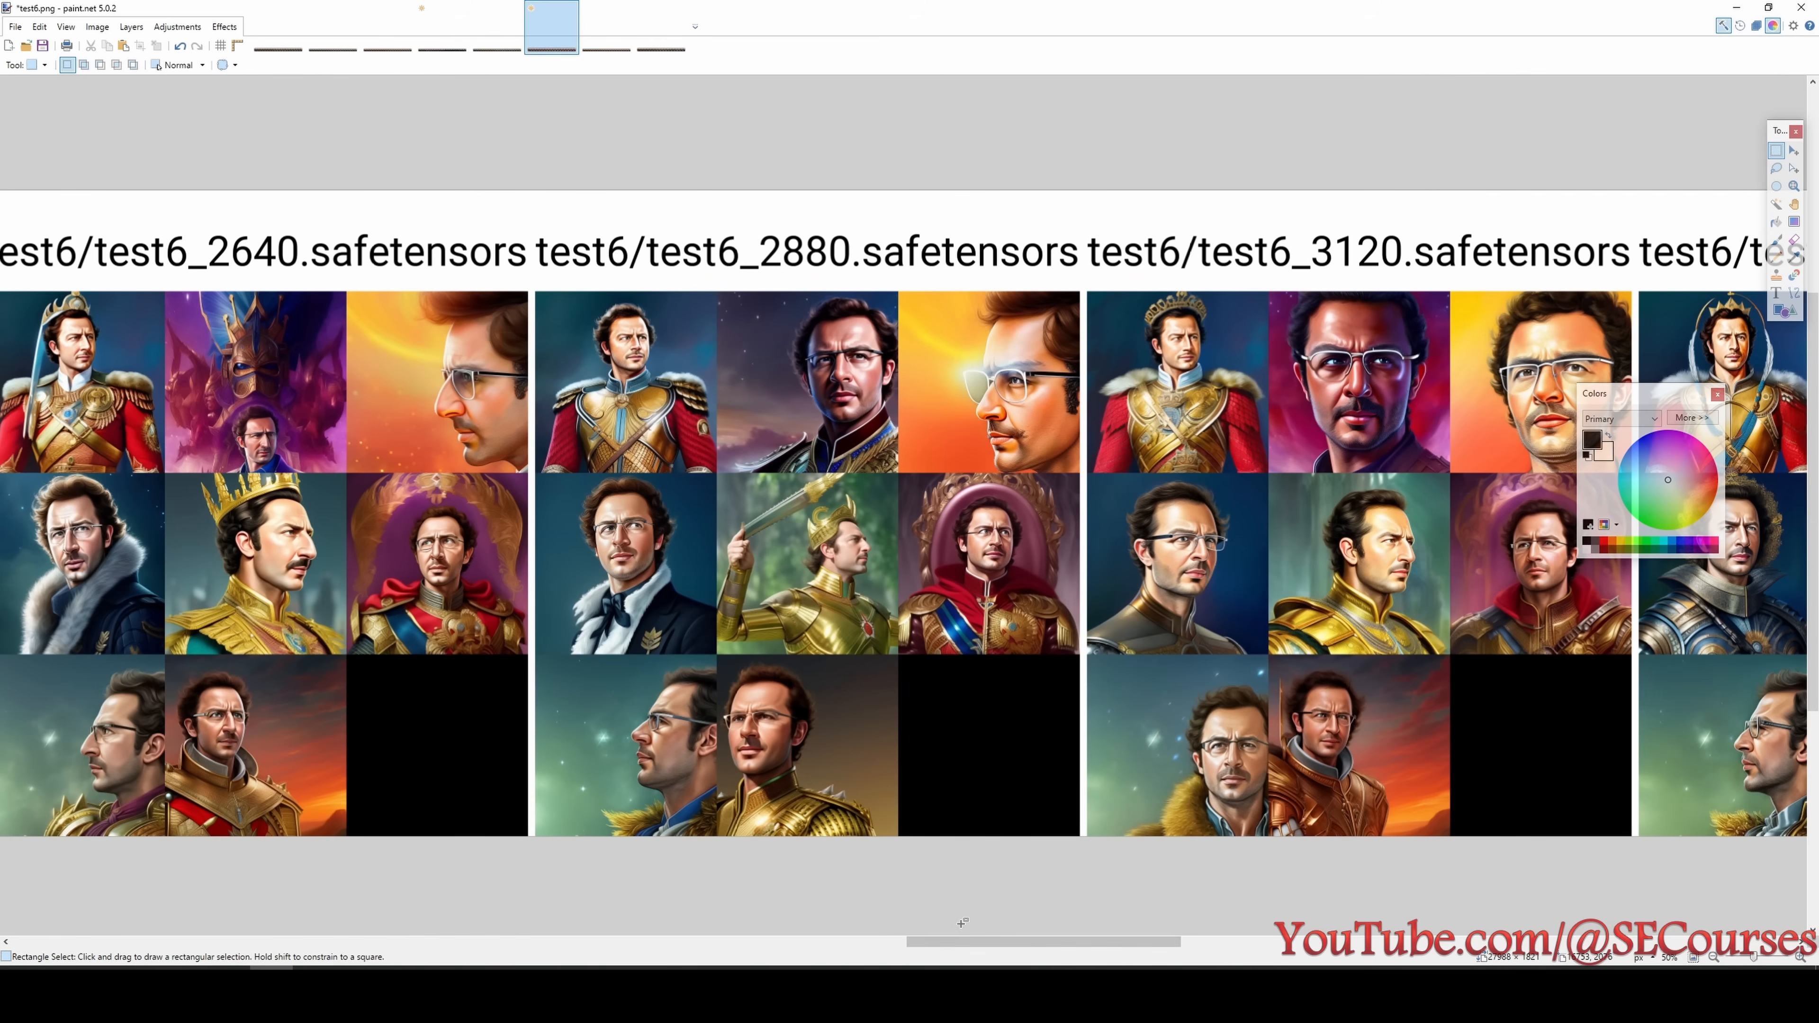
{"action": "left_click_drag", "start_coordinate": [996, 942], "coordinate": [1538, 931]}
{"action": "scroll", "coordinate": [1243, 566], "scroll_direction": "up", "scroll_amount": 2}
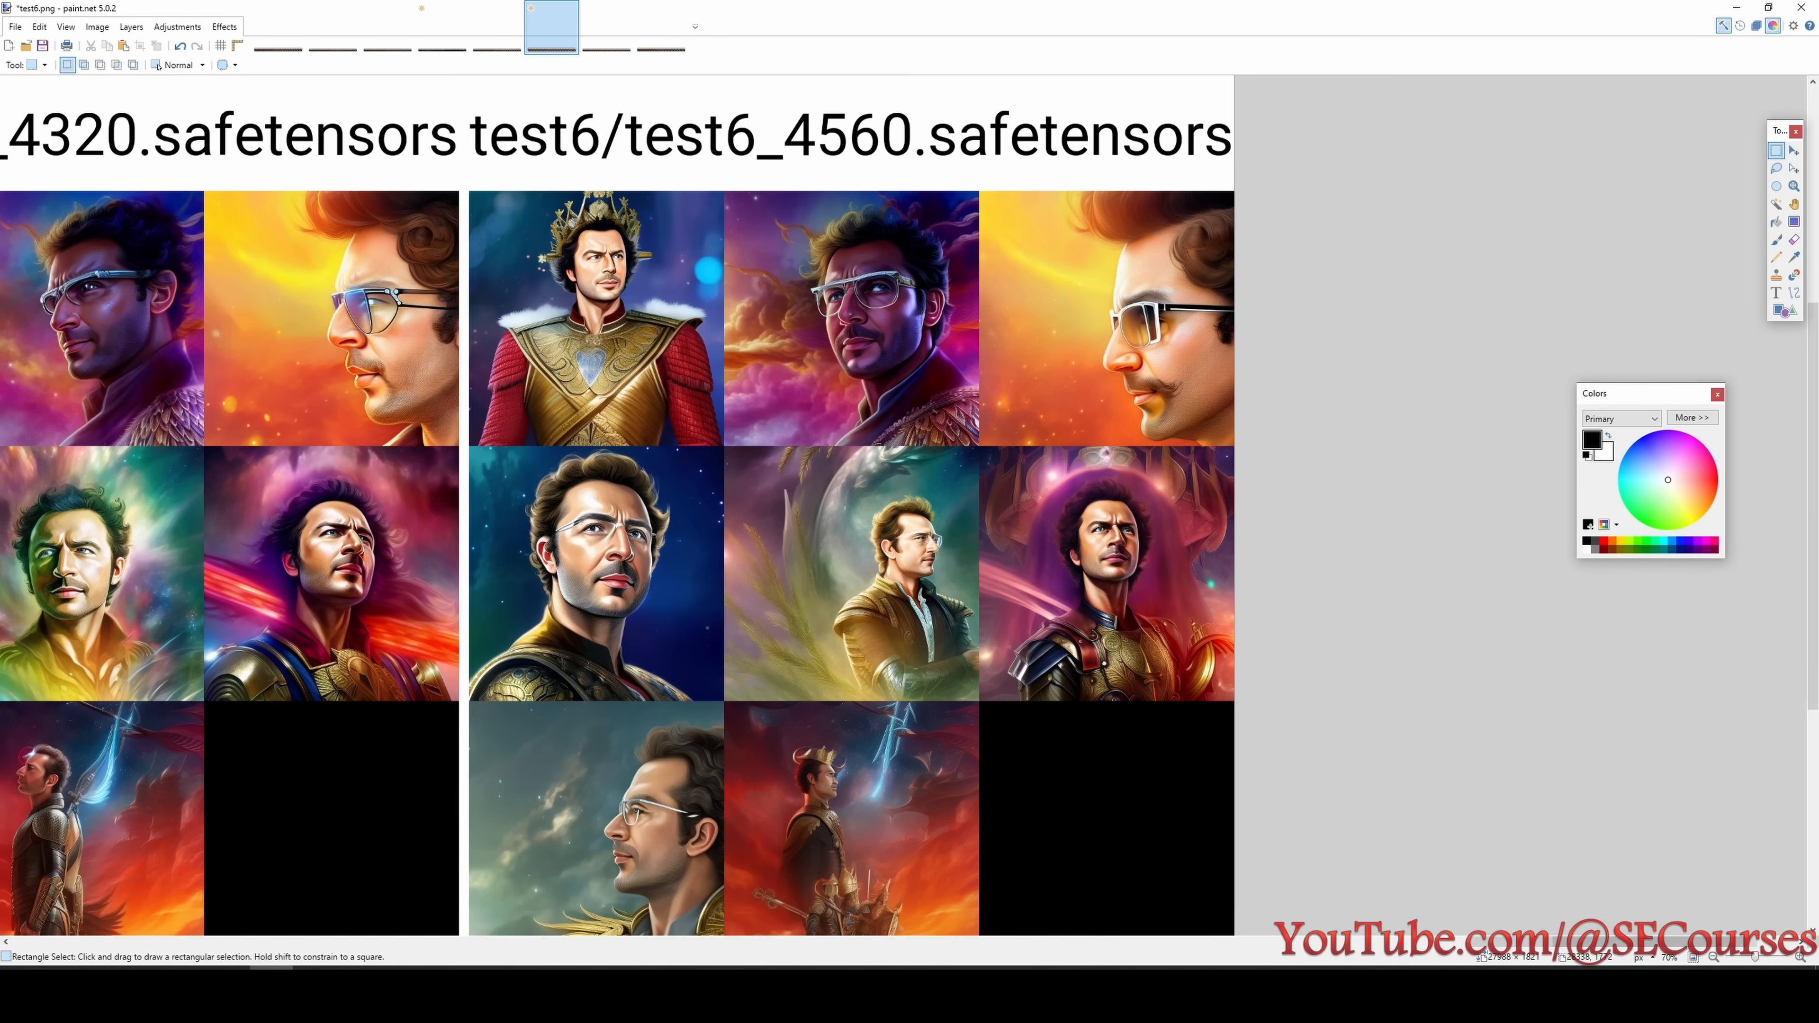
{"action": "left_click", "coordinate": [1440, 986]}
{"action": "left_click", "coordinate": [729, 307]}
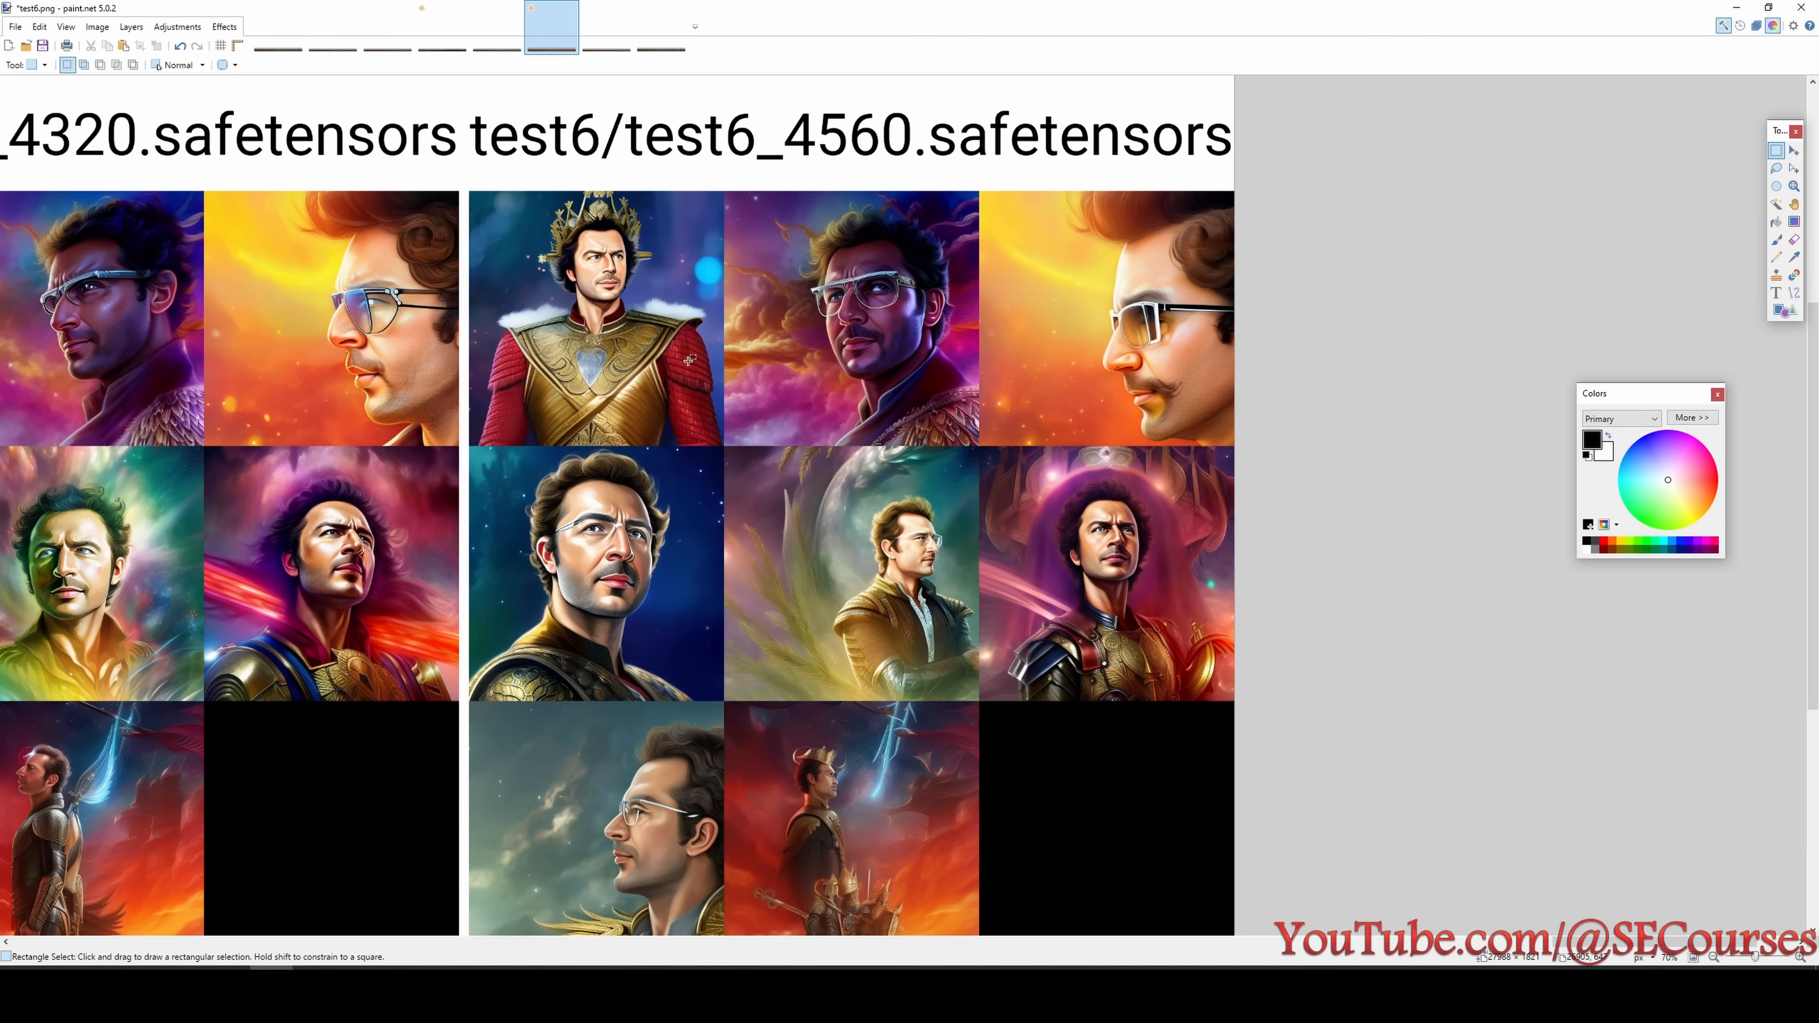
{"action": "left_click", "coordinate": [593, 43]}
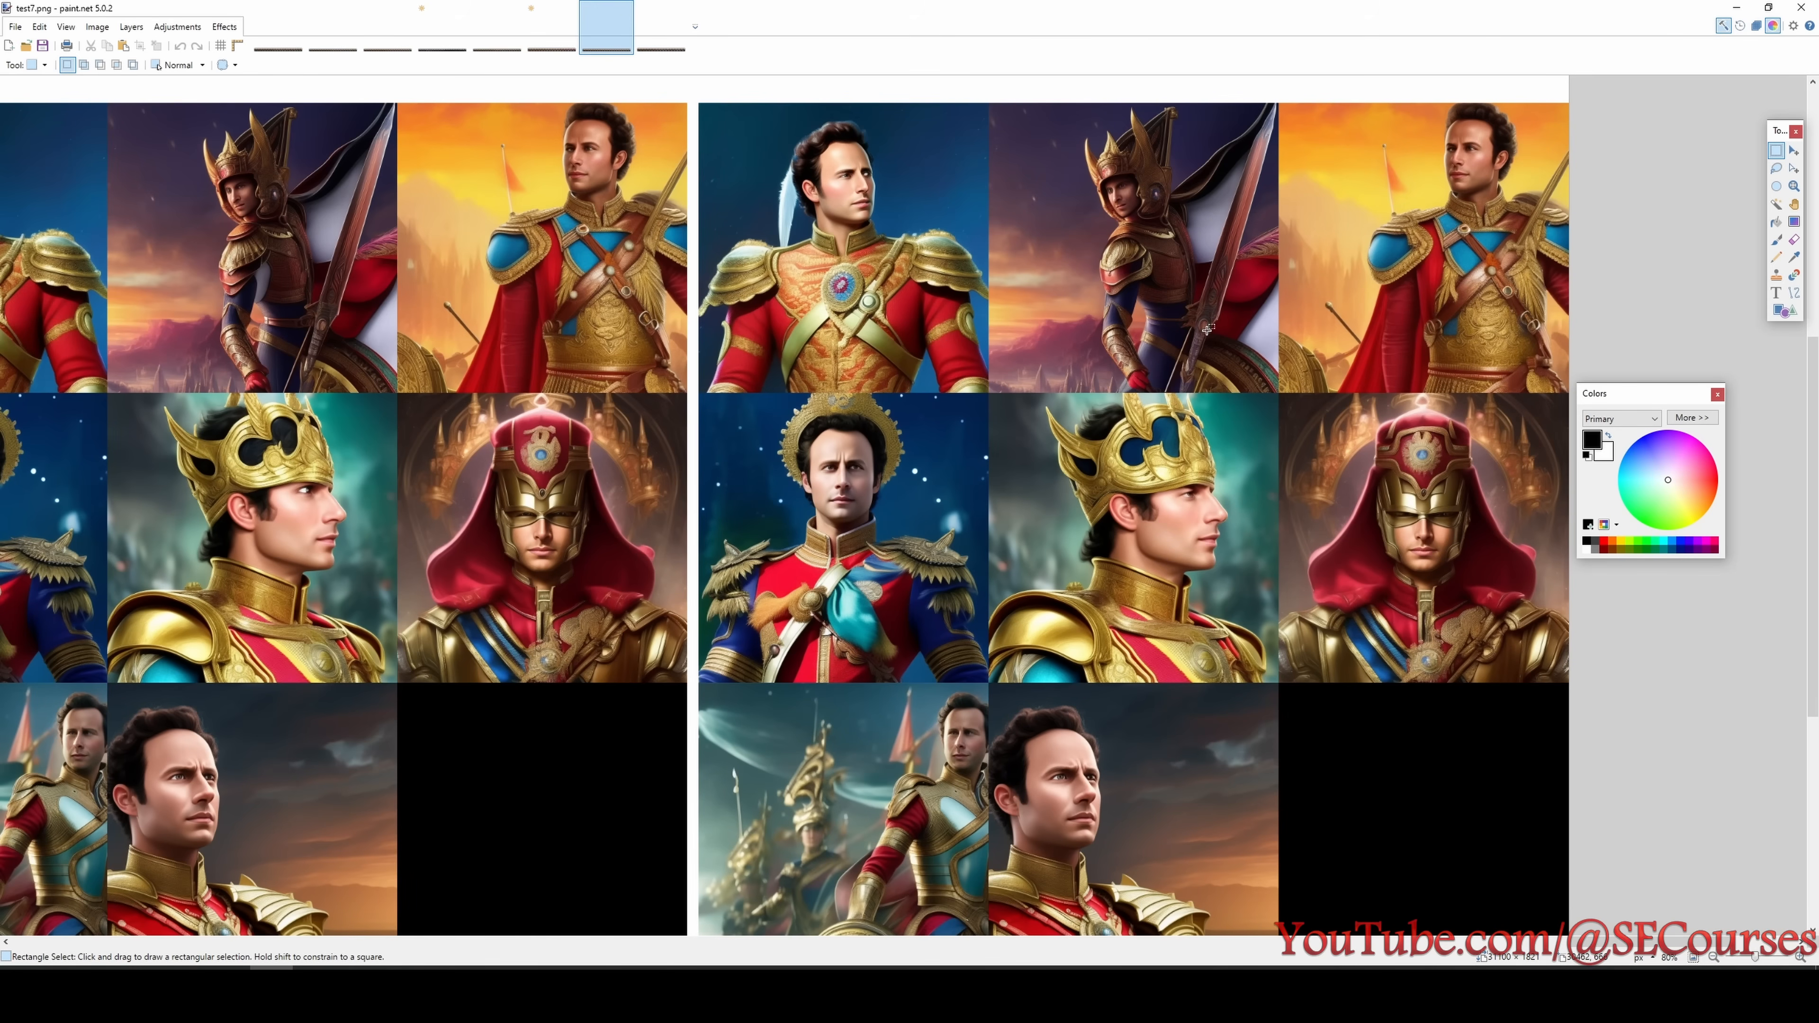
- Compare the test7 portraits at 4320 and 4560 steps, marking a region on the helmeted knight of the 4560 step checkpoint
{"action": "scroll", "coordinate": [1477, 944], "scroll_direction": "left", "scroll_amount": 3}
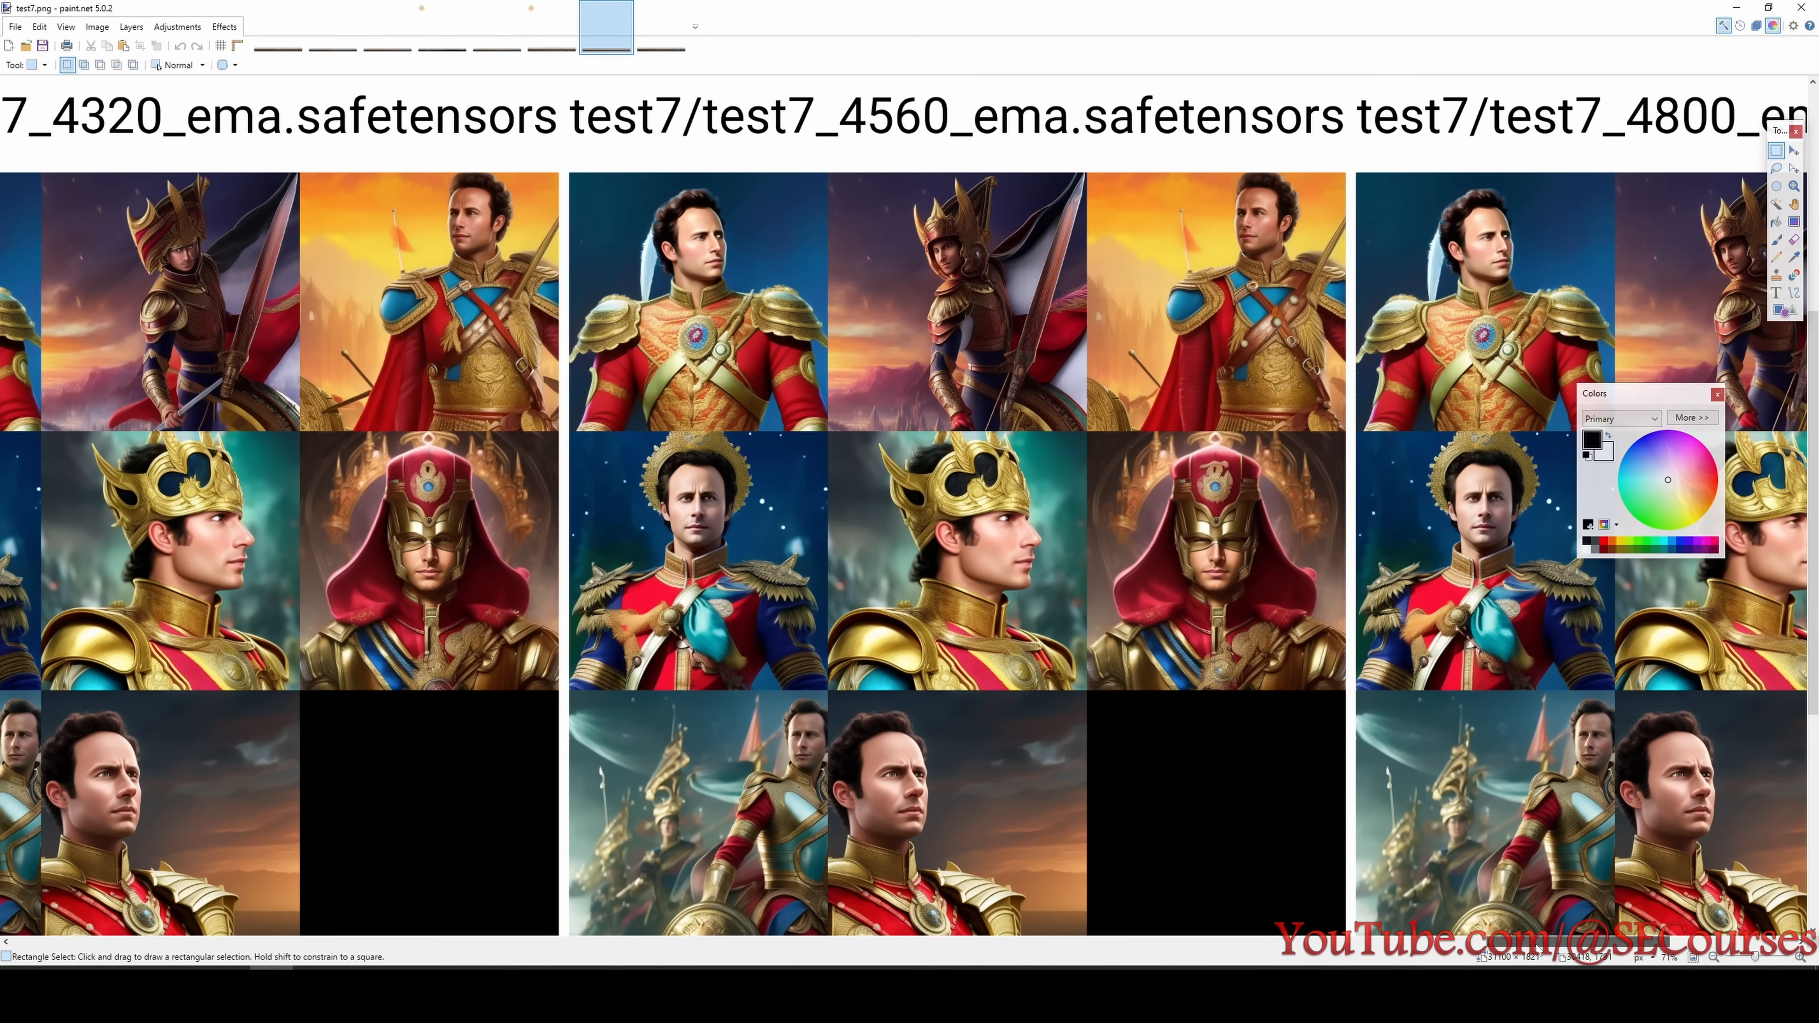
{"action": "scroll", "coordinate": [1477, 943], "scroll_direction": "left", "scroll_amount": 3}
{"action": "mouse_move", "coordinate": [1477, 944]}
{"action": "left_mouse_down"}
{"action": "mouse_move", "coordinate": [1264, 946]}
{"action": "mouse_move", "coordinate": [1517, 945]}
{"action": "mouse_move", "coordinate": [1489, 946]}
{"action": "left_mouse_up"}
{"action": "left_click_drag", "start_coordinate": [600, 213], "coordinate": [725, 293]}
{"action": "left_click_drag", "start_coordinate": [1355, 224], "coordinate": [1567, 344]}
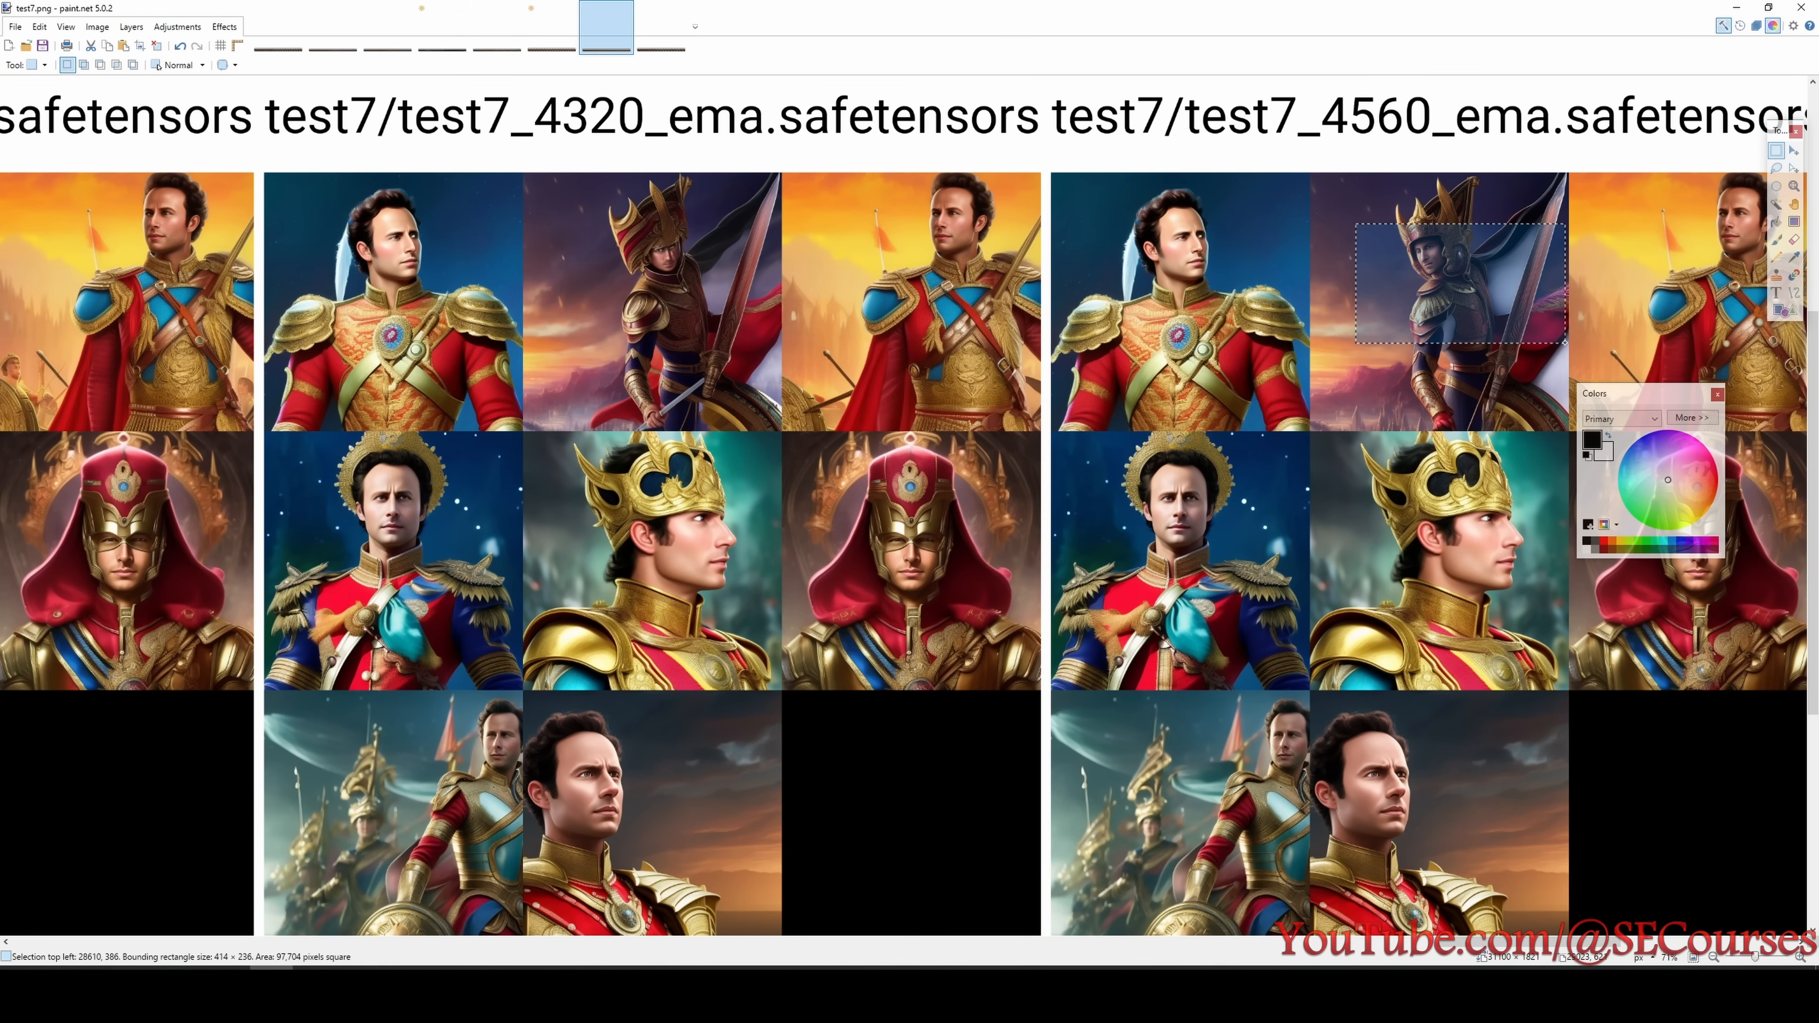
{"action": "left_click", "coordinate": [1562, 343]}
- Examine the test7 portraits around the 2640 and 2880 step checkpoints and mark the 2880 label with a selection
{"action": "mouse_move", "coordinate": [1490, 934]}
{"action": "left_mouse_down"}
{"action": "mouse_move", "coordinate": [1609, 941]}
{"action": "mouse_move", "coordinate": [985, 894]}
{"action": "left_mouse_up"}
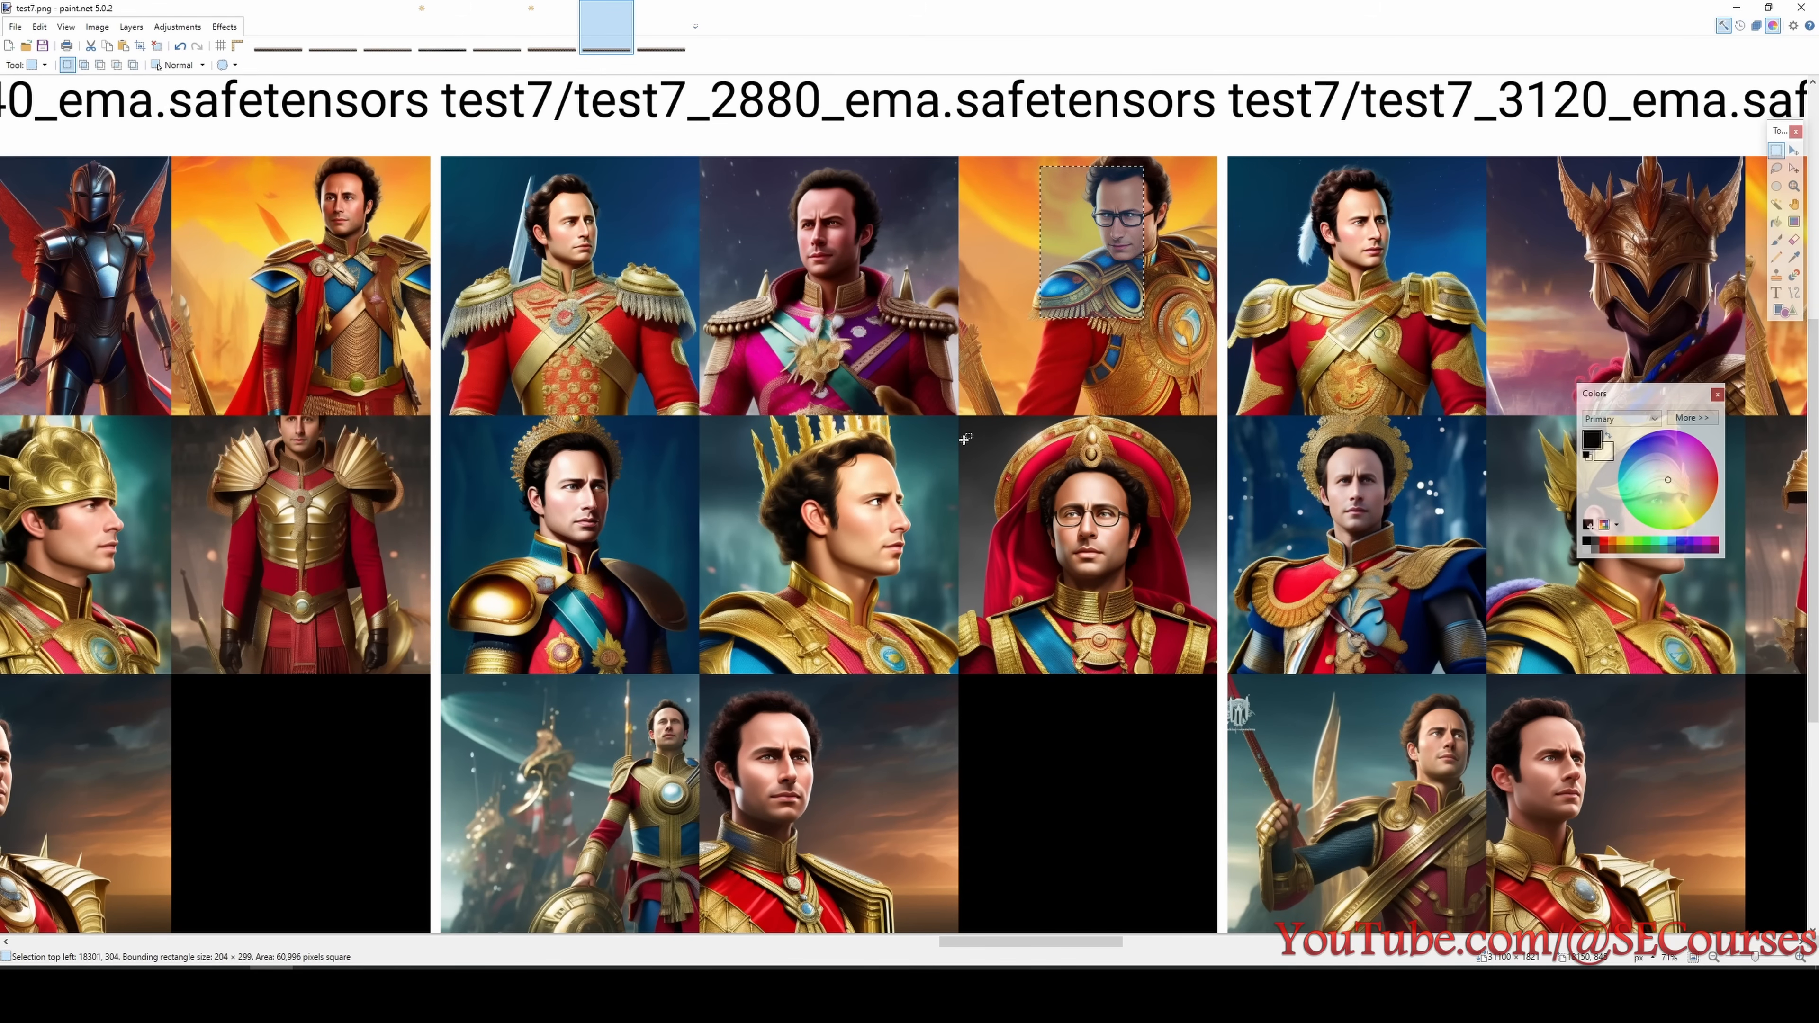
{"action": "scroll", "coordinate": [965, 440], "scroll_direction": "up", "scroll_amount": 1}
{"action": "left_click_drag", "start_coordinate": [708, 161], "coordinate": [815, 246]}
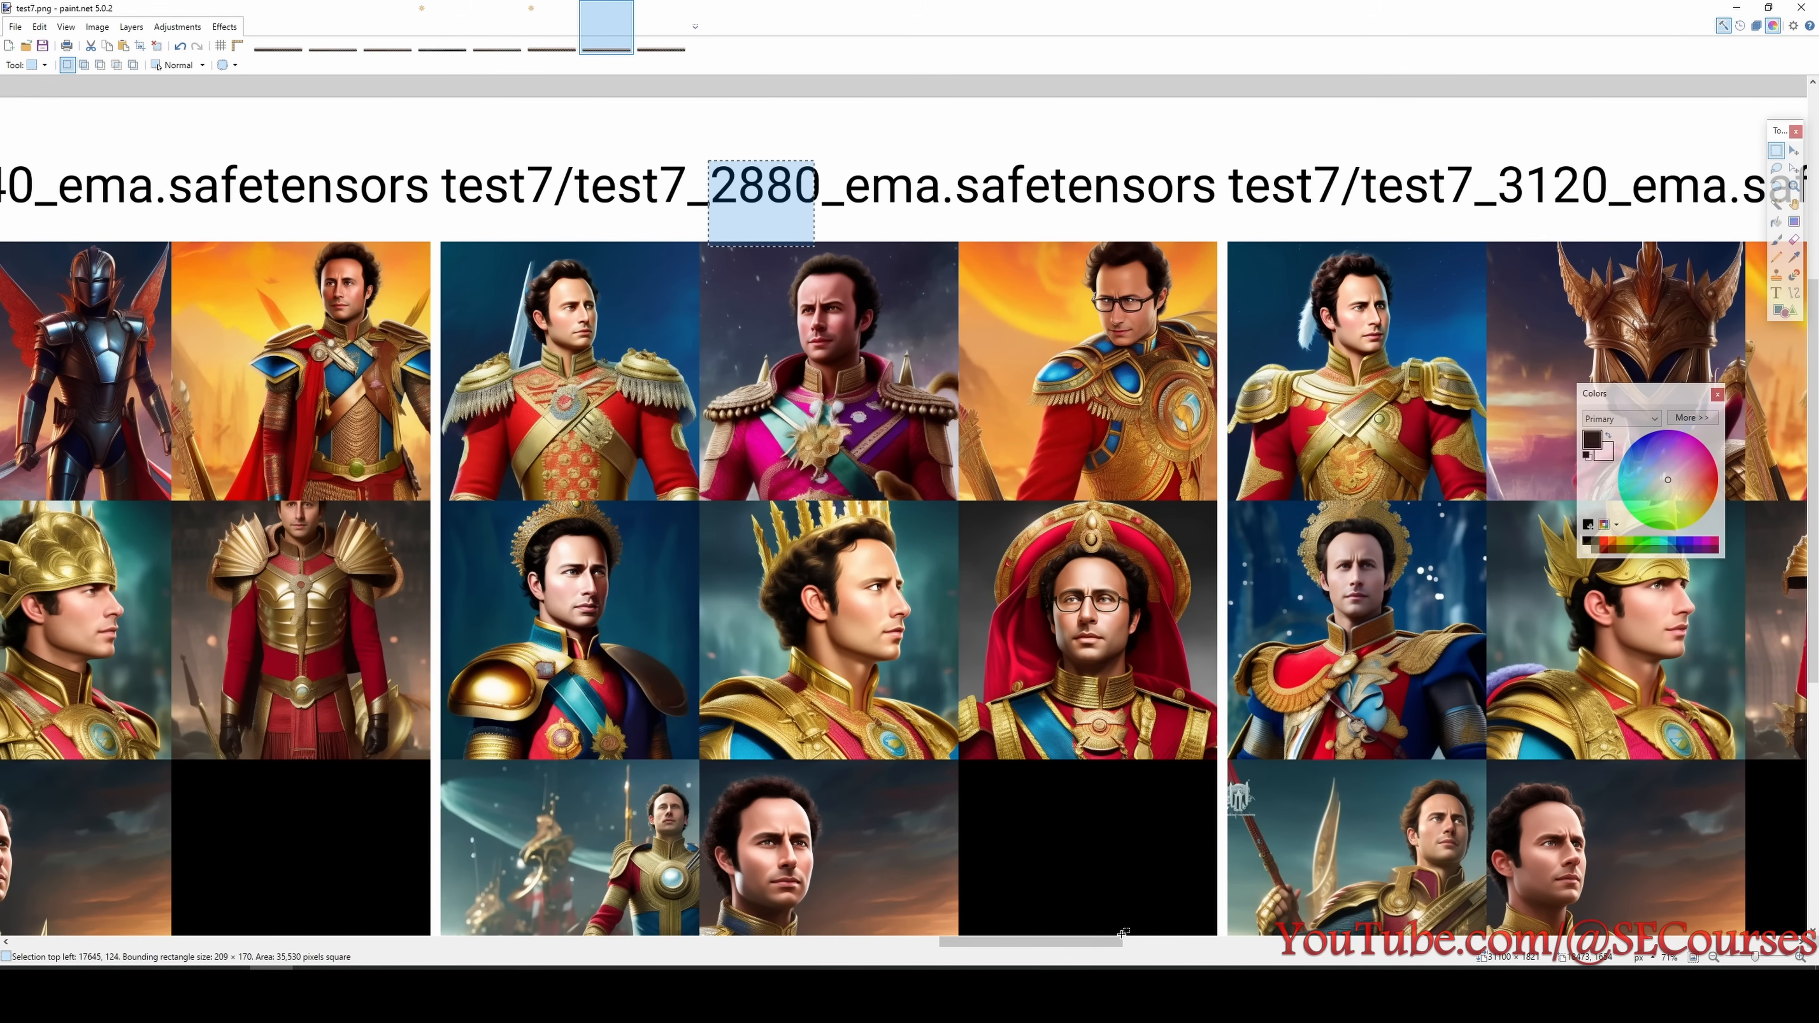
{"action": "left_click_drag", "start_coordinate": [1099, 942], "coordinate": [1033, 950]}
{"action": "scroll", "coordinate": [1096, 880], "scroll_direction": "down", "scroll_amount": 1}
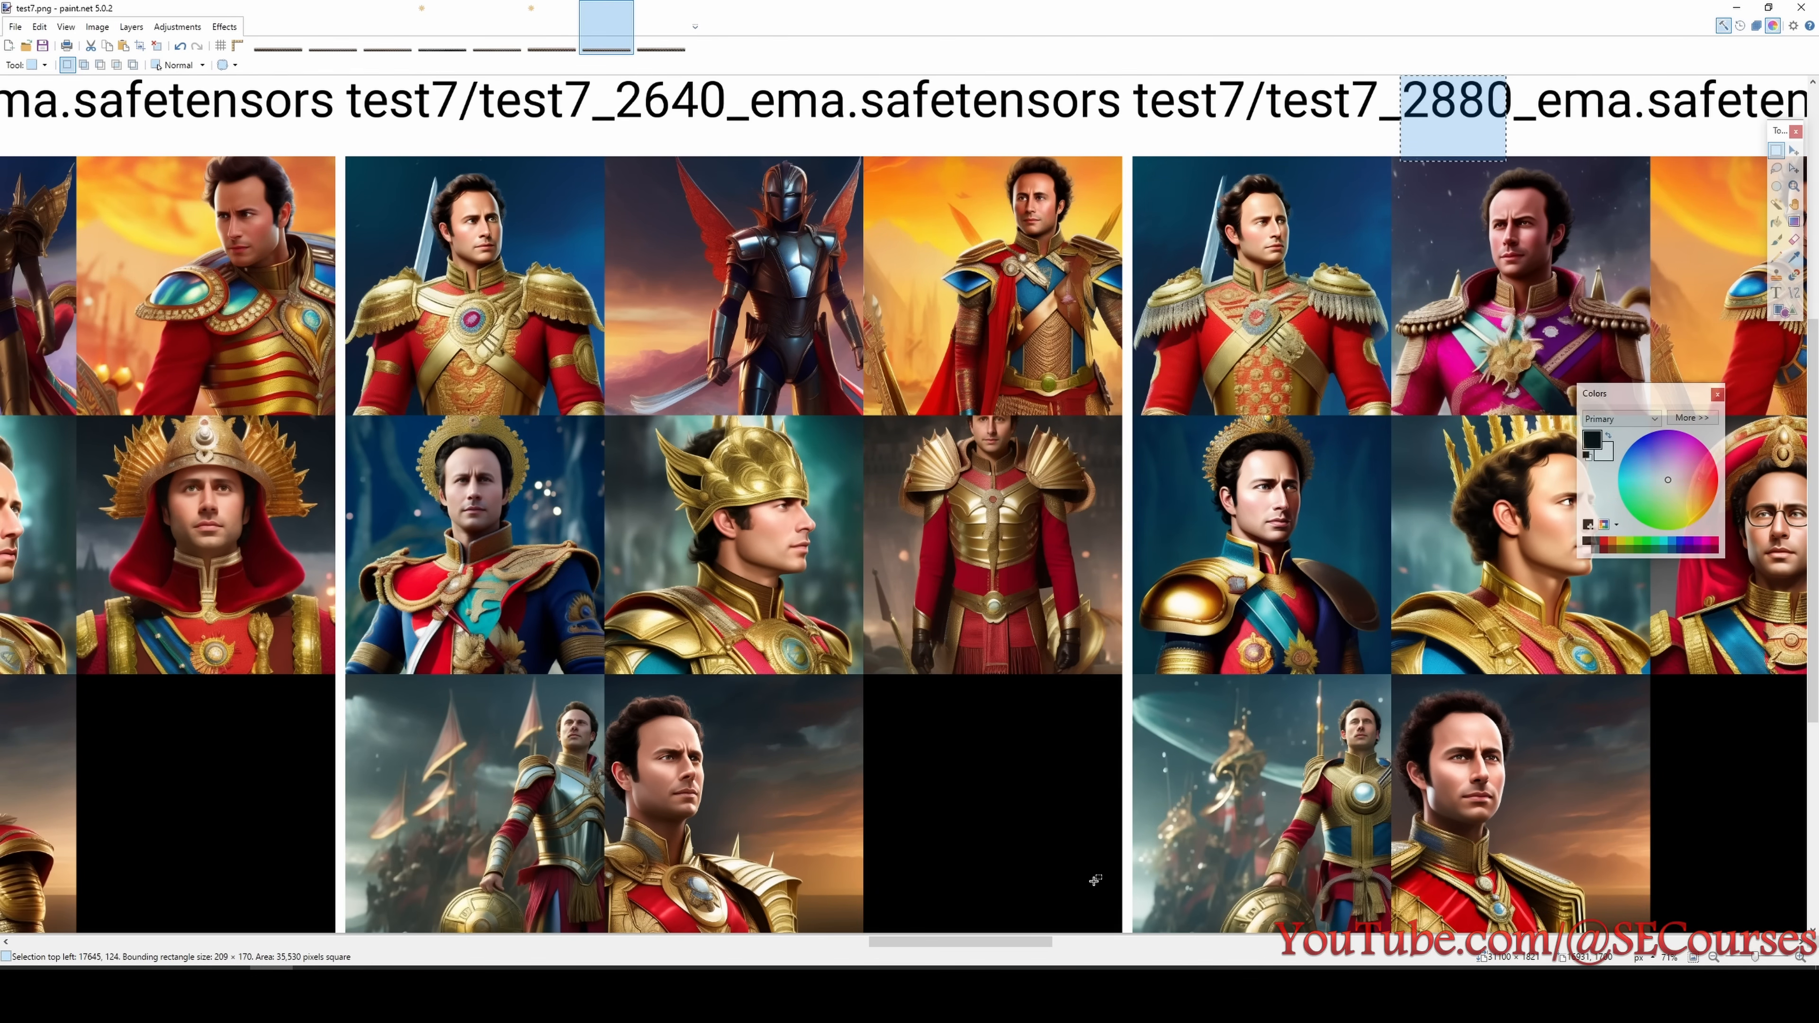
{"action": "mouse_move", "coordinate": [1015, 947]}
{"action": "left_mouse_down"}
{"action": "mouse_move", "coordinate": [964, 946]}
{"action": "mouse_move", "coordinate": [1089, 945]}
{"action": "mouse_move", "coordinate": [986, 946]}
{"action": "left_mouse_up"}
{"action": "left_click", "coordinate": [859, 671]}
- Switch to the test8 grid, look up test8 in the experiment list and bring up its 2160 step portraits
{"action": "scroll", "coordinate": [790, 442], "scroll_direction": "down", "scroll_amount": 1, "text": "ctrl"}
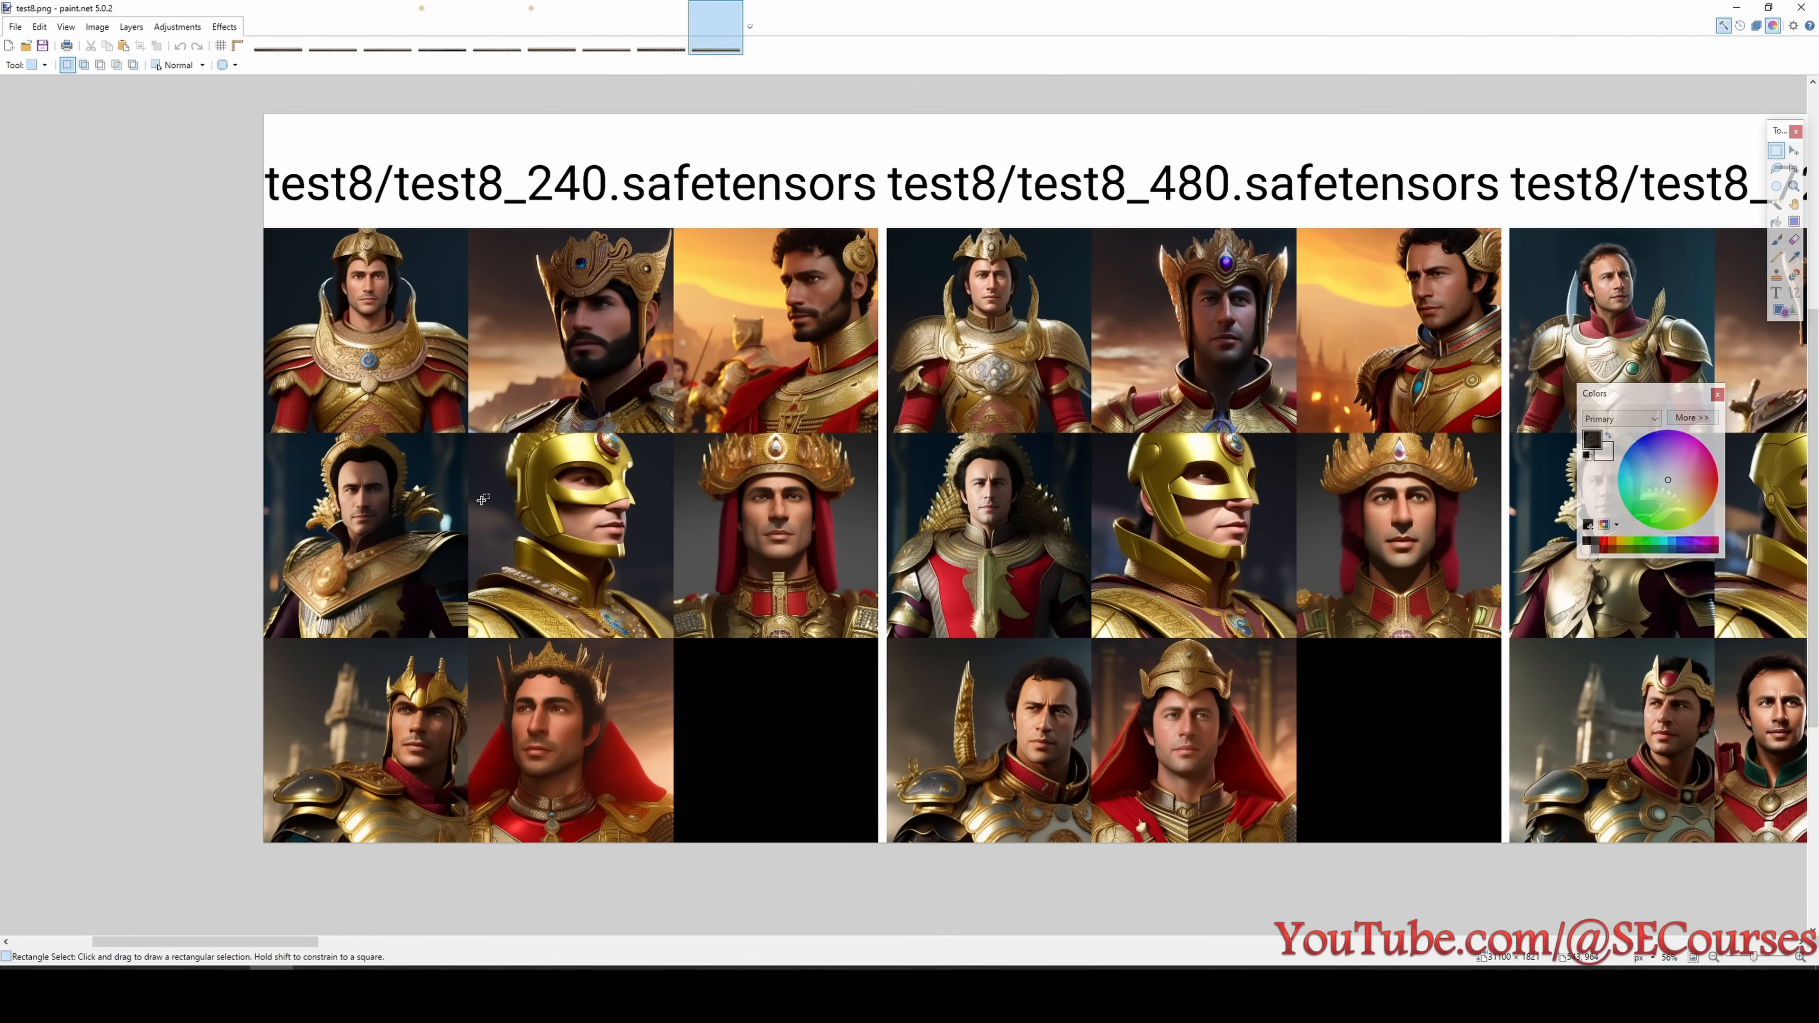
{"action": "left_click", "coordinate": [272, 969]}
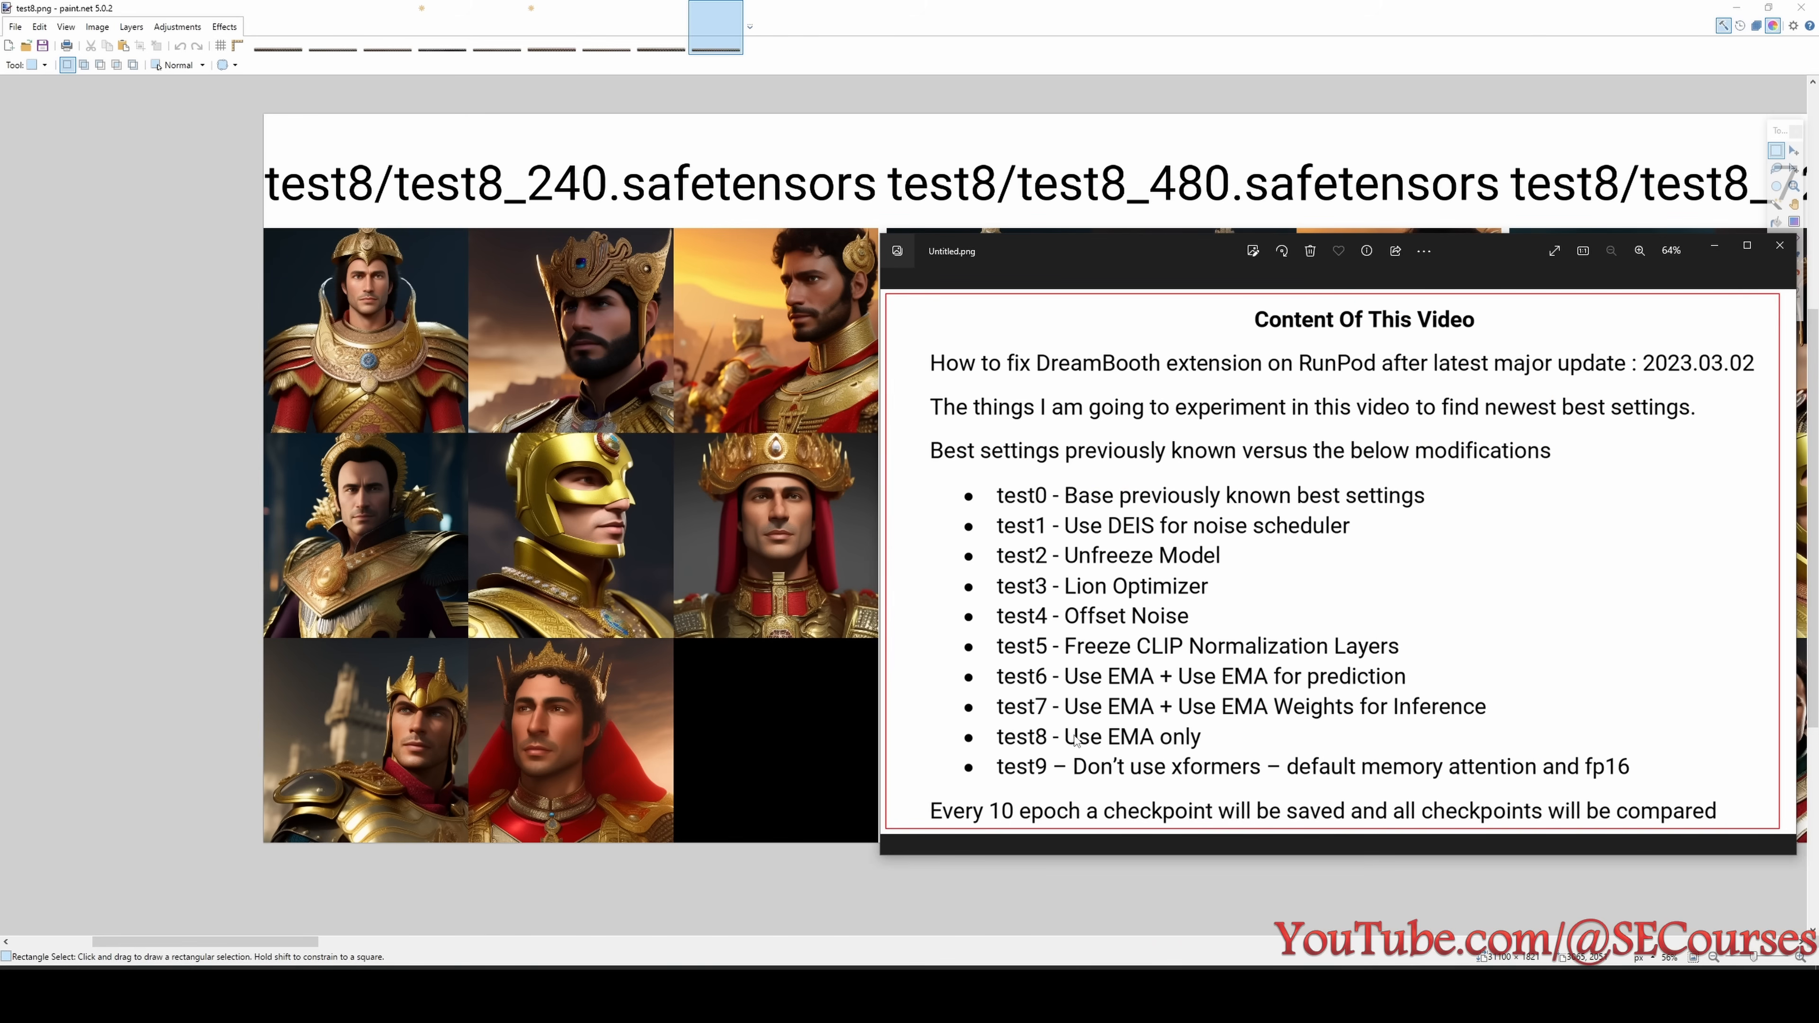
{"action": "mouse_move", "coordinate": [262, 939]}
{"action": "left_mouse_down"}
{"action": "mouse_move", "coordinate": [637, 946]}
{"action": "mouse_move", "coordinate": [646, 967]}
{"action": "mouse_move", "coordinate": [1673, 968]}
{"action": "mouse_move", "coordinate": [1313, 932]}
{"action": "mouse_move", "coordinate": [1583, 921]}
{"action": "mouse_move", "coordinate": [1255, 915]}
{"action": "left_mouse_up"}
{"action": "scroll", "coordinate": [1480, 697], "scroll_direction": "up", "scroll_amount": 1}
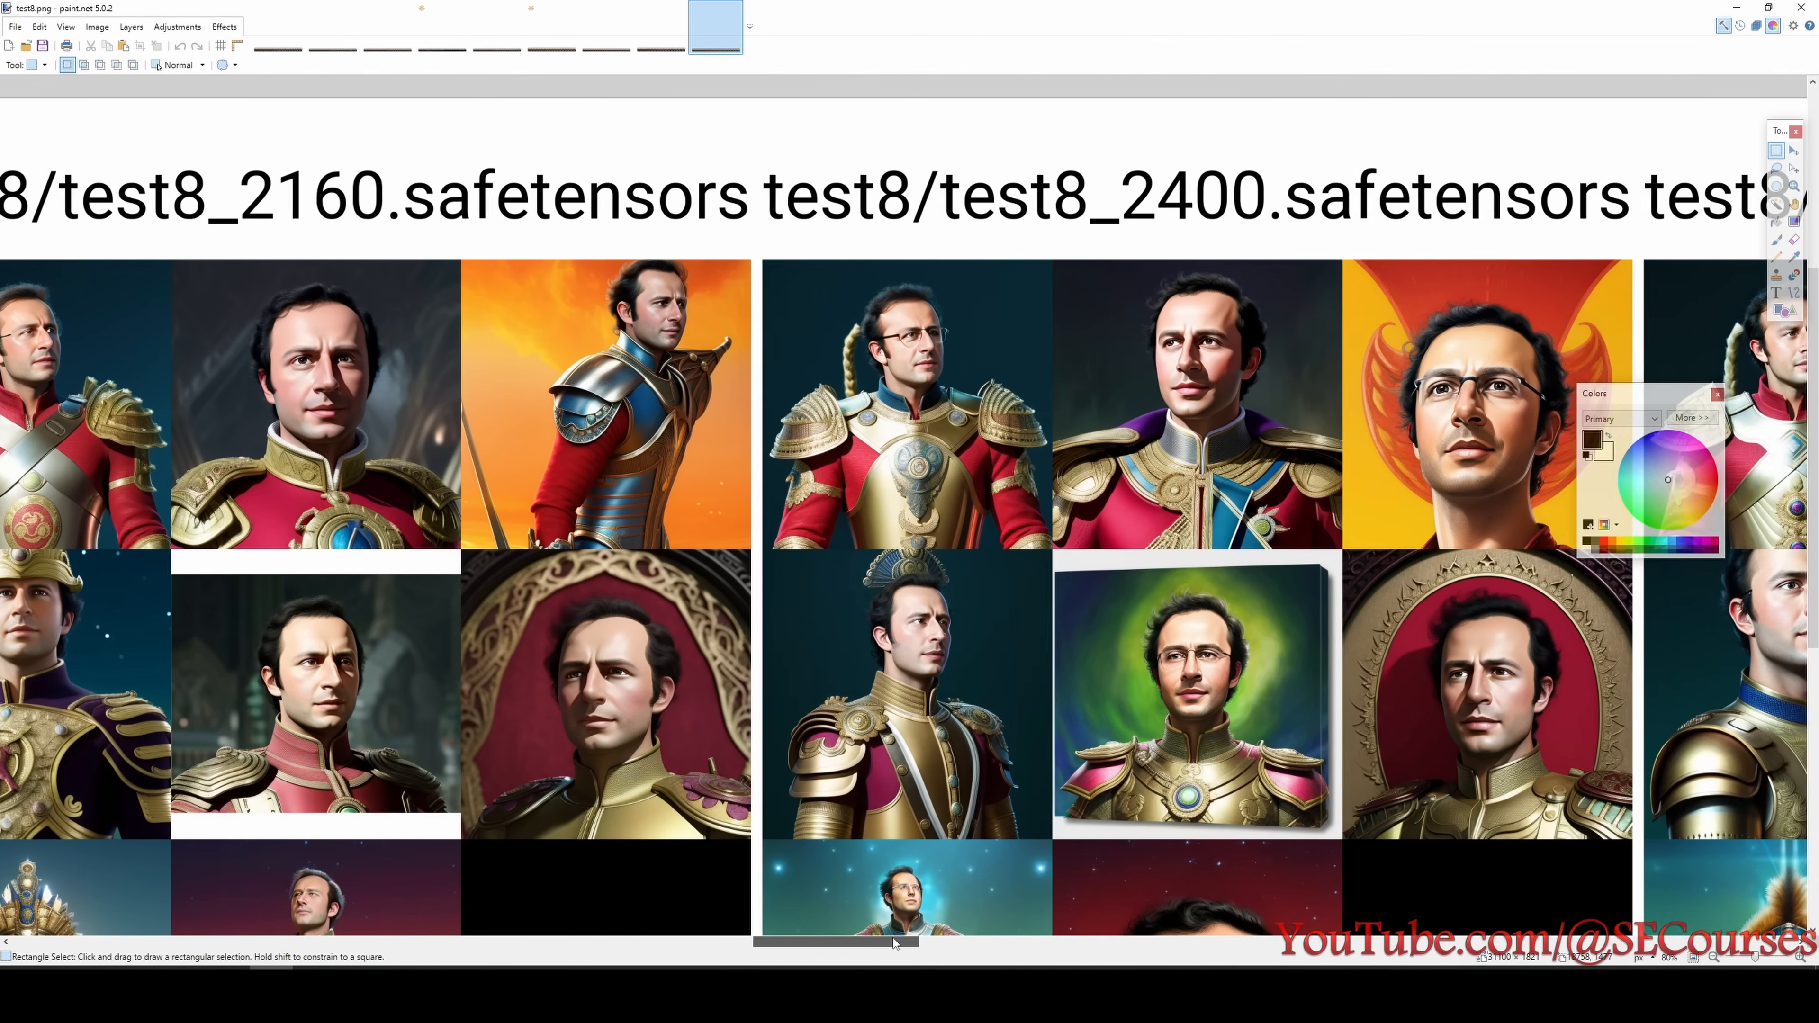
{"action": "left_click_drag", "start_coordinate": [893, 942], "coordinate": [862, 943]}
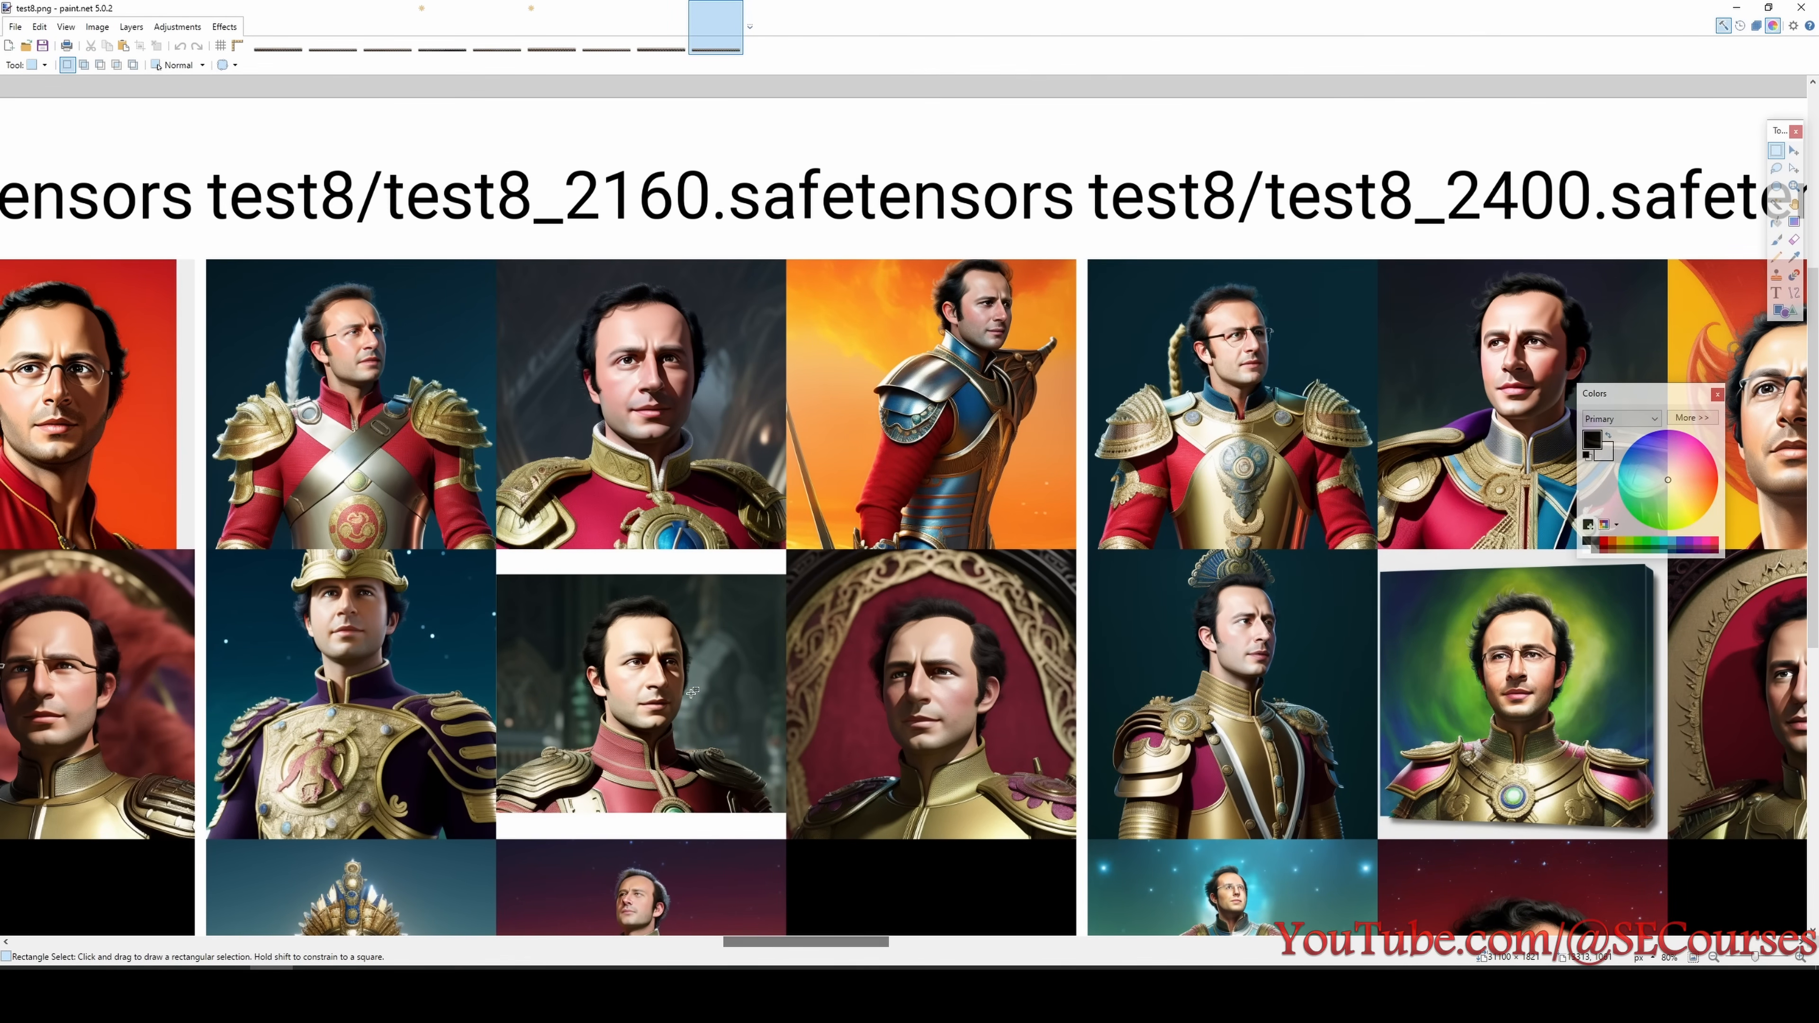
- Examine the enlarged test8 portraits of the 2400 step checkpoint and select the face of the blue-armoured figure
{"action": "scroll", "coordinate": [691, 691], "scroll_direction": "down", "scroll_amount": 3}
{"action": "scroll", "coordinate": [696, 699], "scroll_direction": "right", "scroll_amount": 5}
{"action": "scroll", "coordinate": [774, 774], "scroll_direction": "up", "scroll_amount": 7}
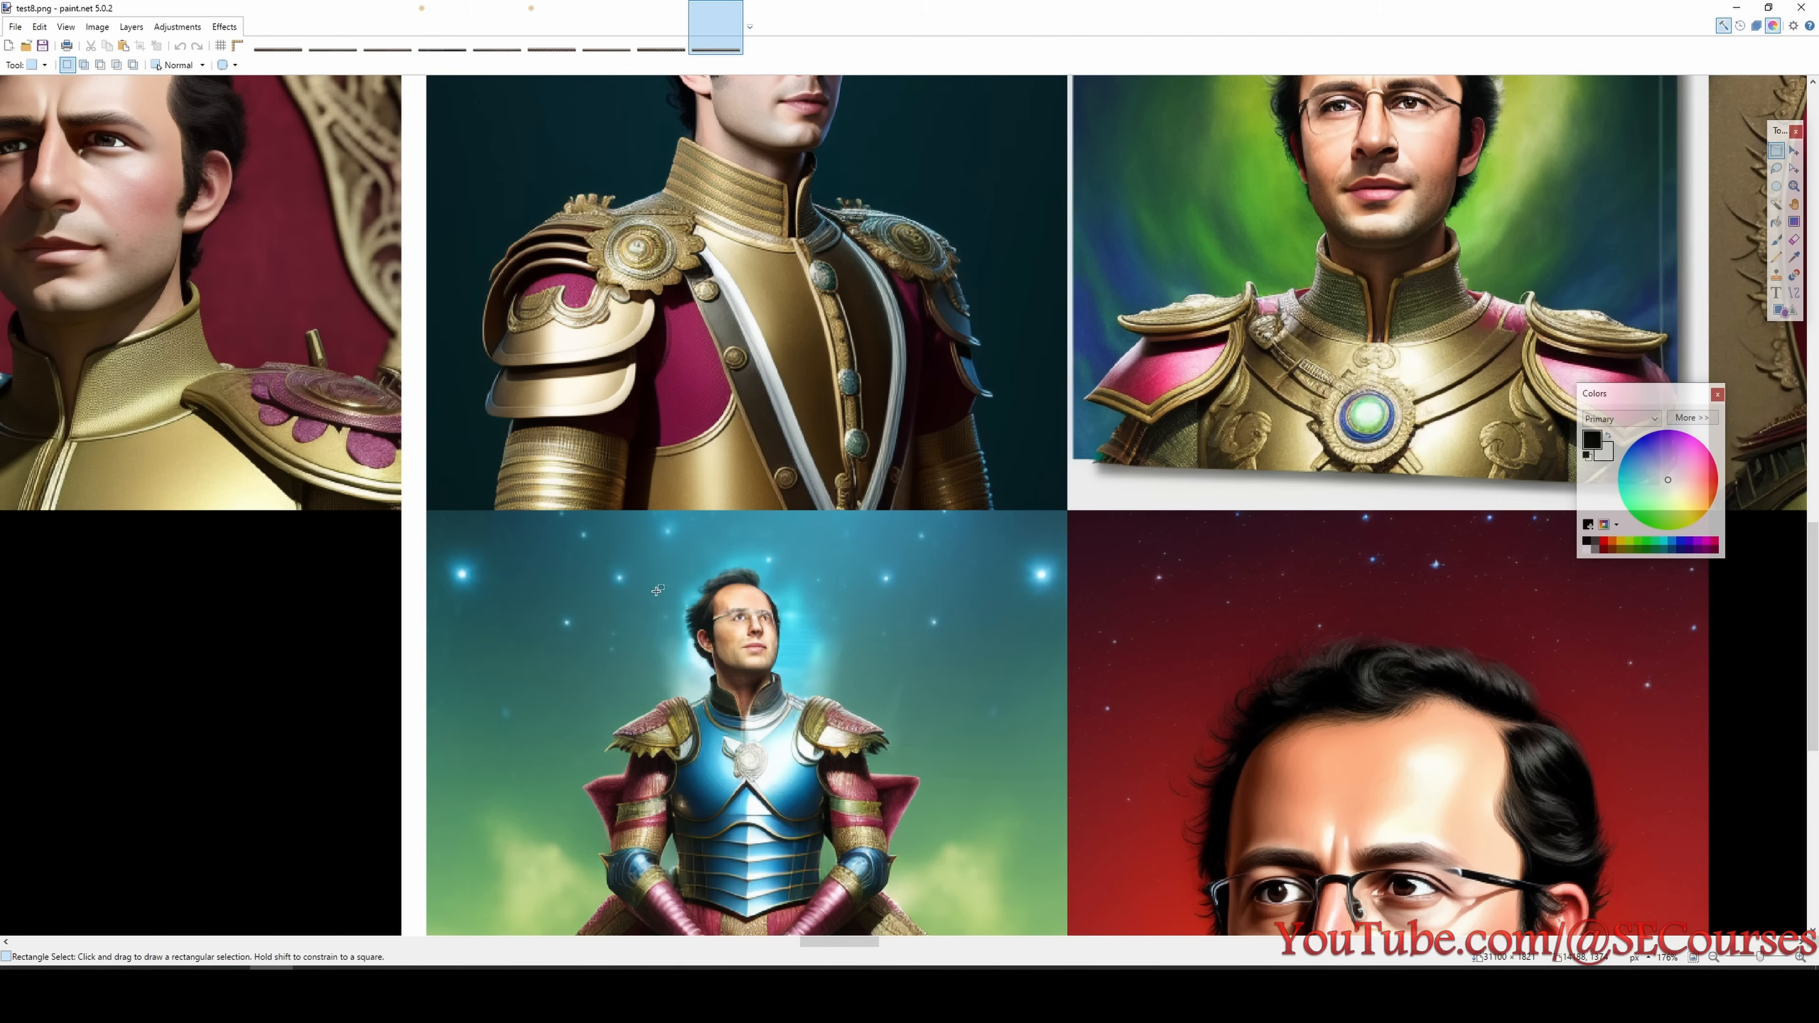
{"action": "mouse_move", "coordinate": [648, 571]}
{"action": "left_mouse_down"}
{"action": "mouse_move", "coordinate": [806, 698]}
{"action": "mouse_move", "coordinate": [788, 674]}
{"action": "left_mouse_up"}
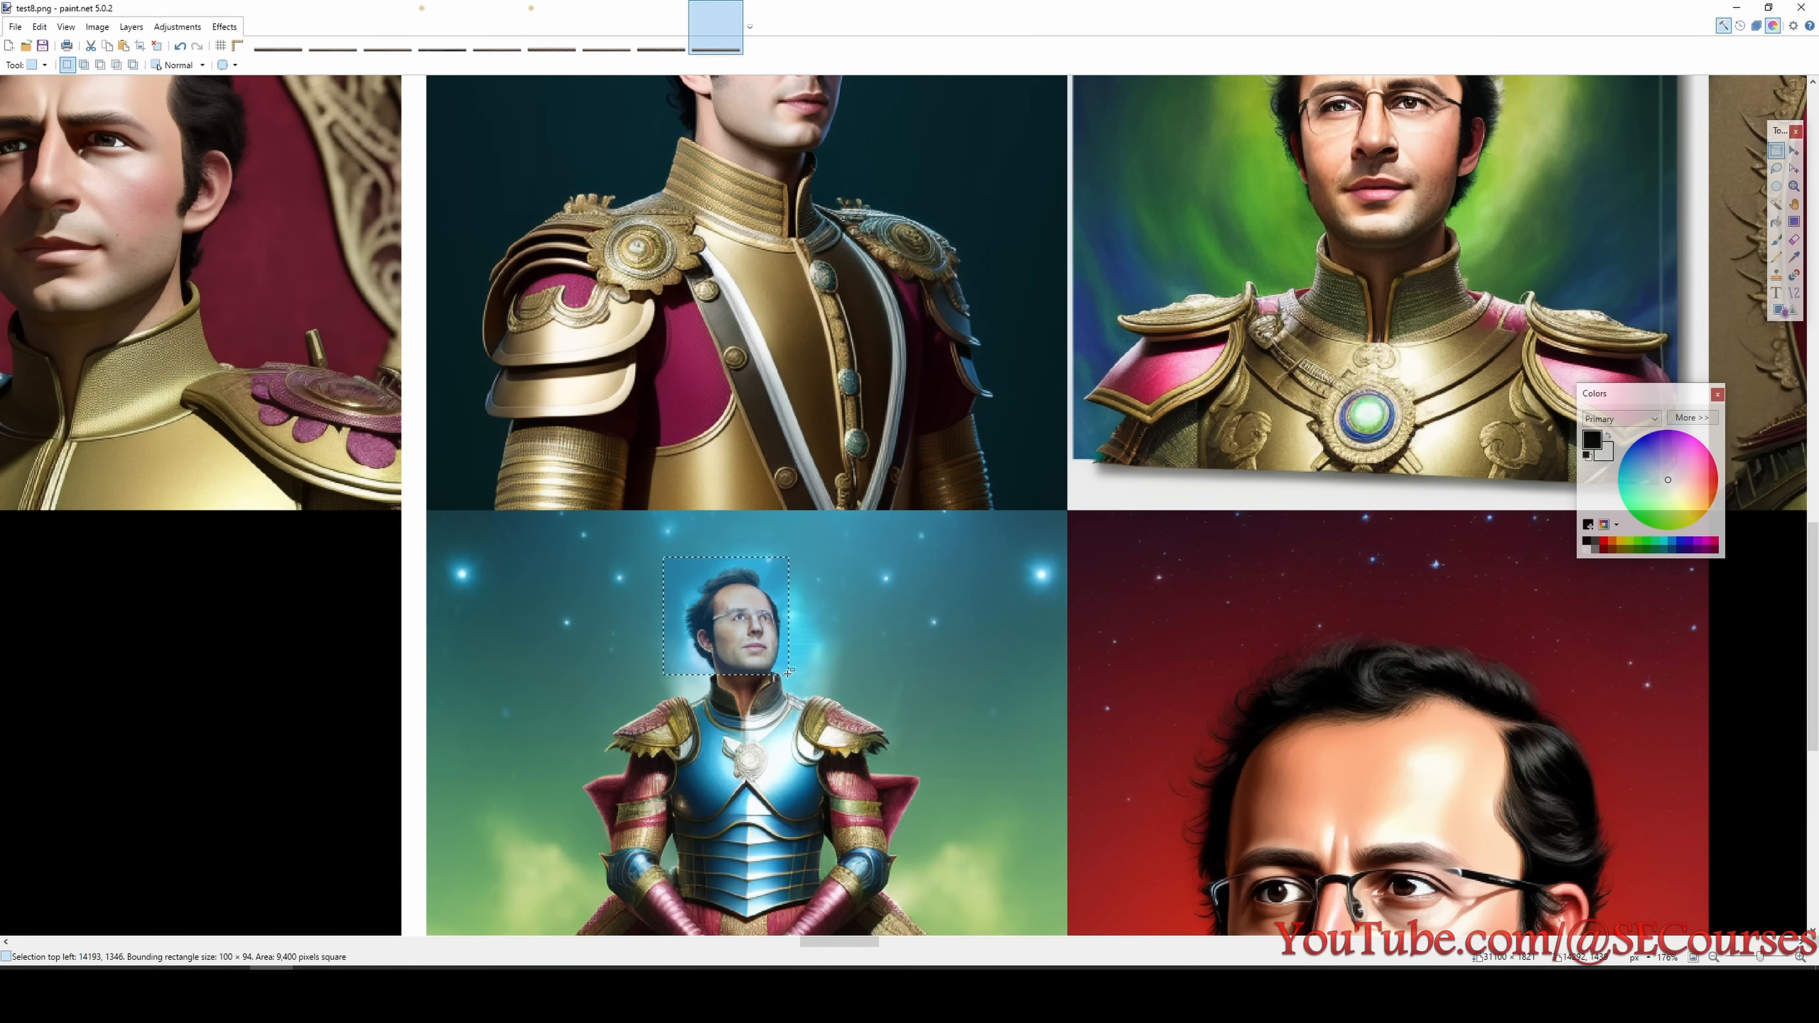
{"action": "scroll", "coordinate": [871, 687], "scroll_direction": "down", "scroll_amount": 5}
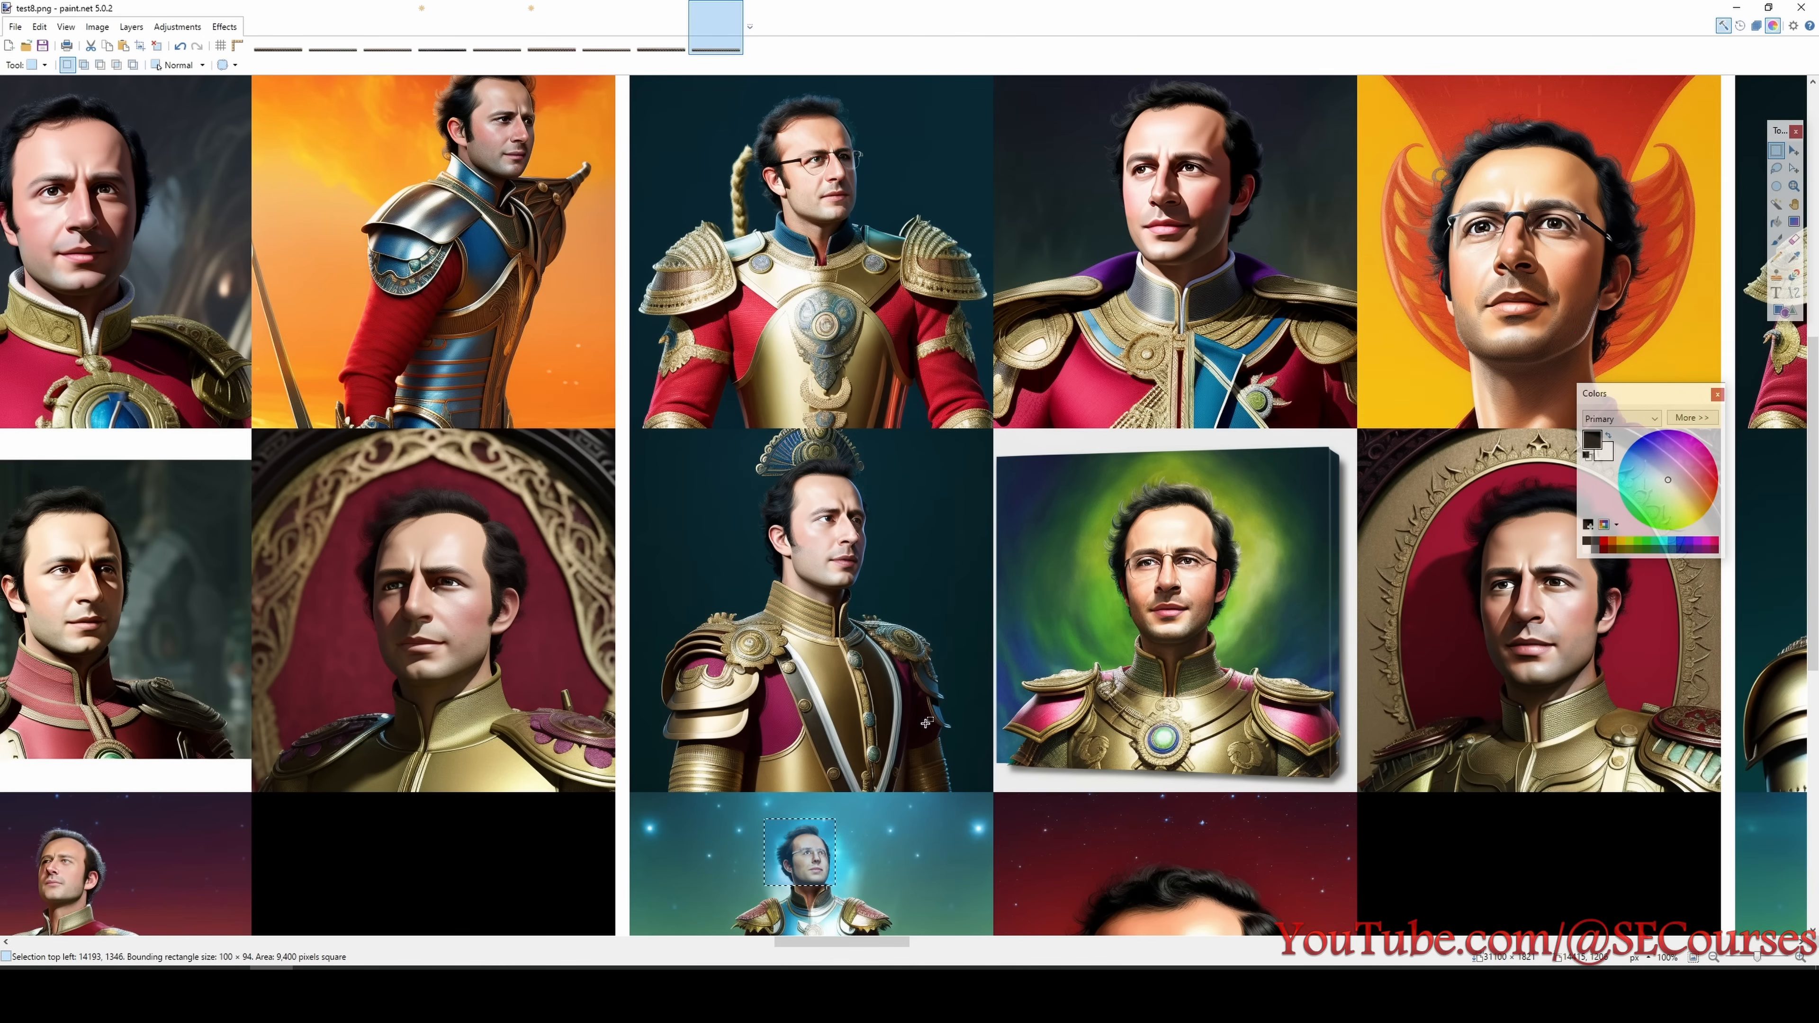
- Examine the test8 portraits of the 2640 step checkpoint up close
{"action": "left_click_drag", "start_coordinate": [872, 944], "coordinate": [983, 948]}
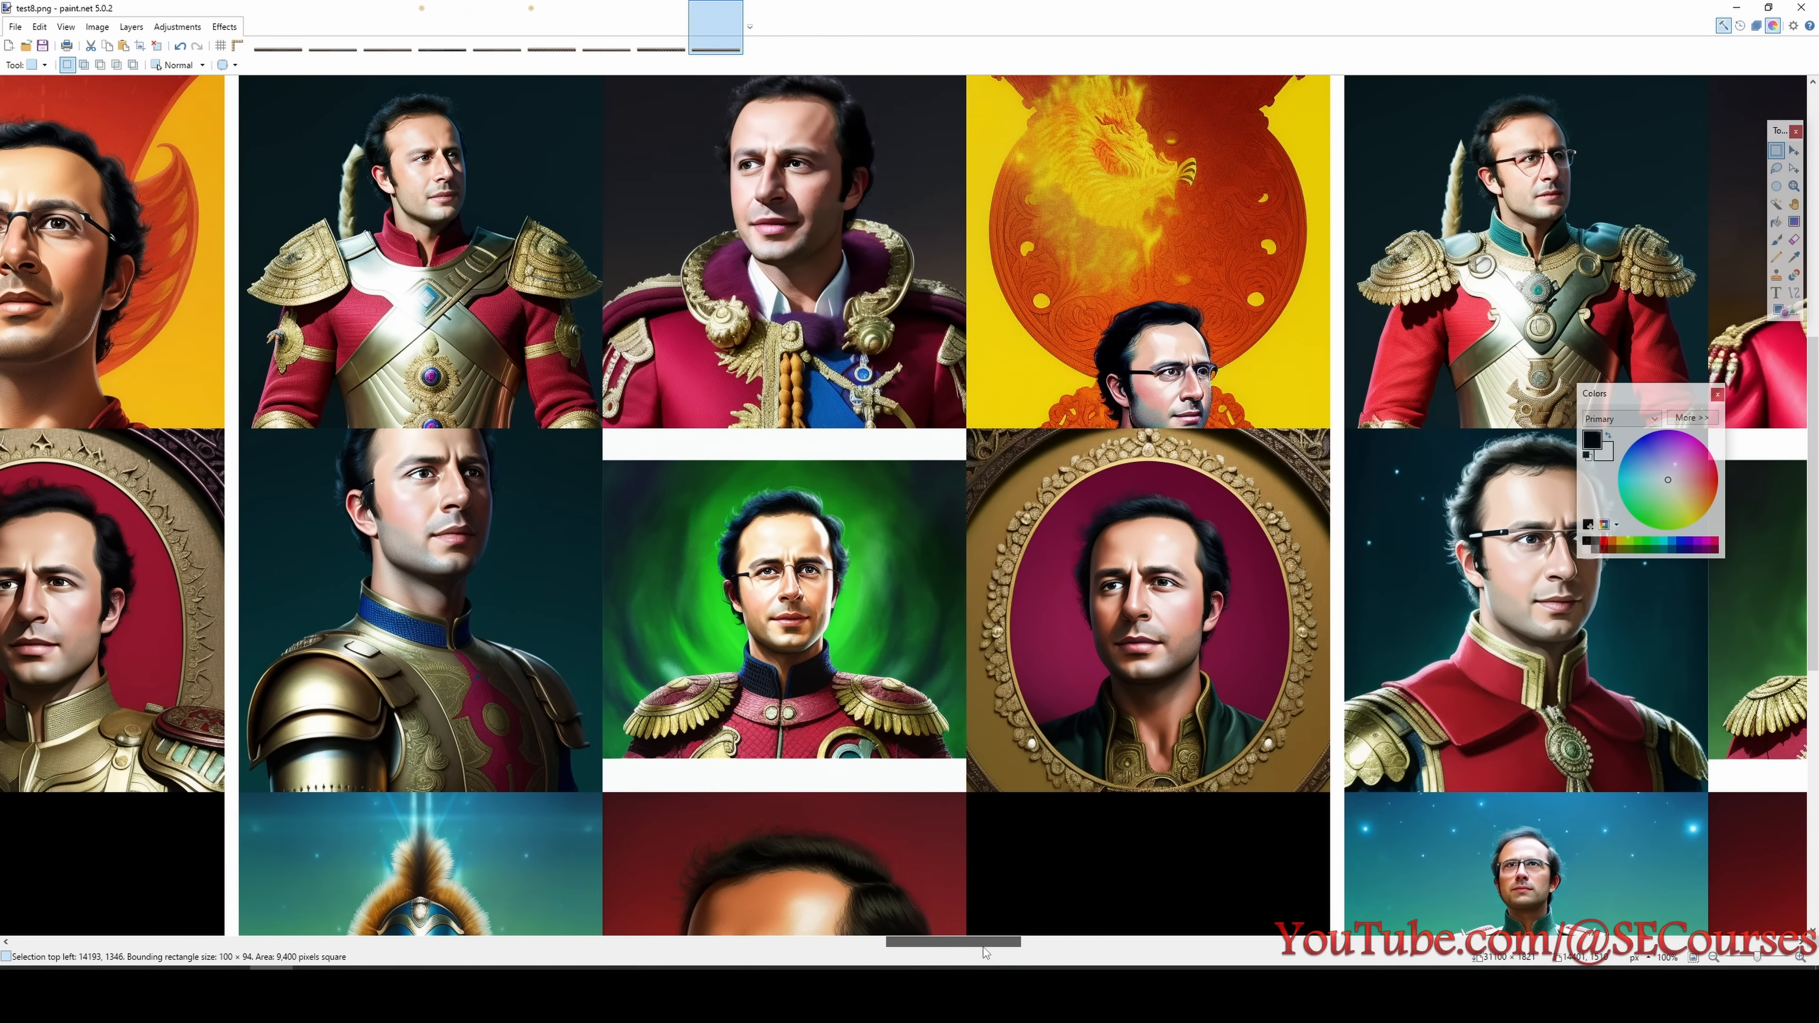
{"action": "scroll", "coordinate": [933, 771], "scroll_direction": "up", "scroll_amount": 2}
{"action": "scroll", "coordinate": [831, 337], "scroll_direction": "up", "scroll_amount": 2}
{"action": "scroll", "coordinate": [797, 430], "scroll_direction": "down", "scroll_amount": 8}
{"action": "scroll", "coordinate": [804, 477], "scroll_direction": "up", "scroll_amount": 10}
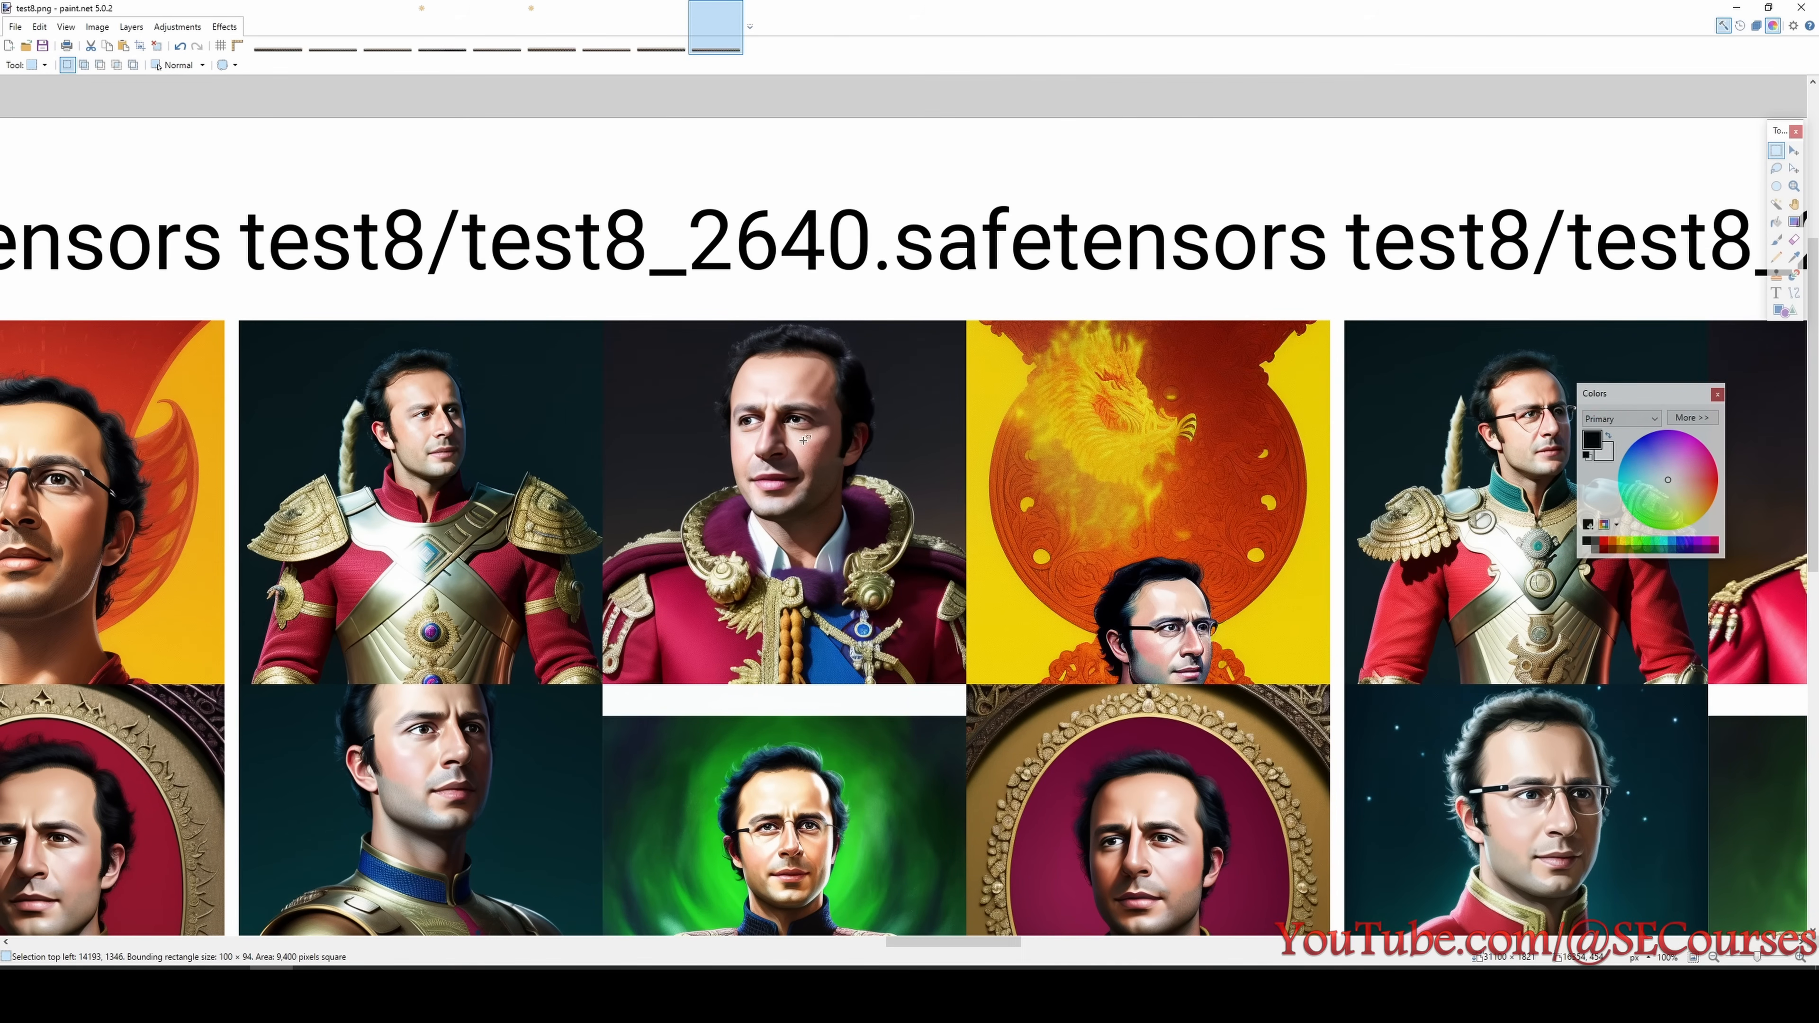
{"action": "scroll", "coordinate": [838, 577], "scroll_direction": "down", "scroll_amount": 2}
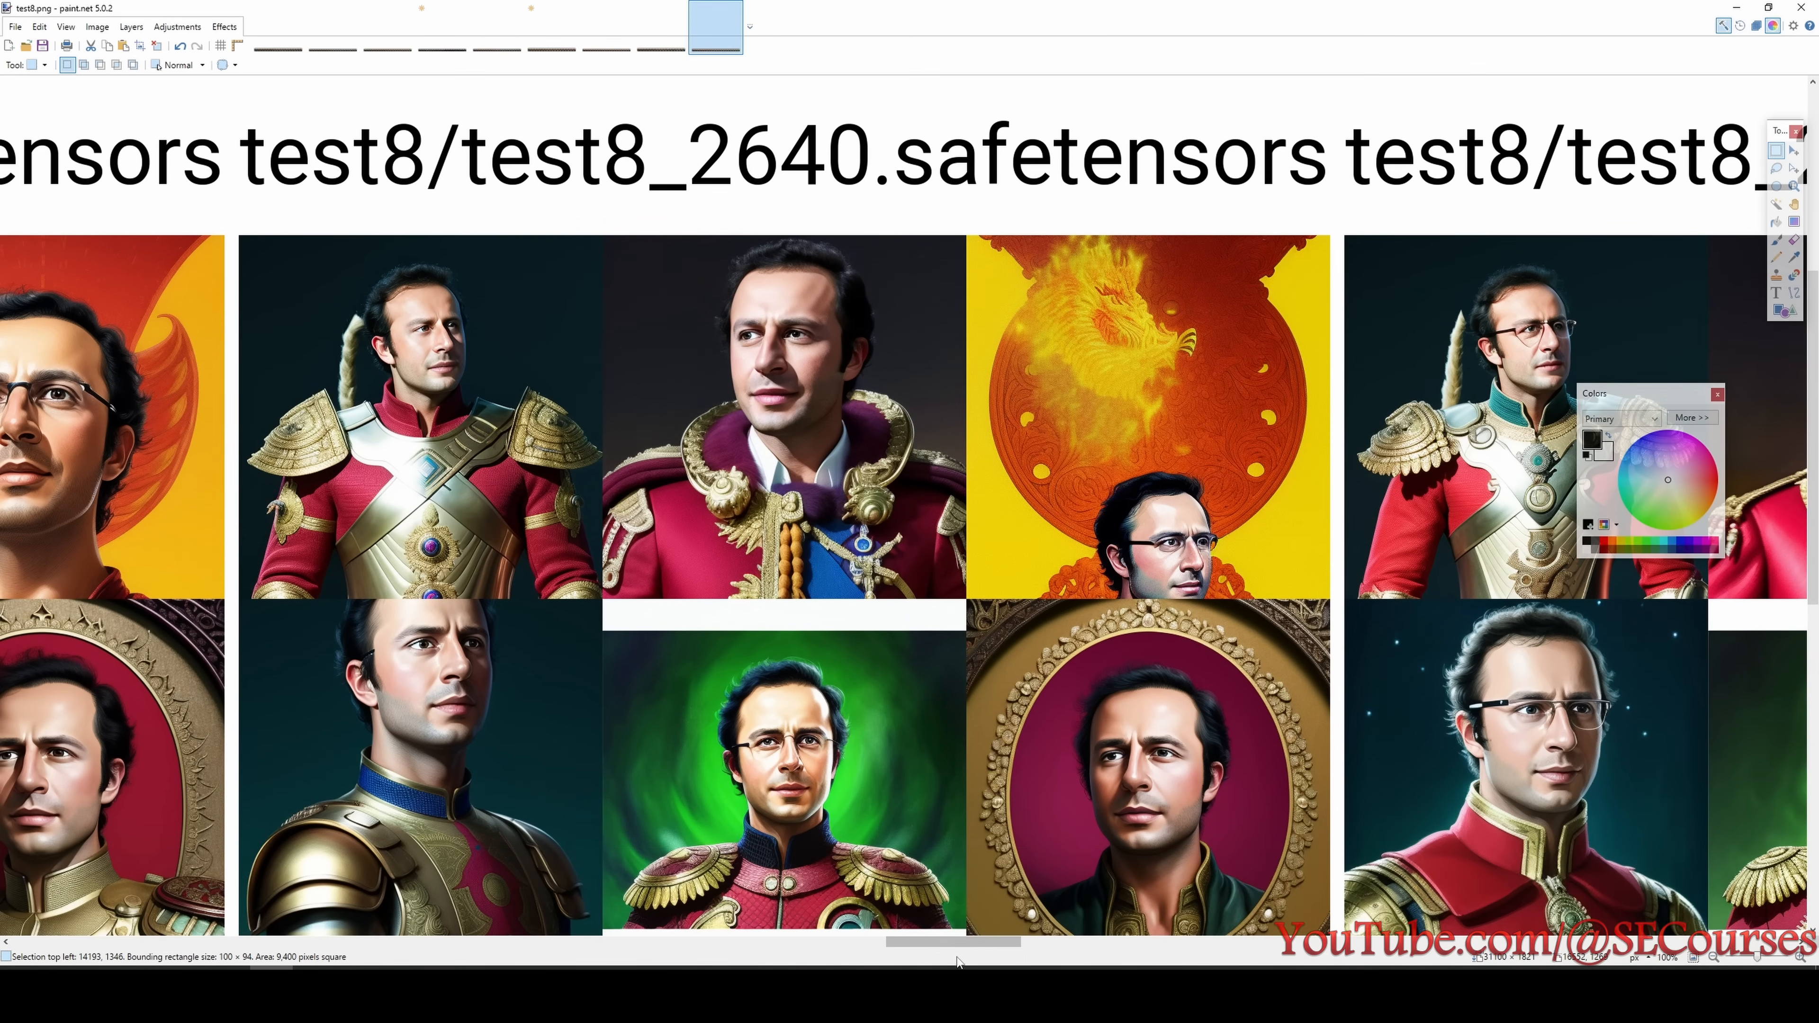
- Review every row of the test8 portraits at the 2880 and 3120 step checkpoints
{"action": "left_click_drag", "start_coordinate": [958, 942], "coordinate": [1033, 945]}
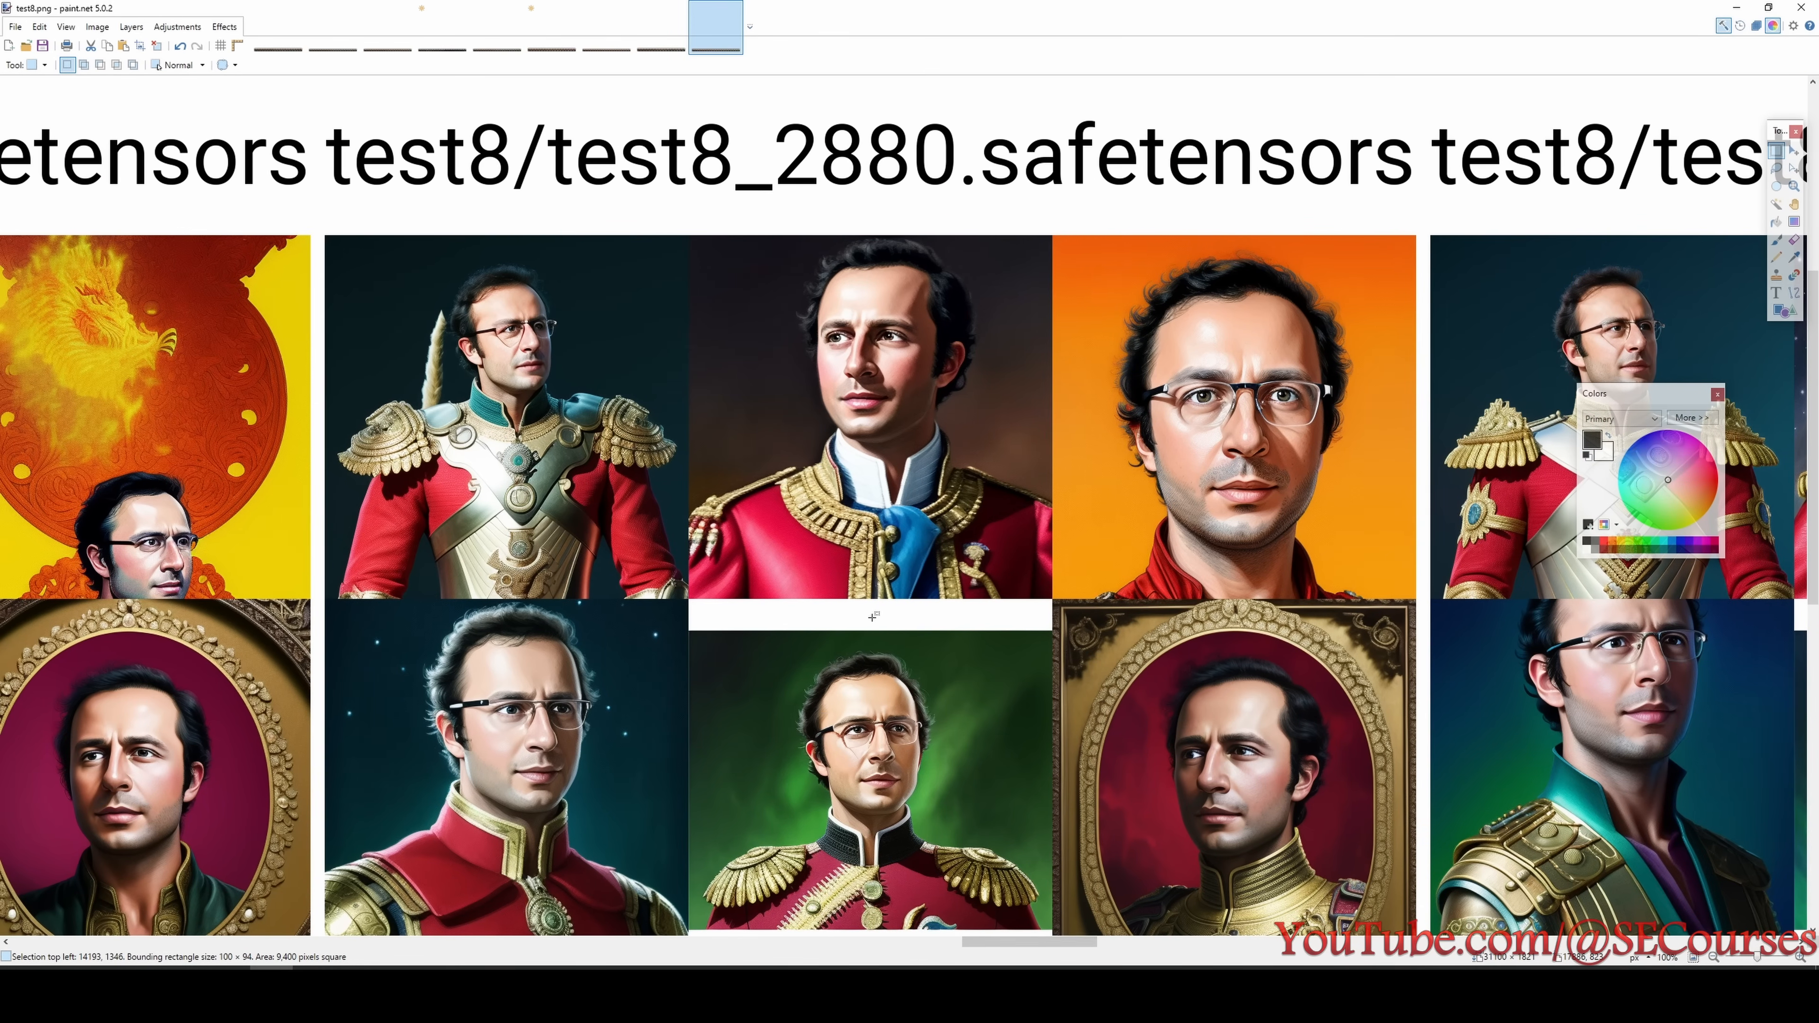
{"action": "scroll", "coordinate": [915, 718], "scroll_direction": "down", "scroll_amount": 4}
{"action": "scroll", "coordinate": [915, 718], "scroll_direction": "down", "scroll_amount": 6}
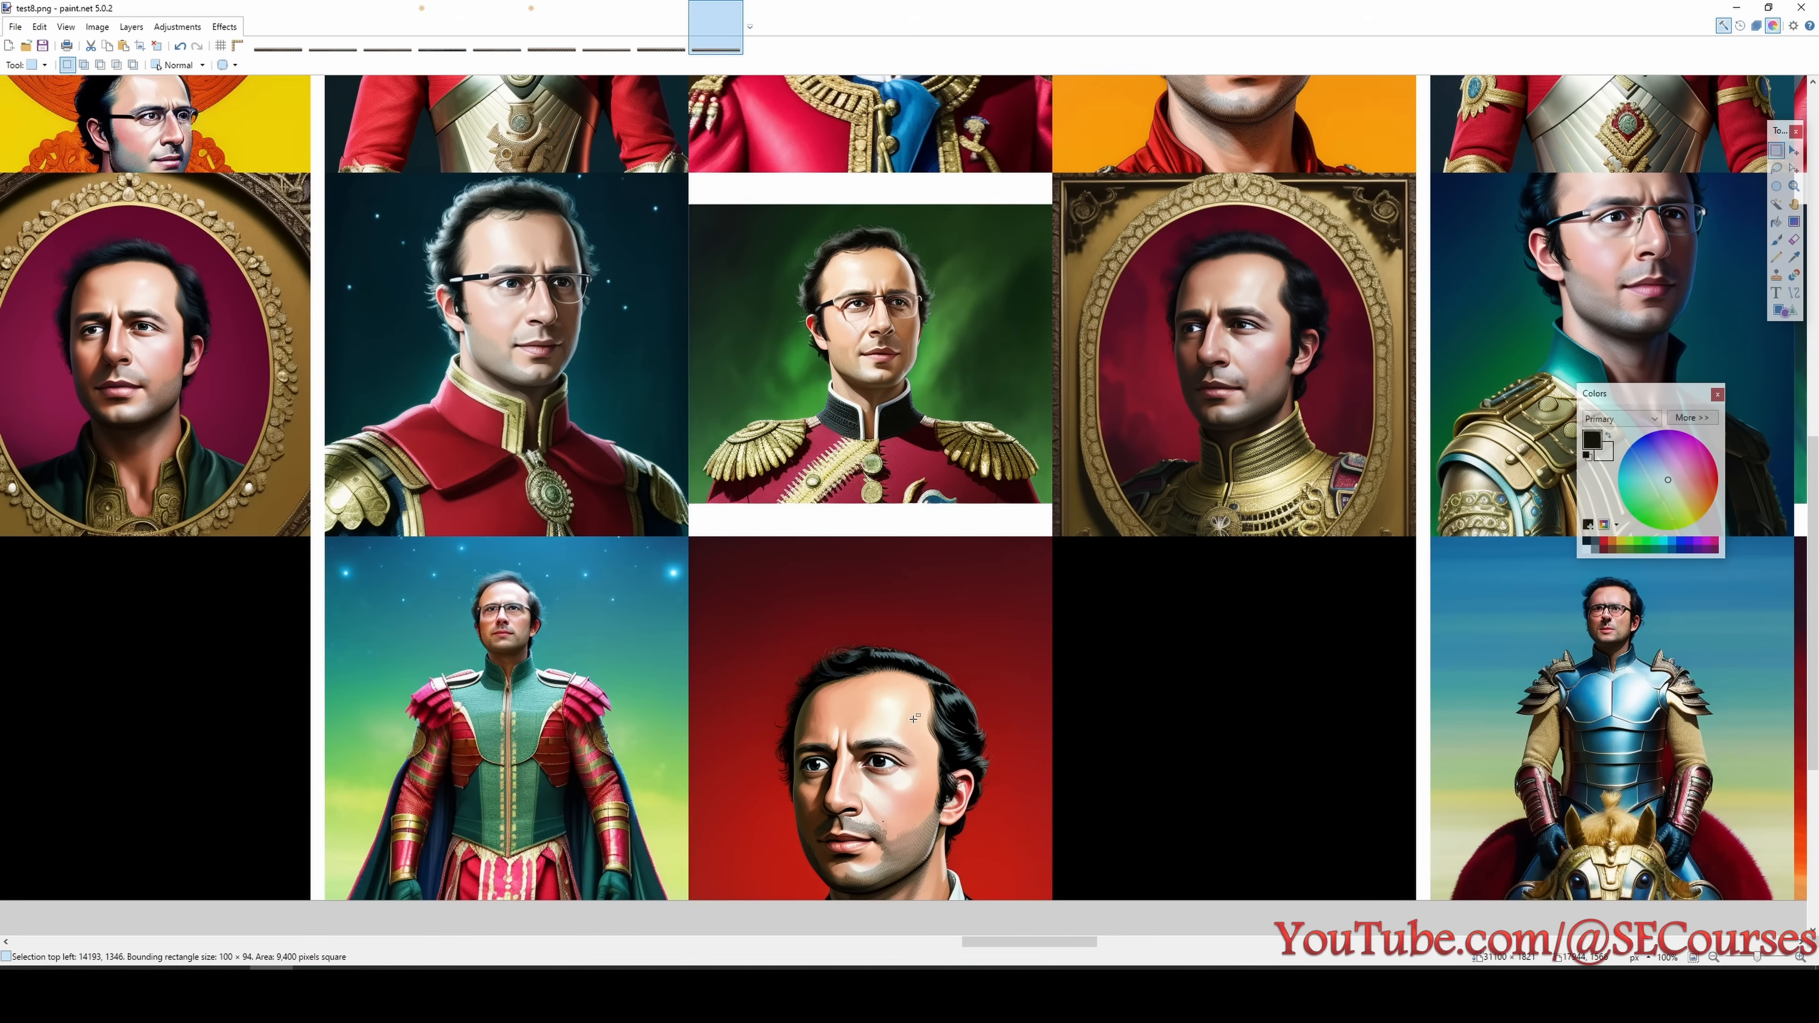
{"action": "scroll", "coordinate": [920, 749], "scroll_direction": "down", "scroll_amount": 1}
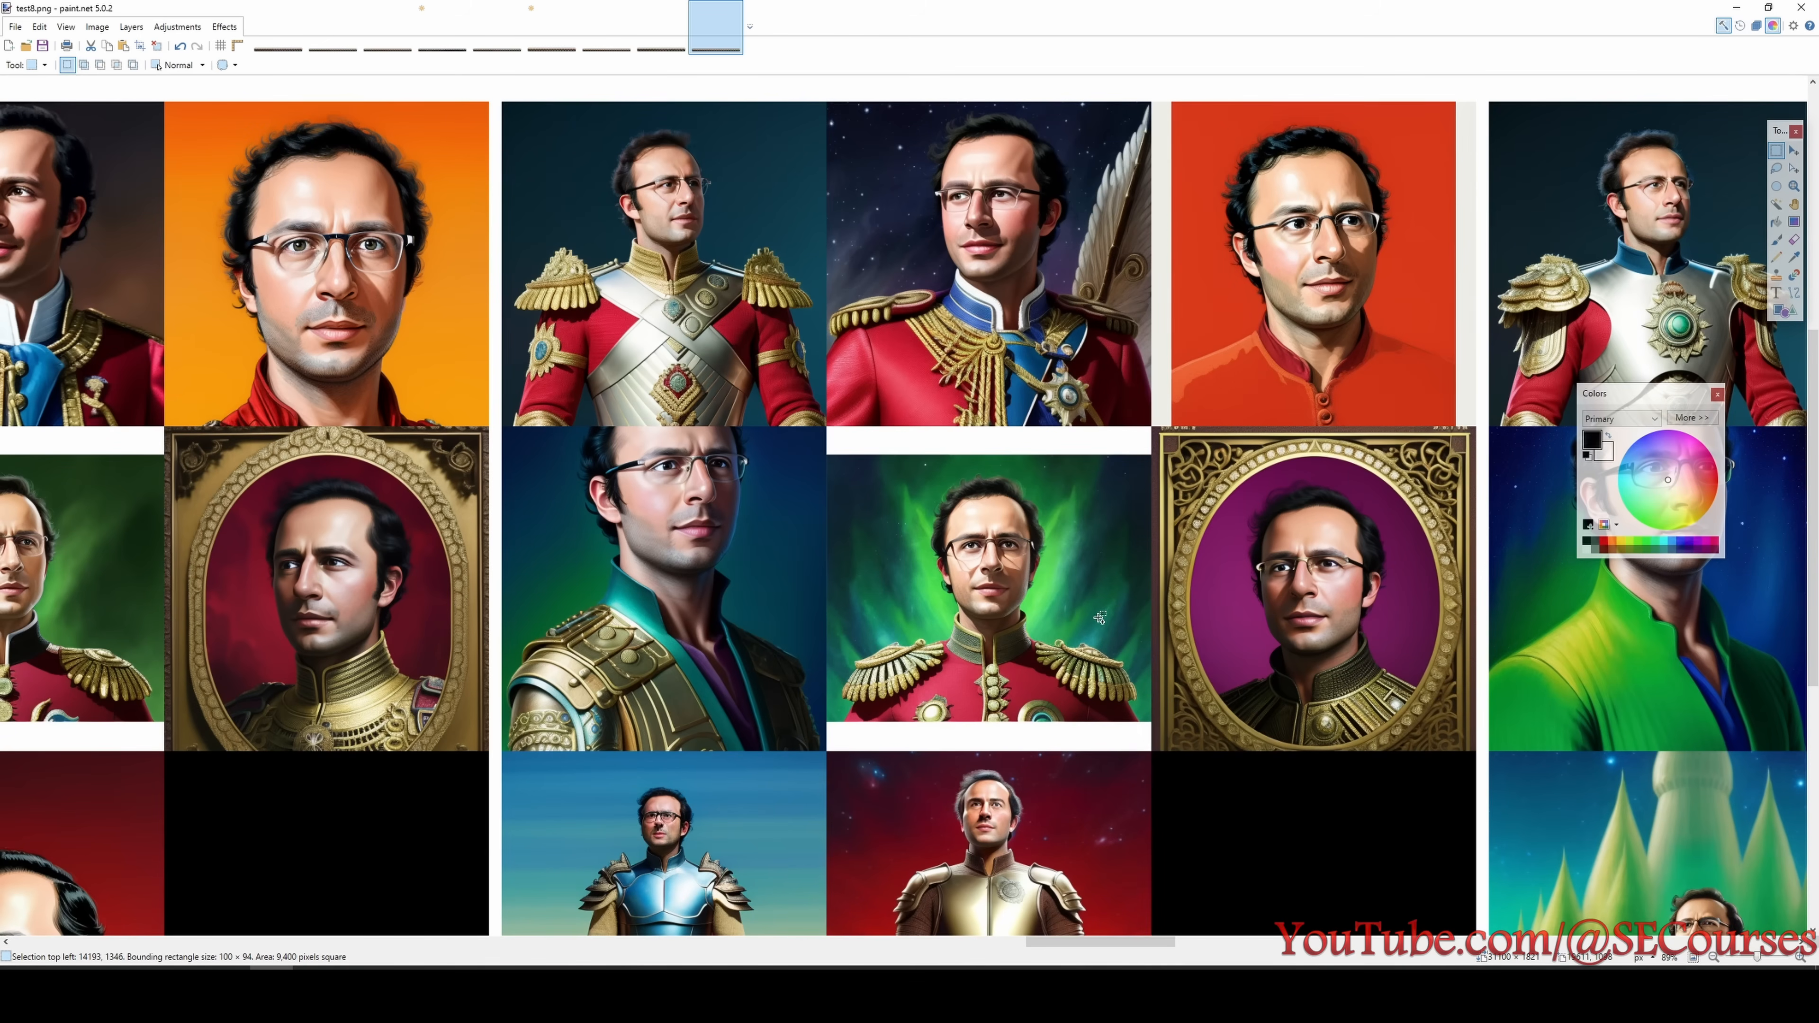
{"action": "scroll", "coordinate": [1019, 593], "scroll_direction": "down", "scroll_amount": 6}
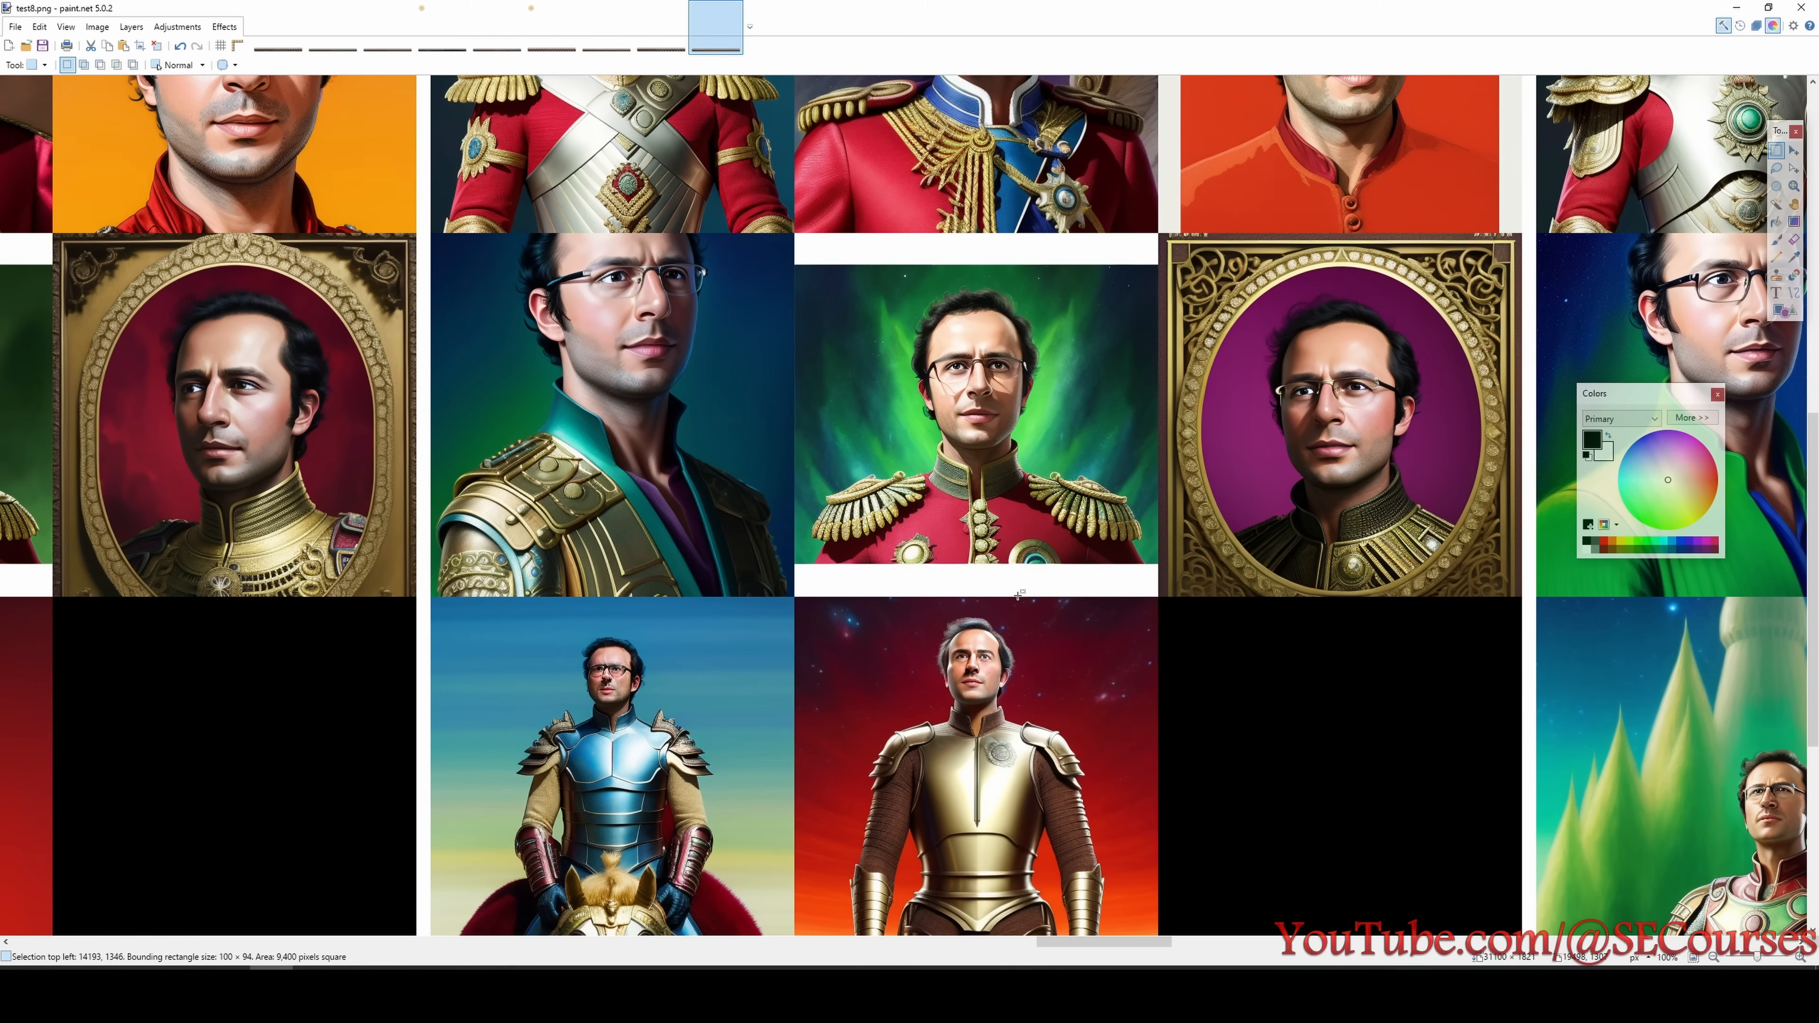
{"action": "scroll", "coordinate": [1020, 608], "scroll_direction": "up", "scroll_amount": 6}
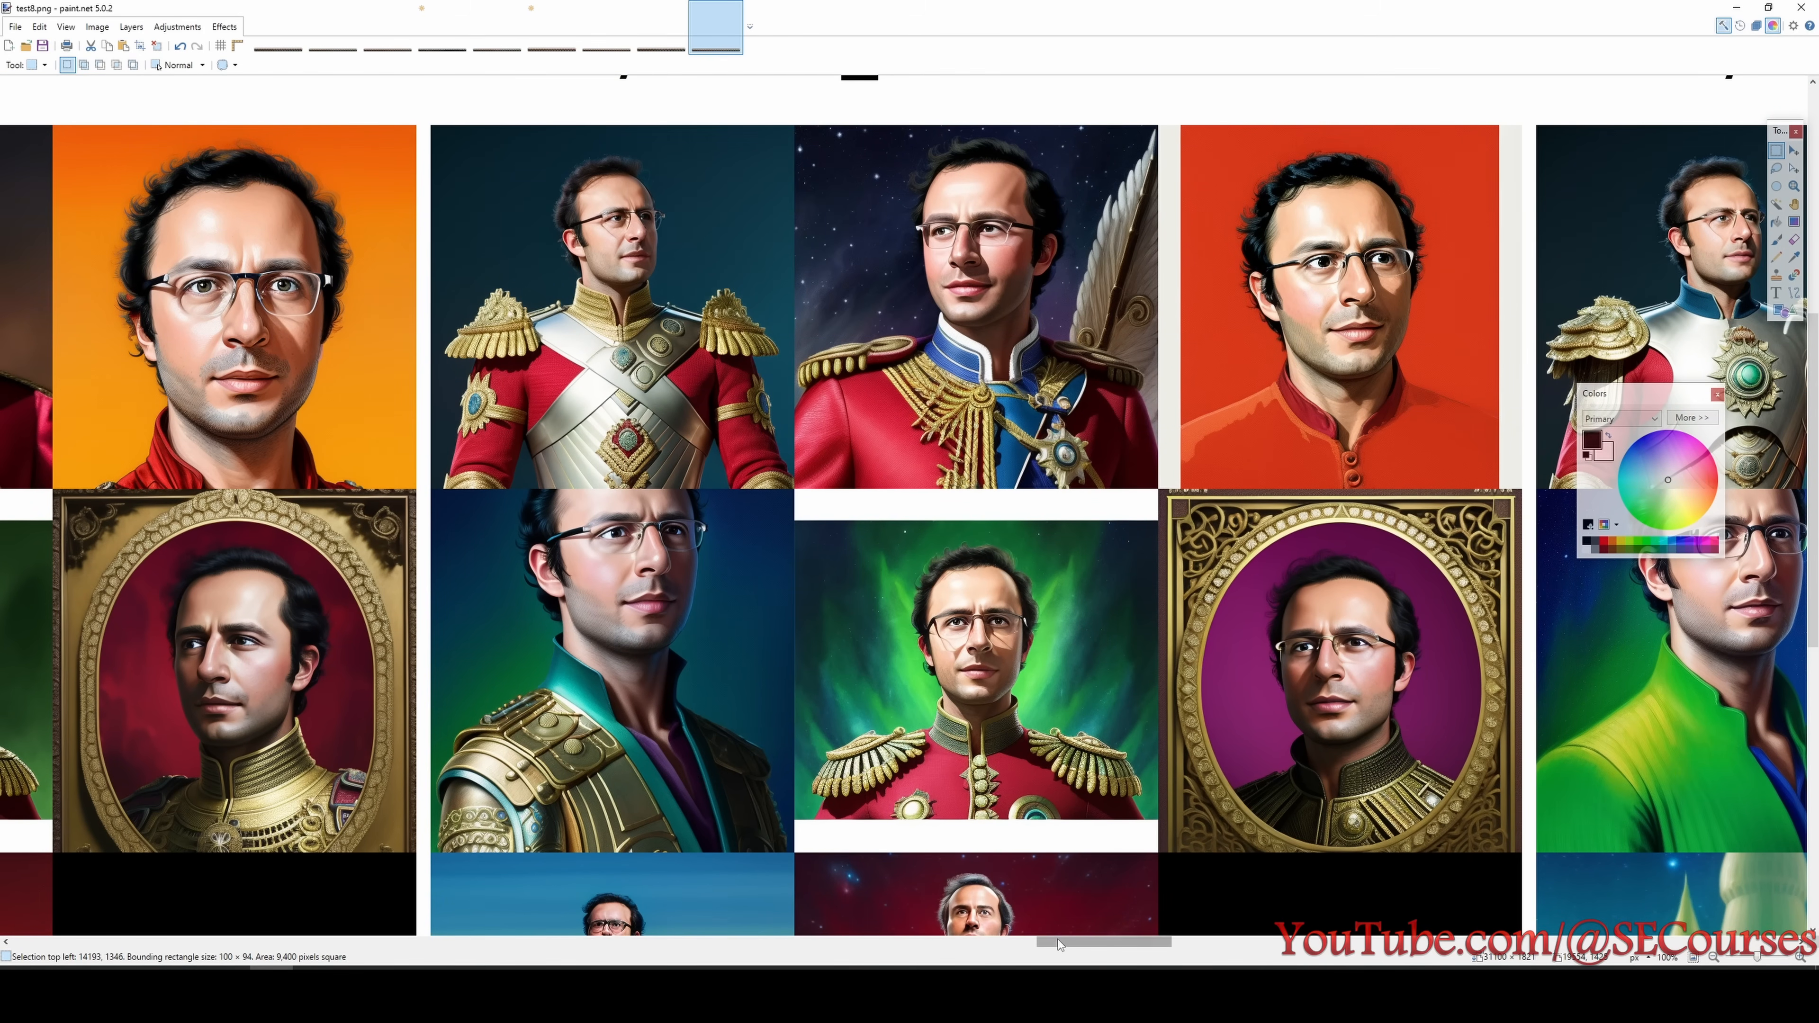
- Compare the test8 portraits of the 3120 step checkpoint with those of the 3360 step checkpoint
{"action": "left_click_drag", "start_coordinate": [1057, 941], "coordinate": [1138, 945]}
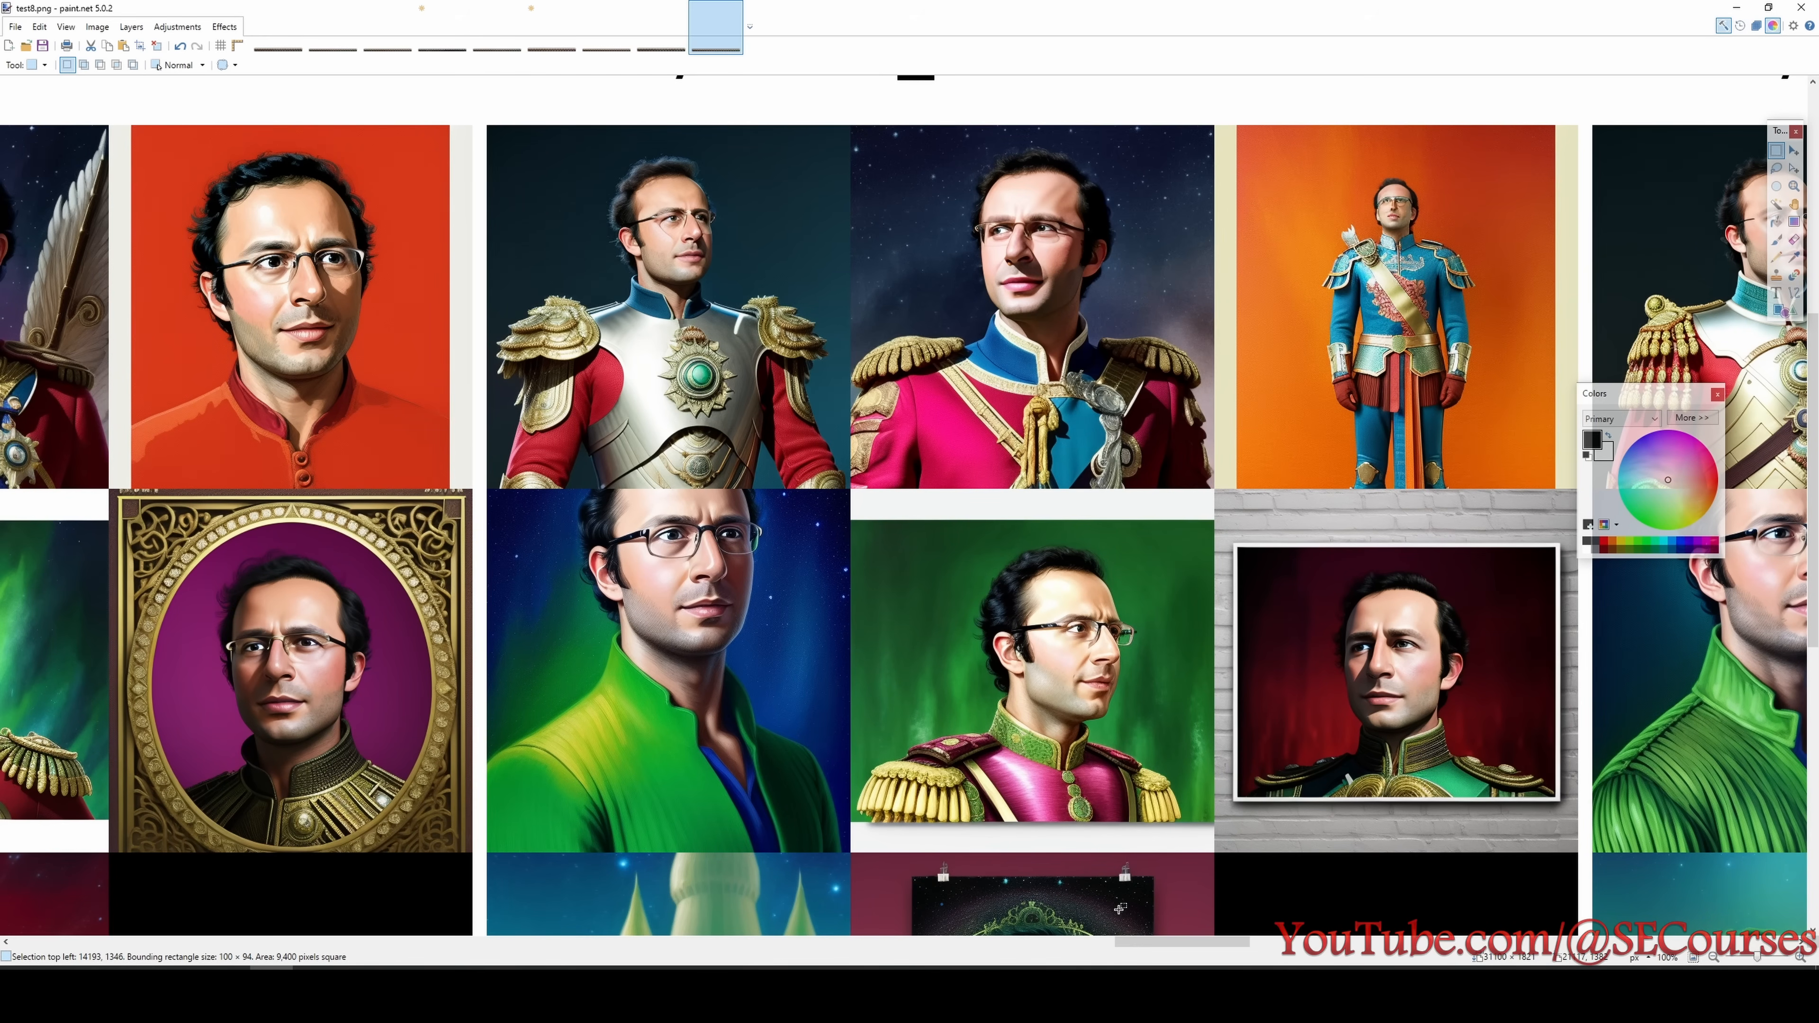
{"action": "left_click_drag", "start_coordinate": [1183, 942], "coordinate": [1106, 942]}
{"action": "scroll", "coordinate": [942, 675], "scroll_direction": "down", "scroll_amount": 1}
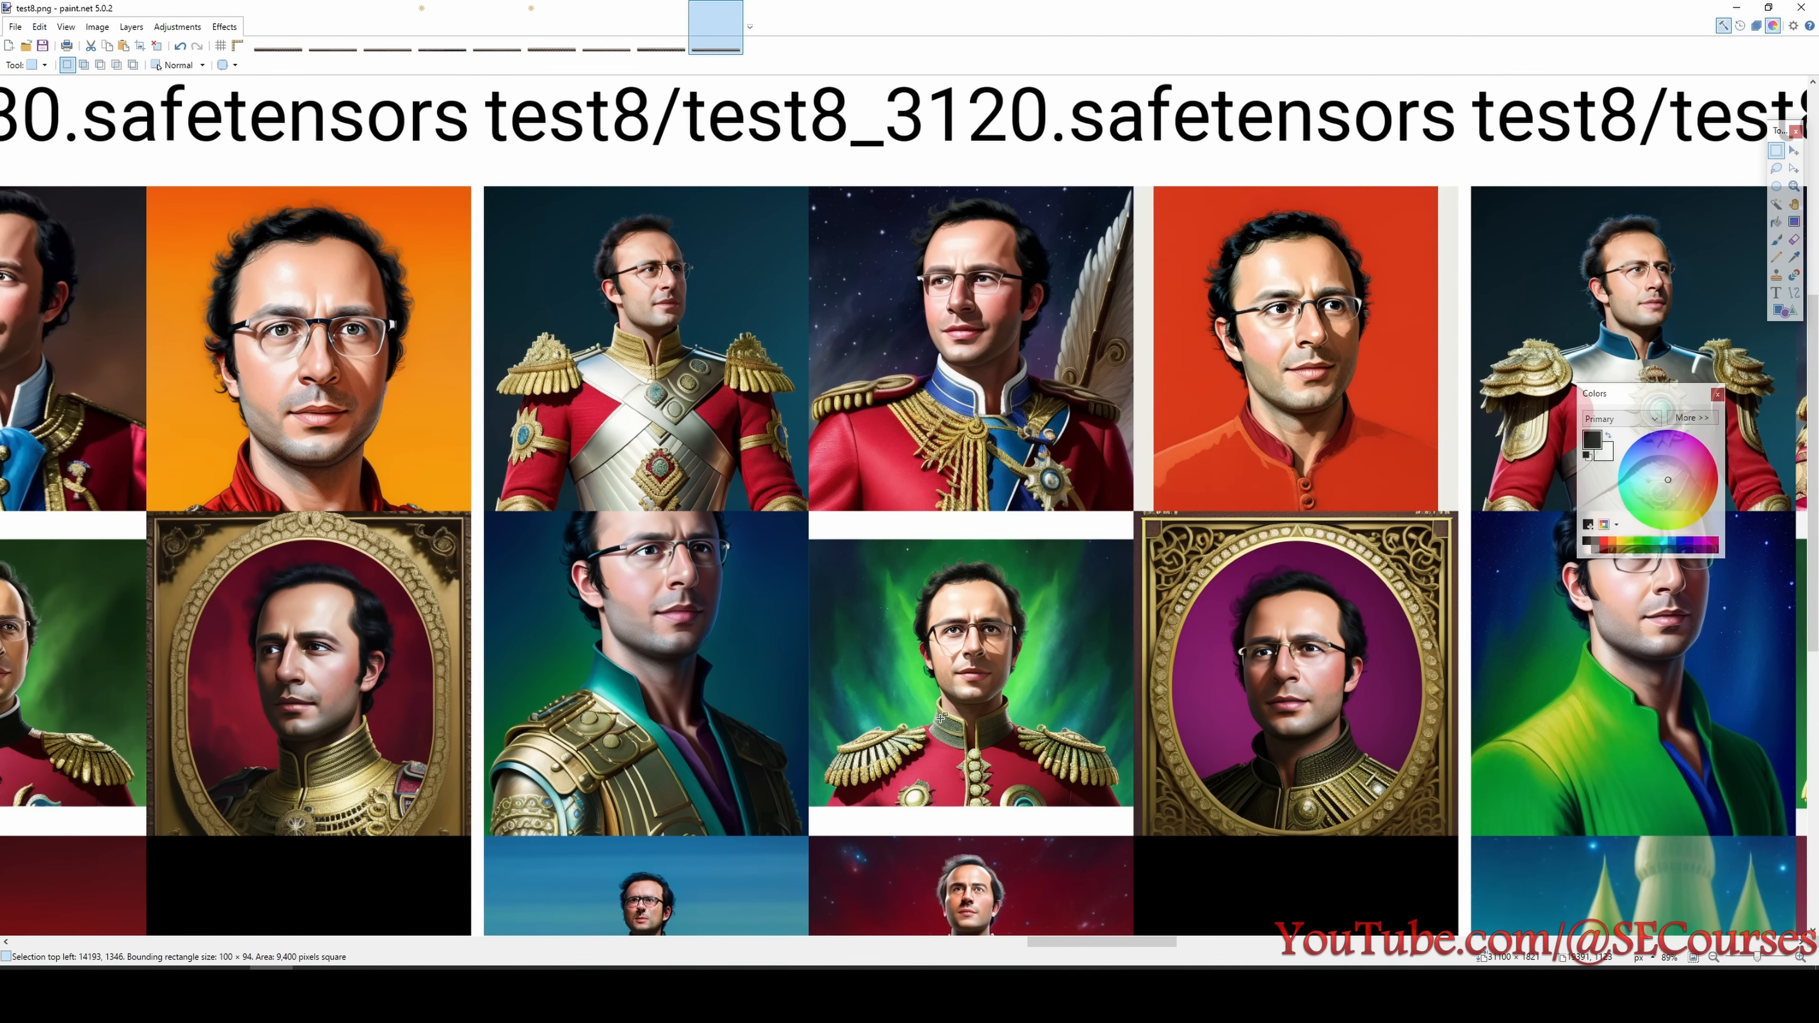
{"action": "scroll", "coordinate": [896, 576], "scroll_direction": "down", "scroll_amount": 1}
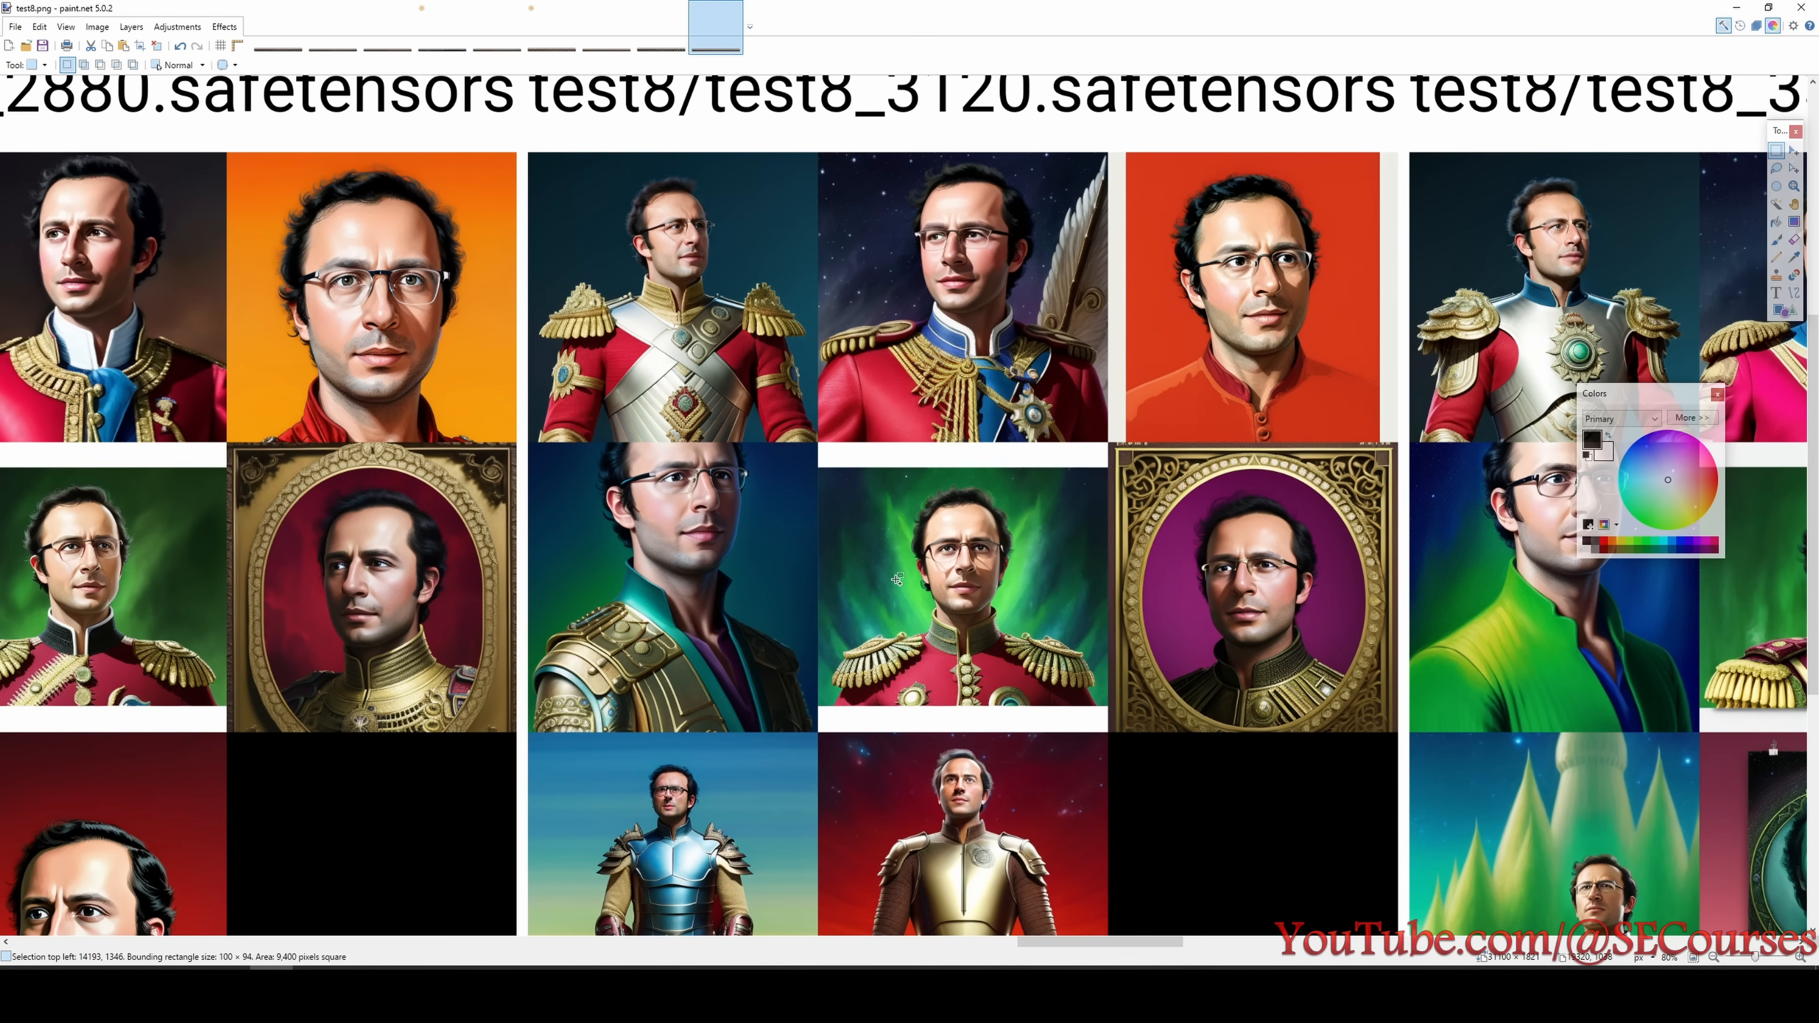
{"action": "left_click_drag", "start_coordinate": [1021, 945], "coordinate": [1103, 937]}
{"action": "scroll", "coordinate": [916, 742], "scroll_direction": "down", "scroll_amount": 1}
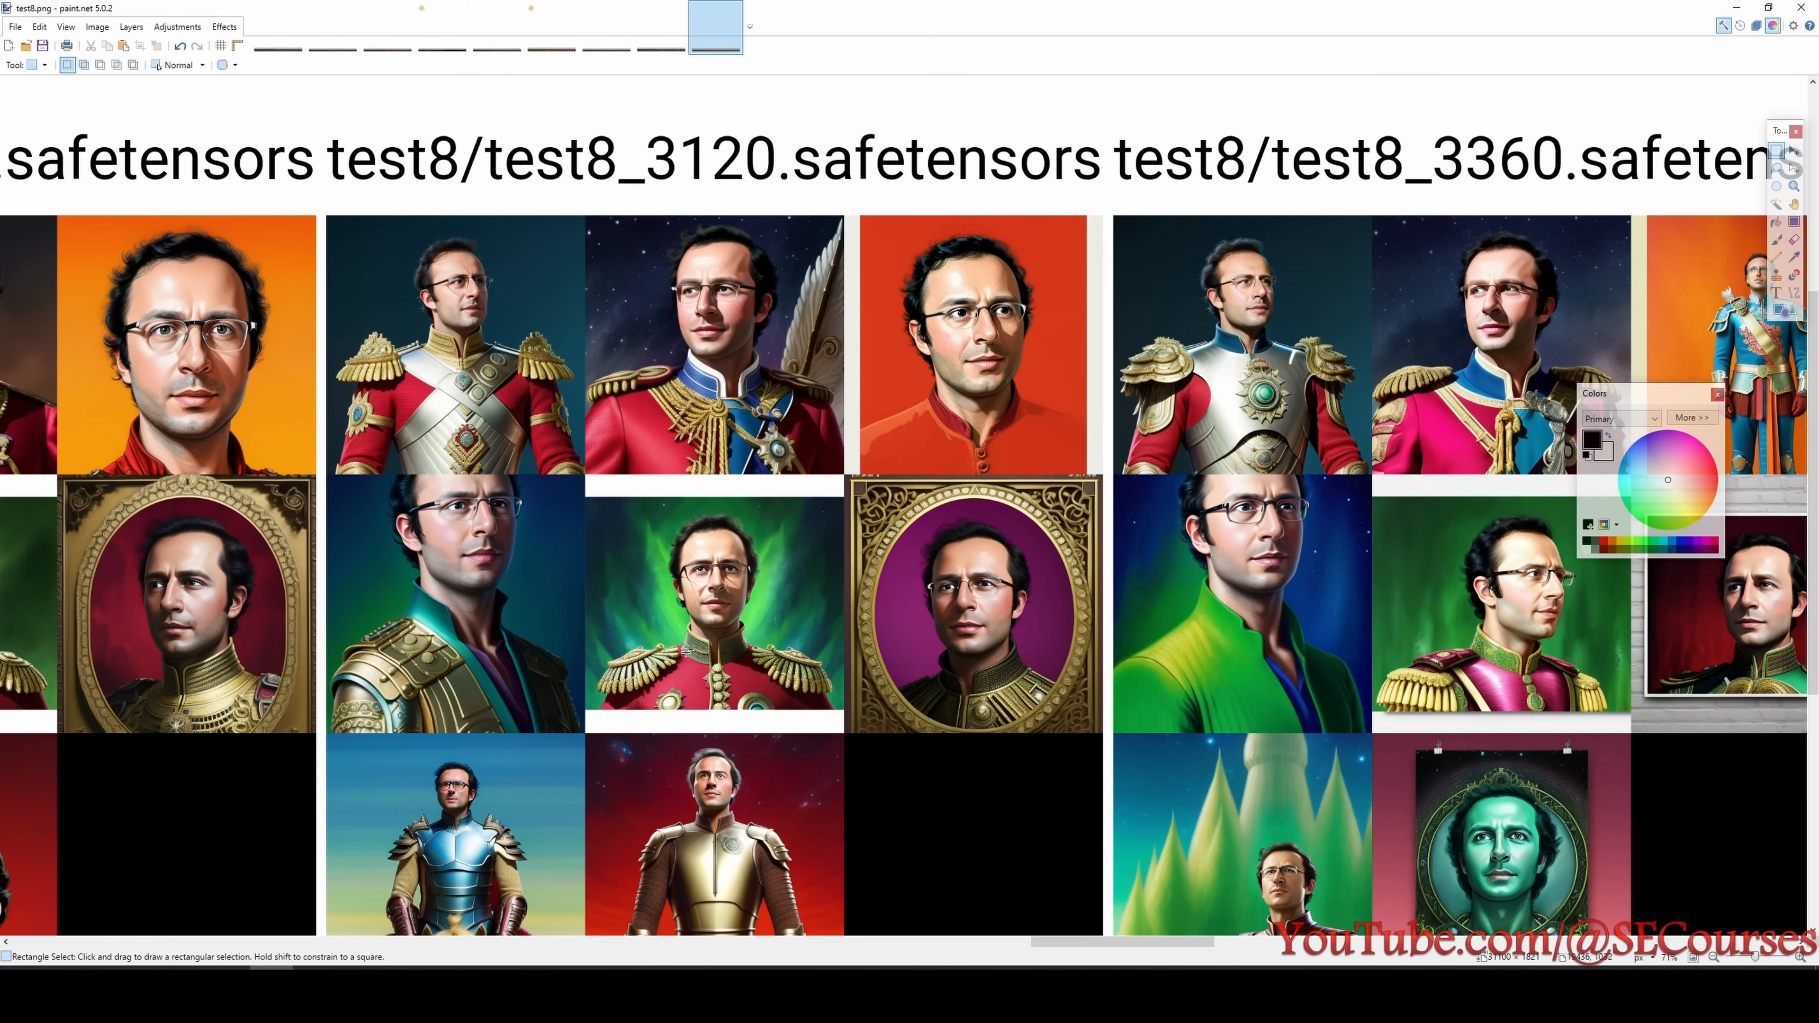
{"action": "scroll", "coordinate": [686, 651], "scroll_direction": "down", "scroll_amount": 2}
{"action": "scroll", "coordinate": [775, 572], "scroll_direction": "up", "scroll_amount": 2}
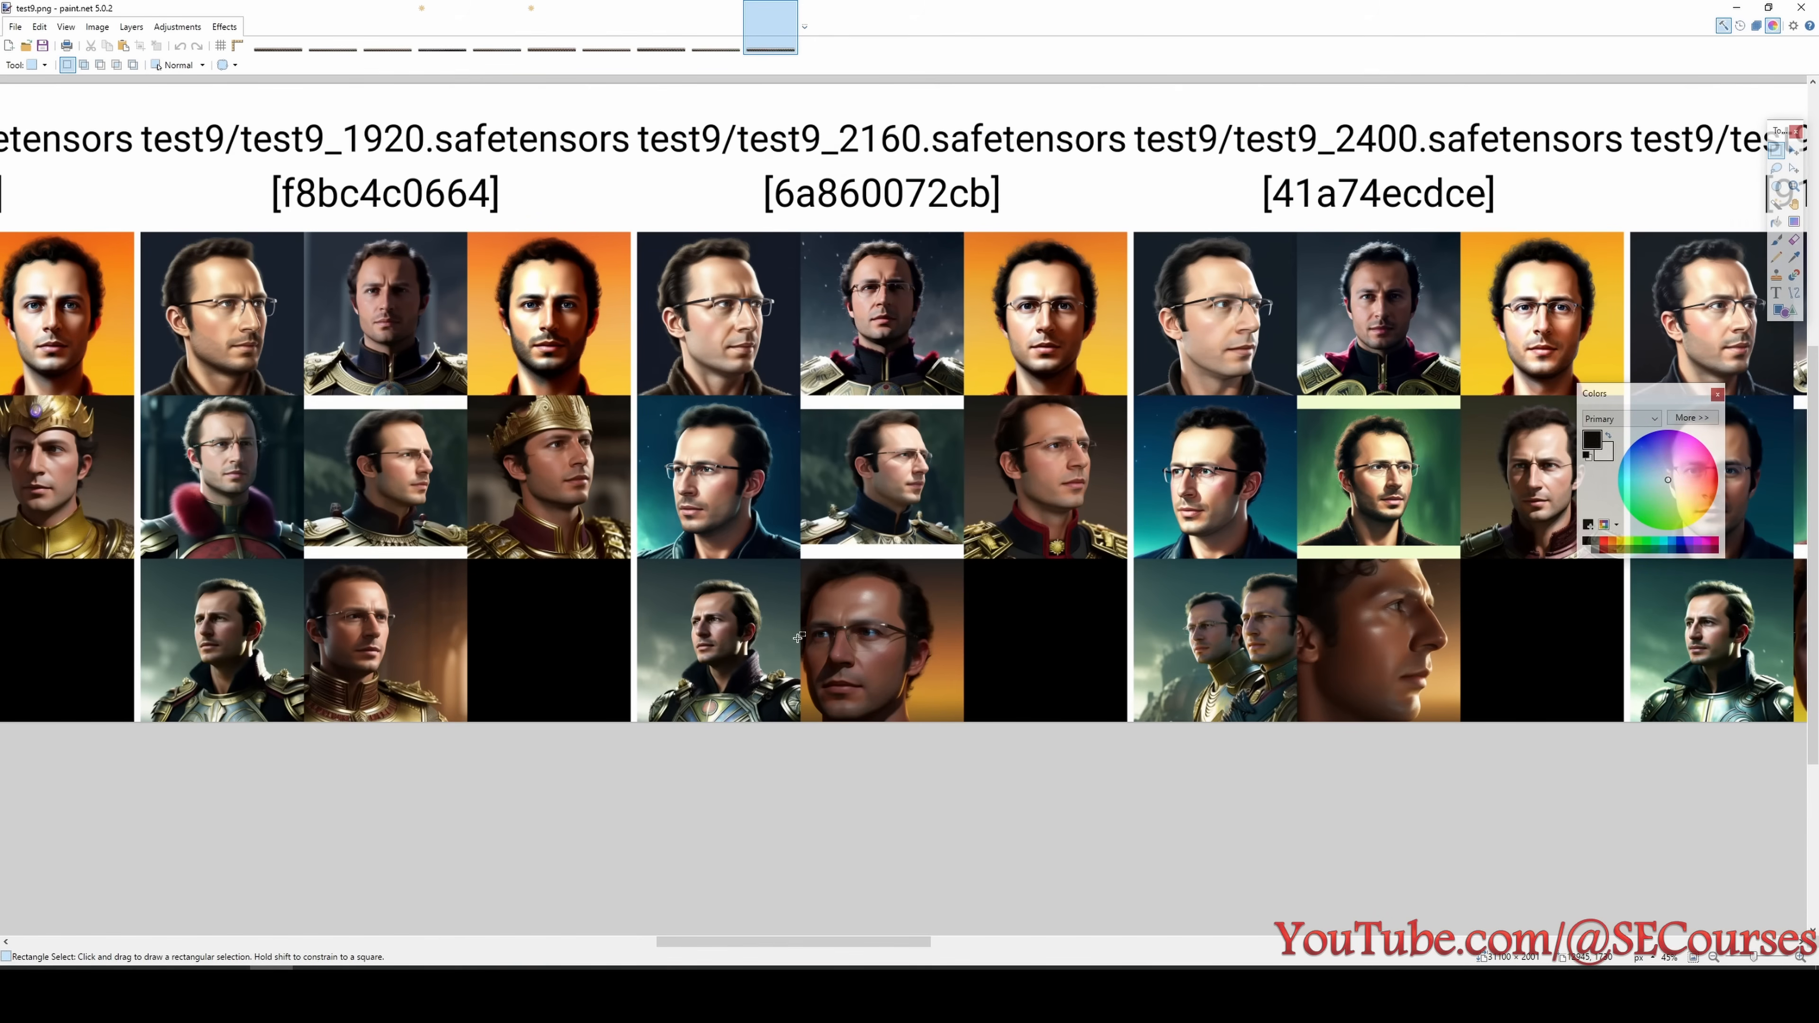
{"action": "scroll", "coordinate": [826, 916], "scroll_direction": "down", "scroll_amount": 1}
{"action": "scroll", "coordinate": [825, 916], "scroll_direction": "up", "scroll_amount": 2}
- Switch to the test9 grid, look up test9 in the experiment list and view its portraits from 240 to 1200 steps
{"action": "left_click_drag", "start_coordinate": [826, 931], "coordinate": [332, 842]}
{"action": "scroll", "coordinate": [547, 644], "scroll_direction": "up", "scroll_amount": 1}
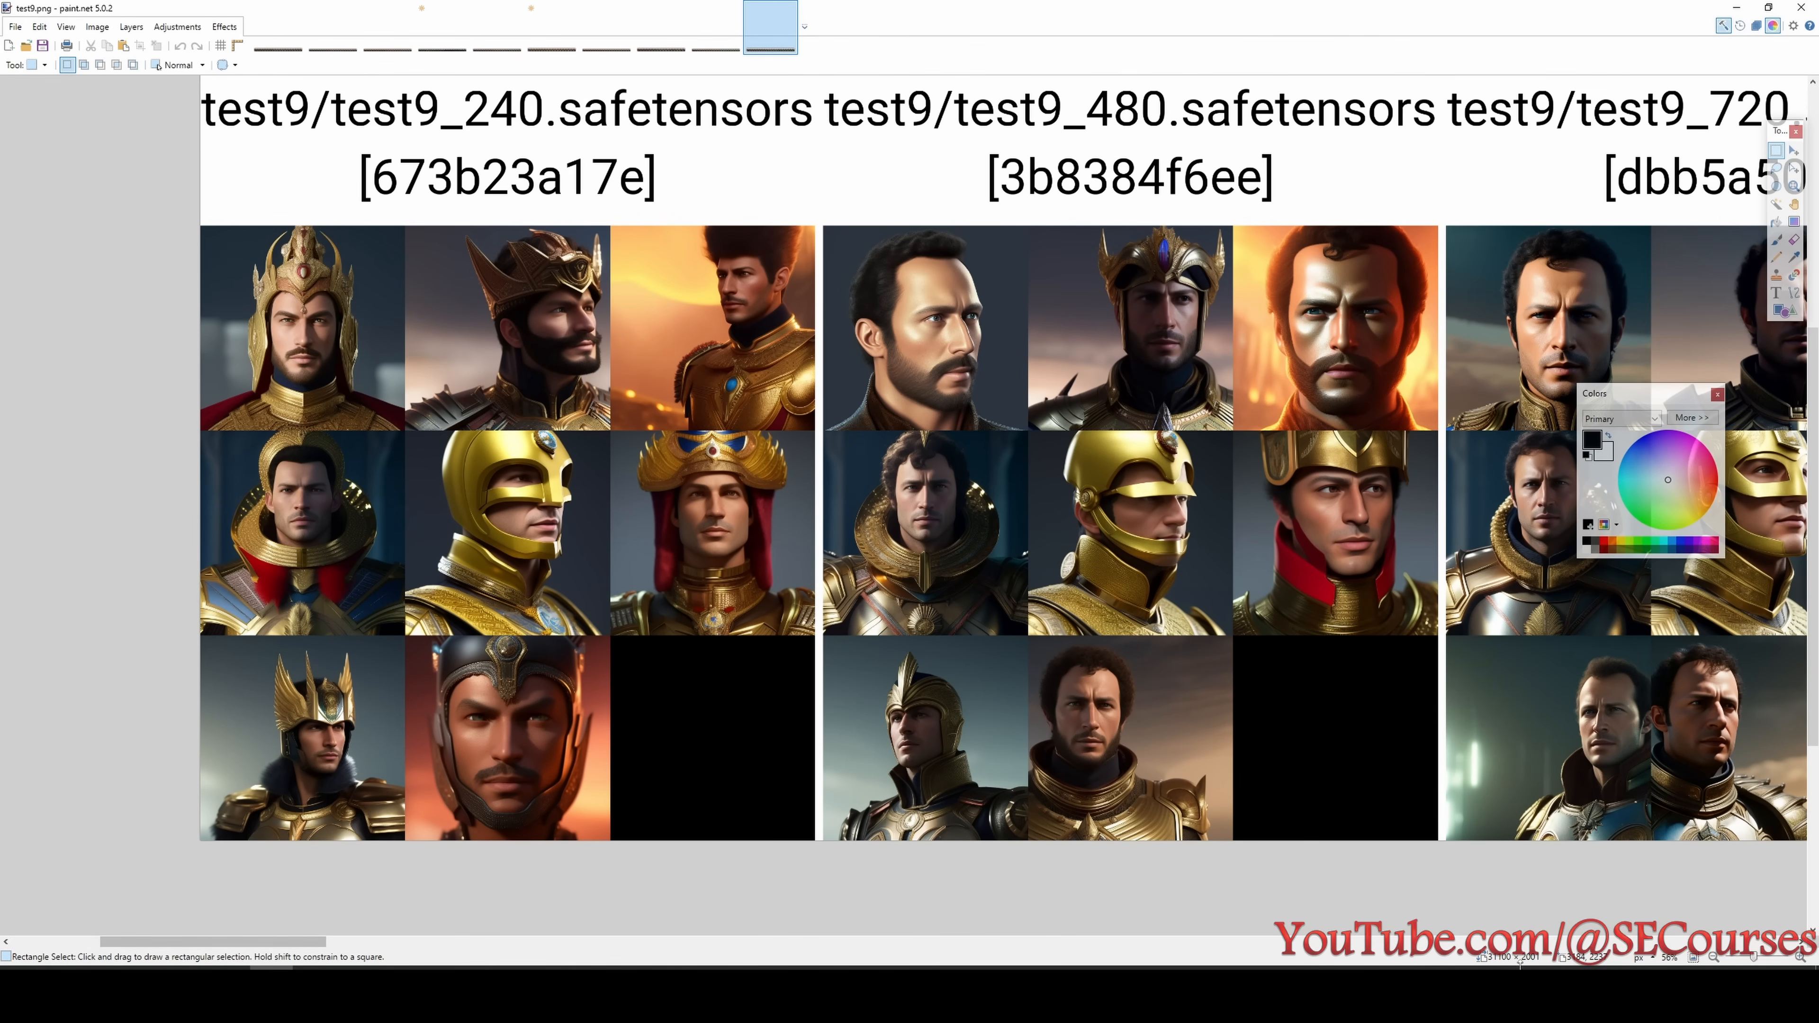
{"action": "left_click", "coordinate": [1622, 982]}
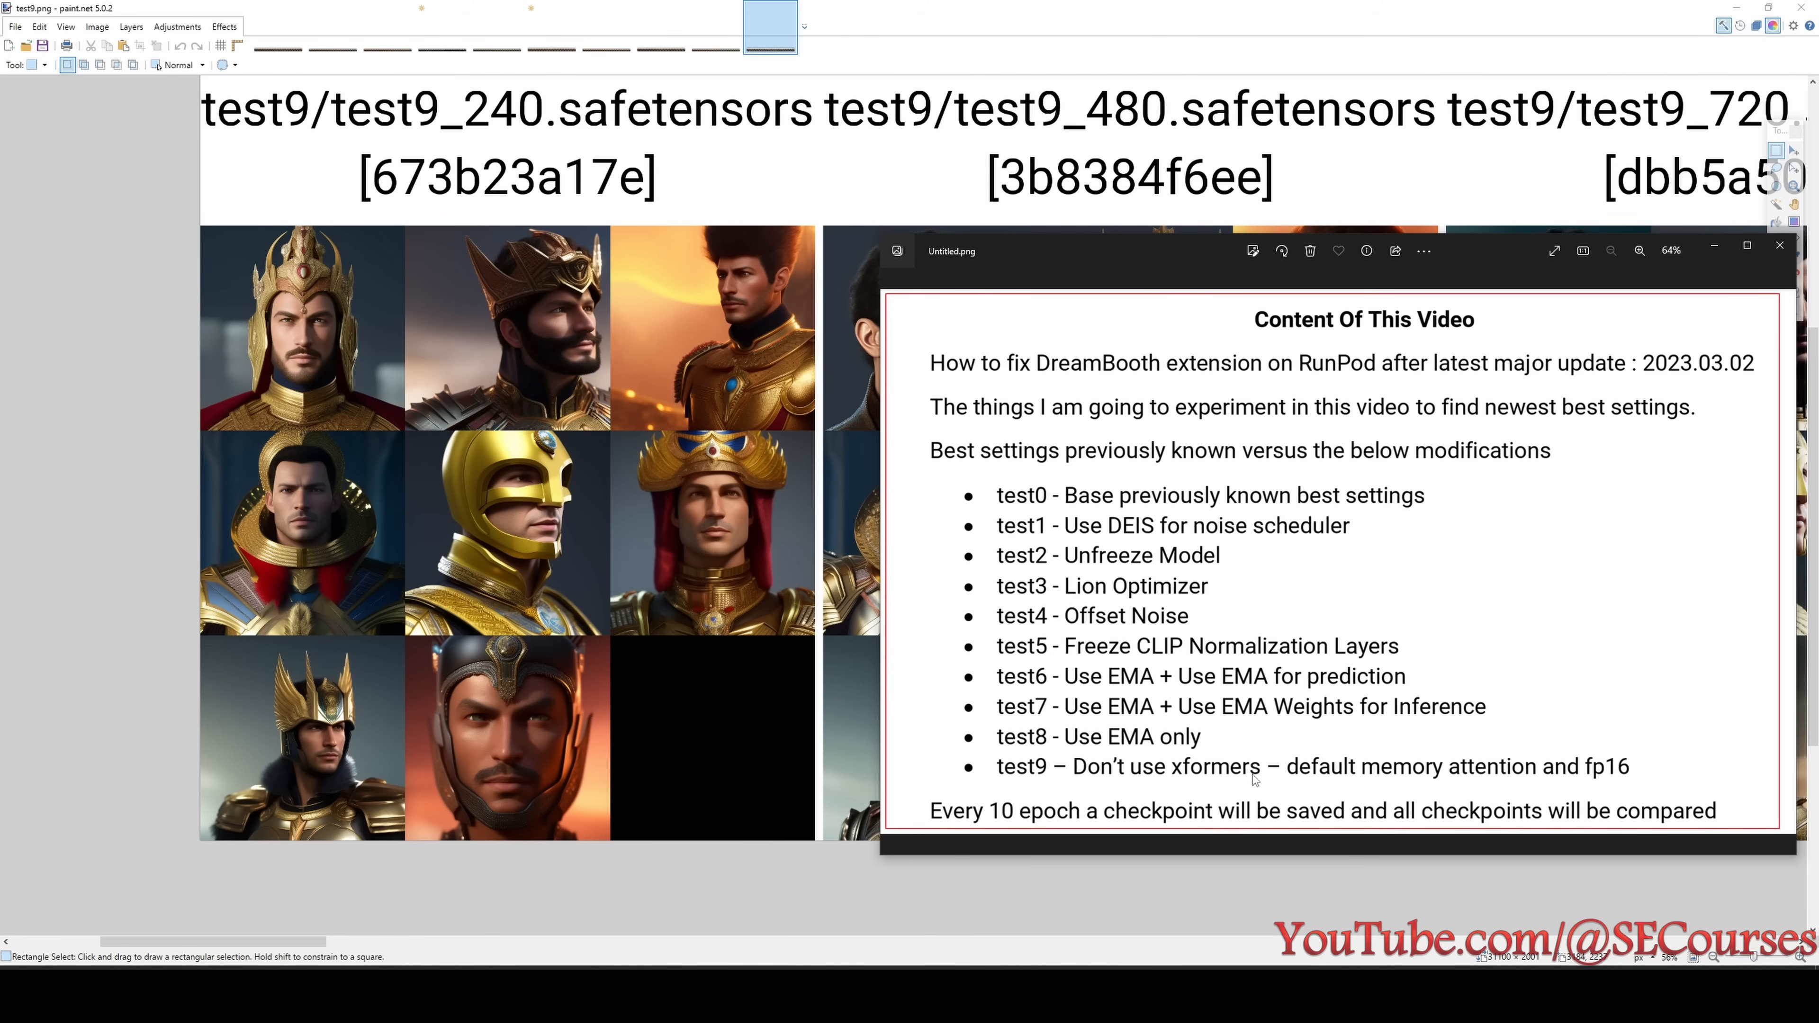
{"action": "left_click_drag", "start_coordinate": [302, 942], "coordinate": [488, 949]}
{"action": "left_click", "coordinate": [516, 995]}
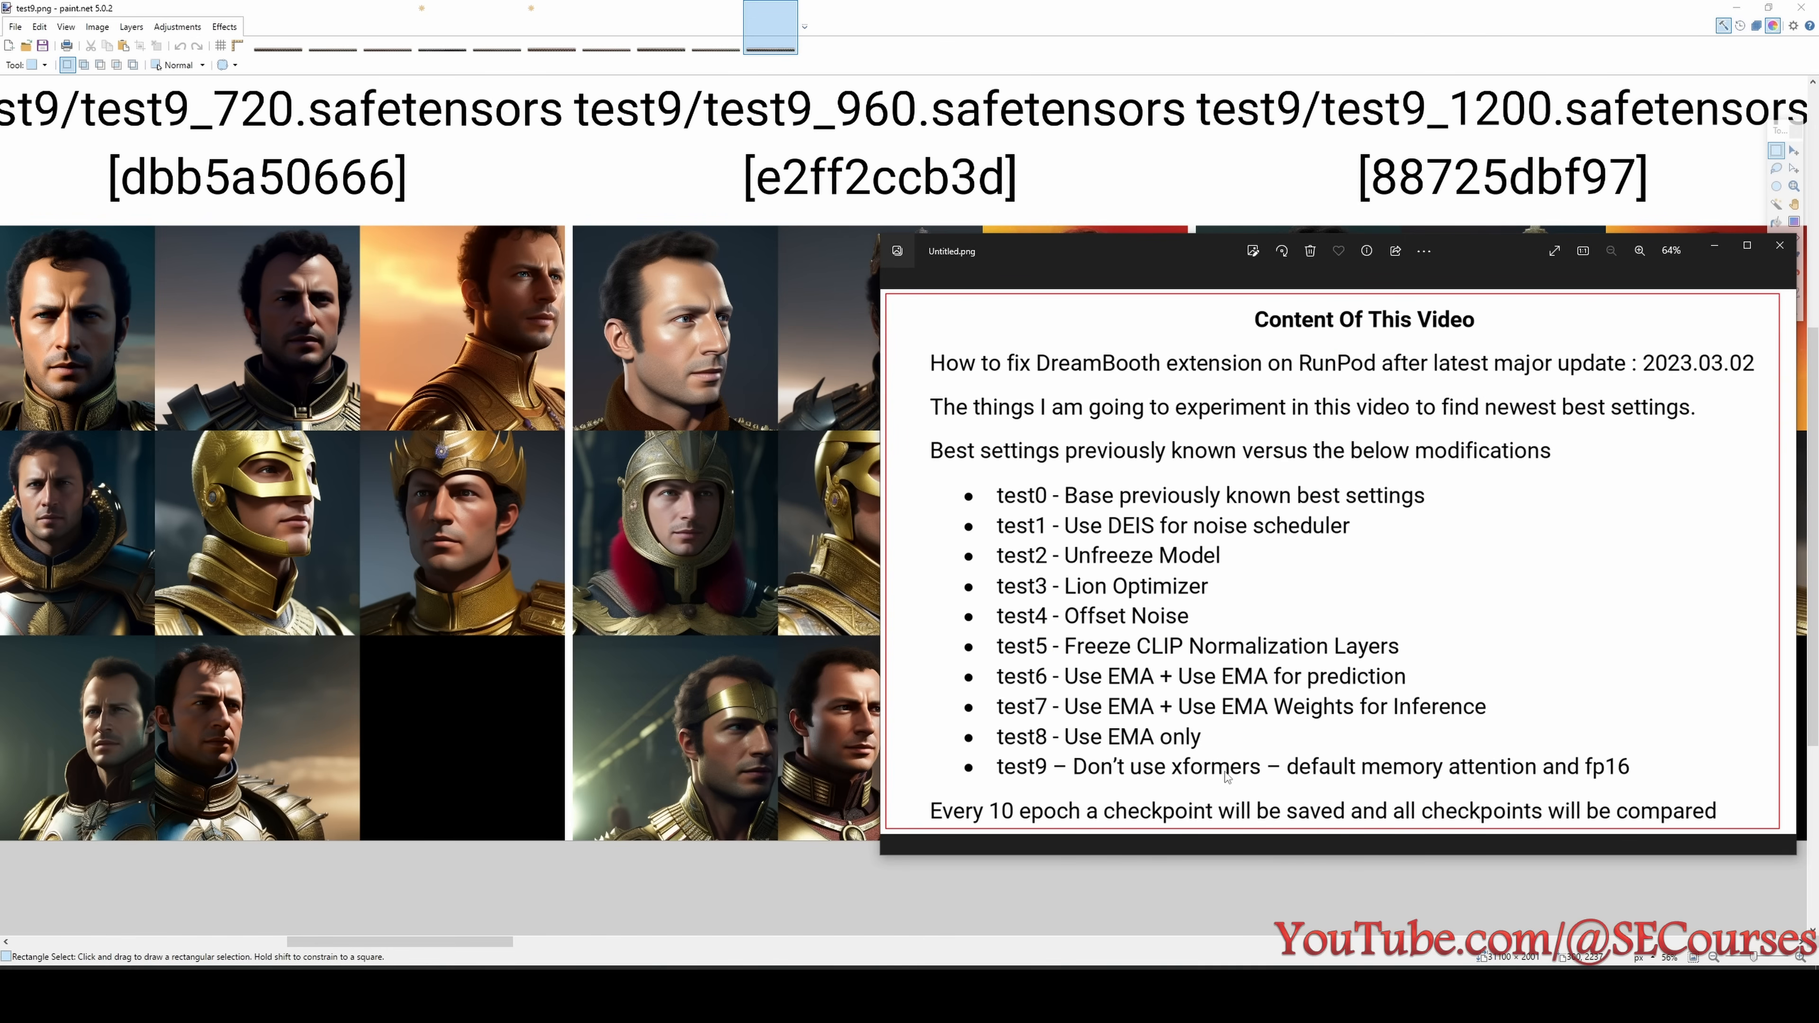
- Examine the test9 portraits of the 4560 and 4800 step checkpoints up close
{"action": "mouse_move", "coordinate": [474, 943]}
{"action": "left_mouse_down"}
{"action": "mouse_move", "coordinate": [660, 958]}
{"action": "mouse_move", "coordinate": [1533, 945]}
{"action": "left_mouse_up"}
{"action": "scroll", "coordinate": [933, 621], "scroll_direction": "up", "scroll_amount": 1, "text": "ctrl"}
{"action": "scroll", "coordinate": [1100, 906], "scroll_direction": "down", "scroll_amount": 3, "text": "ctrl"}
{"action": "scroll", "coordinate": [985, 476], "scroll_direction": "up", "scroll_amount": 3, "text": "ctrl"}
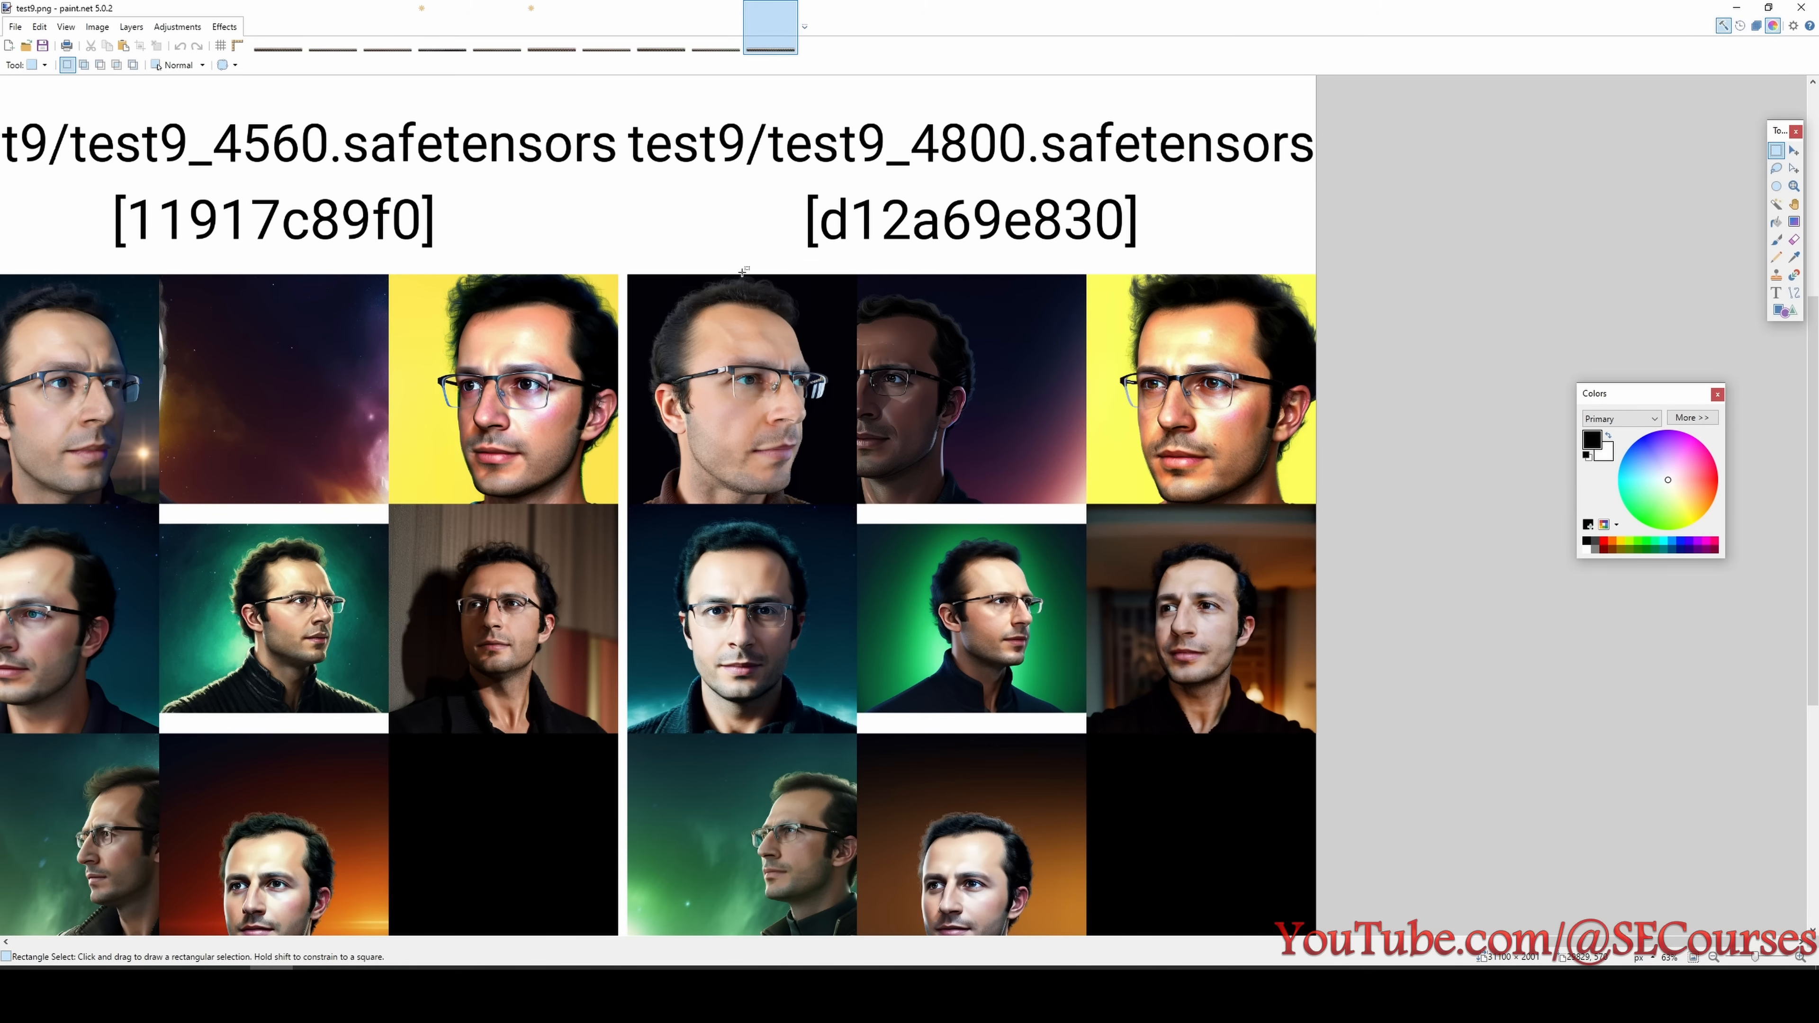
{"action": "scroll", "coordinate": [1210, 716], "scroll_direction": "down", "scroll_amount": 1}
{"action": "scroll", "coordinate": [1115, 706], "scroll_direction": "up", "scroll_amount": 1}
- Return to the test9 2880 step checkpoint and mark its first portrait with a rectangular selection
{"action": "mouse_move", "coordinate": [1576, 942]}
{"action": "left_mouse_down"}
{"action": "mouse_move", "coordinate": [878, 953]}
{"action": "mouse_move", "coordinate": [945, 952]}
{"action": "left_mouse_up"}
{"action": "left_click_drag", "start_coordinate": [645, 292], "coordinate": [824, 491]}
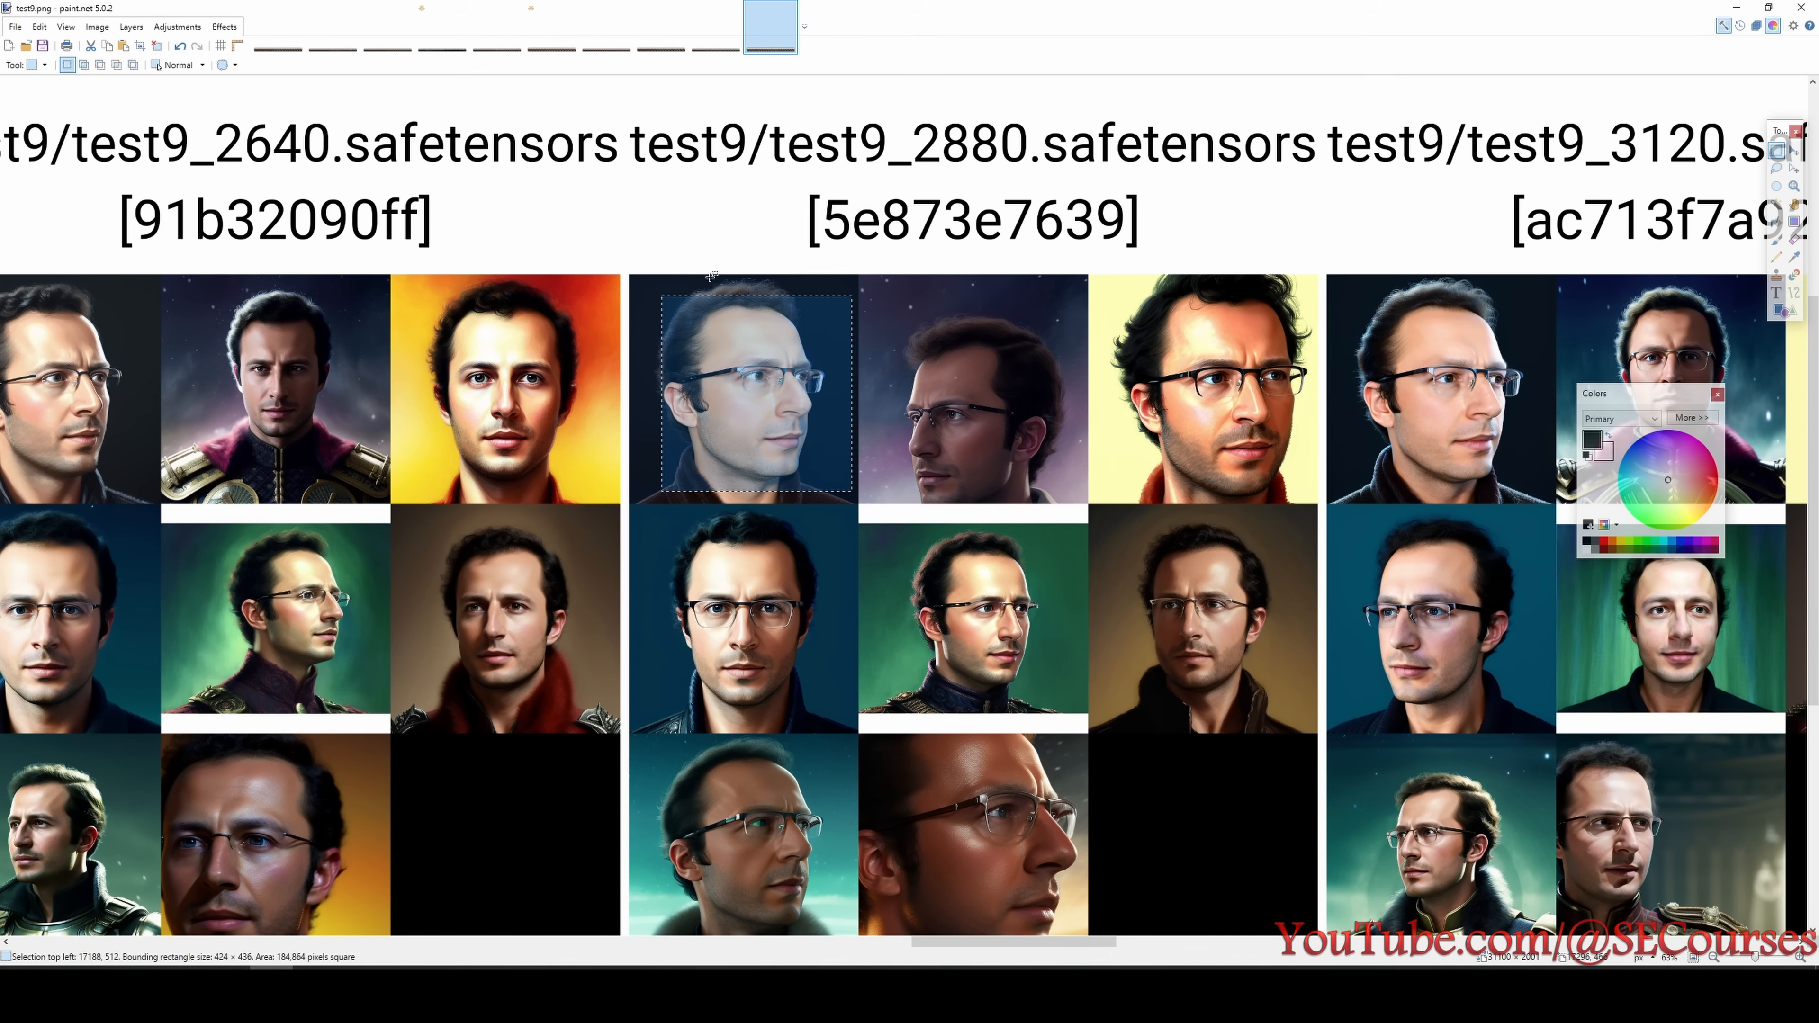
{"action": "left_click_drag", "start_coordinate": [652, 280], "coordinate": [835, 485]}
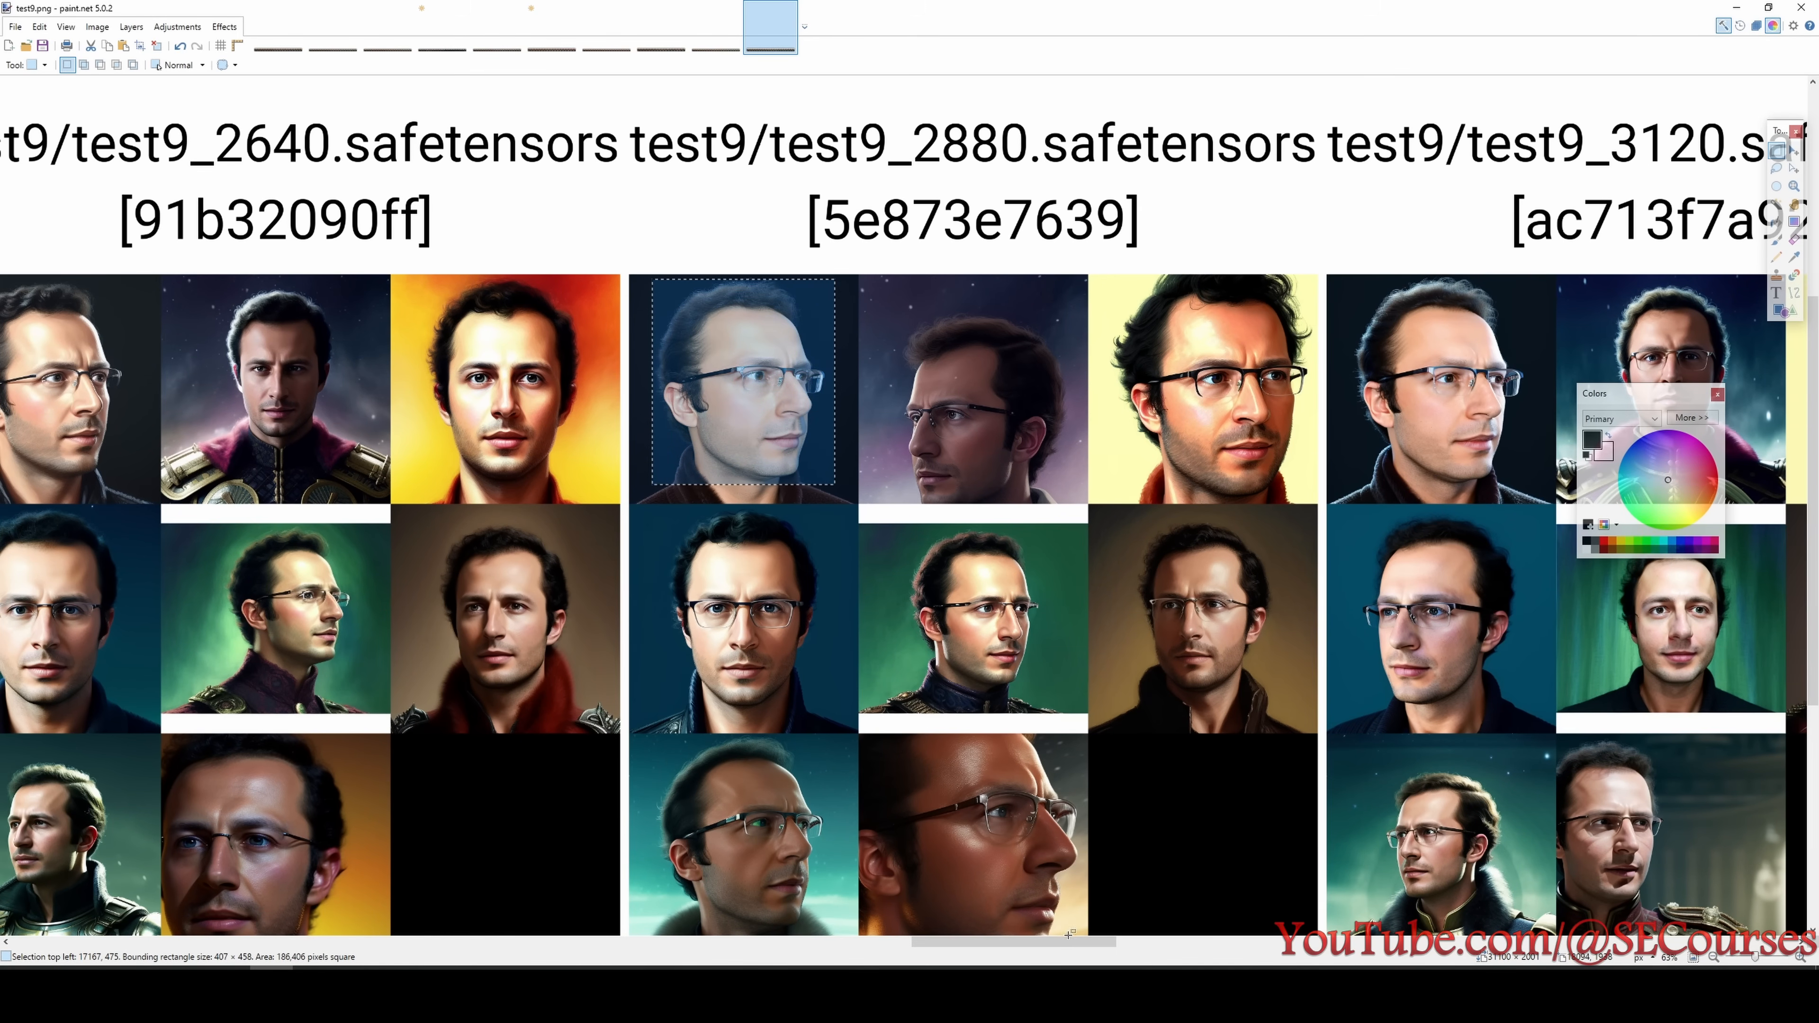
- Compare the test9 portraits of the 2400, 2640 and 2880 step checkpoints row by row
{"action": "left_click_drag", "start_coordinate": [1063, 945], "coordinate": [958, 945]}
{"action": "scroll", "coordinate": [823, 595], "scroll_direction": "down", "scroll_amount": 1}
{"action": "scroll", "coordinate": [936, 711], "scroll_direction": "up", "scroll_amount": 1}
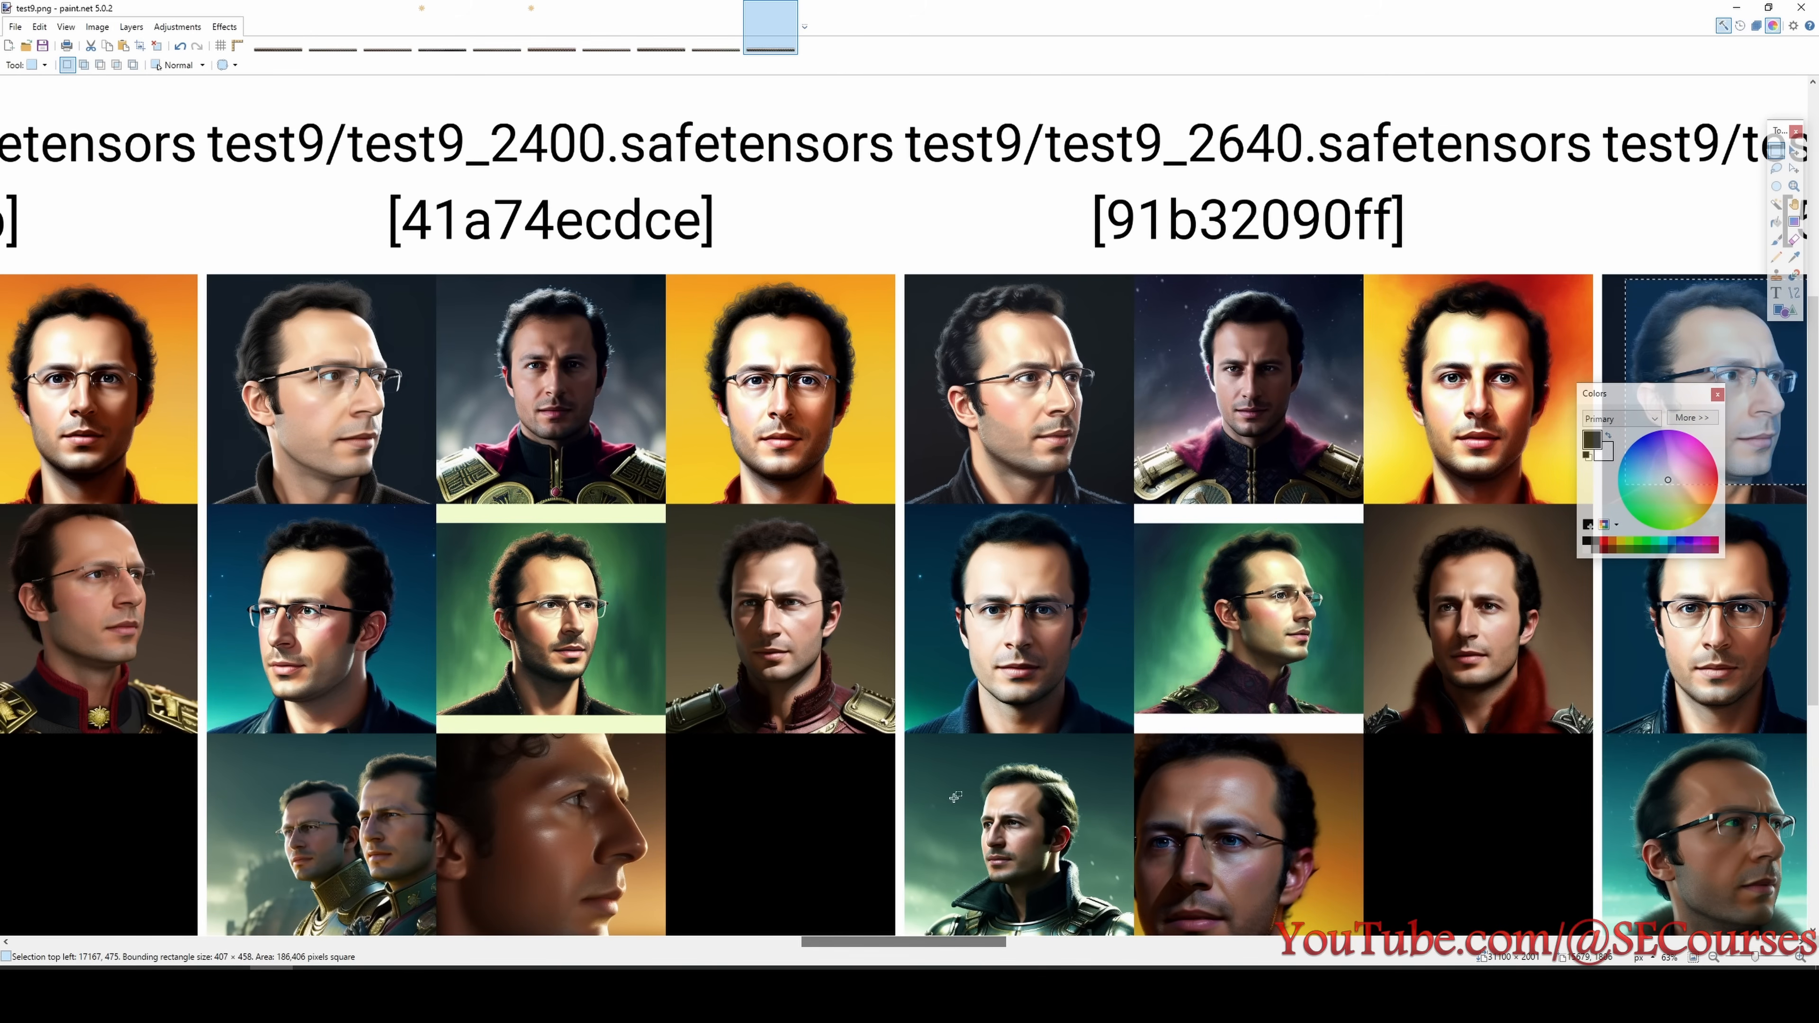
{"action": "scroll", "coordinate": [958, 700], "scroll_direction": "down", "scroll_amount": 1}
{"action": "scroll", "coordinate": [959, 700], "scroll_direction": "down", "scroll_amount": 1}
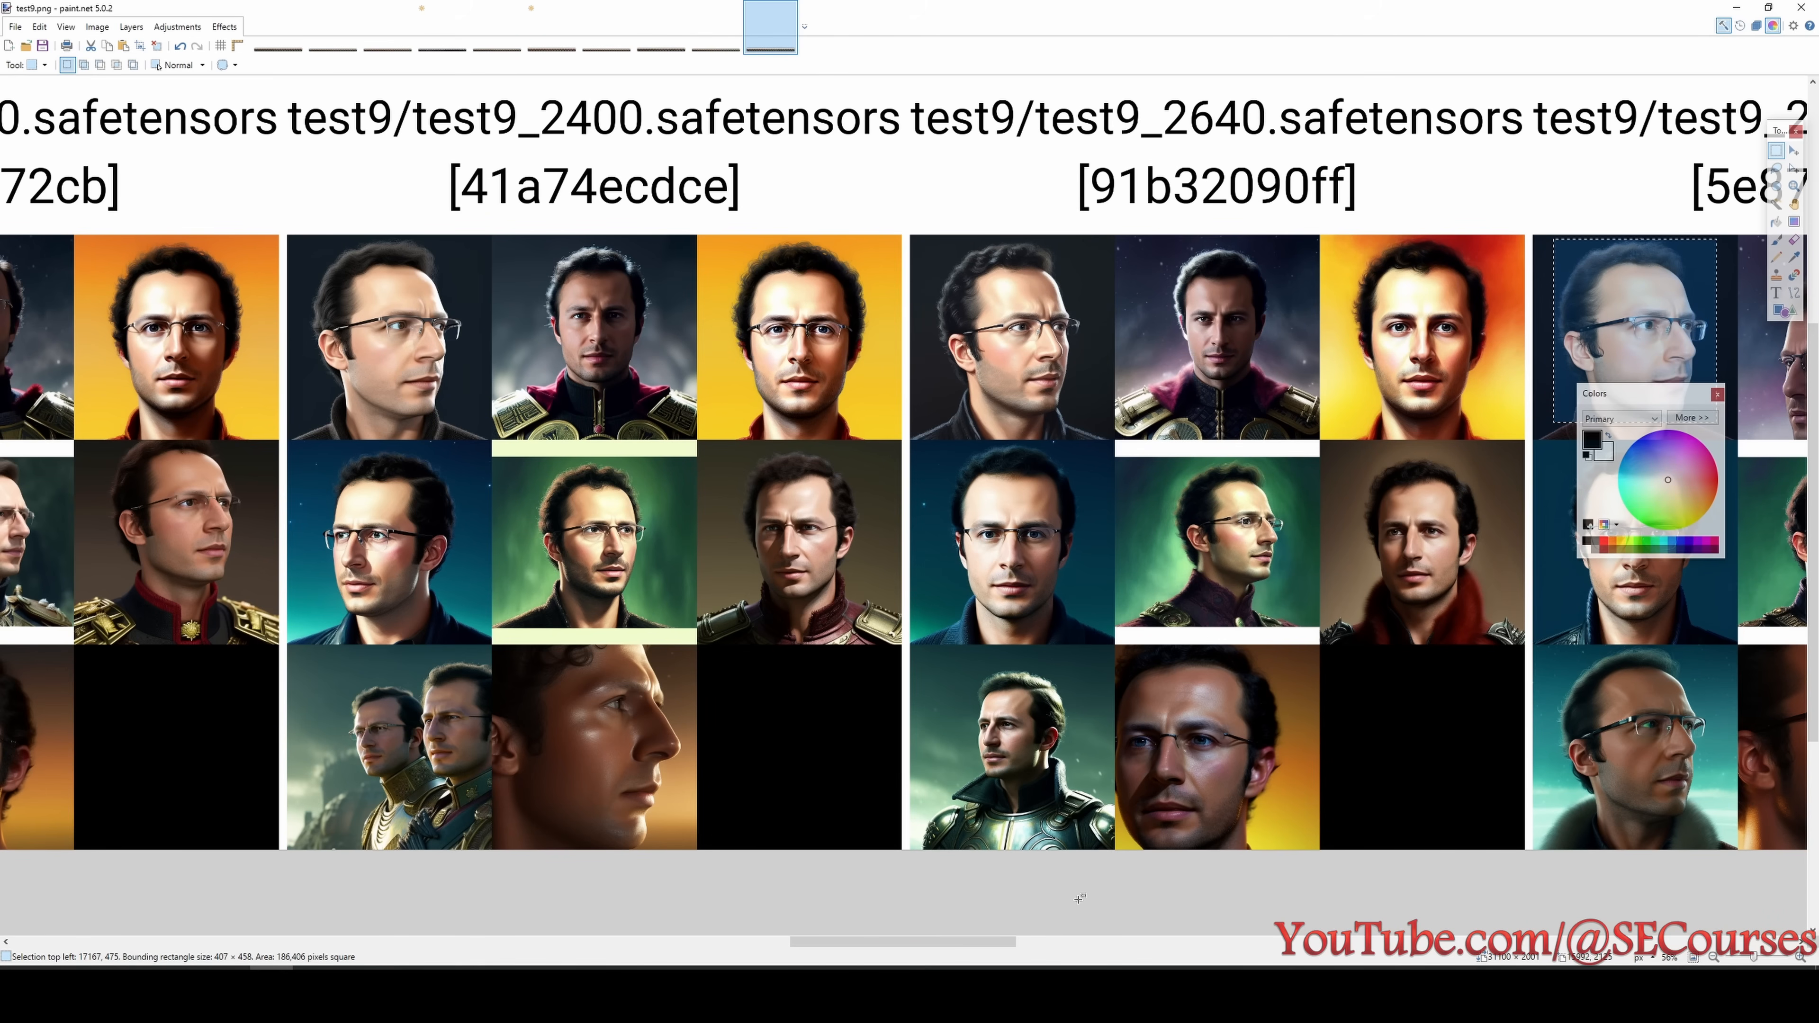
{"action": "mouse_move", "coordinate": [995, 946]}
{"action": "left_mouse_down"}
{"action": "mouse_move", "coordinate": [784, 947]}
{"action": "mouse_move", "coordinate": [1029, 956]}
{"action": "left_mouse_up"}
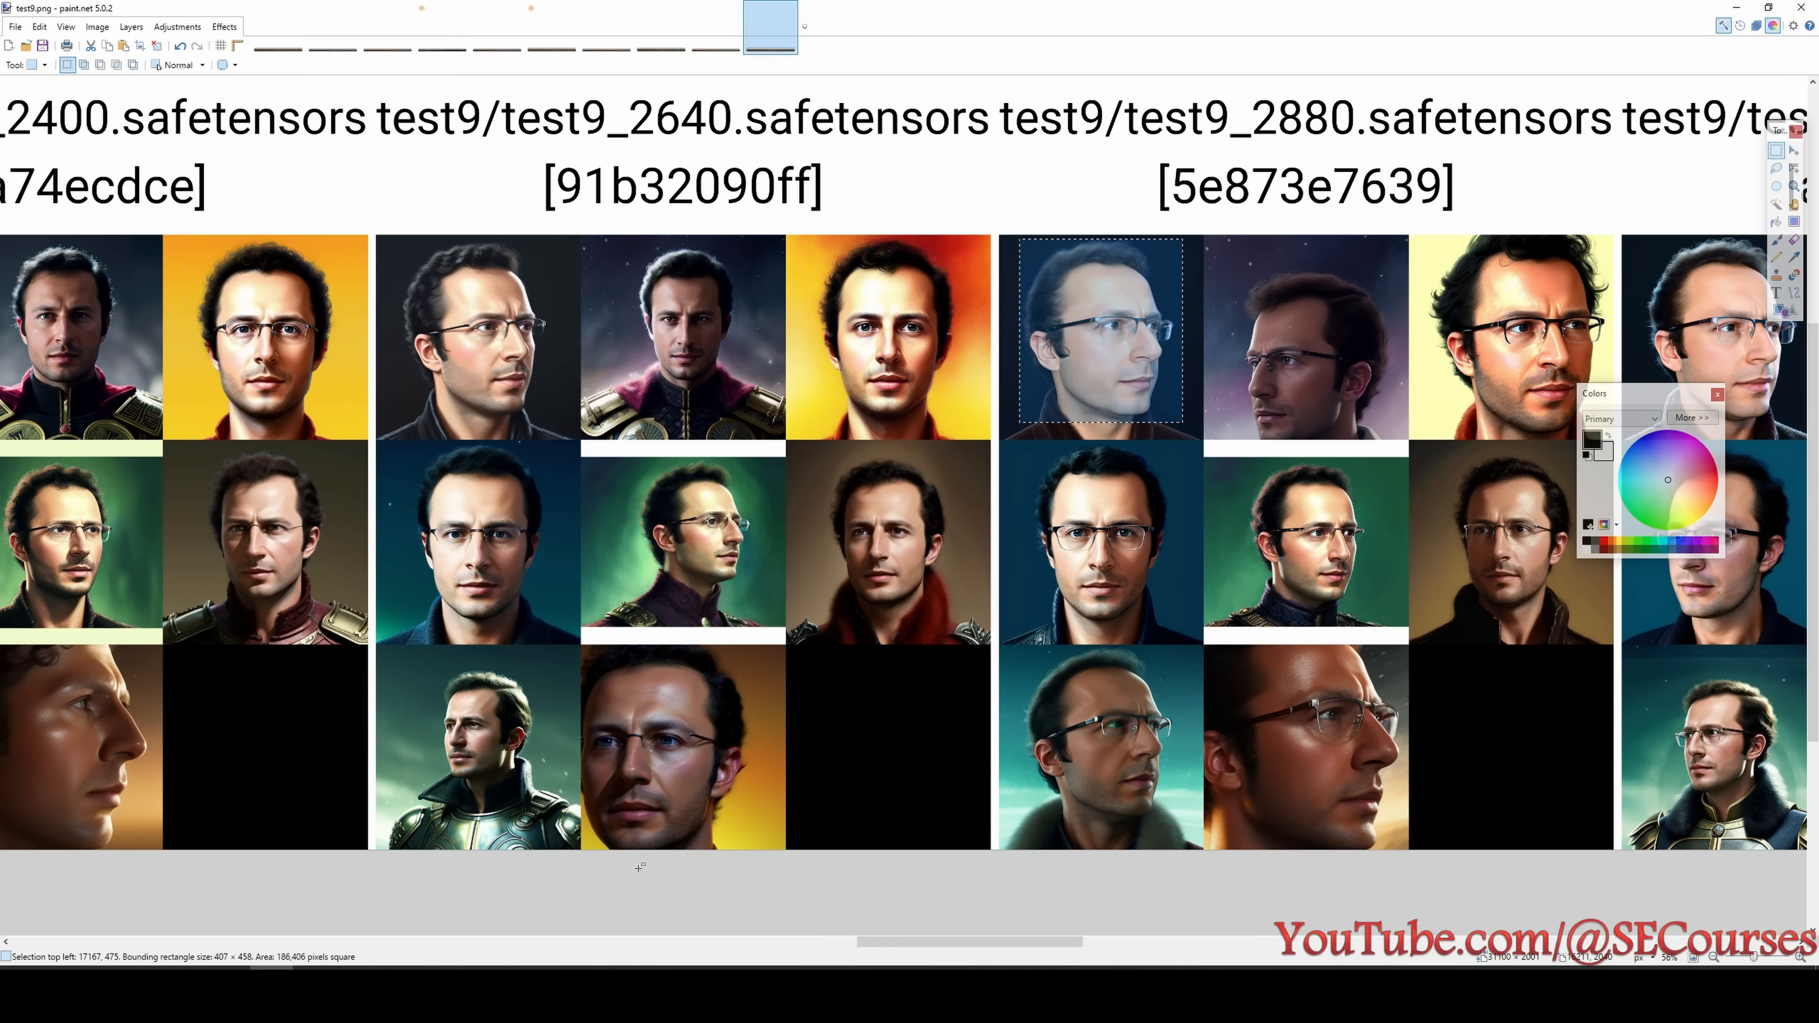
- Switch to the Notepad notes and correct the last entry to "test9 110 epoch looking best 2640 steps"
{"action": "key", "text": "alt+Tab"}
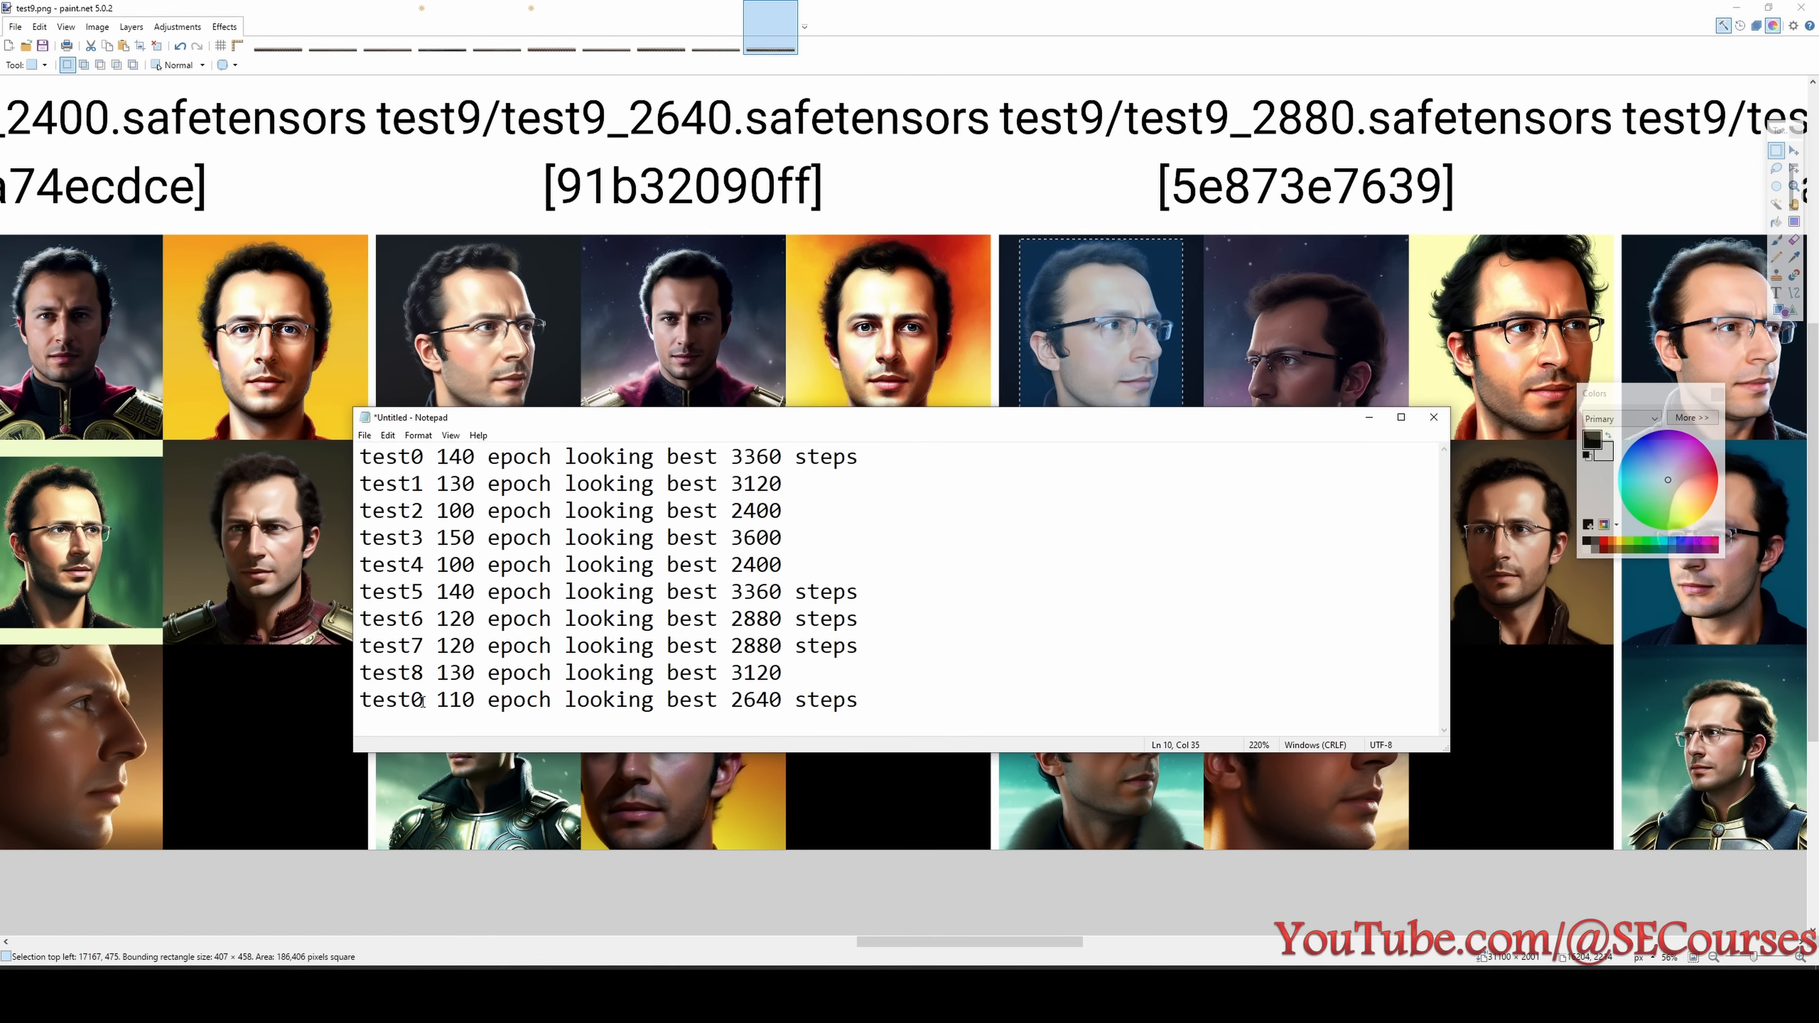
{"action": "left_click_drag", "start_coordinate": [423, 702], "coordinate": [411, 702]}
{"action": "type", "text": "9"}
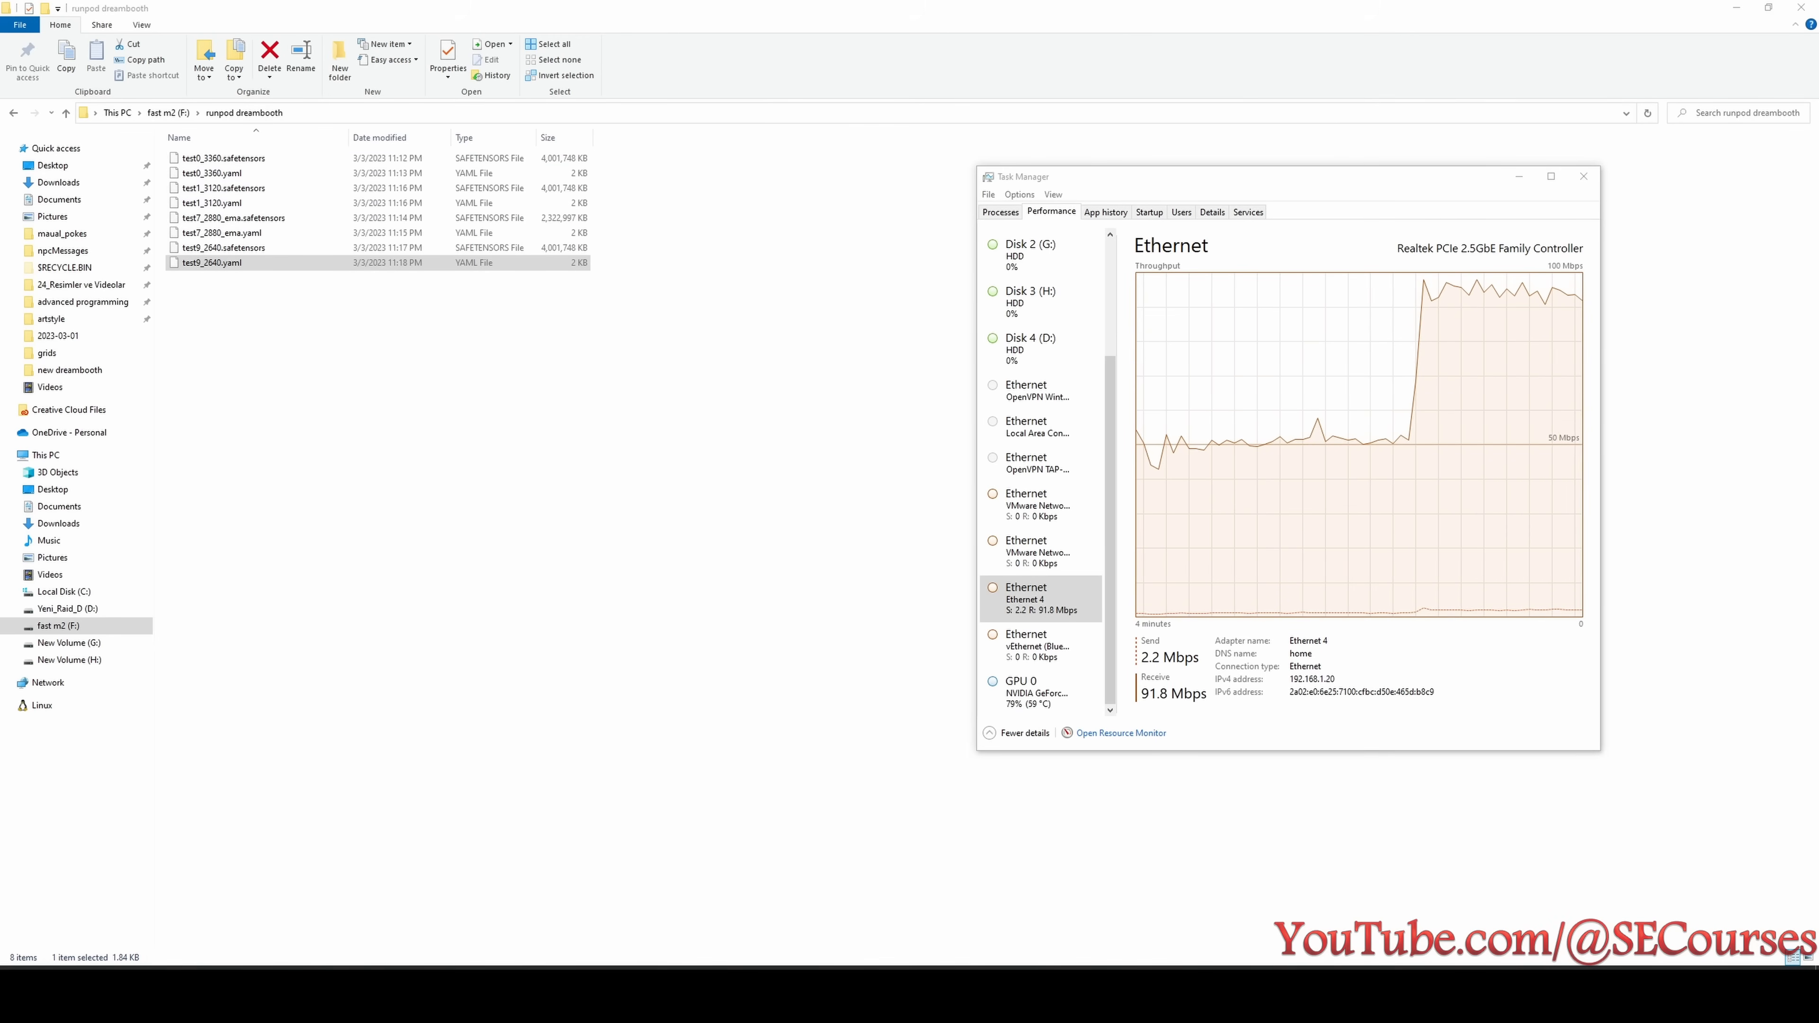
- Spread out the runpodctl receive windows to show each checkpoint's download progress, and check the Ethernet throughput in Task Manager
{"action": "left_click", "coordinate": [1397, 994]}
{"action": "left_click", "coordinate": [1325, 995]}
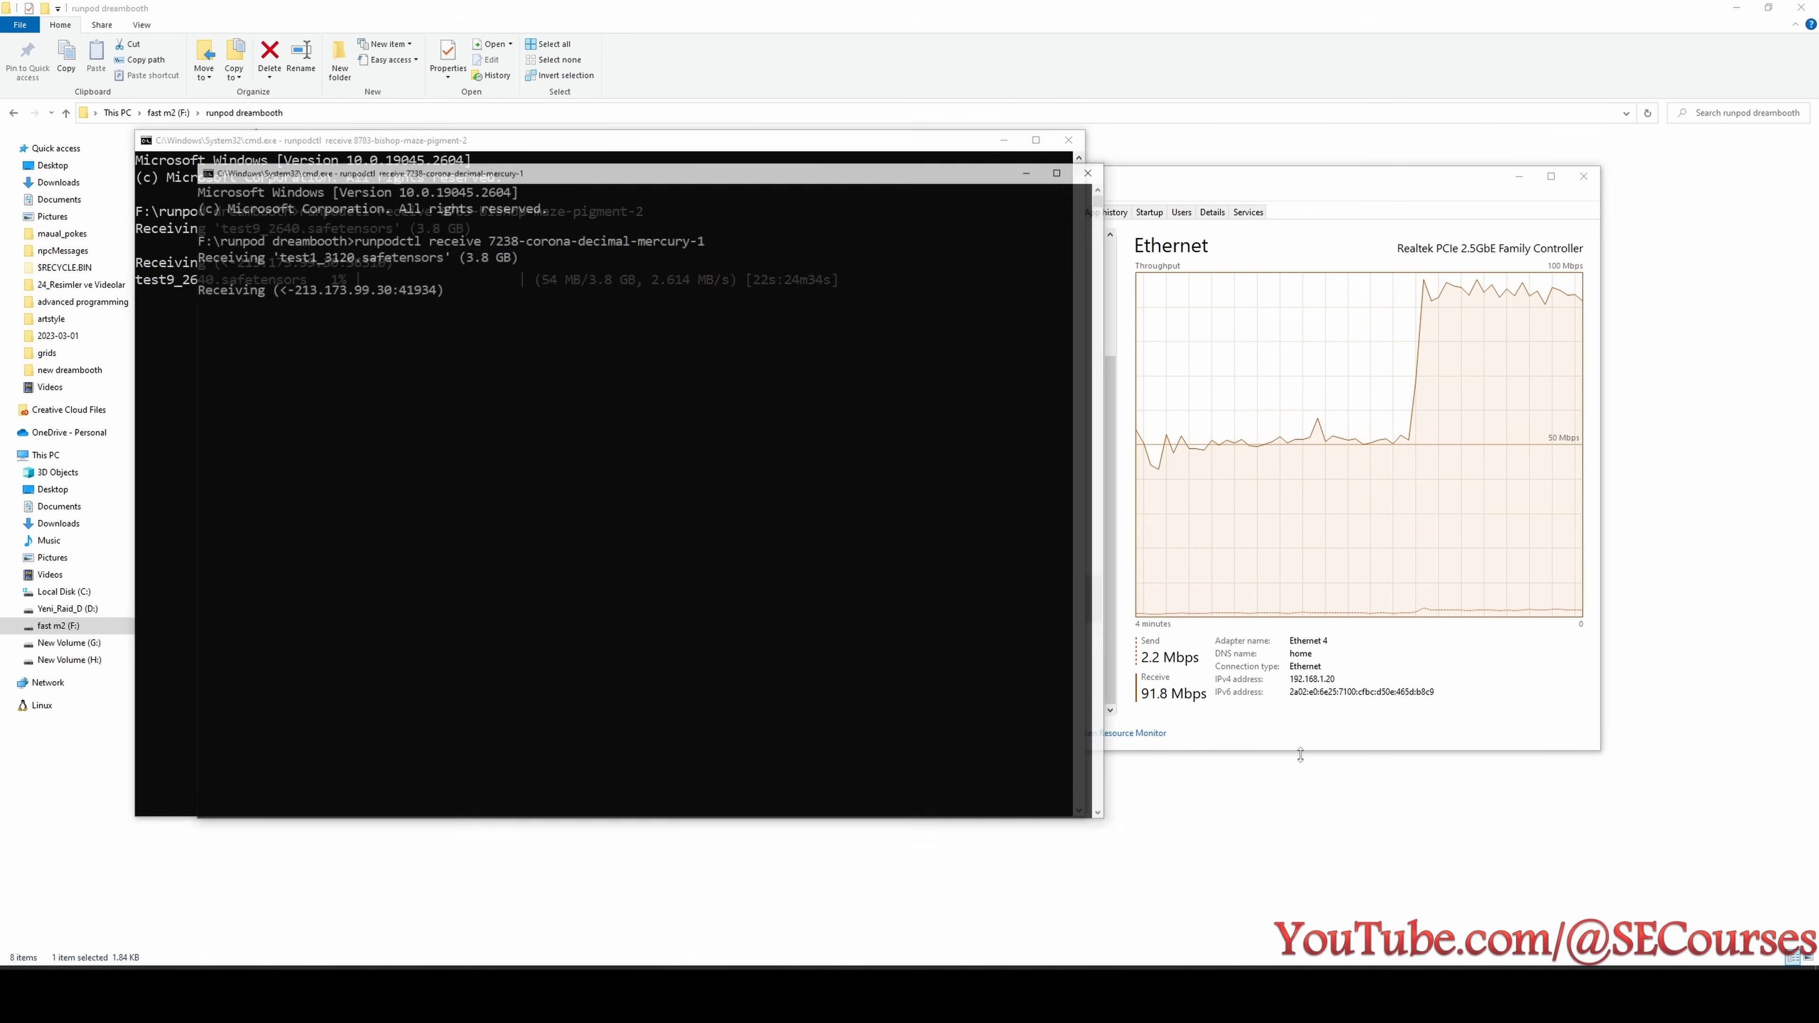
{"action": "left_click_drag", "start_coordinate": [790, 128], "coordinate": [1358, 252]}
{"action": "left_click", "coordinate": [1290, 995]}
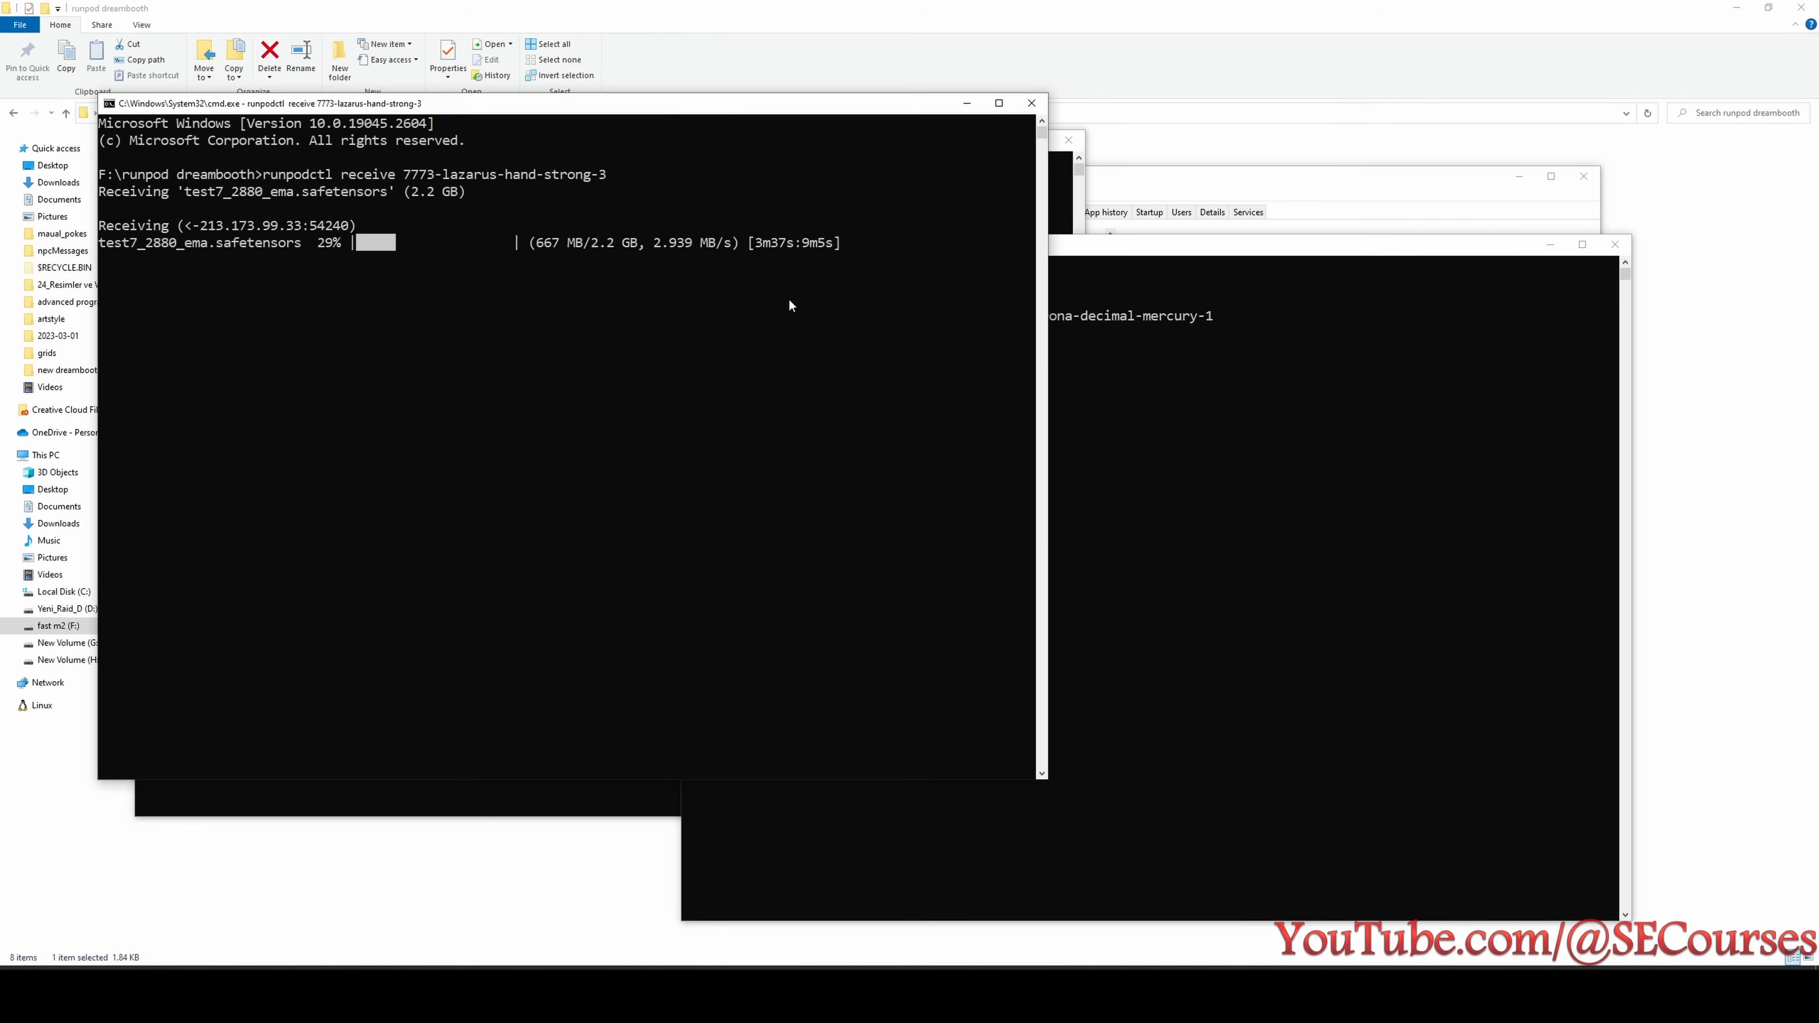
{"action": "left_click_drag", "start_coordinate": [657, 108], "coordinate": [626, 363]}
{"action": "left_click", "coordinate": [1254, 994]}
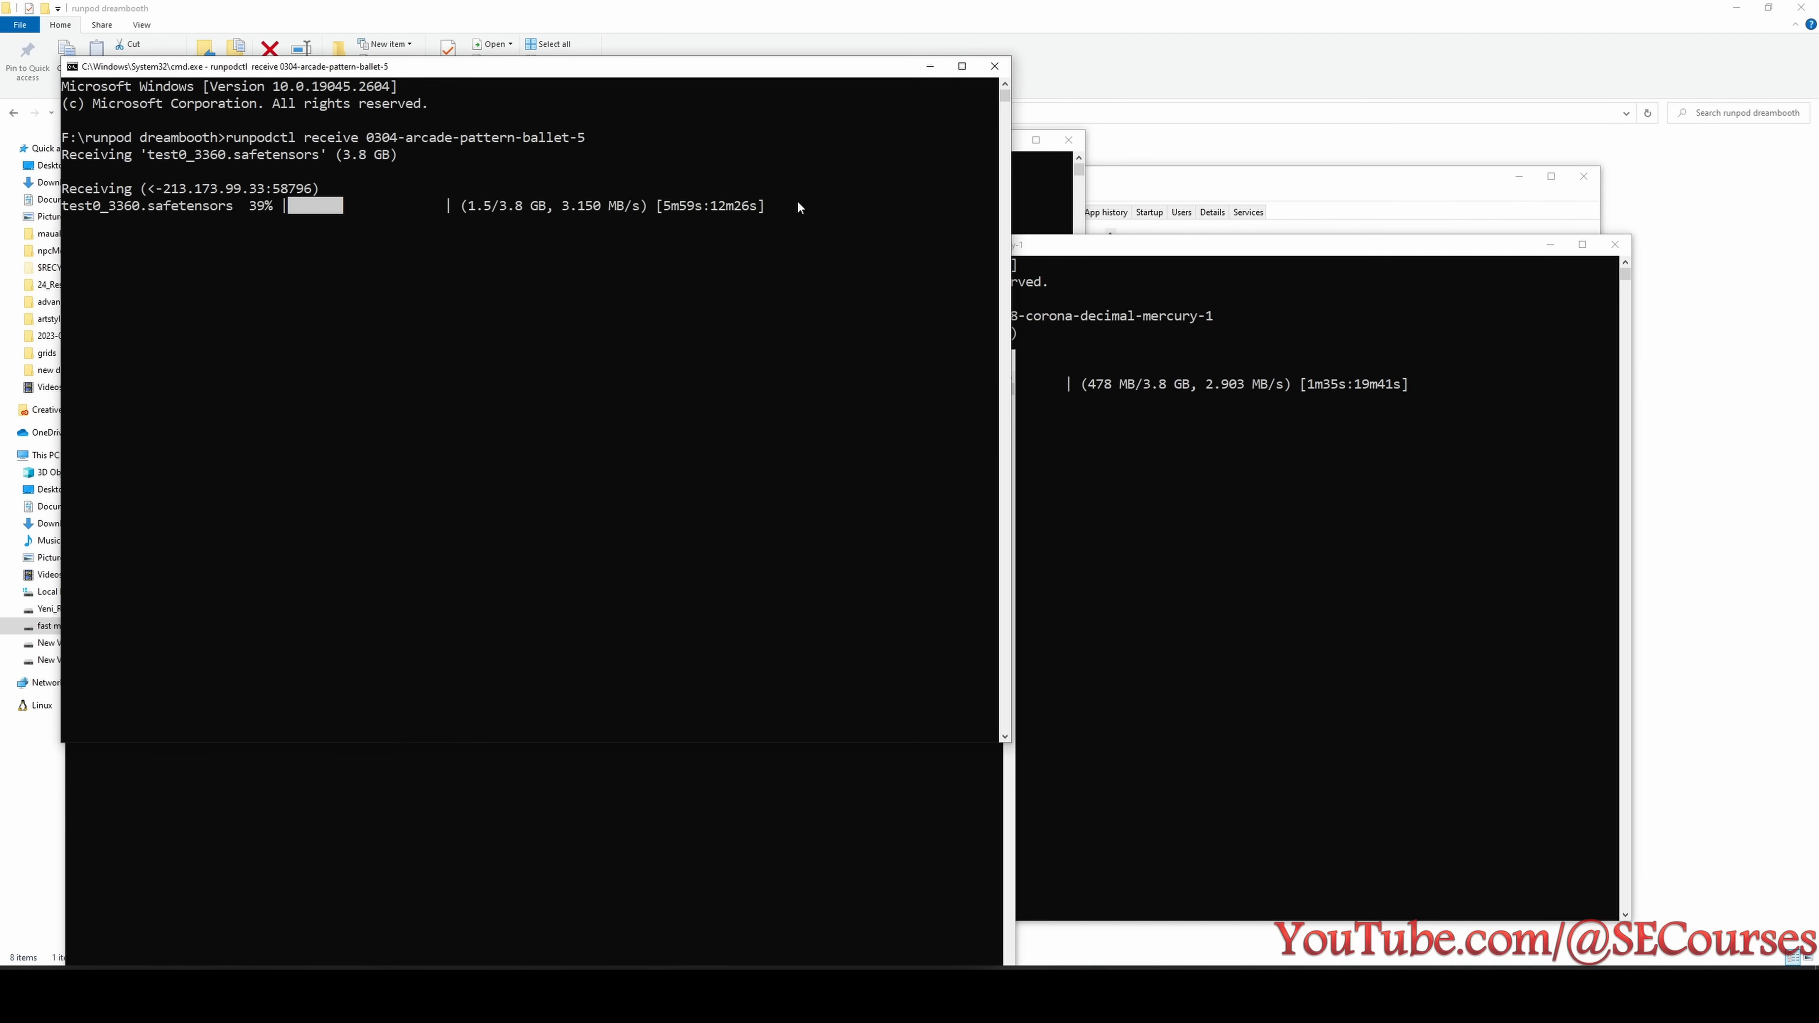
{"action": "left_click_drag", "start_coordinate": [675, 69], "coordinate": [1344, 383]}
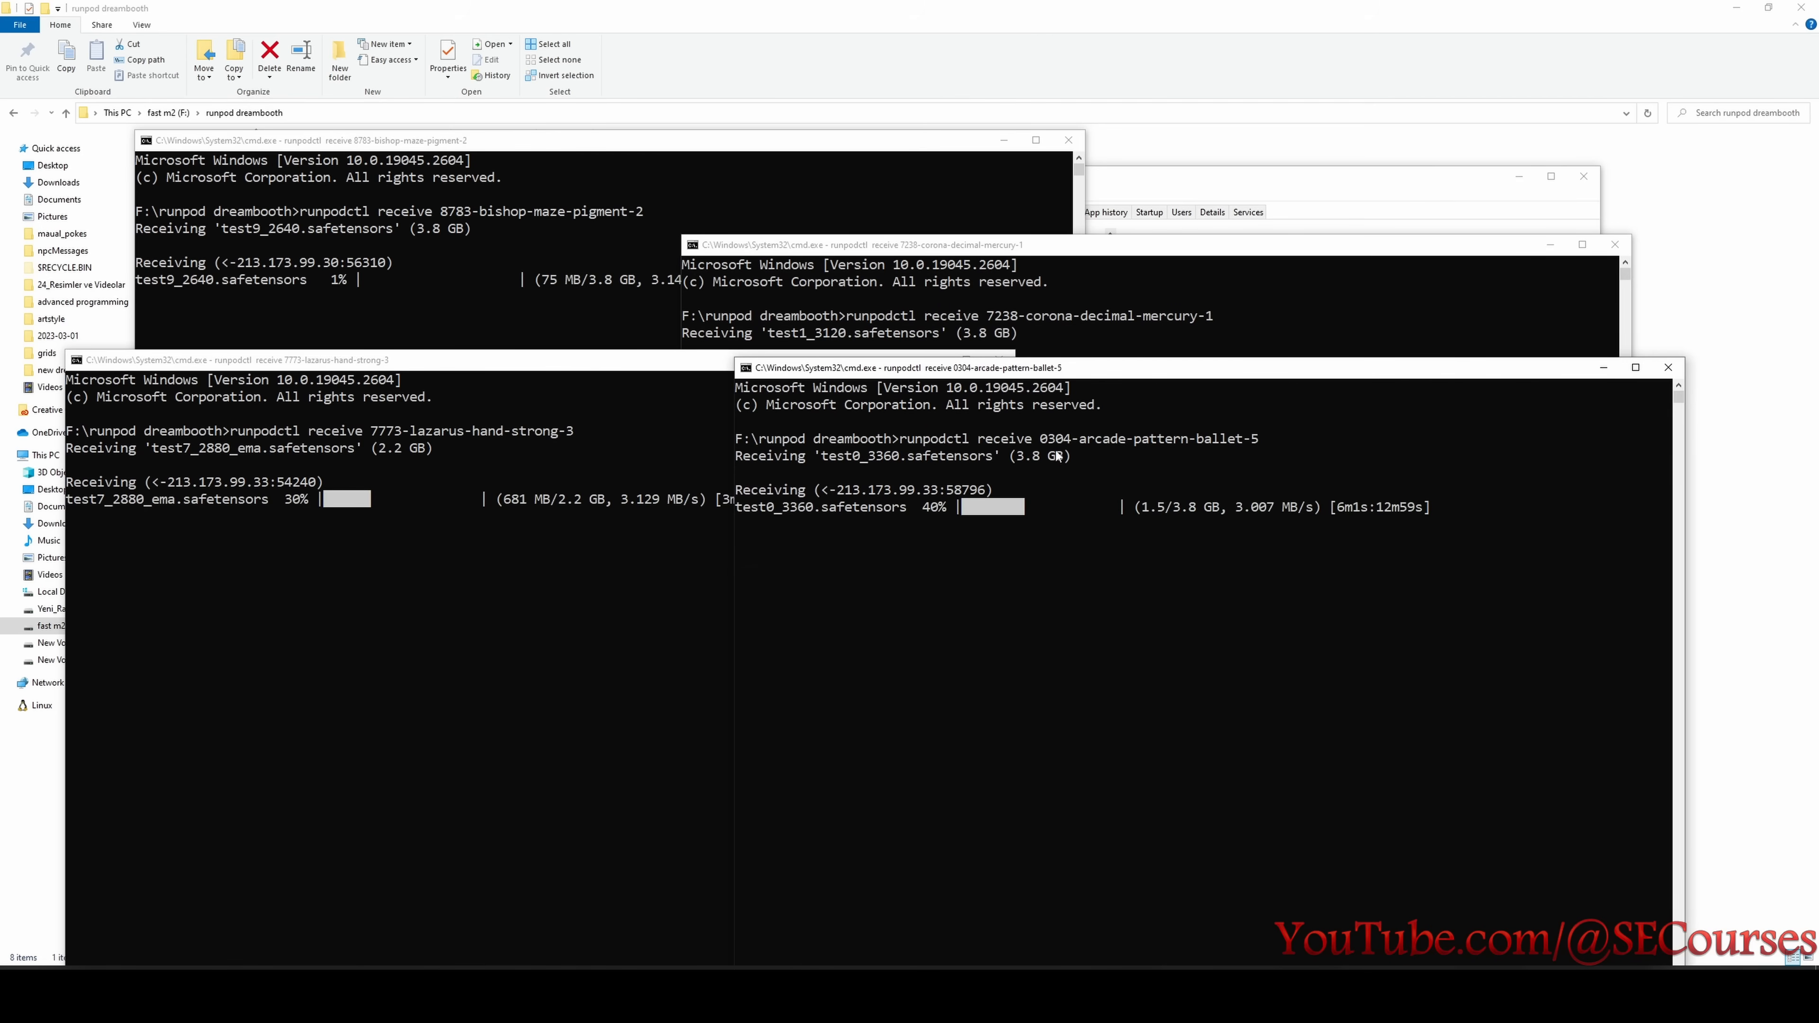
{"action": "left_click", "coordinate": [1148, 194]}
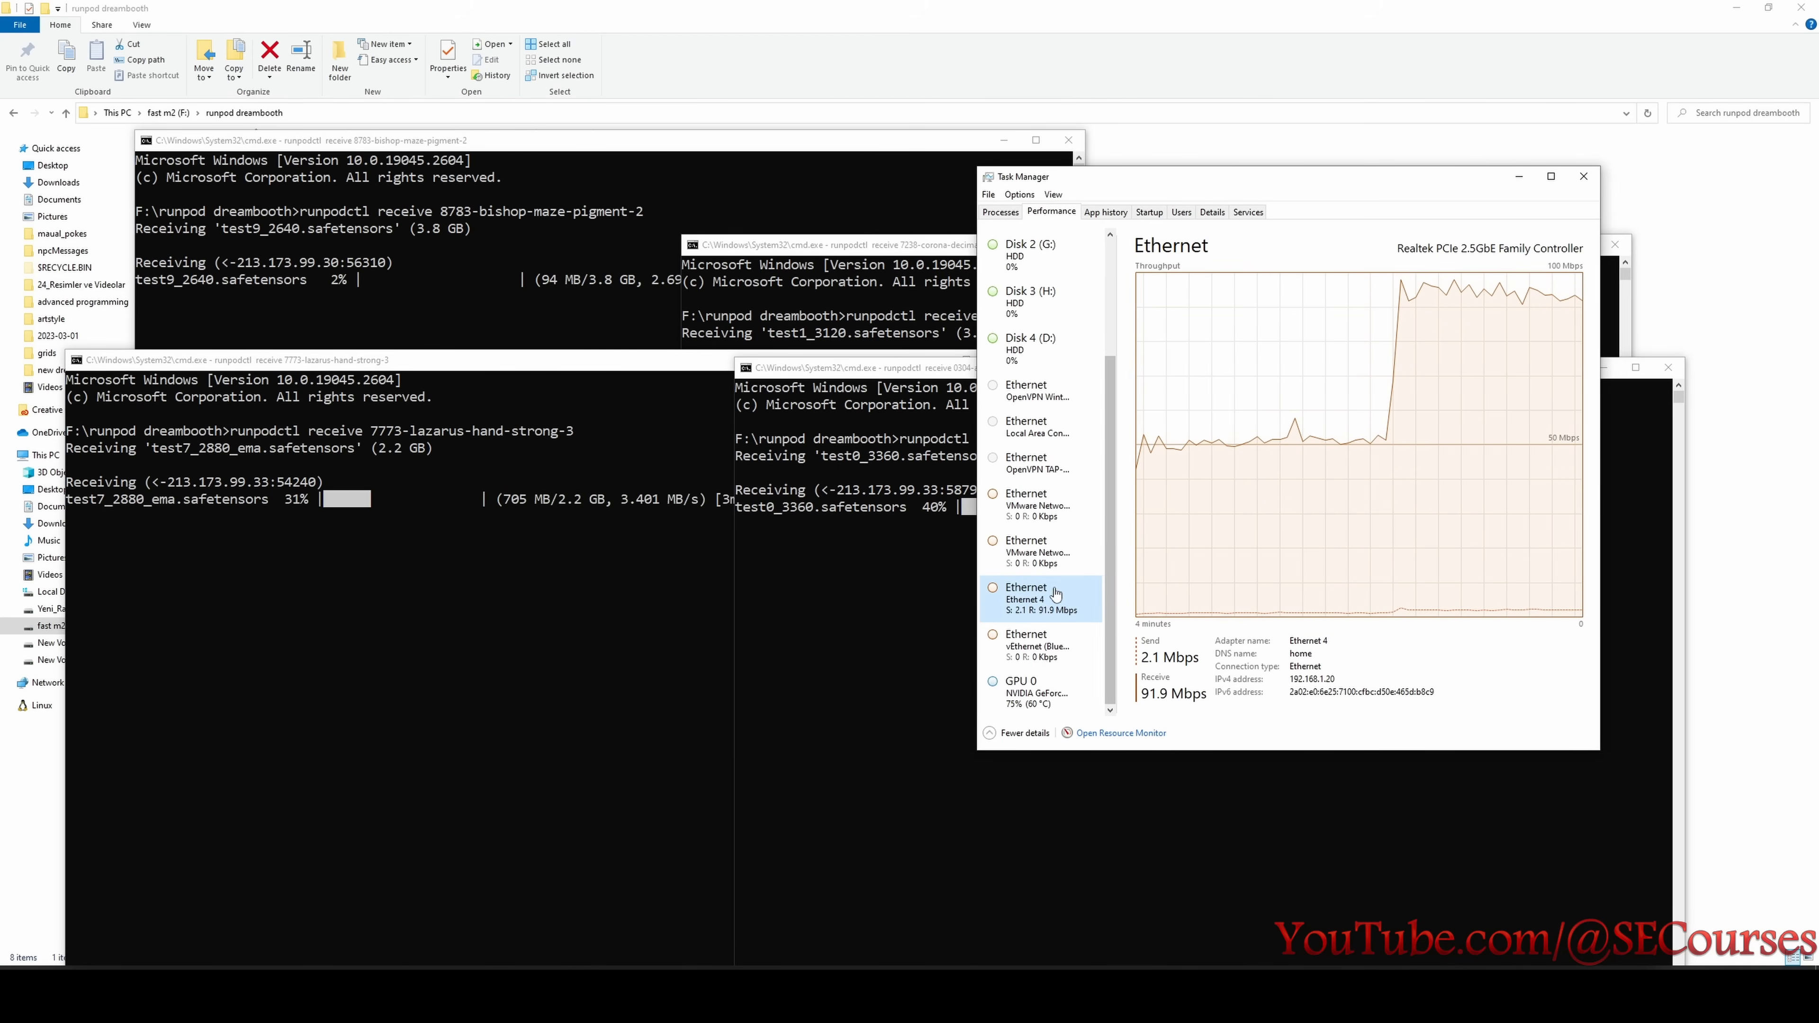
- Switch to the browser, check the test9 upload terminal and review the test1 pod's hourly price among the RunPod pods
{"action": "left_click", "coordinate": [1546, 994]}
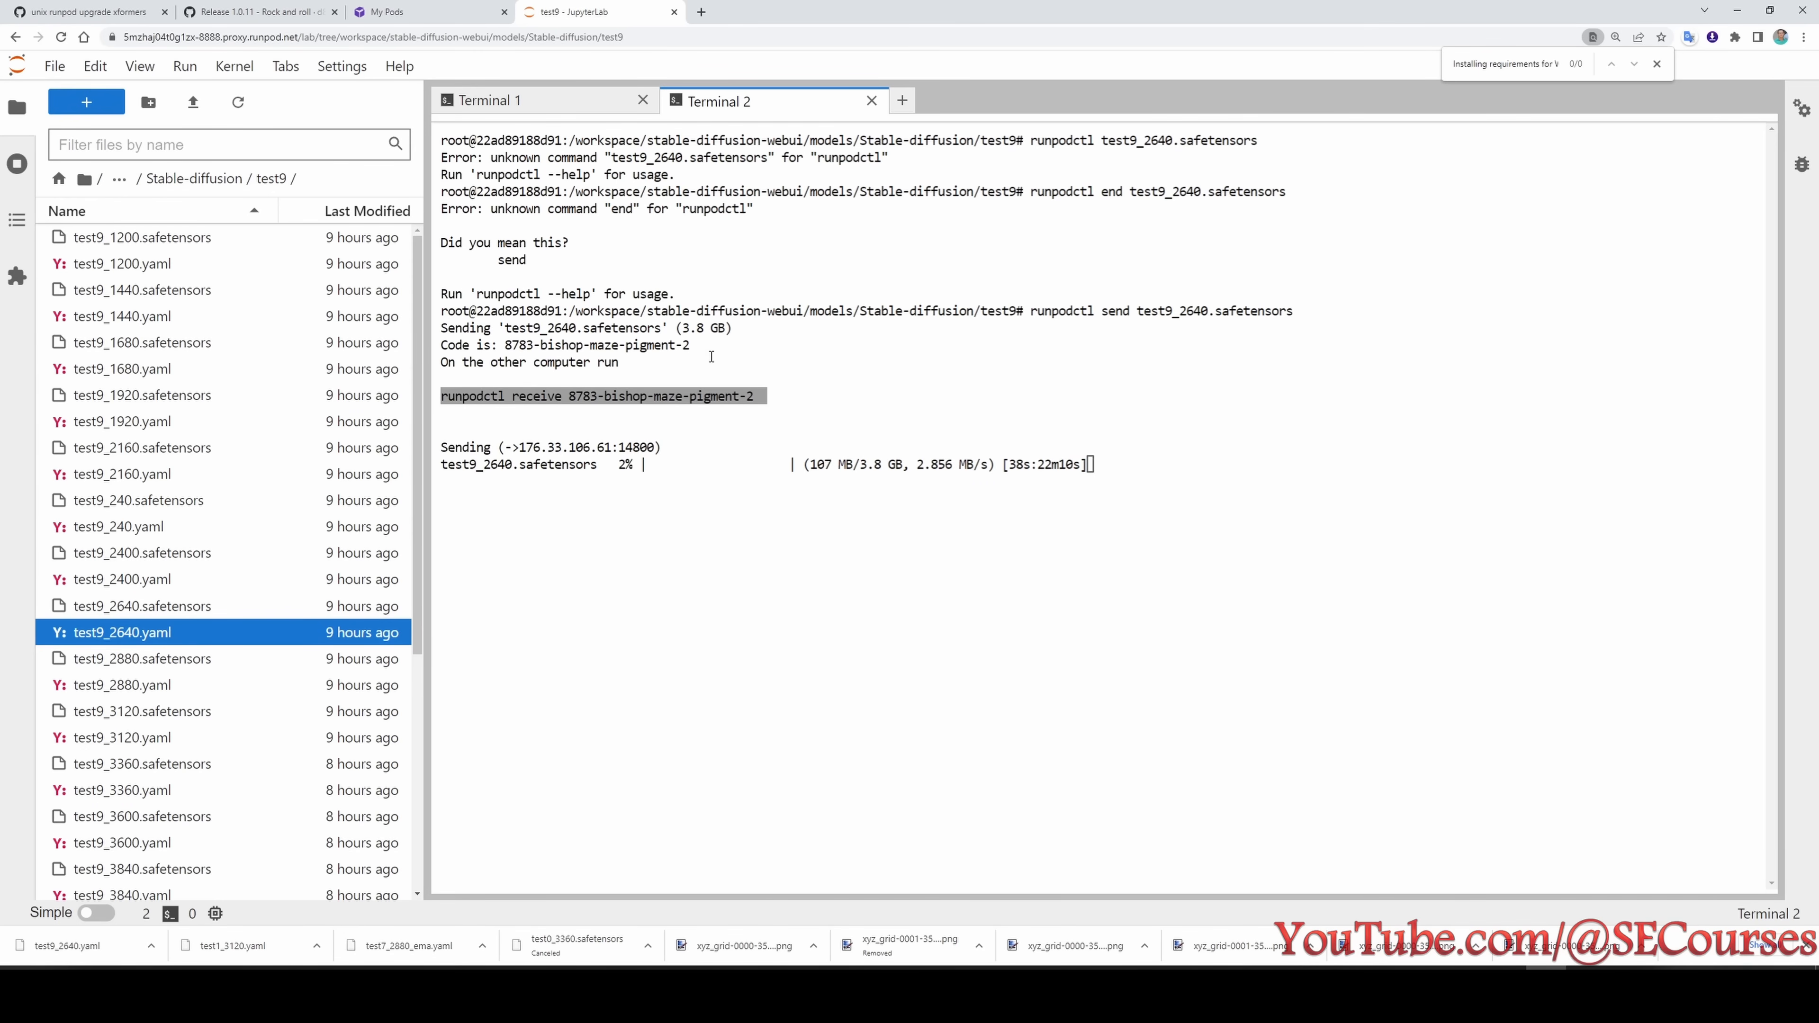
{"action": "left_click", "coordinate": [467, 5]}
{"action": "left_click", "coordinate": [456, 347]}
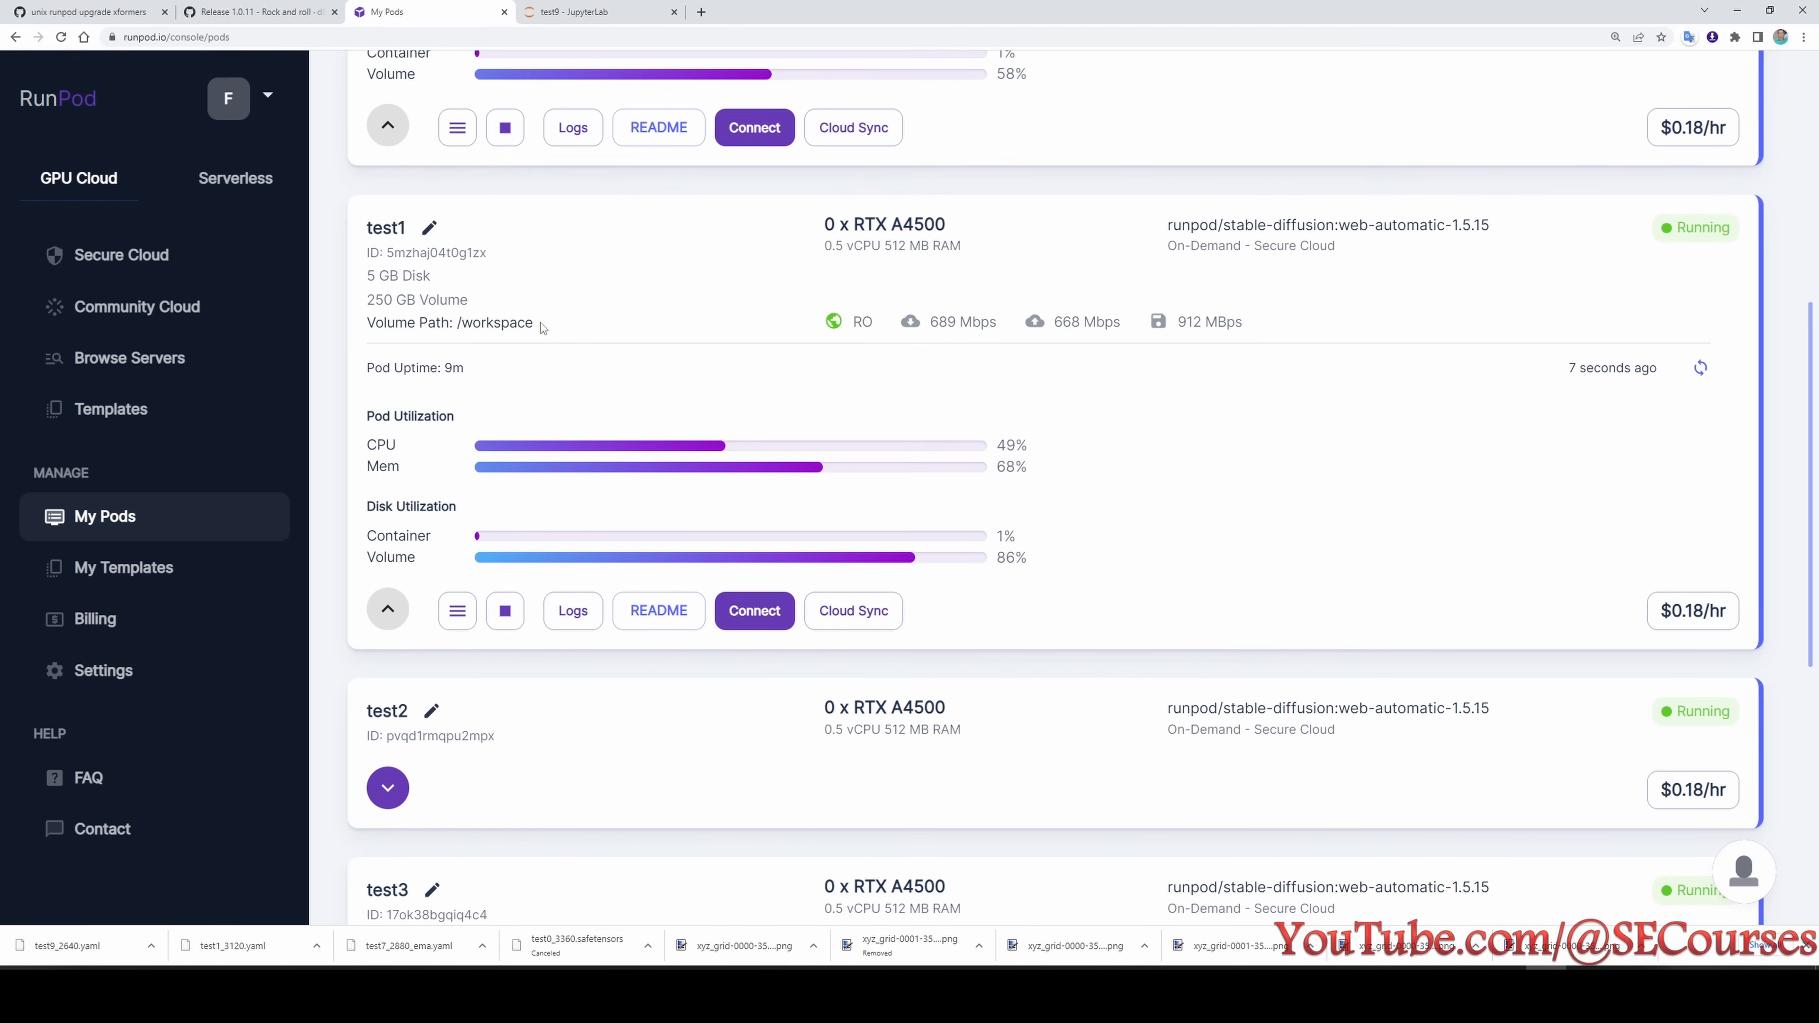
{"action": "left_click_drag", "start_coordinate": [1673, 613], "coordinate": [1722, 613]}
{"action": "left_click", "coordinate": [1734, 618]}
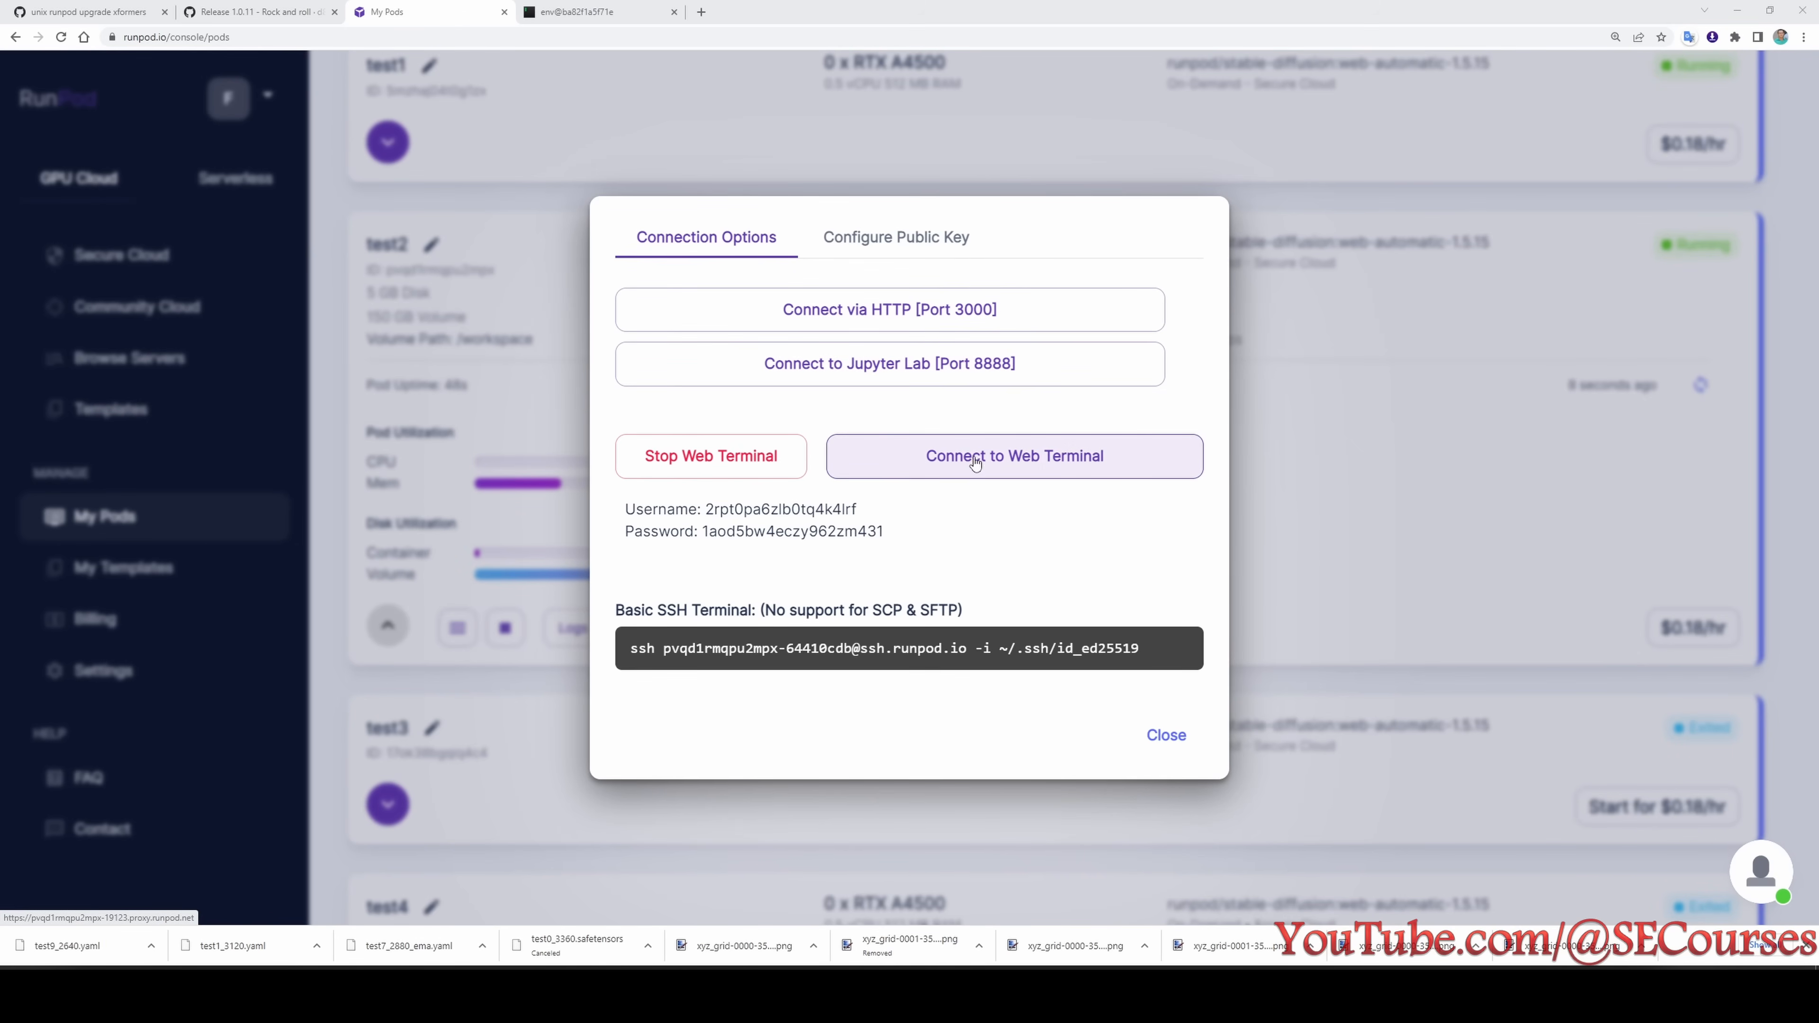
- Connect to the test2 pod's web terminal, enter the models folder and list its contents
{"action": "left_click", "coordinate": [1013, 461]}
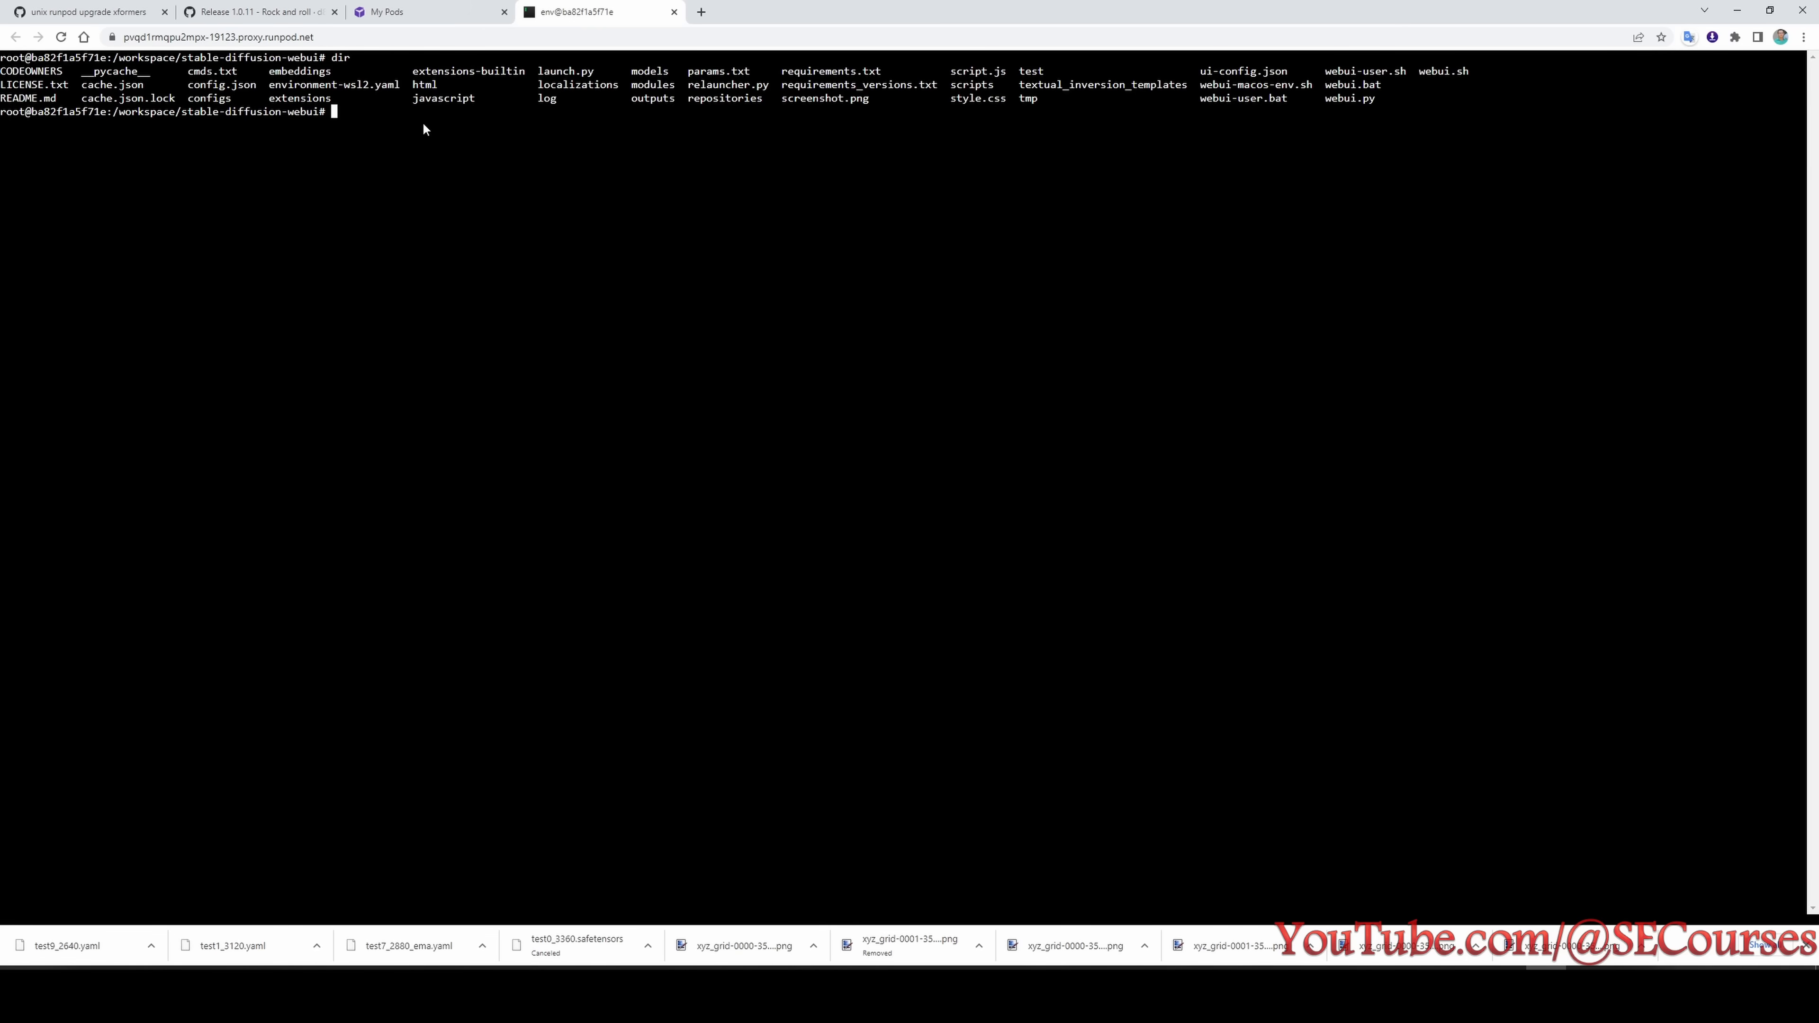
{"action": "type", "text": "cd models"}
{"action": "key", "text": "Return"}
{"action": "type", "text": "dir"}
- Change into the Stable-diffusion folder and list its contents
{"action": "key", "text": "Return"}
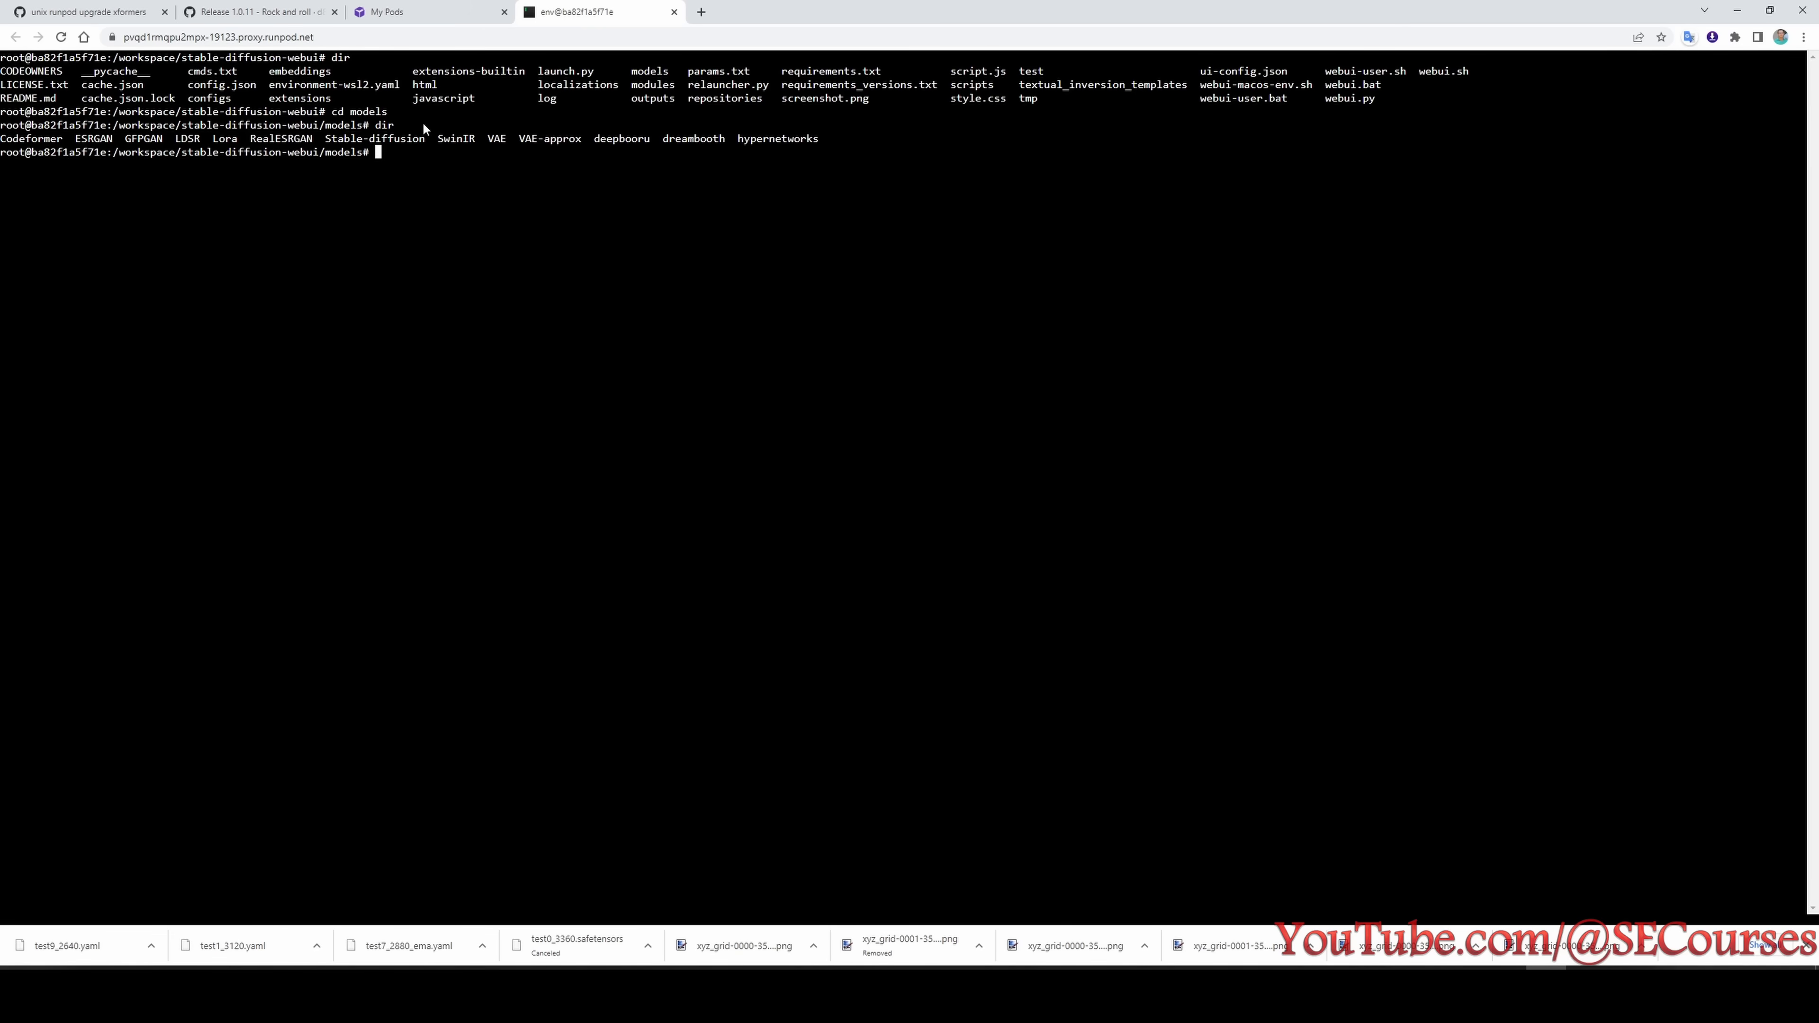
{"action": "type", "text": "cd stable-diffusion"}
{"action": "key", "text": "Return"}
{"action": "type", "text": "cd Stable-diffusion"}
{"action": "key", "text": "Return"}
{"action": "type", "text": "dir"}
{"action": "key", "text": "Return"}
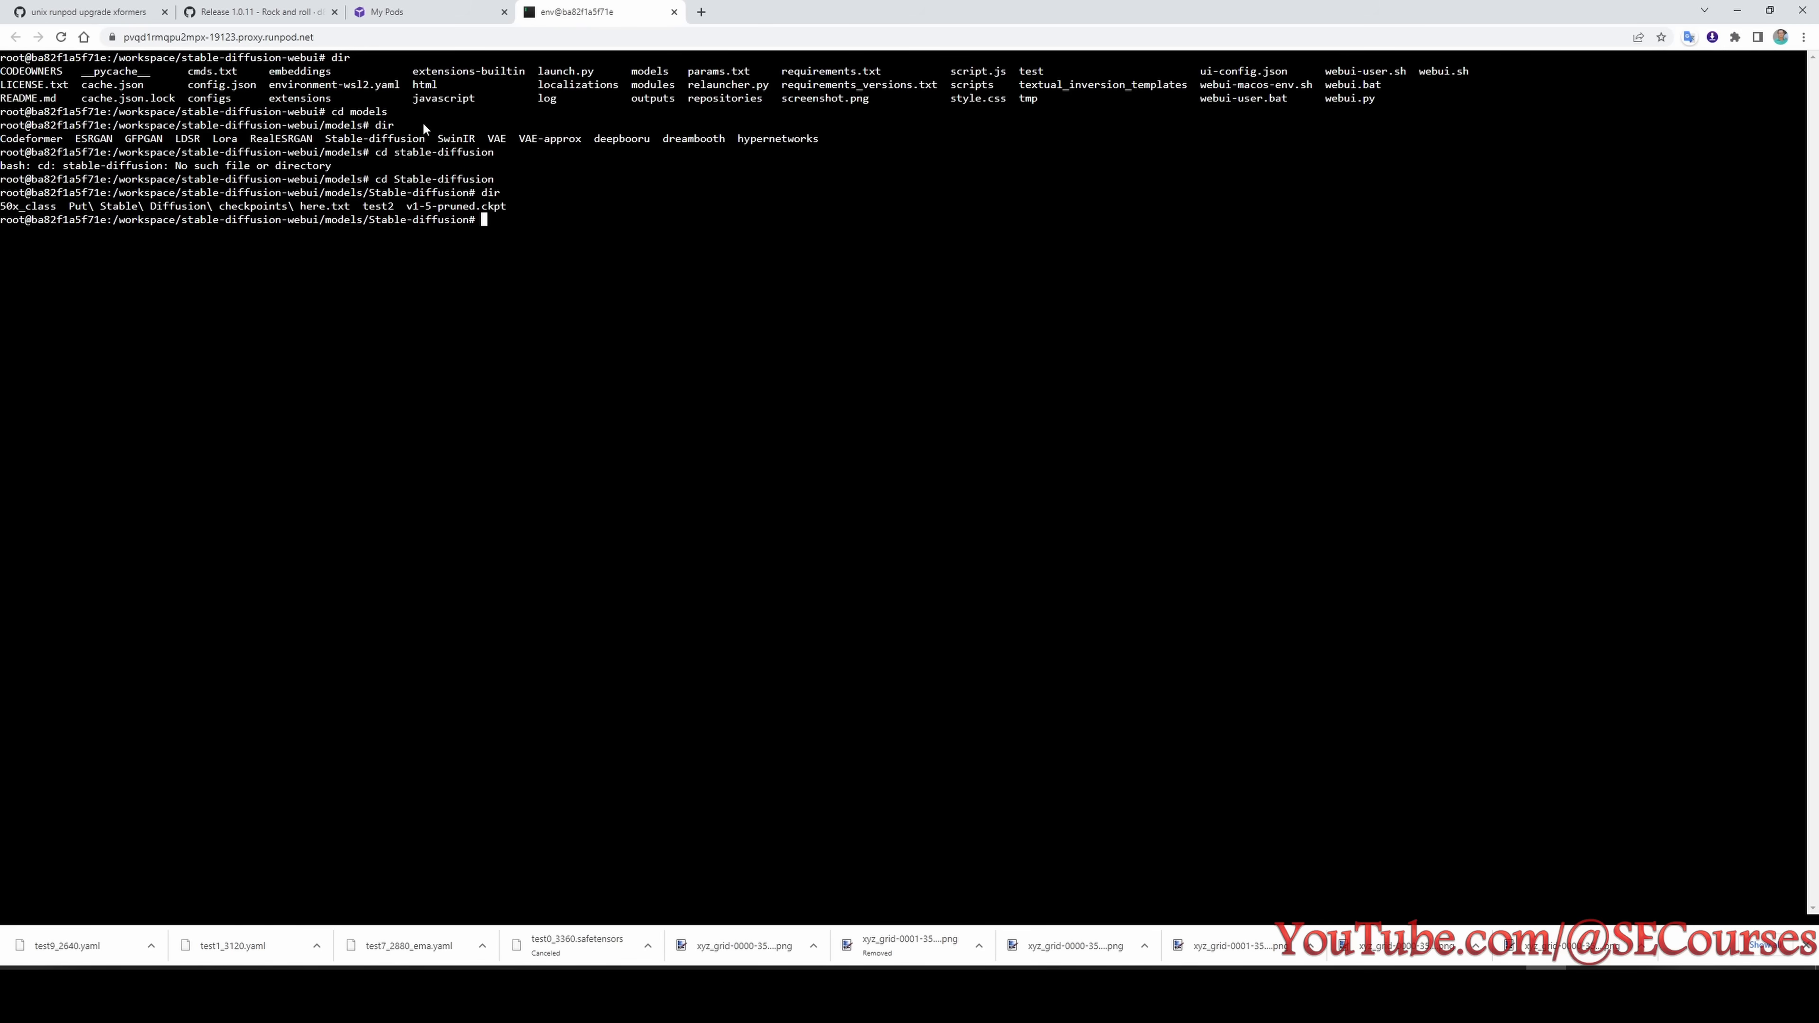
- Change into the test2 folder and list its checkpoint files
{"action": "type", "text": "cd test2"}
{"action": "key", "text": "Return"}
{"action": "type", "text": "dir"}
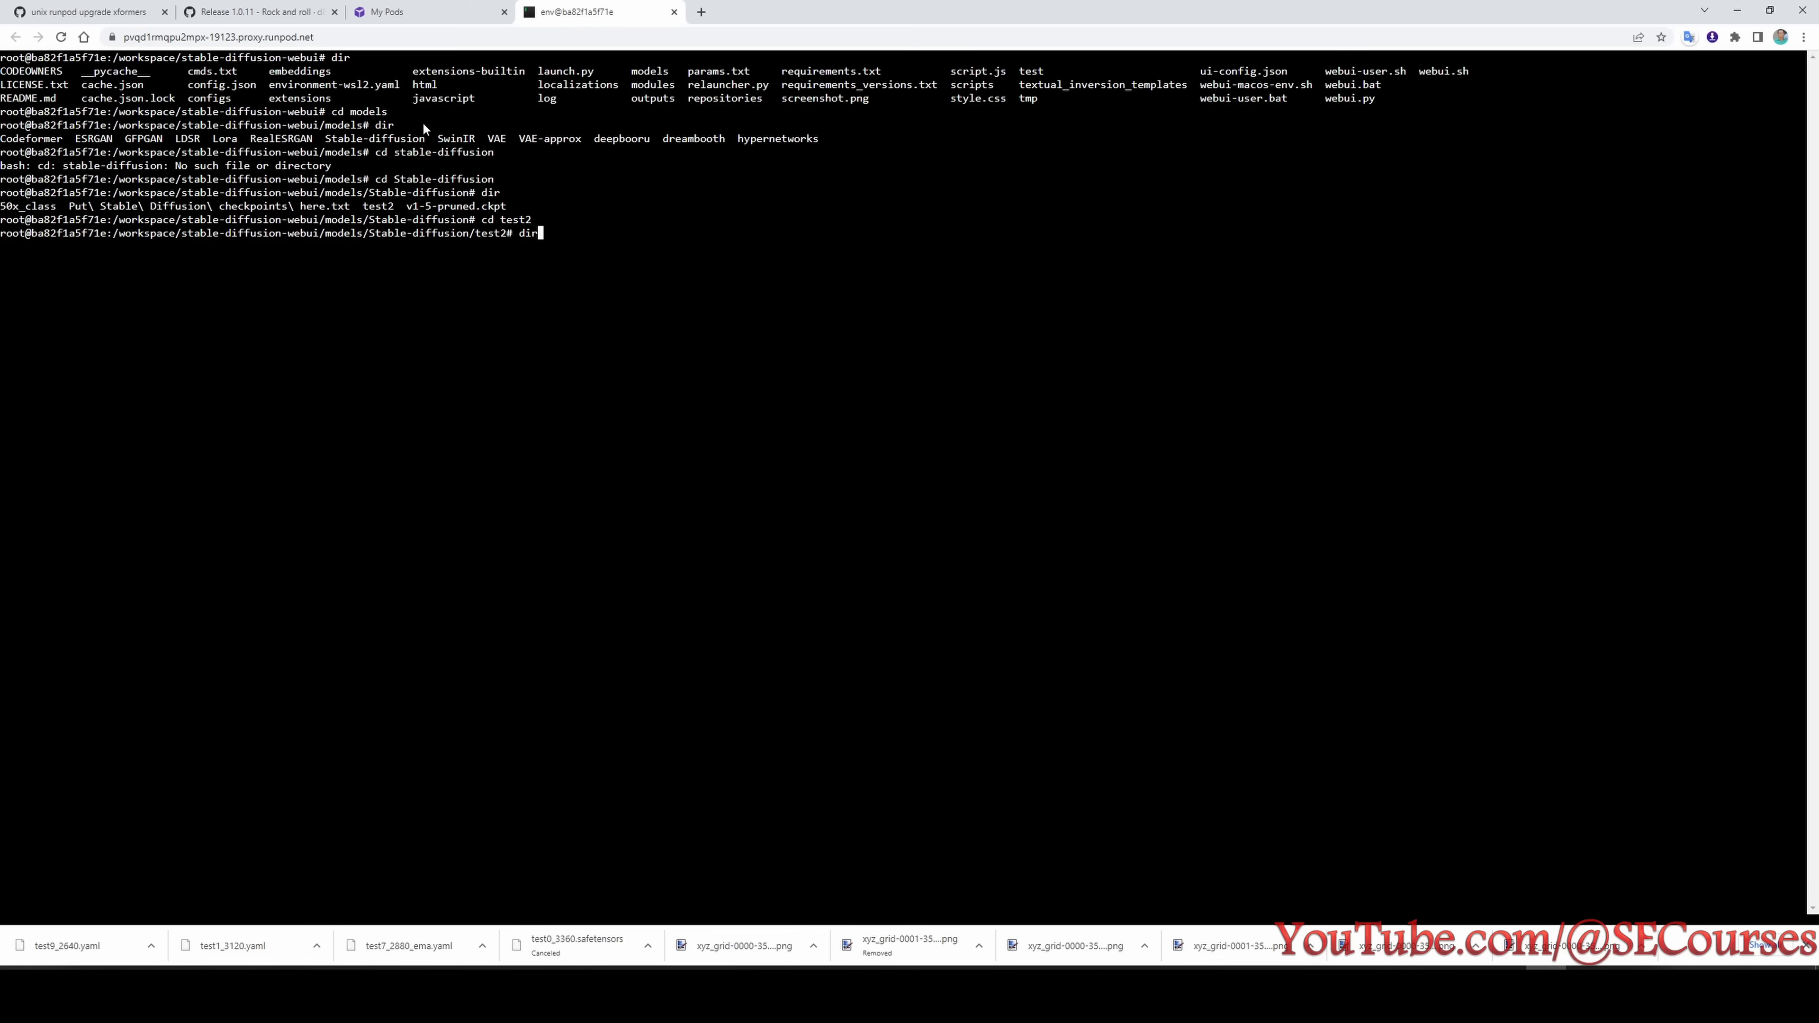
{"action": "key", "text": "Return"}
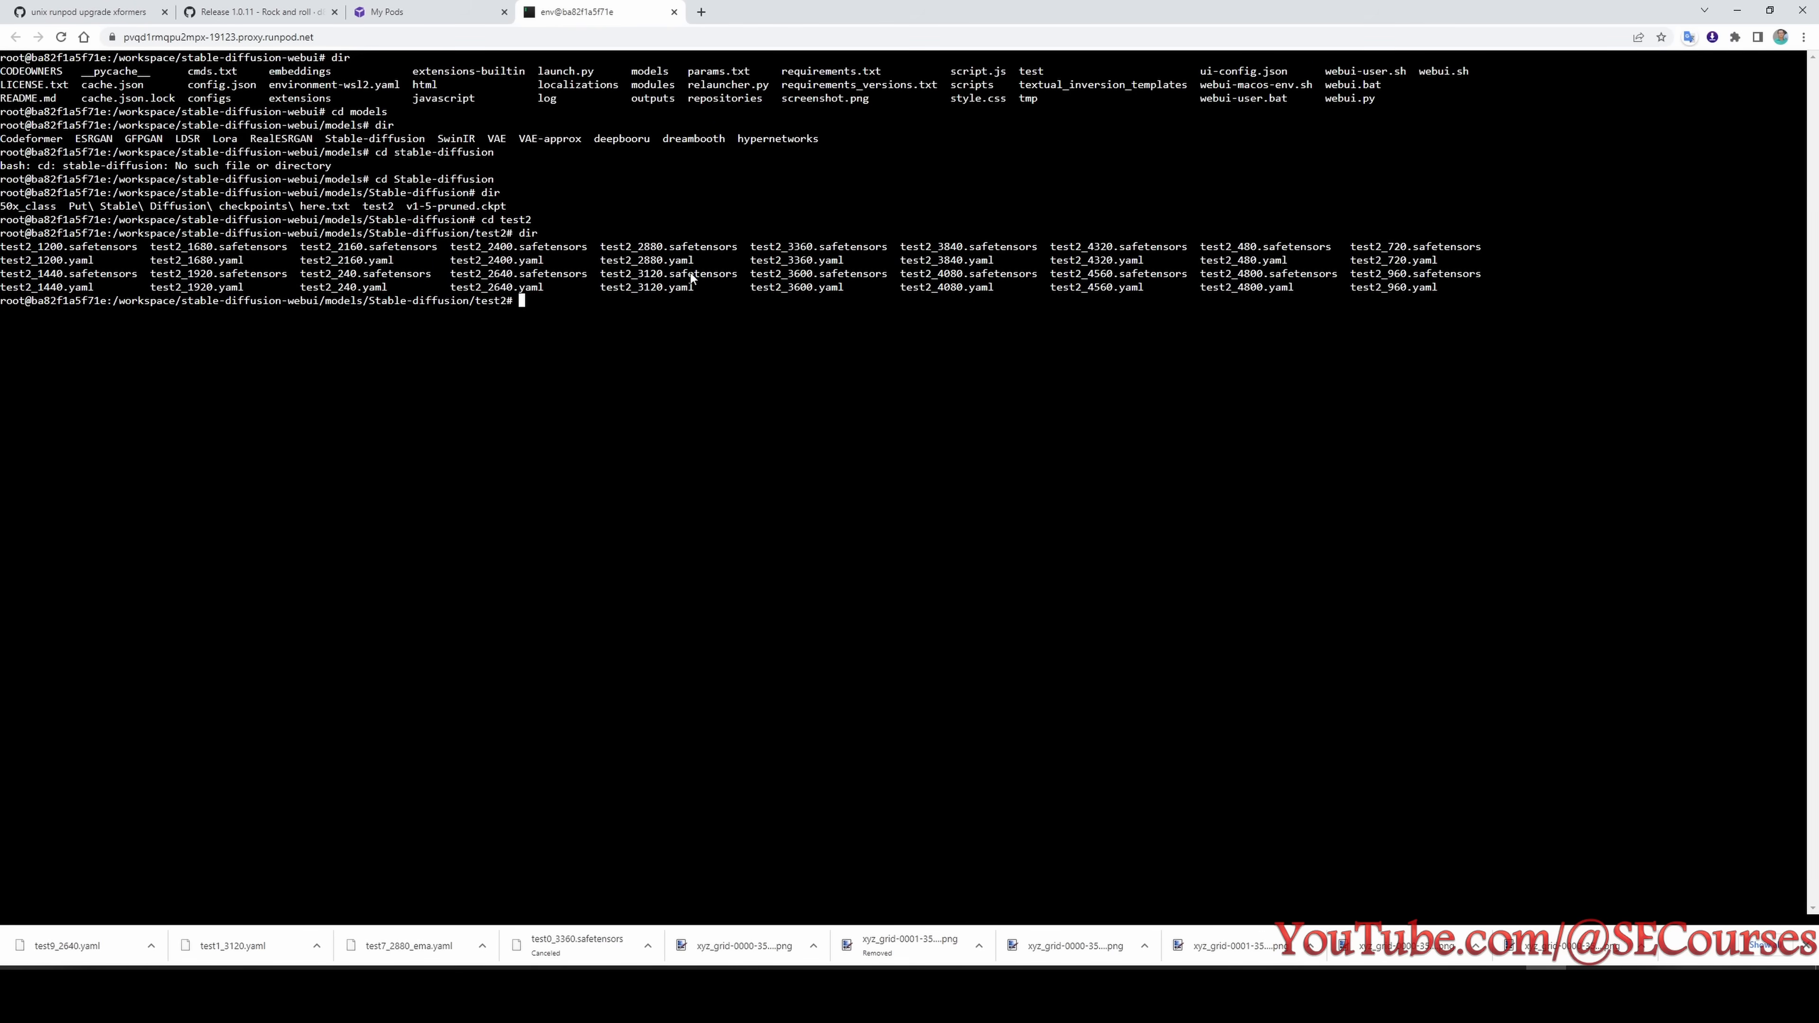
{"action": "key", "text": "ctrl+c"}
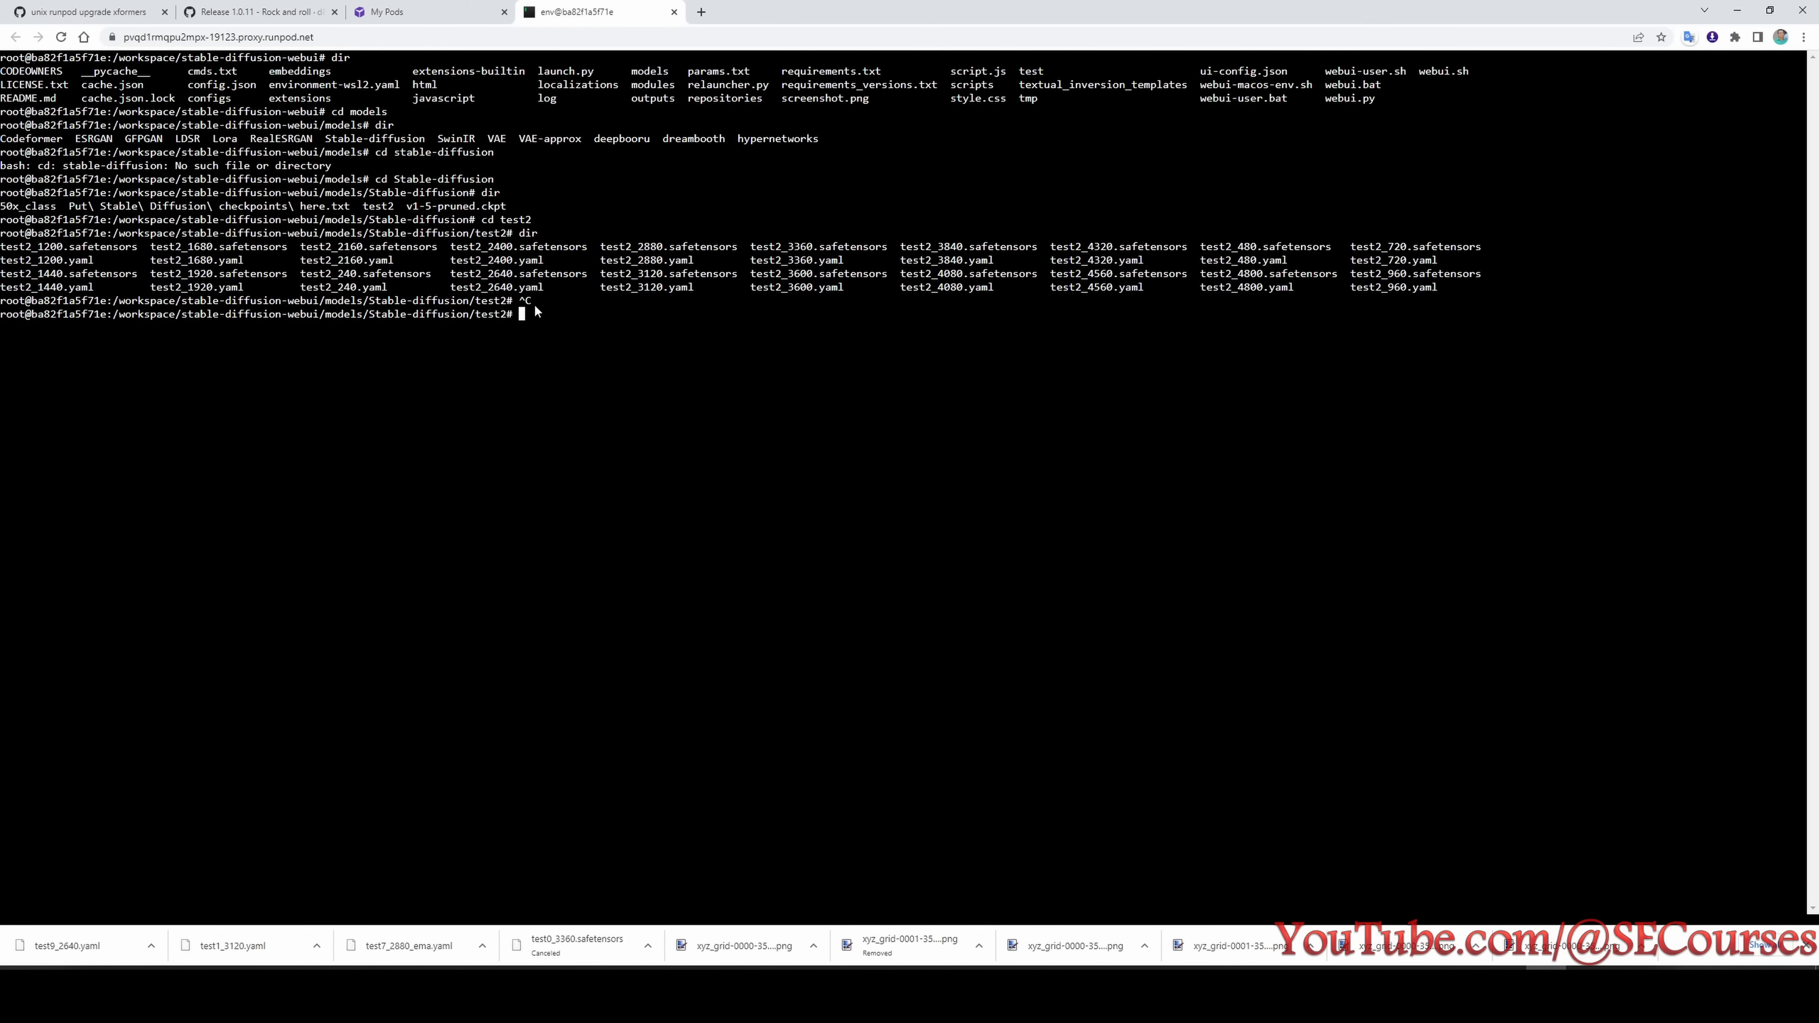
- Send test2_2400.safetensors from the pod with runpodctl and move the local receive window clear of the sending terminal
{"action": "type", "text": "runpodctl send test2_2400.safetensors"}
{"action": "key", "text": "Return"}
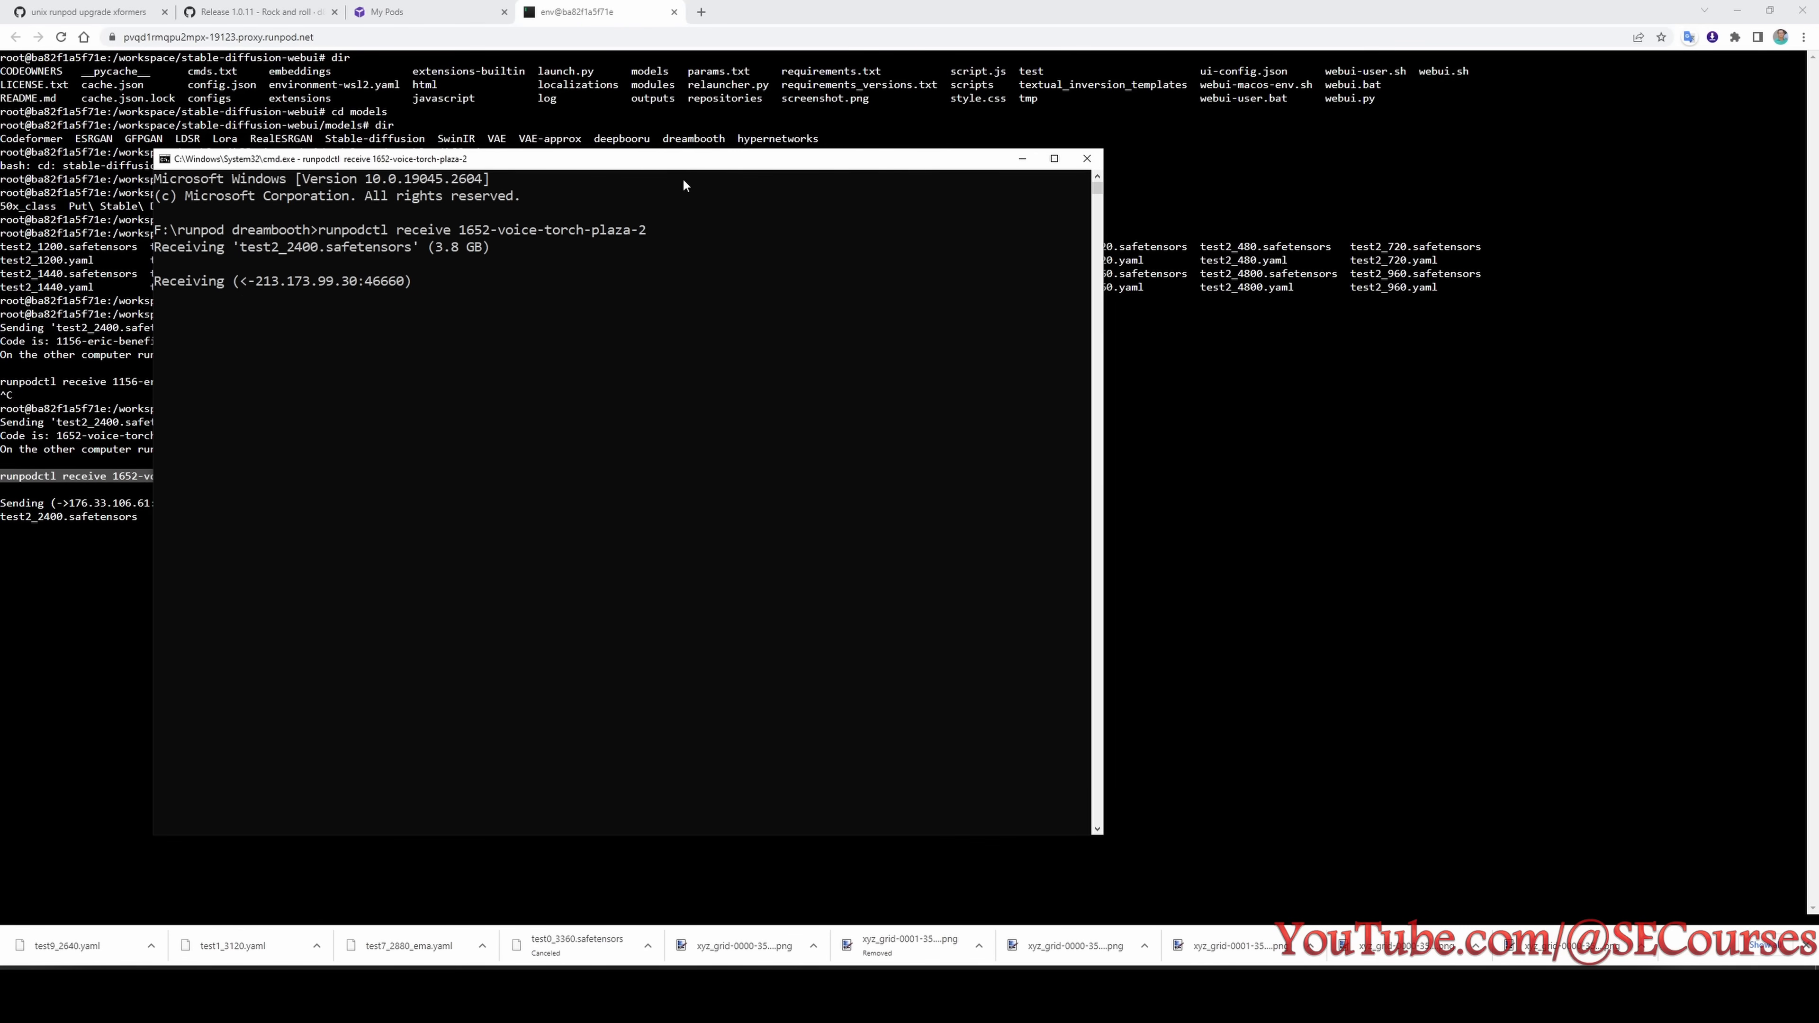
{"action": "left_click_drag", "start_coordinate": [683, 159], "coordinate": [1049, 151]}
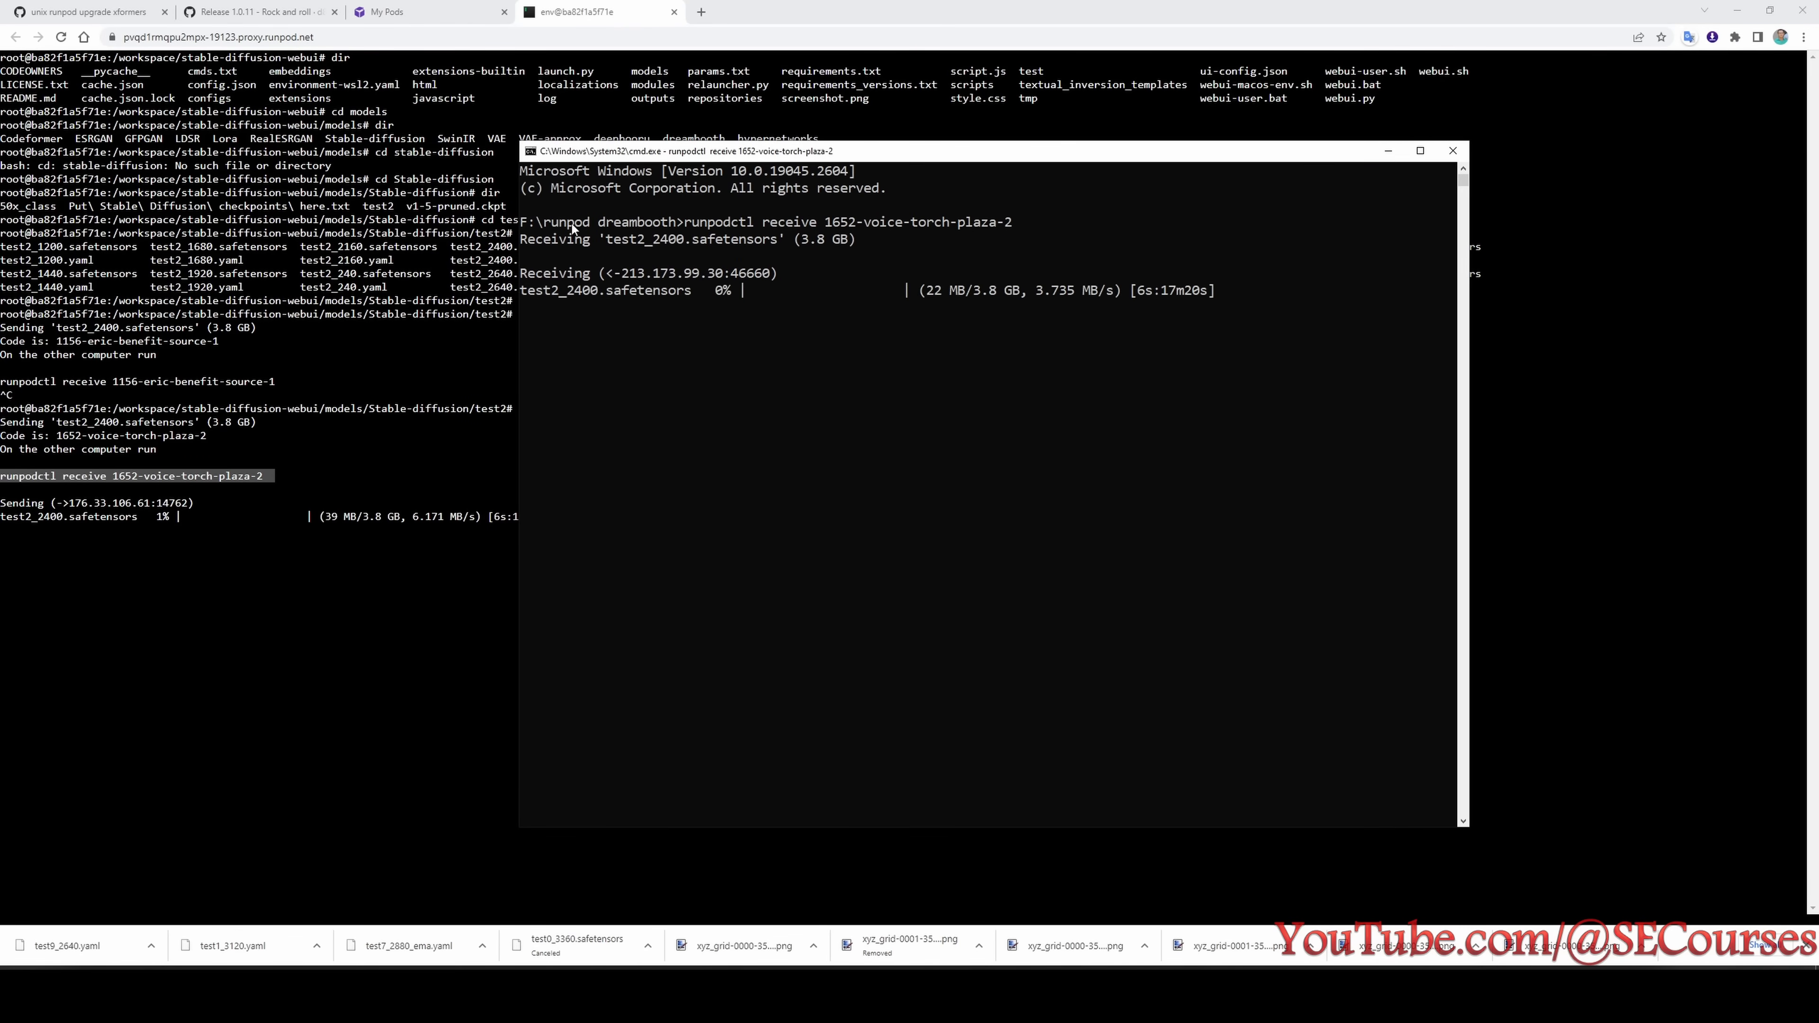
- Open a second web terminal for the test2 pod from its connection options, and go back to the first terminal
{"action": "left_click", "coordinate": [423, 4]}
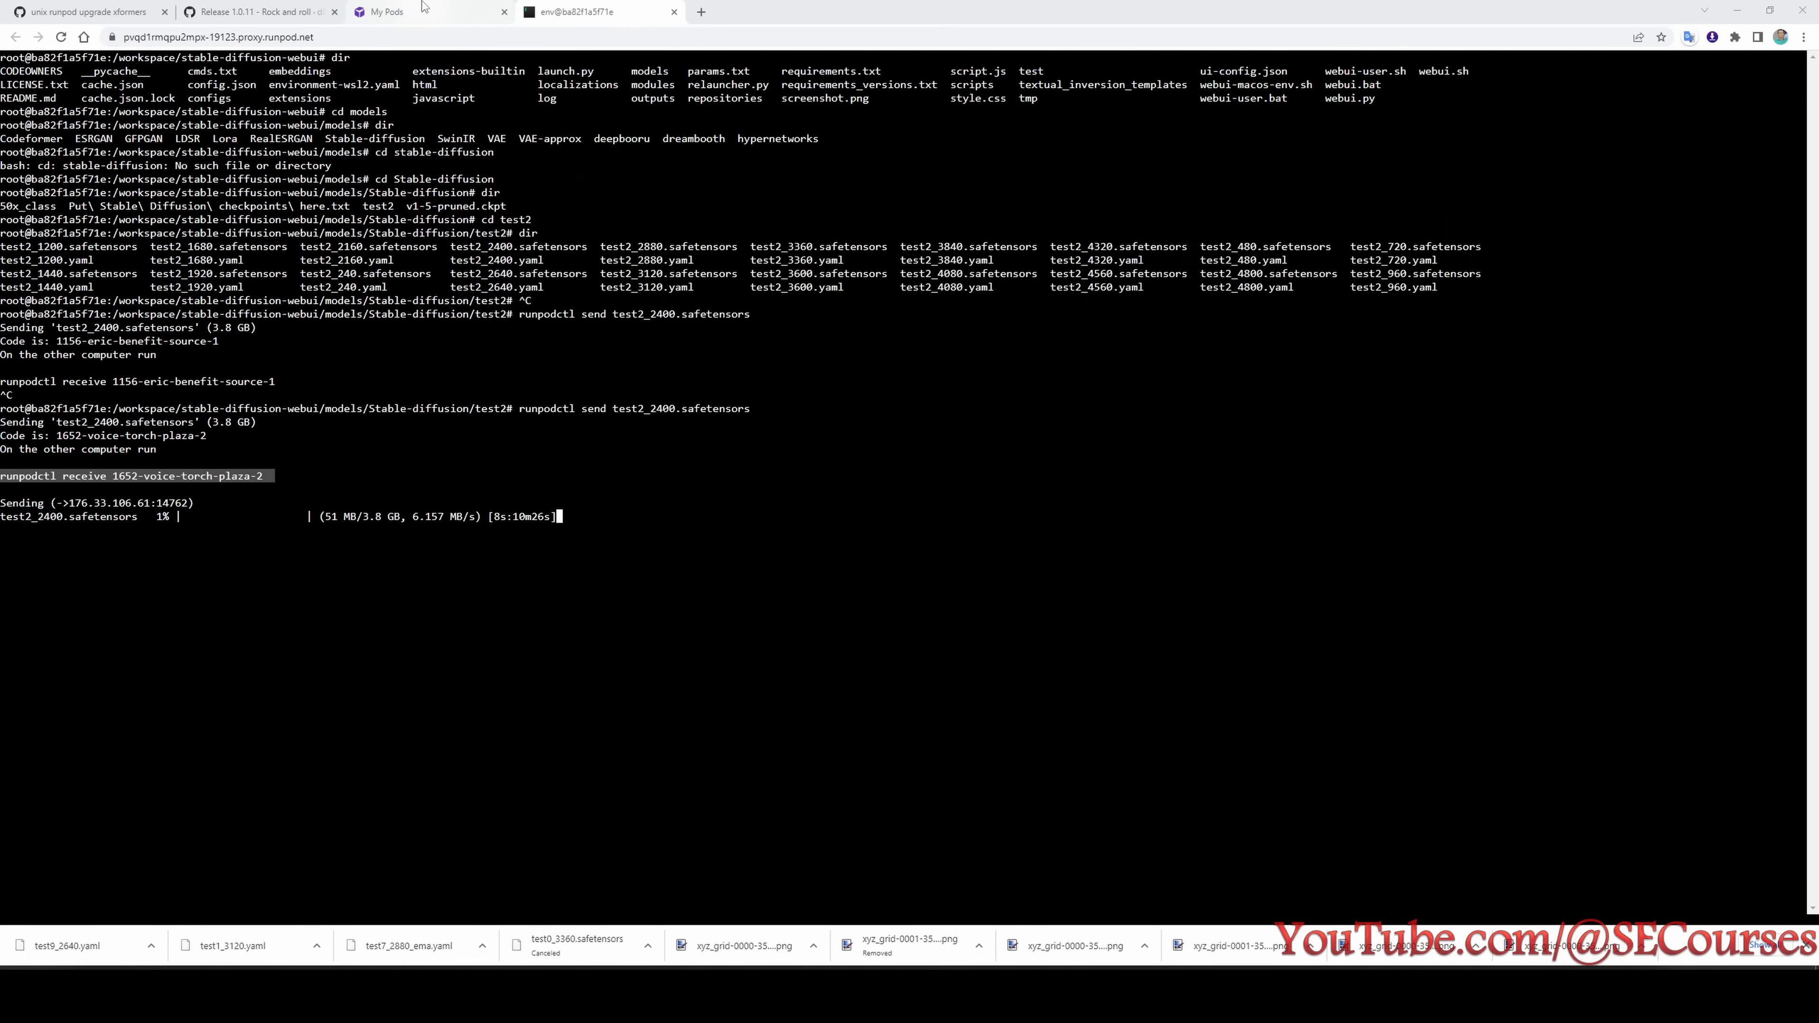
{"action": "middle_click", "coordinate": [1029, 462]}
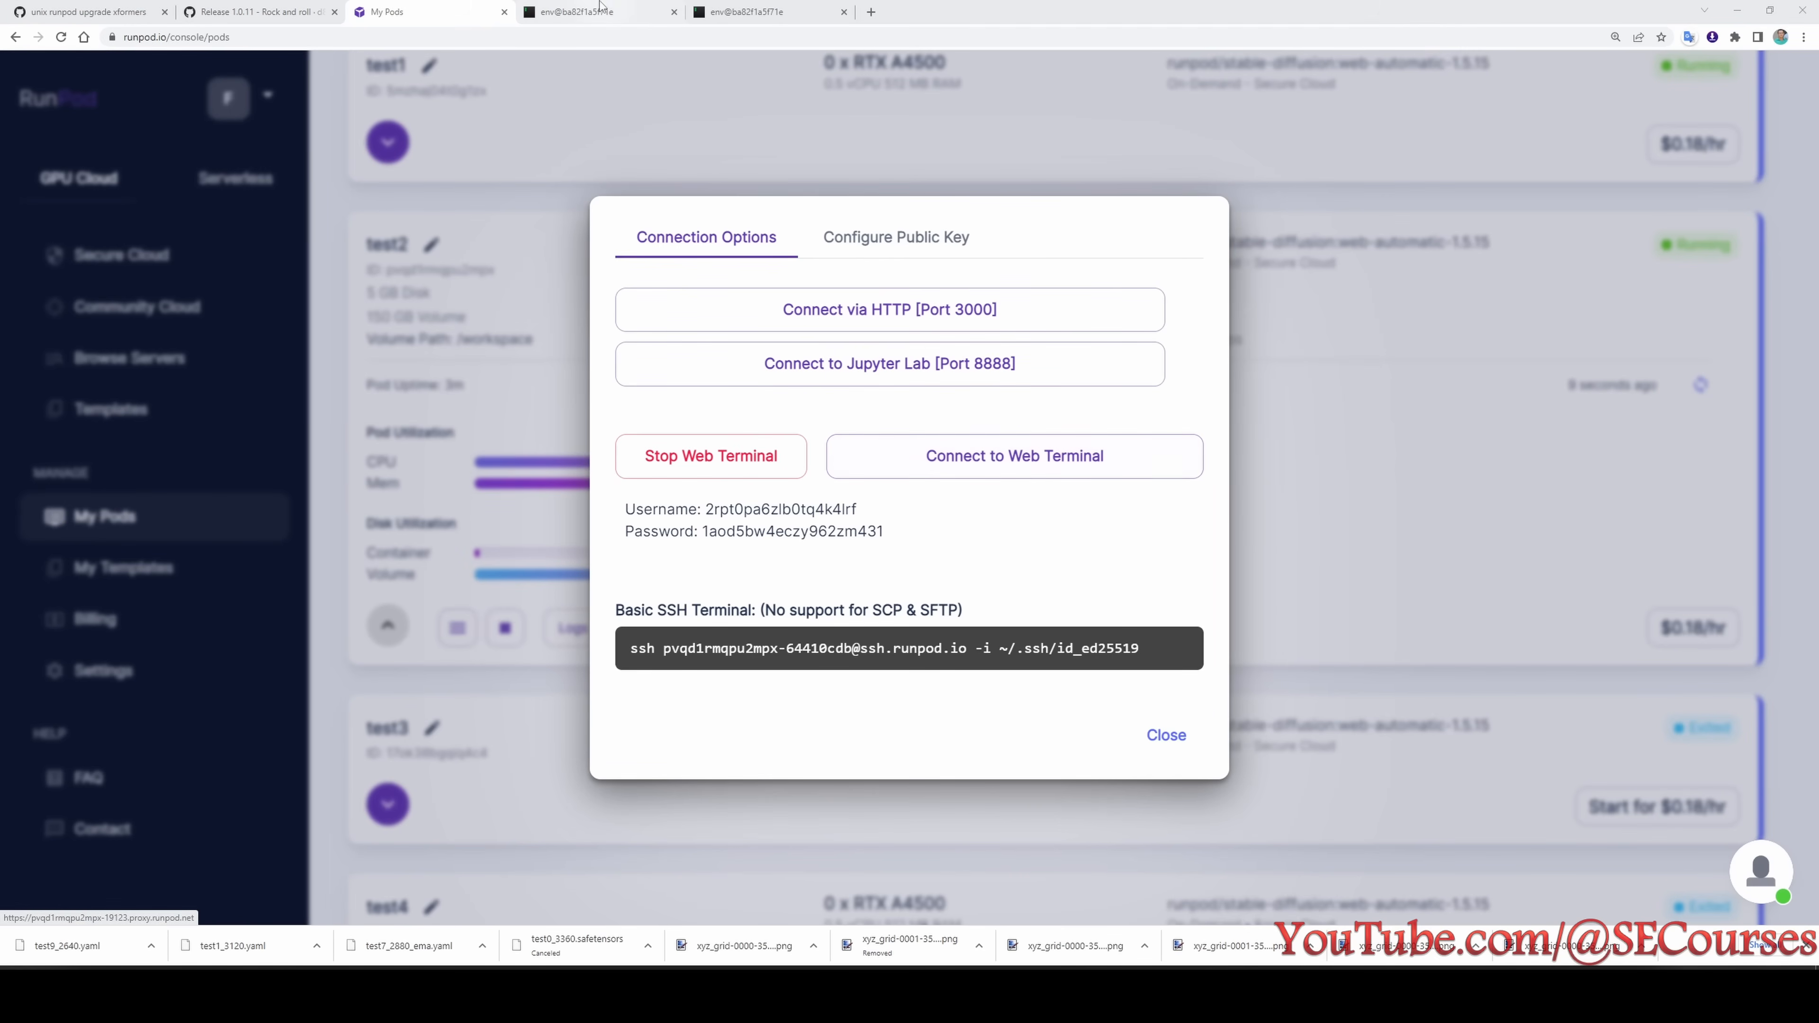
{"action": "left_click", "coordinate": [600, 7]}
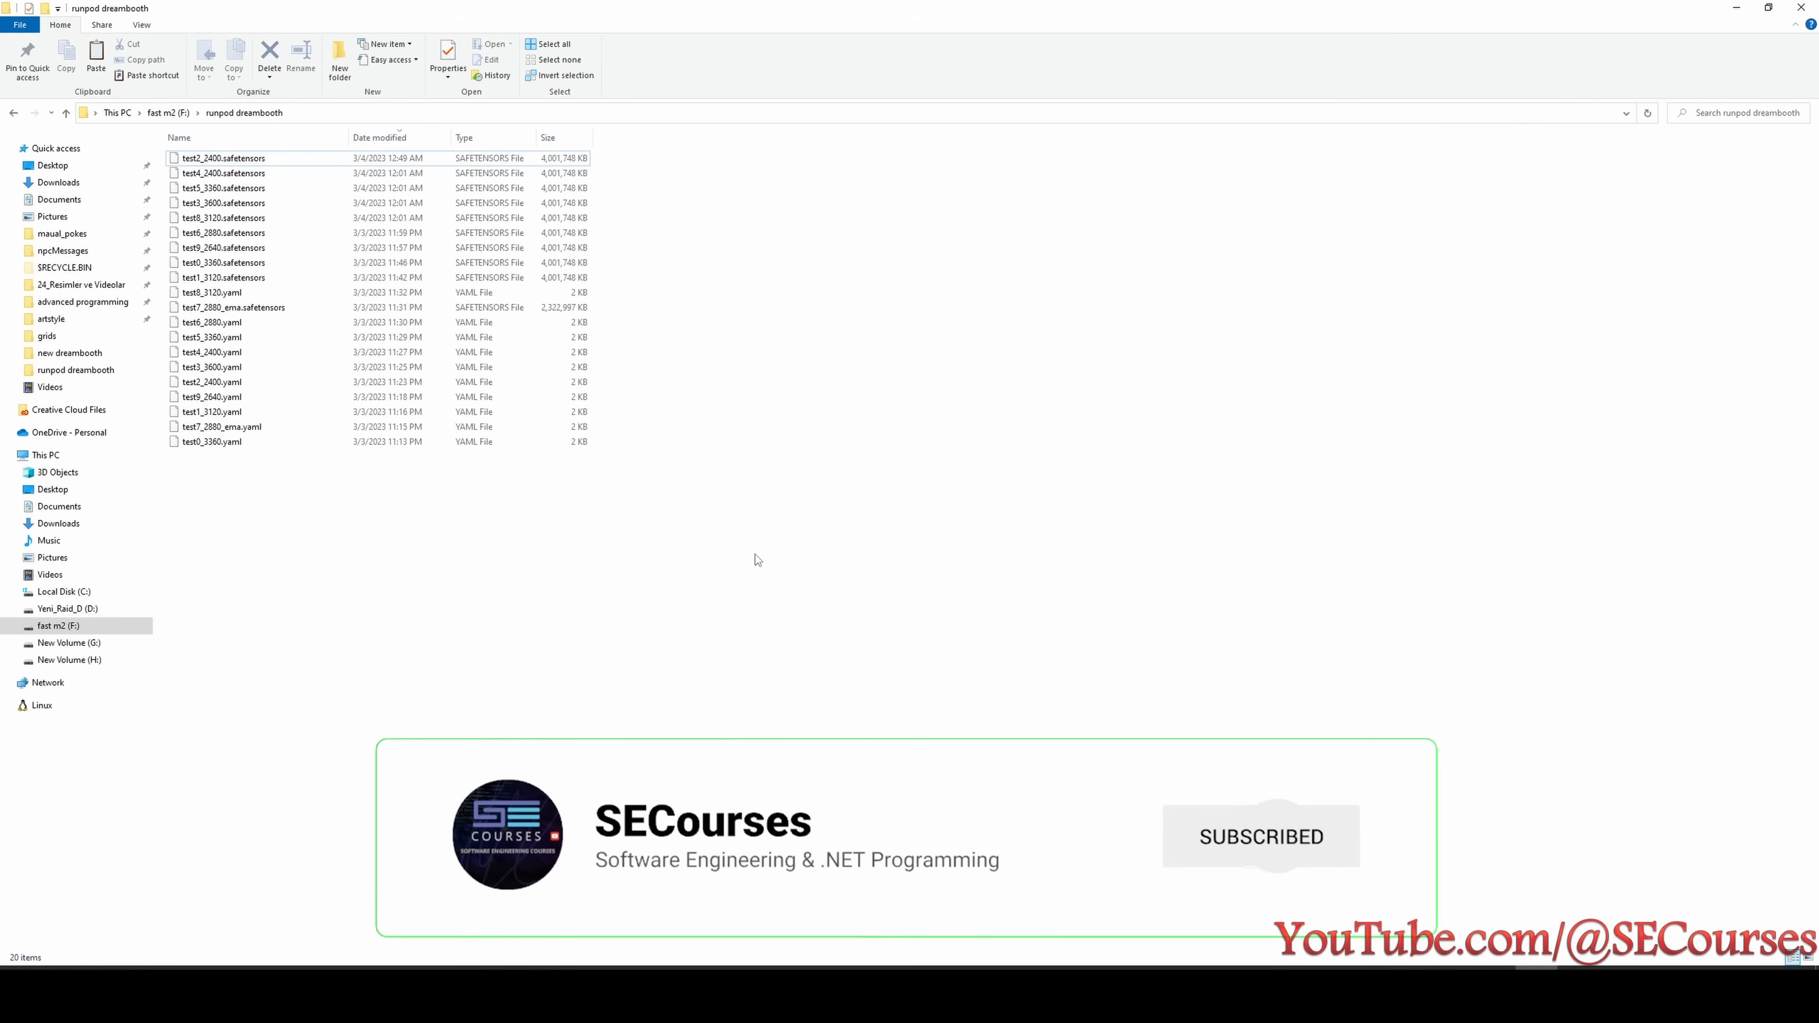
- Select all the downloaded checkpoint and YAML files in the runpod dreambooth folder
{"action": "left_click_drag", "start_coordinate": [669, 692], "coordinate": [291, 106]}
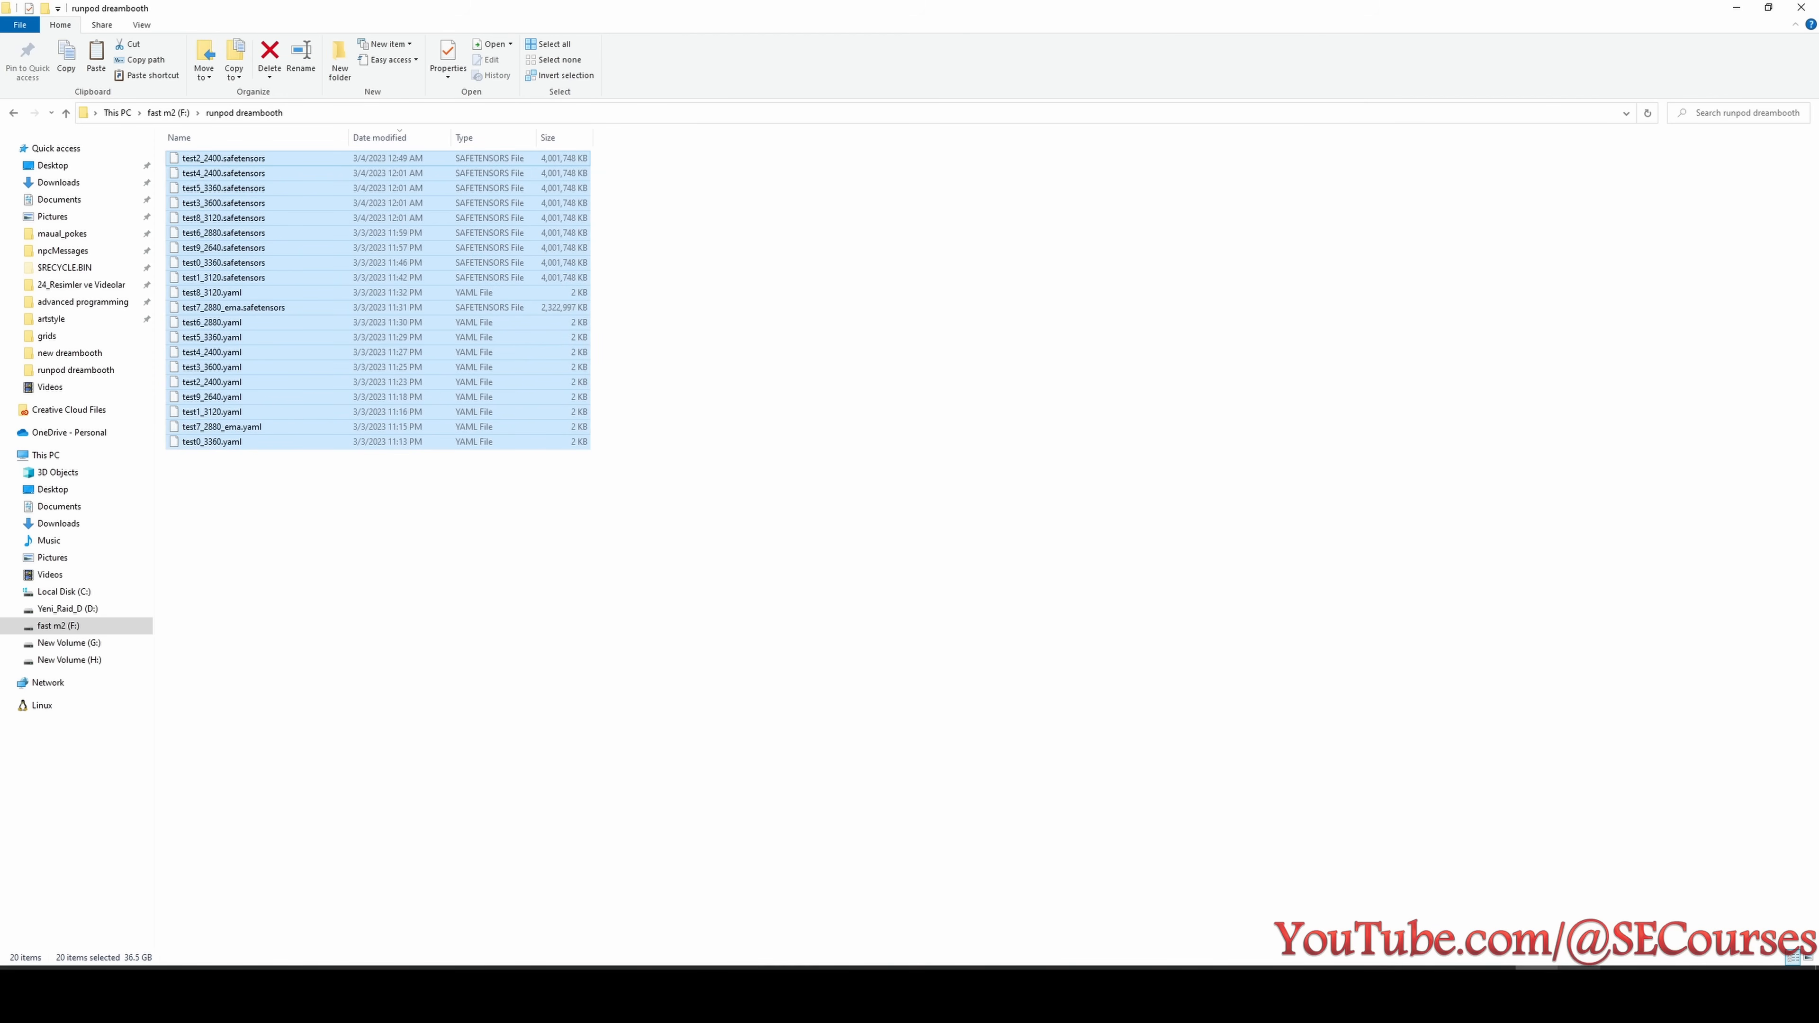
{"action": "mouse_move", "coordinate": [1135, 992]}
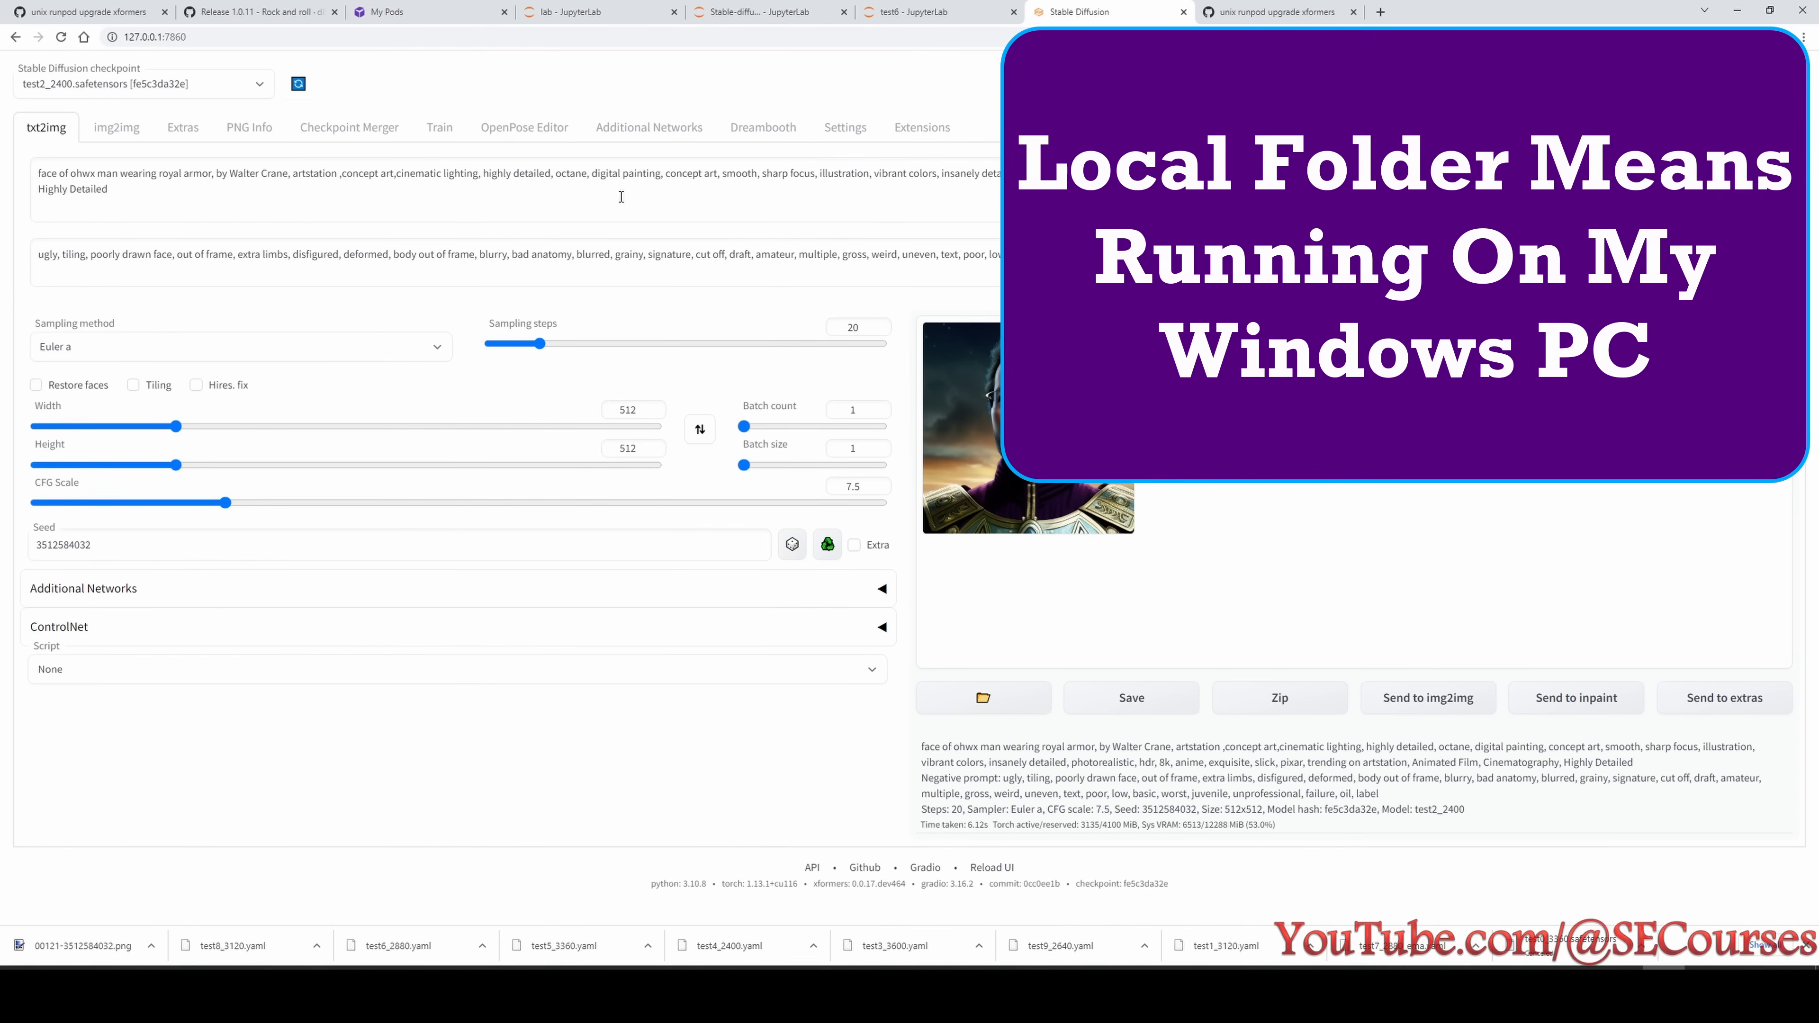
- Enlarge the local Stable Diffusion web UI and review the prompts, batch size and checkpoint names of the X/Y/Z plot setup
{"action": "key", "text": "ctrl+plus"}
{"action": "key", "text": "ctrl+plus"}
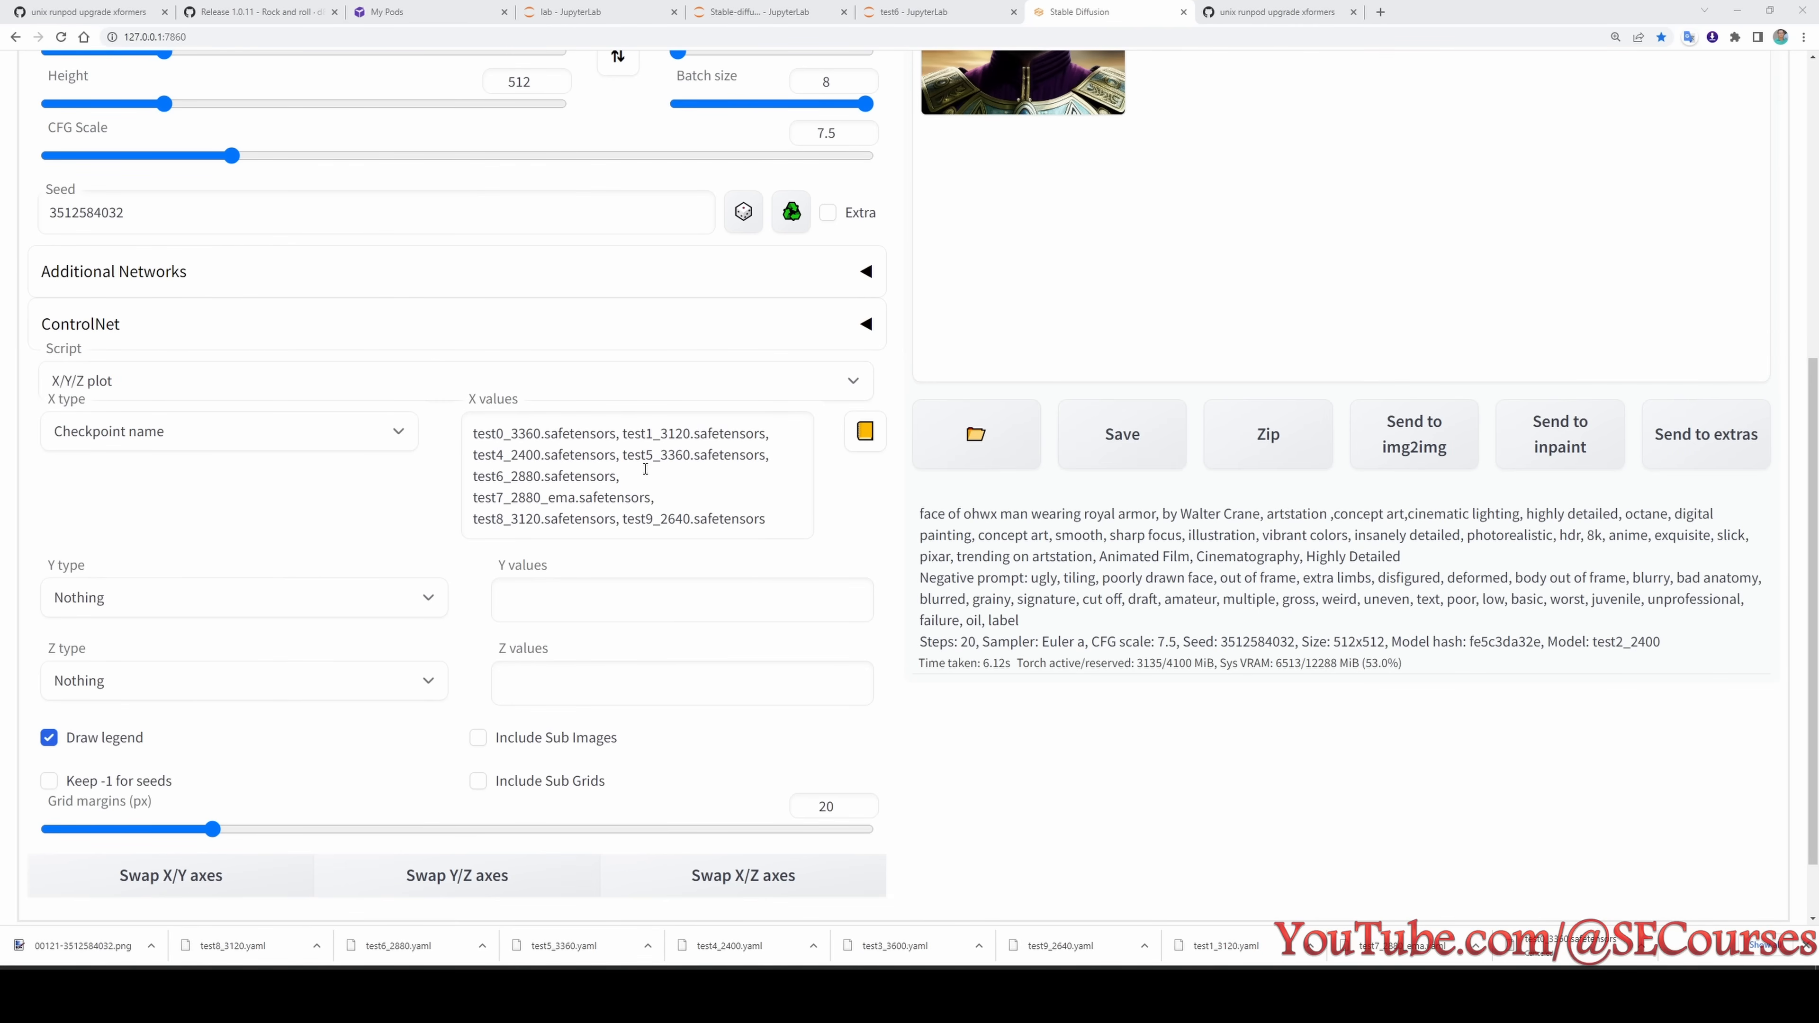
{"action": "scroll", "coordinate": [751, 548], "scroll_direction": "up", "scroll_amount": 1}
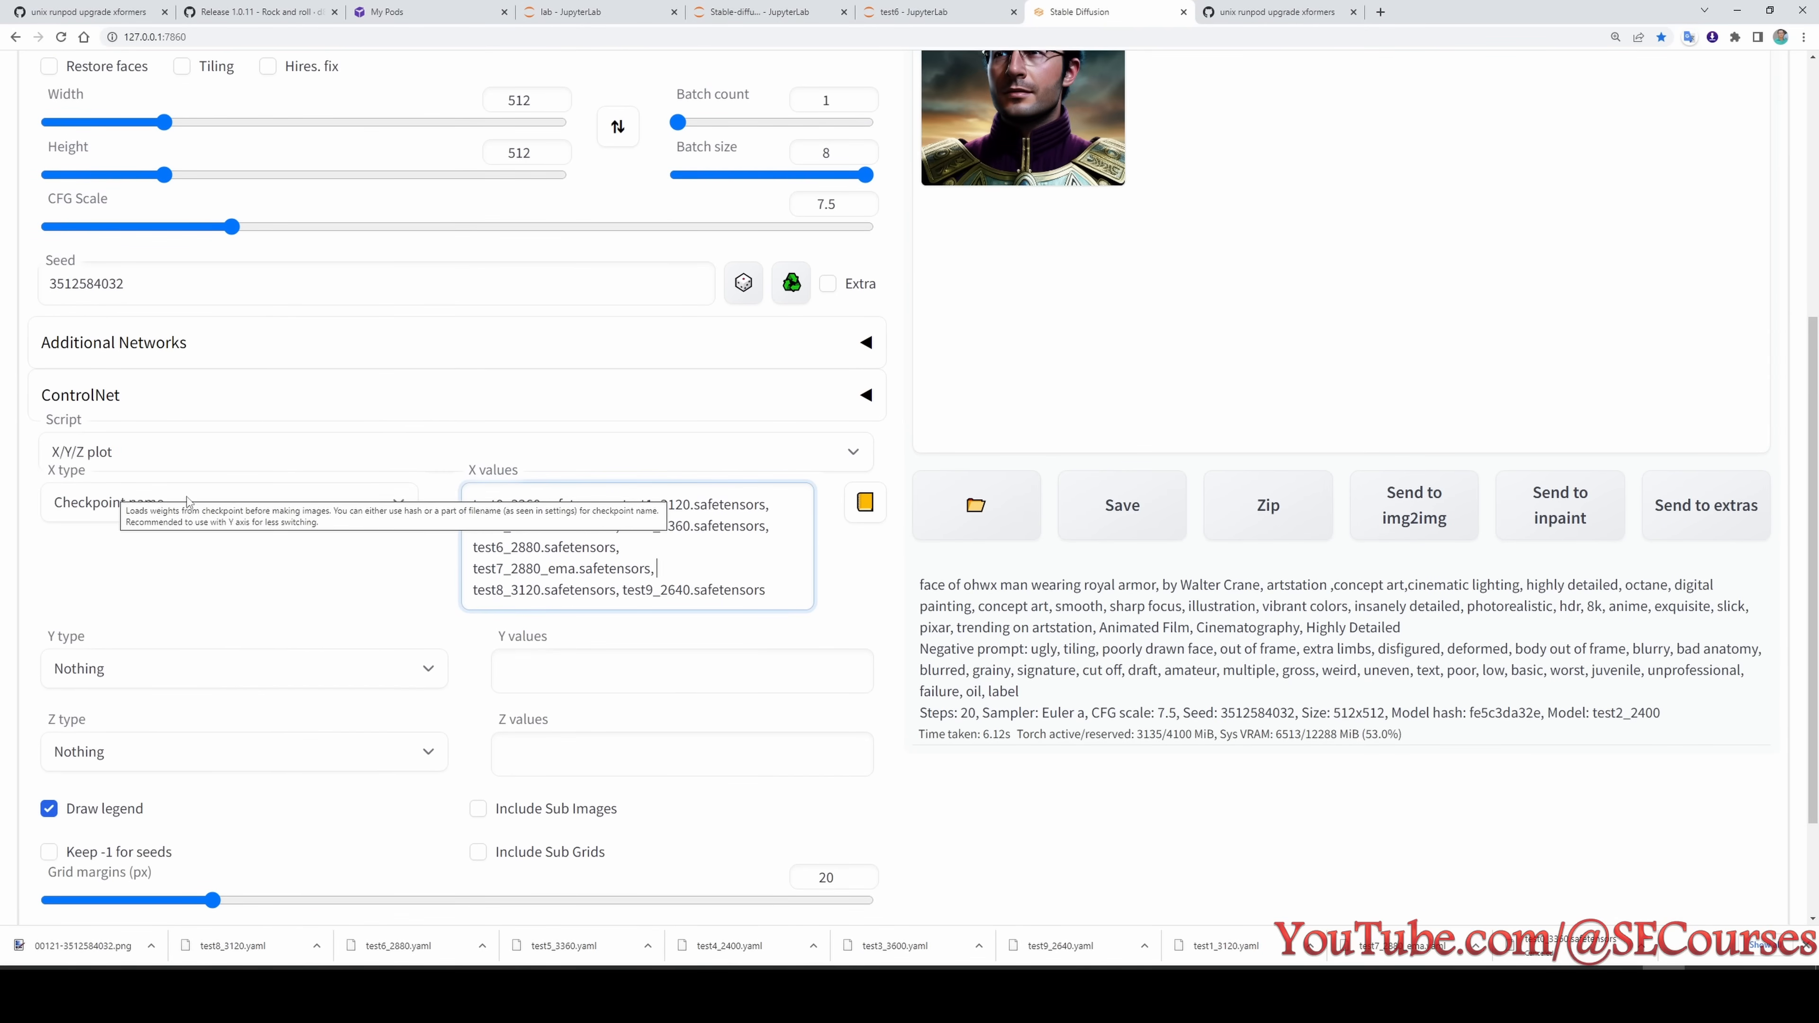
{"action": "left_click", "coordinate": [650, 578]}
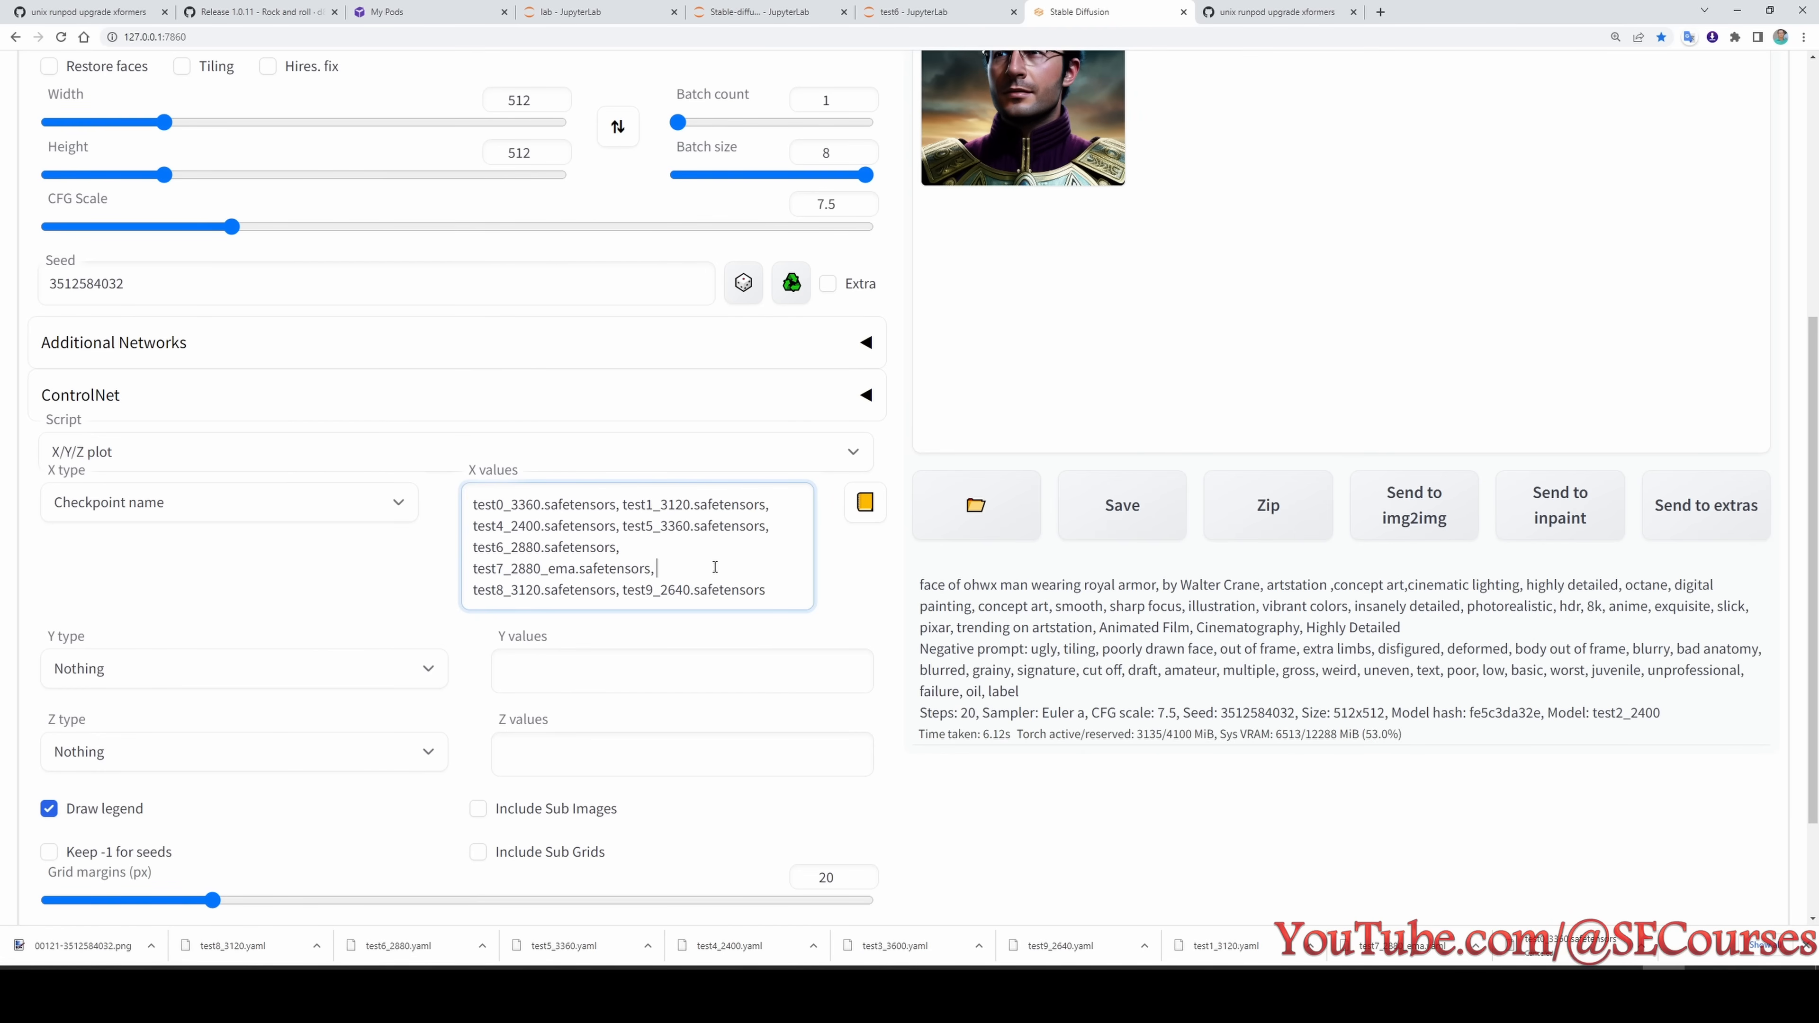
{"action": "scroll", "coordinate": [681, 561], "scroll_direction": "up", "scroll_amount": 6}
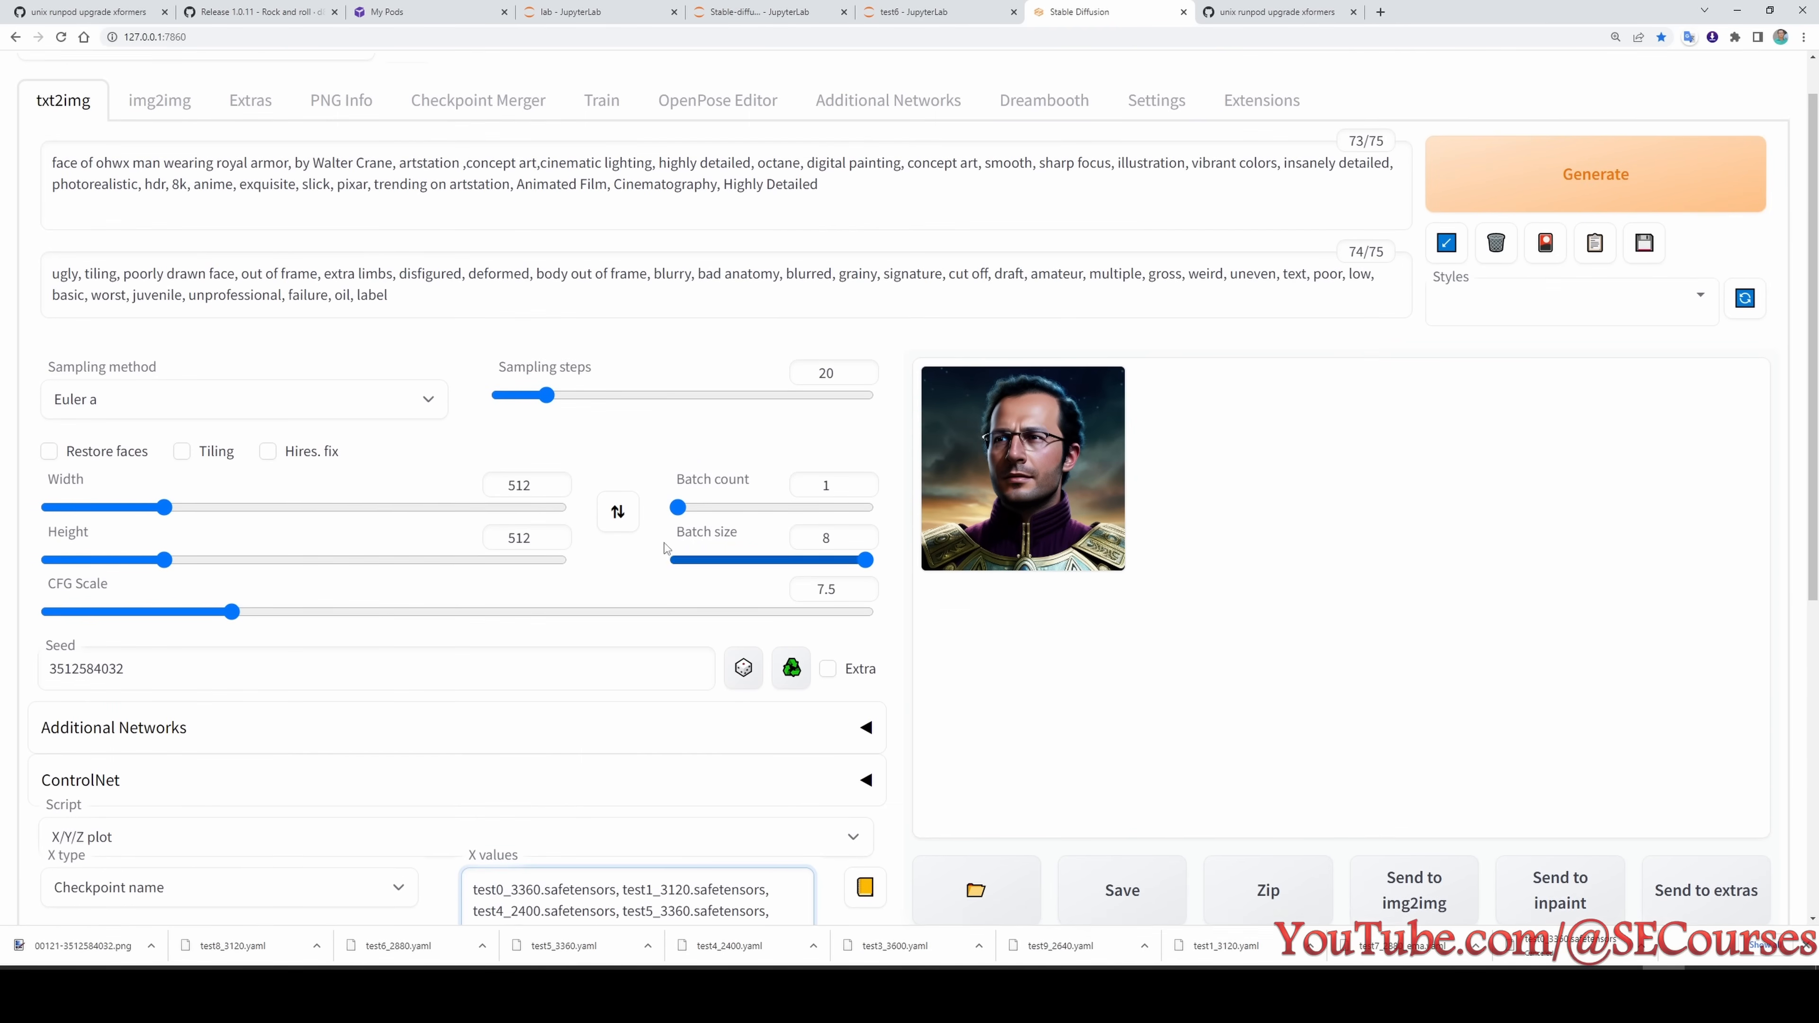
{"action": "scroll", "coordinate": [635, 705], "scroll_direction": "down", "scroll_amount": 4}
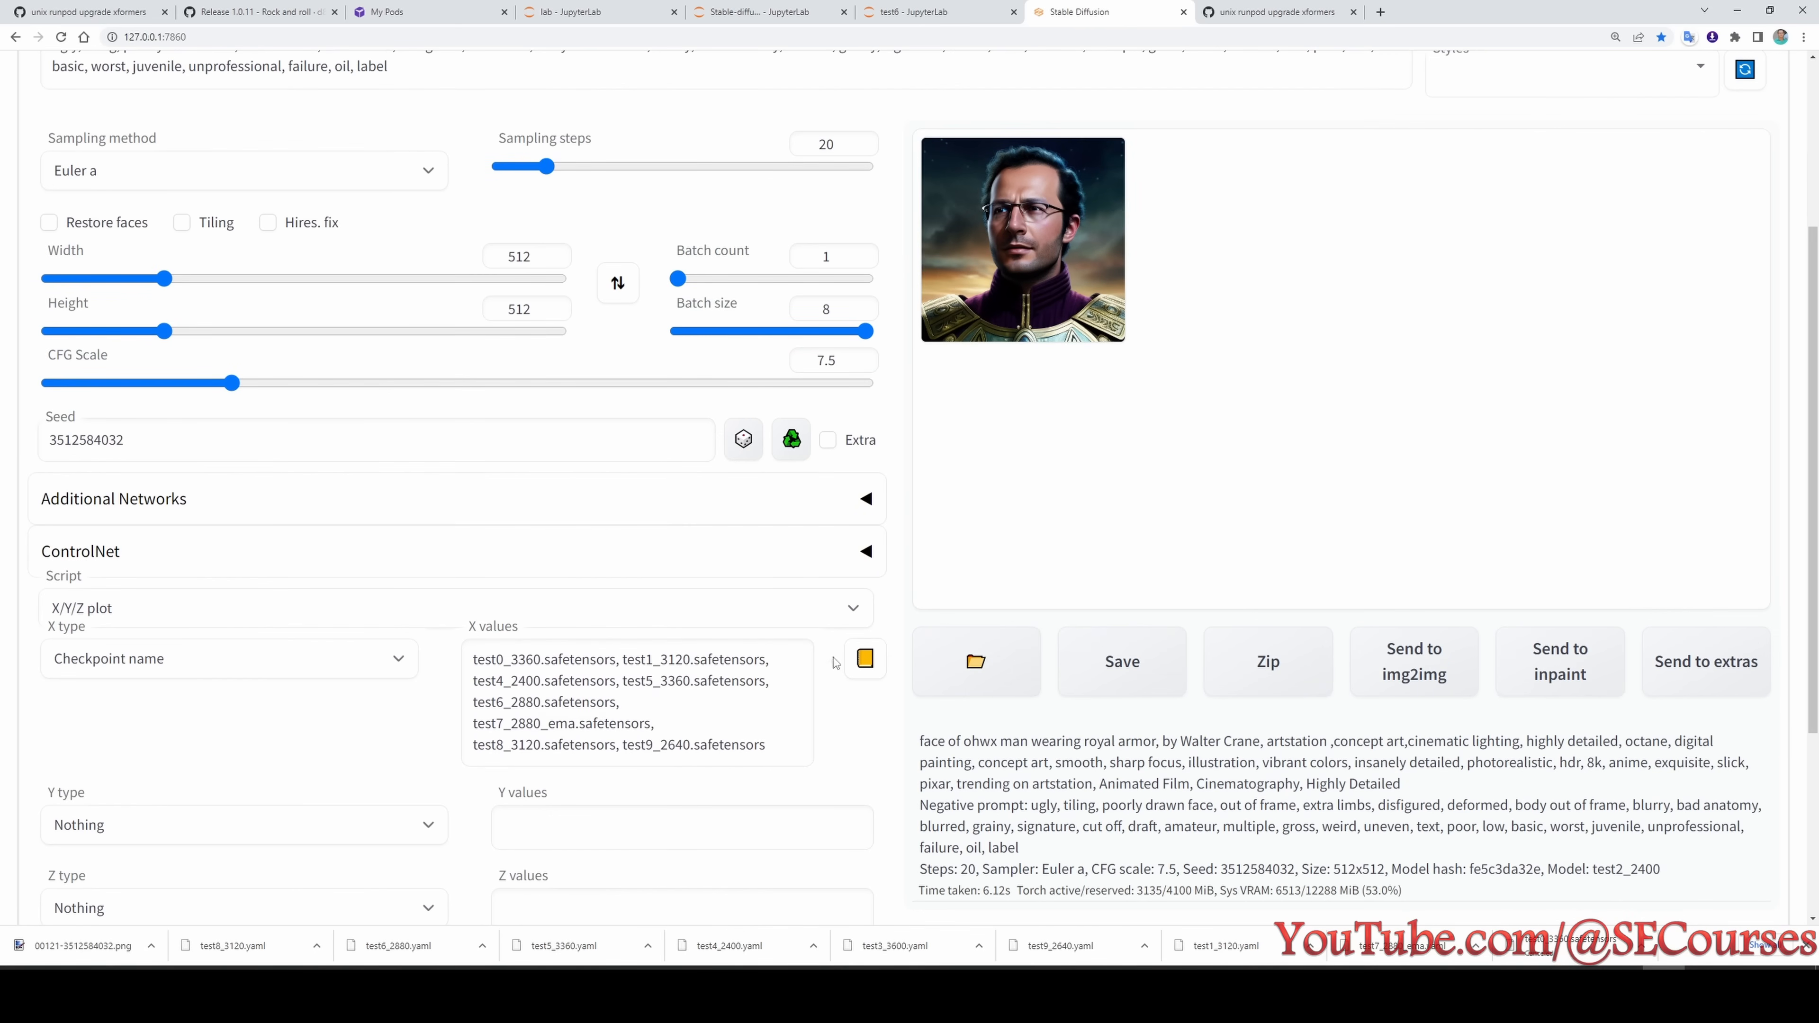
- Fill the X/Y/Z plot's X values with all available checkpoints, including test2_2400 and test3_3600
{"action": "left_click", "coordinate": [865, 660]}
{"action": "scroll", "coordinate": [691, 650], "scroll_direction": "down", "scroll_amount": 1}
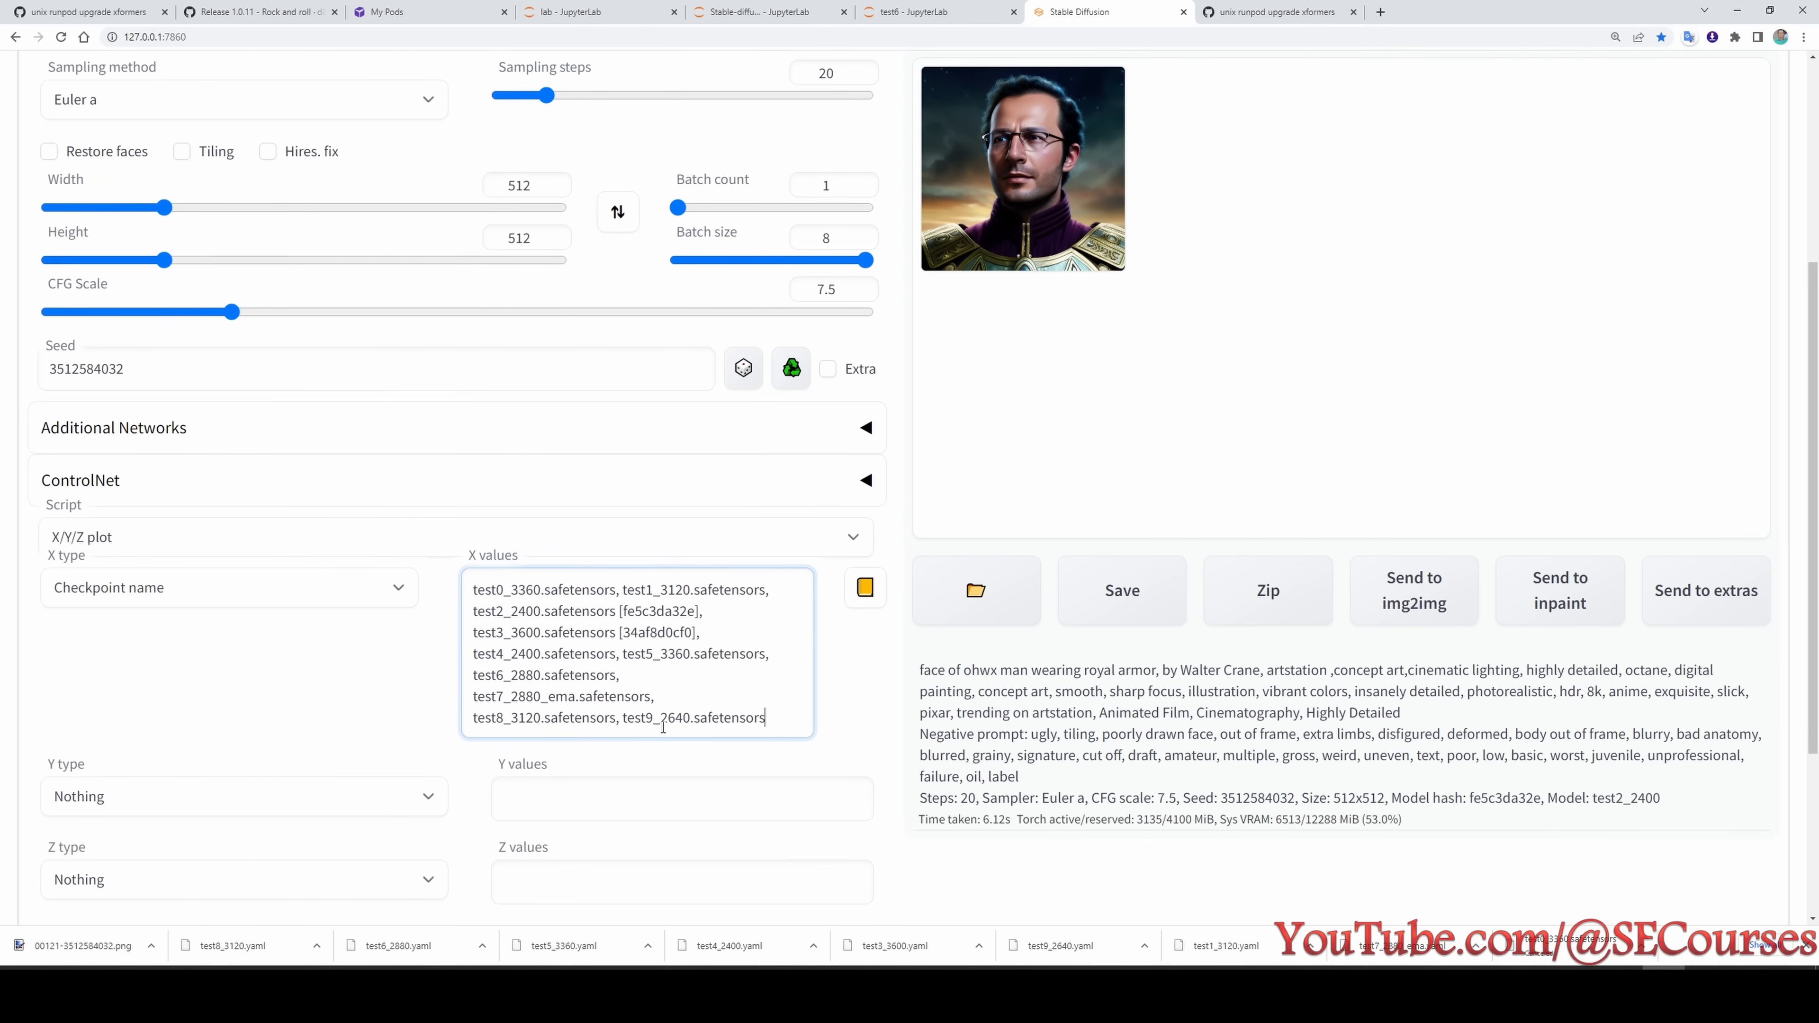
{"action": "scroll", "coordinate": [211, 731], "scroll_direction": "down", "scroll_amount": 3}
{"action": "scroll", "coordinate": [212, 731], "scroll_direction": "up", "scroll_amount": 5}
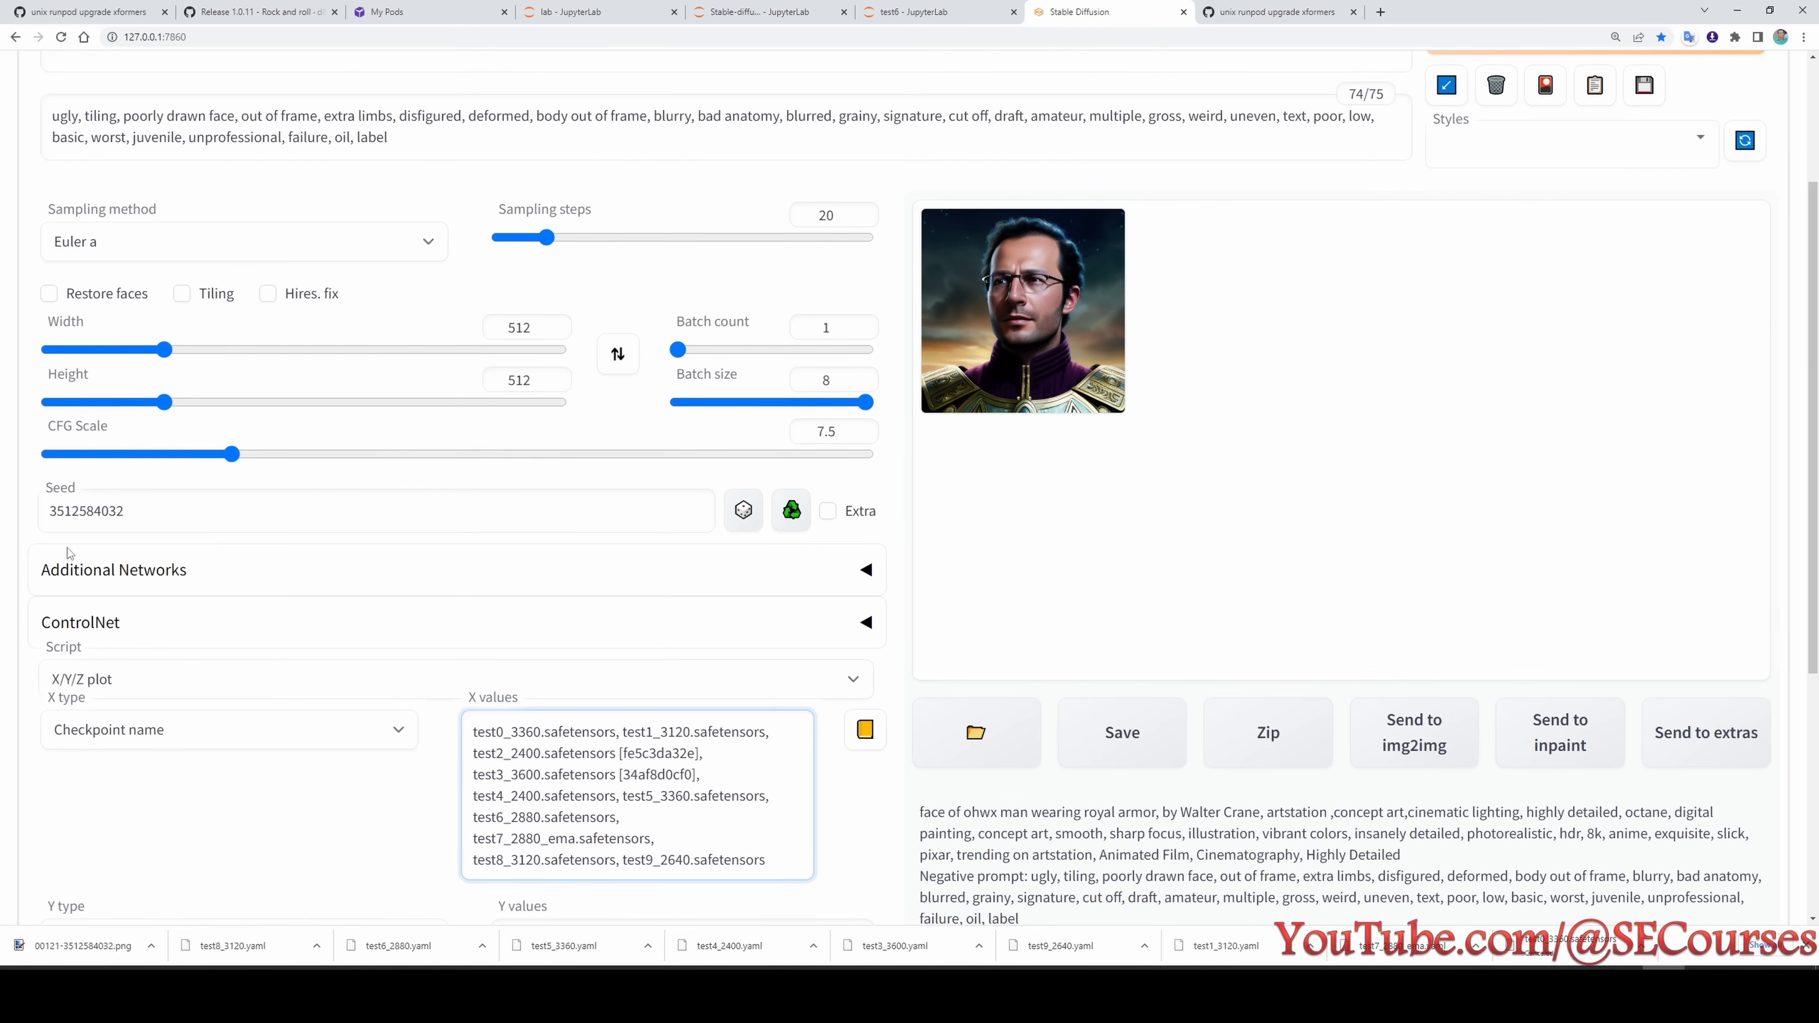
{"action": "scroll", "coordinate": [691, 510], "scroll_direction": "up", "scroll_amount": 3}
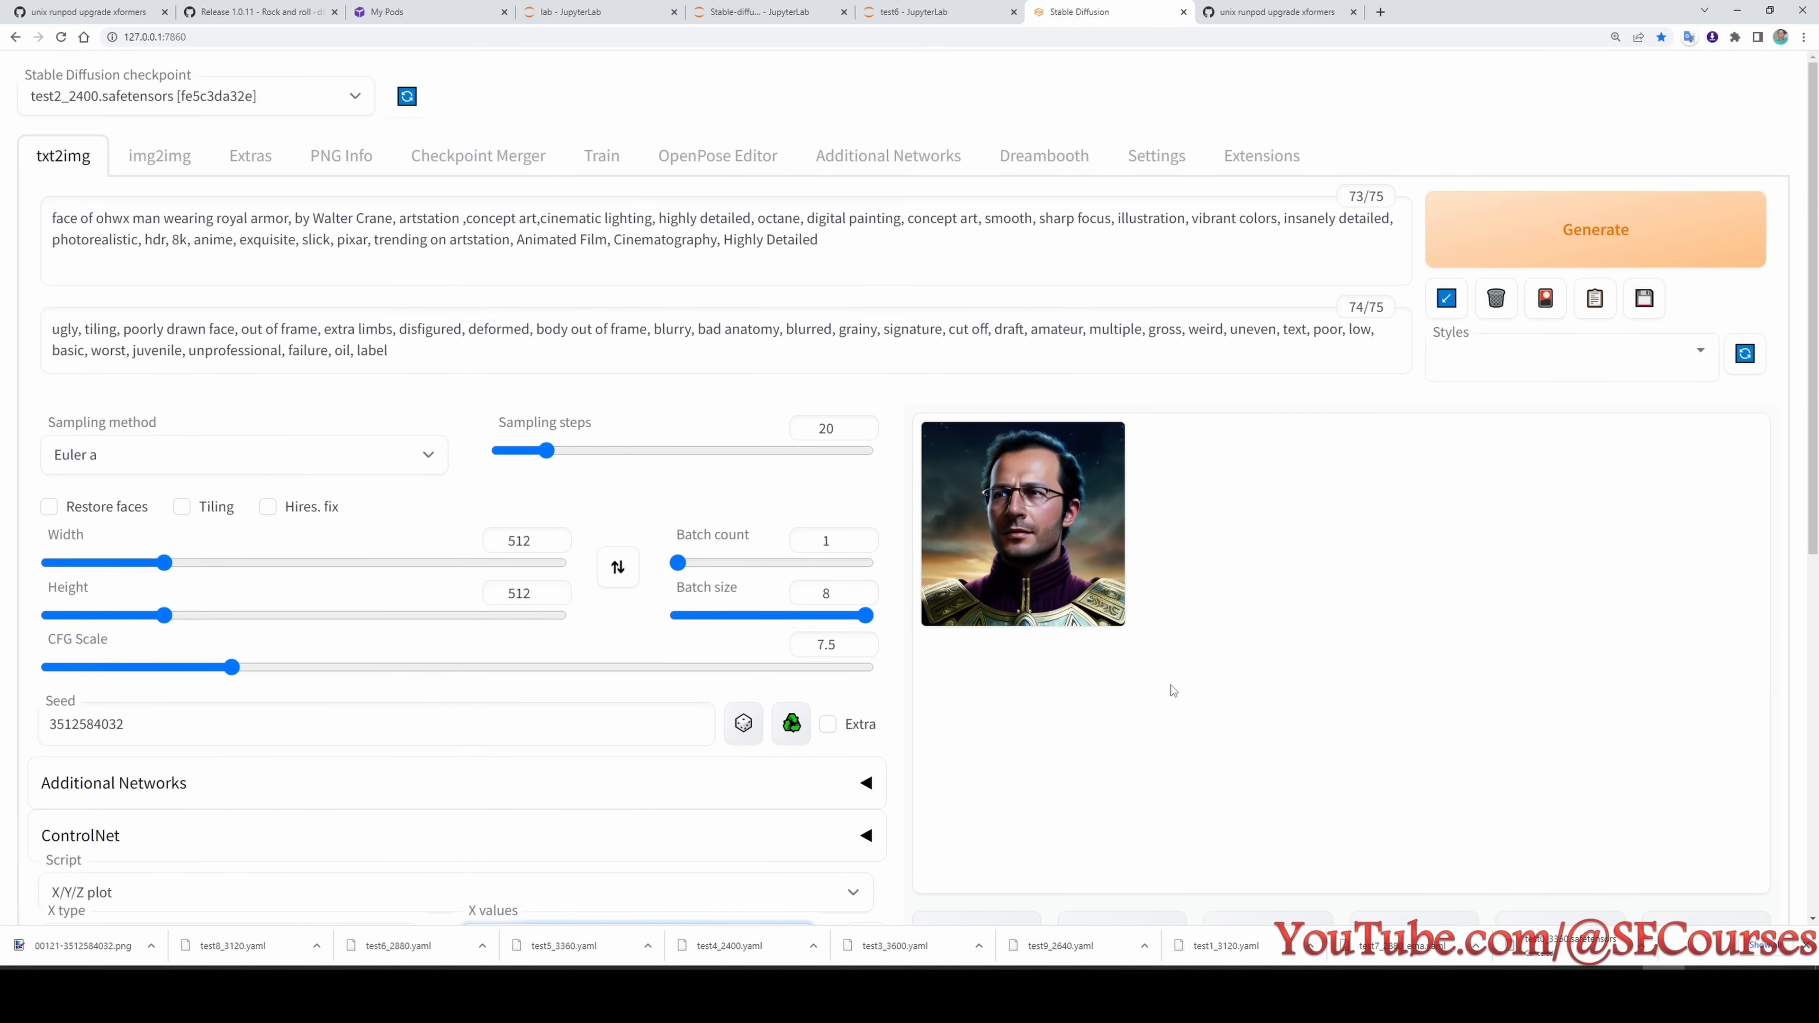
{"action": "scroll", "coordinate": [1173, 691], "scroll_direction": "down", "scroll_amount": 3}
{"action": "scroll", "coordinate": [995, 610], "scroll_direction": "up", "scroll_amount": 3}
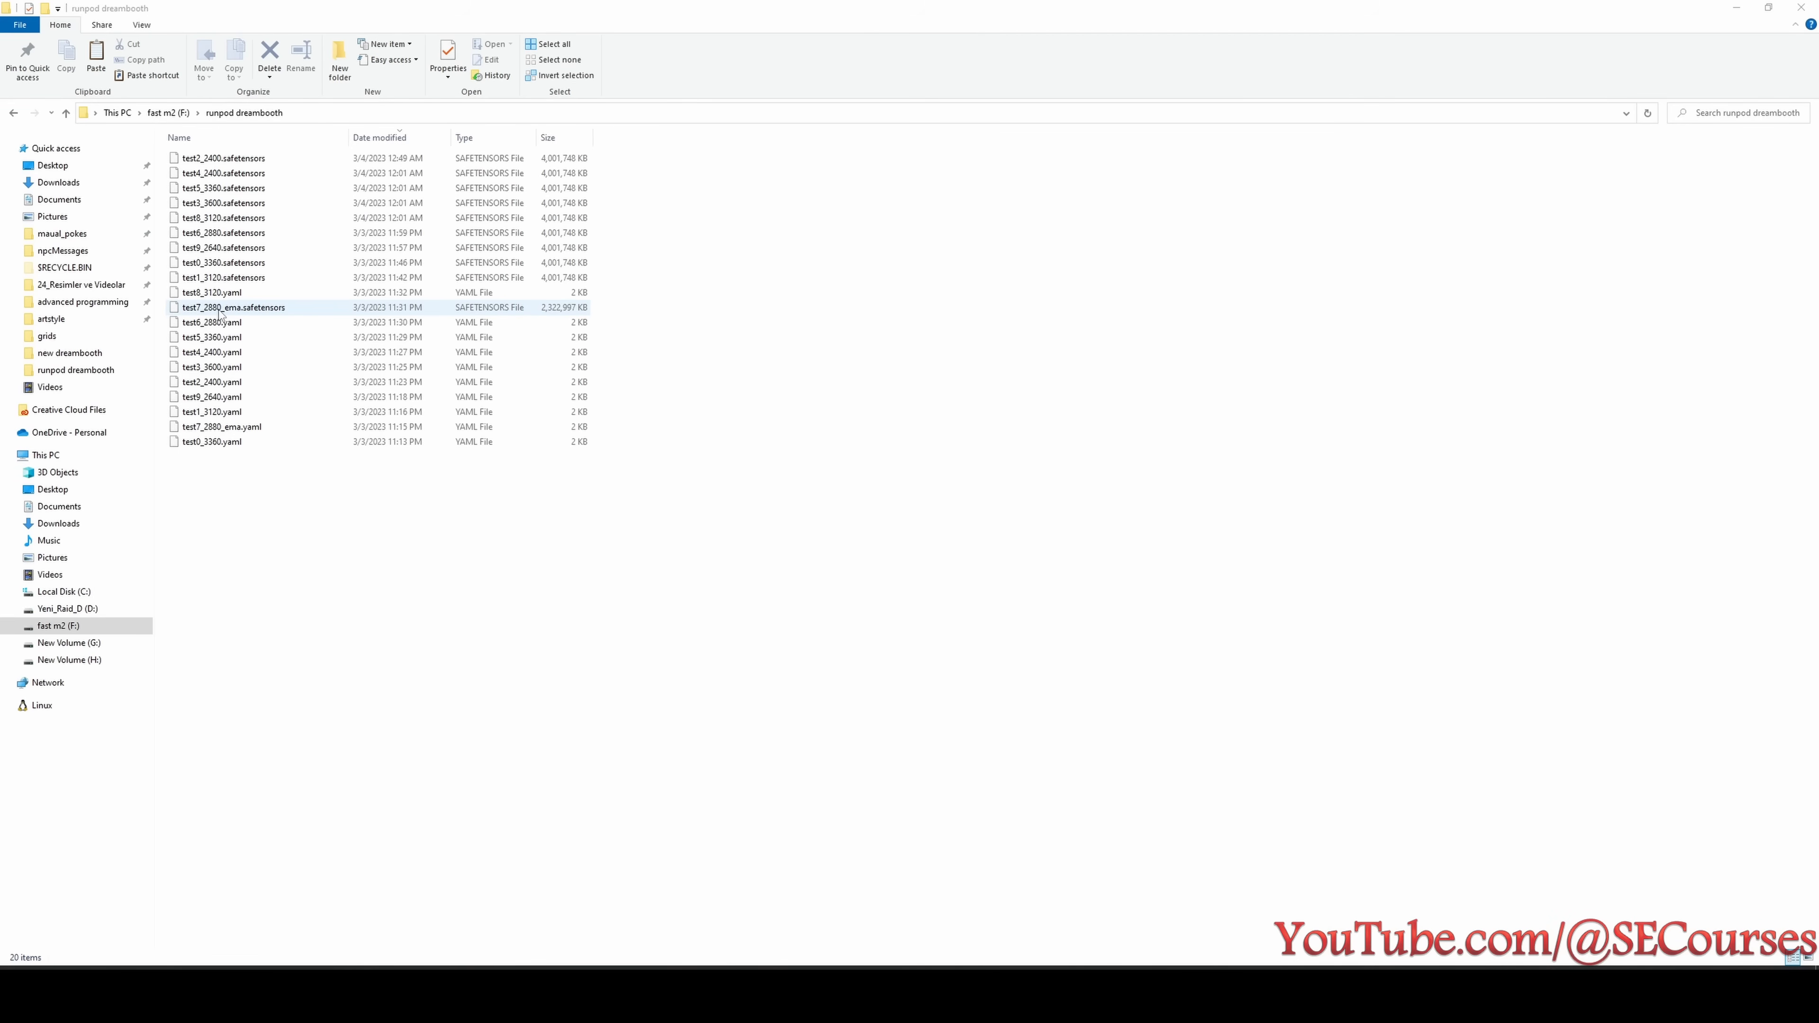
- Select test7_2880_ema.safetensors in the runpod dreambooth folder and look up test7's EMA settings in the Untitled.png test overview
{"action": "left_click", "coordinate": [566, 308]}
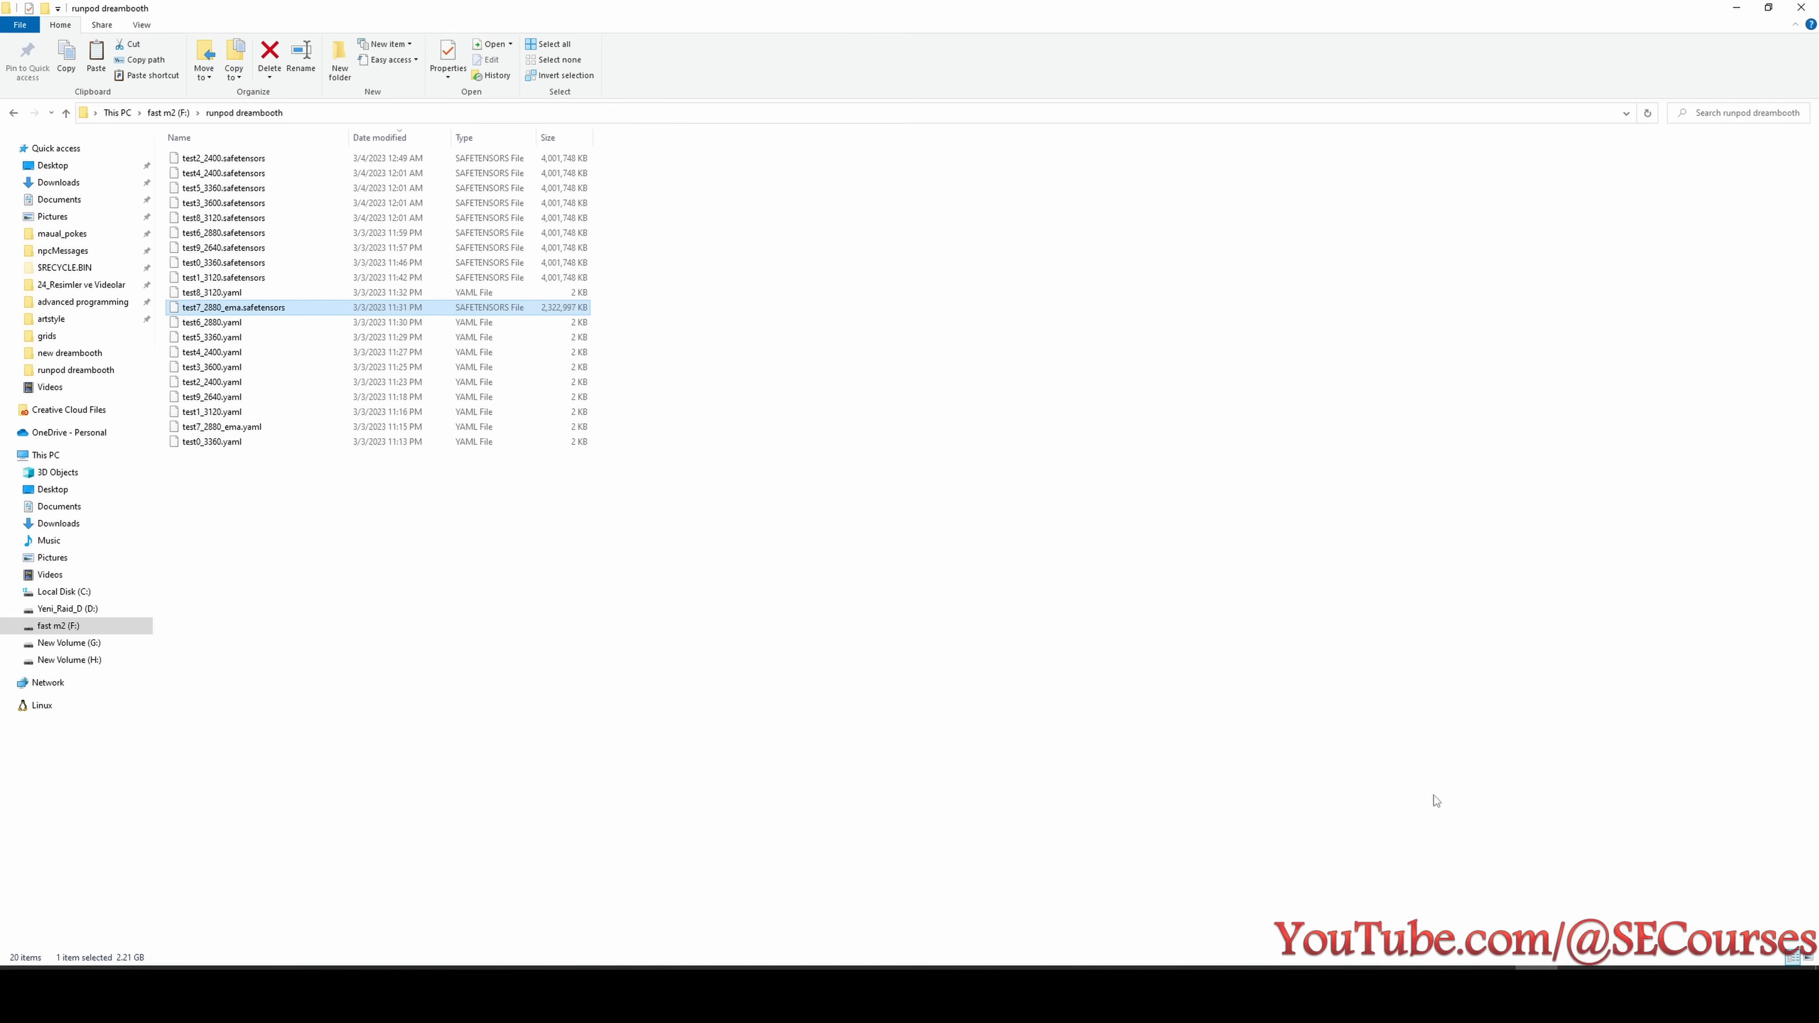
{"action": "left_click", "coordinate": [1476, 1000]}
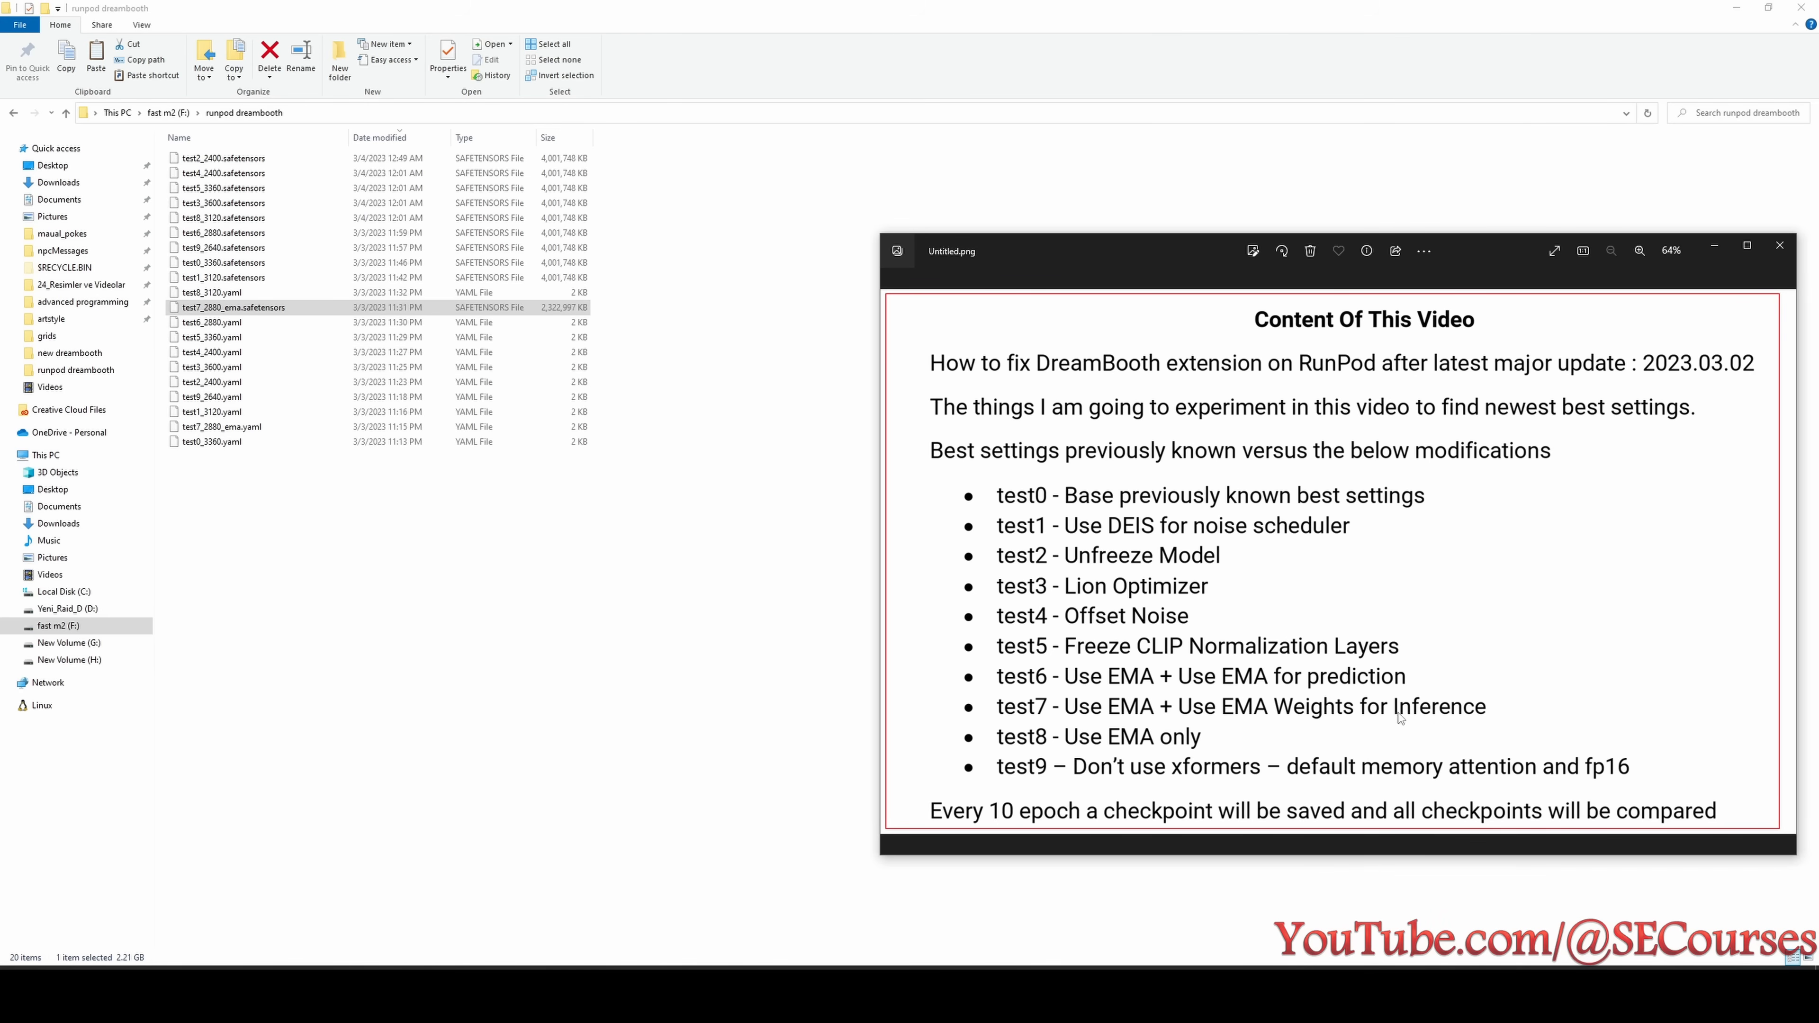
{"action": "left_click", "coordinate": [543, 313]}
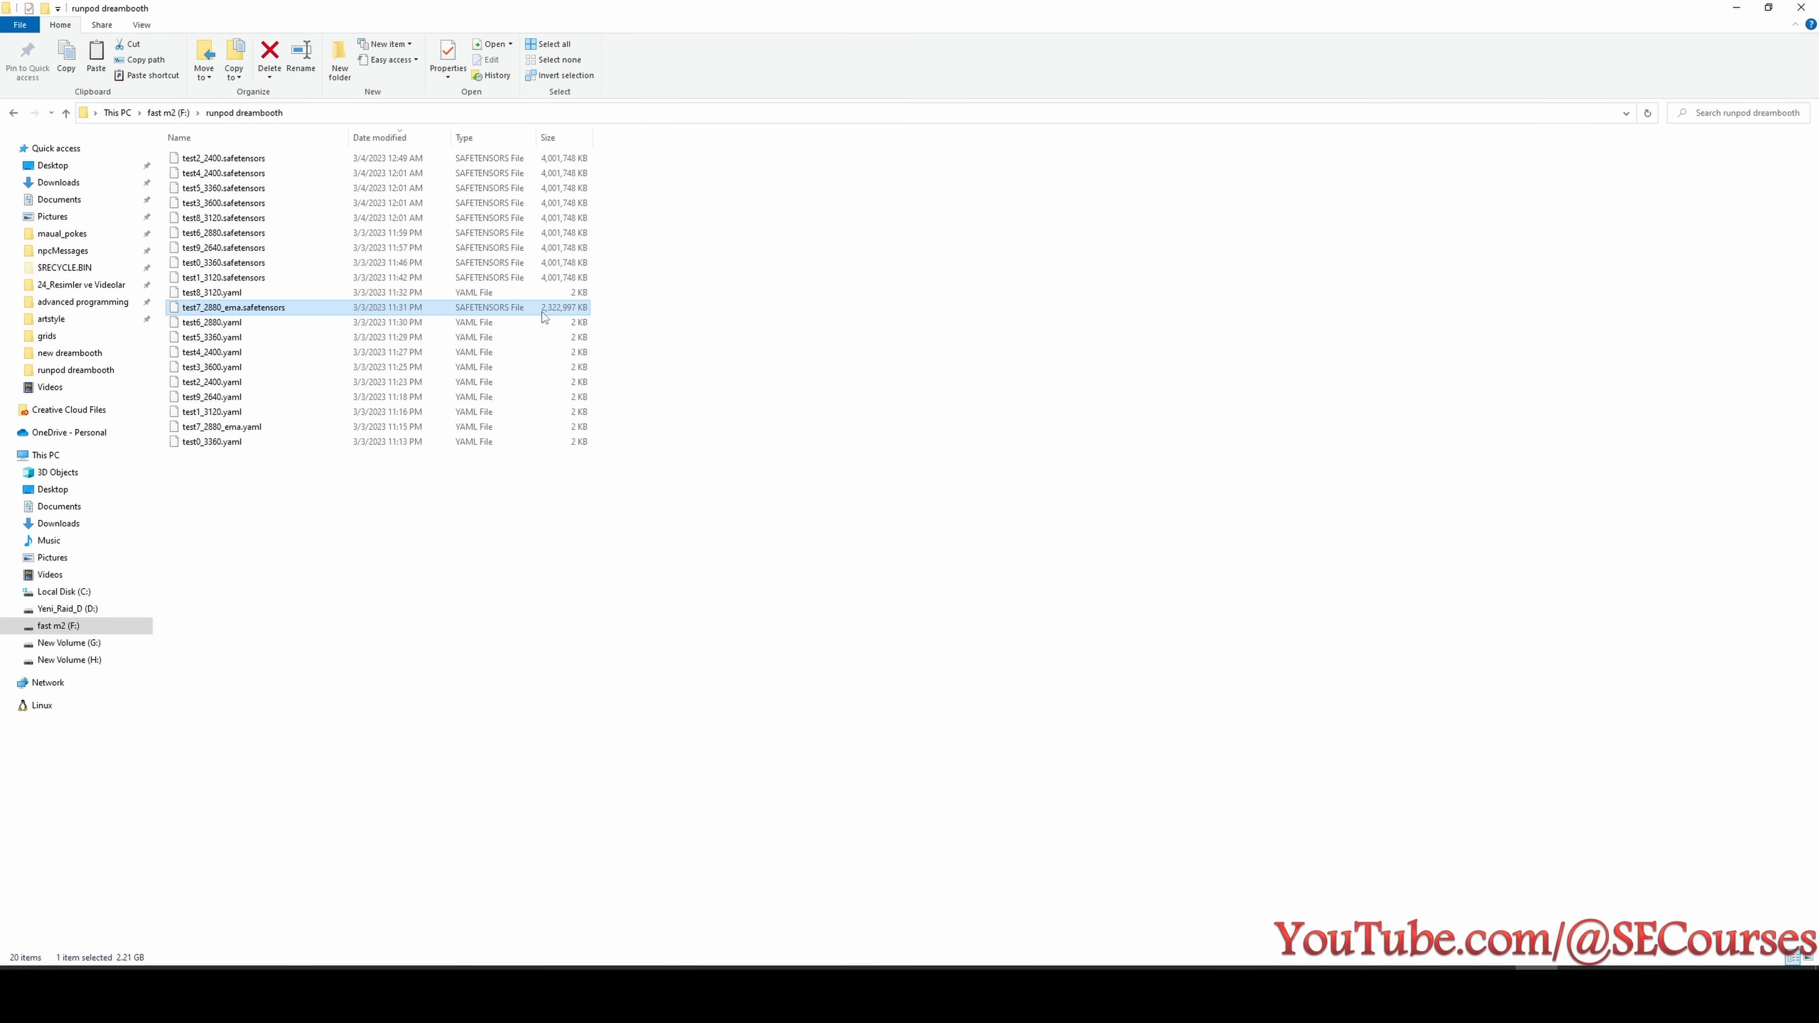
- Compare the file sizes of test7_2880_ema.safetensors and test1_3120.safetensors in their file properties
{"action": "left_click", "coordinate": [544, 280]}
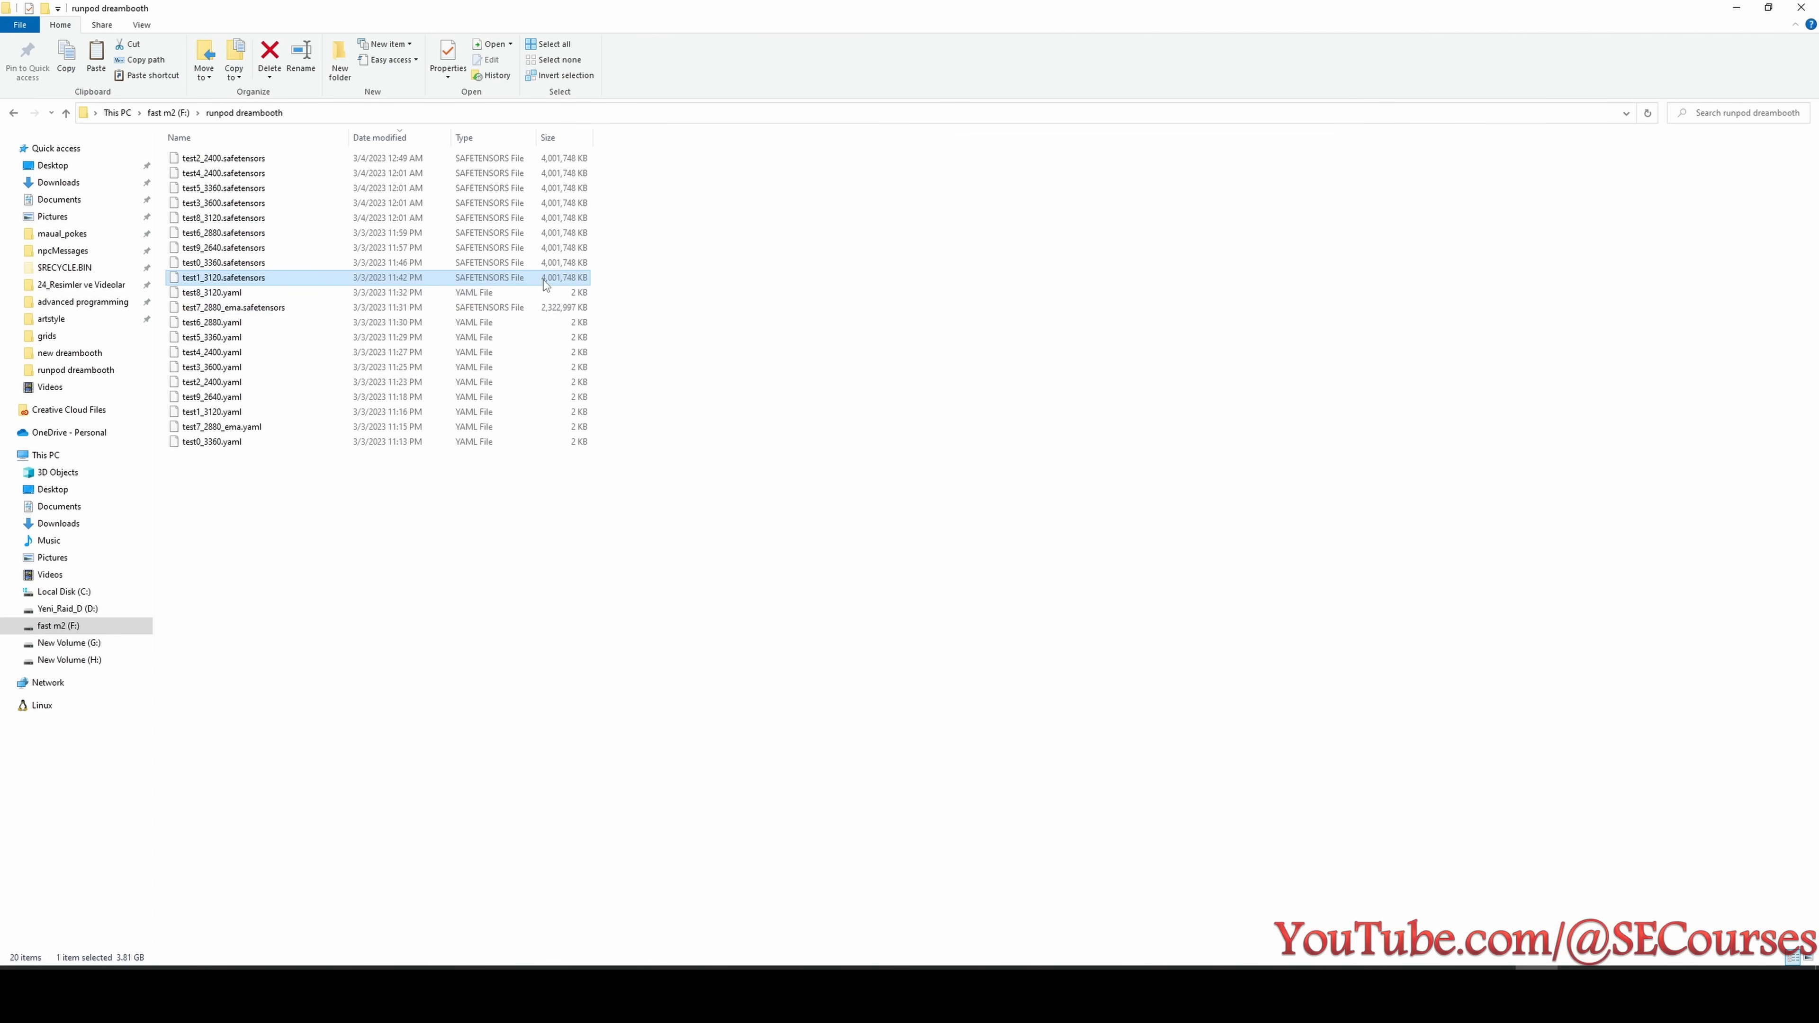
{"action": "left_click", "coordinate": [552, 315]}
{"action": "key", "text": "alt+Return"}
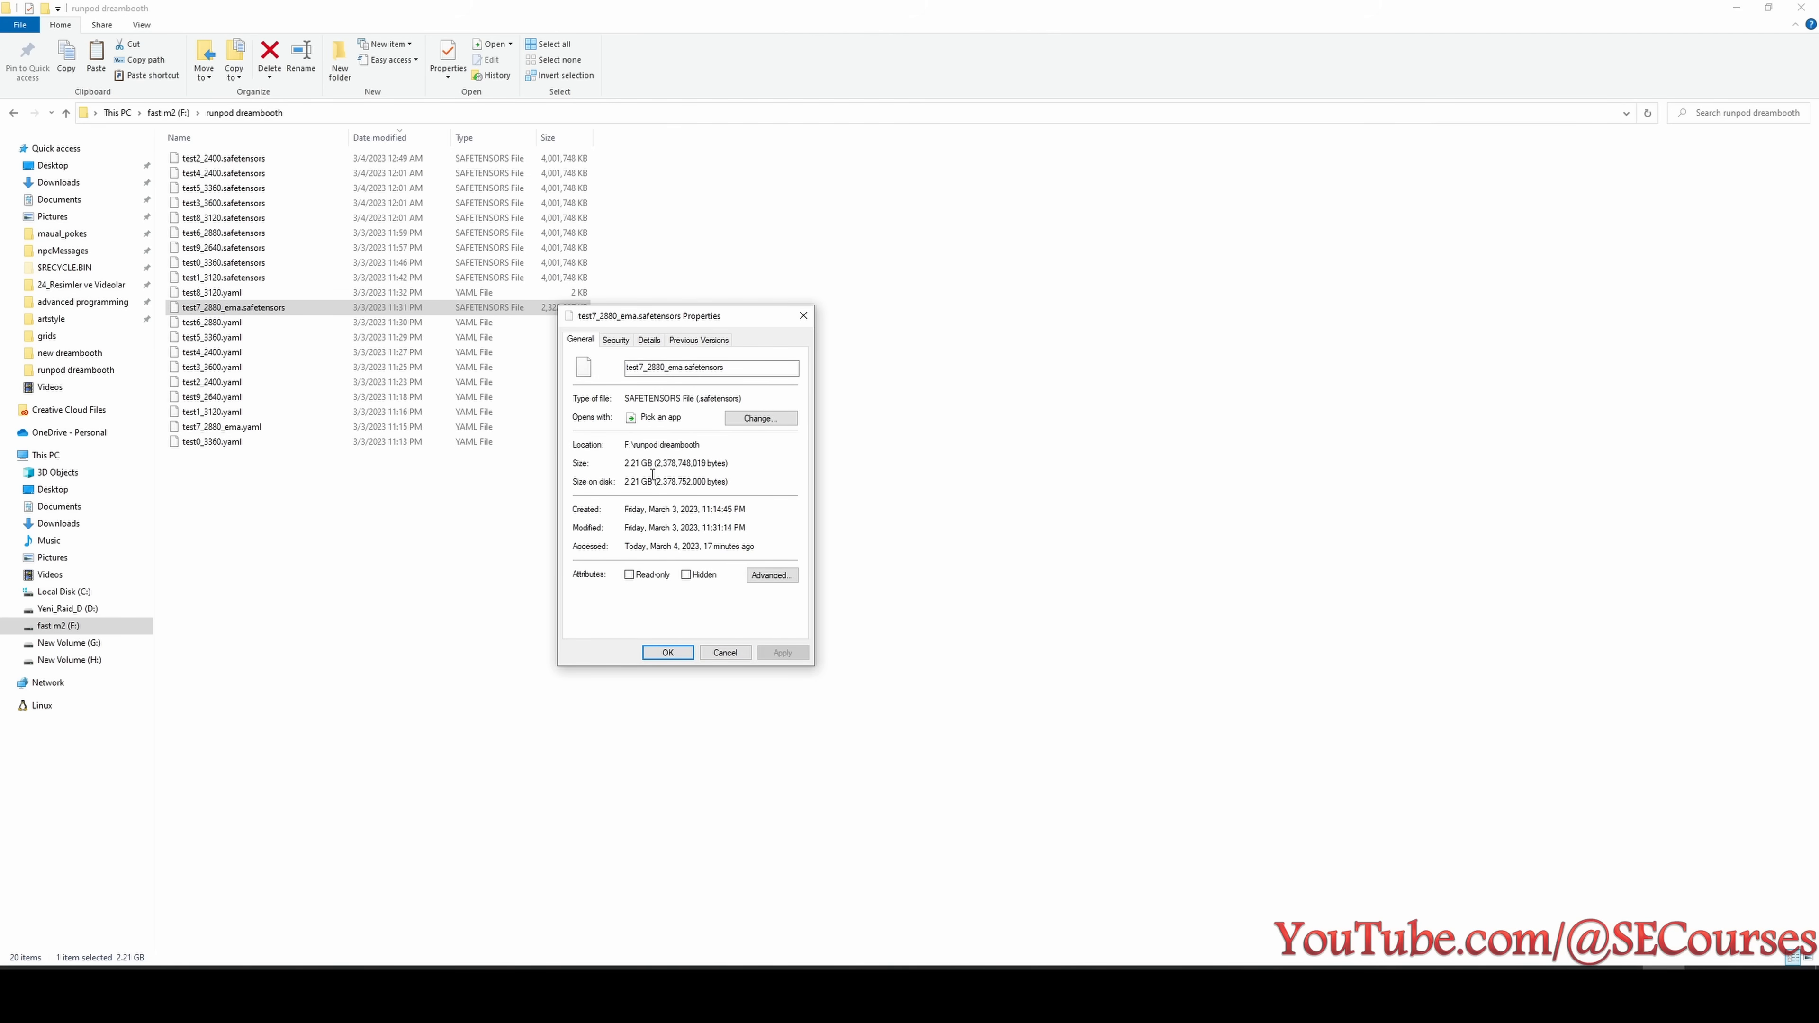
{"action": "left_click", "coordinate": [725, 652]}
{"action": "right_click", "coordinate": [547, 279]}
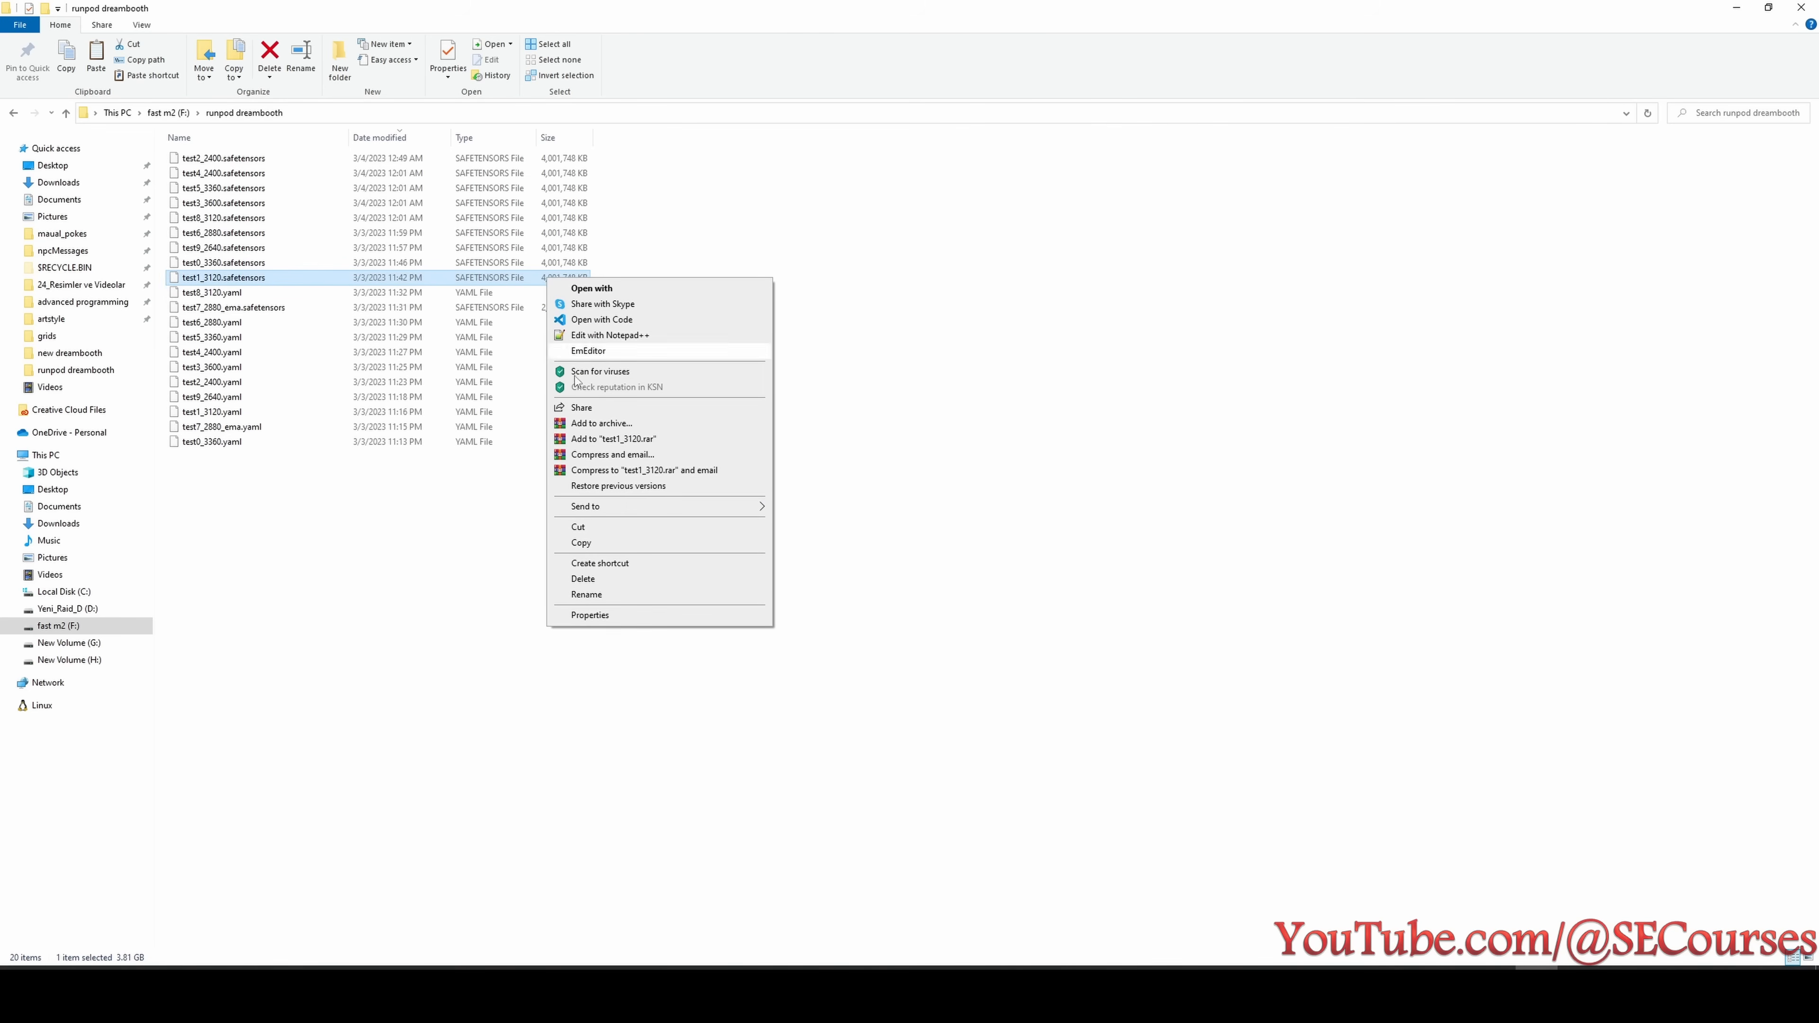
{"action": "left_click", "coordinate": [590, 615]}
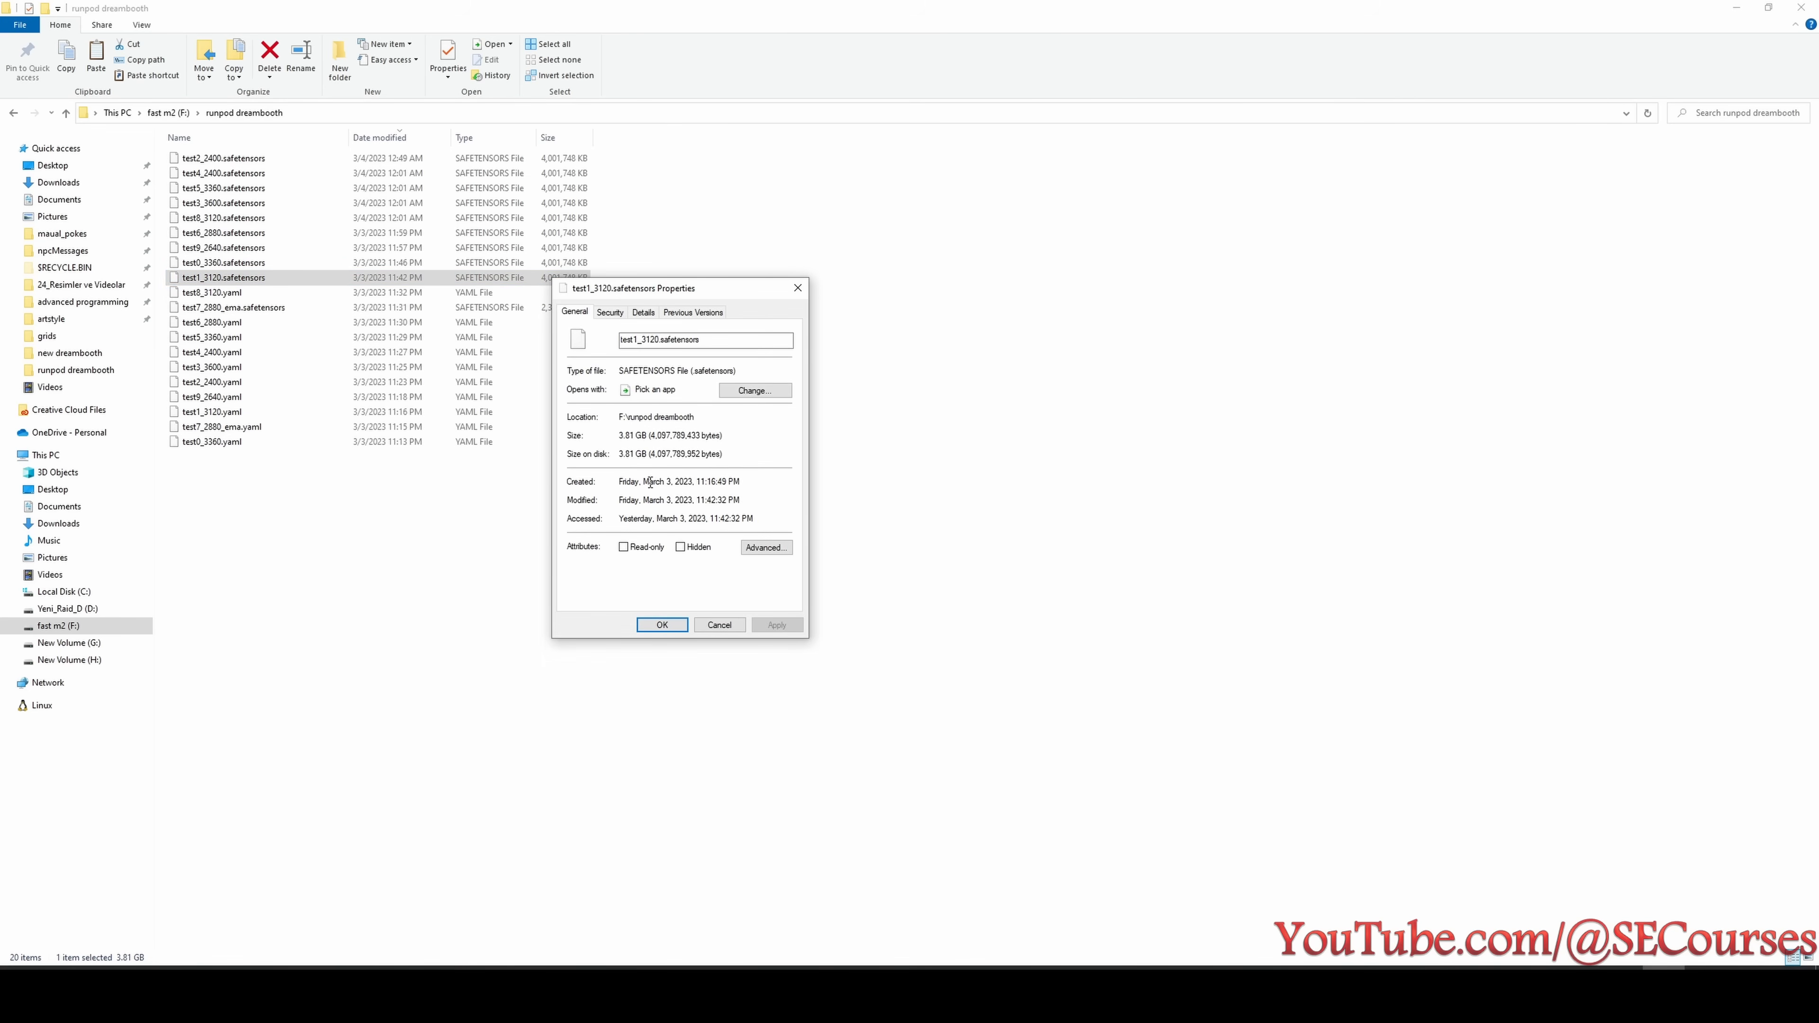
{"action": "left_click", "coordinate": [718, 625]}
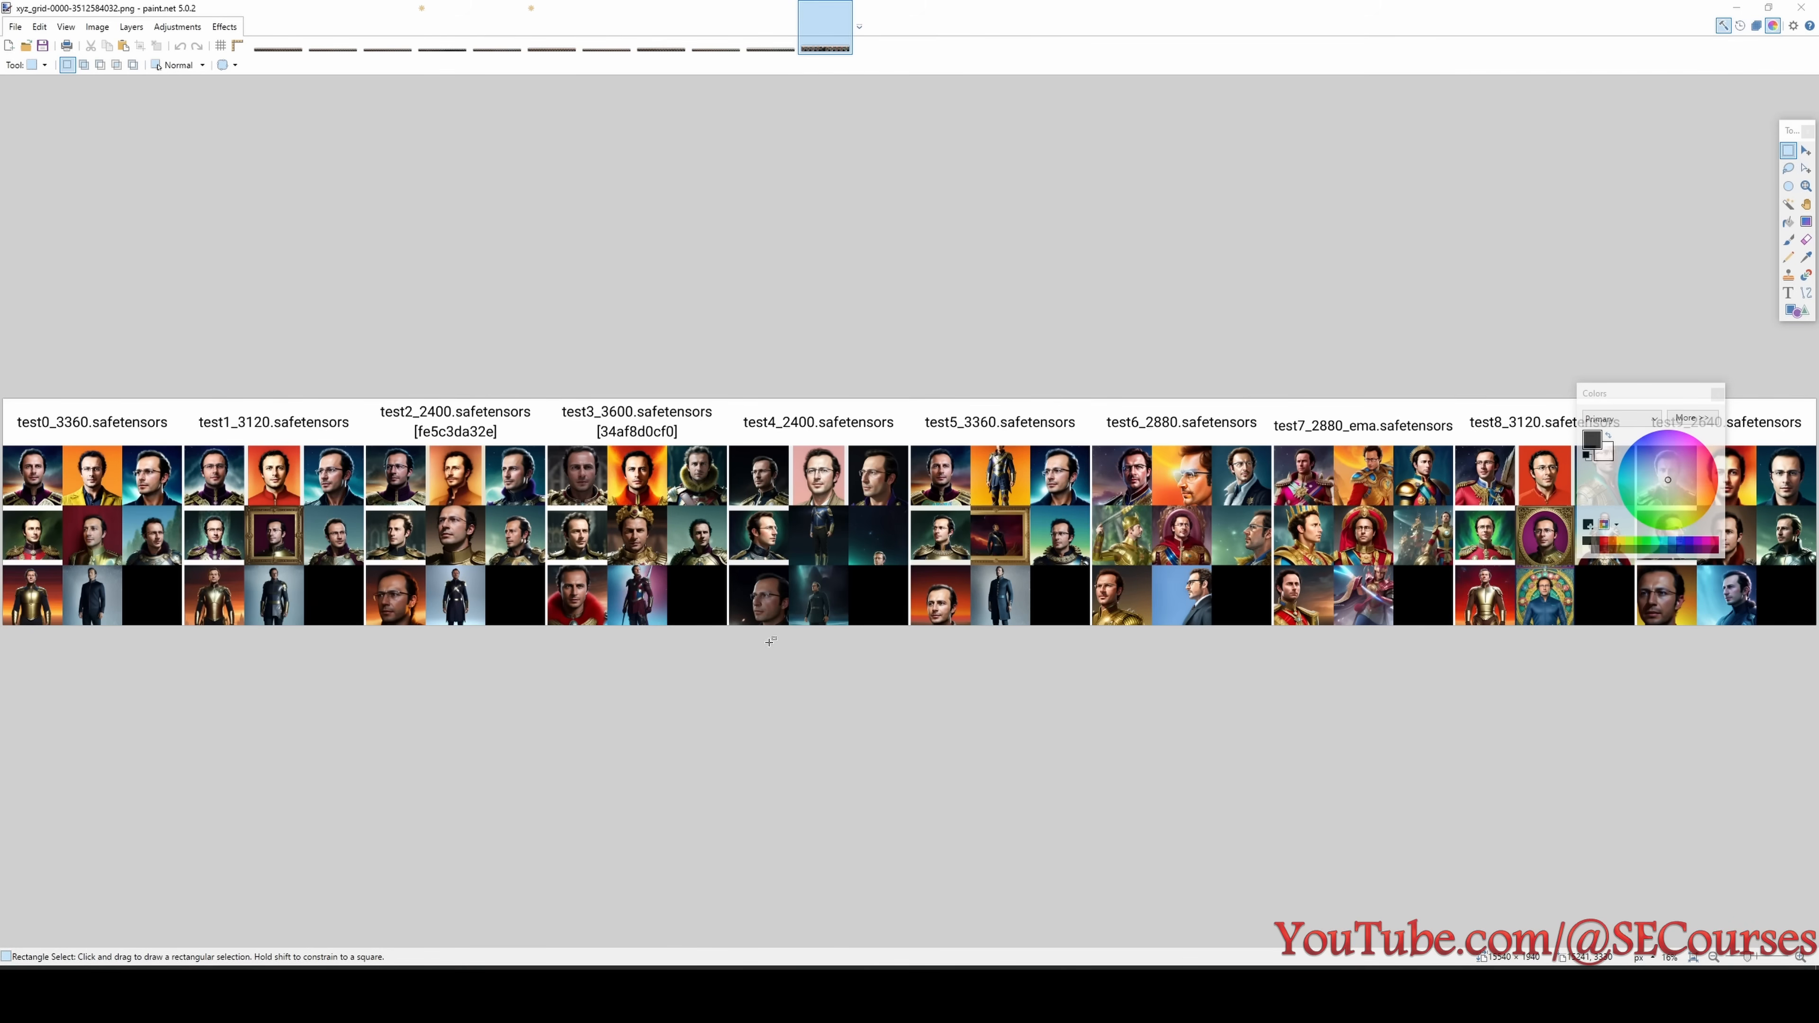
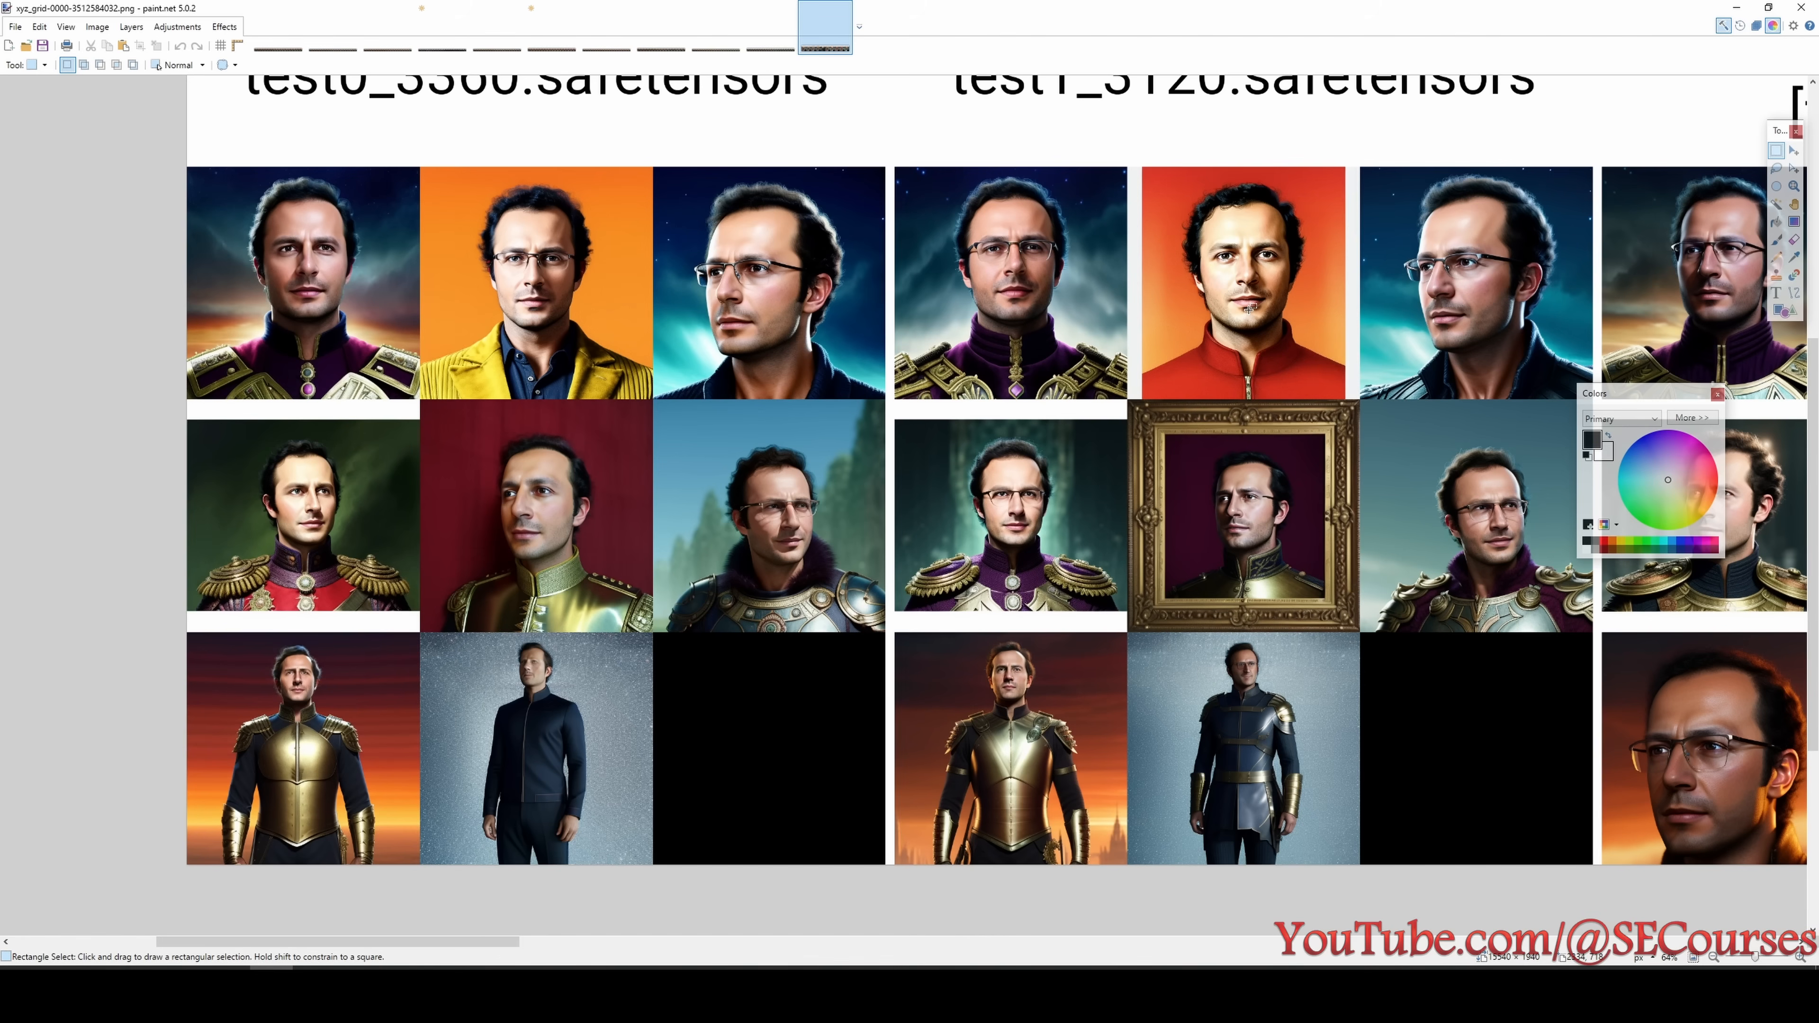
- Compare the test0_3360 and test1_3120 image blocks in the xyz_grid image and look up test1's setting in the Untitled.png overview
{"action": "scroll", "coordinate": [1156, 354], "scroll_direction": "up", "scroll_amount": 1}
{"action": "left_click", "coordinate": [1718, 394]}
{"action": "scroll", "coordinate": [1171, 736], "scroll_direction": "down", "scroll_amount": 1}
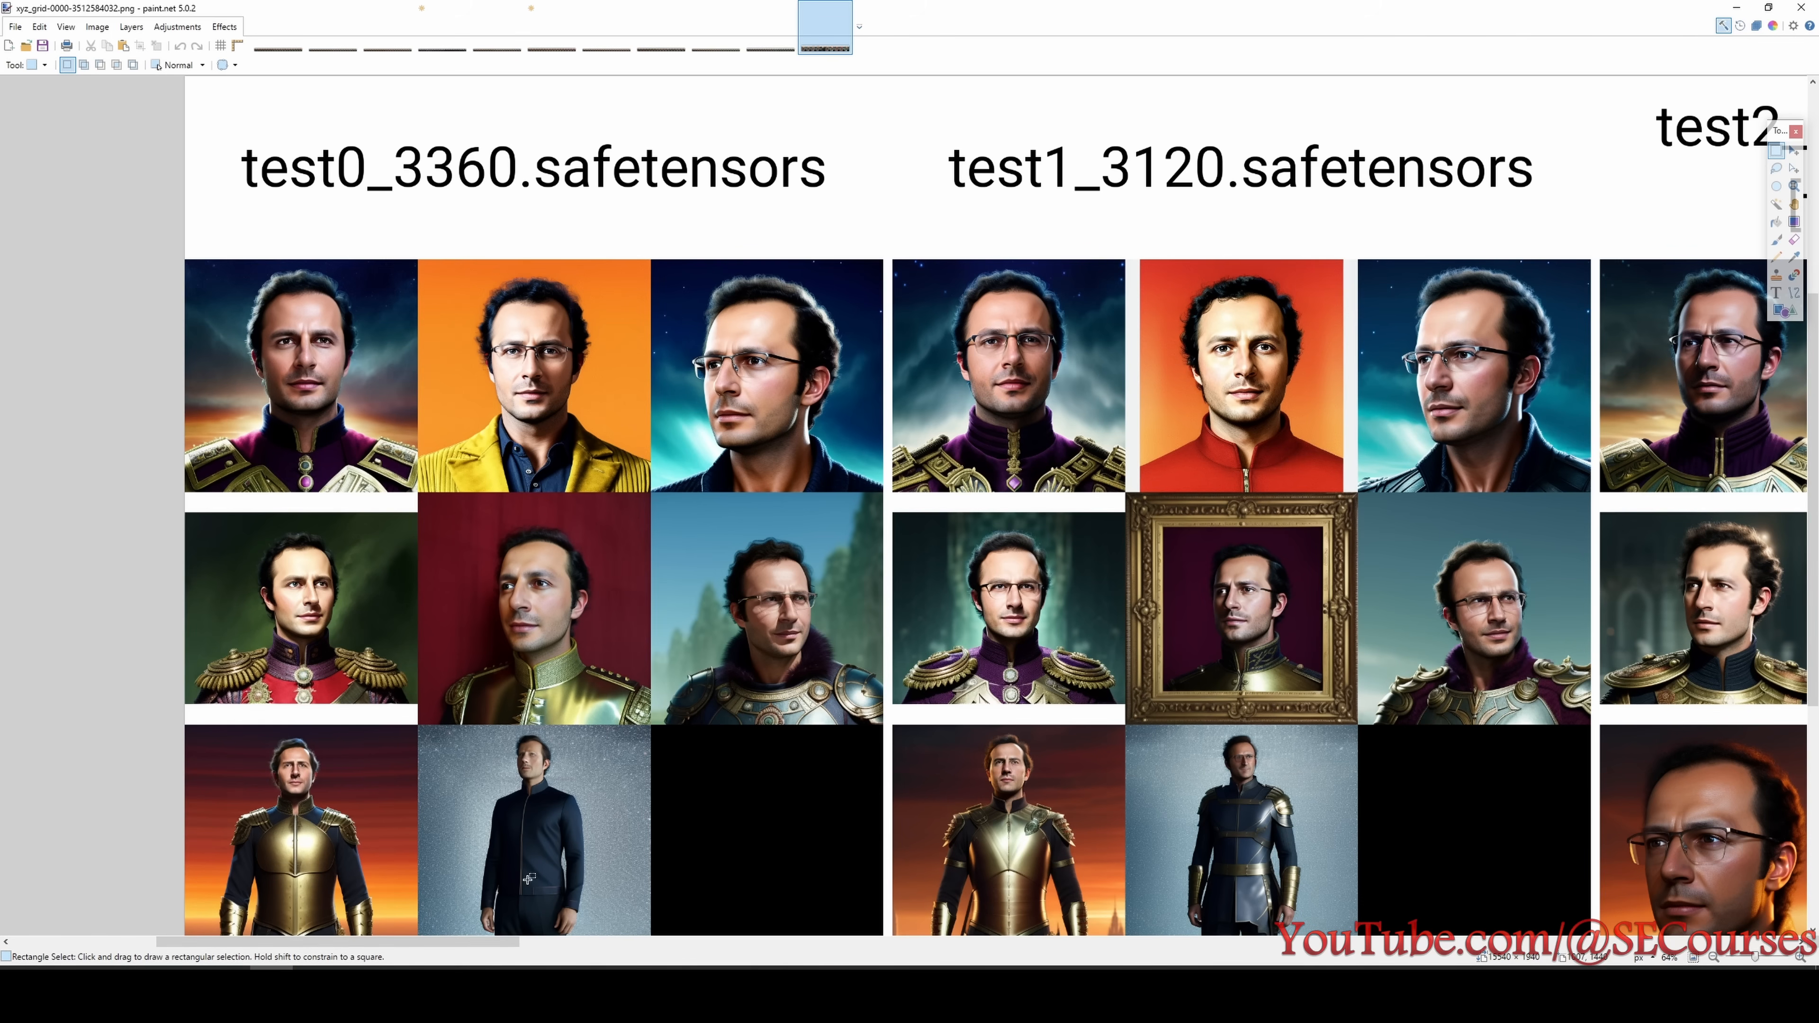
{"action": "left_click_drag", "start_coordinate": [477, 946], "coordinate": [621, 945]}
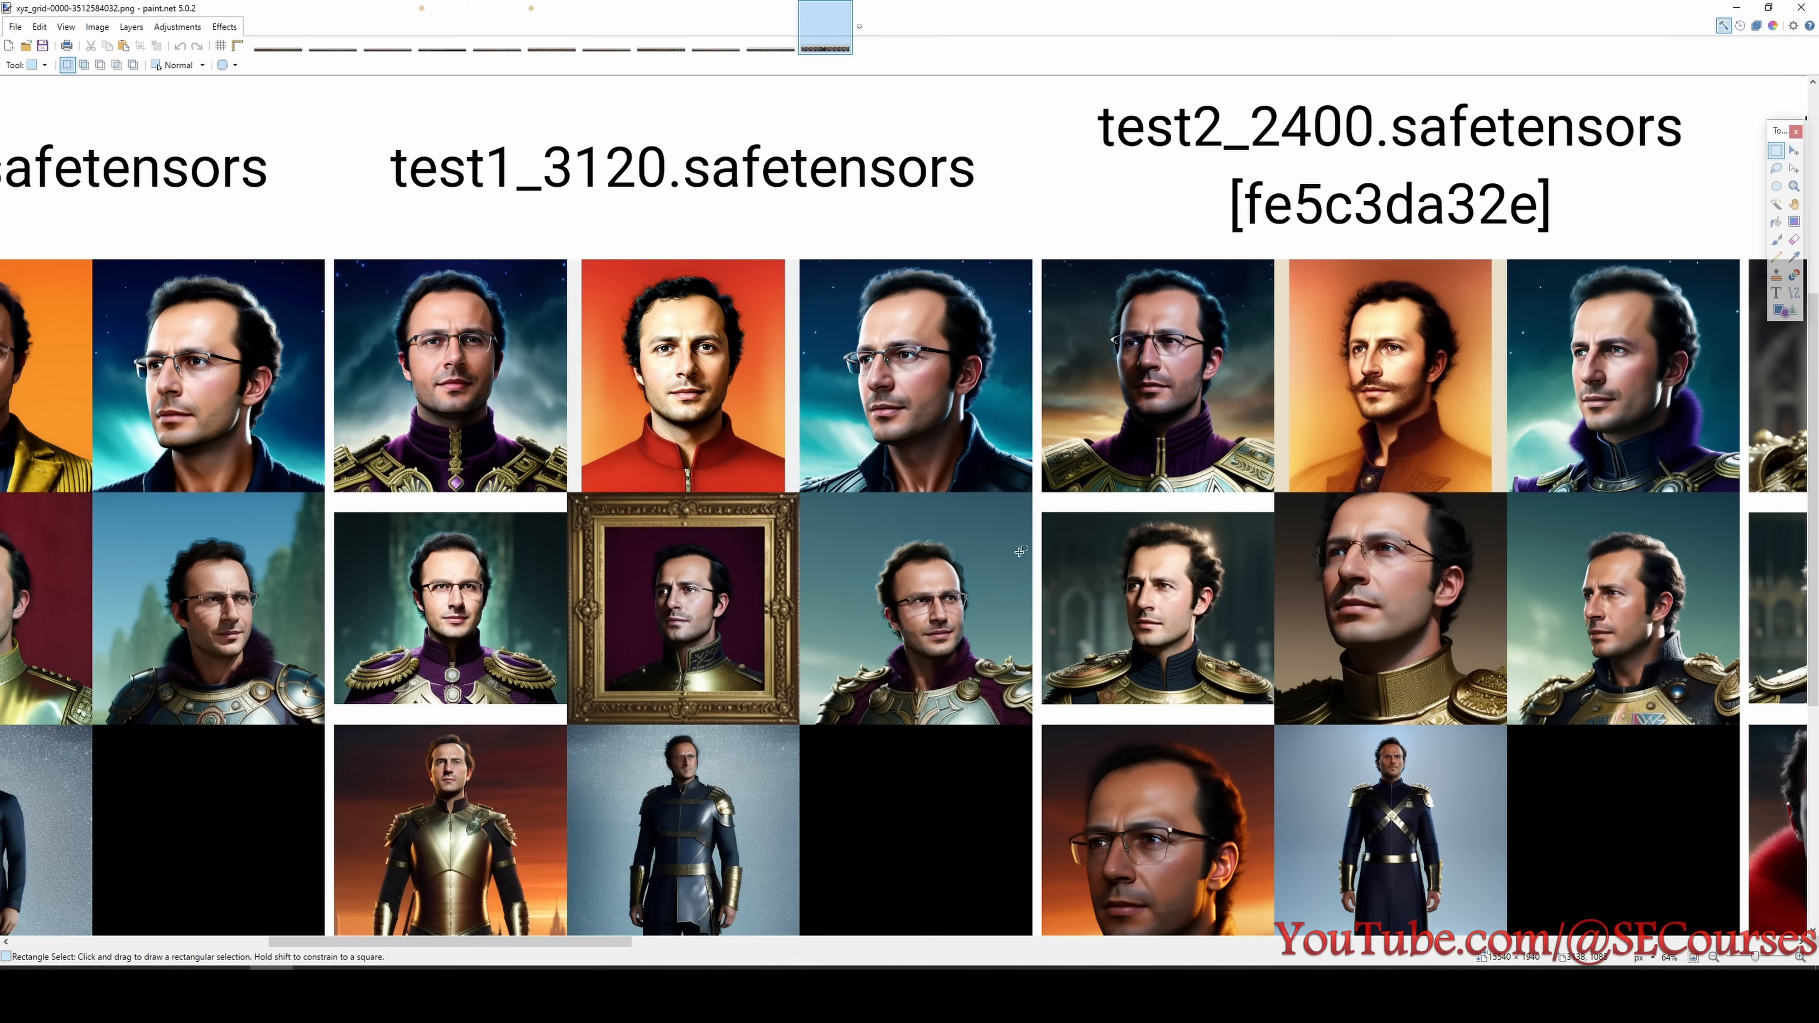
{"action": "scroll", "coordinate": [1055, 613], "scroll_direction": "left", "scroll_amount": 5}
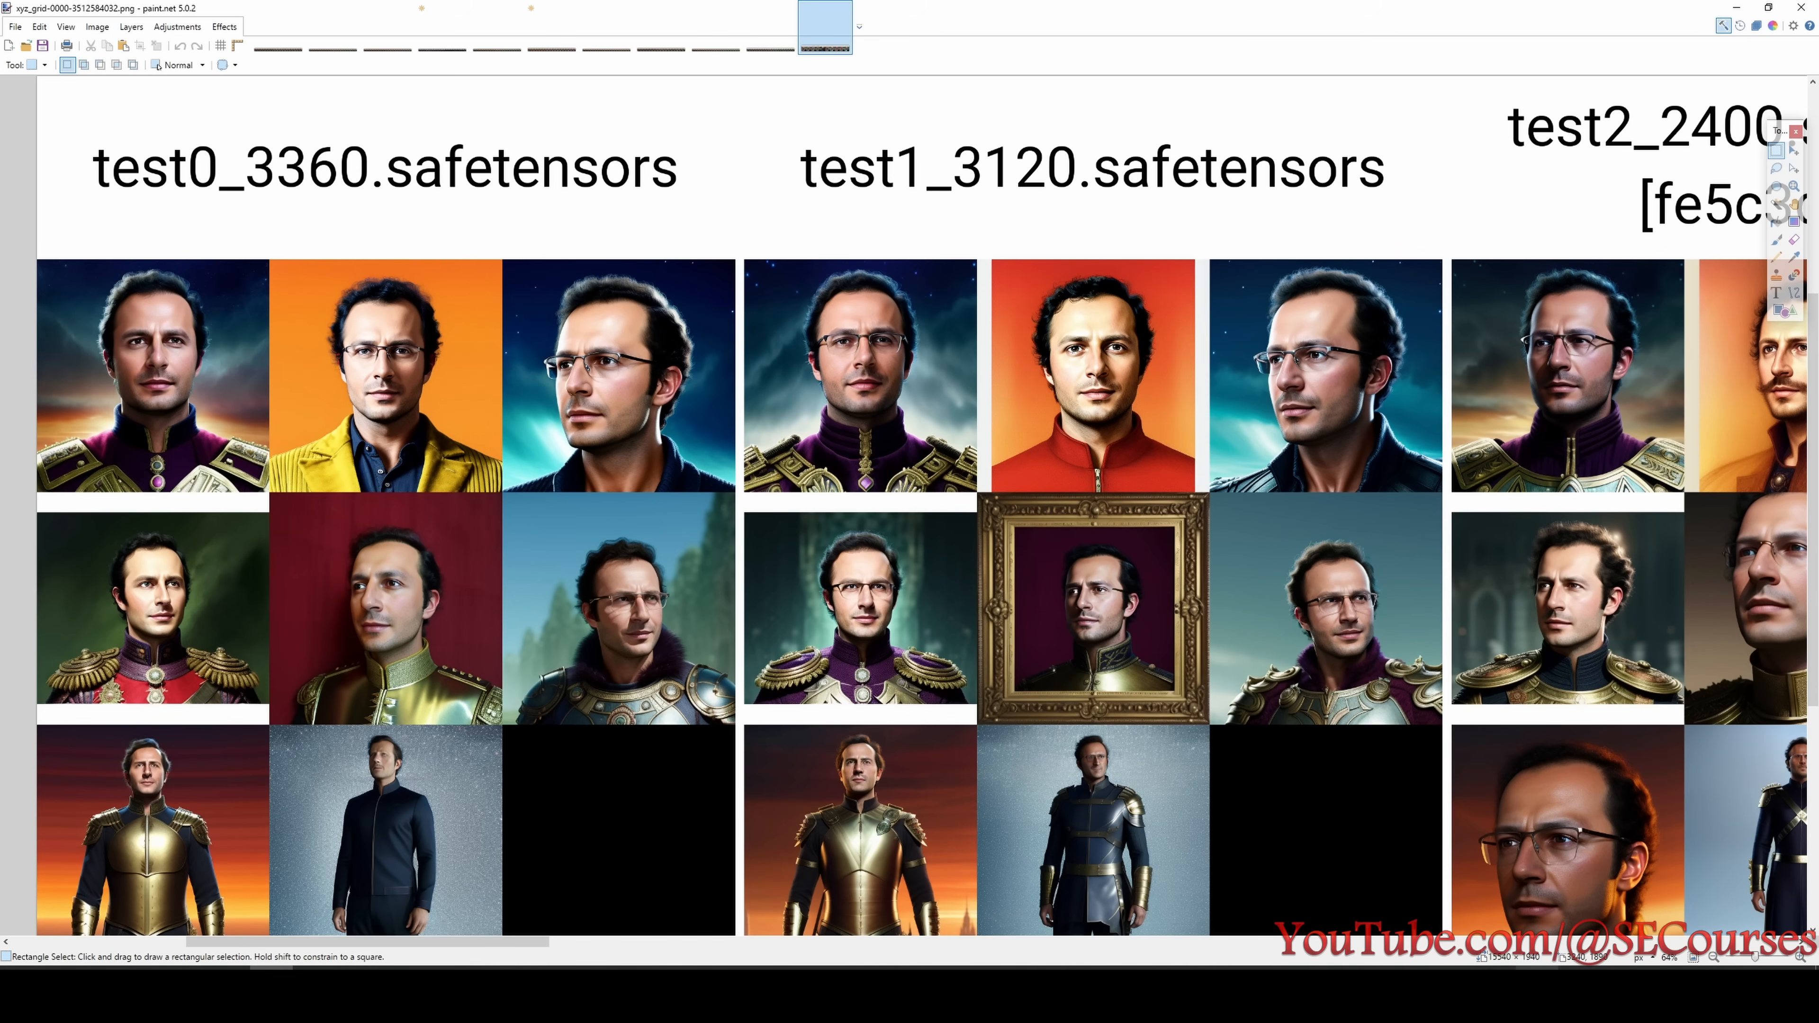
{"action": "left_click", "coordinate": [1622, 993]}
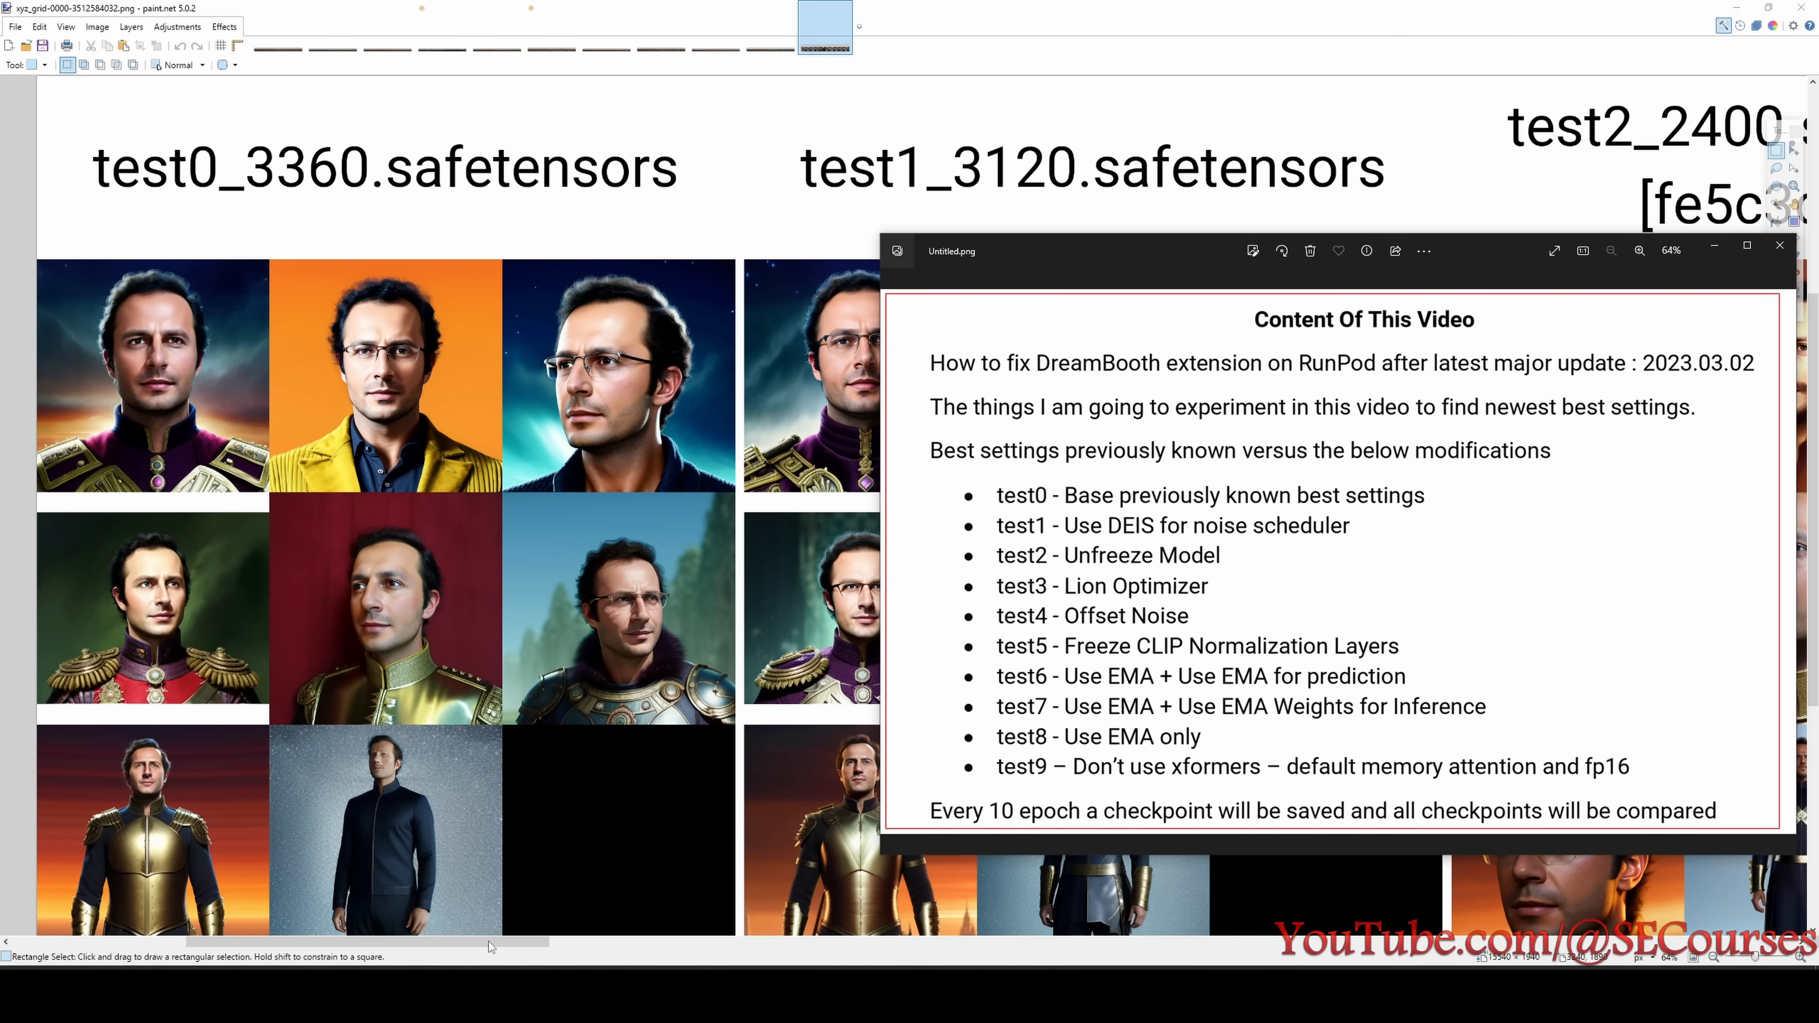
- Examine the test2_2400 block in the xyz_grid image, marking the mustached portrait in its top row
{"action": "mouse_move", "coordinate": [490, 943]}
{"action": "left_mouse_down"}
{"action": "mouse_move", "coordinate": [707, 950]}
{"action": "mouse_move", "coordinate": [589, 933]}
{"action": "left_mouse_up"}
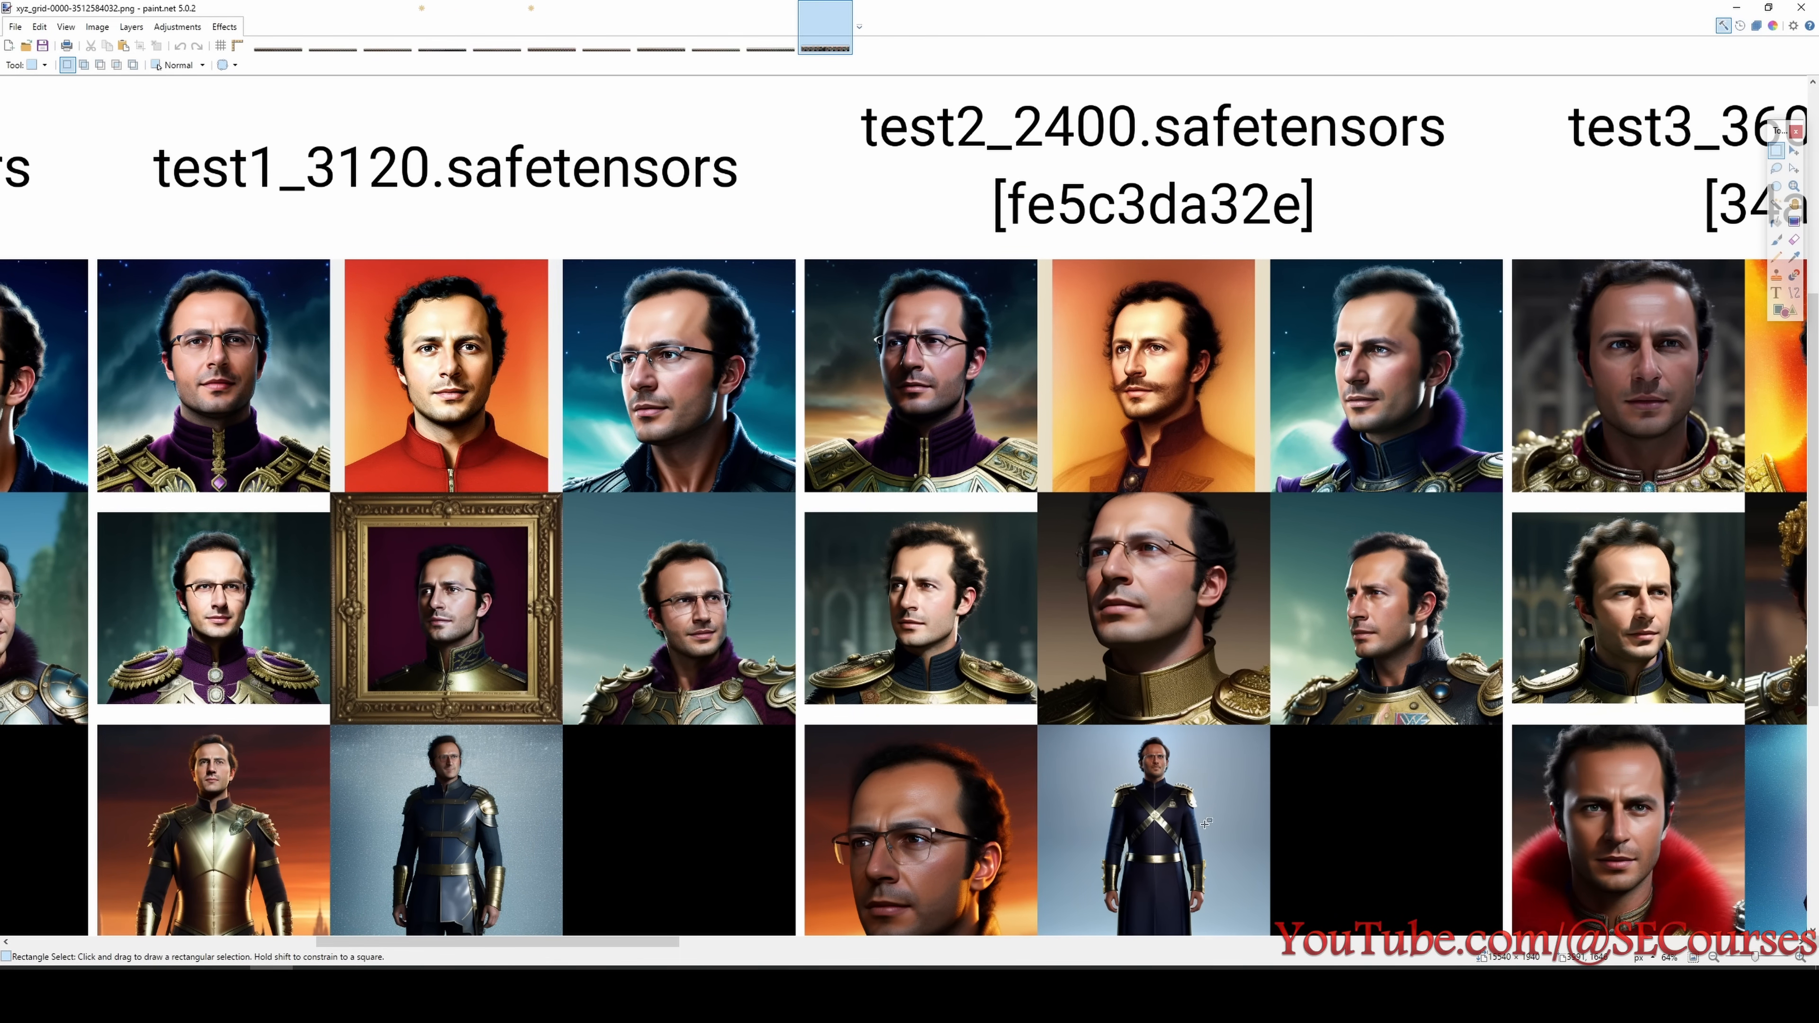
{"action": "mouse_move", "coordinate": [1080, 264]}
{"action": "left_mouse_down"}
{"action": "mouse_move", "coordinate": [1225, 459]}
{"action": "mouse_move", "coordinate": [1230, 433]}
{"action": "left_mouse_up"}
{"action": "left_click", "coordinate": [1233, 435]}
{"action": "left_click_drag", "start_coordinate": [1075, 262], "coordinate": [1226, 452]}
{"action": "left_click", "coordinate": [1260, 558]}
- Copy the test2_2400 images into a new image and place the test0_3360 block beside them
{"action": "mouse_move", "coordinate": [667, 944]}
{"action": "left_mouse_down"}
{"action": "mouse_move", "coordinate": [525, 946]}
{"action": "mouse_move", "coordinate": [724, 945]}
{"action": "left_mouse_up"}
{"action": "mouse_move", "coordinate": [498, 222]}
{"action": "left_mouse_down"}
{"action": "mouse_move", "coordinate": [921, 518]}
{"action": "mouse_move", "coordinate": [1189, 939]}
{"action": "left_mouse_up"}
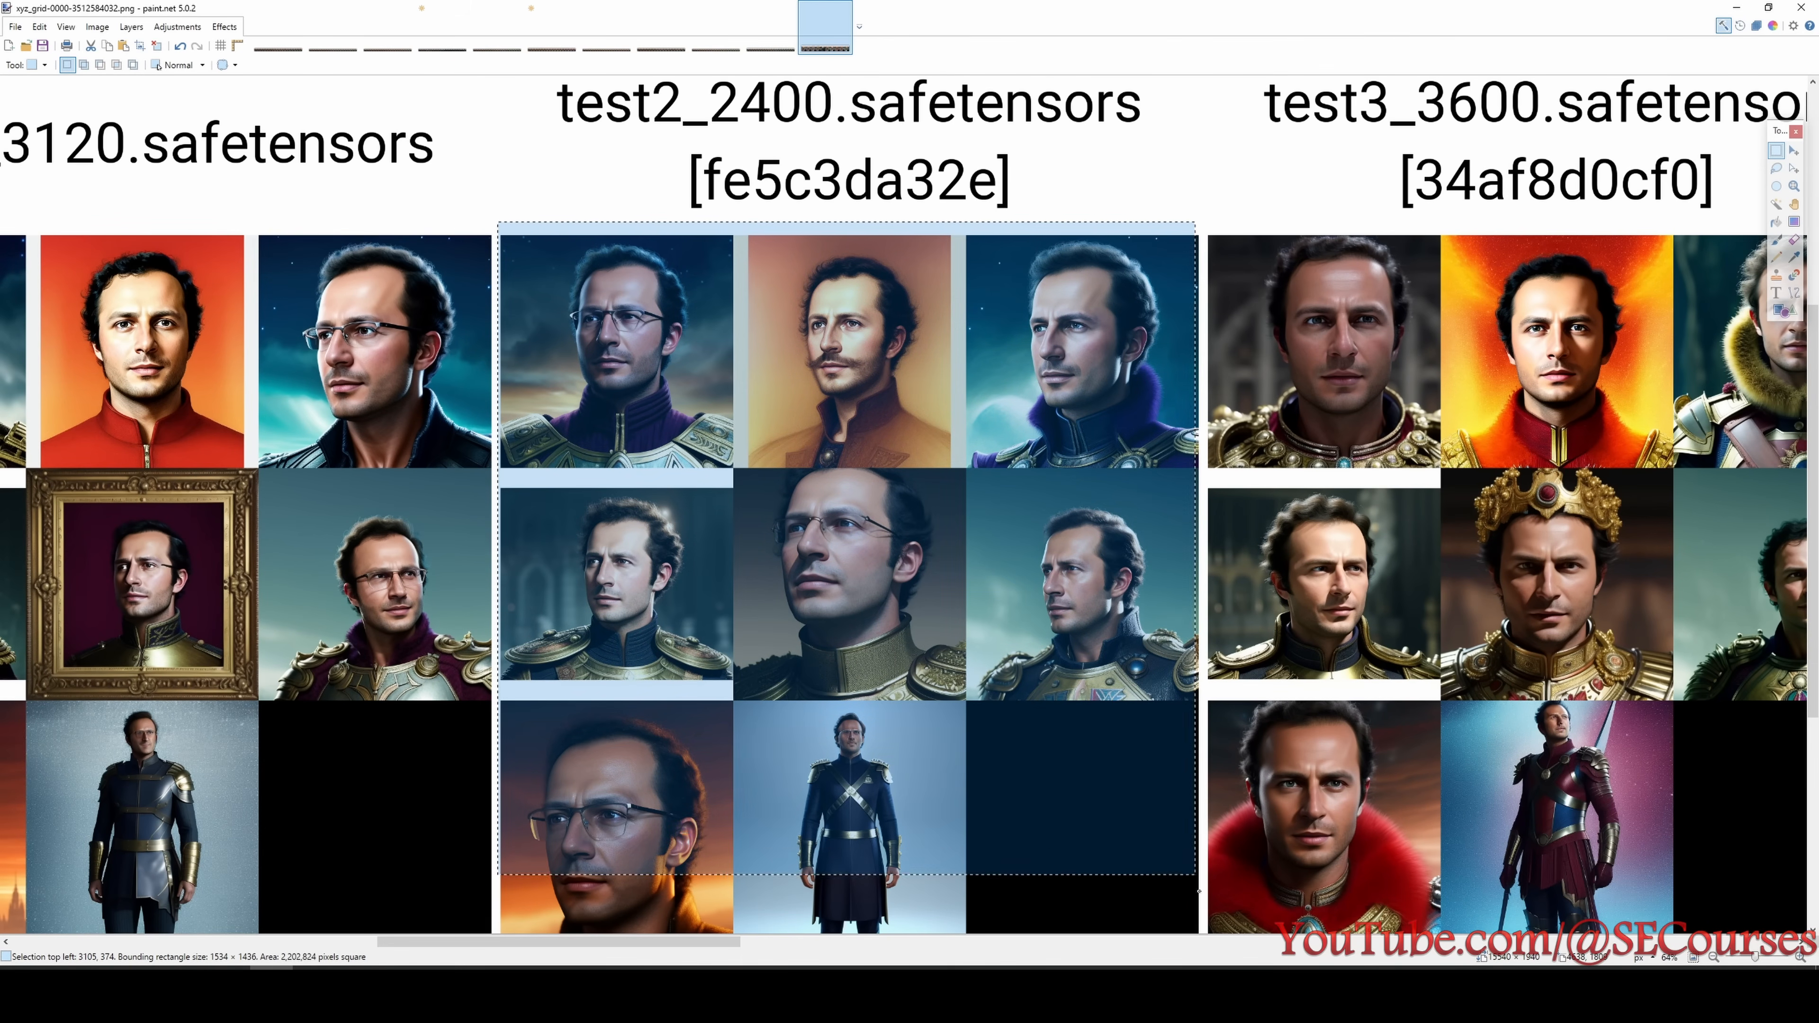
{"action": "key", "text": "ctrl+n"}
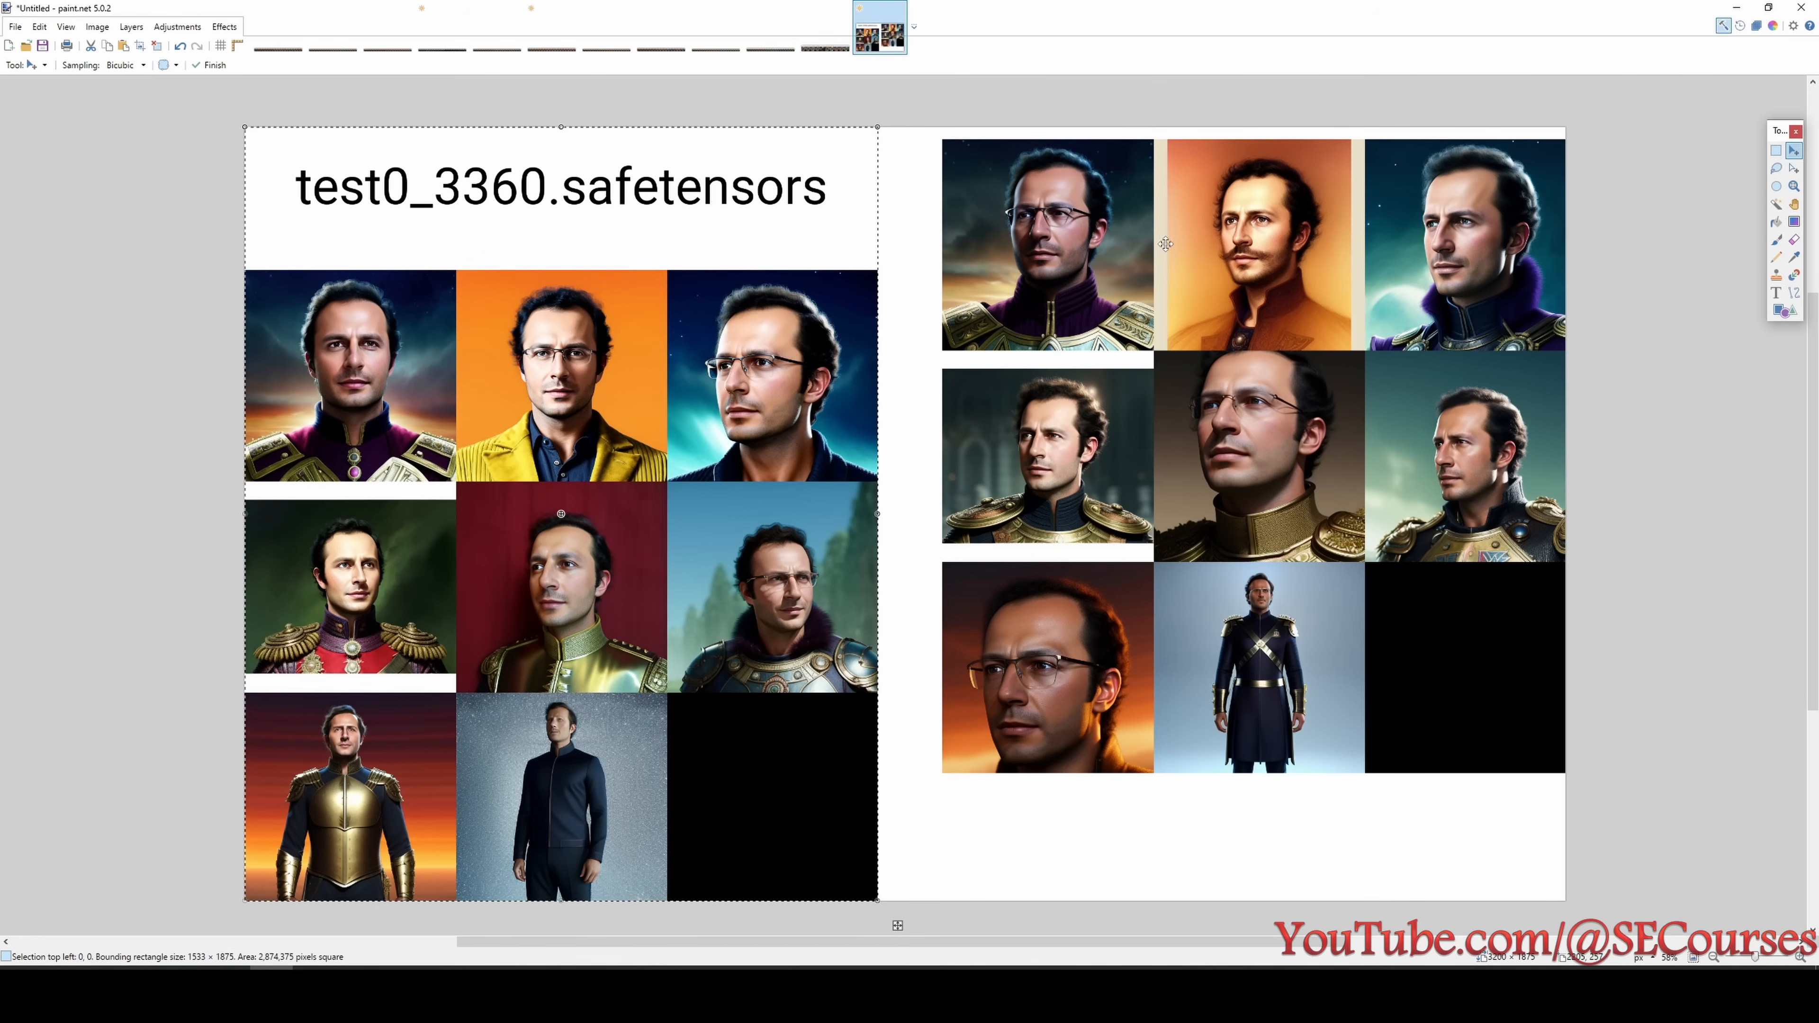
{"action": "left_click", "coordinate": [1782, 151]}
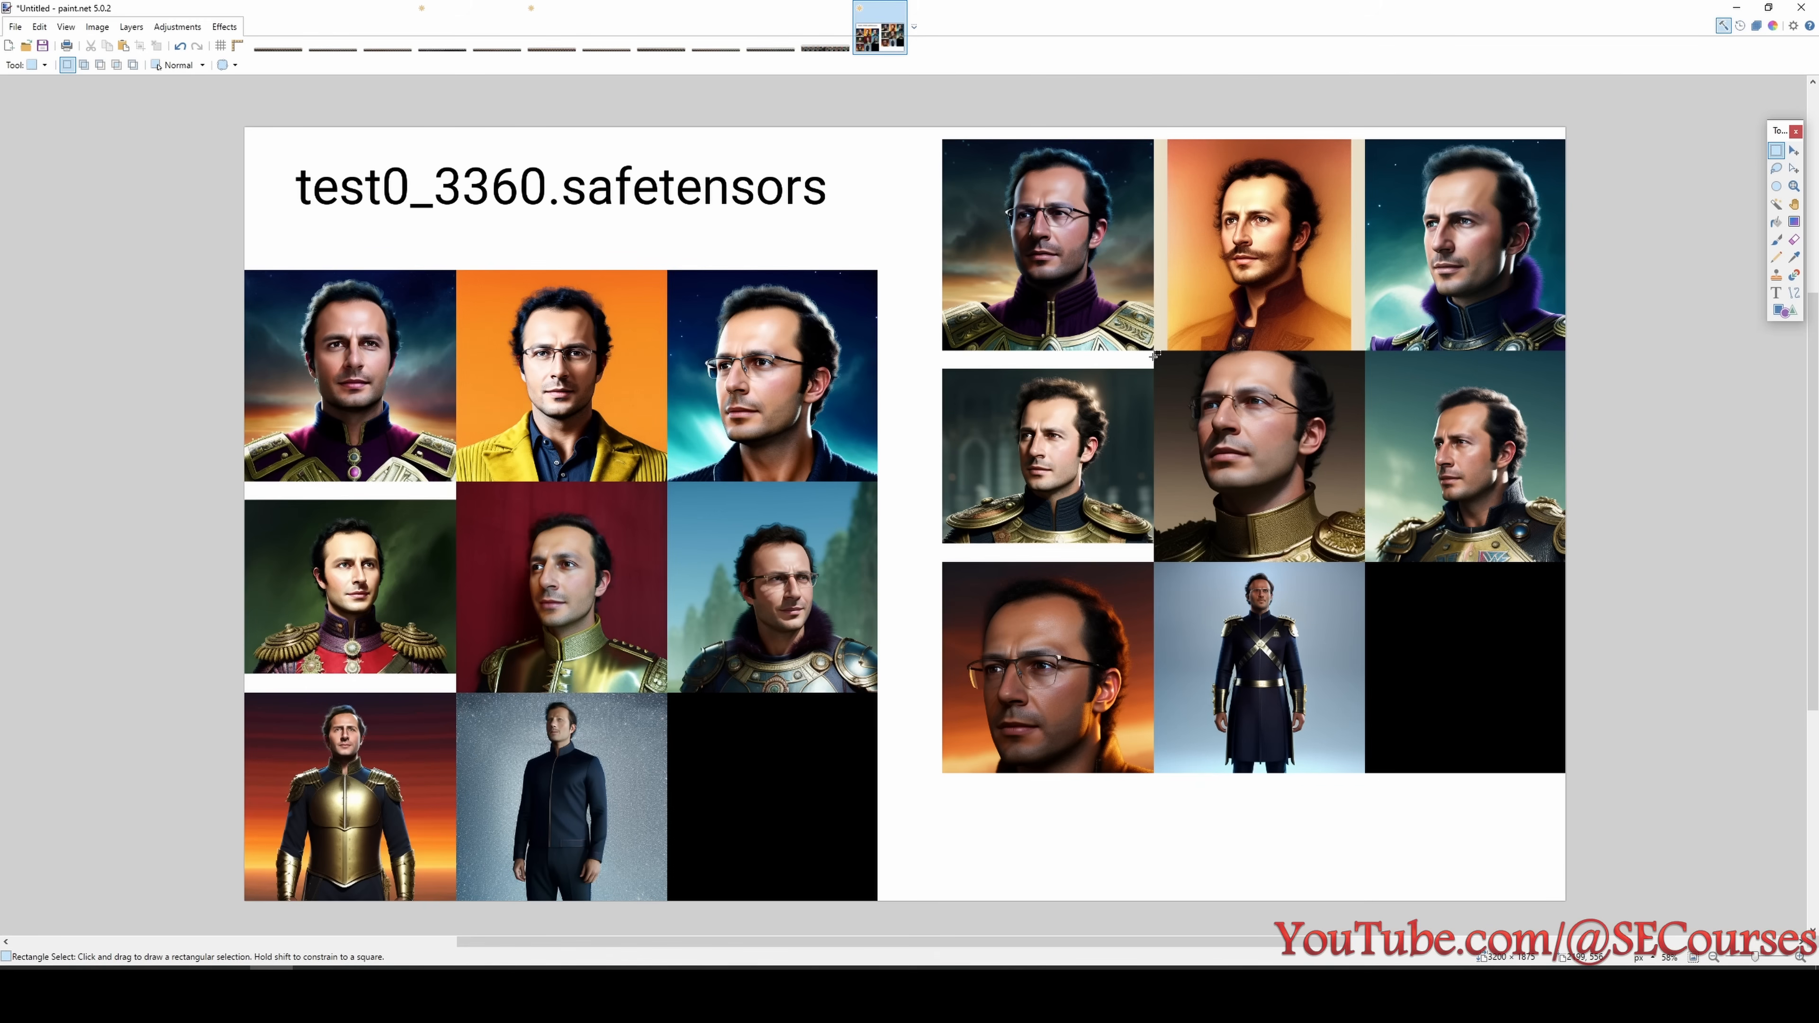
{"action": "scroll", "coordinate": [1155, 355], "scroll_direction": "up", "scroll_amount": 1}
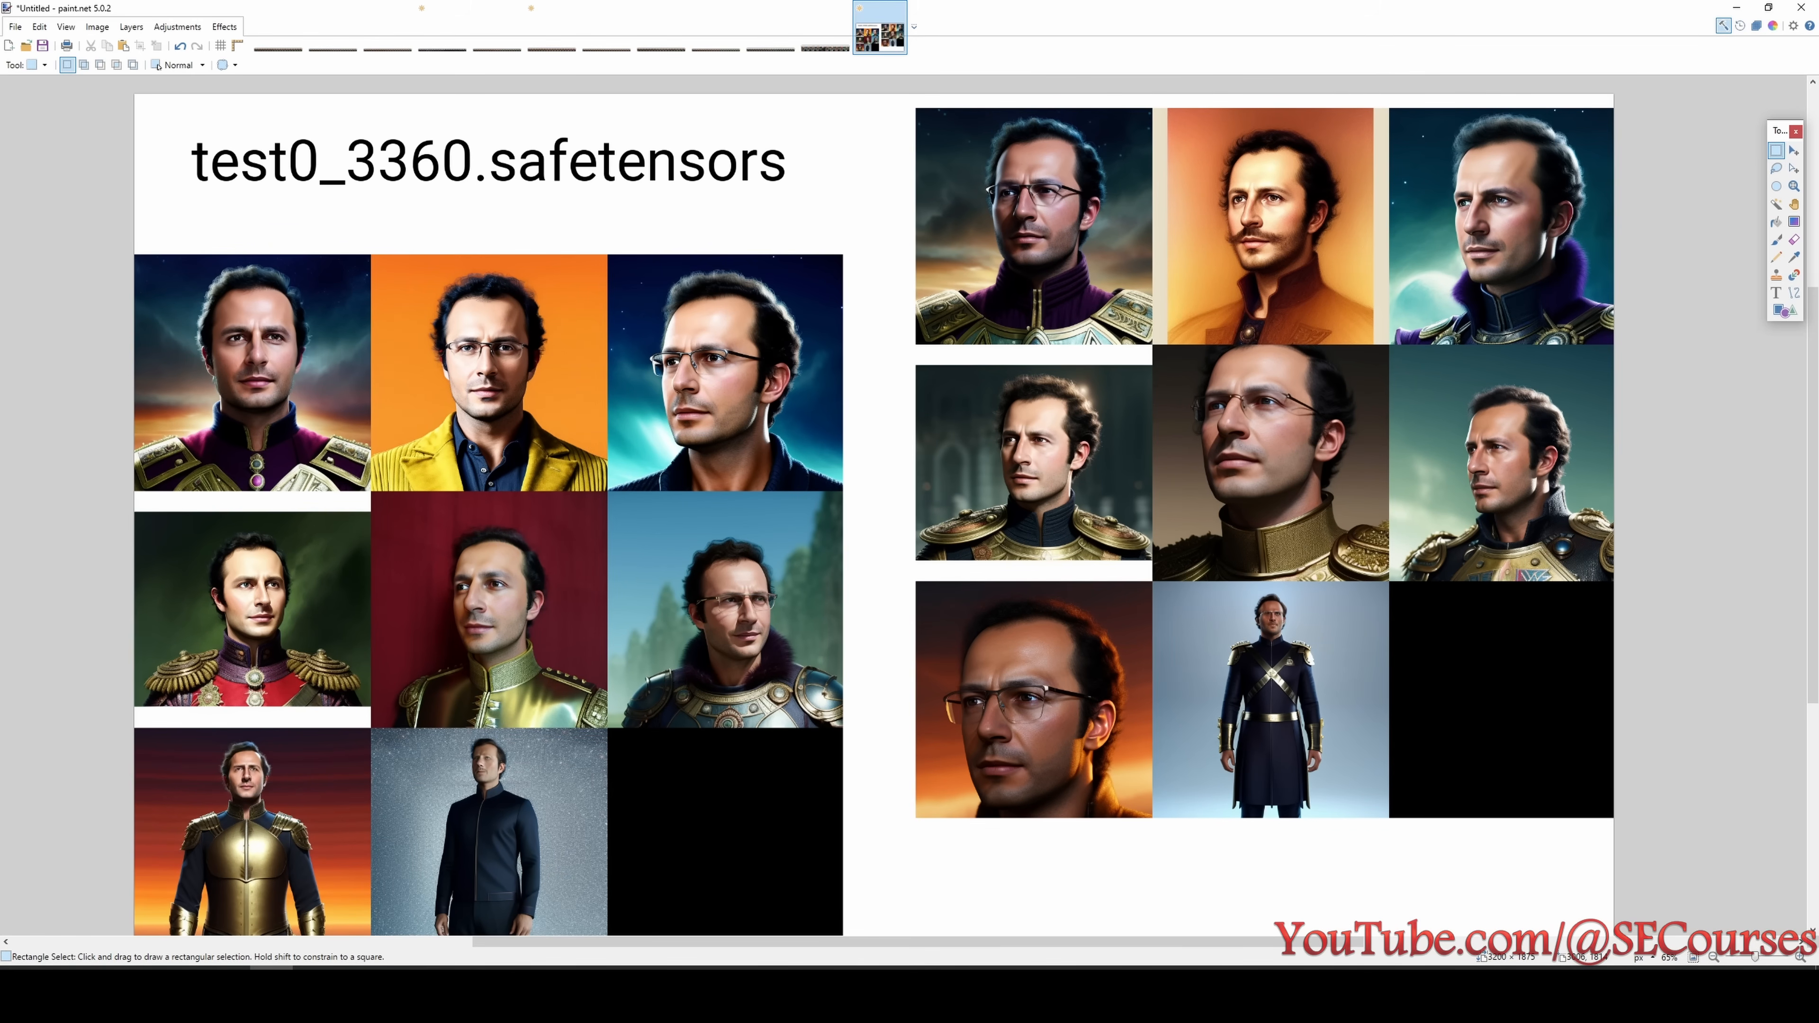
- Look up test2's modification in the Untitled.png overview while comparing its images with test0's
{"action": "key", "text": "alt+Tab"}
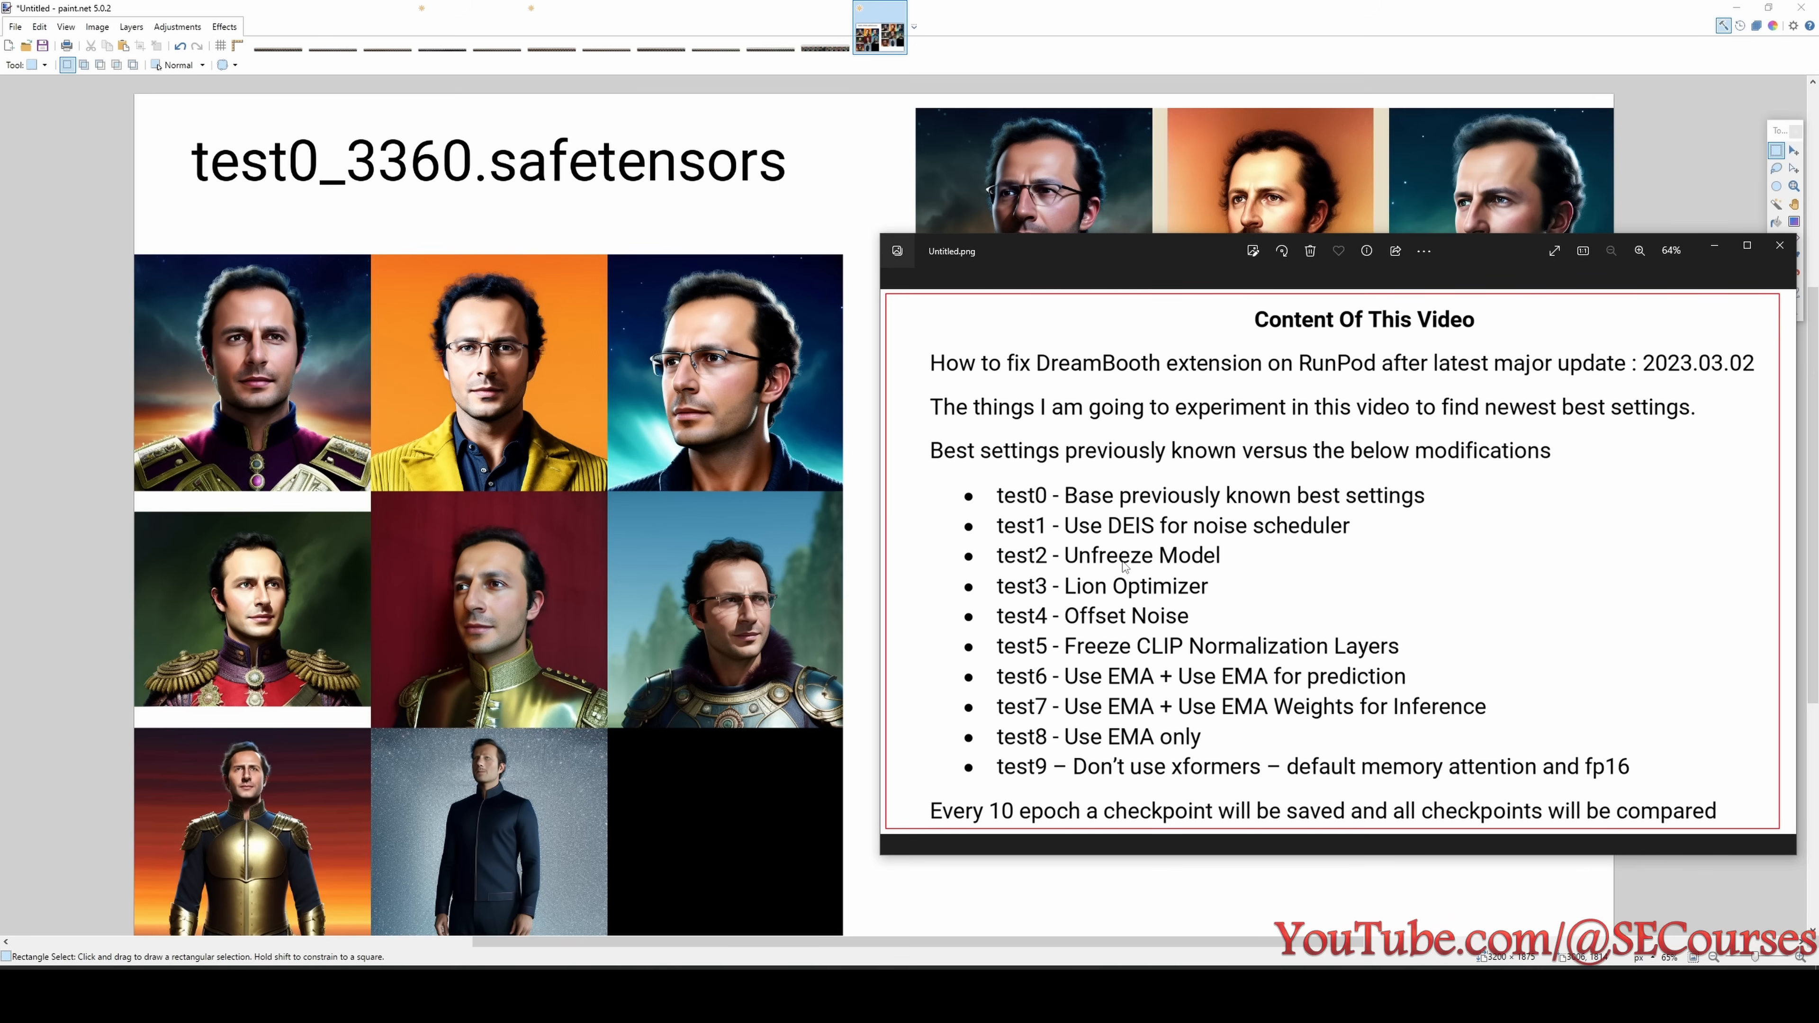
{"action": "key", "text": "alt+Tab"}
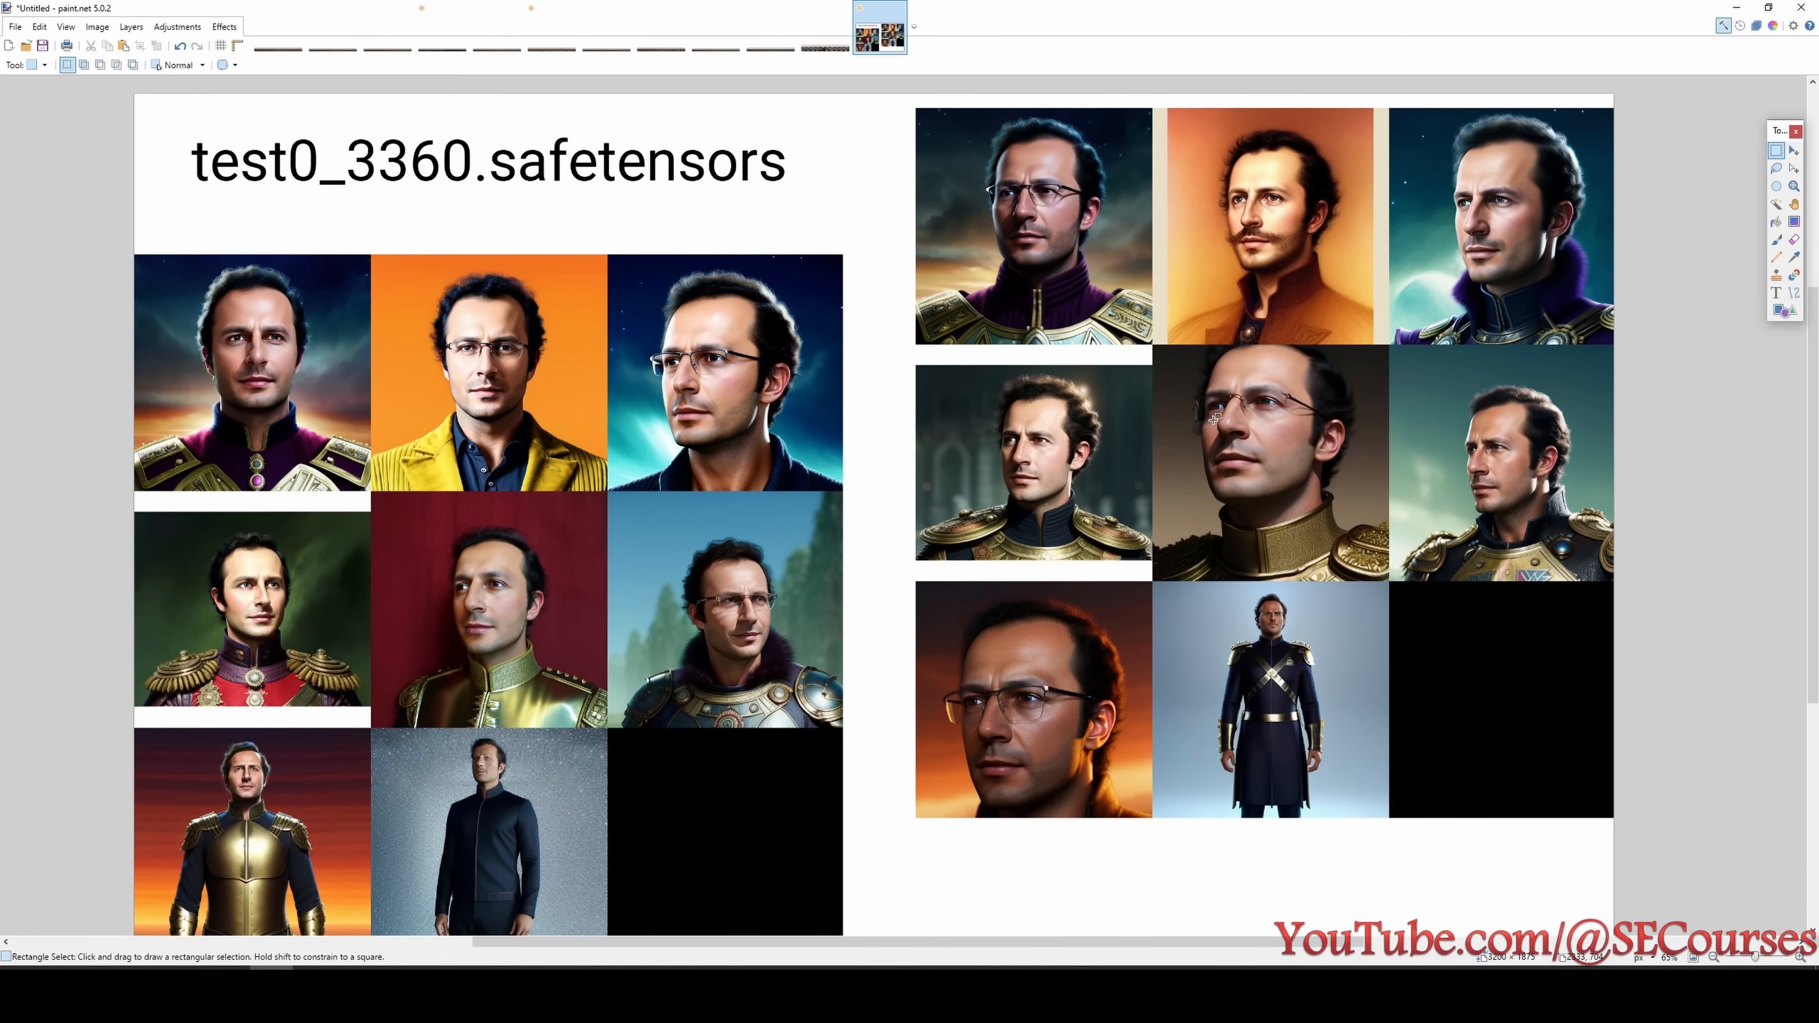
{"action": "key", "text": "alt+Tab"}
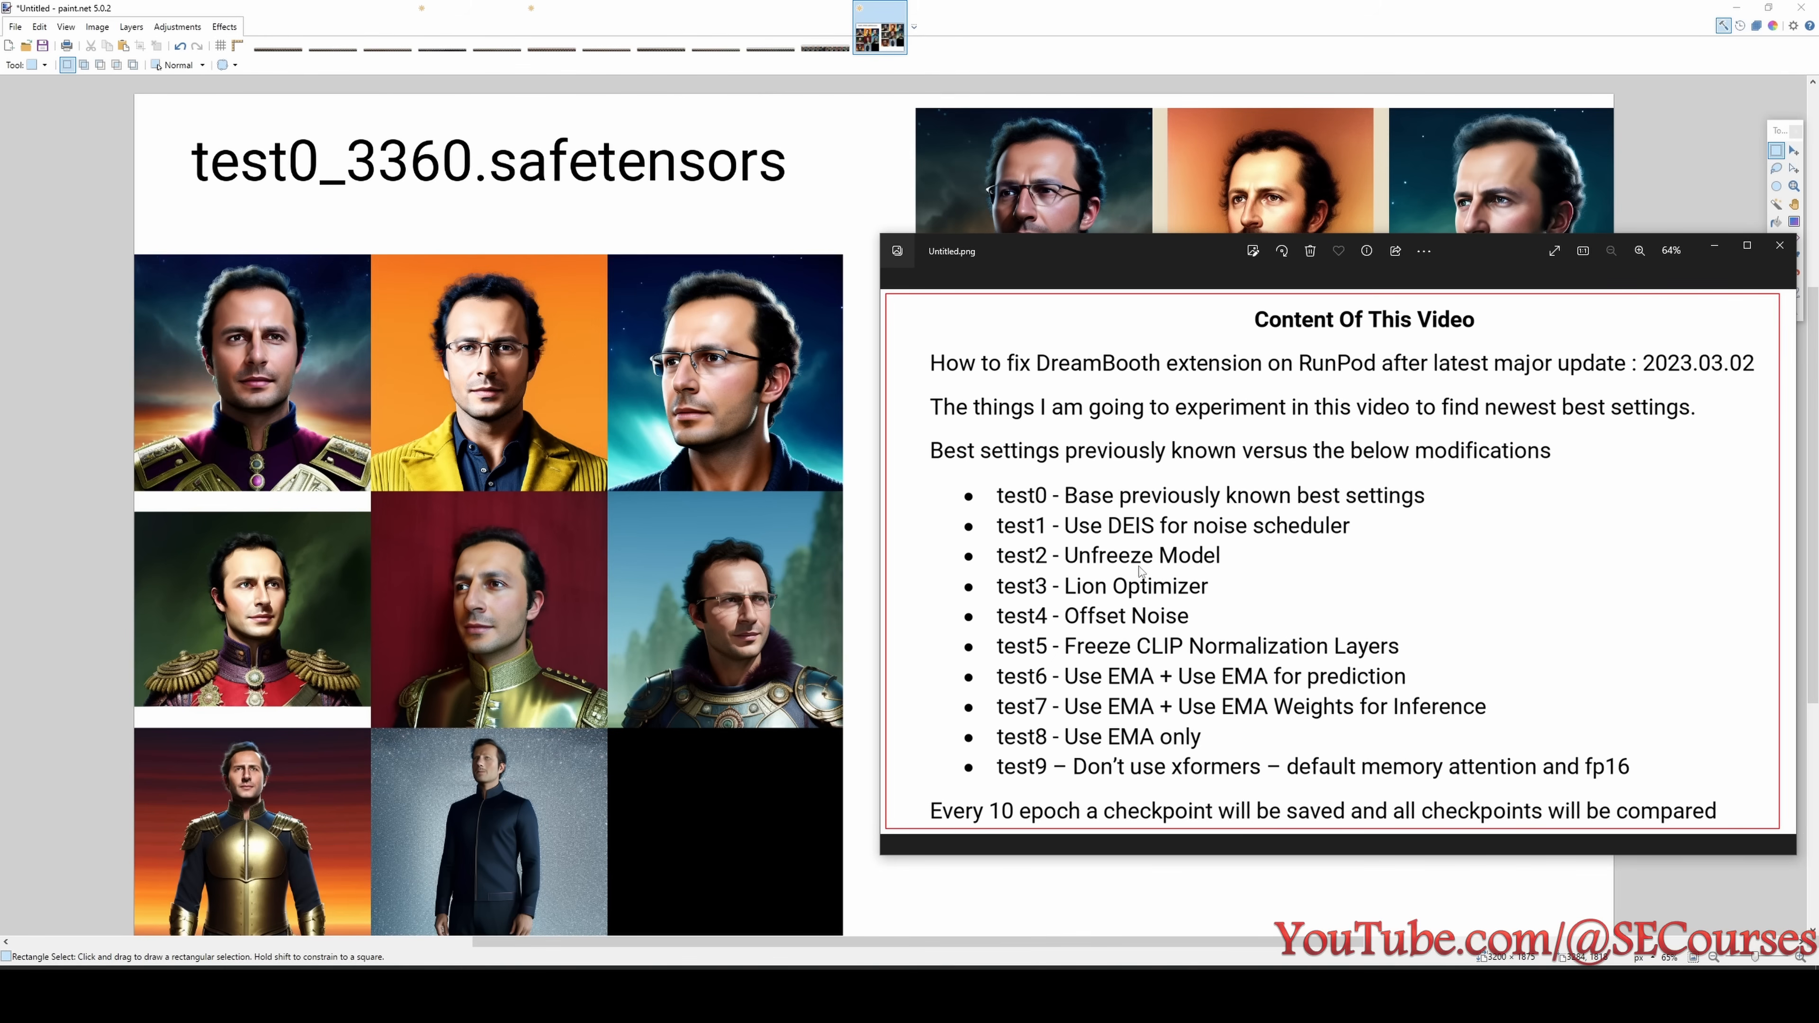
- Return to the xyz_grid image and mark the step number in test2's checkpoint name
{"action": "left_click", "coordinate": [1735, 7]}
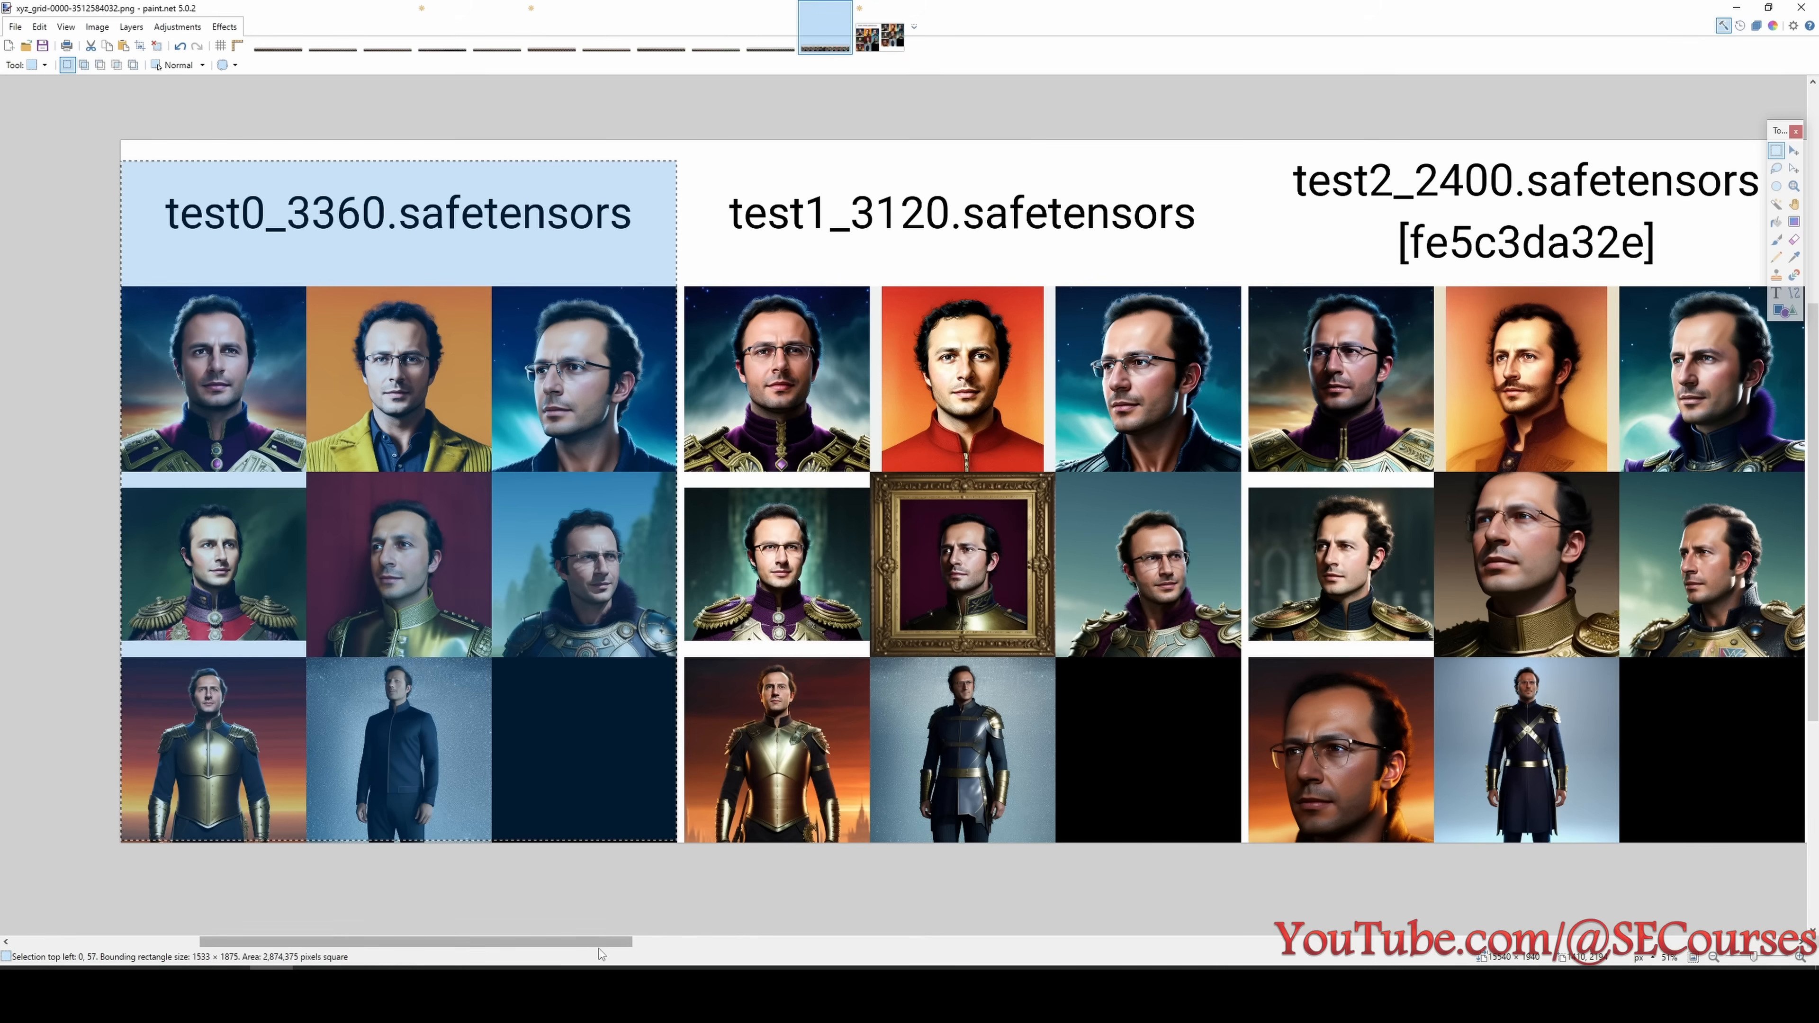
{"action": "left_click_drag", "start_coordinate": [598, 949], "coordinate": [781, 942]}
{"action": "left_click_drag", "start_coordinate": [587, 153], "coordinate": [713, 212]}
{"action": "scroll", "coordinate": [670, 388], "scroll_direction": "up", "scroll_amount": 1}
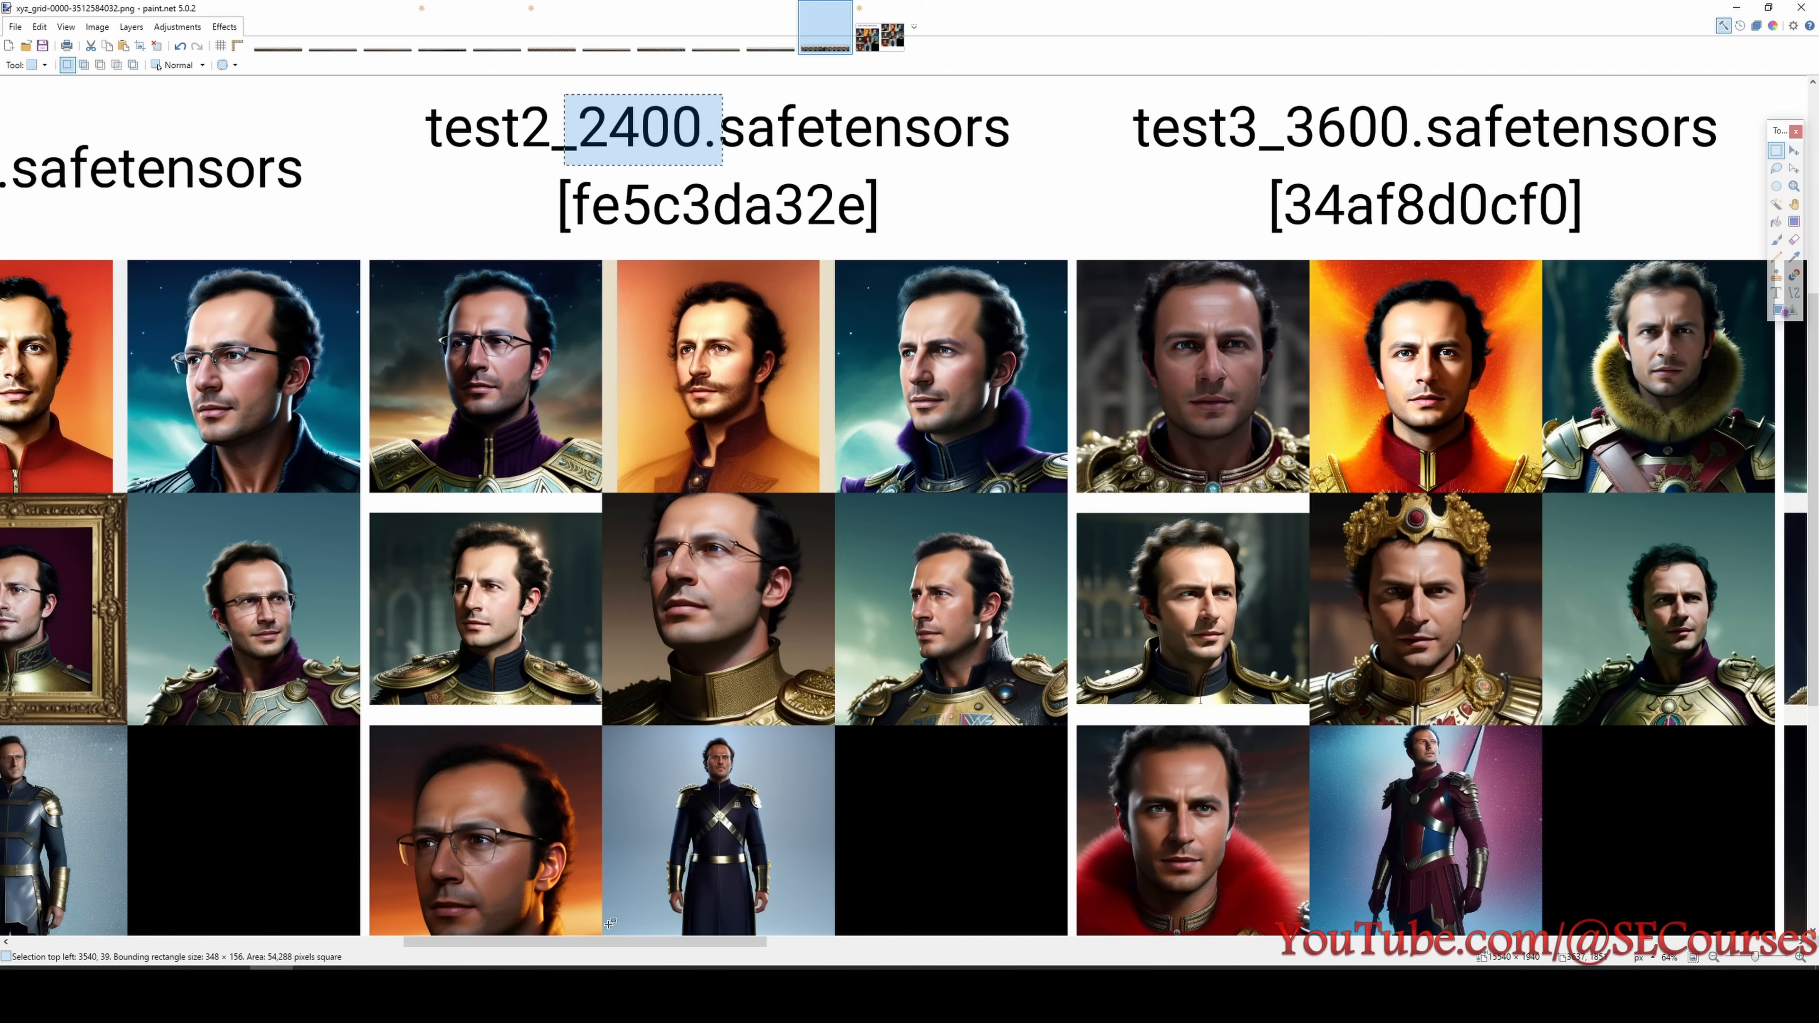
- Copy the labelled test3_3600 block into a new image beside the test0_3360 block
{"action": "left_click_drag", "start_coordinate": [616, 940], "coordinate": [758, 933]}
{"action": "scroll", "coordinate": [741, 546], "scroll_direction": "up", "scroll_amount": 1}
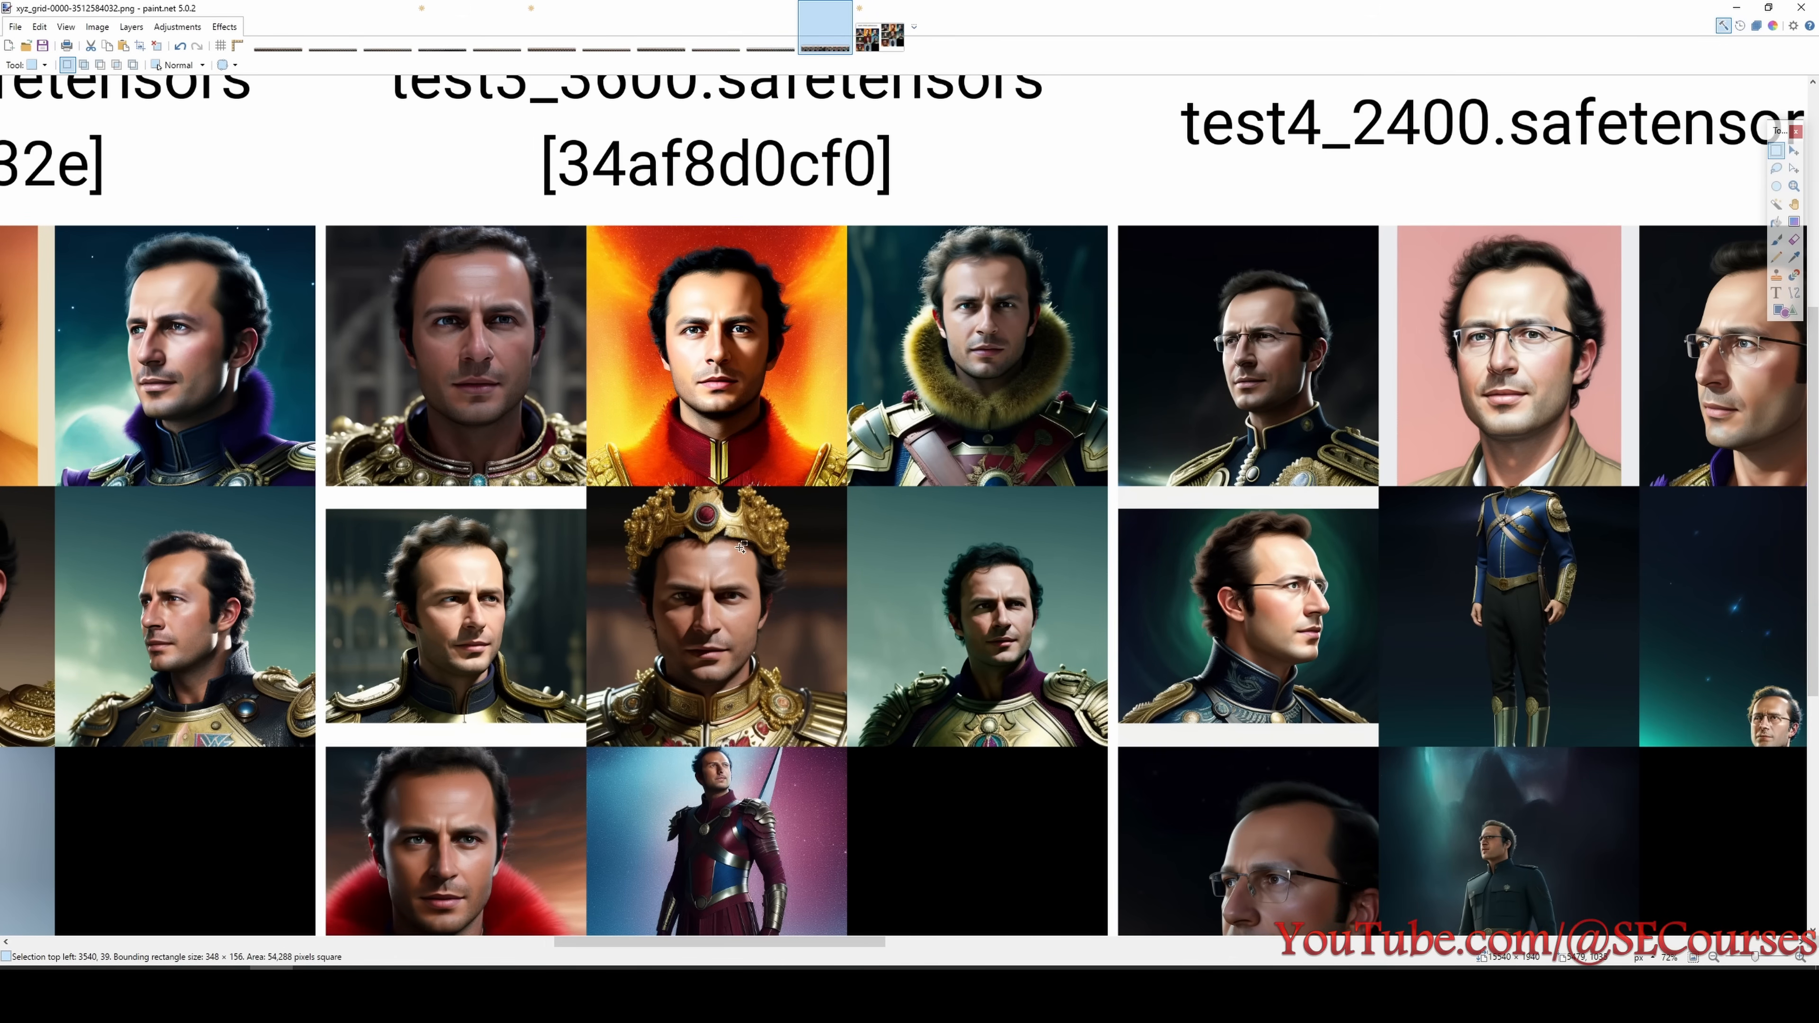
{"action": "scroll", "coordinate": [729, 521], "scroll_direction": "down", "scroll_amount": 2}
{"action": "left_click_drag", "start_coordinate": [391, 112], "coordinate": [1015, 890]}
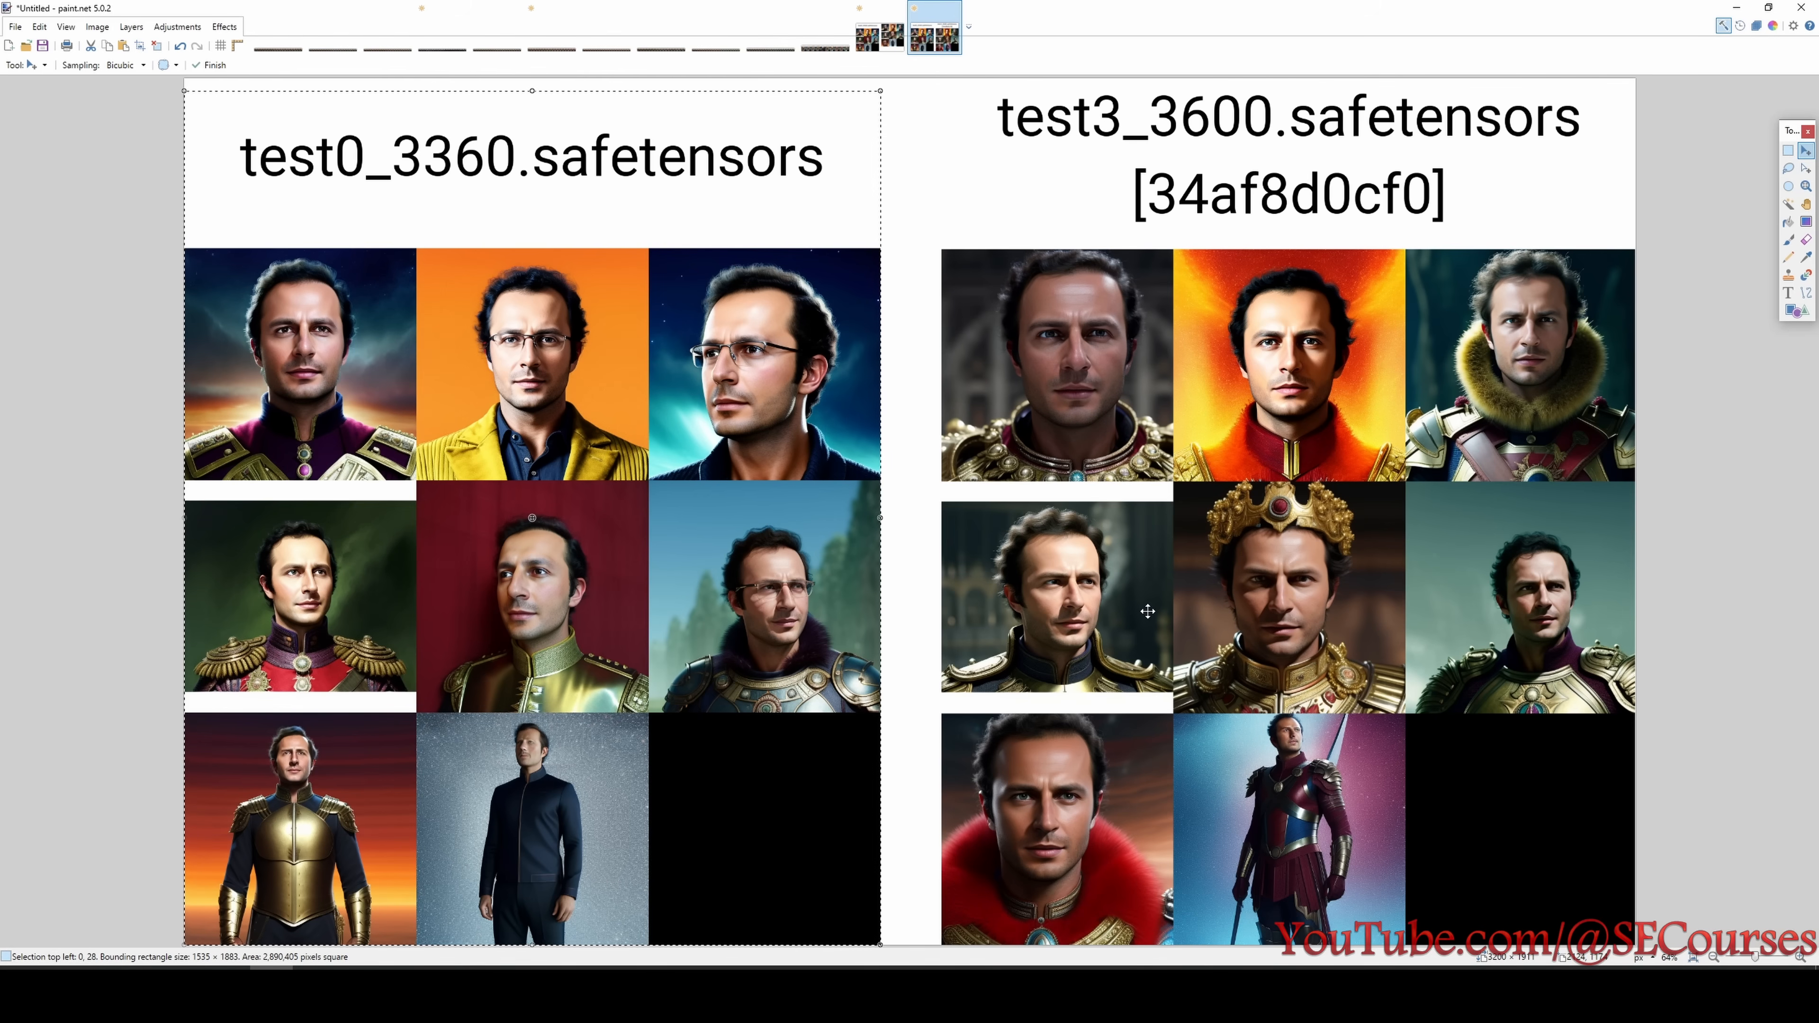
{"action": "left_click", "coordinate": [1789, 151]}
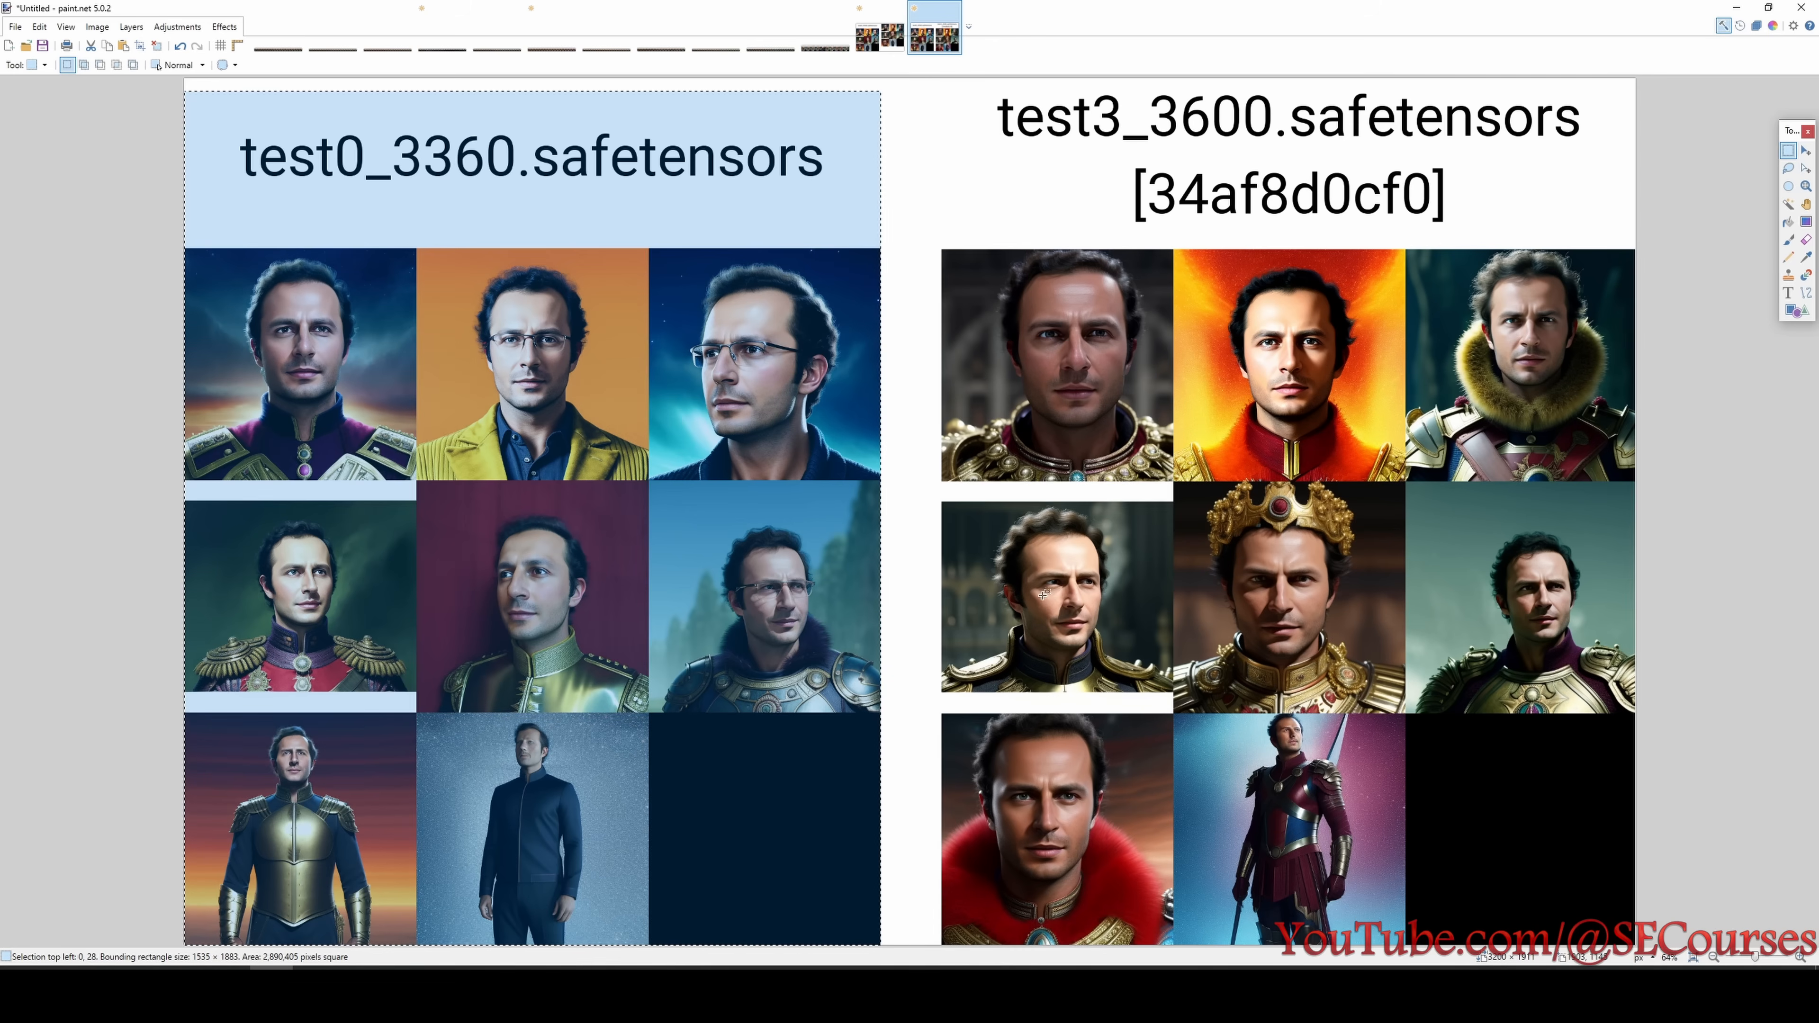
- Inspect test3_3600's faces by marking the first portrait of the second row and all three in the top row
{"action": "left_click_drag", "start_coordinate": [975, 514], "coordinate": [1114, 662]}
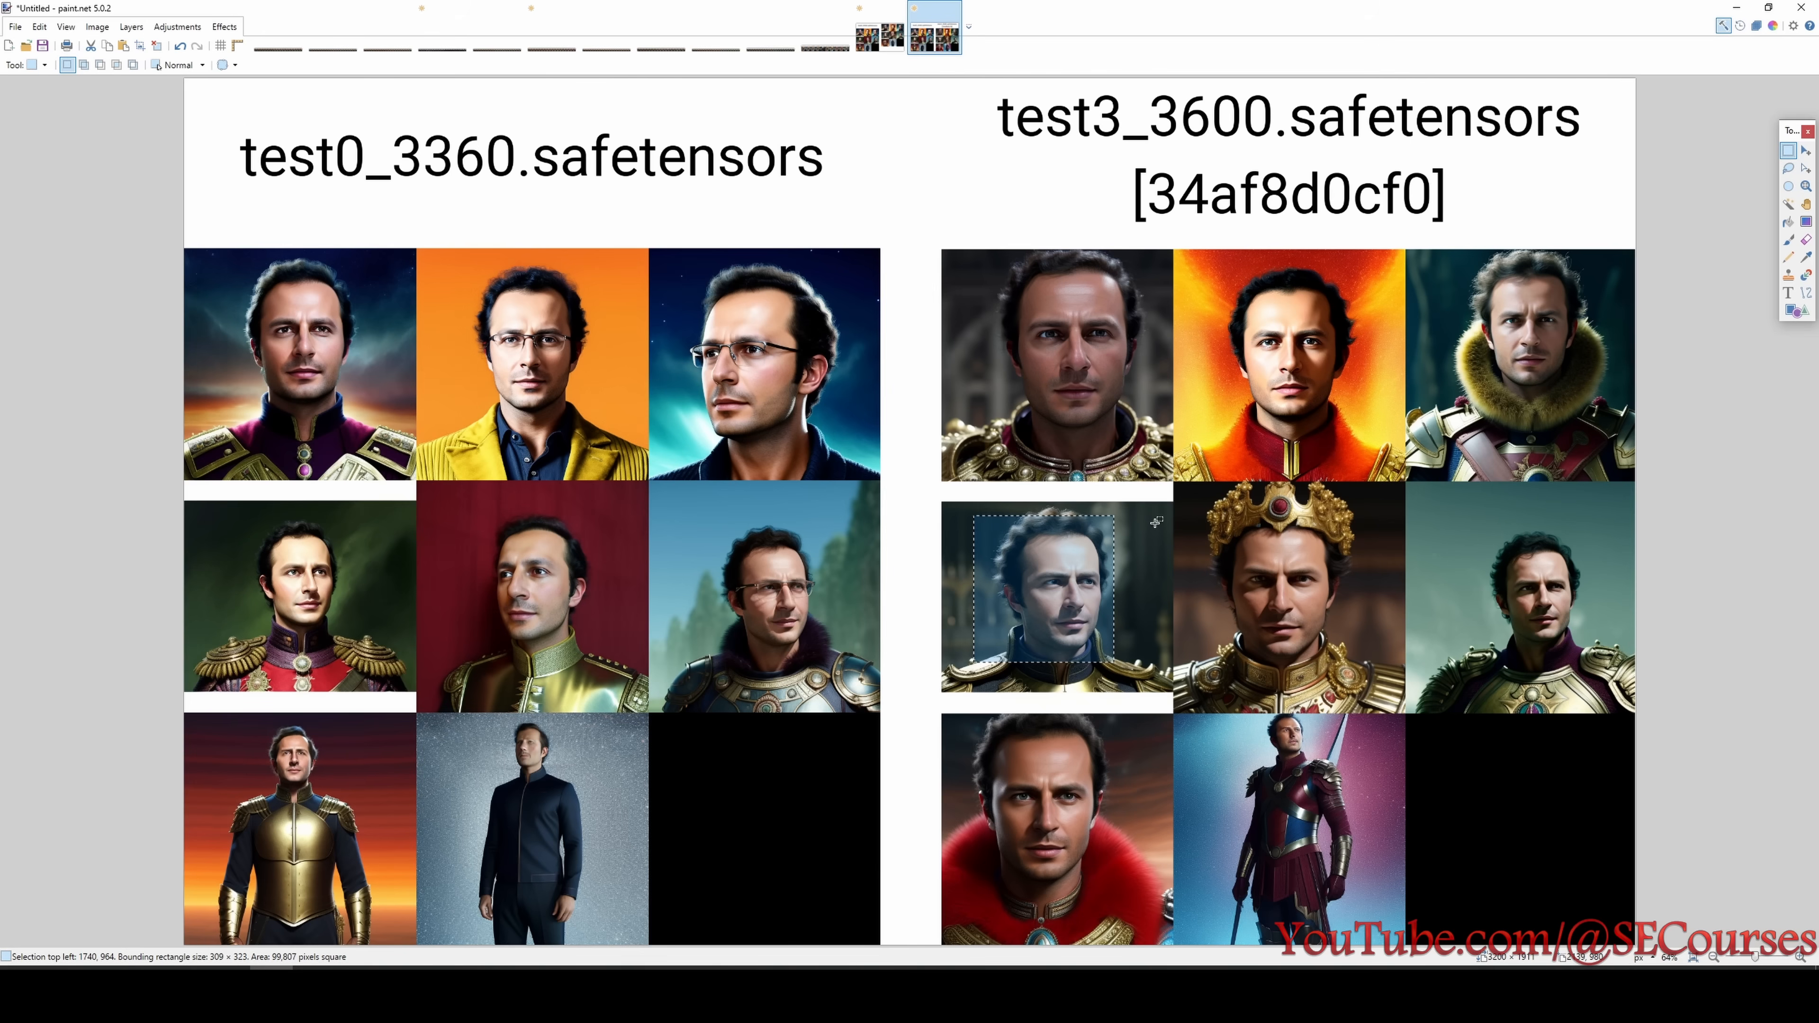
{"action": "left_click_drag", "start_coordinate": [995, 236], "coordinate": [1135, 430]}
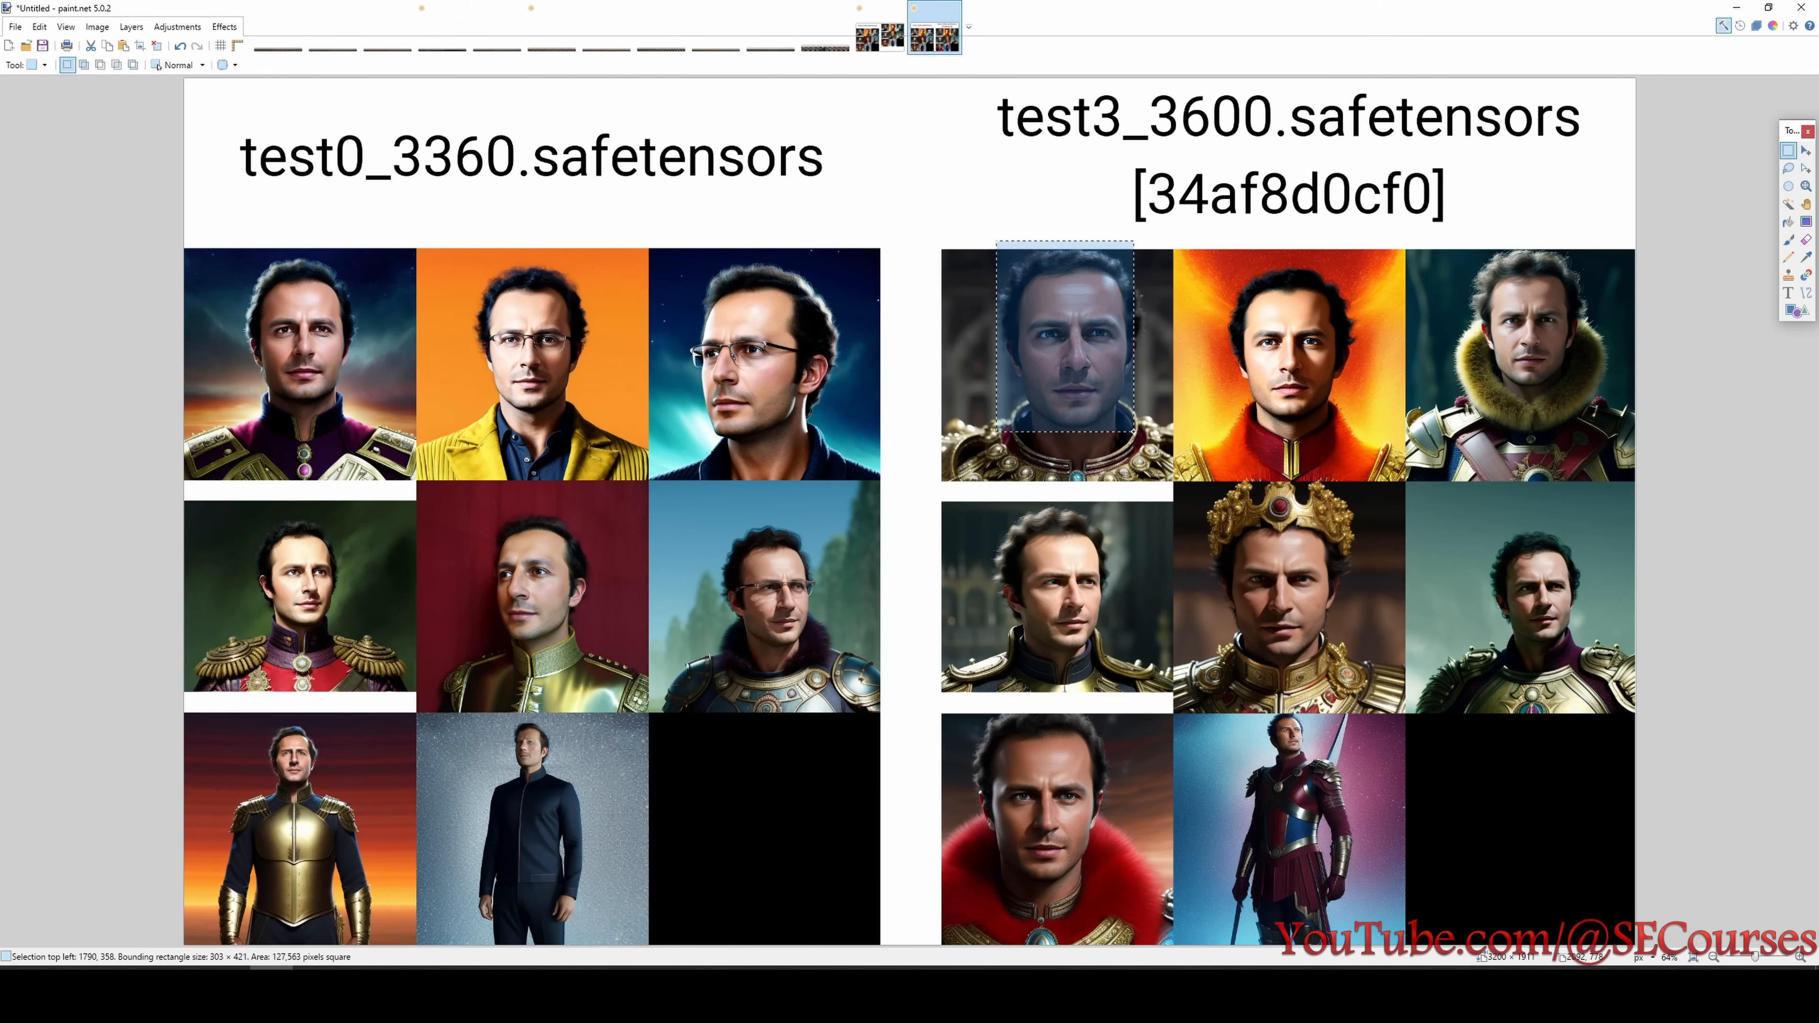
{"action": "left_click_drag", "start_coordinate": [1205, 250], "coordinate": [1347, 414]}
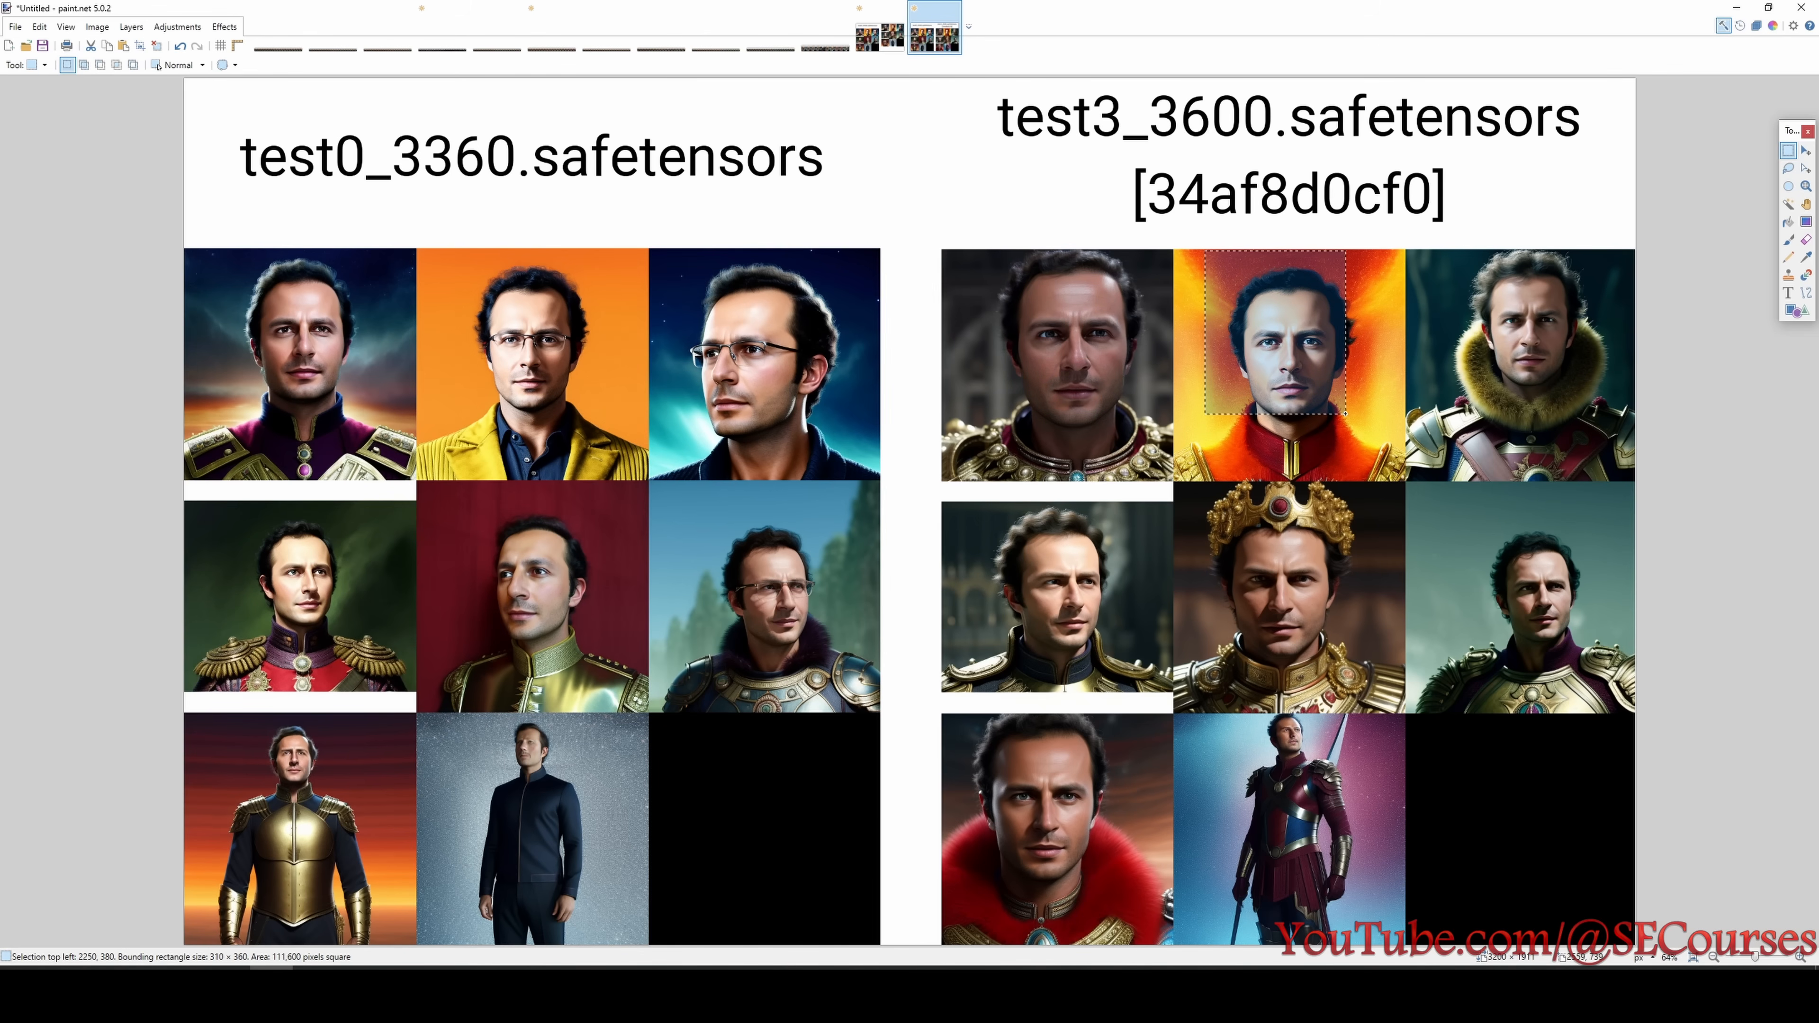
{"action": "left_click_drag", "start_coordinate": [1464, 259], "coordinate": [1572, 423]}
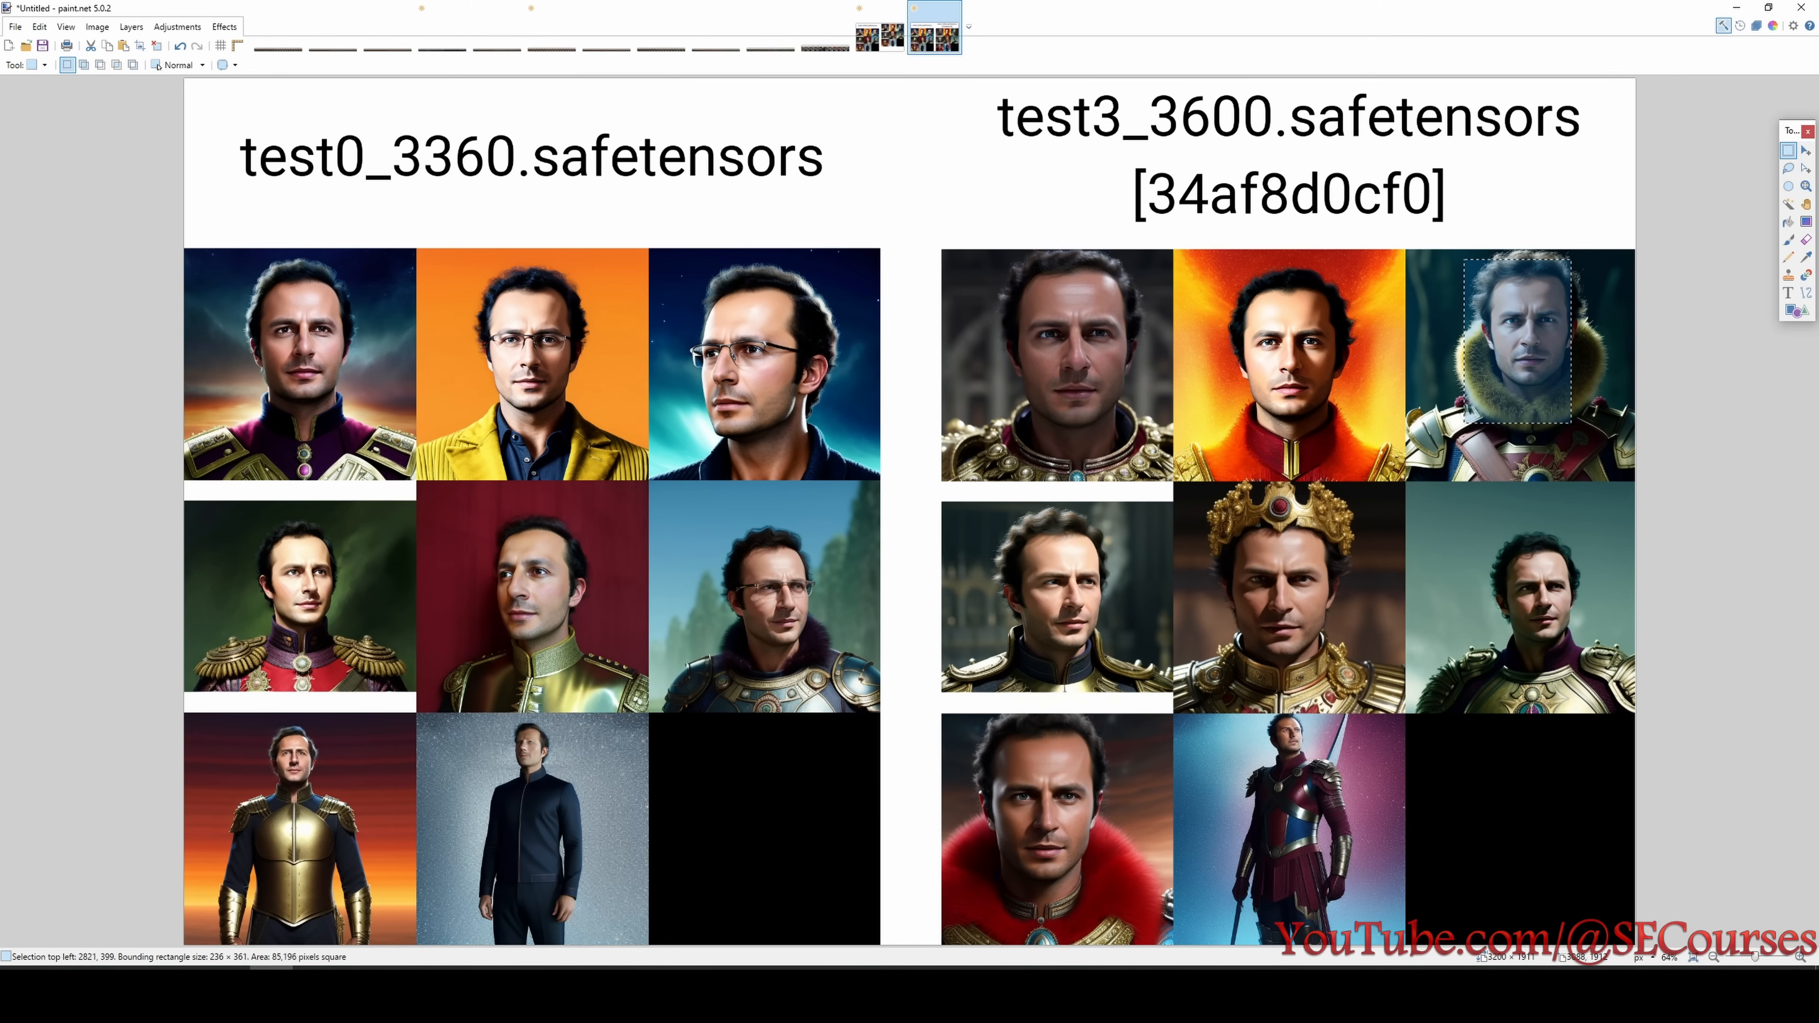
- Look up test3's modification in the Untitled.png overview and inspect the first two portraits in test3_3600's second row
{"action": "left_click", "coordinate": [1587, 973]}
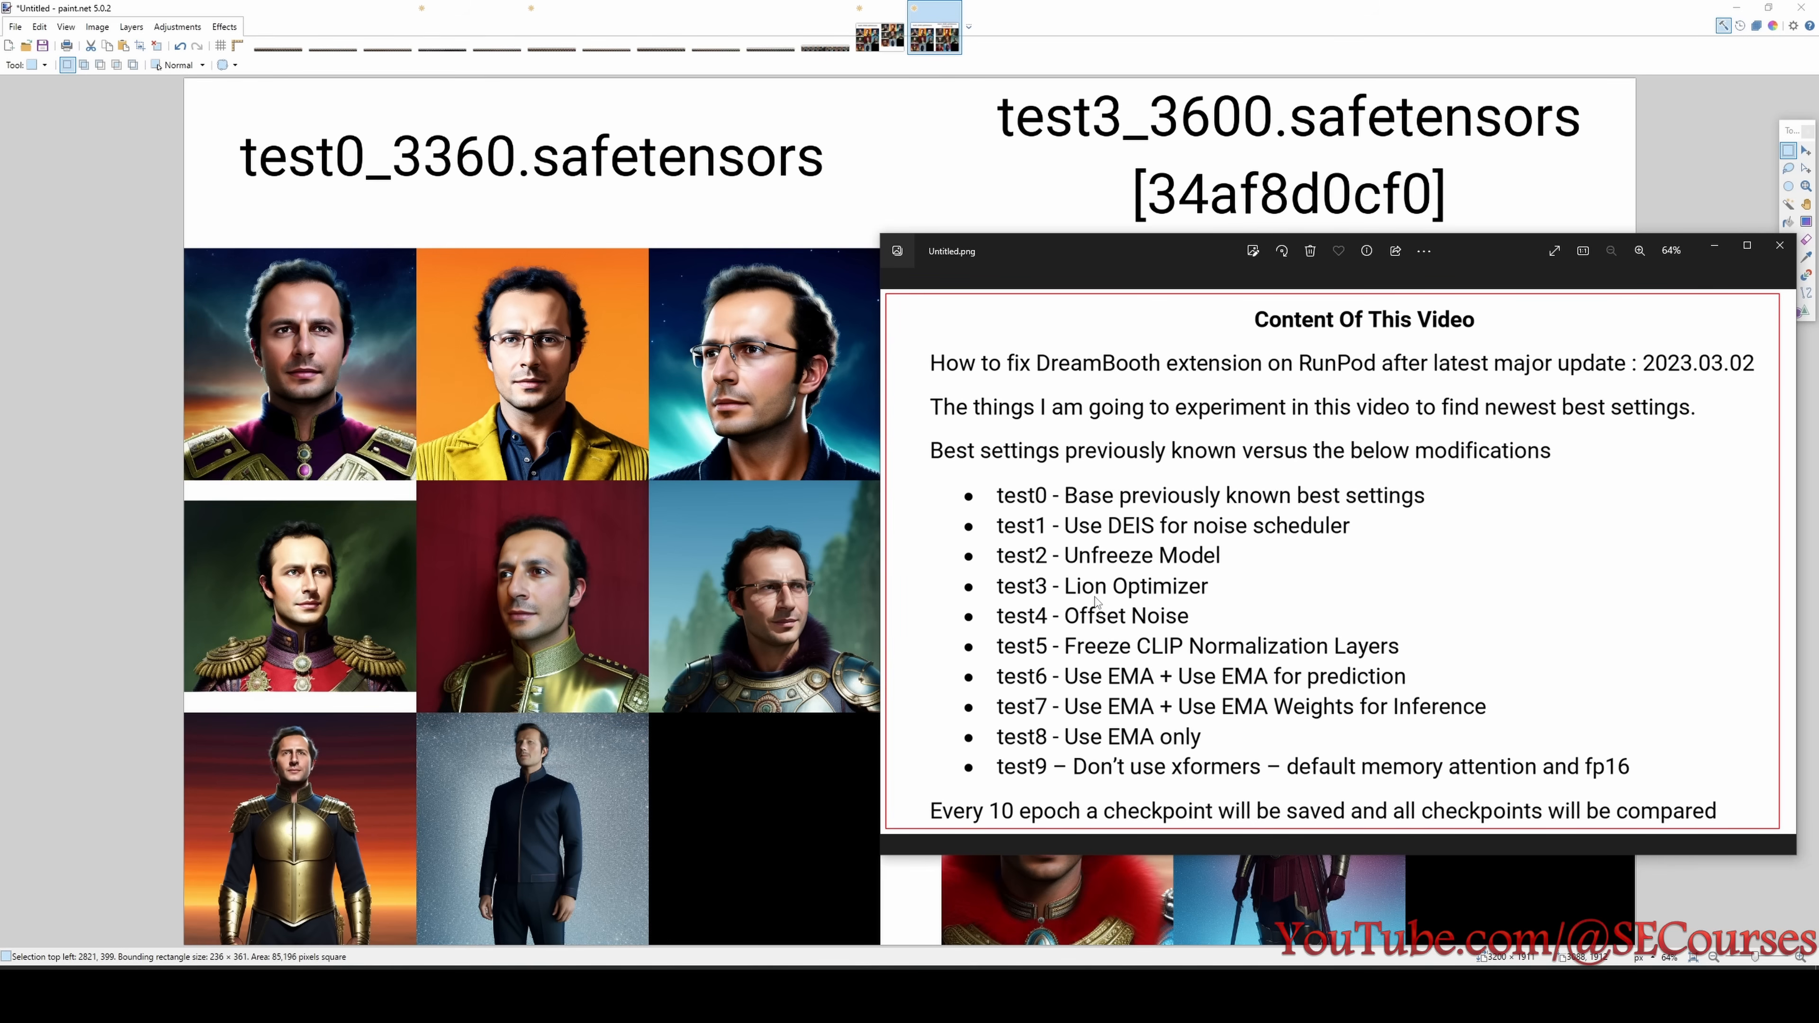
{"action": "left_click", "coordinate": [619, 523]}
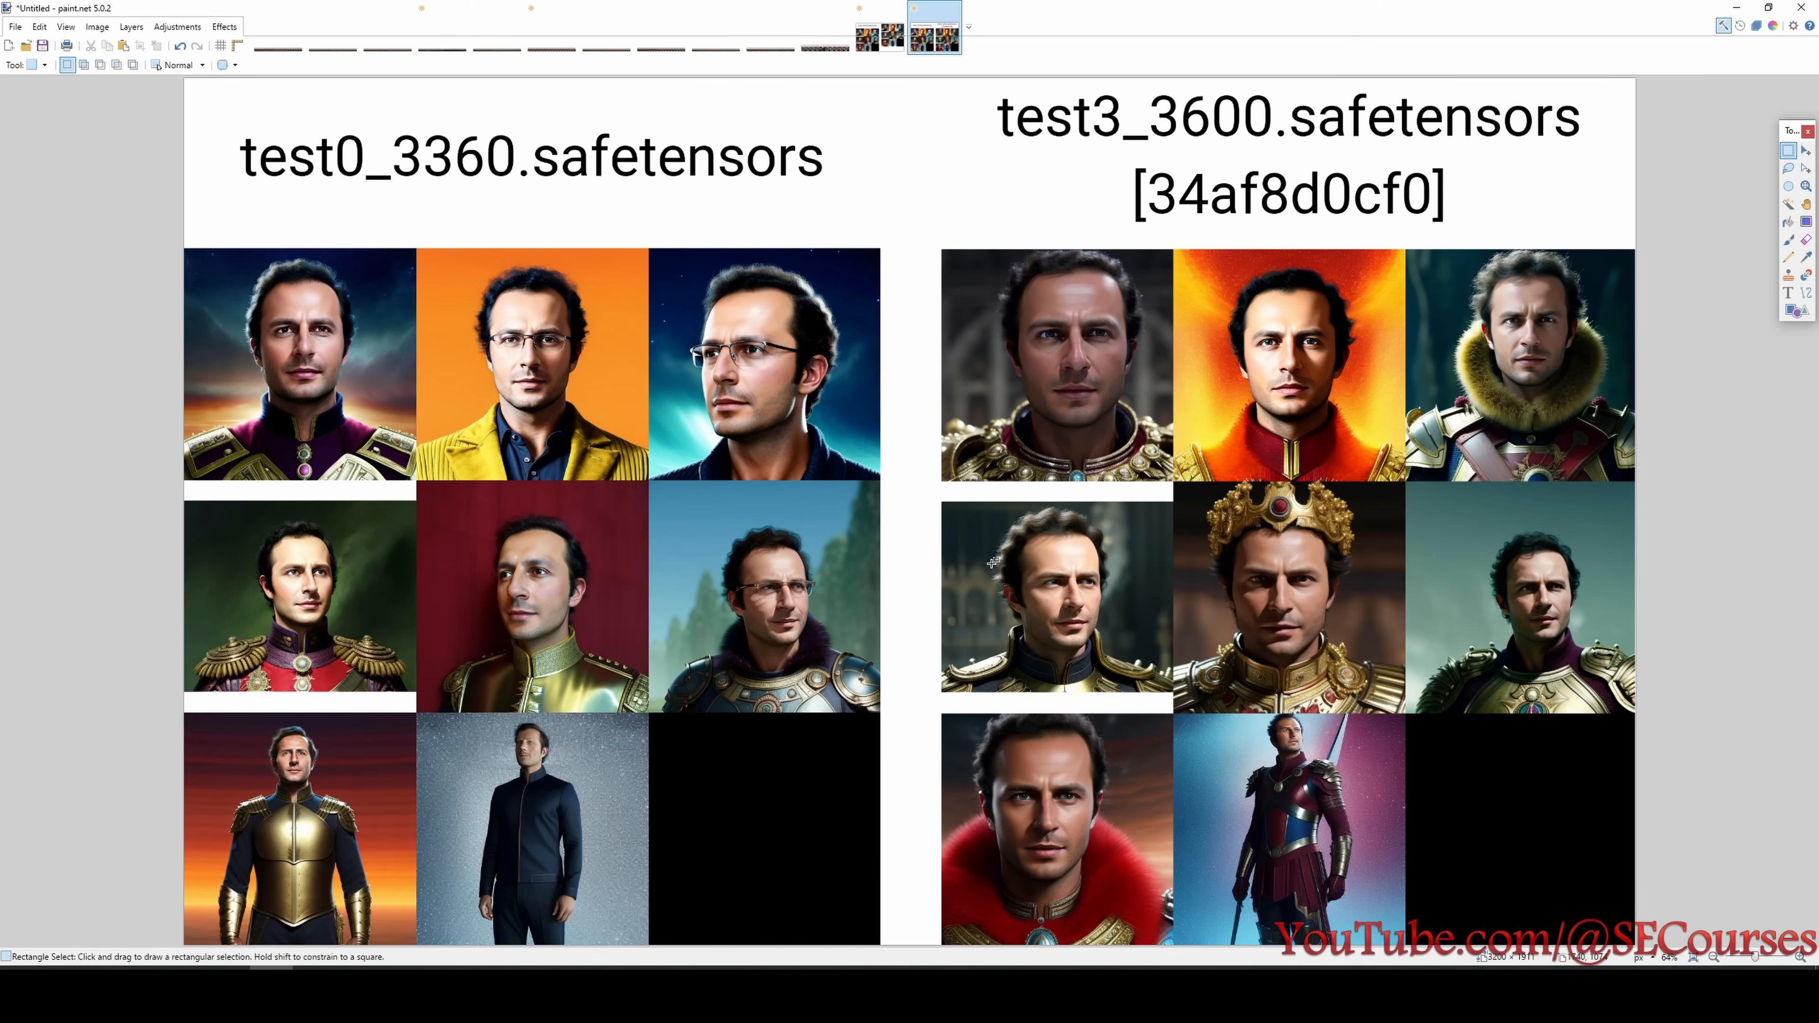
{"action": "left_click_drag", "start_coordinate": [958, 503], "coordinate": [1136, 683]}
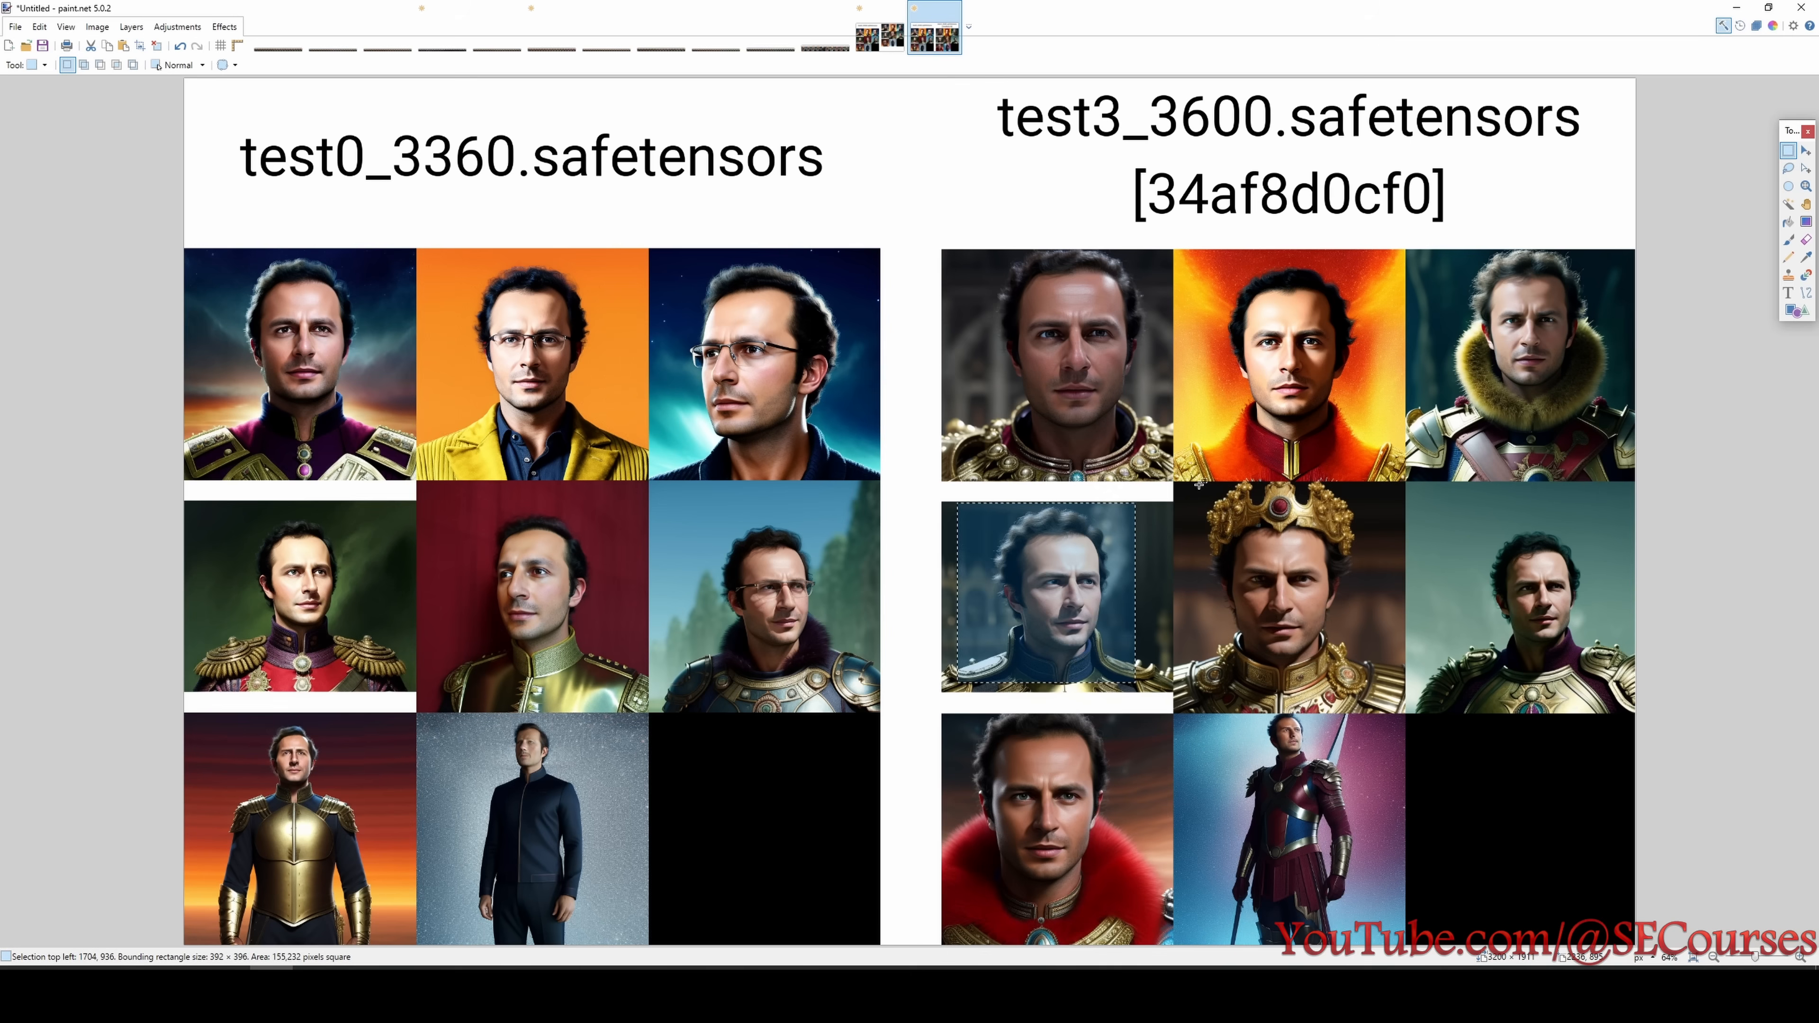
{"action": "left_click_drag", "start_coordinate": [1198, 484], "coordinate": [1344, 677]}
{"action": "left_click", "coordinate": [1450, 314]}
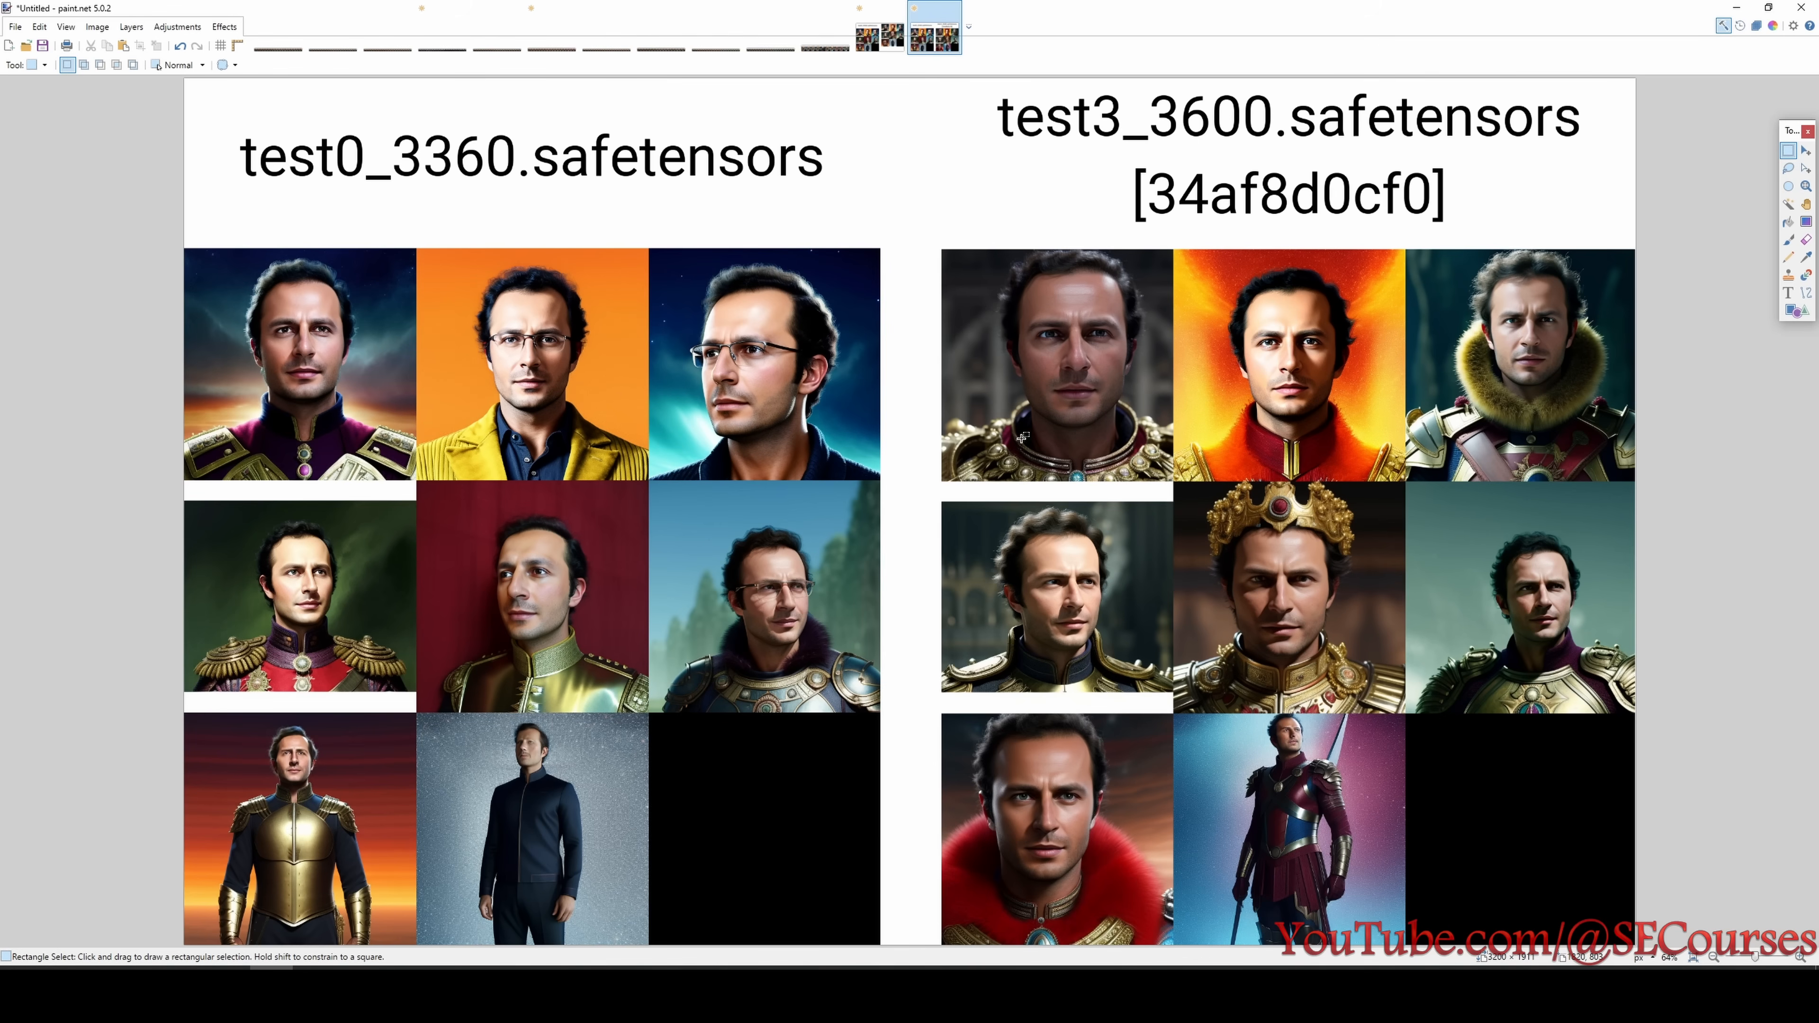
- Return to the xyz_grid image and examine the test4_2400 block, marking its top-row portraits and dark background
{"action": "left_click", "coordinate": [827, 37]}
{"action": "scroll", "coordinate": [730, 520], "scroll_direction": "up", "scroll_amount": 2}
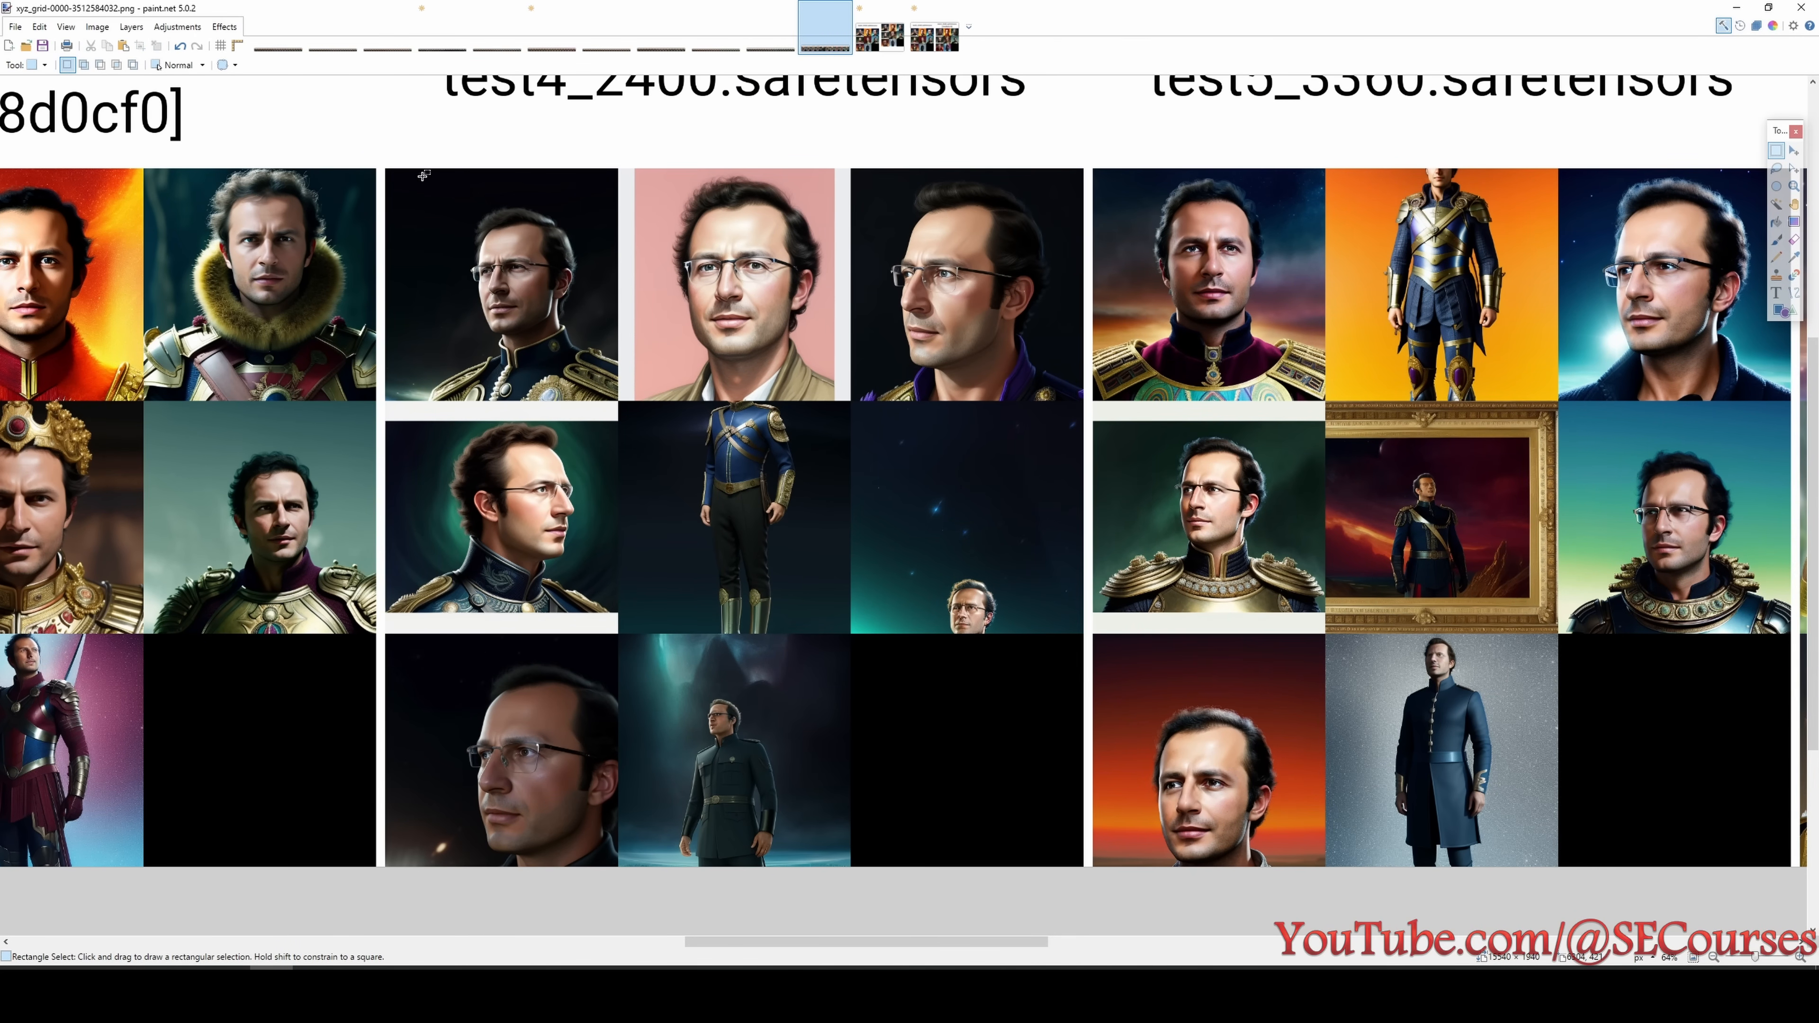
{"action": "left_click_drag", "start_coordinate": [420, 173], "coordinate": [540, 290]}
{"action": "left_click_drag", "start_coordinate": [671, 168], "coordinate": [764, 290]}
{"action": "left_click", "coordinate": [827, 370]}
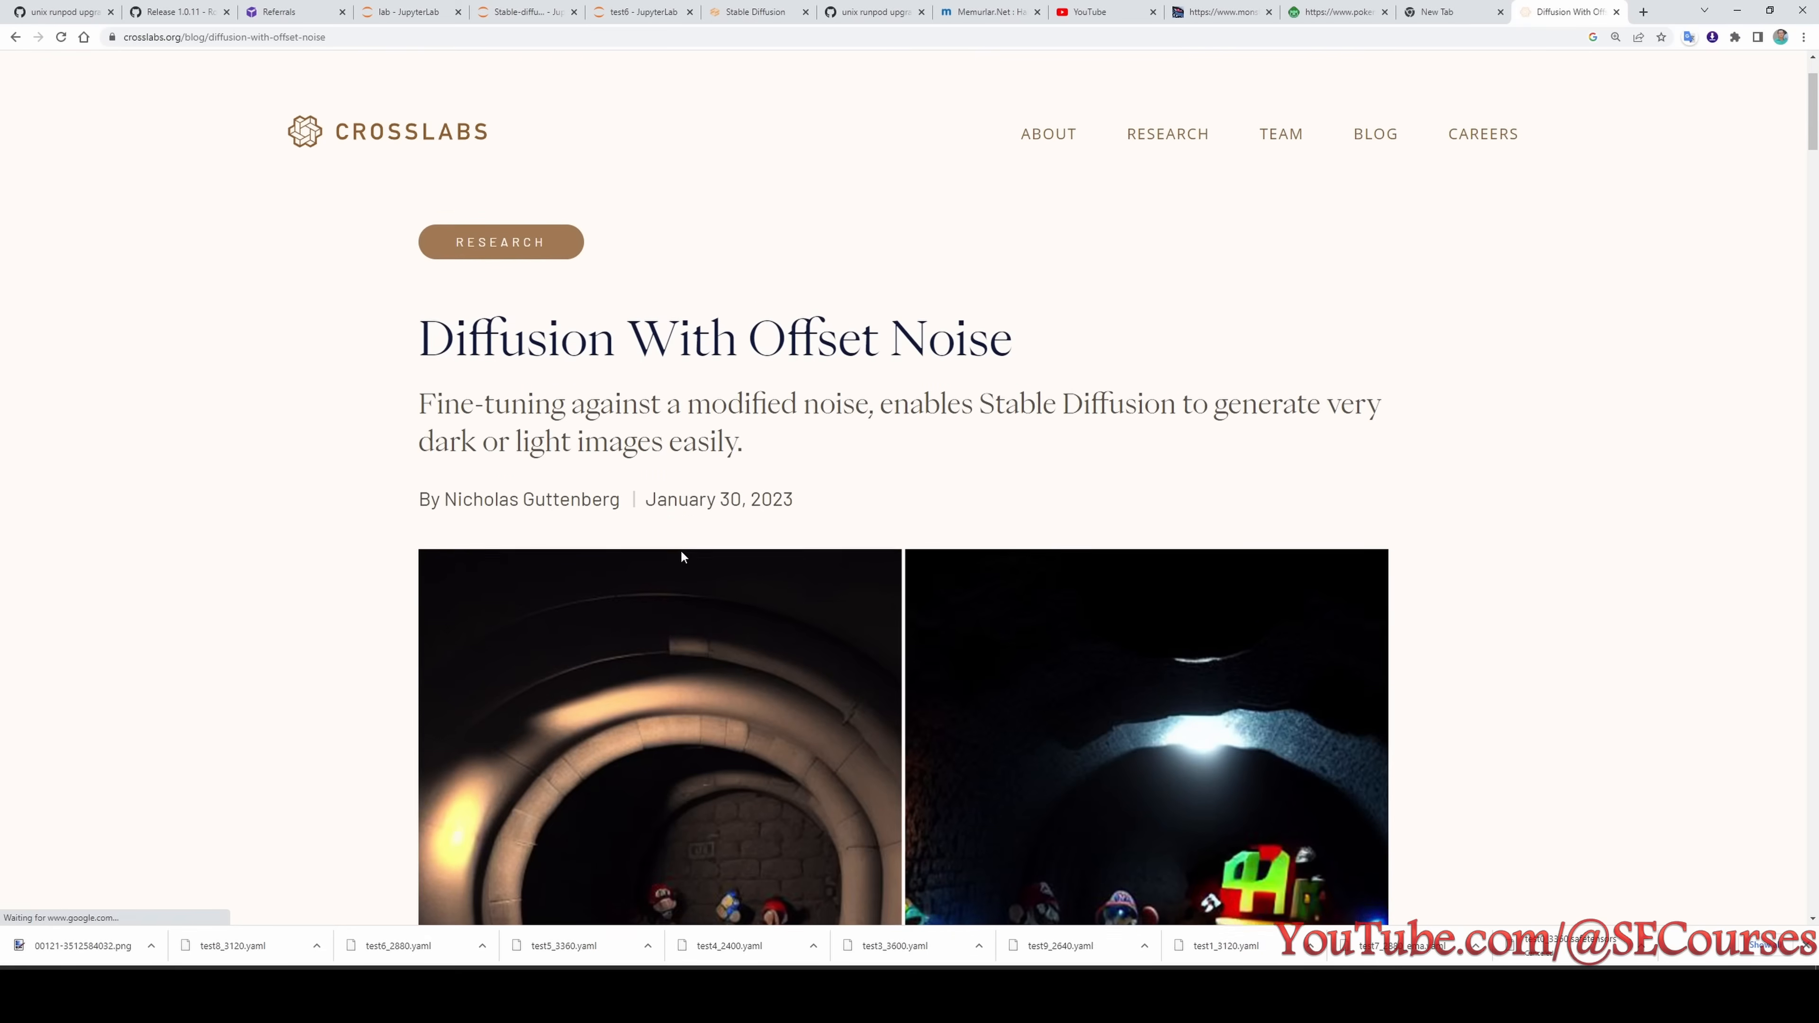
{"action": "scroll", "coordinate": [684, 502], "scroll_direction": "down", "scroll_amount": 2}
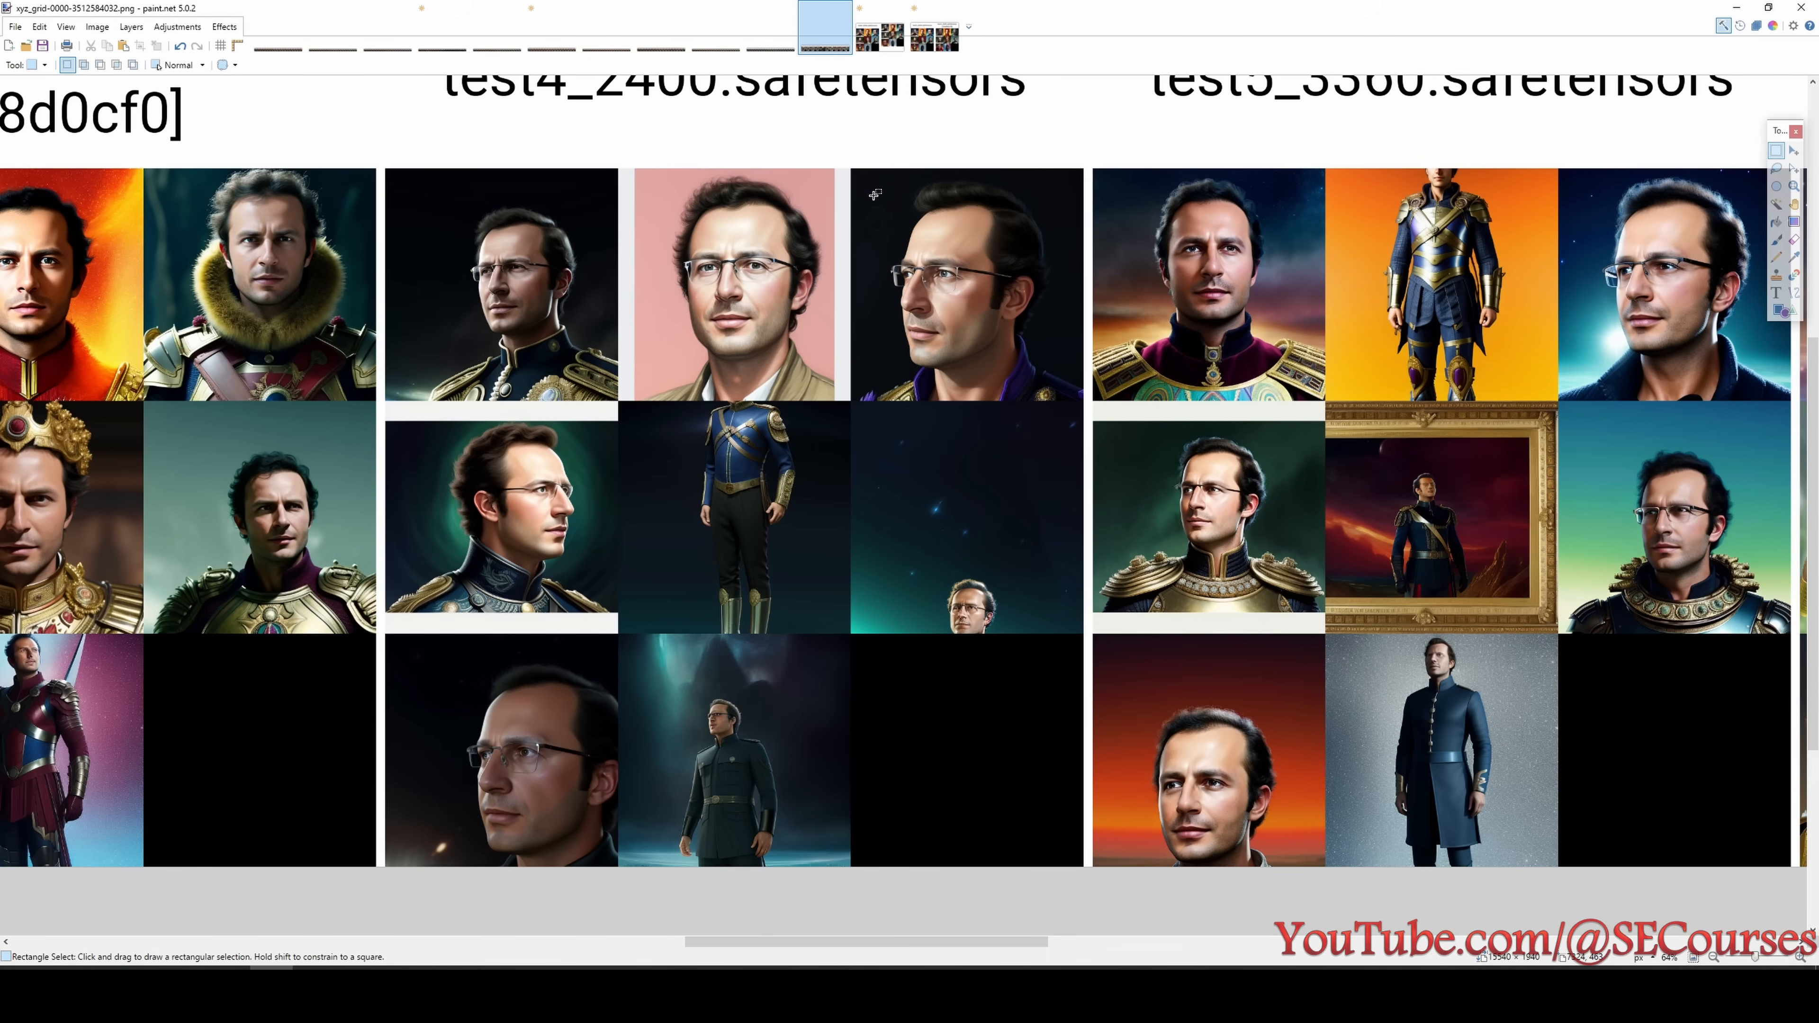
- Place the test0_3360 and test4_2400 blocks side by side in a new image and clear the selection
{"action": "scroll", "coordinate": [591, 567], "scroll_direction": "up", "scroll_amount": 1}
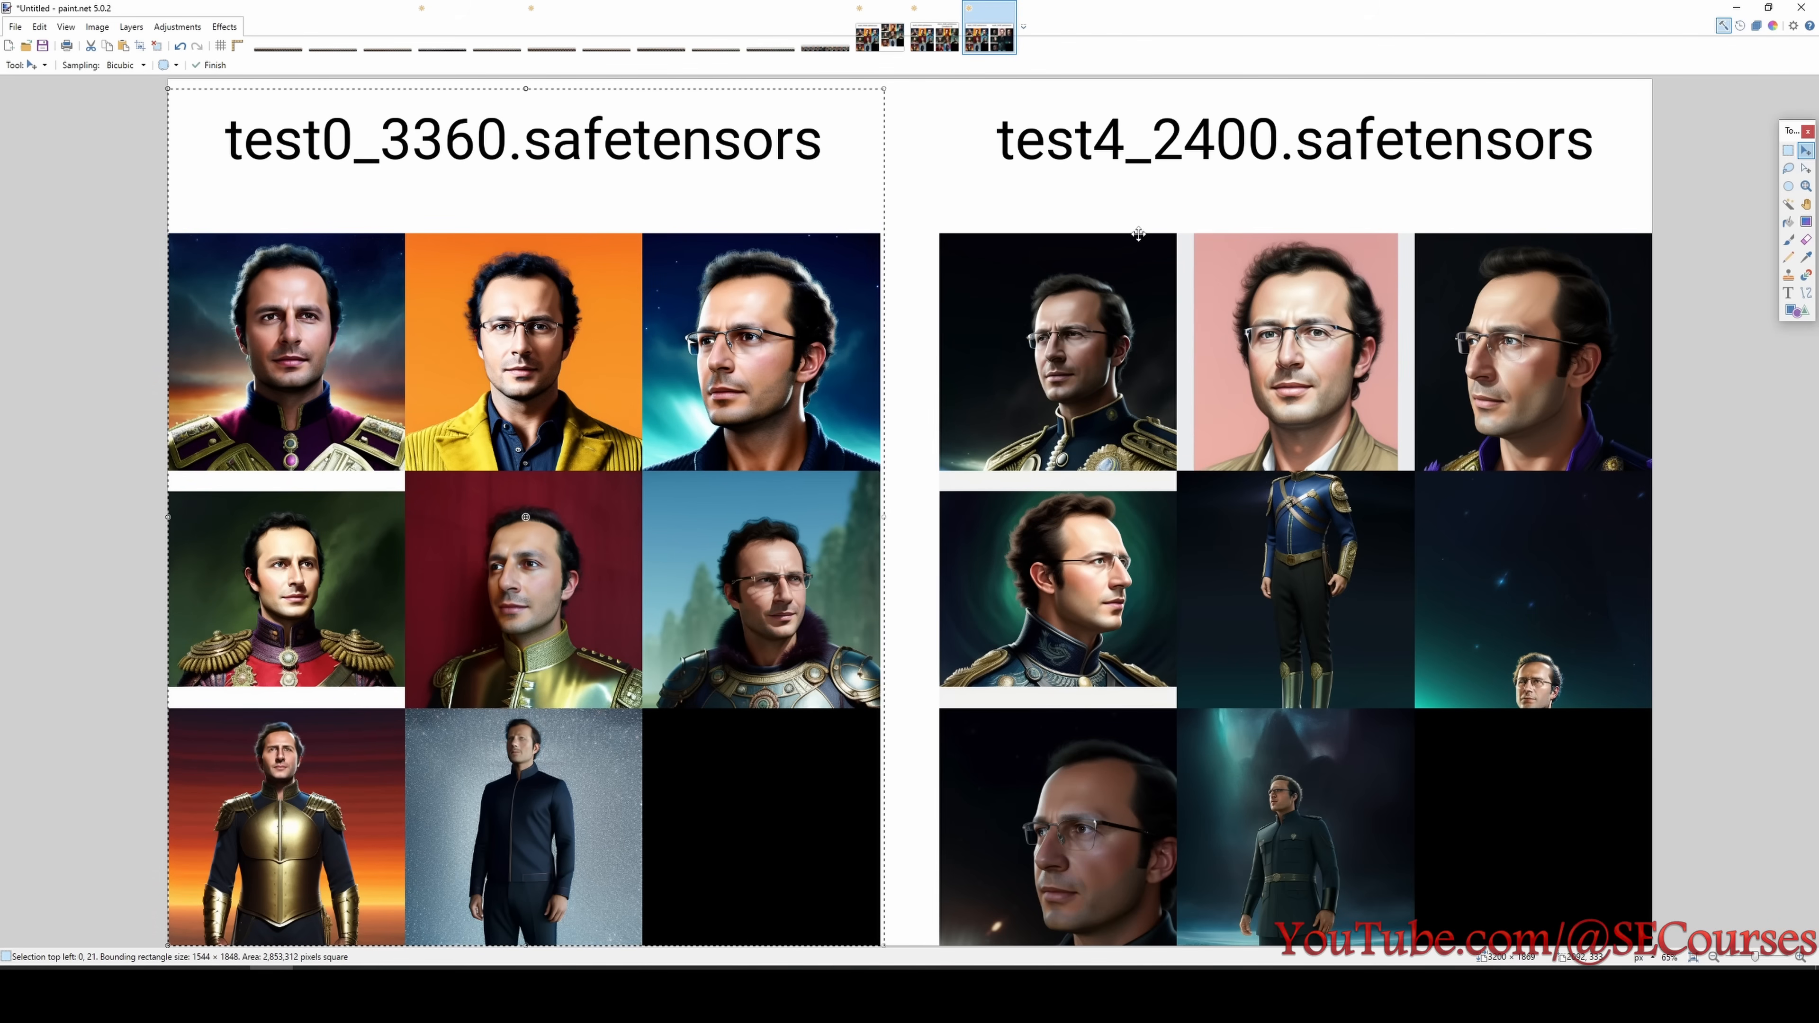
{"action": "key", "text": "s"}
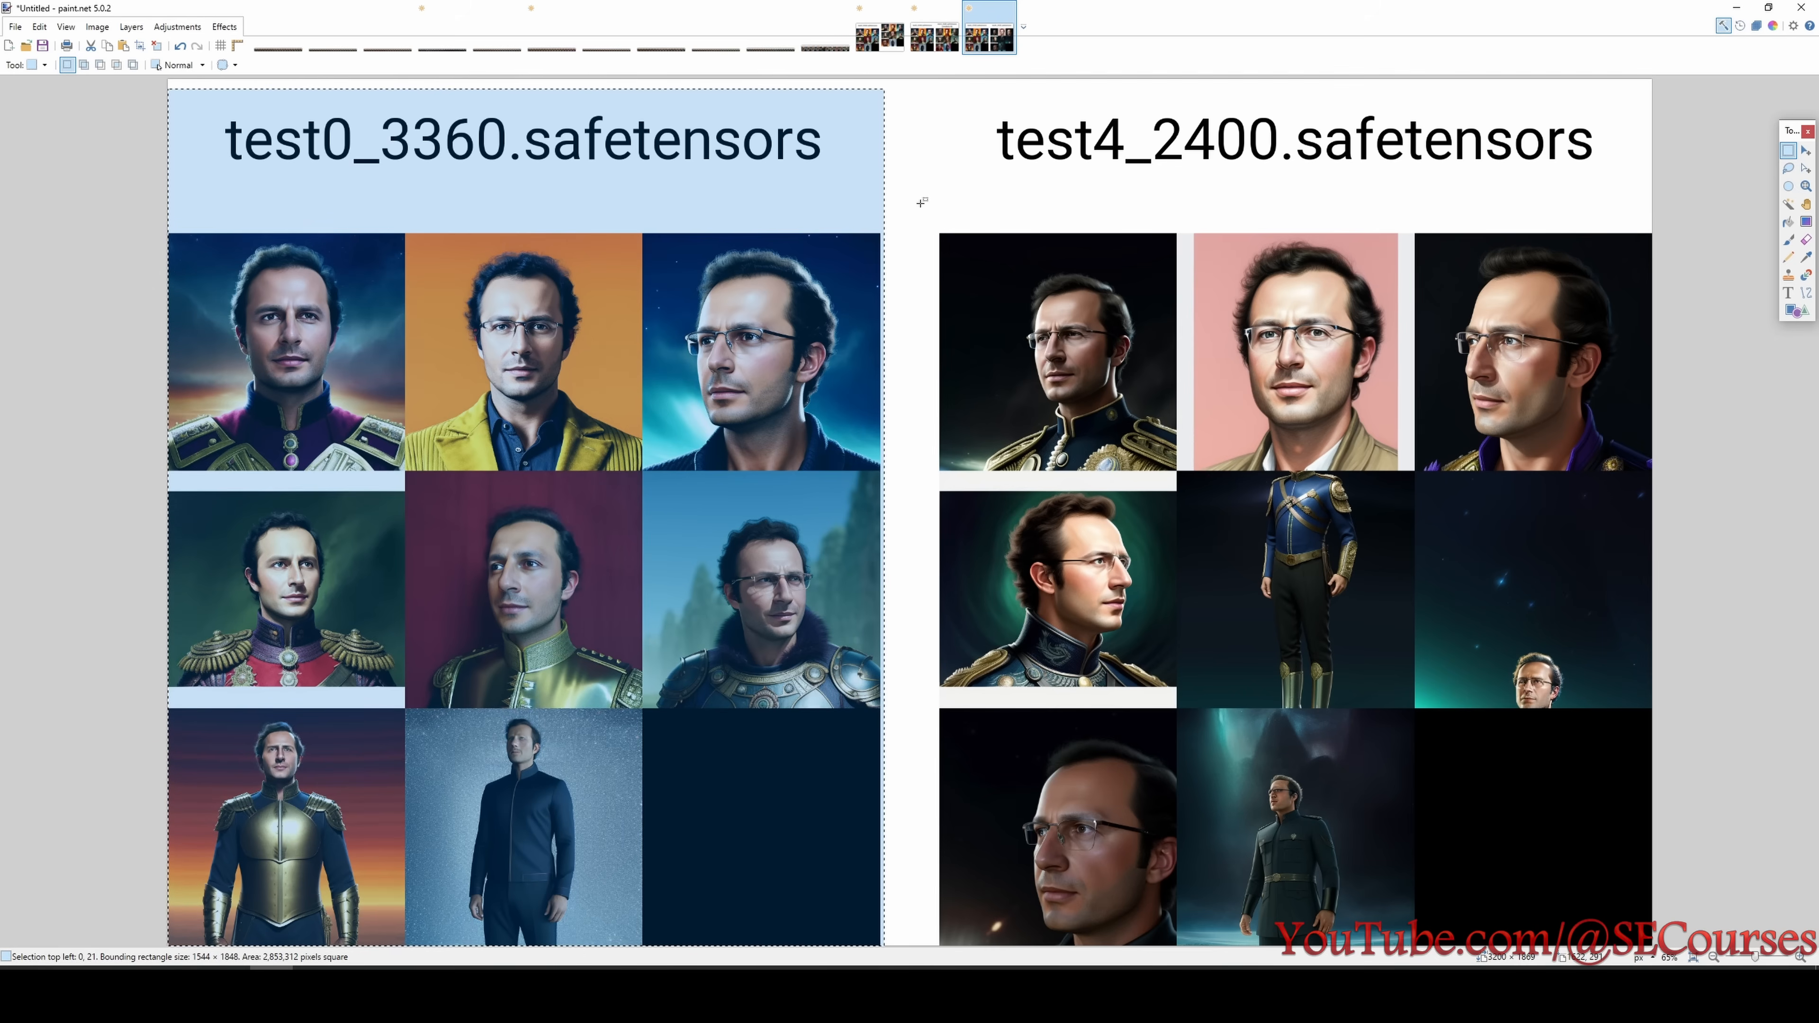
{"action": "left_click", "coordinate": [922, 203]}
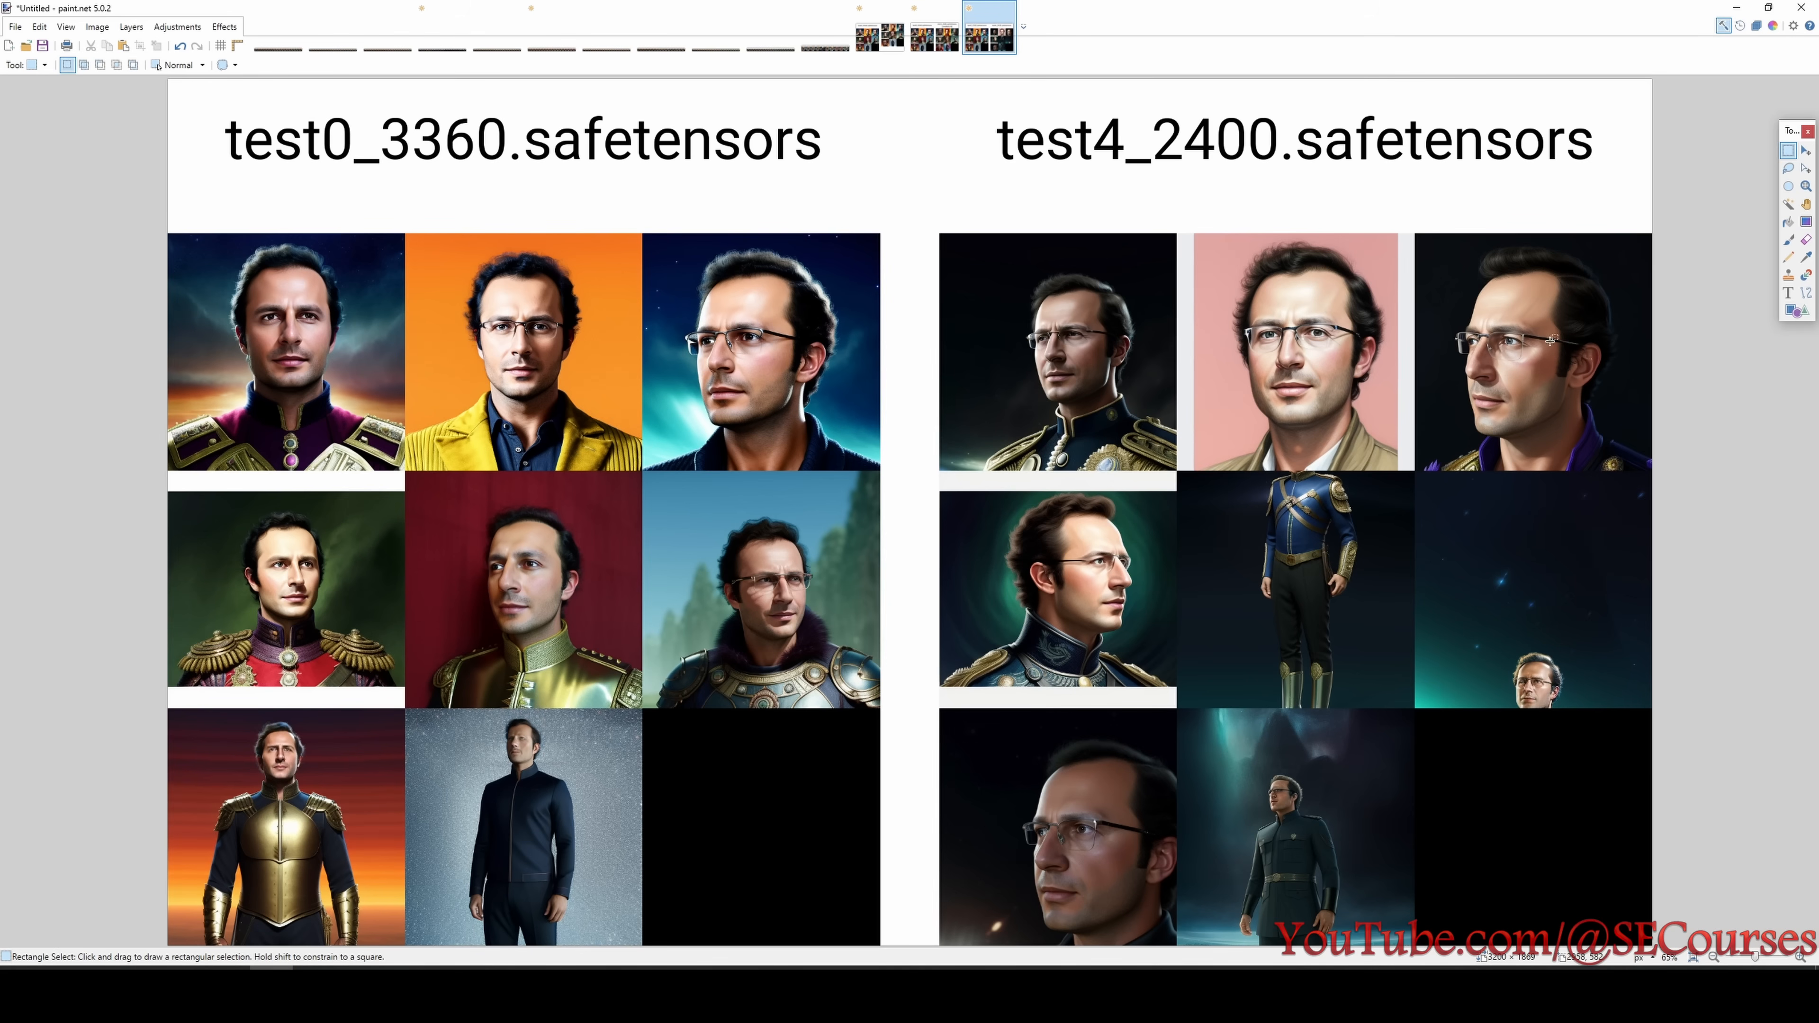
- Compare the test4_2400 portraits with the test0_3360 portraits up close
{"action": "scroll", "coordinate": [1548, 343], "scroll_direction": "up", "scroll_amount": 1}
{"action": "scroll", "coordinate": [1539, 370], "scroll_direction": "up", "scroll_amount": 1}
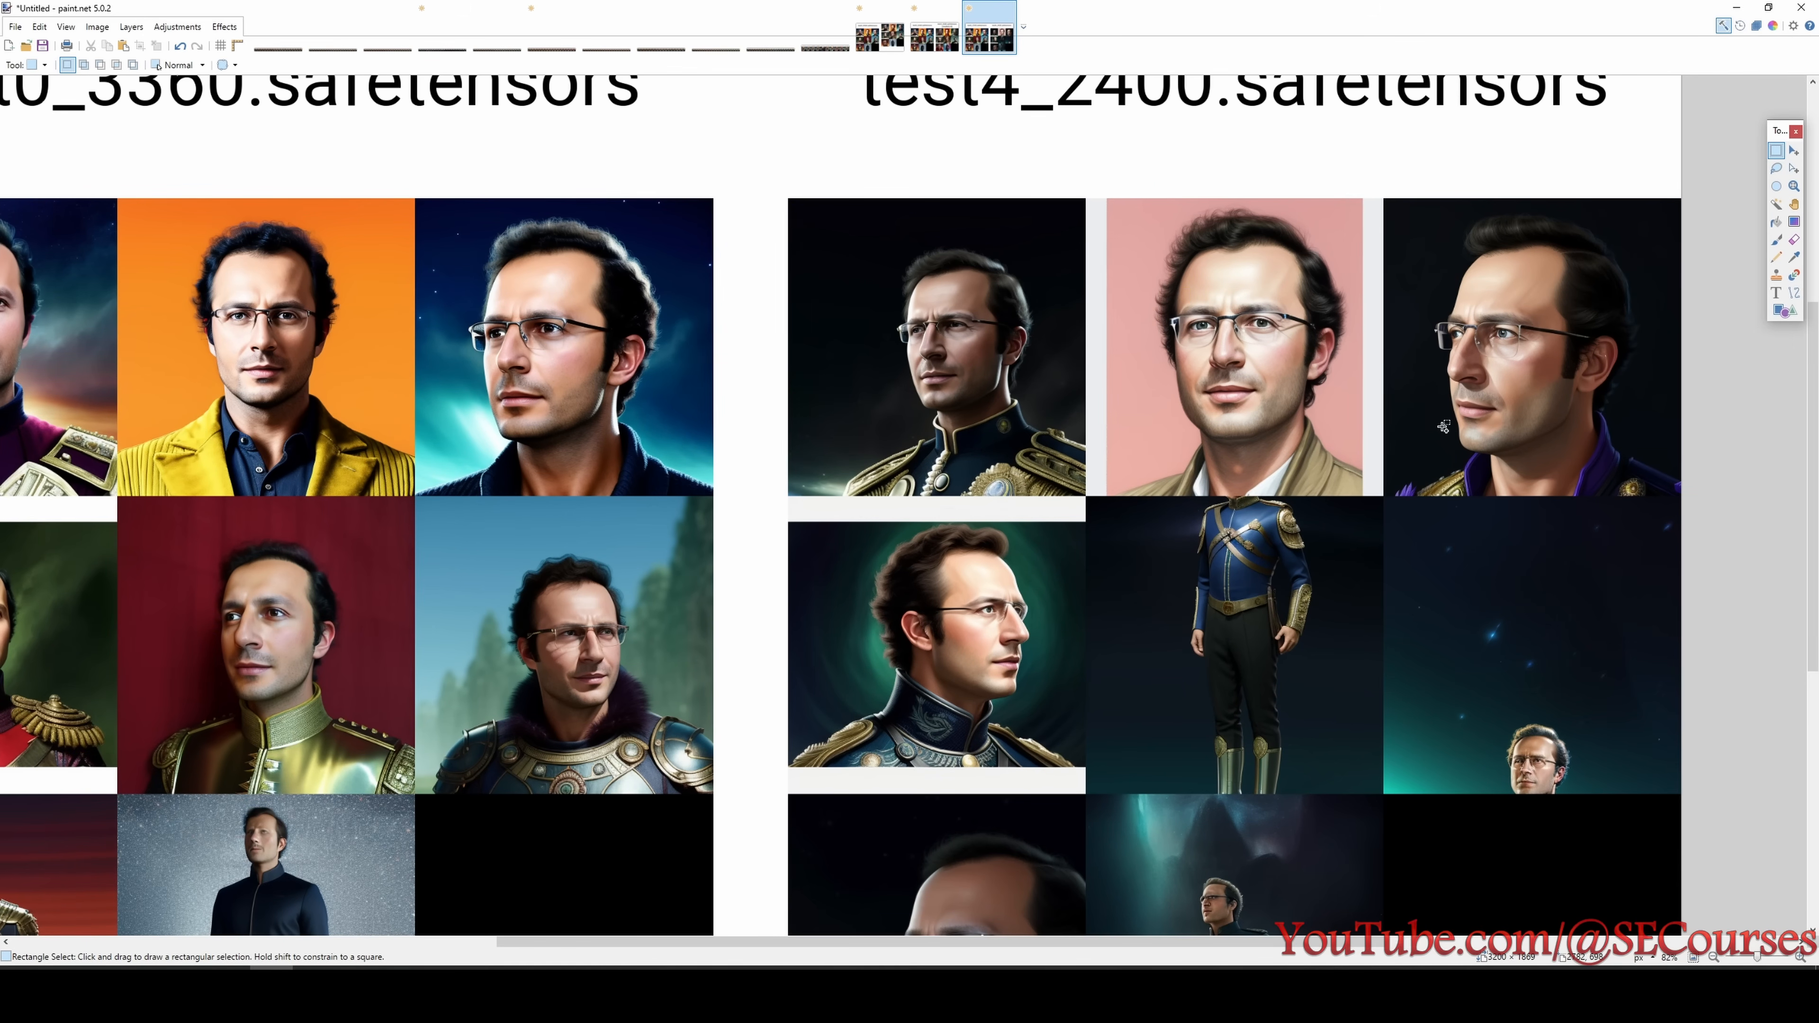
{"action": "scroll", "coordinate": [1443, 428], "scroll_direction": "down", "scroll_amount": 1}
- Combine the test5_3360 block from the xyz_grid image with the test0_3360 block side by side in a new image
{"action": "key", "text": "ctrl+Tab"}
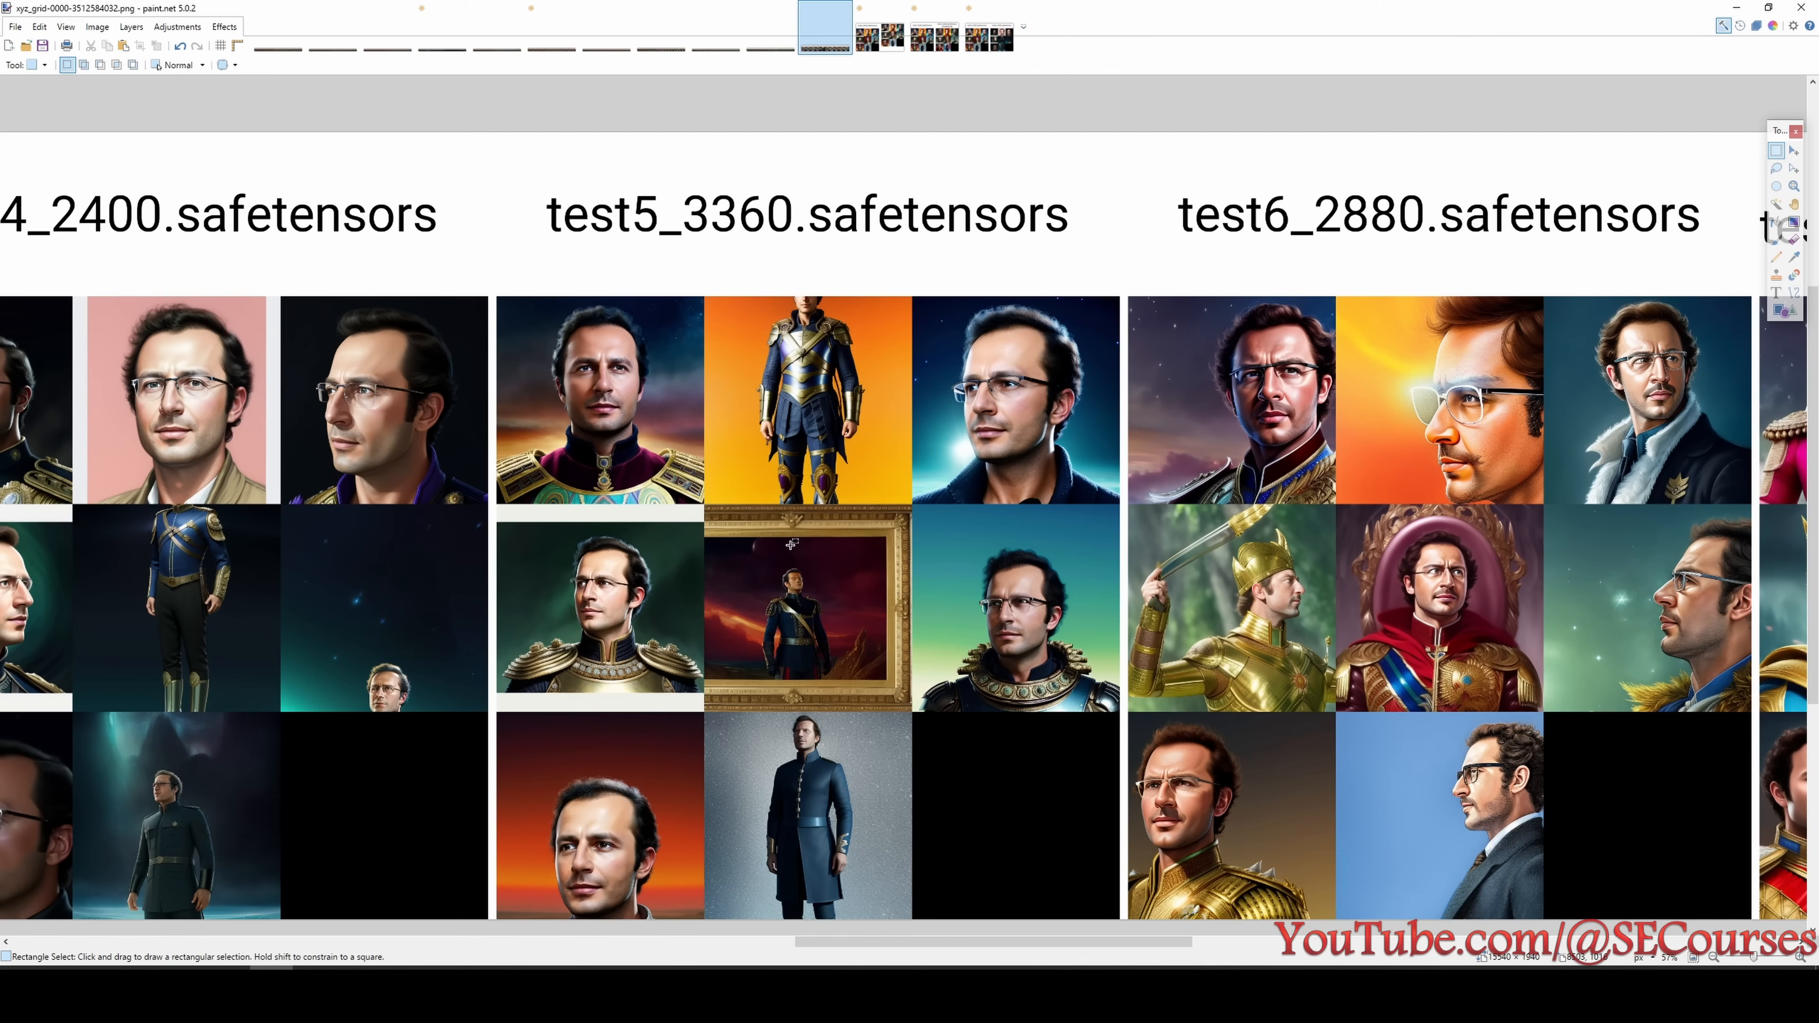
{"action": "key", "text": "ctrl+shift+Tab"}
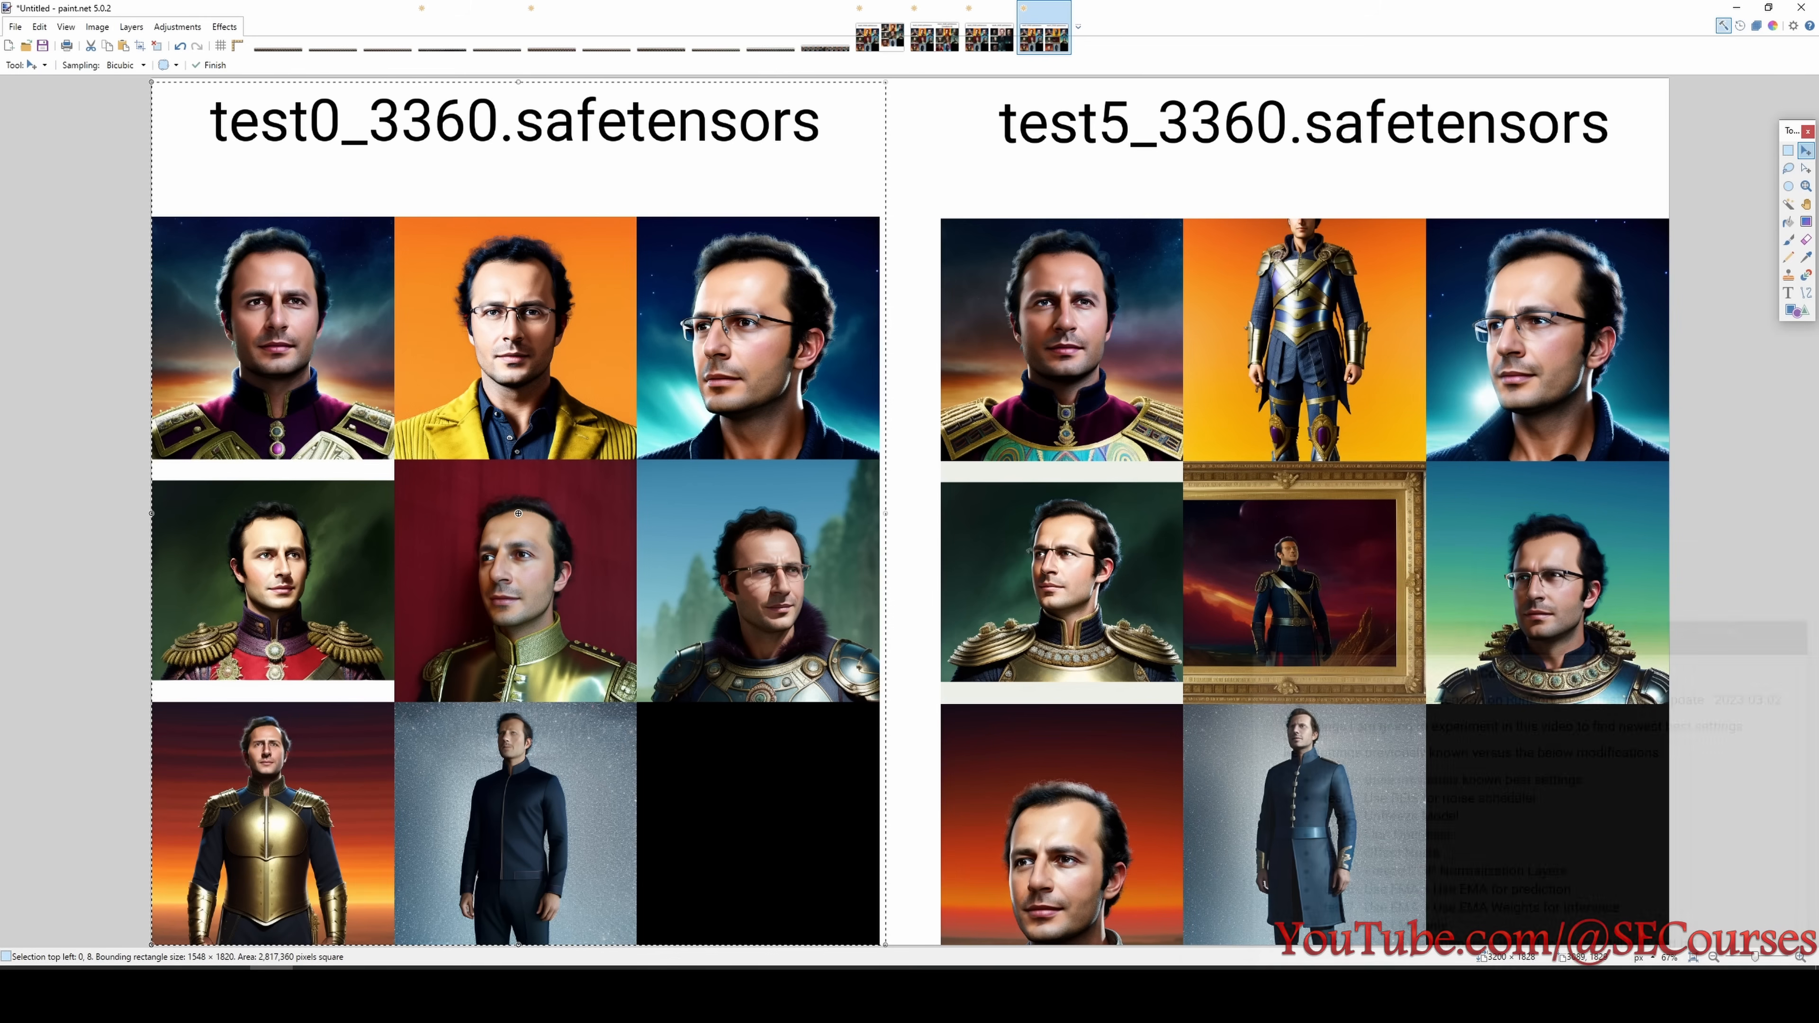
{"action": "left_click", "coordinate": [1788, 150]}
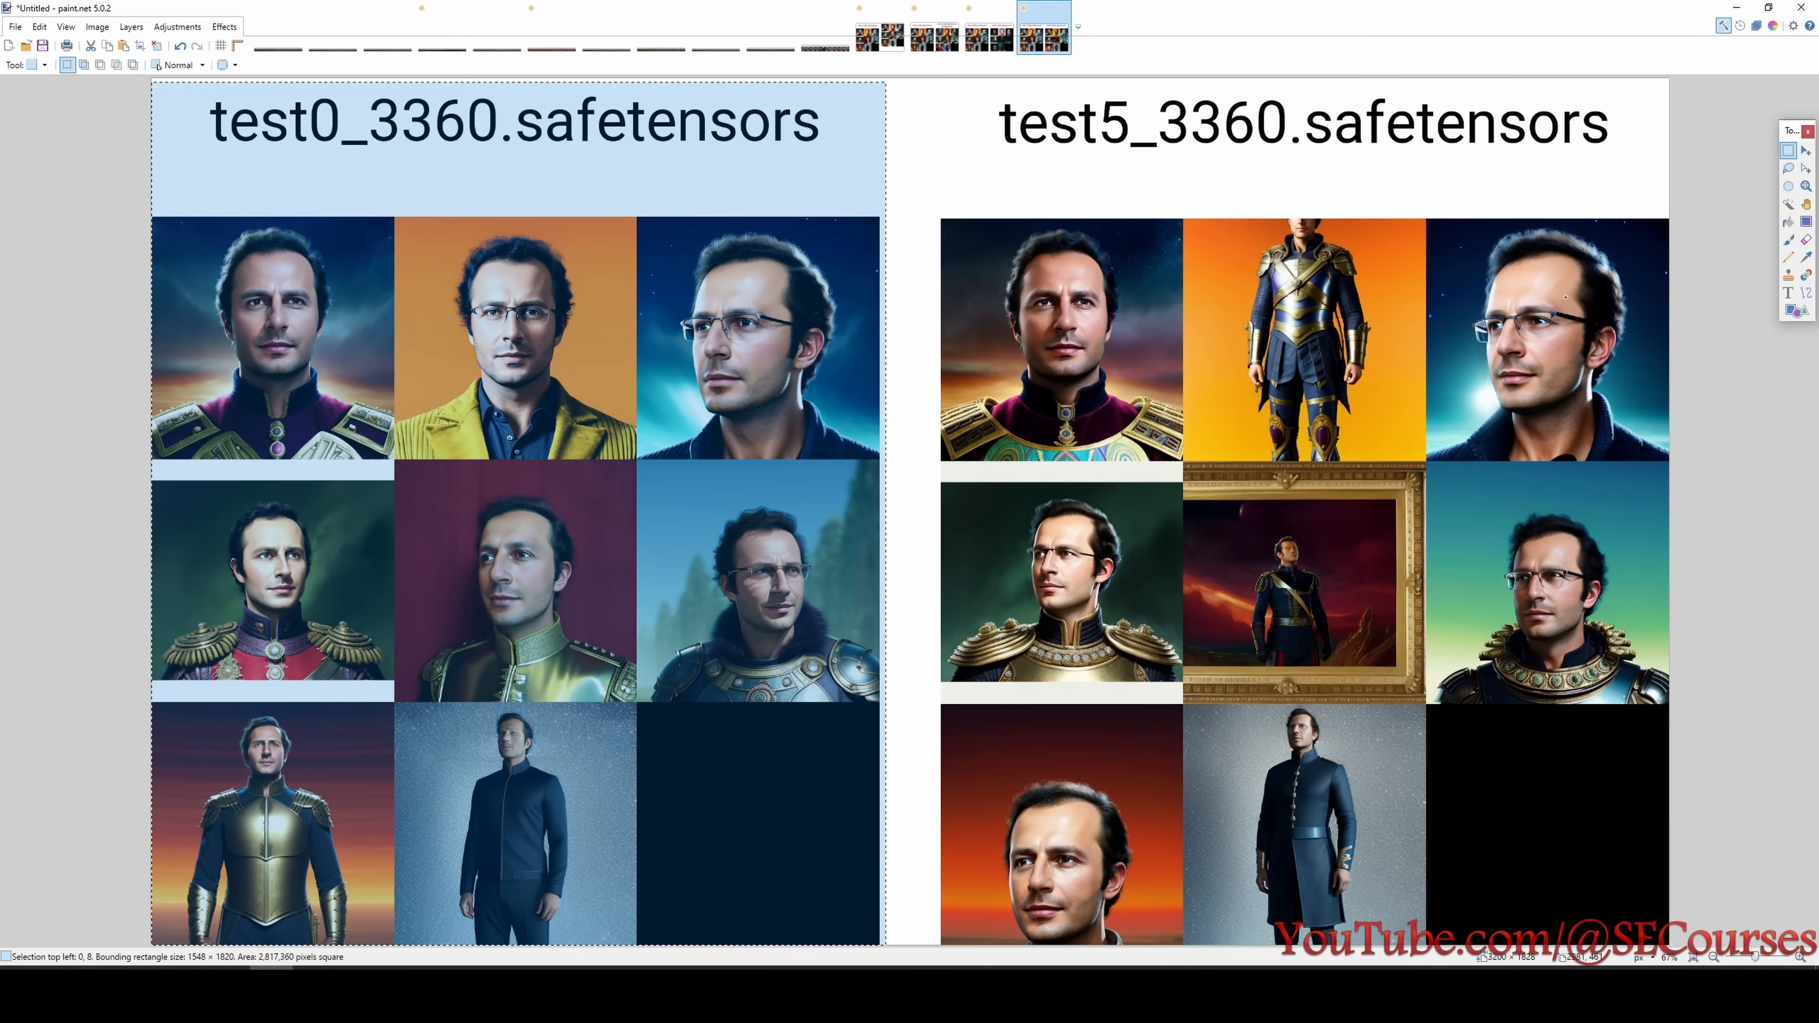
- Clear the selection and check which setting test5 changes in the Untitled.png list of experiments
{"action": "left_click", "coordinate": [1531, 645]}
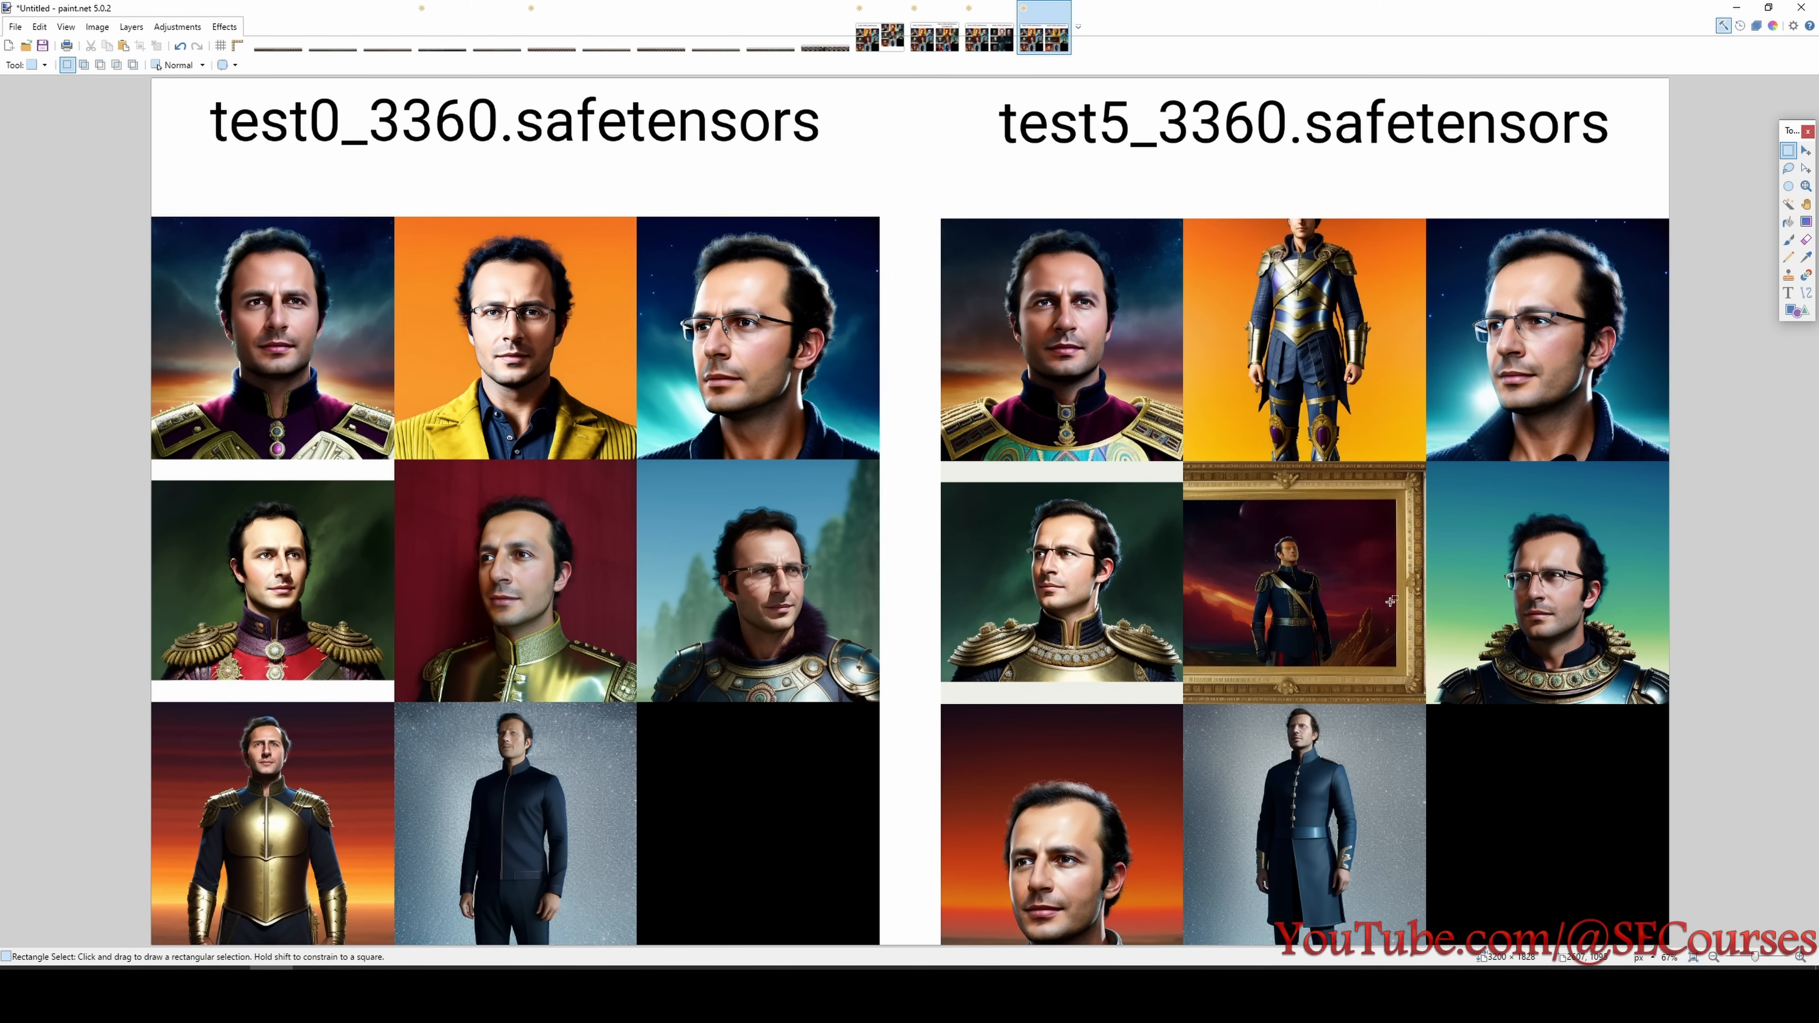
{"action": "left_click", "coordinate": [1473, 992]}
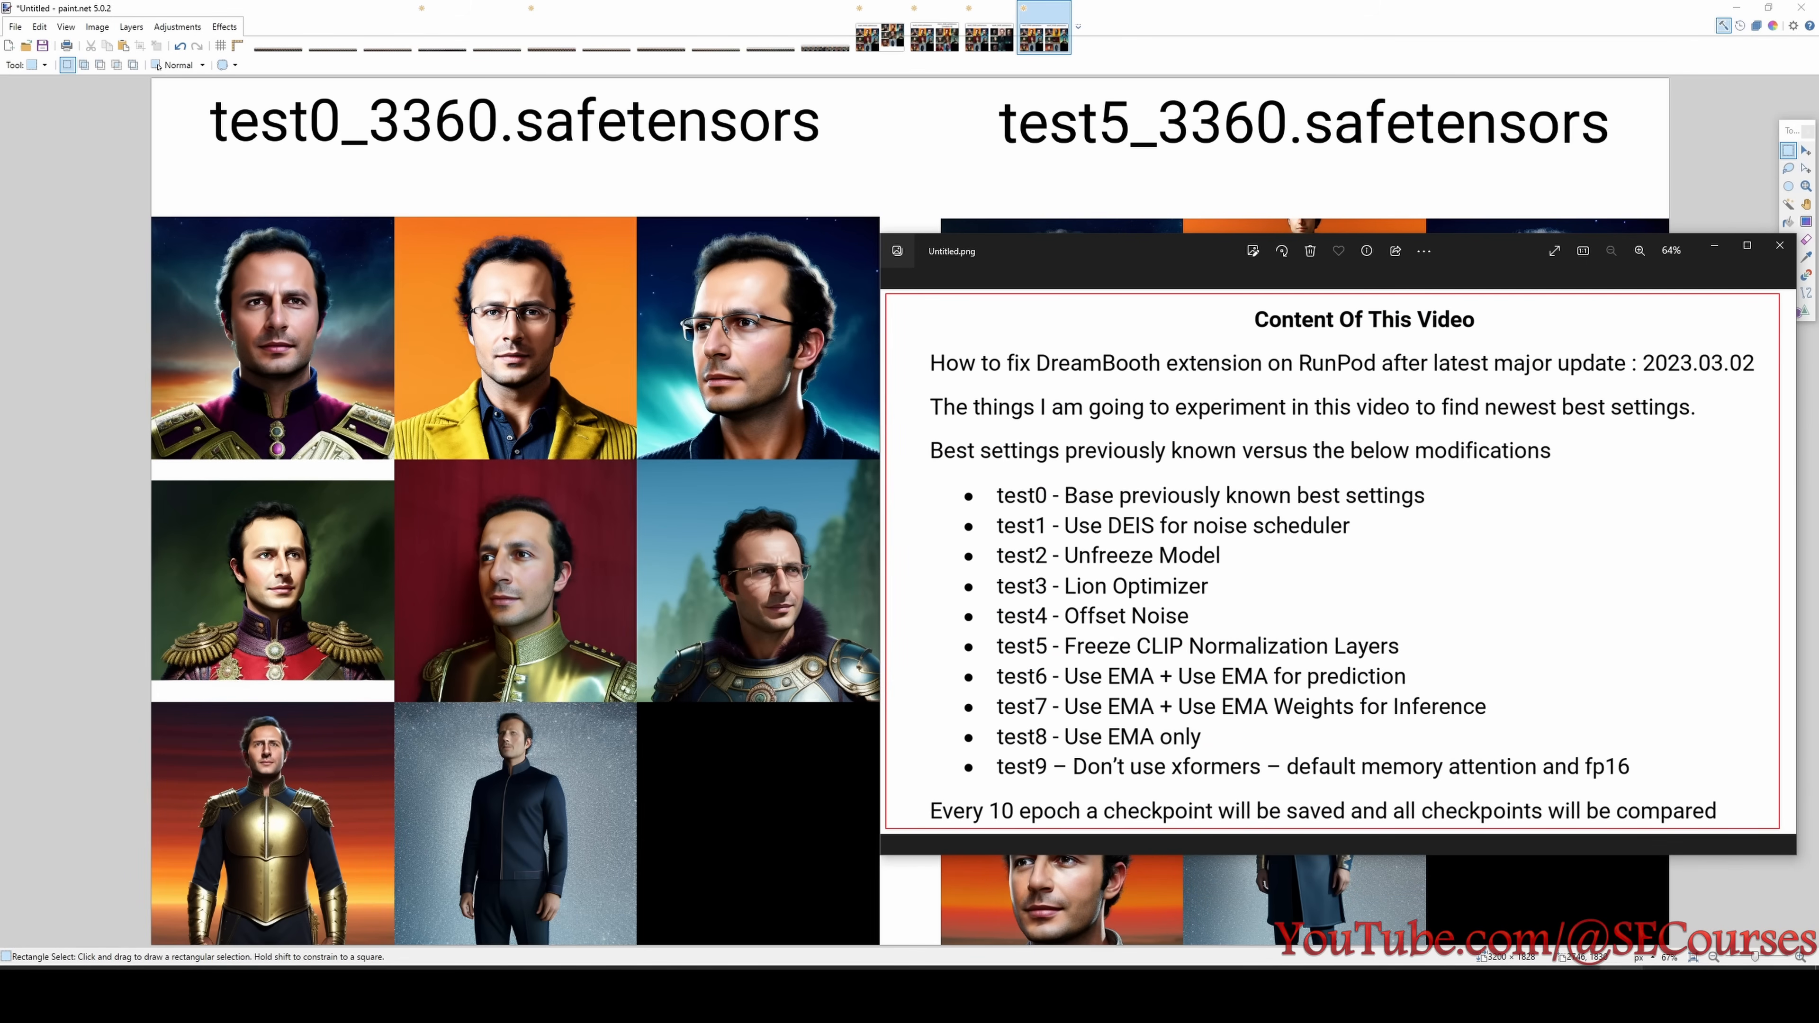
{"action": "left_click", "coordinate": [1620, 993]}
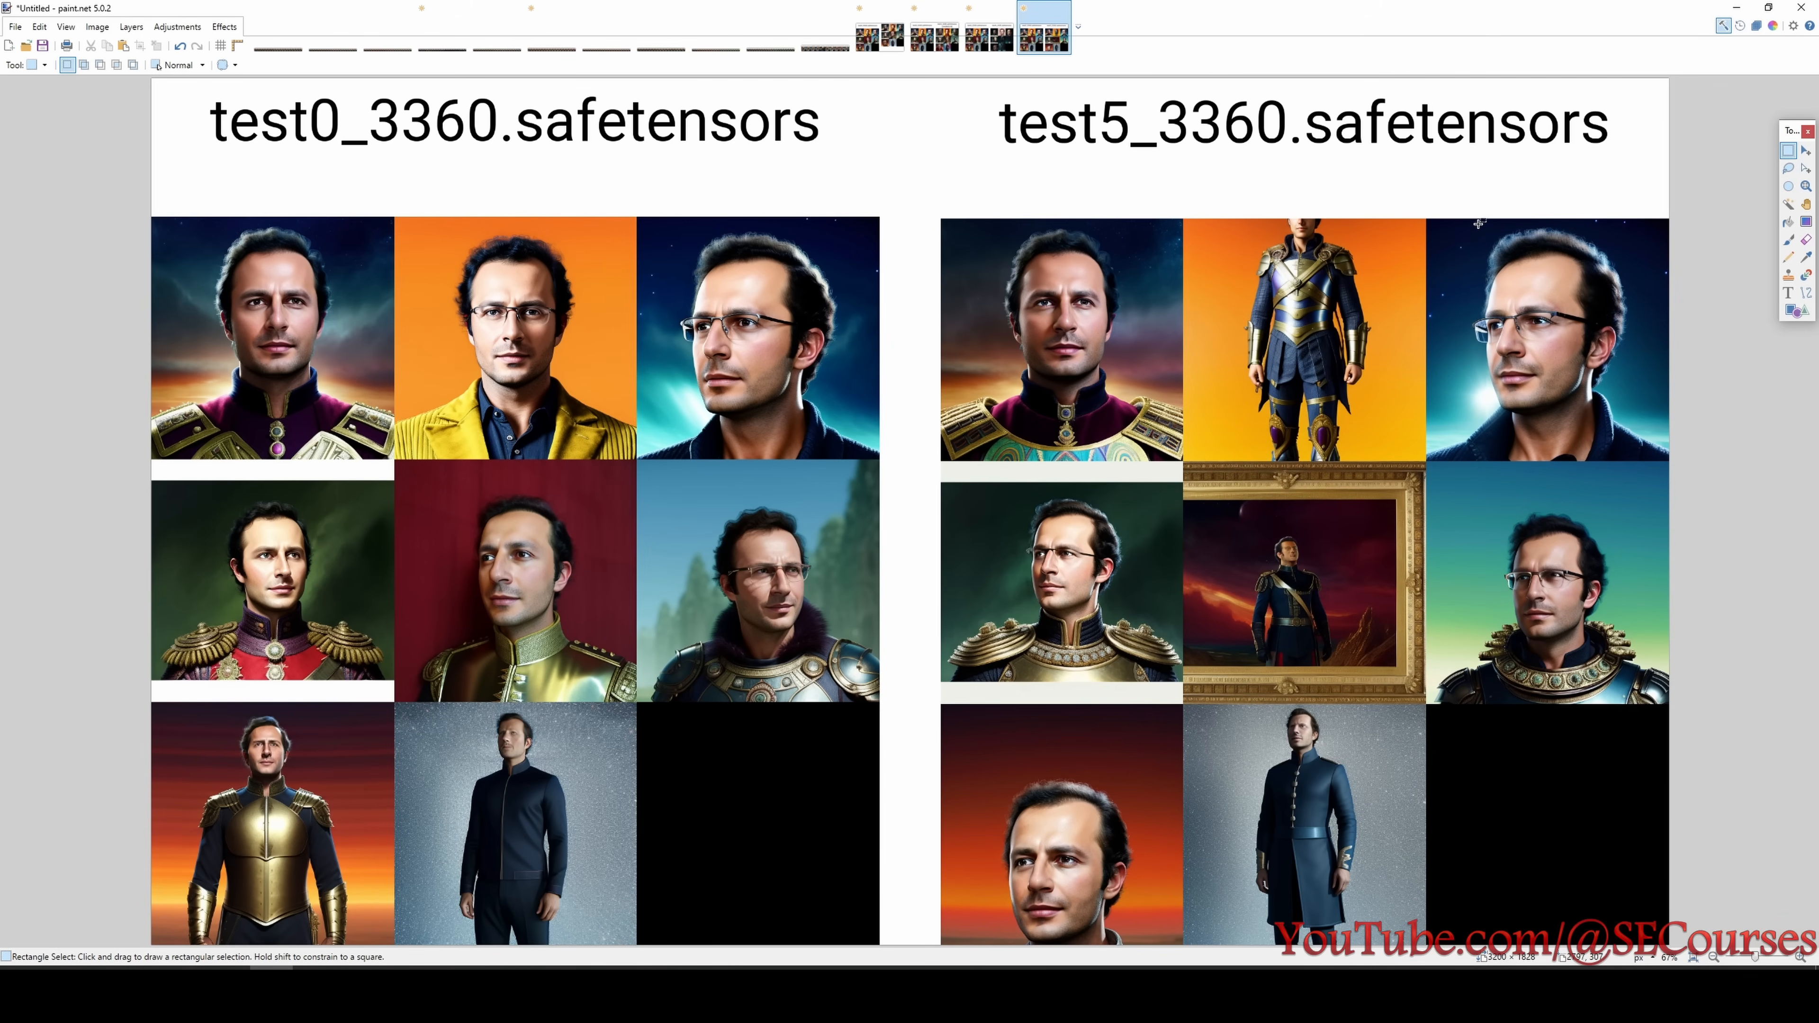
- Examine the test5_3360 top-row portraits up close, marking the glasses portrait and the first uniform portrait
{"action": "left_click_drag", "start_coordinate": [1462, 223], "coordinate": [1624, 444]}
{"action": "left_click_drag", "start_coordinate": [989, 270], "coordinate": [1160, 429]}
{"action": "left_click", "coordinate": [1135, 417]}
{"action": "scroll", "coordinate": [1054, 266], "scroll_direction": "up", "scroll_amount": 1}
{"action": "scroll", "coordinate": [1054, 266], "scroll_direction": "up", "scroll_amount": 4}
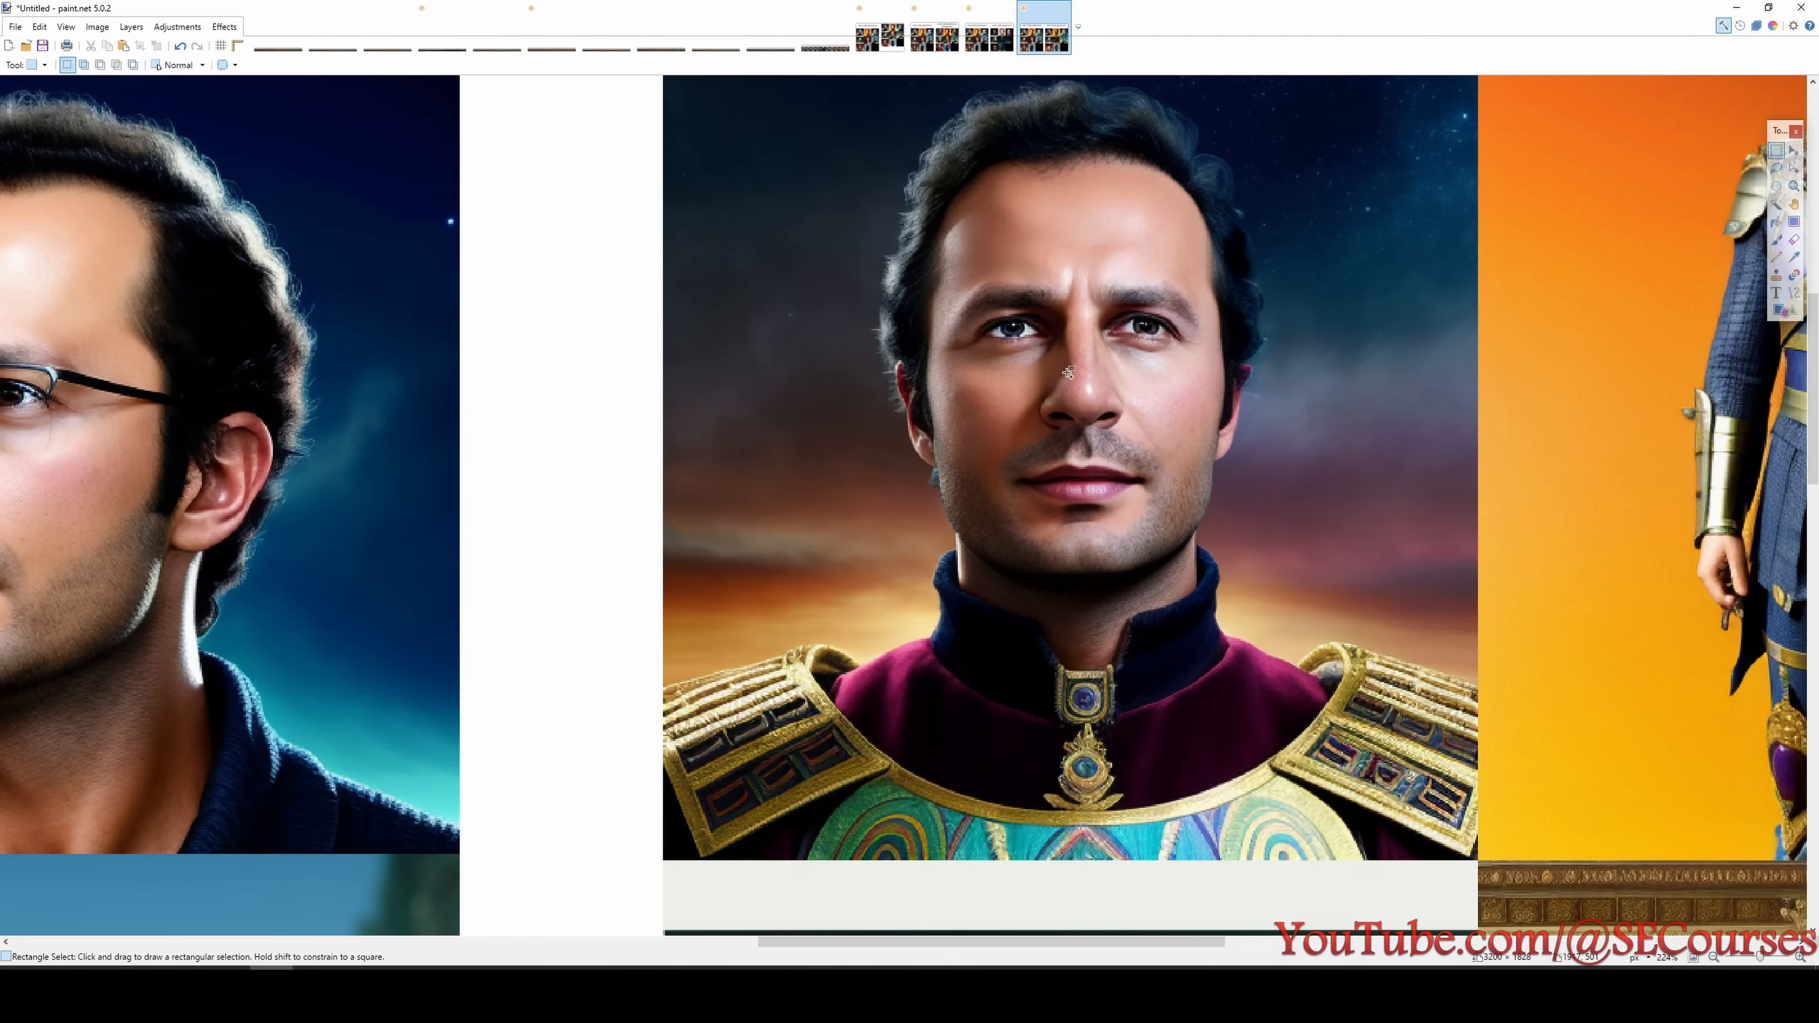
{"action": "scroll", "coordinate": [1145, 455], "scroll_direction": "down", "scroll_amount": 2}
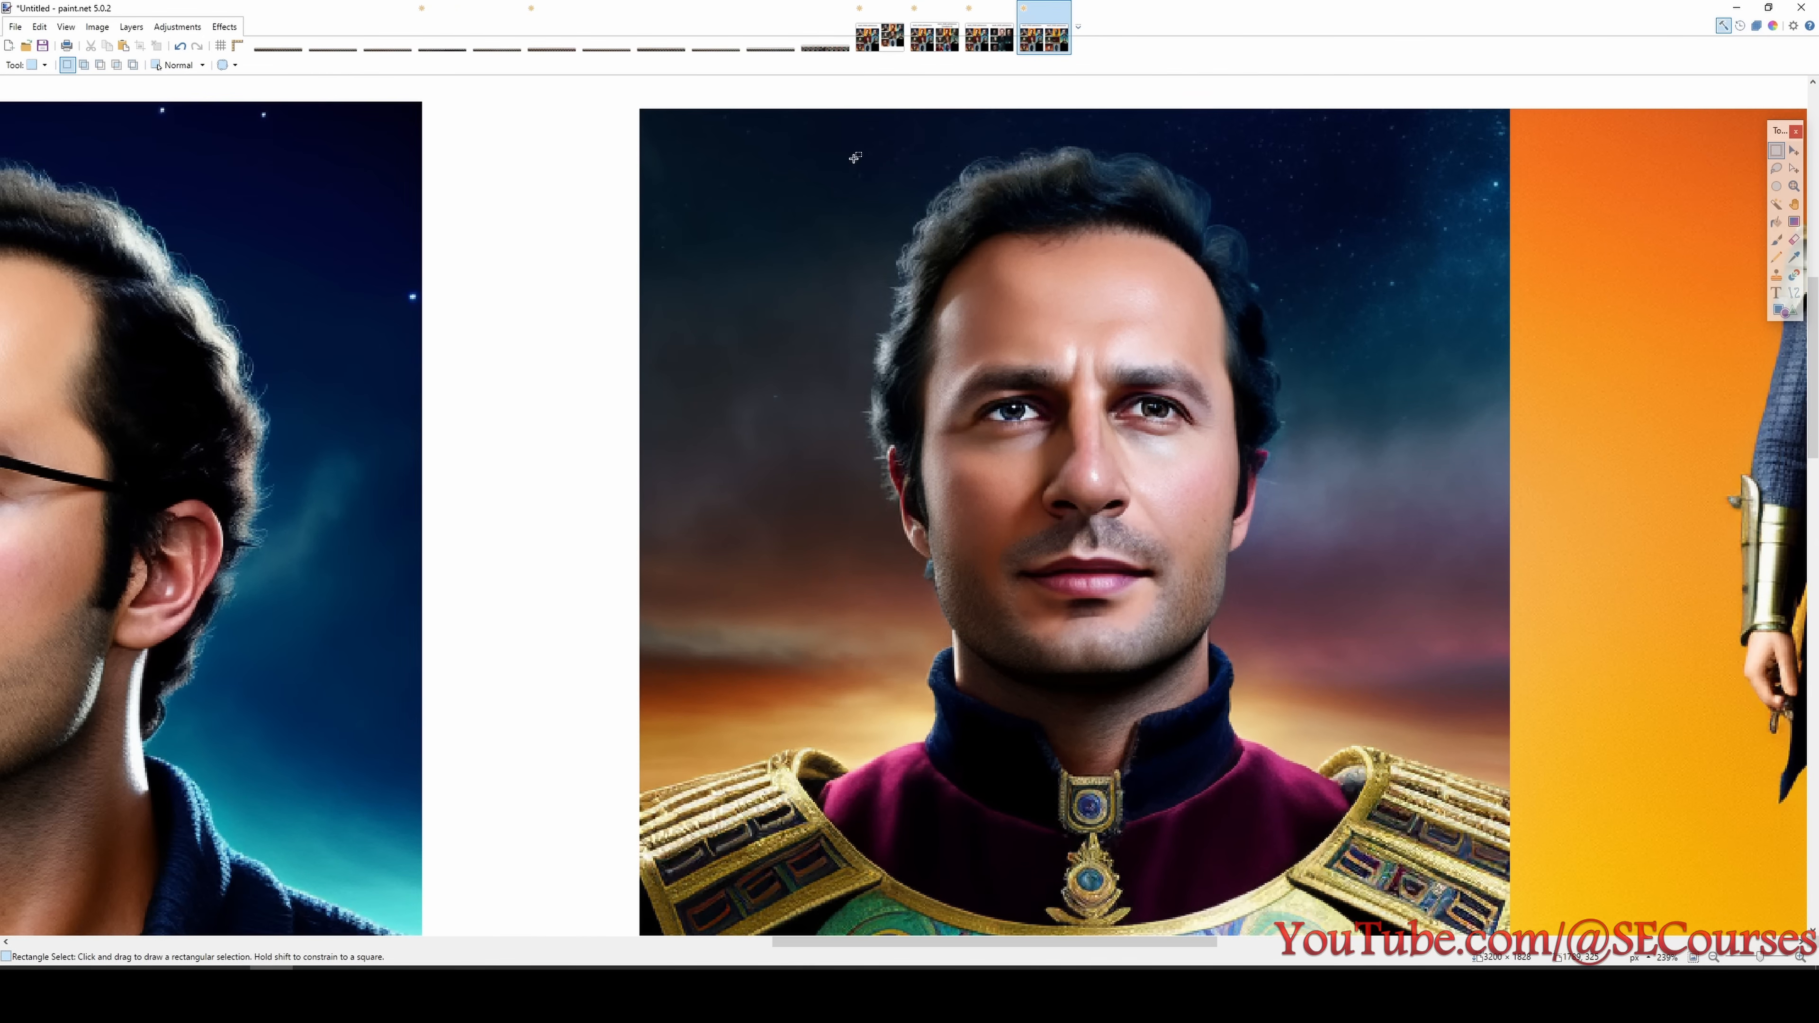
{"action": "left_click_drag", "start_coordinate": [853, 158], "coordinate": [1324, 730]}
{"action": "left_click", "coordinate": [1322, 728]}
{"action": "scroll", "coordinate": [1287, 722], "scroll_direction": "down", "scroll_amount": 3}
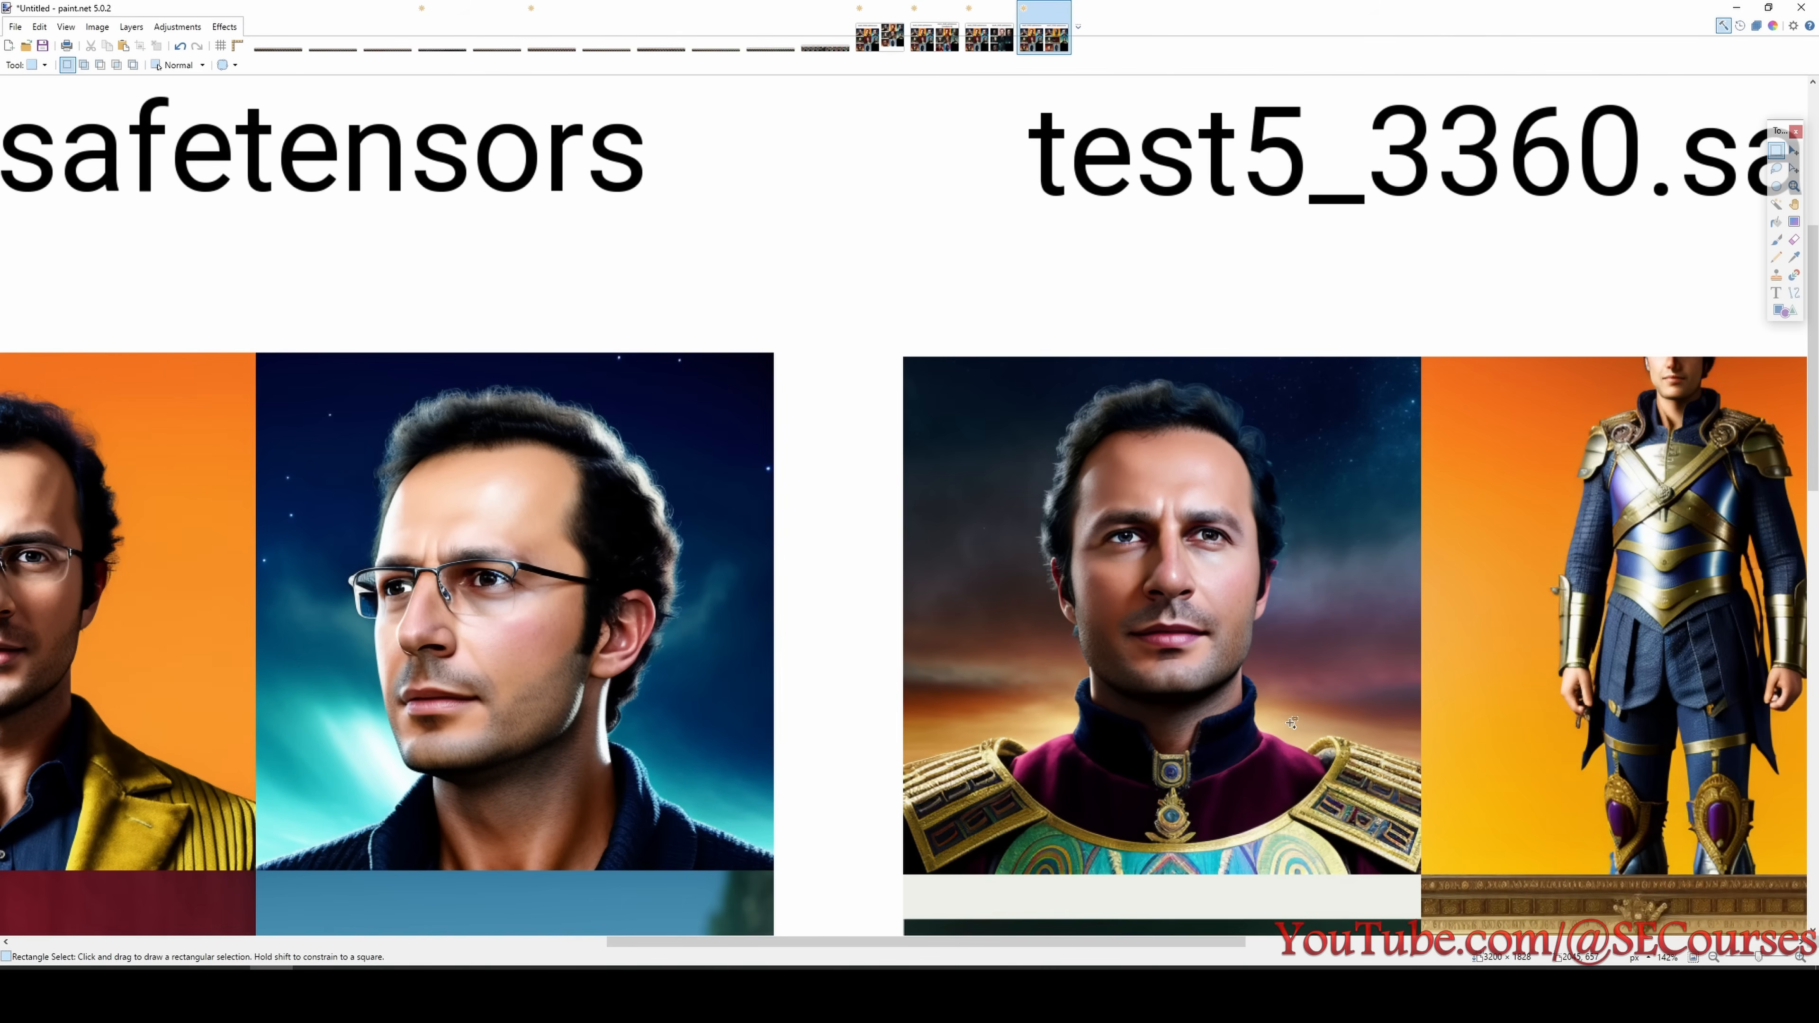
- Place the first test0_3360 and test5_3360 portraits side by side in a new image
{"action": "left_click_drag", "start_coordinate": [1113, 941], "coordinate": [678, 921]}
{"action": "scroll", "coordinate": [680, 706], "scroll_direction": "up", "scroll_amount": 5}
{"action": "scroll", "coordinate": [772, 539], "scroll_direction": "down", "scroll_amount": 5}
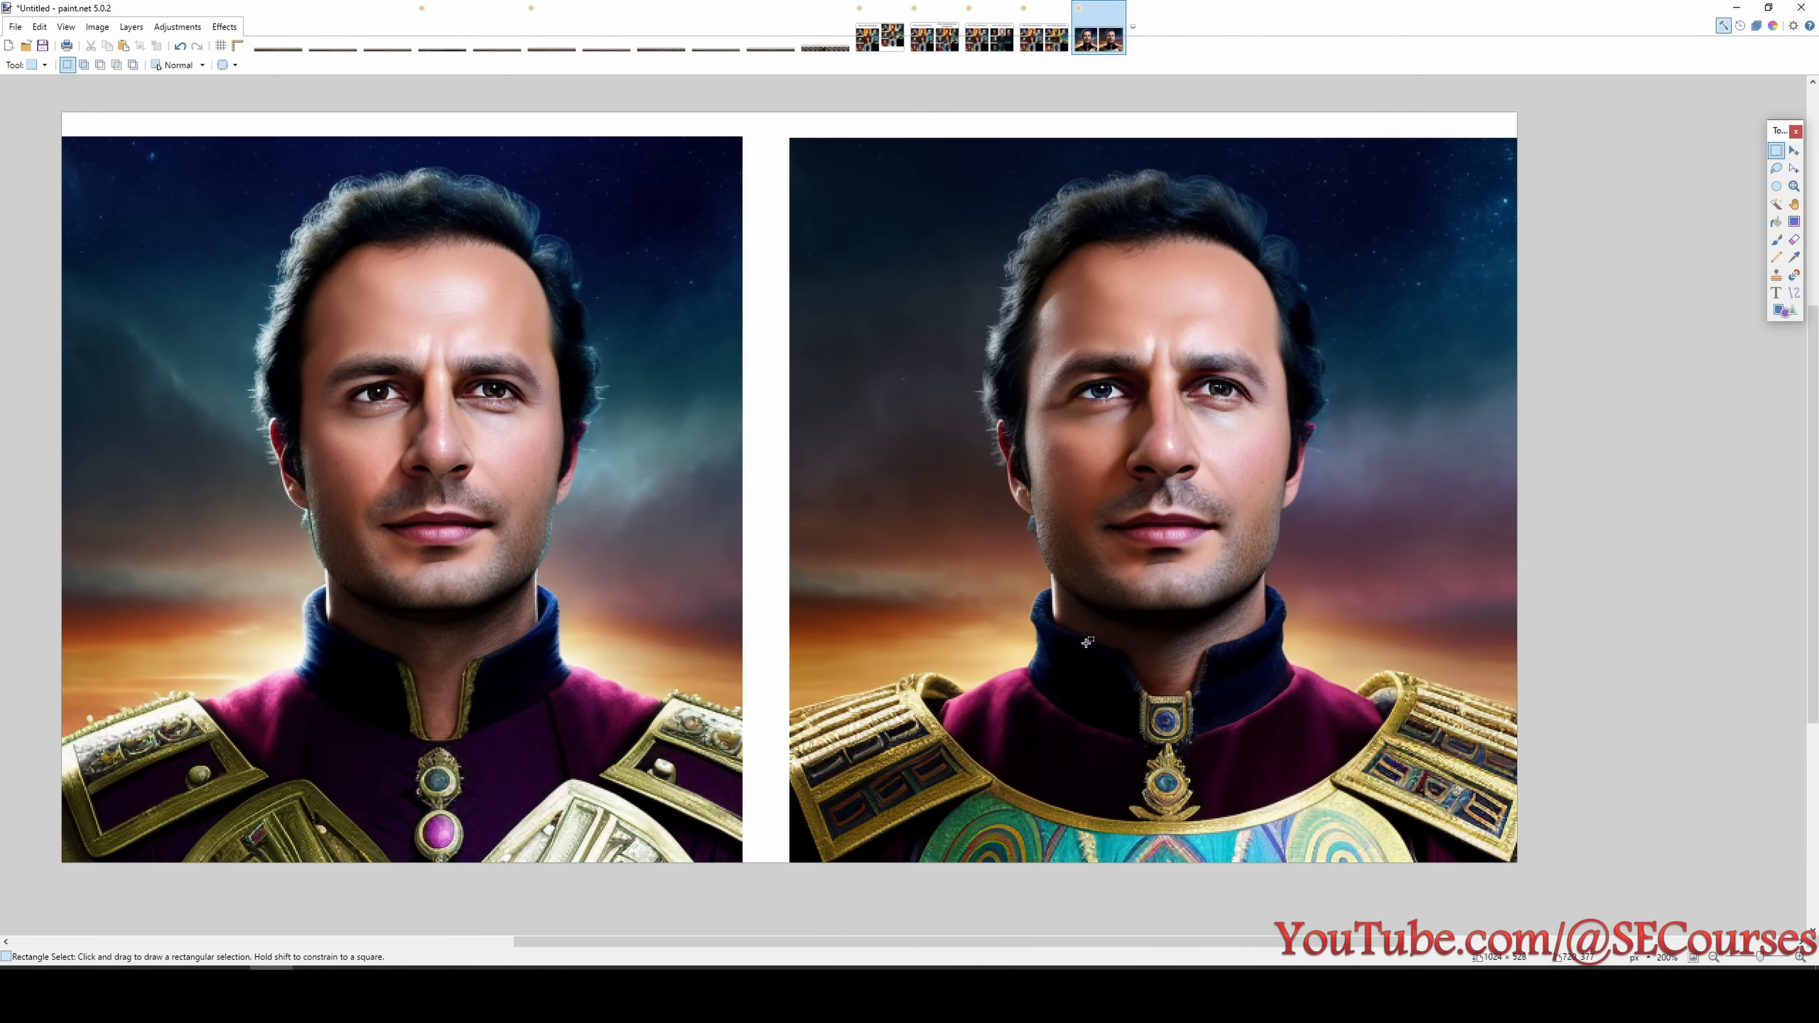
- Compare the collar, medallion and shoulder armor of the two portraits, marking each area, and clear the selection
{"action": "left_click_drag", "start_coordinate": [1078, 635], "coordinate": [1243, 836]}
{"action": "left_click_drag", "start_coordinate": [359, 663], "coordinate": [514, 862]}
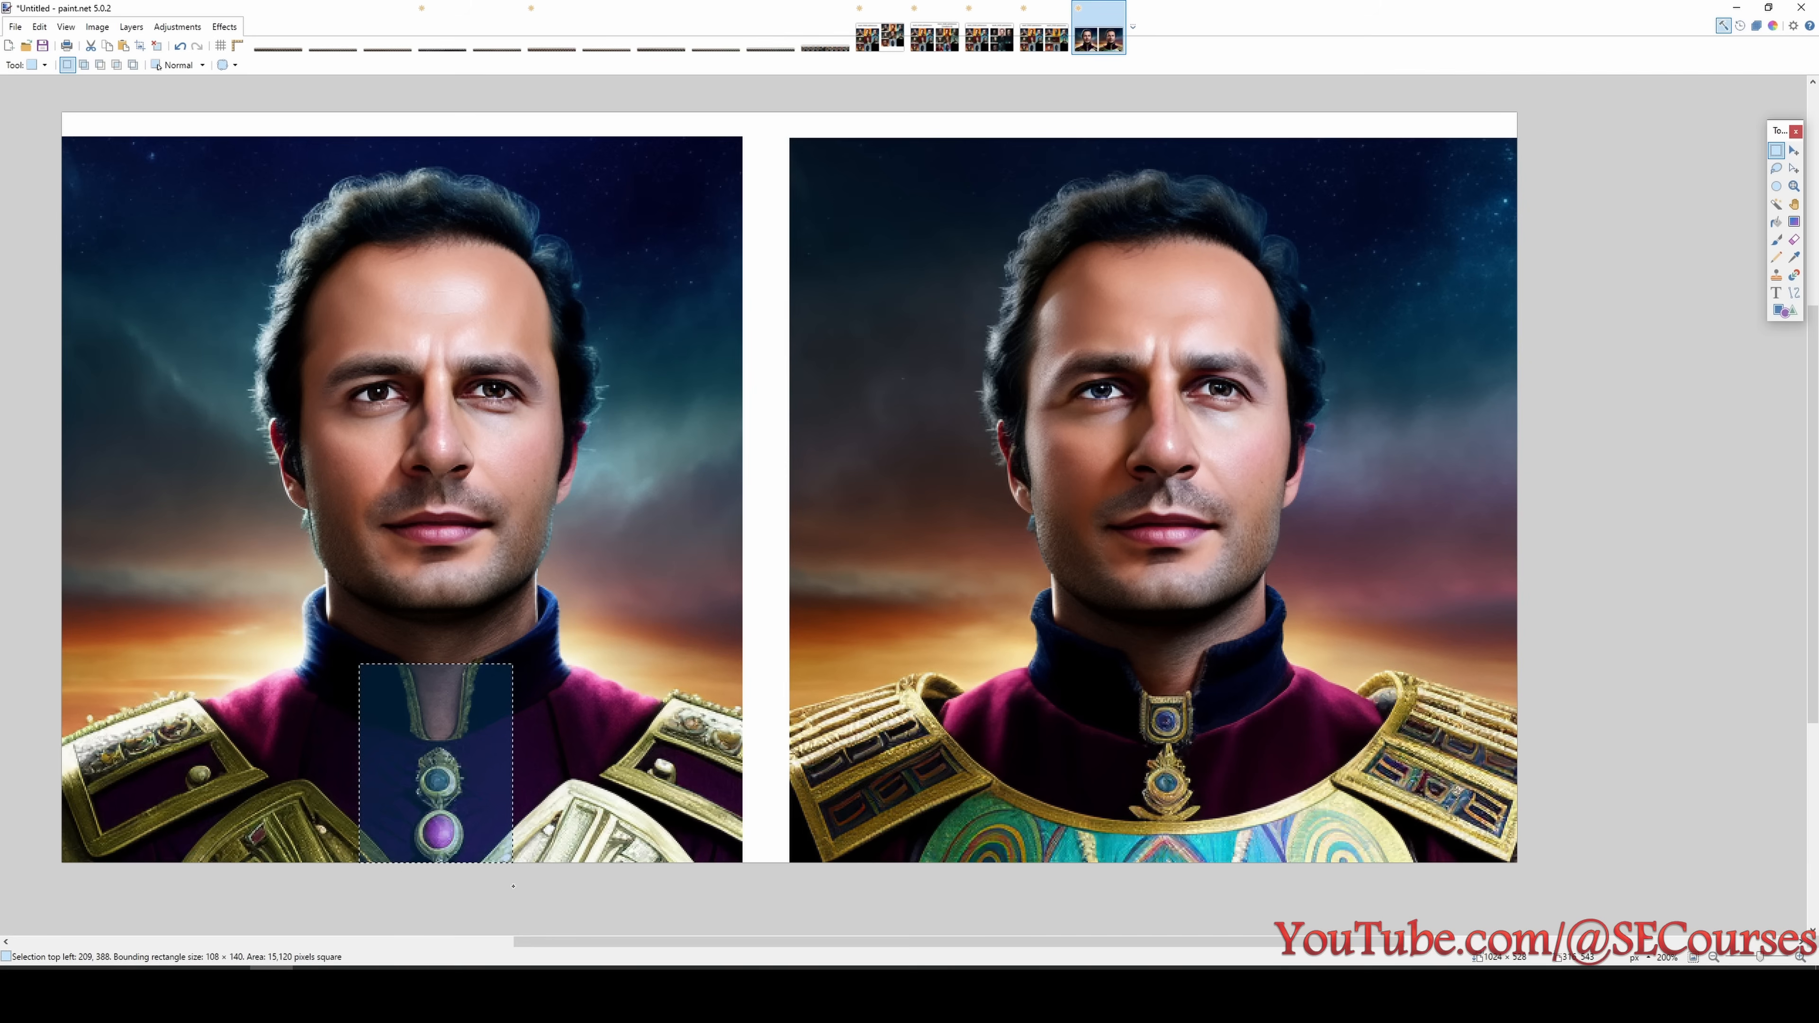
{"action": "left_click", "coordinate": [629, 674]}
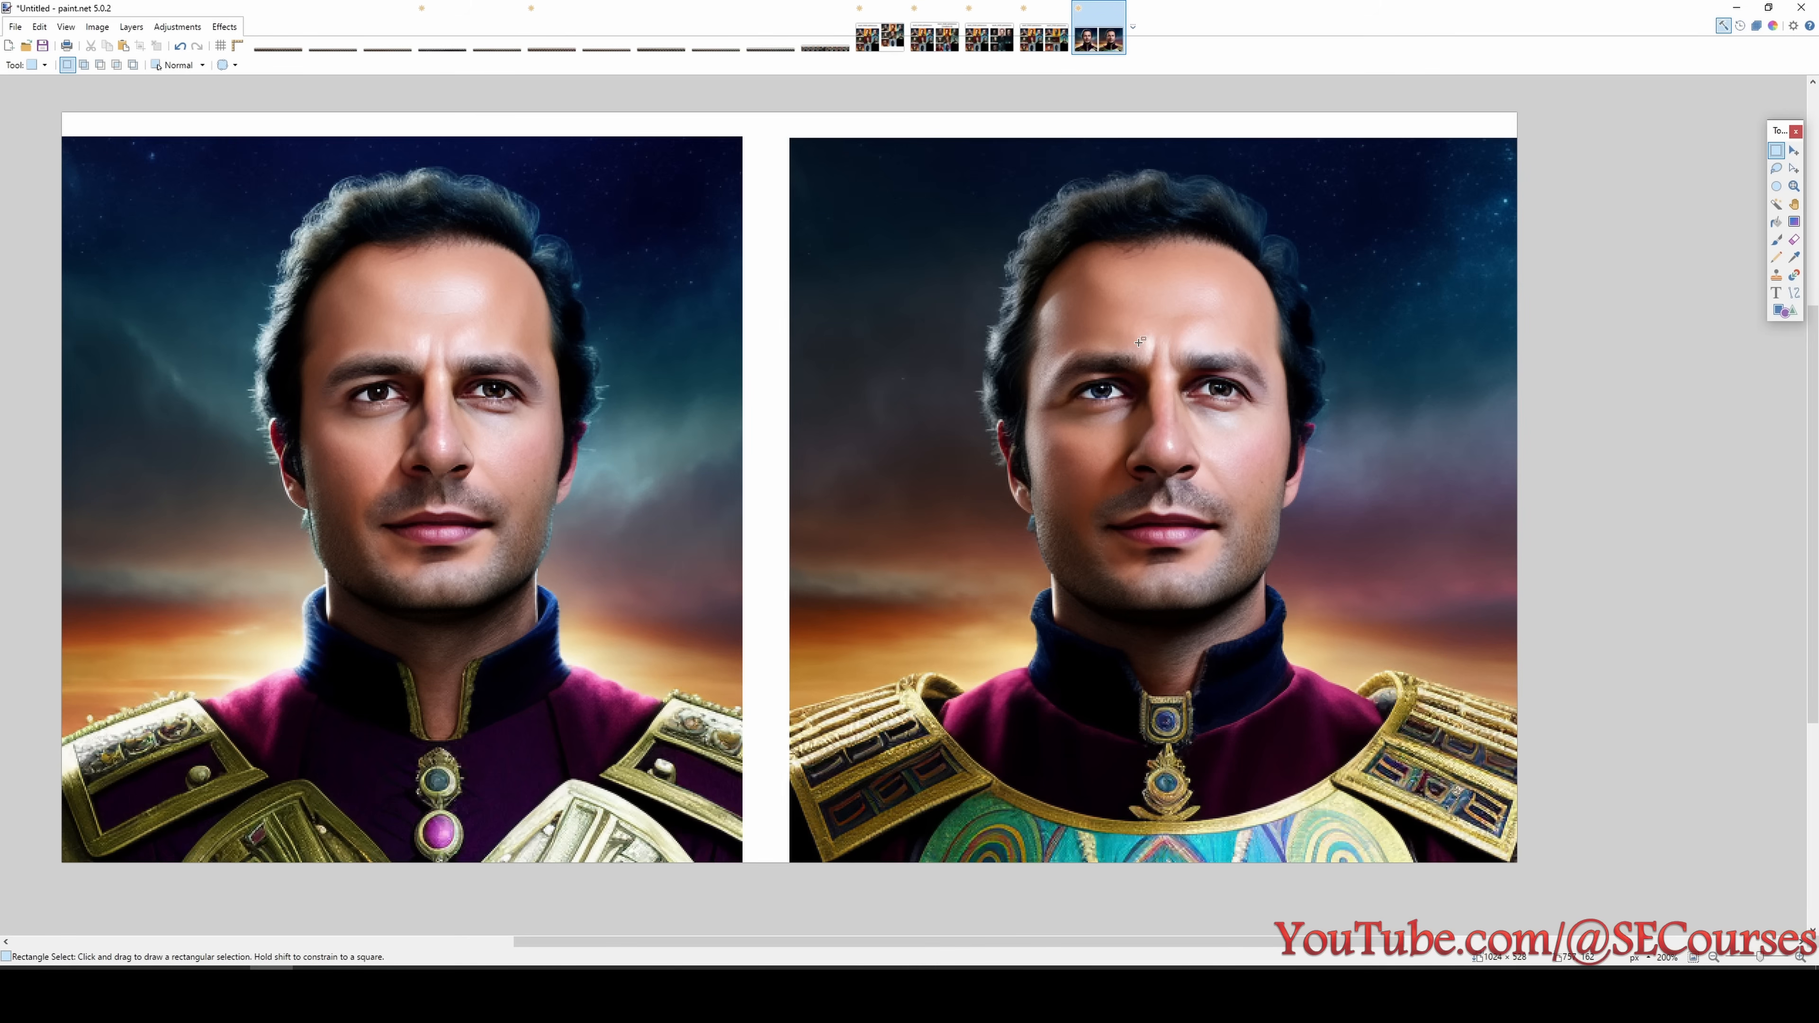
{"action": "mouse_move", "coordinate": [768, 654]}
{"action": "left_mouse_down"}
{"action": "mouse_move", "coordinate": [978, 857]}
{"action": "mouse_move", "coordinate": [974, 836]}
{"action": "left_mouse_up"}
{"action": "left_click_drag", "start_coordinate": [1311, 634], "coordinate": [1518, 866]}
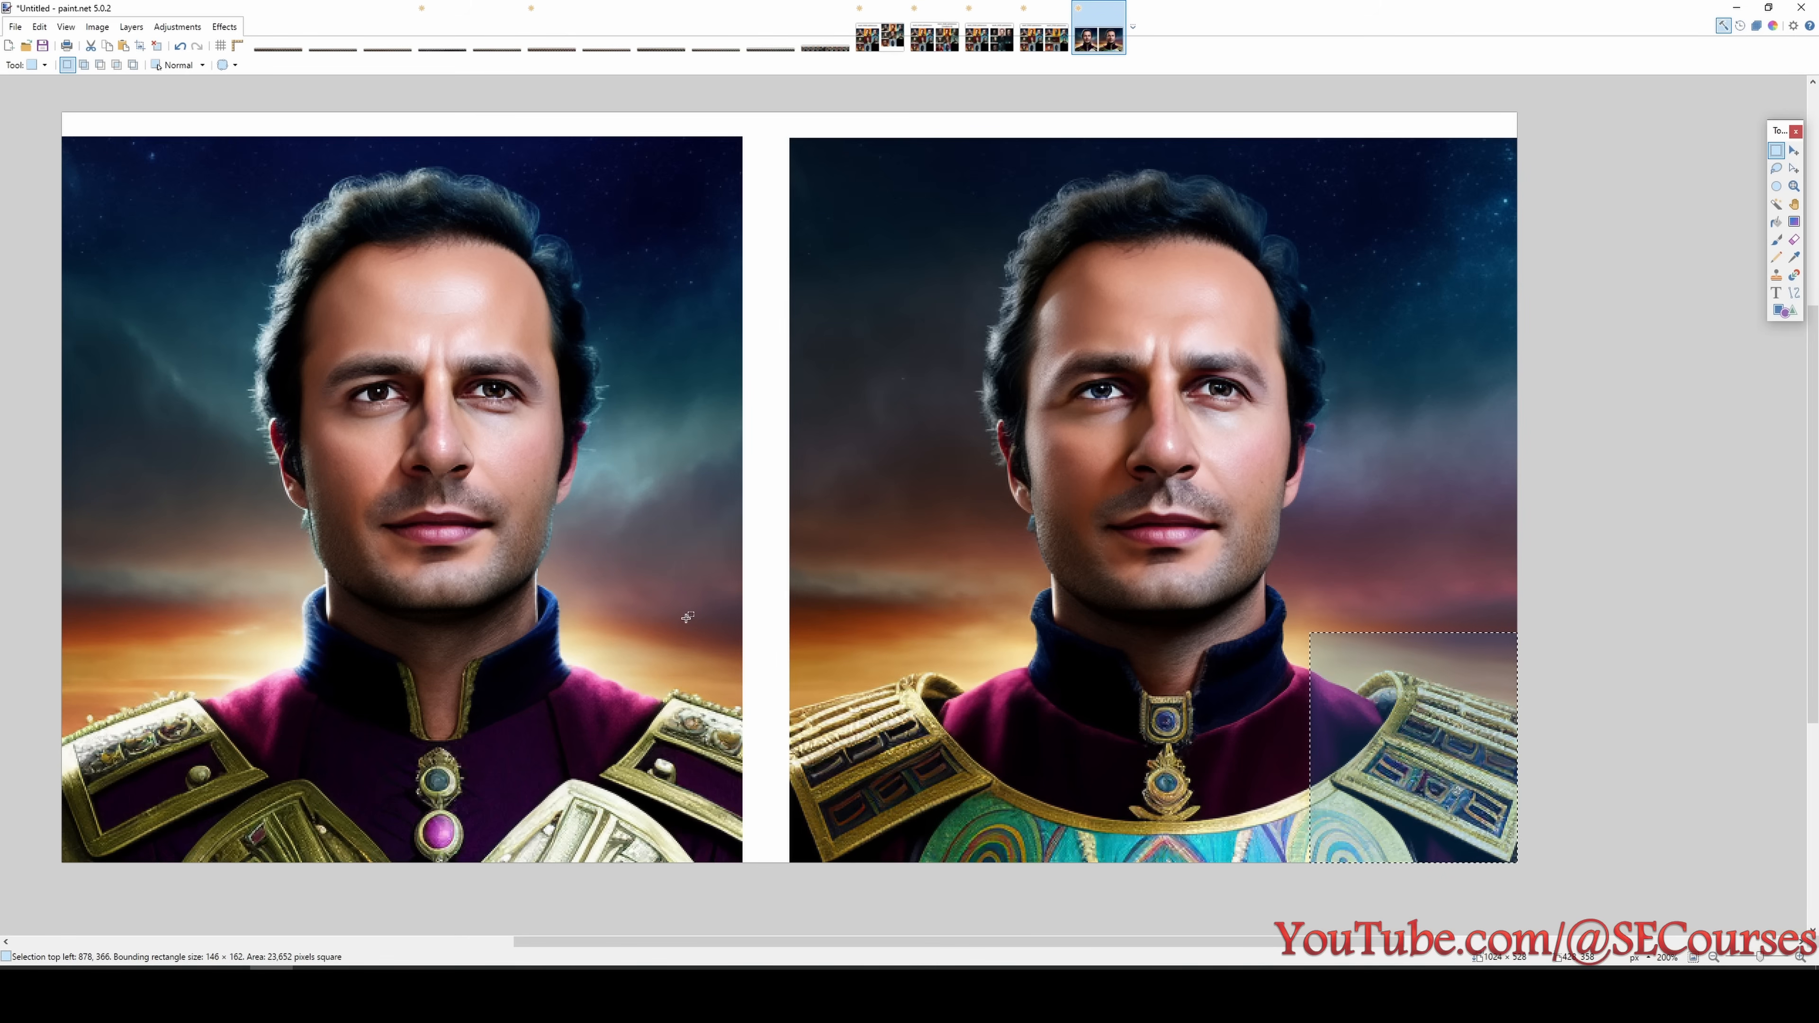
{"action": "left_click_drag", "start_coordinate": [734, 625], "coordinate": [987, 866]}
{"action": "left_click", "coordinate": [1168, 576]}
- Return to the test0_3360 and test5_3360 comparison, review all its rows against the experiment list, and clear the selection
{"action": "key", "text": "ctrl+shift+Tab"}
{"action": "scroll", "coordinate": [1168, 575], "scroll_direction": "down", "scroll_amount": 3}
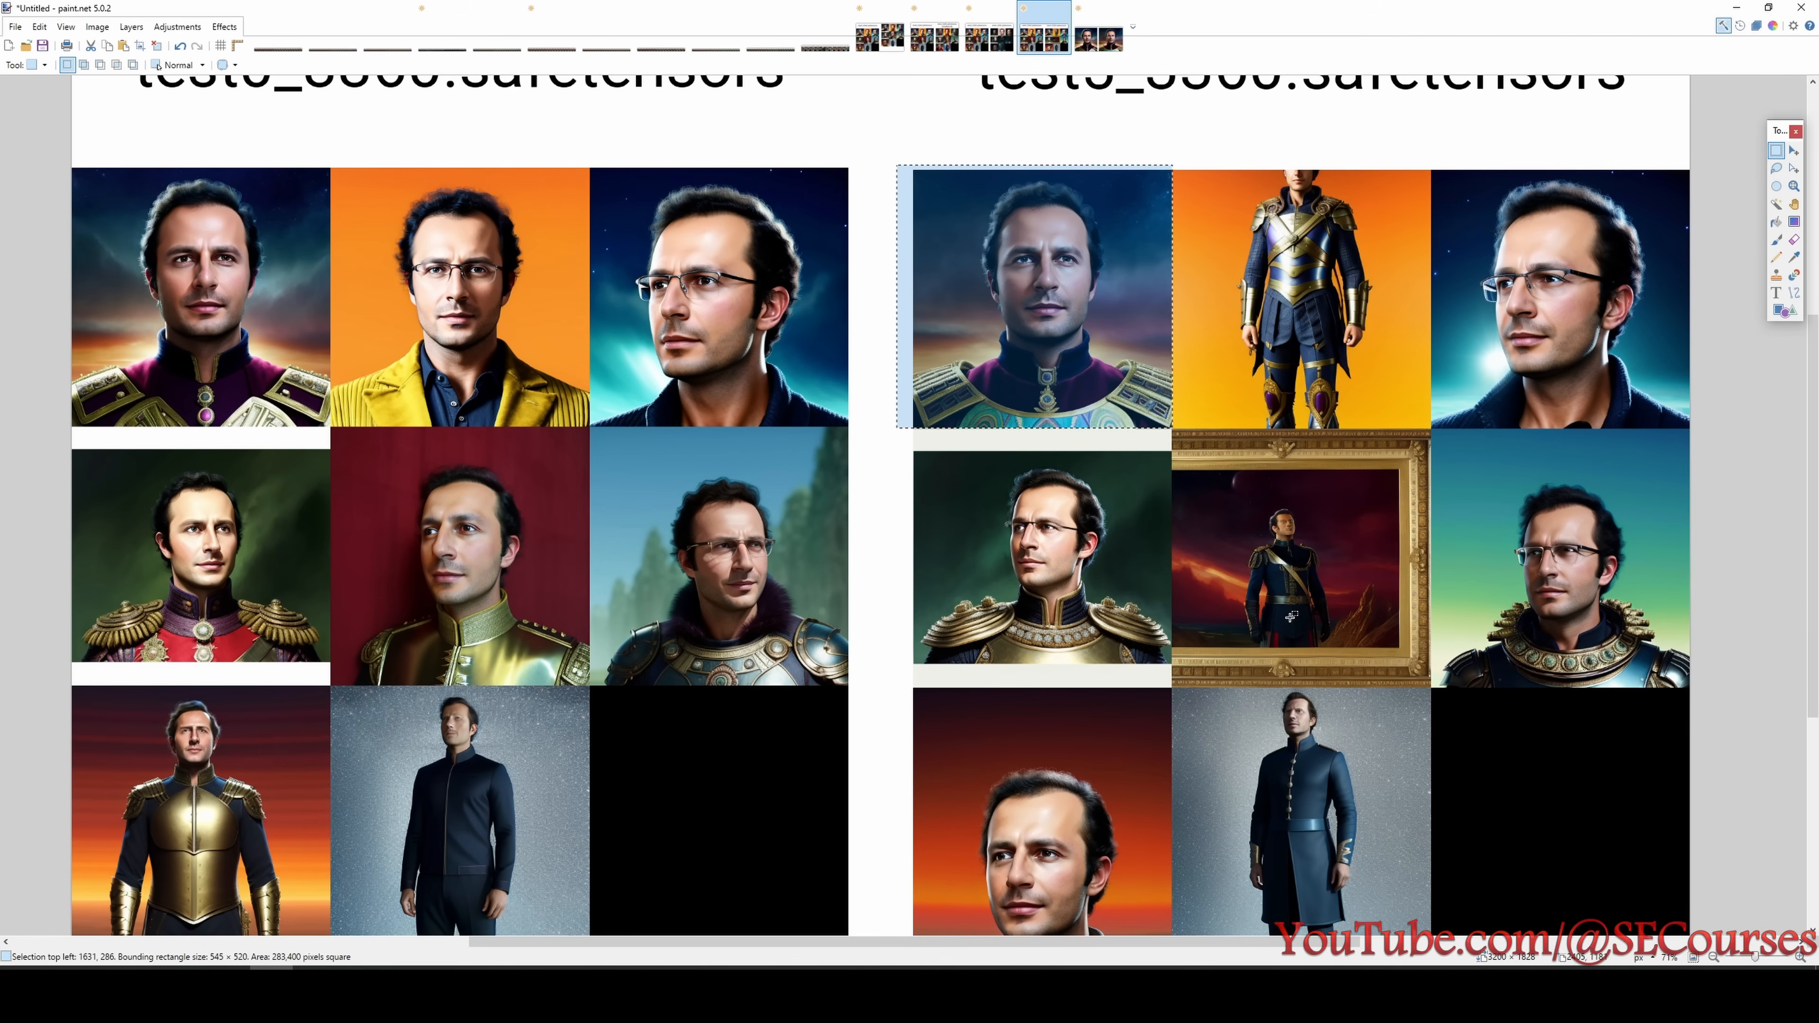
{"action": "scroll", "coordinate": [1291, 623], "scroll_direction": "down", "scroll_amount": 1}
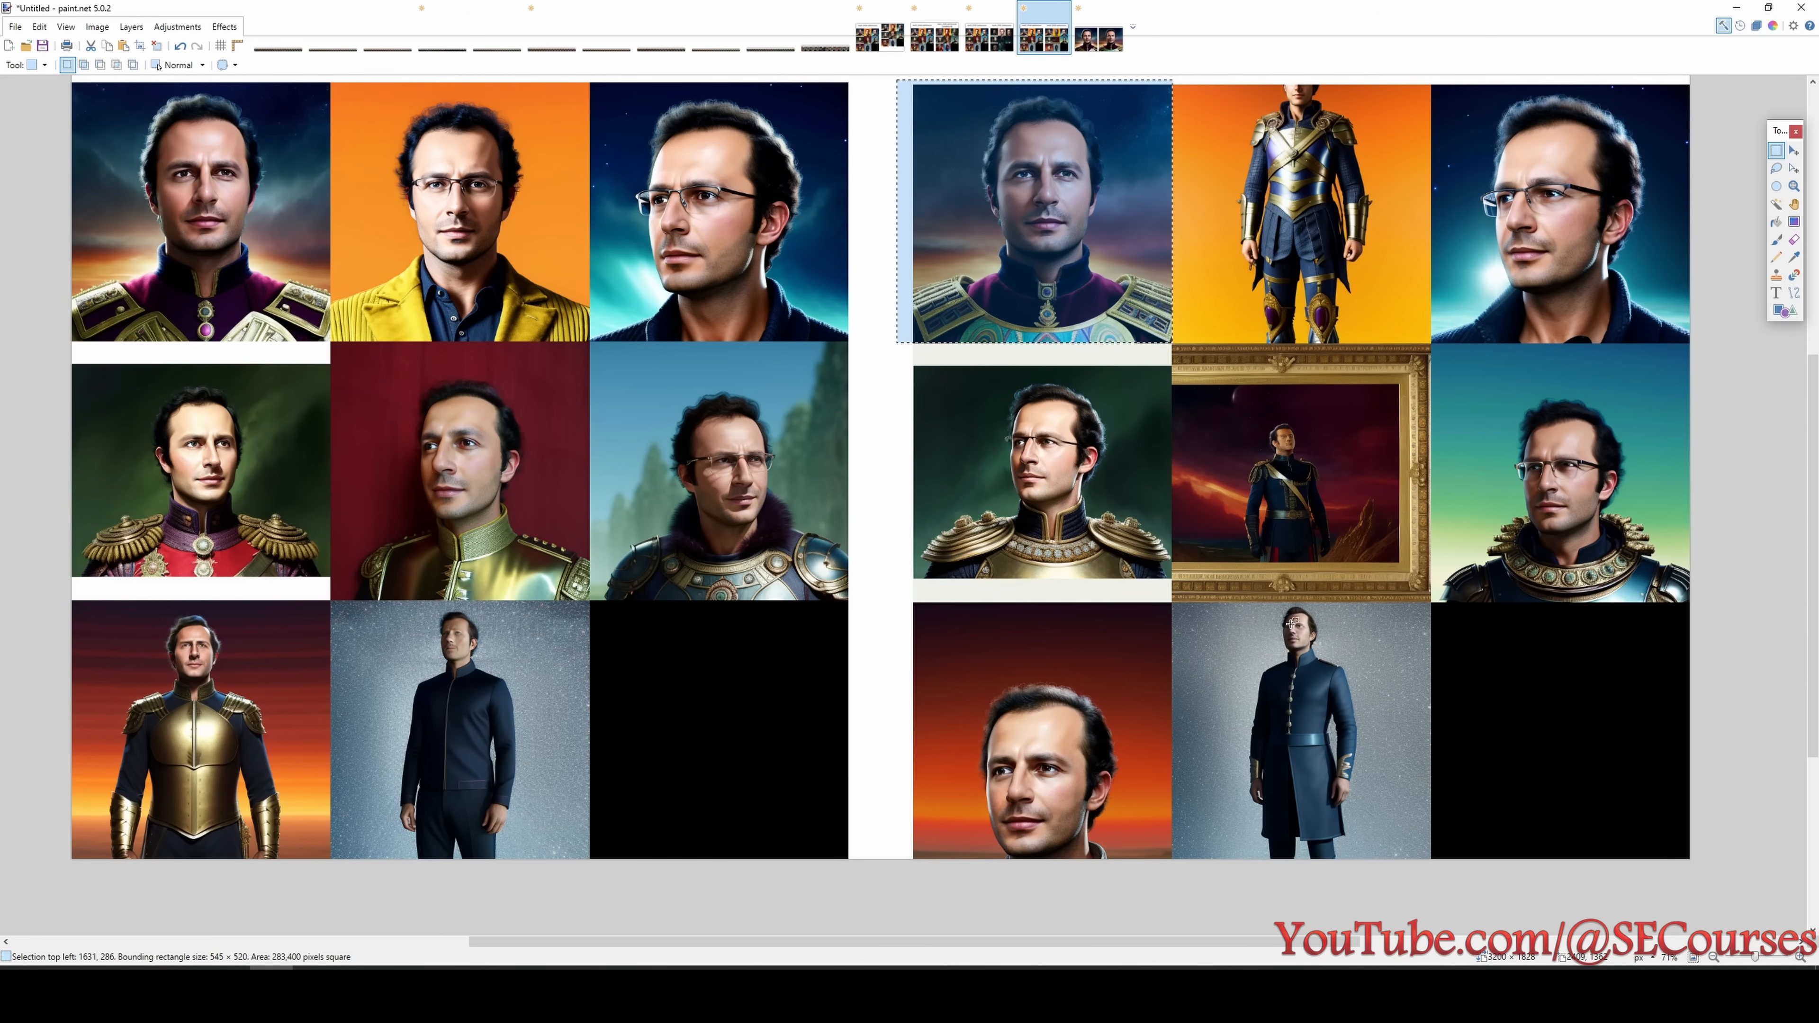
{"action": "scroll", "coordinate": [1389, 322], "scroll_direction": "up", "scroll_amount": 1}
{"action": "left_click", "coordinate": [1689, 992]}
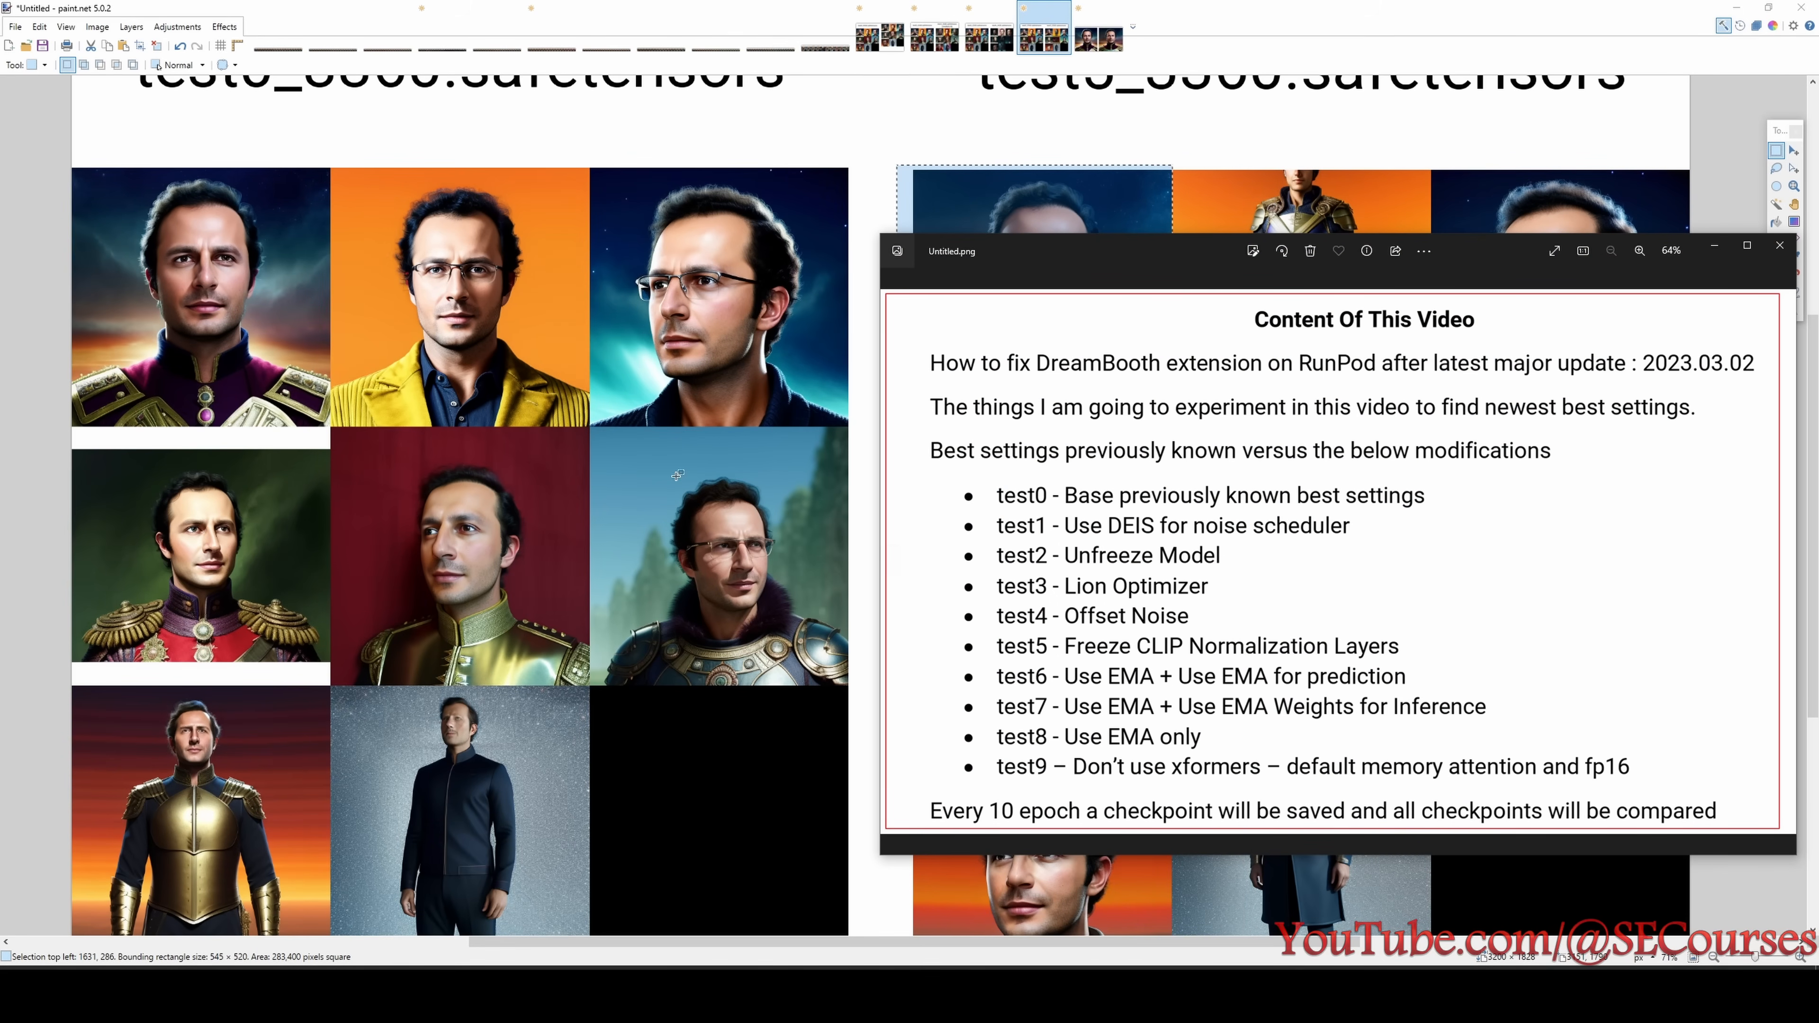
{"action": "left_click", "coordinate": [831, 403]}
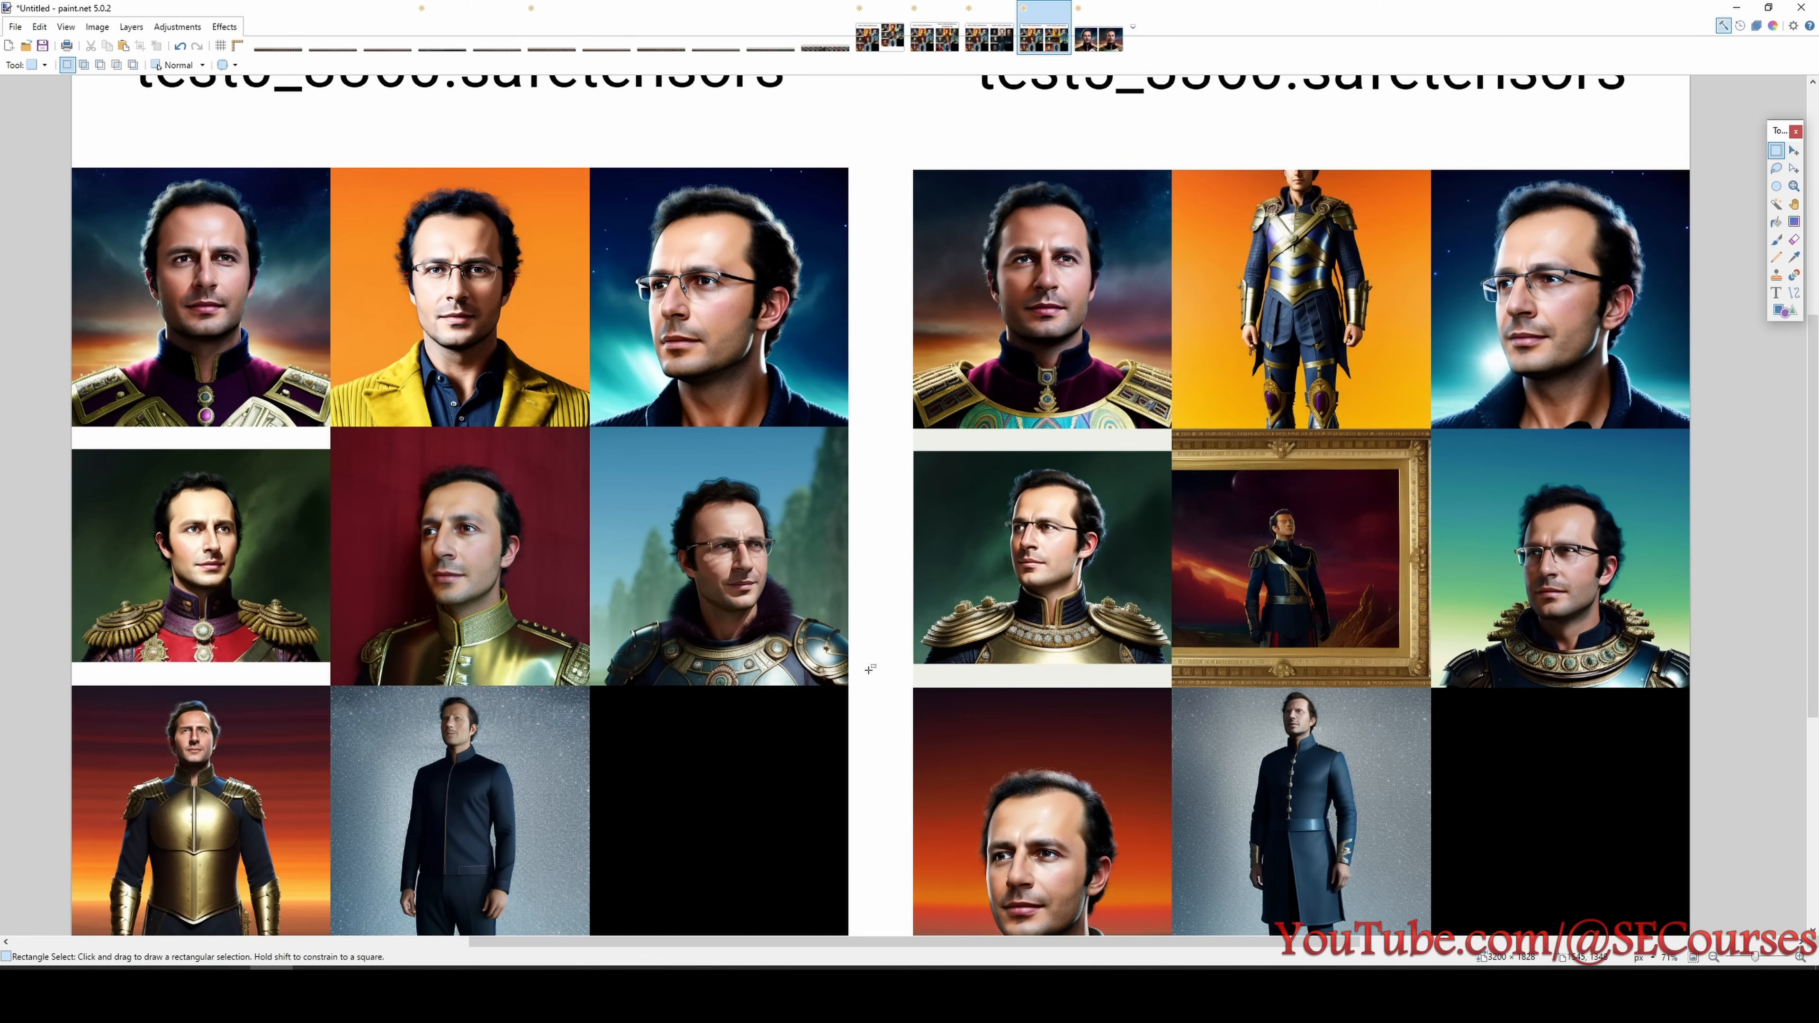
- Combine the test6_2880 block from the xyz_grid image with the test0_3360 block in a new image and check test6's settings in the experiment list
{"action": "left_click", "coordinate": [826, 29]}
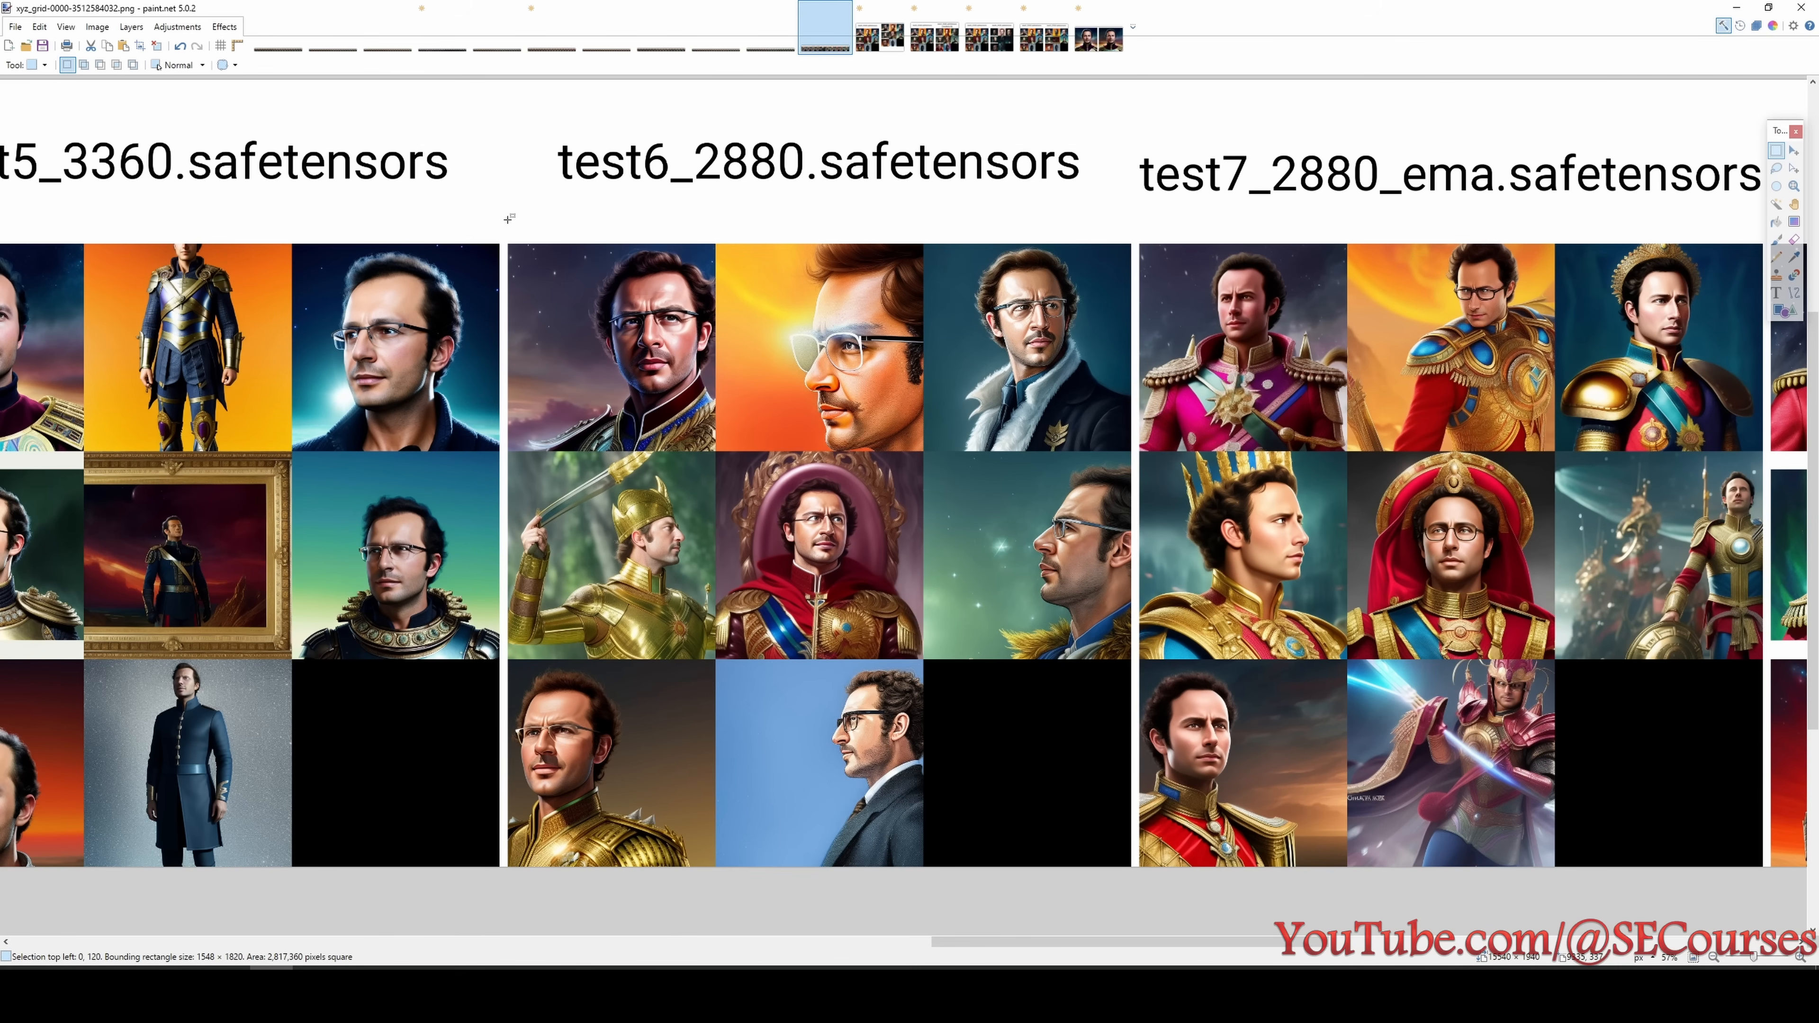
{"action": "key", "text": "ctrl+alt+v"}
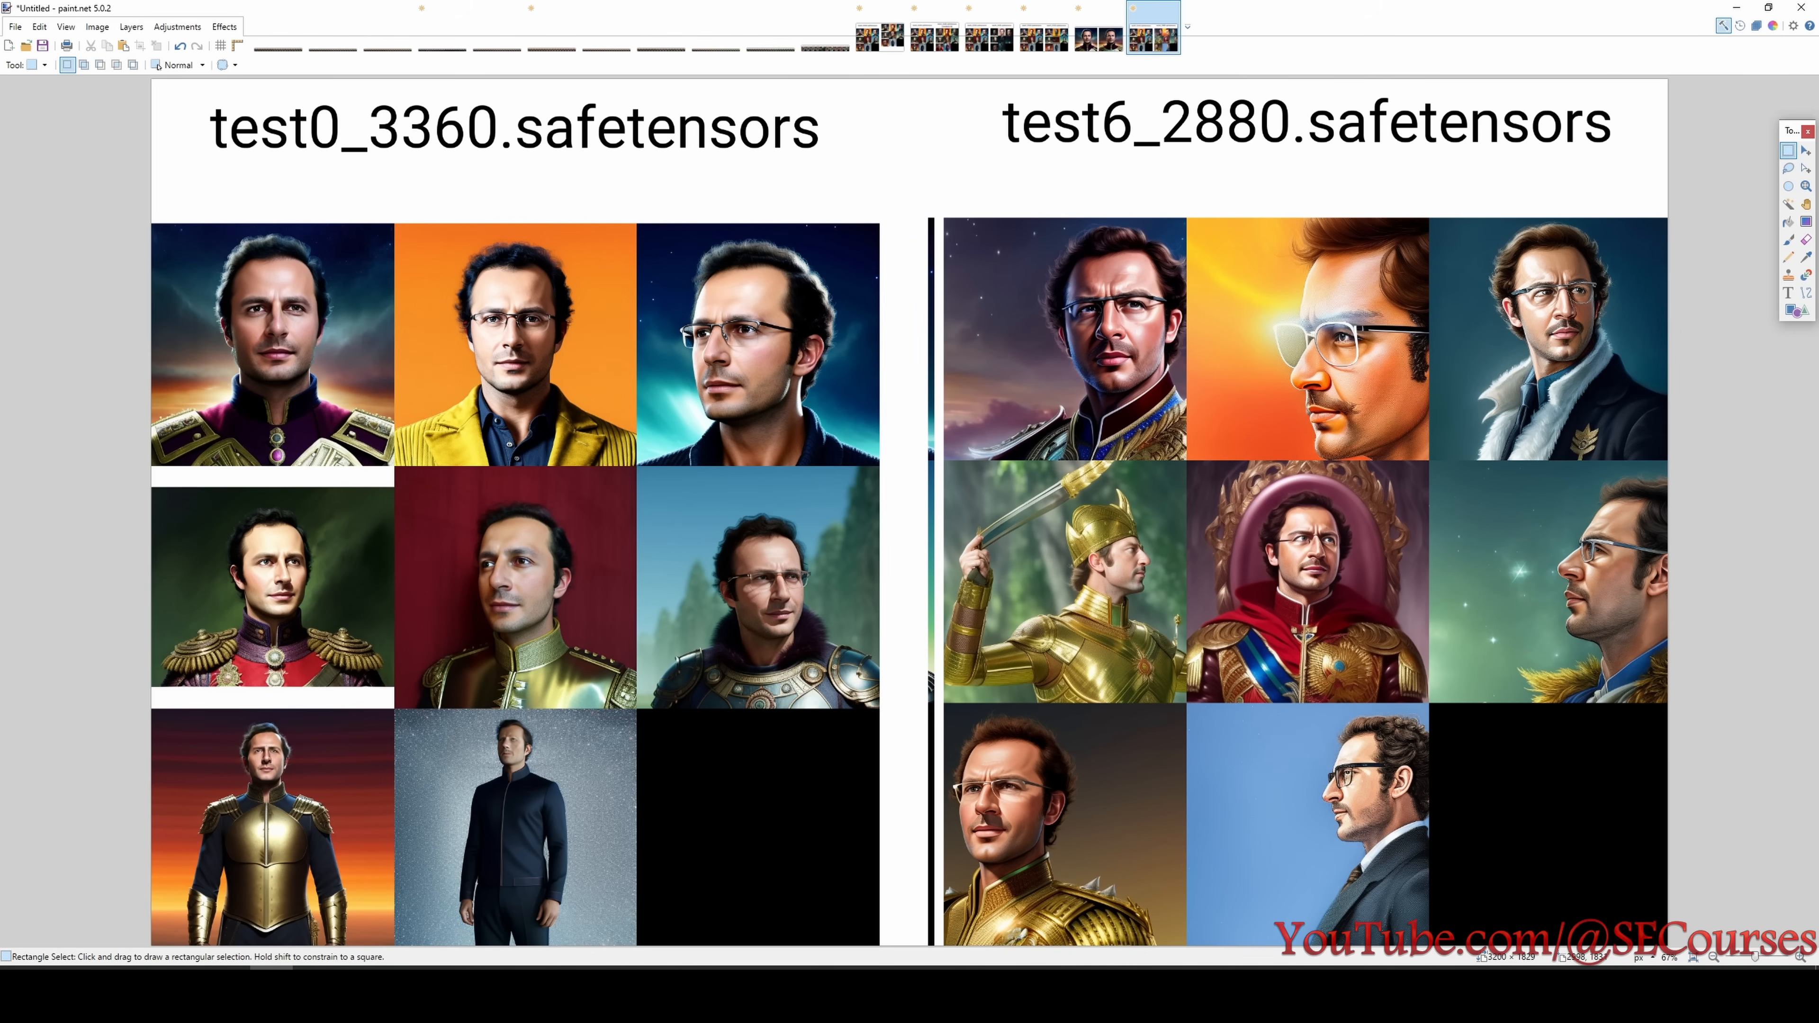
{"action": "key", "text": "alt+Tab"}
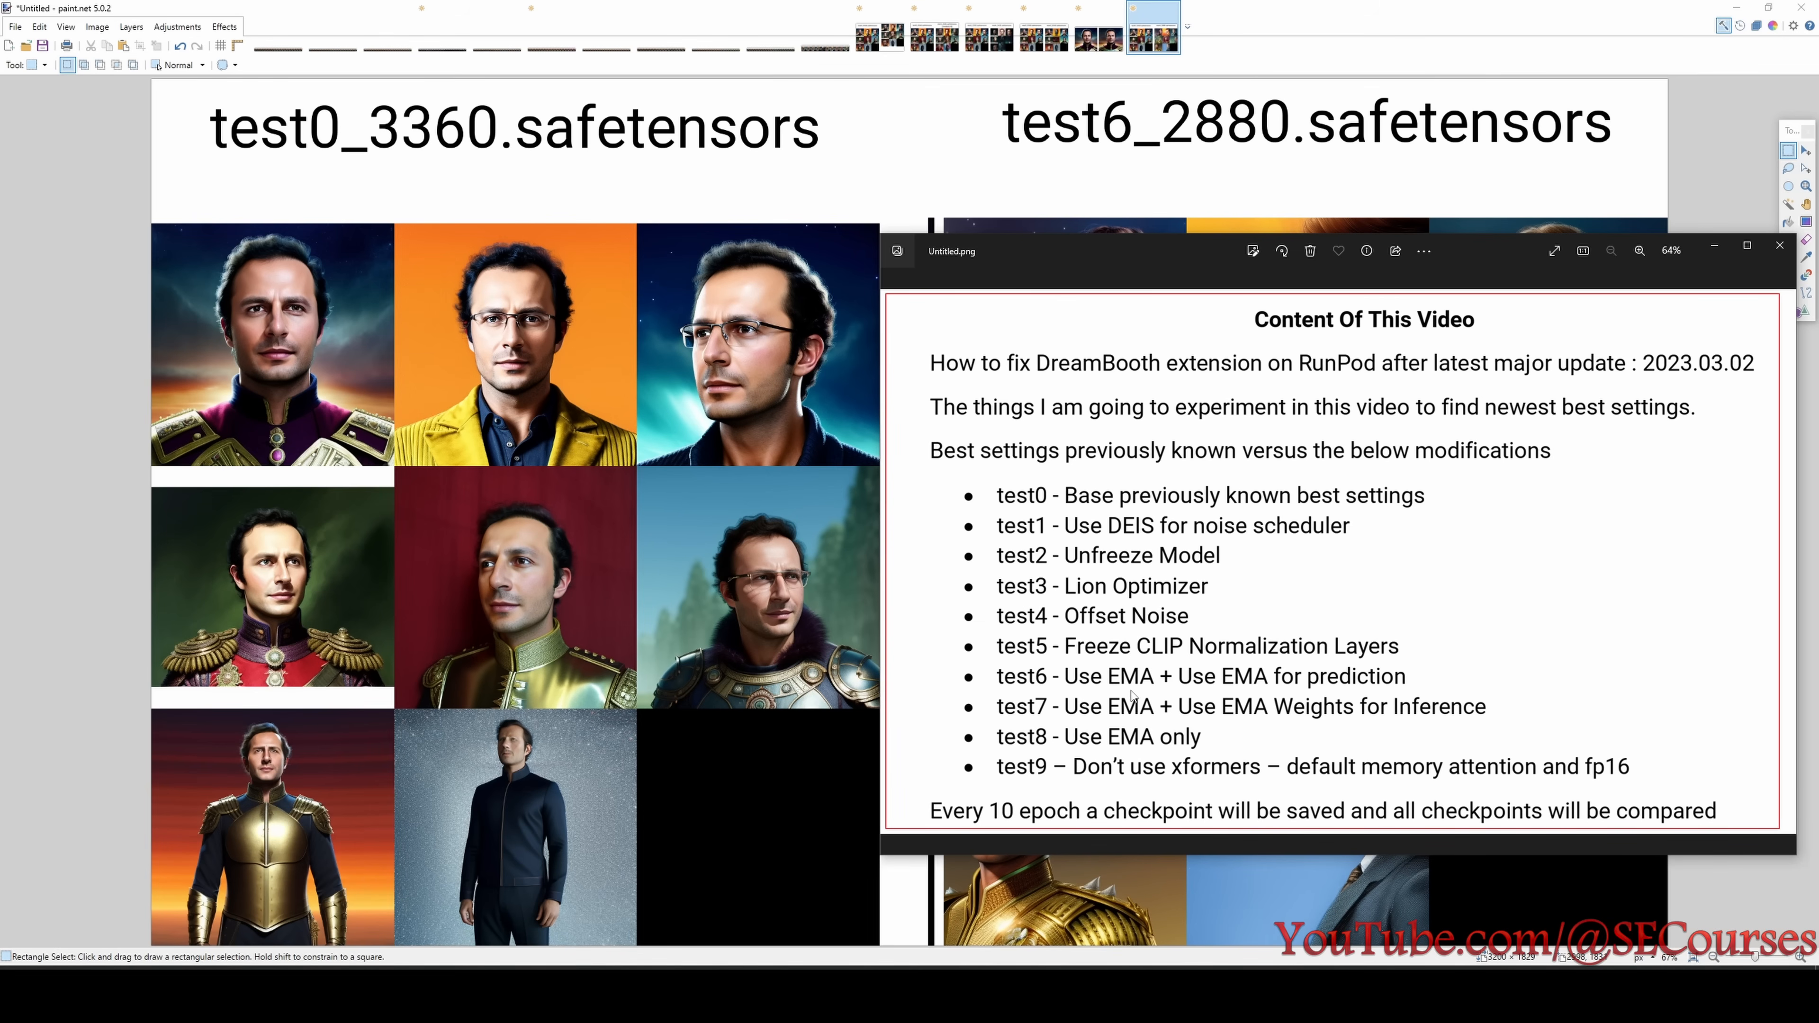
{"action": "key", "text": "alt+Tab"}
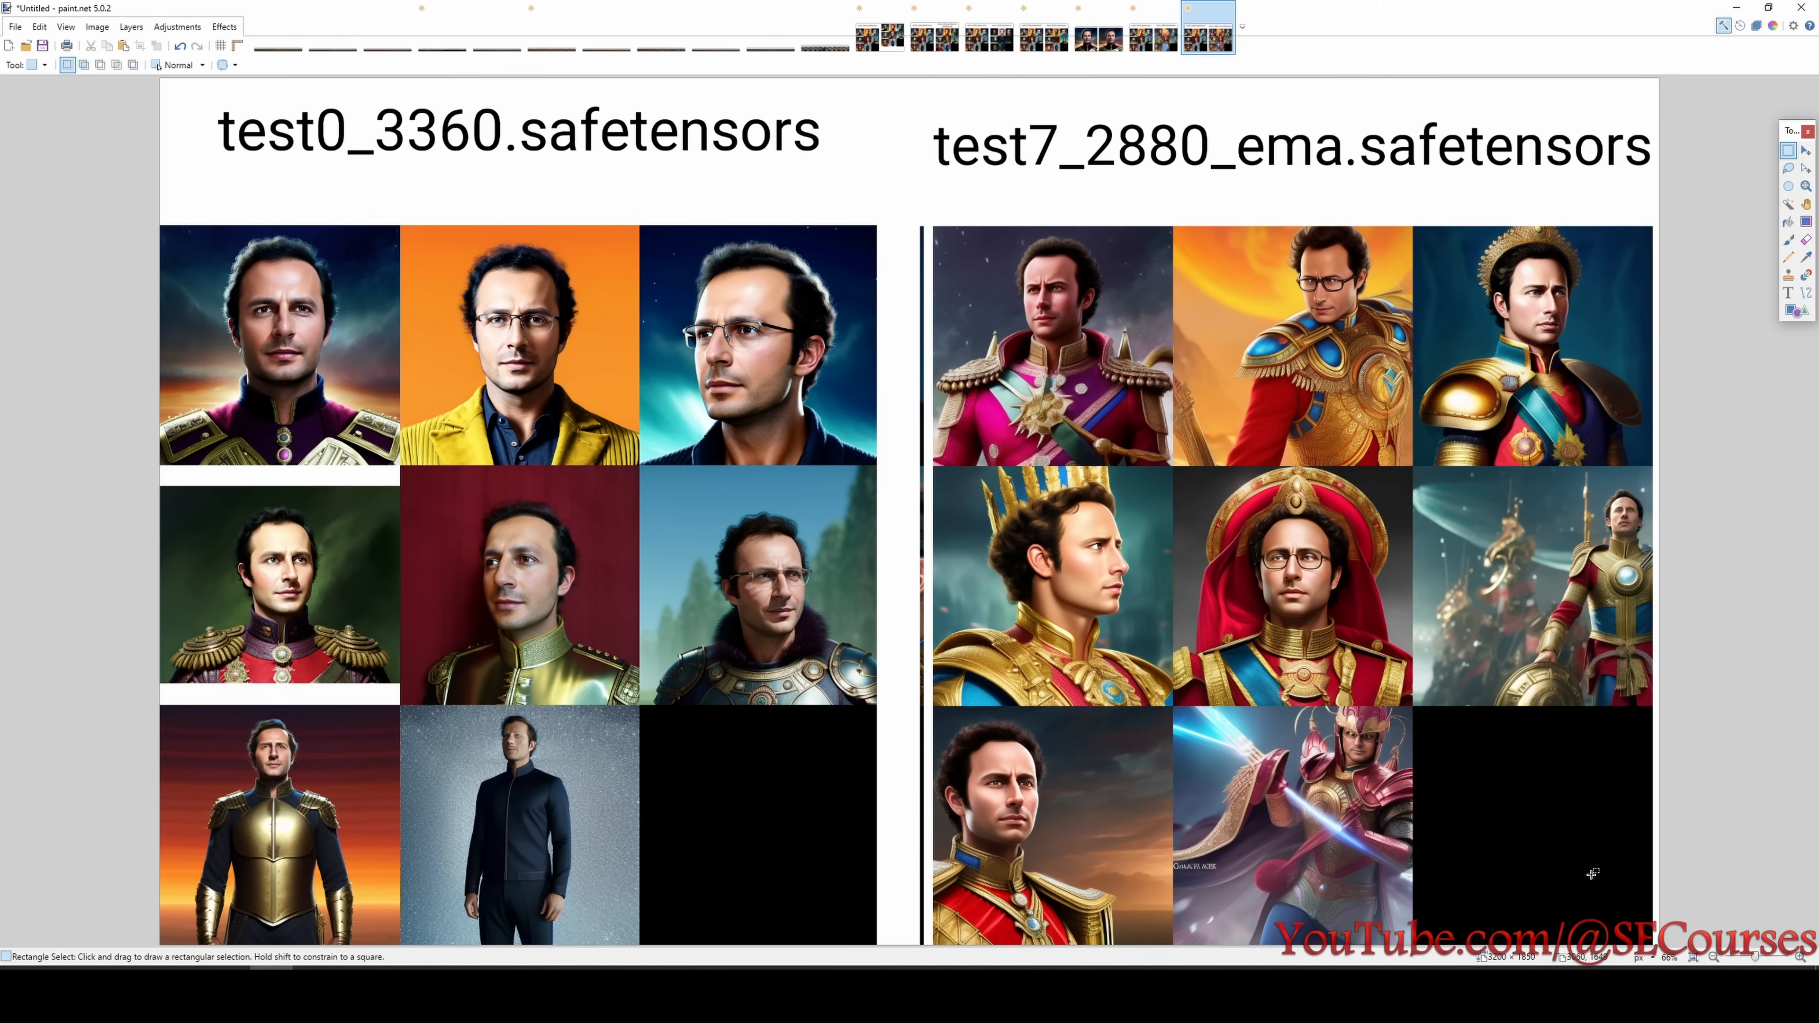
- Check test7's EMA settings in the experiment list against the test0_3360 and test7_2880_ema comparison
{"action": "left_click", "coordinate": [1584, 989]}
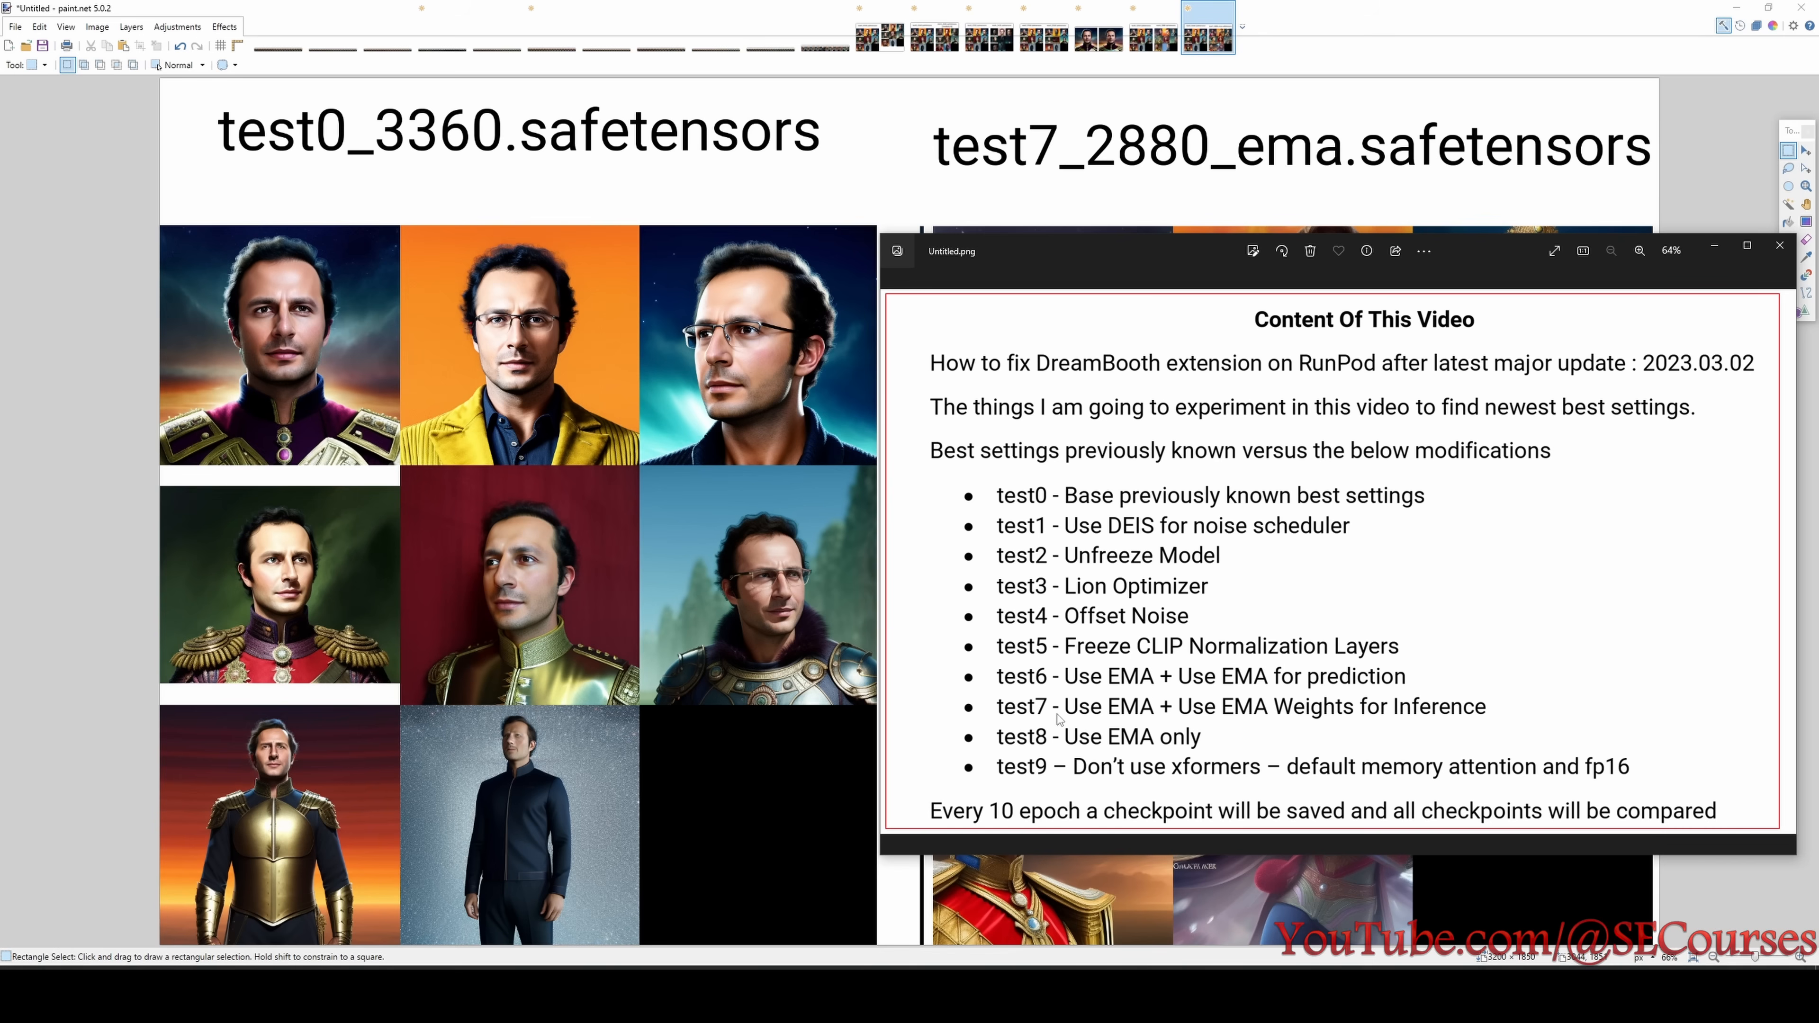
{"action": "left_click", "coordinate": [673, 578]}
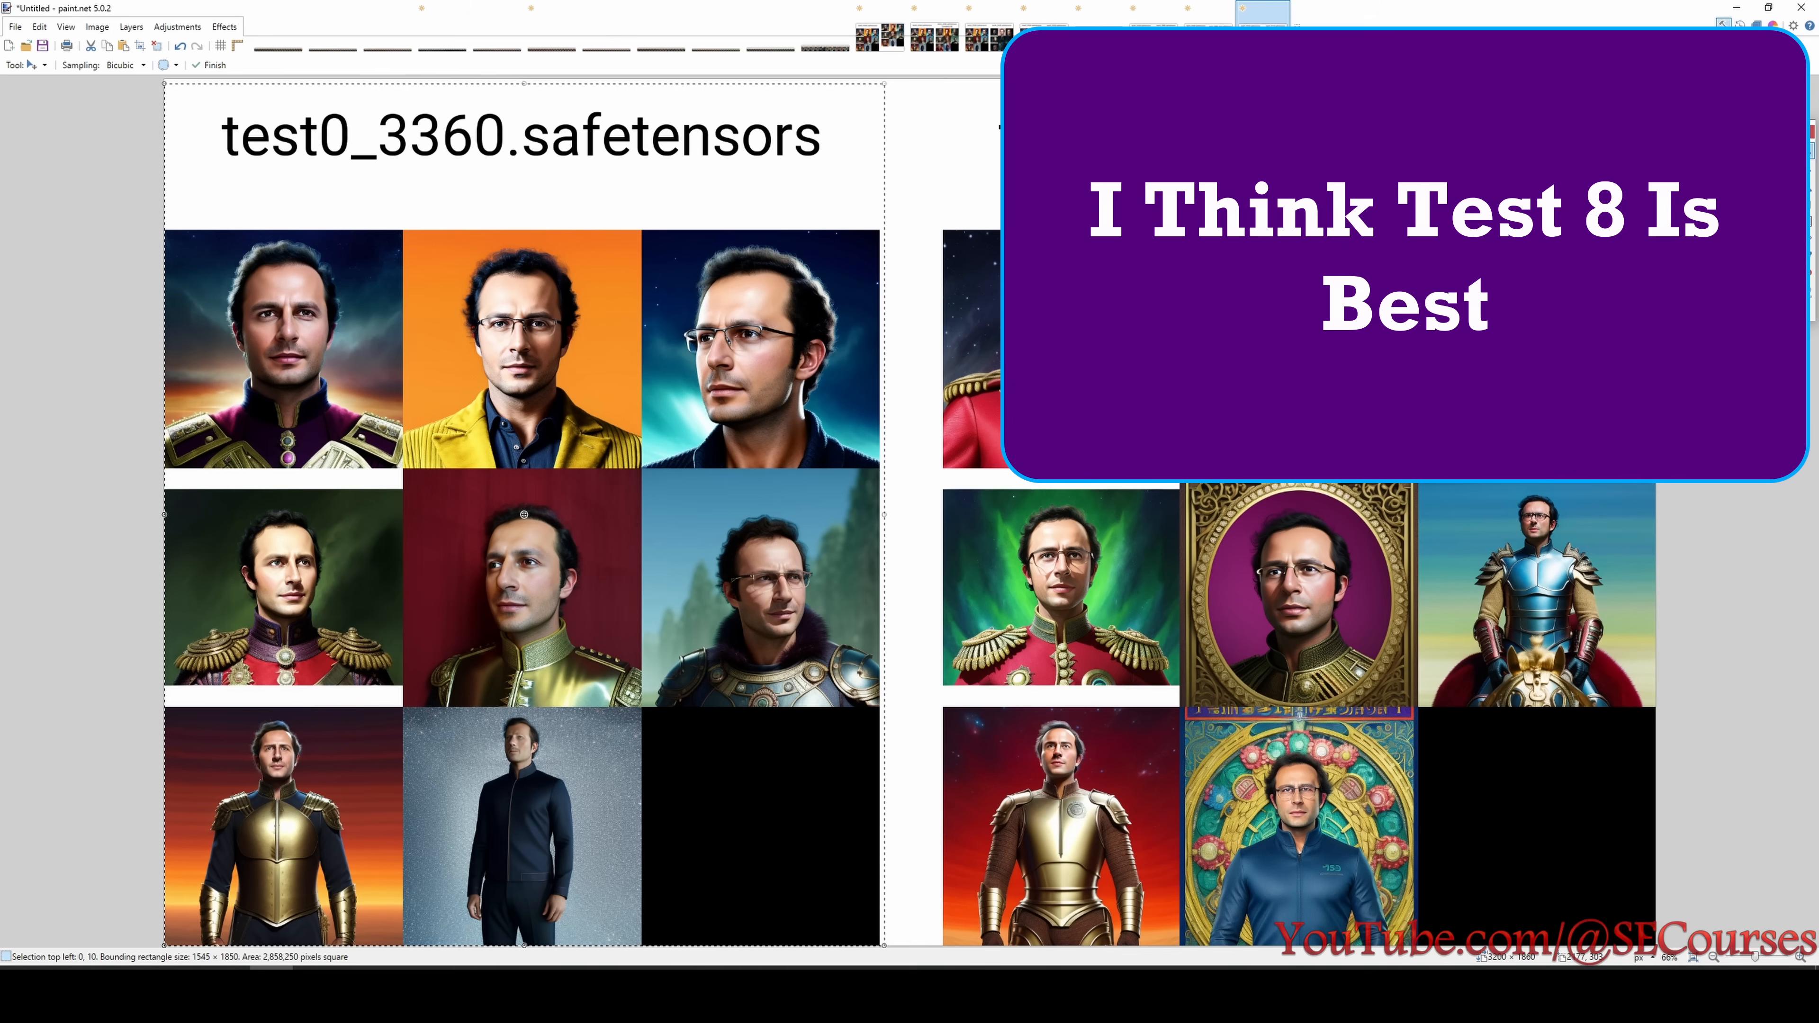
- Clear the selection in the test0_3360 and test8_3120 comparison and examine the test8_3120 top-row portraits, marking the first two
{"action": "key", "text": "ctrl+d"}
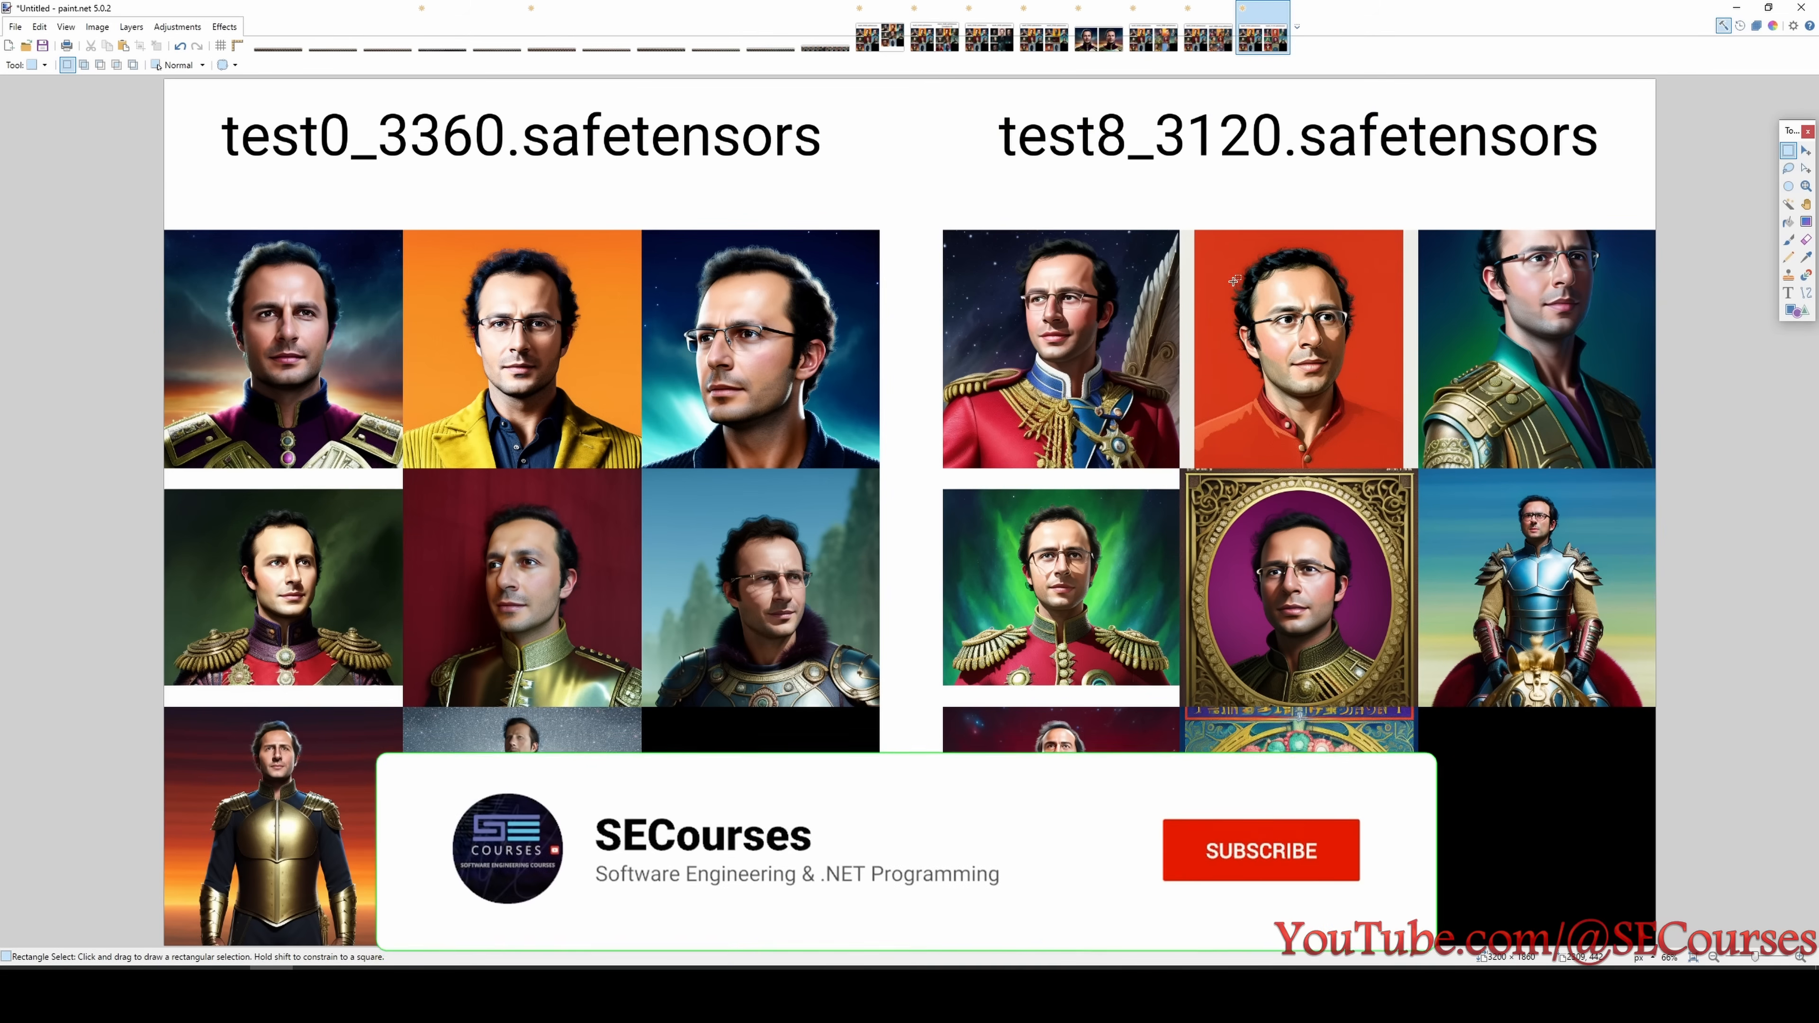
{"action": "left_click_drag", "start_coordinate": [1223, 236], "coordinate": [1349, 448]}
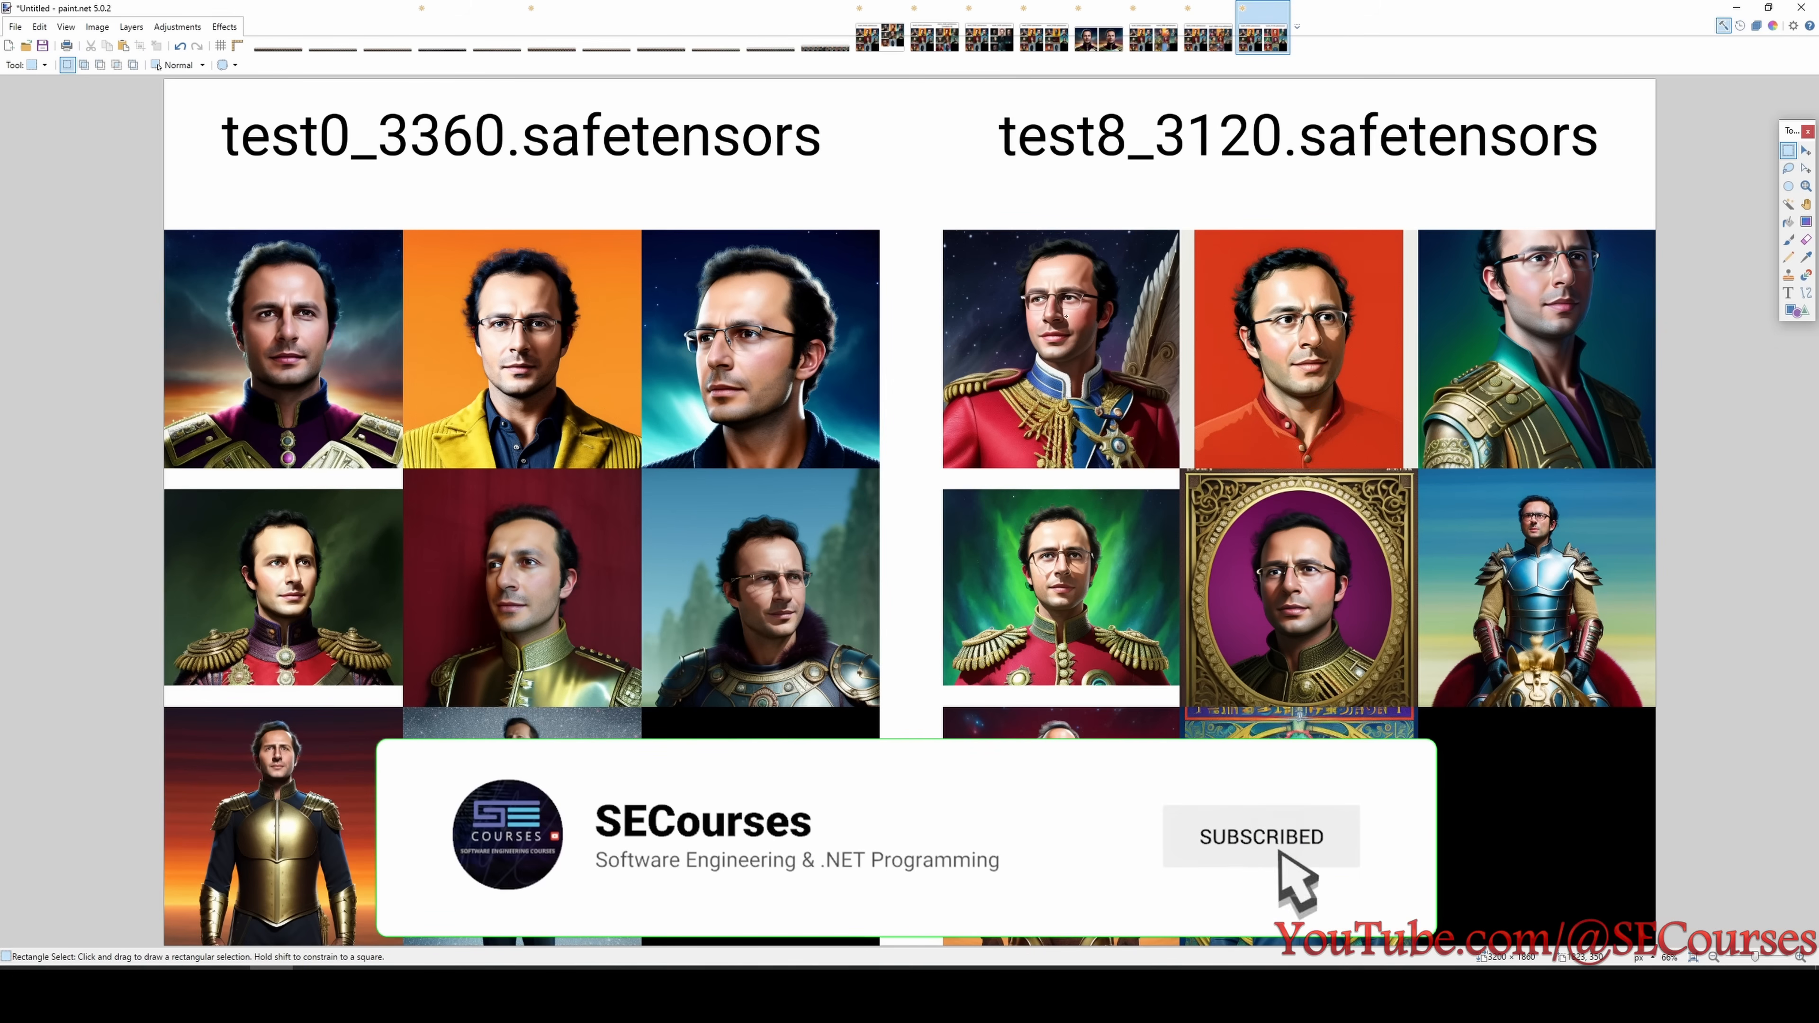
{"action": "left_click_drag", "start_coordinate": [1018, 250], "coordinate": [1112, 368]}
{"action": "left_click", "coordinate": [1557, 319]}
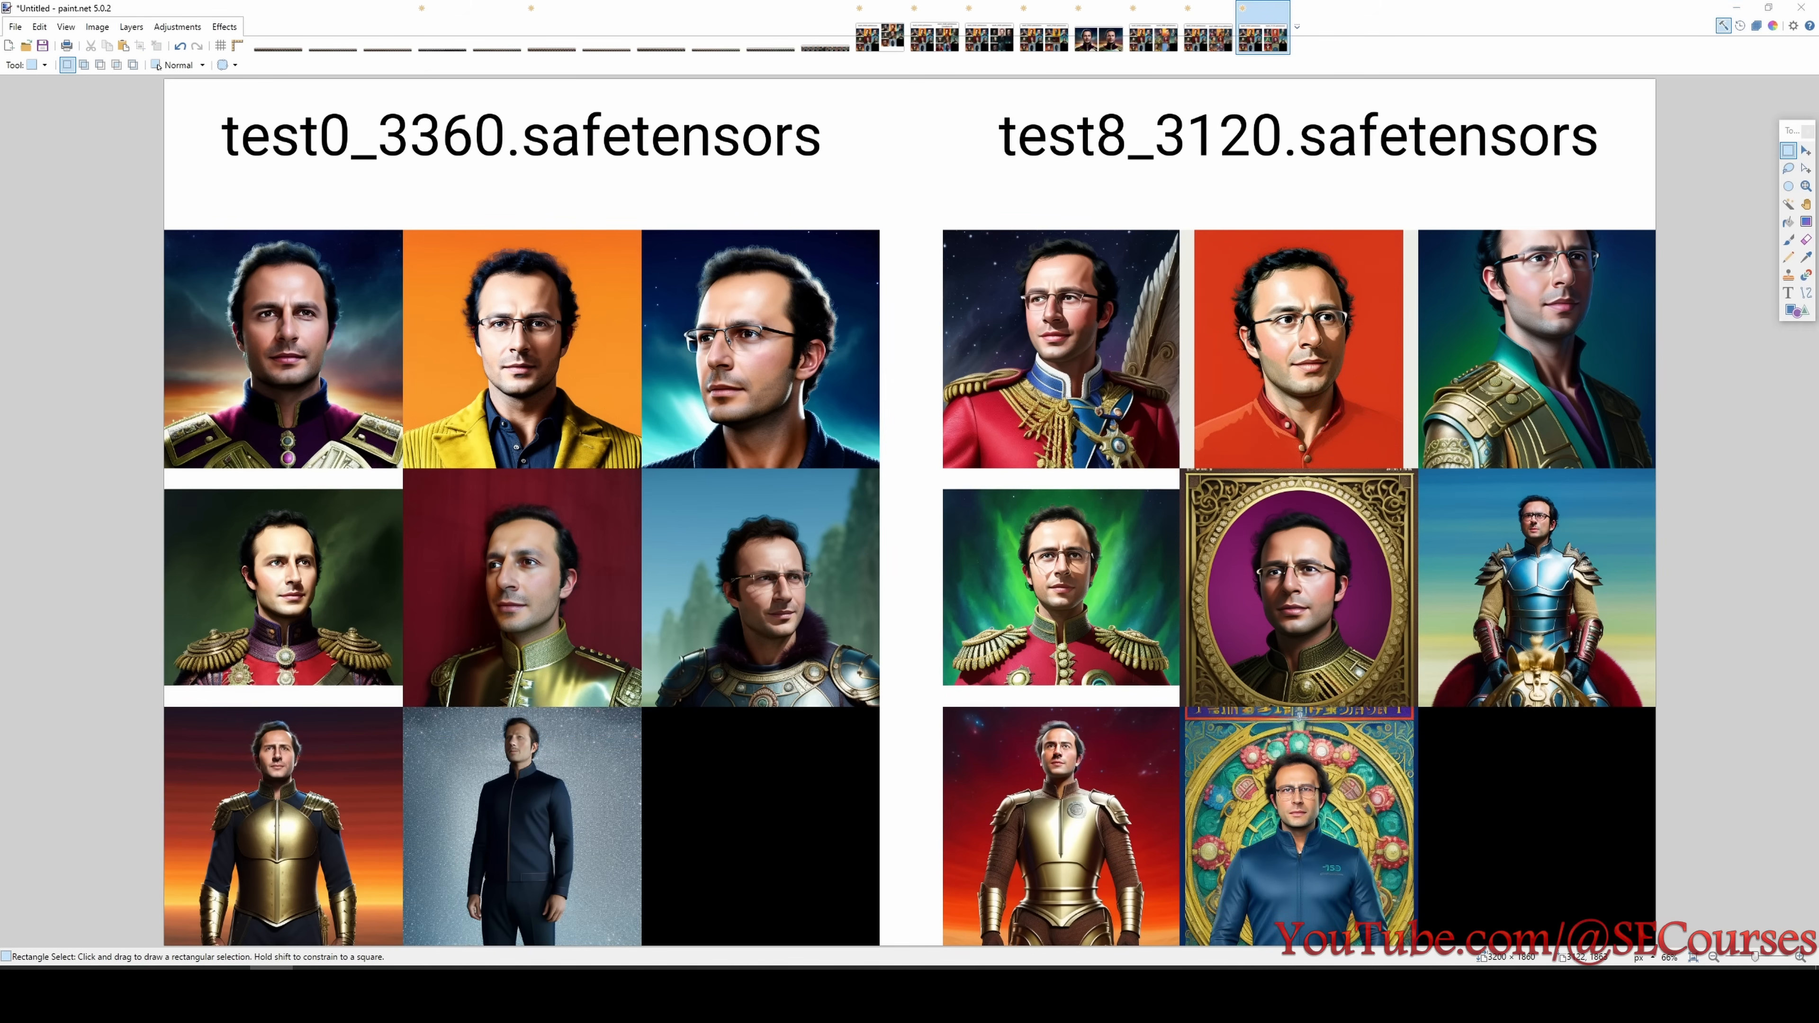
- Review the test8 and test9 settings in the Untitled.png experiment list alongside the test8_3120 comparison
{"action": "left_click", "coordinate": [963, 994]}
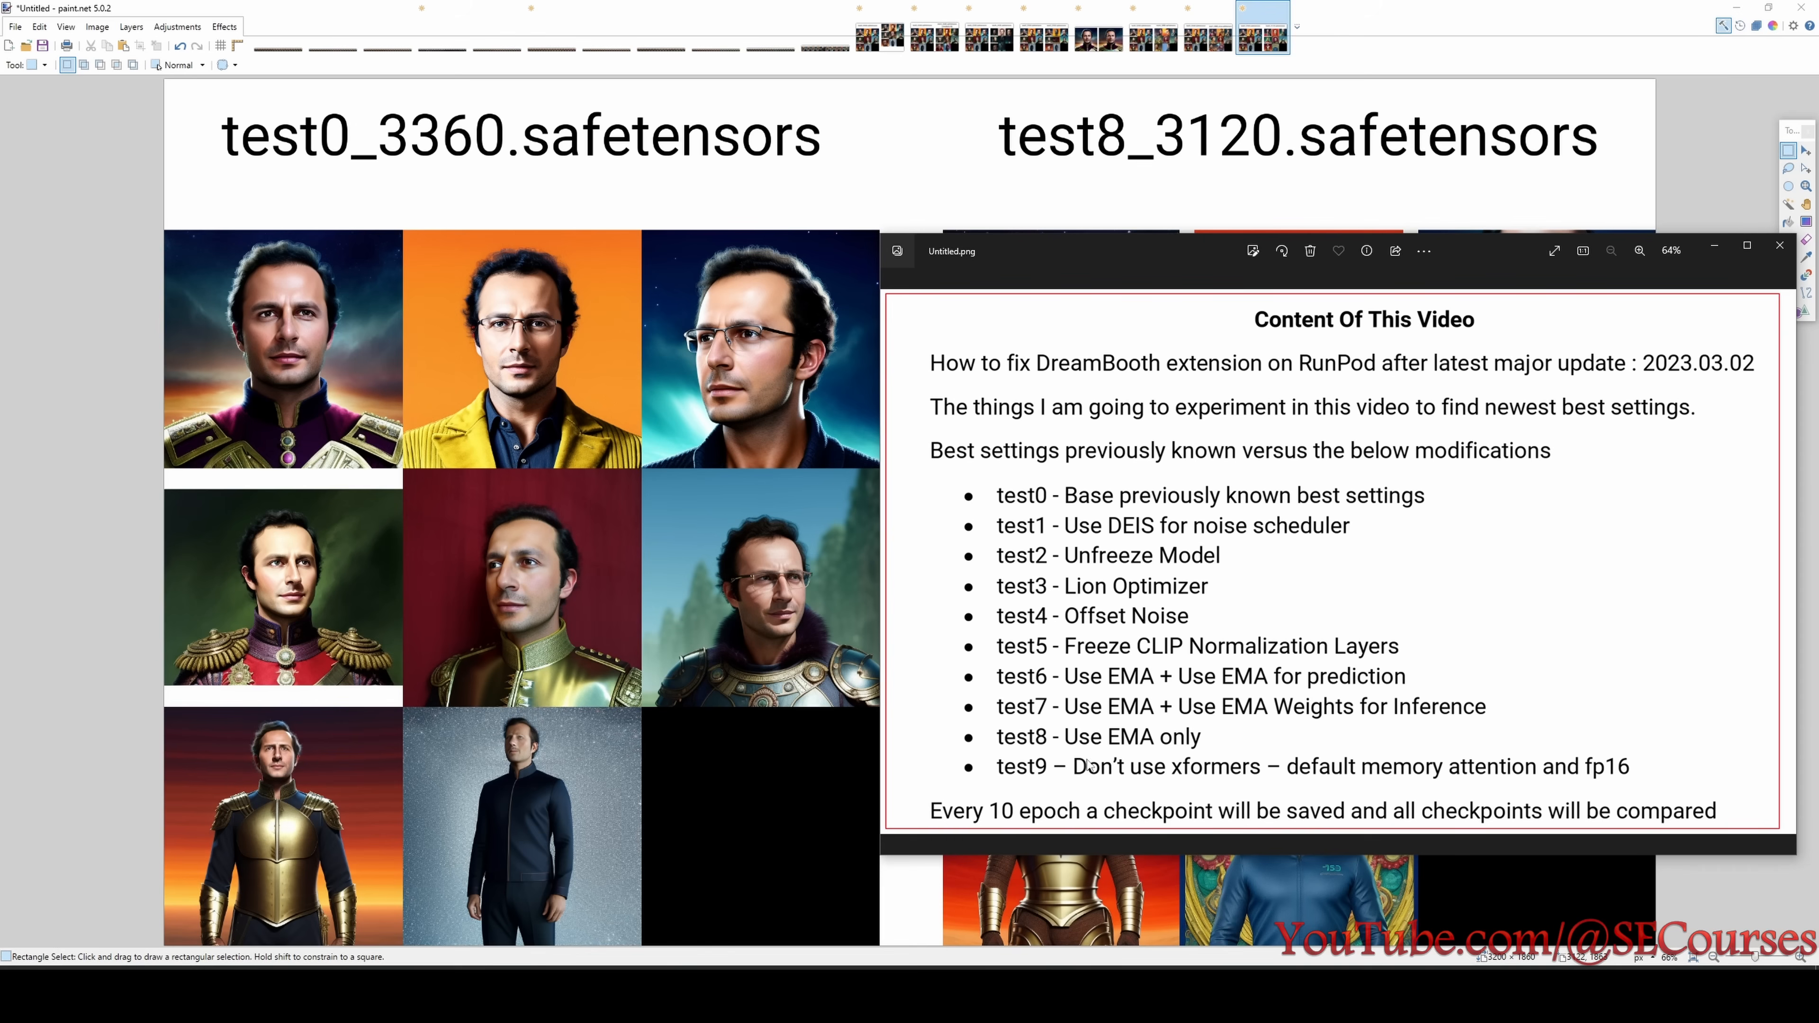
{"action": "left_click", "coordinate": [702, 708]}
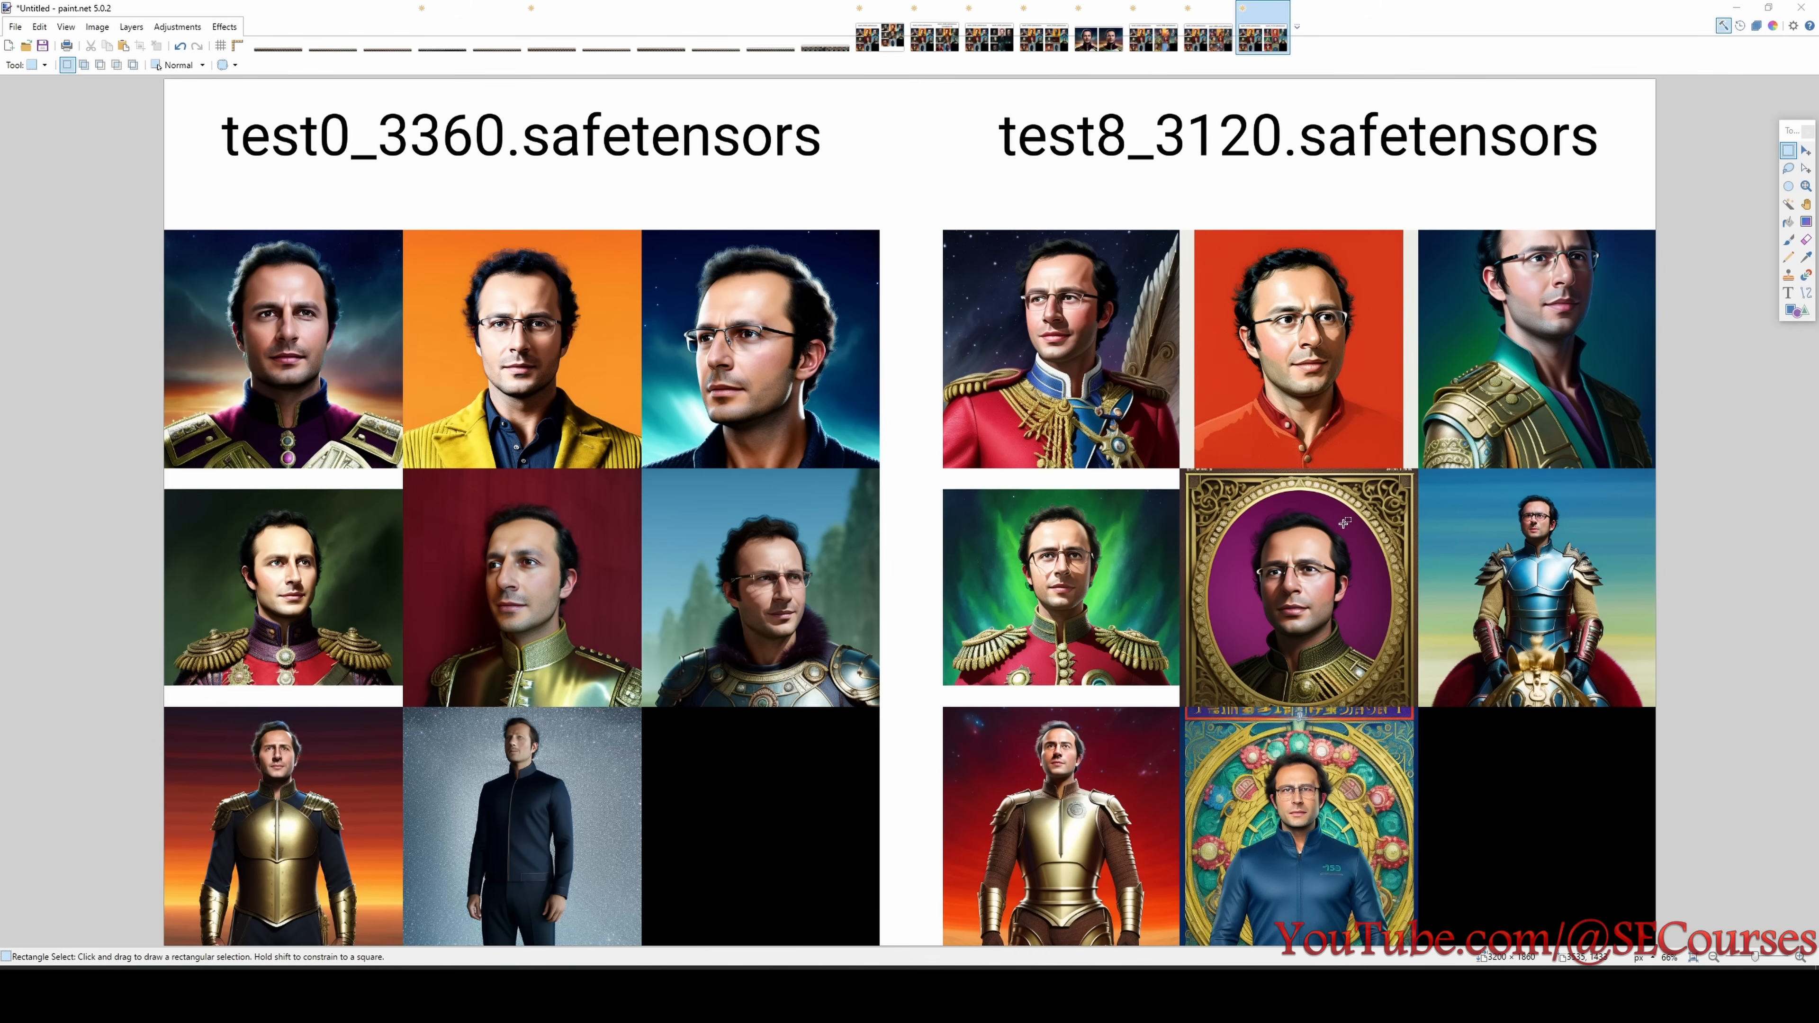
{"action": "key", "text": "alt+Tab"}
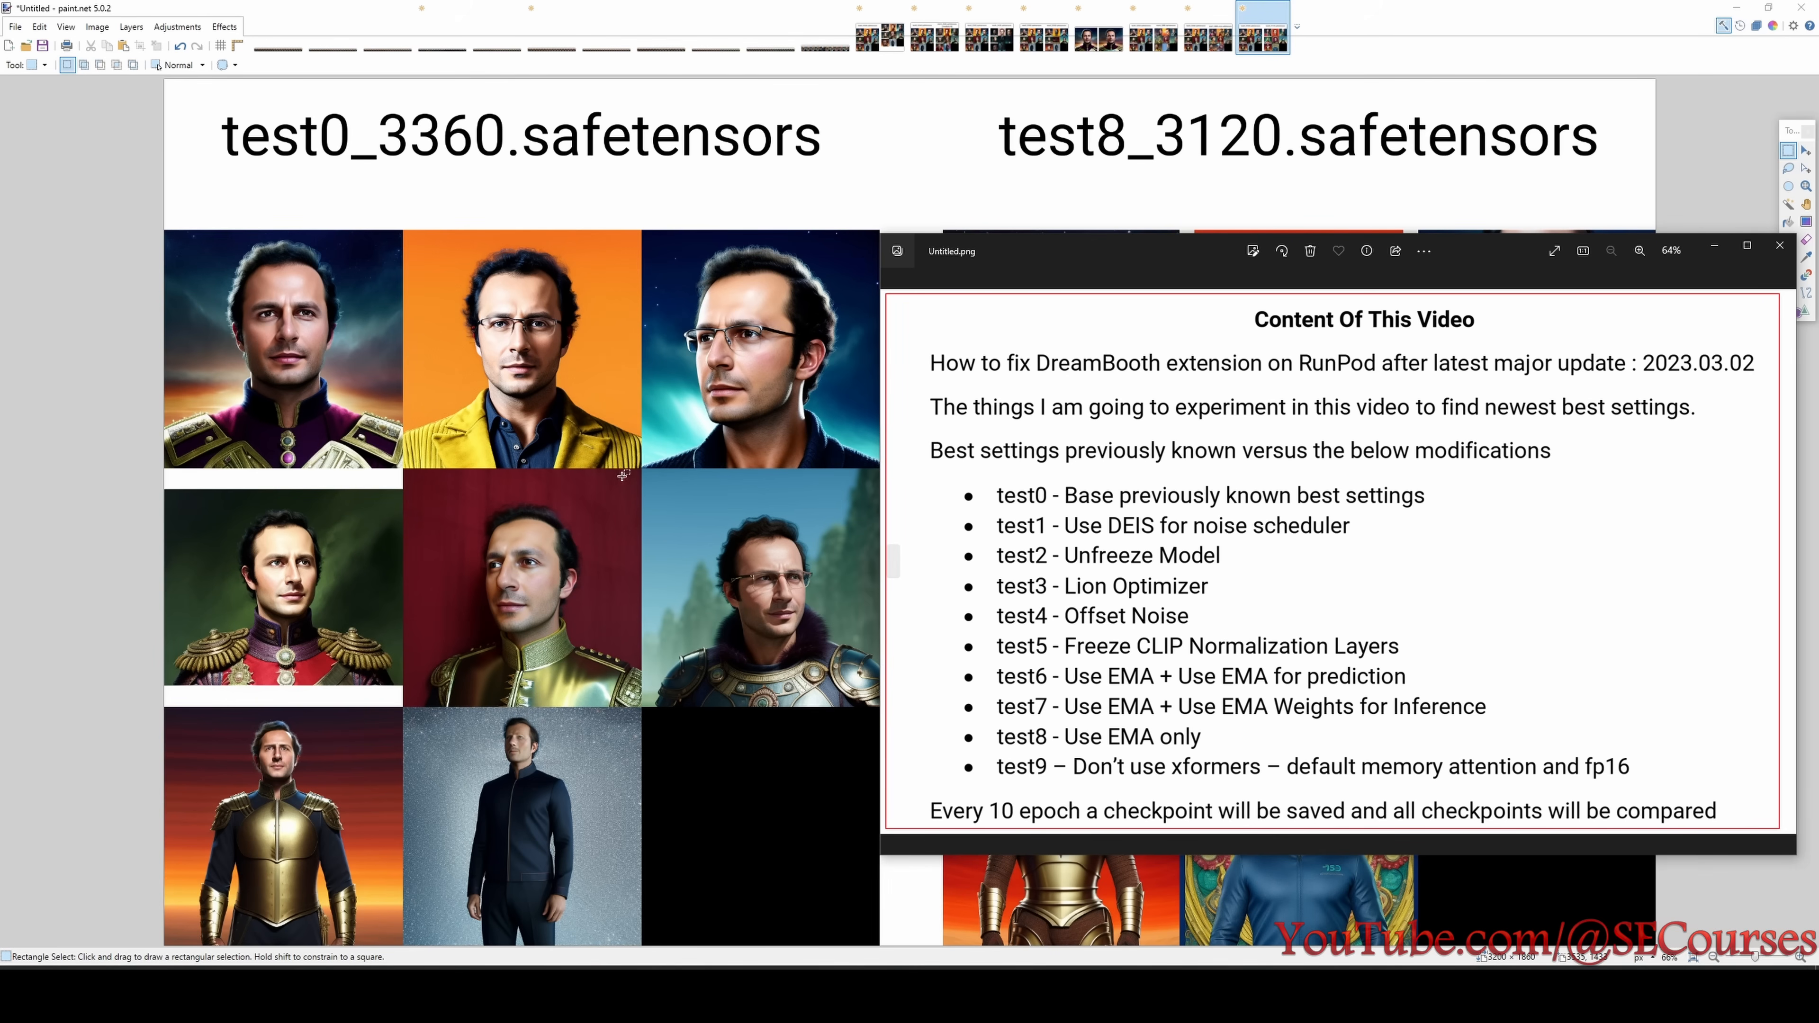
{"action": "left_click", "coordinate": [675, 468]}
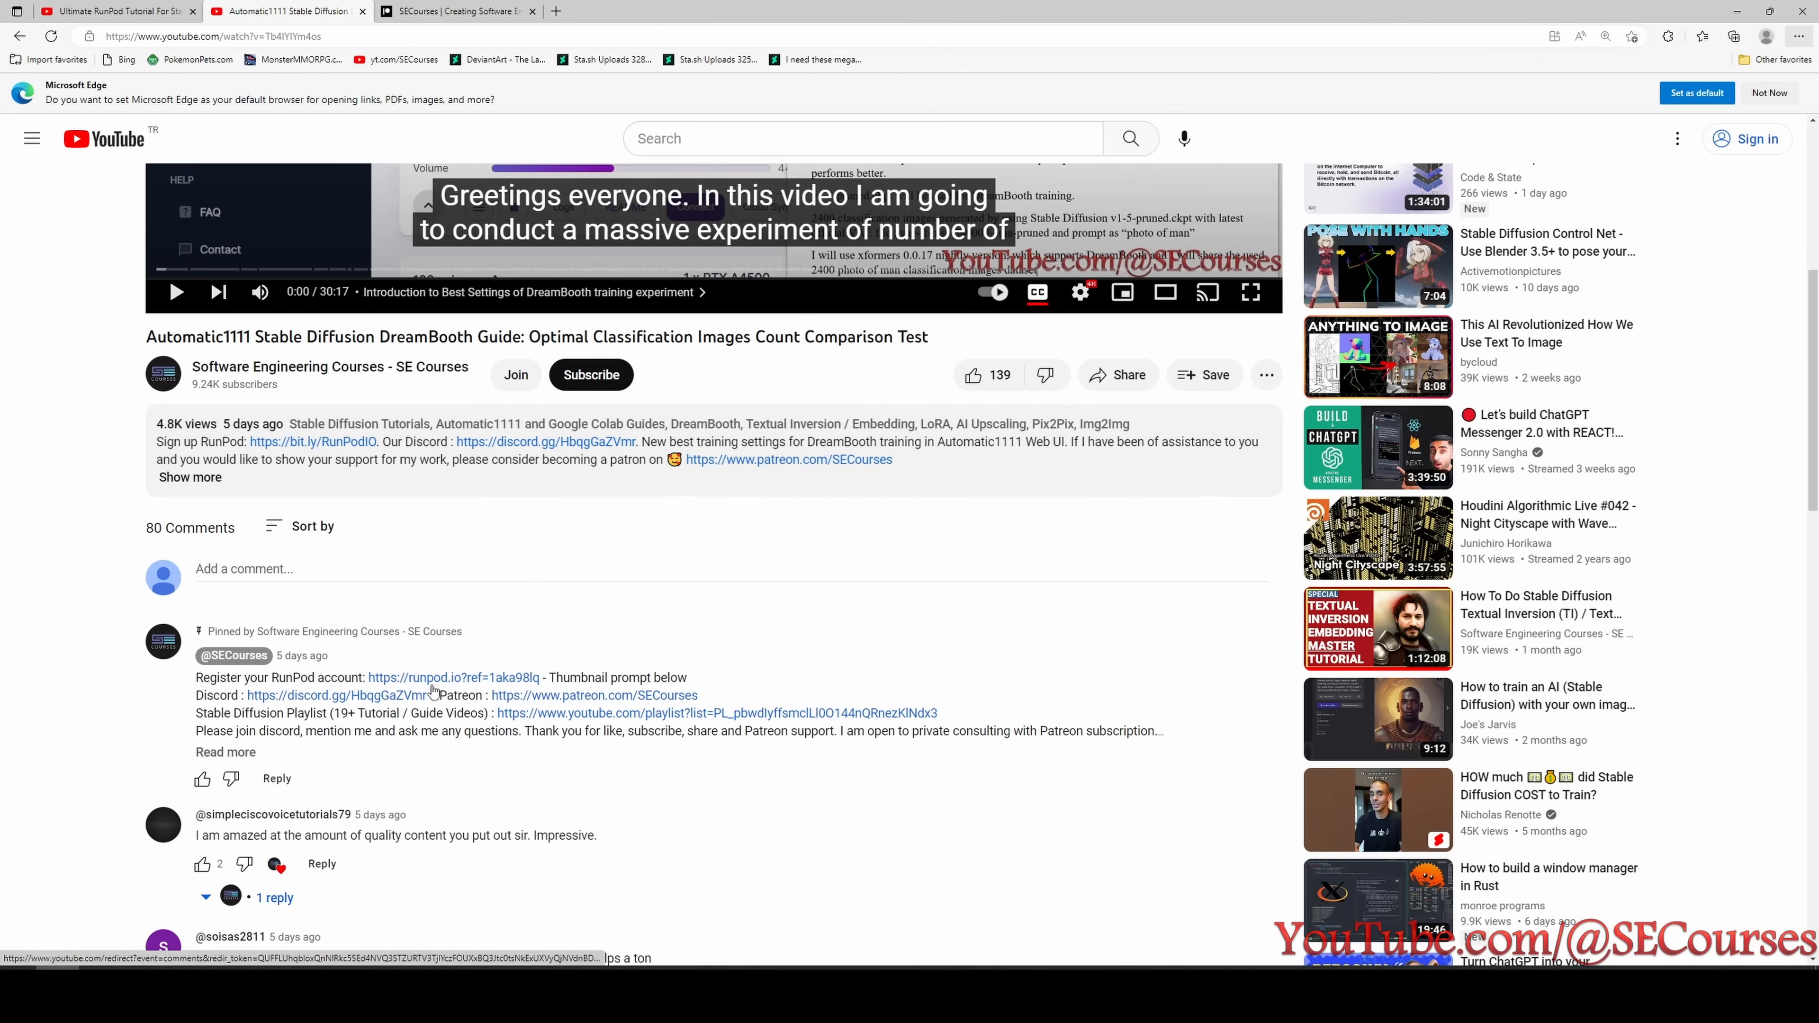
- View the pinned comment and description links of the Optimal Classification Images Count Comparison Test video on YouTube
{"action": "scroll", "coordinate": [423, 677], "scroll_direction": "up", "scroll_amount": 2}
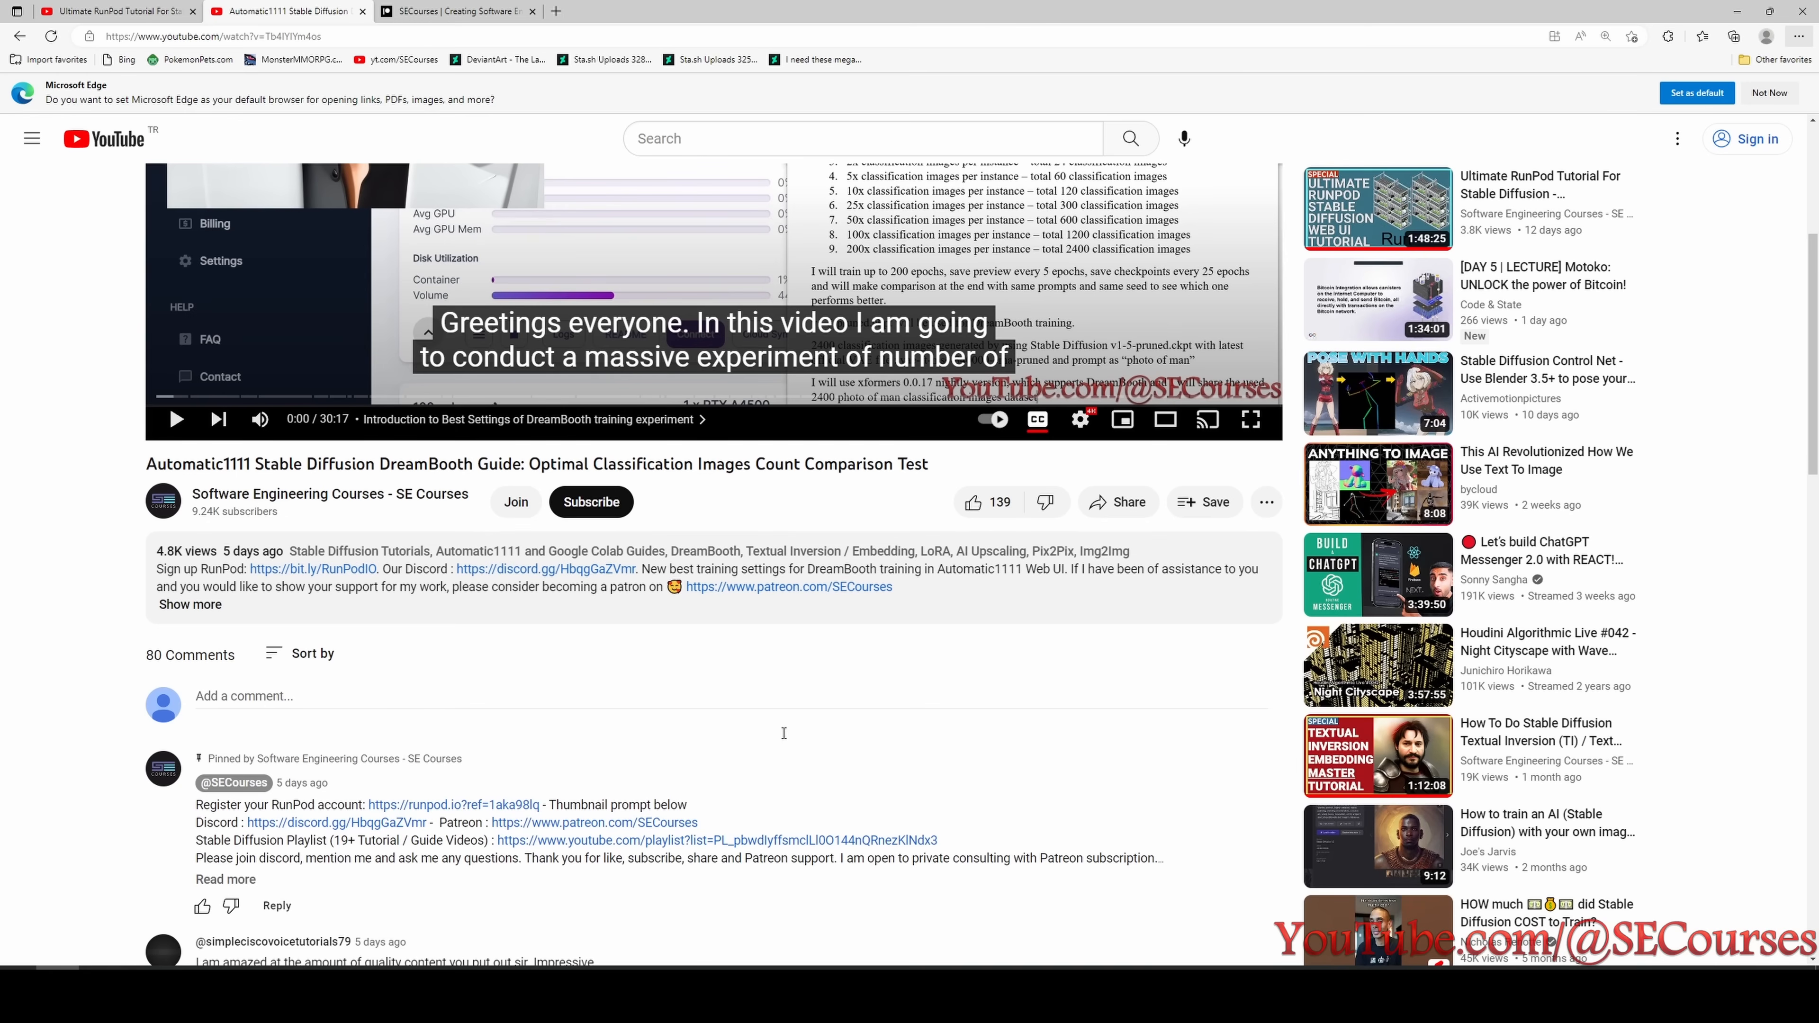
{"action": "scroll", "coordinate": [662, 764], "scroll_direction": "up", "scroll_amount": 2}
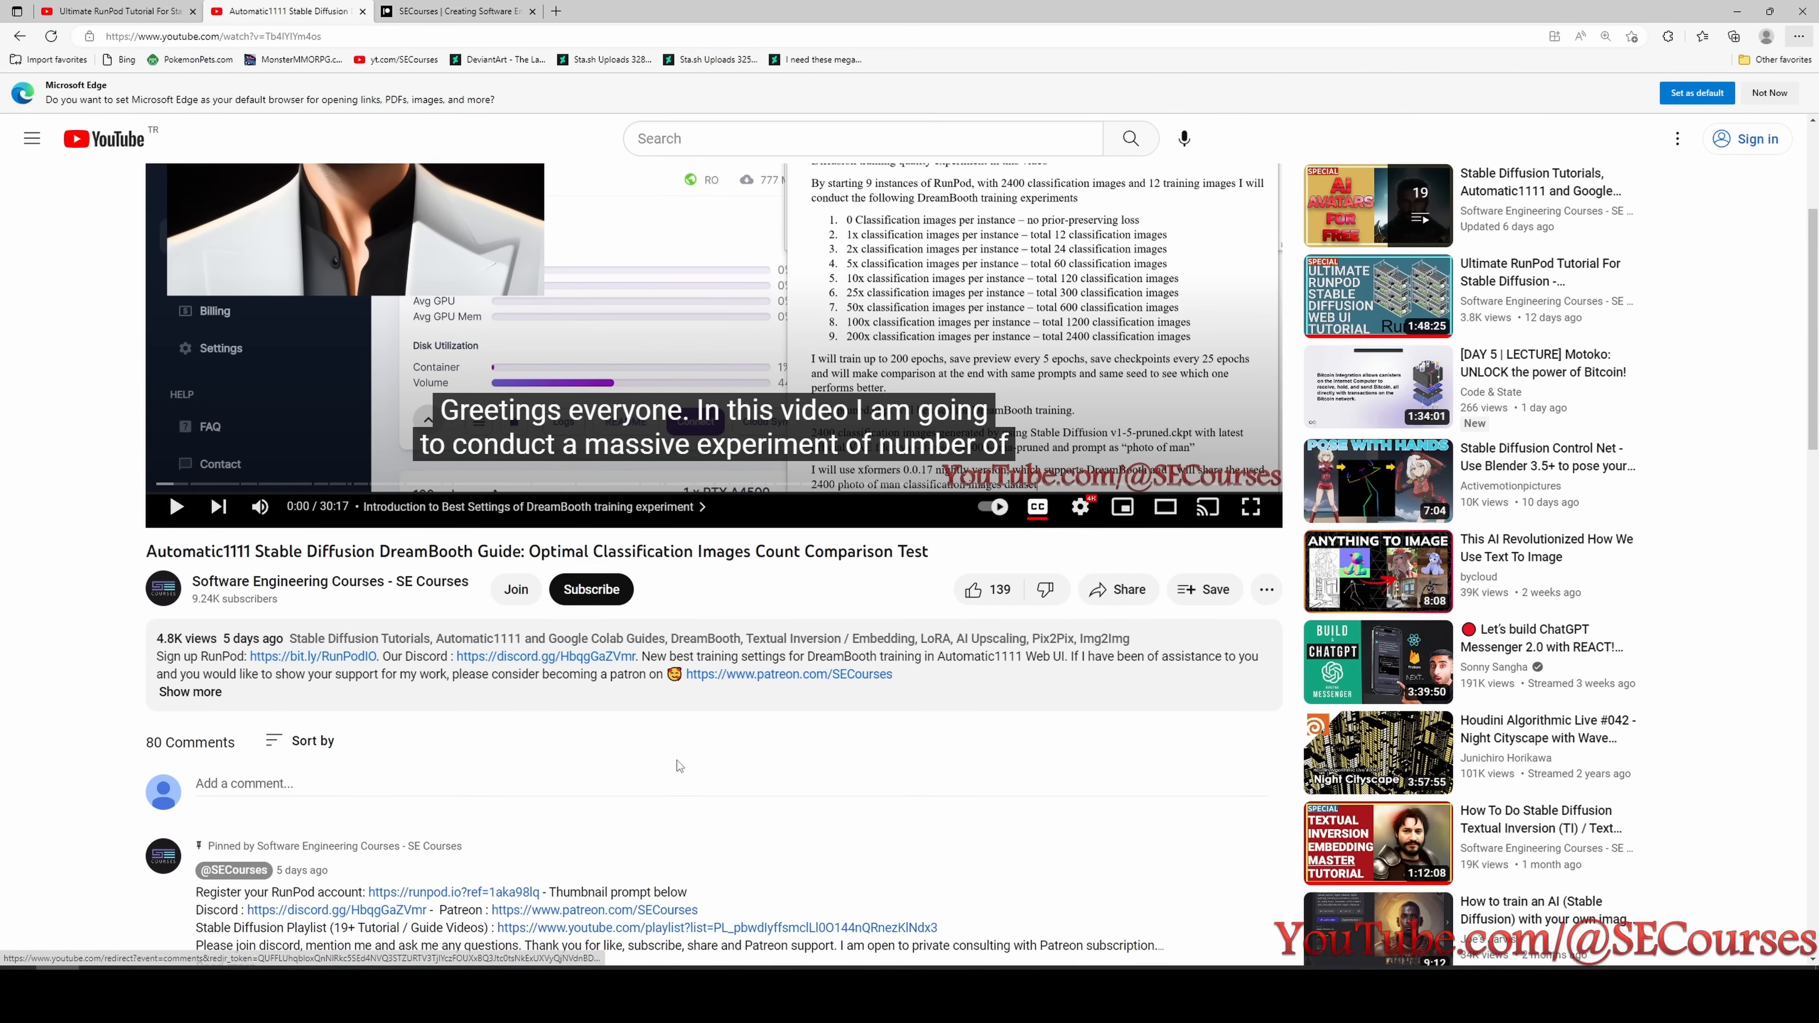